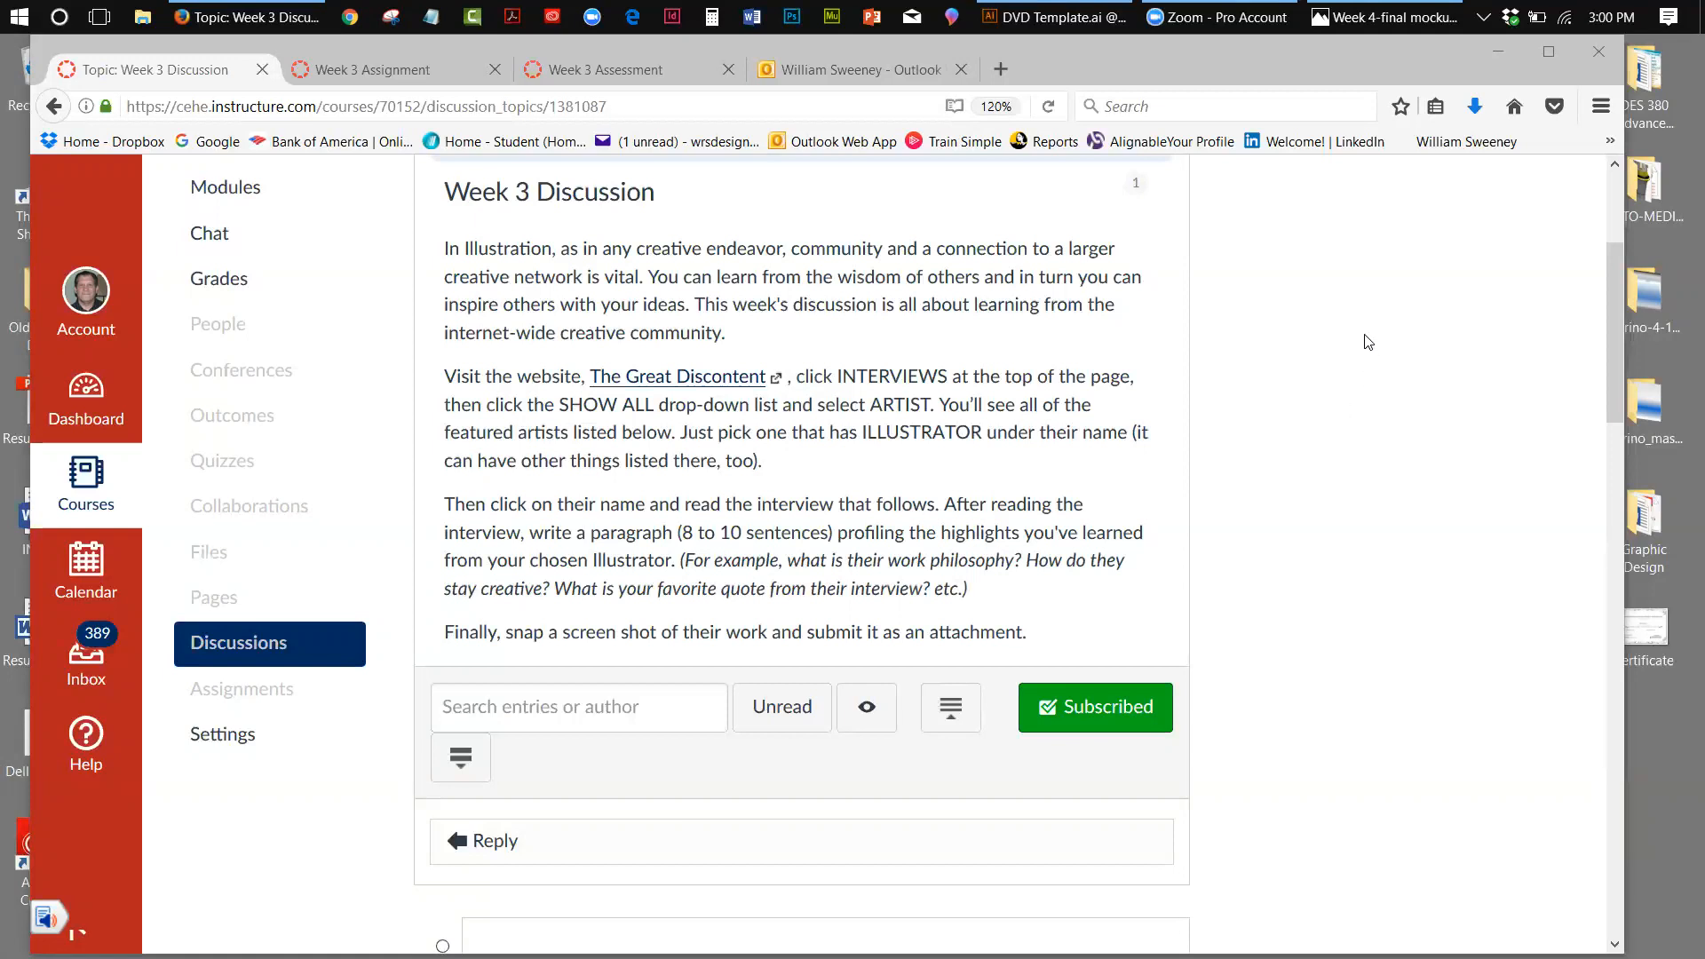
Open the account's personal files and look through the Desktop folder in the upload dialog, closing it without uploading
left_click(88, 296)
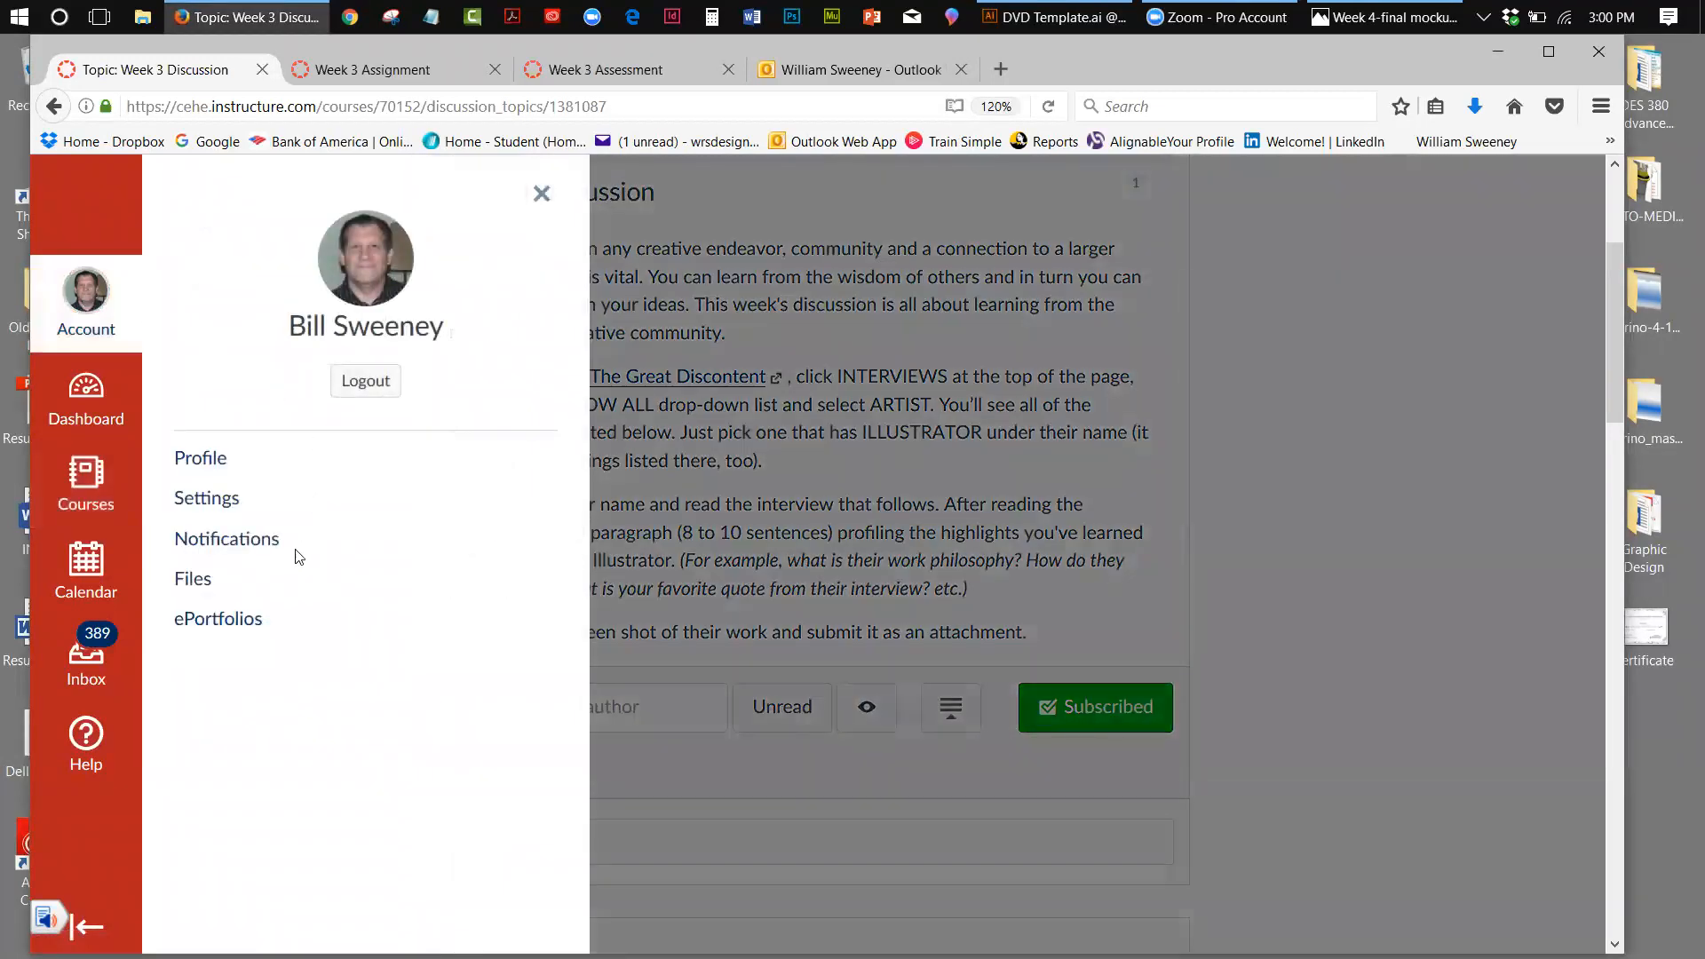
left_click(193, 580)
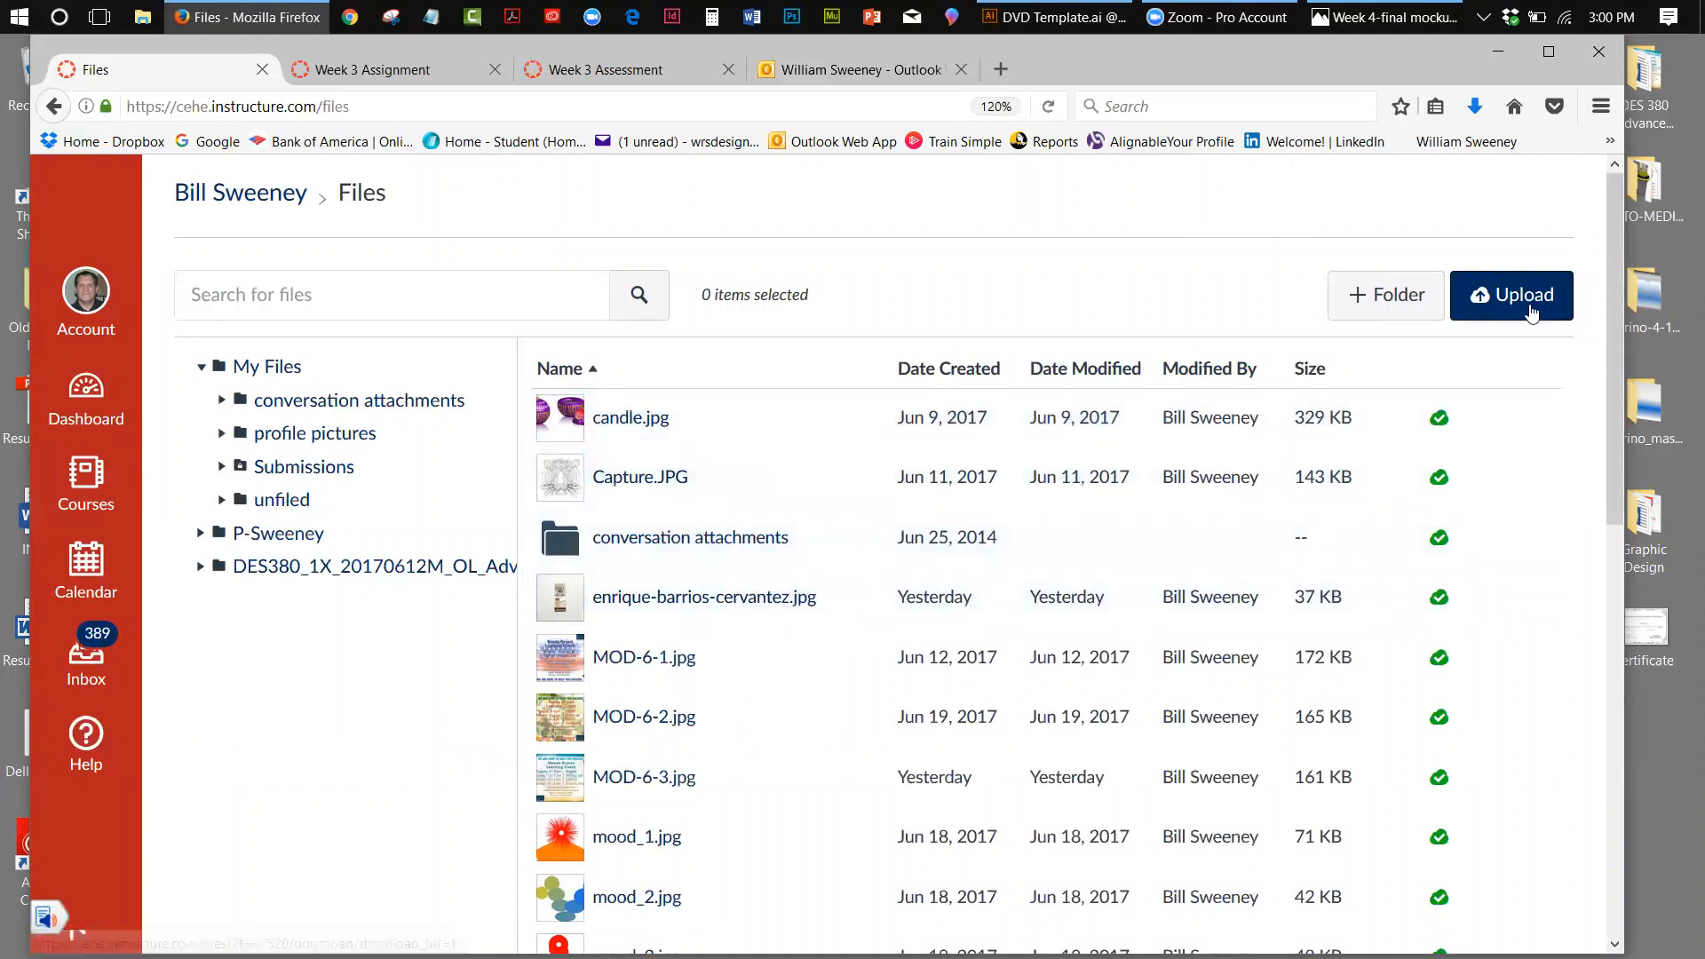
left_click(1523, 307)
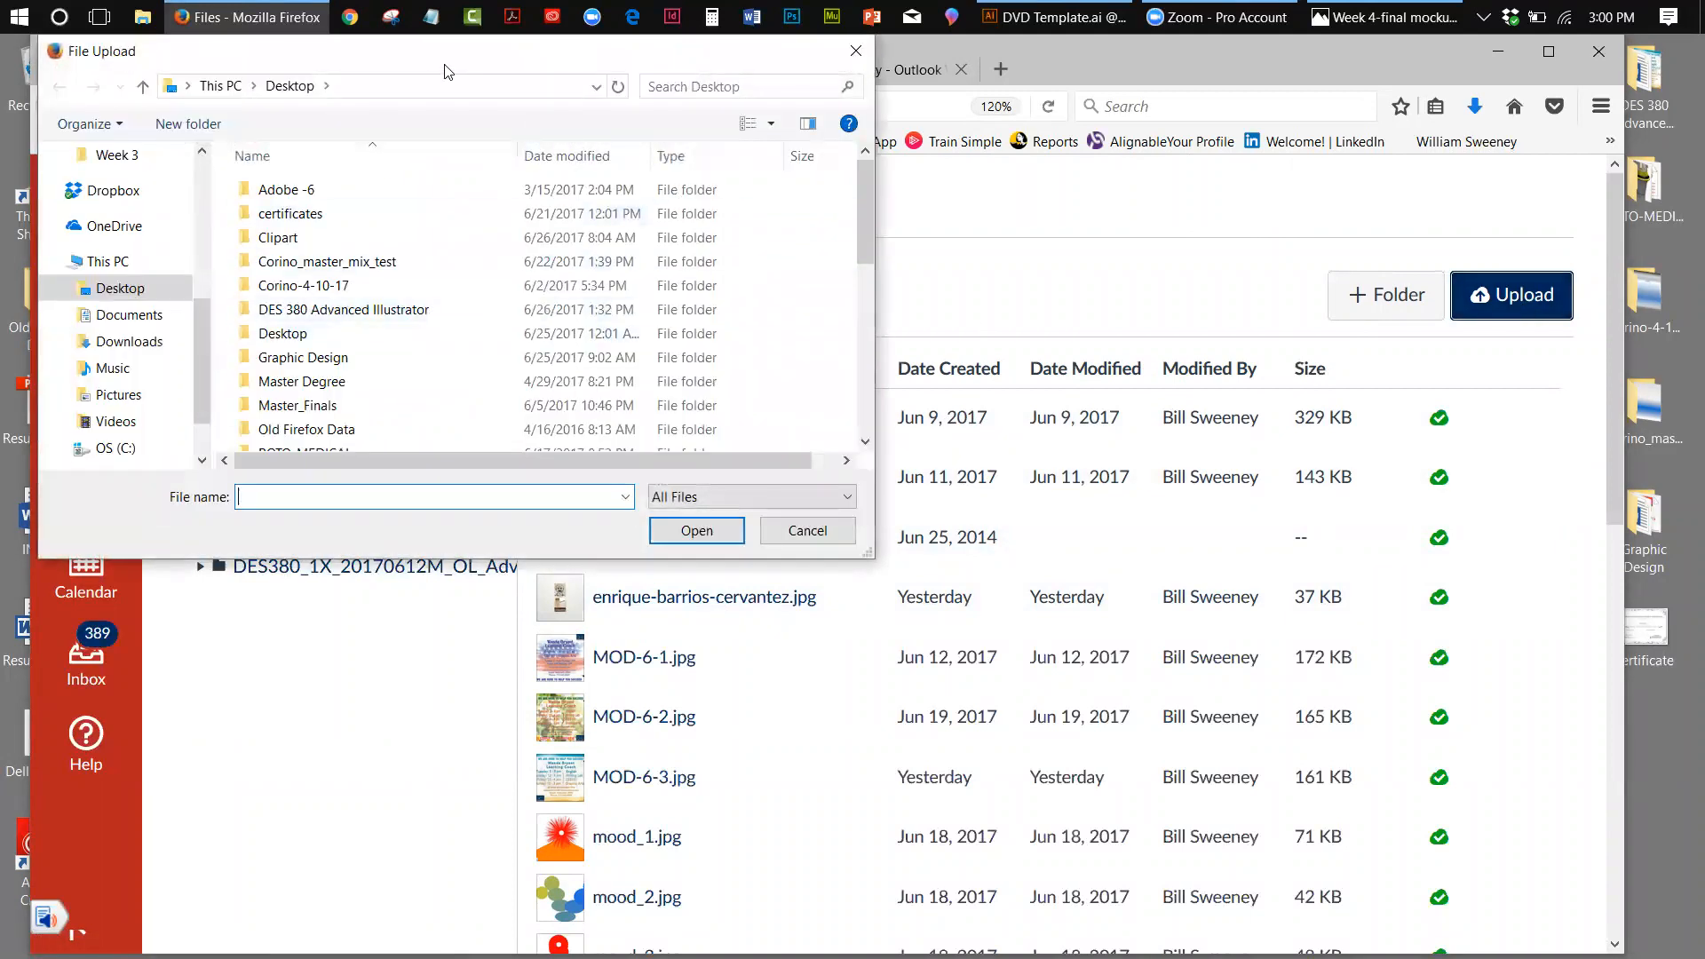
left_click_drag(455, 71, 698, 218)
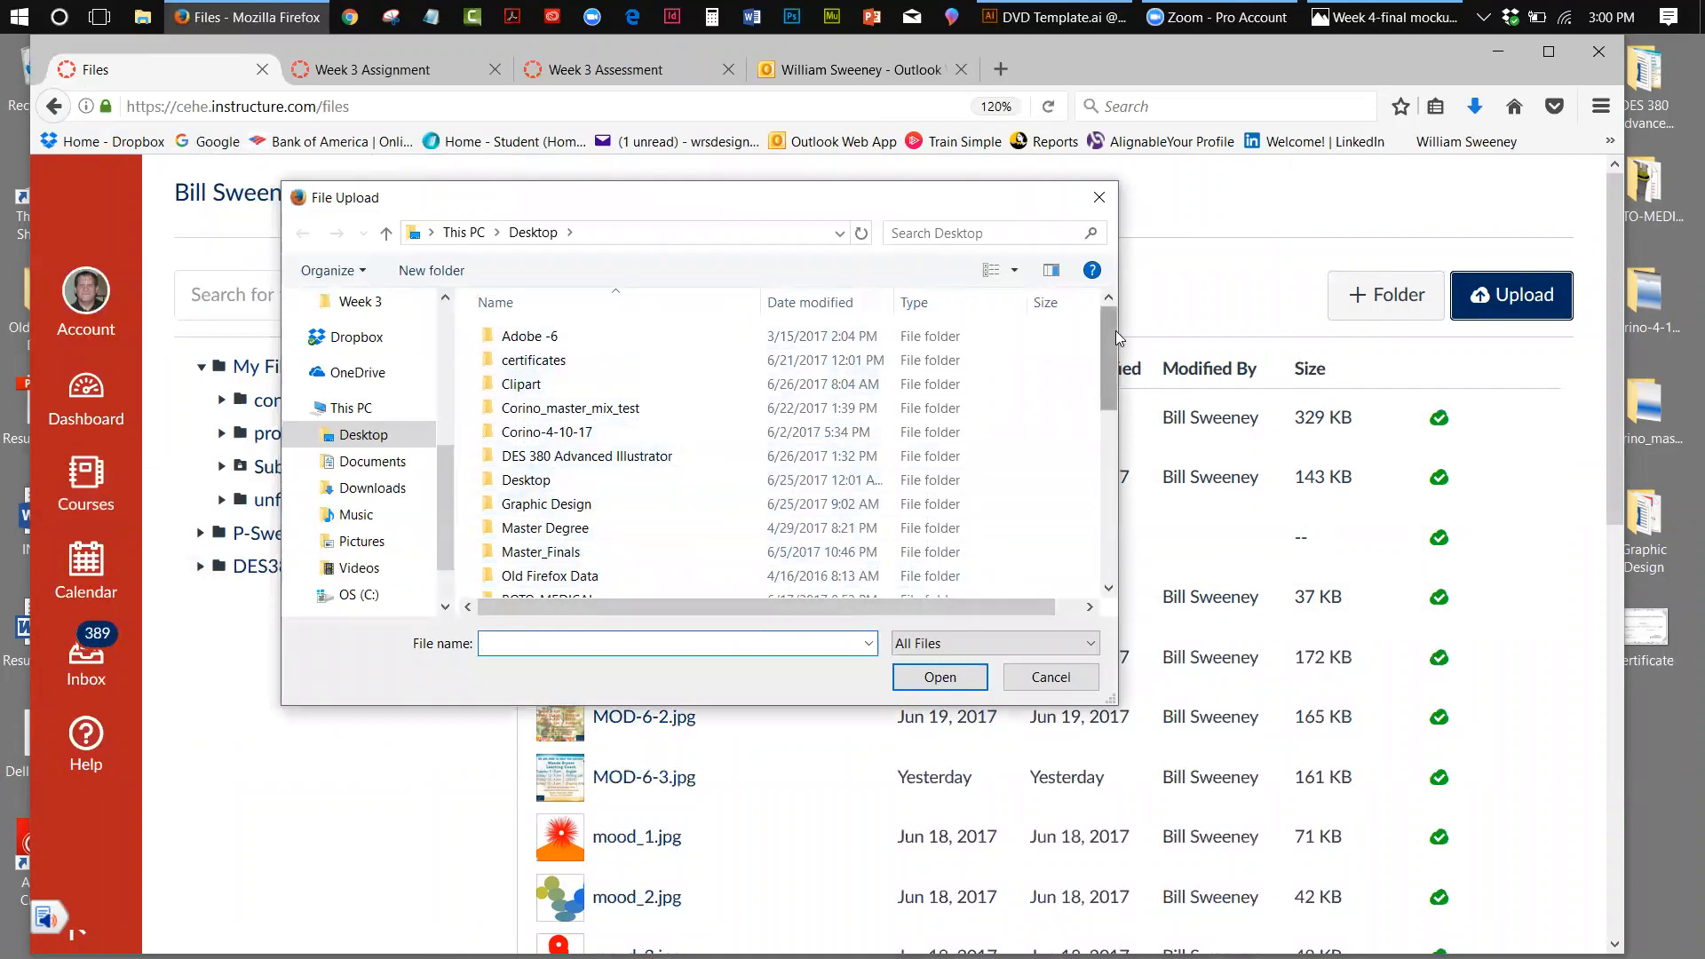
left_click_drag(1110, 348, 1110, 515)
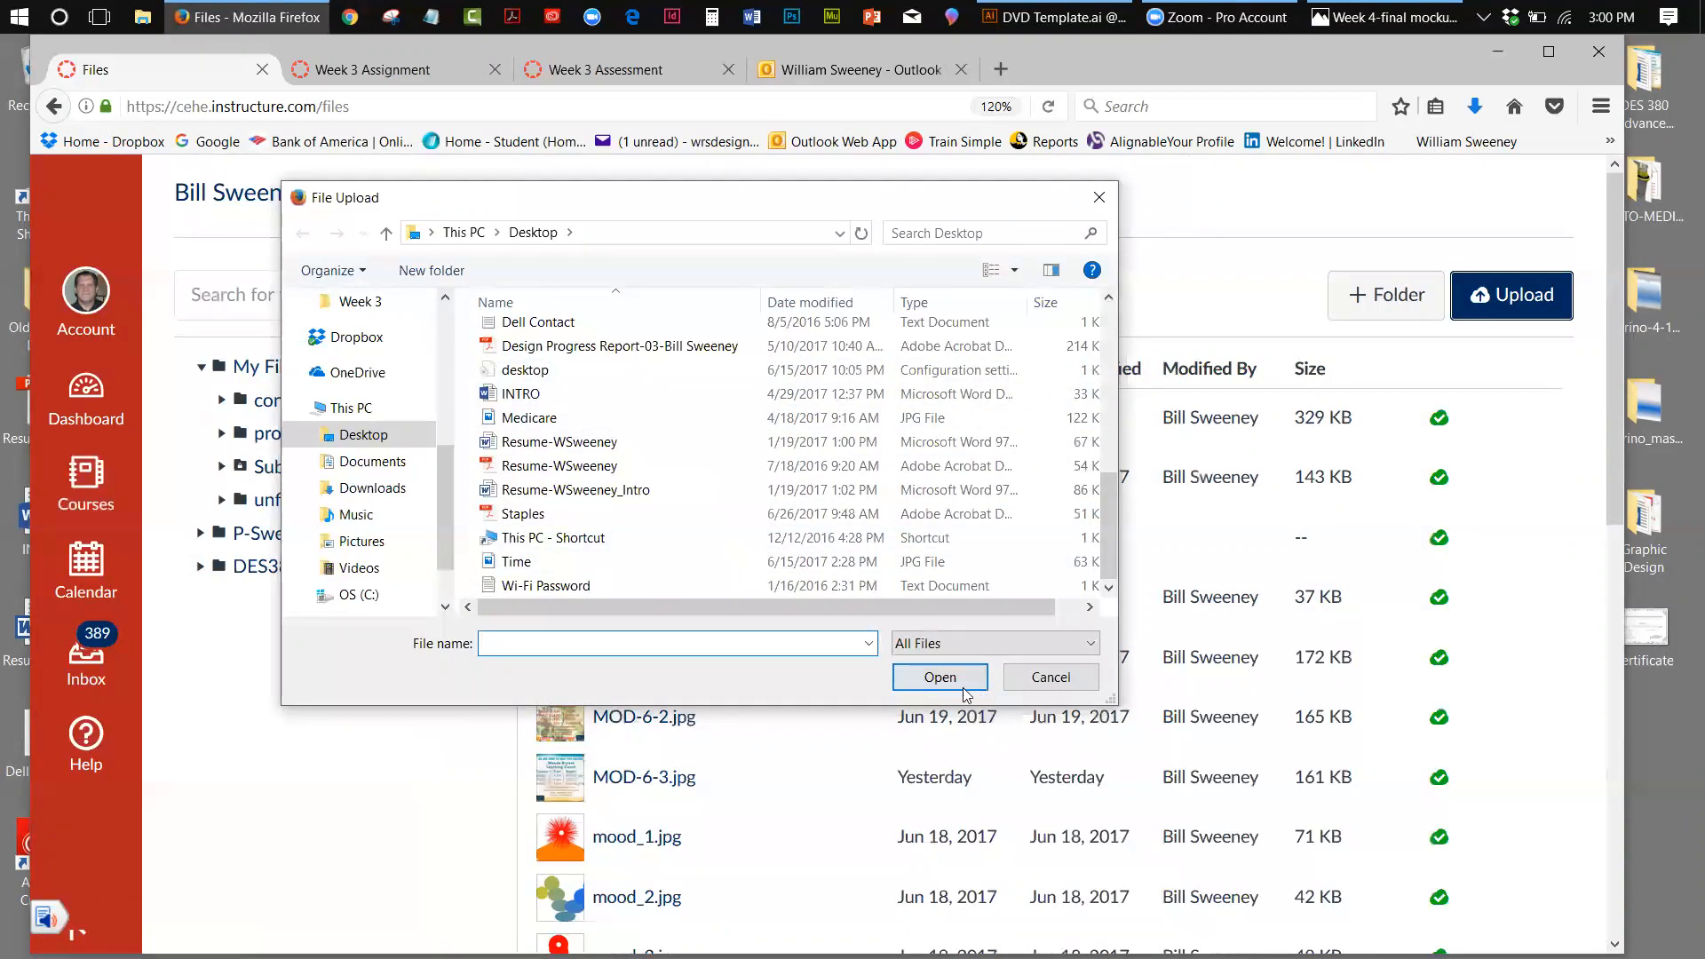
left_click(1099, 197)
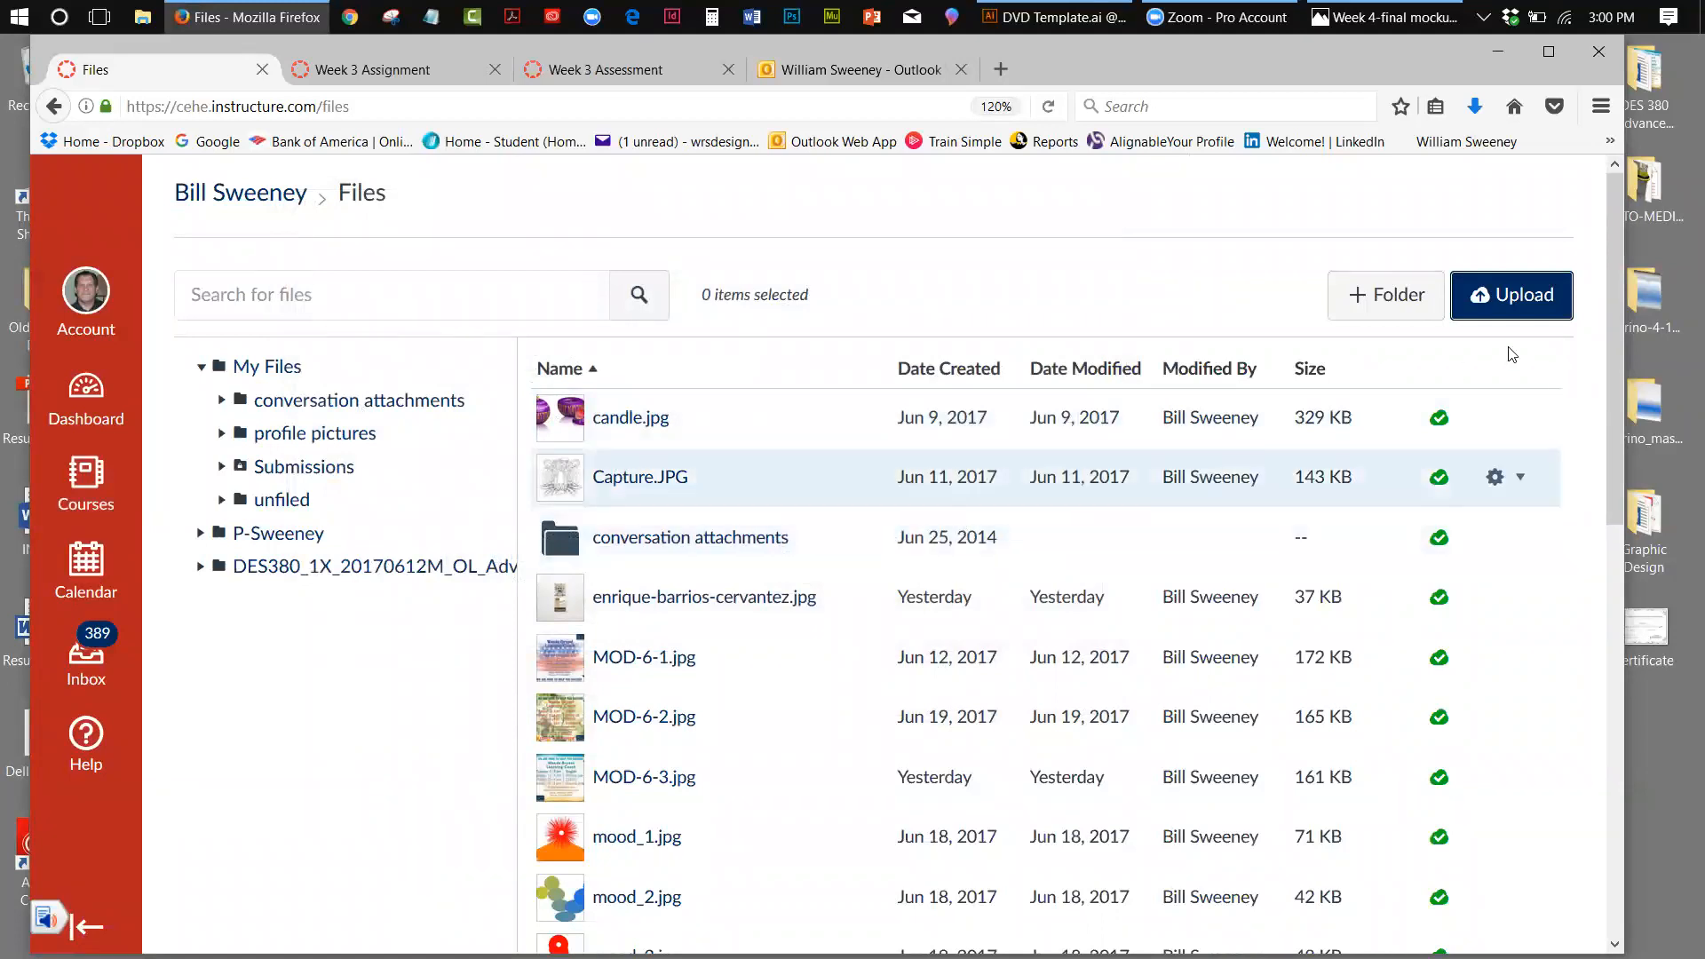
left_click_drag(1606, 227, 1634, 194)
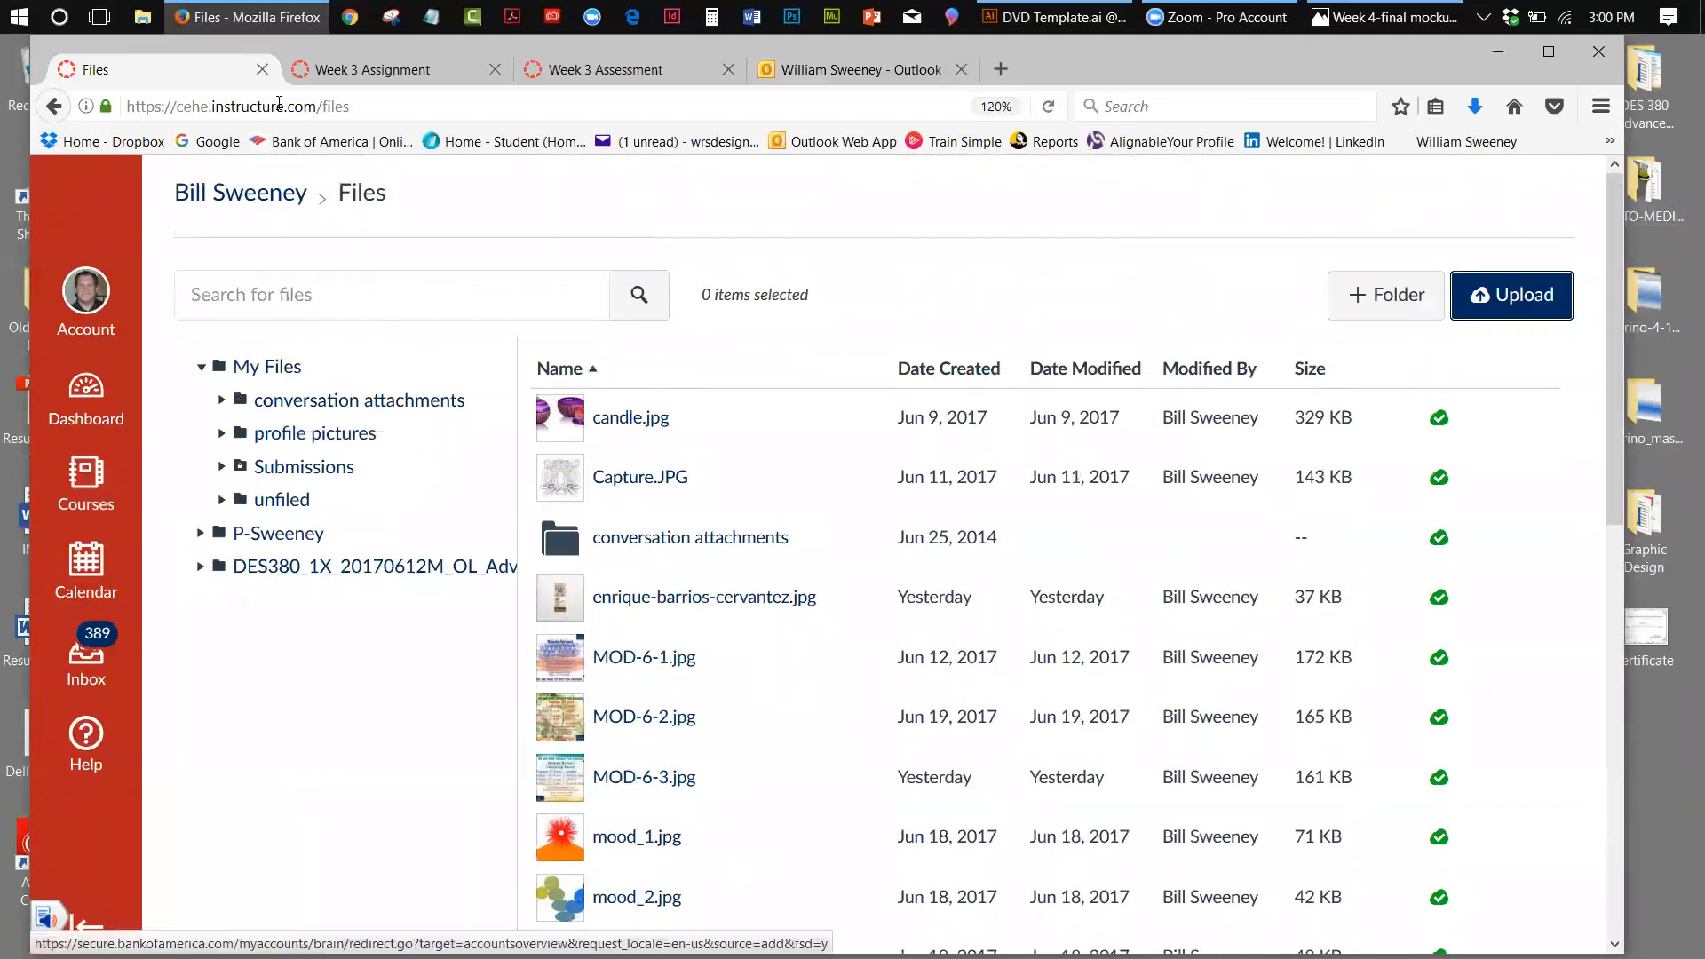
Return to the Week 3 Discussion and review the reply posted below it and the discussion instructions
left_click(54, 106)
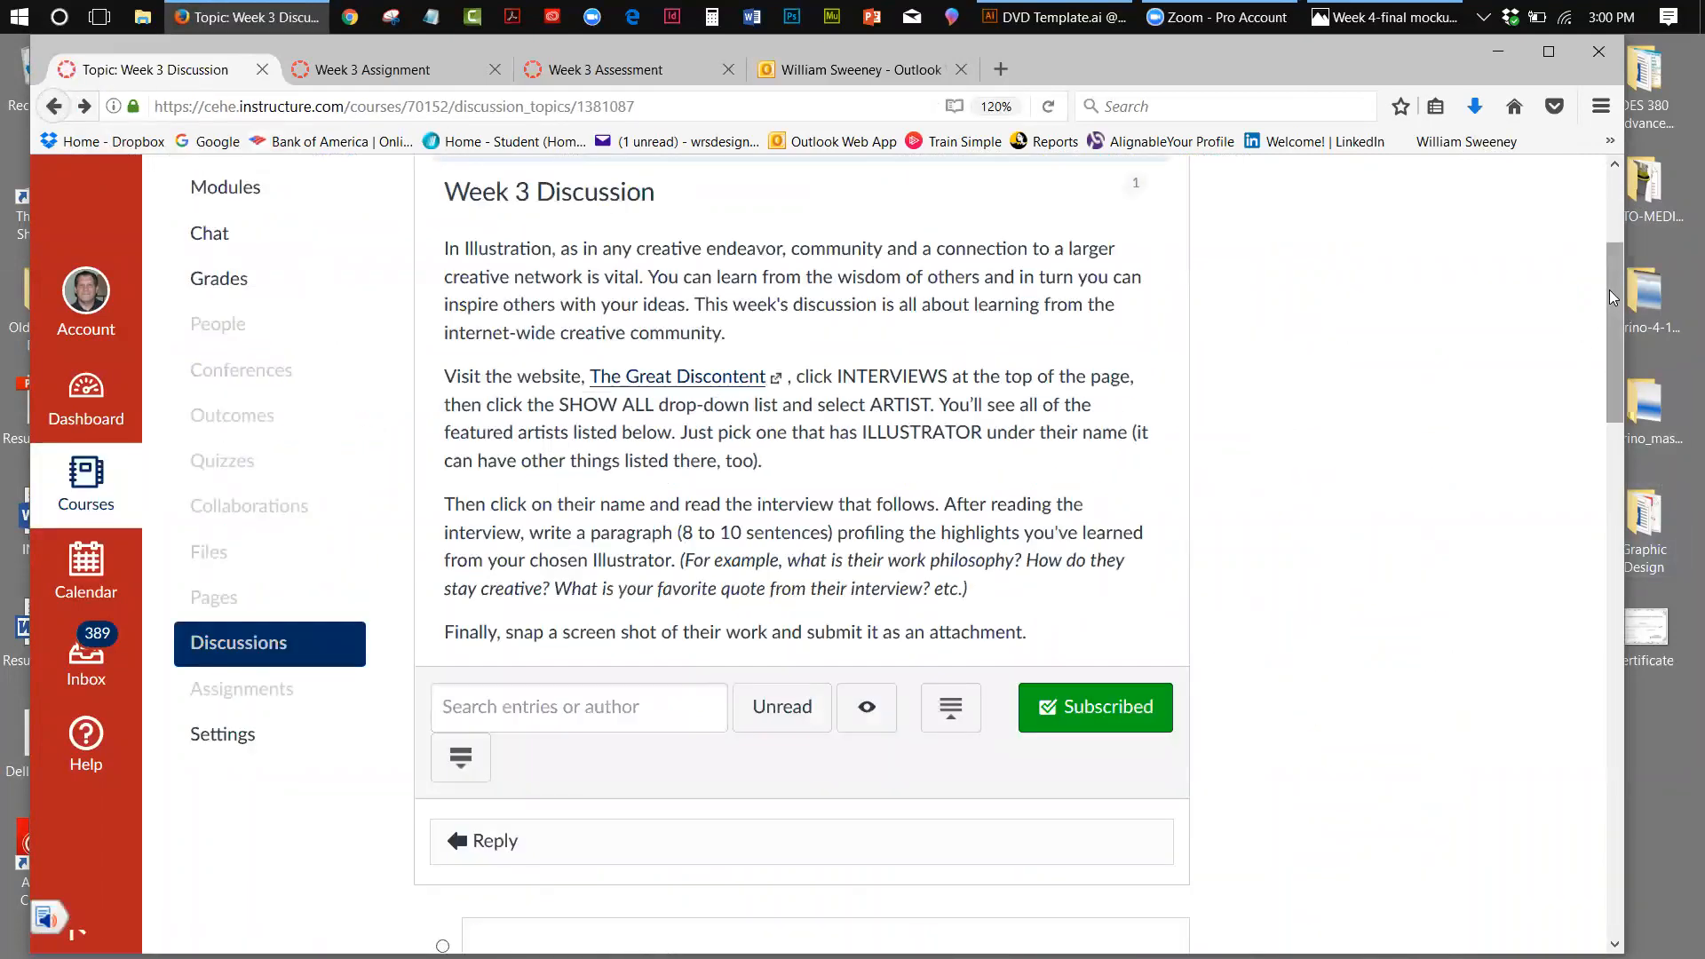
left_click_drag(1609, 288, 1474, 781)
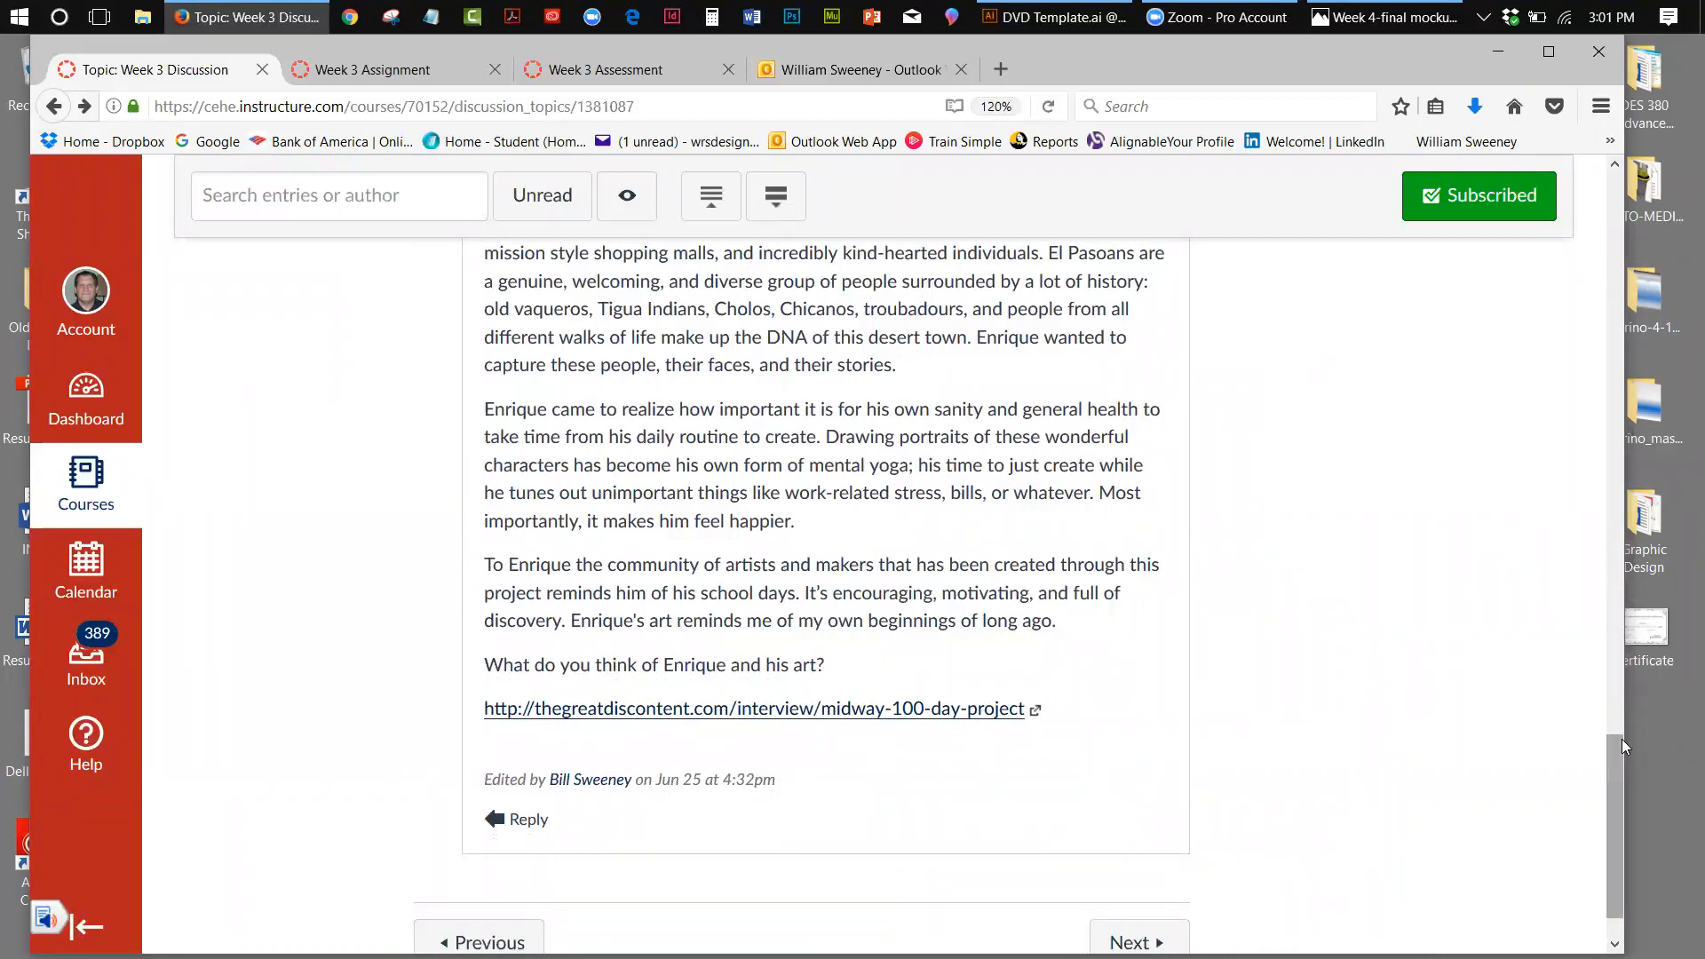
left_click_drag(1615, 742, 1517, 203)
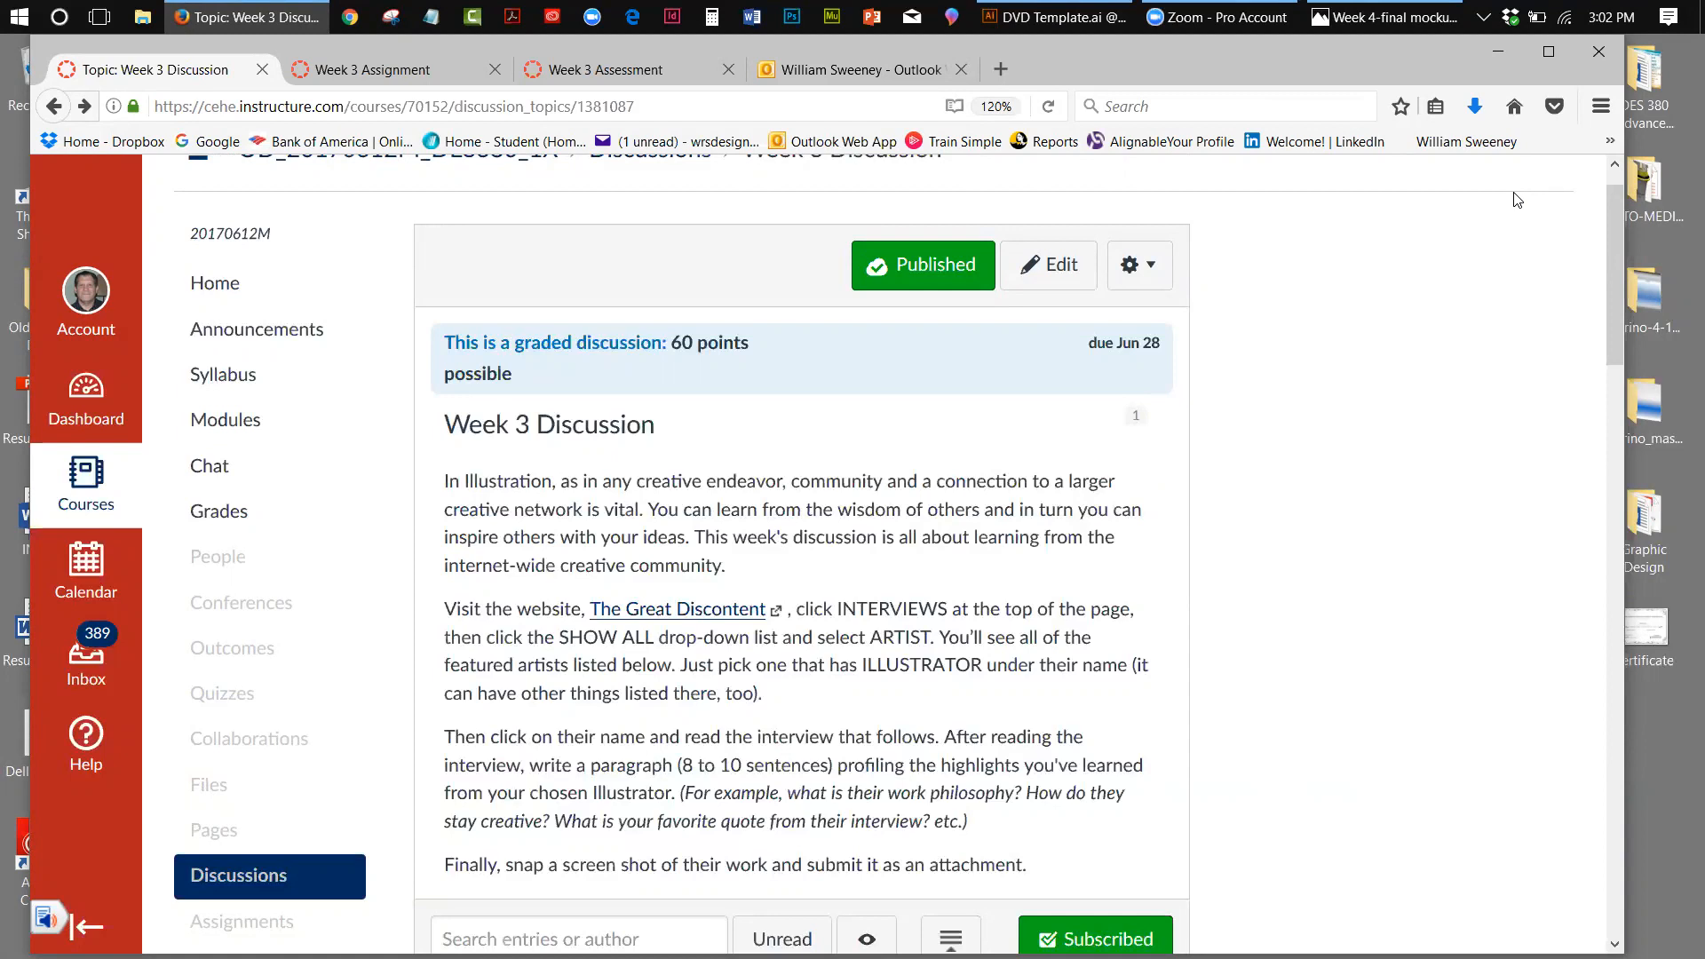
Review the Week 3 Assignment on DVD cover design and examine the Week 4-final mockup.jpg example in Photos
left_click(375, 81)
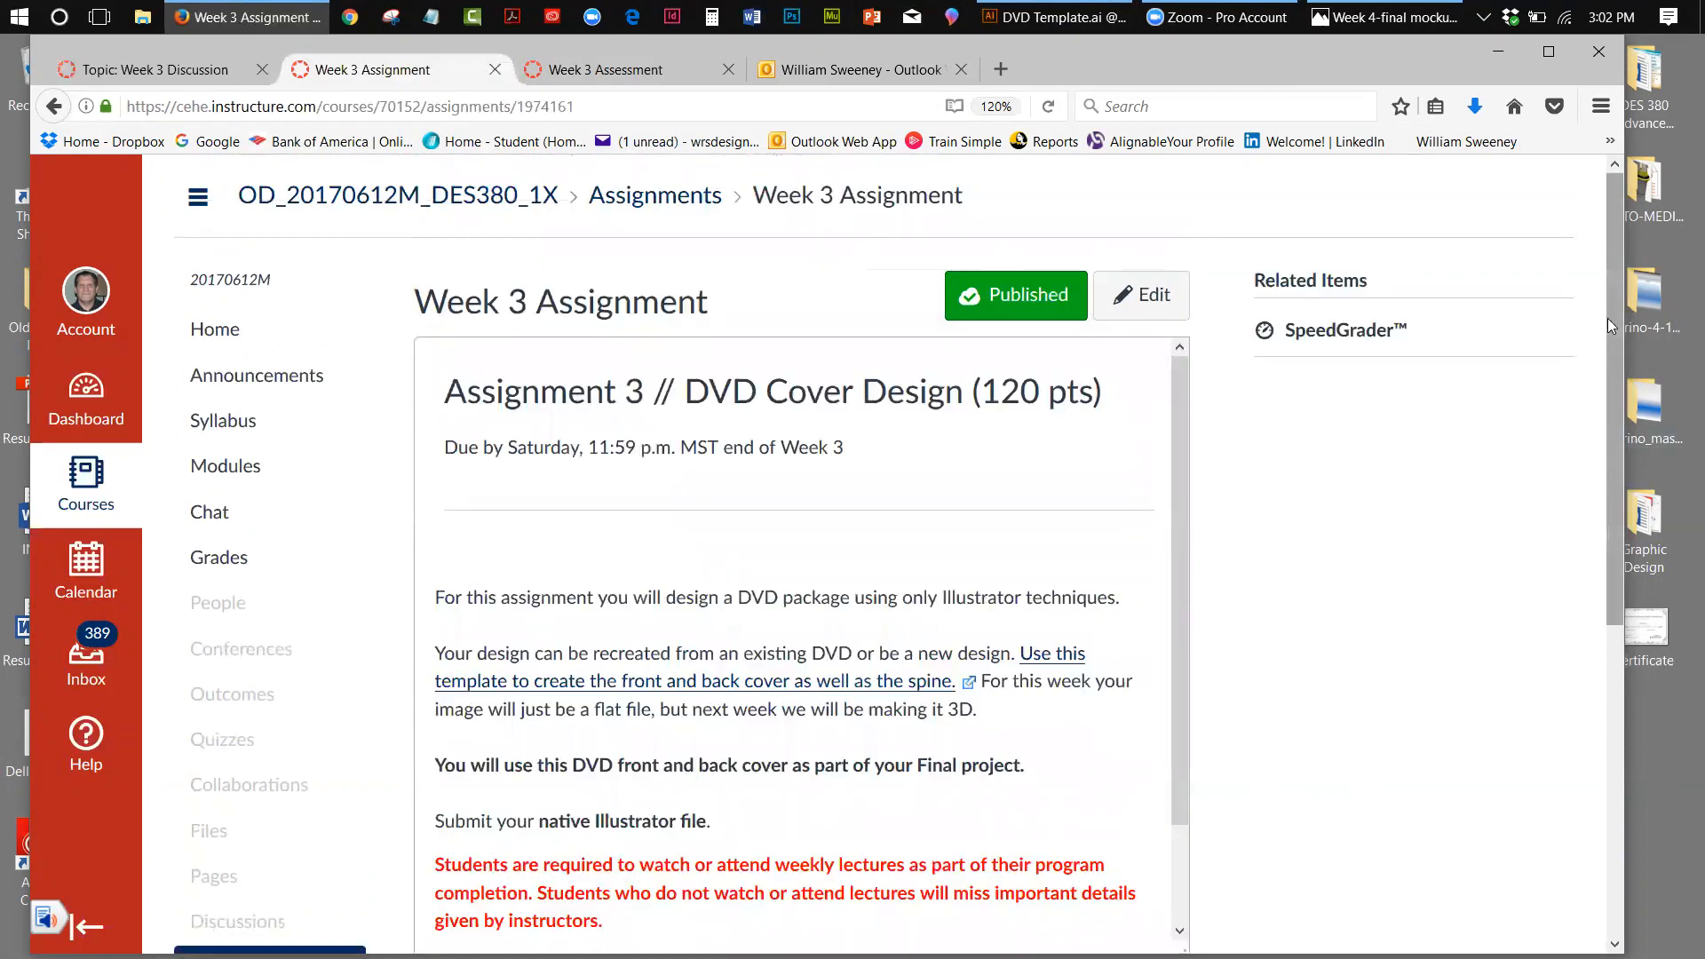
left_click_drag(1609, 296, 1604, 320)
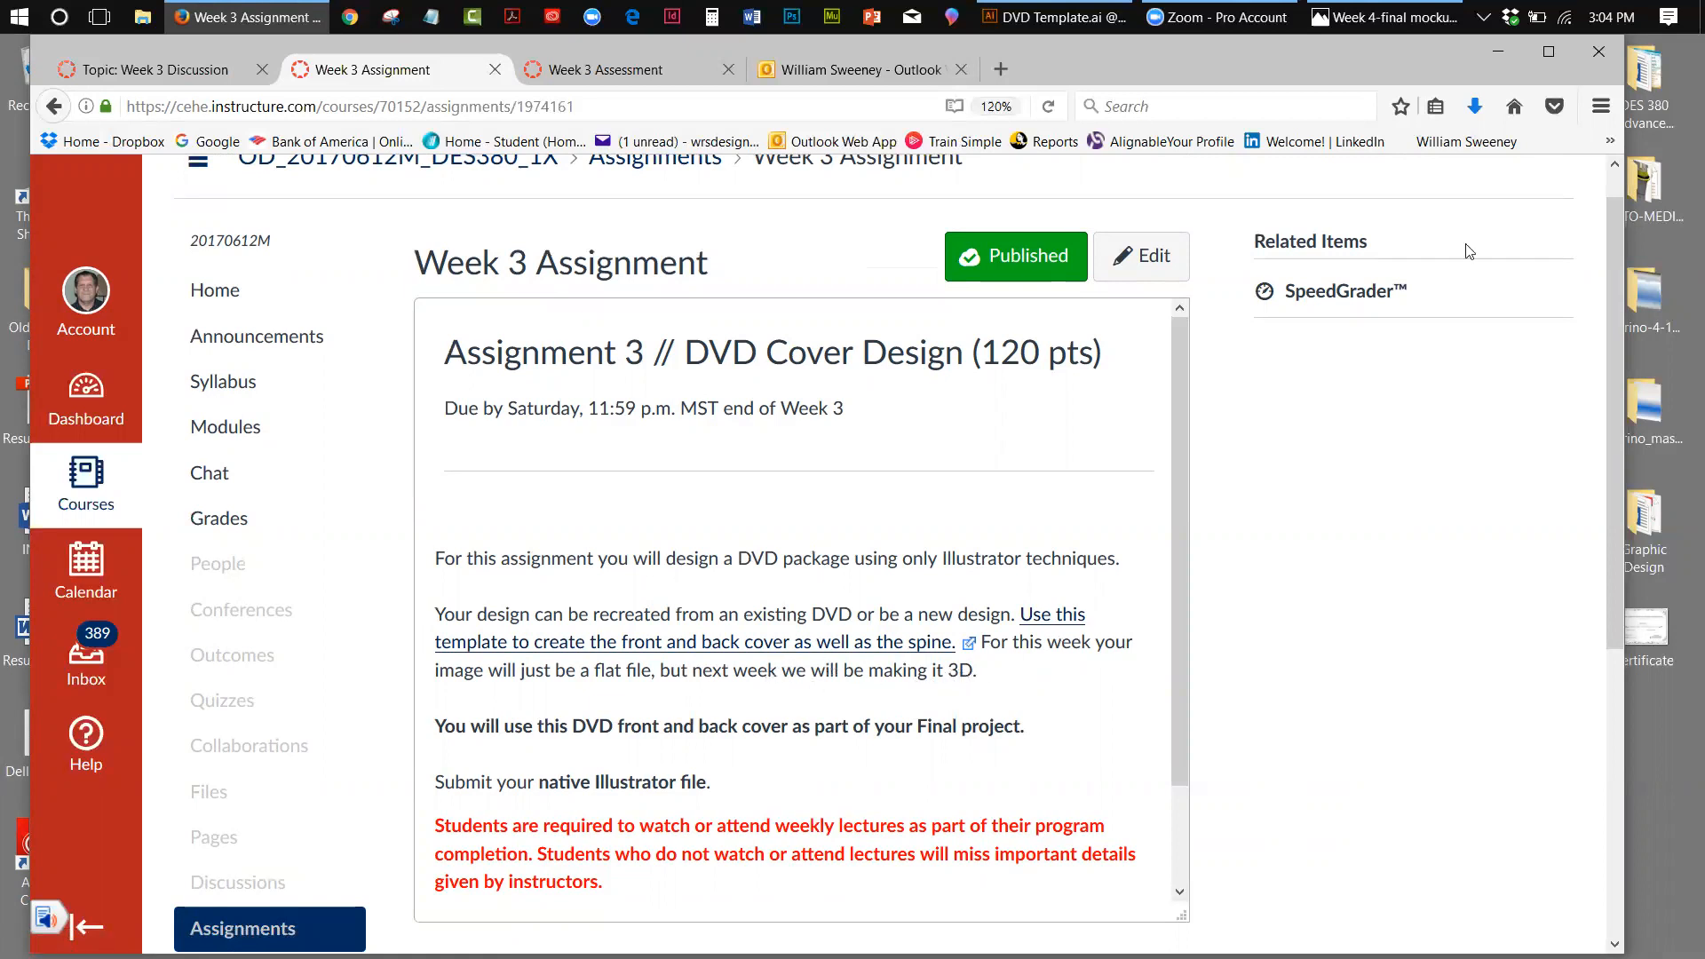
left_click(1448, 16)
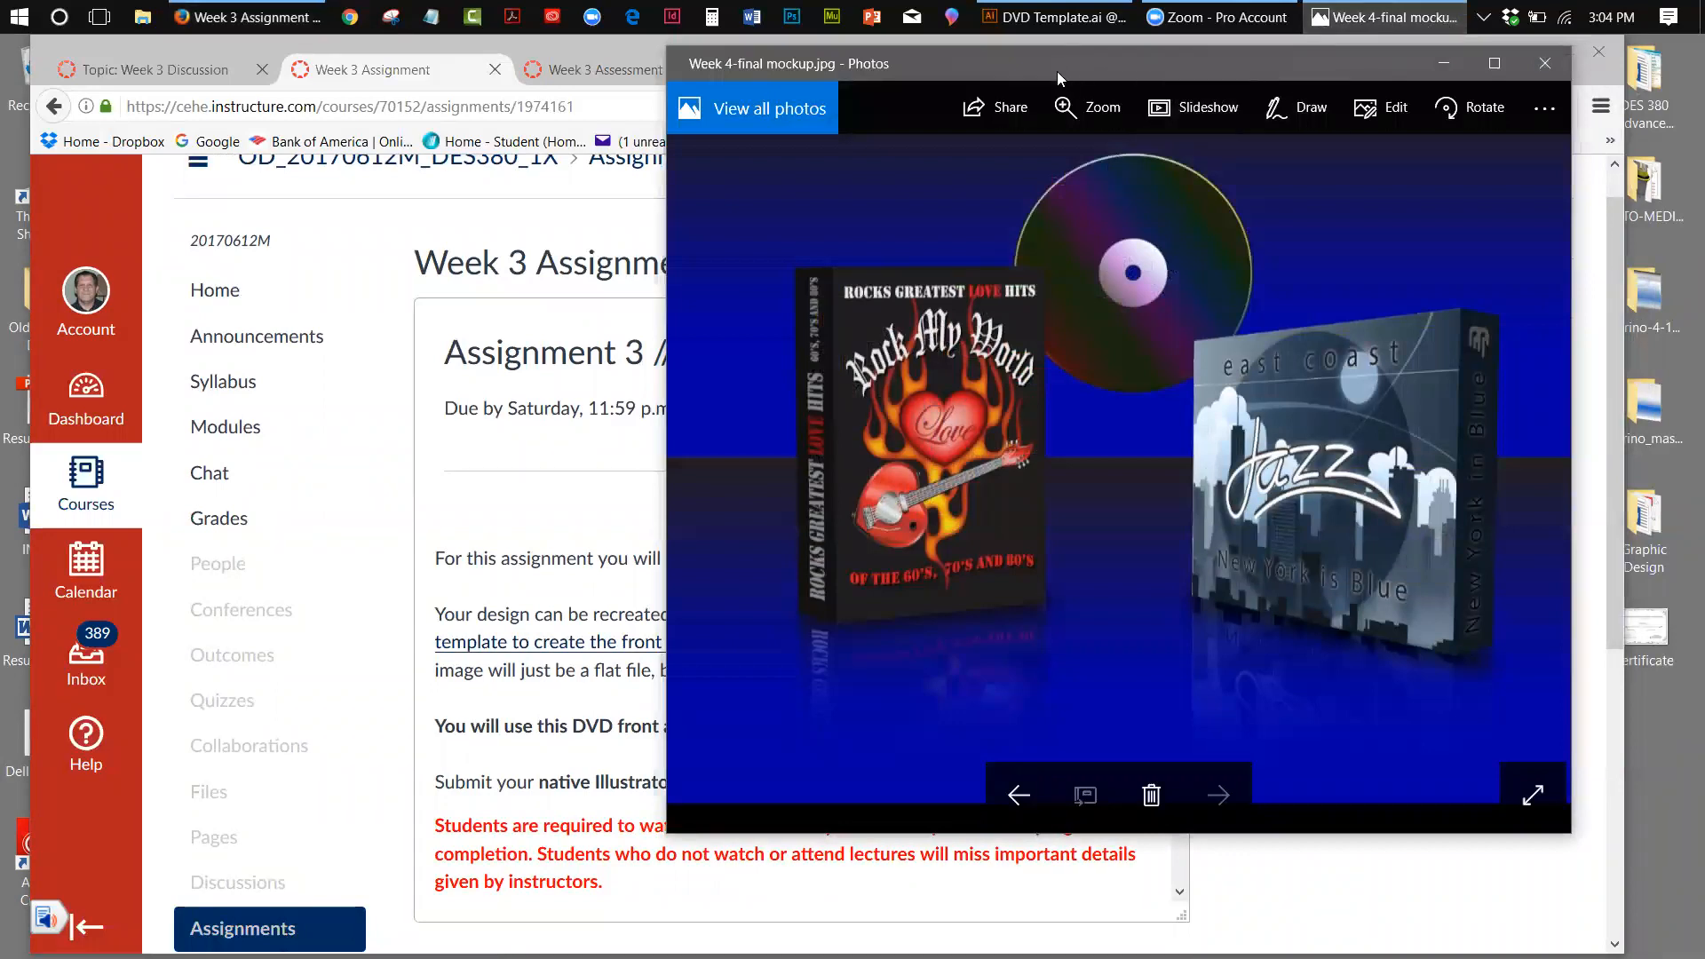
left_click_drag(1056, 71, 1058, 113)
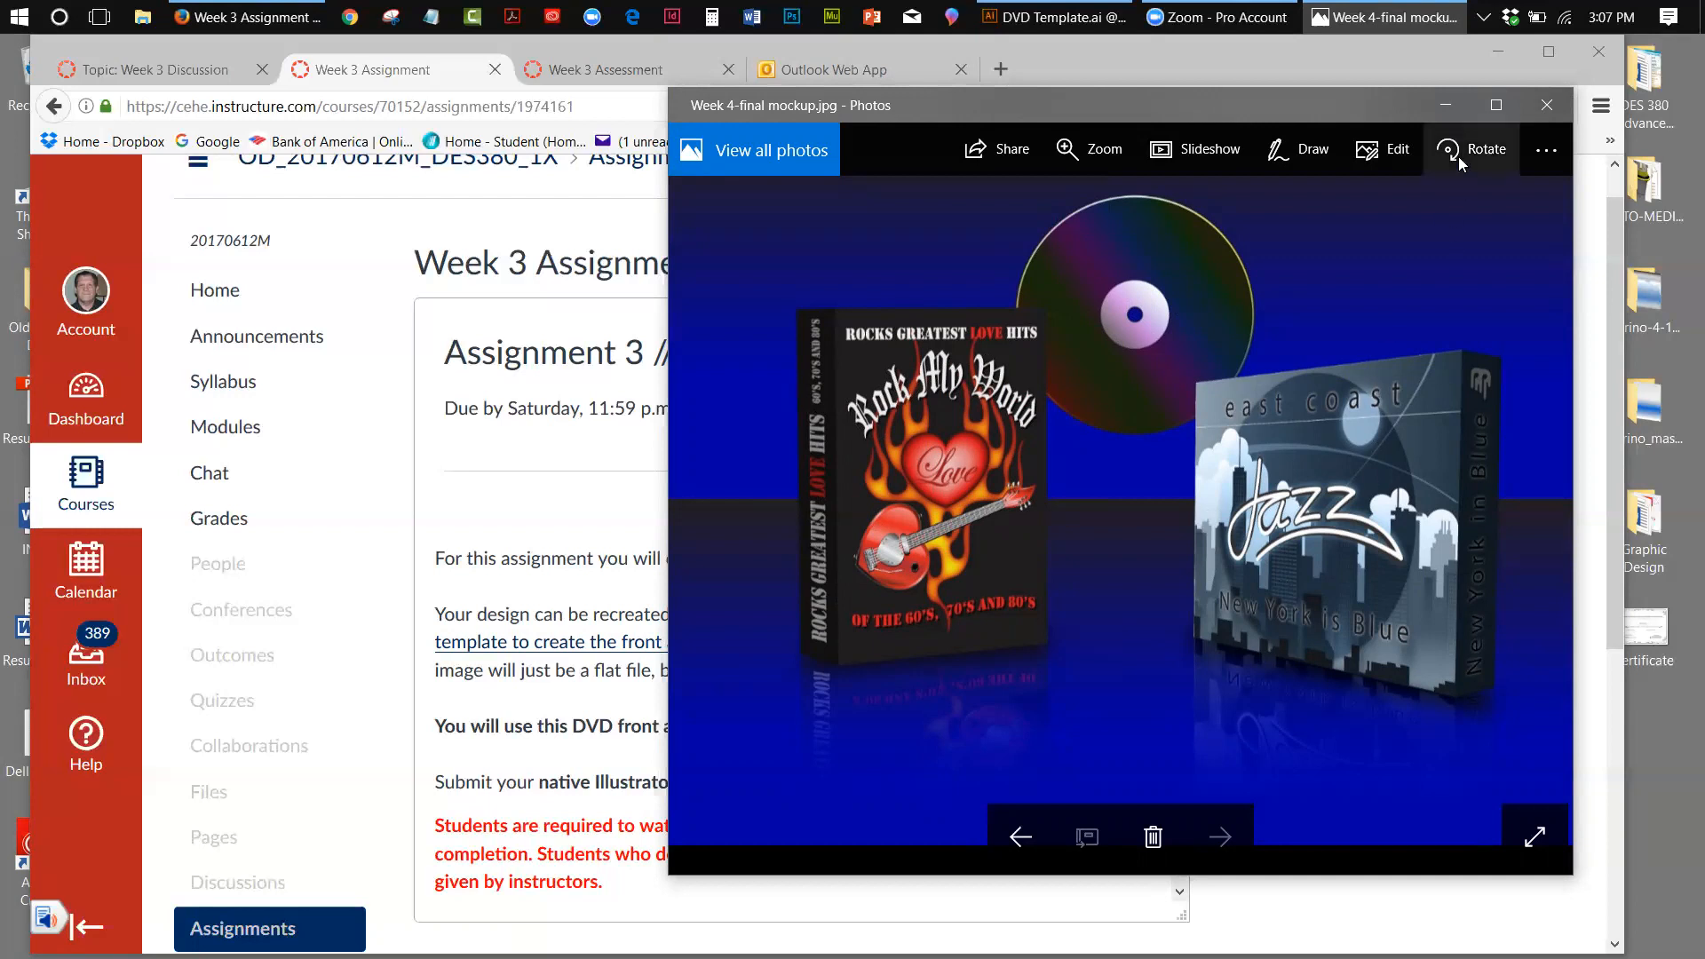
left_click(1446, 105)
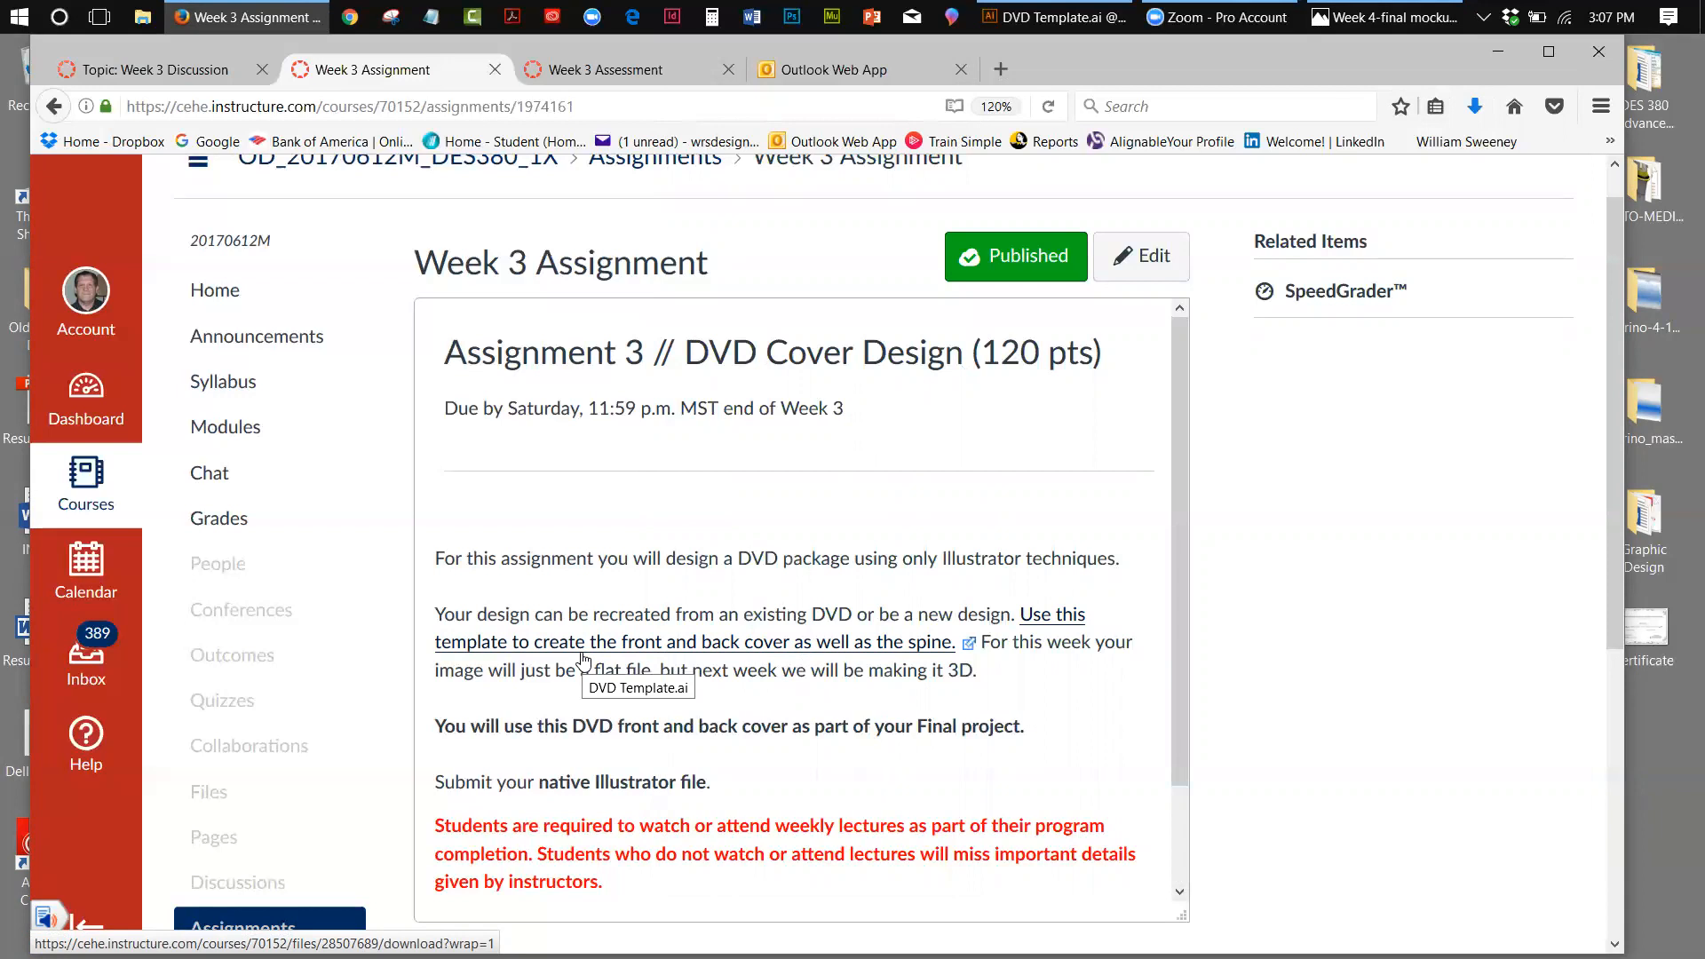
Read the Week 3 Assessment instructions on making symbols and compare them with the Week 4-final mockup.jpg image
left_click(605, 71)
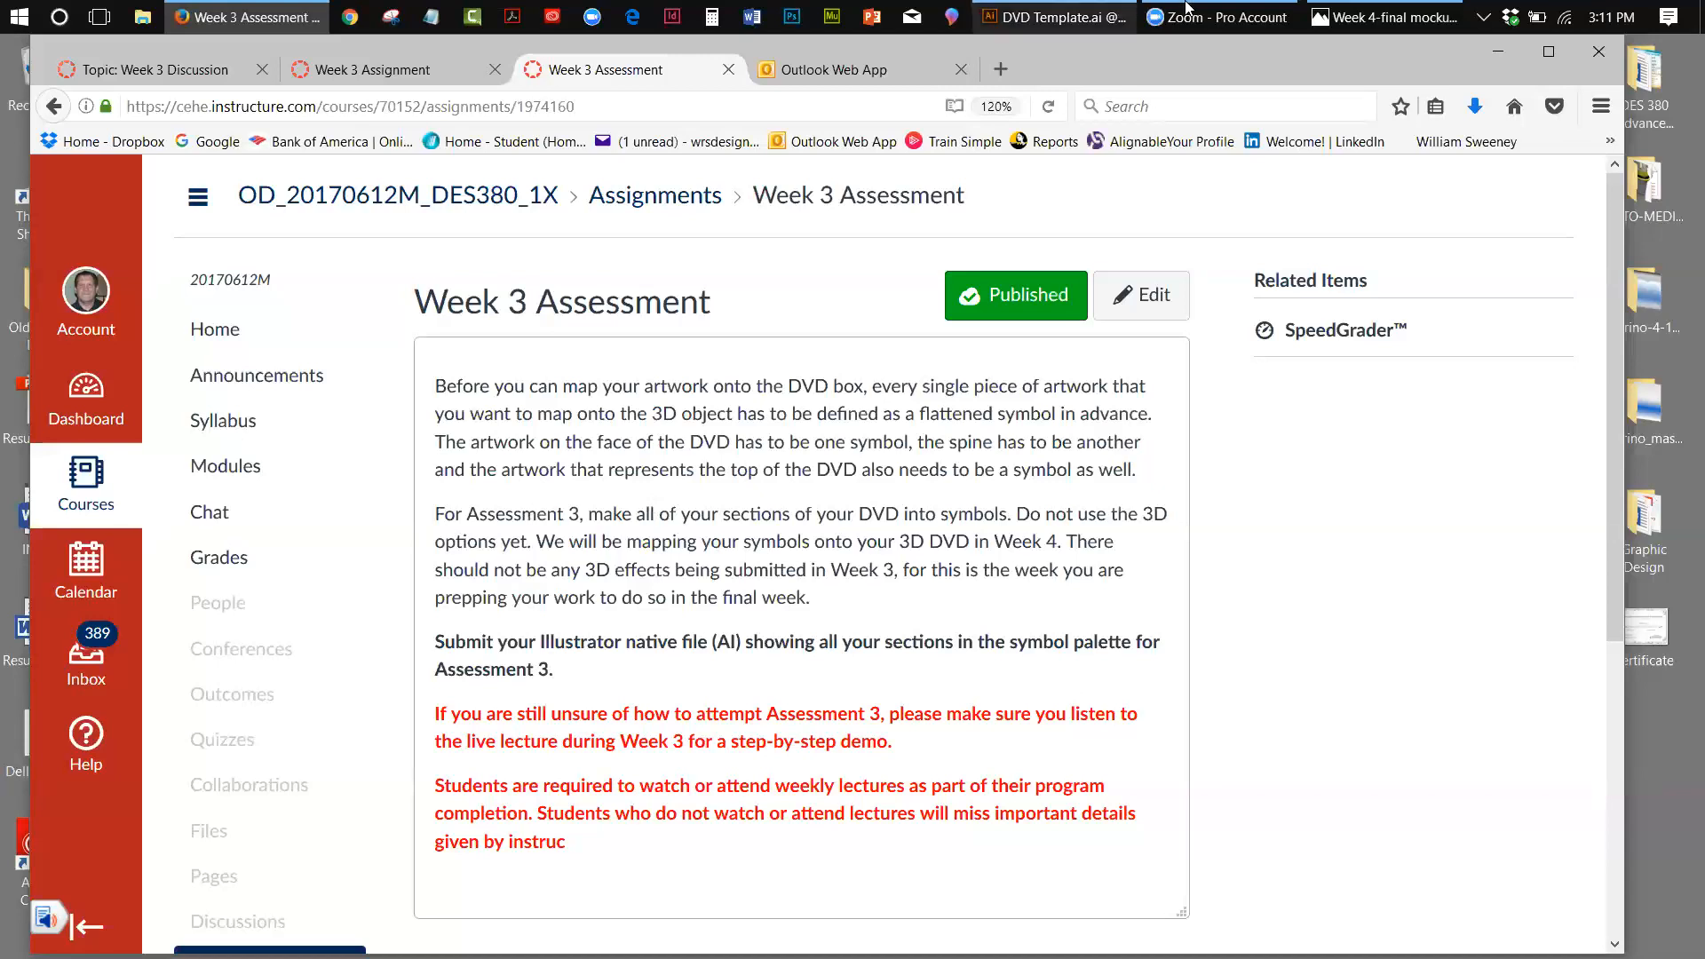
left_click(1385, 17)
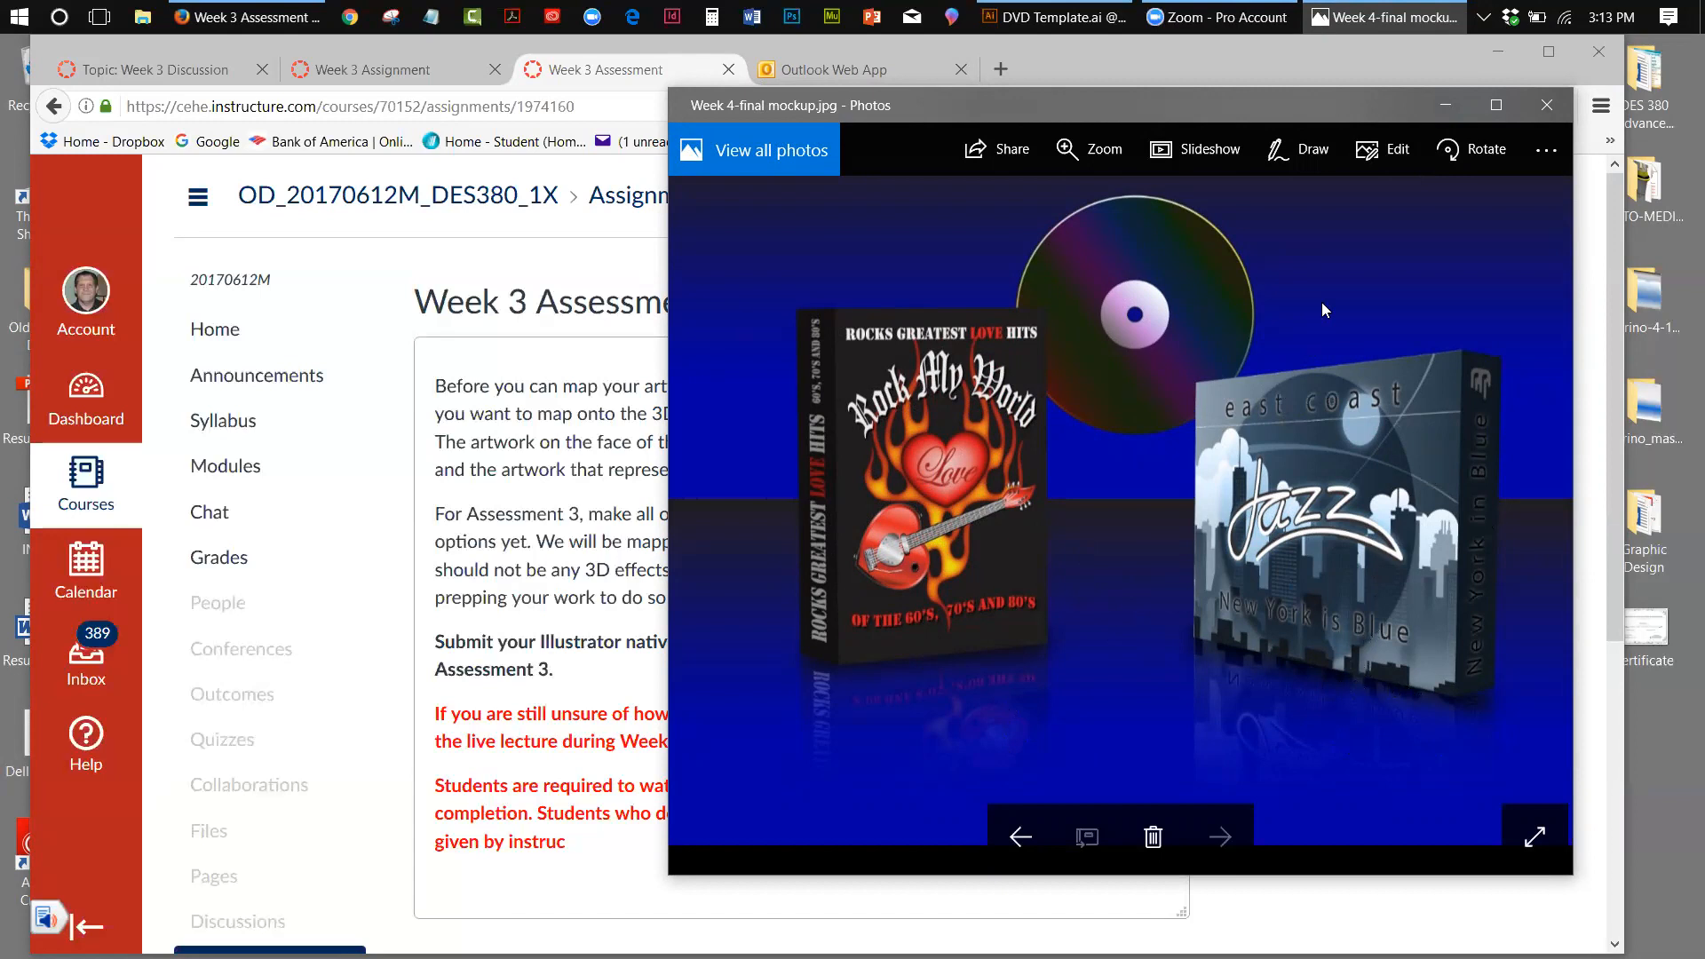
left_click(1446, 104)
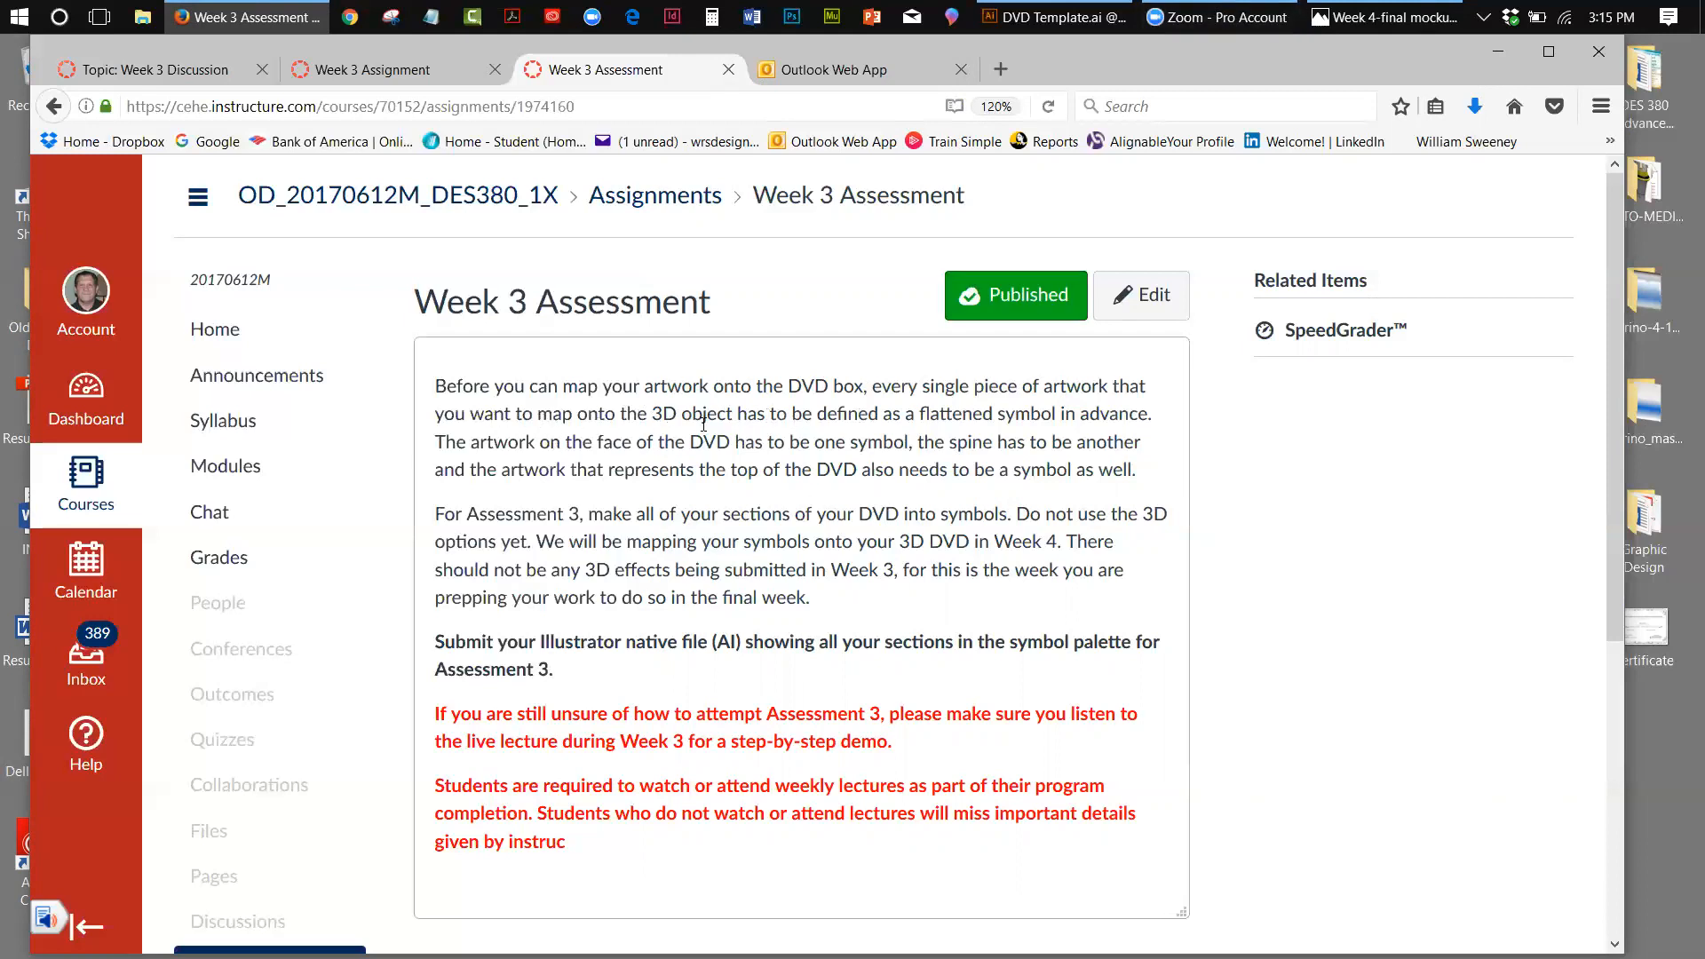
Go back to the Week 3 Assignment, read the rest of its instructions, and study the final mockup image again
left_click(451, 69)
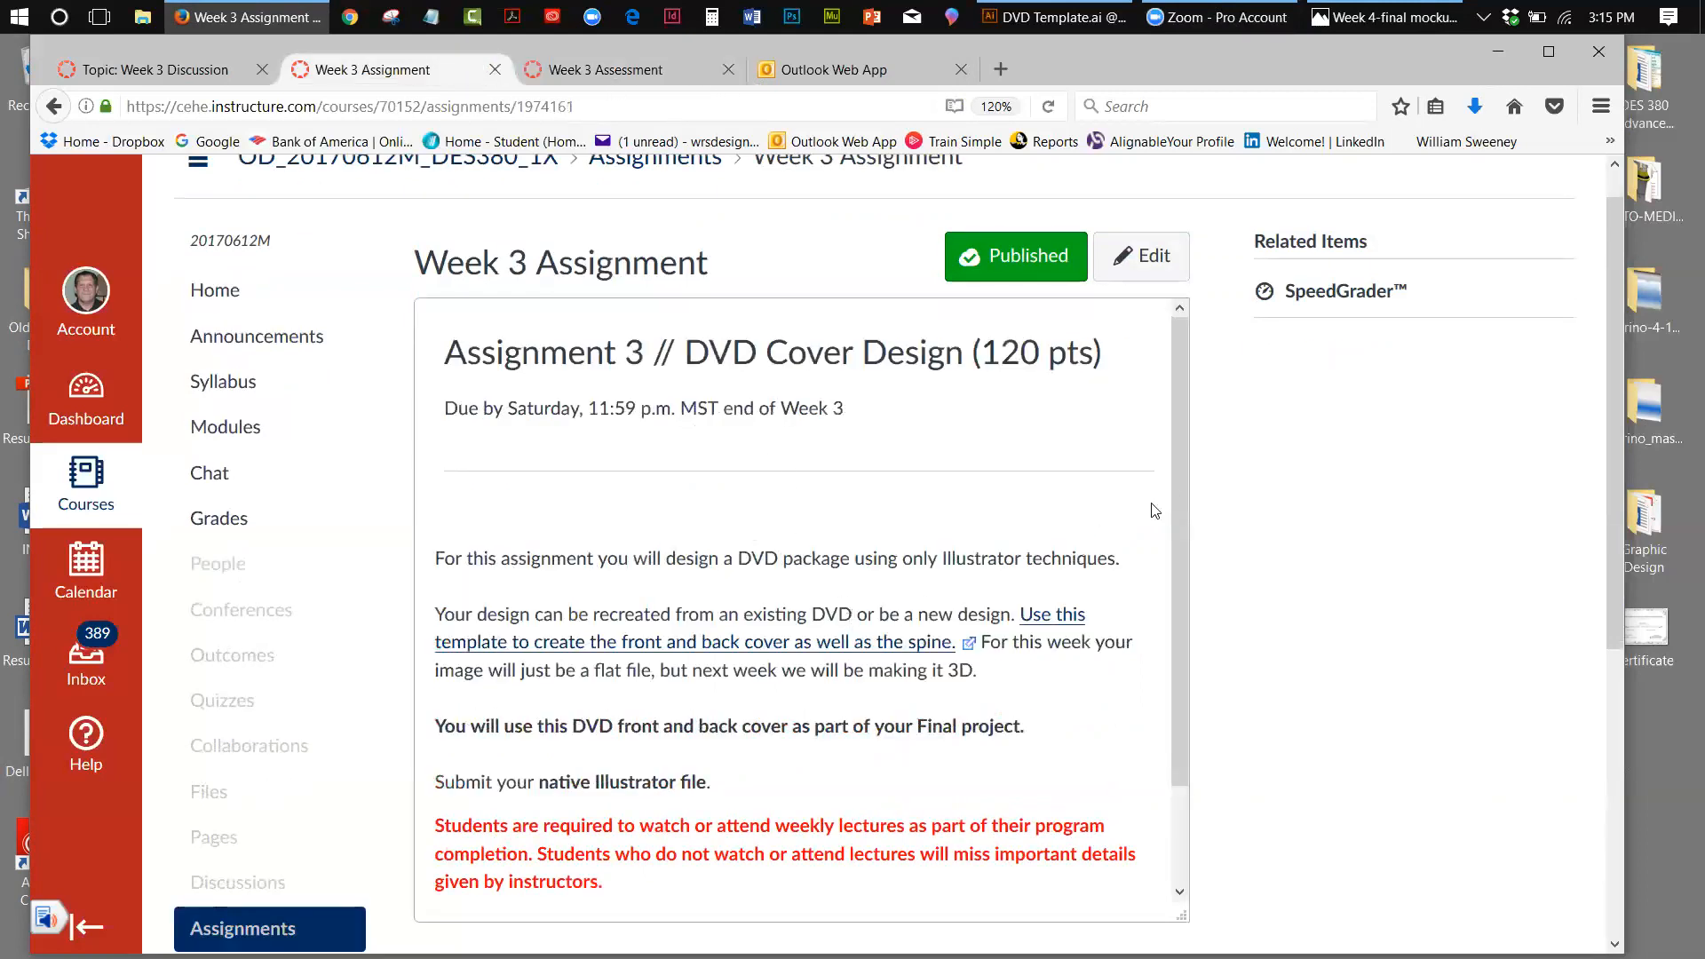
scroll(1154, 532, "down", 2)
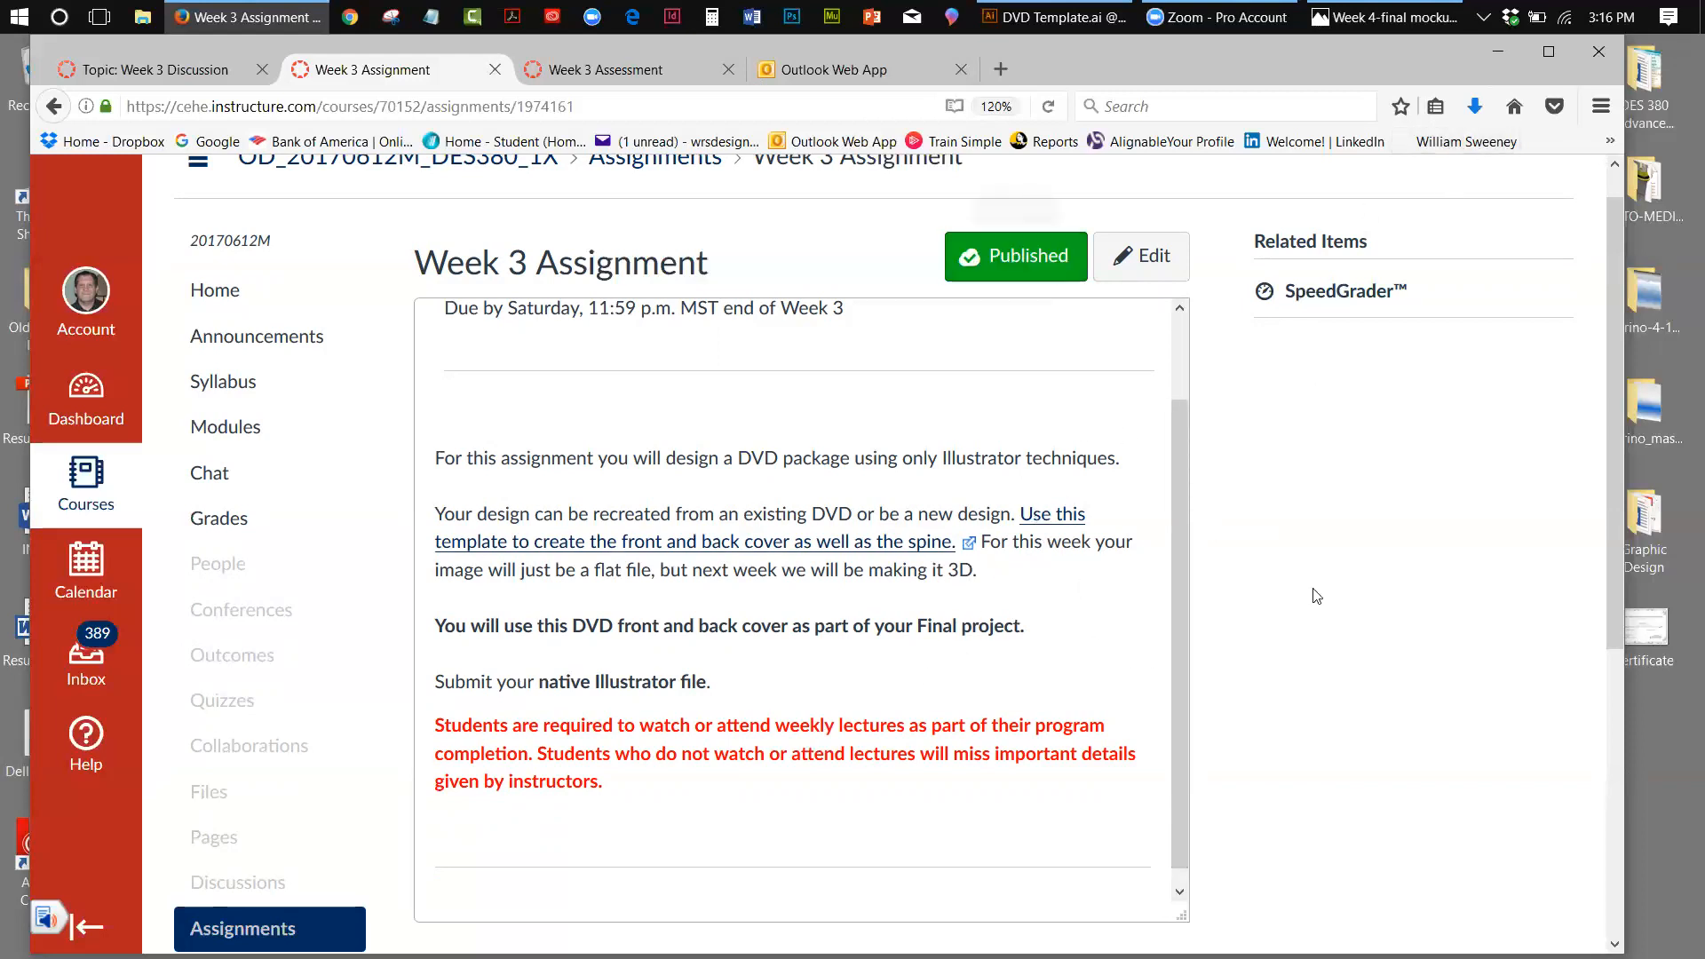
left_click(1385, 17)
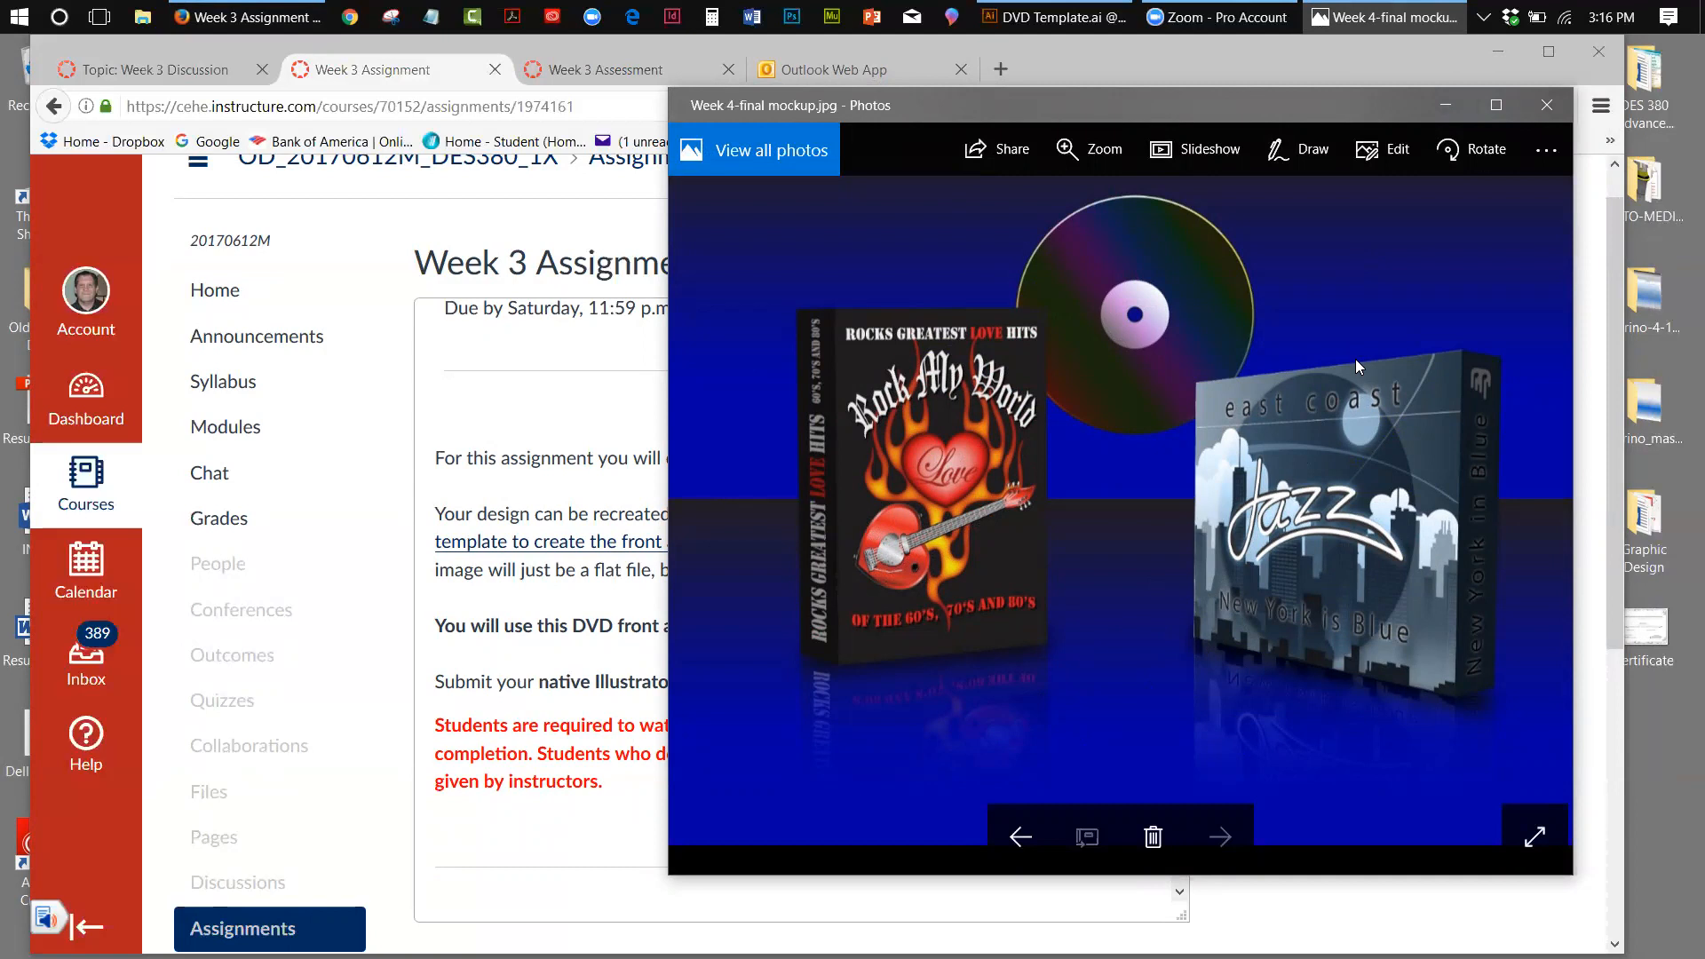
left_click(1443, 106)
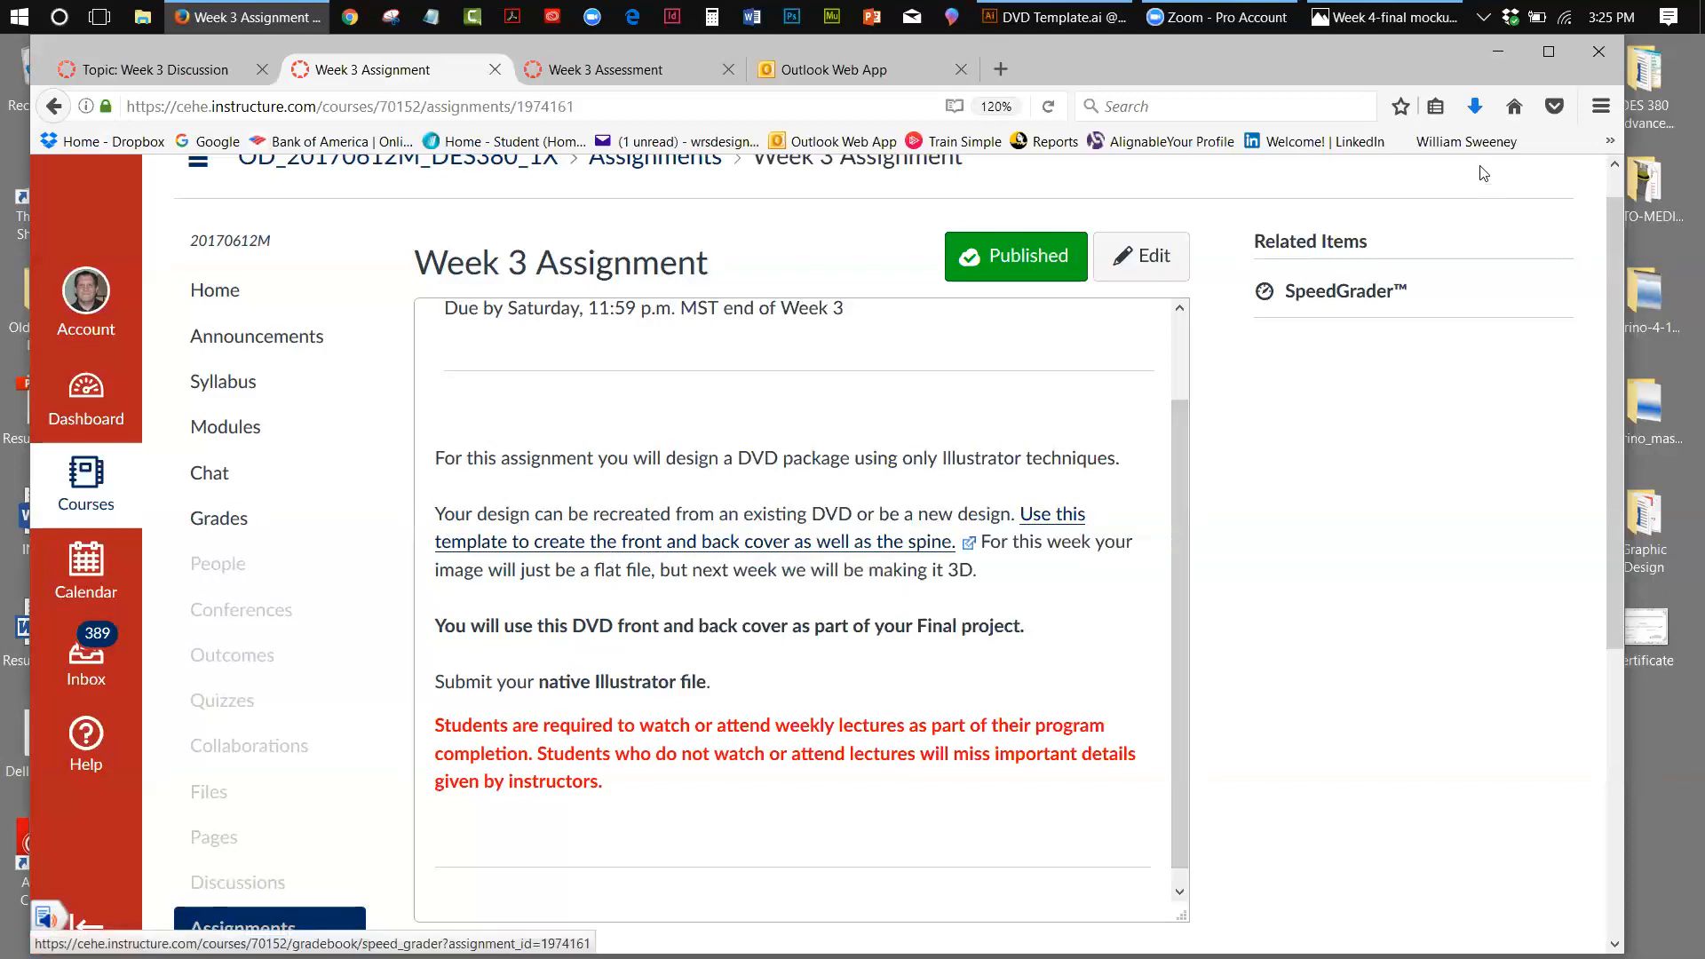
Check the browser's downloads for DVD Template.ai and revisit the Week 3 Assessment page
left_click(1475, 105)
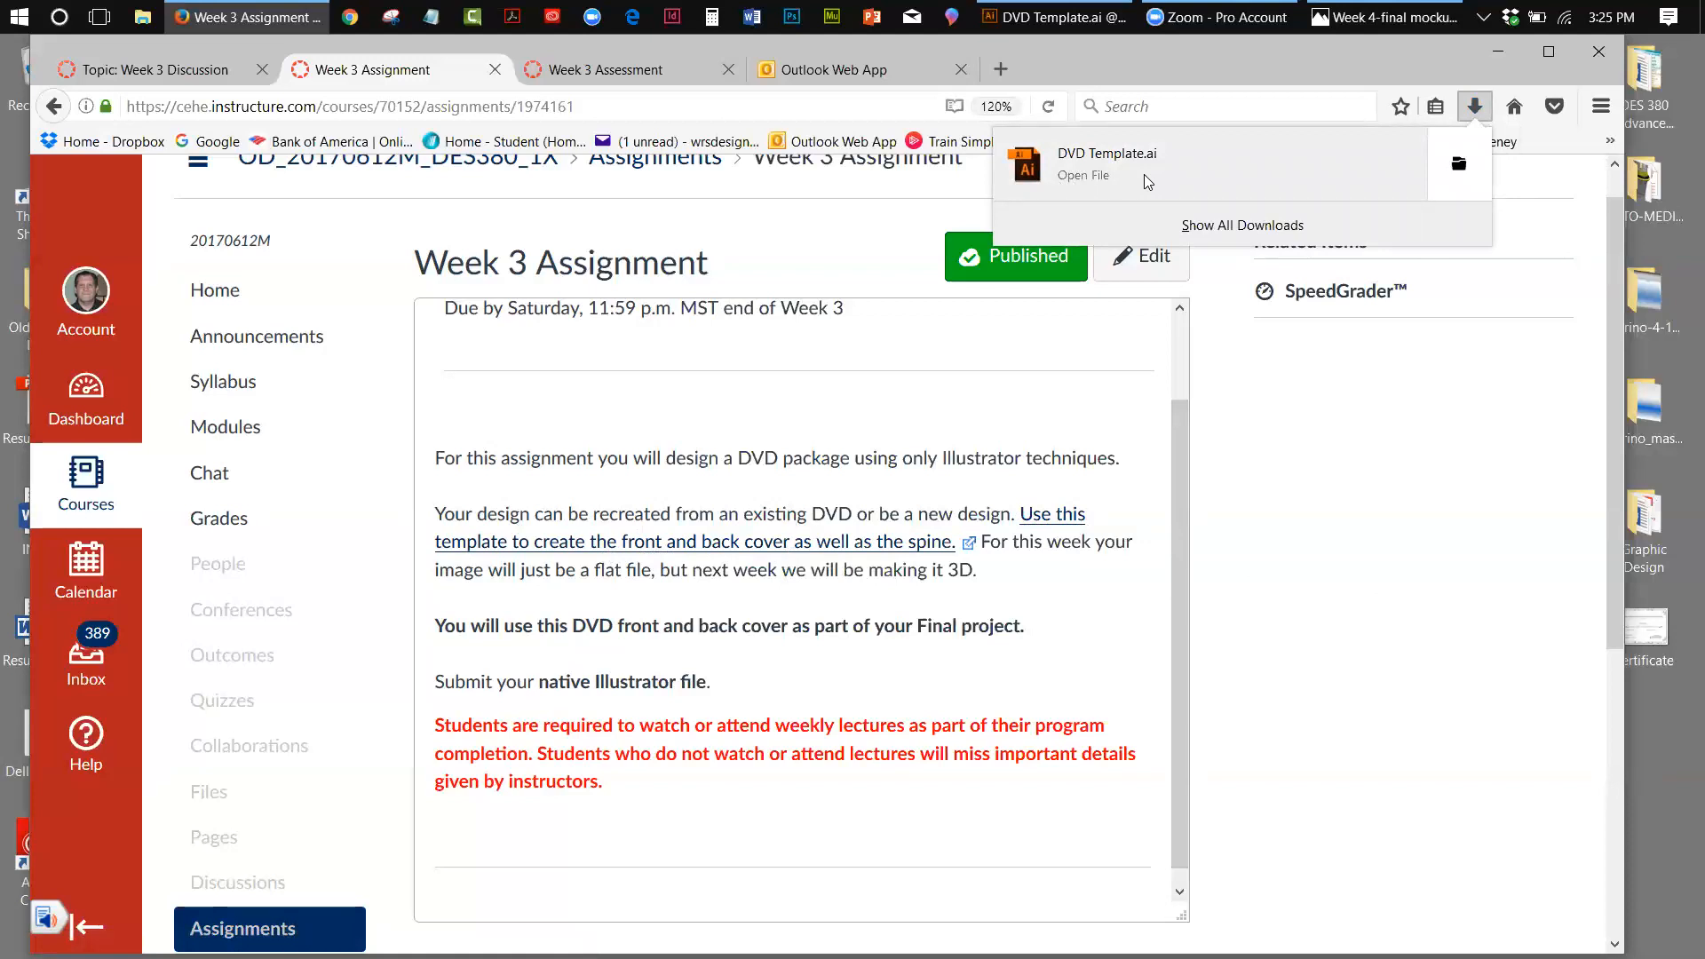
left_click(1398, 516)
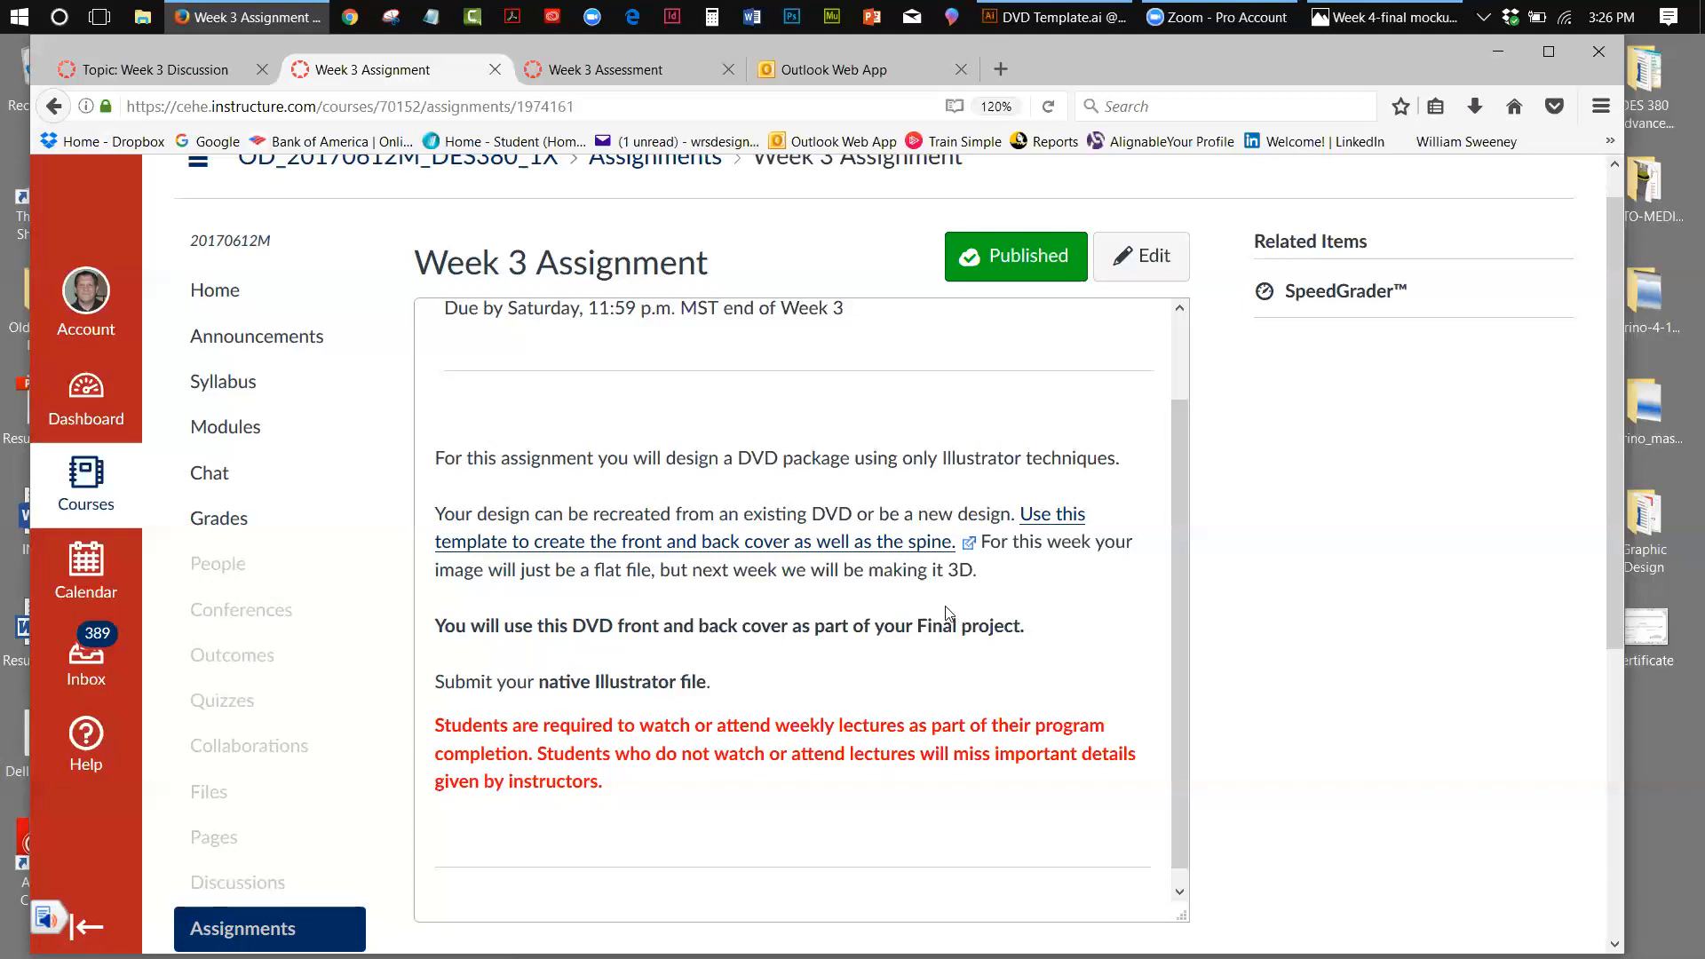
left_click(702, 78)
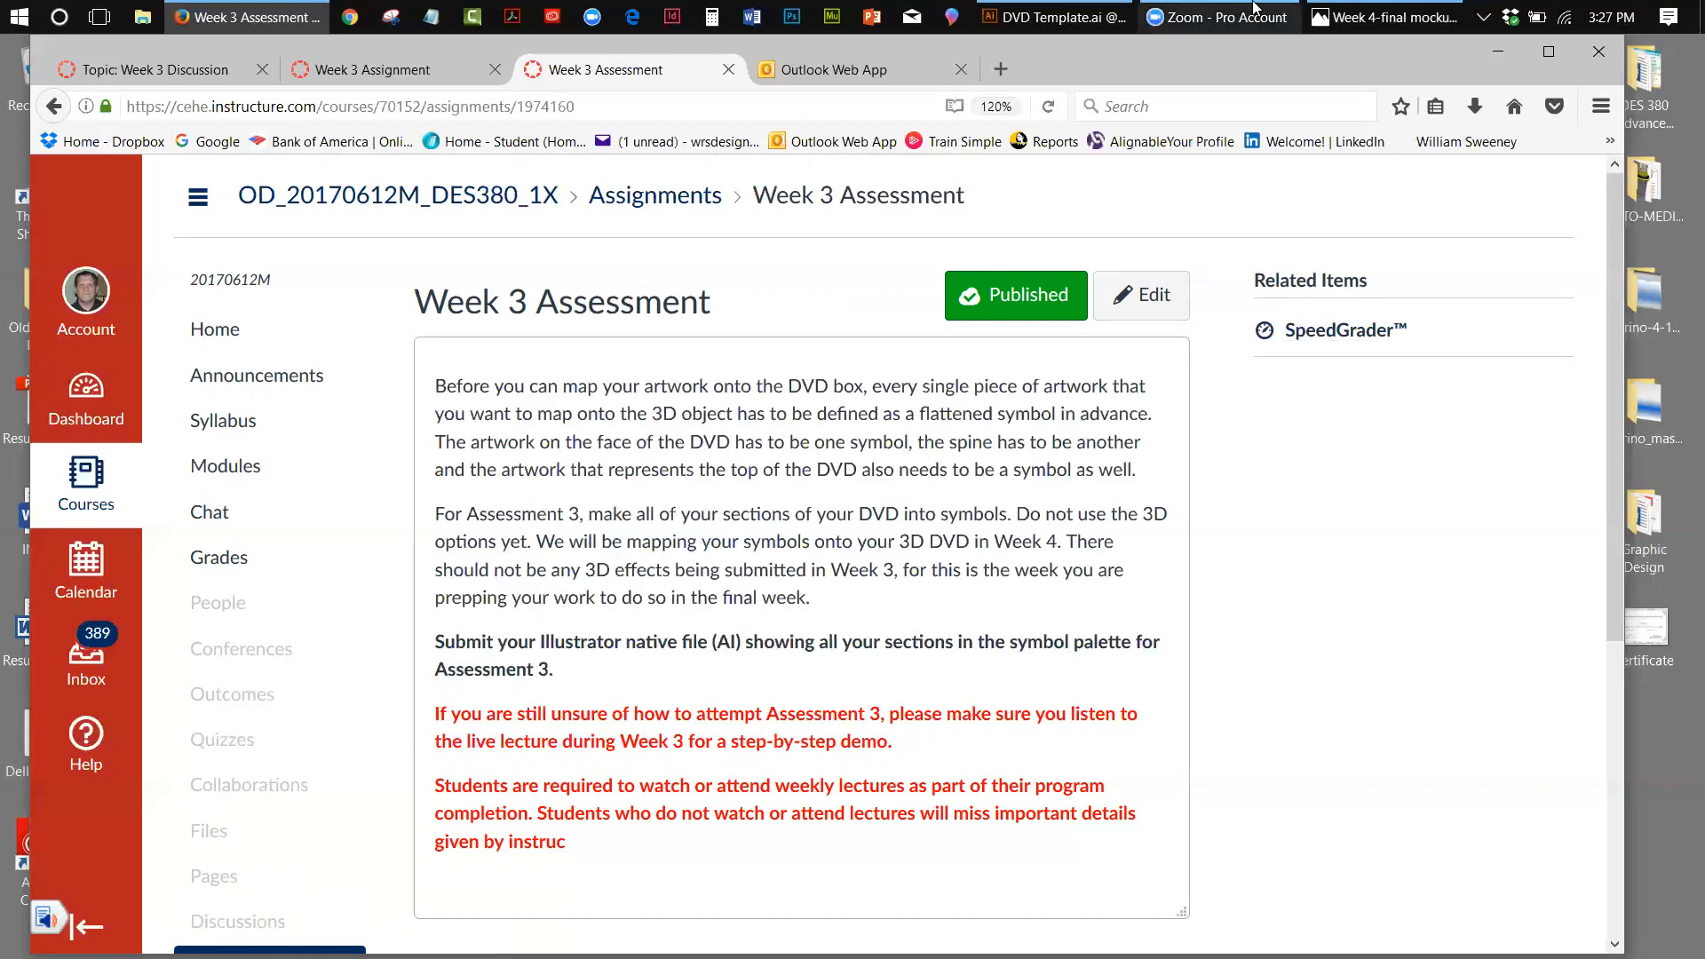
Switch to Illustrator and draw a rectangle in DVD Template.ai spanning both cover panels and the spine, corner to corner on the guides
left_click(1082, 23)
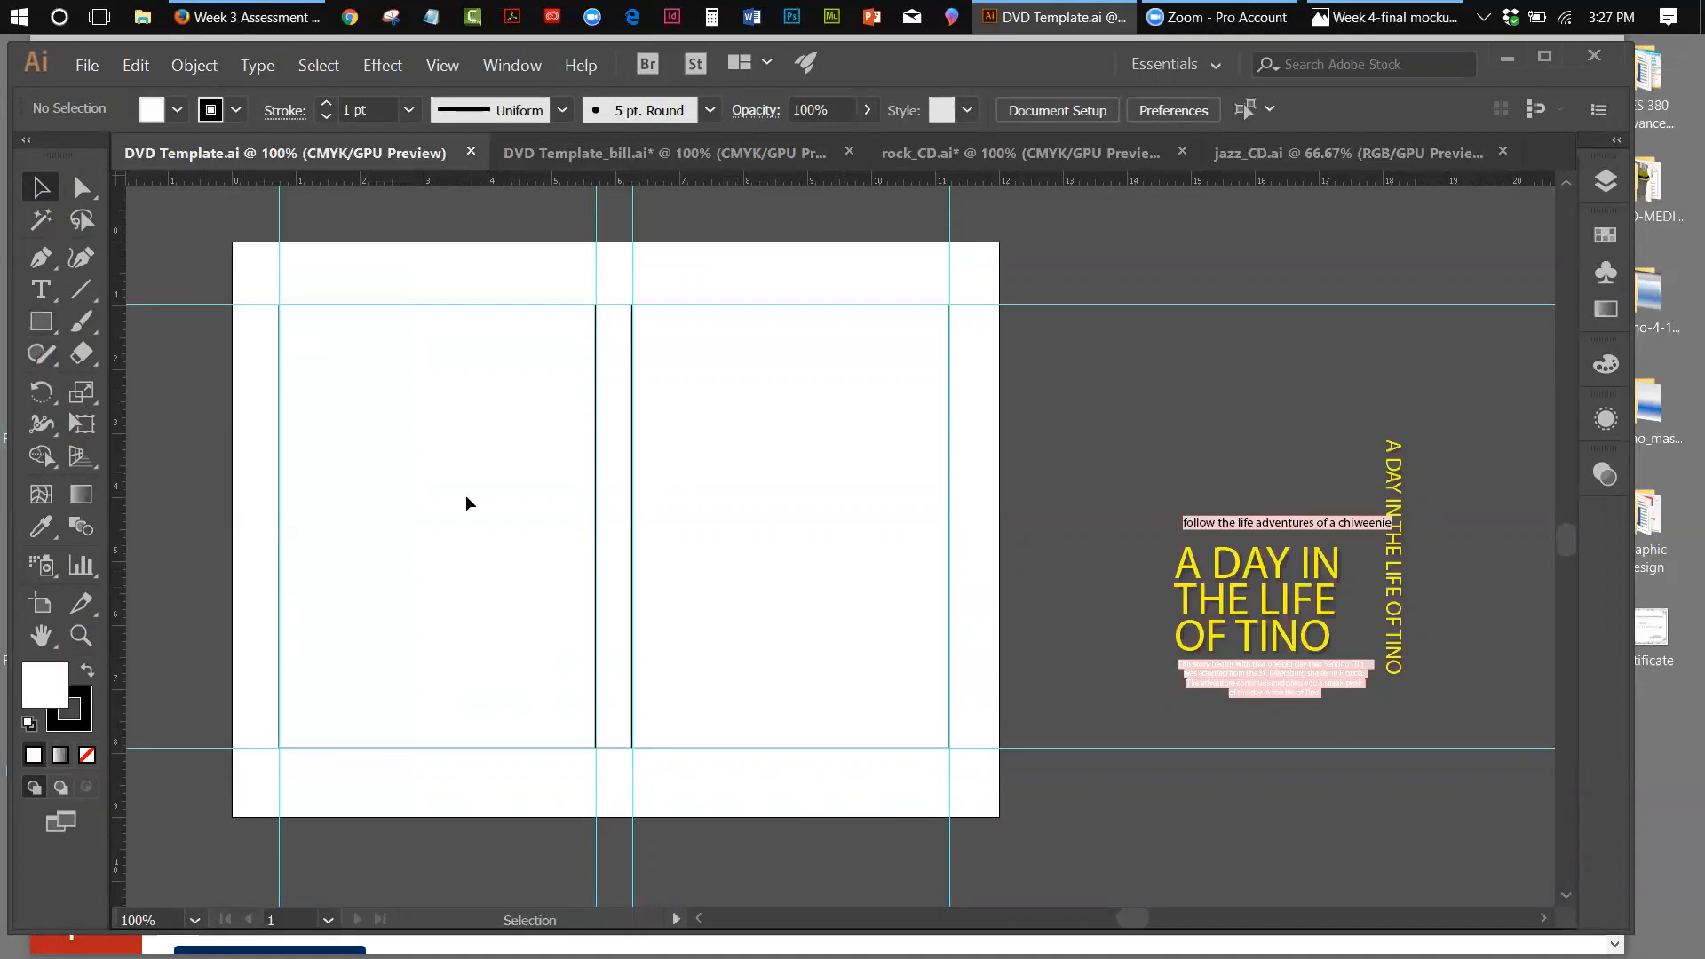
left_click(41, 321)
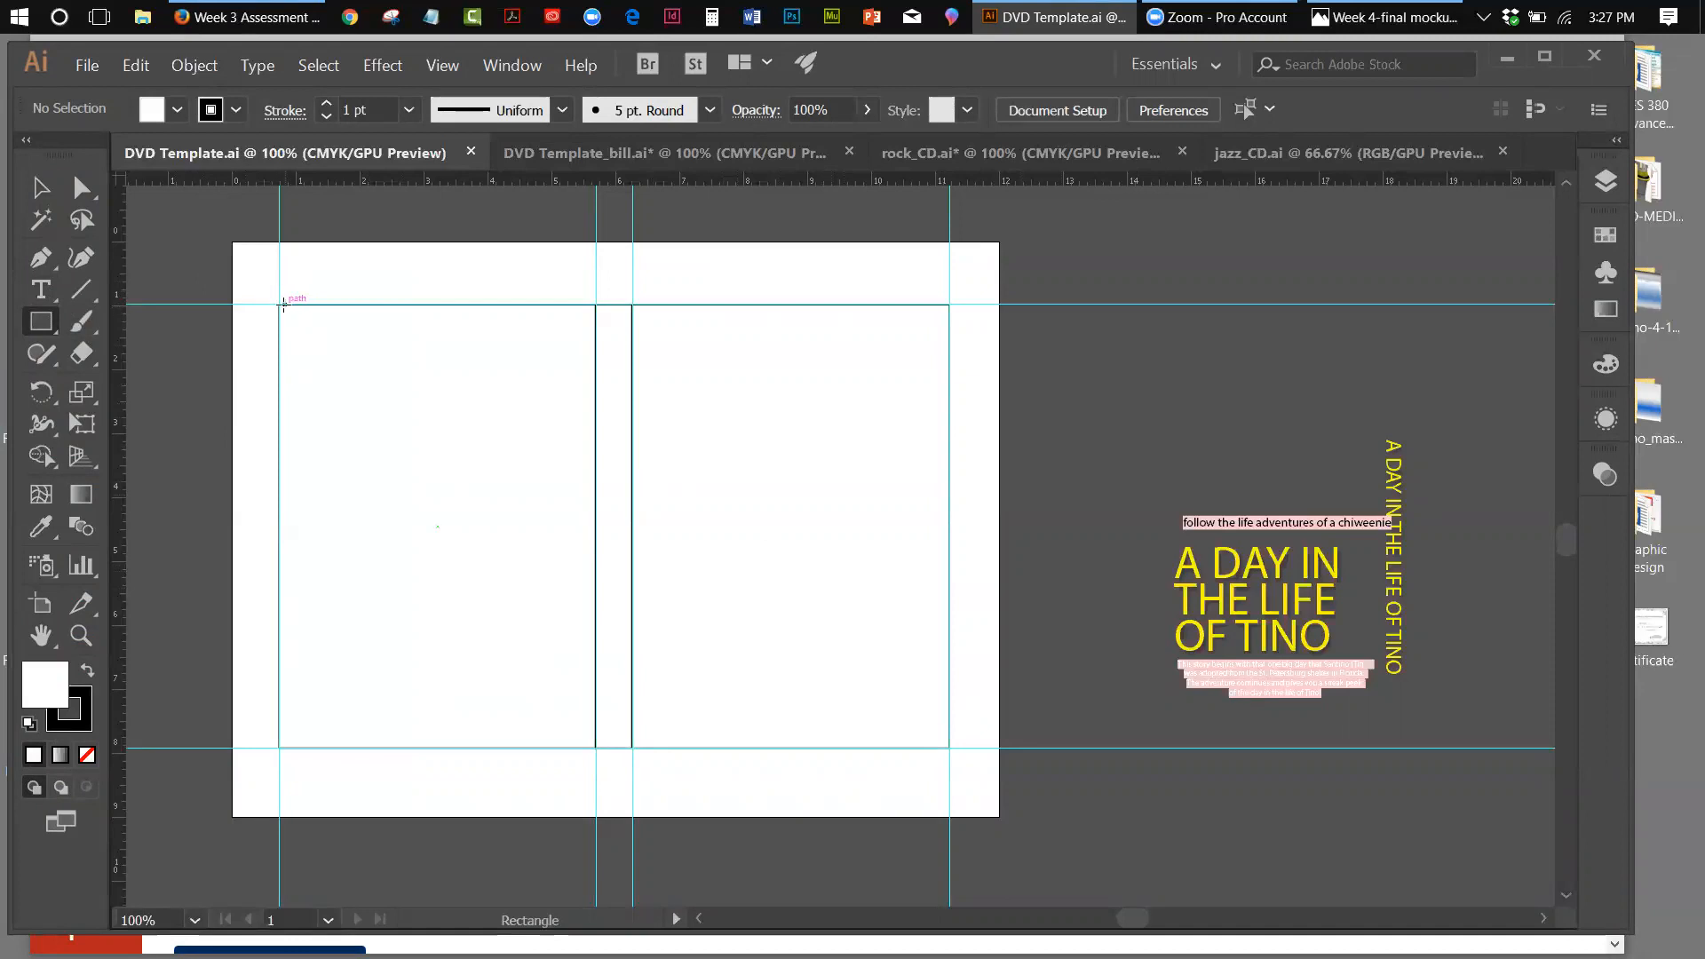
mouse_move(282, 304)
left_mouse_down()
mouse_move(777, 559)
mouse_move(888, 641)
mouse_move(953, 749)
left_mouse_up()
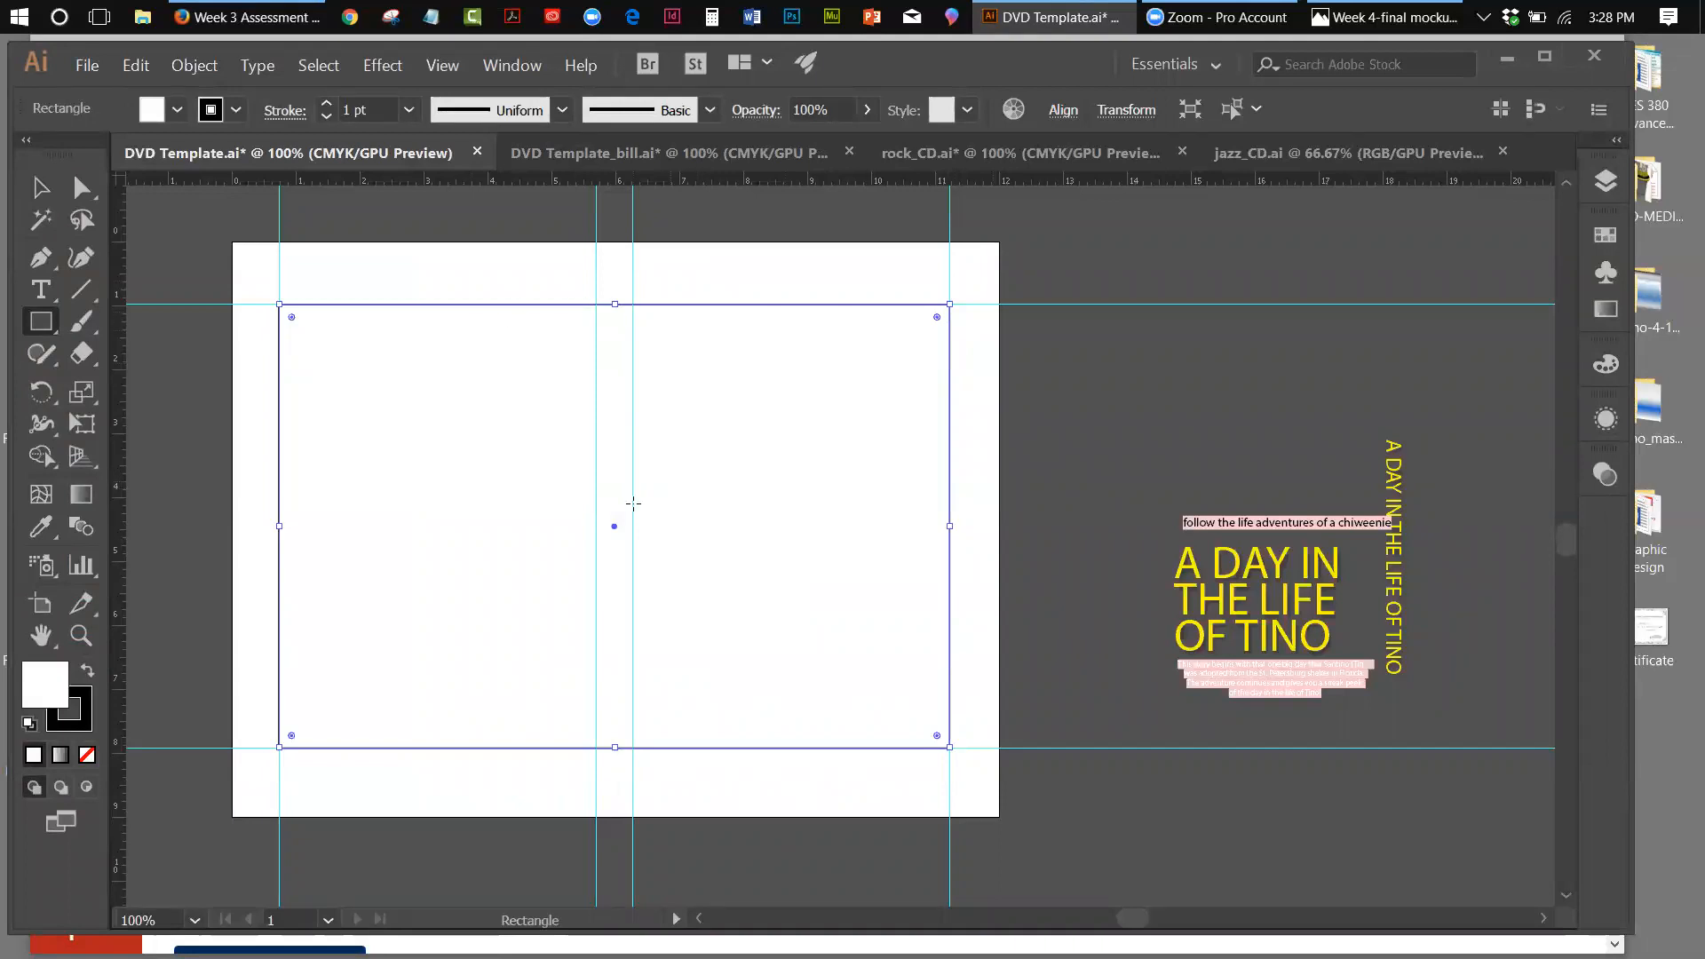
Give the template-sized rectangle a black fill and no stroke
left_click(87, 671)
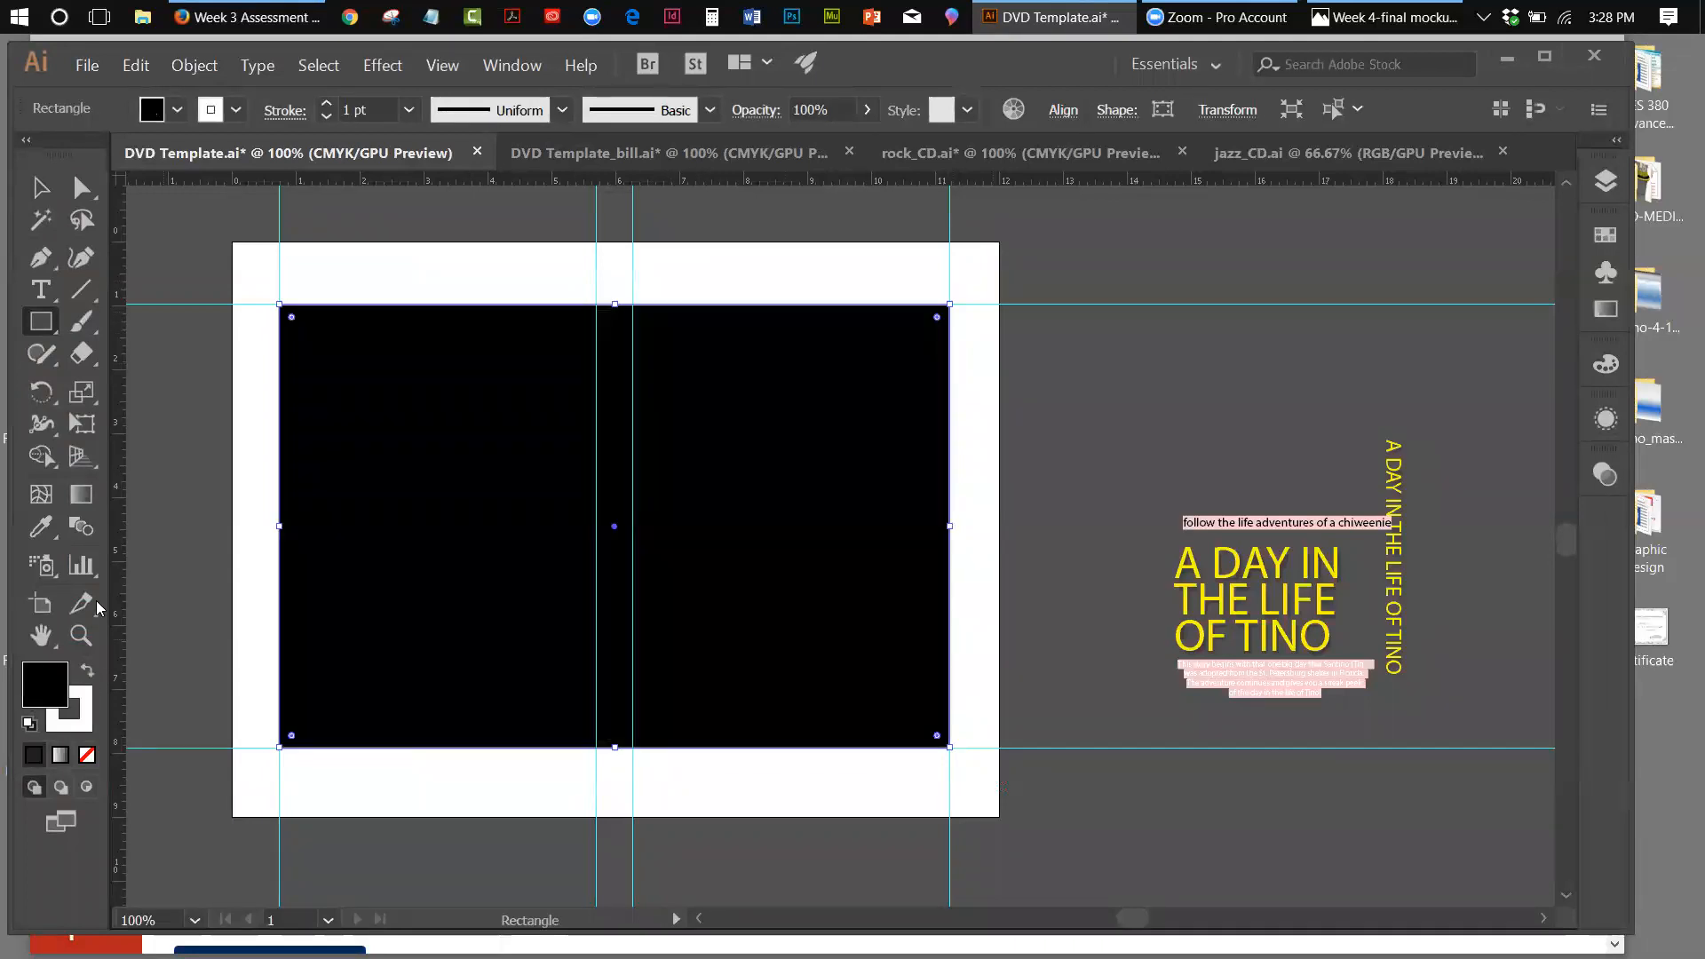
left_click(82, 718)
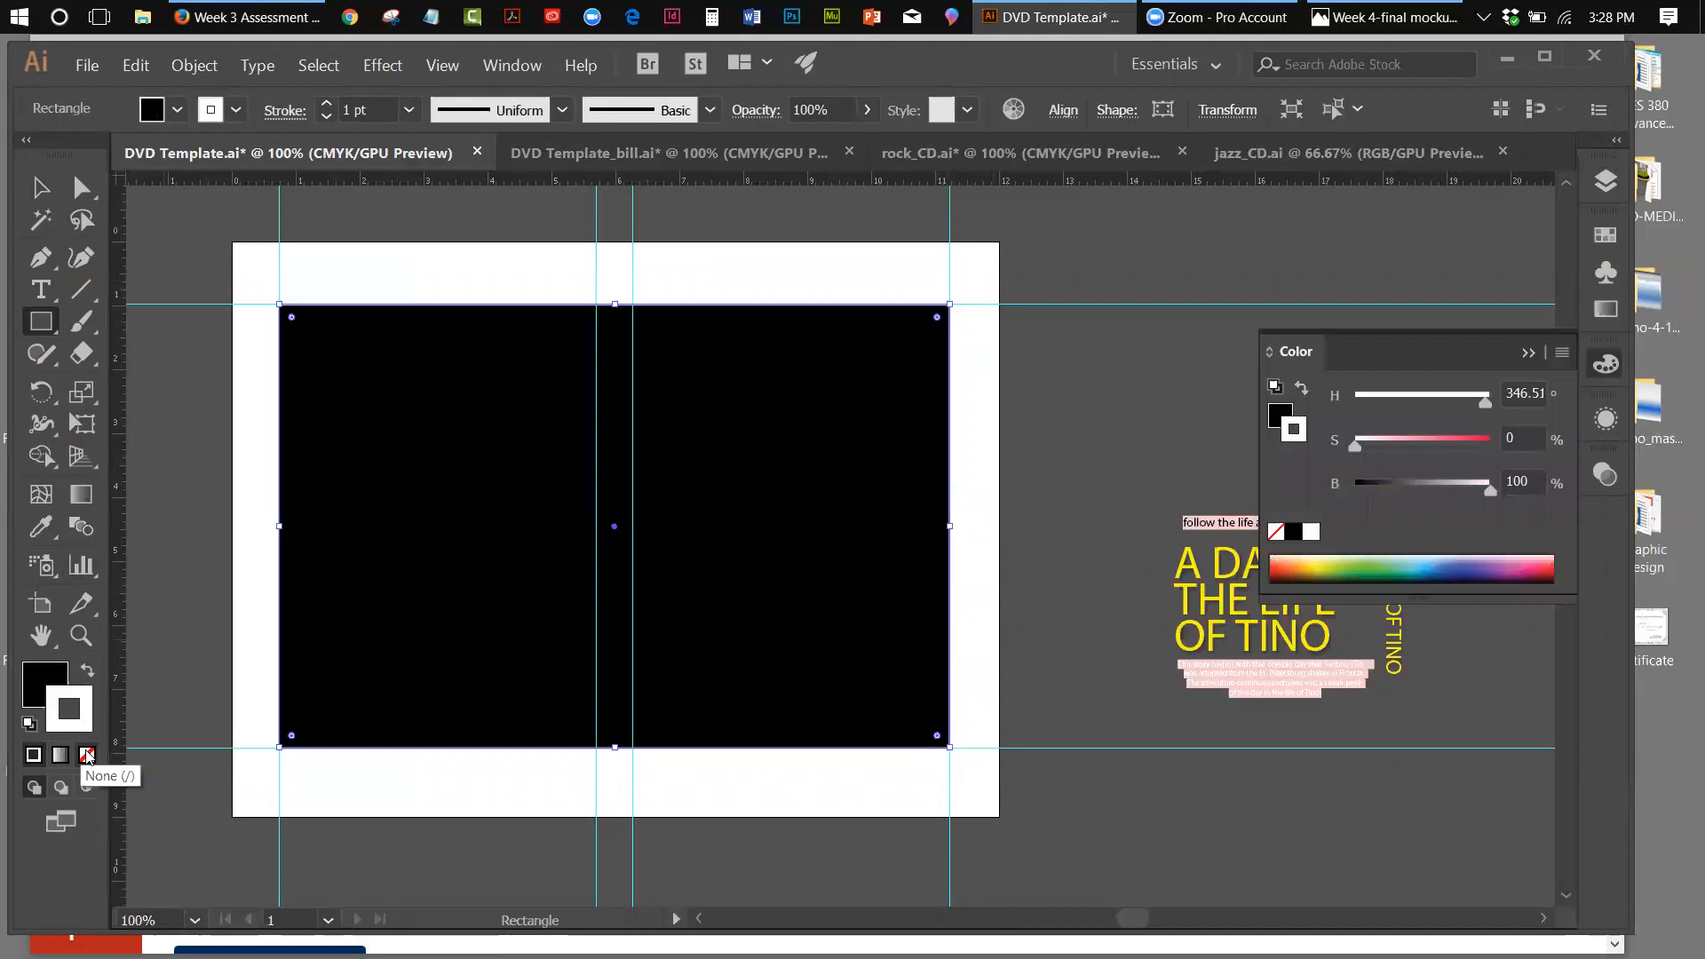
left_click(87, 755)
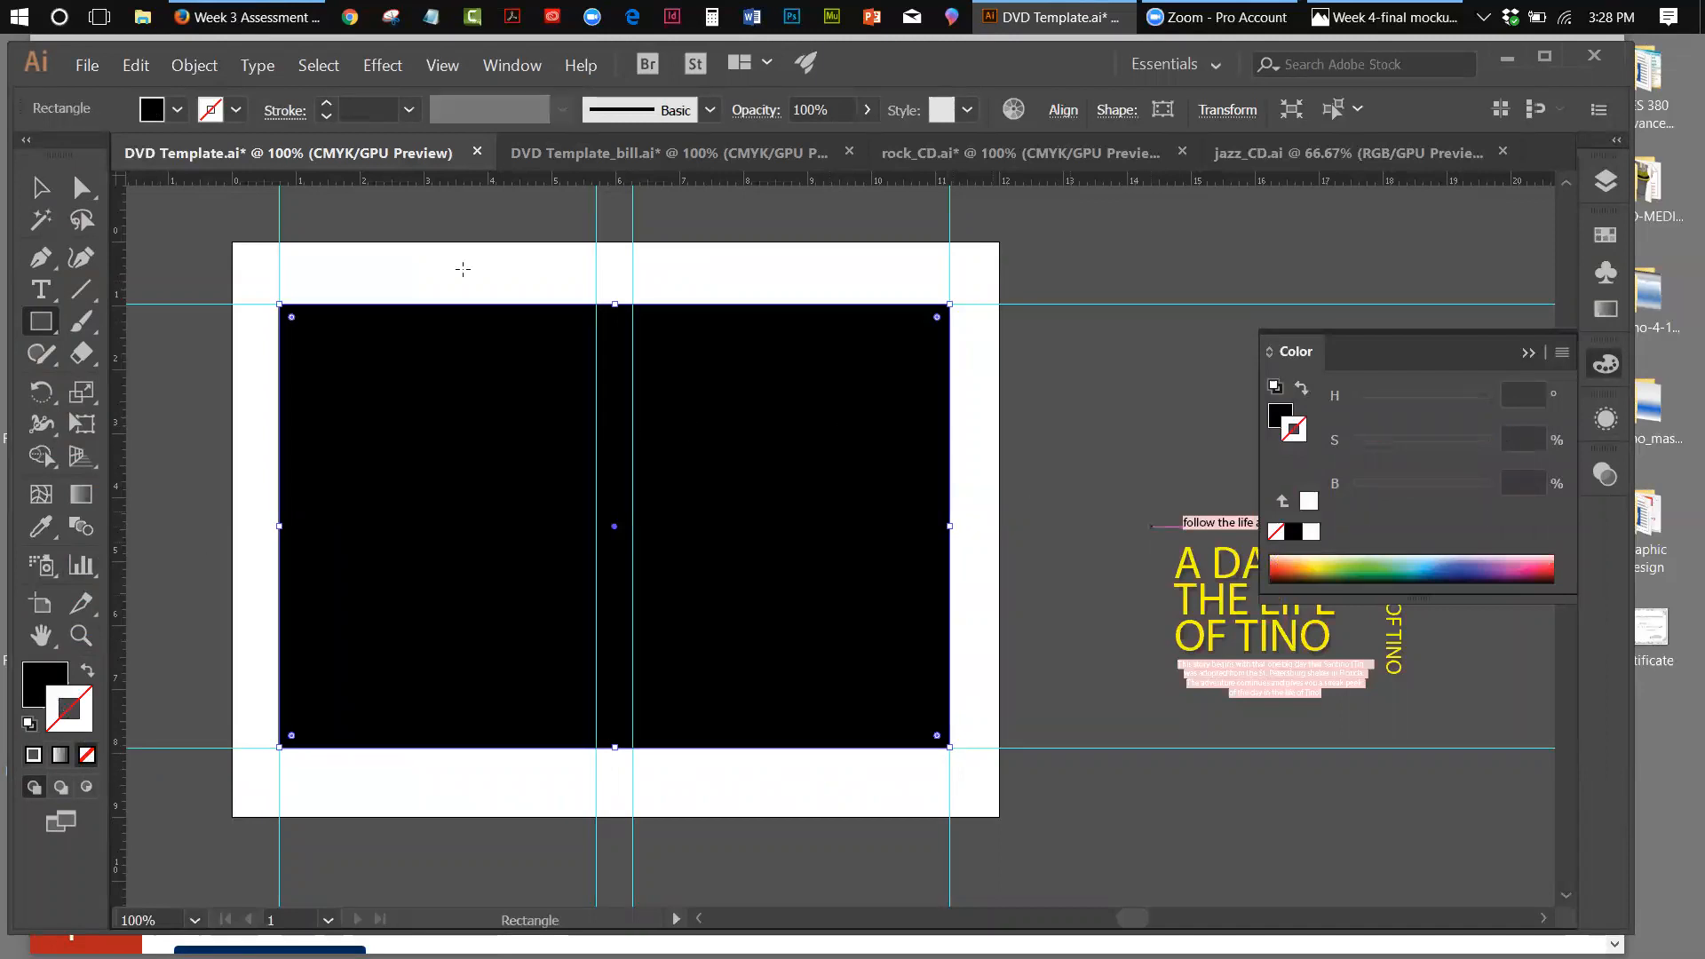
Move the black rectangle down and to the right away from the guides, and undo the move
left_click(41, 187)
left_click(1039, 241)
left_click_drag(870, 349, 1053, 421)
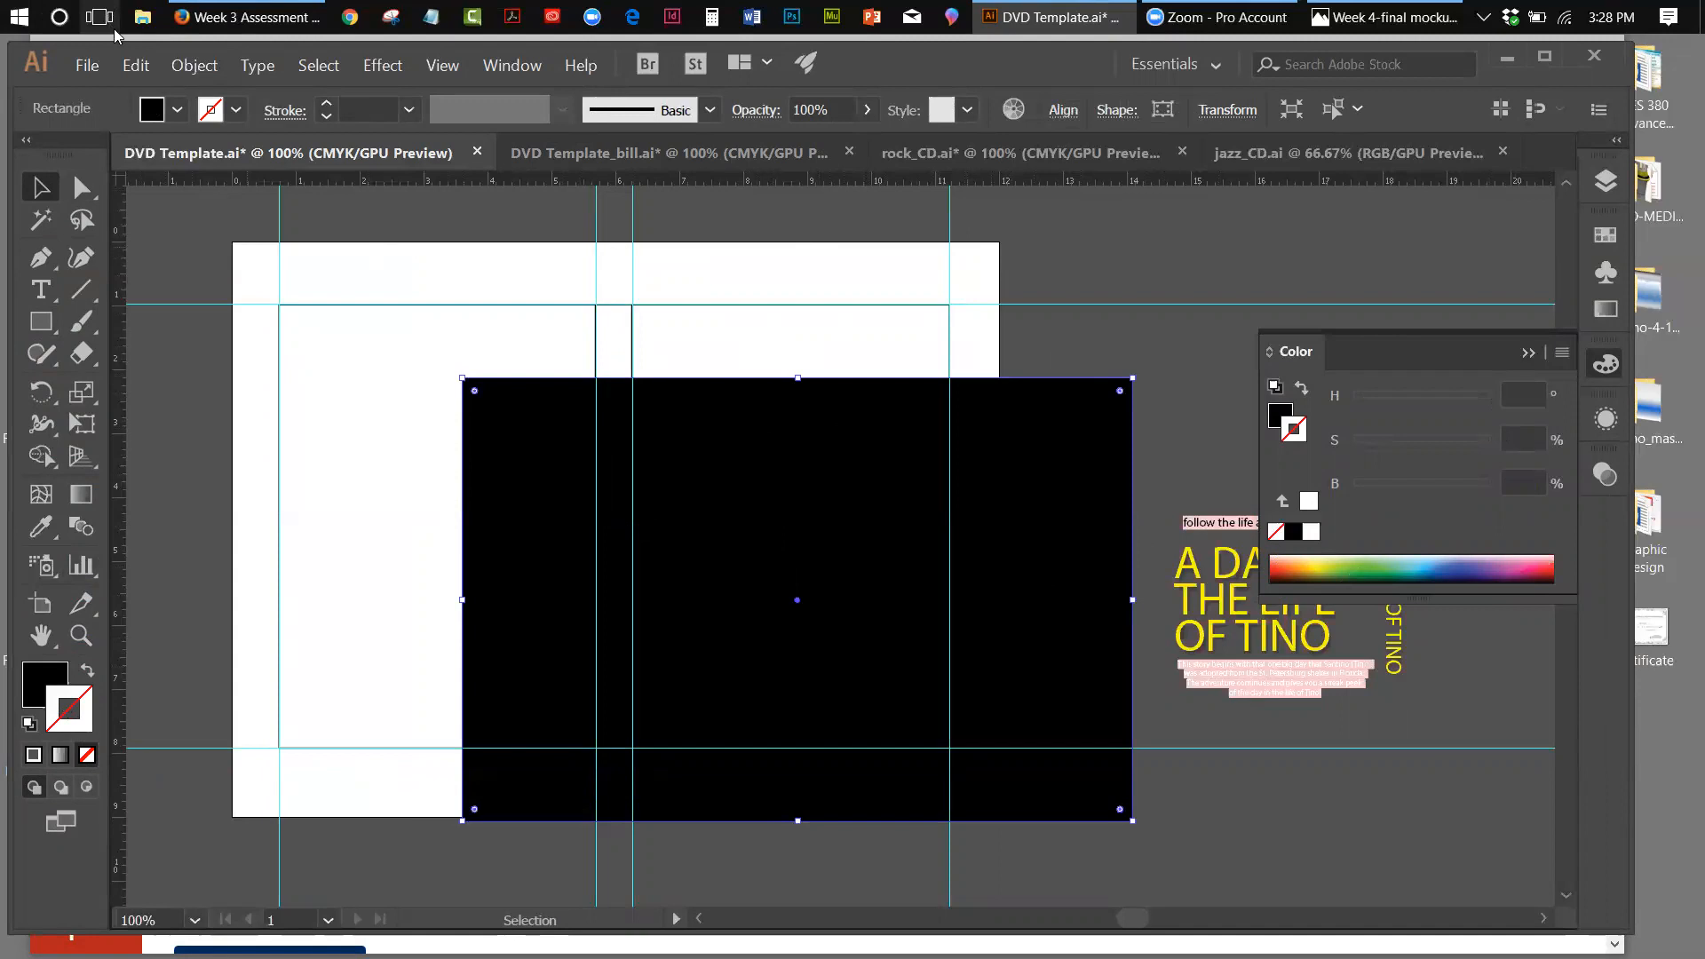
left_click(138, 71)
left_click(156, 91)
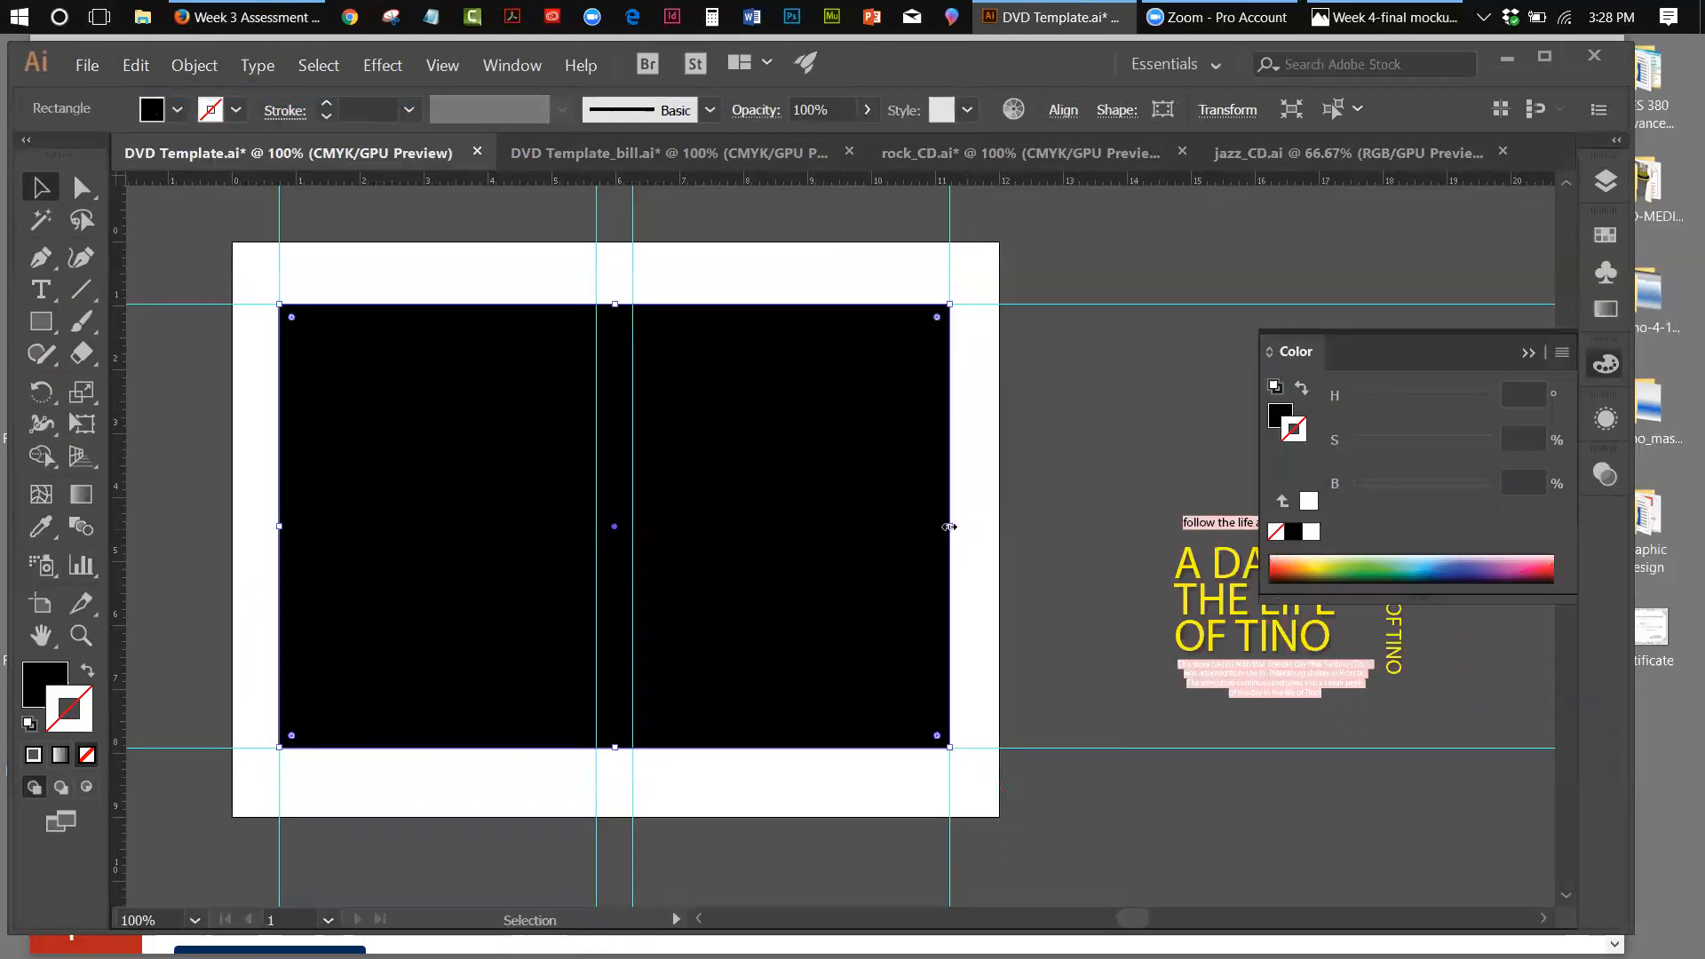
Narrow the black rectangle to the left cover panel and place a pasted copy of it over the right cover panel
left_click_drag(947, 527, 596, 507)
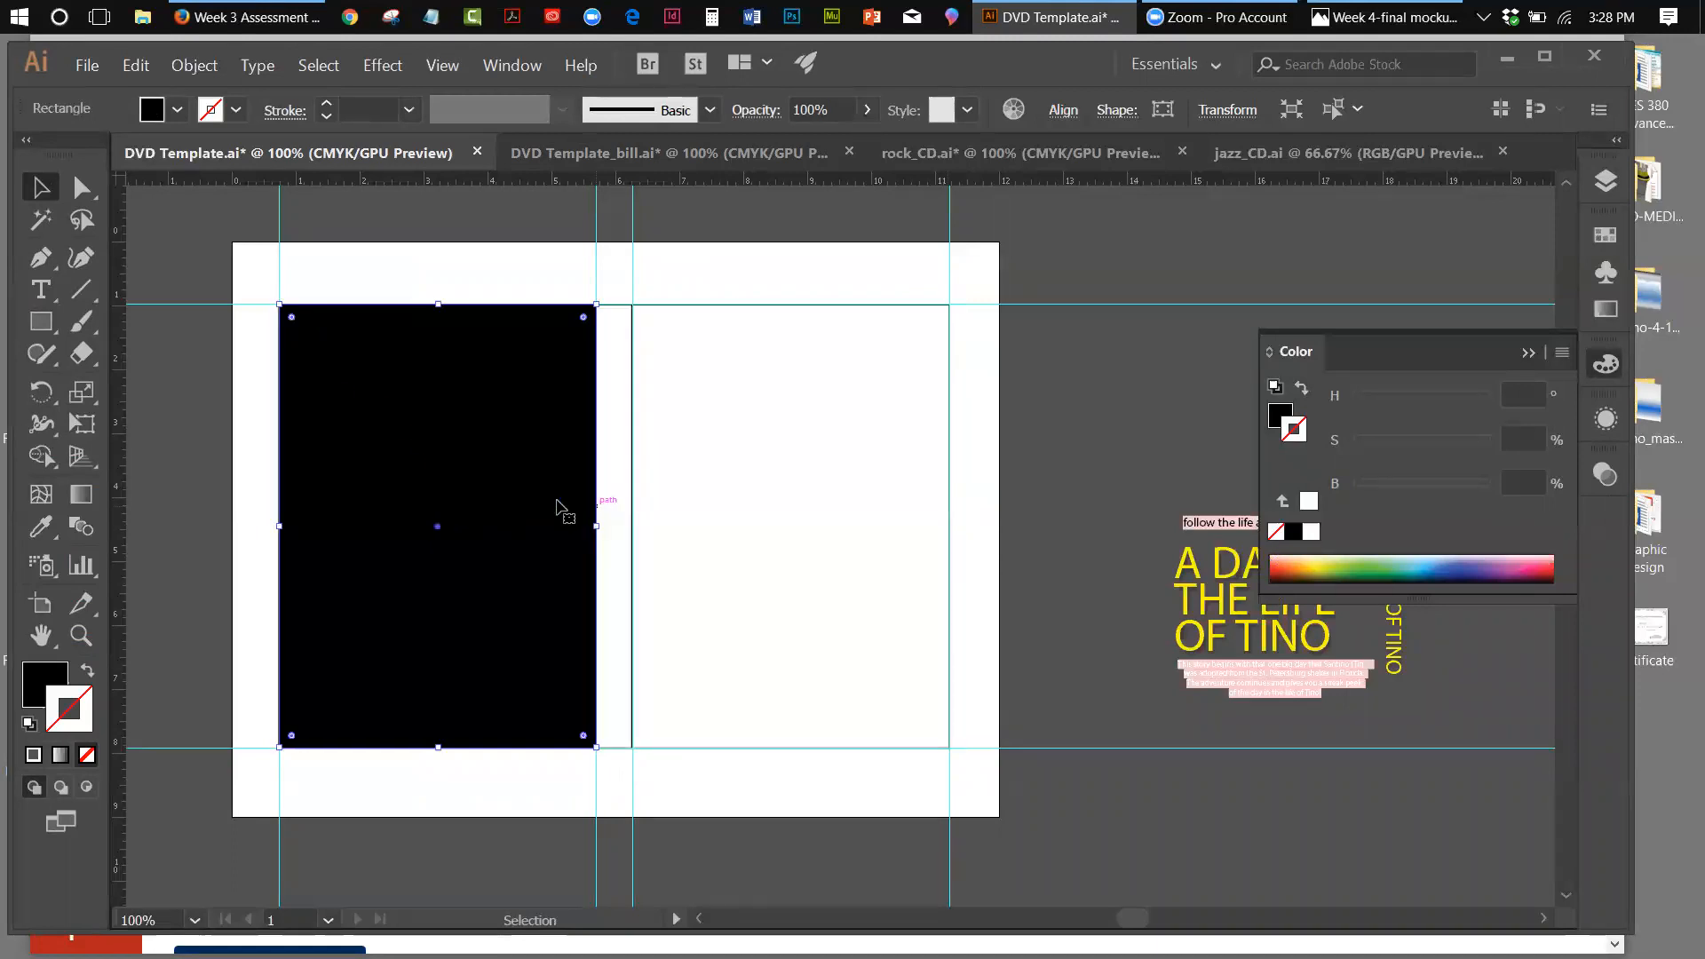
left_click(135, 64)
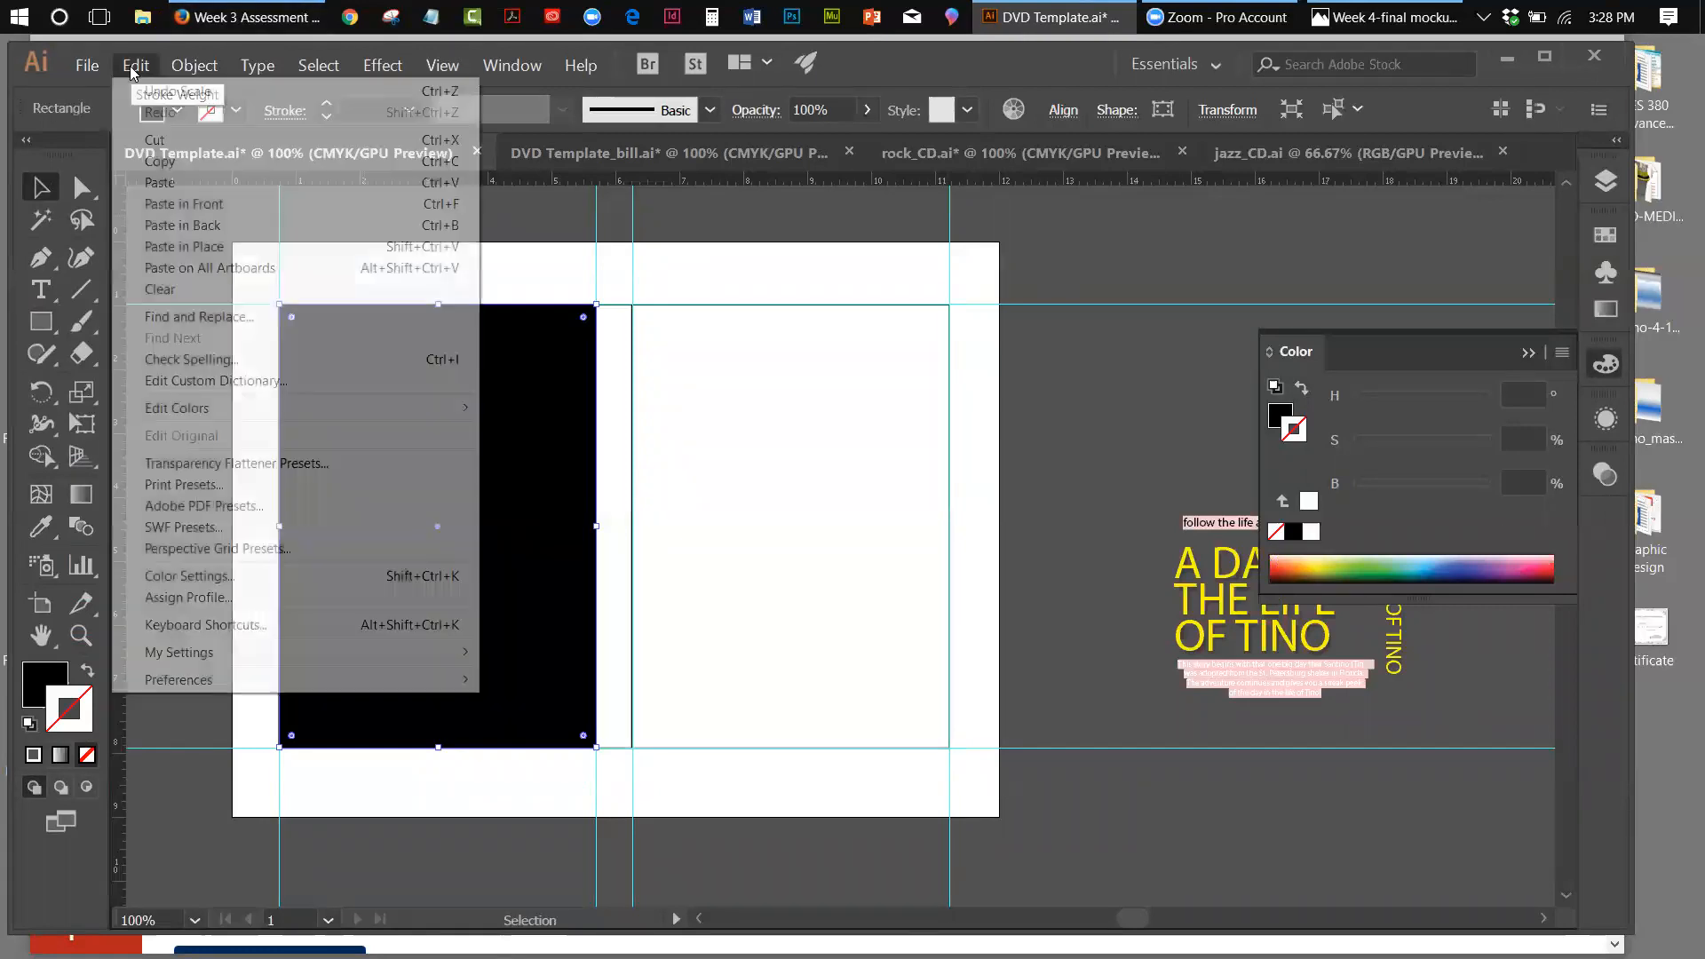
left_click(151, 161)
left_click(137, 68)
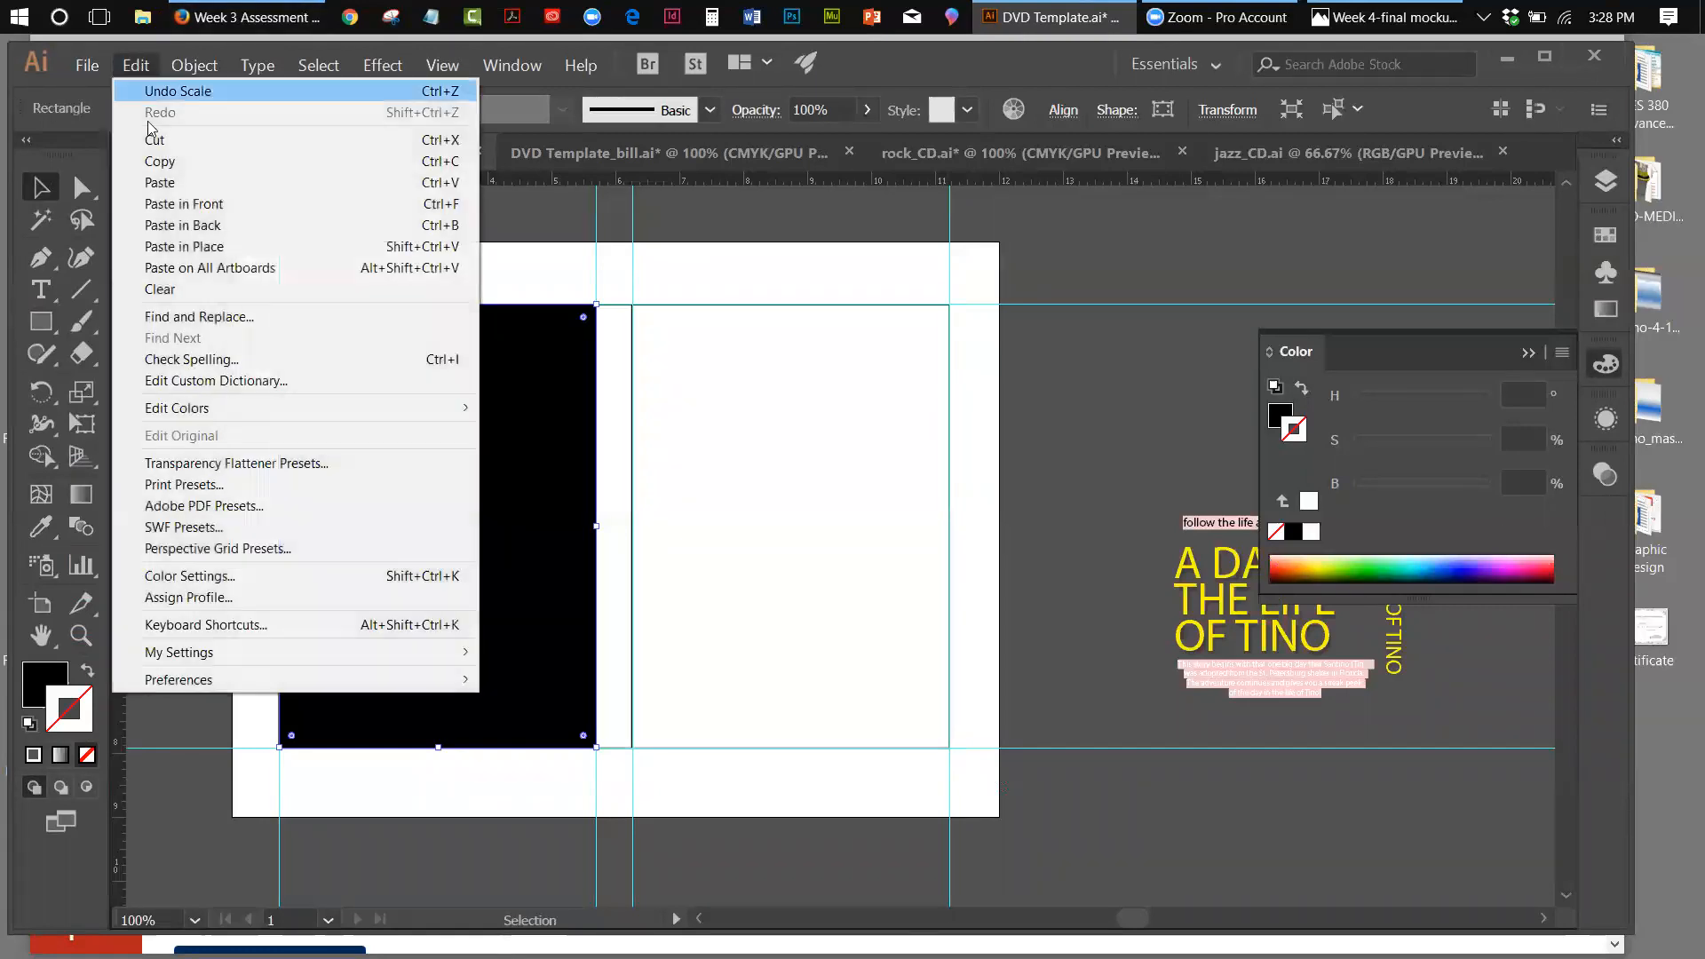
left_click(159, 182)
left_click_drag(757, 381, 717, 372)
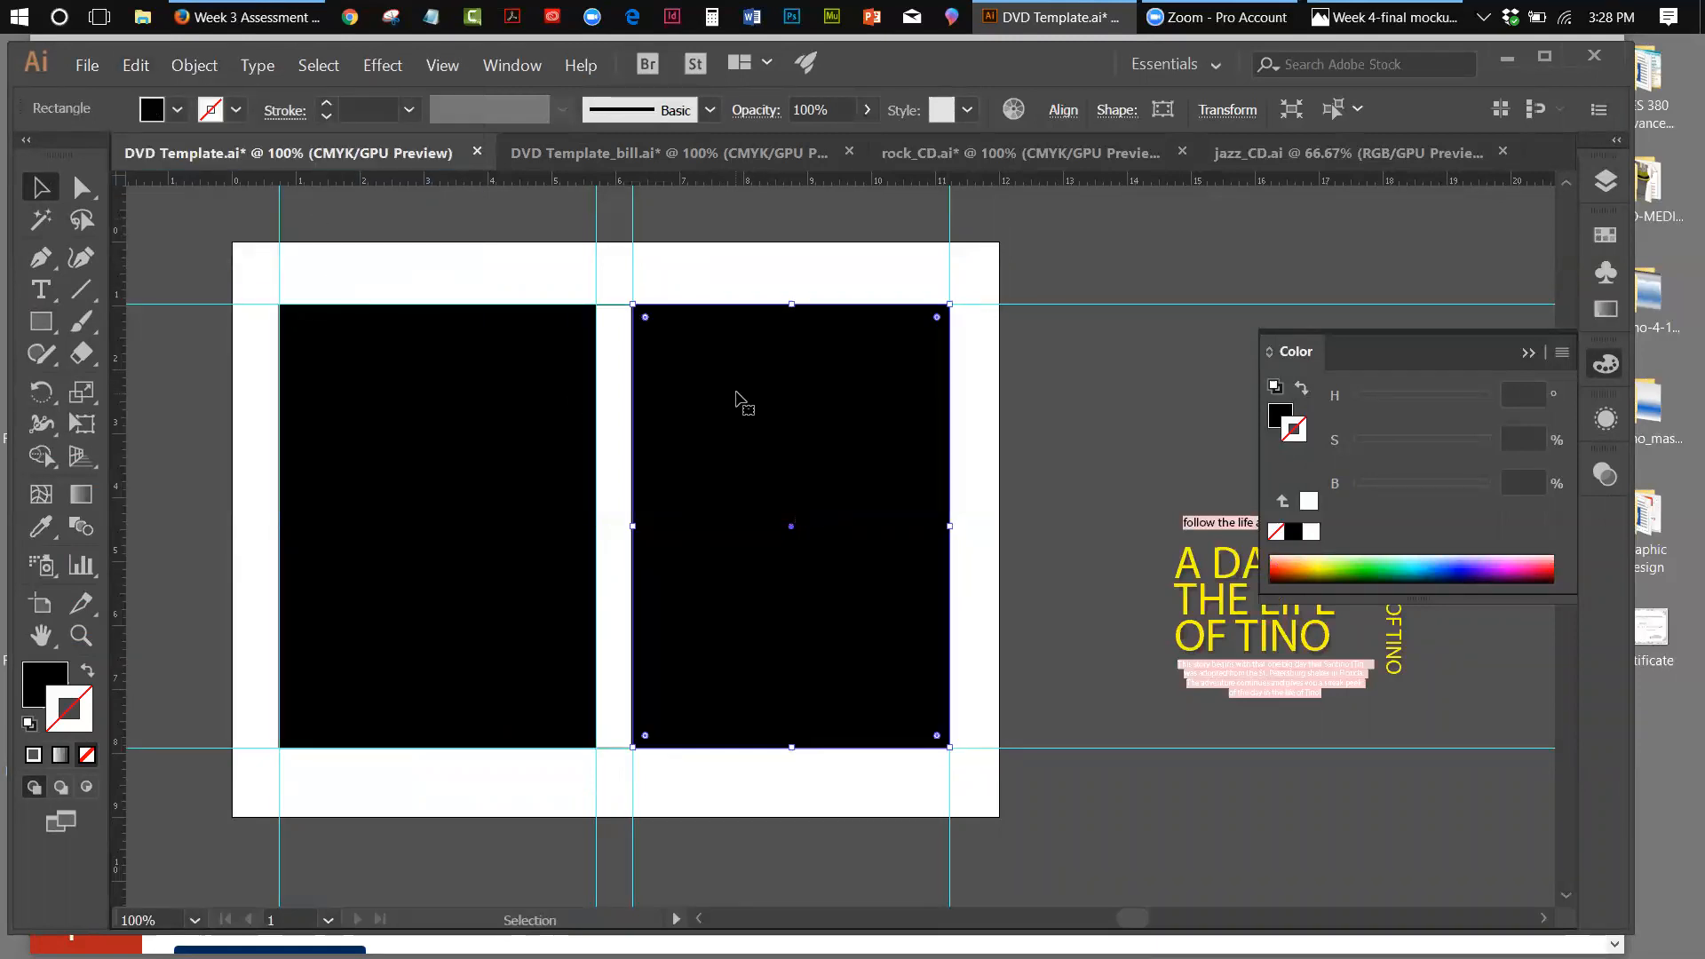
Paste another copy of the black rectangle and narrow it to fit the spine between its two guides
left_click(136, 66)
left_click(196, 182)
left_click_drag(835, 371, 755, 370)
left_click_drag(912, 526, 631, 517)
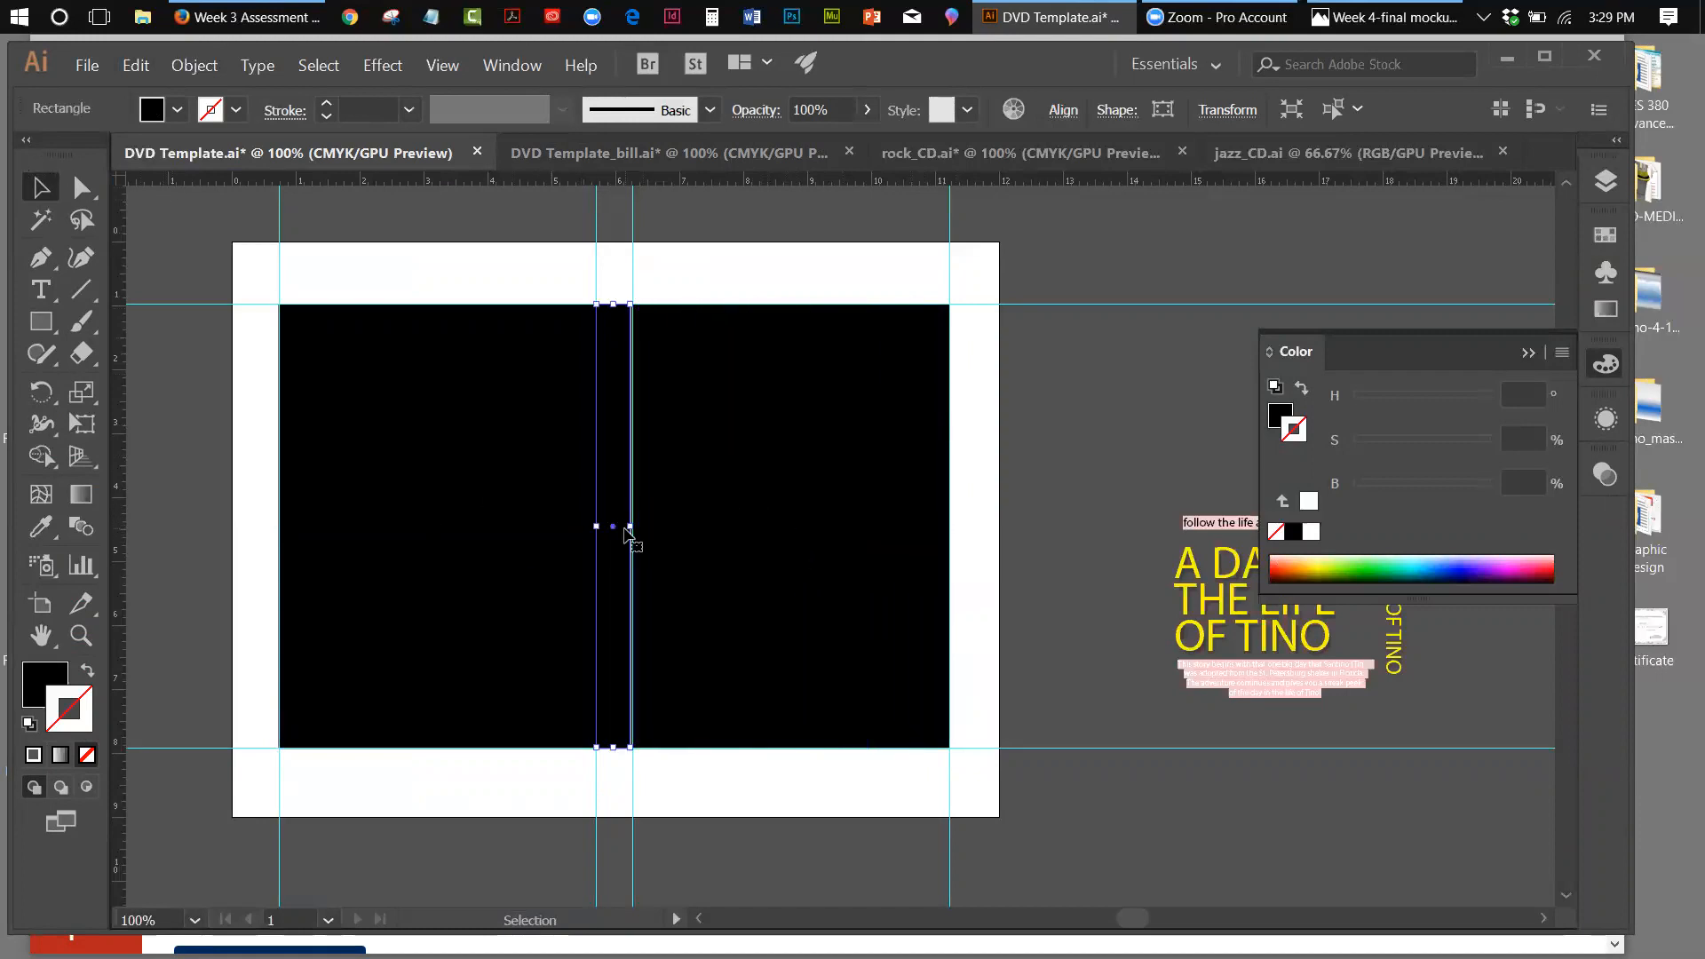
left_click_drag(631, 525, 632, 526)
left_click(41, 219)
left_click(41, 186)
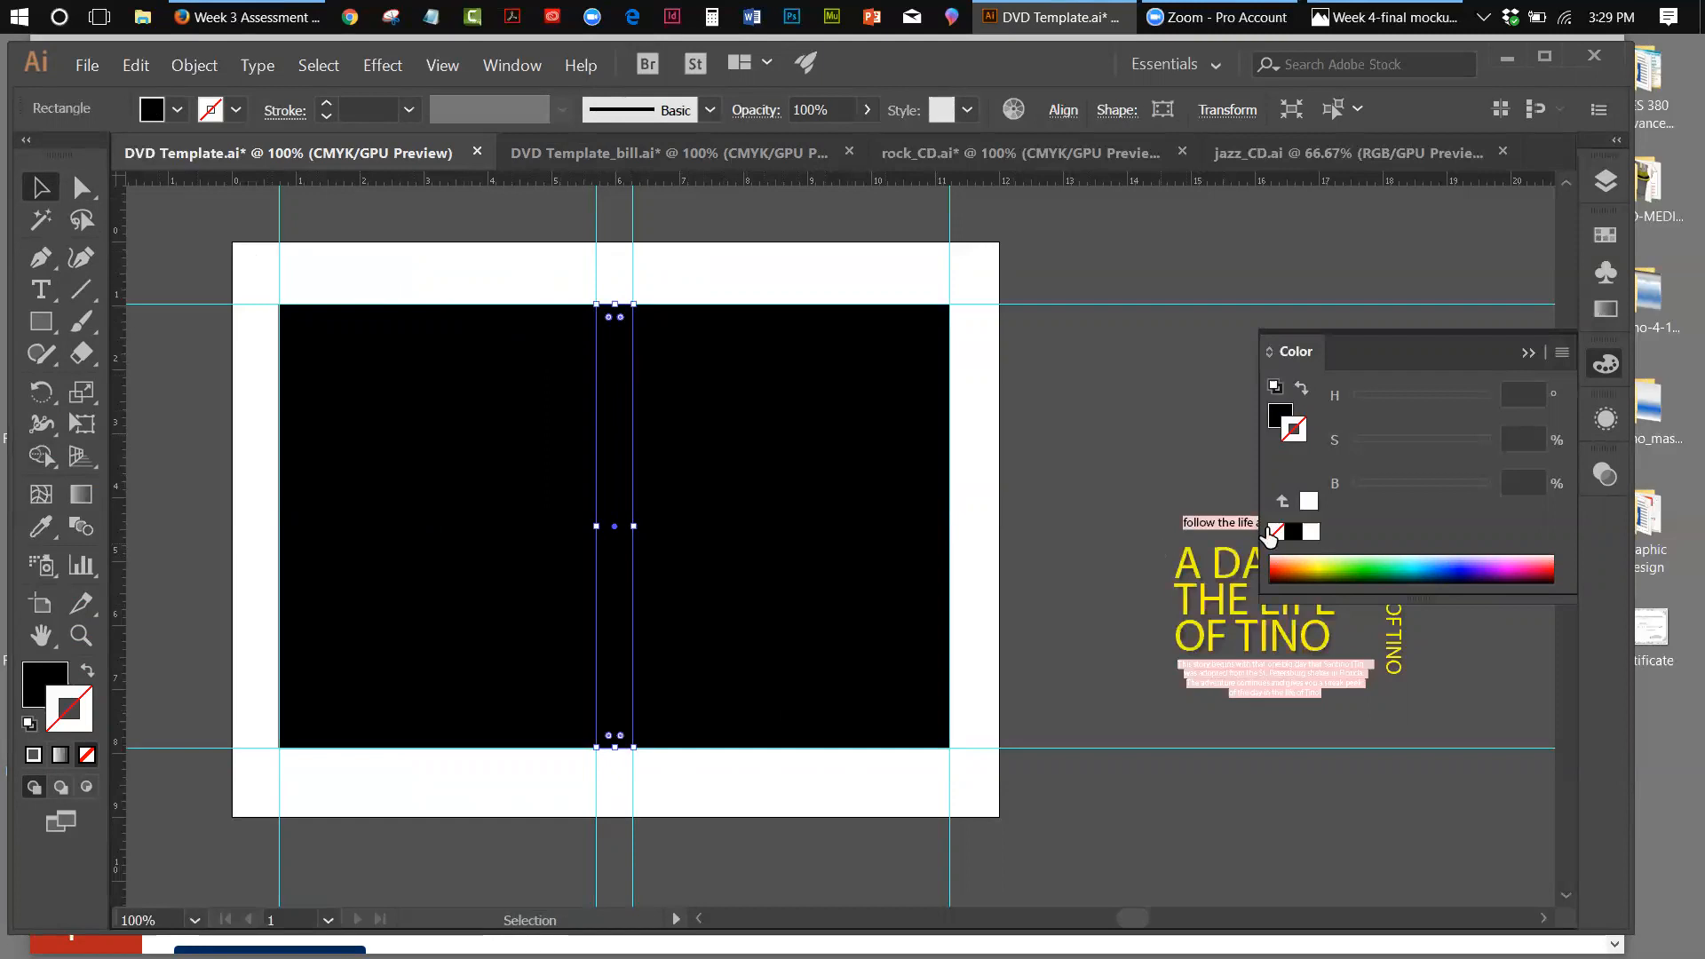
Check the artboards in DVD Template_bill.ai, return to DVD Template.ai and delete the black rectangles along with the cover outline
left_click(563, 156)
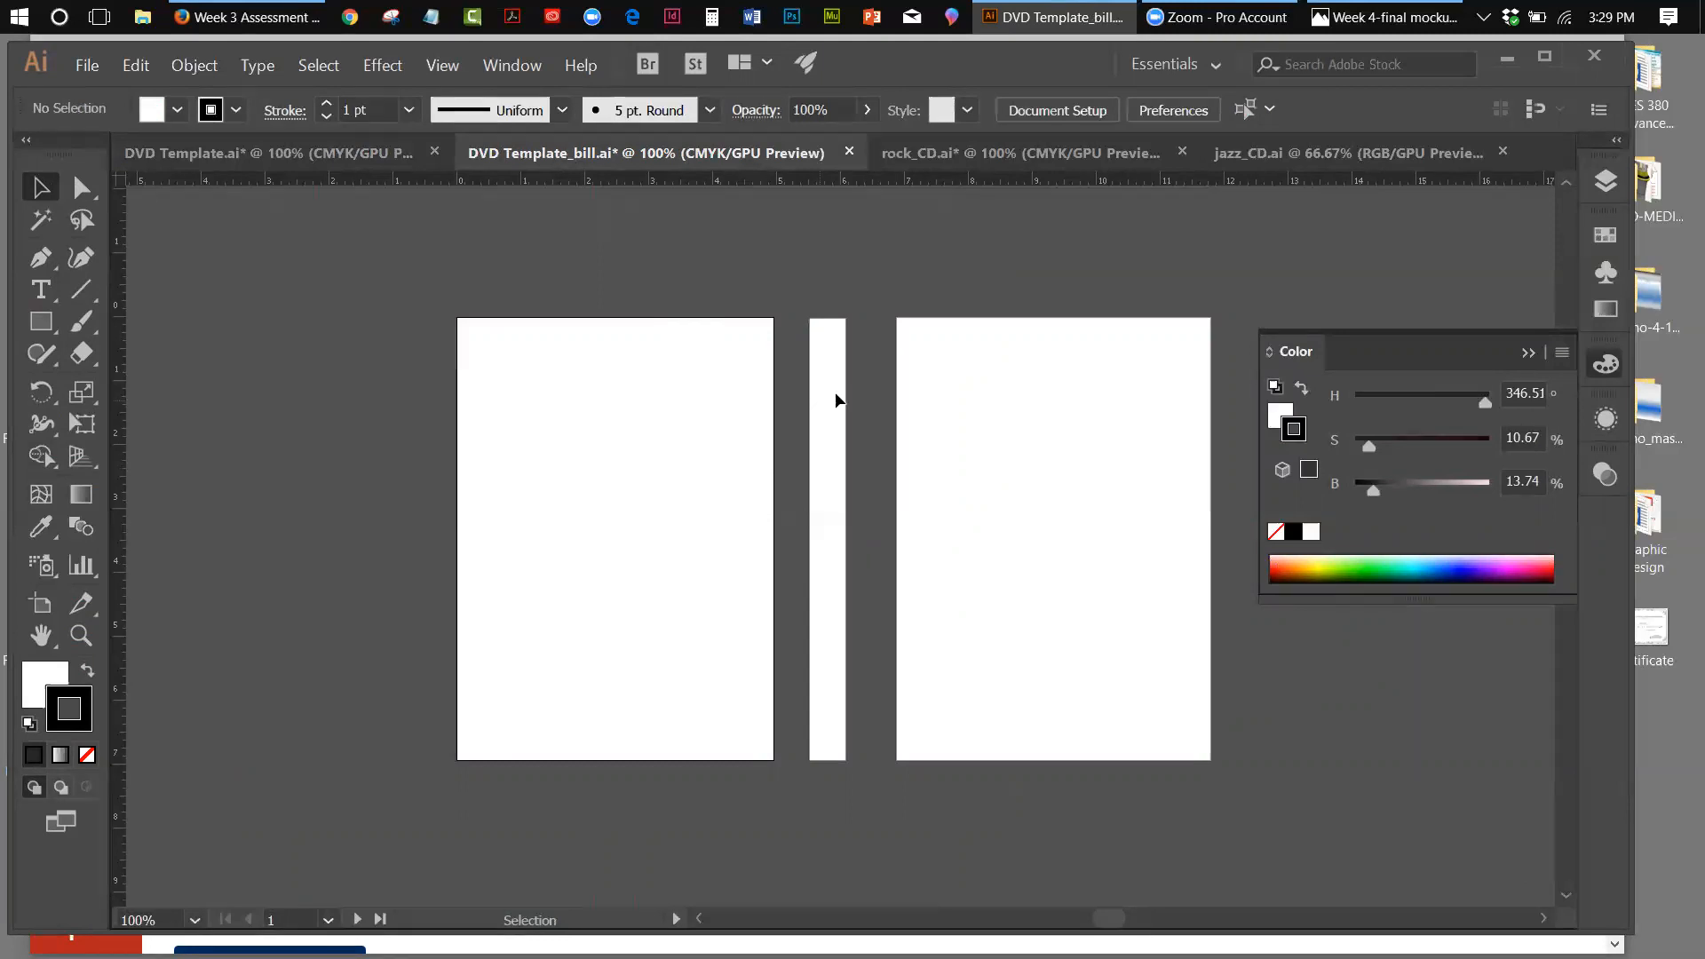
left_click(281, 151)
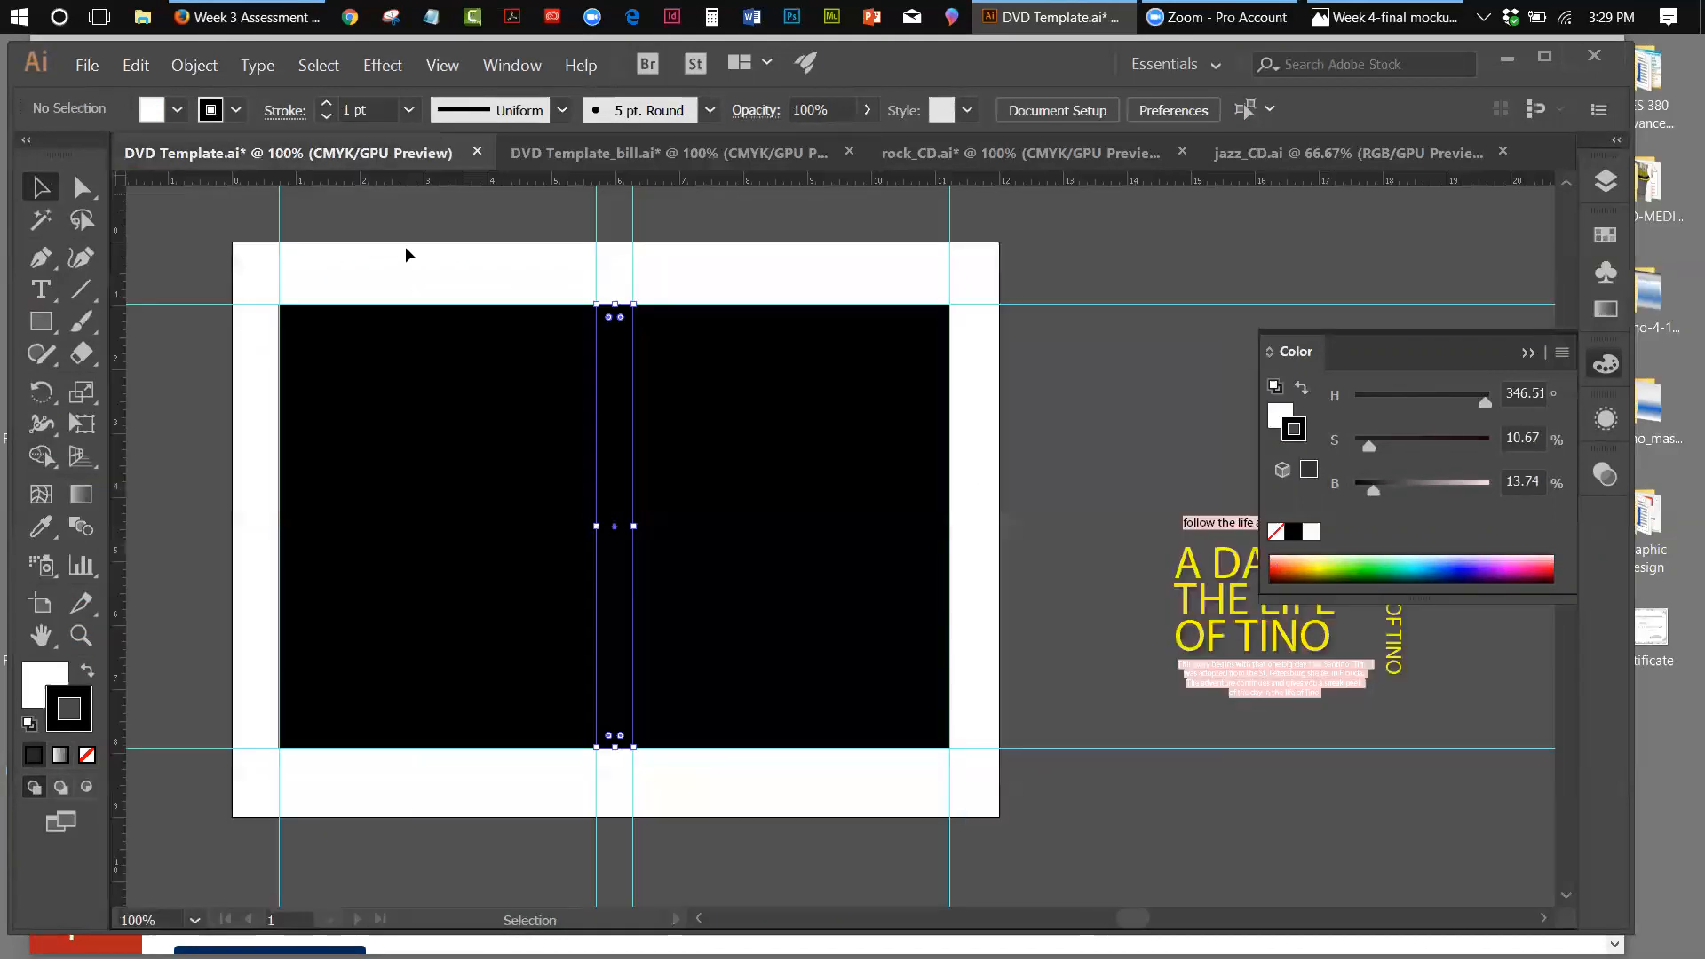
left_click_drag(507, 267, 712, 407)
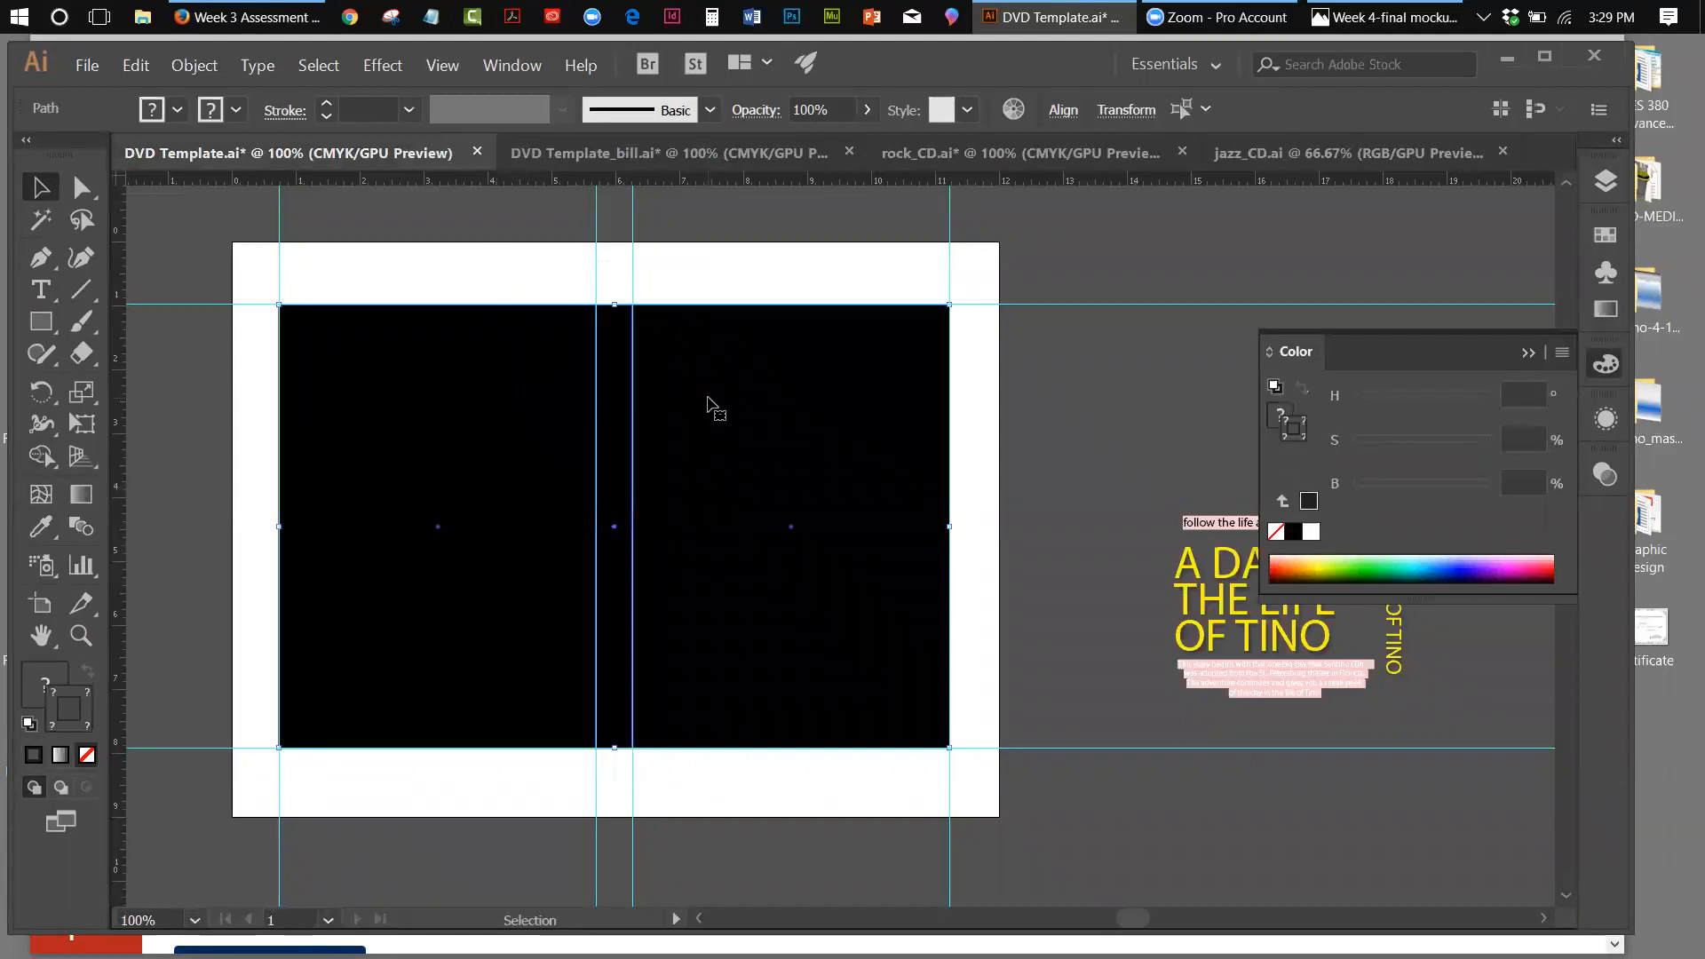
key("Delete")
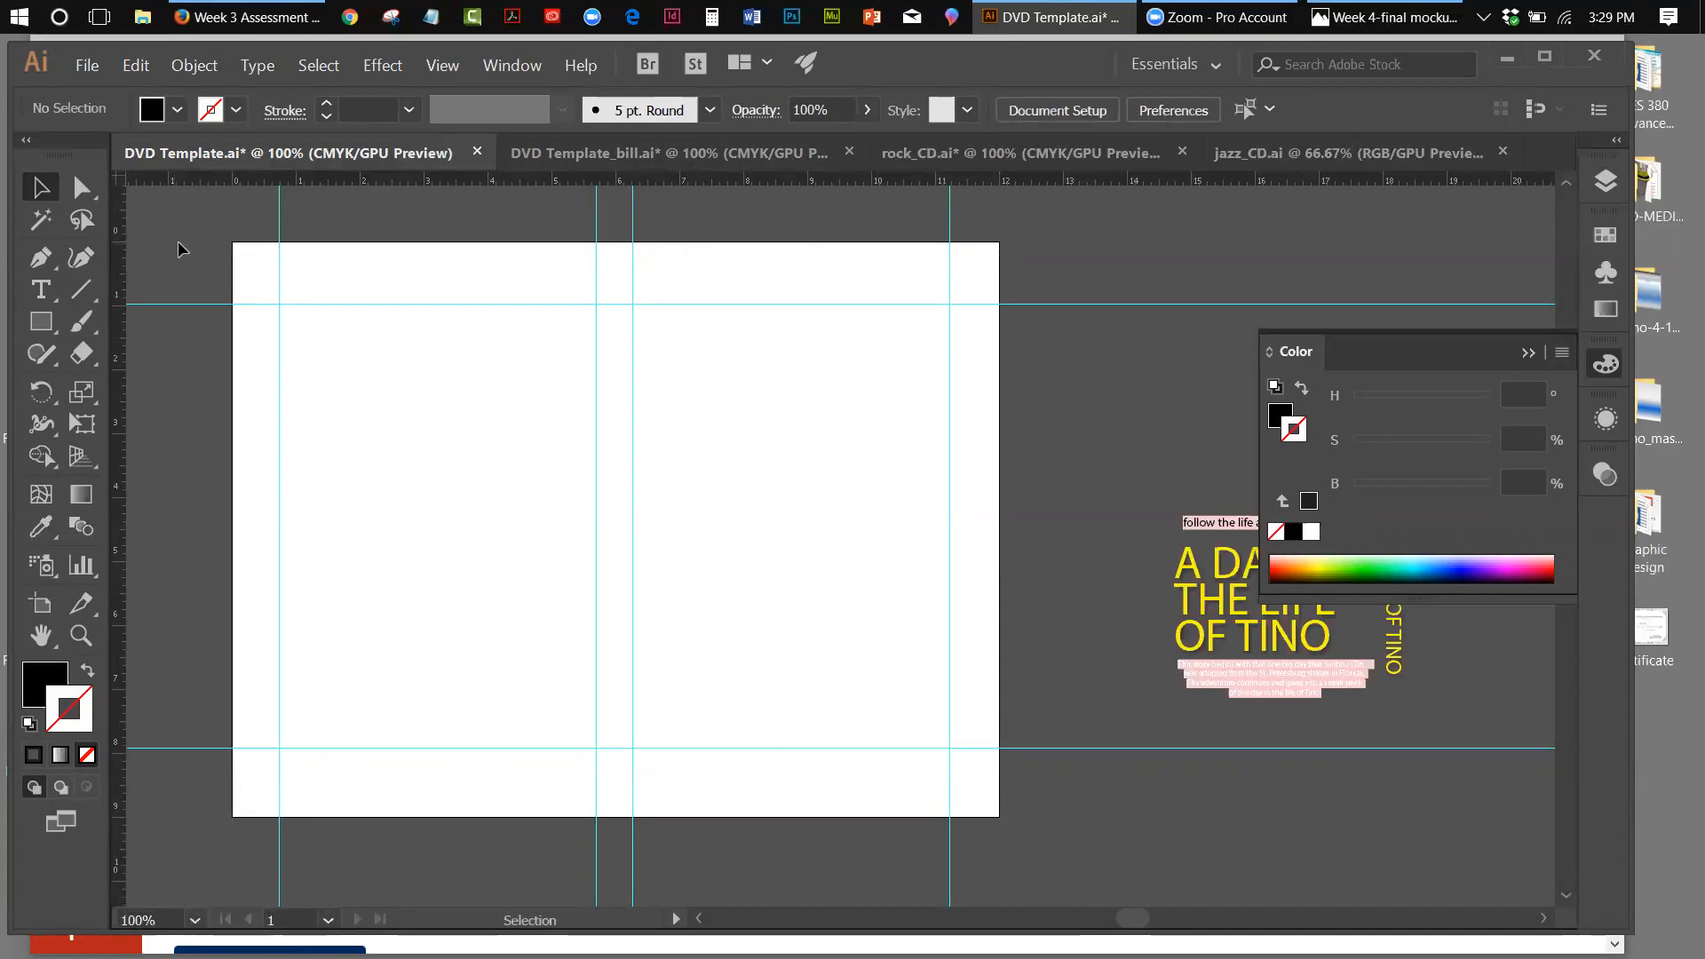
left_click(38, 604)
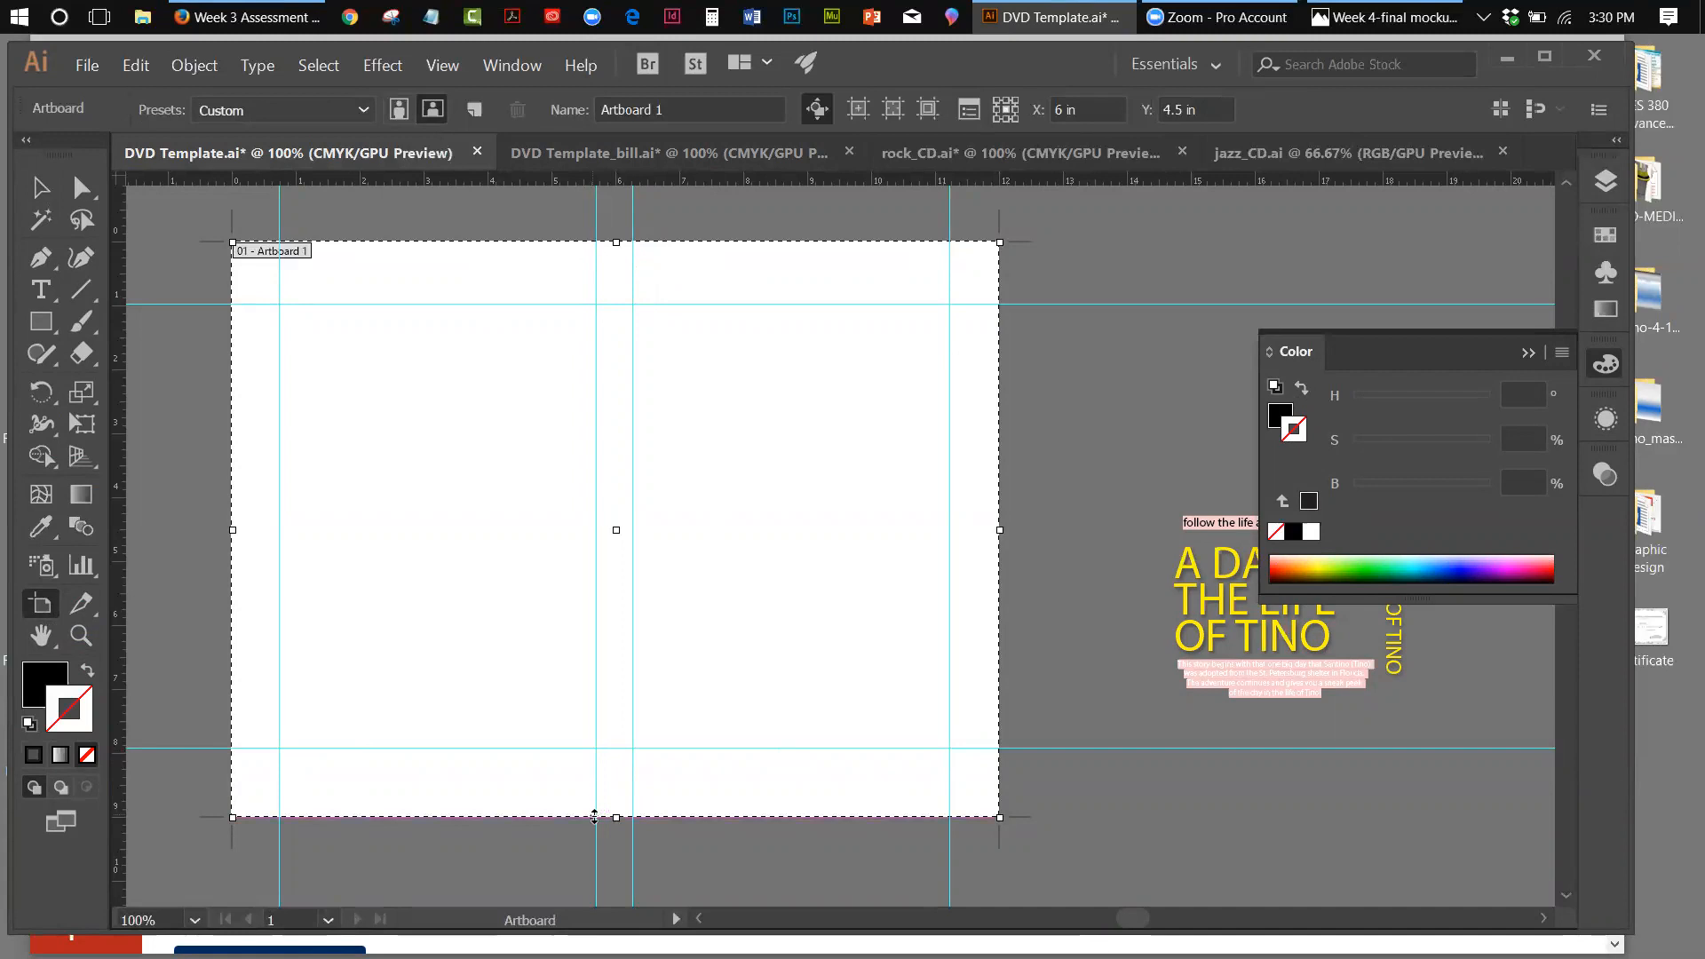
left_click_drag(594, 813, 603, 766)
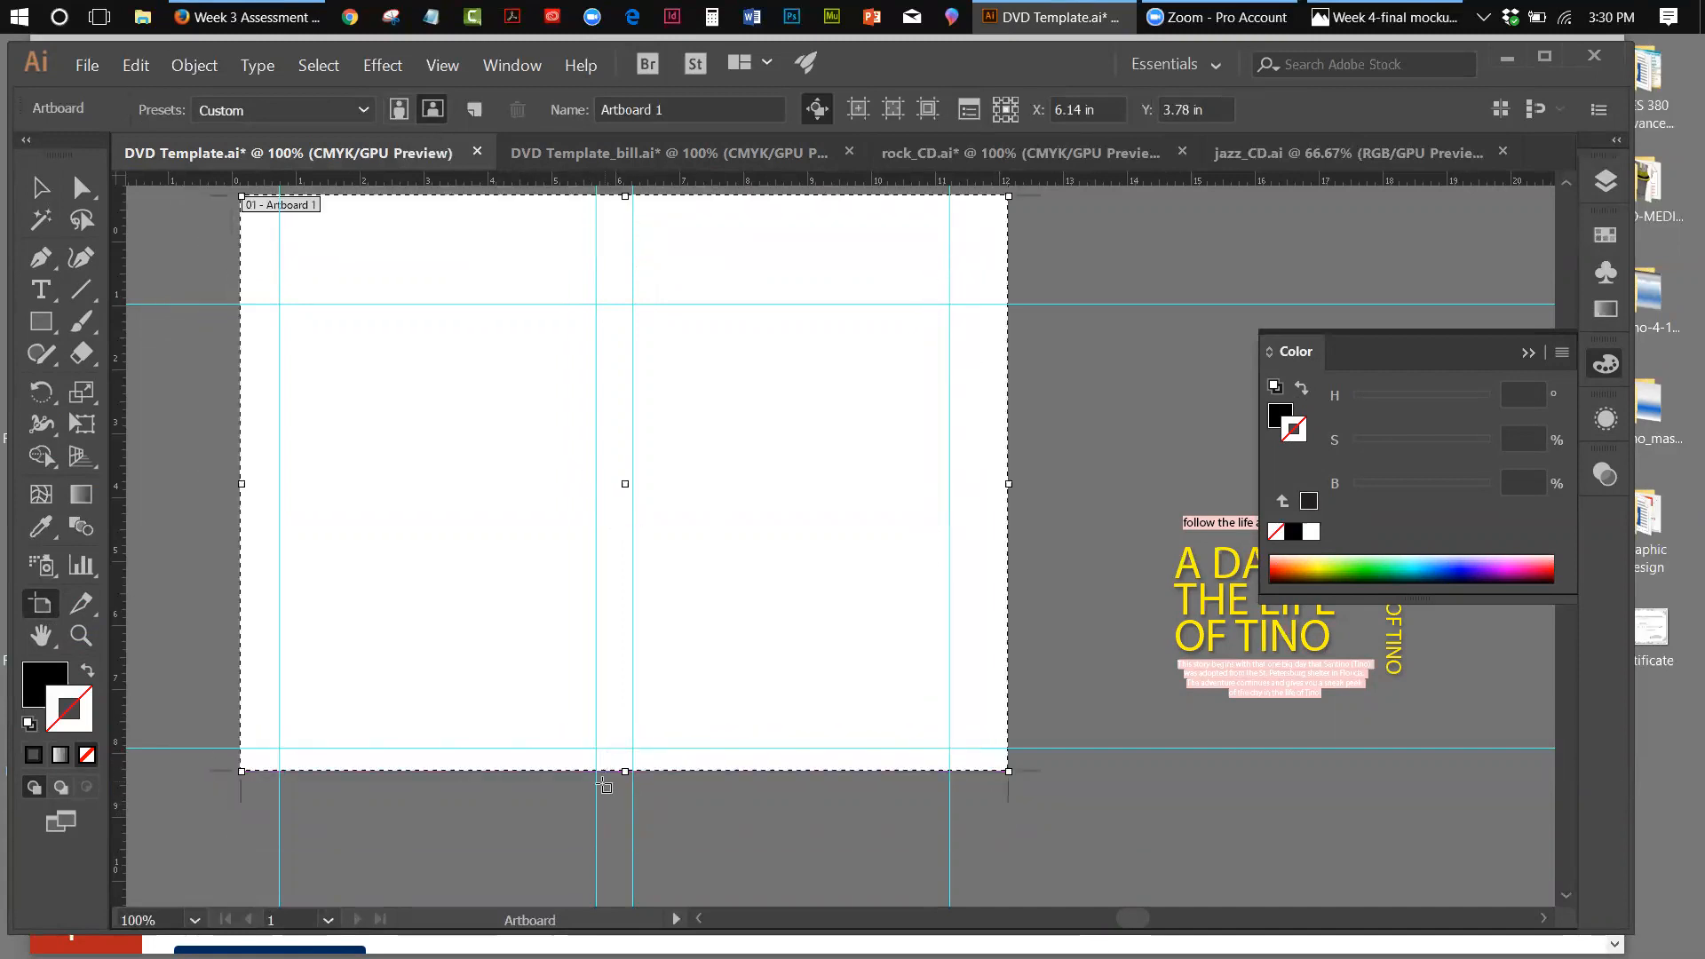
key("ctrl+z")
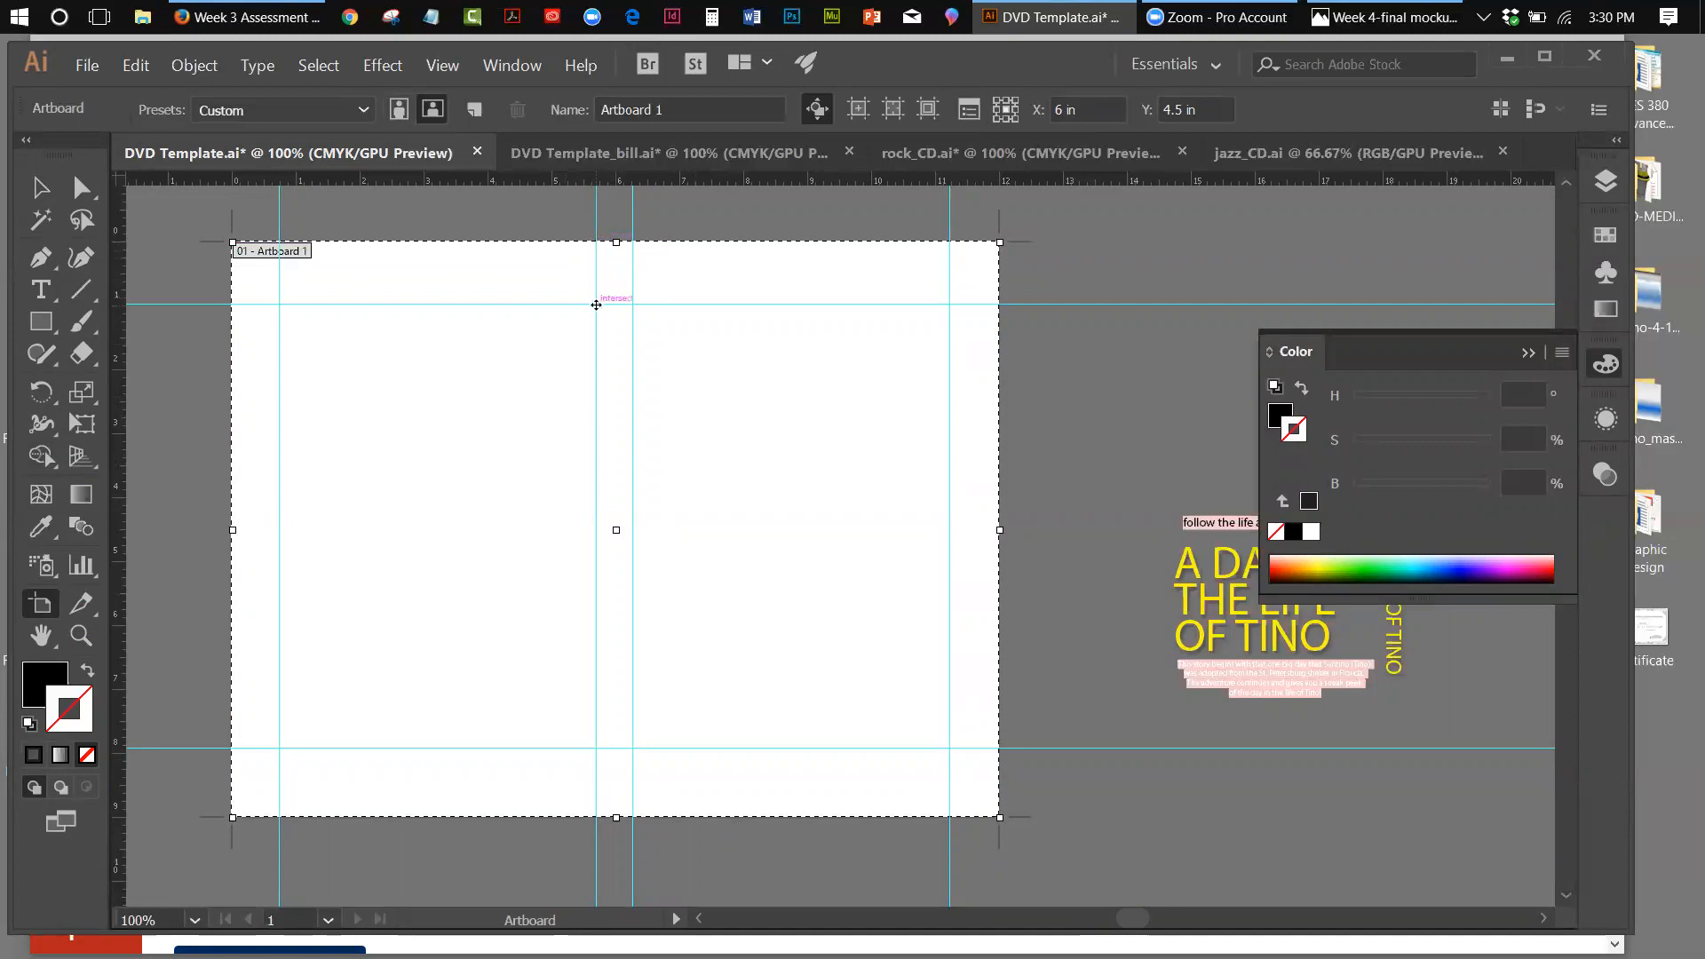
left_click_drag(596, 304, 593, 322)
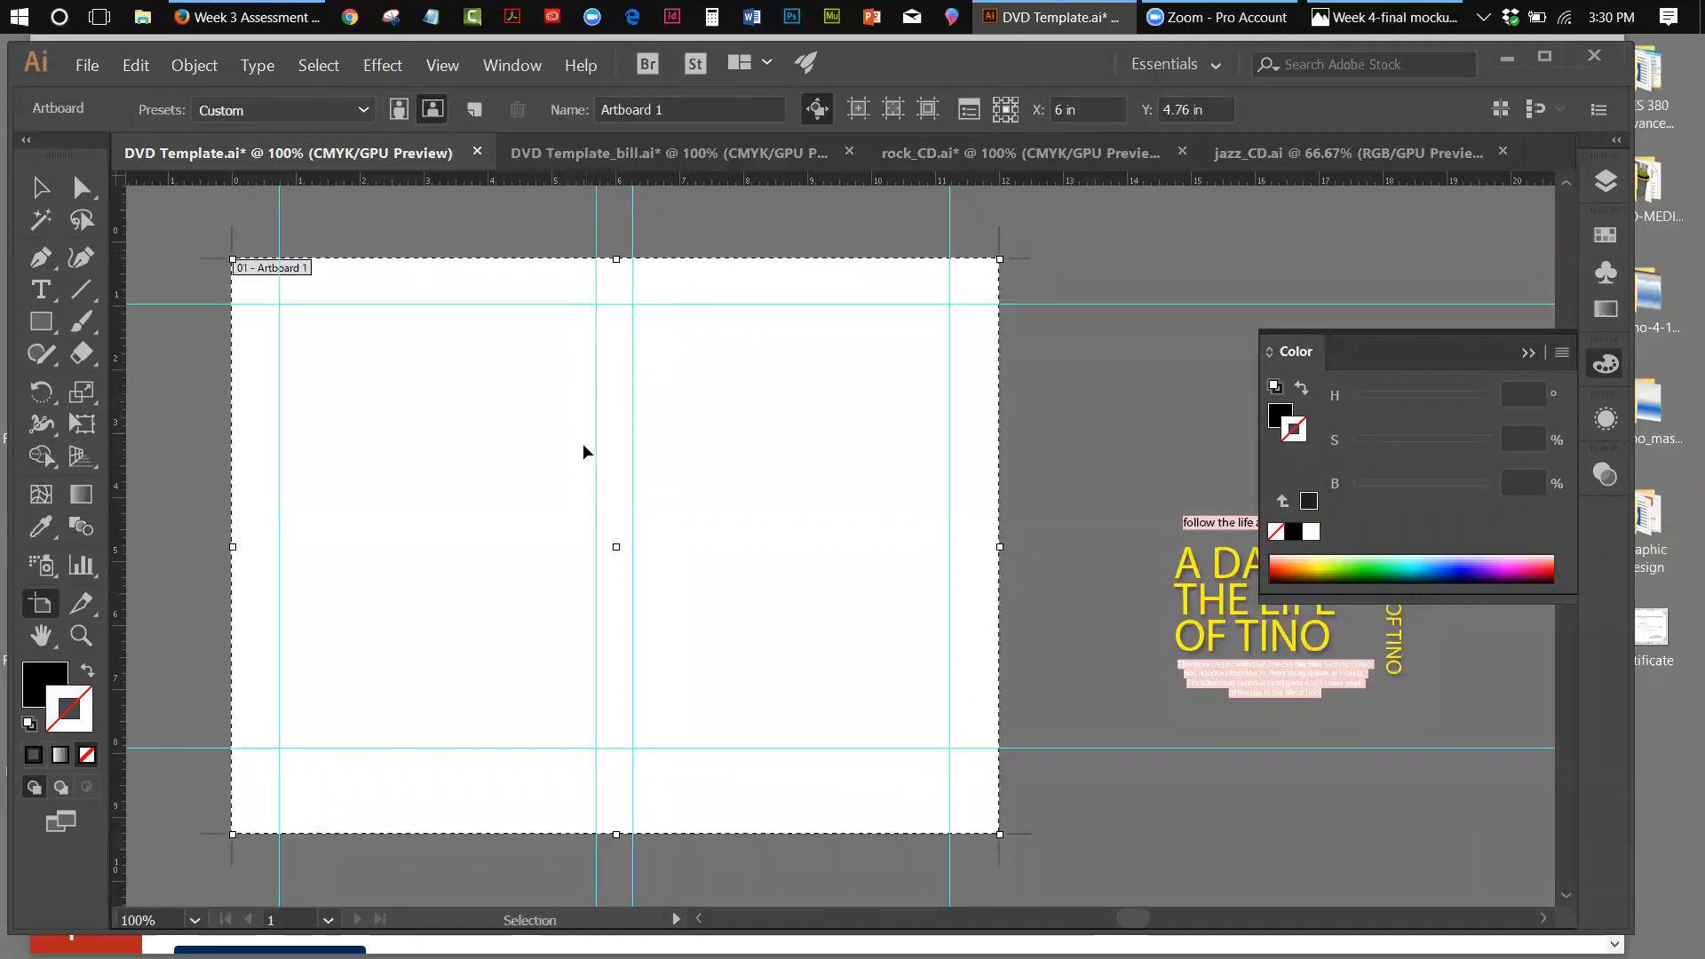
key("ctrl+z")
Draw a second artboard and fit it to the left part of the template, full height up to the spine's left guide
left_click_drag(142, 242, 447, 504)
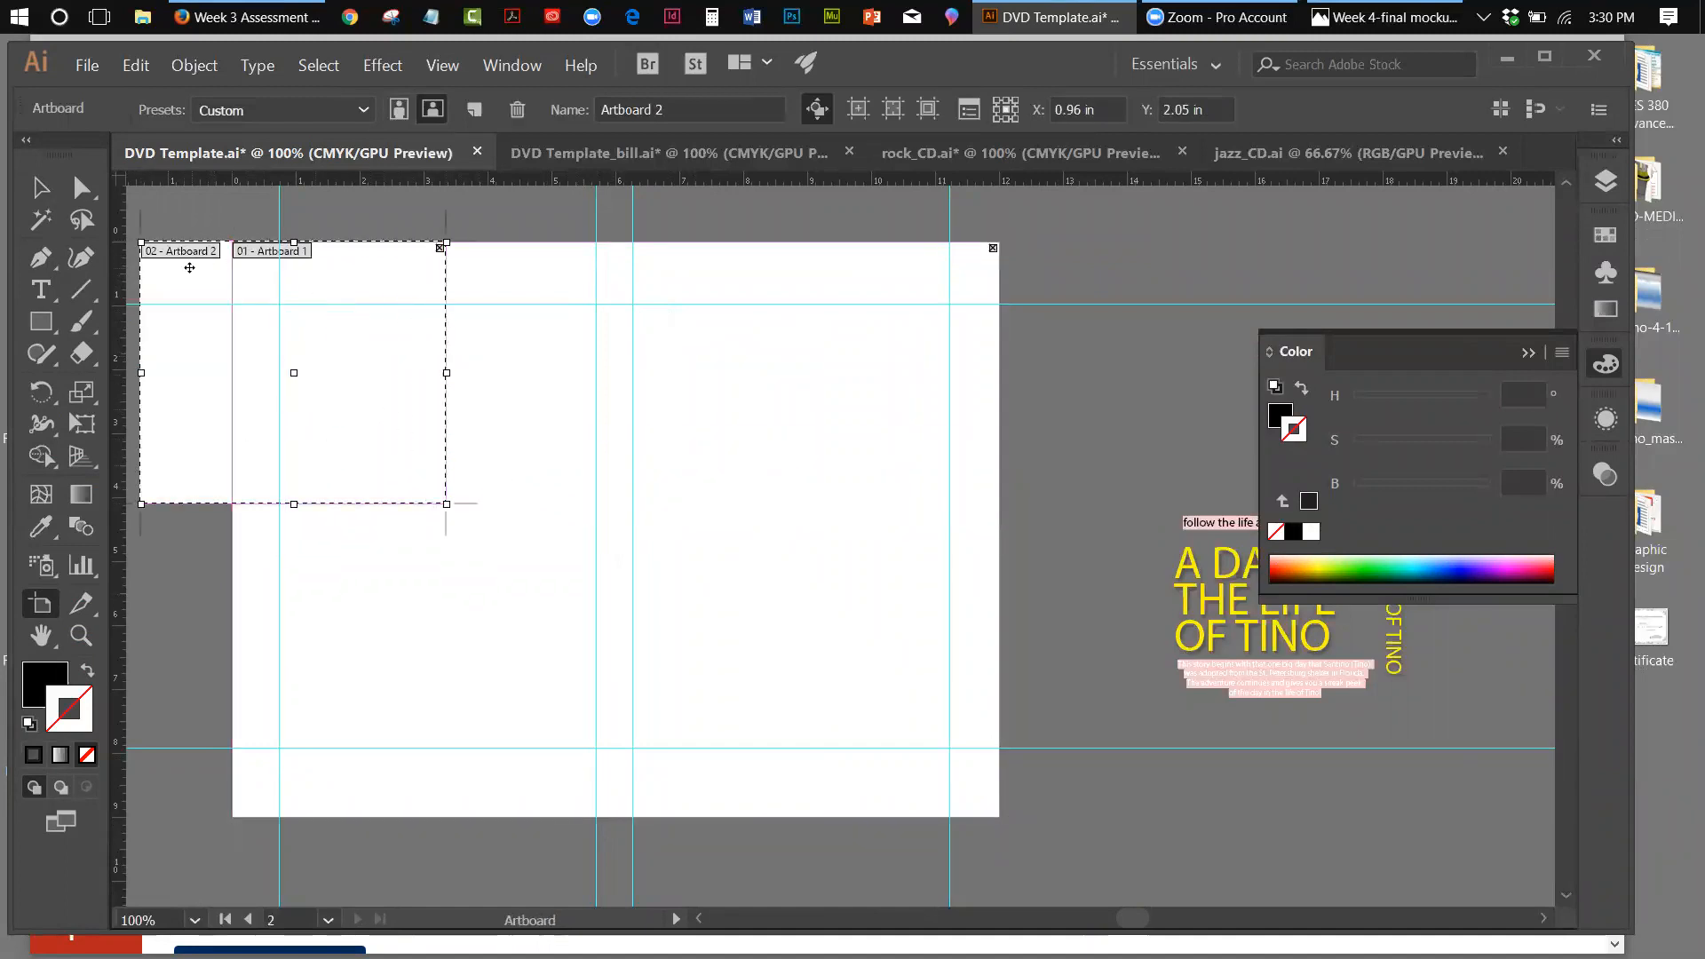
left_click_drag(189, 267, 274, 269)
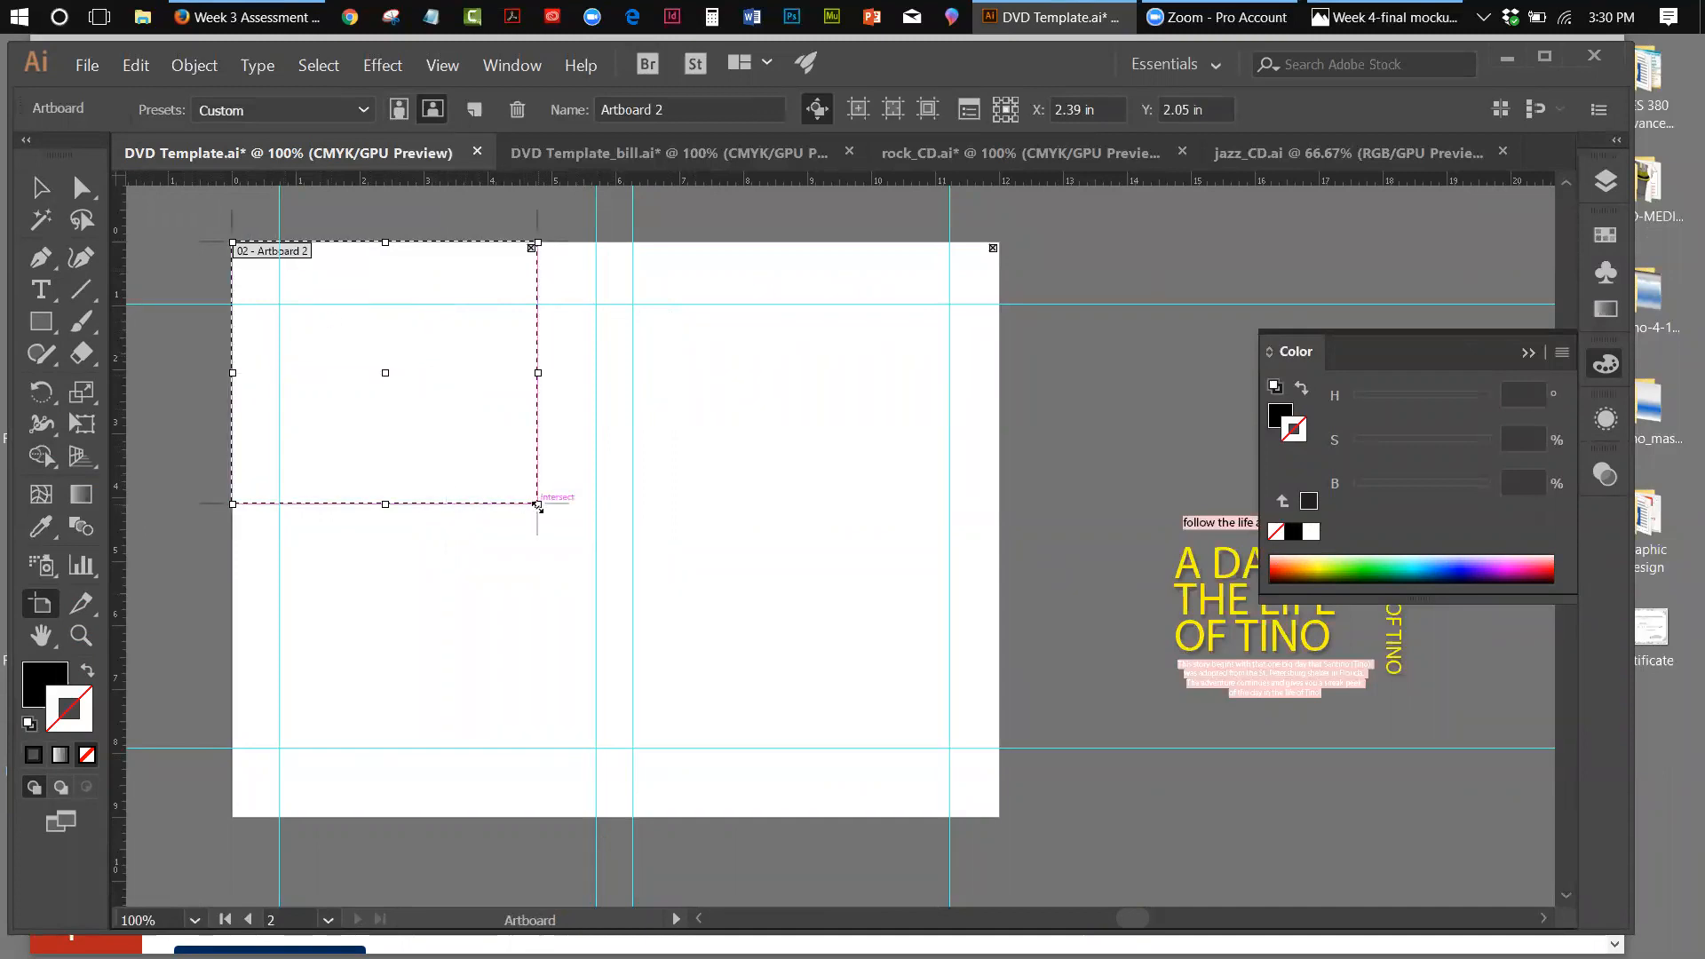
left_click_drag(537, 505, 597, 817)
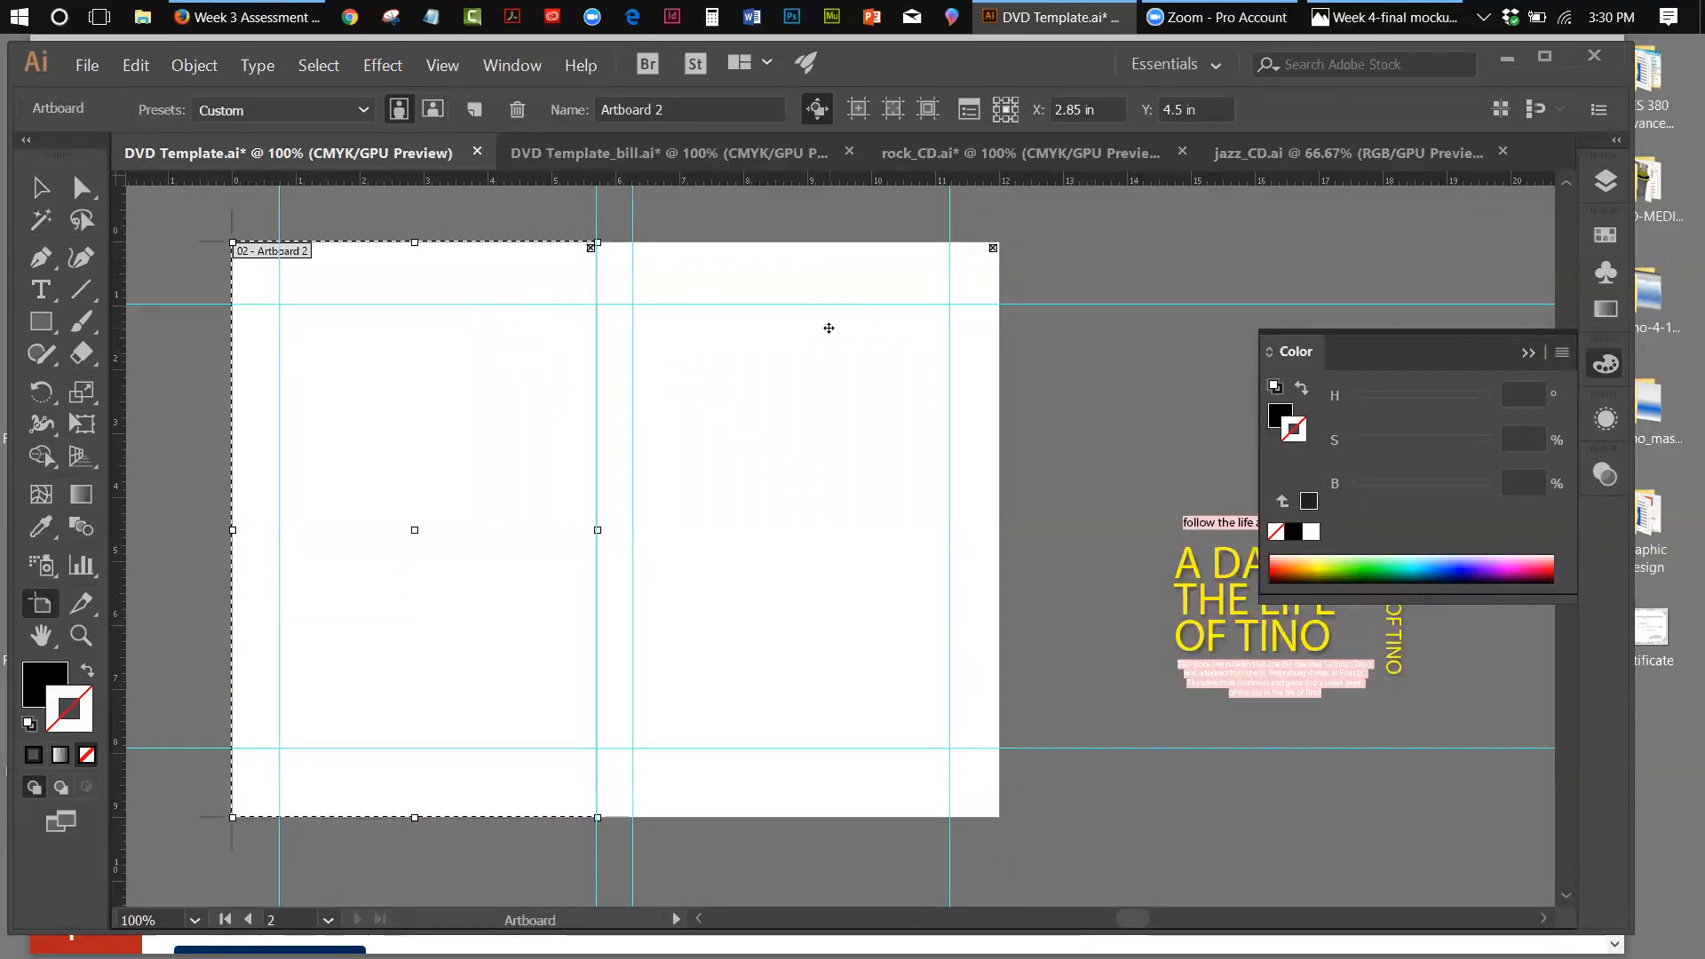
Narrow Artboard 1 from its left edge to the spine's right guide so it covers only the right part of the template
left_click(779, 372)
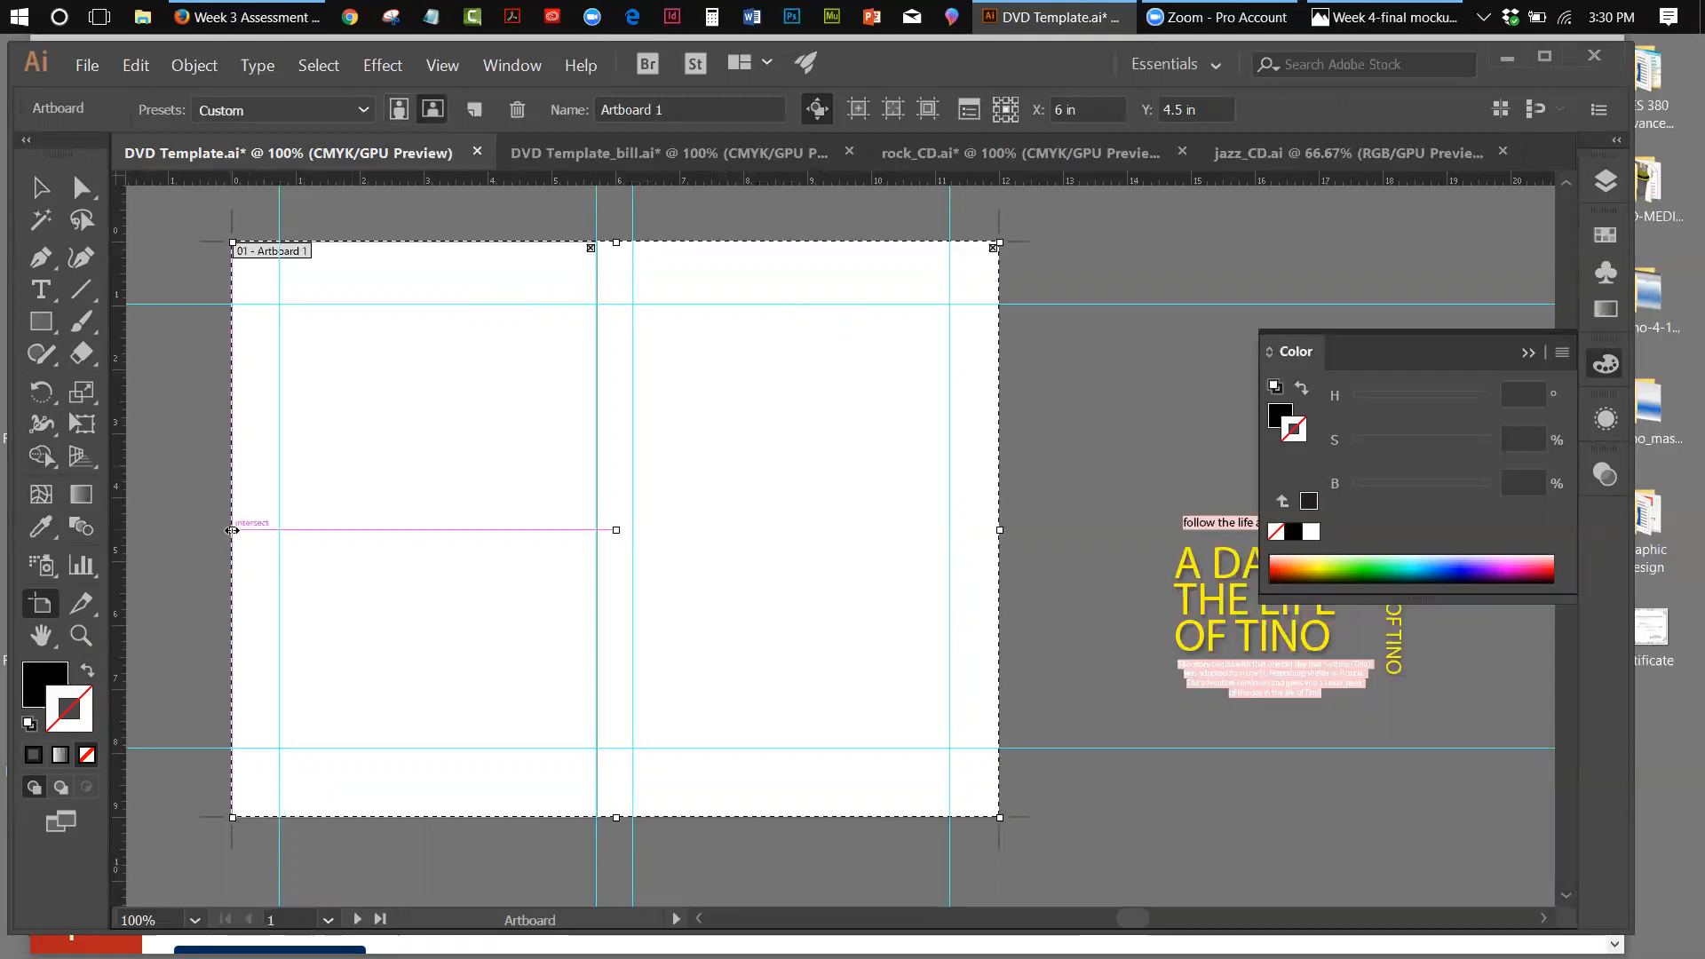
left_click_drag(234, 530, 633, 550)
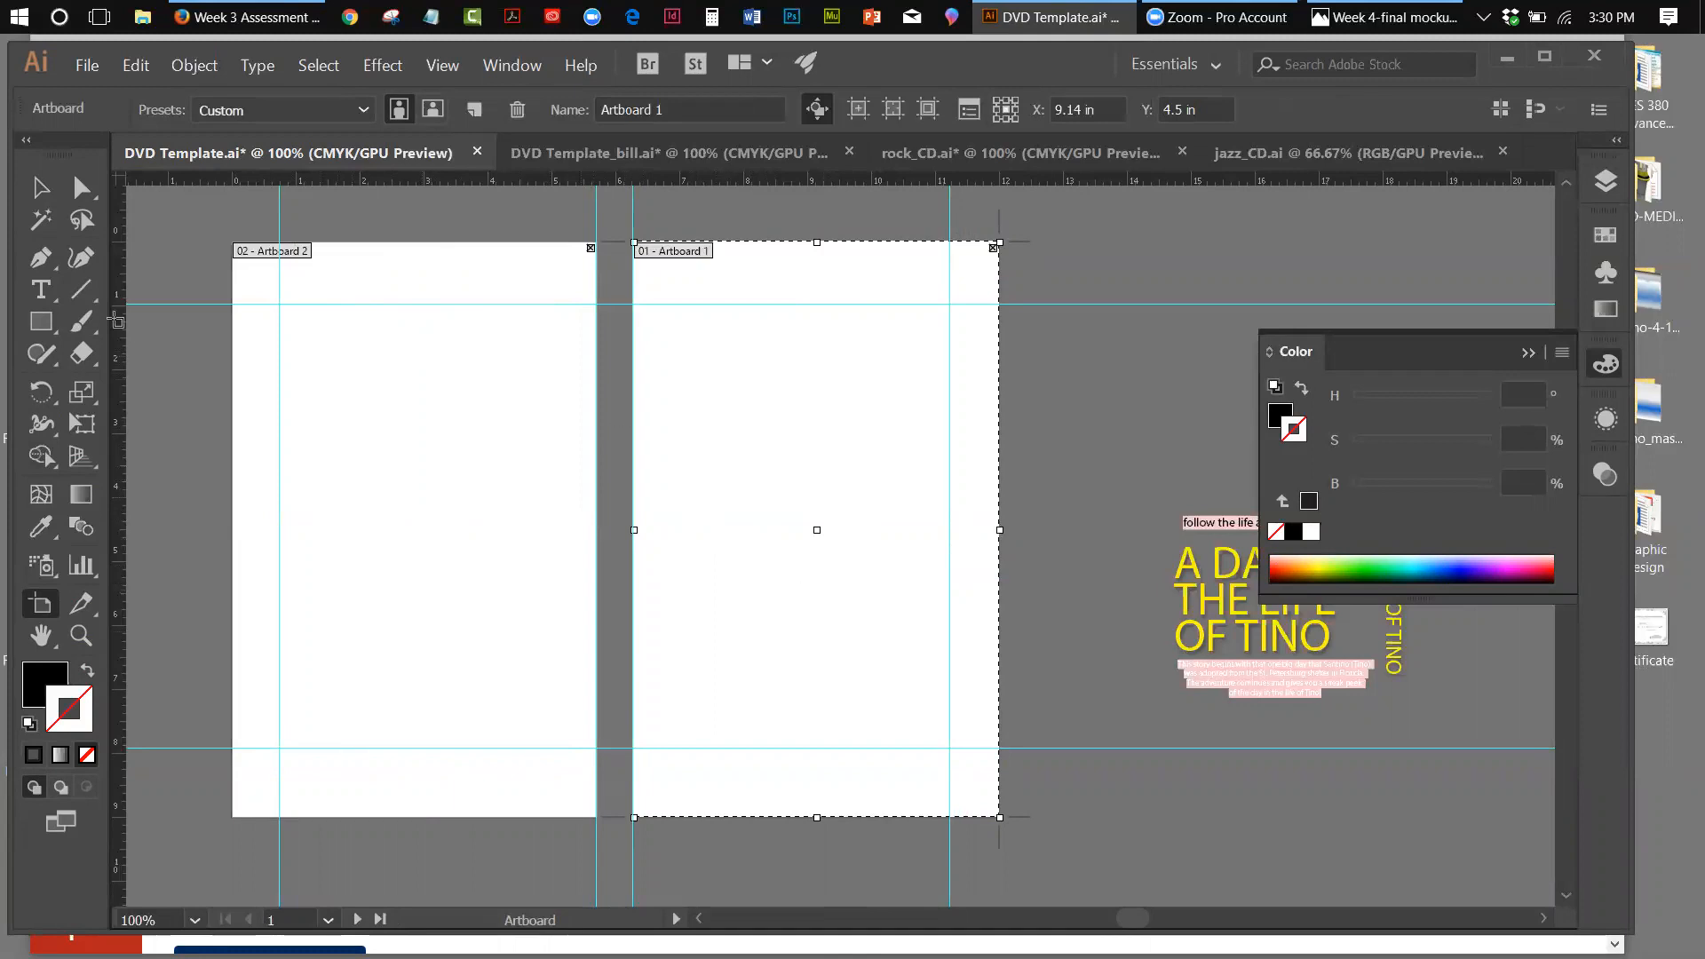
left_click(50, 307)
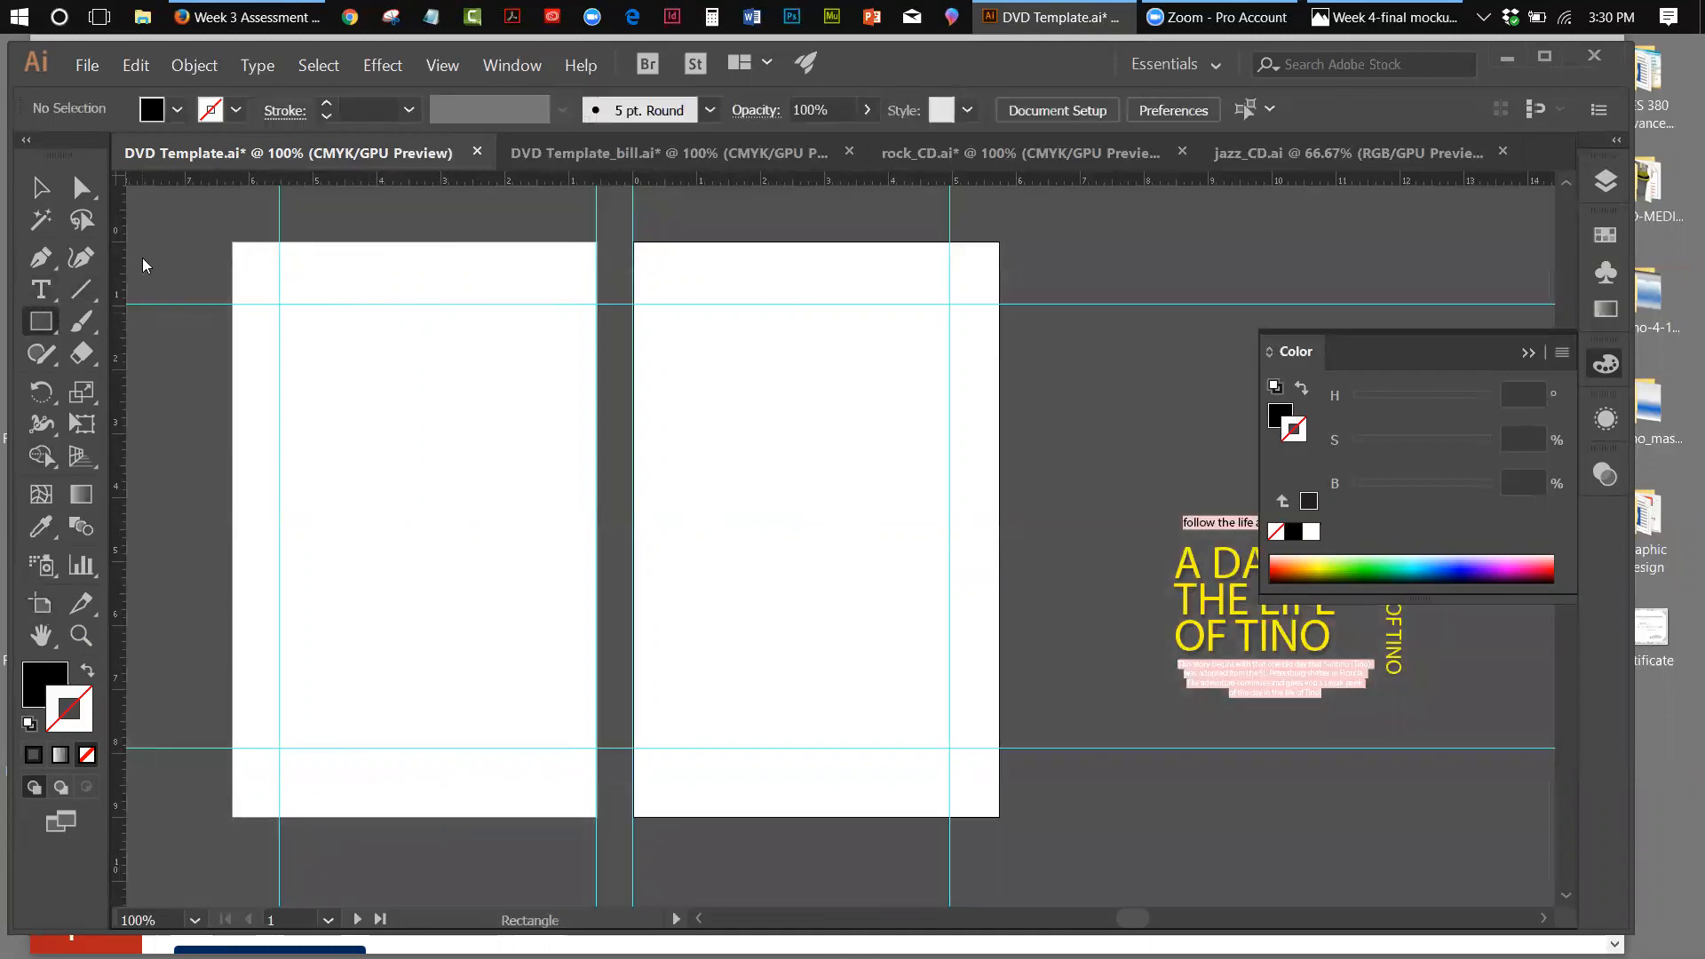
Draw a narrow third artboard, place it between the two spine guides and extend it to the full height of the neighbouring artboards
left_click(40, 603)
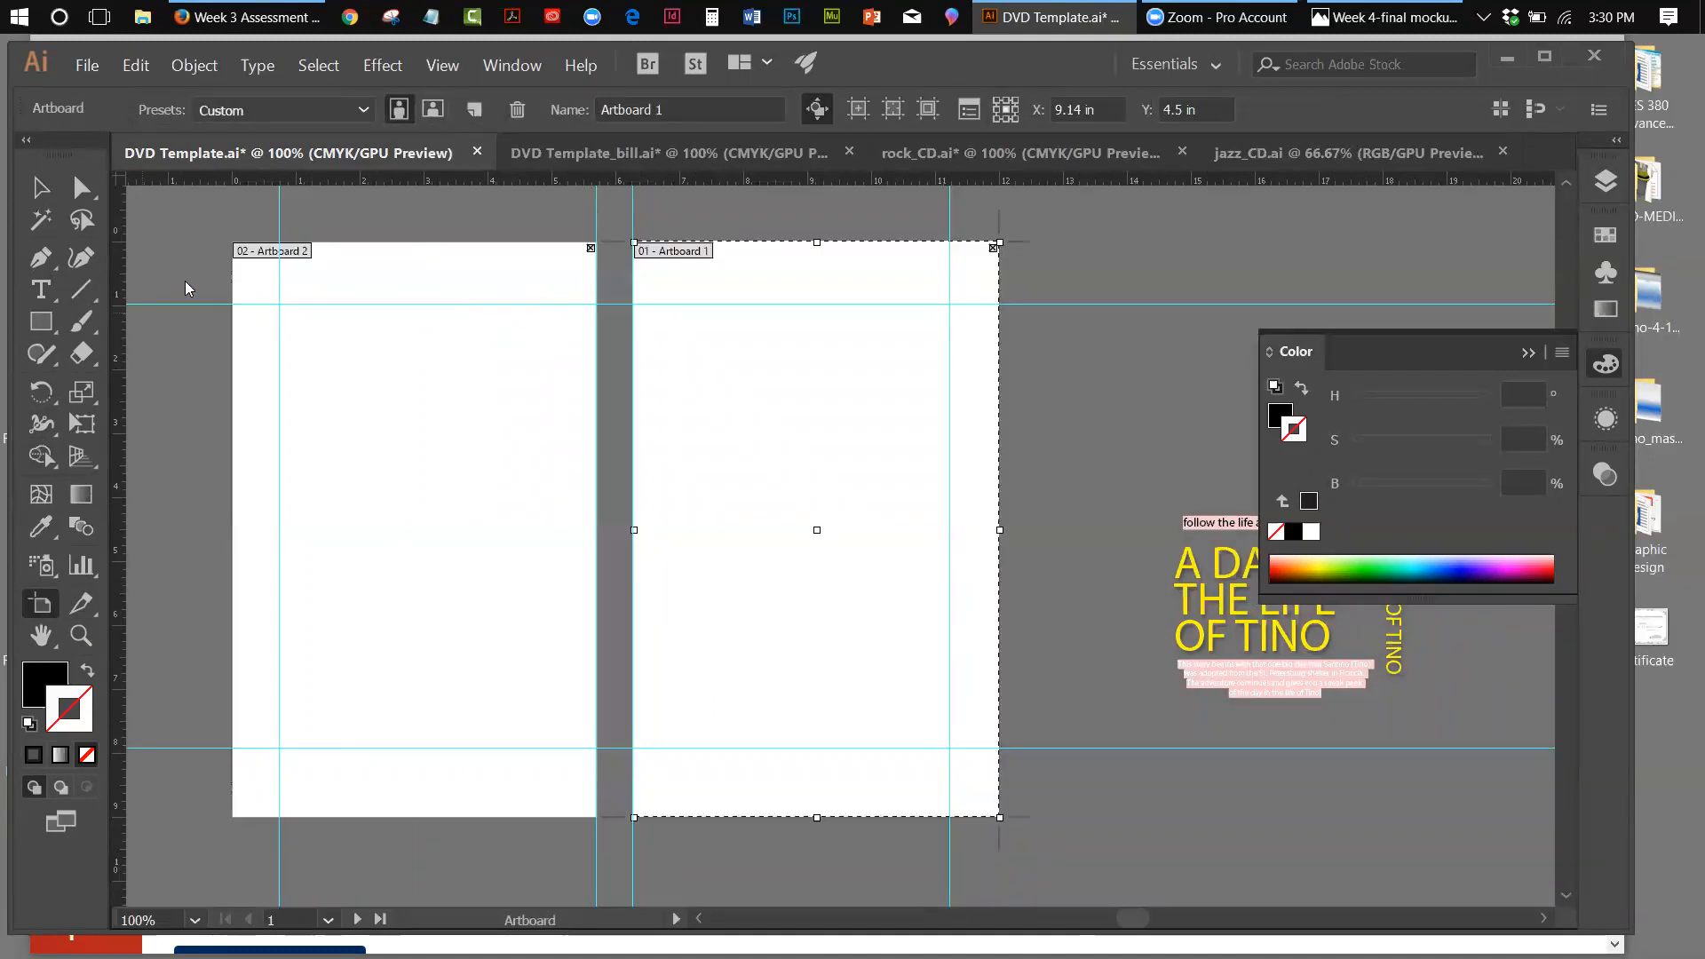
left_click_drag(158, 250, 202, 362)
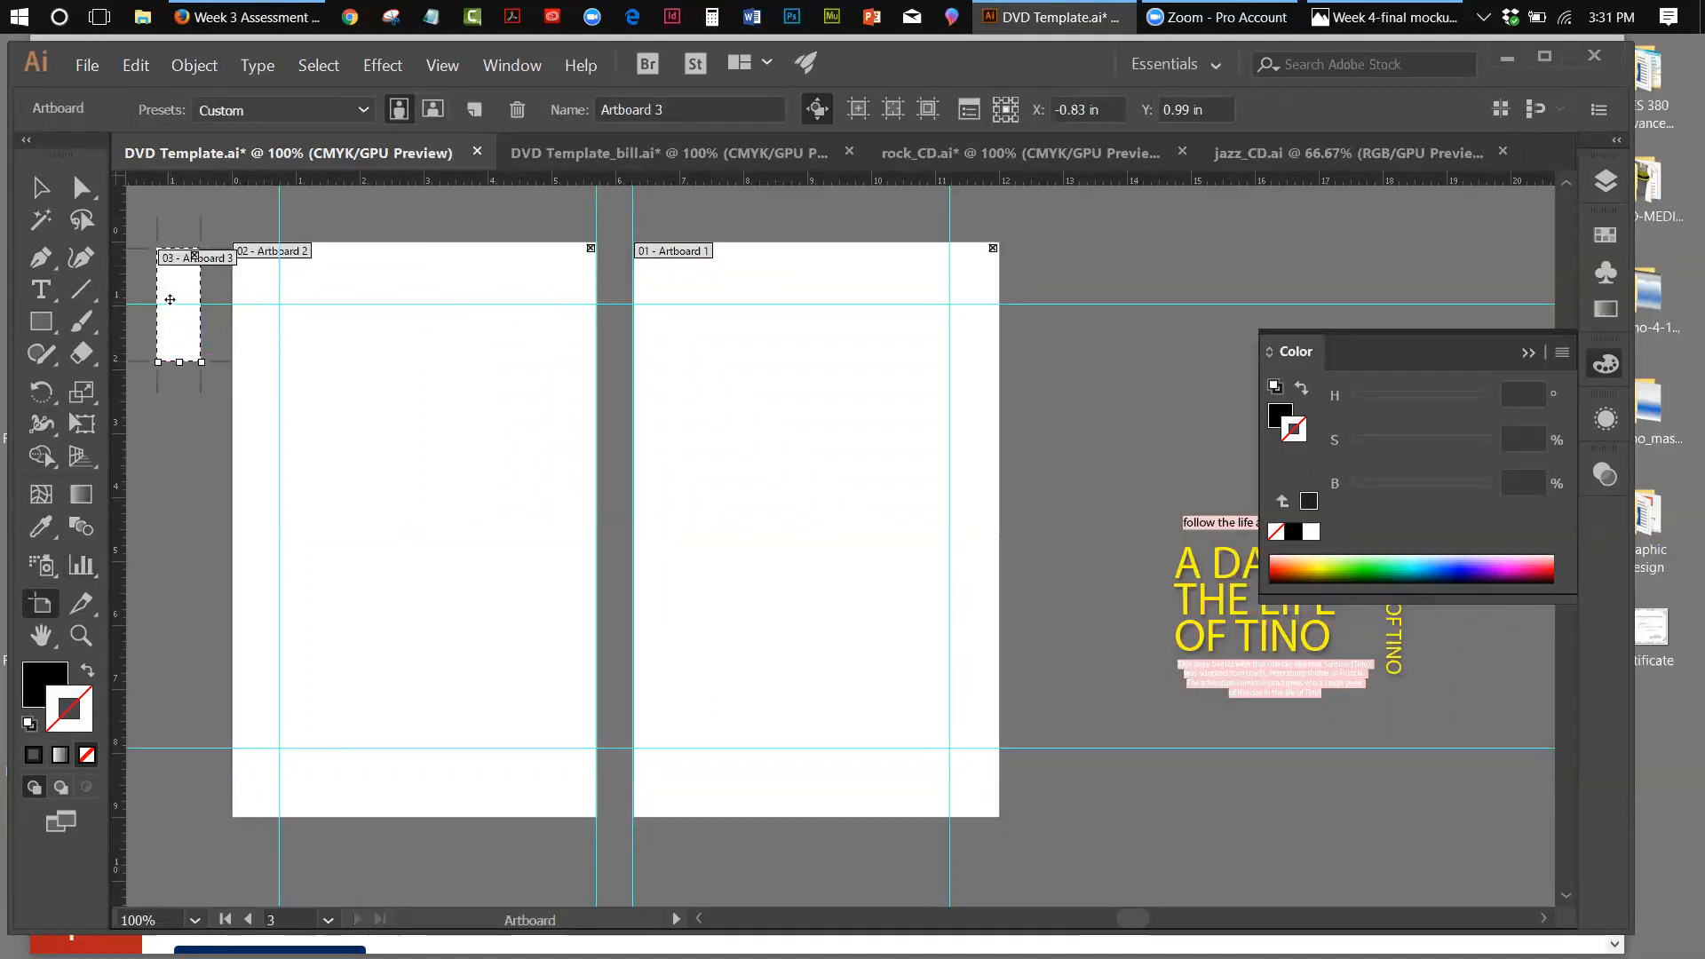
left_click_drag(174, 275, 633, 298)
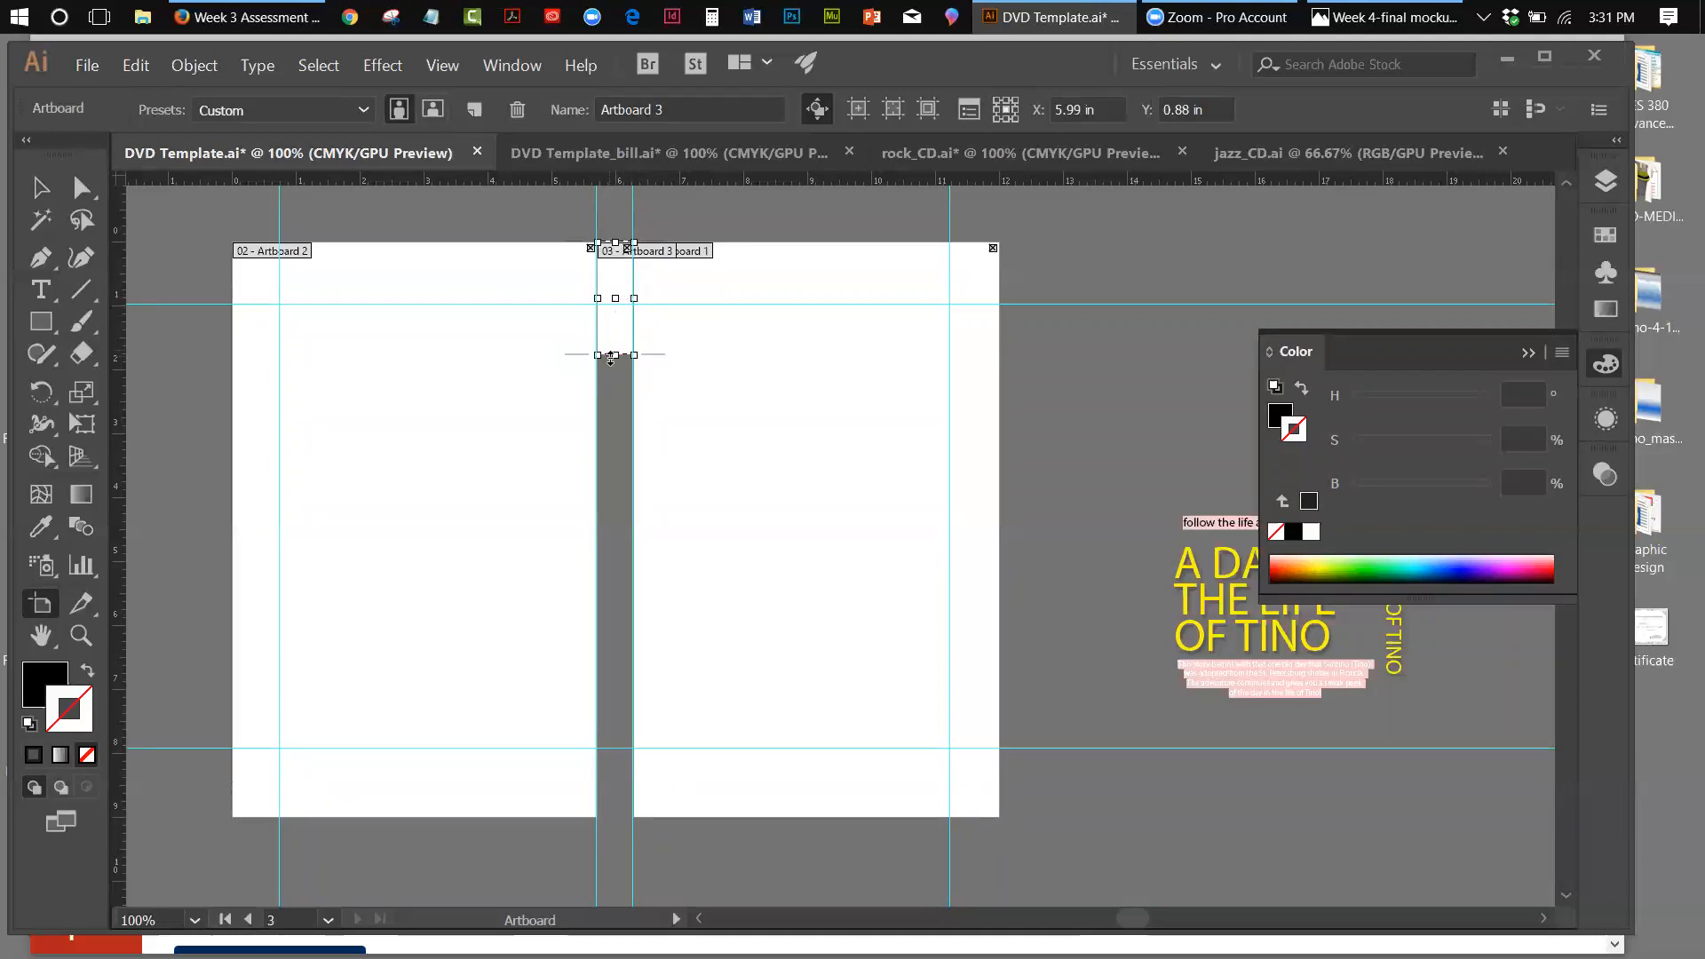
left_click_drag(614, 359, 624, 818)
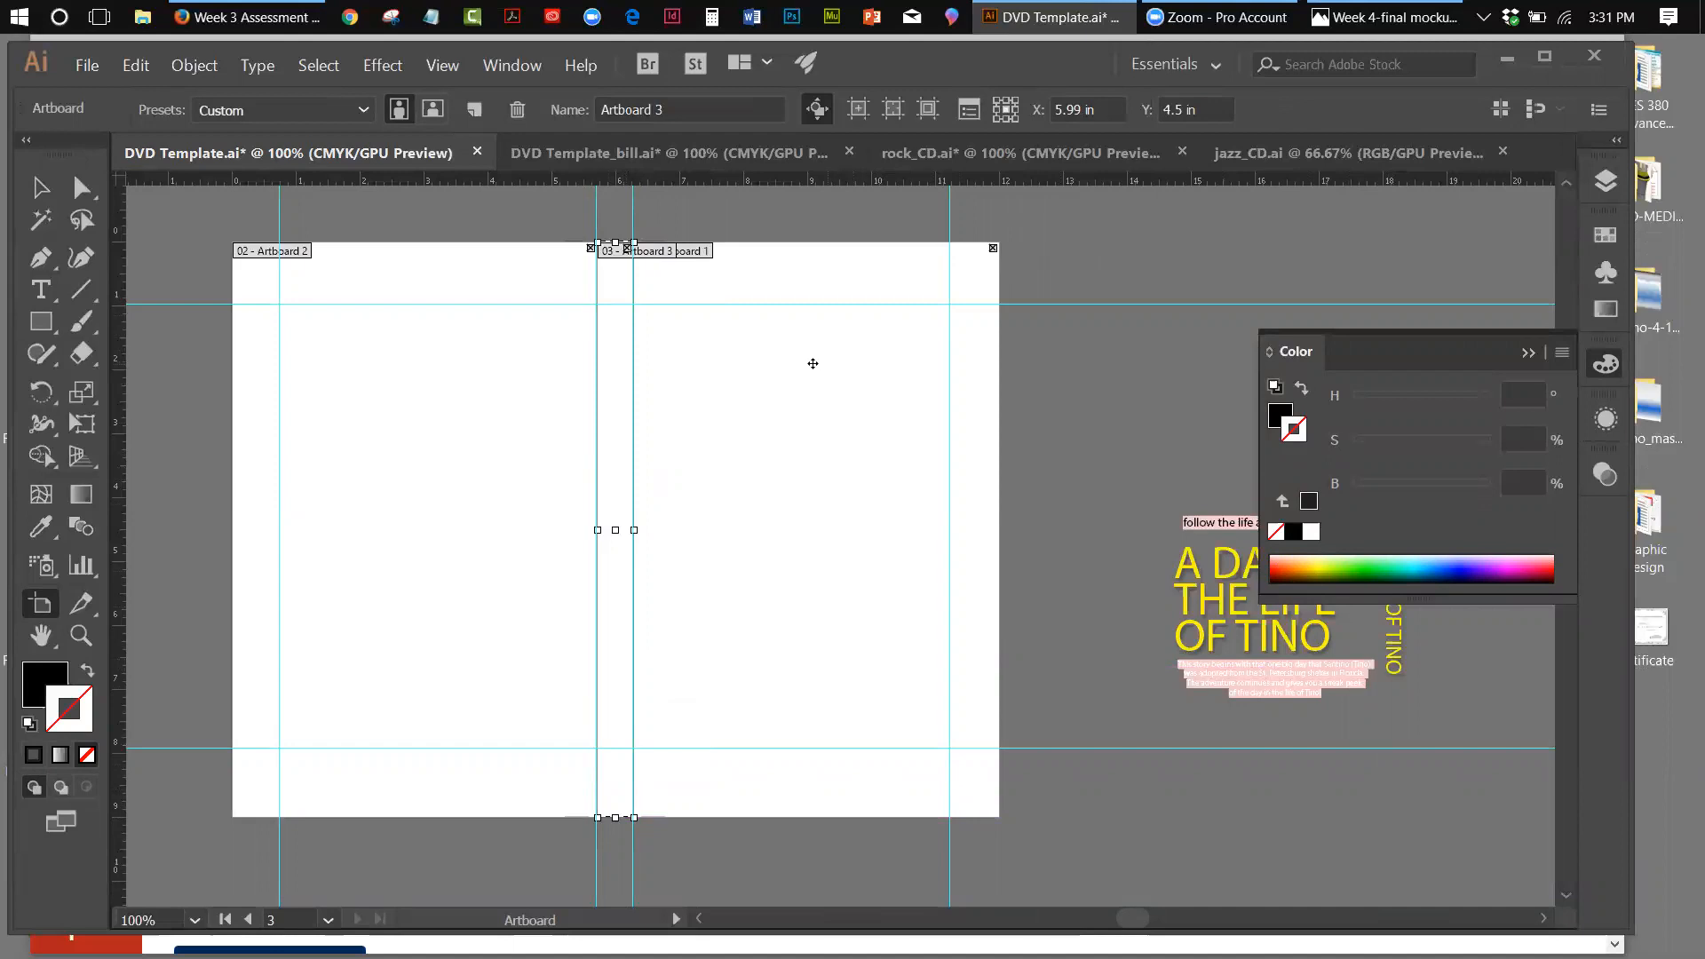
Try to move Artboard 1 and Artboard 2 outward away from the spine artboard, and undo both moves
left_click_drag(756, 354, 826, 354)
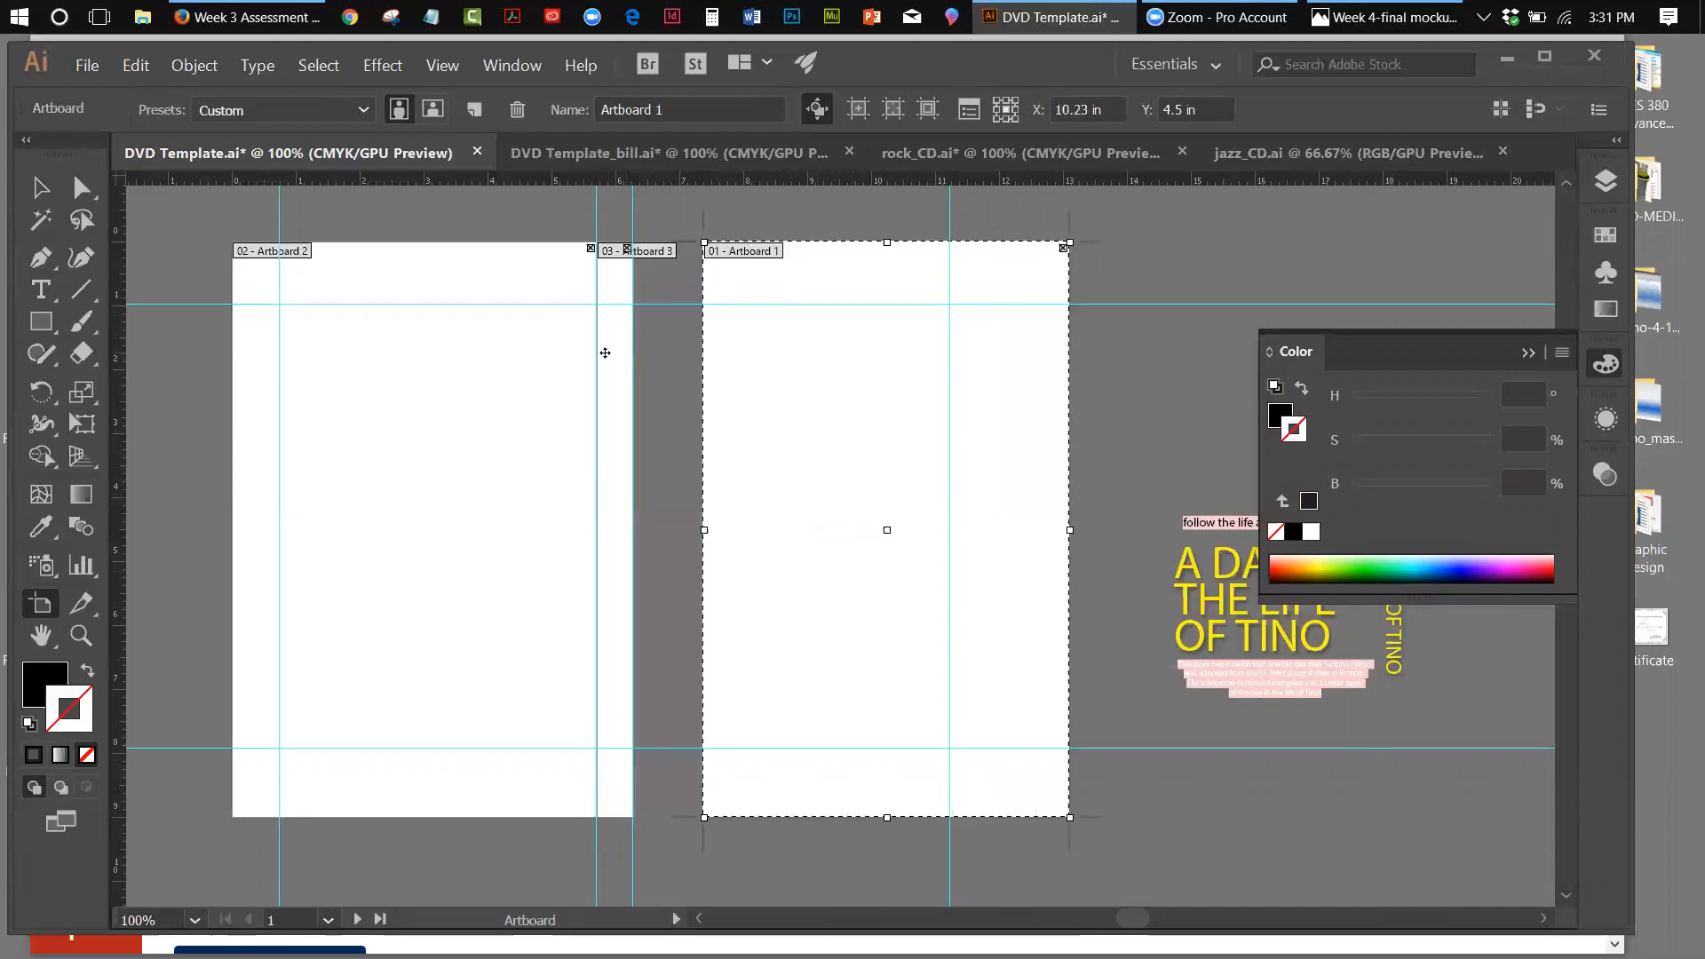
left_click_drag(493, 328, 435, 329)
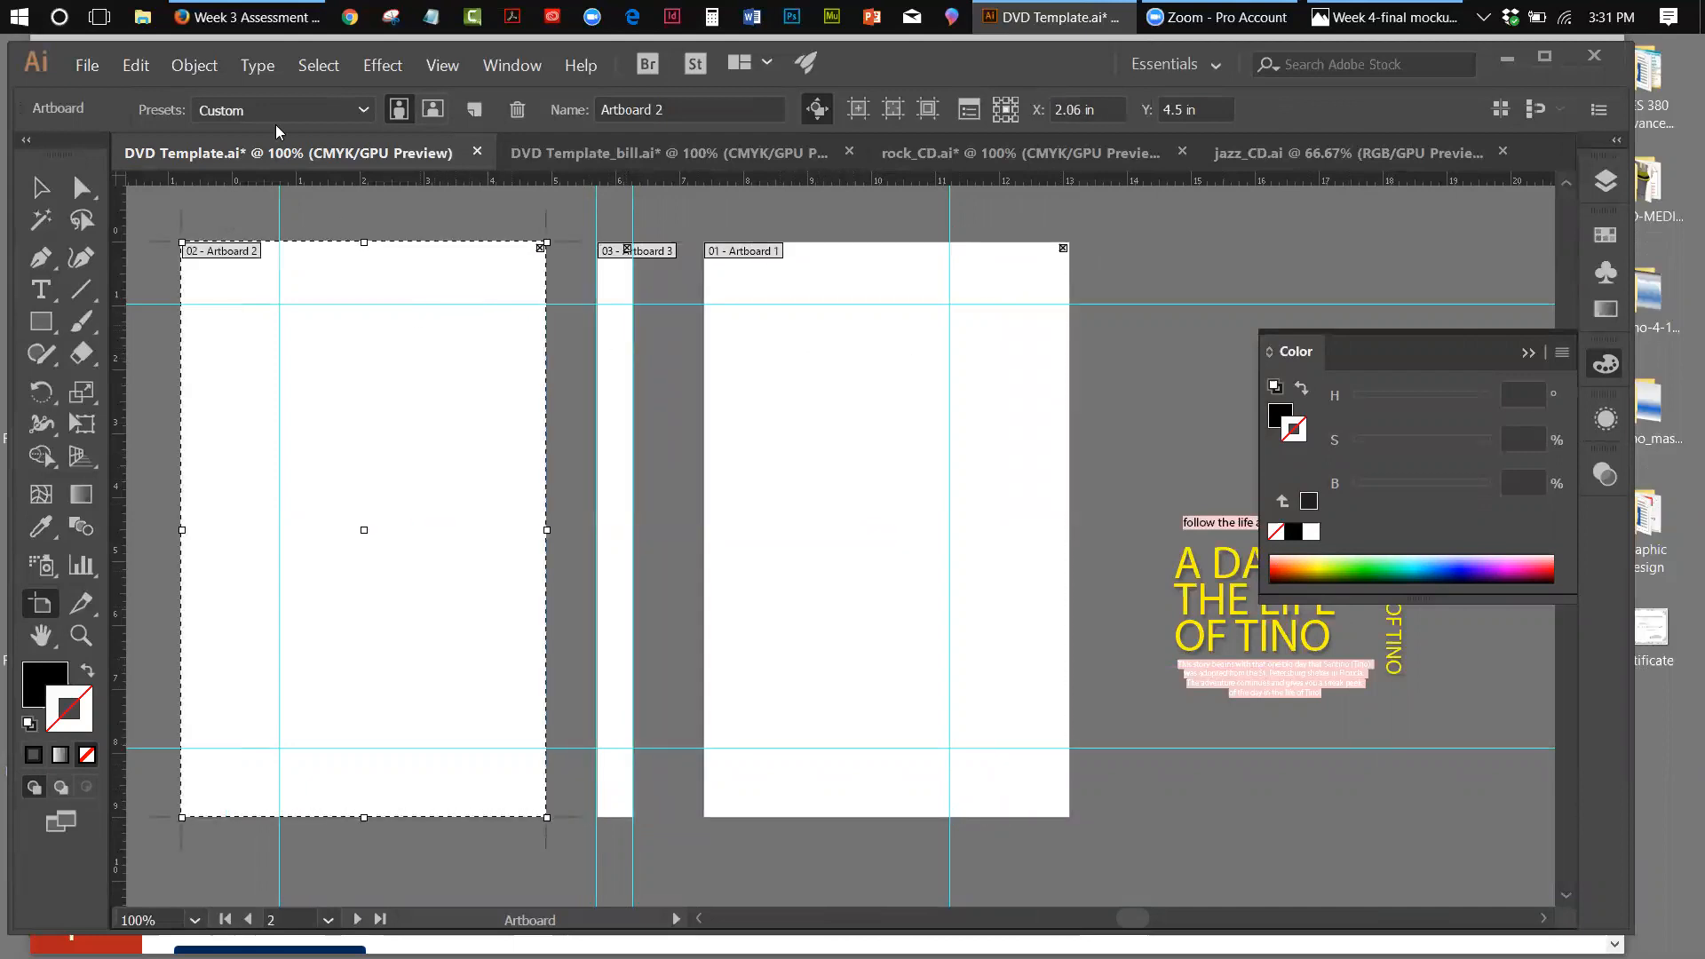
left_click(133, 67)
left_click(135, 81)
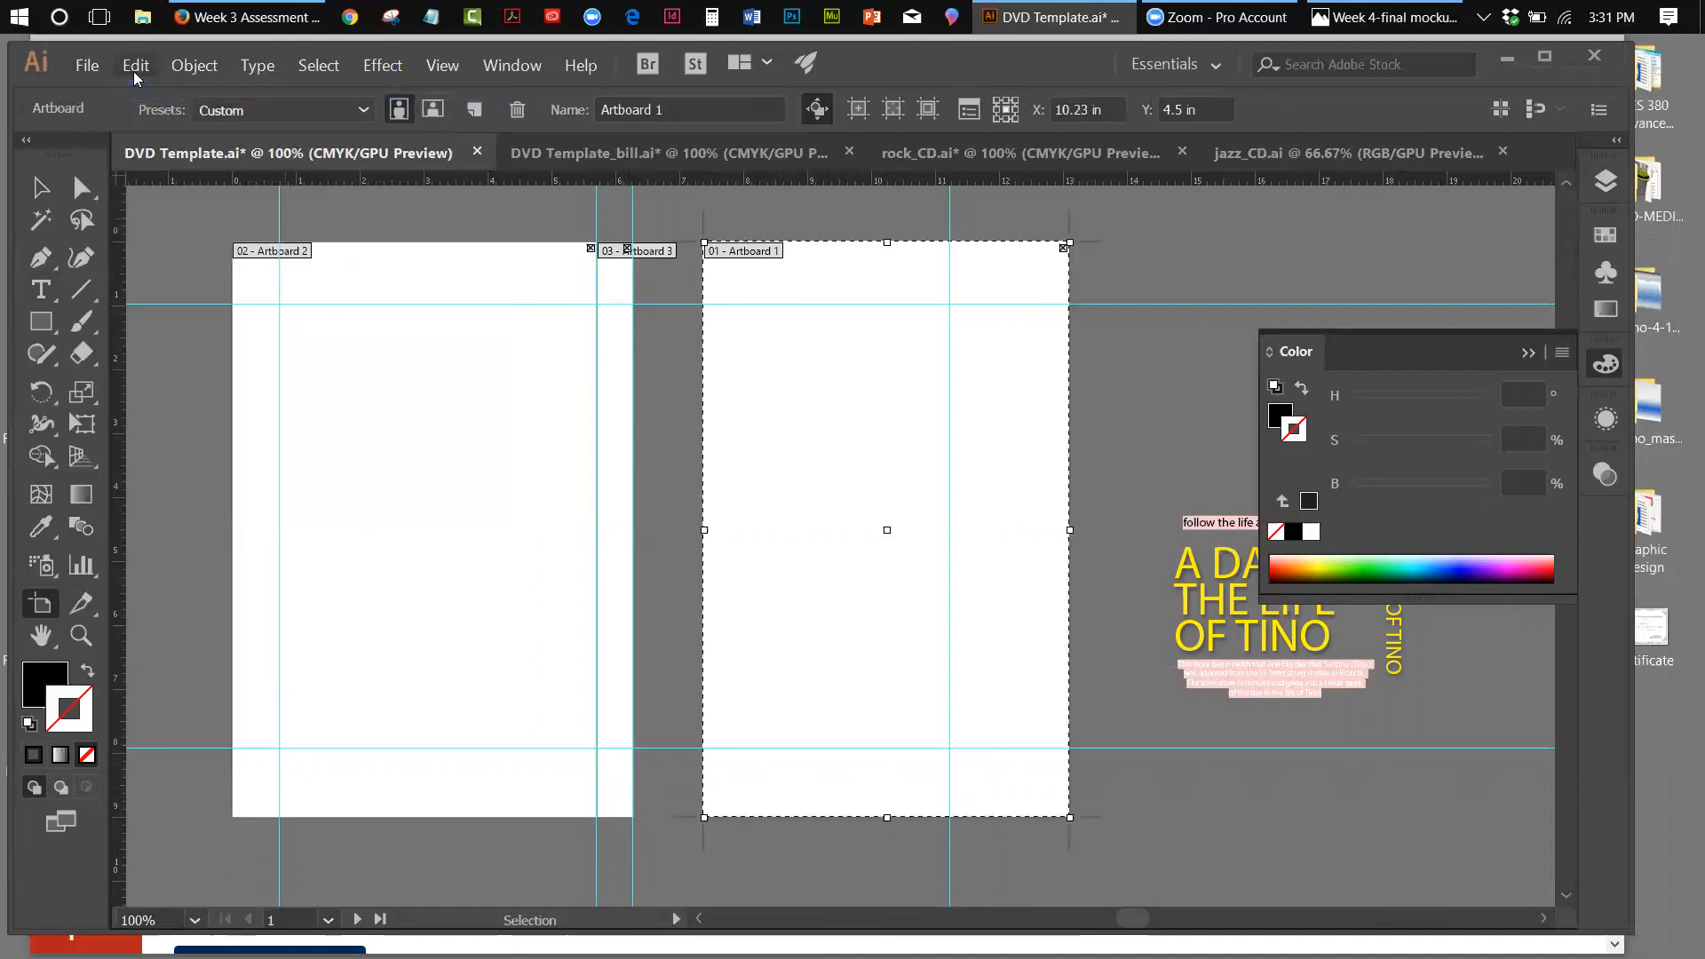
left_click(135, 71)
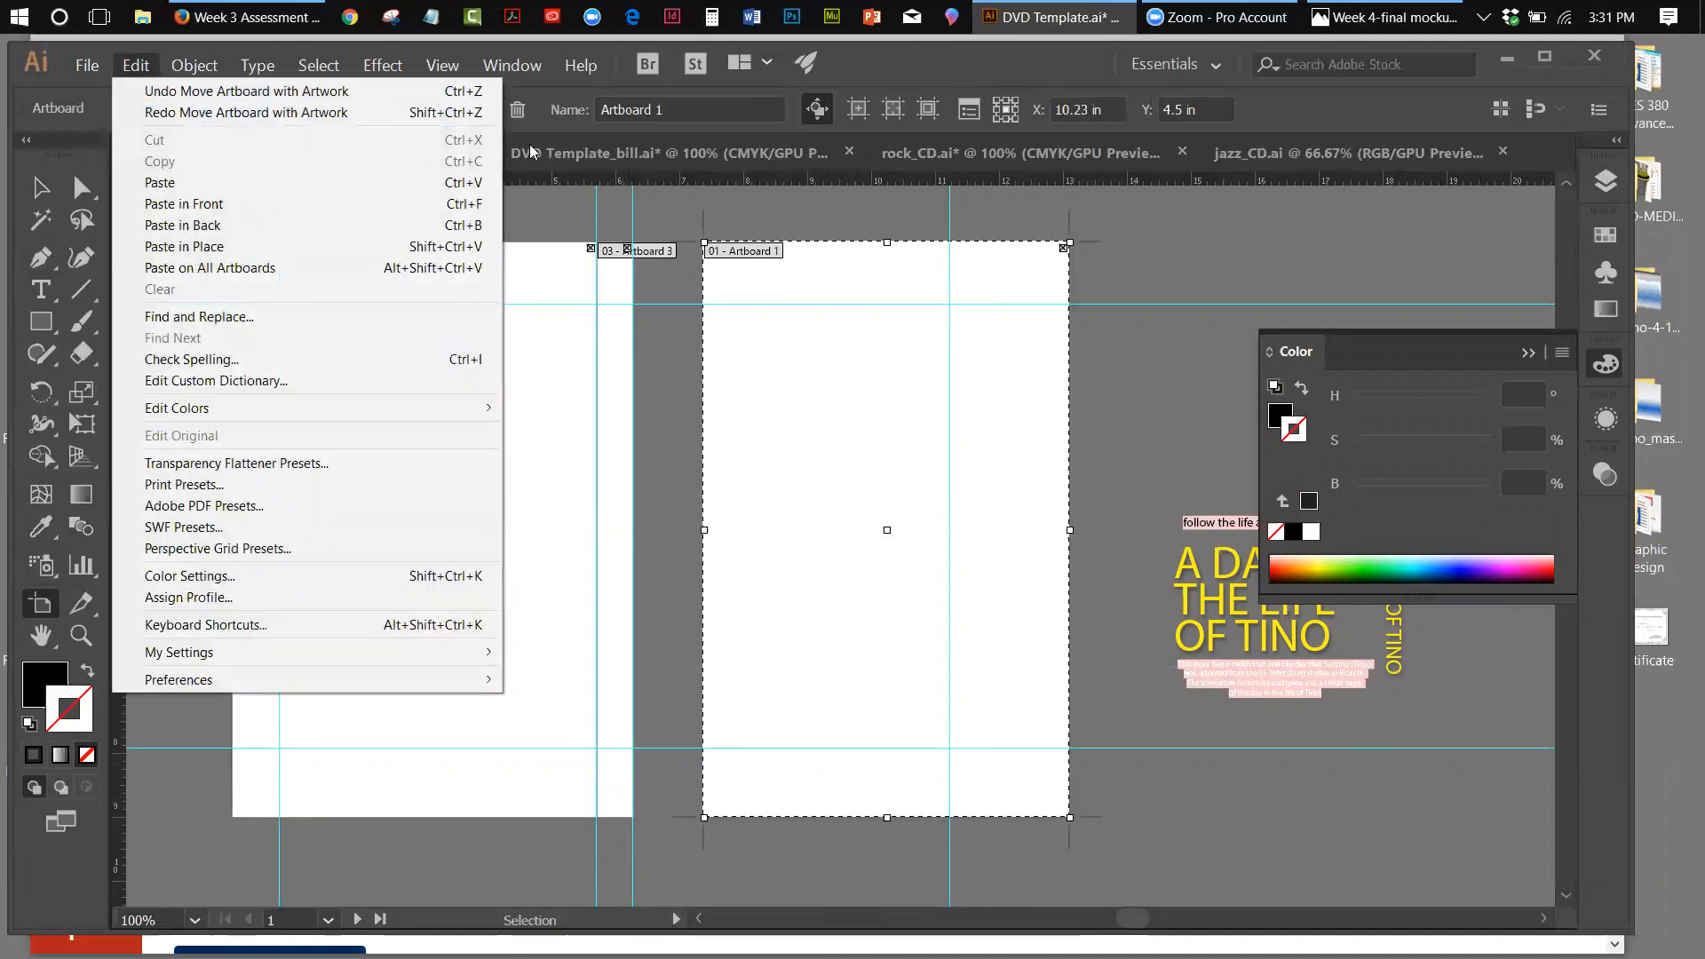
left_click(142, 112)
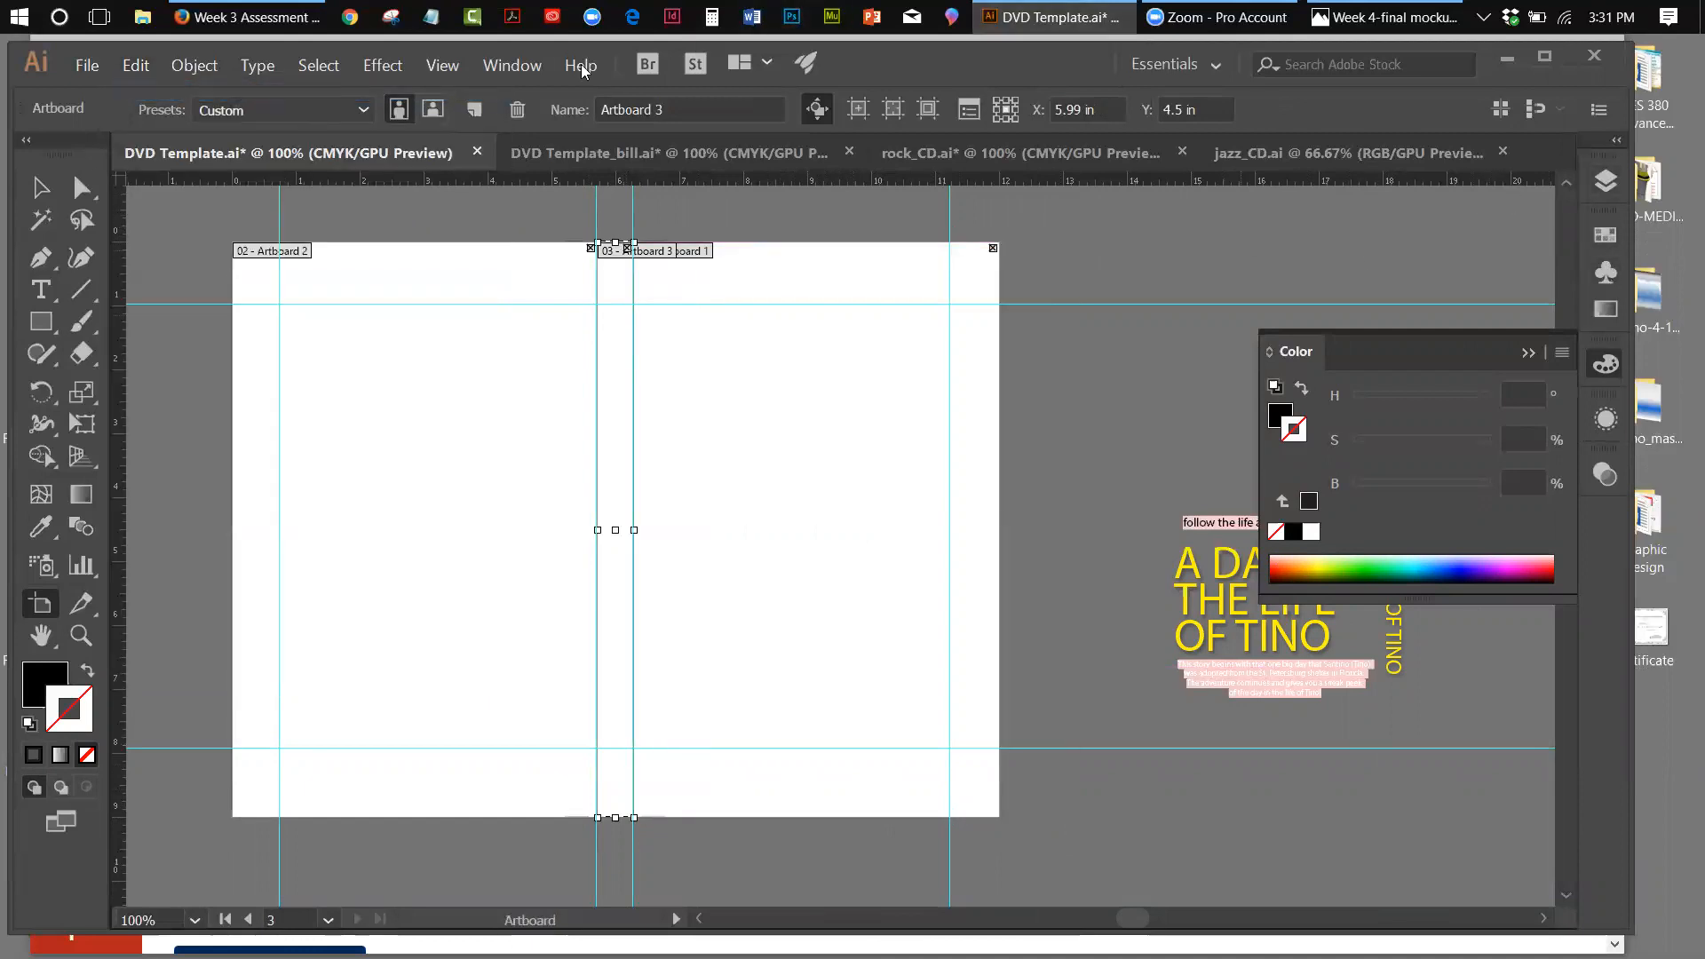
Rearrange the three artboards in a single row with 0.5 in spacing, moving artwork with the artboards, and view them at actual size
left_click(513, 66)
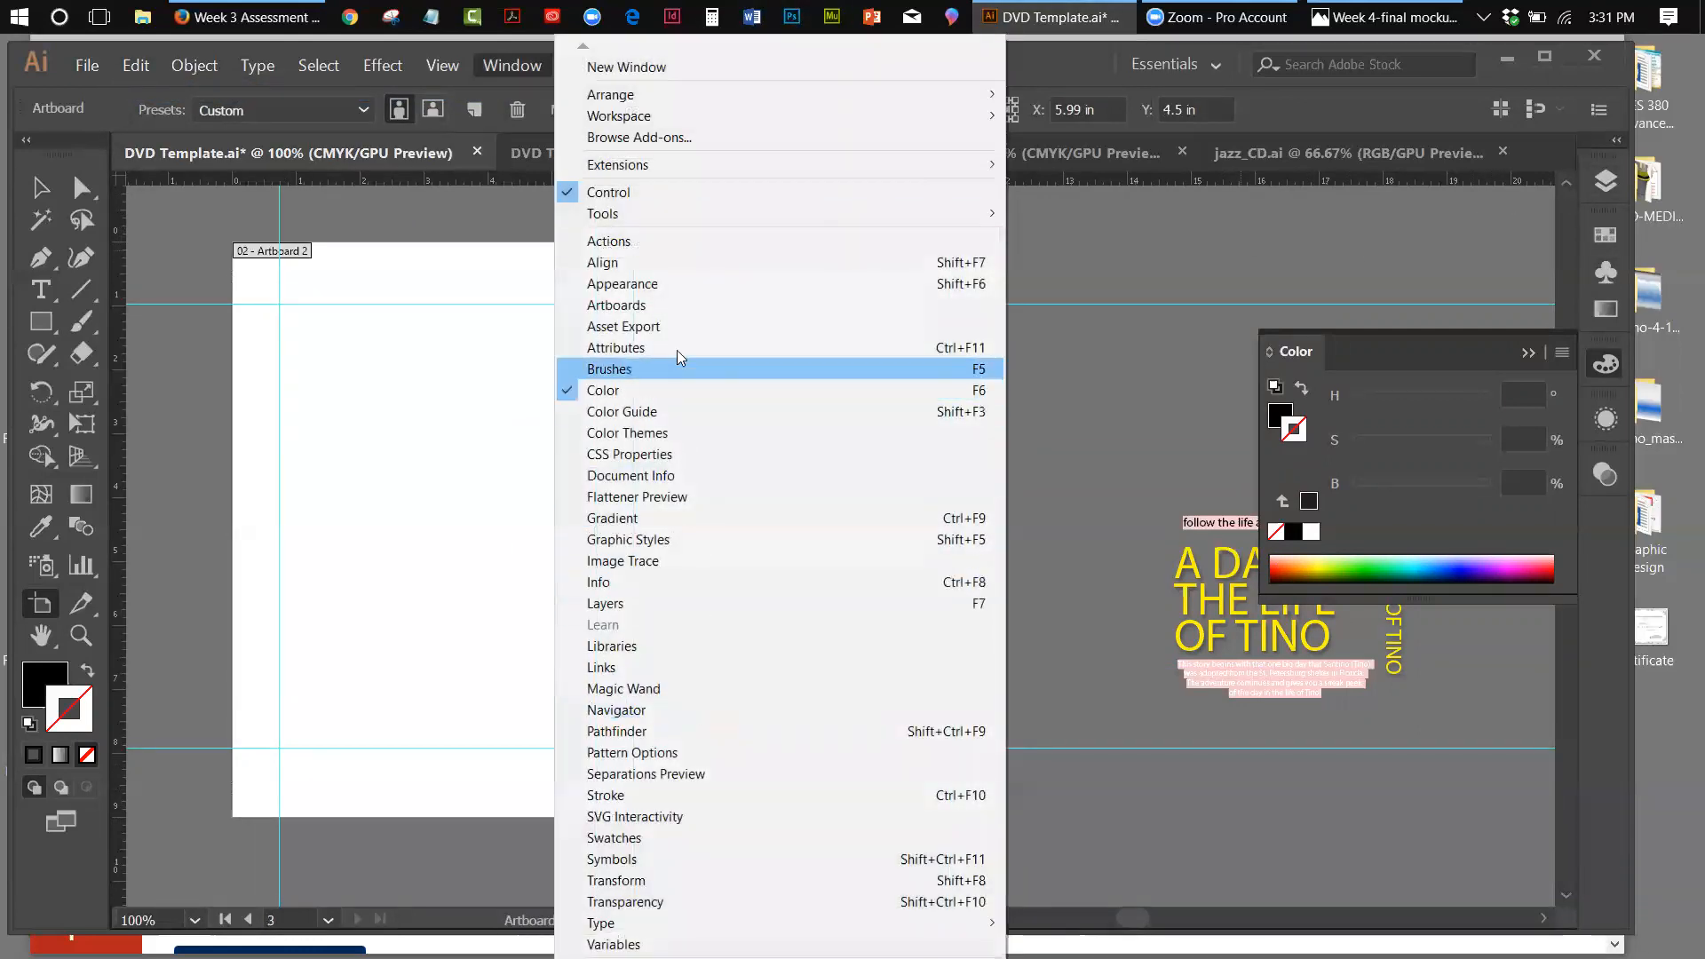
left_click(659, 305)
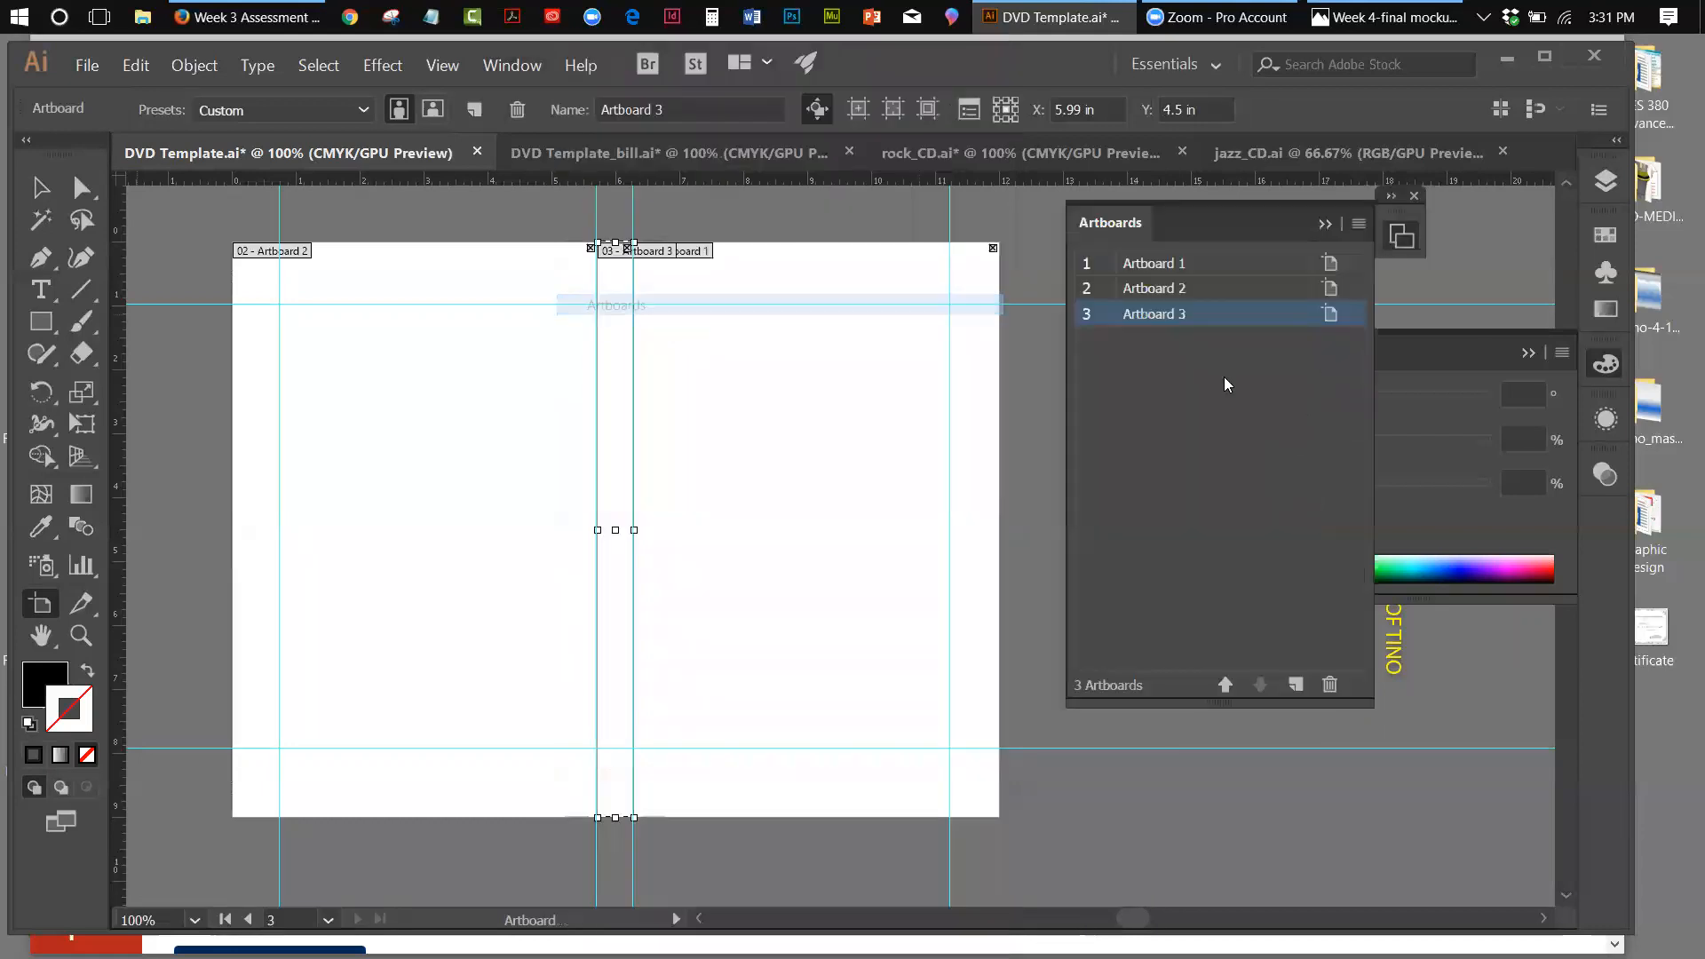
left_click(1357, 224)
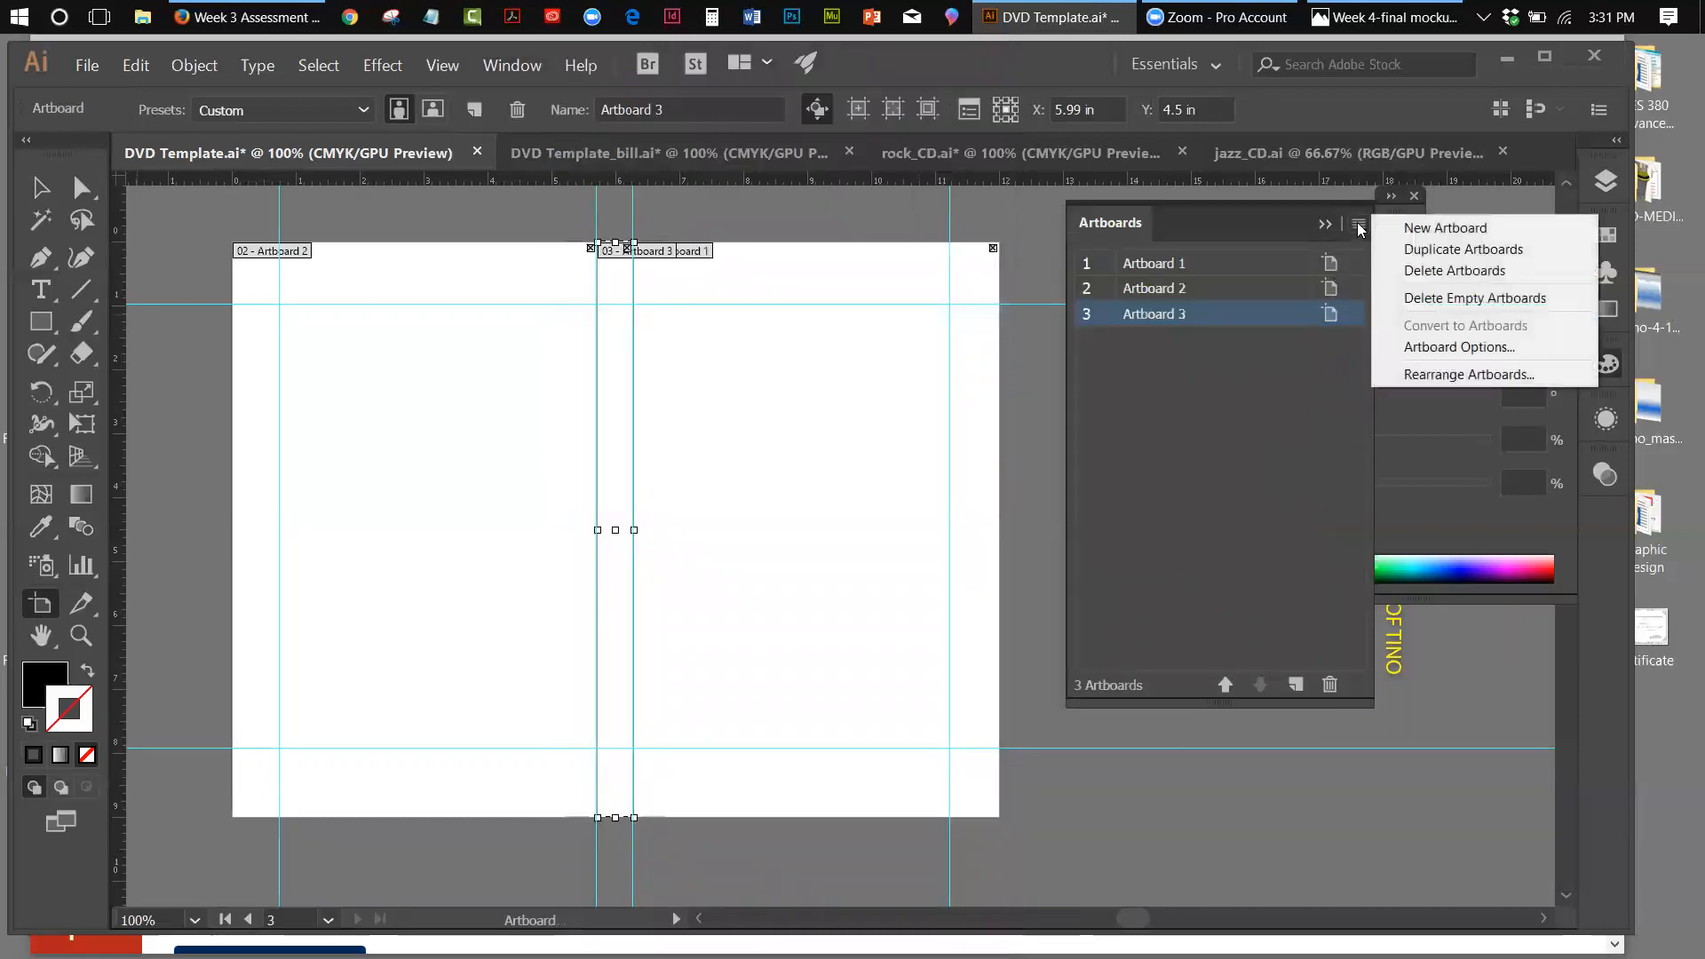
left_click(1440, 381)
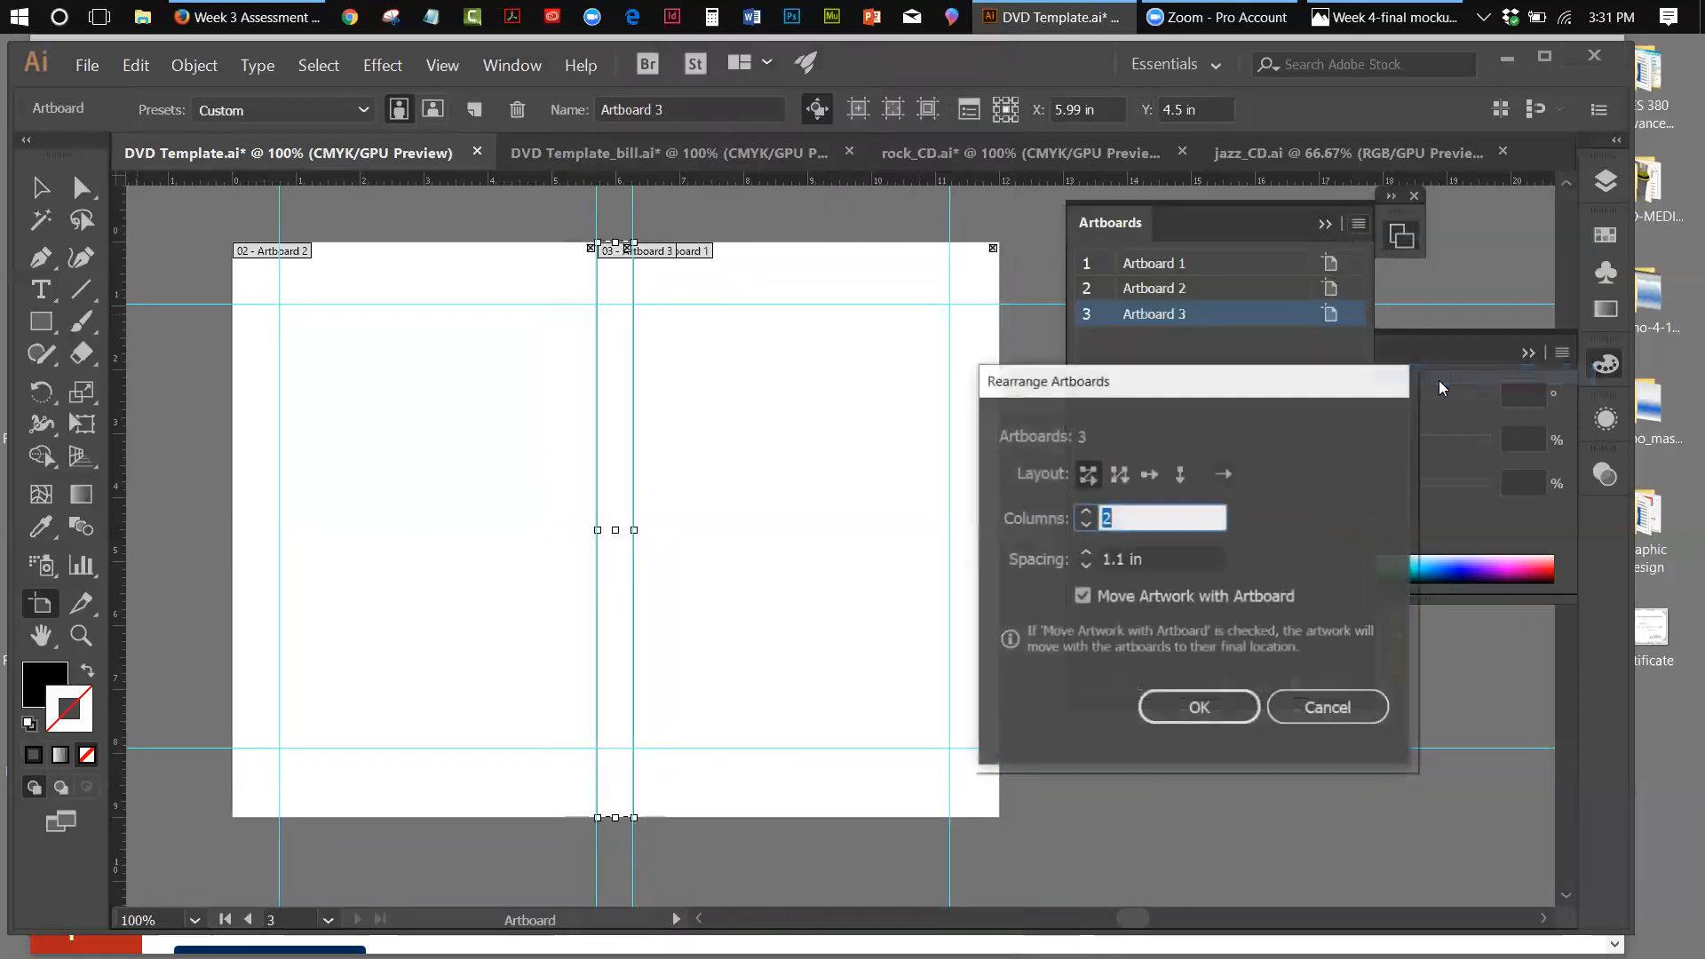
left_click(1149, 476)
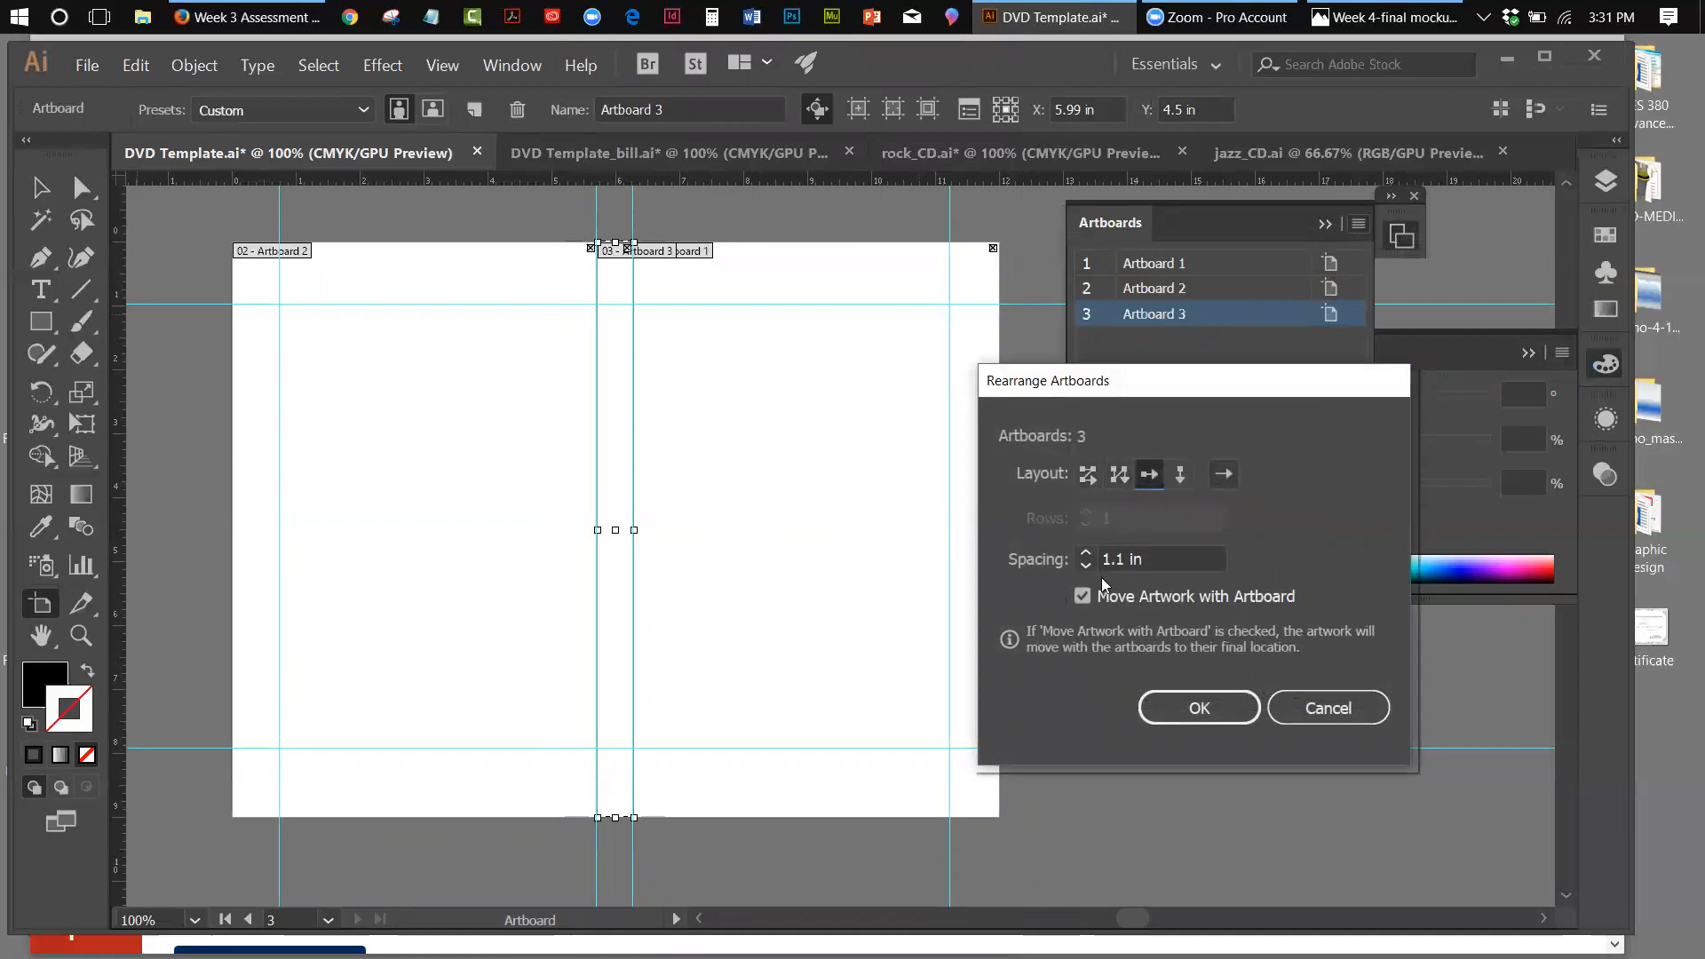
left_click_drag(1124, 560, 1098, 559)
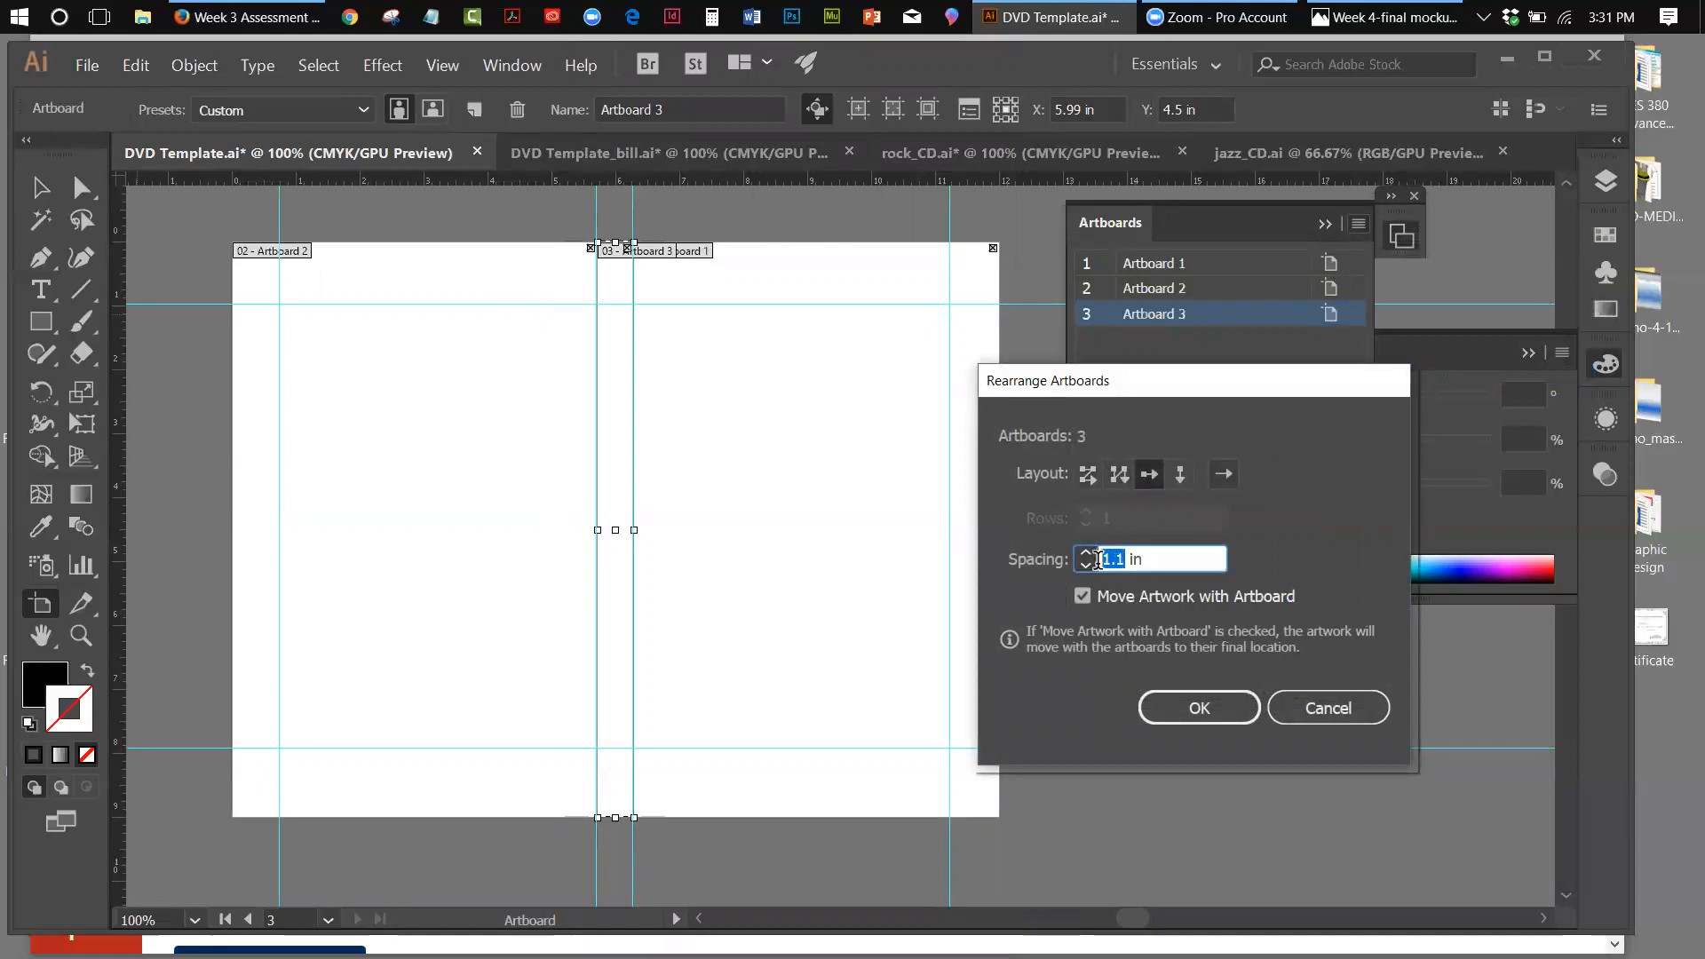
type(".5")
left_click(1174, 706)
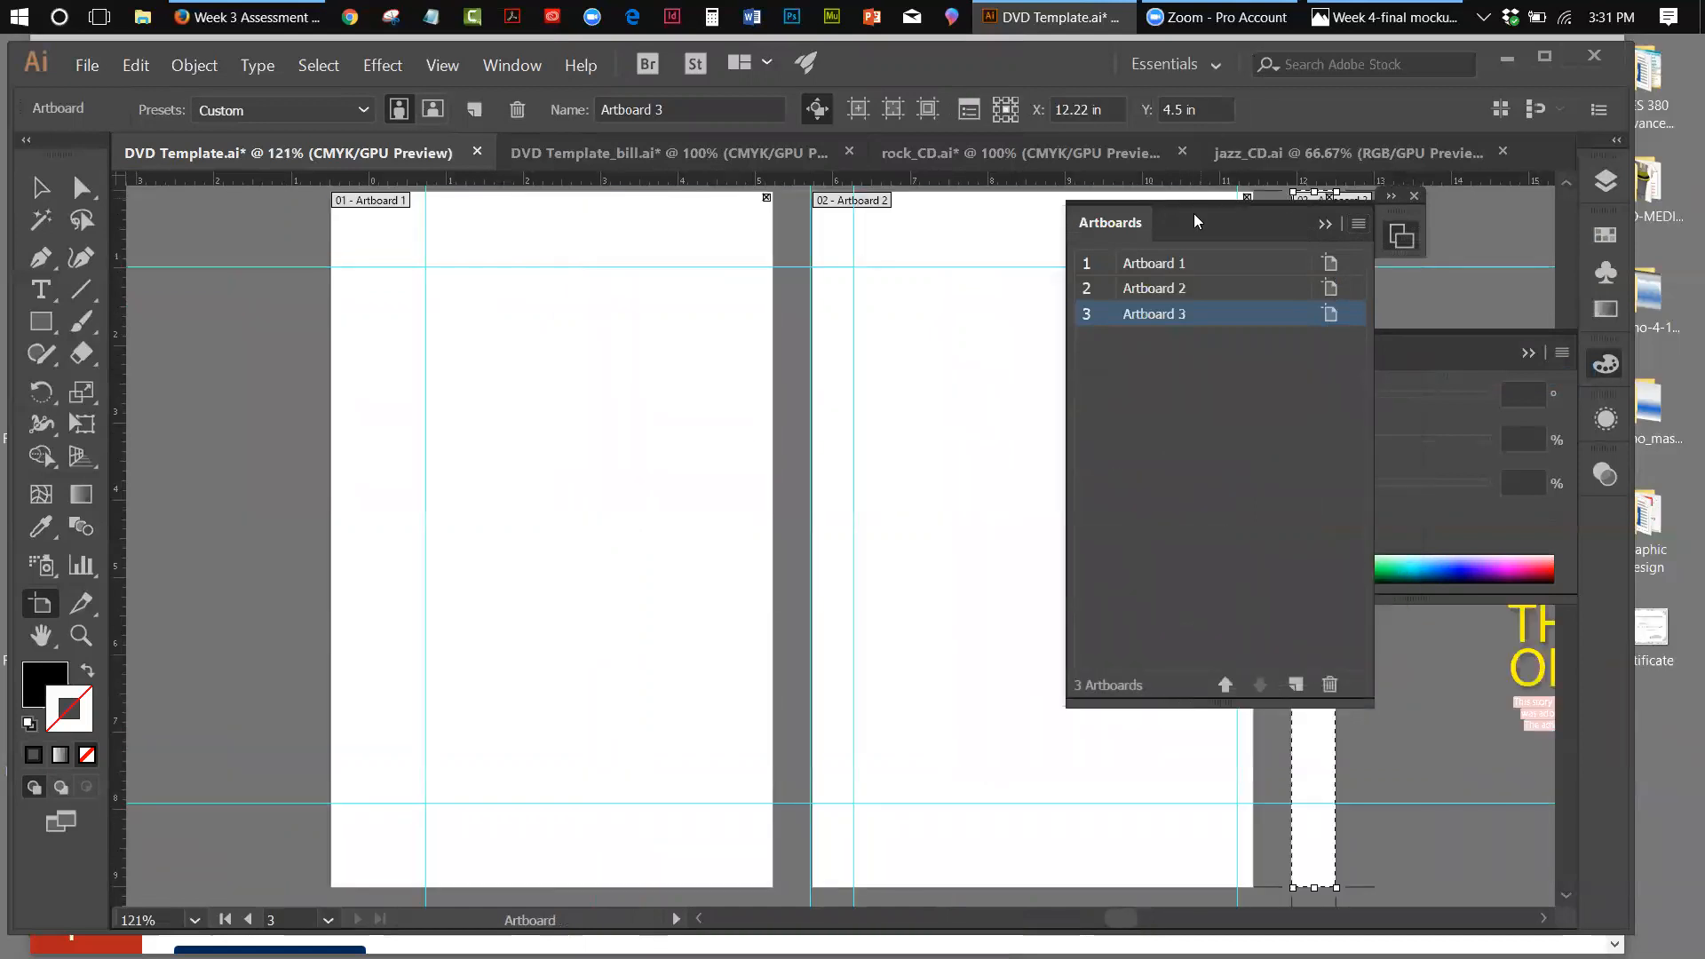
left_click_drag(1117, 227, 1447, 419)
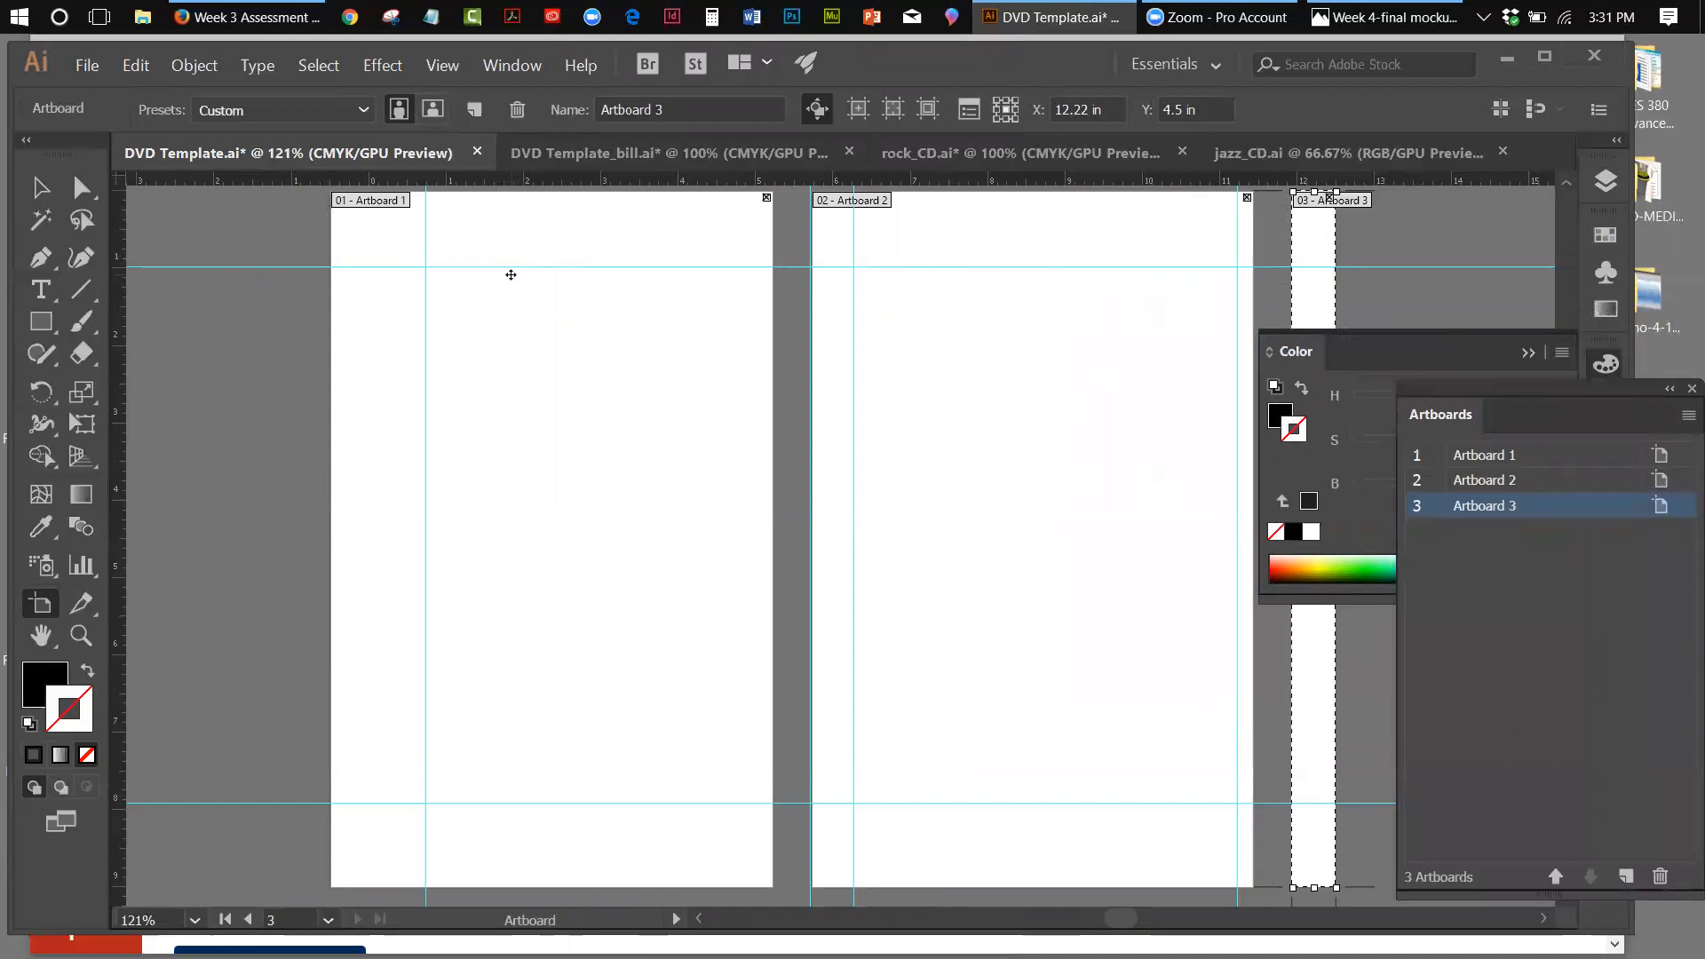
left_click(444, 65)
left_click(472, 260)
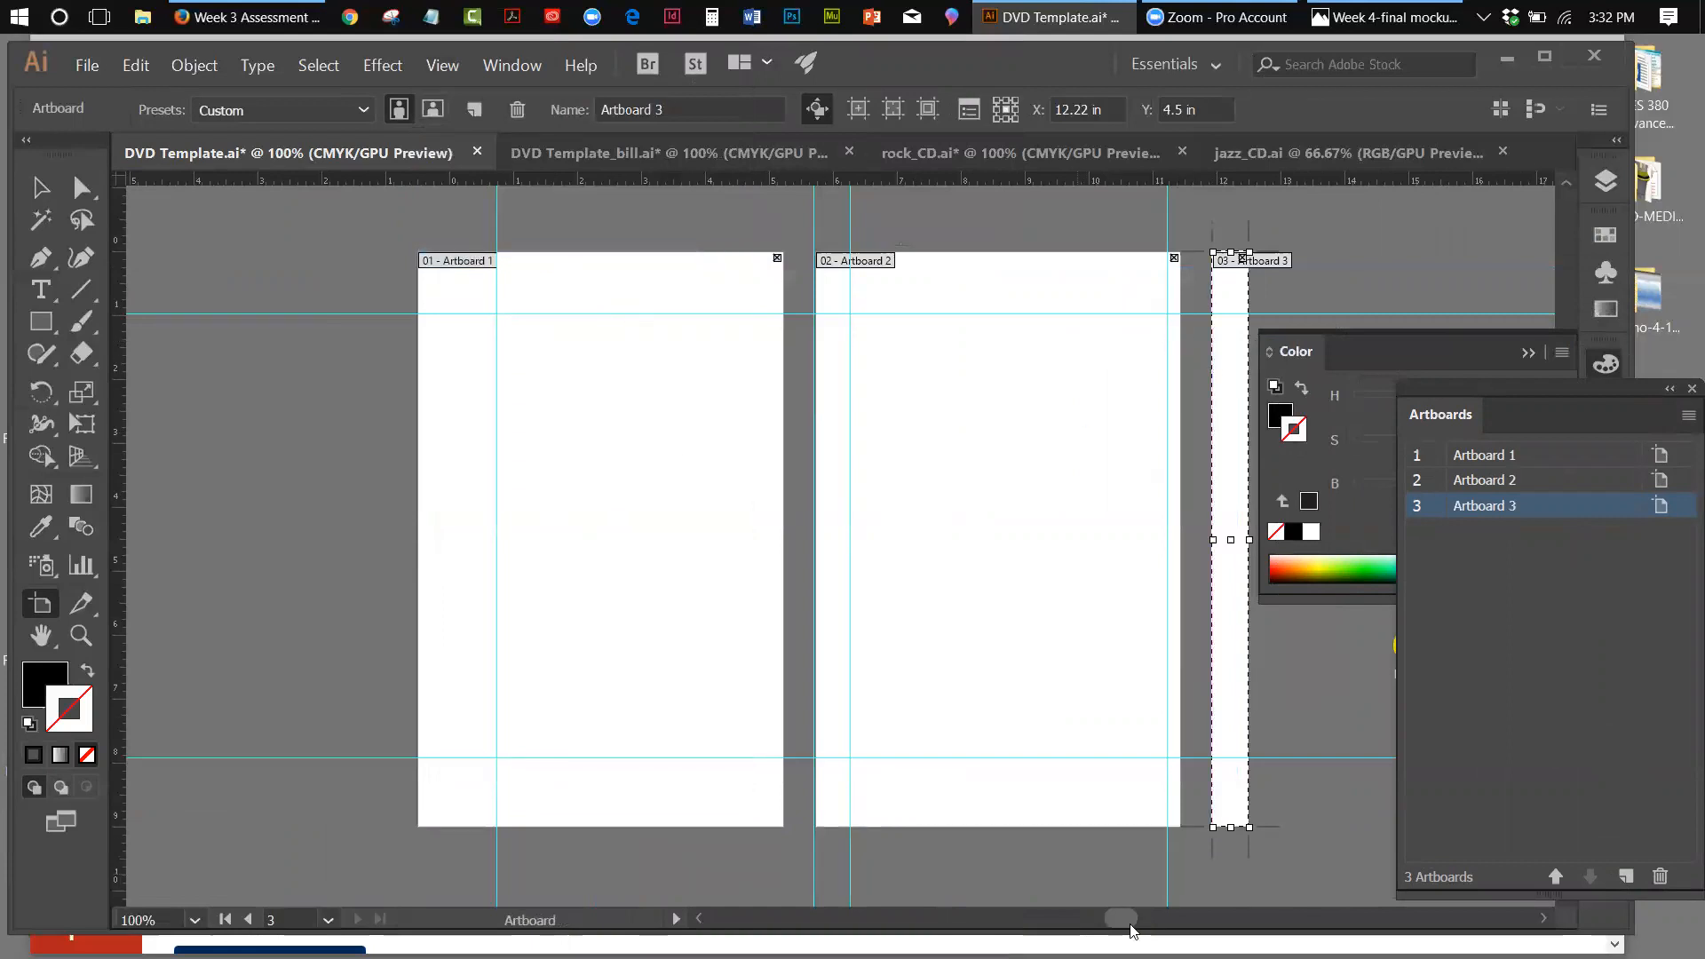
left_click_drag(1120, 919, 1128, 919)
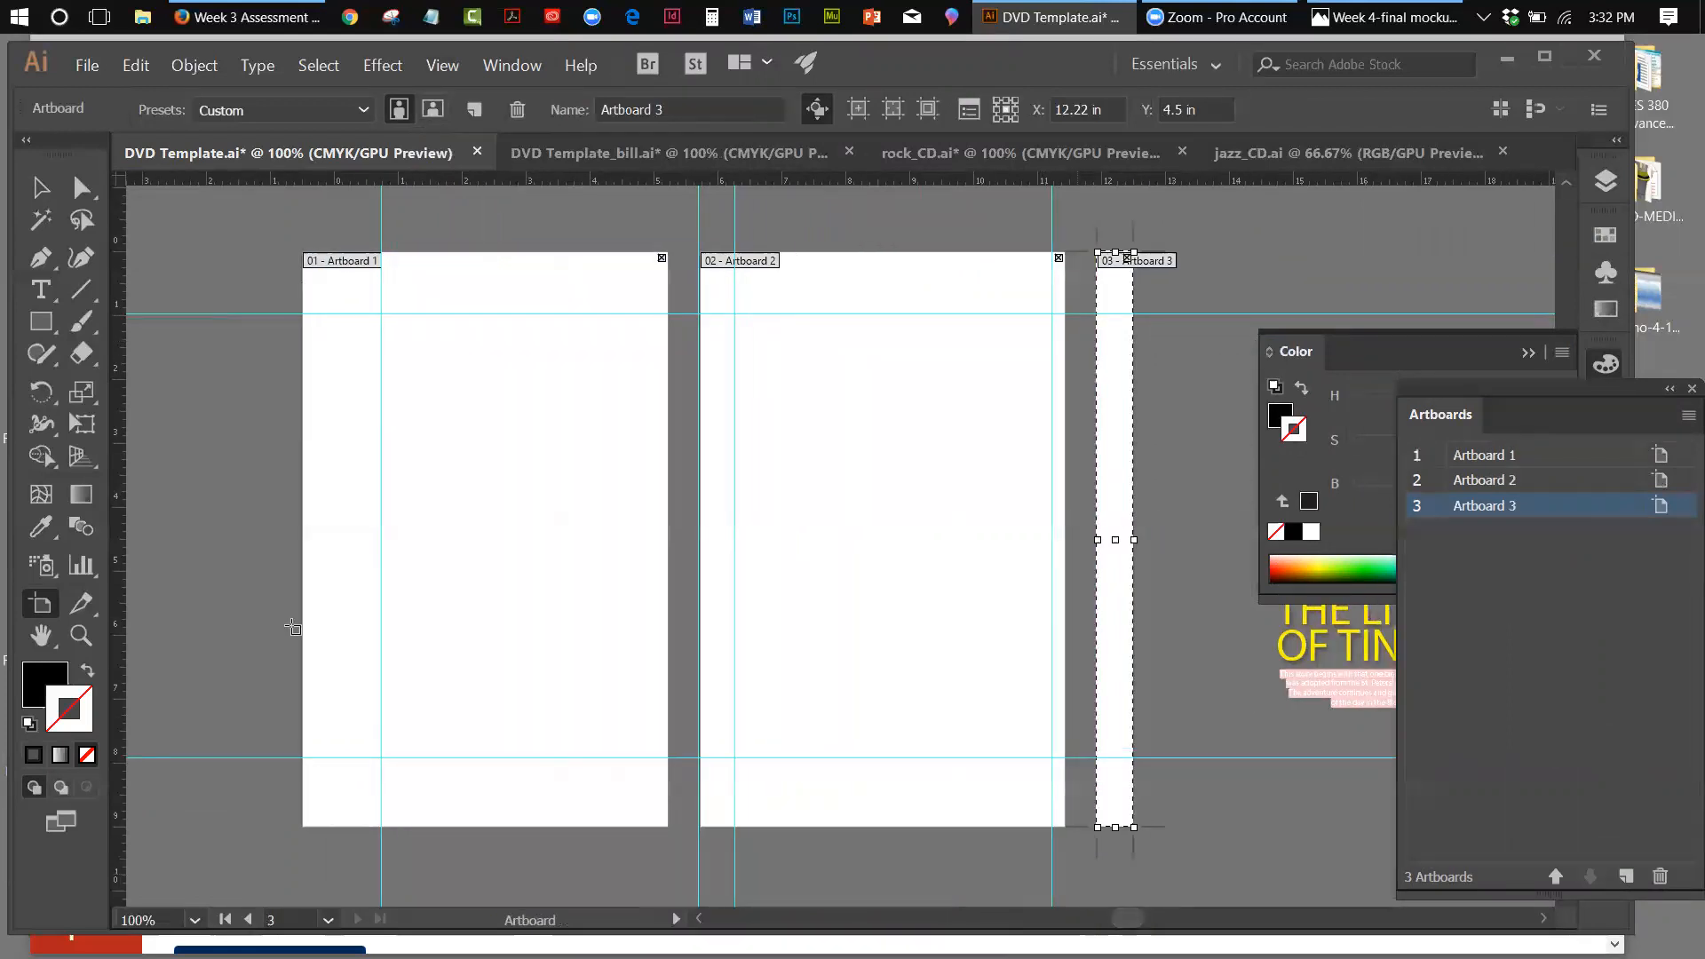
With the Info panel displayed, add a horizontal spine artboard above Artboard 2, about 6.13 in wide and 0.68 in high
left_click(40, 187)
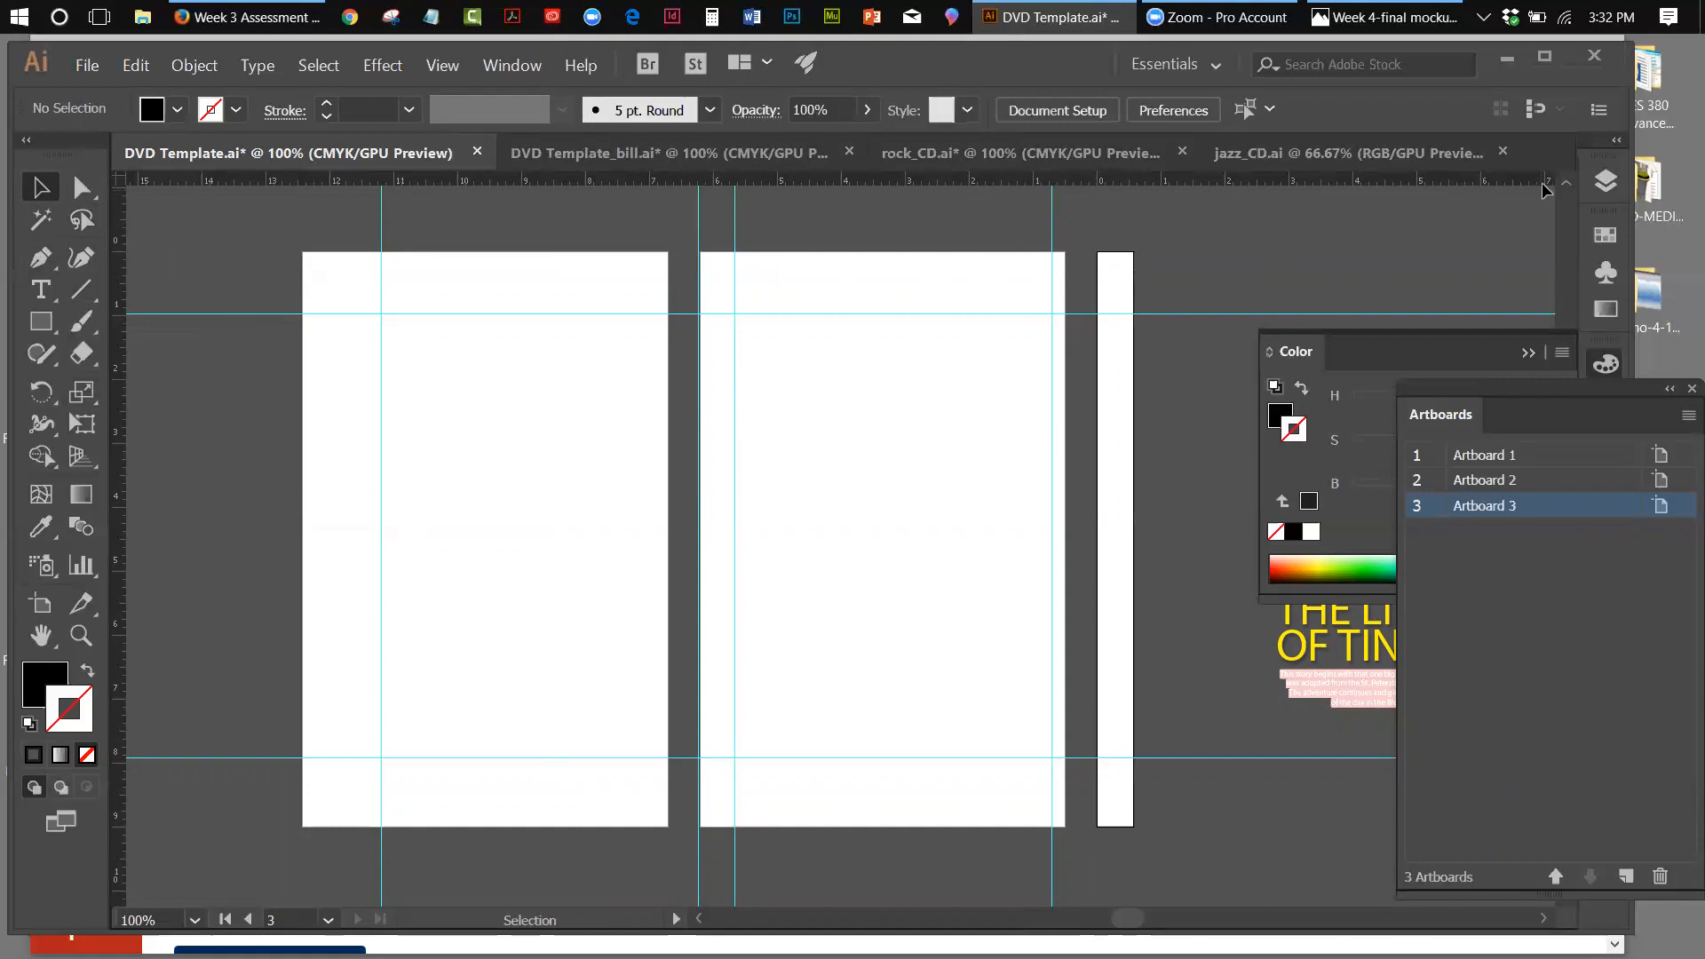
left_click(1566, 181)
left_click(1567, 181)
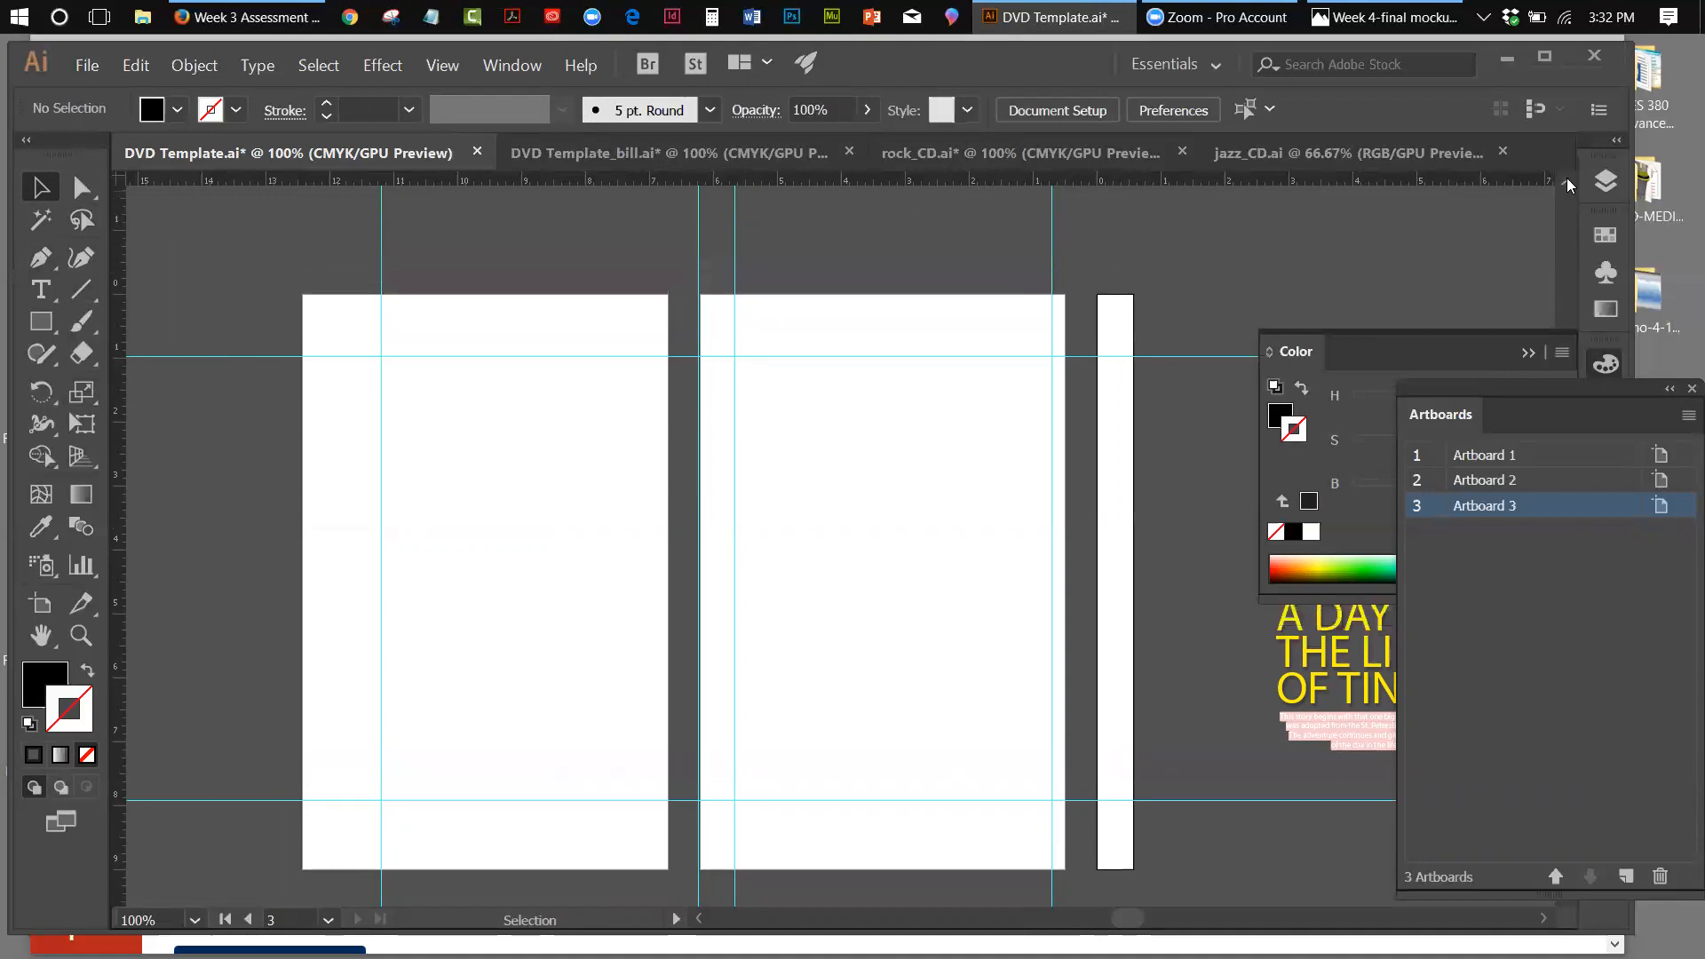
left_click(1567, 181)
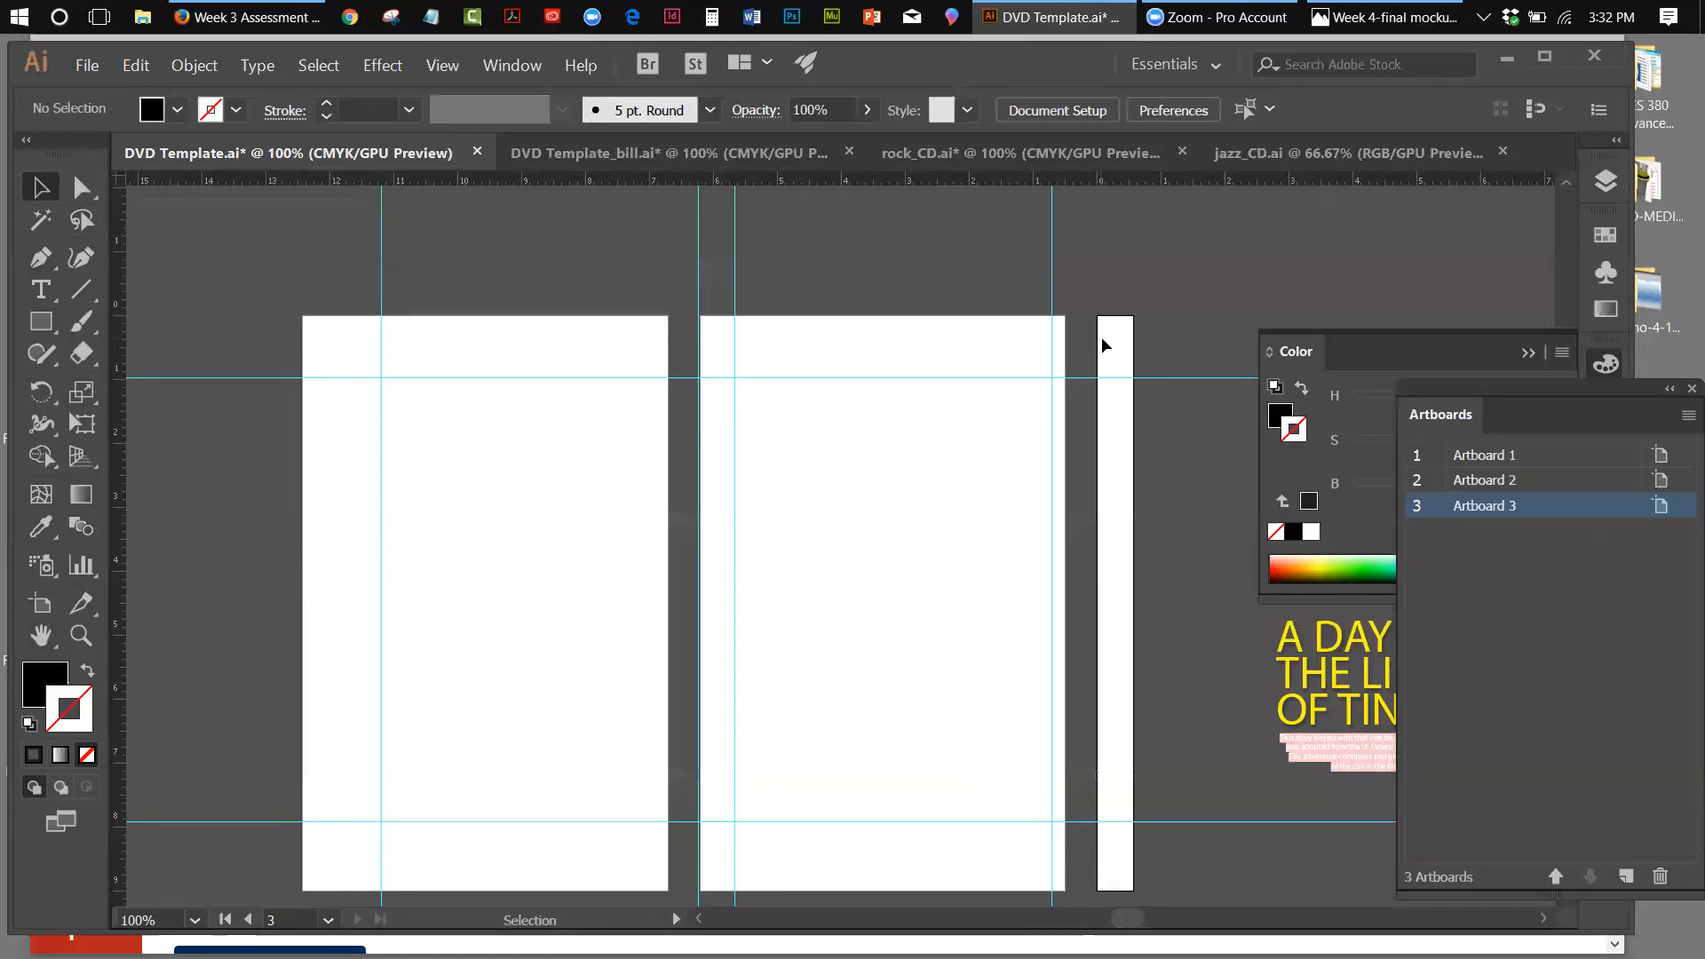
left_click(40, 604)
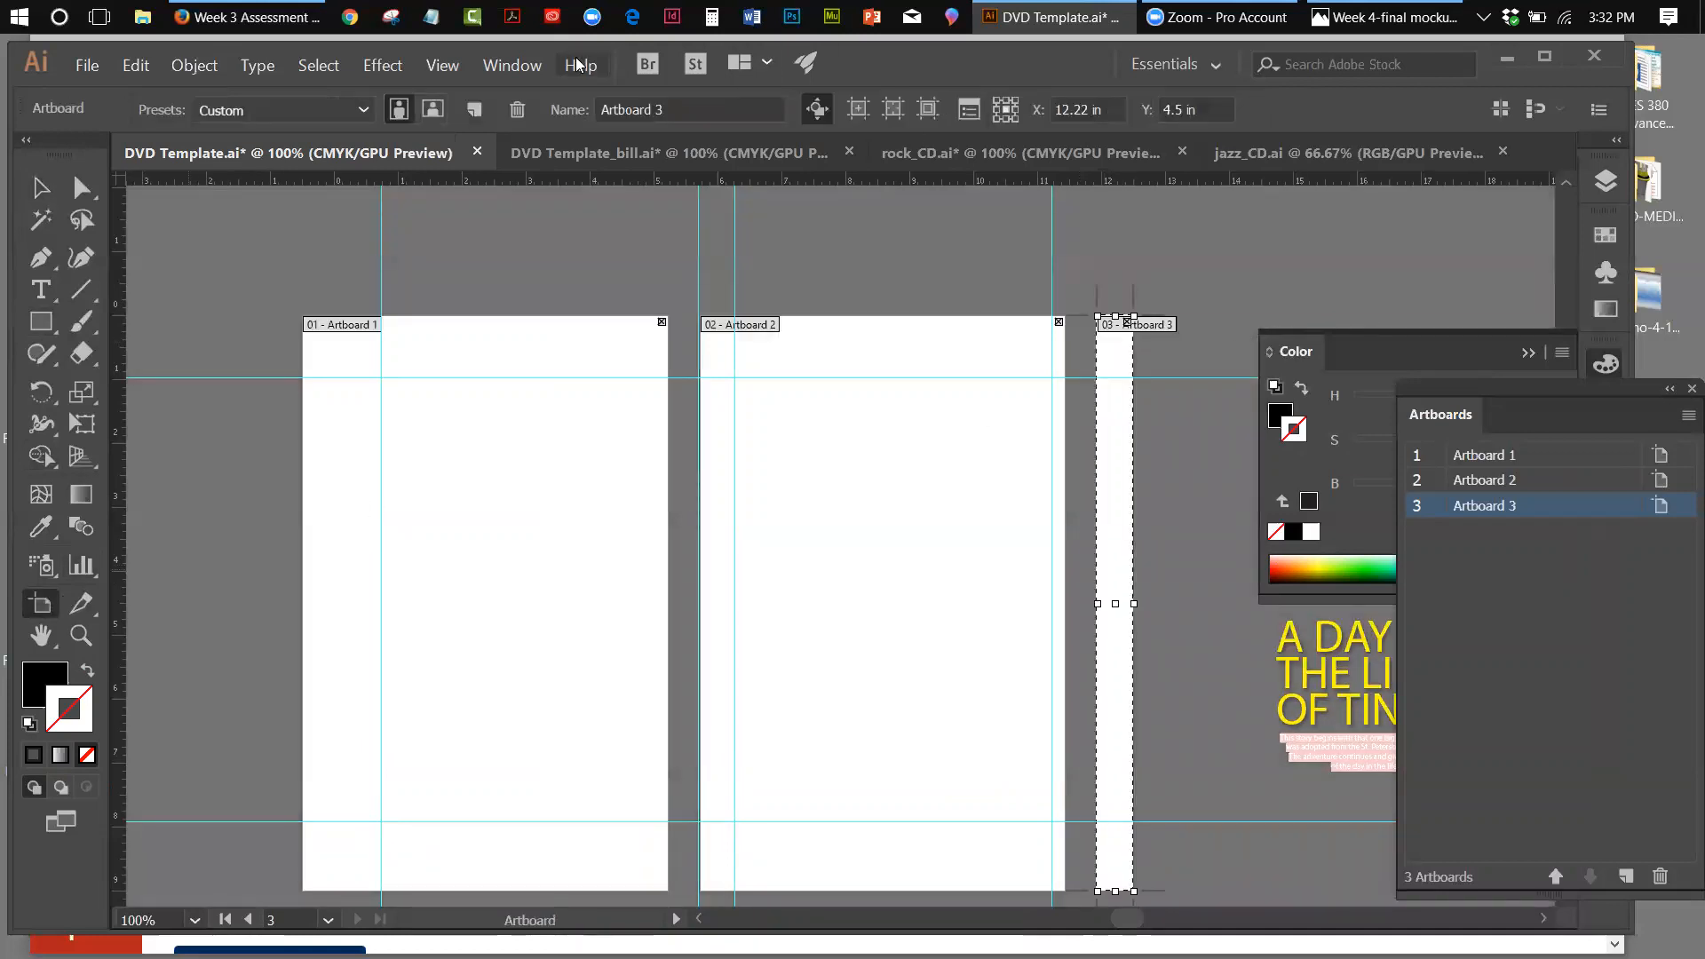
left_click(488, 65)
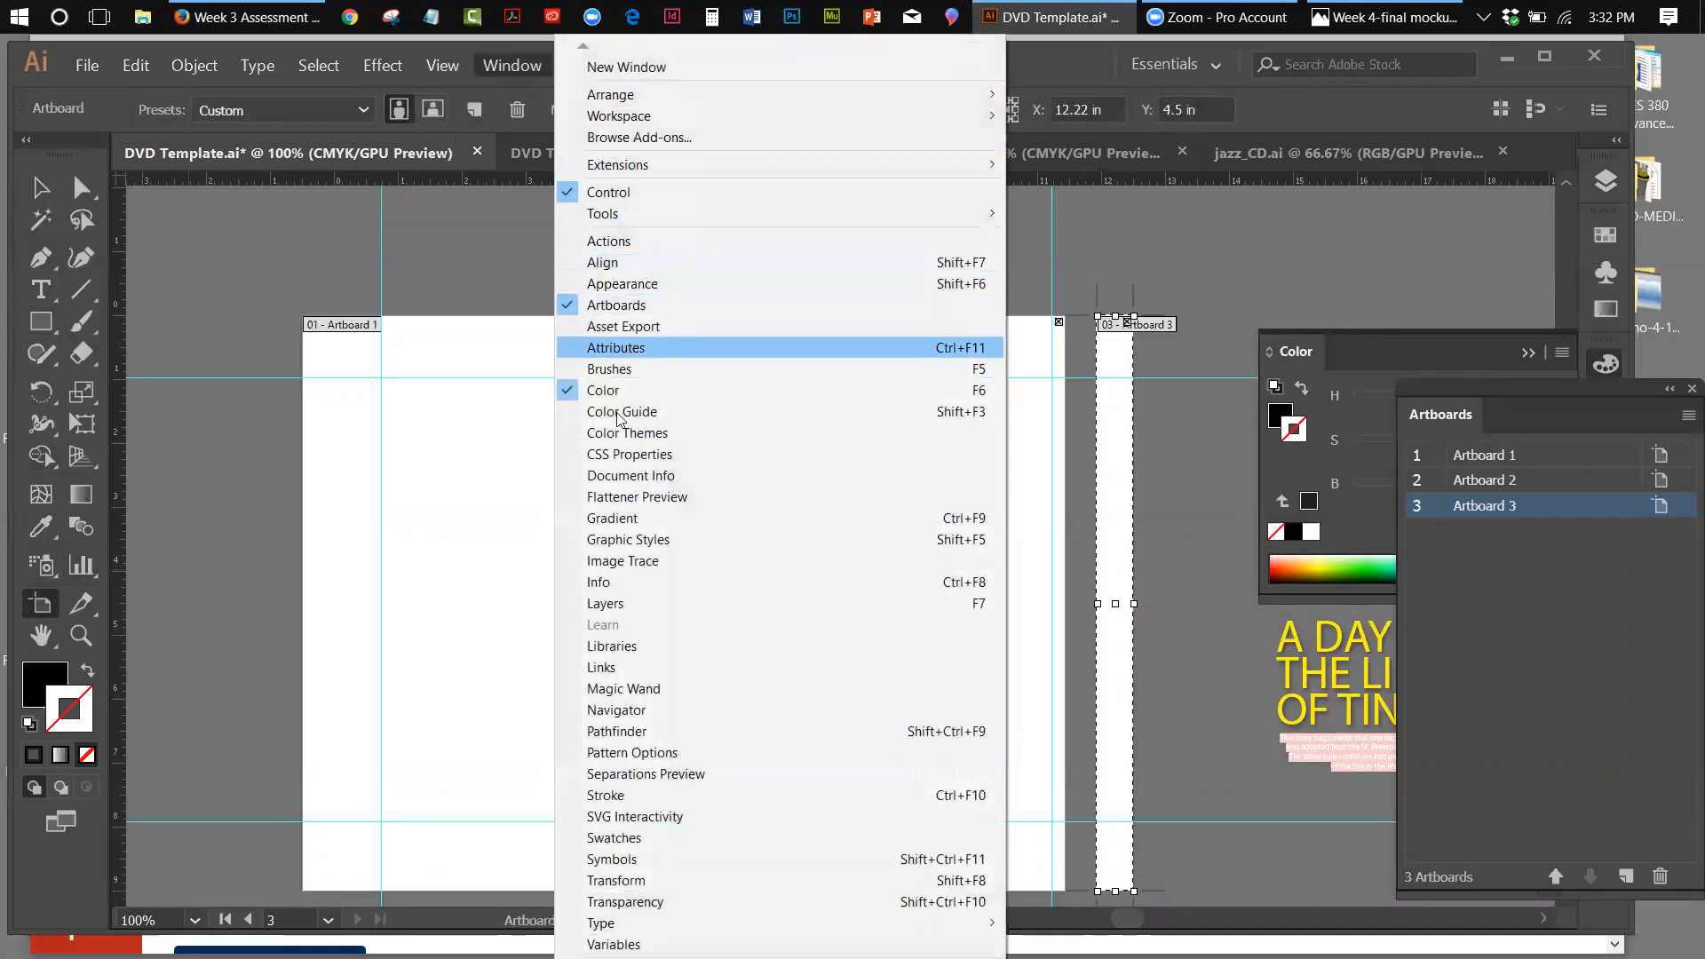
left_click(608, 582)
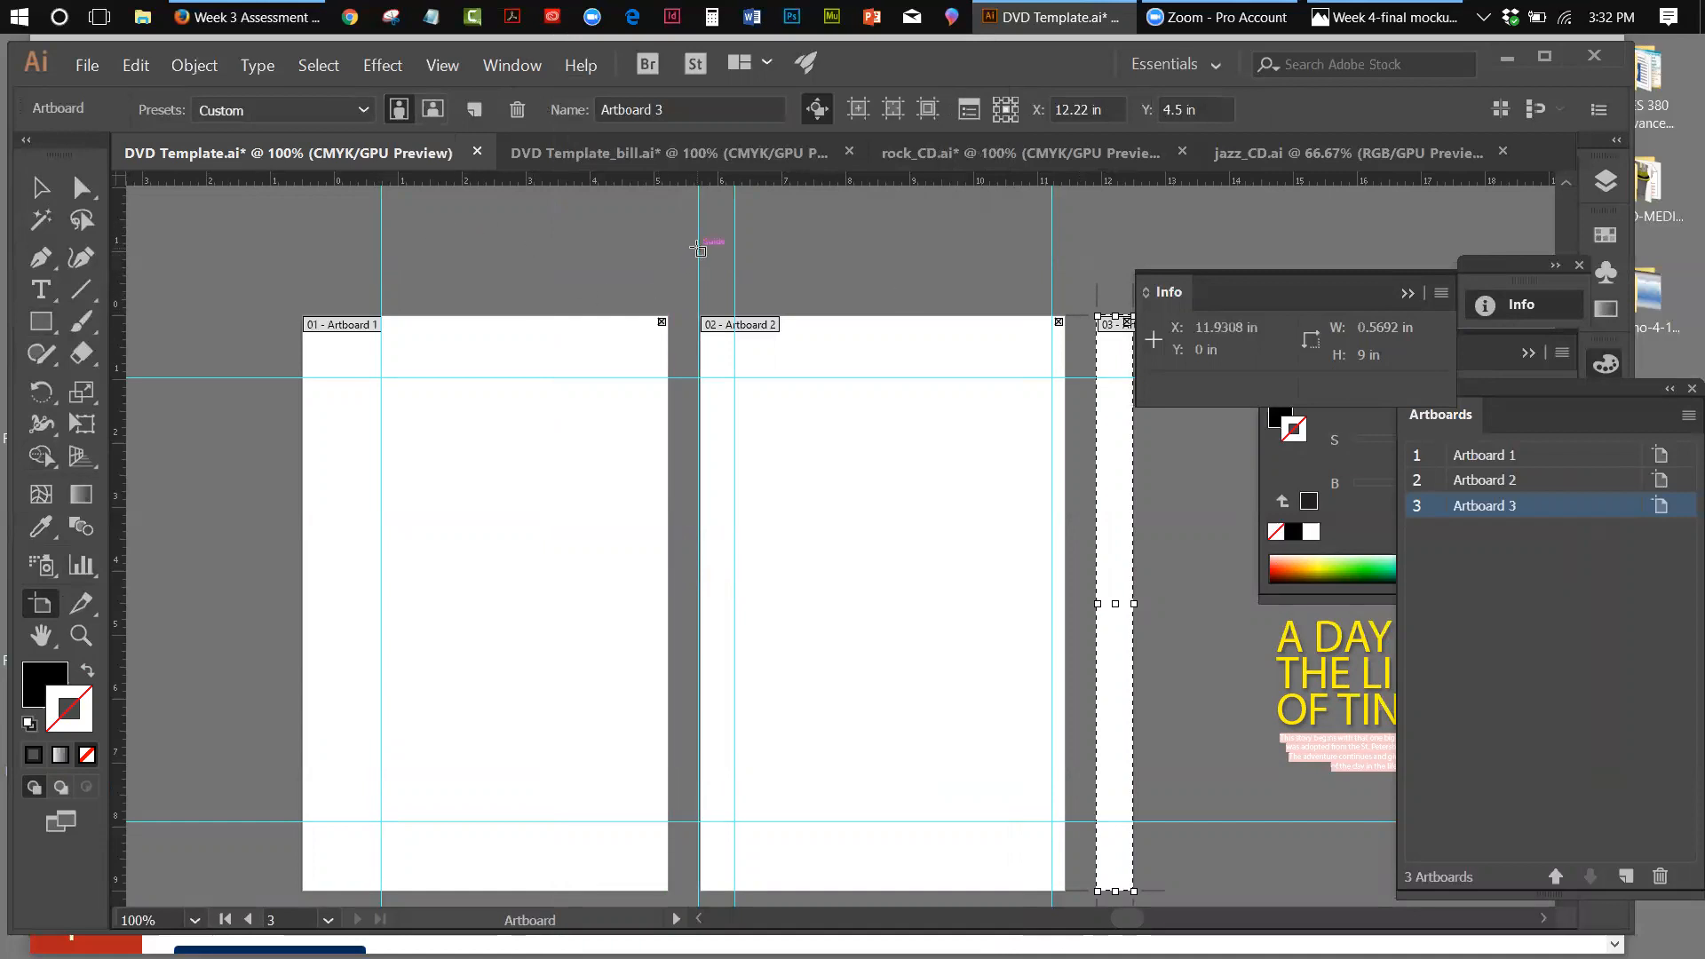
left_click_drag(700, 261, 1053, 305)
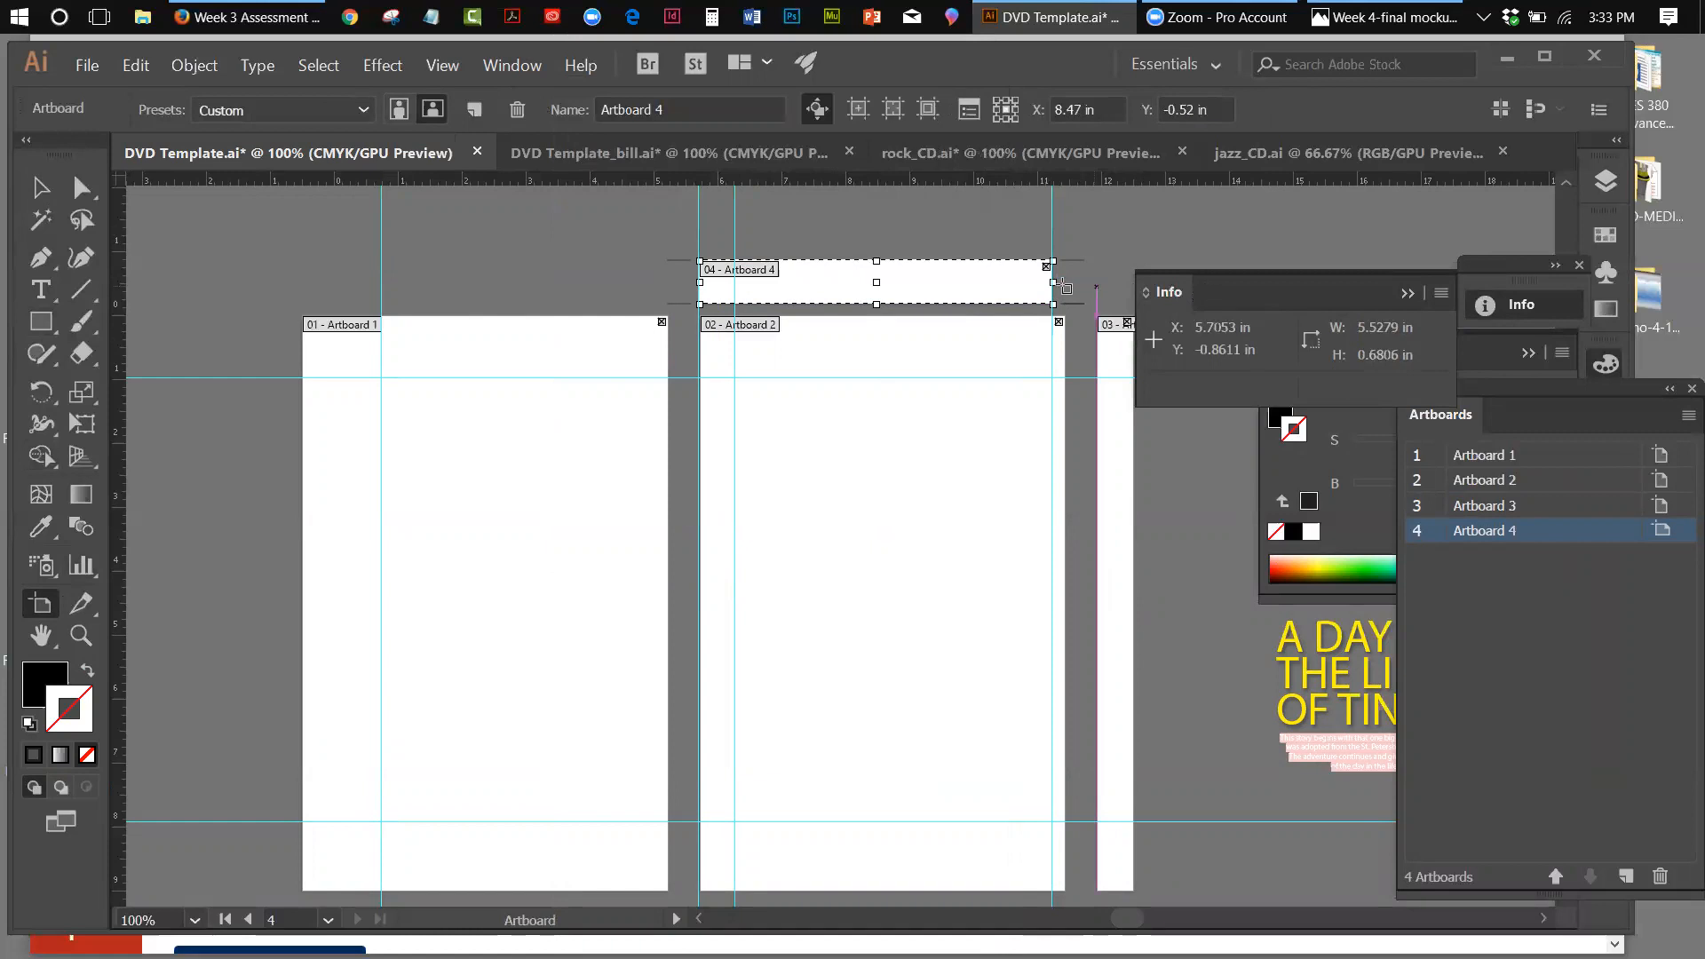
left_click_drag(1054, 282, 1094, 282)
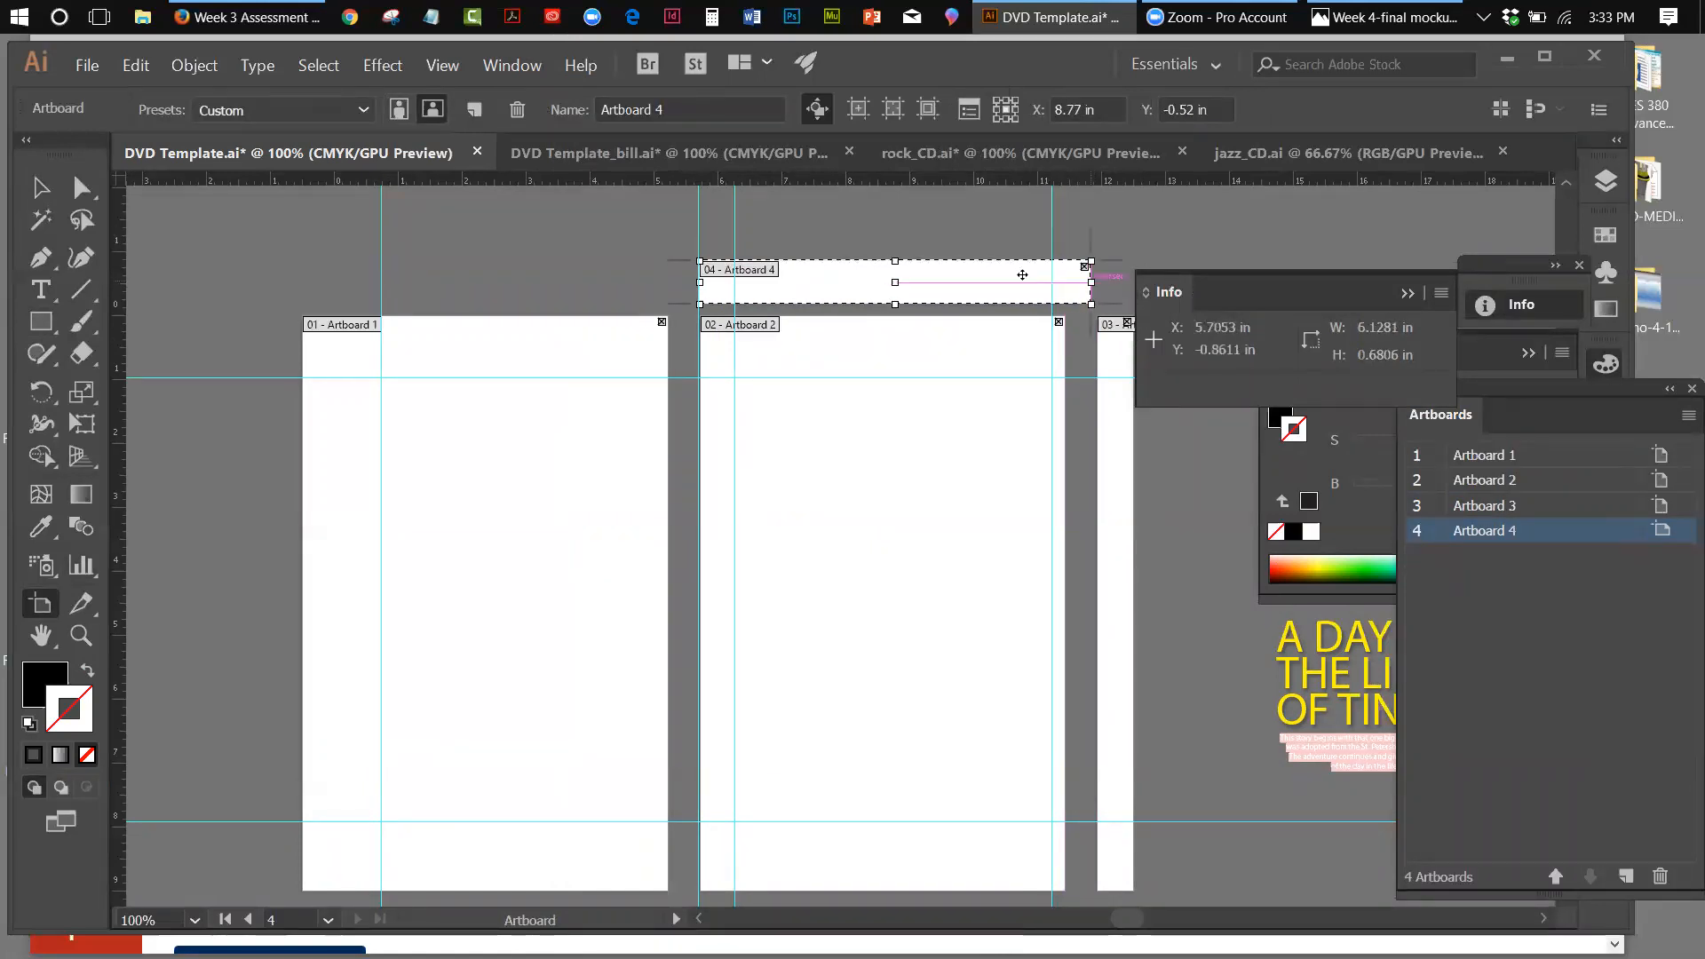
Shift the horizontal spine artboard slightly up and to the left so it sits clear above Artboard 2
left_click(41, 187)
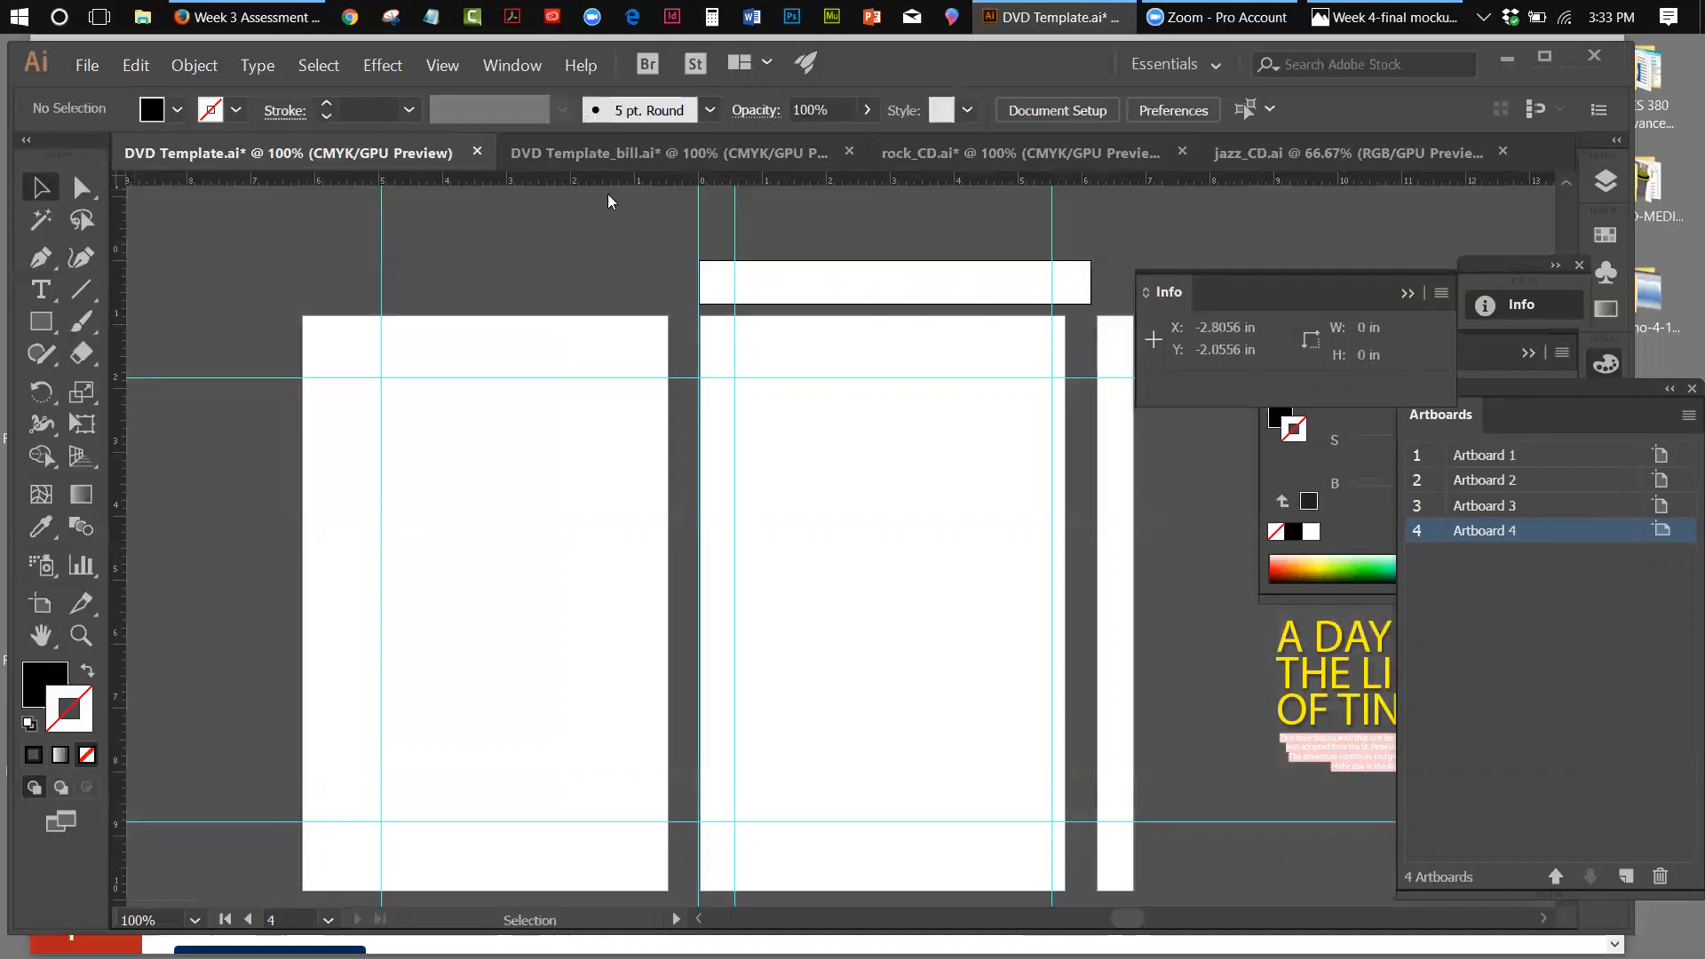
left_click(40, 604)
left_click_drag(912, 280, 897, 258)
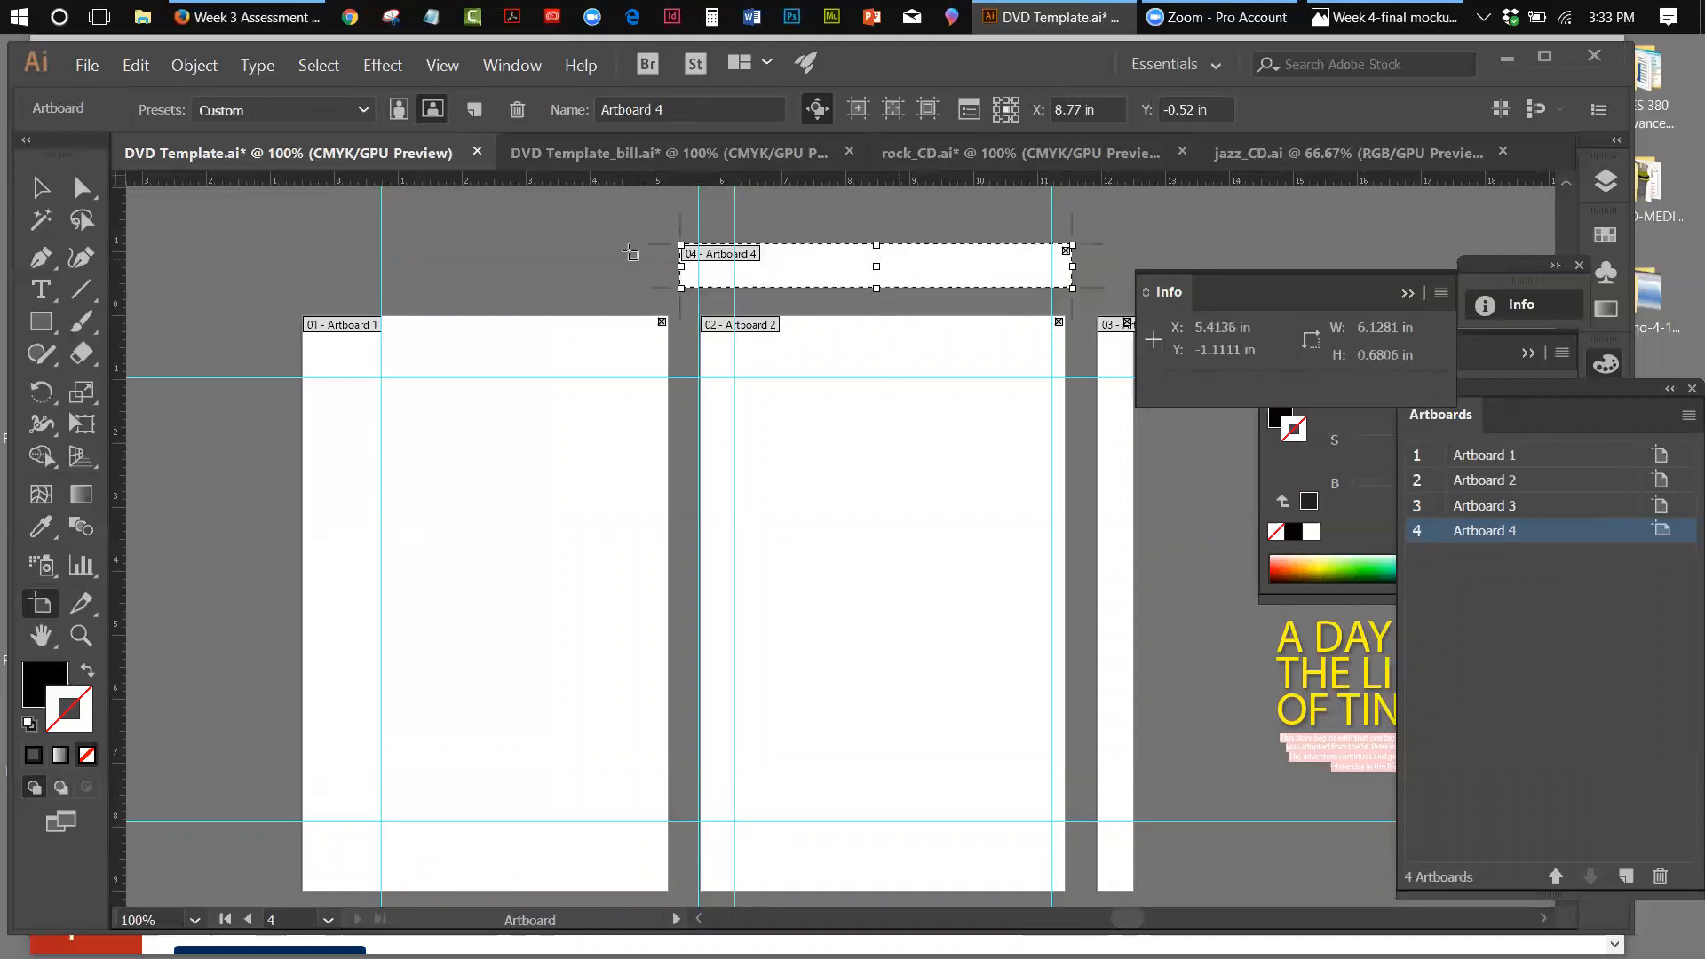
left_click(29, 193)
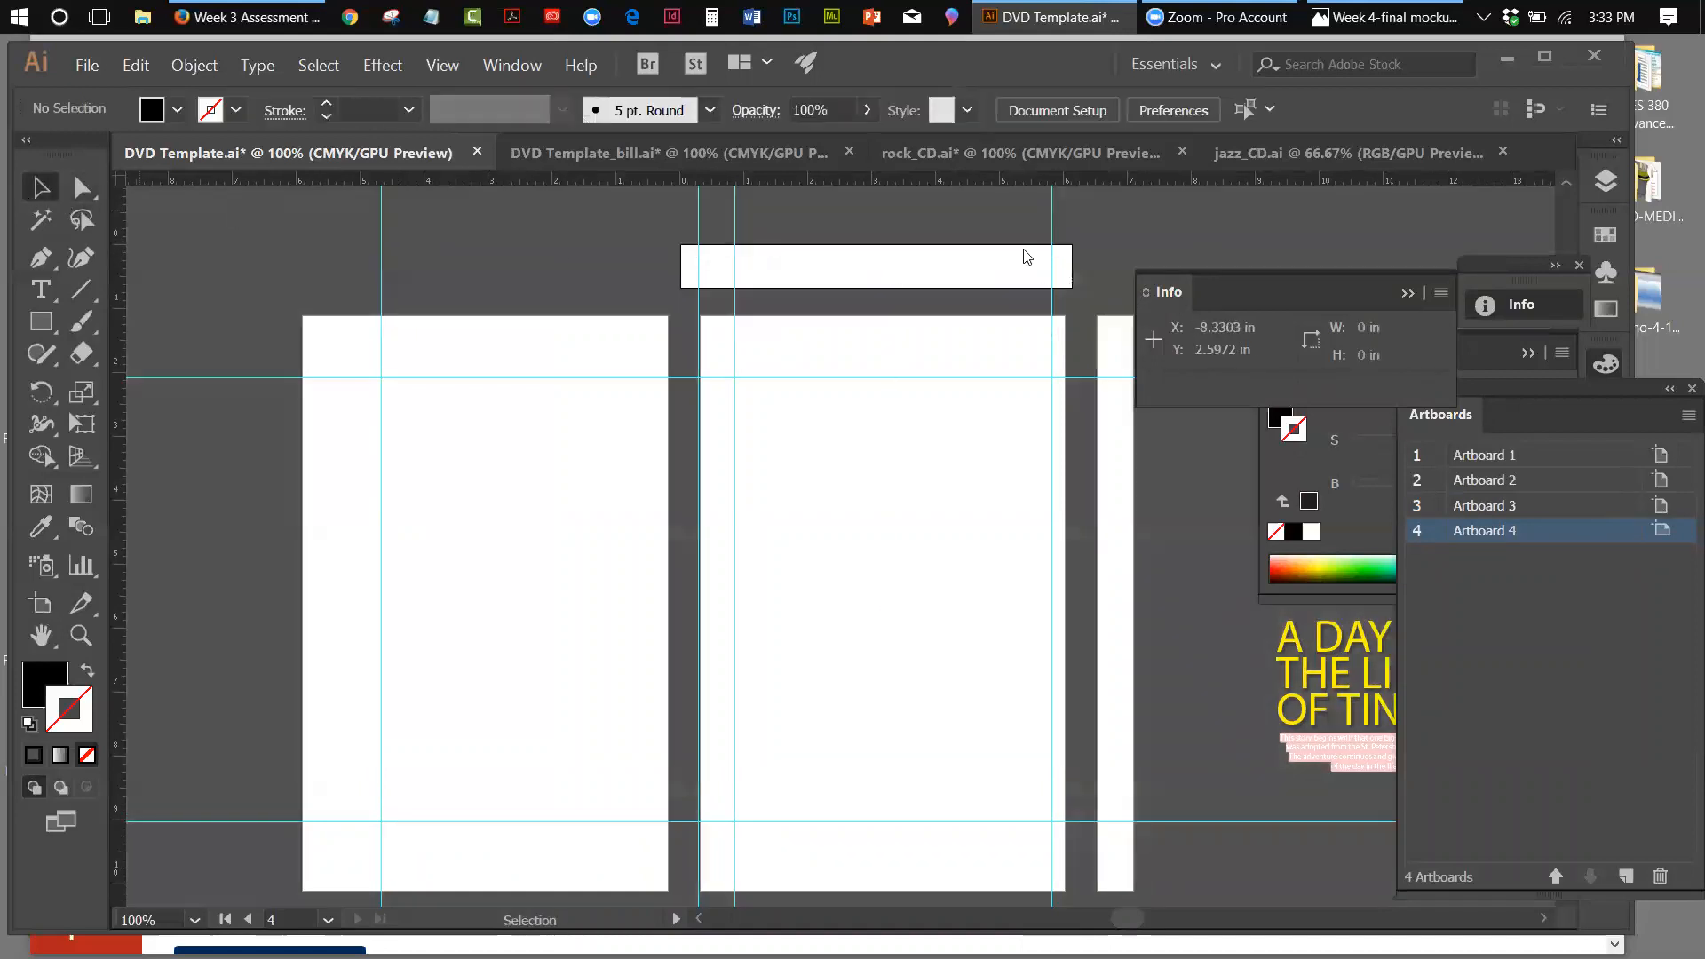
Close the Info and Color panels and dock the Artboards panel with the other collapsed panels
left_click(1414, 292)
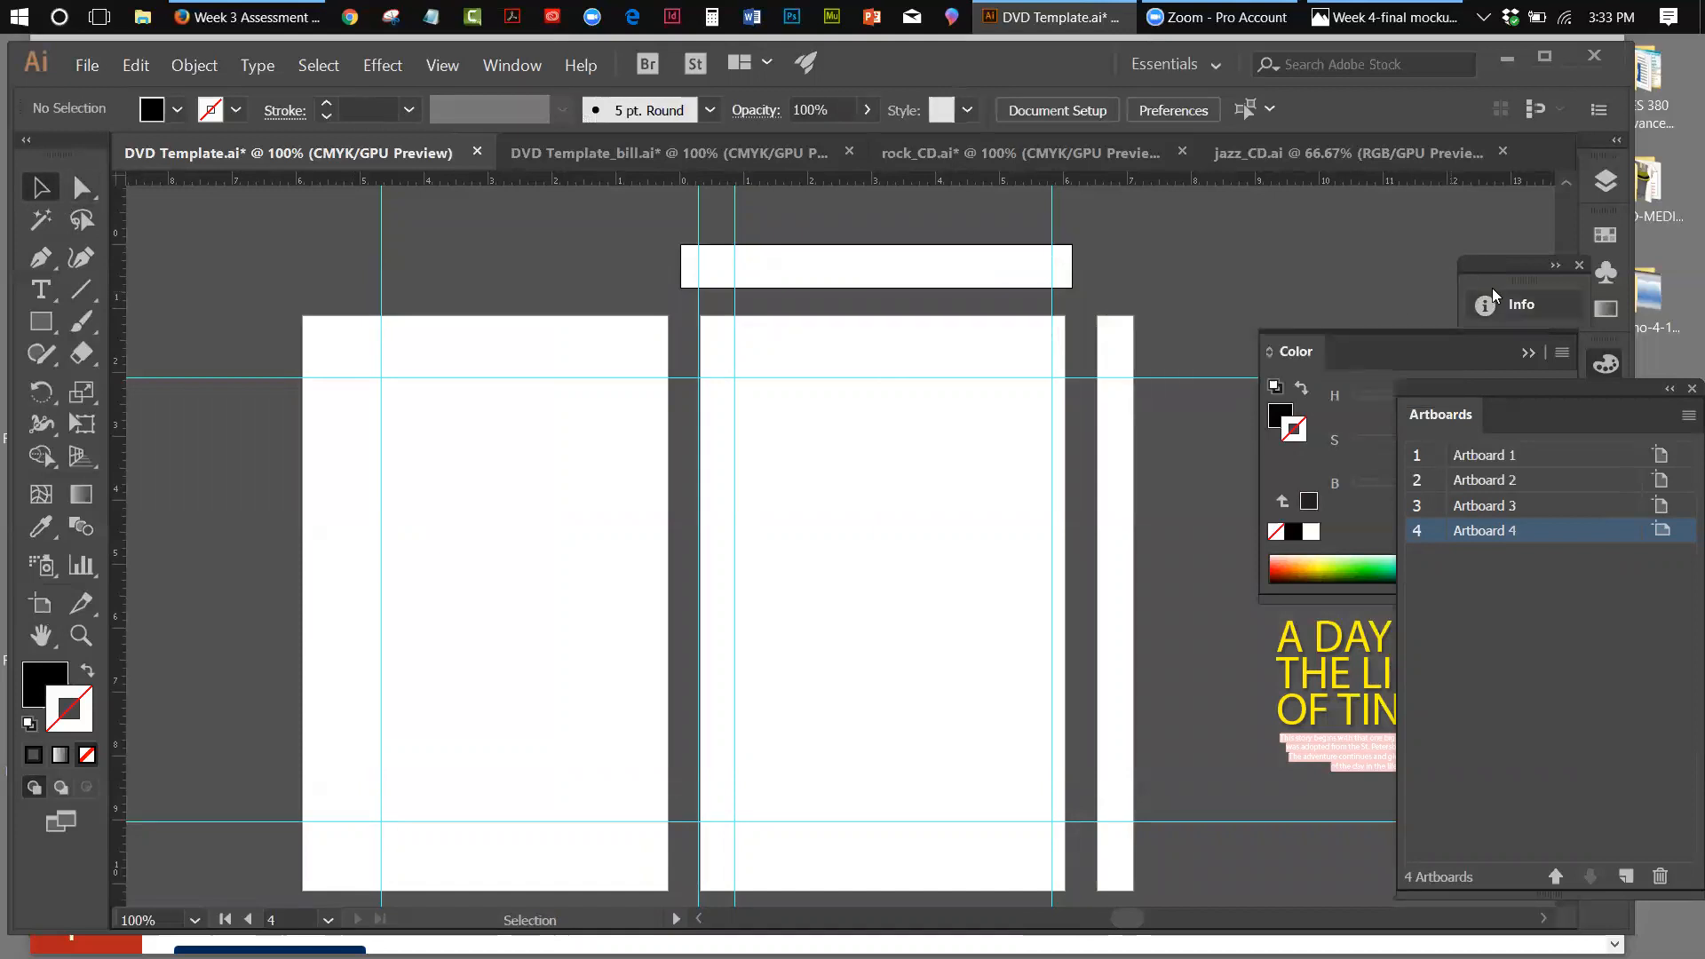
left_click_drag(1534, 259, 1499, 238)
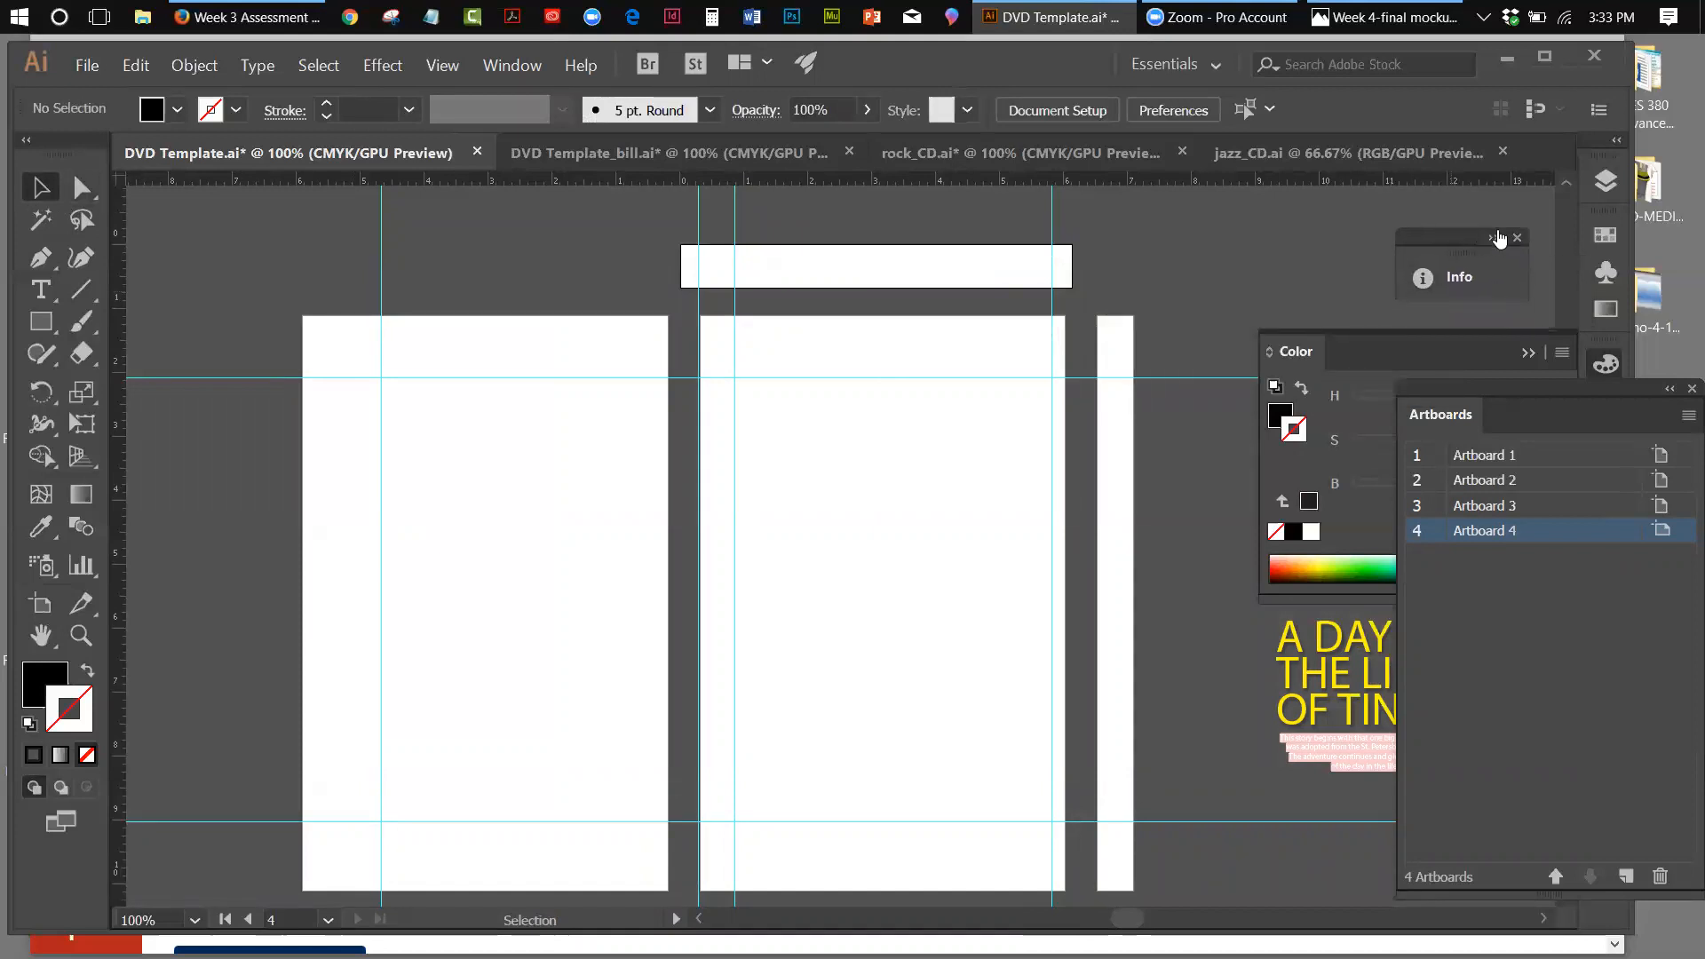
left_click(1517, 241)
left_click(1536, 350)
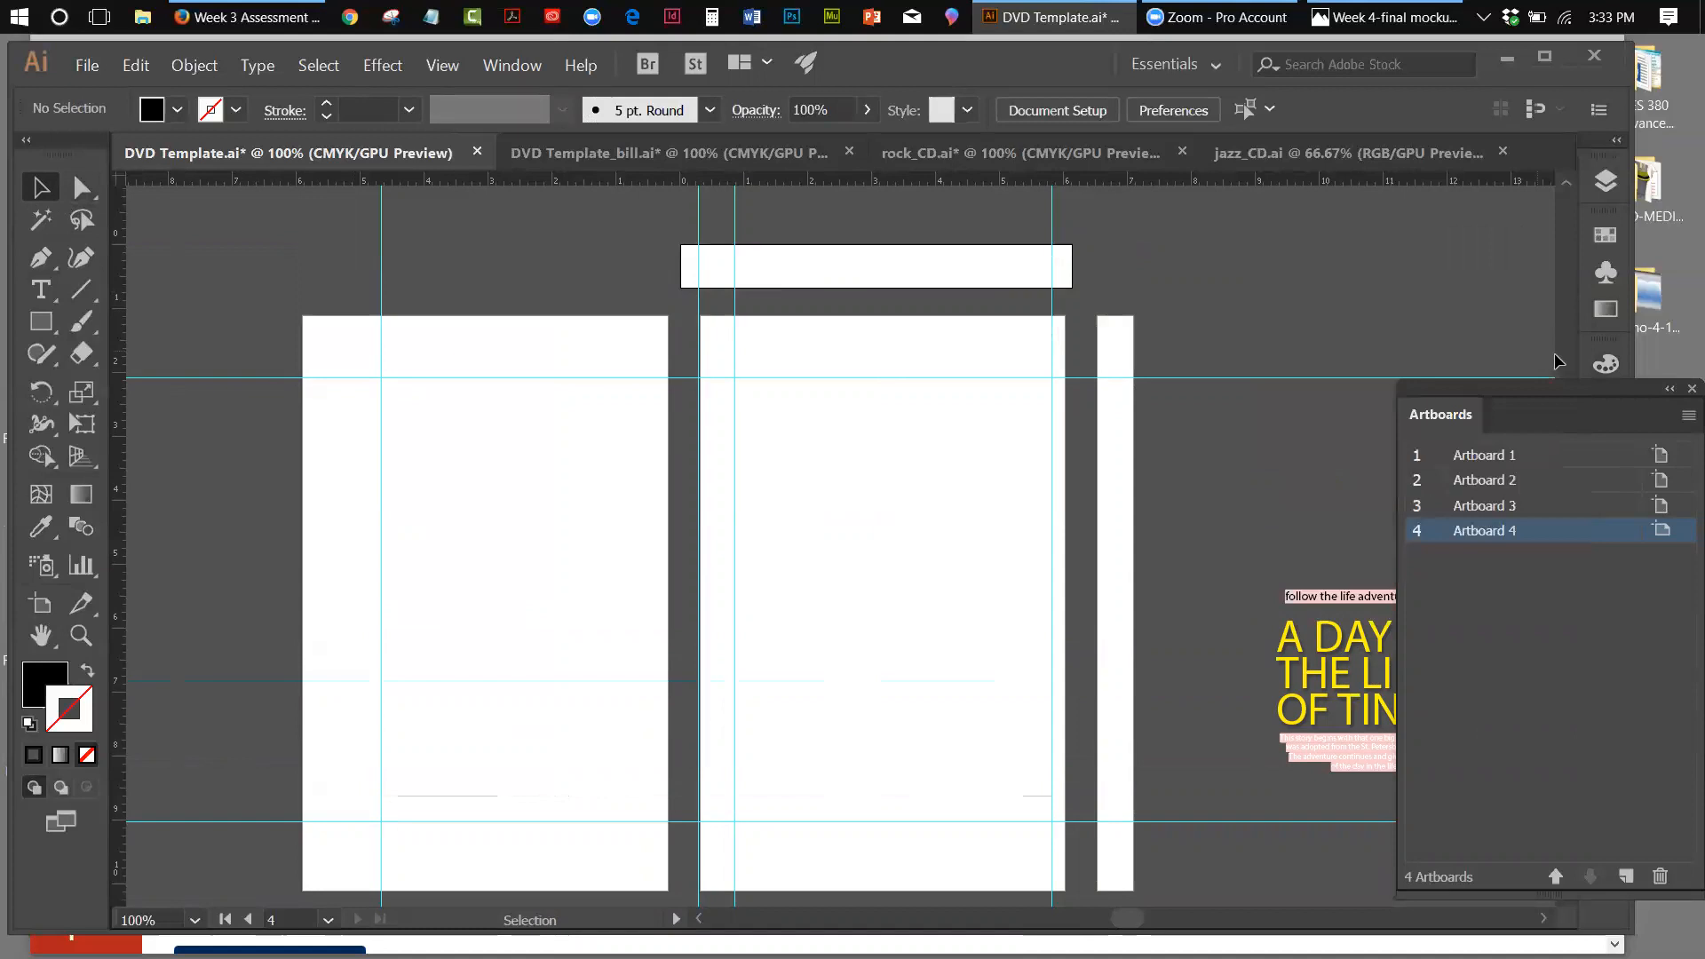
left_click_drag(1637, 391, 1604, 519)
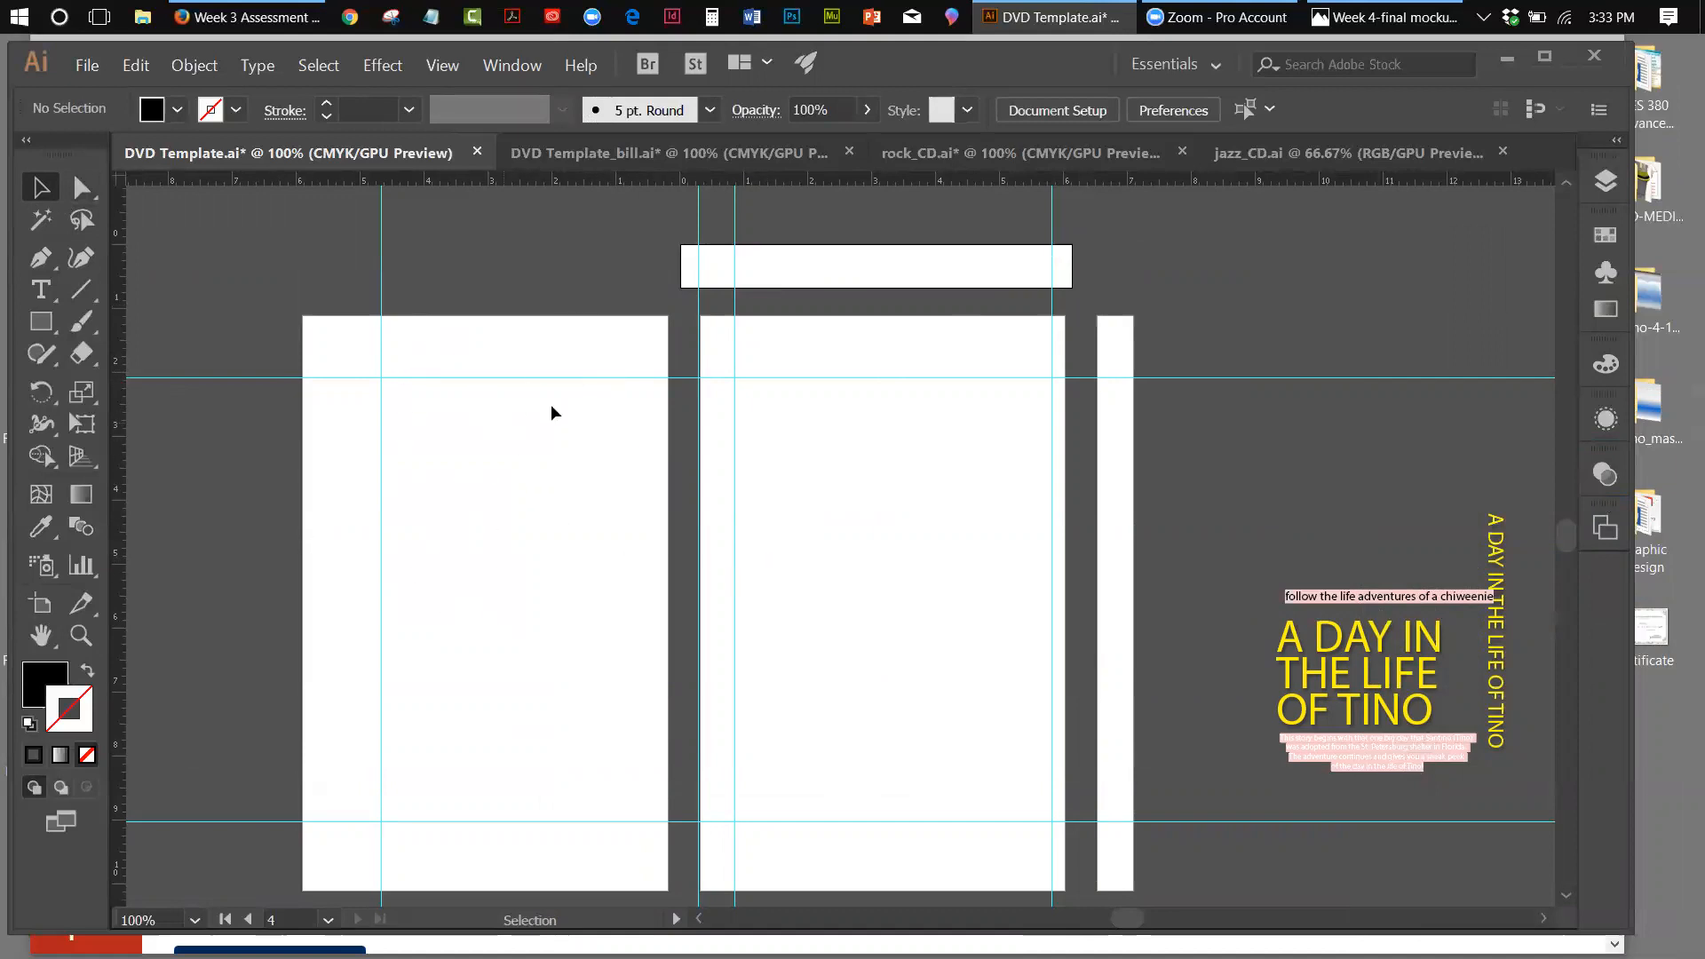
Show the Symbols panel and look at the artboard layout in DVD Template_bill.ai
left_click(793, 538)
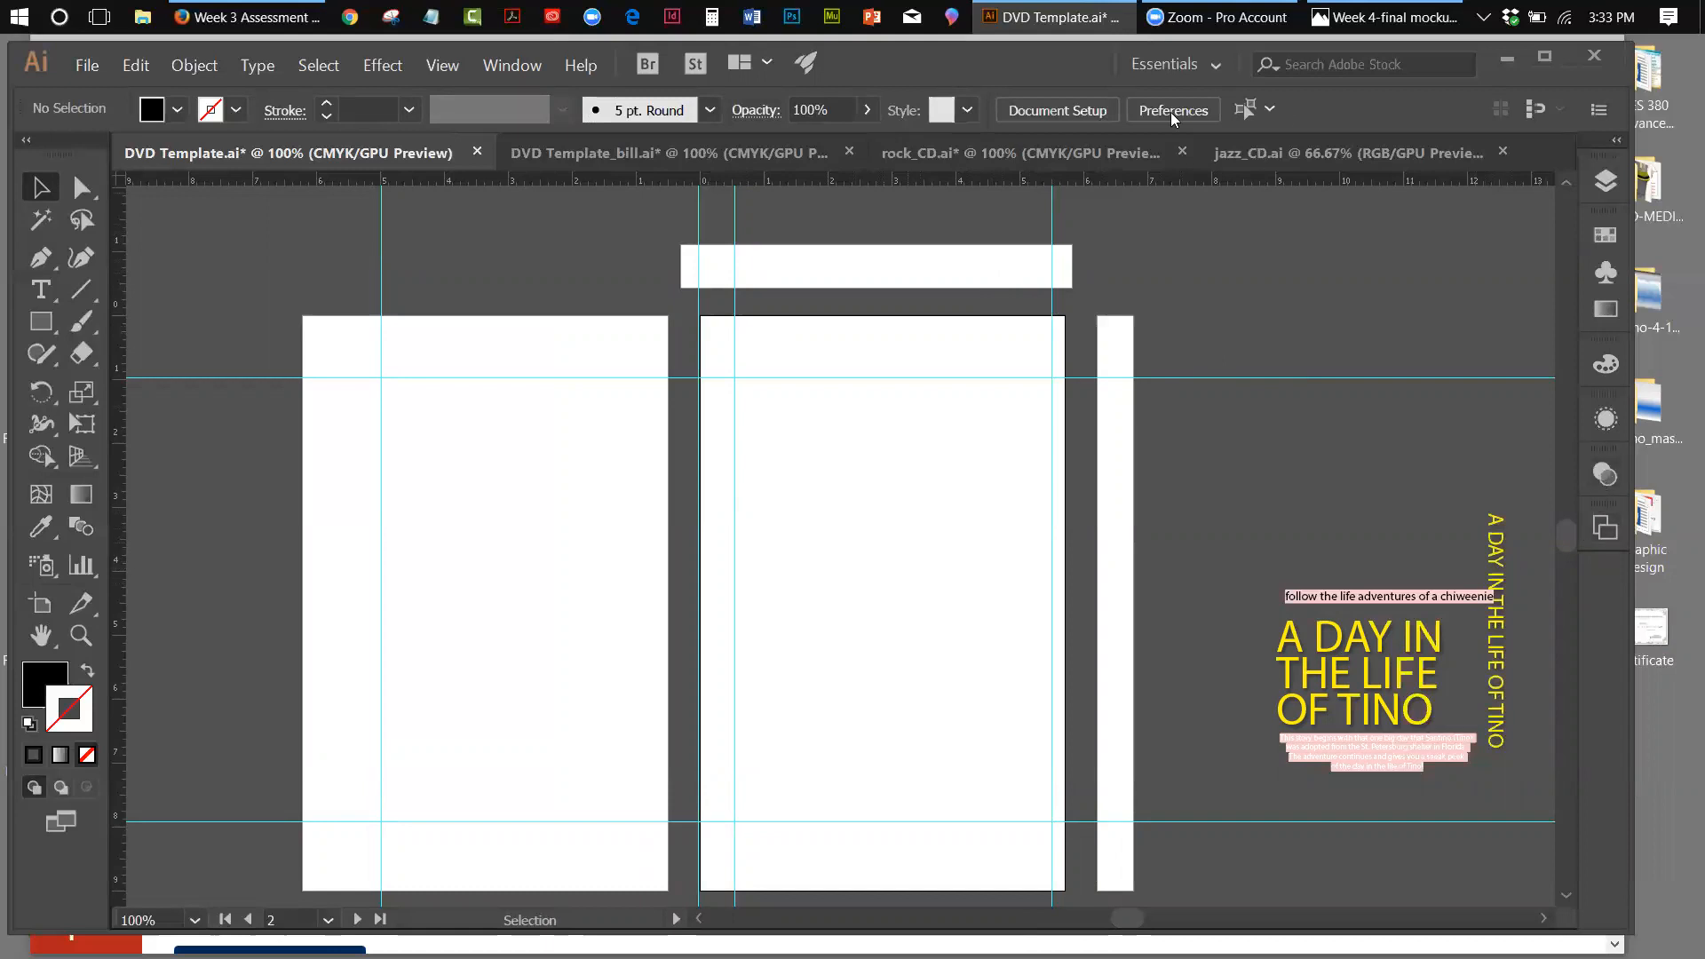
left_click(1605, 271)
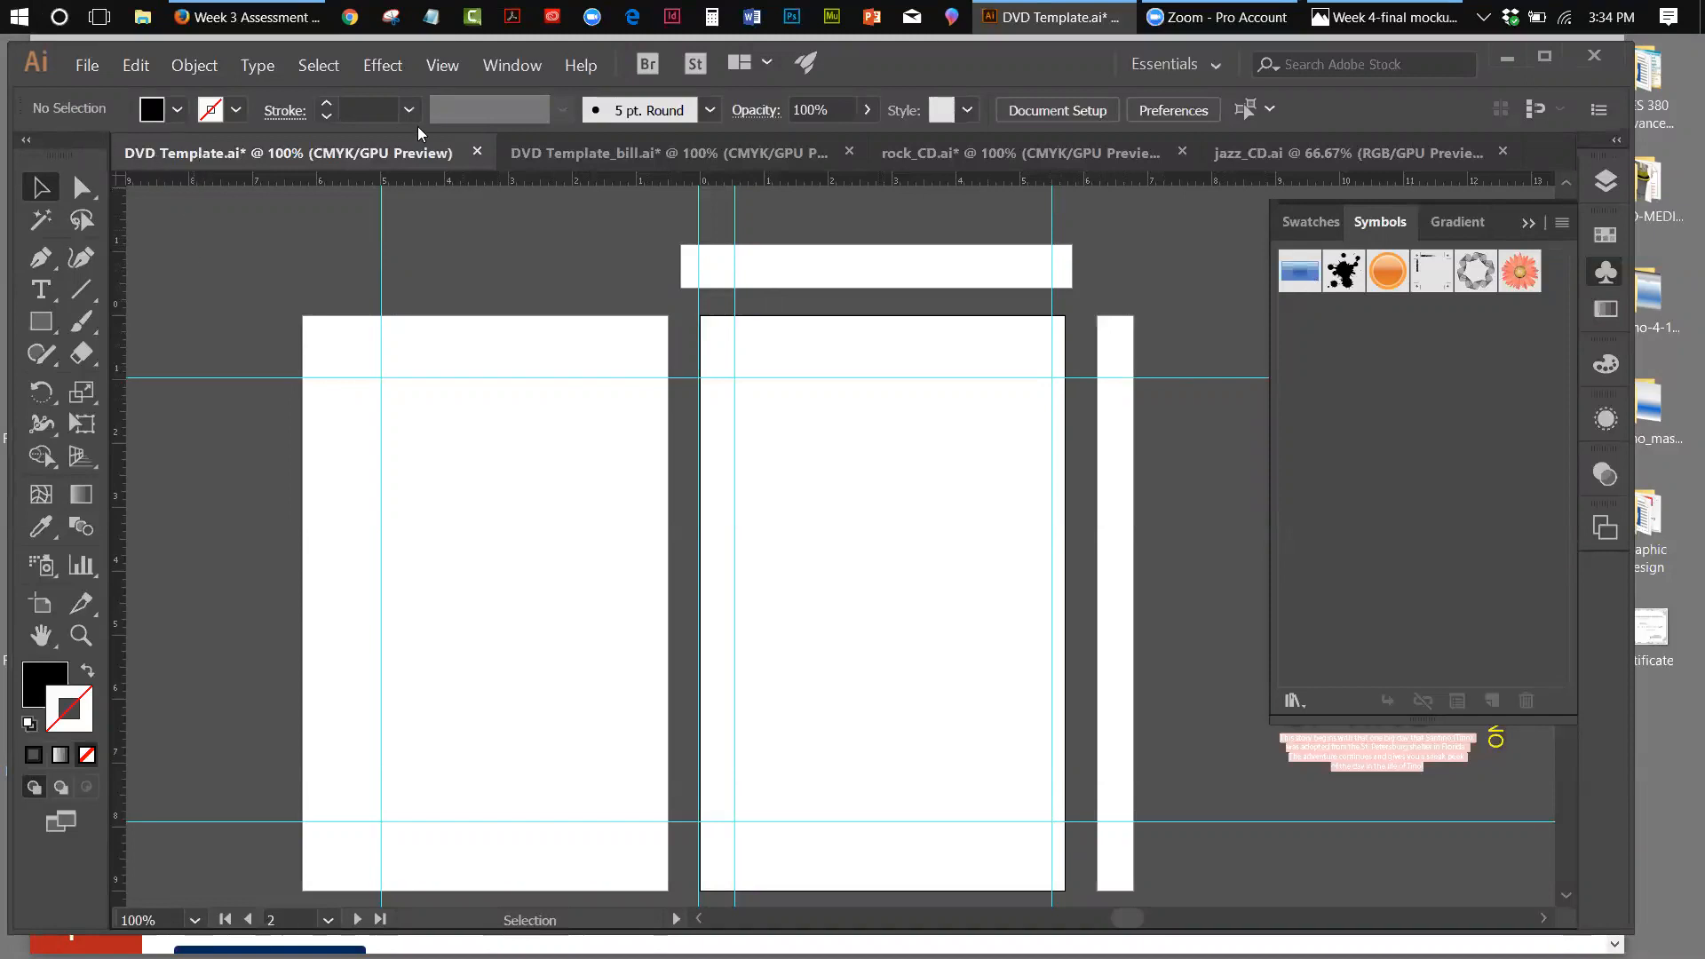
left_click(540, 155)
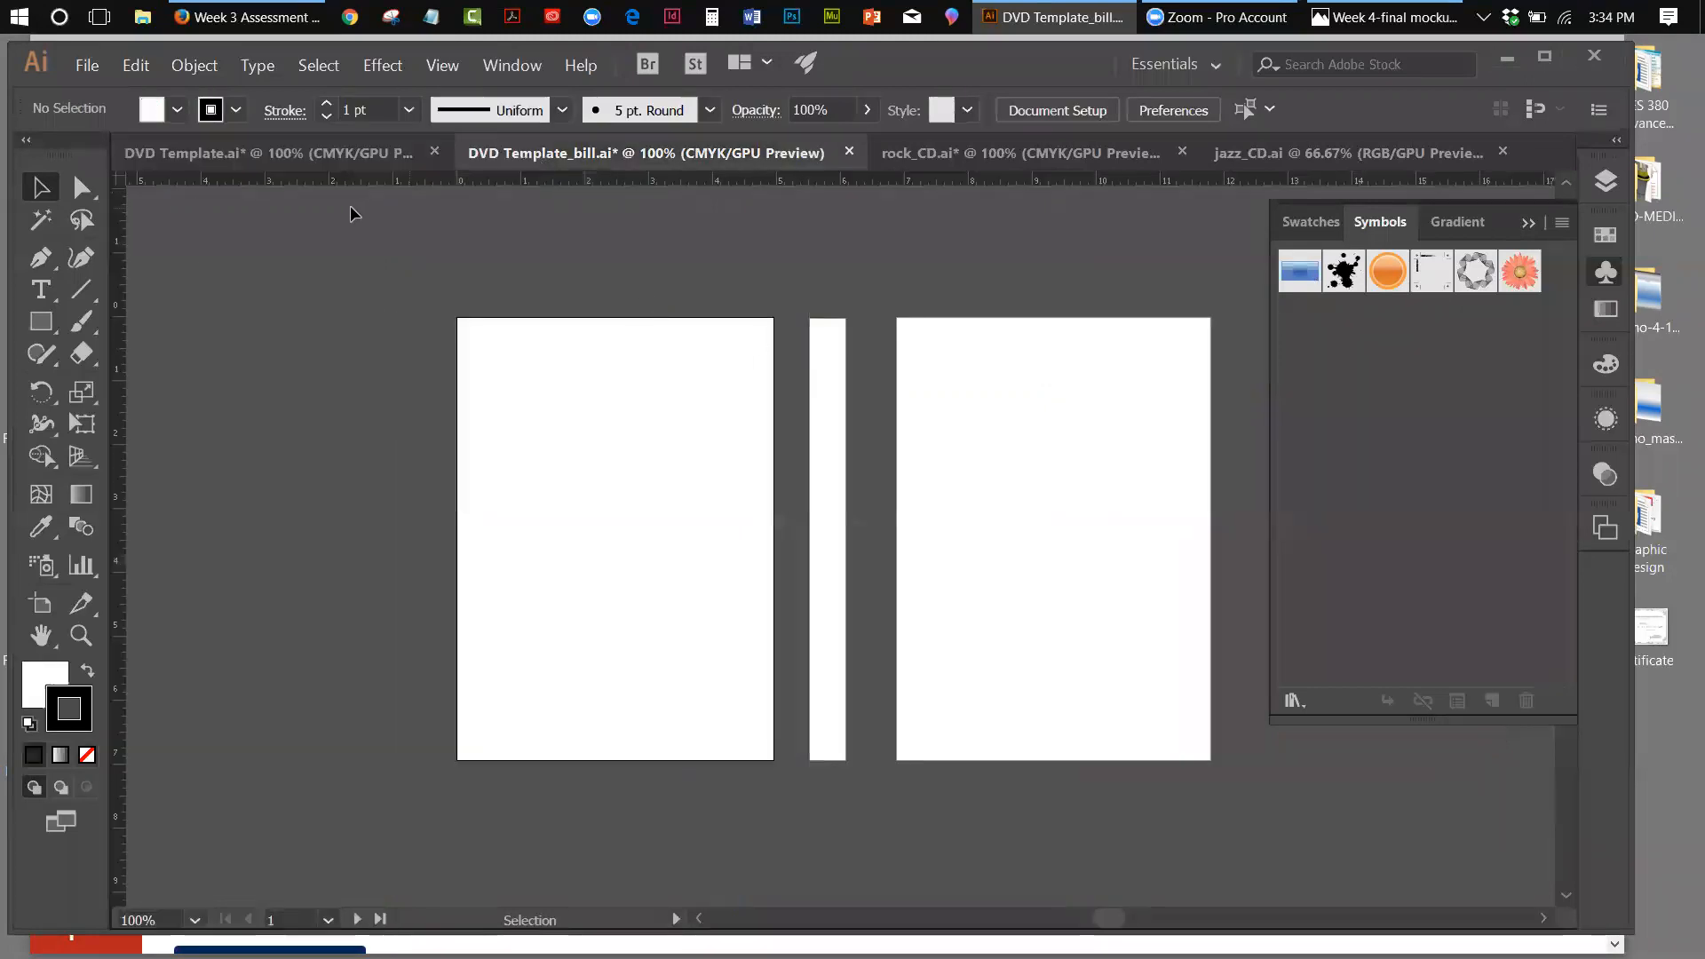
Return to DVD Template.ai and revert it to its saved version, discarding the artboard changes
left_click(231, 154)
left_click(88, 69)
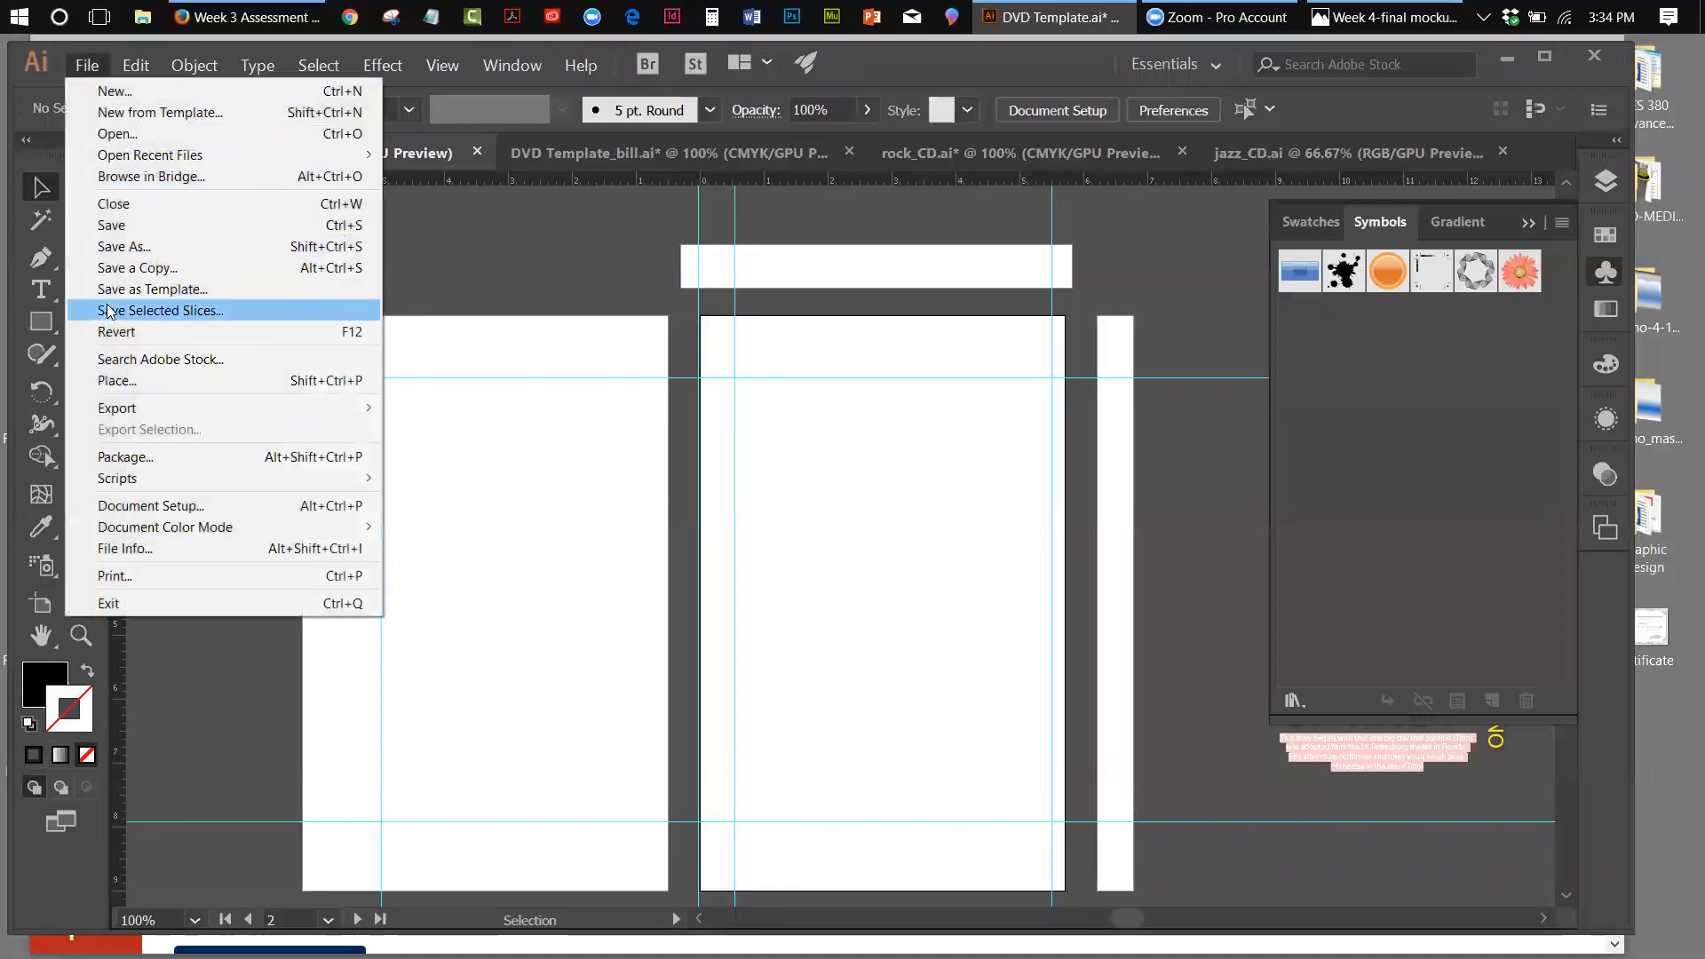
left_click(128, 333)
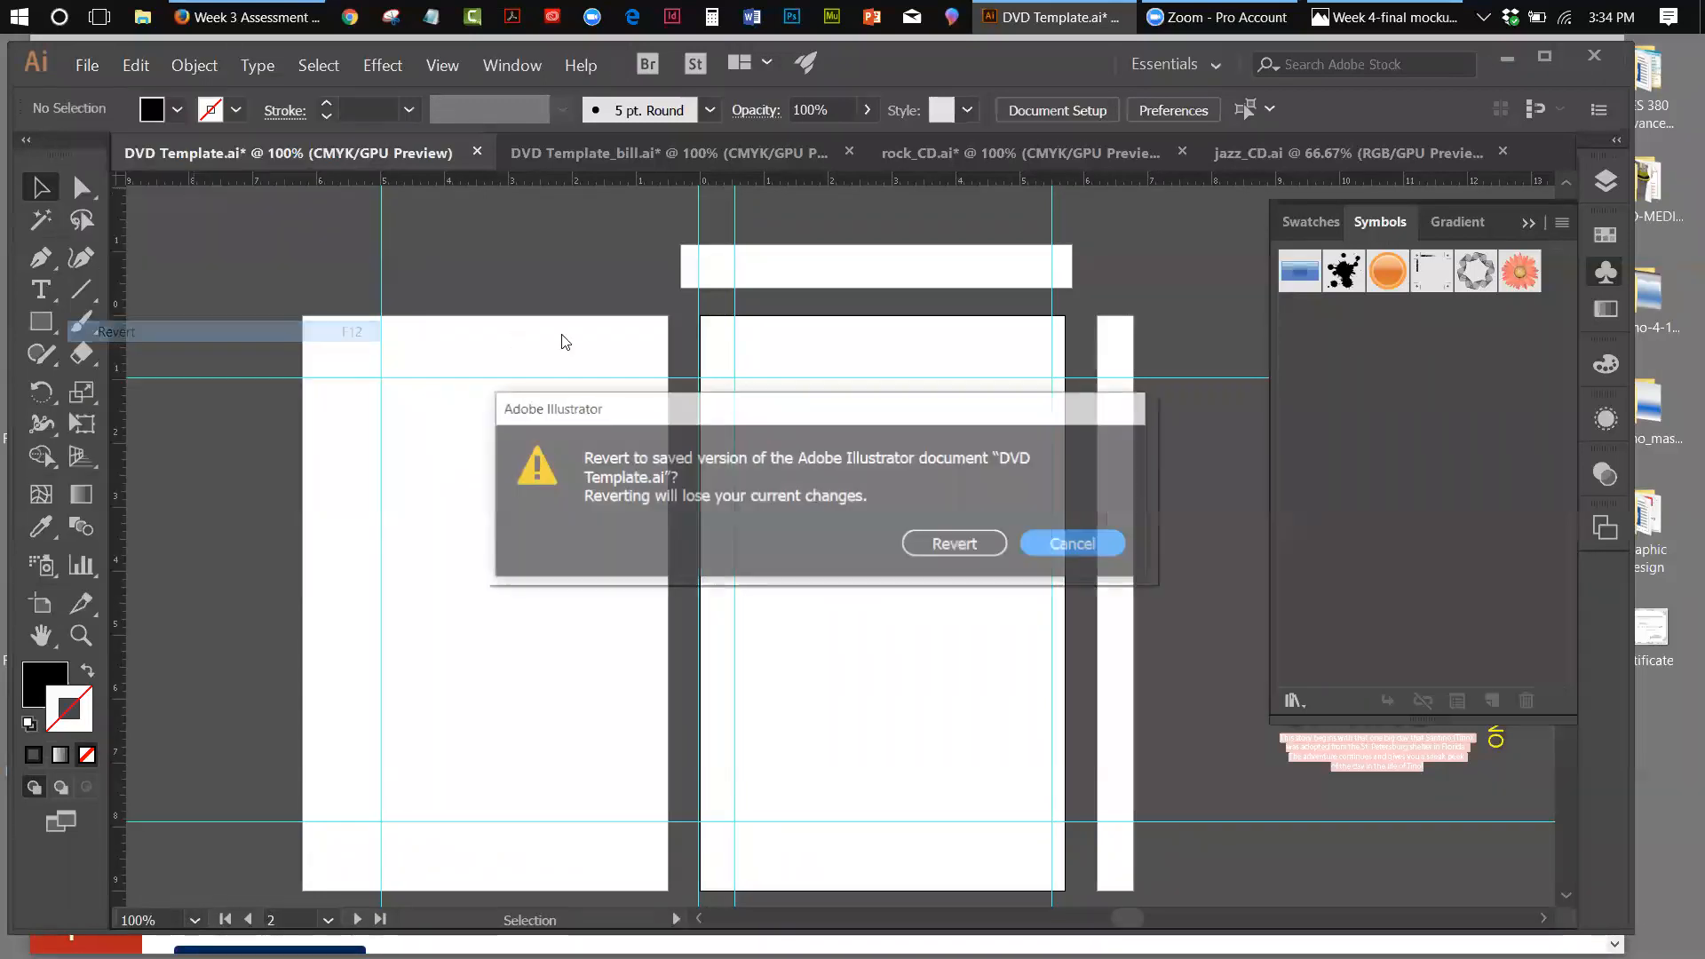
left_click(990, 544)
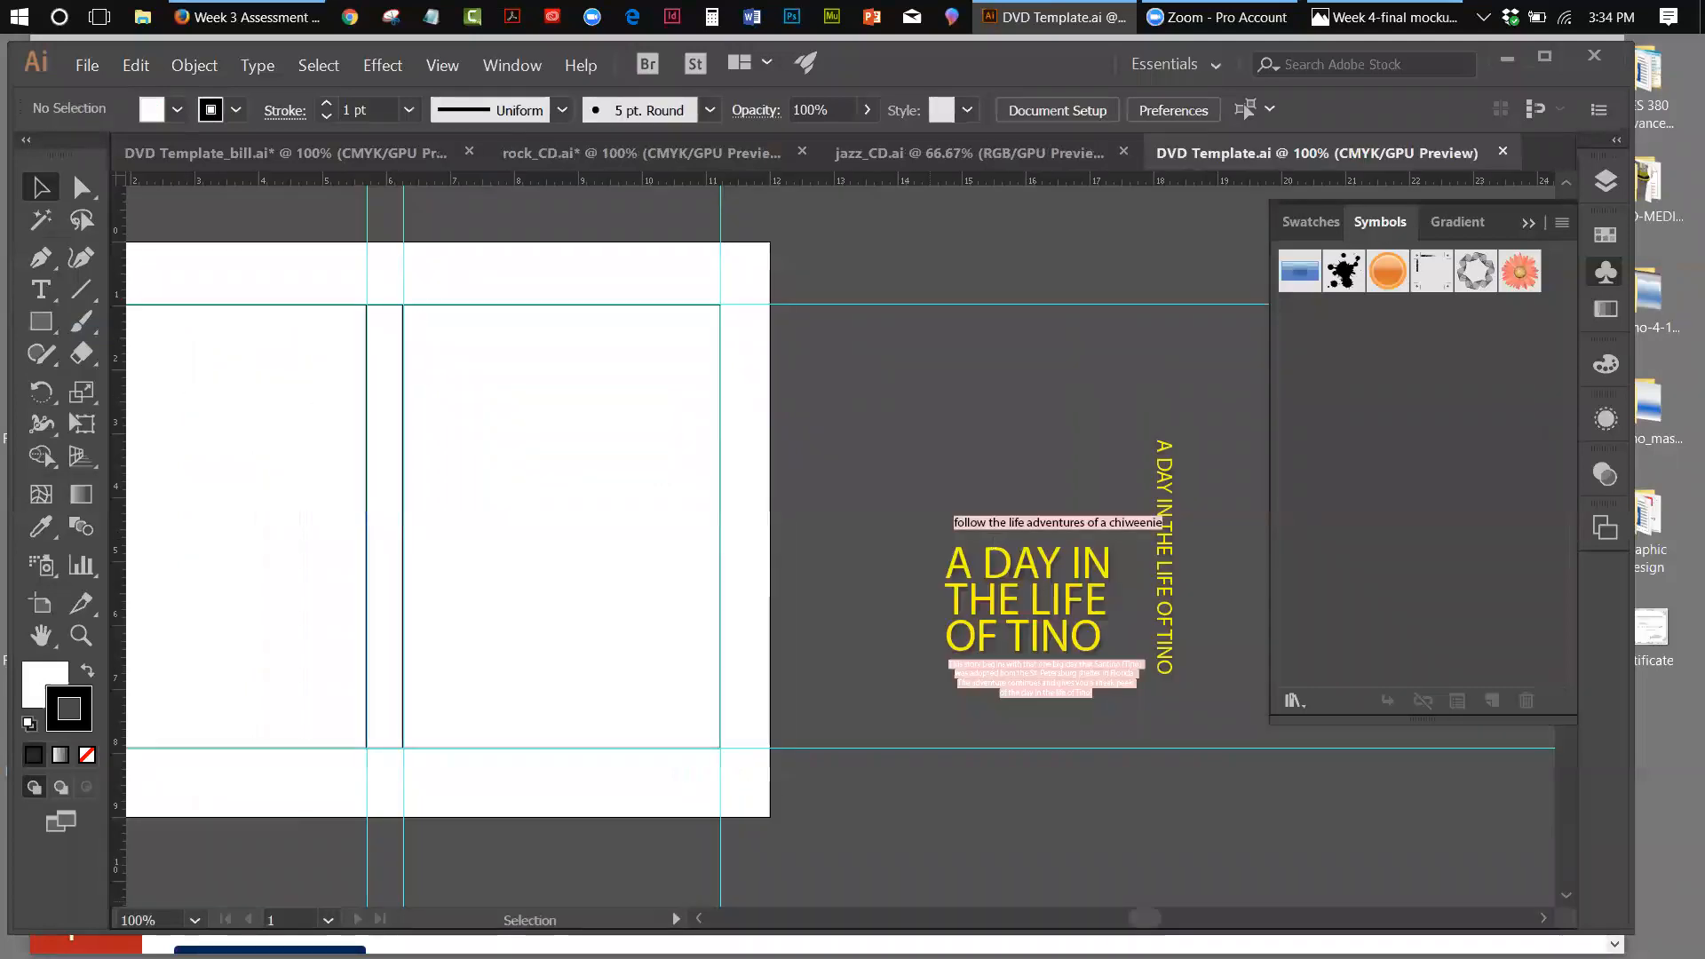
Swap the fill and stroke to black fill with white stroke, and draw a rectangle covering the whole DVD template artboard
left_click_drag(1133, 918, 1125, 920)
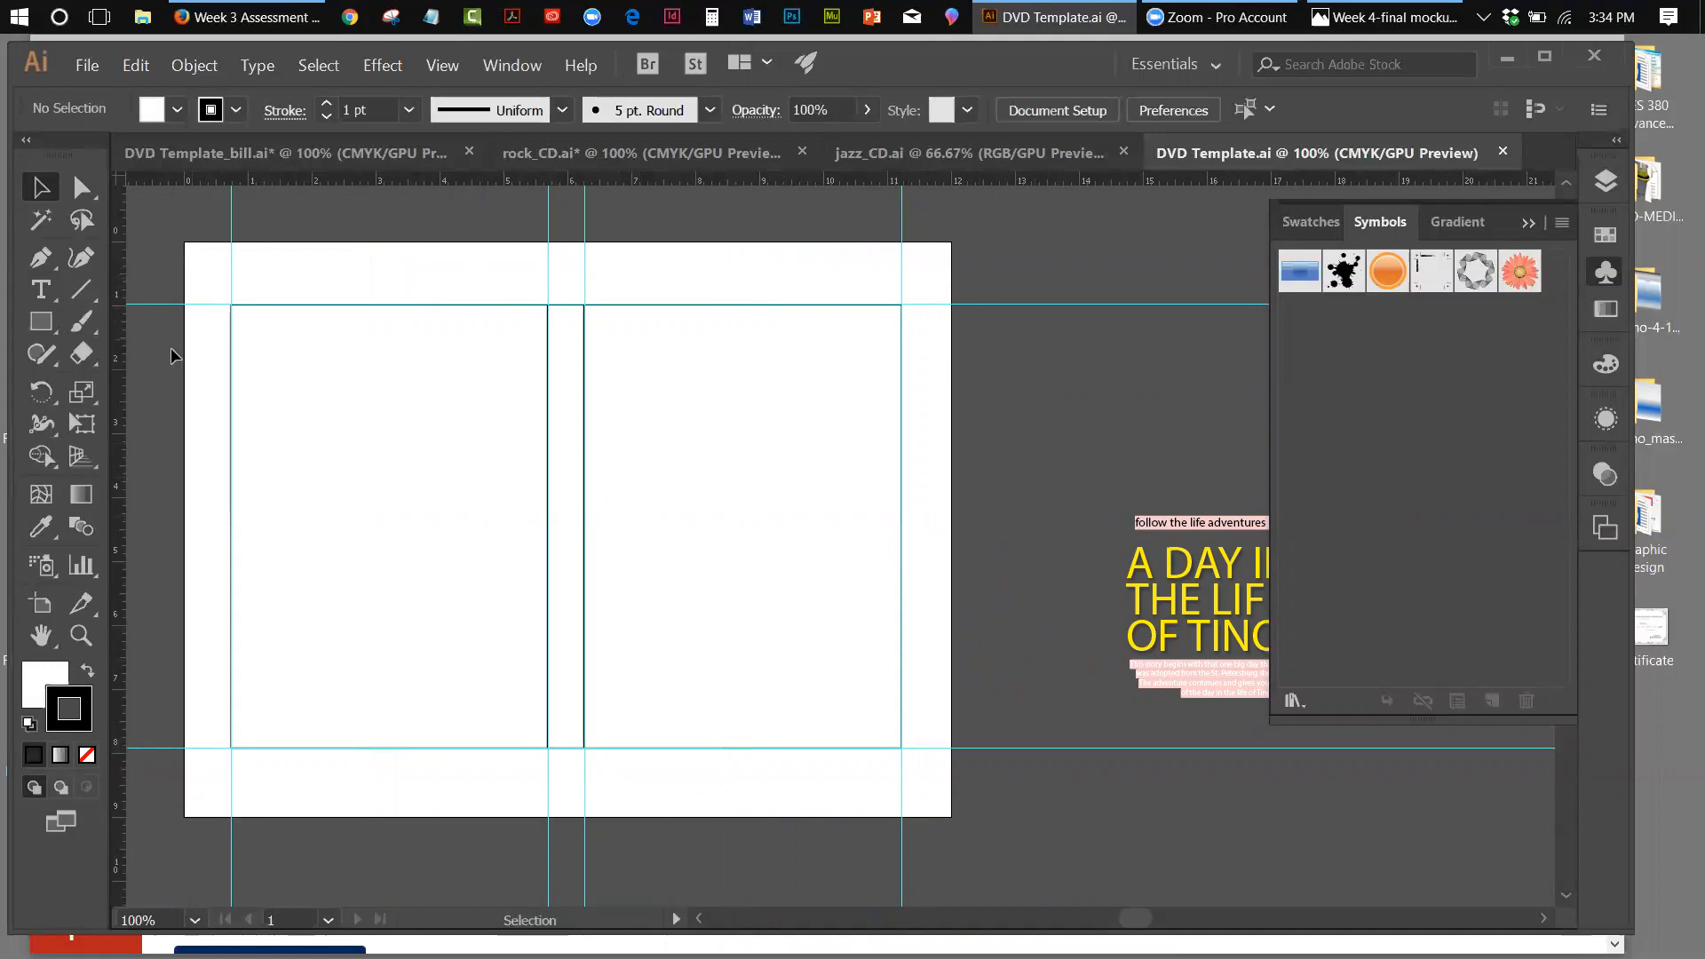
left_click(87, 672)
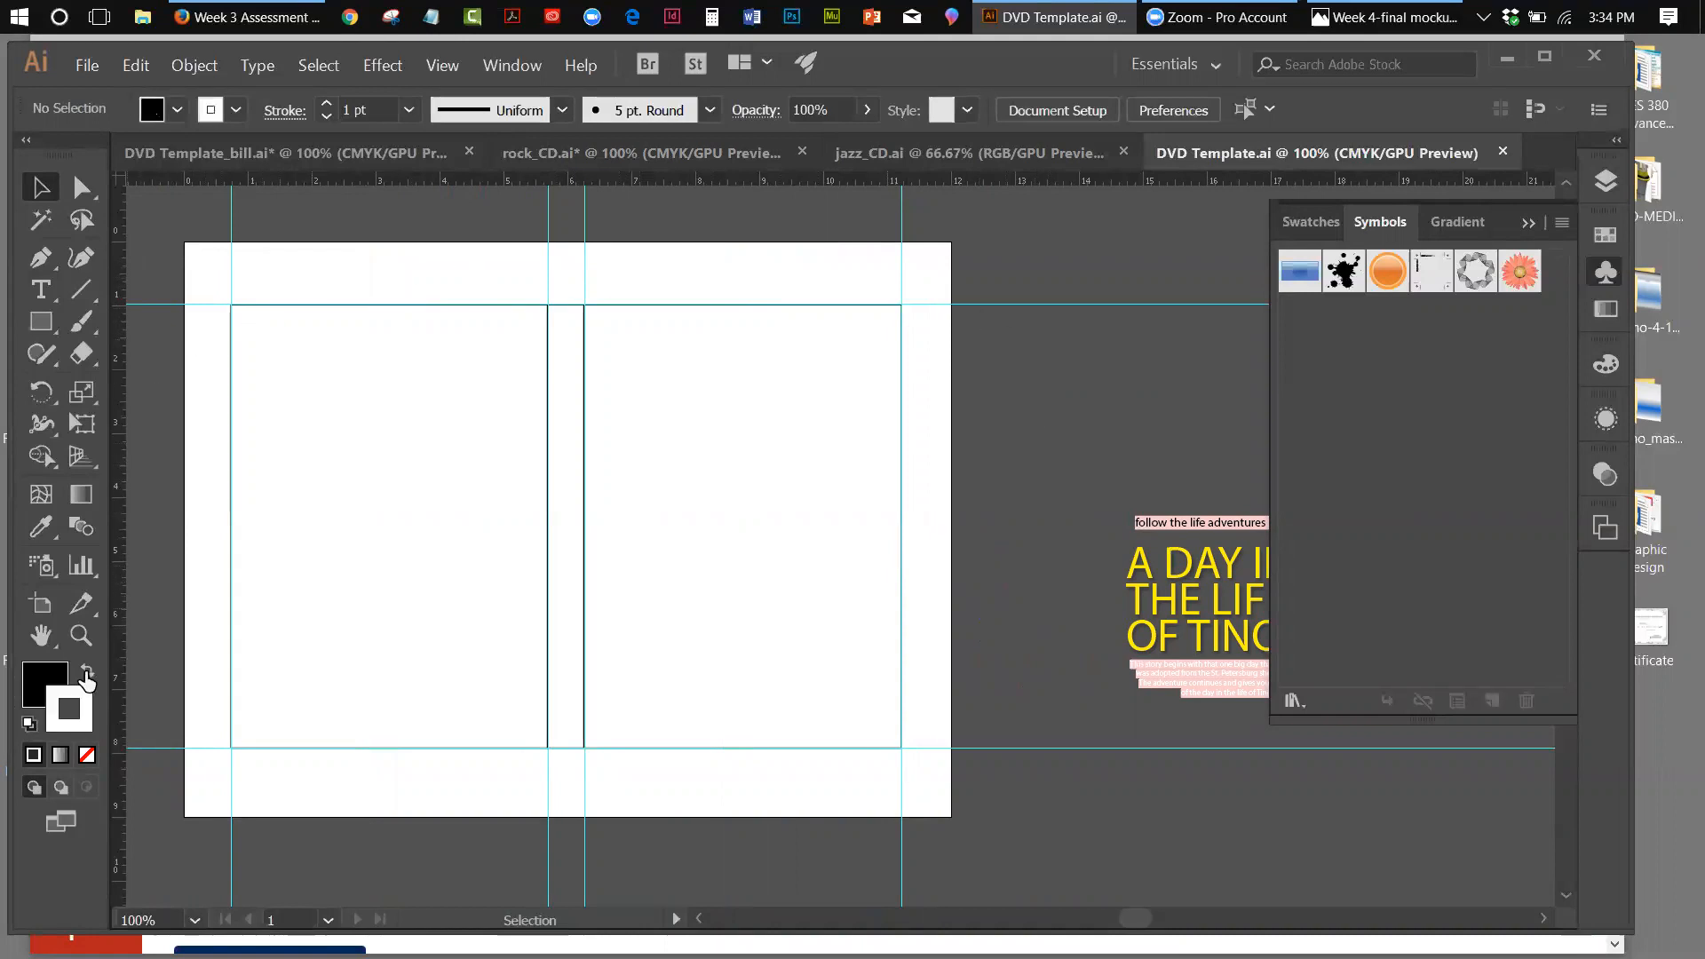
left_click(42, 324)
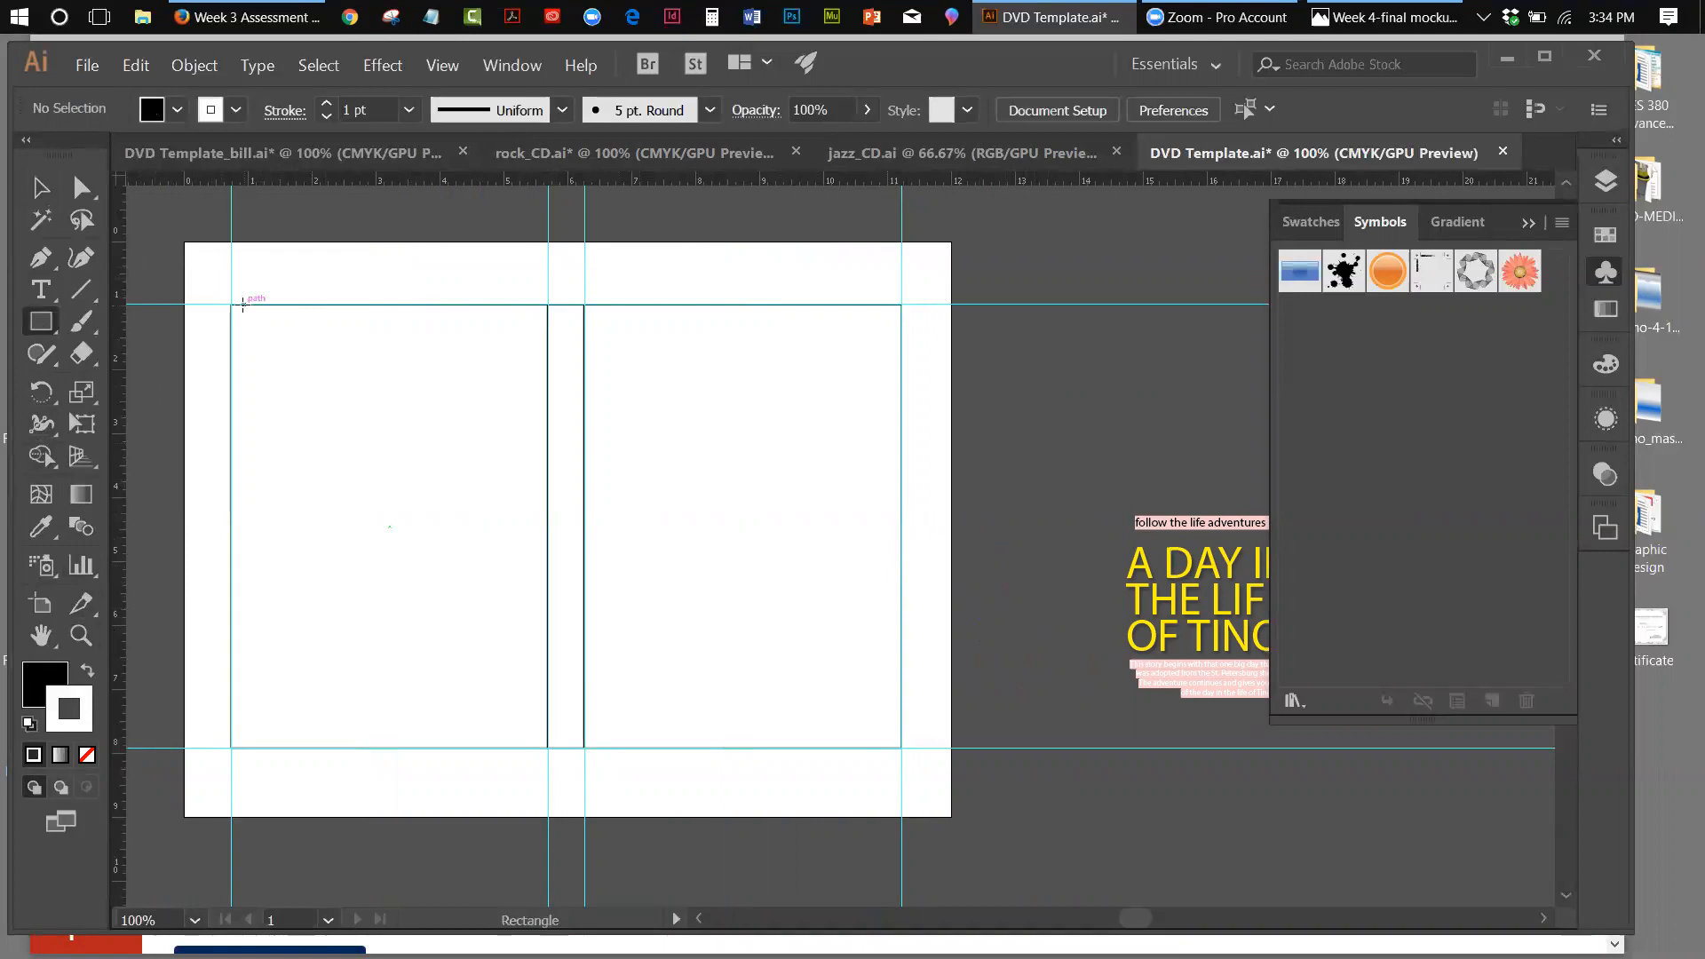
left_click_drag(183, 241, 950, 820)
key("v")
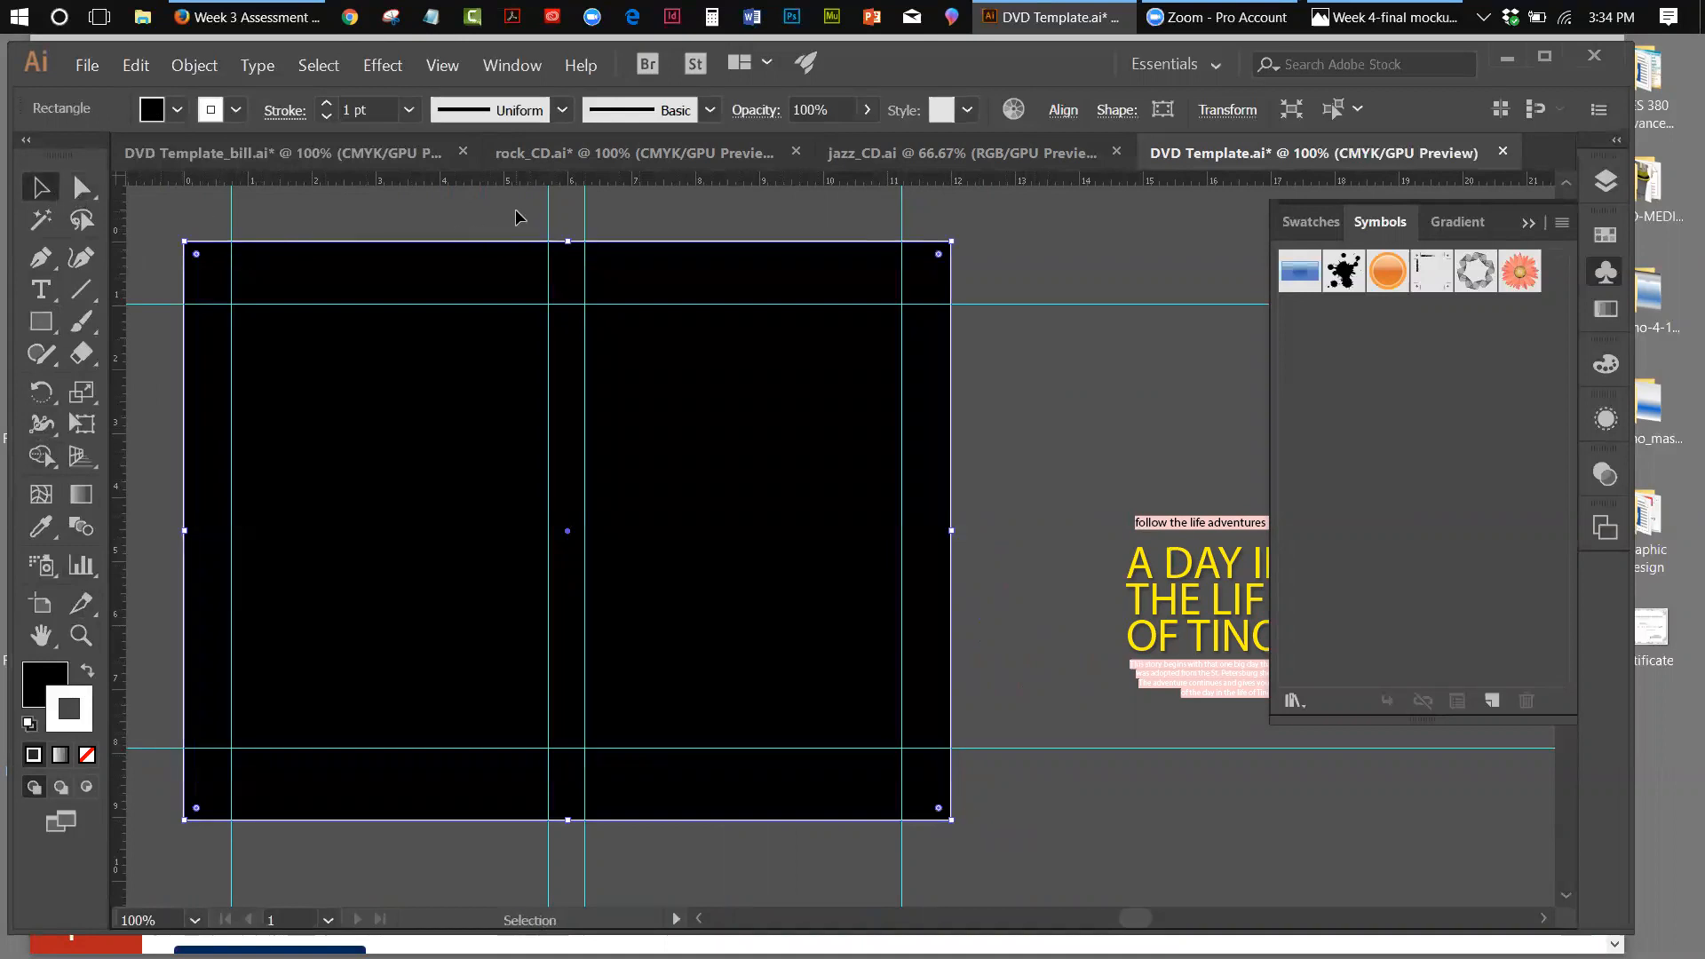
Narrow the black rectangle so it ends at the first spine guide, and remove its stroke
left_click(520, 218)
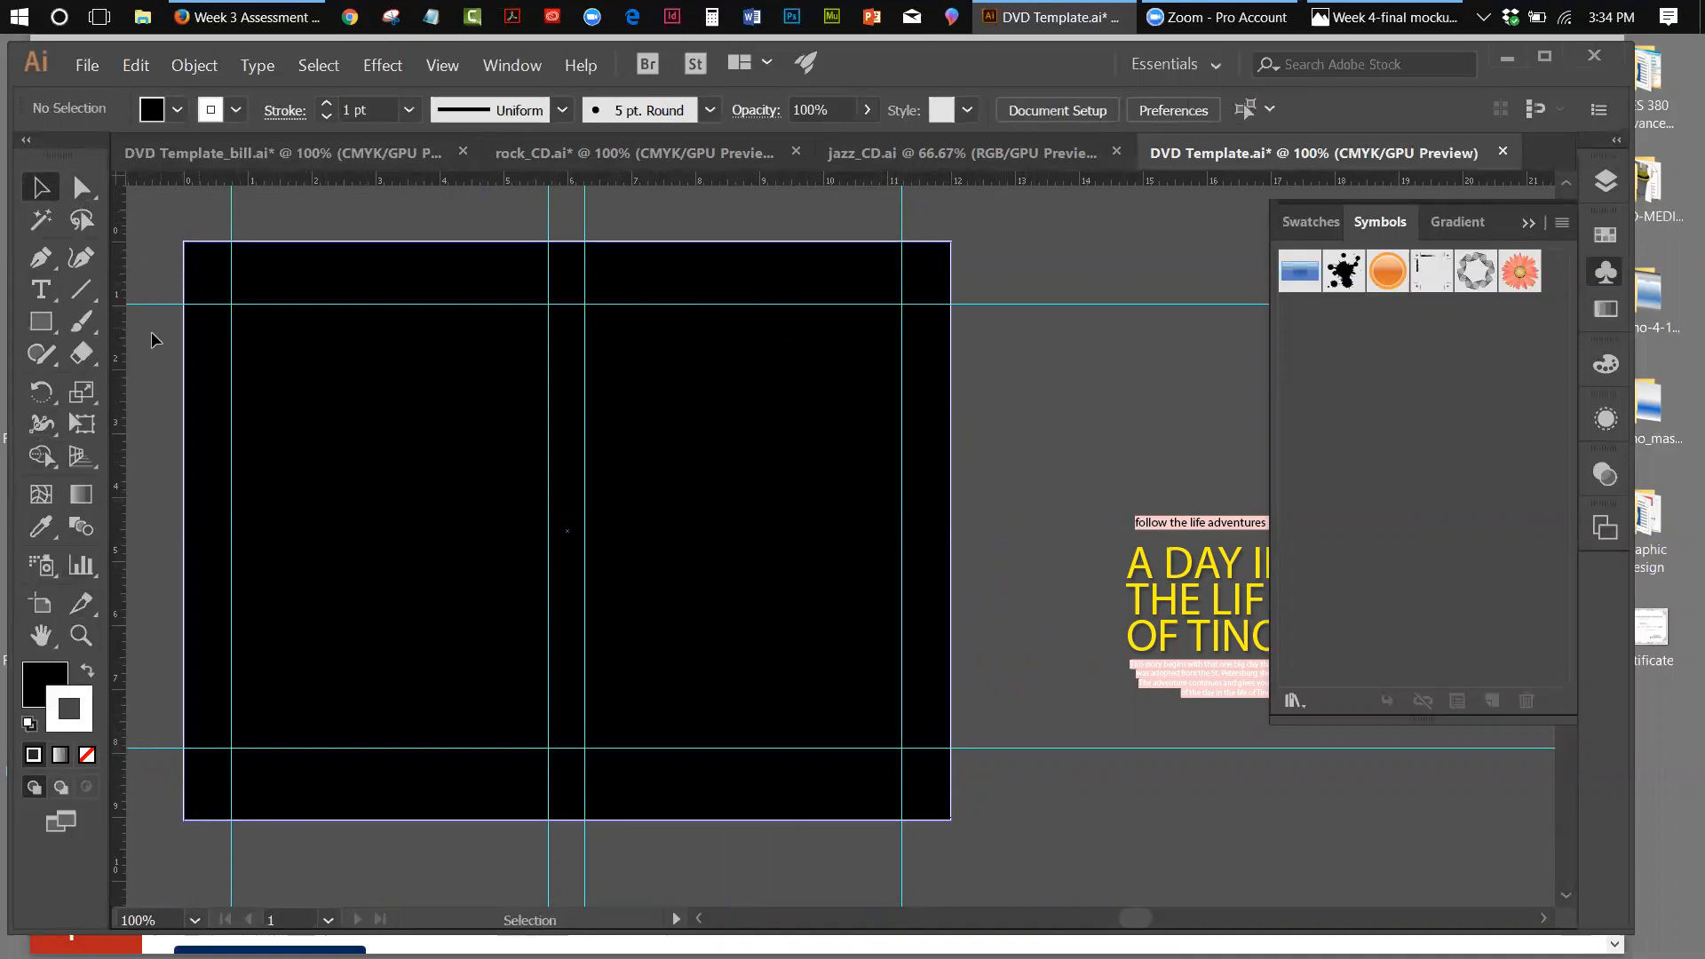
left_click(82, 423)
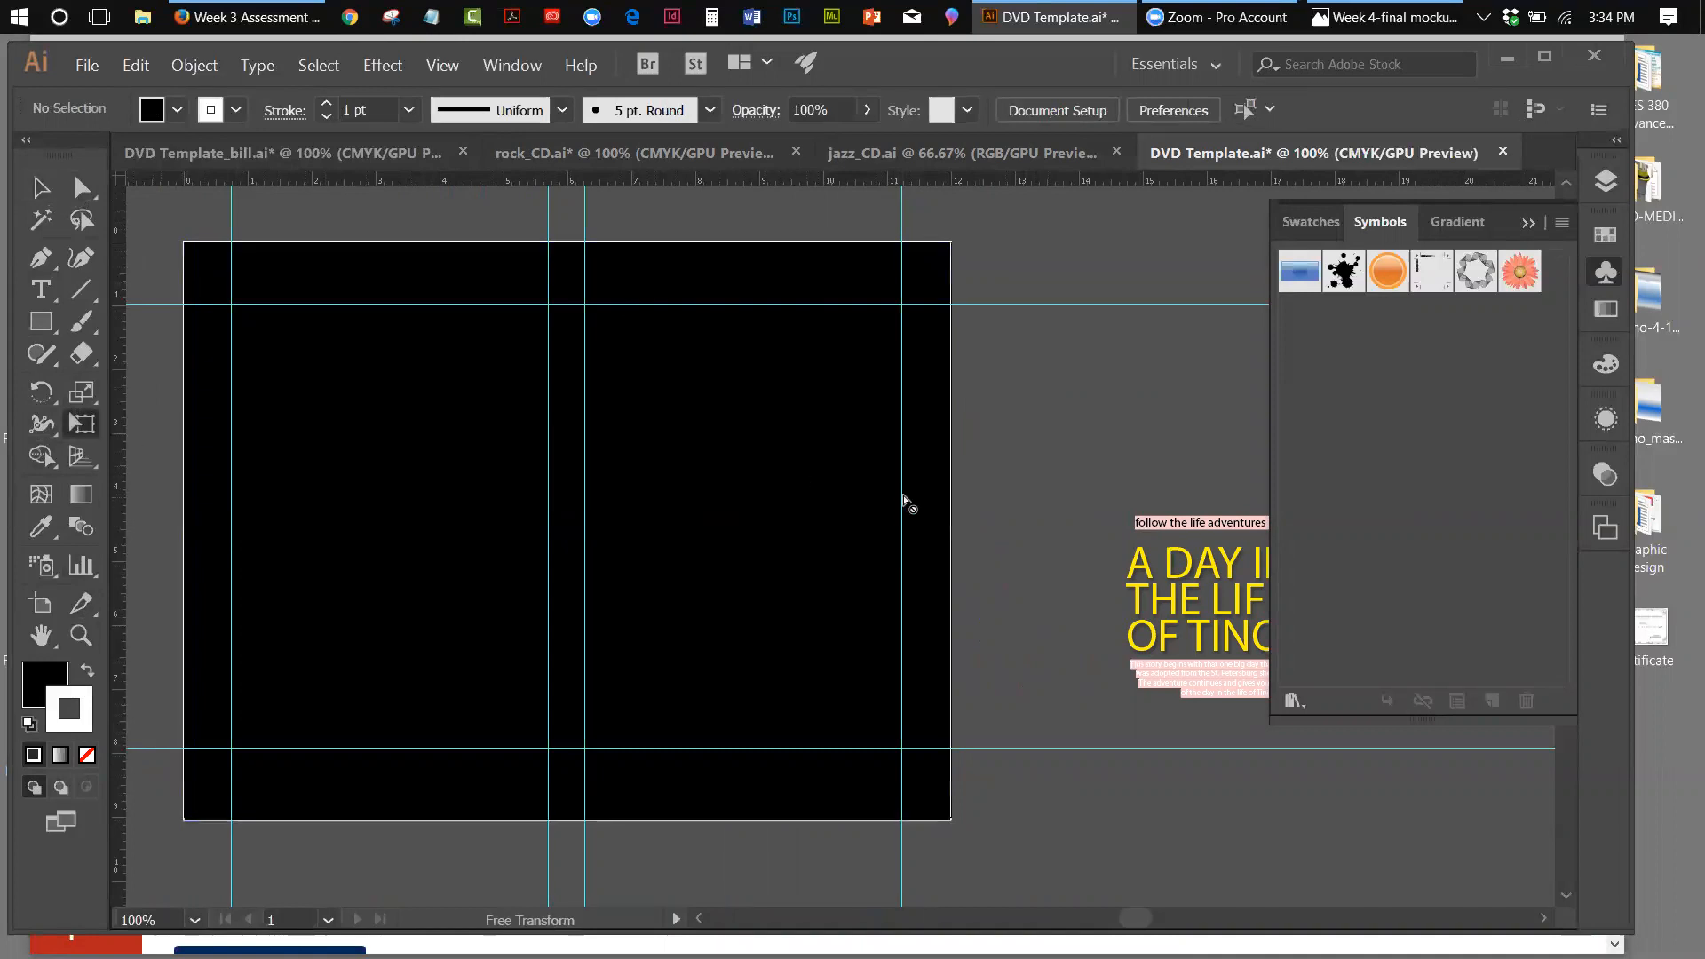
left_click(40, 187)
left_click(723, 465)
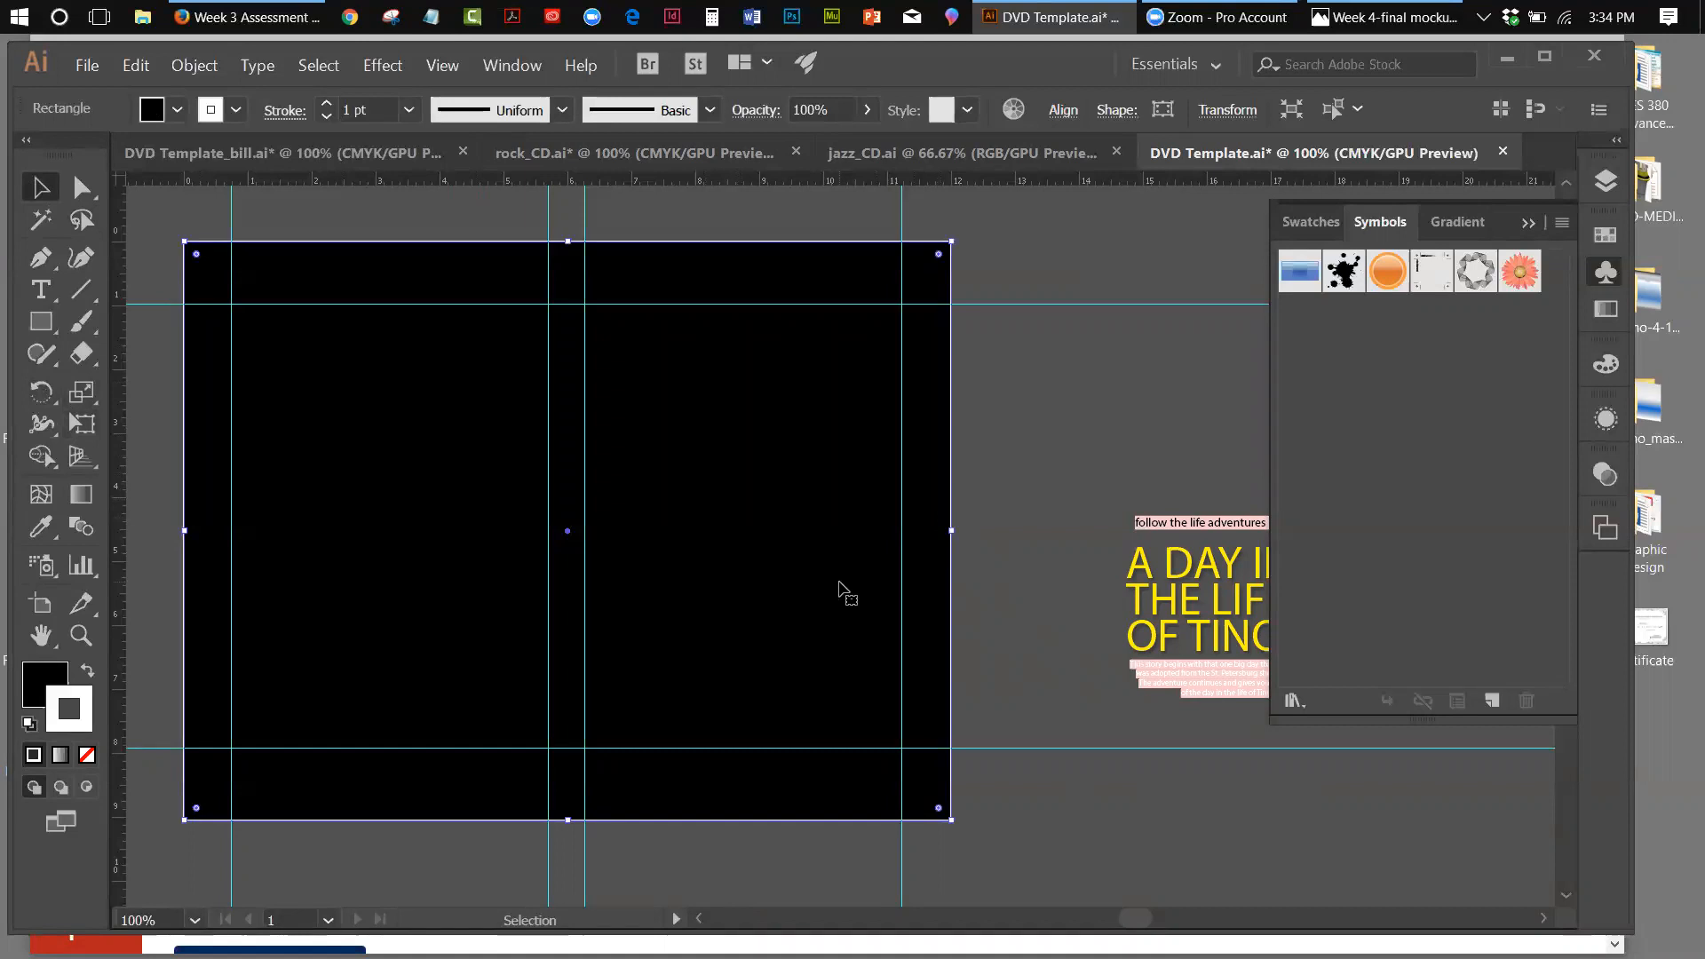
left_click_drag(951, 531, 548, 484)
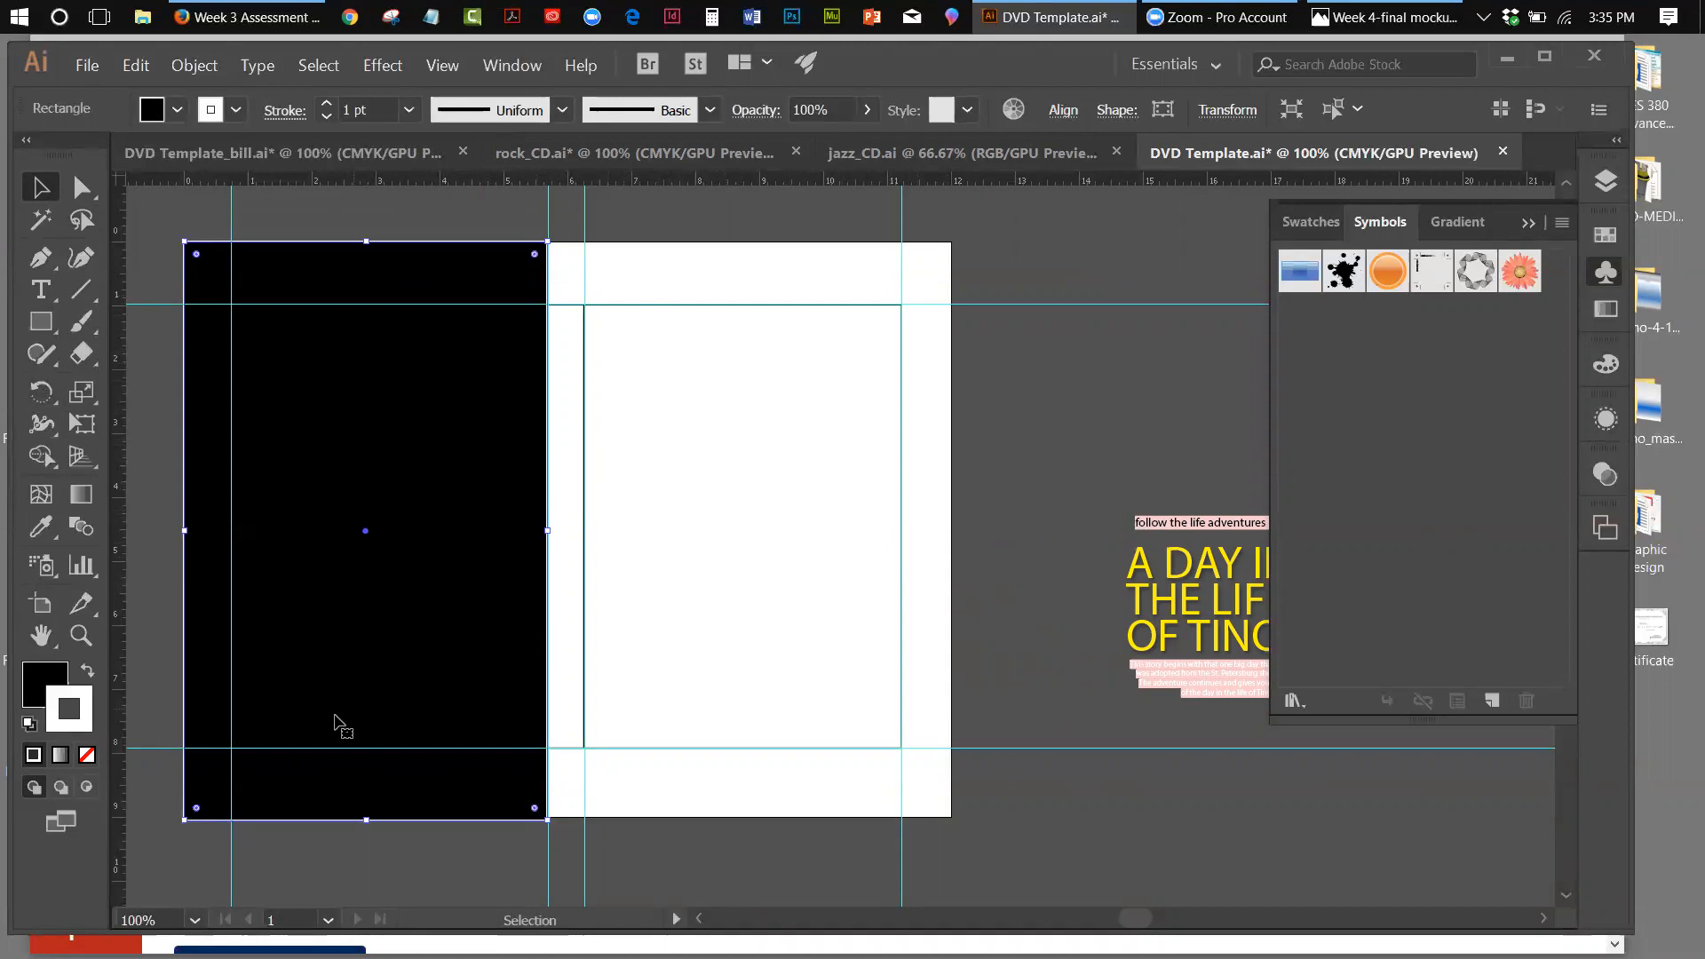
left_click(87, 754)
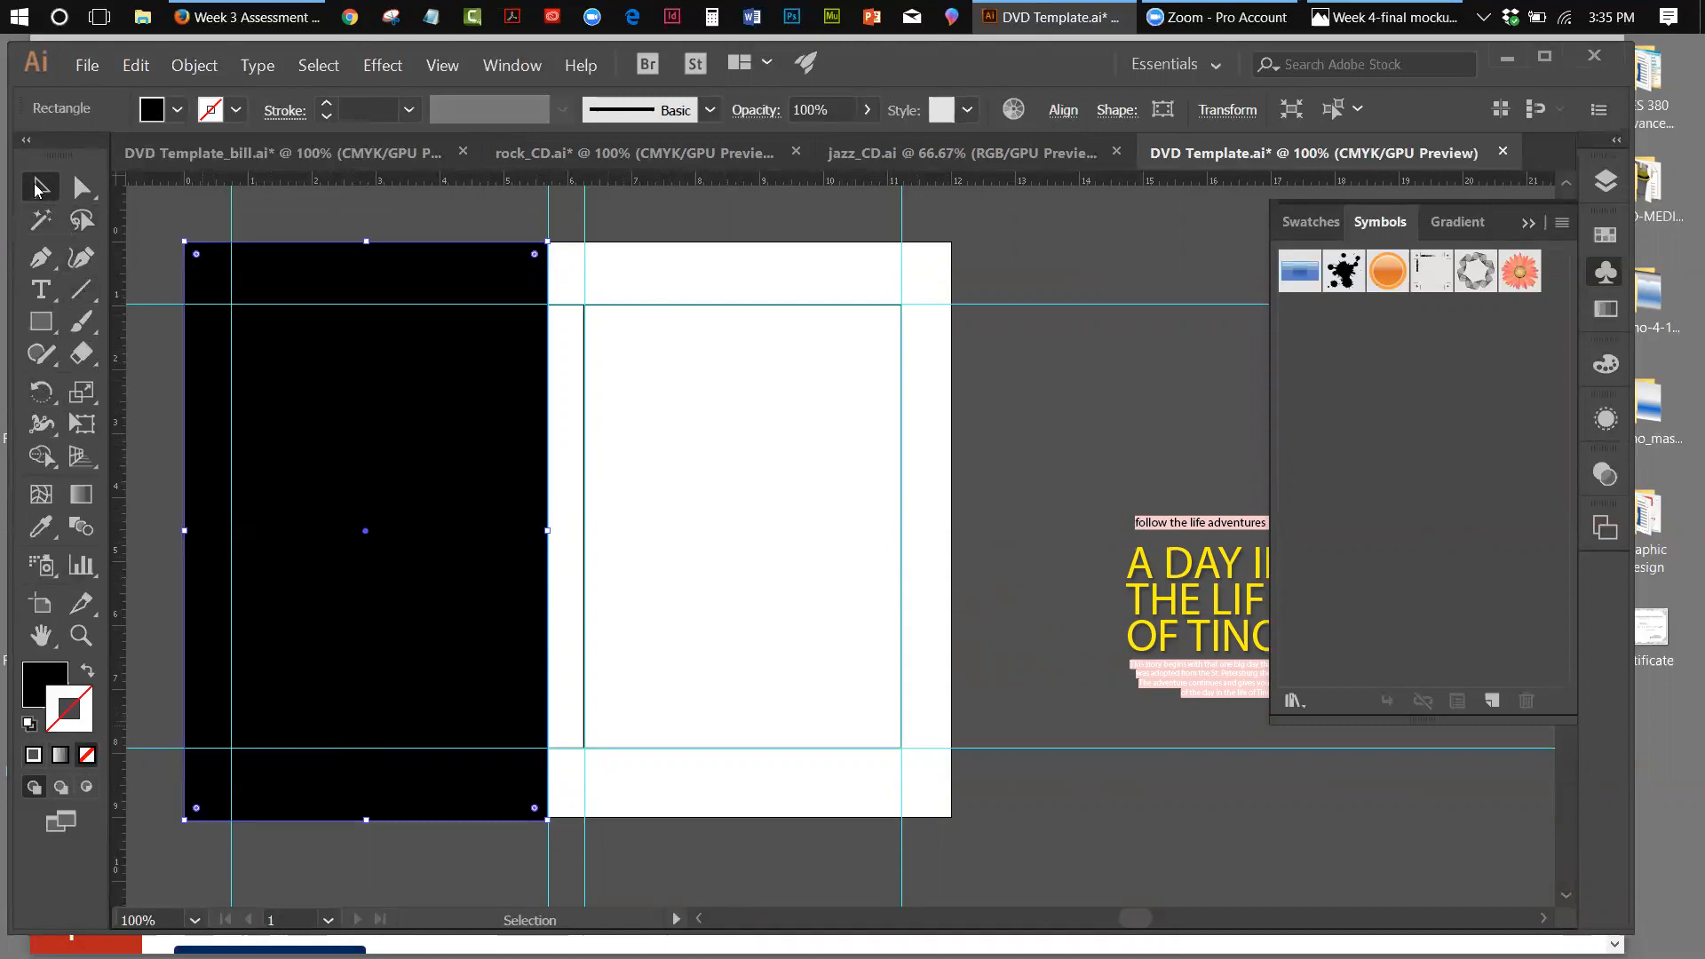
left_click(1094, 397)
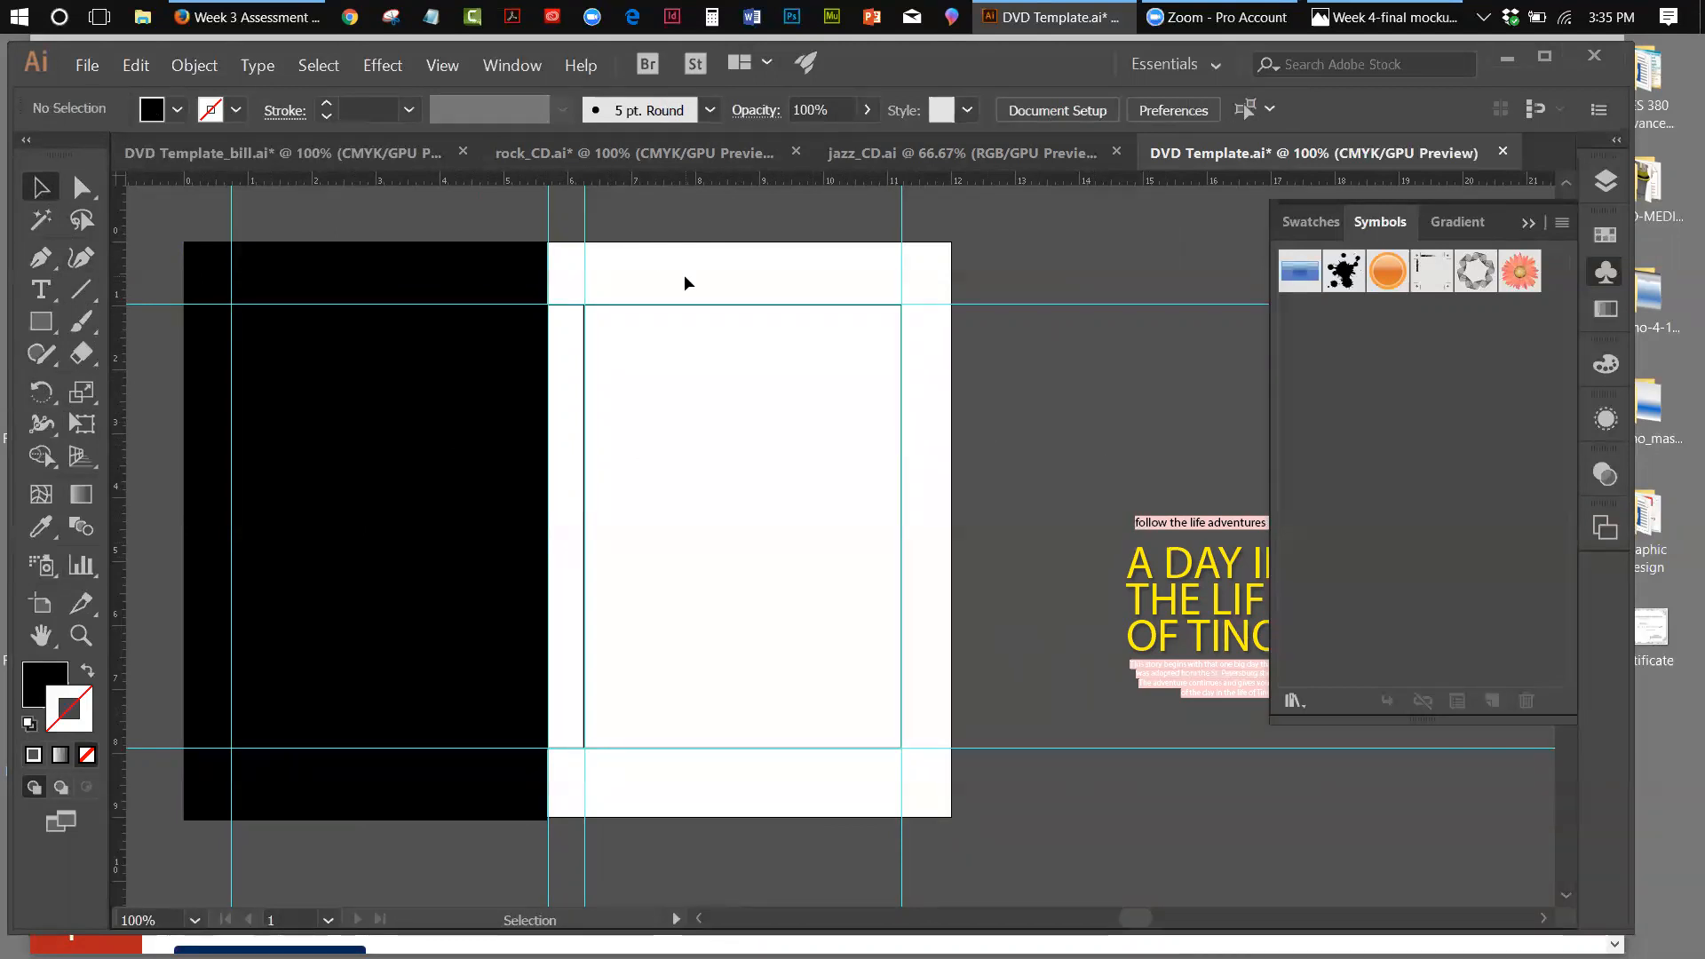
Look at the rock_CD.ai cover and the separate artboards in DVD Template_bill.ai, and collapse the Symbols panel
left_click(559, 160)
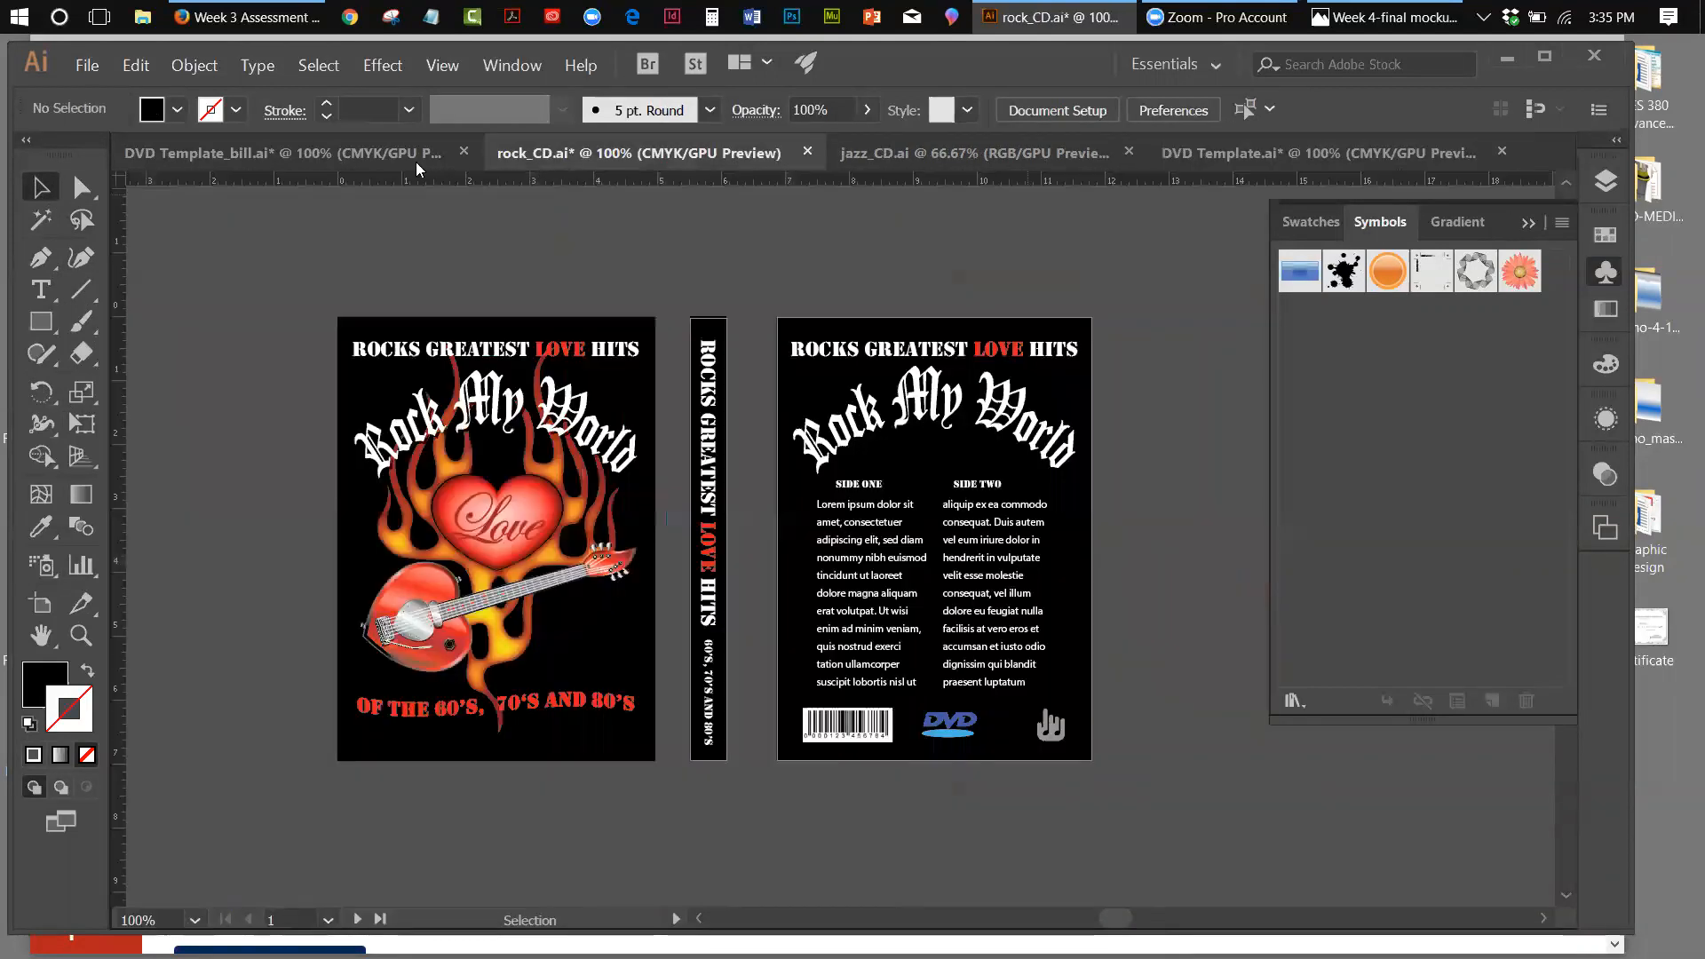
left_click(1245, 157)
left_click(318, 149)
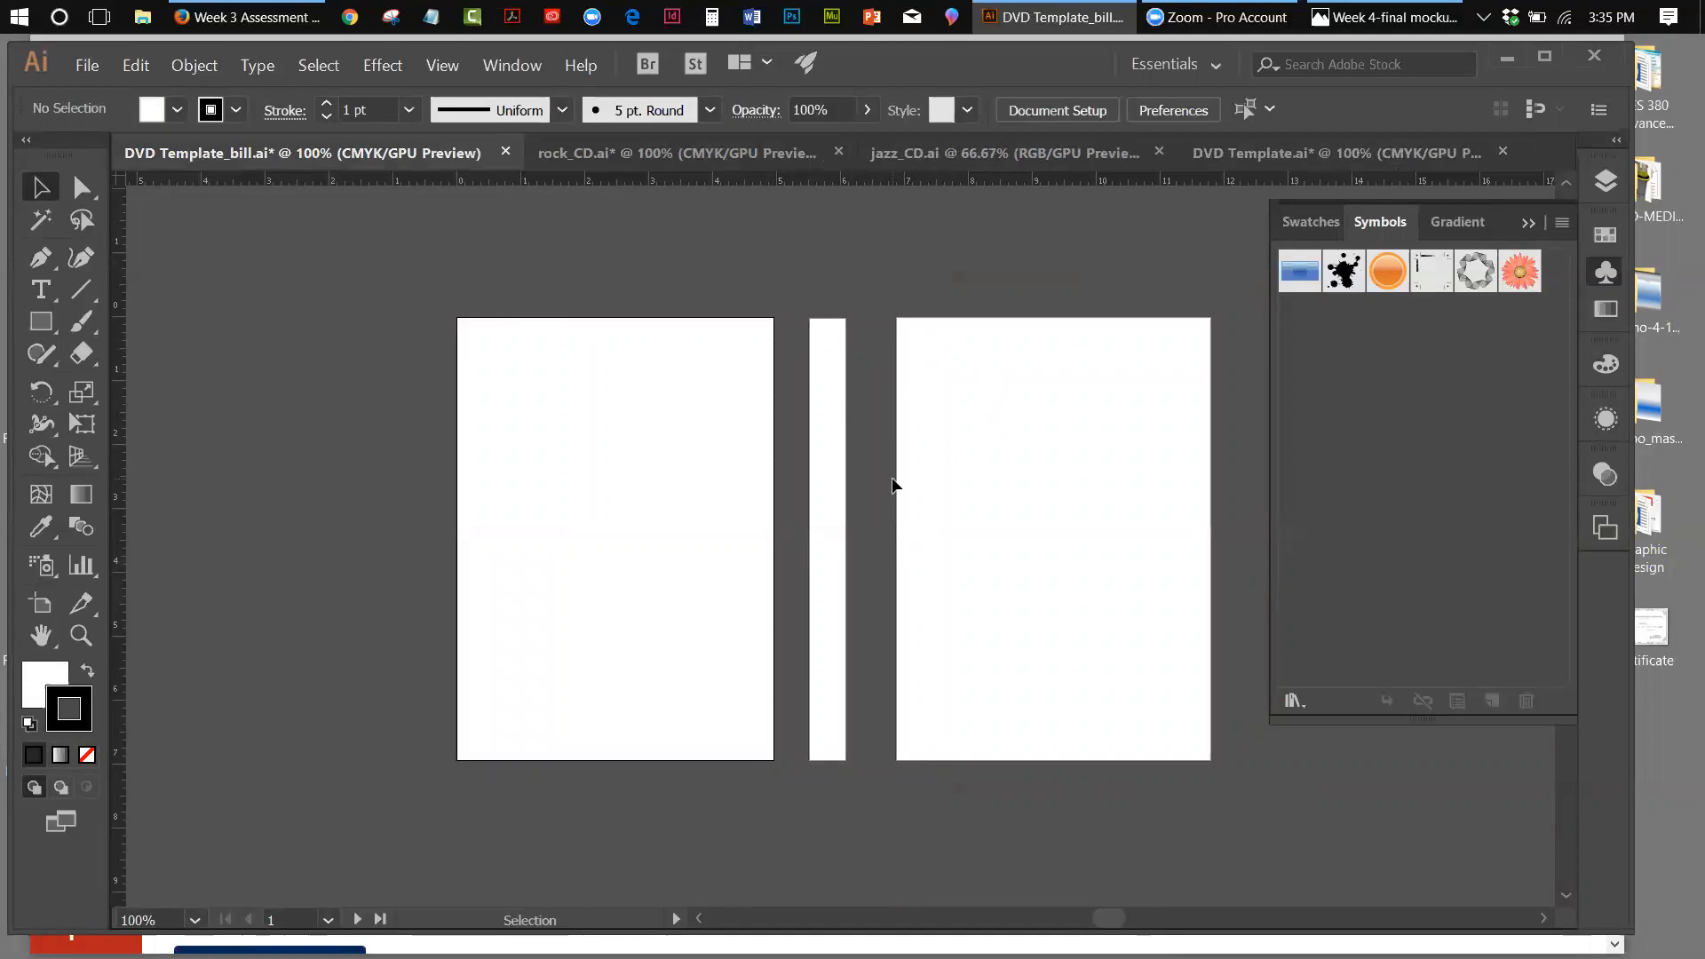
left_click(1527, 226)
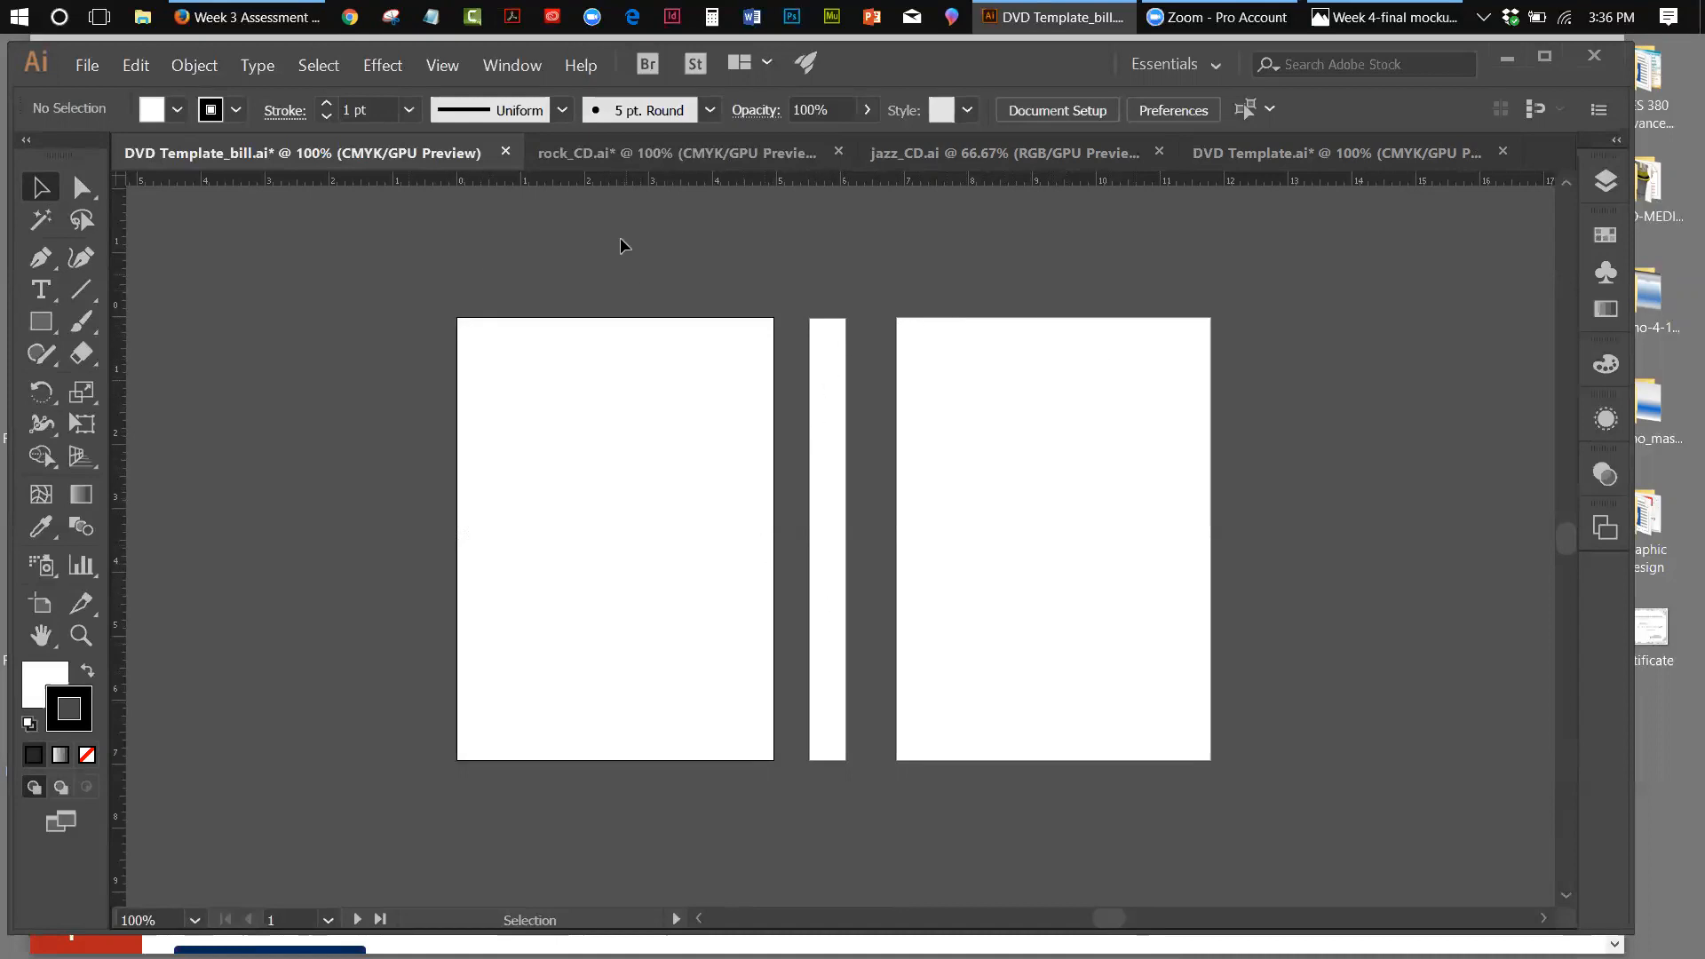
Return to DVD Template.ai and delete the black rectangle covering the left half of the template
left_click(1318, 160)
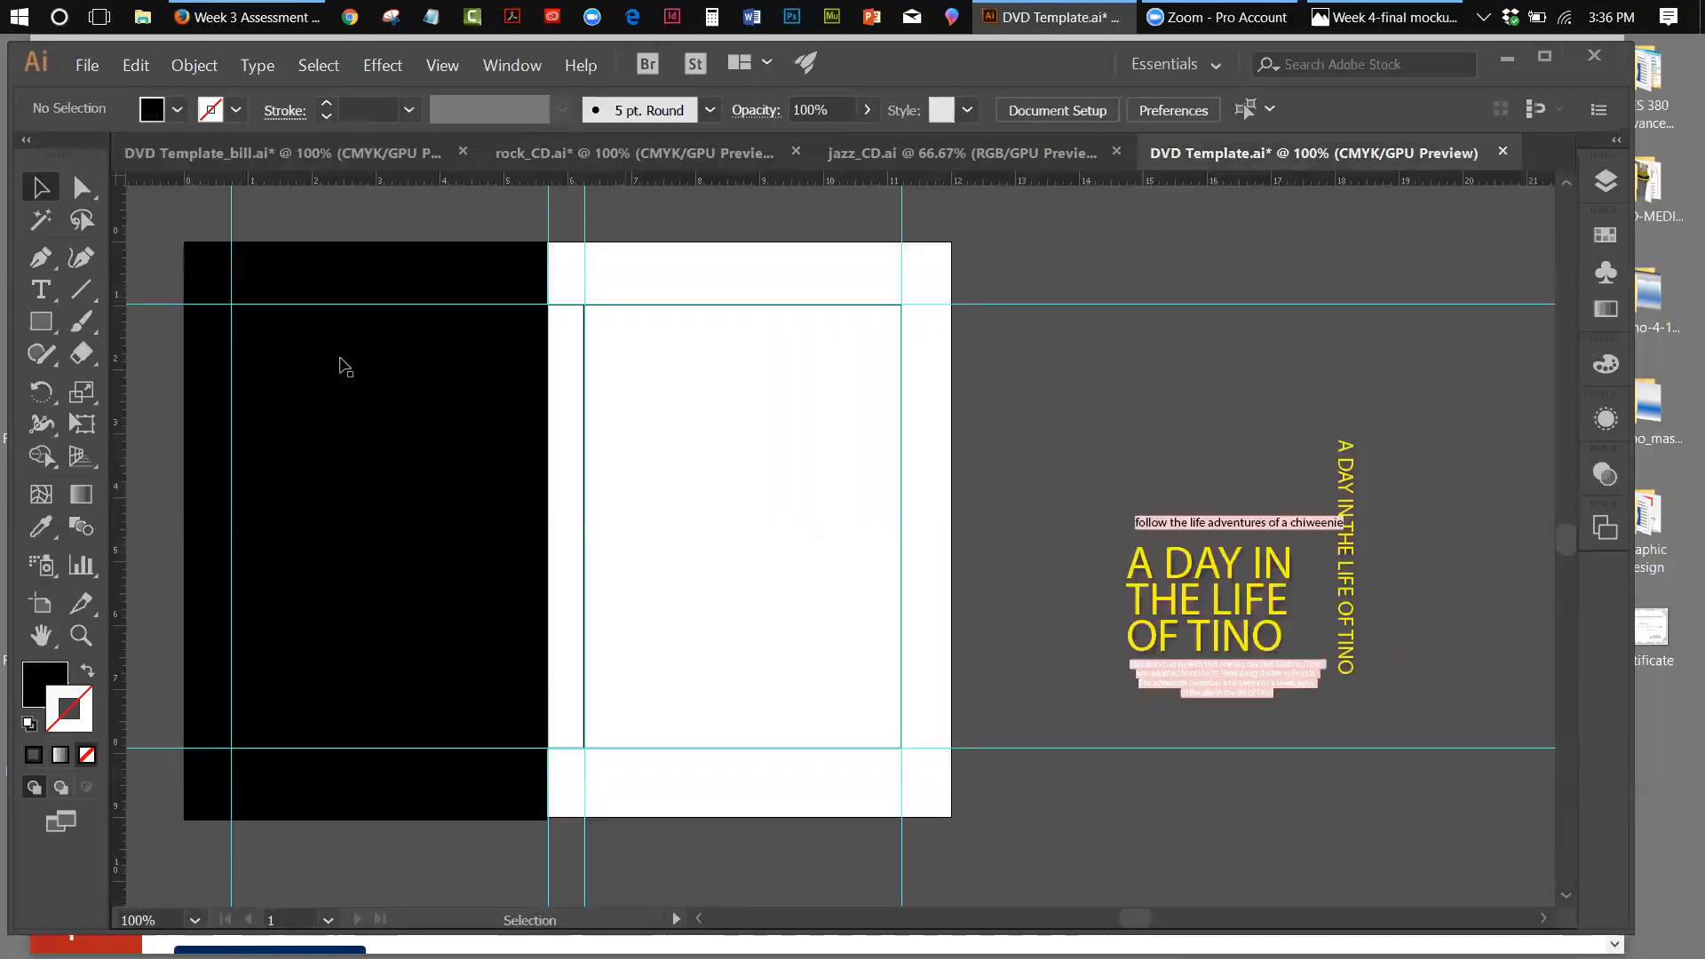
left_click(389, 420)
key("Delete")
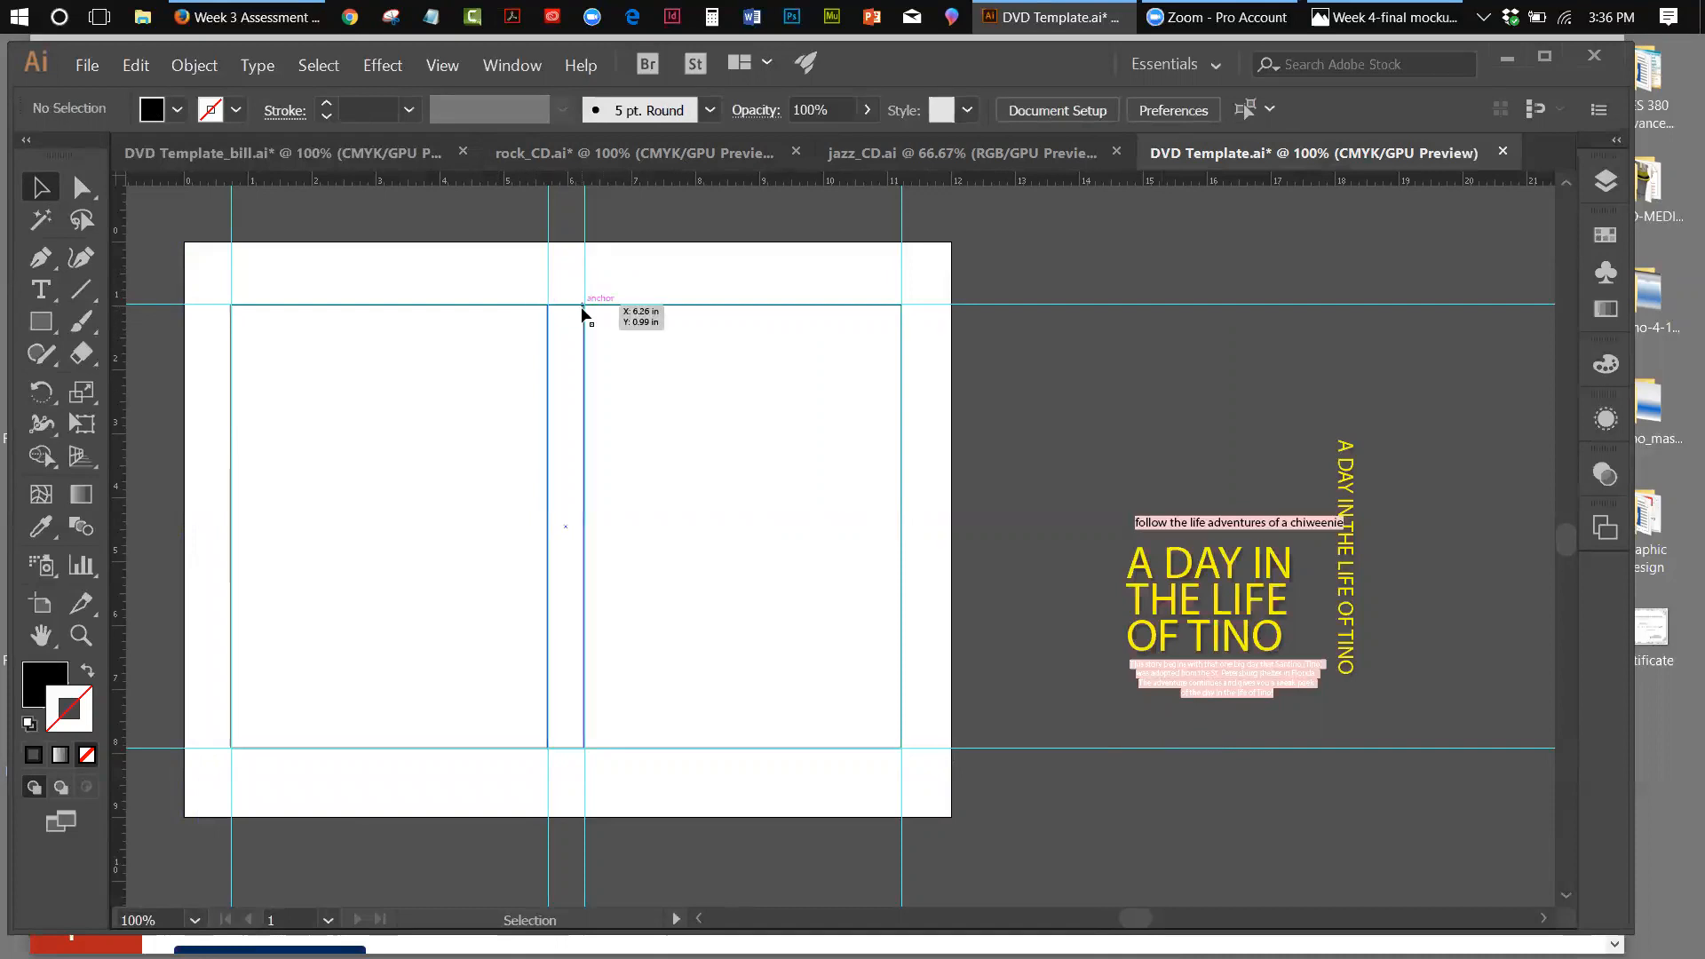
In DVD Template_bill.ai, draw a small new artboard to the left of the first artboard
left_click(262, 155)
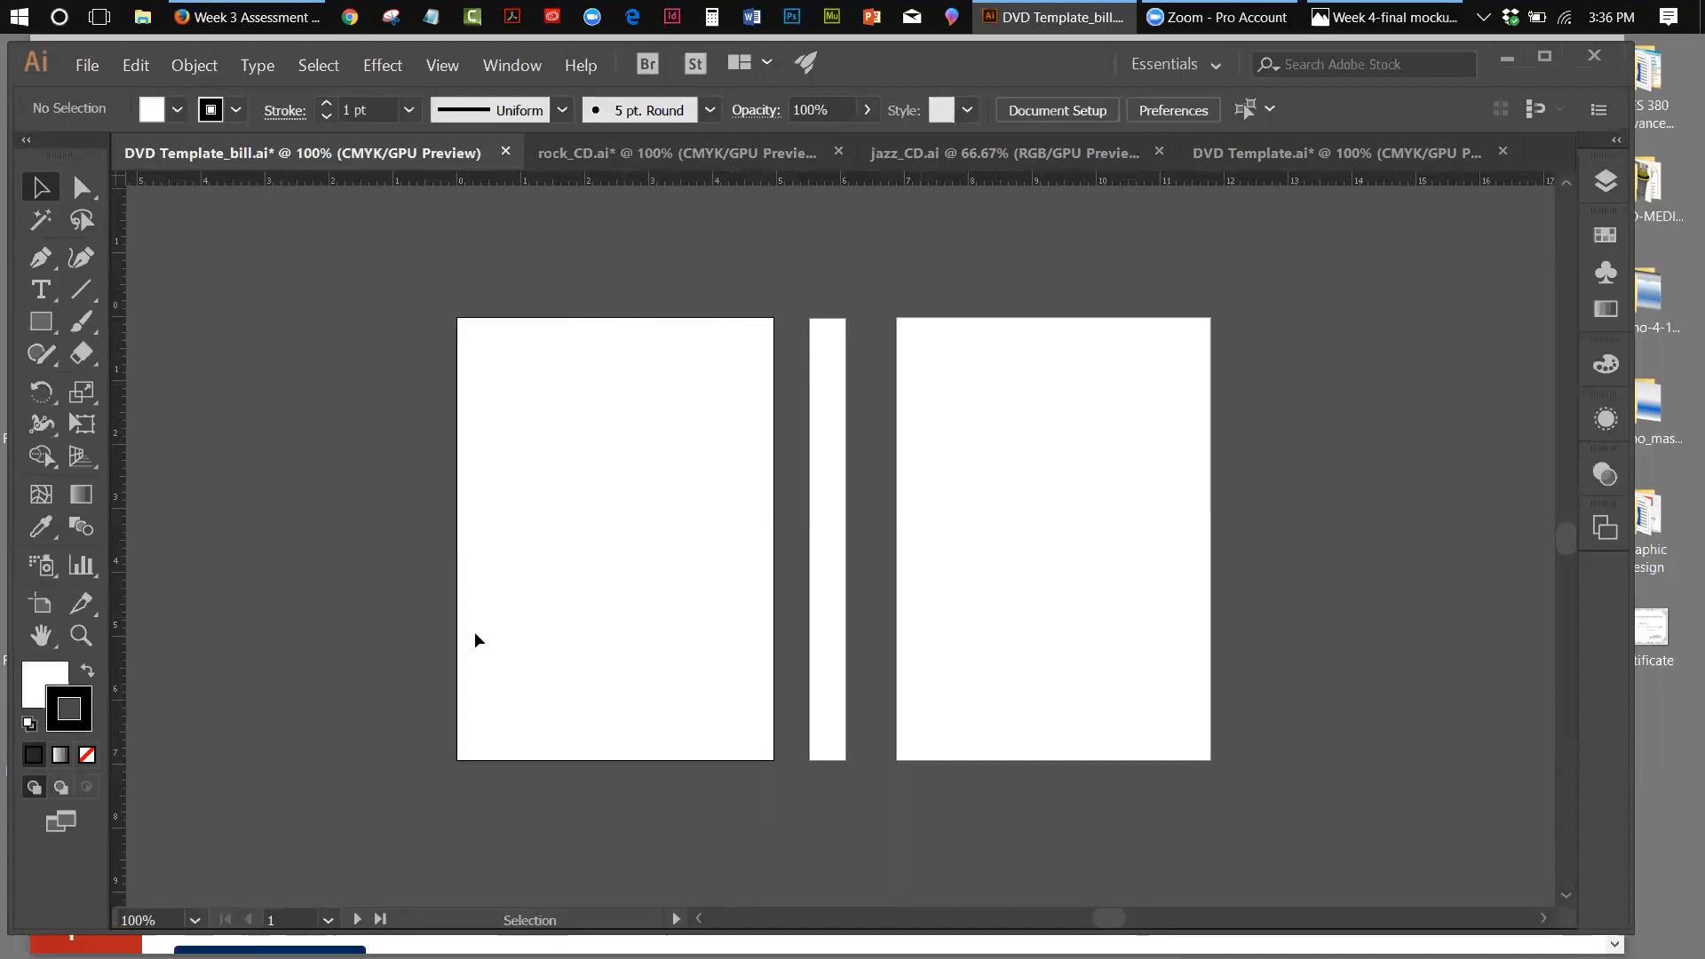
left_click(39, 610)
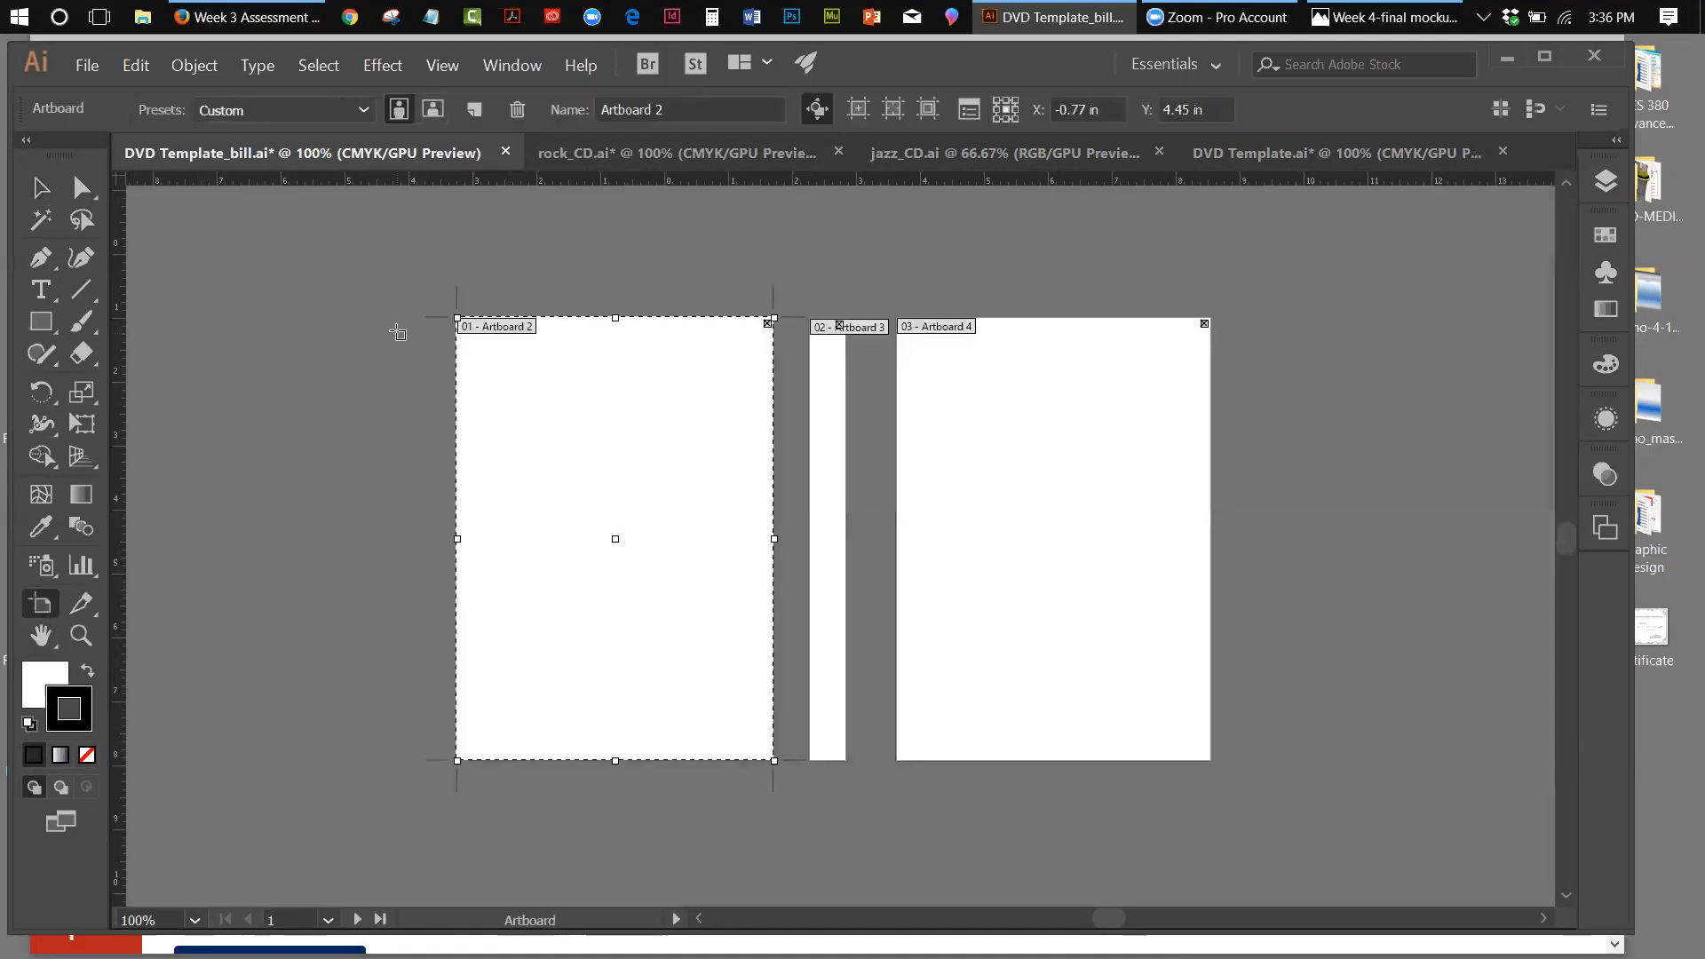
left_click_drag(356, 327, 423, 437)
left_click(39, 187)
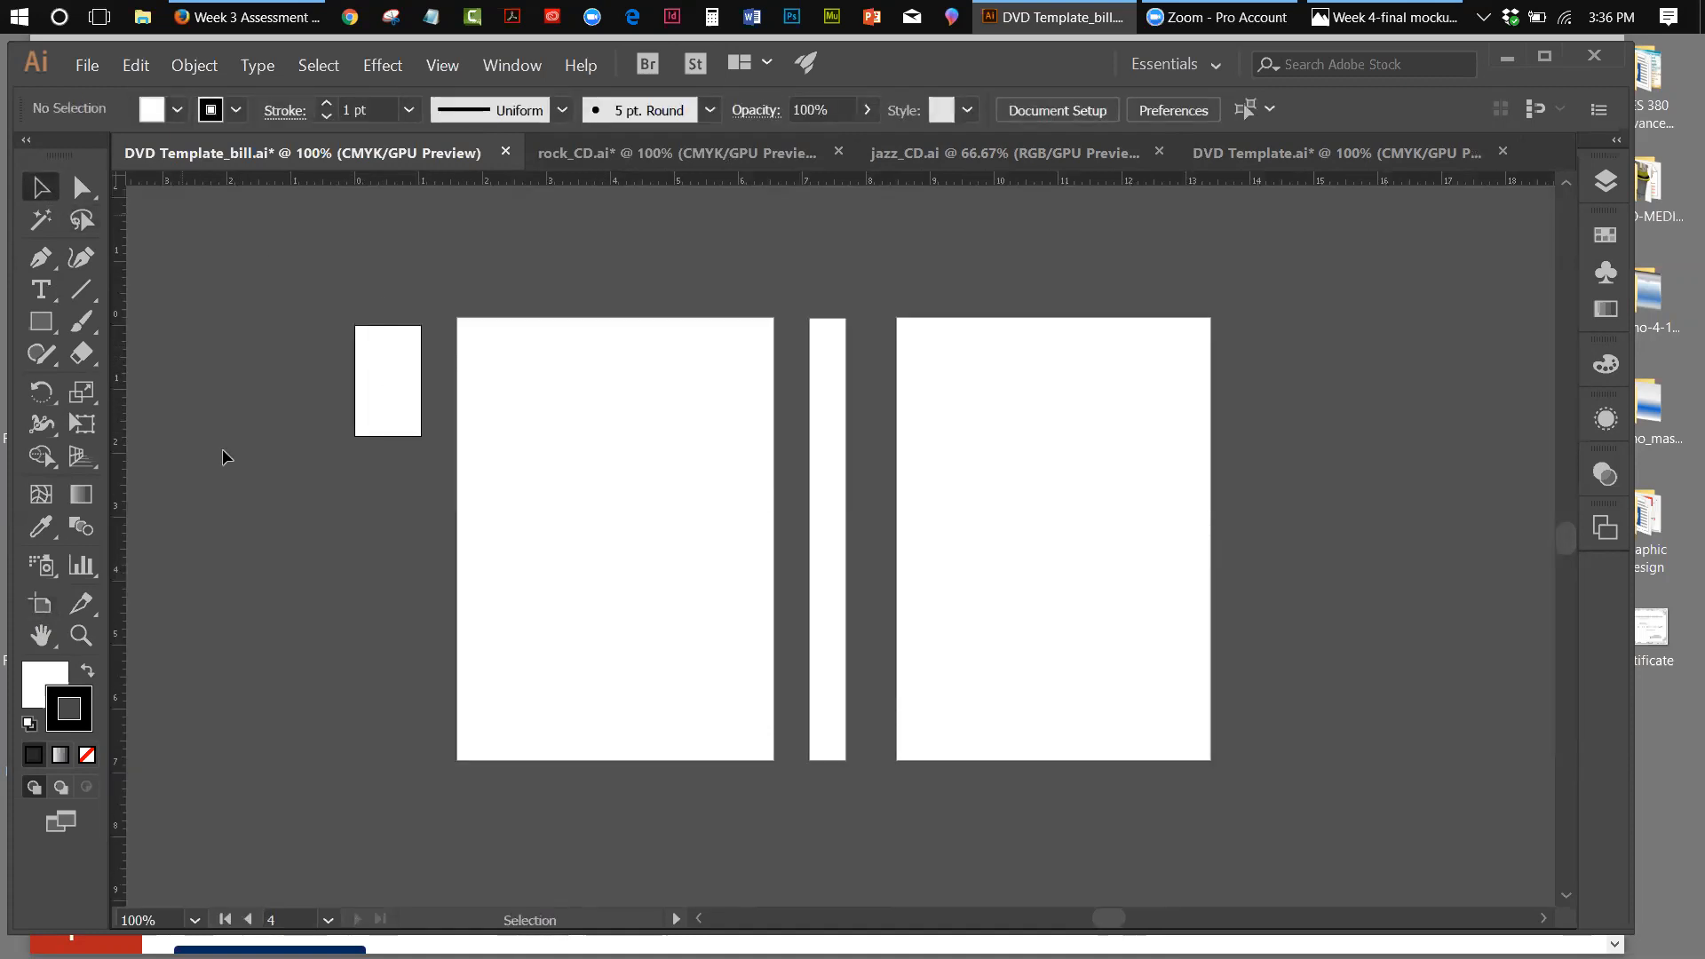
Move the small artboard onto the first artboard's upper-left corner and resize it to cover that artboard
left_click(40, 604)
left_click_drag(388, 371, 471, 354)
left_click_drag(525, 428, 775, 756)
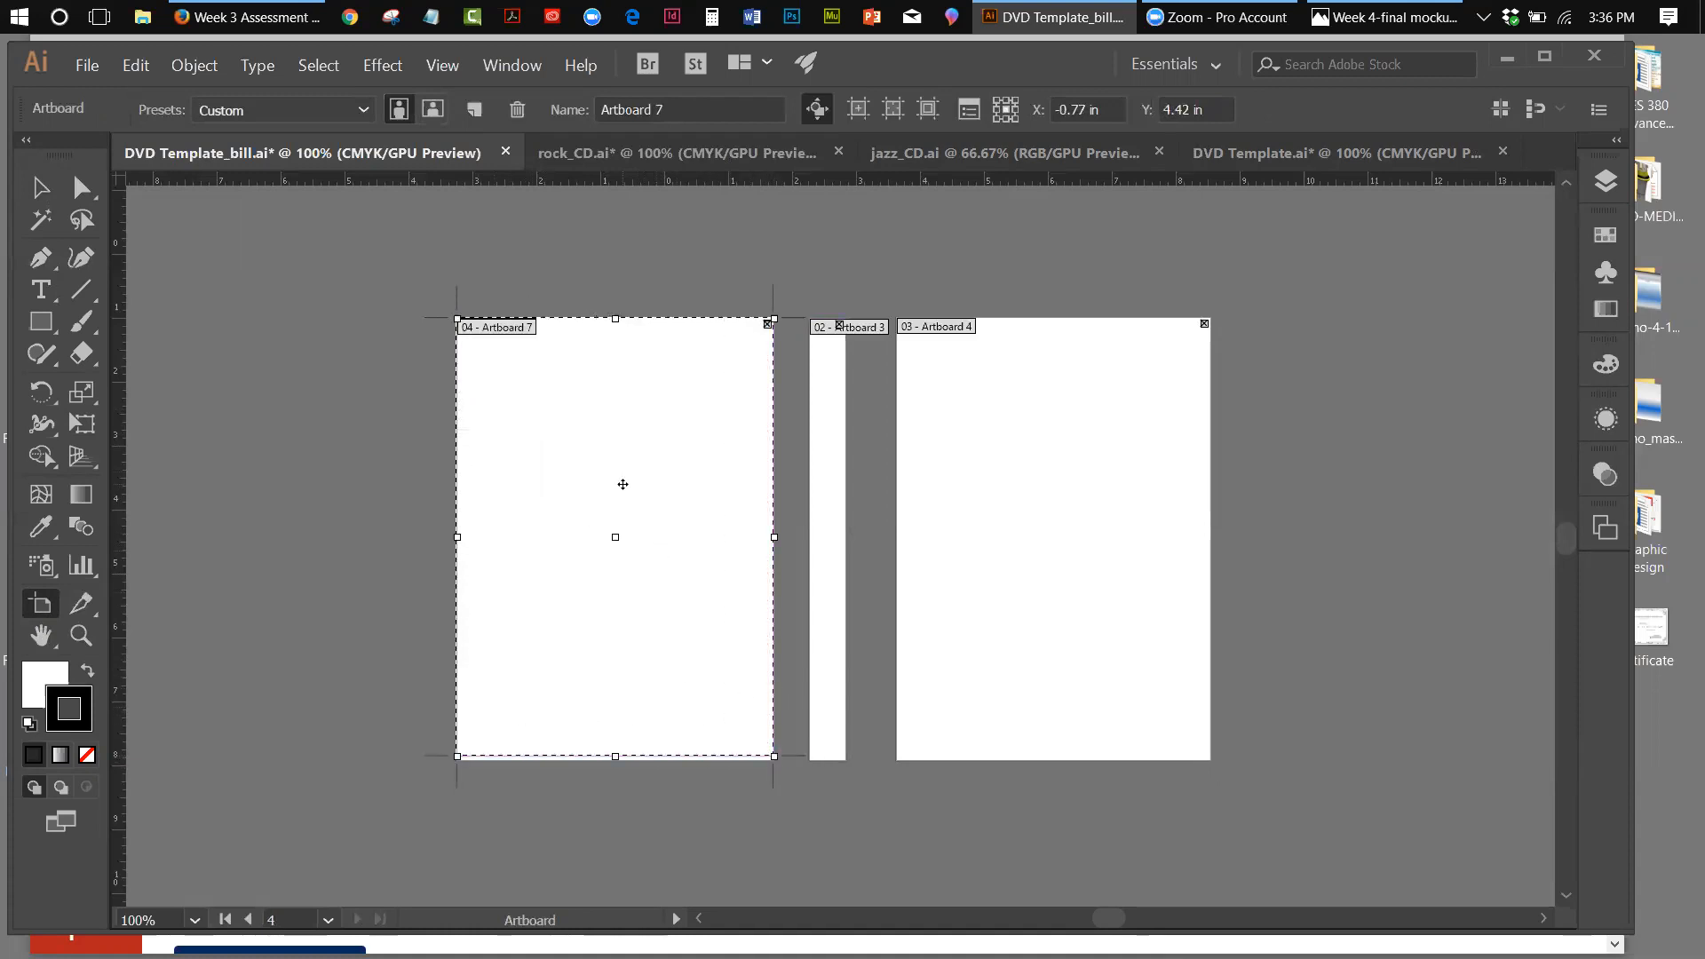
Undo the resizing, moving and drawing of the extra artboard, and leave artboard editing
left_click(137, 68)
left_click(144, 90)
left_click(146, 71)
left_click(147, 88)
left_click(146, 71)
left_click(146, 88)
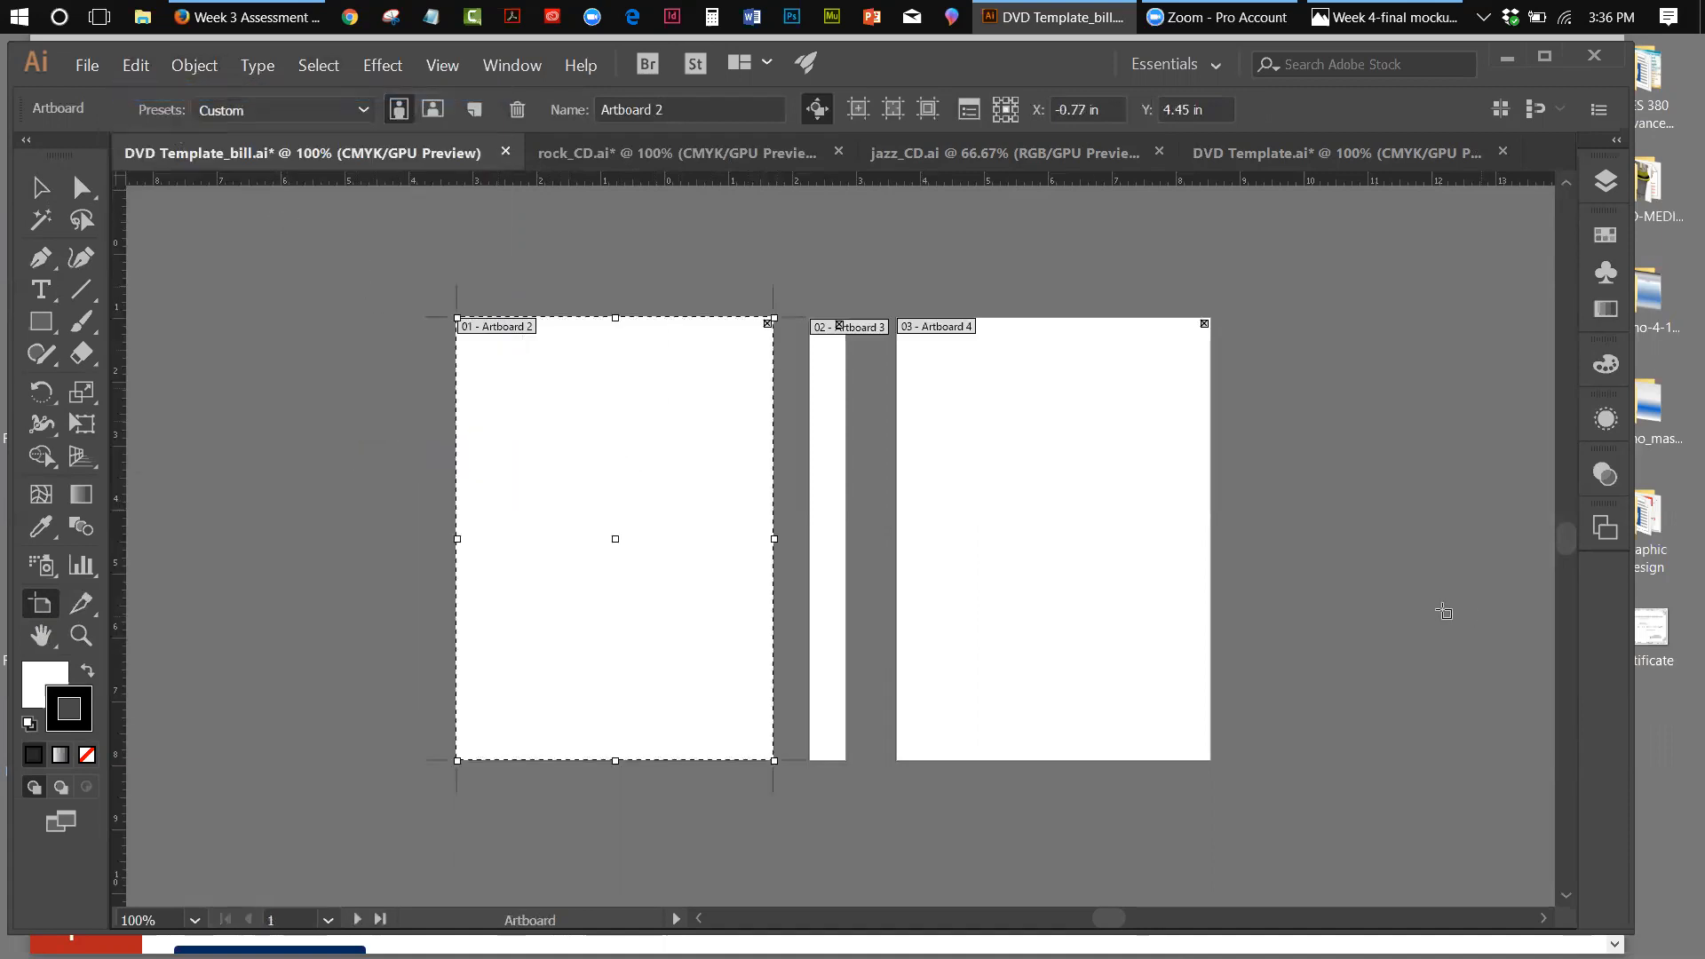
key("Escape")
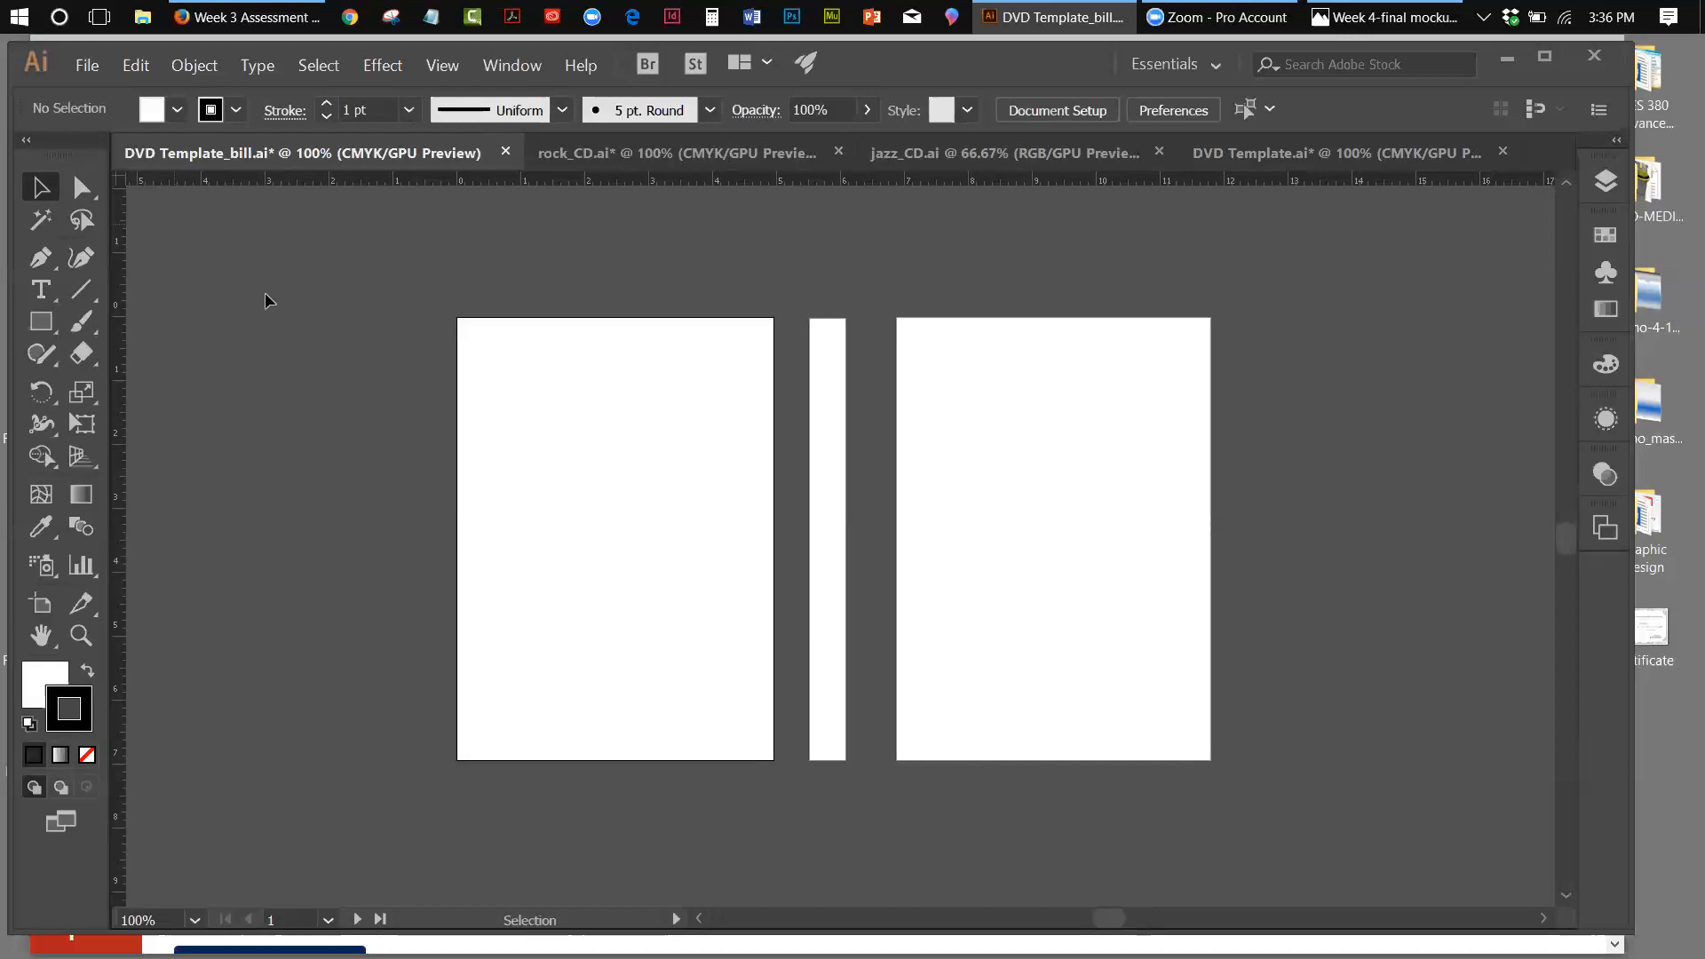
In DVD Template.ai, draw a second artboard from the template's left edge to the first spine guide
left_click(1309, 154)
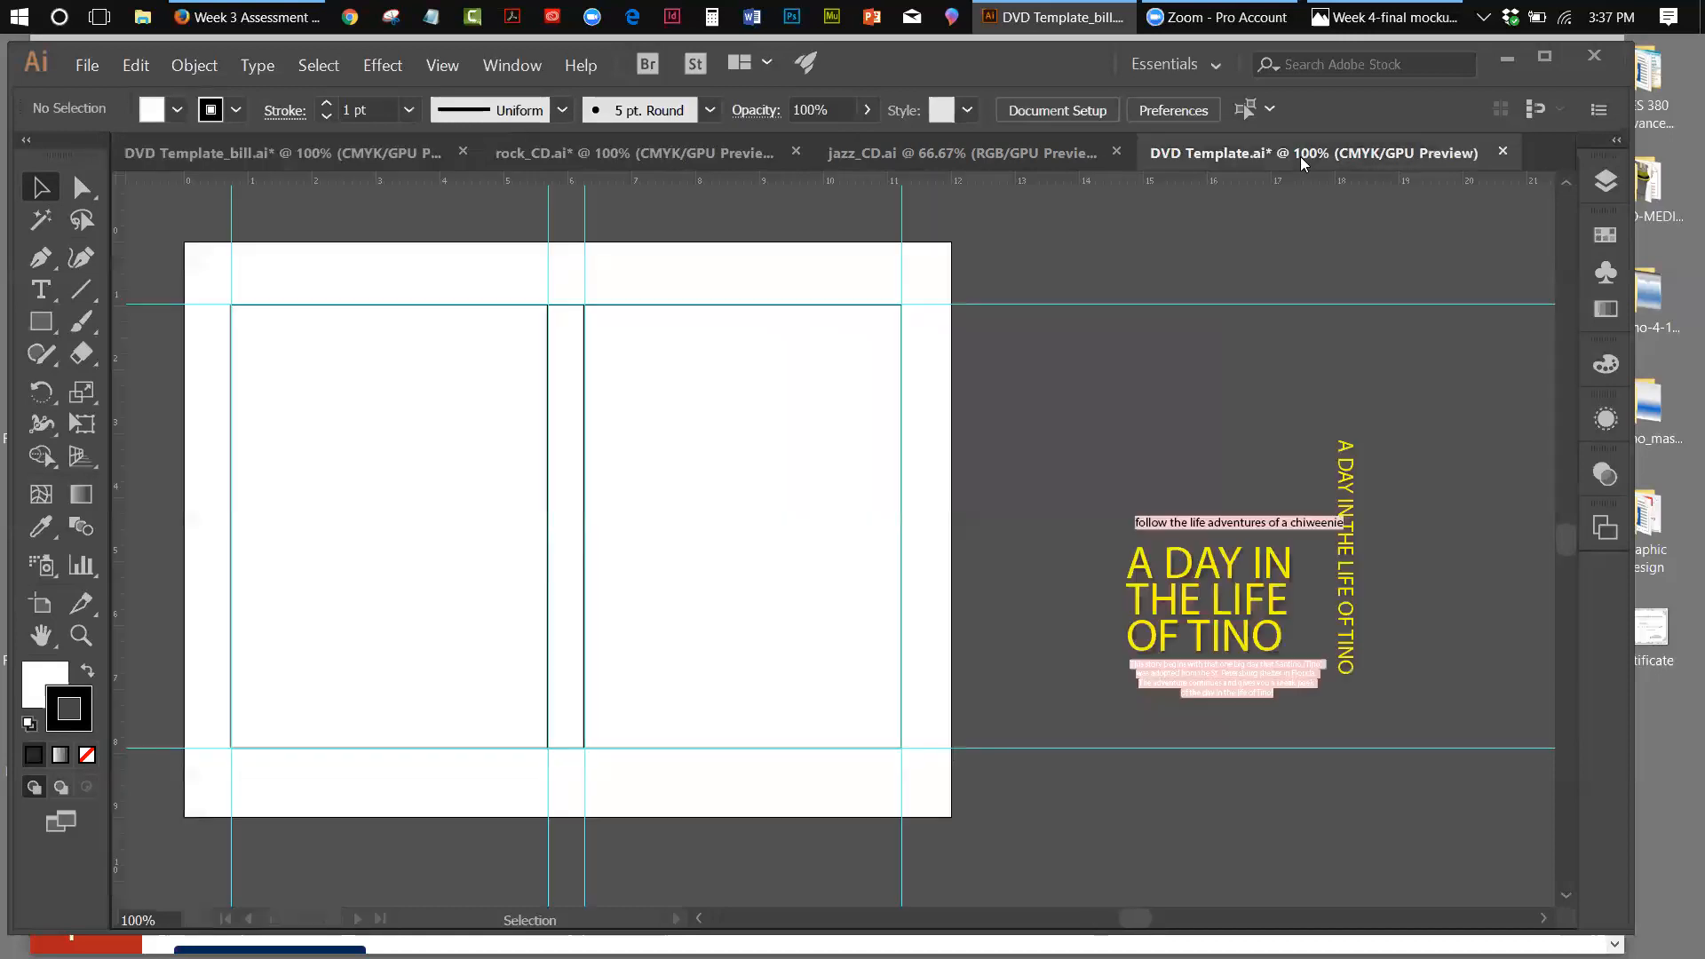
left_click(453, 68)
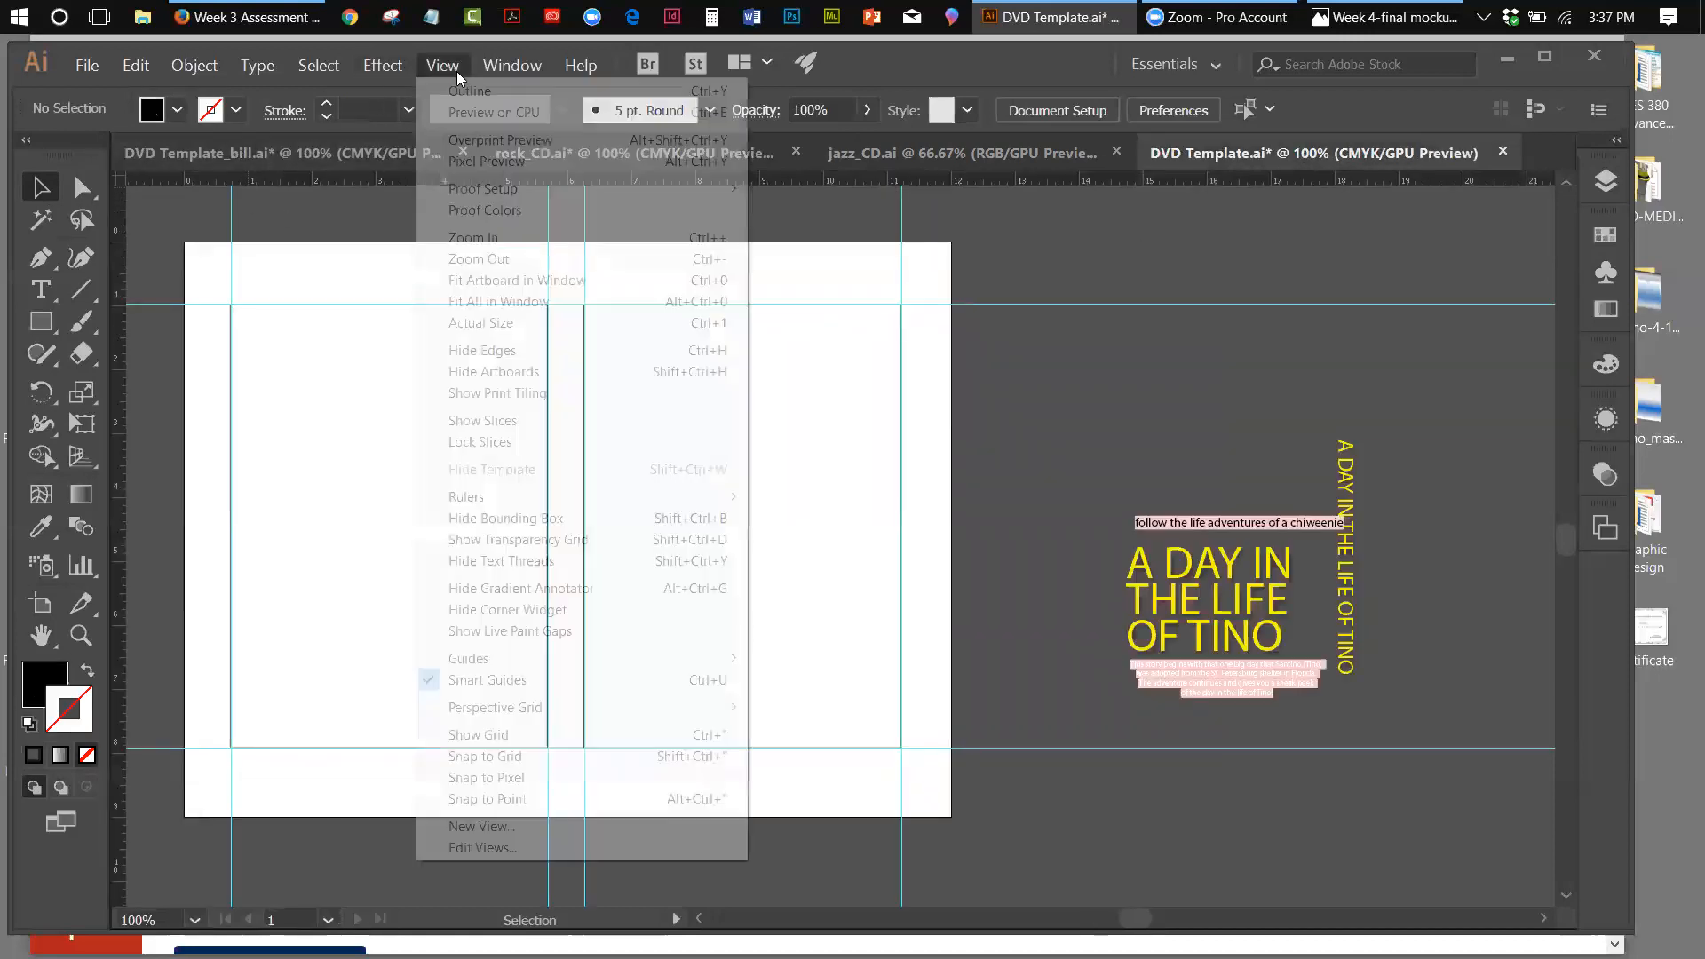
left_click(476, 259)
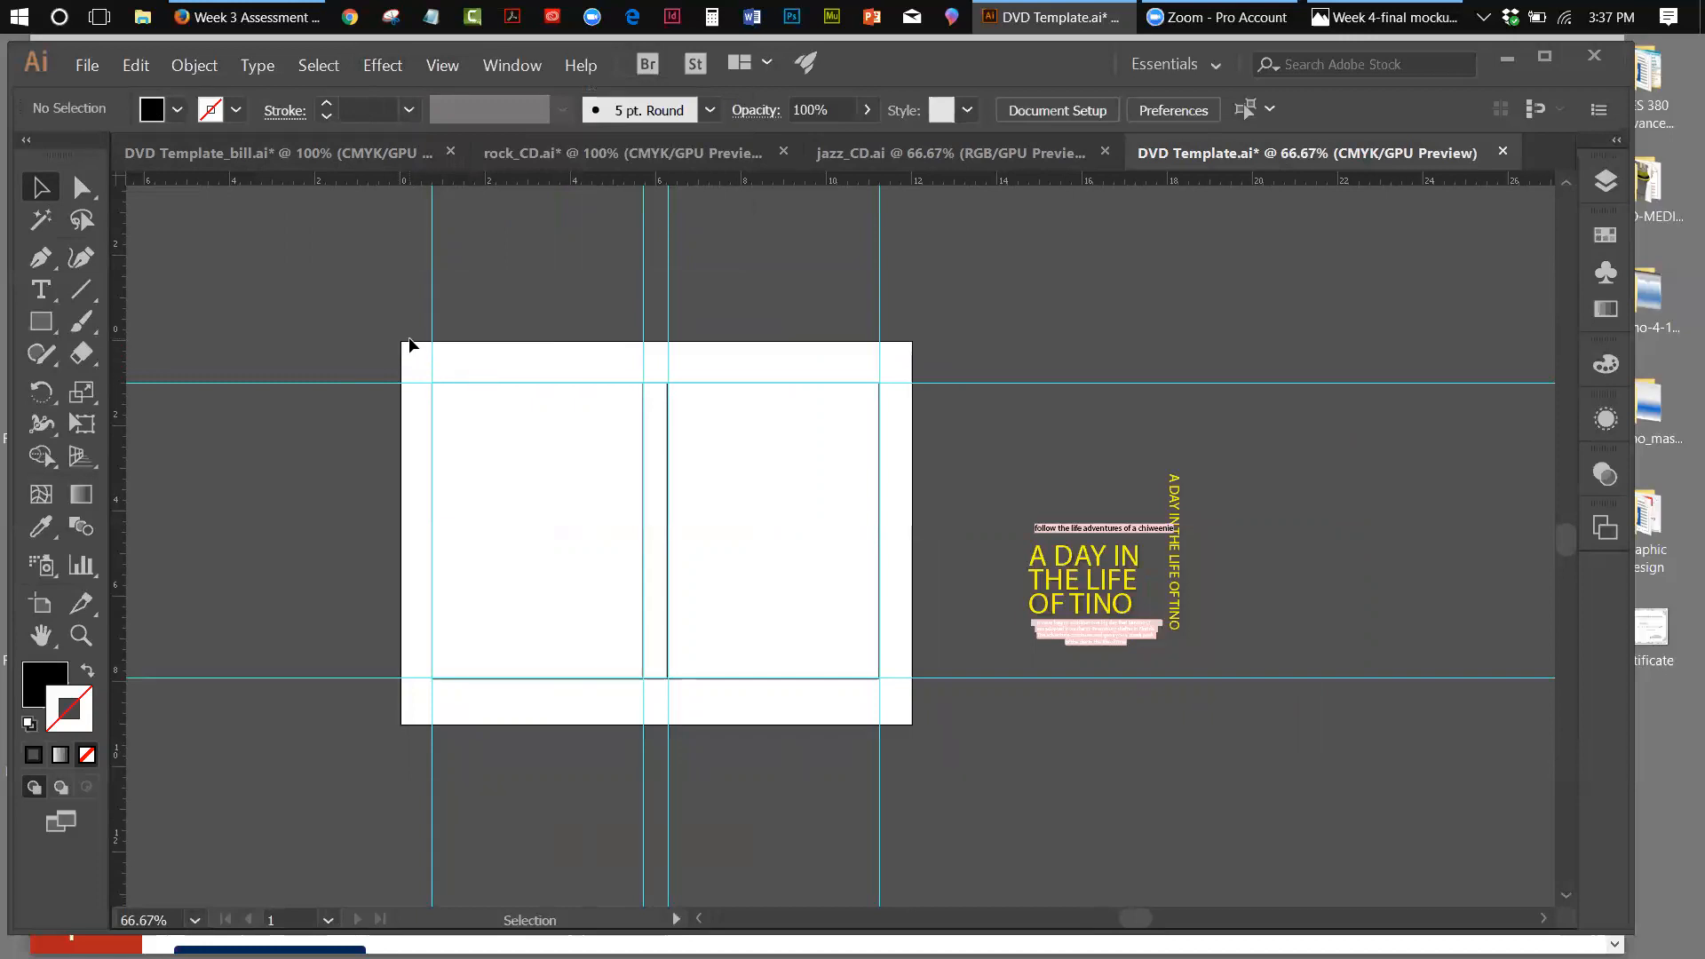
left_click(40, 603)
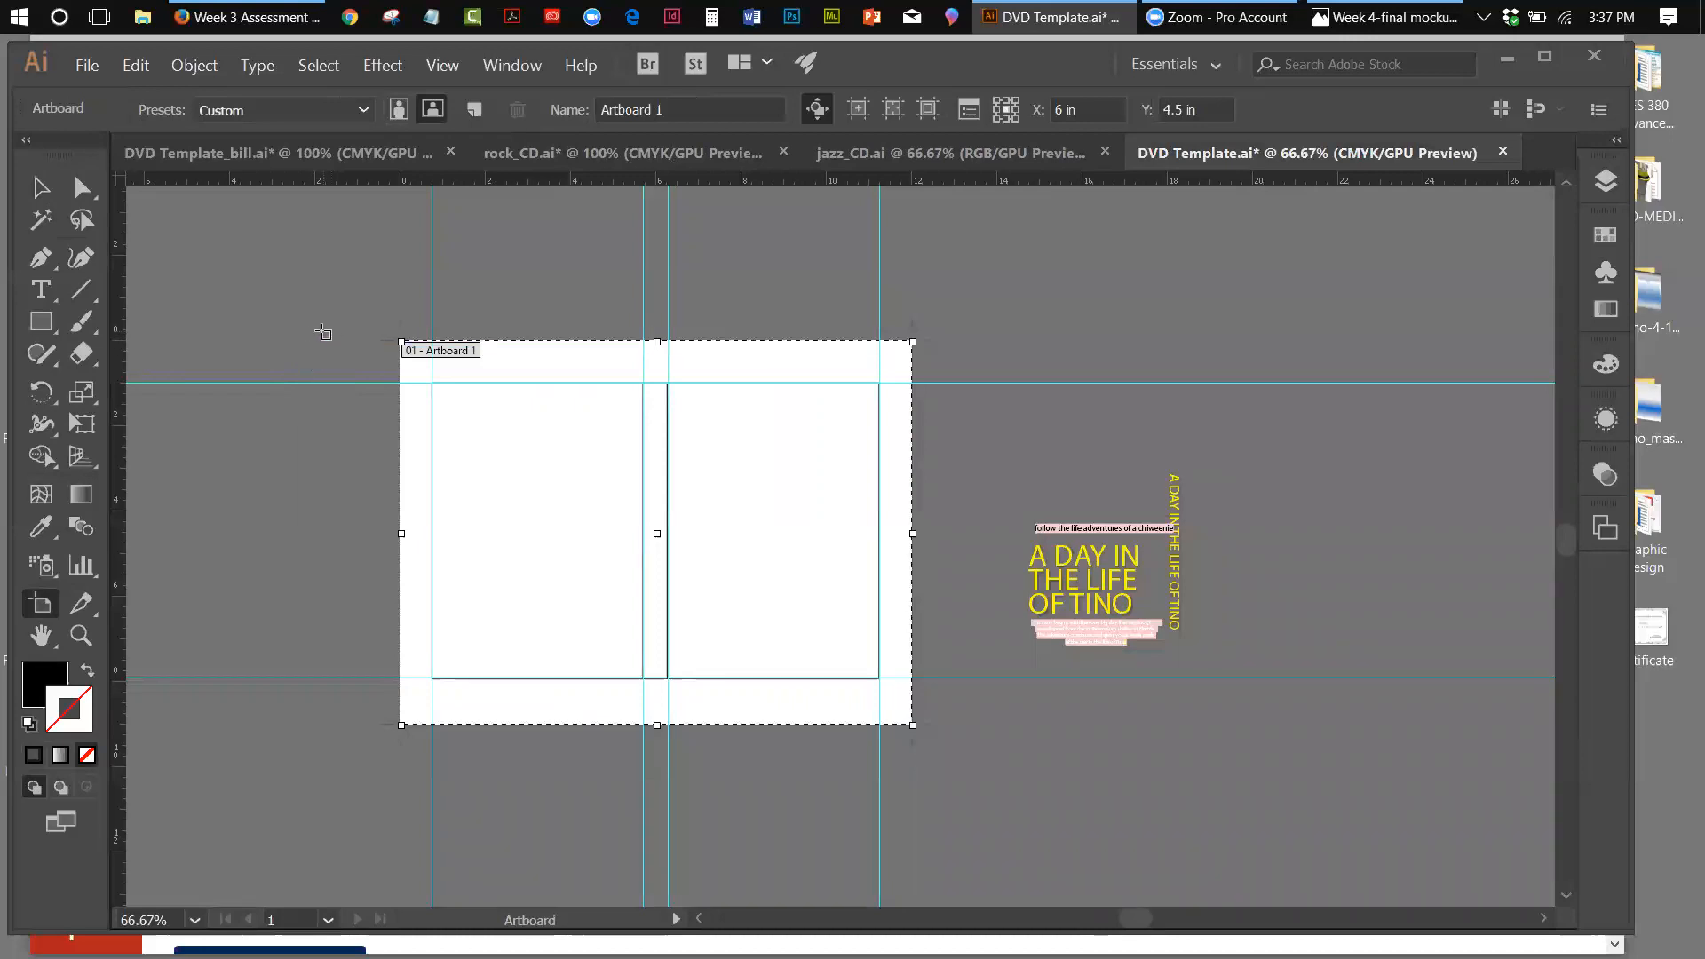
left_click_drag(306, 330, 645, 724)
Move the second artboard and its artwork left of the template, and delete that artboard
left_click_drag(586, 488, 411, 492)
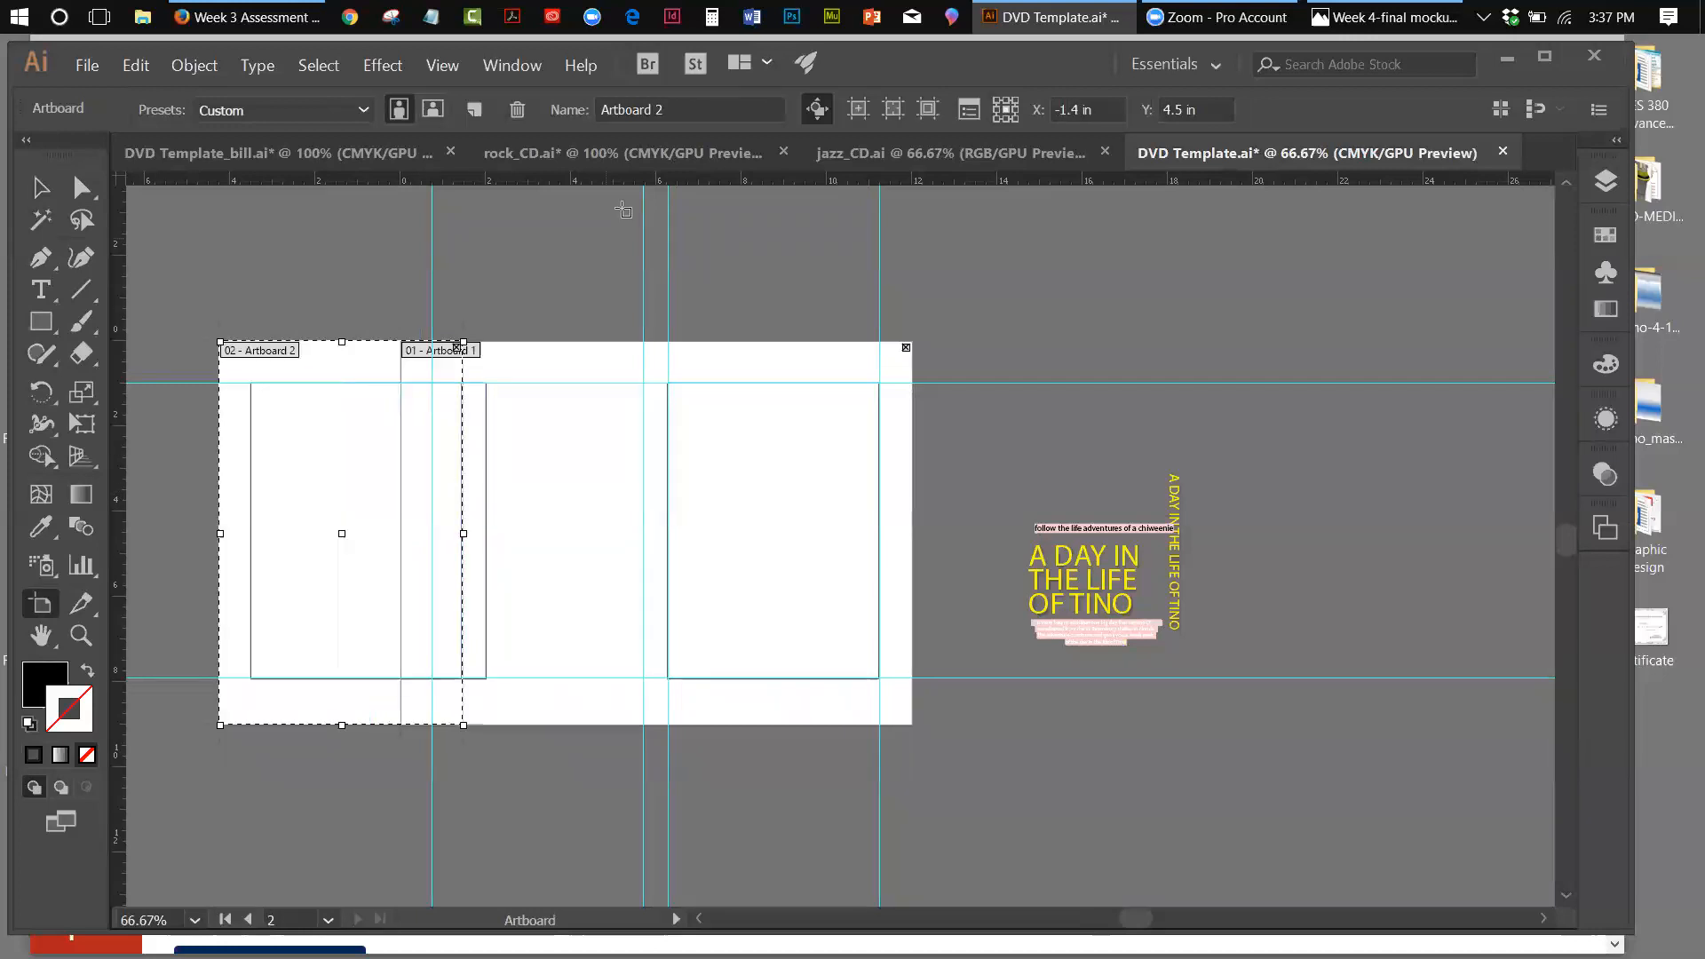
left_click(441, 65)
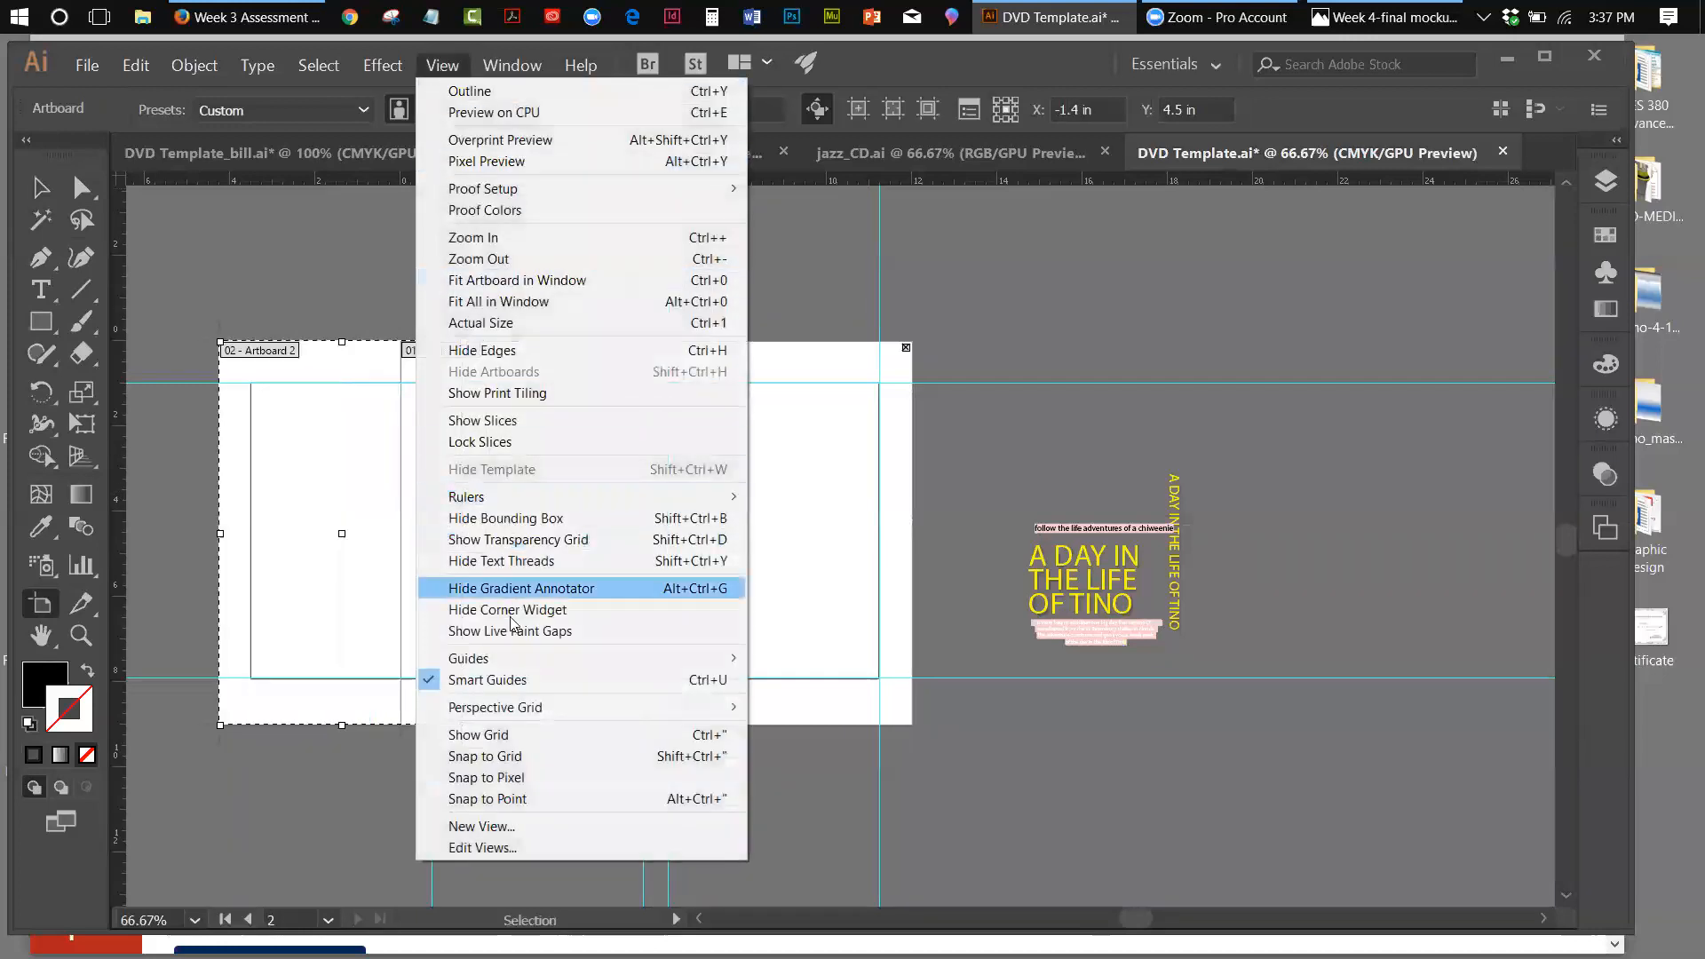
left_click(1162, 295)
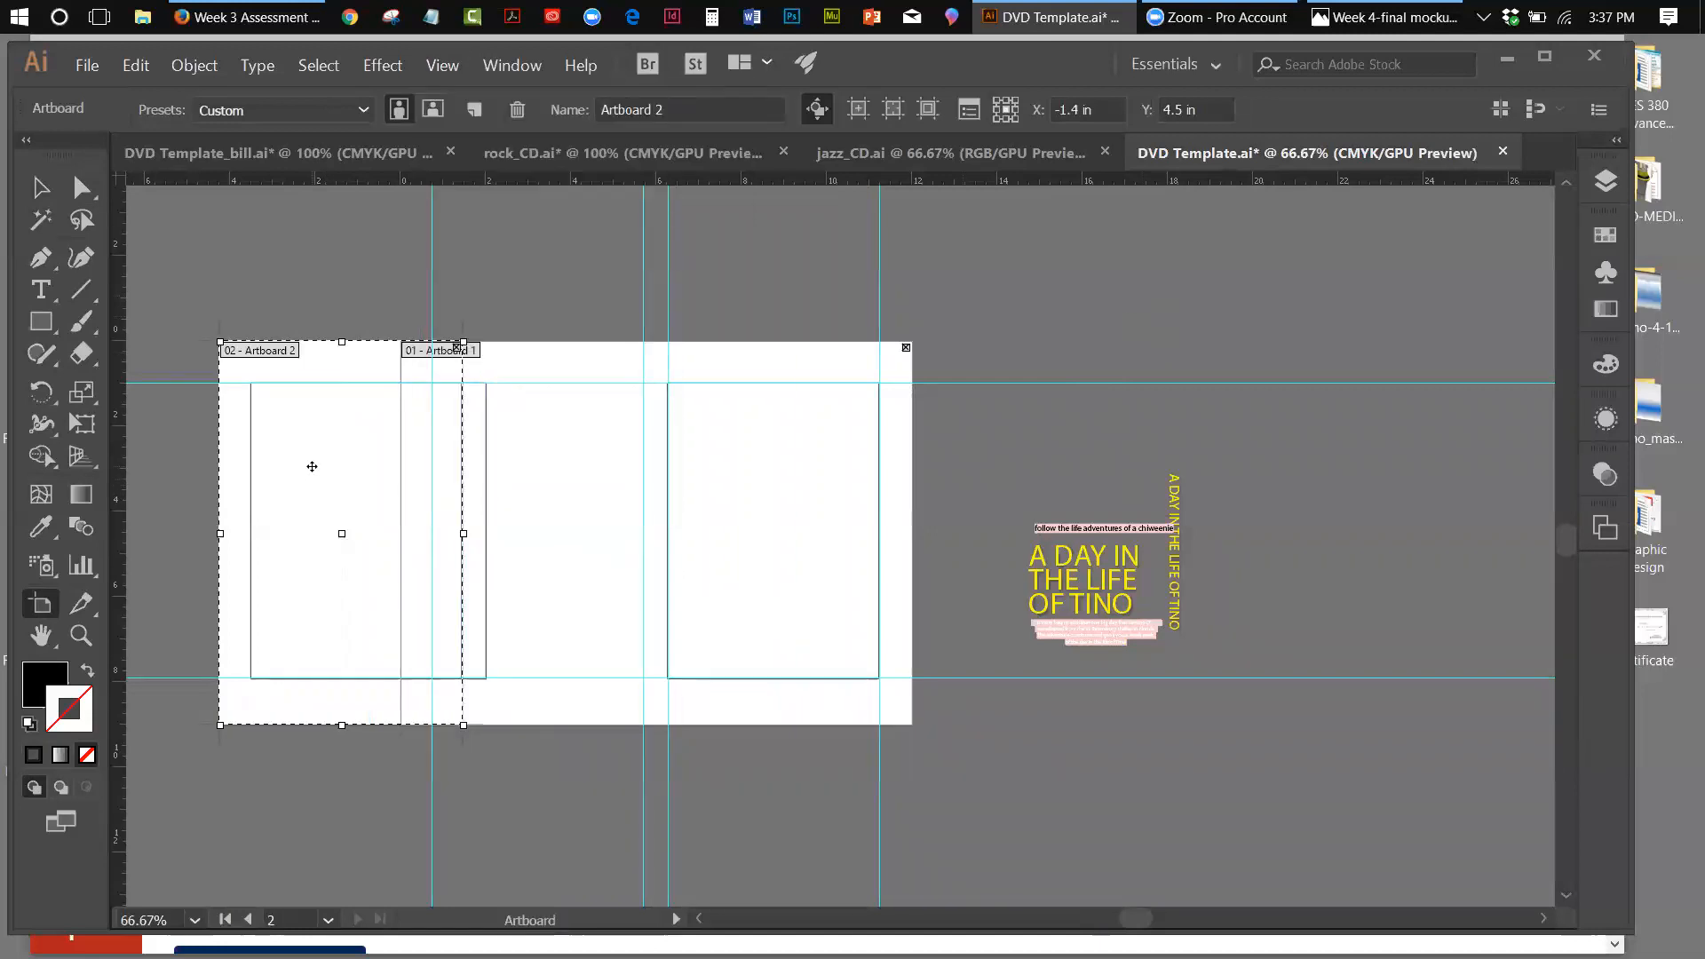
key("Delete")
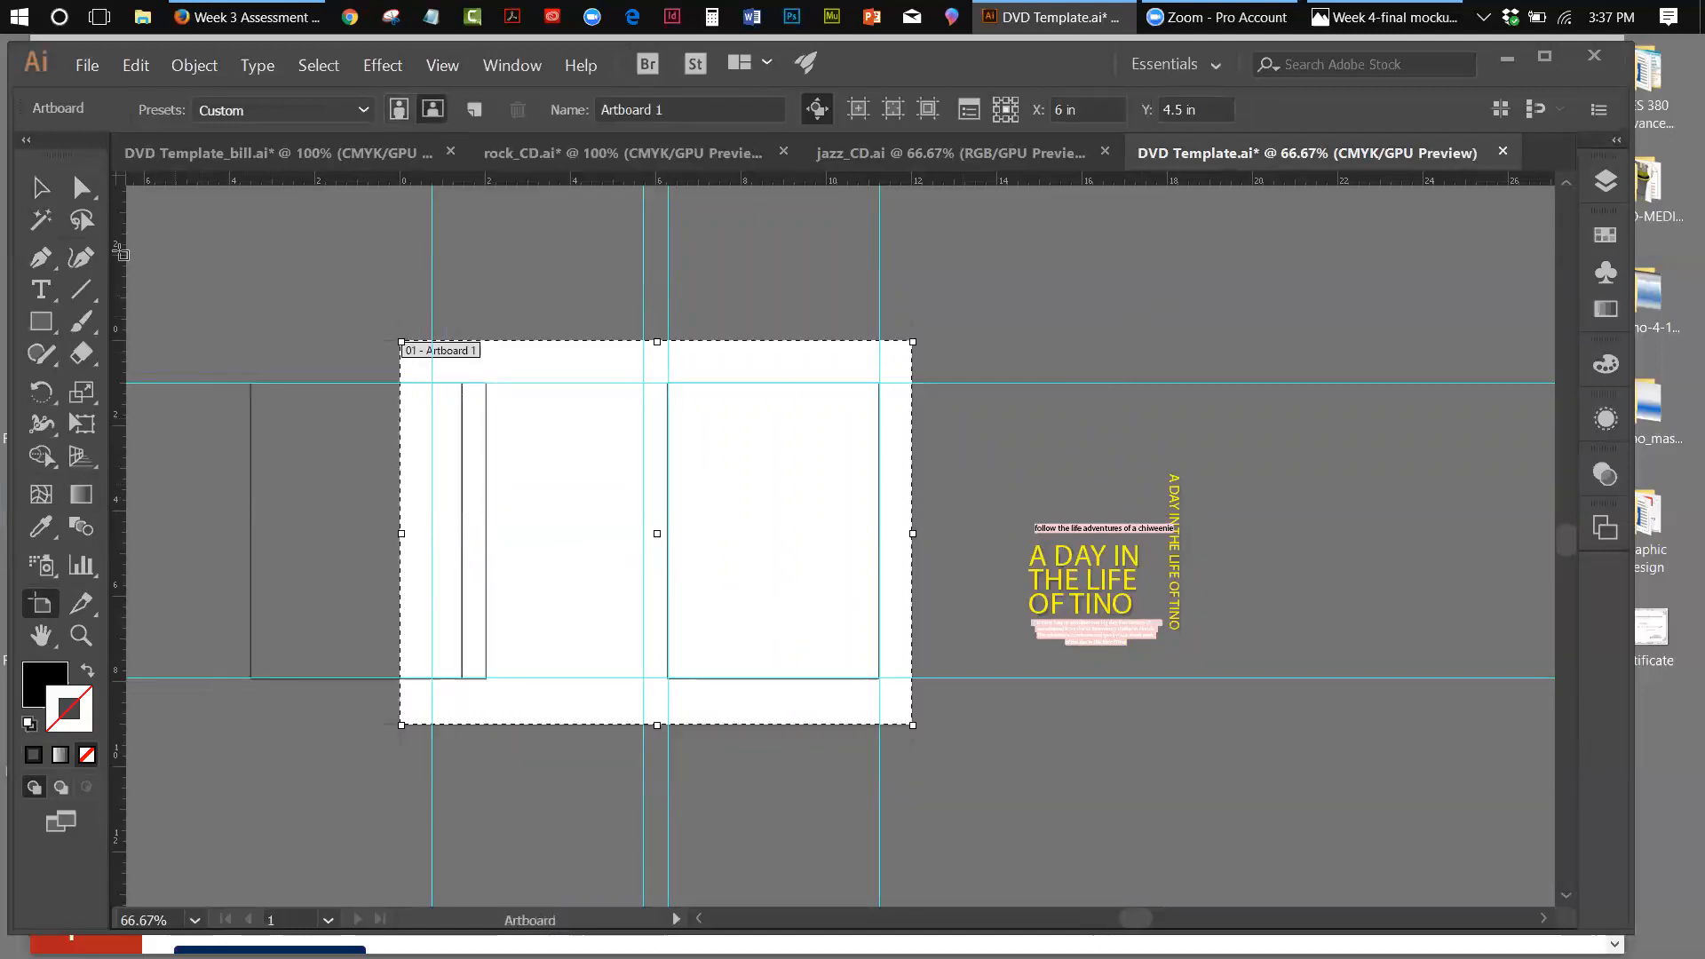
Undo the deletion and the move of the second artboard
left_click(37, 185)
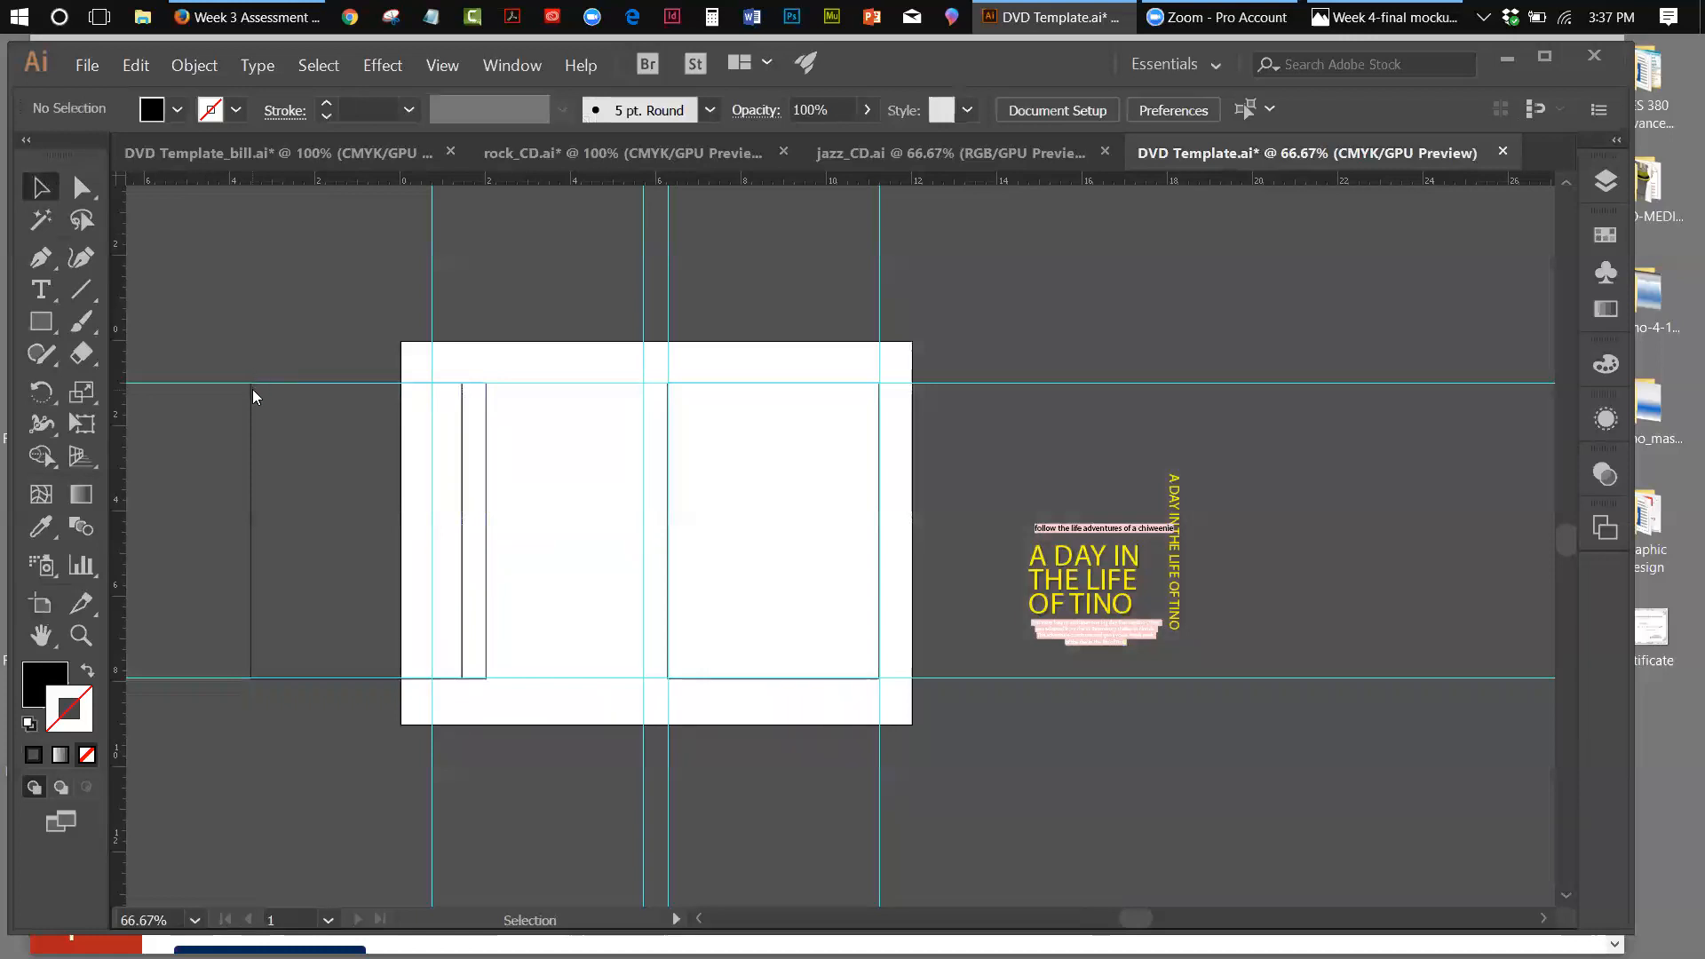
left_click(253, 388)
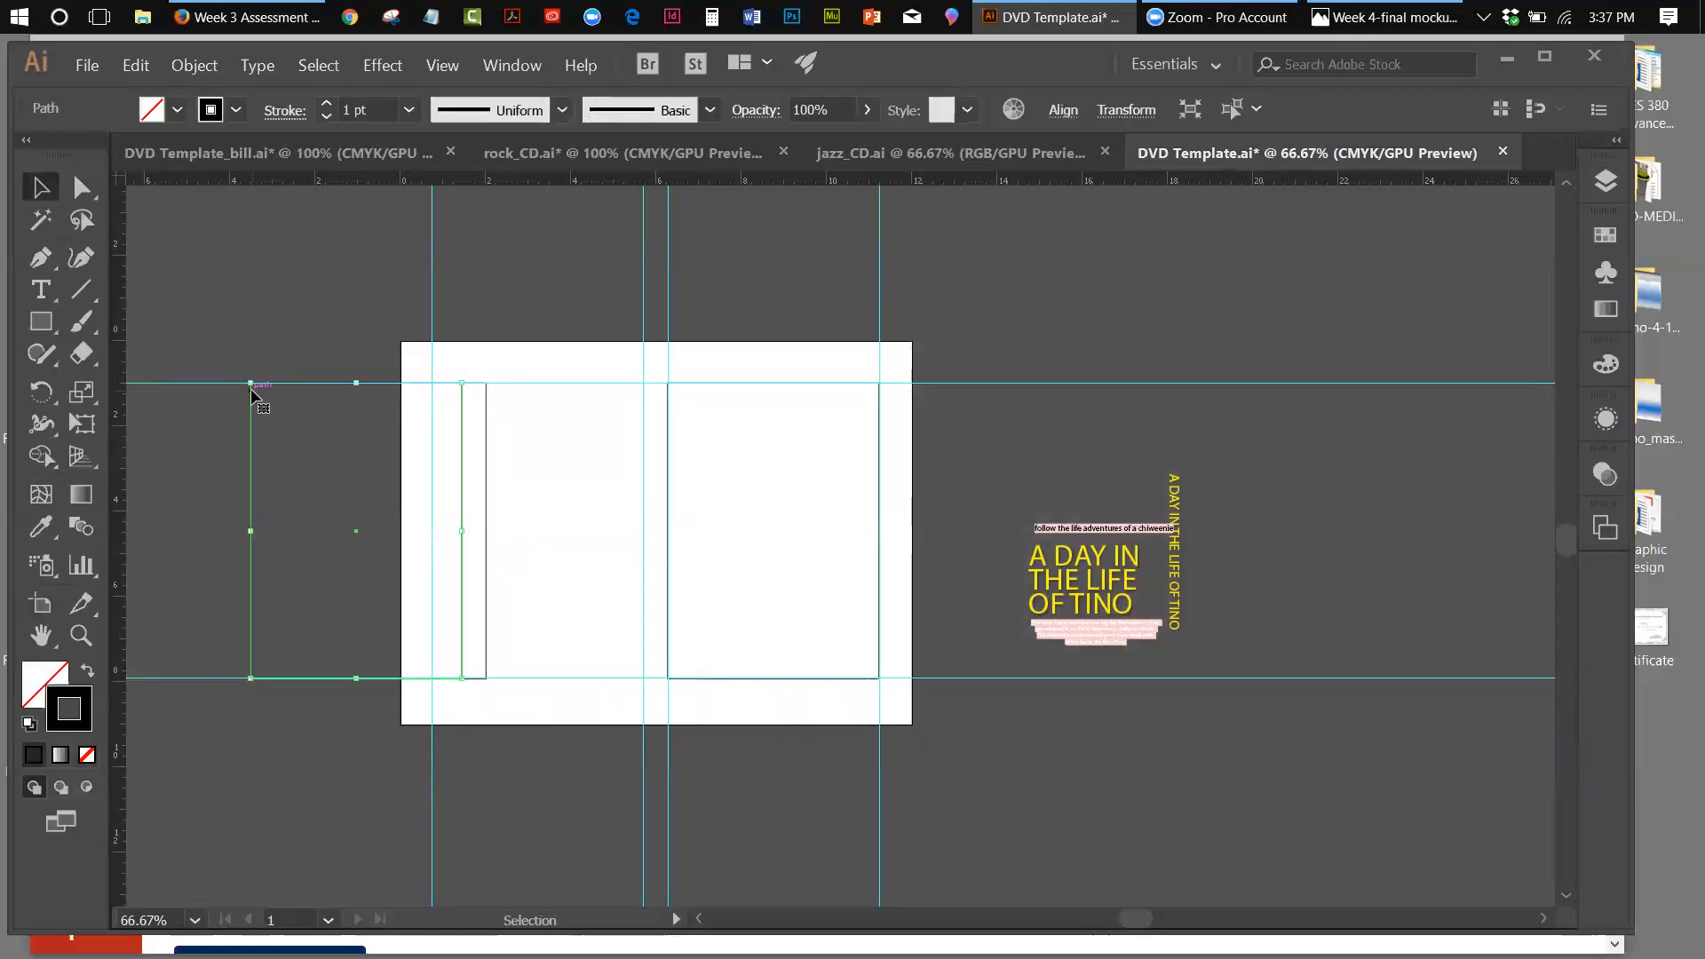
key("ctrl+z")
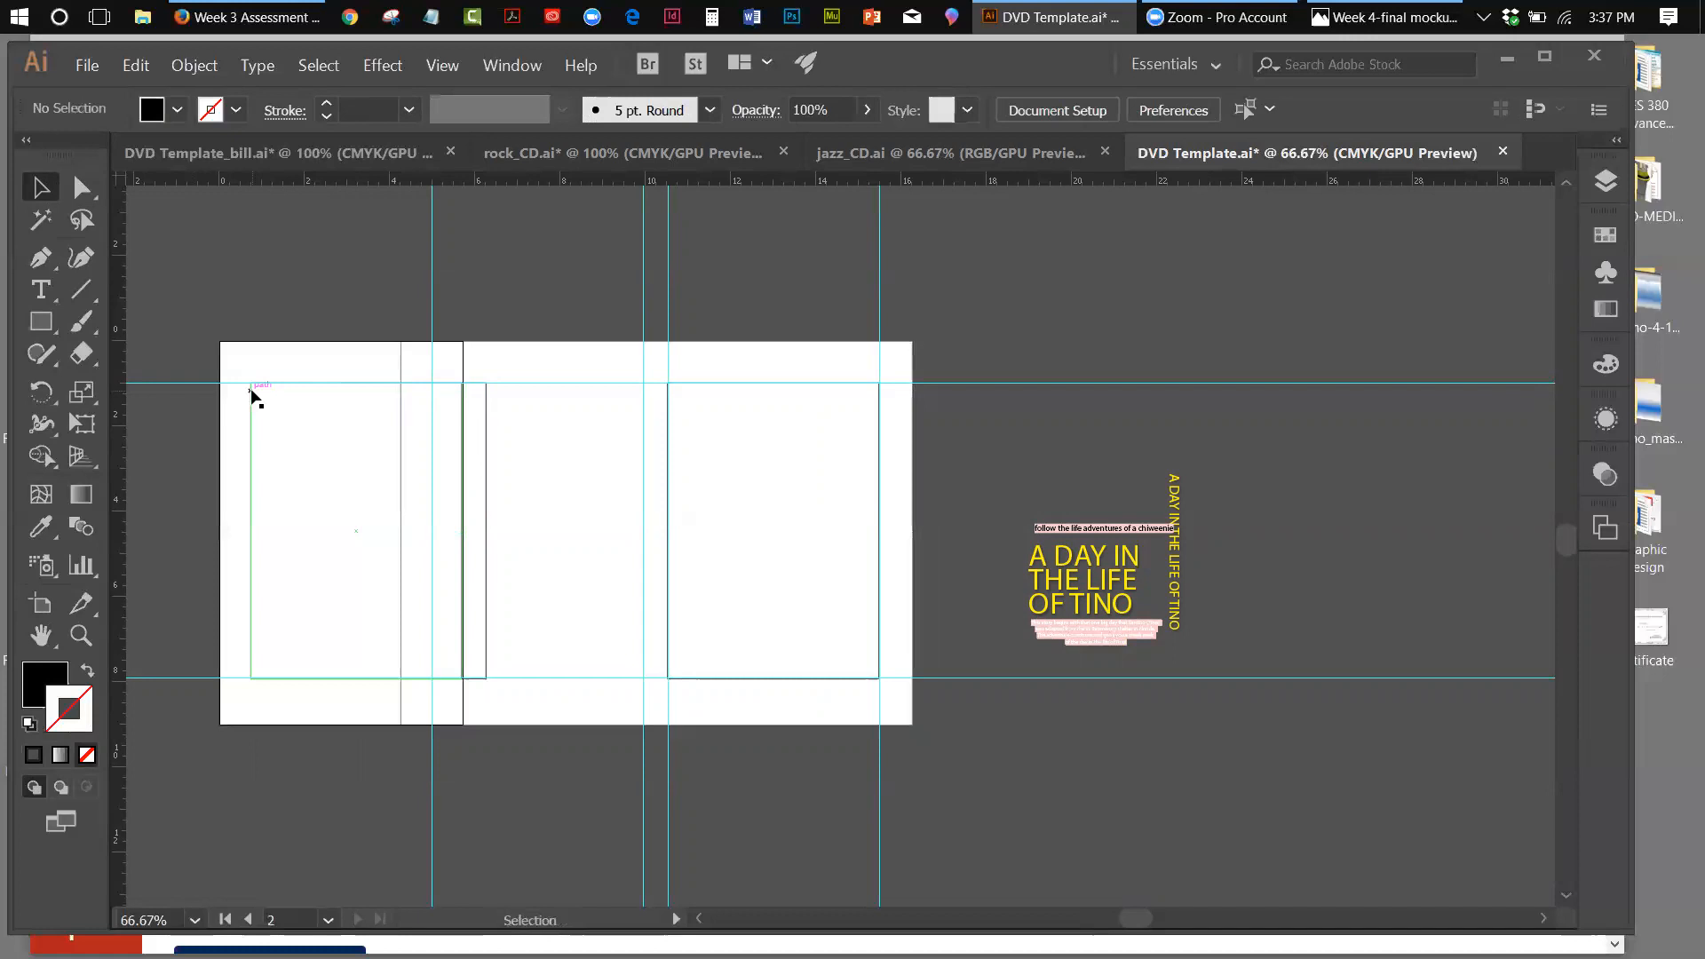
key("ctrl+z")
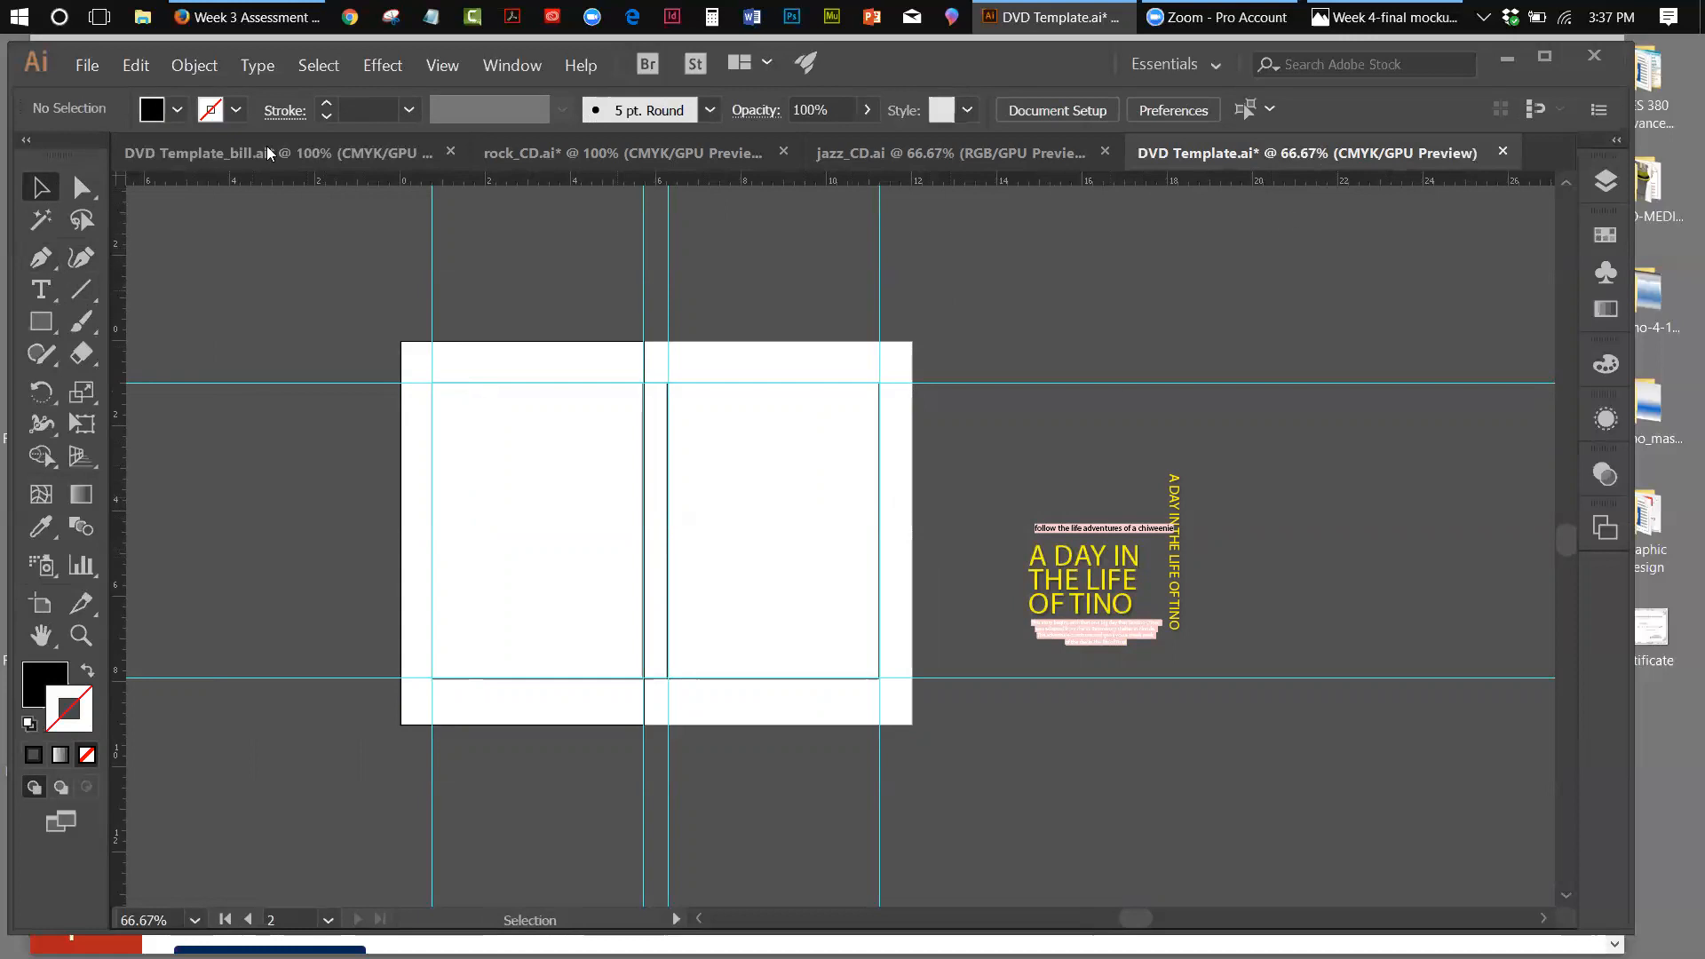
In DVD Template_bill.ai, select all unused swatches and delete them
left_click(222, 155)
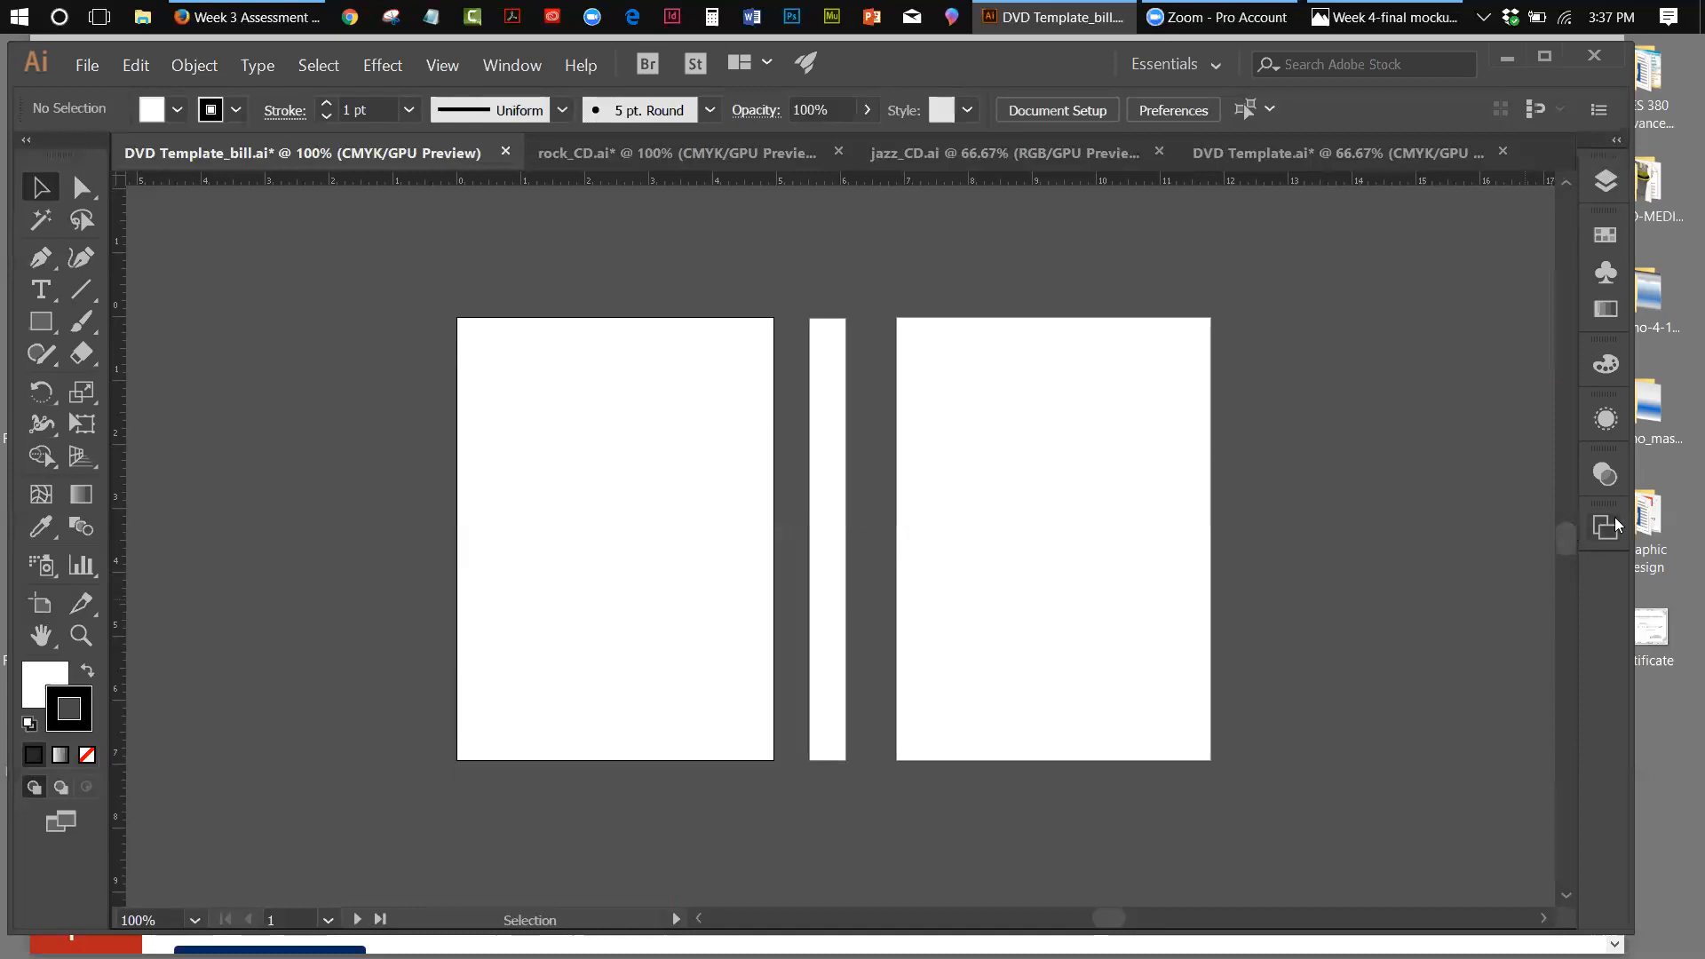
left_click(1593, 232)
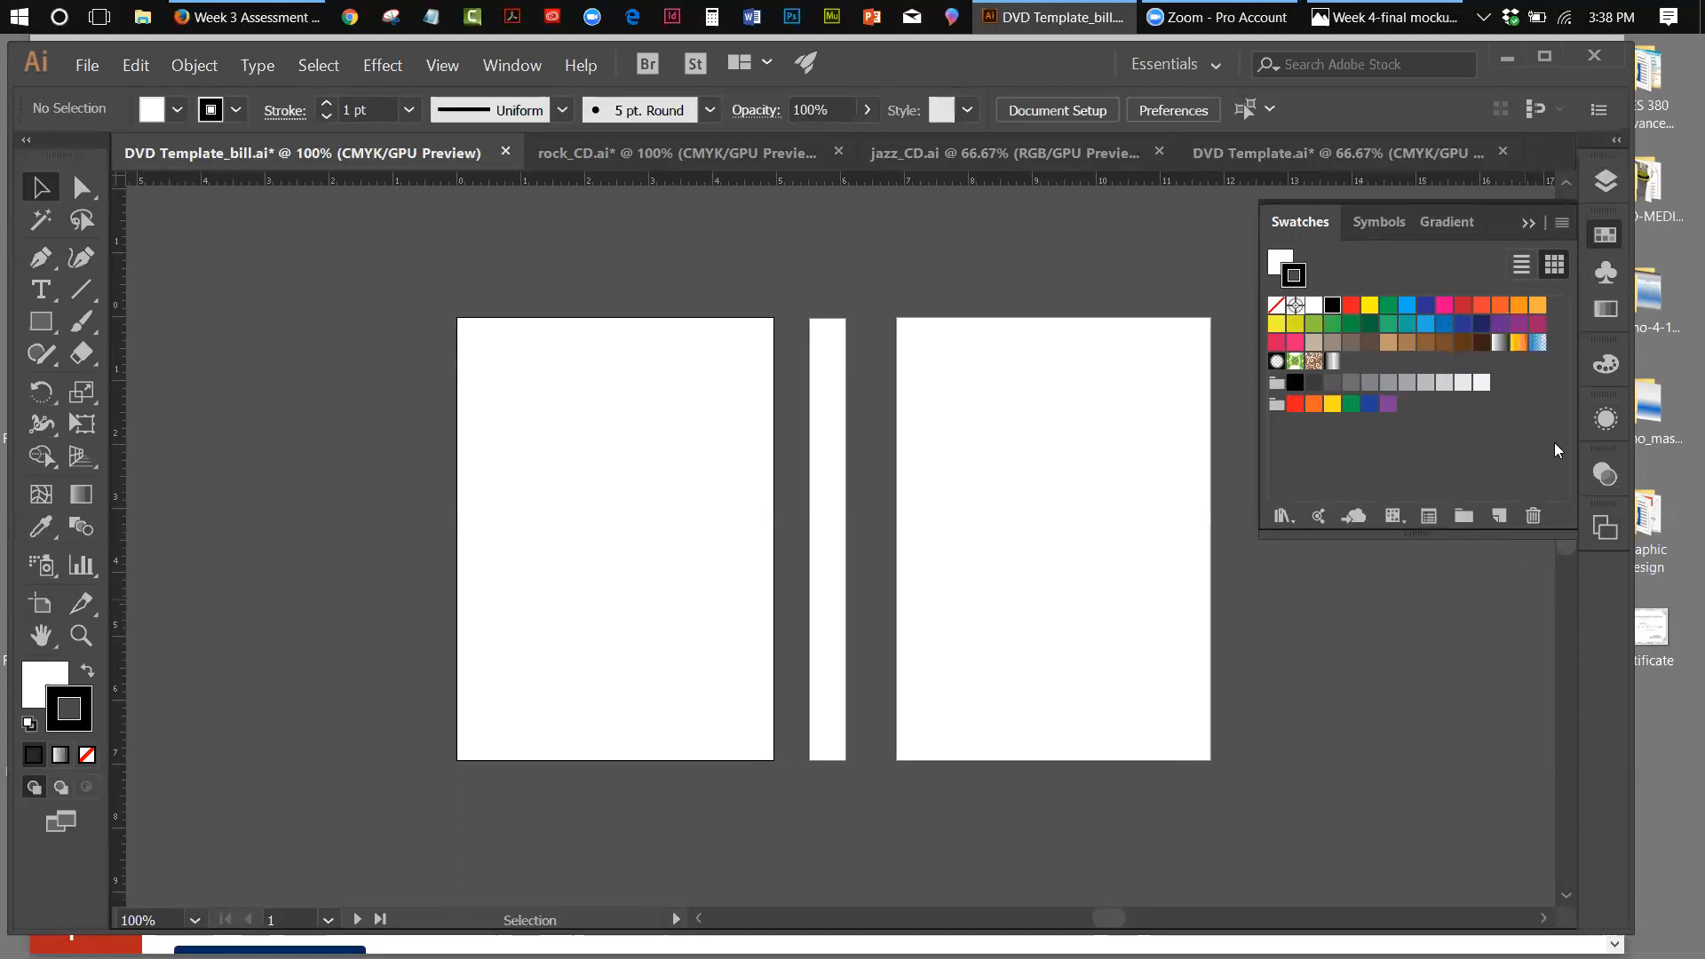
left_click(1560, 223)
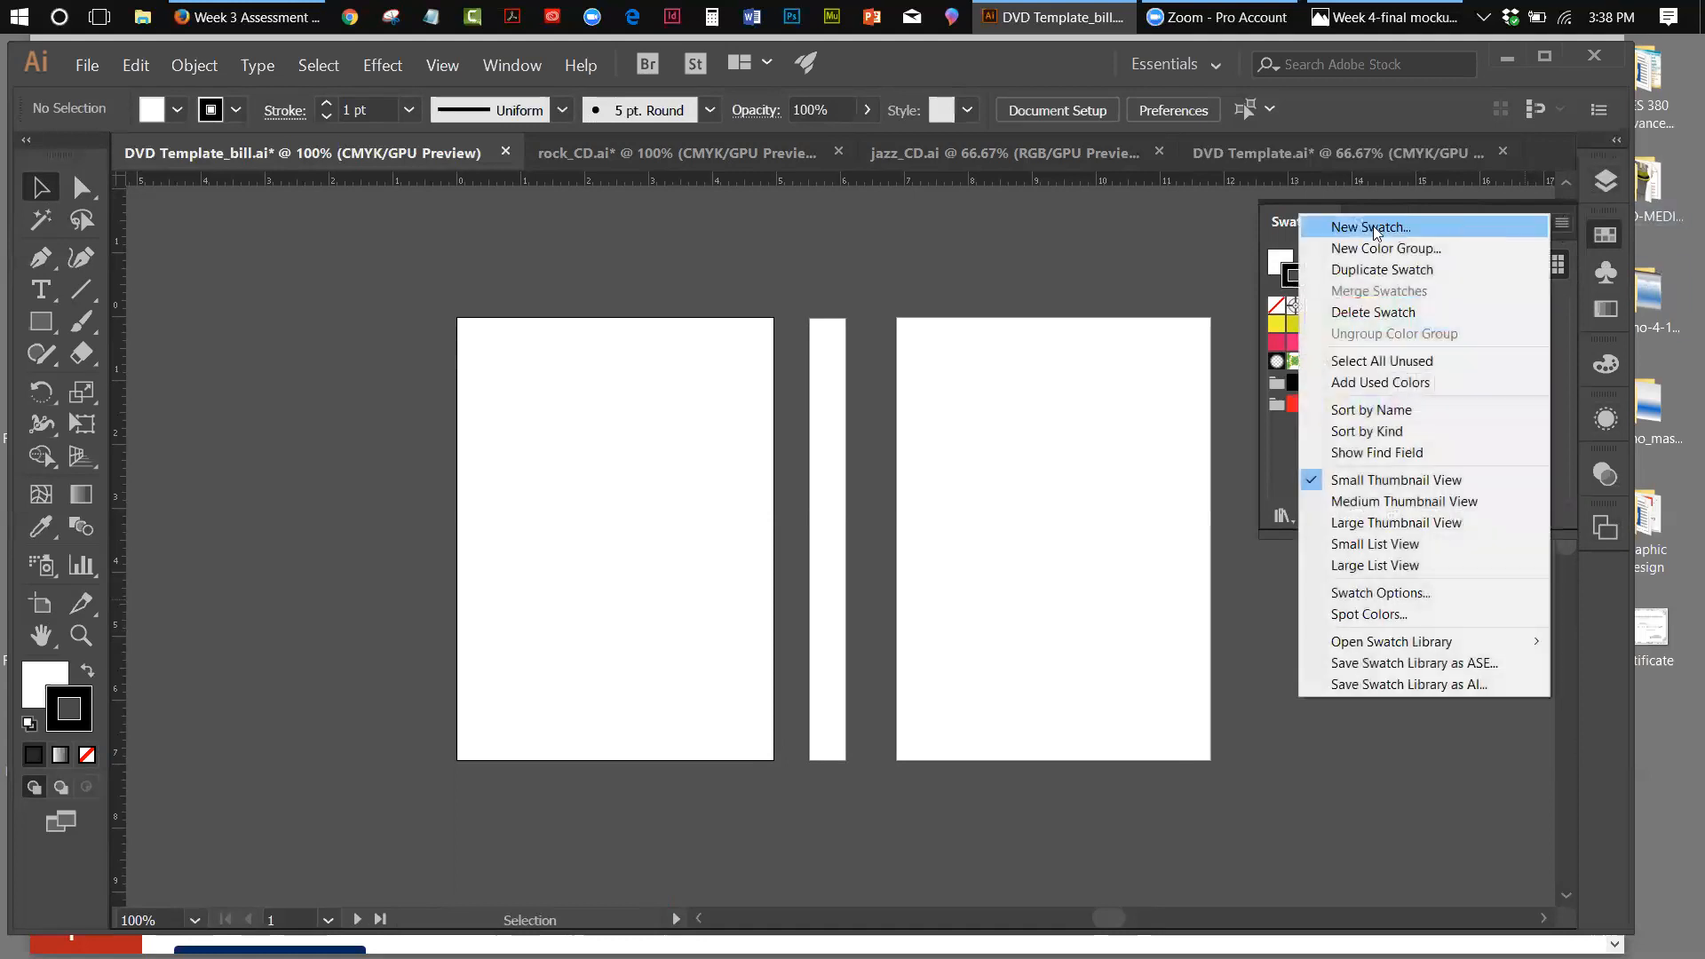
left_click(1373, 358)
left_click(1533, 517)
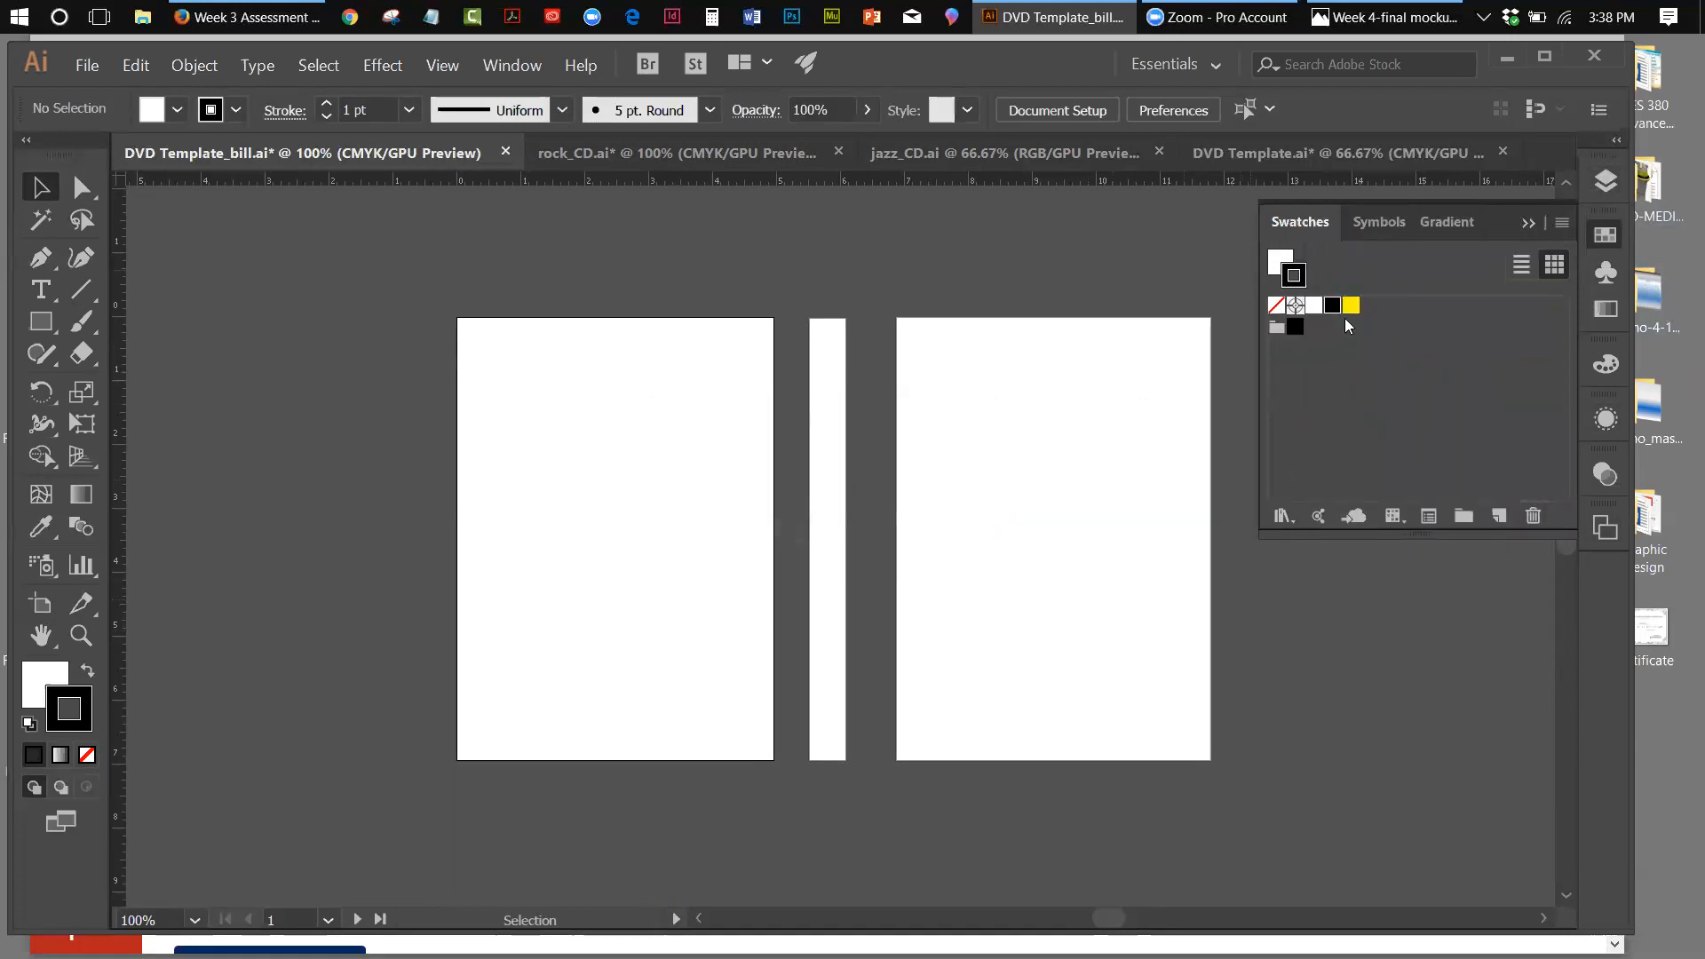
Delete the yellow swatch from the document's swatches
left_click(1349, 307)
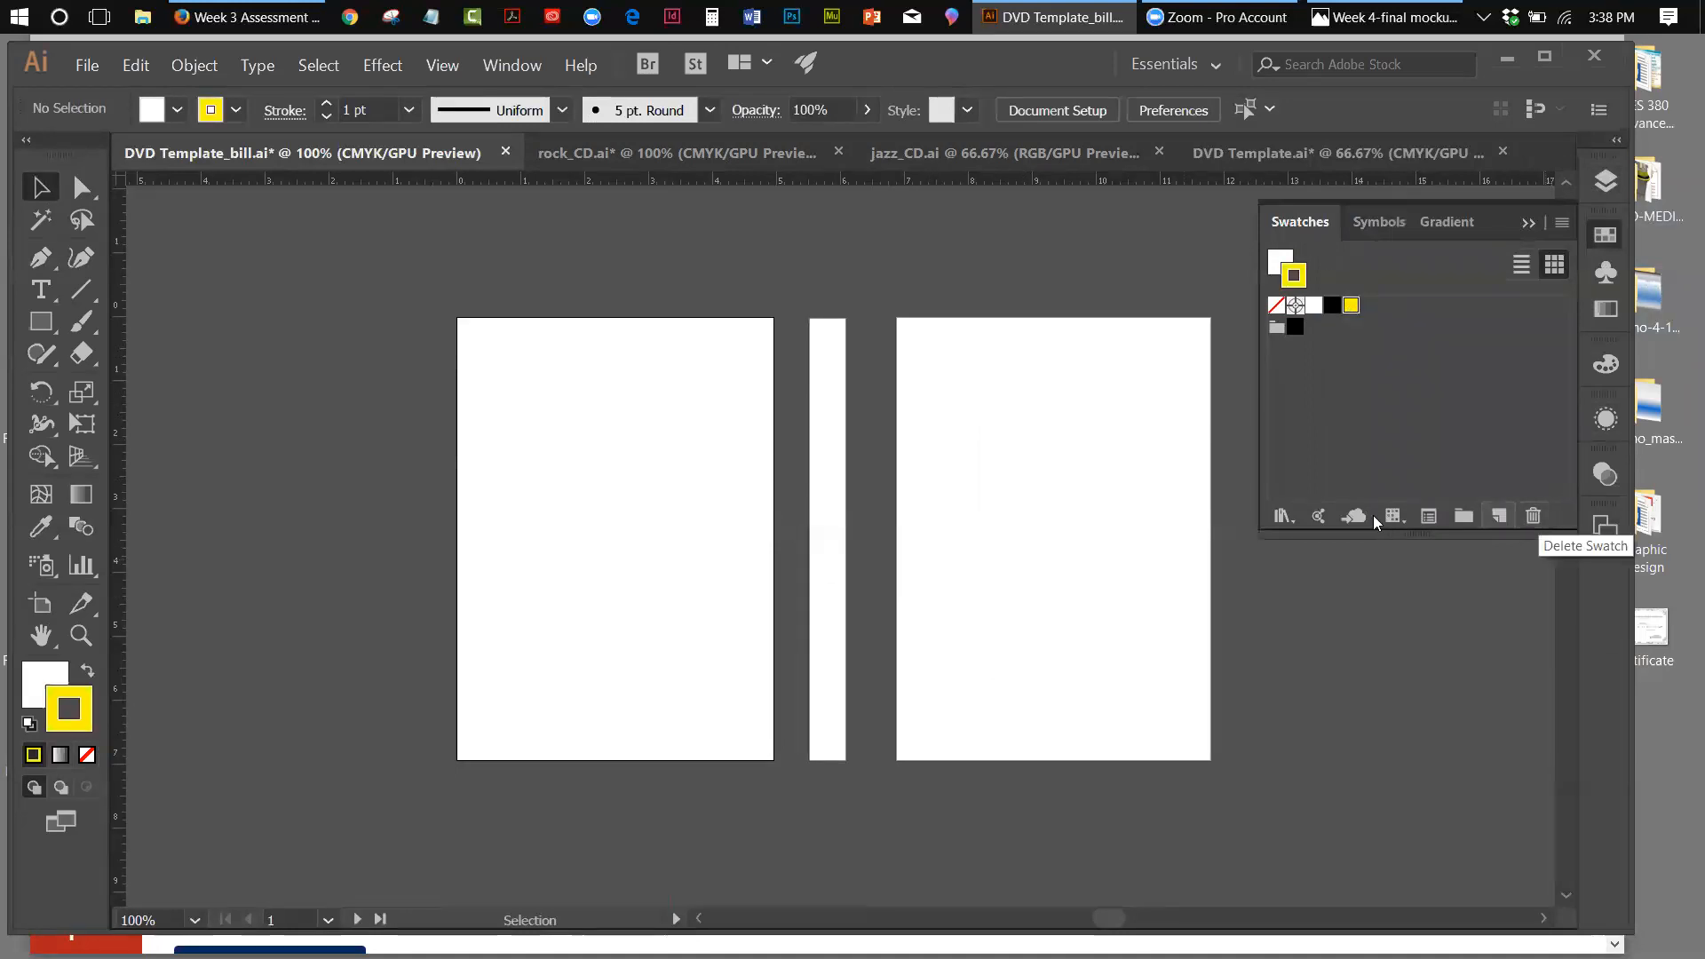
mouse_move(1110, 918)
left_mouse_down()
mouse_move(1164, 918)
mouse_move(1009, 918)
mouse_move(1097, 918)
left_mouse_up()
left_click(1532, 515)
left_click(803, 536)
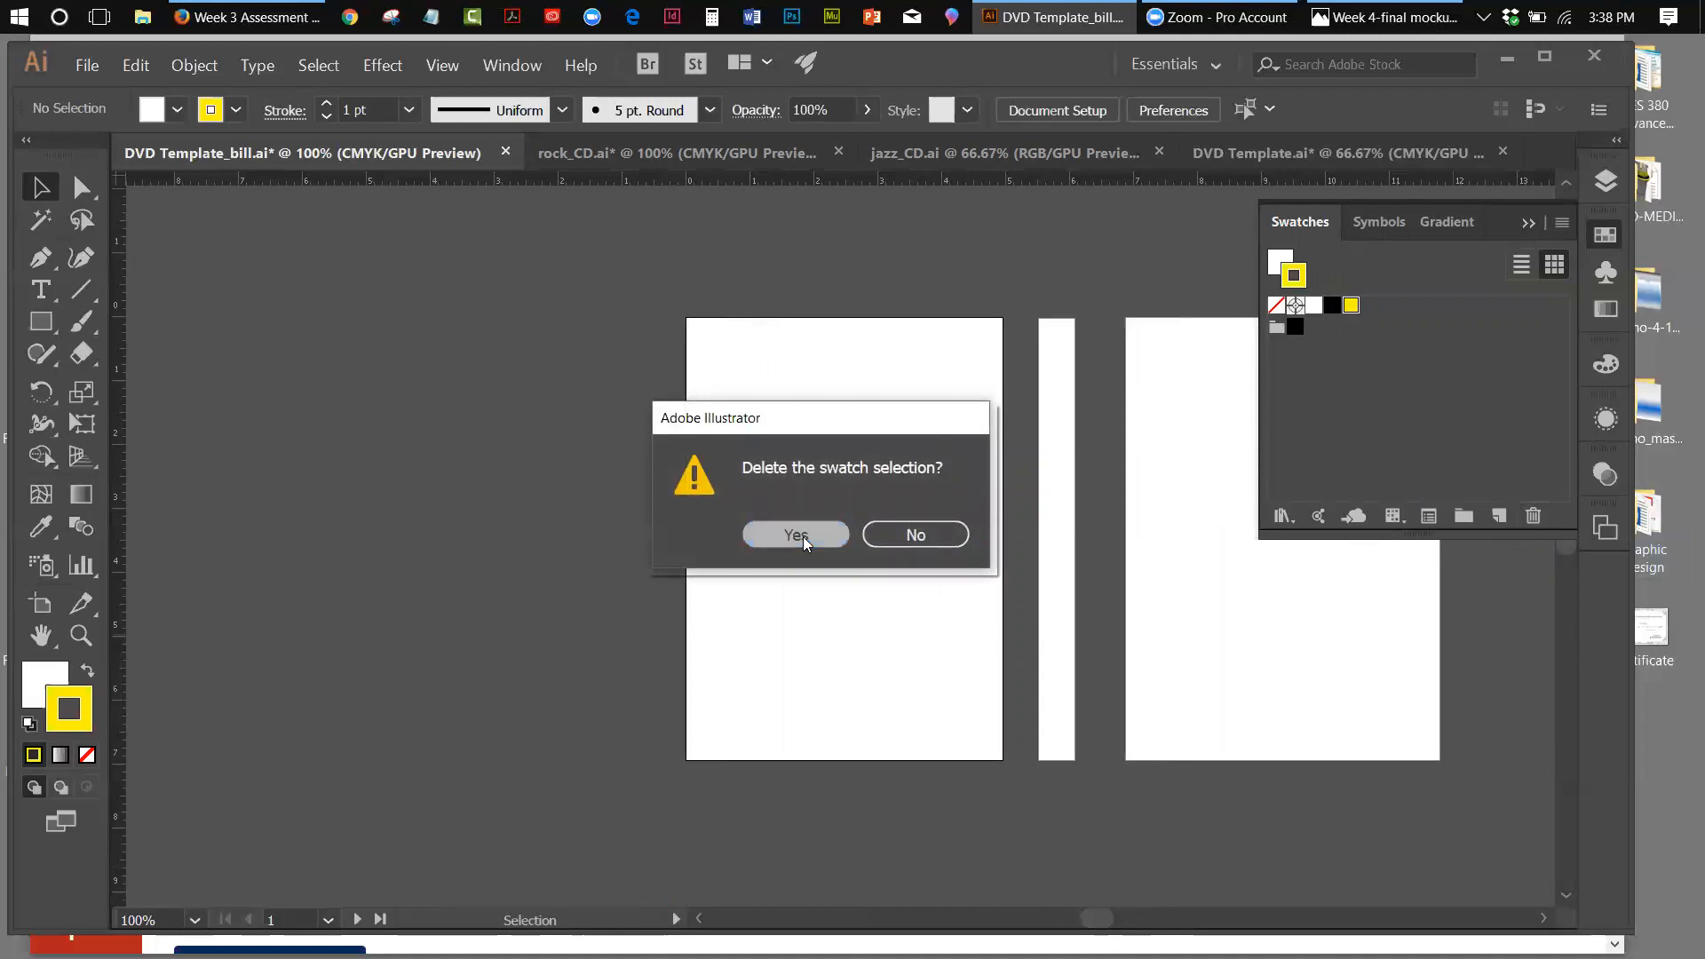
Delete the remaining color group from the document's swatches
left_click(1277, 327)
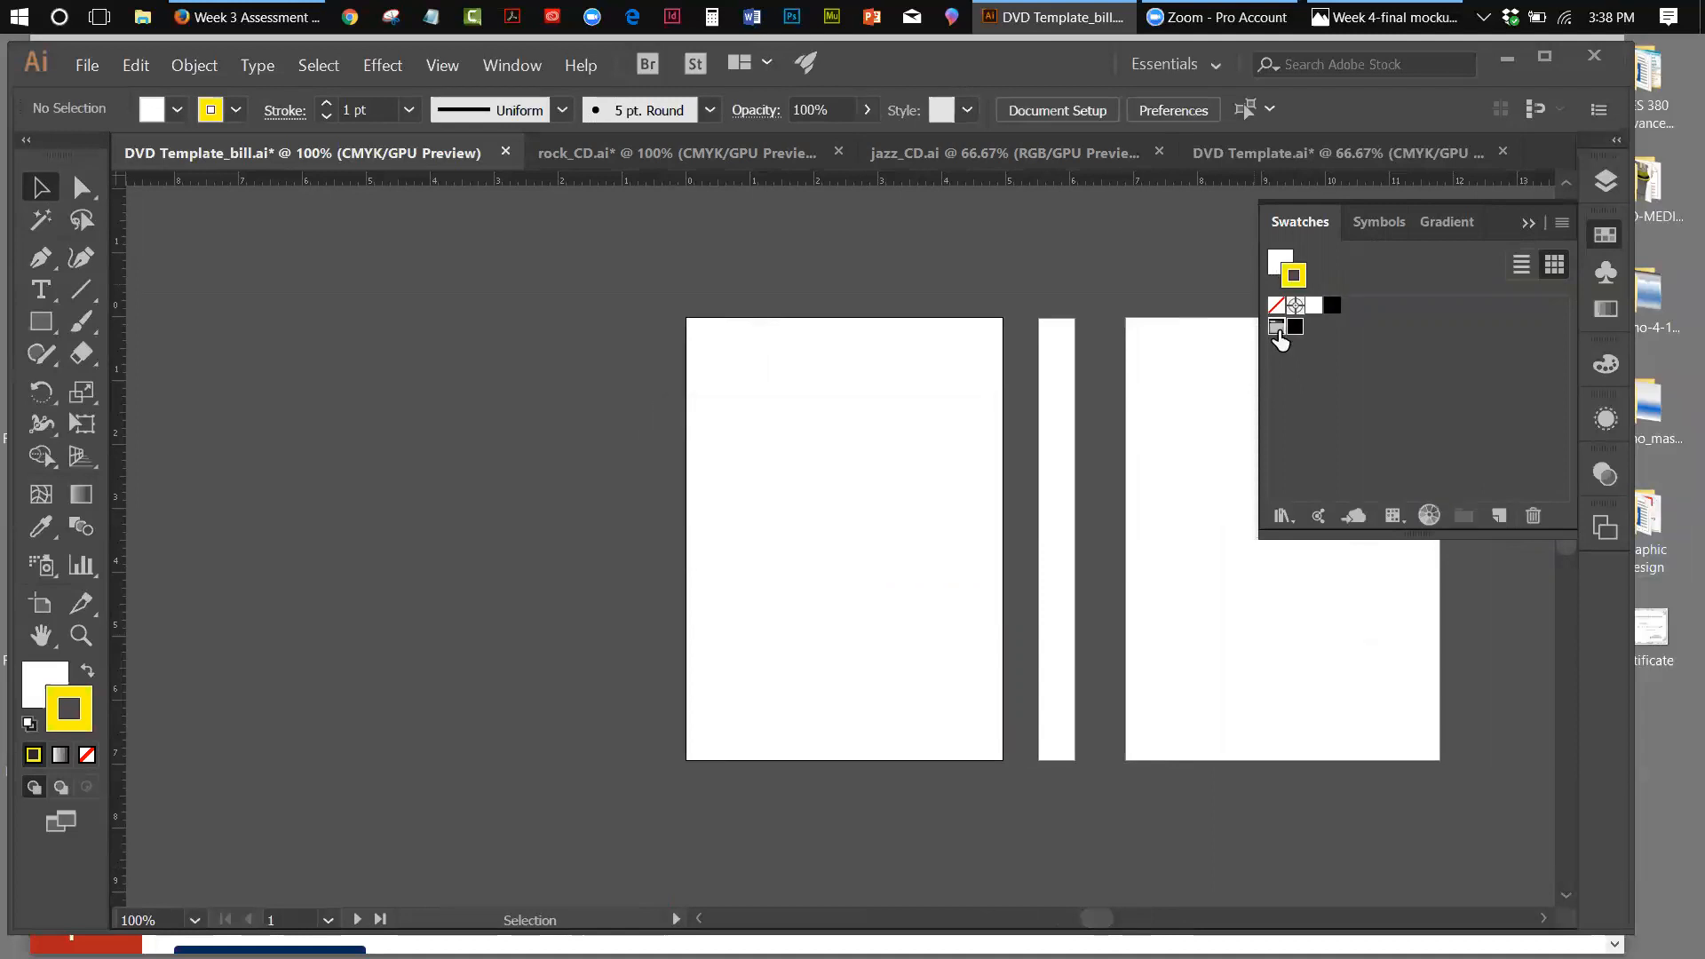
left_click(1533, 515)
left_click(803, 537)
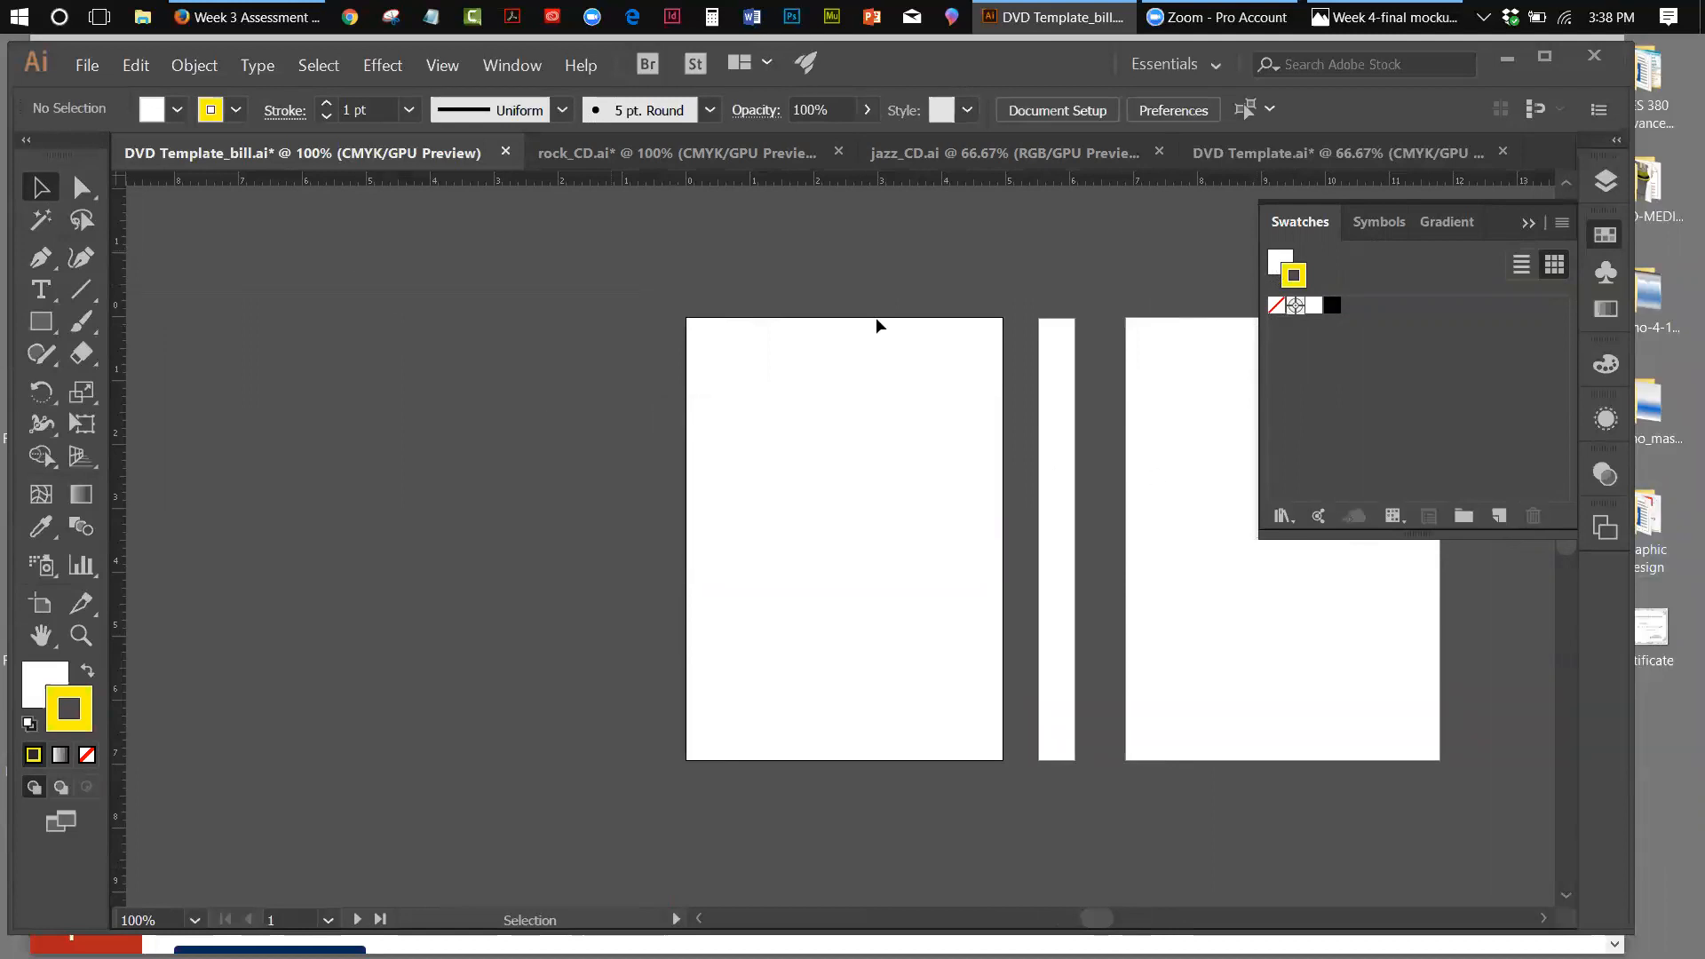
Show the Color panel's HSB sliders and set the stroke color's hue to 116°
left_click_drag(1088, 913, 1111, 913)
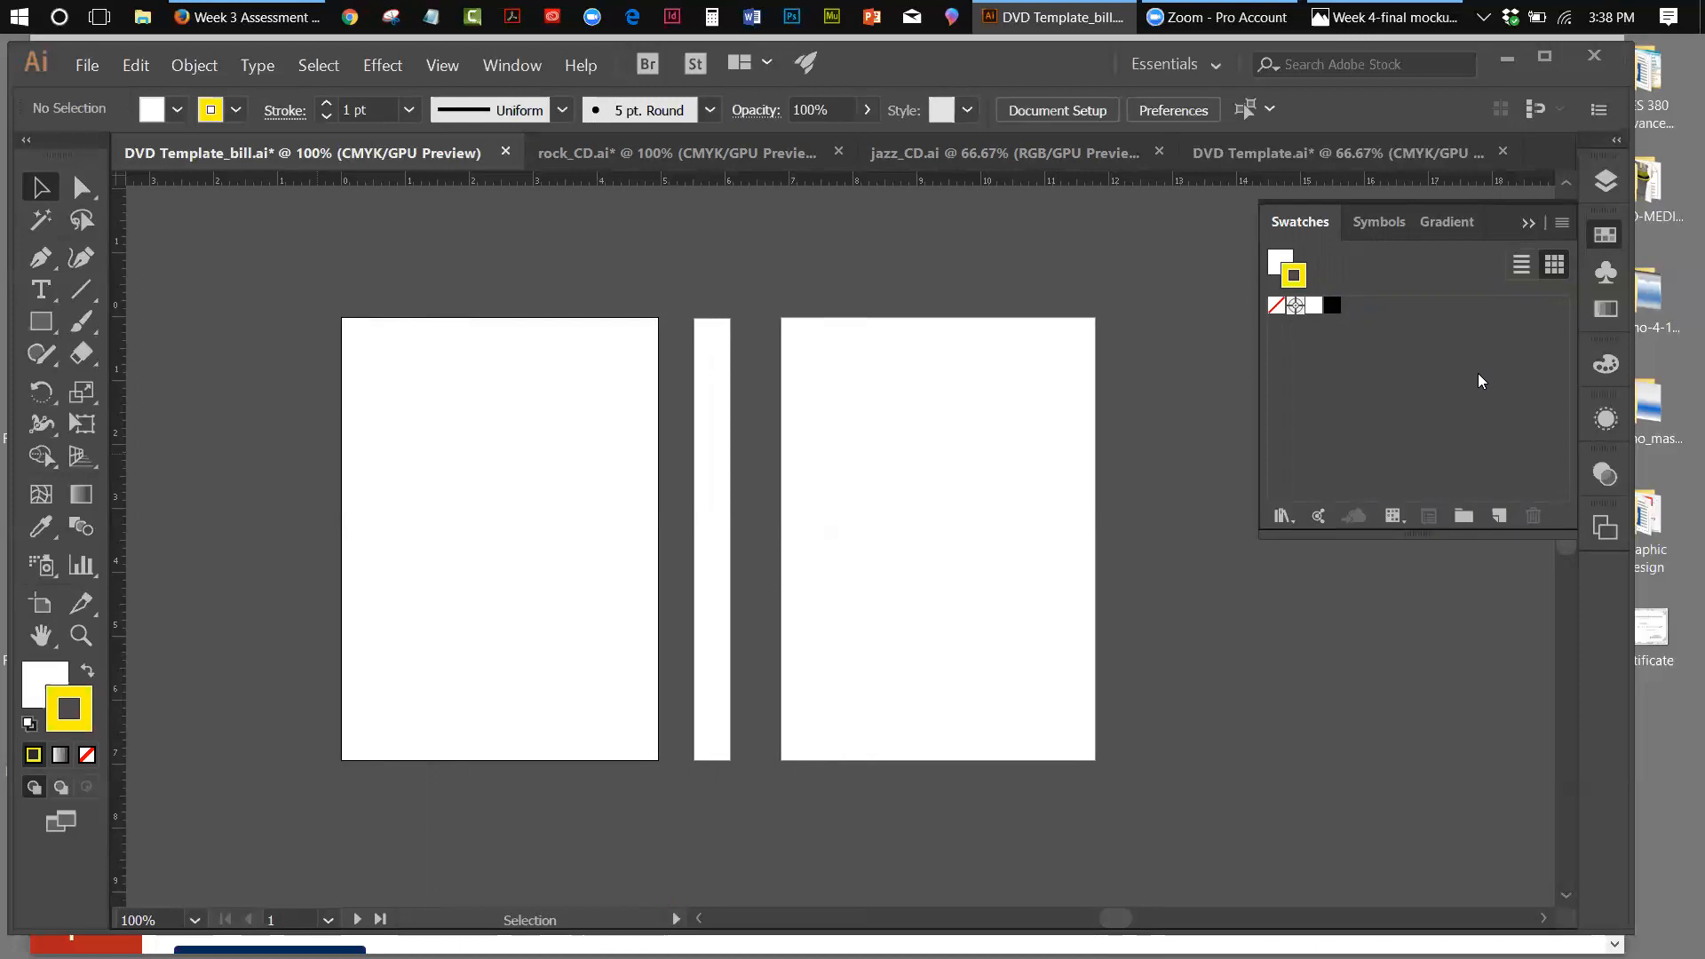
left_click(512, 65)
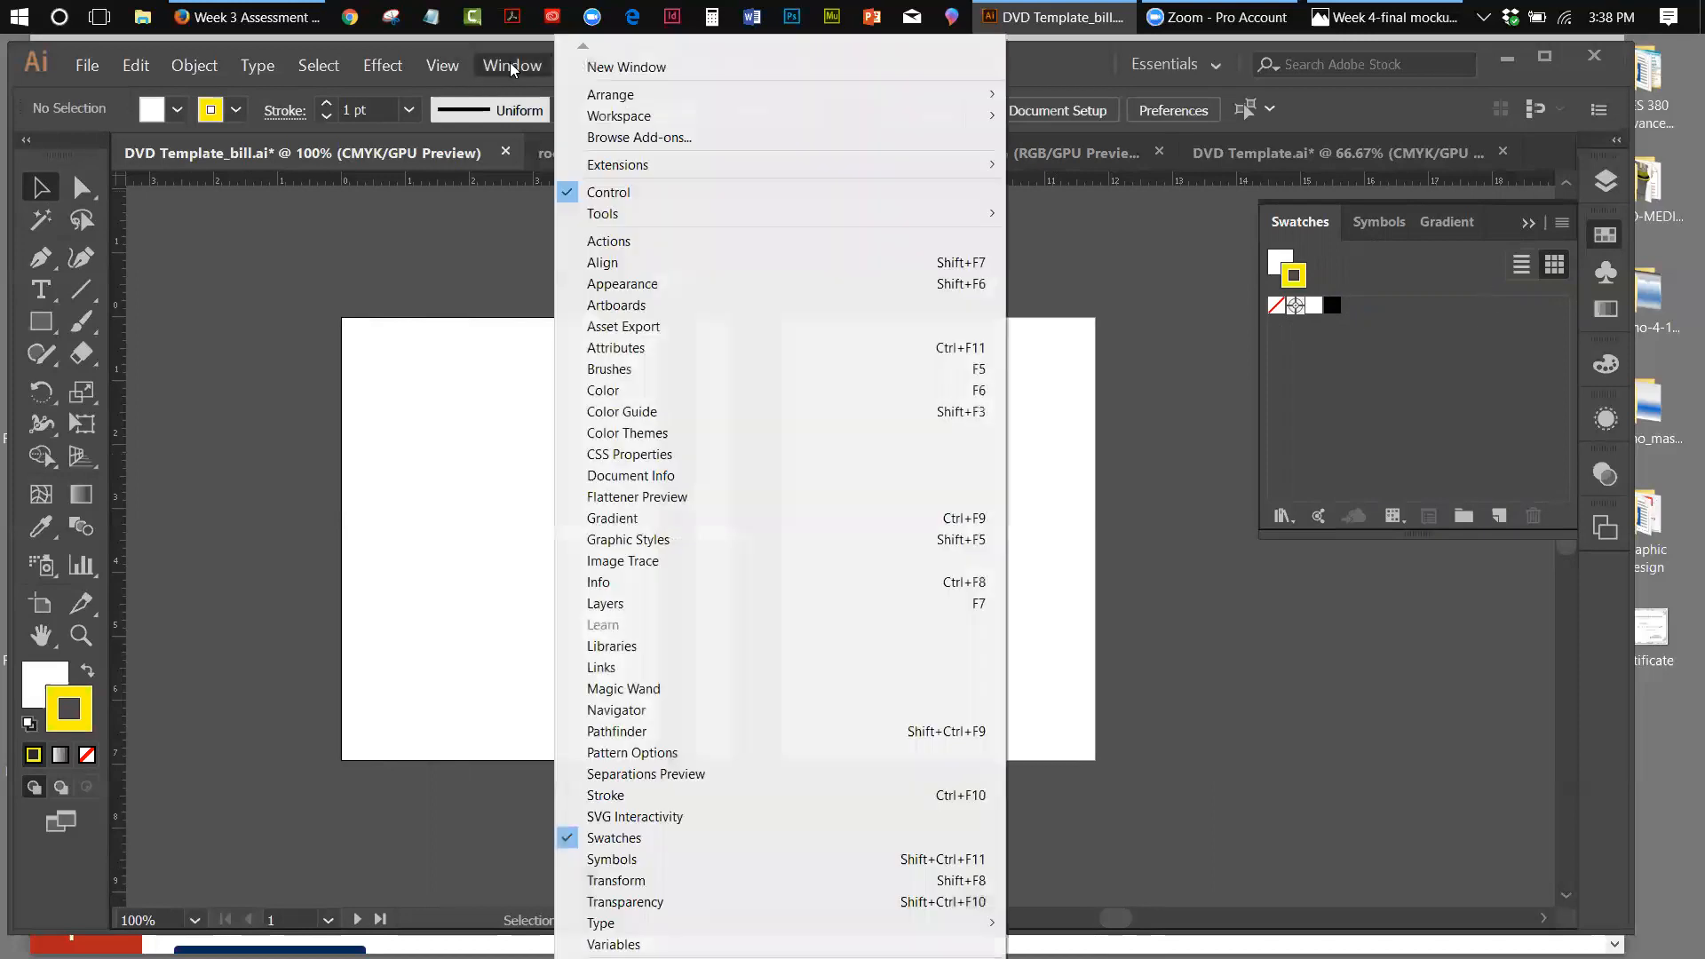
left_click(577, 390)
left_click_drag(1302, 343, 1170, 252)
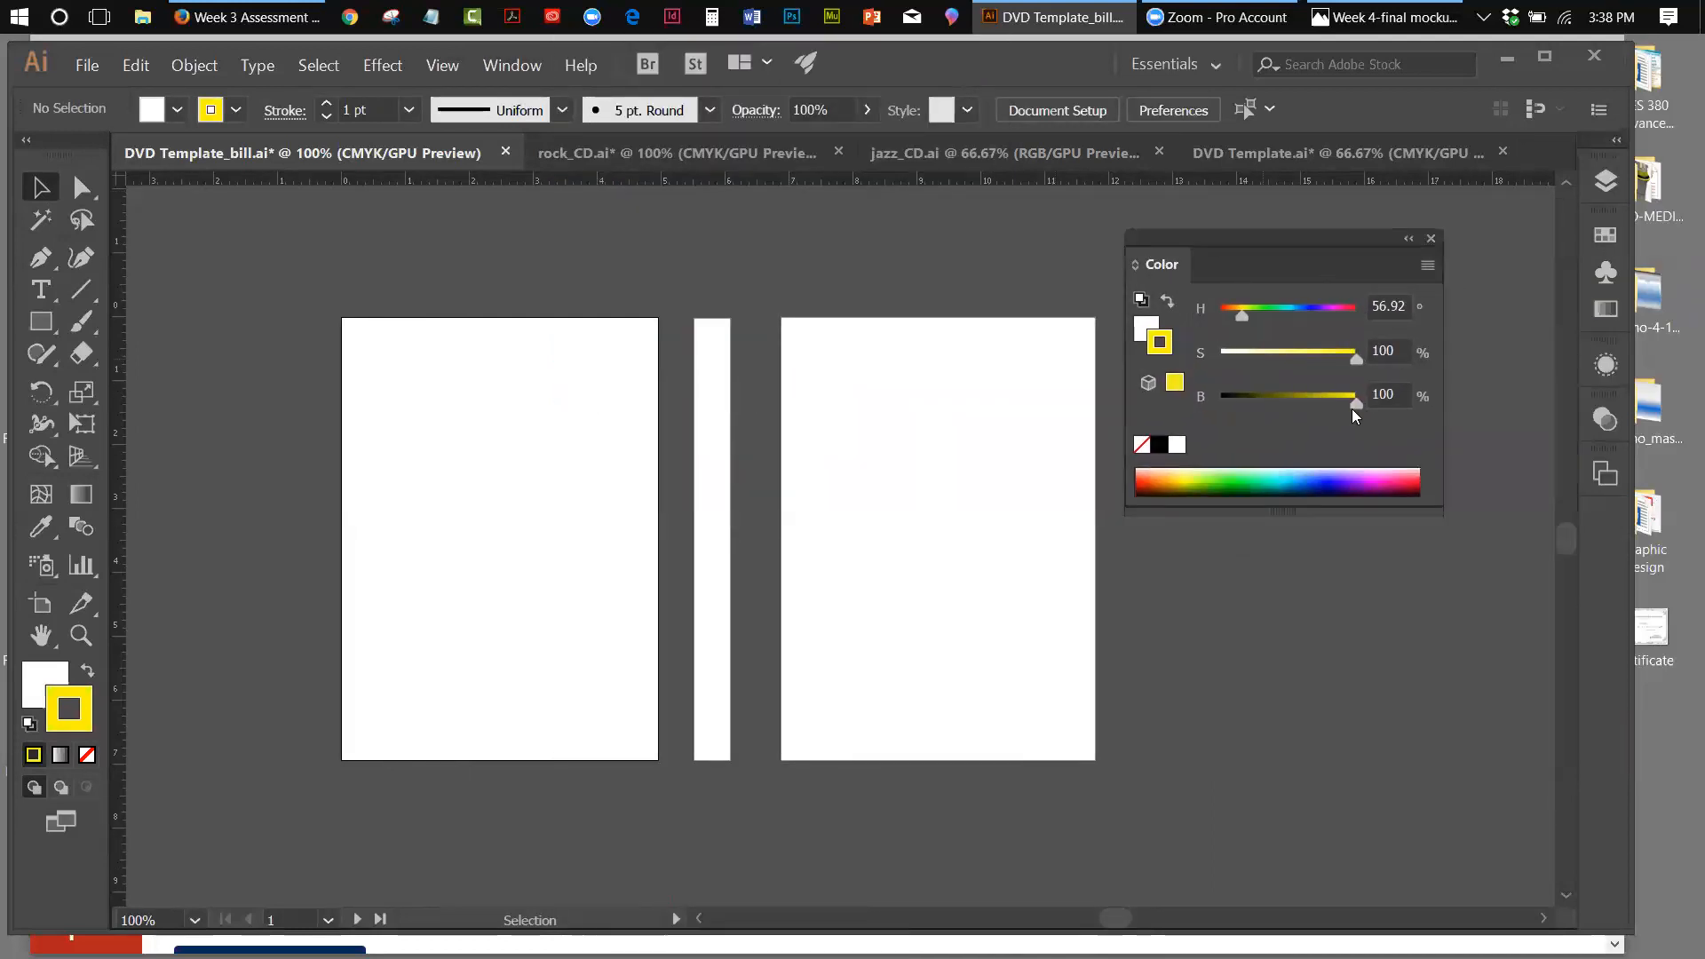
left_click_drag(1243, 316, 1274, 322)
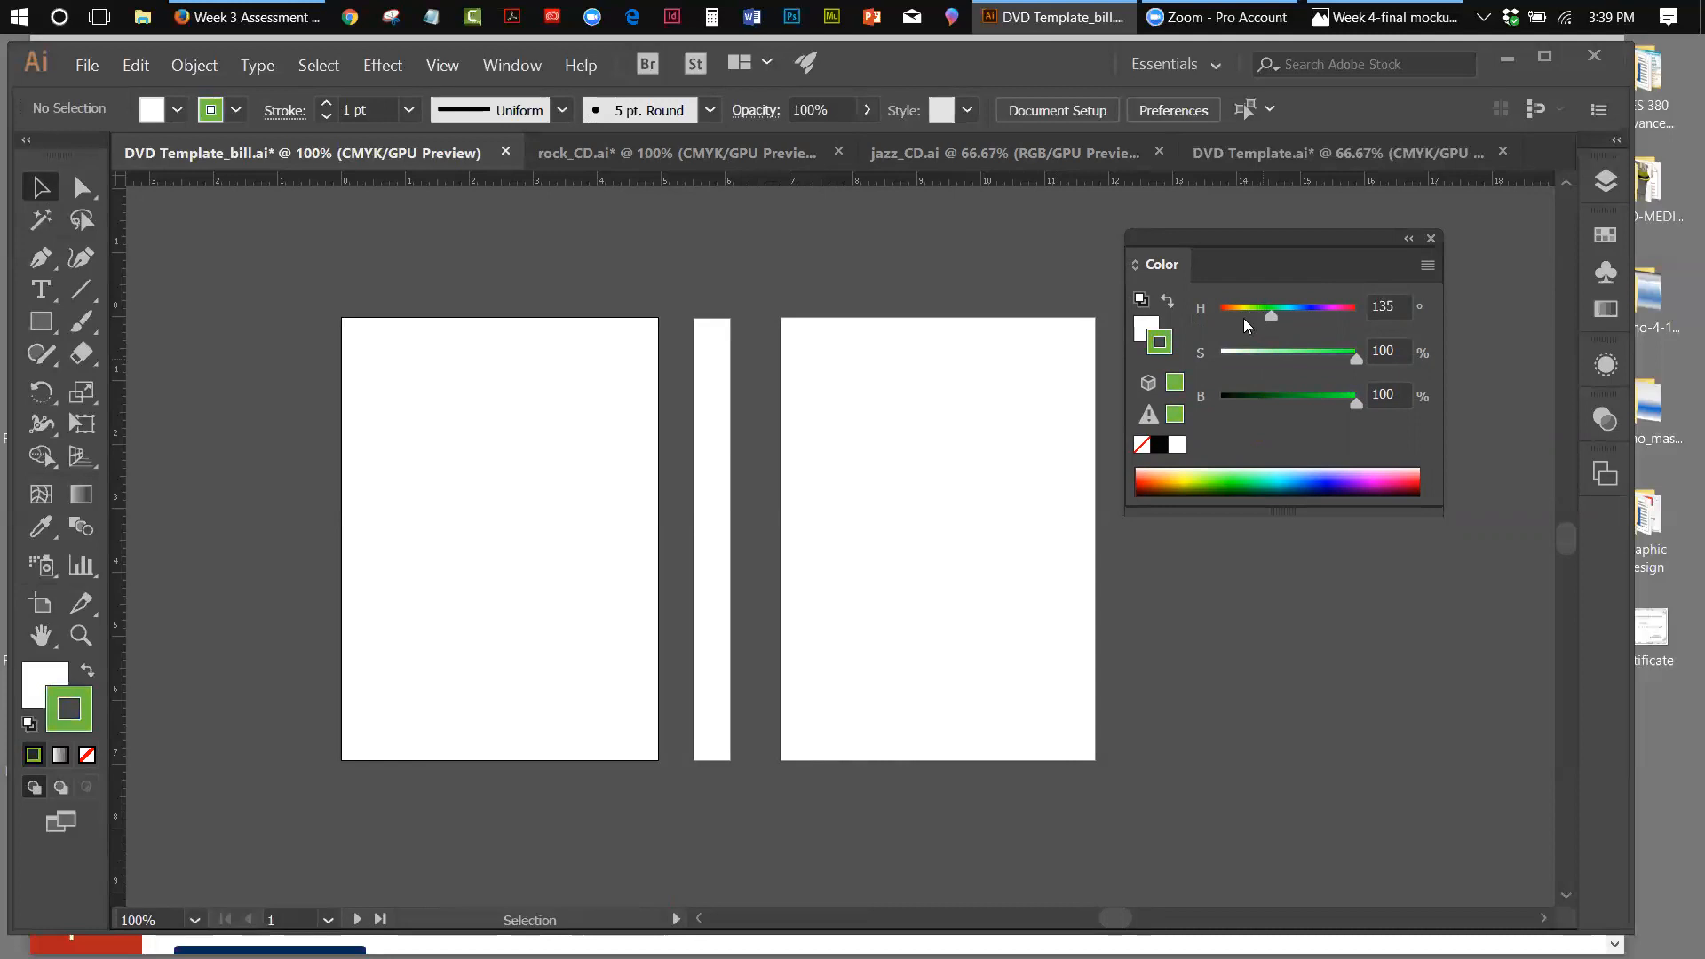
left_click_drag(1270, 316, 1263, 323)
Try the green stroke at saturations down to 22% and at 58% brightness, restoring both values to 100%
left_click_drag(1325, 361, 1314, 360)
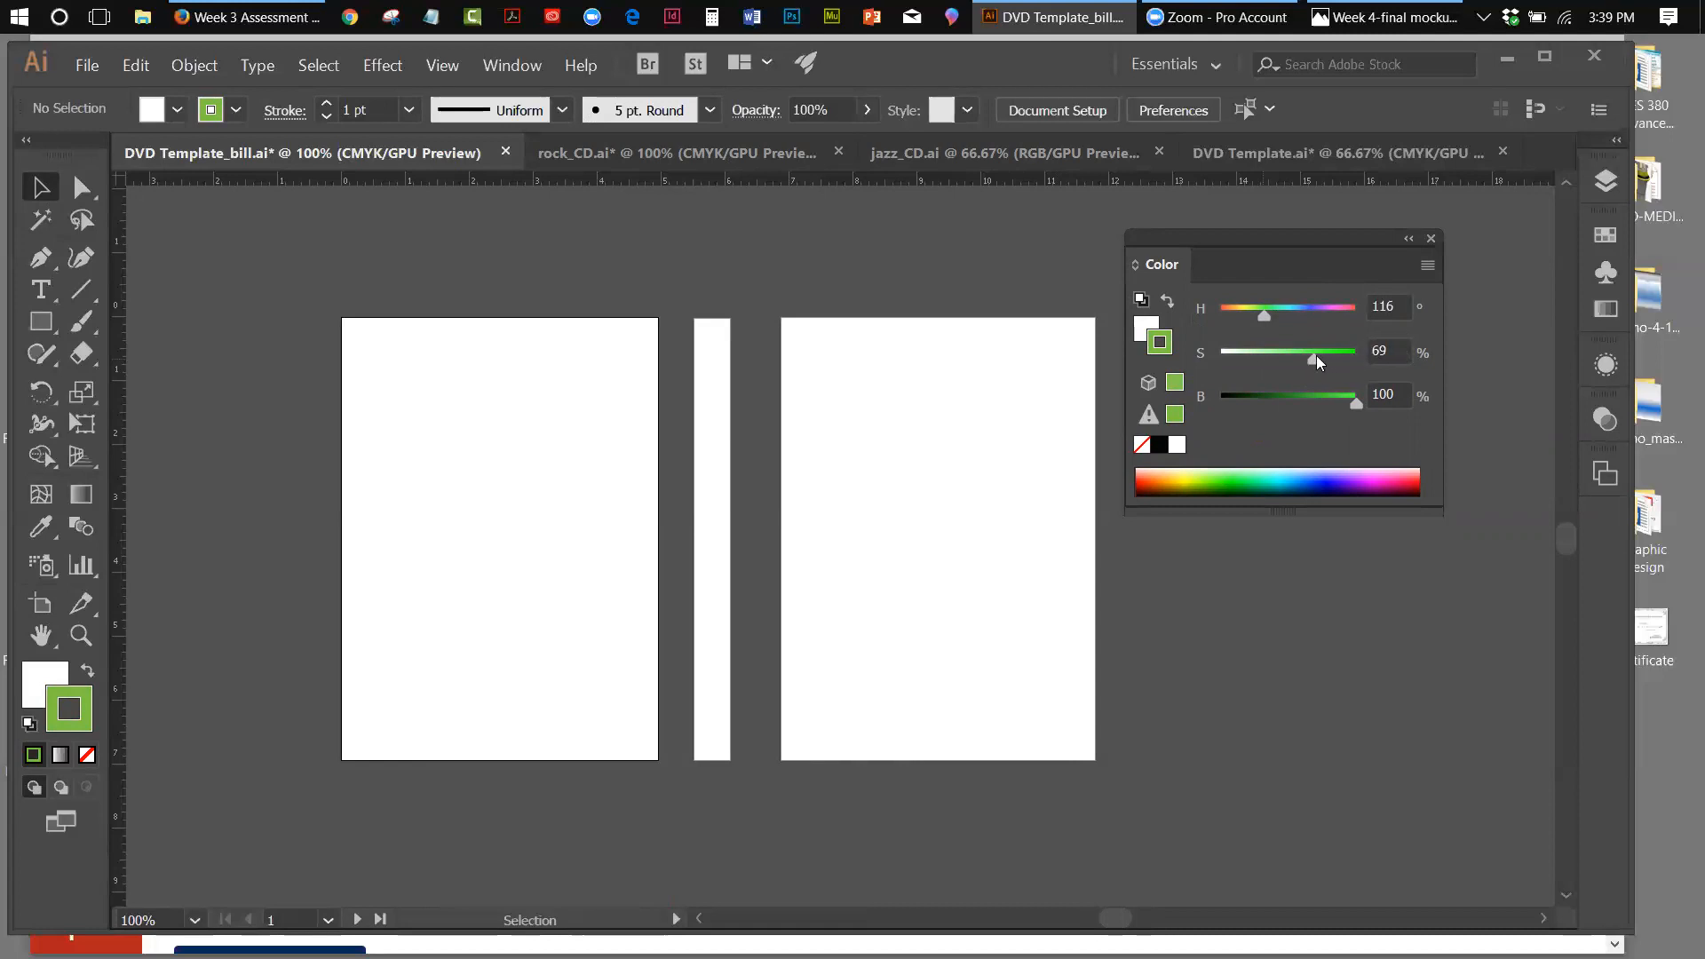
left_click_drag(1314, 357, 1289, 358)
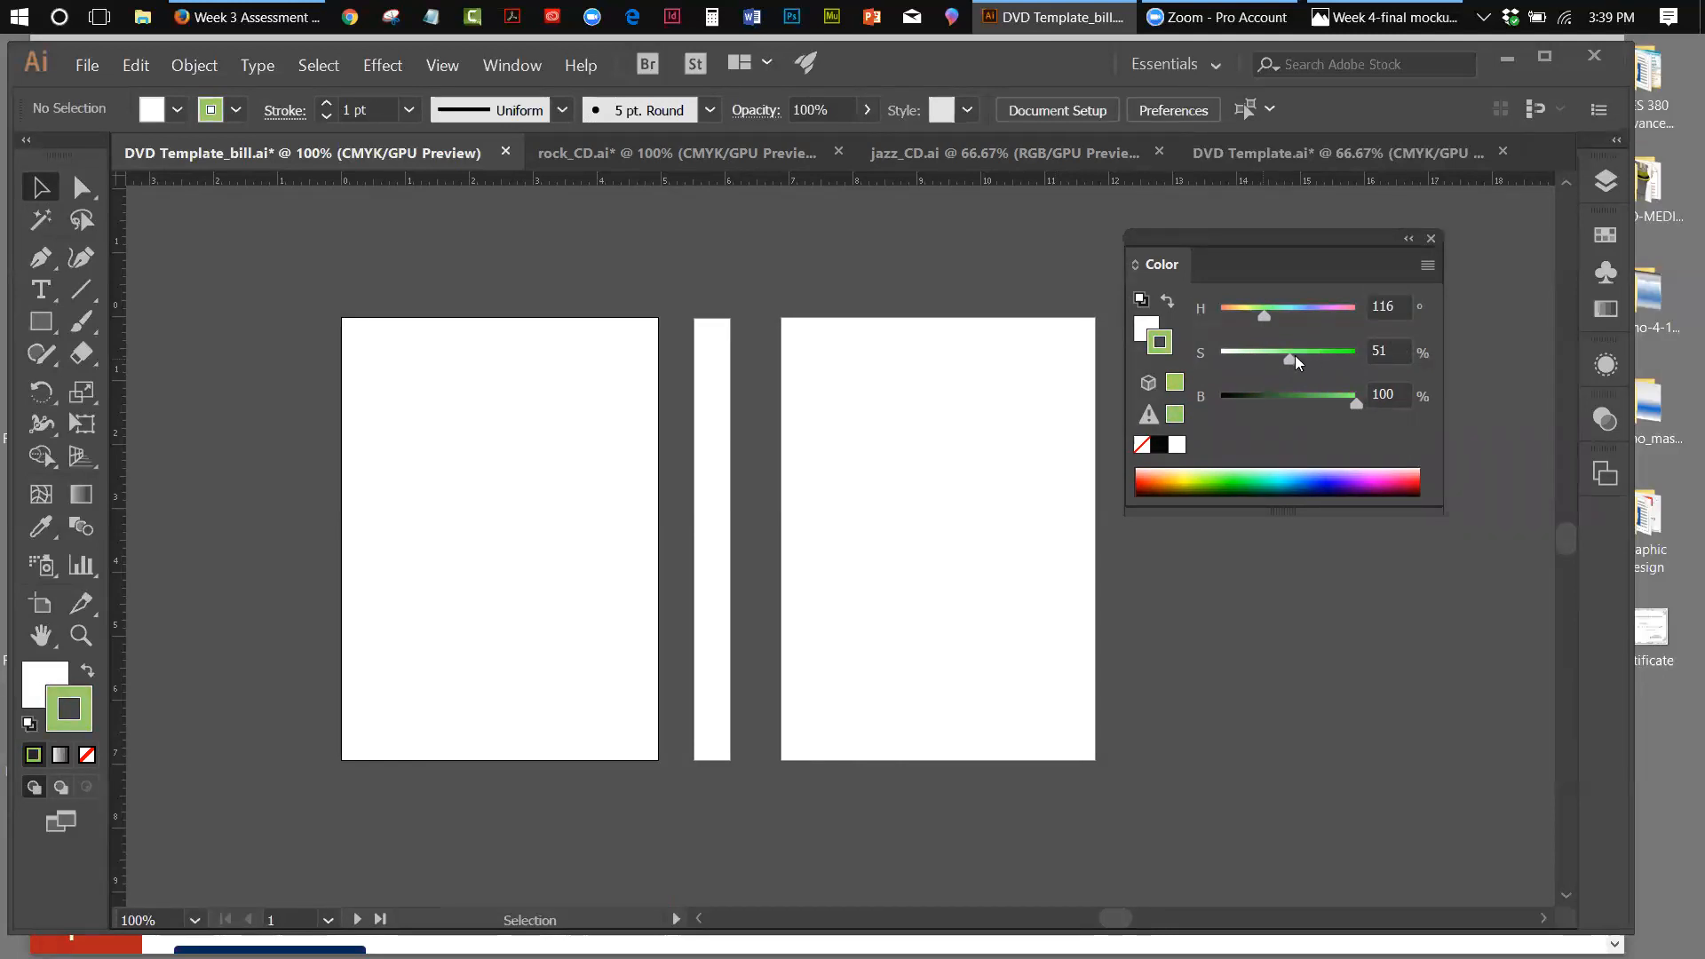
left_click_drag(1291, 357, 1251, 366)
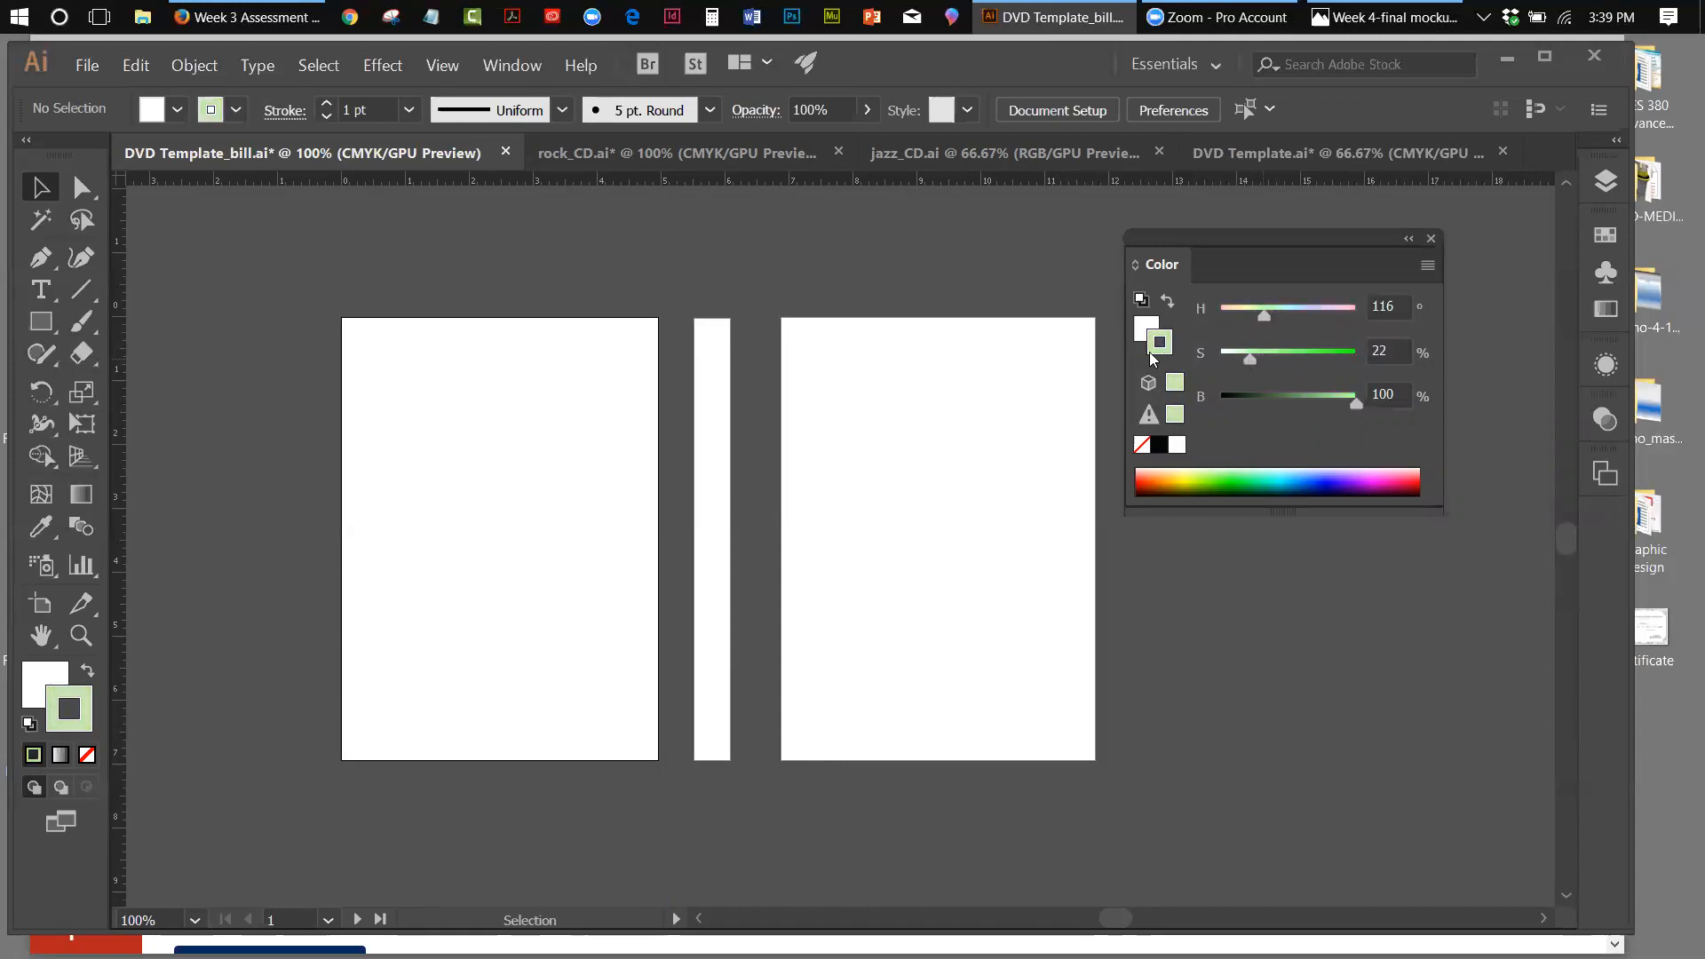
left_click_drag(1246, 359, 1371, 359)
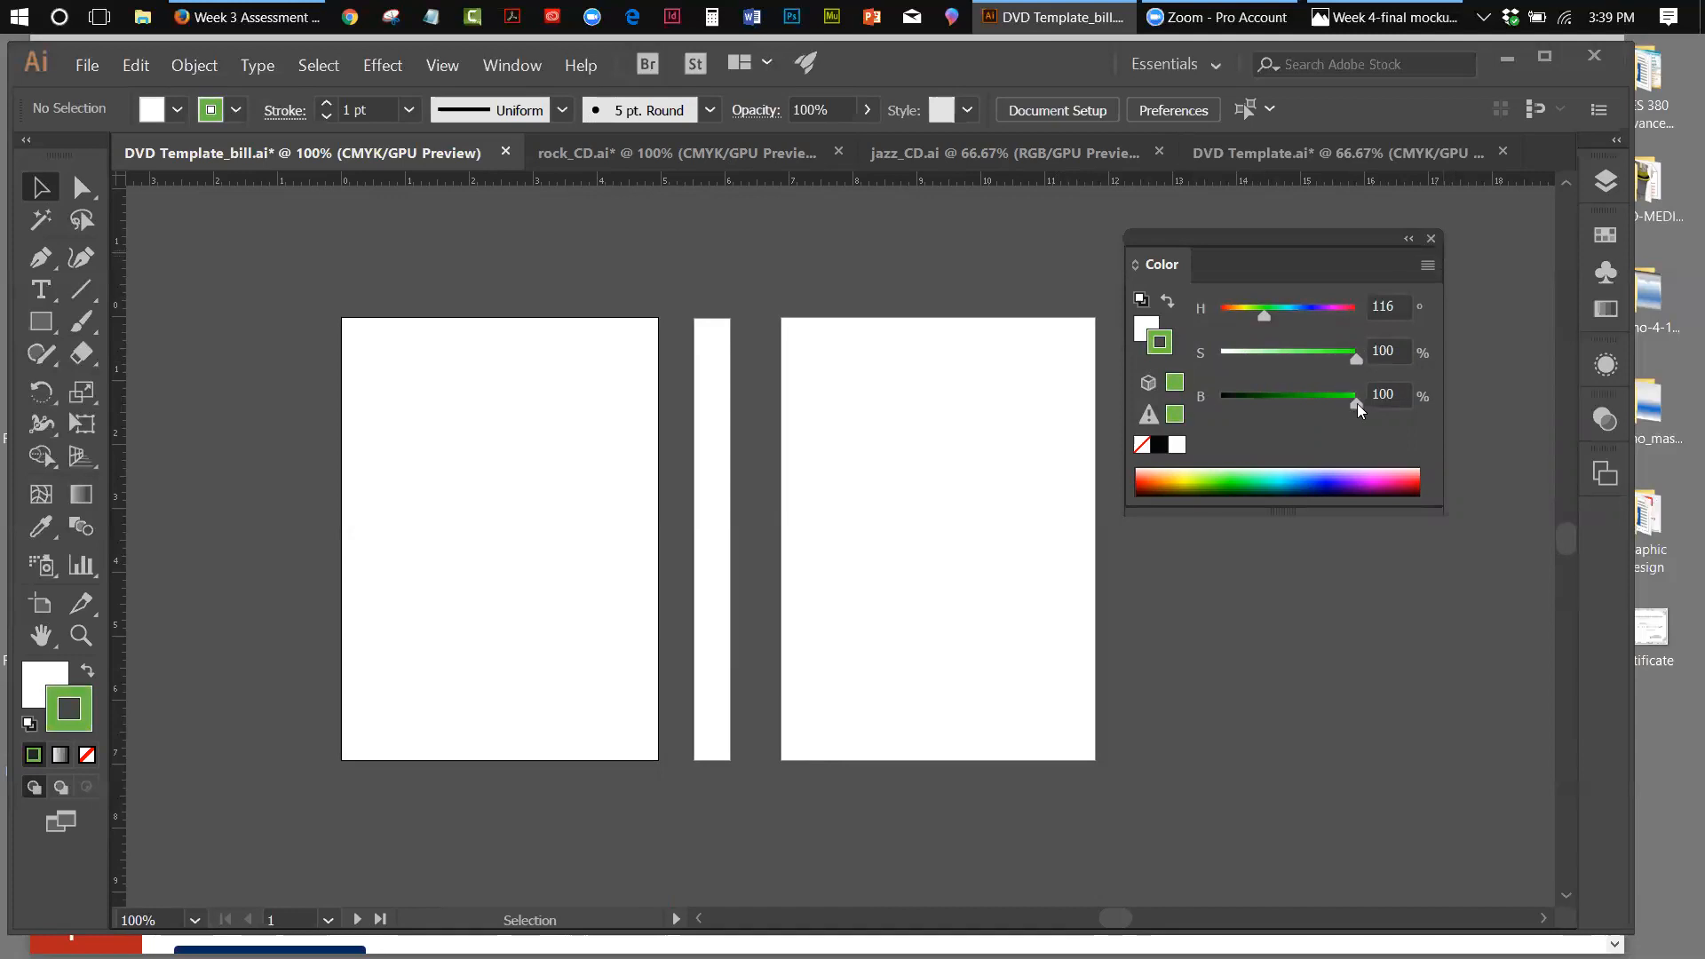
left_click_drag(1357, 405, 1300, 405)
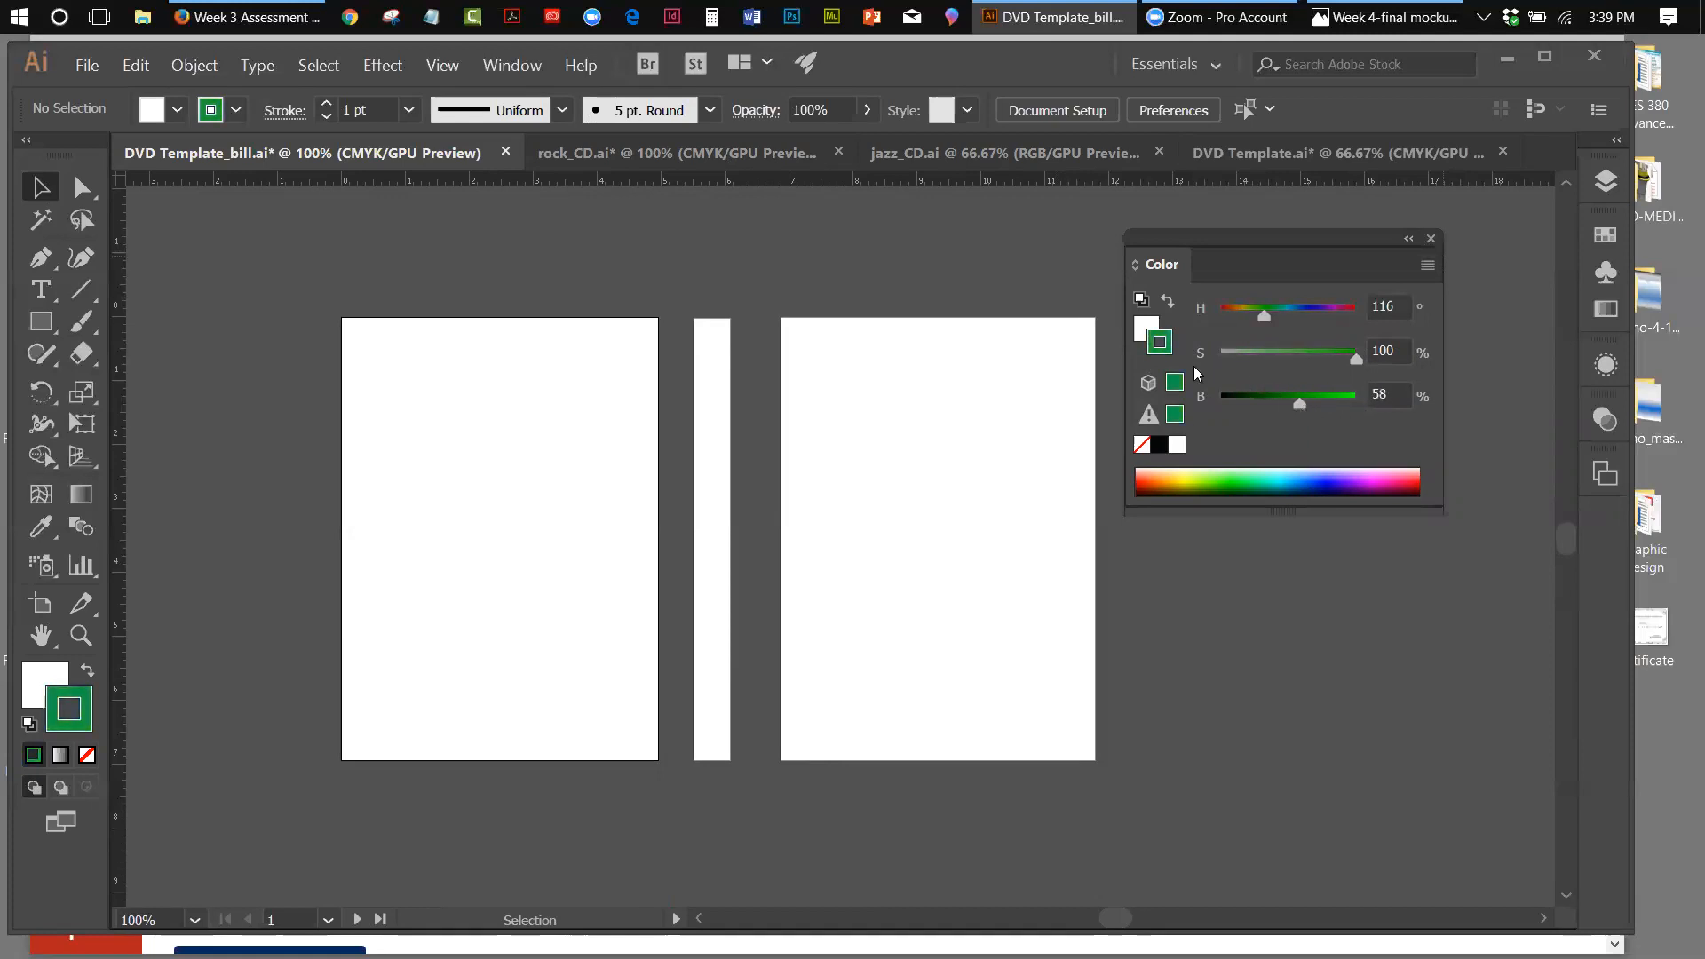
mouse_move(1301, 403)
left_mouse_down()
mouse_move(1282, 403)
mouse_move(1423, 412)
left_mouse_up()
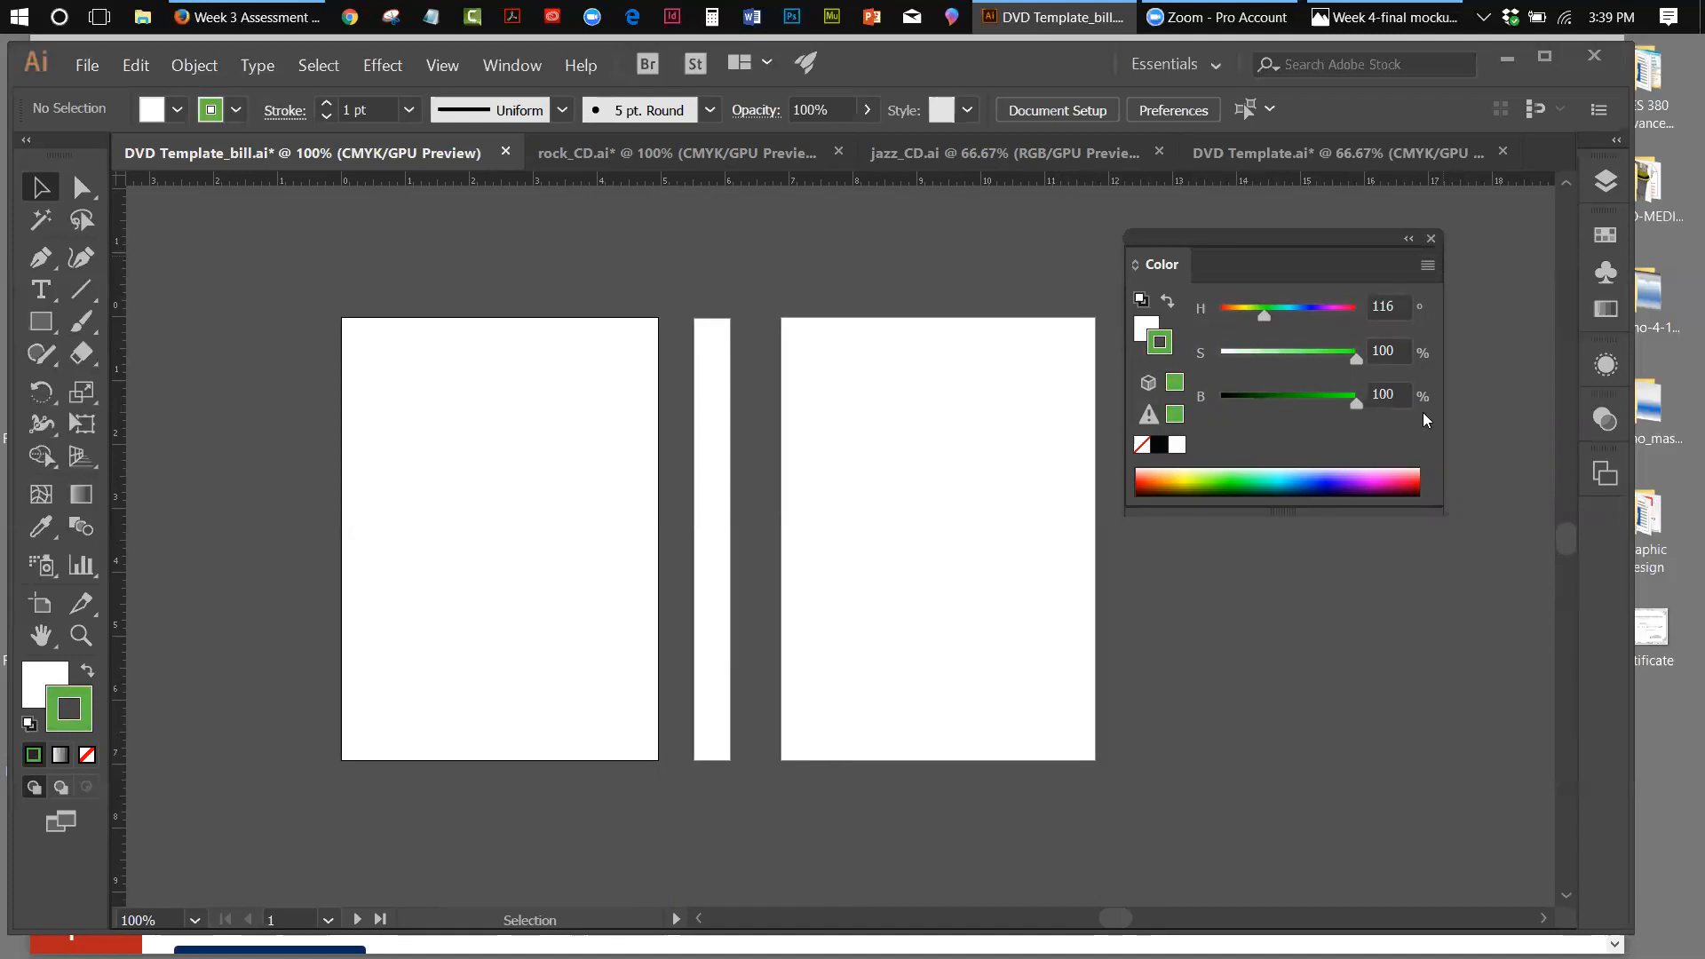
left_click(1426, 266)
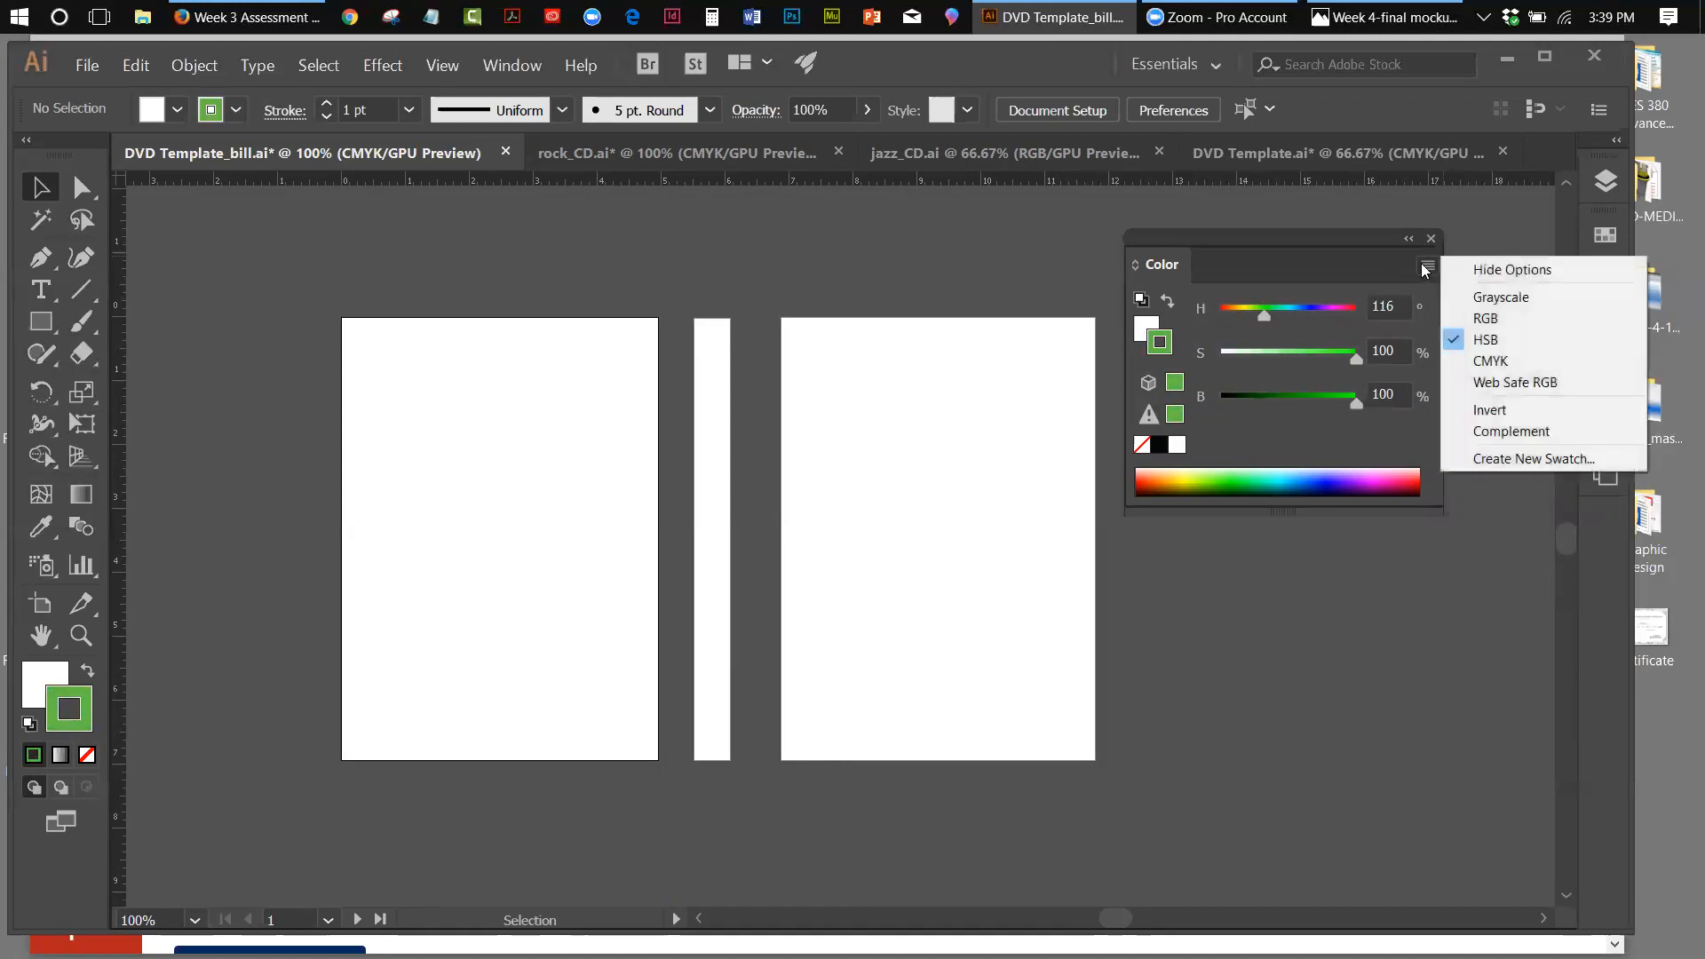
left_click(1298, 423)
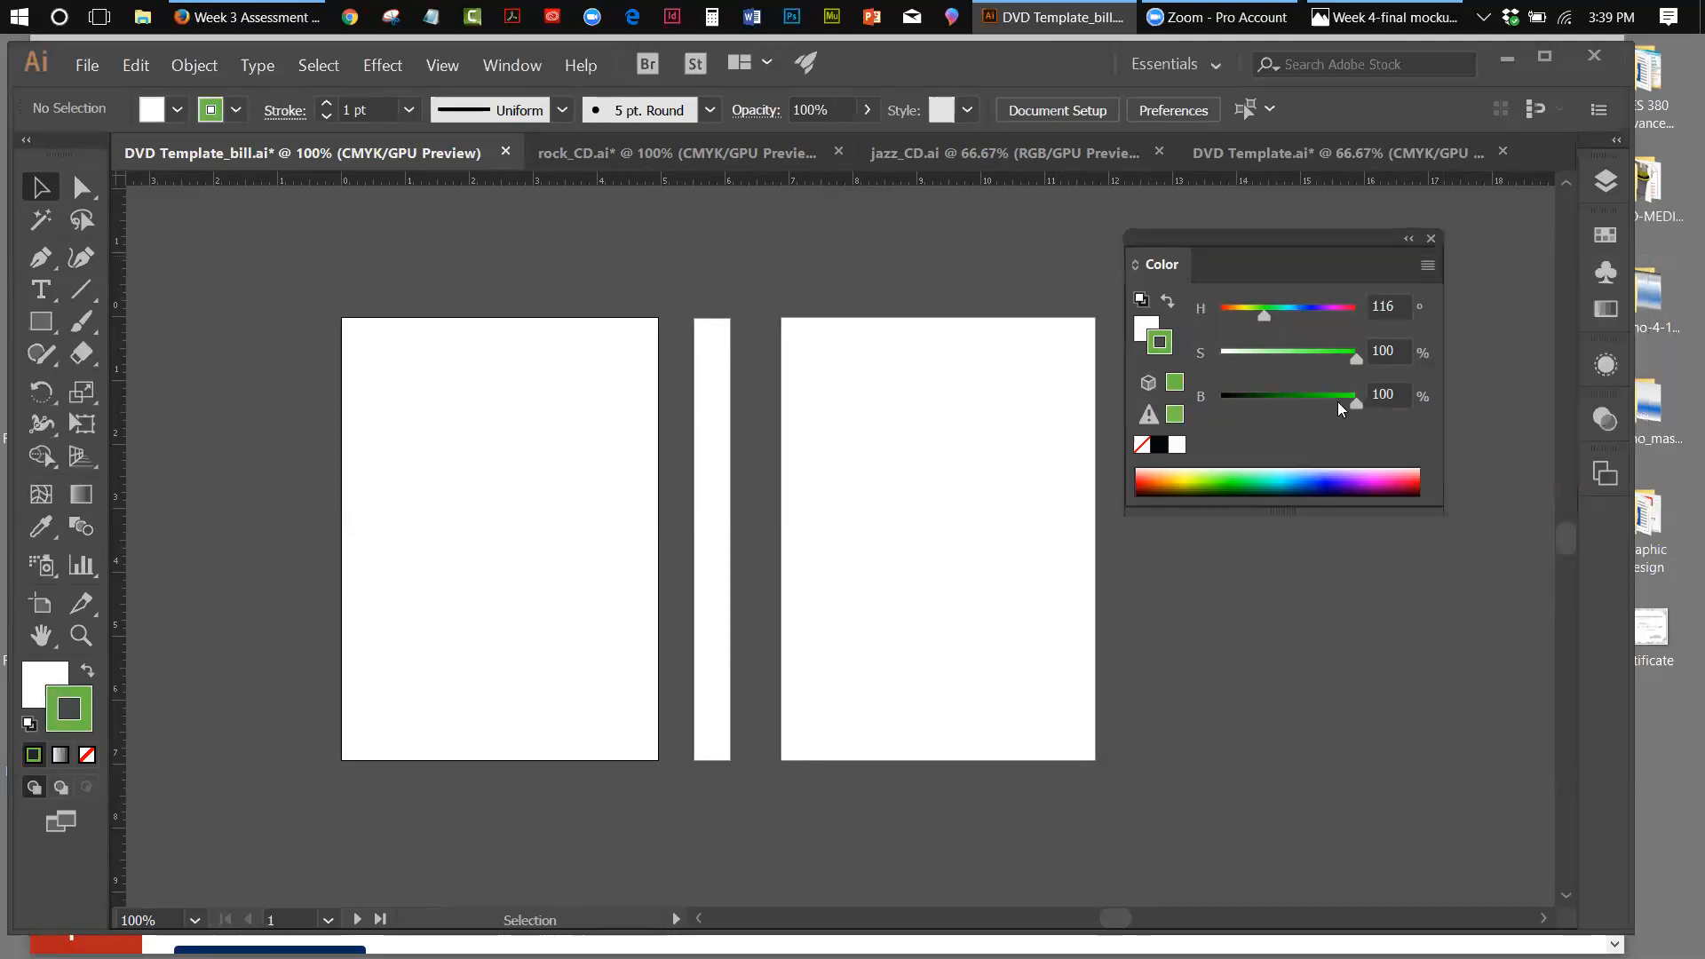
mouse_move(1359, 402)
left_mouse_down()
mouse_move(1309, 405)
mouse_move(1364, 405)
left_mouse_up()
left_click(1427, 265)
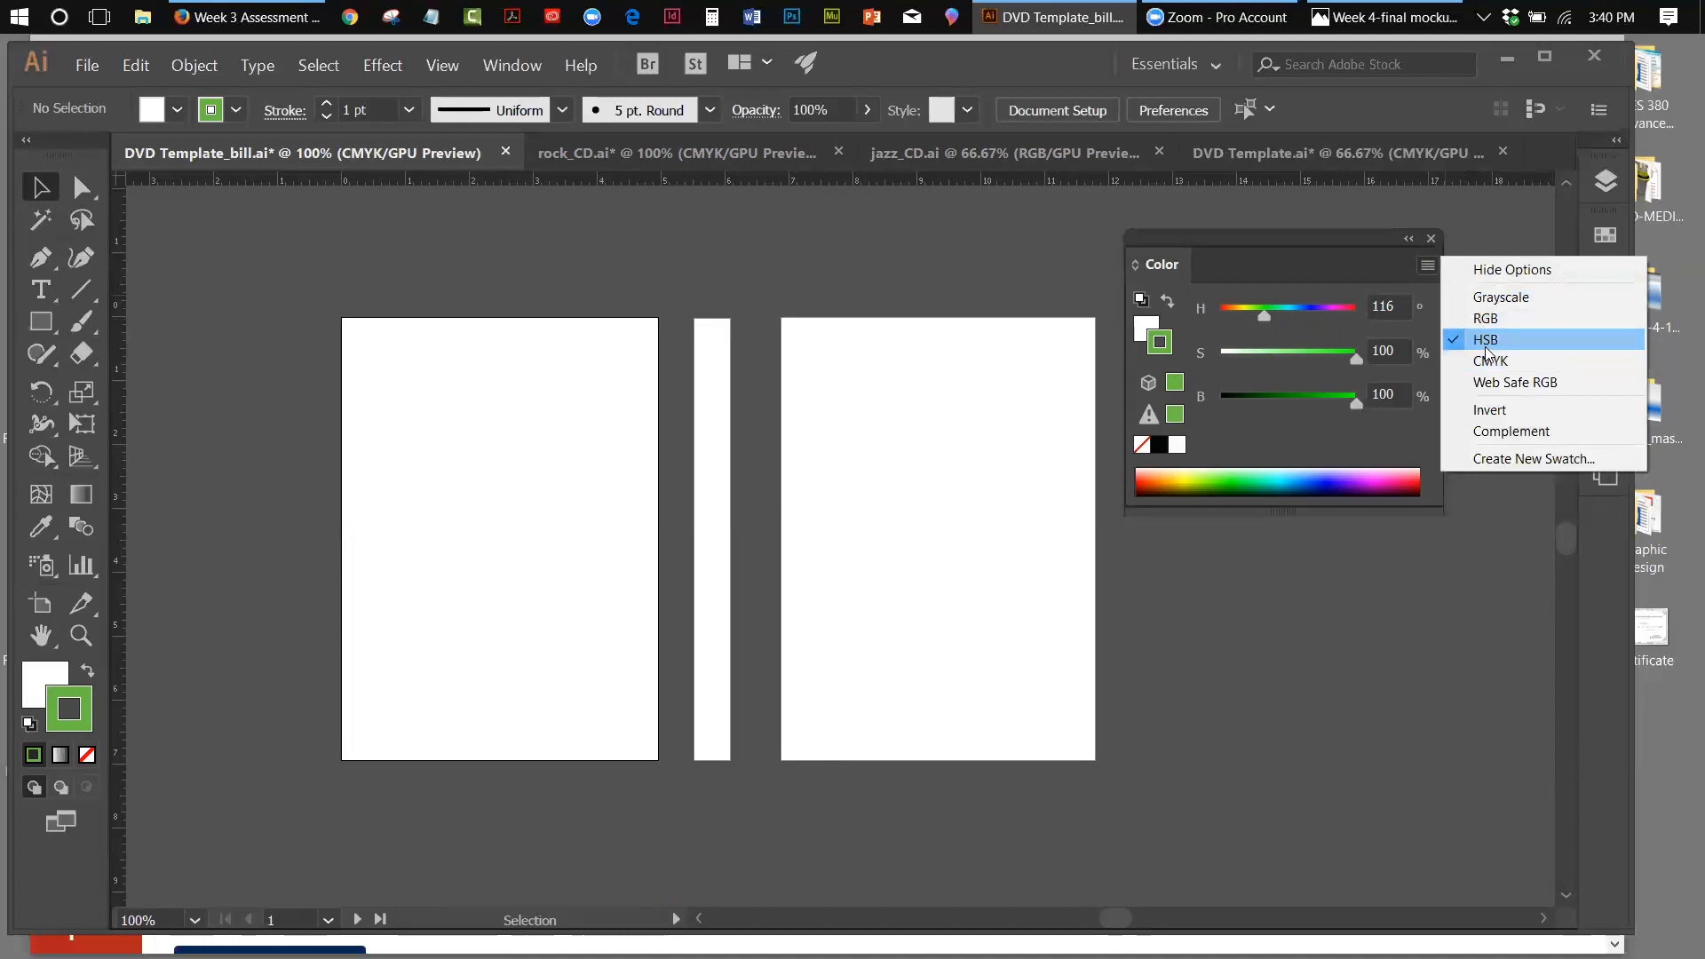
left_click(1238, 325)
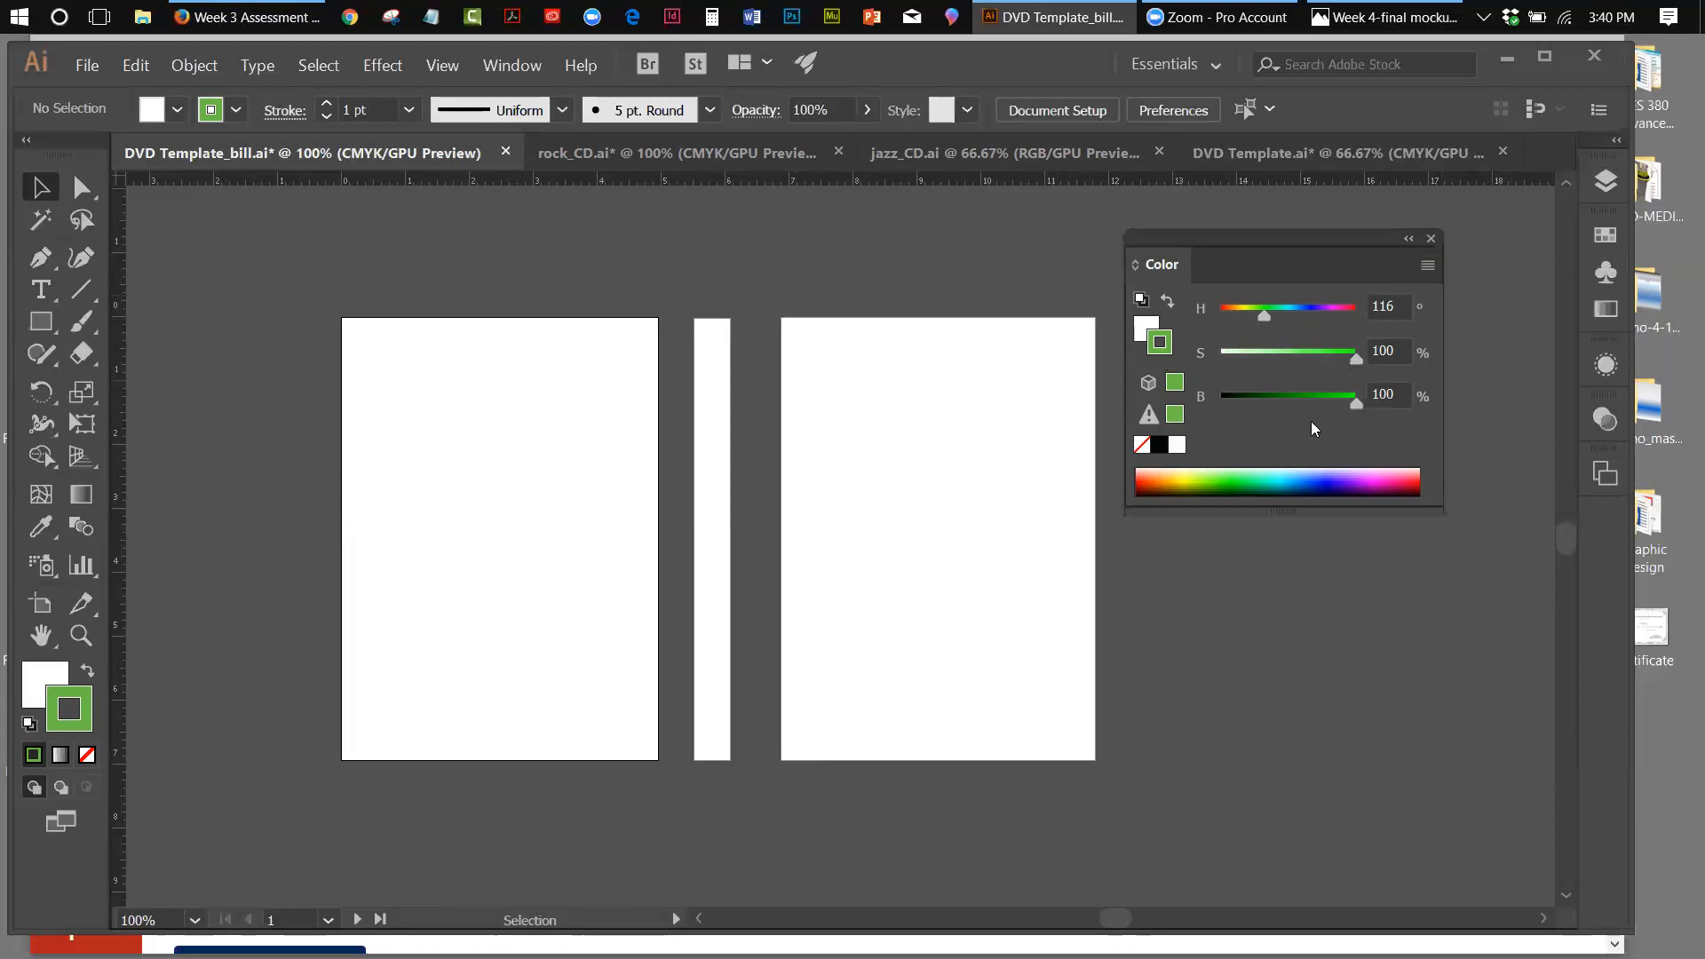
Set the stroke color's hue to 227° and correct the blue to the nearest web-safe color
mouse_move(1265, 314)
left_mouse_down()
mouse_move(1308, 316)
mouse_move(1288, 362)
mouse_move(1358, 357)
left_mouse_up()
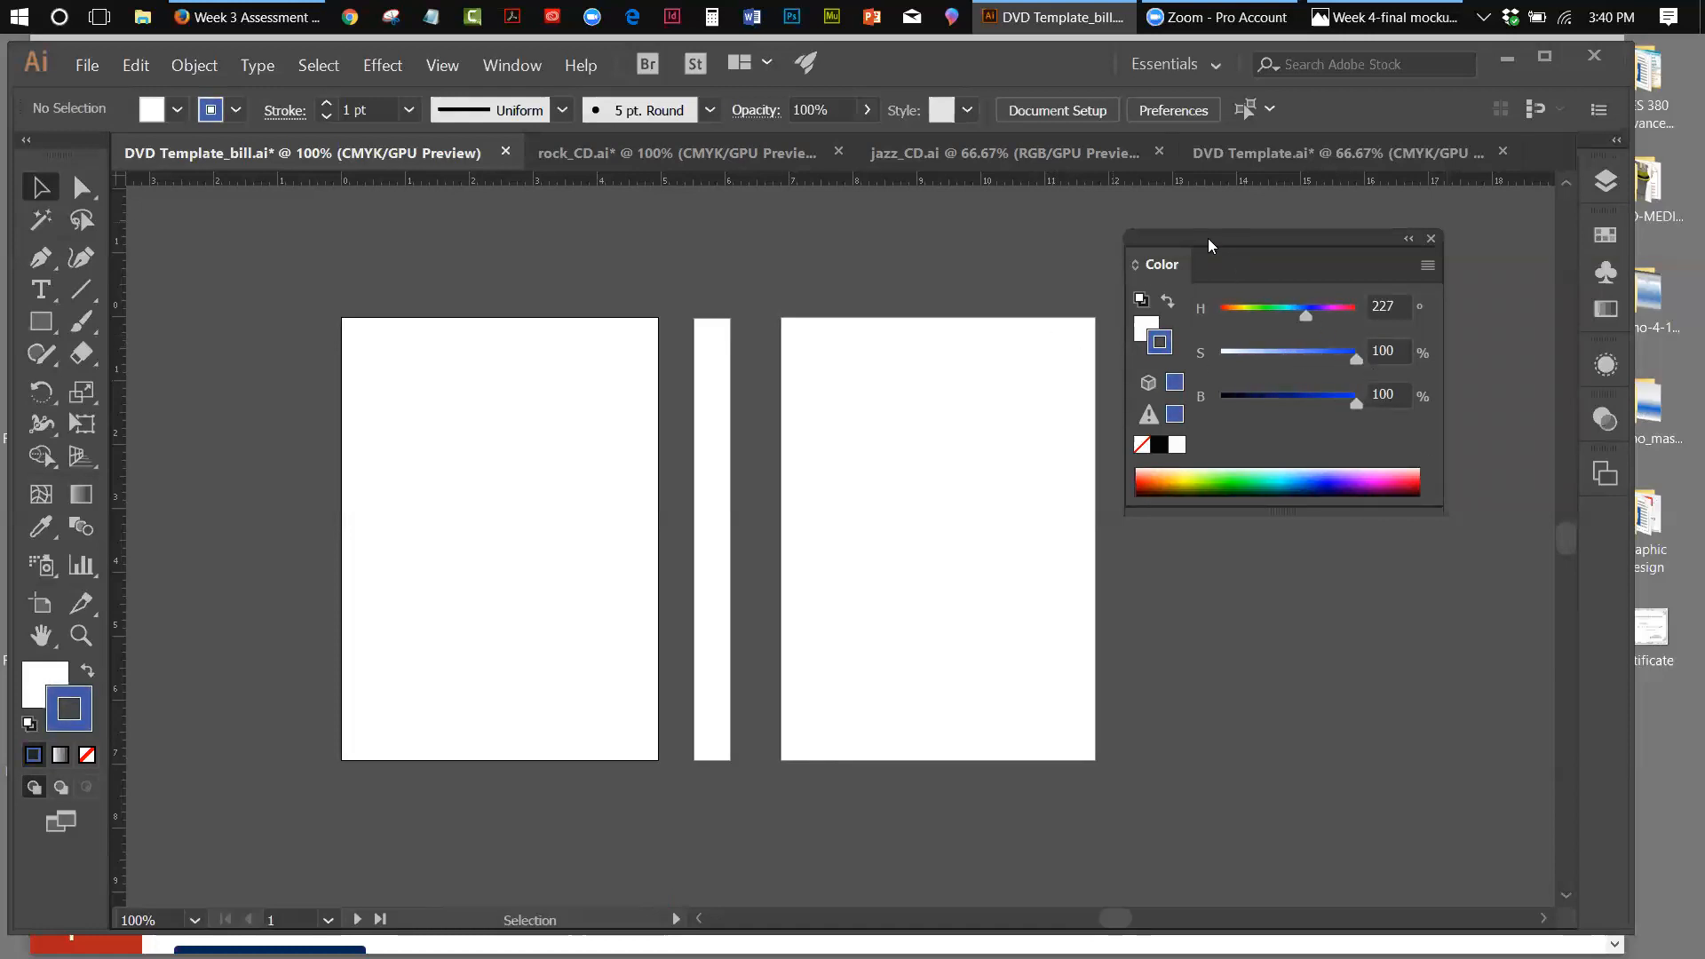
left_click_drag(1207, 238, 1120, 221)
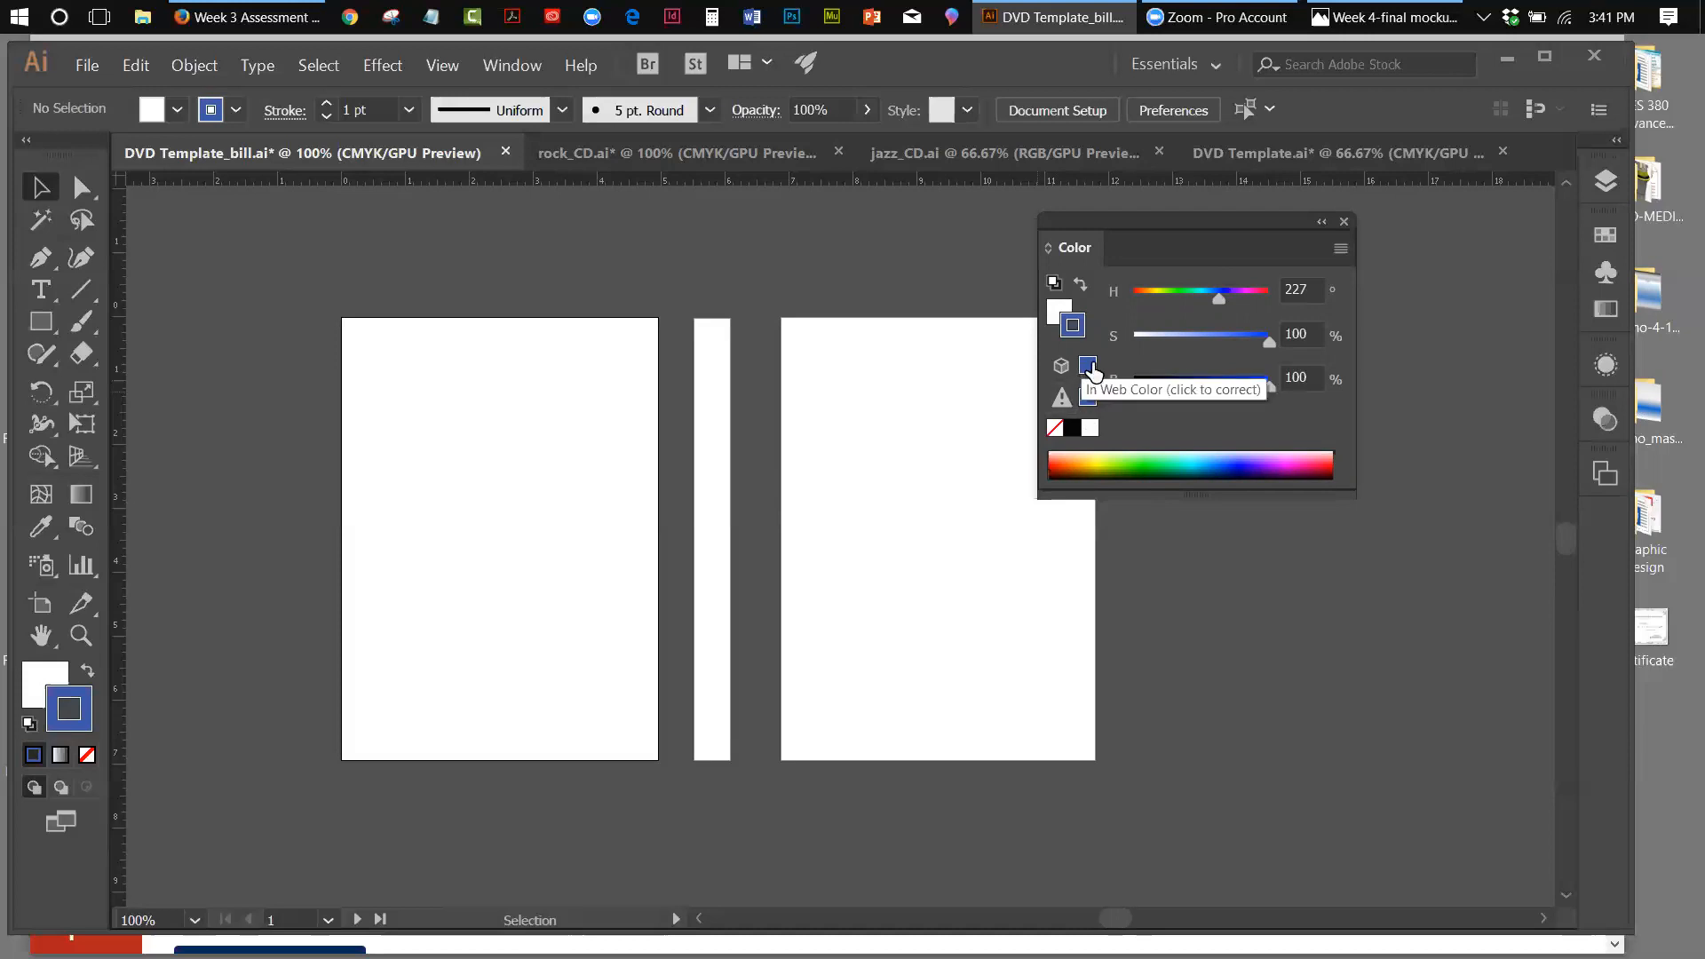
left_click(1089, 367)
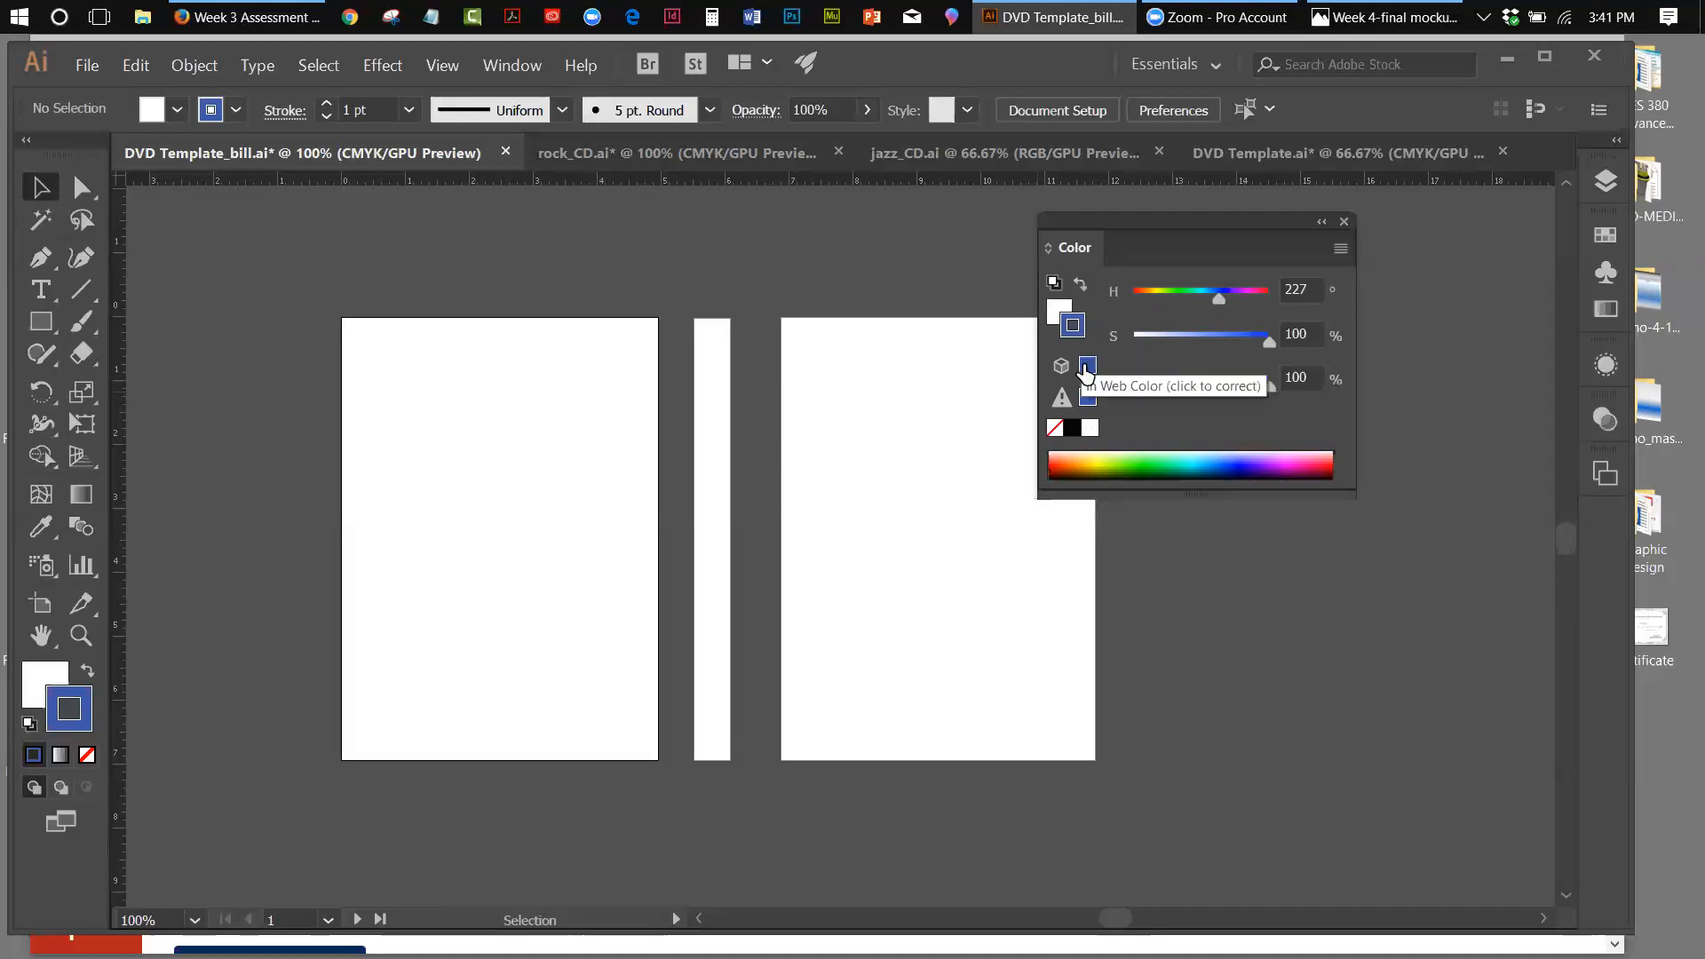
left_click(1088, 366)
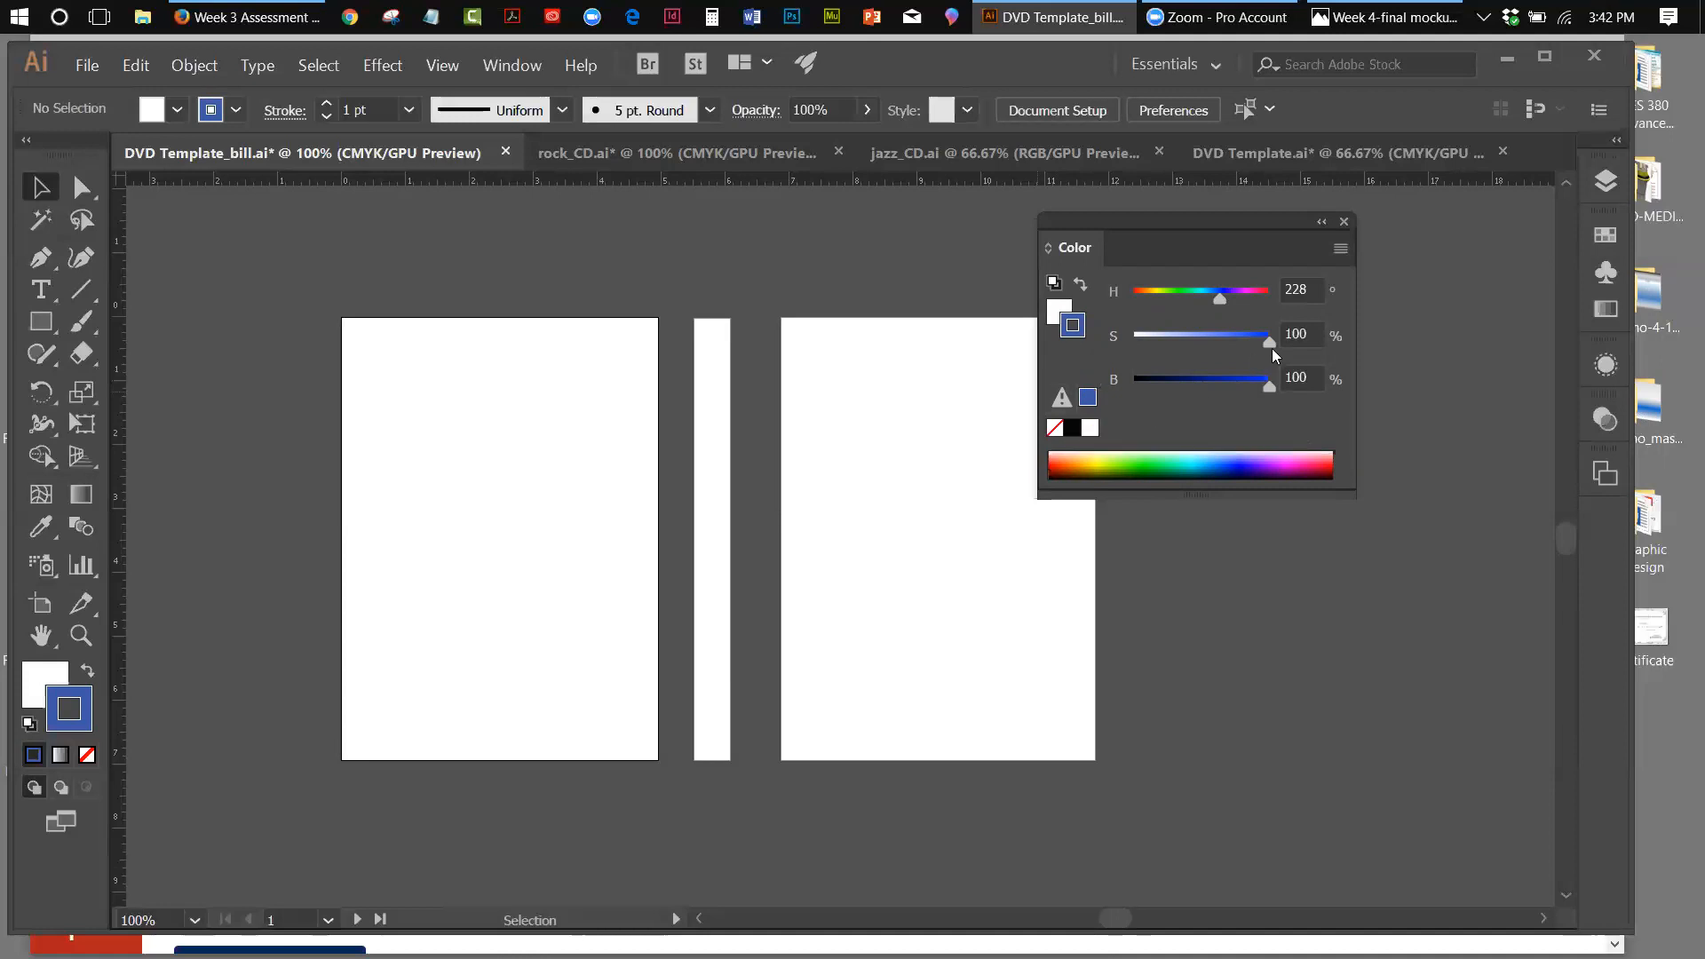
Set the stroke color to hue 122°, saturation 63% and brightness 71%, and correct it to the nearest web-safe green
mouse_move(1268, 343)
left_mouse_down()
mouse_move(1216, 341)
mouse_move(1225, 298)
mouse_move(1241, 298)
mouse_move(1179, 298)
left_mouse_up()
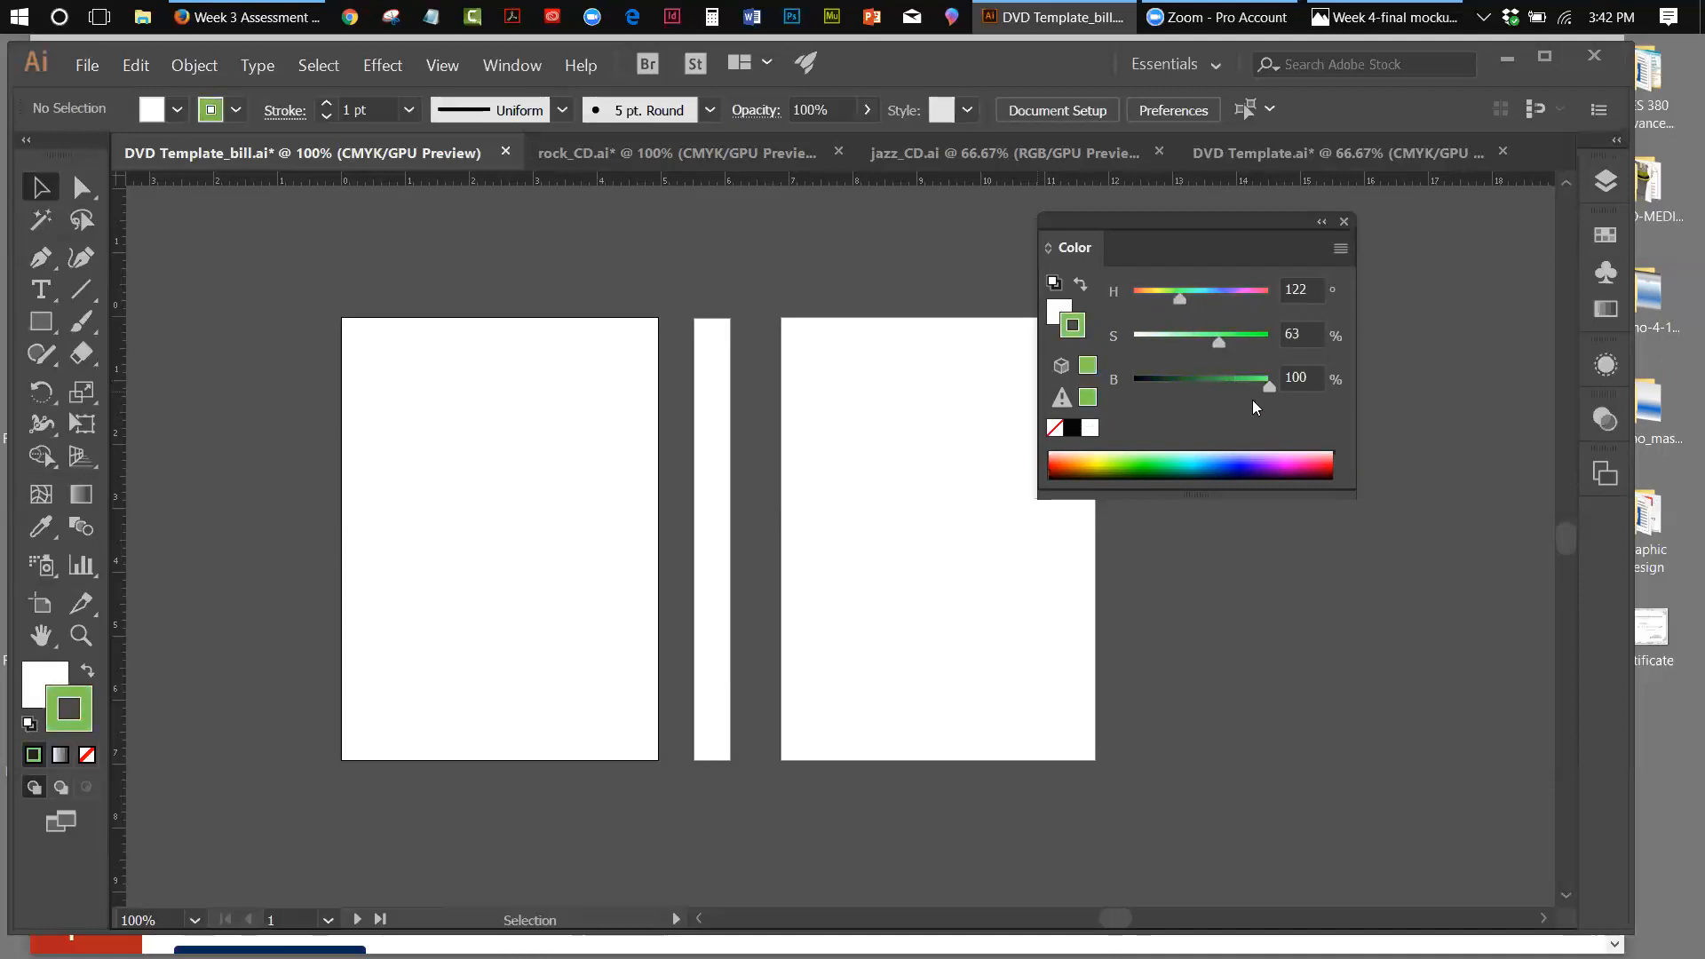
left_click_drag(1266, 389, 1229, 387)
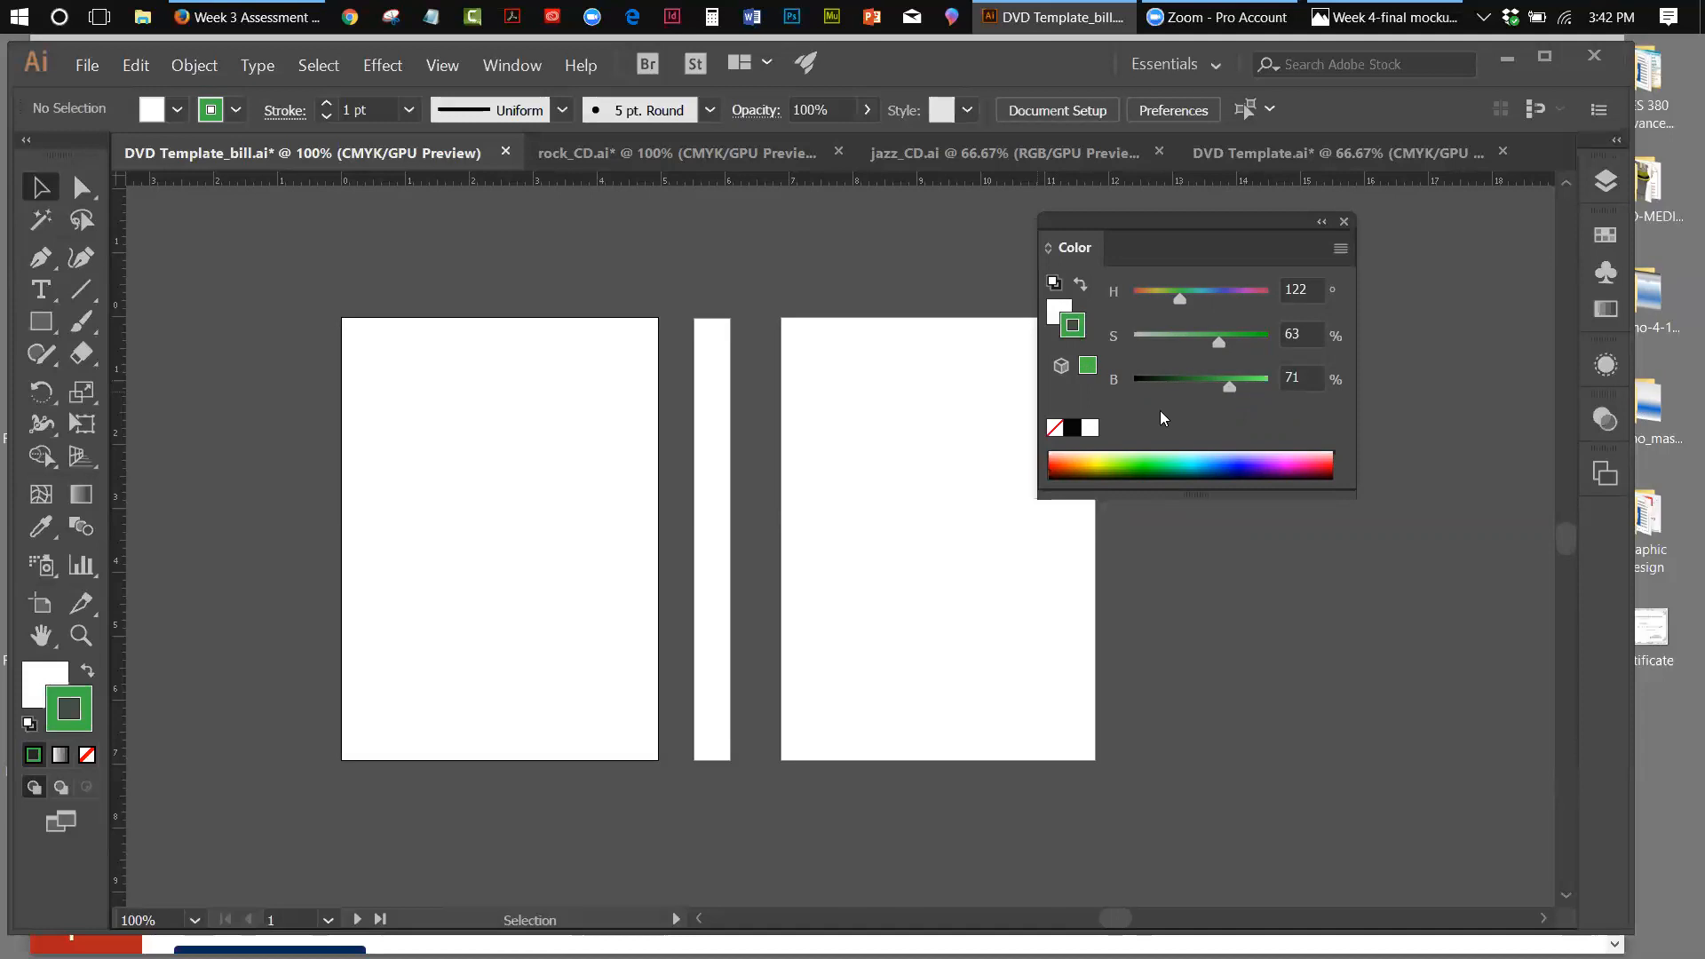
left_click(1087, 367)
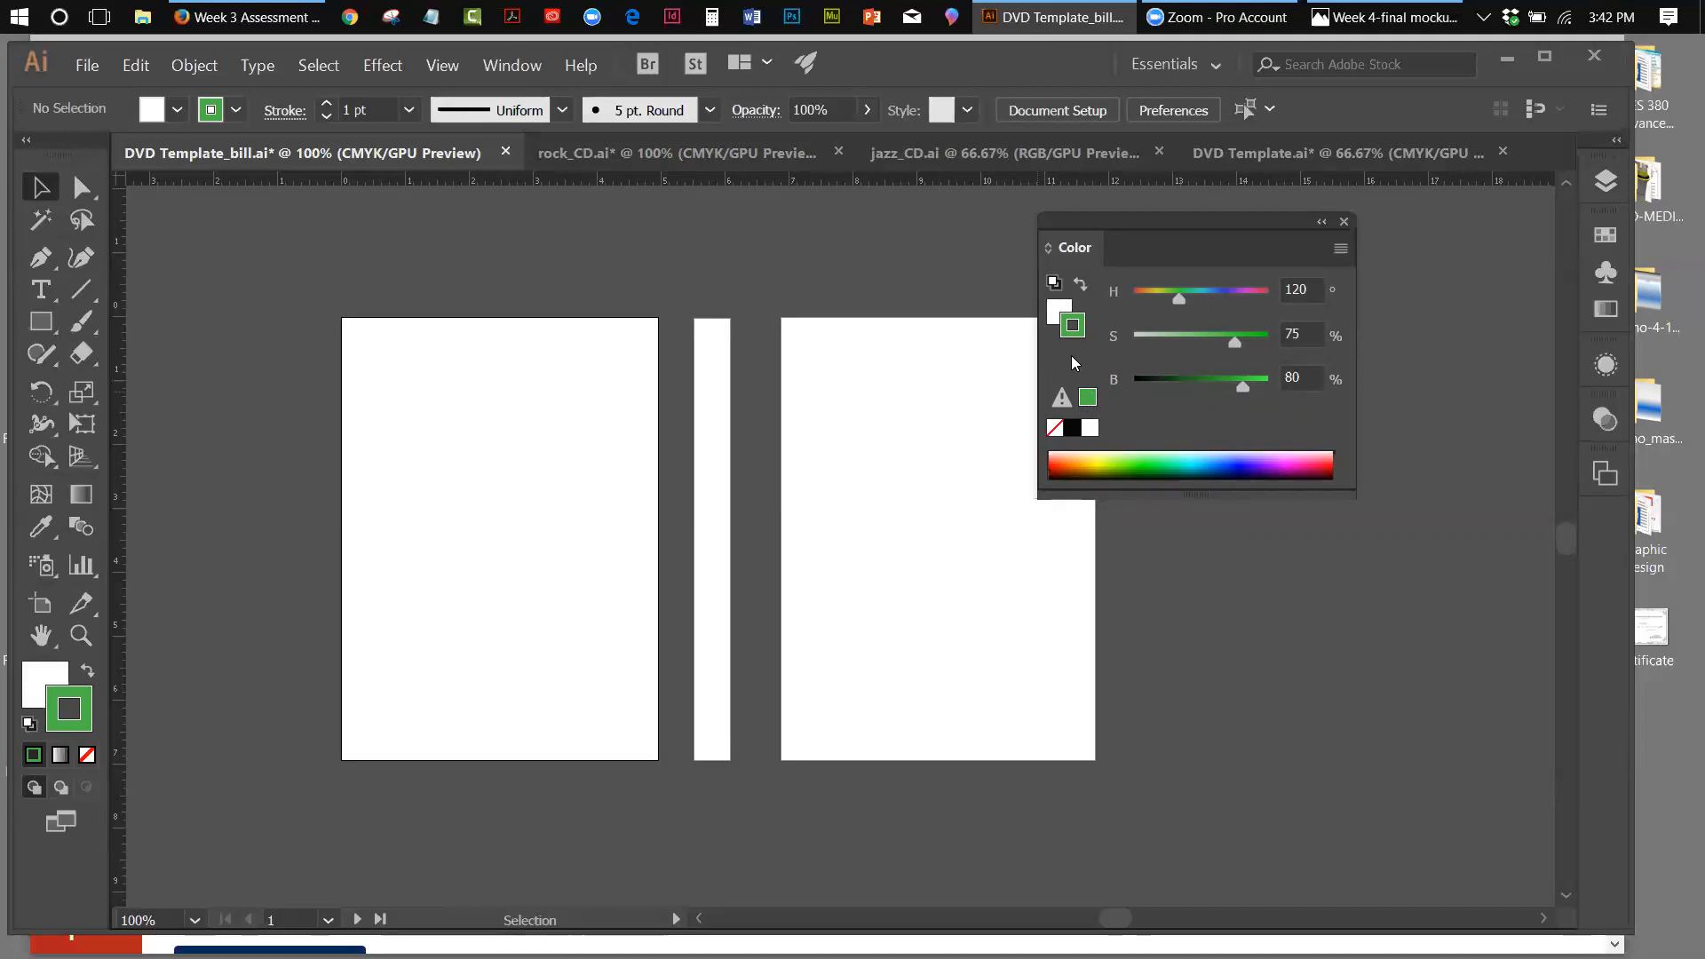
Save the green as a CMYK process color swatch named C=70 M=0 Y=100 K=0, also adding it to My Library
left_click_drag(1236, 218, 1399, 211)
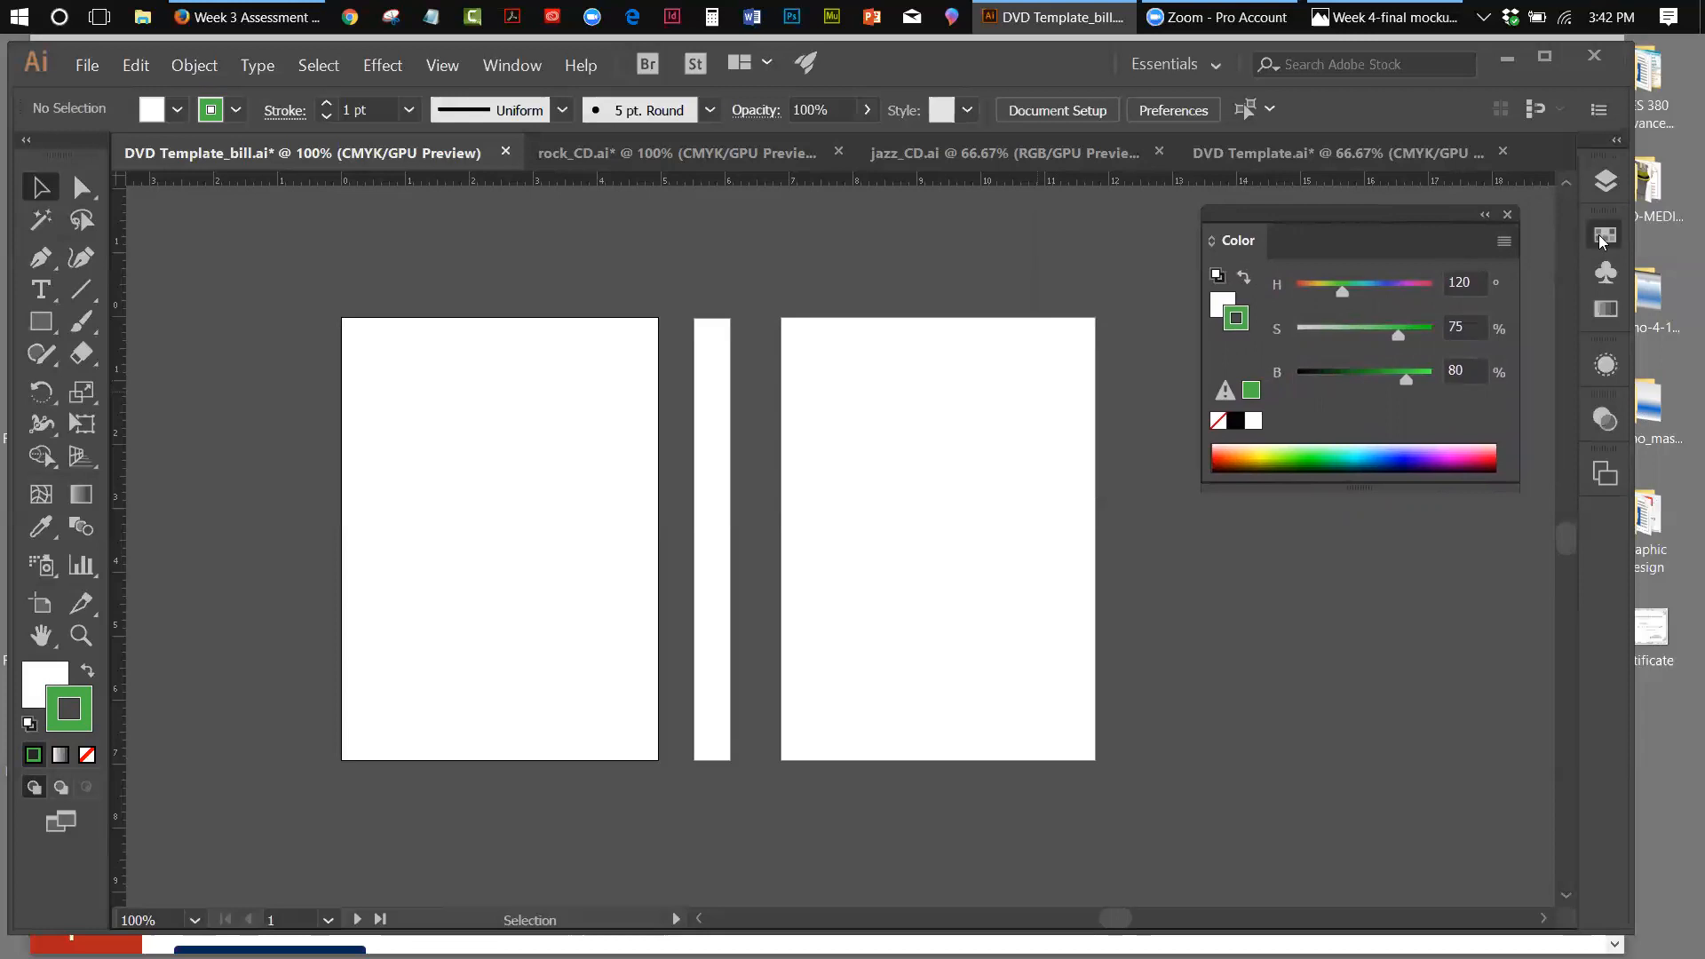
left_click(1603, 235)
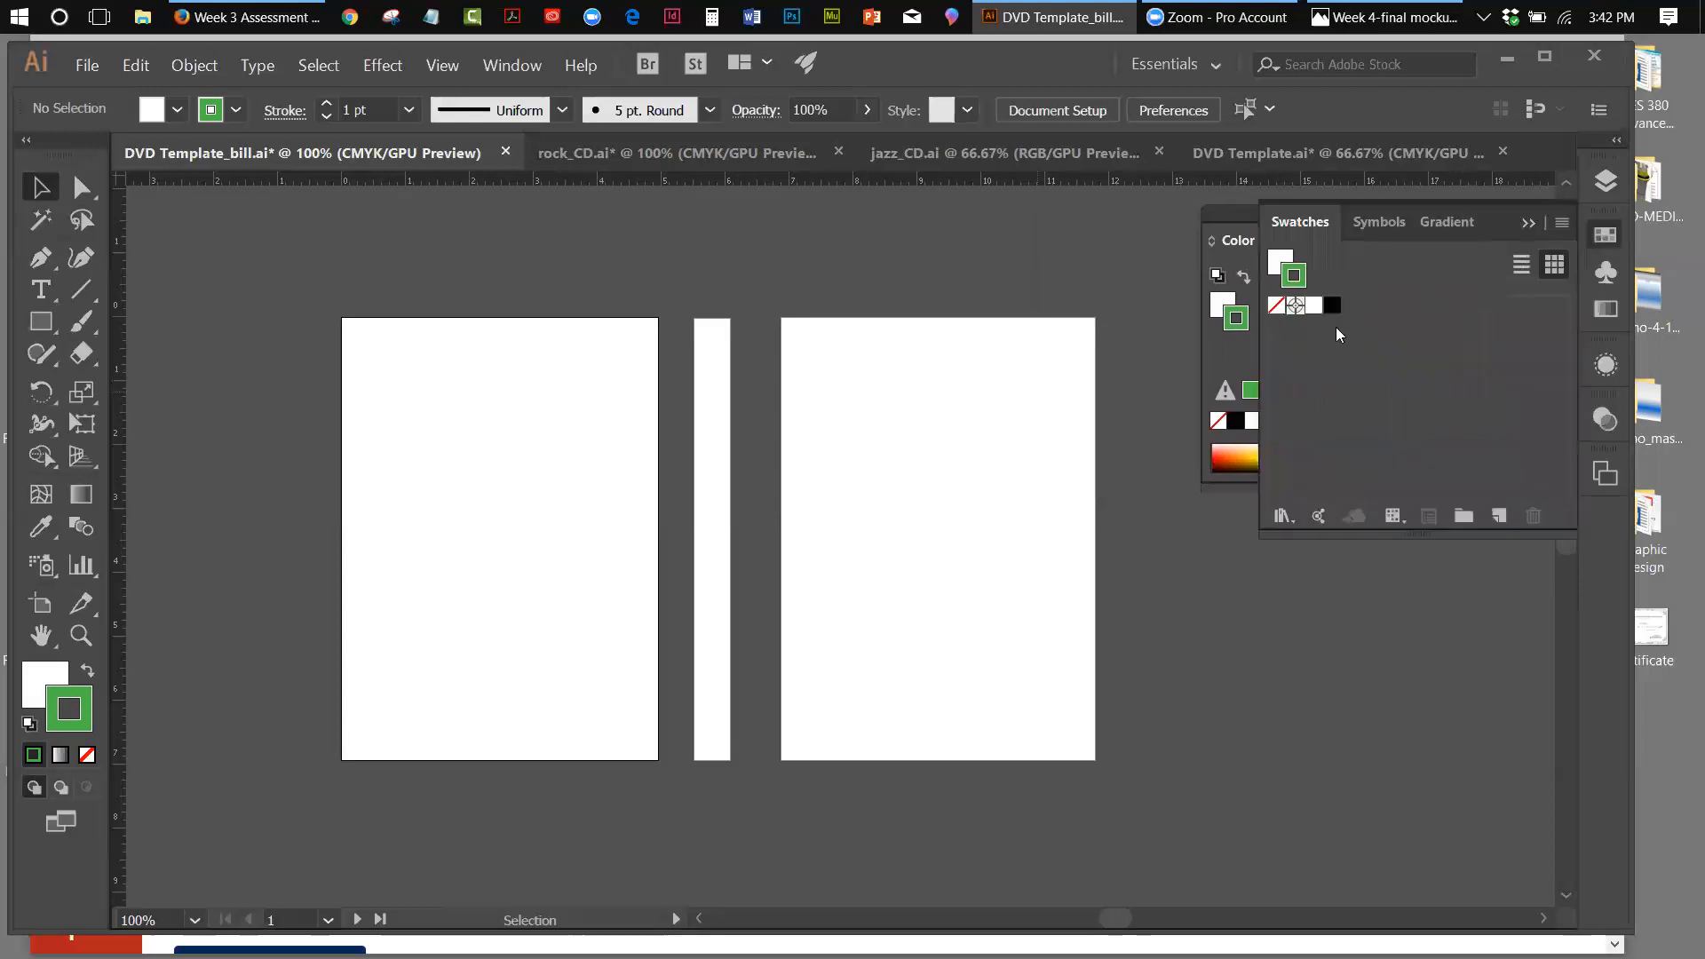
left_click(1555, 225)
left_click(1405, 226)
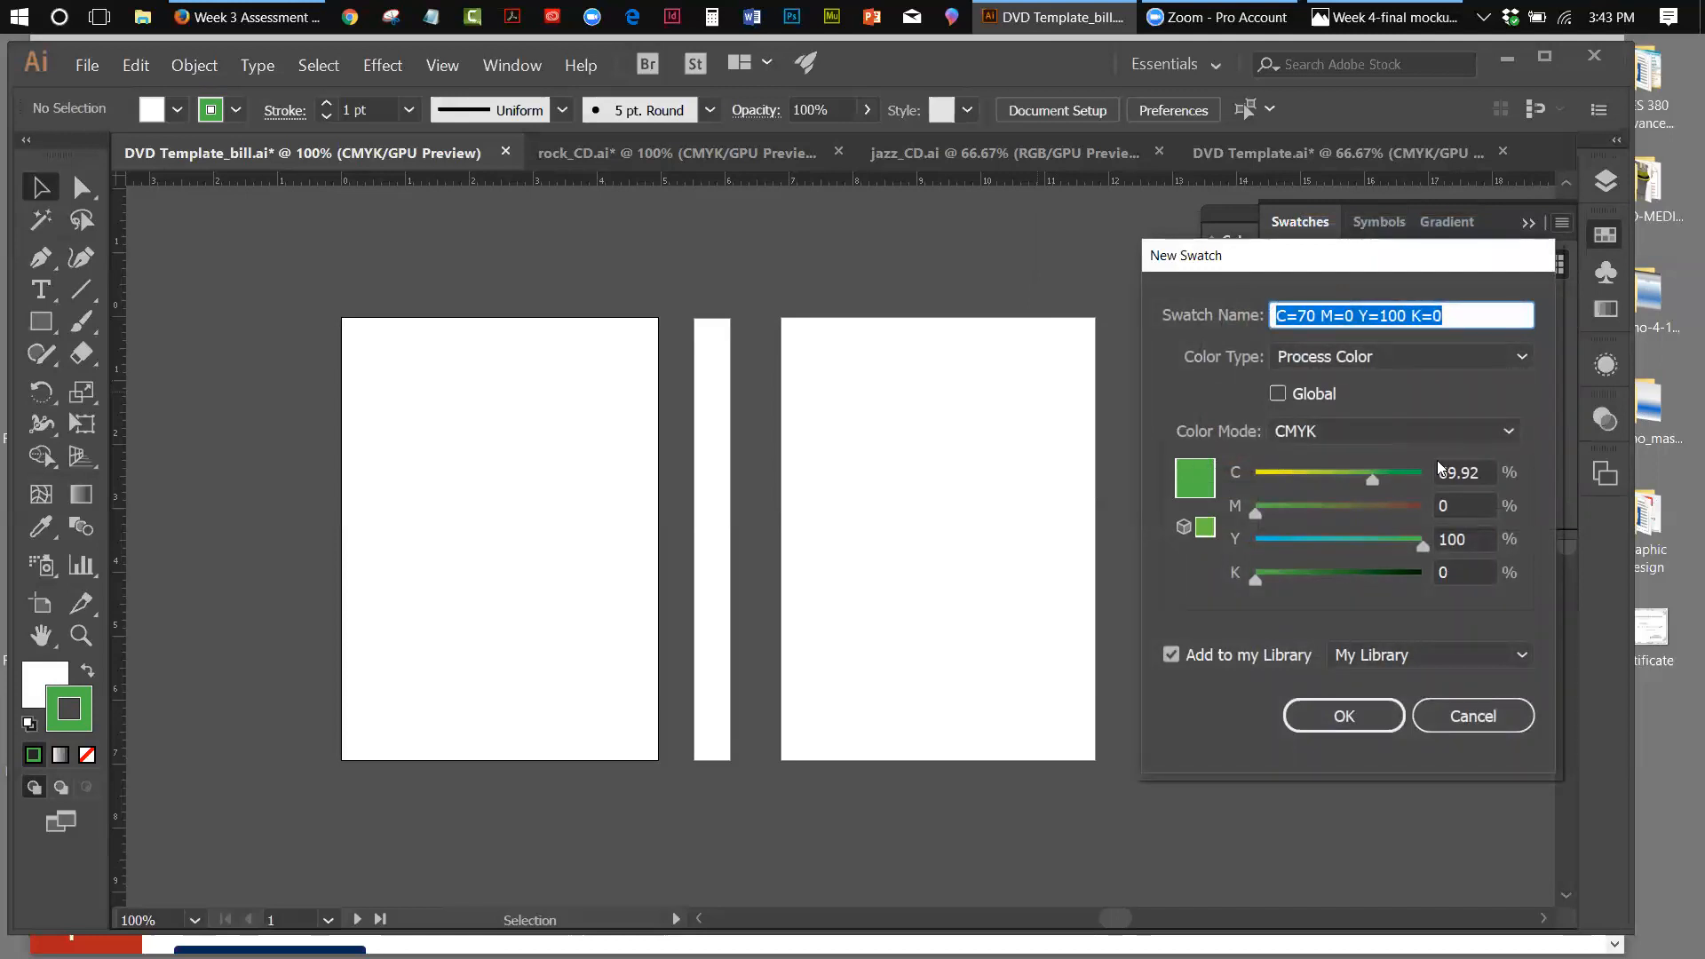
left_click(1400, 357)
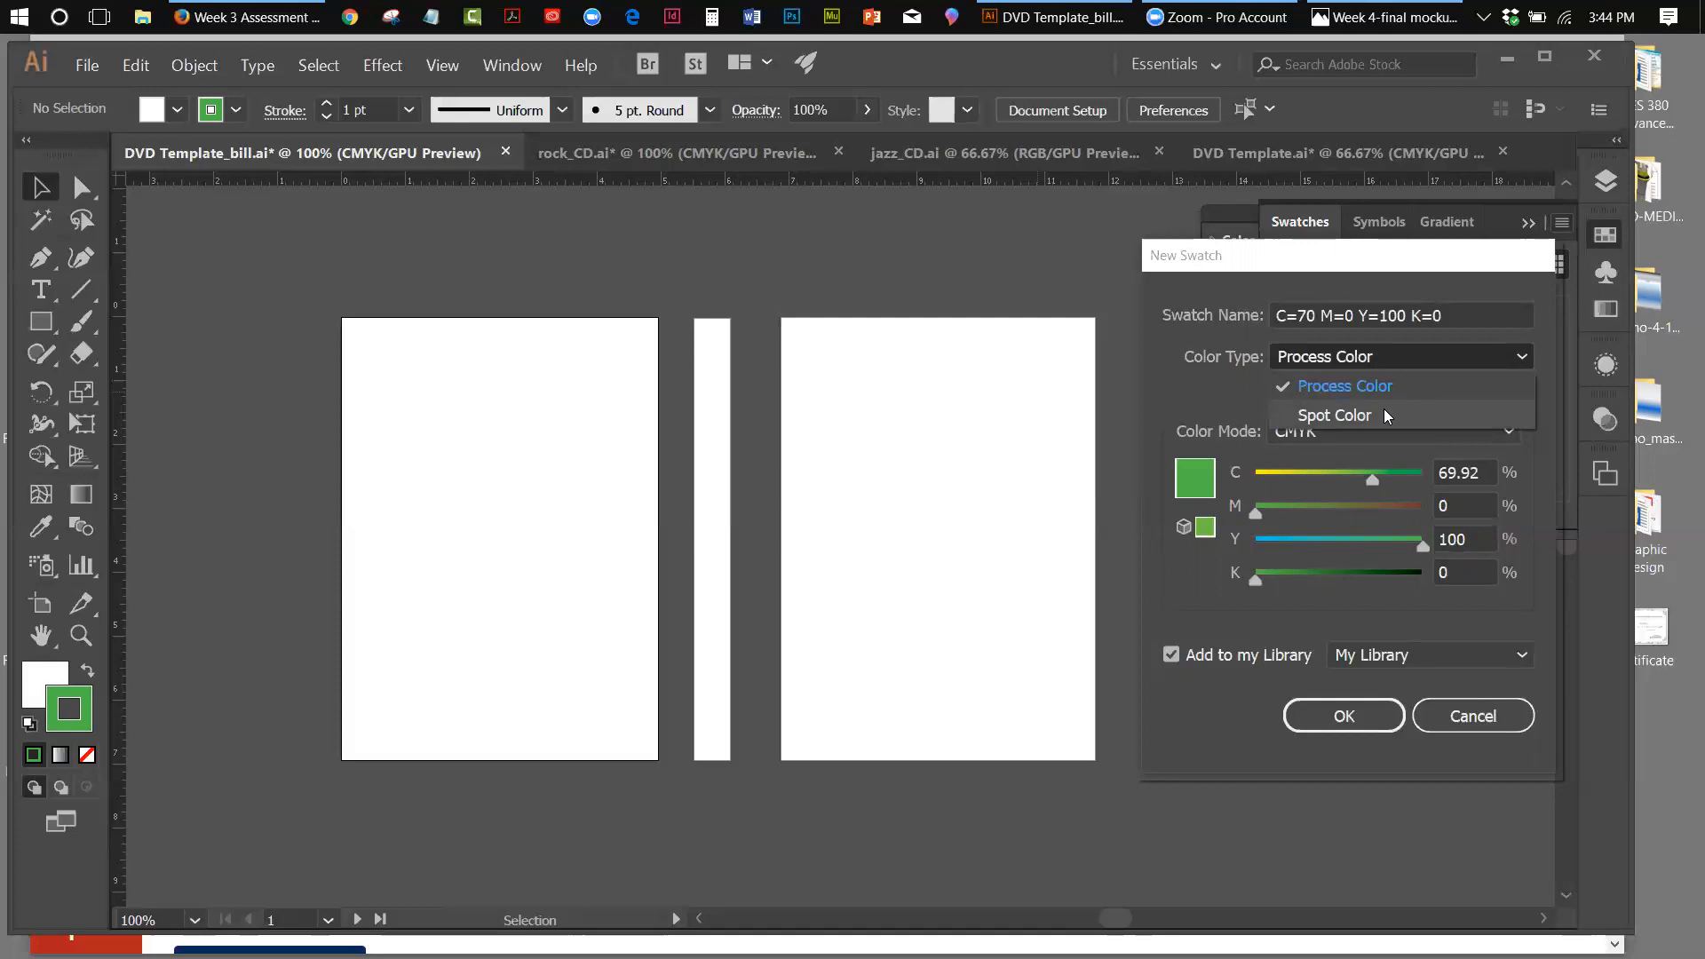
left_click(1400, 264)
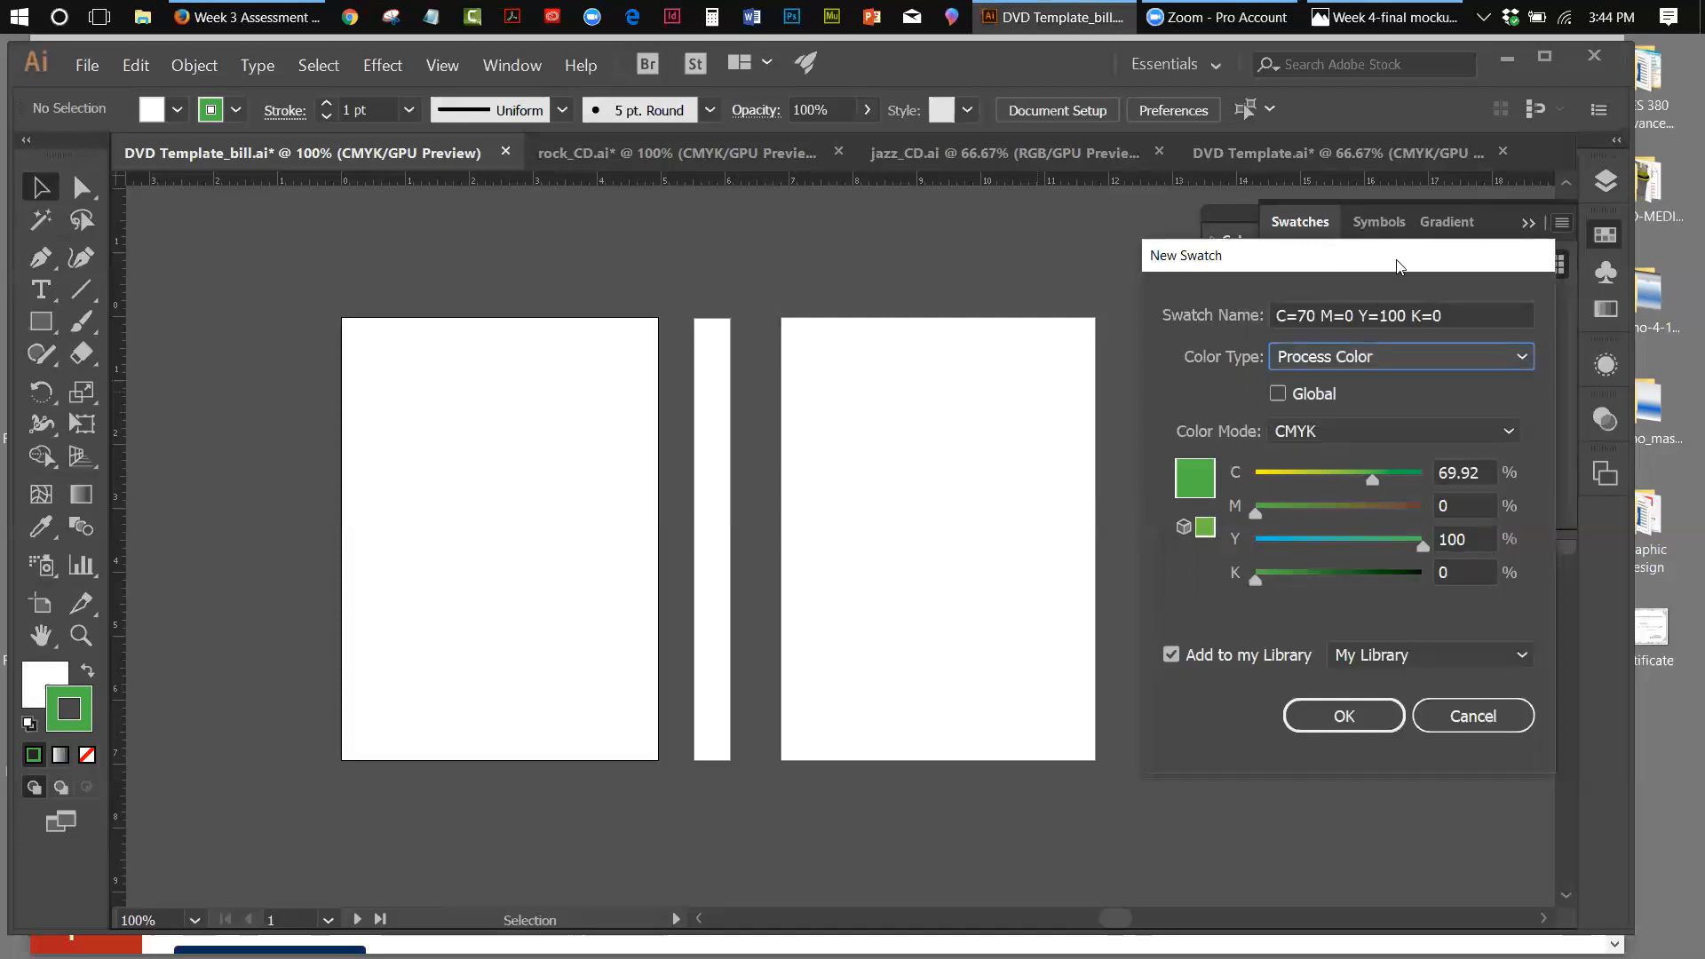
left_click(1343, 714)
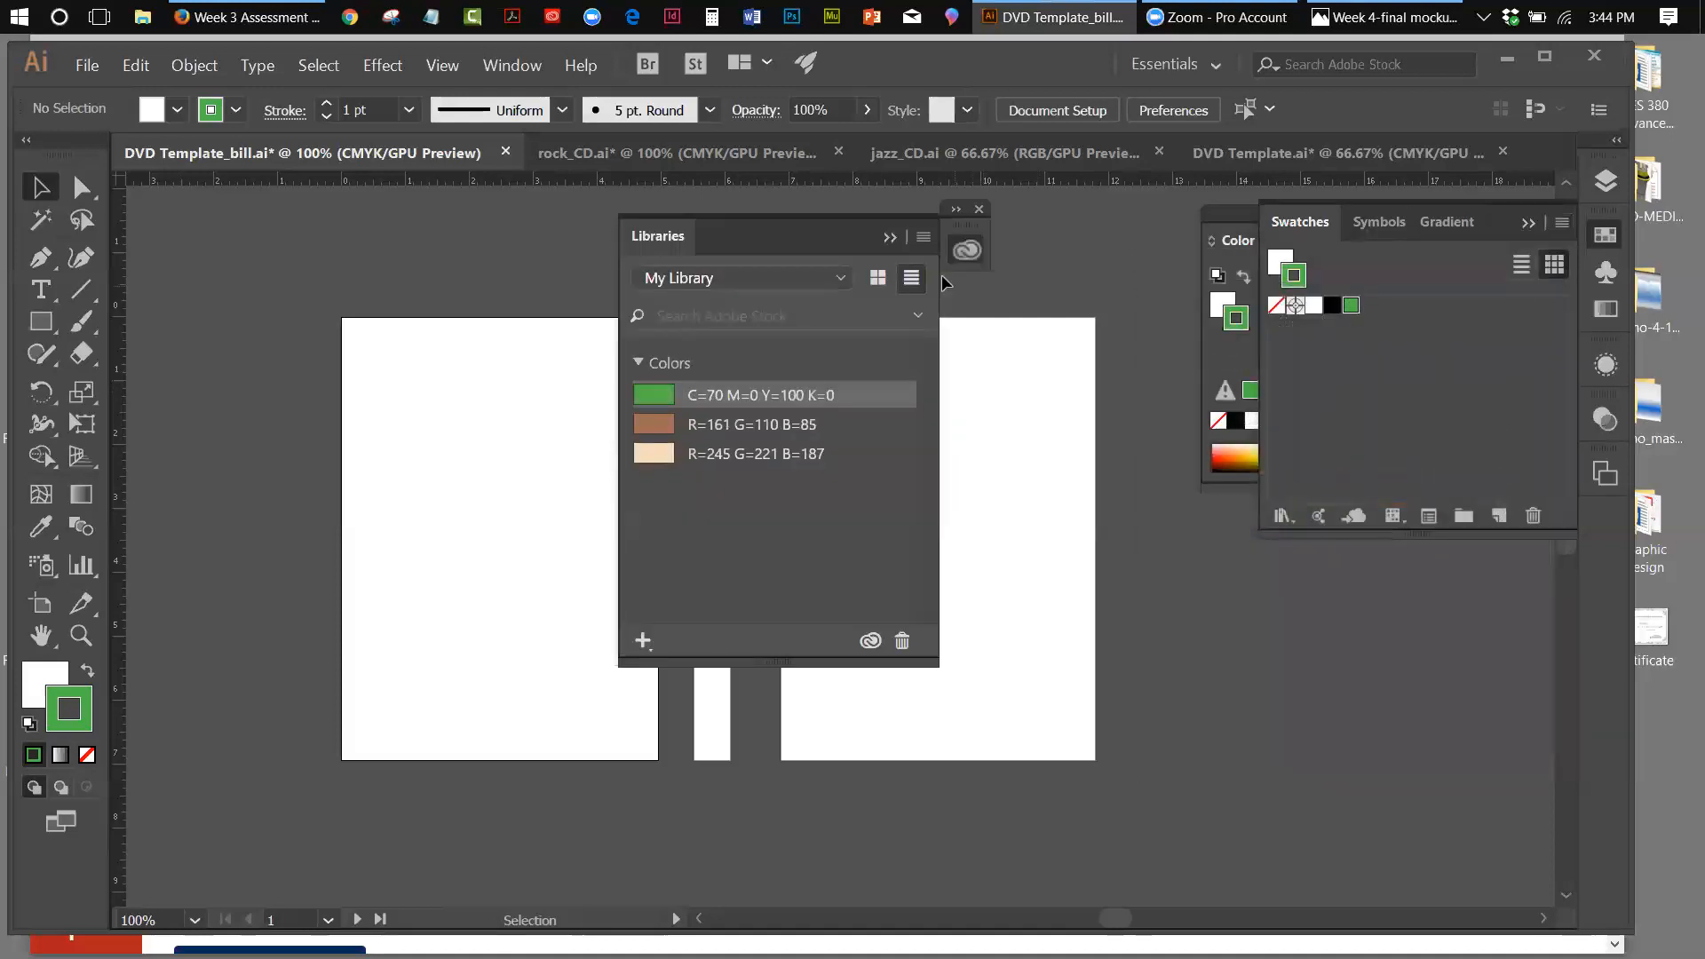
left_click(980, 210)
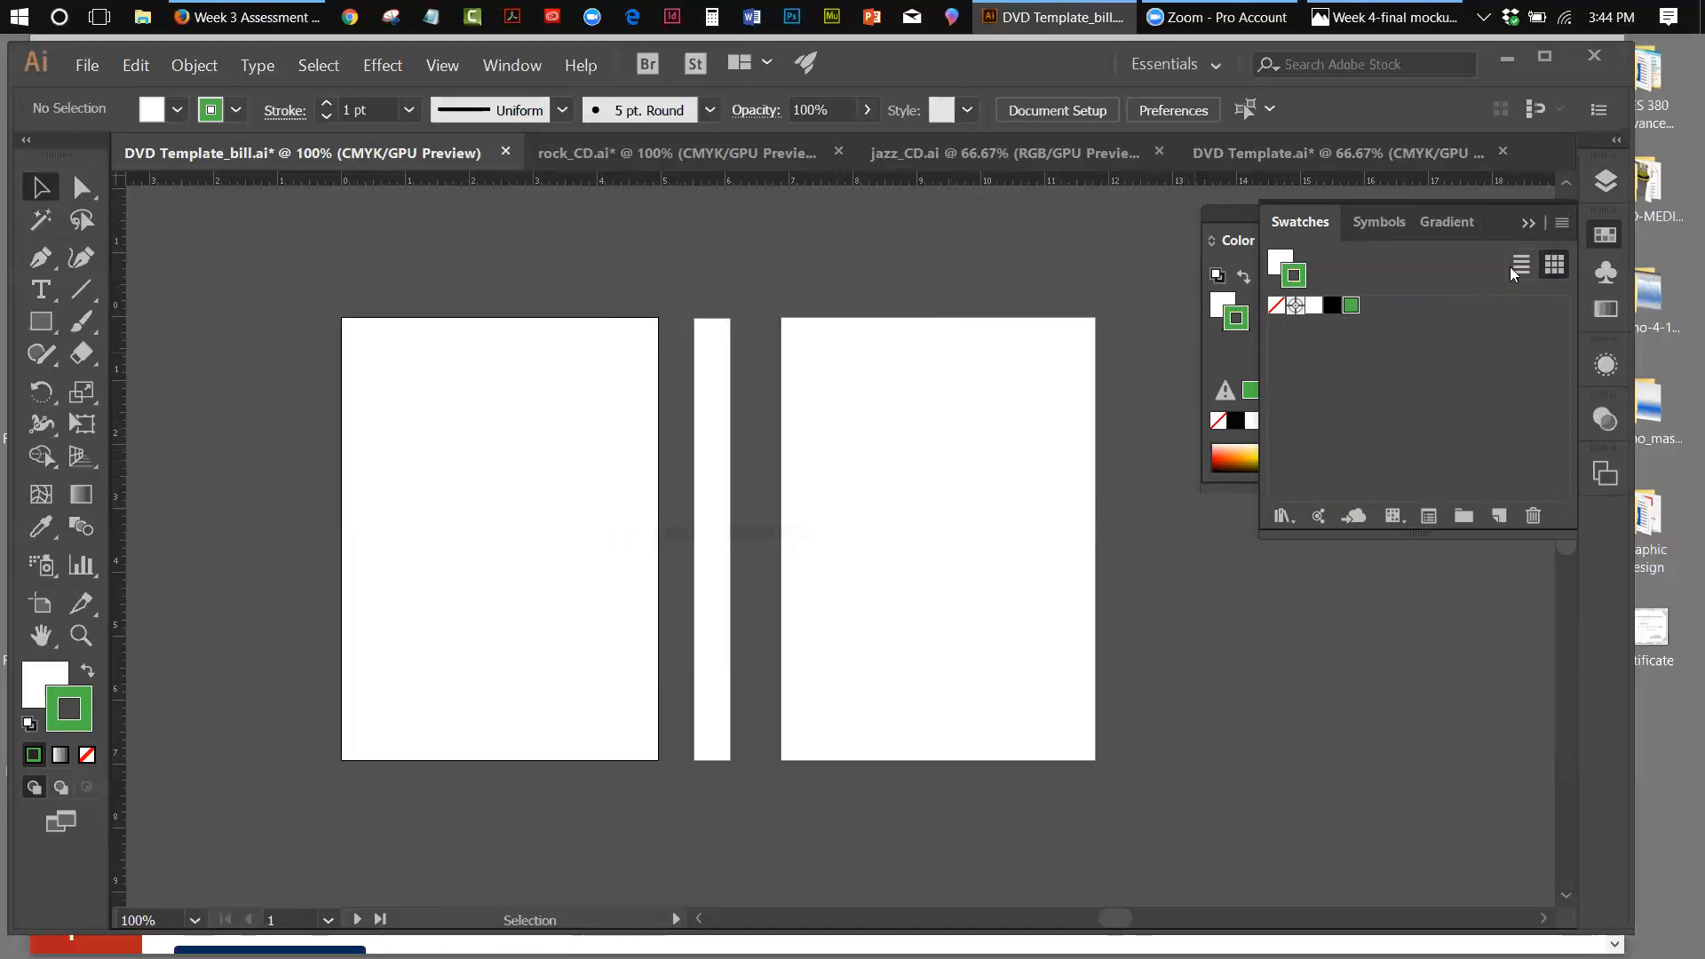
Collapse the Swatches and Color panels and dock Color as an icon with the other panels
left_click(1524, 222)
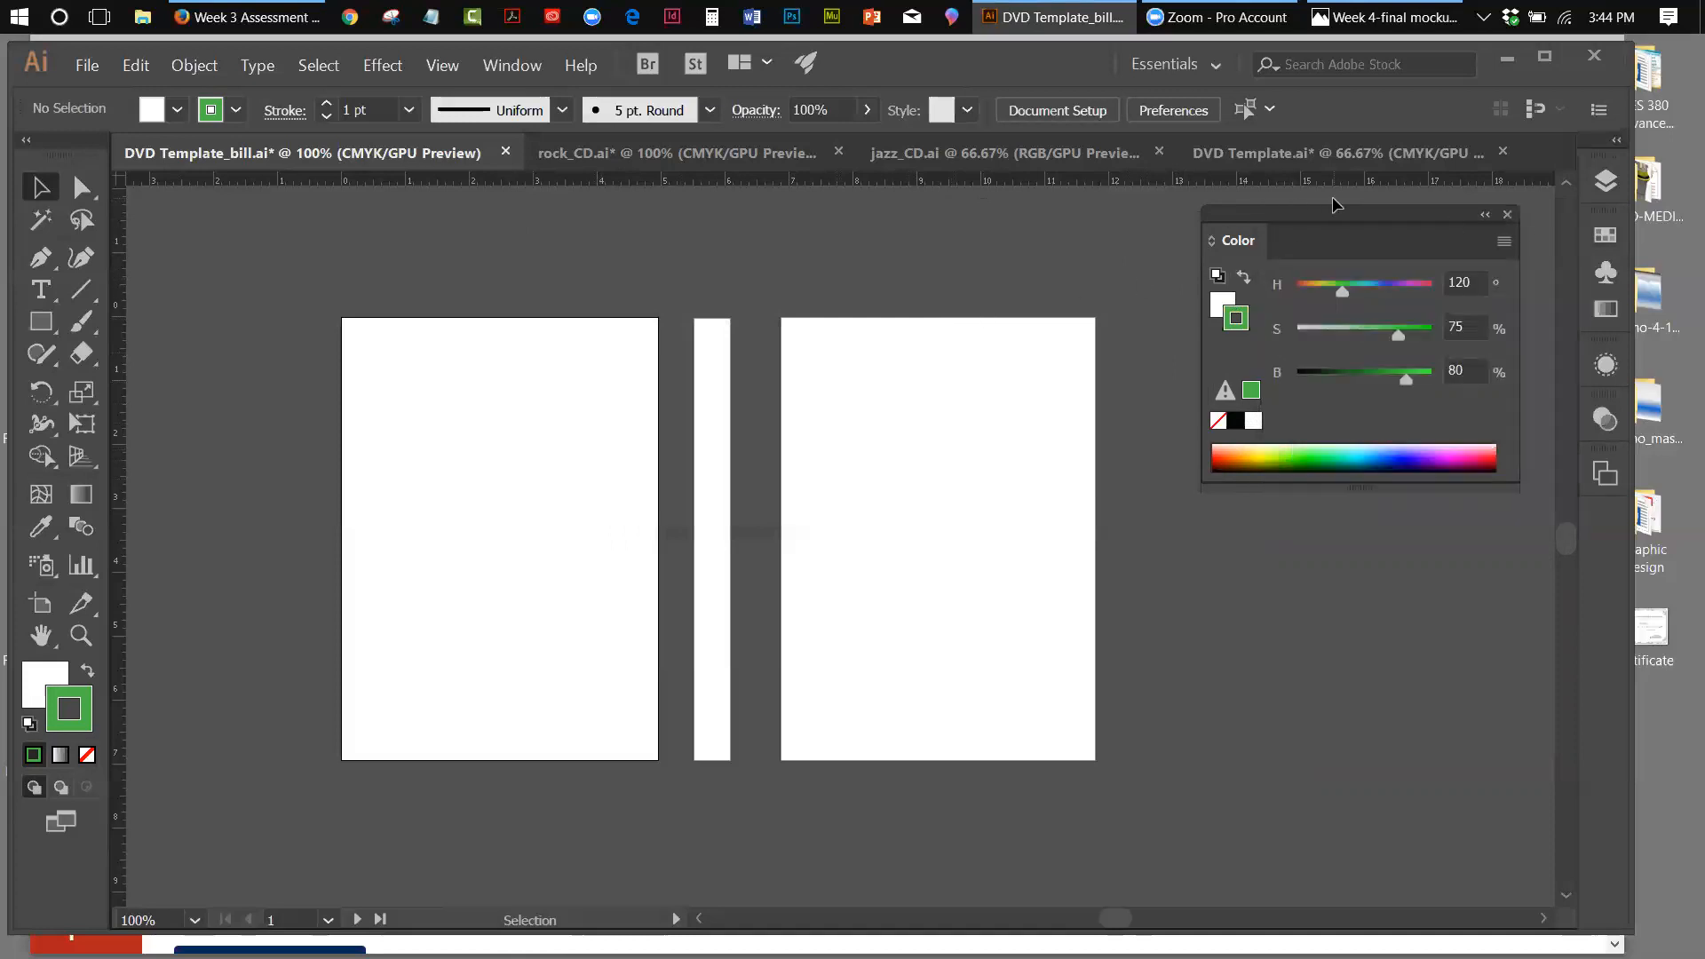
left_click_drag(1330, 216, 1361, 323)
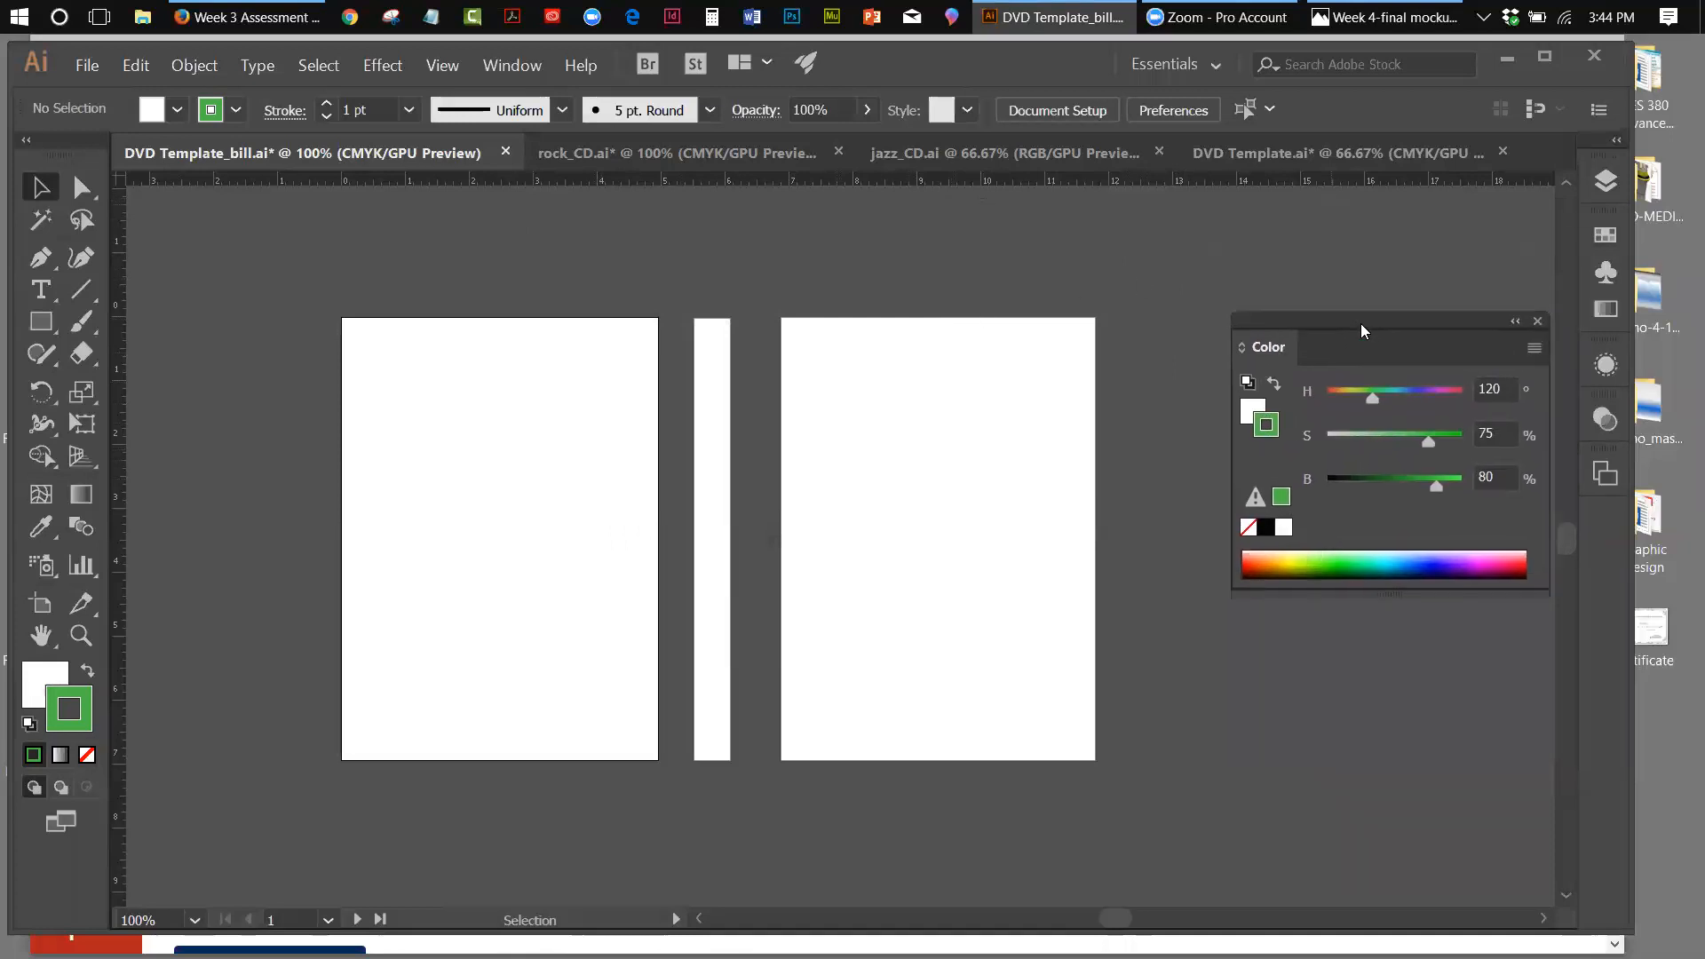
left_click(1515, 323)
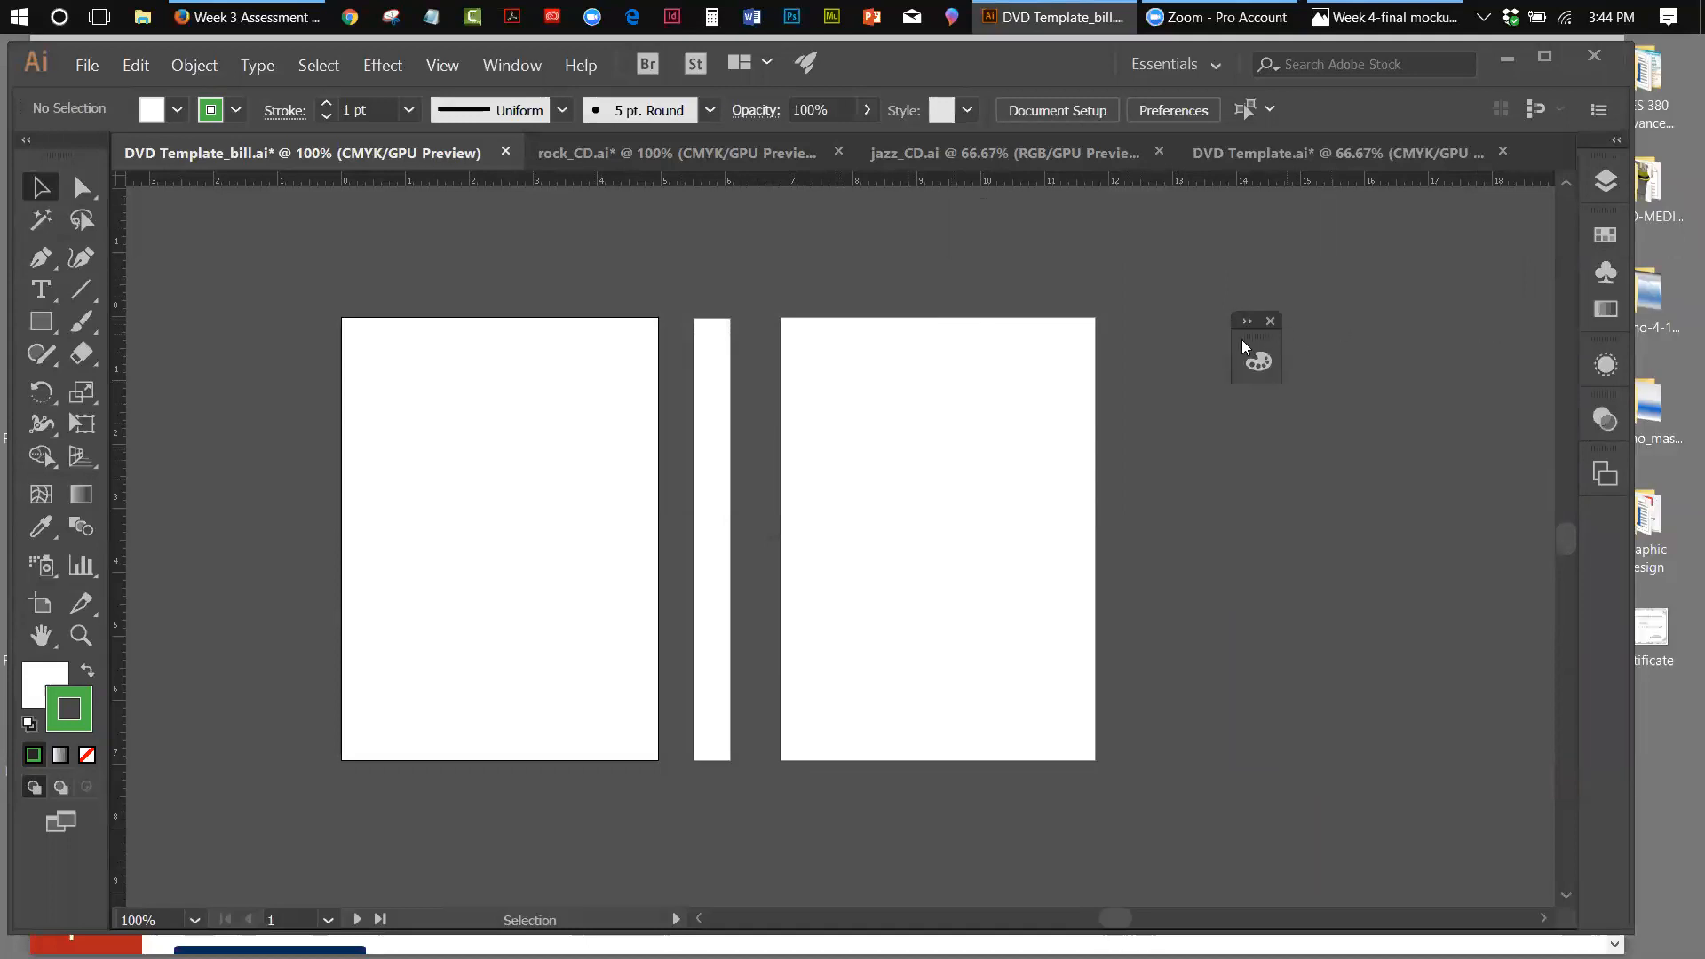
left_click_drag(1605, 577, 1605, 525)
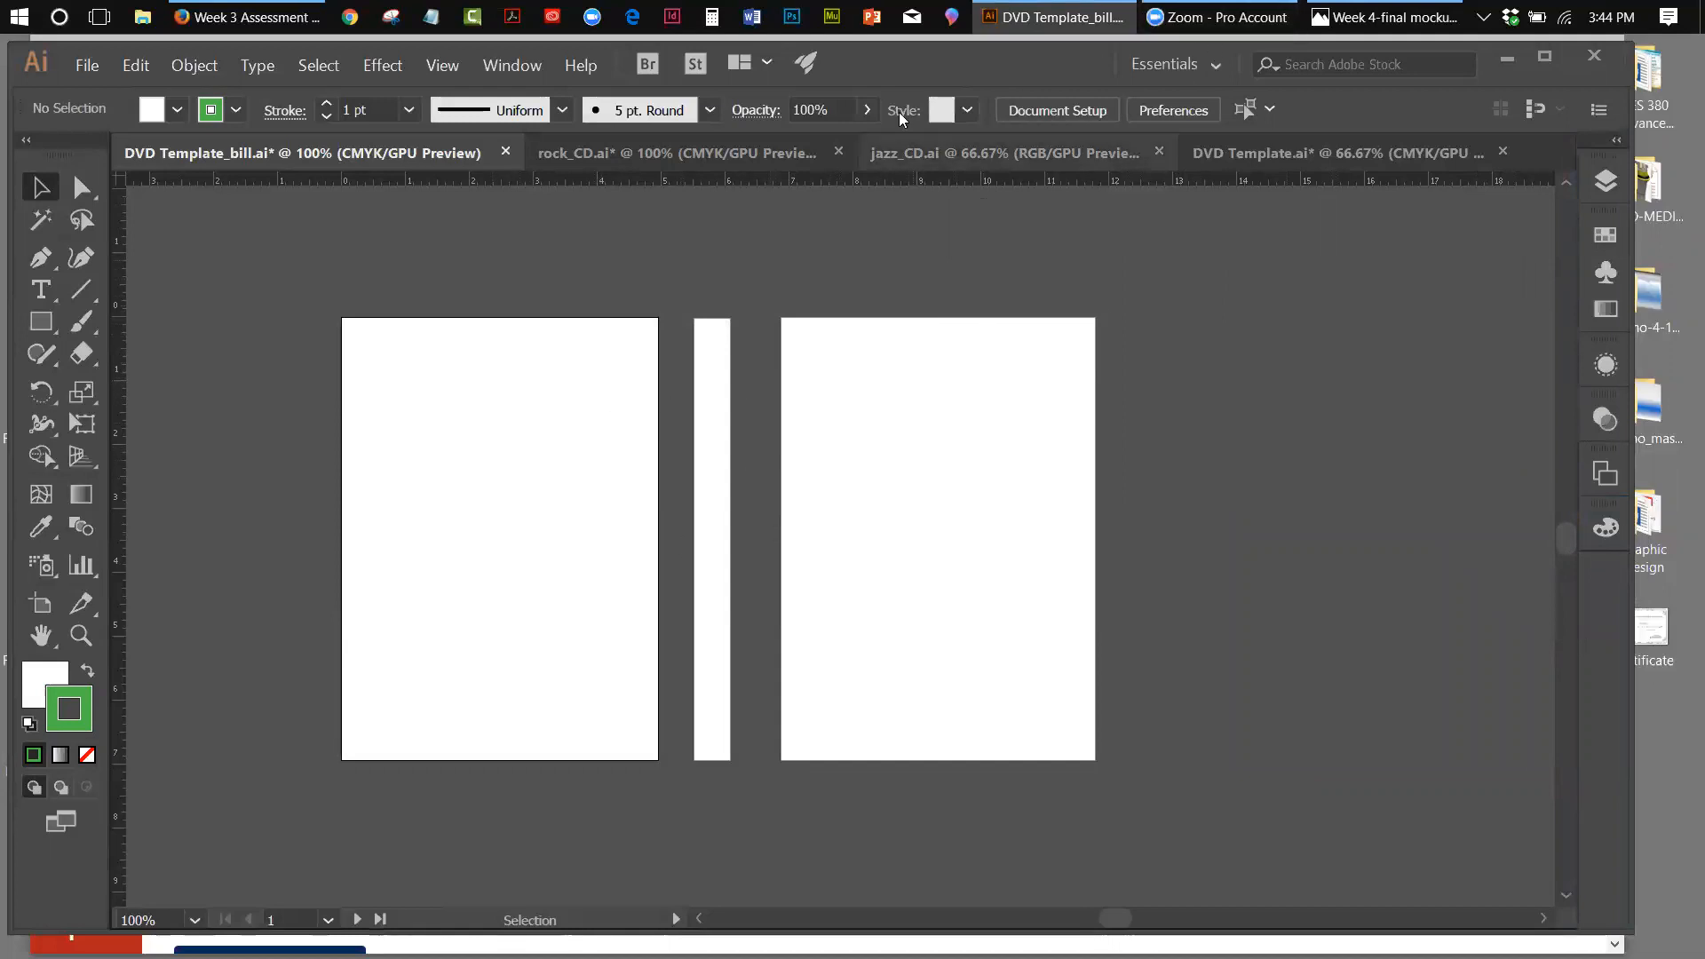
Switch to the rock_CD.ai document to view the finished cover design
left_click(594, 149)
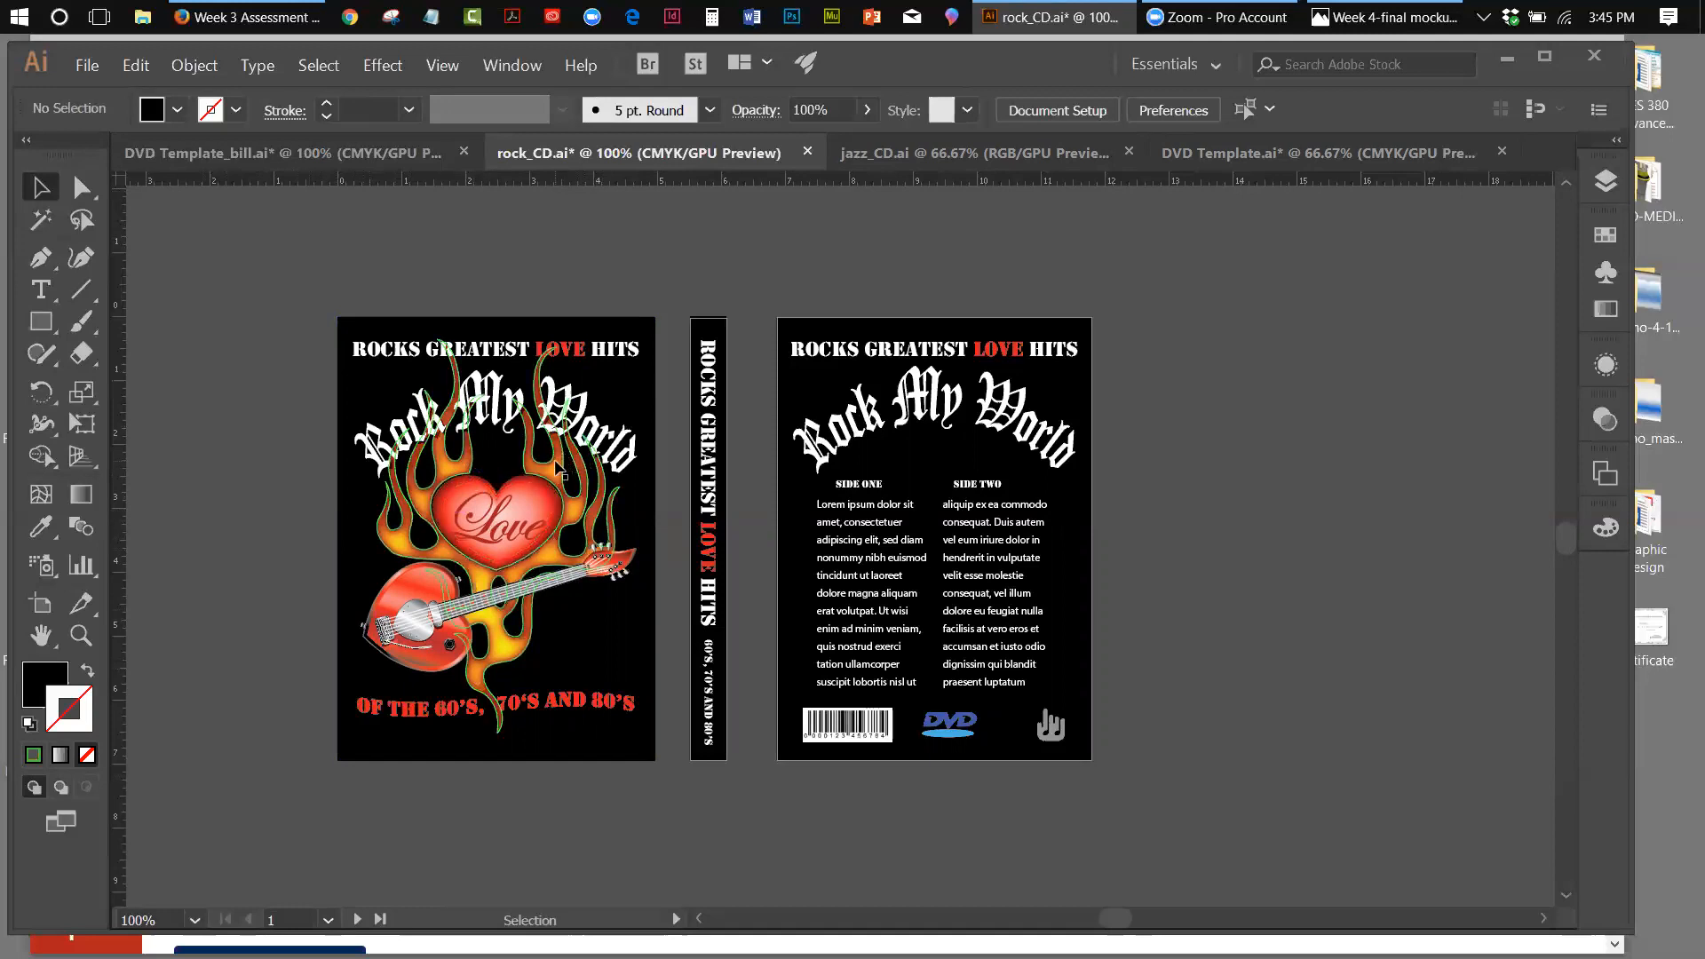
Select the yellow flame shape on the front cover and toggle its Feather effect off and on in its appearance attributes
left_click(563, 458)
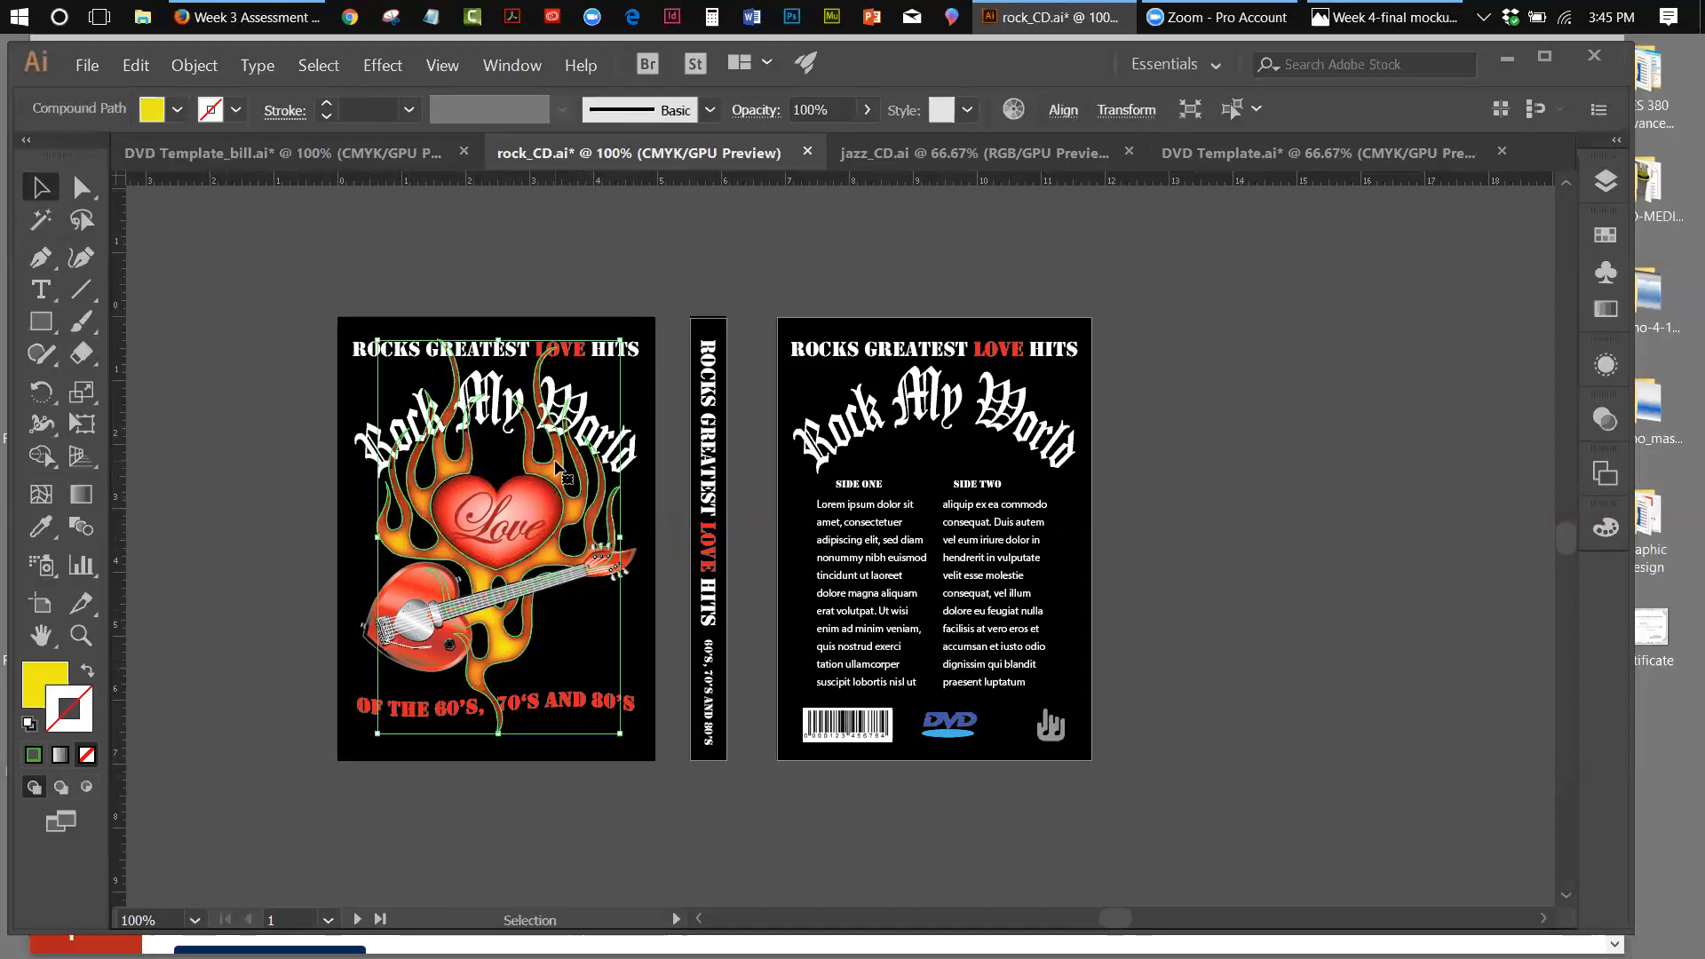
left_click(507, 60)
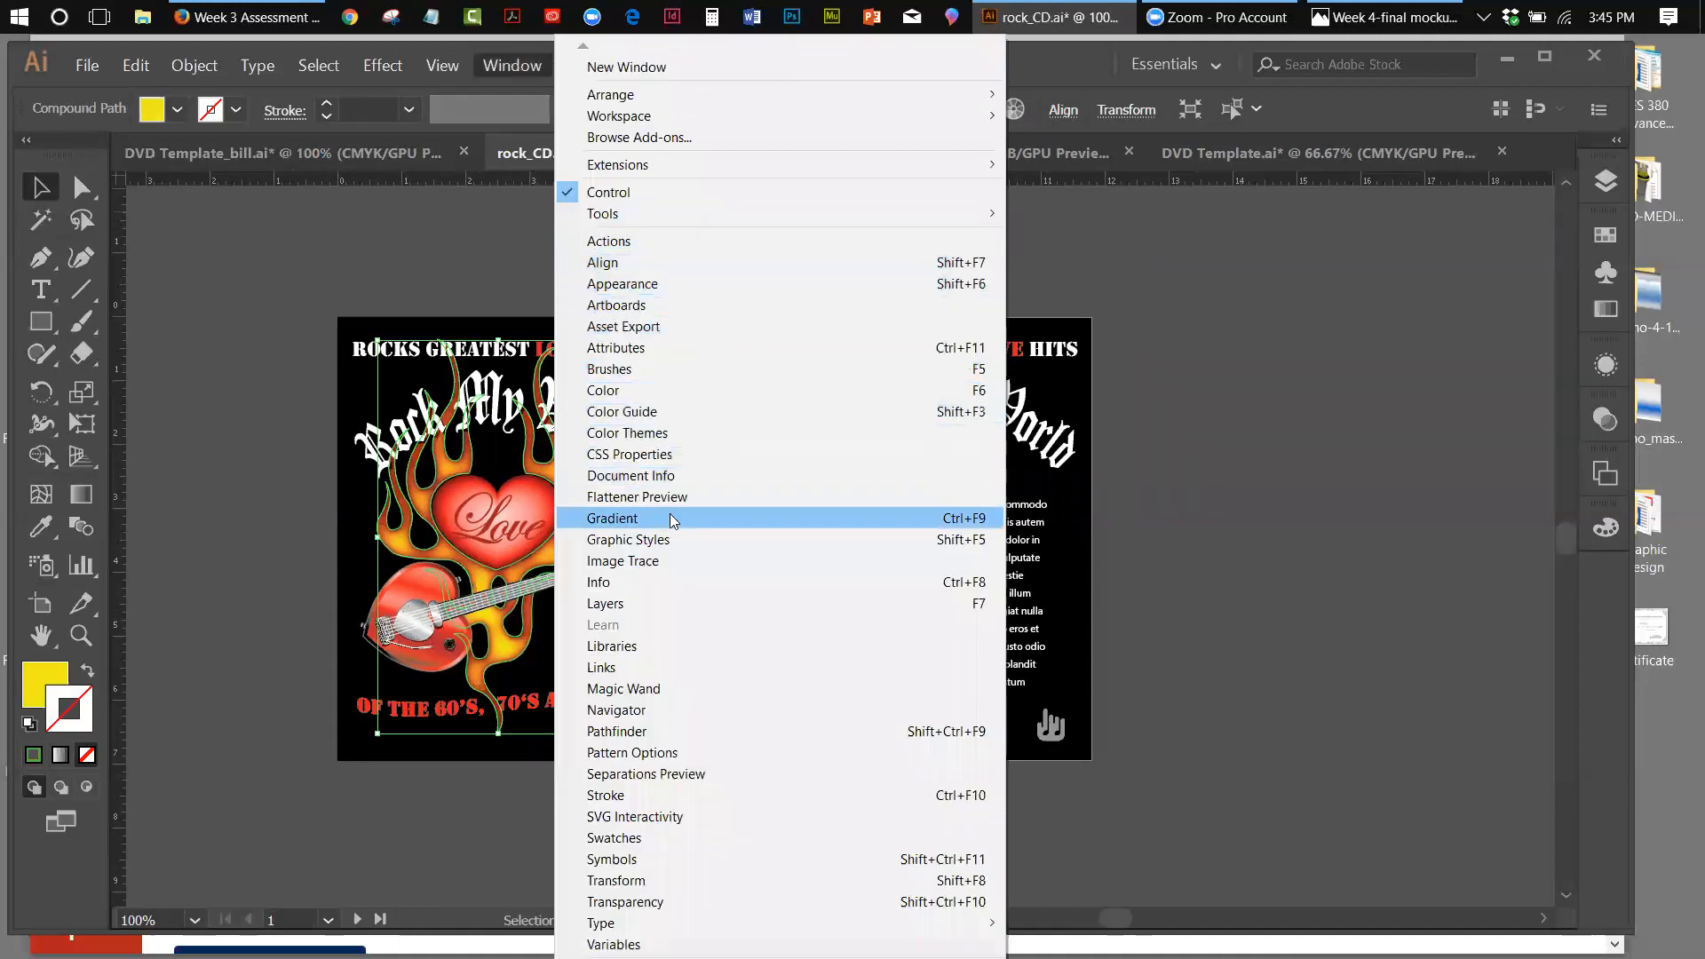
left_click(632, 285)
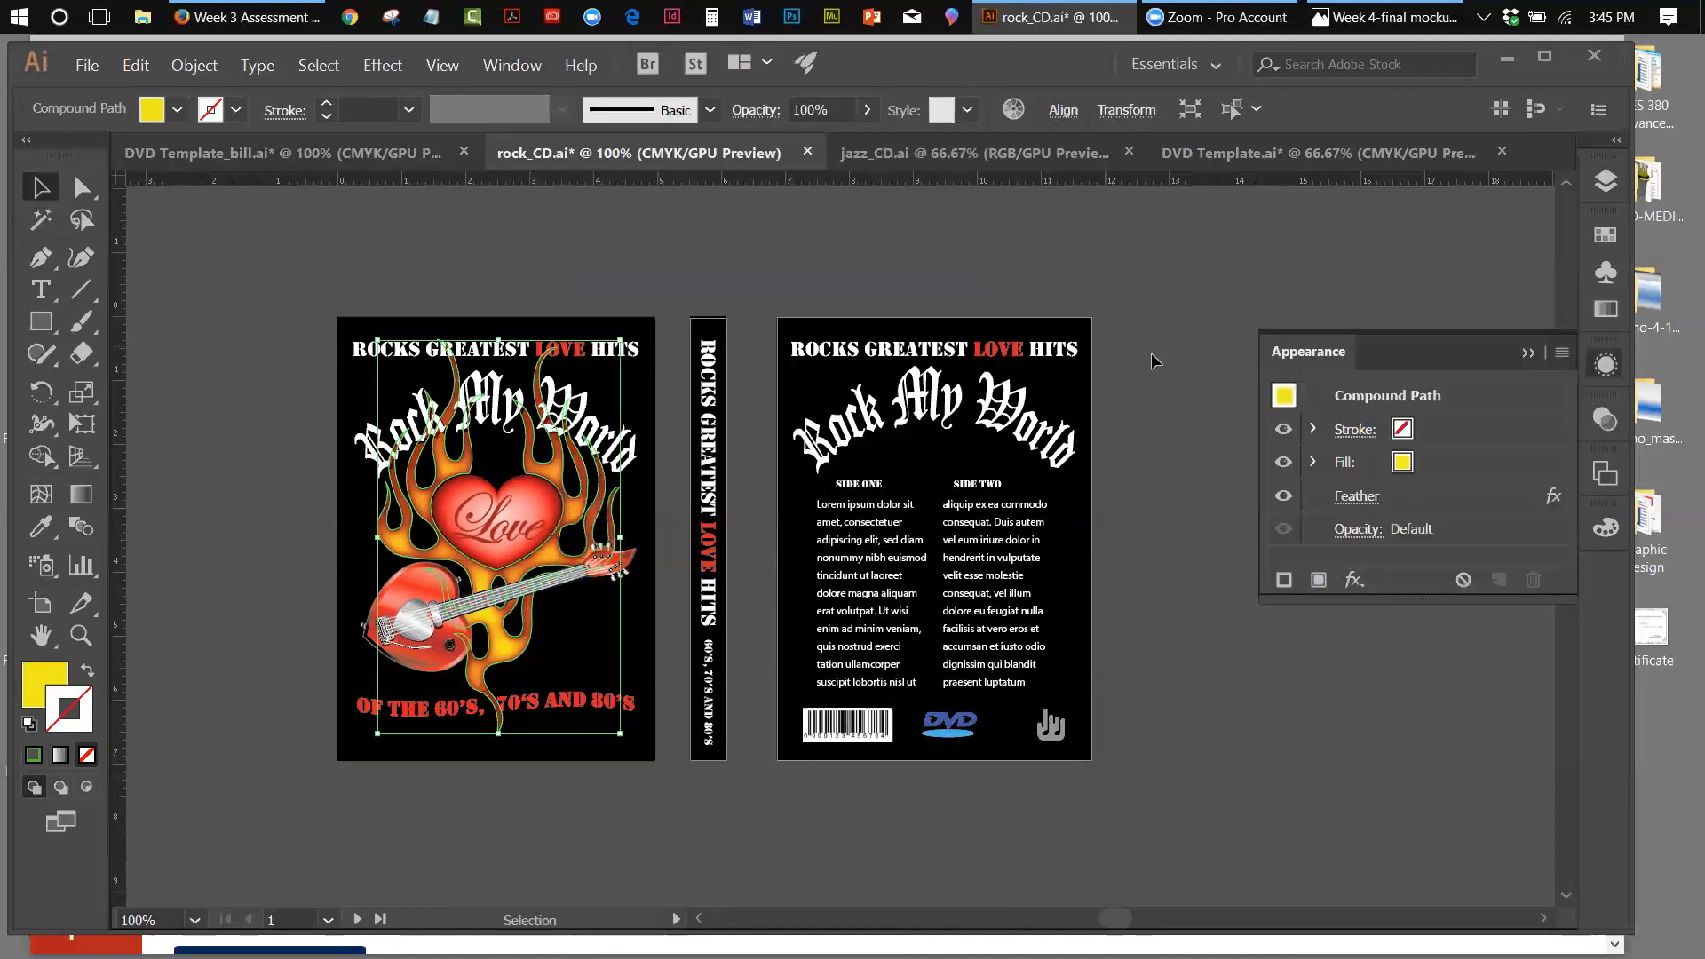
left_click(1283, 503)
left_click(1283, 498)
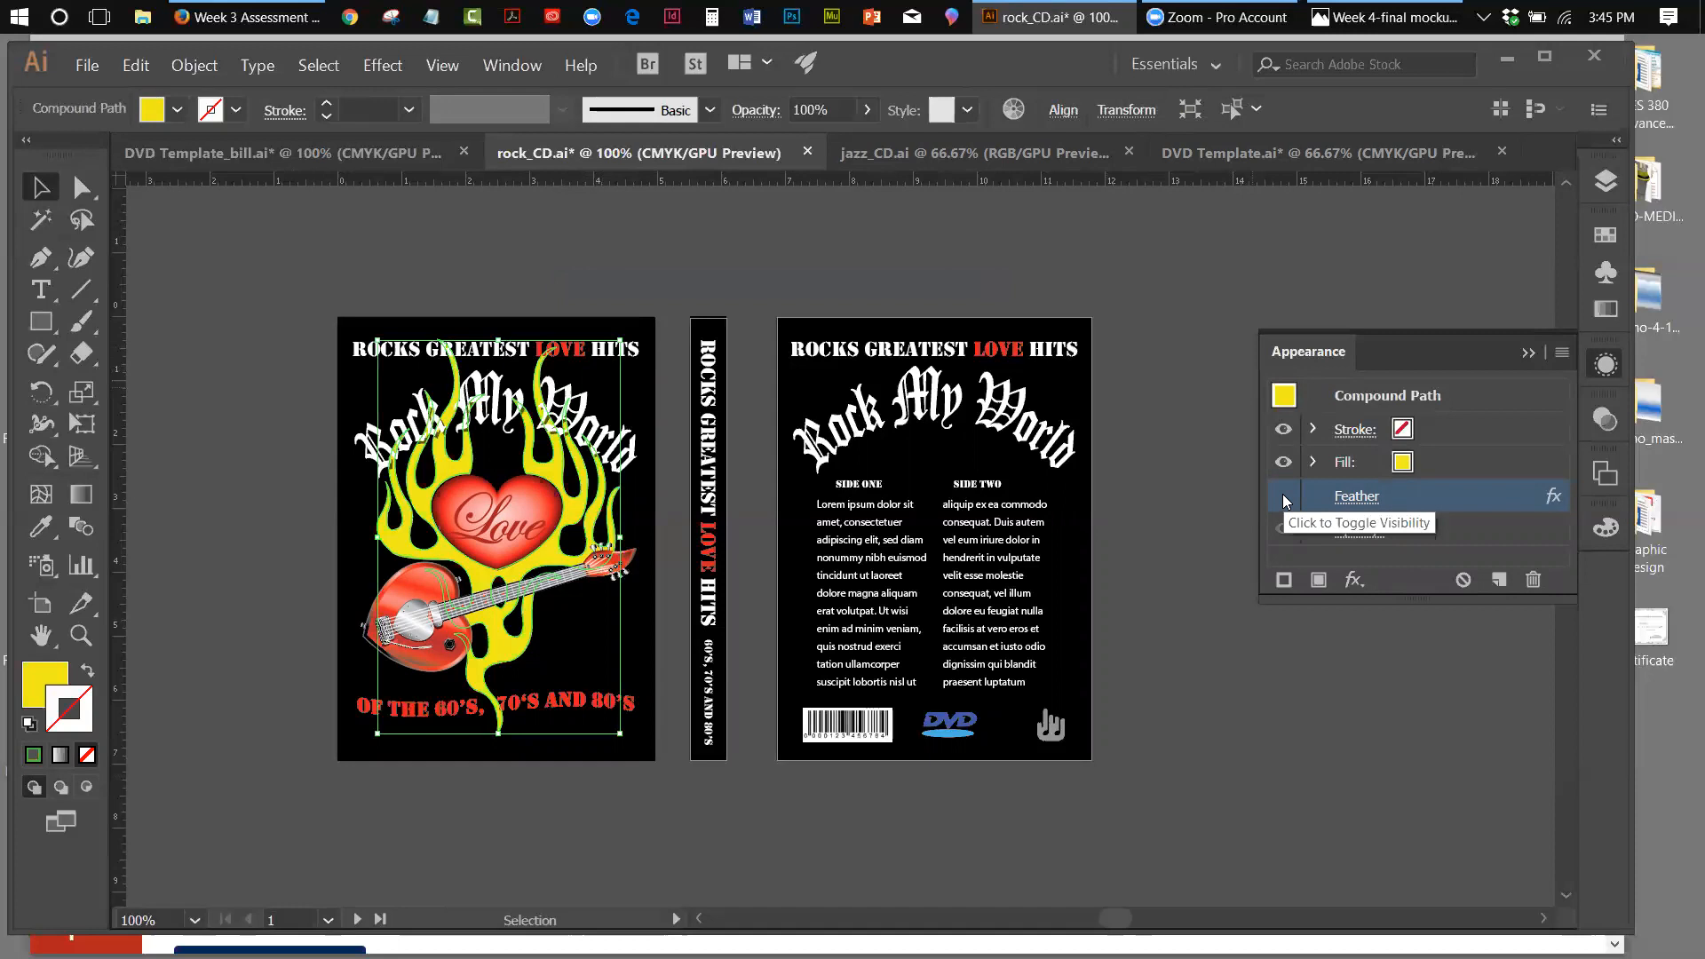
left_click(1283, 497)
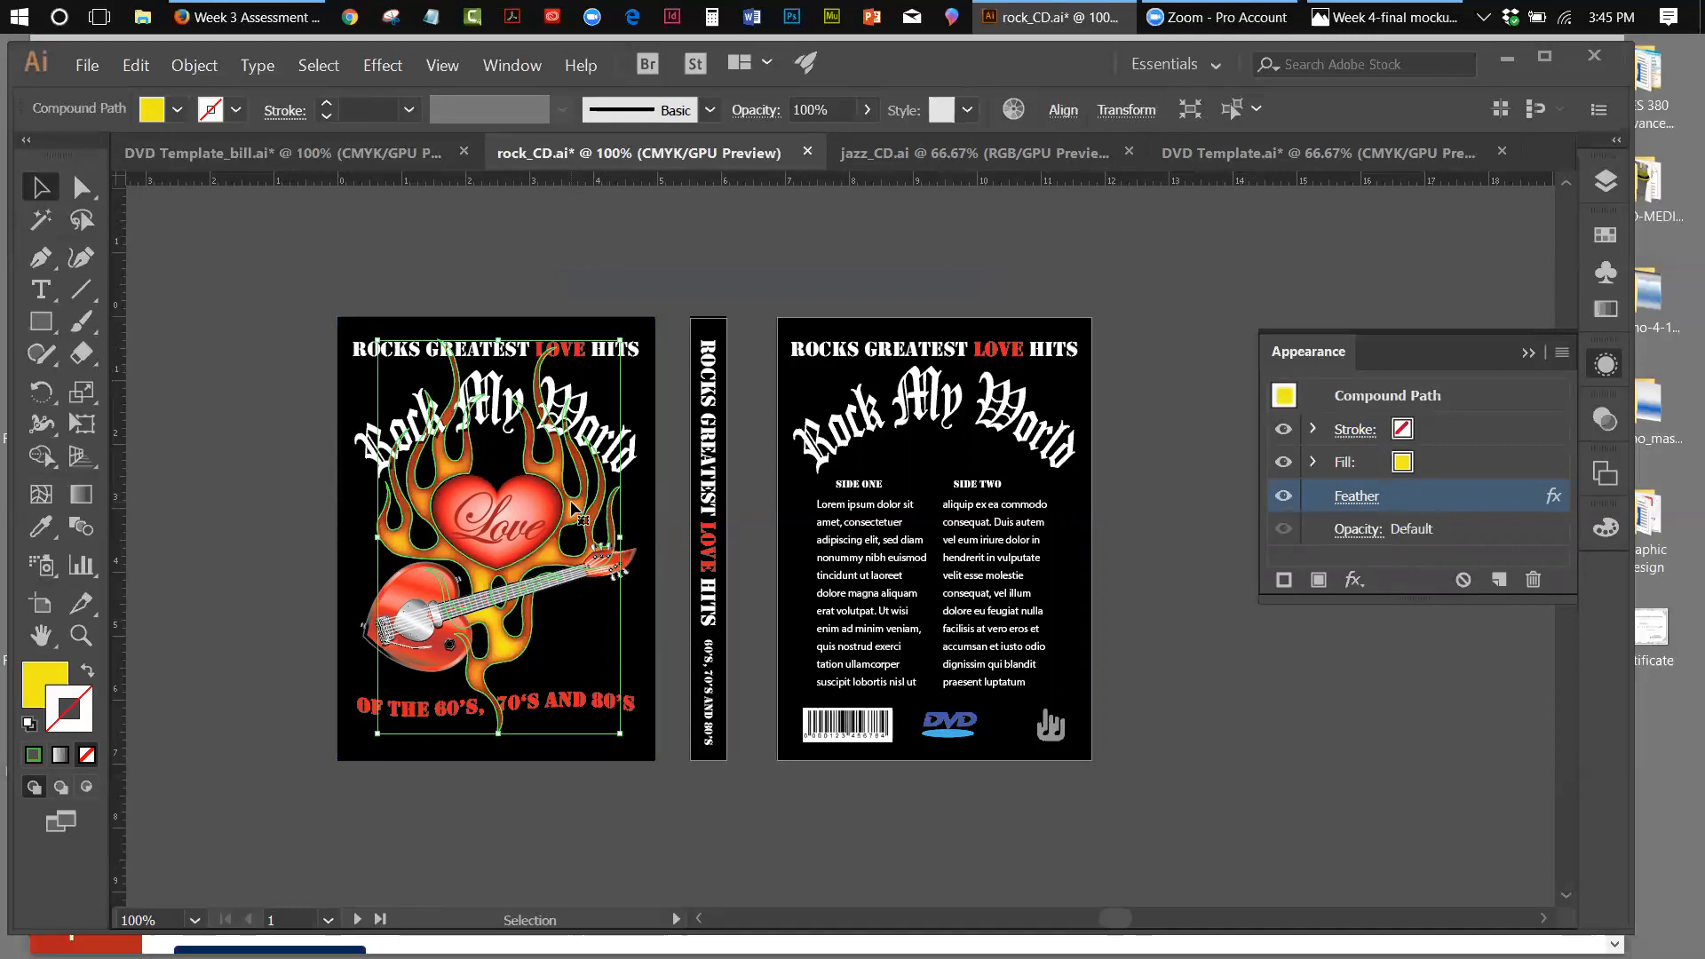
Move the yellow flame shape off the red flames beneath it, and undo the move
left_click_drag(572, 508, 734, 499)
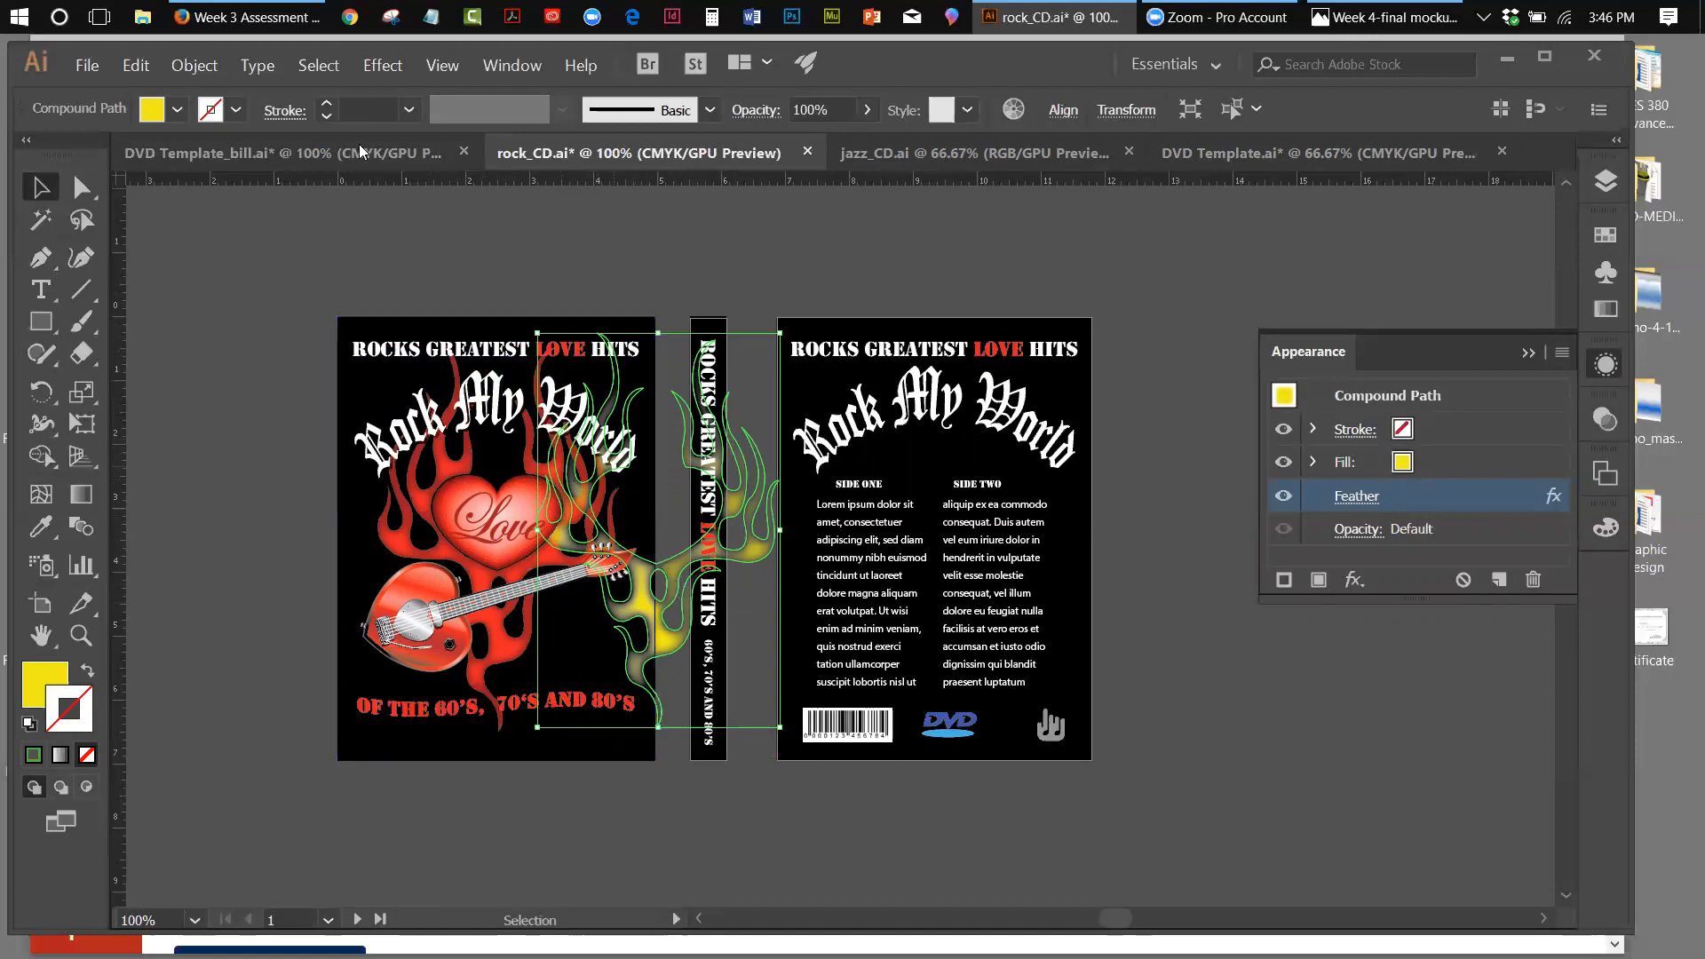
left_click(149, 69)
left_click(153, 88)
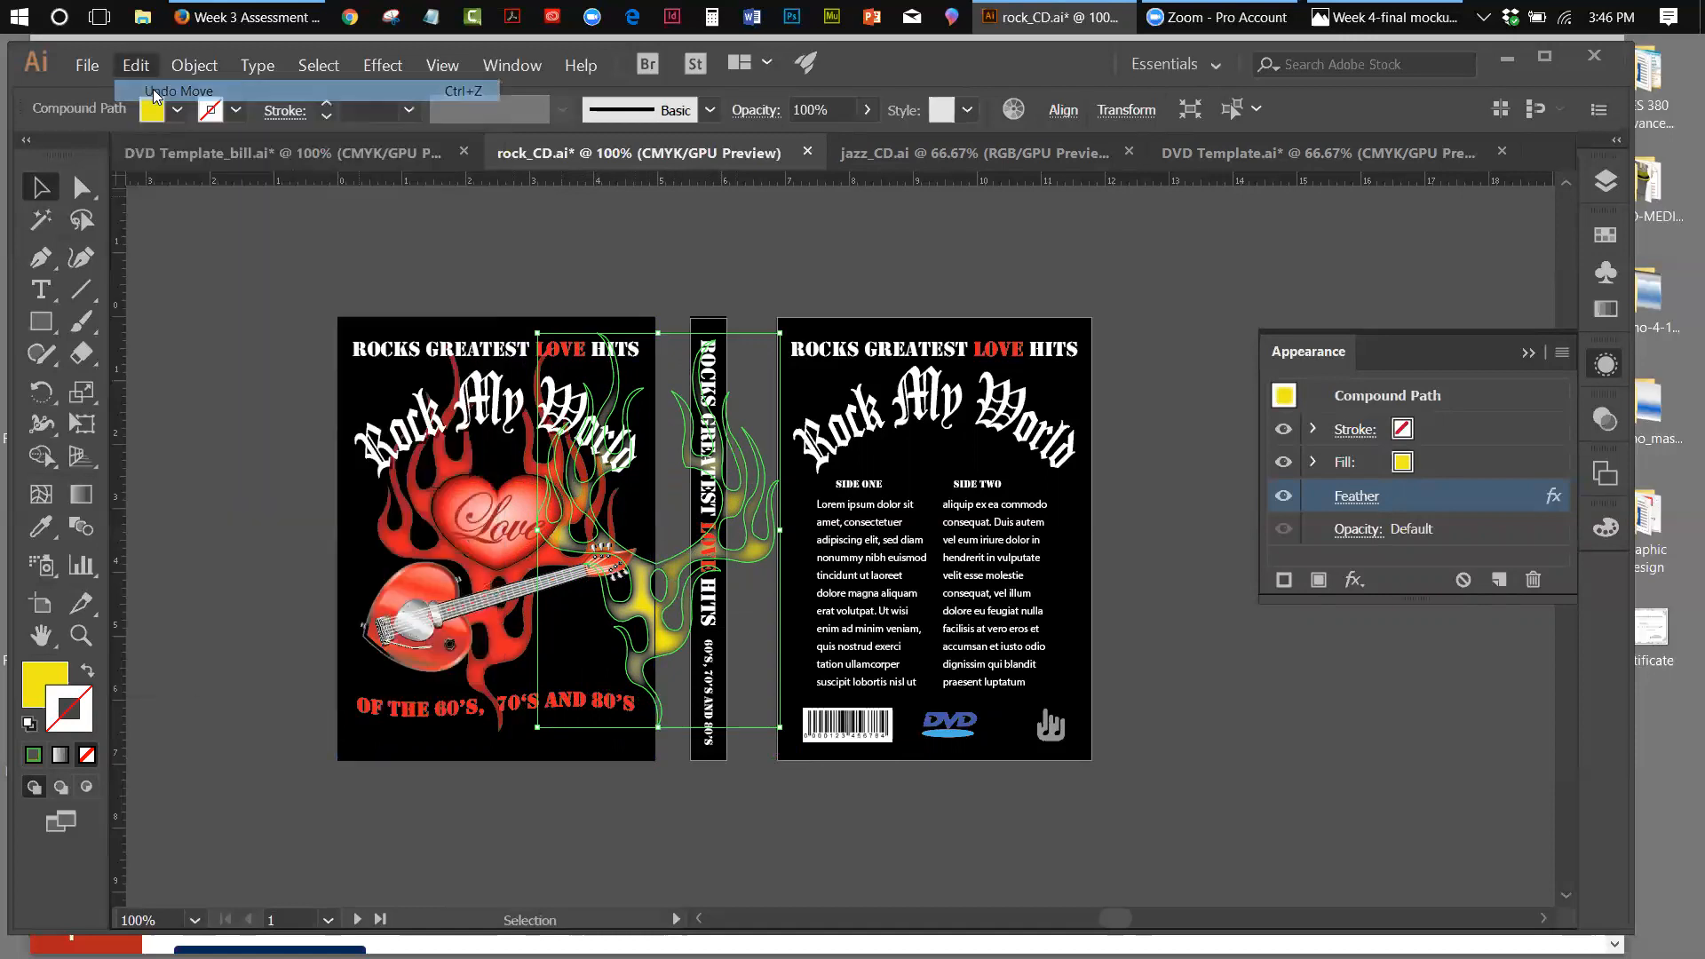
Hide the flame shape's Feather effect, check its transparency opacity control, and turn the Feather effect back on
left_click(1283, 495)
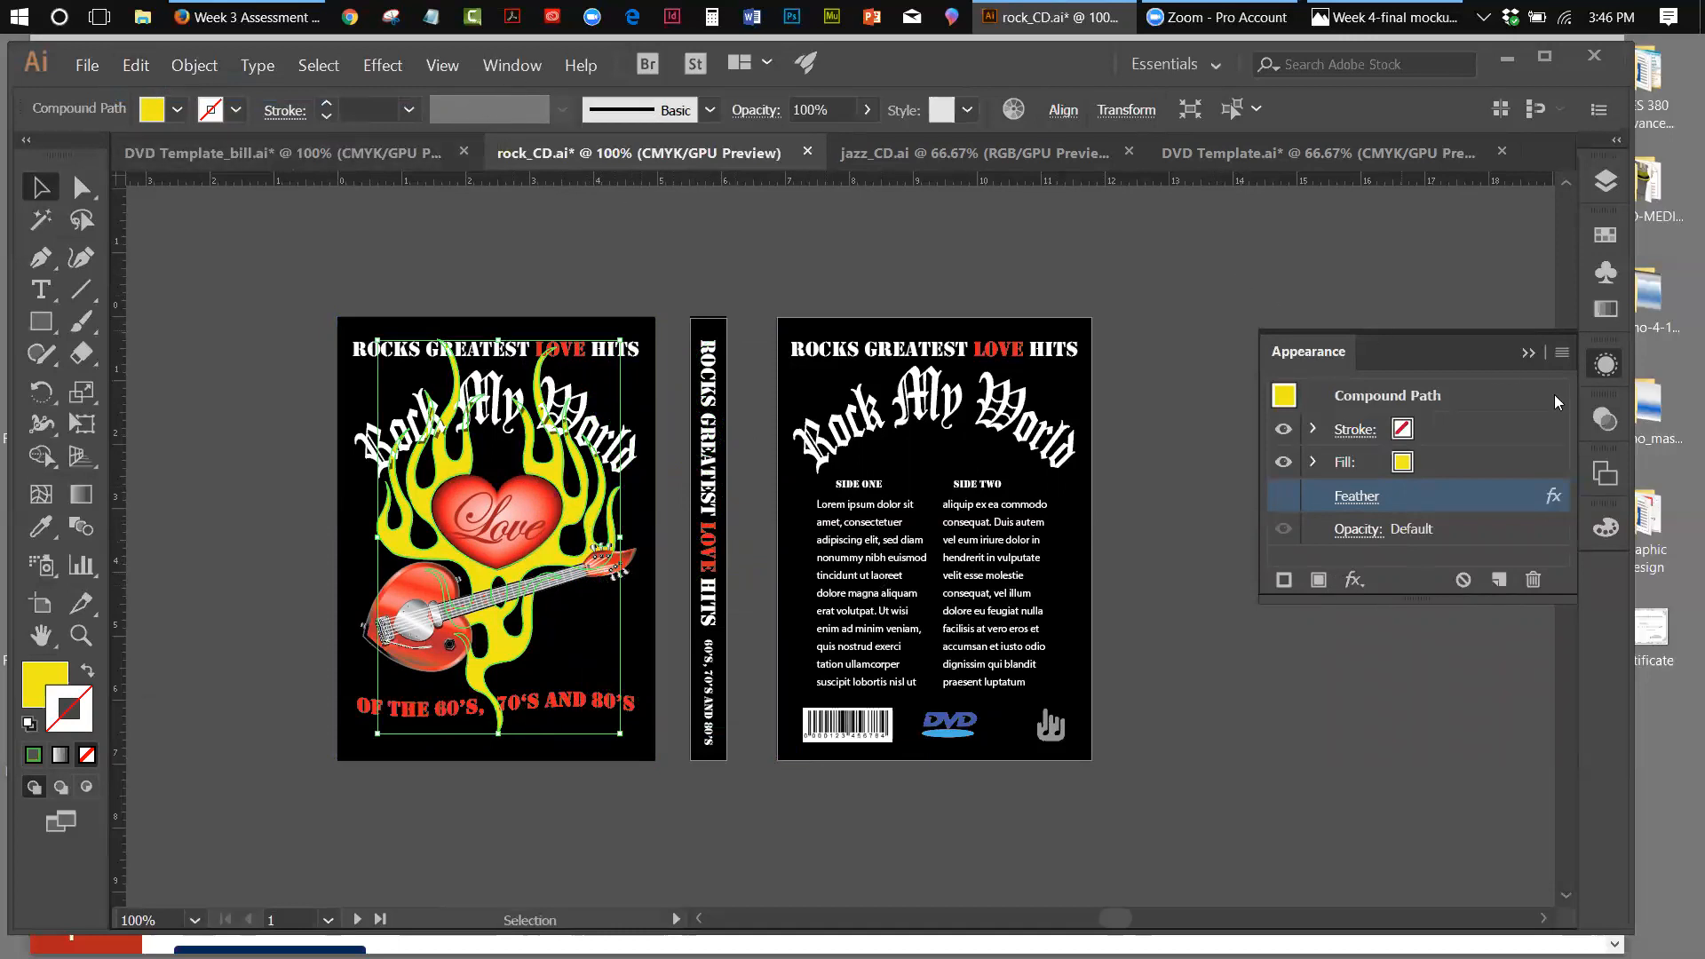
left_click(1592, 417)
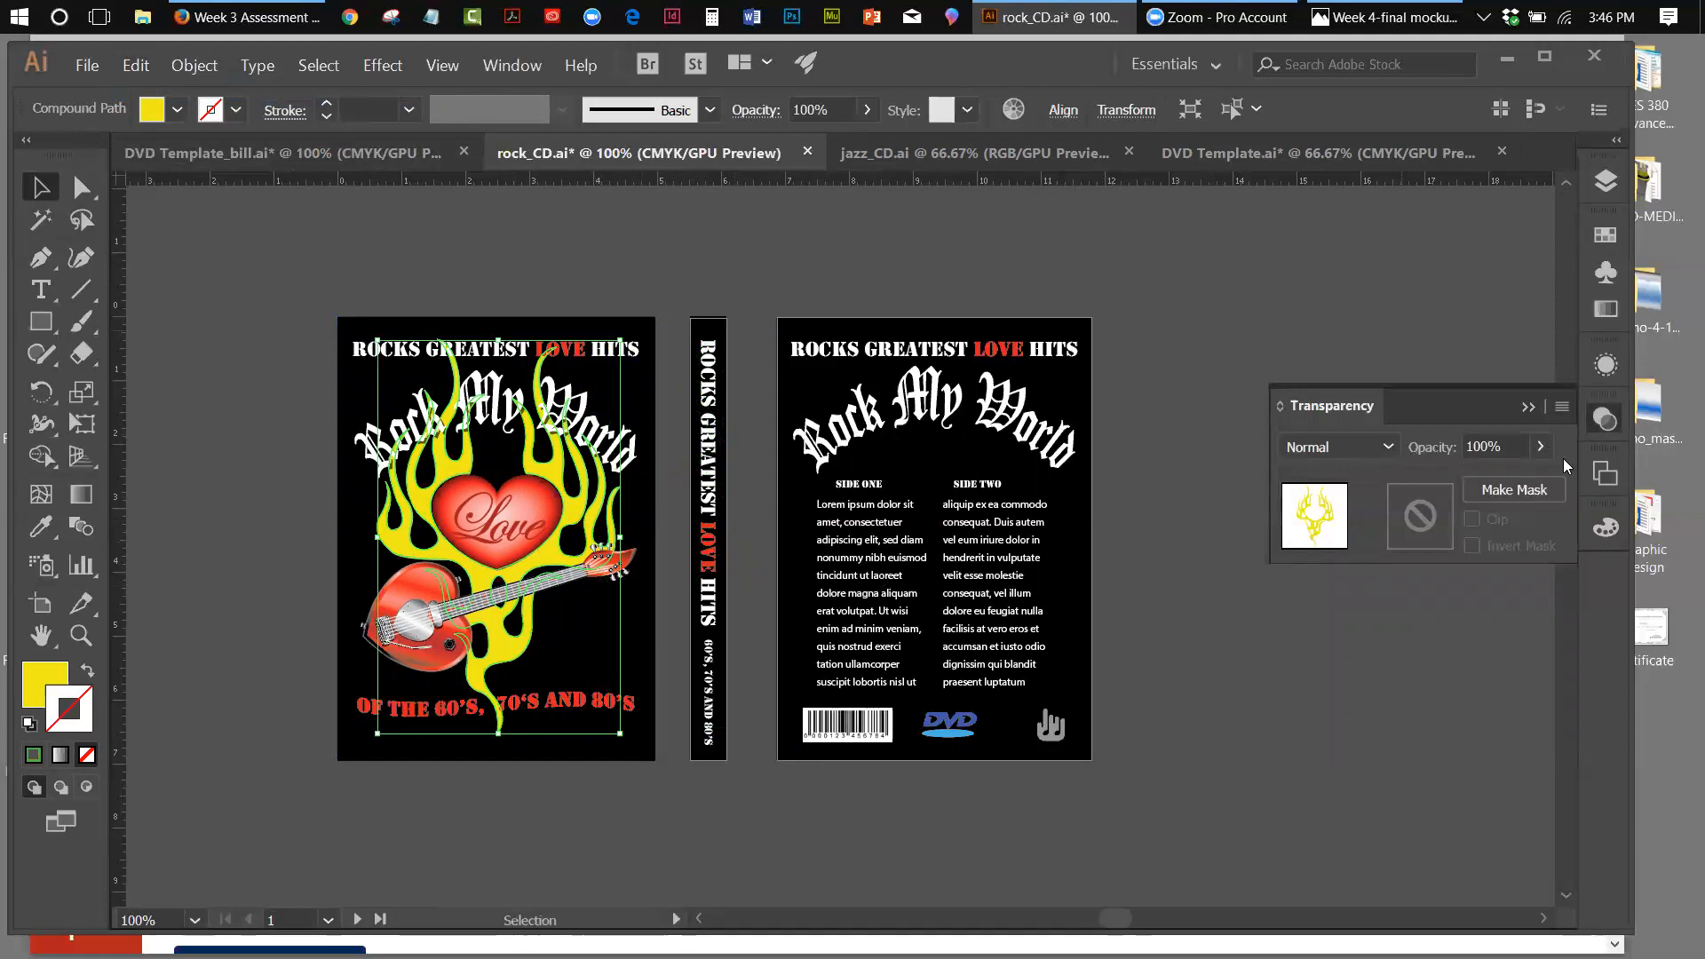
left_click(1540, 444)
mouse_move(1536, 485)
left_mouse_down()
mouse_move(1455, 485)
mouse_move(1554, 491)
left_mouse_up()
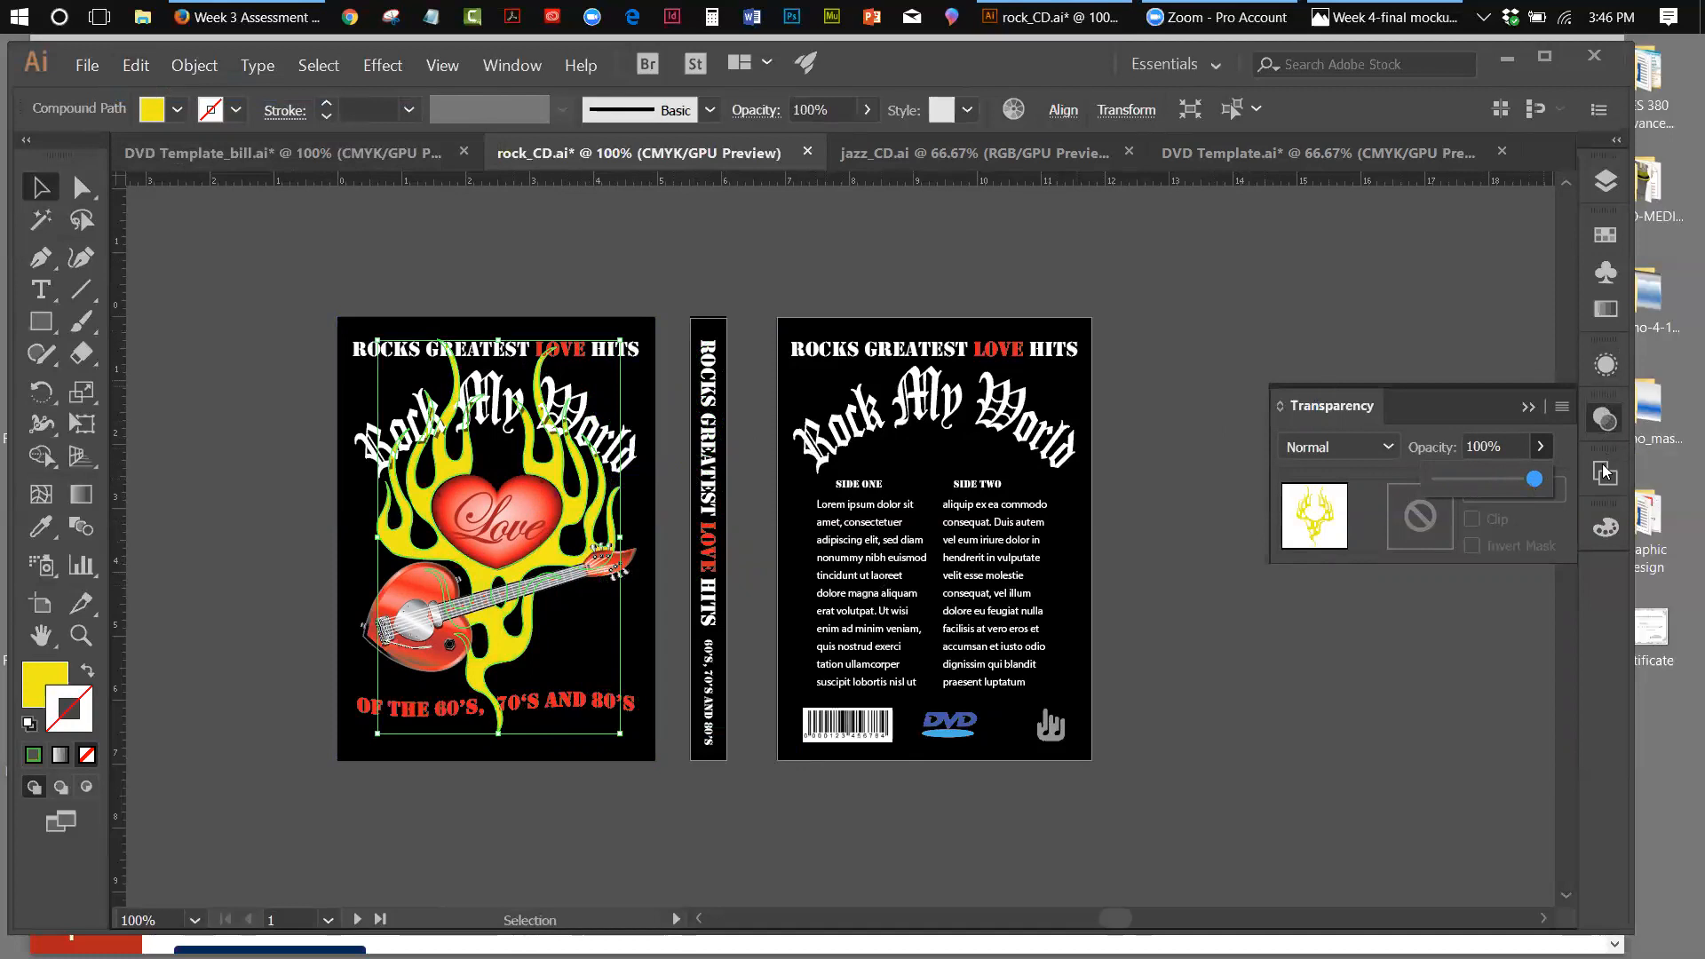
left_click(1607, 416)
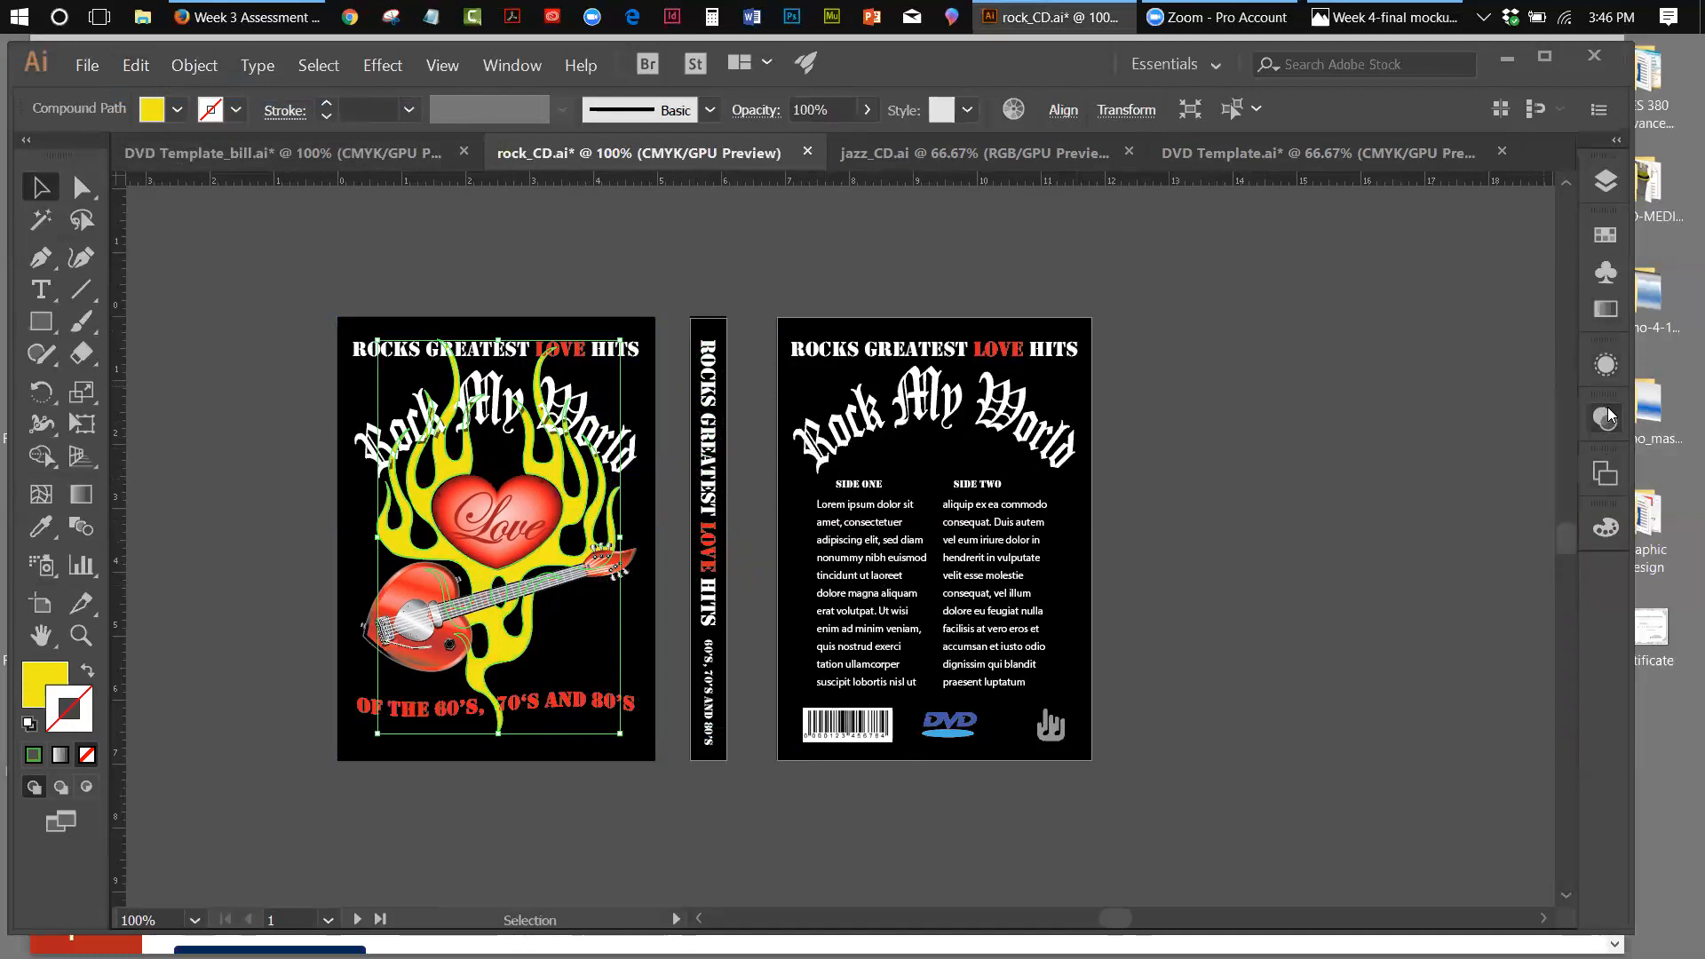
left_click(1609, 365)
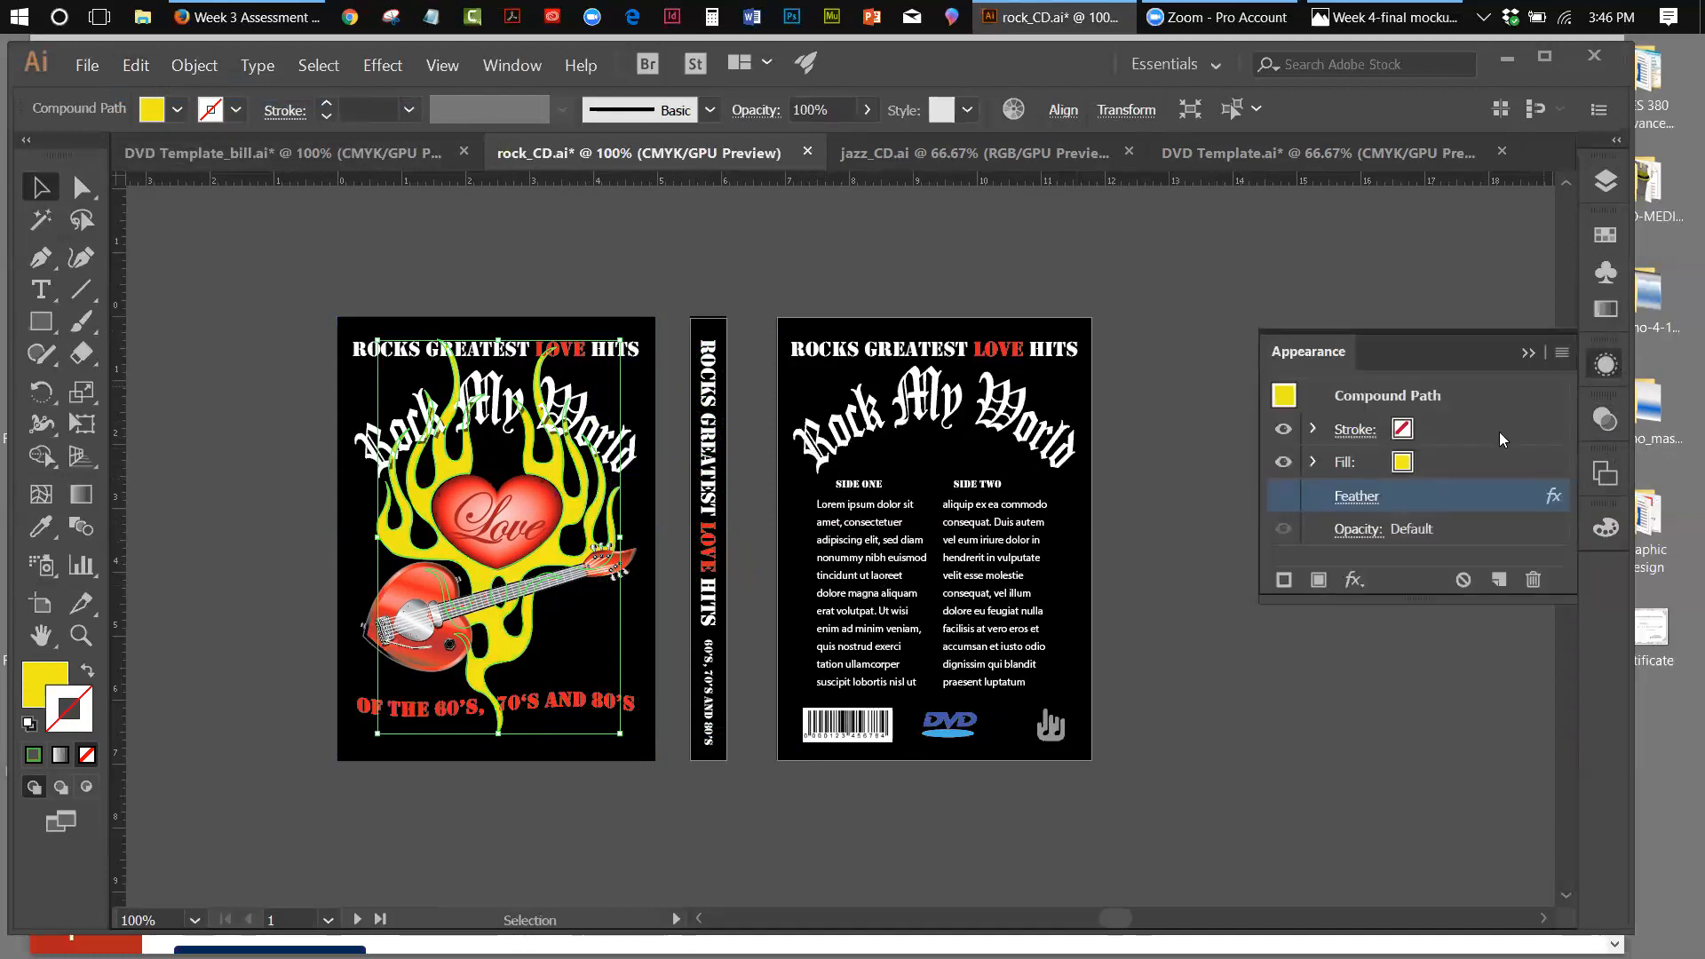
left_click(1279, 495)
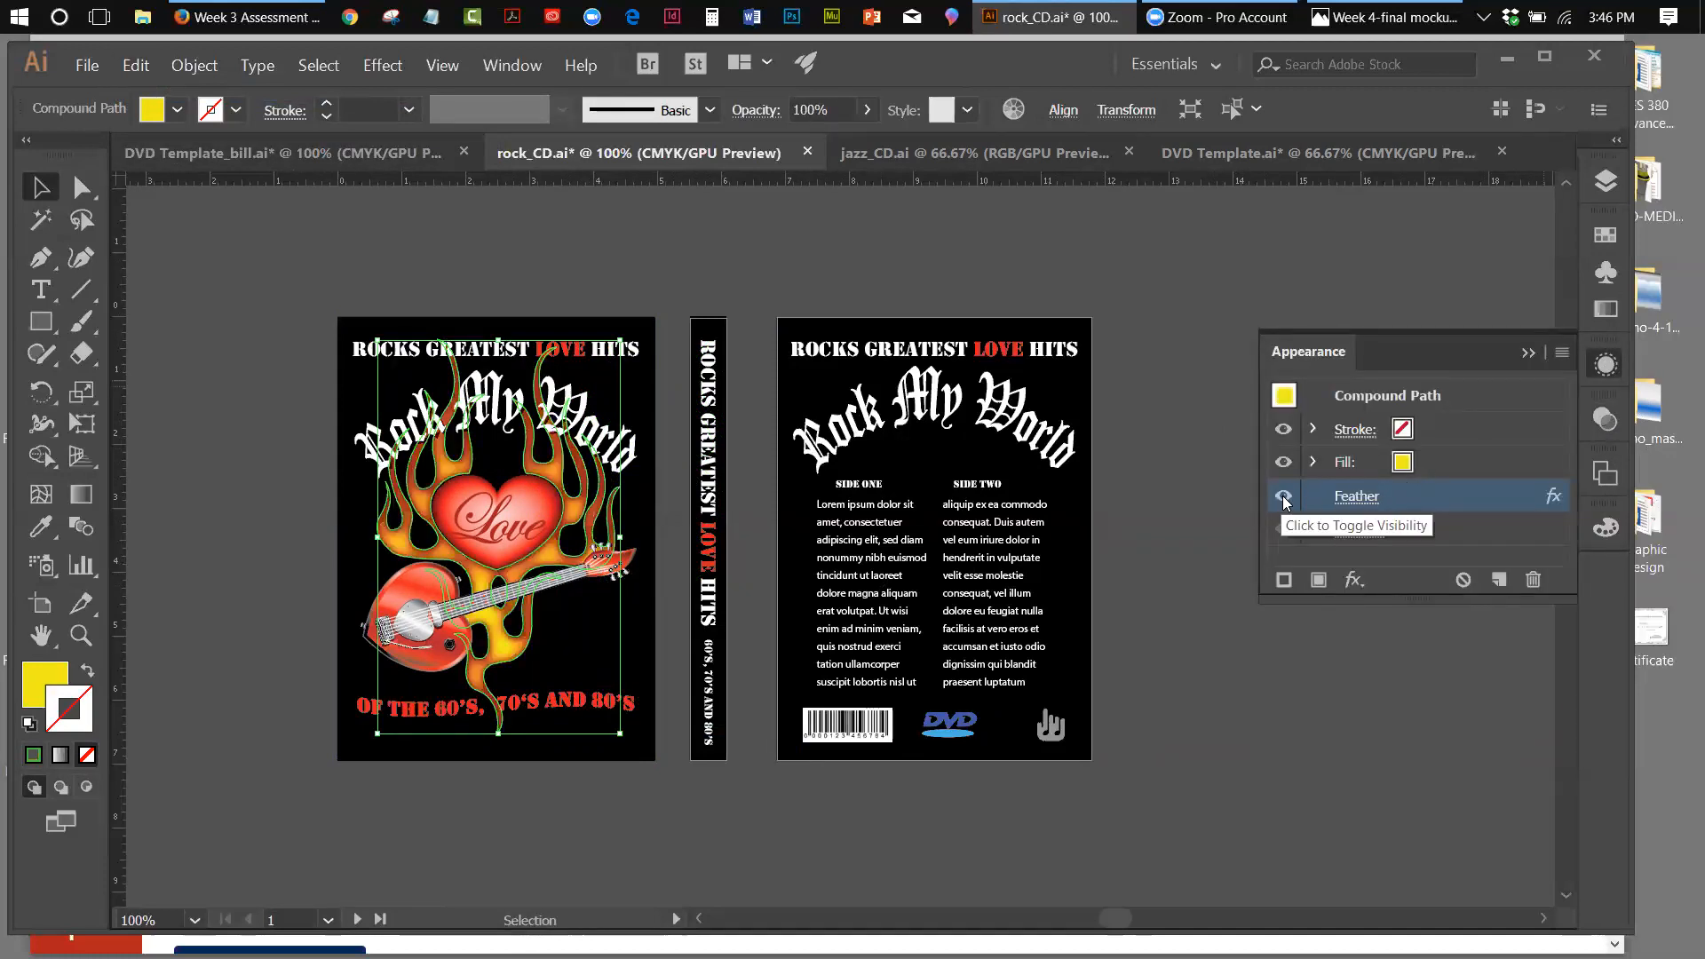
Review the flame's Feather radius settings without changing them, and toggle the effect's visibility off and on
left_click(1359, 497)
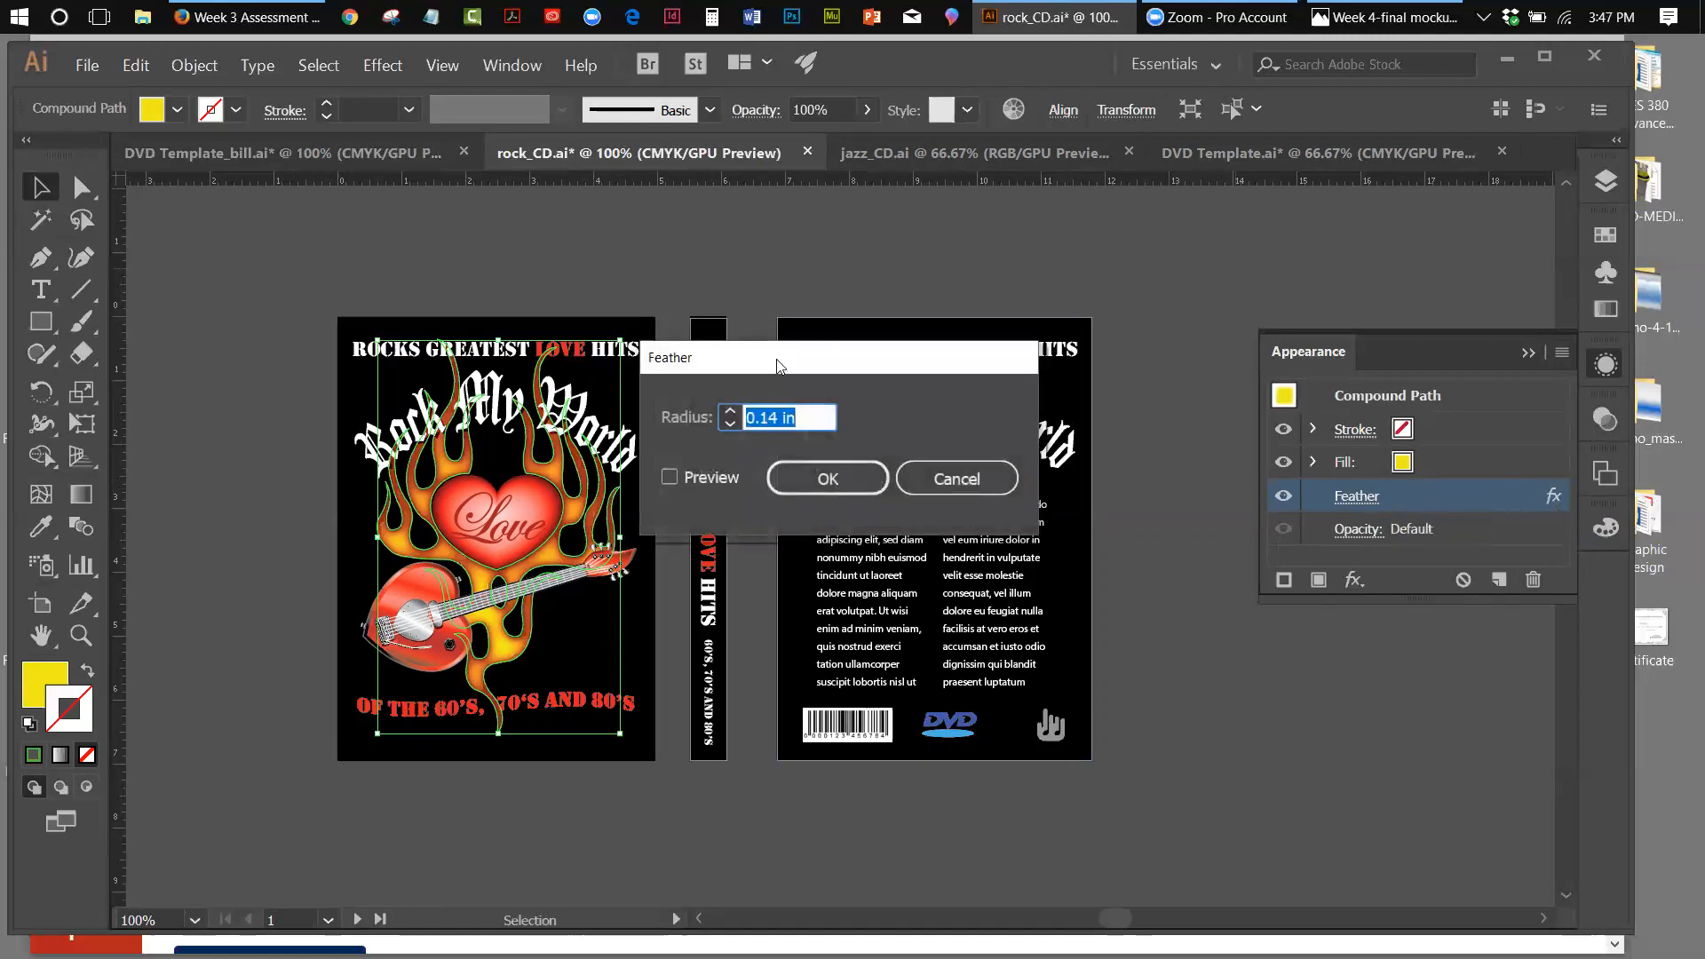
left_click_drag(776, 357, 1090, 311)
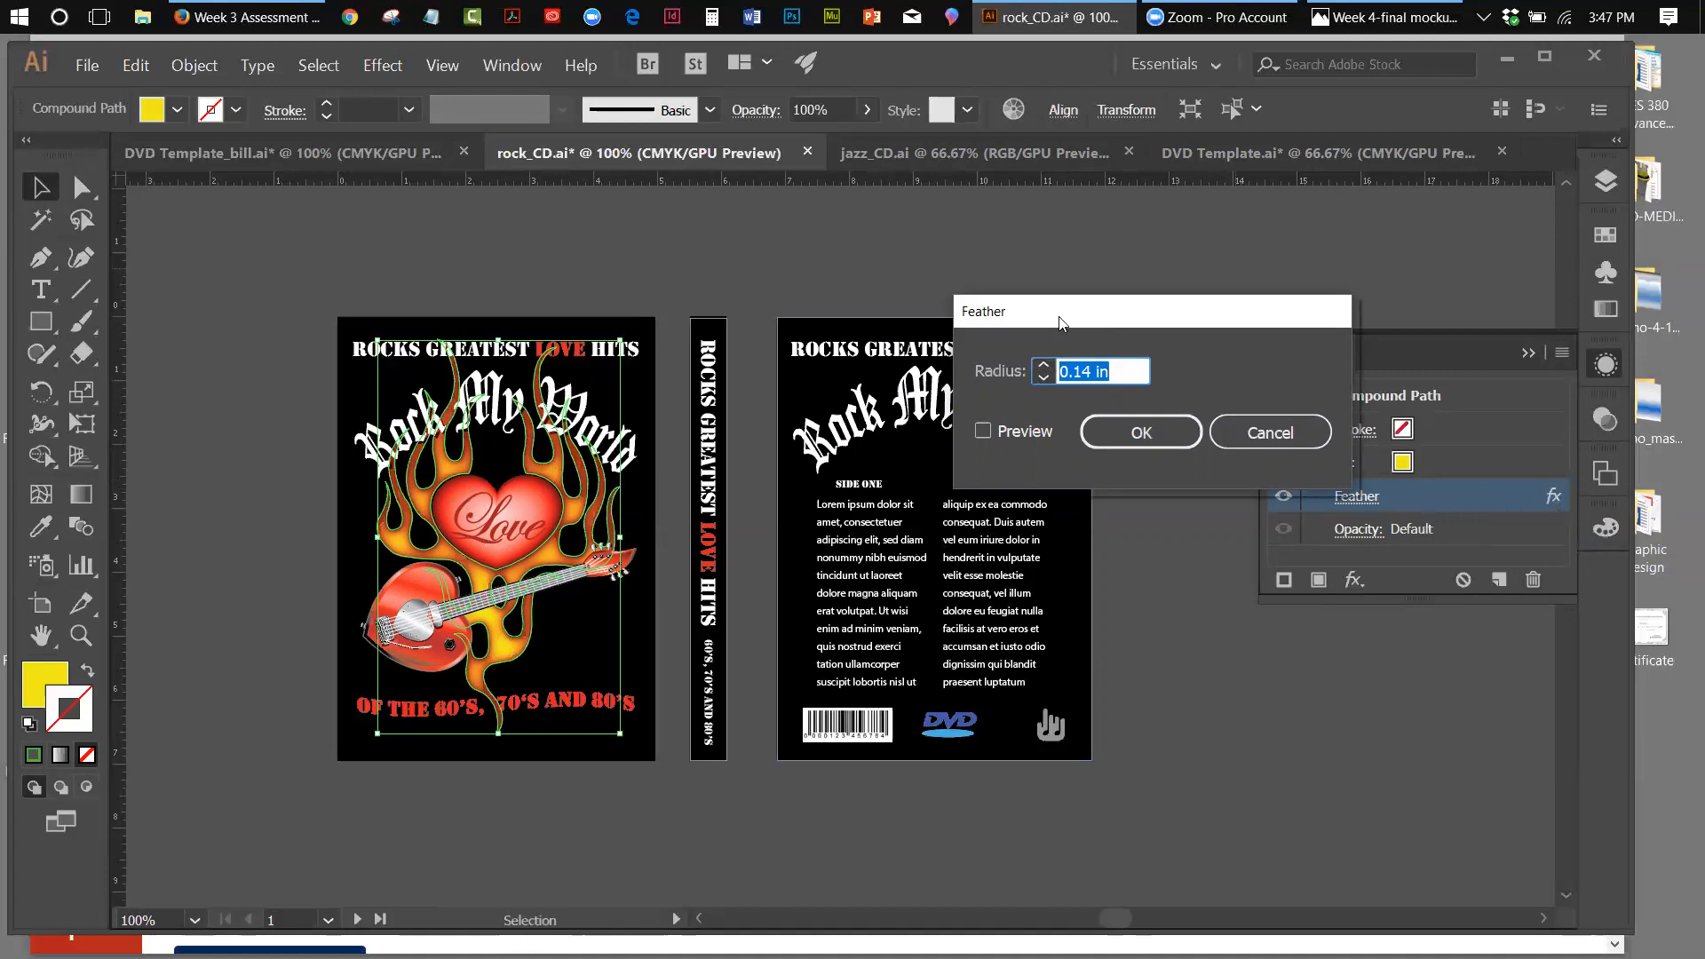
left_click_drag(1069, 298, 1076, 278)
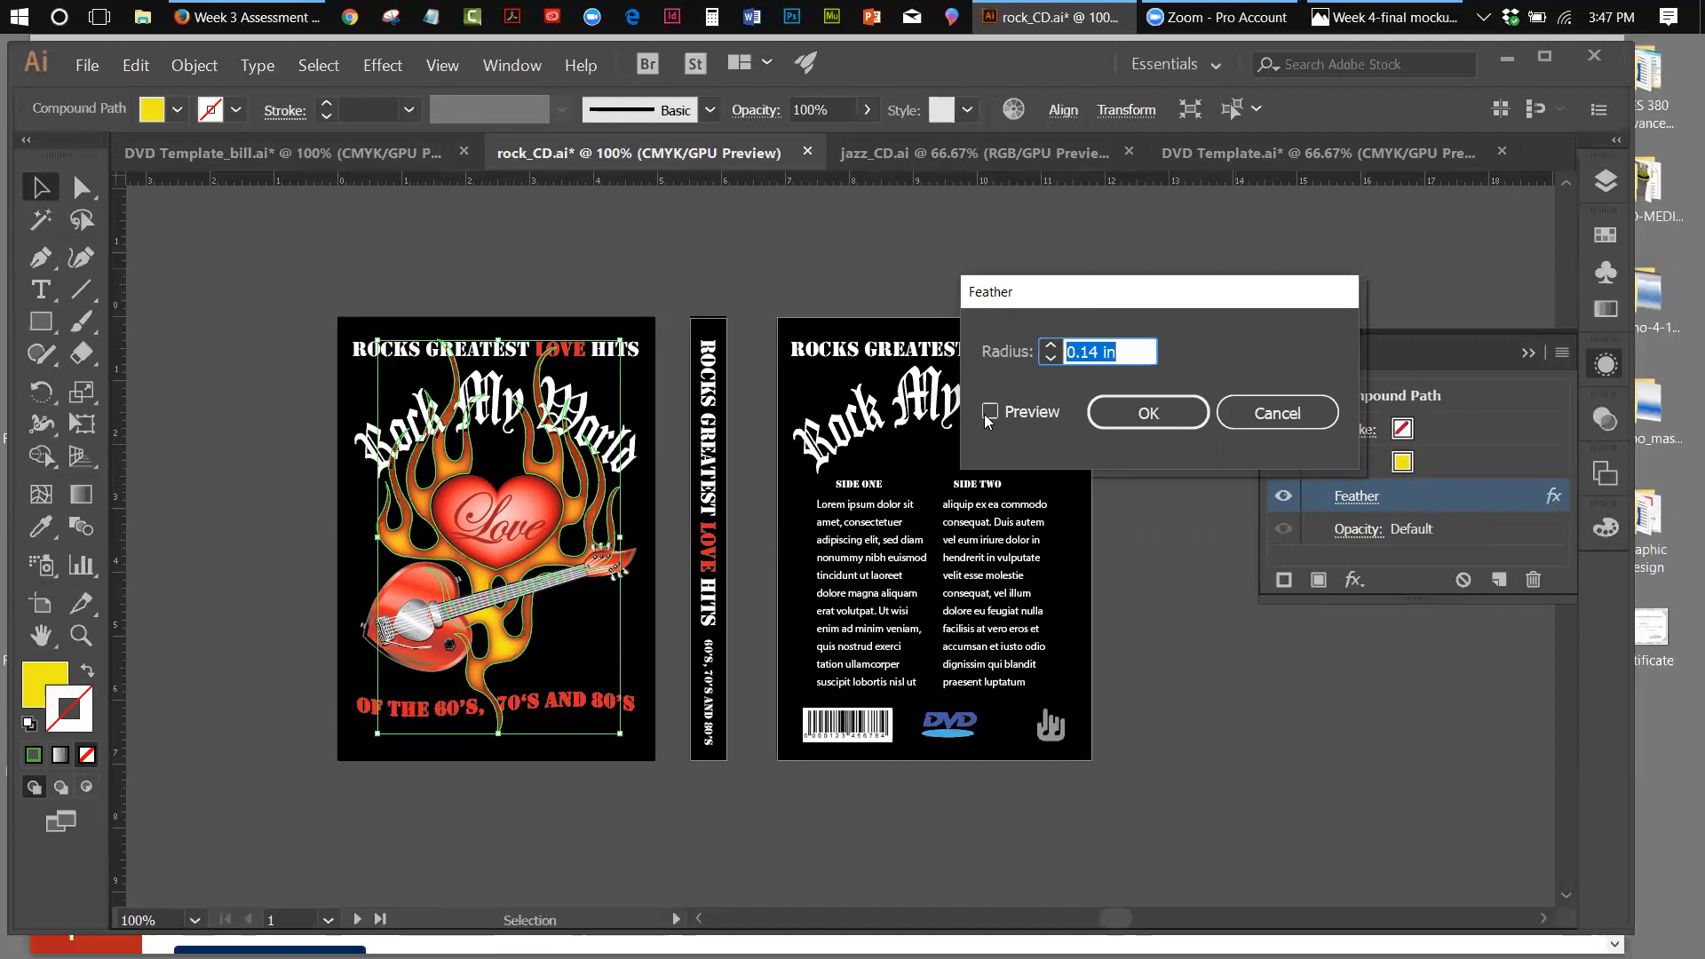
left_click(1259, 415)
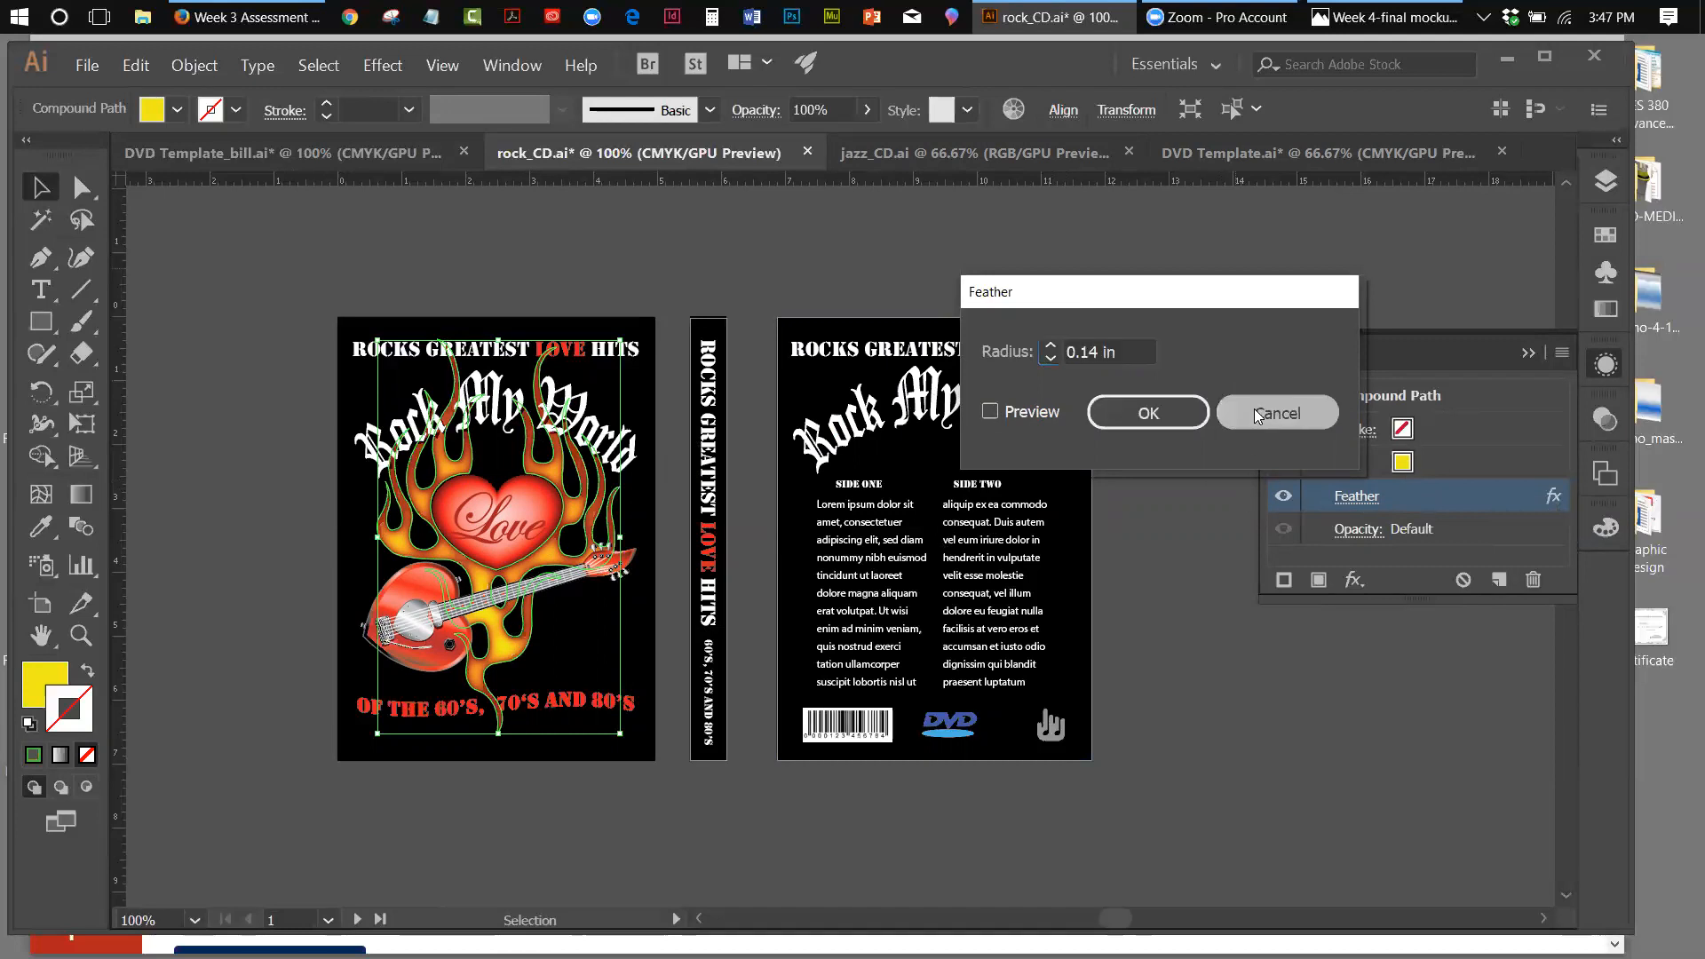
left_click(1284, 498)
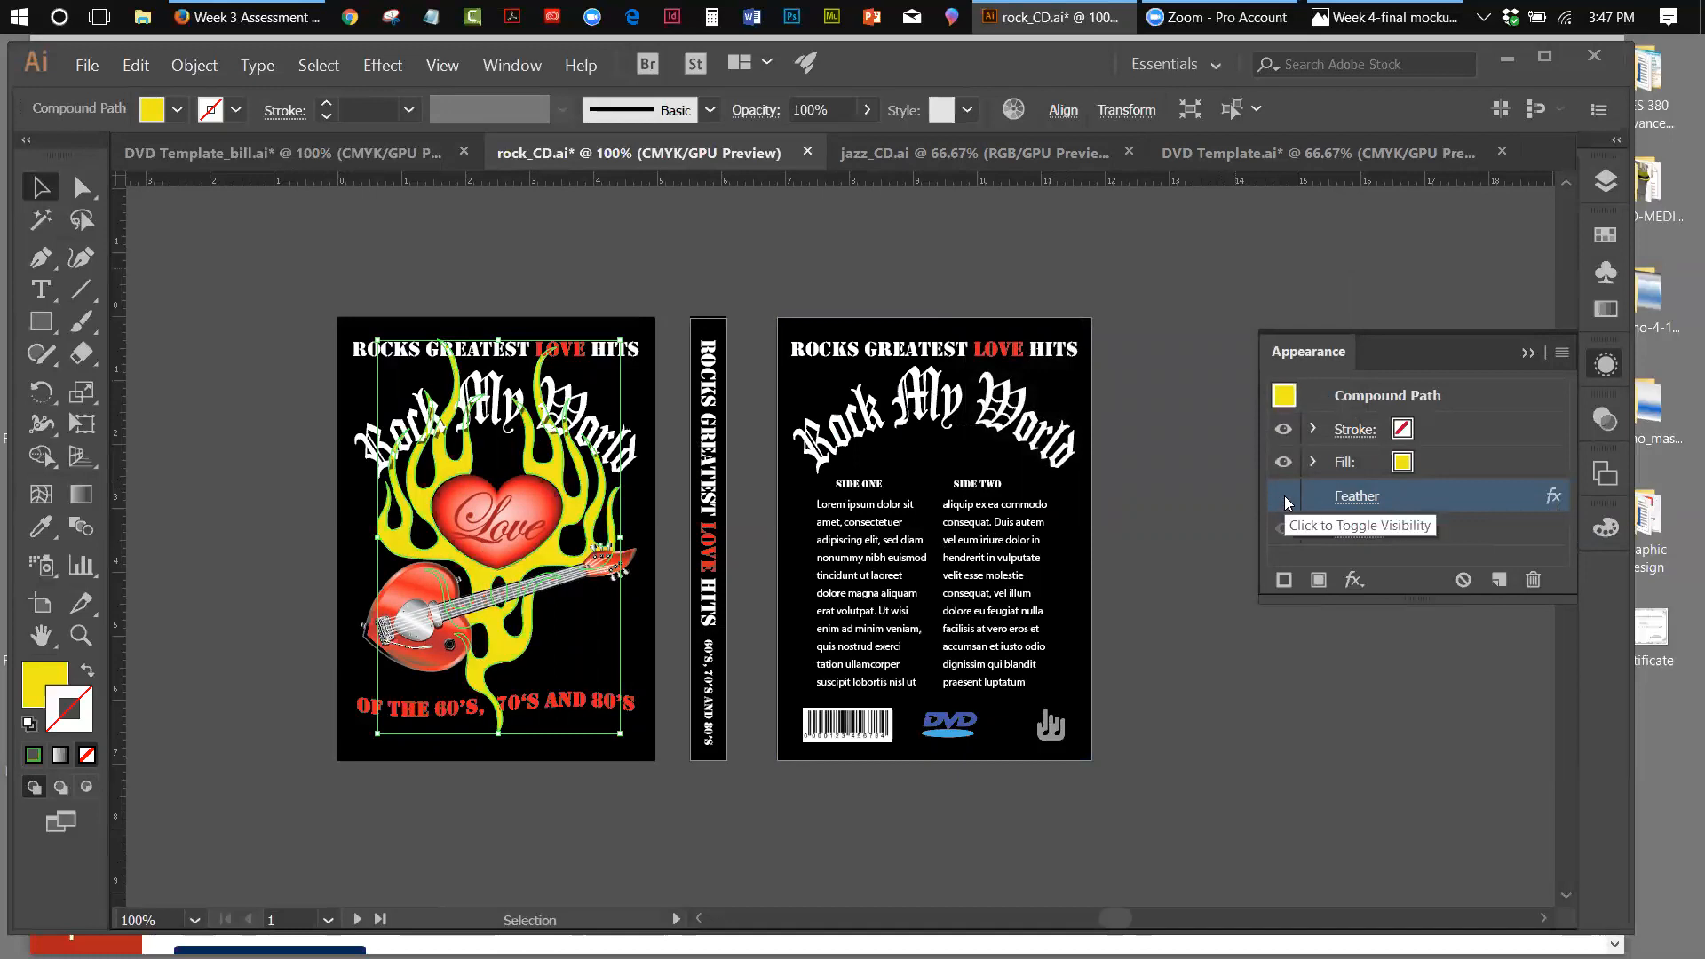
left_click(1283, 493)
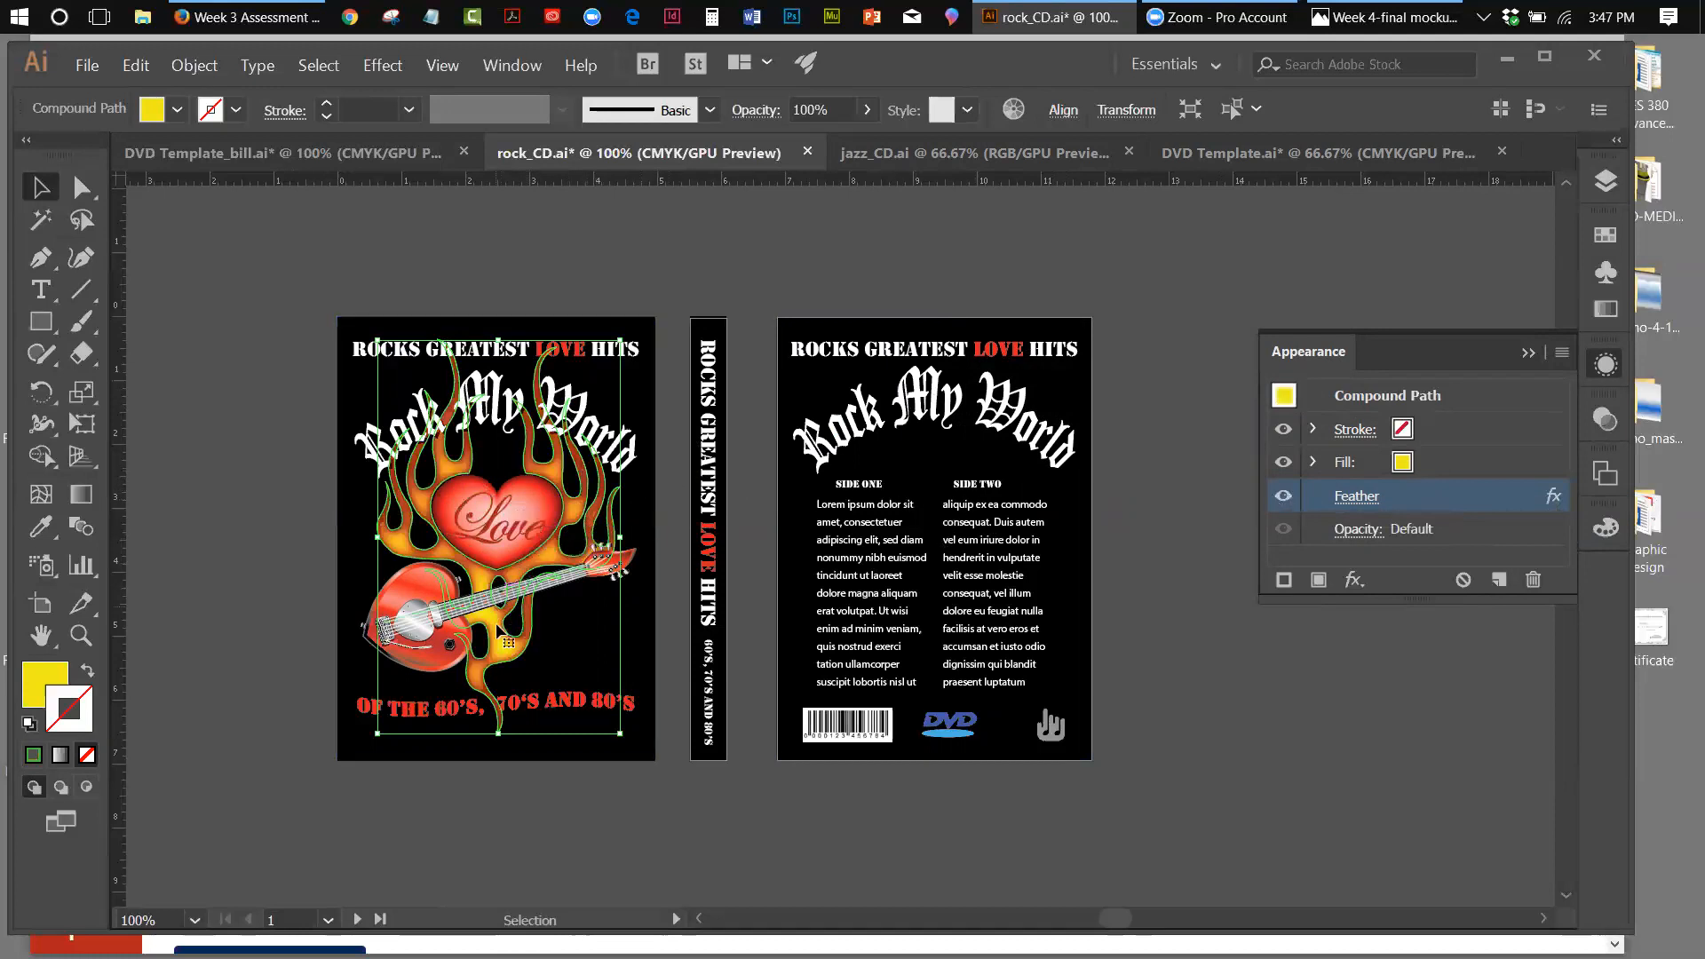
Draw a circle about 1.38 in wide on the empty canvas beside the front cover's upper corner
left_click(531, 500)
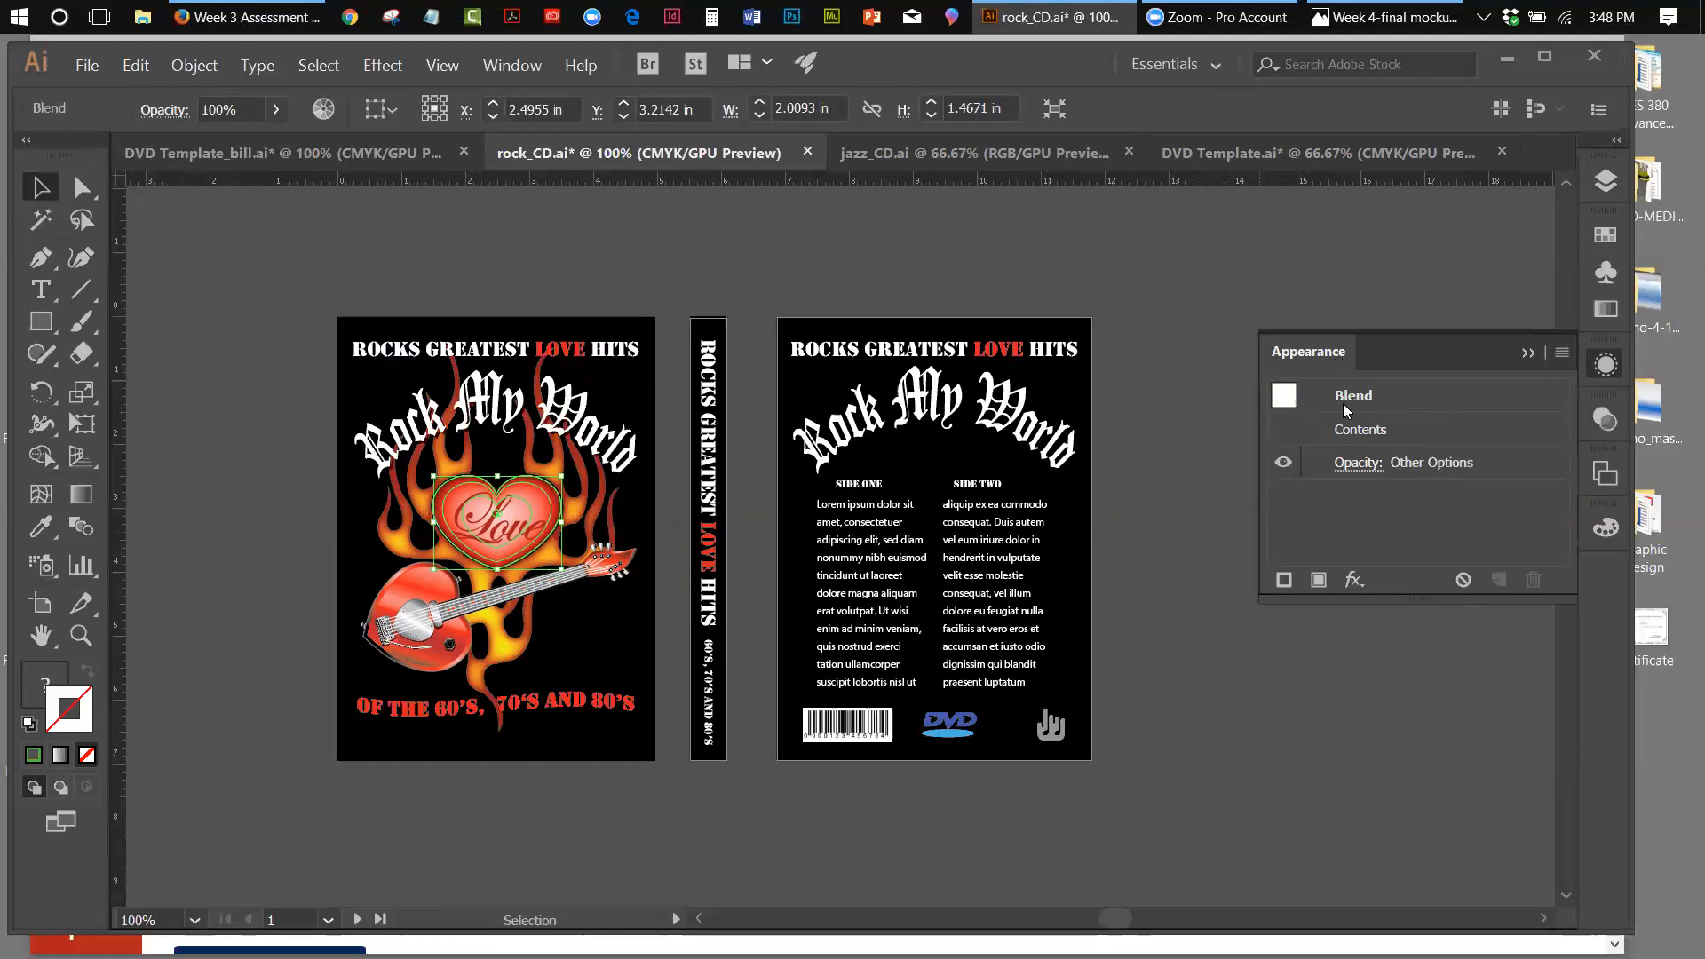
left_click(40, 321)
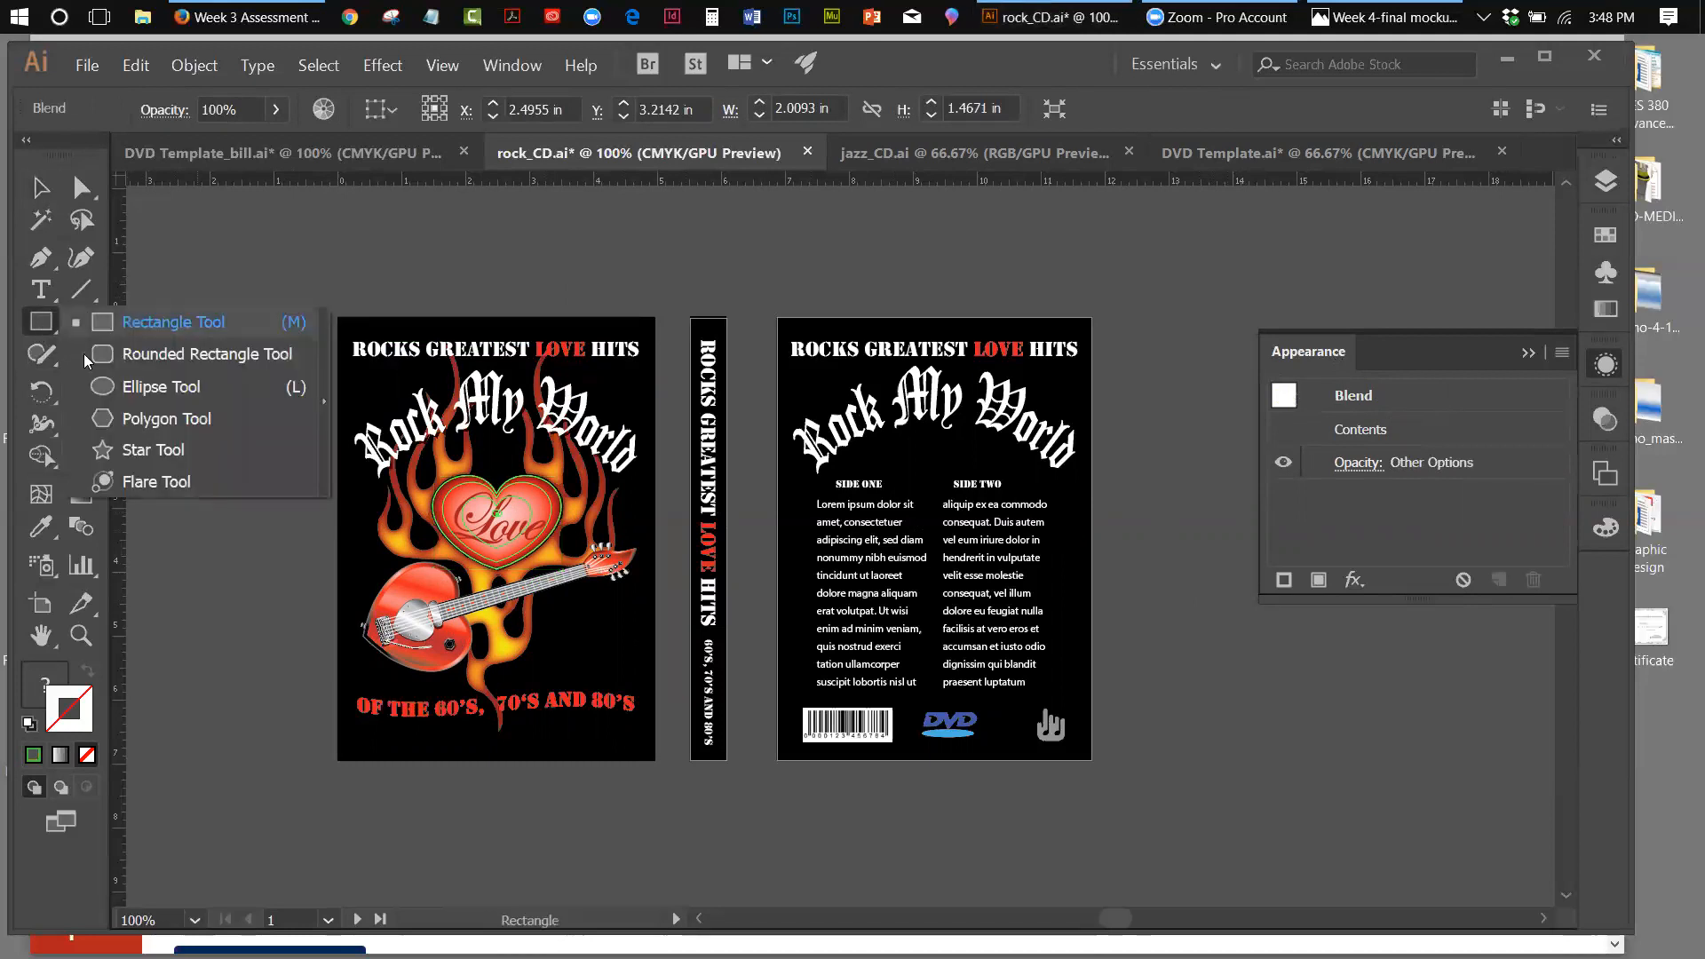
left_click(160, 387)
left_click_drag(222, 276, 311, 364)
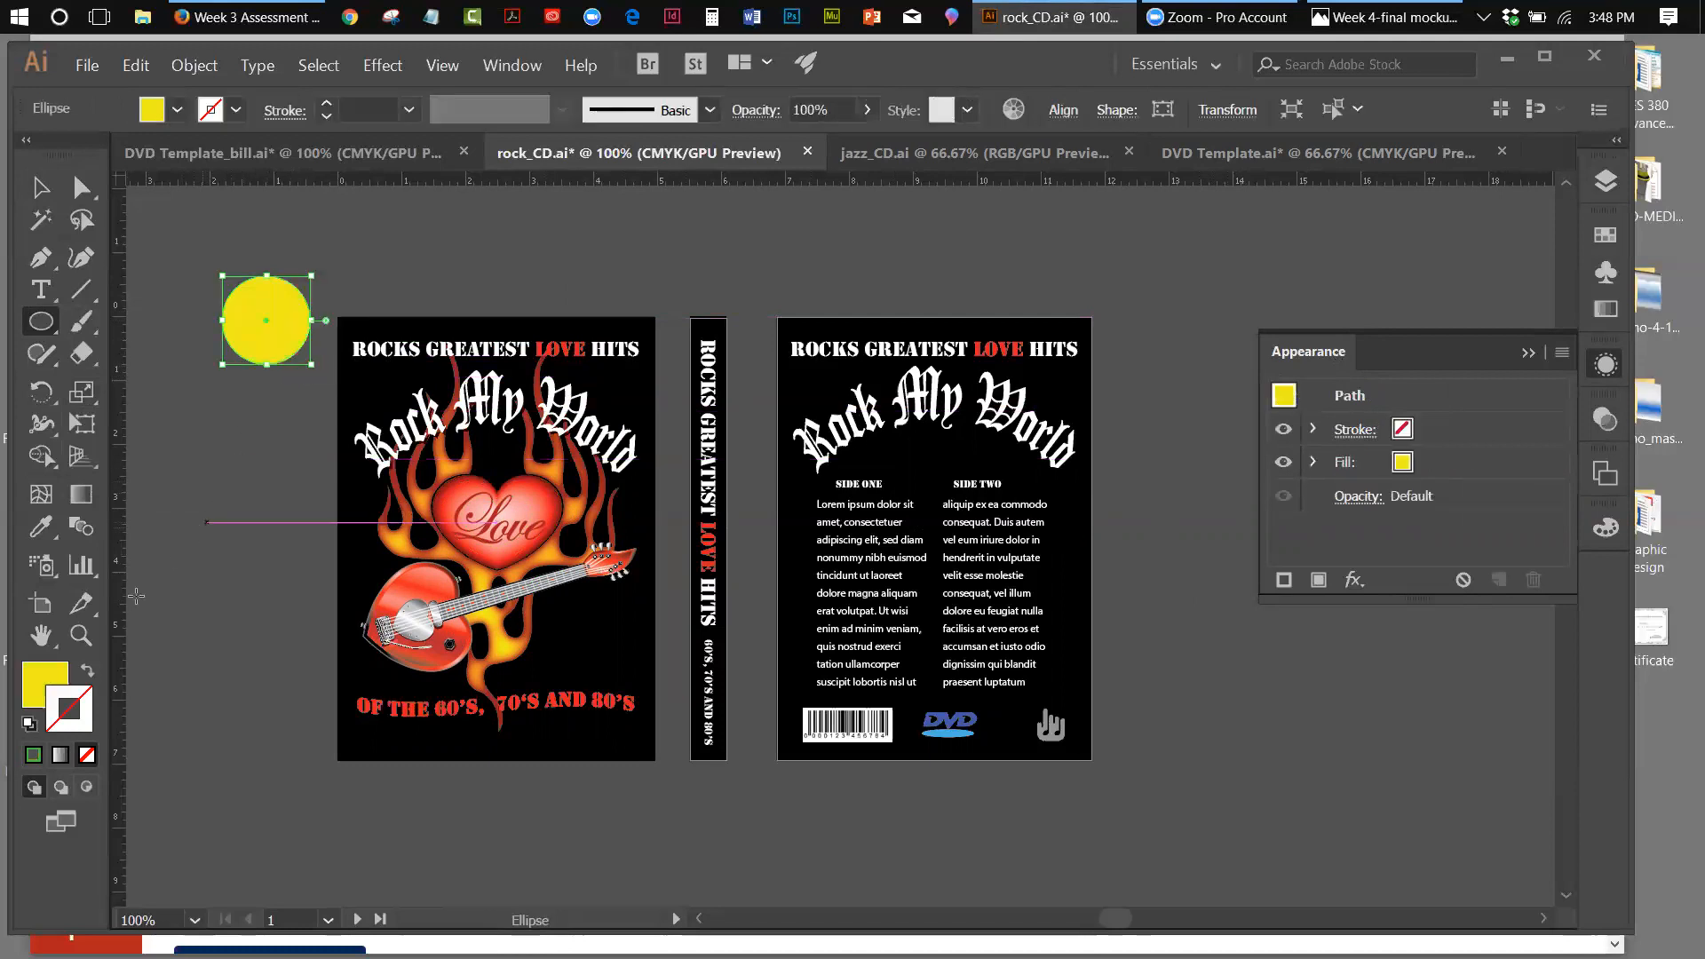
Set the circle's fill to pure red with hue 0°, saturation 100% and brightness 100% (ff0000)
double_click(46, 675)
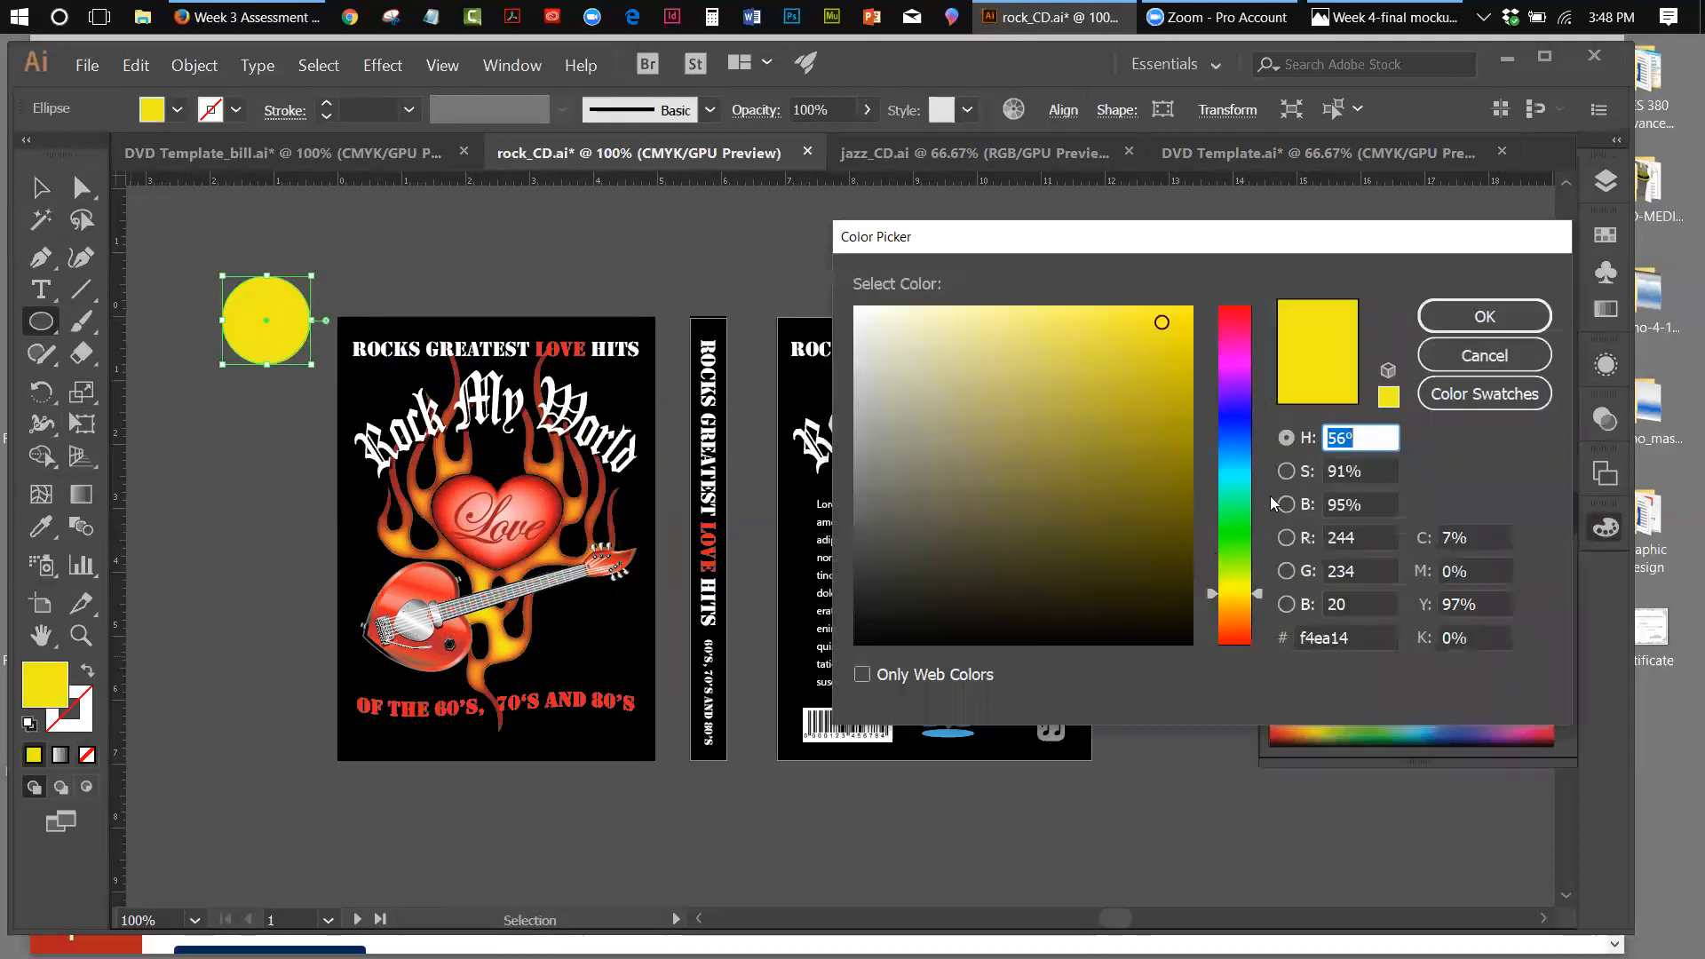
mouse_move(1169, 321)
left_mouse_down()
mouse_move(910, 293)
mouse_move(906, 328)
mouse_move(1245, 614)
mouse_move(1158, 326)
left_mouse_up()
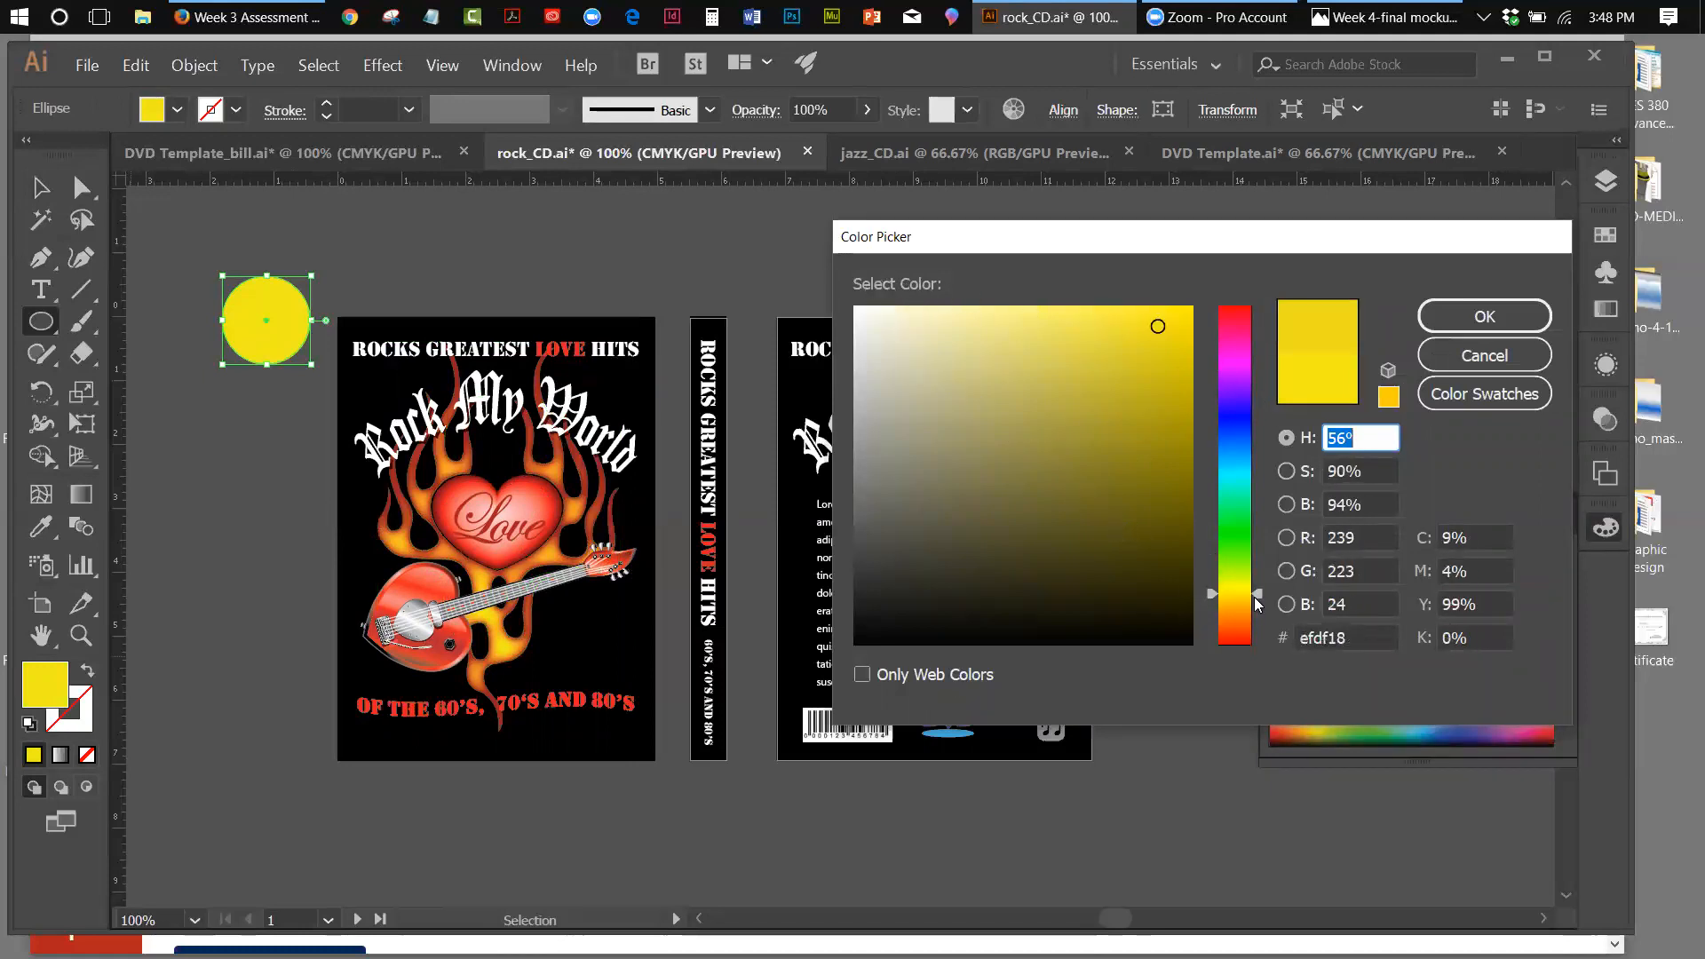
left_click_drag(1256, 595, 1254, 655)
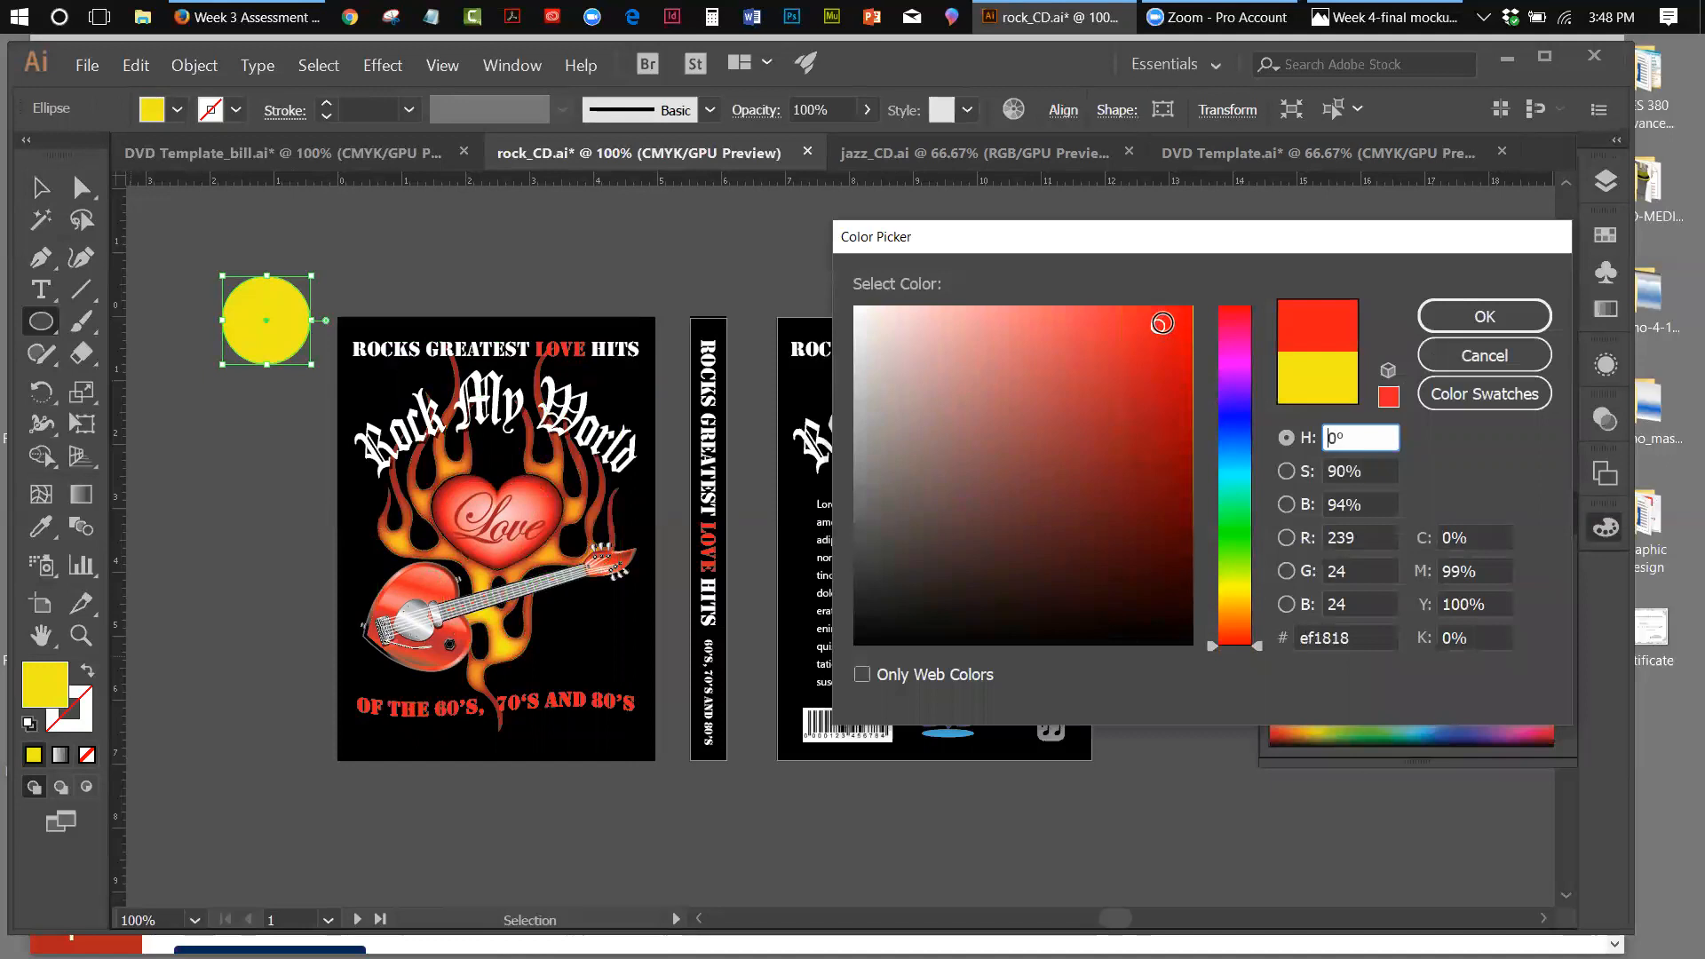
left_click_drag(1163, 320, 1205, 297)
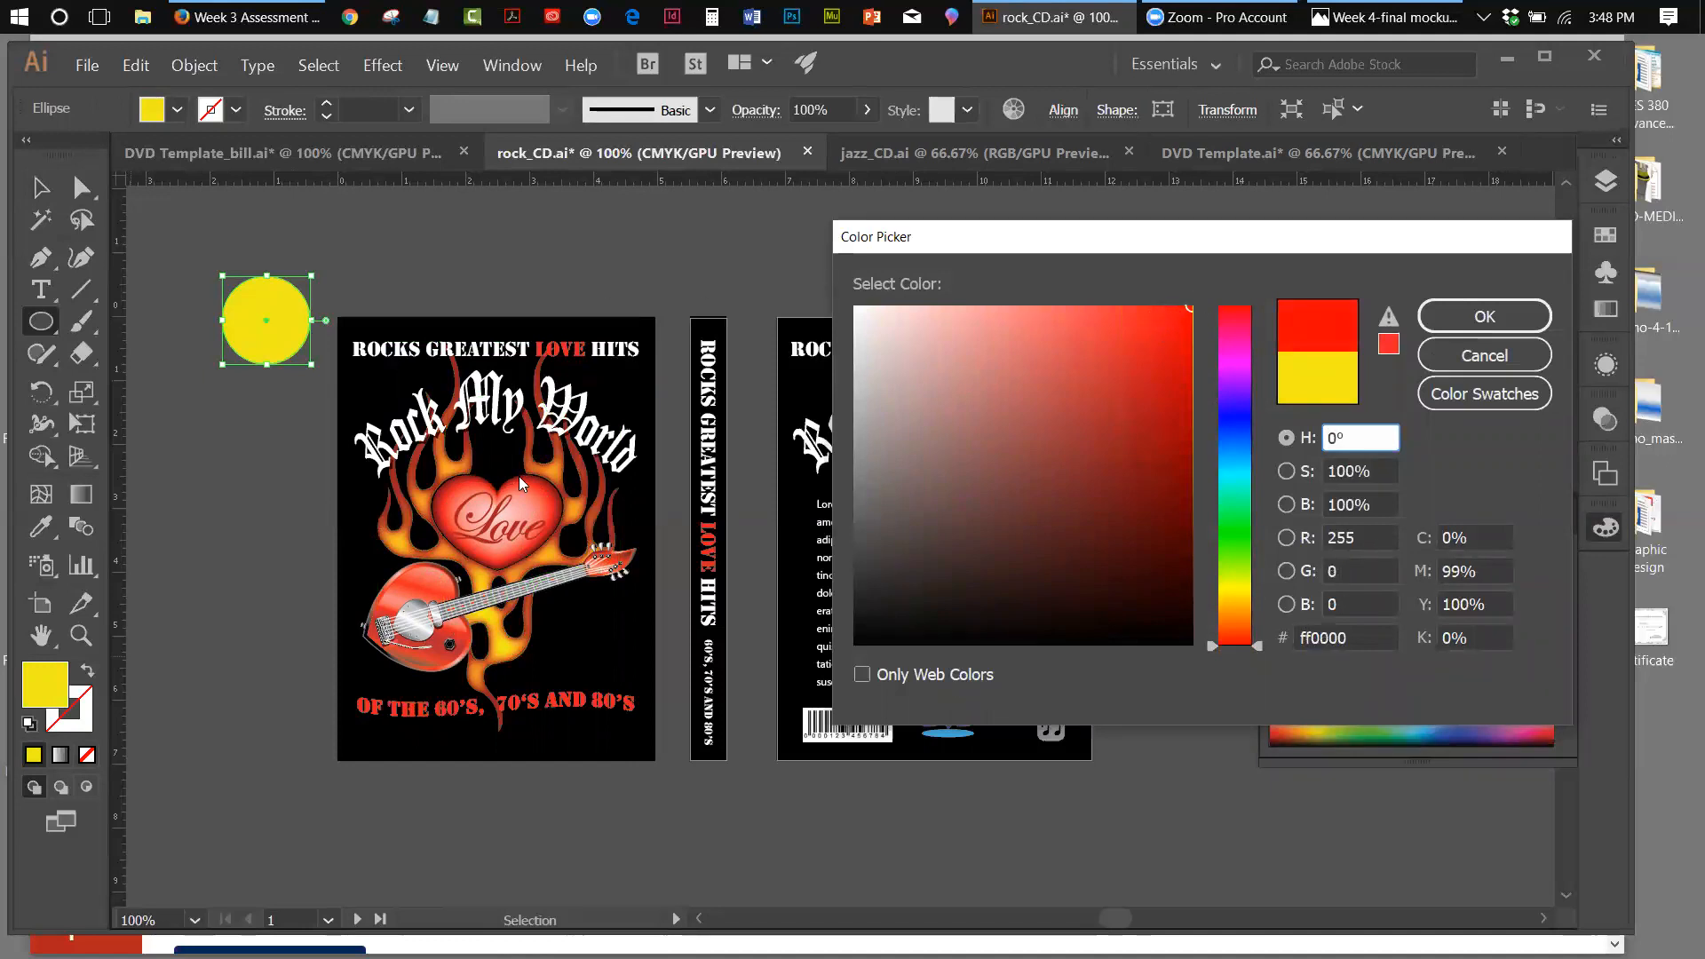
left_click(1491, 325)
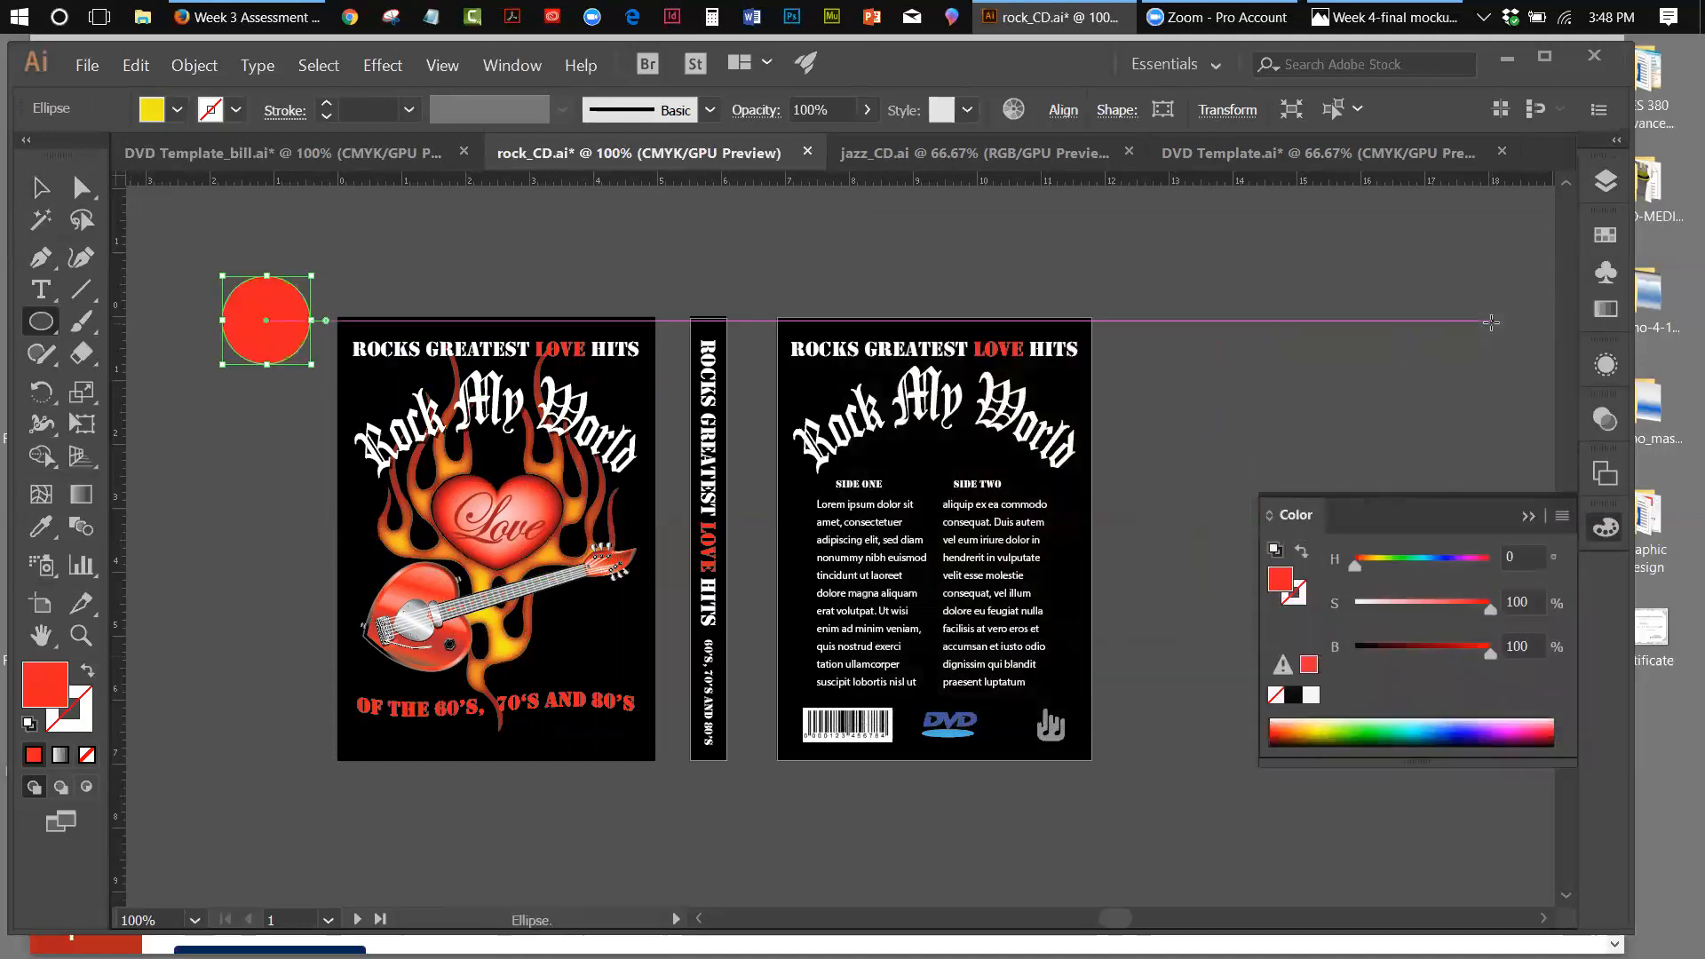
Copy the red circle, paste it in place, and scale the copy around its center to less than half its size
left_click(133, 66)
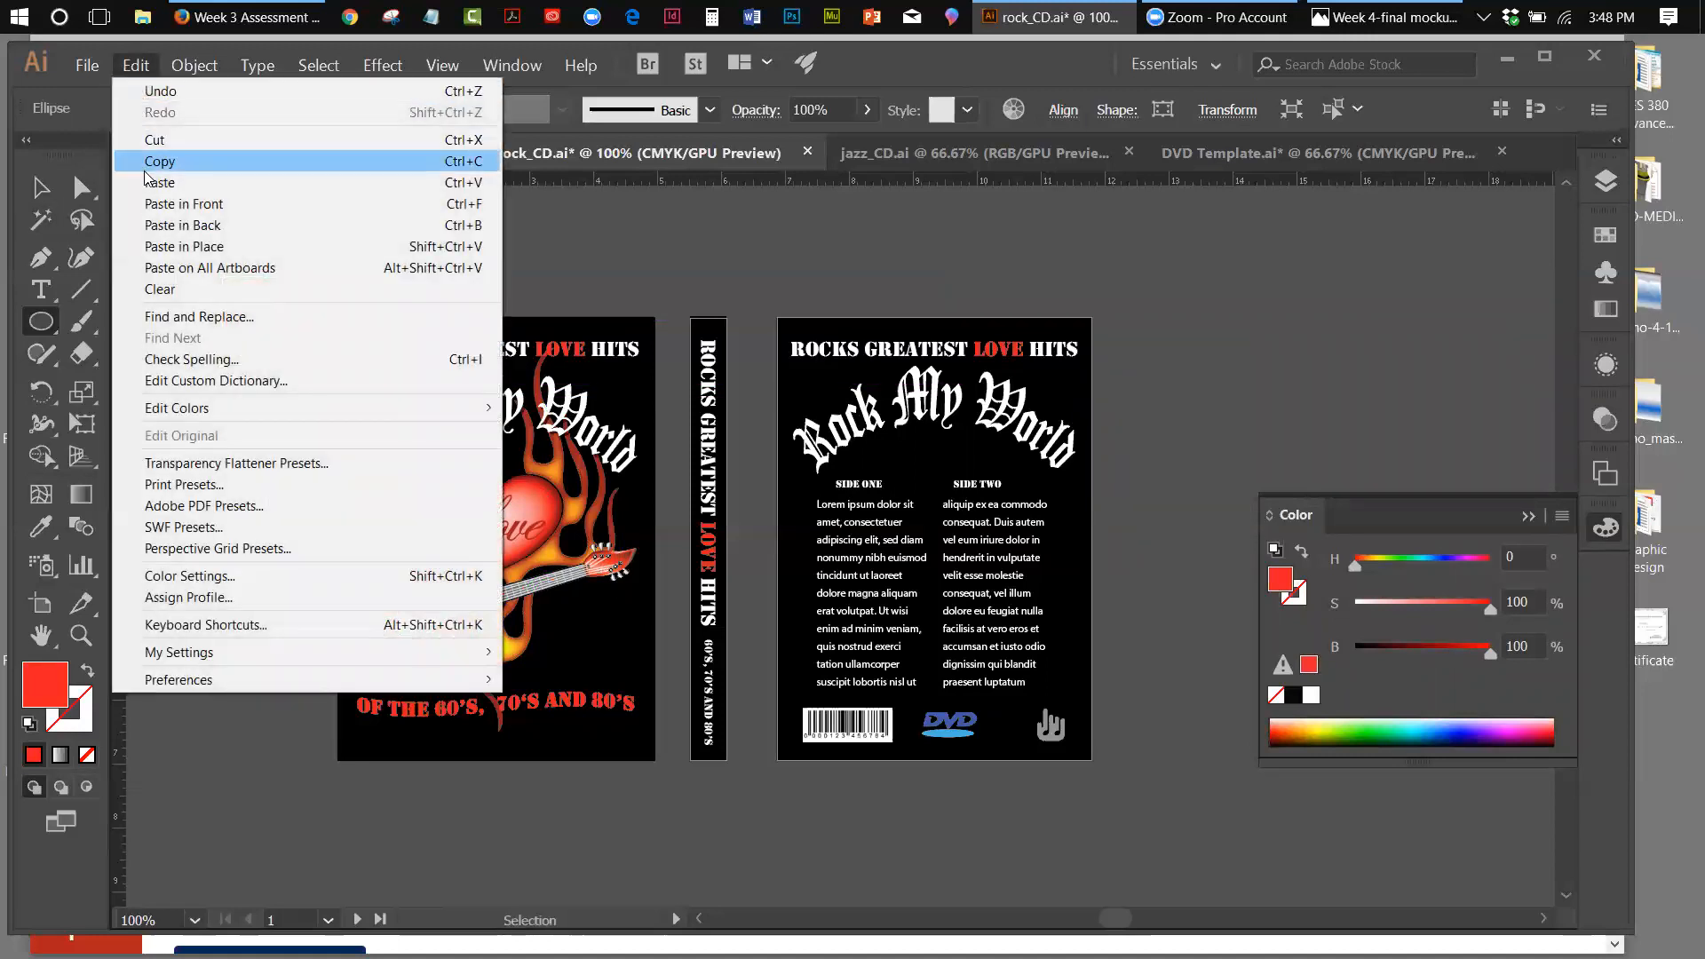
left_click(146, 173)
left_click(135, 65)
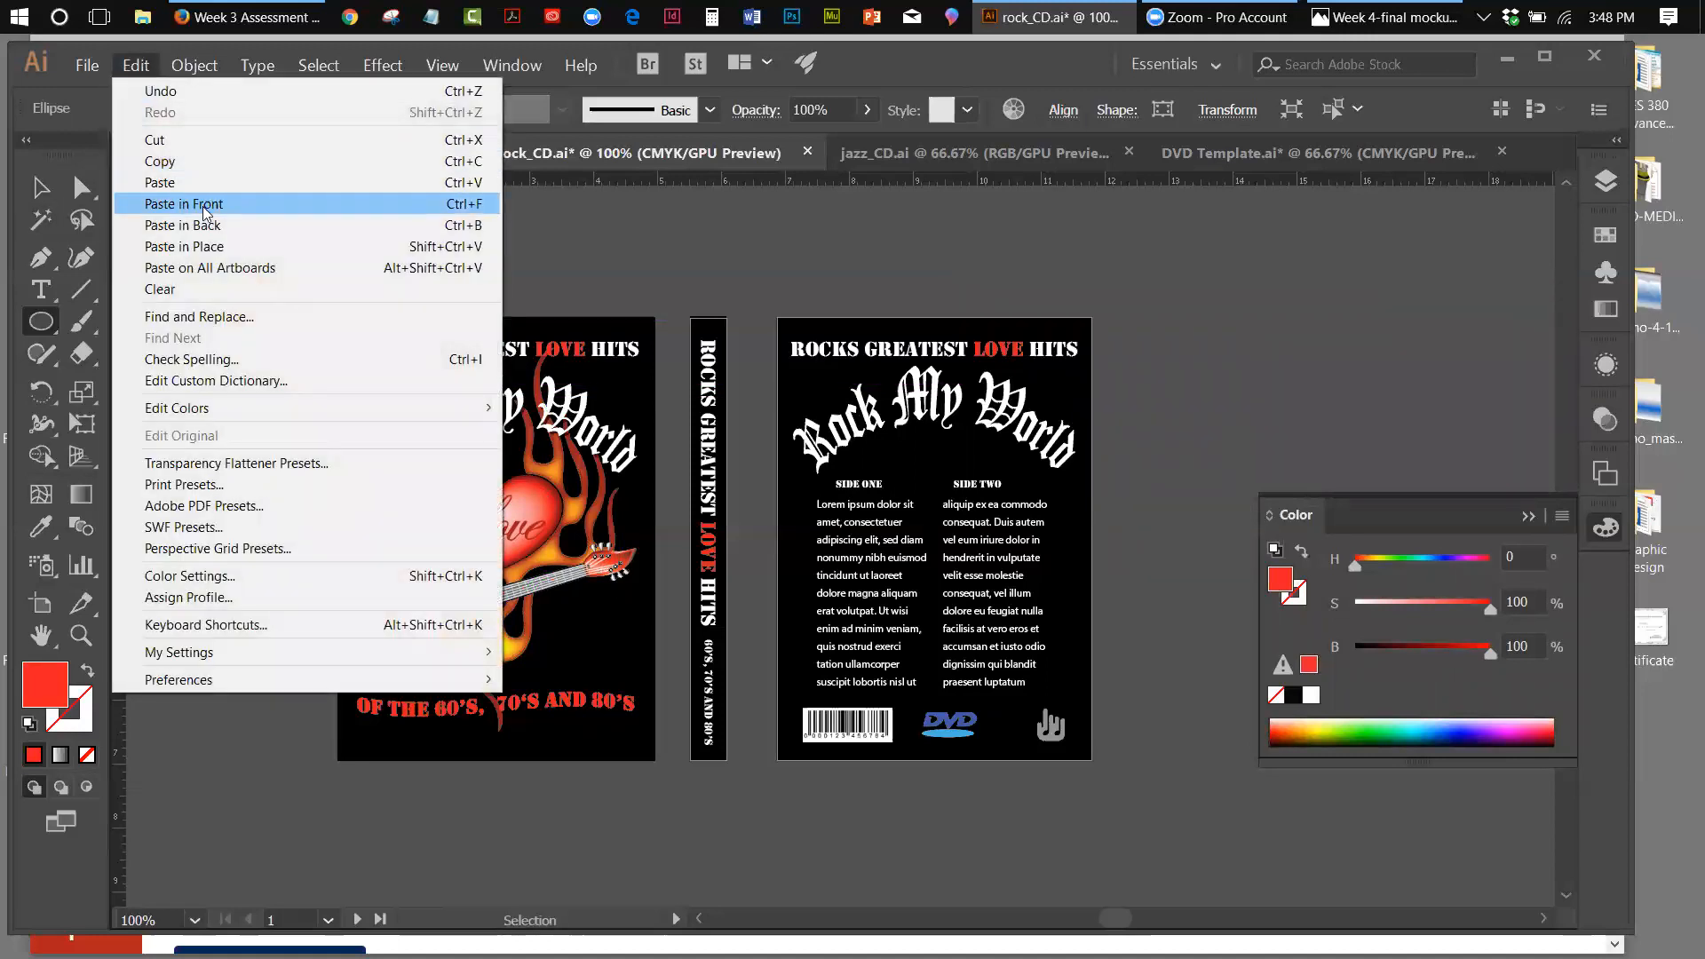
left_click(204, 246)
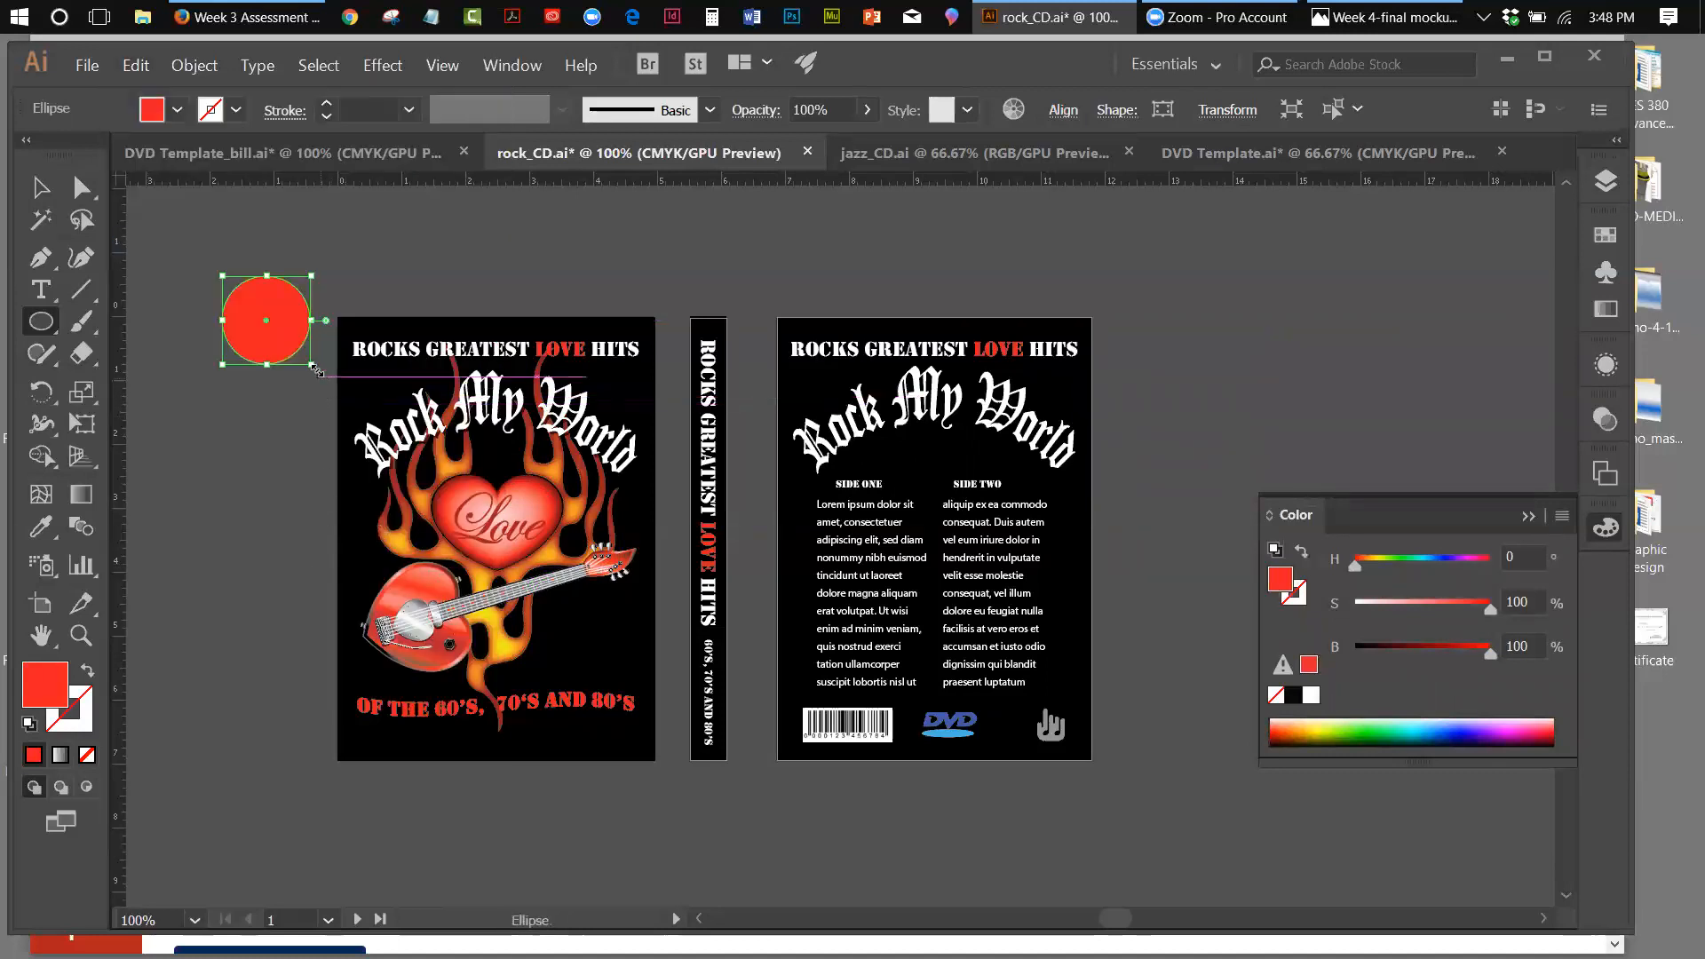
left_click_drag(310, 364, 311, 365)
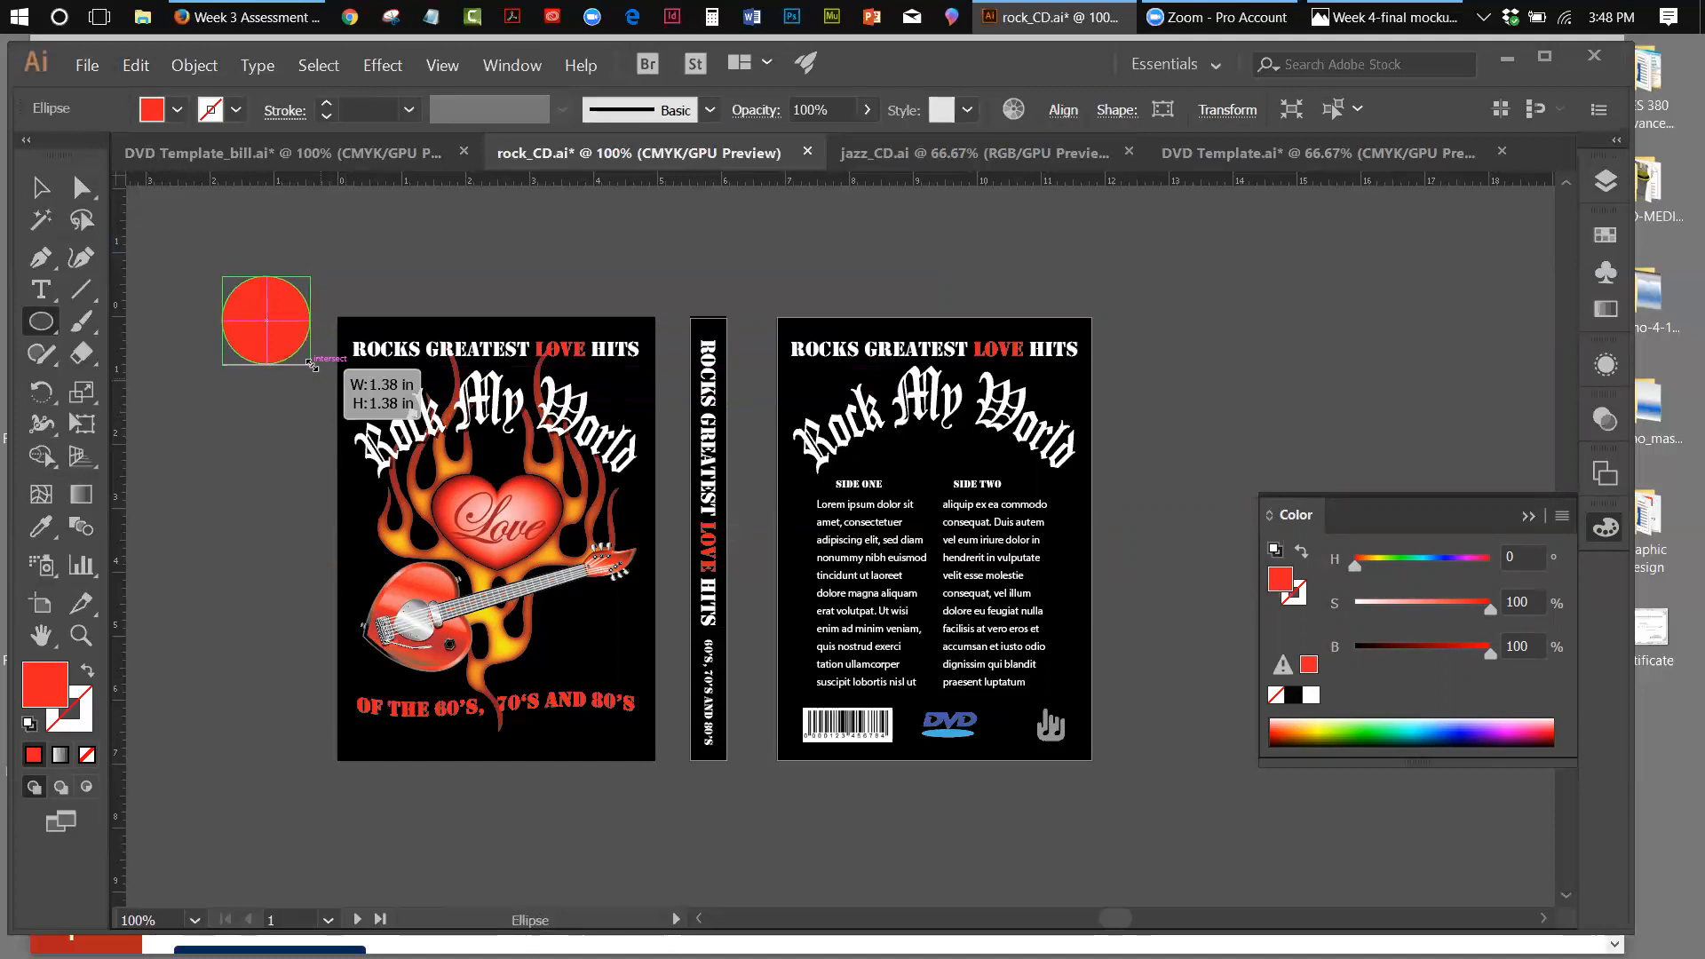
left_click_drag(311, 365, 294, 346)
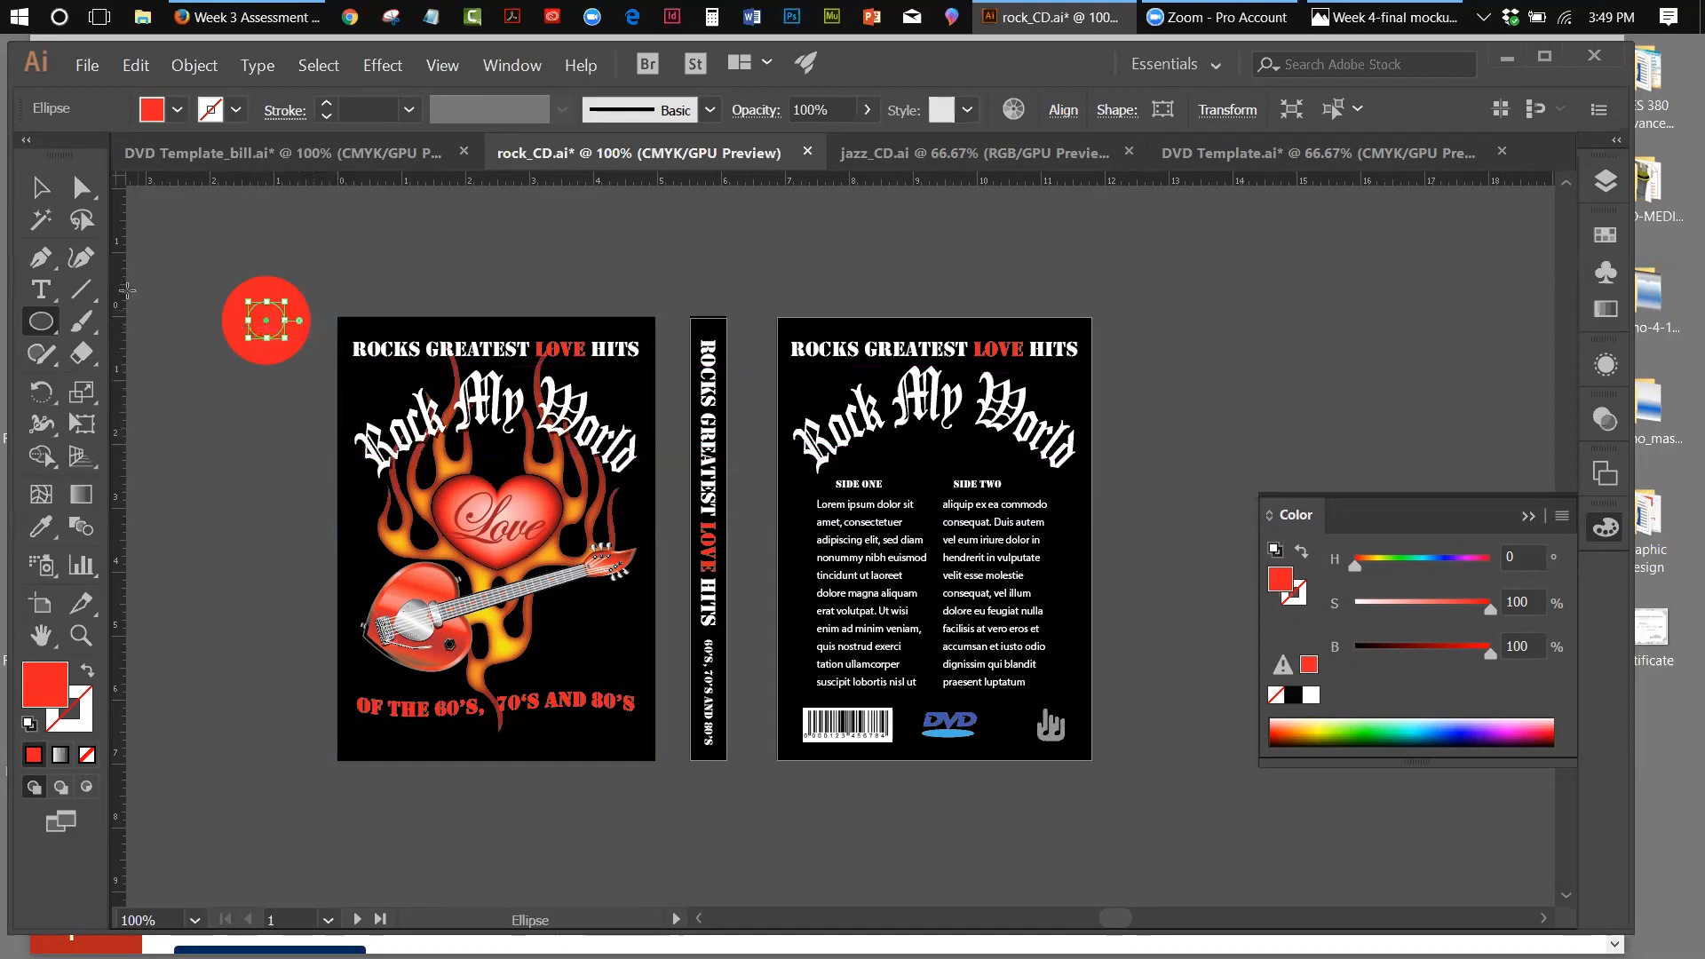
Give the small inner circle a white fill and no stroke
left_click(42, 189)
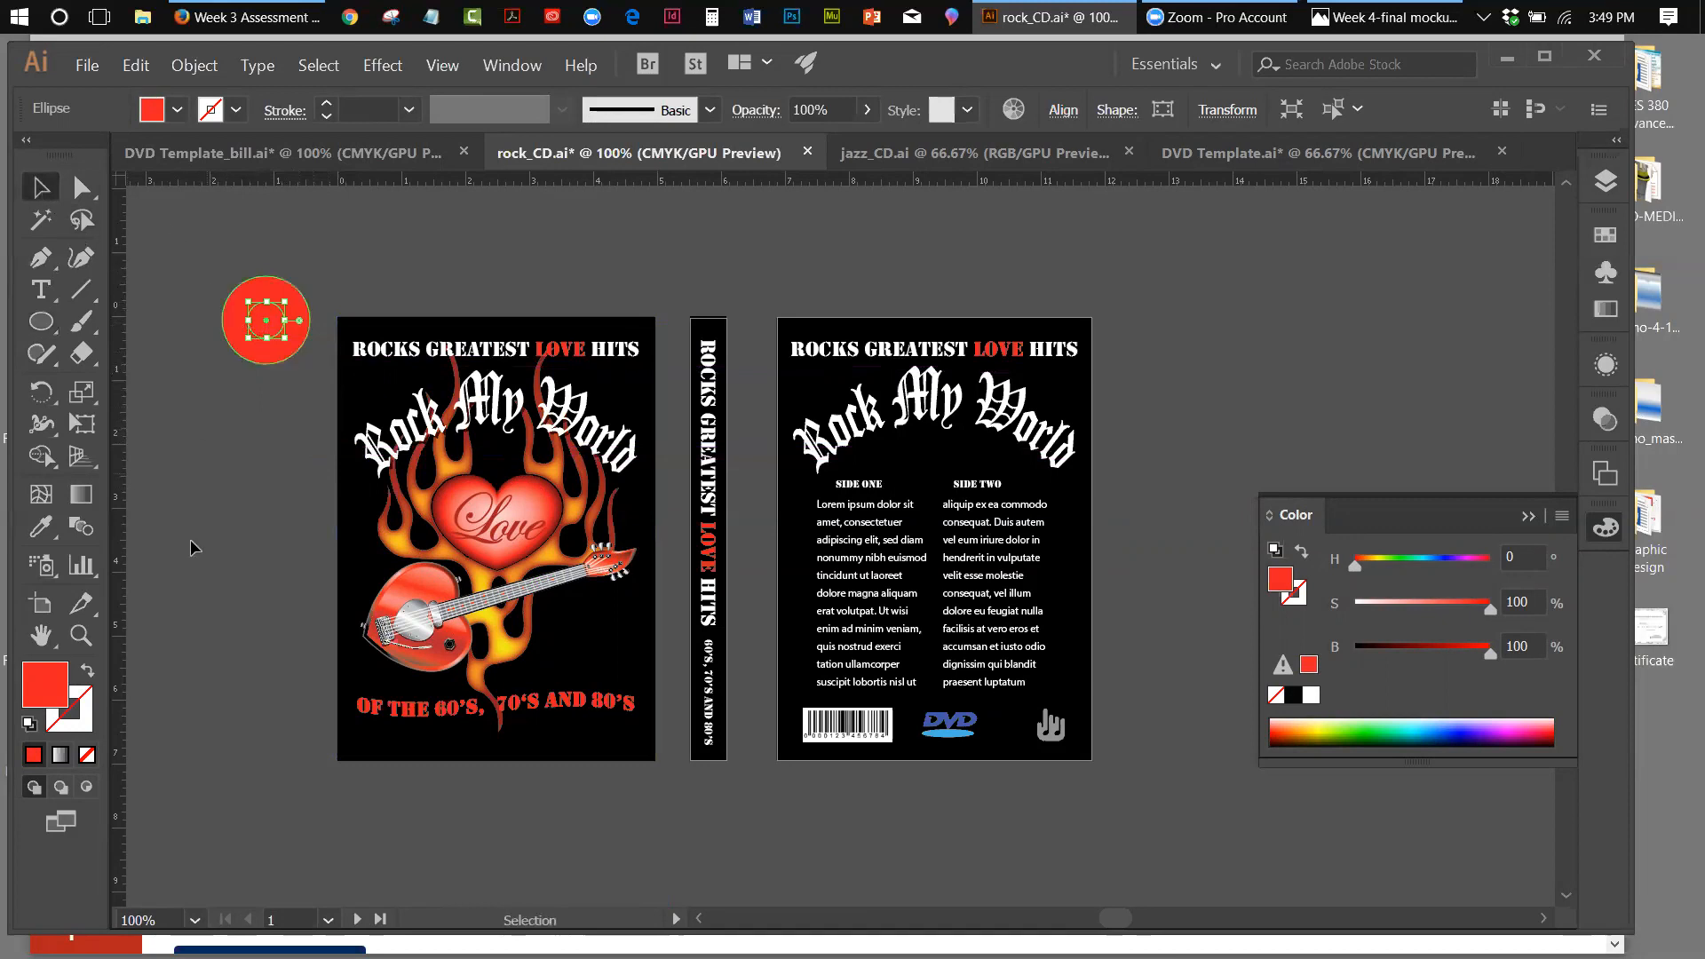
left_click(29, 722)
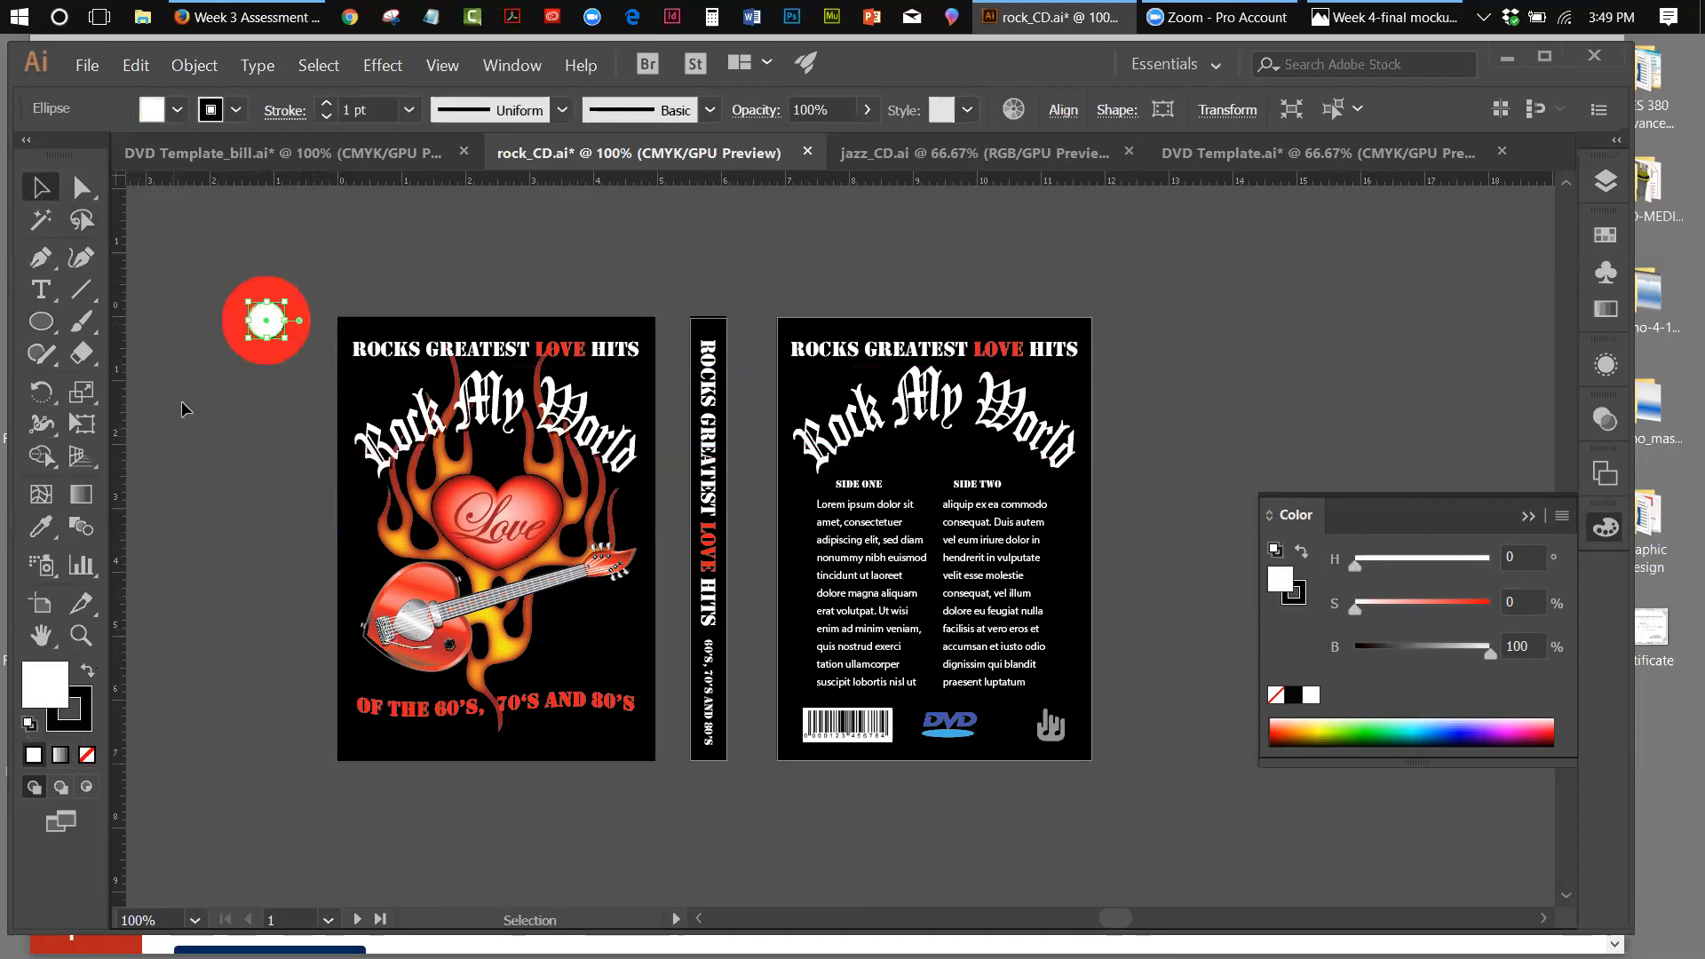
left_click(80, 723)
left_click(87, 754)
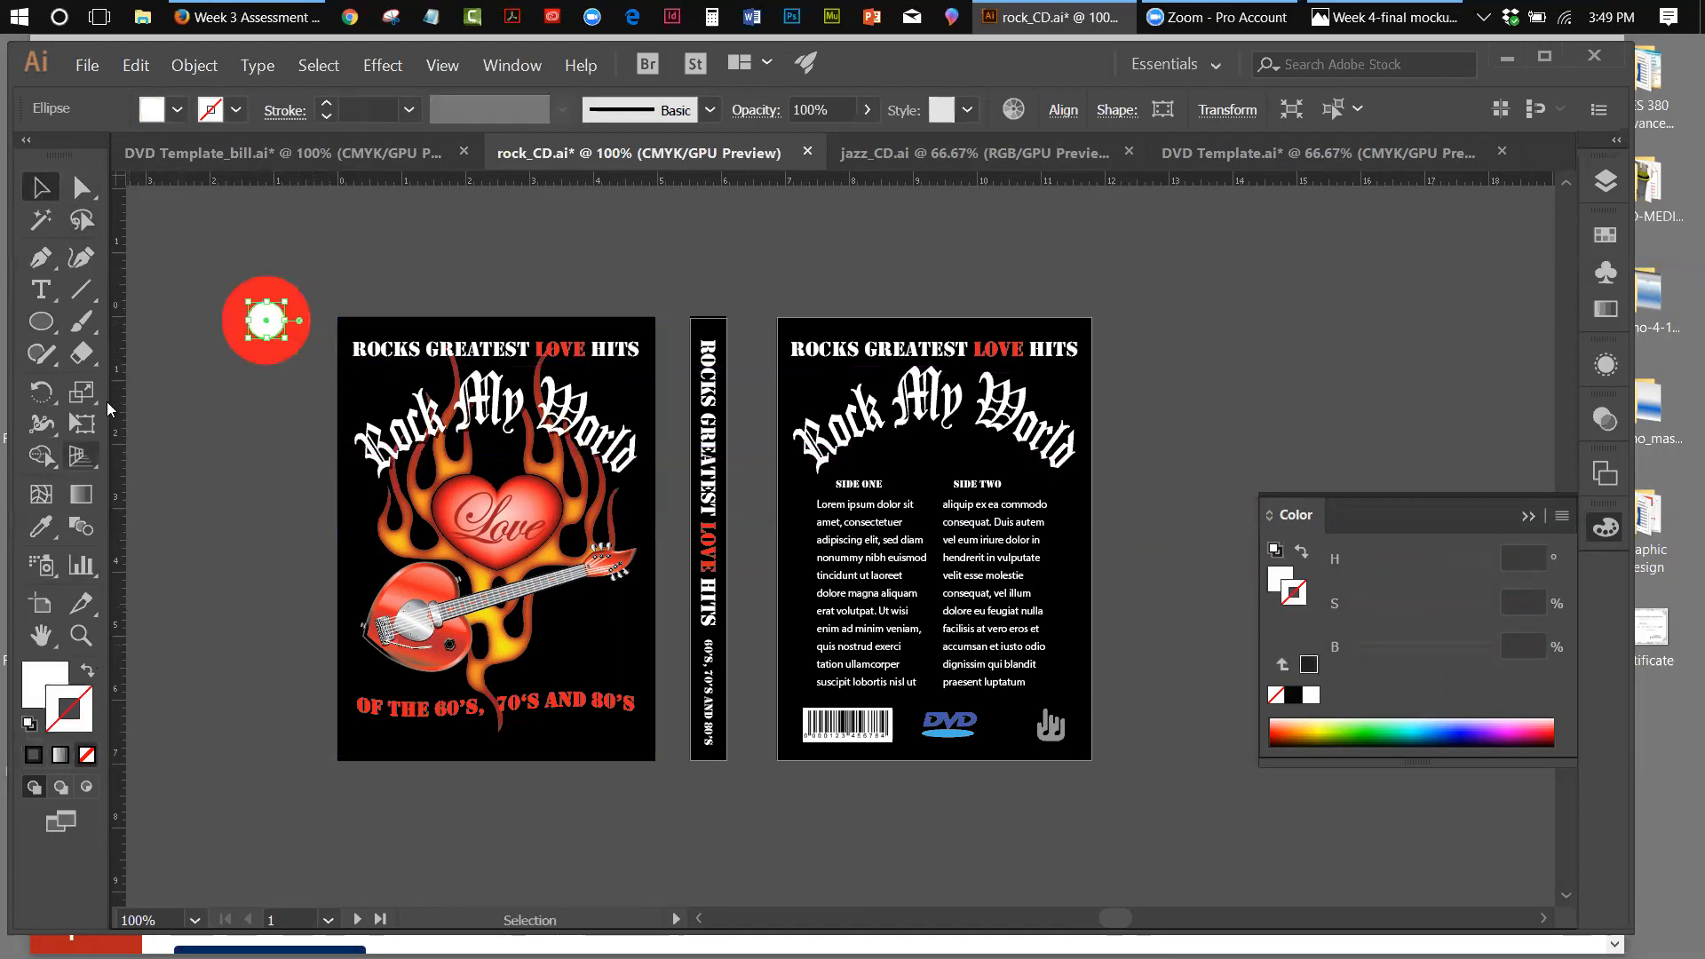
Select the red circle and the white inner circle together and make a blend between them
left_click(195, 226)
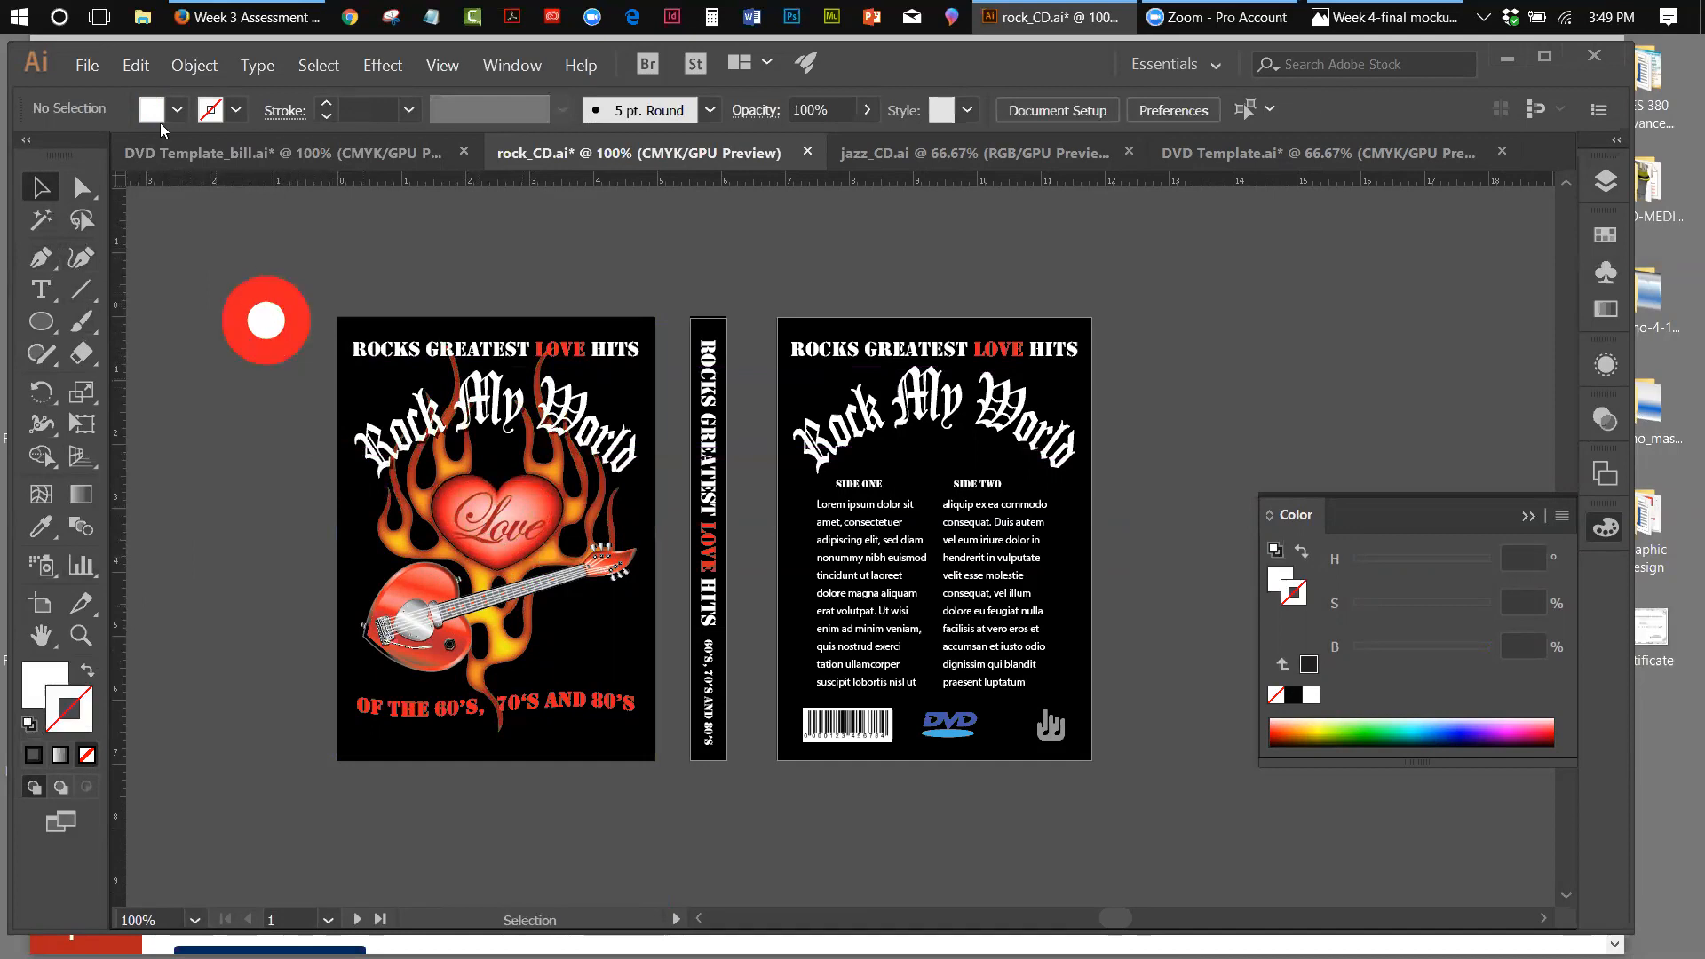
left_click(289, 353)
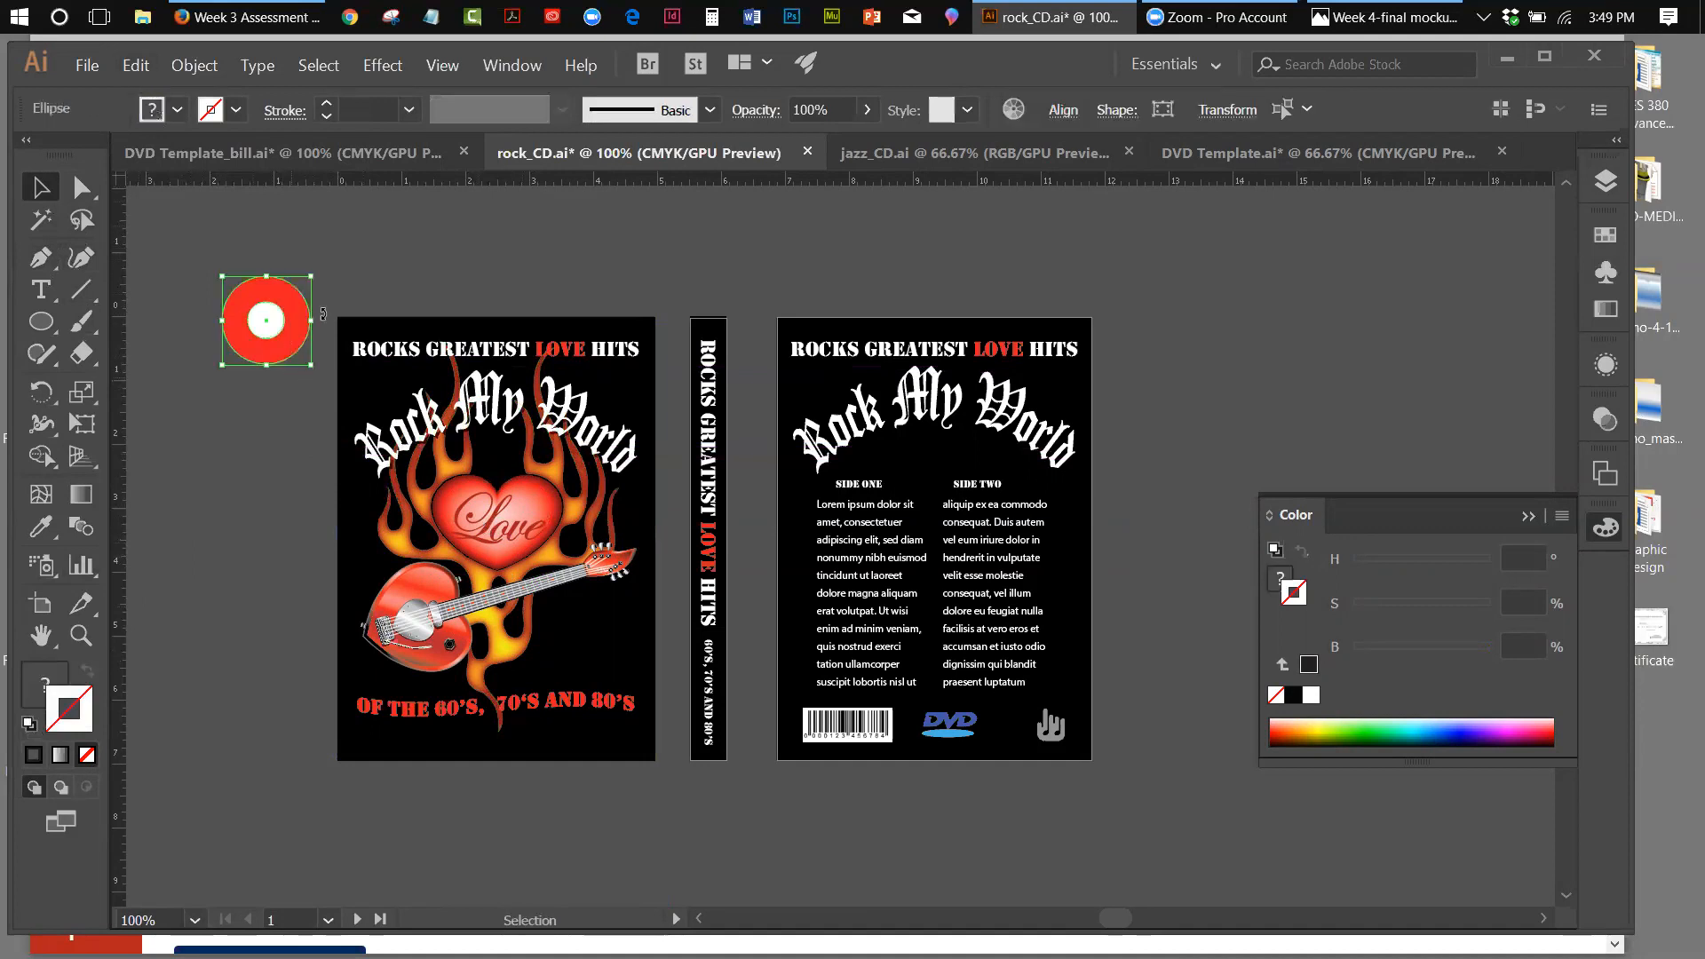
left_click(196, 66)
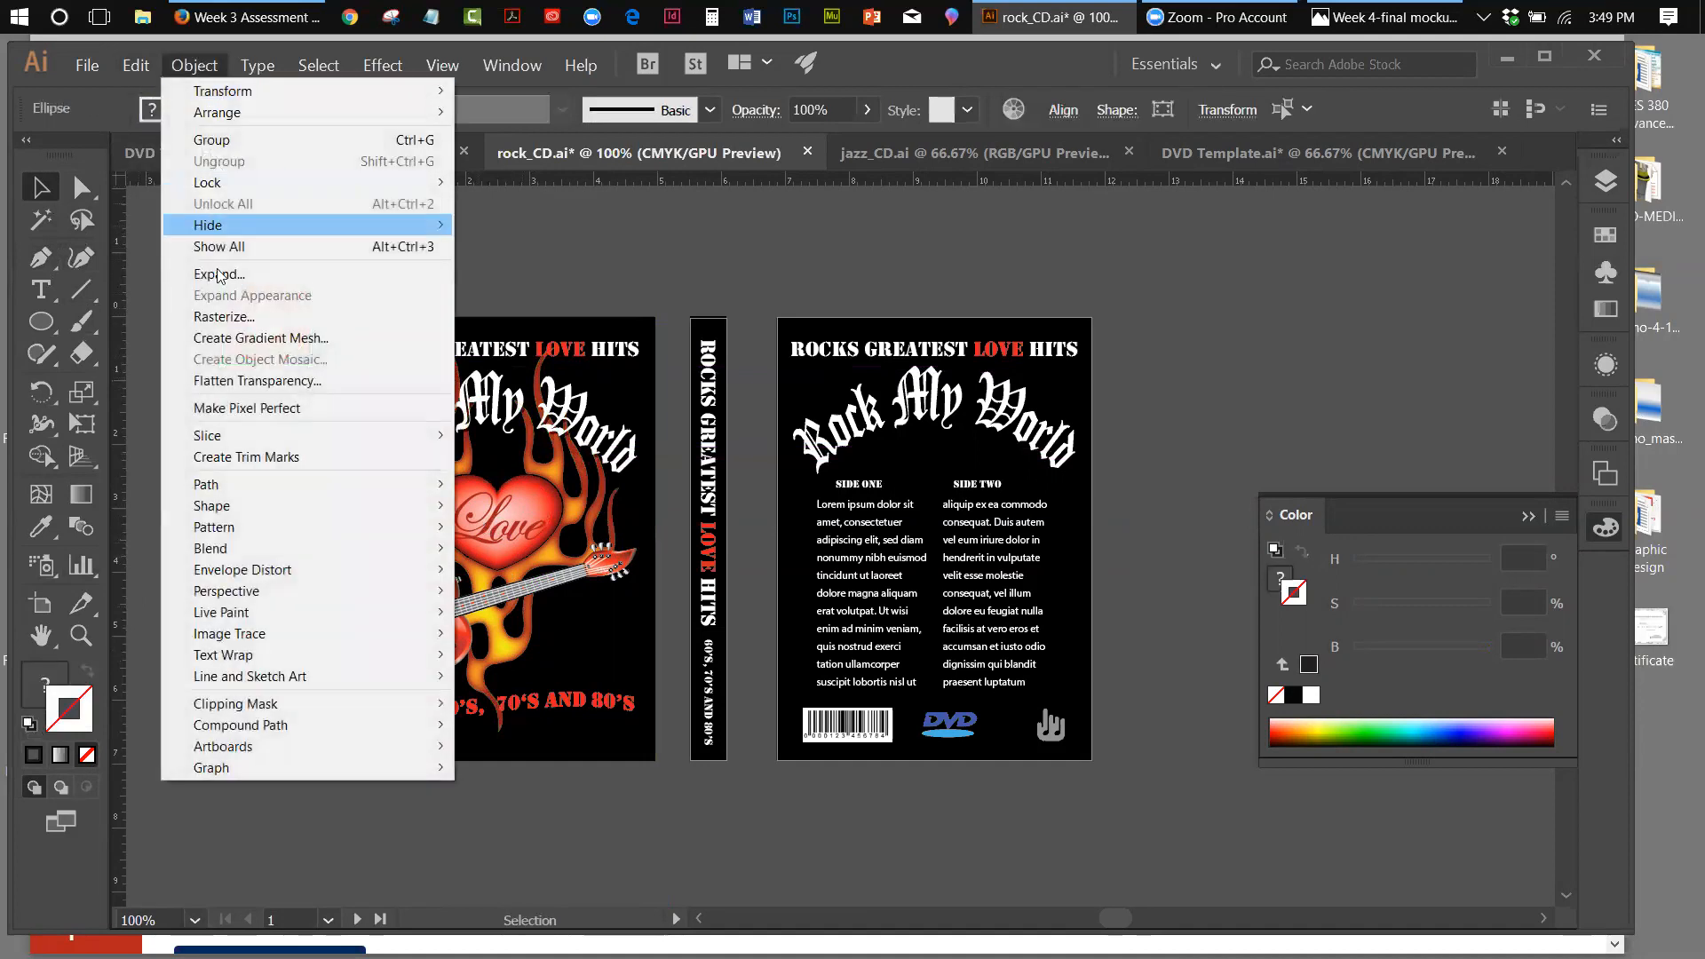
mouse_move(236, 554)
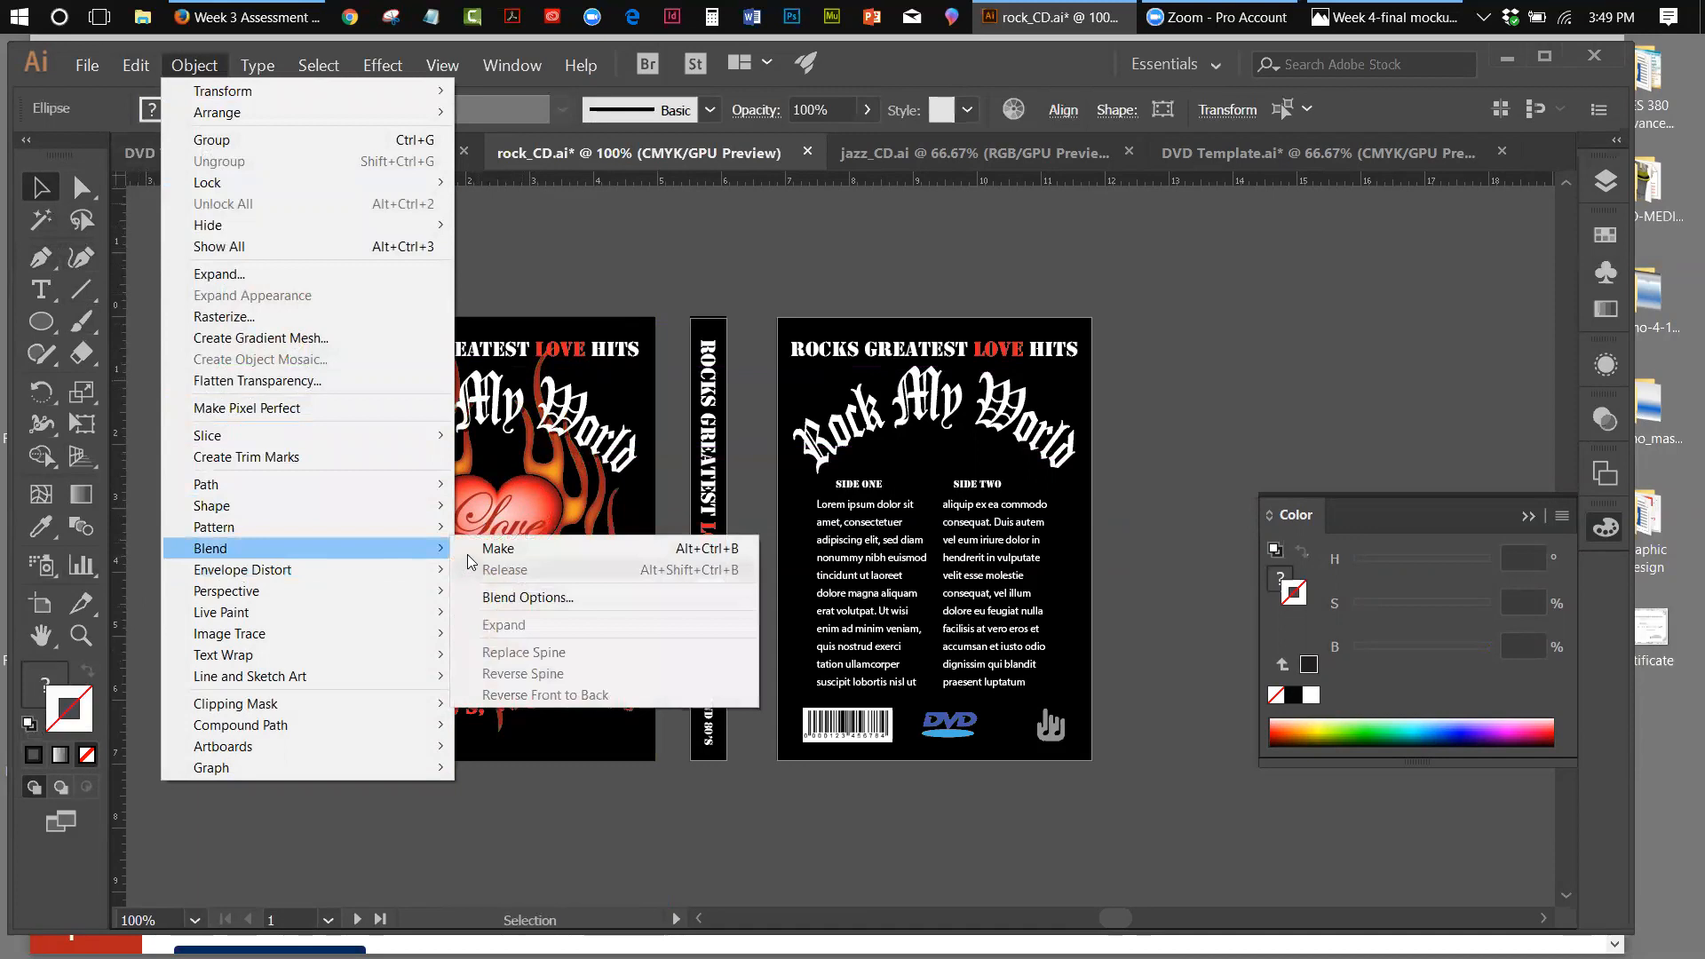
left_click(495, 551)
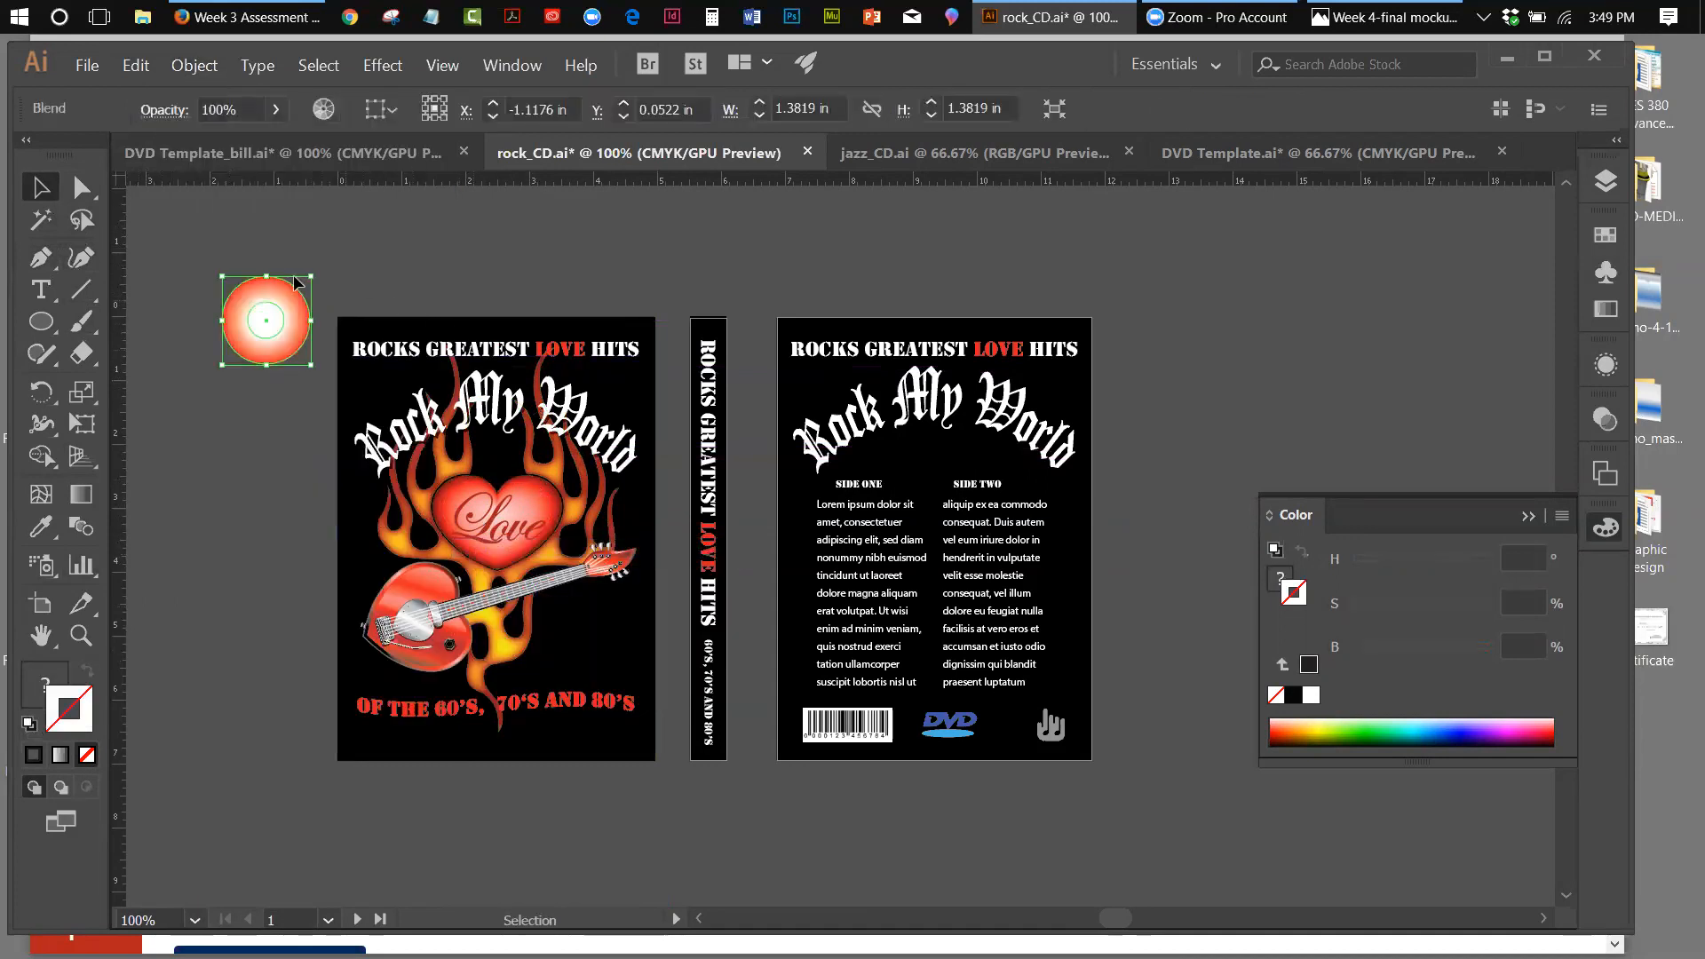
left_click(442, 258)
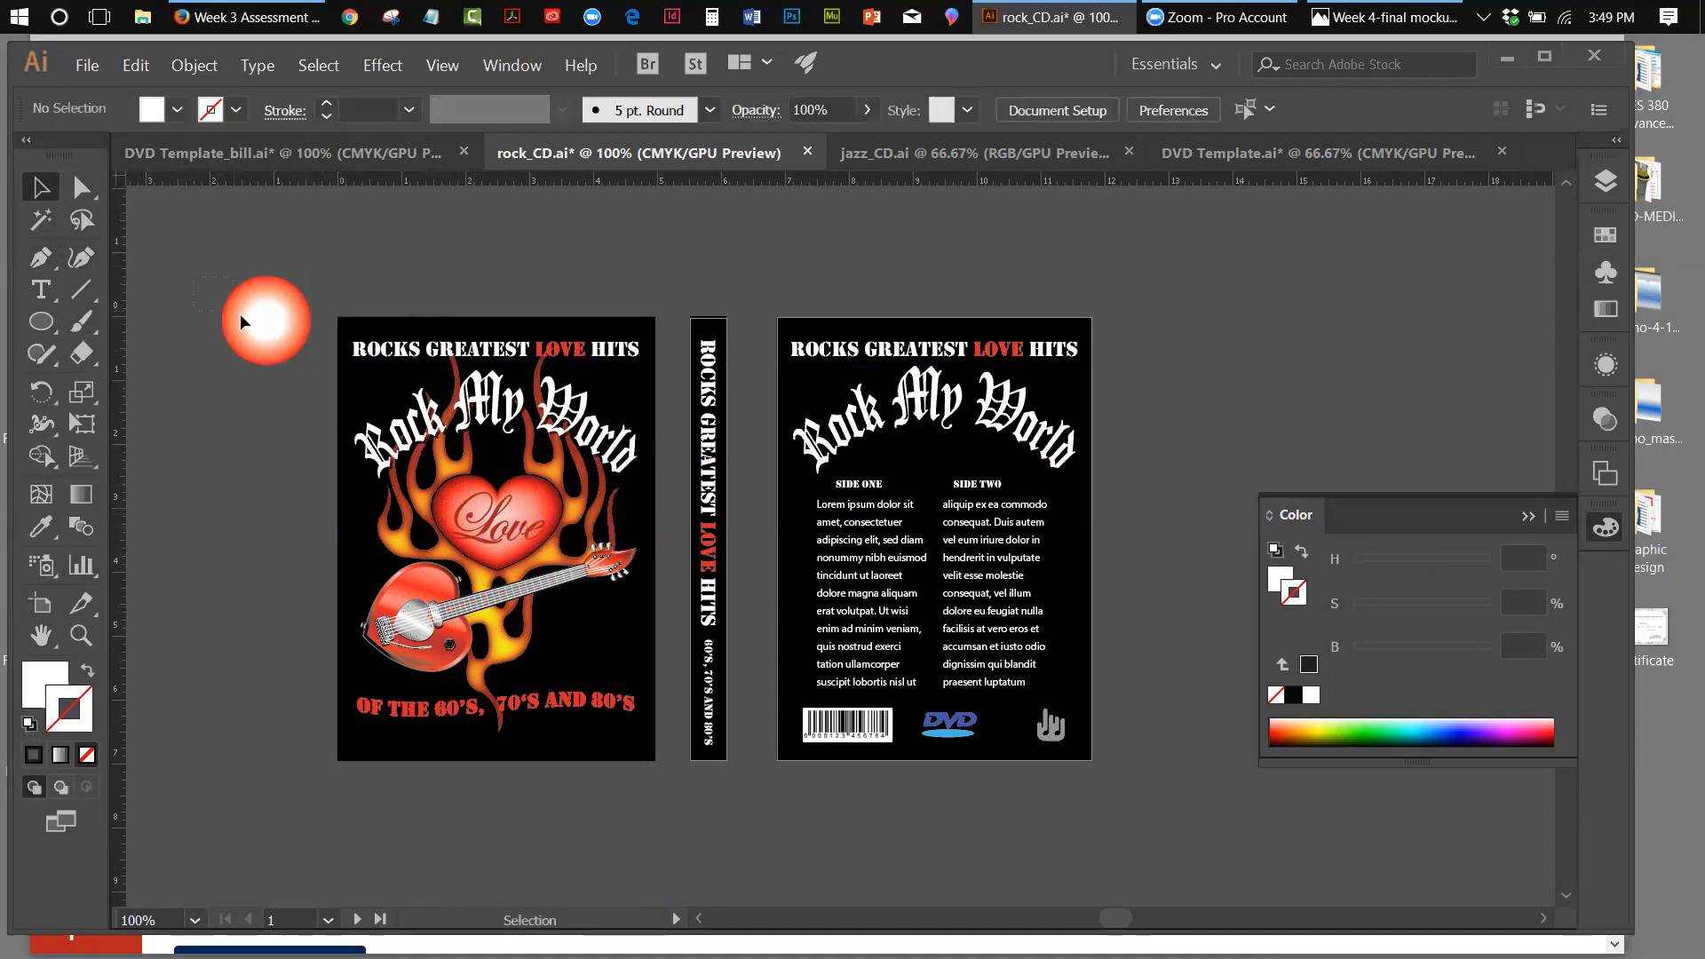
Release the circle blend back into its two original circles
left_click(274, 355)
left_click(196, 66)
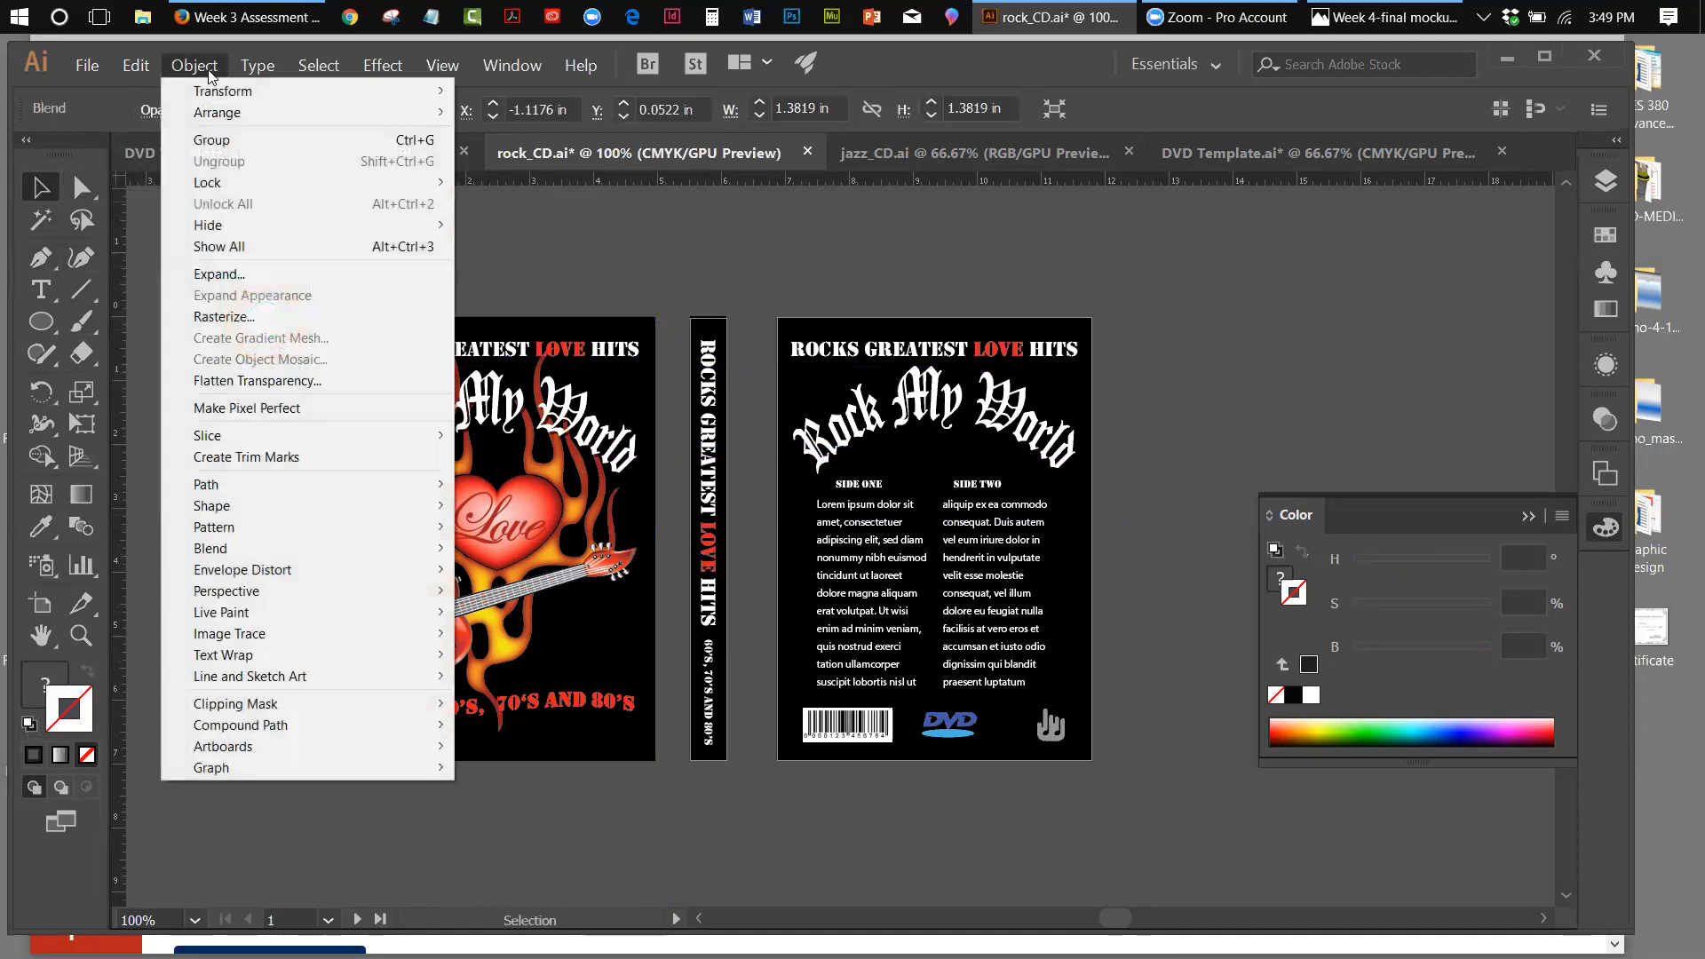
mouse_move(236, 550)
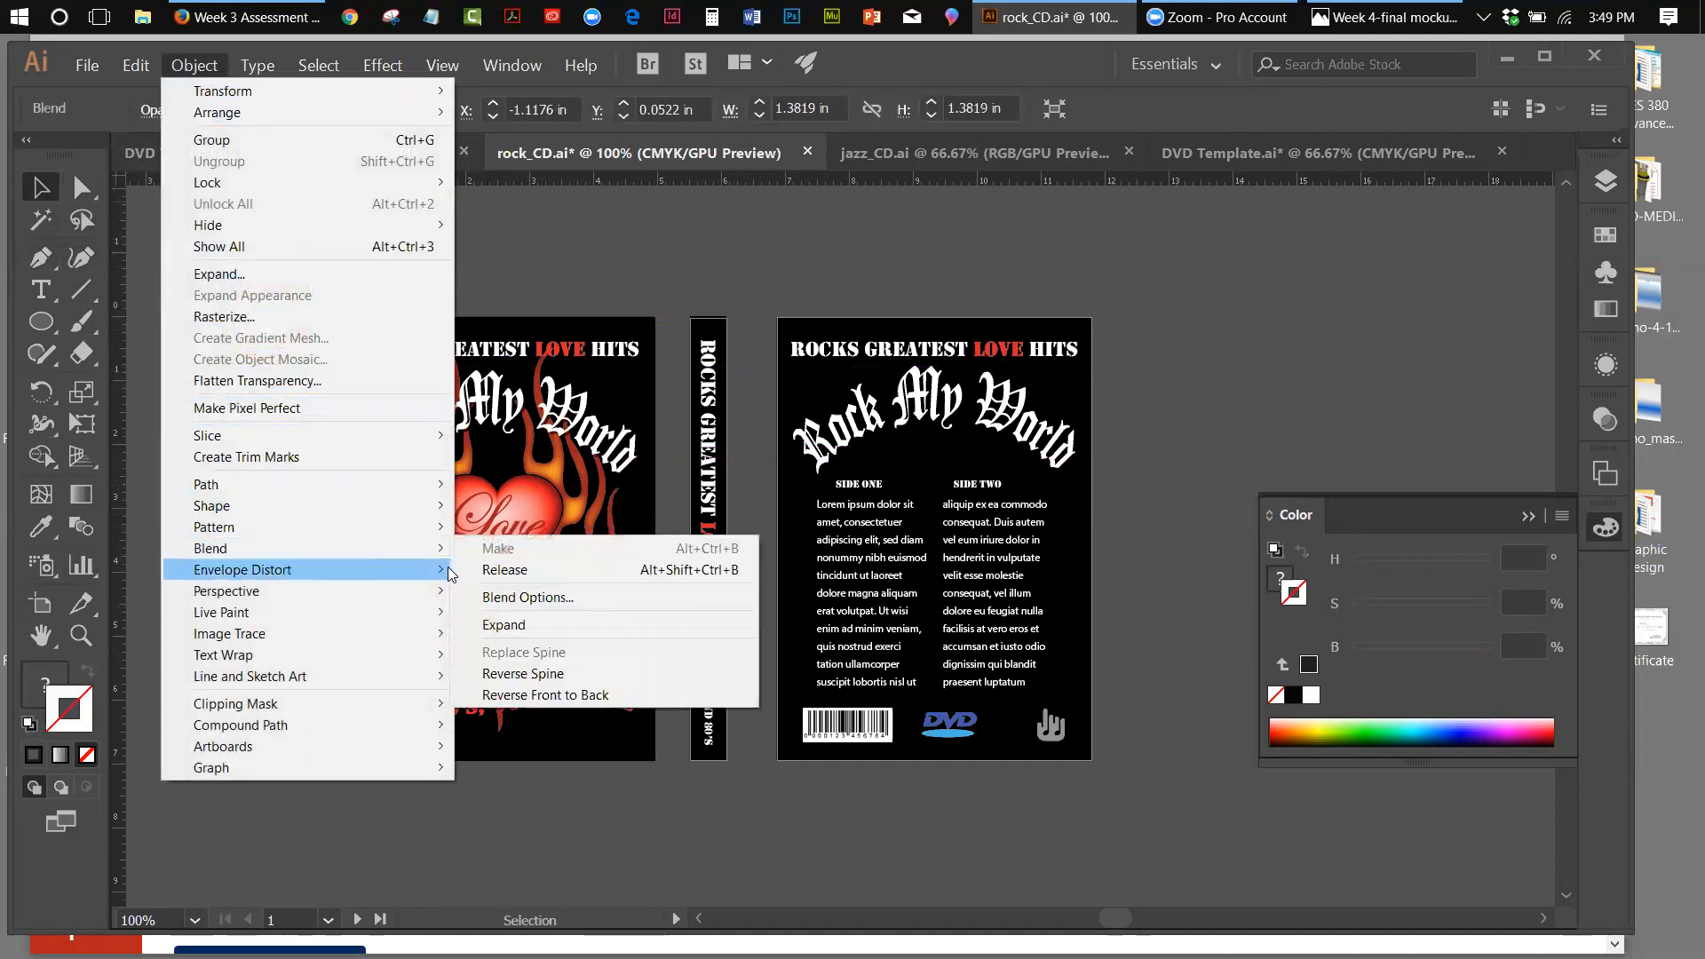
left_click(487, 569)
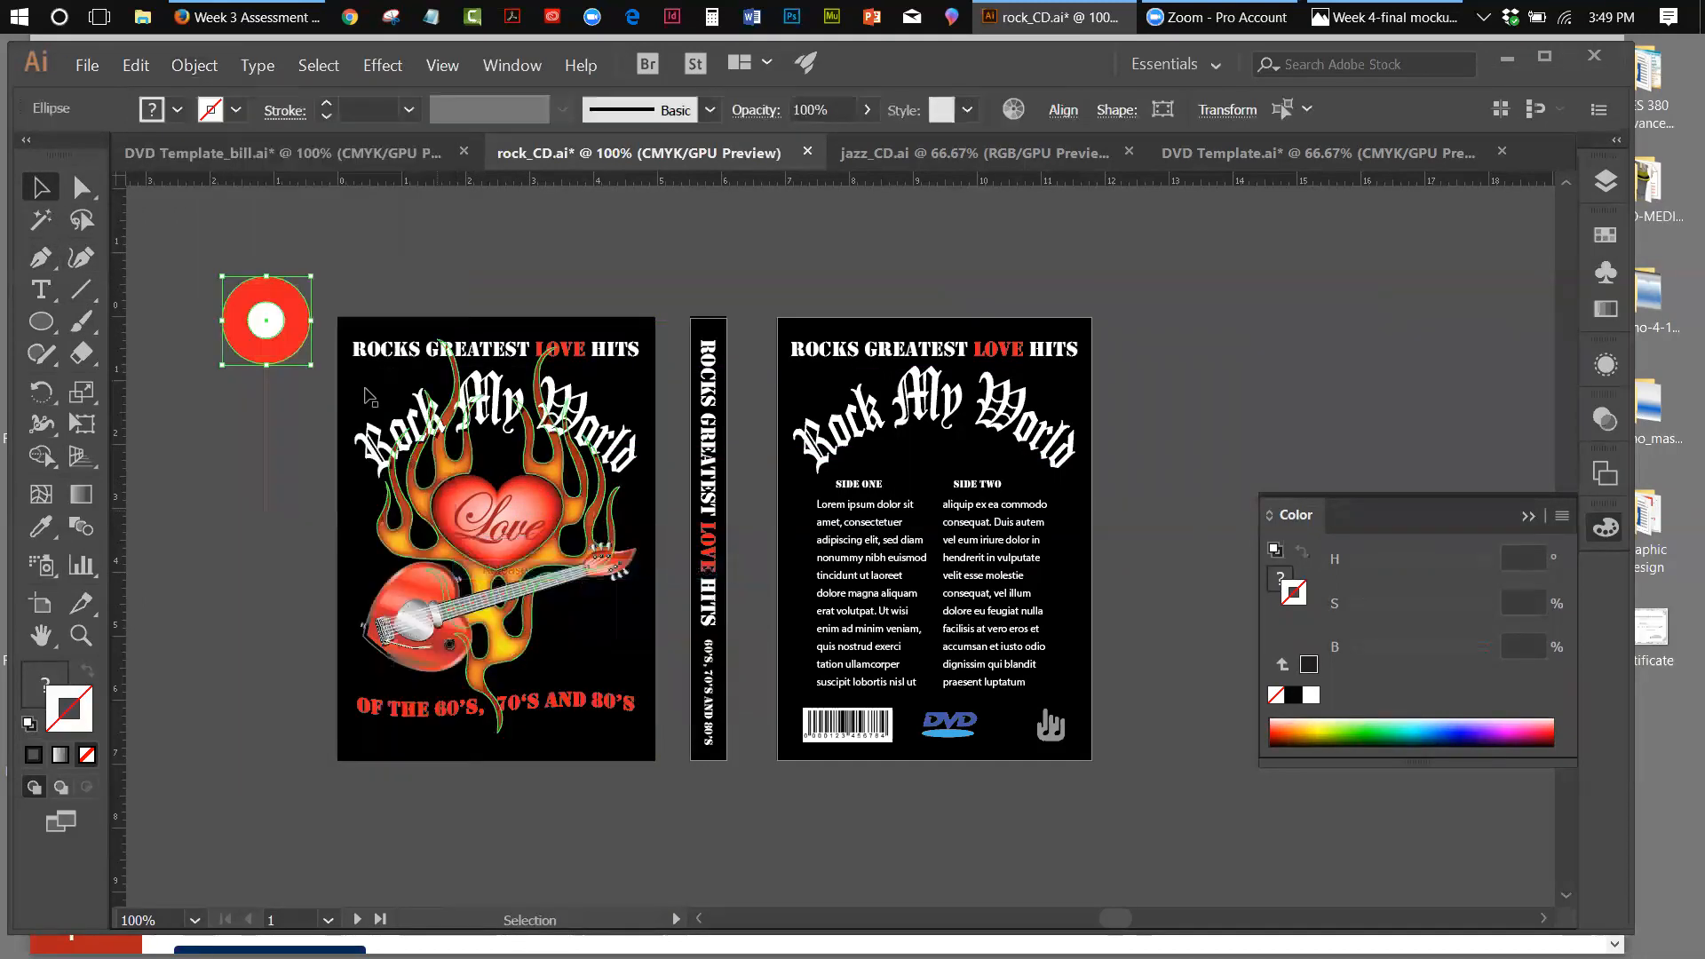
Set the blend options for the two circles to Specified Steps spacing with 3 steps
left_click(194, 72)
mouse_move(239, 542)
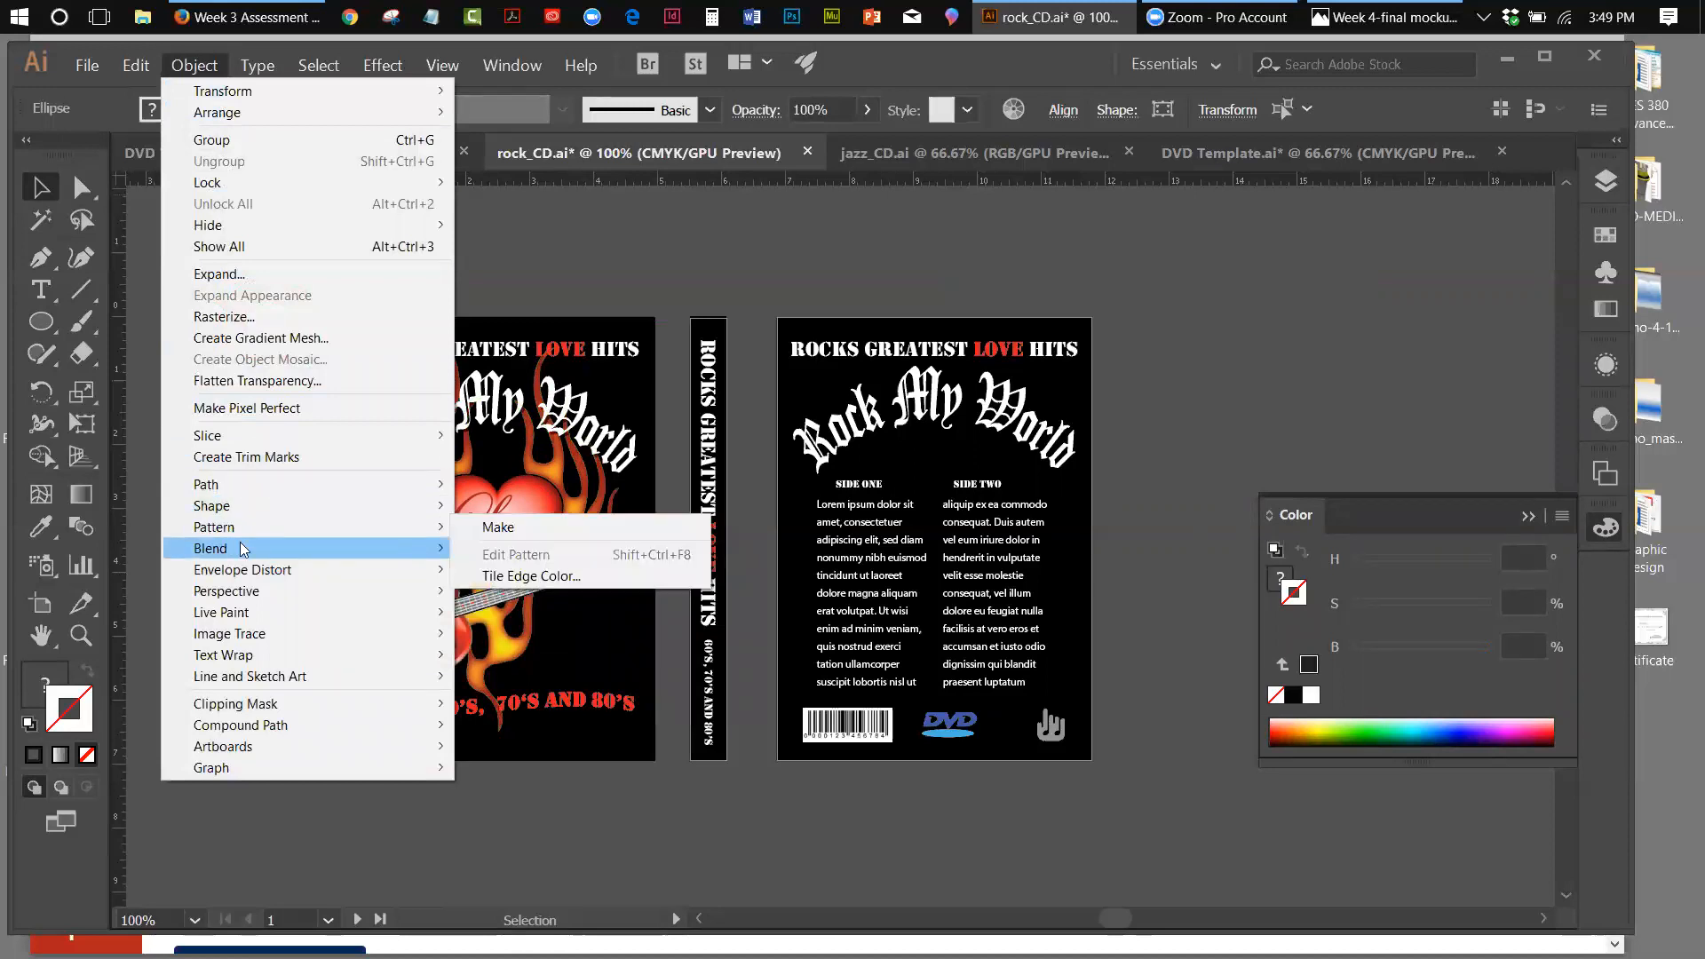
left_click(529, 595)
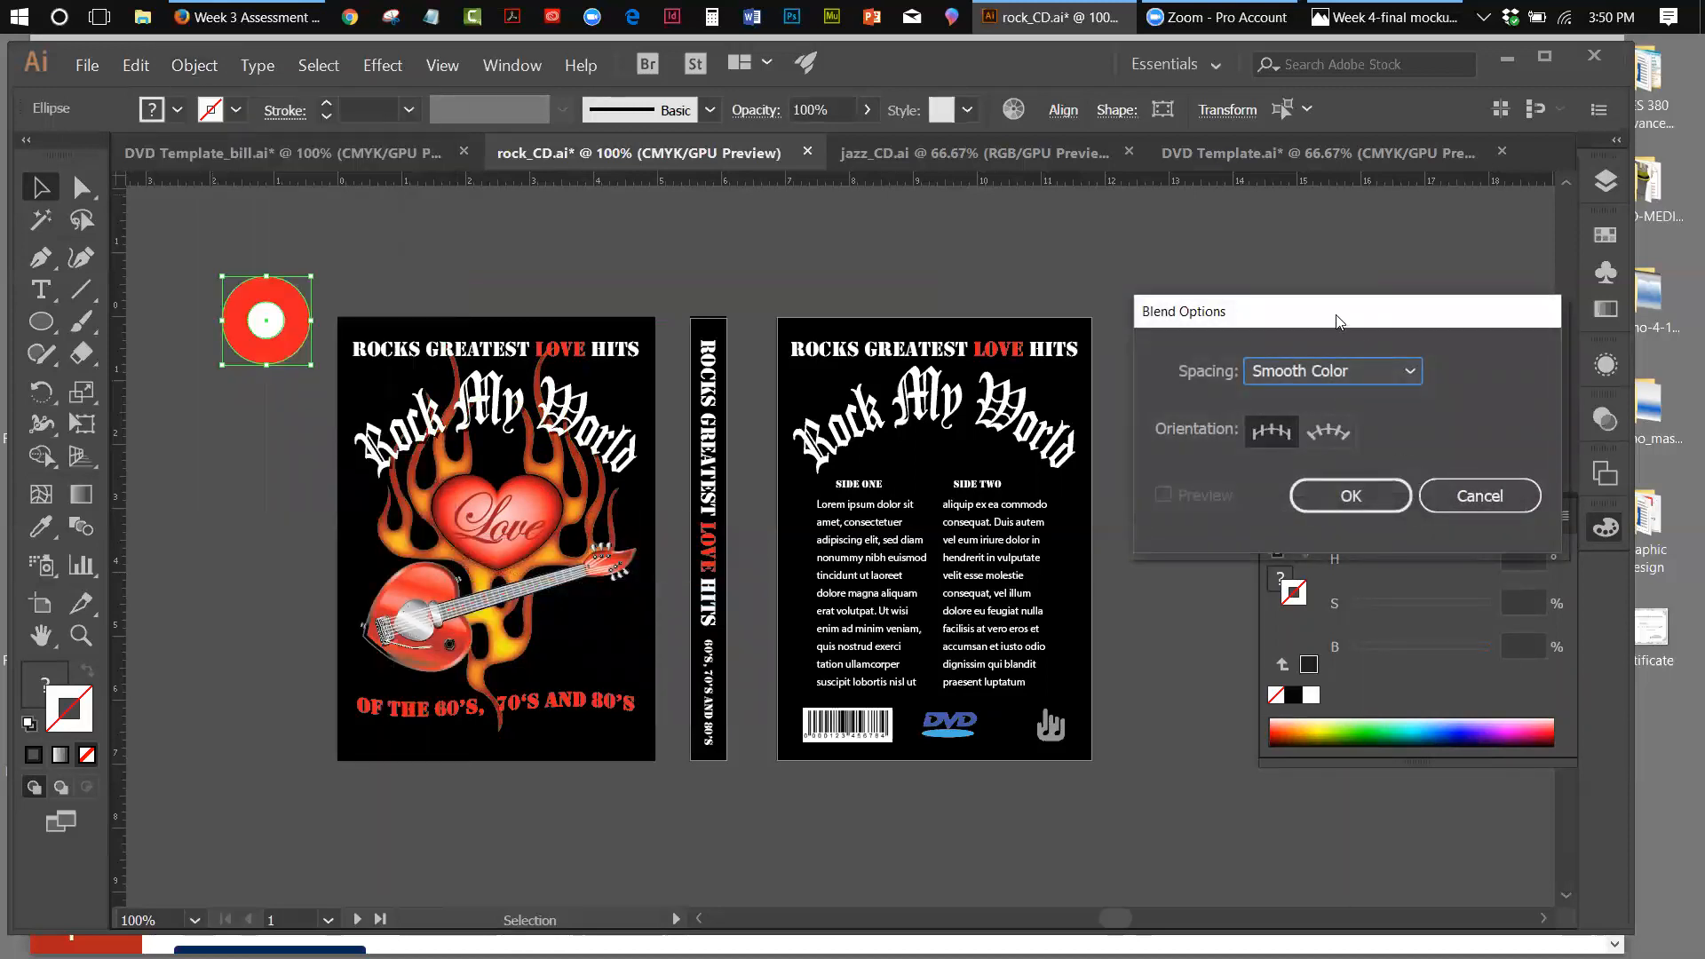
left_click_drag(1333, 319, 555, 258)
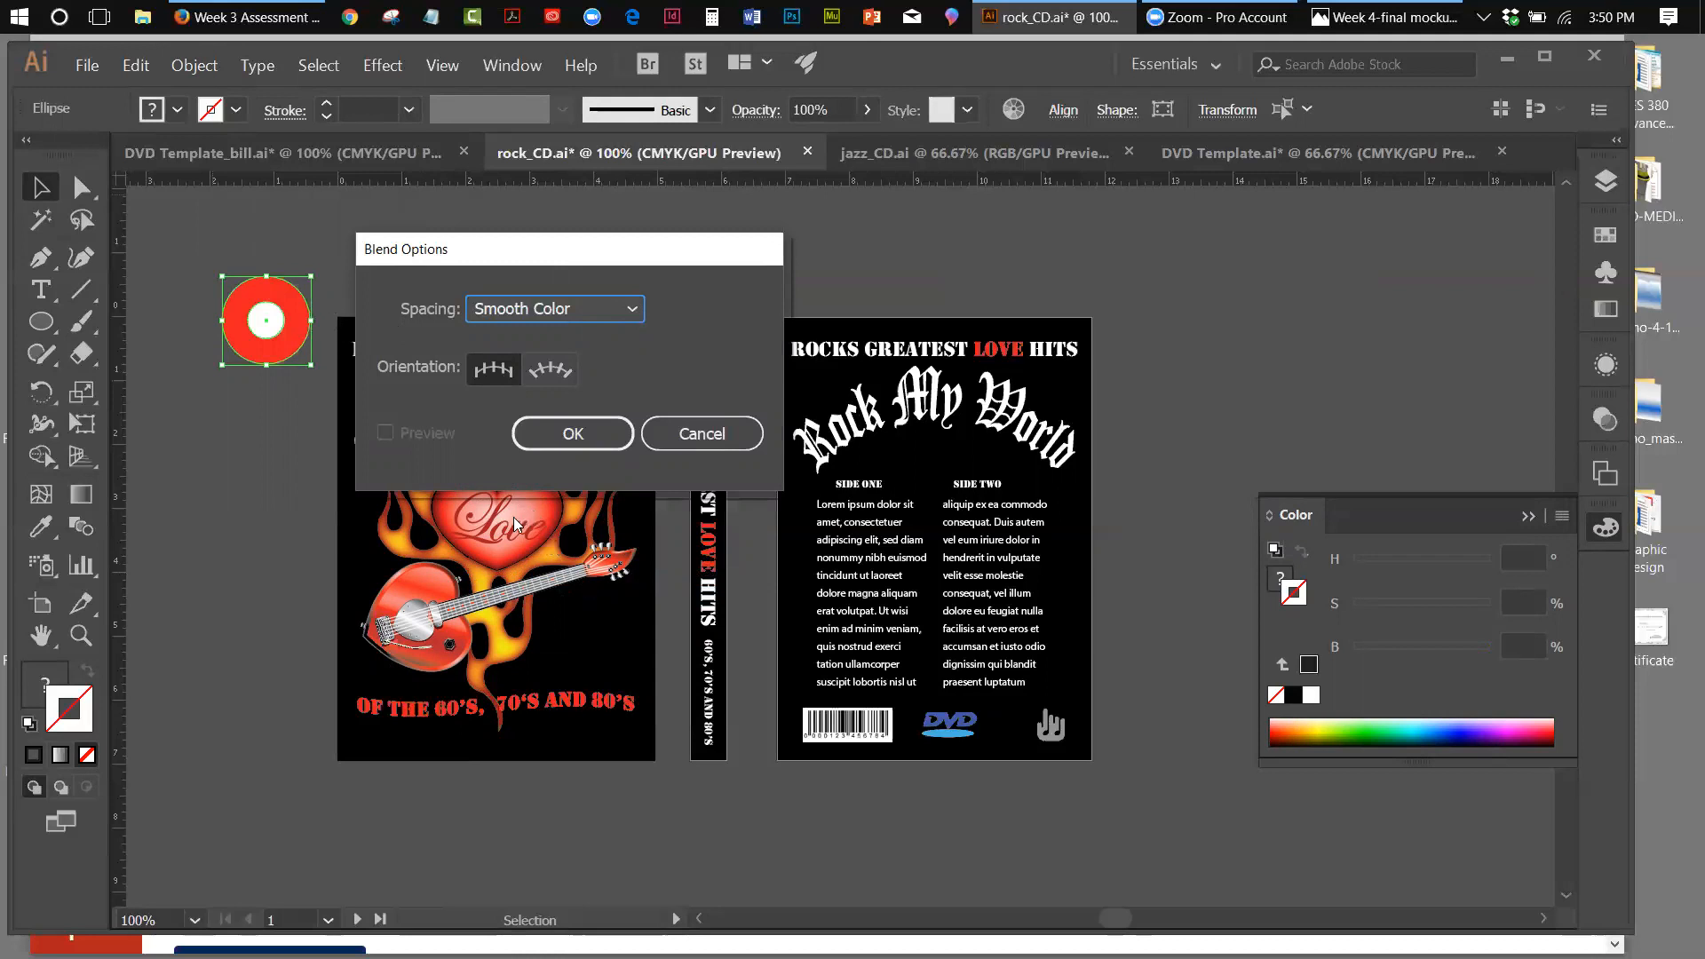
left_click(633, 309)
left_click(557, 365)
left_click(706, 309)
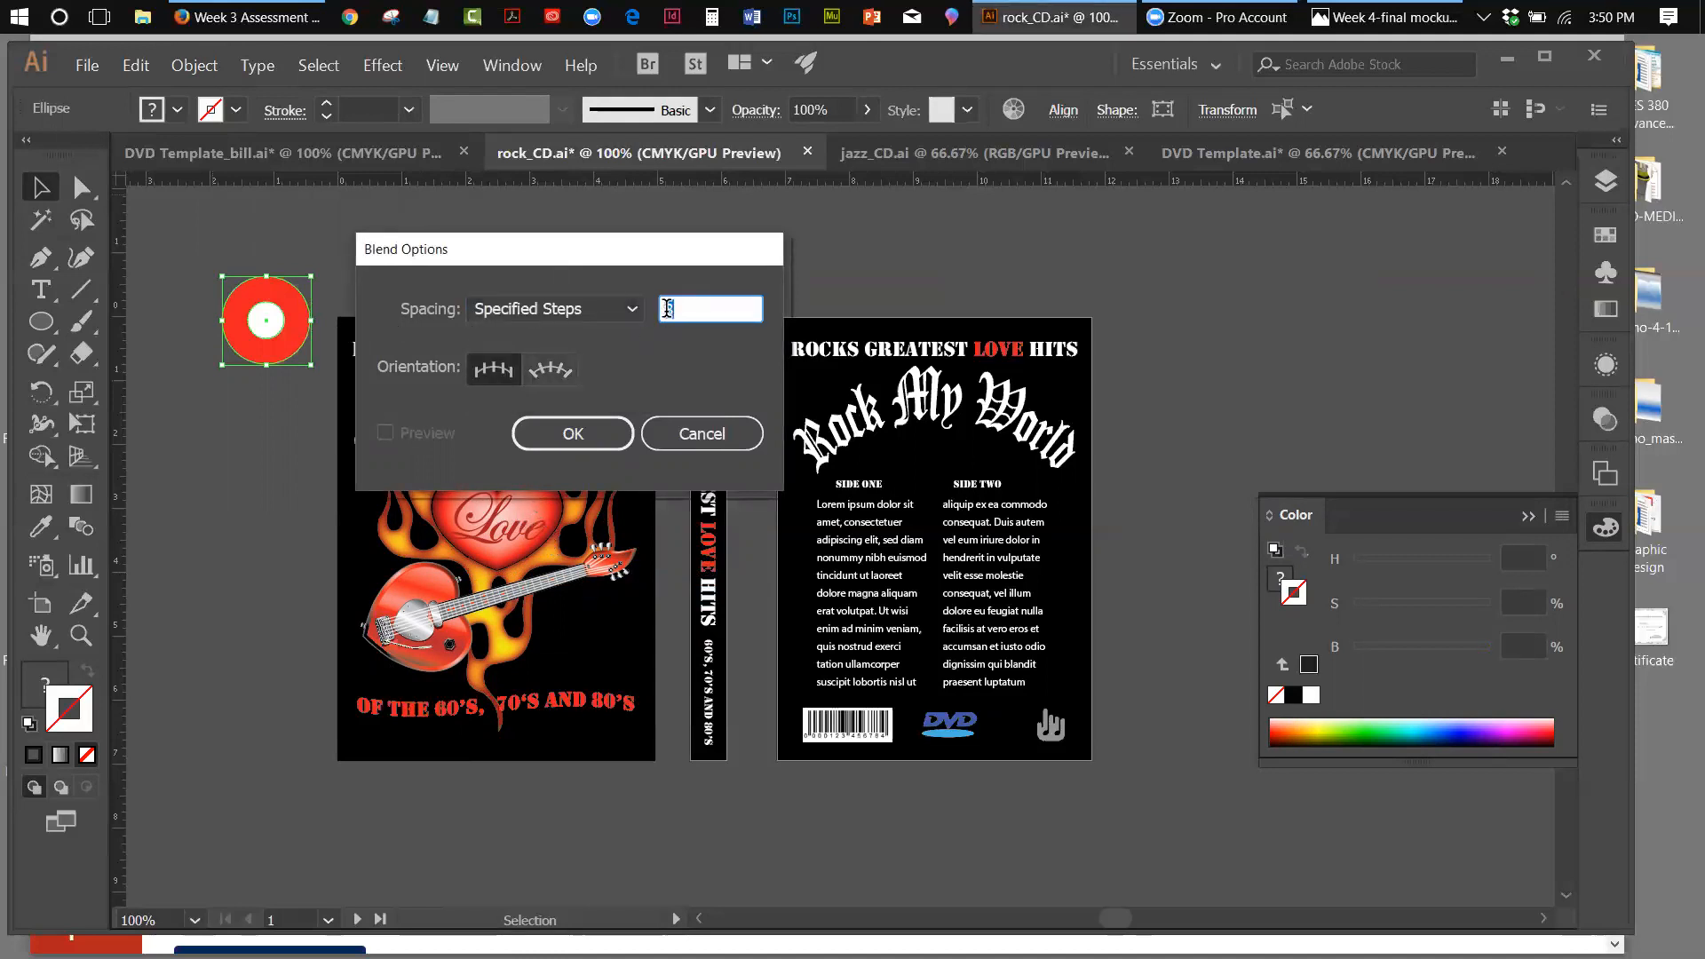
type("3")
left_click(534, 442)
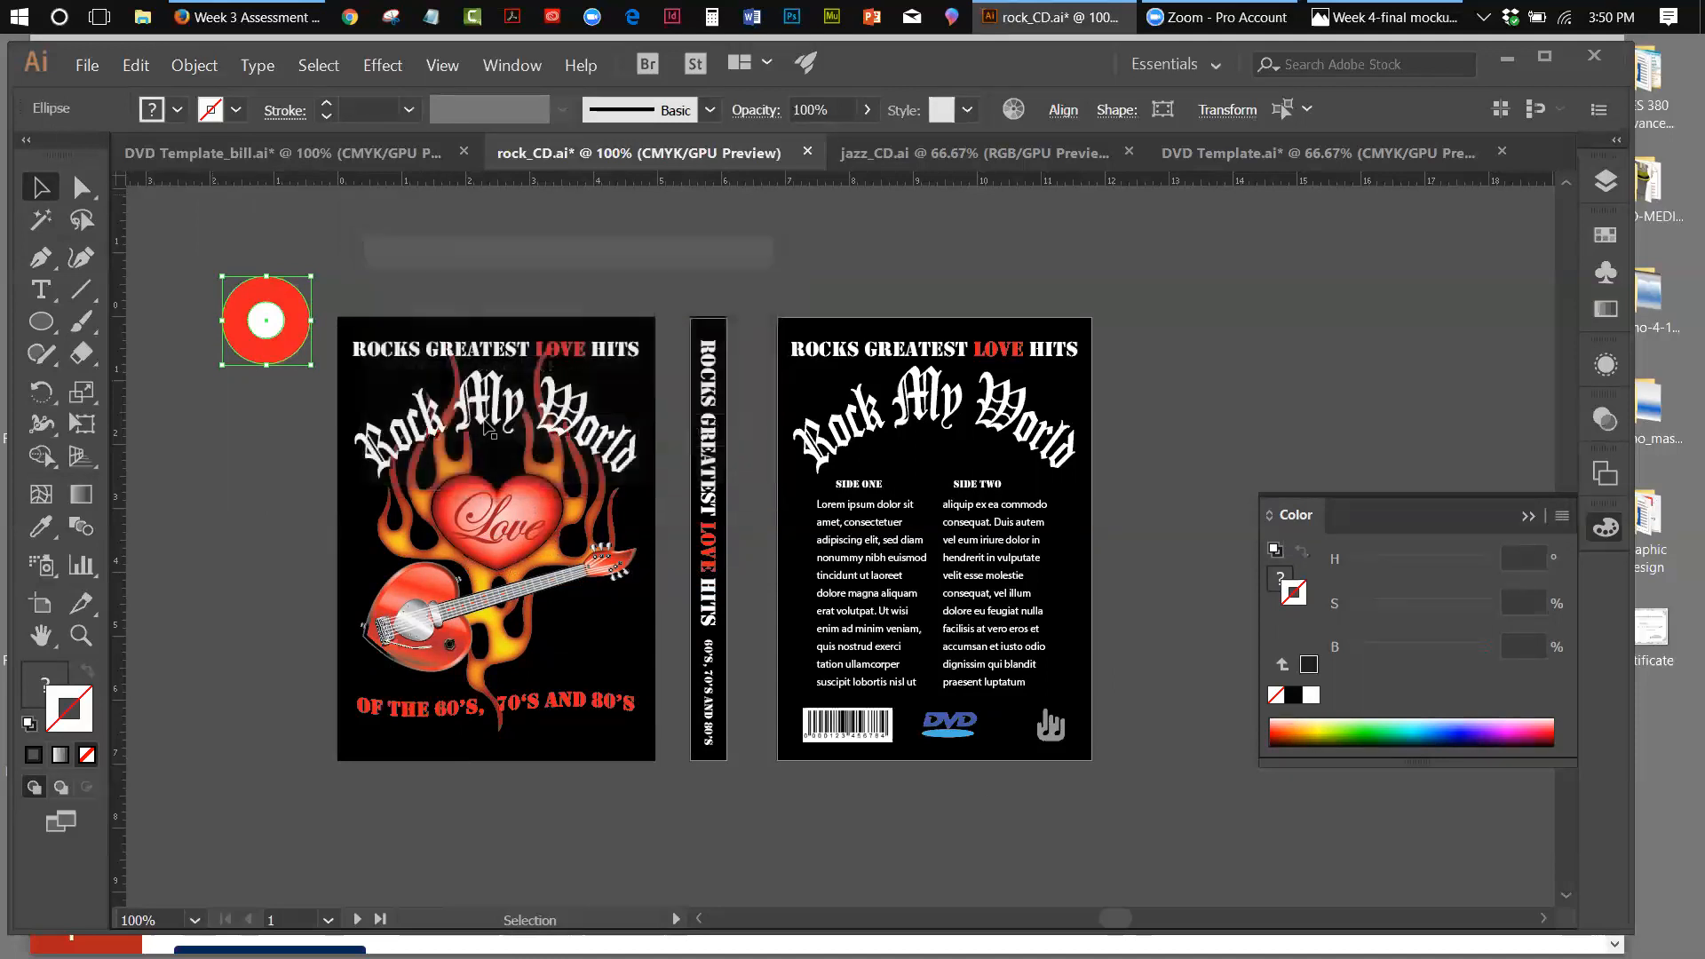
Make the three-step blend between the red and white circles and undo it
left_click(193, 66)
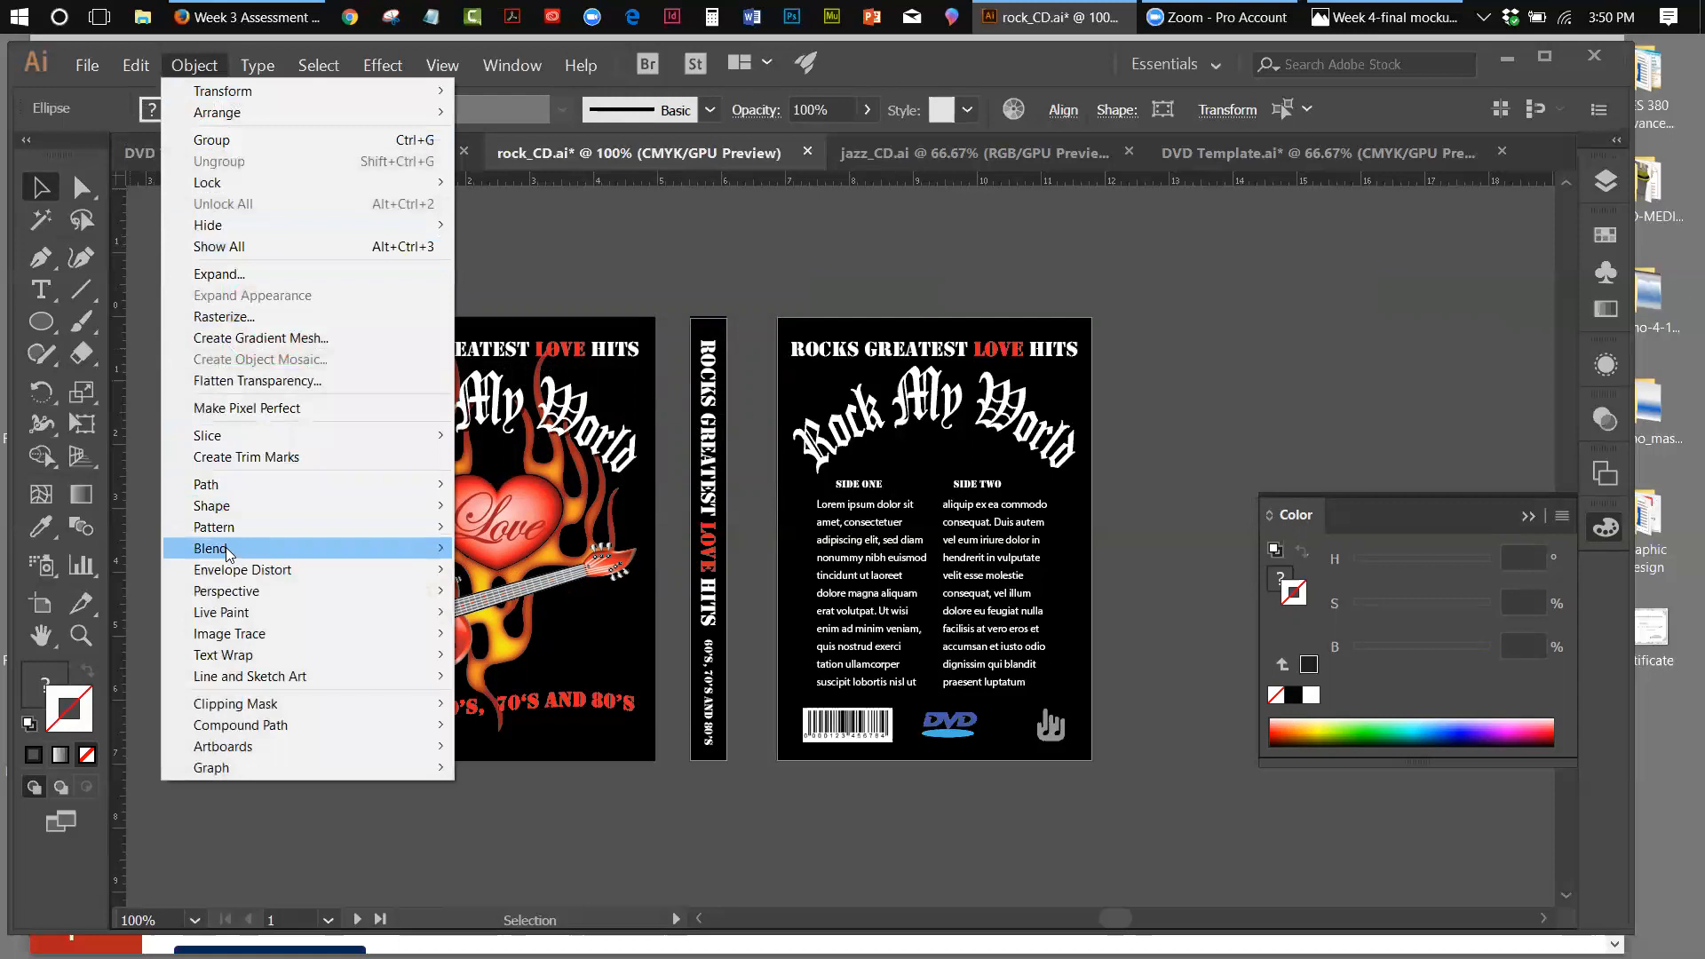
mouse_move(227, 547)
left_click(493, 550)
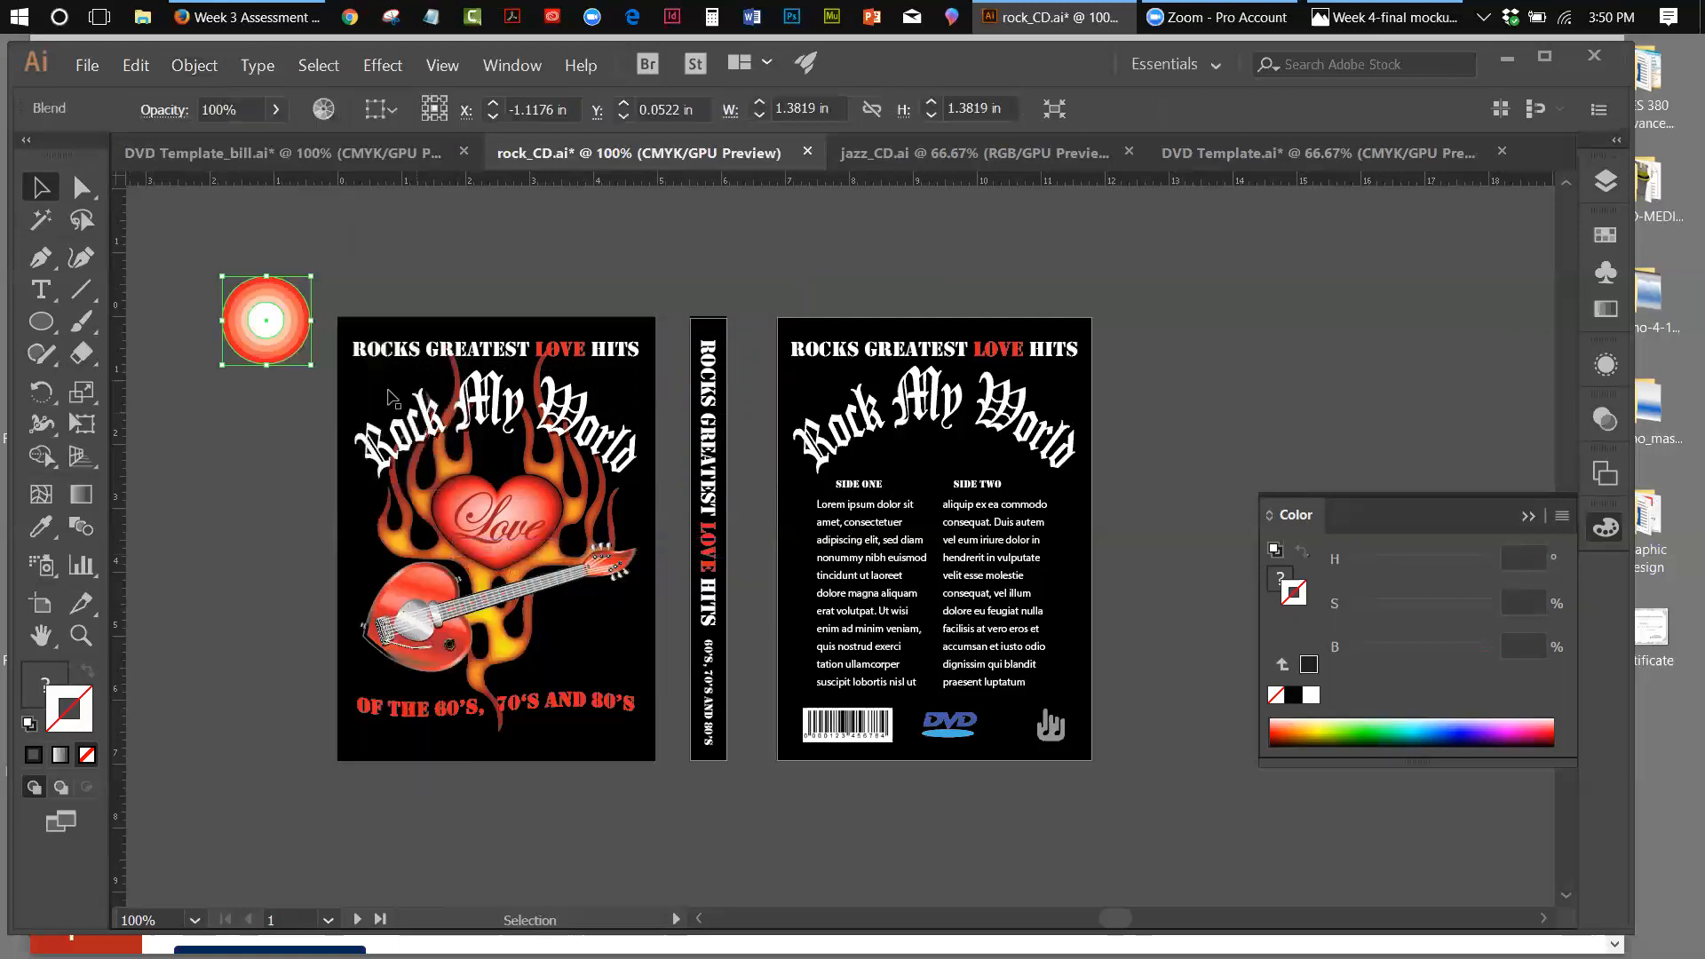
left_click(312, 504)
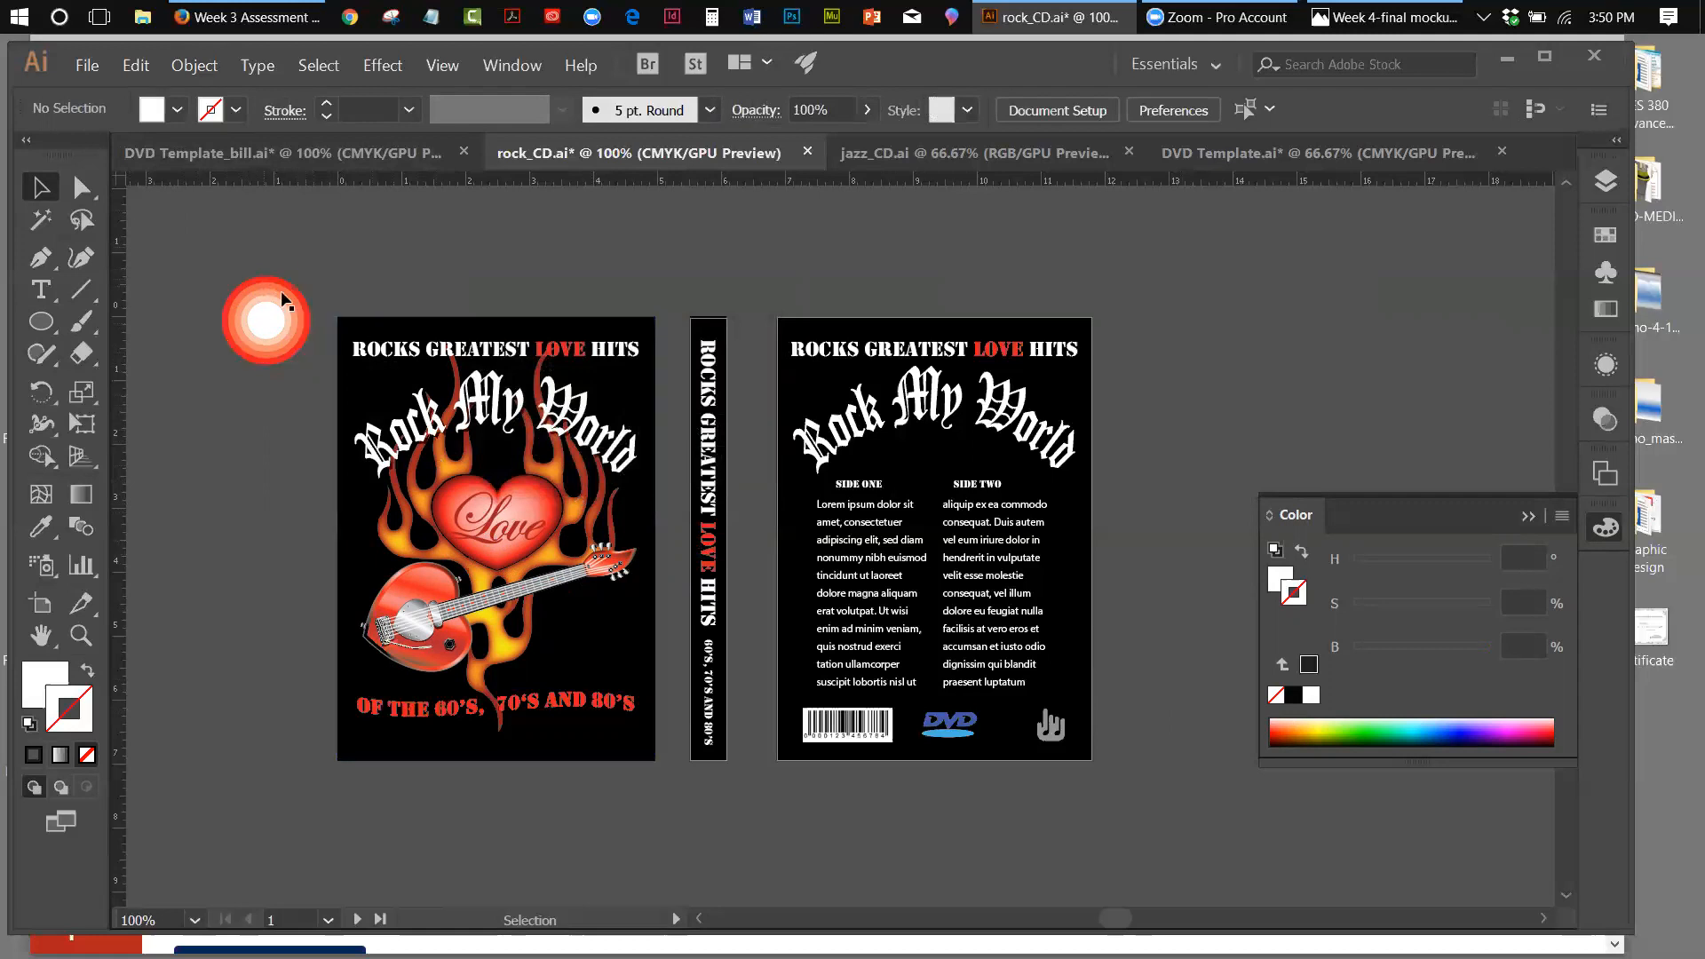
left_click(136, 64)
left_click(150, 90)
Set the blend options for the two circles to Specified Steps spacing with 200 steps
left_click(193, 65)
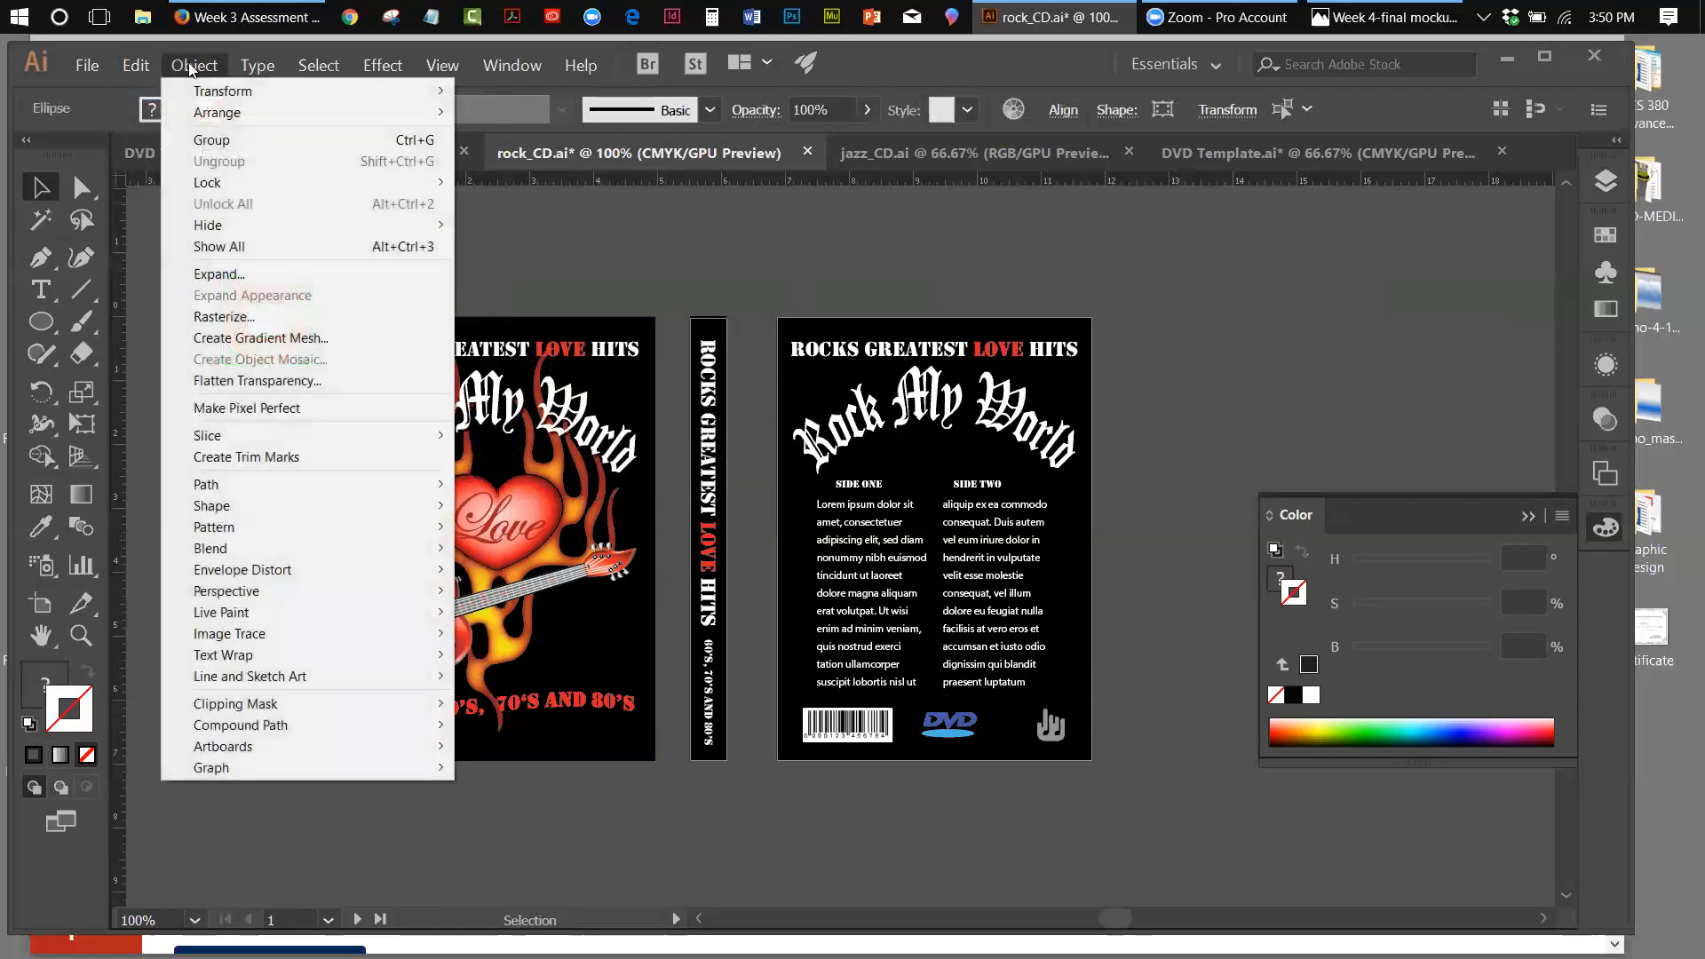
mouse_move(238, 548)
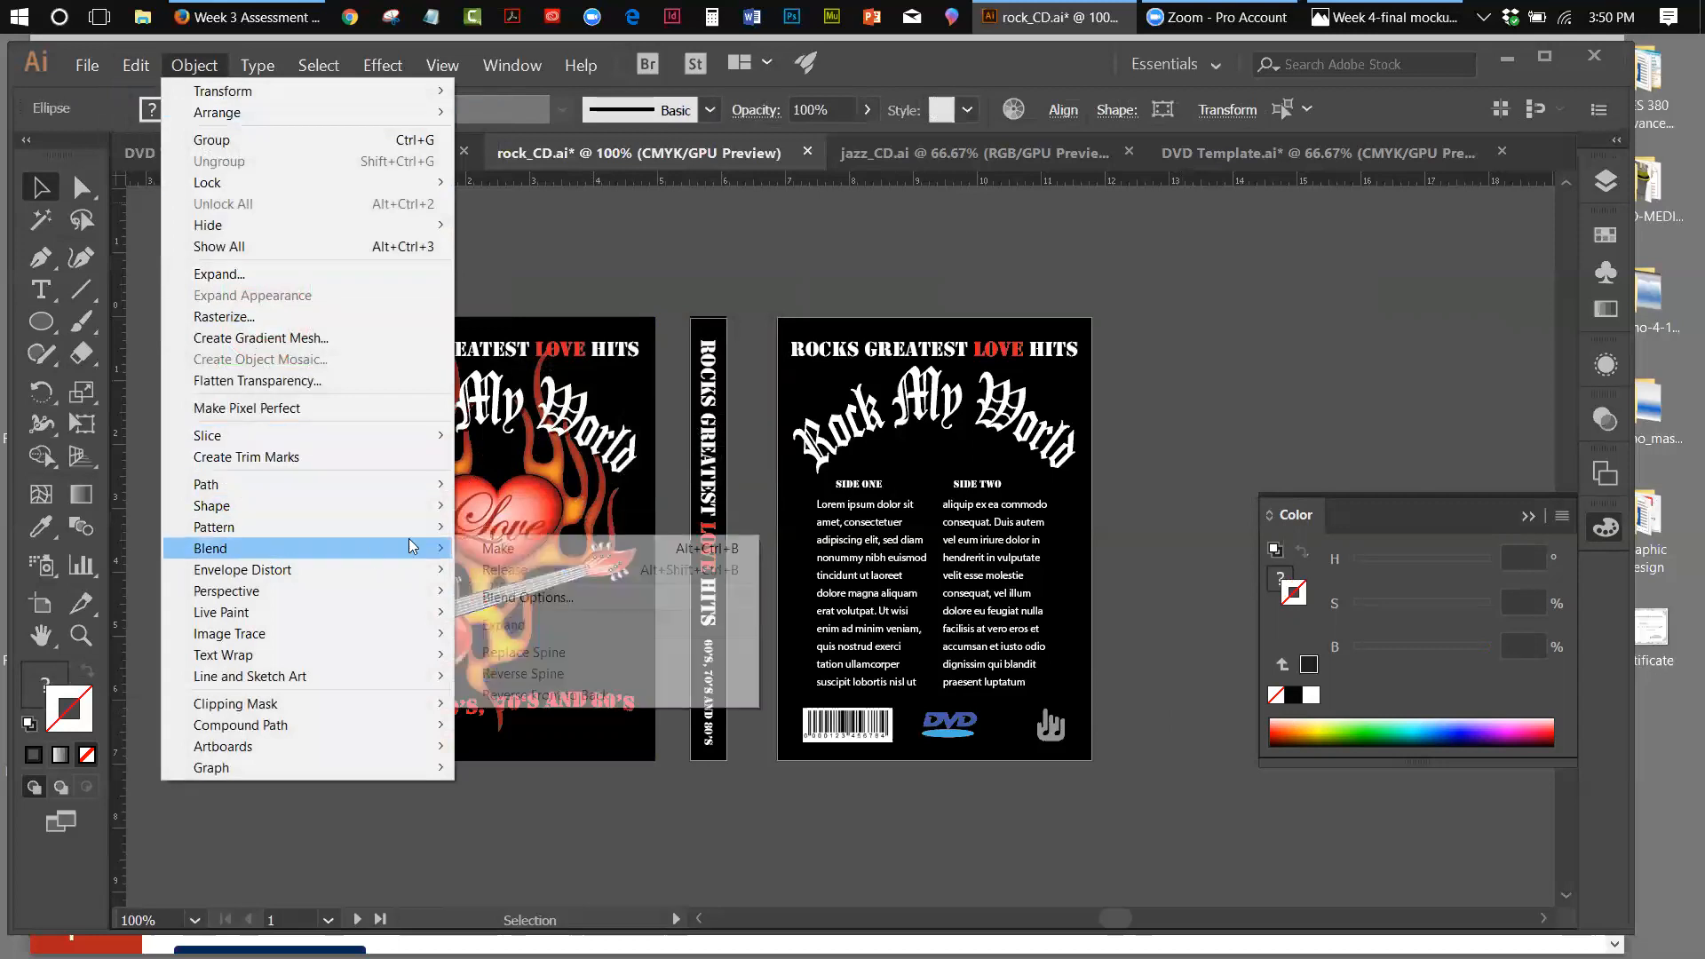
left_click(512, 597)
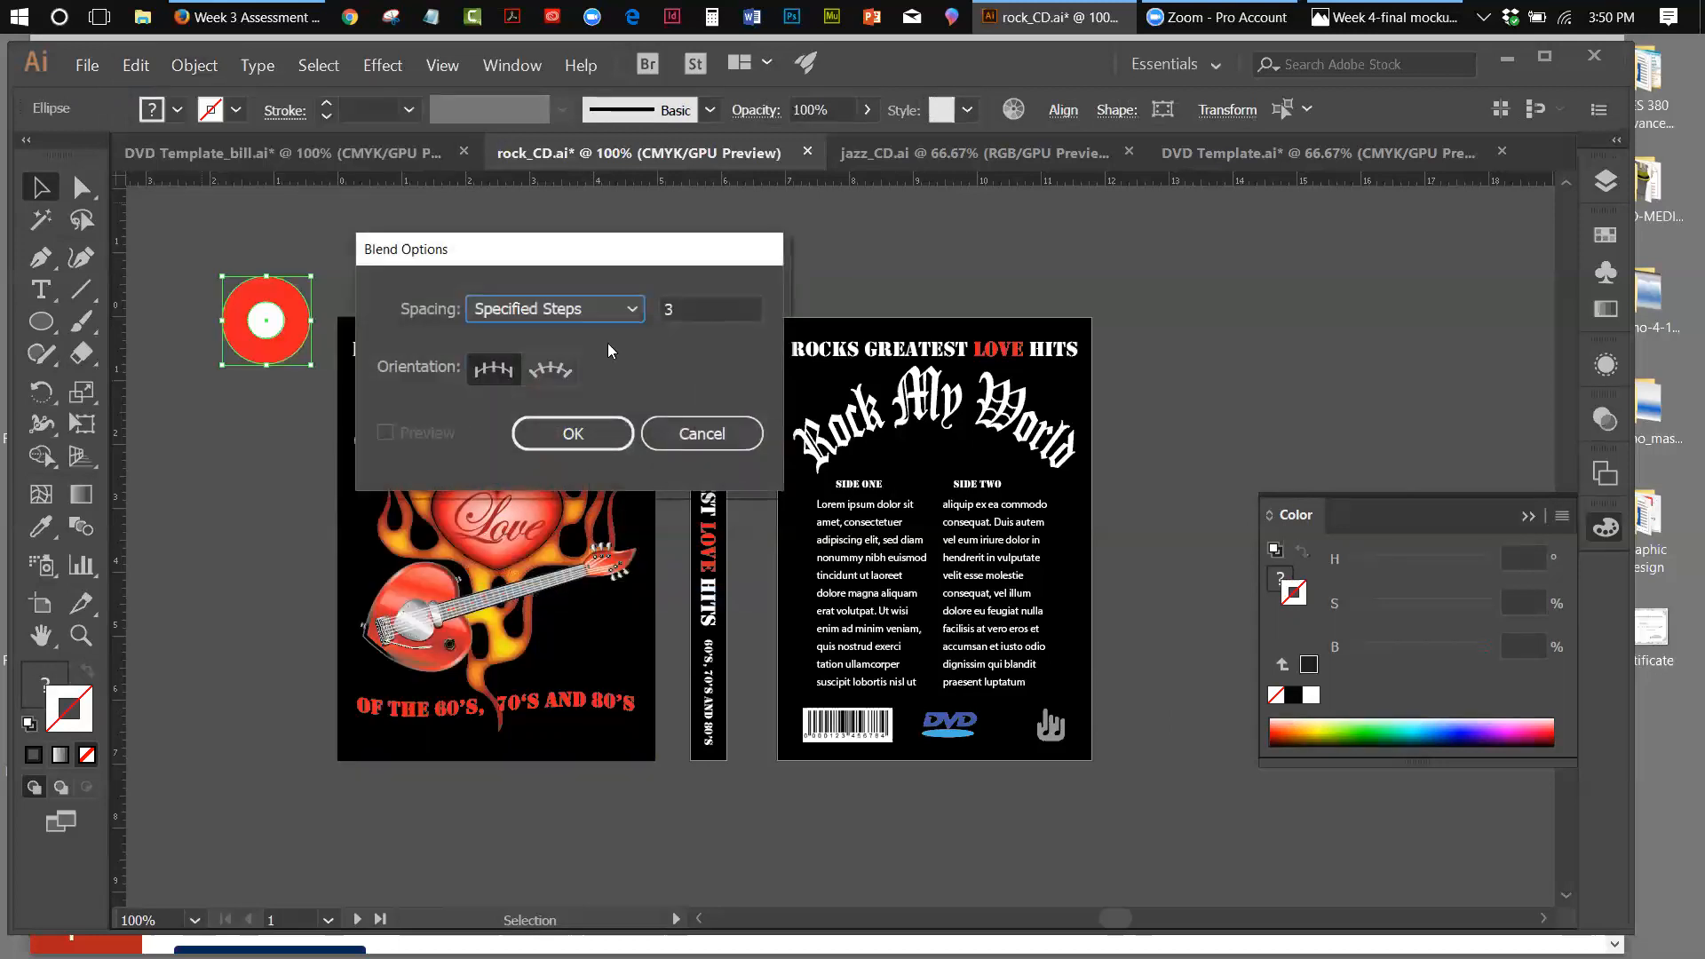
left_click(635, 313)
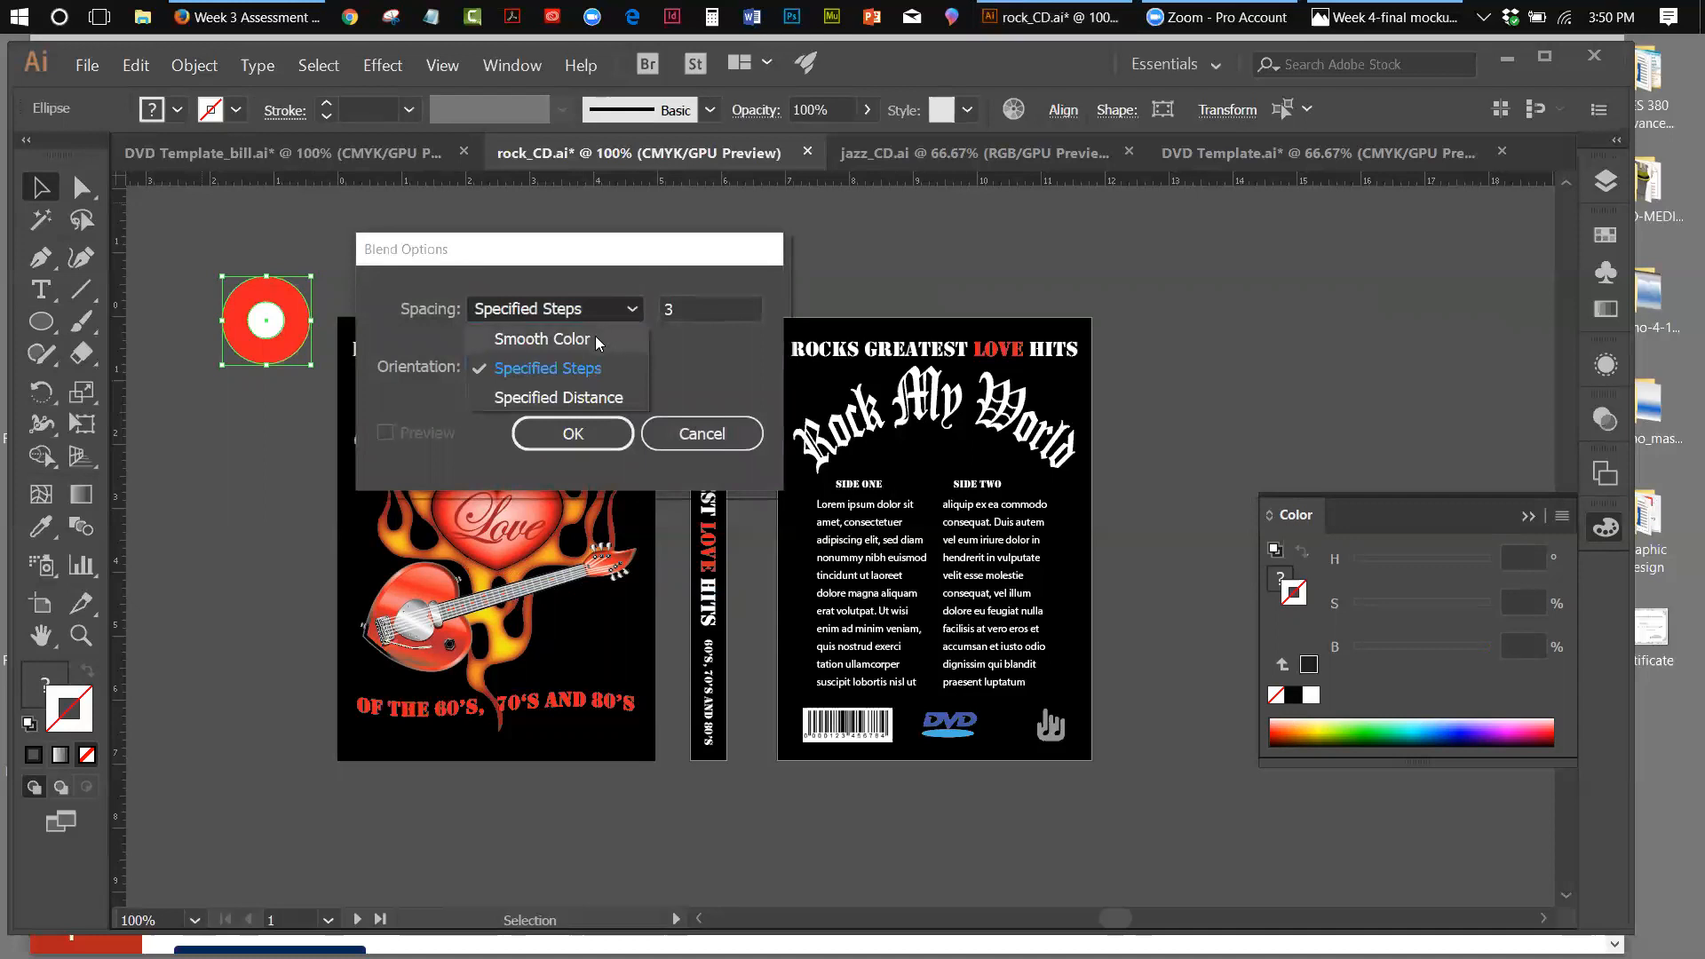
left_click(595, 337)
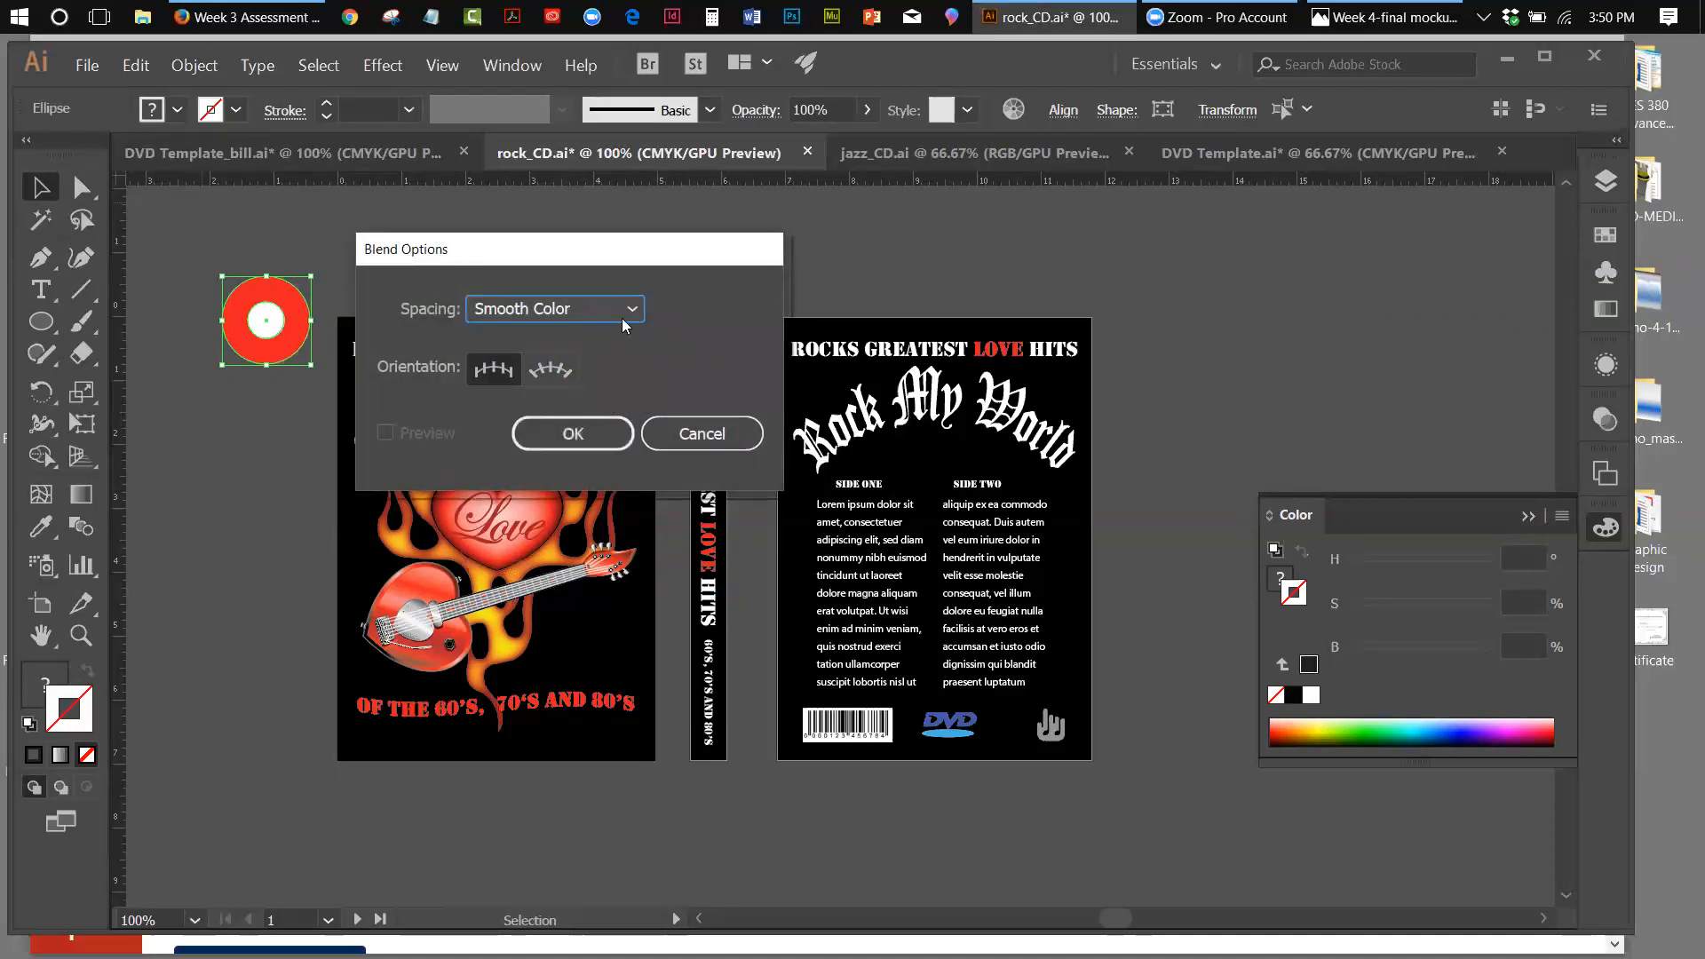
left_click(623, 318)
left_click(579, 366)
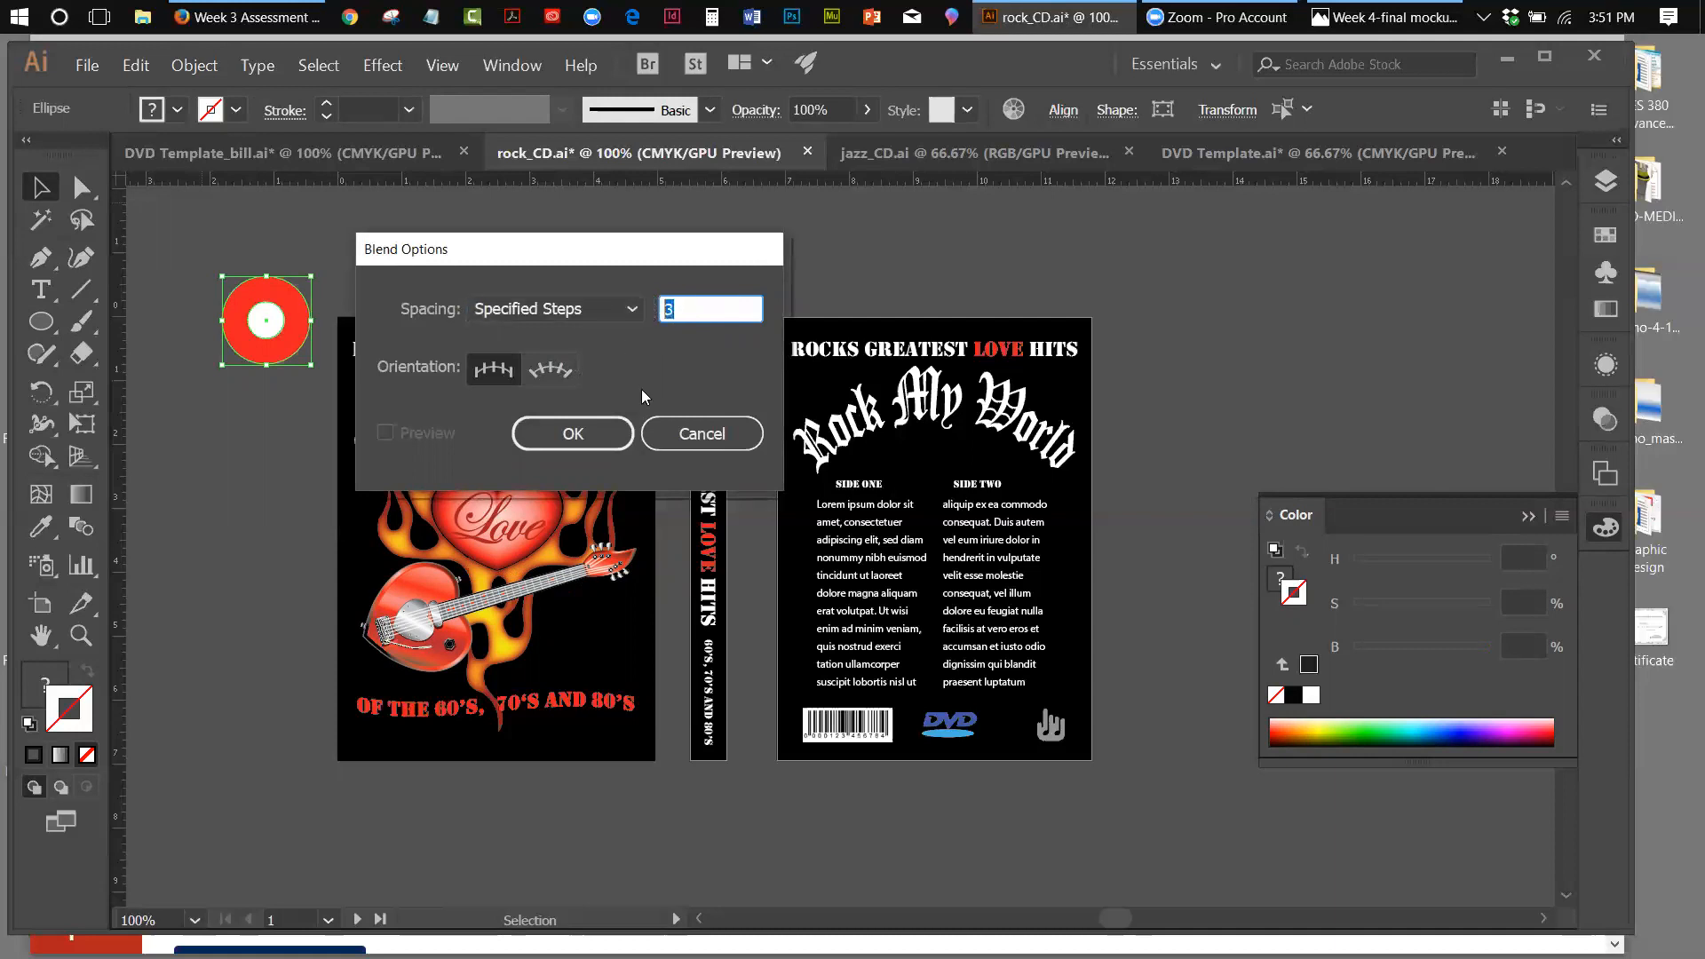
type("200")
left_click(572, 434)
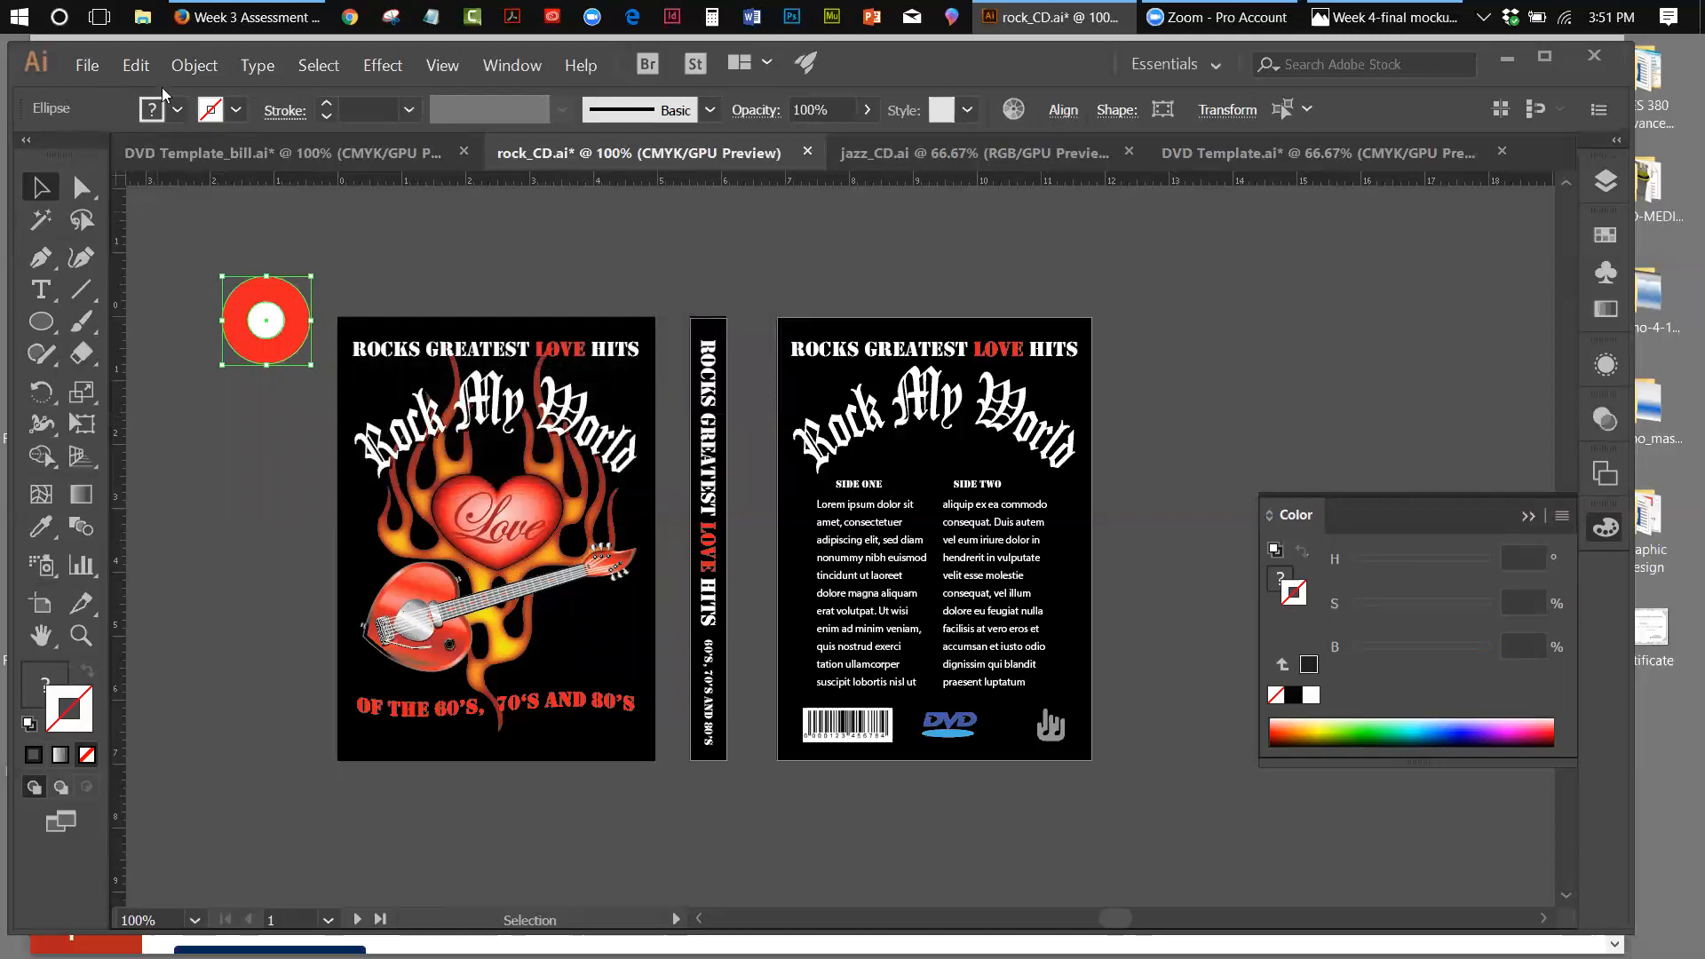
Make the 200-step blend between the red and white circles and deselect it
left_click(187, 66)
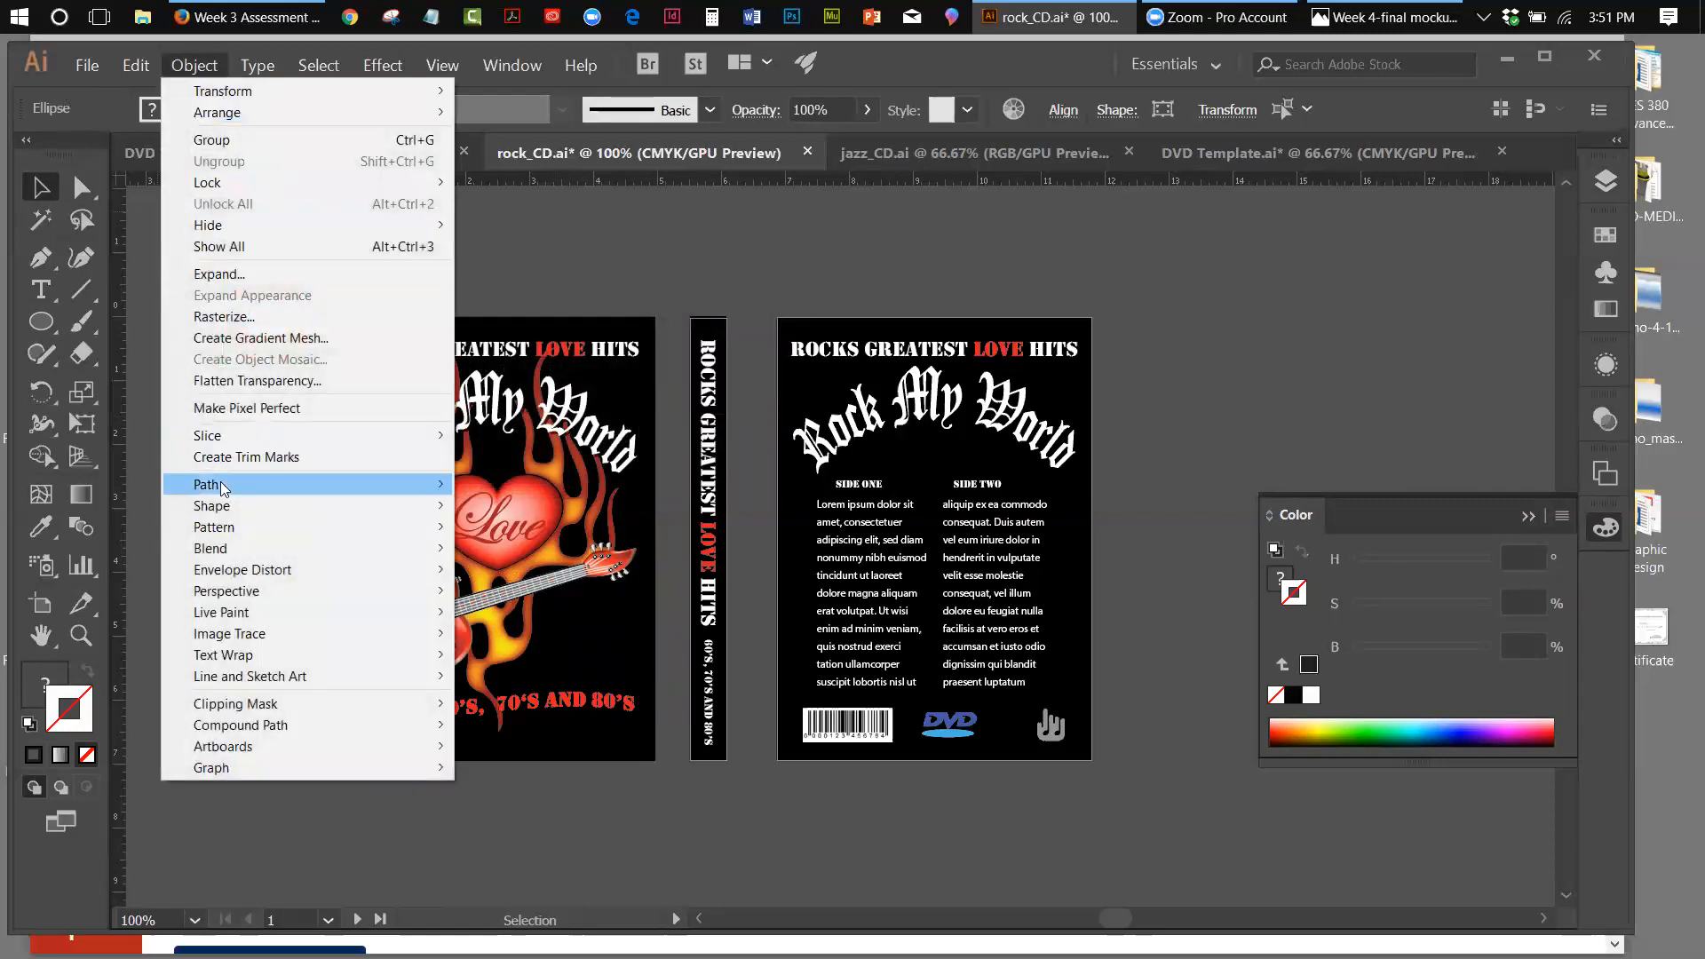
mouse_move(226, 551)
left_click(479, 549)
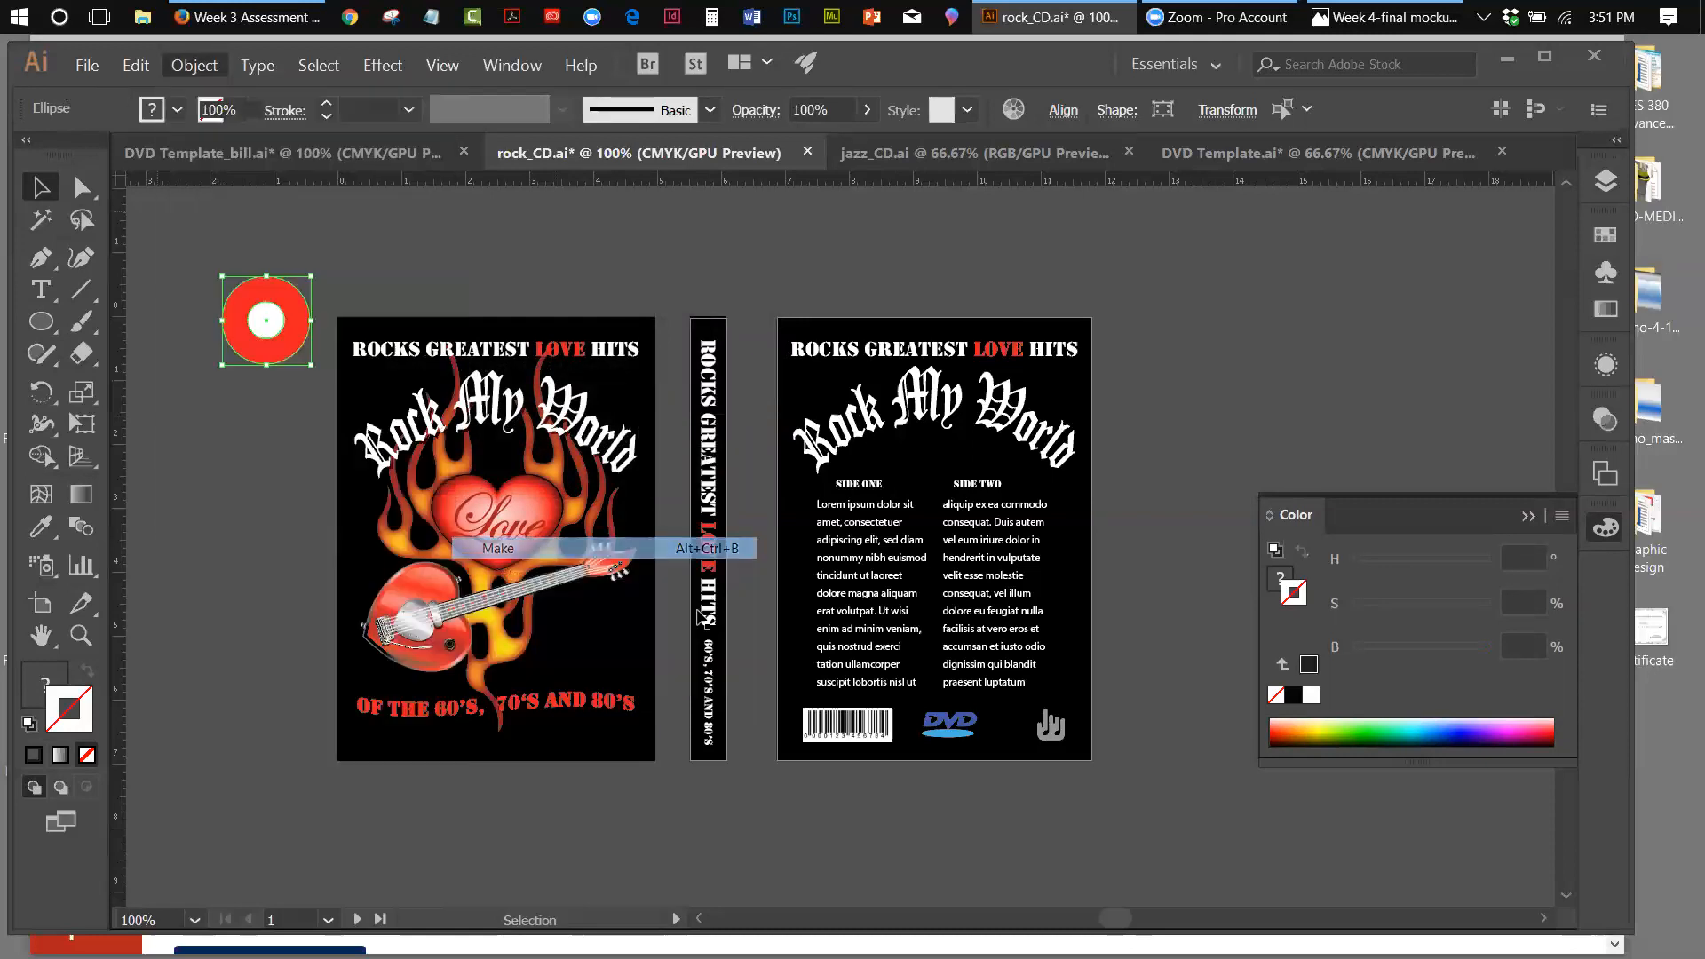
left_click(396, 243)
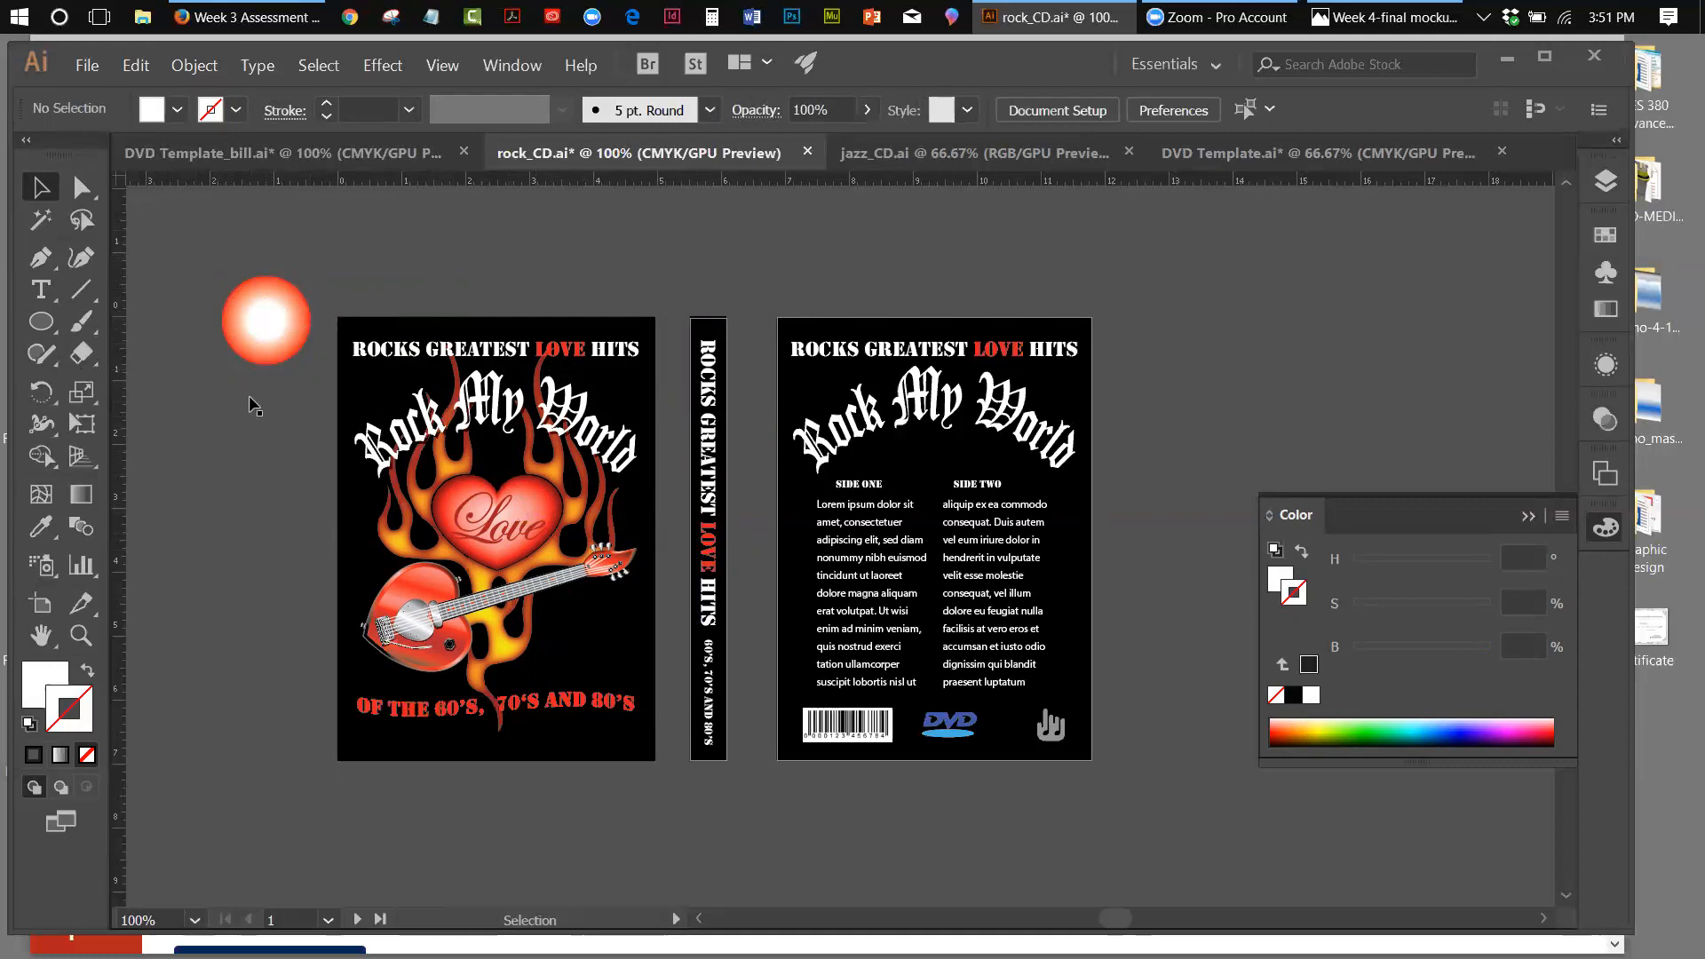
Move only the white inner circle with the Group Selection tool far across the canvas, past the back cover, stretching the blend
left_click(84, 197)
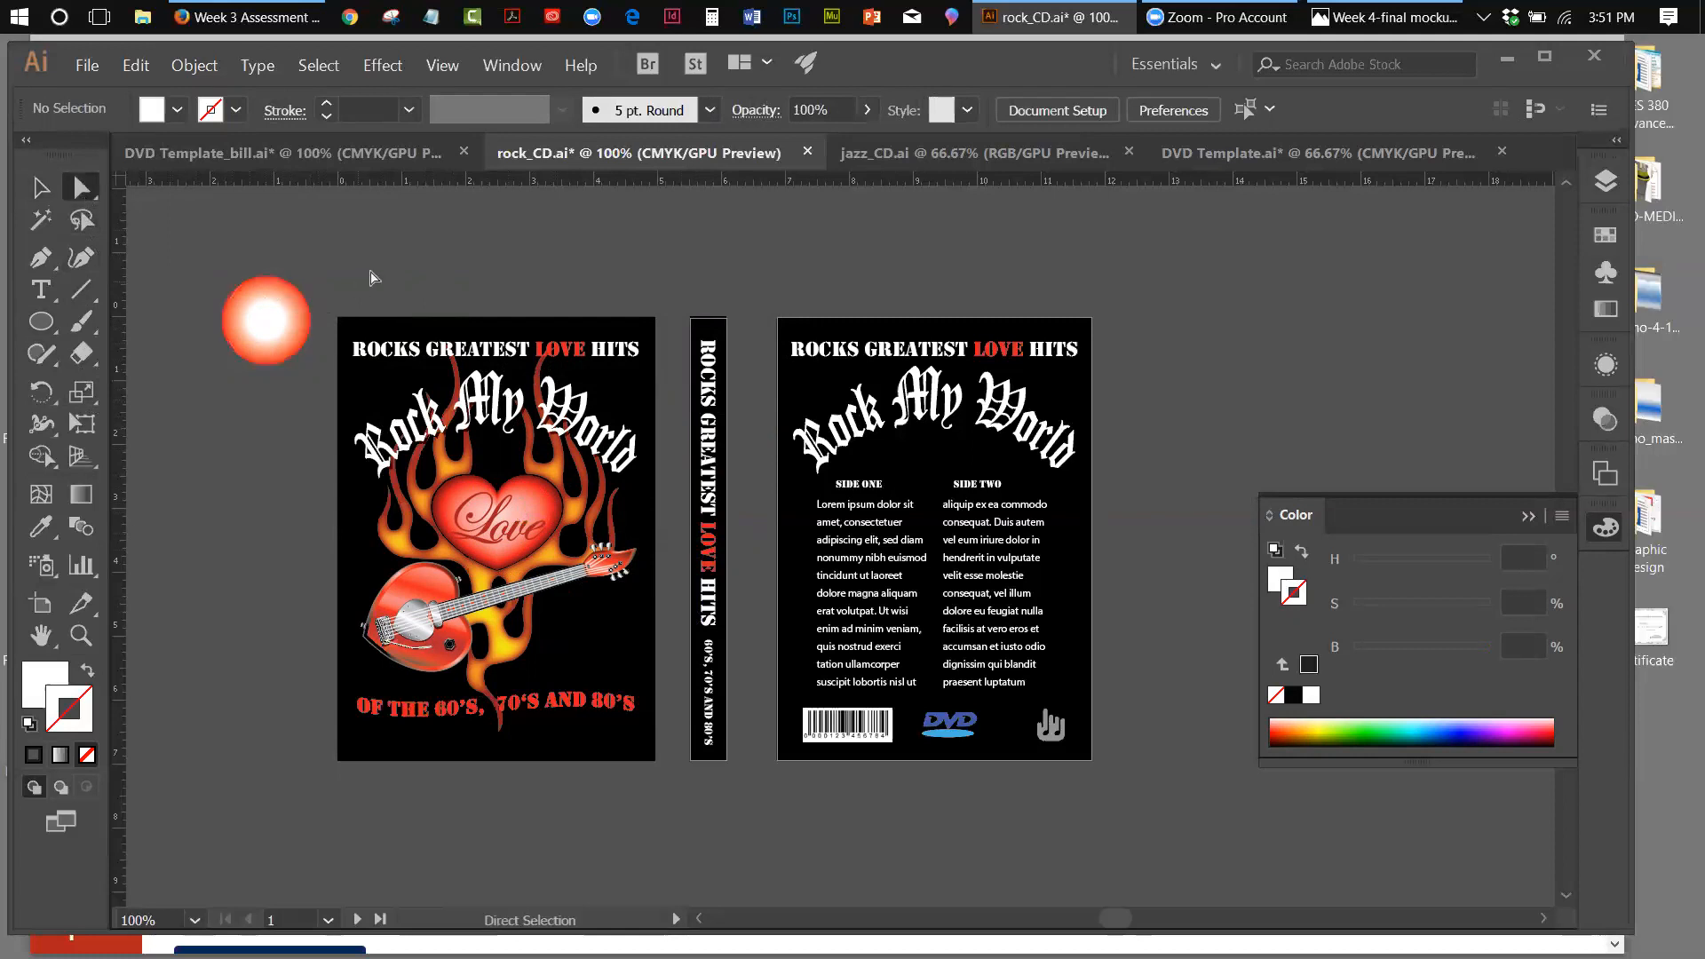
left_click(267, 325)
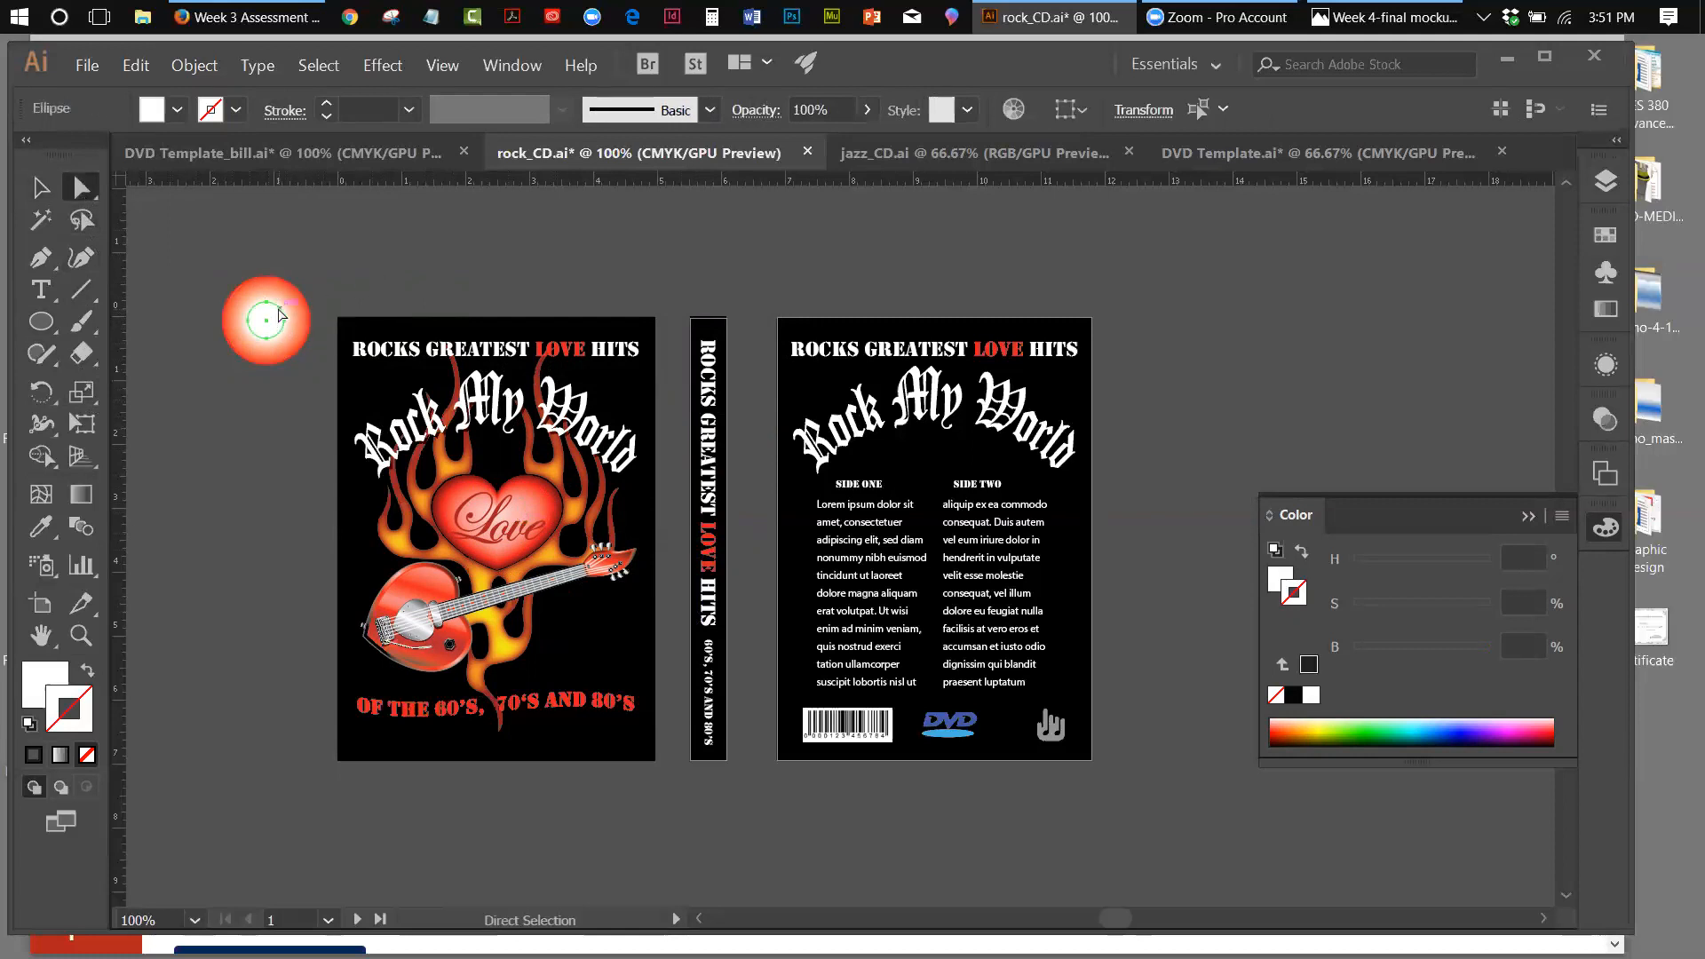
left_click_drag(85, 190, 176, 219)
left_click(370, 266)
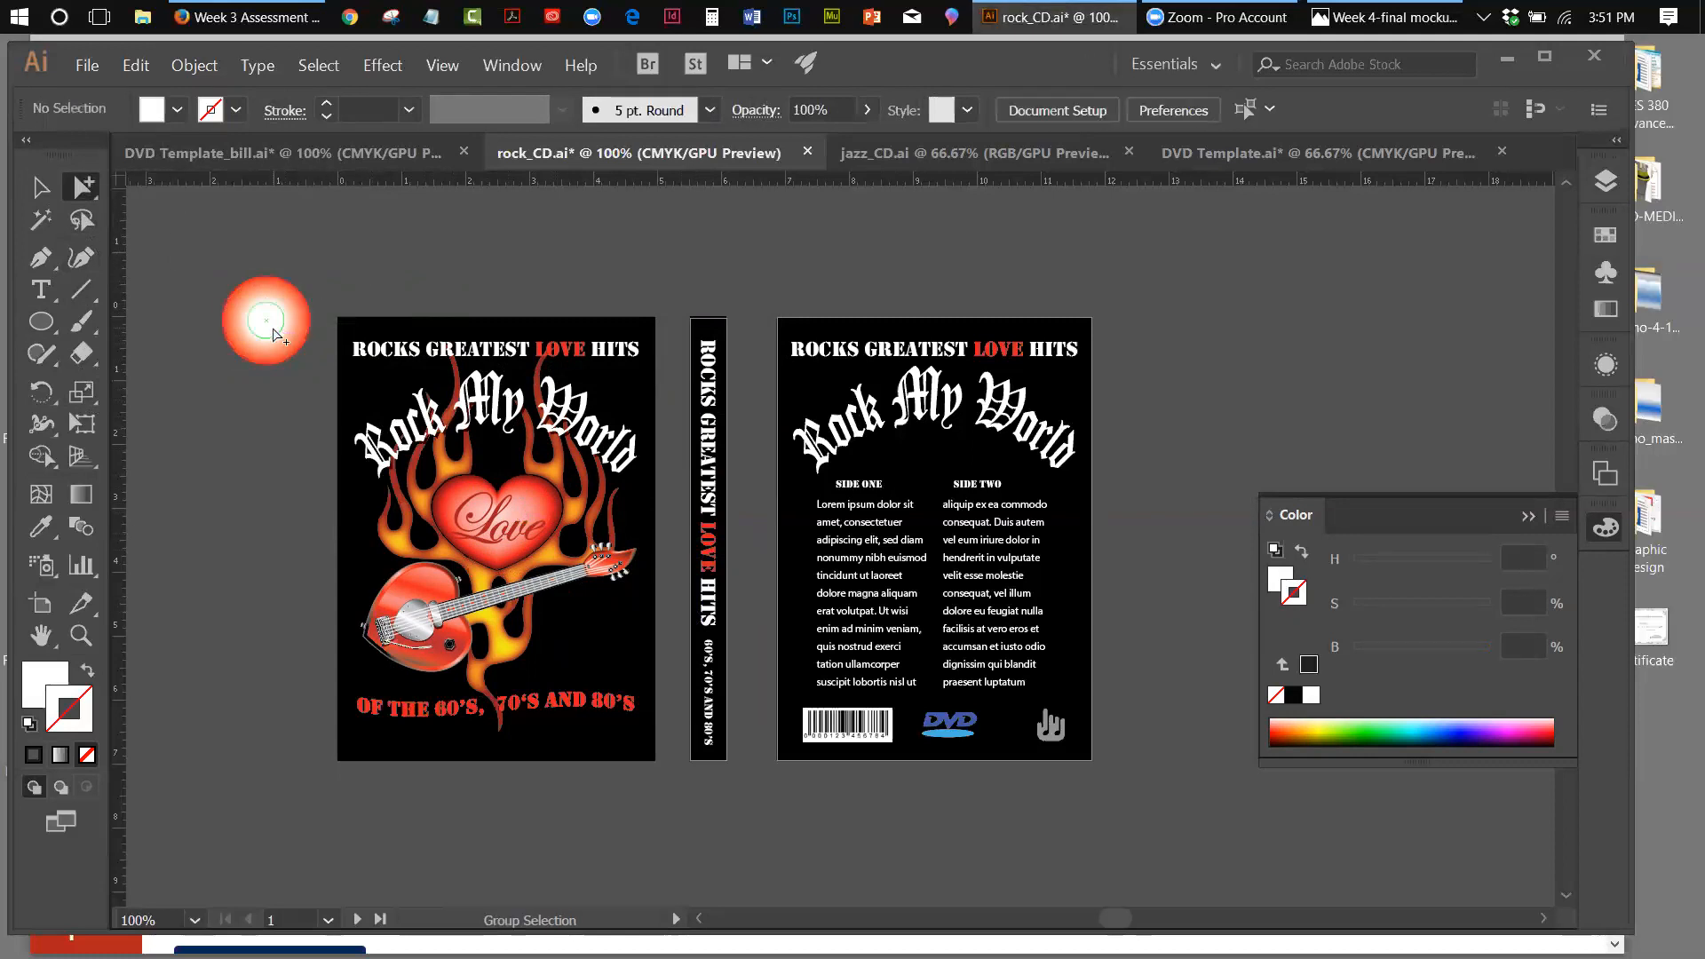
left_click(275, 333)
left_click_drag(274, 319, 1434, 252)
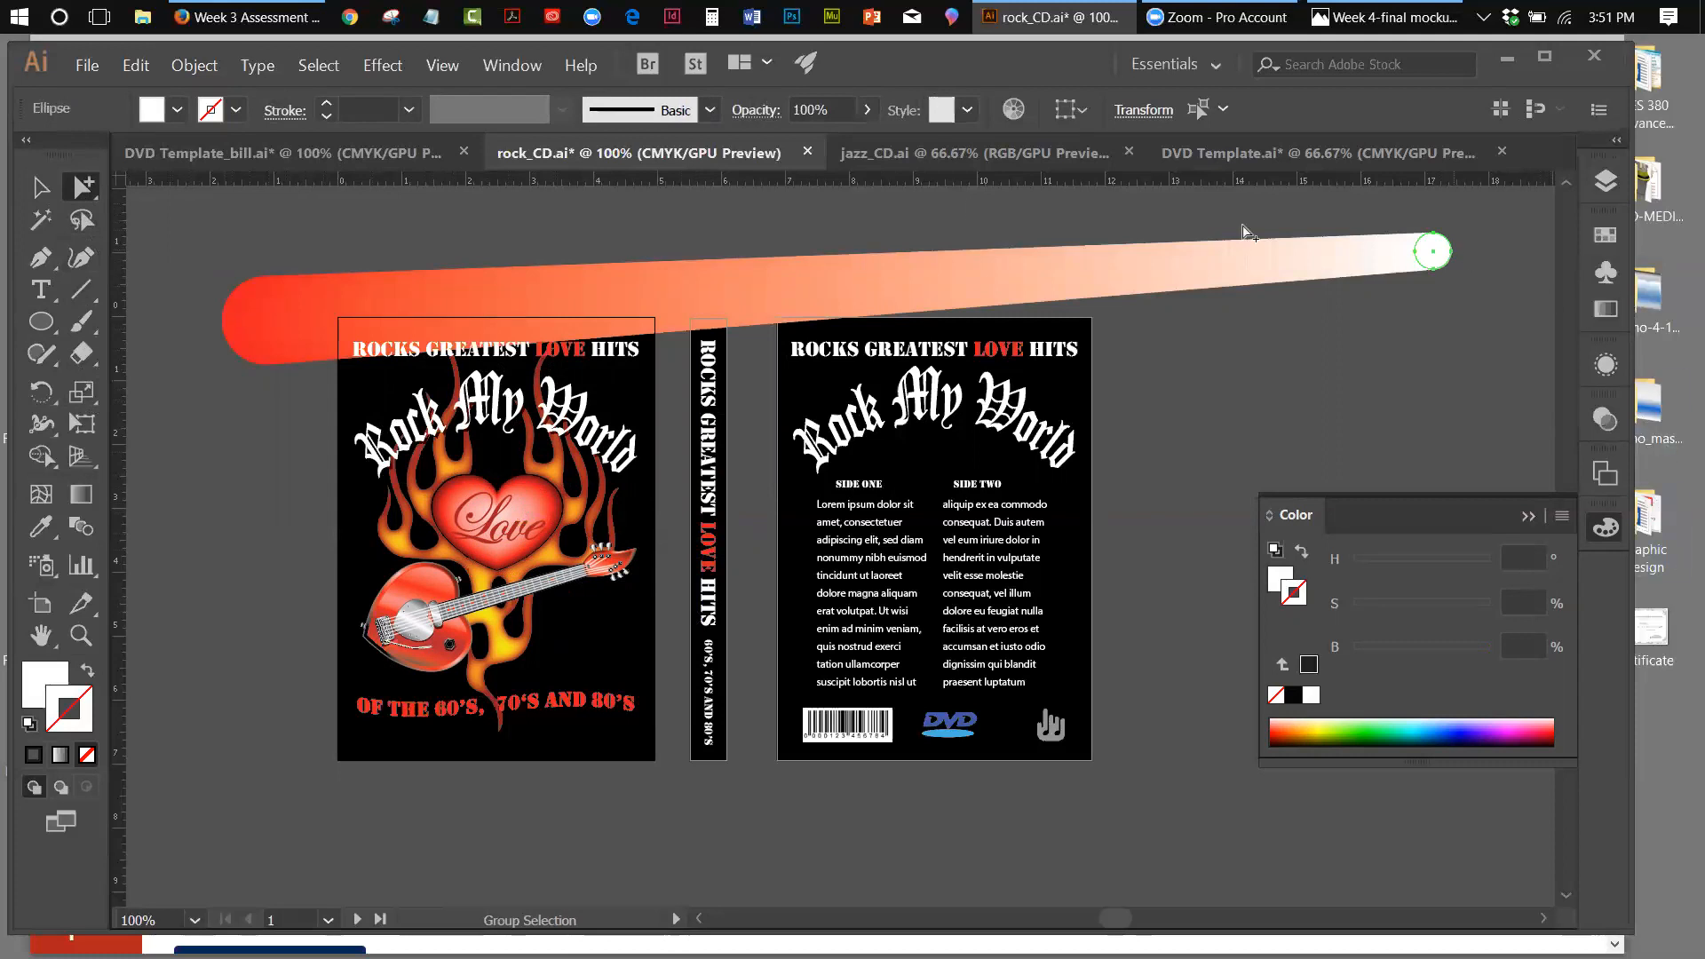
Move the blend's red circle up with the Group Selection tool so that it sits above the front cover
left_click(266, 318)
left_click(1429, 263)
left_click(1430, 263)
left_click_drag(267, 324, 281, 269)
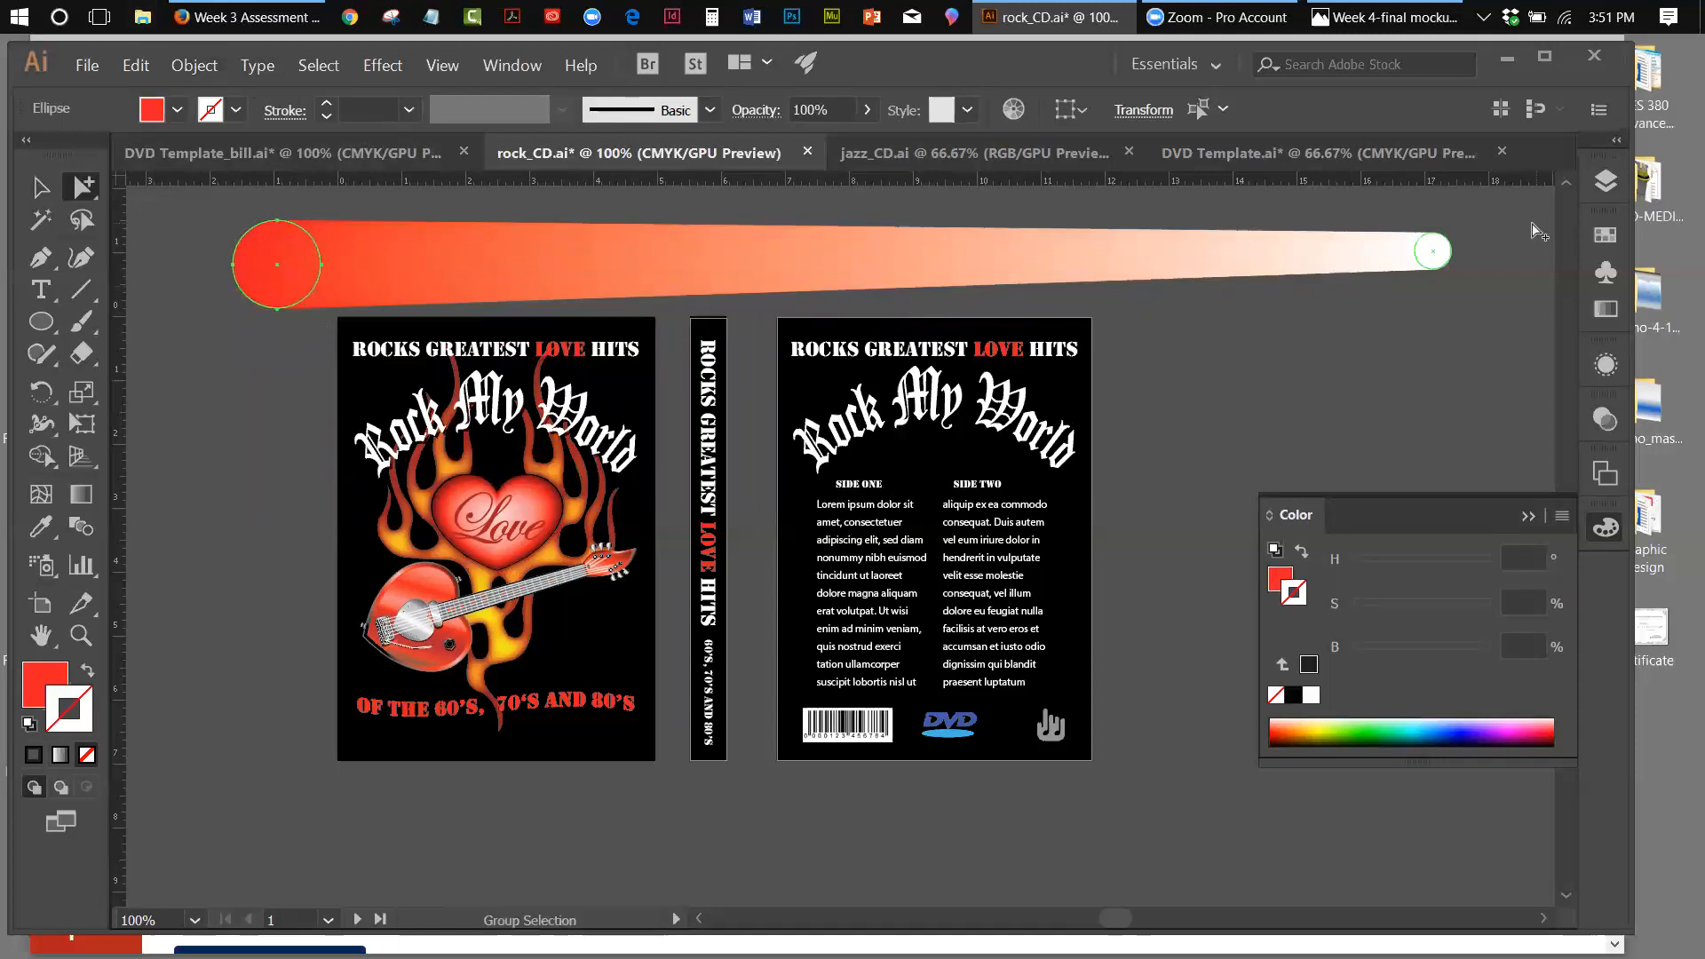
Select the whole stretched blend above the covers and expand it with Object and Fill enabled
left_click(39, 186)
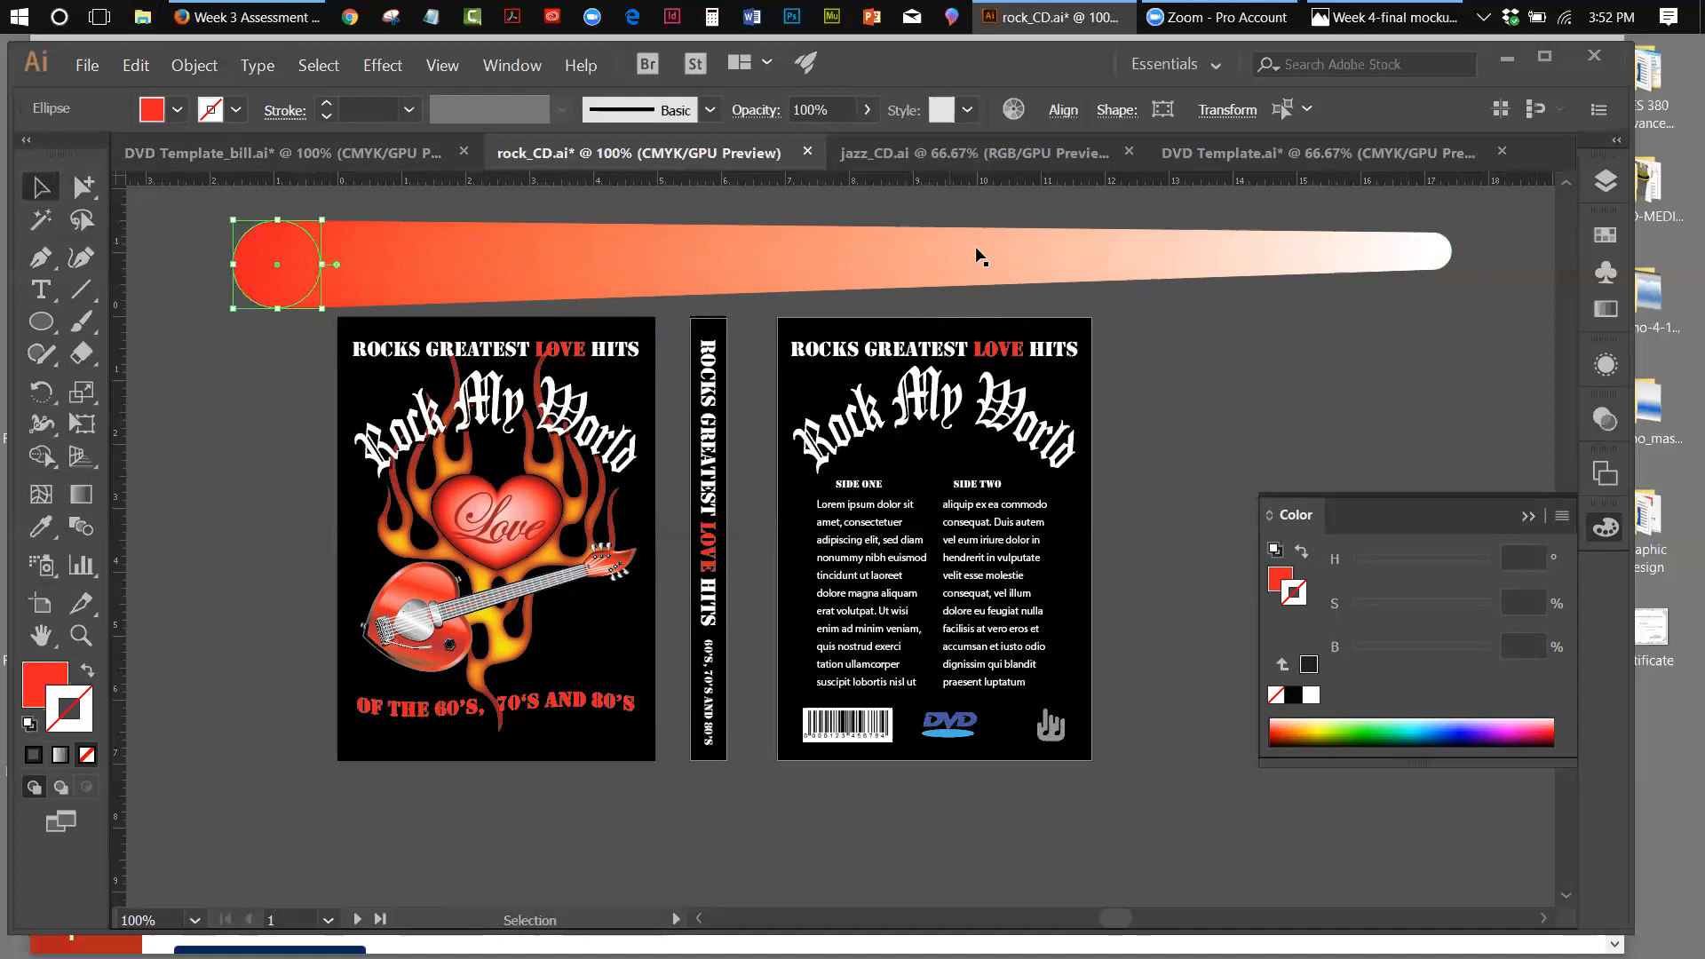
left_click(1046, 256)
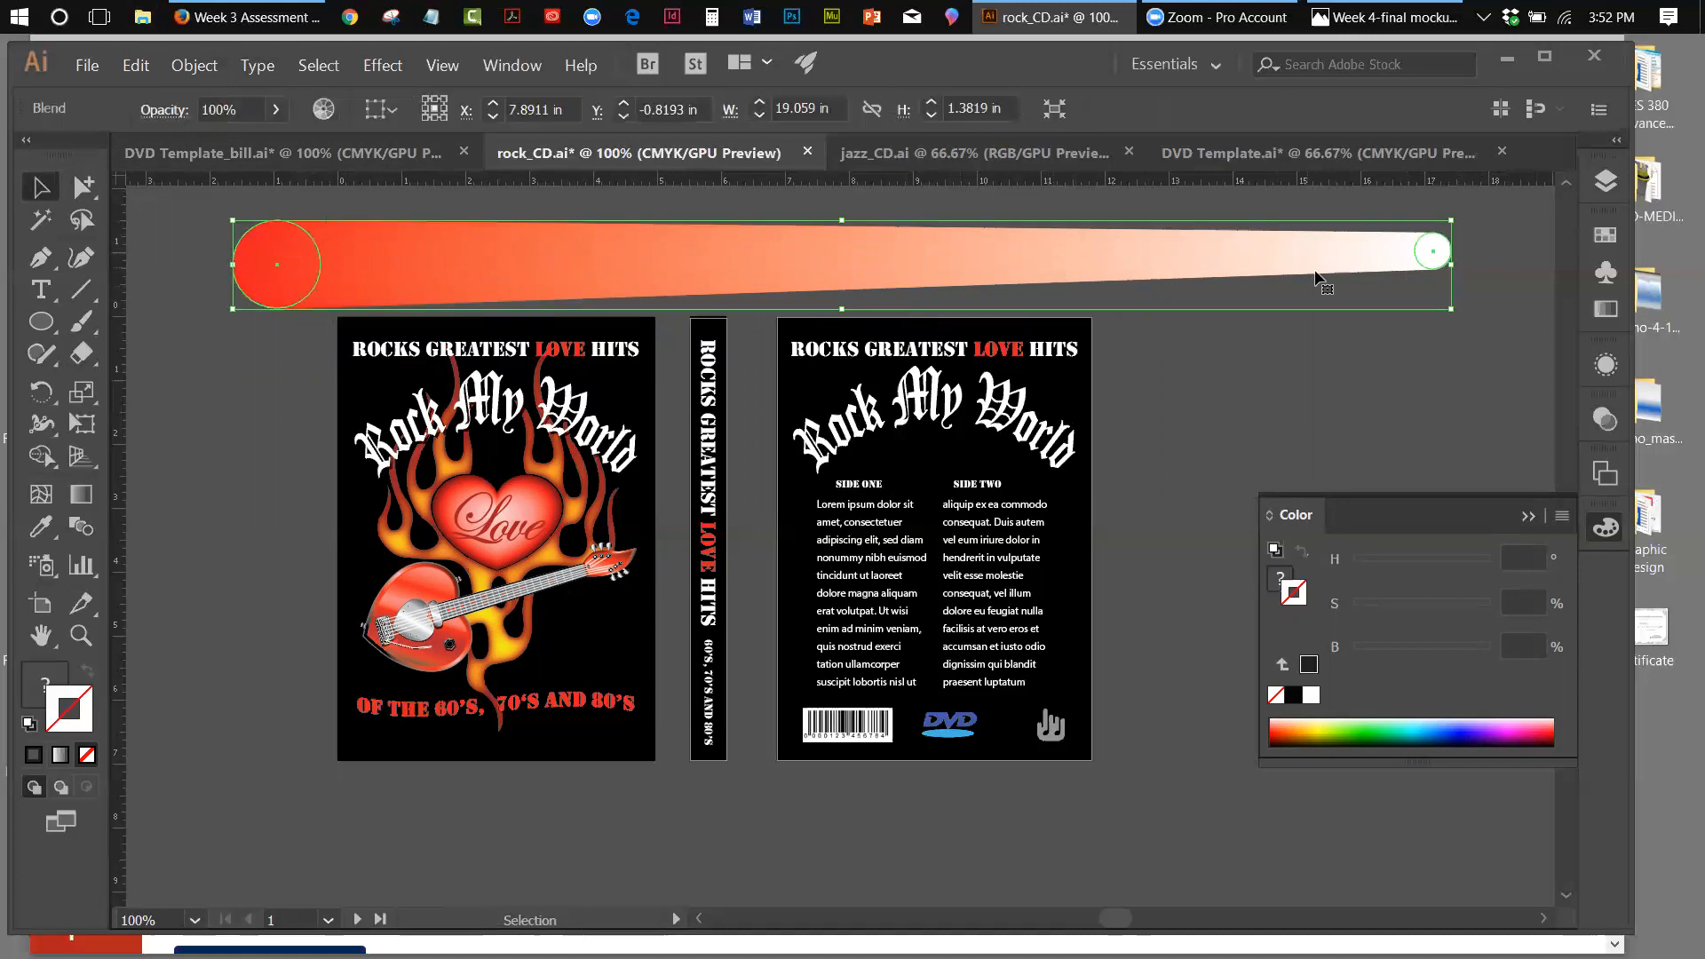
left_click(192, 64)
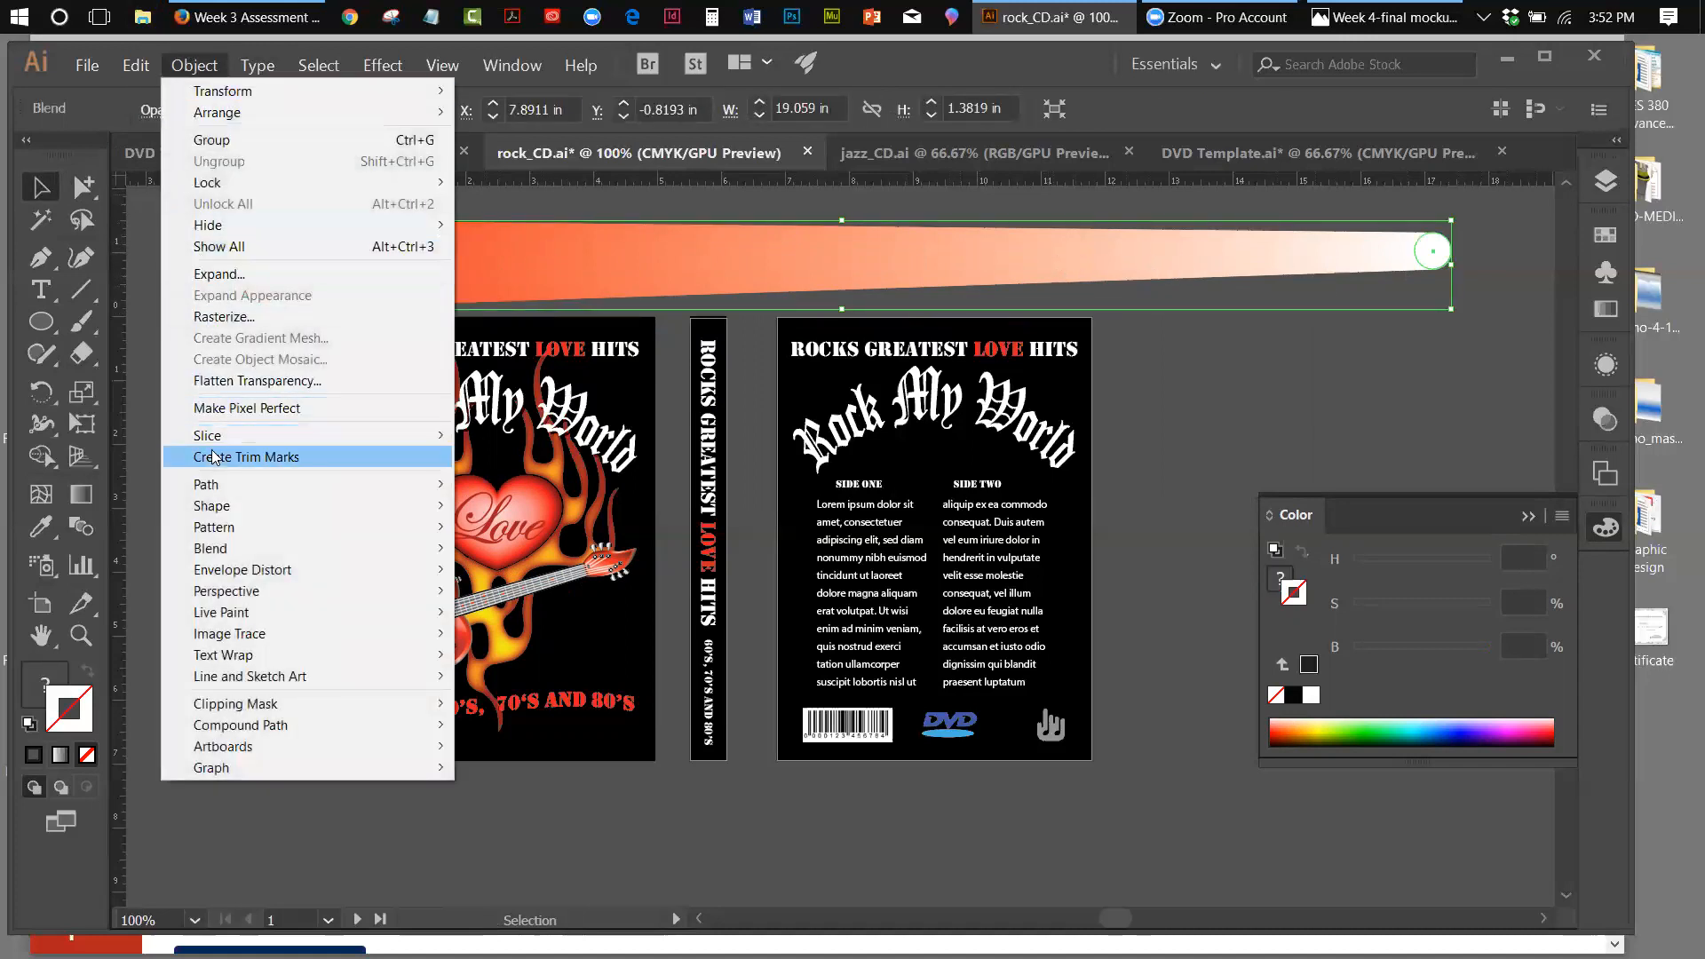
left_click(250, 277)
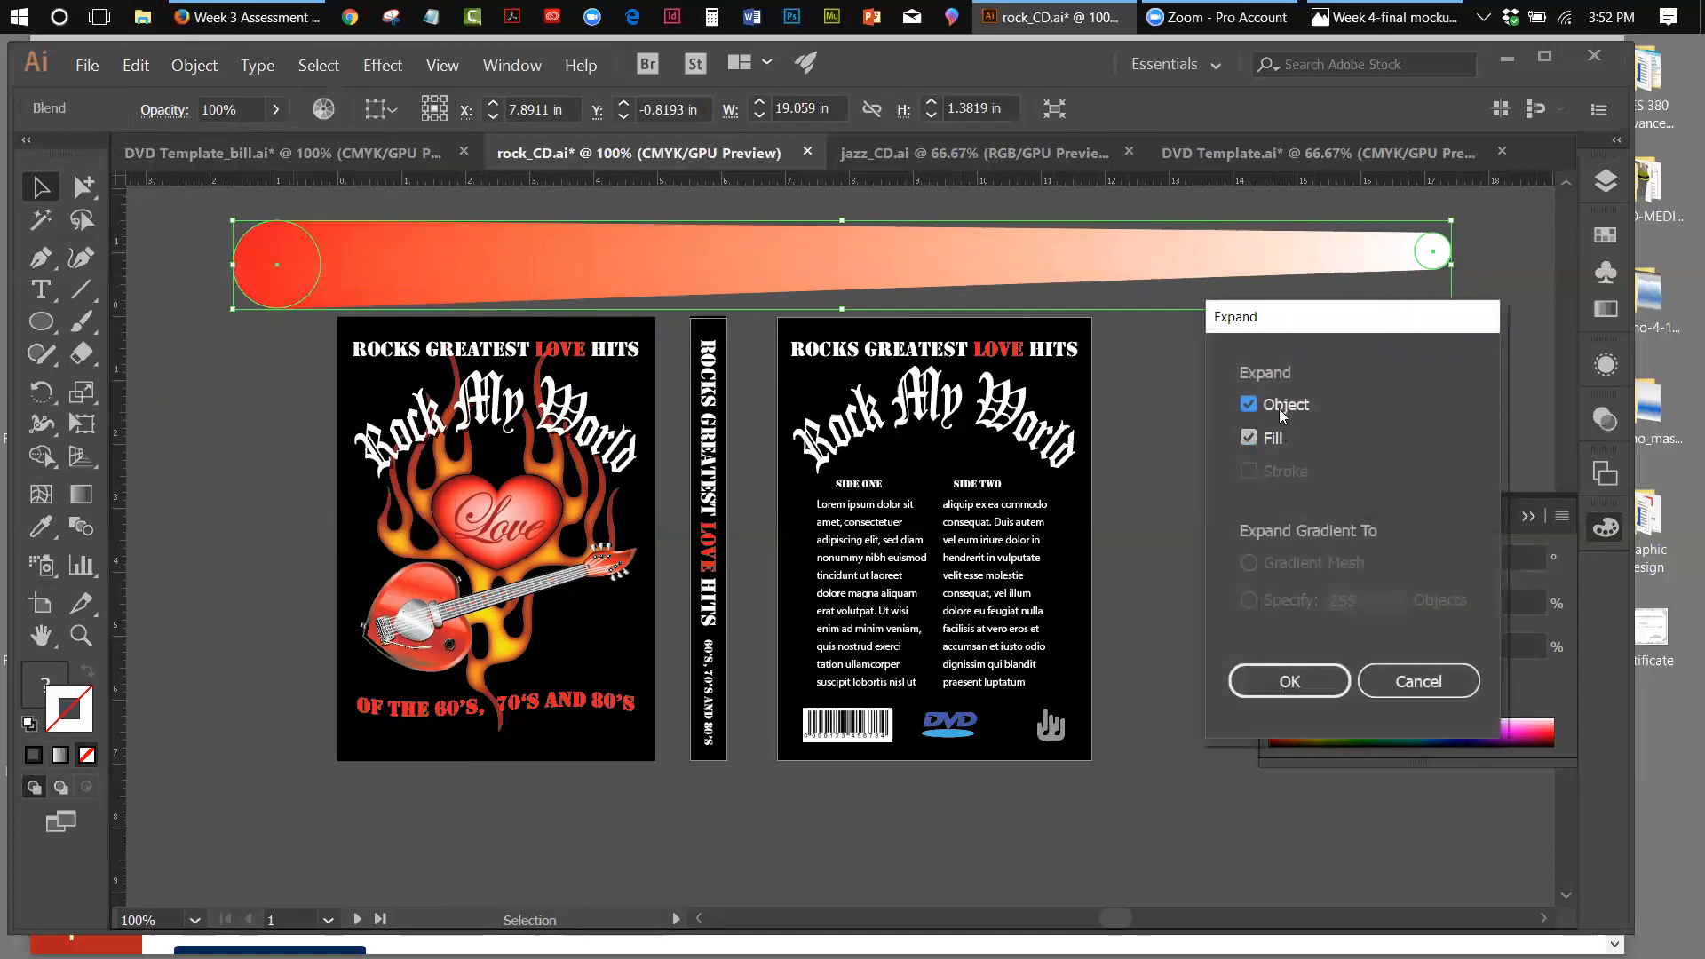
left_click(1290, 681)
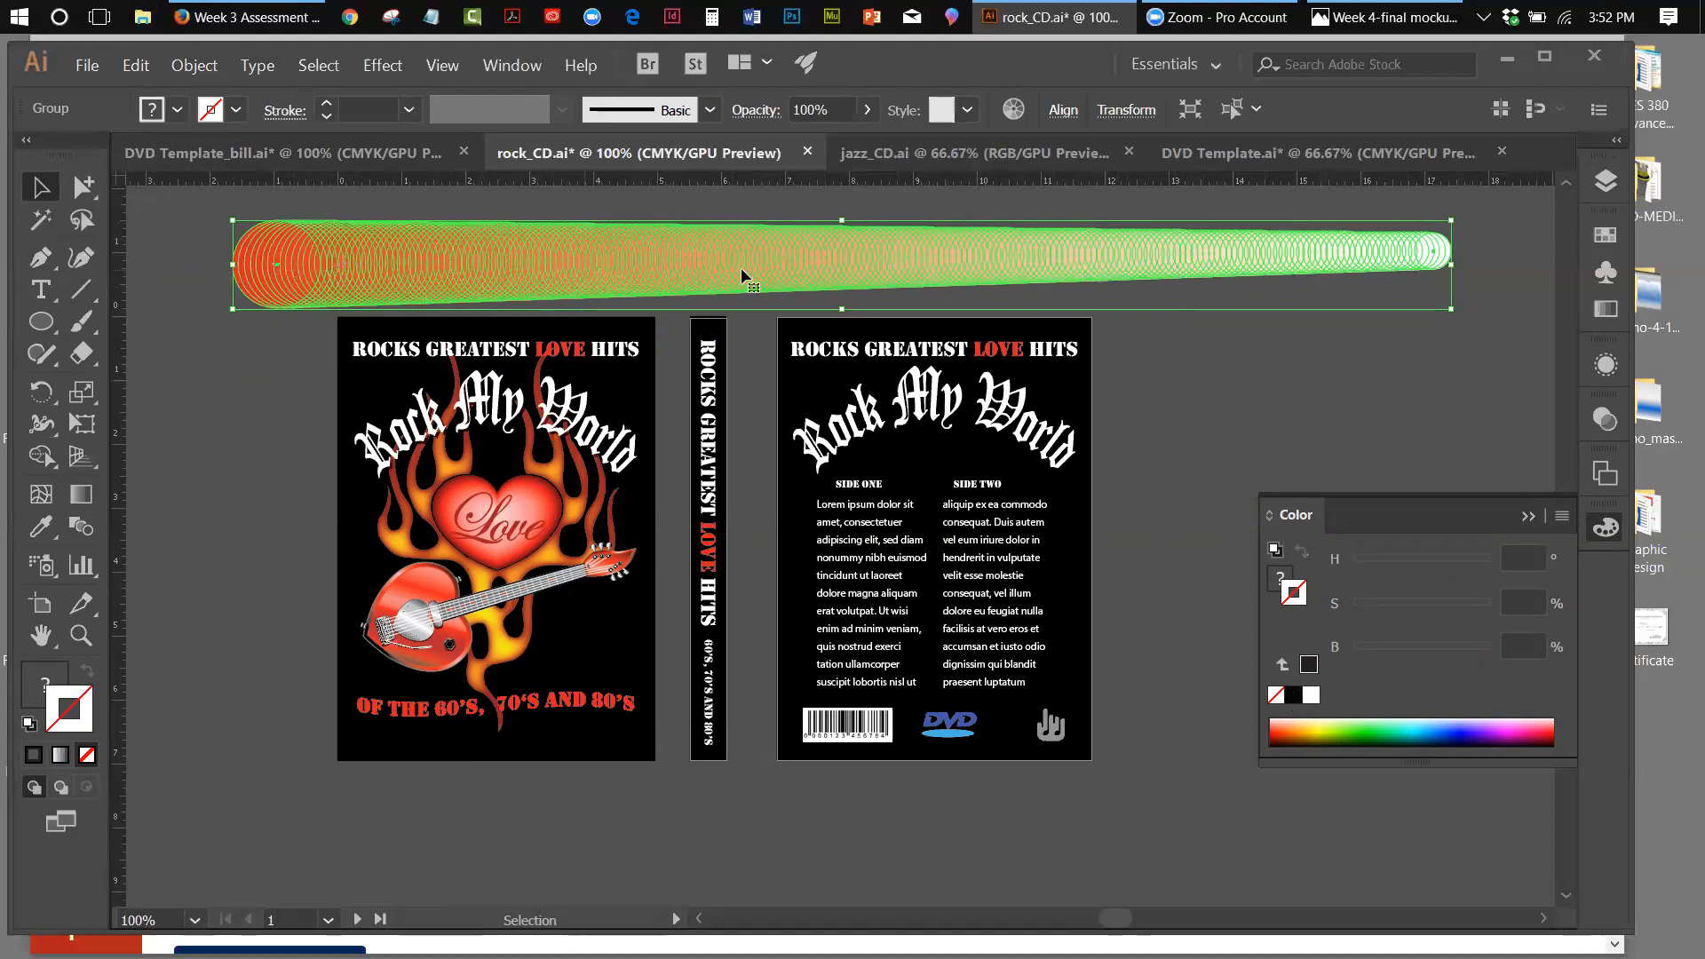
Display the document in Outline mode and undo the blend's expansion
left_click(136, 66)
left_click(442, 65)
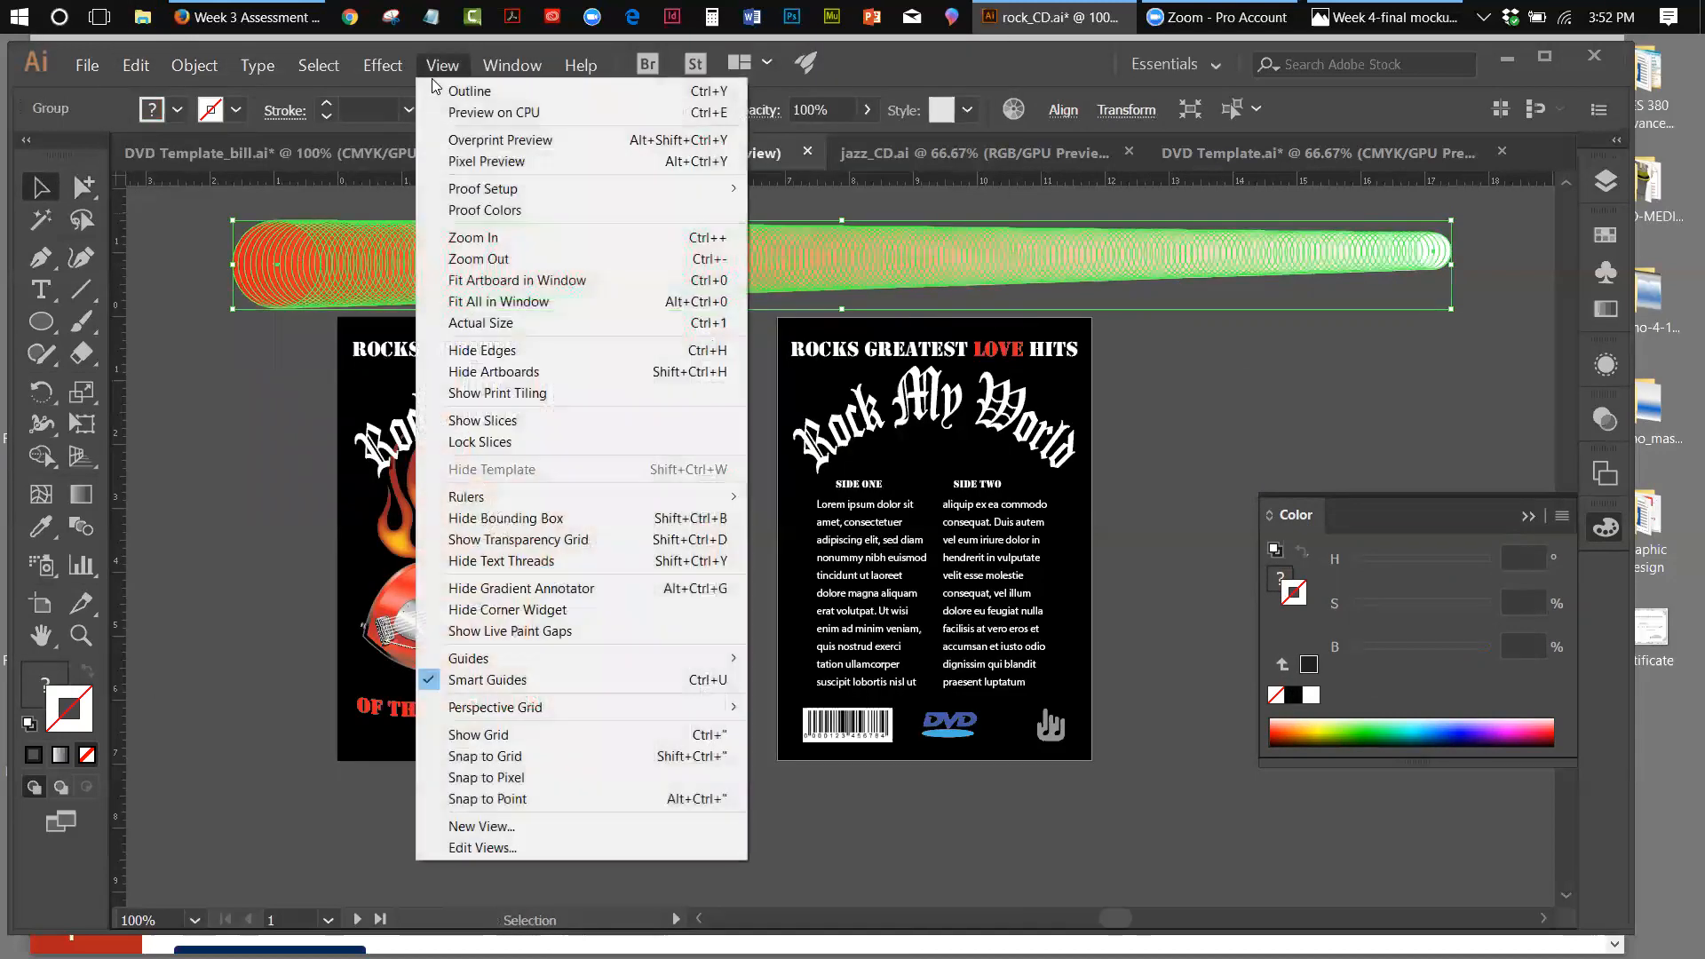
left_click(471, 99)
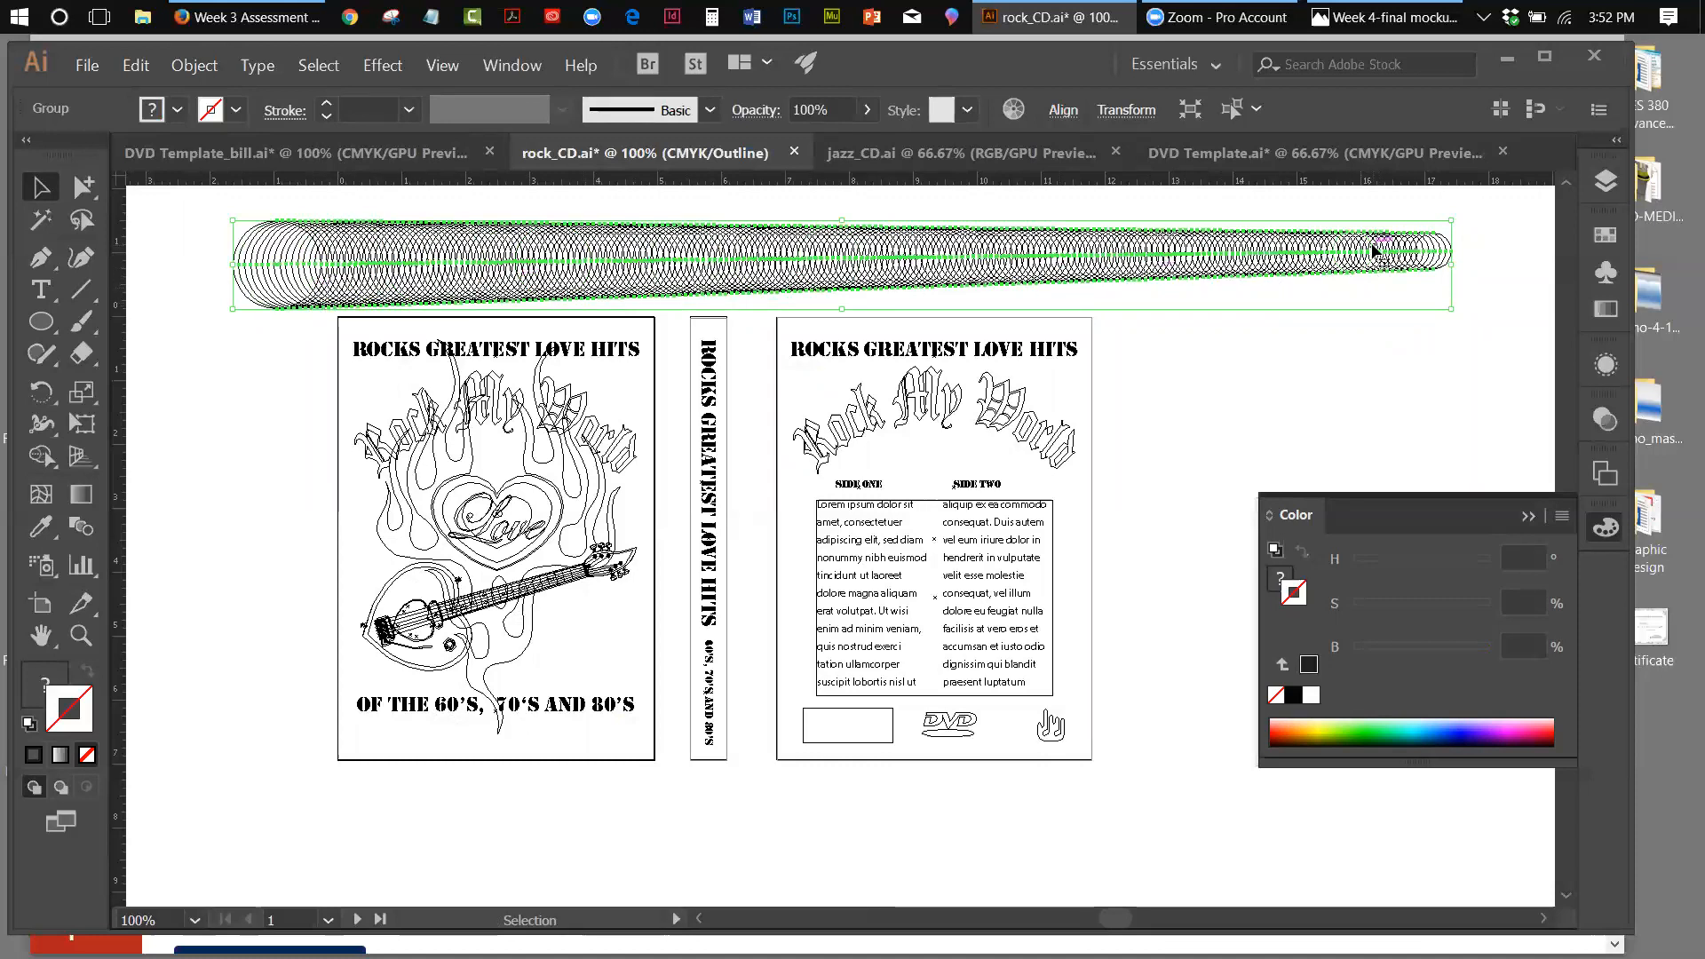
left_click(135, 65)
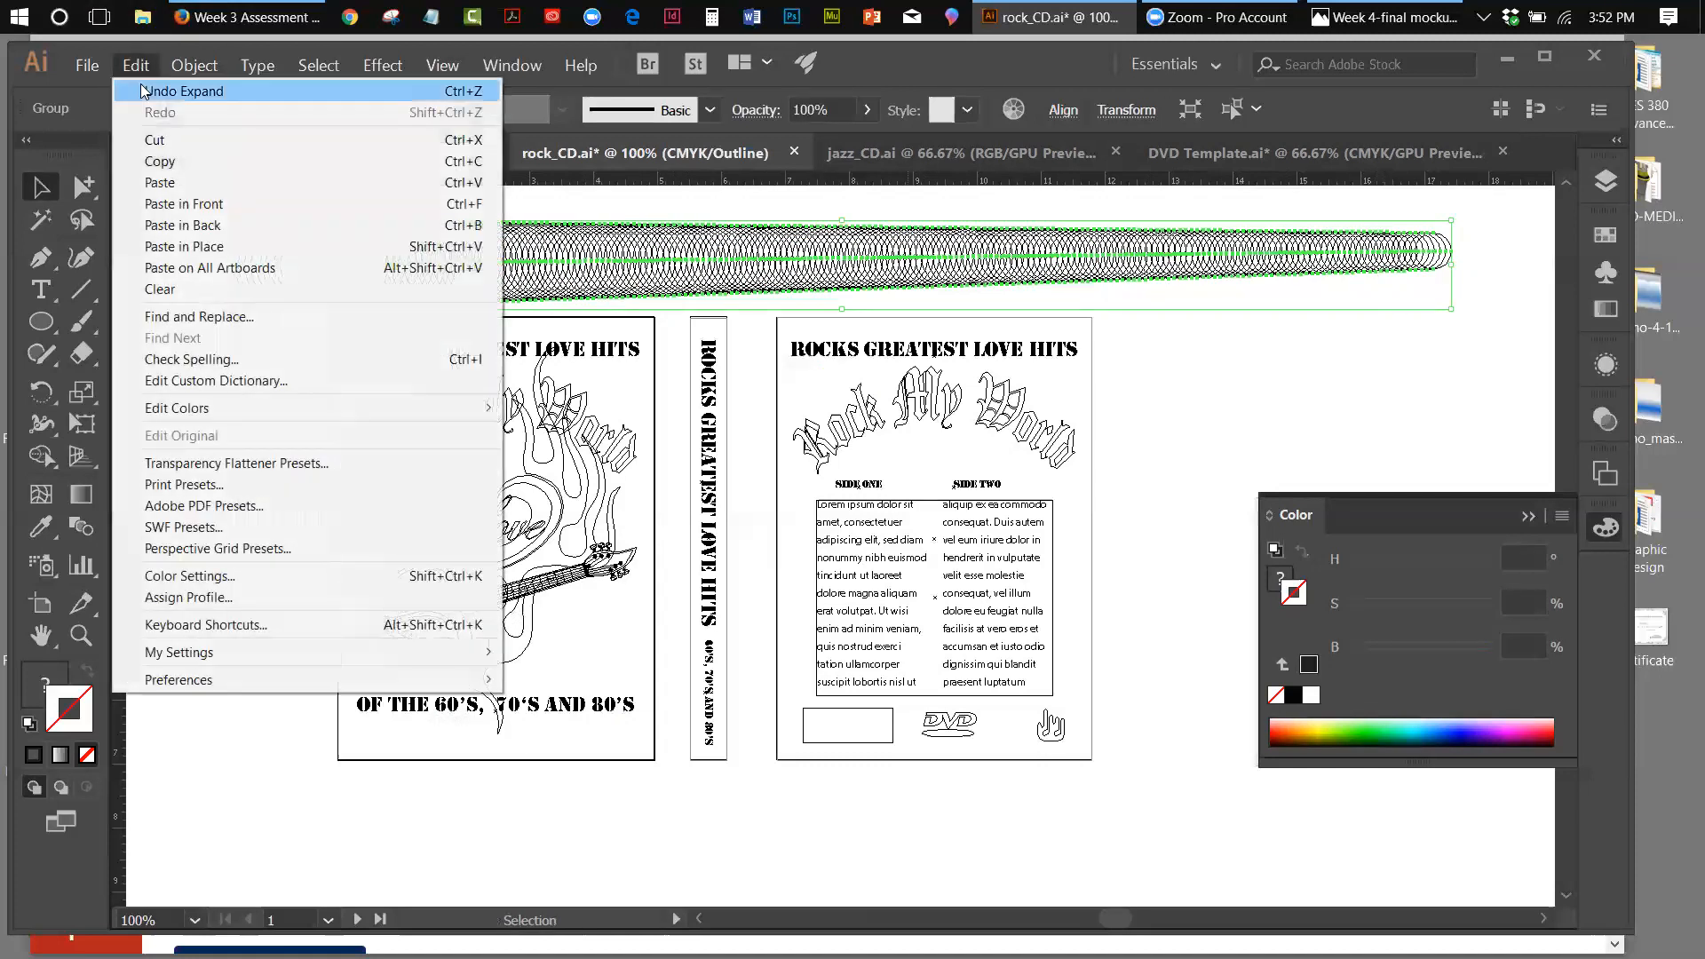
left_click(142, 90)
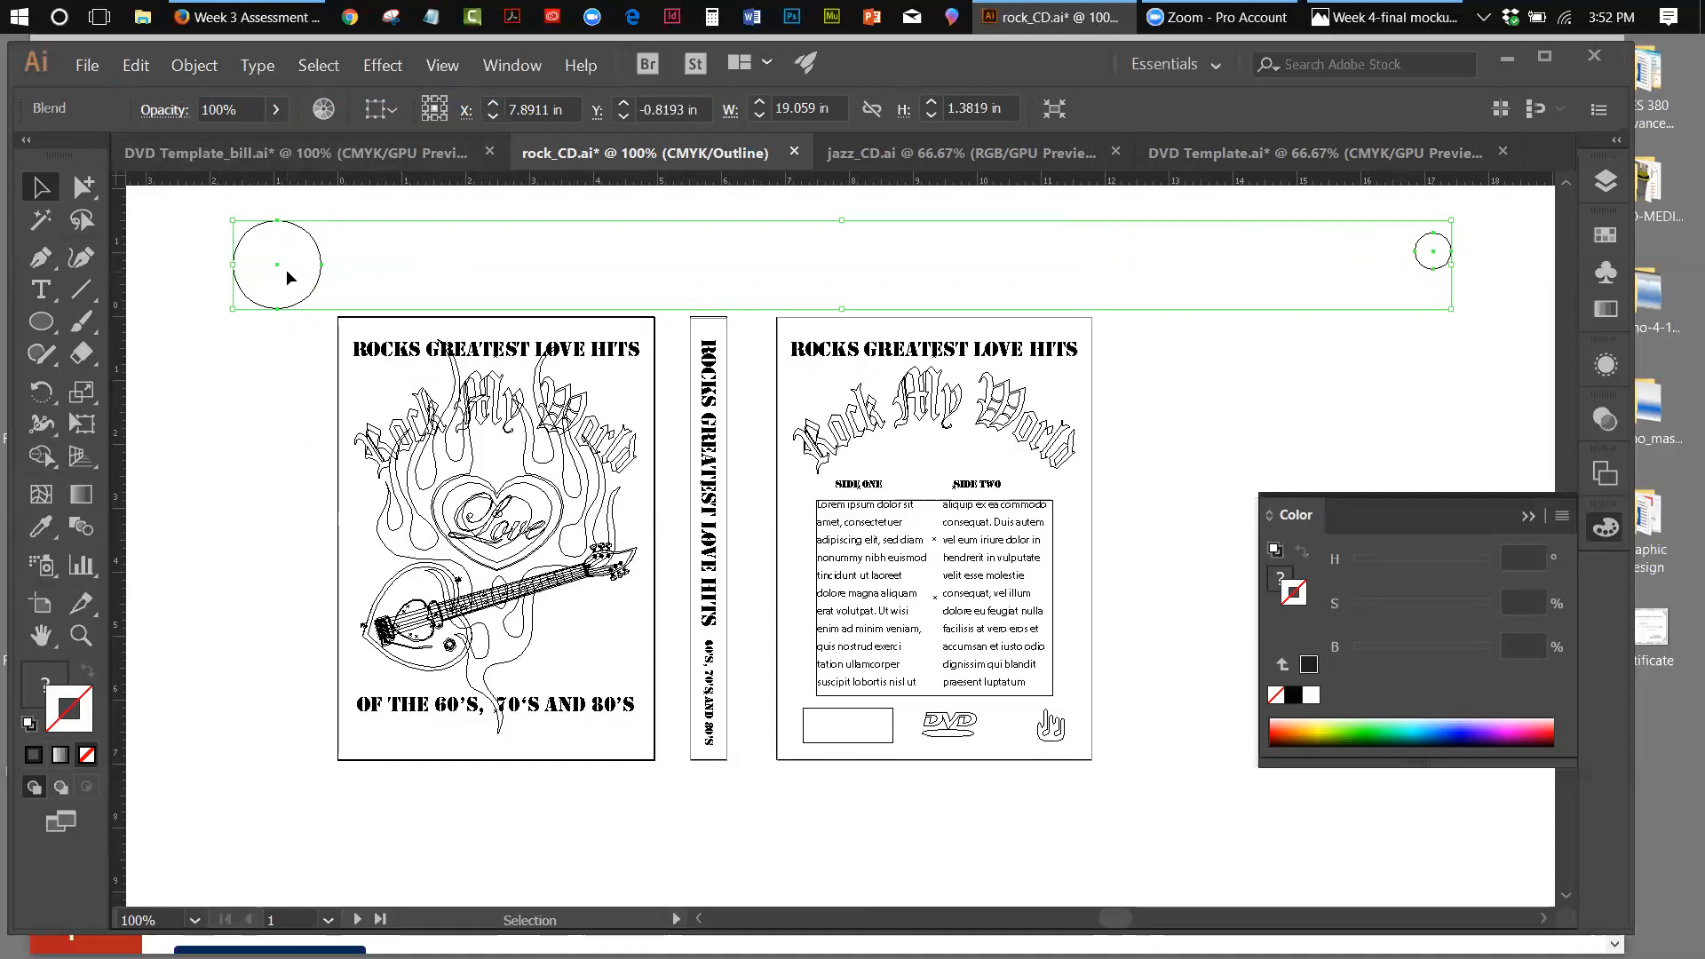
Expand the blend again with Object and Fill enabled, and return the document to Preview display
left_click(194, 66)
left_click(210, 275)
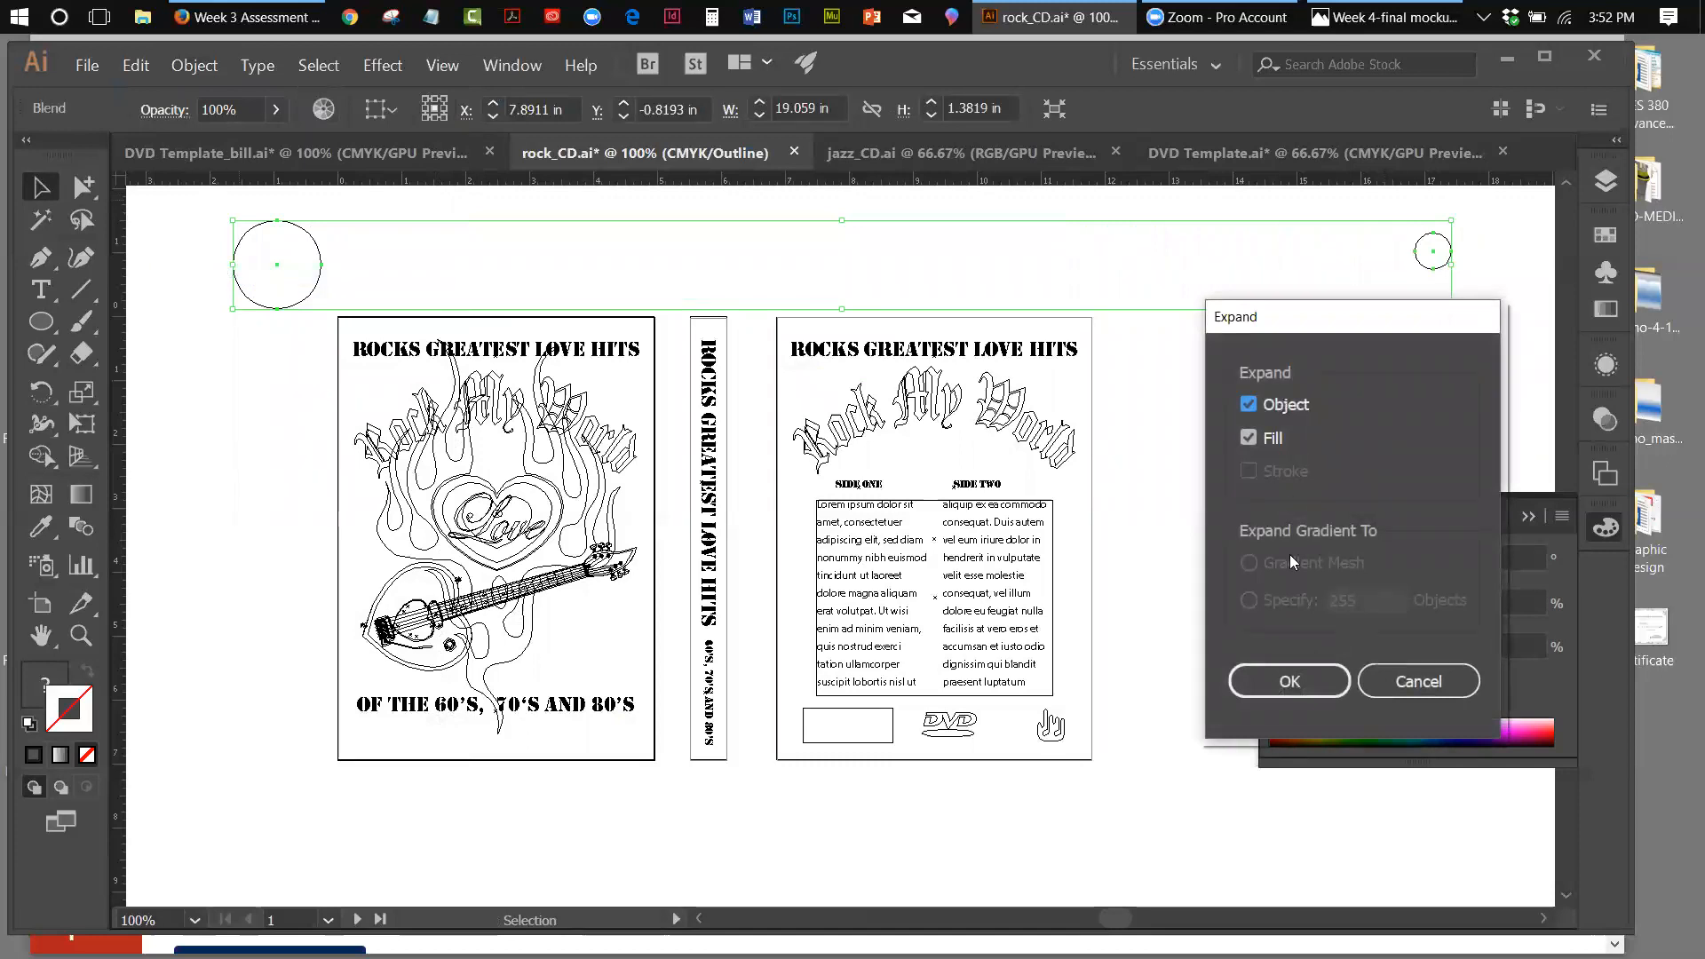
left_click(1307, 673)
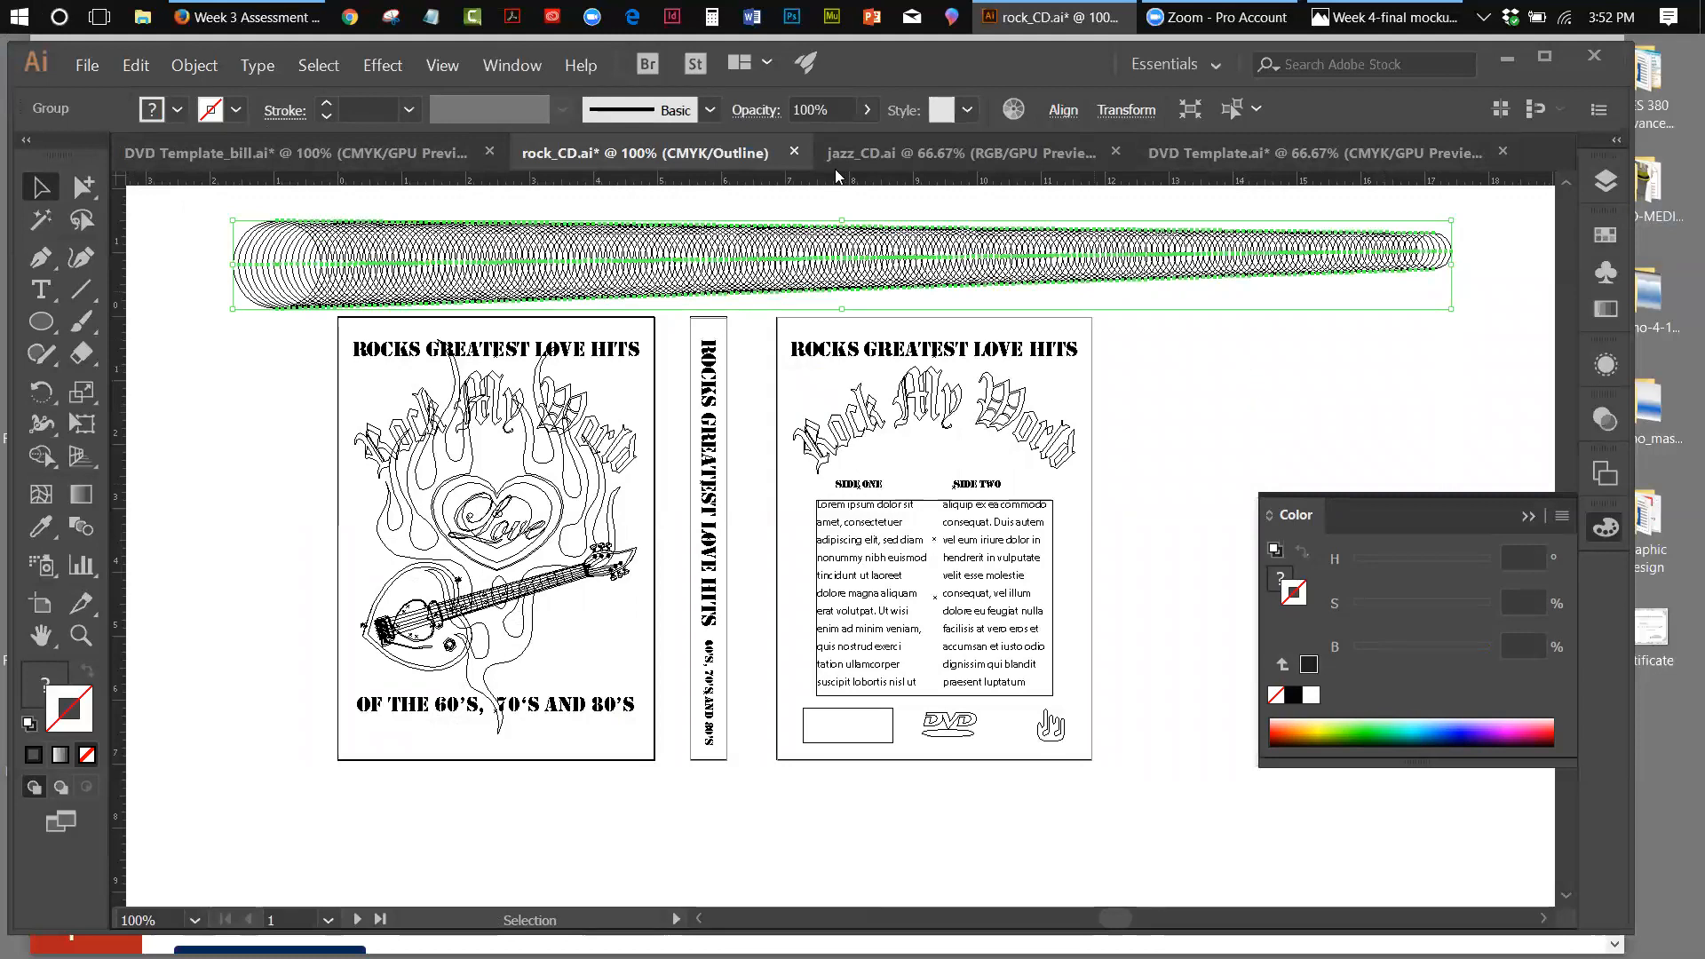
left_click(443, 66)
left_click(480, 87)
Pull two single circles out of the expanded blend with the Group Selection tool, one beside the back cover and one beside the front cover
left_click(86, 186)
left_click(1195, 335)
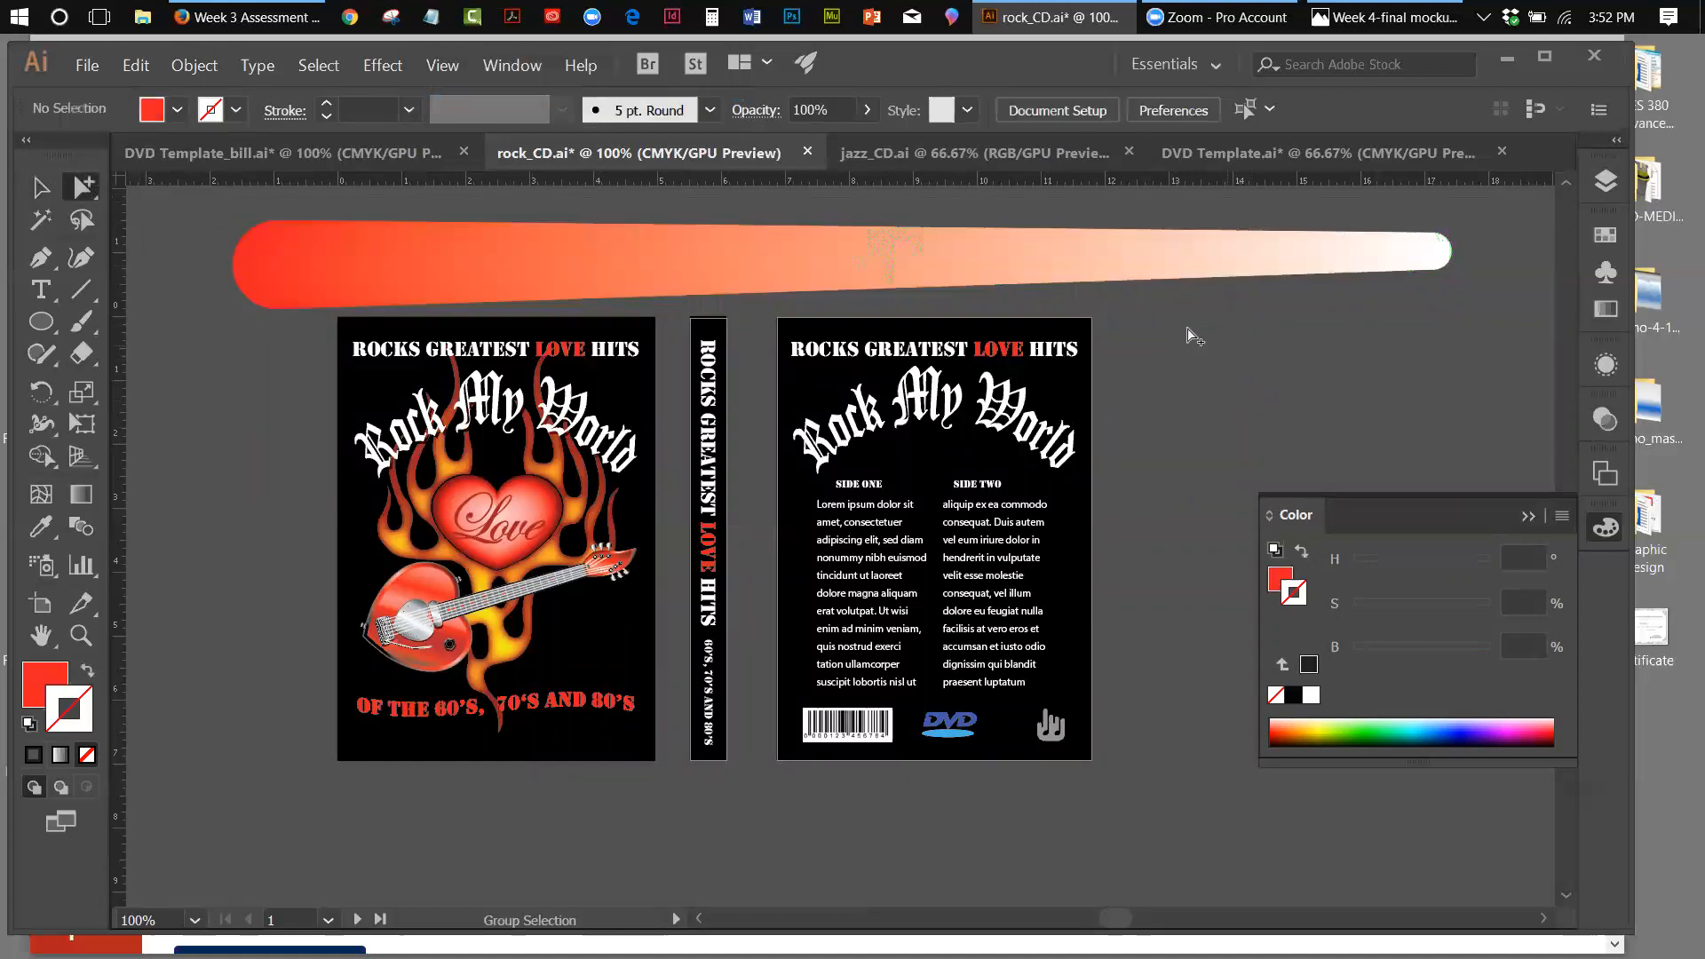
mouse_move(1123, 275)
left_mouse_down()
mouse_move(1154, 302)
mouse_move(1142, 344)
mouse_move(1180, 384)
left_mouse_up()
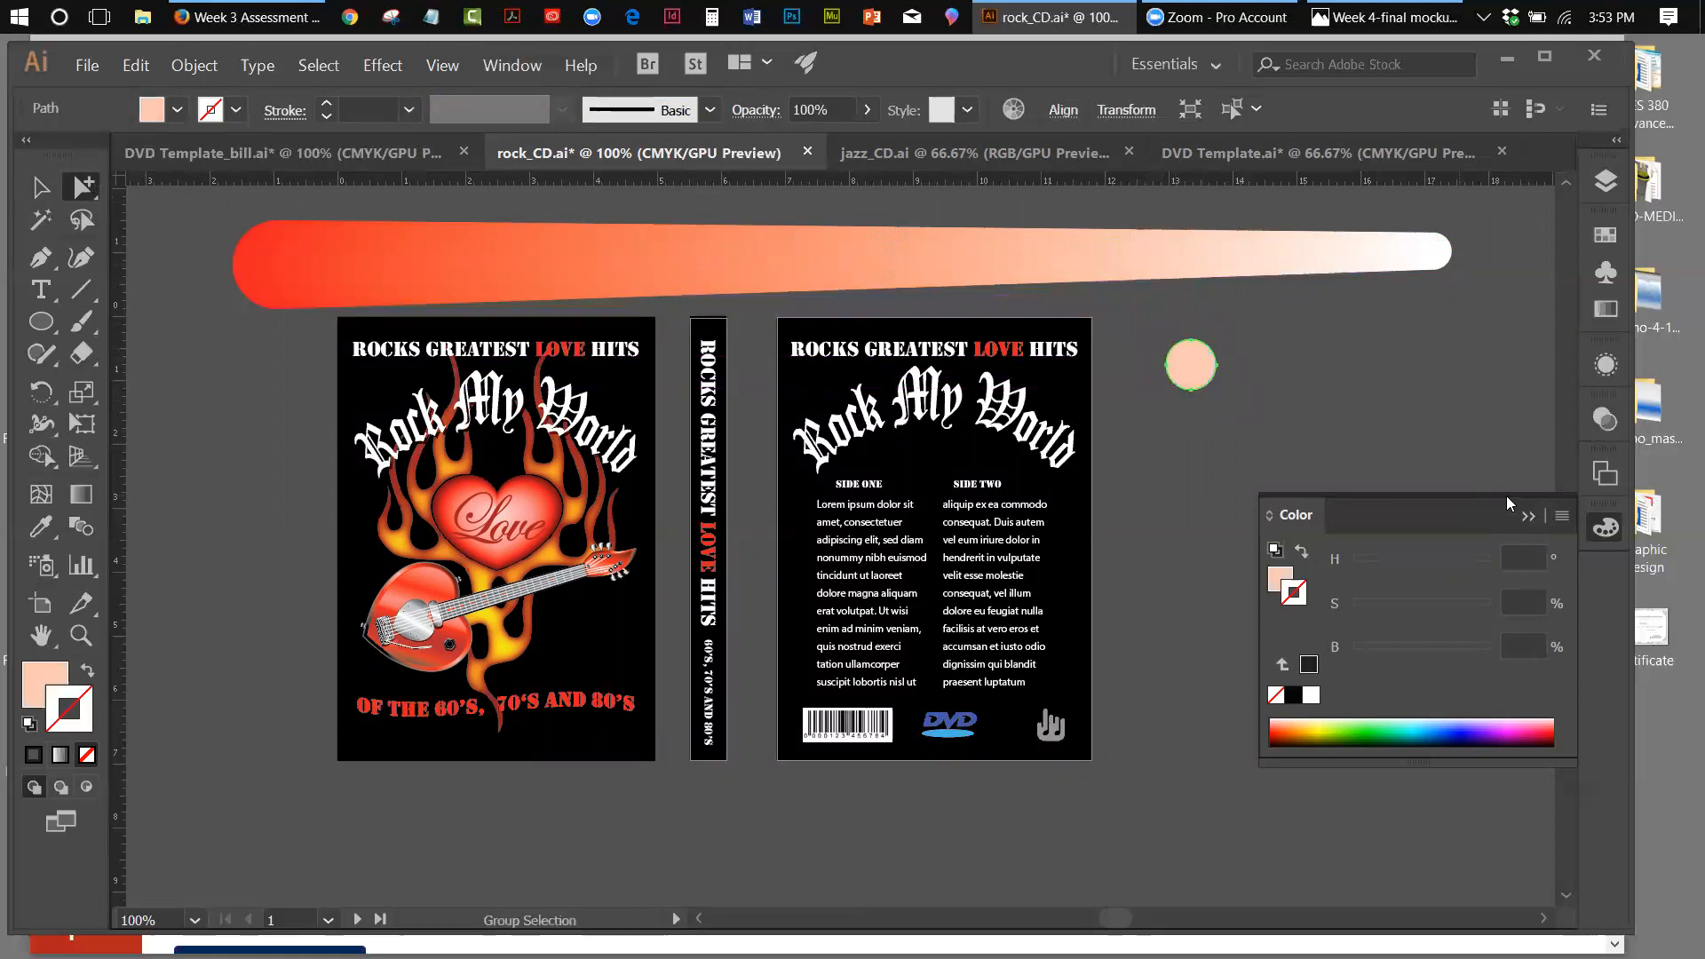
mouse_move(602, 269)
left_mouse_down()
mouse_move(240, 376)
mouse_move(197, 421)
left_mouse_up()
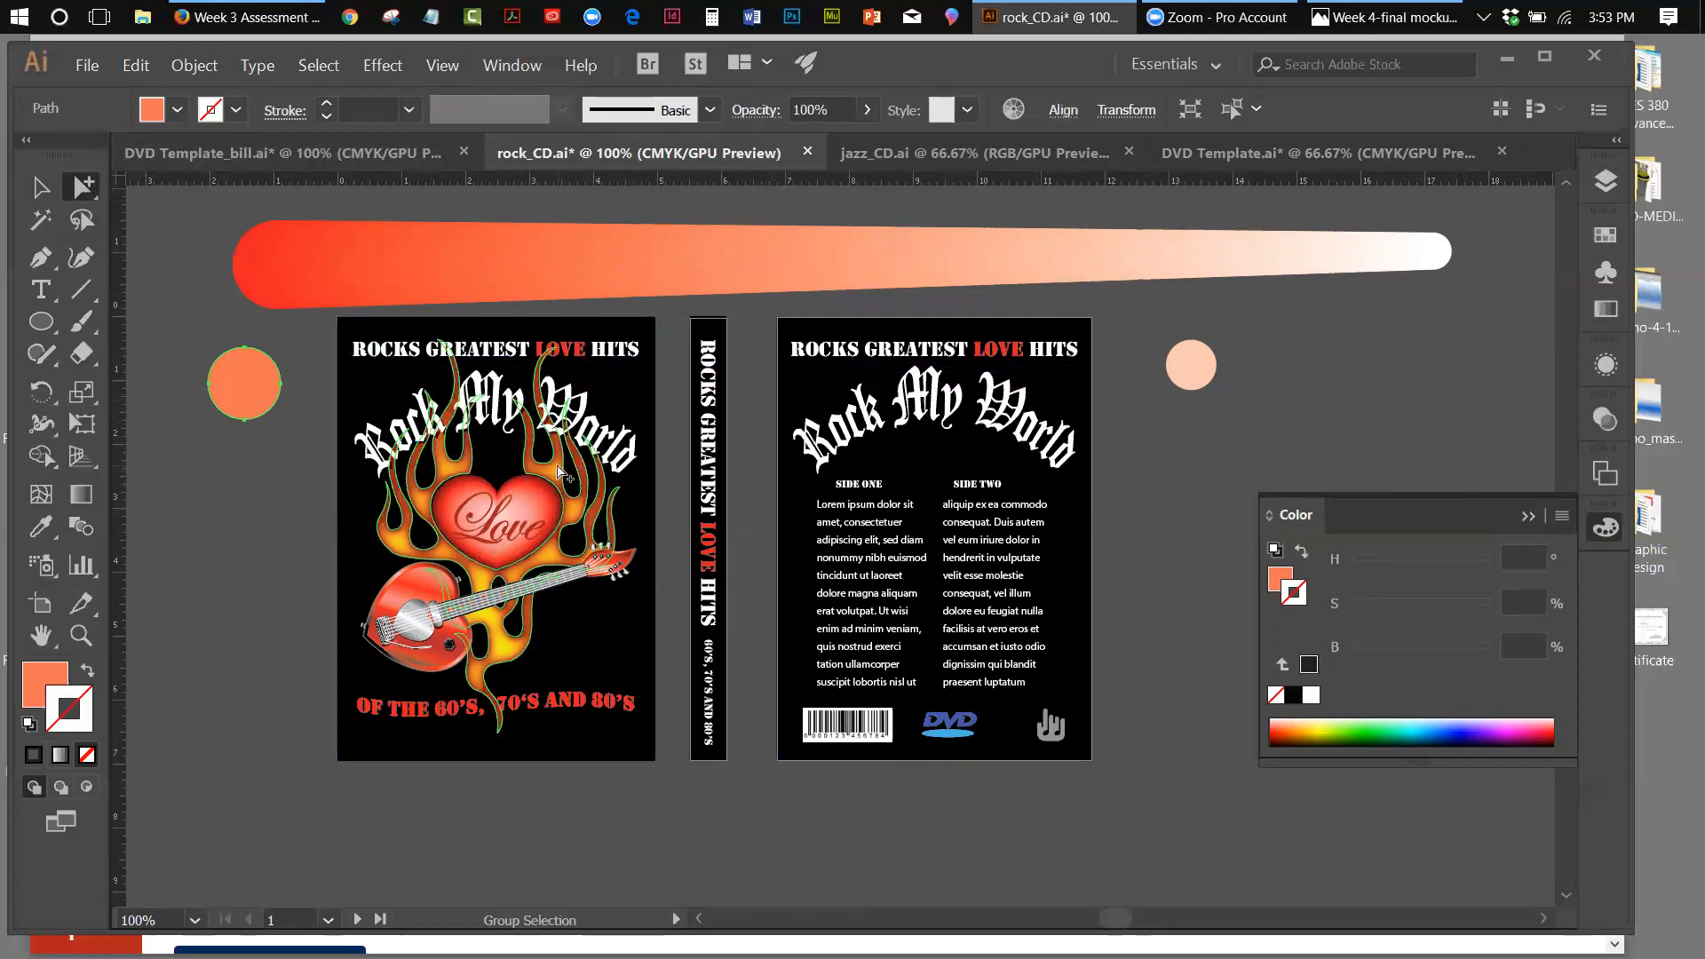
Delete the remaining expanded blend strip and the two loose circles beside the covers
left_click_drag(186, 237, 1470, 259)
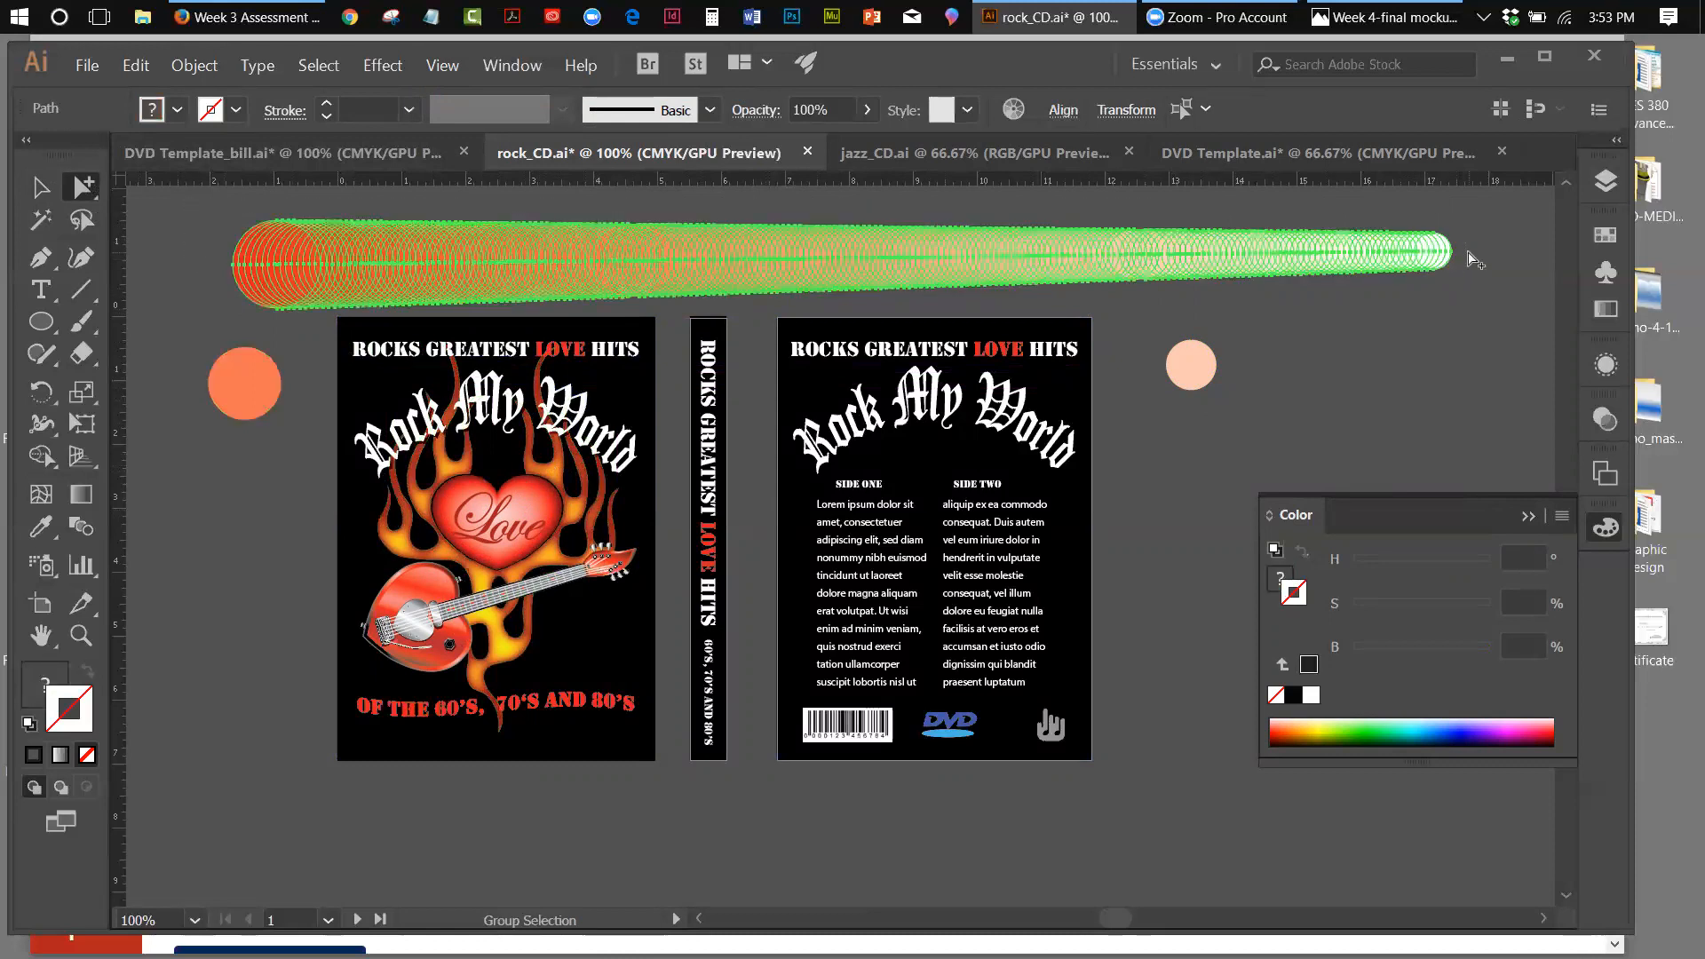
key("Delete")
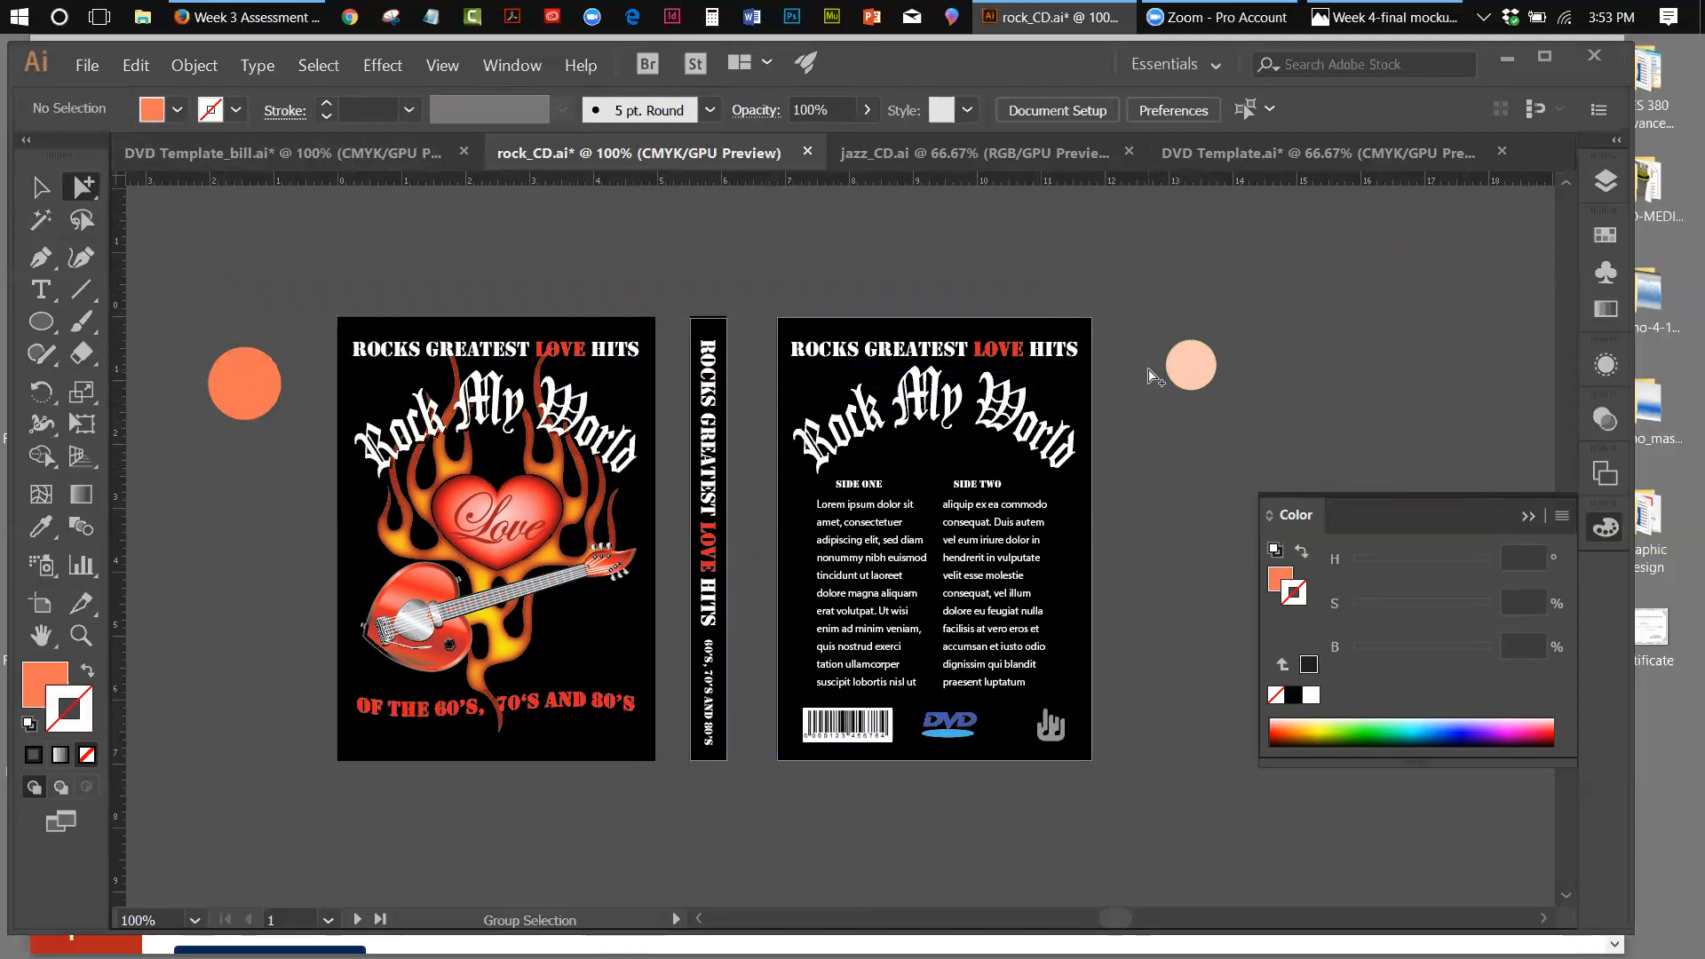
left_click(1184, 388)
key("Delete")
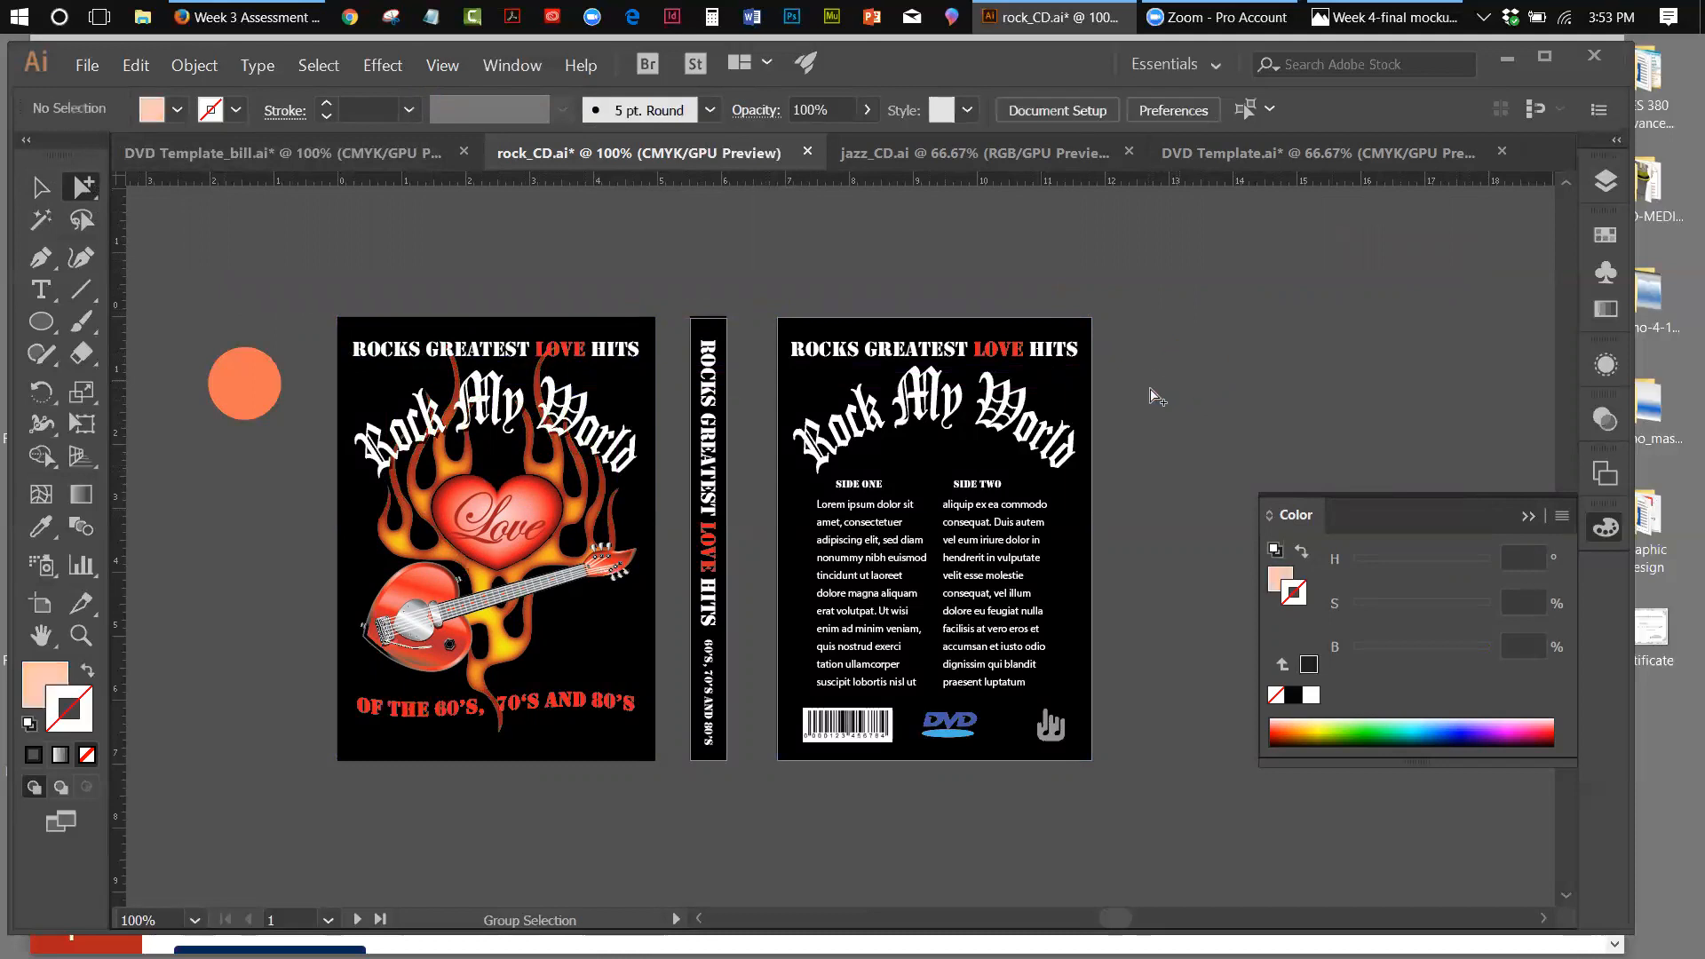
left_click(255, 417)
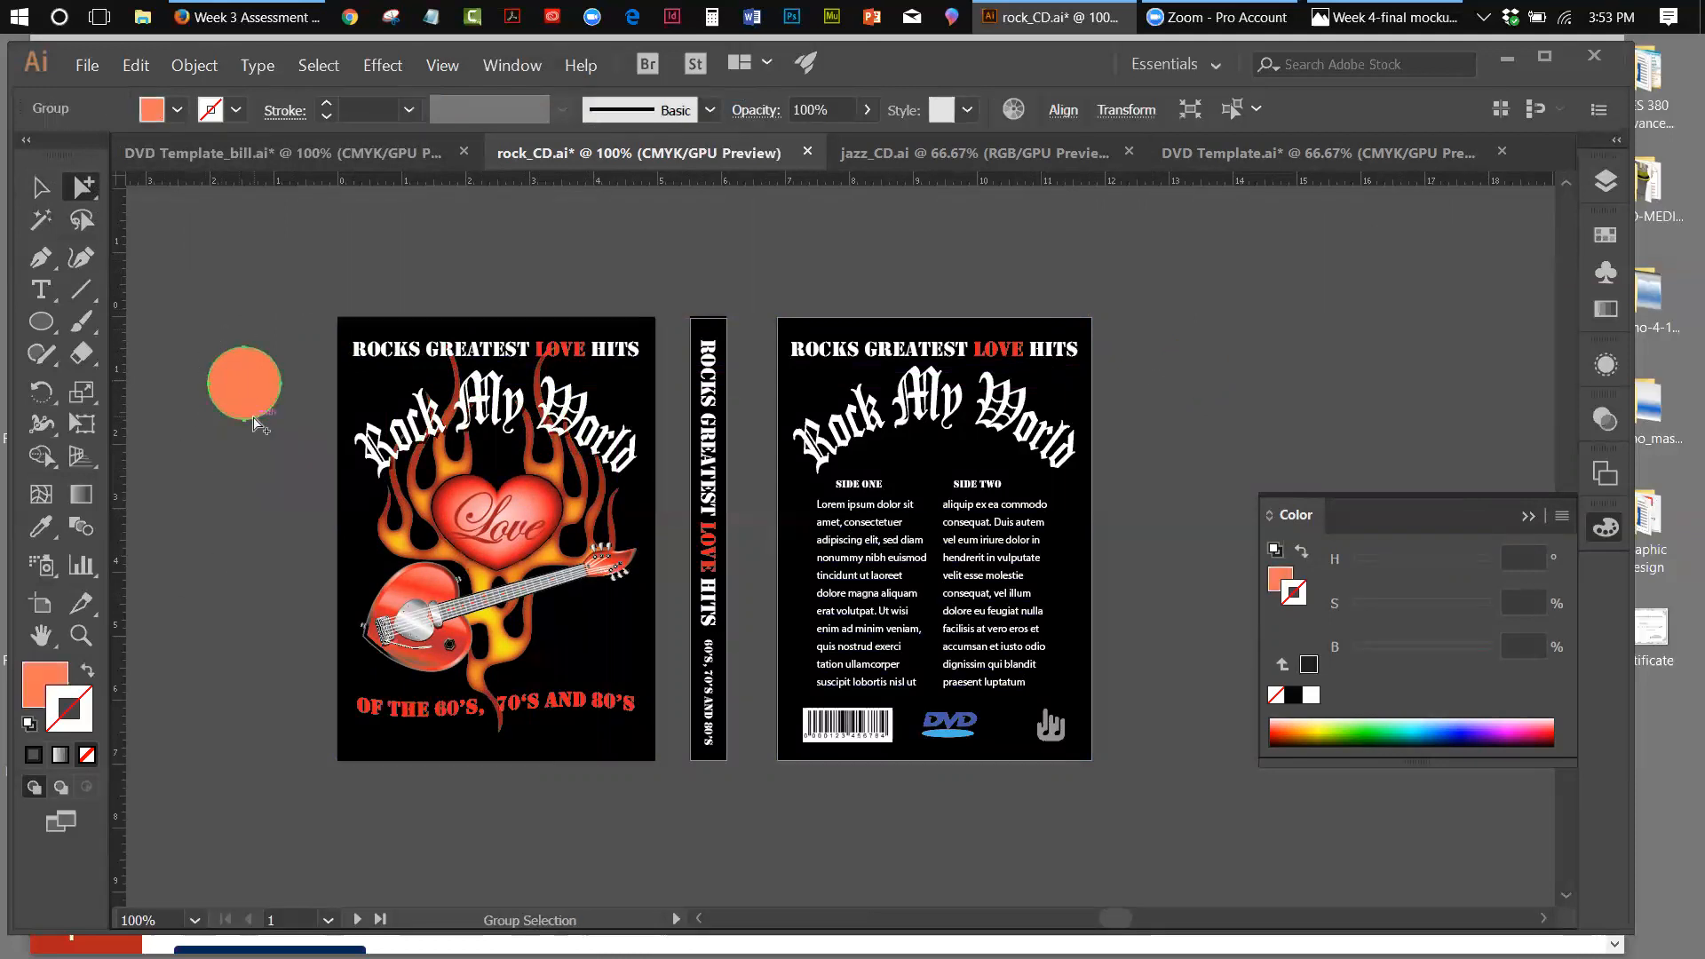
key("Delete")
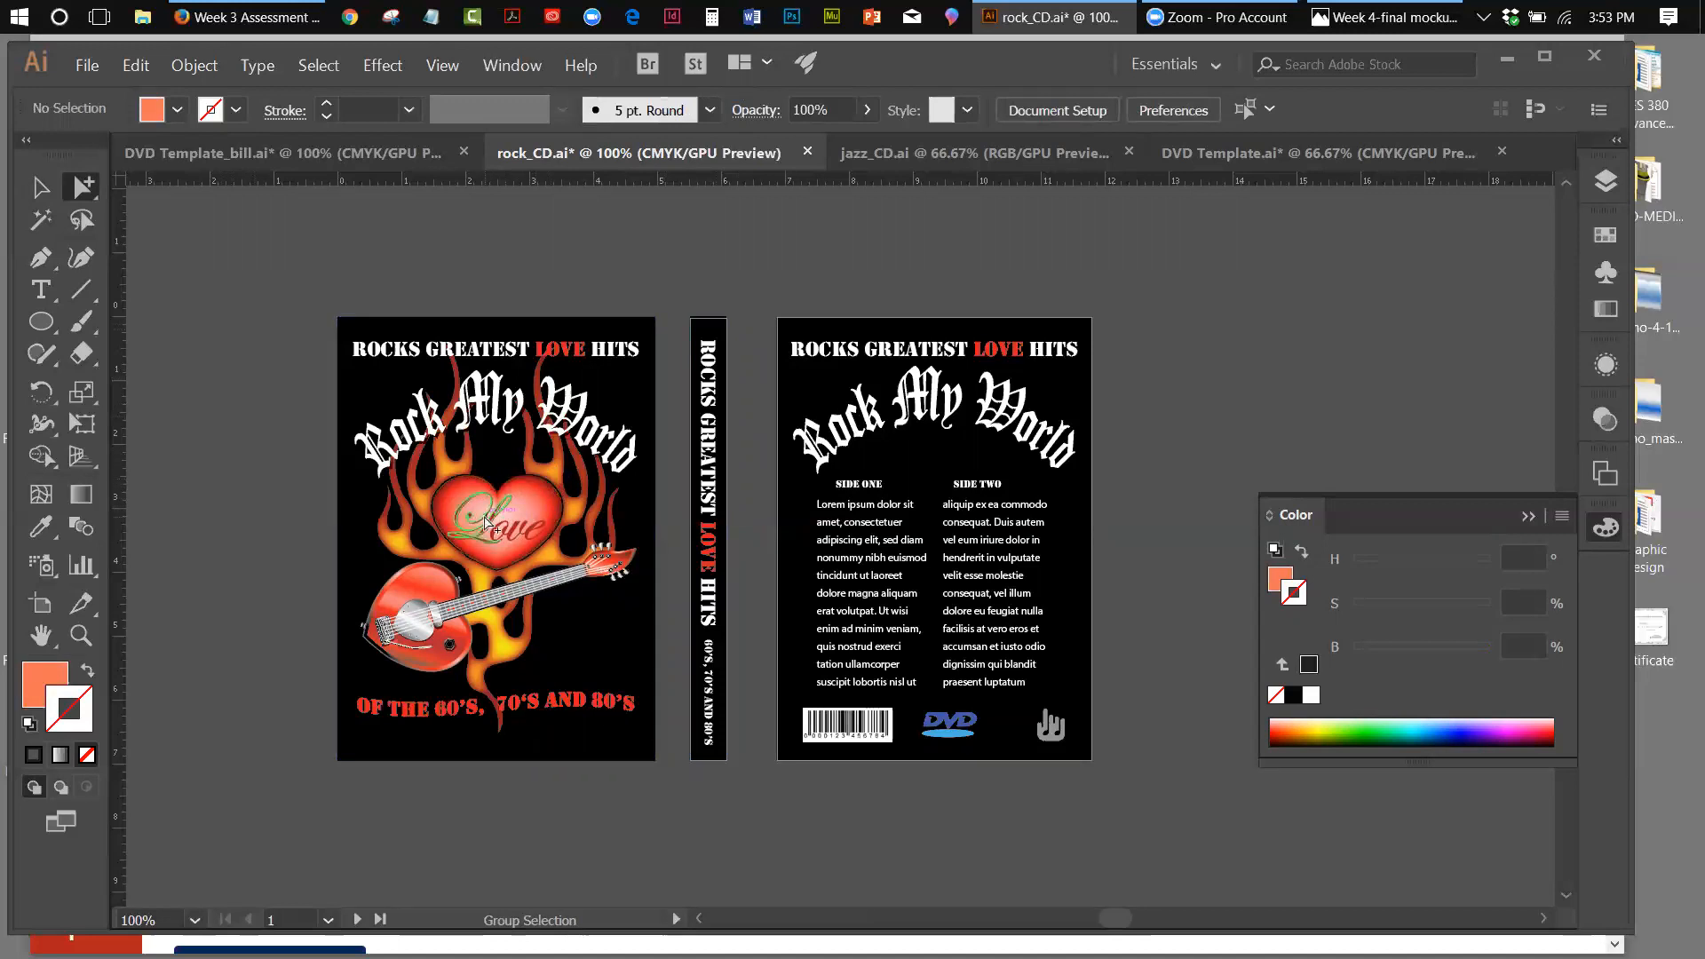
Select the yellow flame shape on the front cover and display its Appearance attributes, docked and enlarged
left_click(558, 475)
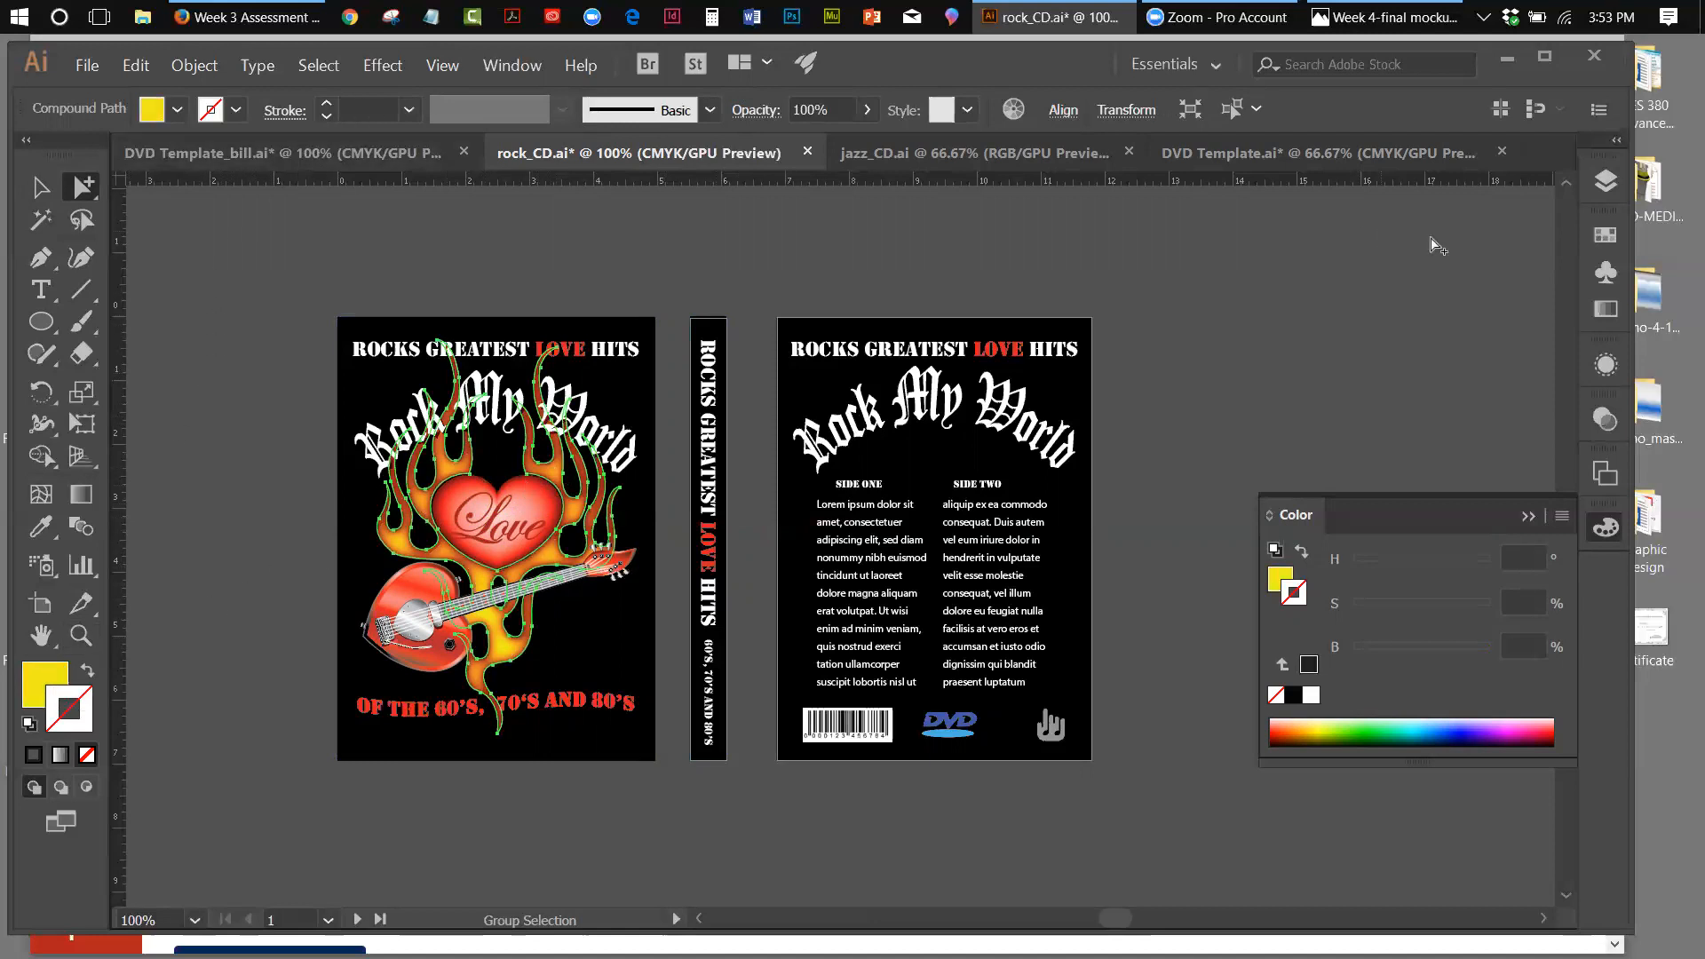
left_click(1528, 516)
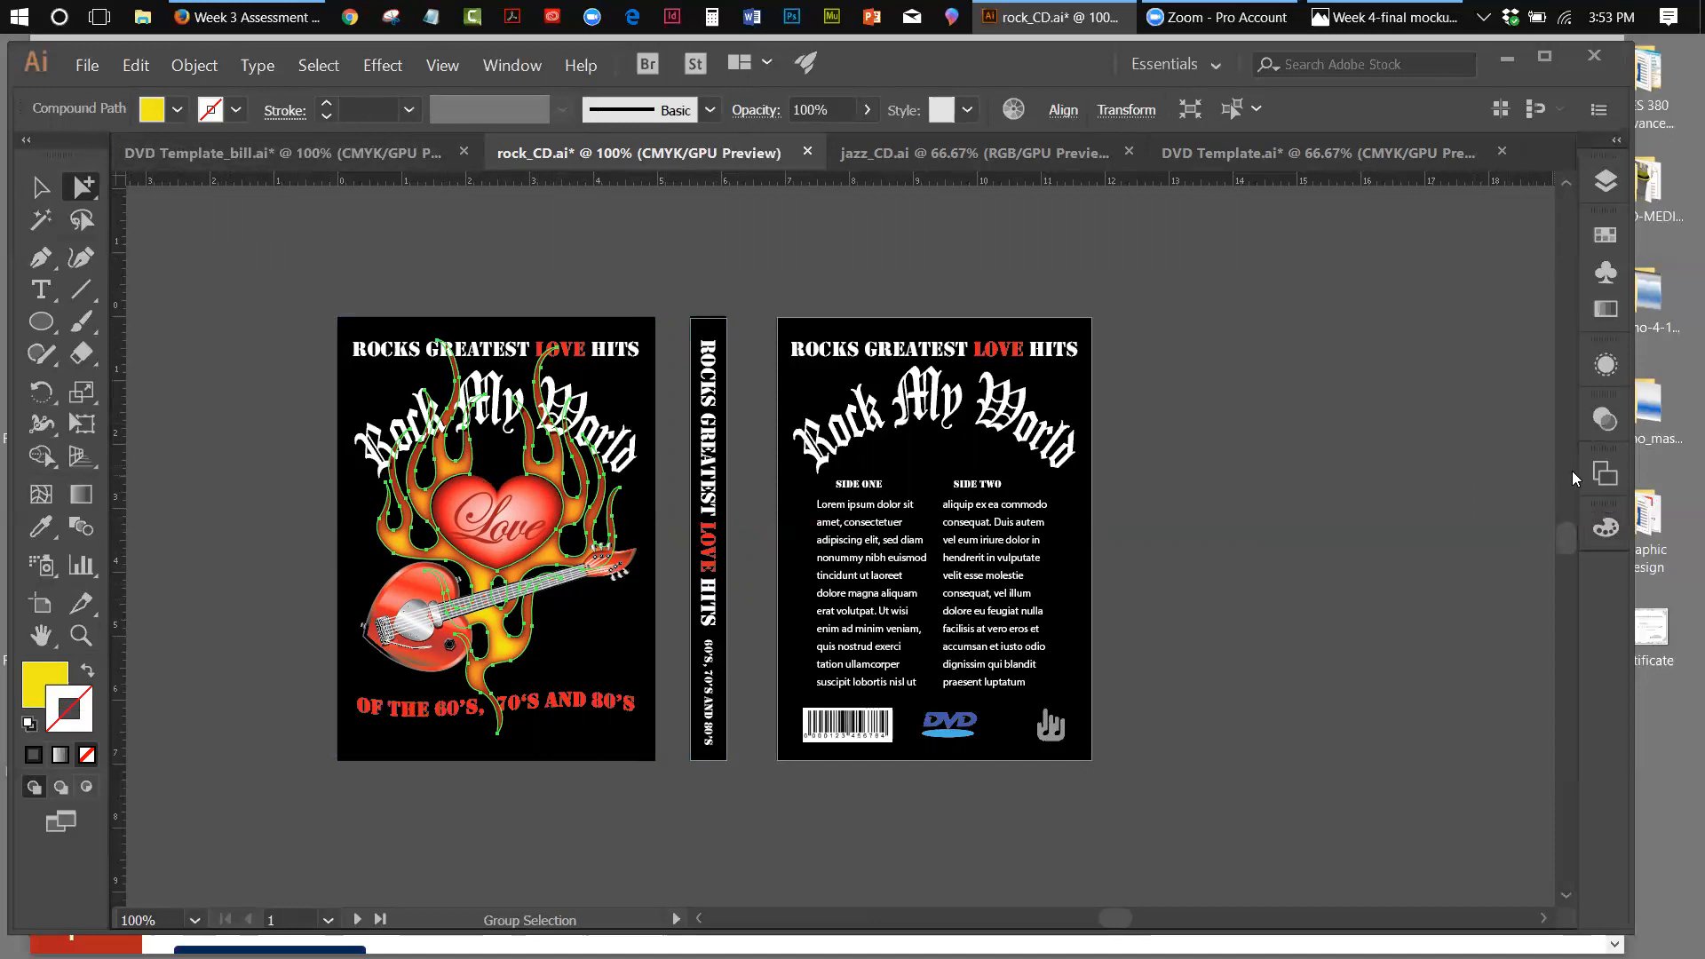
left_click(503, 66)
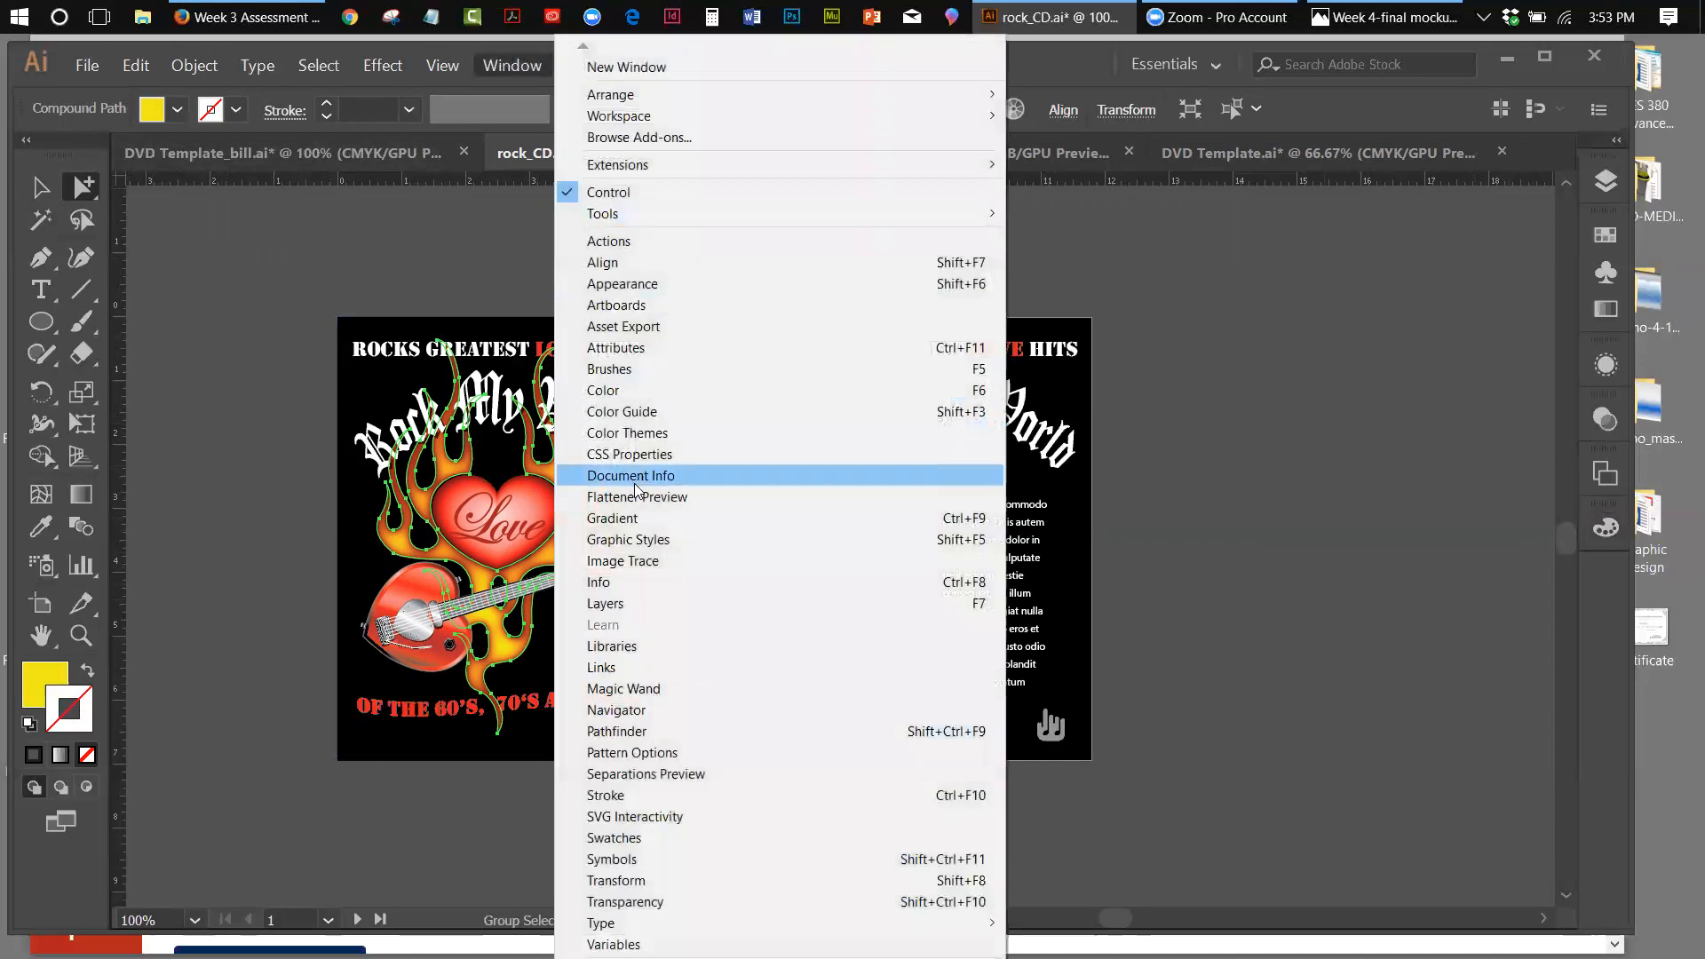
left_click(641, 284)
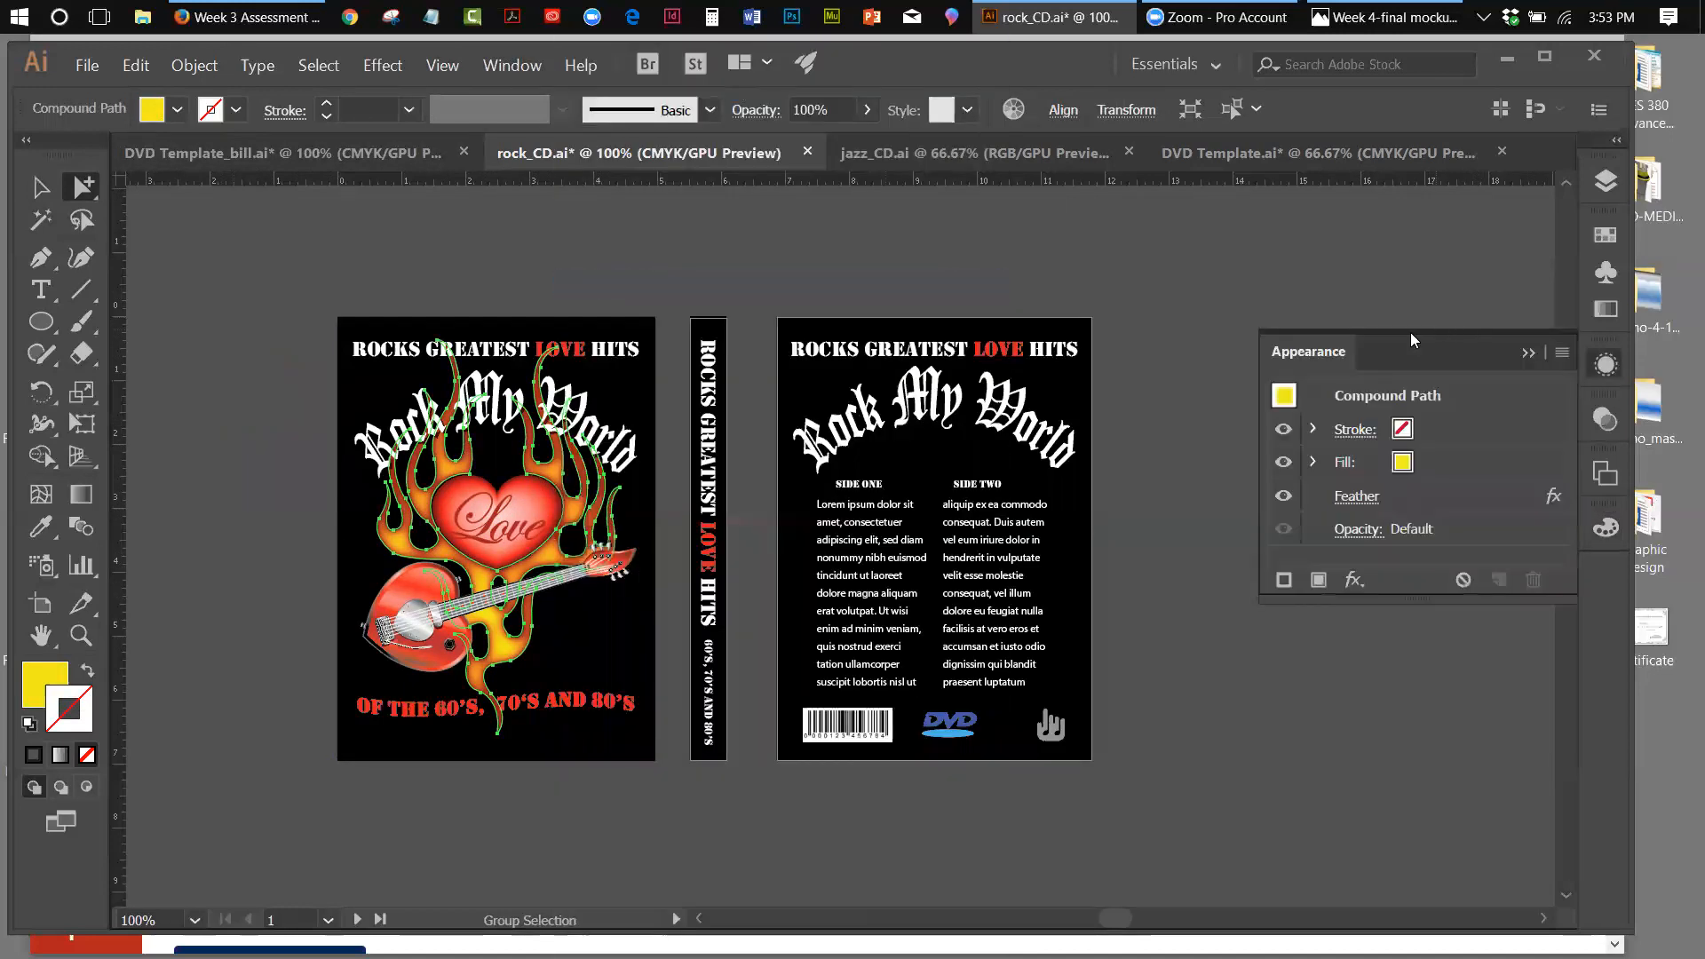
left_click_drag(1332, 349, 1597, 564)
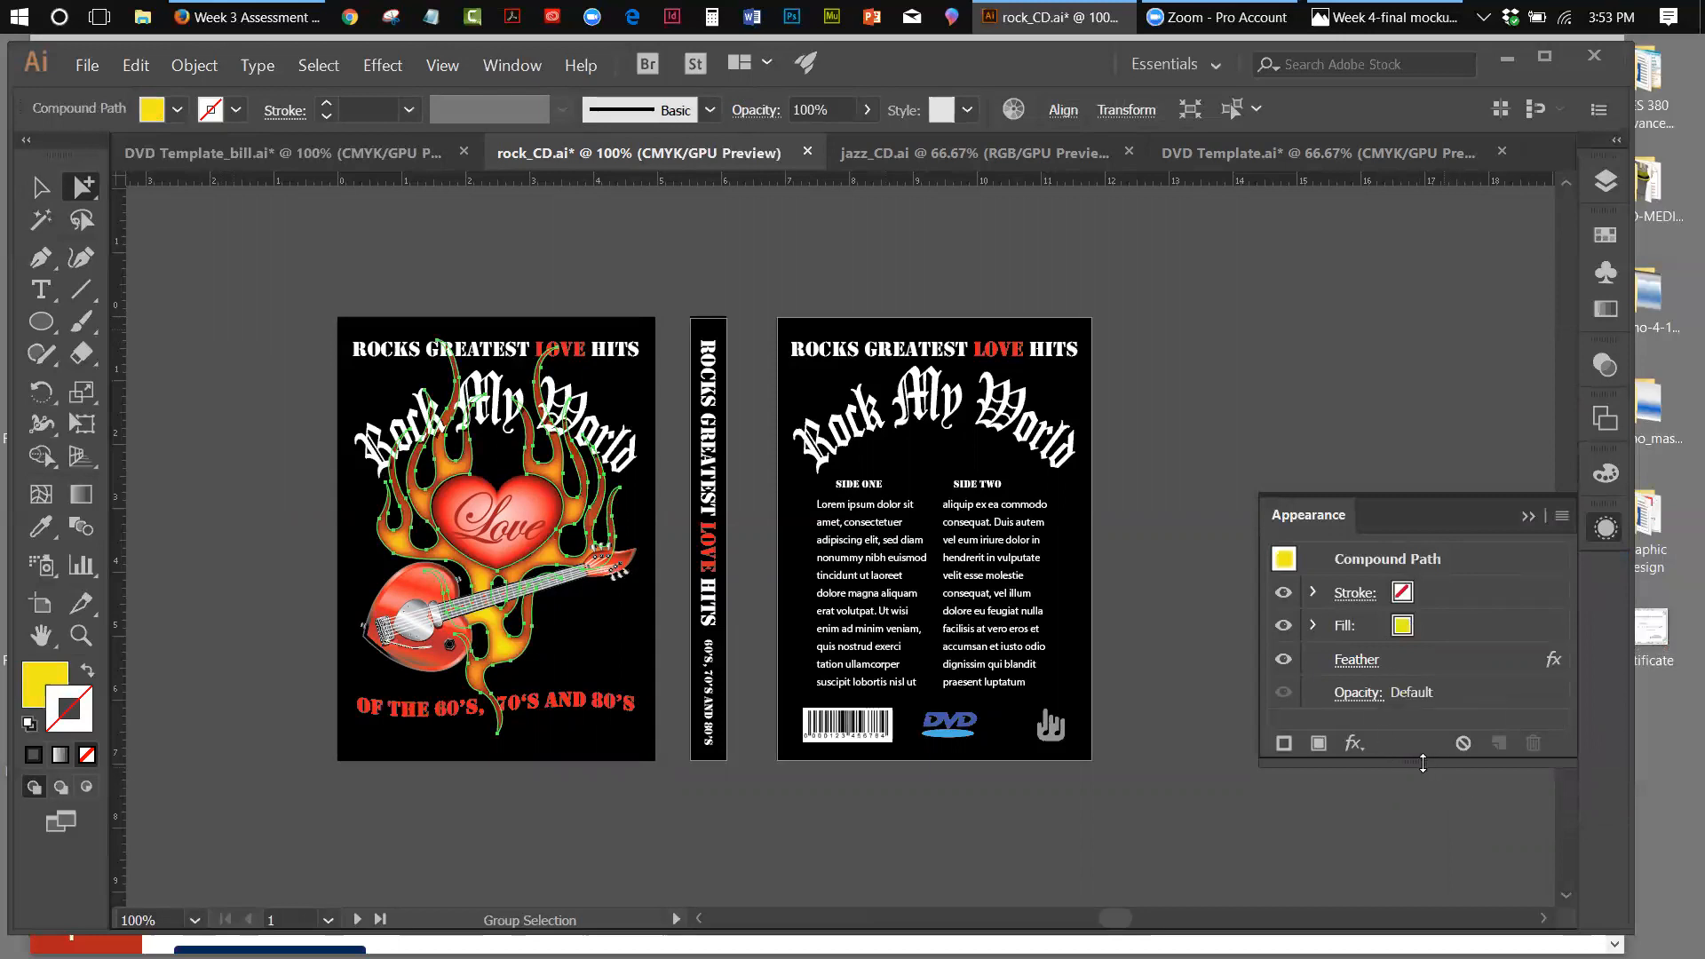
left_click_drag(1422, 762, 1426, 839)
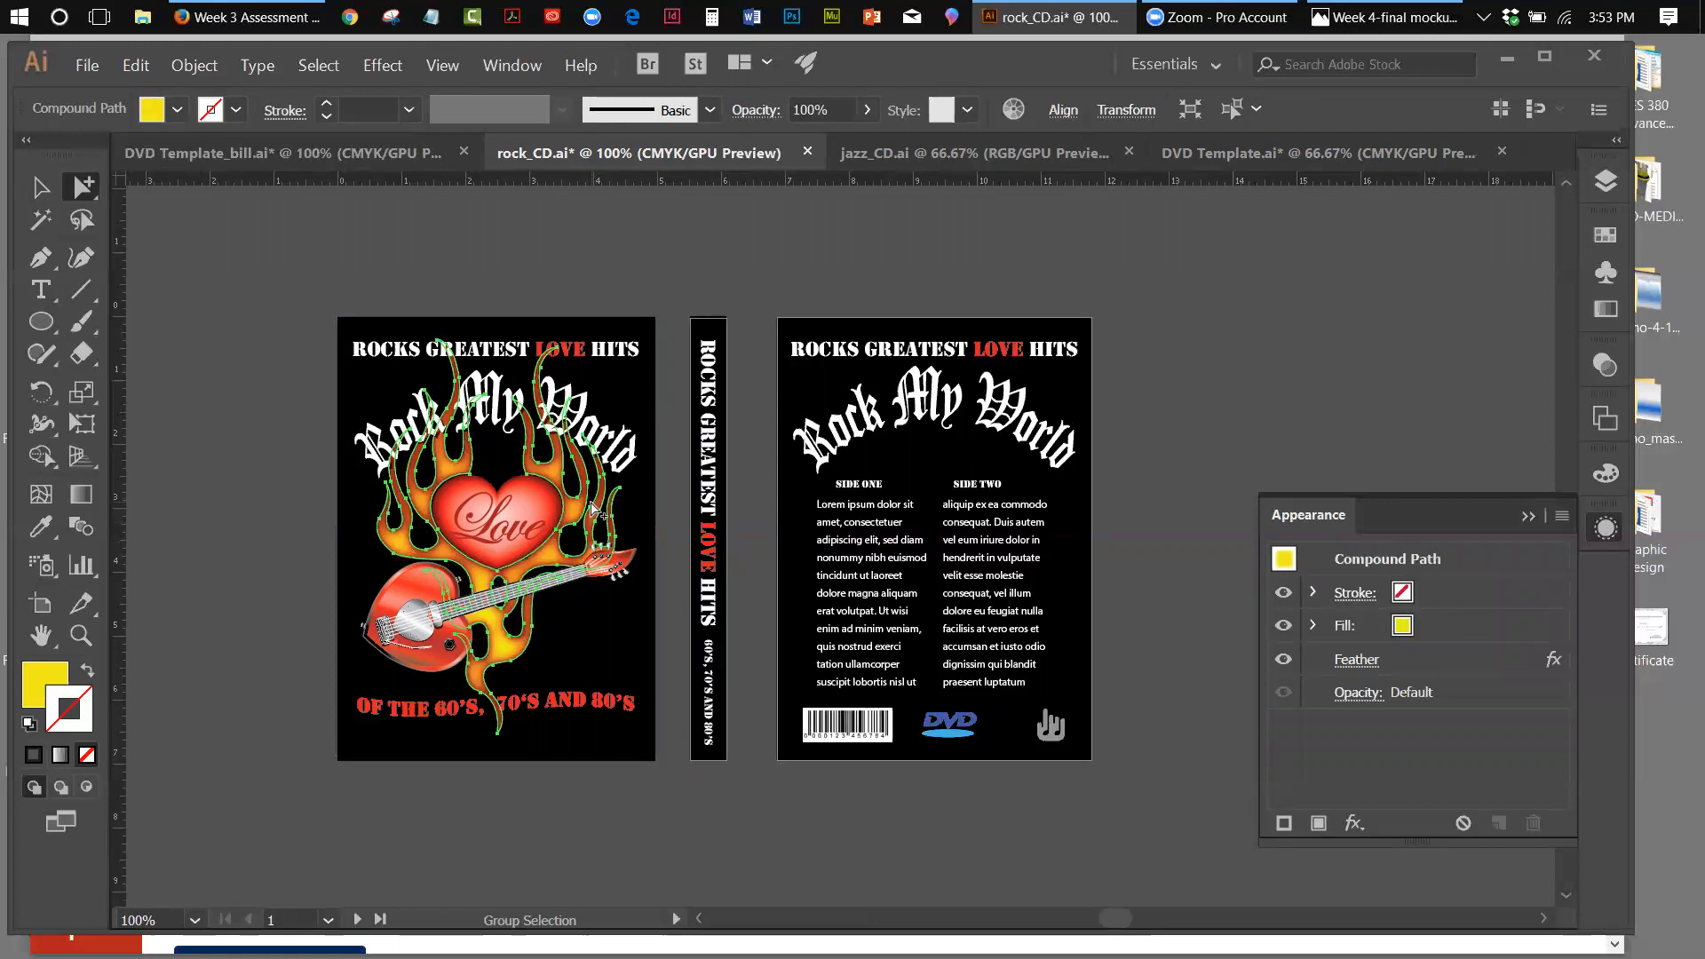
Try a black swatch and a bright yellow swatch as the flame shape's fill
left_click(1410, 629)
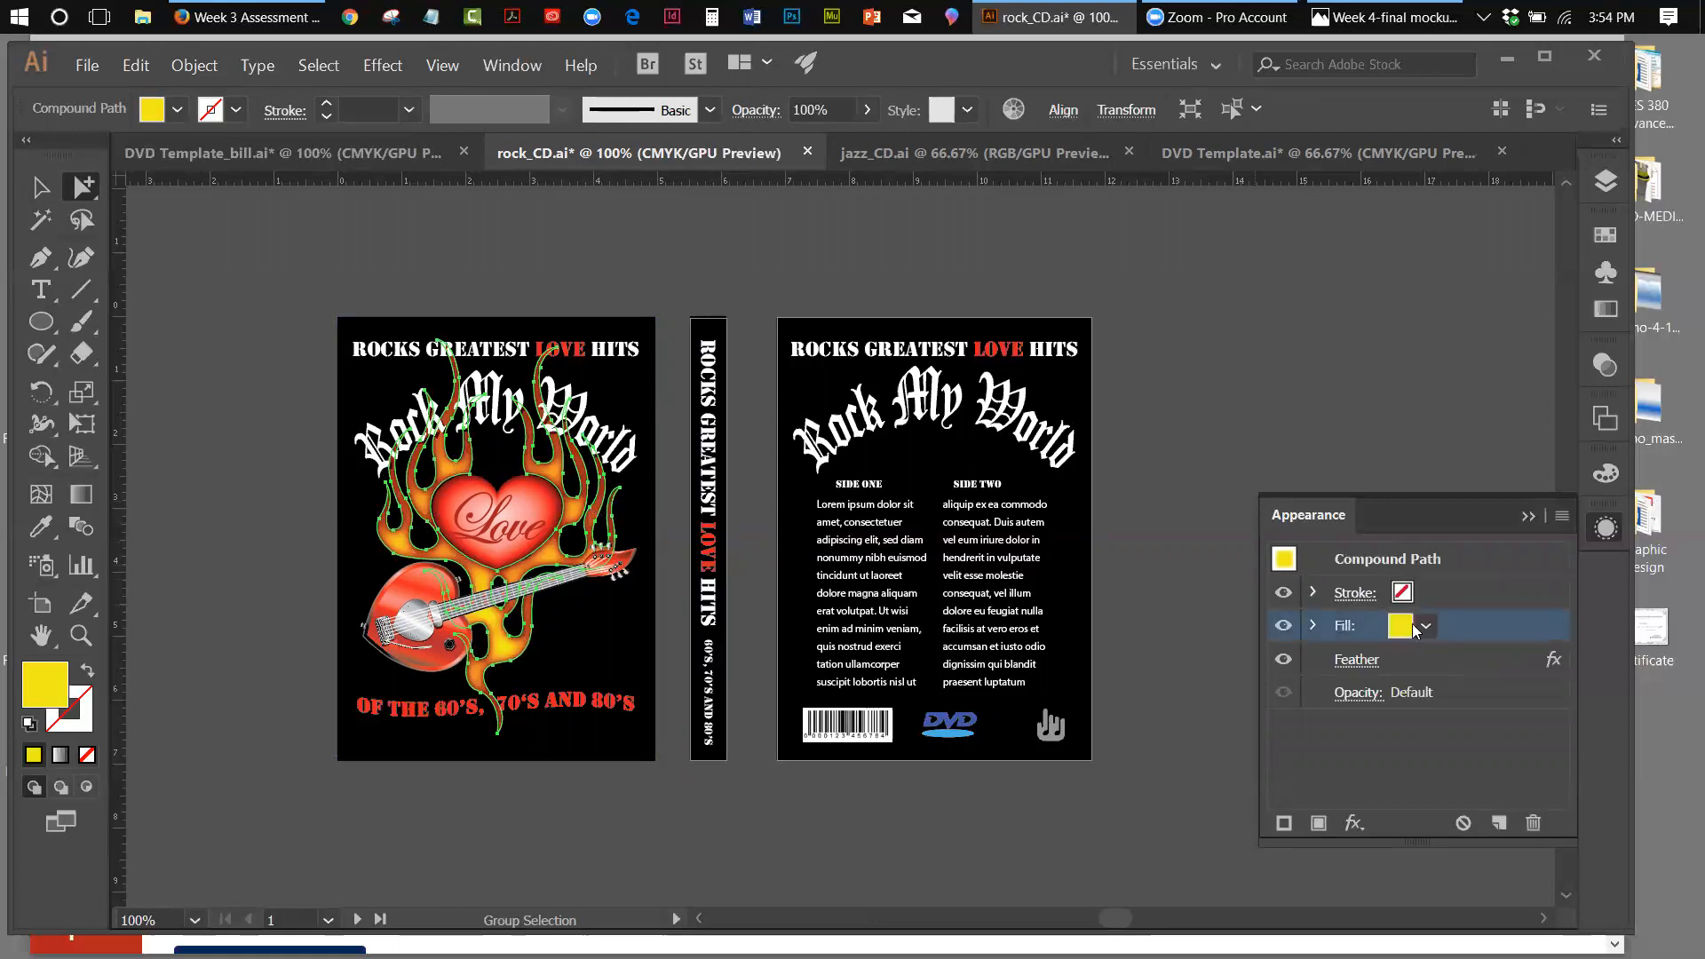
left_click(1426, 626)
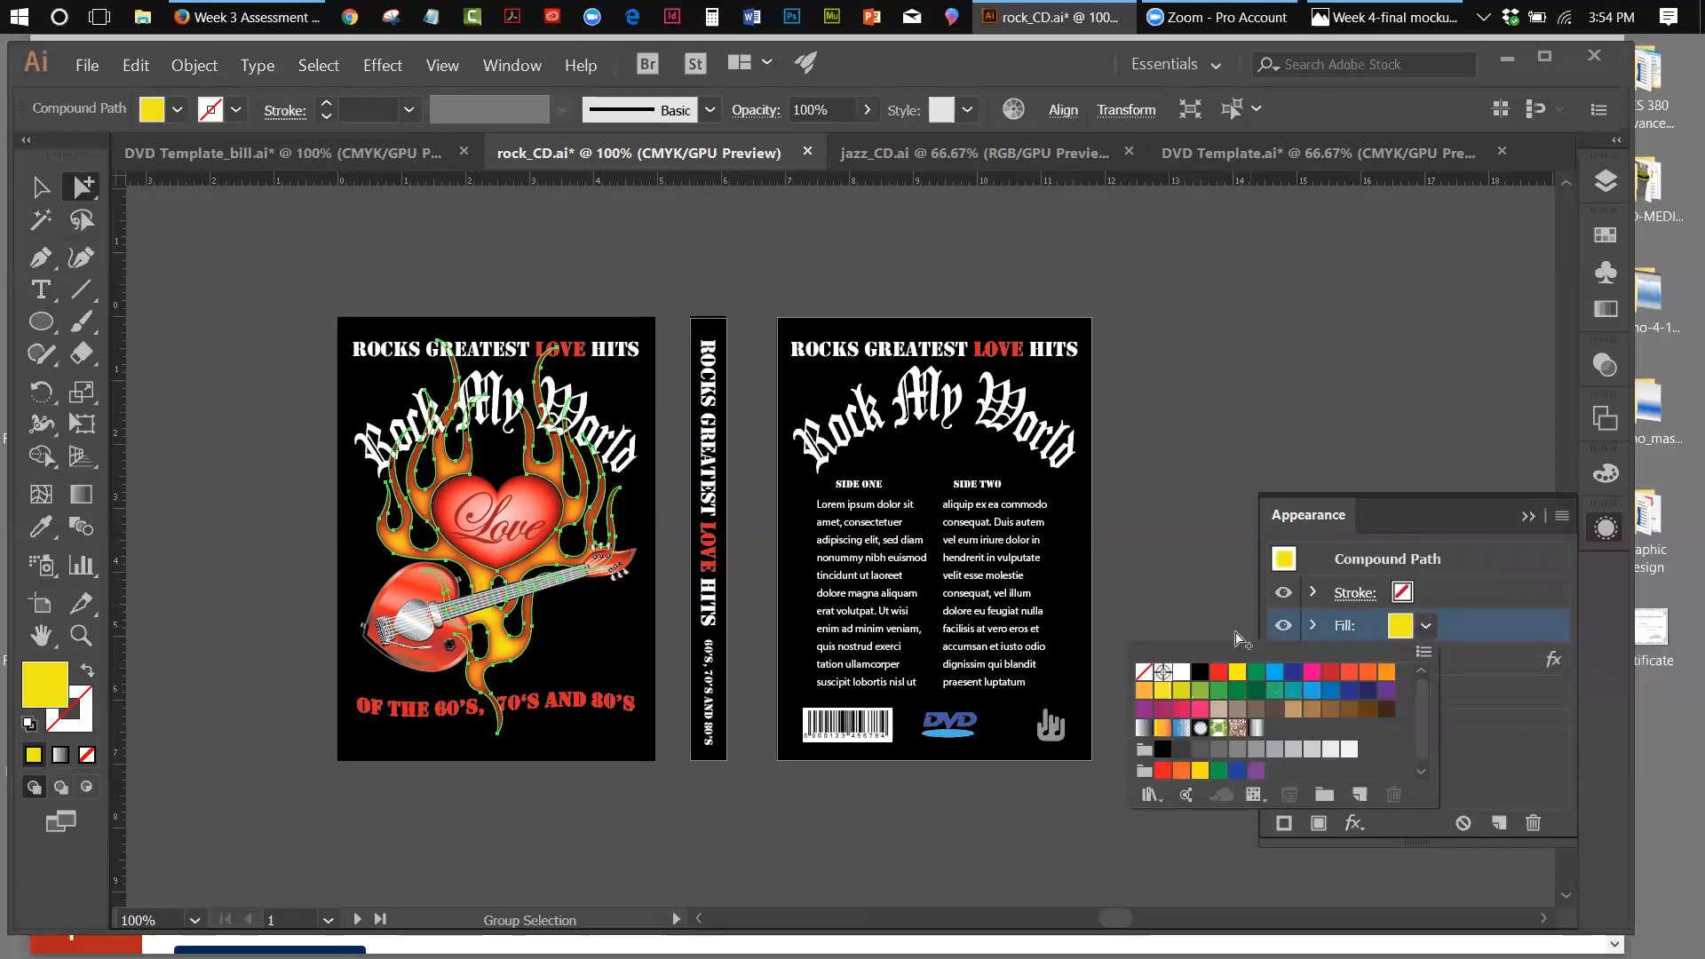
left_click(1198, 673)
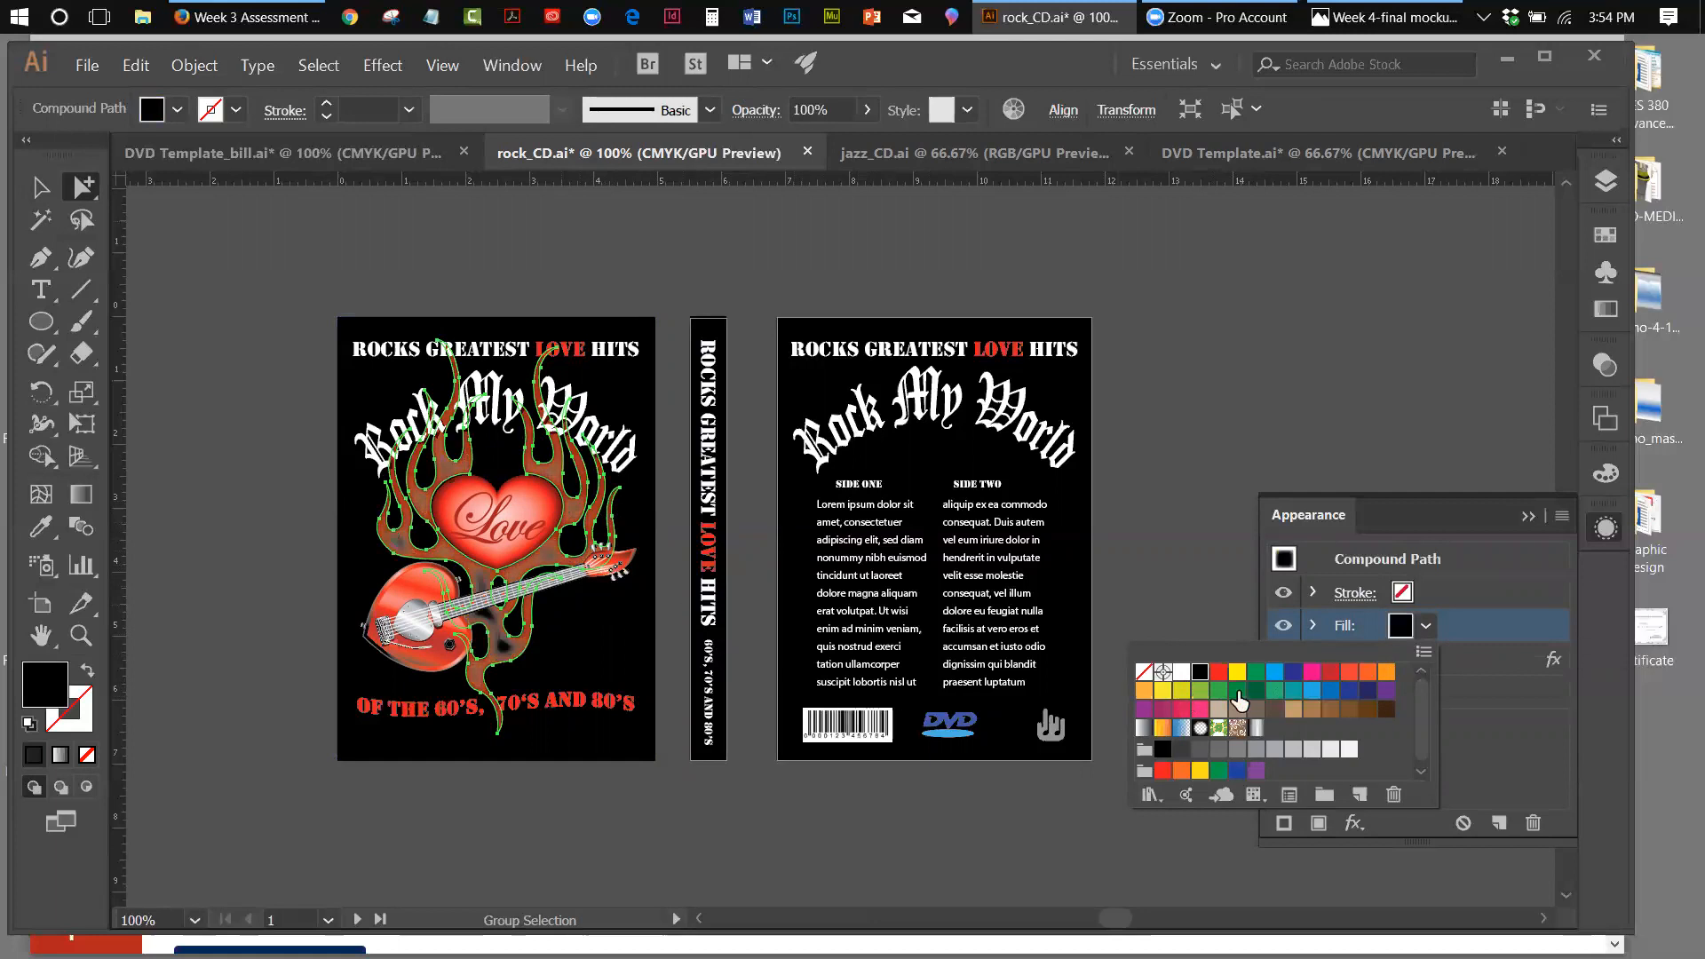
left_click(1238, 674)
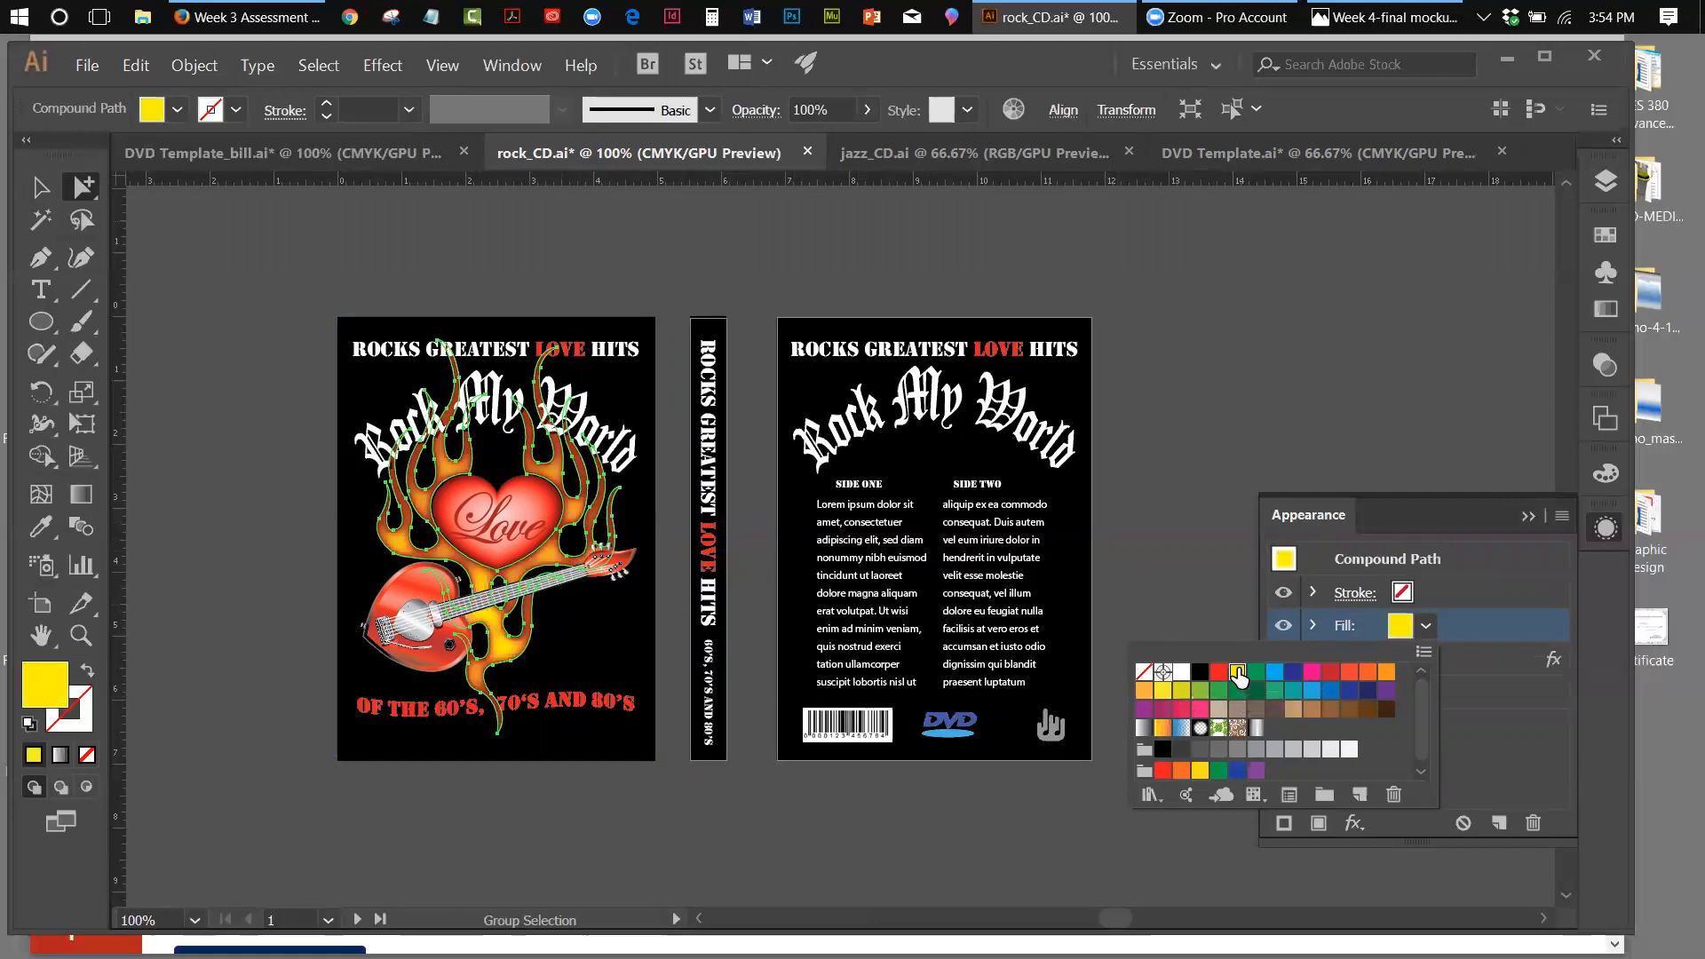
Undo the swatch changes made to the flame shape's fill
left_click(136, 67)
left_click(178, 91)
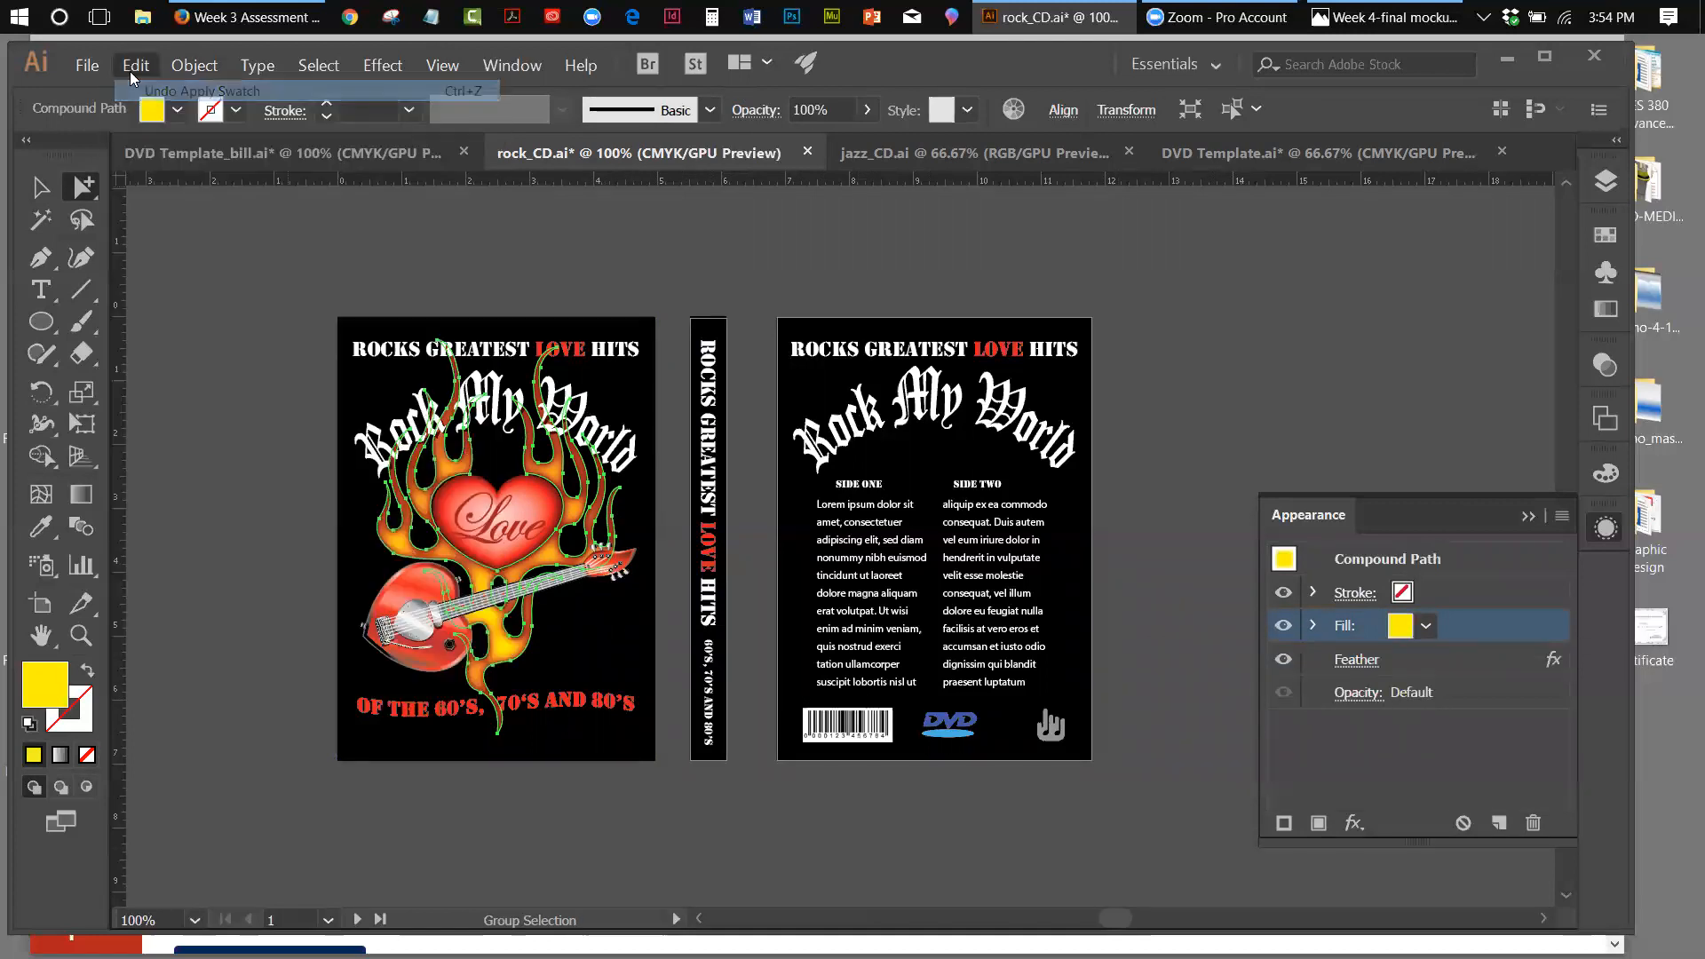
left_click(136, 66)
left_click(178, 112)
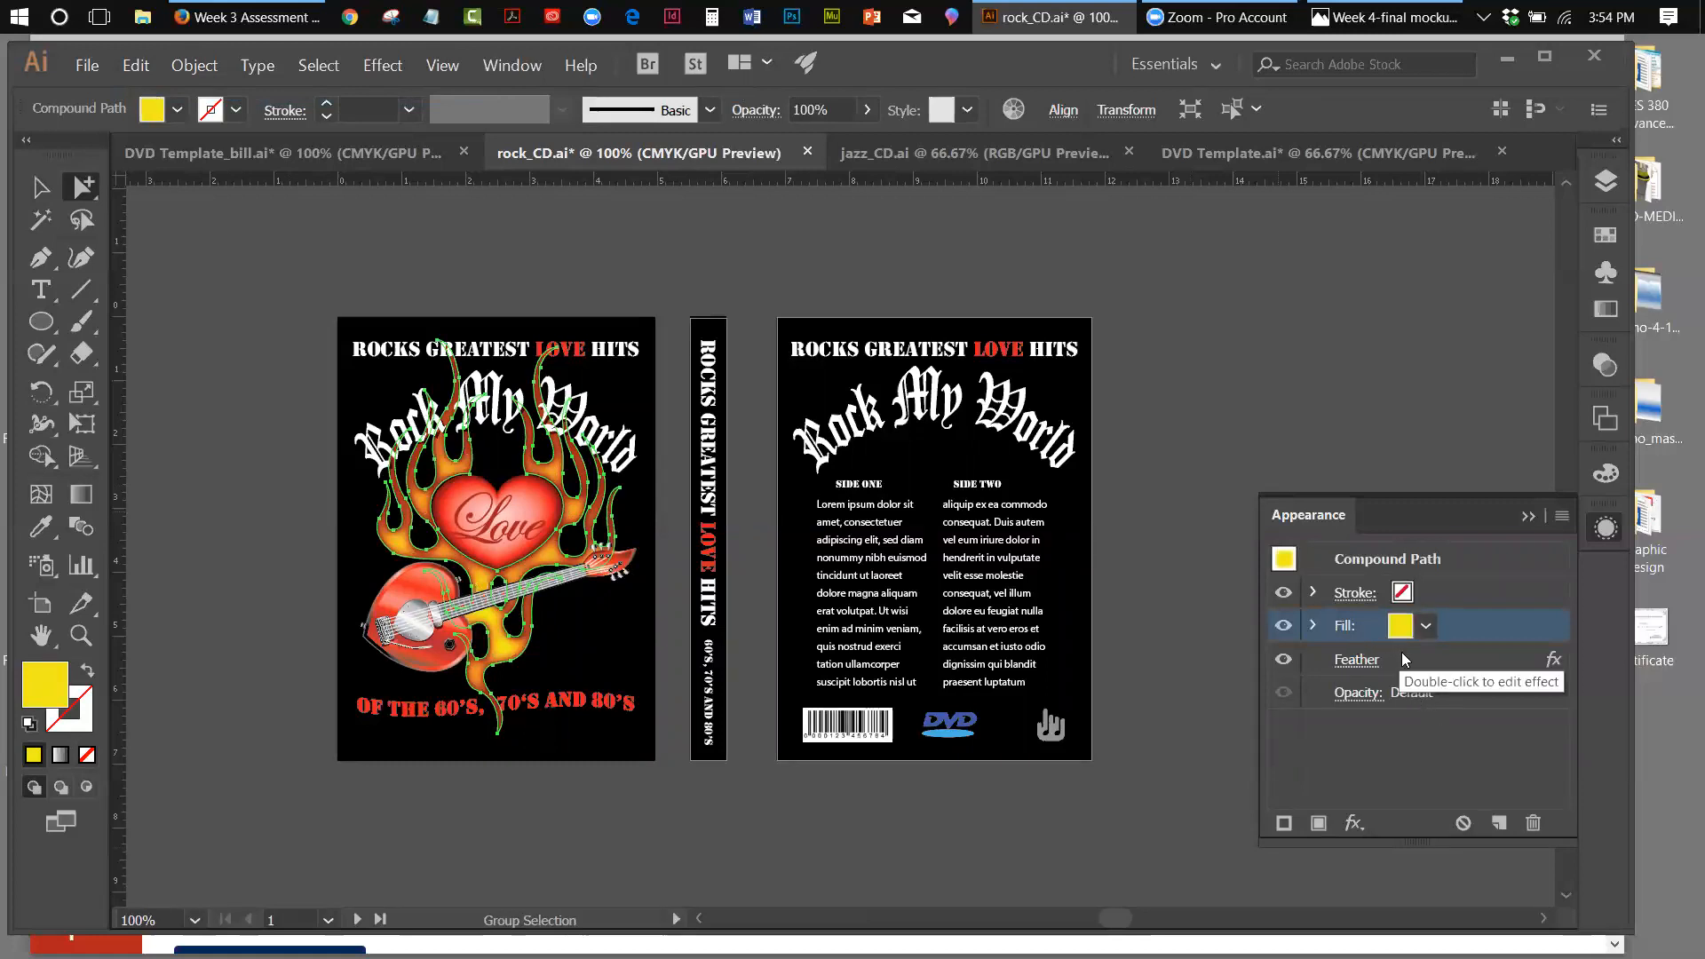
Float the Appearance attributes beside the back cover and deselect the flame shape
left_click_drag(1346, 511, 1350, 248)
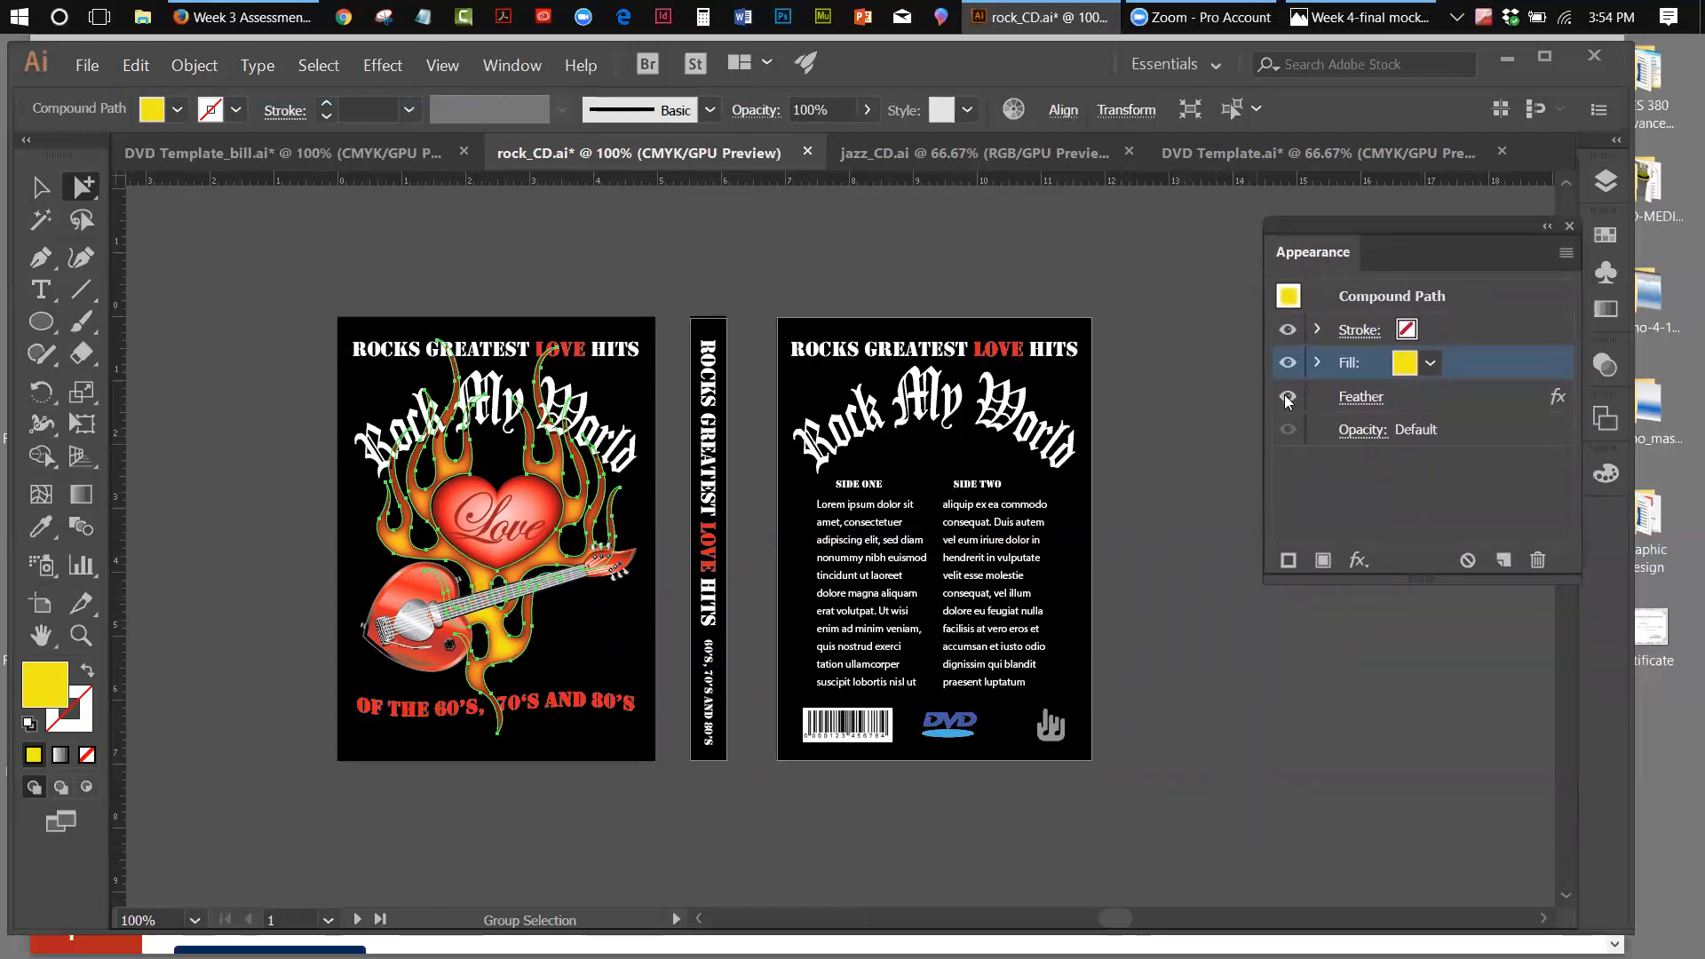
left_click(1363, 657)
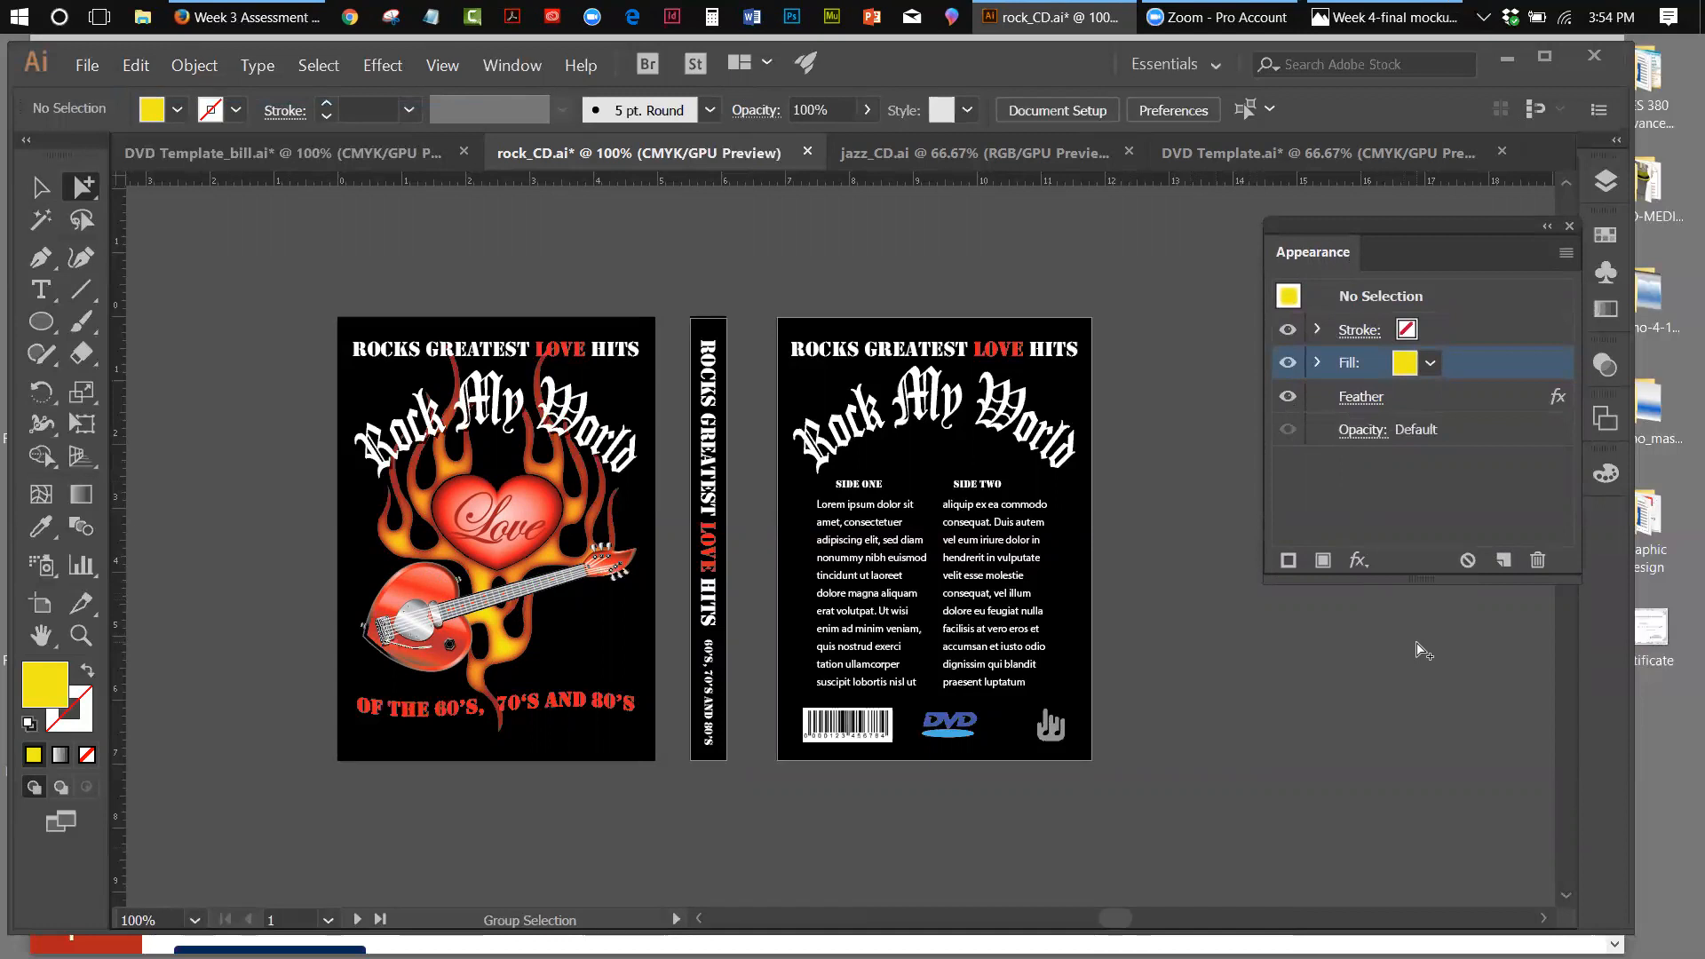
Show the document's layers, toggle the background layer's visibility off and on twice, and hide the Artwork layer
left_click(1605, 181)
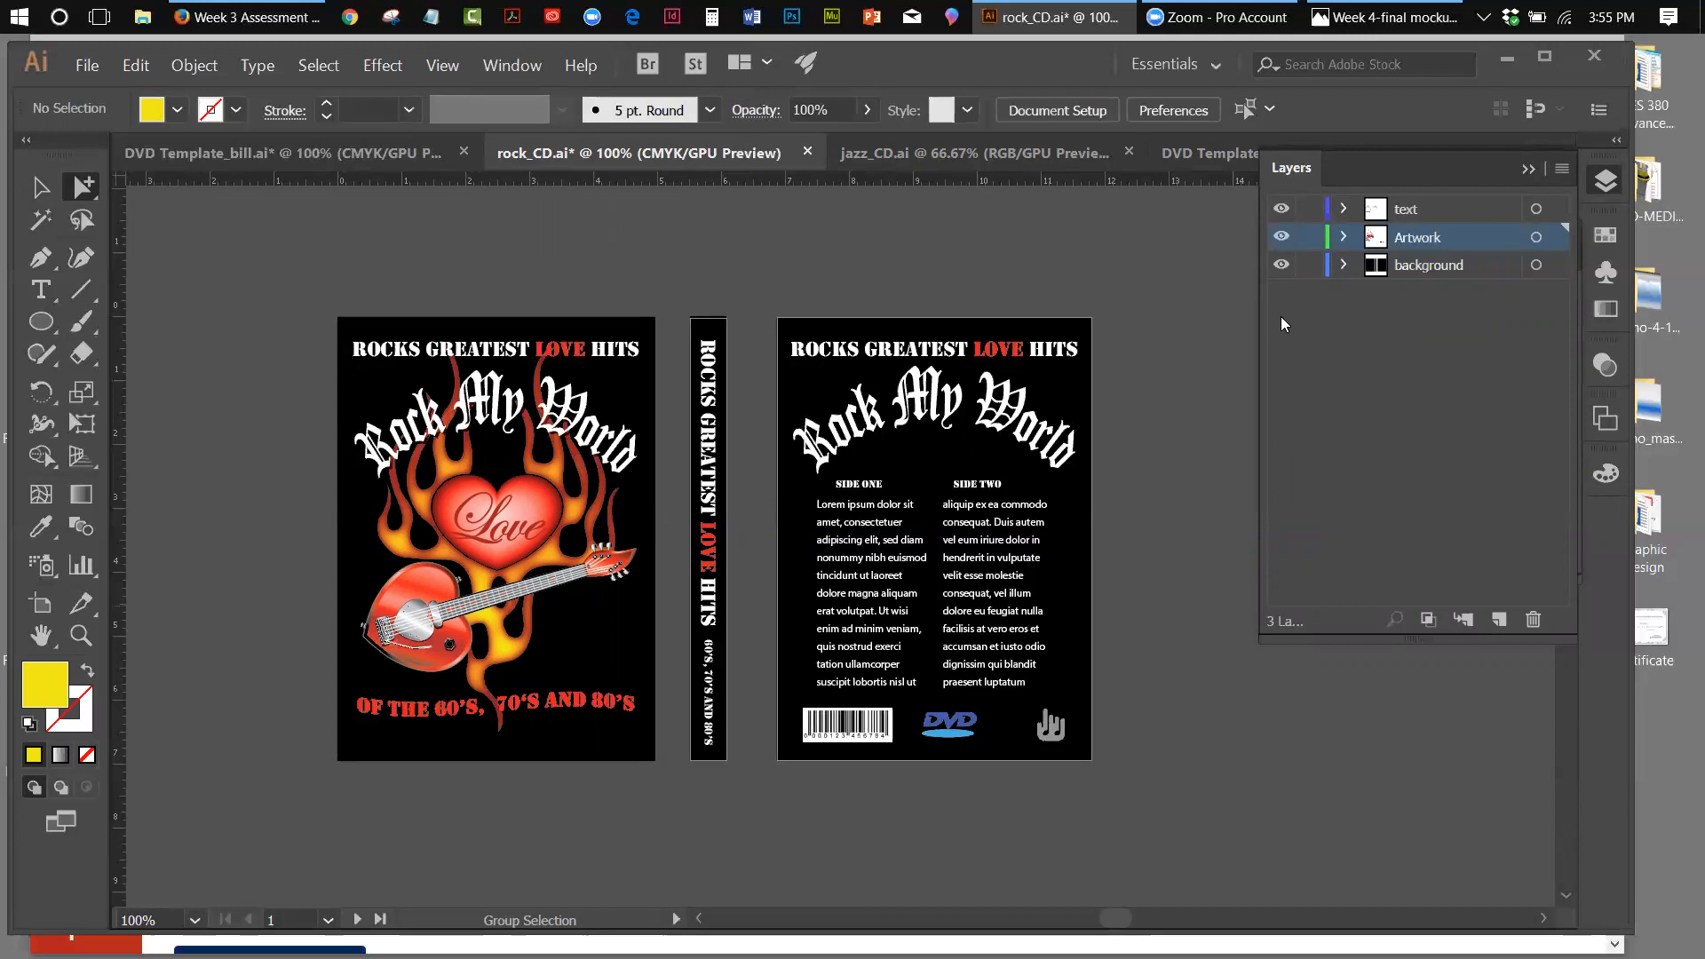
left_click(1279, 268)
left_click(1280, 268)
left_click(1279, 268)
left_click(1279, 269)
left_click(1284, 240)
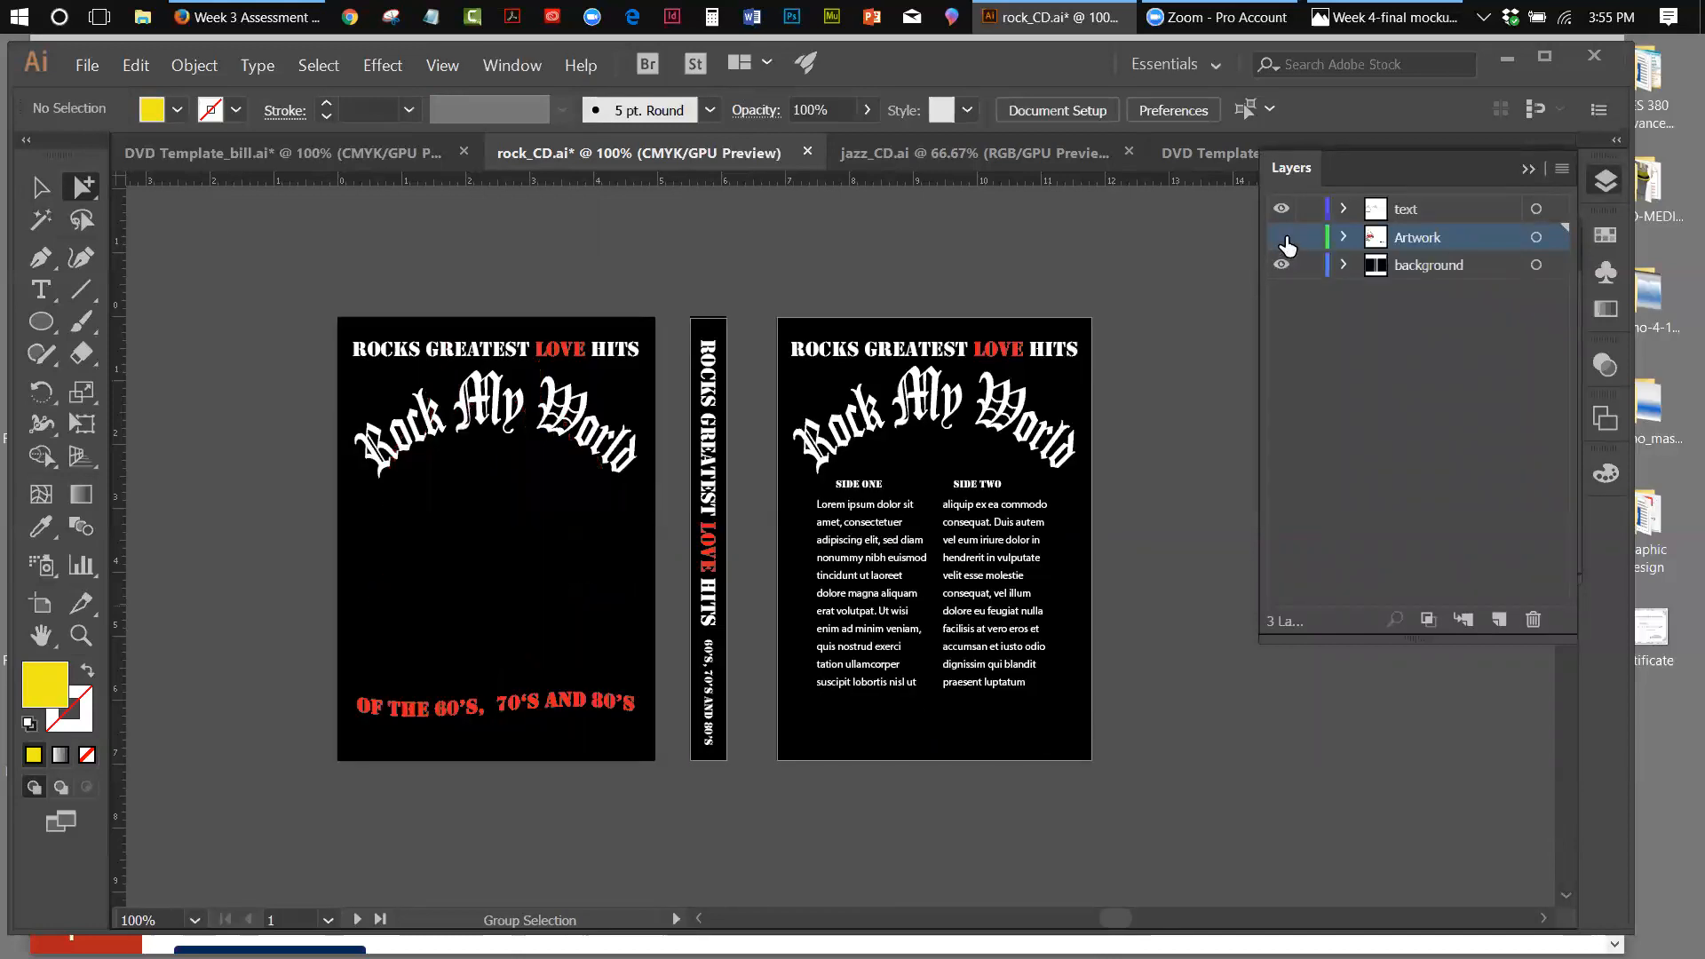
Show the Artwork layer again, toggle its visibility once more, and hide and reshow the text layer
left_click(1284, 240)
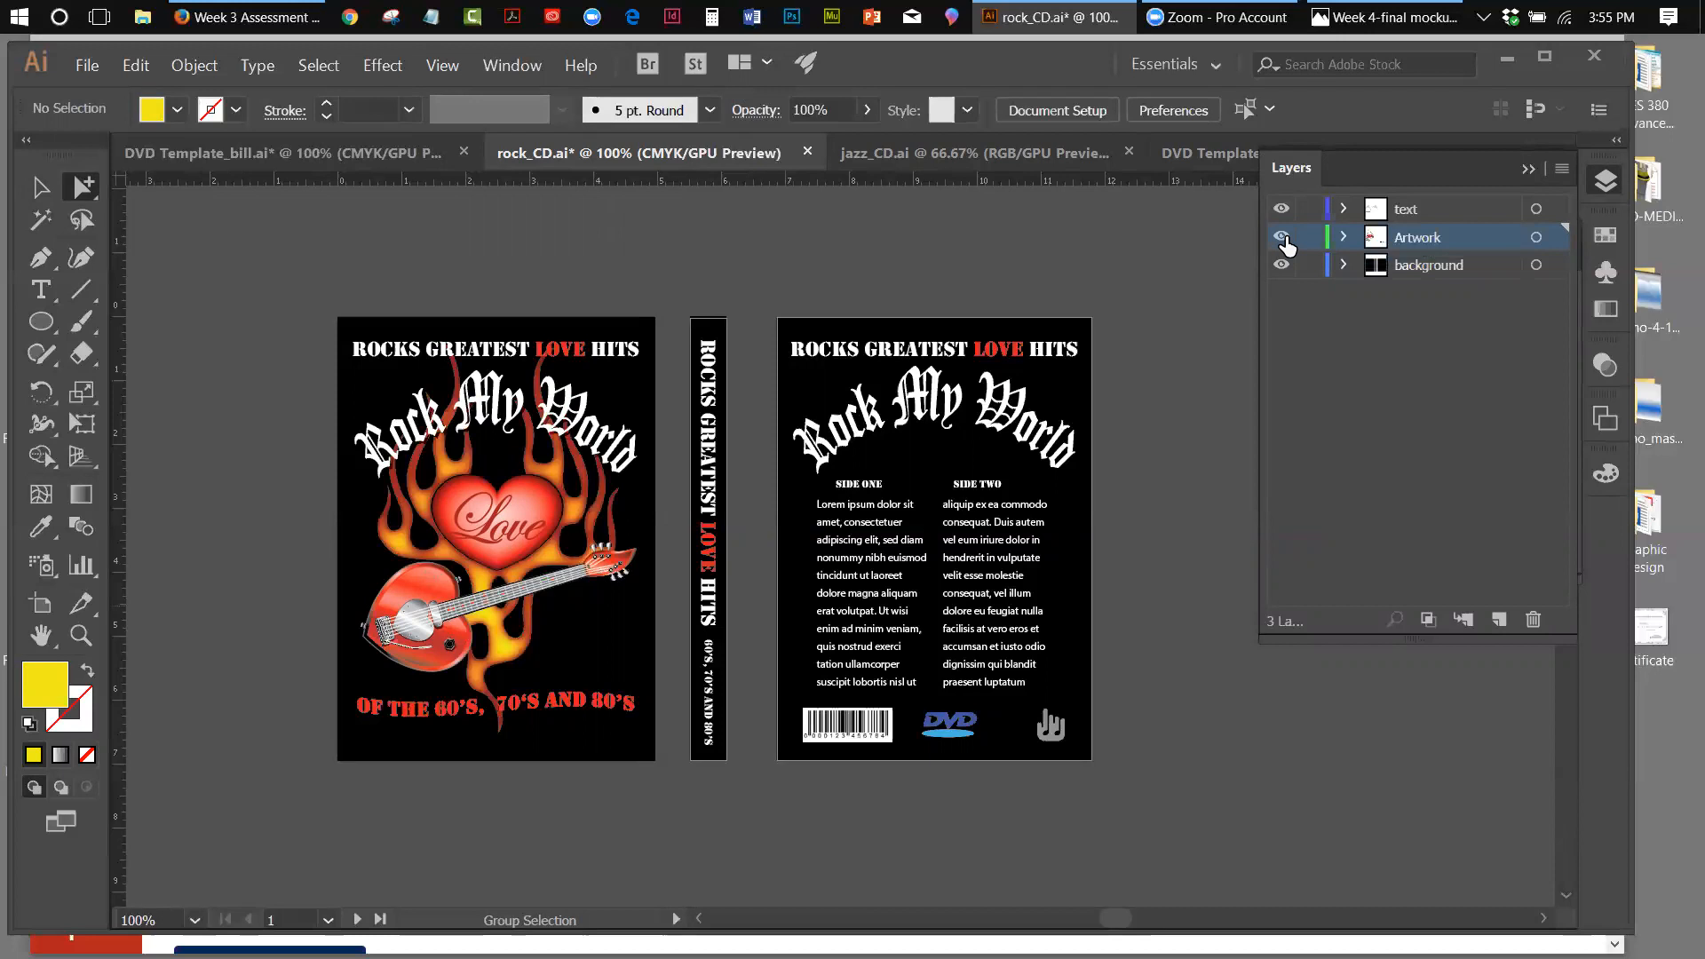
left_click(1284, 240)
left_click(1284, 239)
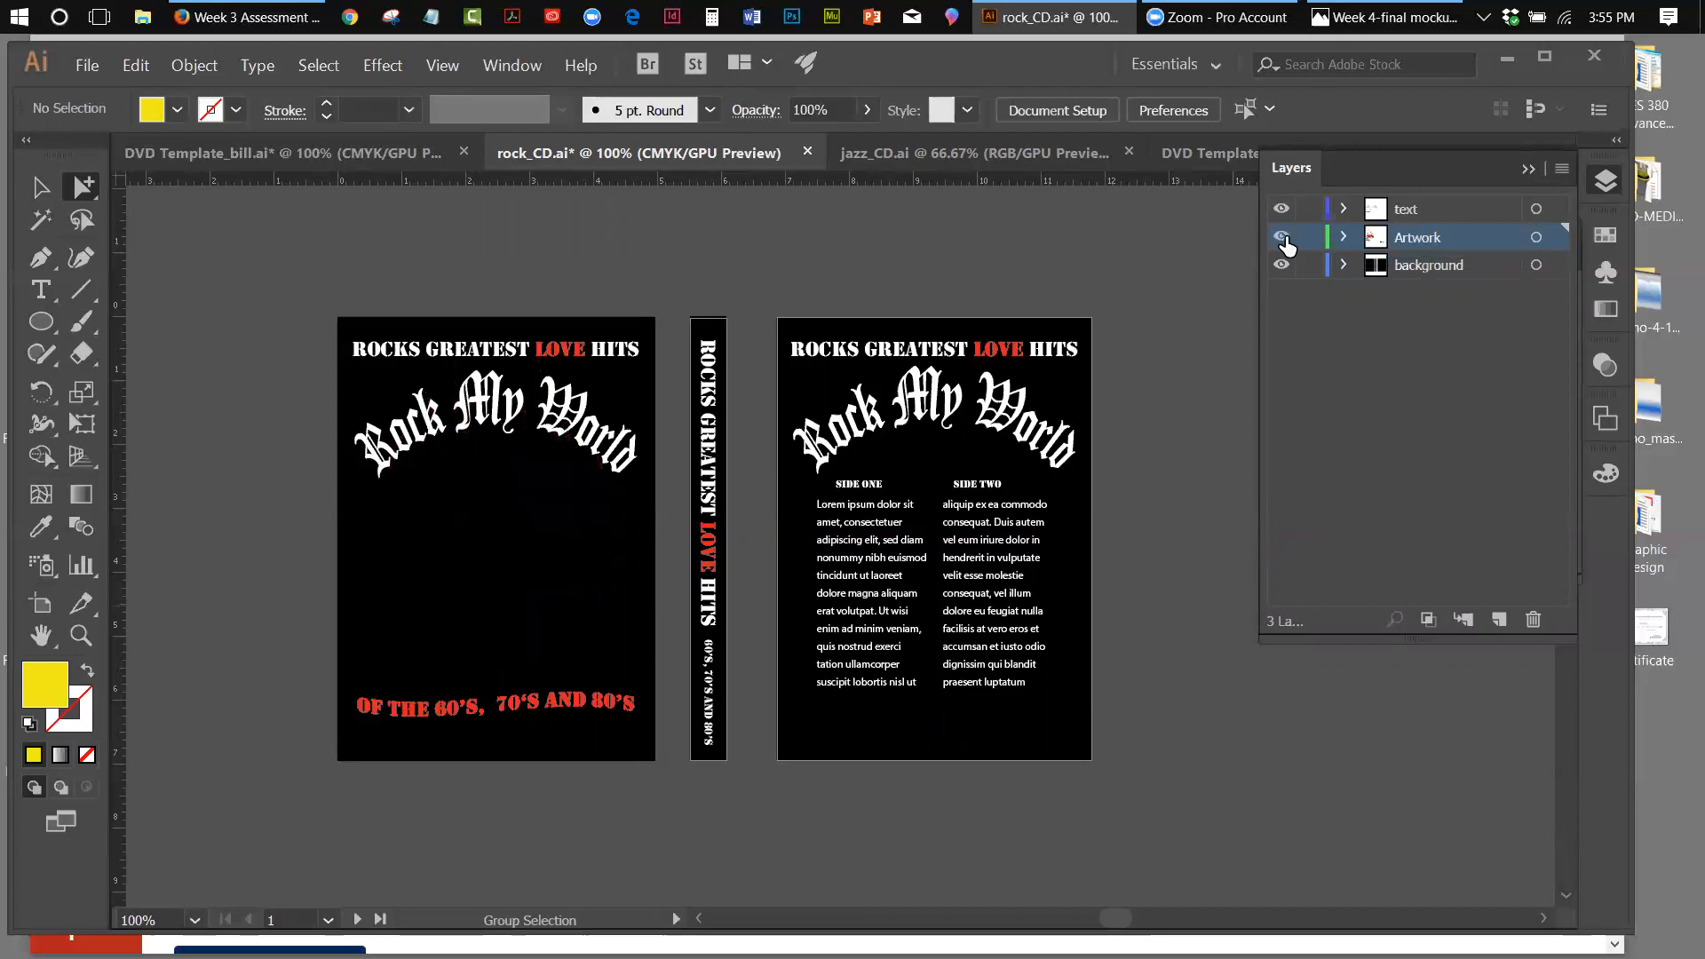
left_click(1280, 210)
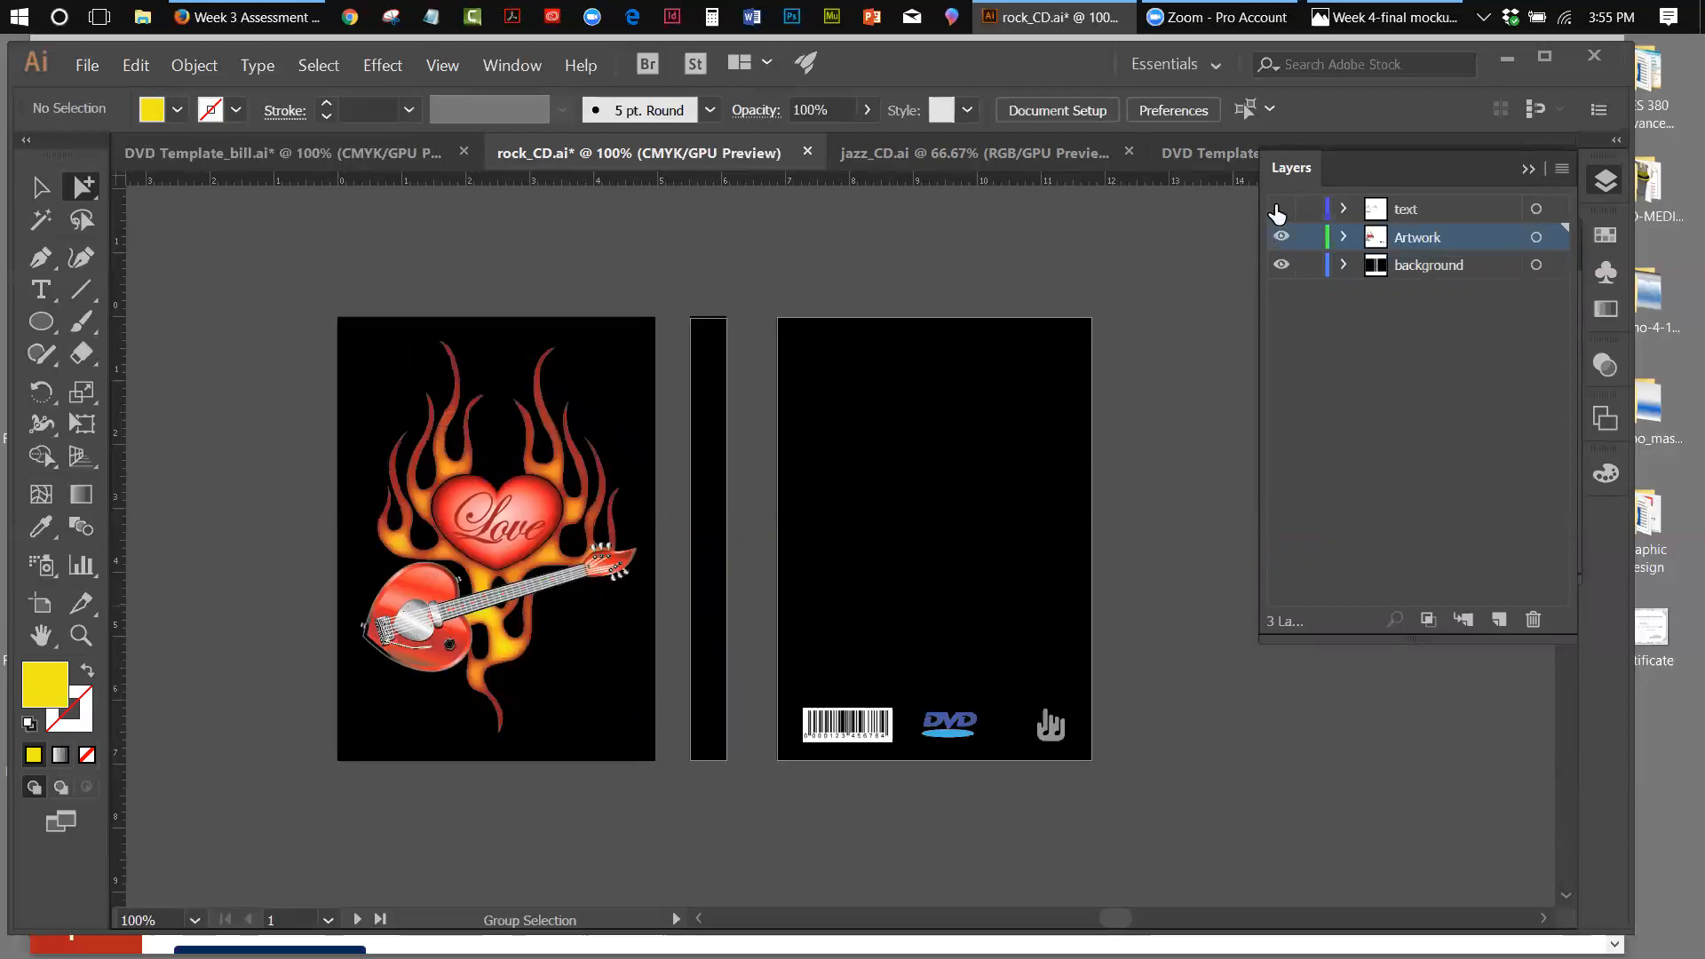
left_click(1278, 210)
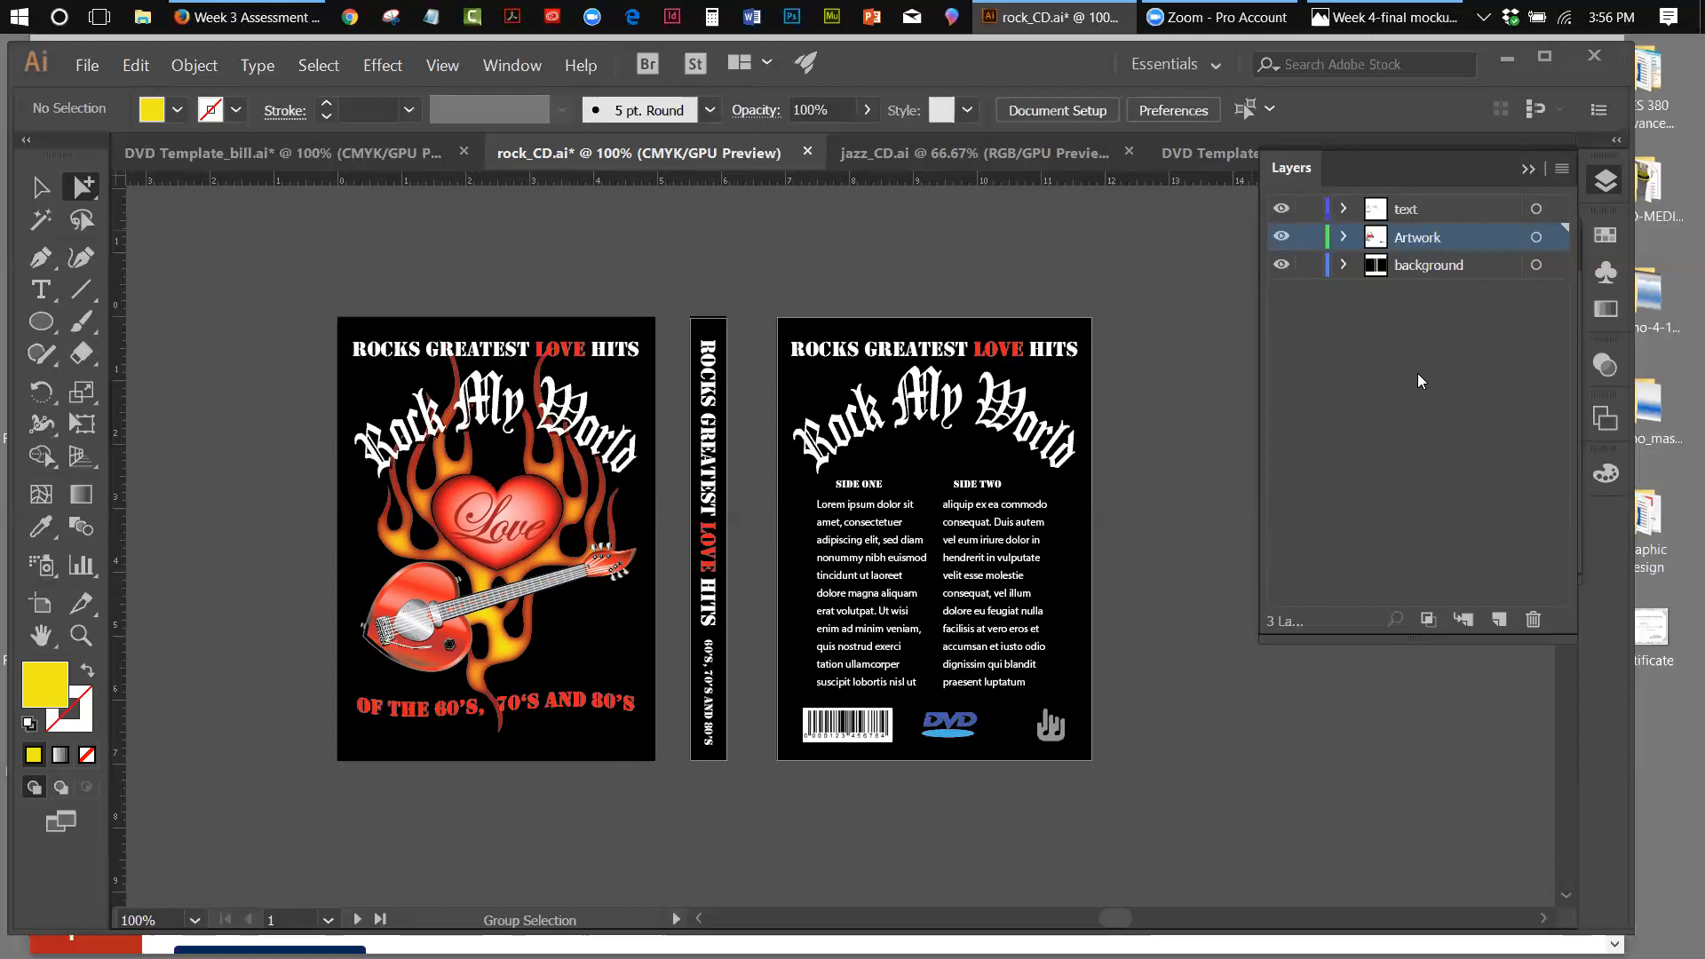
Select all unused swatches in the document's swatch collection and delete them
left_click(1606, 235)
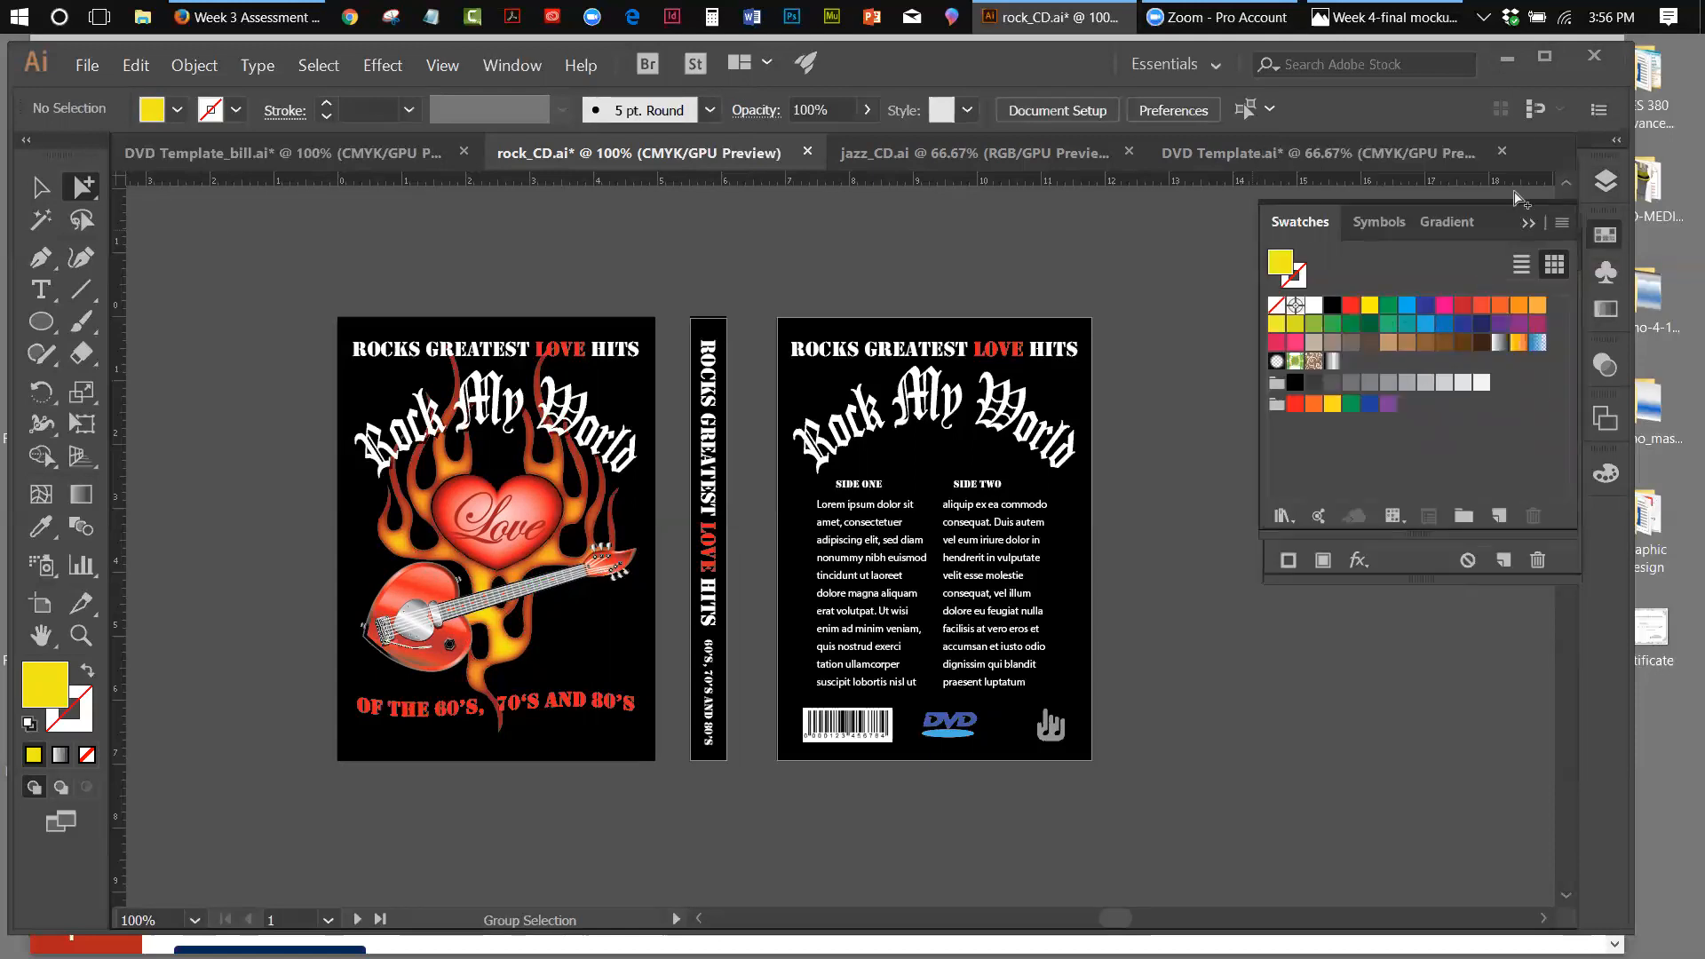
left_click(1561, 223)
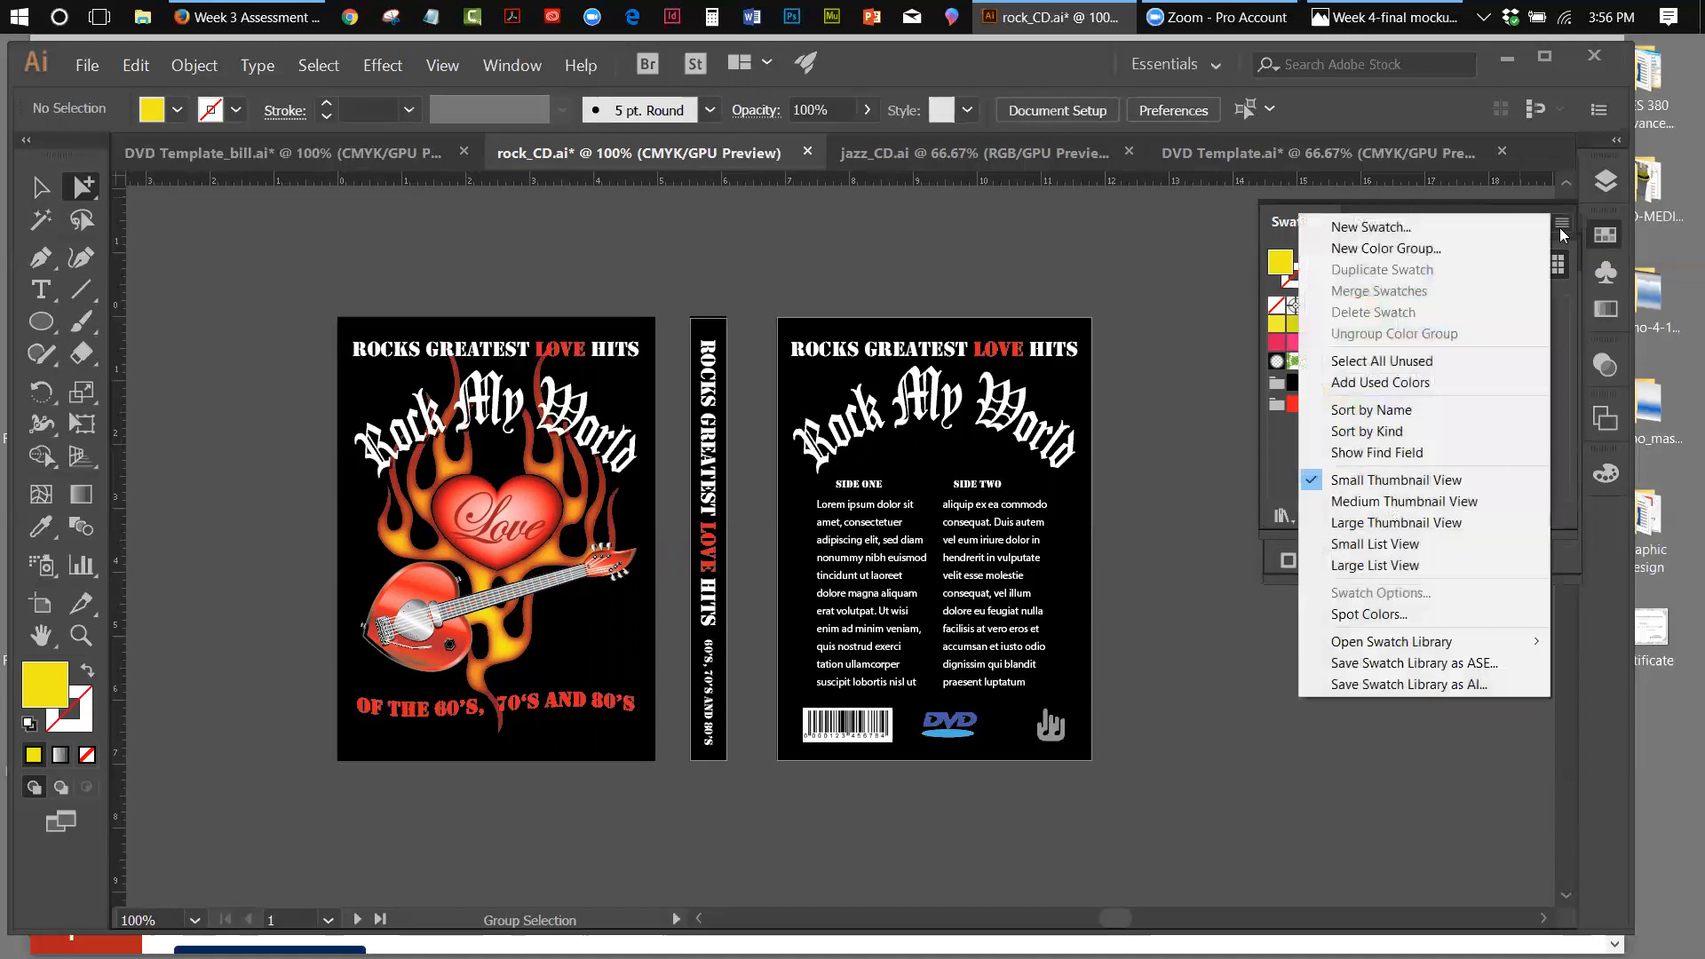
left_click(1410, 360)
left_click(1533, 515)
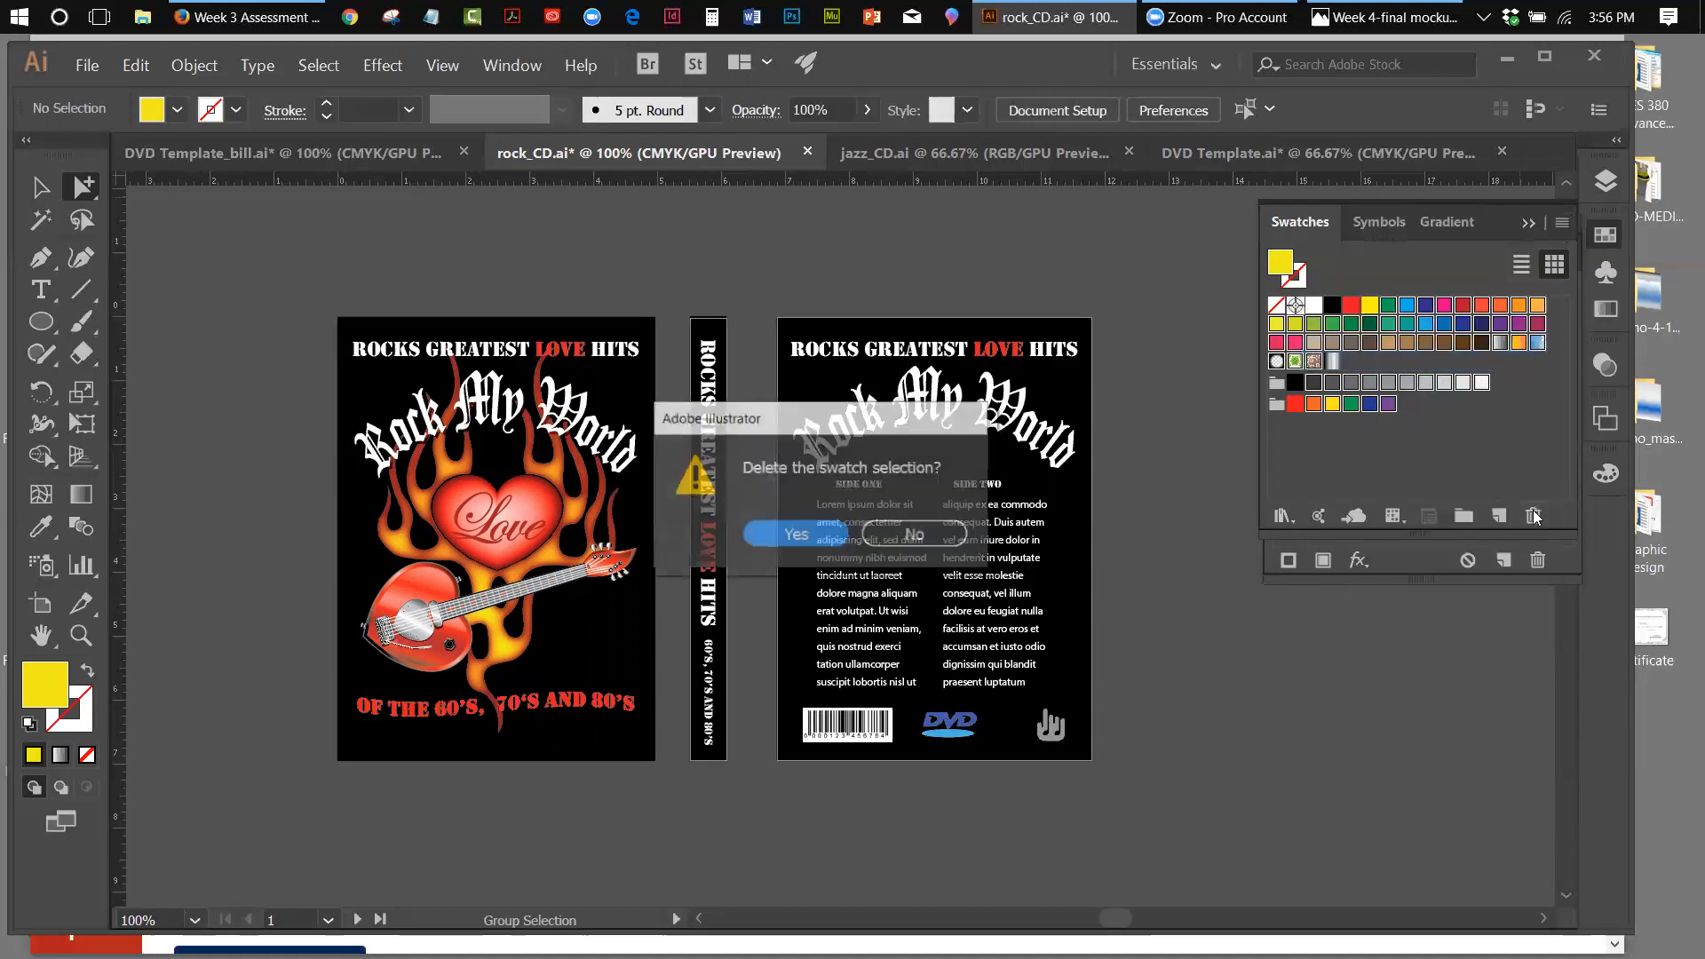
left_click(797, 535)
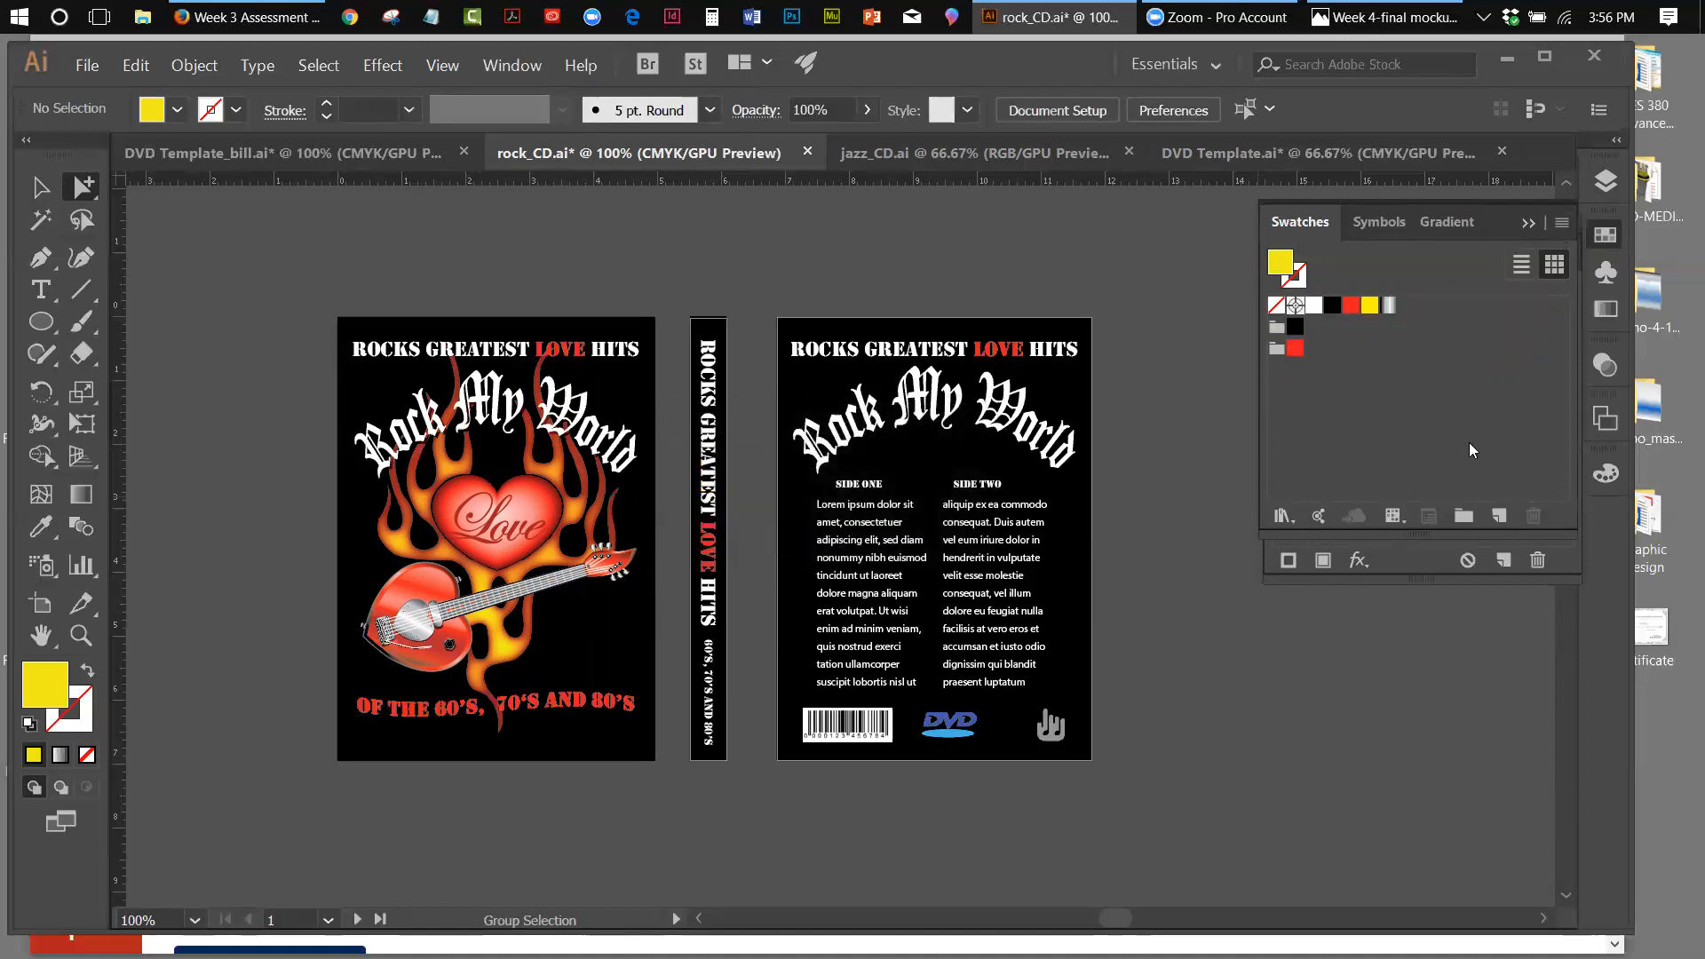
Delete the leftover color group containing the black swatch, and collapse the swatches and the floating Appearance attributes
left_click(1279, 327)
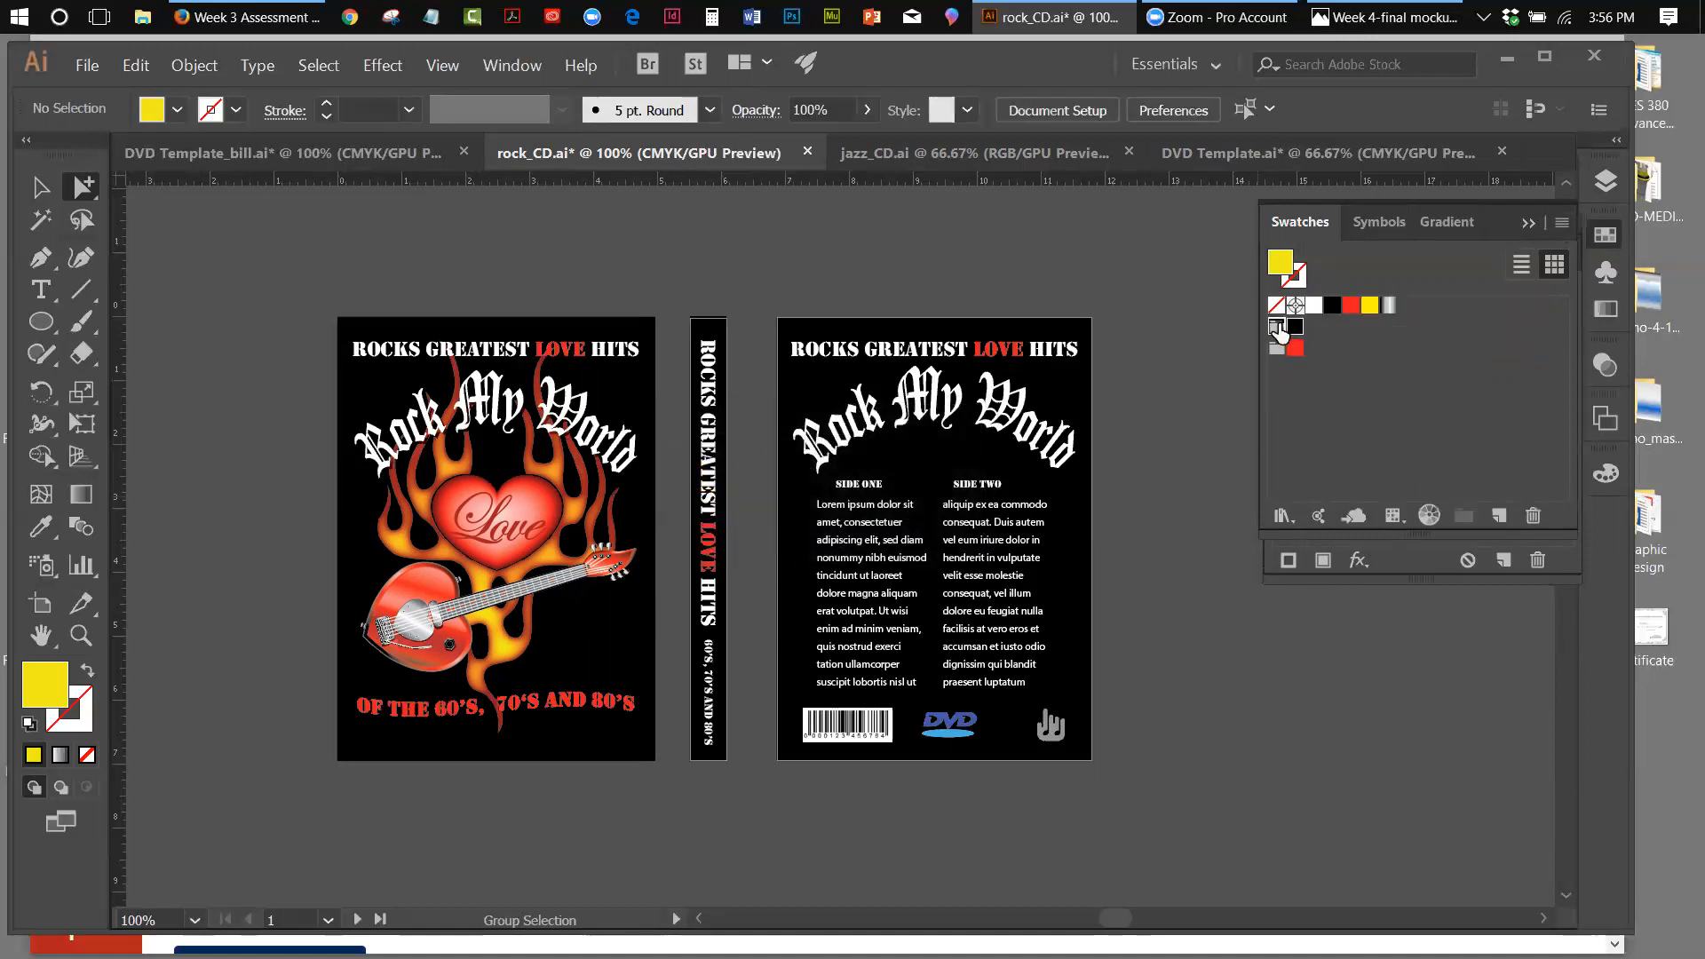
left_click(1535, 515)
left_click(796, 536)
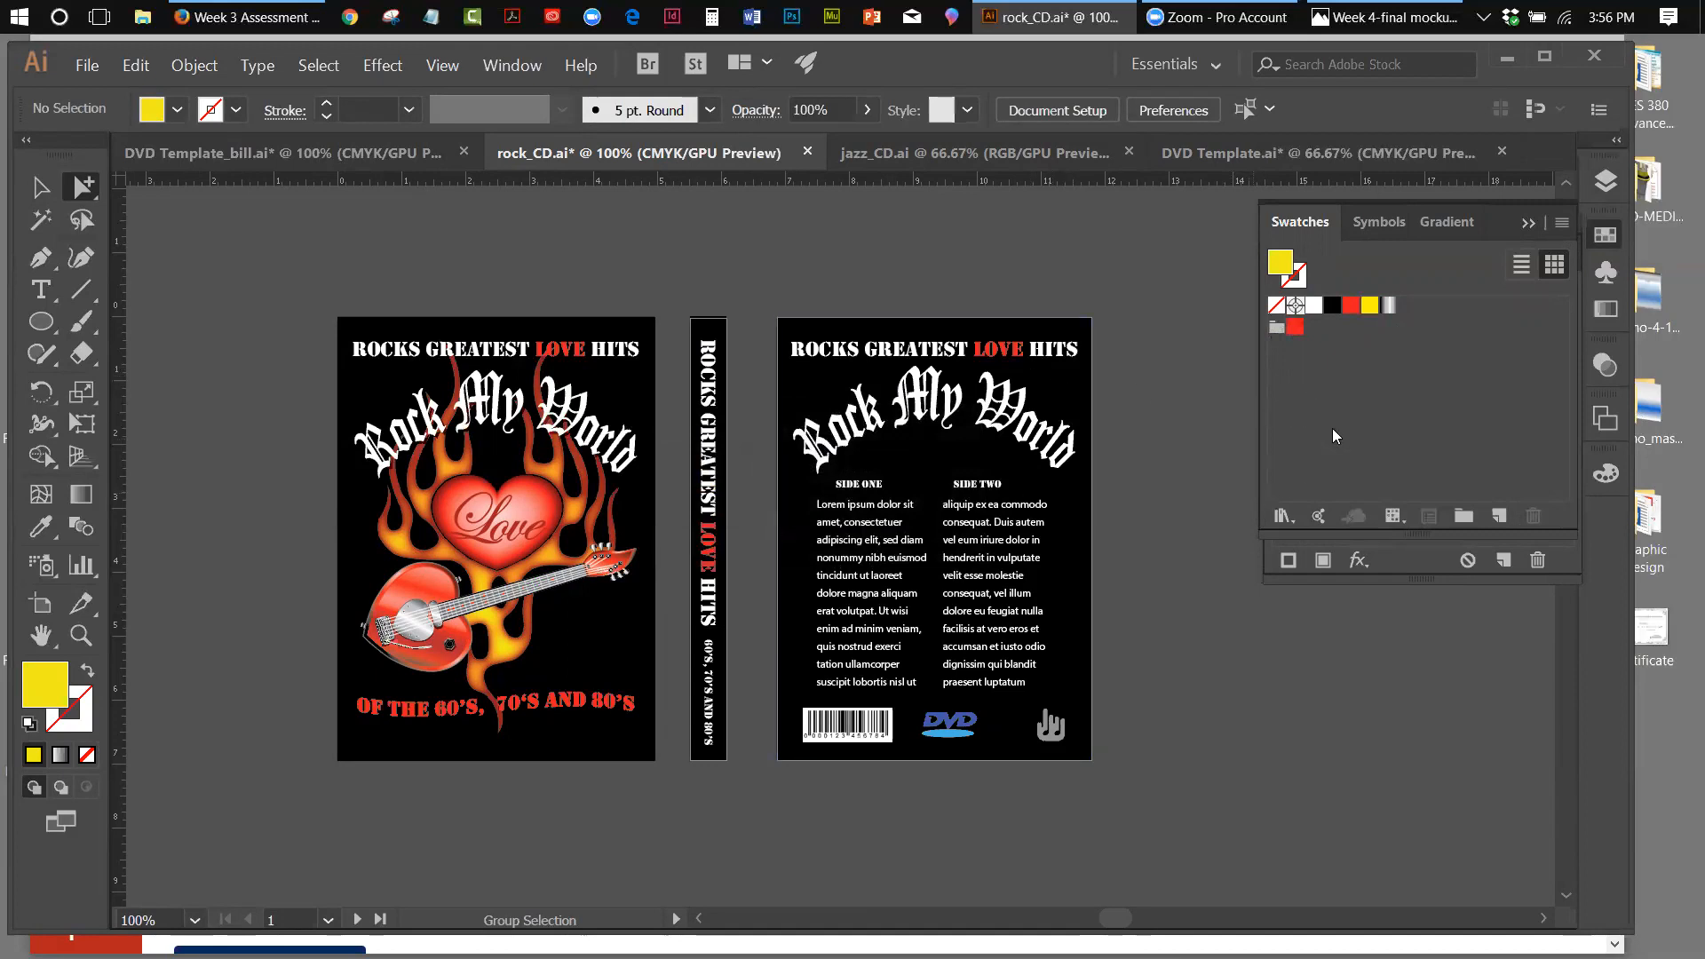
left_click(1520, 222)
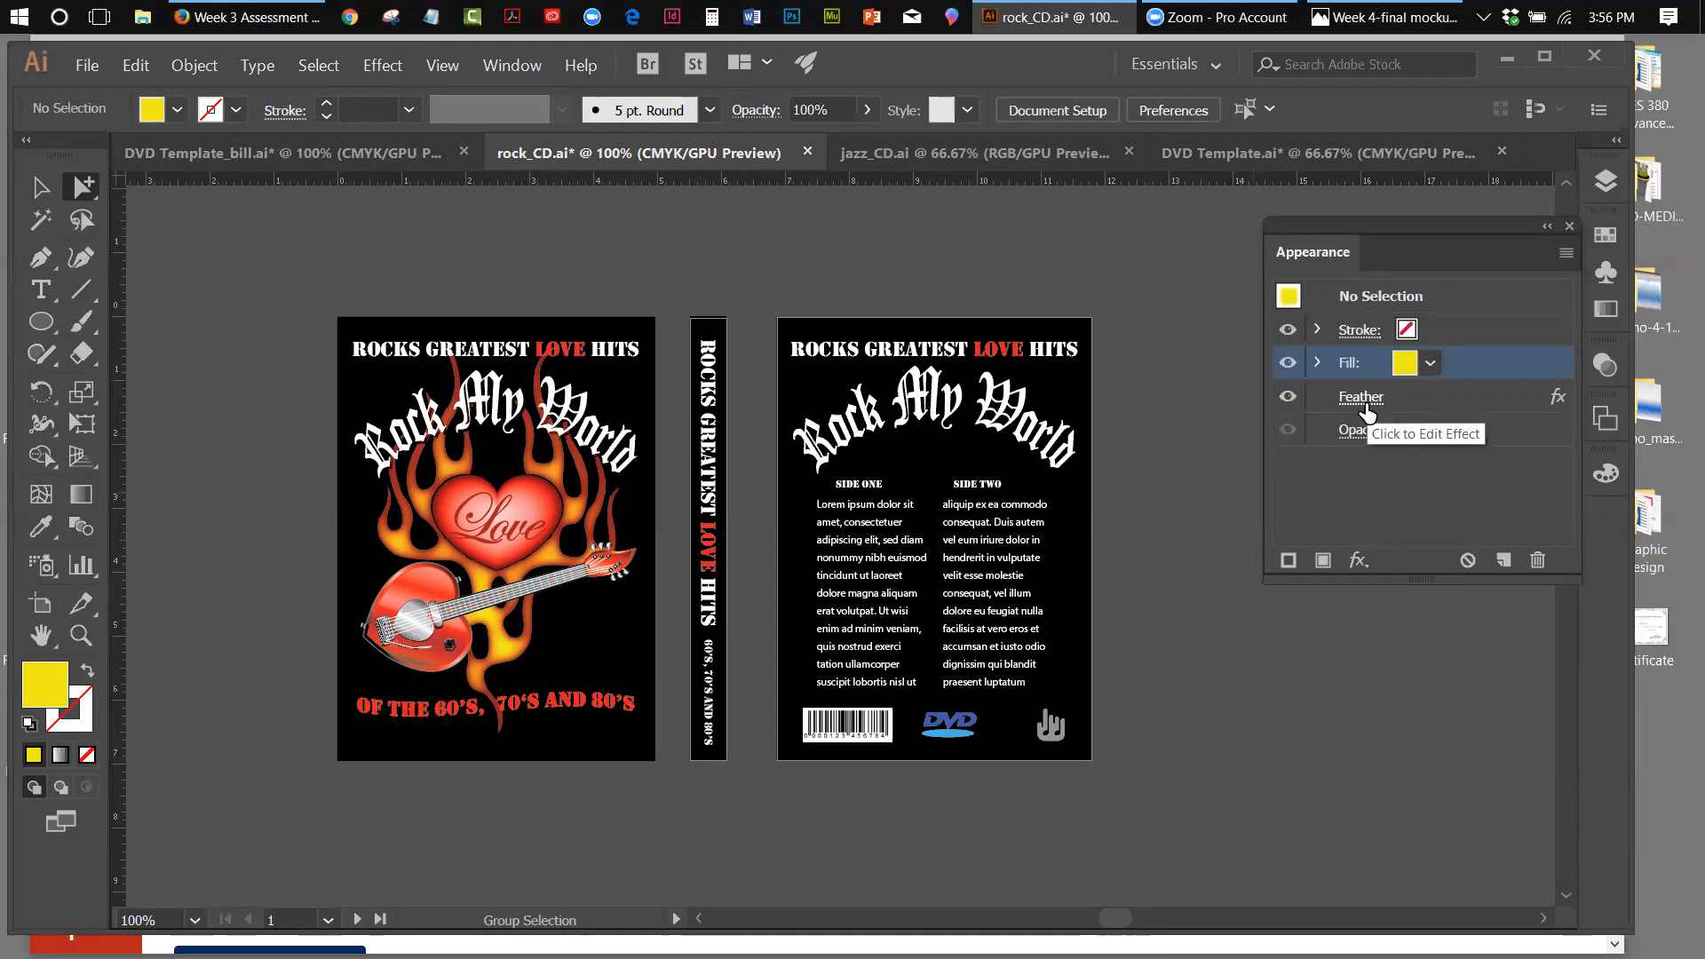
left_click(1547, 226)
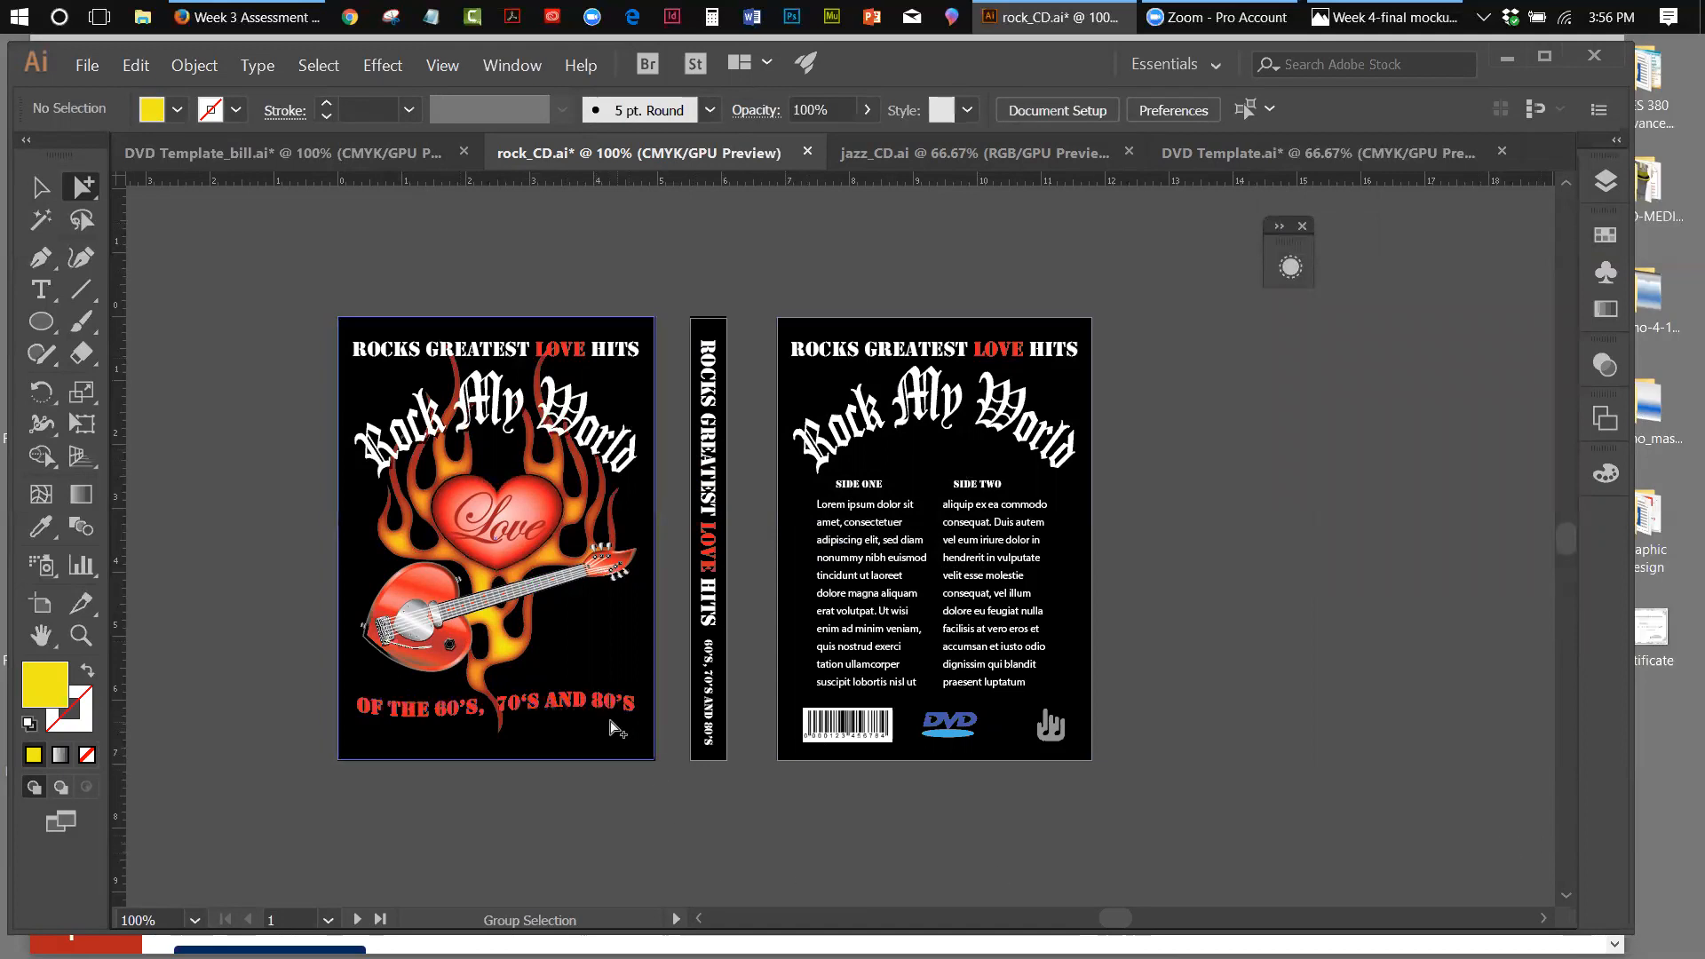
Look through the Envelope Distort commands and get ready to zoom in on the front cover's "Of the 60's, 70's and 80's" text
left_click(194, 66)
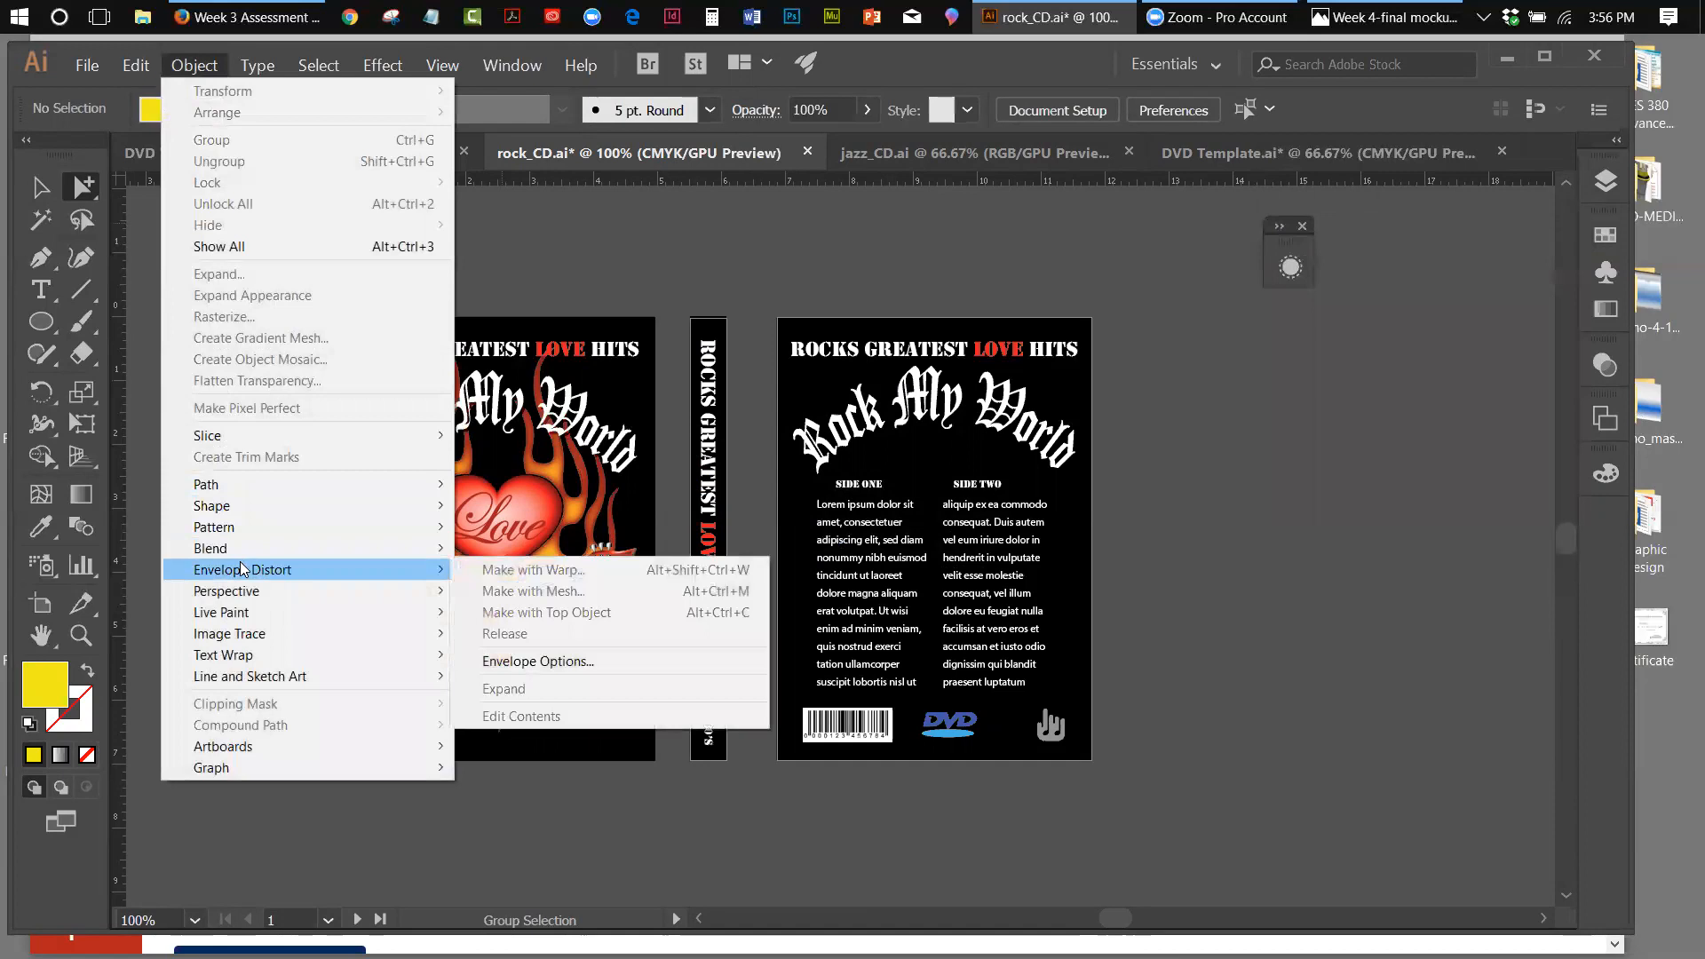
left_click(1377, 557)
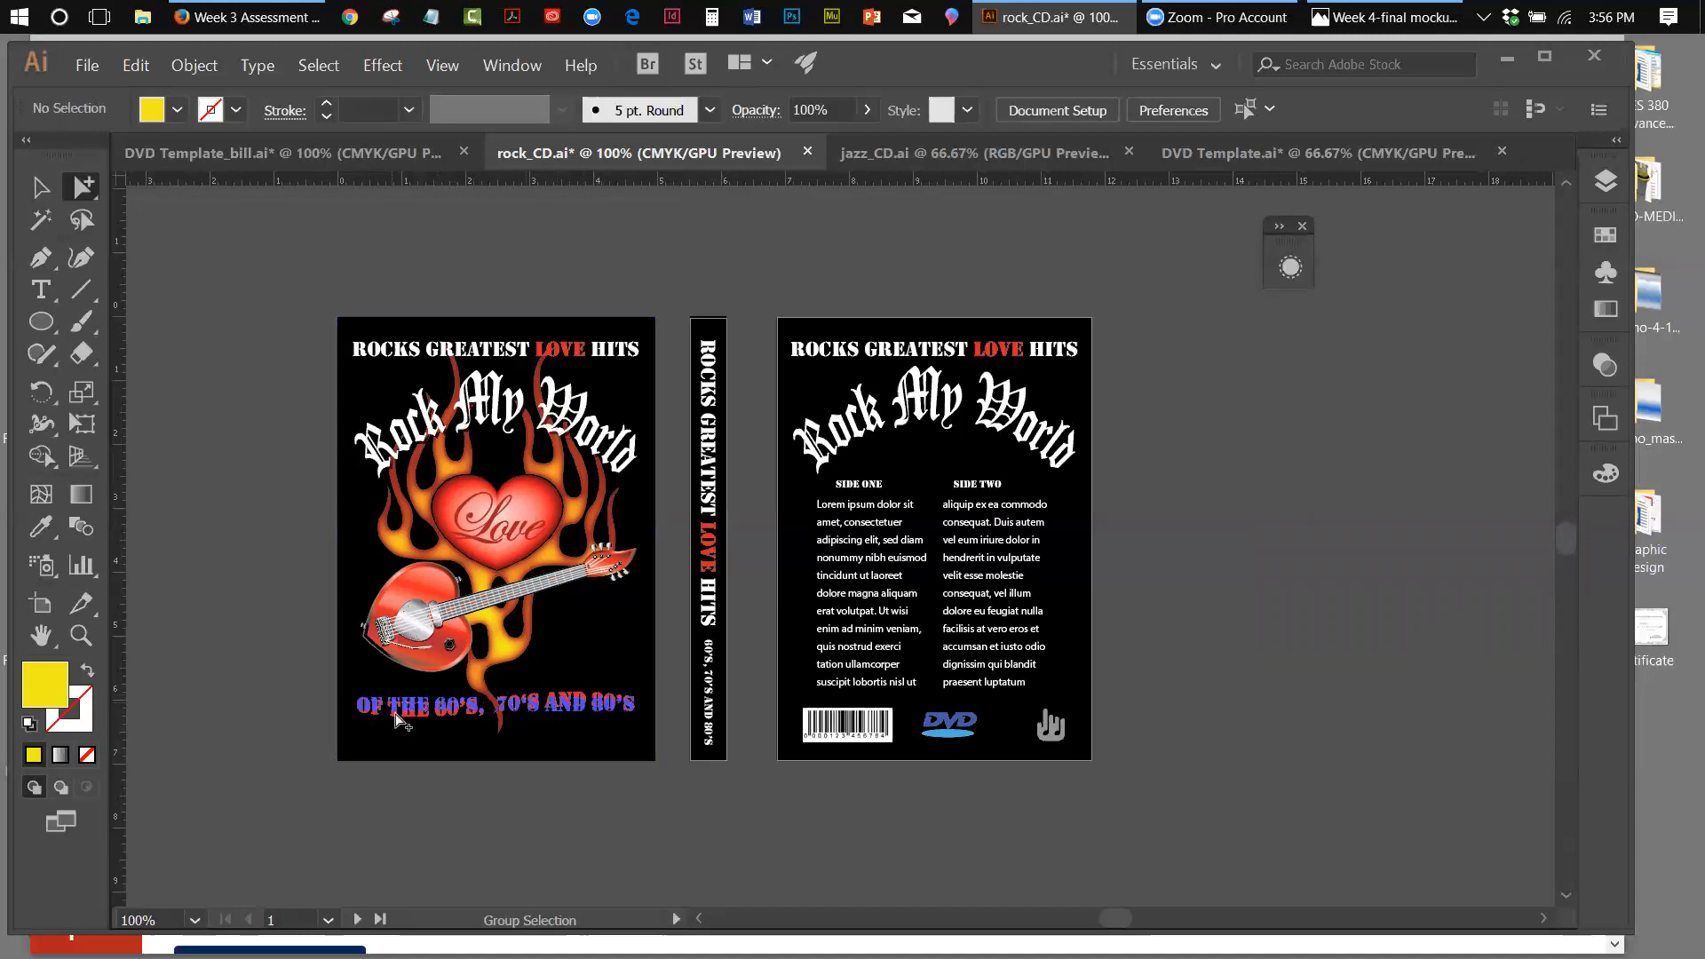
left_click(81, 634)
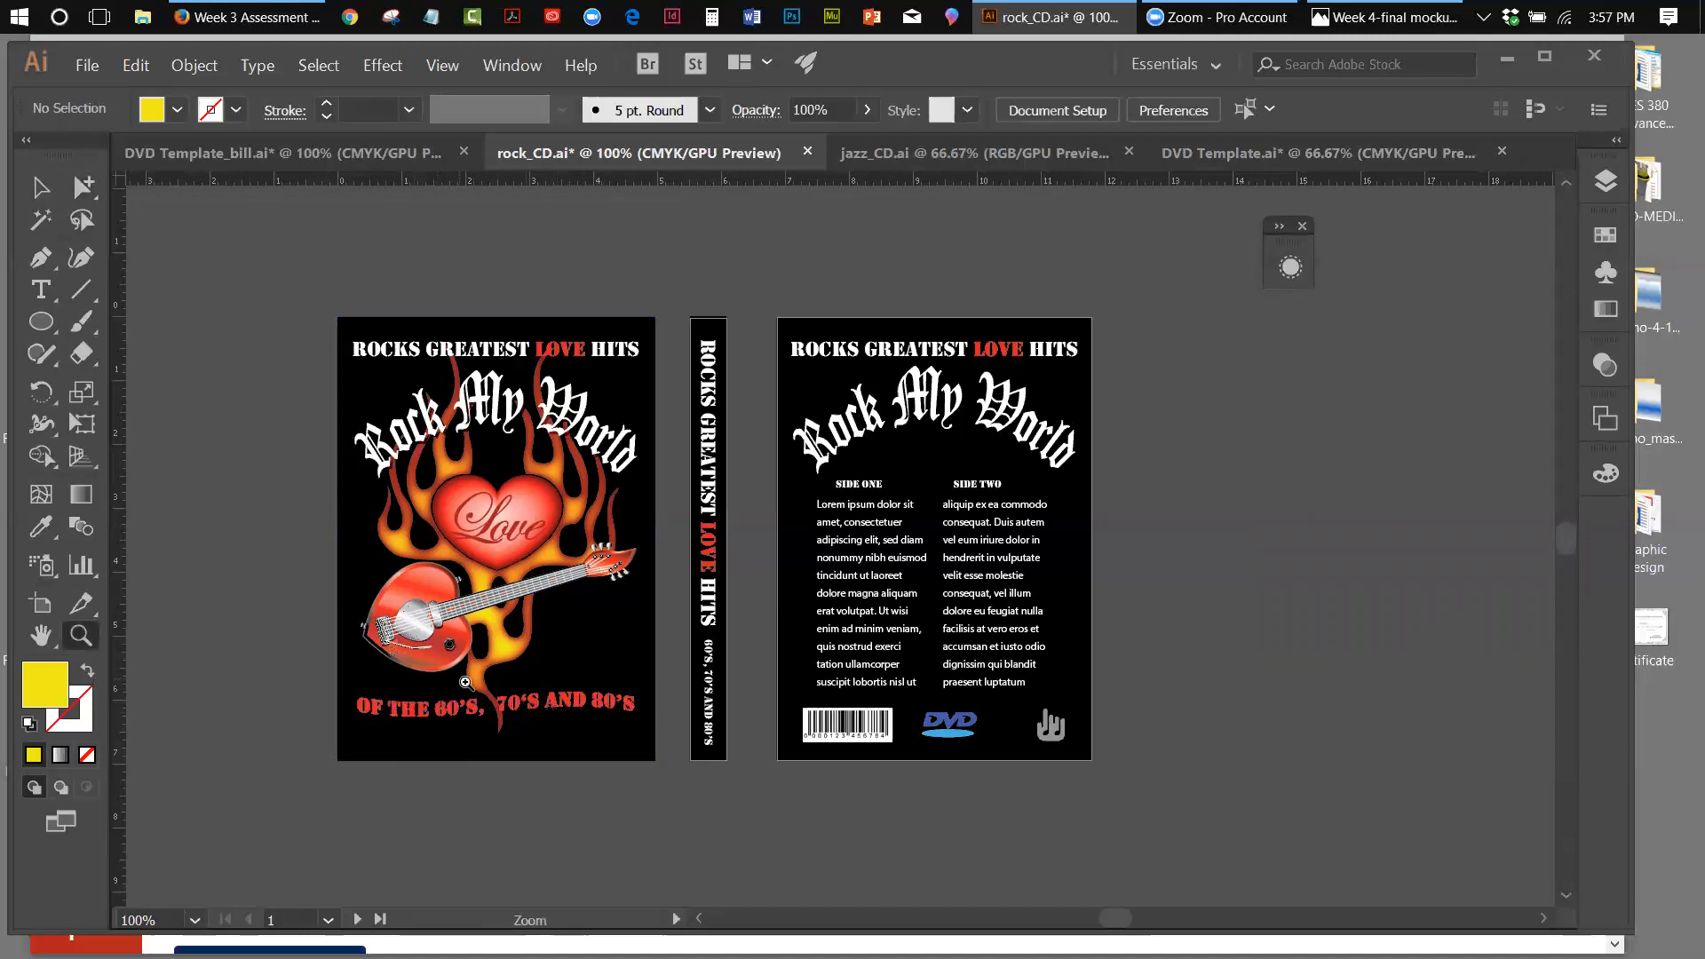
Examine the DVD cover layout up close, including the arched Rock My World title on the front cover
left_click(513, 737)
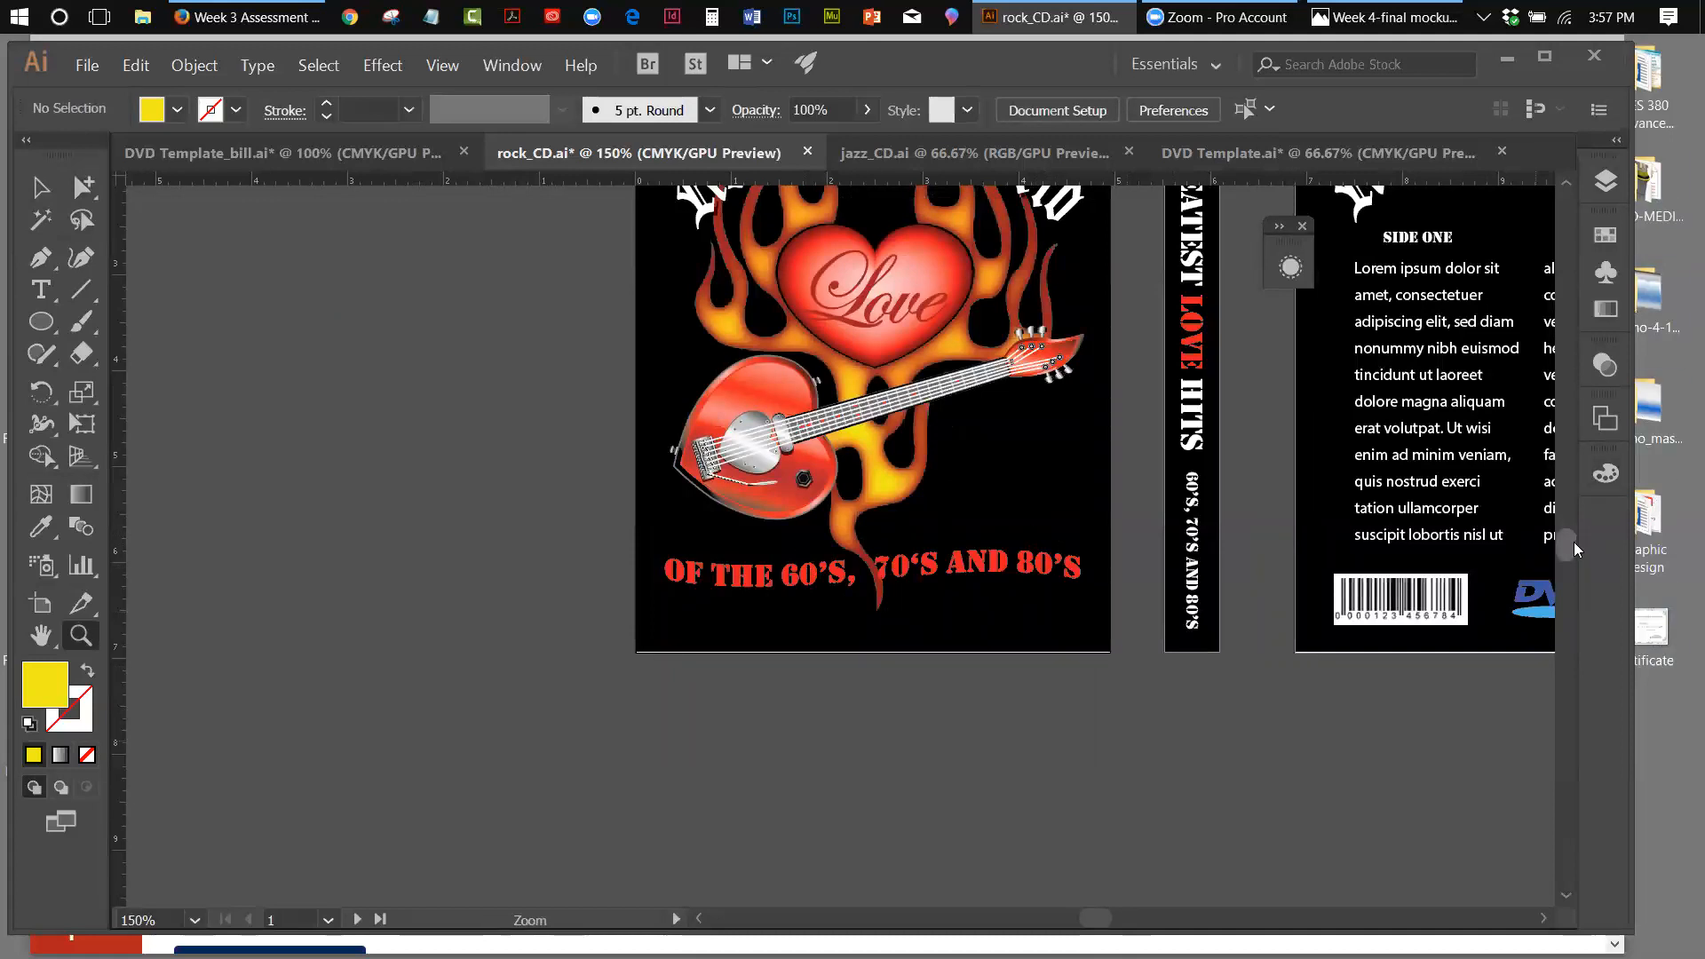
left_click_drag(1574, 542, 1574, 534)
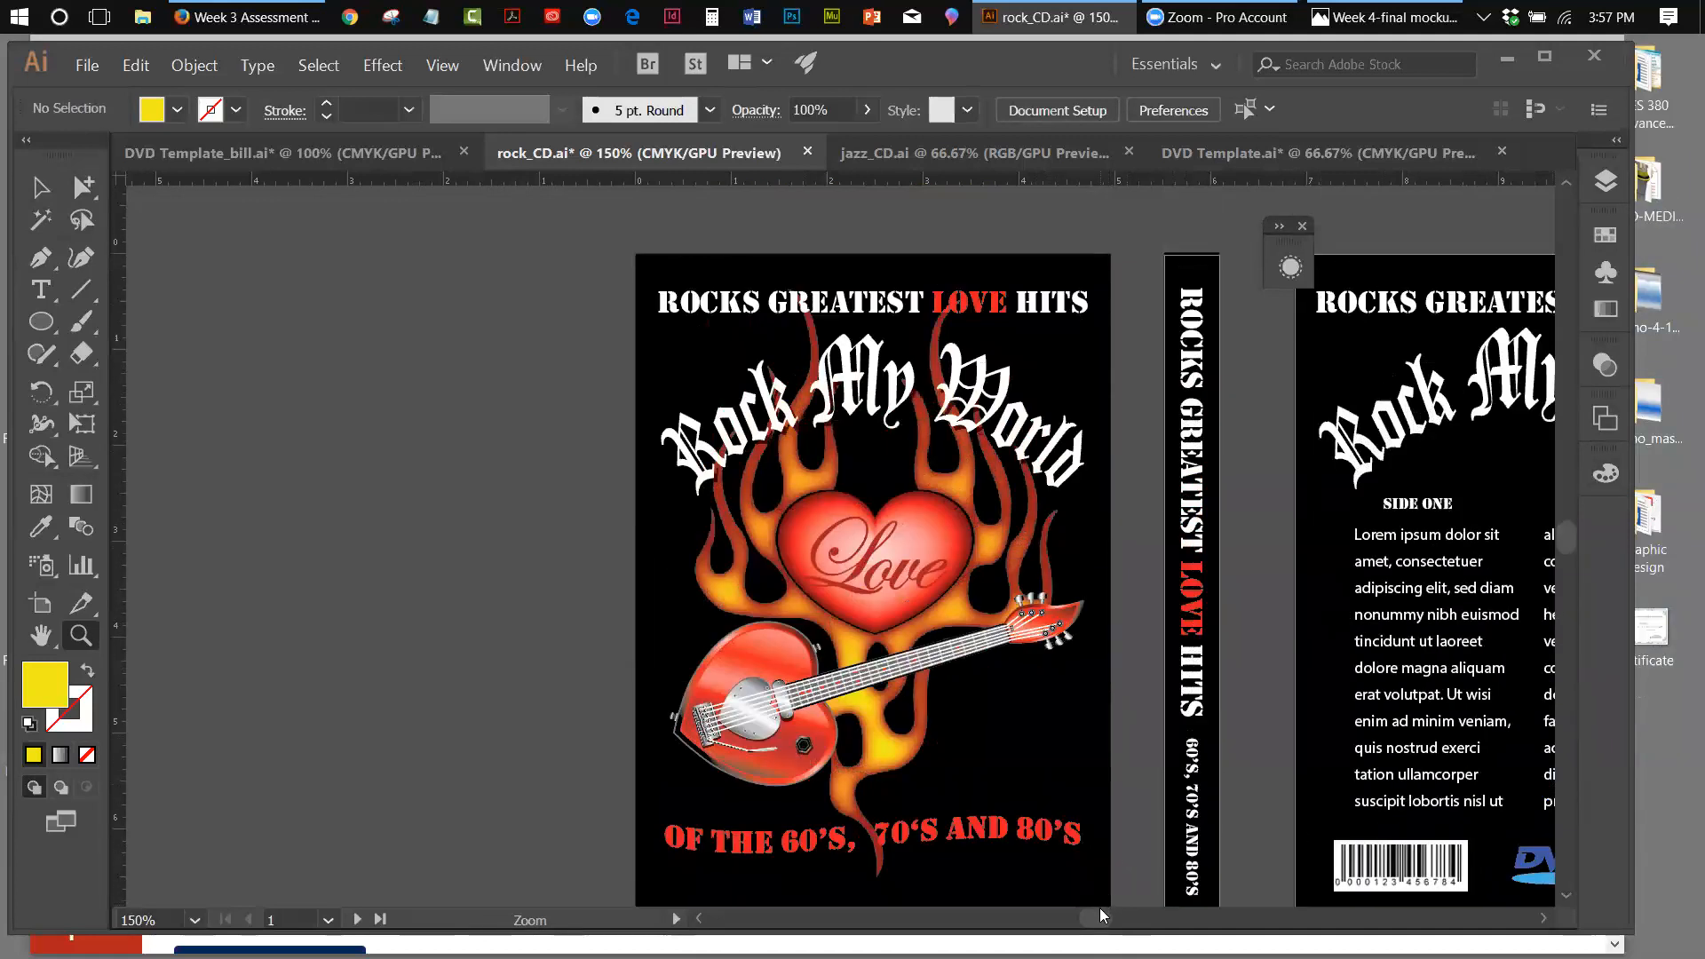
left_click_drag(1104, 919, 1112, 919)
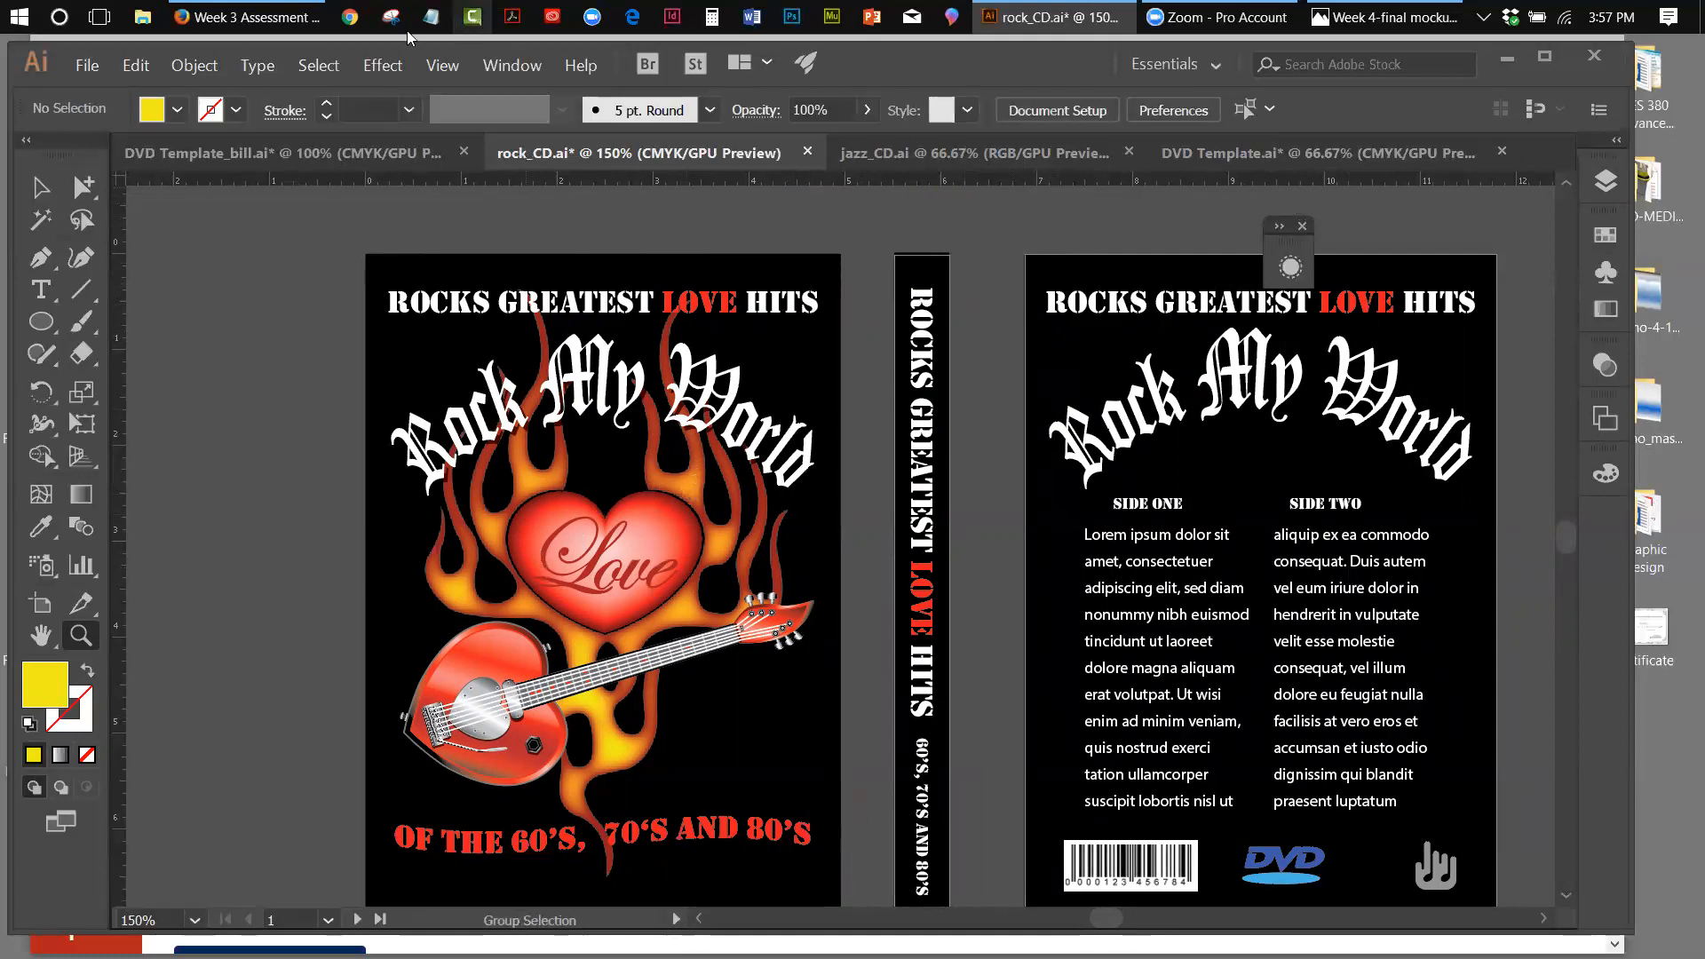
left_click(380, 65)
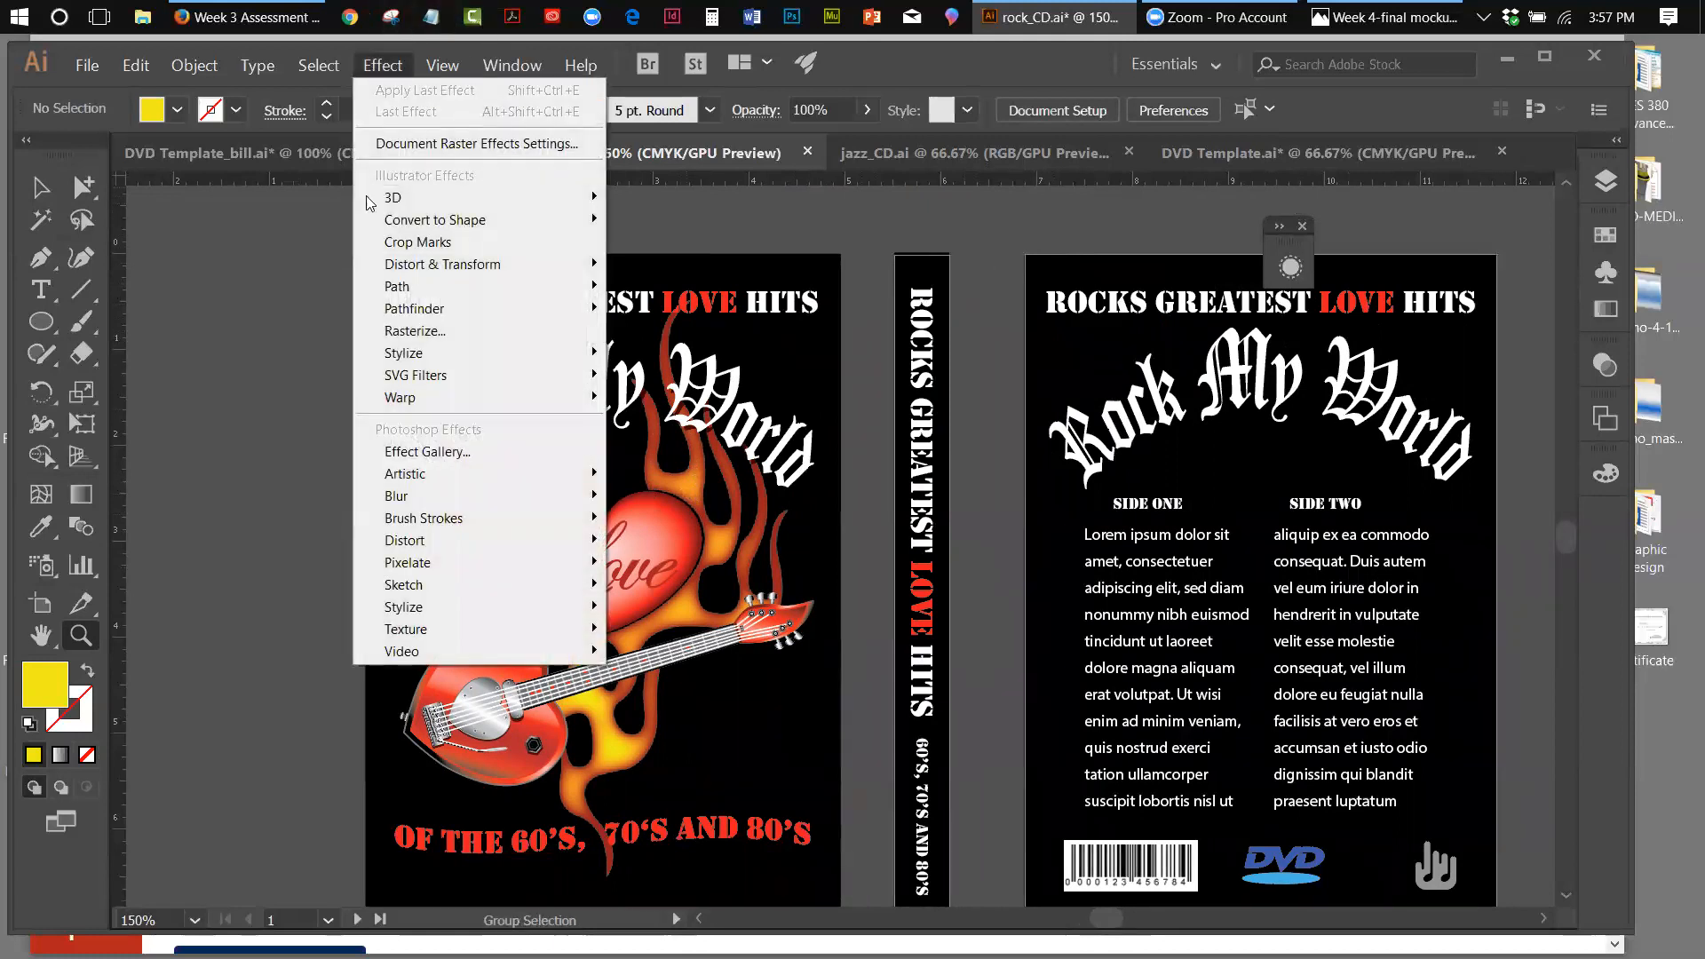
mouse_move(378, 502)
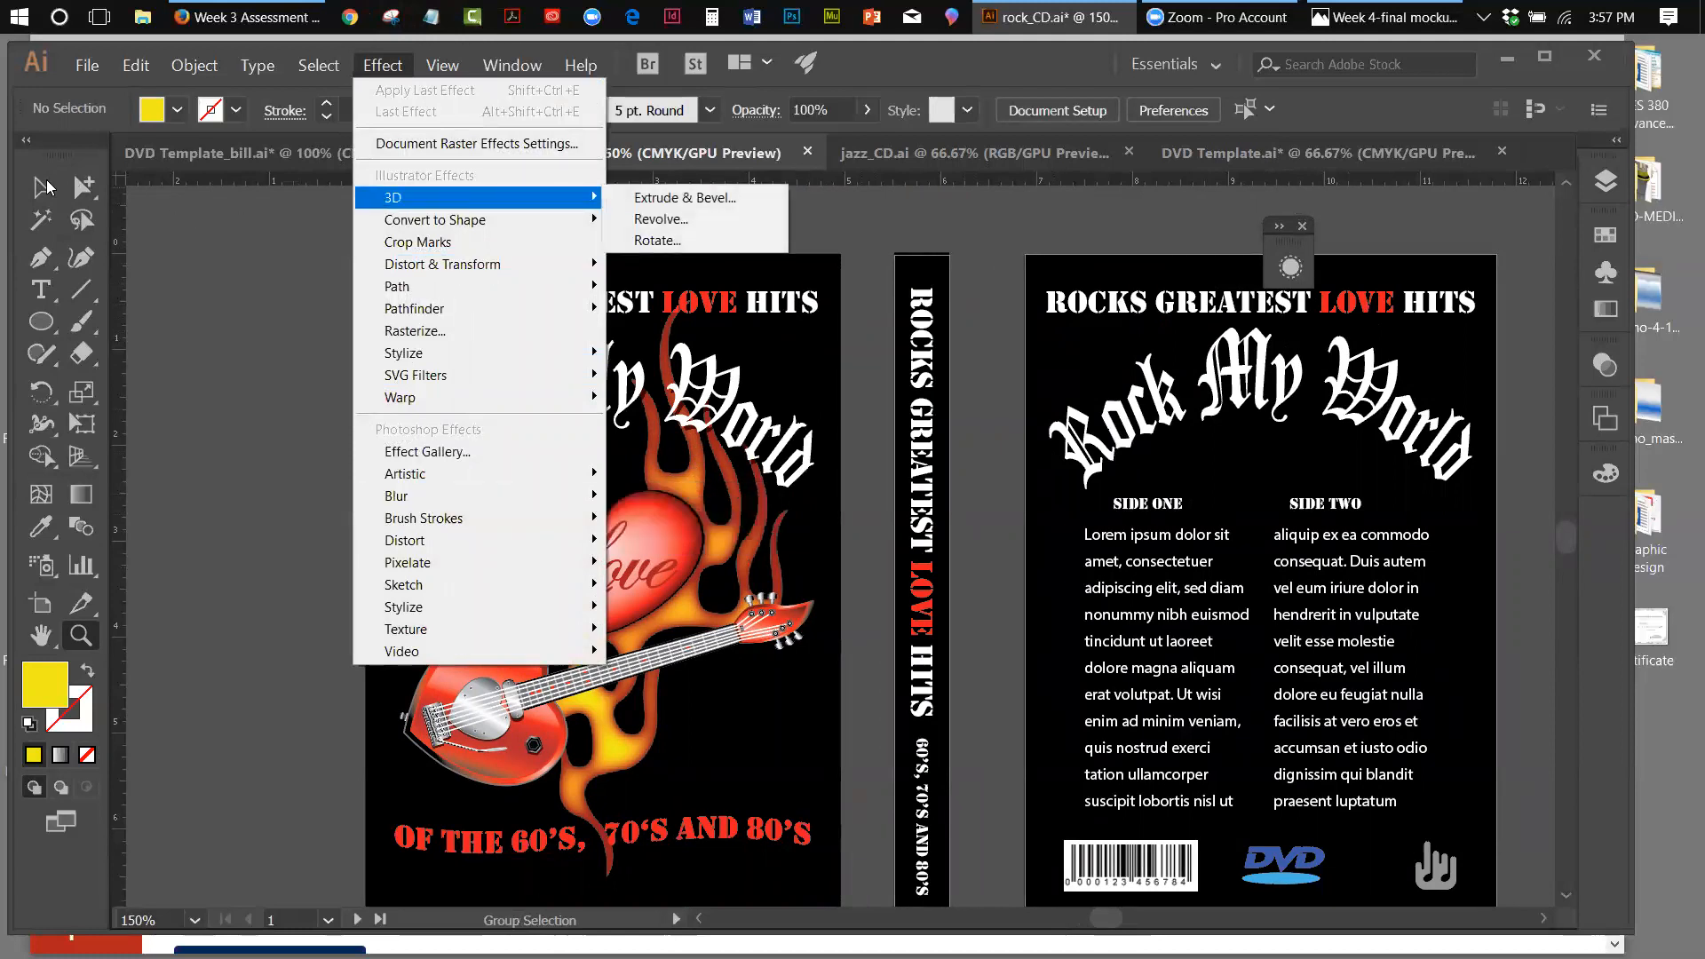
left_click(41, 186)
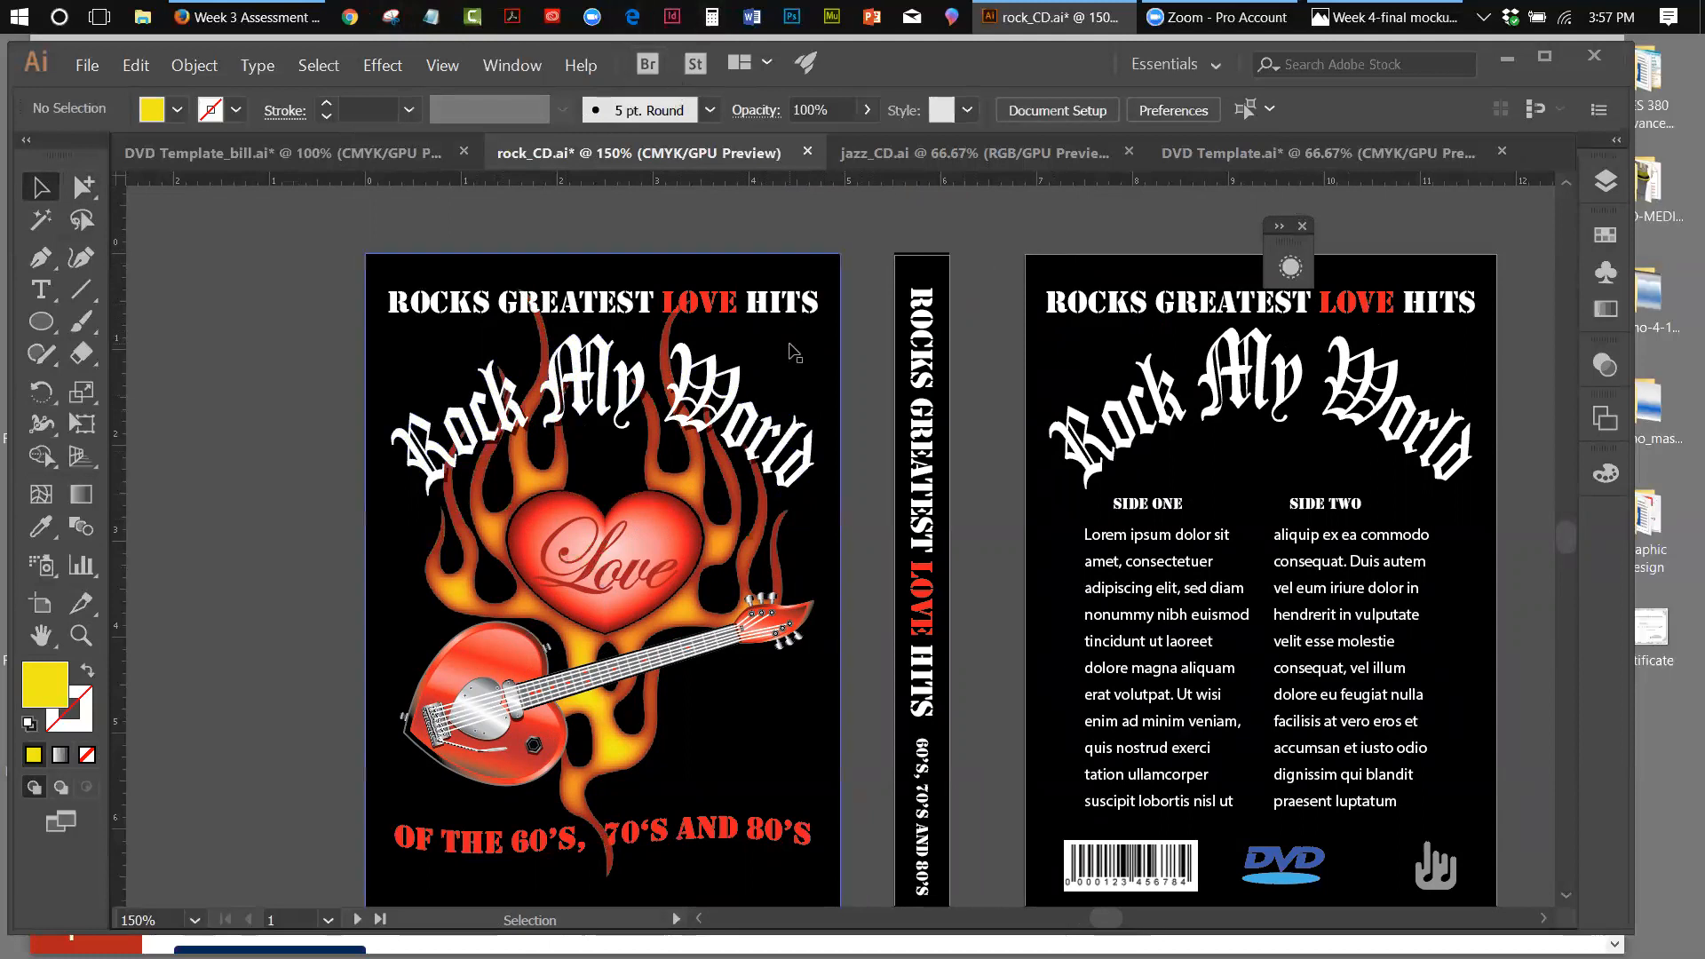
left_click(766, 449)
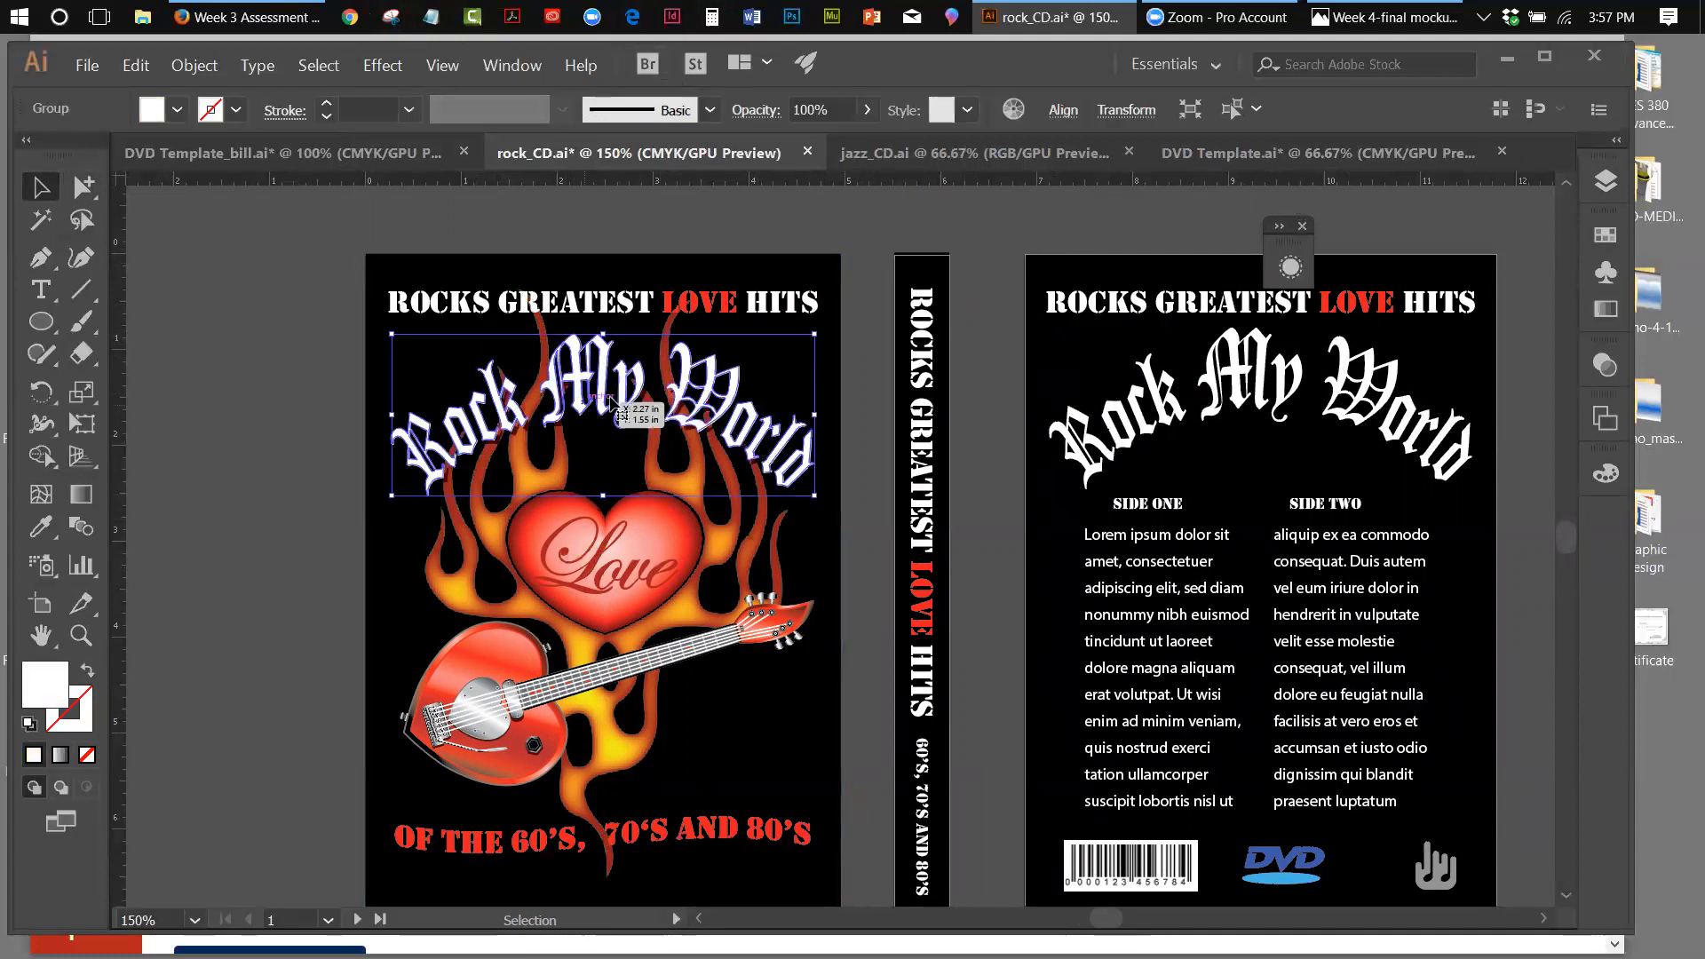
left_click(597, 209)
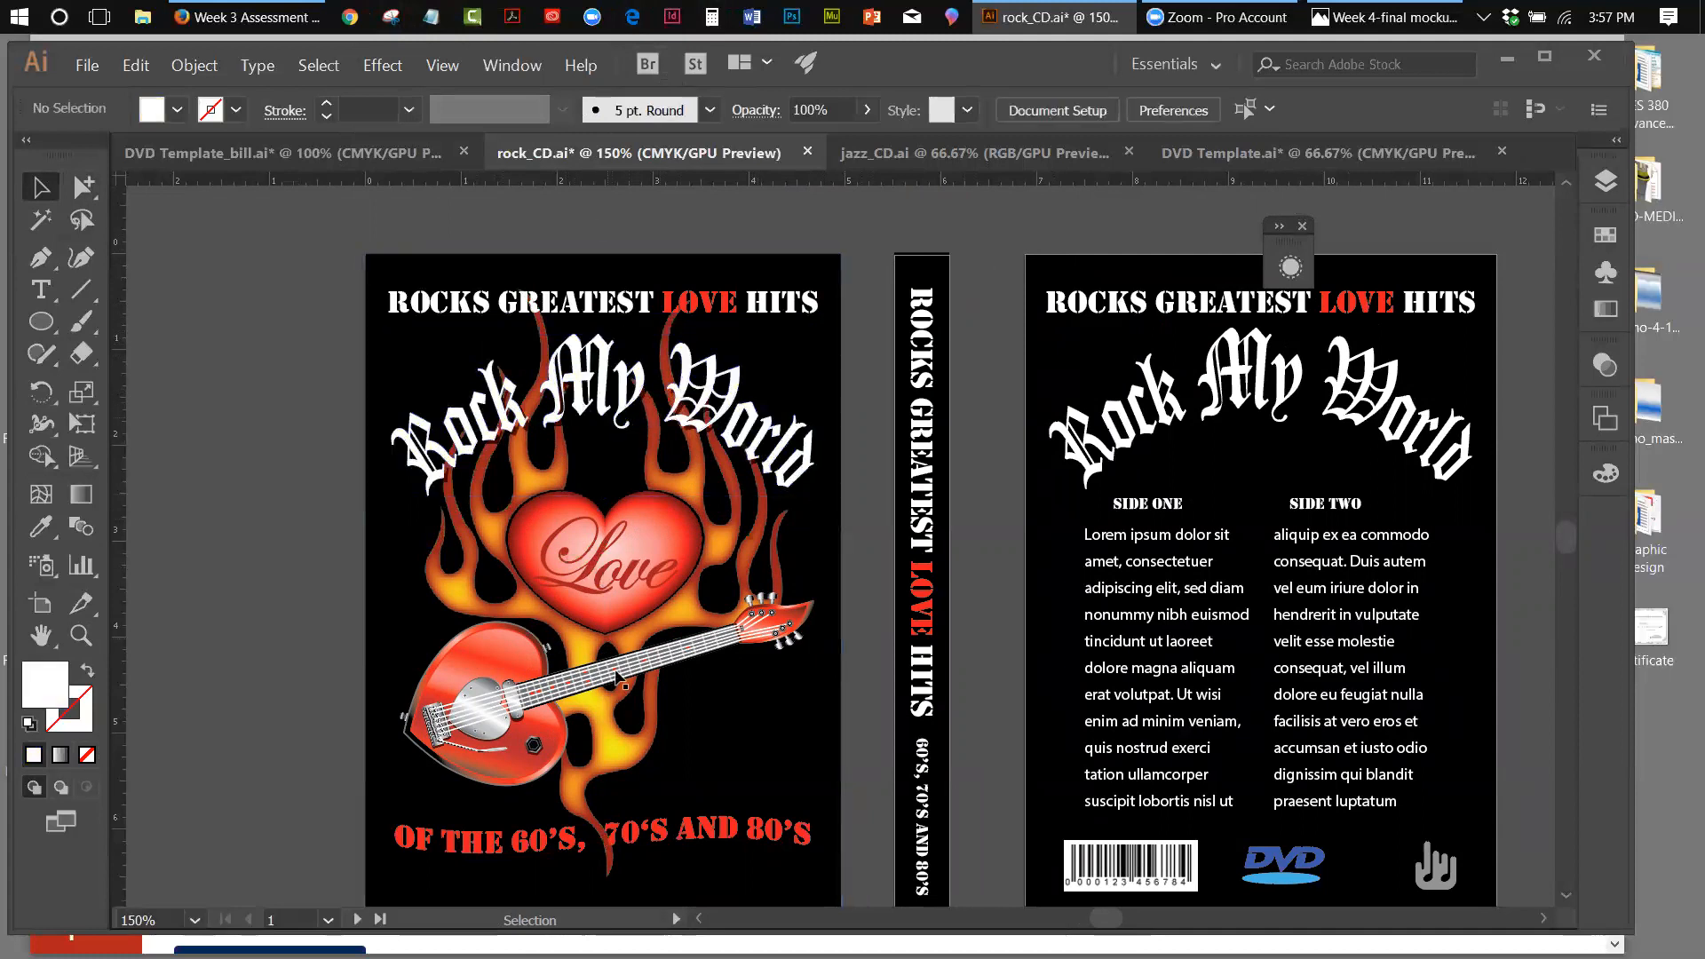
Release the envelope distortion on the front cover's red "OF THE 60'S, 70'S AND 80'S" text and delete the leftover mesh shape
left_click(689, 838)
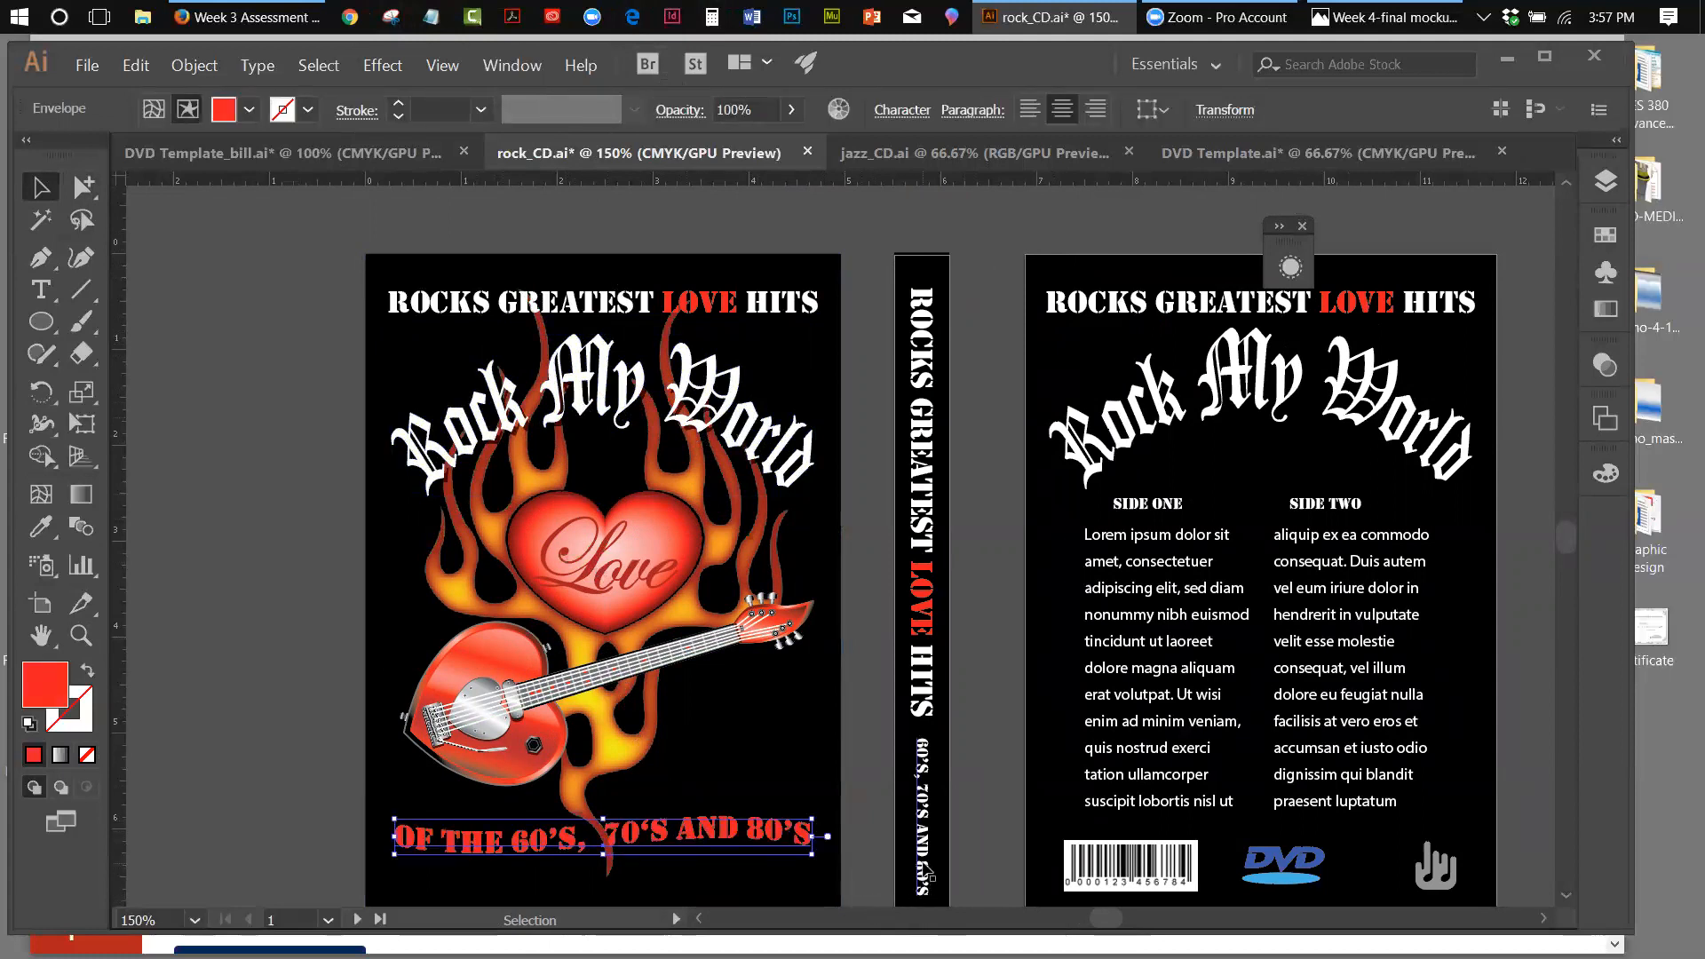
left_click(192, 66)
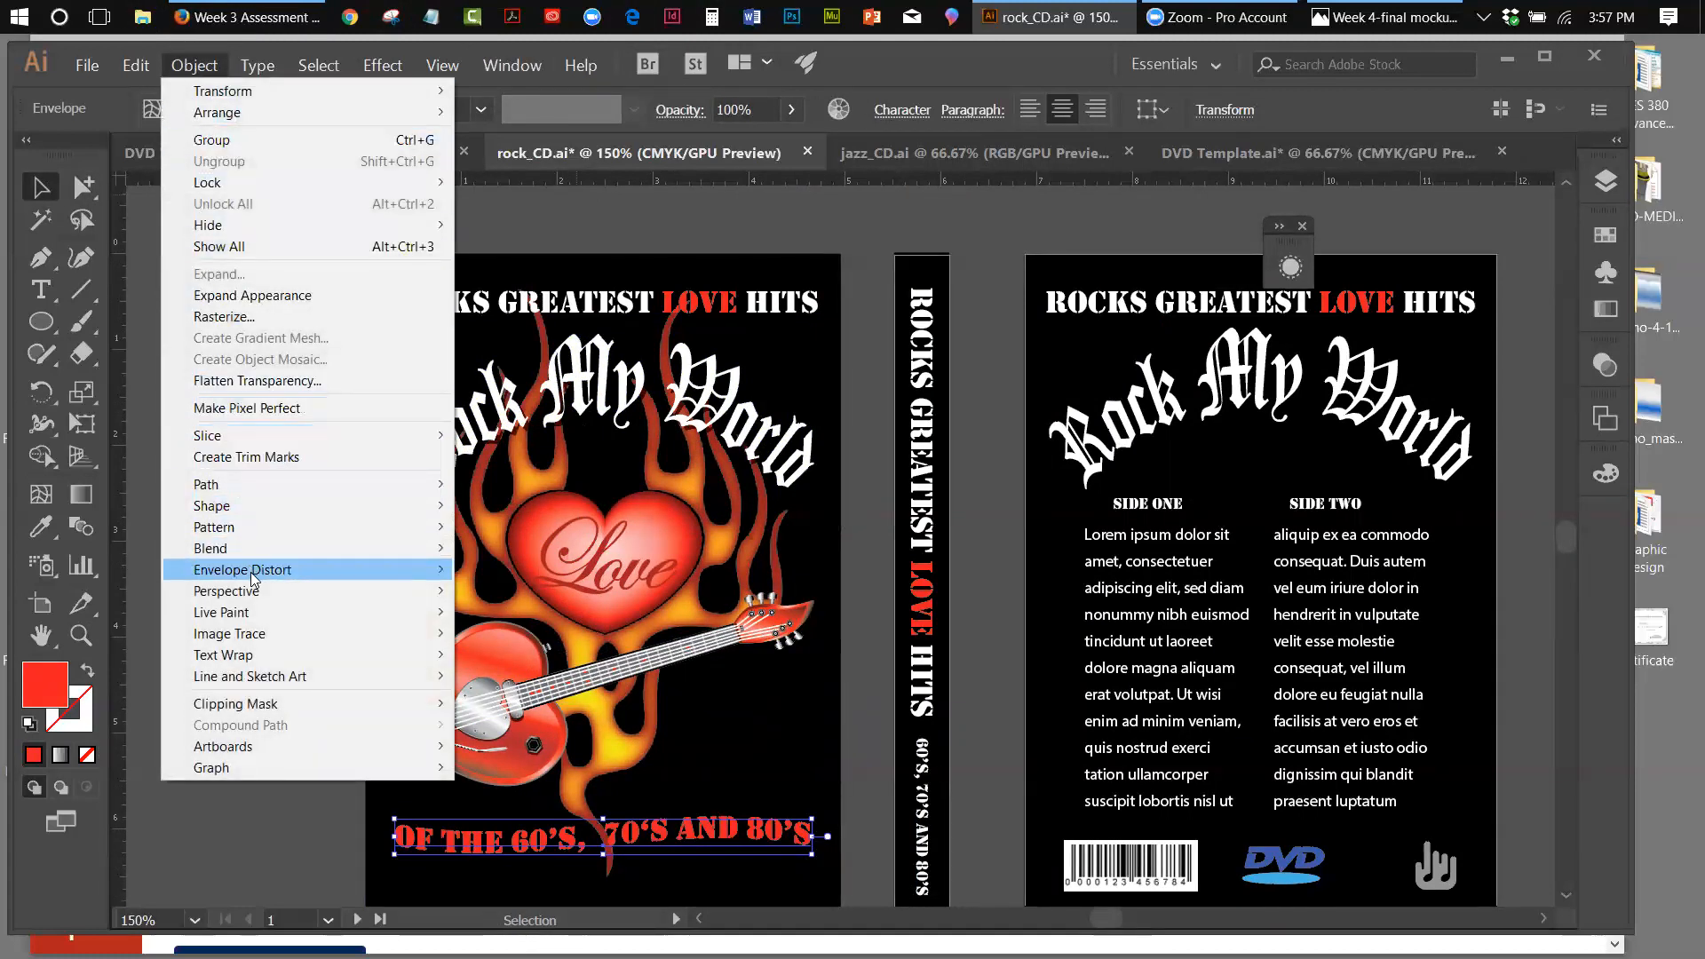
mouse_move(254, 580)
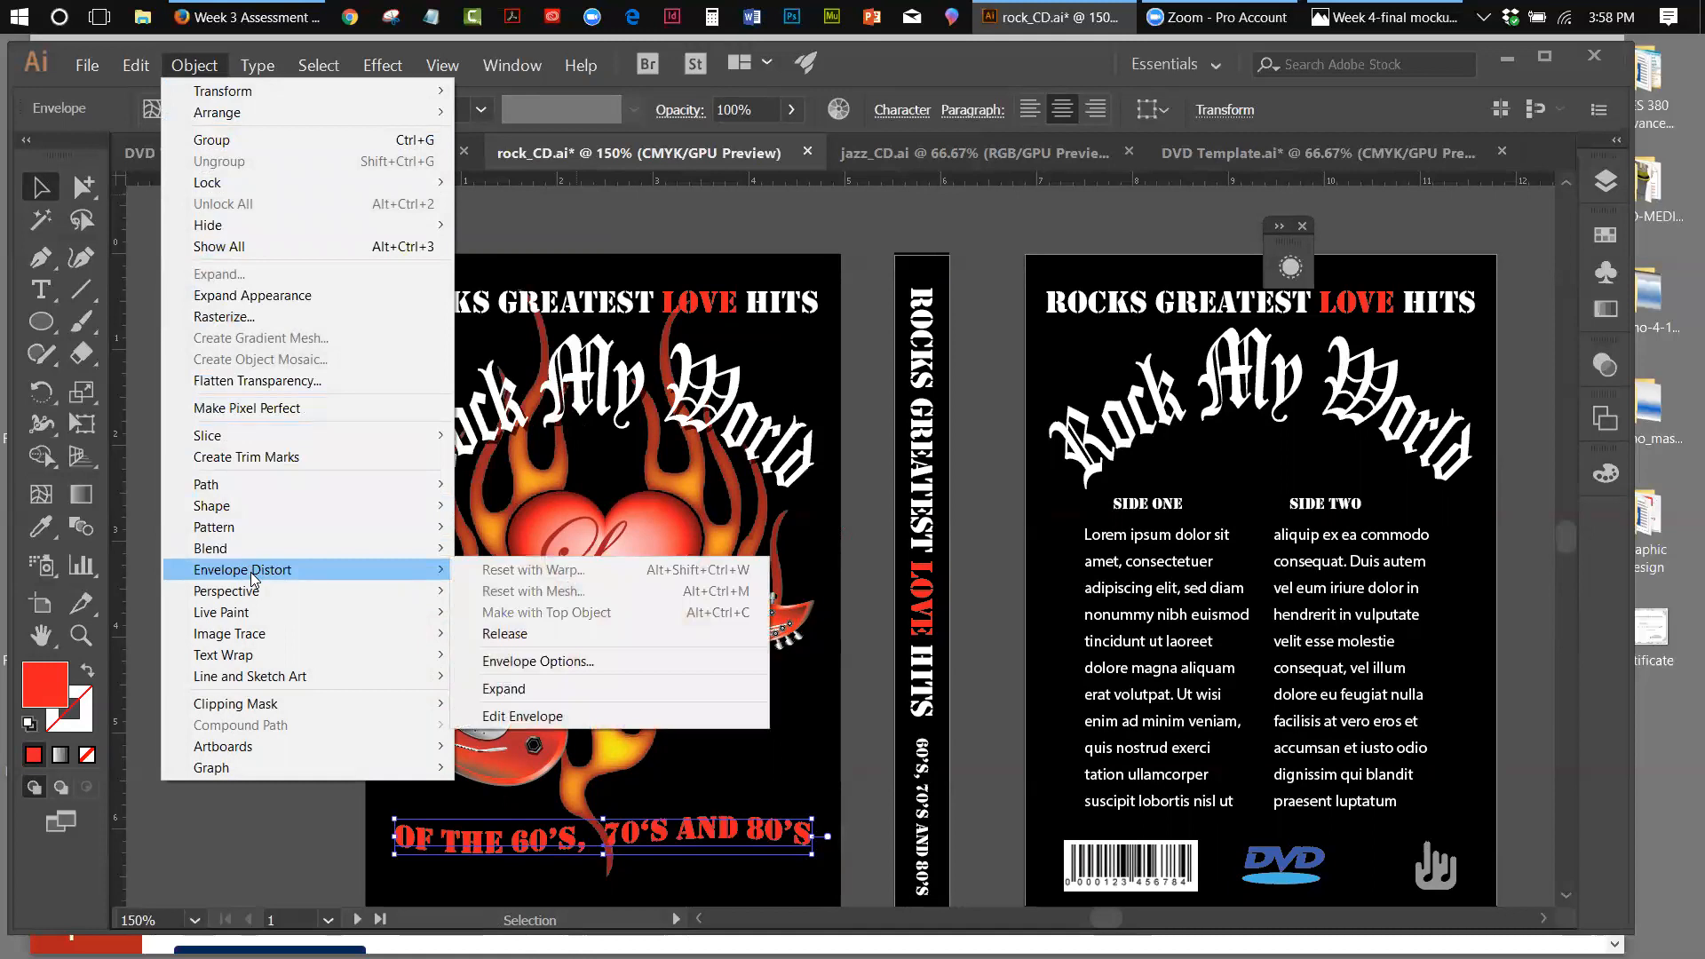
left_click(515, 634)
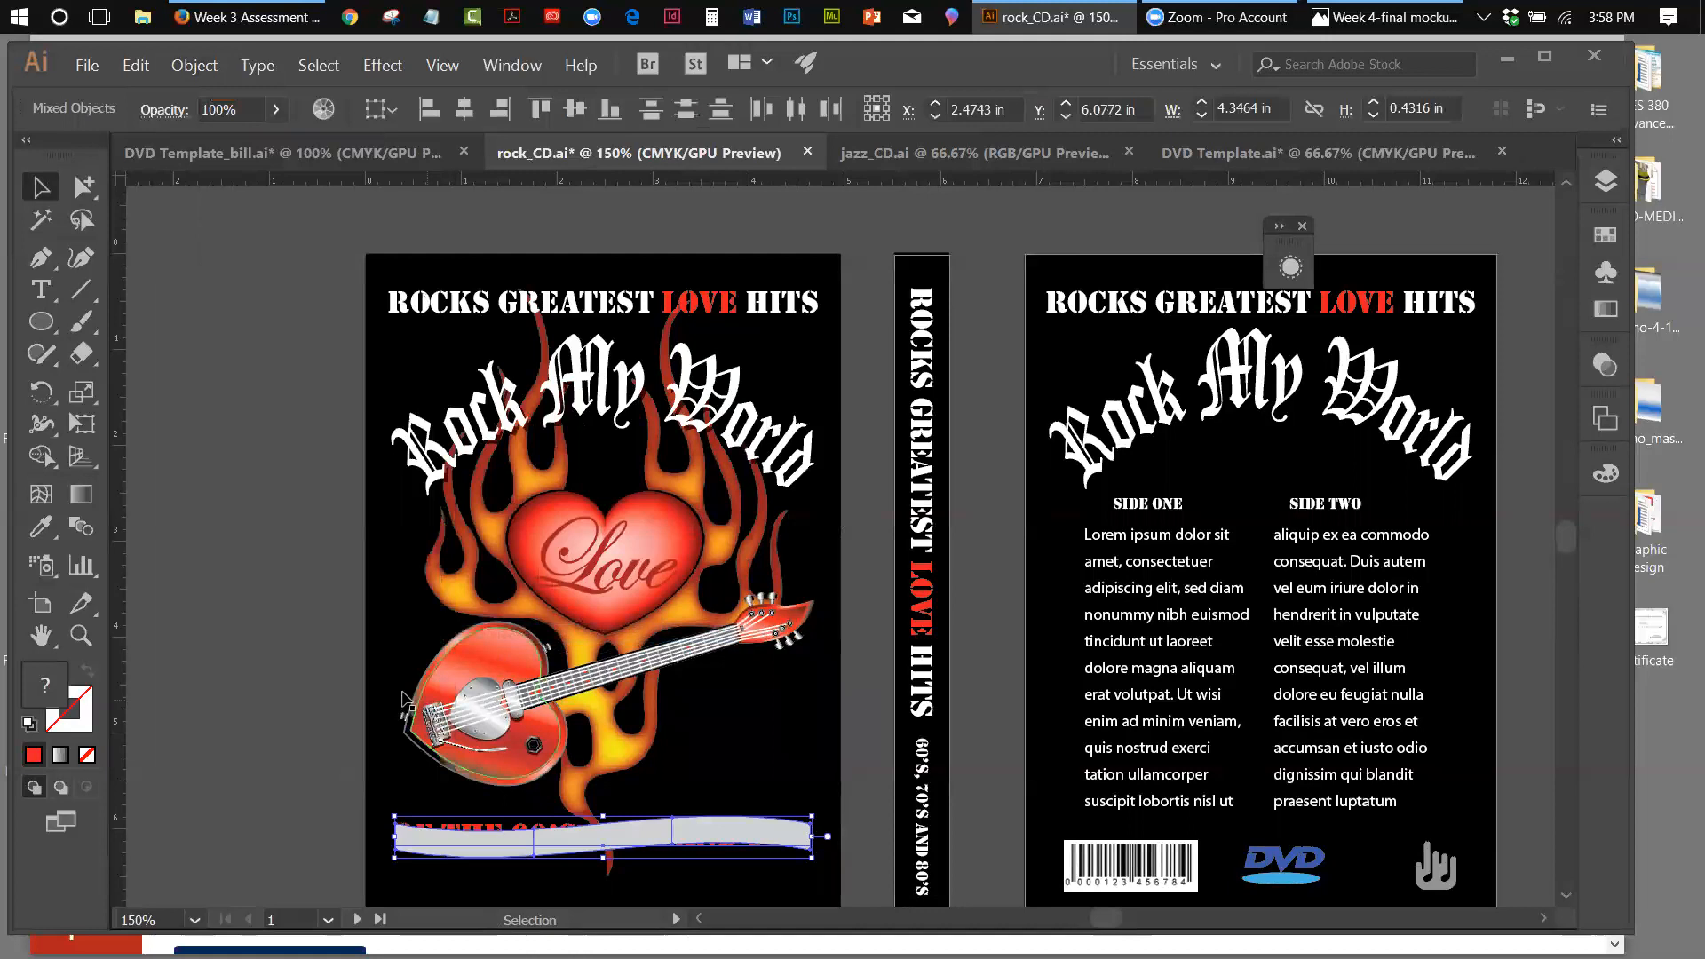
left_click(235, 342)
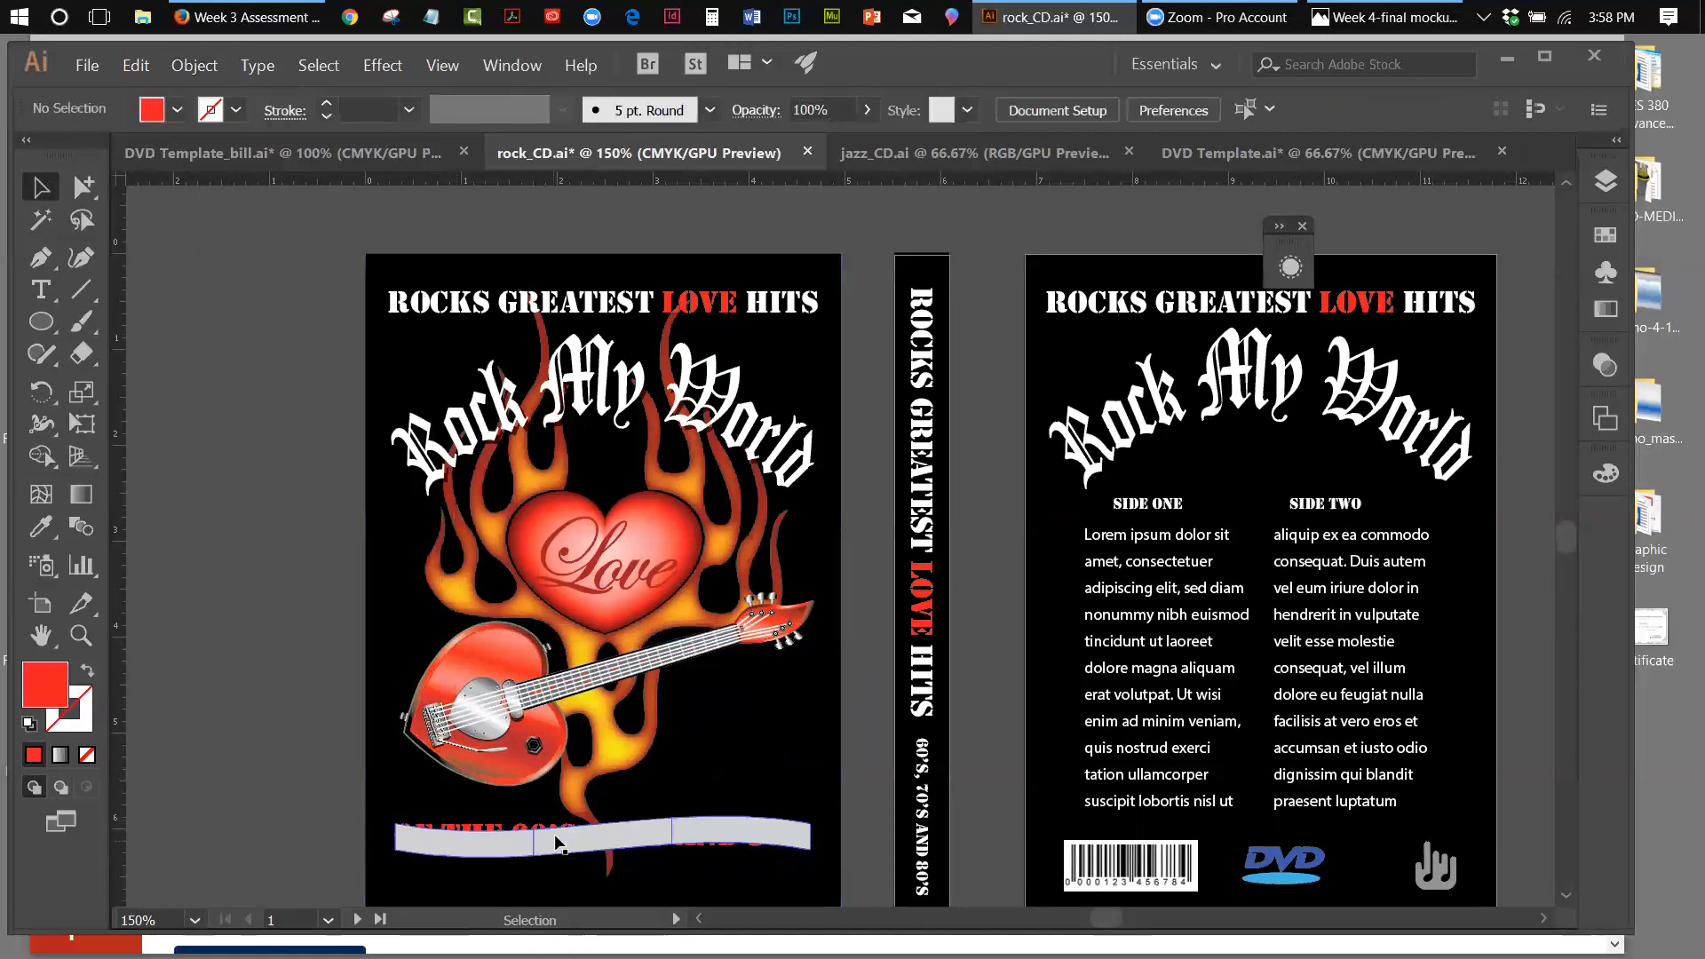
left_click_drag(554, 834, 565, 210)
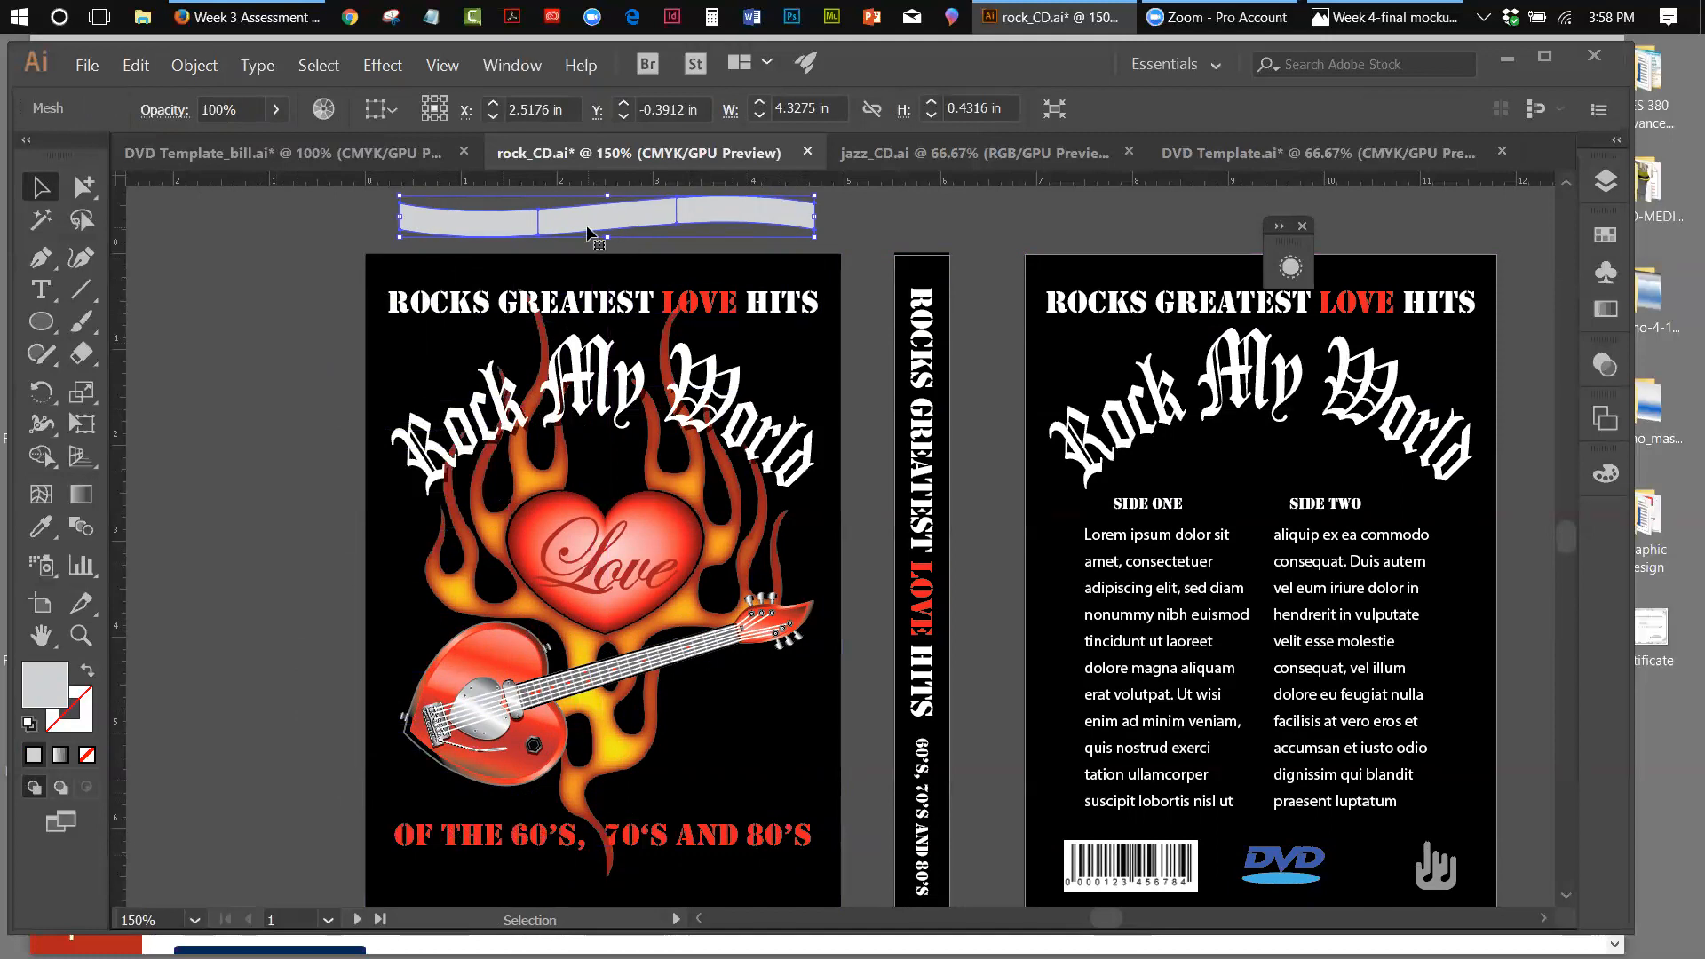
key("Delete")
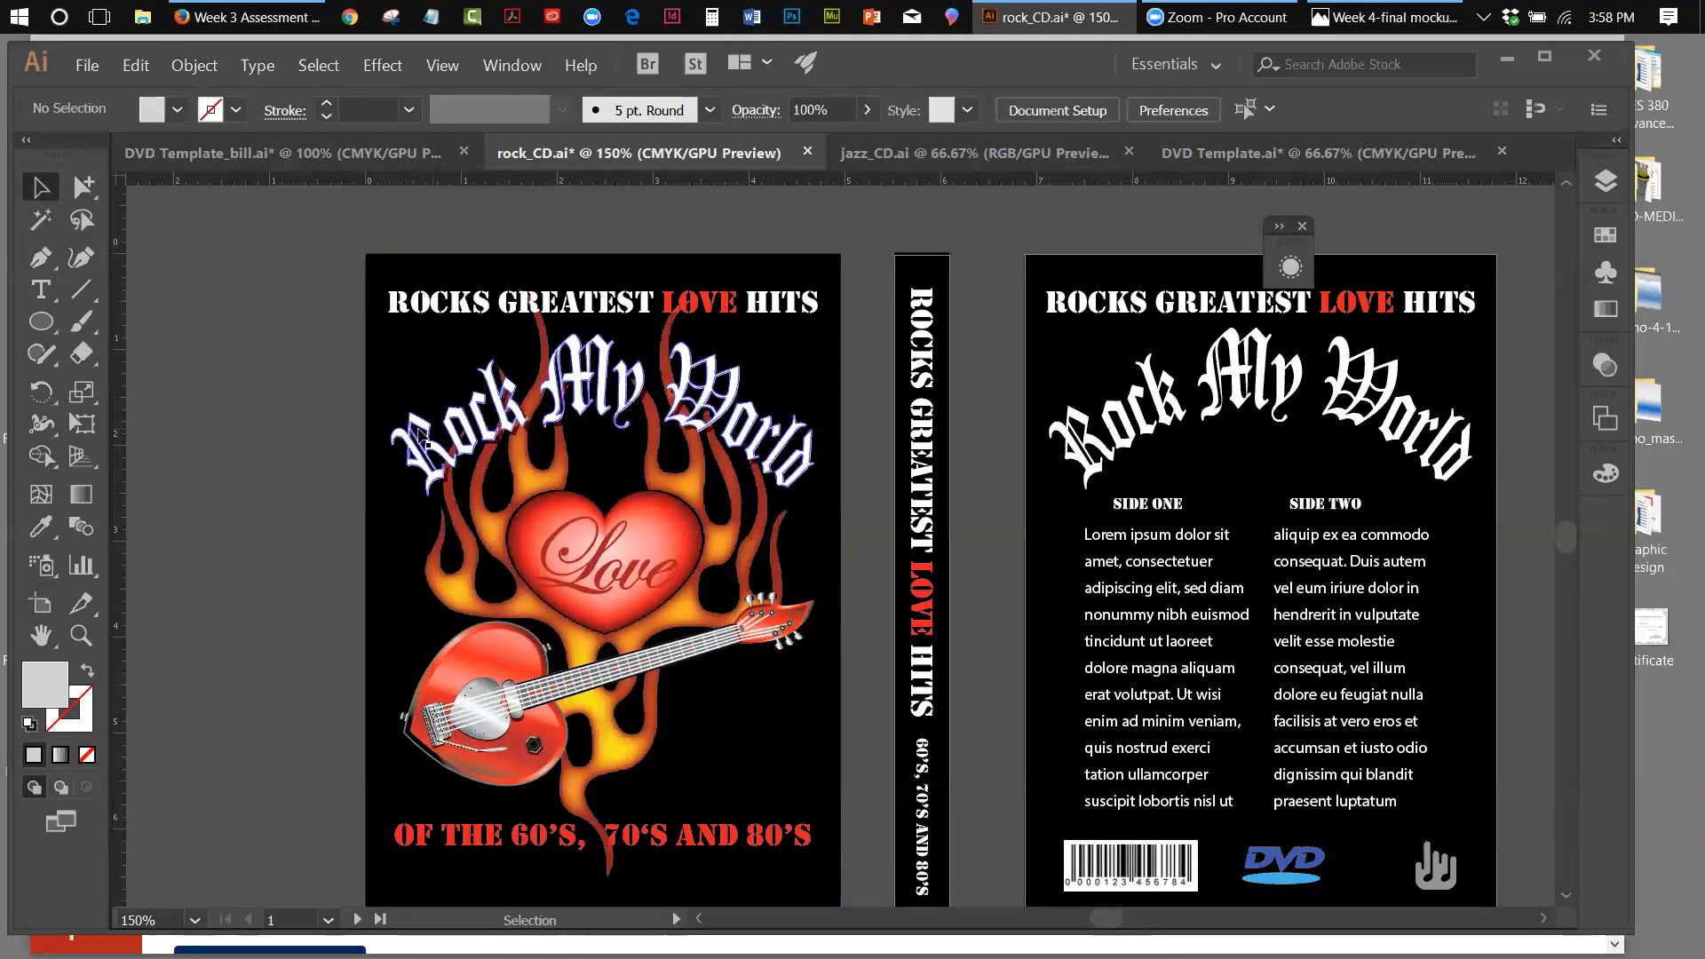
Hide the Artwork layer and lock the background layer
left_click(711, 456)
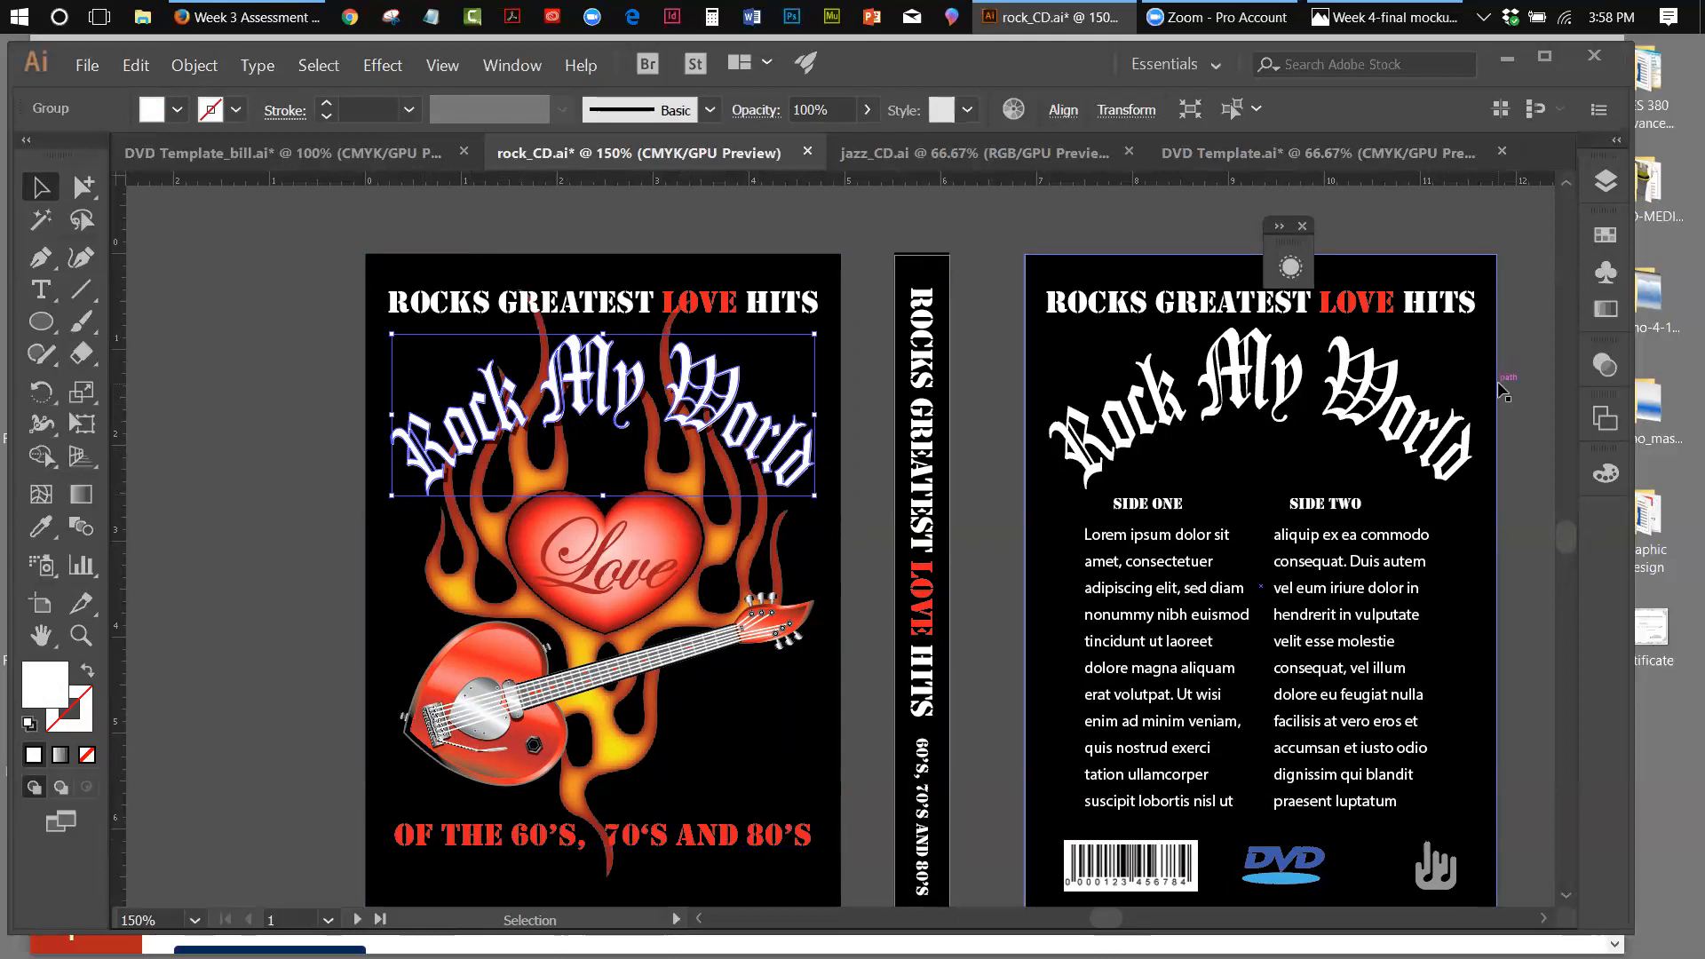
left_click(1596, 181)
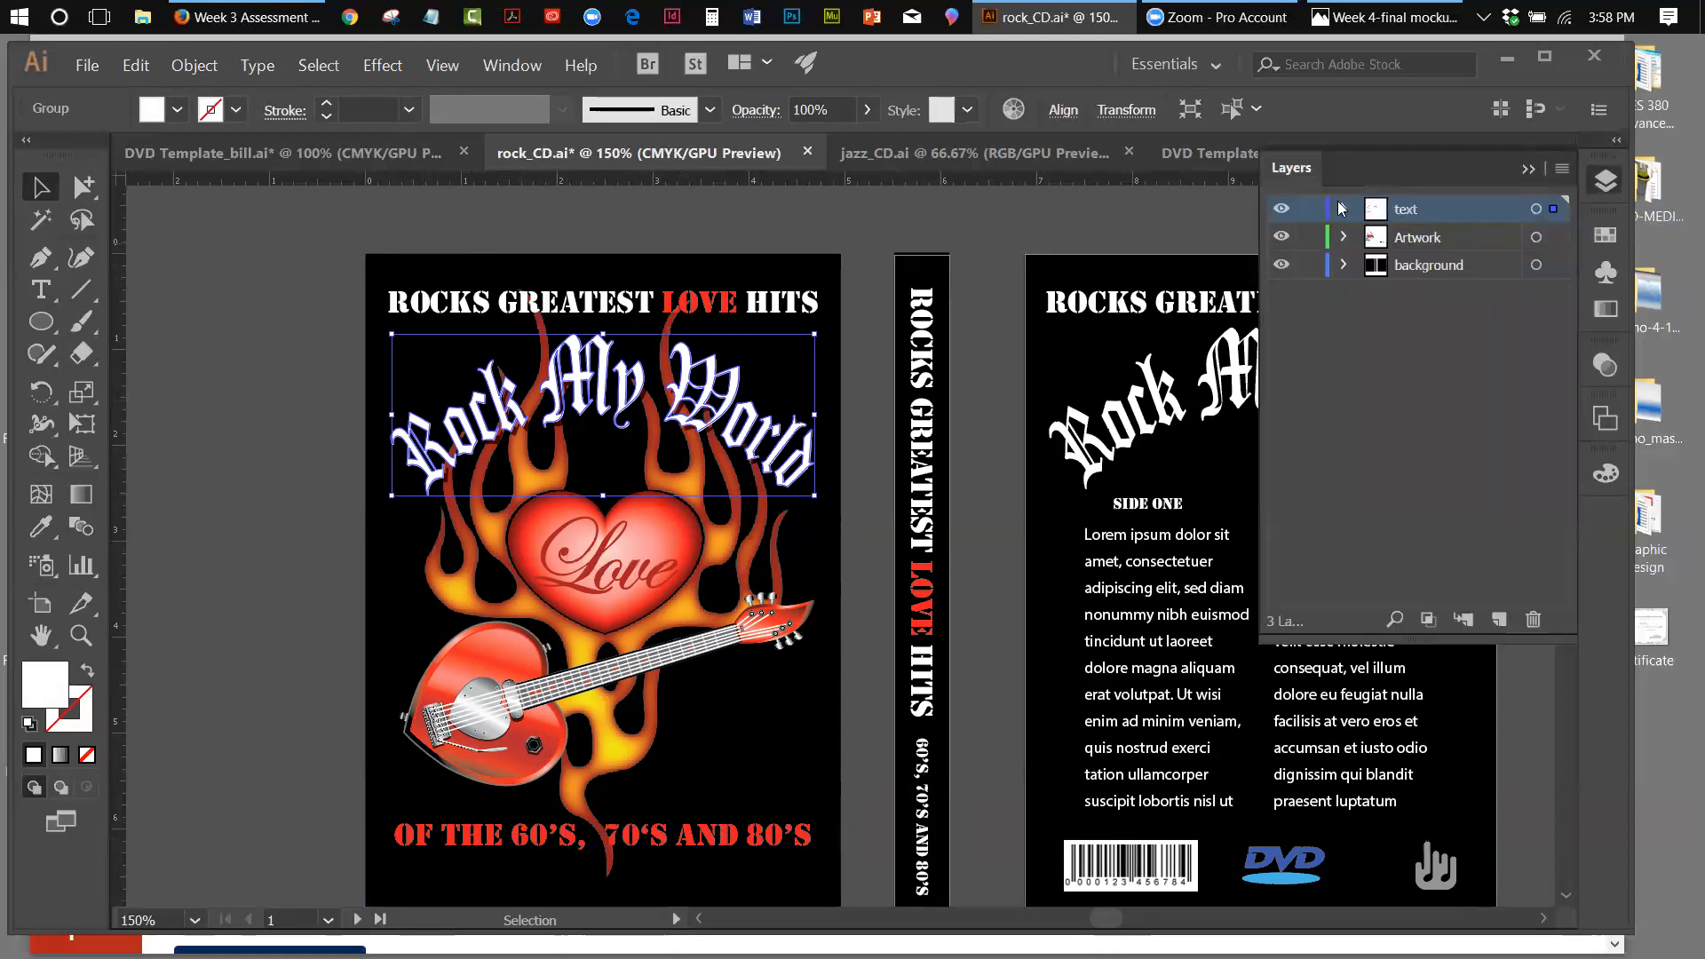
left_click(1282, 238)
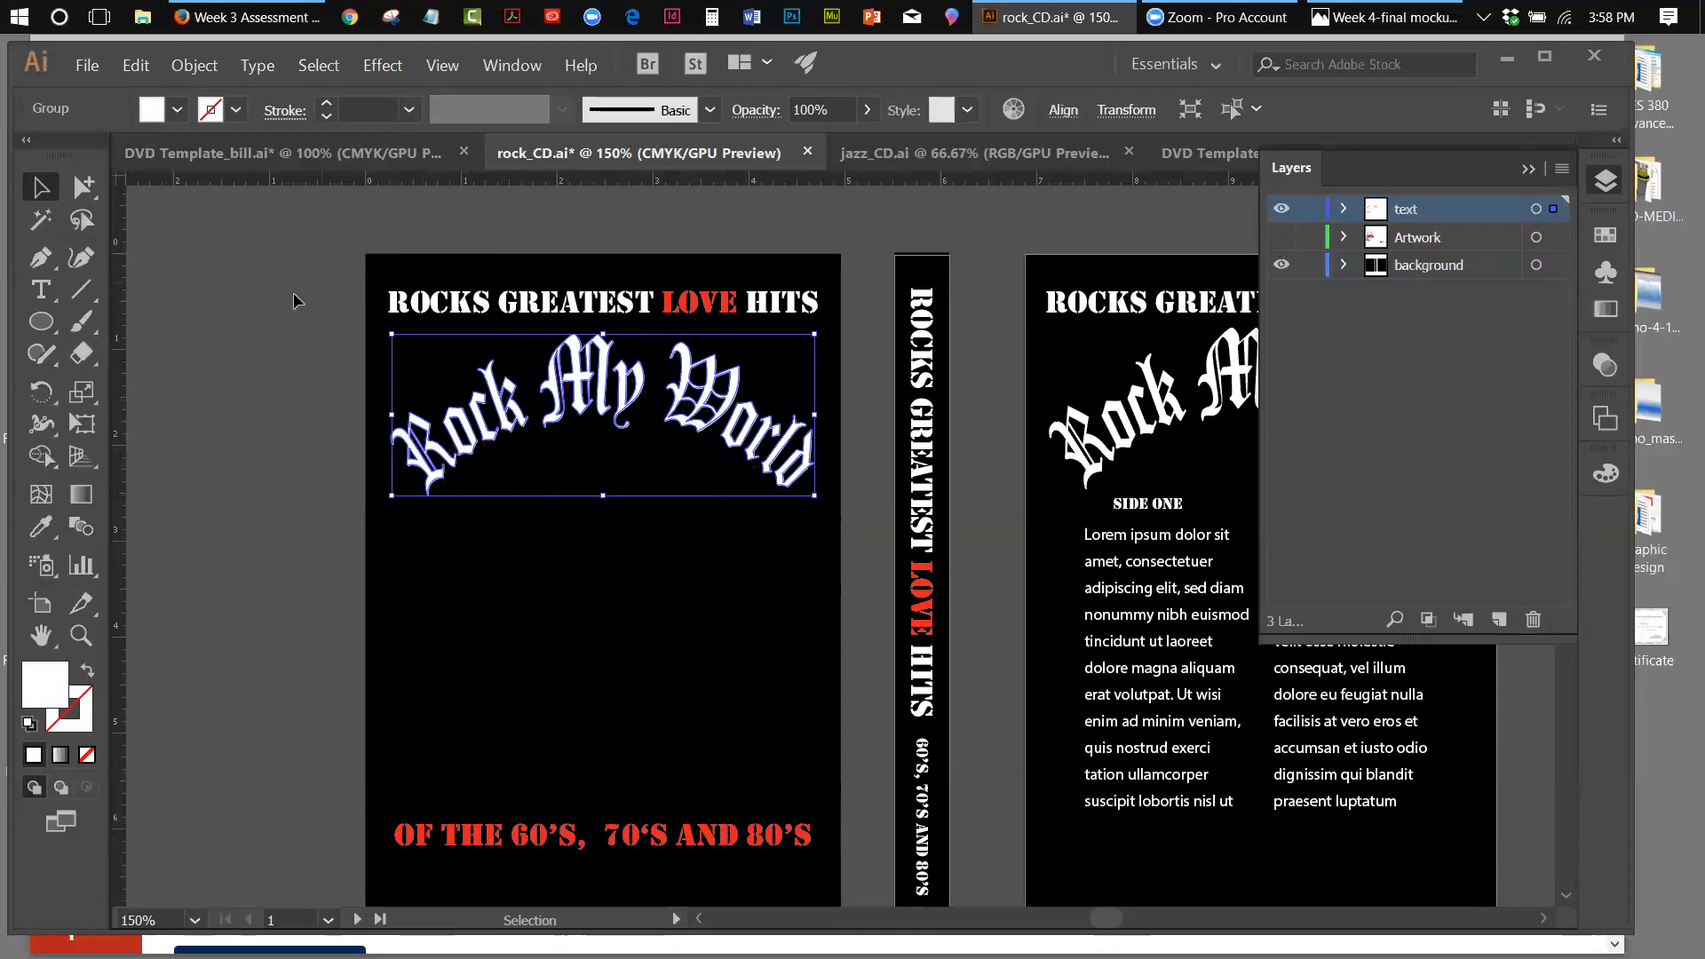
left_click(247, 284)
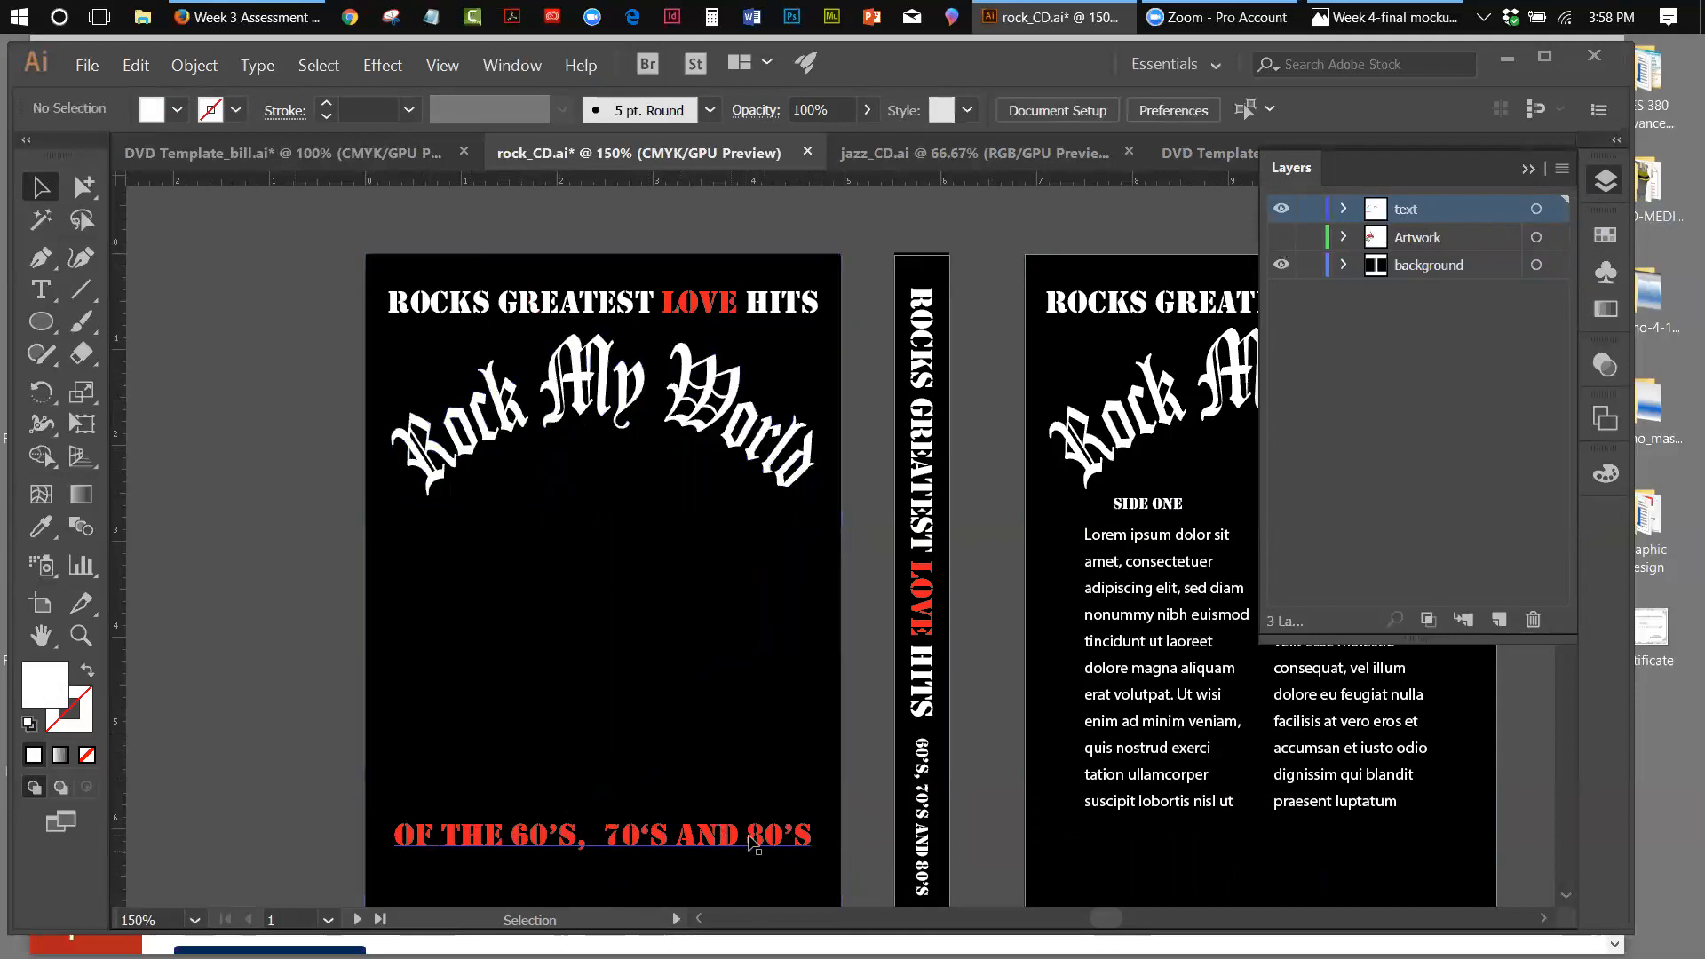
left_click(1311, 266)
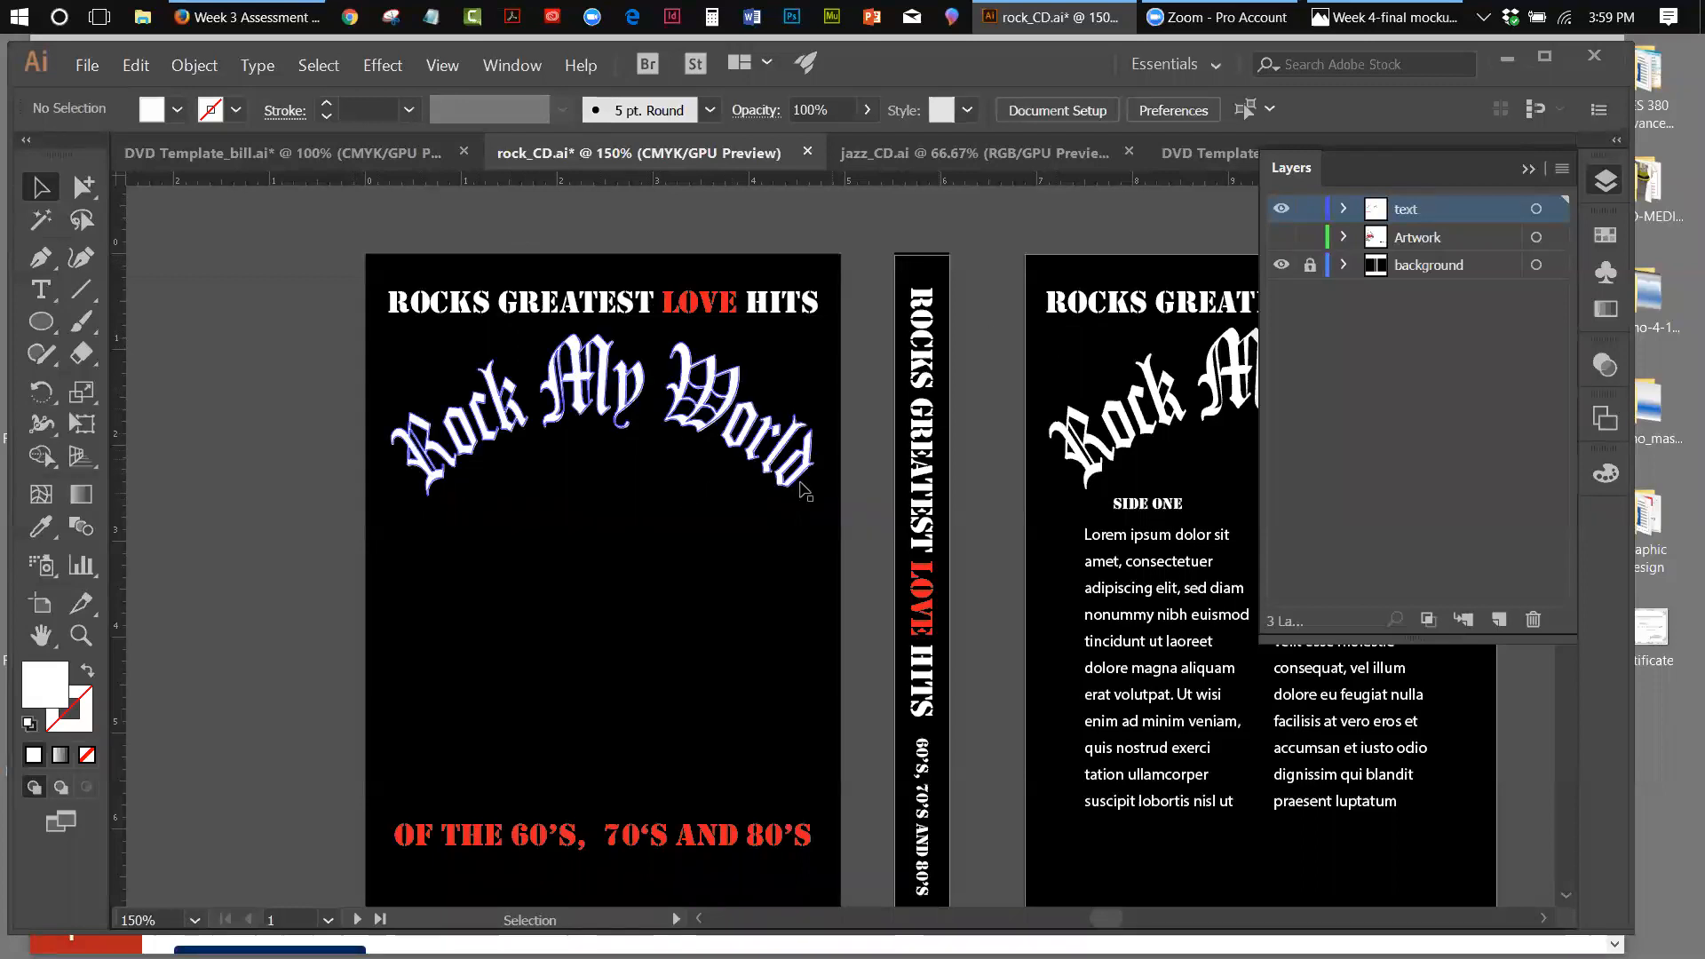
left_click(1281, 238)
left_click(1281, 238)
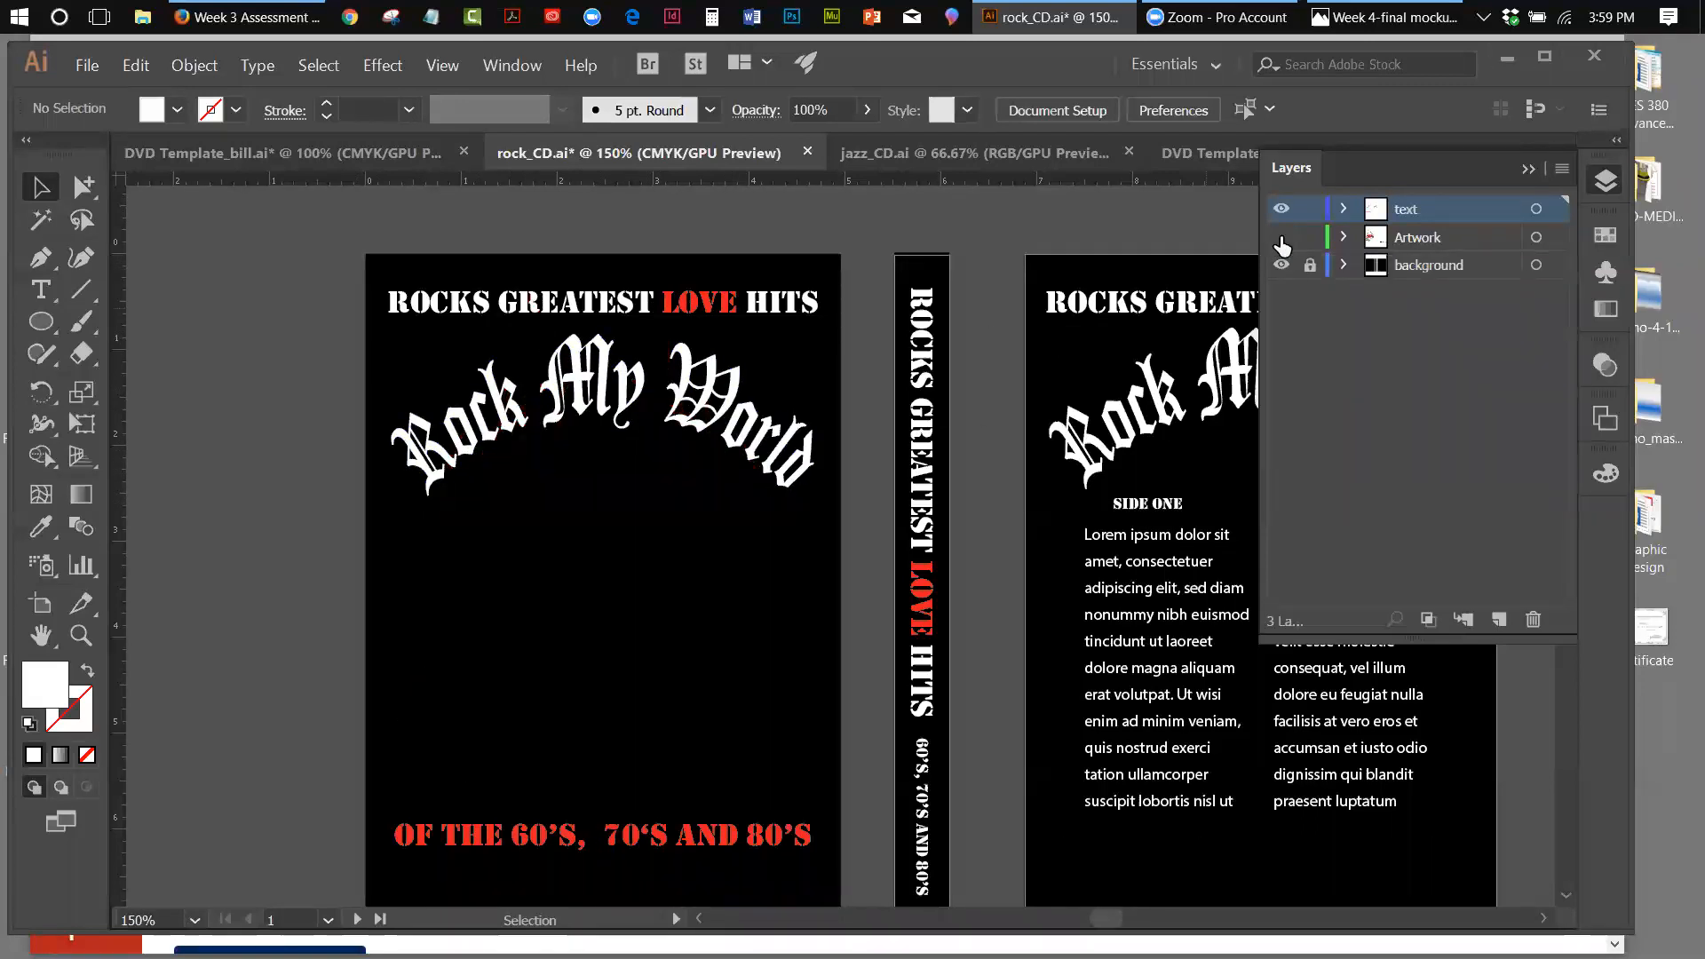
Select the front cover's "OF THE 60'S, 70'S AND 80'S" text and examine the available effects, including Distort & Transform, Pathfinder and Warp
left_click(503, 853)
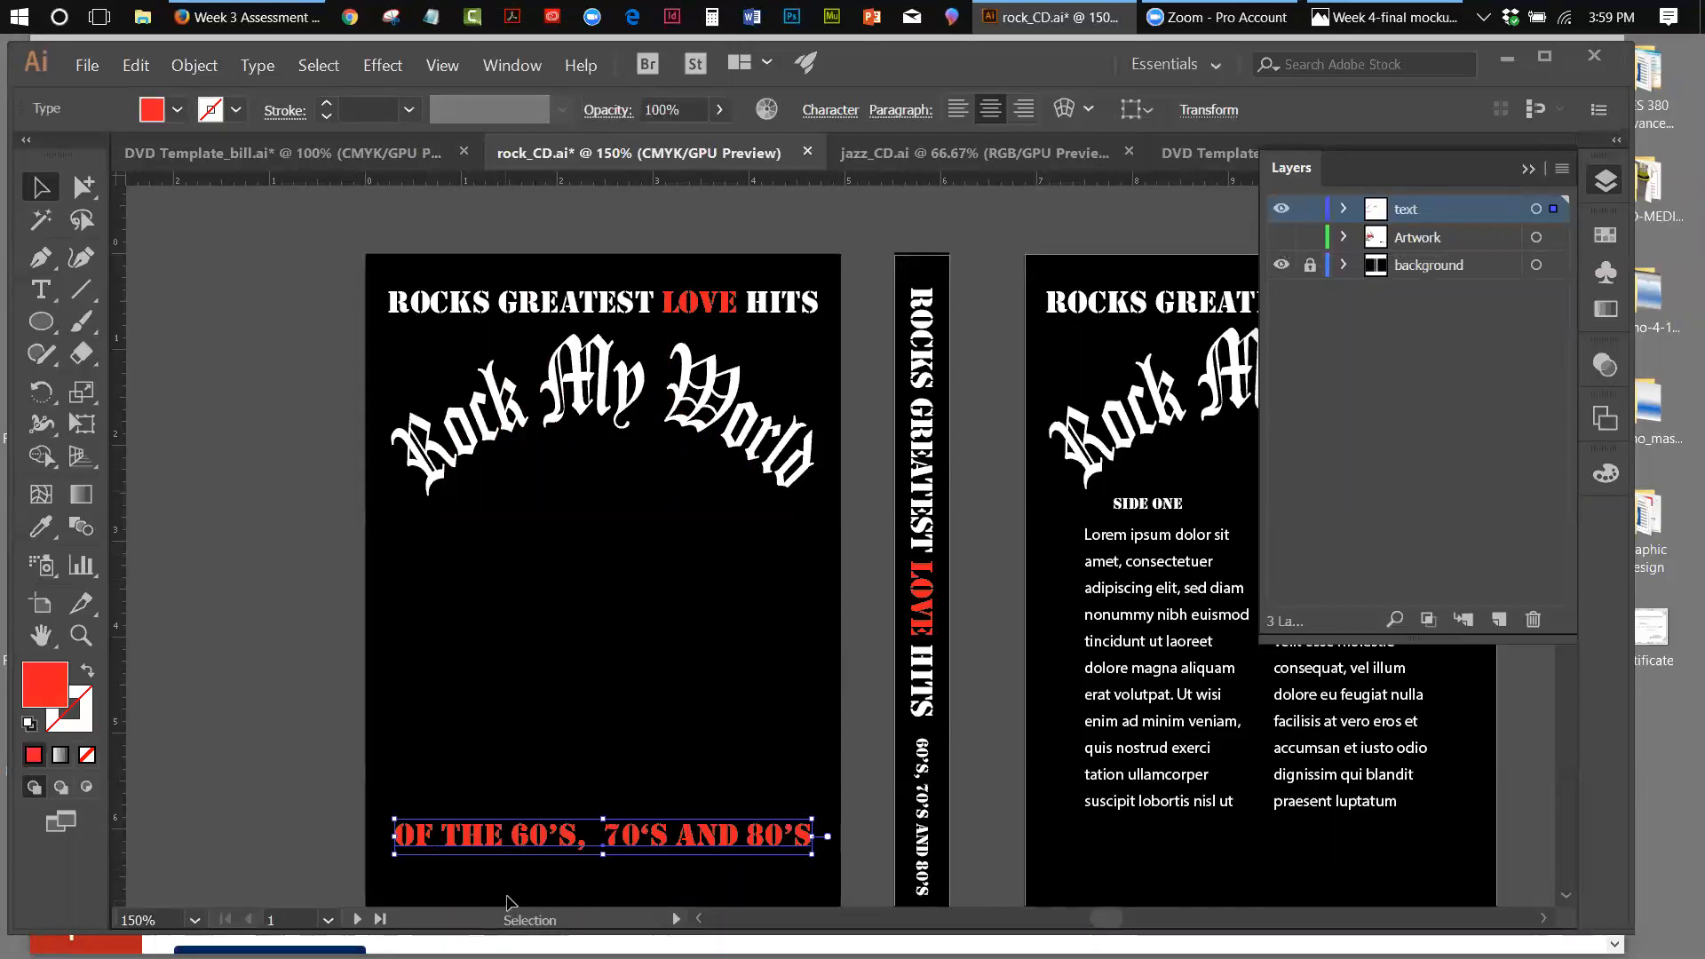
left_click(200, 75)
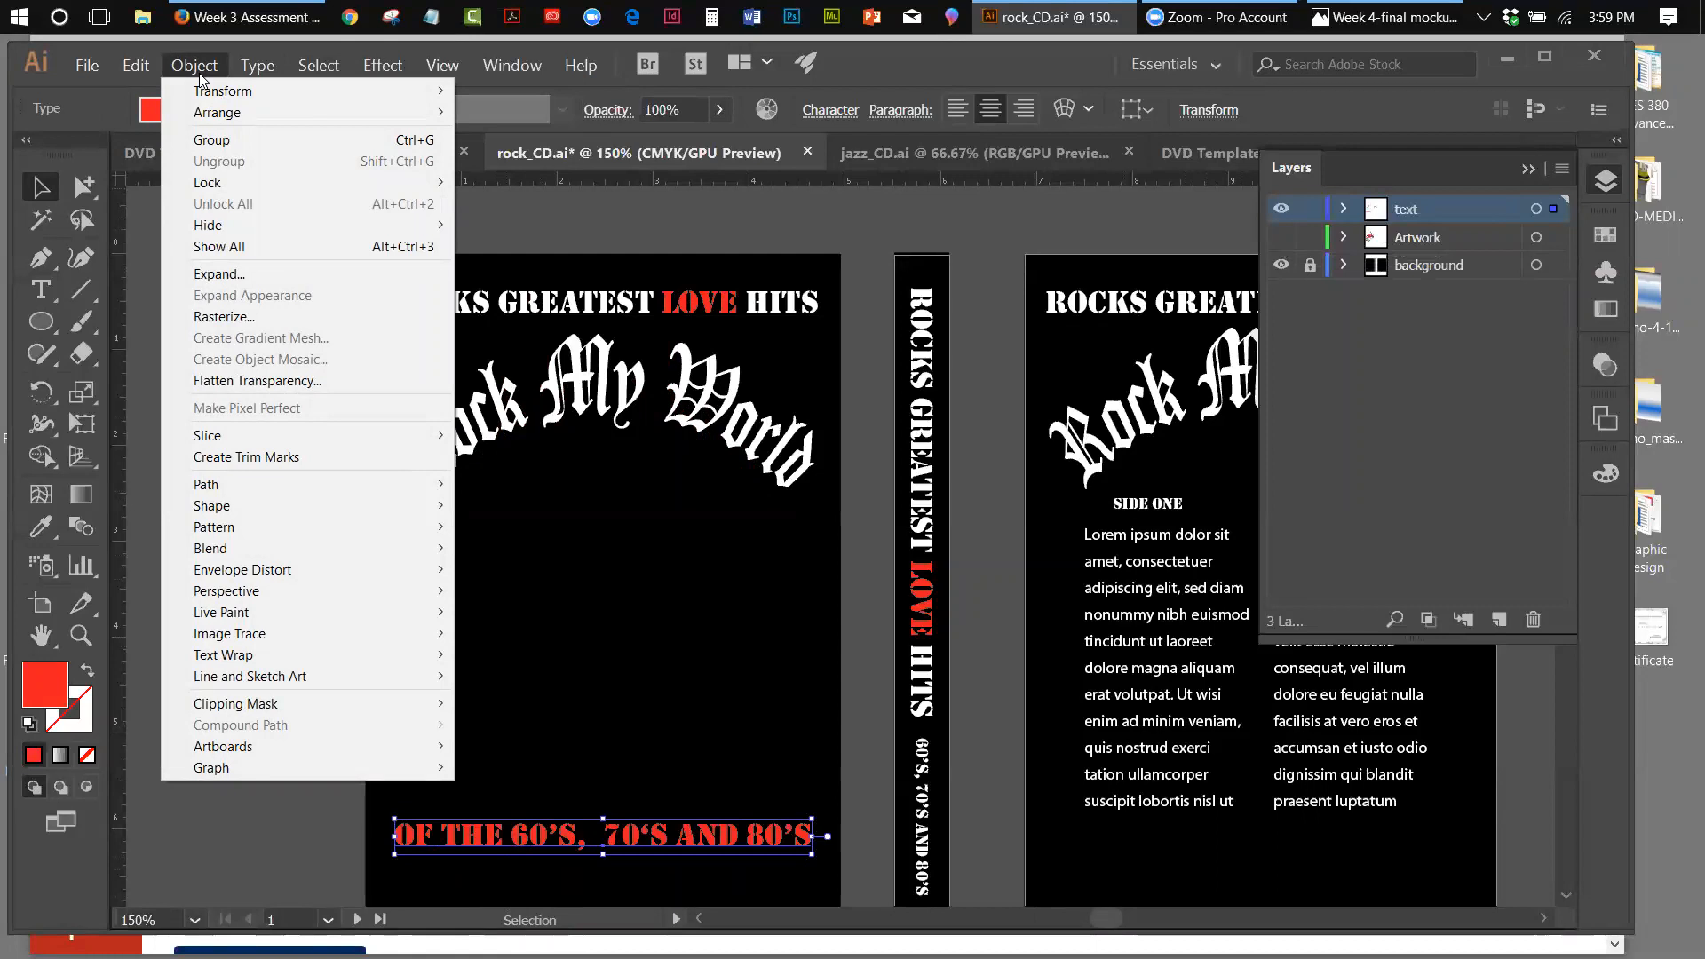
left_click(529, 76)
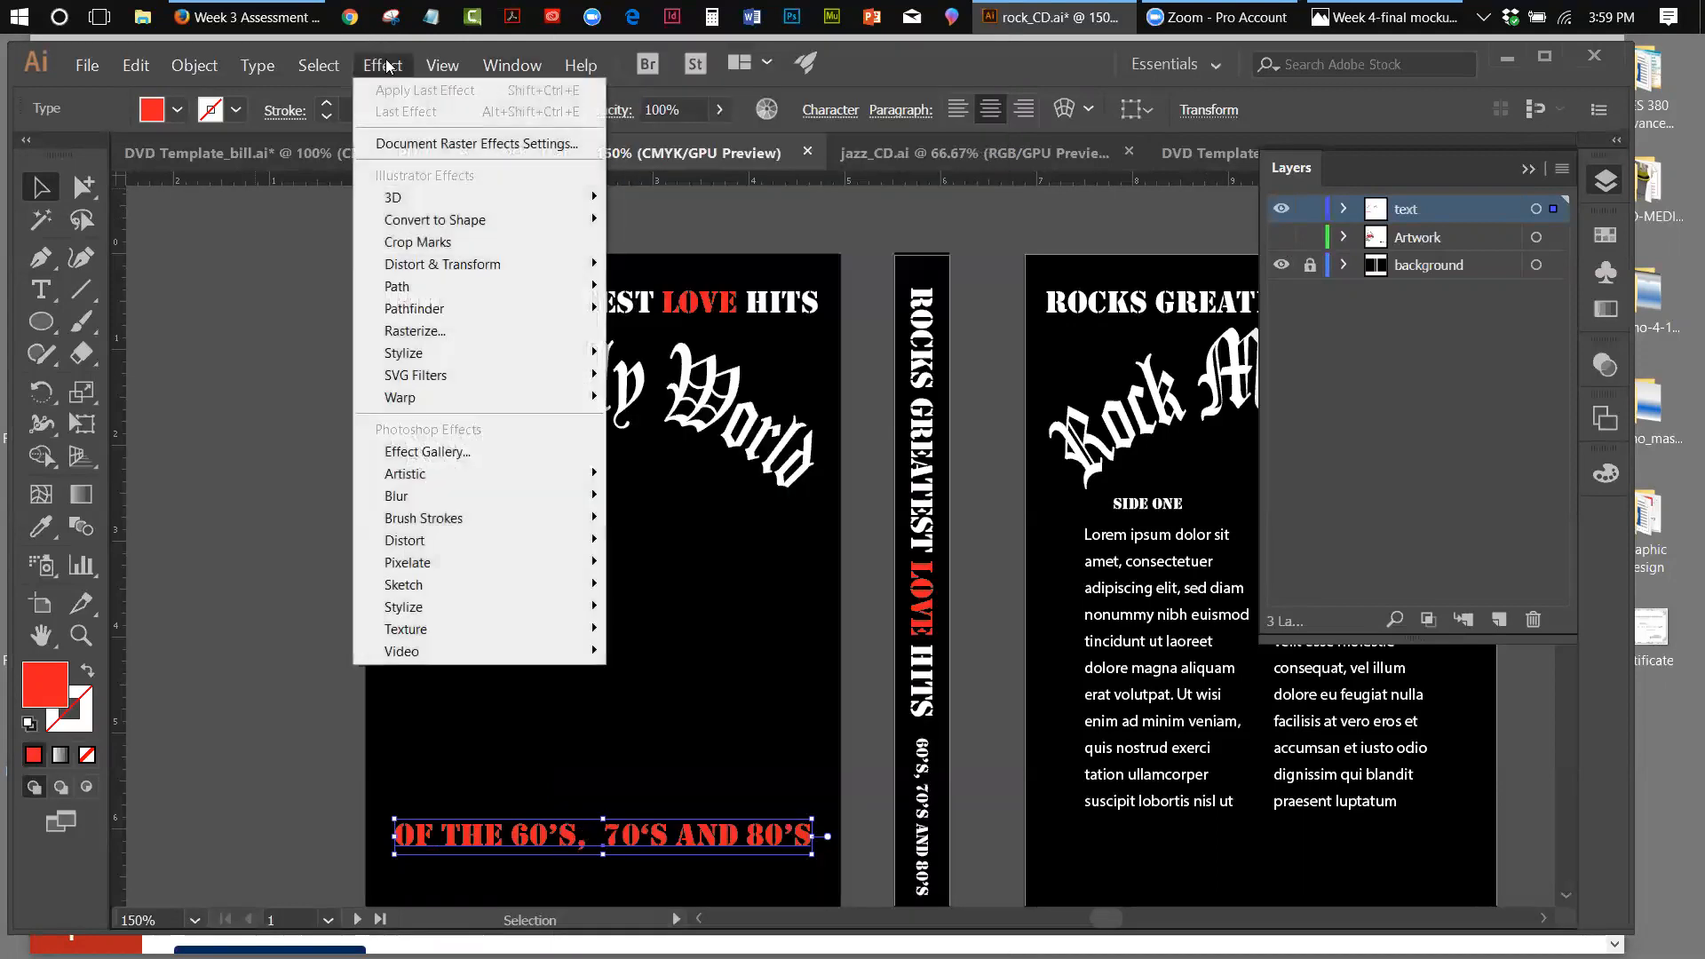
left_click(374, 63)
left_click(374, 62)
mouse_move(437, 261)
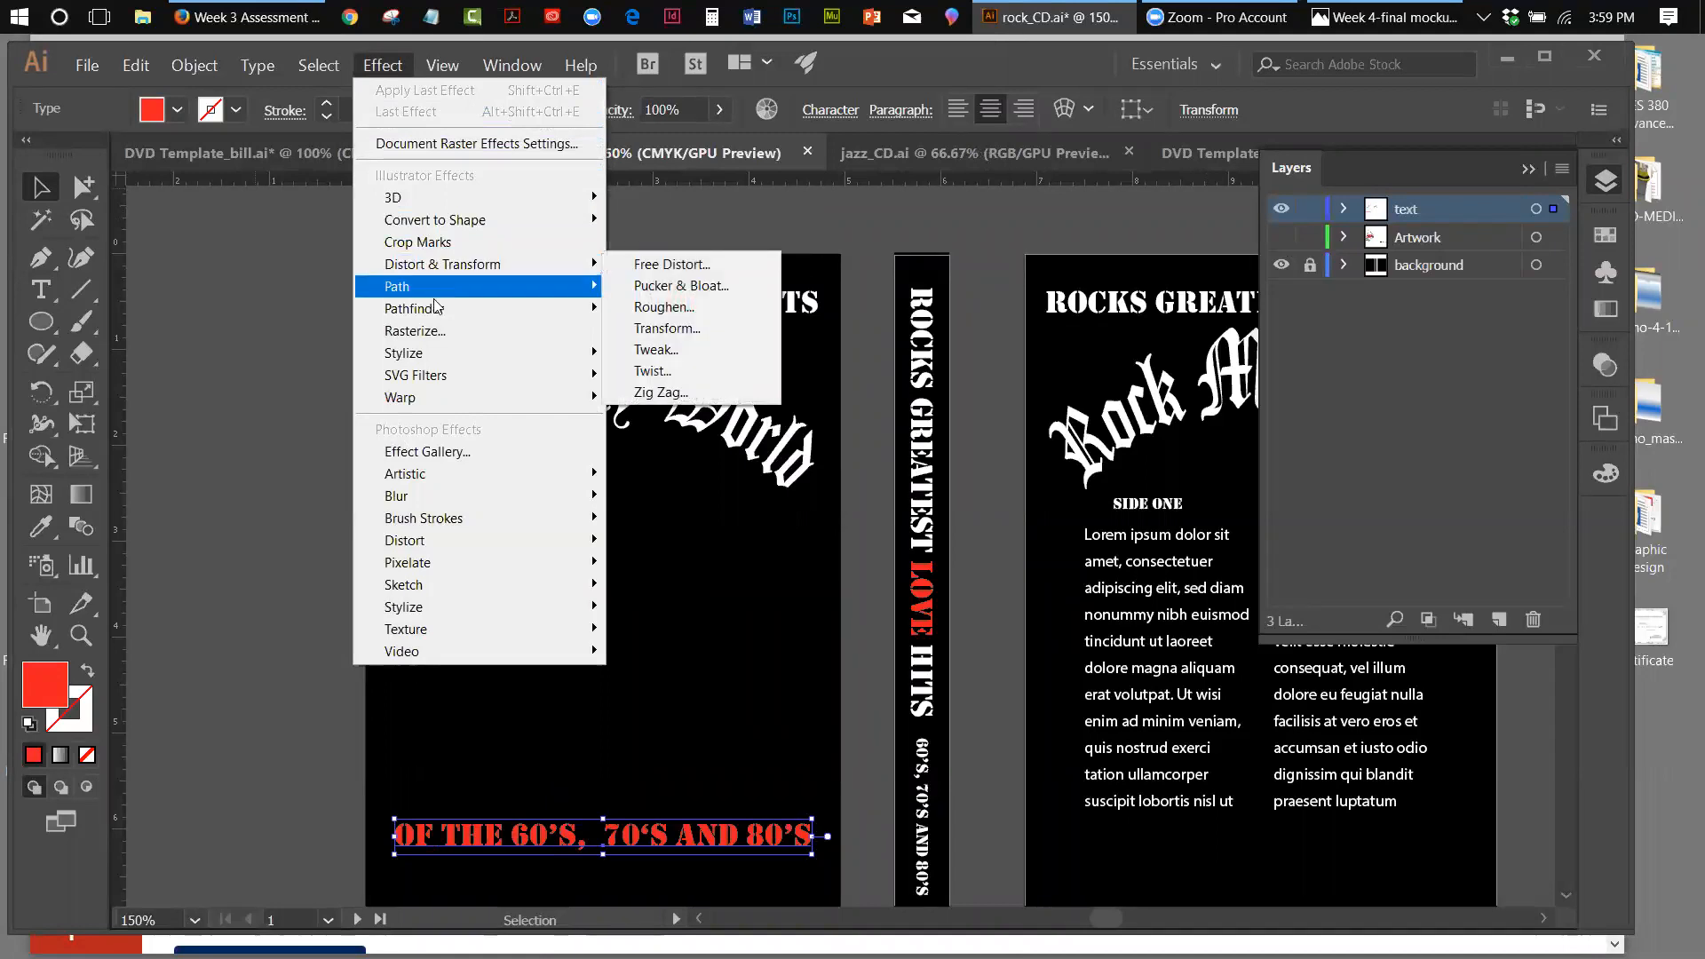
mouse_move(437, 308)
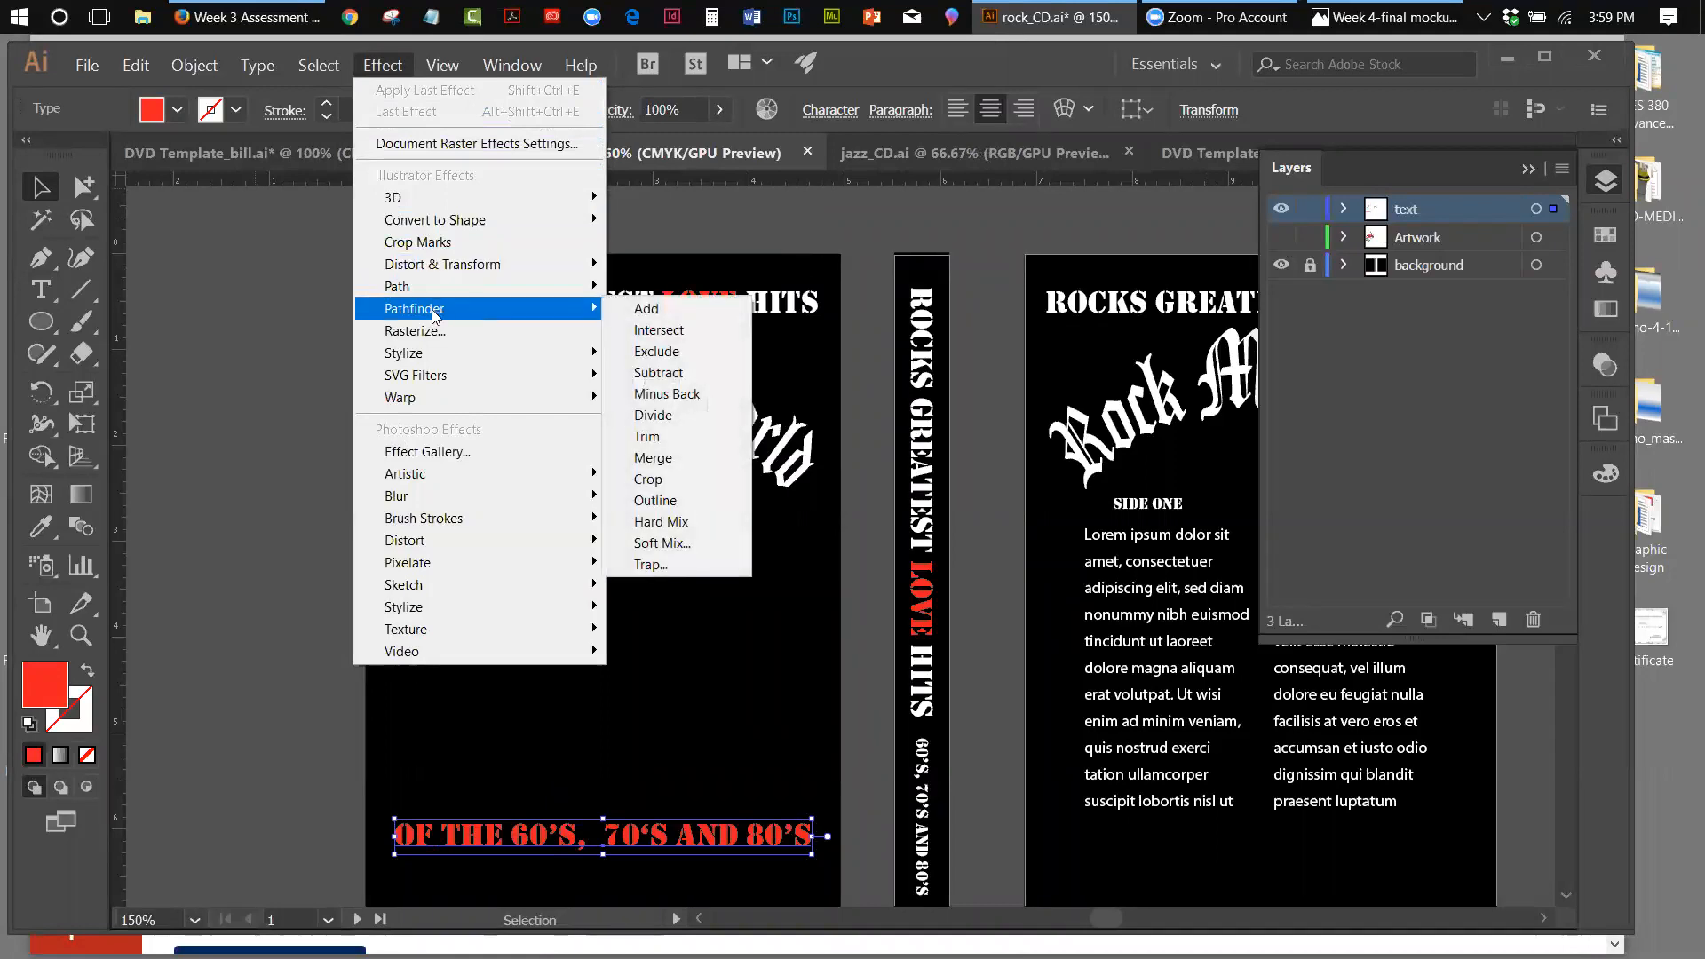
mouse_move(430, 352)
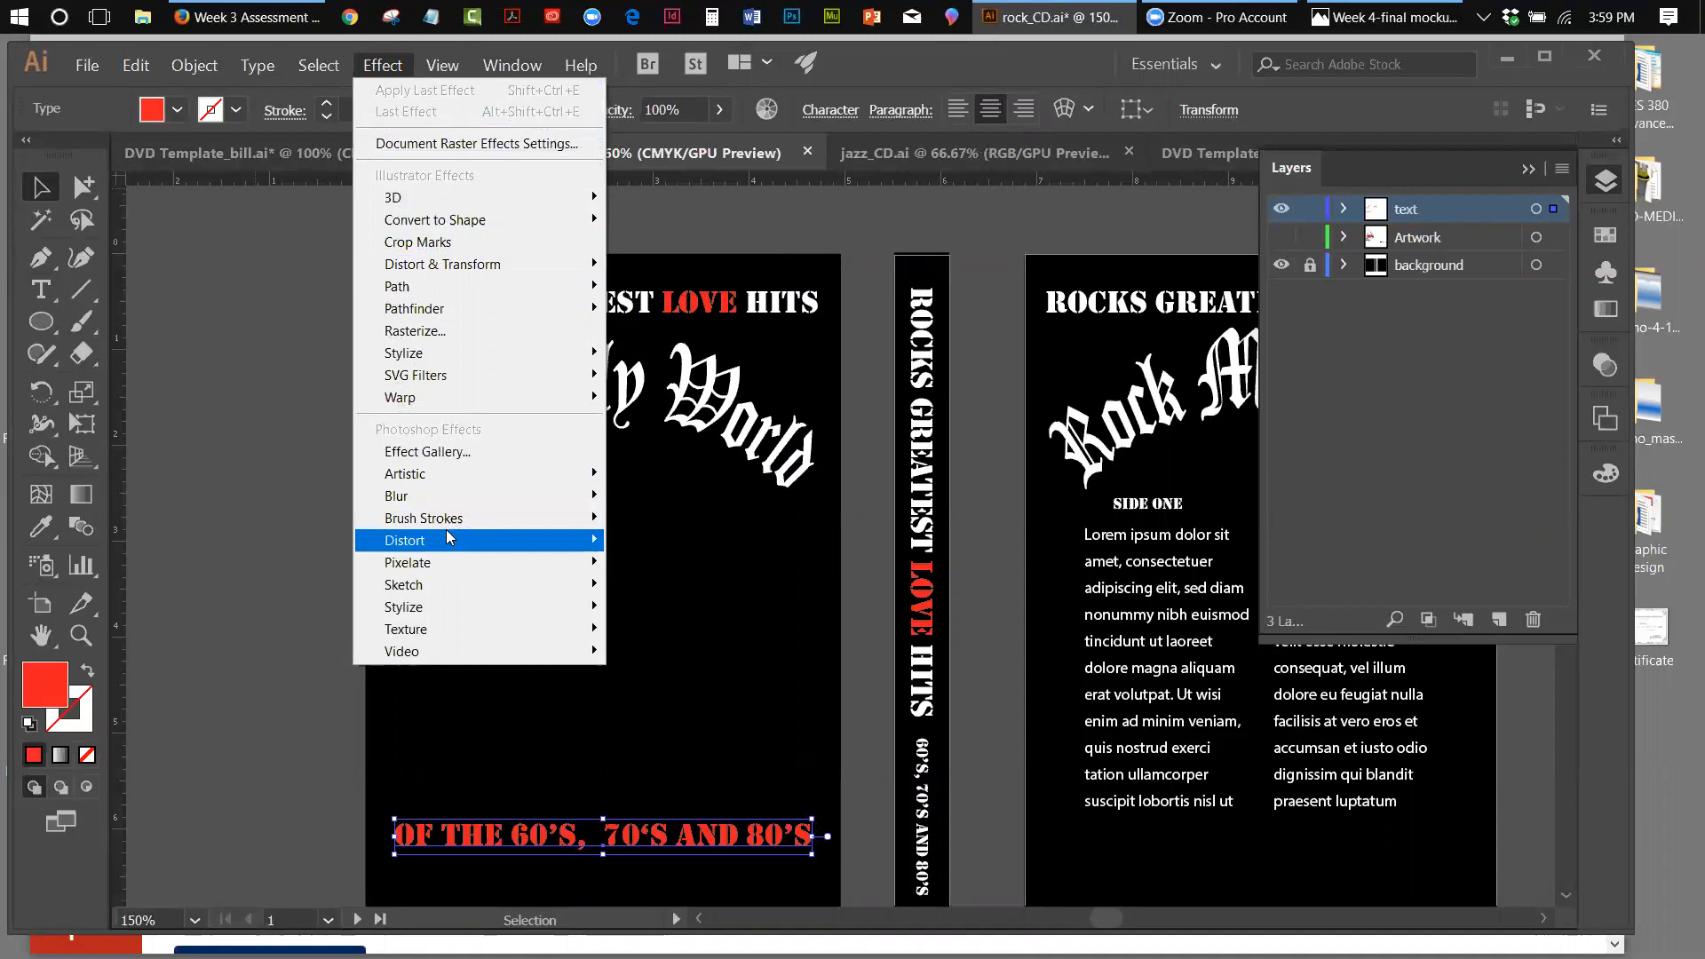
mouse_move(447, 537)
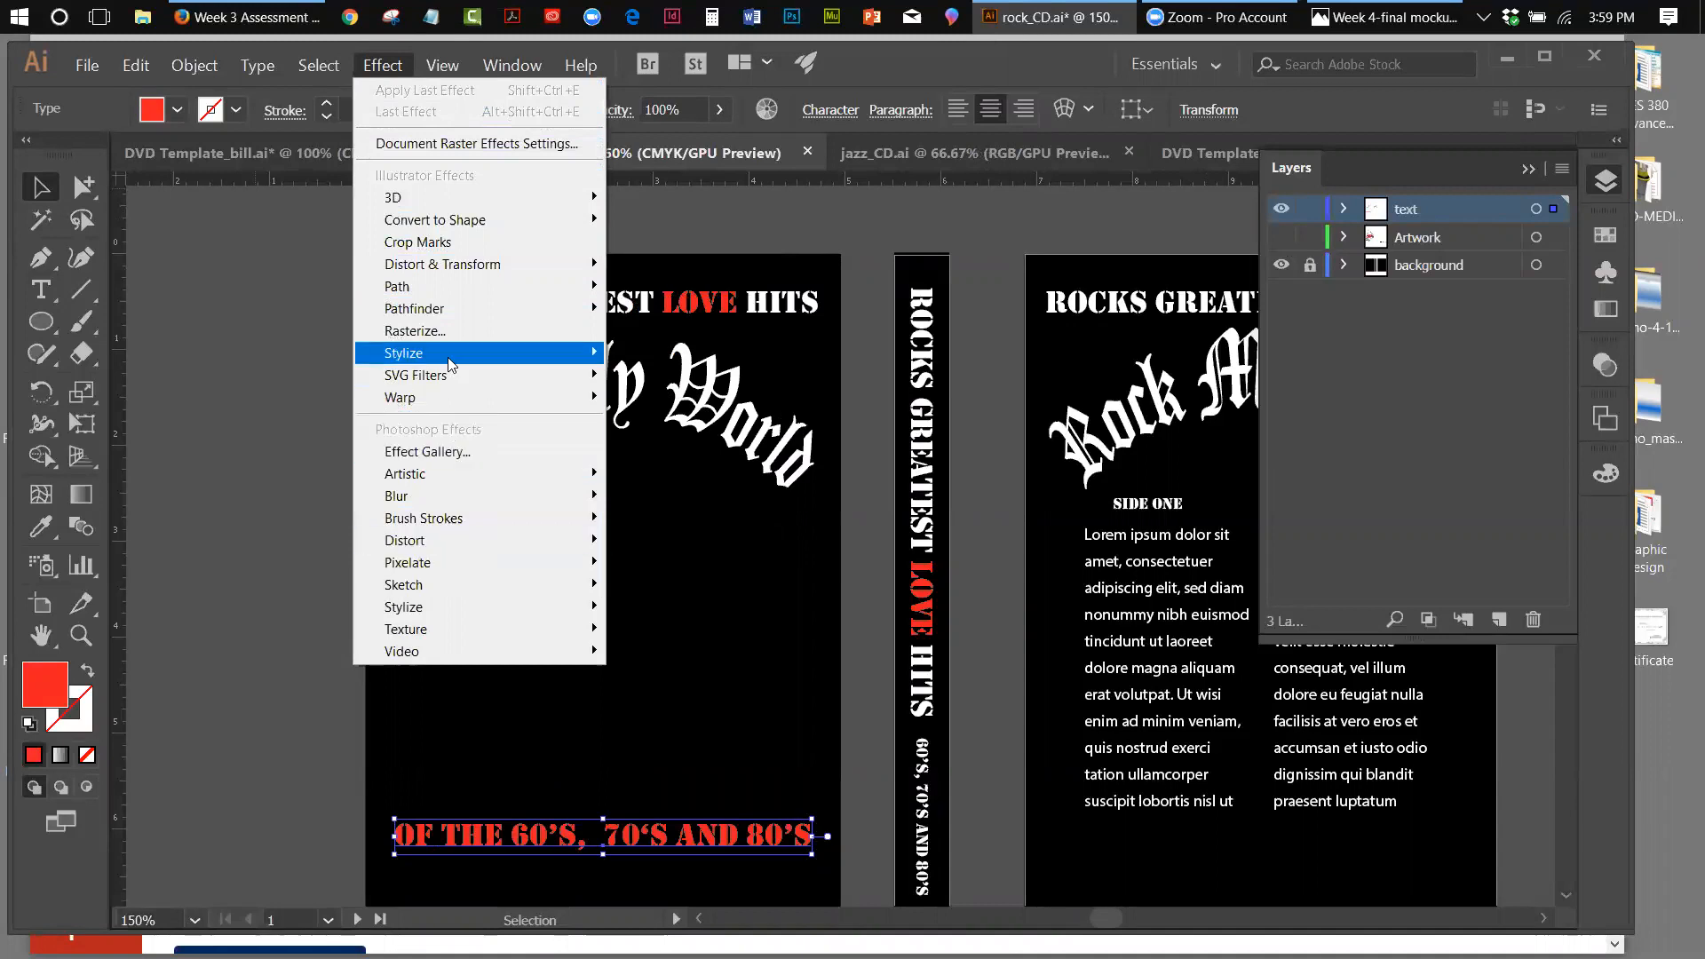
mouse_move(428, 404)
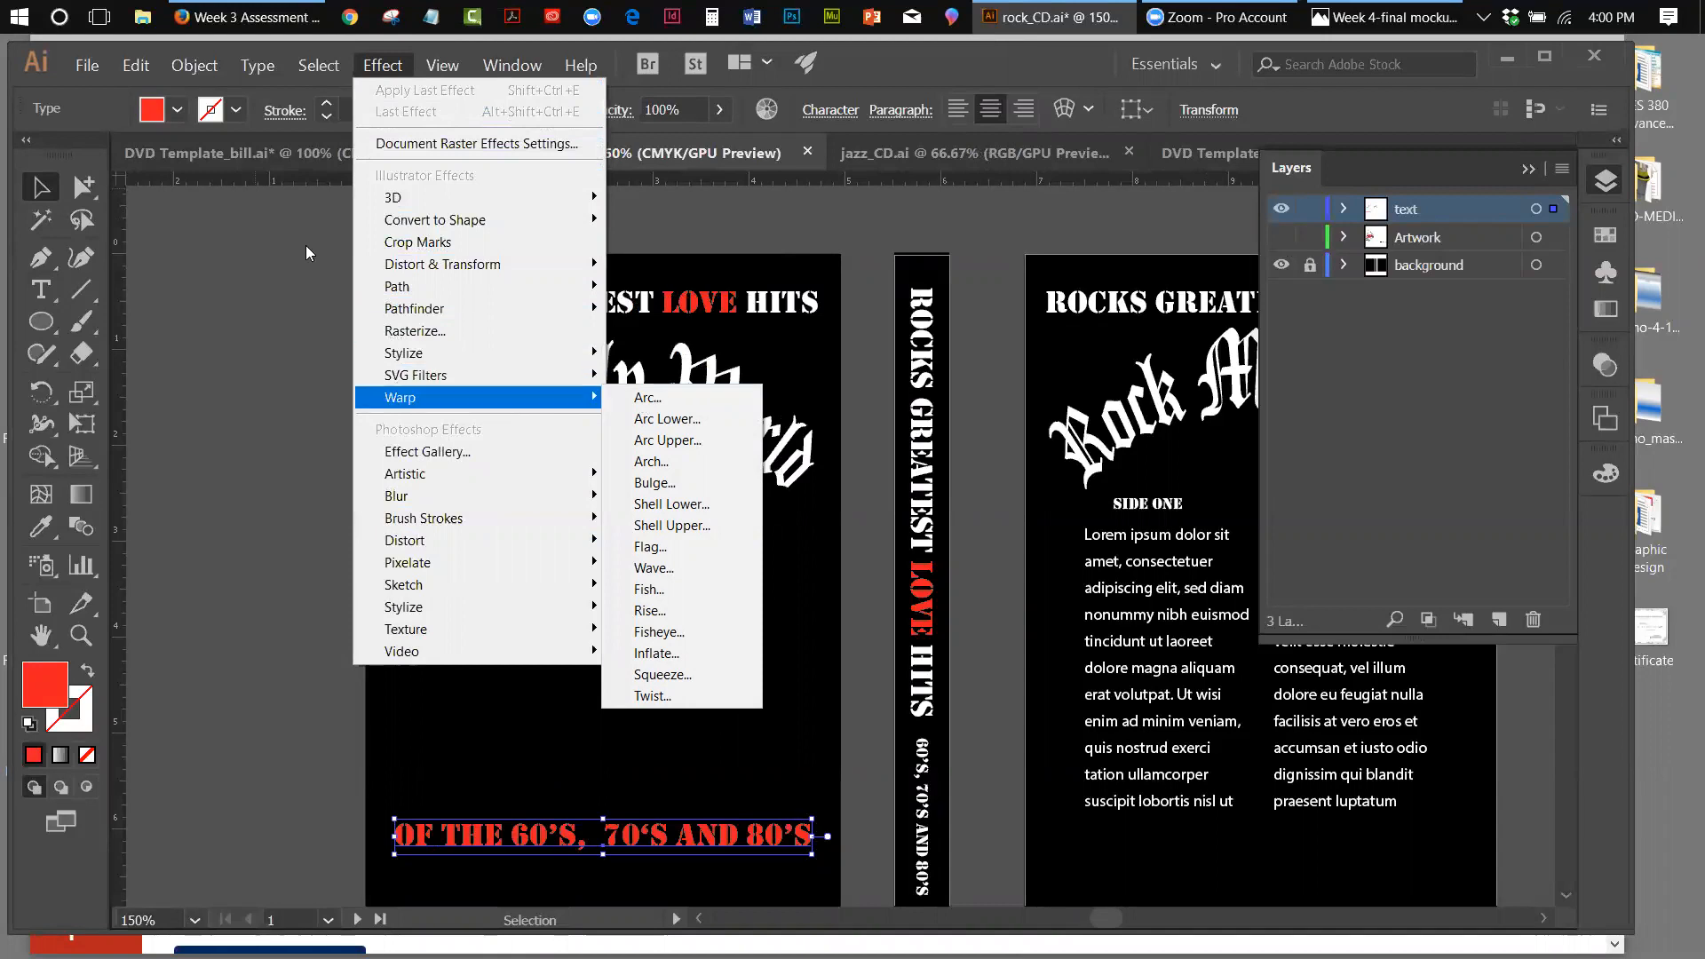
Apply an Envelope Distort warp to the selected red text with the Arc style, horizontal orientation and 50% bend
mouse_move(187, 72)
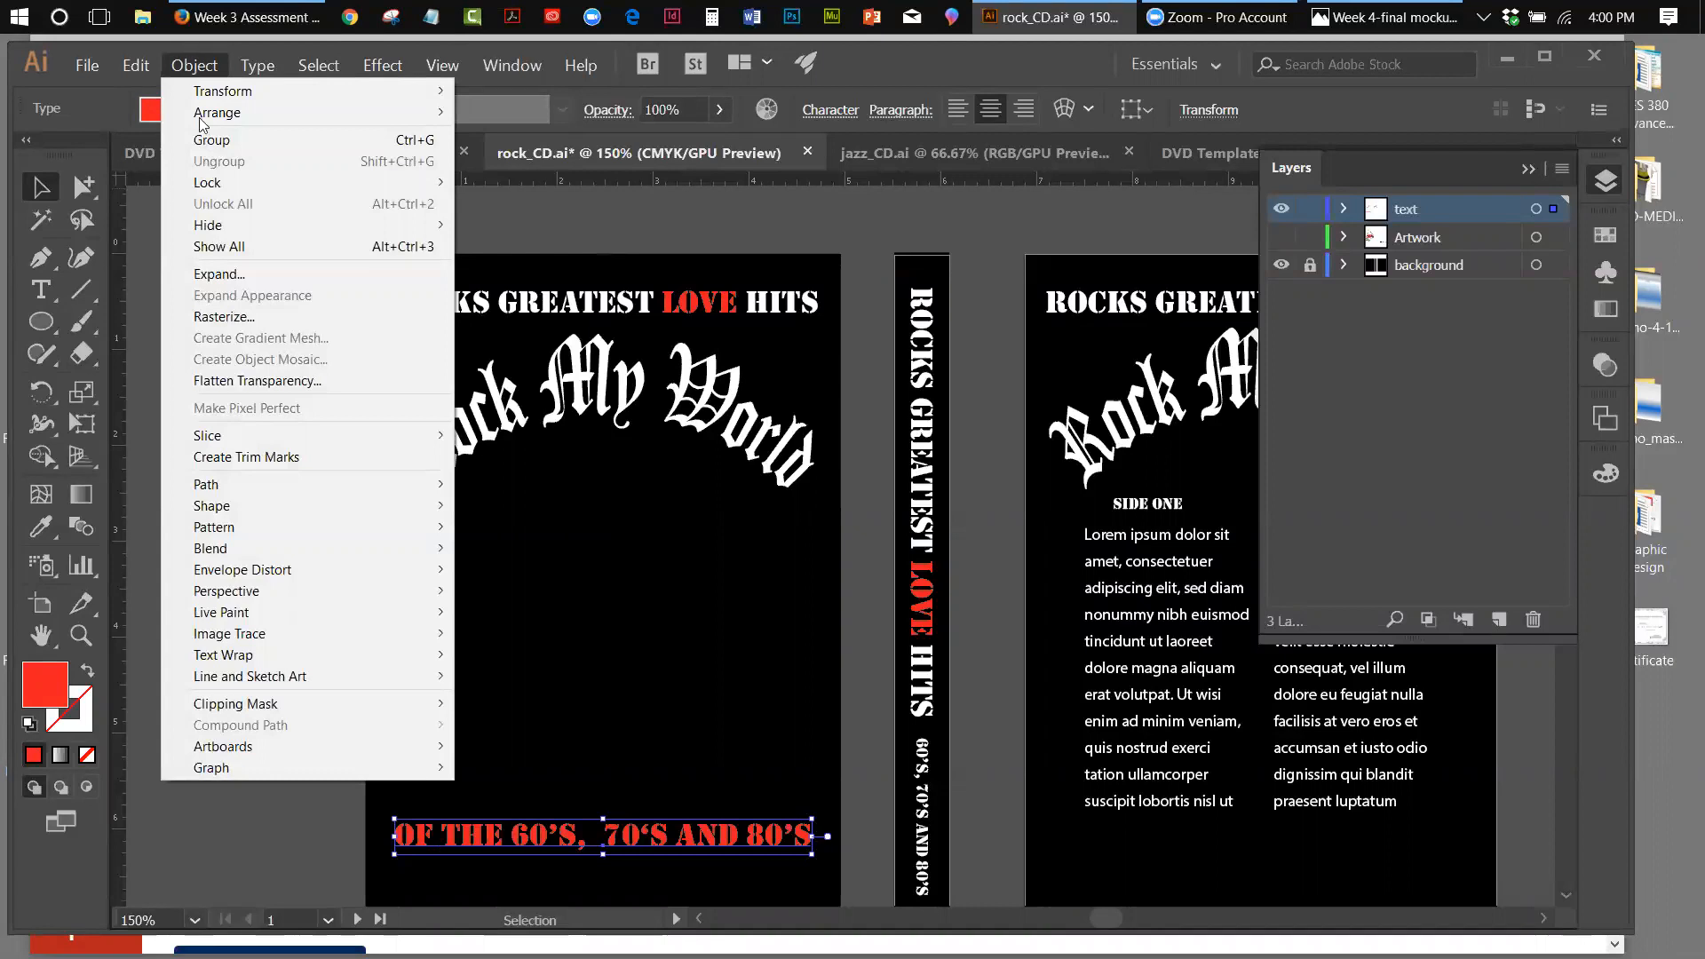
mouse_move(293, 575)
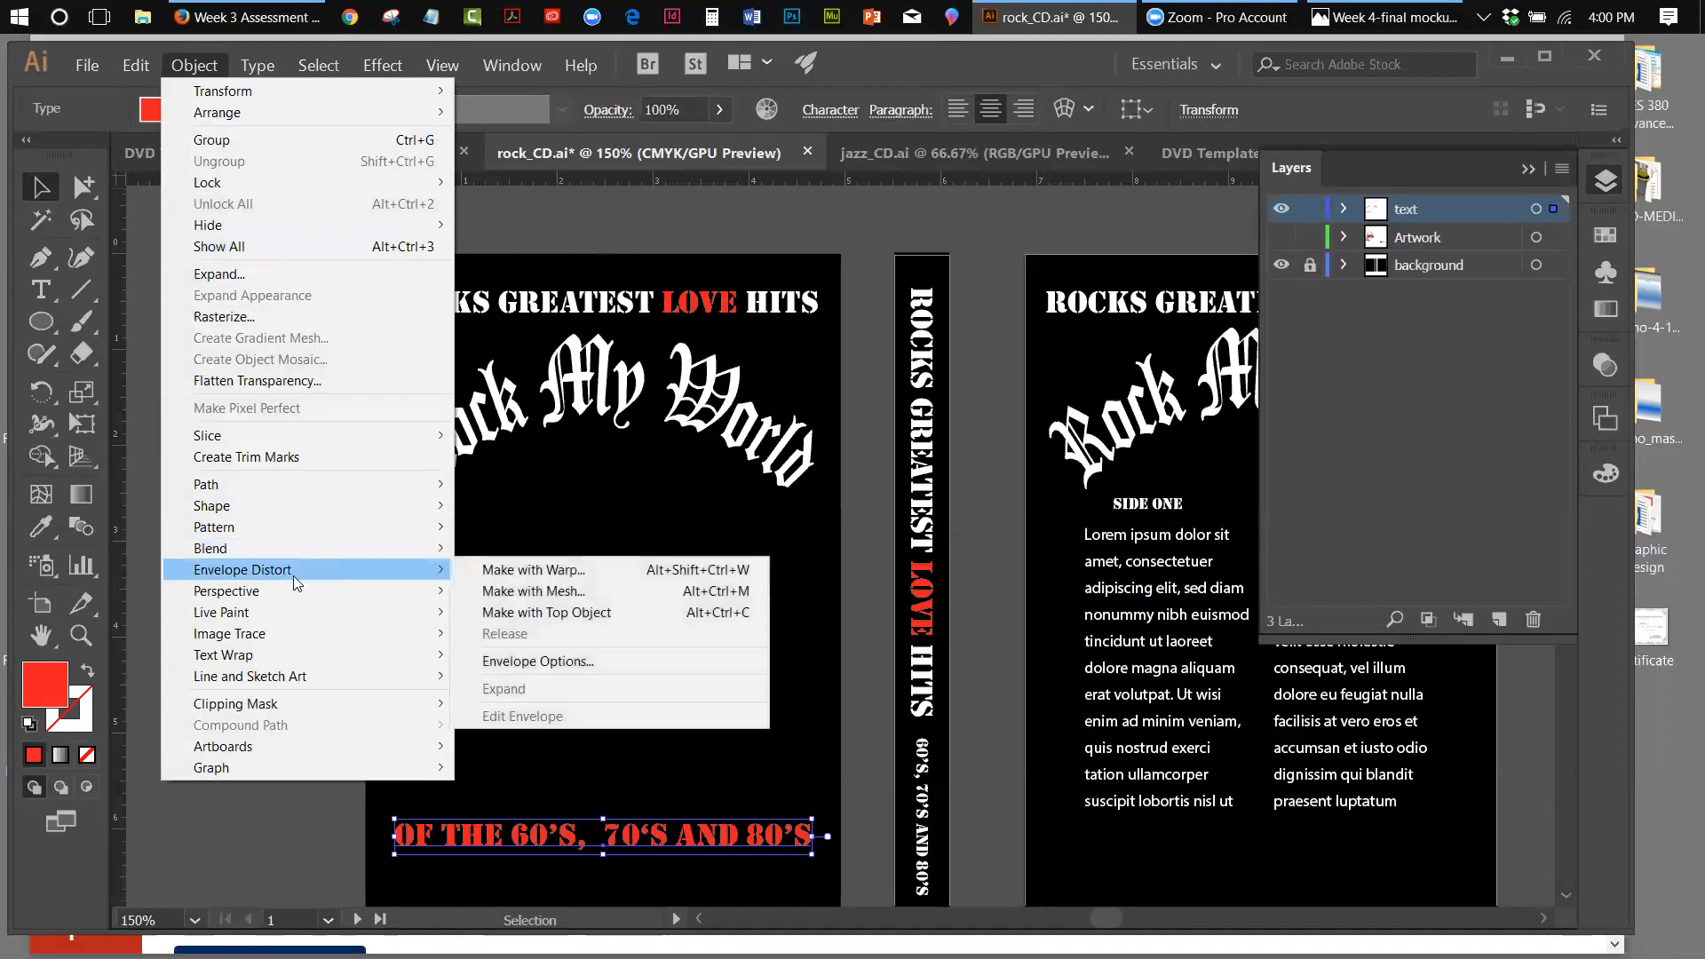
left_click(480, 576)
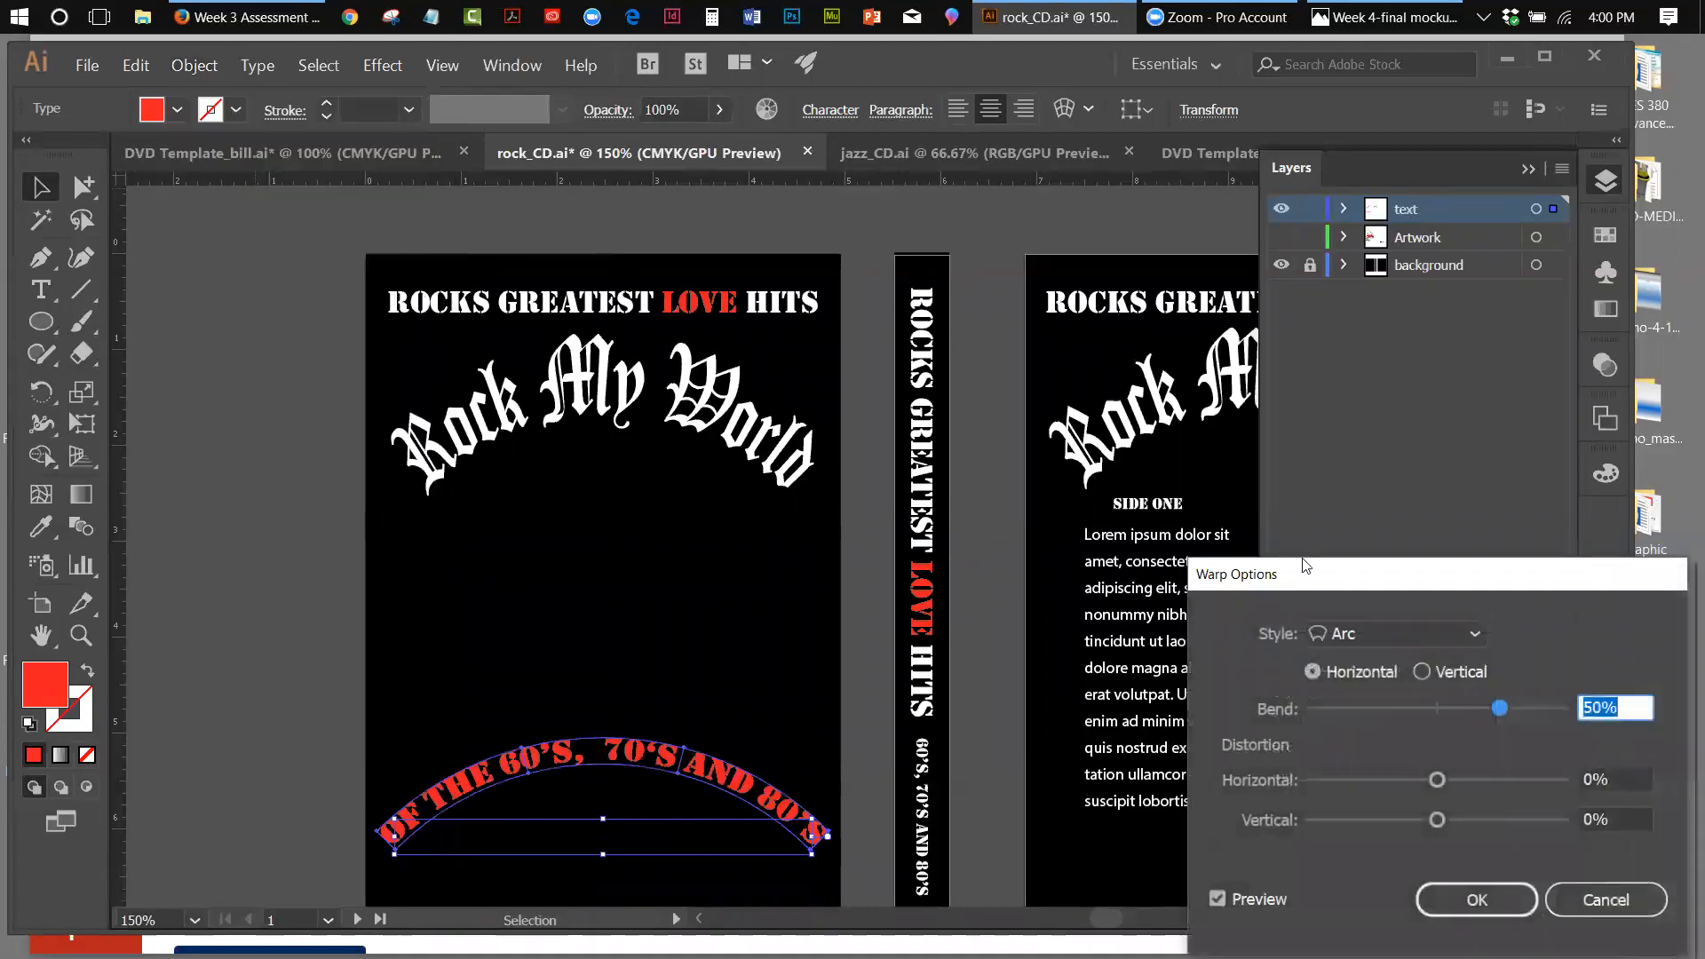
left_click_drag(1340, 573, 953, 266)
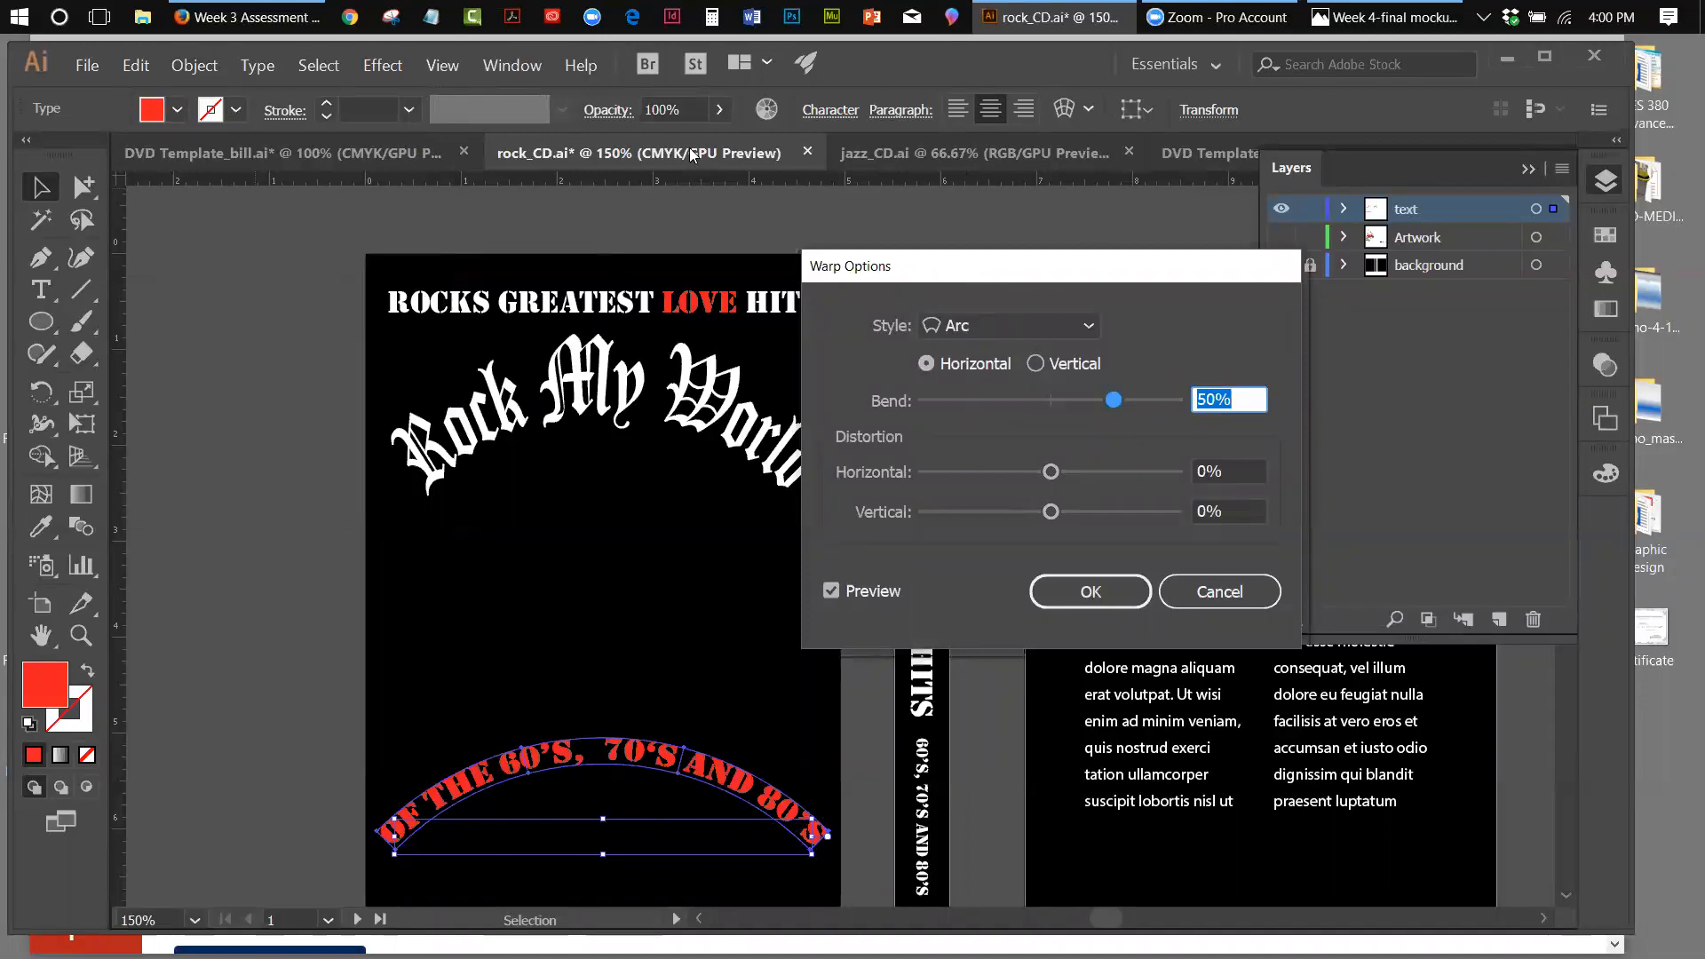
left_click(185, 65)
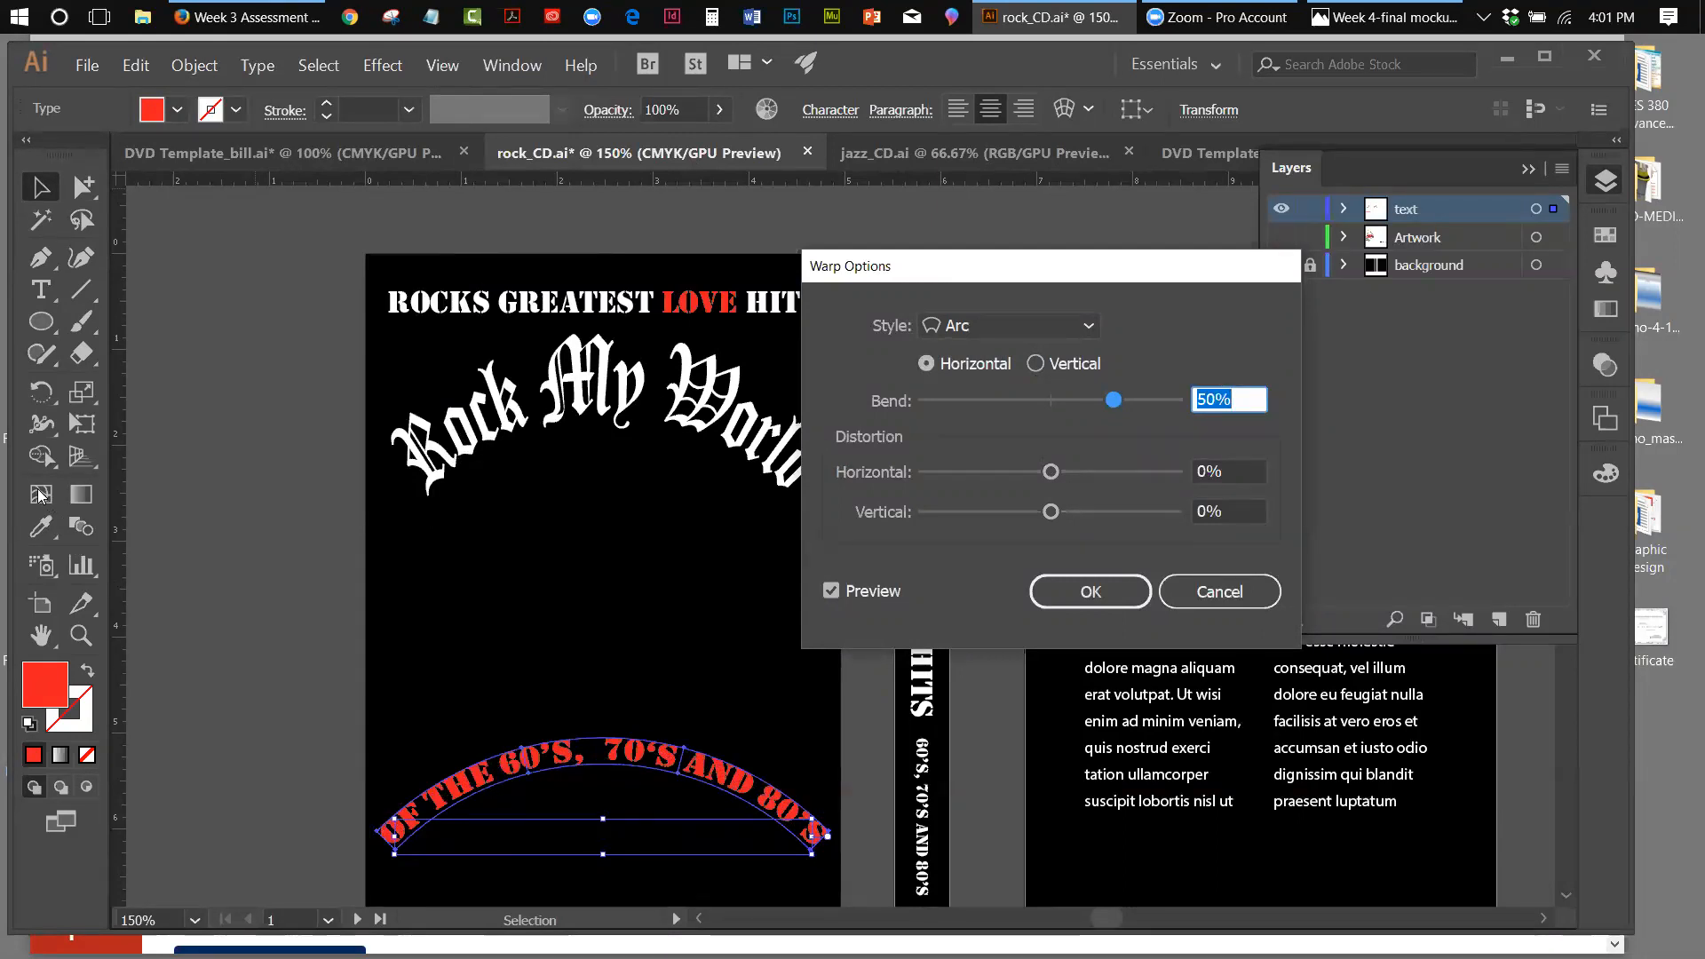
left_click(1088, 591)
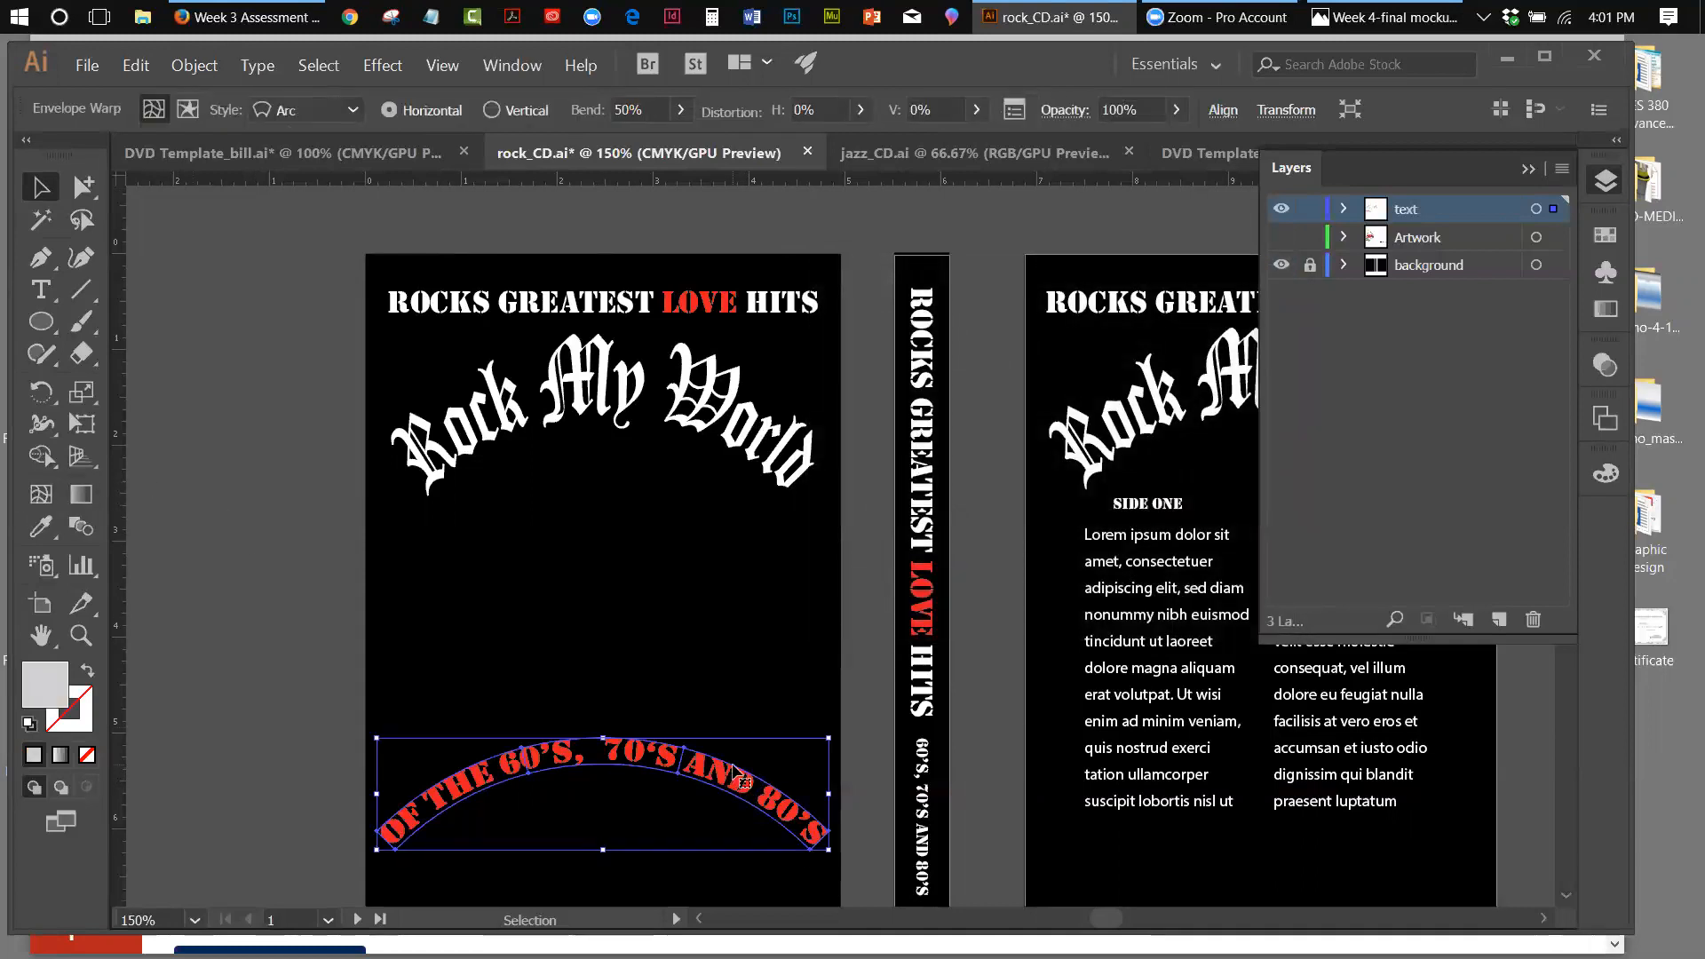
Undo the Arc warp on the front cover's red "OF THE 60'S, 70'S AND 80'S" text
left_click(136, 66)
left_click(177, 92)
Try bend values of 94%, 33%, 50% and -2% for a horizontal Arc Envelope Distort warp on the red text
left_click(191, 66)
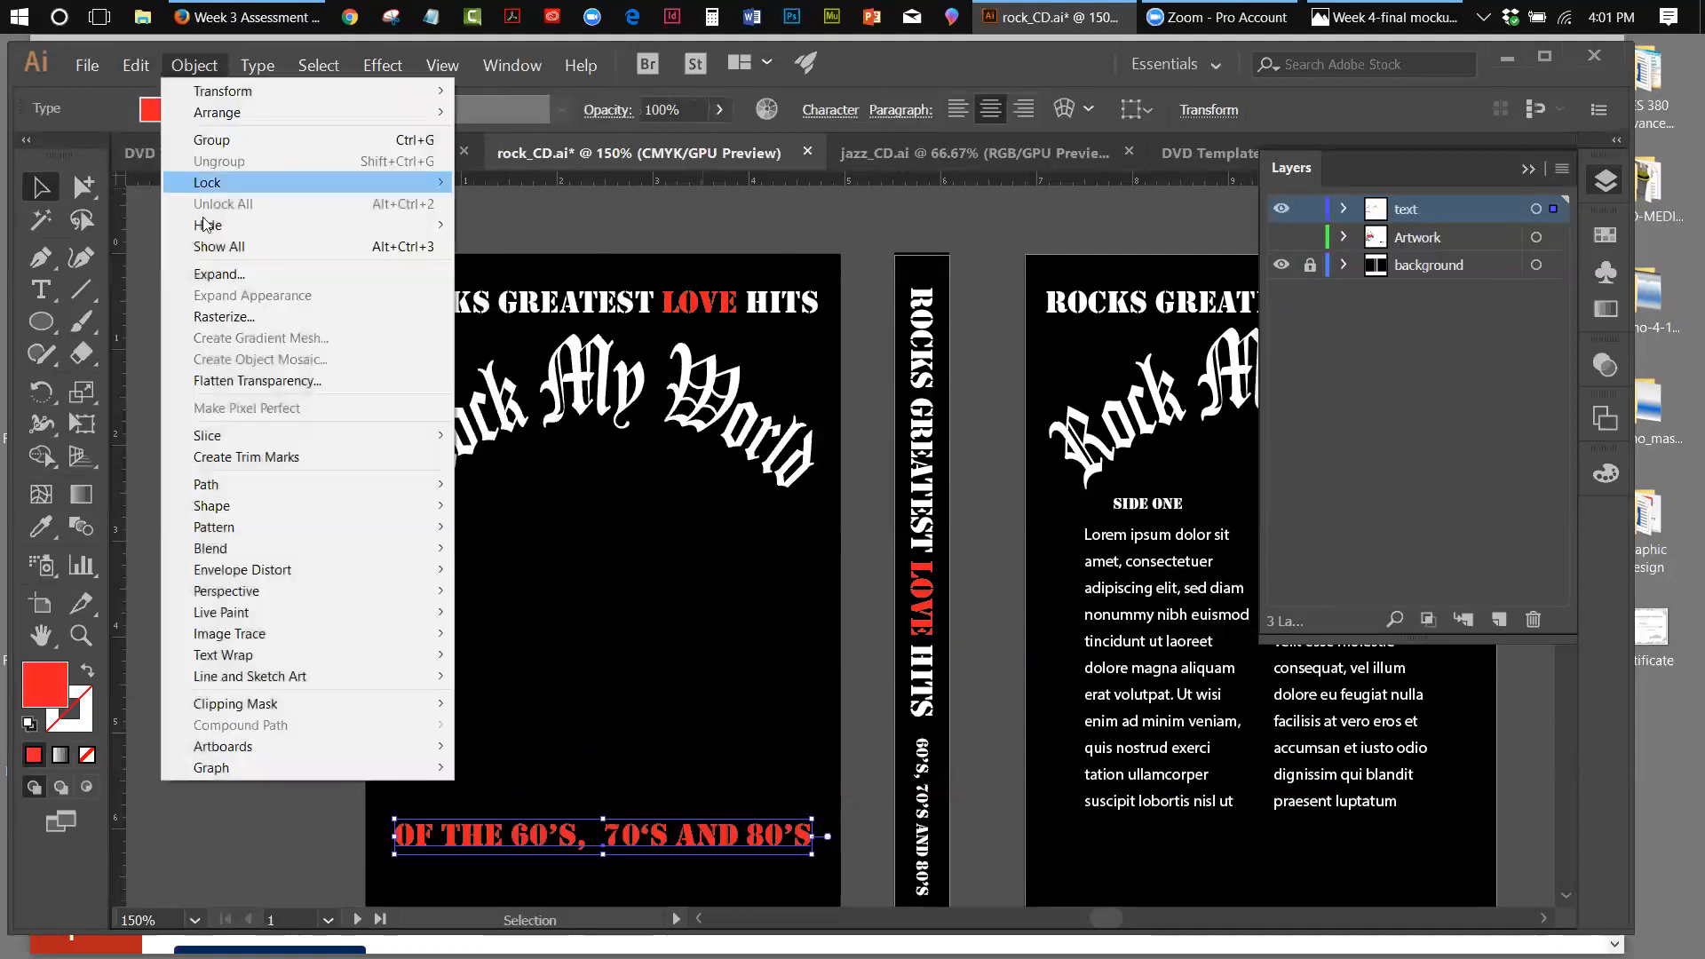
mouse_move(241, 634)
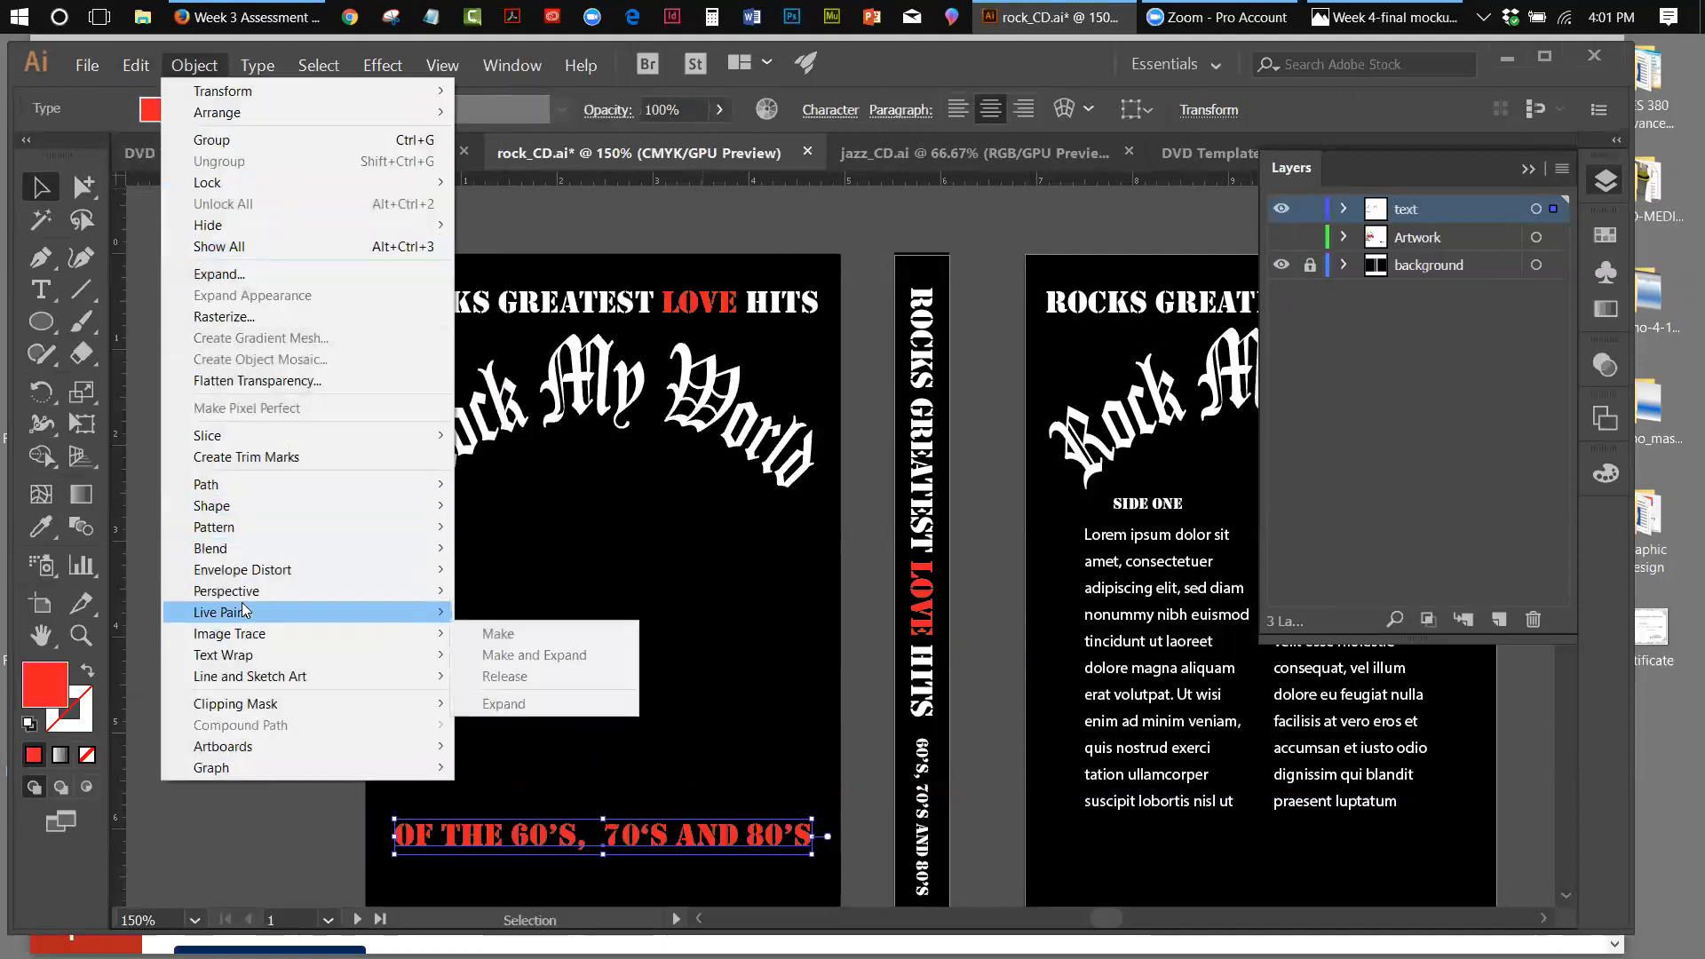
mouse_move(243, 571)
left_click(482, 570)
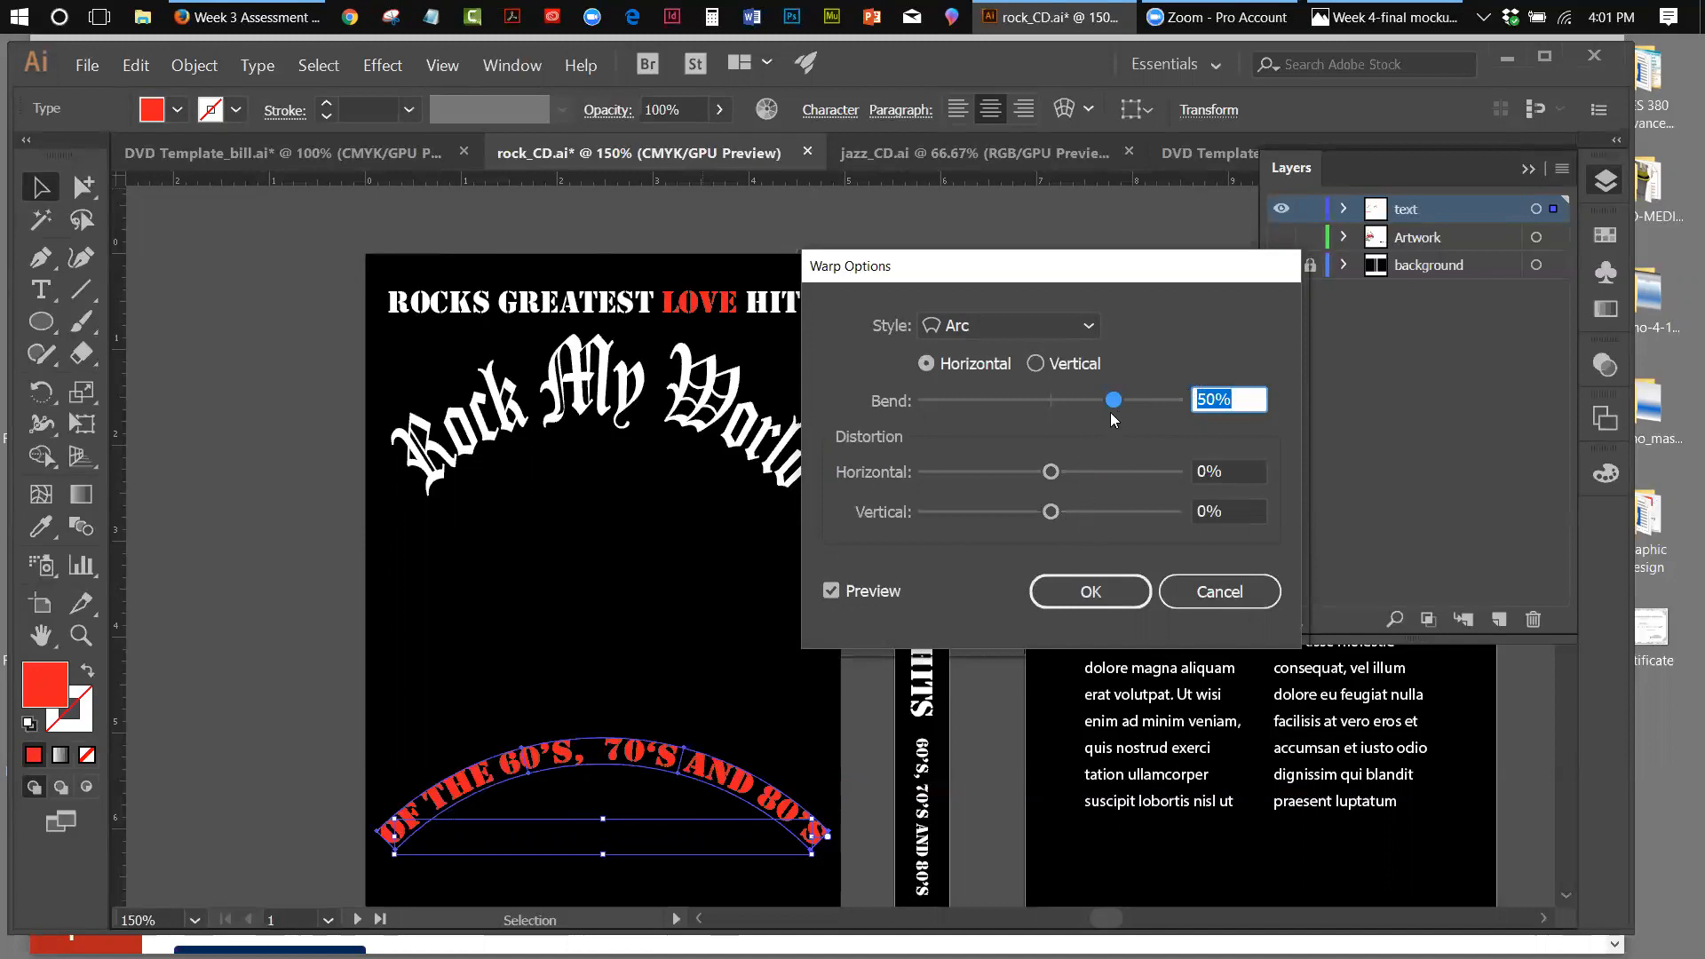
left_click_drag(1114, 400, 1169, 410)
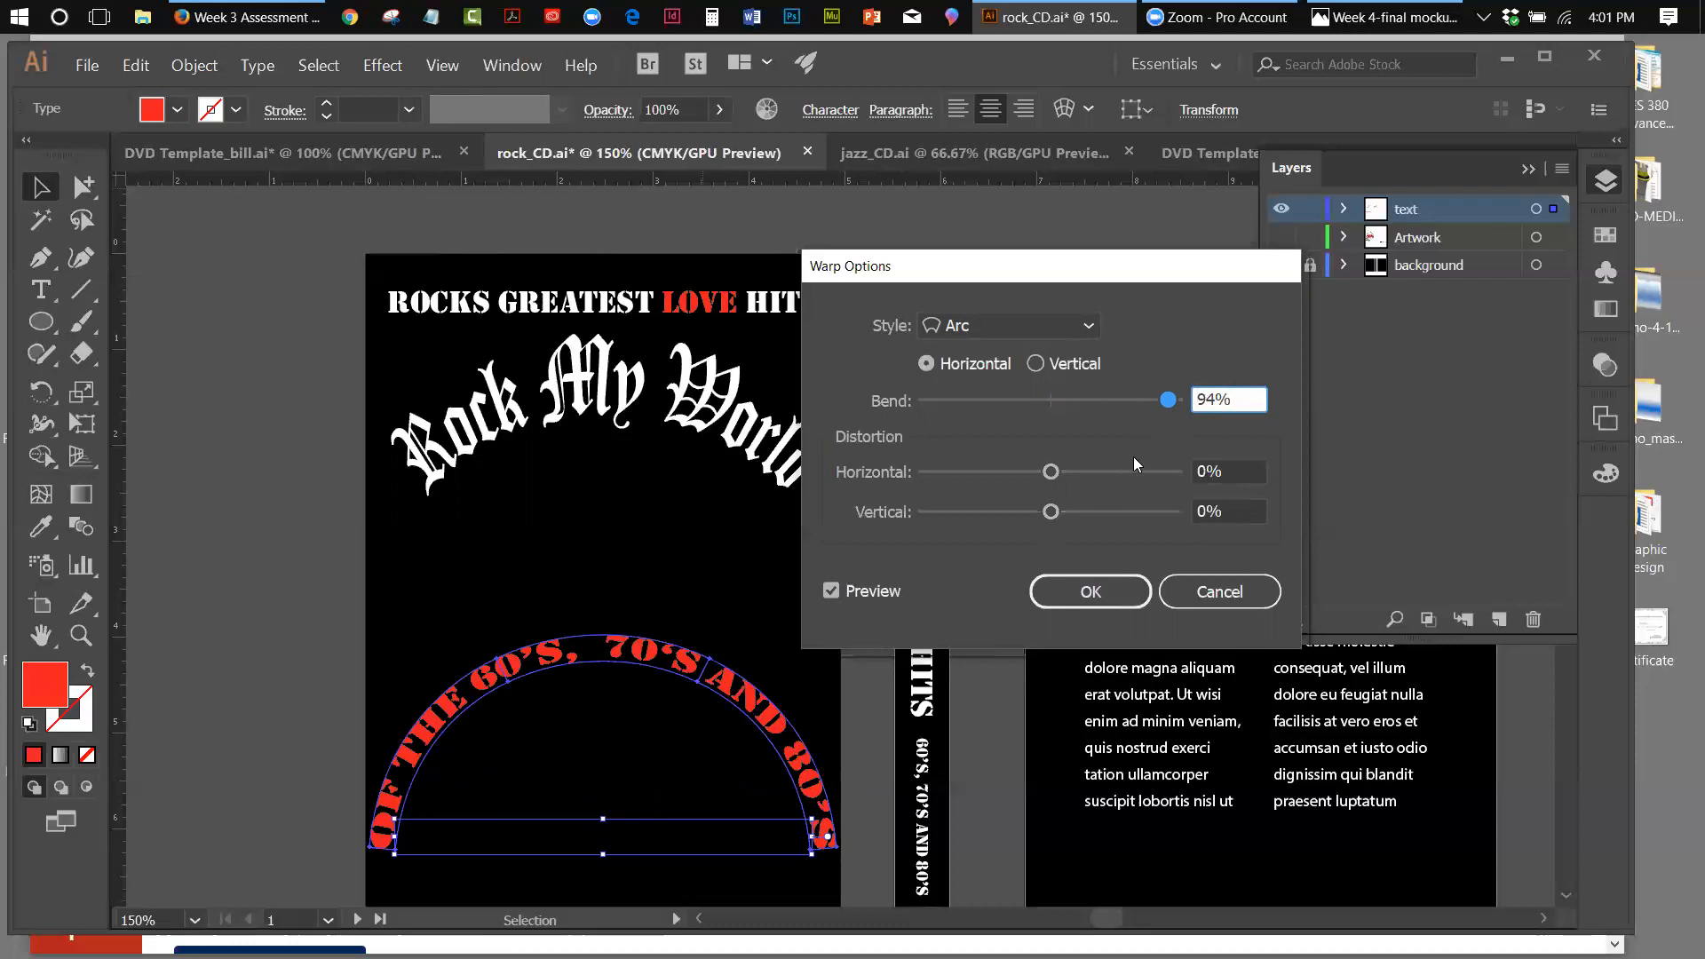
left_click_drag(1172, 404, 1094, 407)
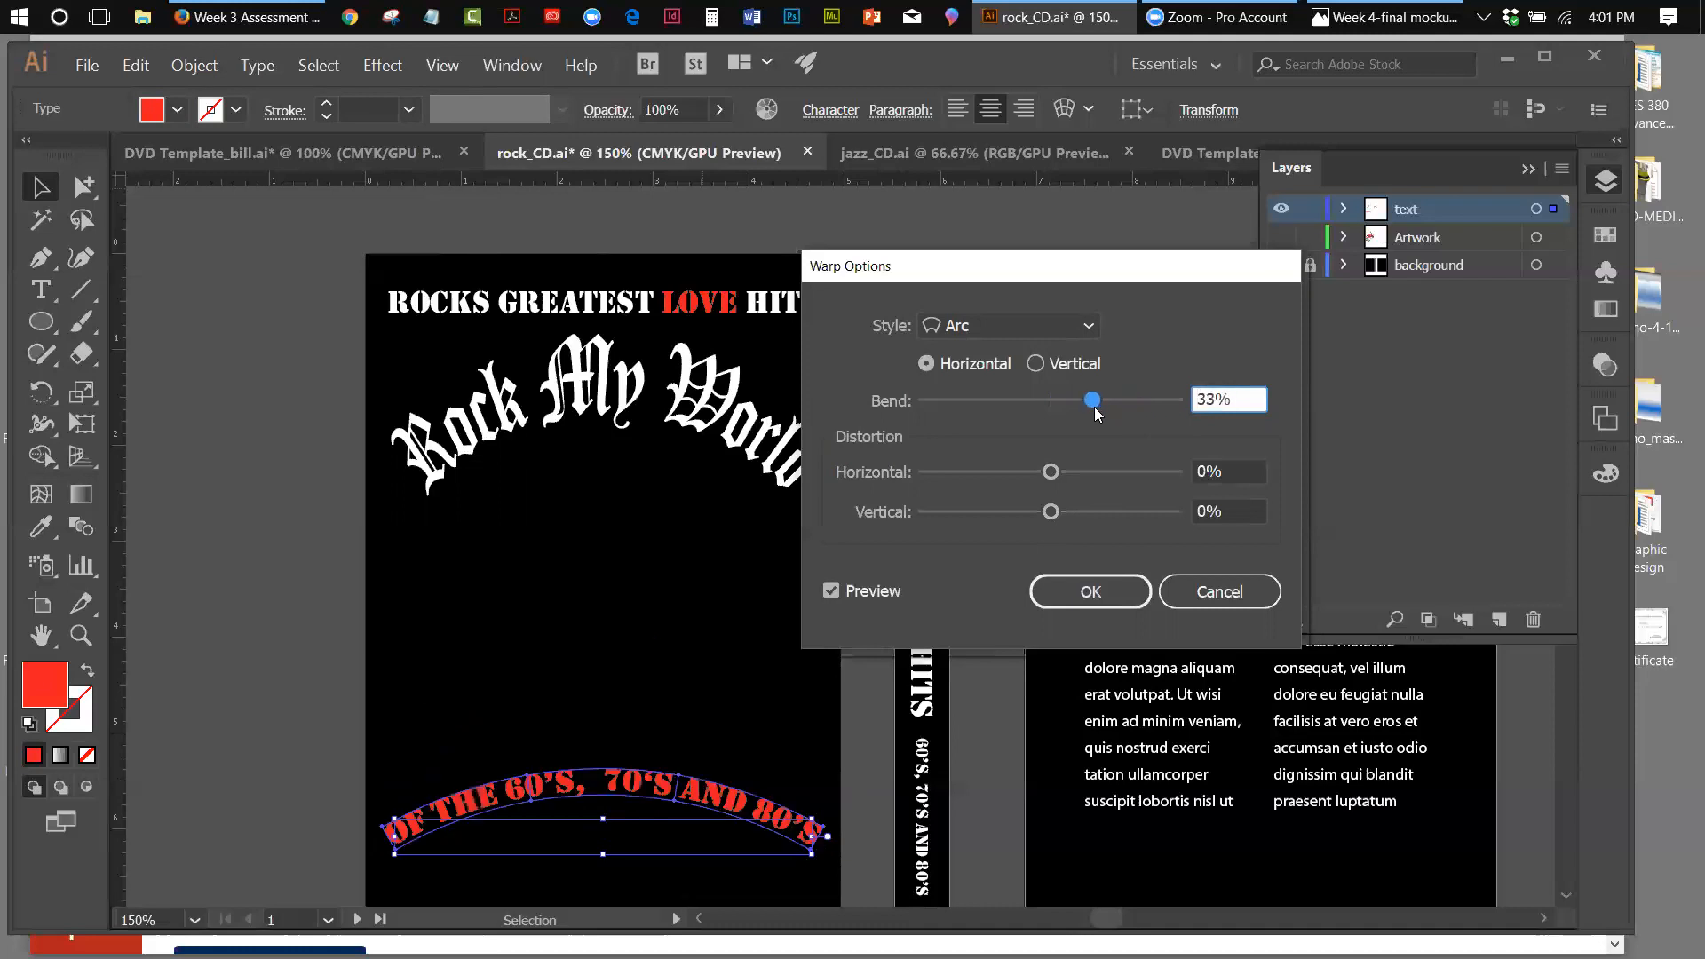
left_click_drag(1099, 396, 1114, 401)
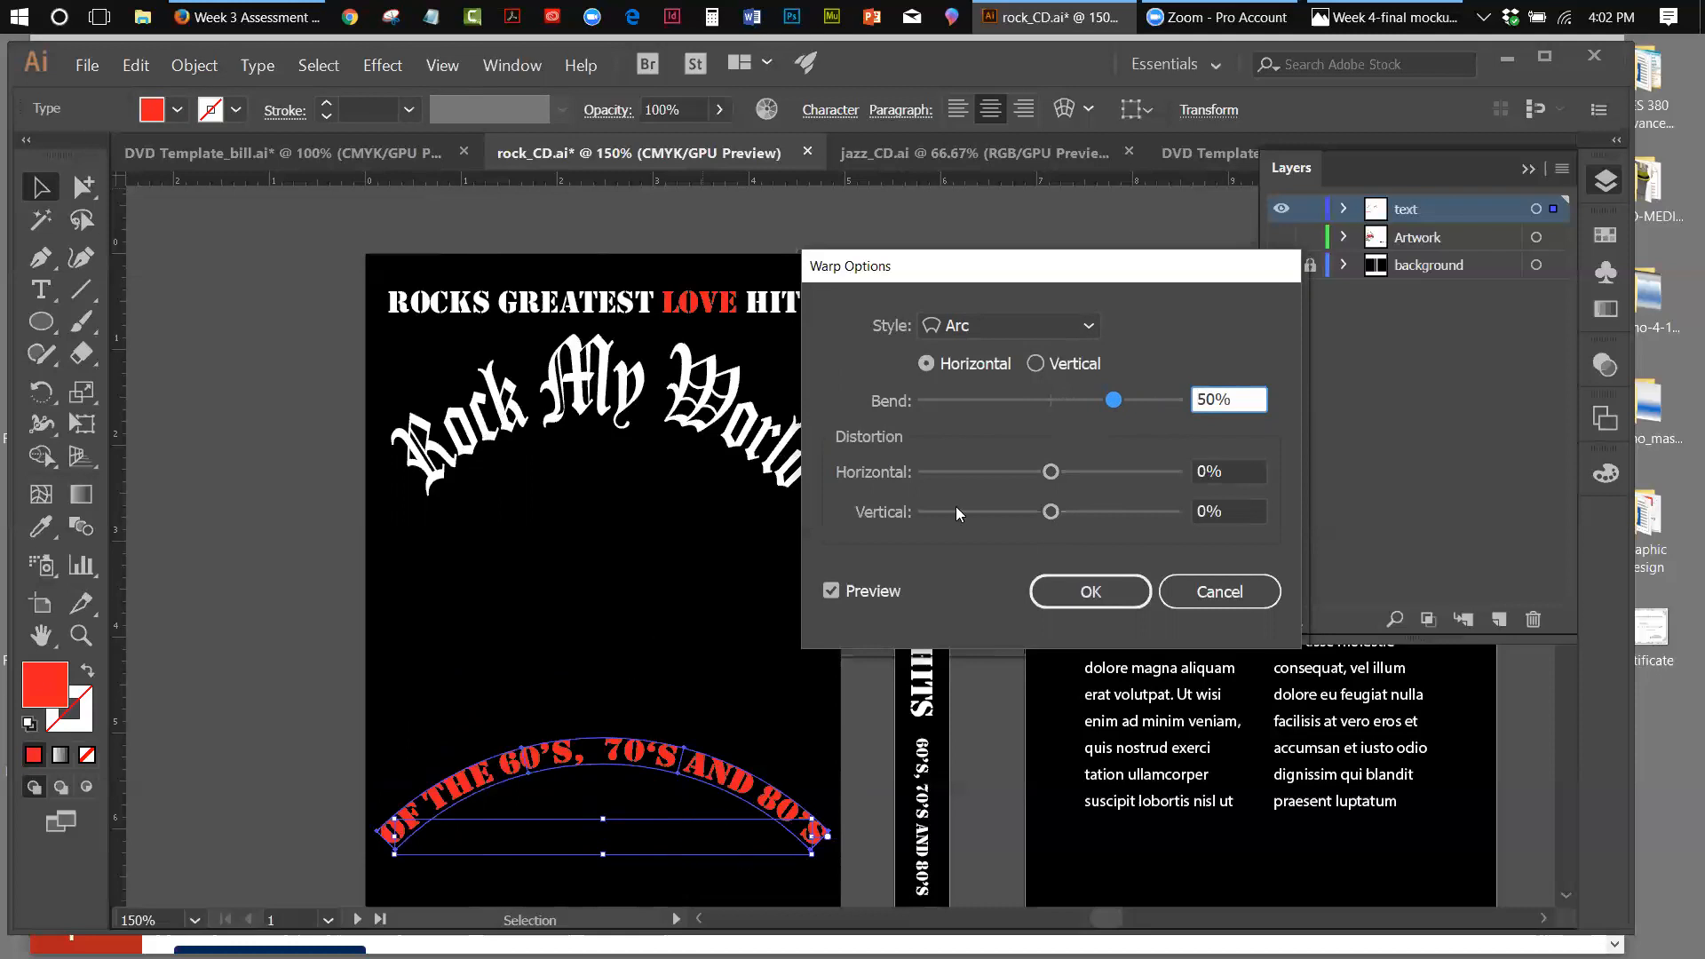
left_click_drag(1110, 407, 1048, 406)
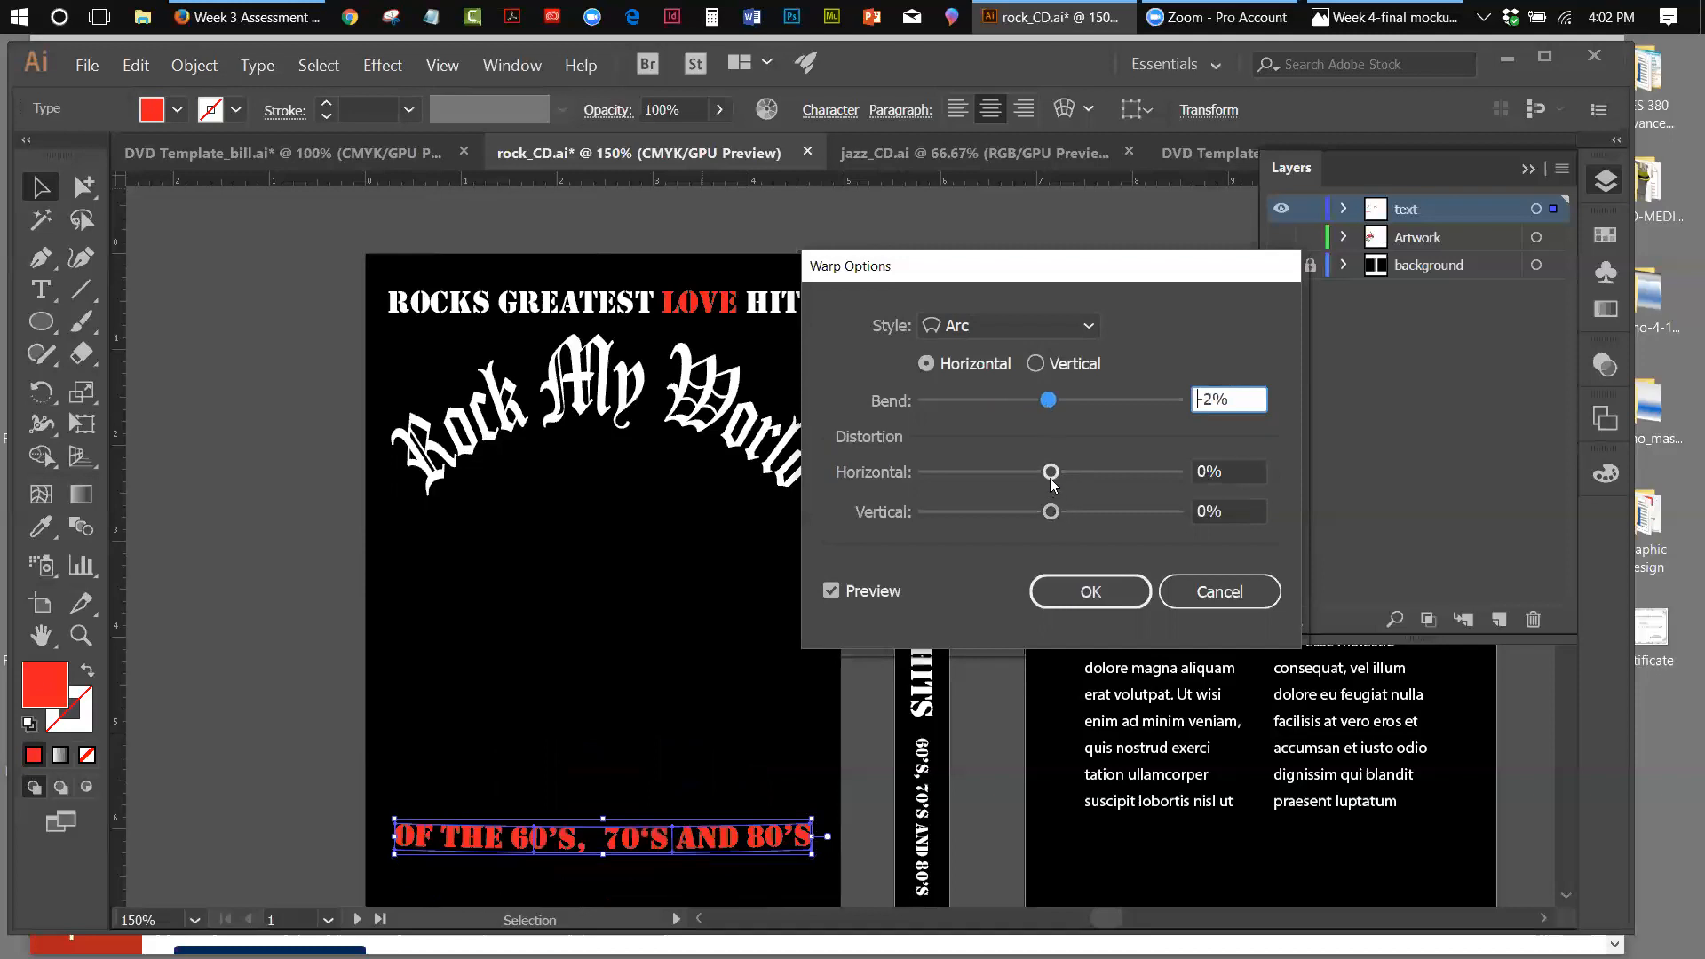
Try a 72% horizontal distortion and a 19% vertical distortion on the red text's warp, and cancel the warp
left_click_drag(1052, 477, 1141, 473)
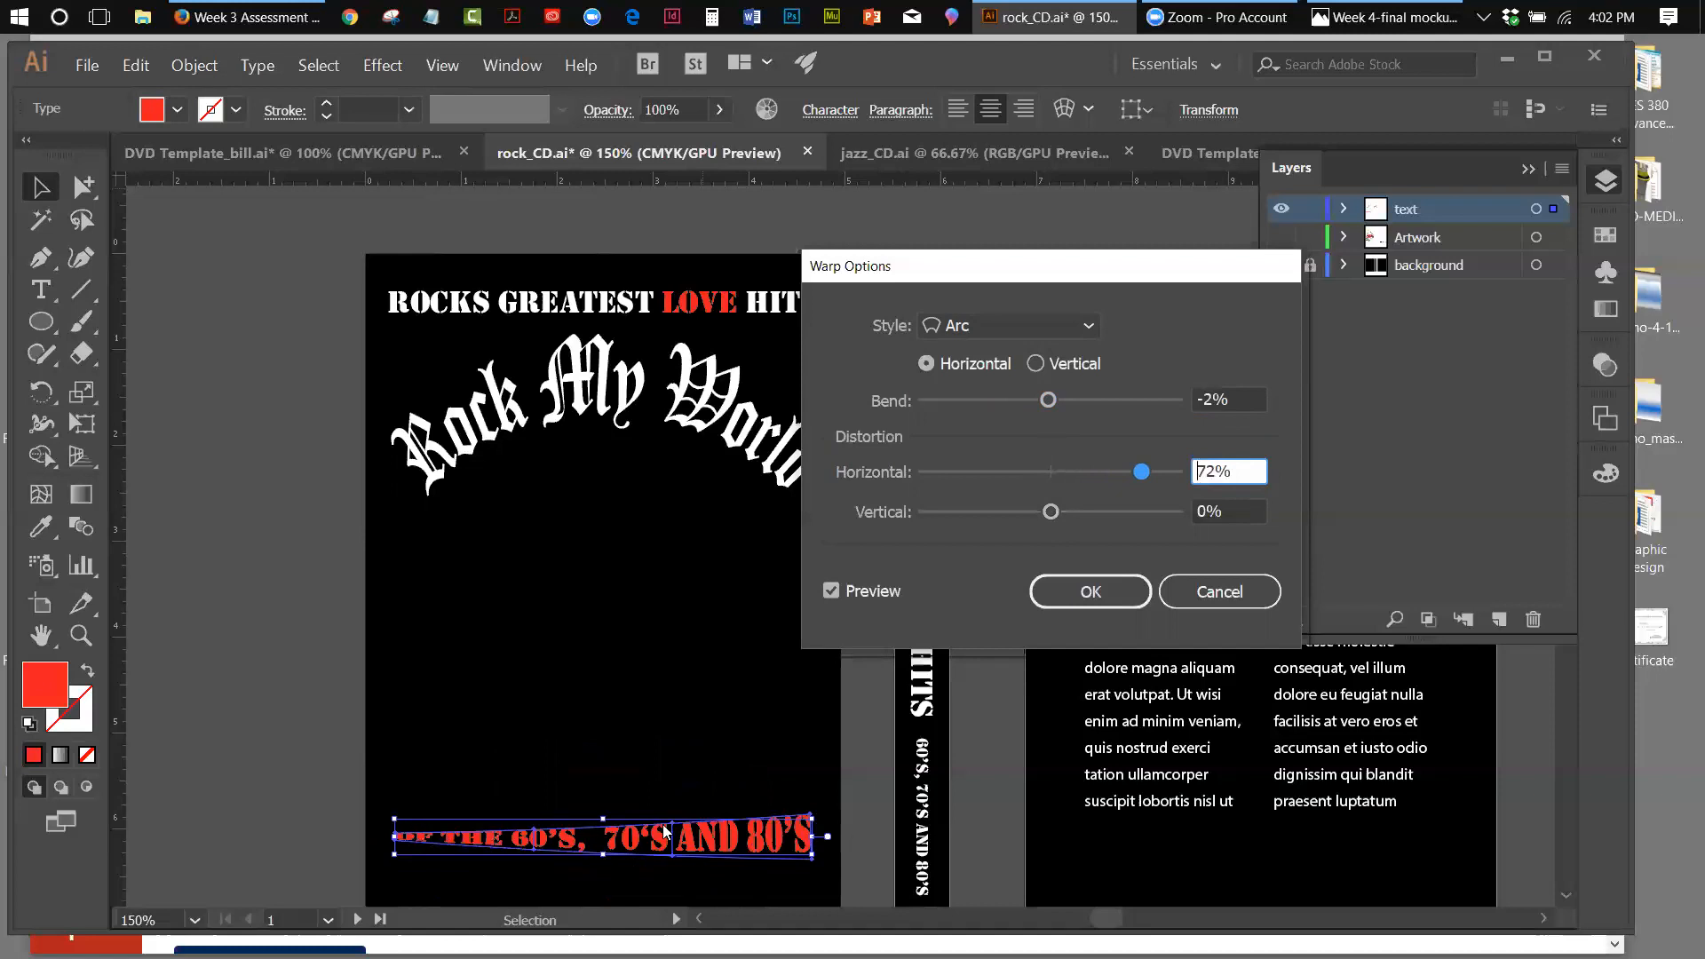
left_click_drag(1137, 477, 1050, 480)
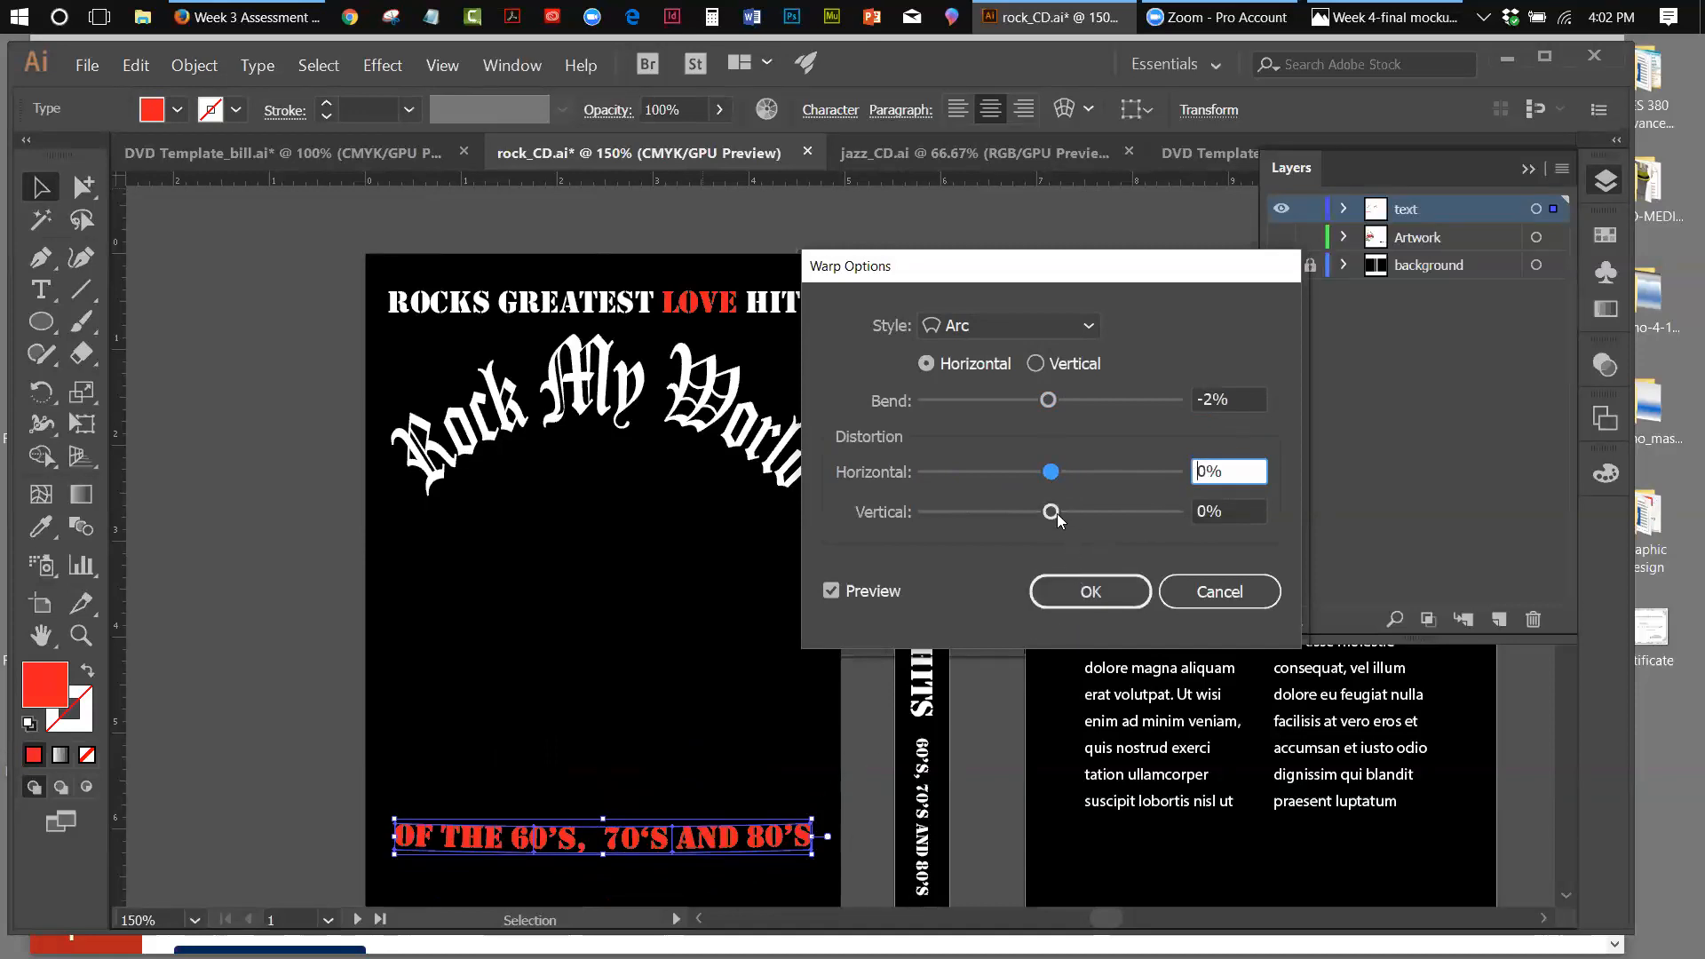
mouse_move(1049, 513)
left_mouse_down()
mouse_move(1099, 513)
mouse_move(1075, 519)
left_mouse_up()
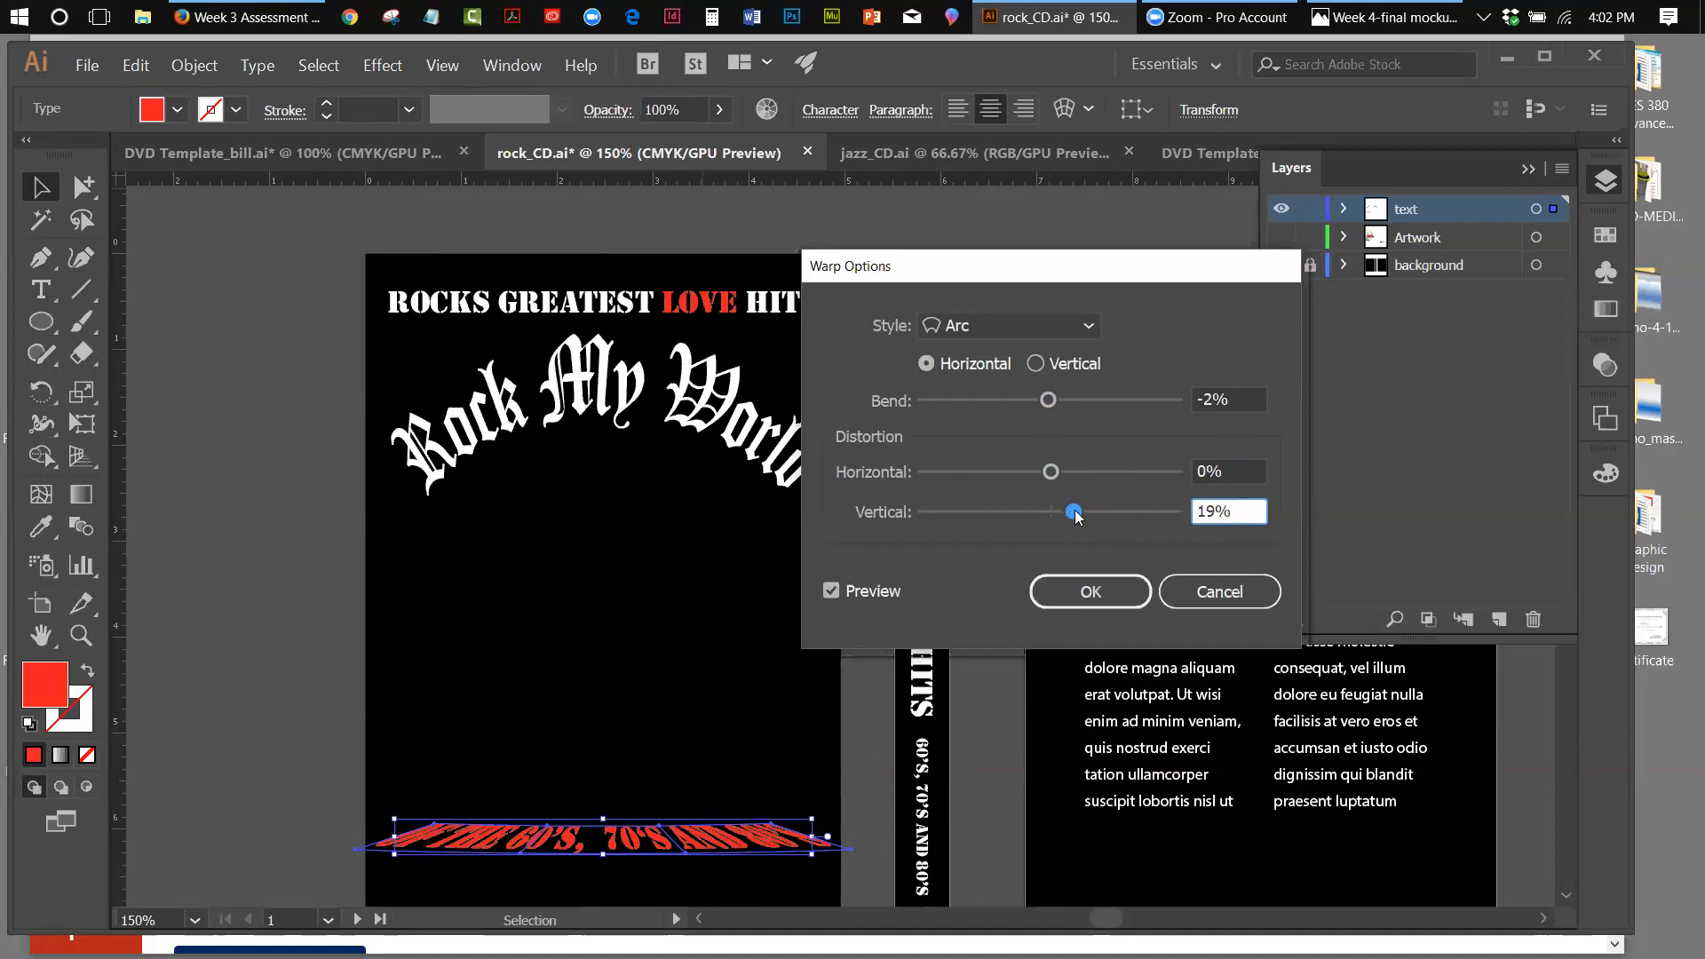
left_click(1204, 596)
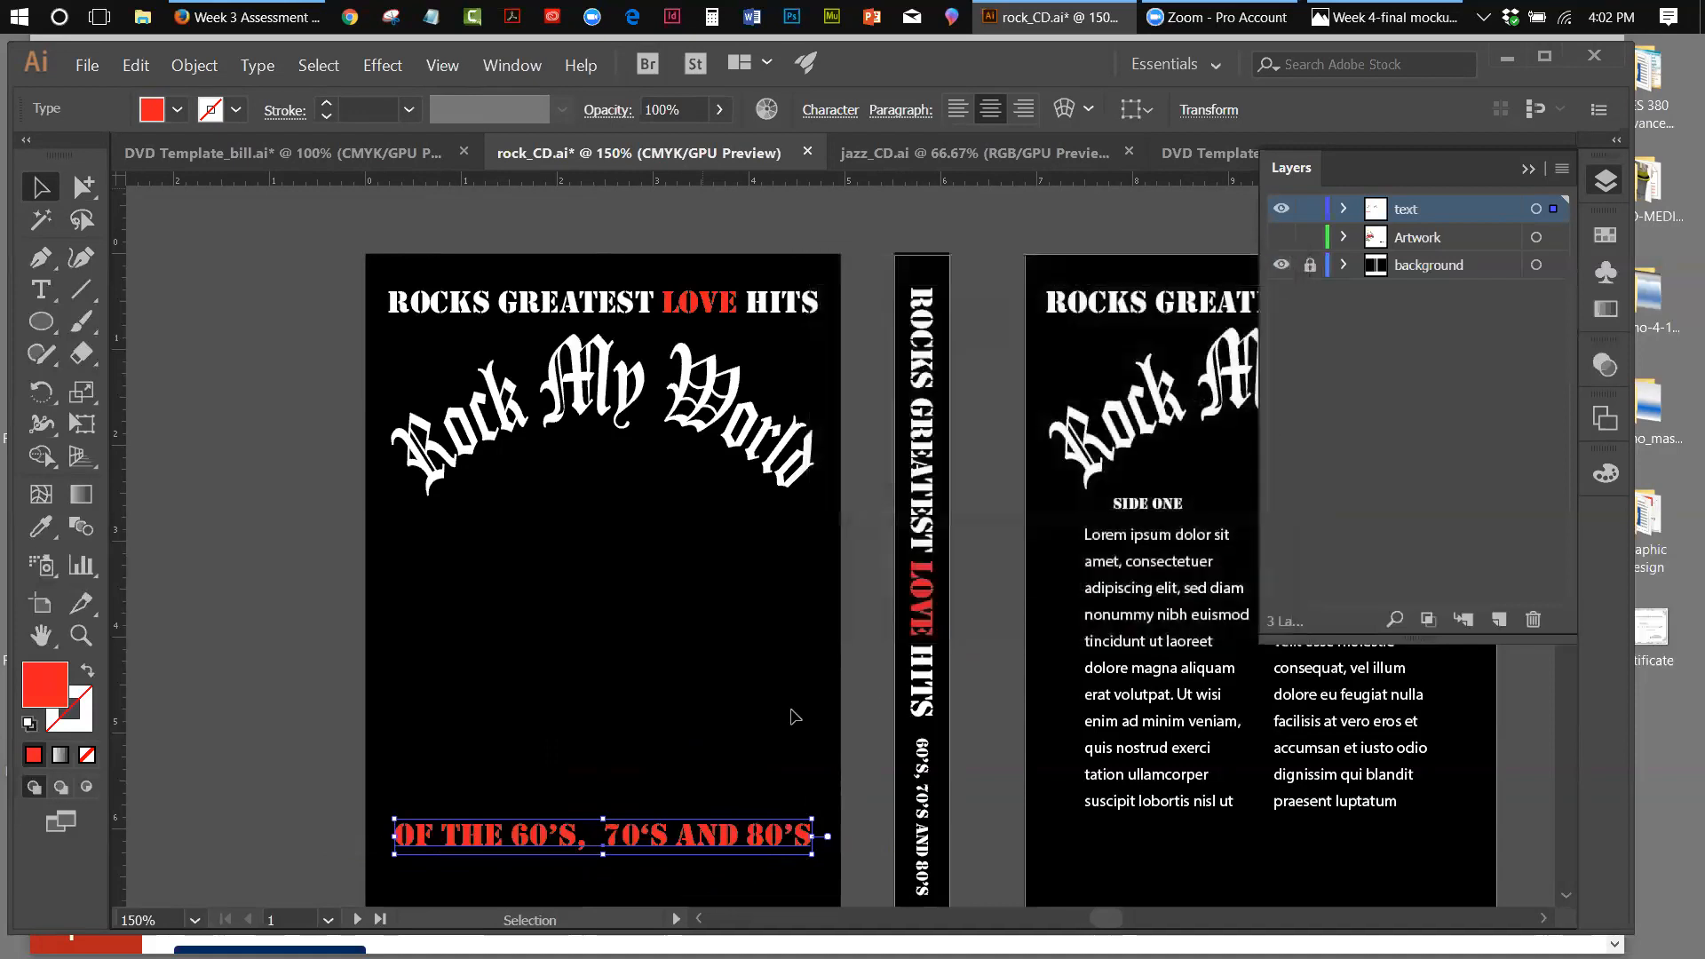
Copy the red "OF THE 60'S, 70'S AND 80'S" text and paste the duplicate in place
left_click(136, 66)
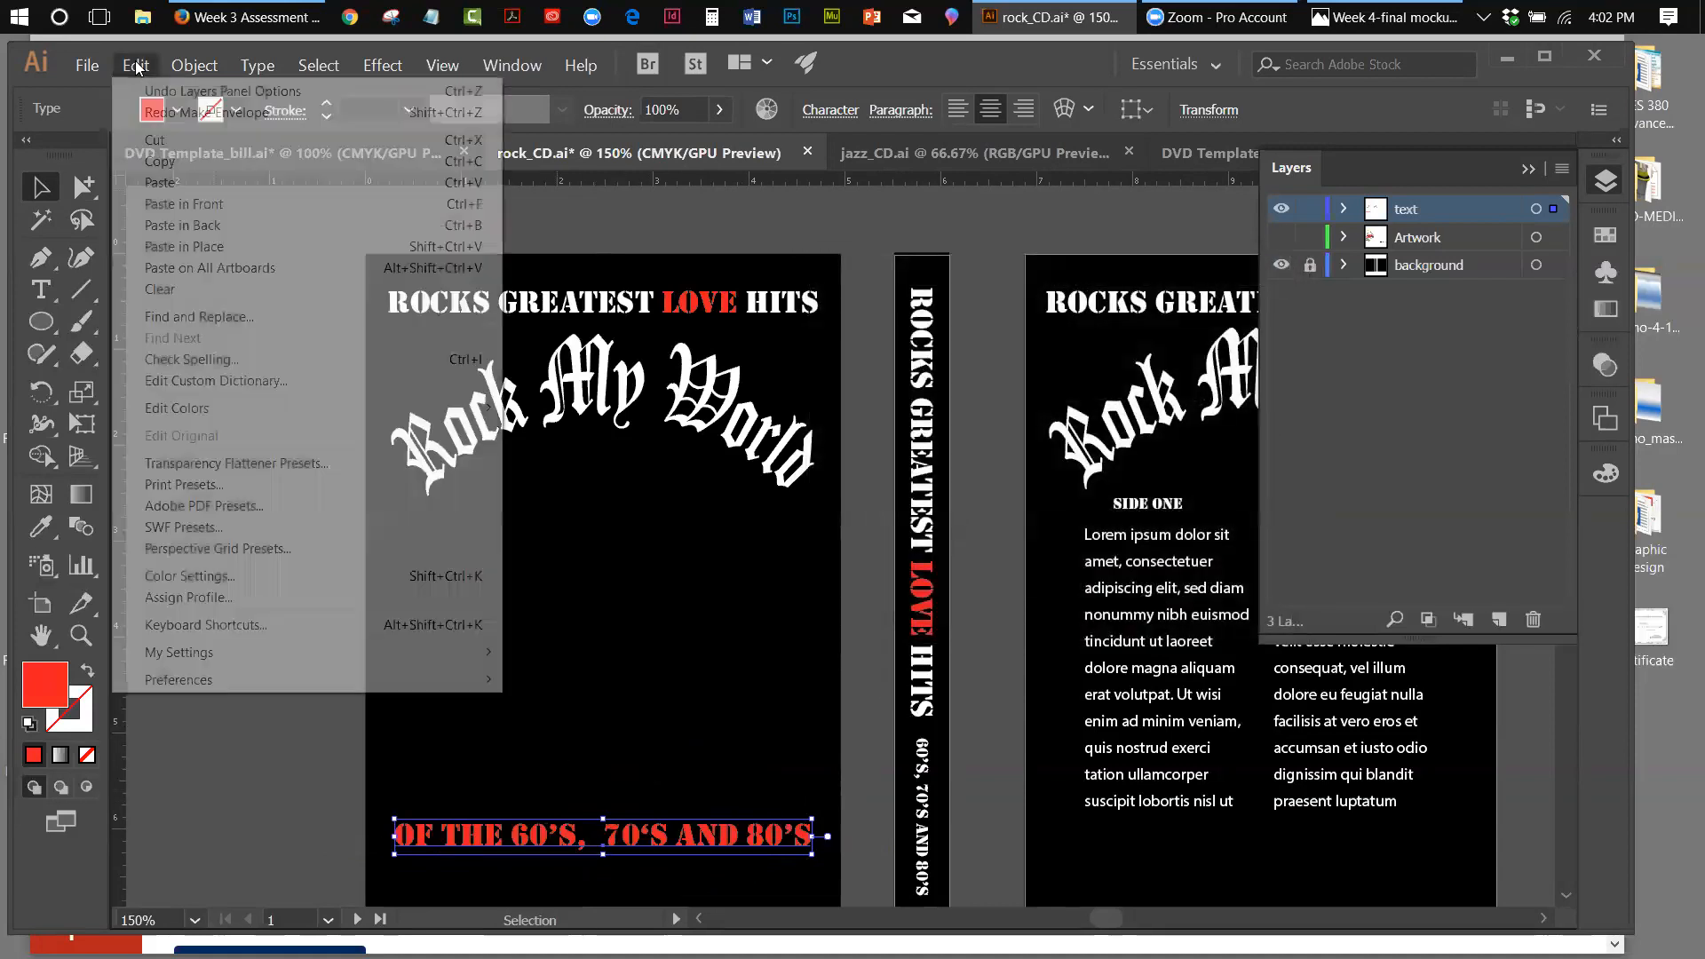
left_click(159, 160)
left_click(139, 67)
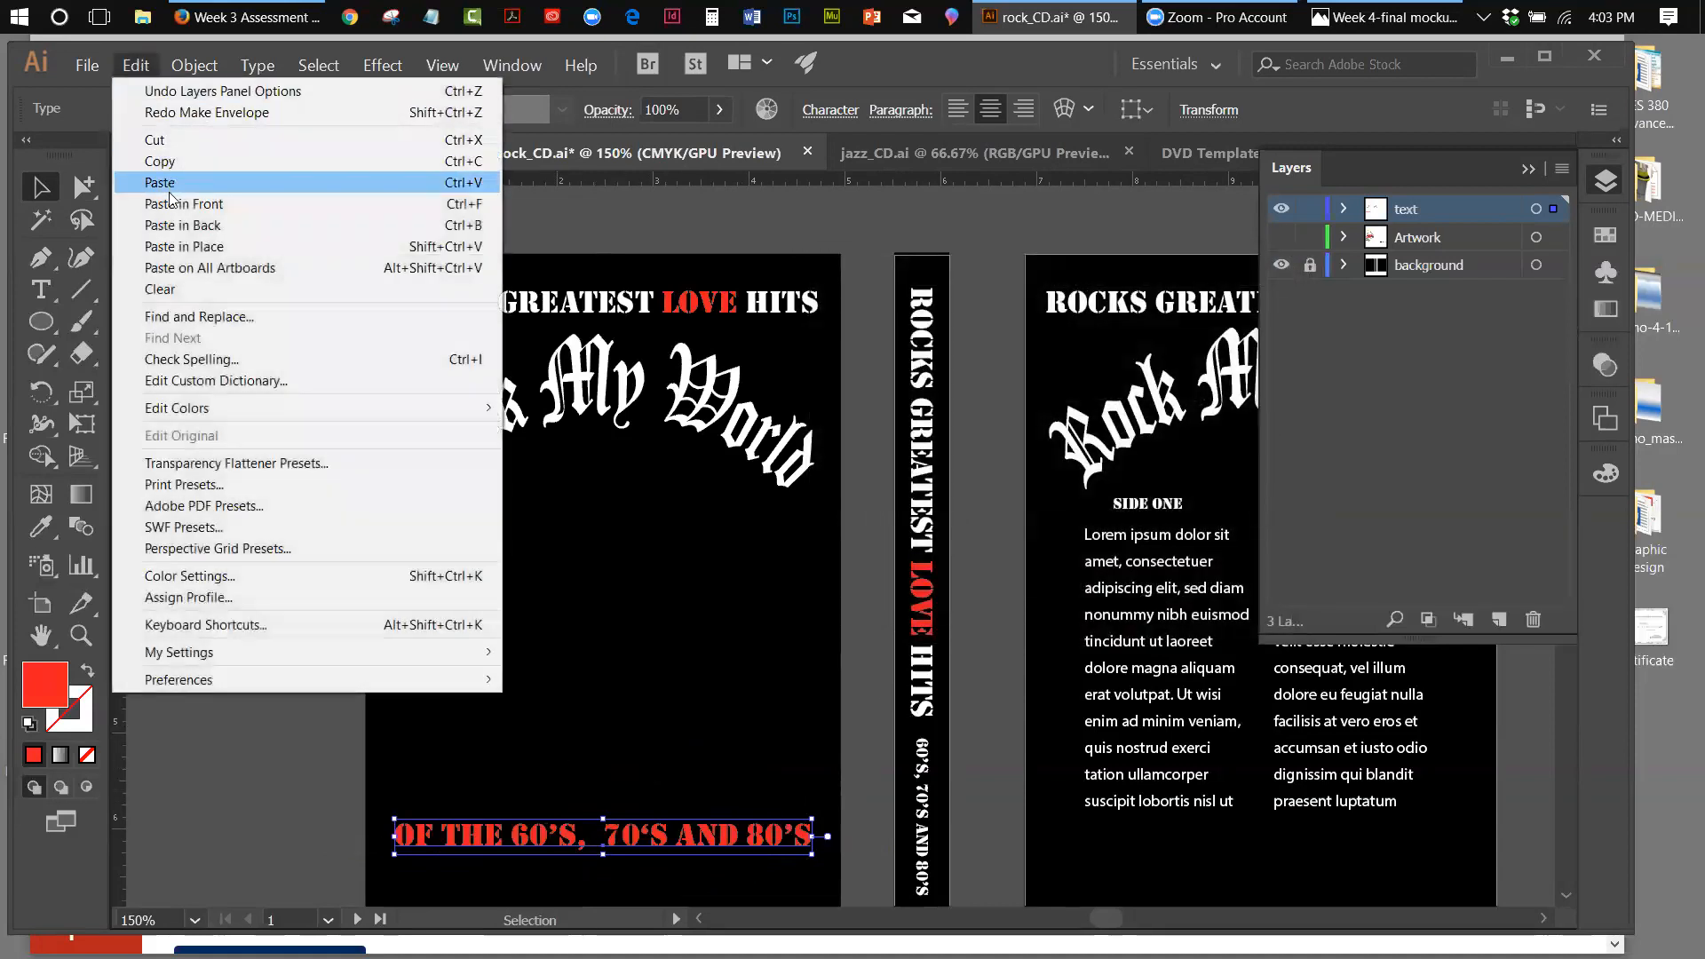
left_click(182, 246)
Nudge the duplicated red text upward until it sits just above the original line, partly overlapping it
key("Up")
key("Up")
key("Up")
key("Up")
key("Up")
key("Up")
key("Up")
key("Up")
key("Up")
key("Up")
key("Up")
key("Up")
key("Up")
key("Up")
key("Up")
key("Up")
key("Up")
key("Up")
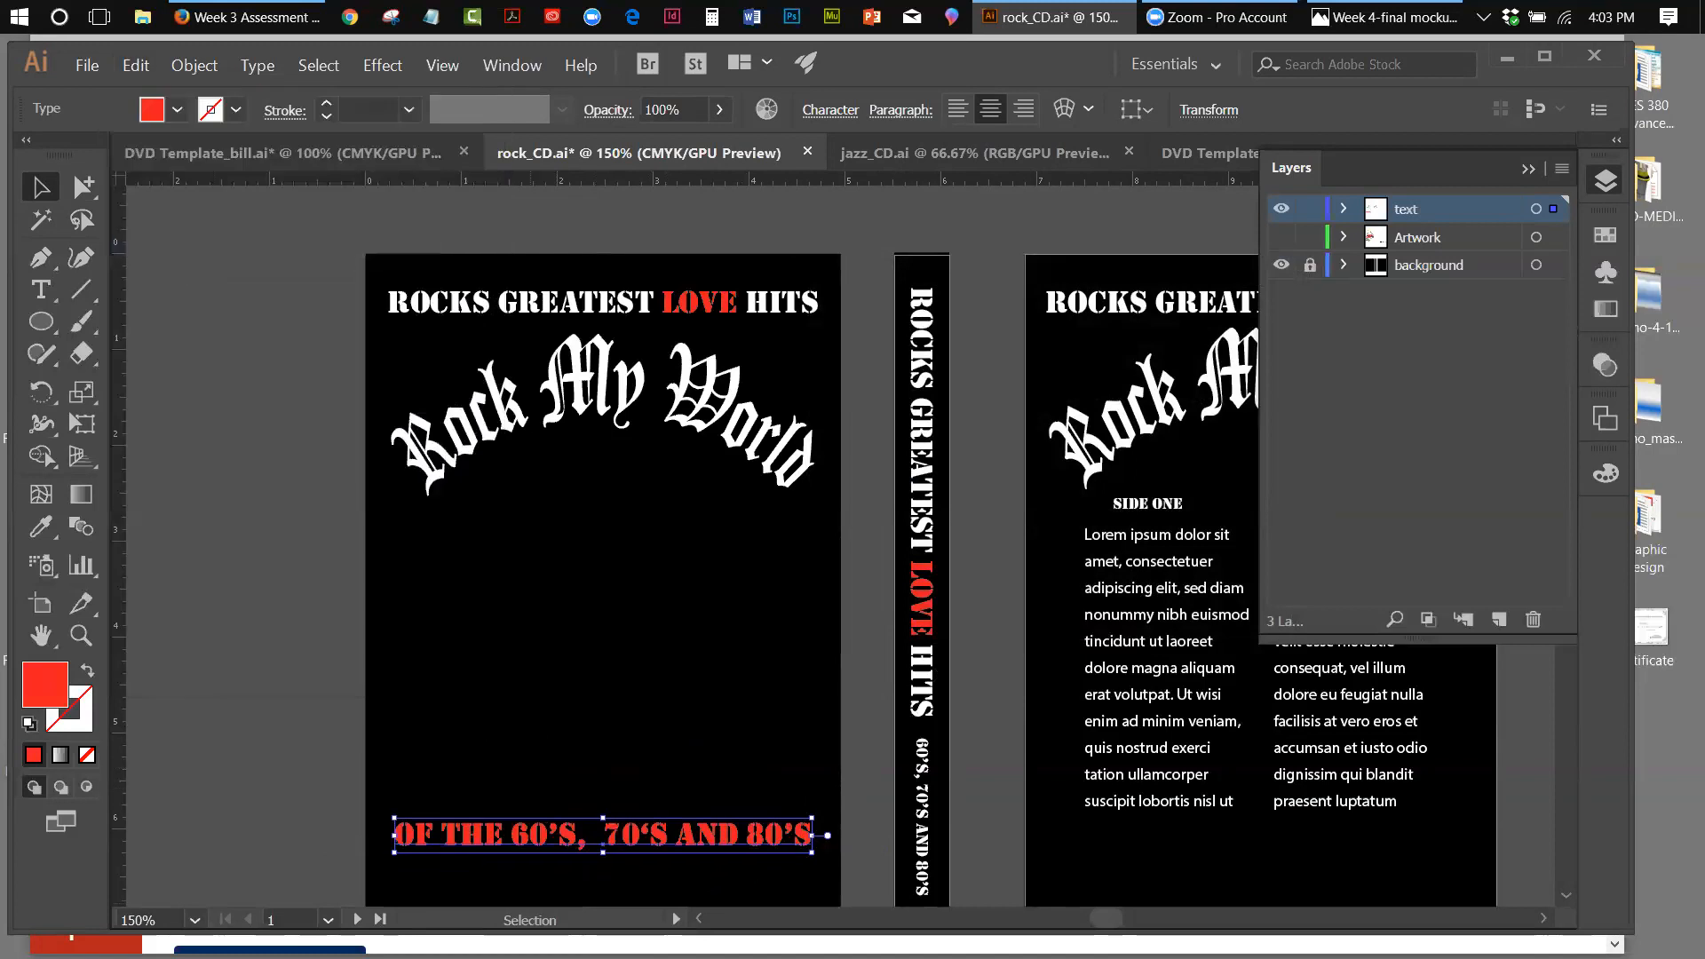
key("Down")
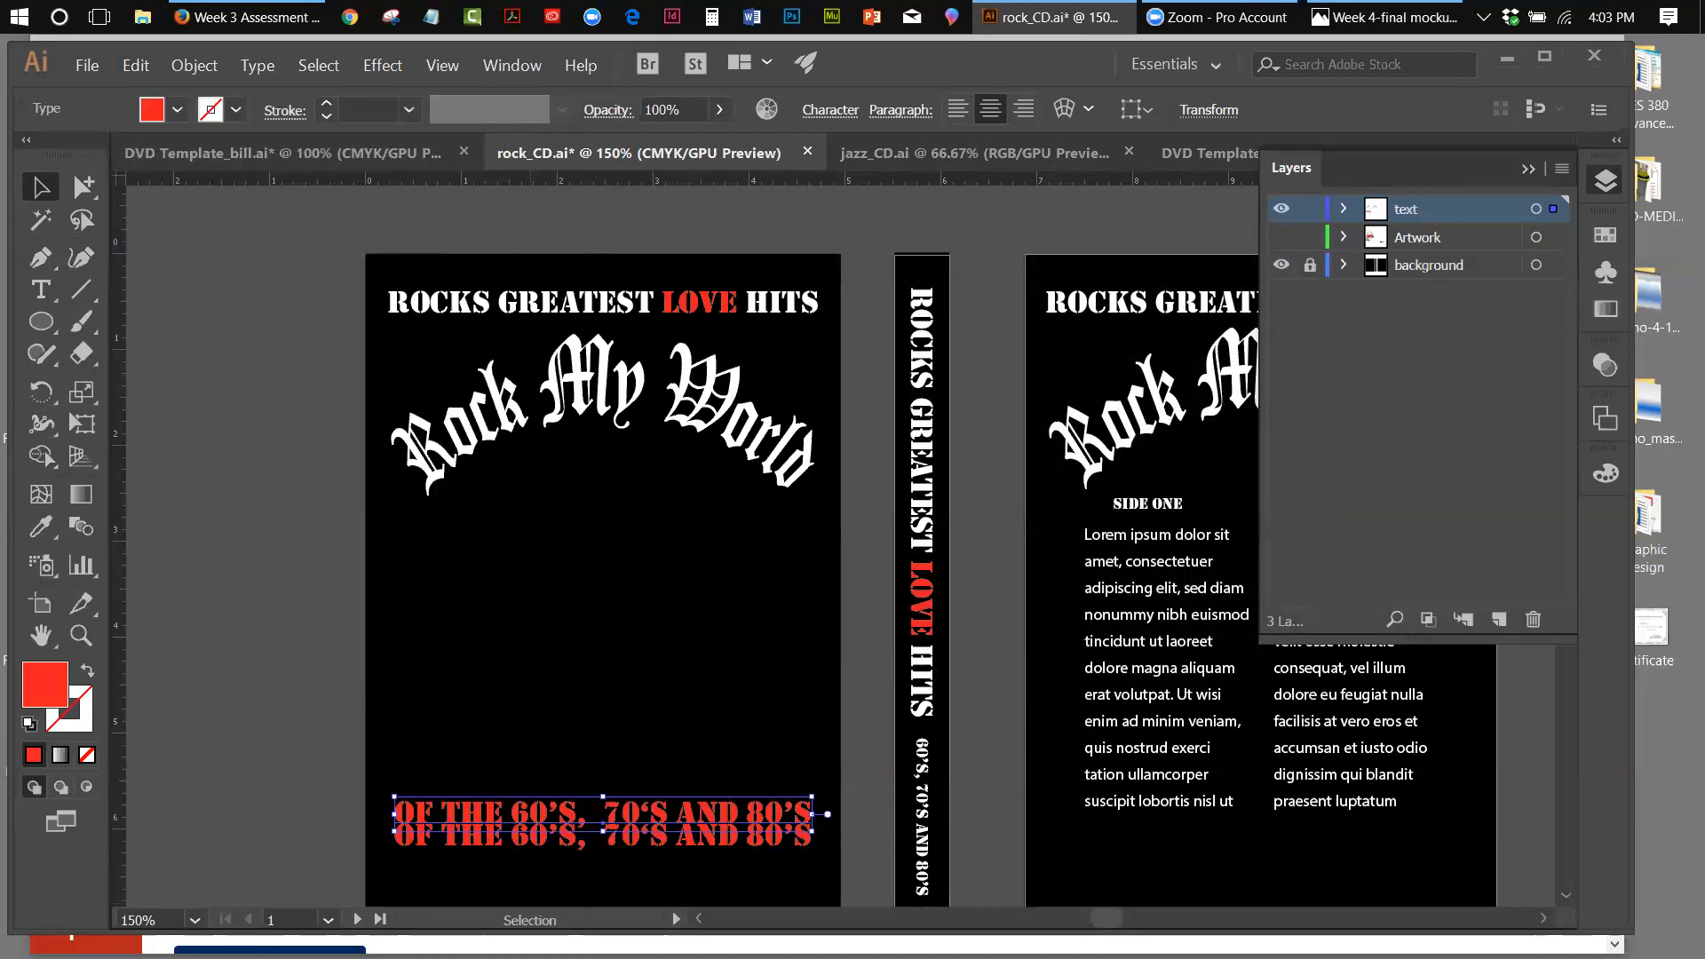
Reflect the lower line of red text across the horizontal axis with the preview on
left_click(701, 844)
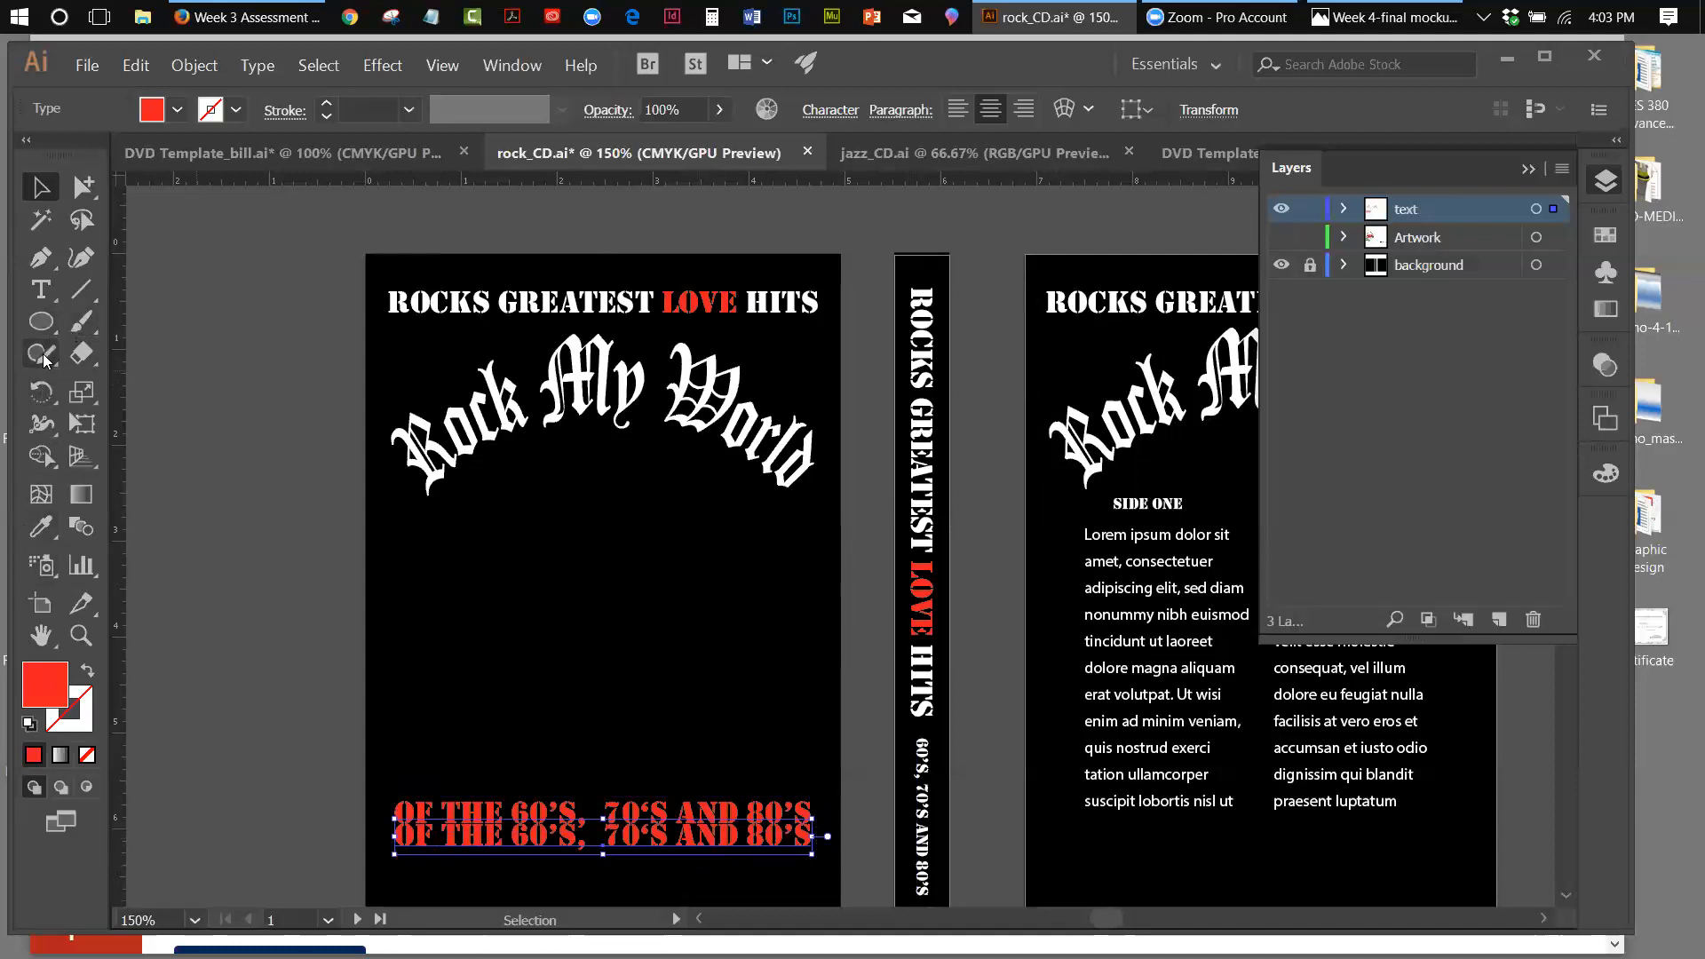
left_click(43, 387)
left_click(100, 425)
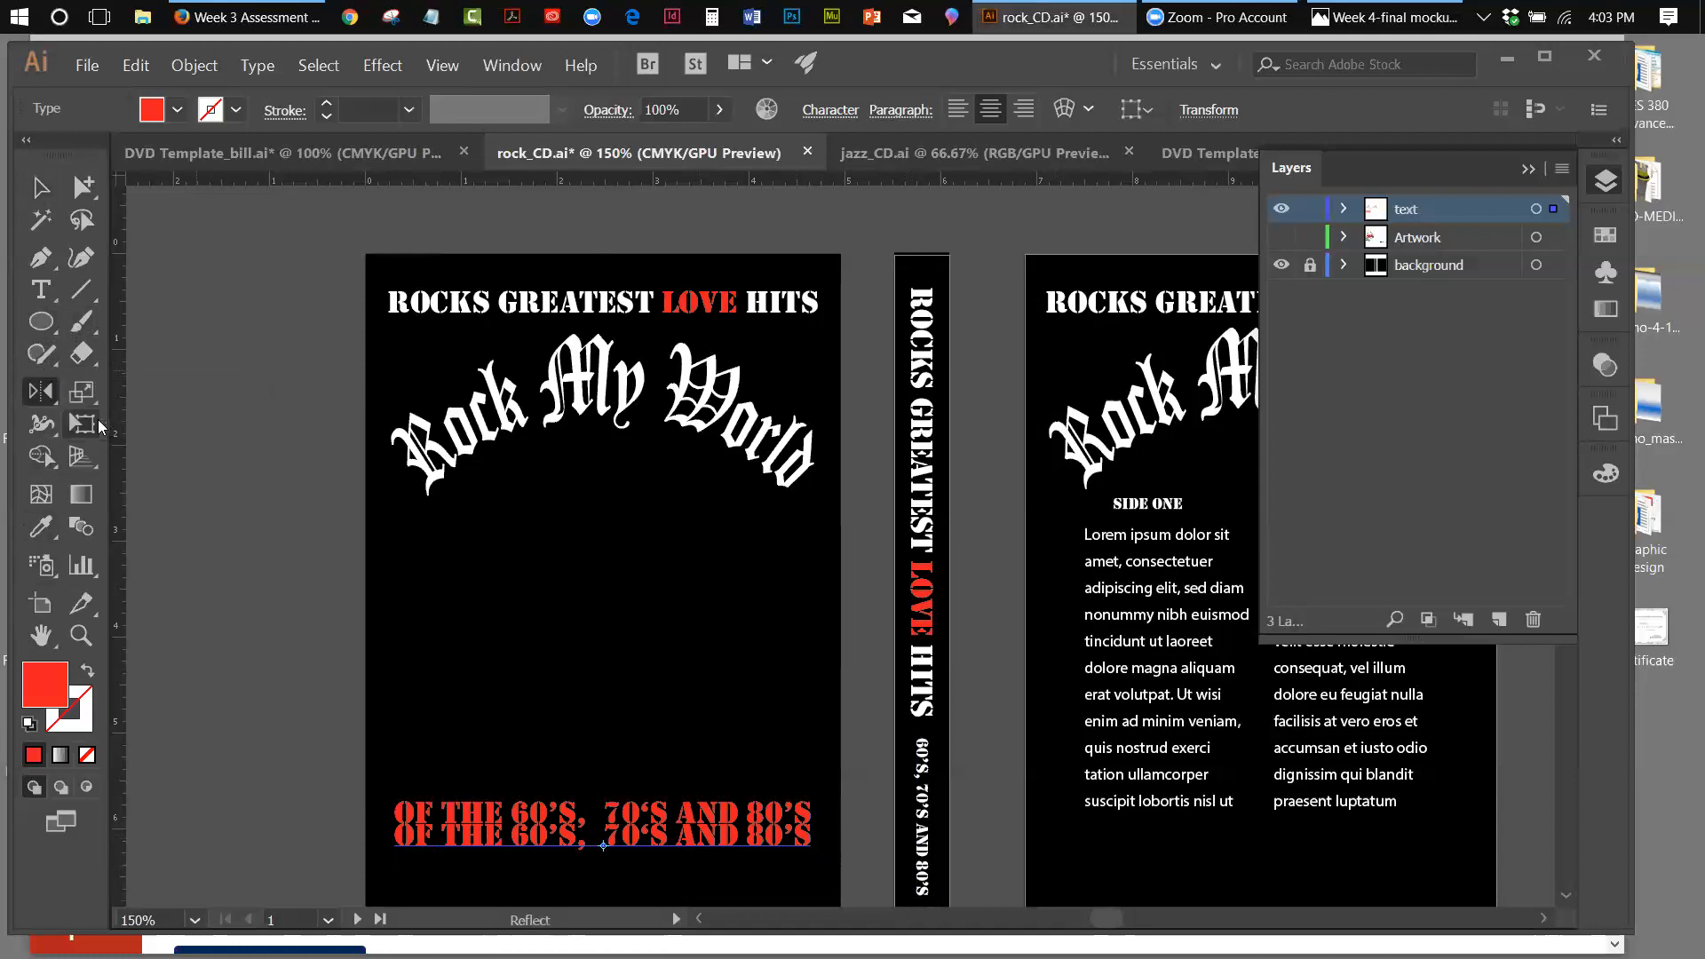
double_click(41, 395)
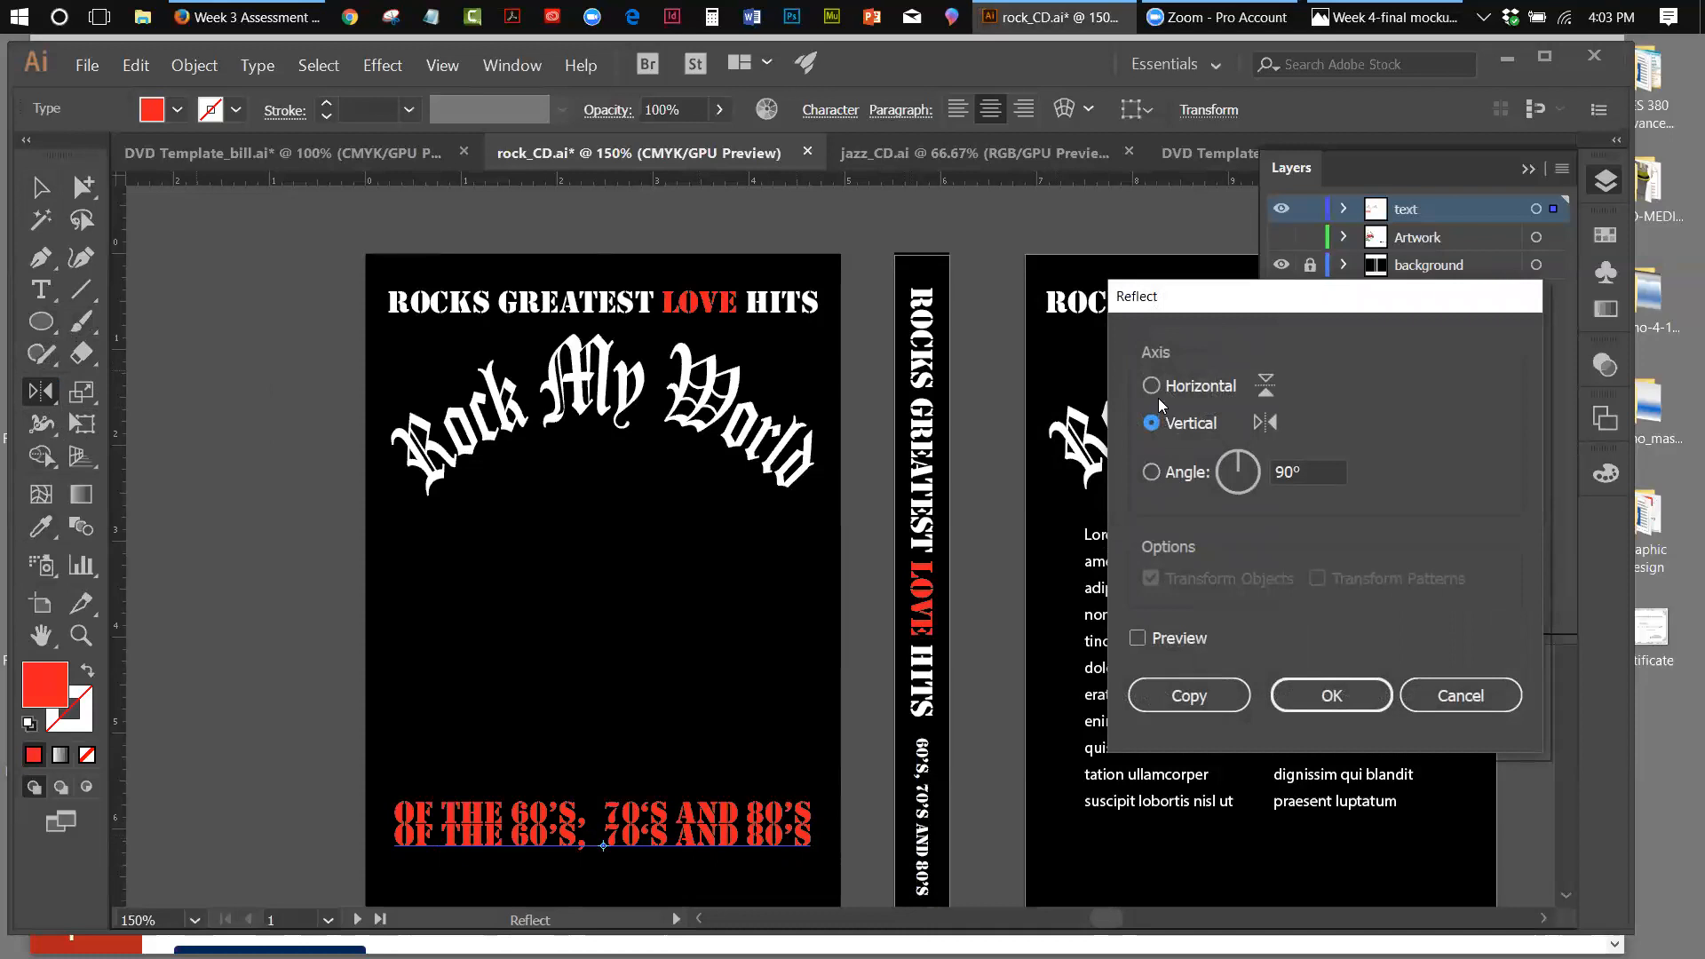
left_click(1153, 386)
left_click(1137, 639)
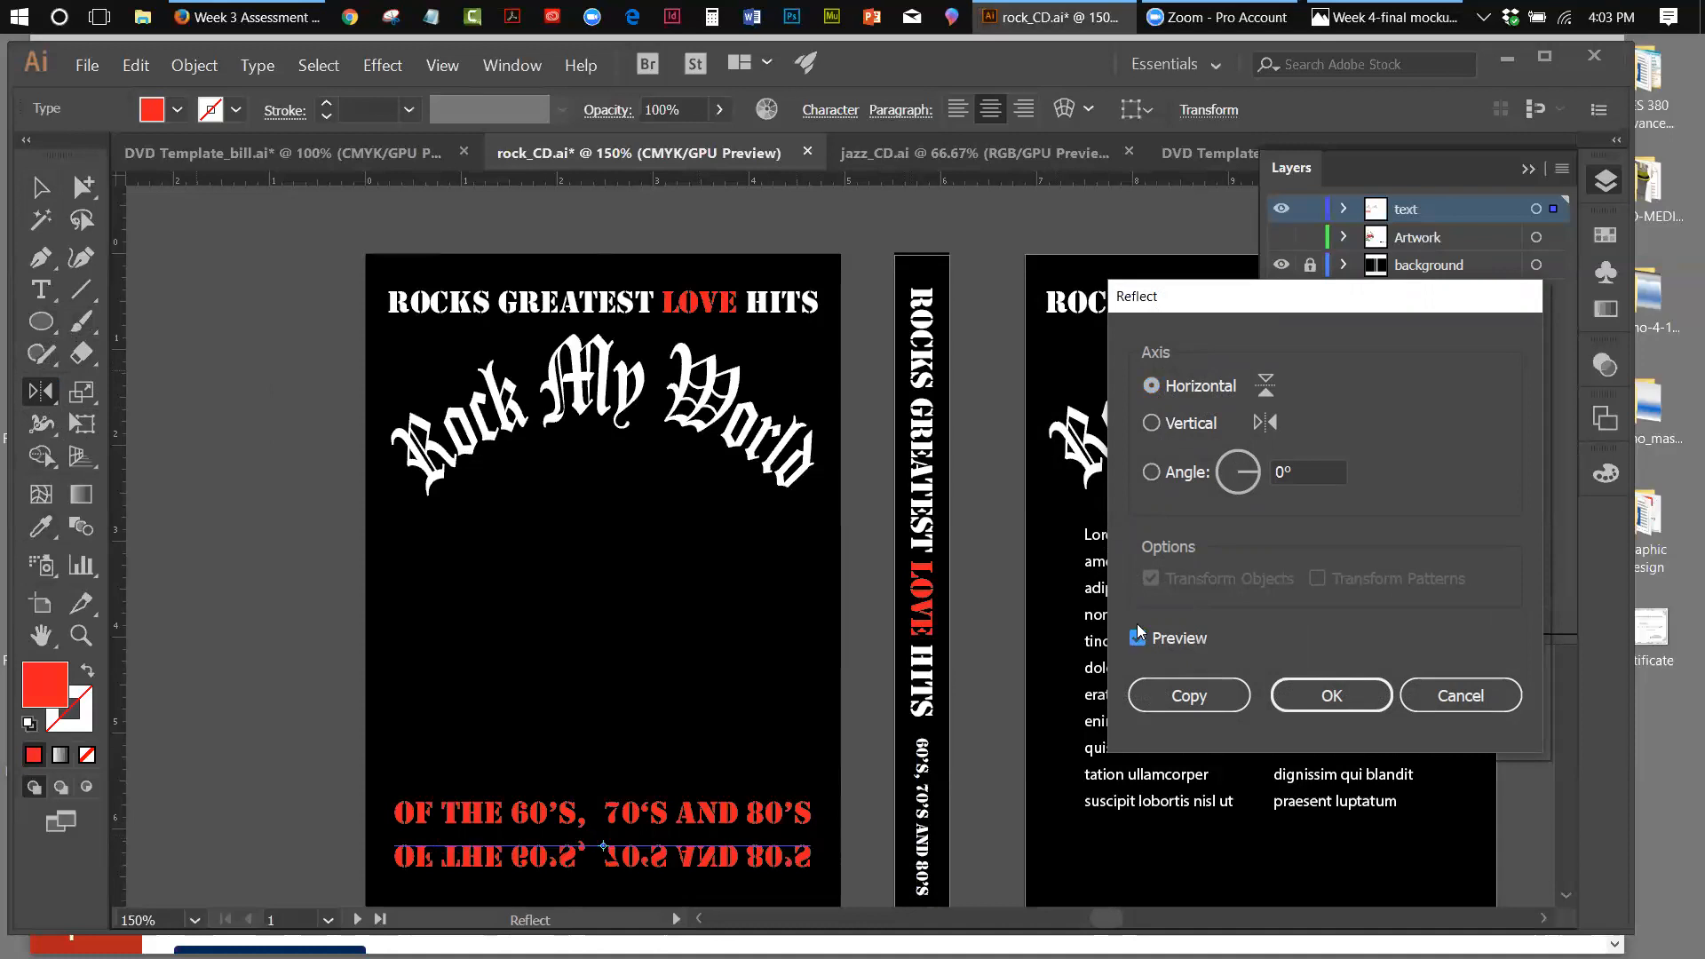
left_click(1295, 693)
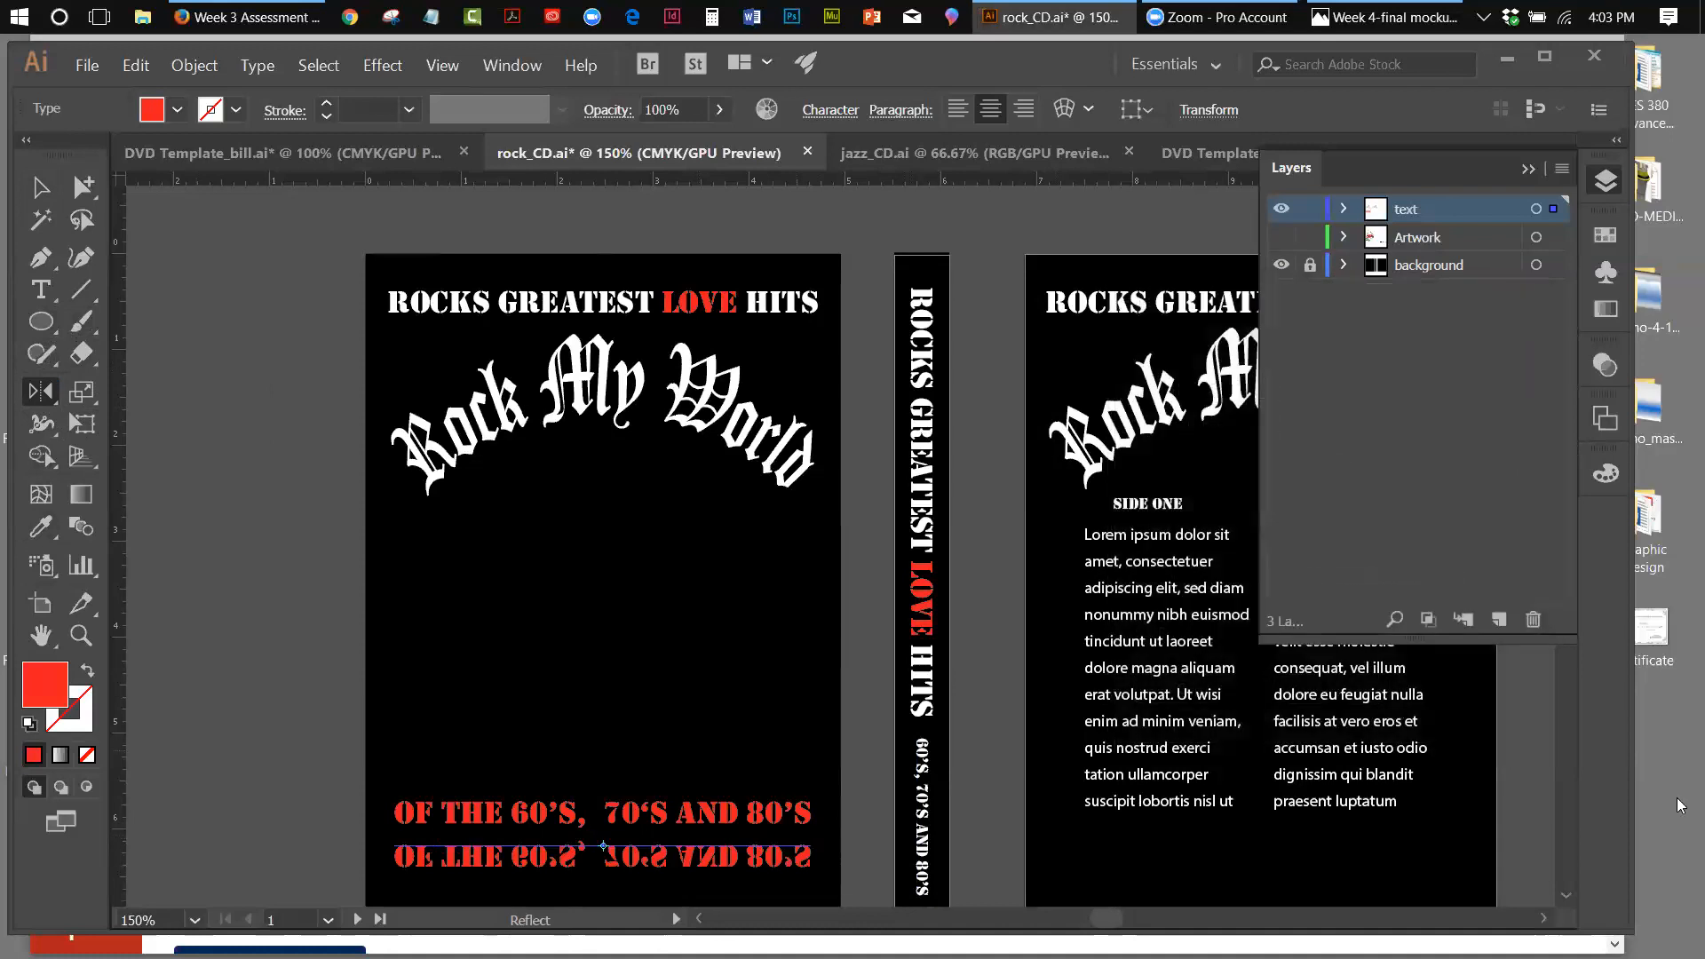
Nudge the reflected text up until it meets the underside of the upright red line
key("Up")
key("Up")
key("Up")
key("Up")
key("Up")
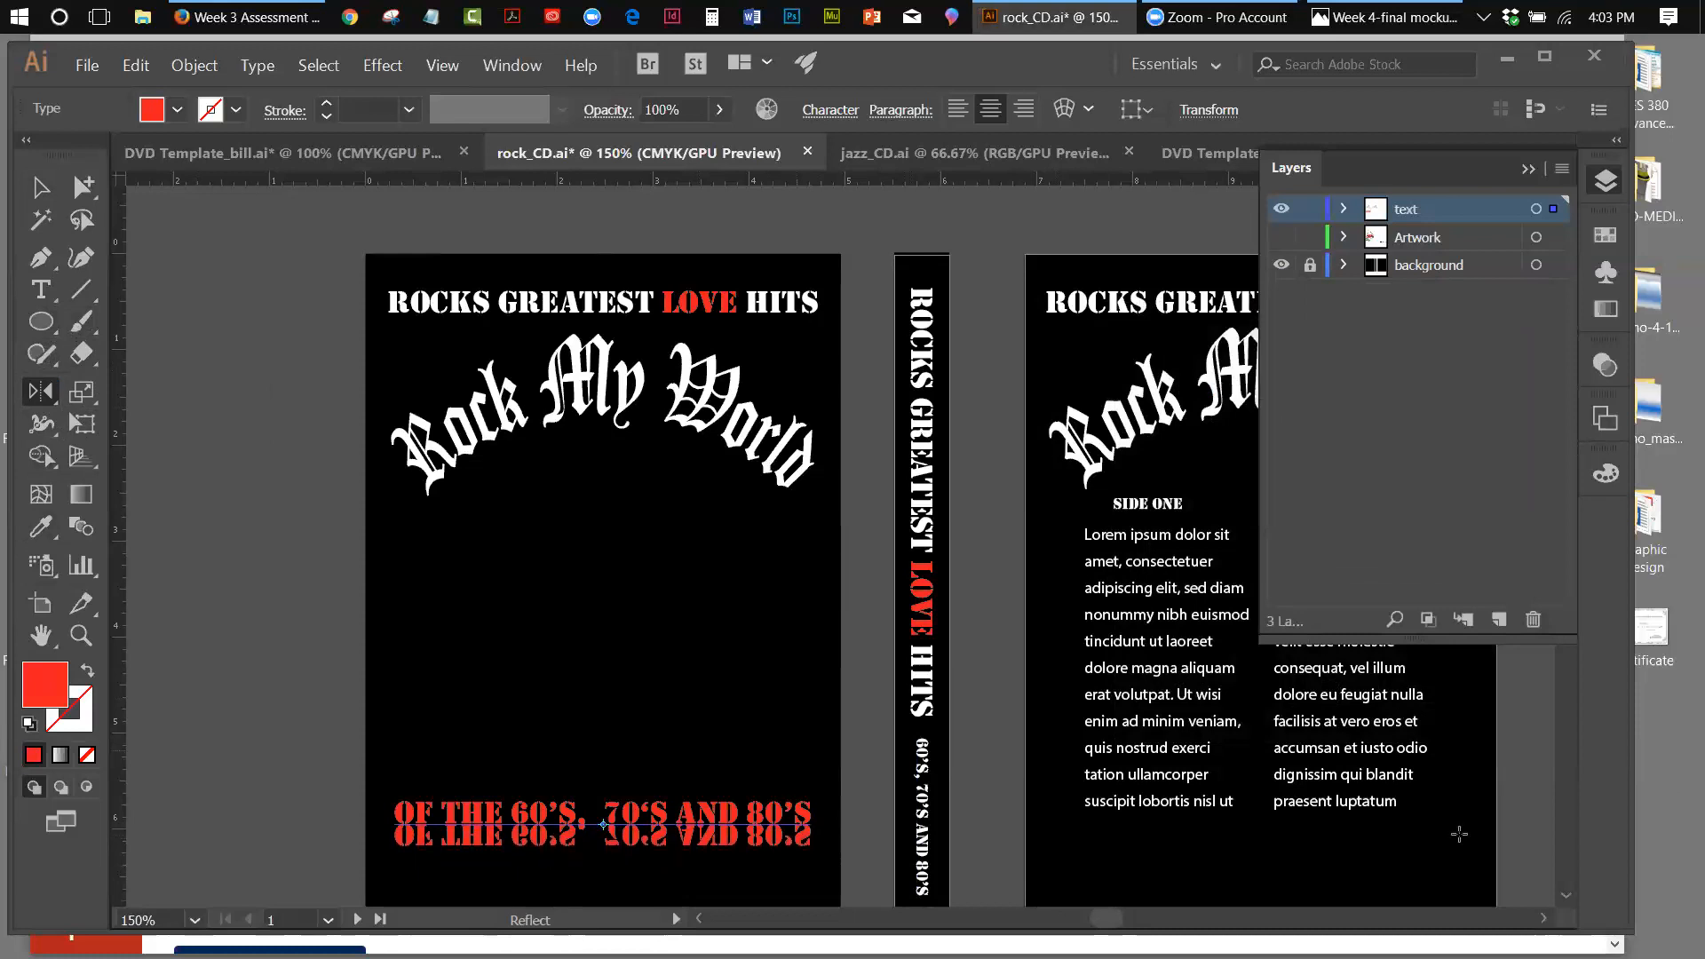
Apply an Arc Envelope Distort warp to the reflected text with 0% bend and 2% vertical distortion
left_click(193, 67)
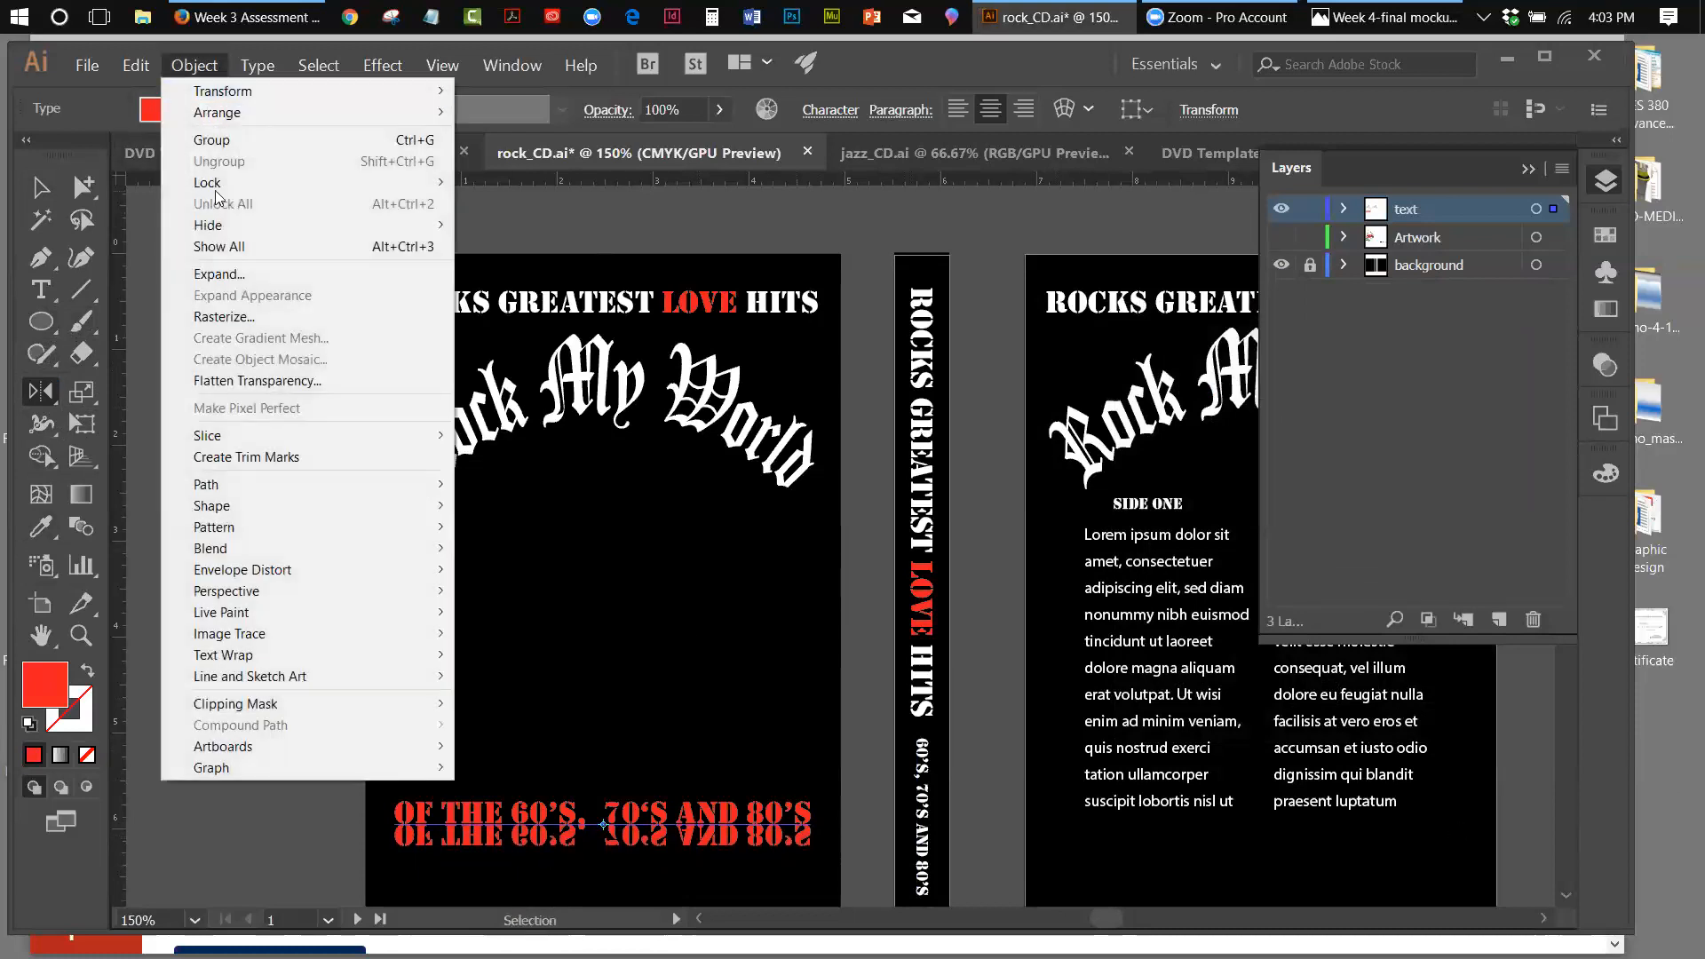
mouse_move(279, 572)
left_click(657, 569)
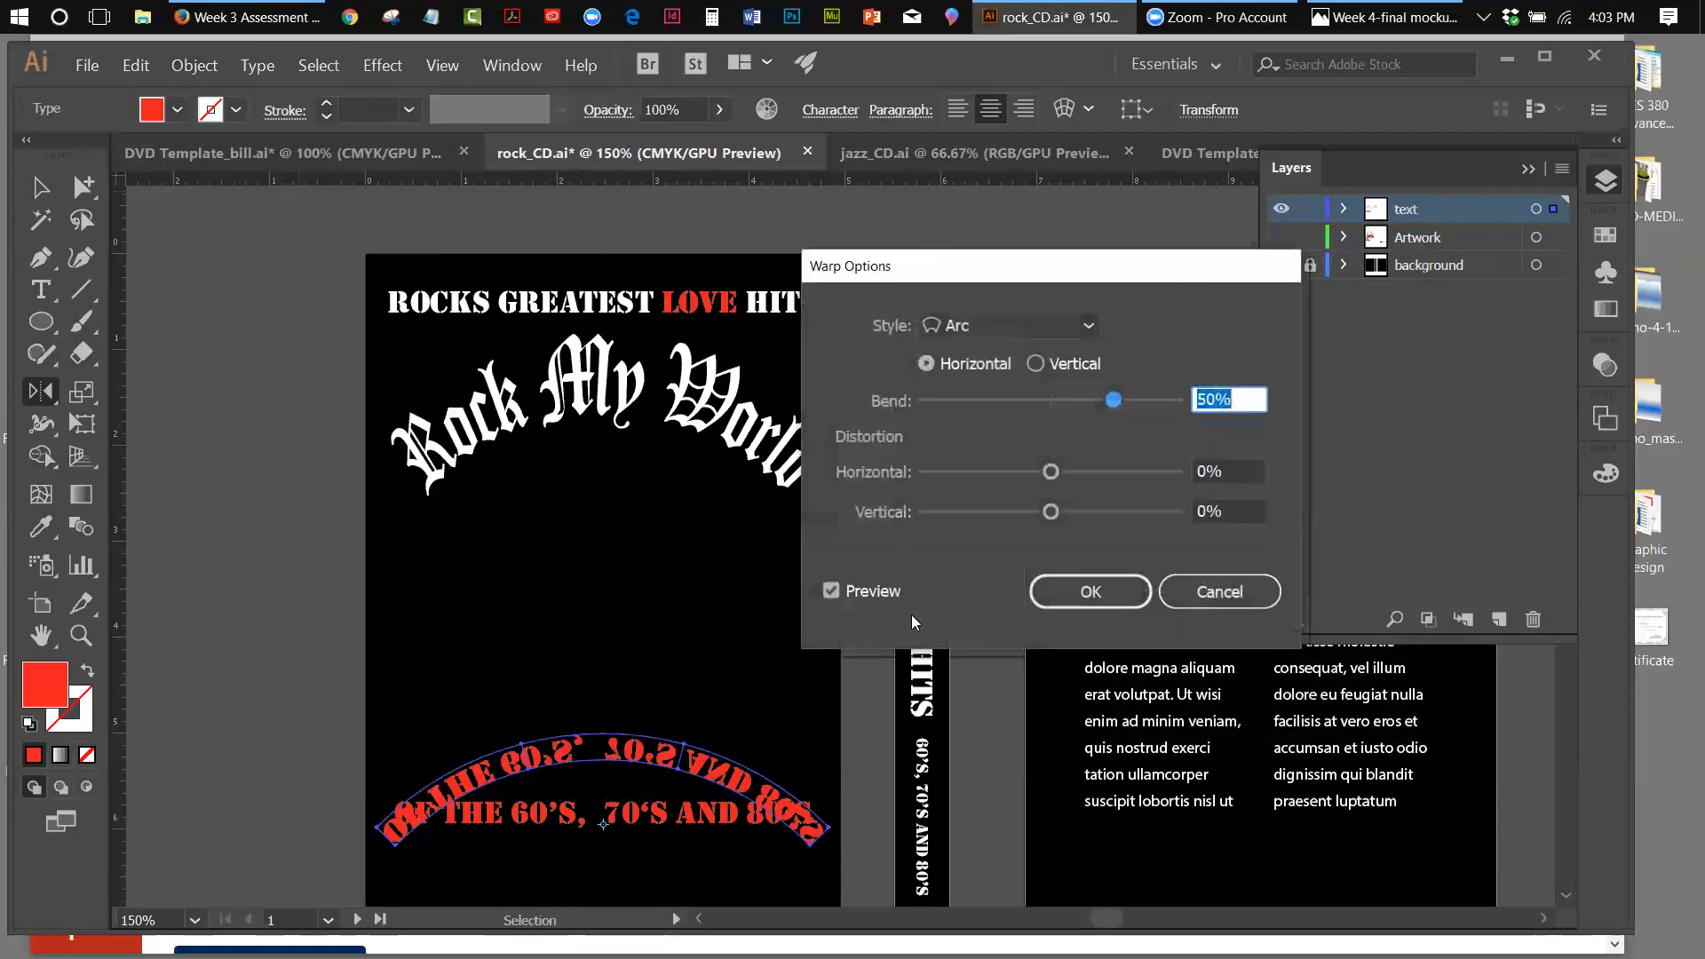
left_click_drag(1115, 402, 1050, 401)
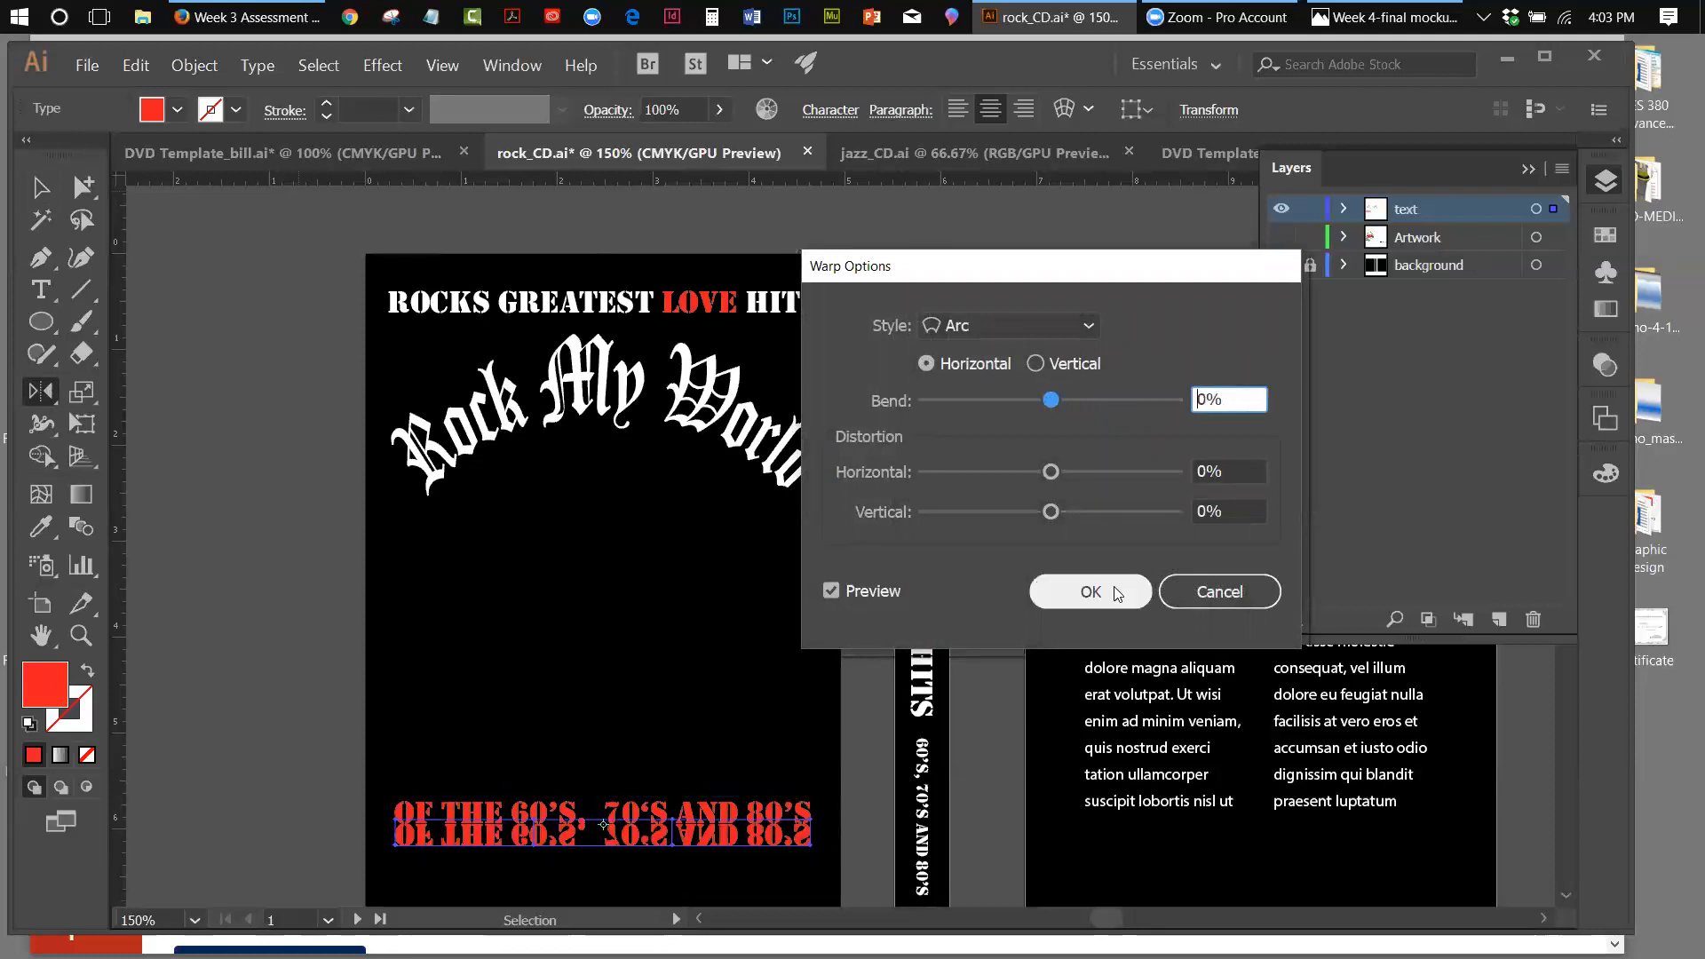
mouse_move(1050, 512)
left_mouse_down()
mouse_move(1080, 513)
mouse_move(1052, 513)
left_mouse_up()
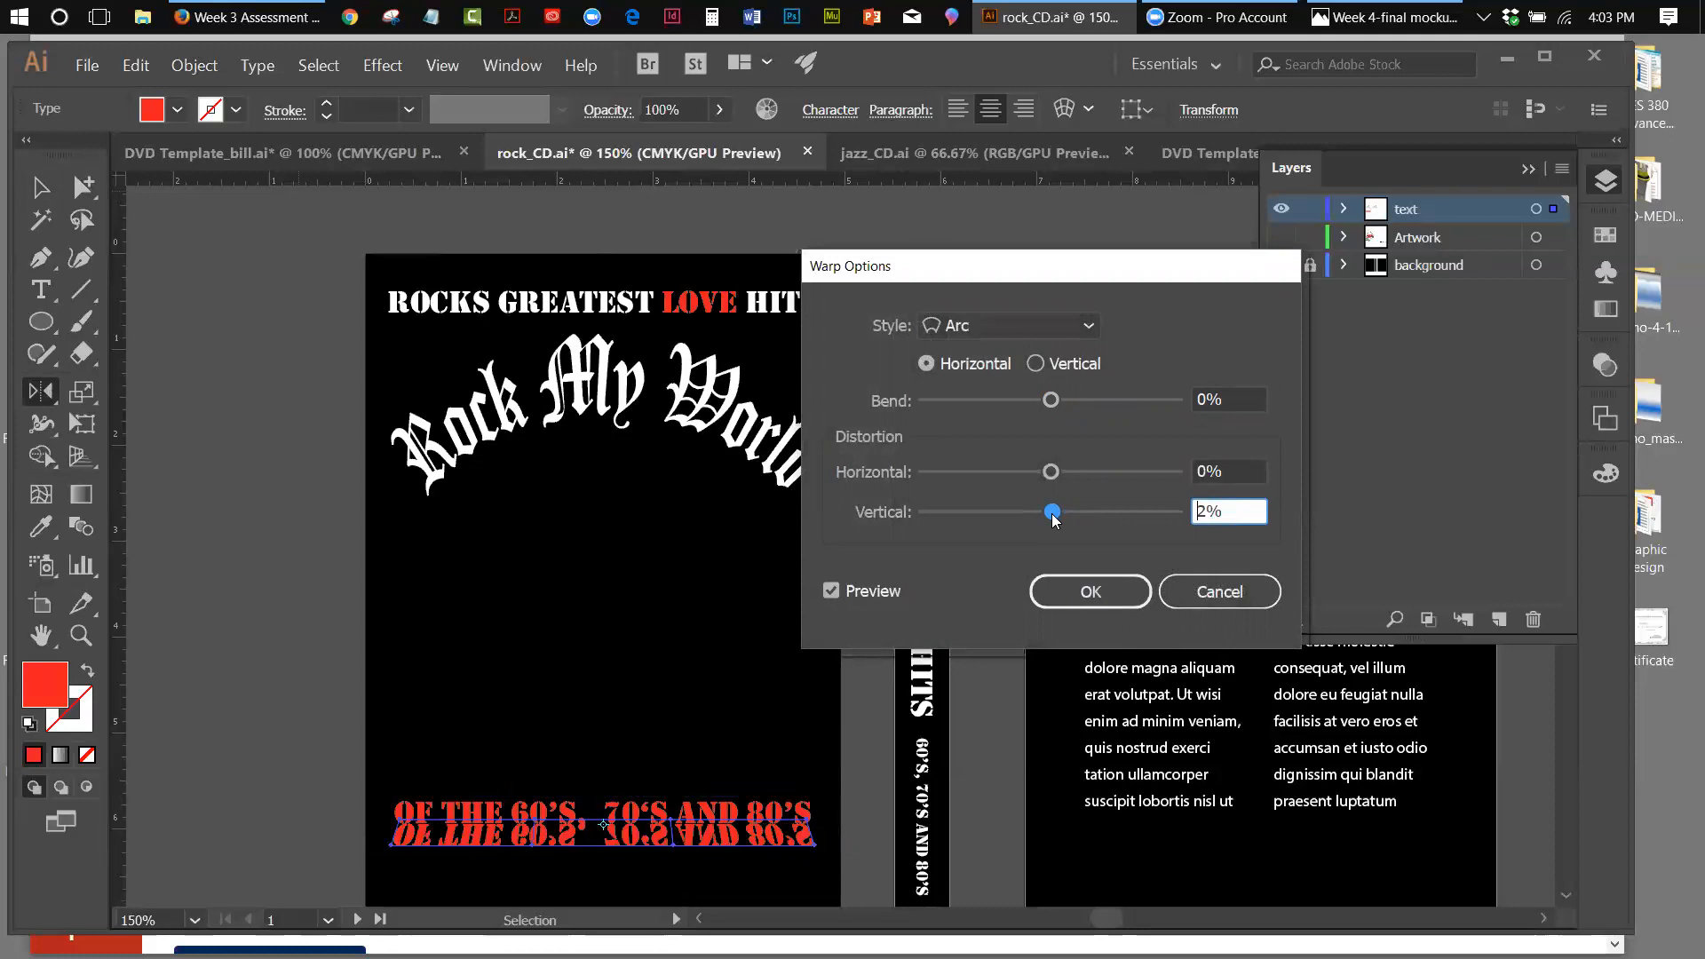
left_click(1132, 588)
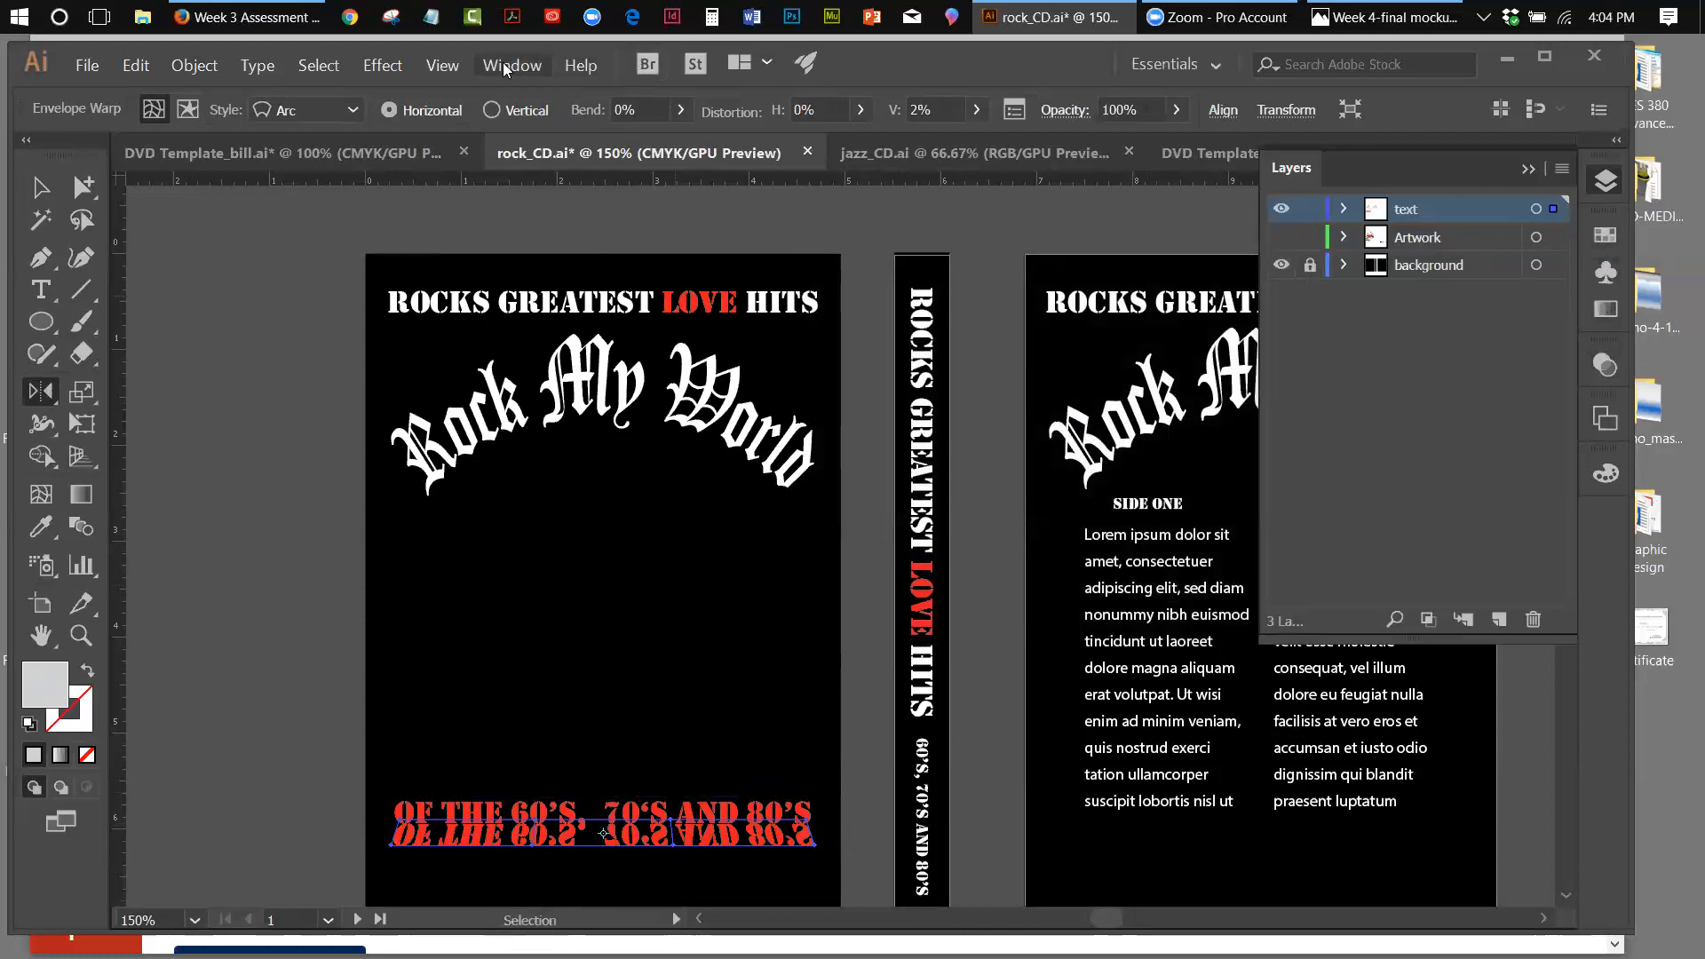
Lower the reflected text's opacity to 5%
left_click(1606, 365)
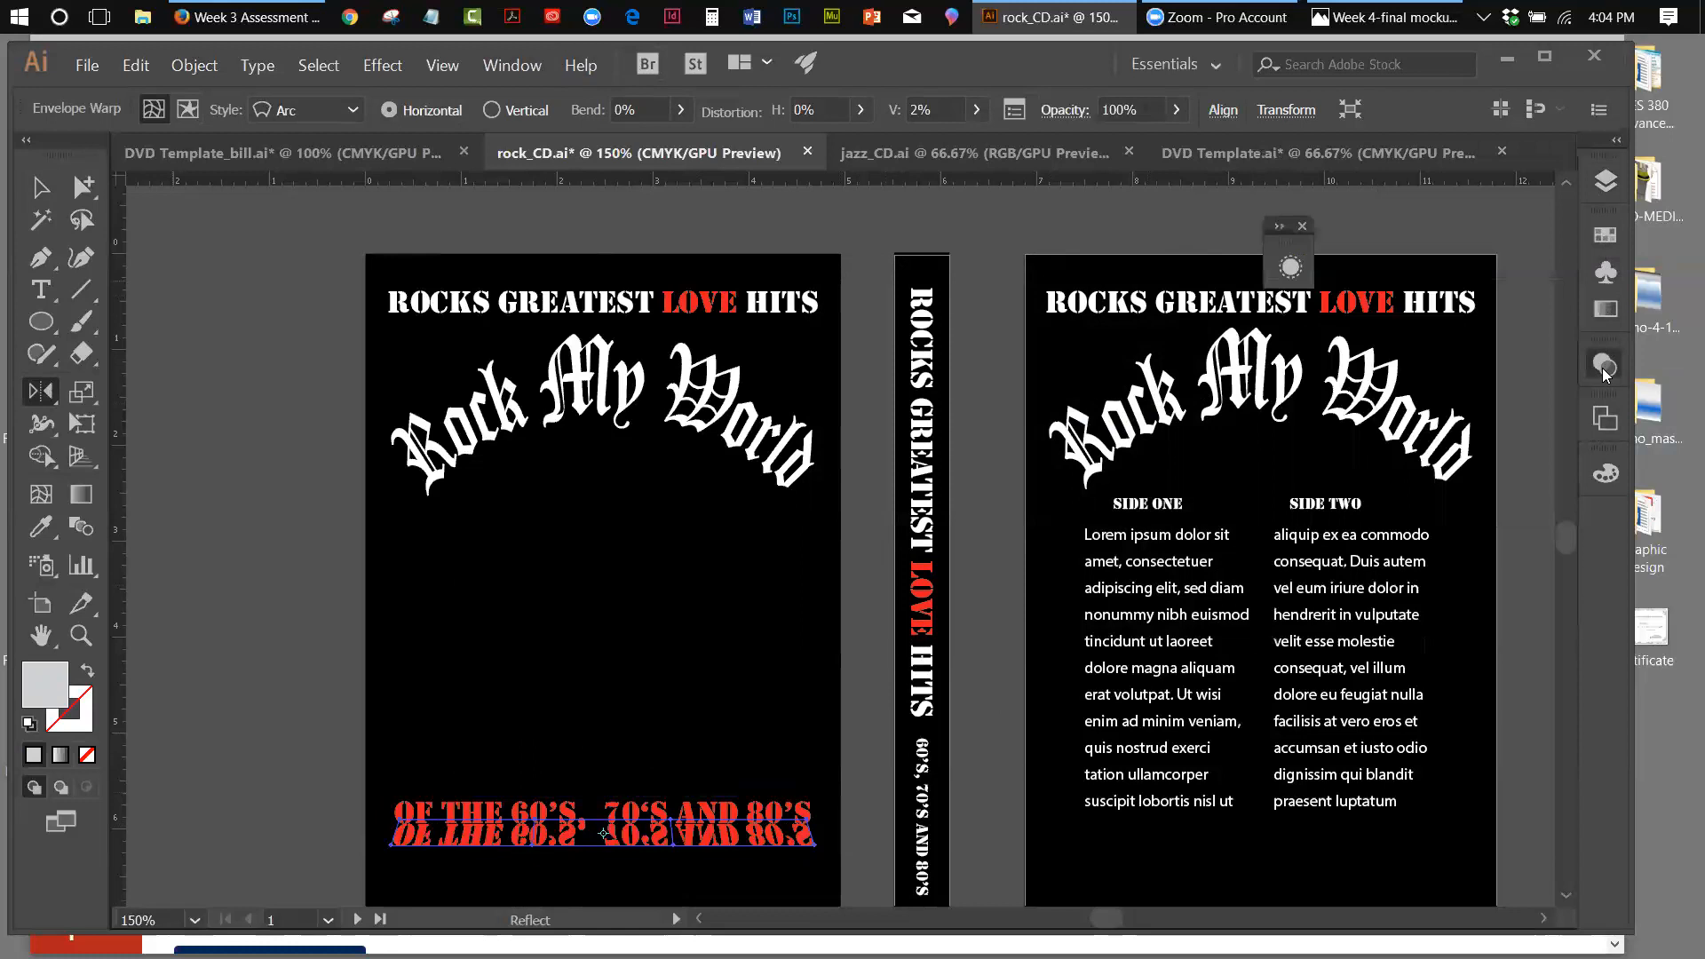
left_click(1543, 392)
left_click_drag(1543, 425, 1447, 431)
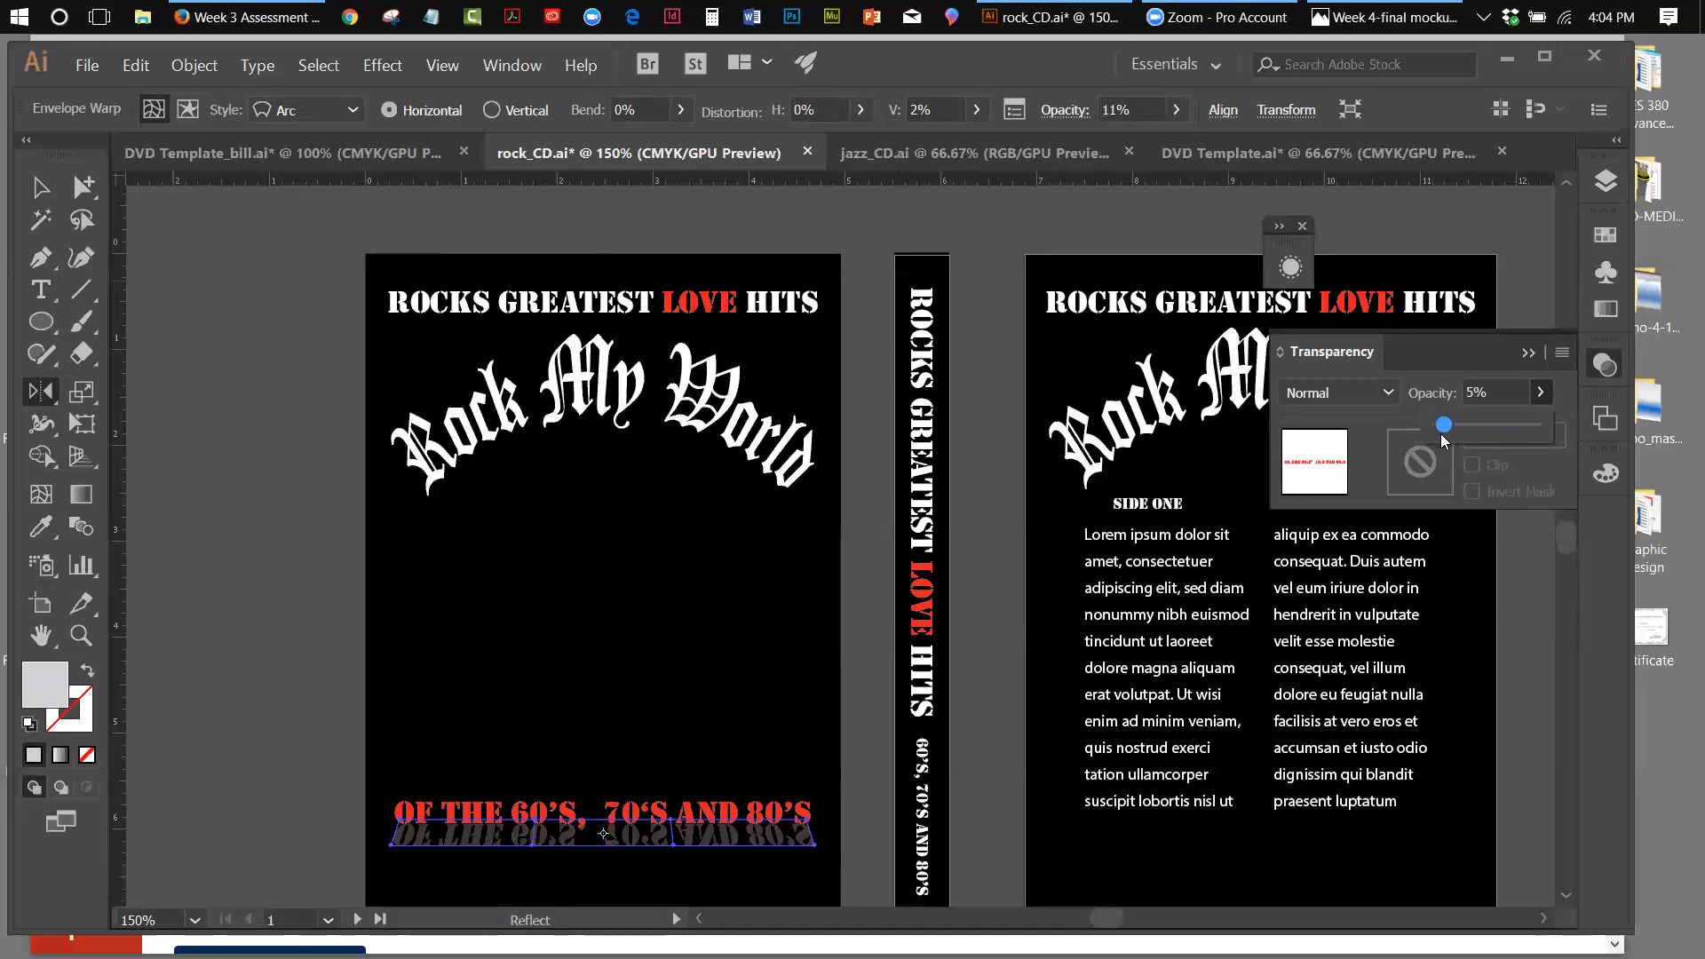
left_click(41, 187)
left_click(155, 228)
left_click(284, 655)
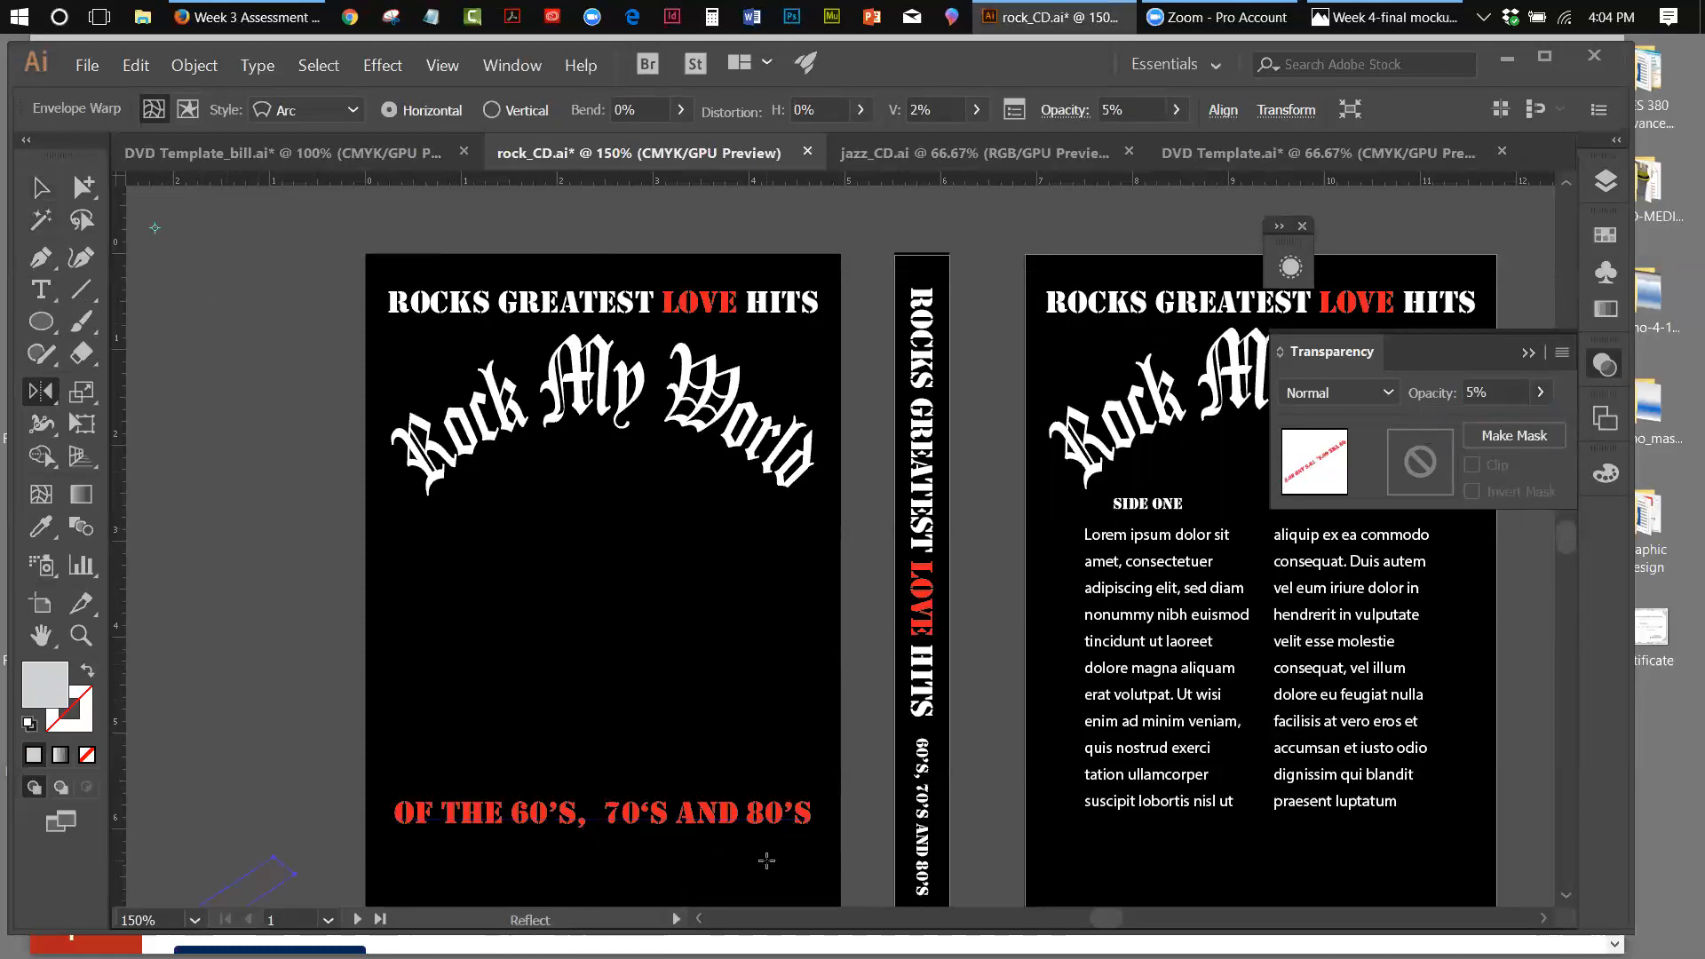
left_click(133, 64)
left_click(155, 86)
Delete the faded reflected text beneath the upright red line
left_click(39, 192)
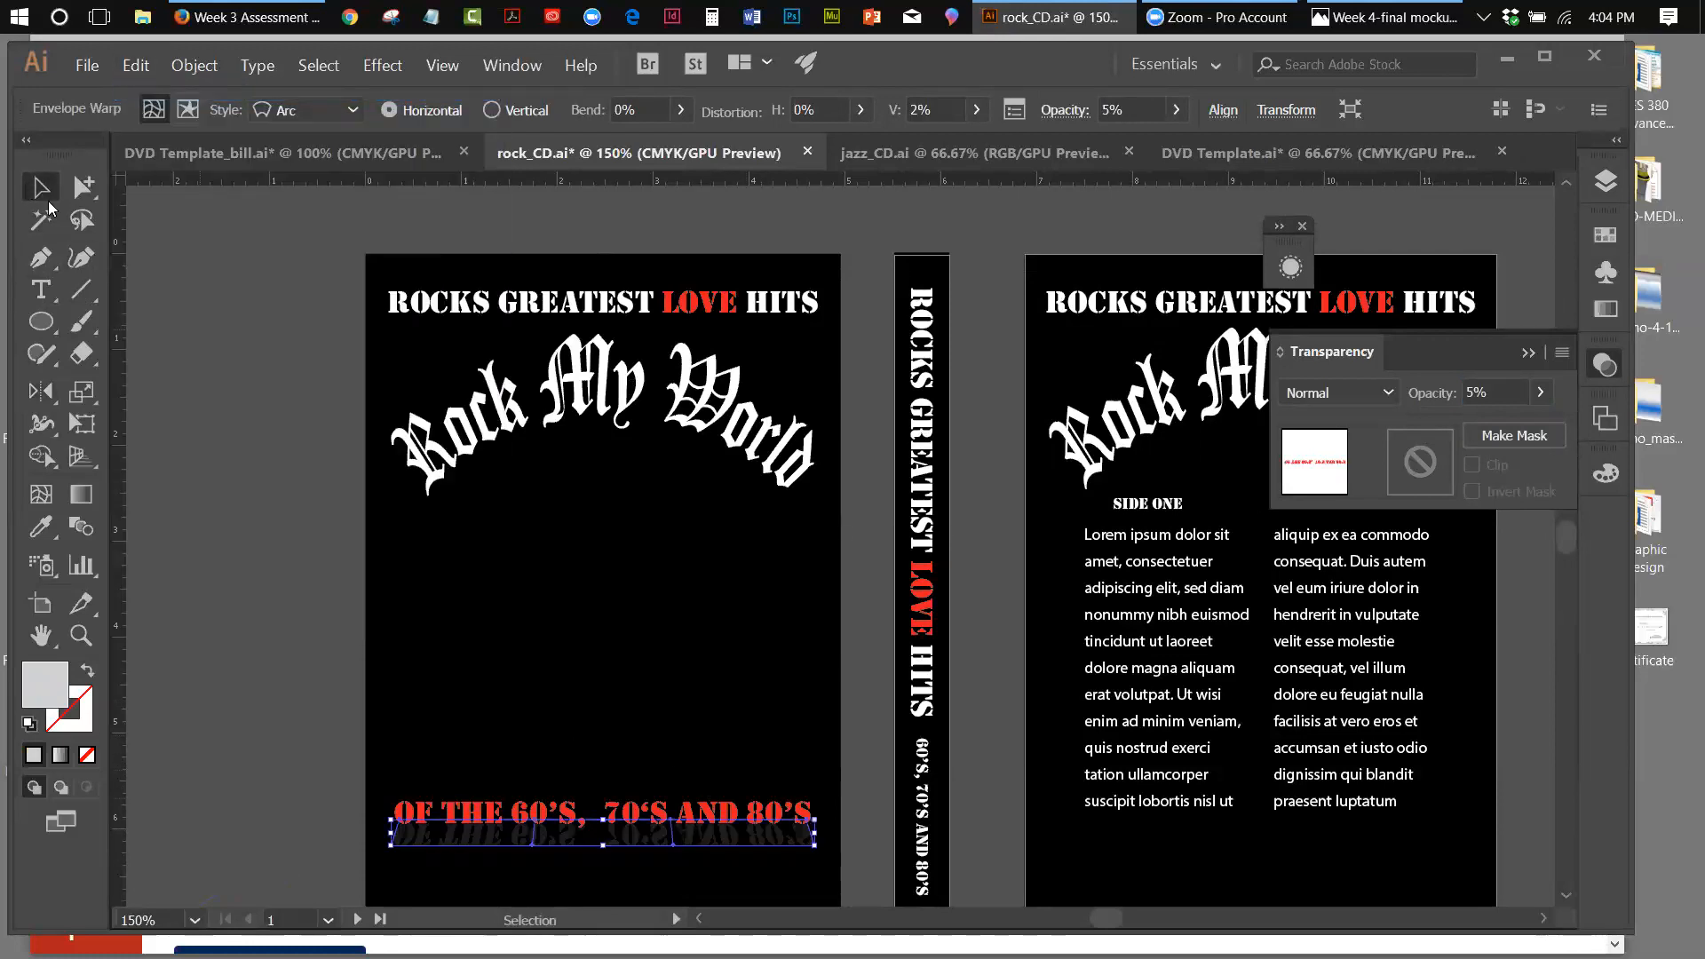
left_click(244, 568)
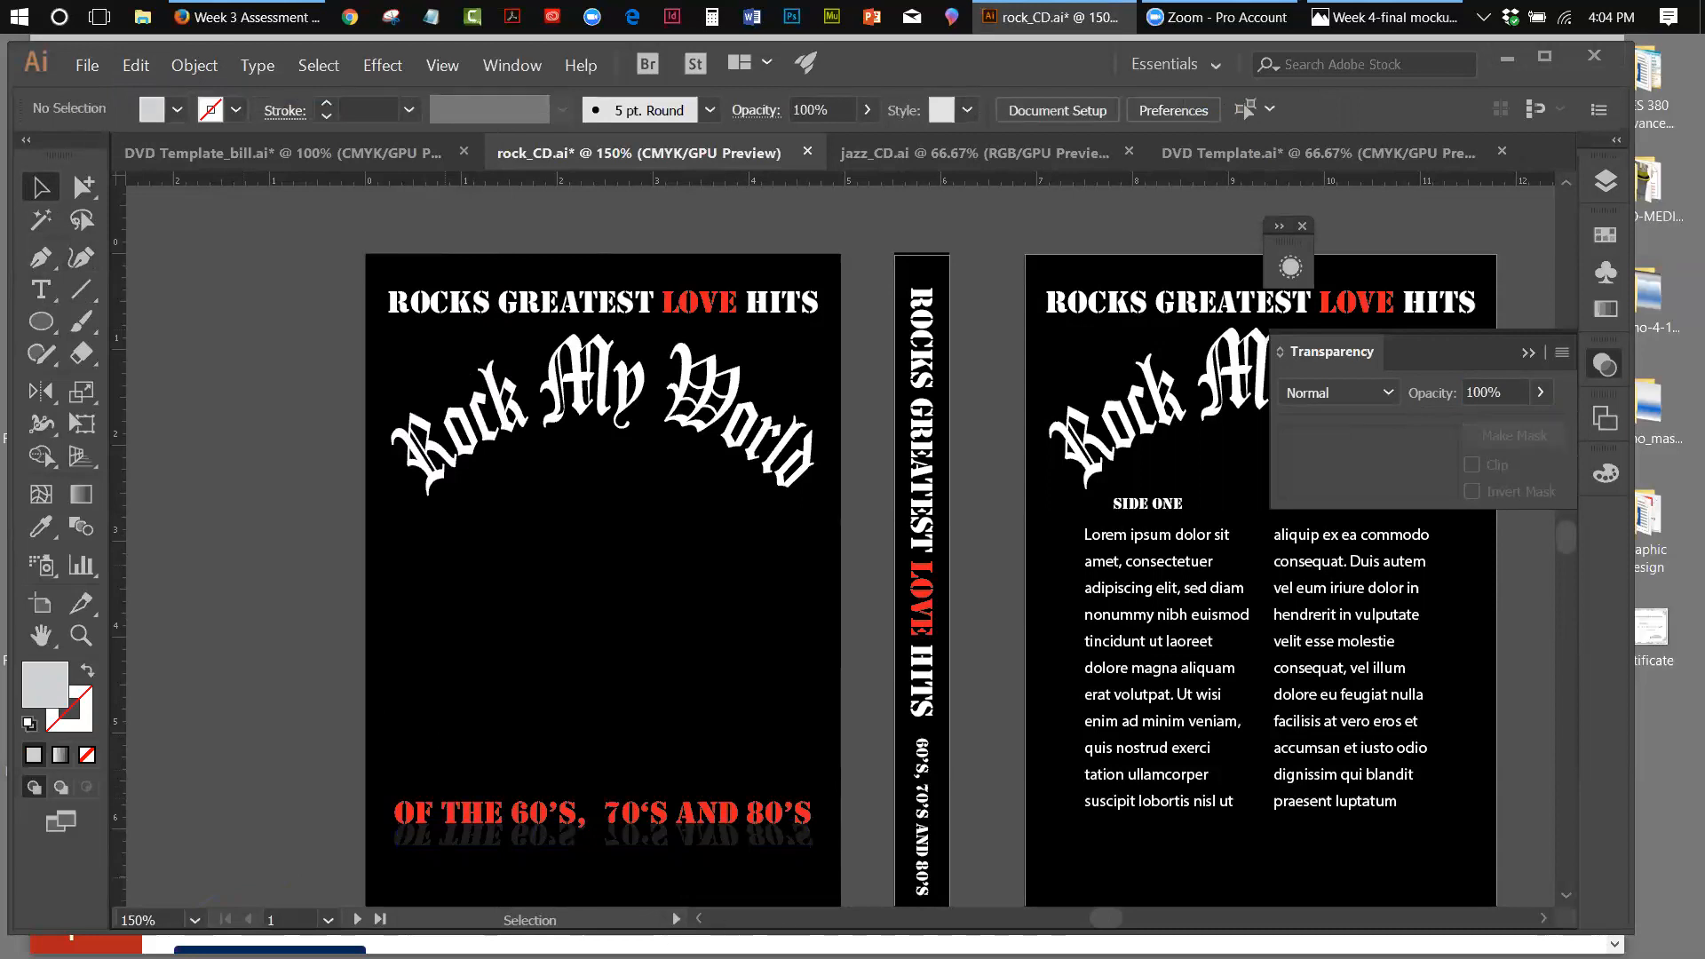
left_click(791, 833)
key("Delete")
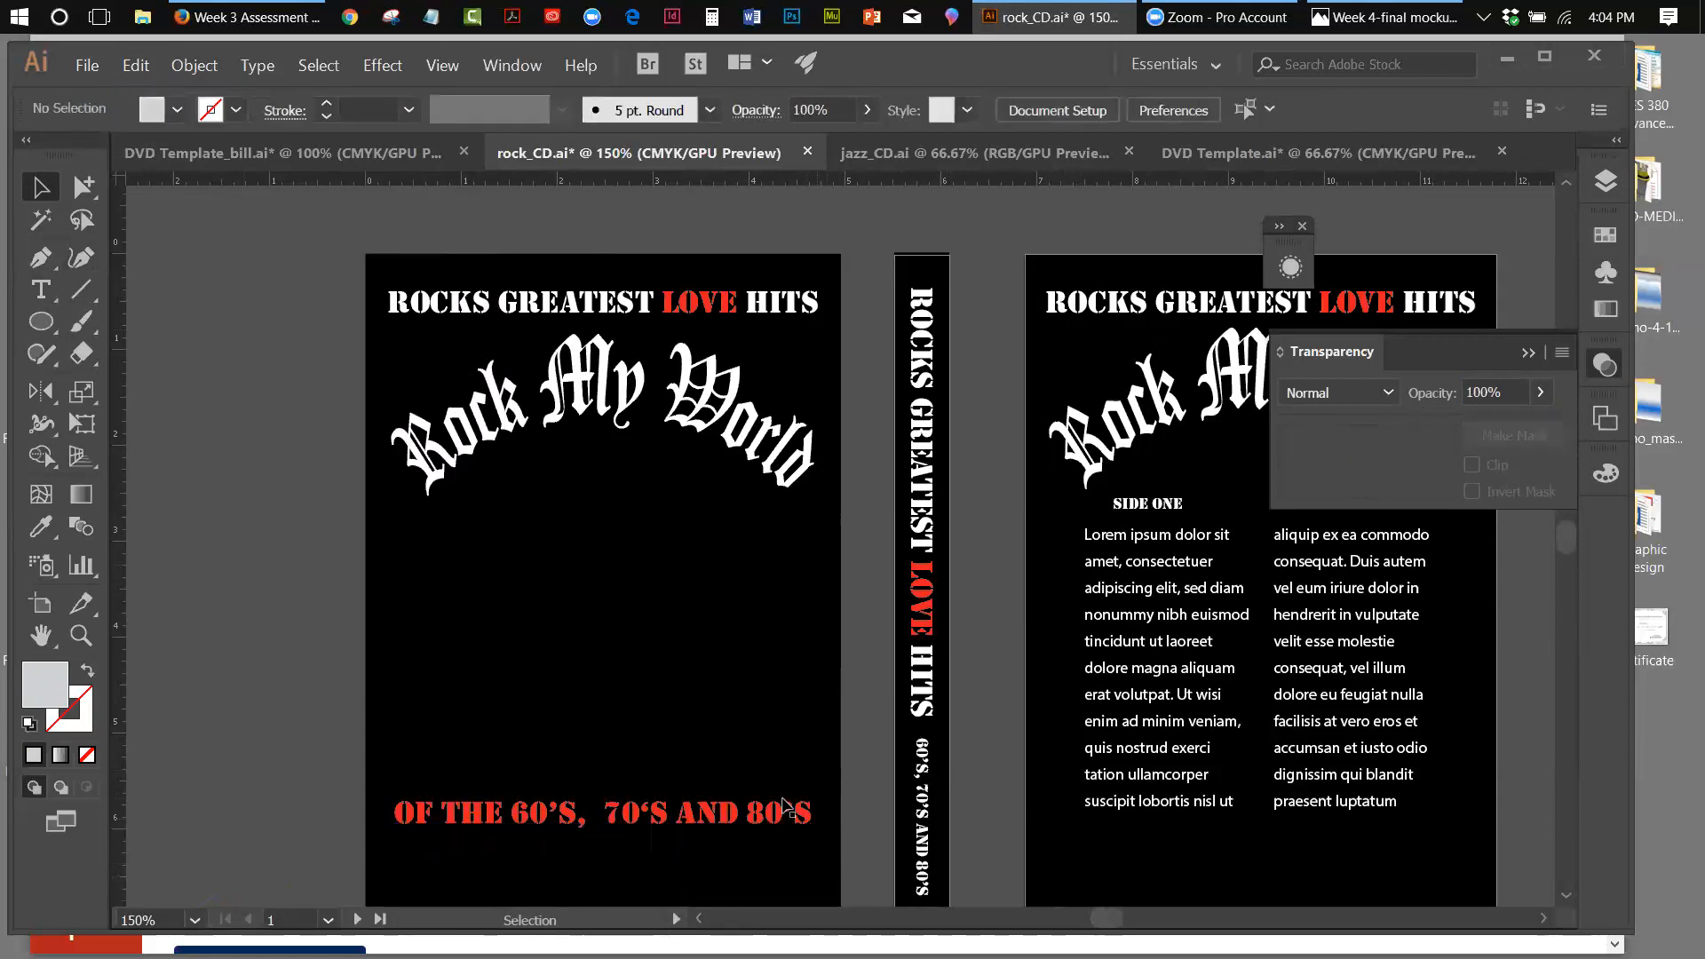
Try a vertical Arc warp on the bottom red line, with bends of 25%, -24% and 0%
left_click(643, 828)
left_click(193, 65)
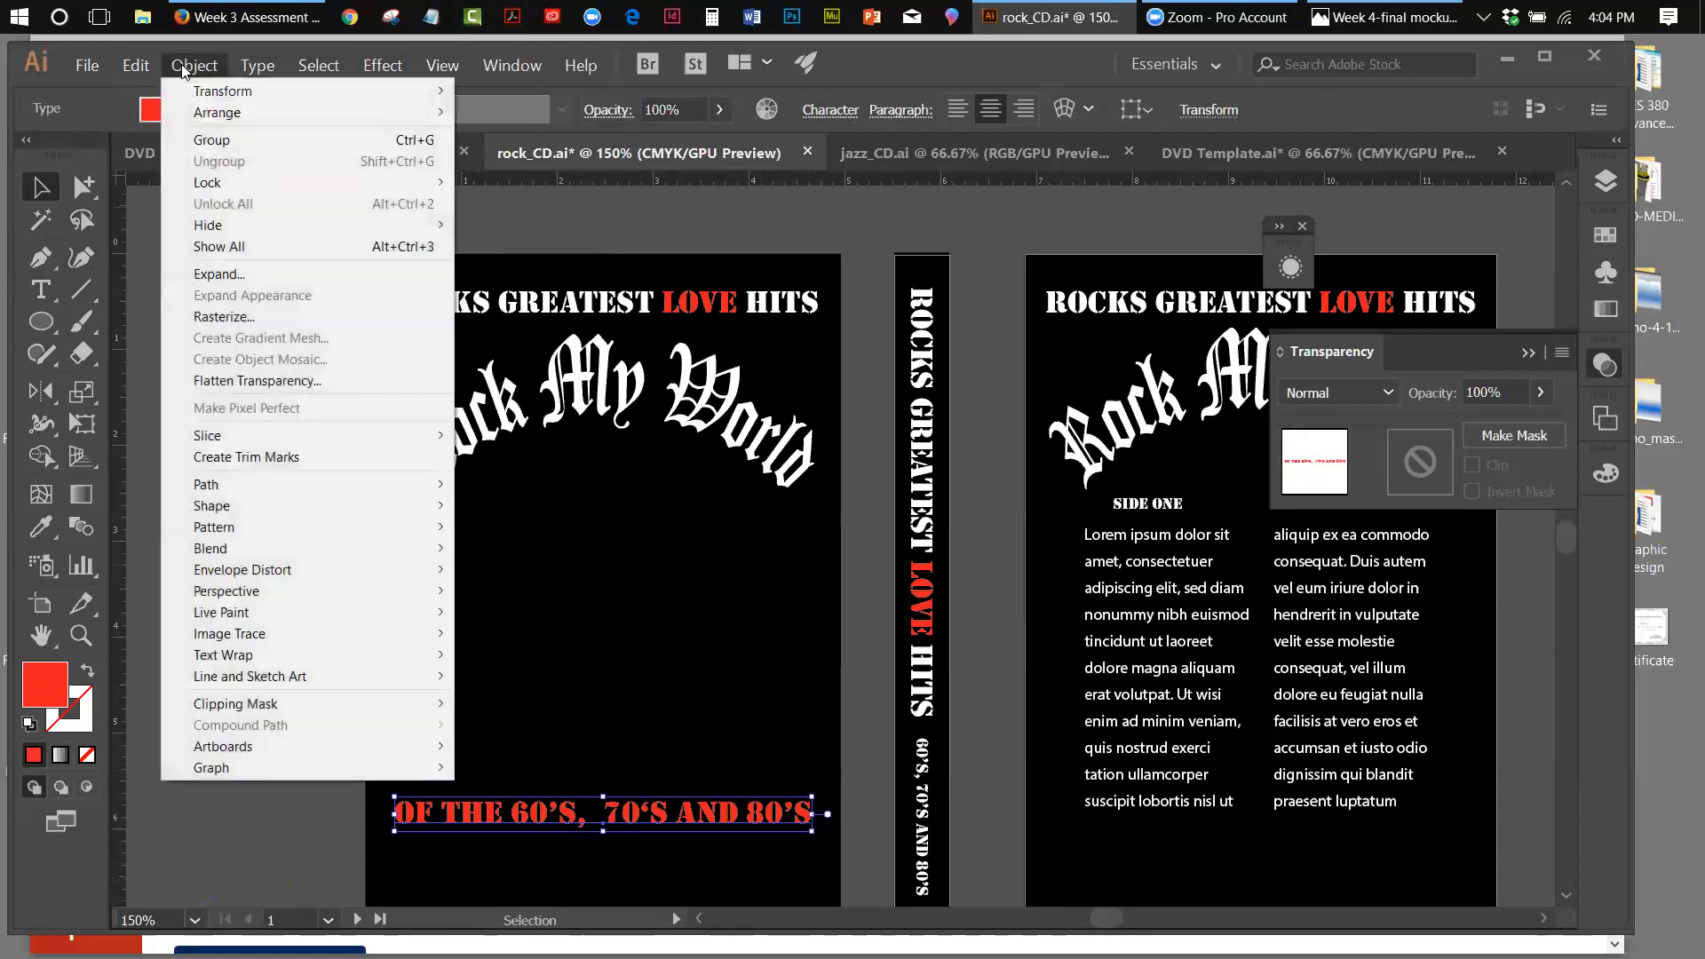
left_click(497, 570)
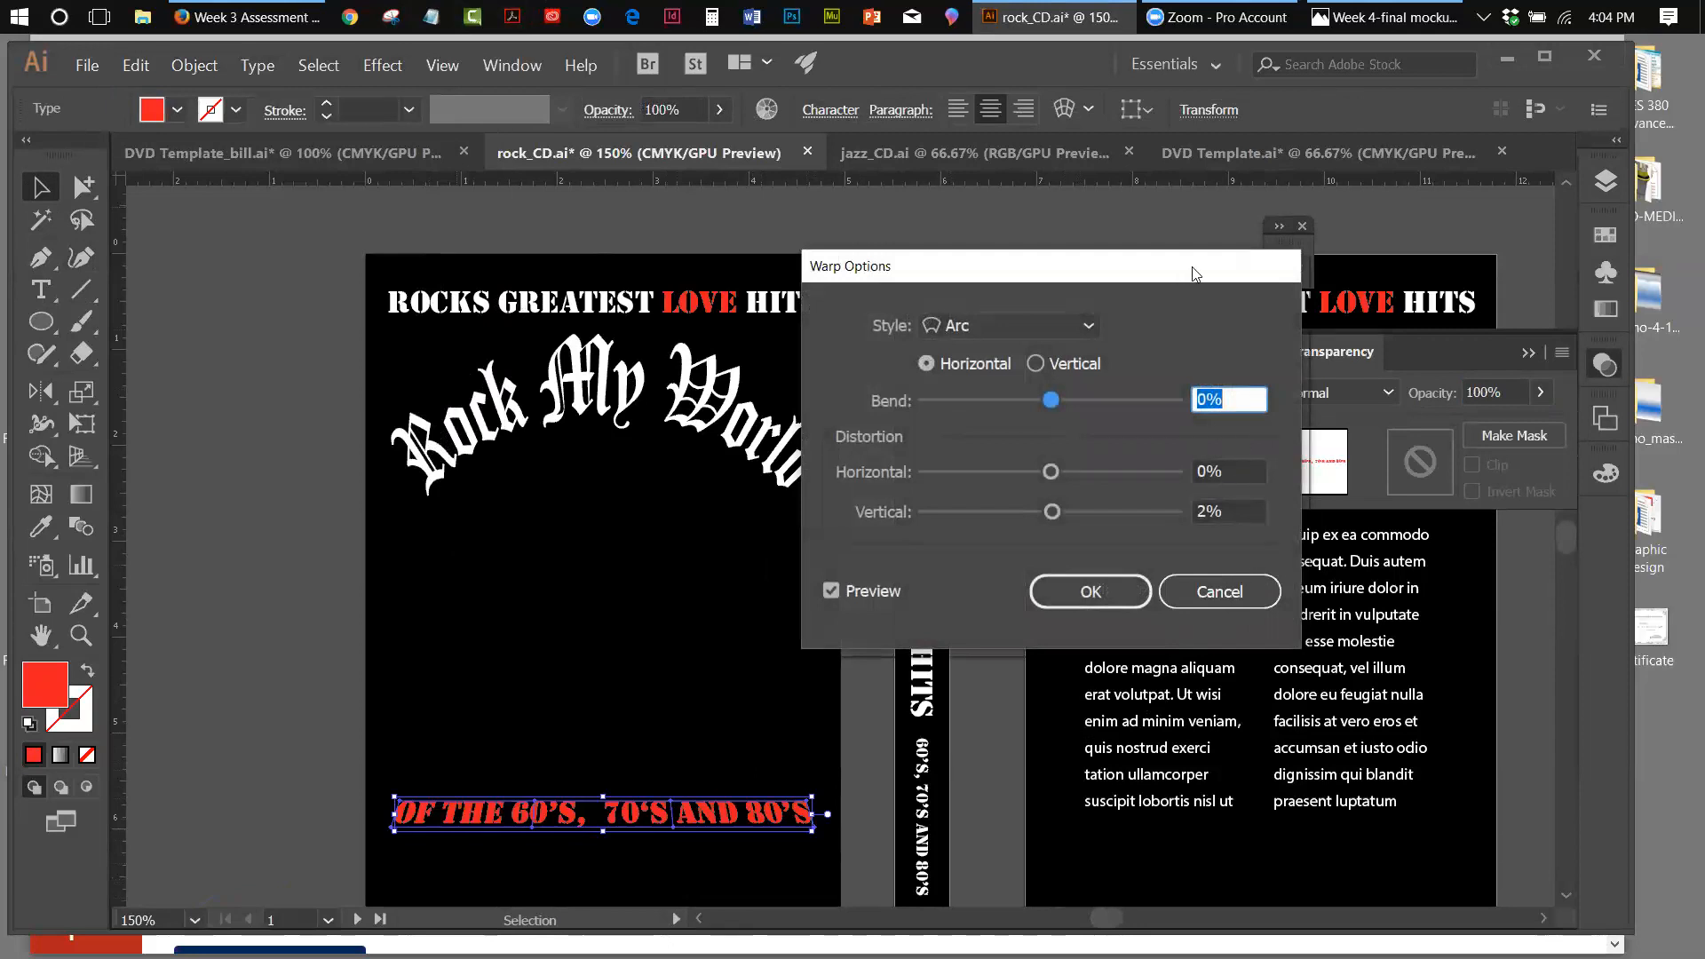
left_click_drag(1192, 272, 1276, 268)
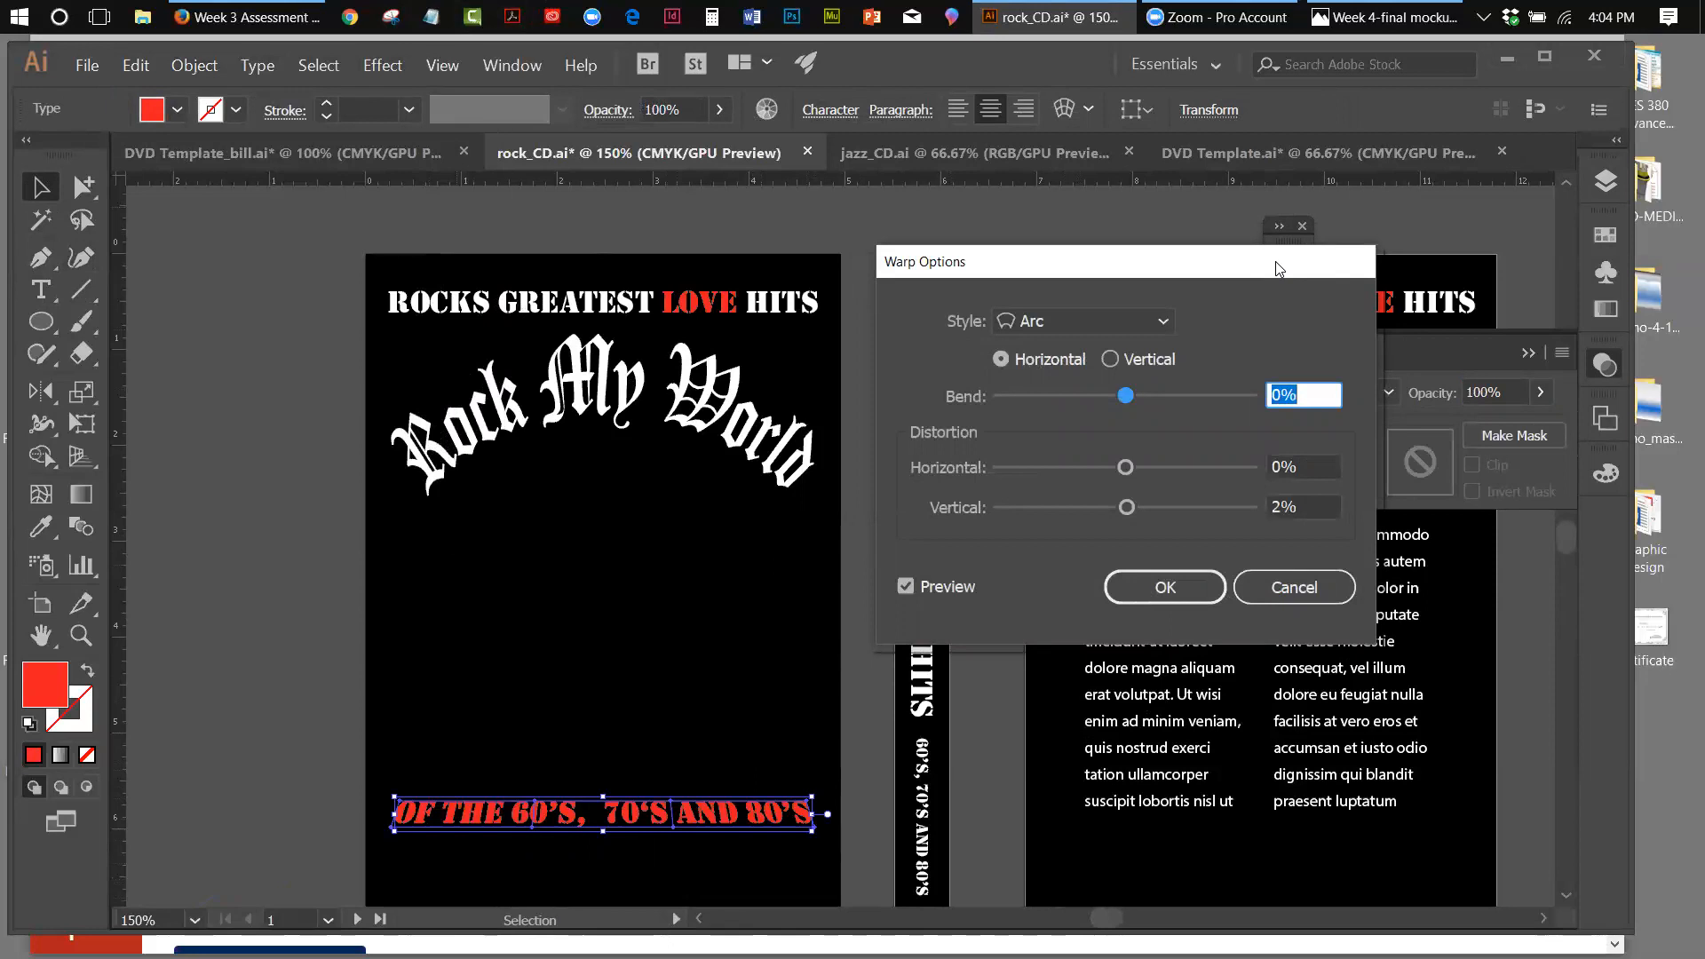
left_click(1111, 362)
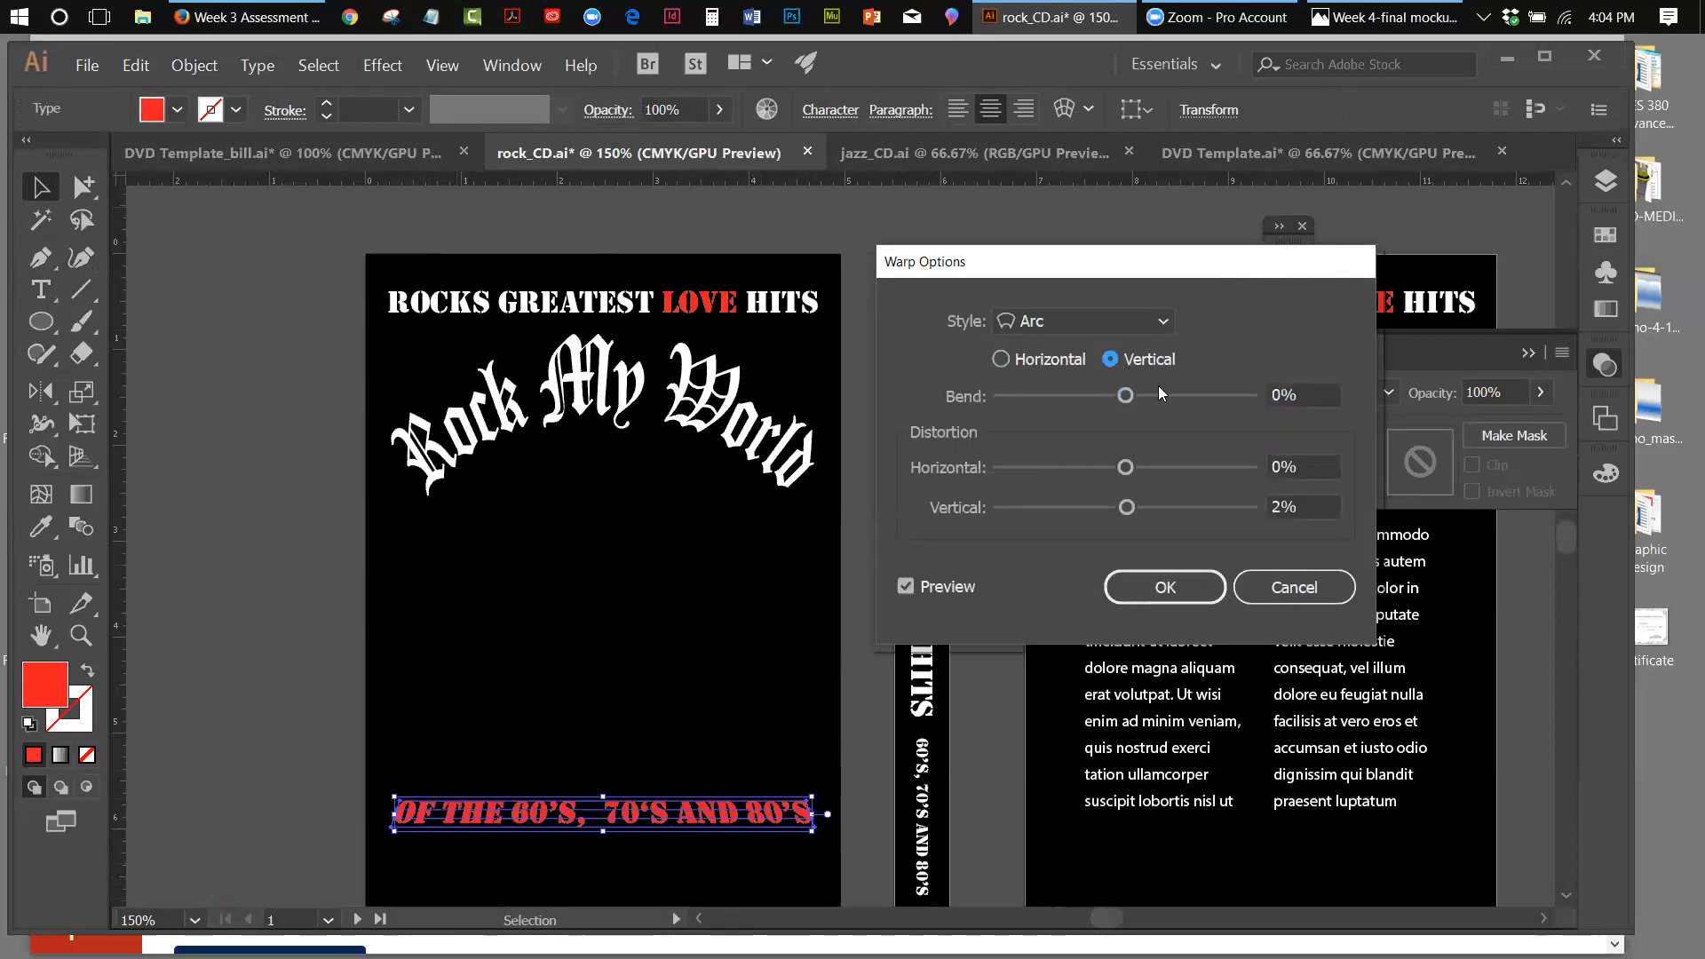
left_click_drag(1126, 396, 1158, 398)
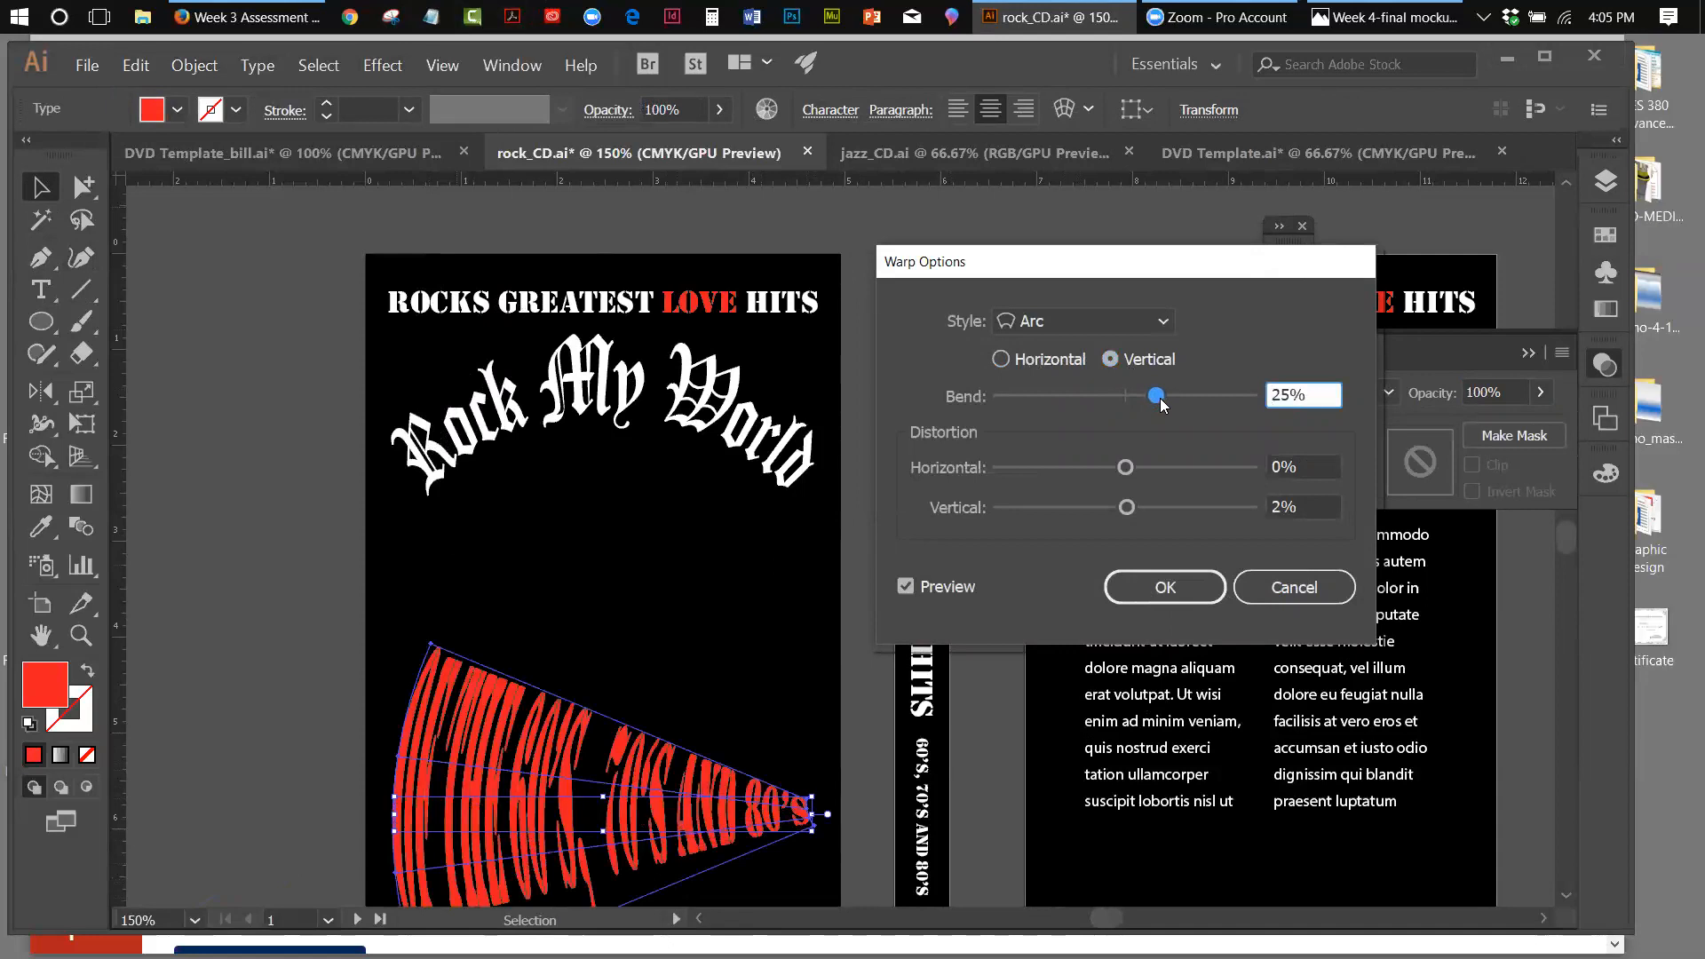
left_click_drag(1160, 401, 1099, 402)
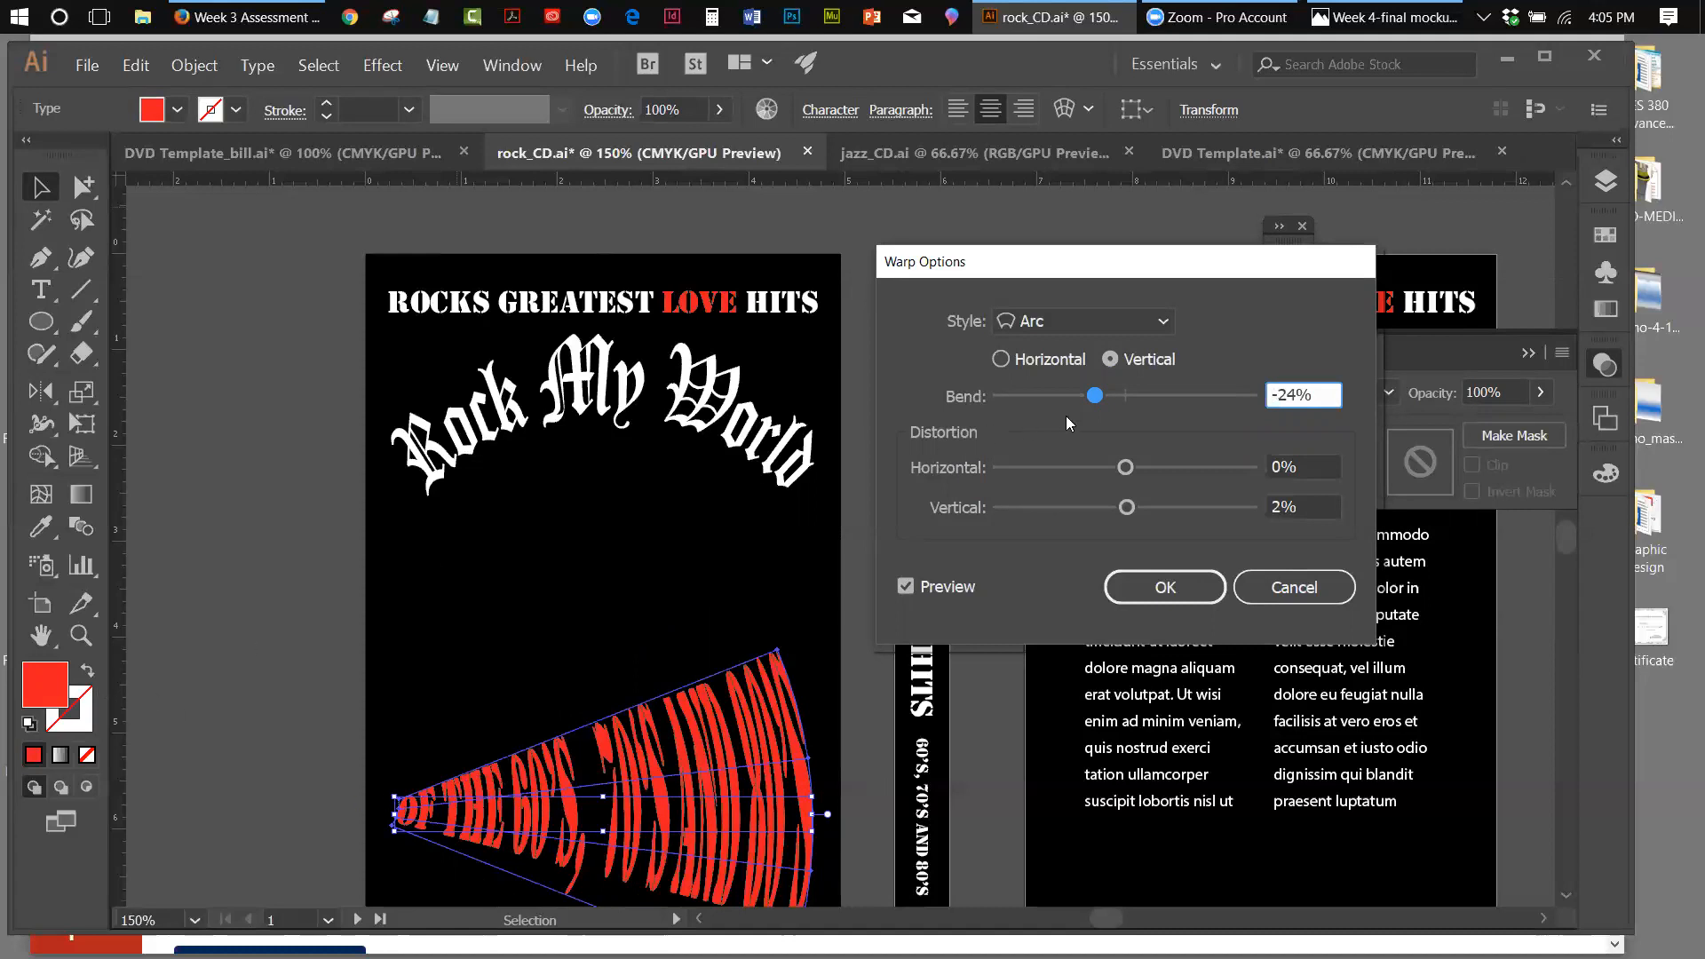
left_click_drag(1096, 396, 1122, 394)
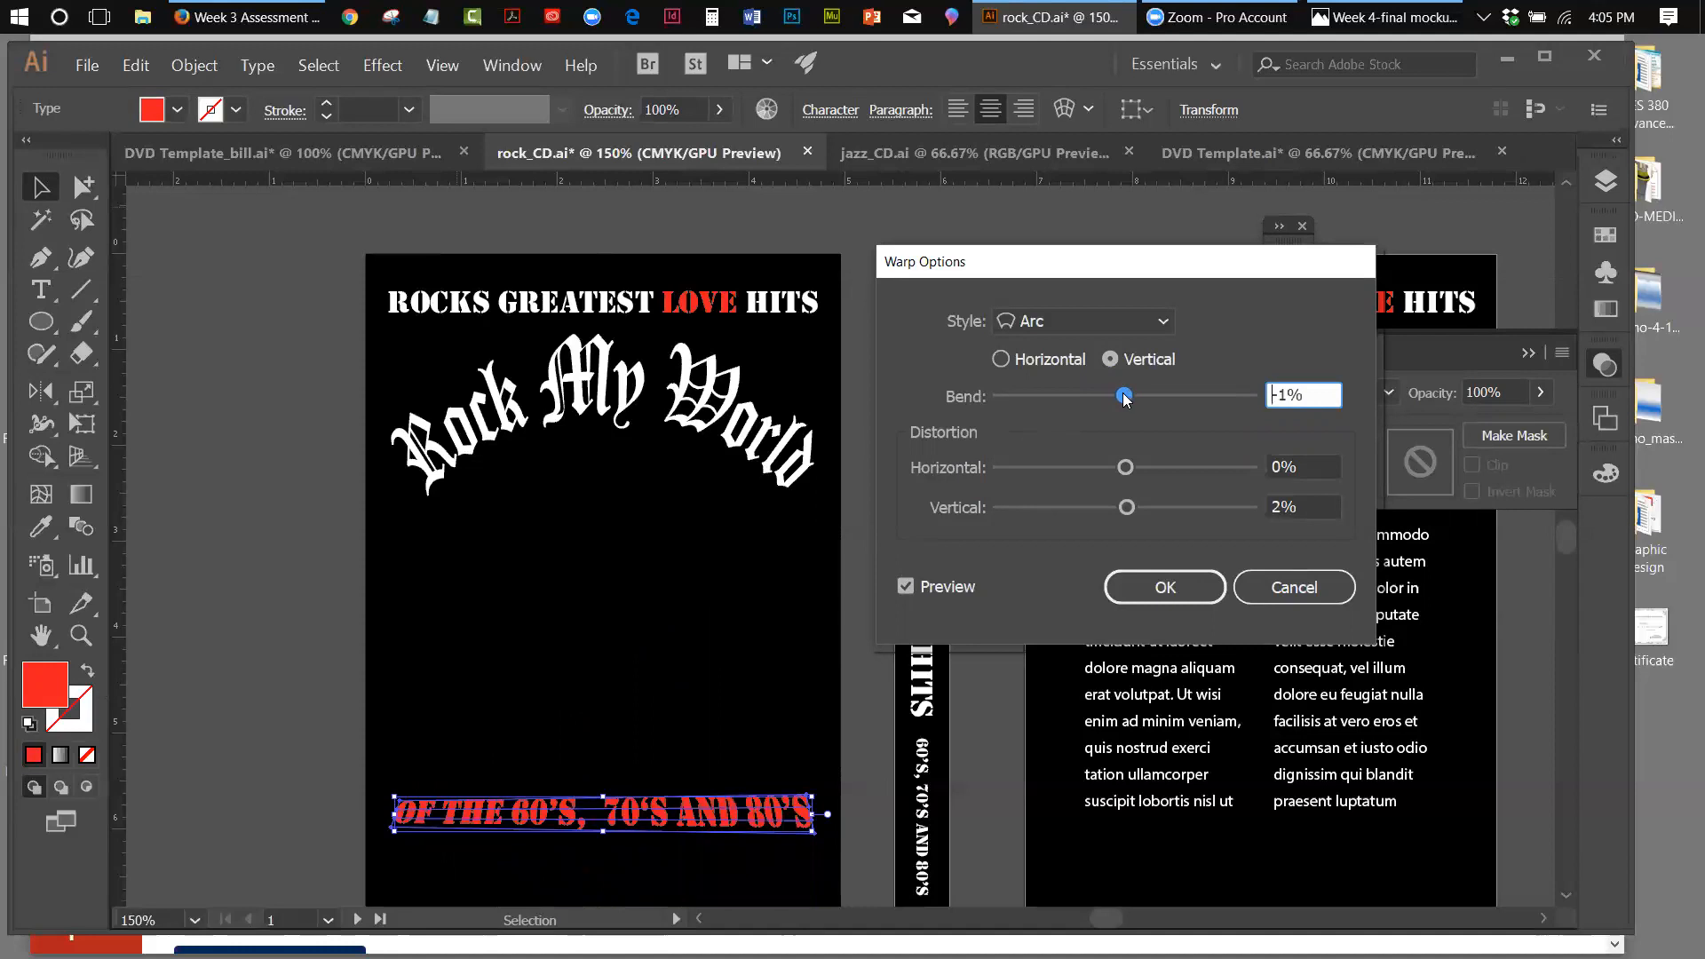
left_click(1122, 400)
left_click_drag(1123, 396, 1123, 394)
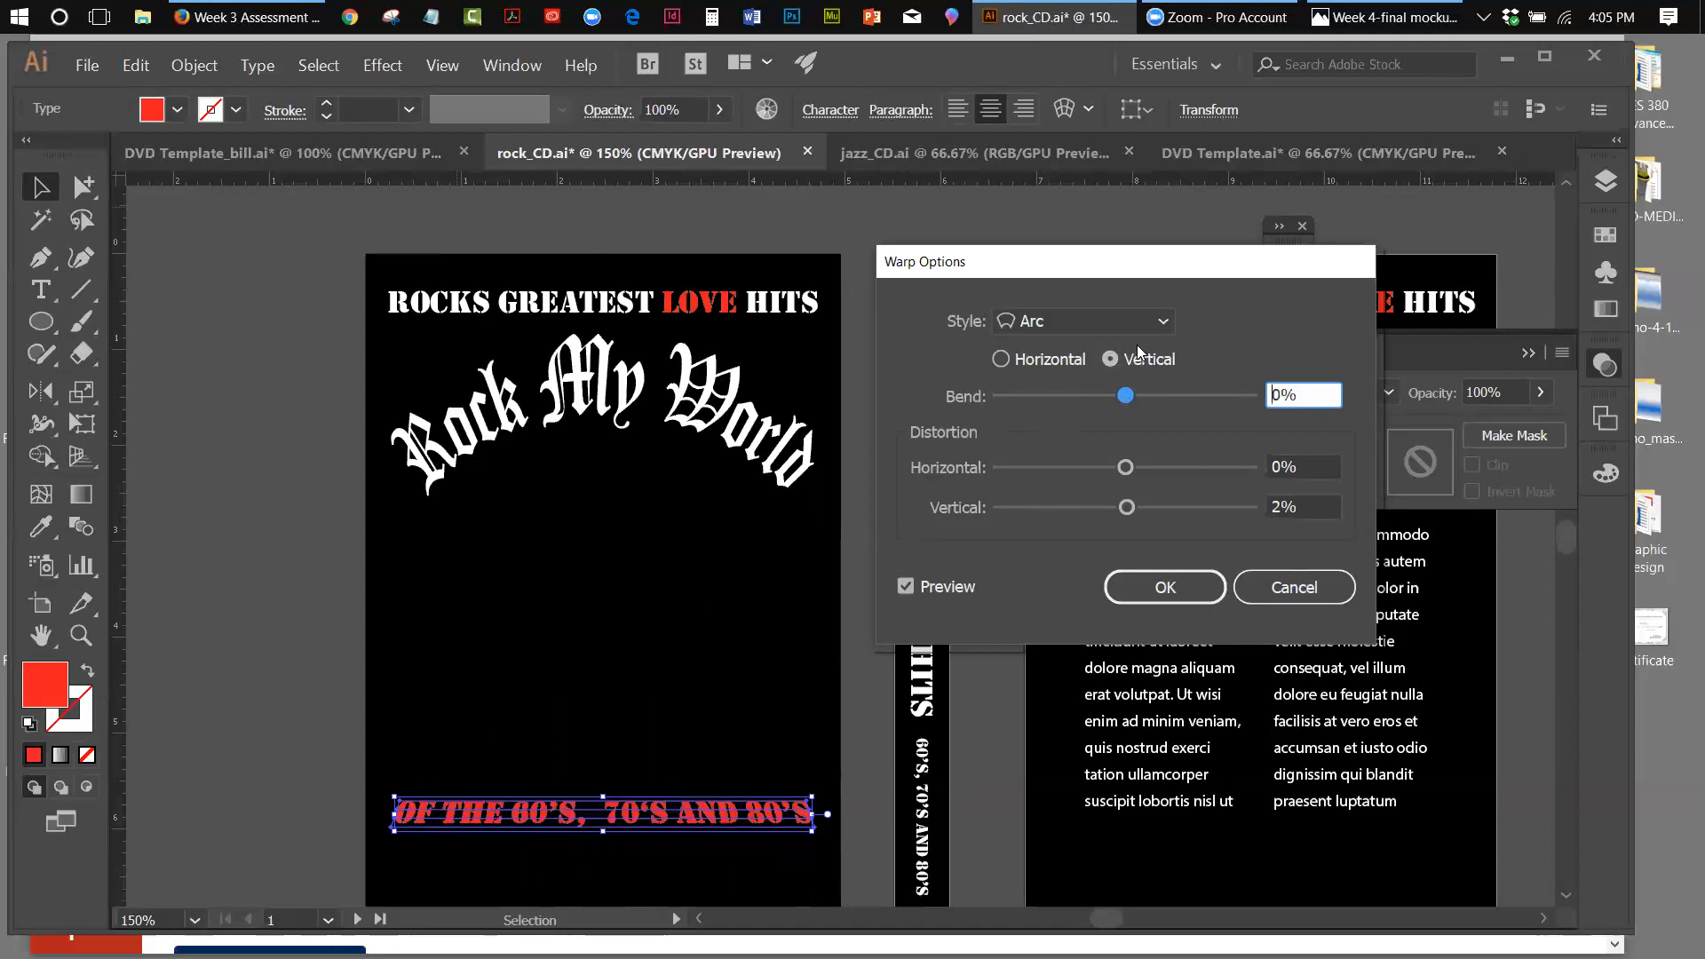
Try the Arc Lower warp style with a 75% bend on the red line, and discard it
left_click(1166, 320)
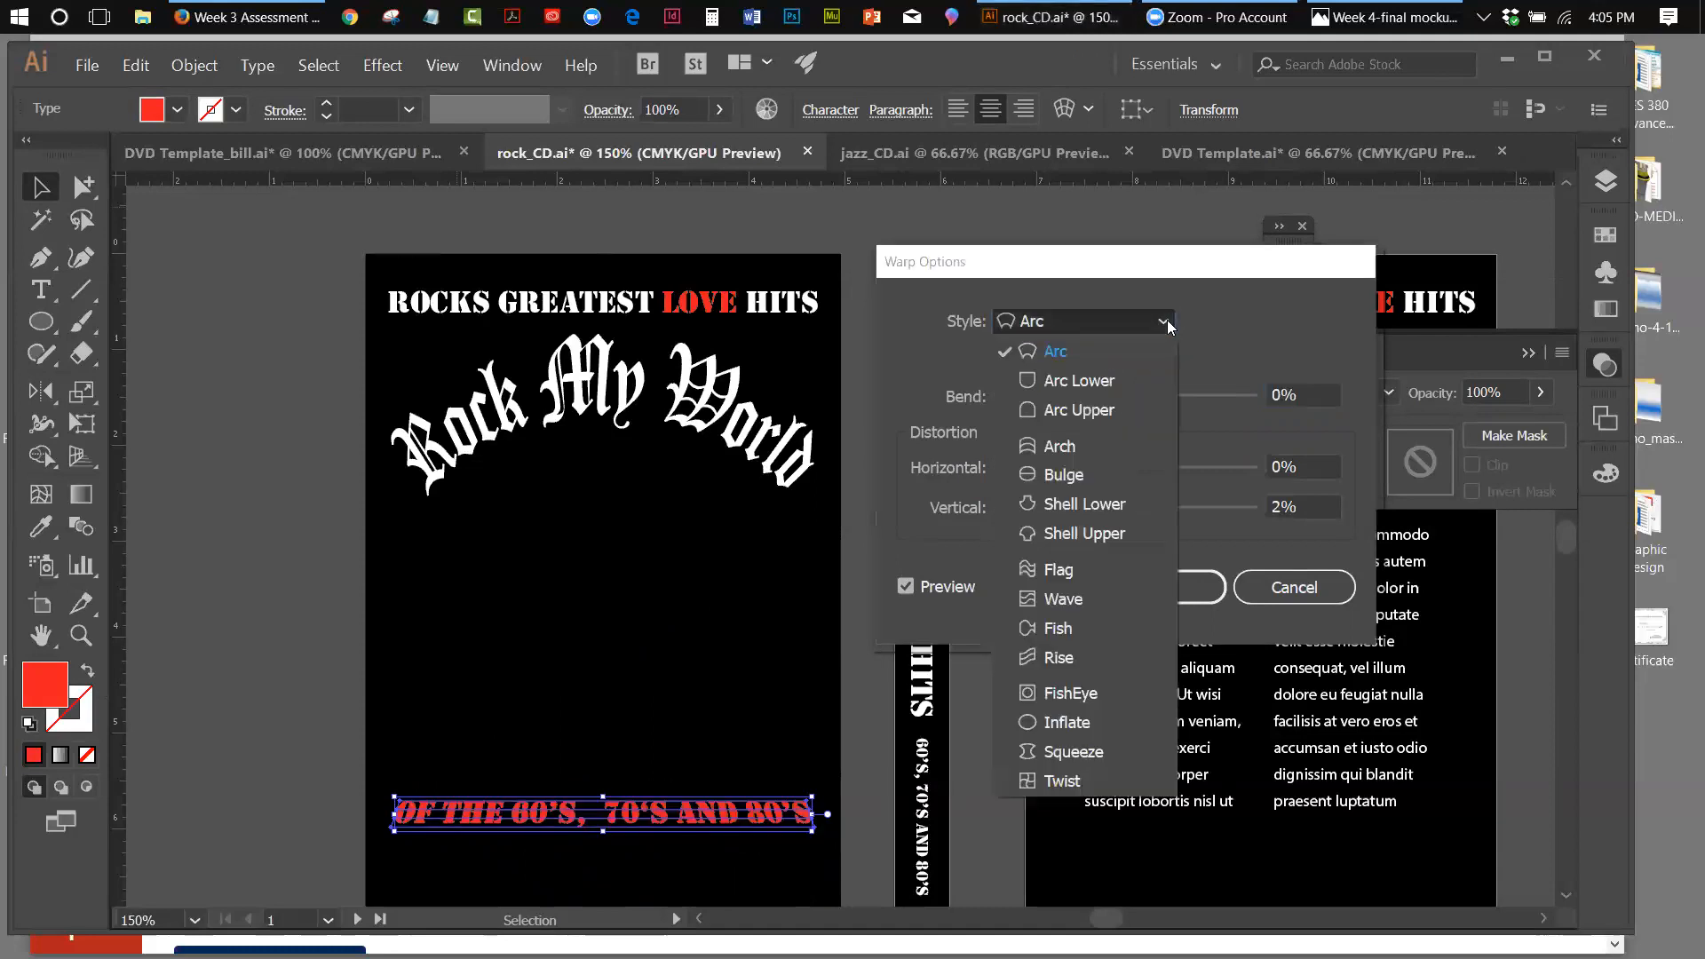
left_click(1063, 384)
left_click_drag(1124, 399, 1224, 402)
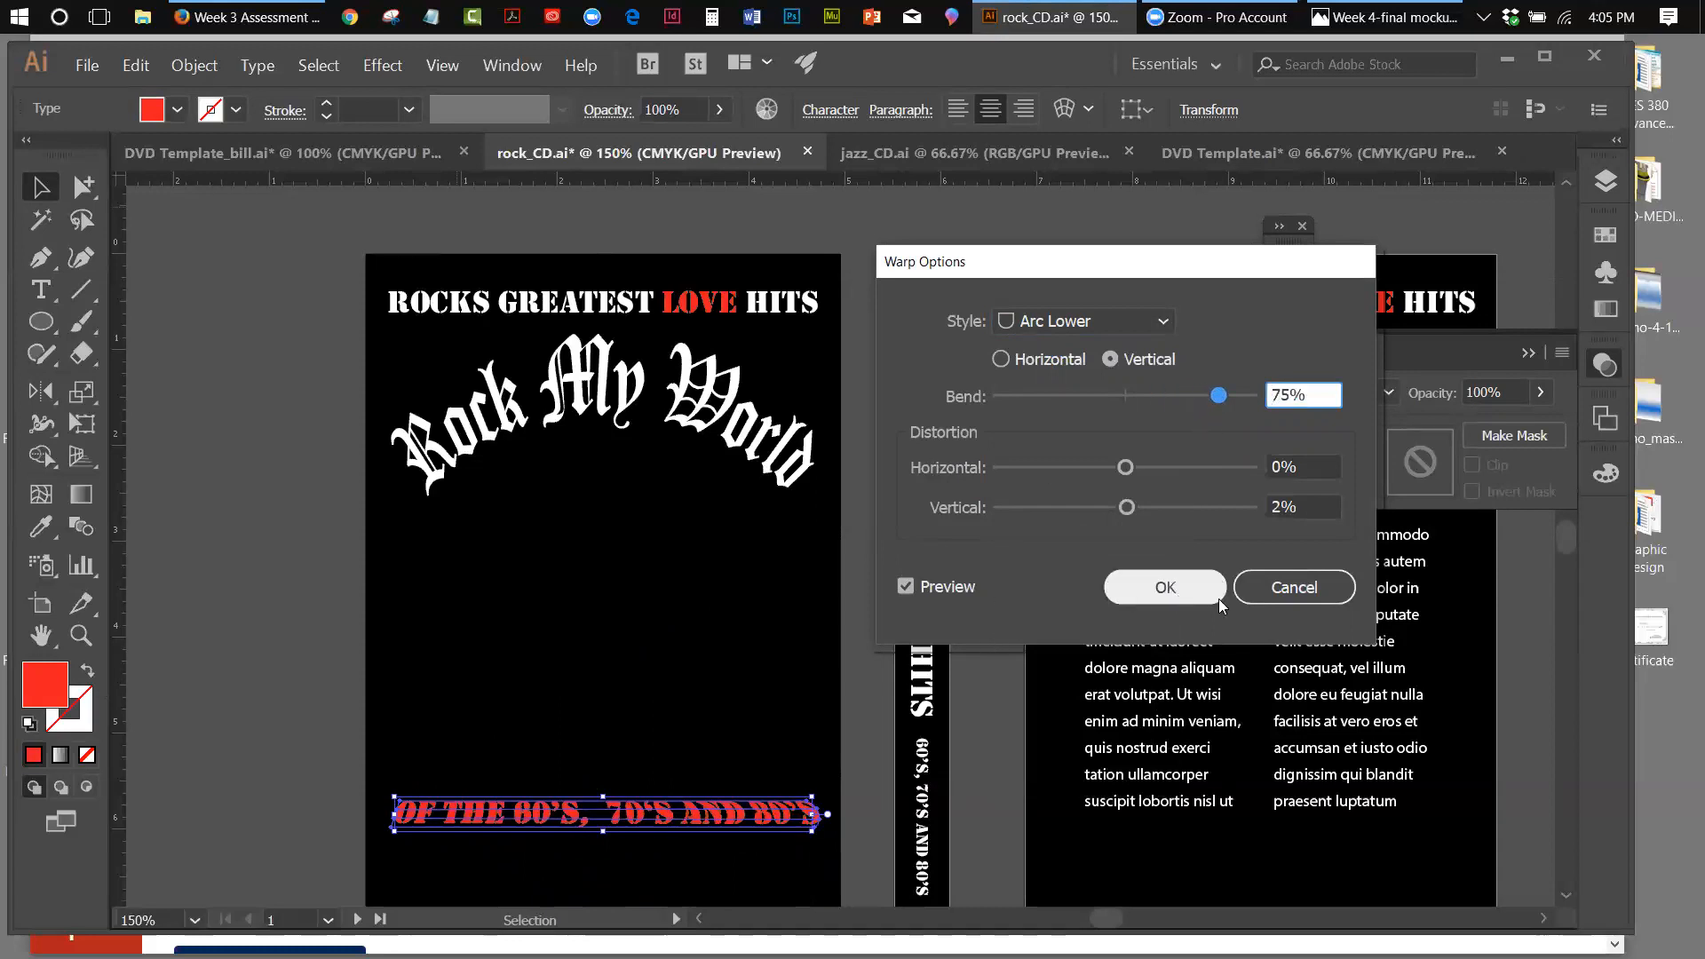
left_click(1279, 590)
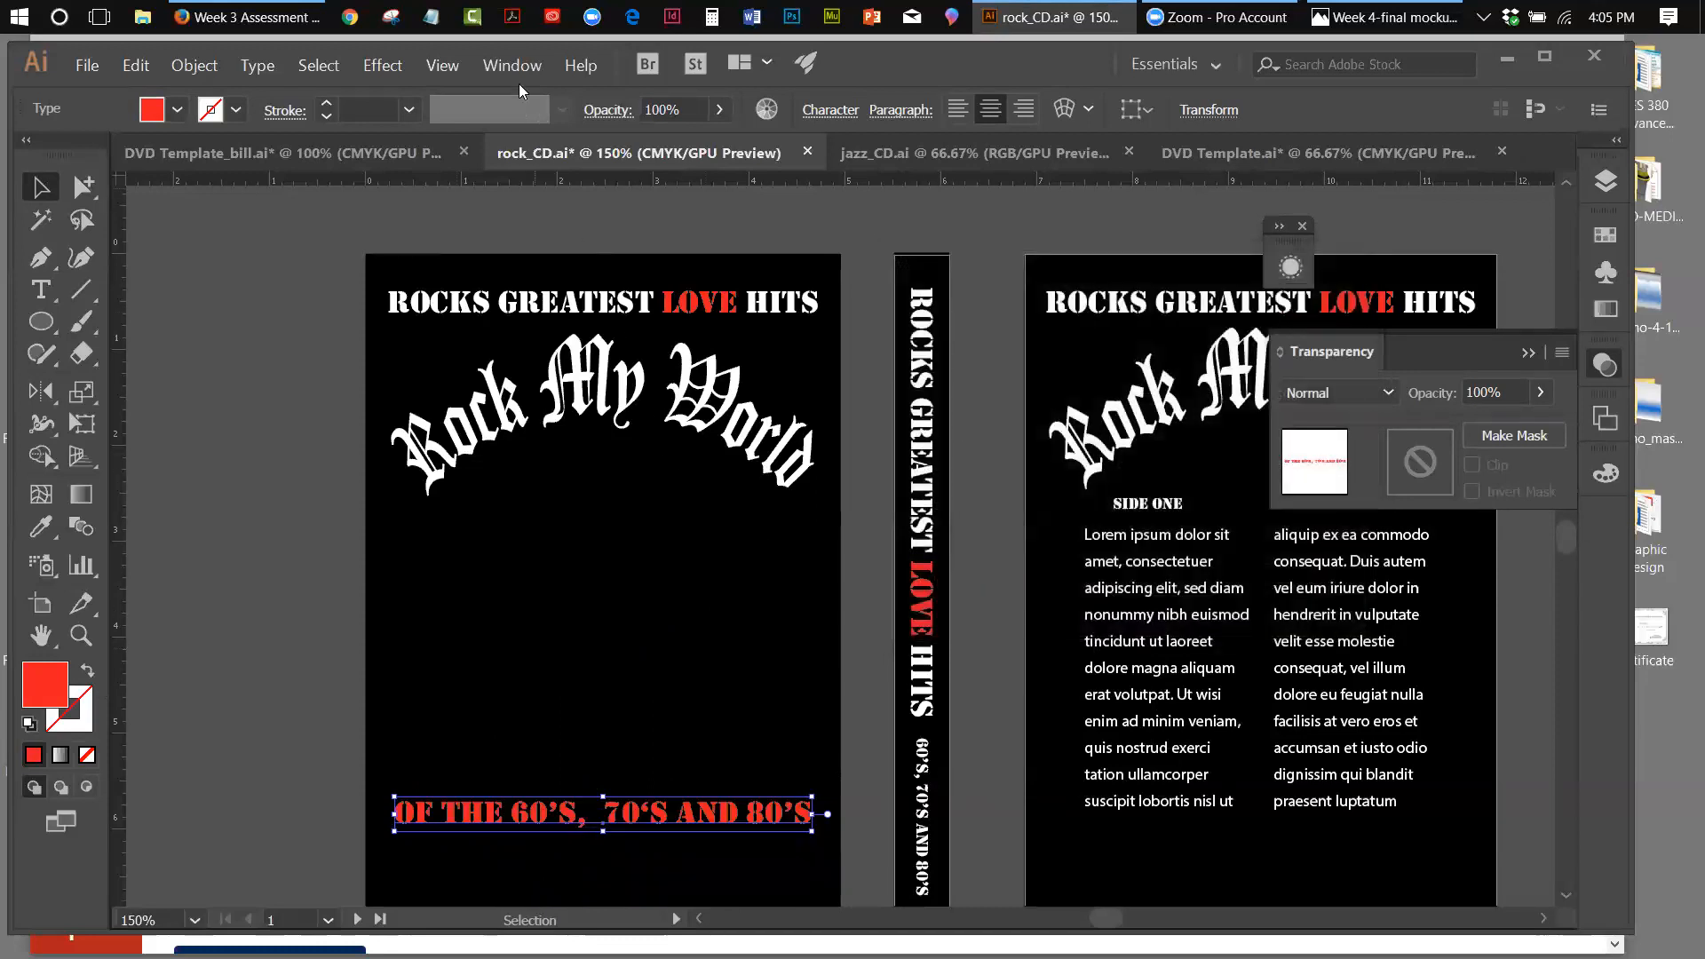
Hide the selection edges and the bounding box
left_click(442, 68)
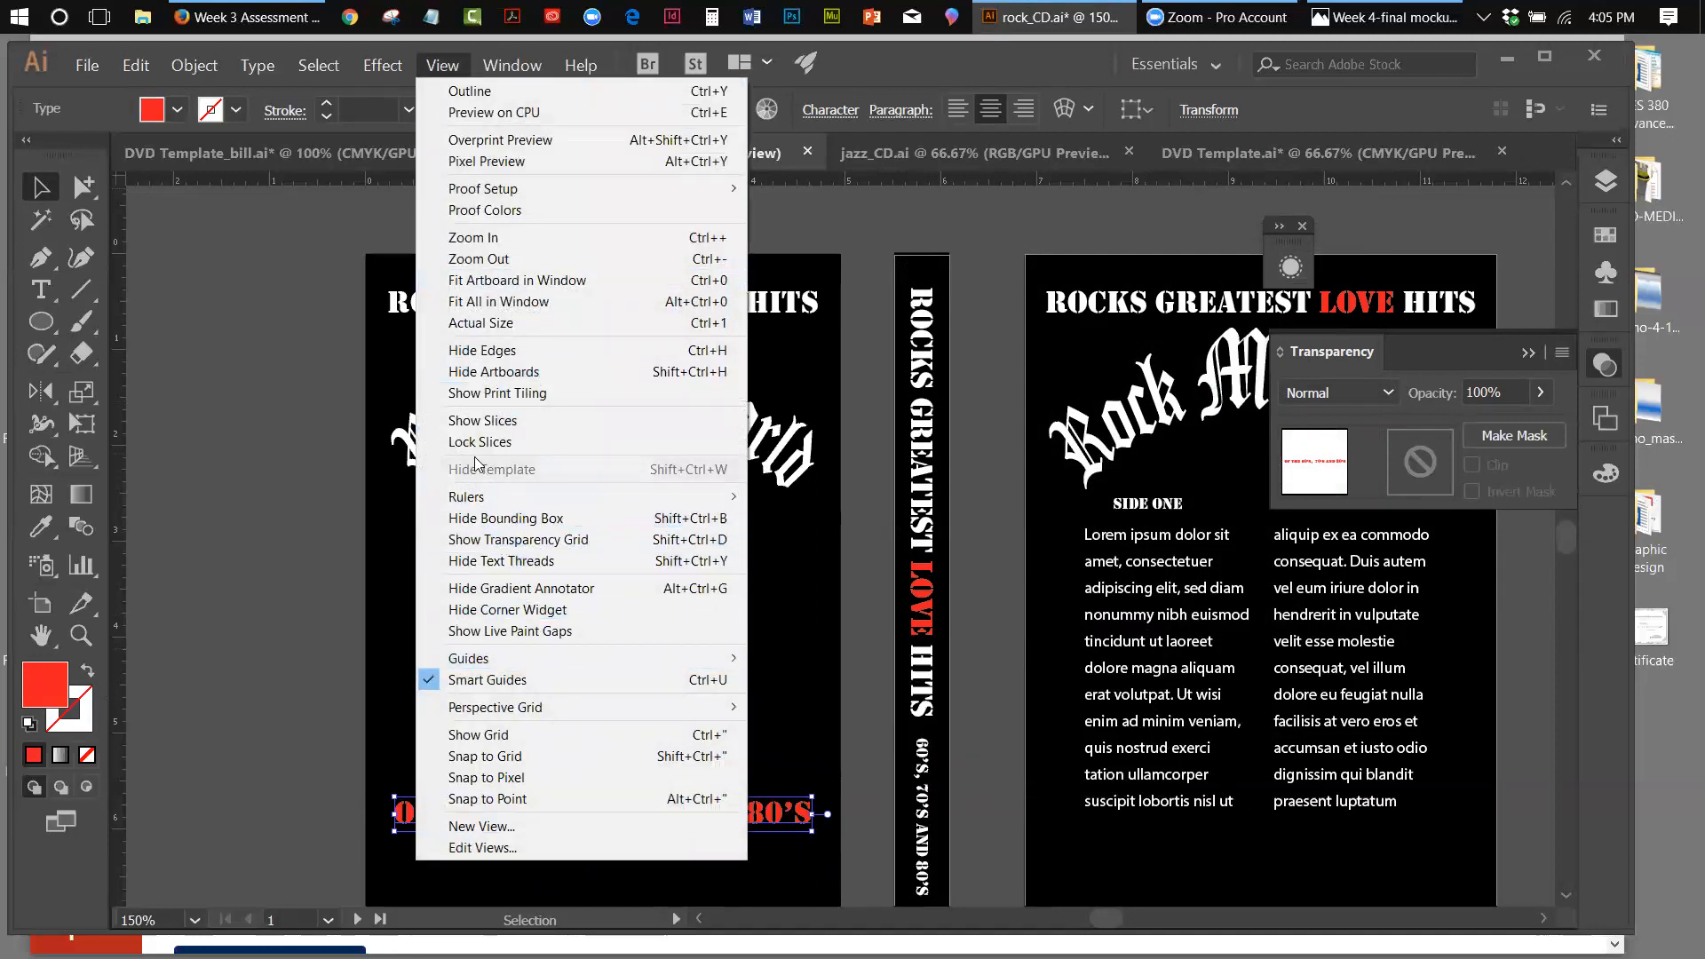
left_click(468, 350)
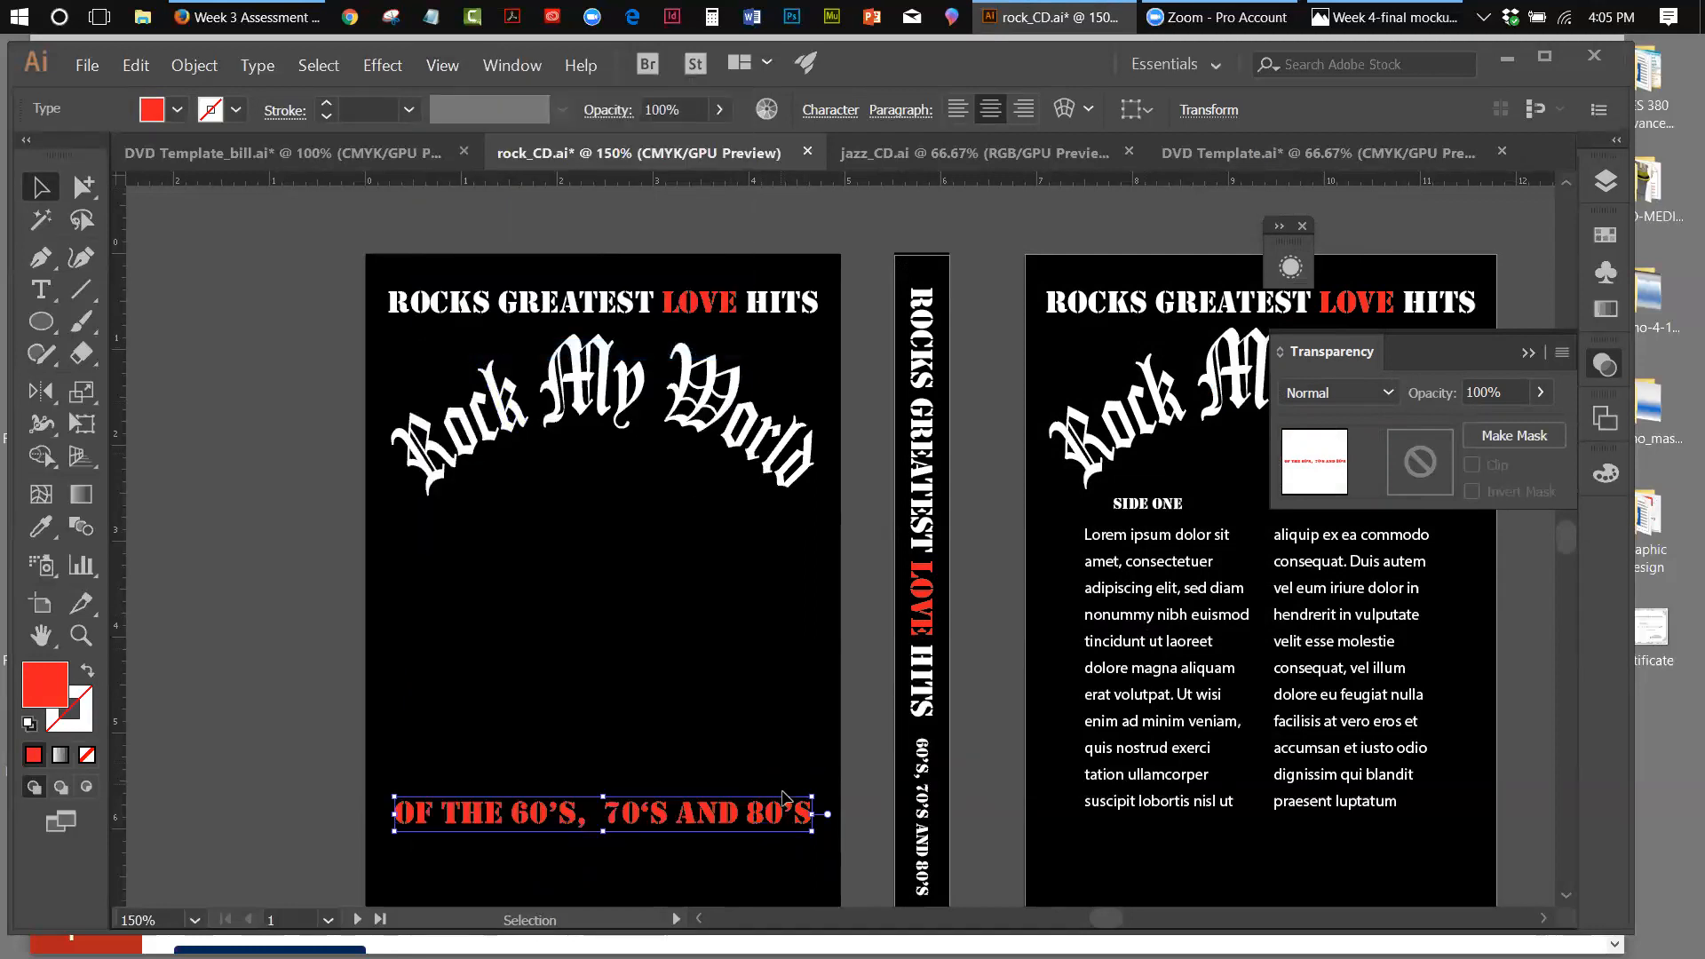
left_click(491, 72)
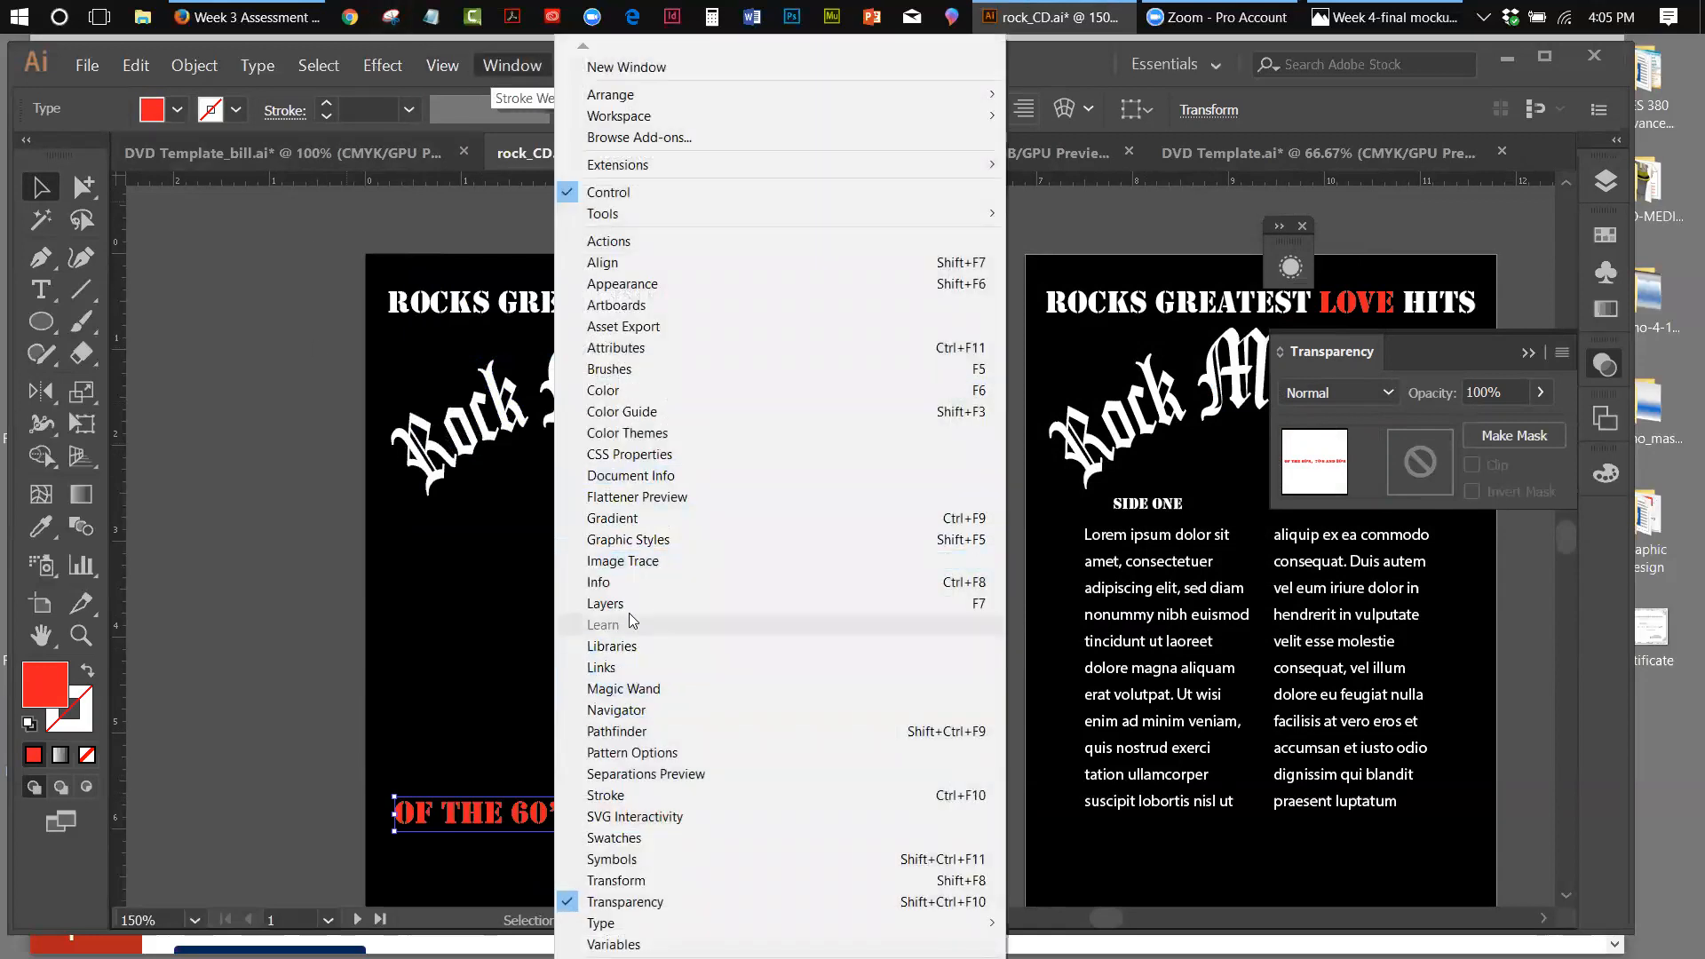
mouse_move(442, 65)
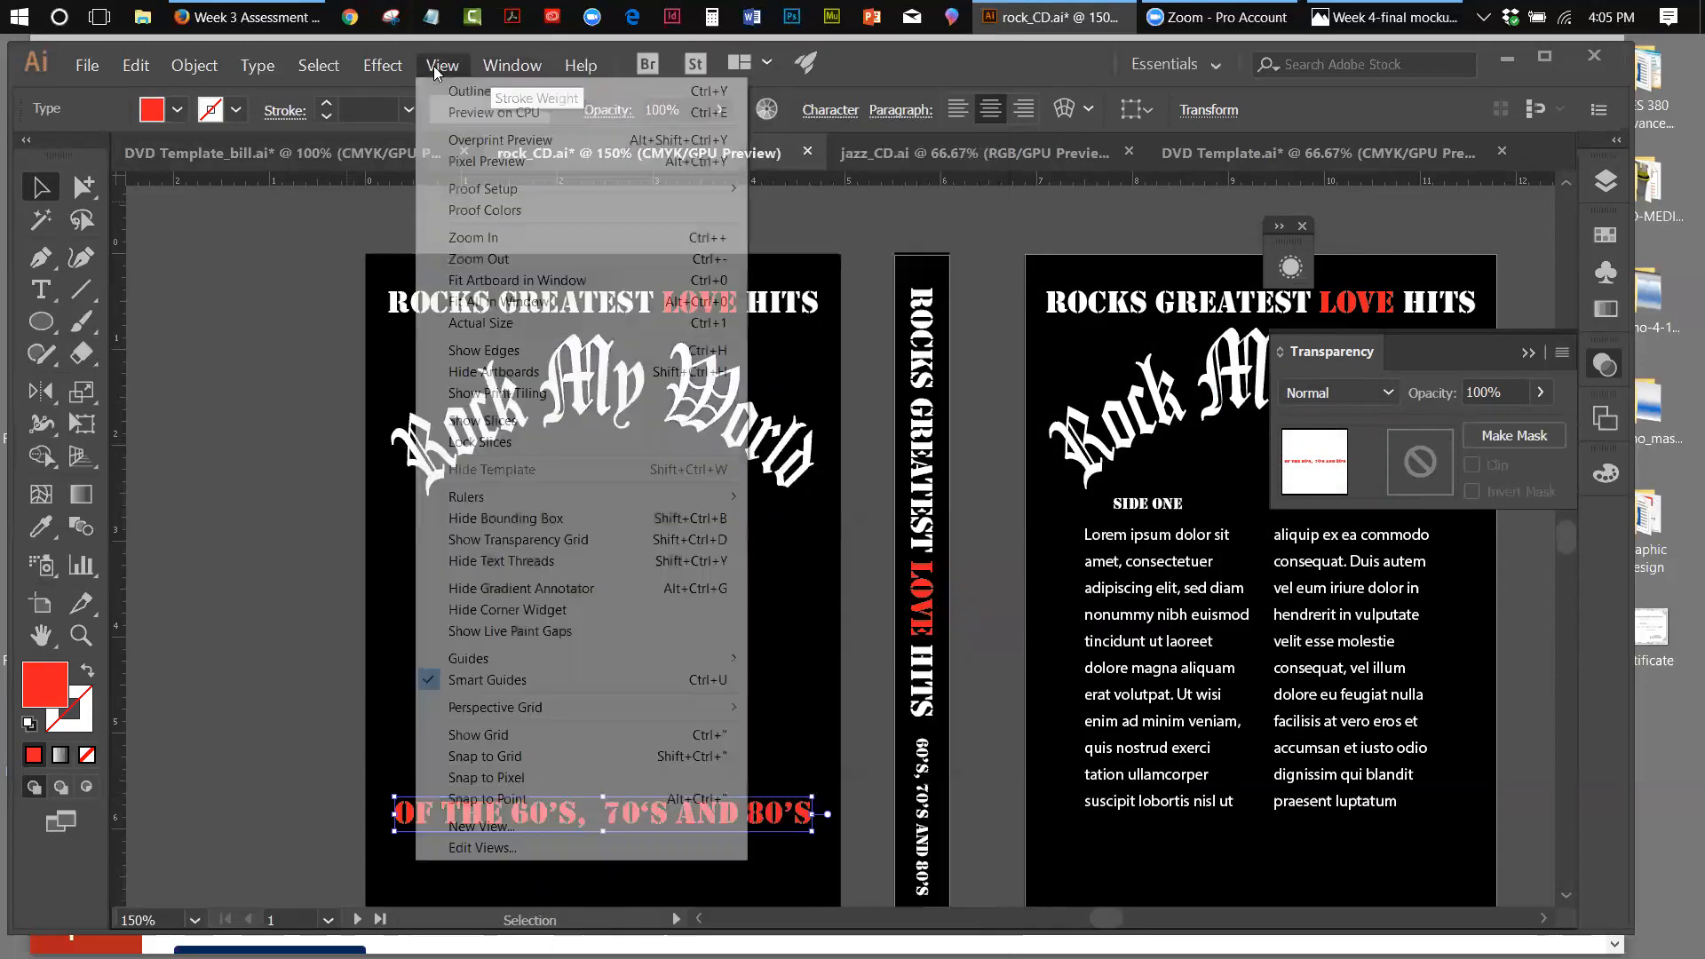
left_click(499, 518)
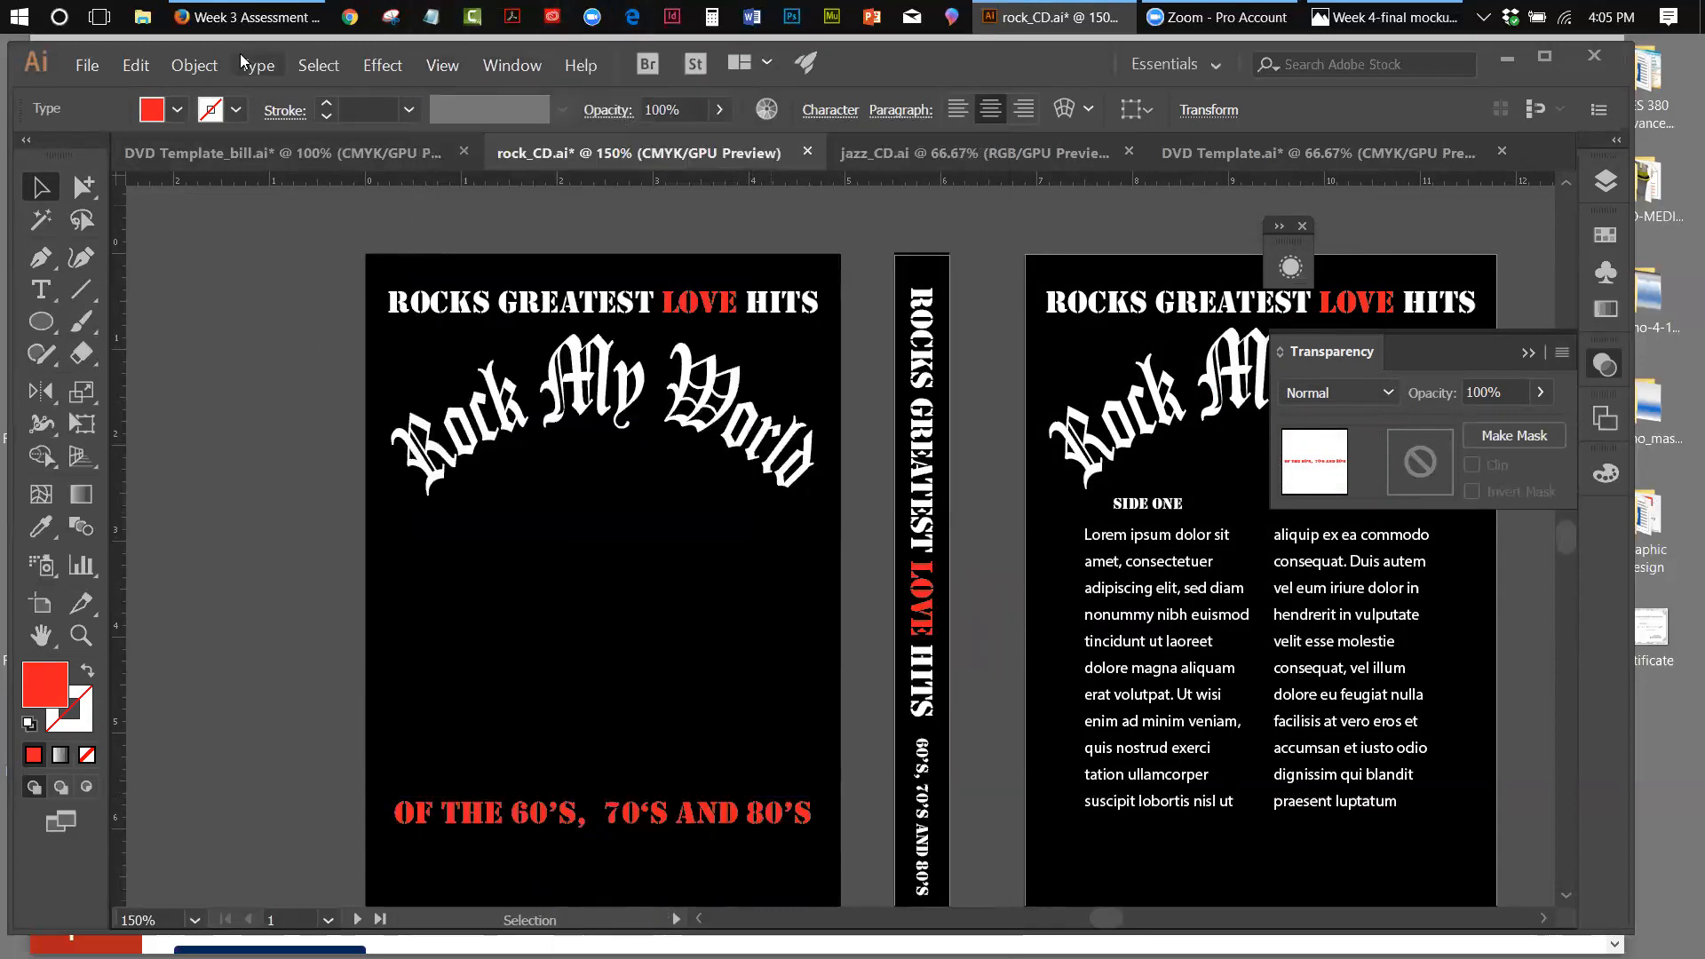
Preview the Arc envelope warp on the red line without selection outlines, and cancel it
left_click(197, 65)
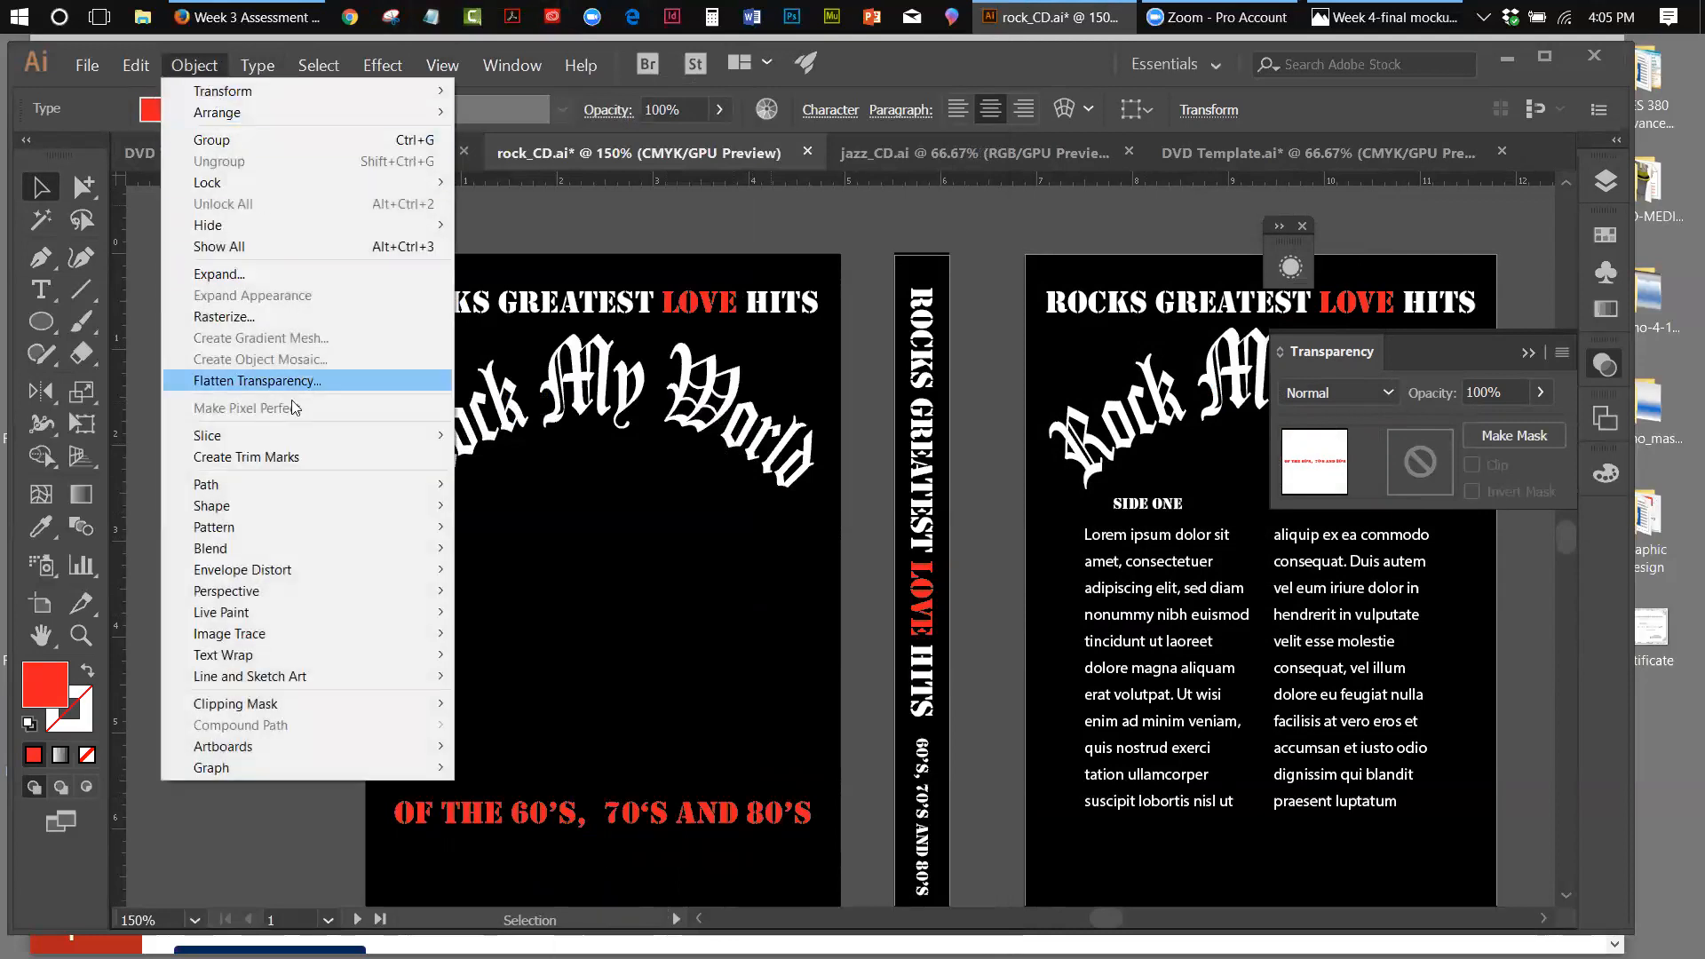
mouse_move(278, 570)
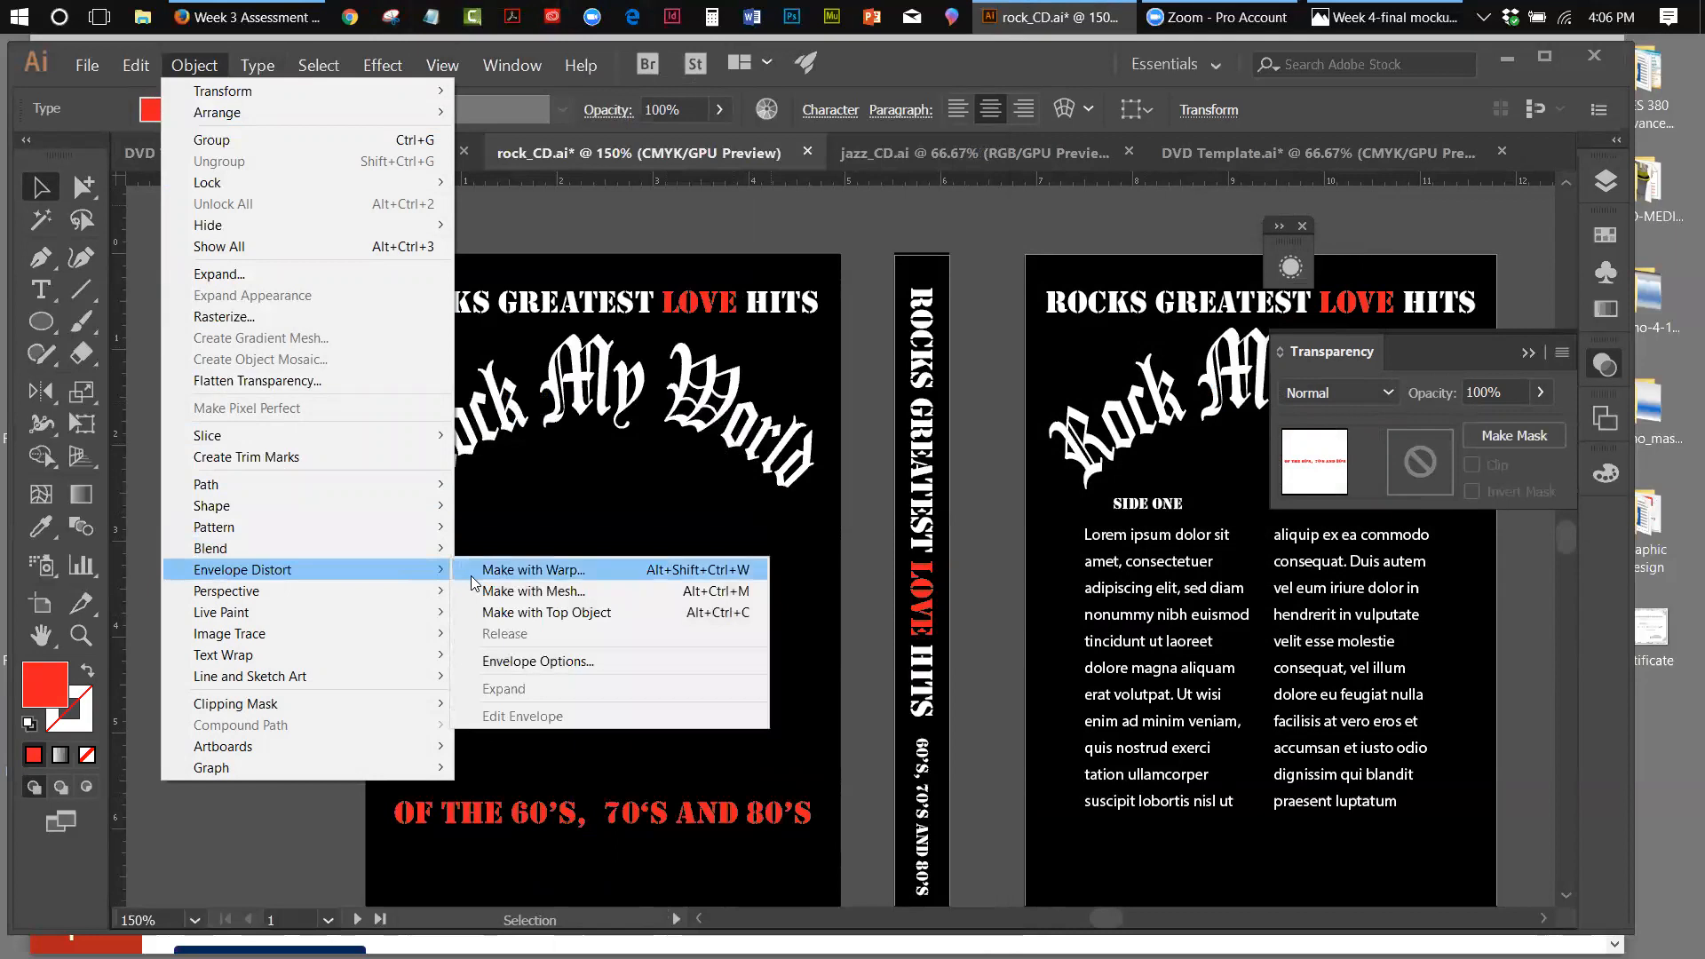
left_click(480, 571)
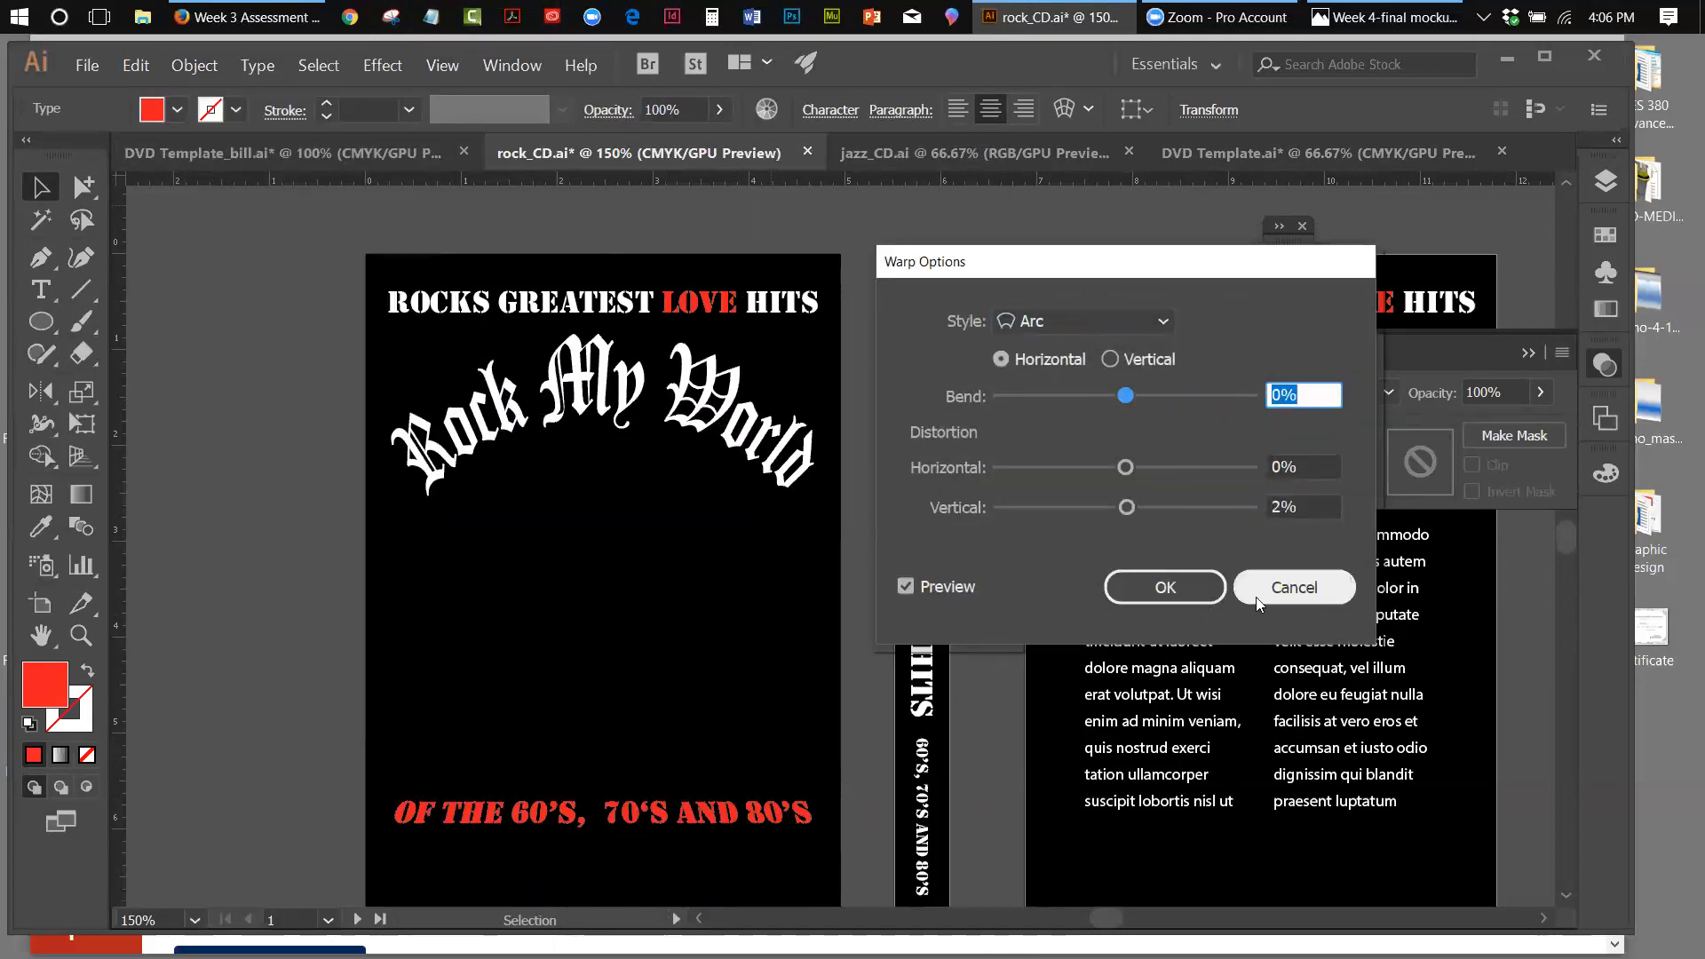
left_click(1255, 593)
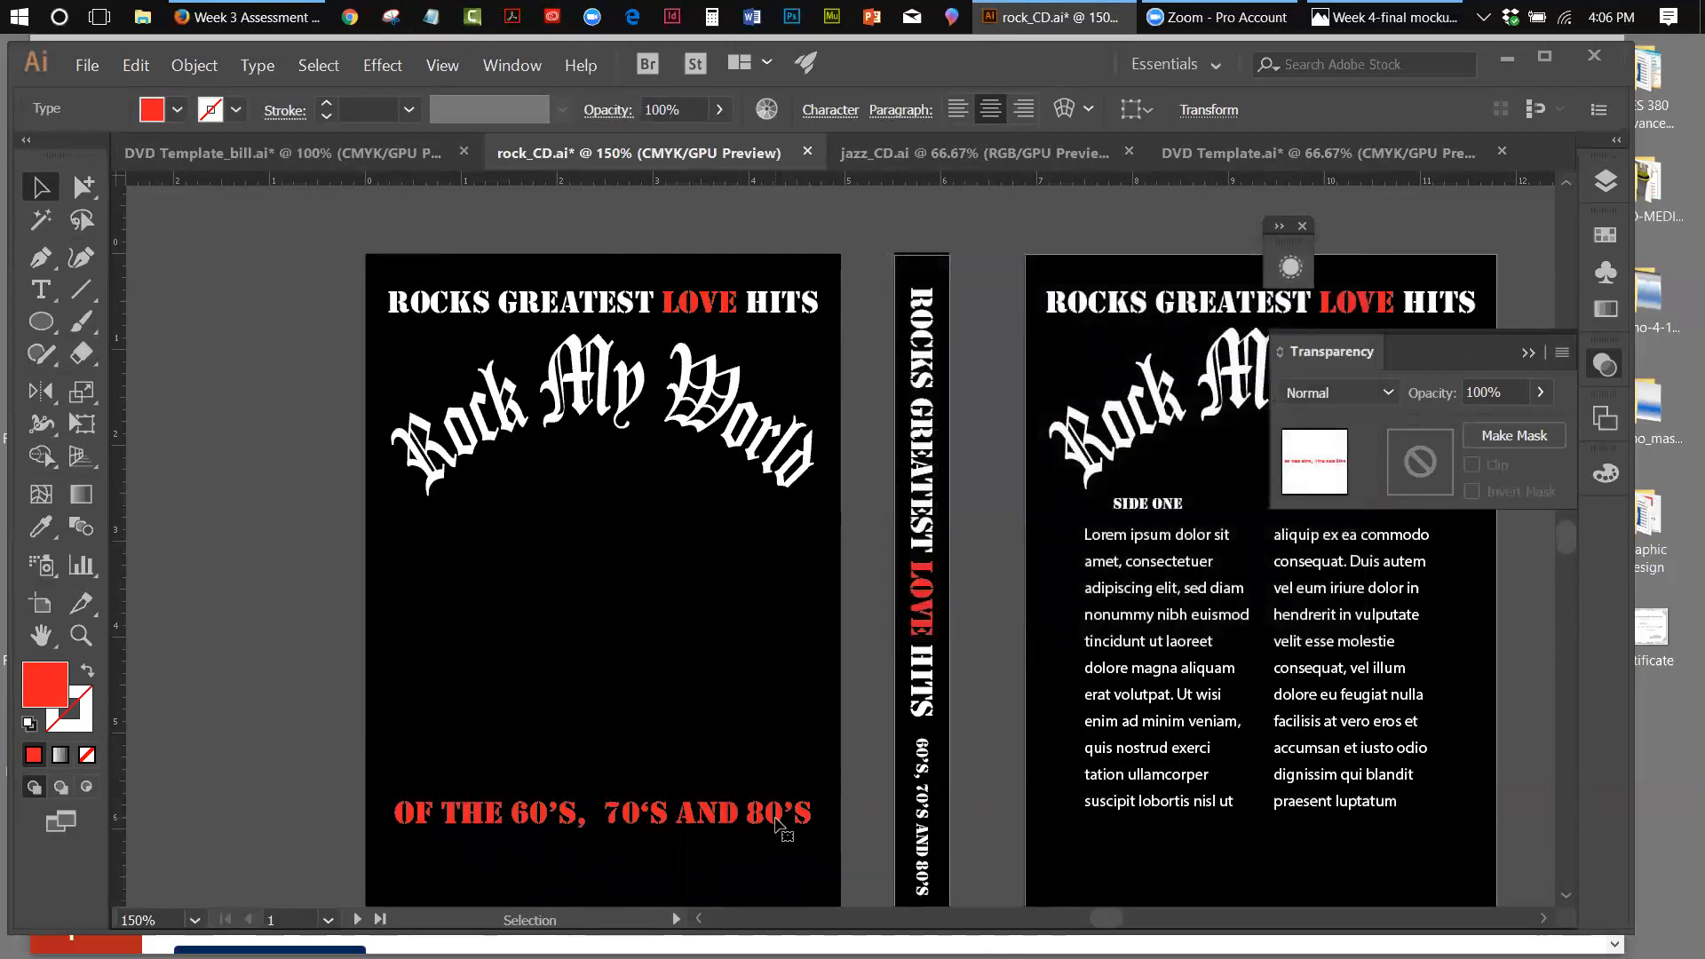
left_click(438, 65)
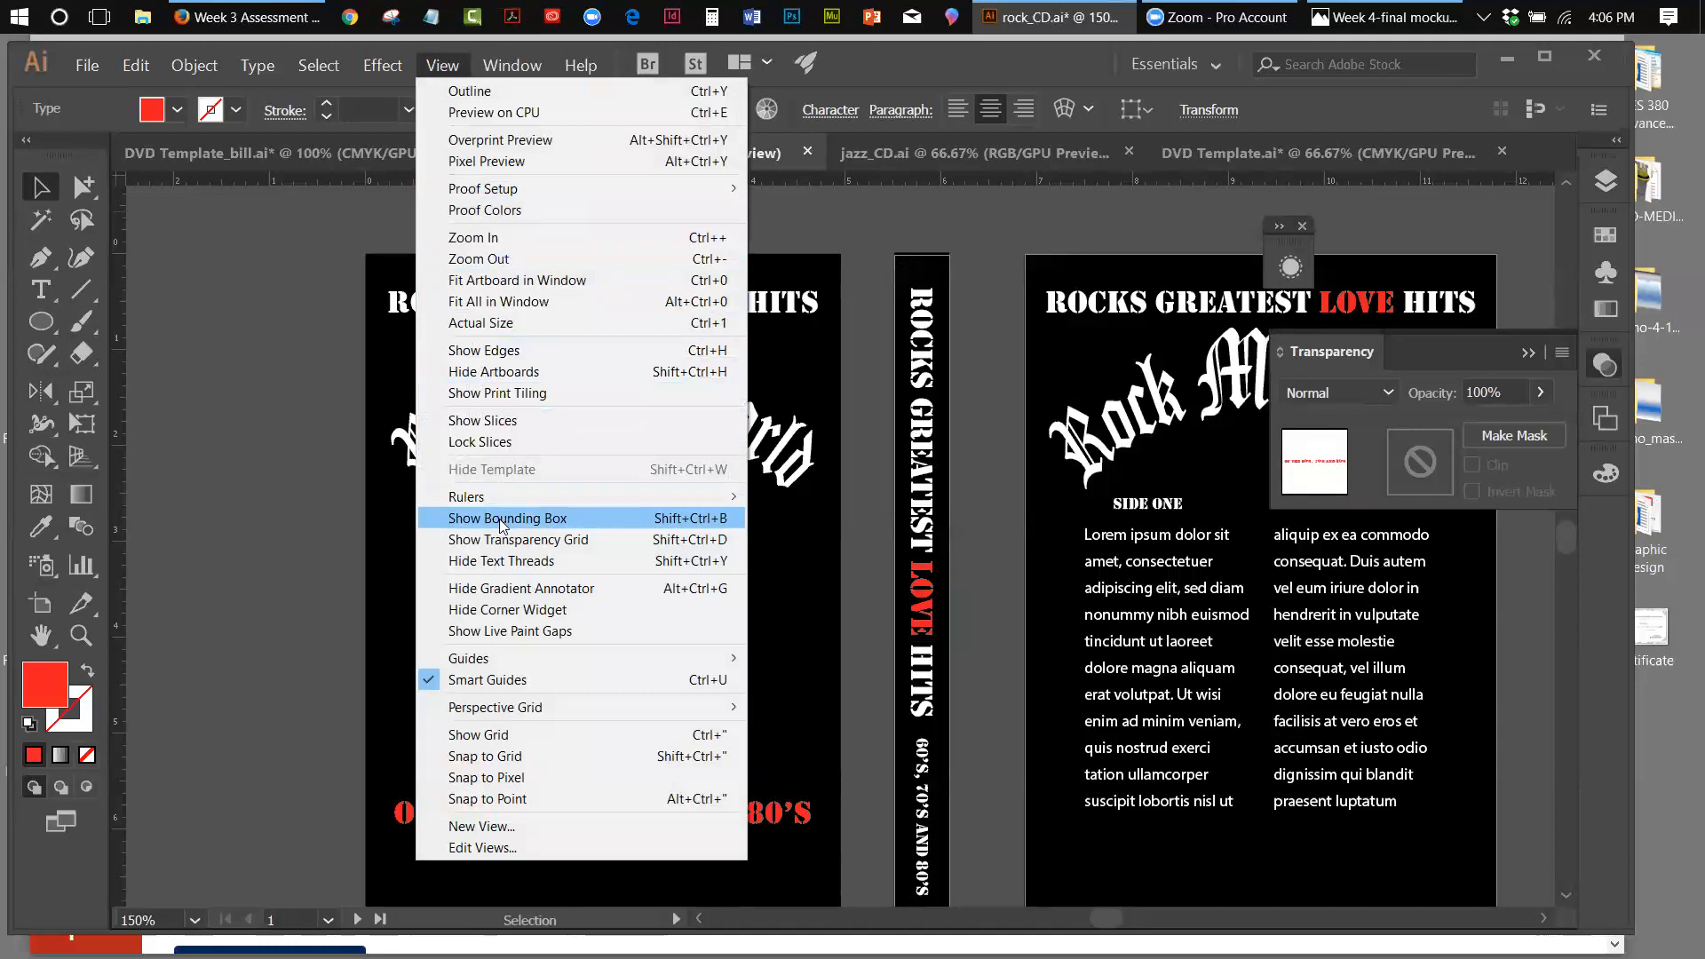
left_click(85, 428)
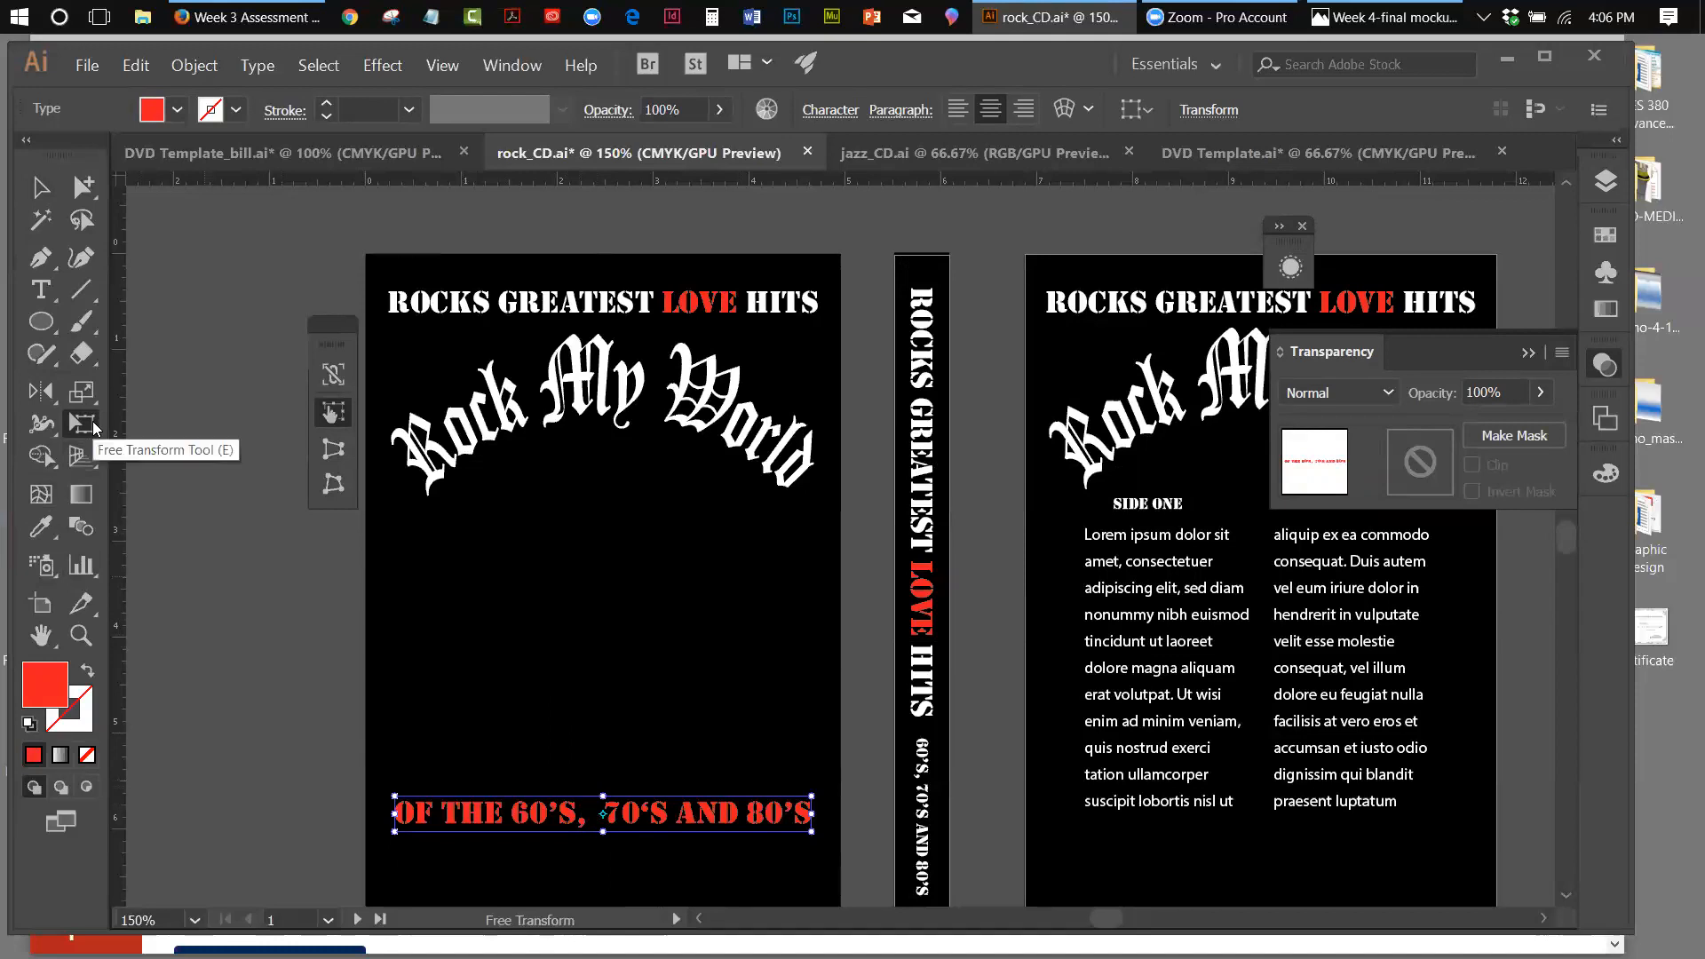
left_click(40, 187)
left_click(744, 724)
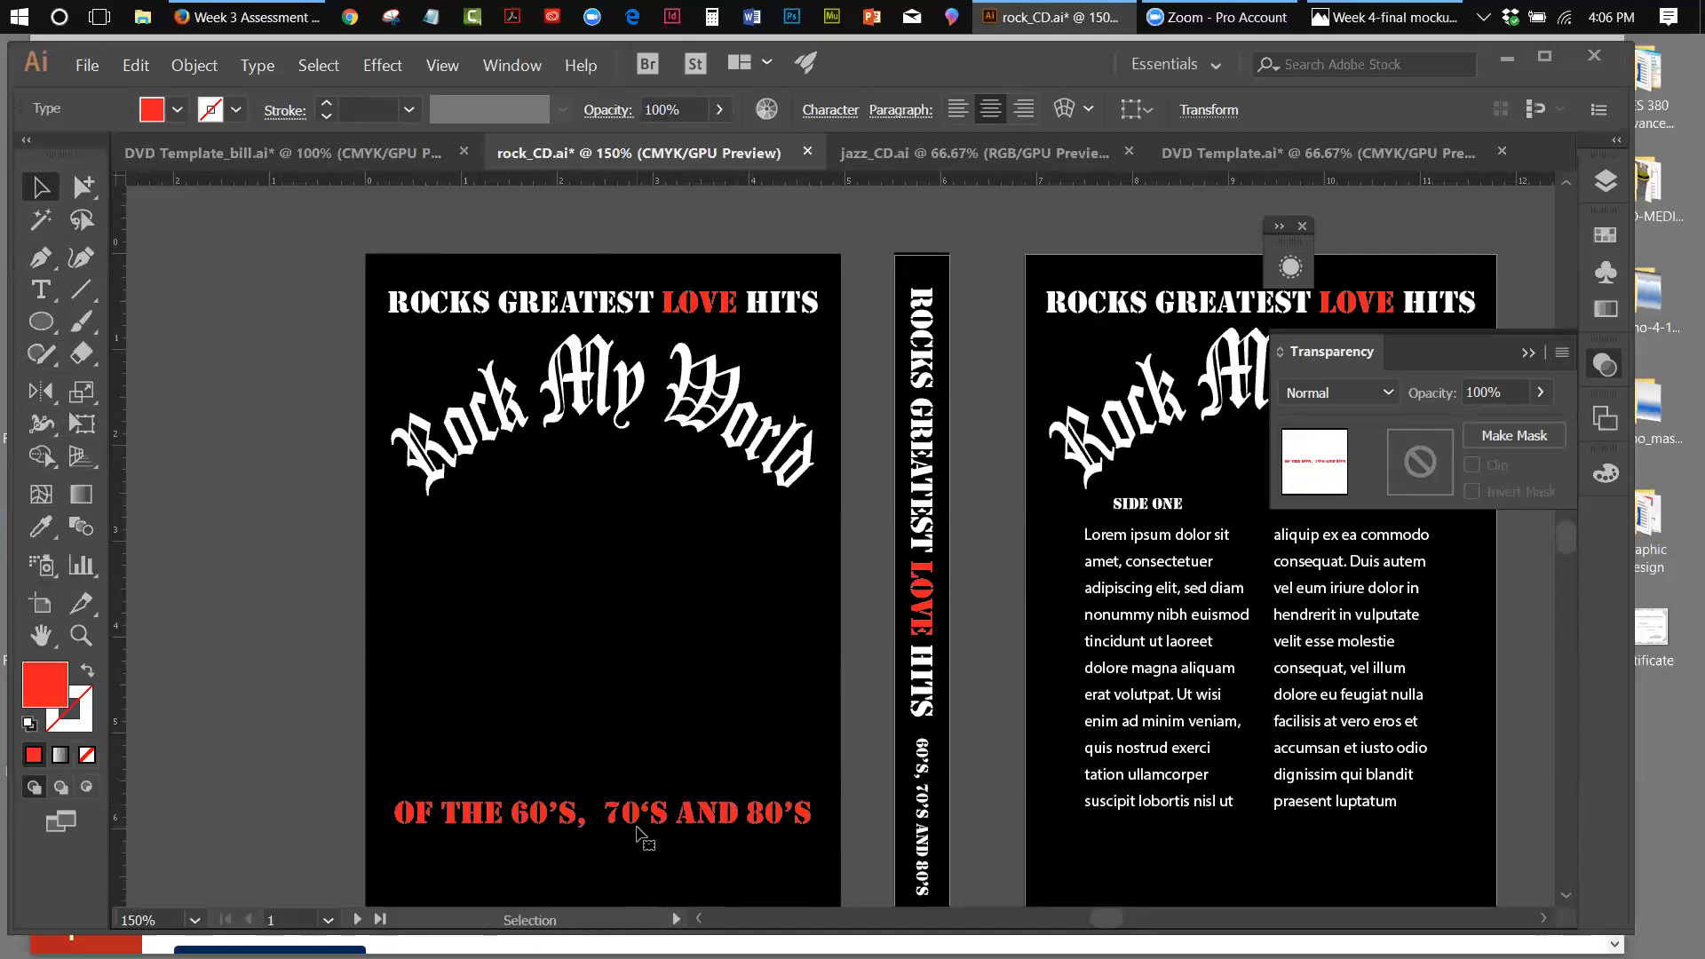
Show the selection edges again, and show the bounding box around the arched Rock My World title
left_click(441, 66)
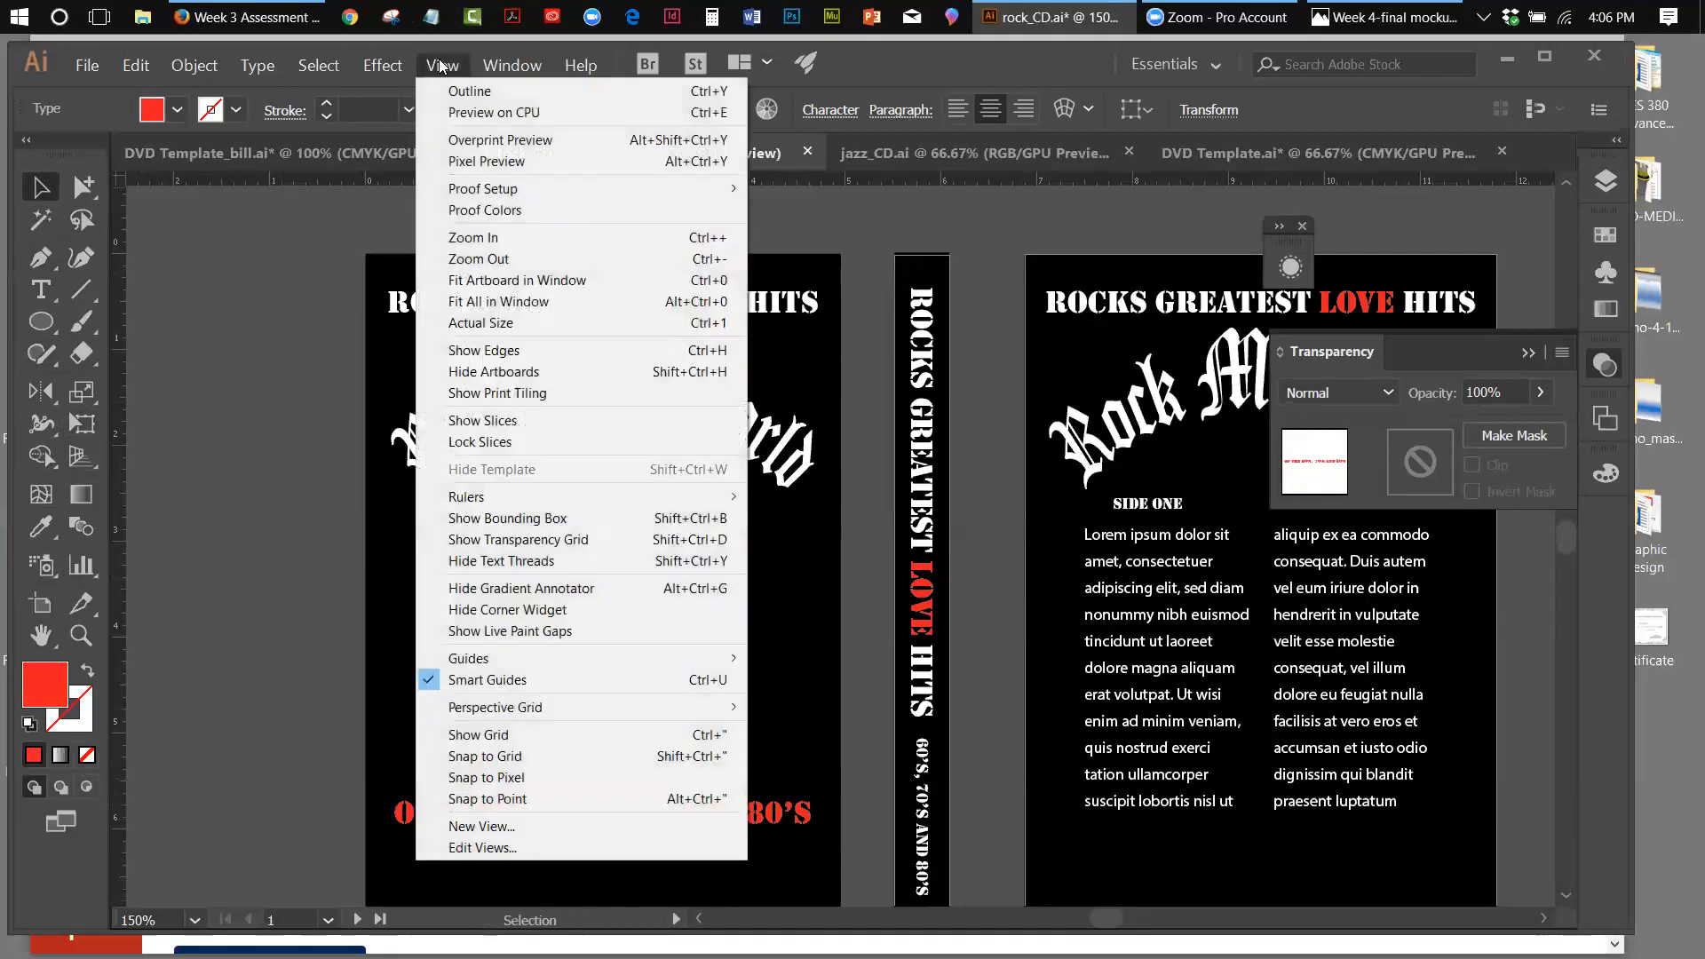
left_click(484, 351)
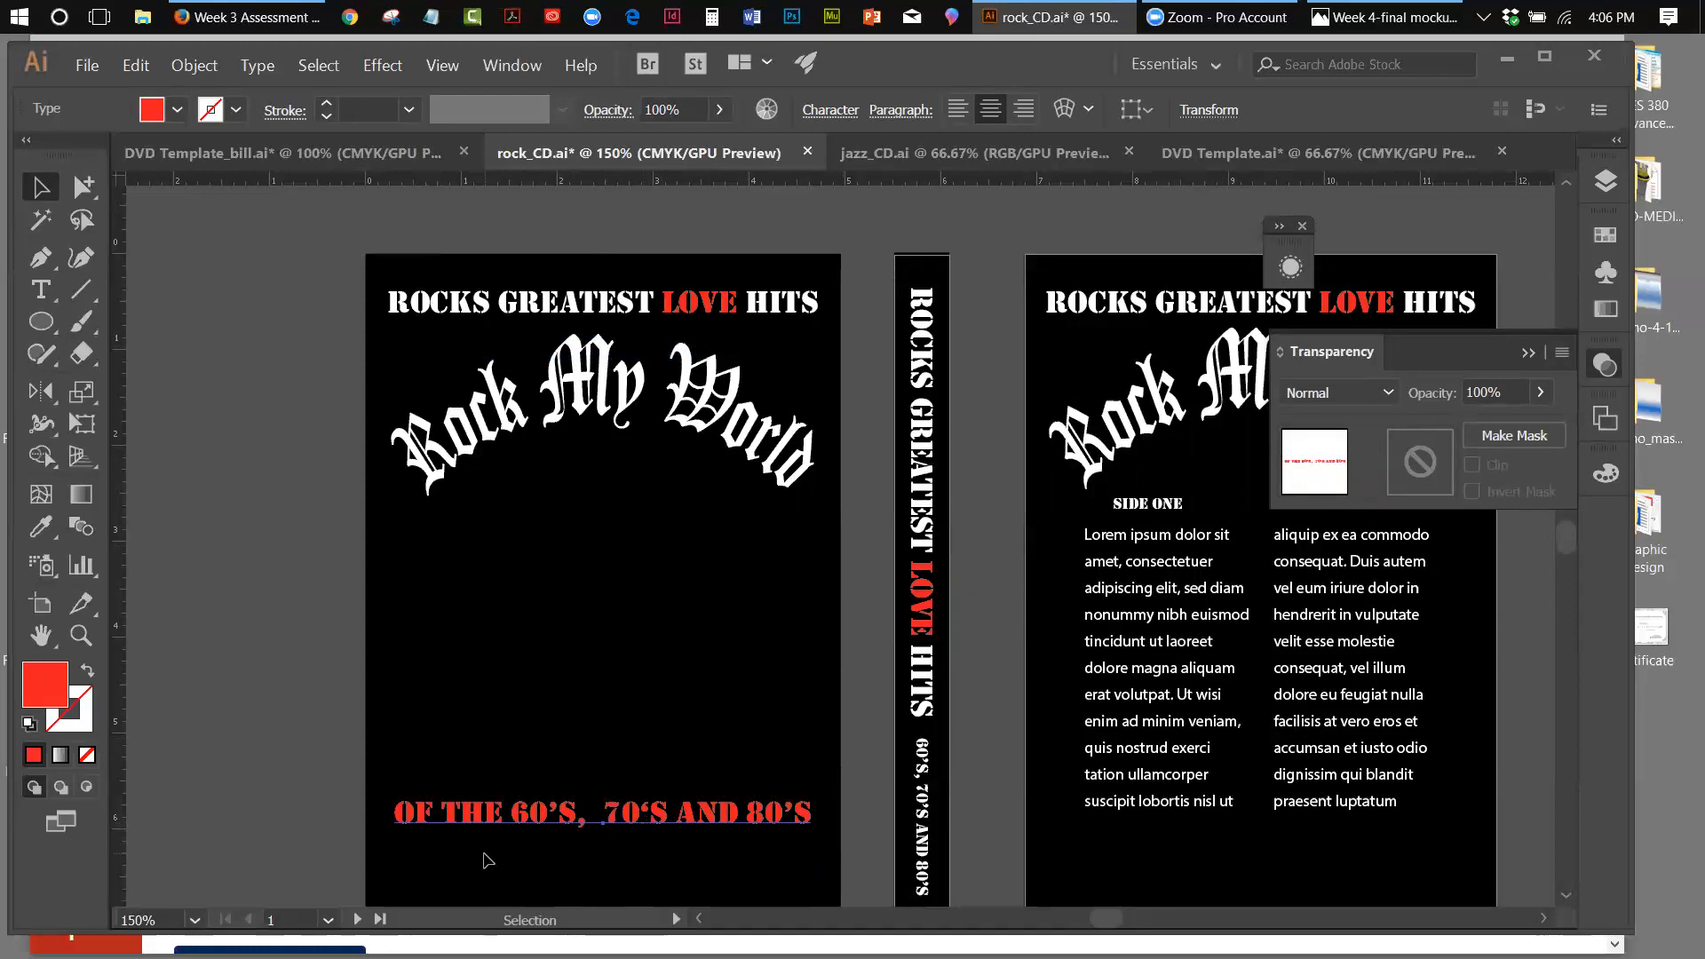
left_click(503, 419)
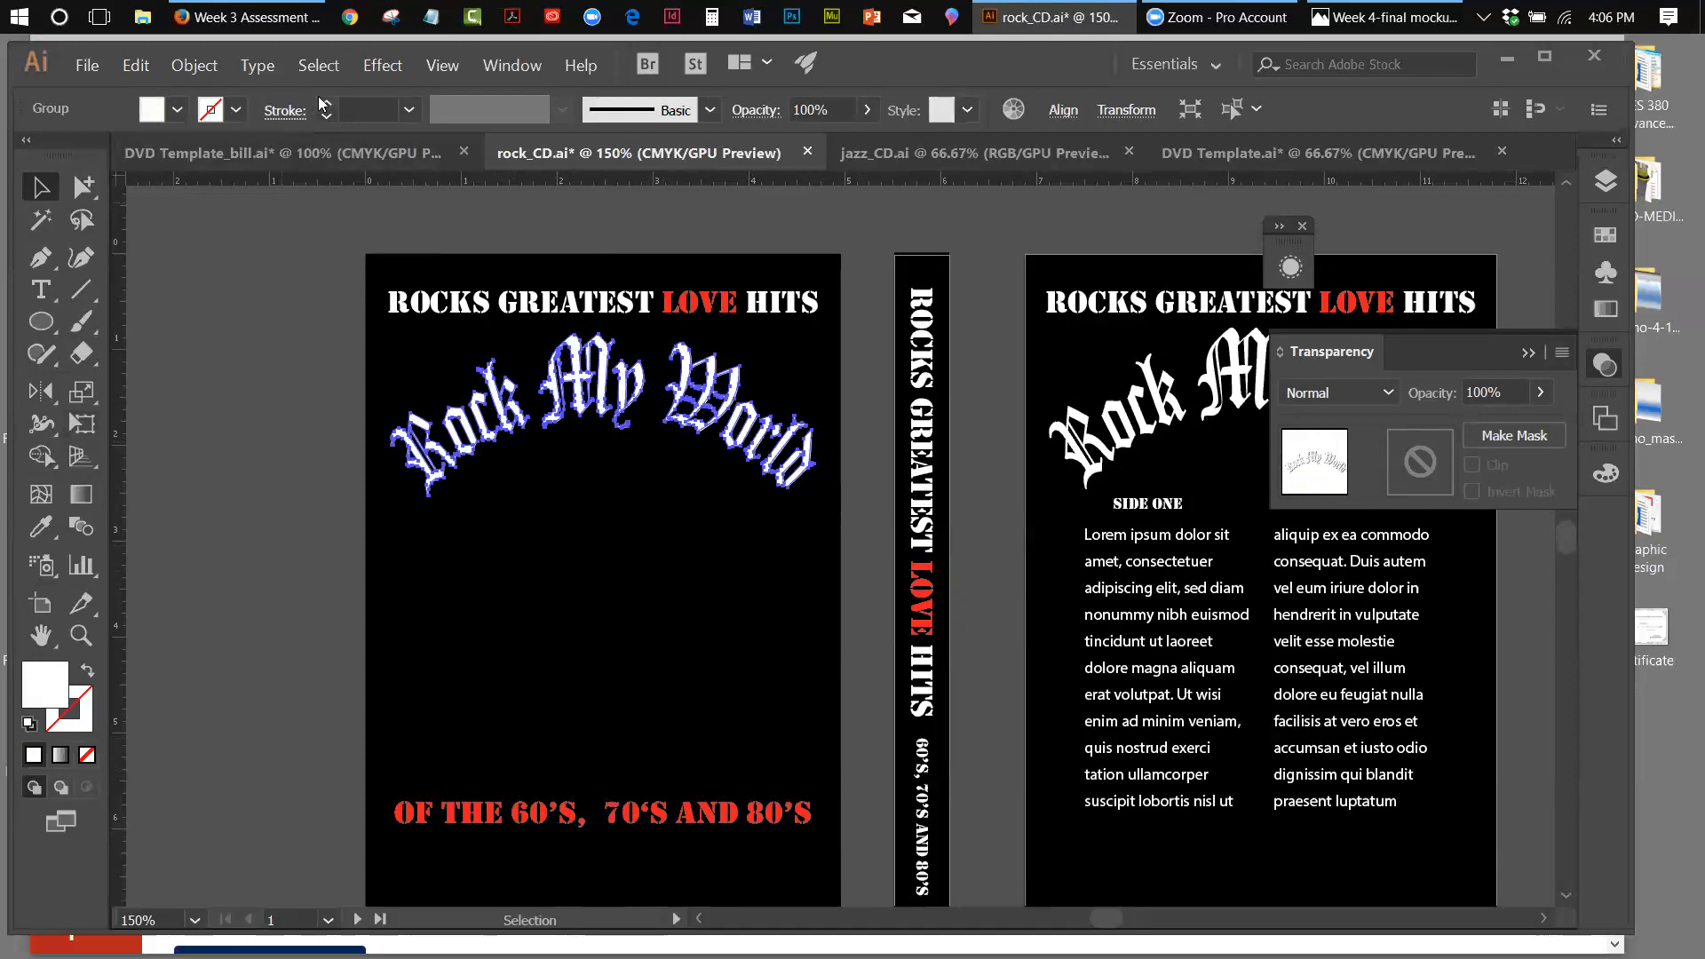
left_click(439, 67)
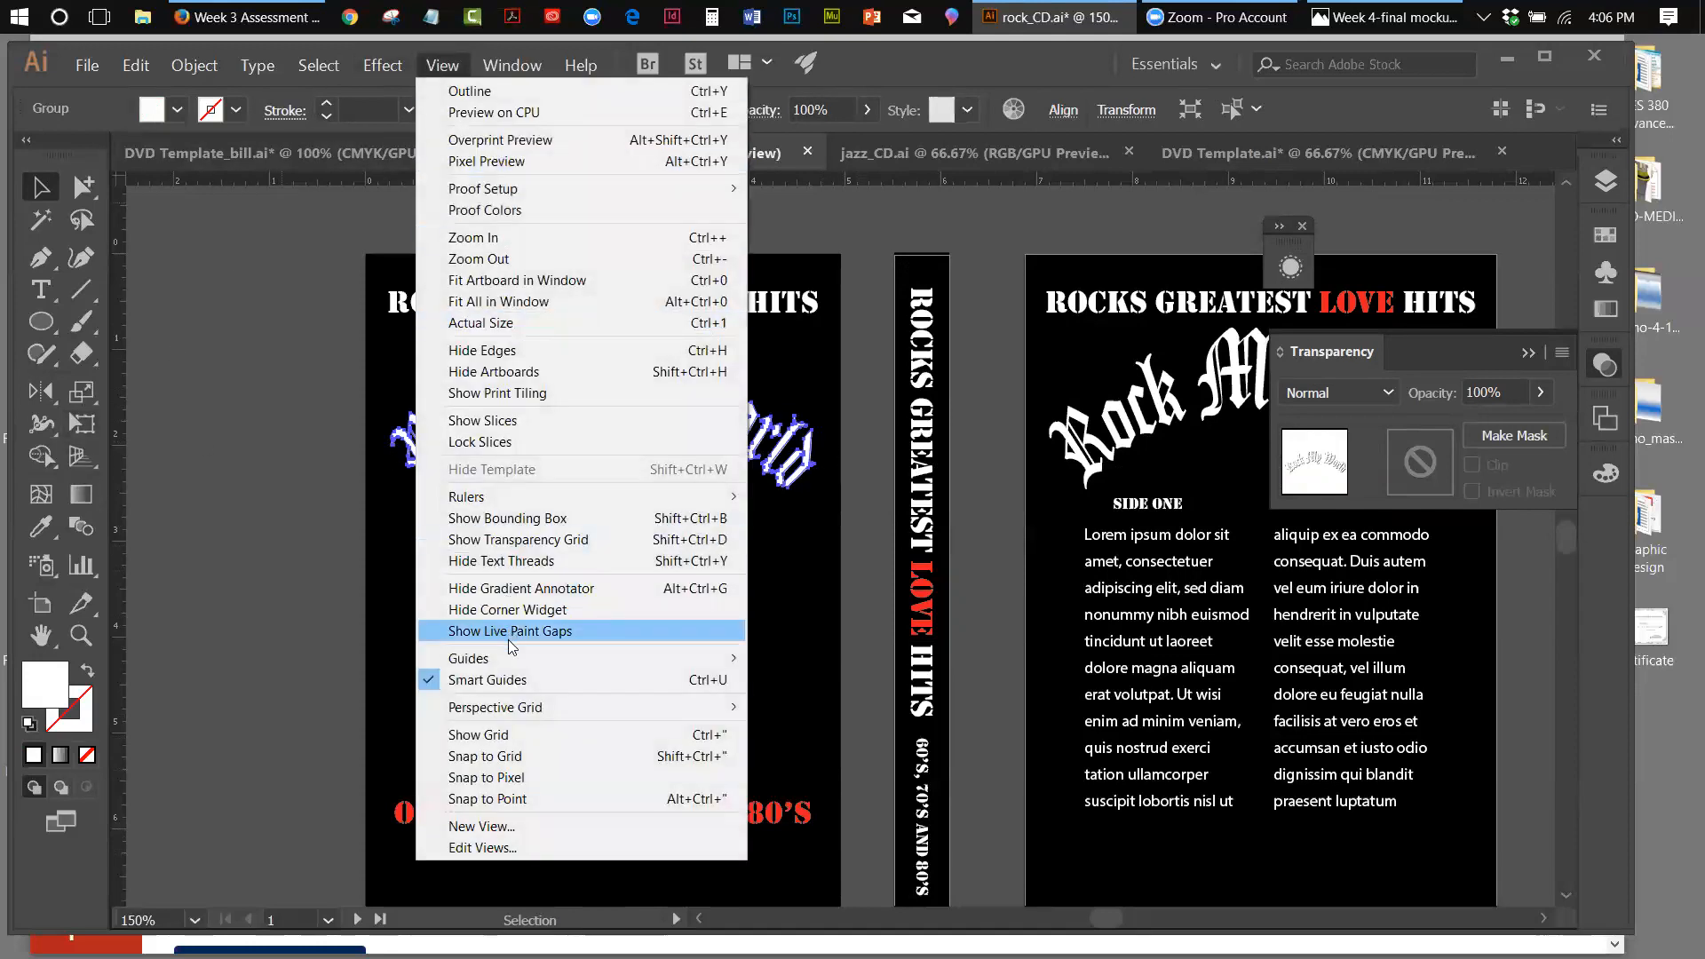
left_click(497, 518)
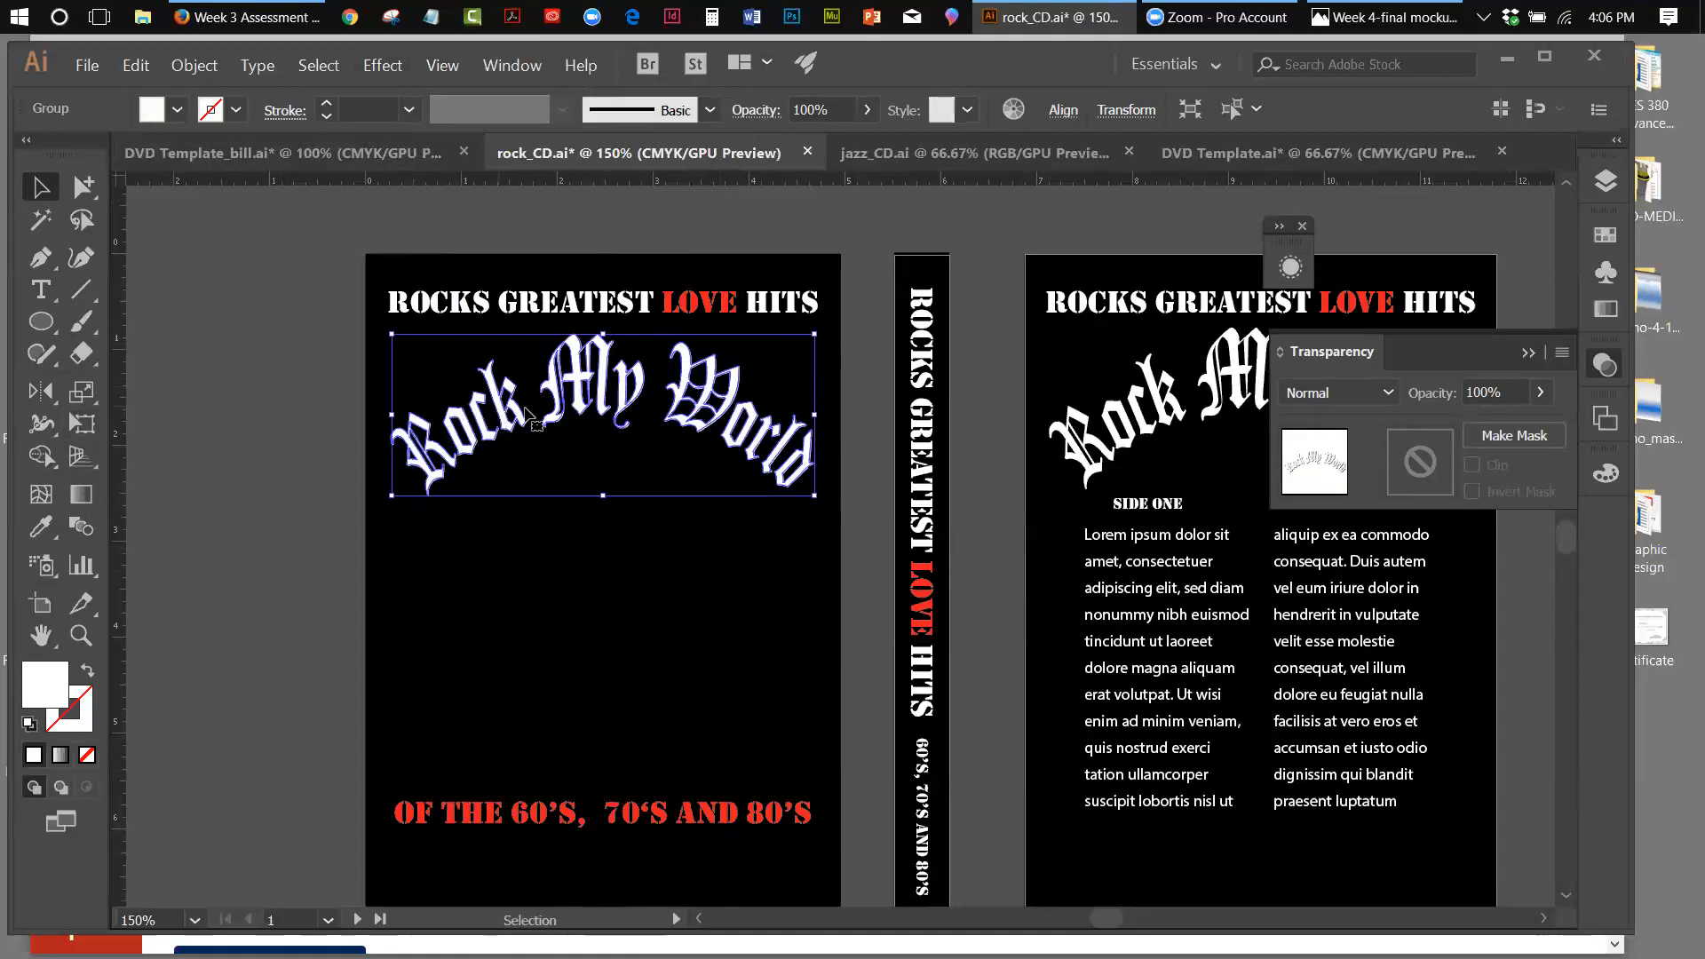
Hide the bounding box again, and hide the selection edges with the bottom red line selected
left_click(442, 66)
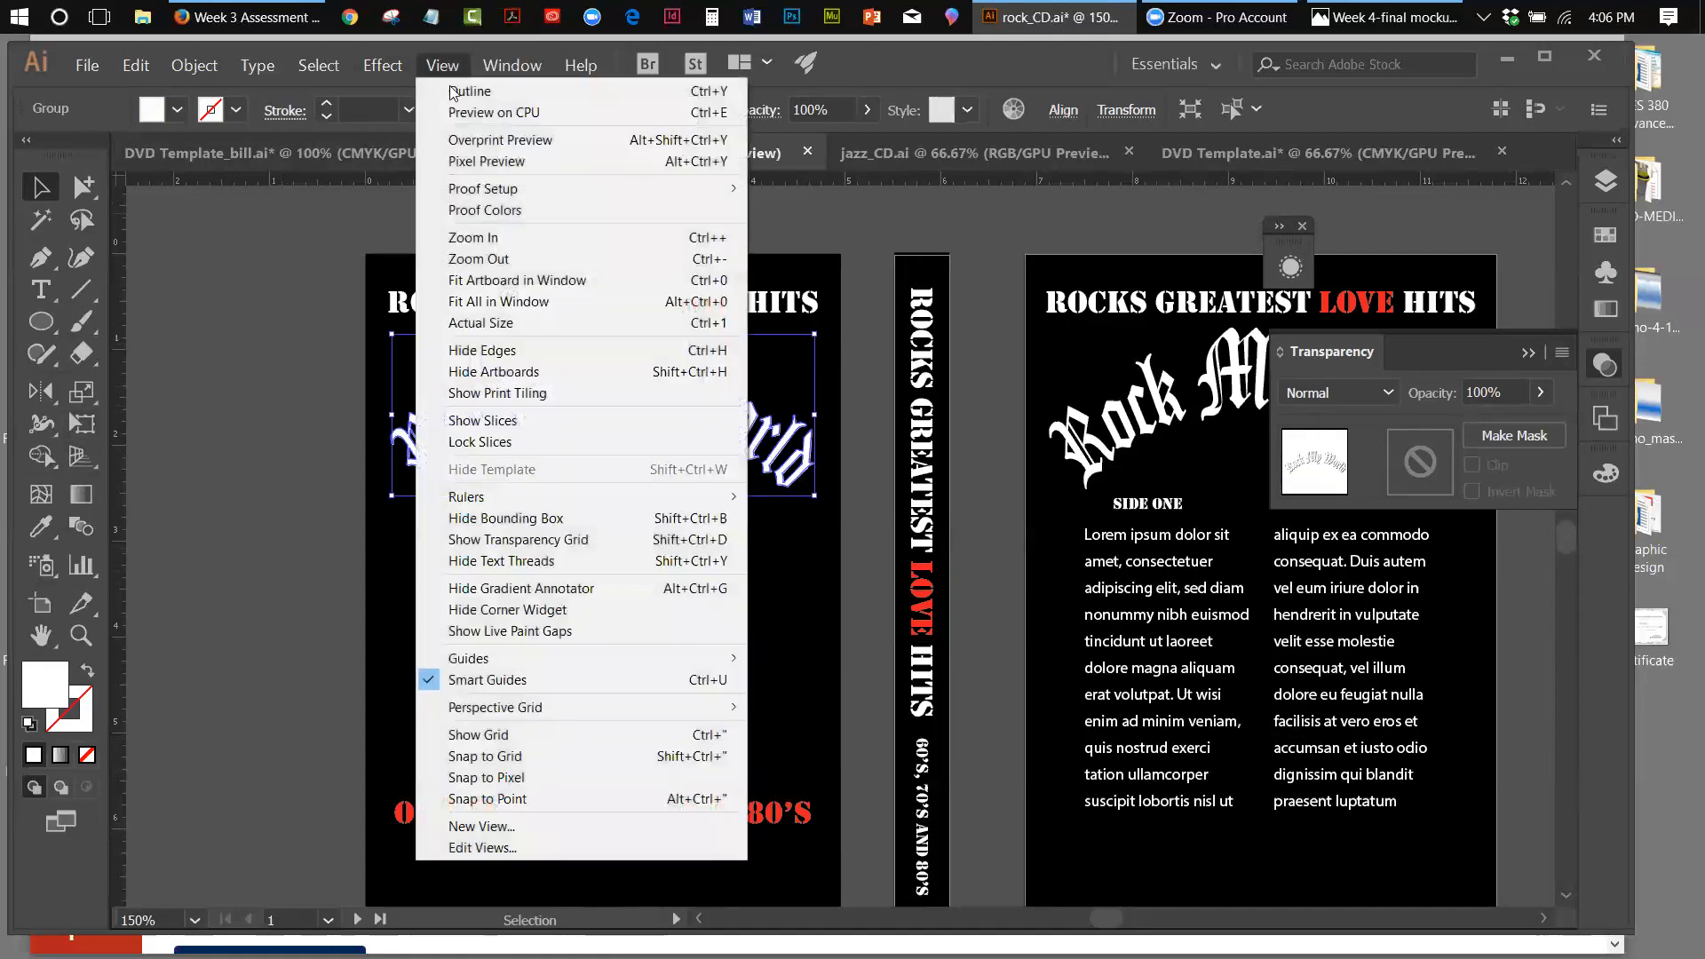
left_click(461, 522)
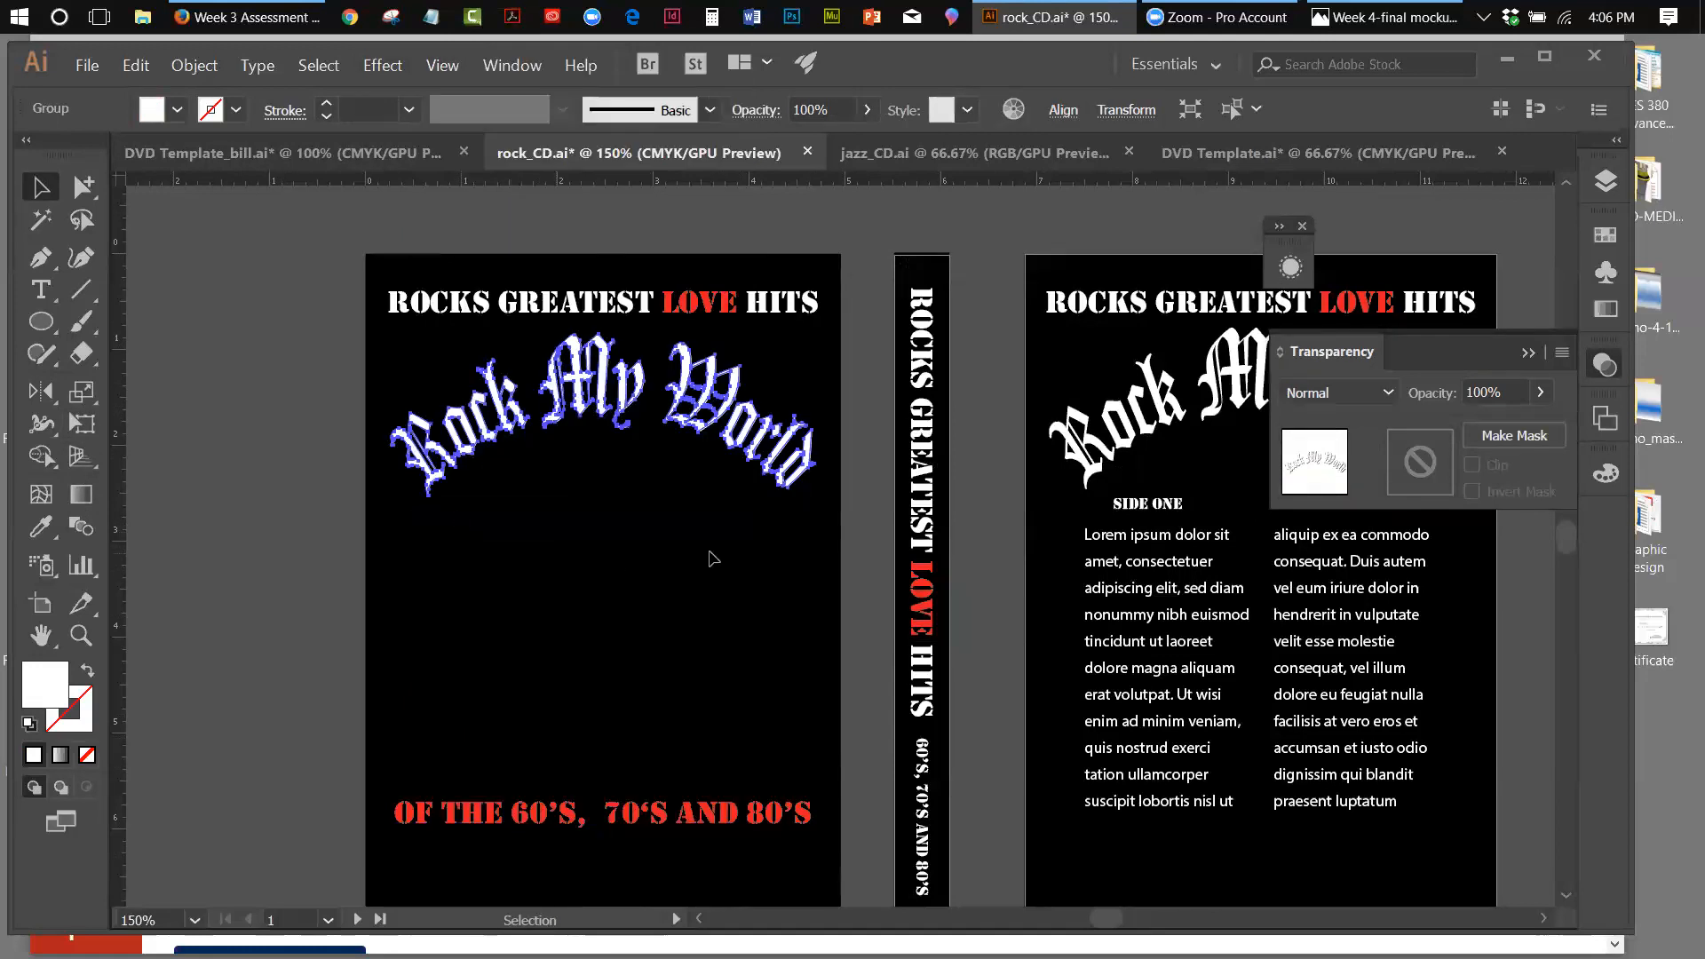
left_click(661, 809)
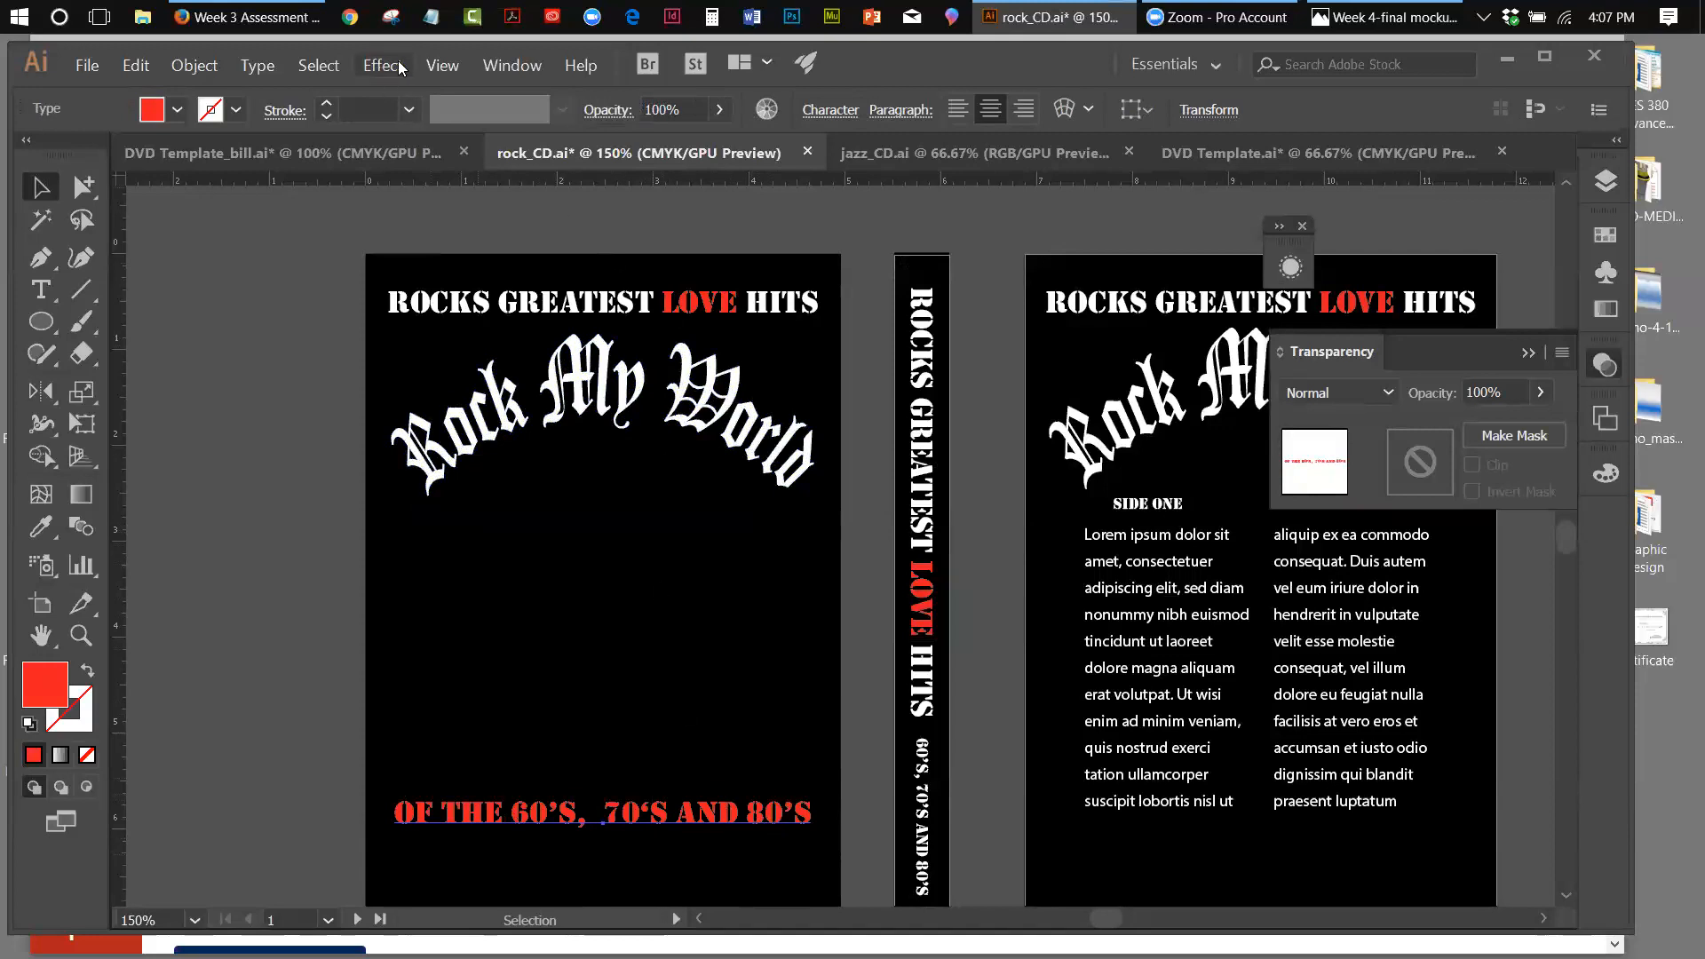
left_click(432, 66)
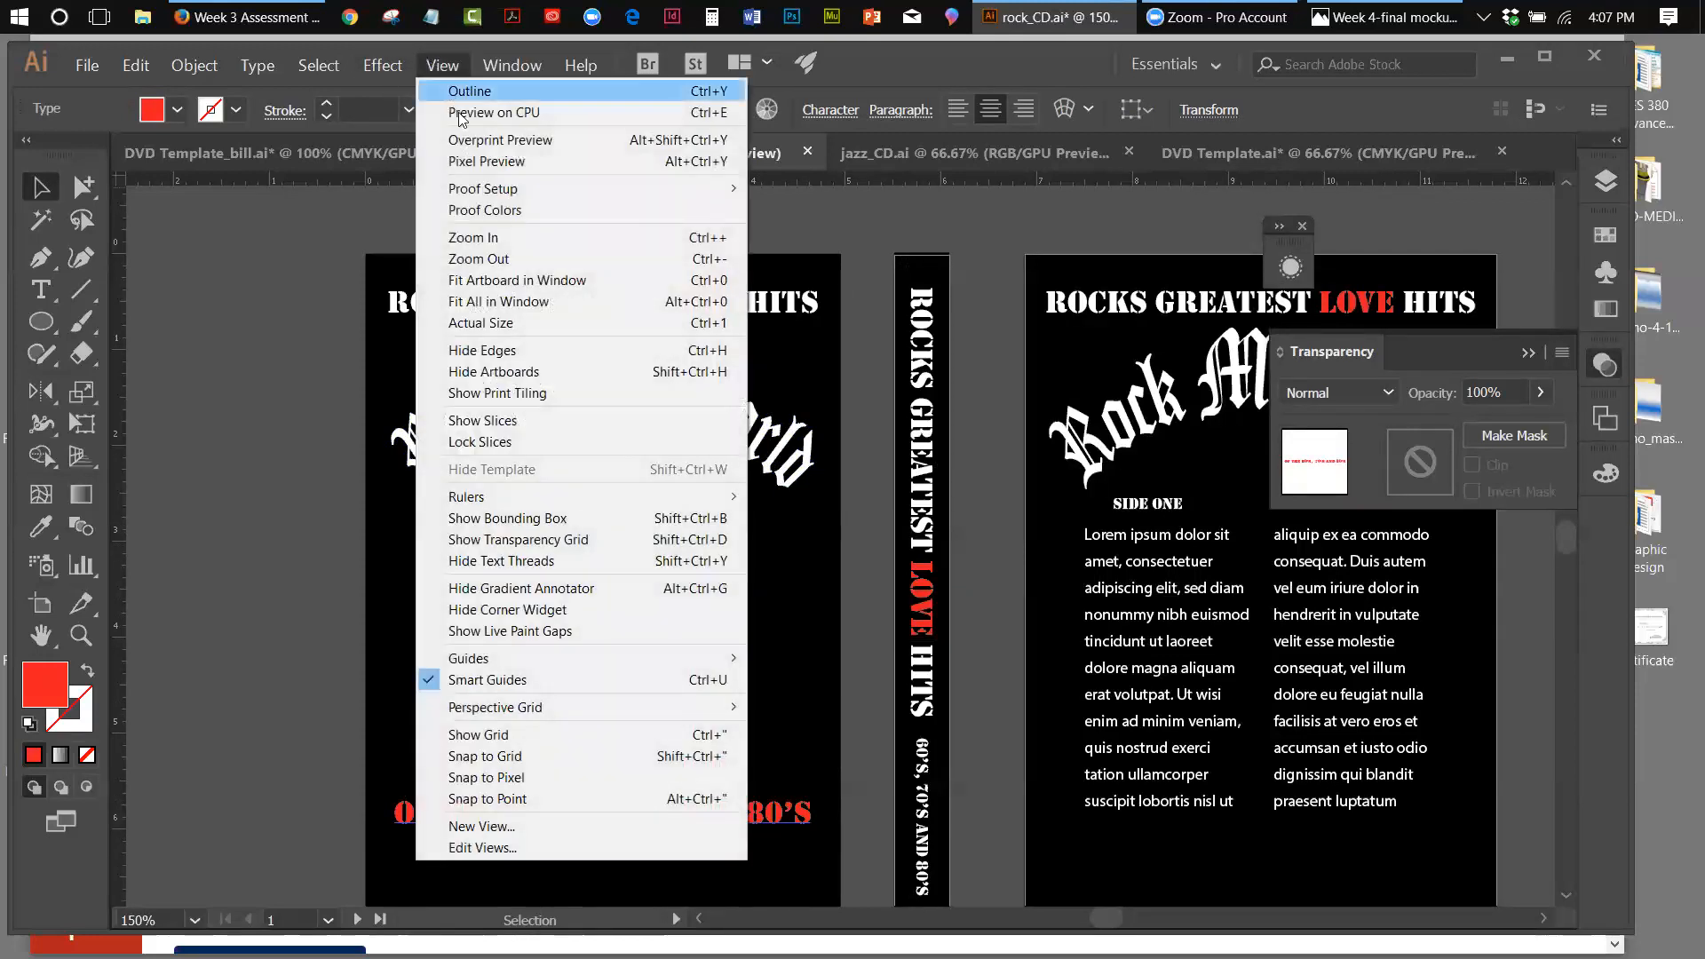
left_click(522, 372)
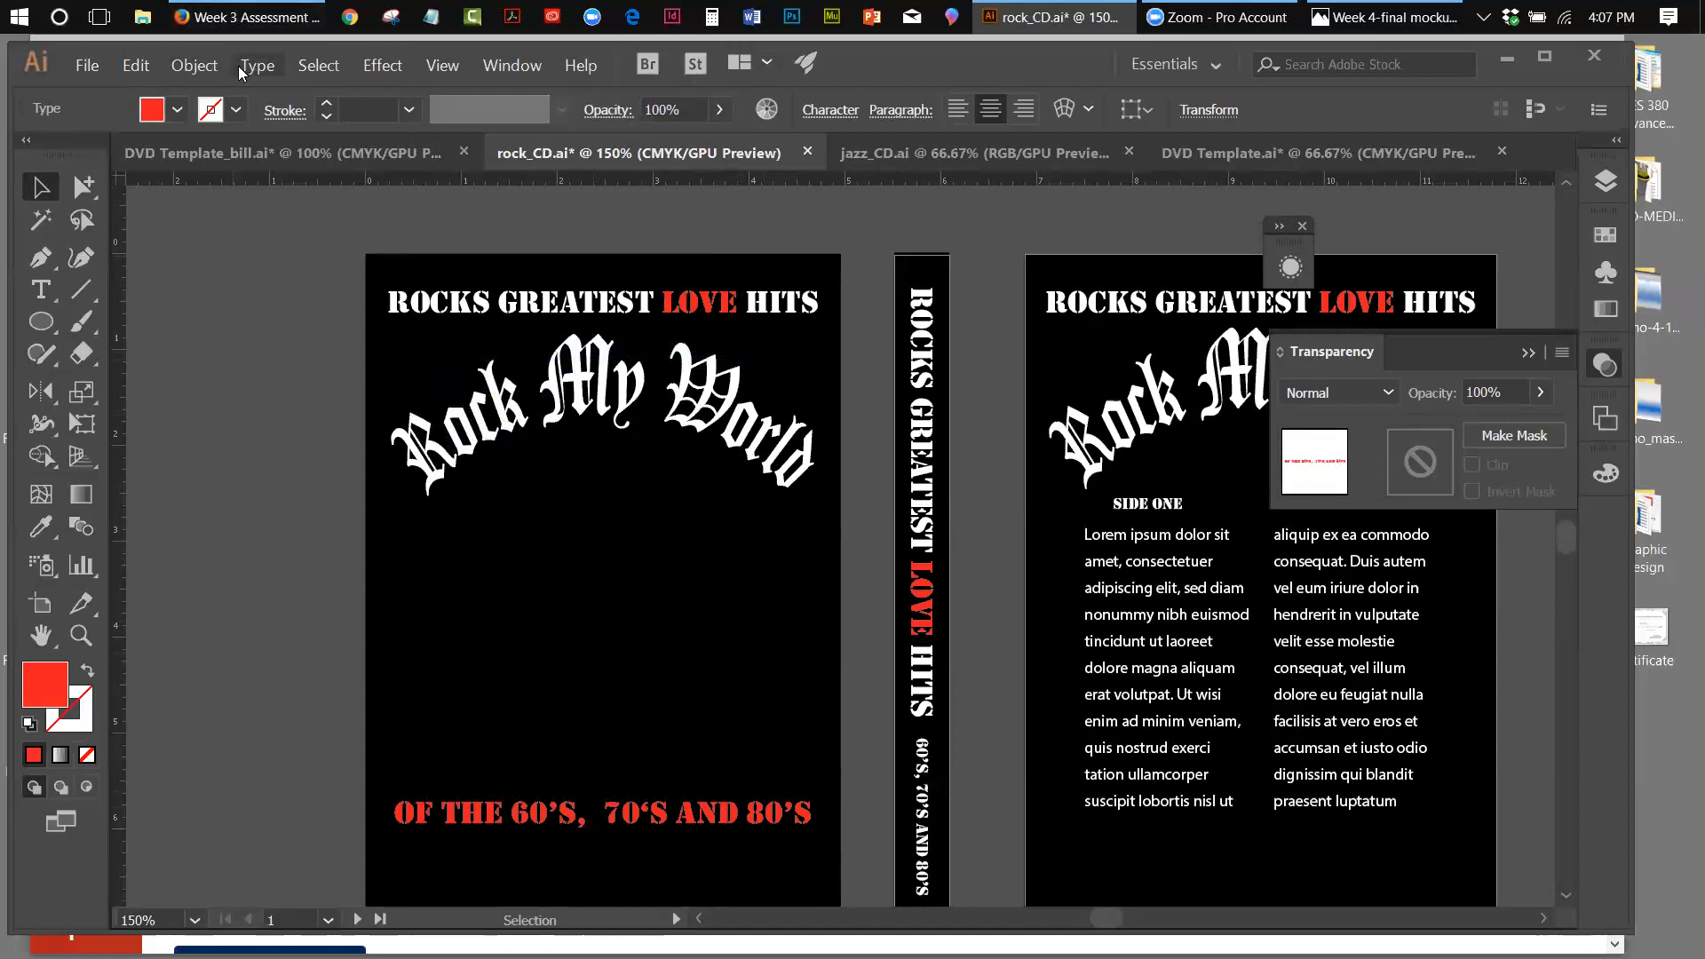
Start an Envelope Distort warp on the bottom red line and preview the Arc Upper style with a 42% bend
left_click(199, 69)
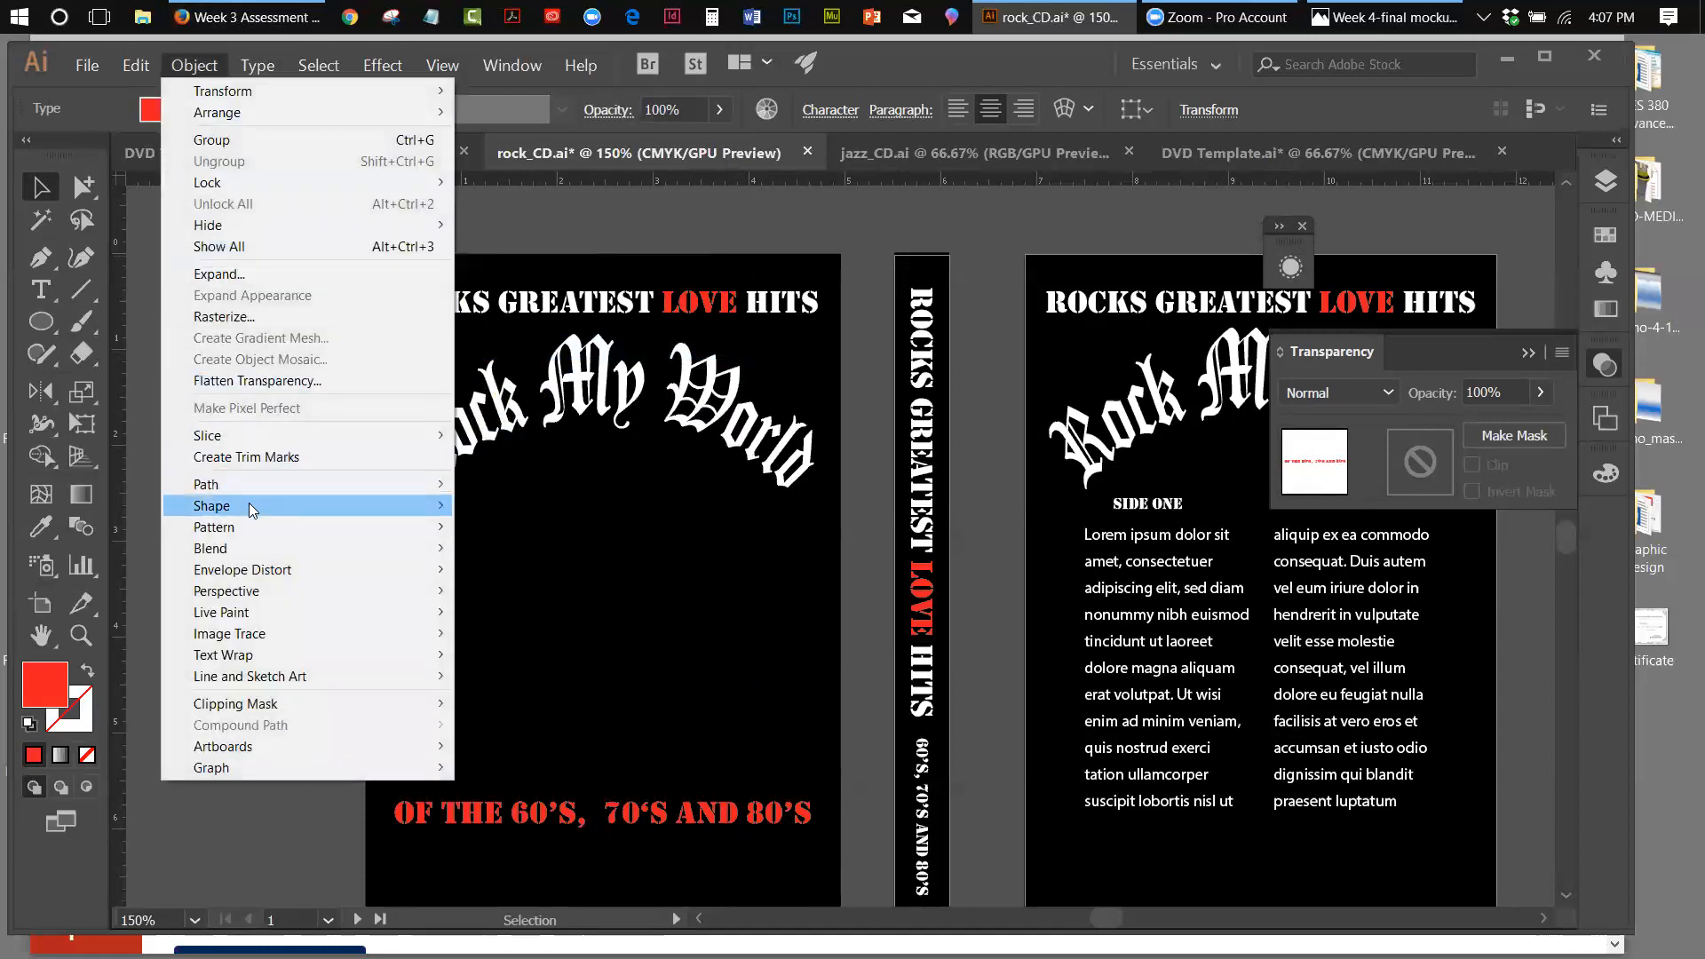
mouse_move(311, 569)
left_click(499, 569)
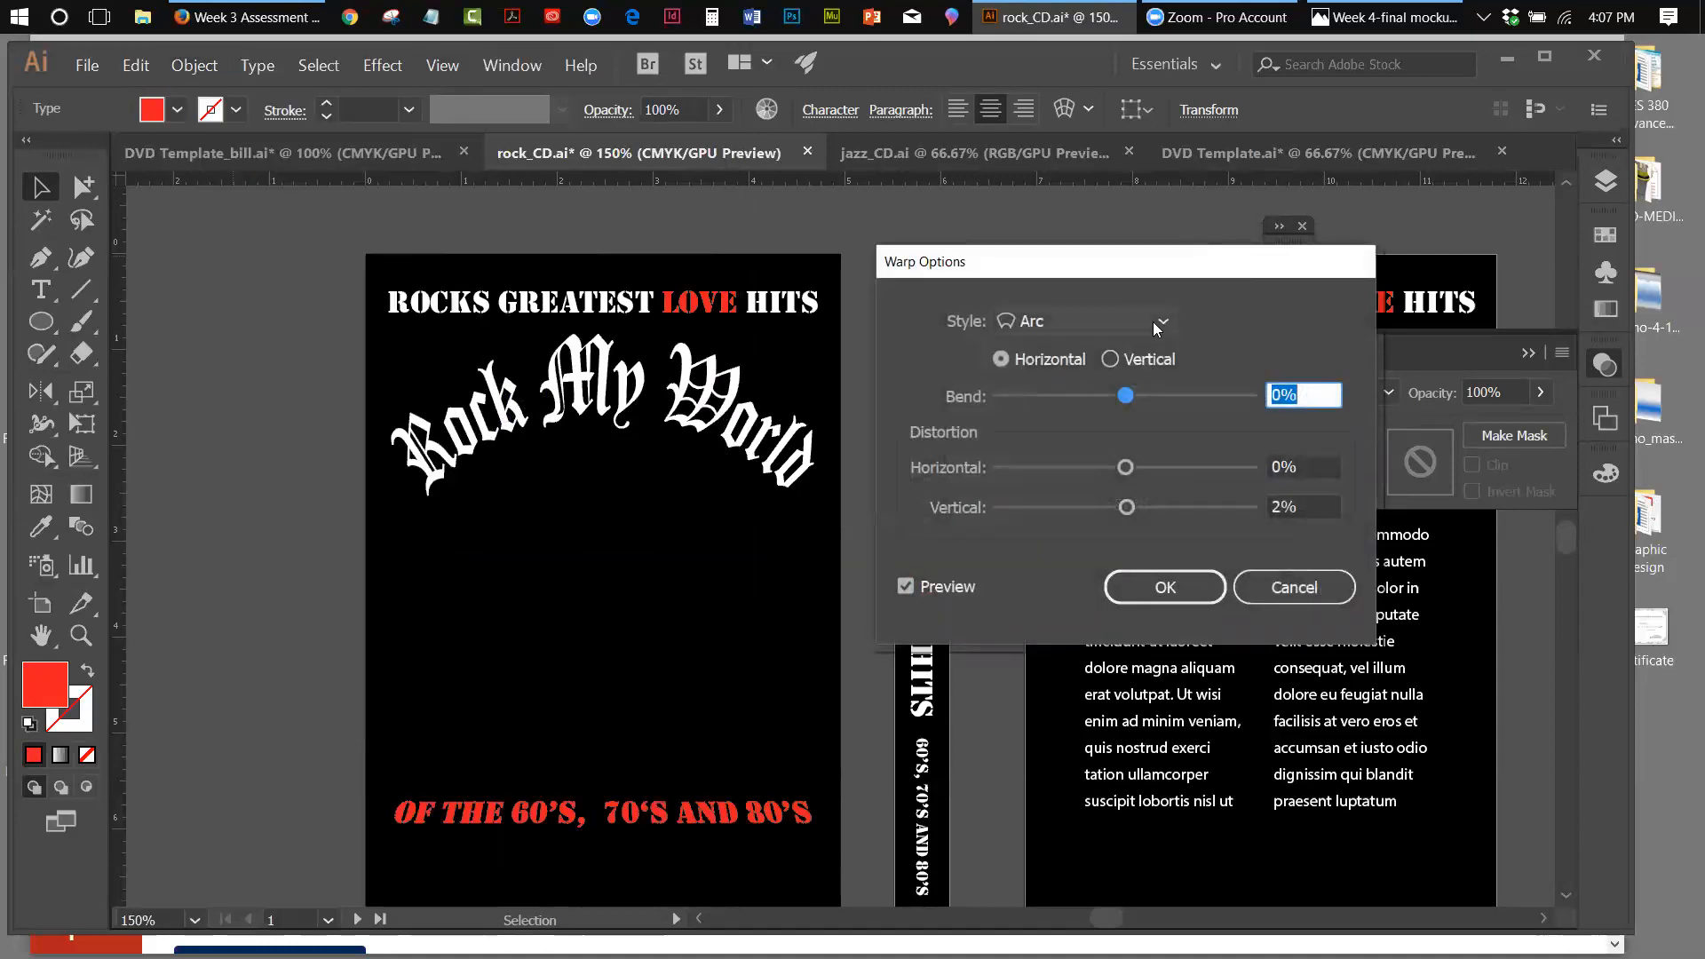
left_click(1163, 313)
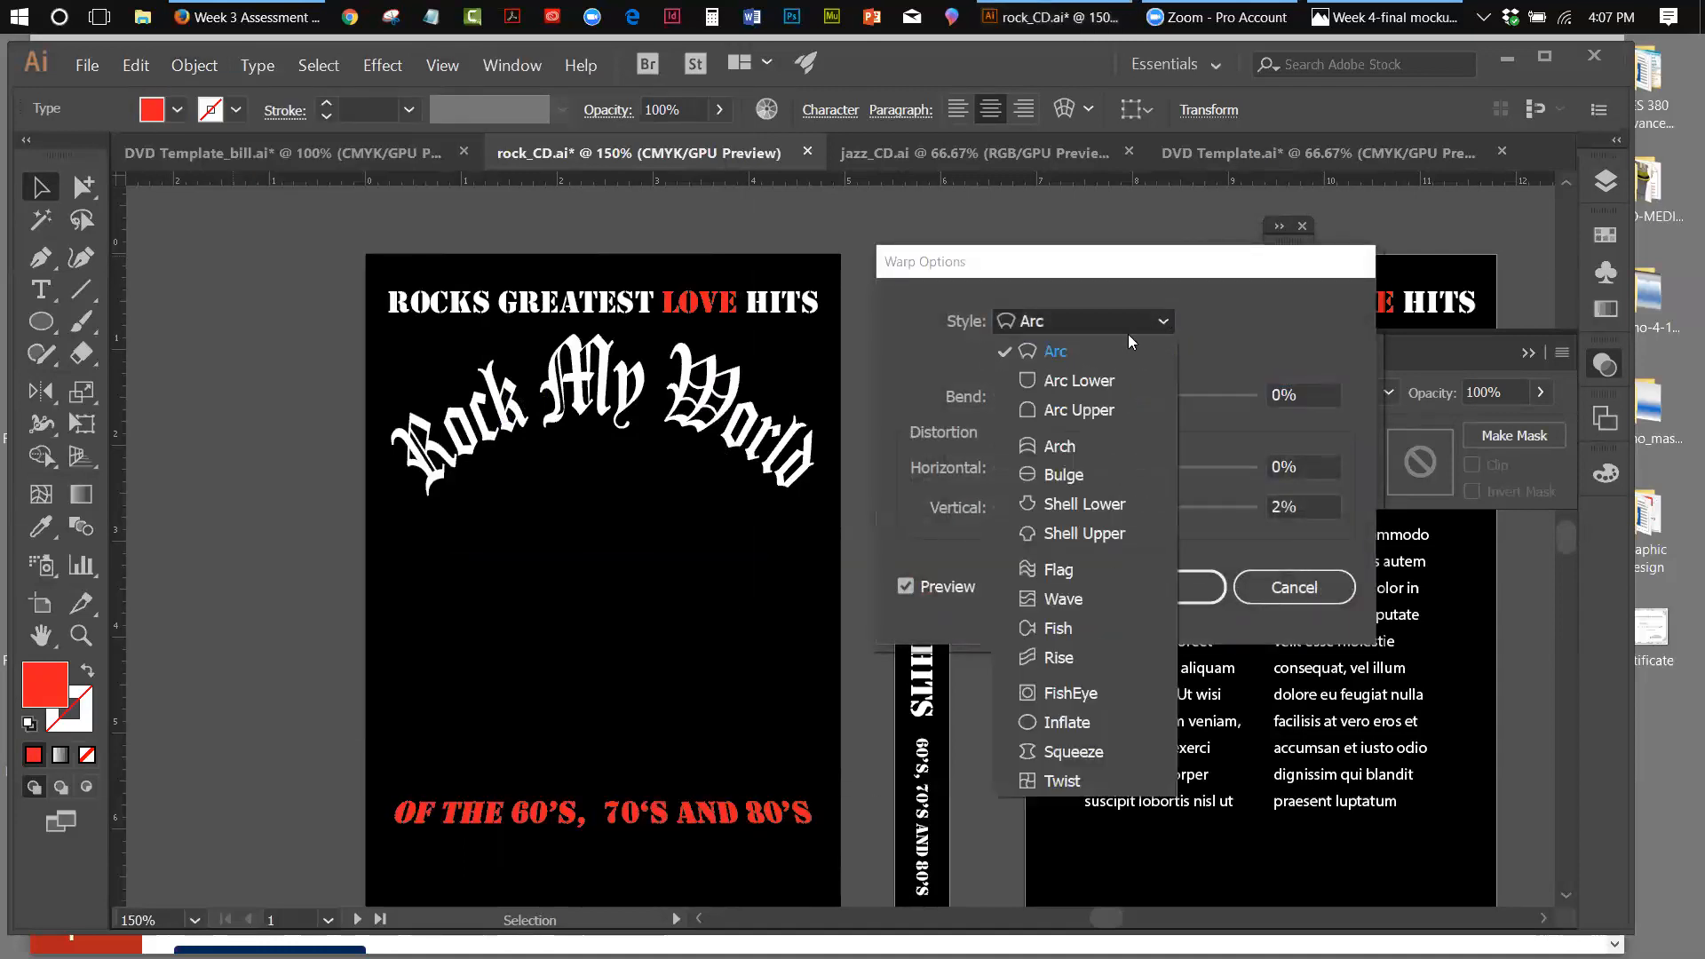
left_click(1080, 410)
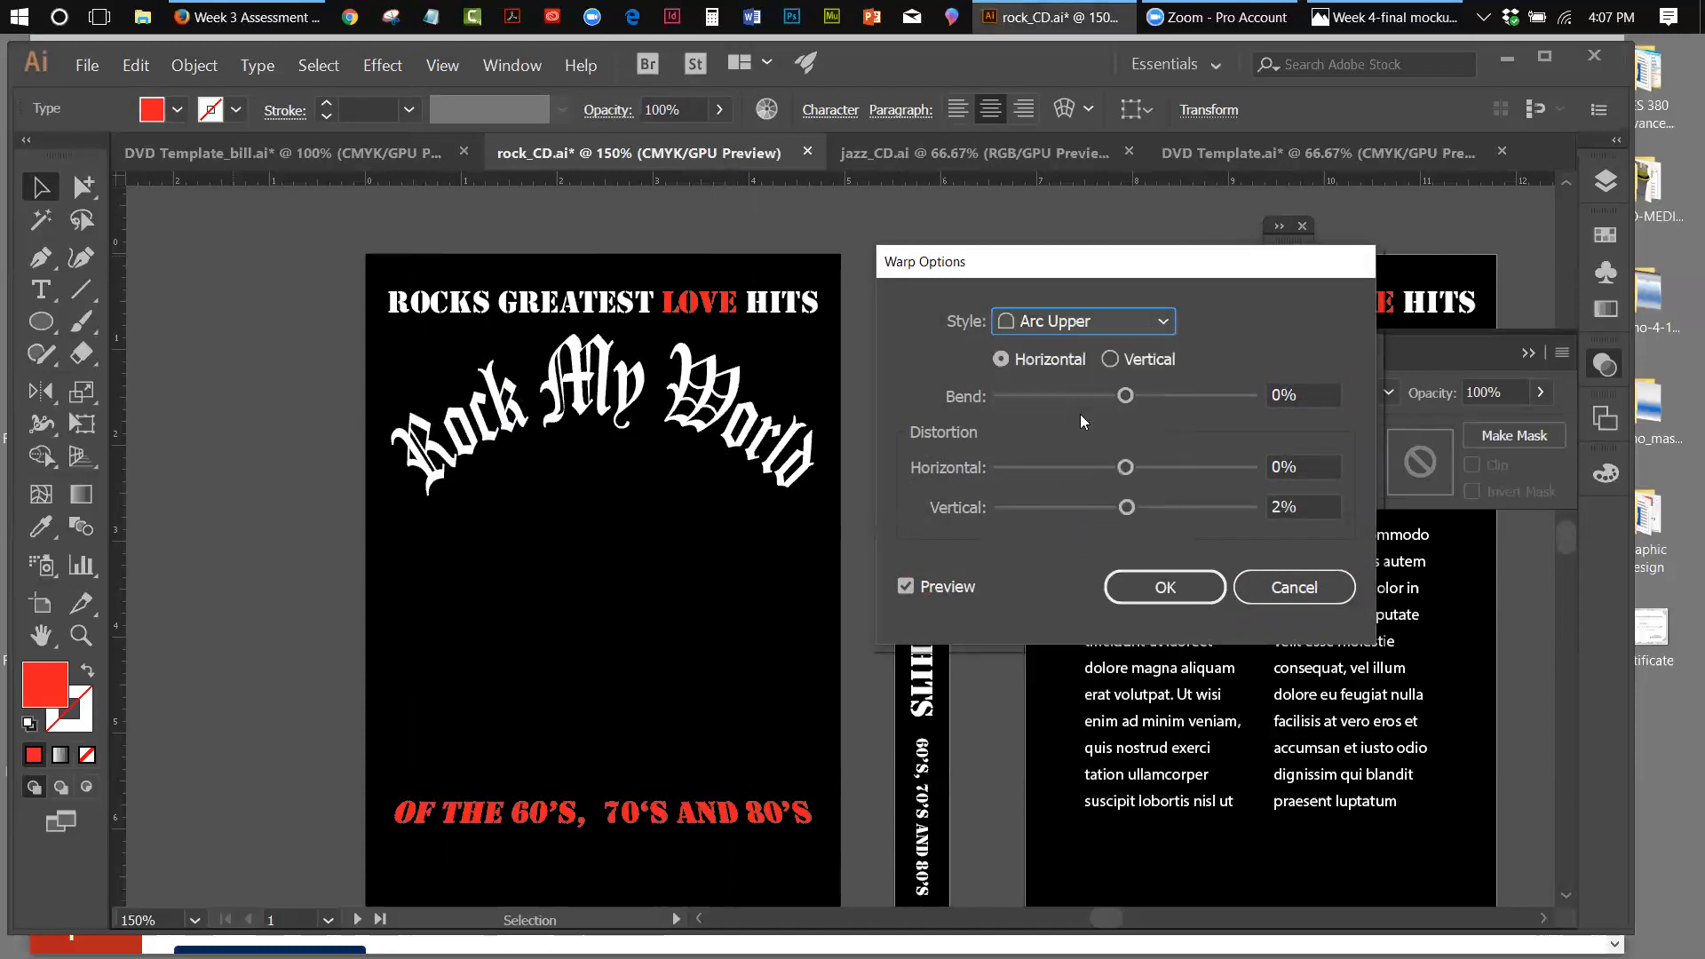
left_click_drag(1126, 396, 1178, 396)
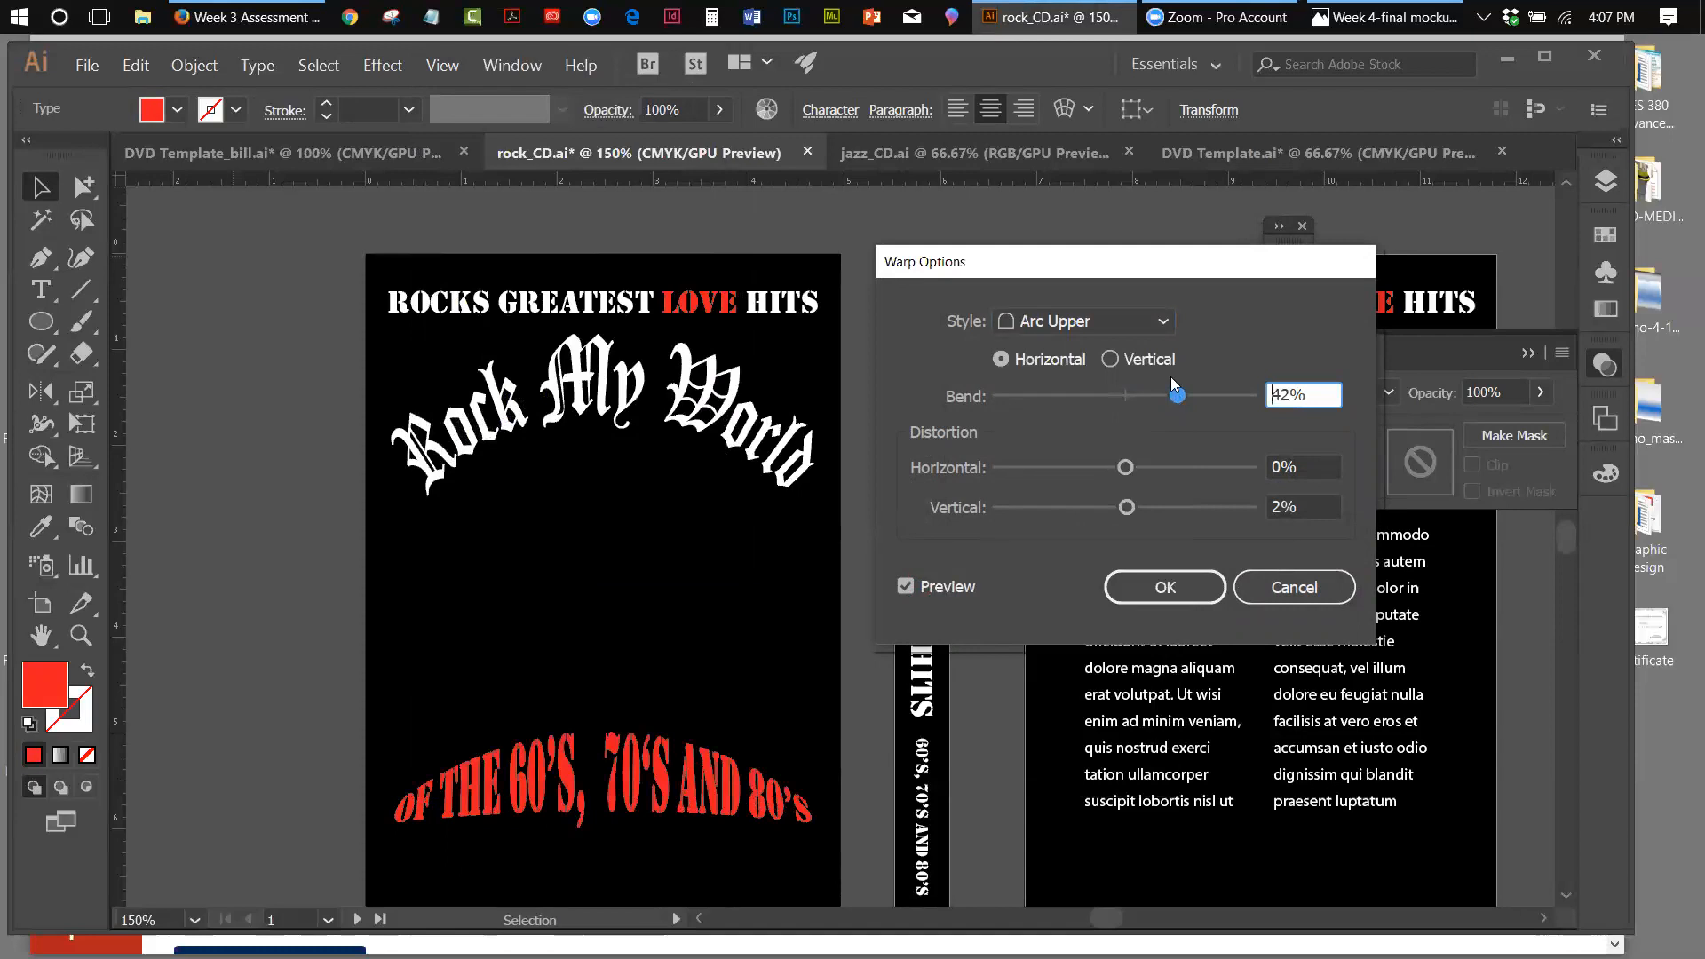
Preview the Arc Lower style on the red line, and switch to the Arch style with a 35% bend
left_click(1160, 320)
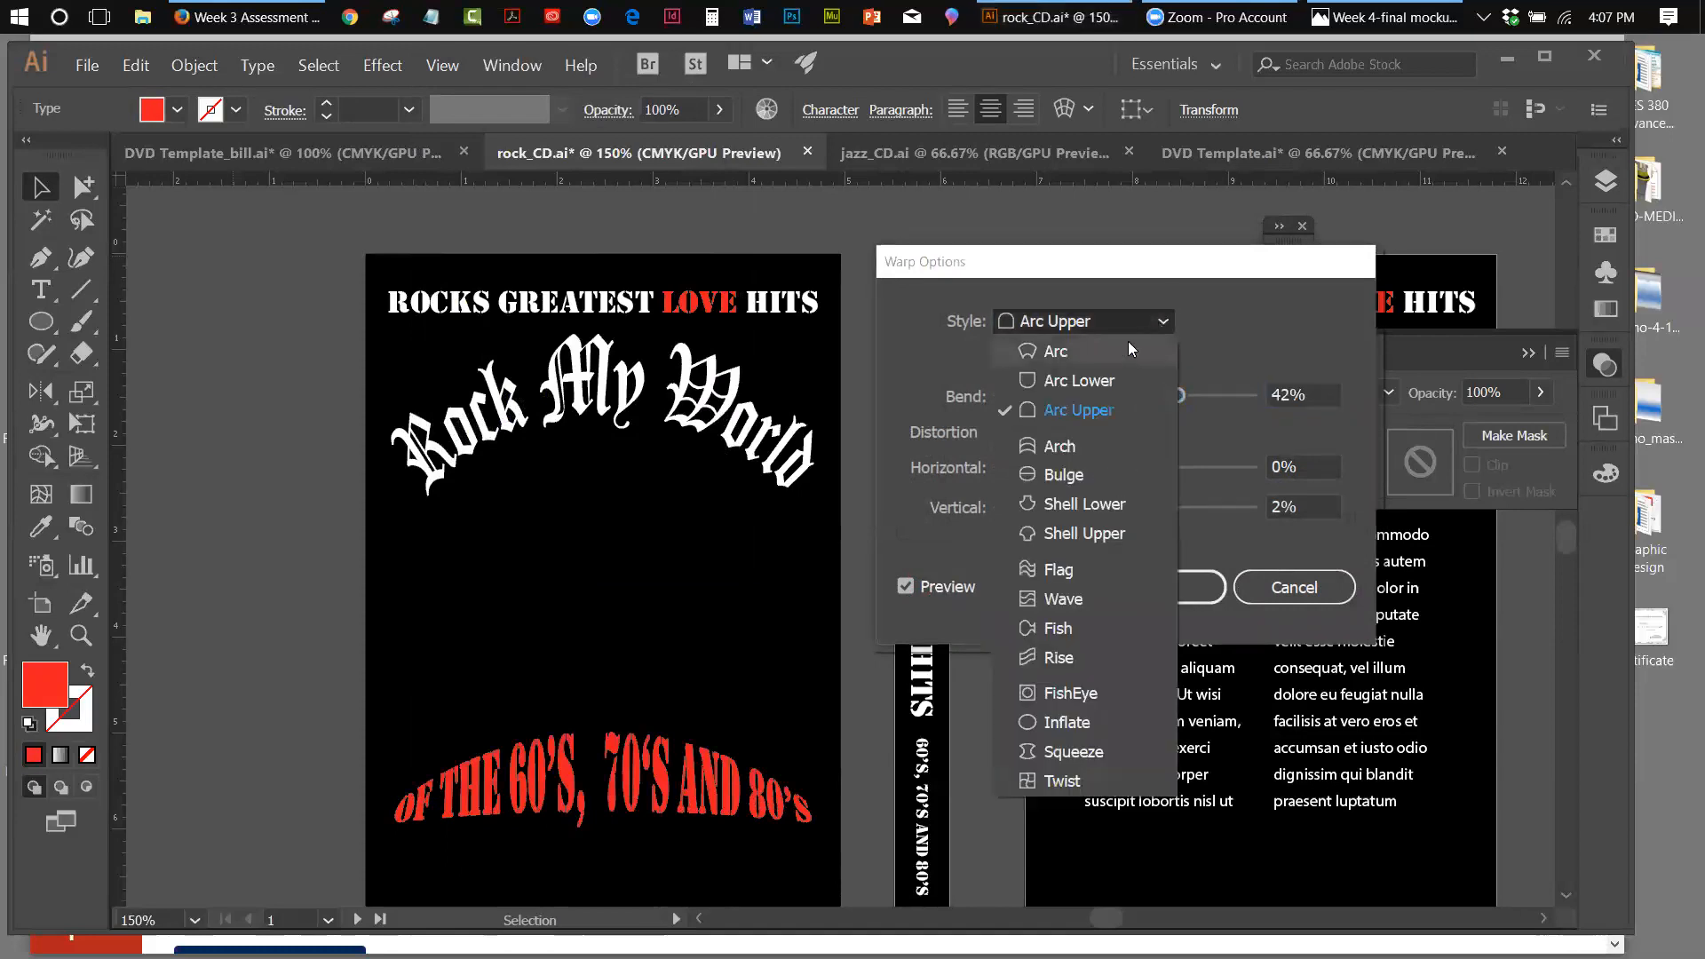
left_click(1112, 382)
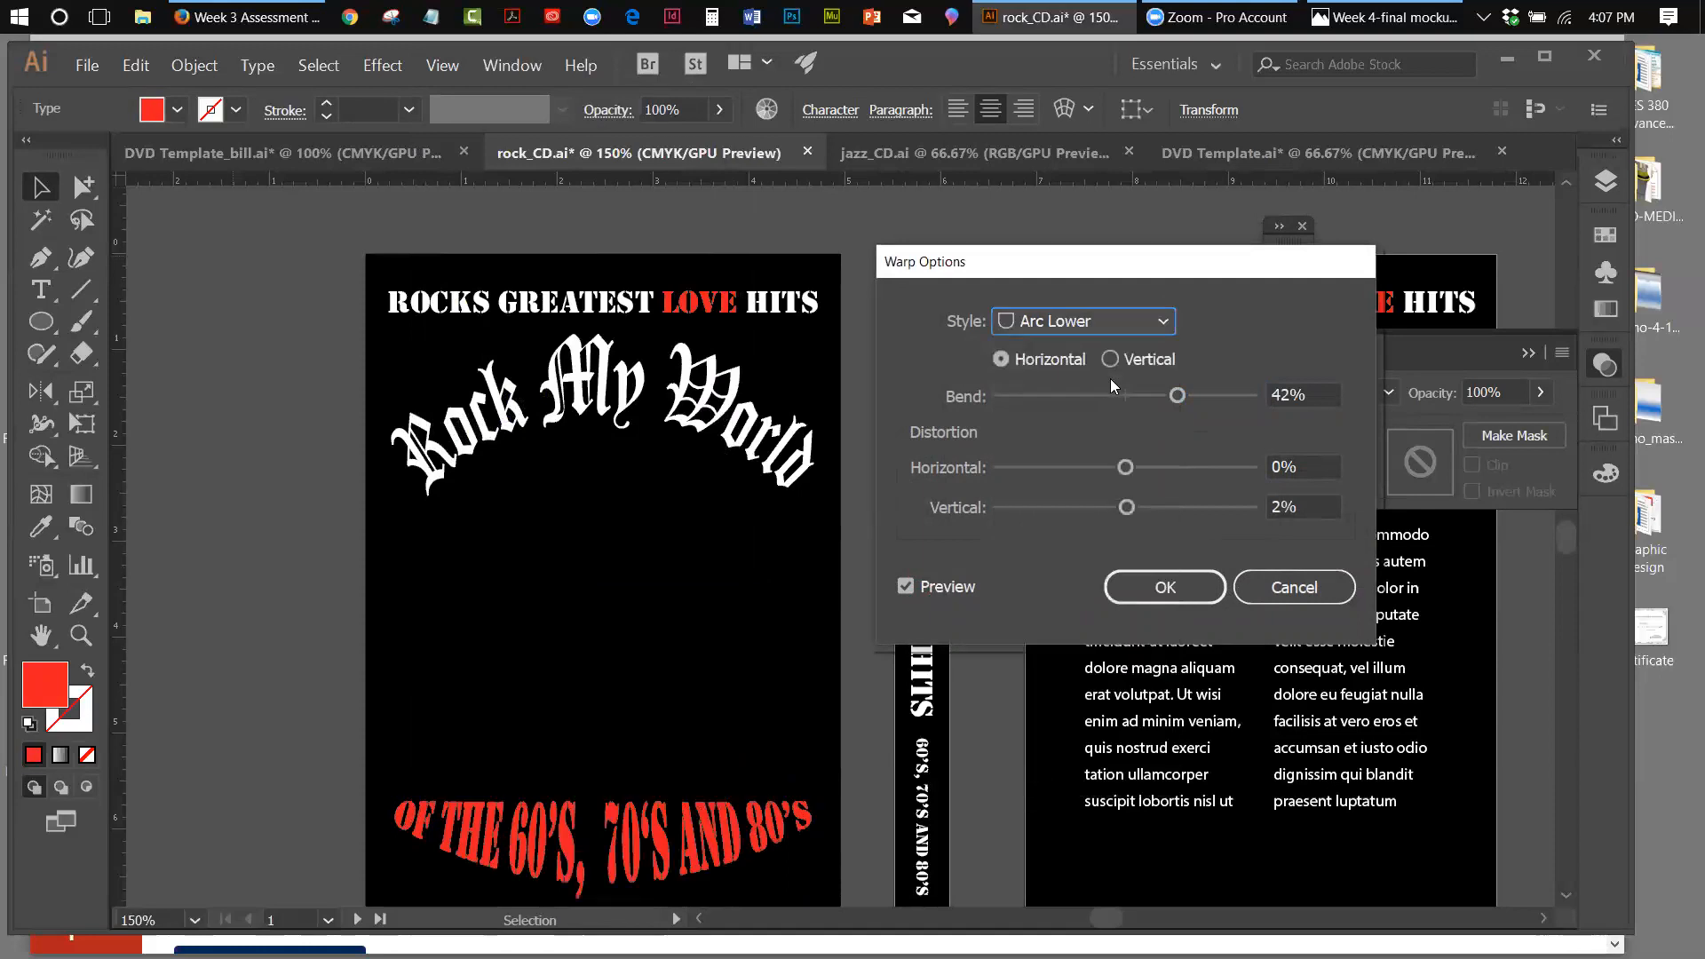
left_click(1167, 322)
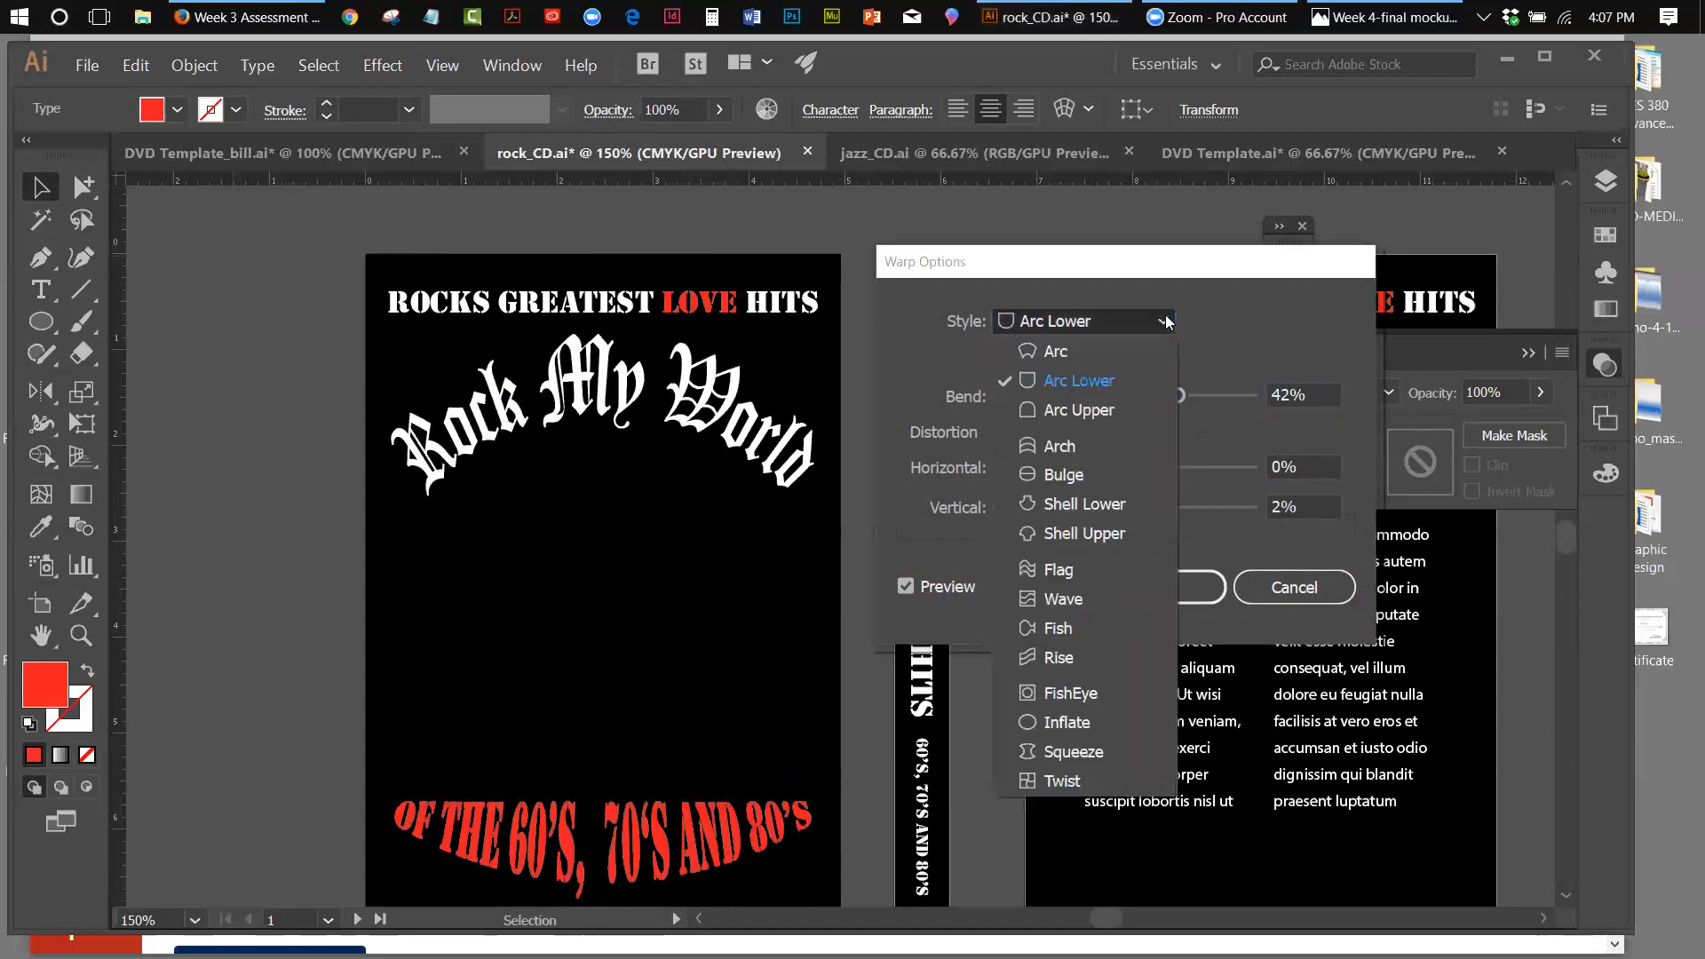
left_click(1069, 444)
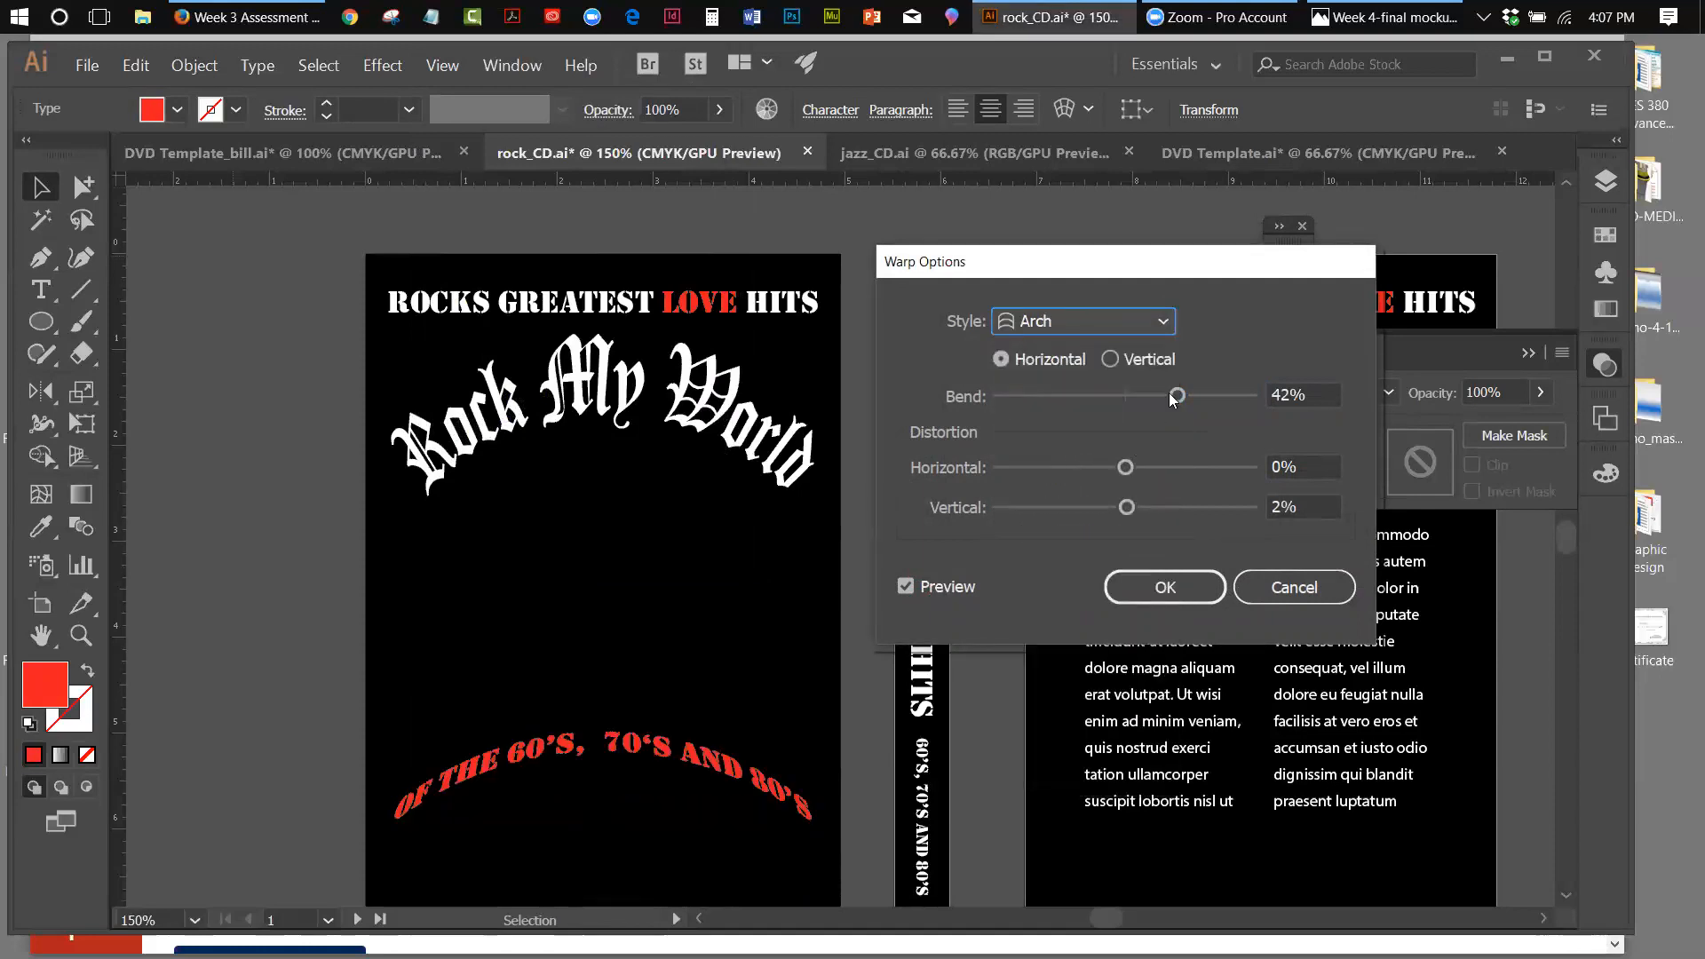
left_click_drag(1177, 396, 1167, 396)
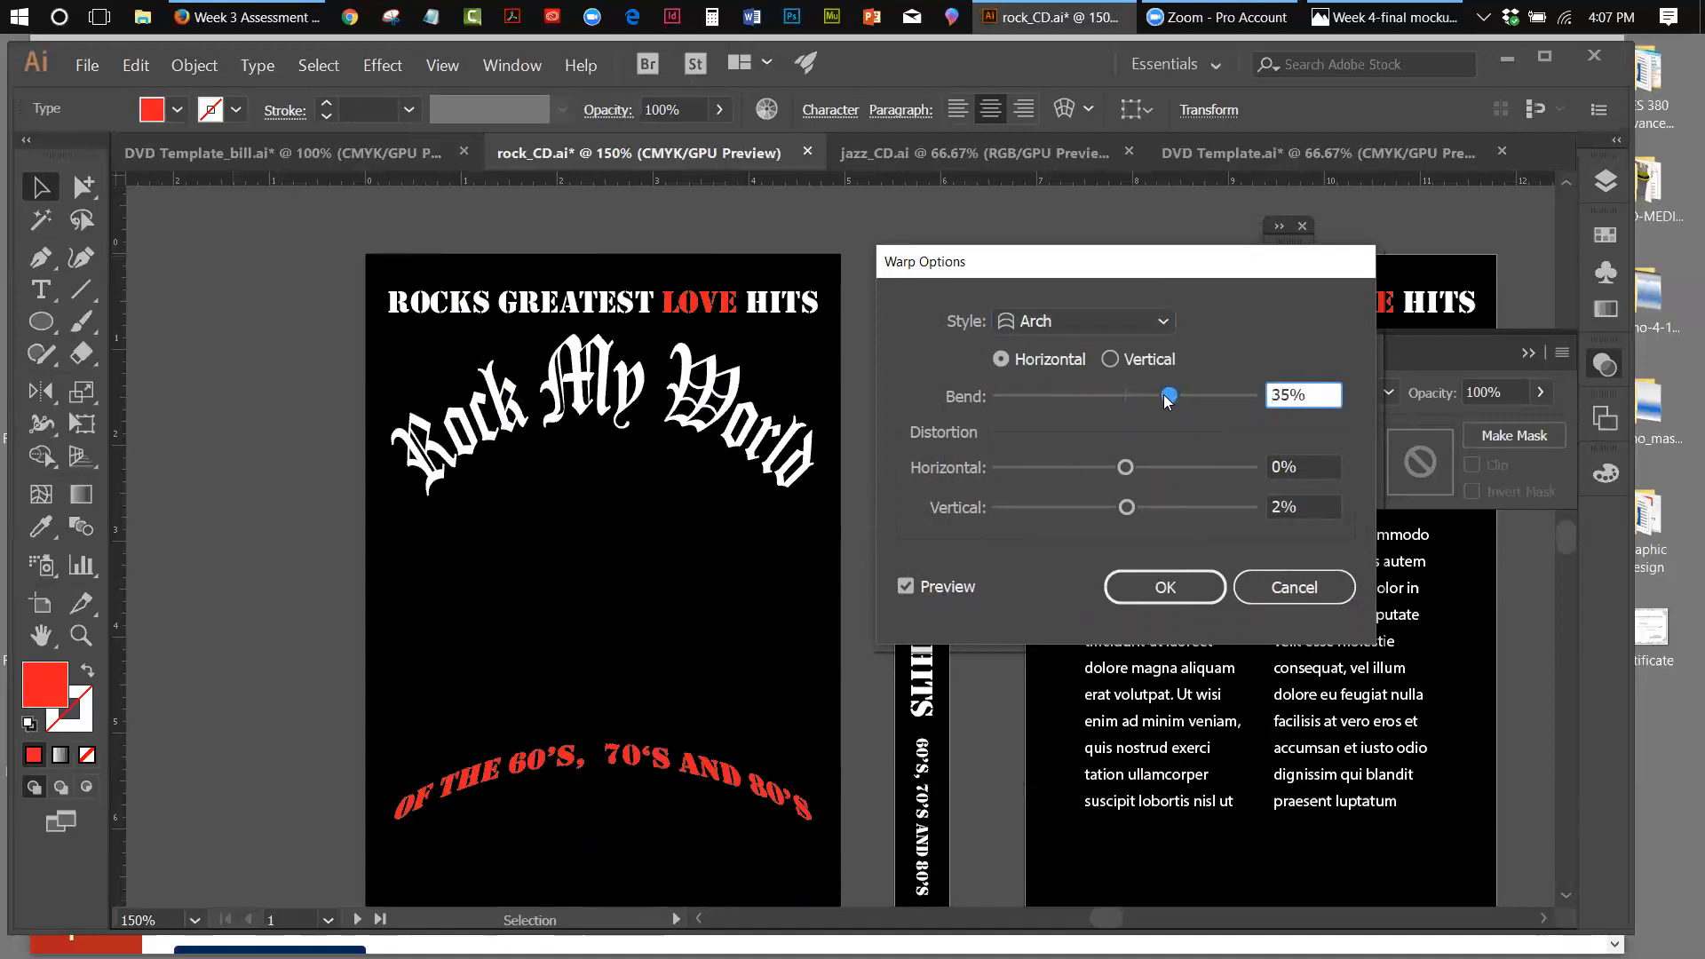
Preview the Bulge warp style on the red line, followed by the Shell Lower style
left_click(1160, 321)
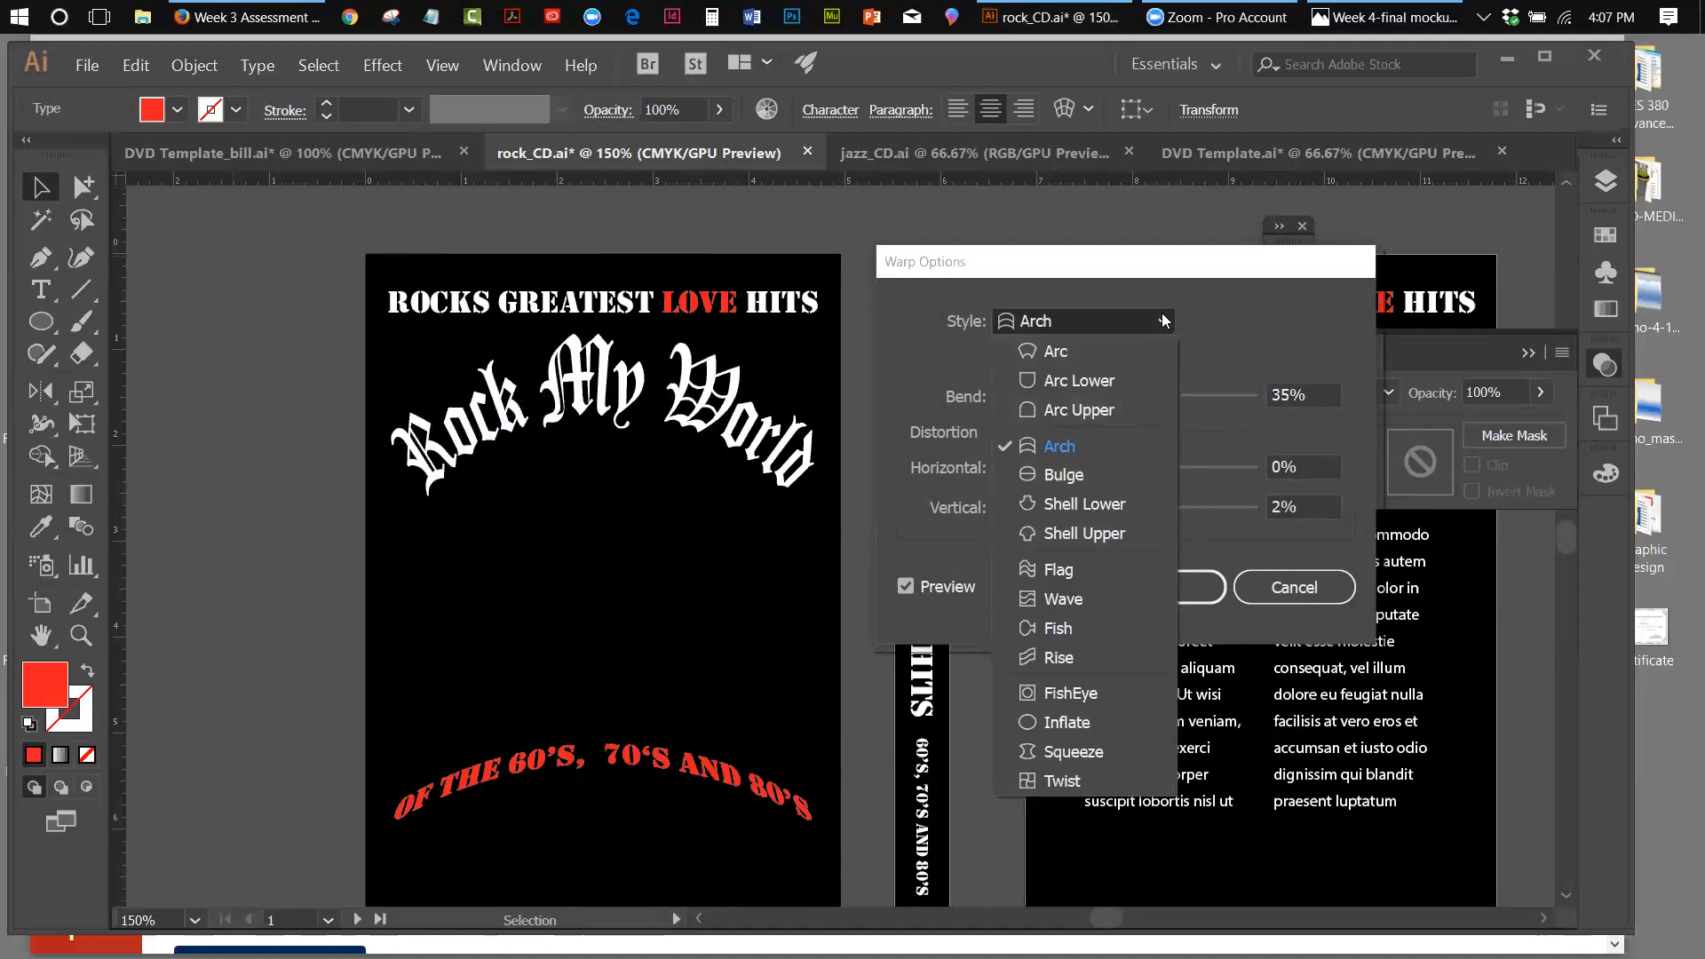
left_click(1197, 313)
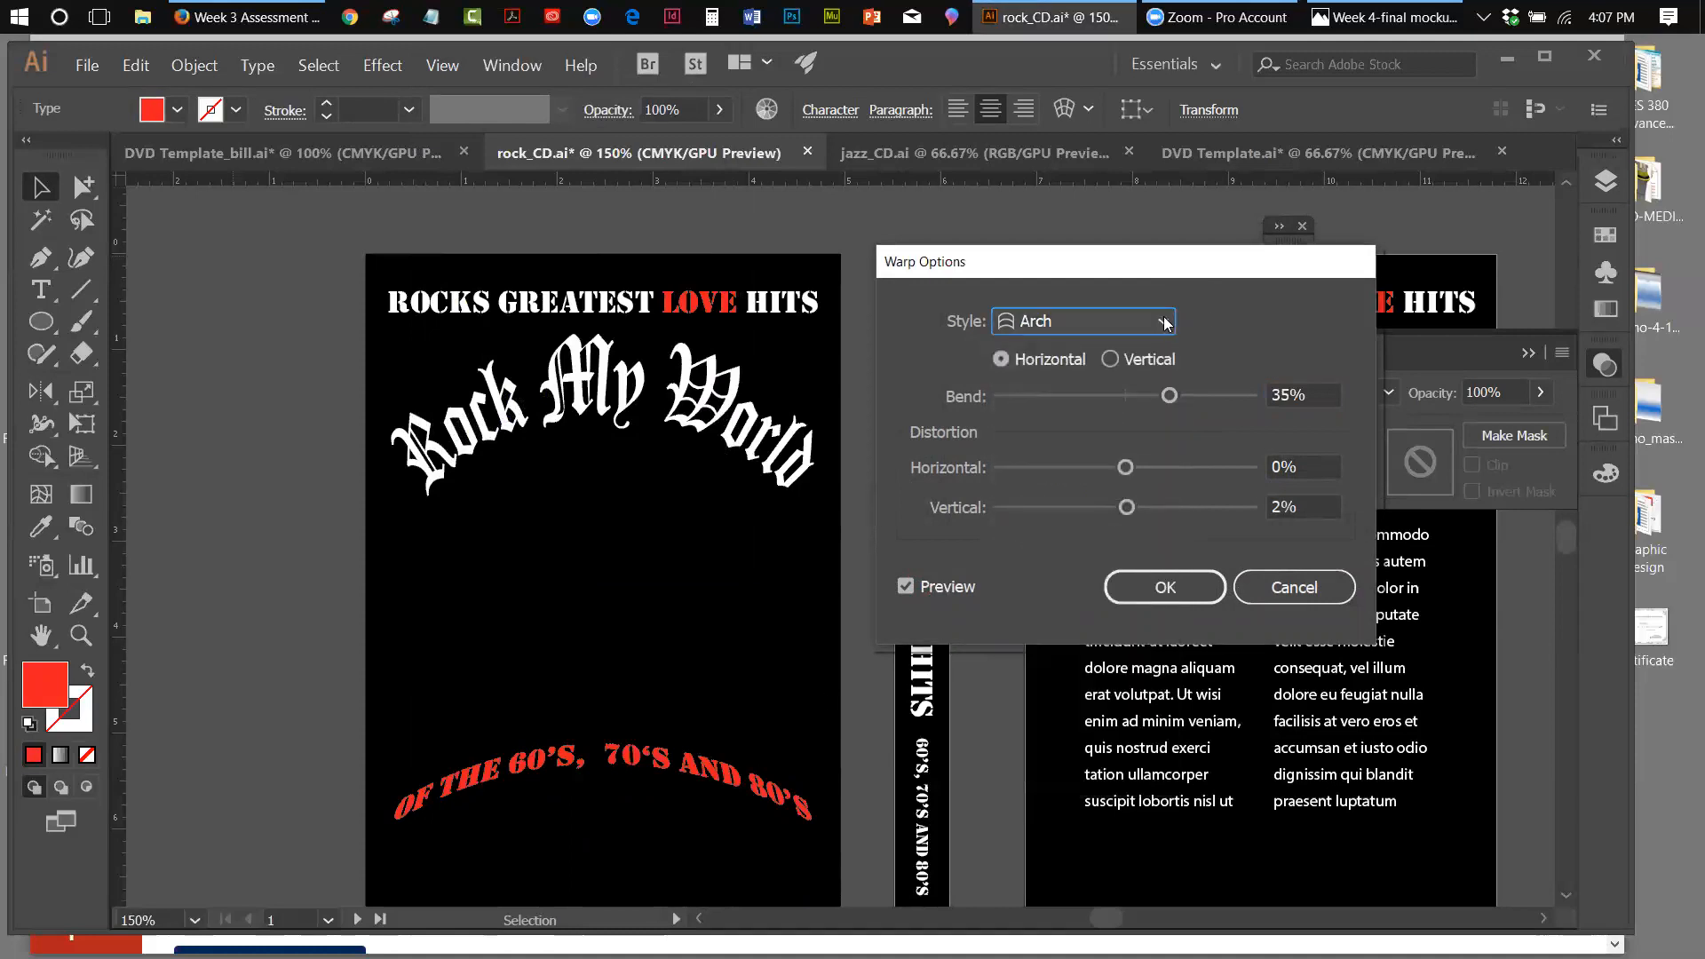
left_click(1165, 322)
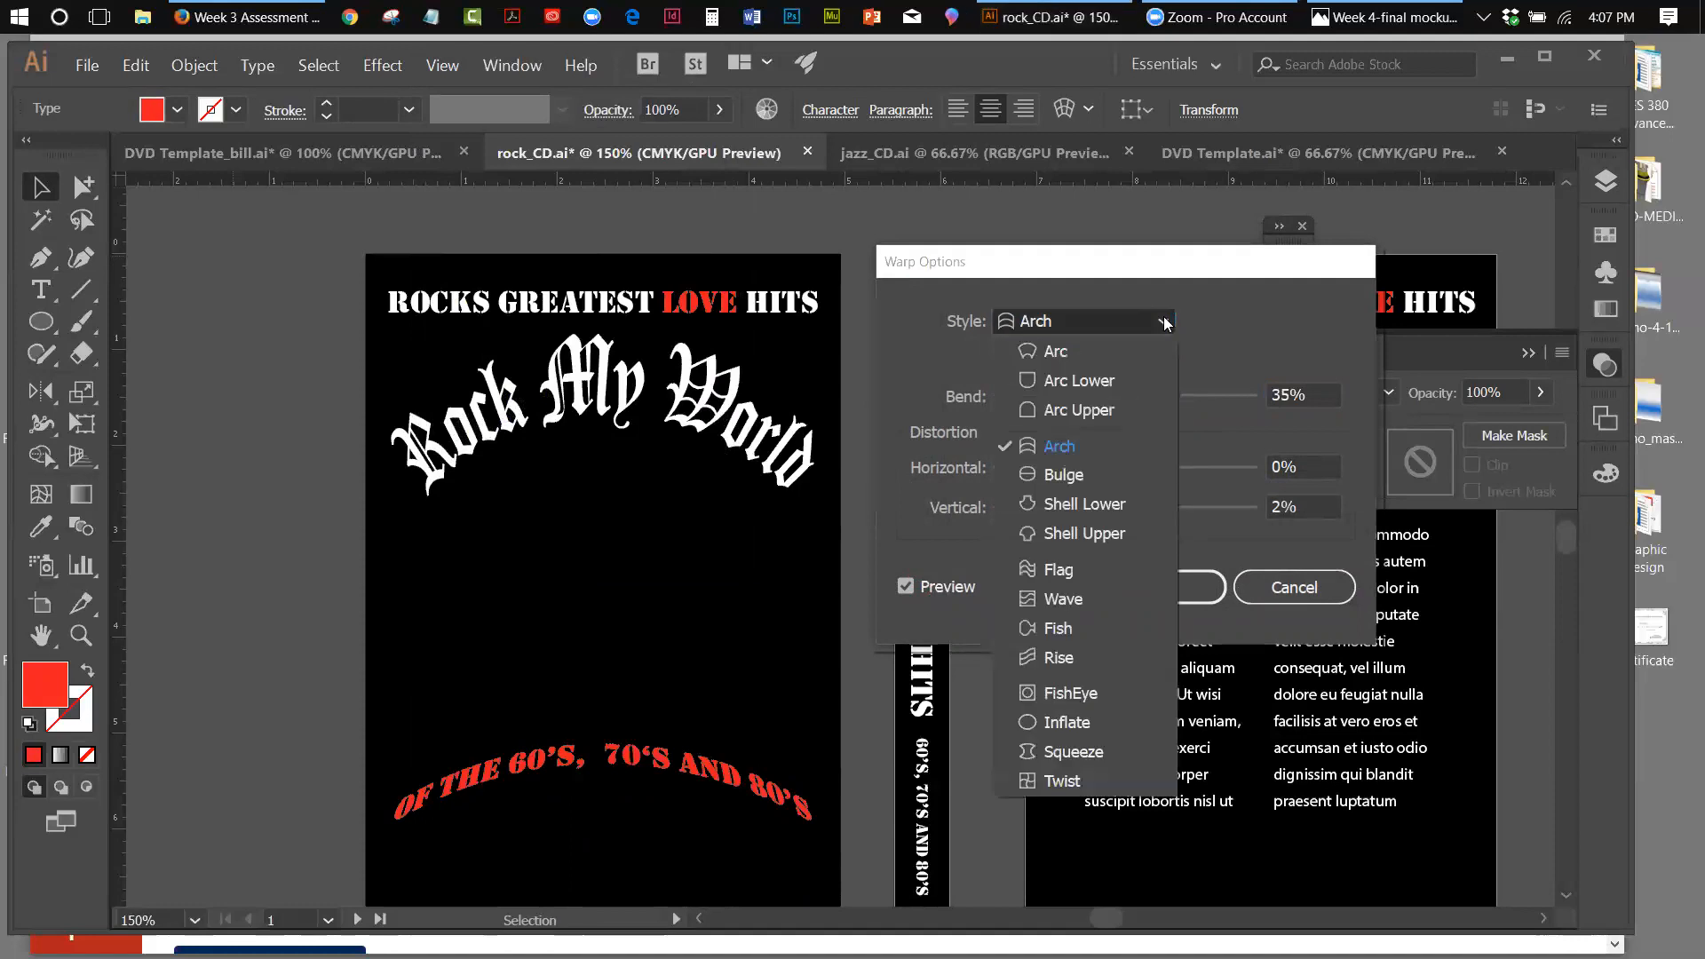
left_click(1083, 478)
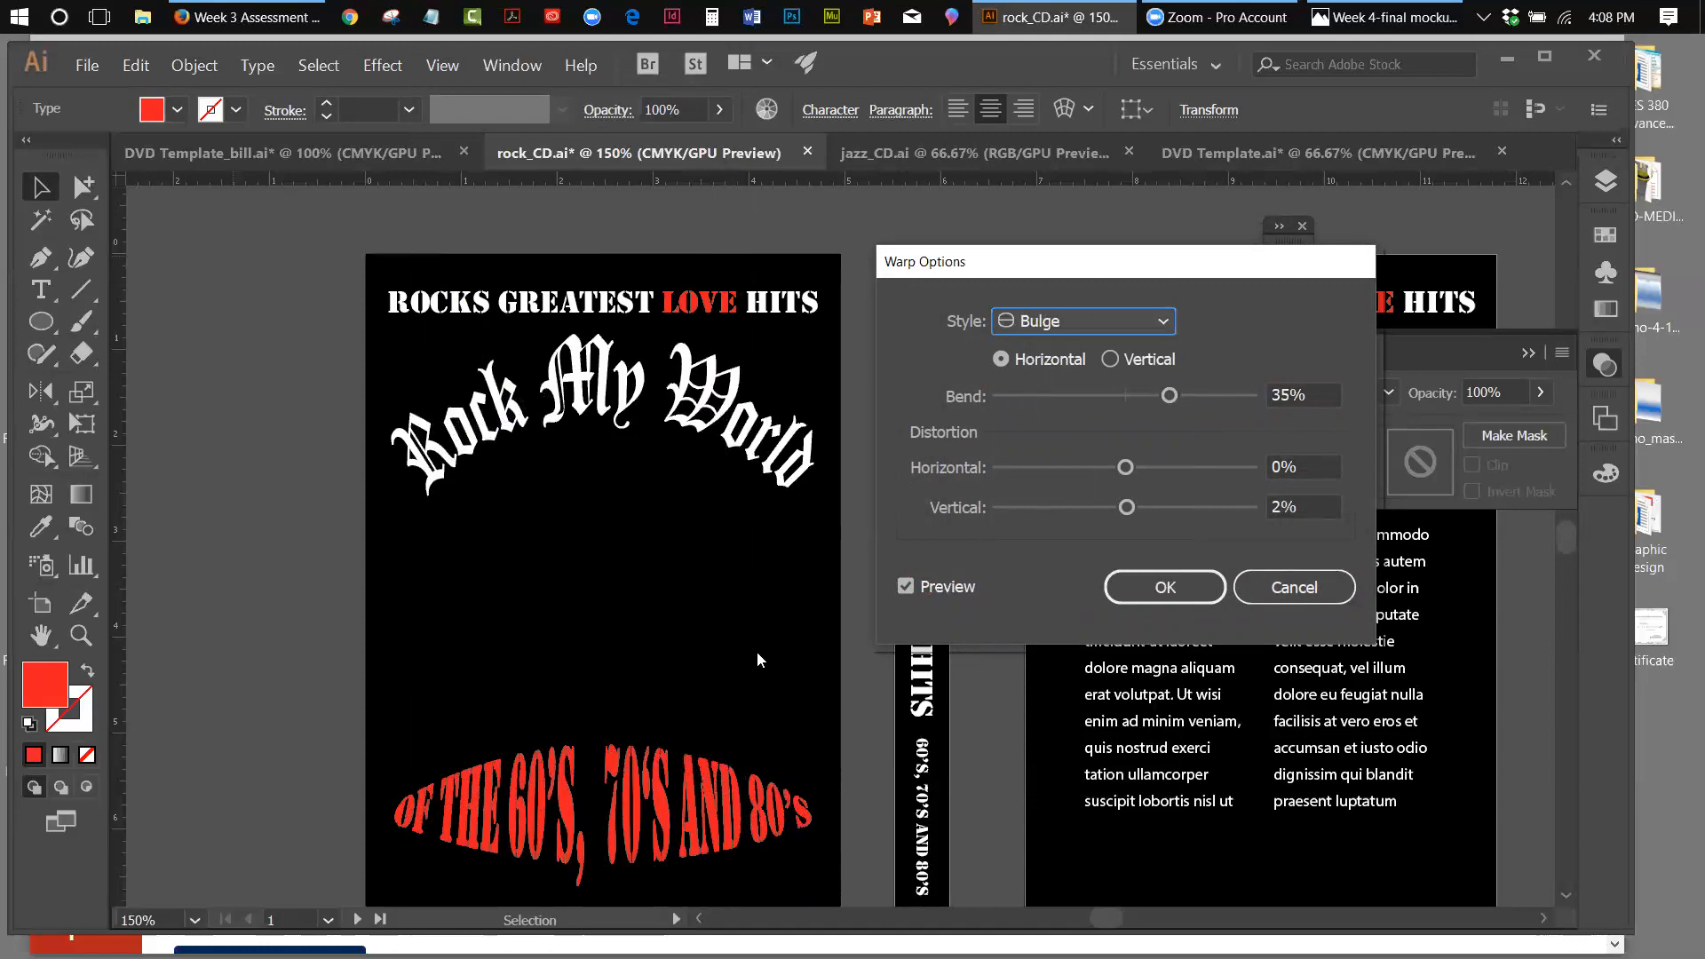
left_click(1163, 318)
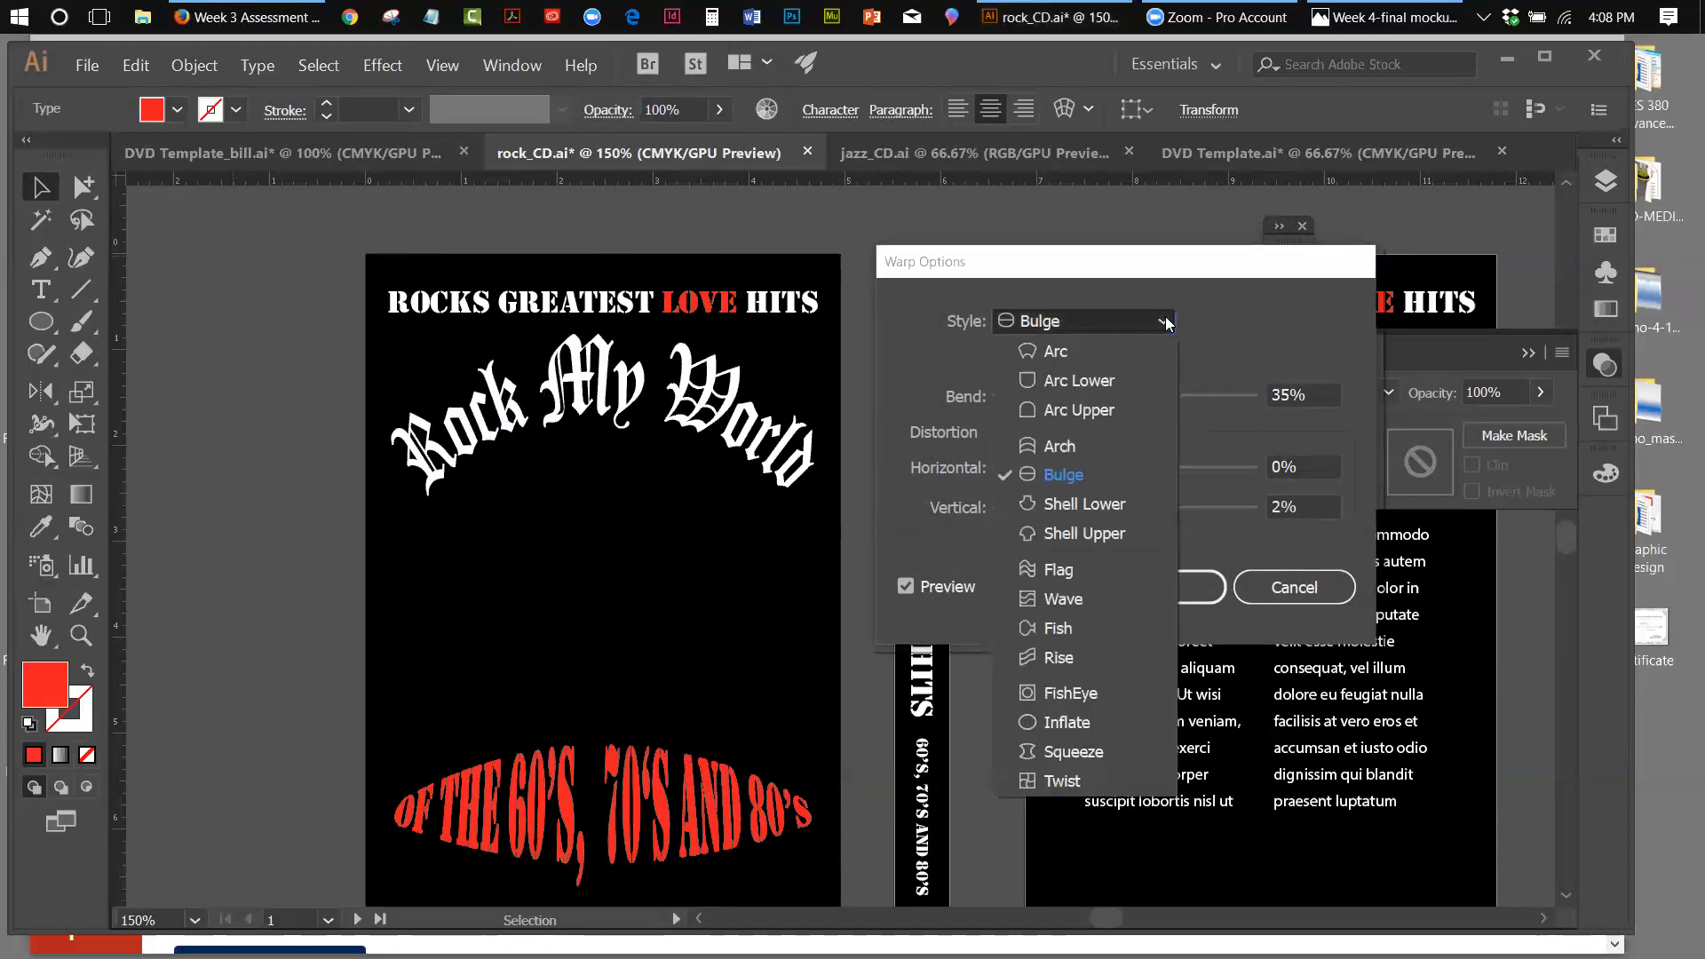
left_click(1118, 505)
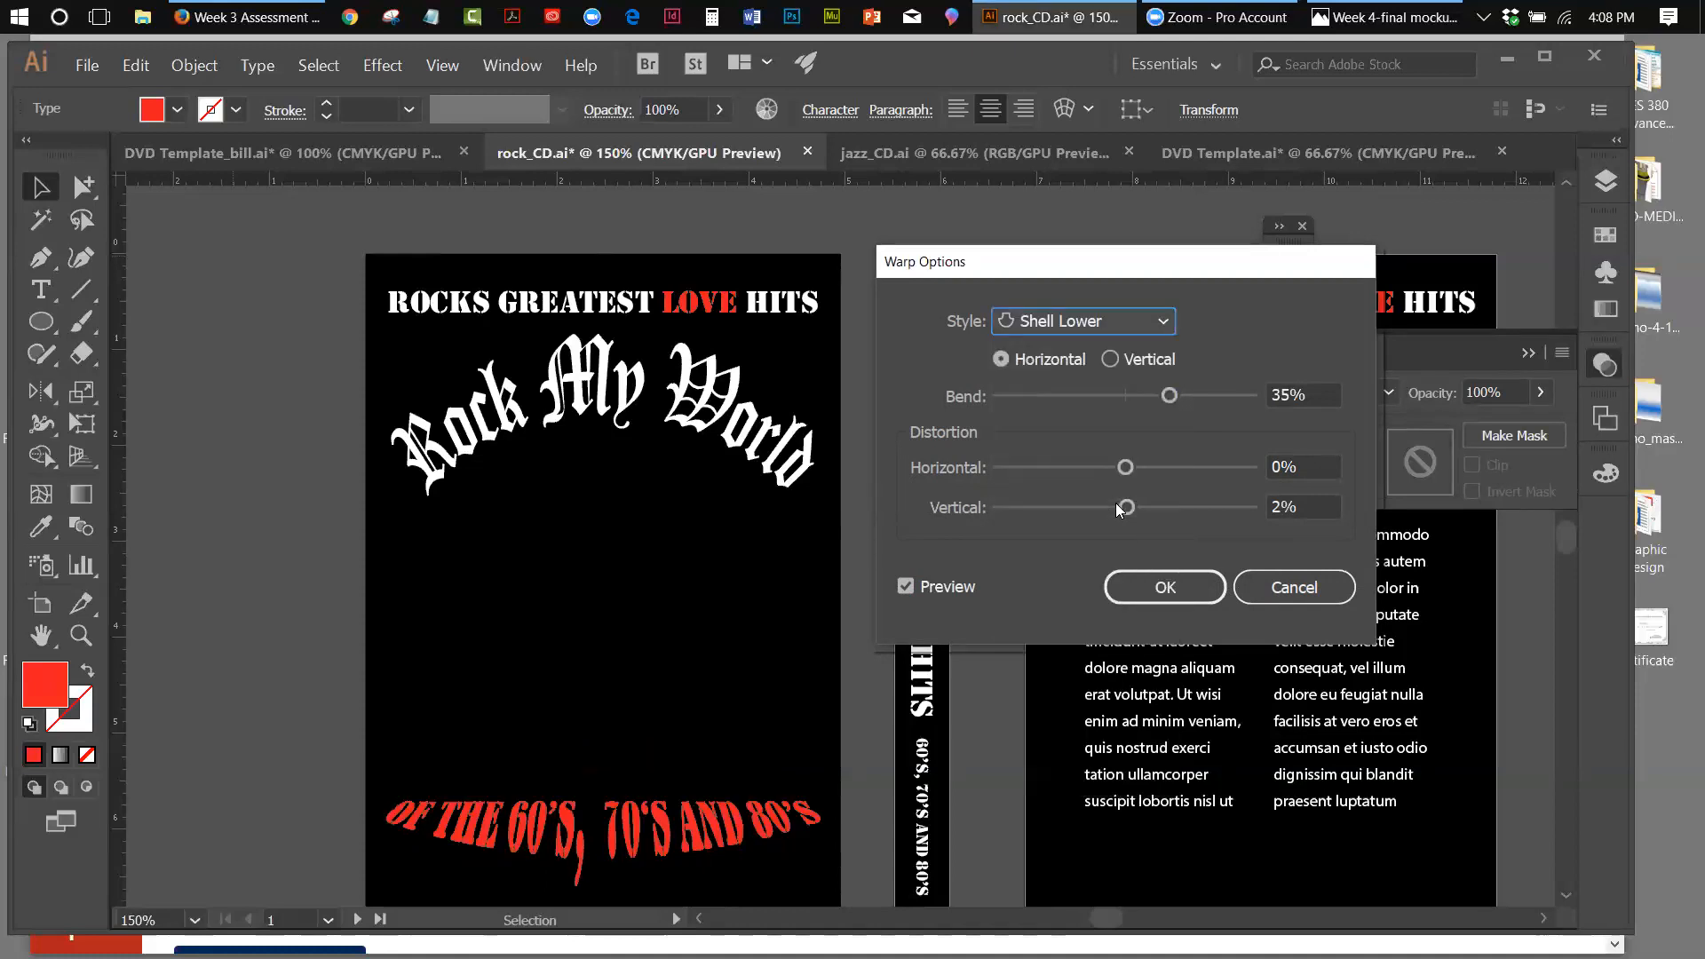
Preview the Shell Upper style on the red line, and switch to the Flag style with a 62% bend
left_click(1154, 325)
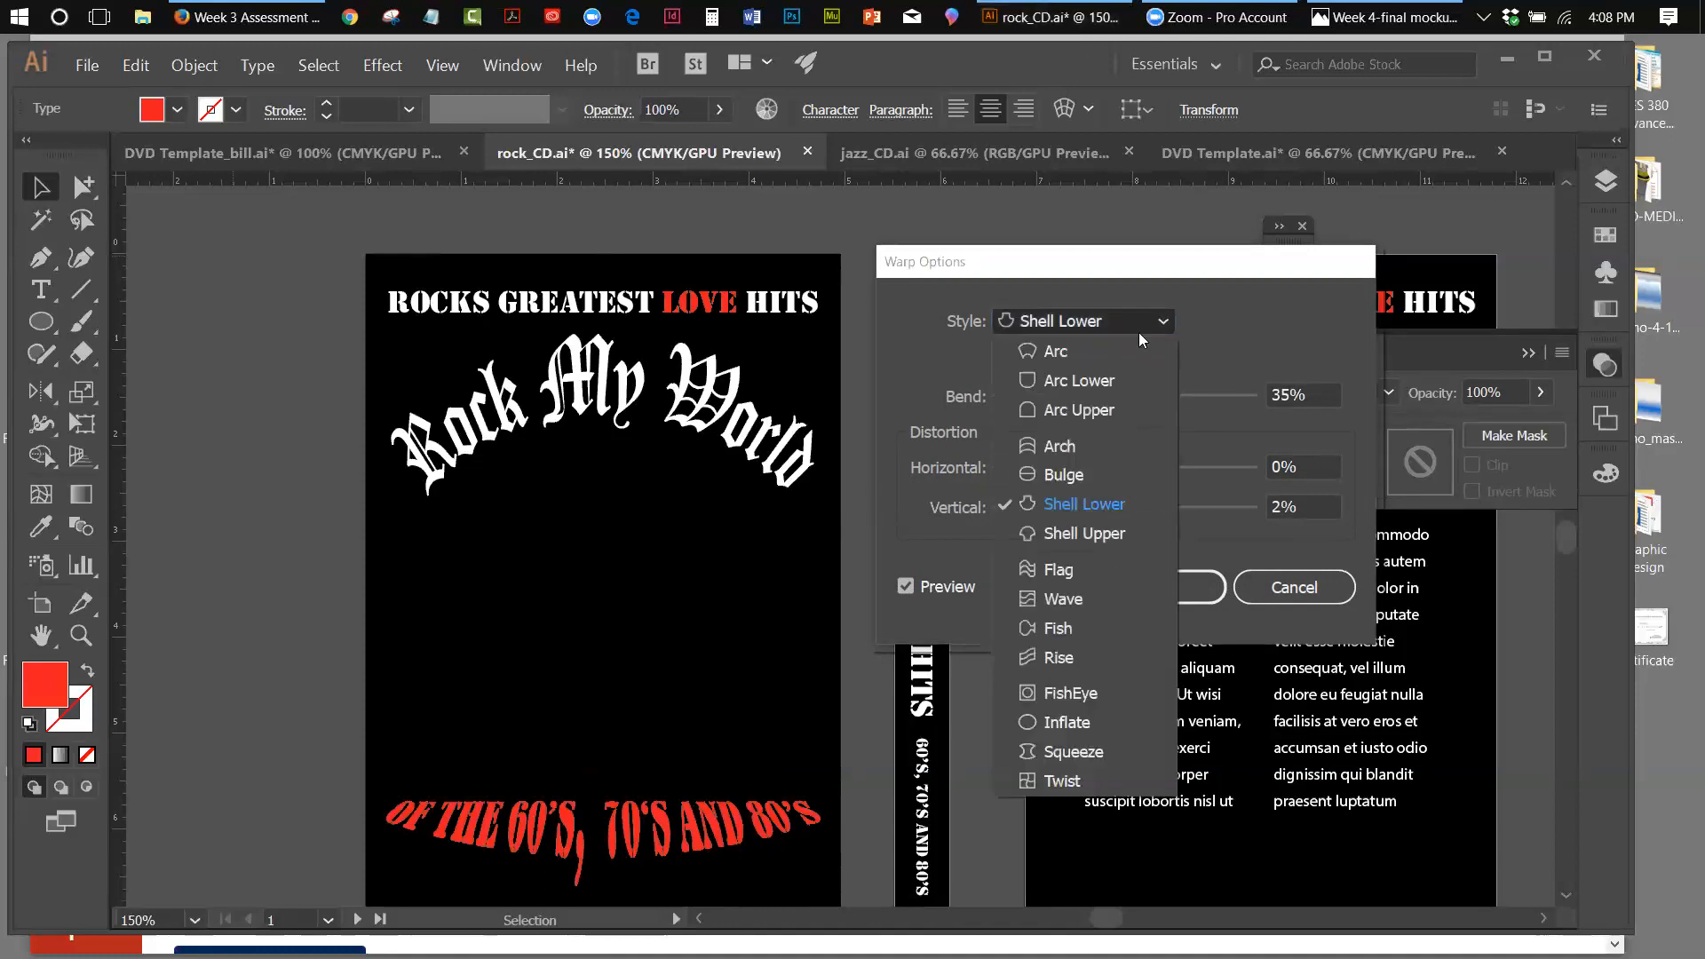
left_click(1055, 531)
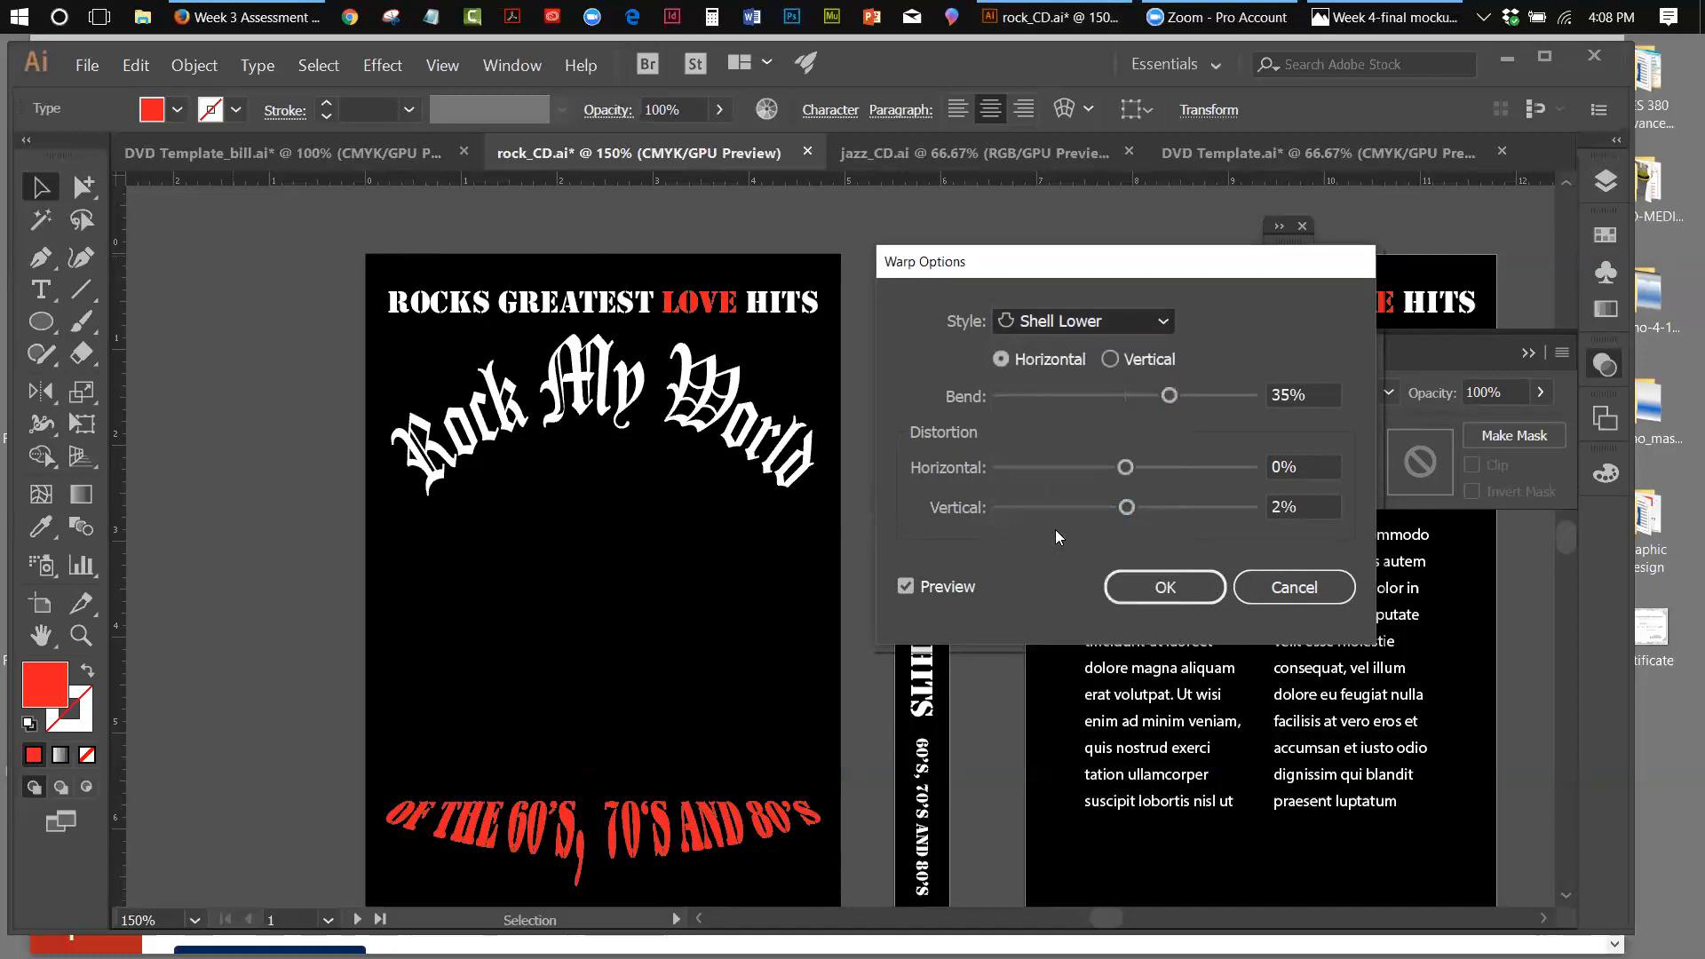
left_click(1166, 321)
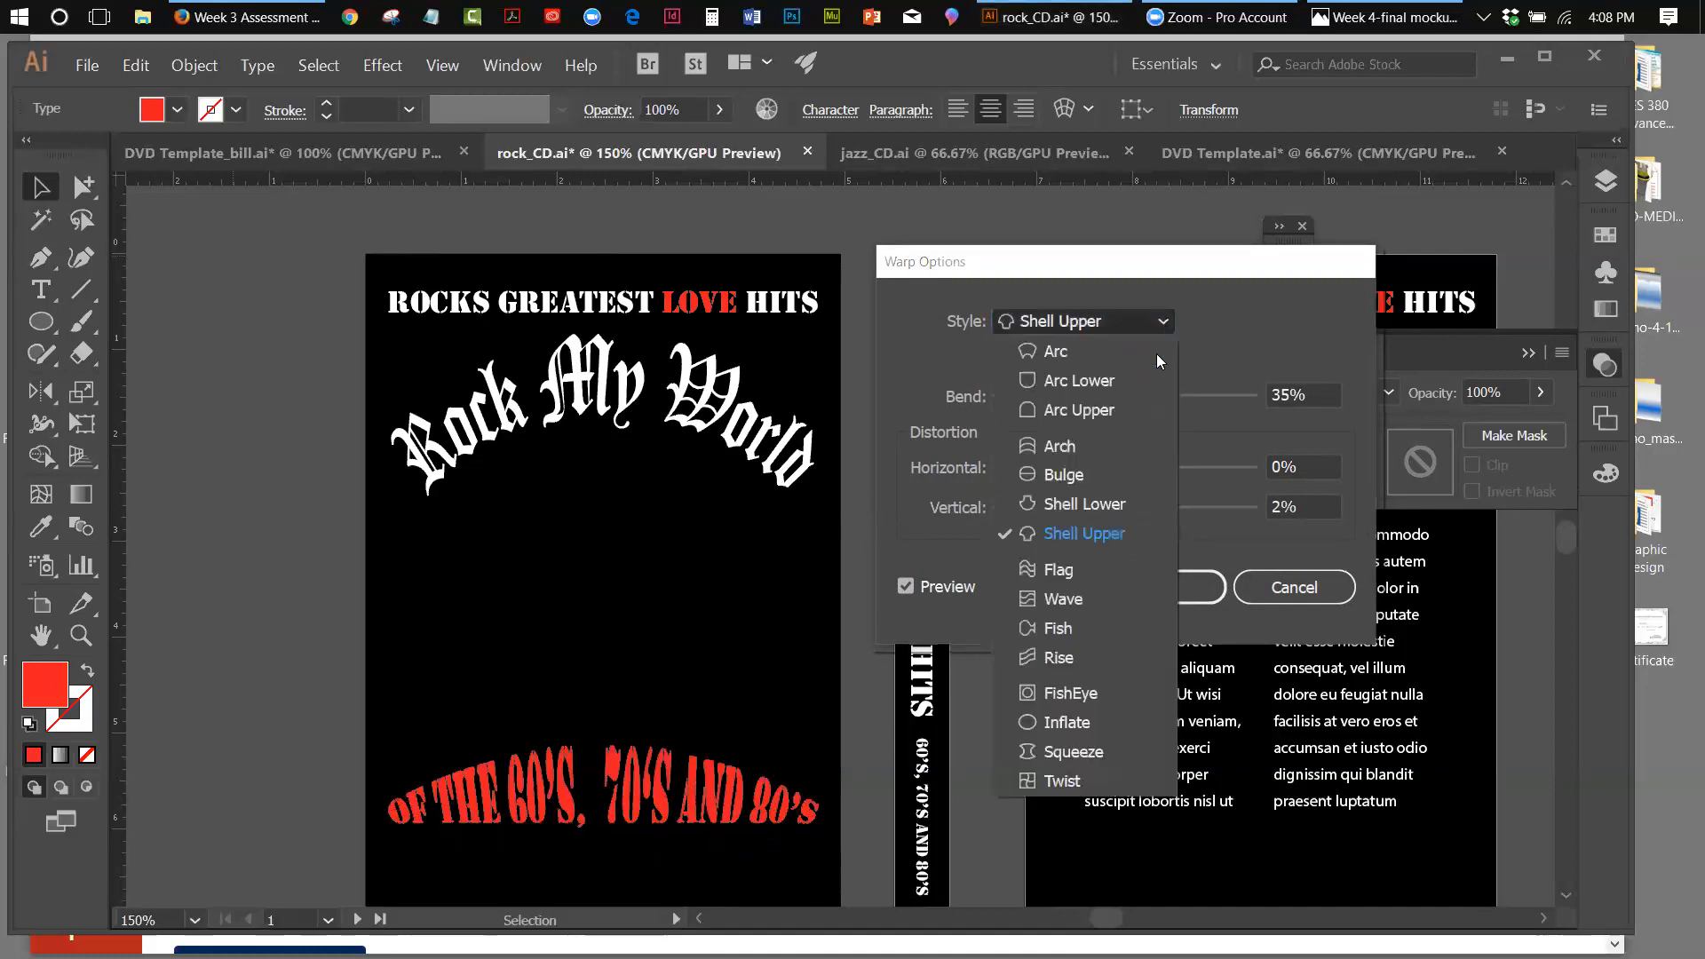
left_click(1059, 568)
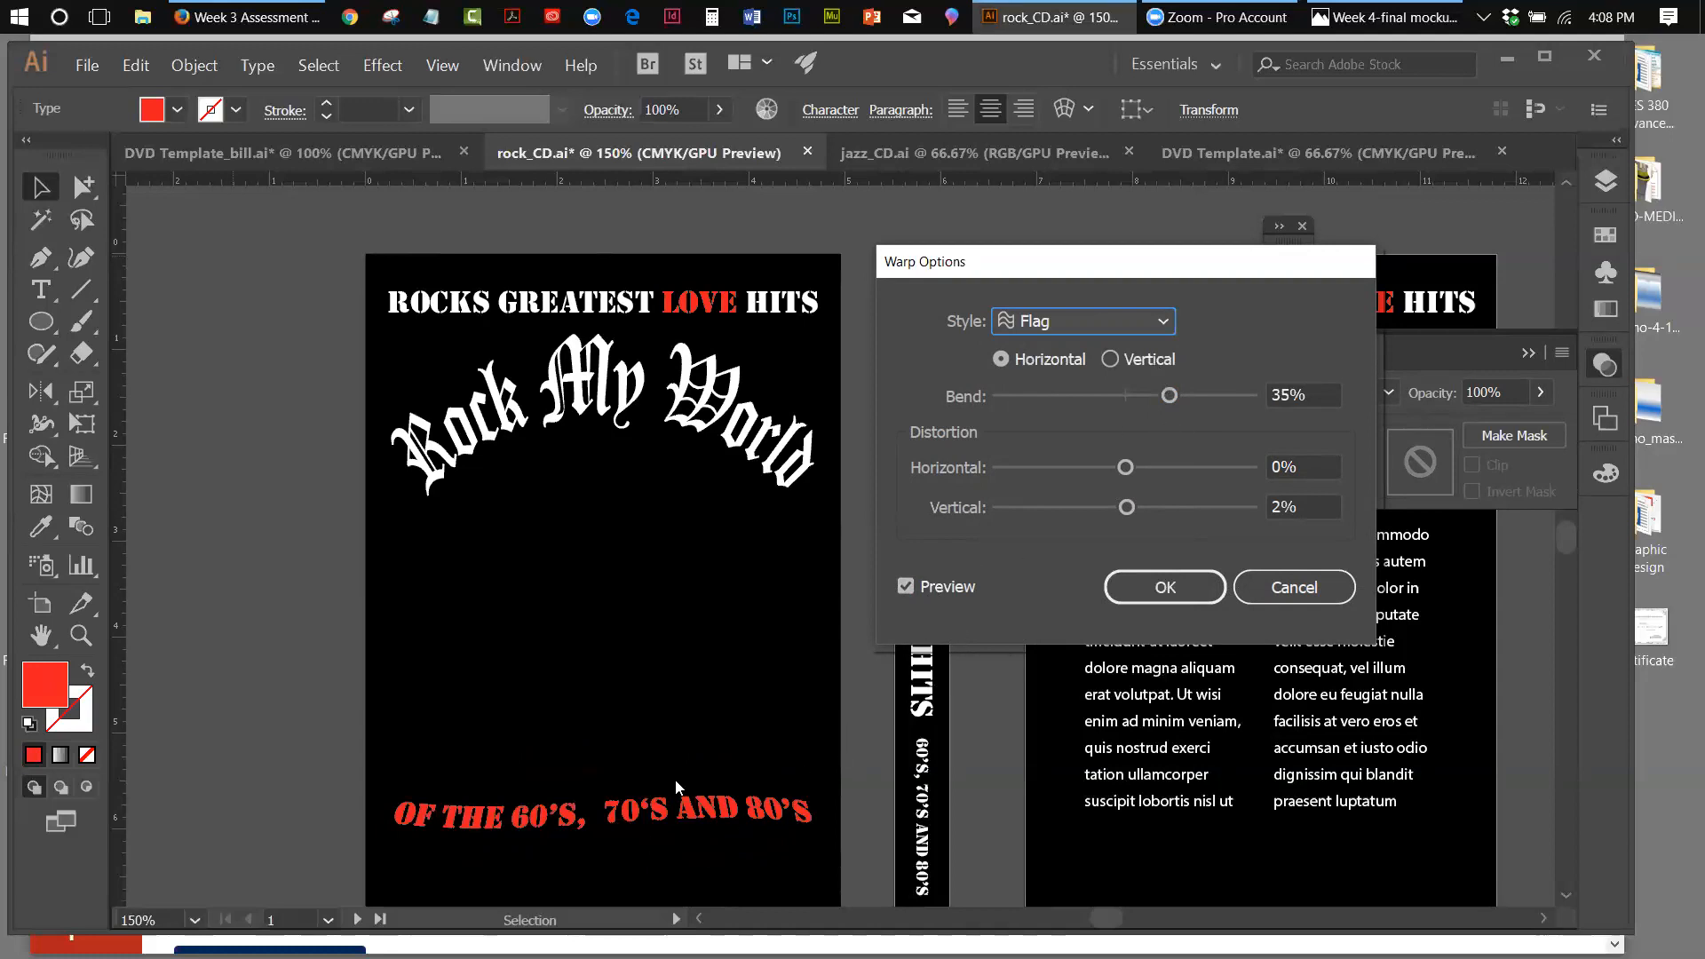
left_click_drag(1169, 395, 1206, 398)
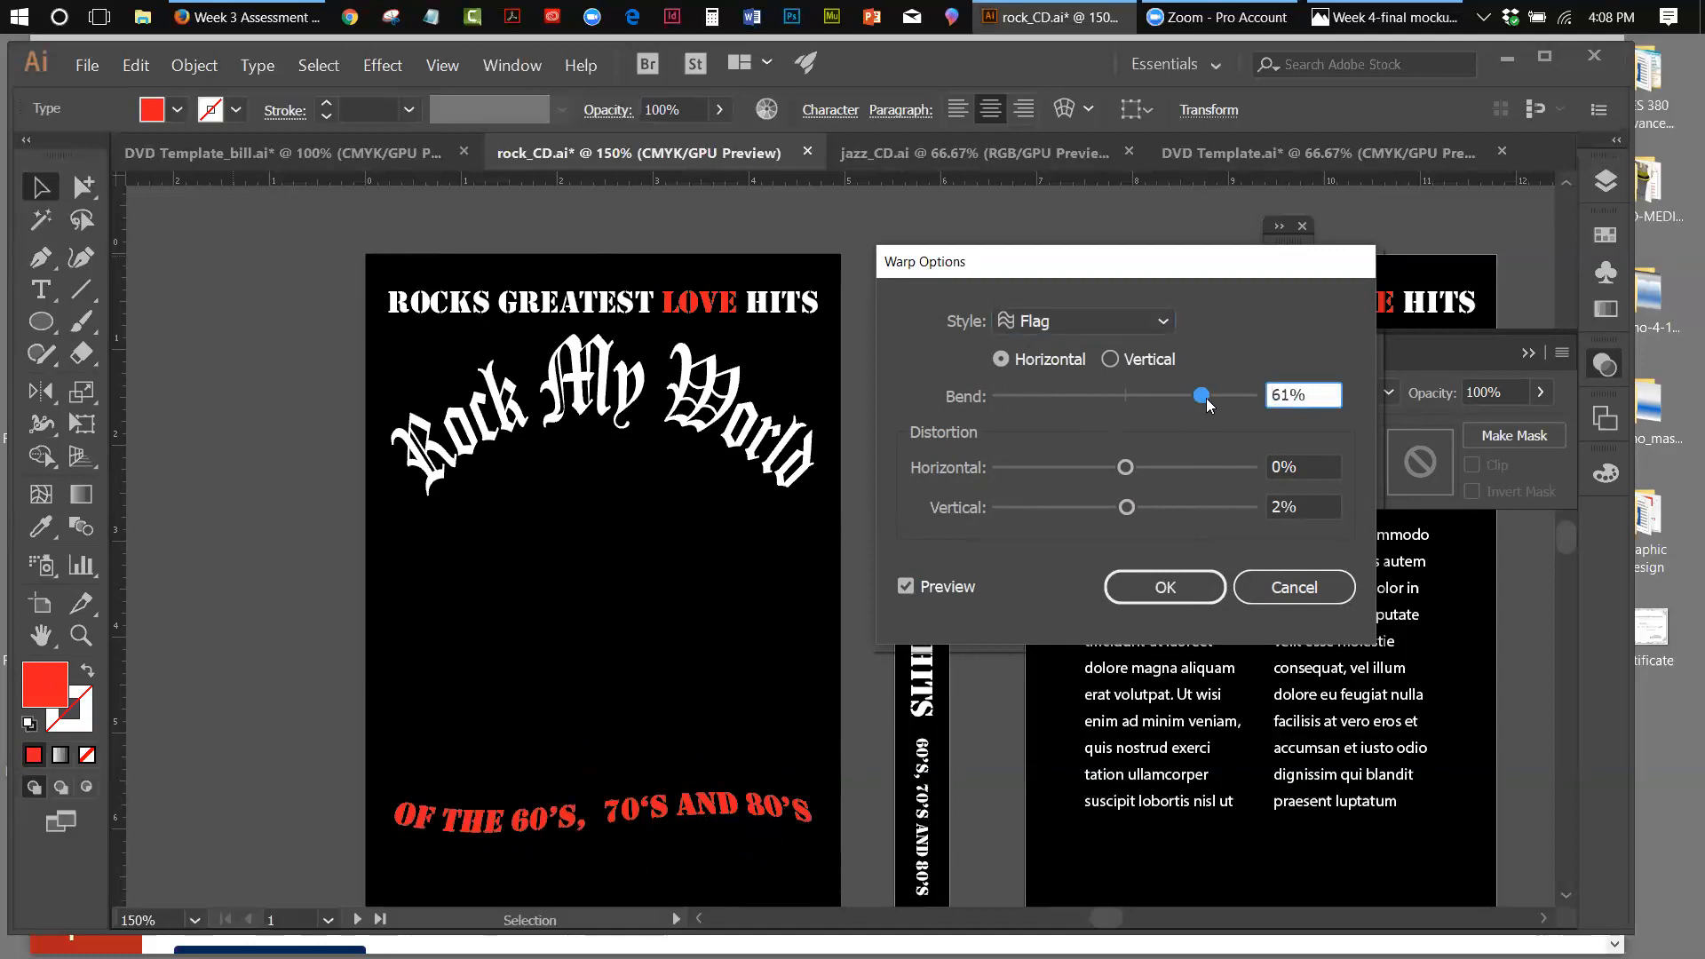
left_click_drag(1206, 398, 1204, 399)
Preview the Wave style with a 100% bend on the red line, and the Fish style with an 85% bend
left_click(1163, 320)
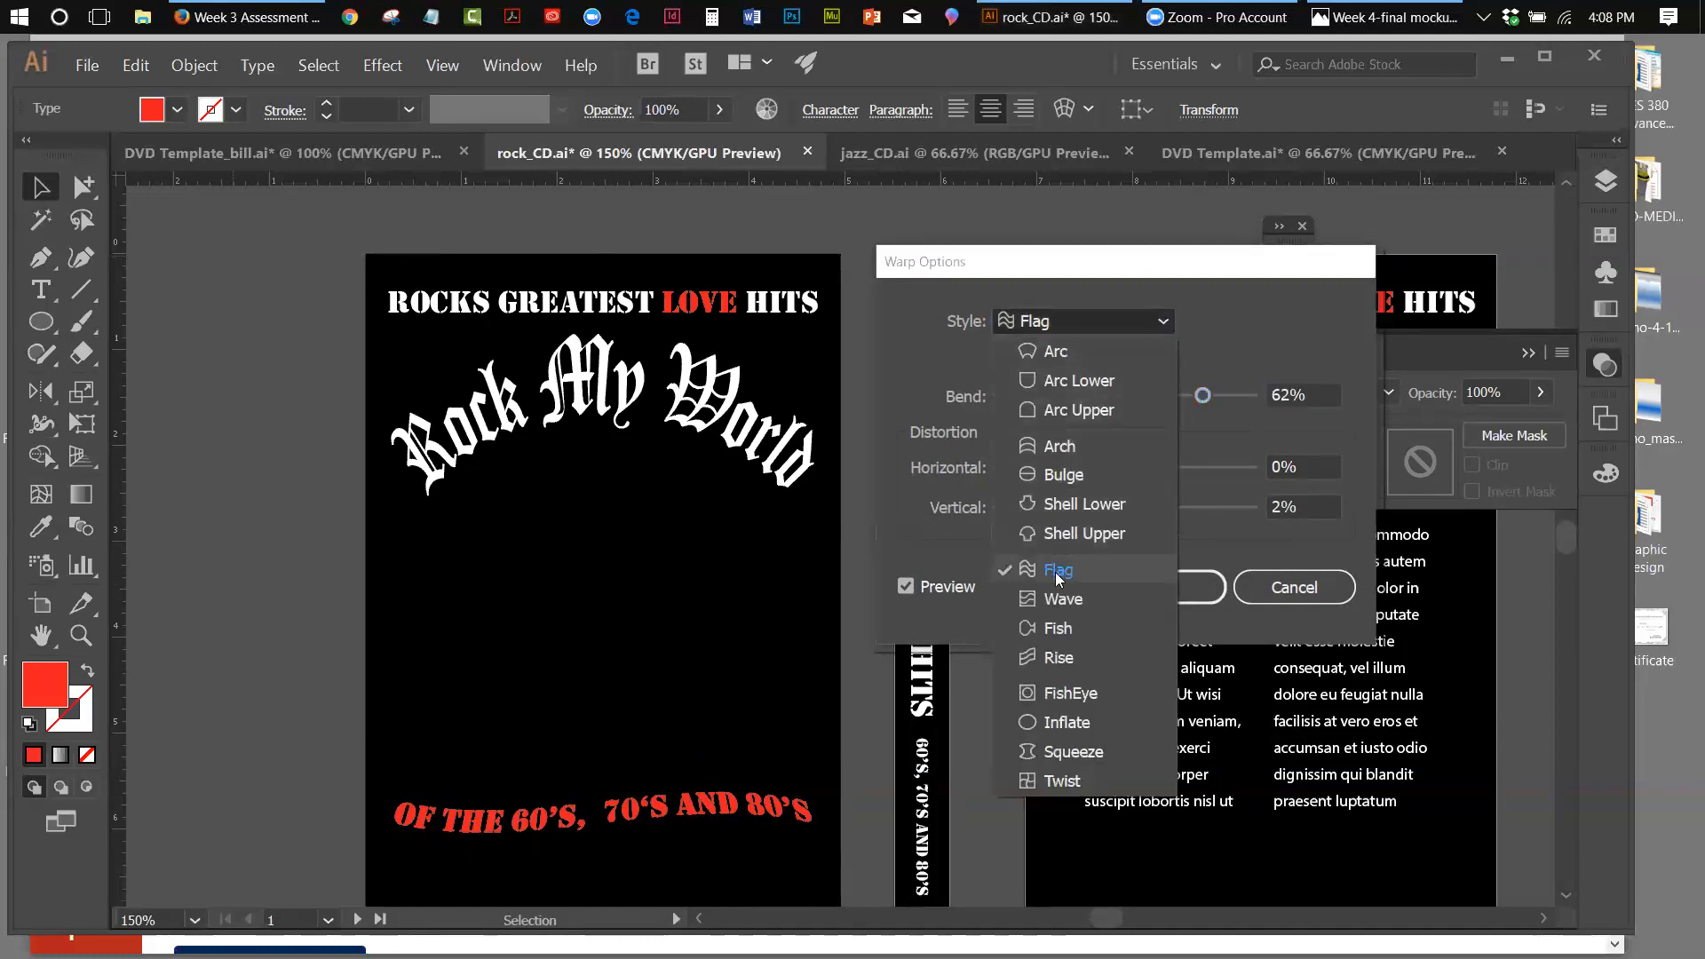
left_click(1055, 604)
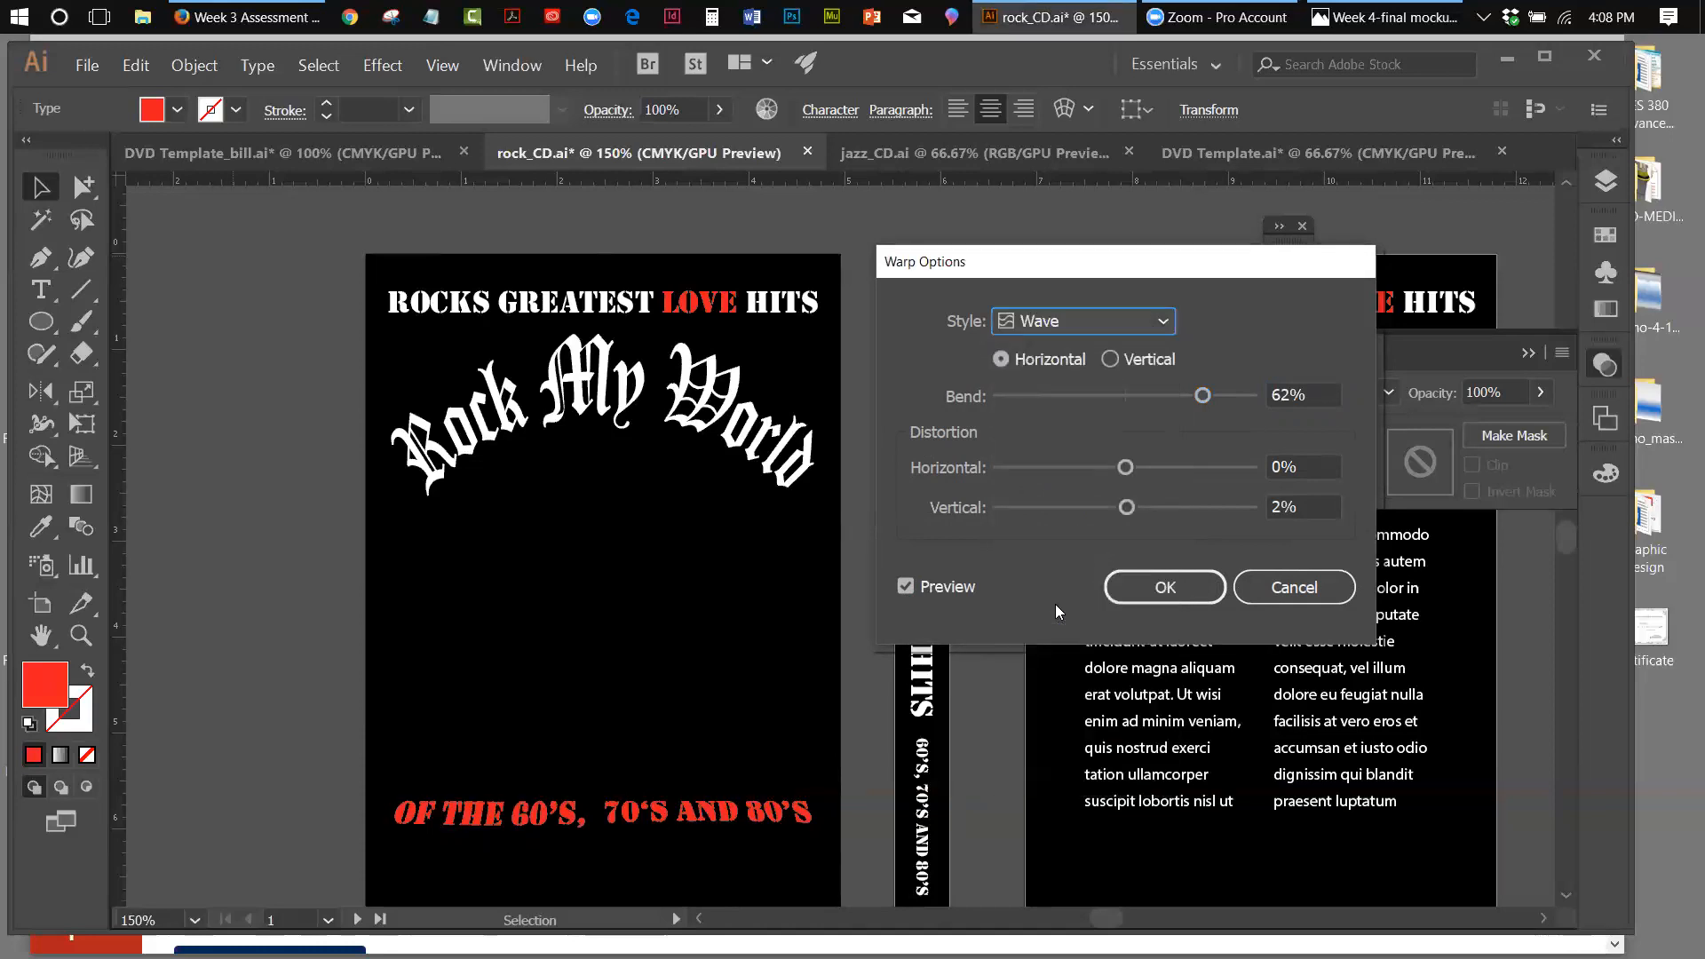
left_click_drag(1203, 400, 1263, 391)
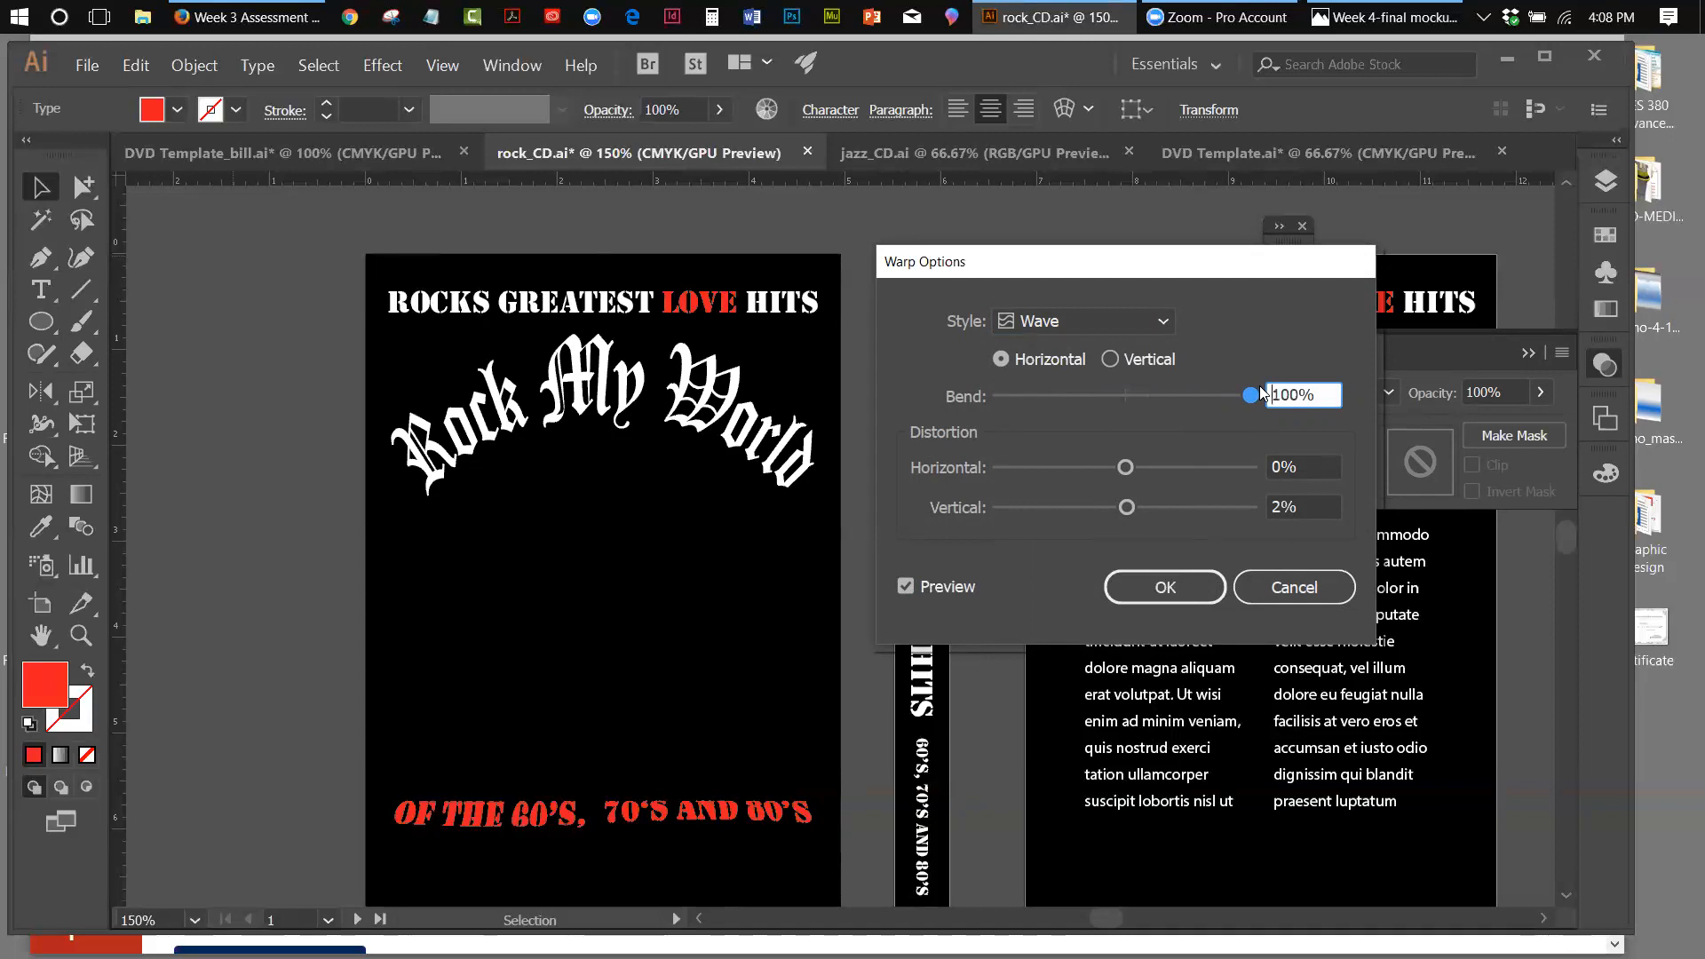
left_click(1161, 323)
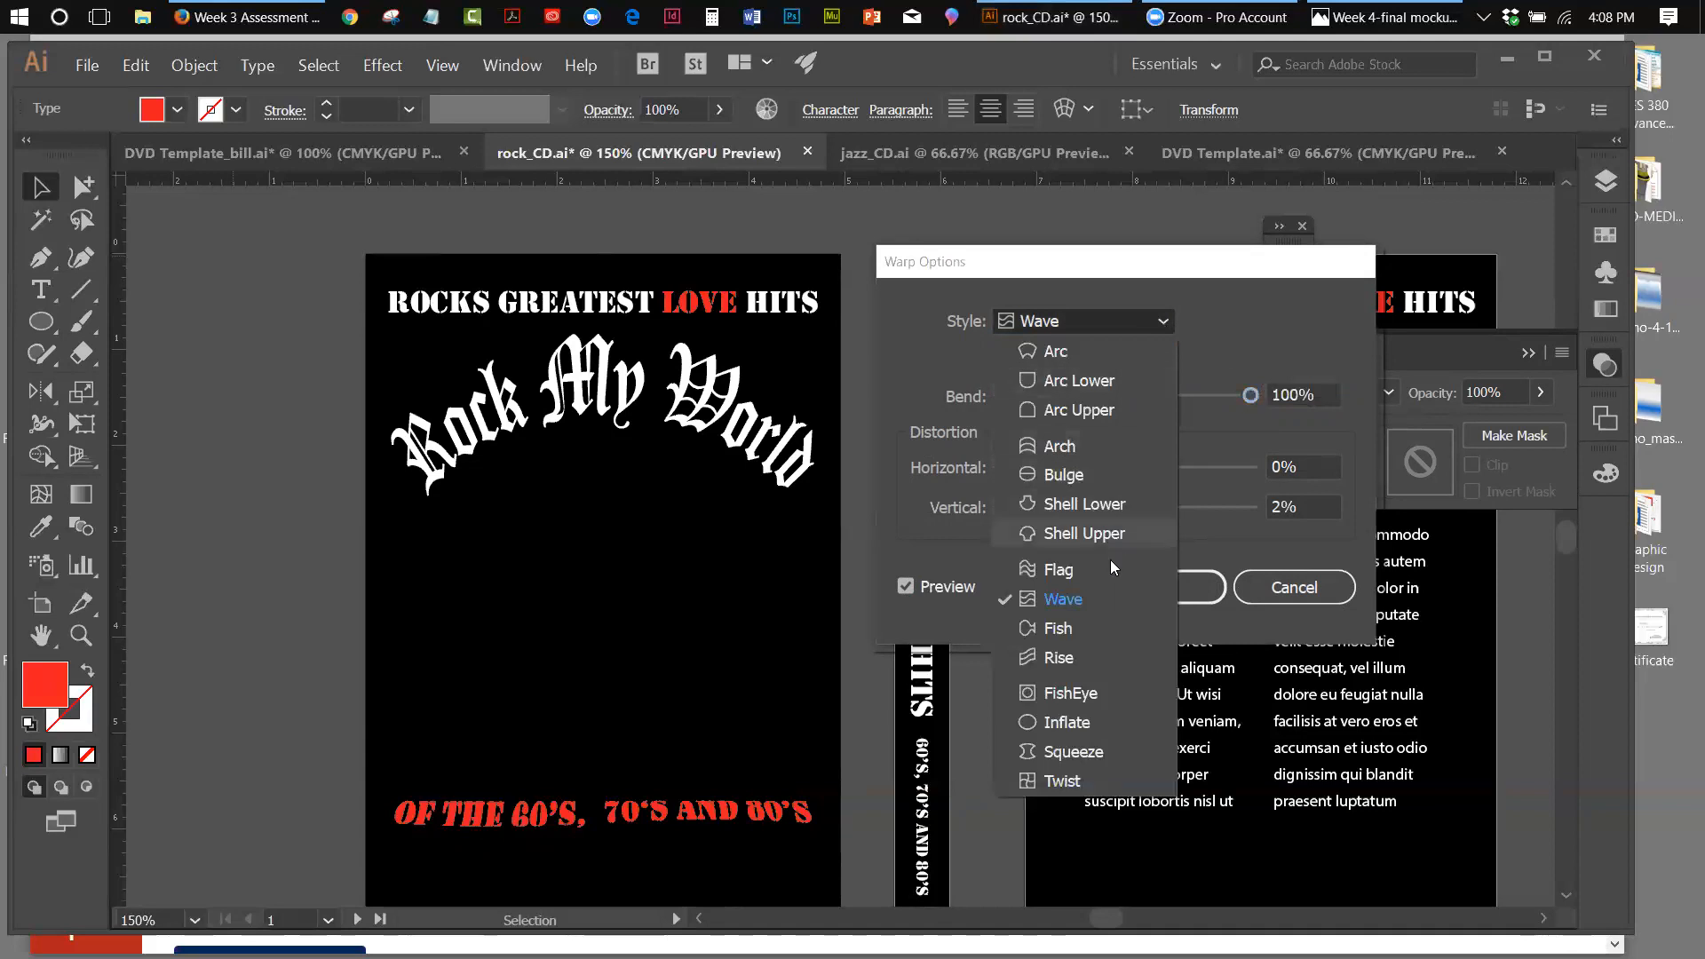
left_click(1094, 627)
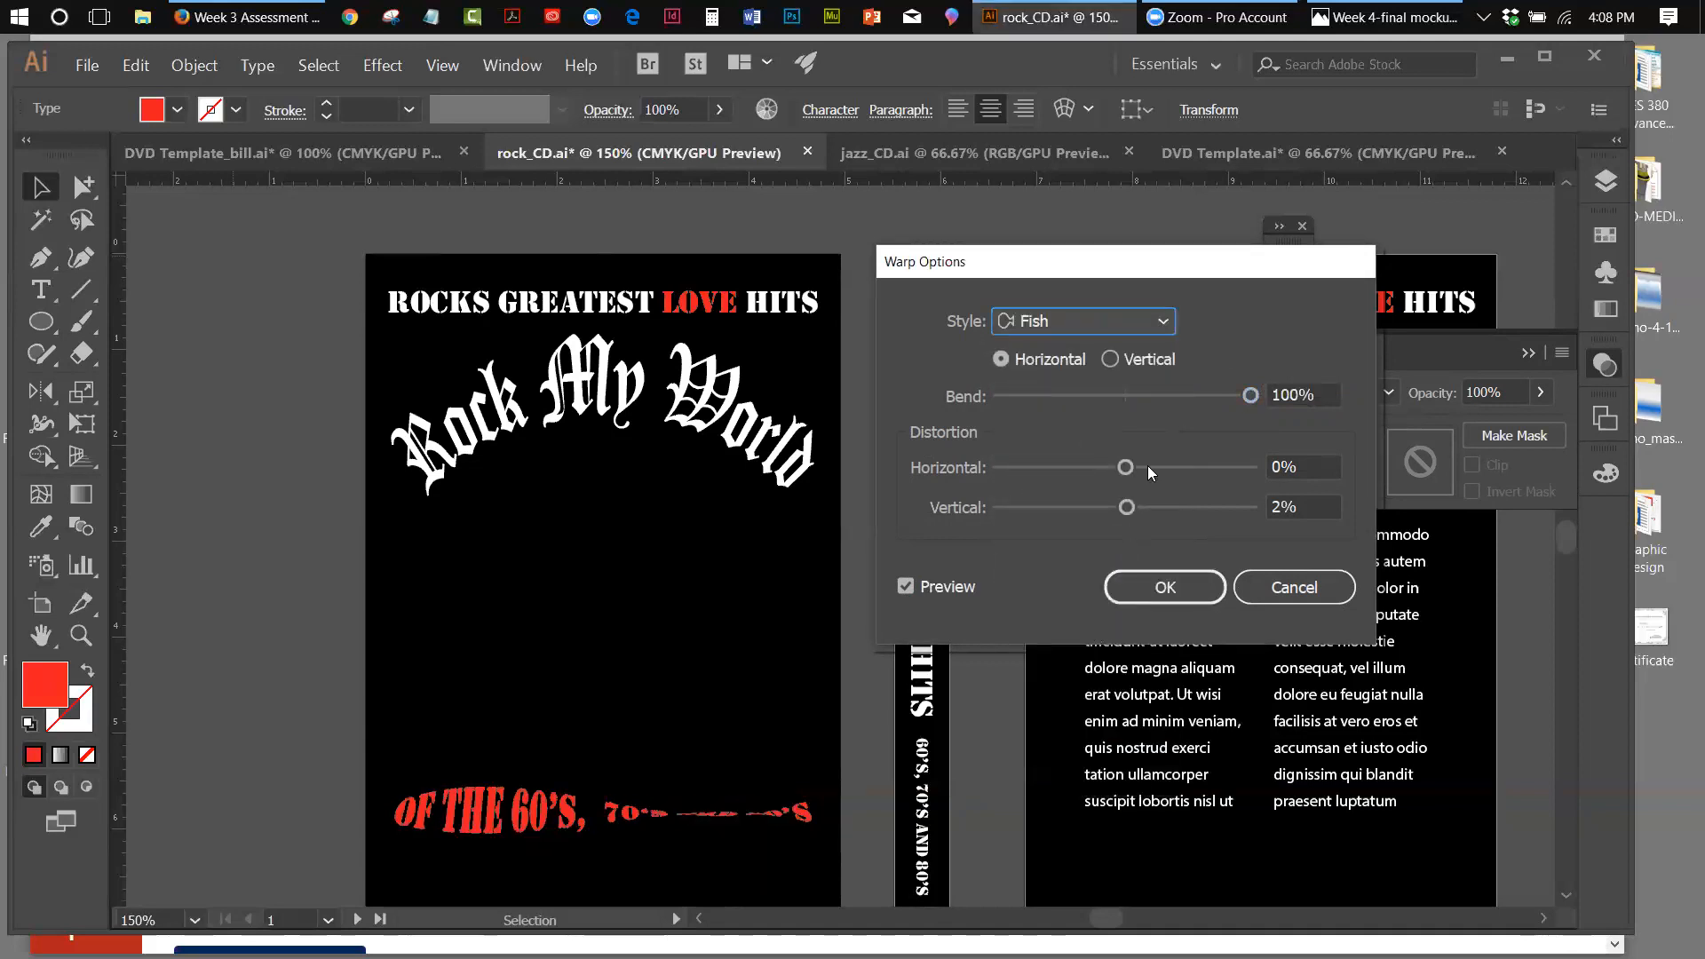
left_click_drag(1243, 396, 1231, 395)
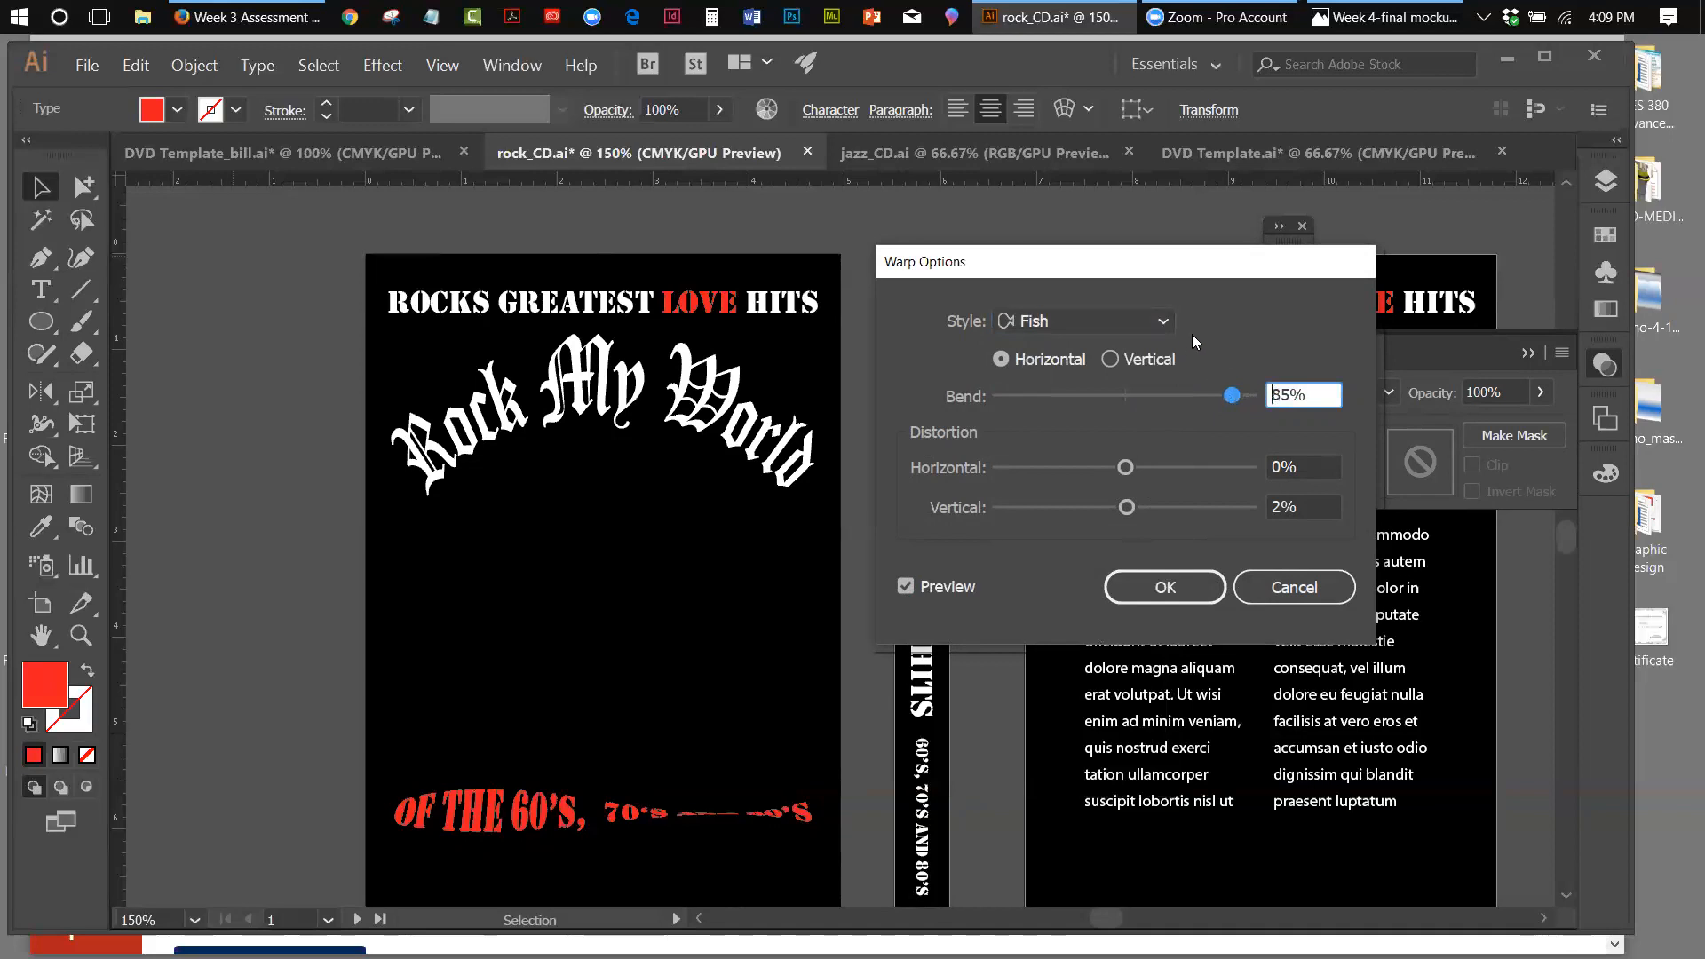
Preview the Rise style on the red line, and switch to the FishEye style with the bend reduced to 27%
left_click(1171, 325)
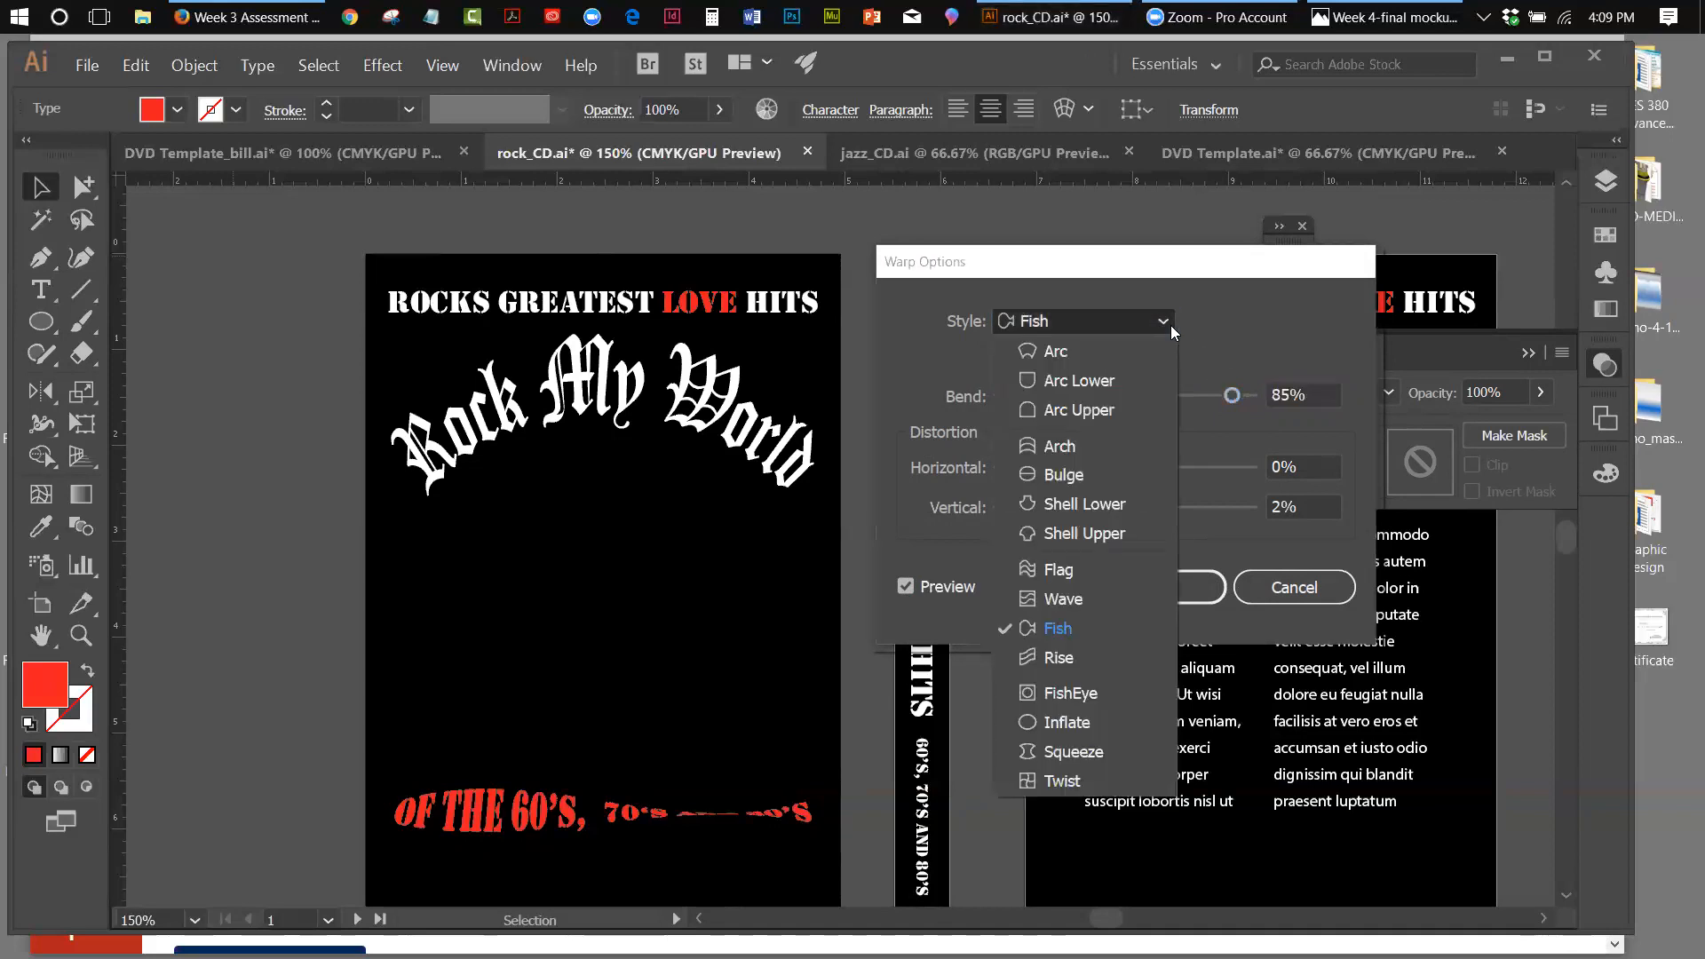
left_click(1073, 659)
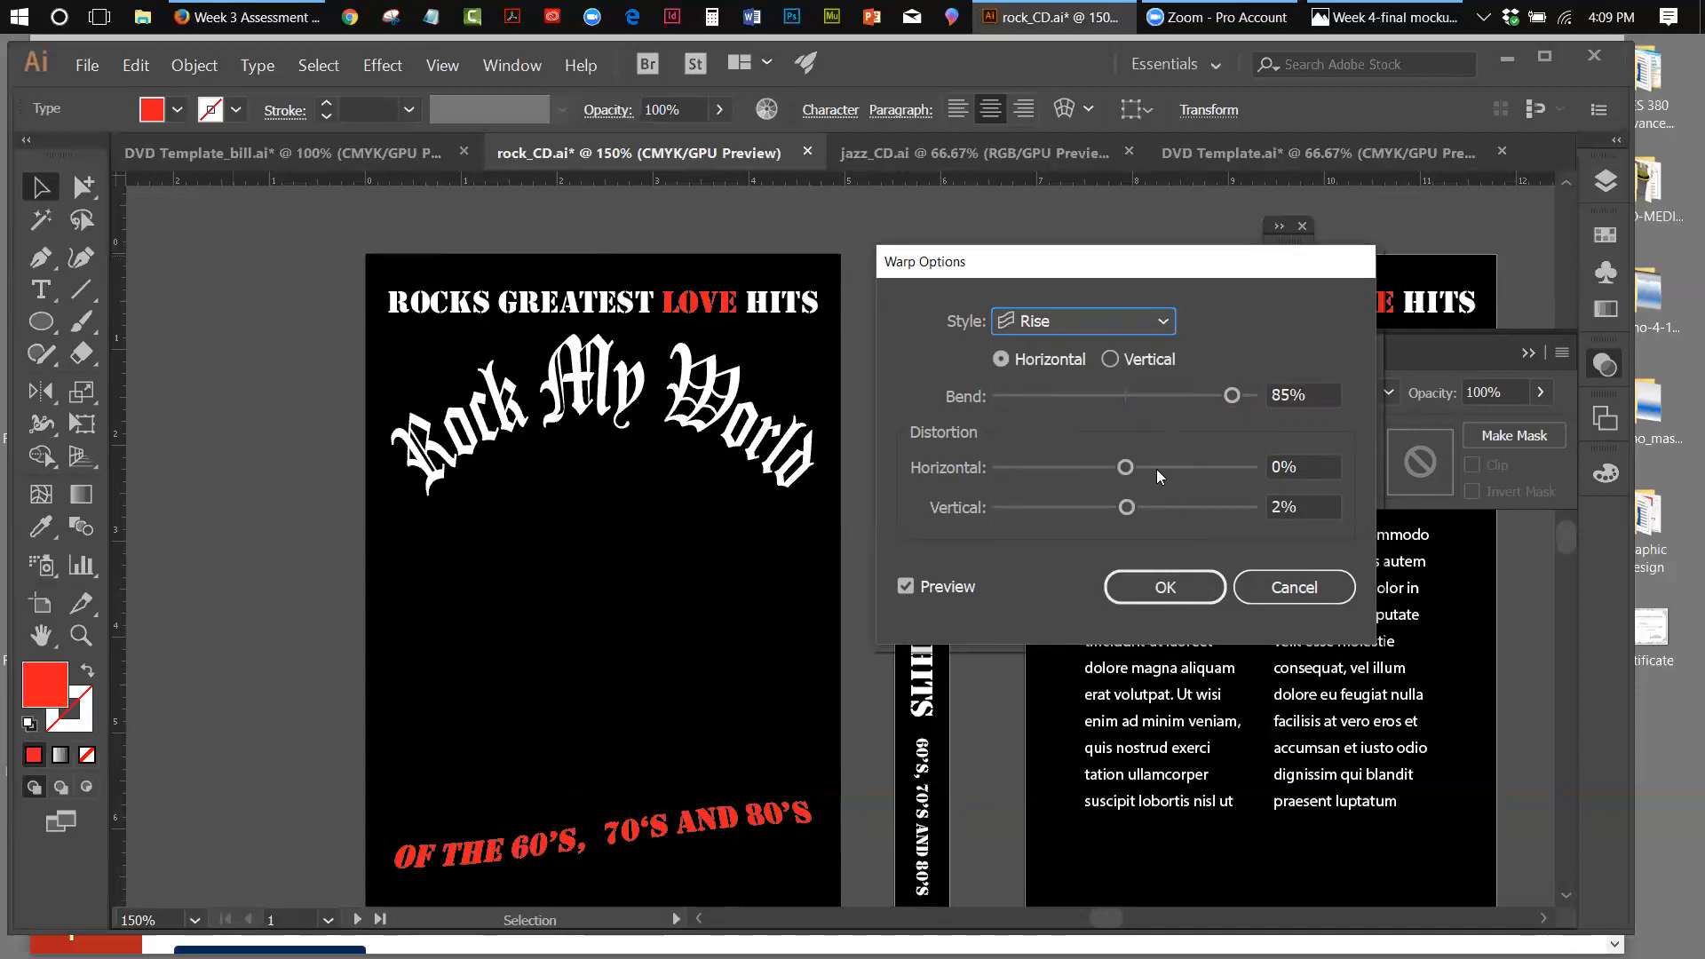
left_click(1160, 321)
left_click(1087, 698)
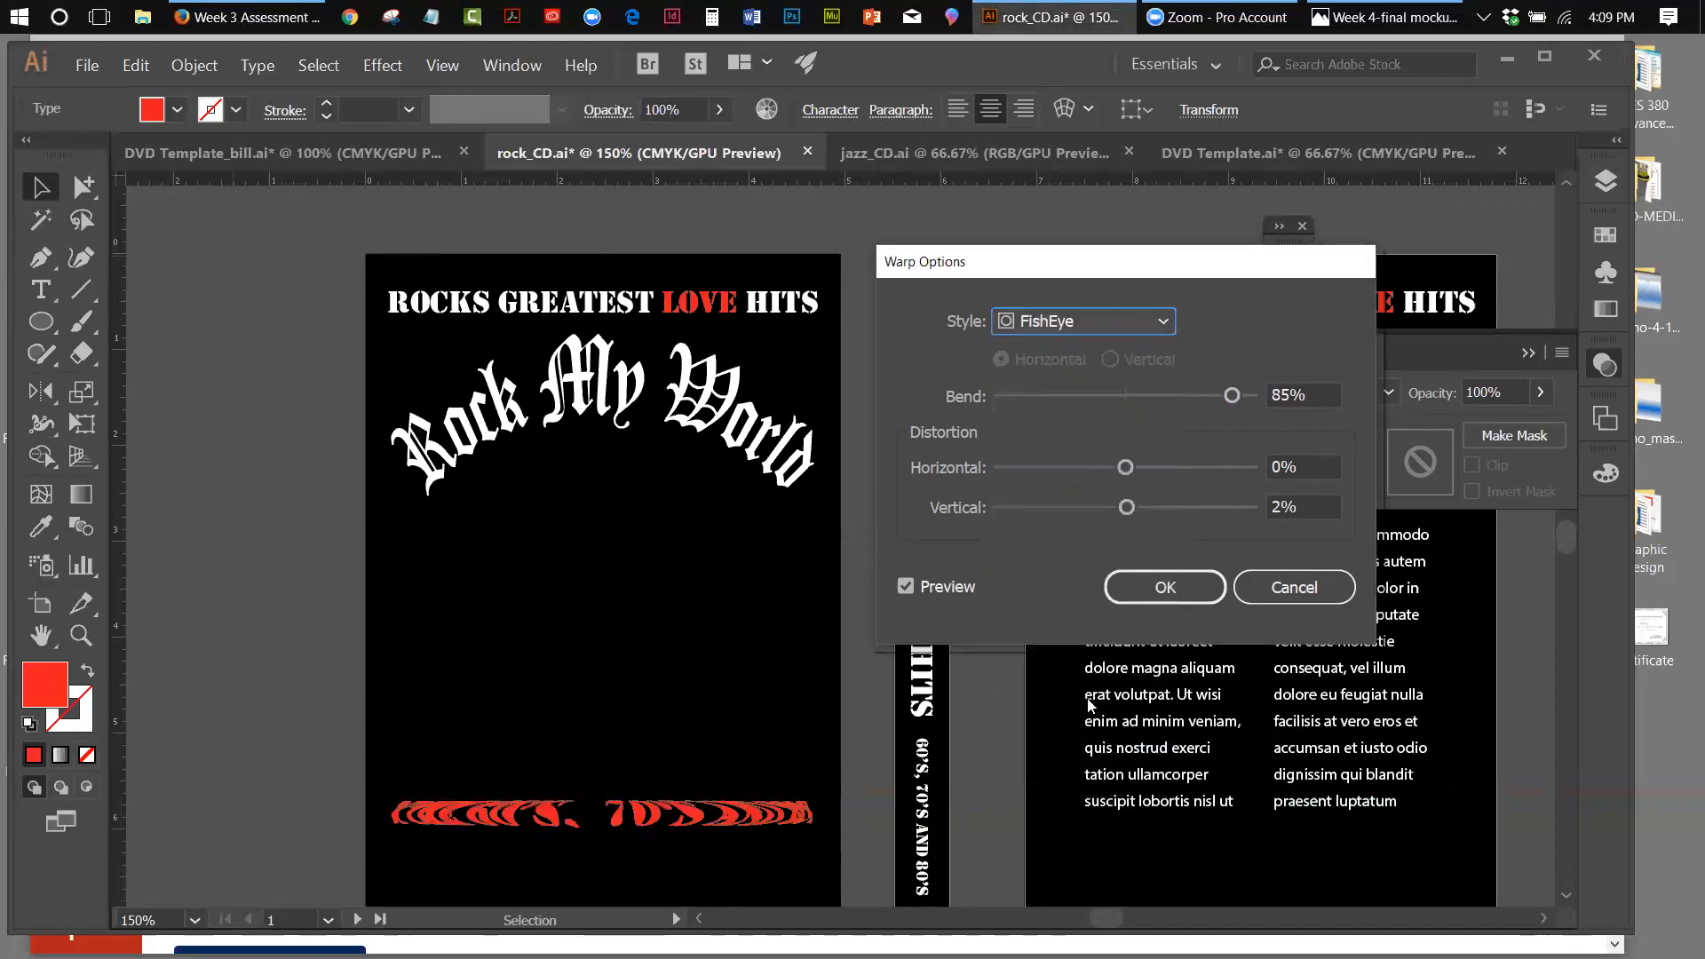
left_click_drag(1232, 396, 1175, 397)
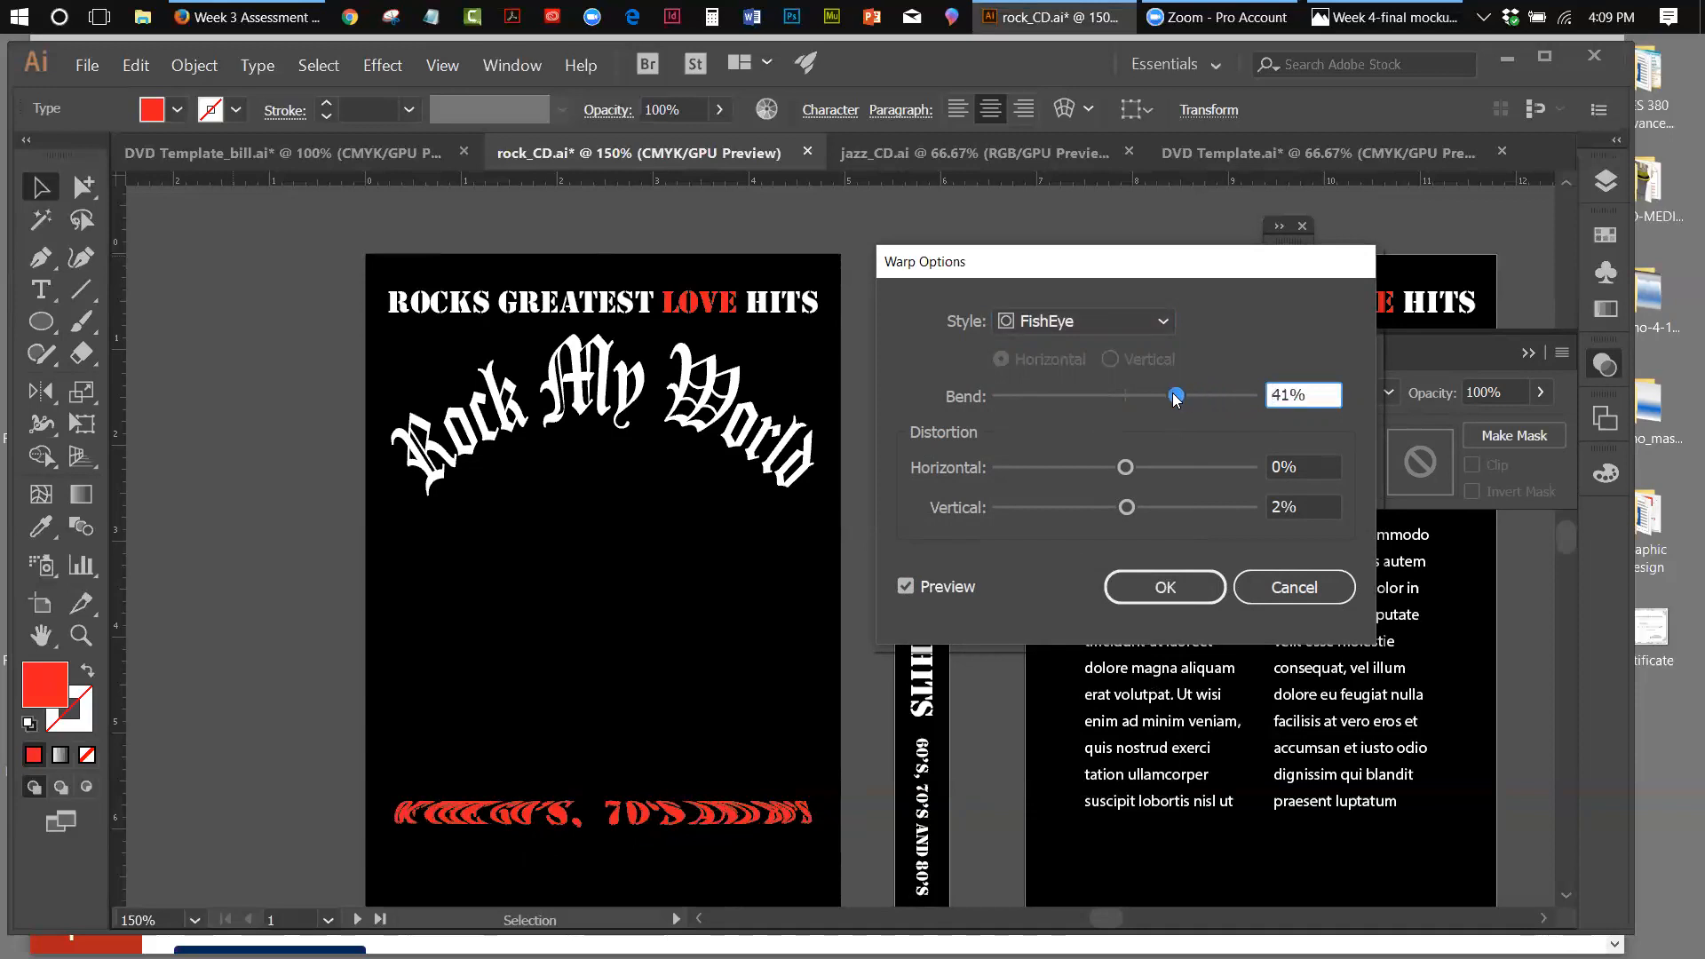
left_click_drag(1173, 395, 1155, 395)
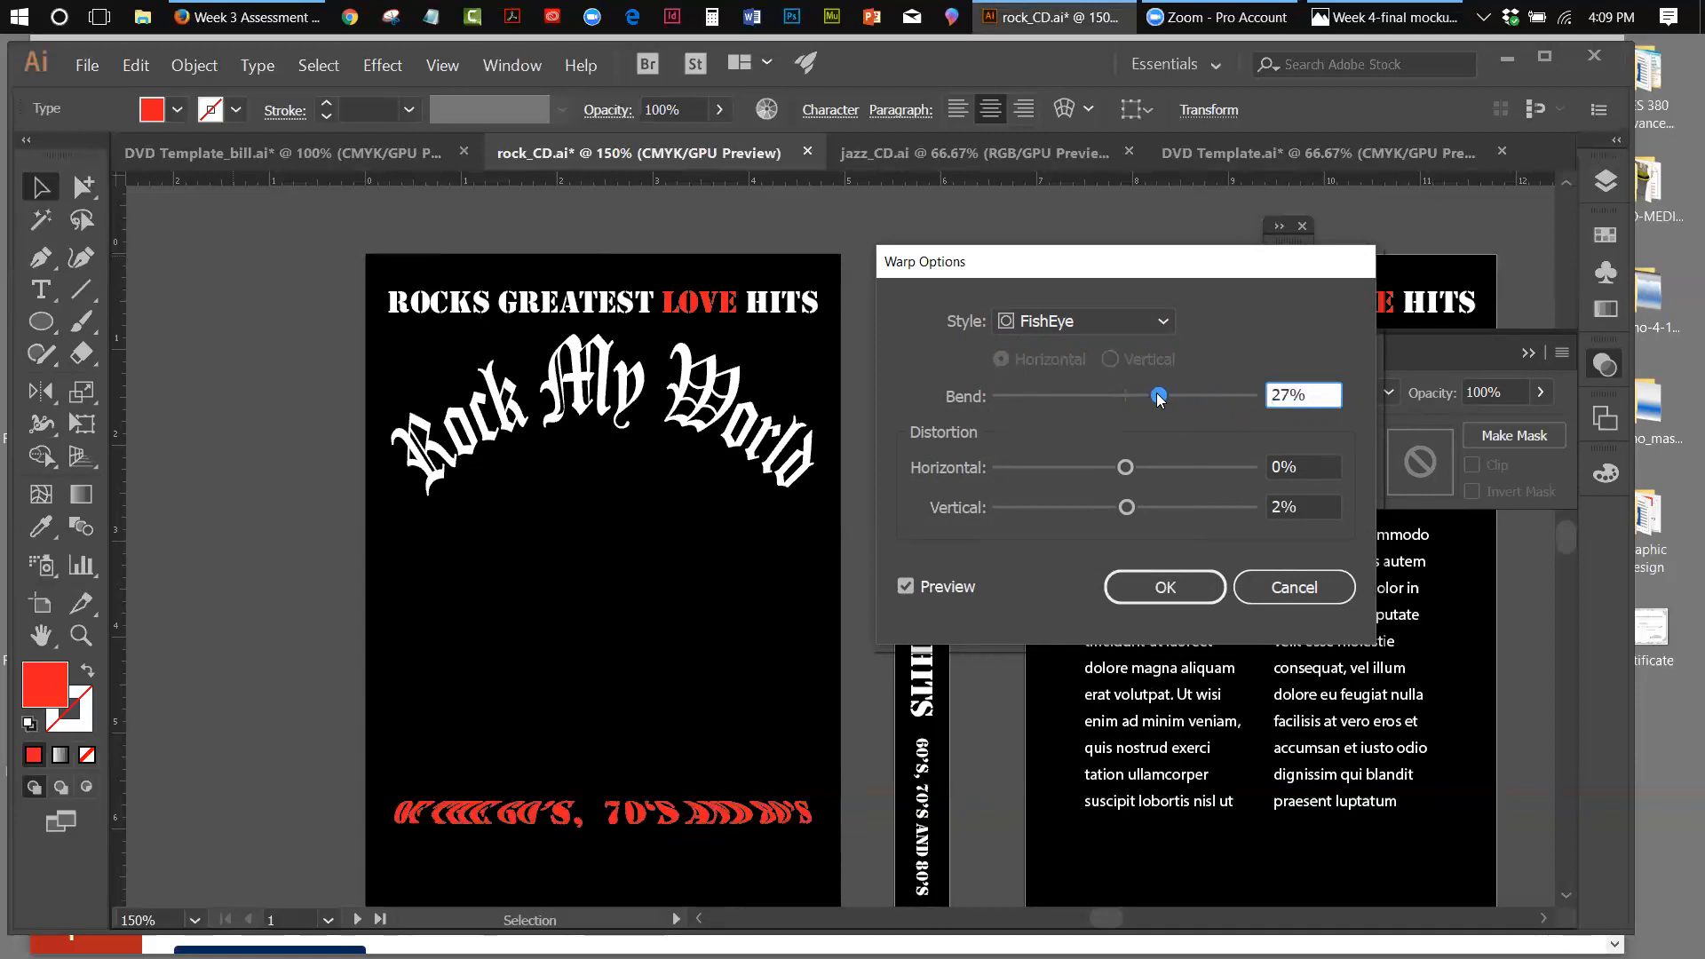
Preview the Inflate warp style on the red line, and switch to the Squeeze style
left_click(1159, 323)
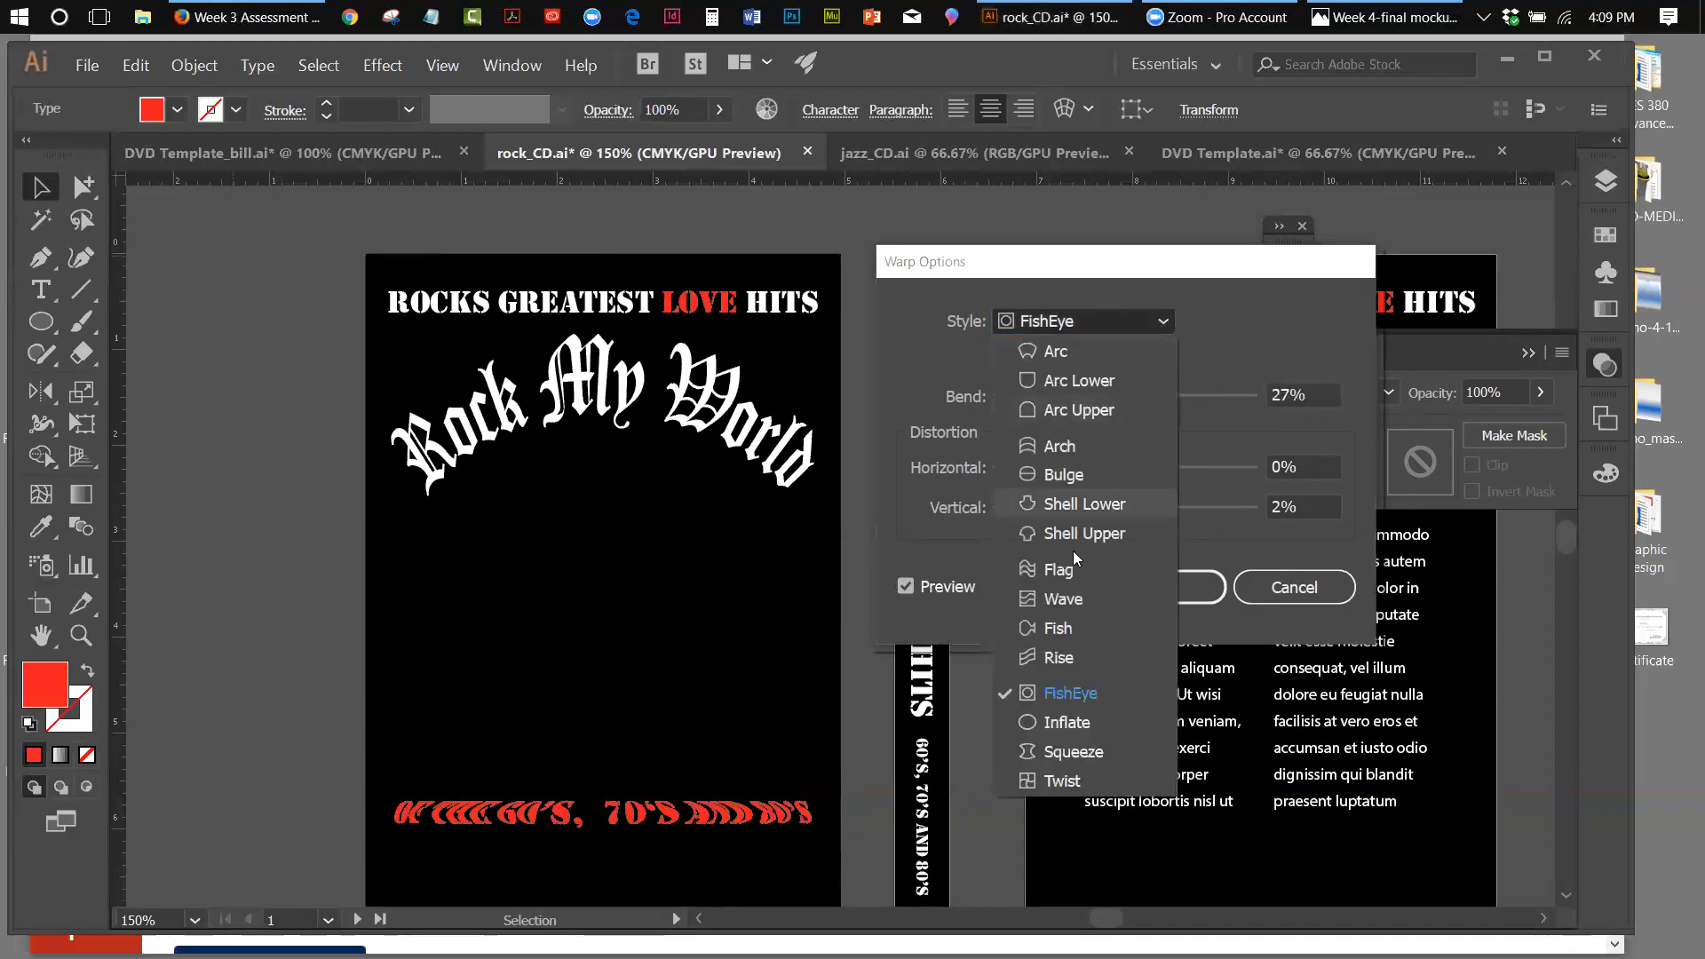
left_click(1066, 721)
left_click(1167, 326)
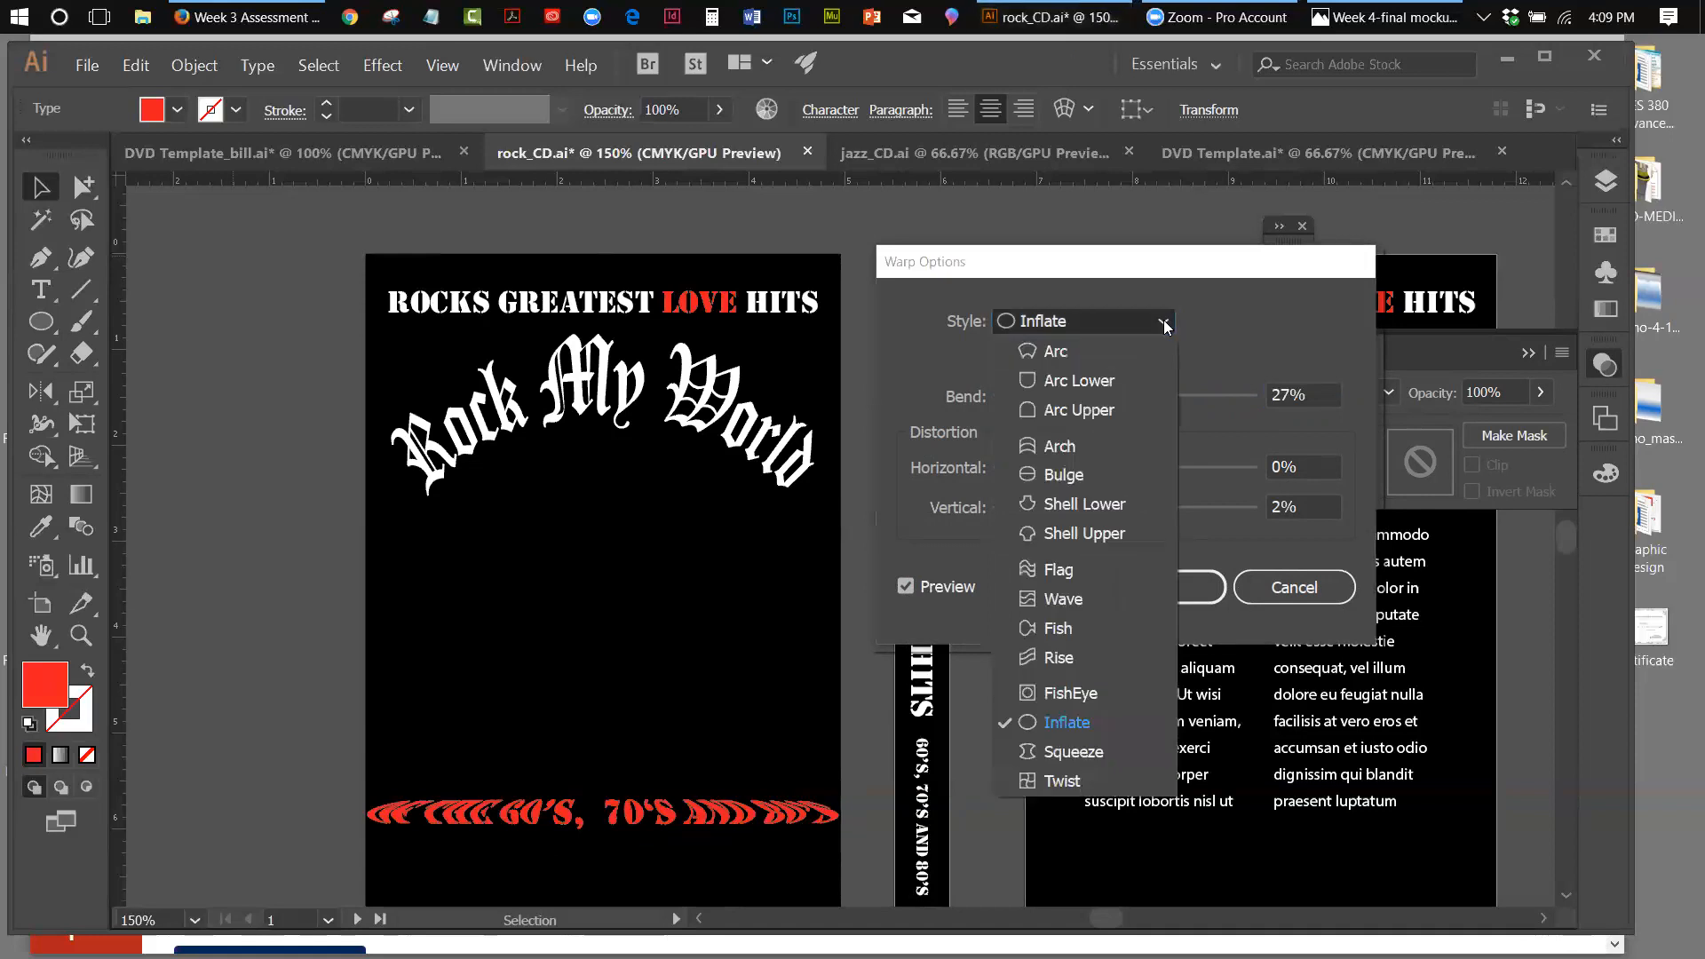
left_click(1067, 756)
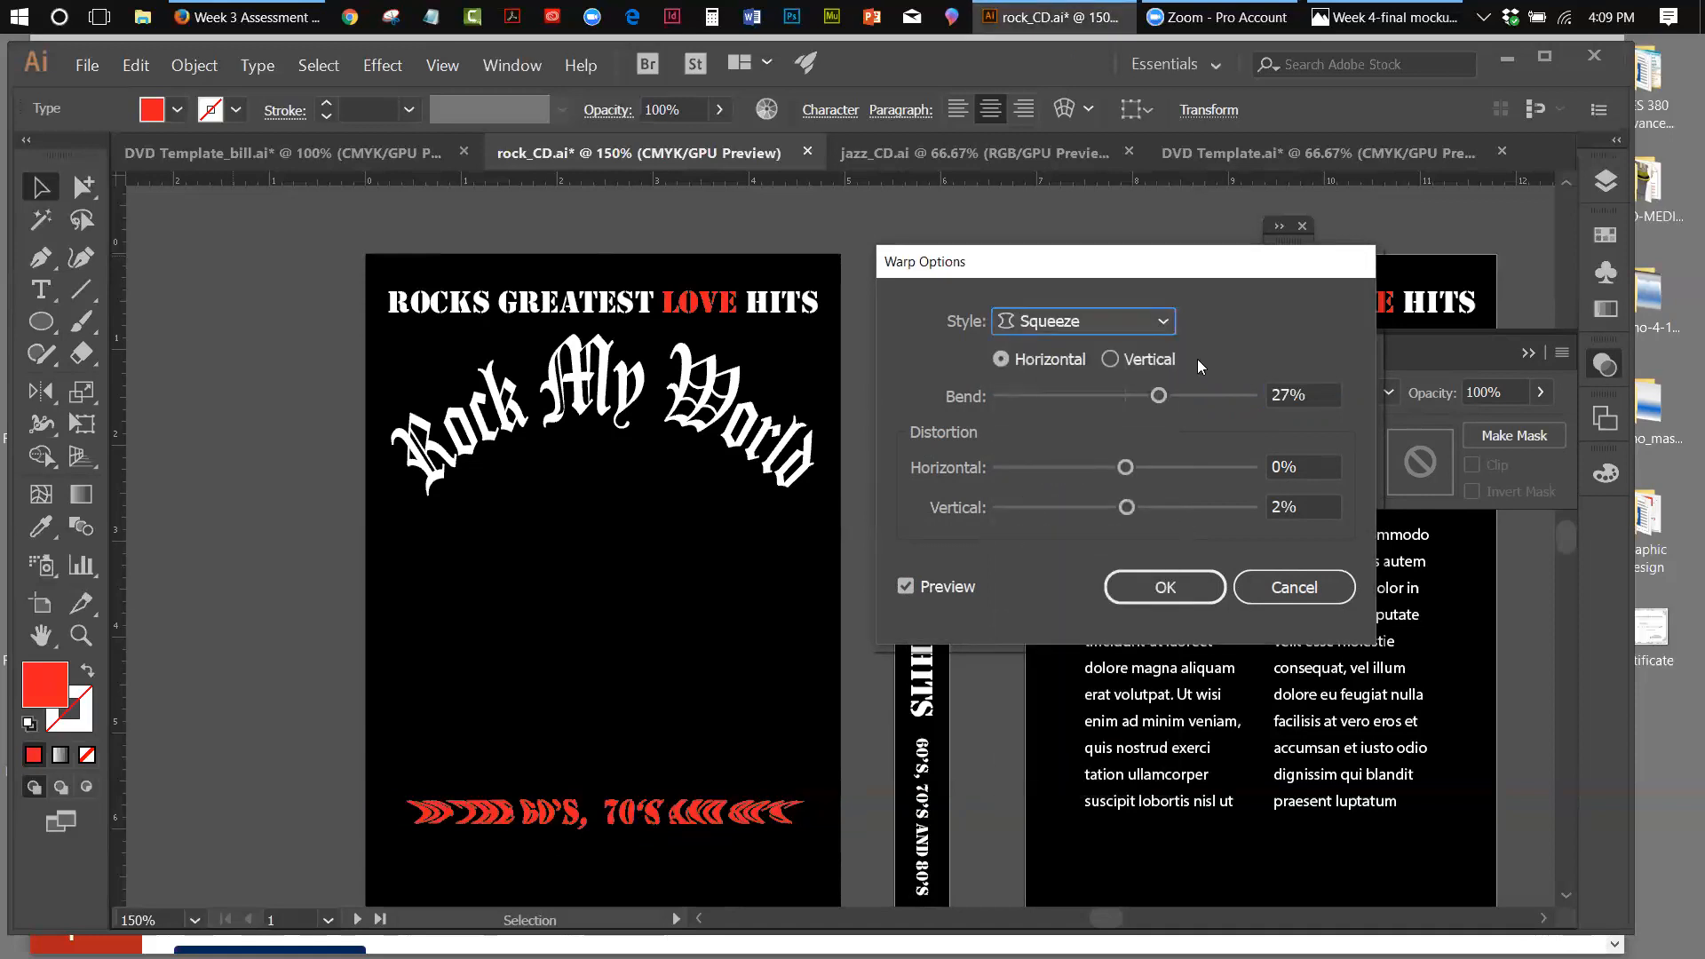
Preview the Twist style on the bottom red line, and apply the Flag warp with a 55% bend
left_click(1155, 322)
left_click(1077, 780)
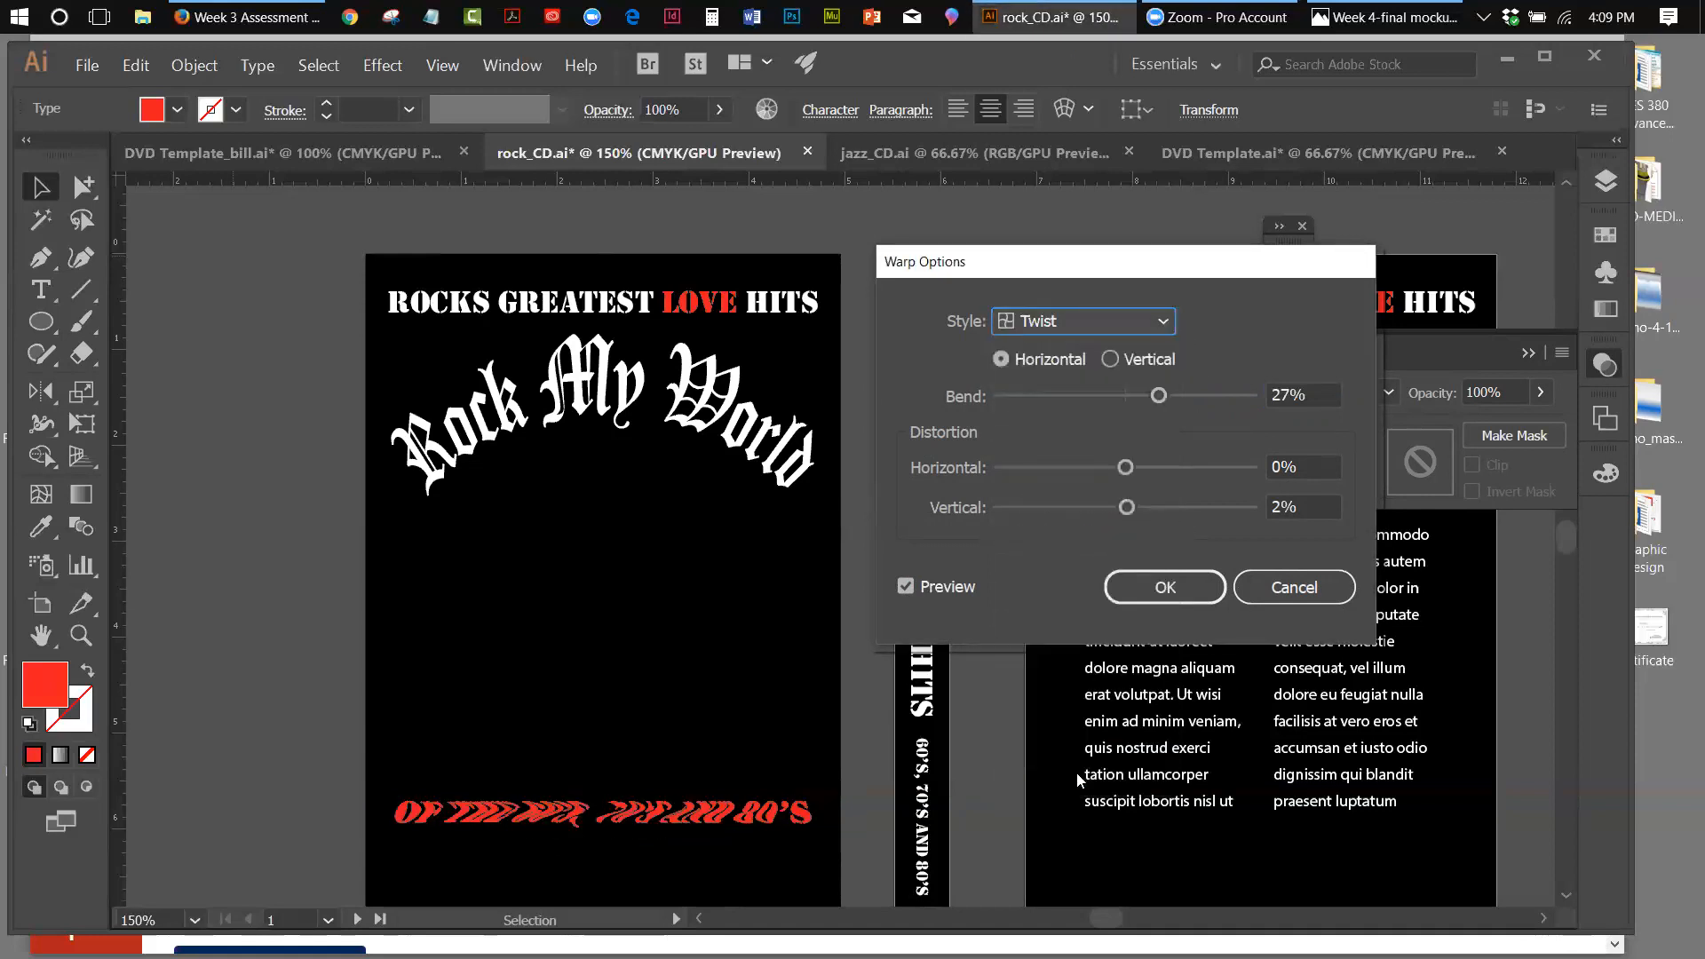
left_click(1165, 322)
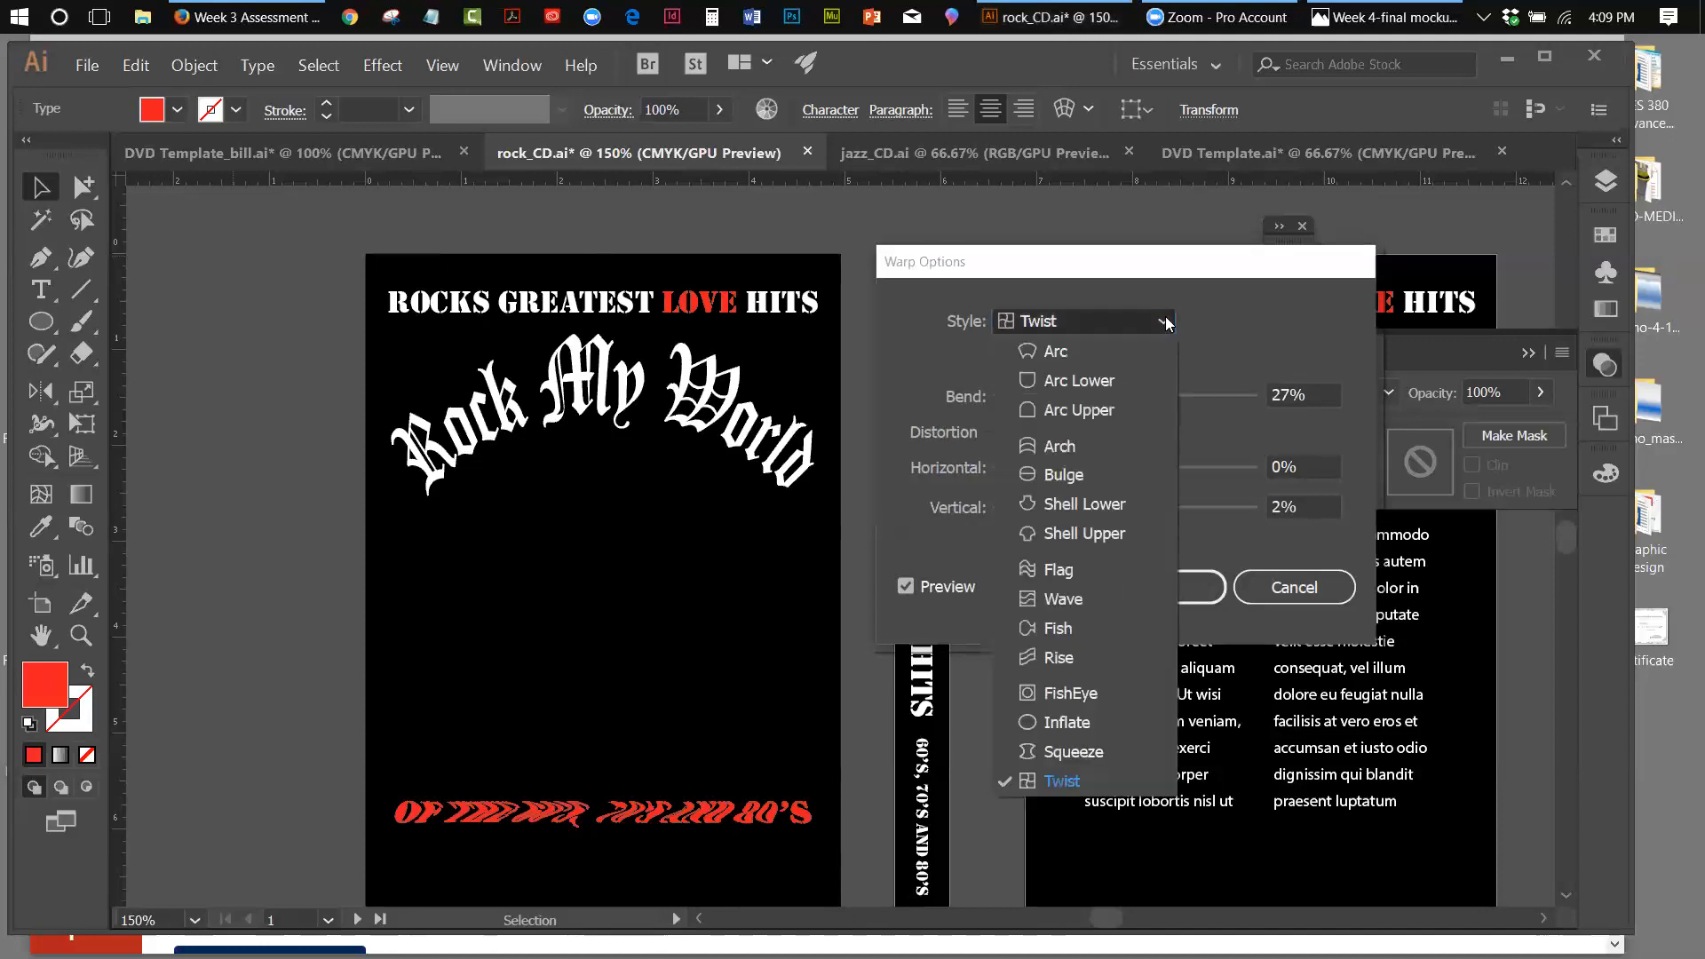
left_click(1080, 569)
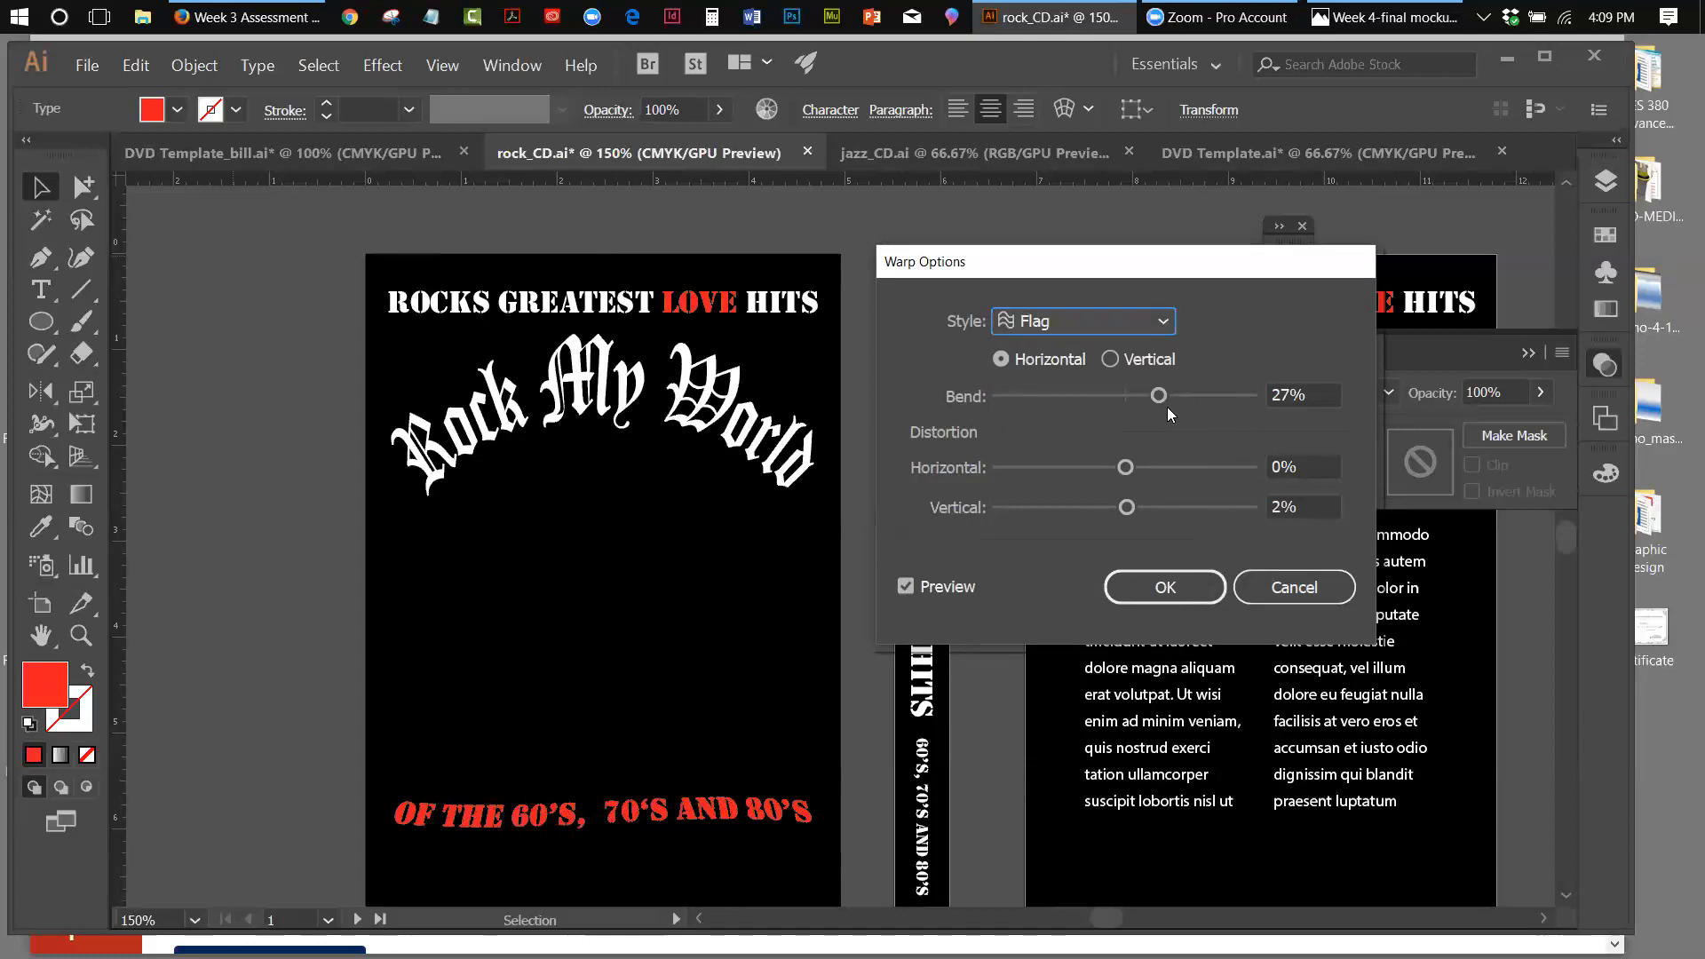
left_click_drag(1159, 395, 1193, 397)
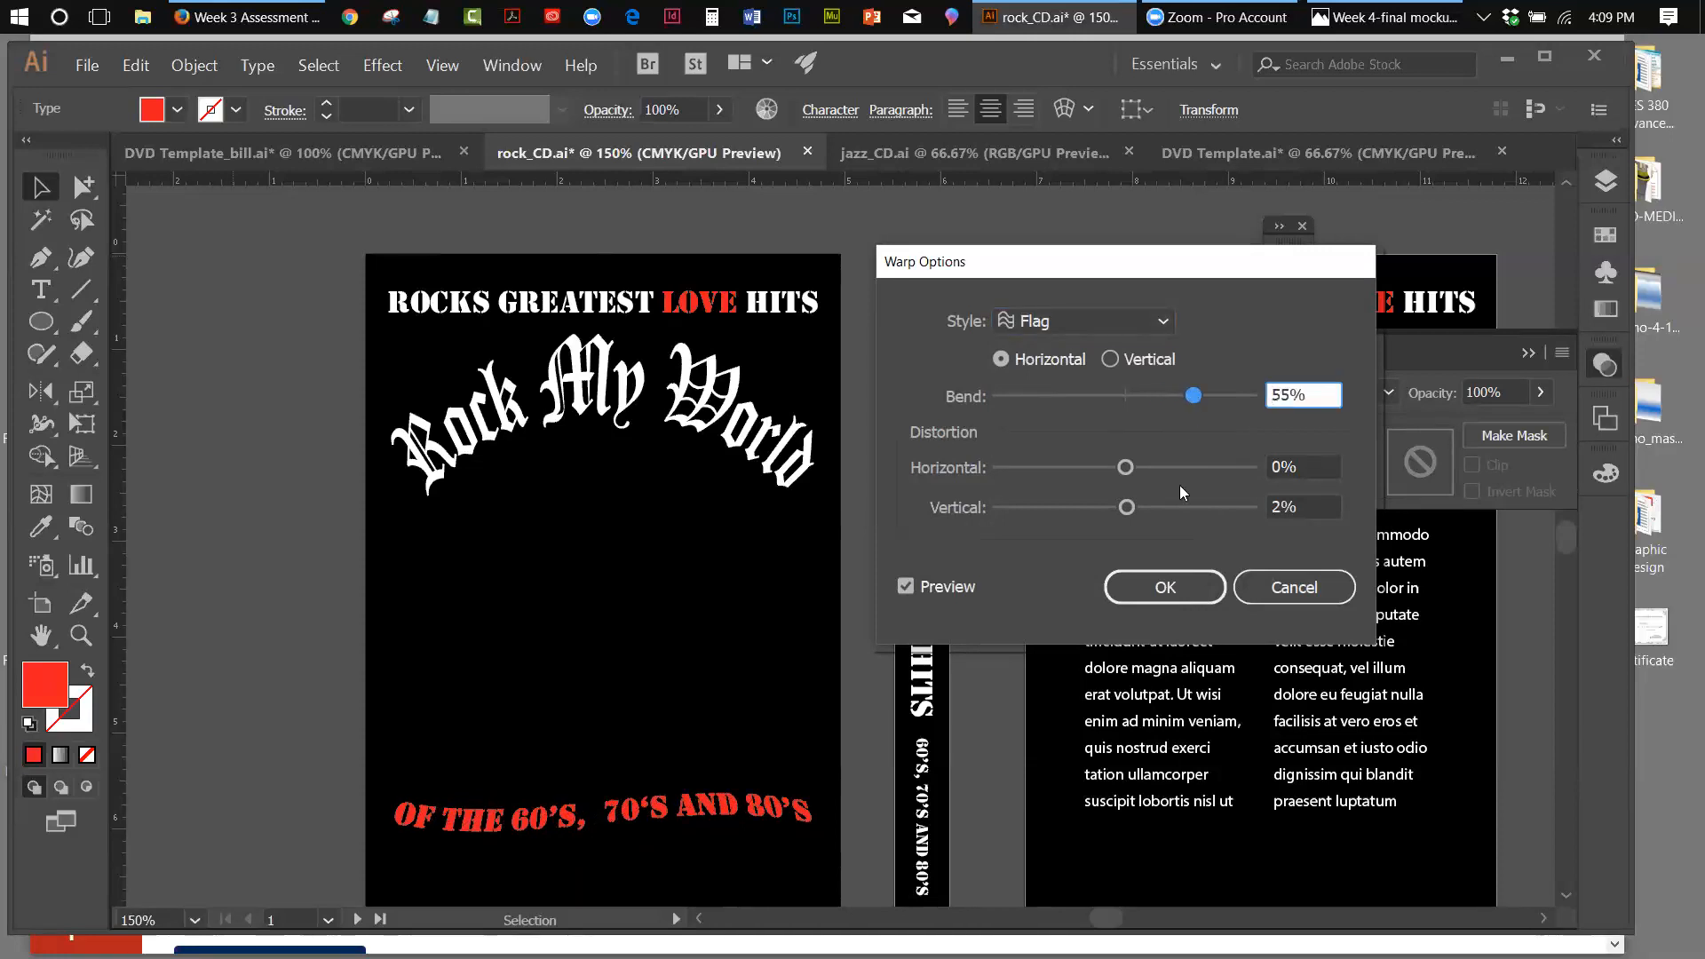
left_click(1159, 588)
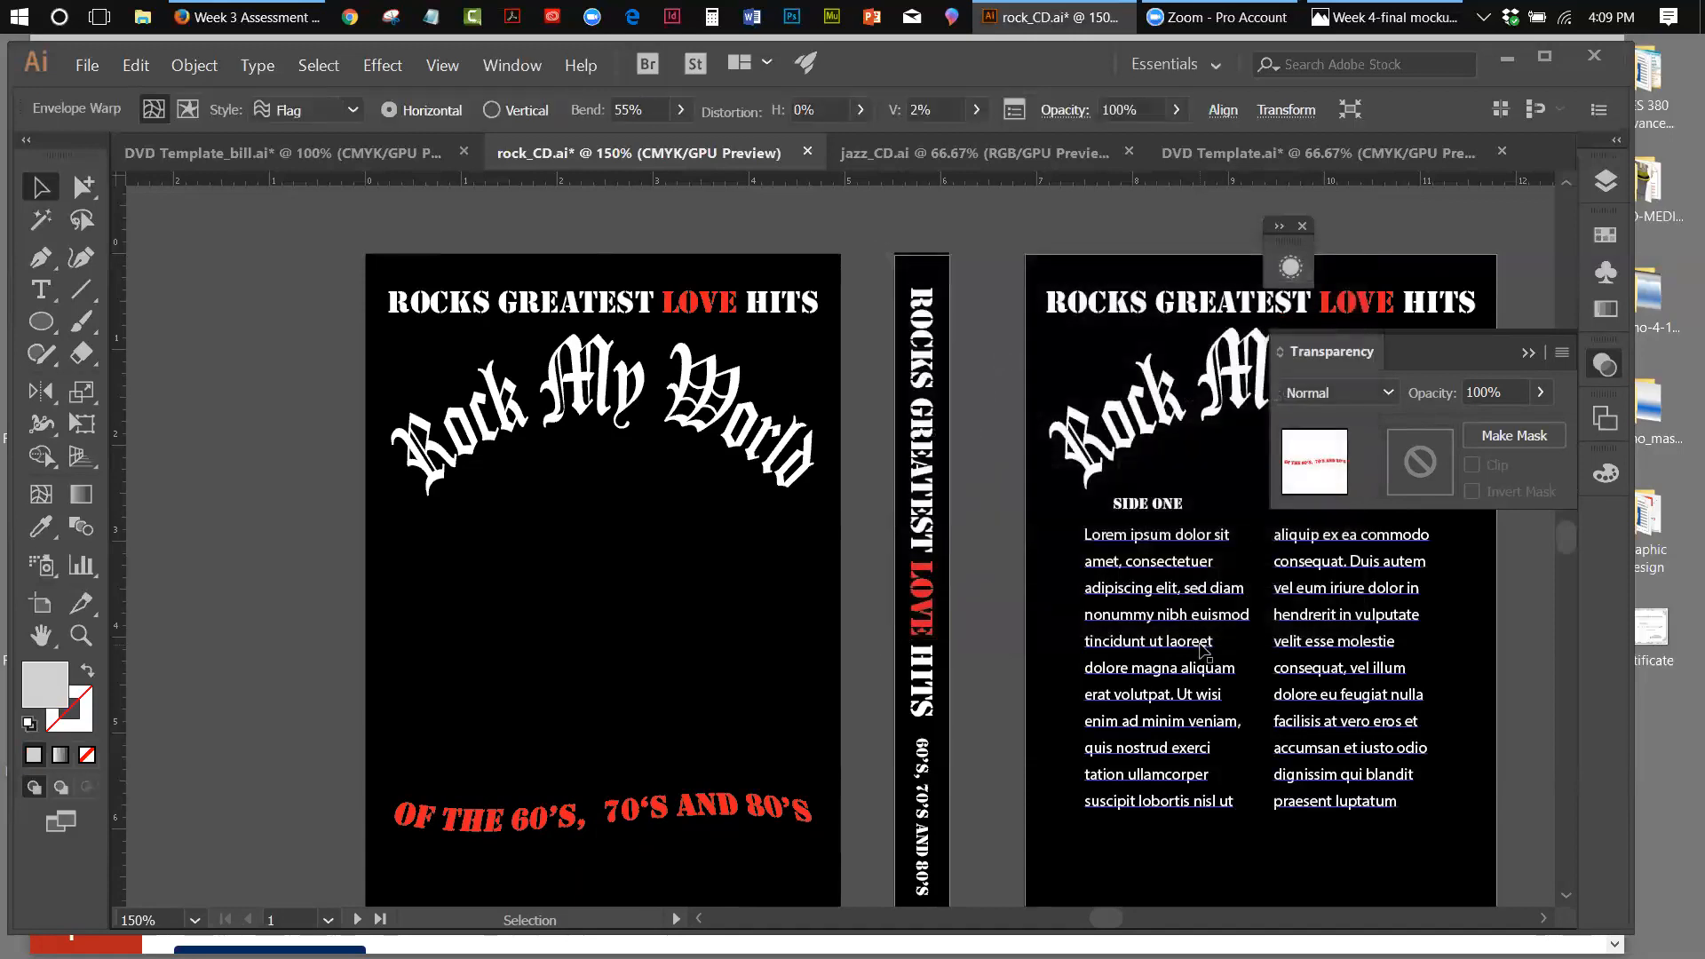
Make the hidden Artwork layer visible, and dock the floating collapsed panel with the other panels
left_click(1604, 182)
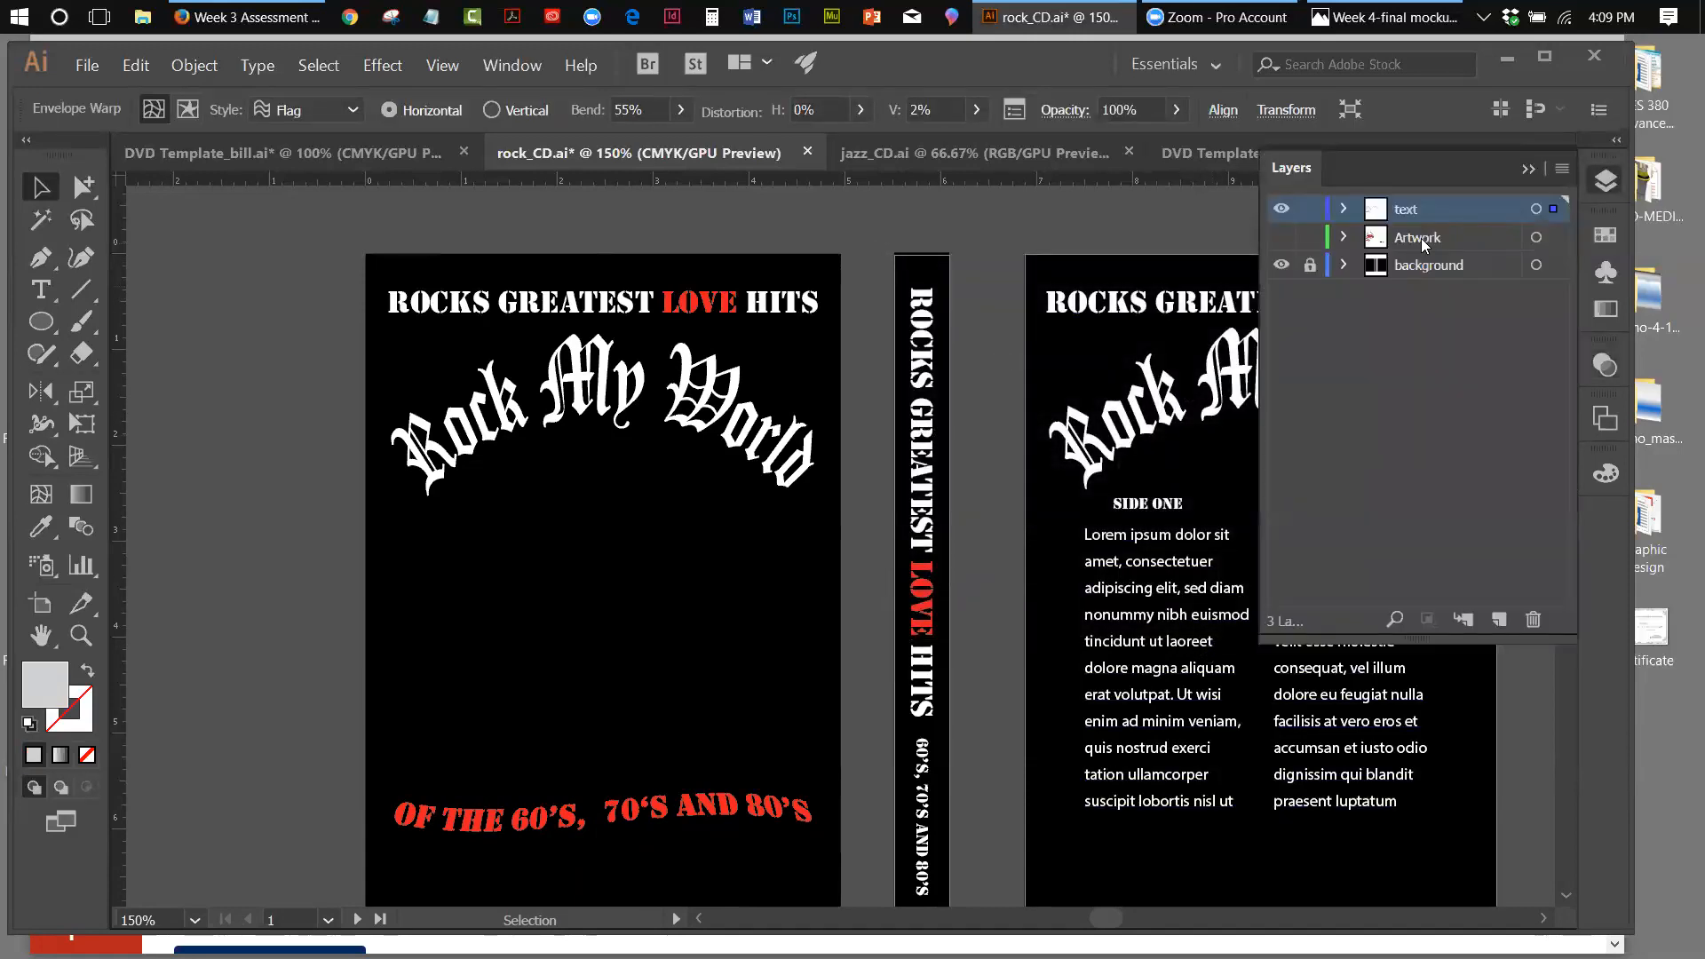
left_click(1281, 237)
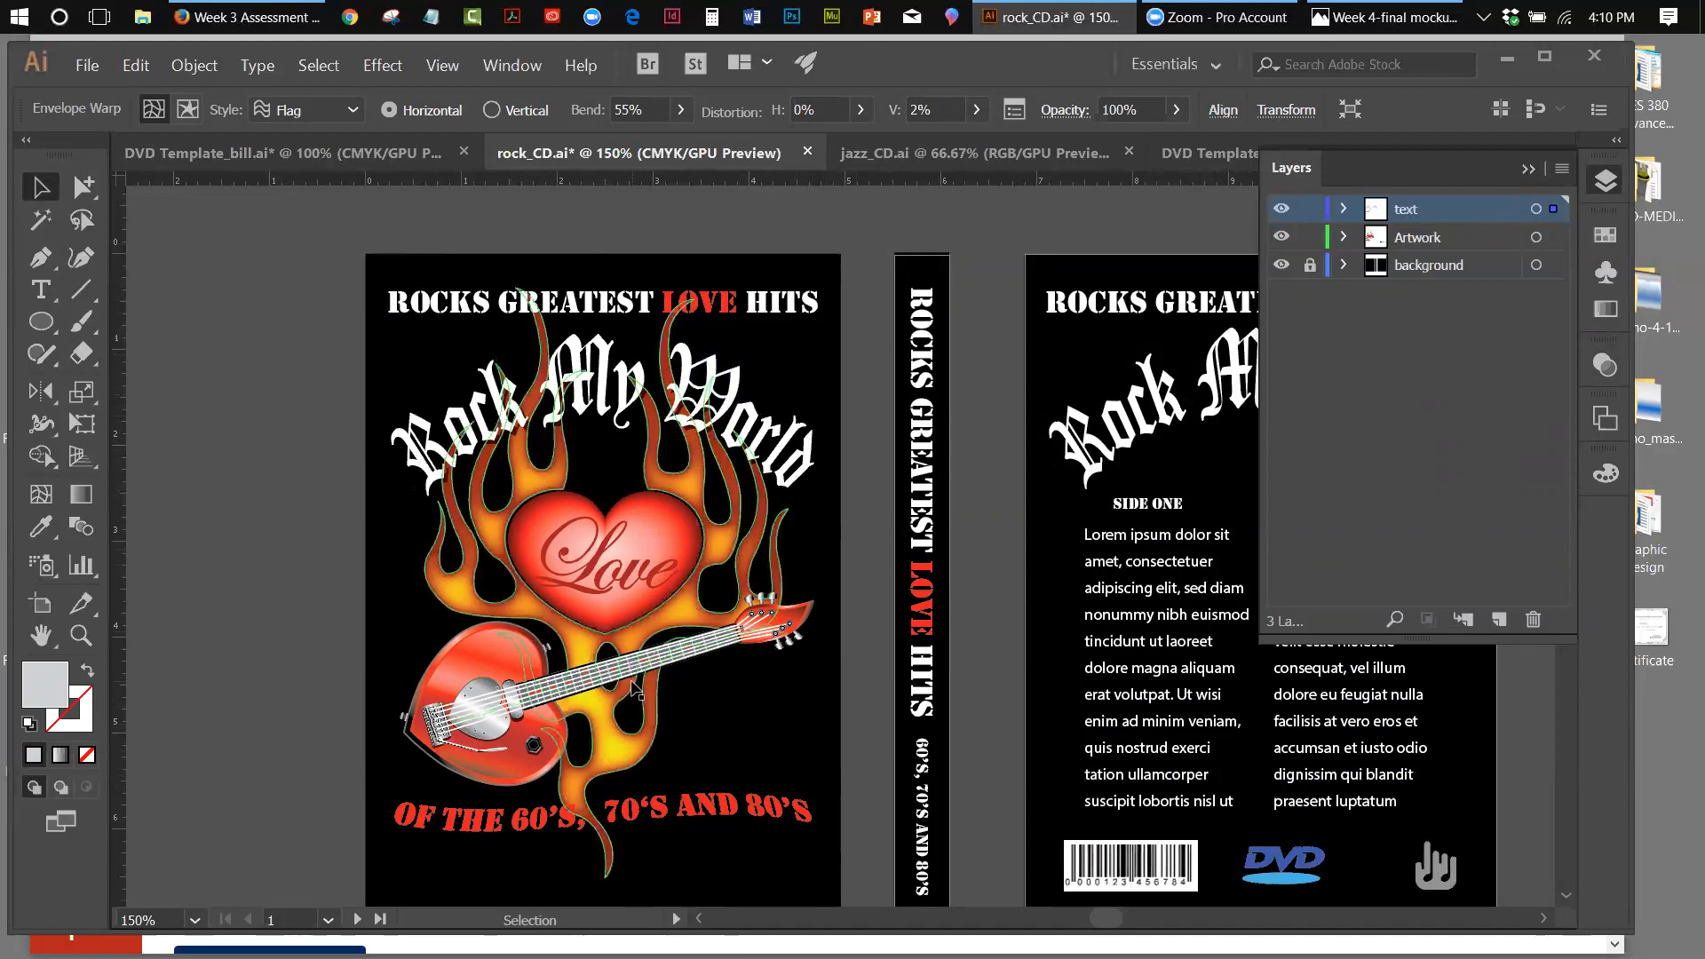
left_click(1530, 171)
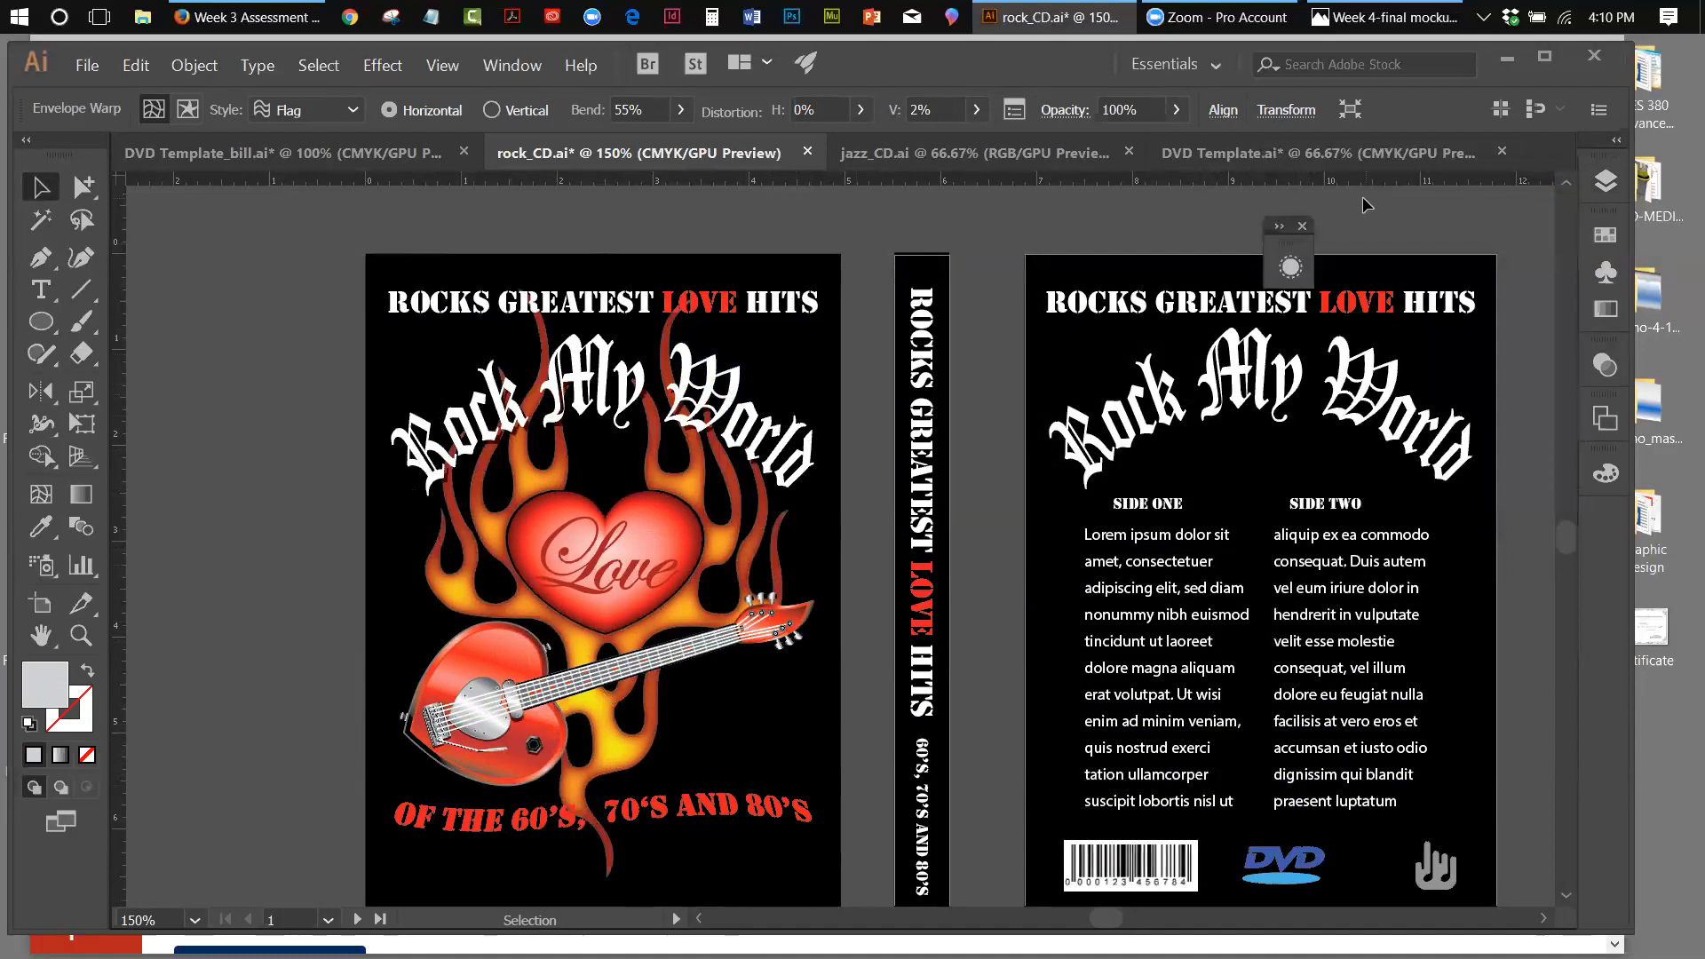
left_click_drag(1290, 245, 1580, 508)
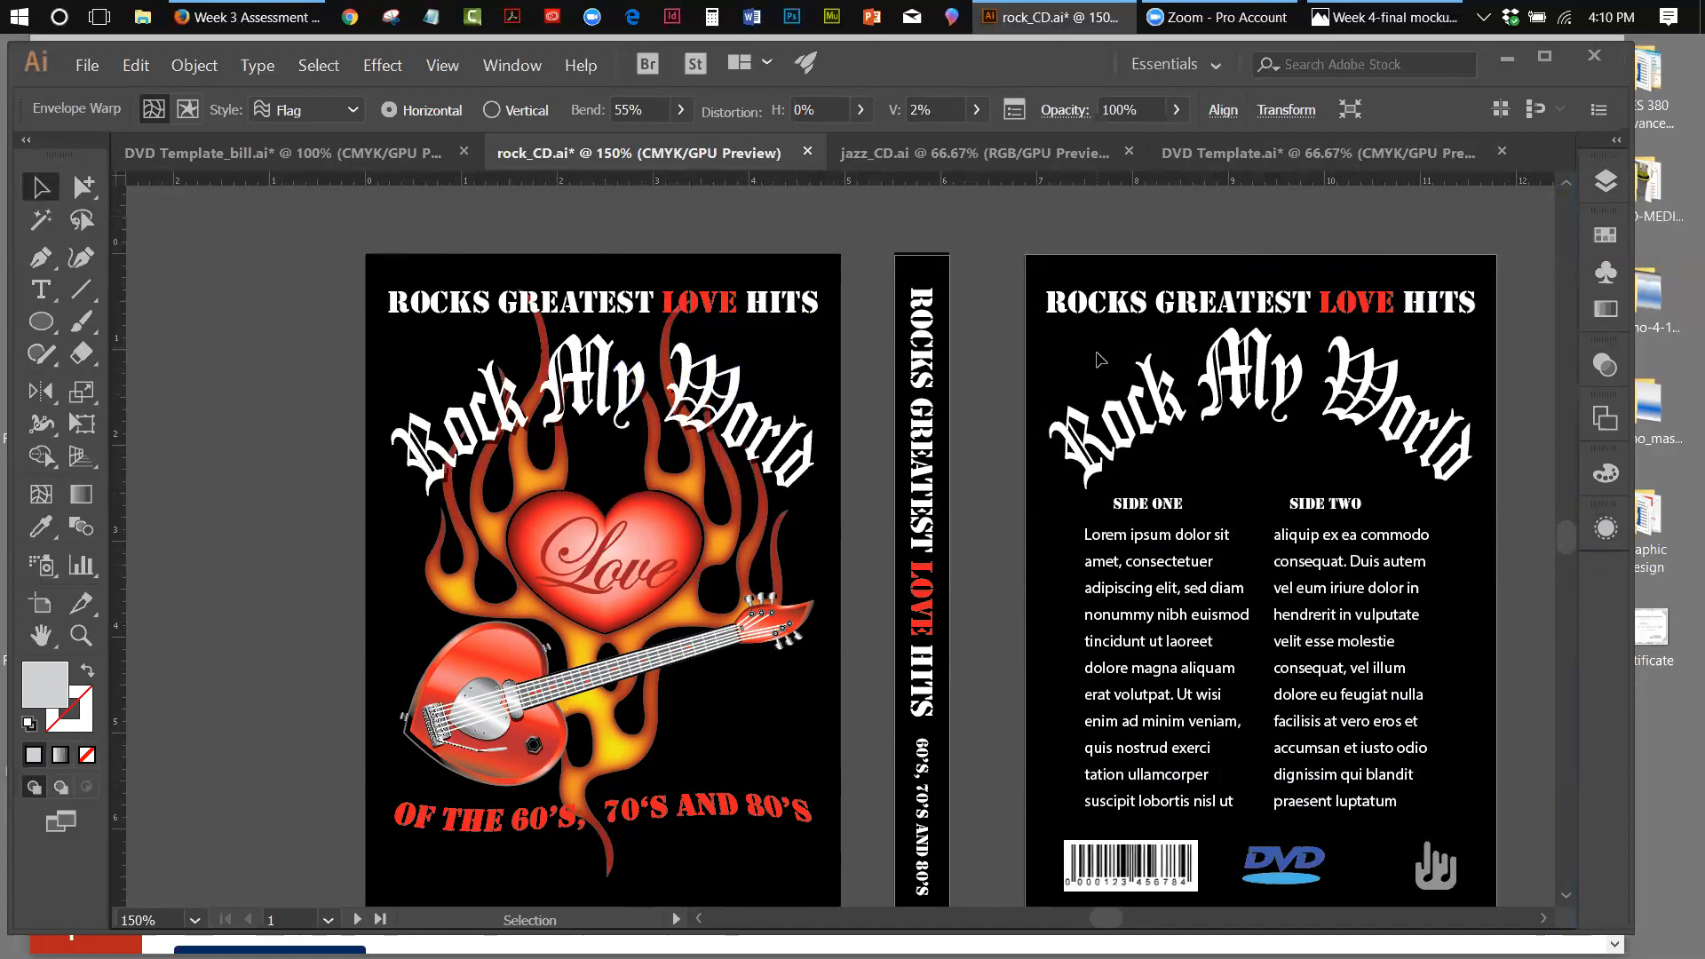
left_click(1238, 609)
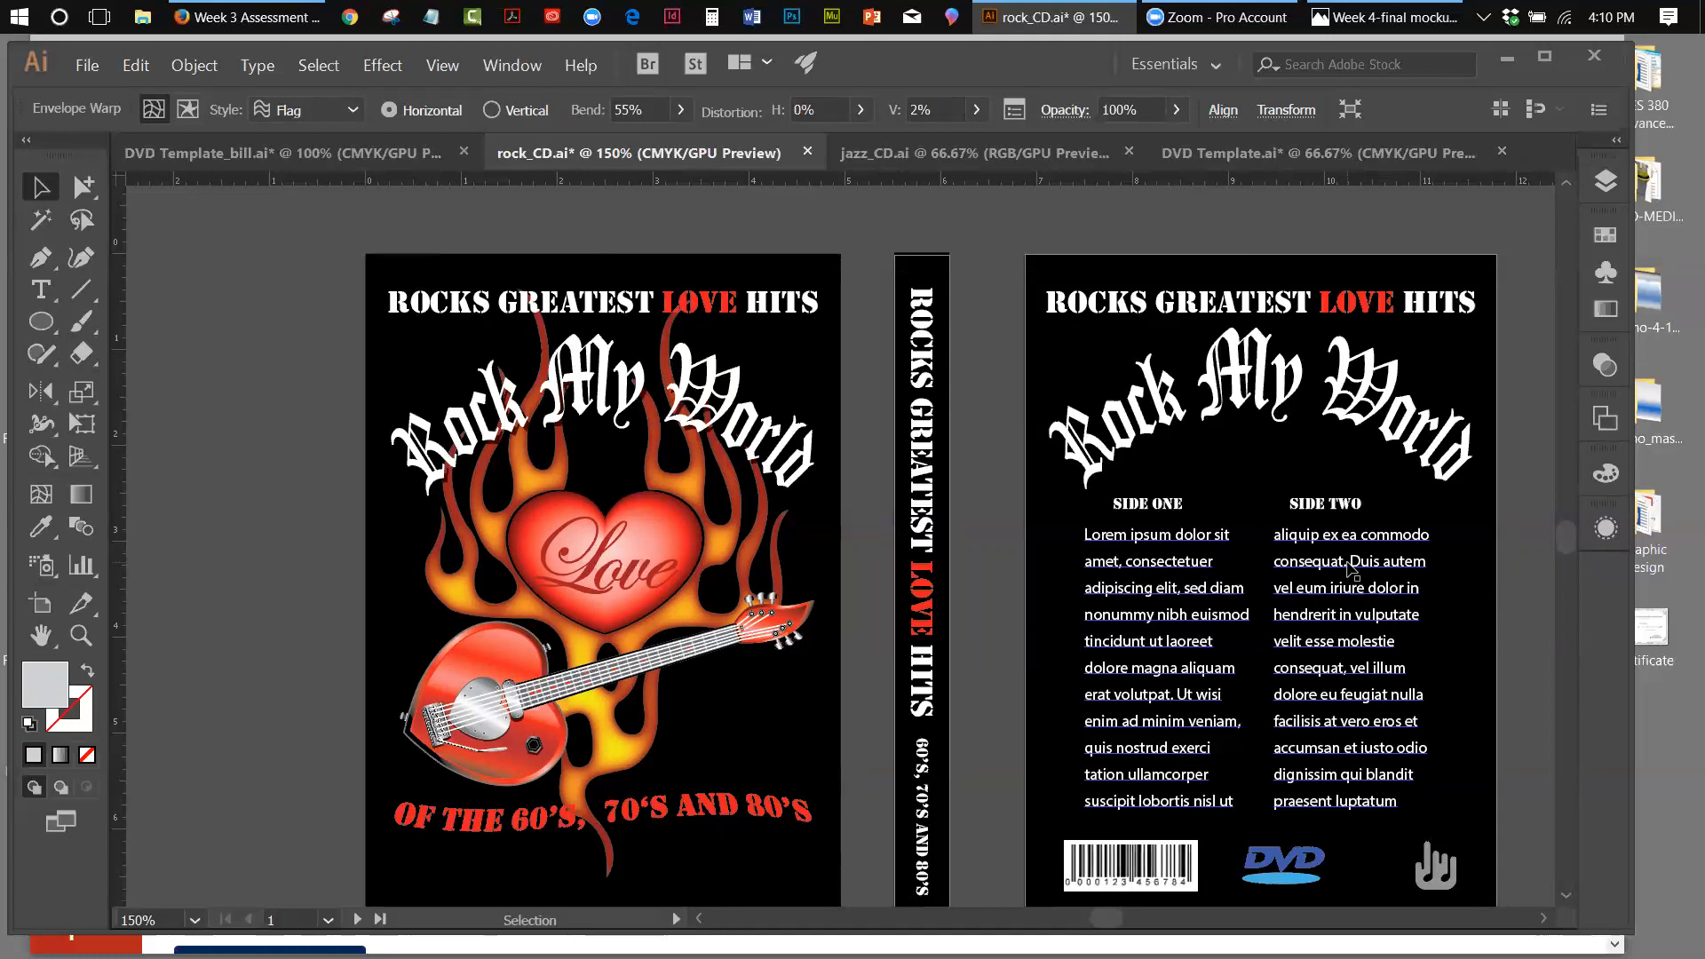
Draw an area type box about 3.39 by 2.38 in with placeholder text, overlapping the front cover's upper-left corner
left_click(48, 291)
left_click(49, 293)
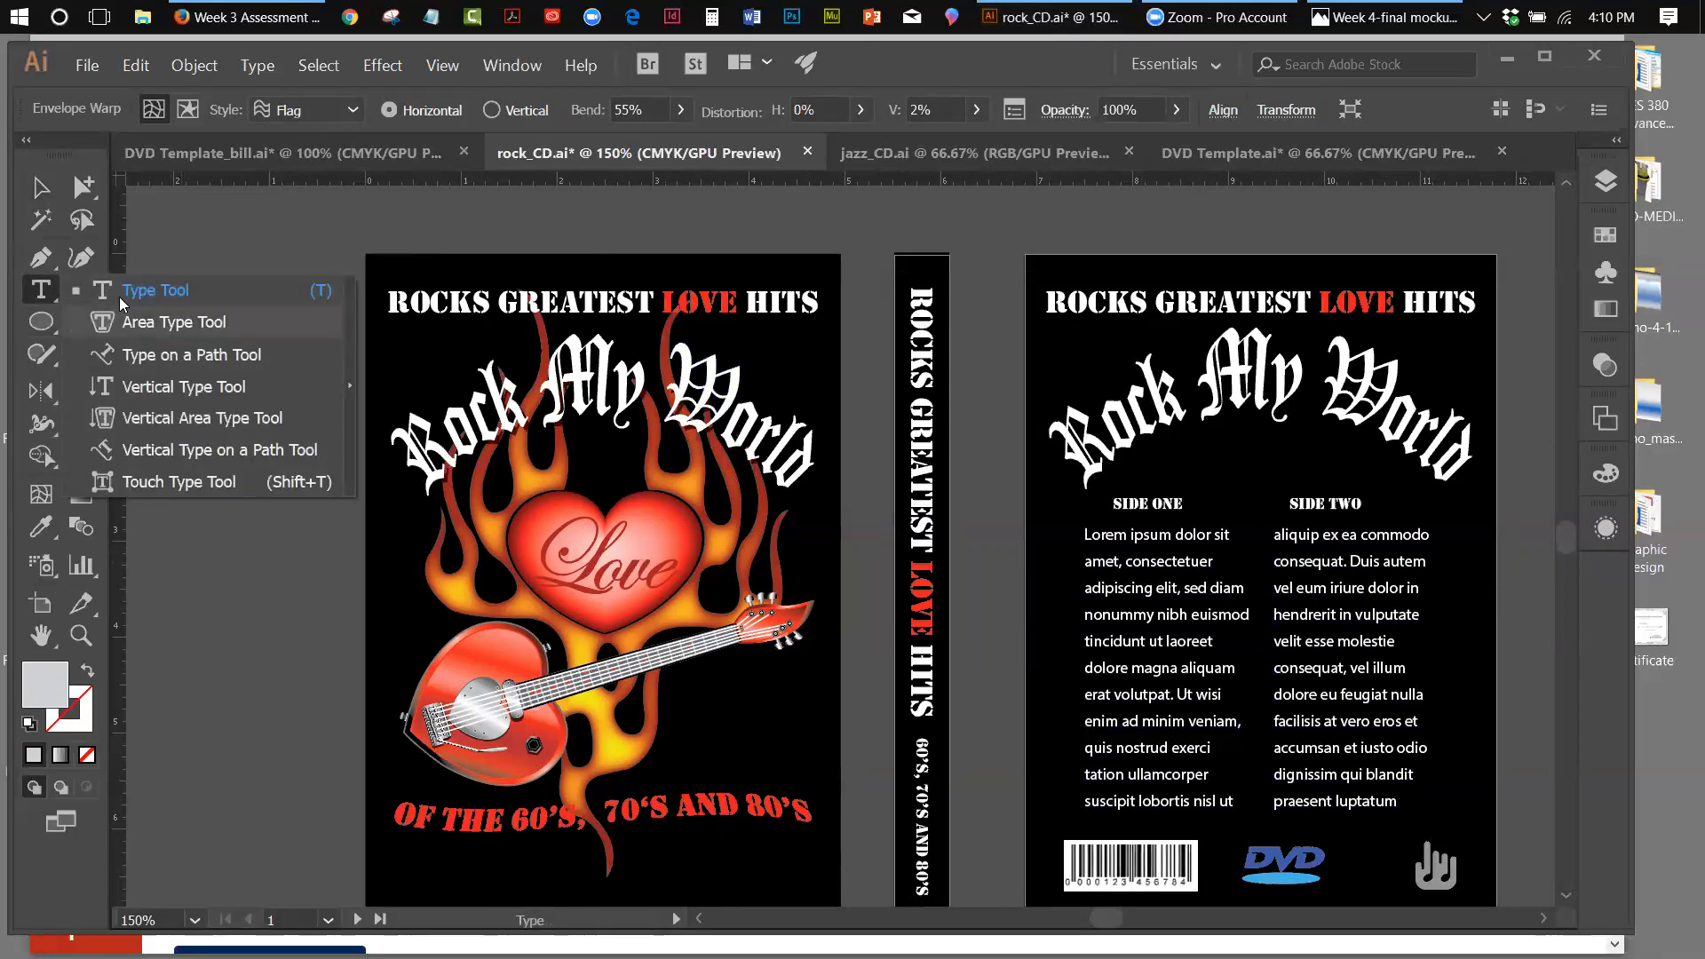
left_click(160, 291)
left_click_drag(185, 278, 506, 497)
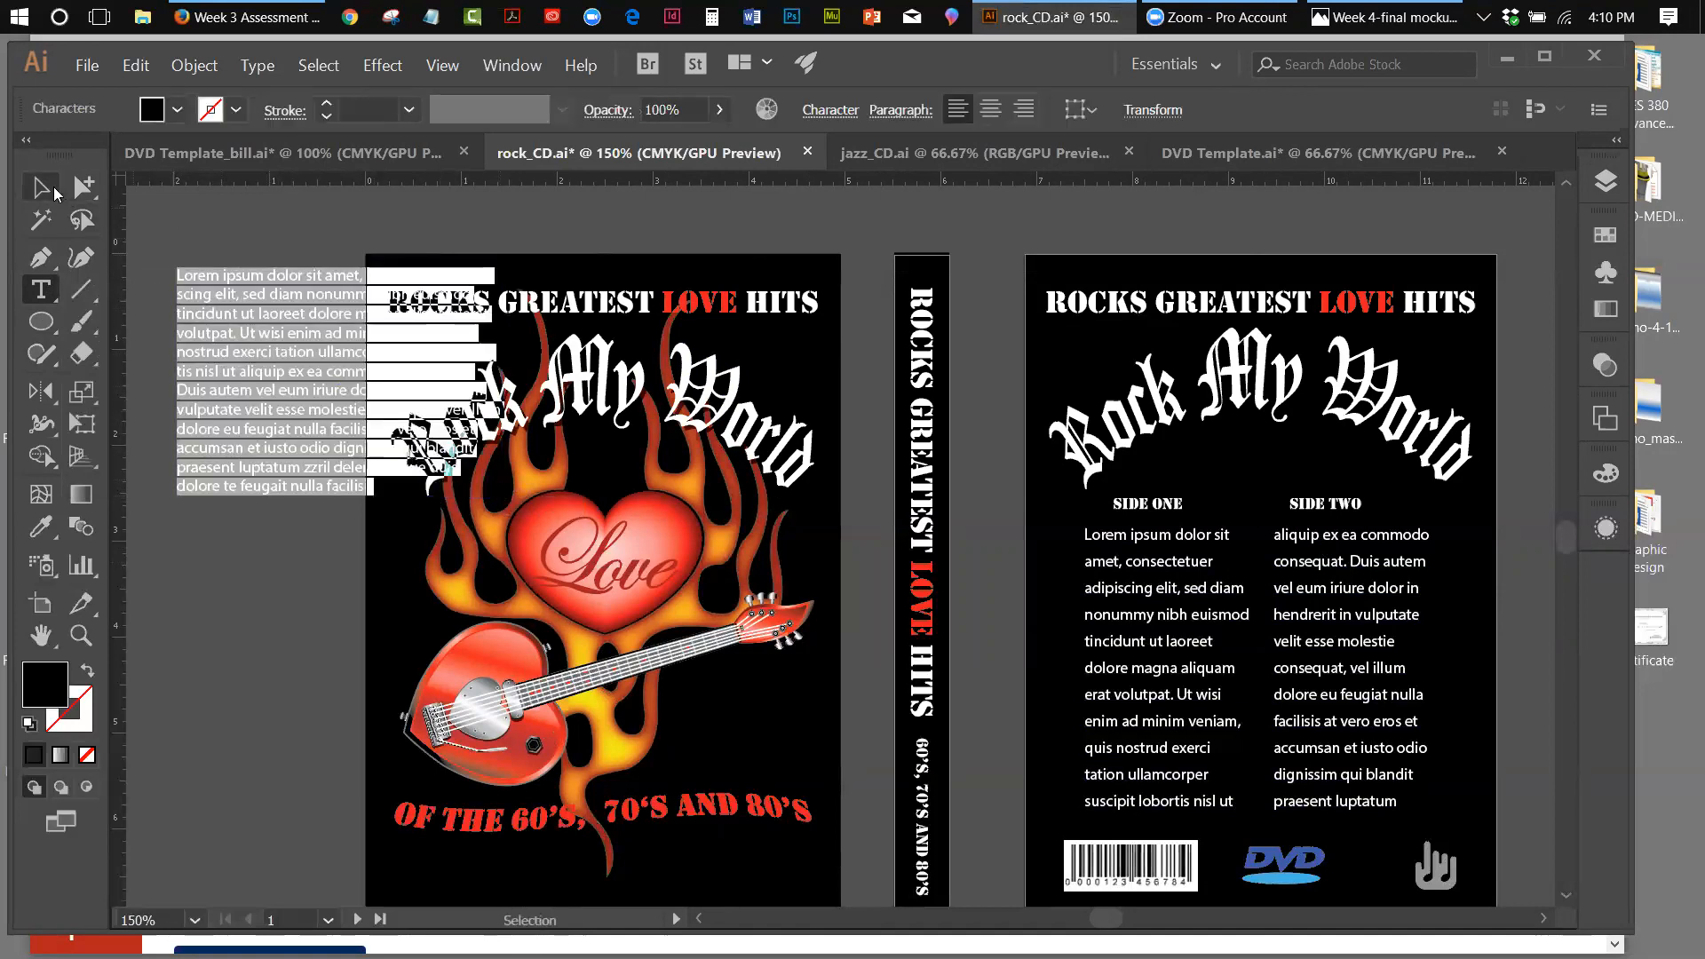
Move the placeholder text box off the artwork onto the empty canvas left of the front cover
left_click(40, 187)
left_click_drag(245, 260, 221, 208)
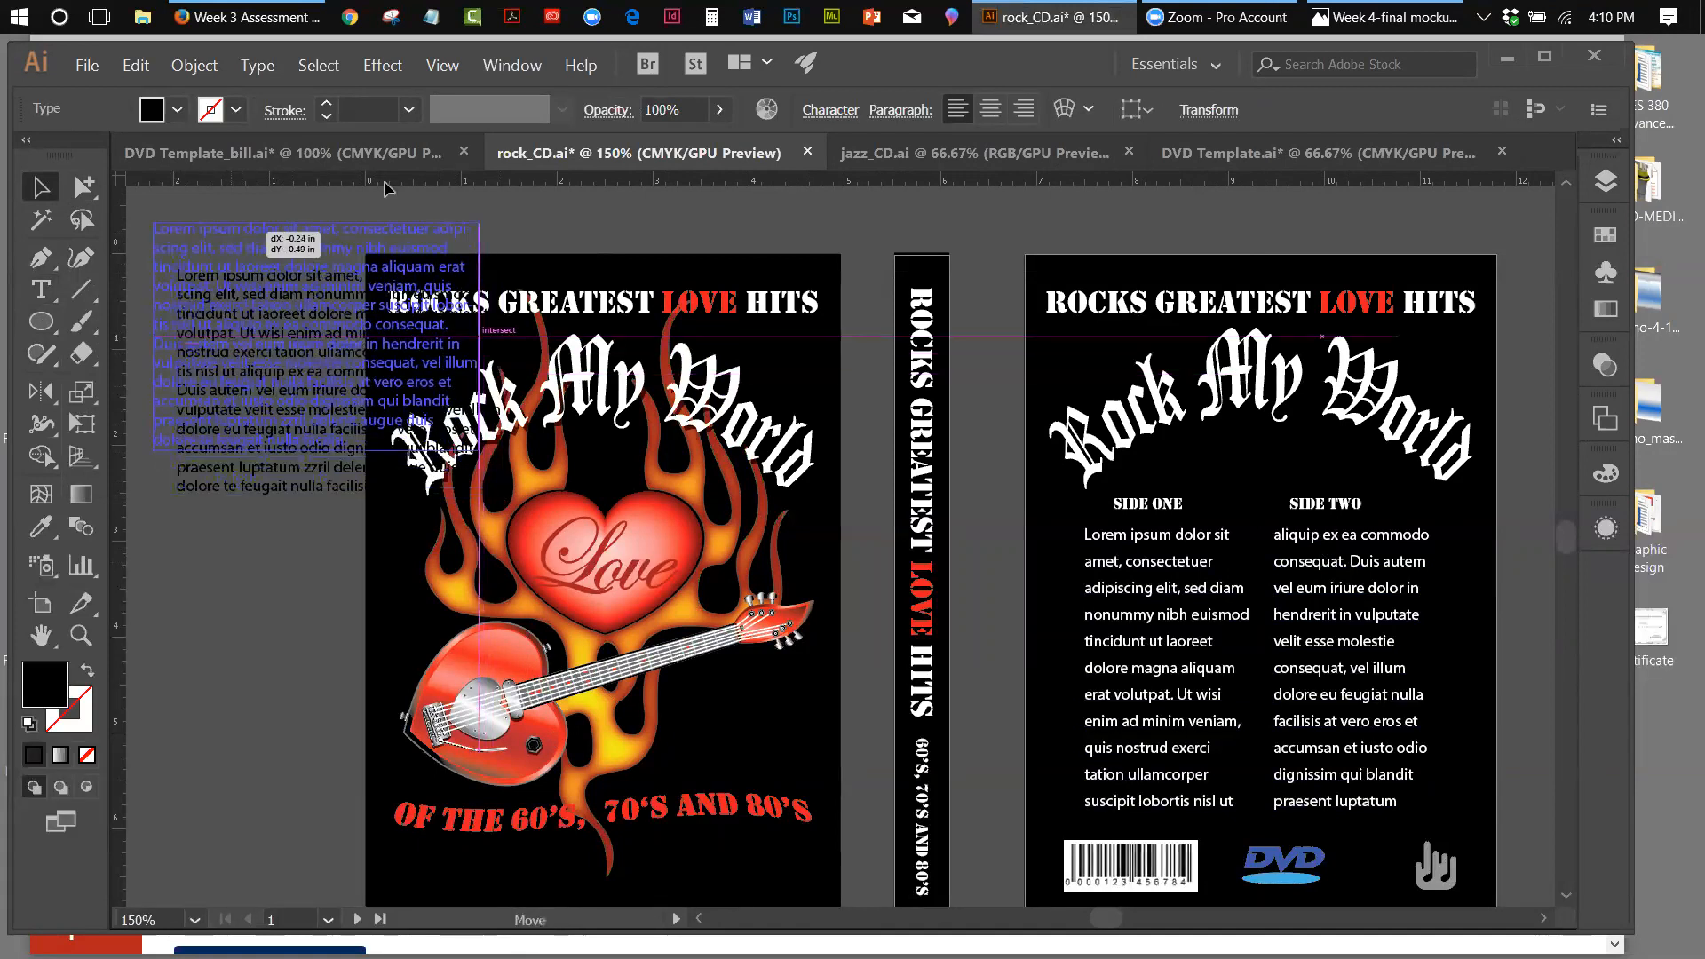
left_click_drag(1115, 920, 1098, 920)
left_click_drag(679, 233, 405, 309)
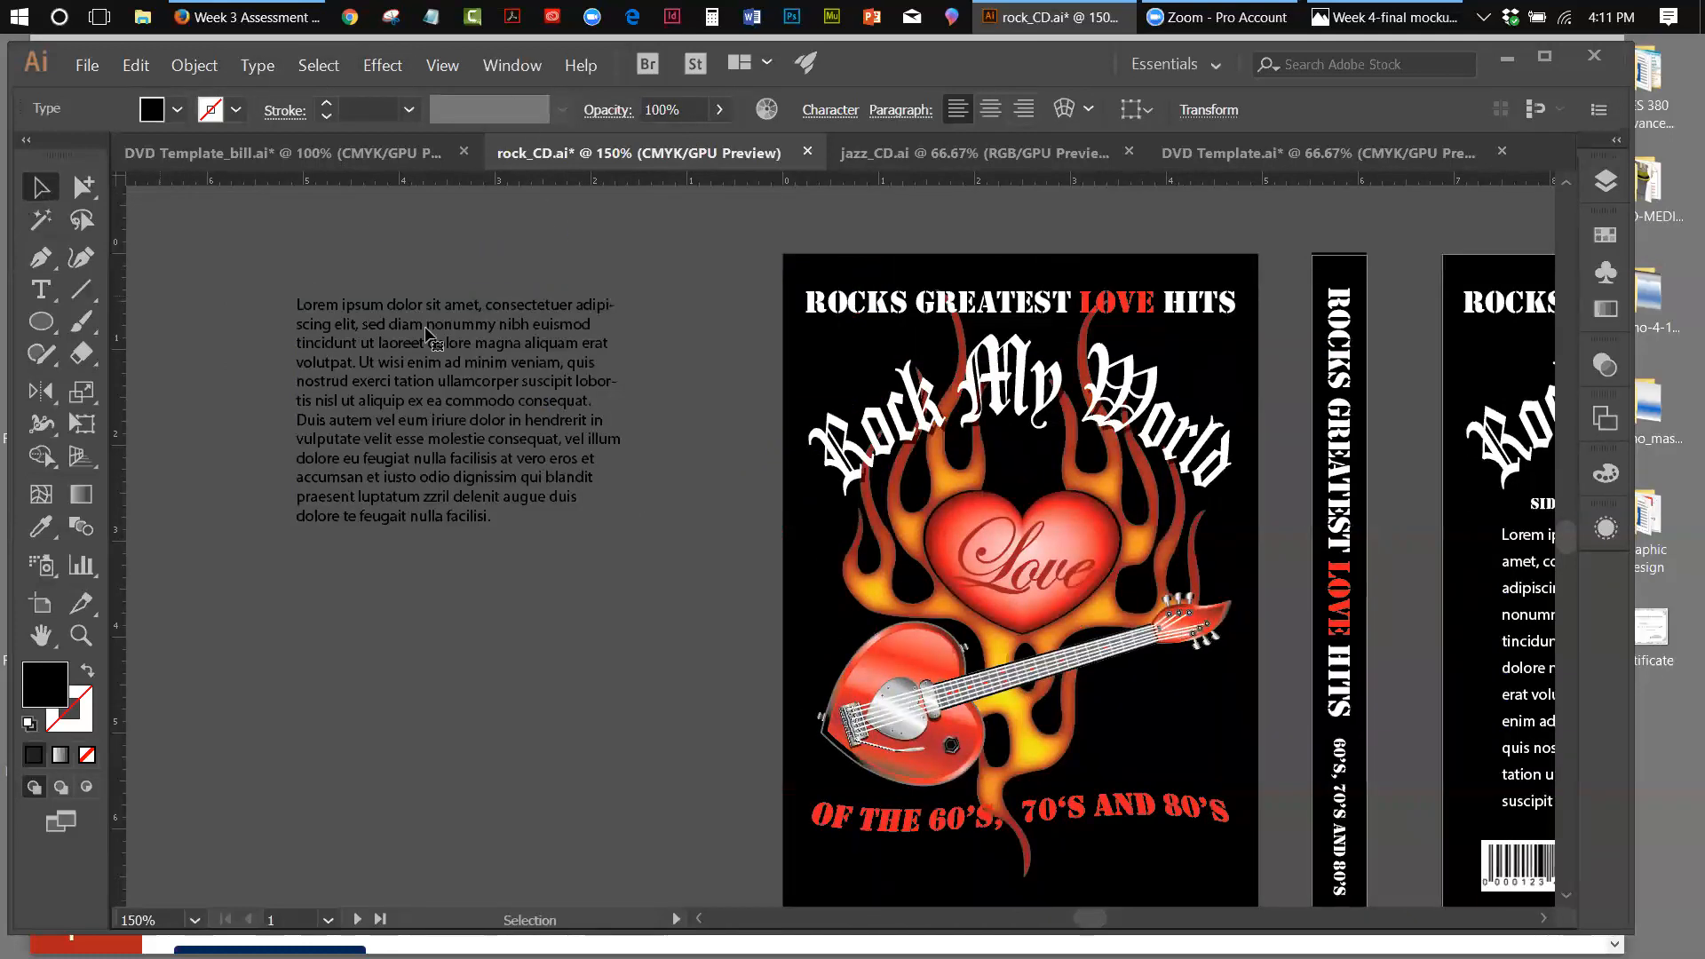
left_click_drag(434, 336, 438, 345)
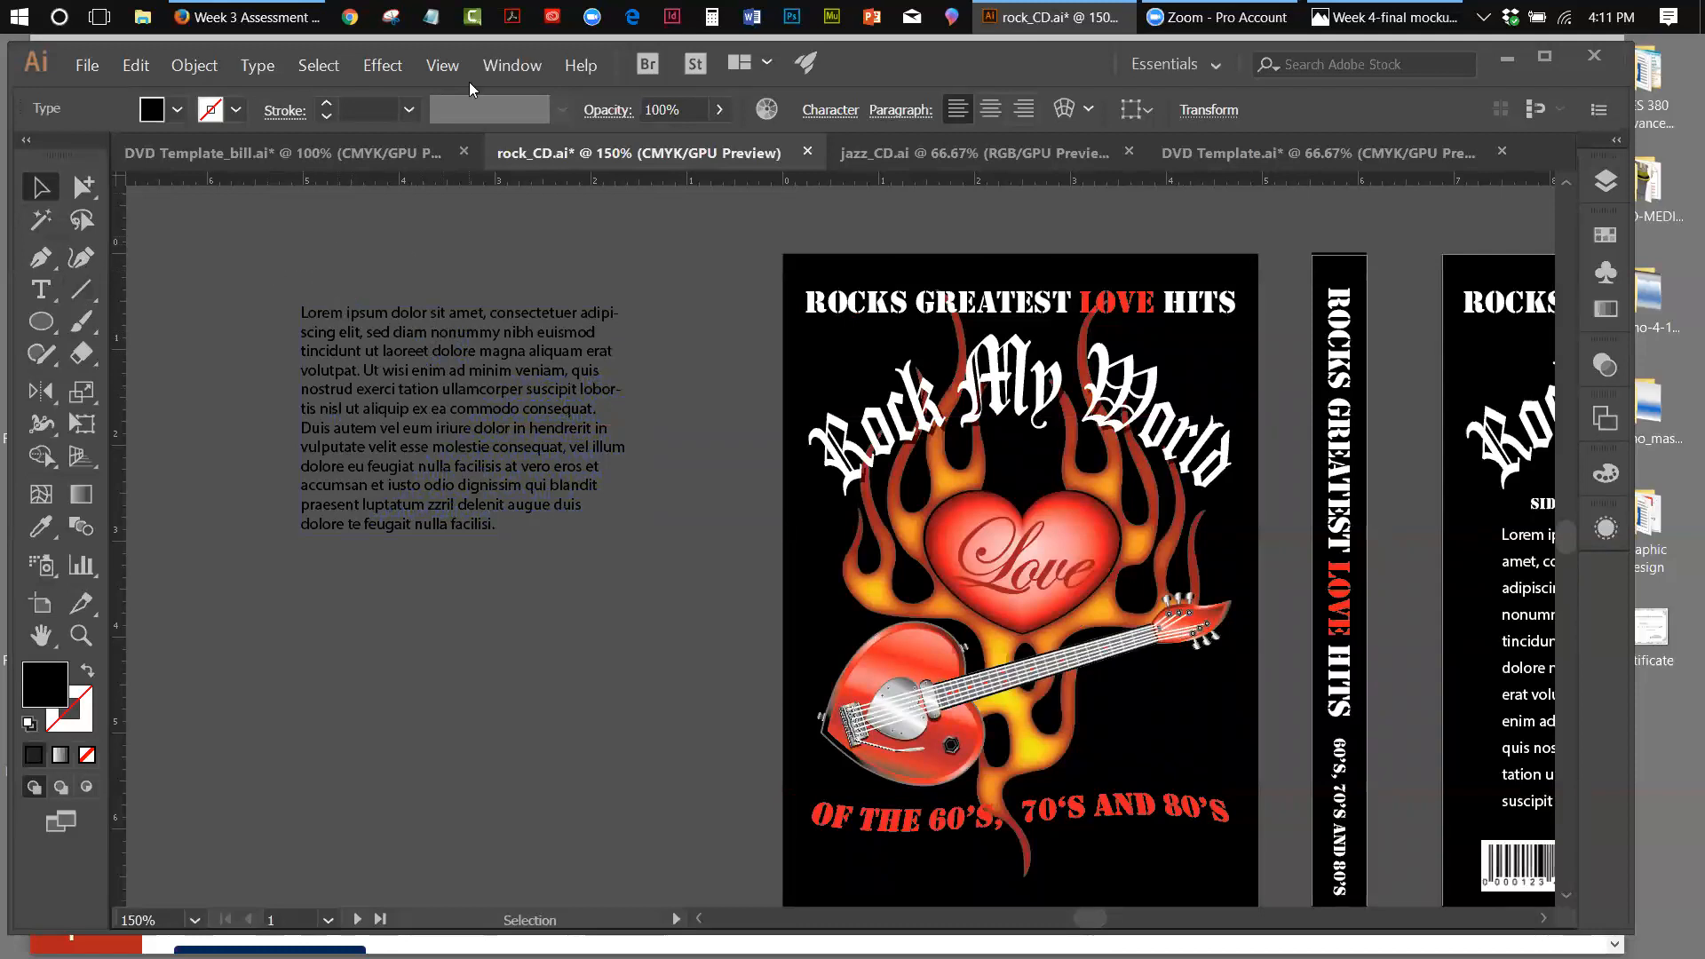
Show the selected text box's edges, hide them, and show them again
left_click(443, 65)
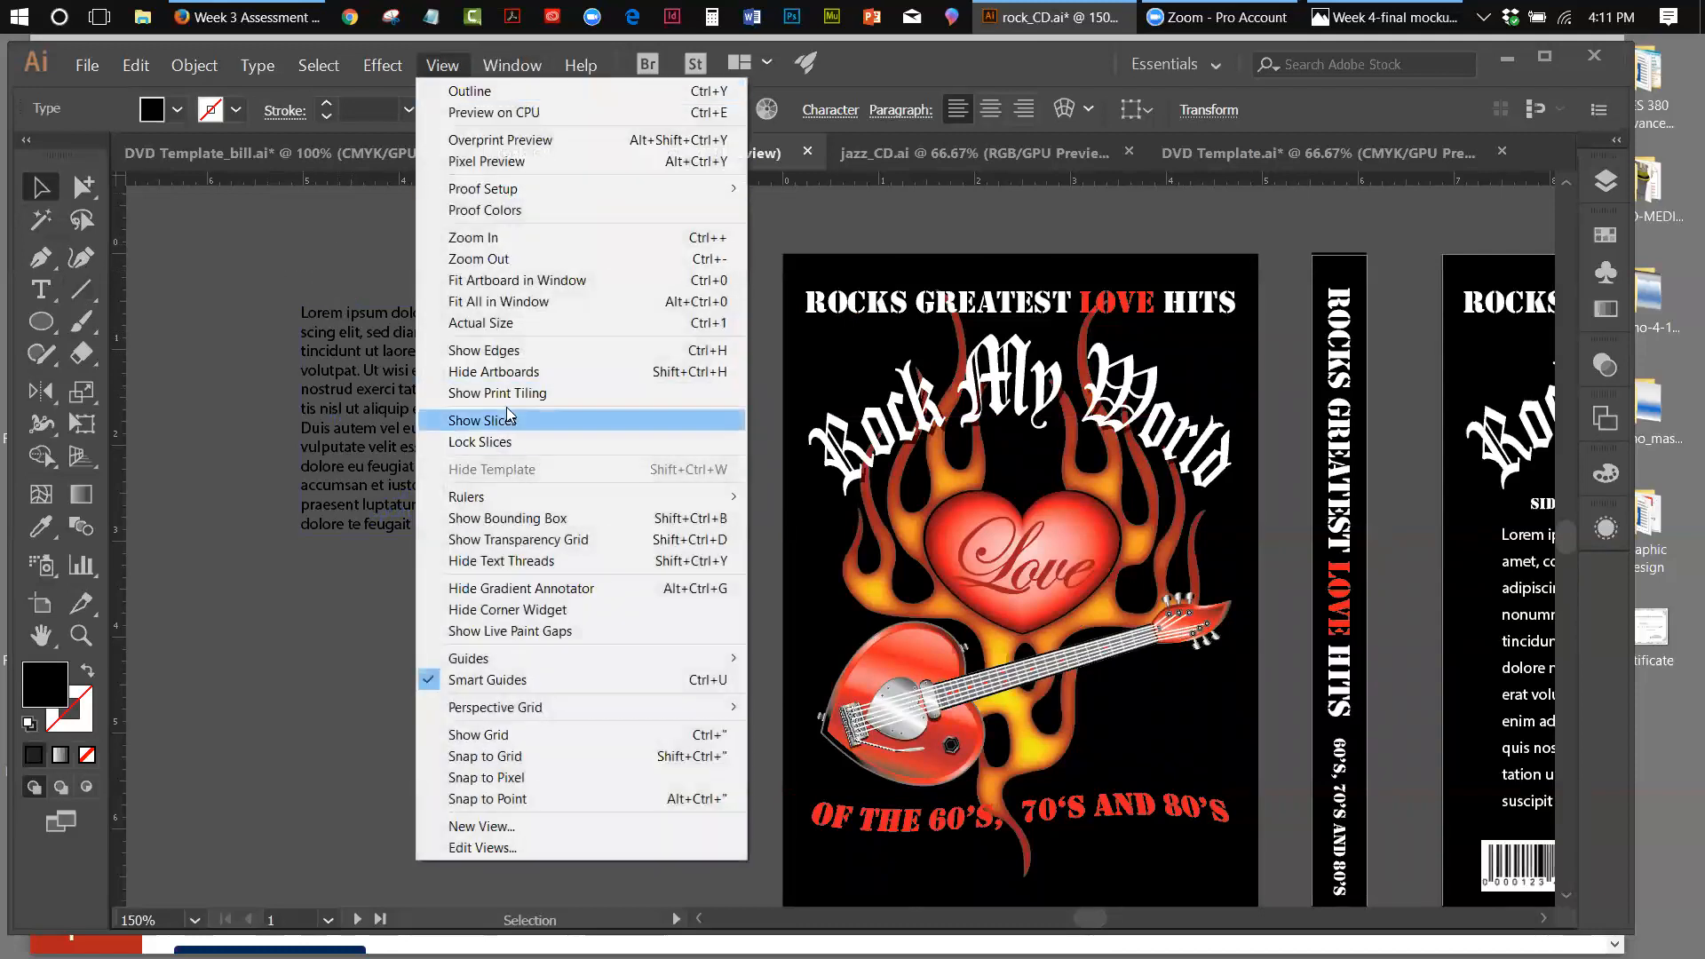
left_click(537, 351)
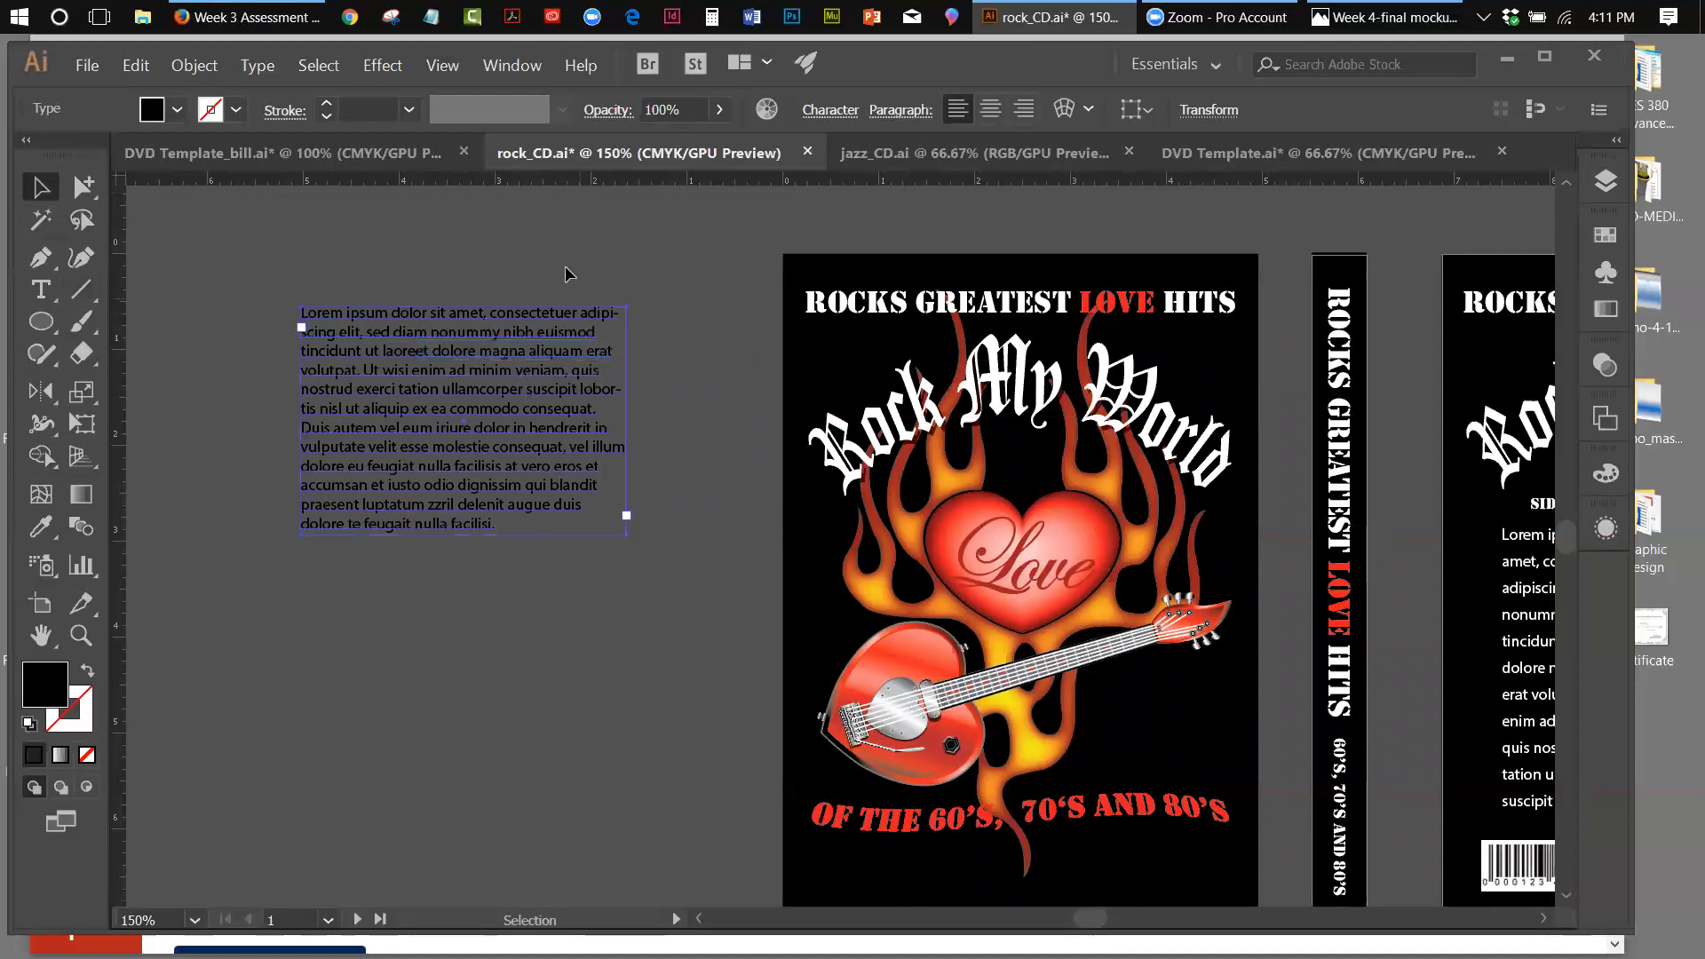
left_click(442, 65)
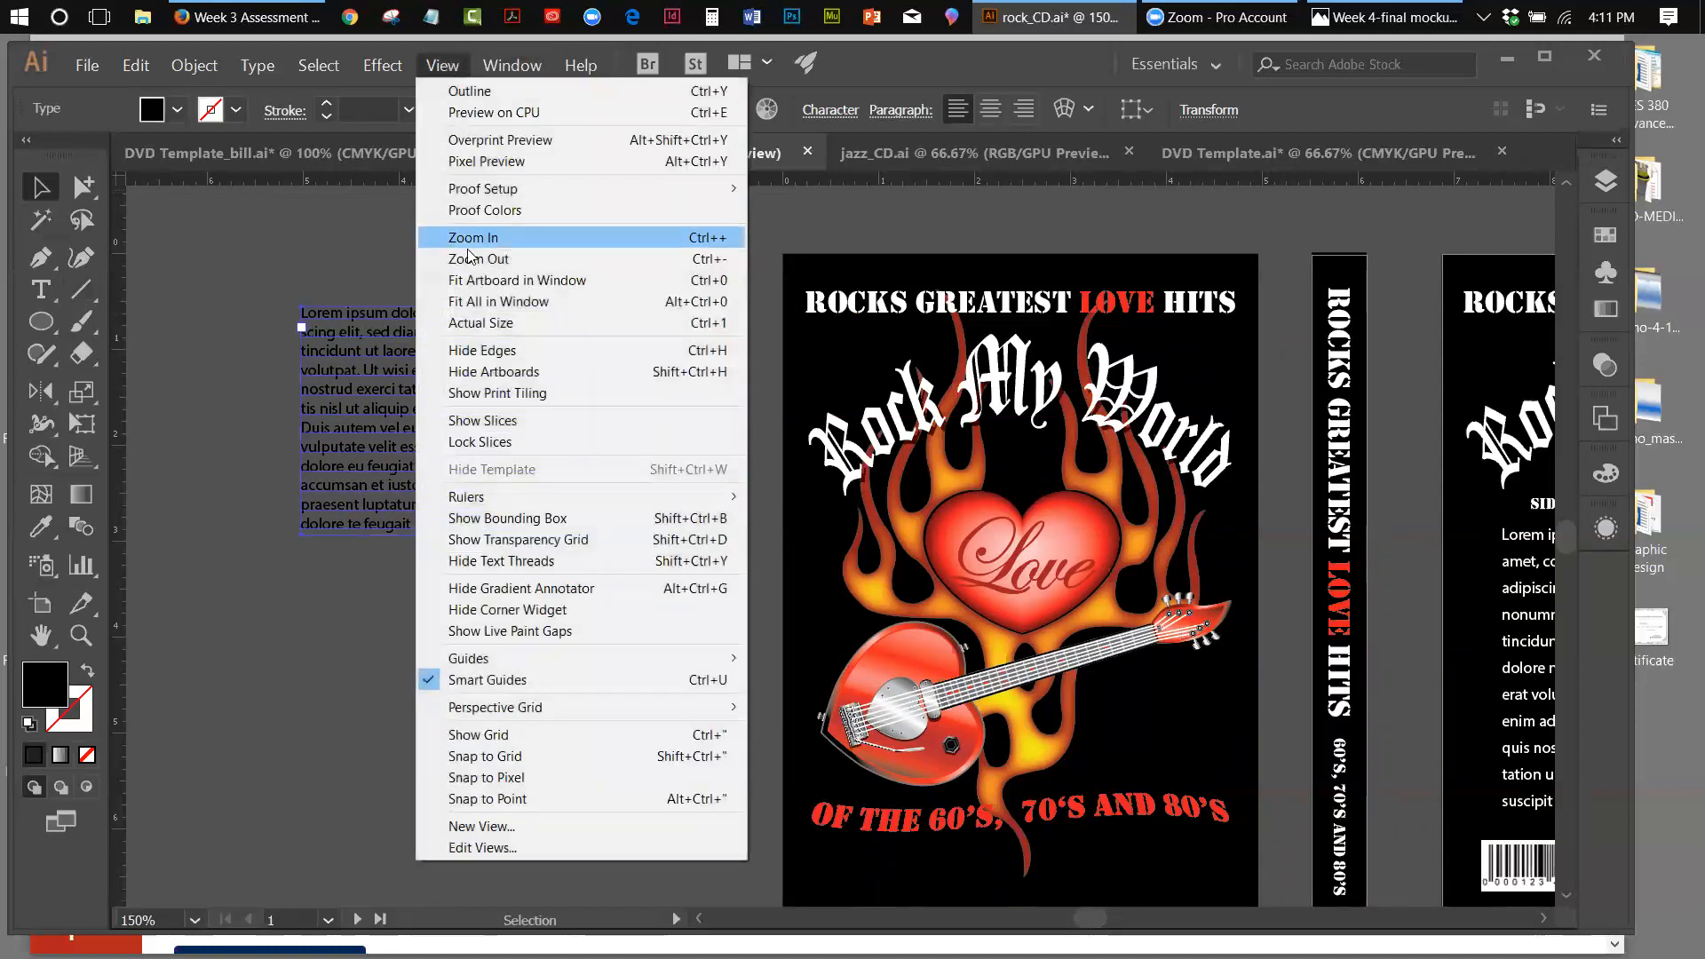
left_click(477, 355)
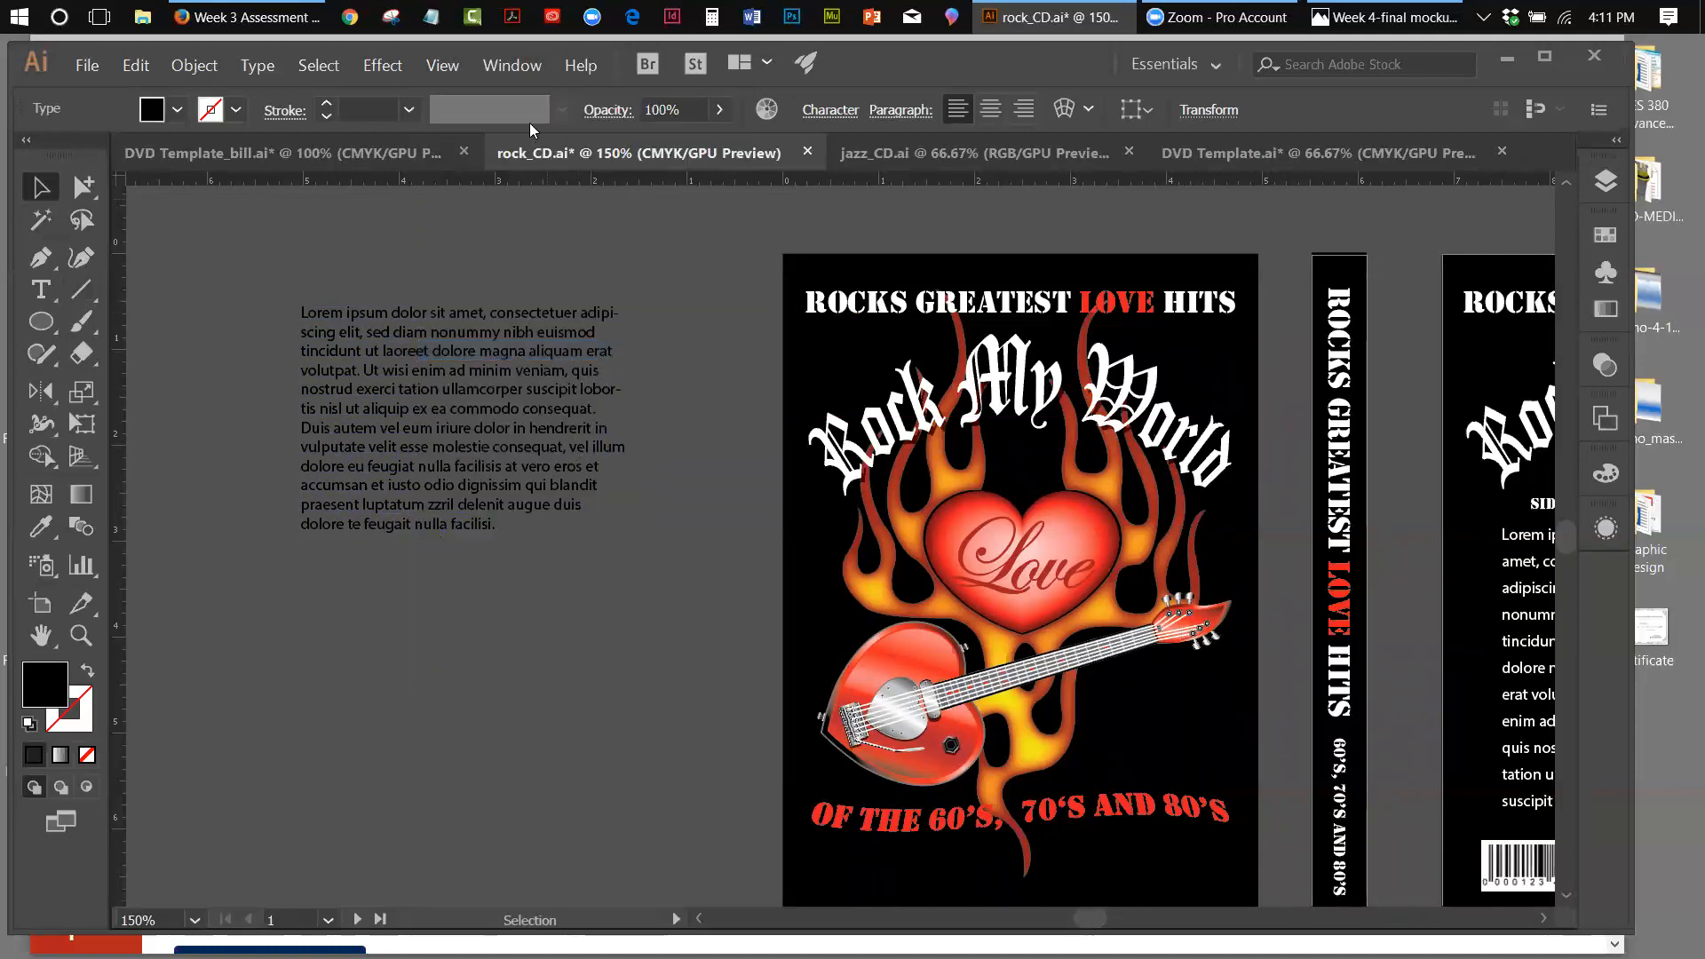
left_click(443, 65)
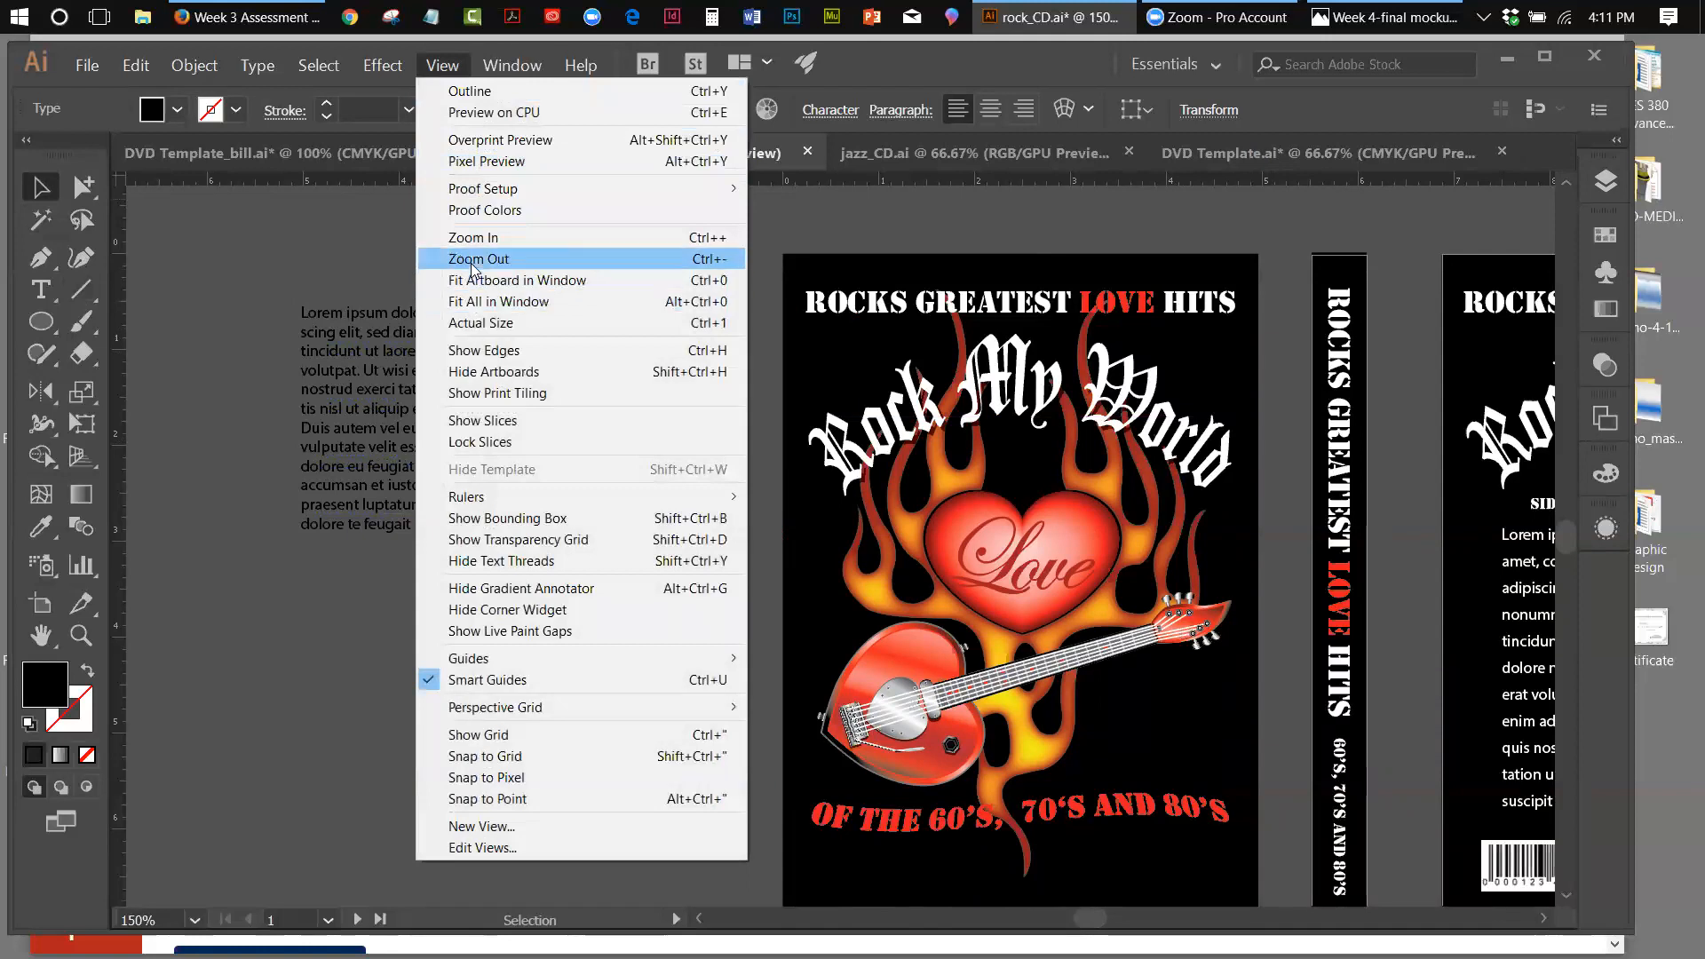
left_click(454, 353)
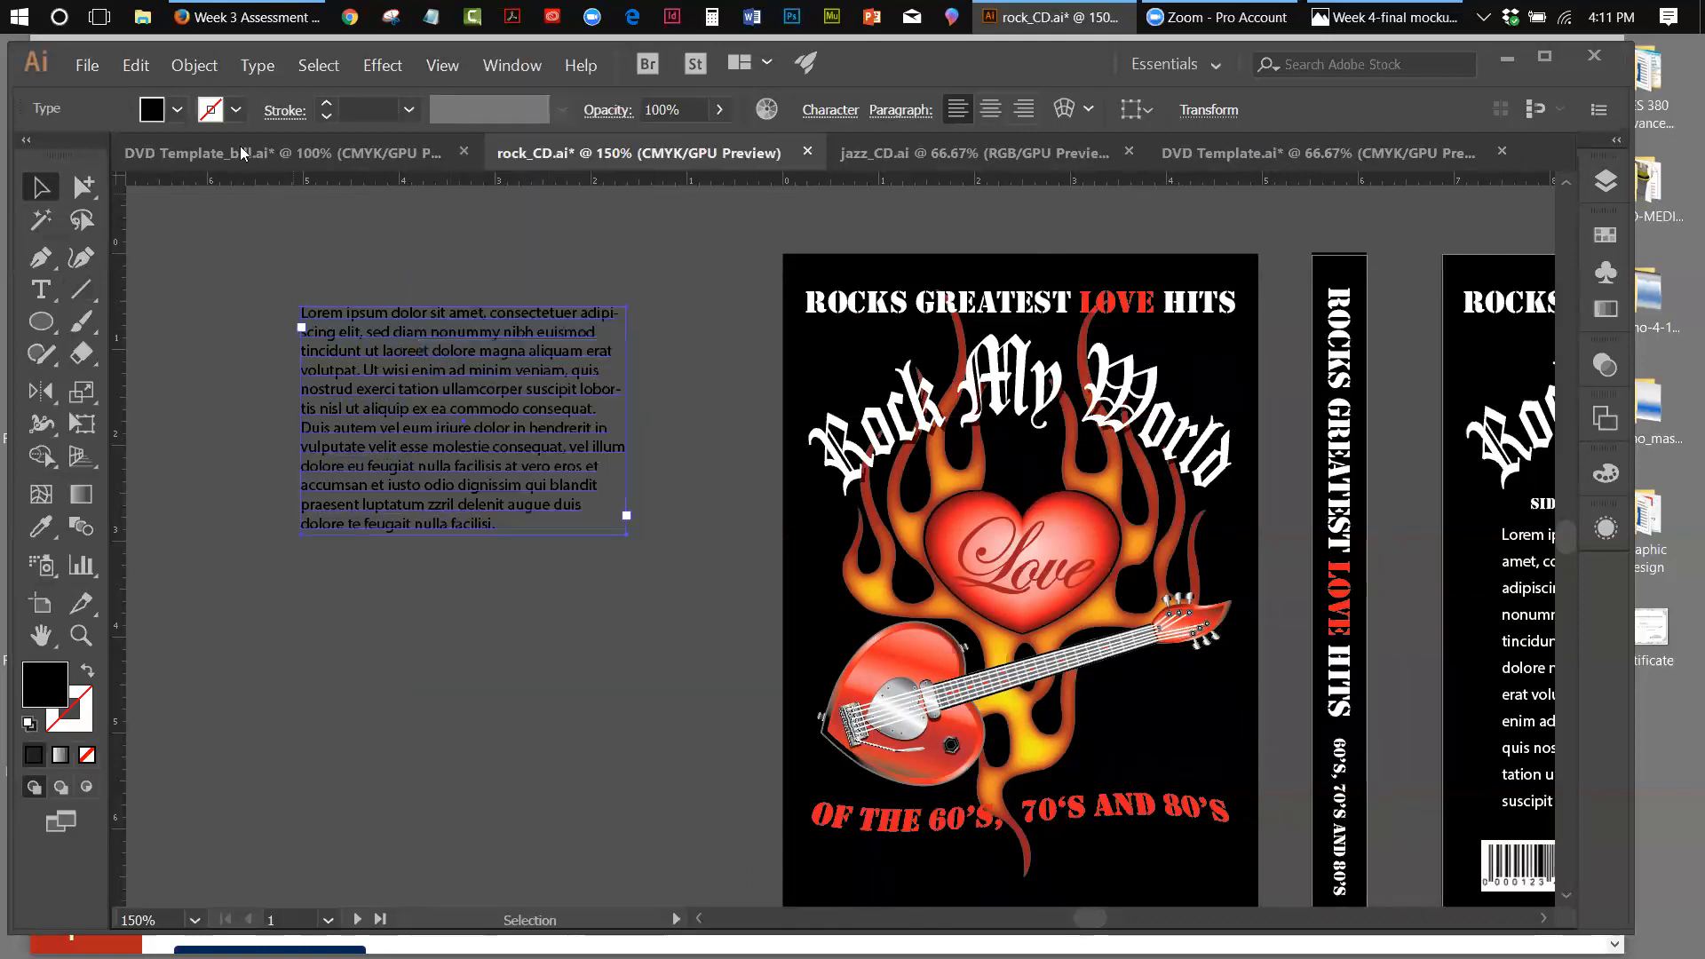
Look through the object, type and edit commands for settings that apply to the selected text box
left_click(197, 65)
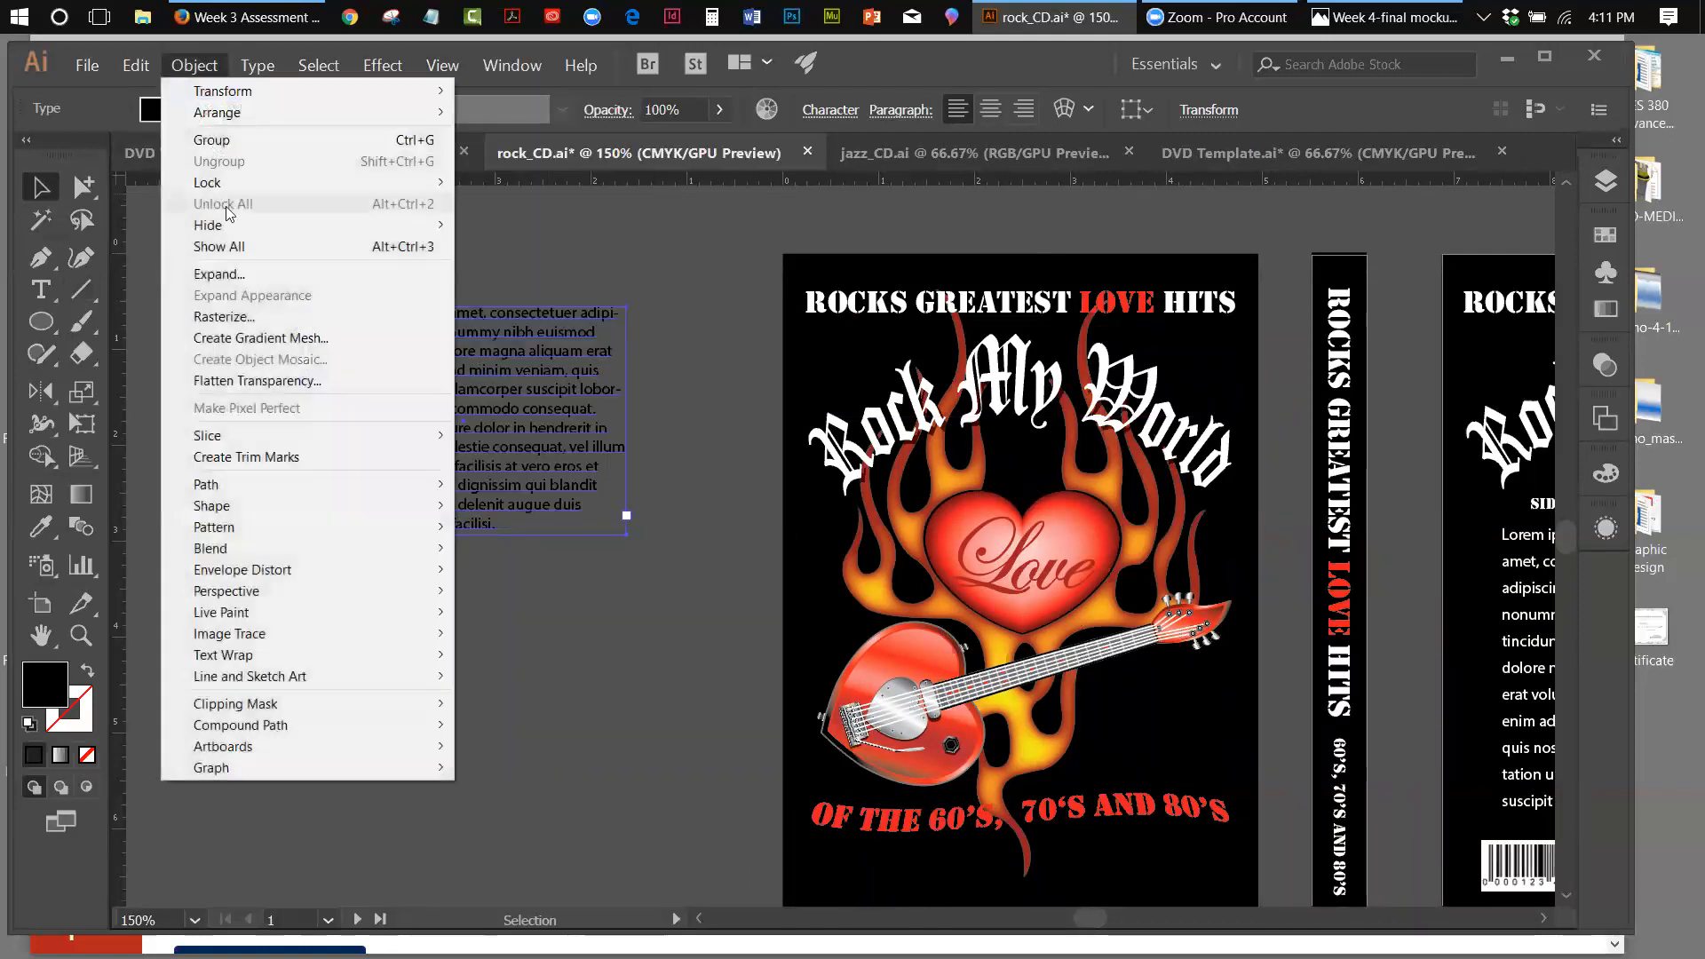
mouse_move(276, 661)
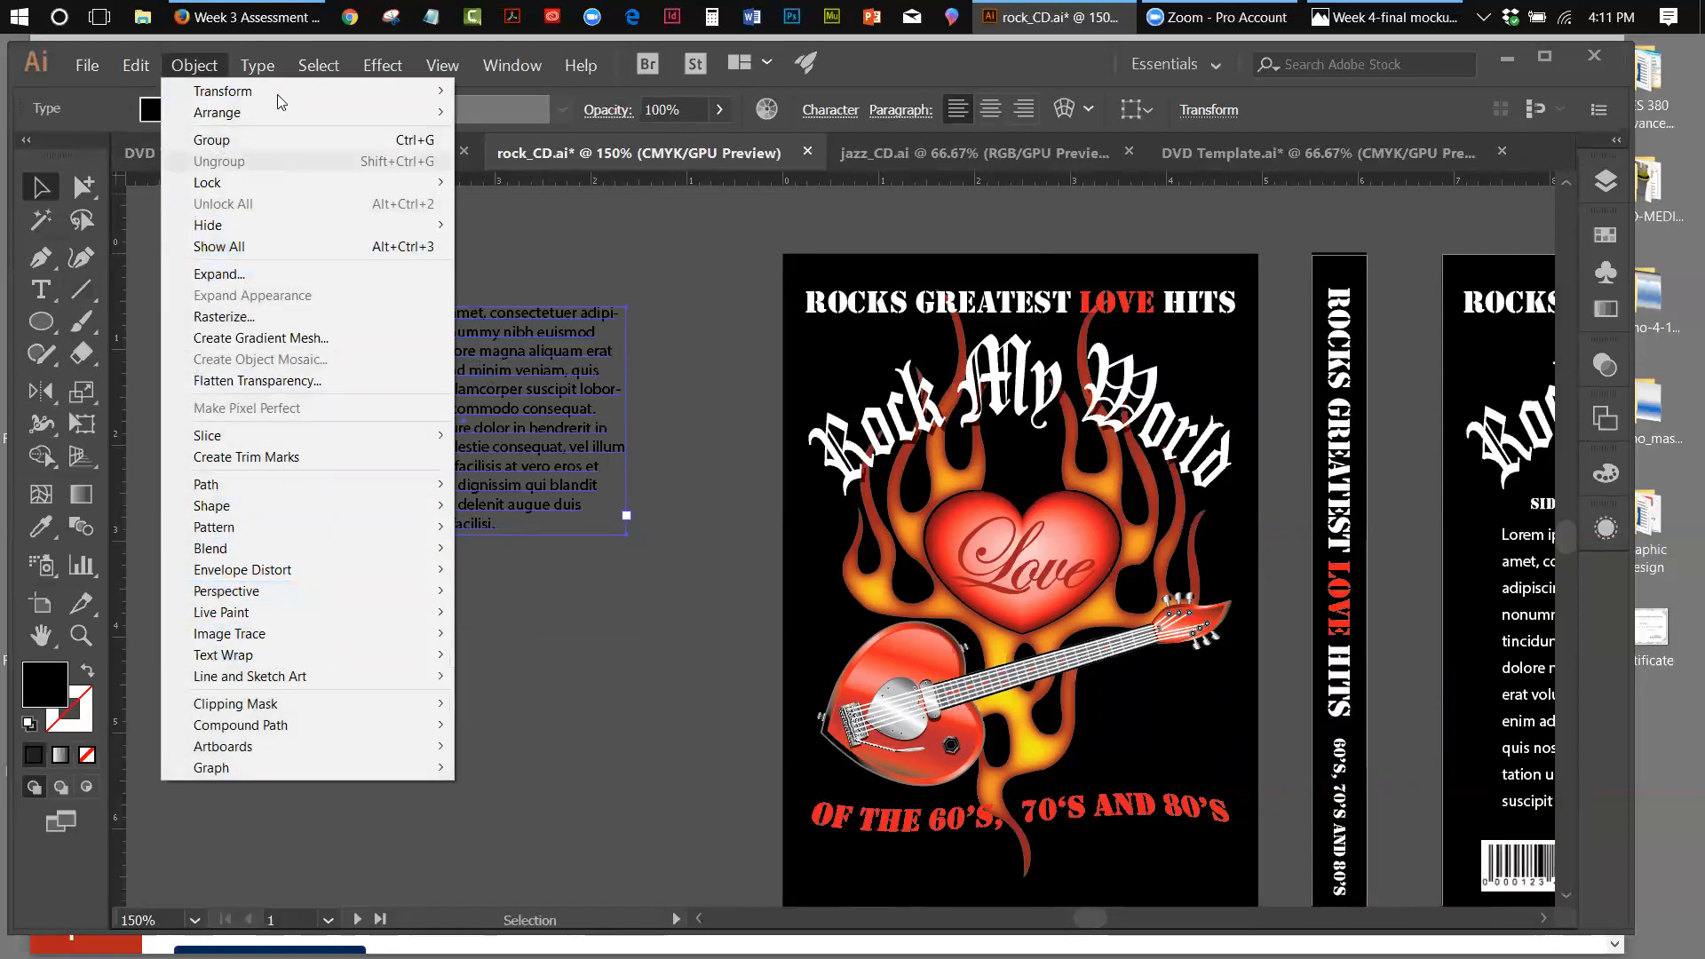
mouse_move(259, 73)
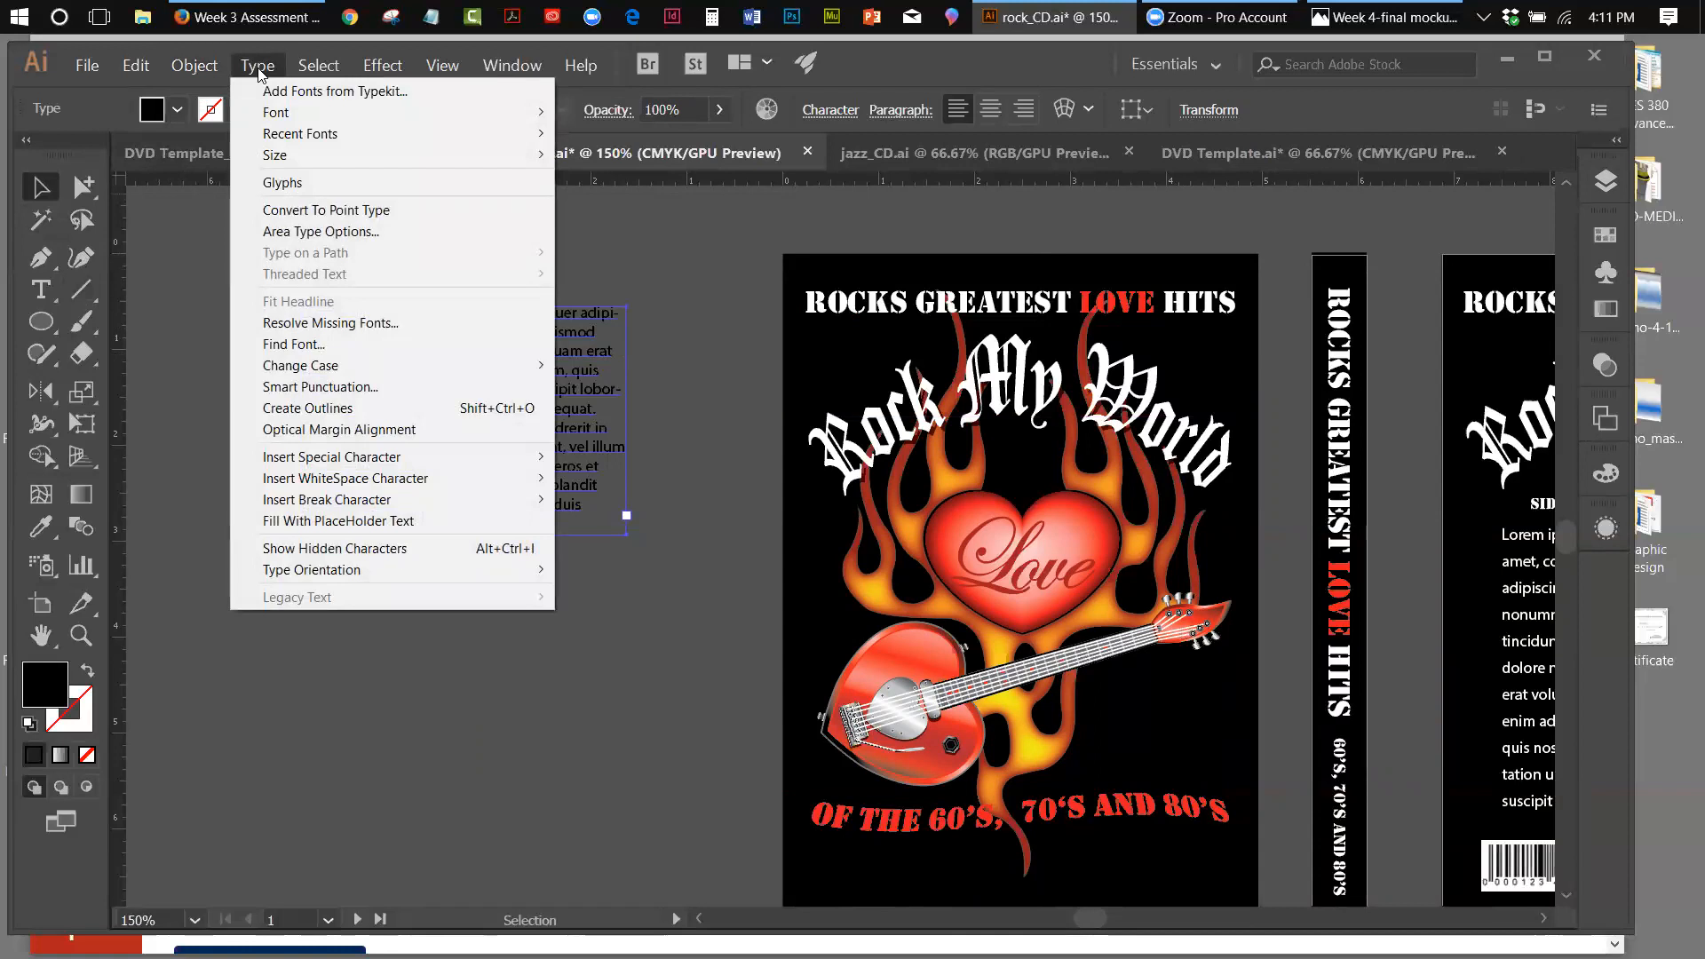
mouse_move(138, 81)
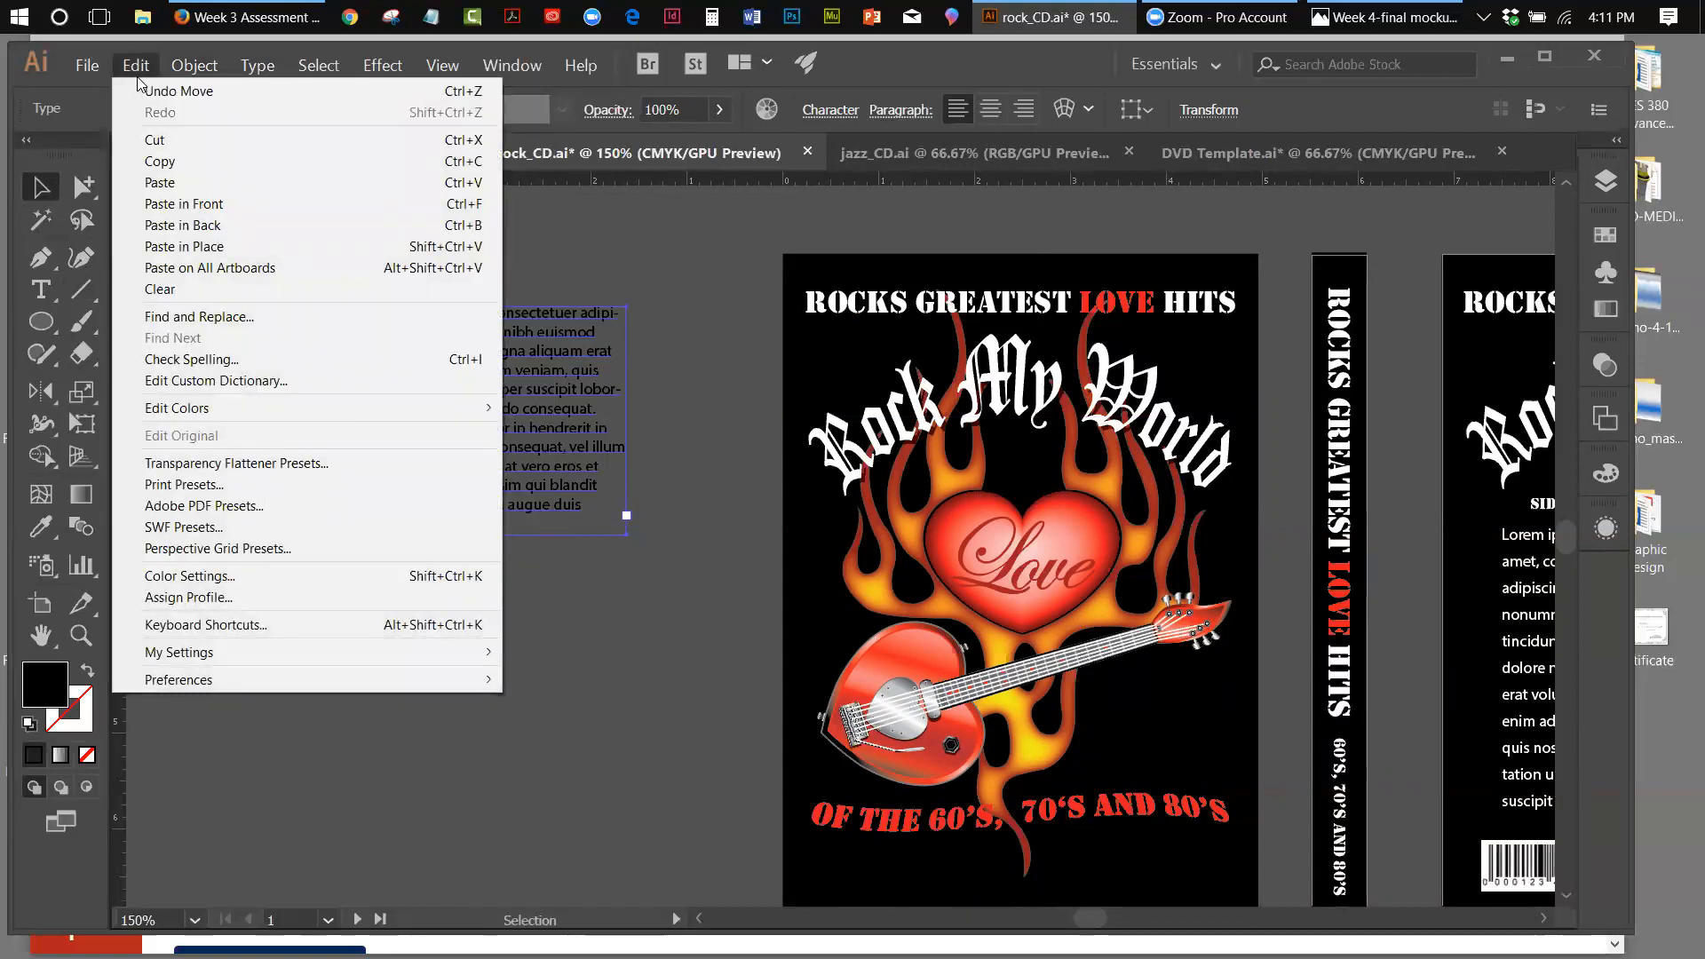
mouse_move(193, 78)
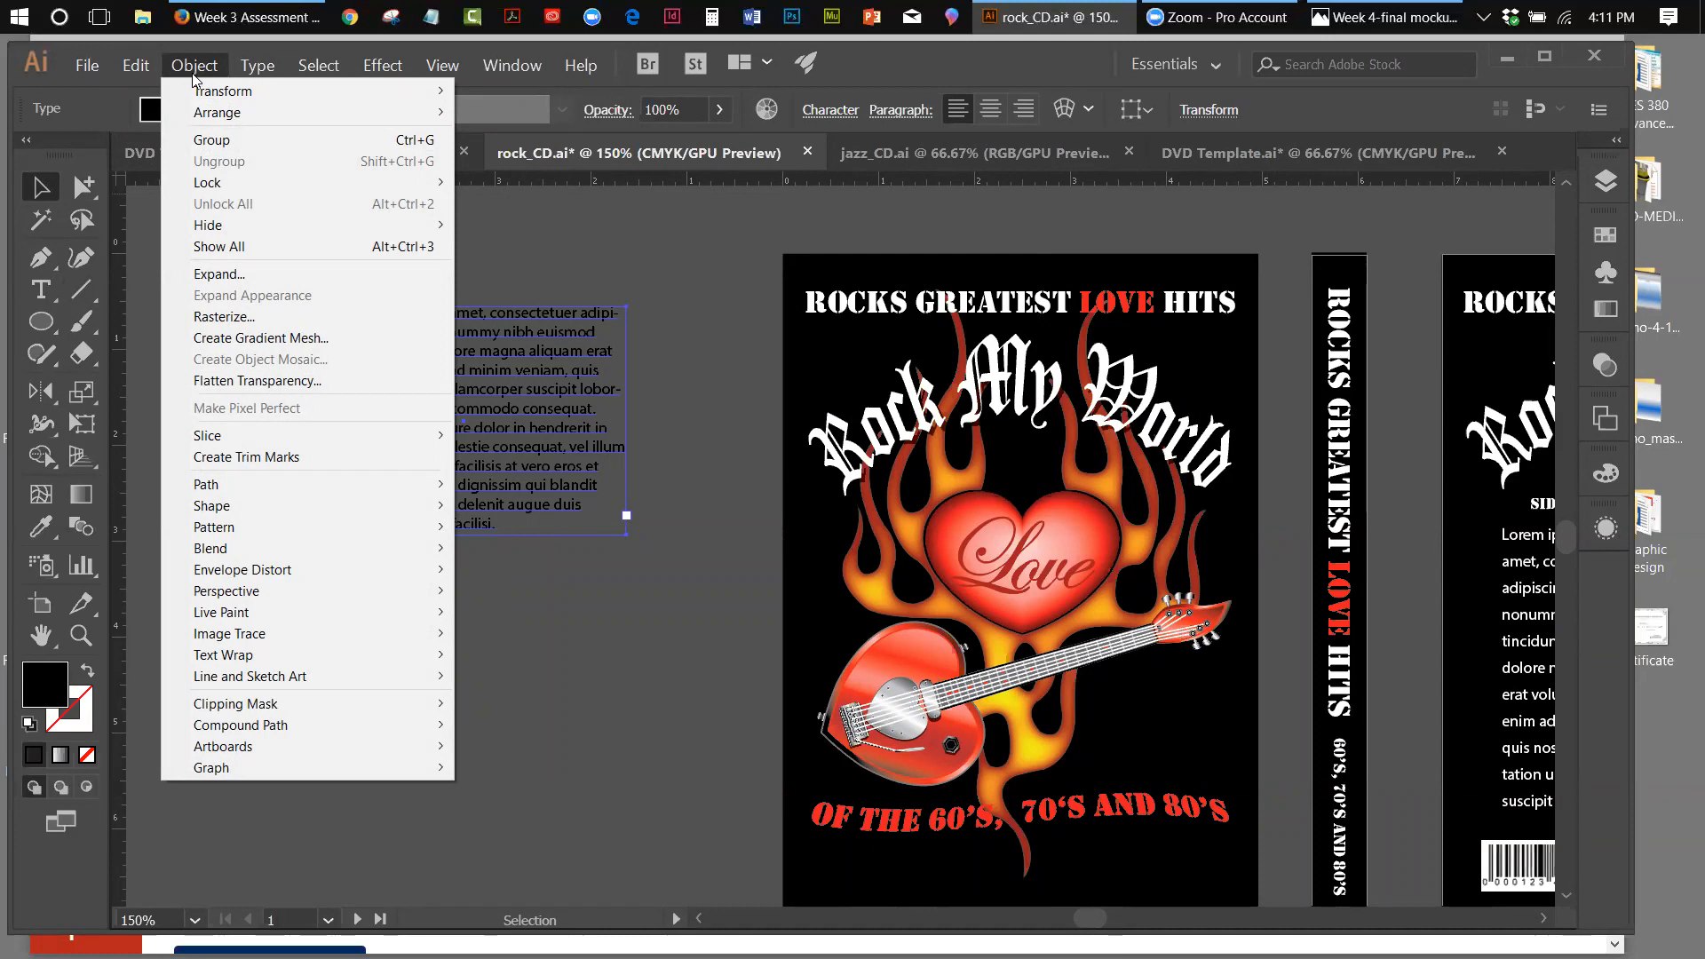
mouse_move(252, 74)
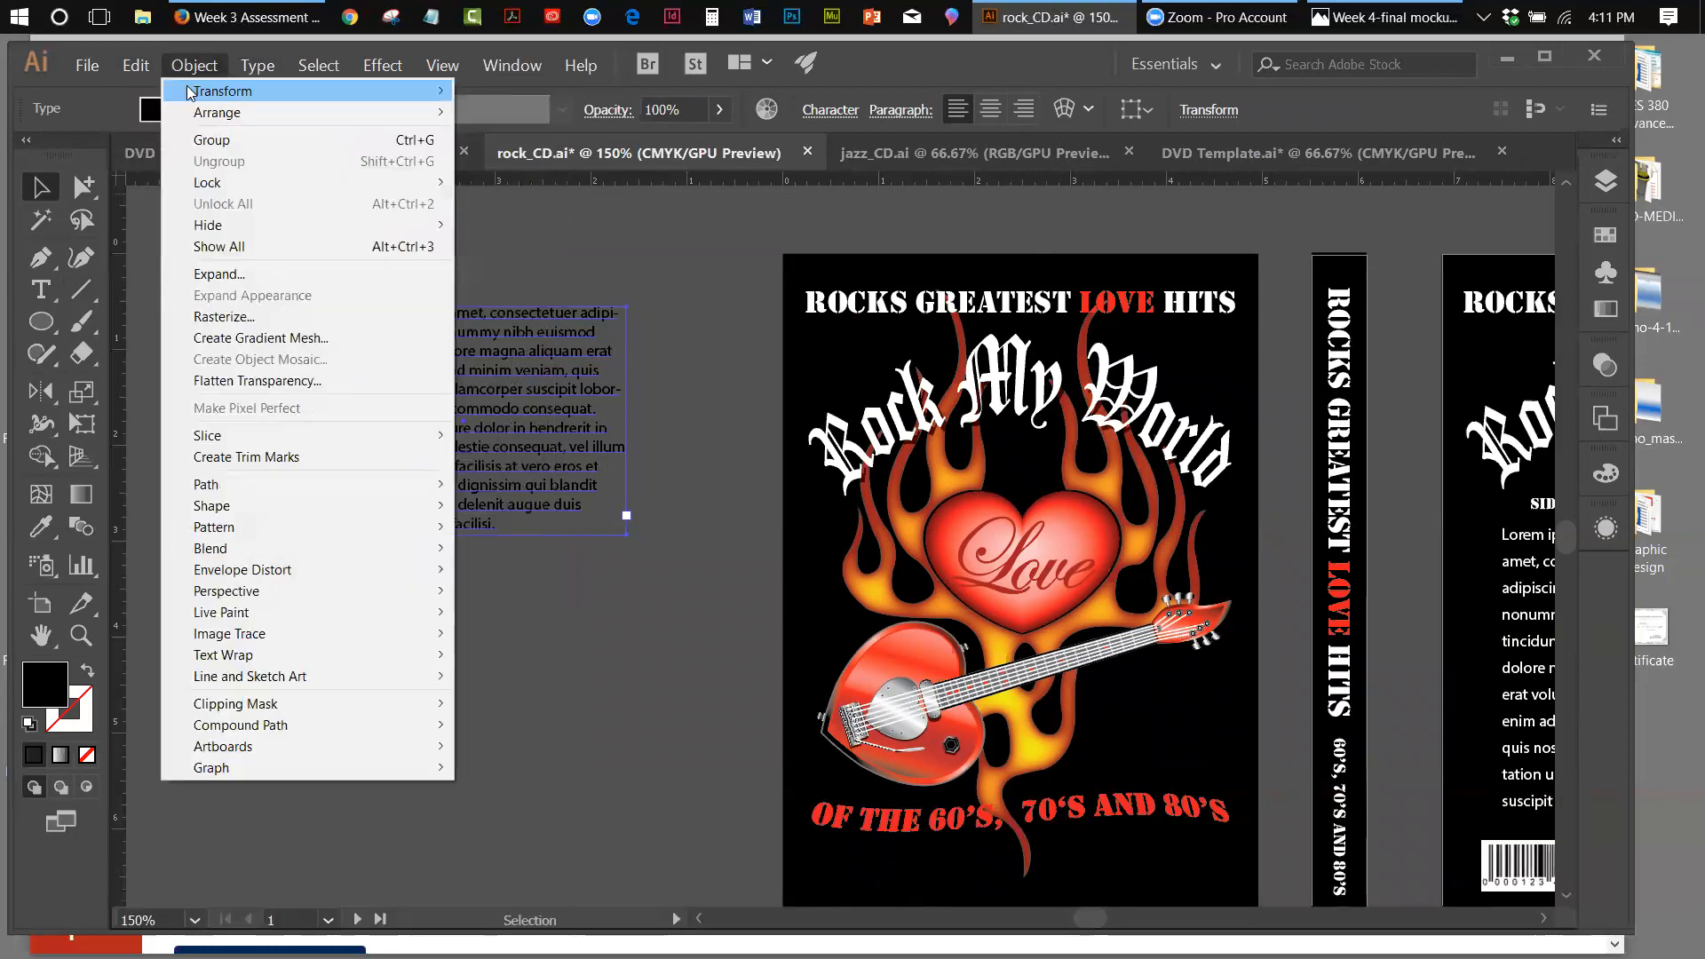
mouse_move(103, 80)
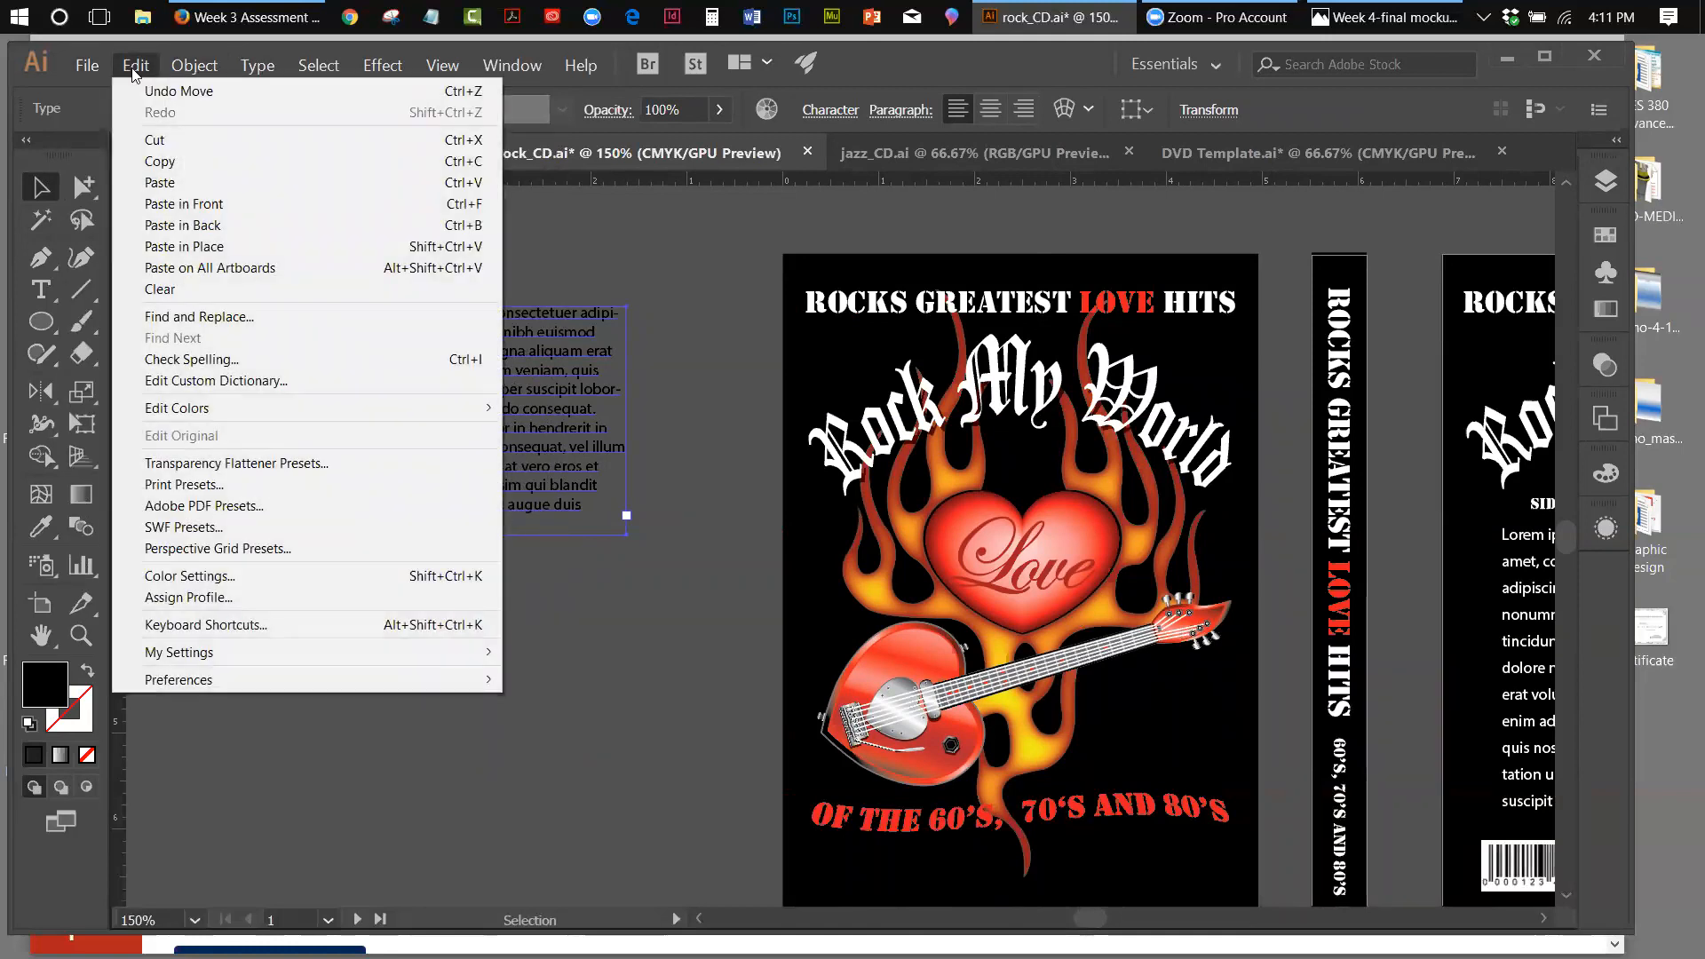
mouse_move(197, 71)
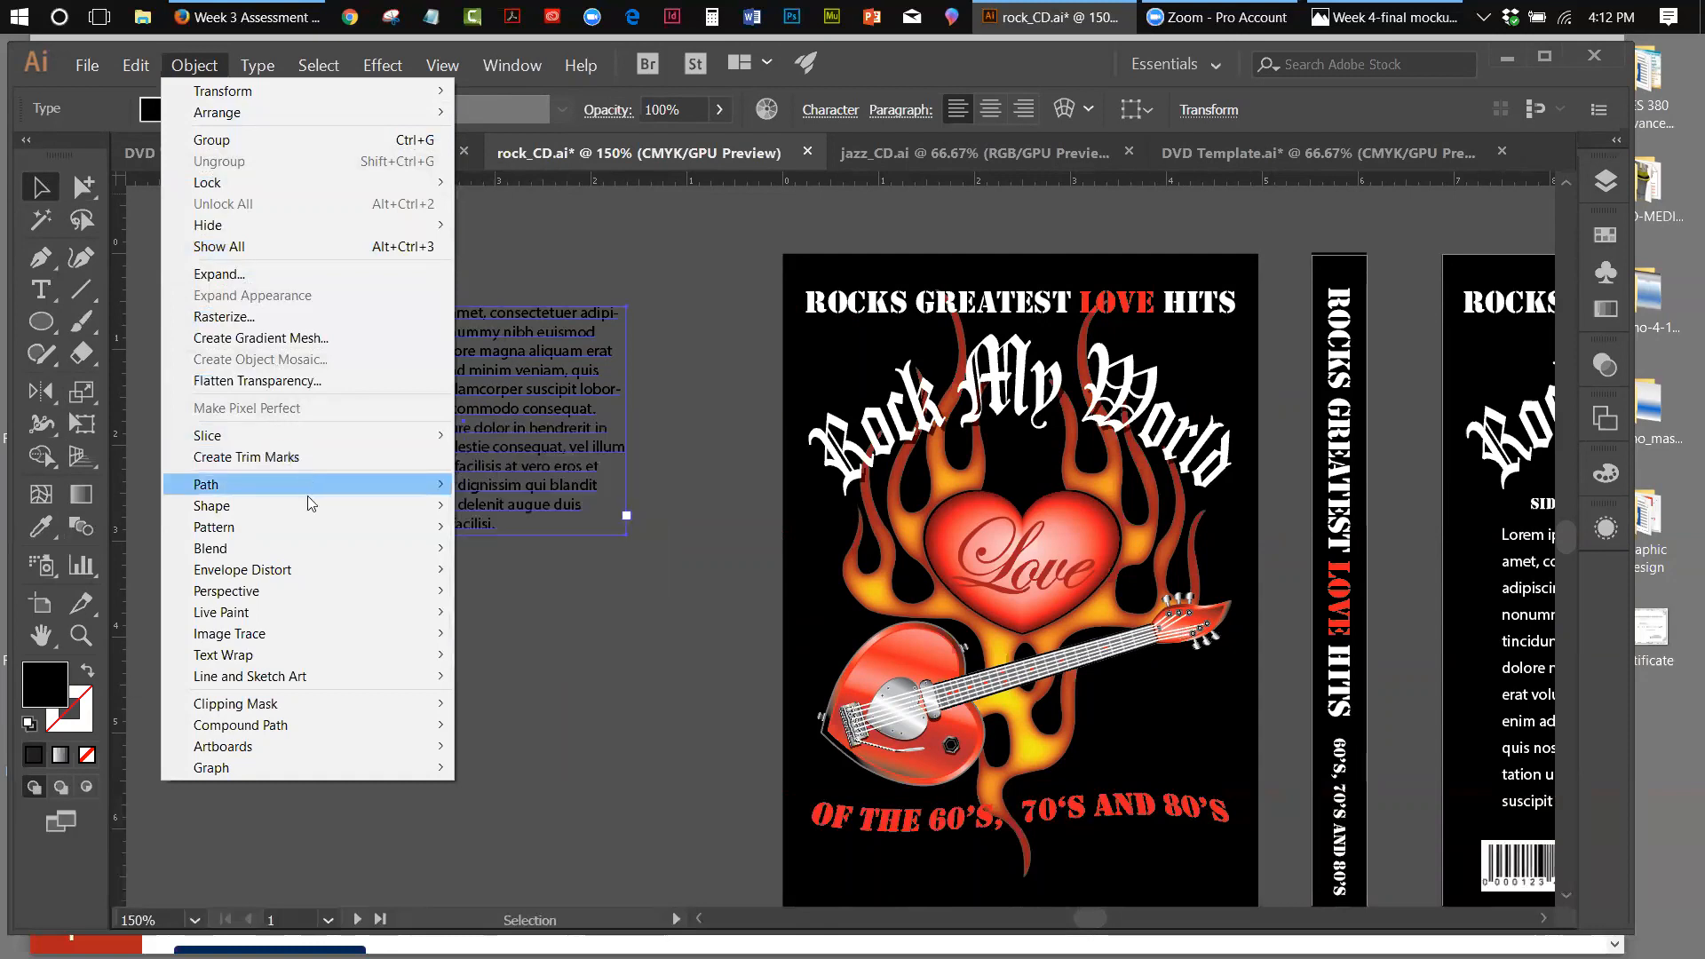
mouse_move(234, 595)
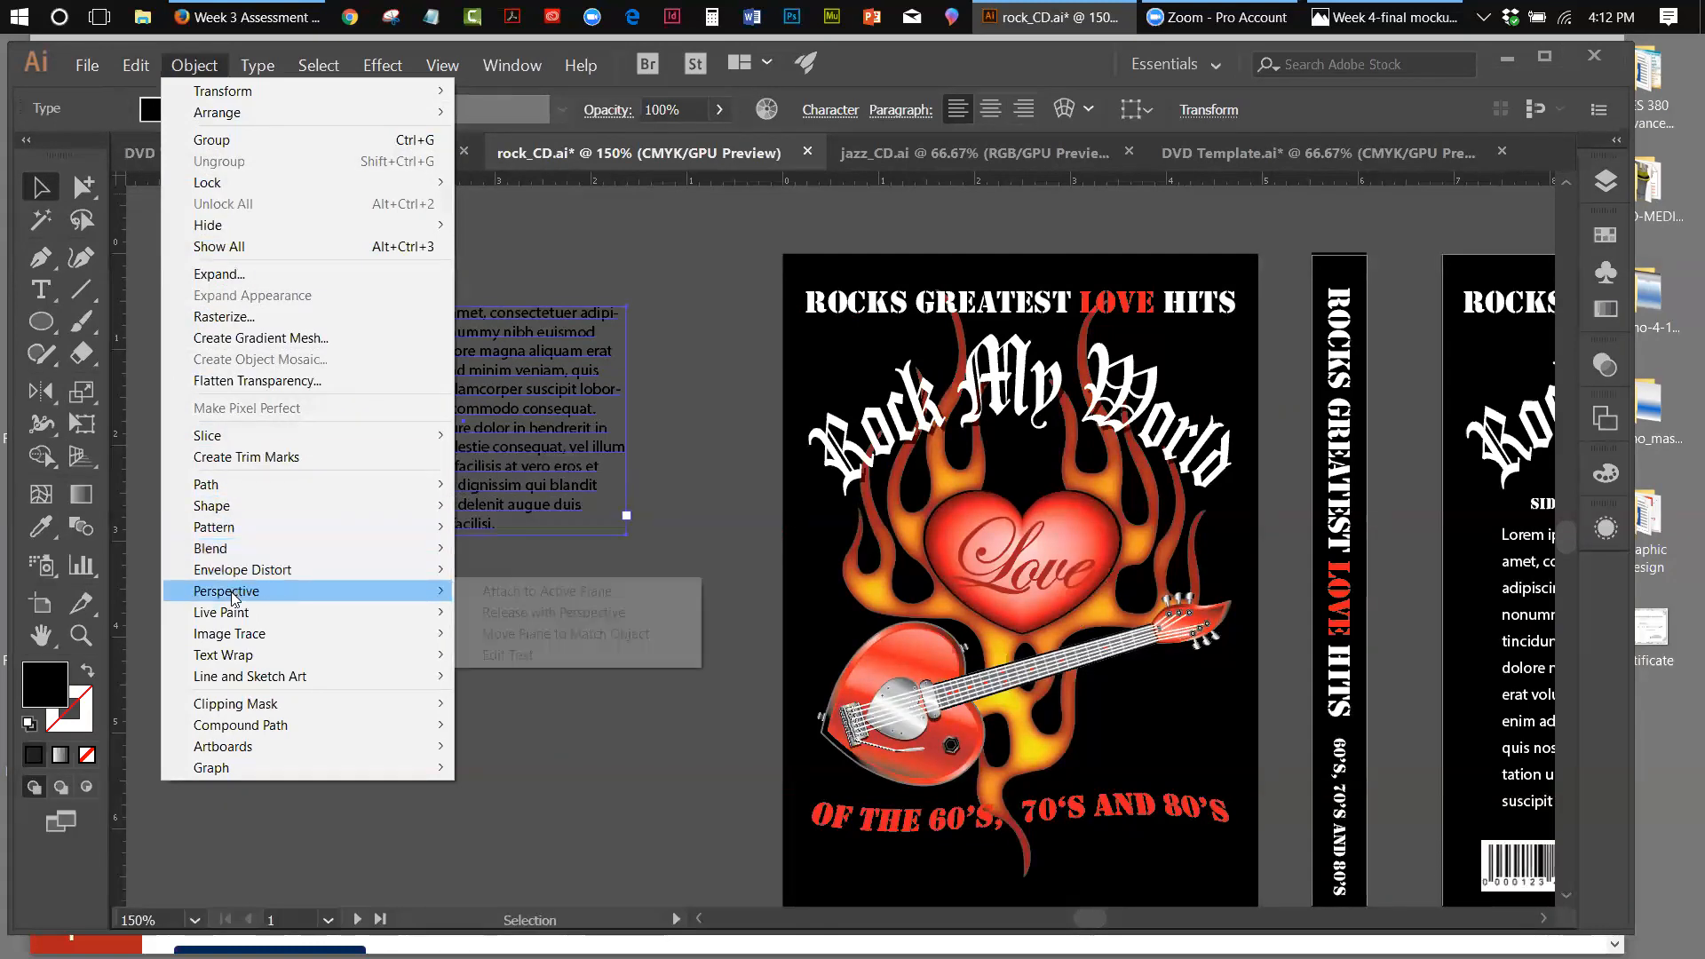
mouse_move(238, 657)
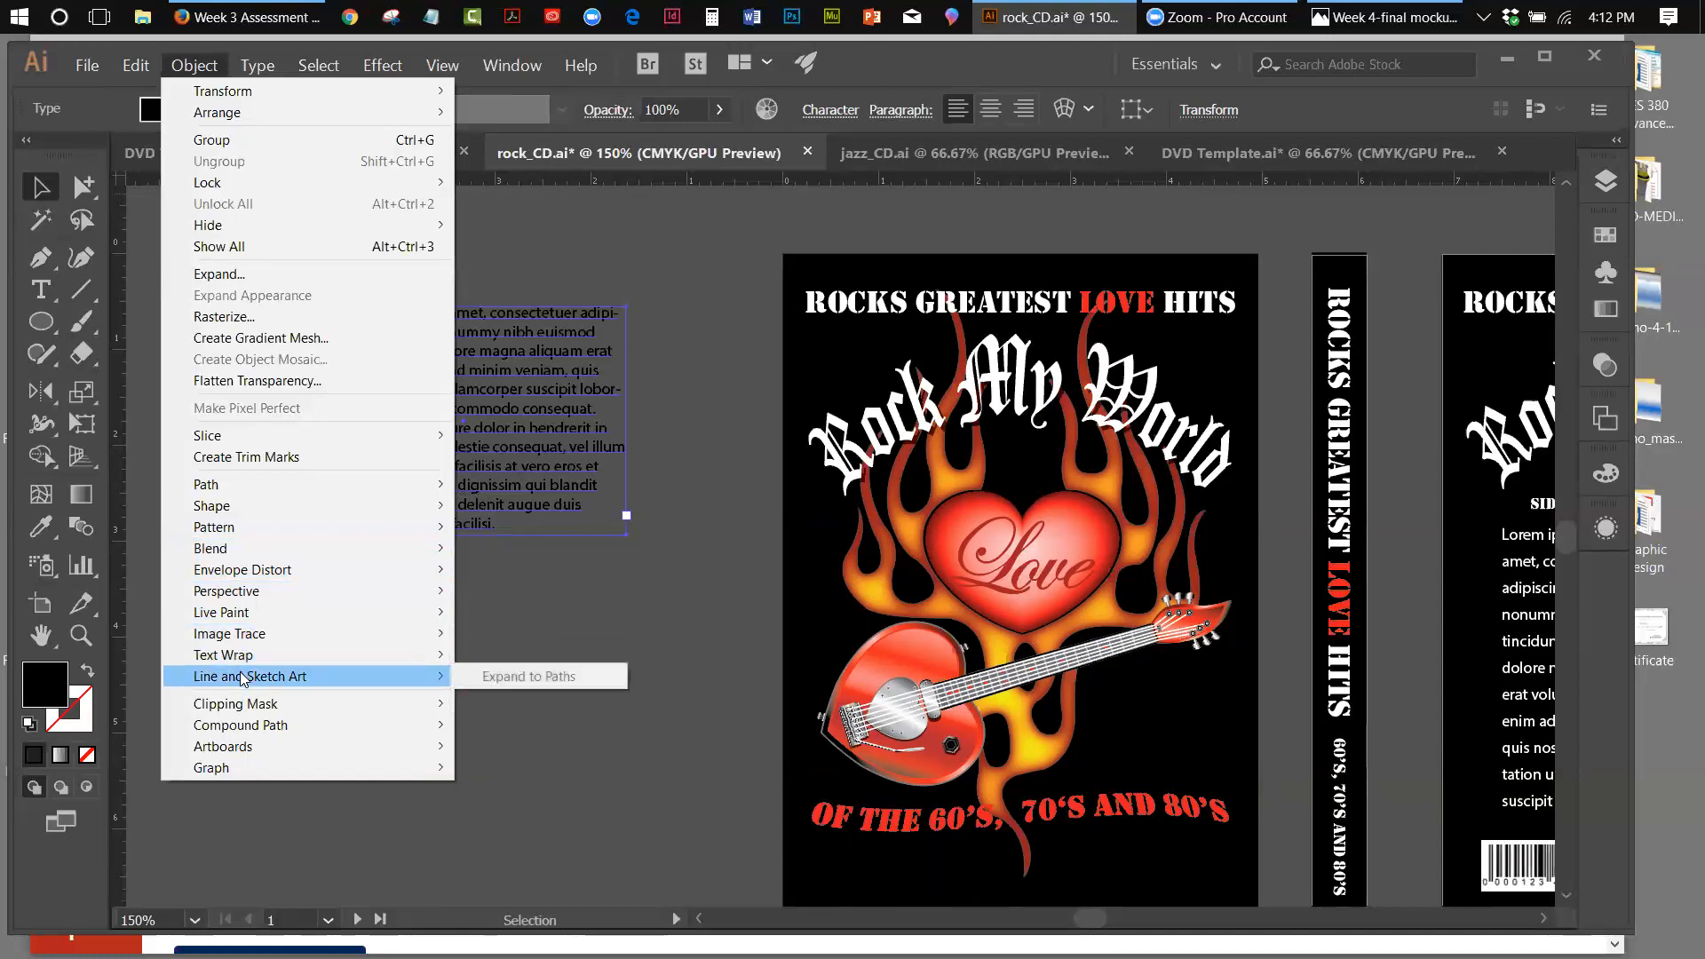
mouse_move(233, 750)
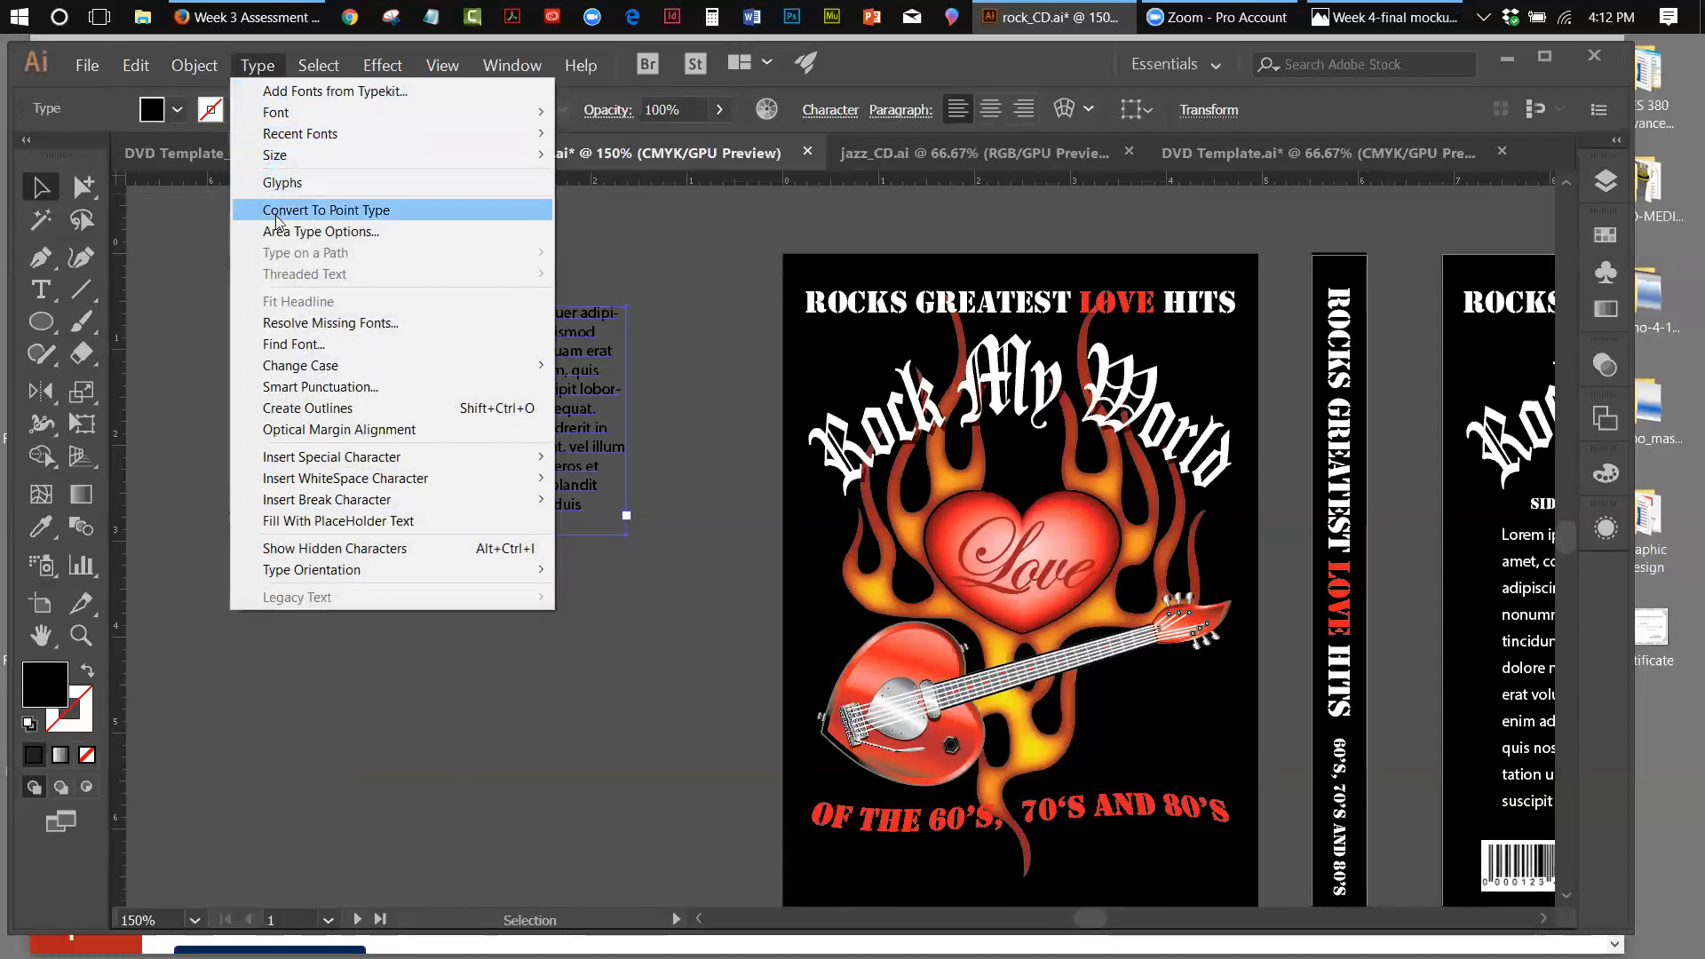
left_click(282, 236)
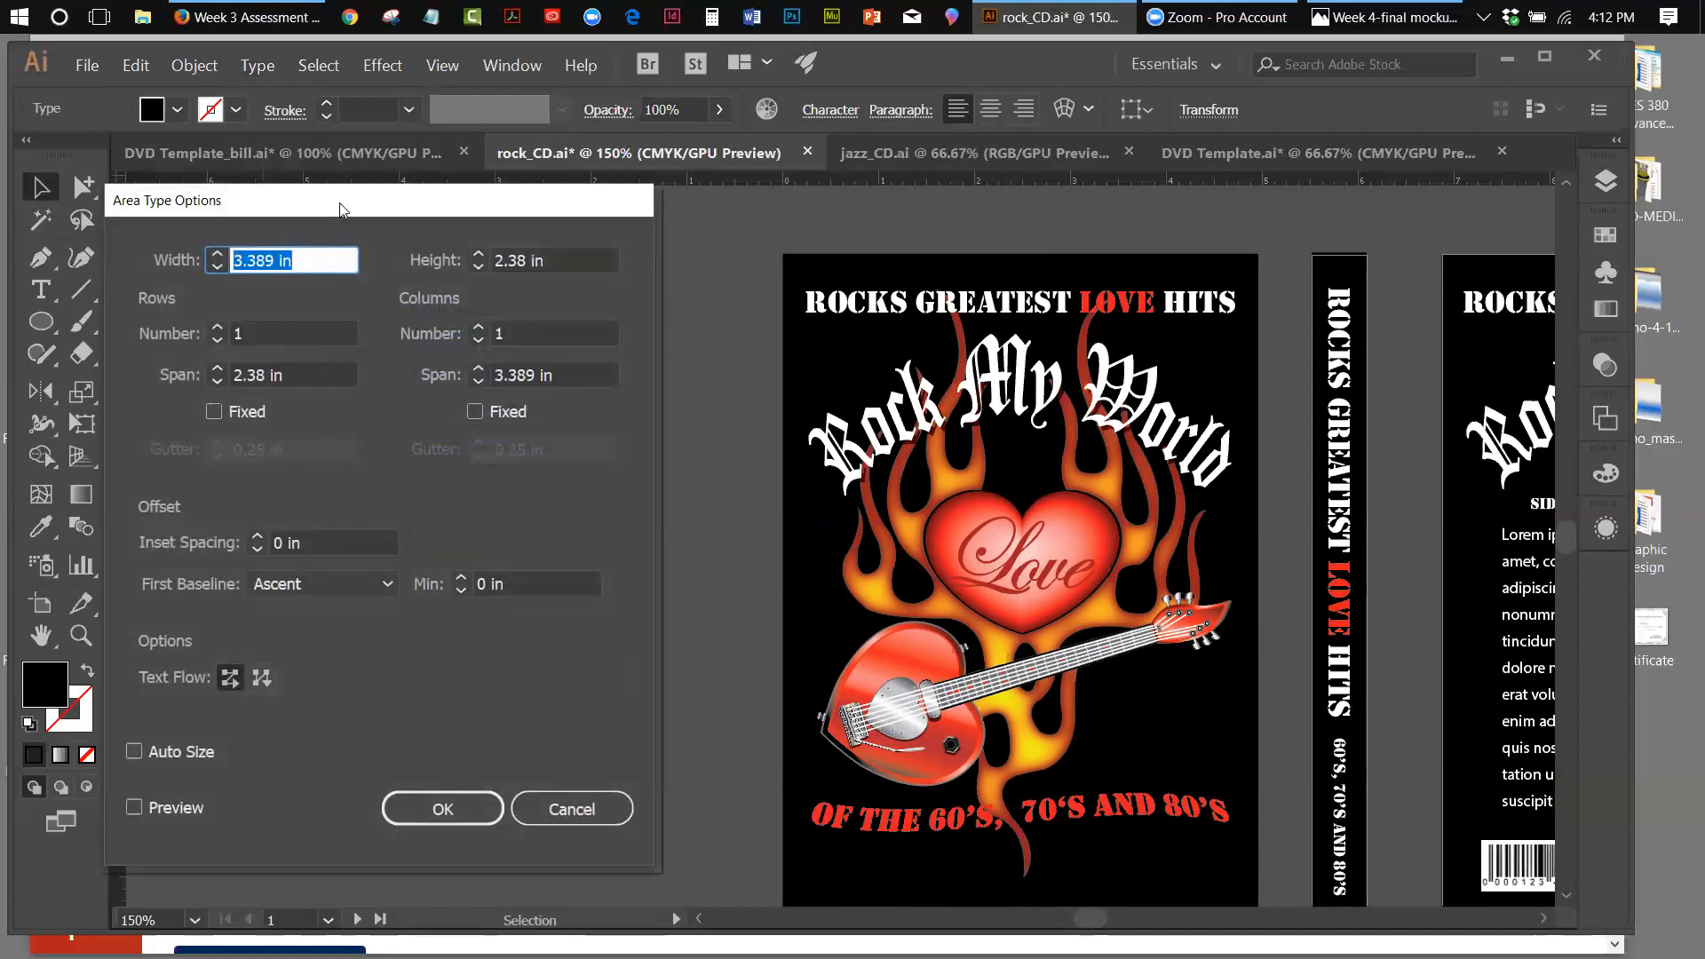
left_click_drag(360, 206, 805, 214)
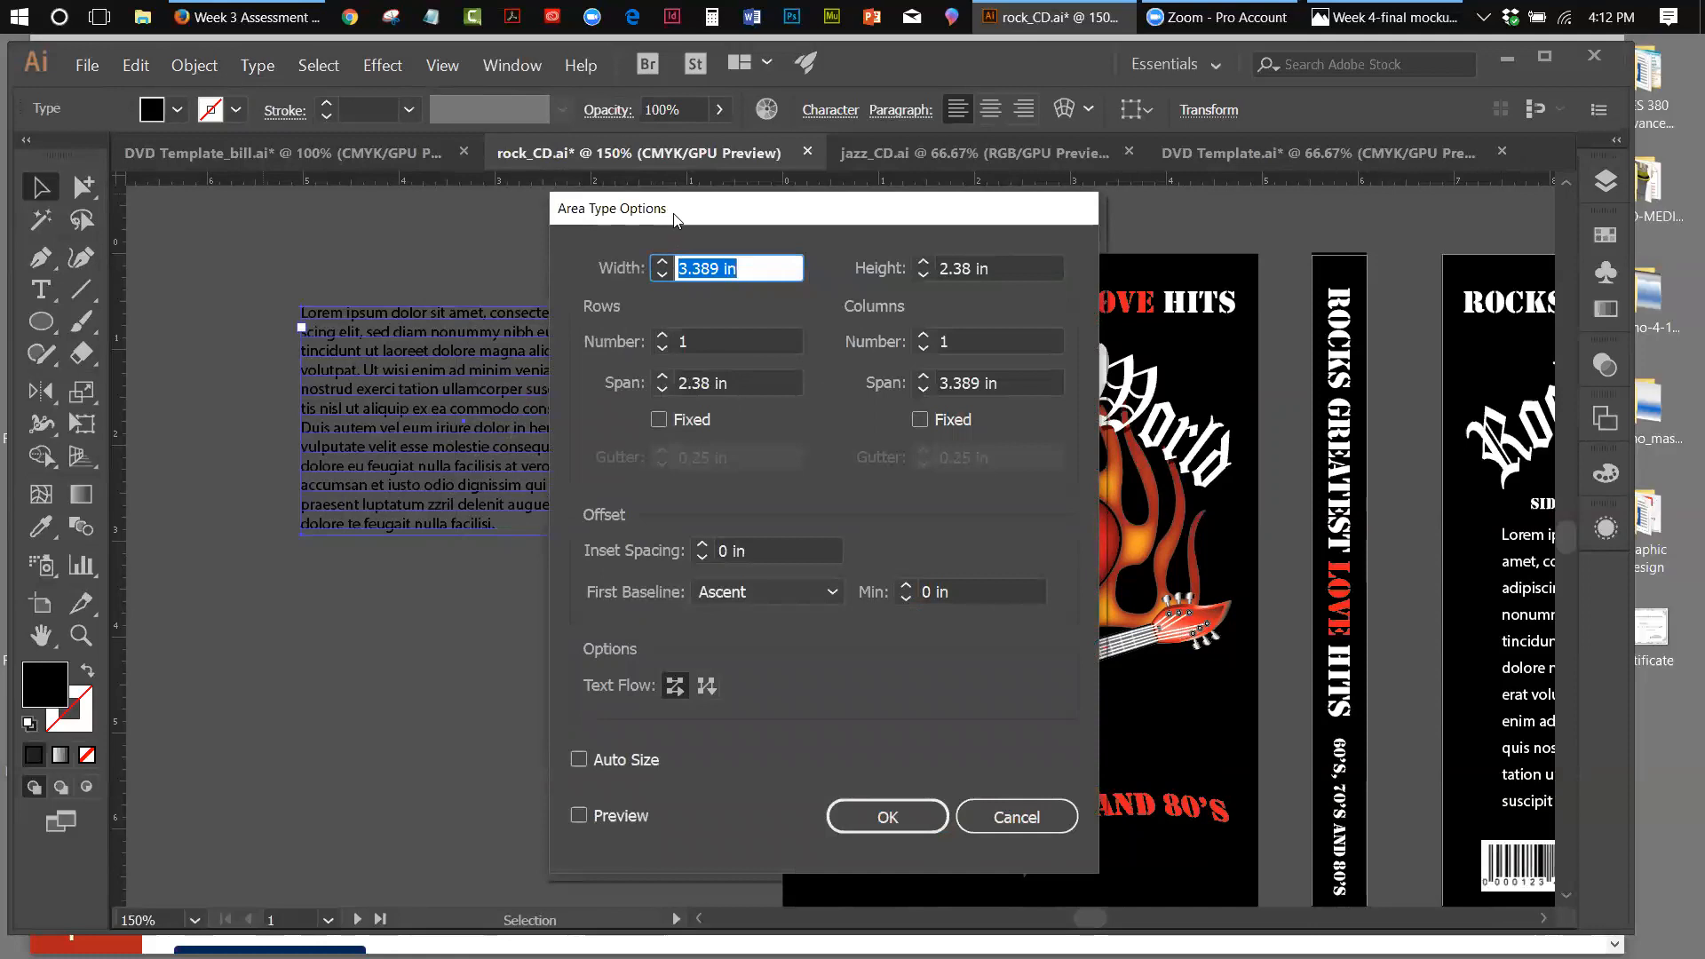
left_click_drag(674, 220, 686, 219)
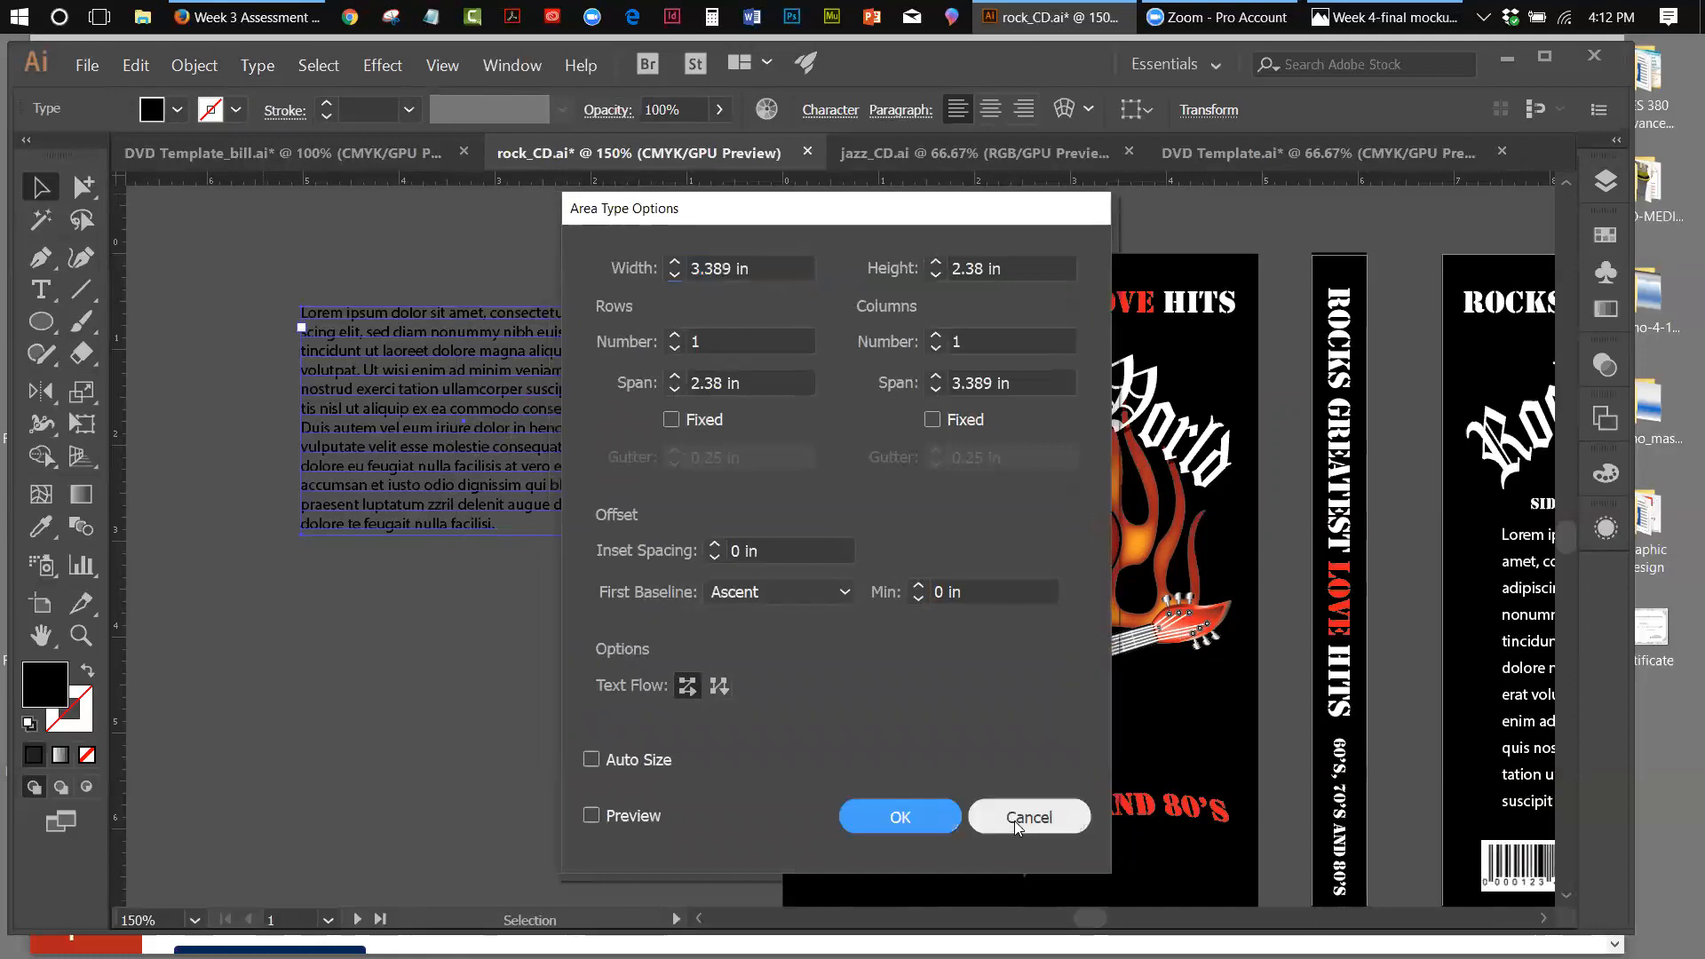
left_click(1017, 819)
Split the placeholder text box into 2 columns in its Area Type Options, with the preview turned on
left_click(257, 68)
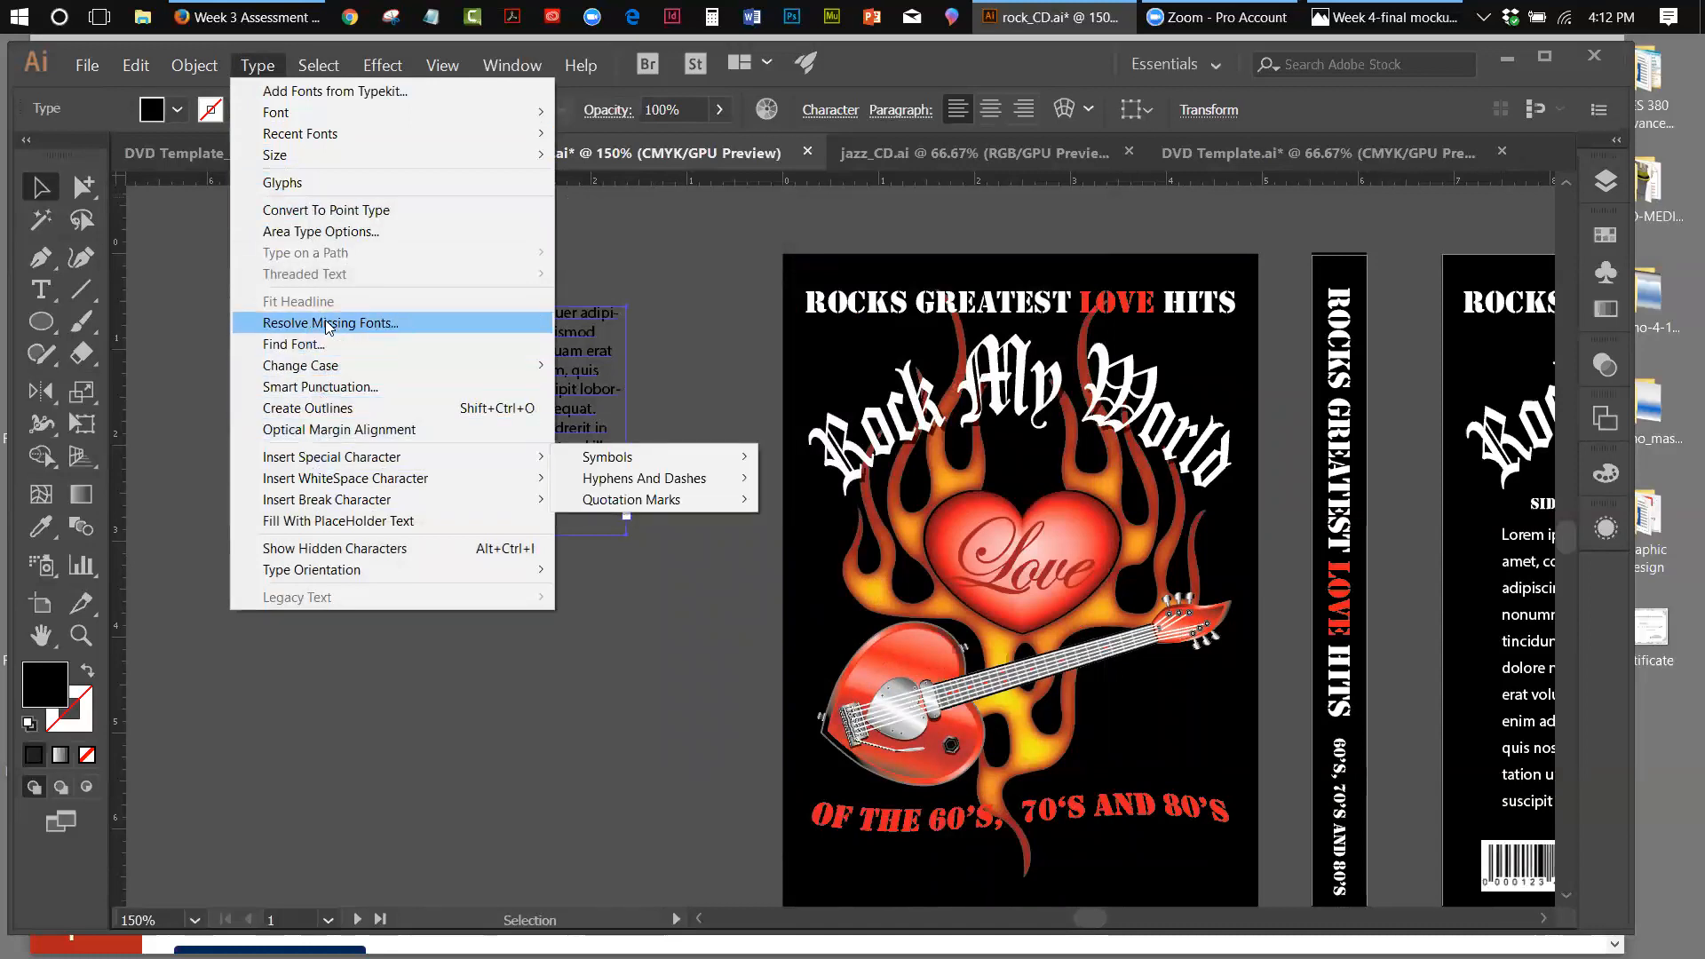
left_click(330, 232)
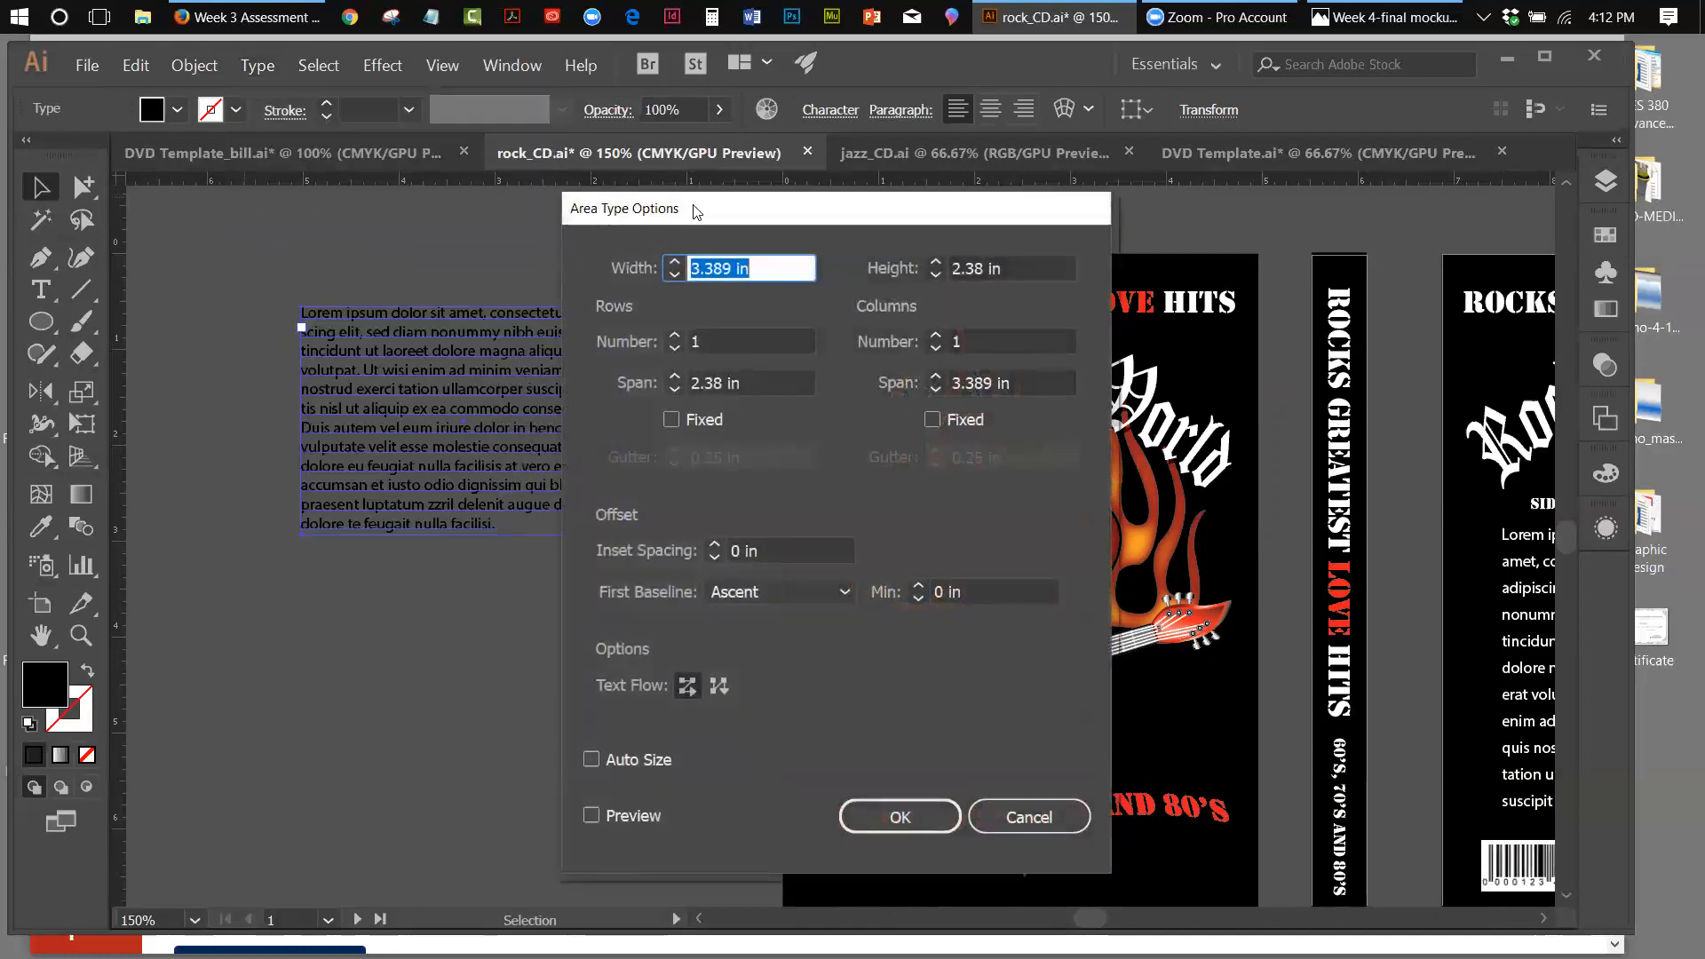
left_click_drag(695, 211, 885, 227)
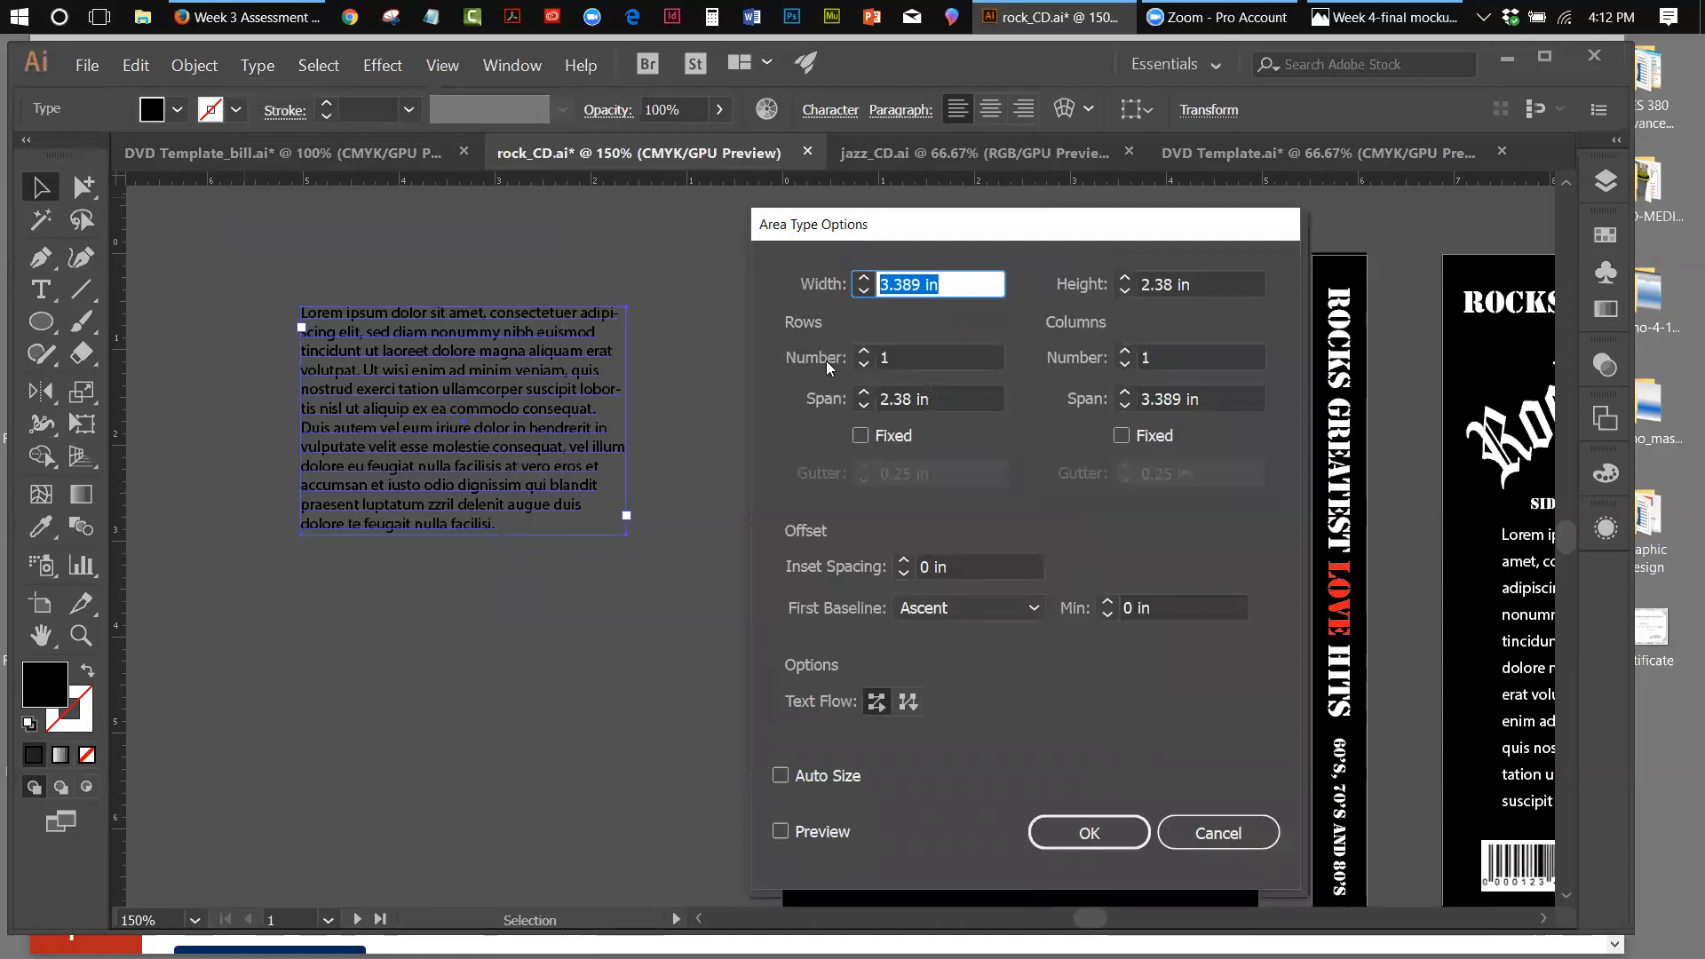
left_click(1126, 359)
left_click(1126, 353)
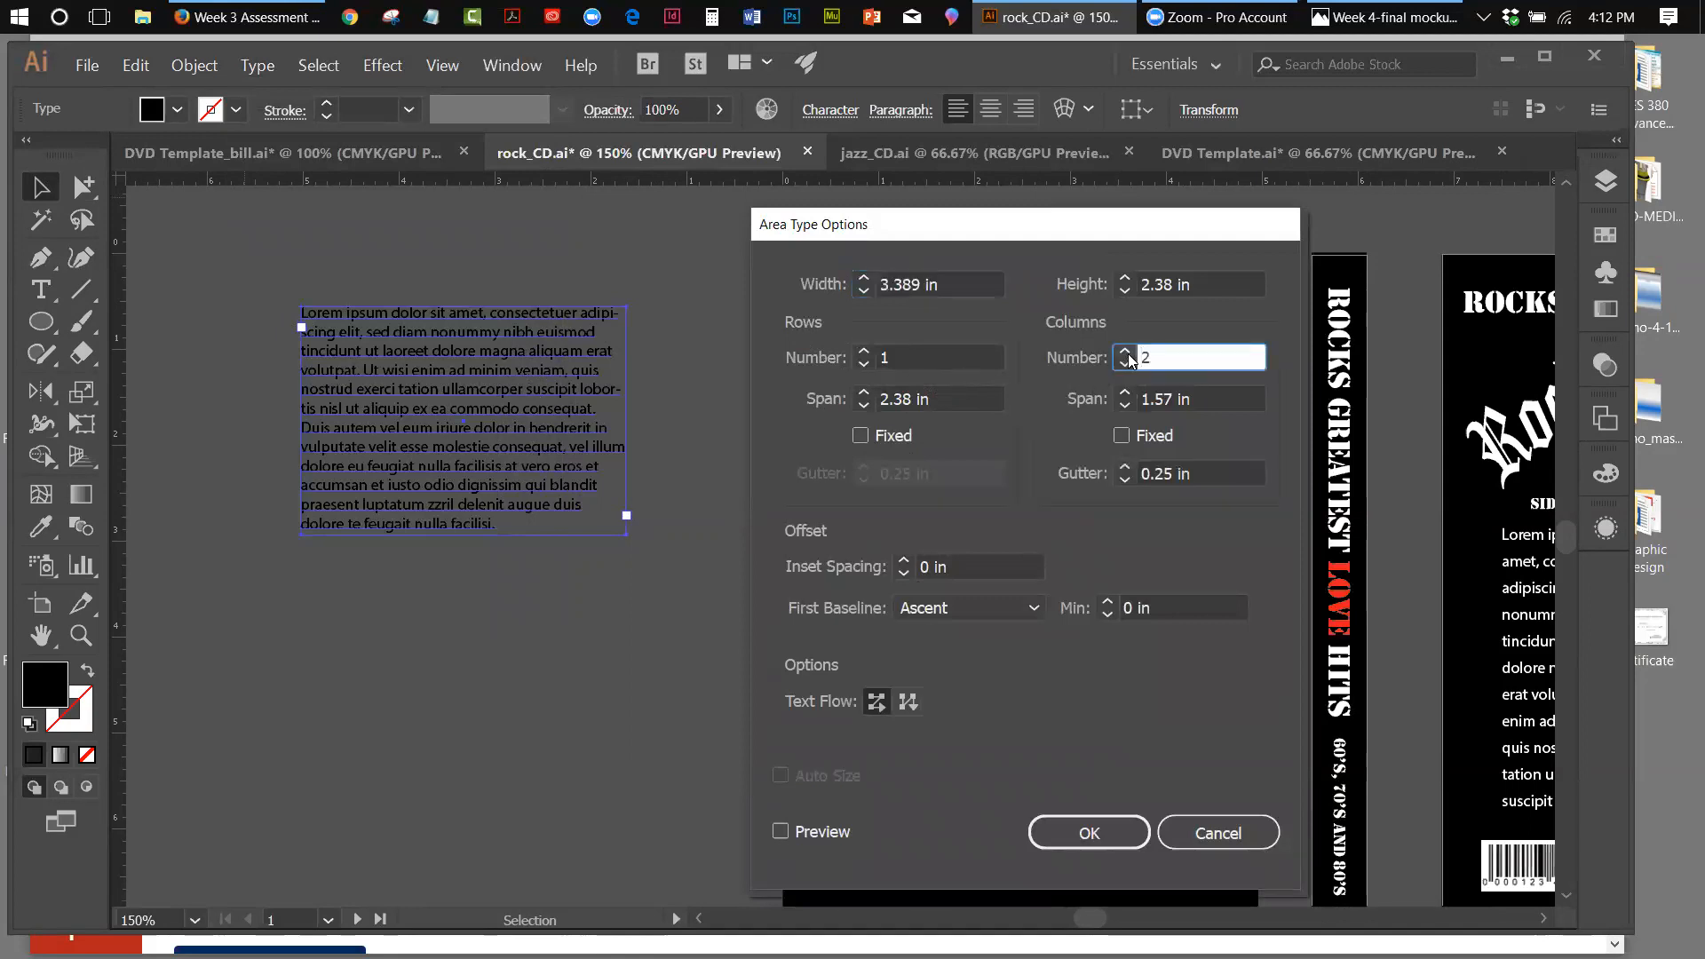
left_click(781, 832)
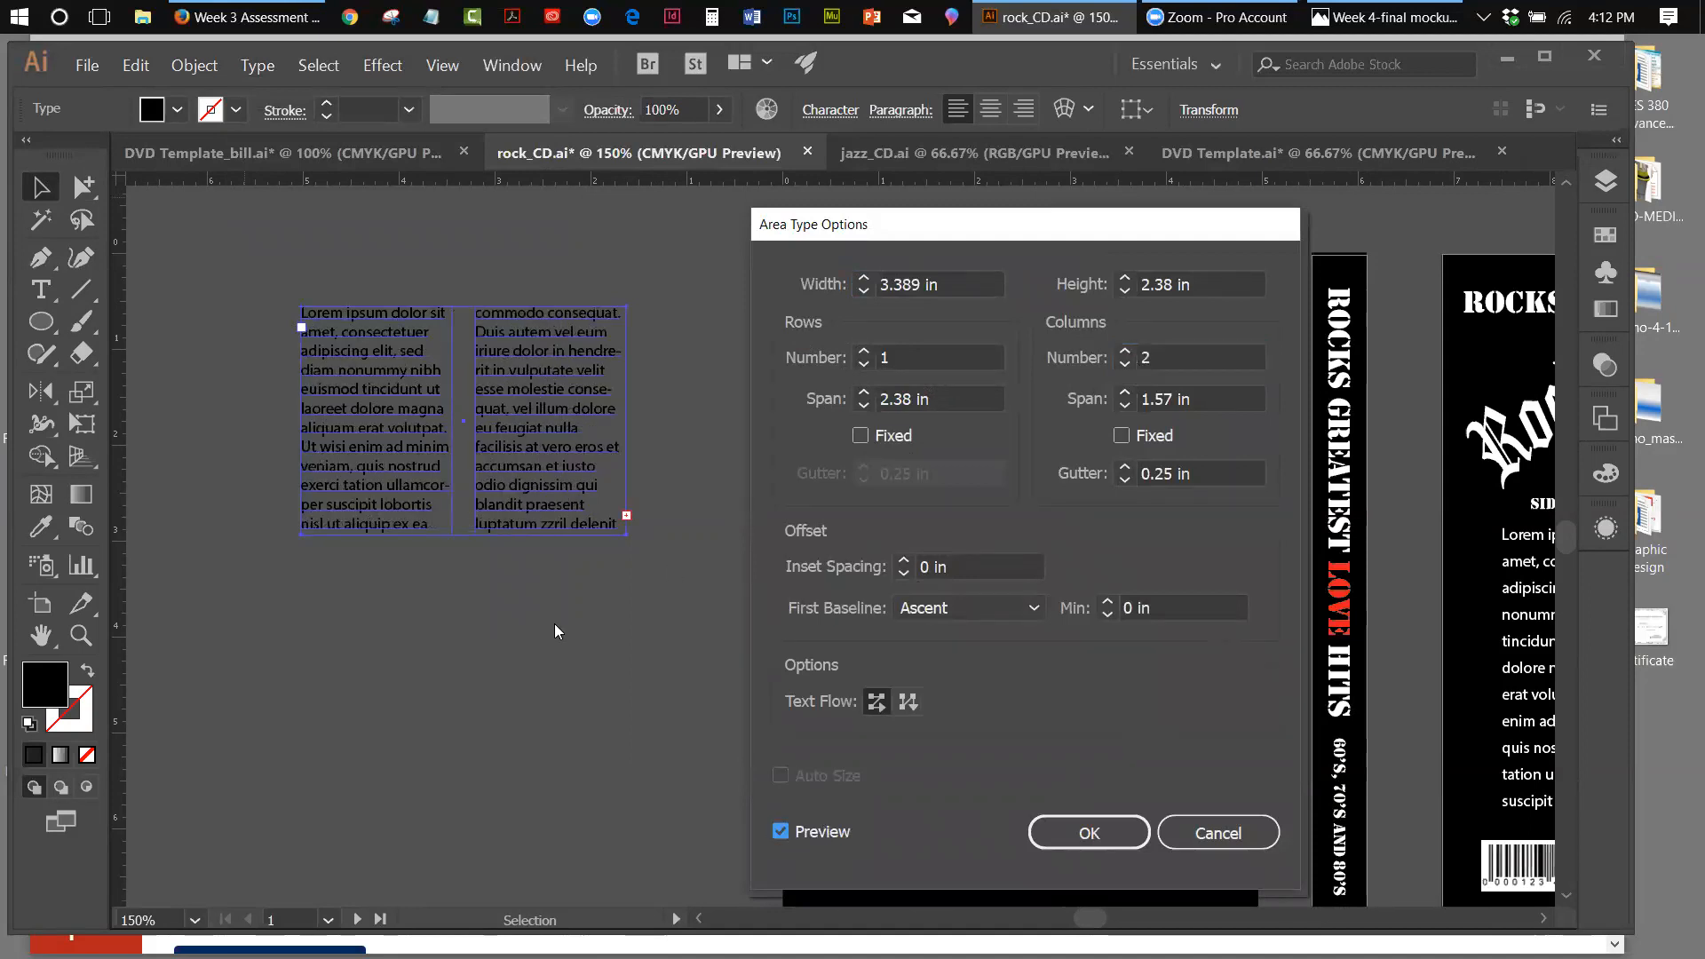
left_click(1133, 843)
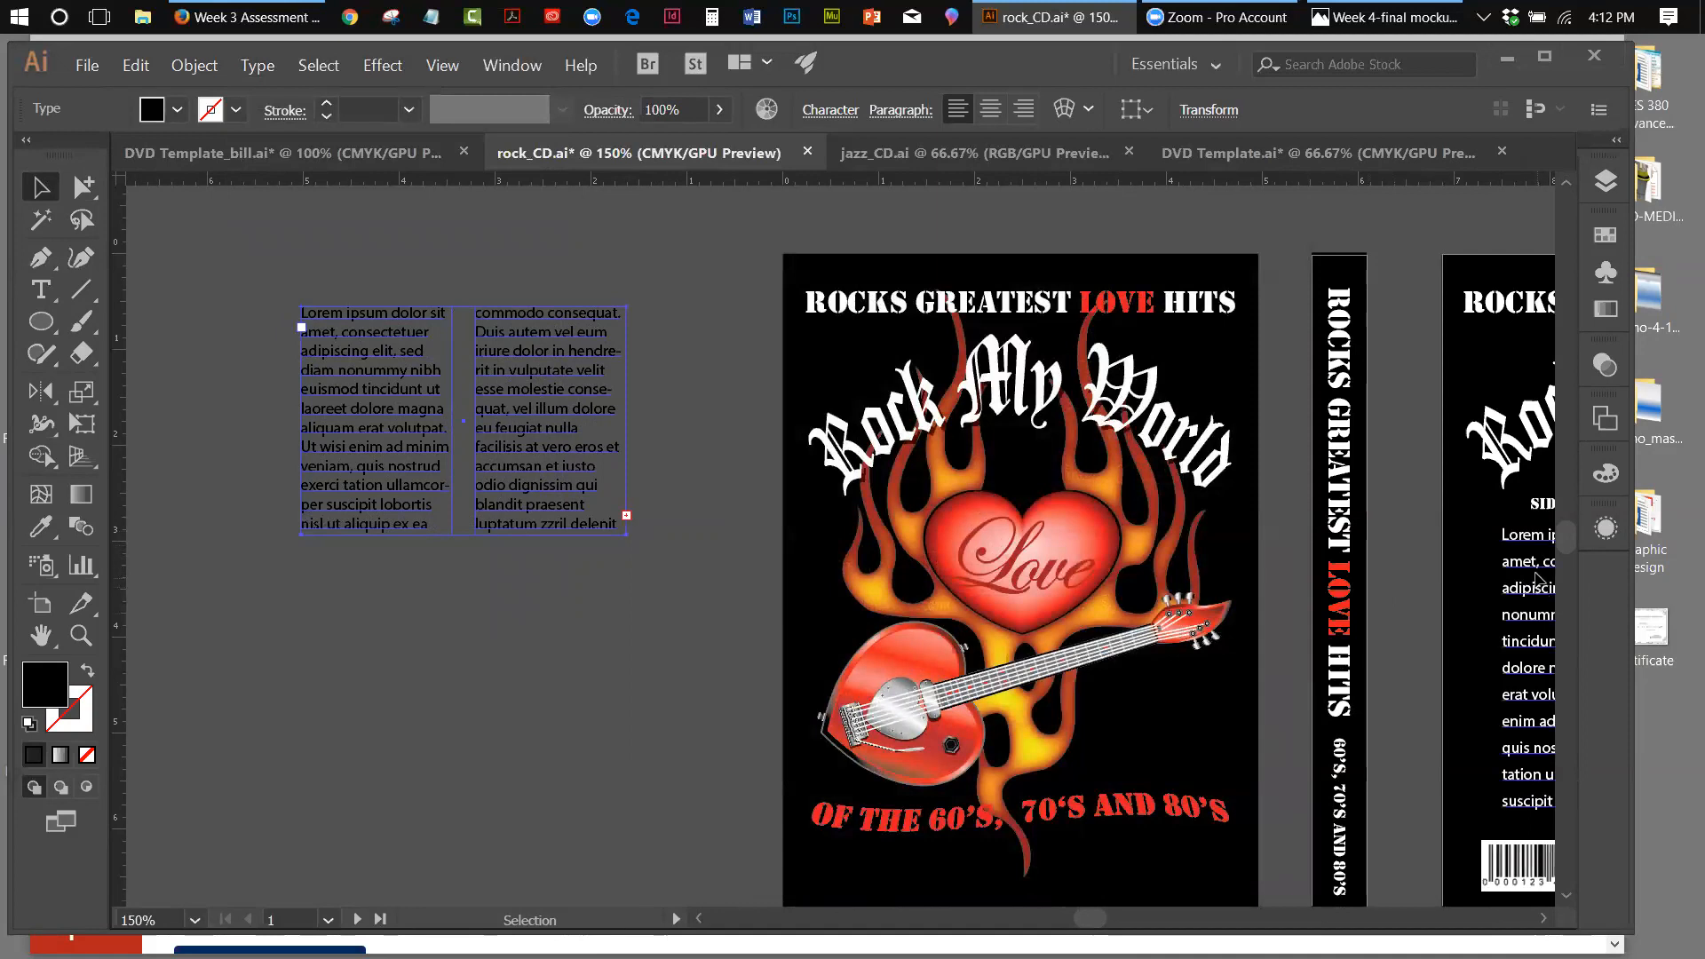
Delete the two-column placeholder text box beside the front cover
left_click_drag(1108, 924, 1123, 923)
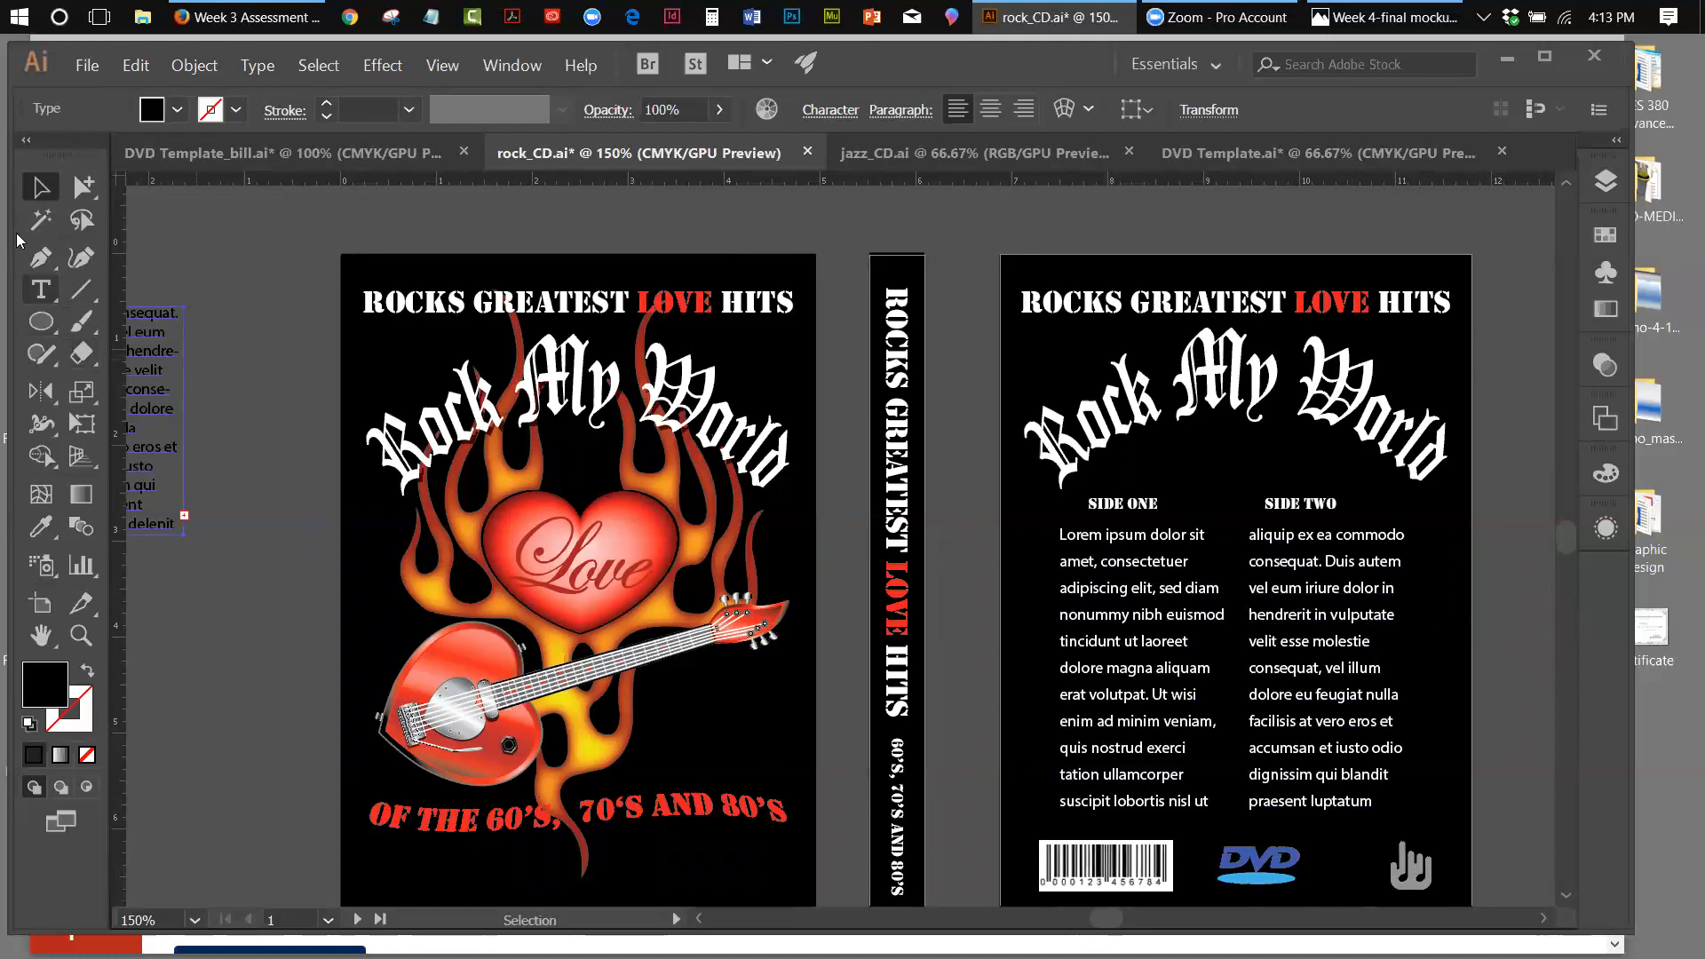
left_click_drag(174, 268, 209, 379)
key("Delete")
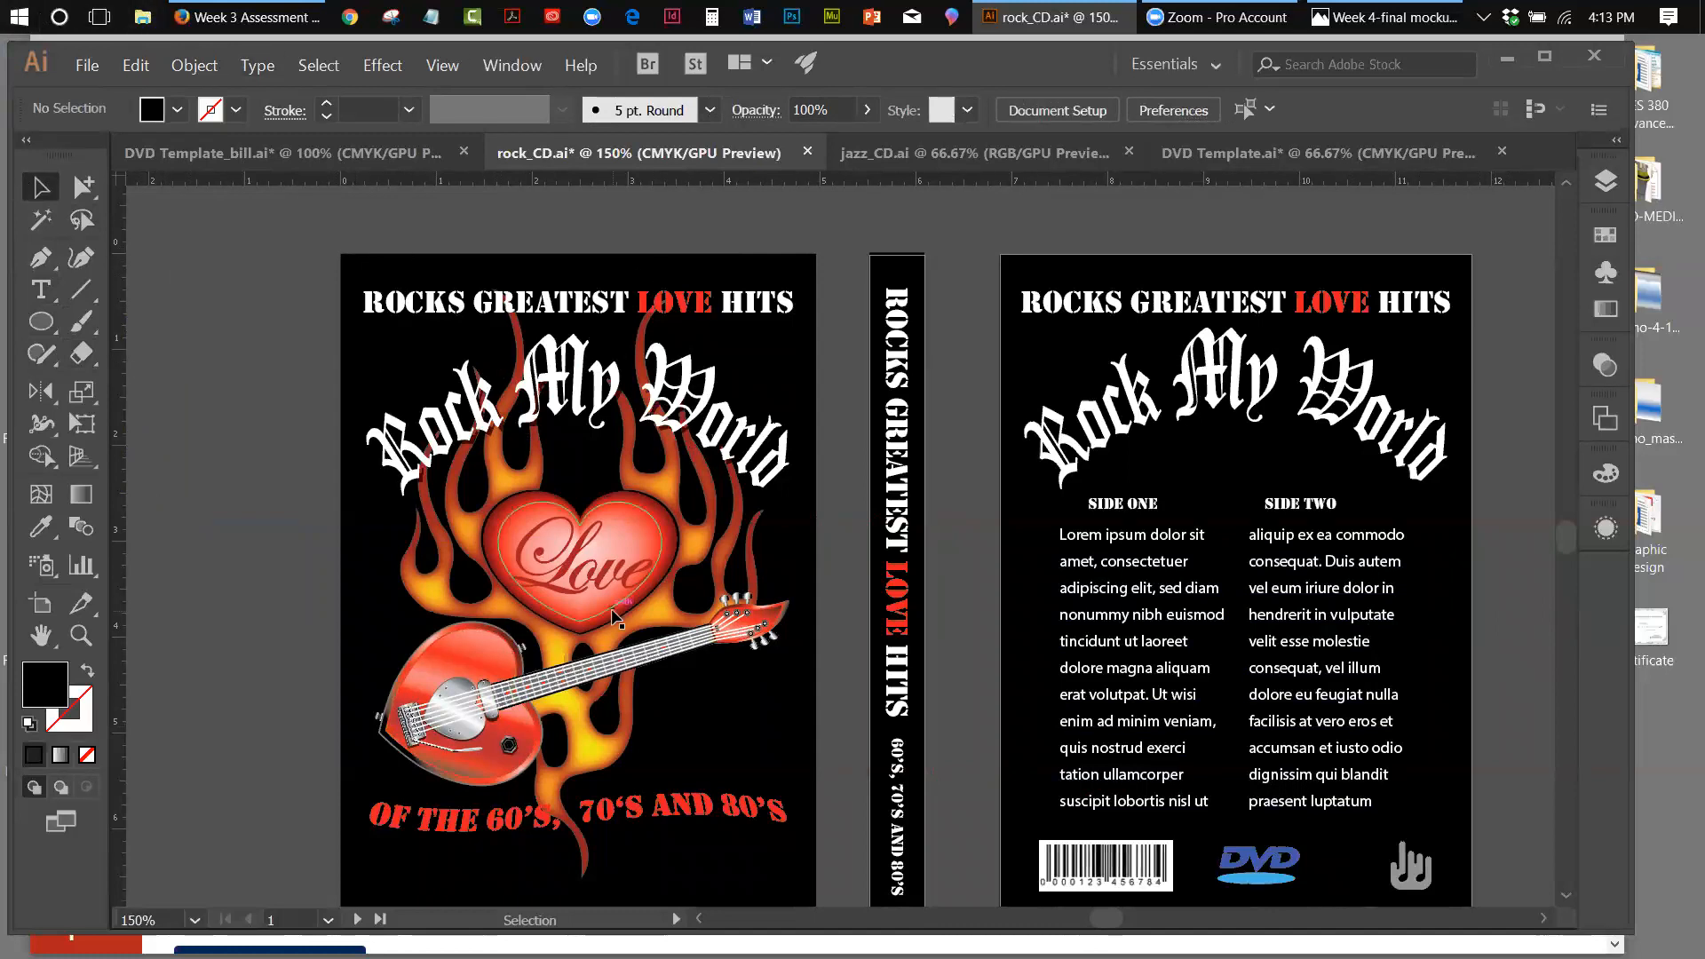
Show the appearance settings of the front cover's "Rock My World" title and hide its selection edges
left_click(560, 425)
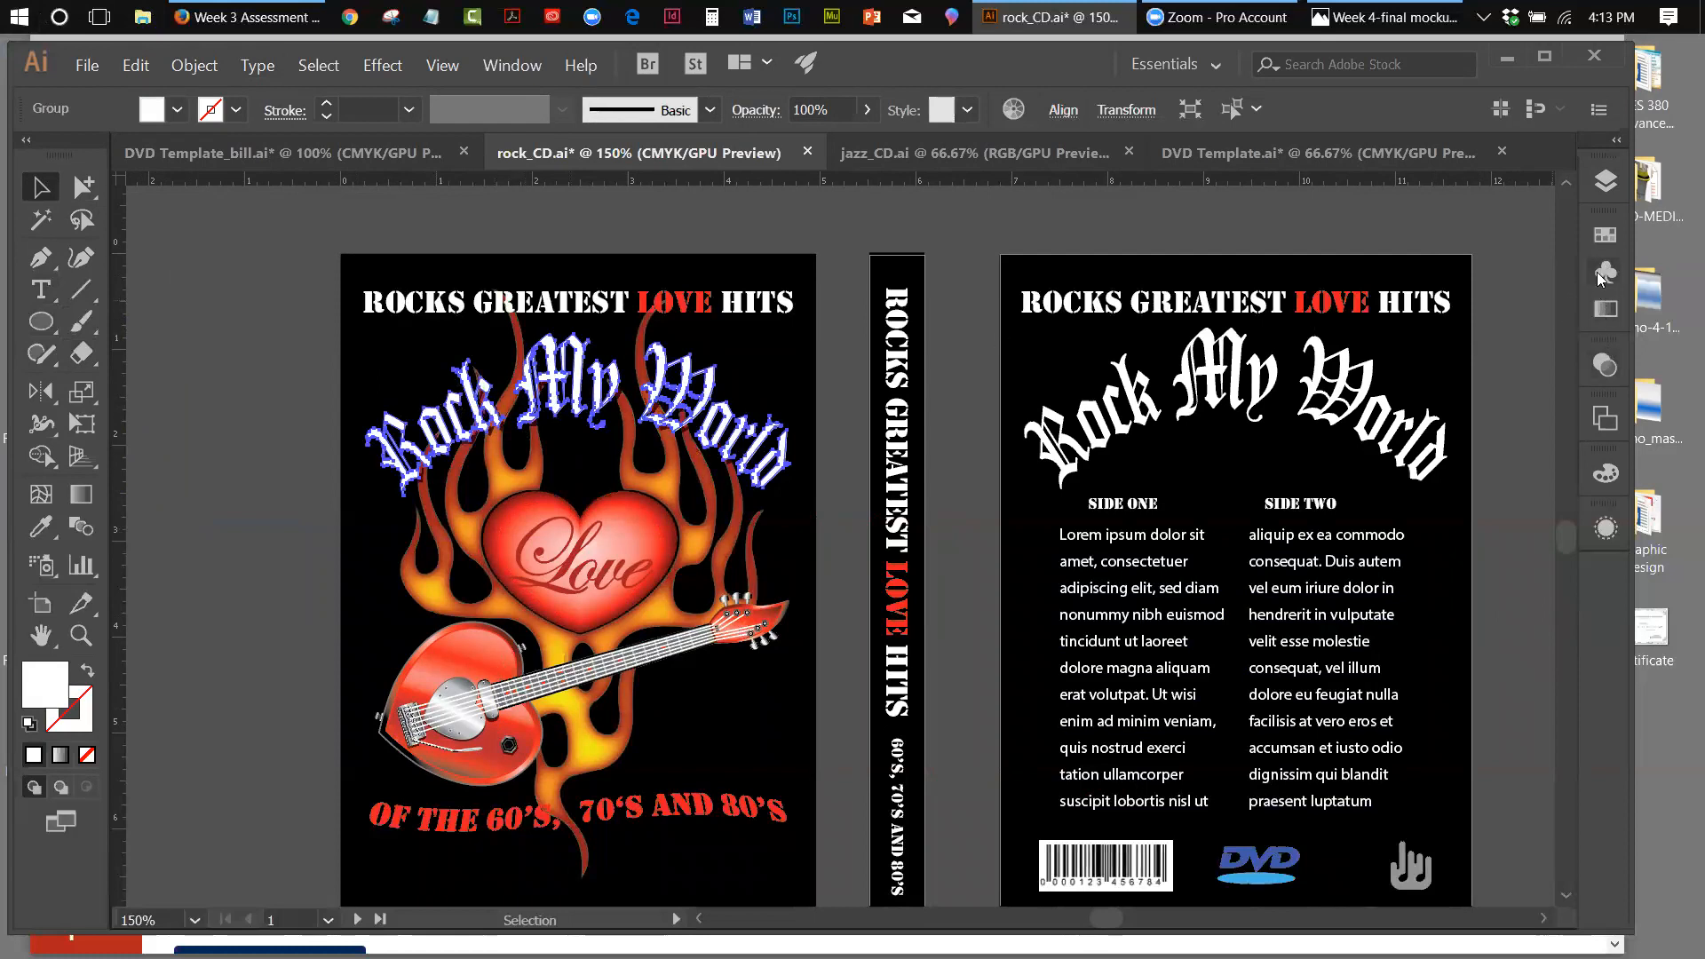
left_click(508, 65)
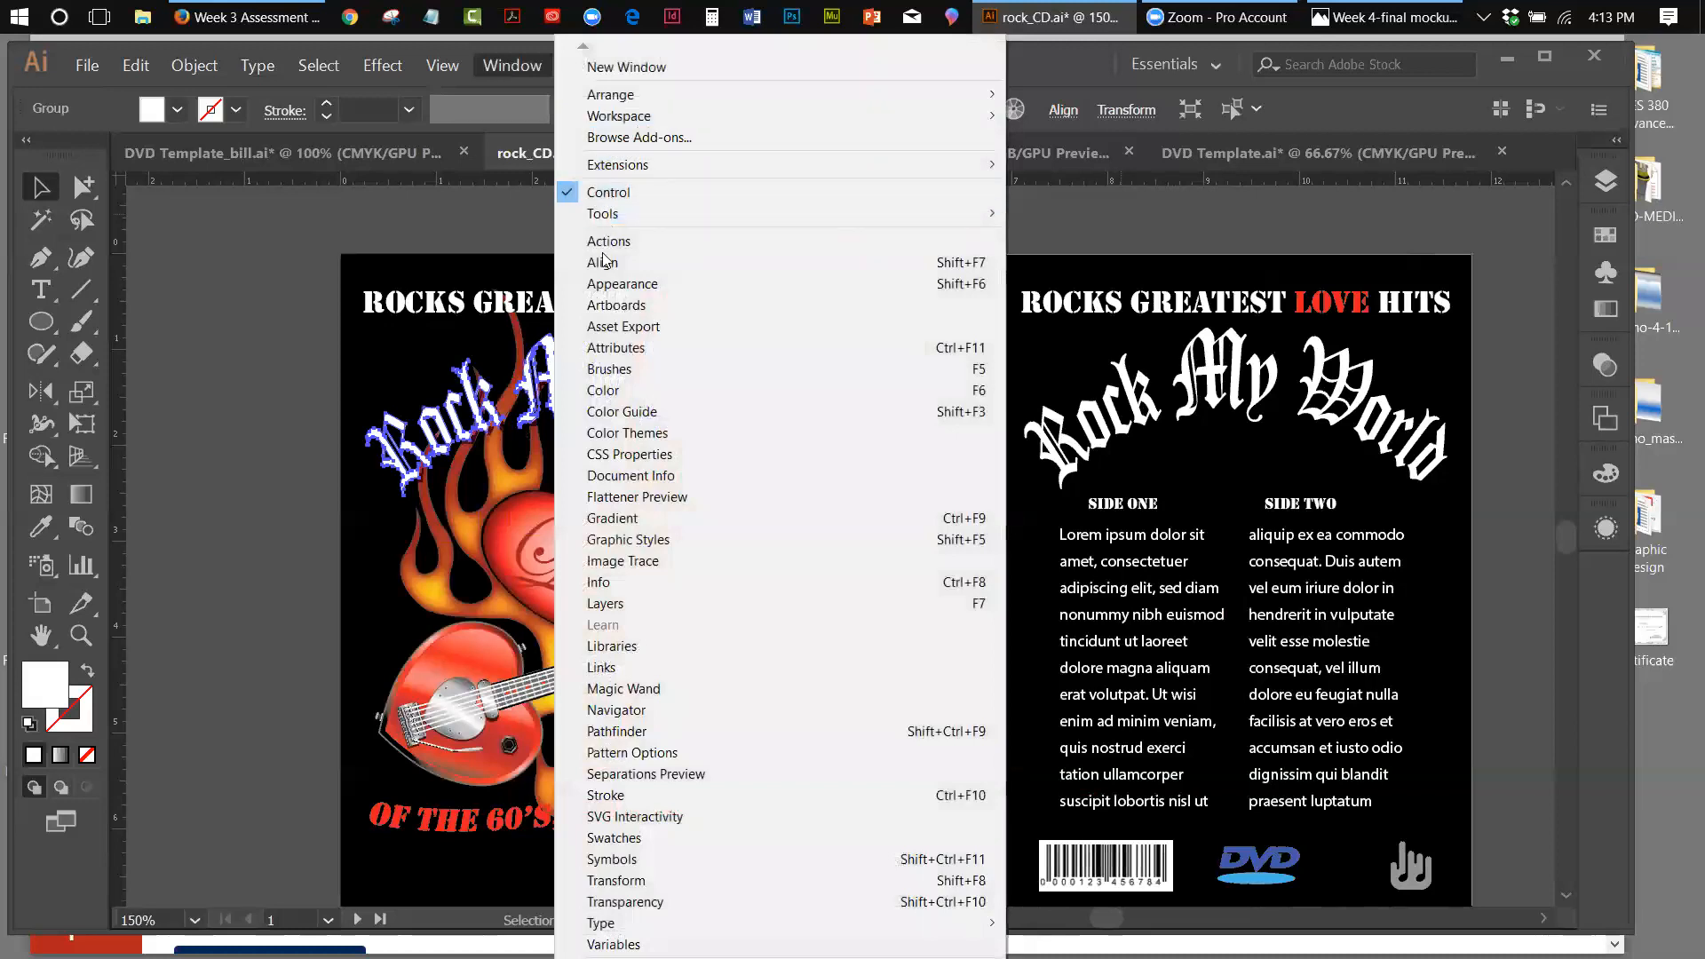
left_click(621, 283)
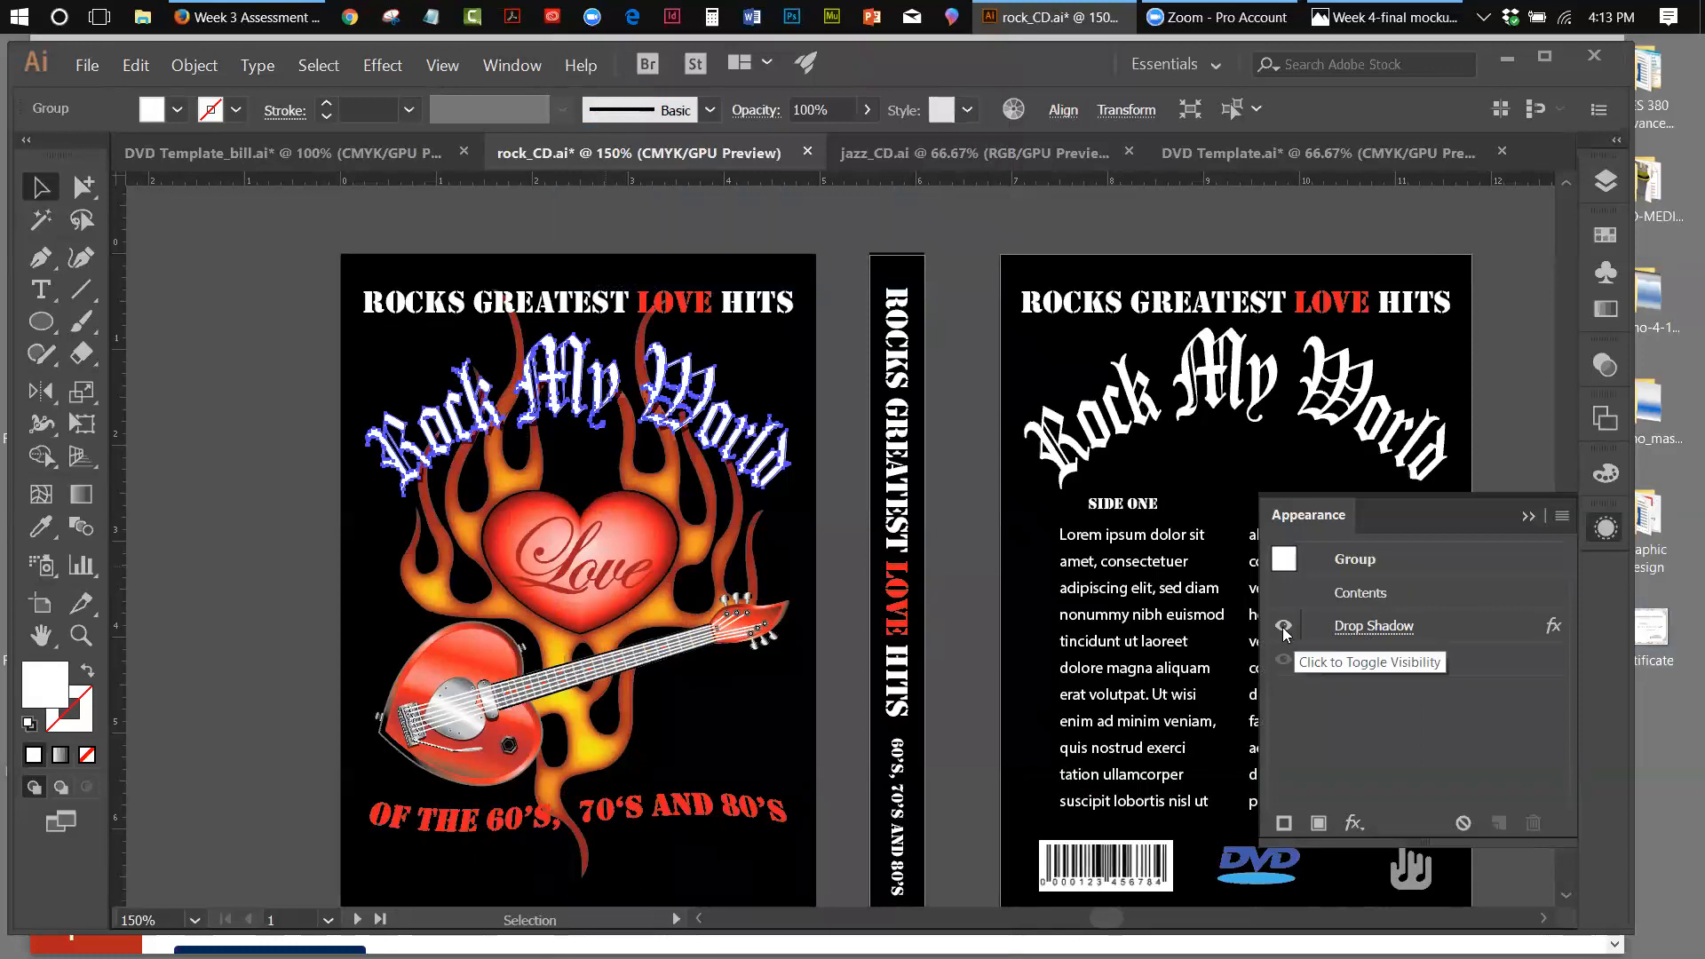
left_click(450, 74)
left_click(602, 333)
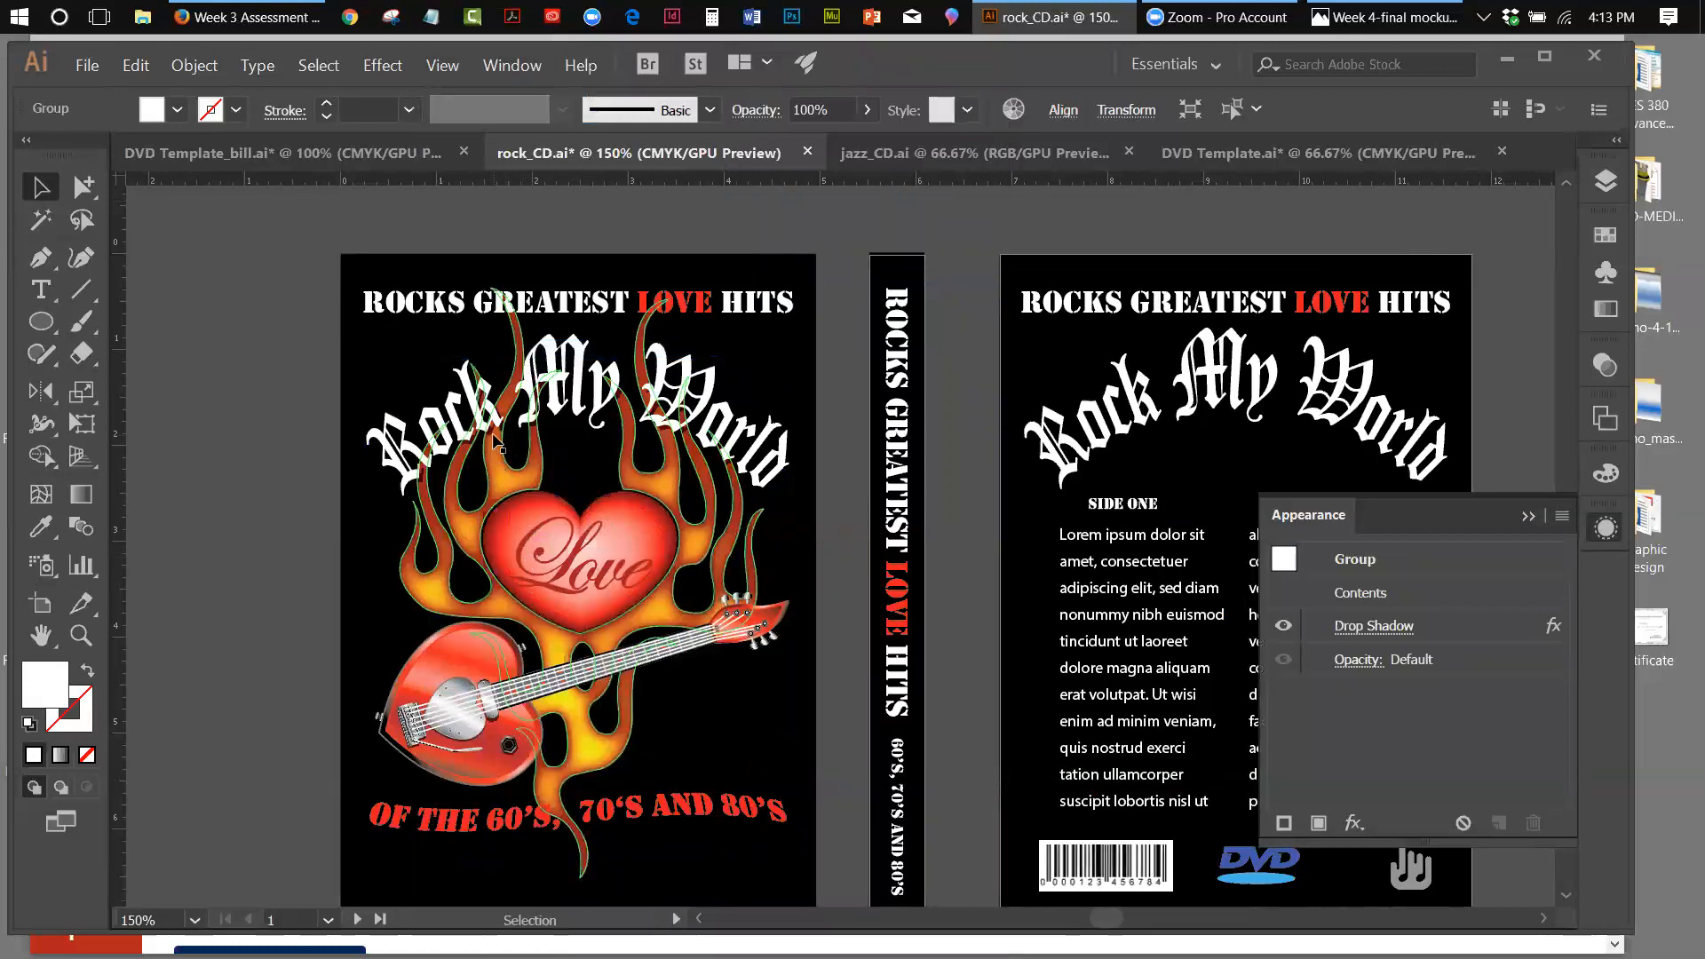
Toggle the visibility of the title's Drop Shadow effect several times to compare the lettering, leaving the shadow on
left_click(1284, 627)
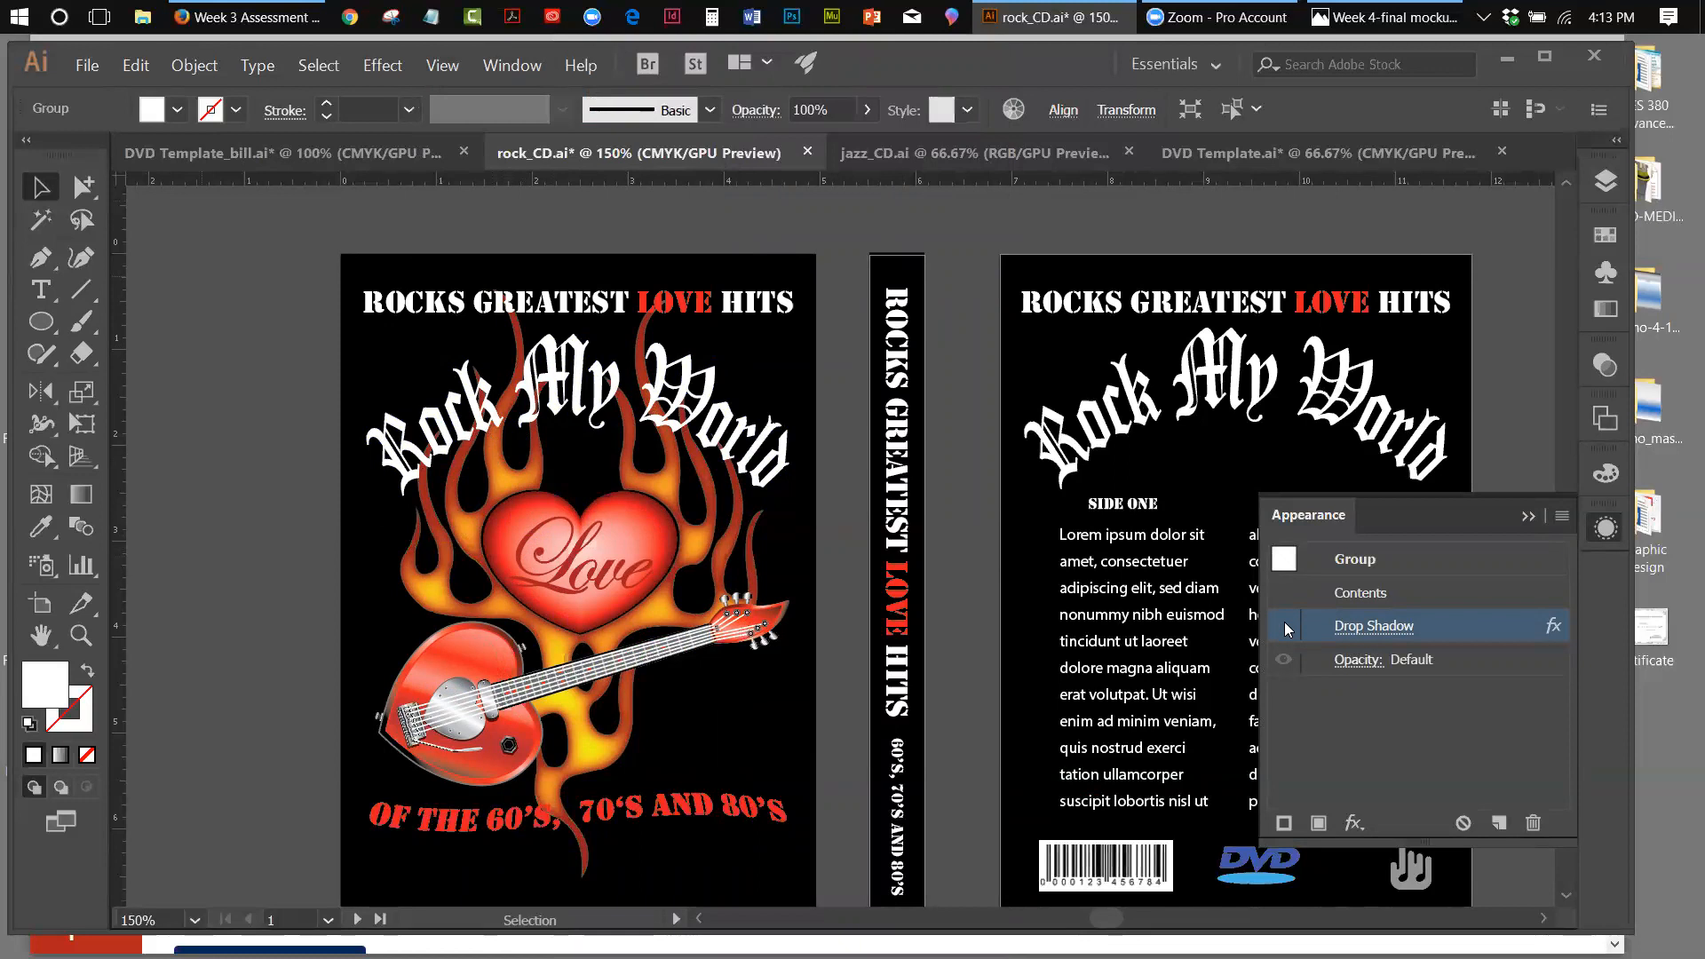
left_click(1284, 626)
left_click(1284, 626)
left_click(1284, 626)
left_click(1284, 626)
left_click(1284, 626)
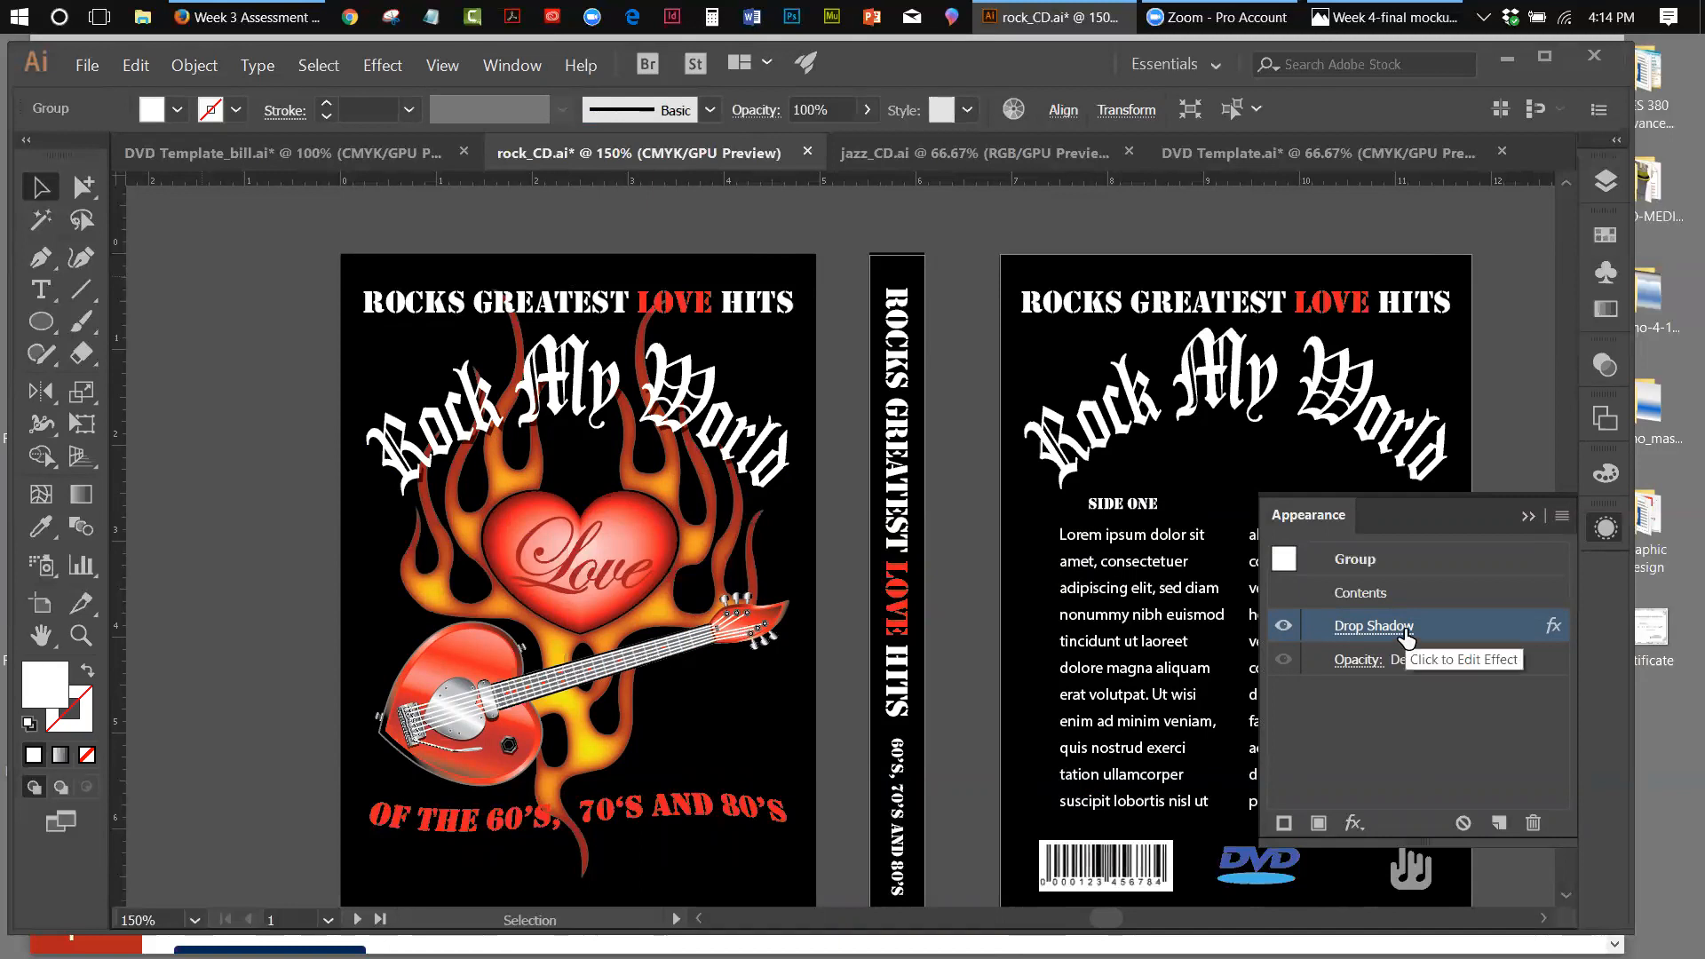
Browse the Distort & Transform, Warp and Stylize effects, deselect the title and close the appearance settings to view the whole covers
left_click(383, 65)
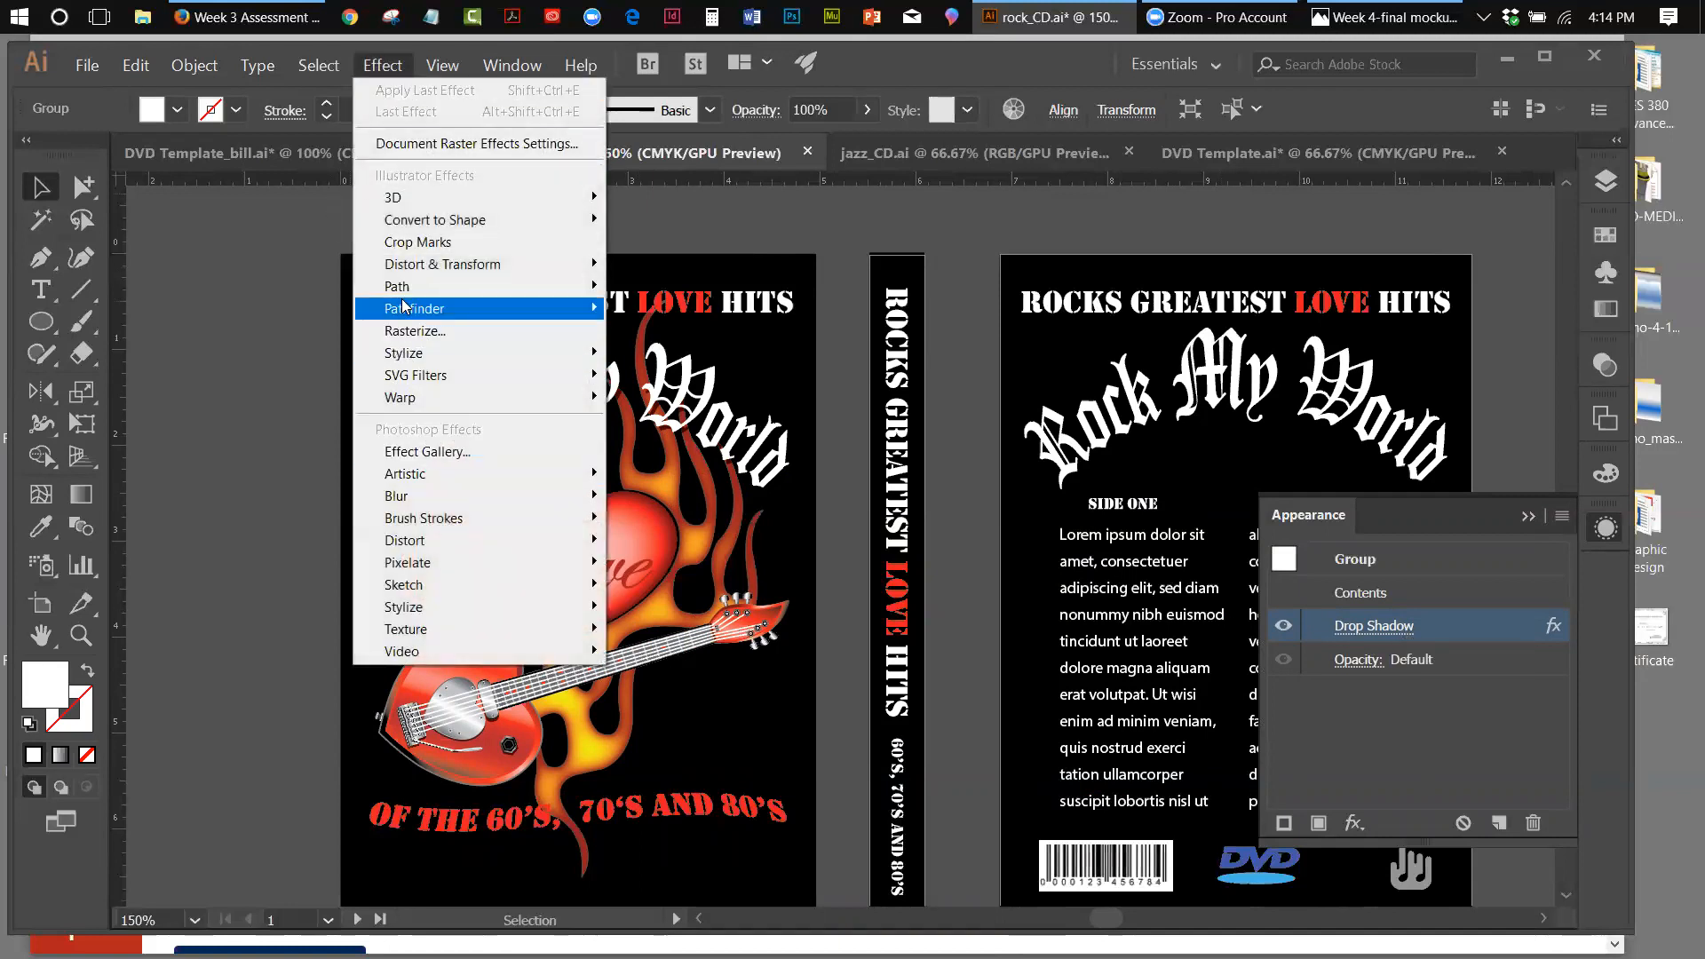
mouse_move(404, 271)
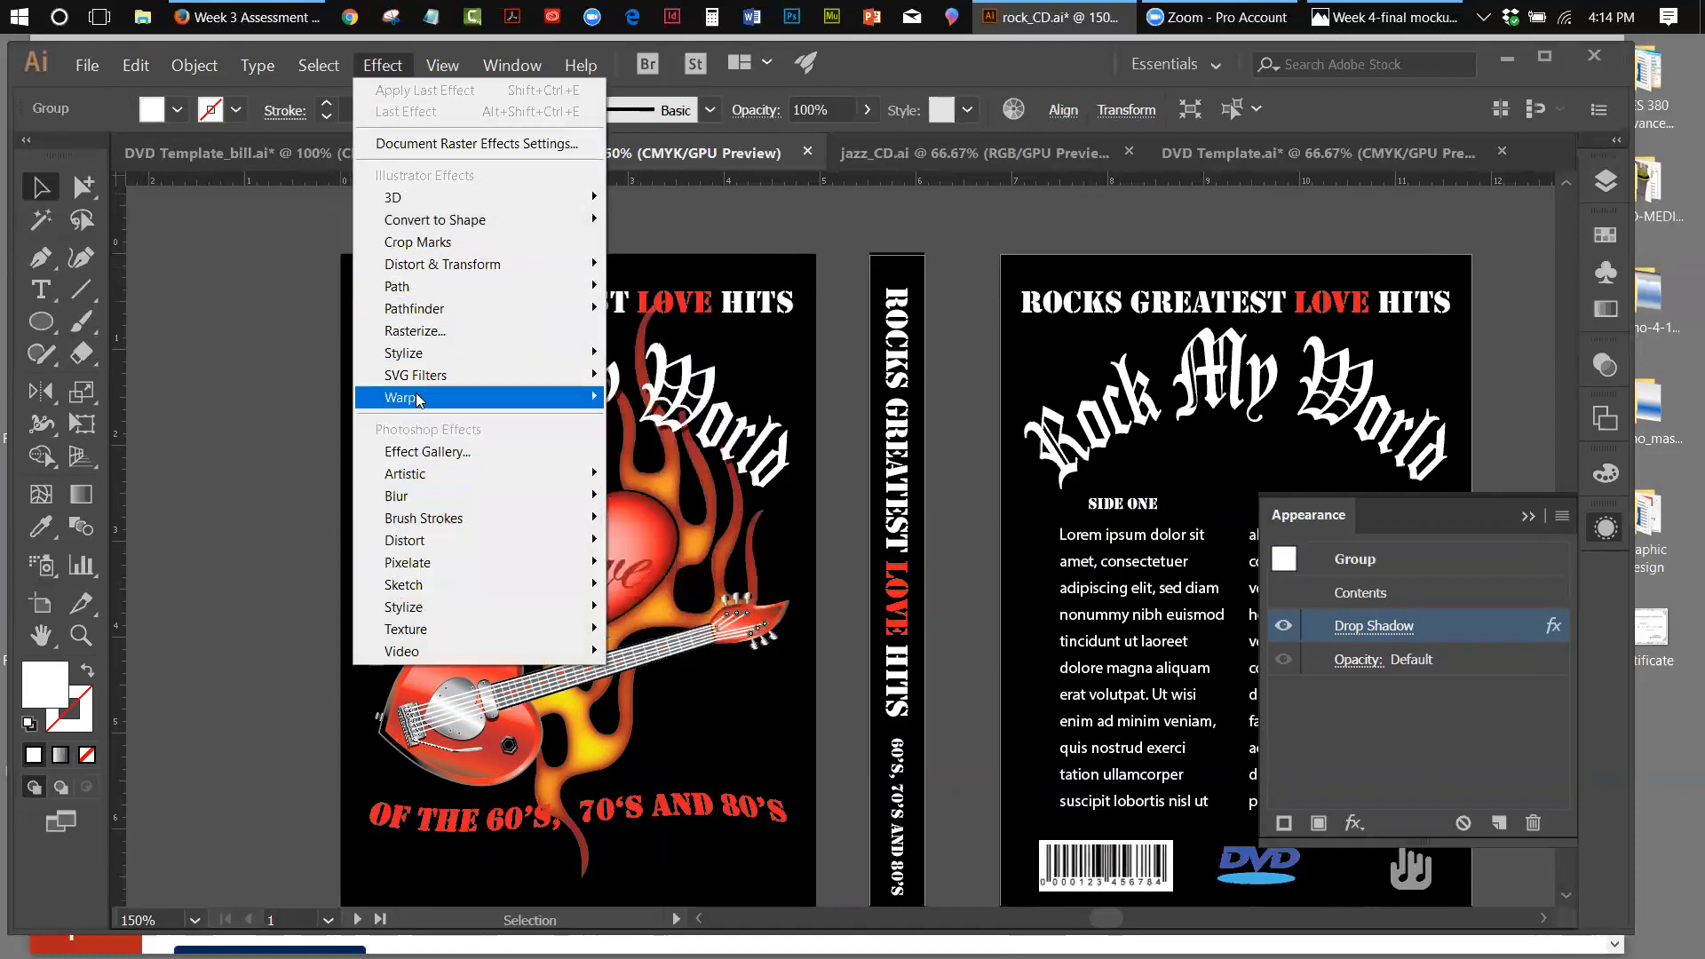
mouse_move(408, 353)
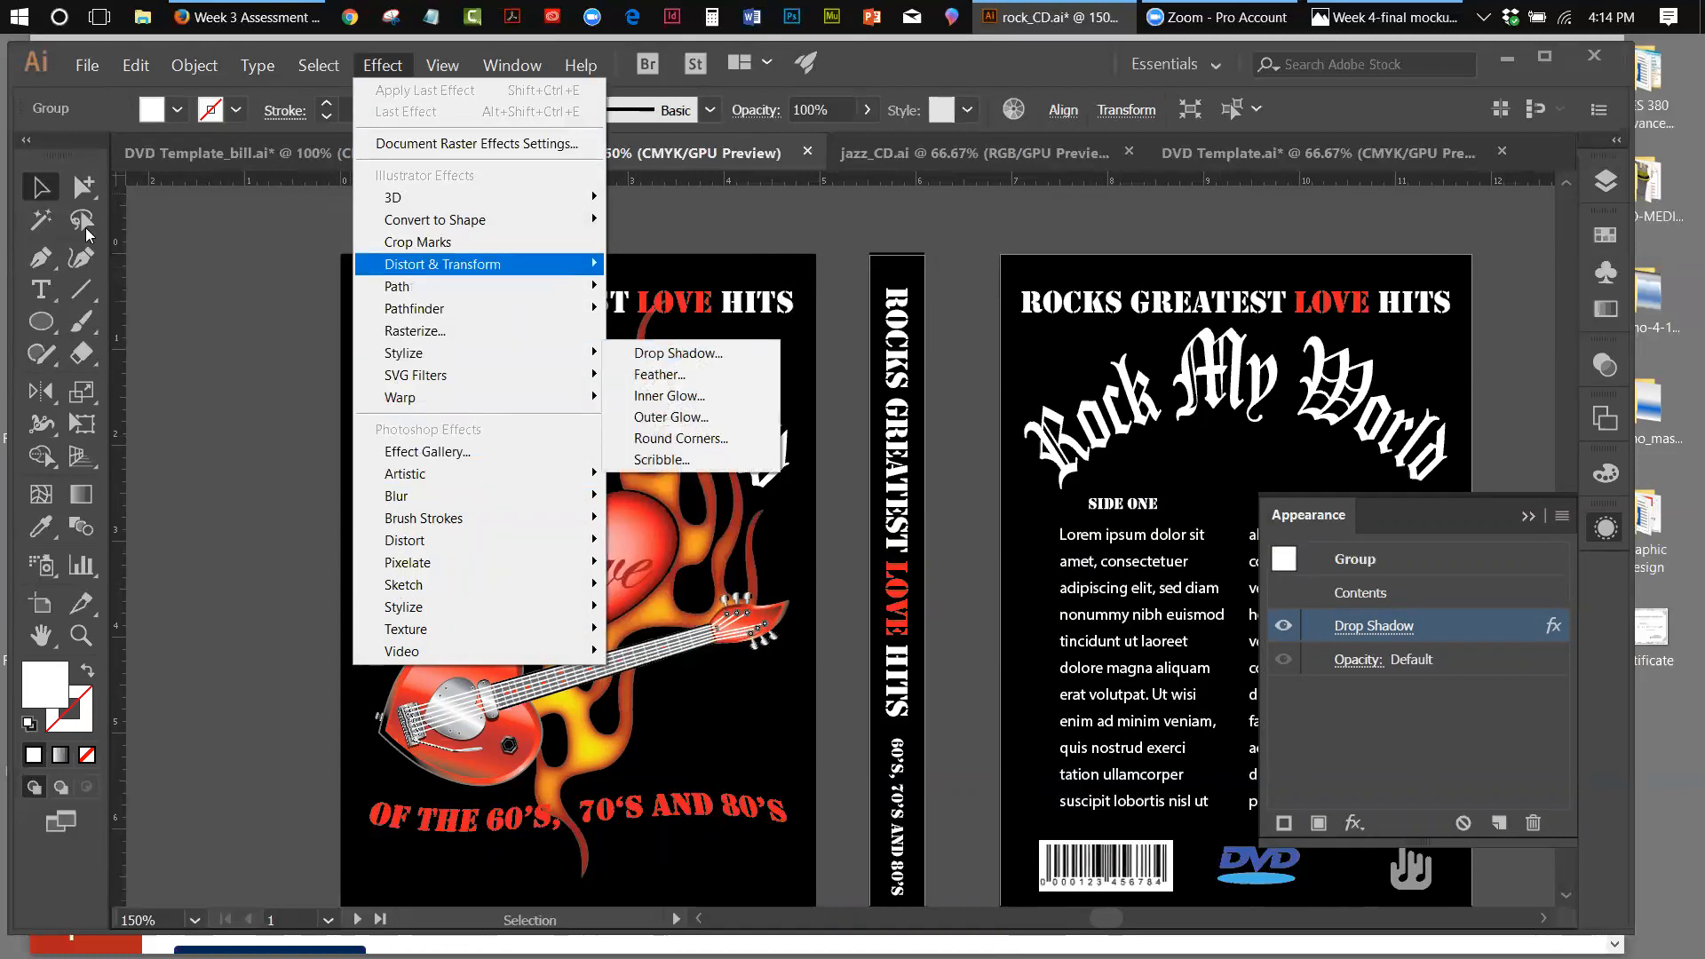
left_click(177, 235)
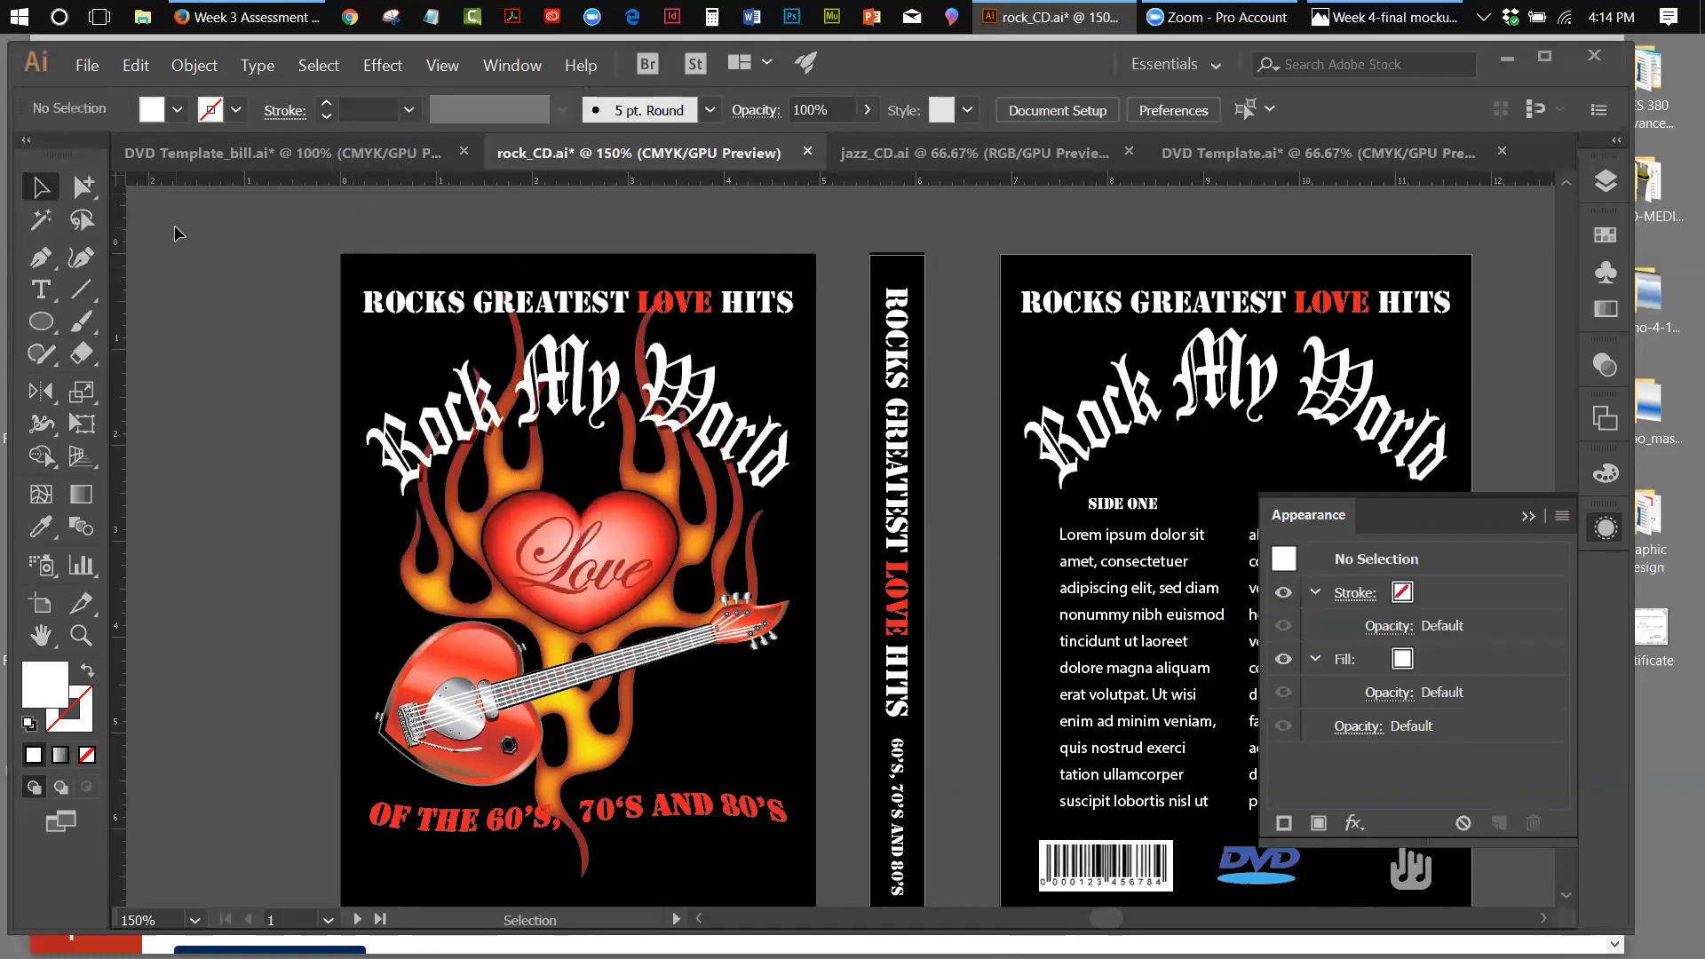
left_click(1528, 517)
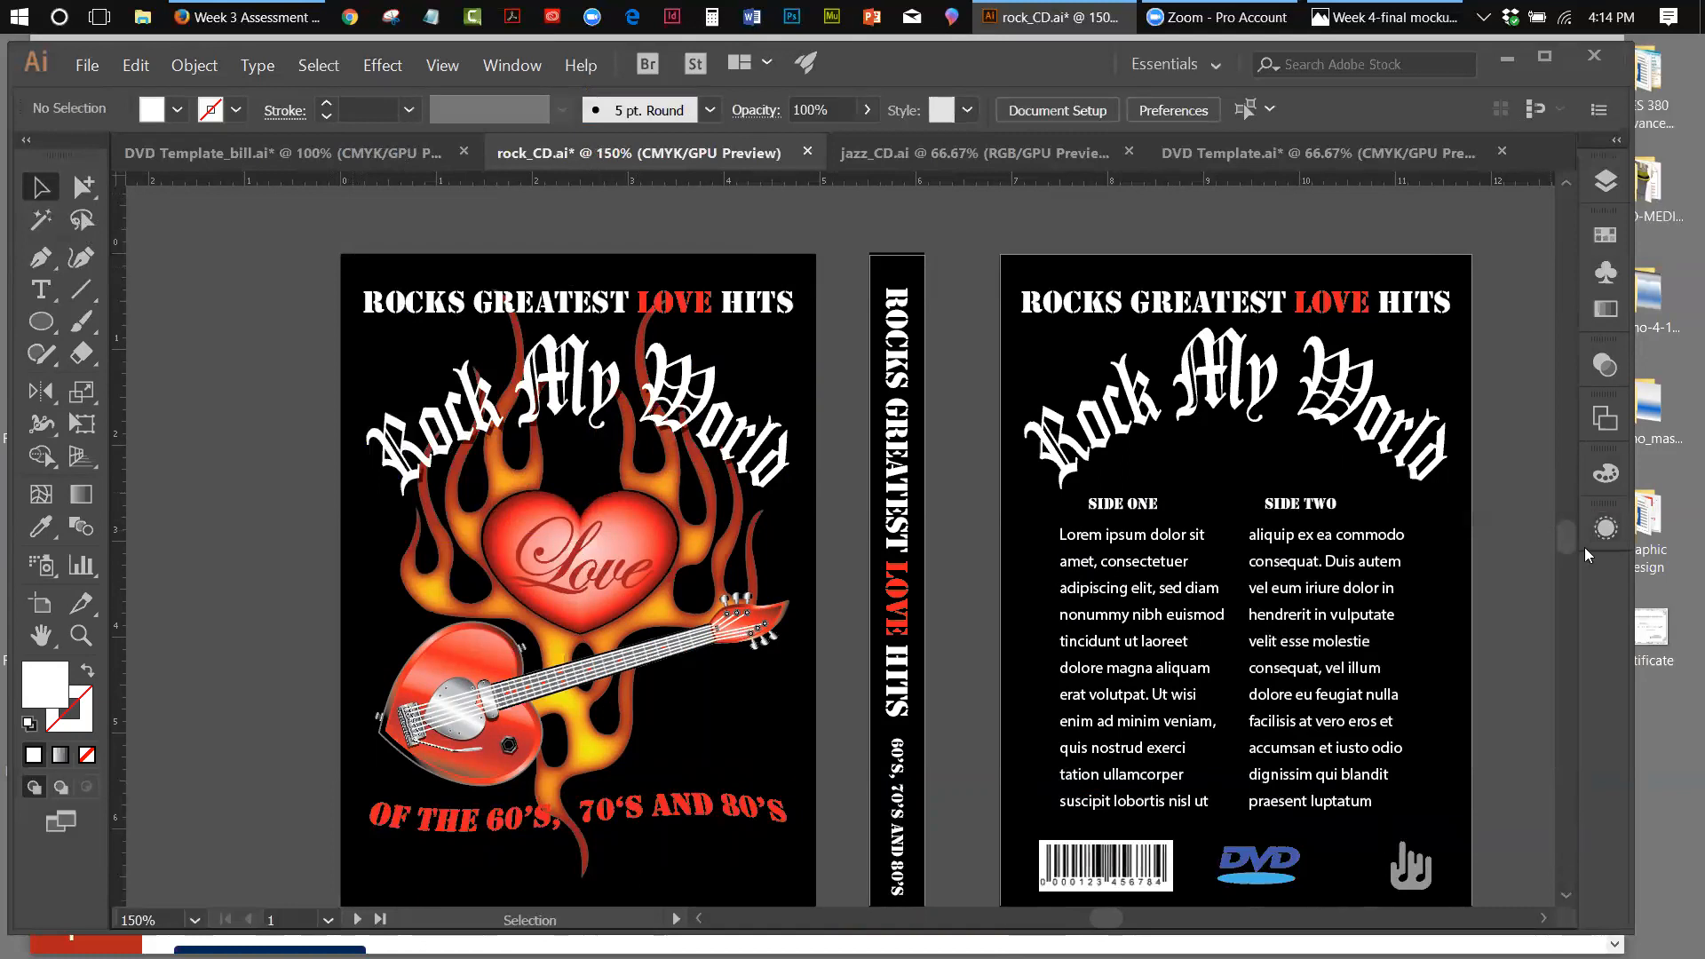
scroll(1565, 531, "down", 2)
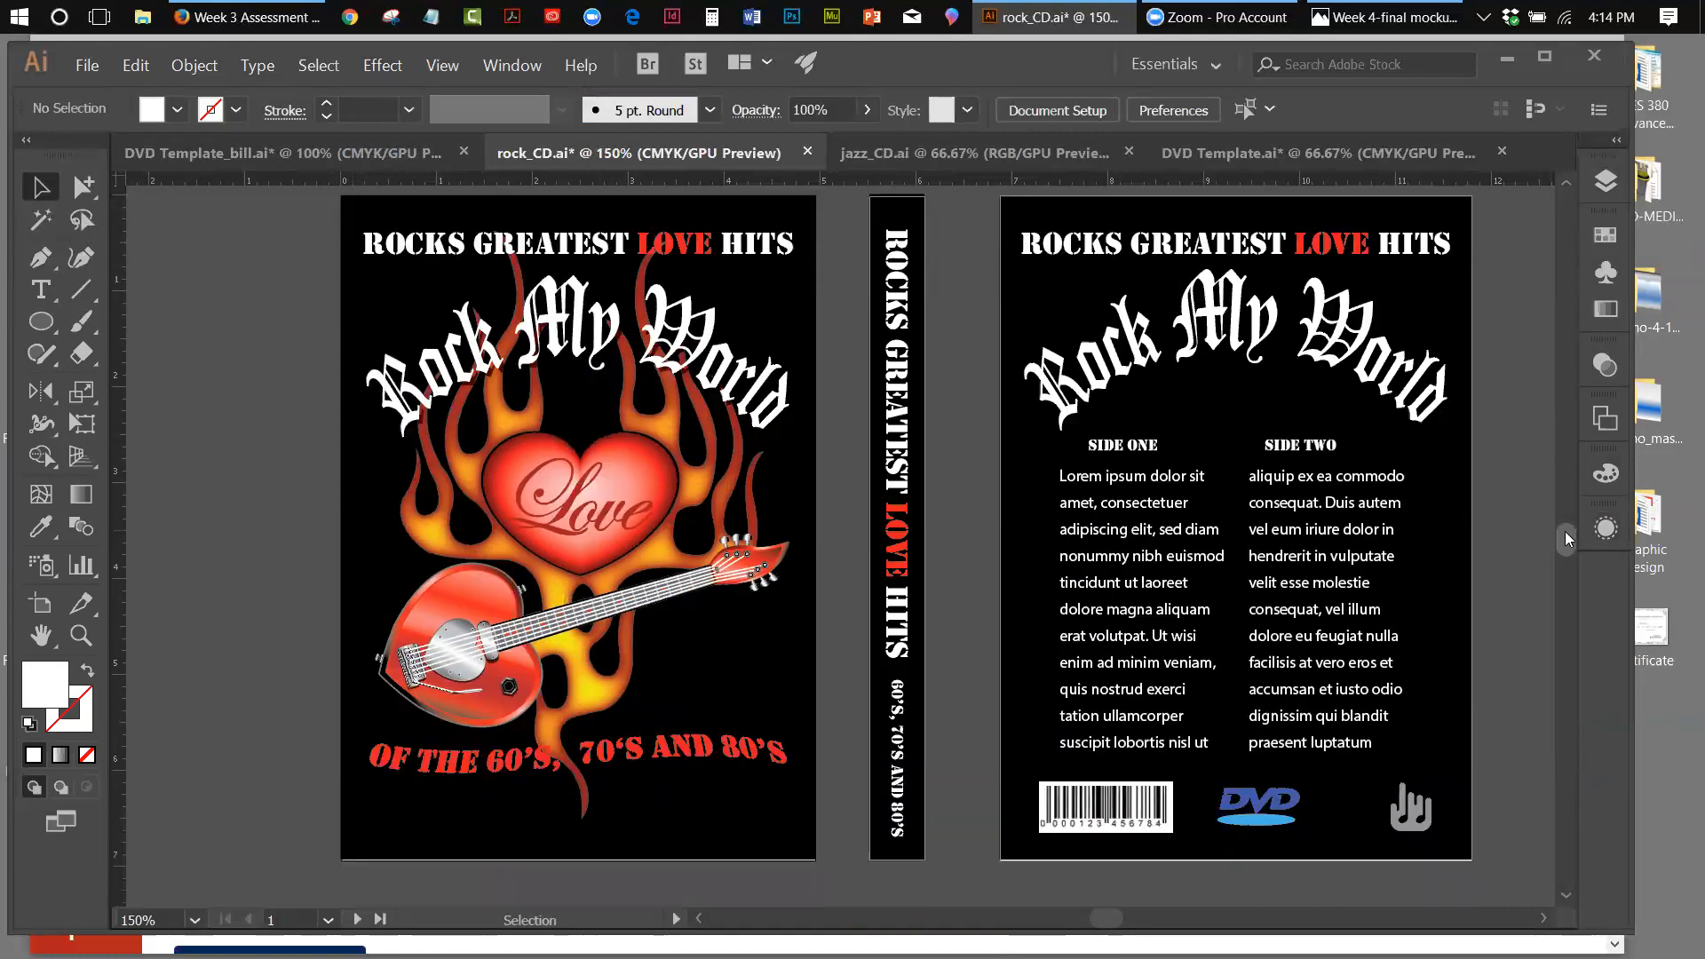
scroll(1569, 539, "up", 1)
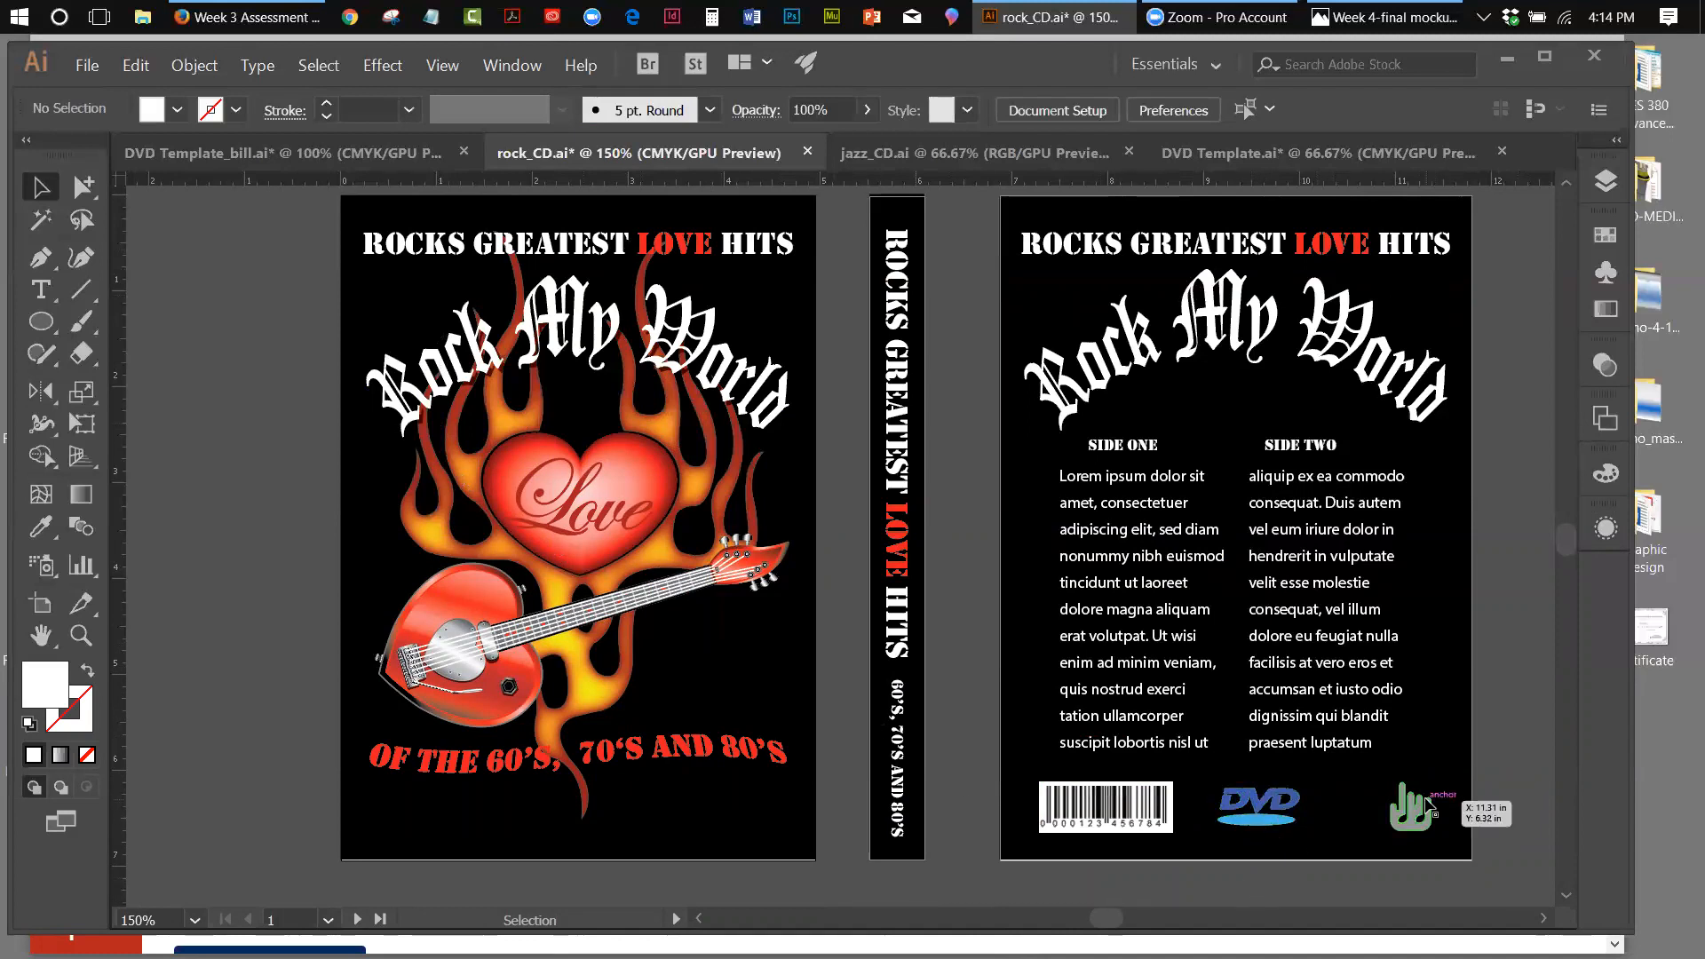
Switch to Firefox and close the window holding the Week 3 course tabs
left_click(249, 20)
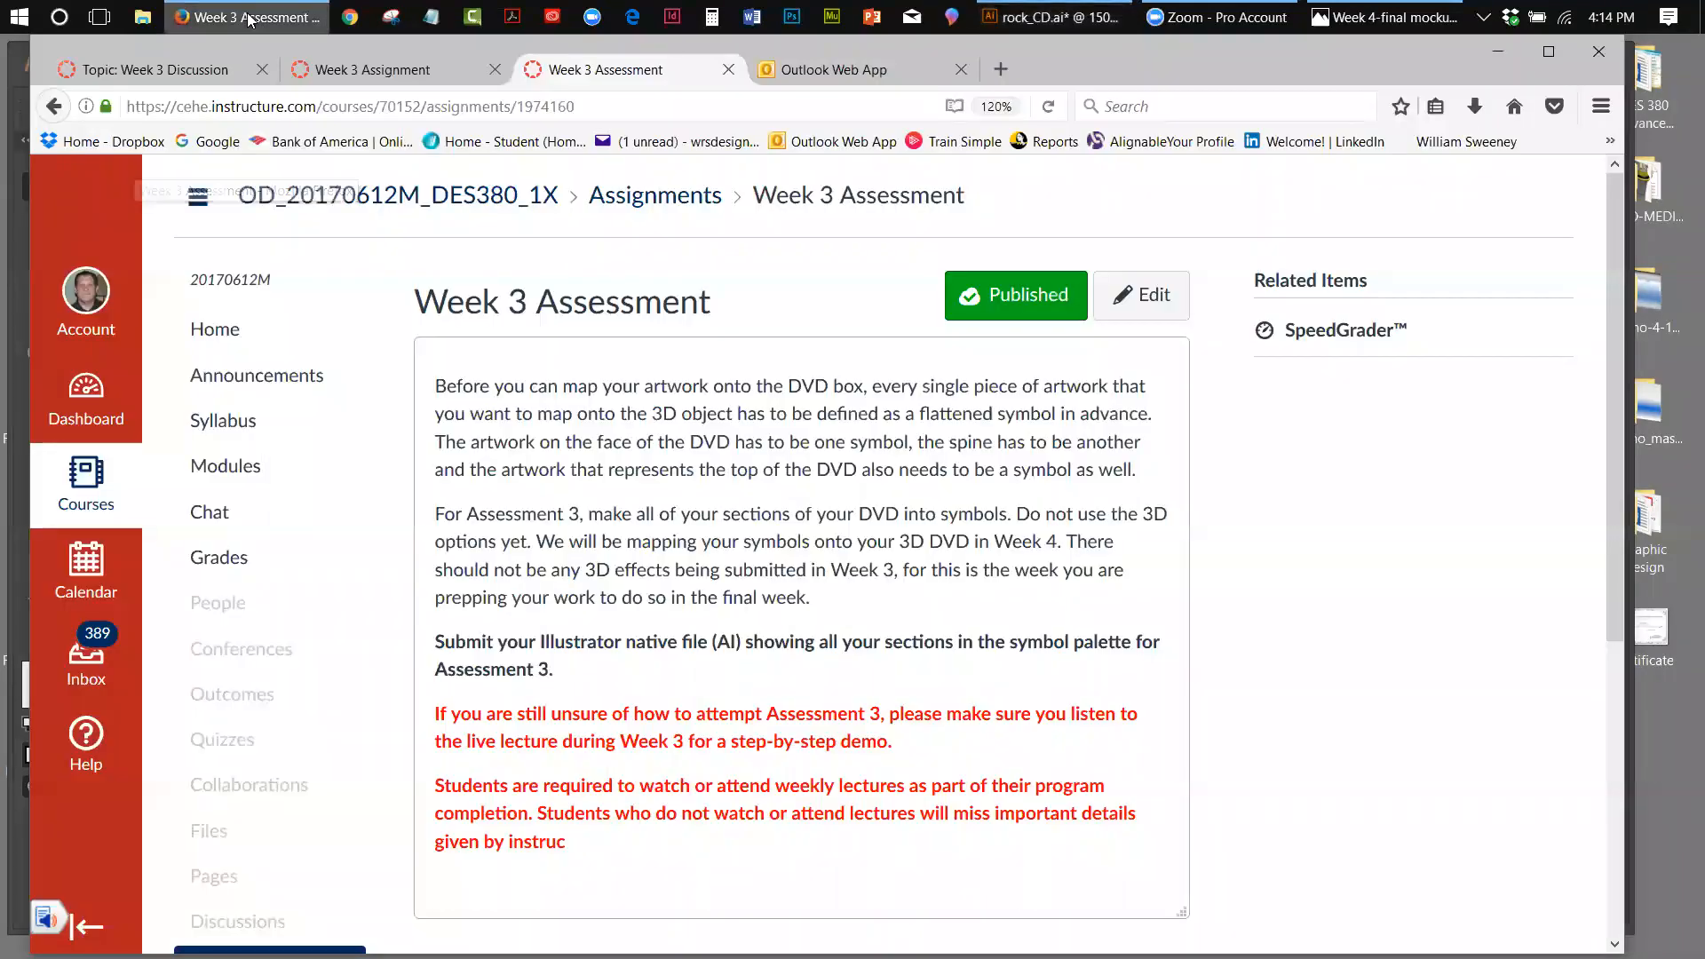
left_click(1597, 50)
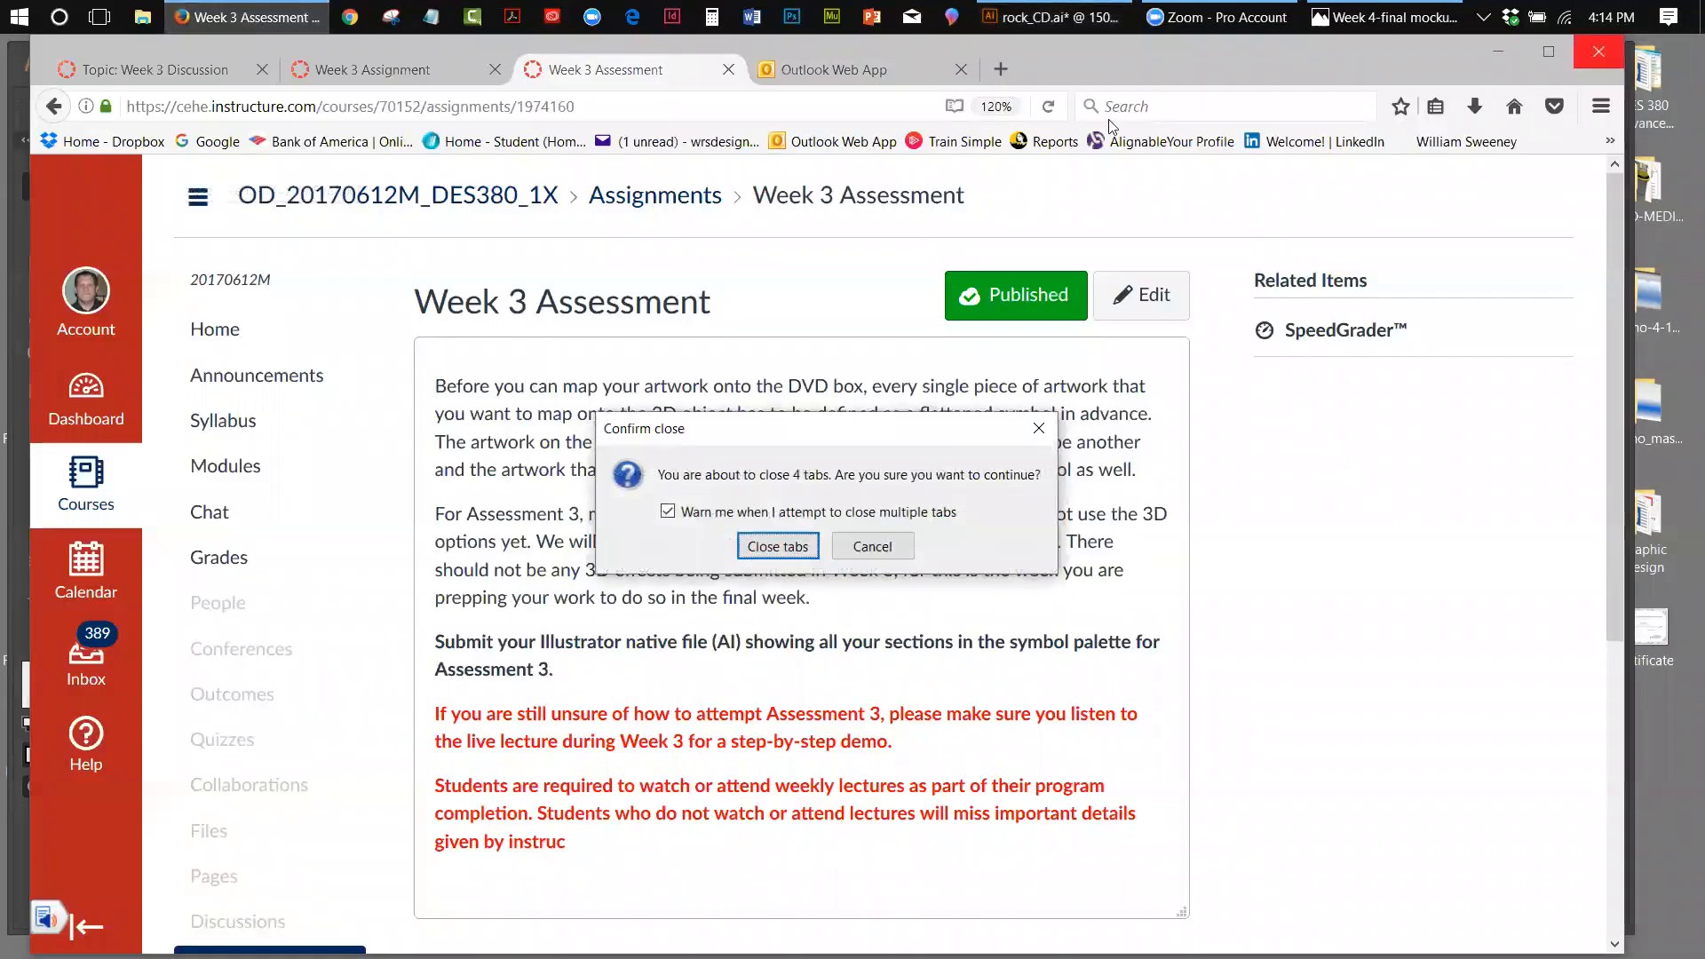
left_click(773, 547)
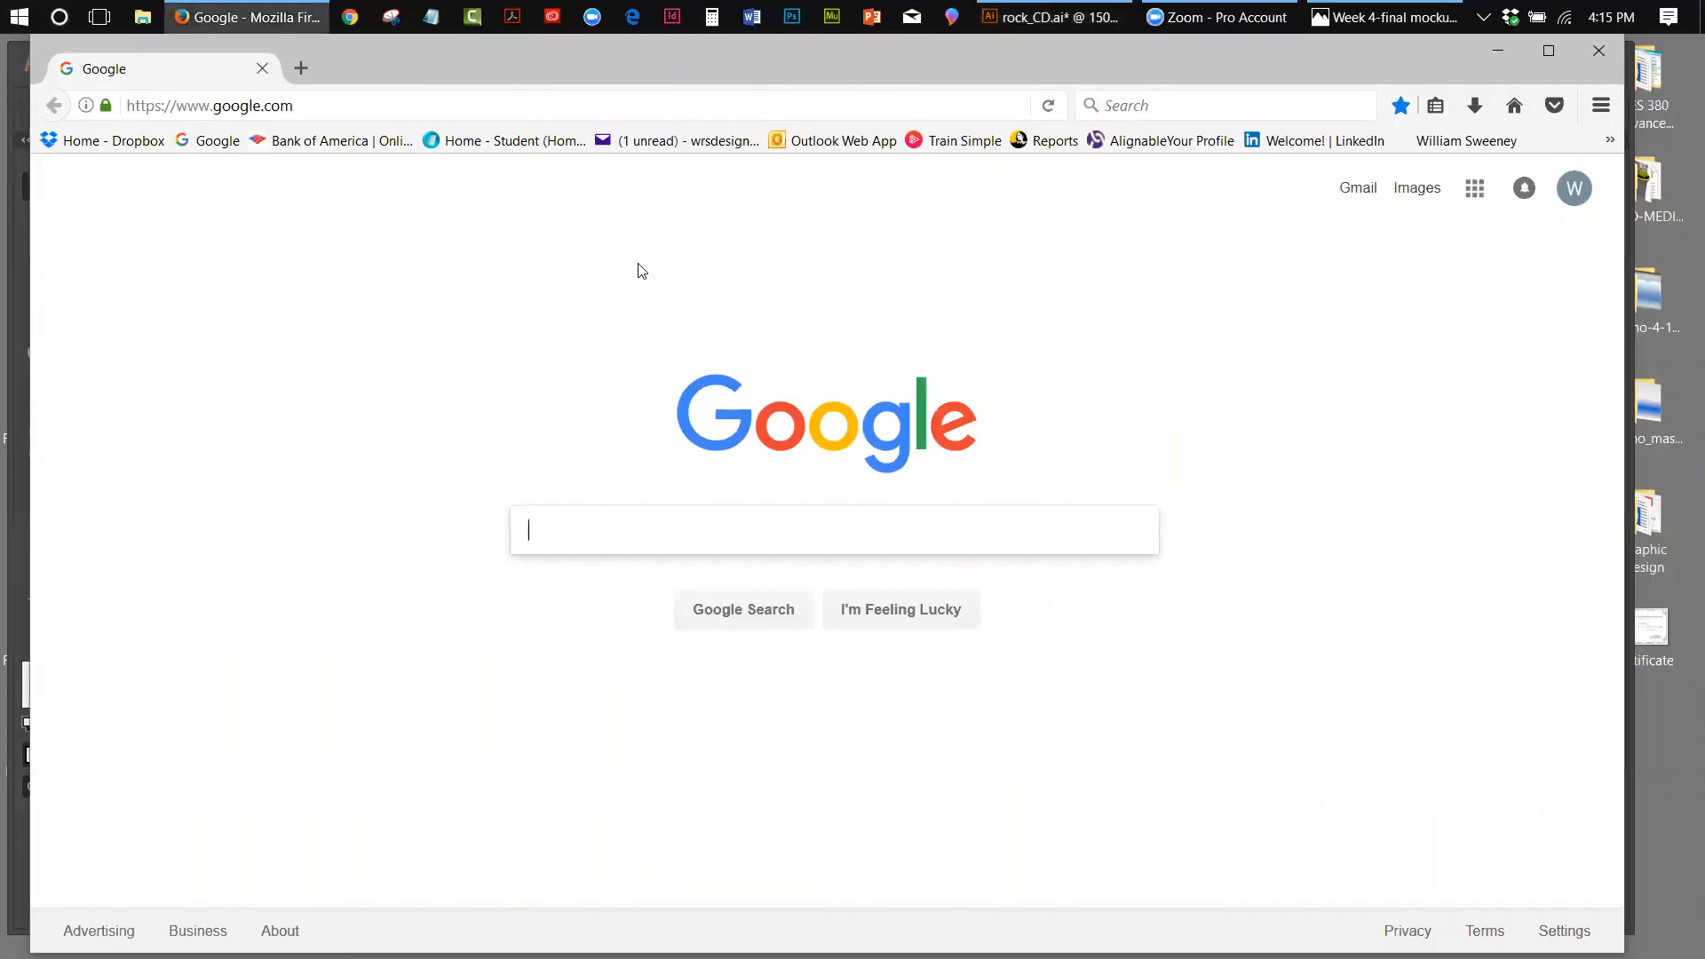
Search Google for "Music Company logos" and show the image results
type("Mu")
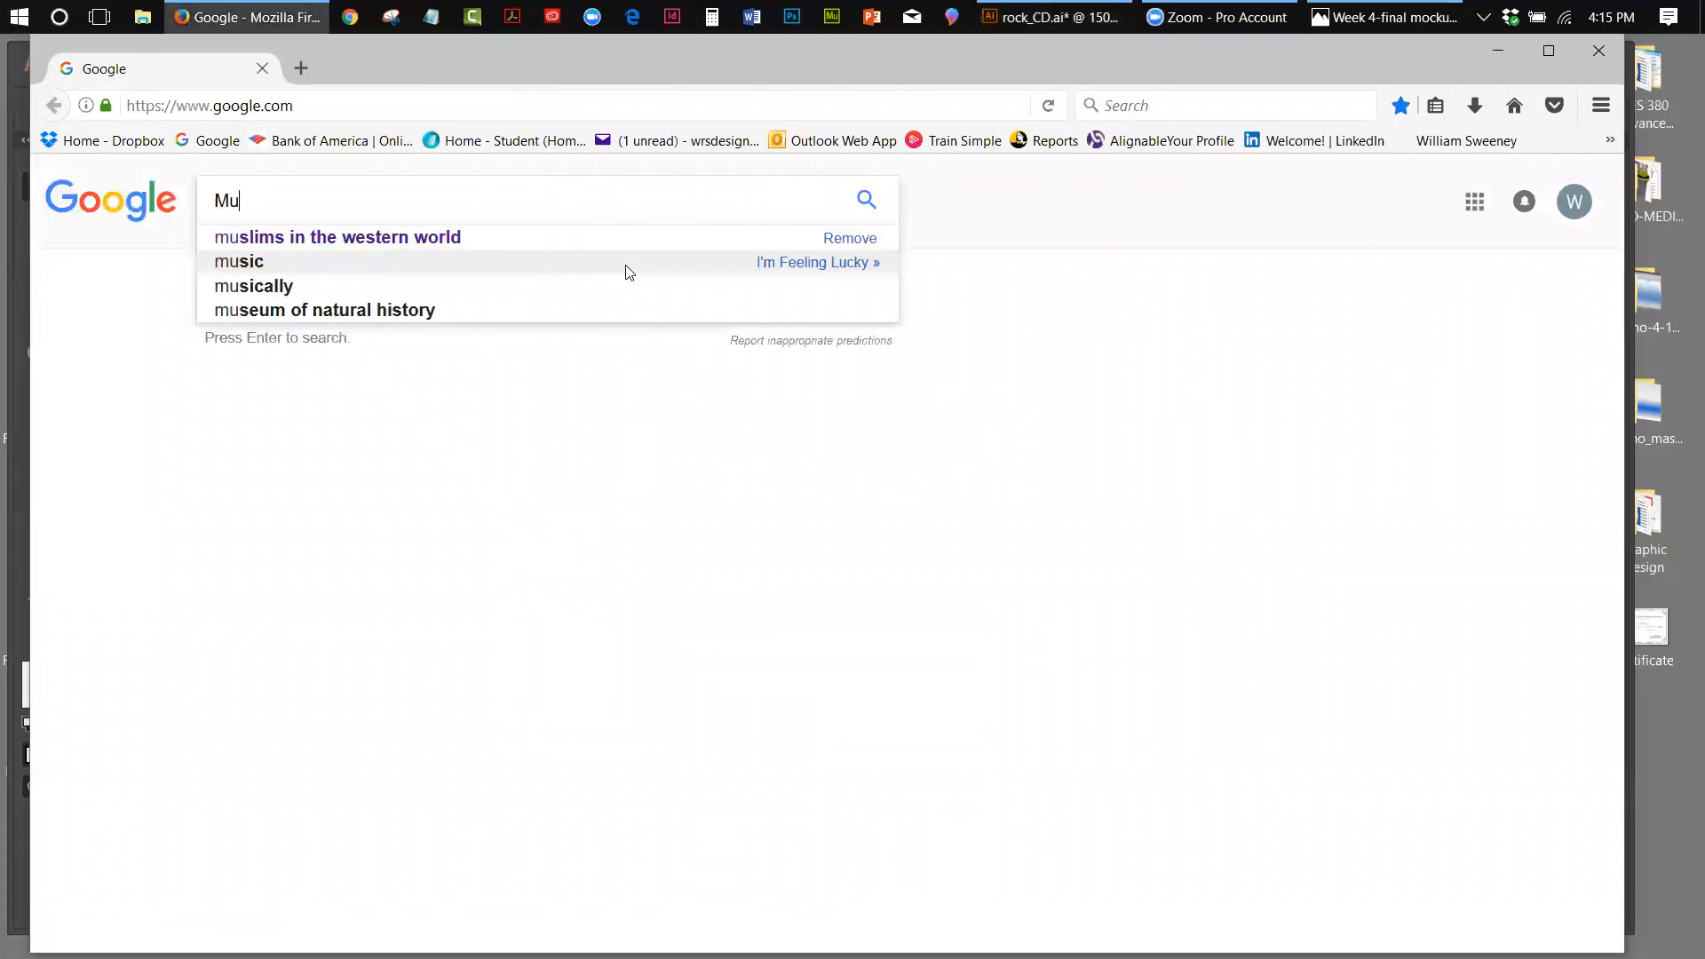
type("sic ")
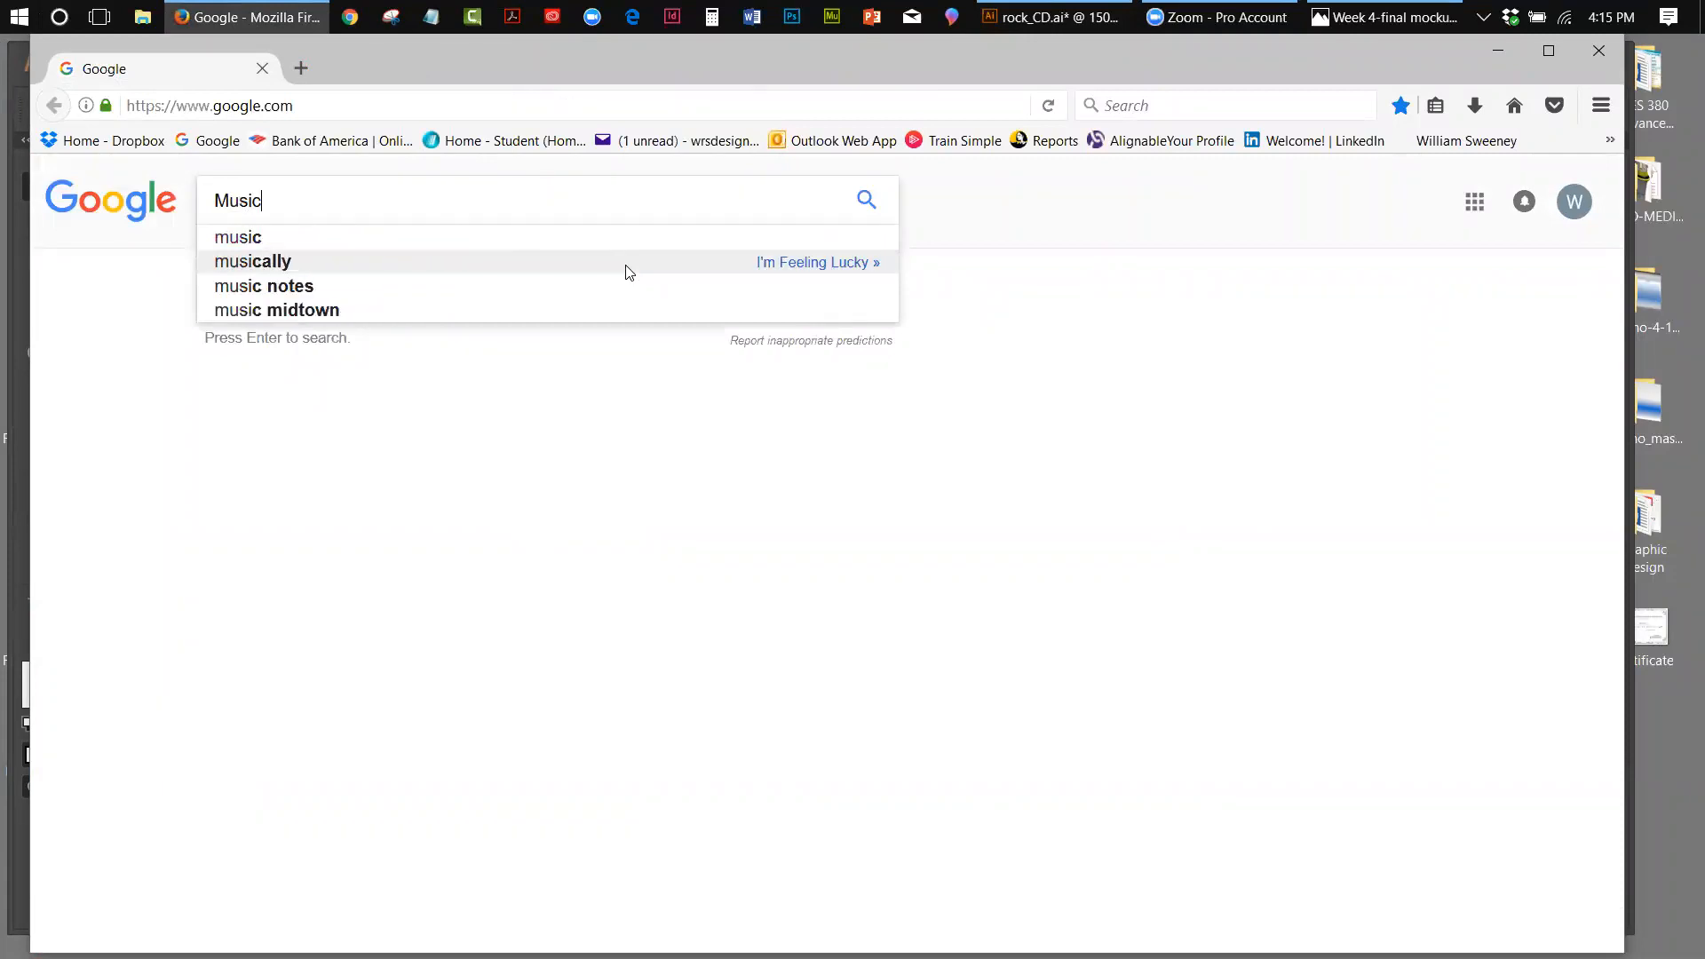
type("Company logos")
key("Return")
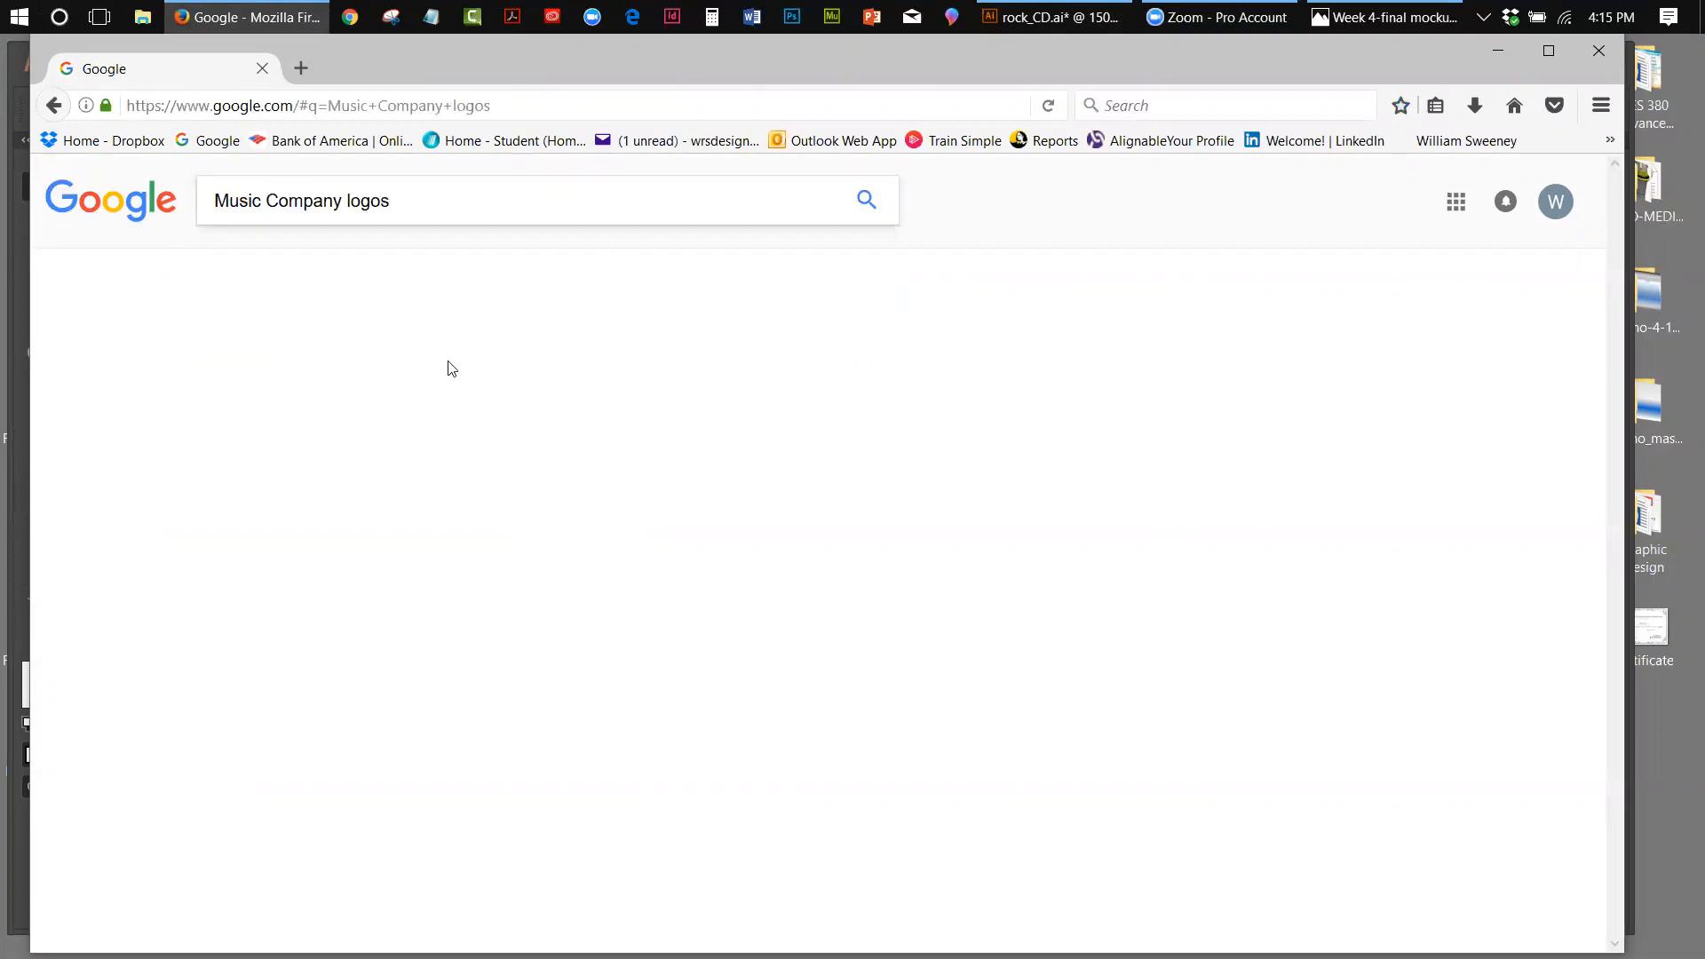
left_click(292, 263)
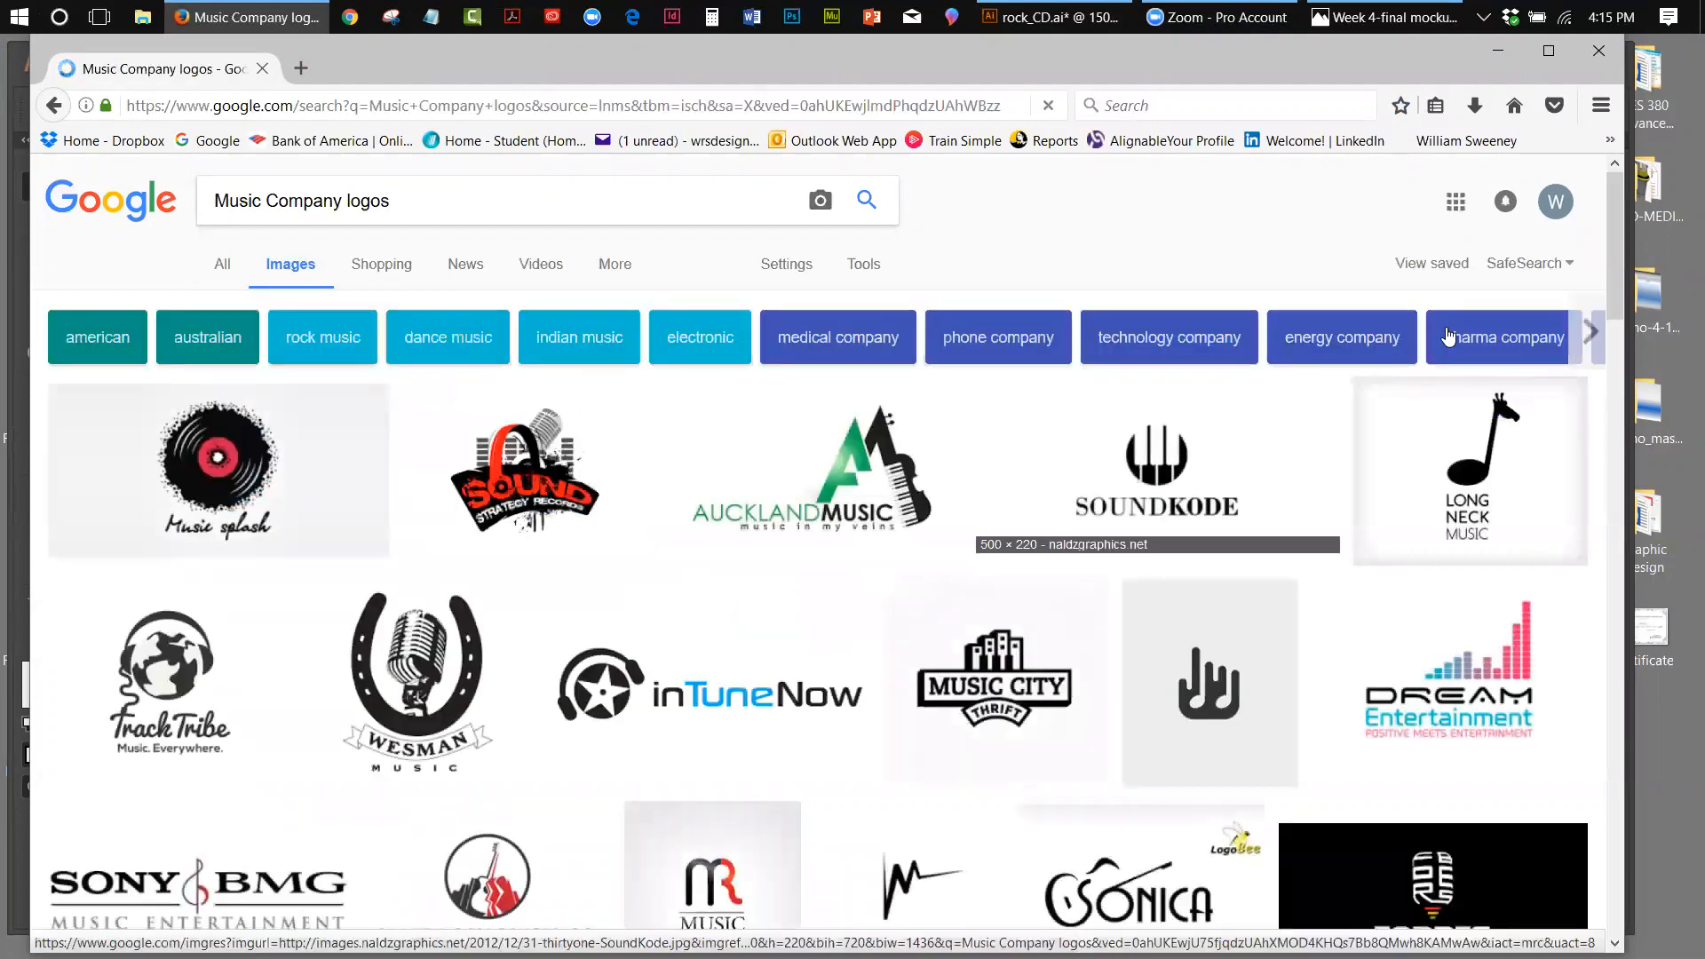
Find the Island palm tree logo in the image results and open the image itself
left_click_drag(1617, 226, 1616, 393)
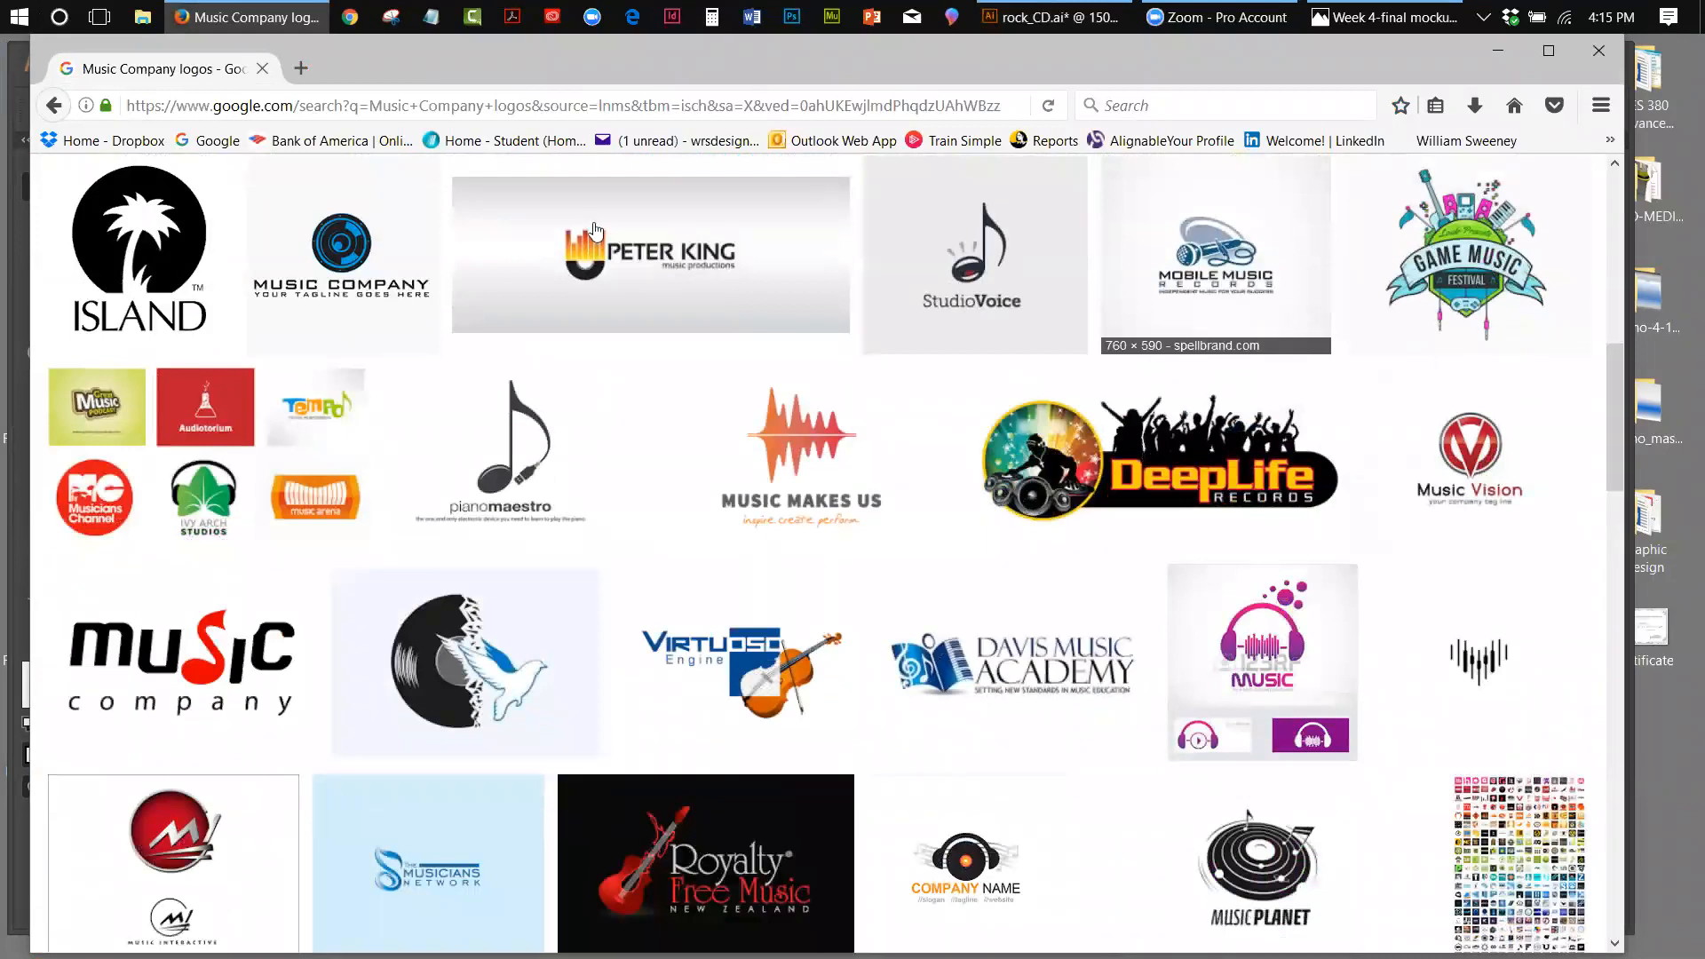
left_click(100, 248)
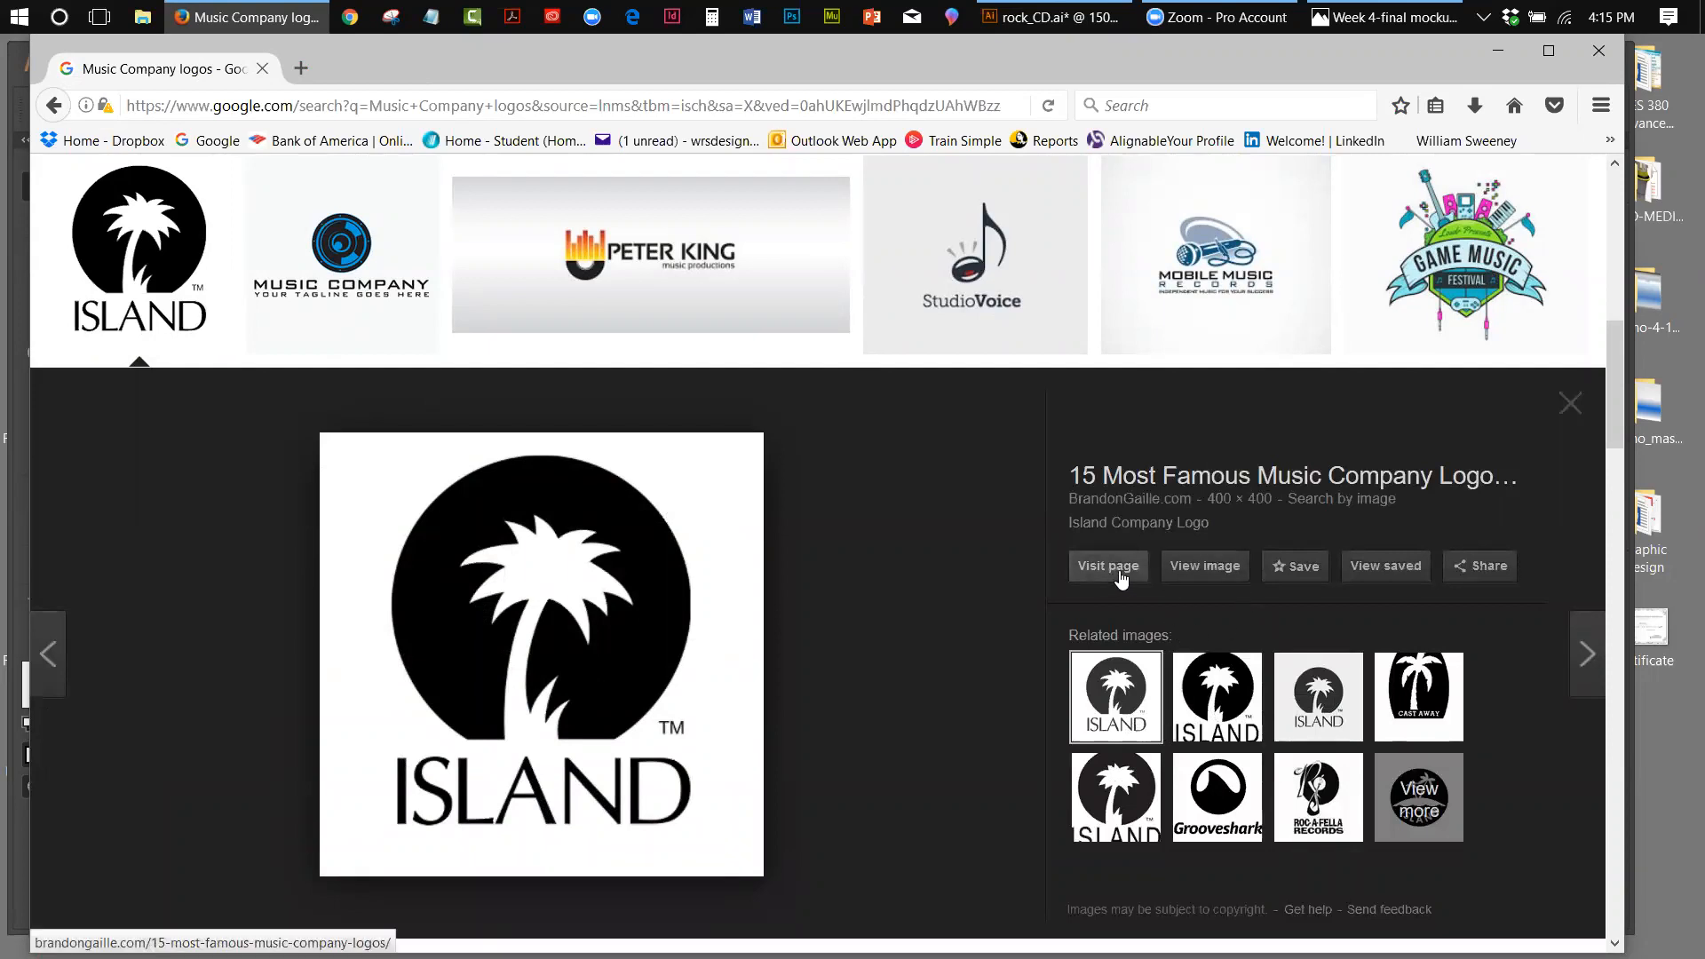
left_click(1205, 566)
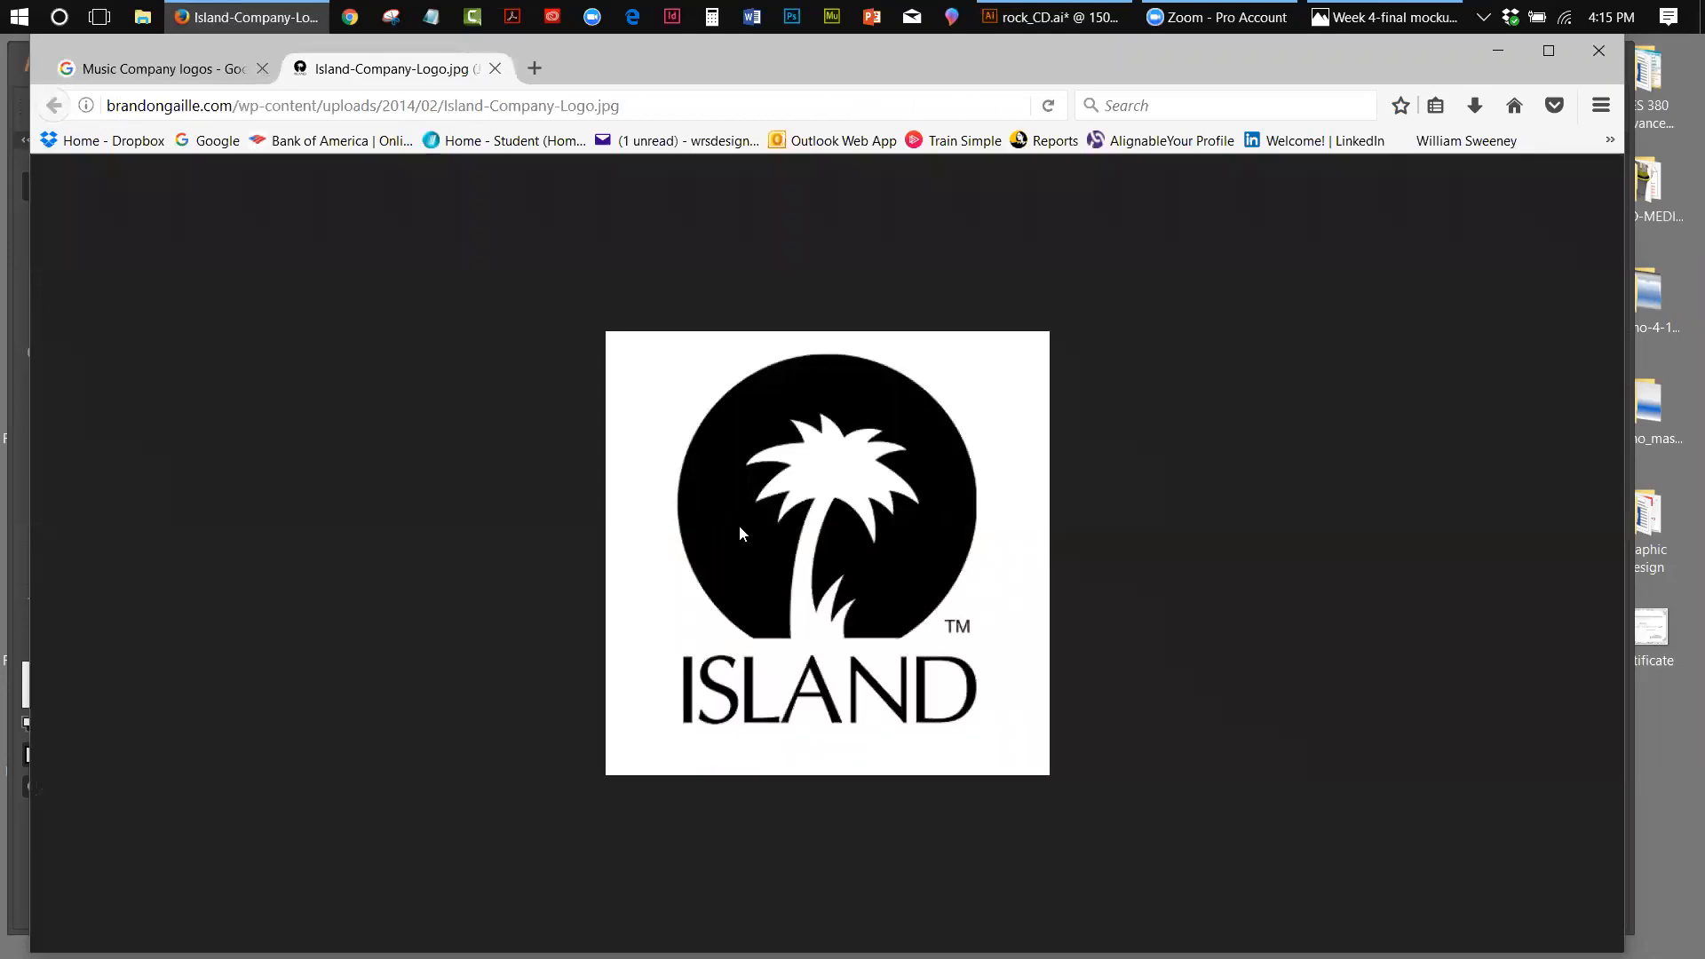
Save the Island logo to the desktop and place Island-Company-Logo.jpg beside the front cover in Illustrator's rock_CD.ai
left_click_drag(717, 522, 1674, 724)
left_click(1591, 46)
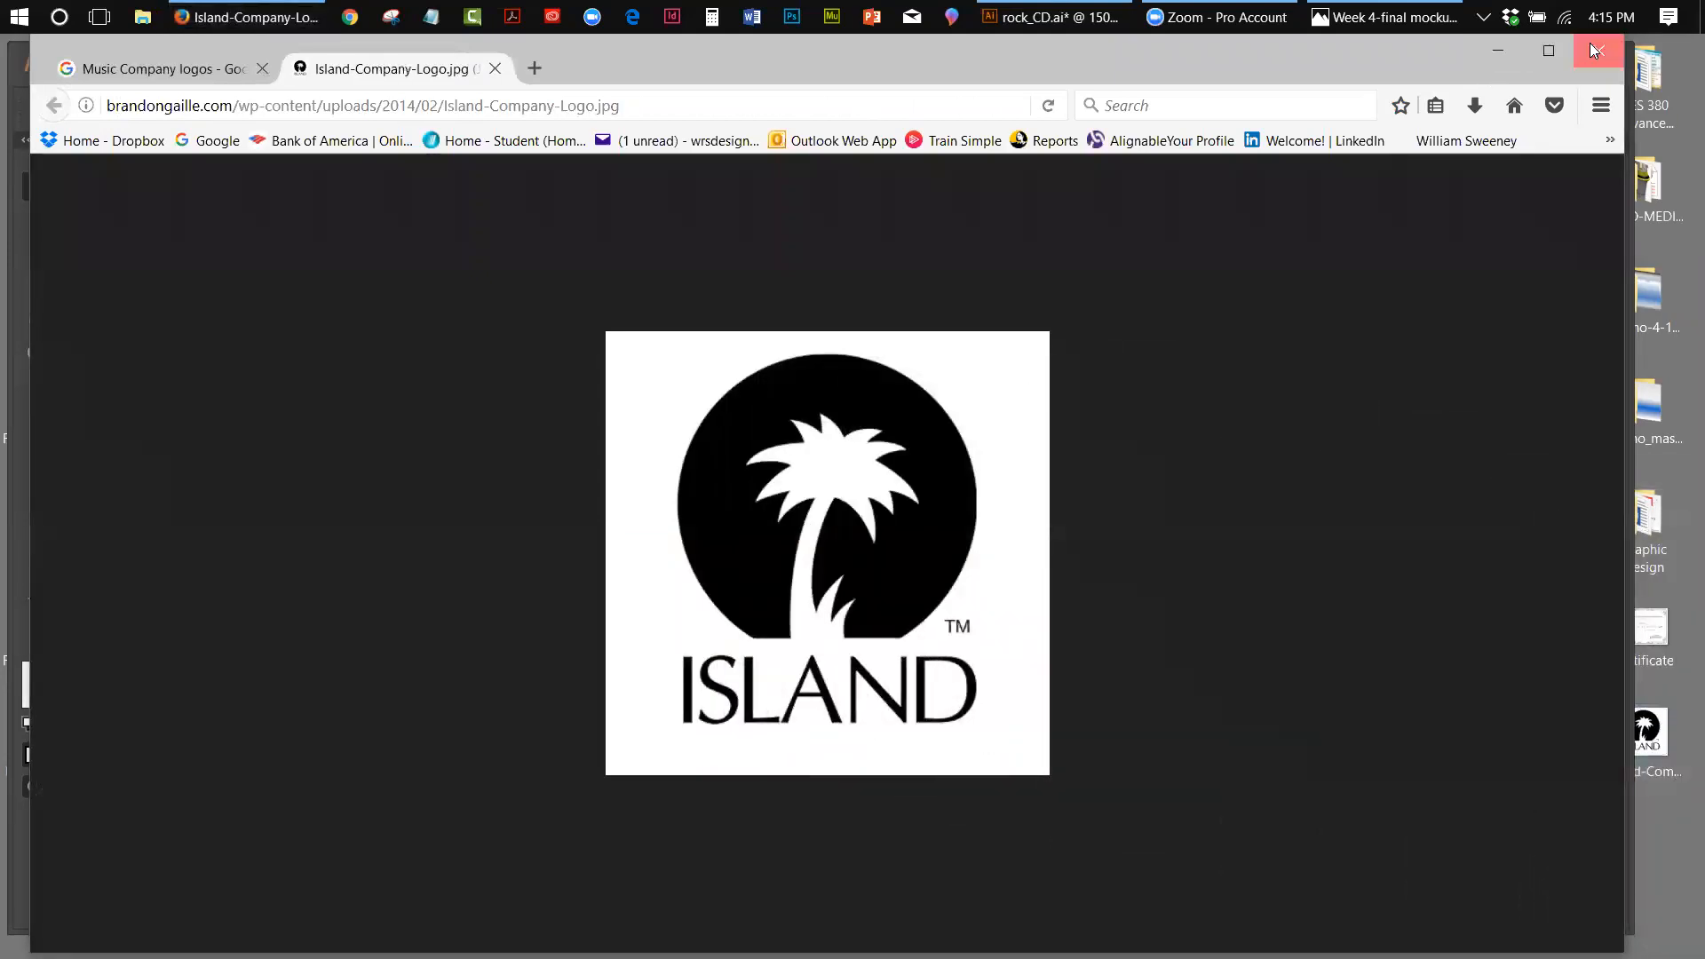
left_click(746, 550)
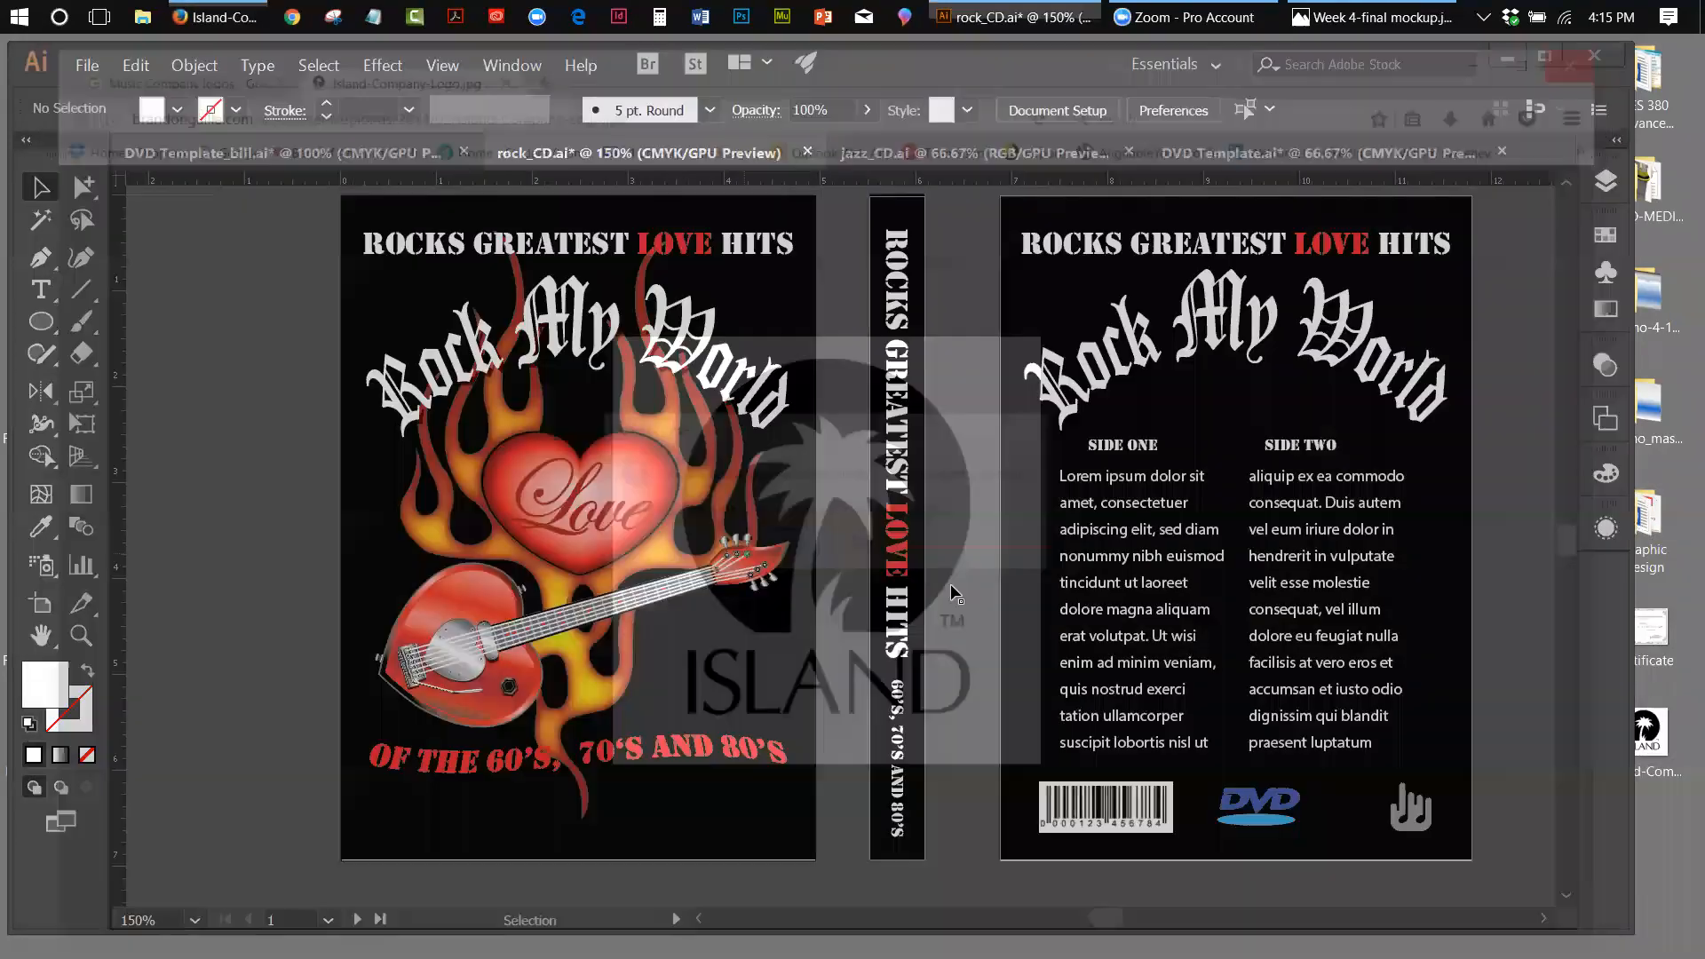
left_click_drag(1647, 732, 217, 380)
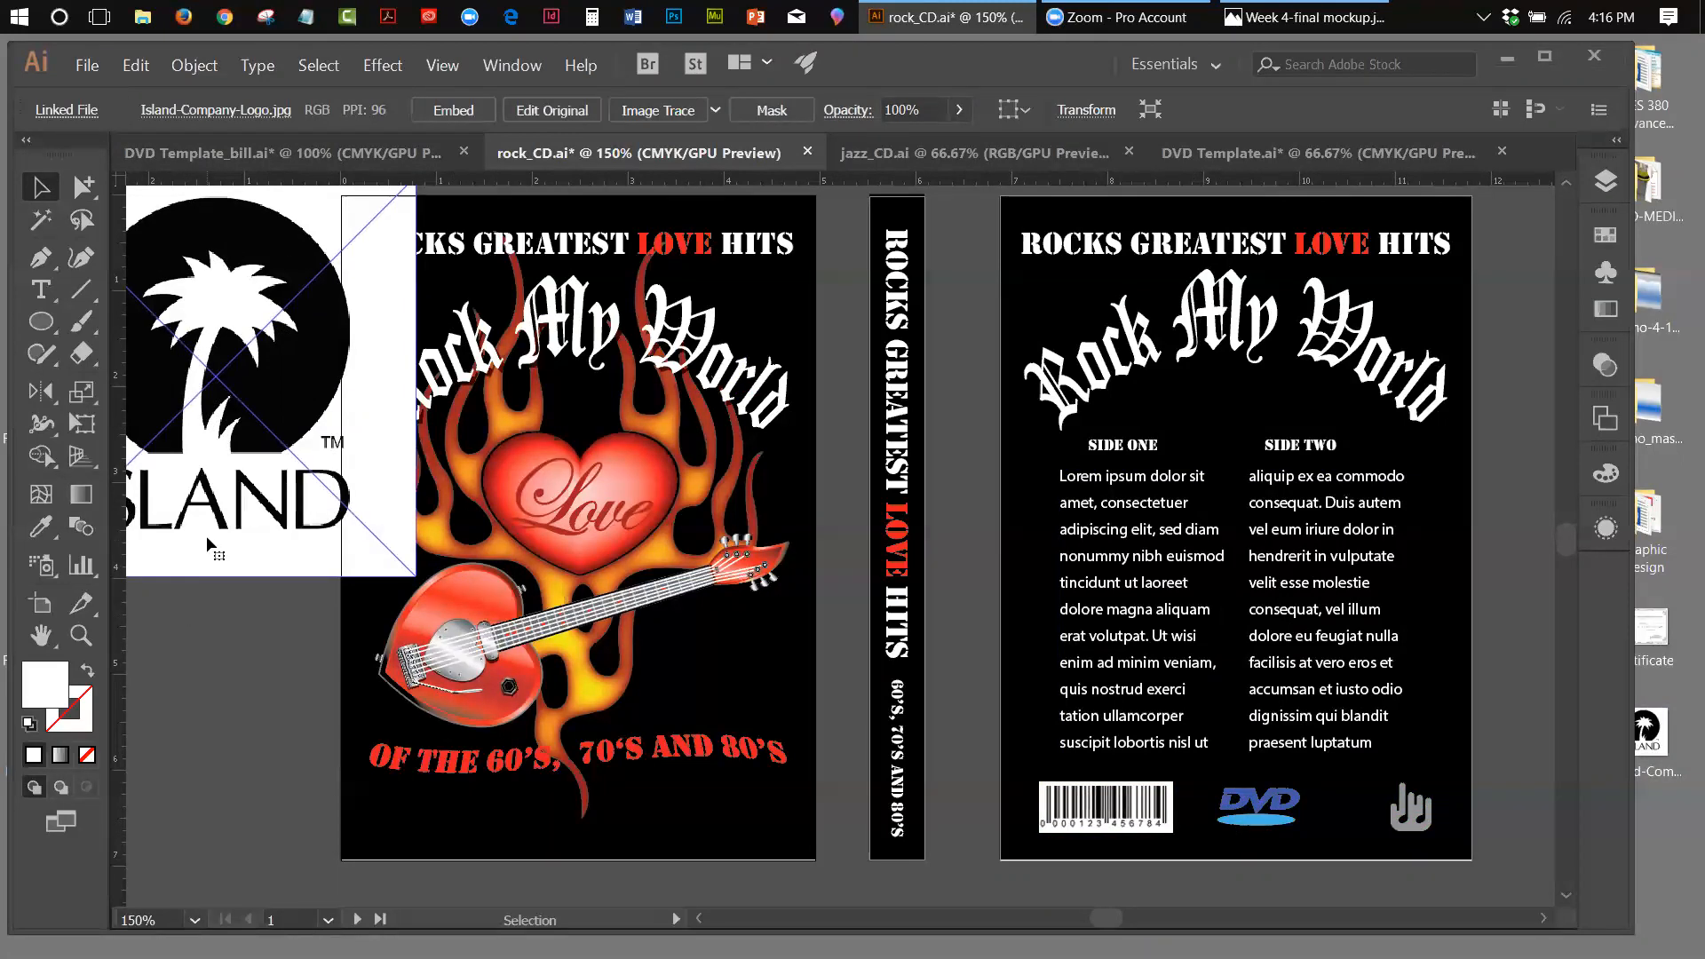
Image-trace the placed Island logo with the default preset and move it clear of the front cover's titles
left_click(196, 66)
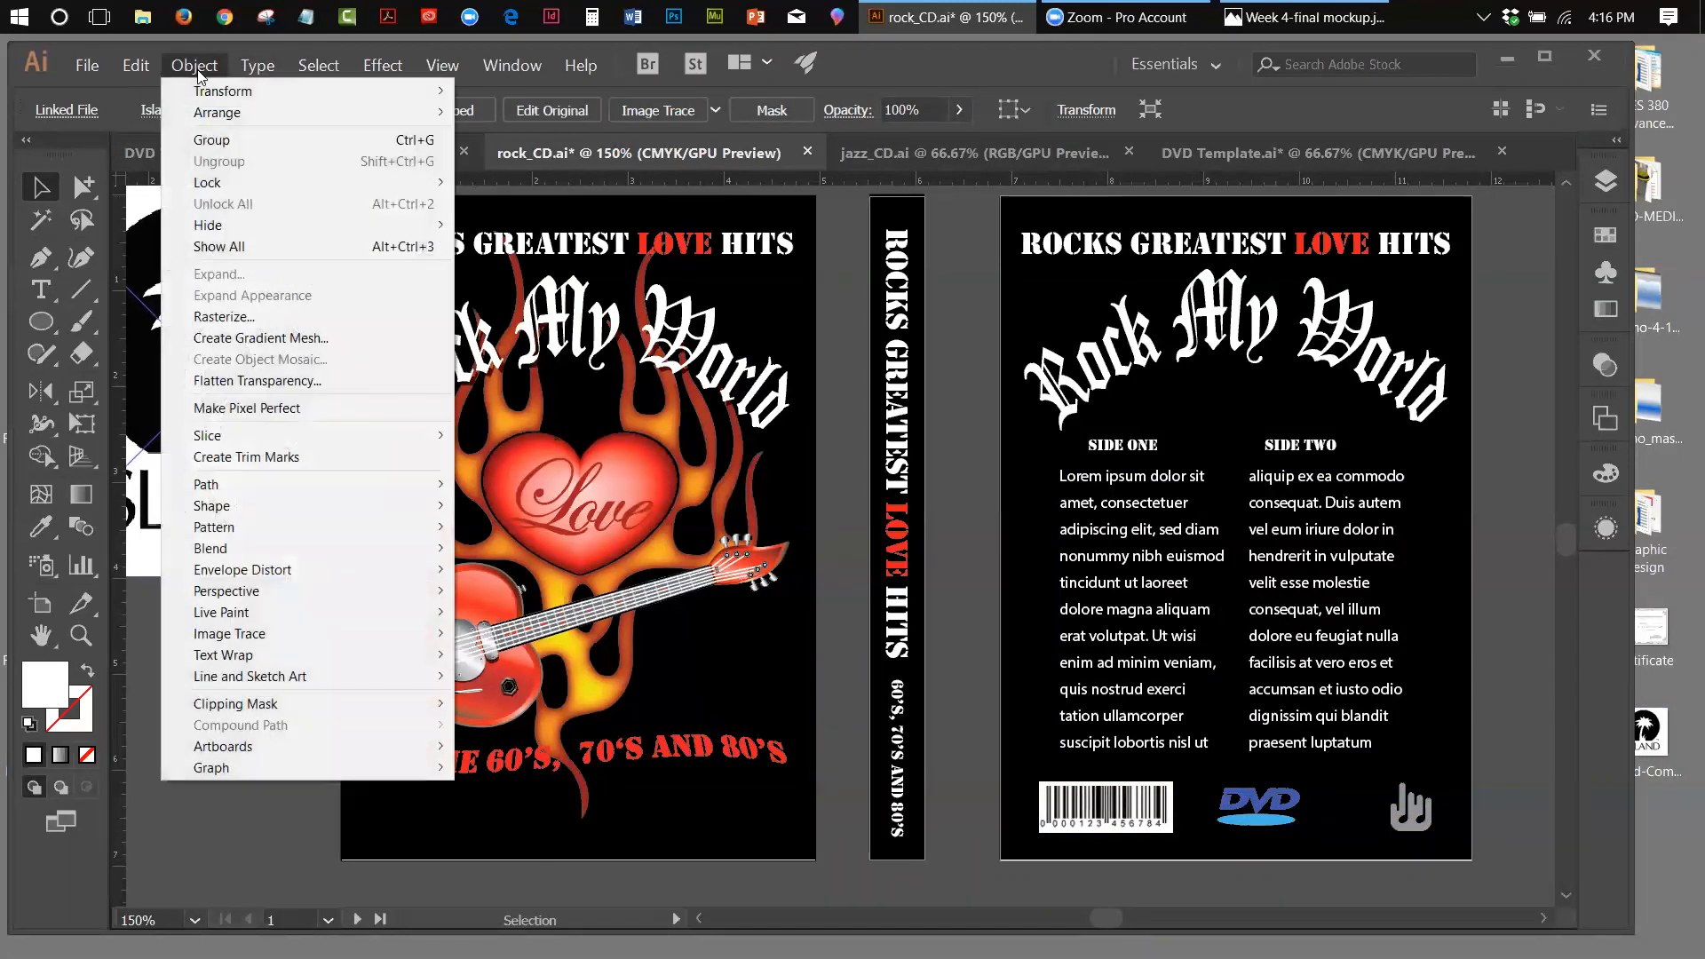
mouse_move(237, 569)
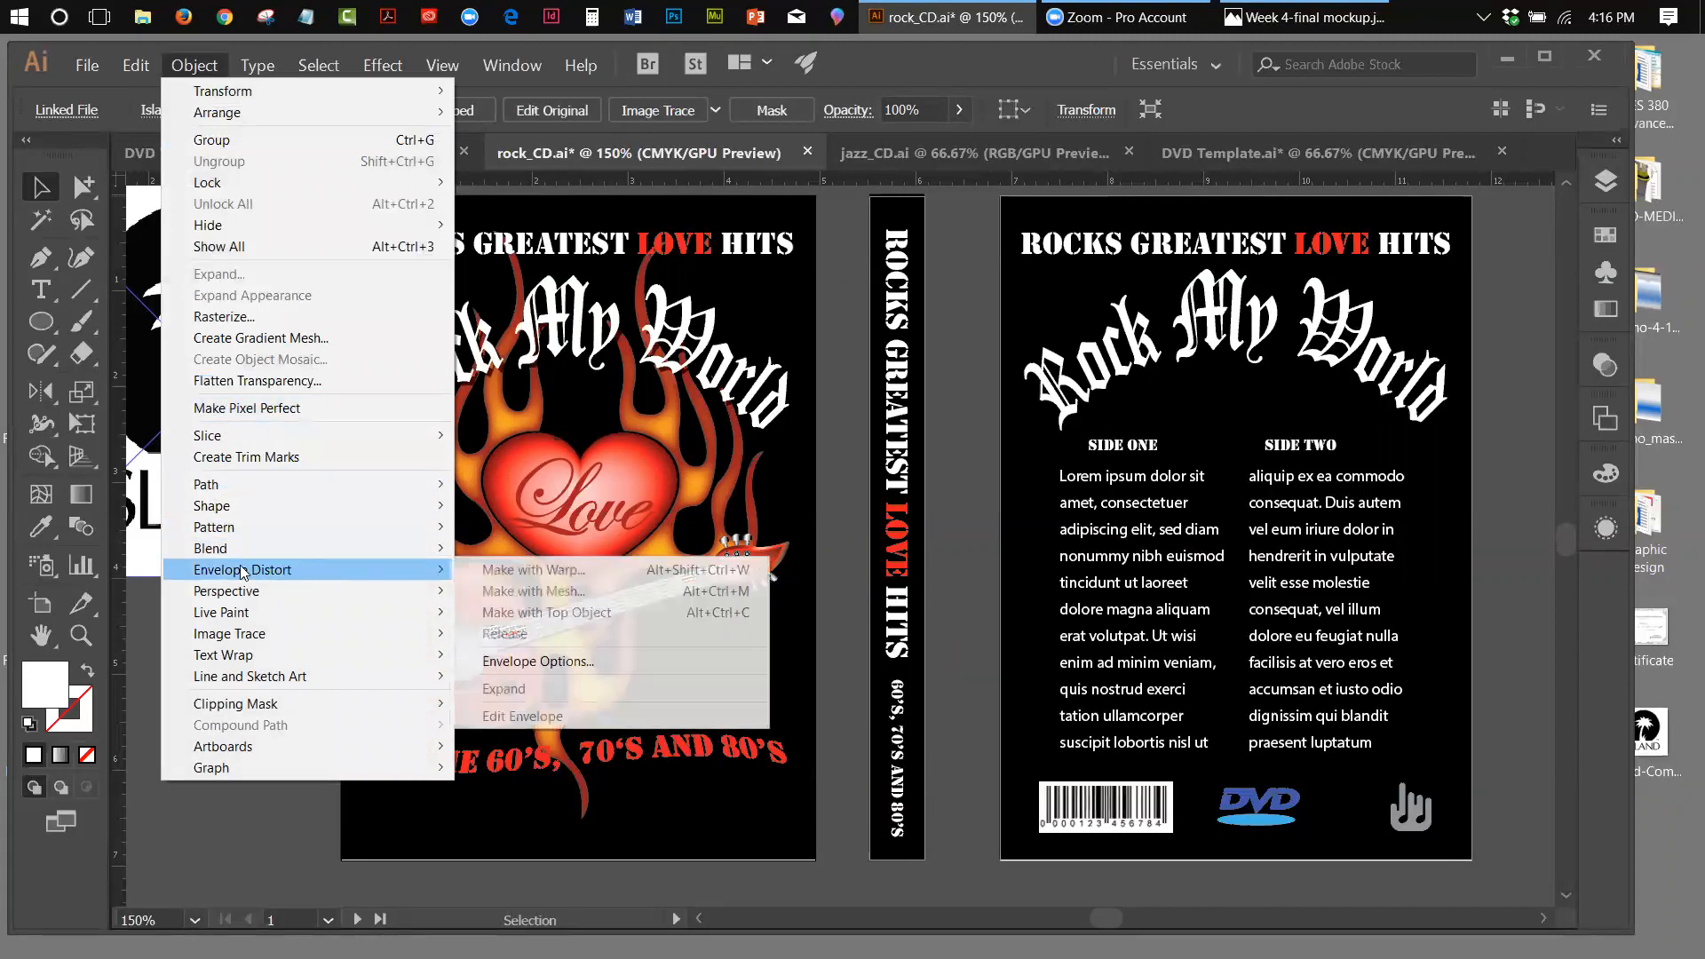
mouse_move(240, 644)
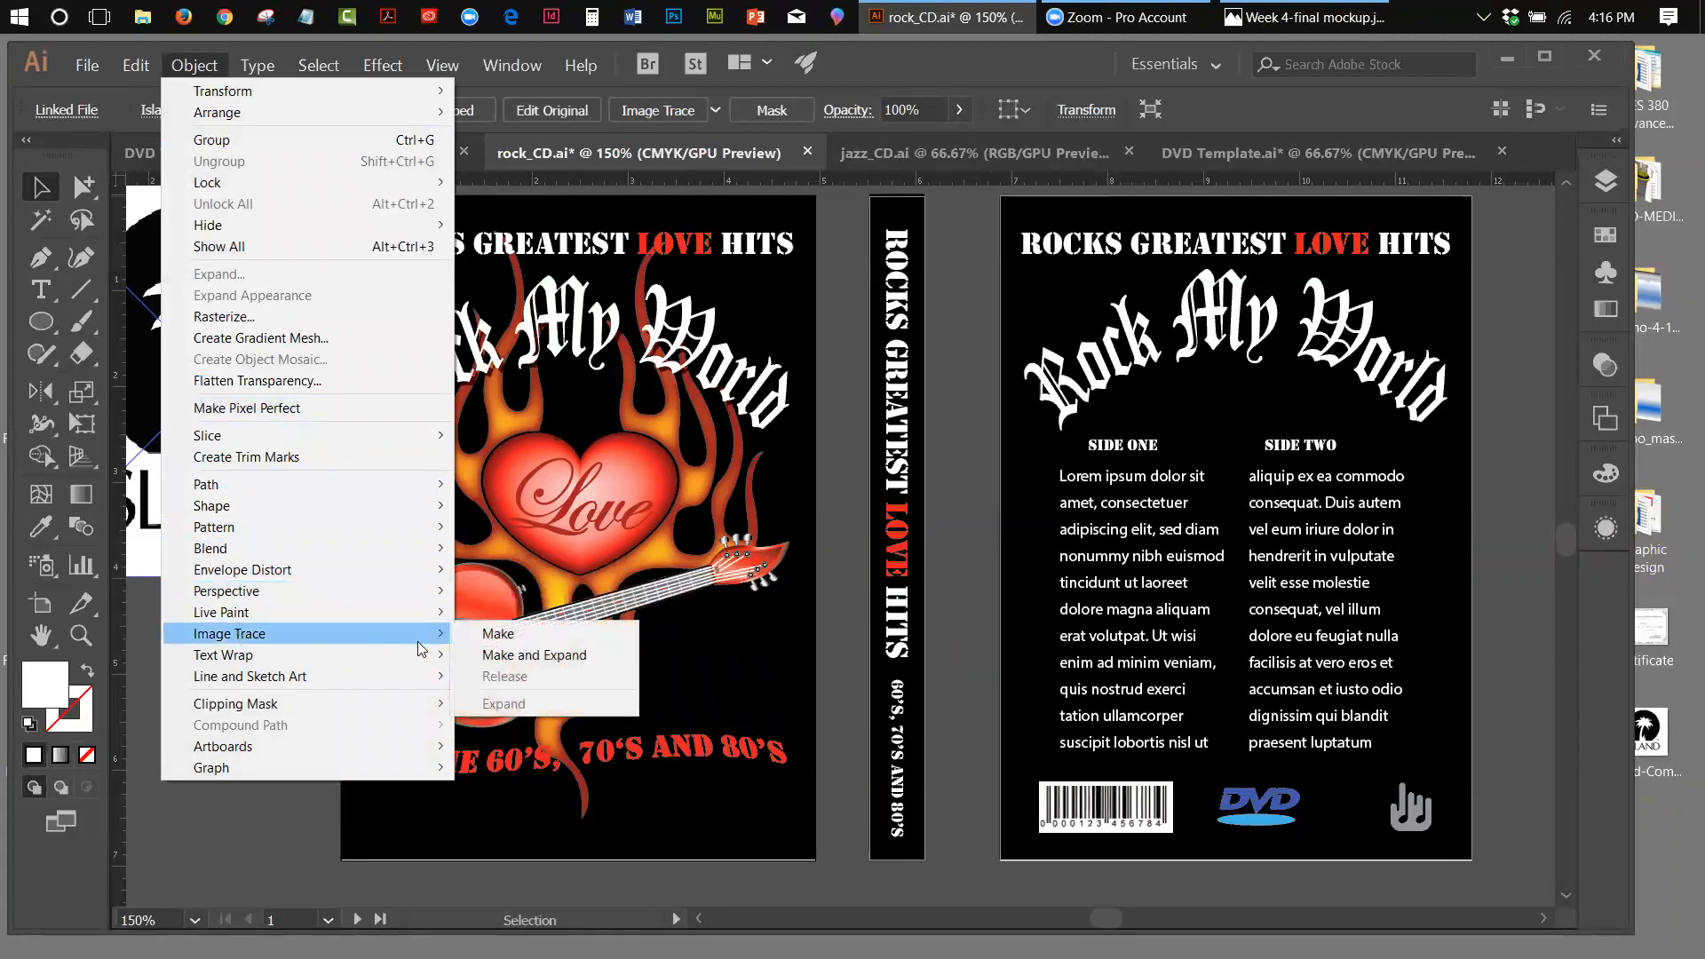
left_click(494, 633)
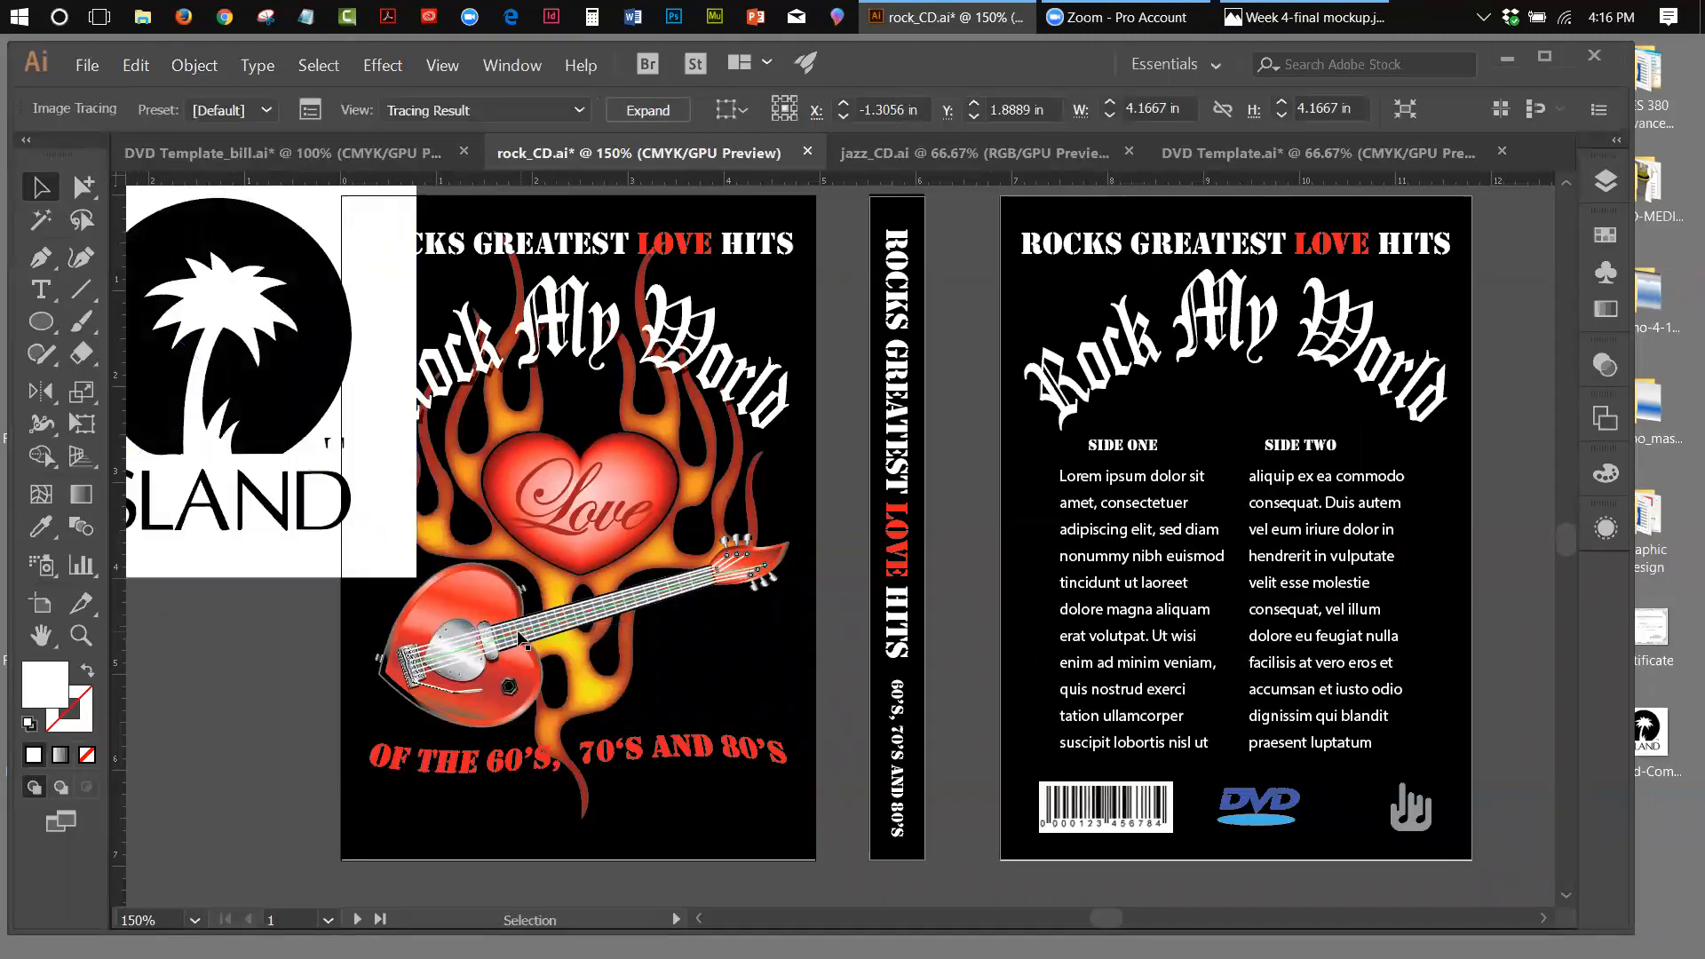
left_click_drag(1099, 916, 1093, 918)
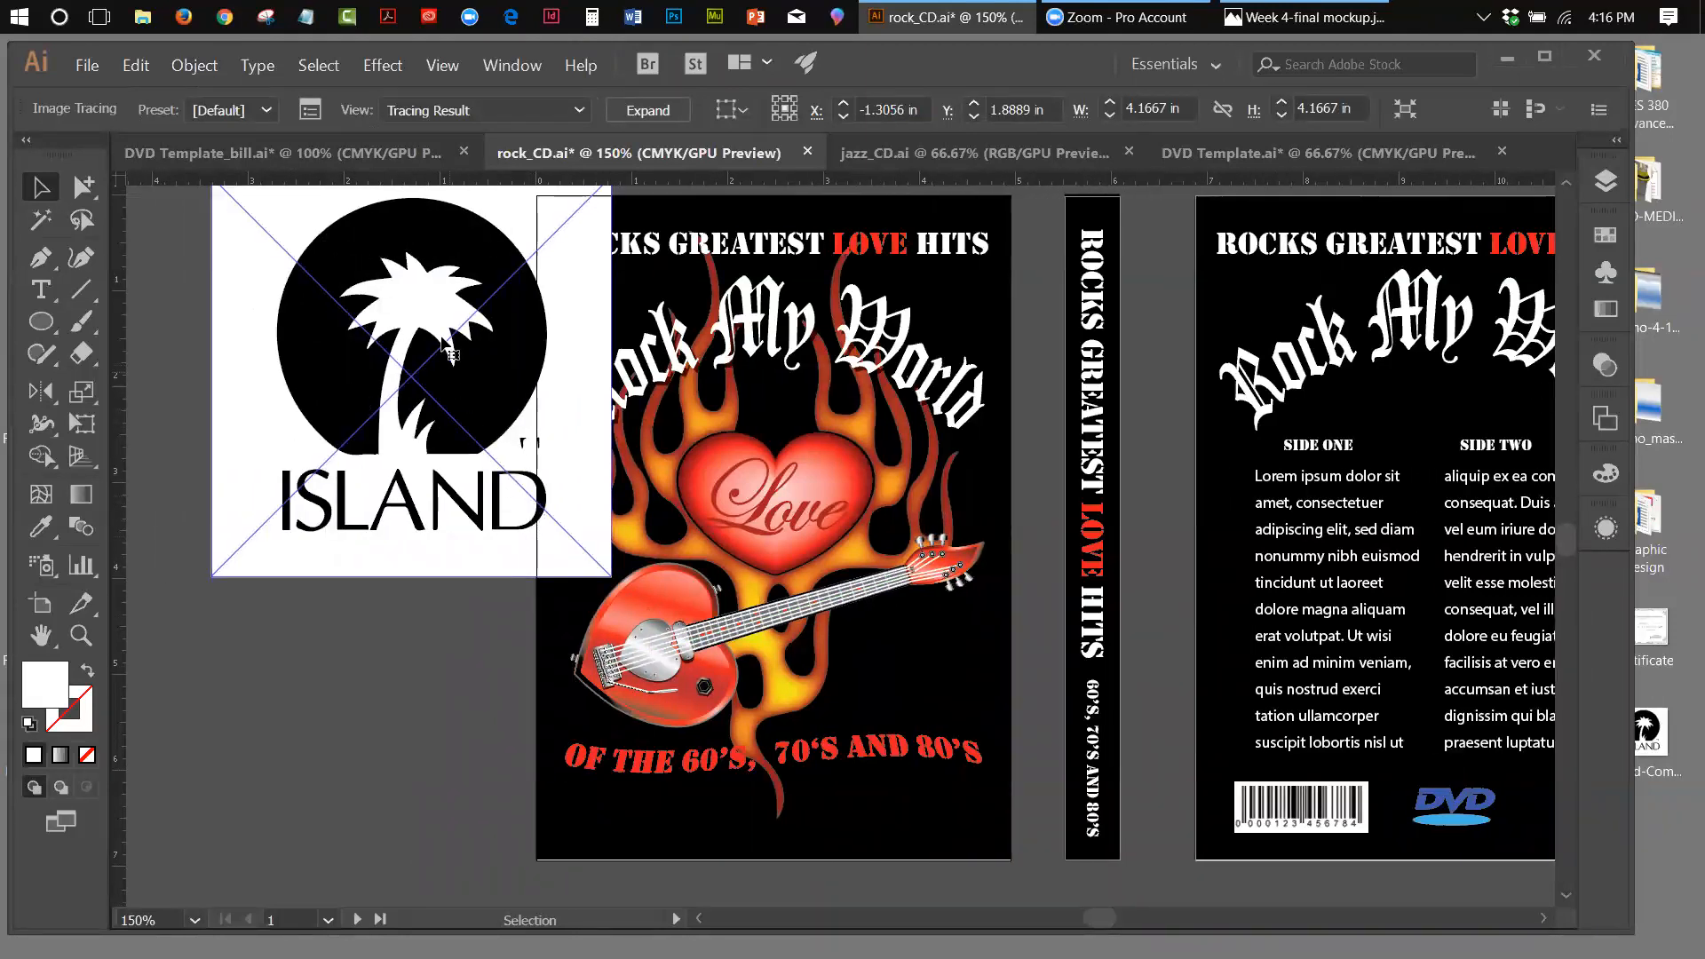
mouse_move(343, 407)
left_mouse_down()
mouse_move(310, 486)
mouse_move(283, 501)
left_mouse_up()
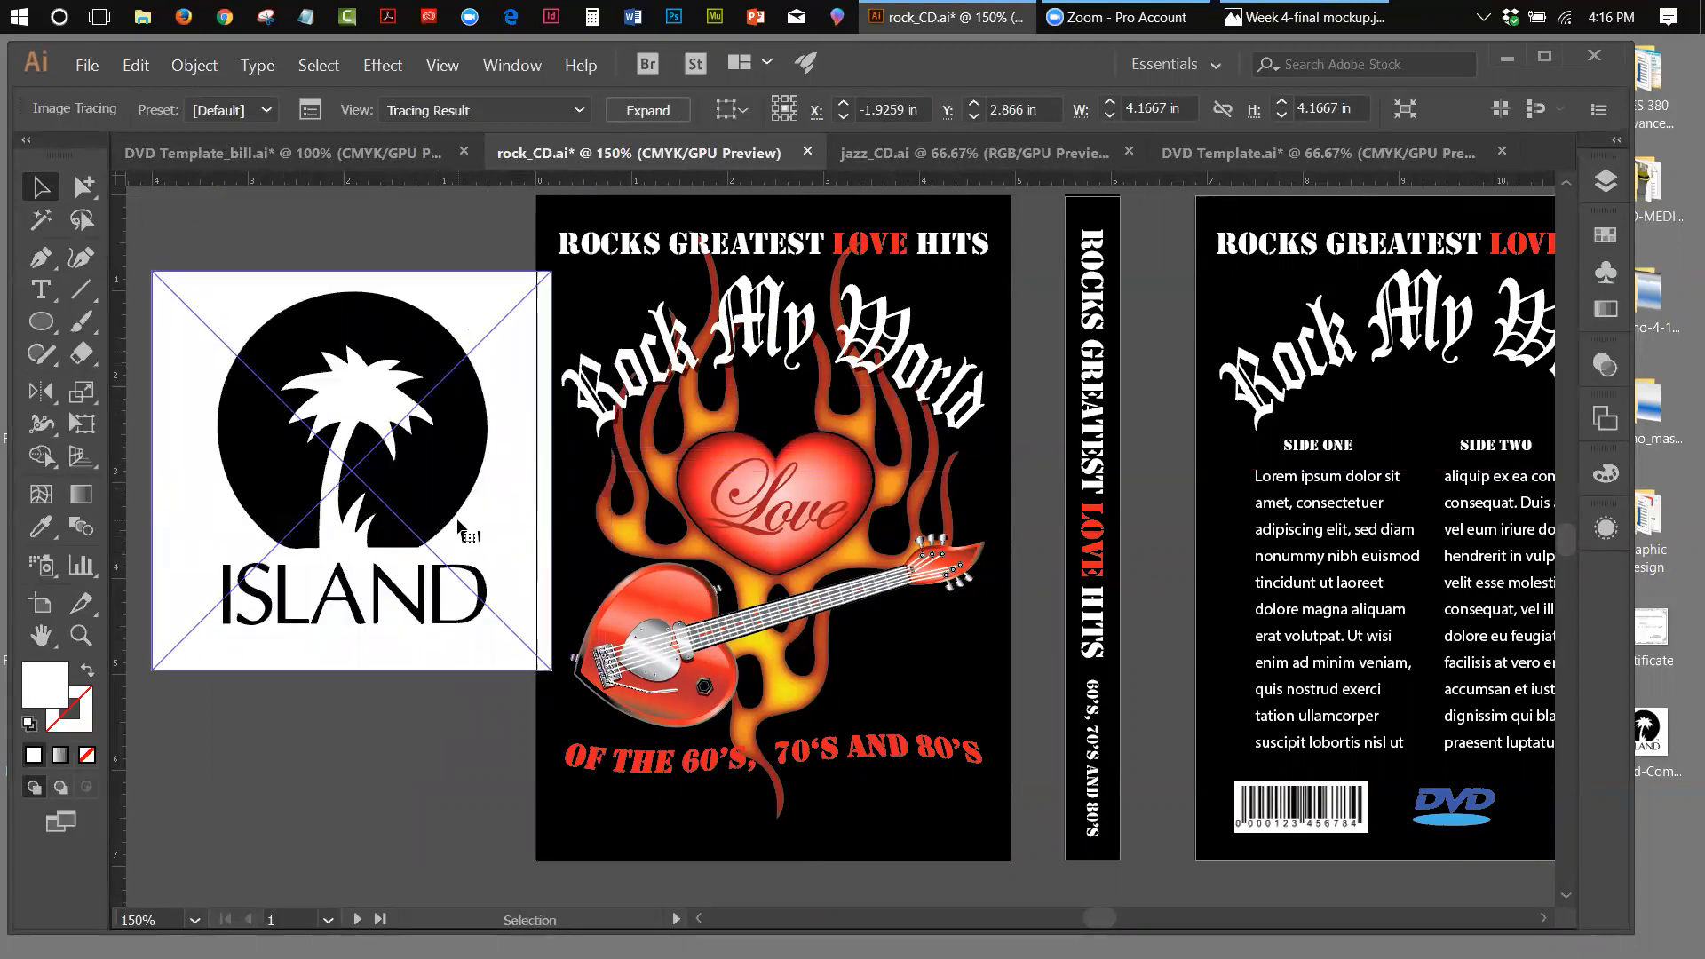
Set the logo's advanced tracing options to 91% paths, 100% corners and 73 px noise
left_click(309, 110)
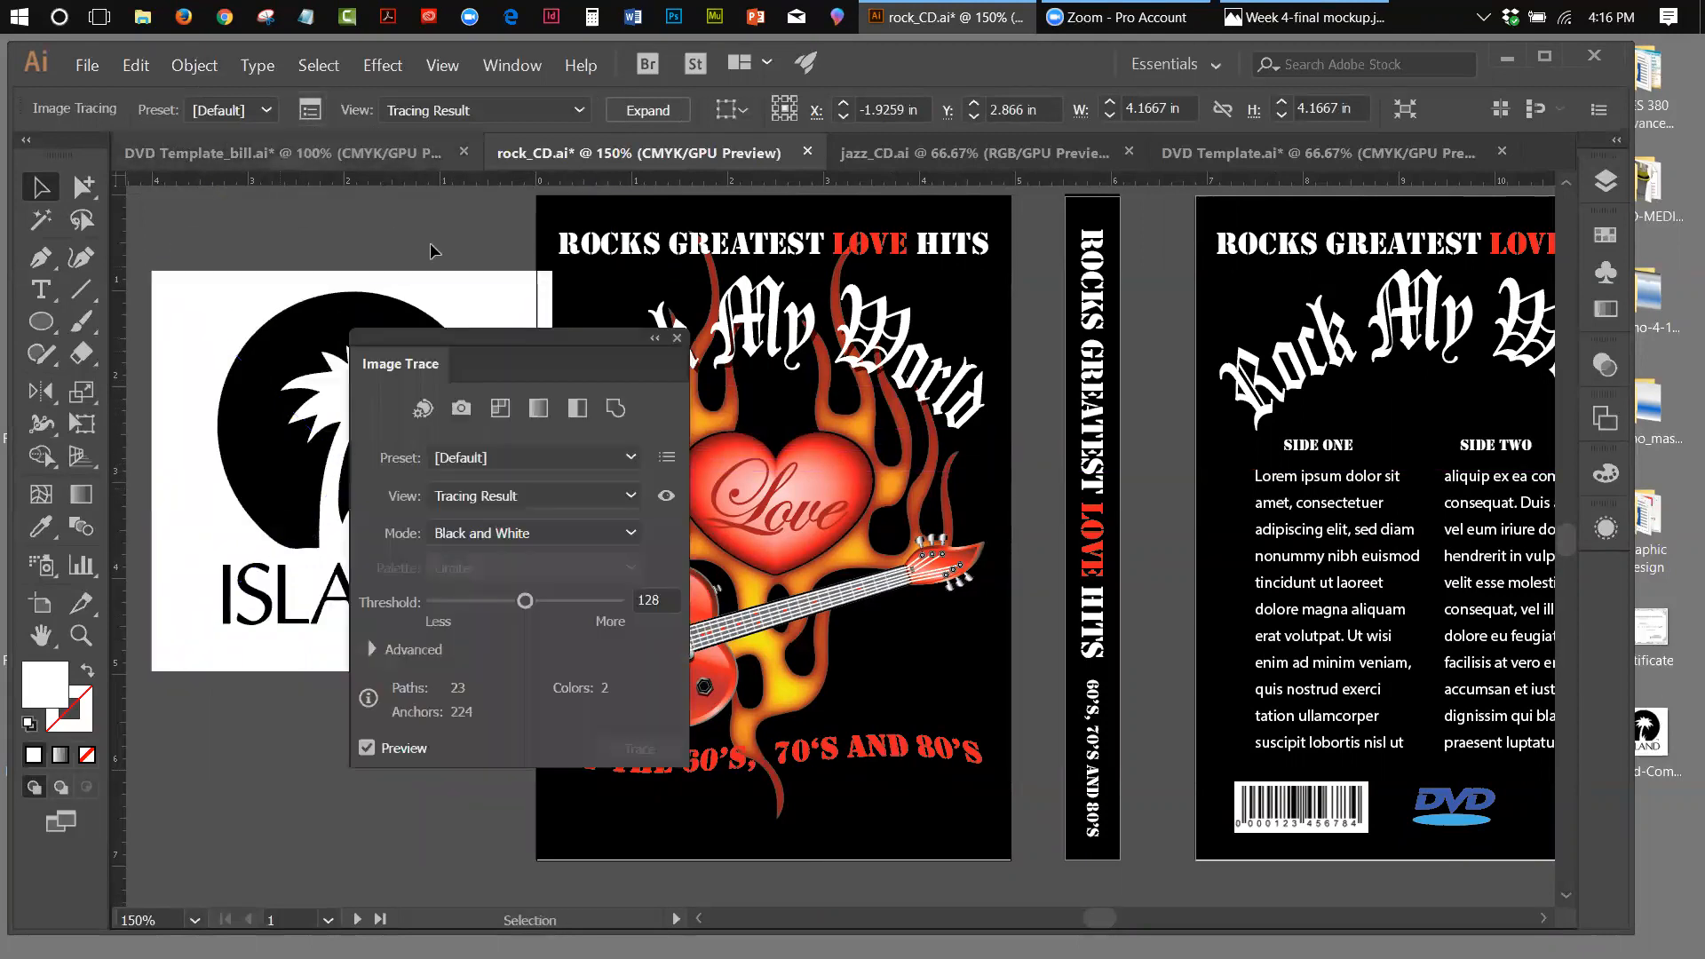
left_click_drag(448, 341, 701, 325)
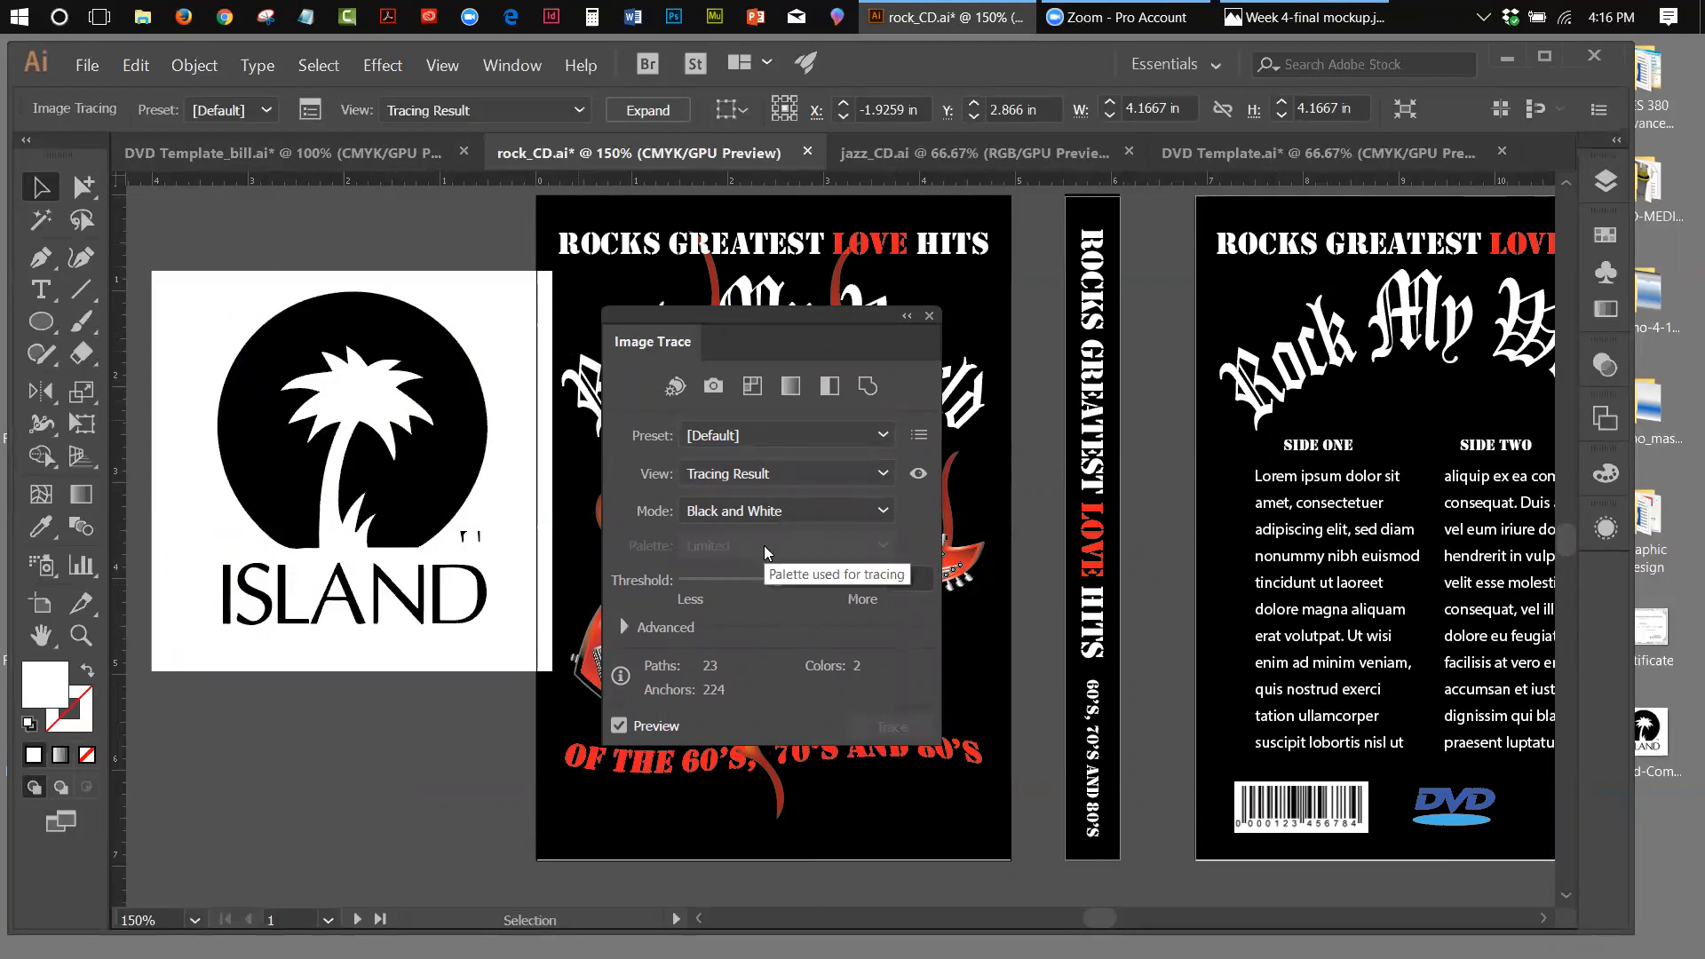
left_click(628, 627)
left_click_drag(777, 666, 852, 664)
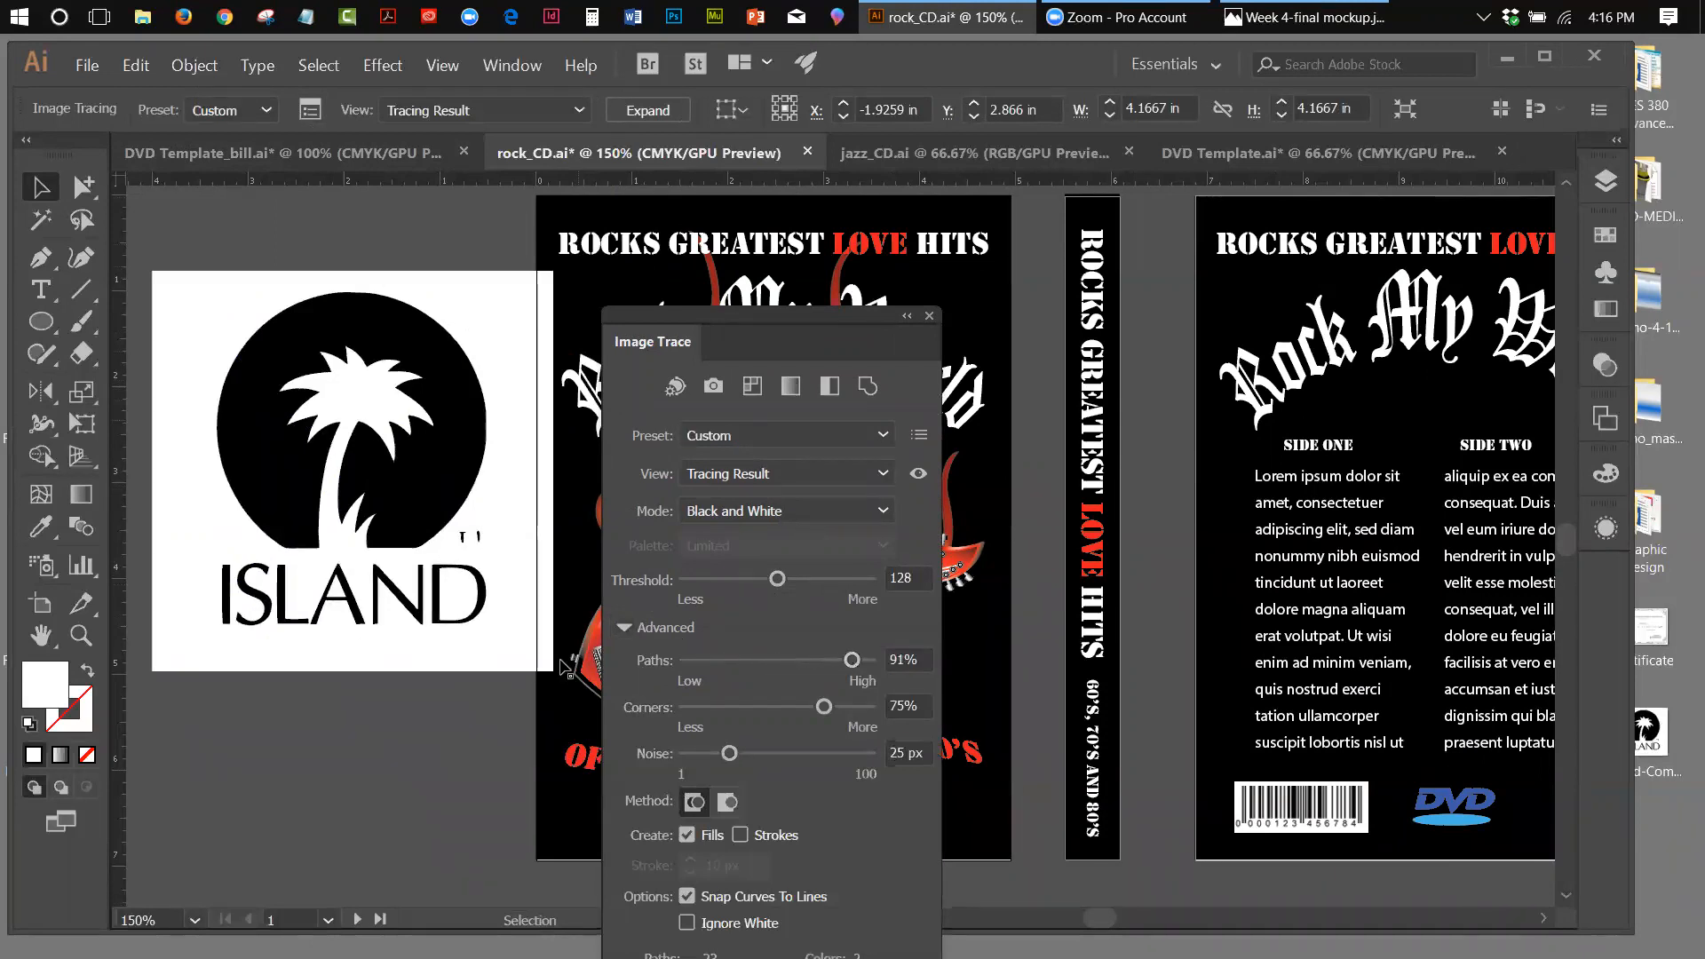
left_click_drag(826, 710, 864, 715)
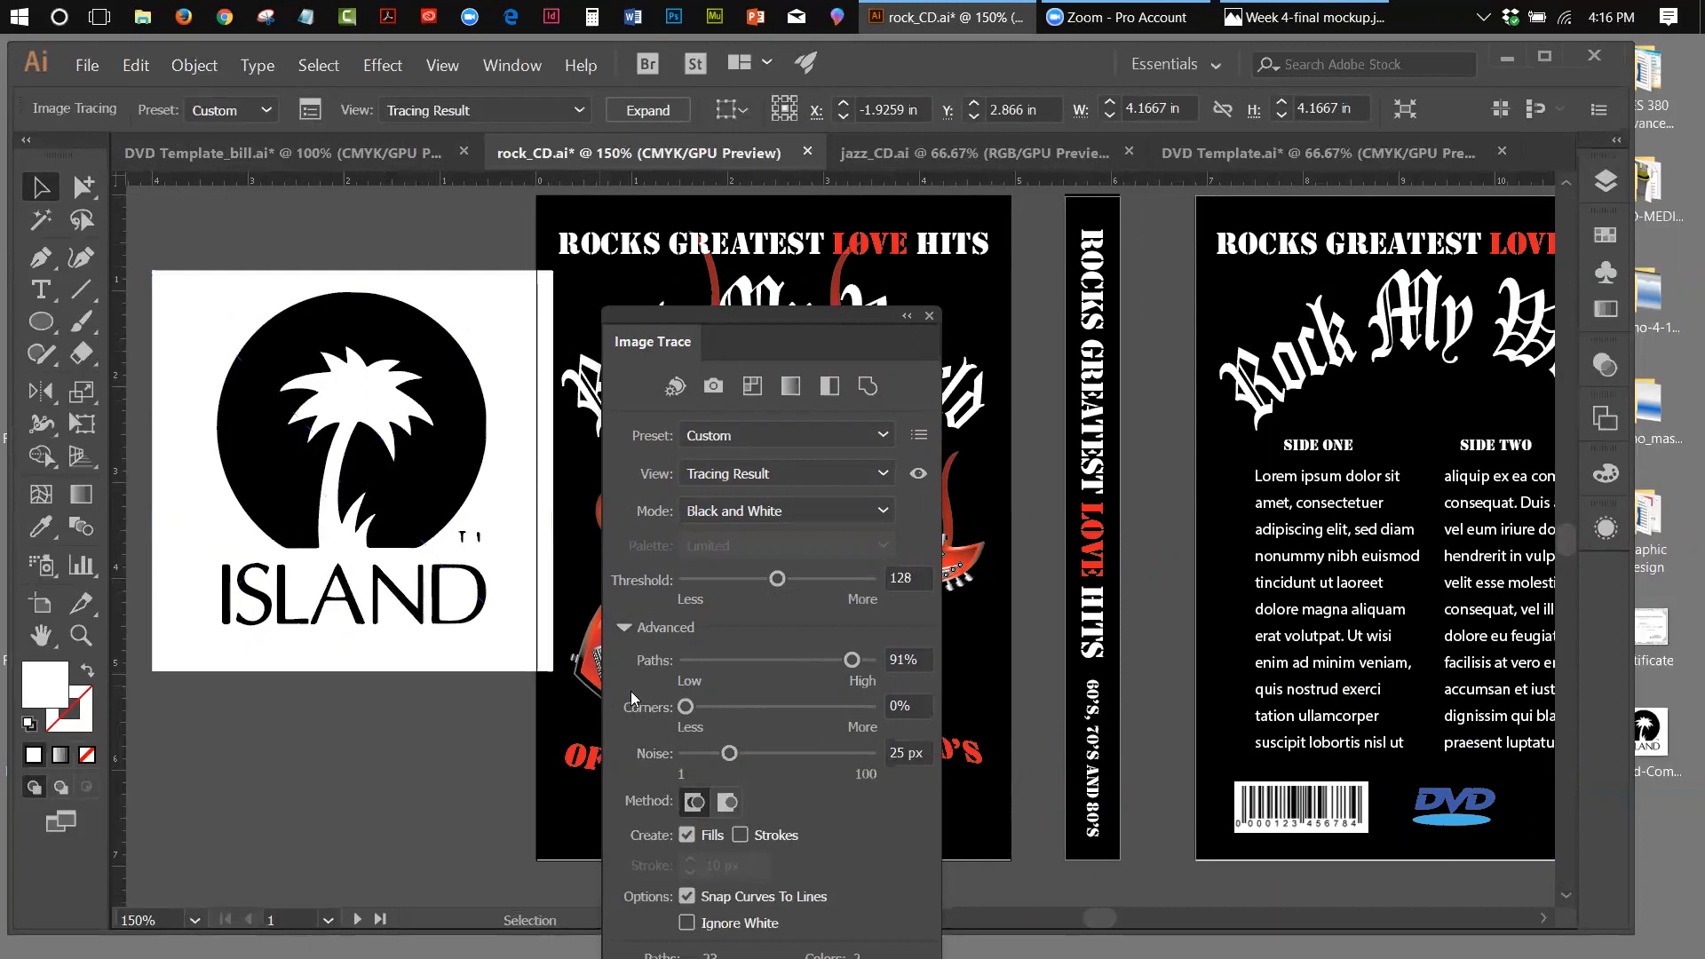
left_click_drag(682, 708, 870, 705)
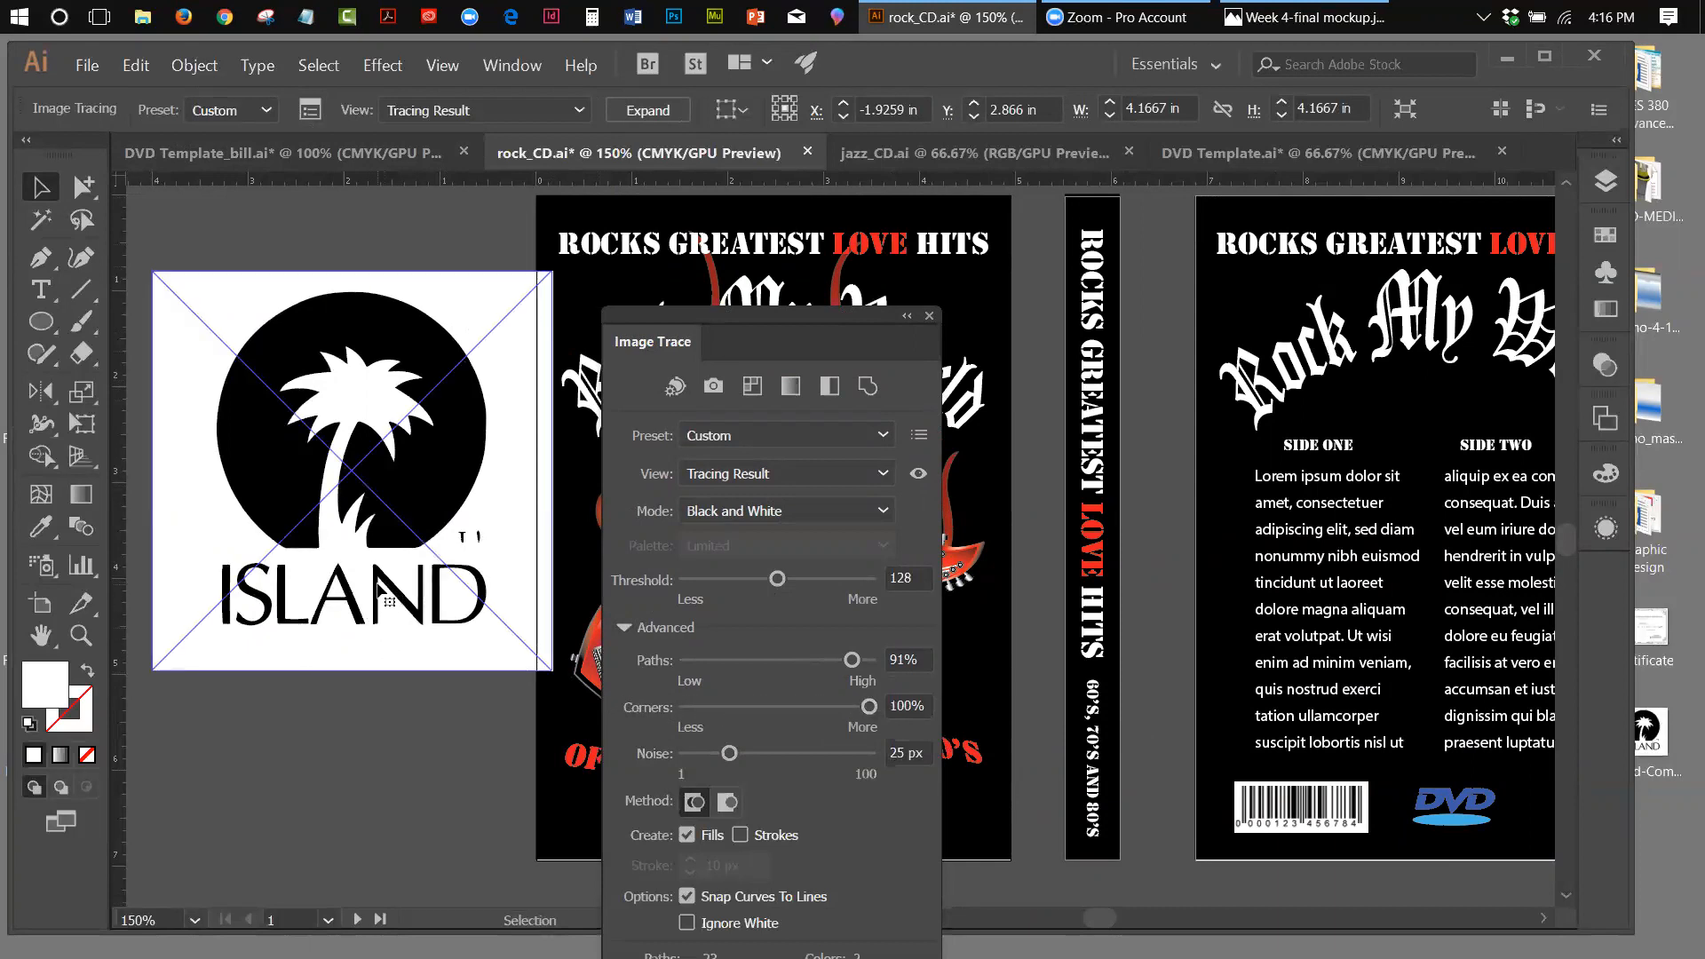
left_click_drag(729, 753, 819, 755)
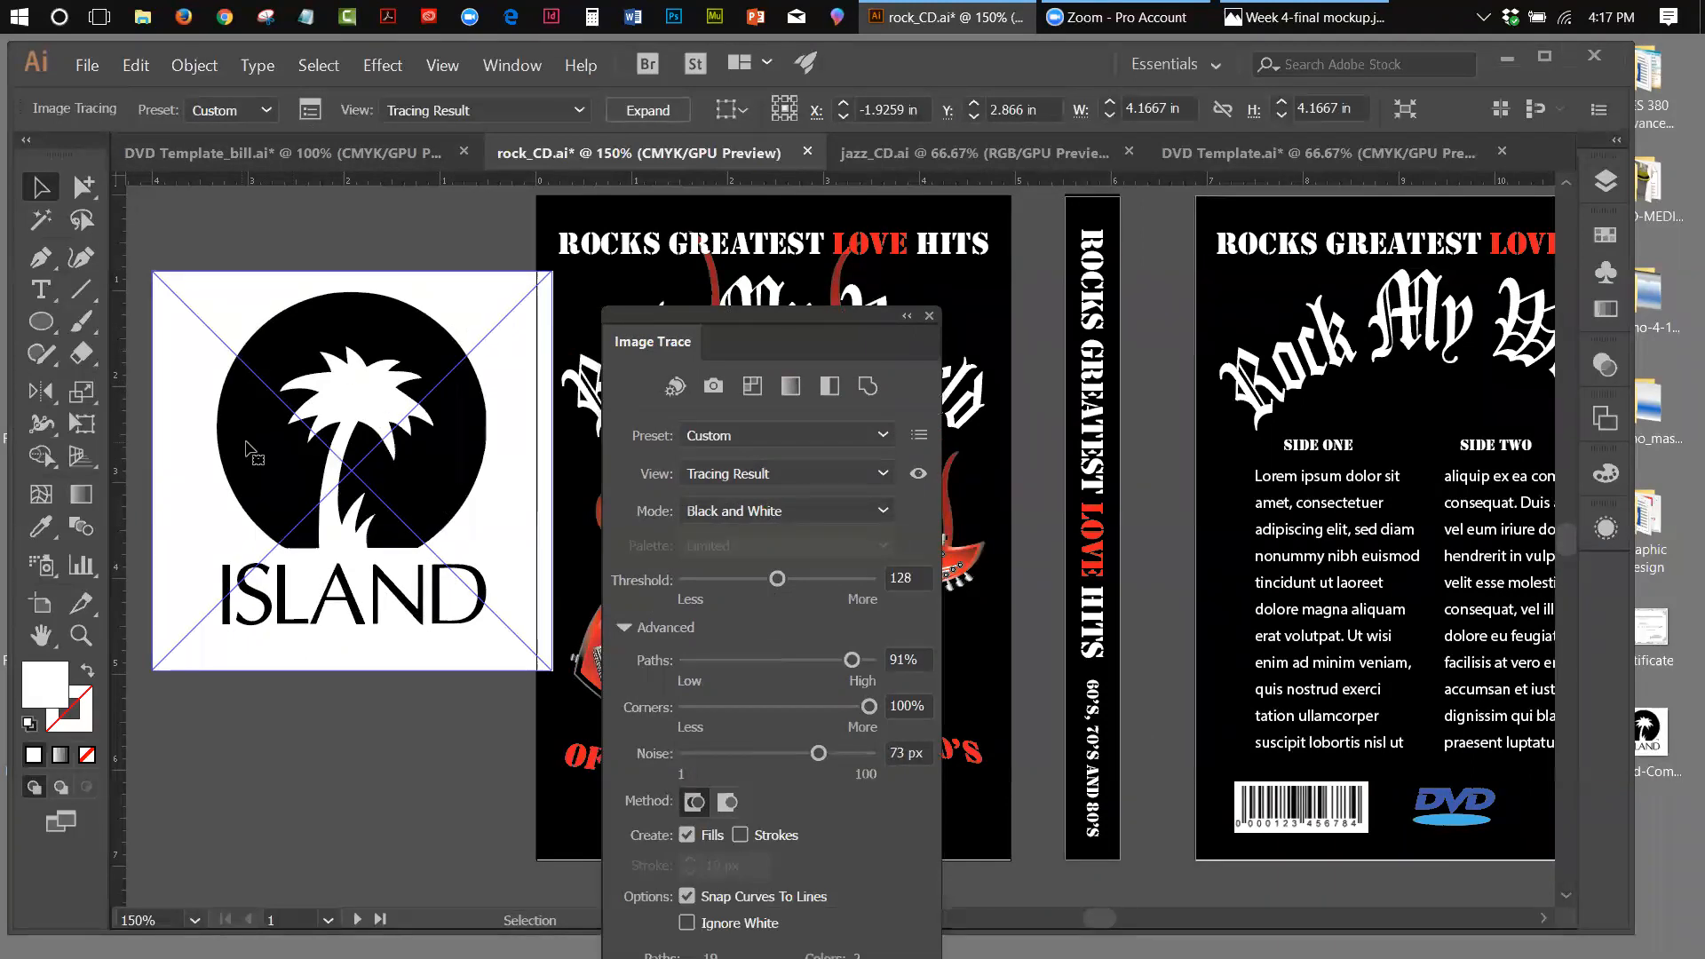
left_click_drag(620, 312, 659, 215)
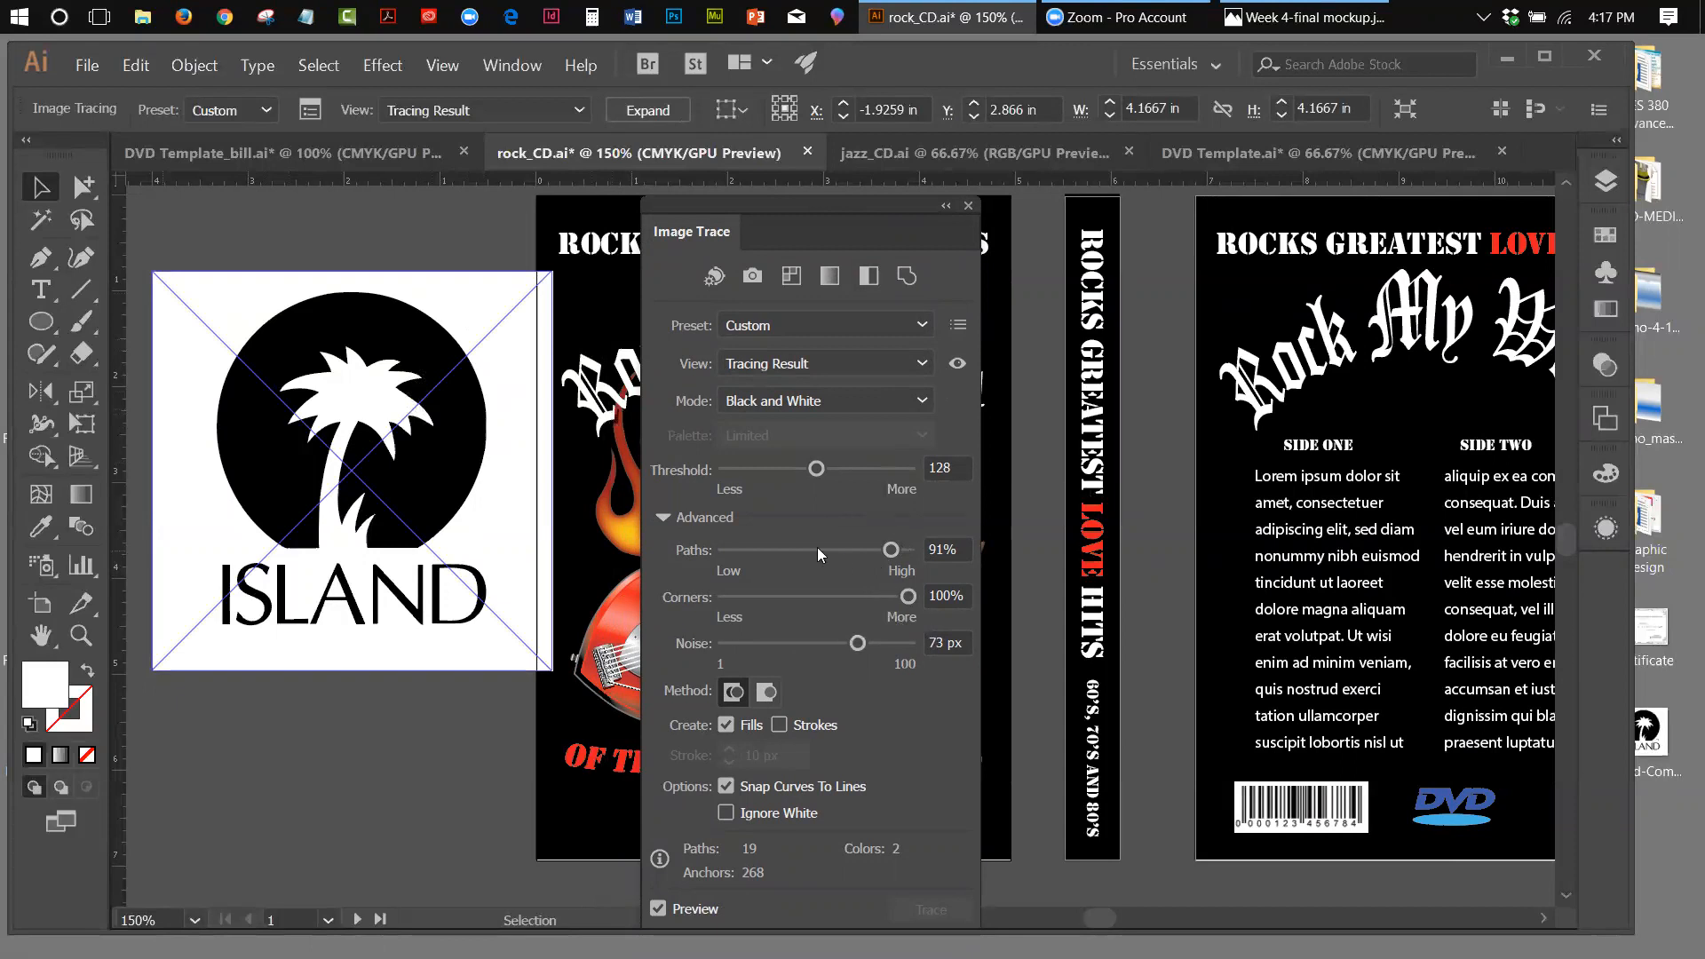
left_click(662, 517)
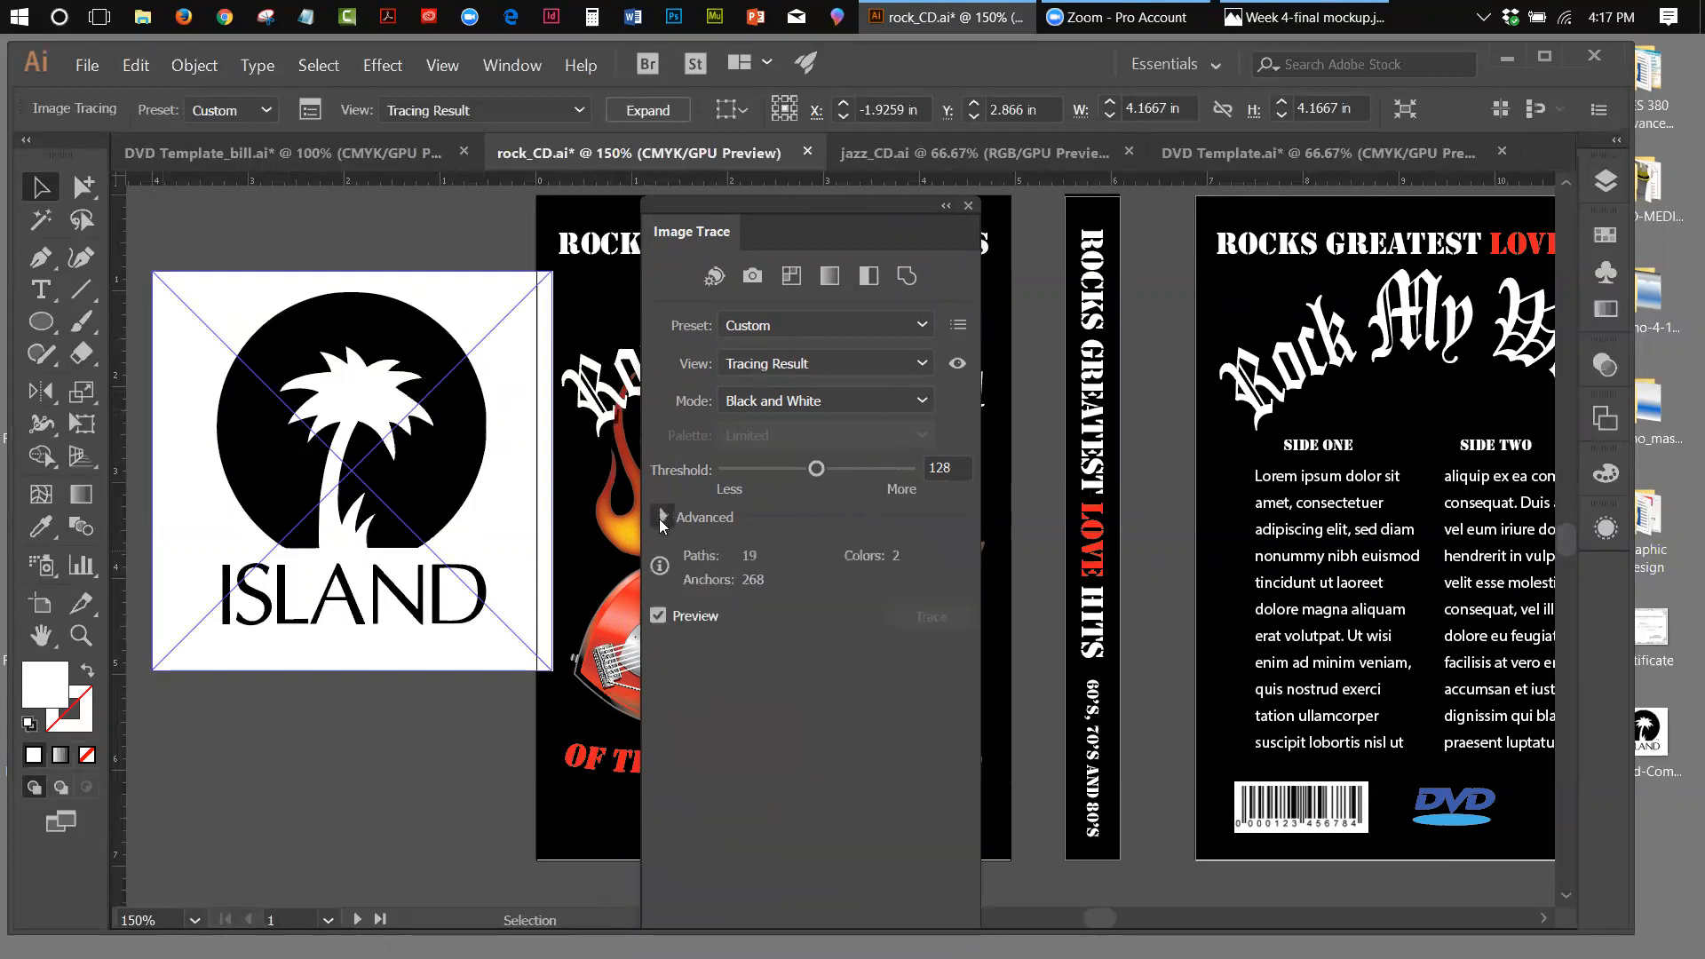
left_click(662, 517)
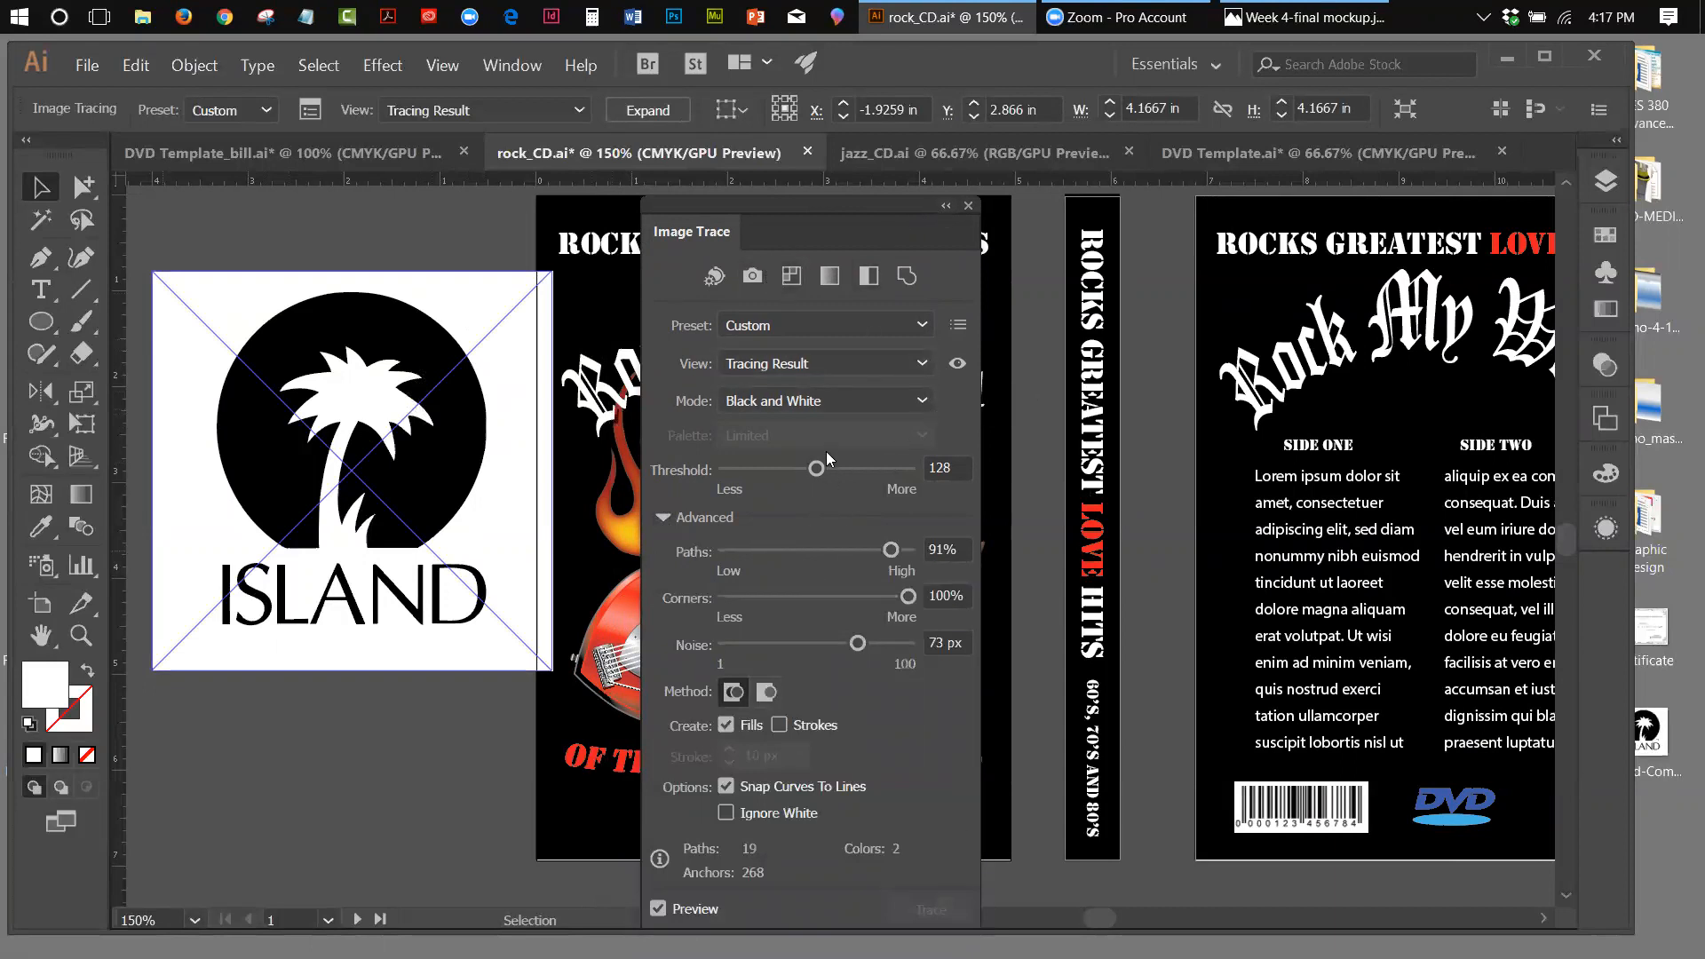
left_click(922, 403)
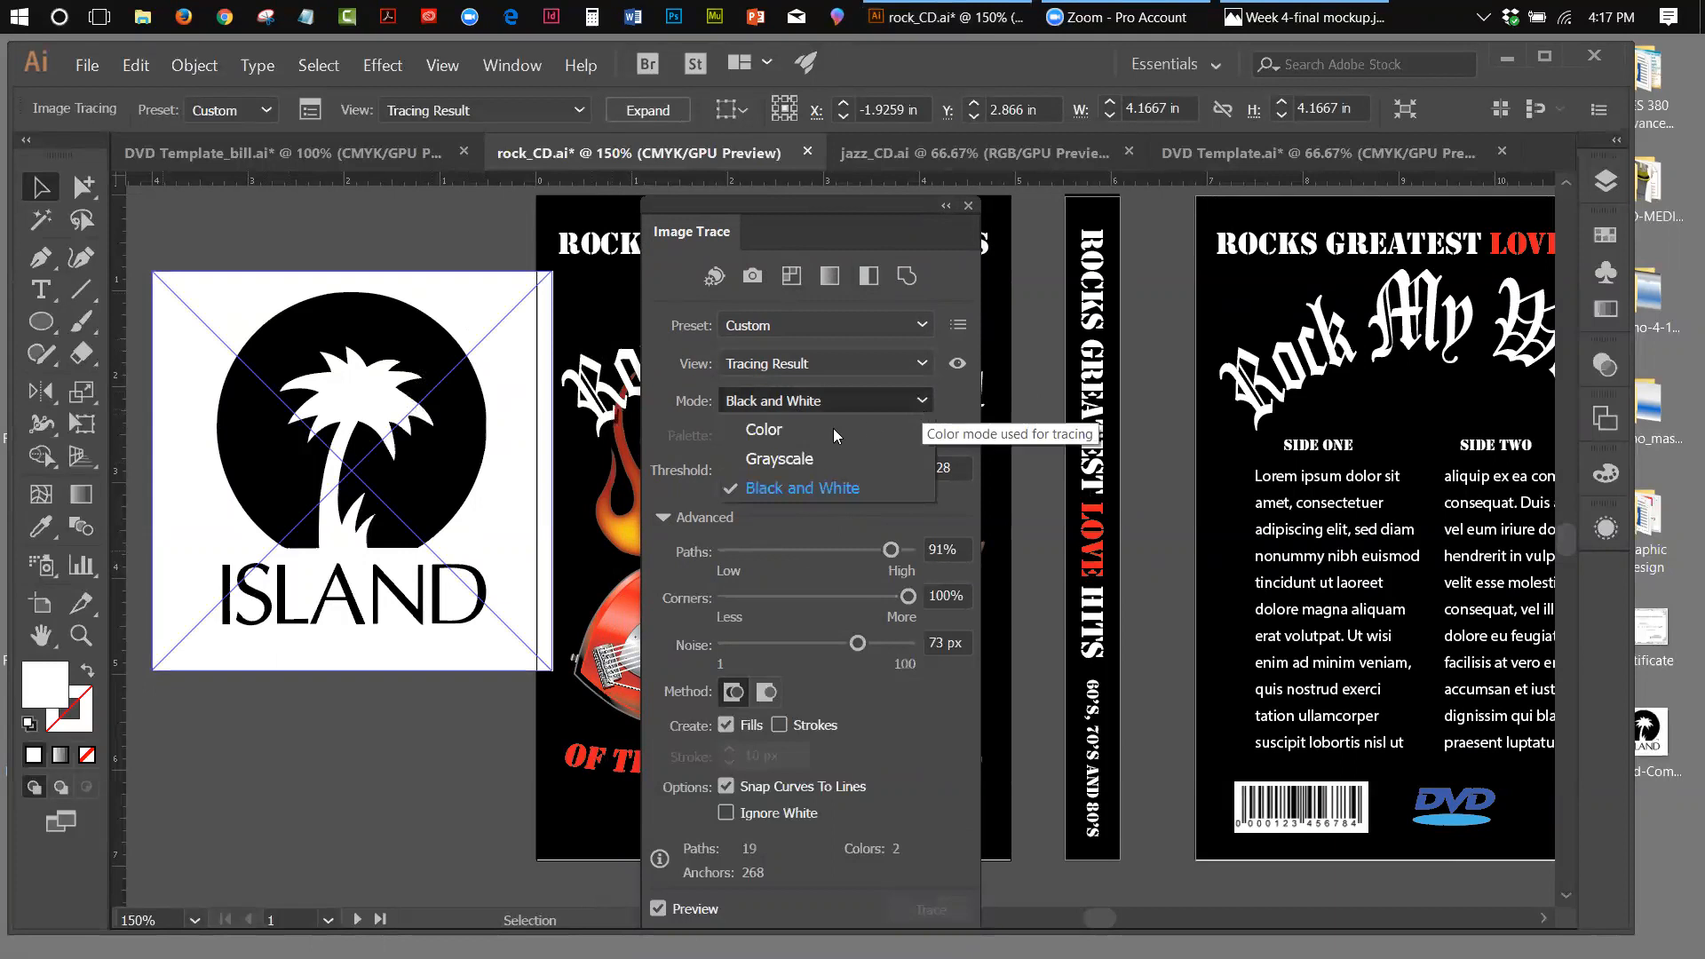
left_click(947, 403)
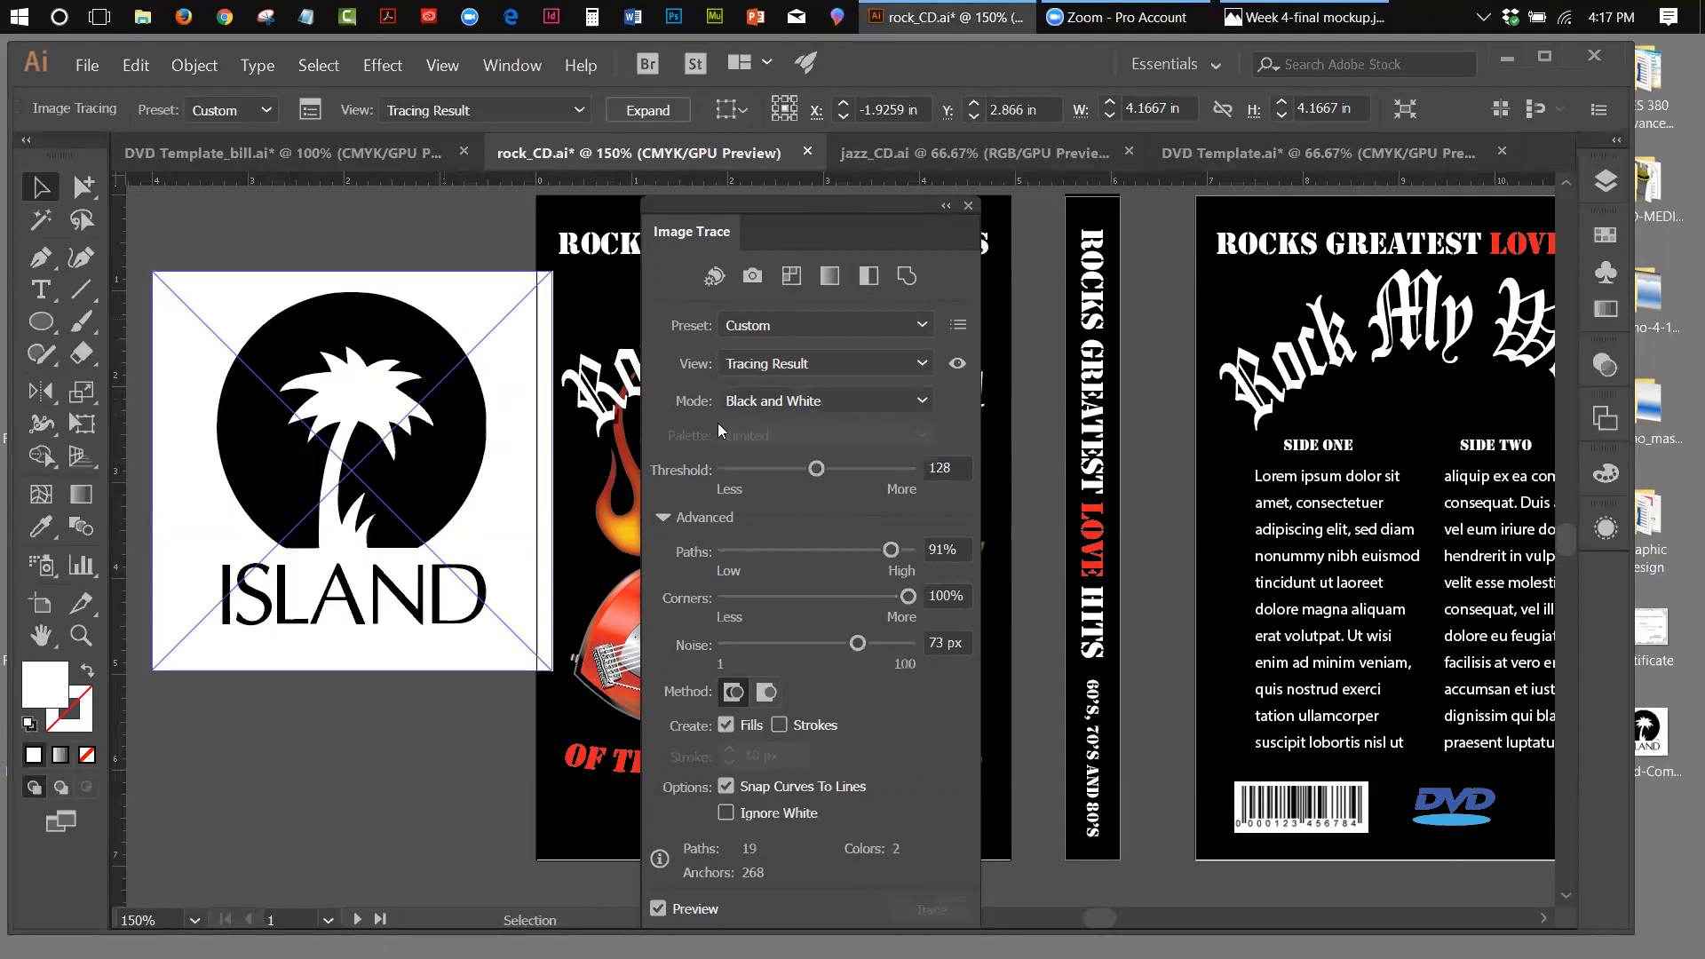
Expand the traced logo into editable paths, close the tracing settings and show the selection edges
left_click(206, 71)
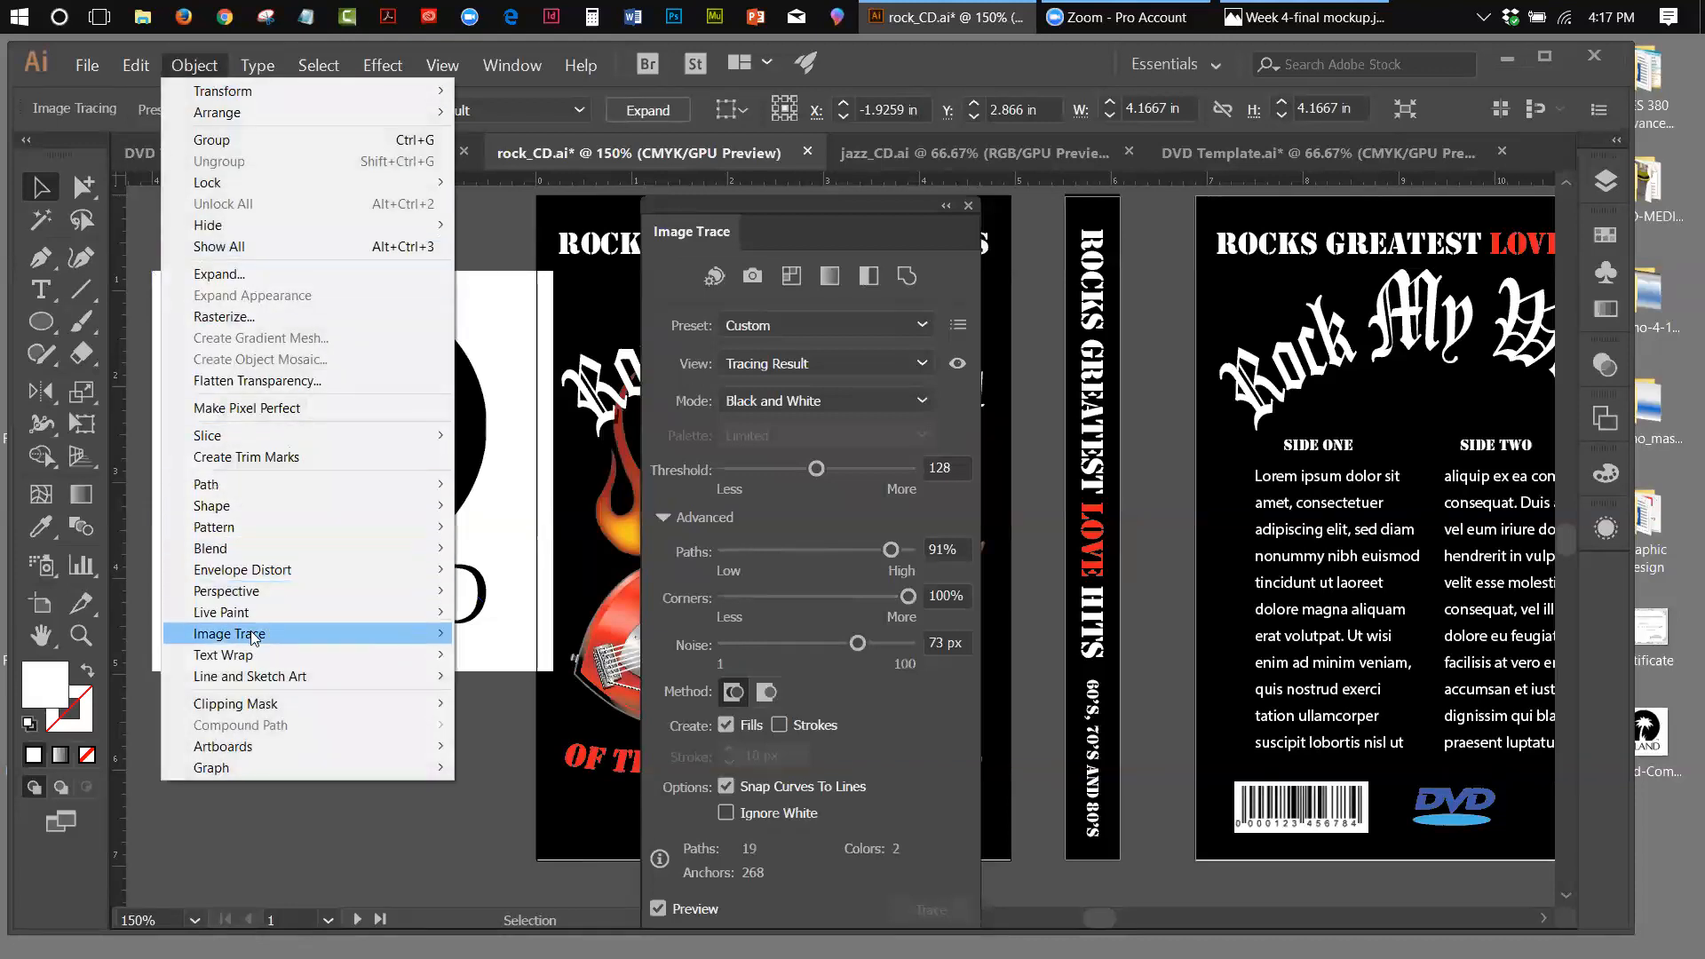
mouse_move(258, 633)
left_click(503, 703)
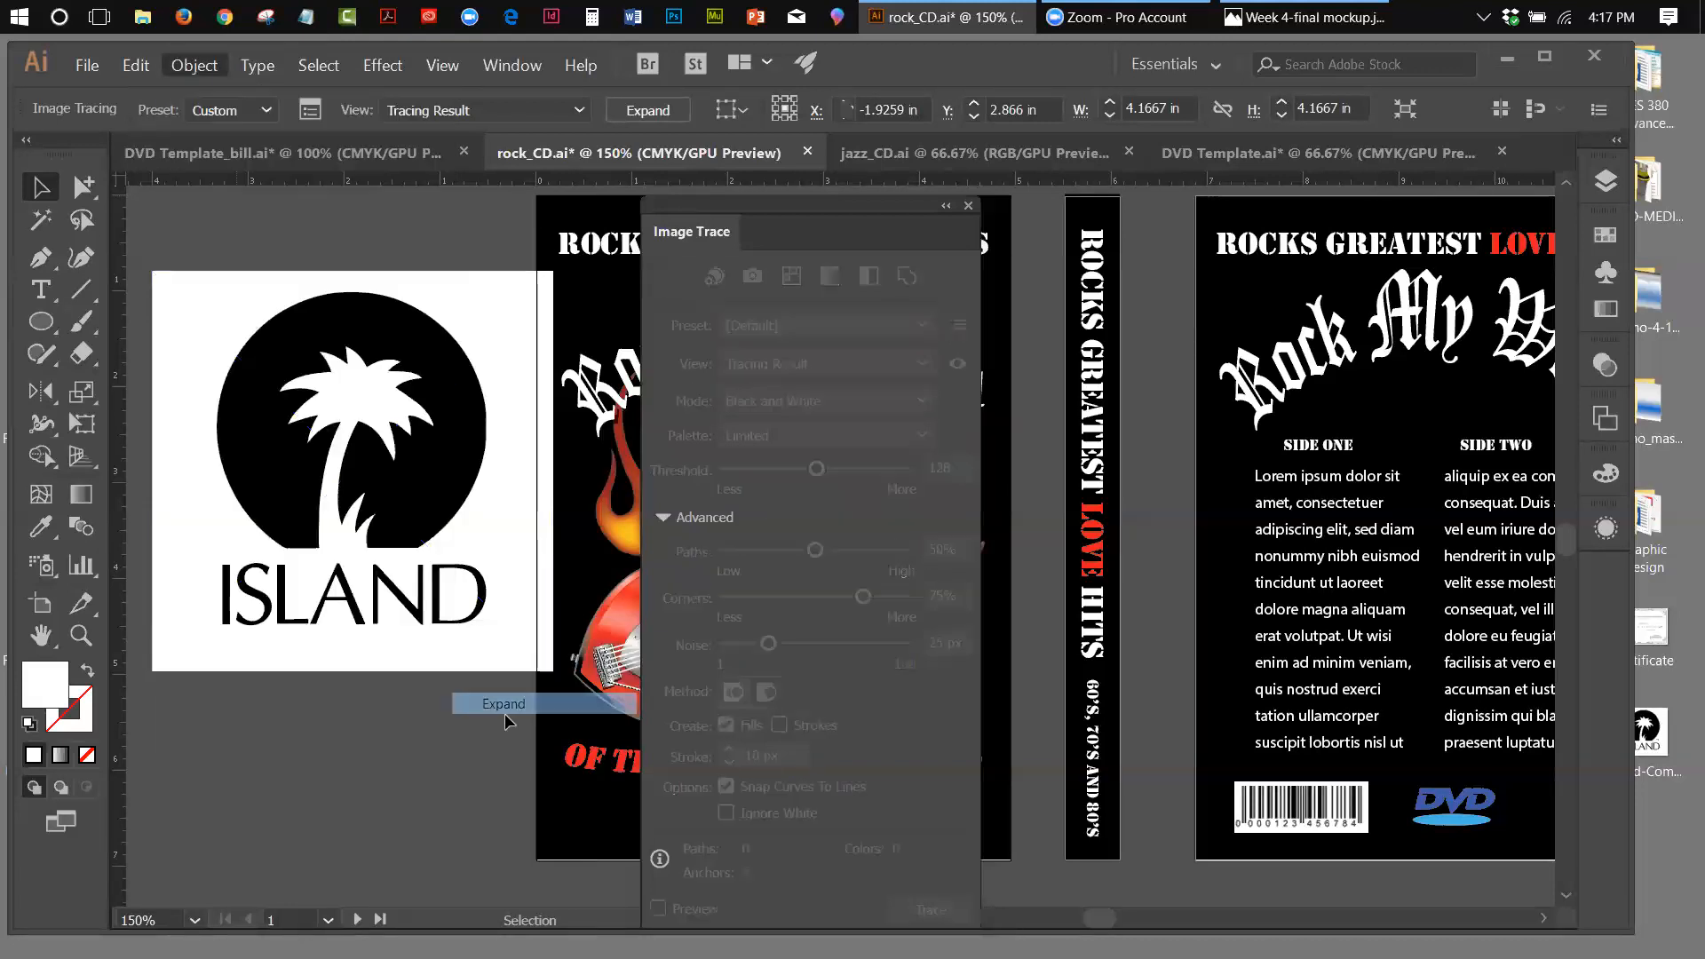
left_click(969, 205)
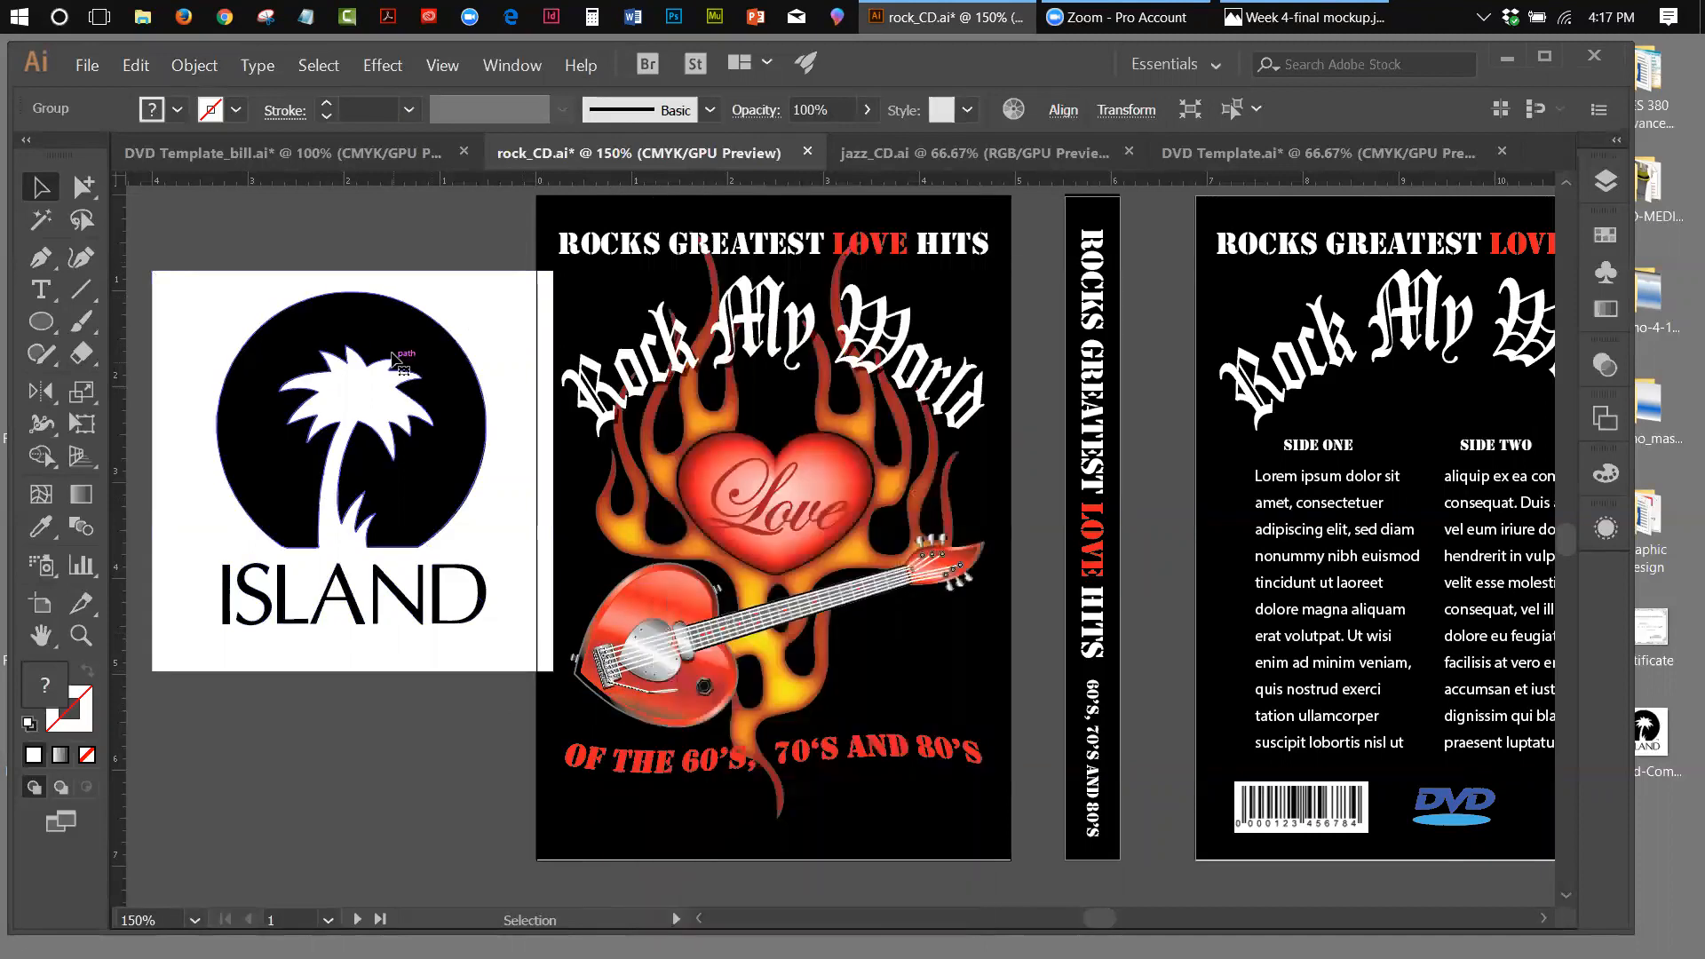
left_click(444, 68)
left_click(468, 351)
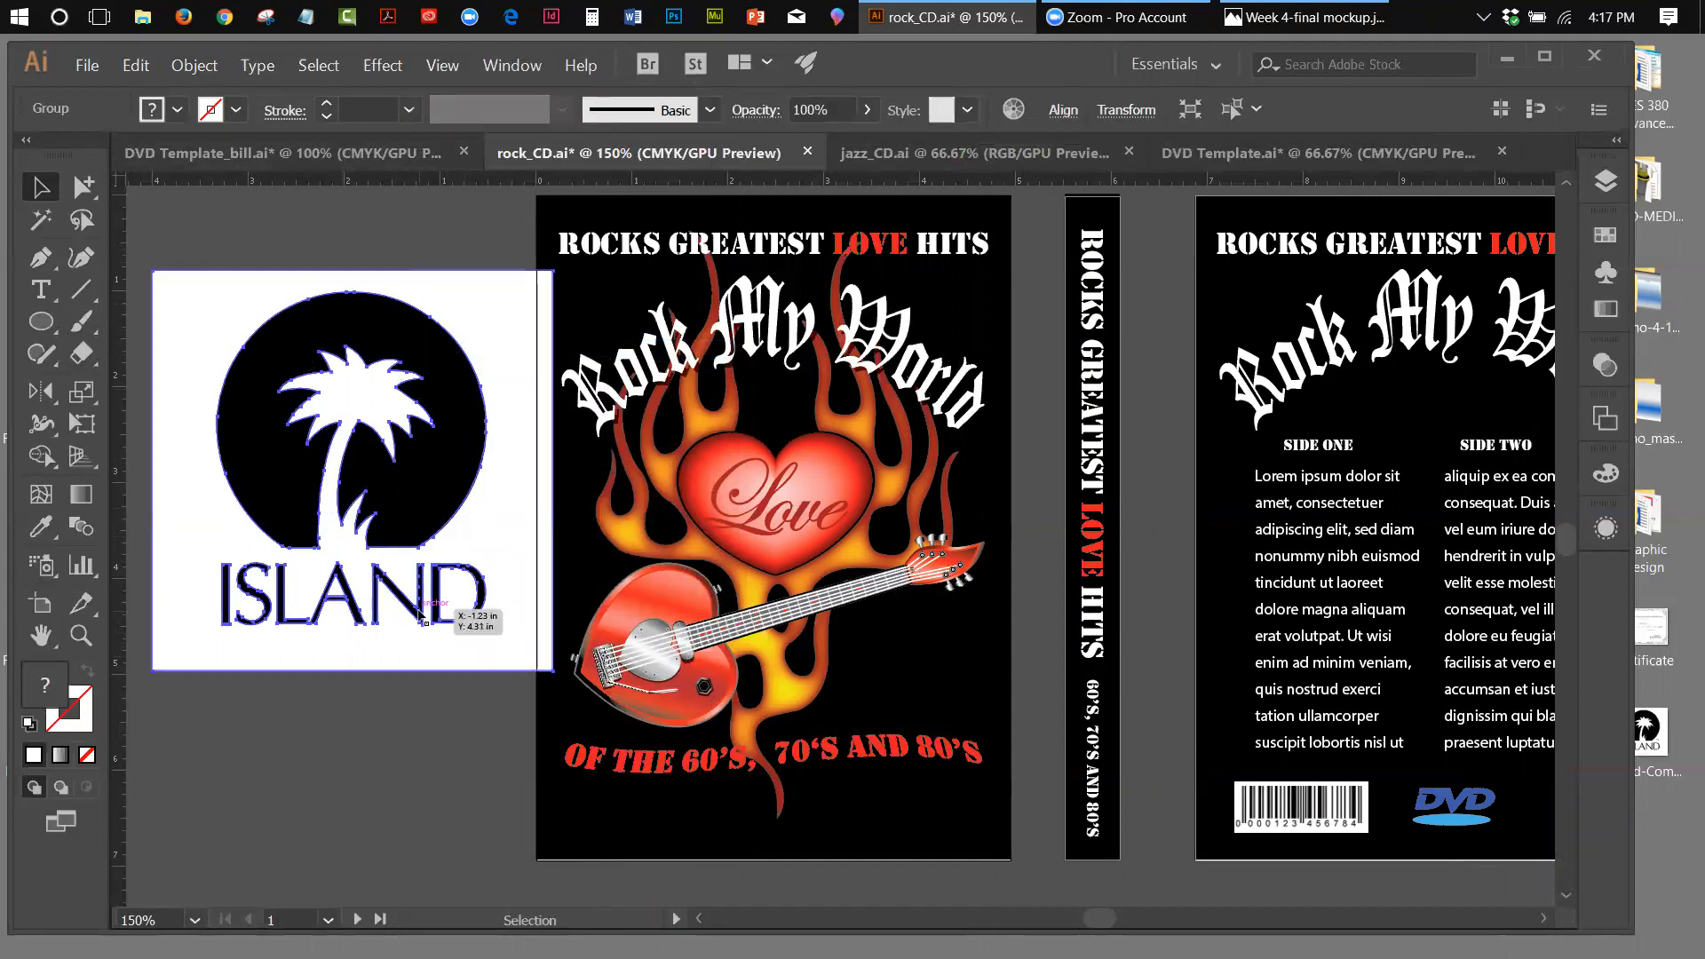
Ungroup the expanded logo and delete its white background shape
left_click(202, 66)
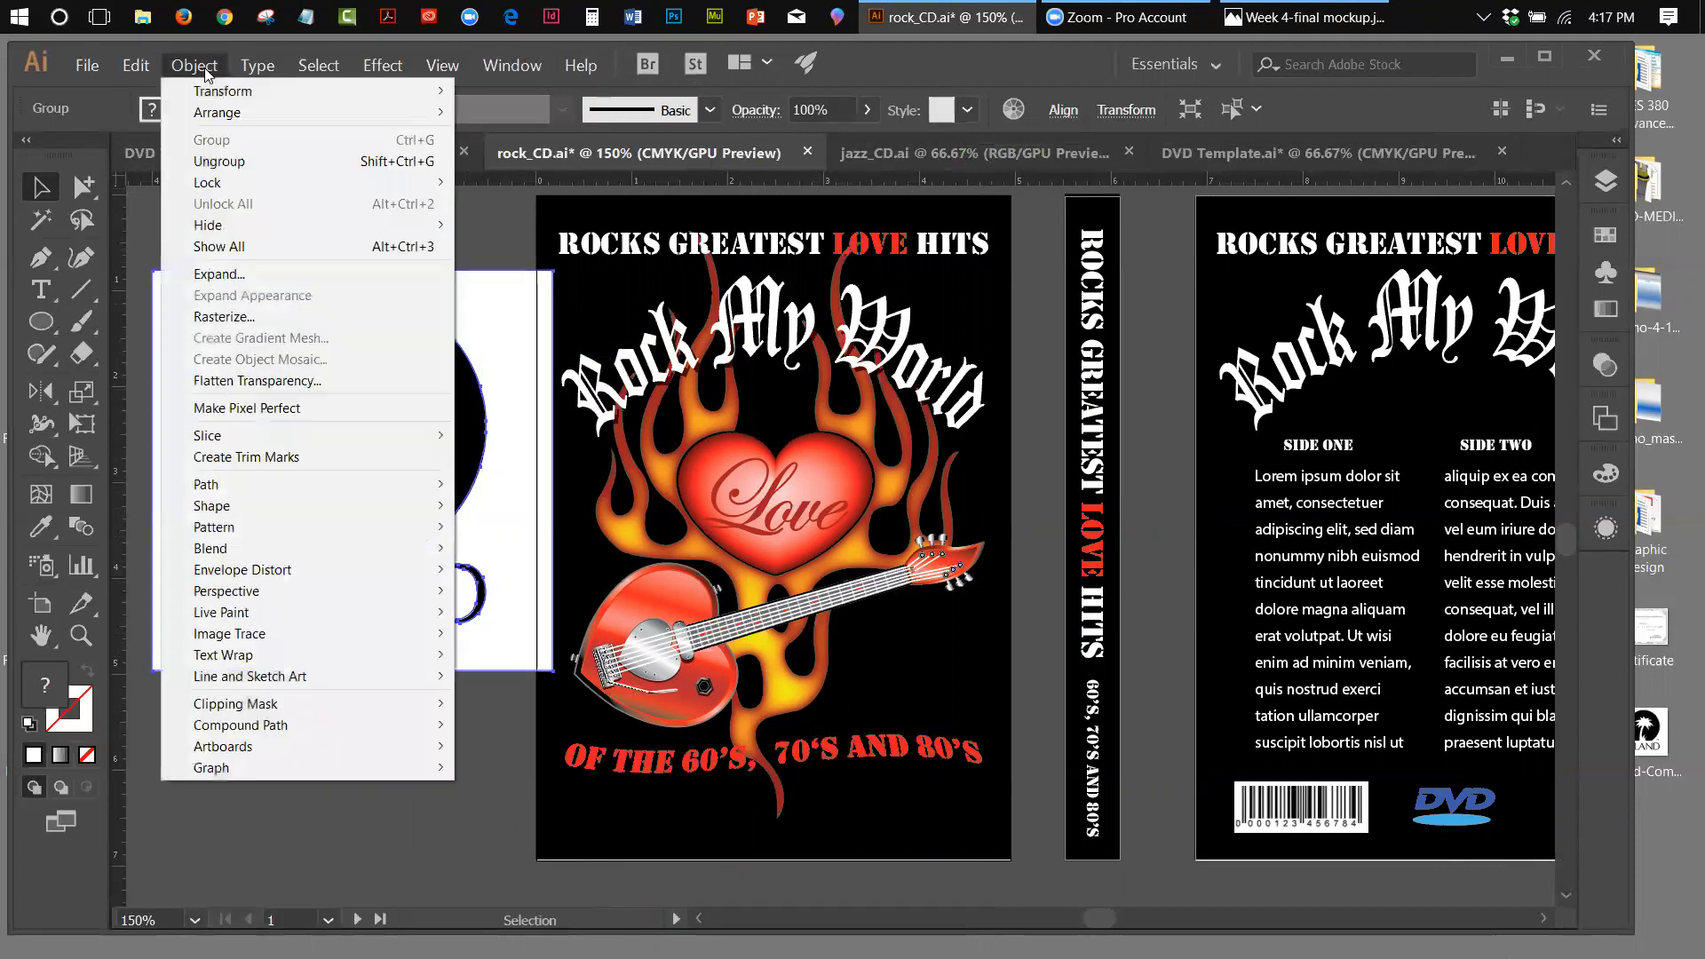
left_click(206, 161)
left_click(323, 224)
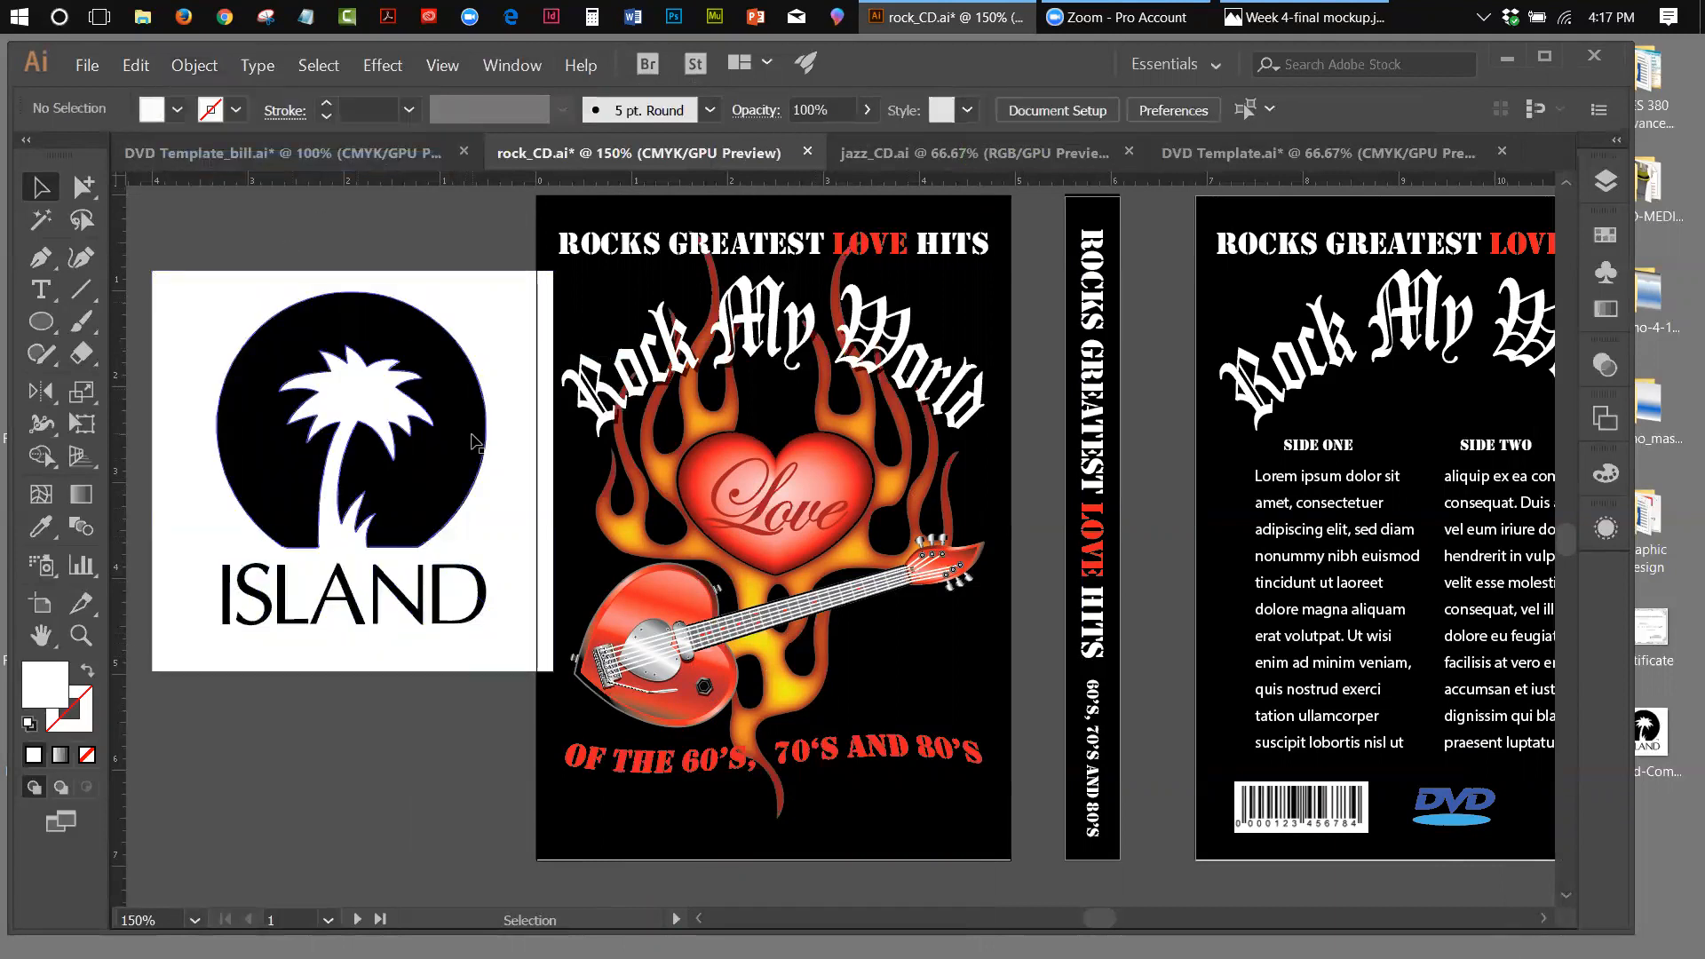
left_click(373, 410)
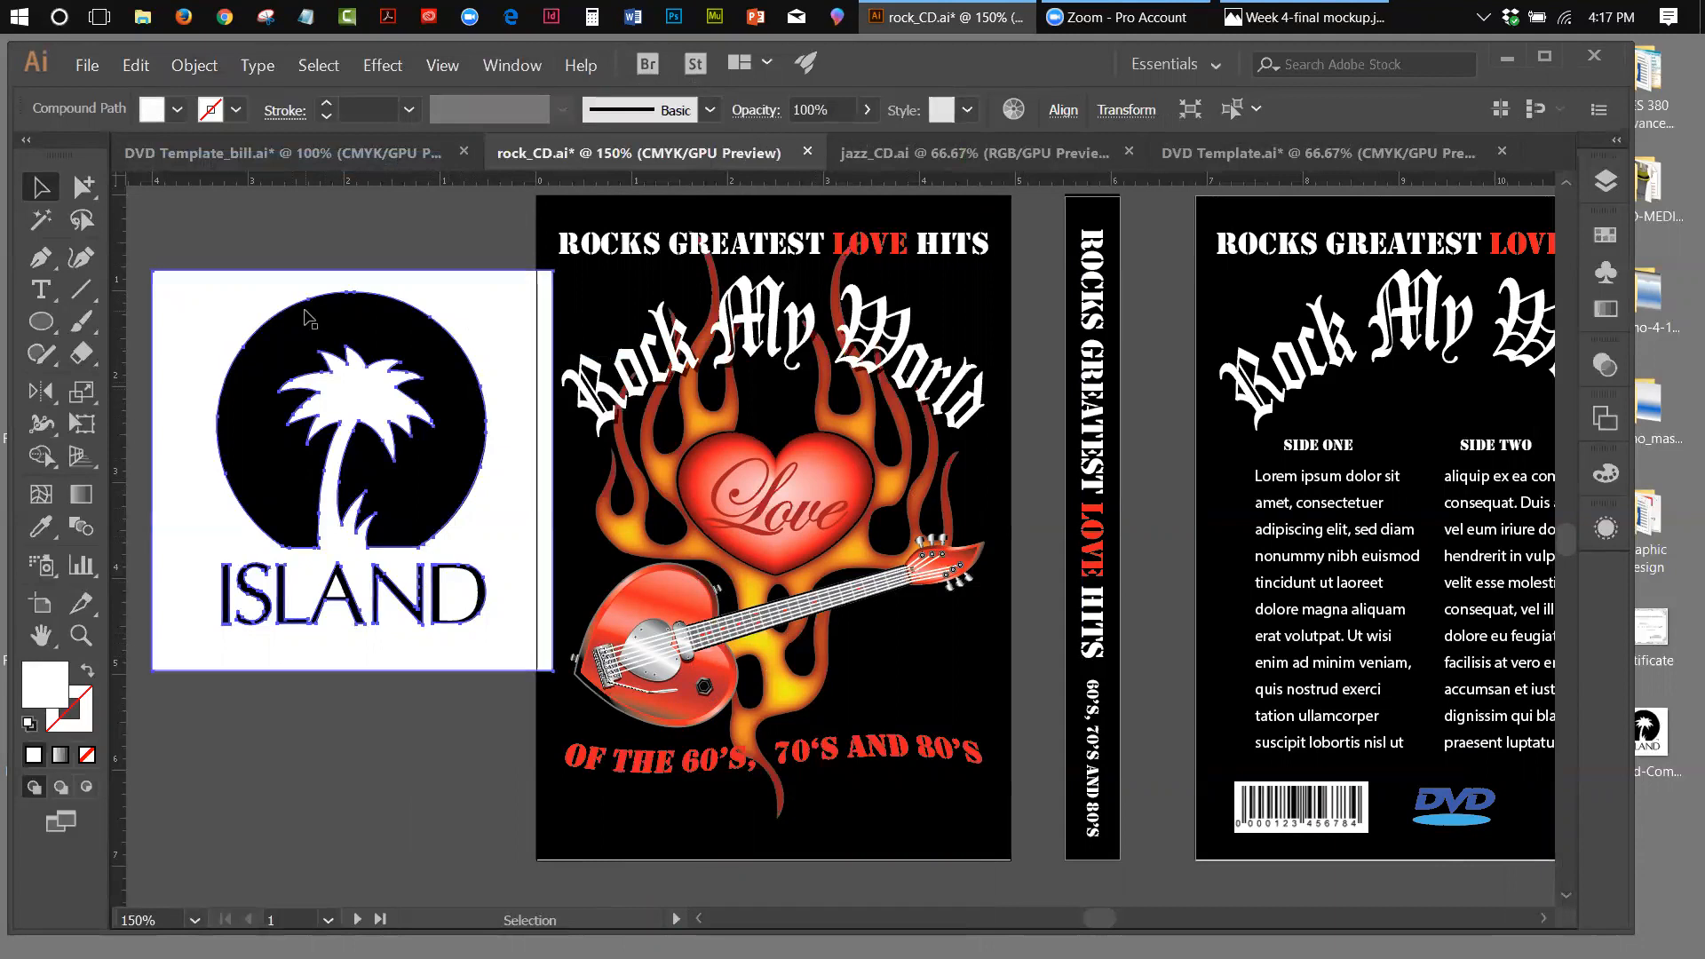
key("Delete")
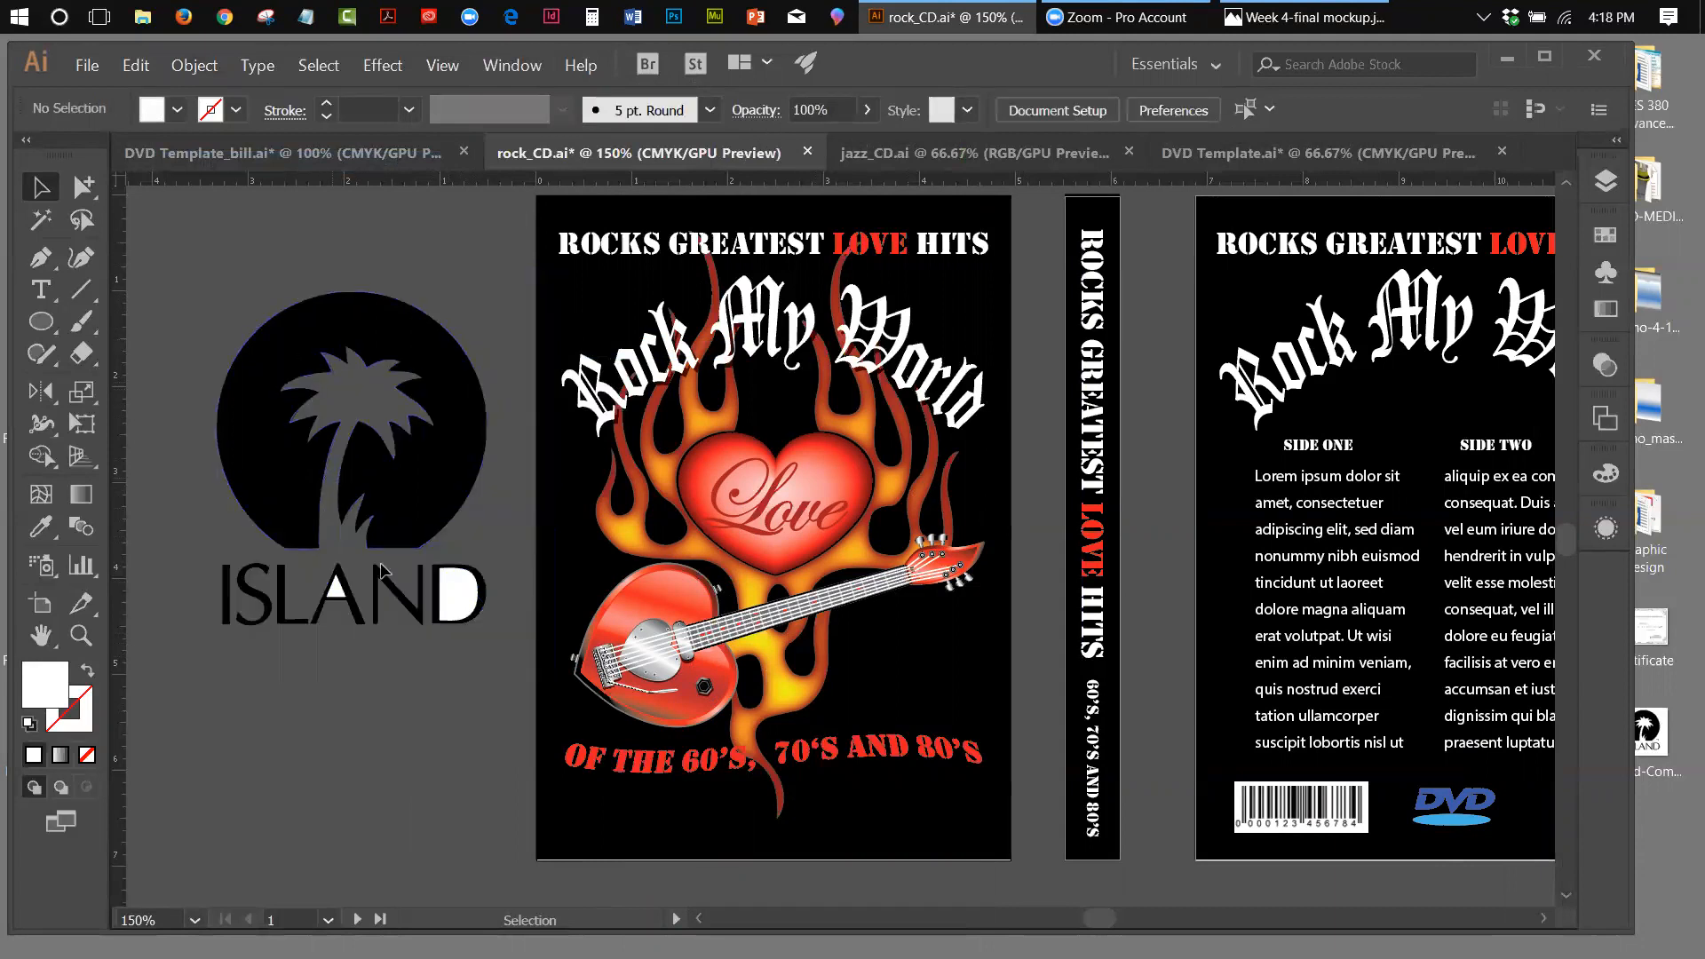
Delete the white shapes inside the letters D and A of the ISLAND lettering
left_click(463, 595)
key("Delete")
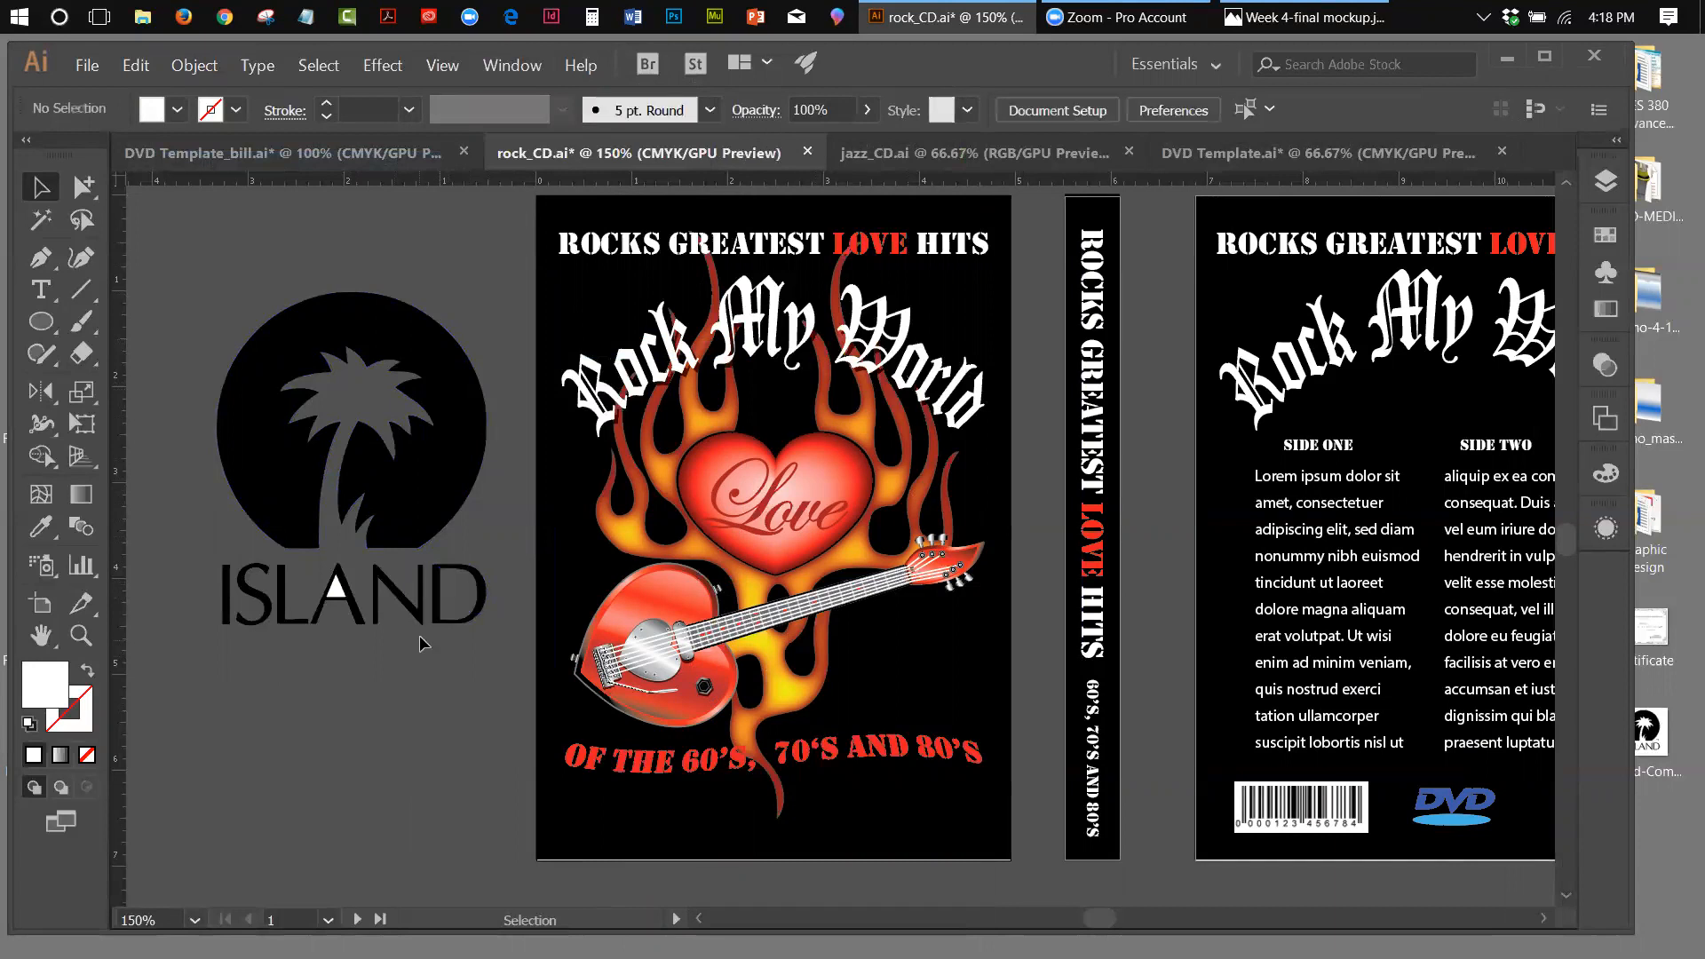
left_click(338, 591)
key("Delete")
Try to fill the ISLAND lettering with light orange, hue 35° (fcac4c)
left_click_drag(478, 665, 454, 682)
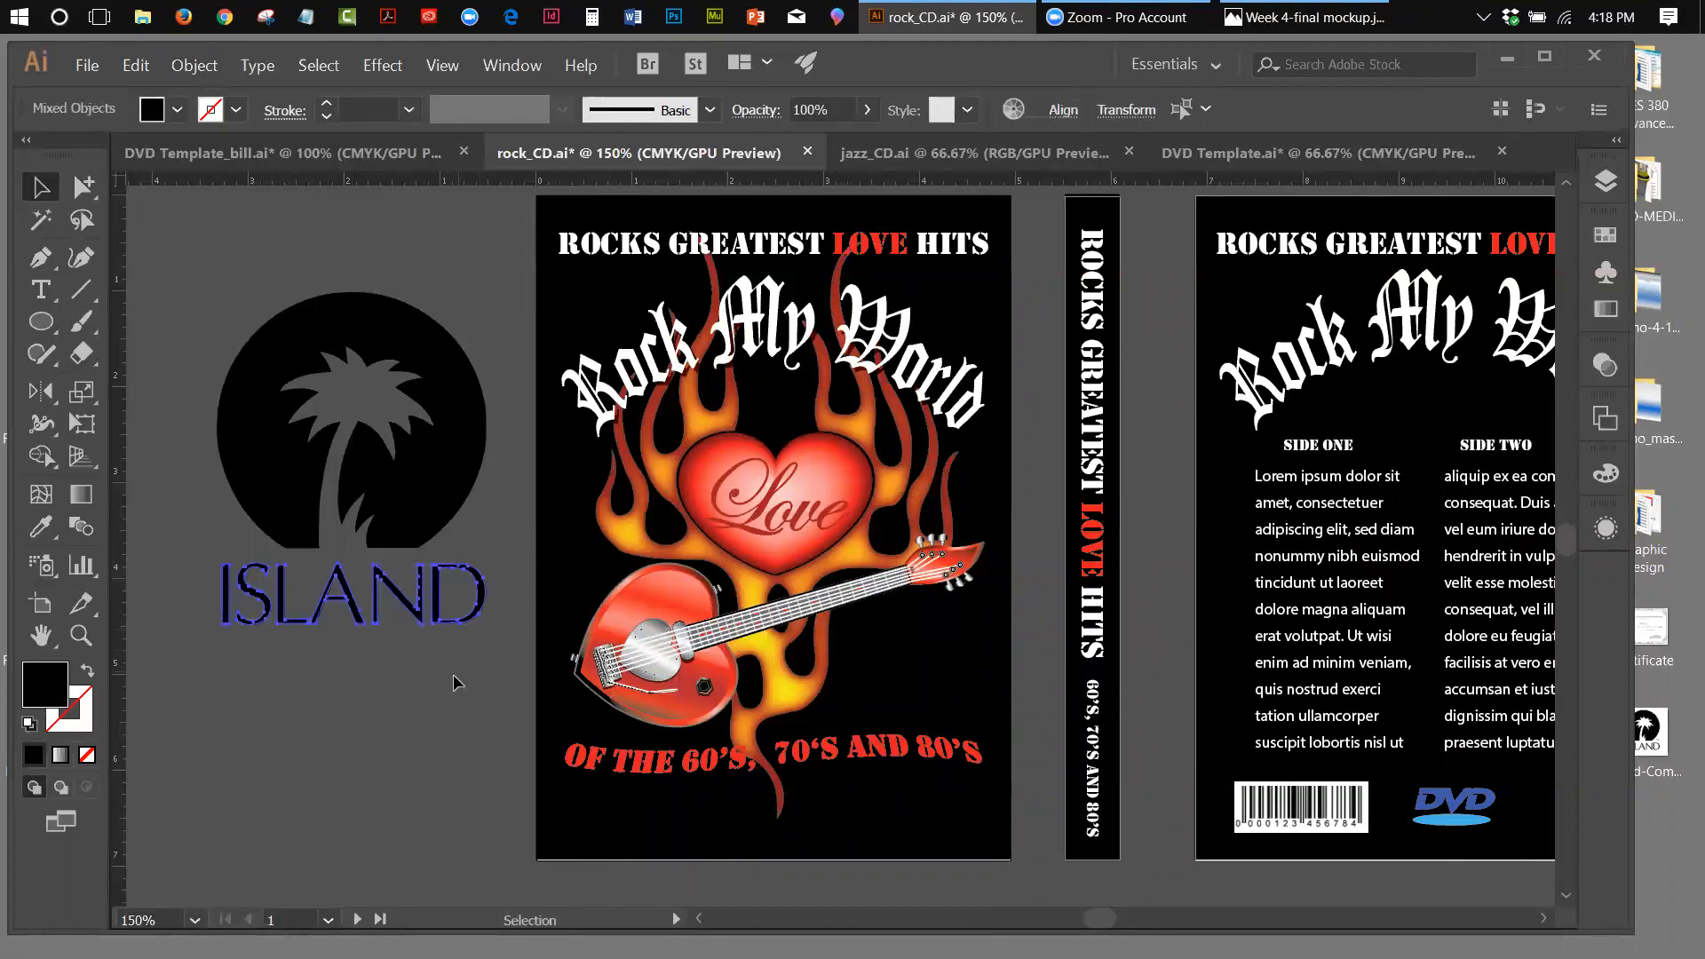
double_click(46, 684)
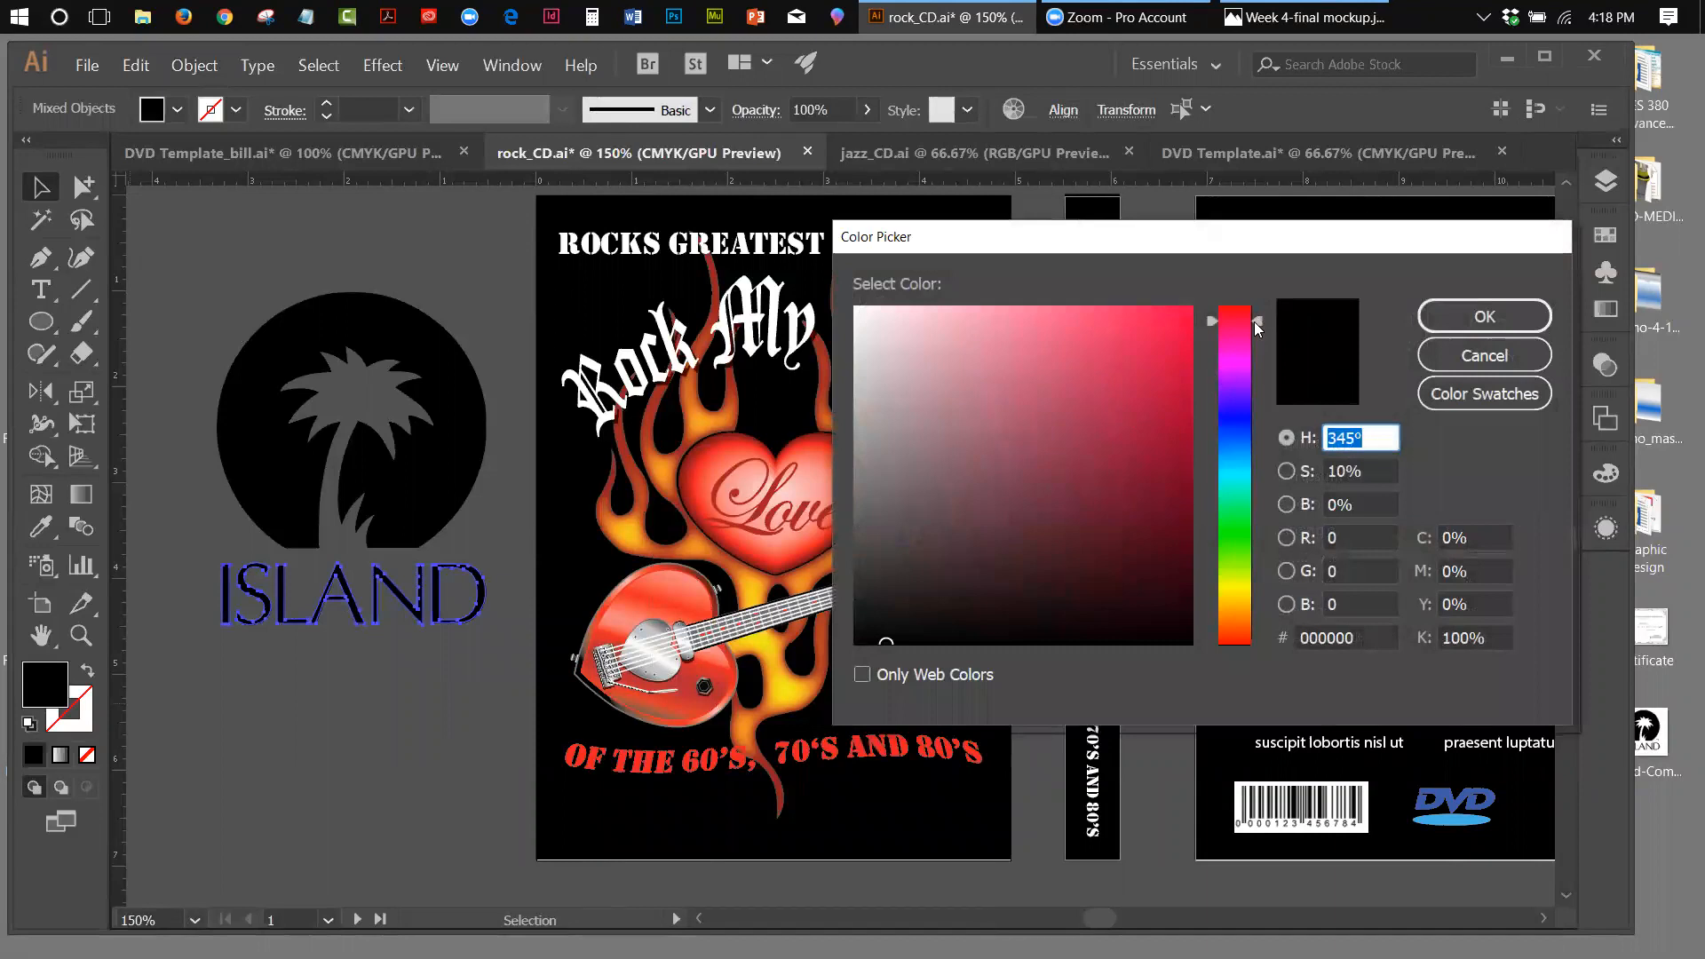
left_click_drag(1259, 323, 1235, 625)
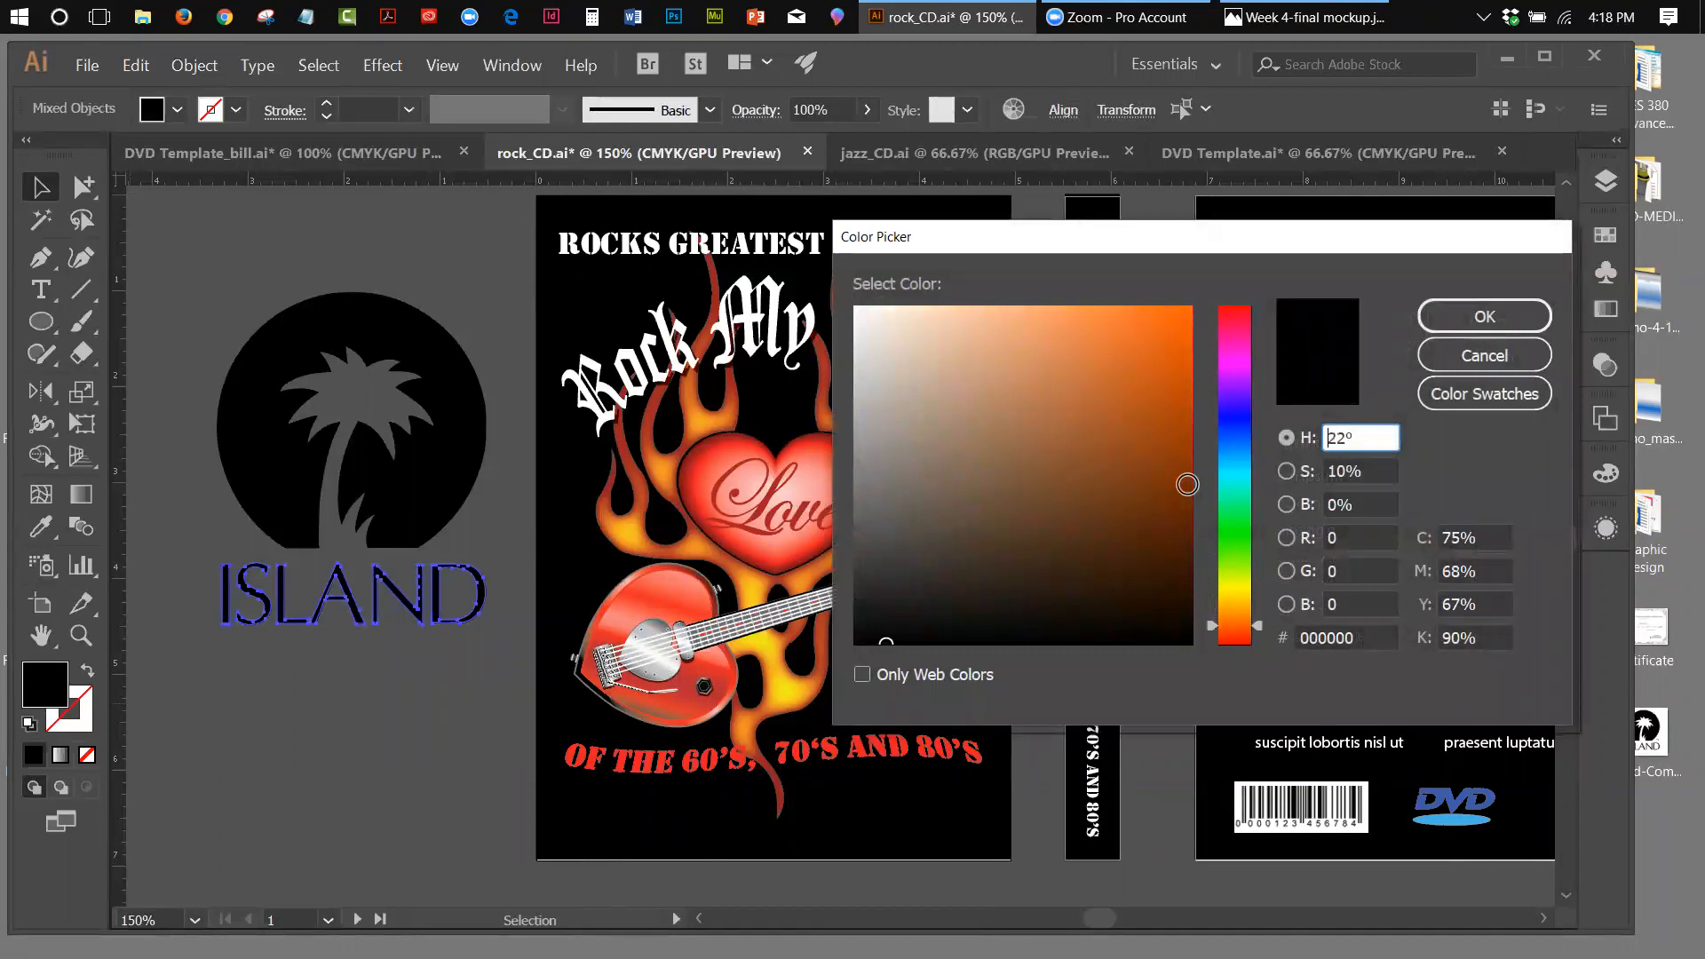
left_click(1090, 309)
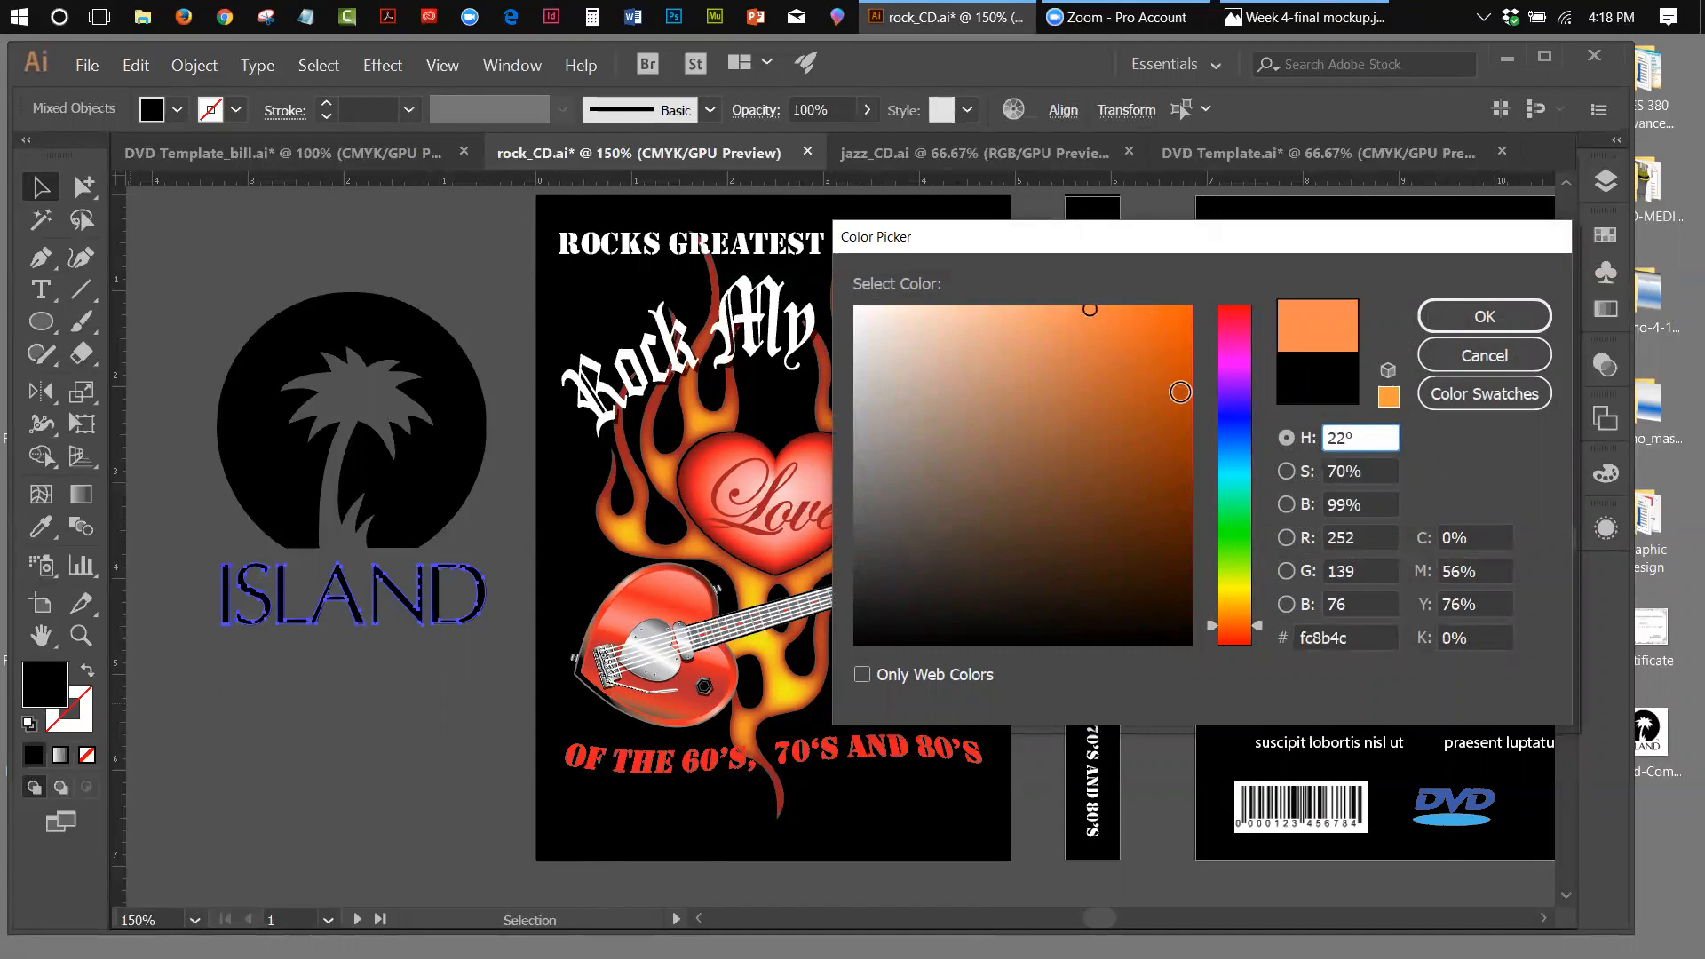
left_click_drag(1259, 628, 1259, 608)
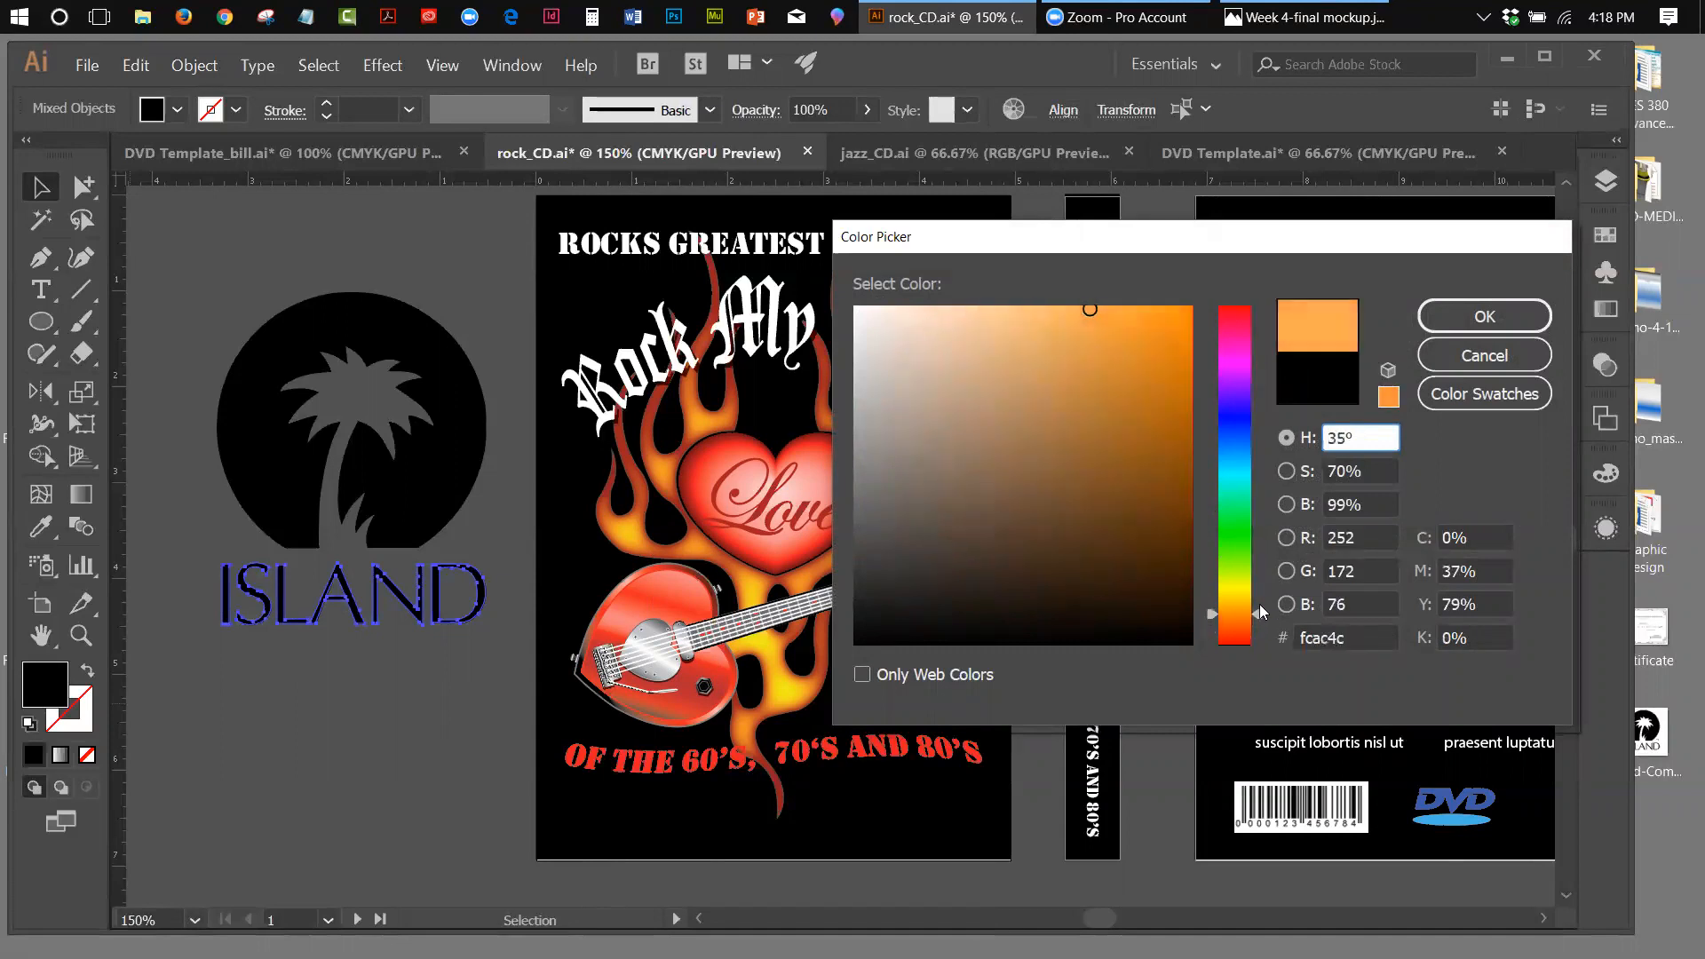
left_click(1472, 318)
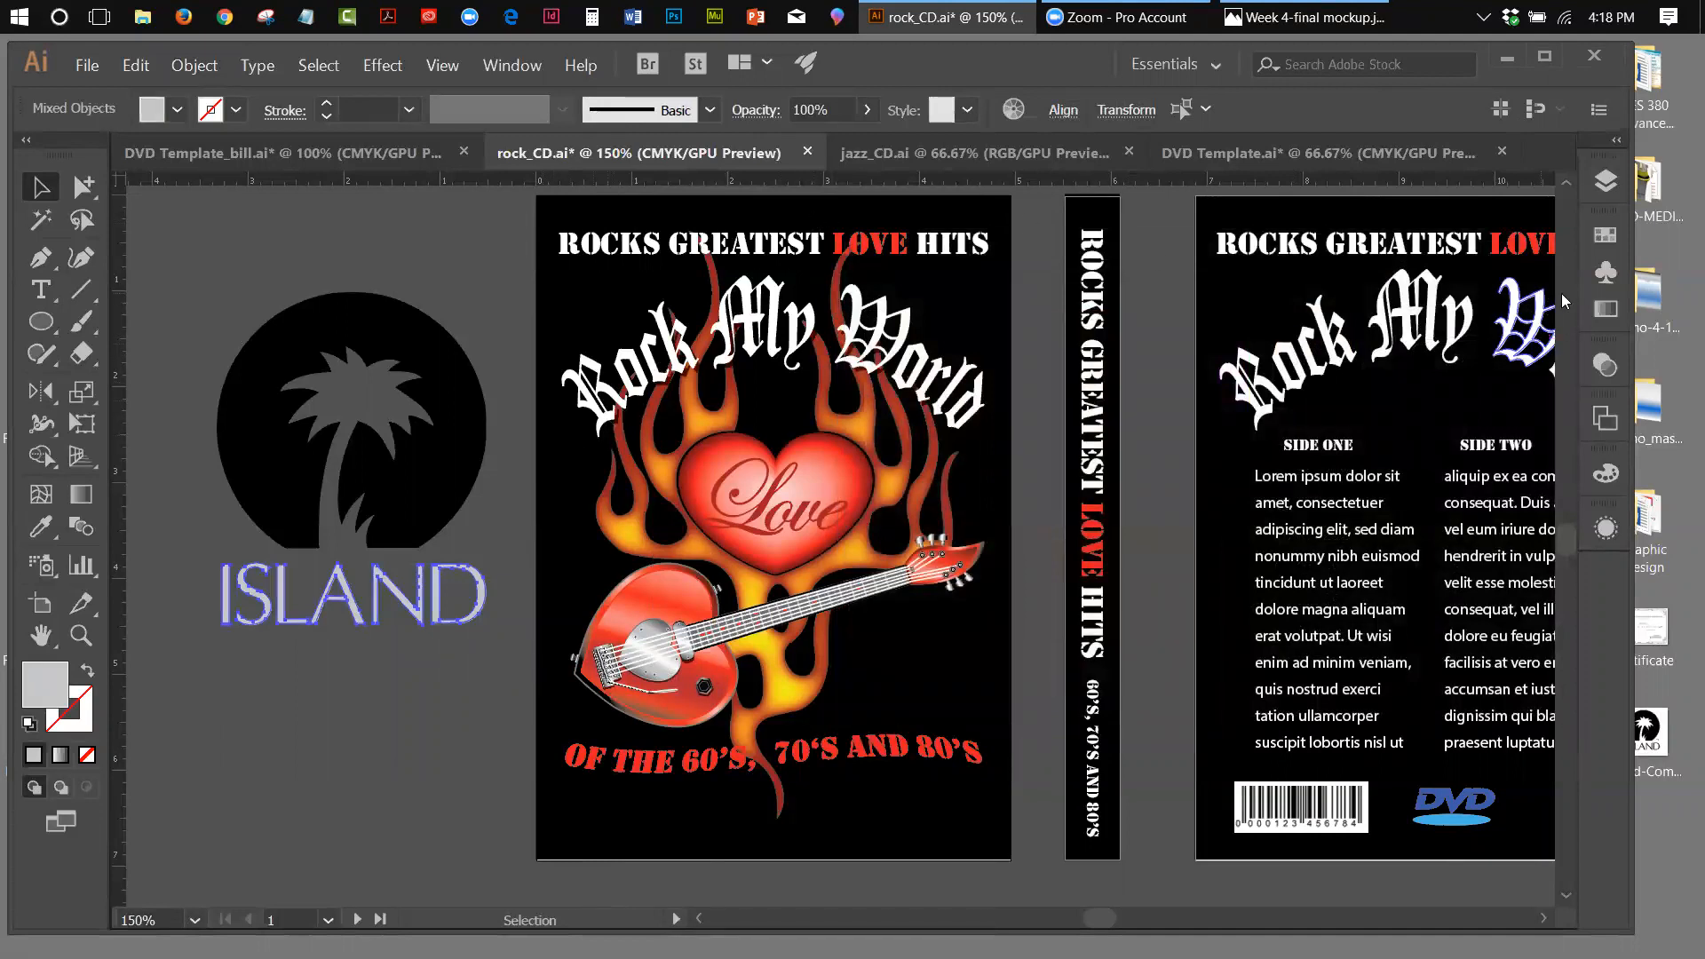
Switch the ISLAND lettering's fill to the HSB color model so it takes on the orange
left_click(1602, 473)
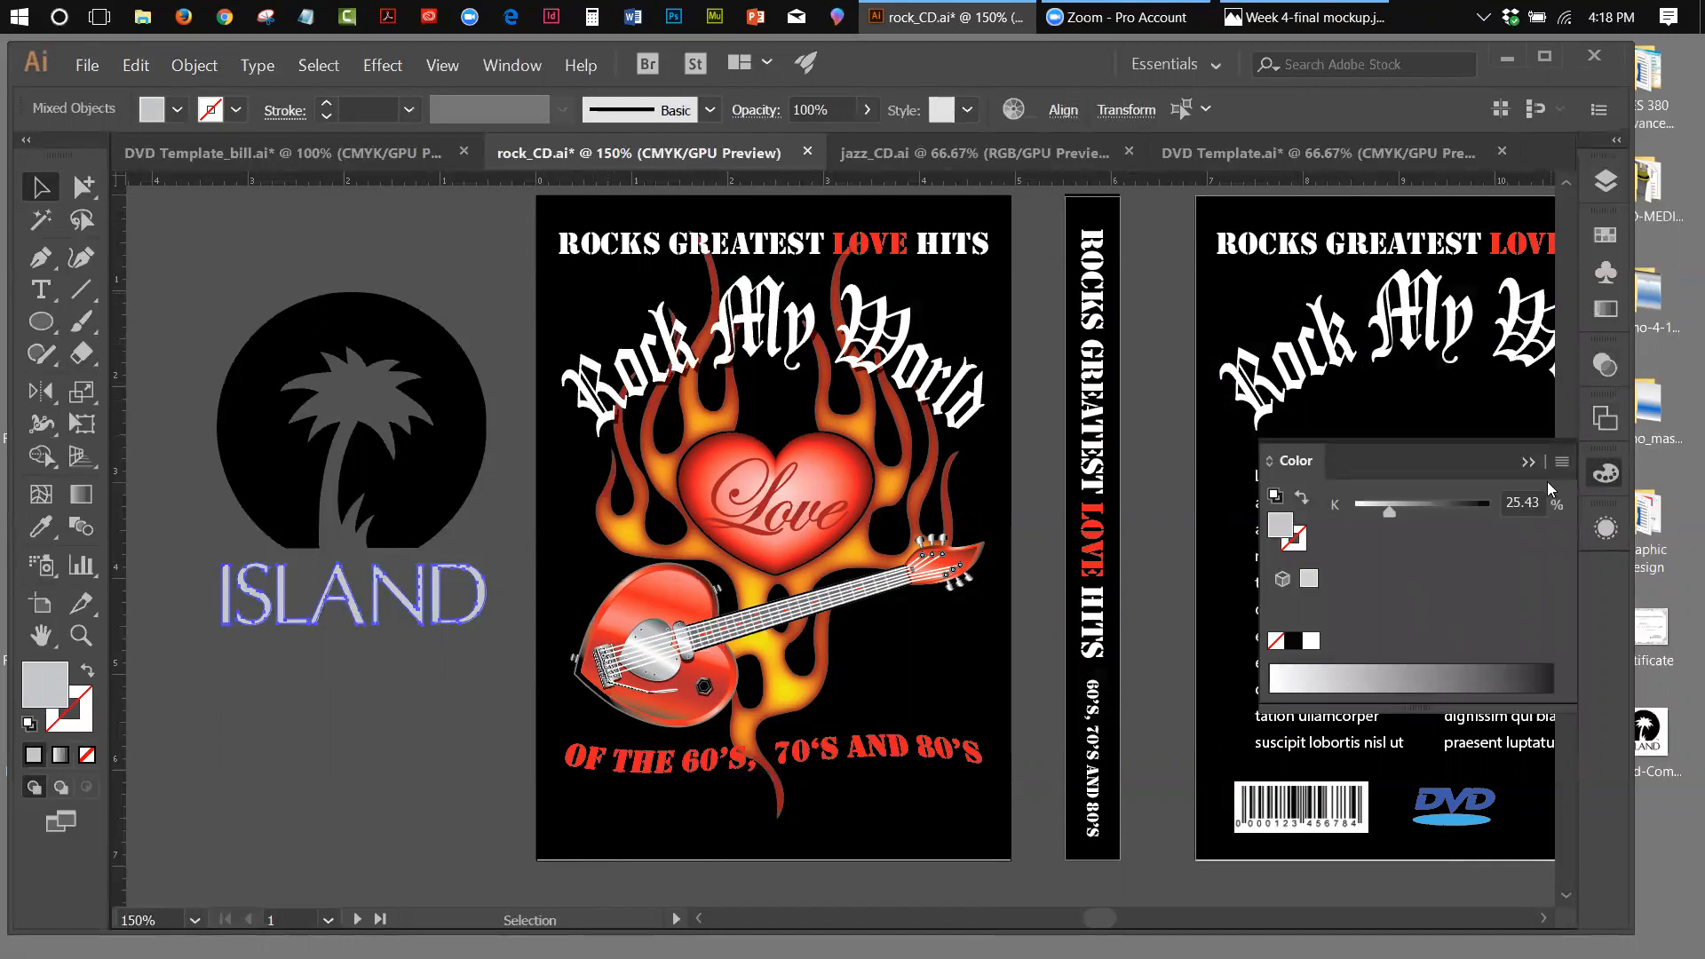
left_click(1561, 462)
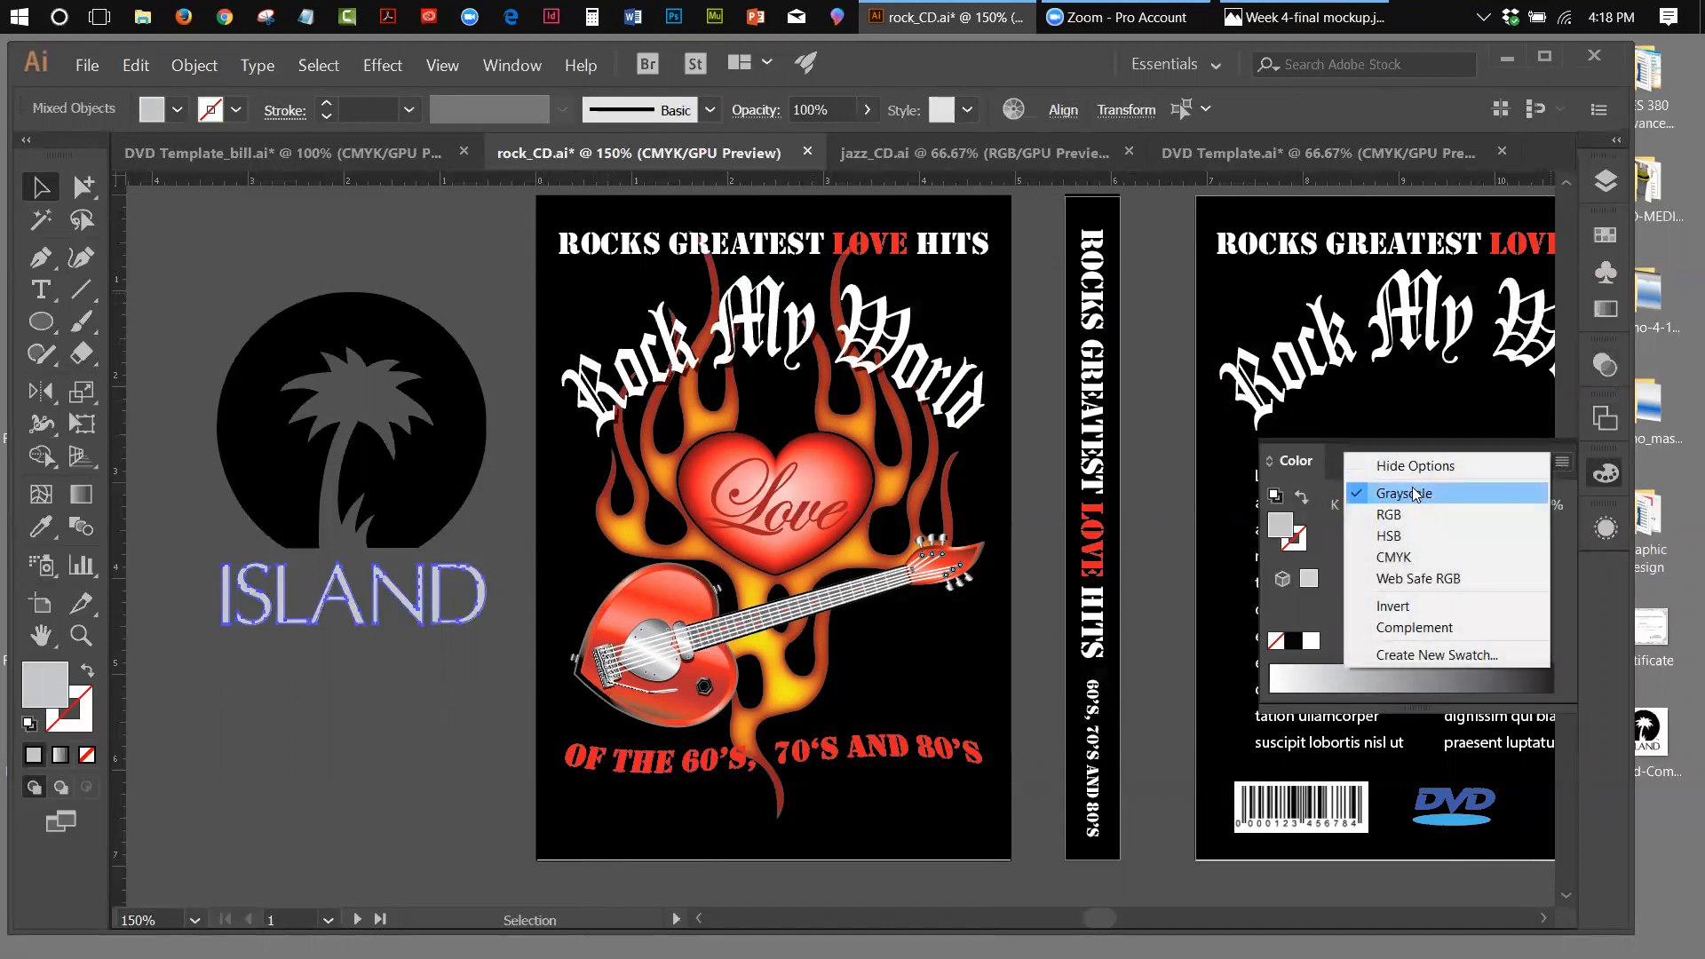
left_click(1389, 536)
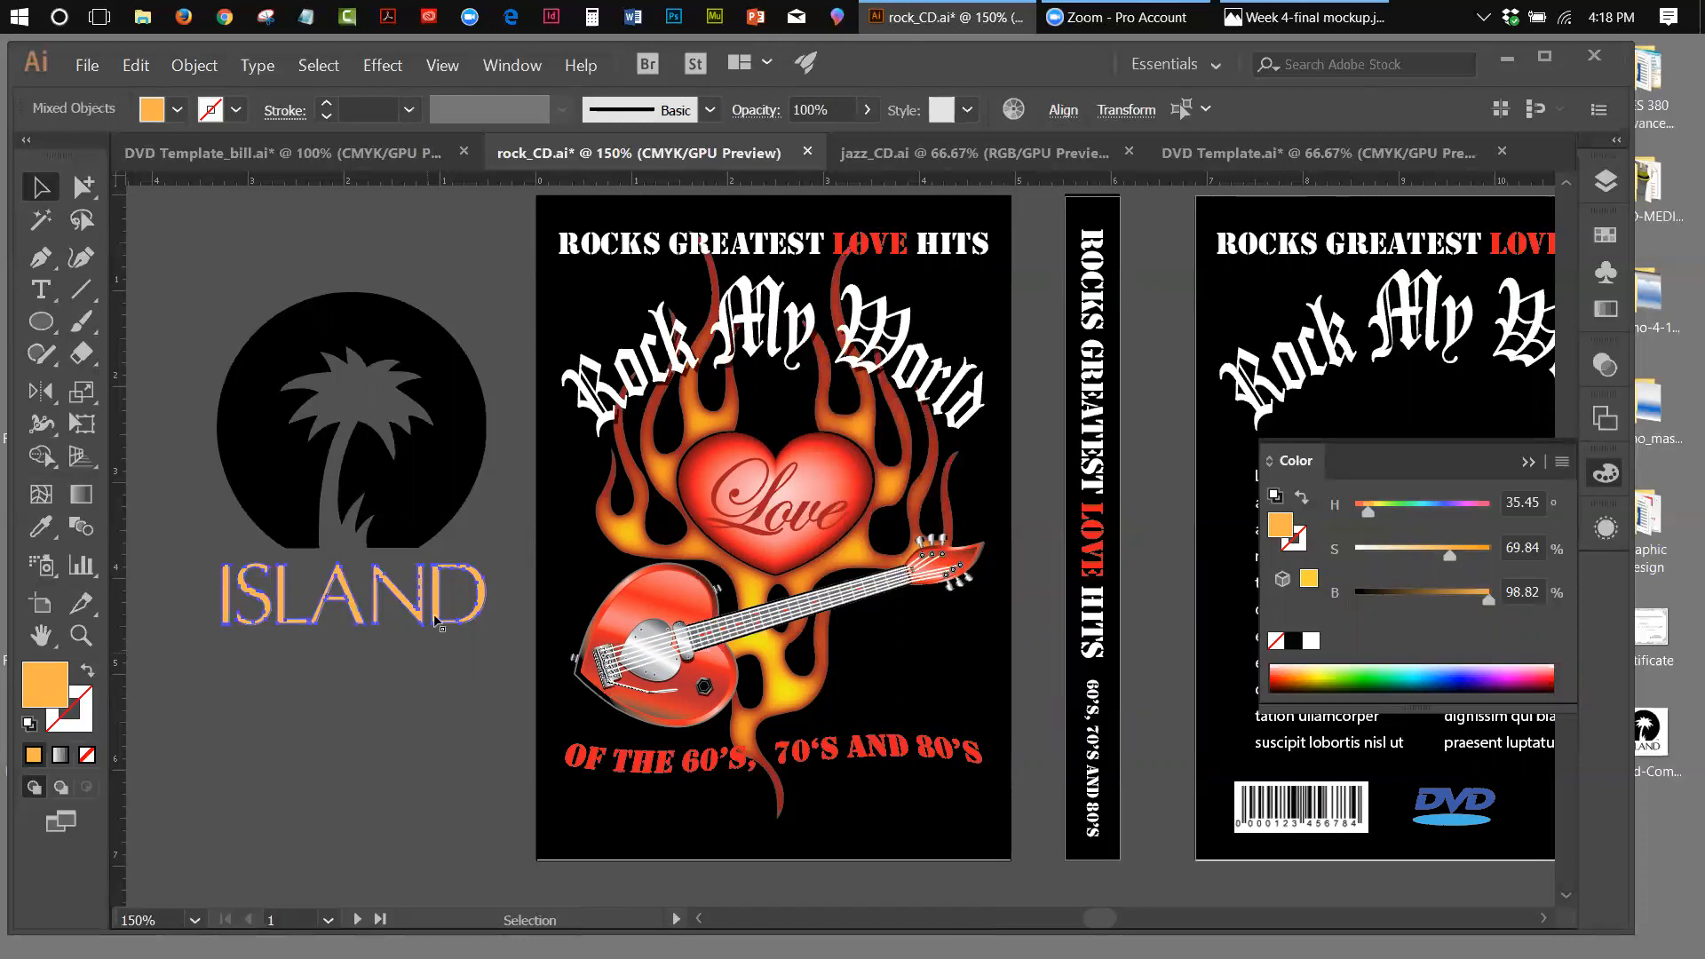
Set the fill of the palm tree circle above the lettering to lime green, hue 77° (bbfc06)
left_click(465, 466)
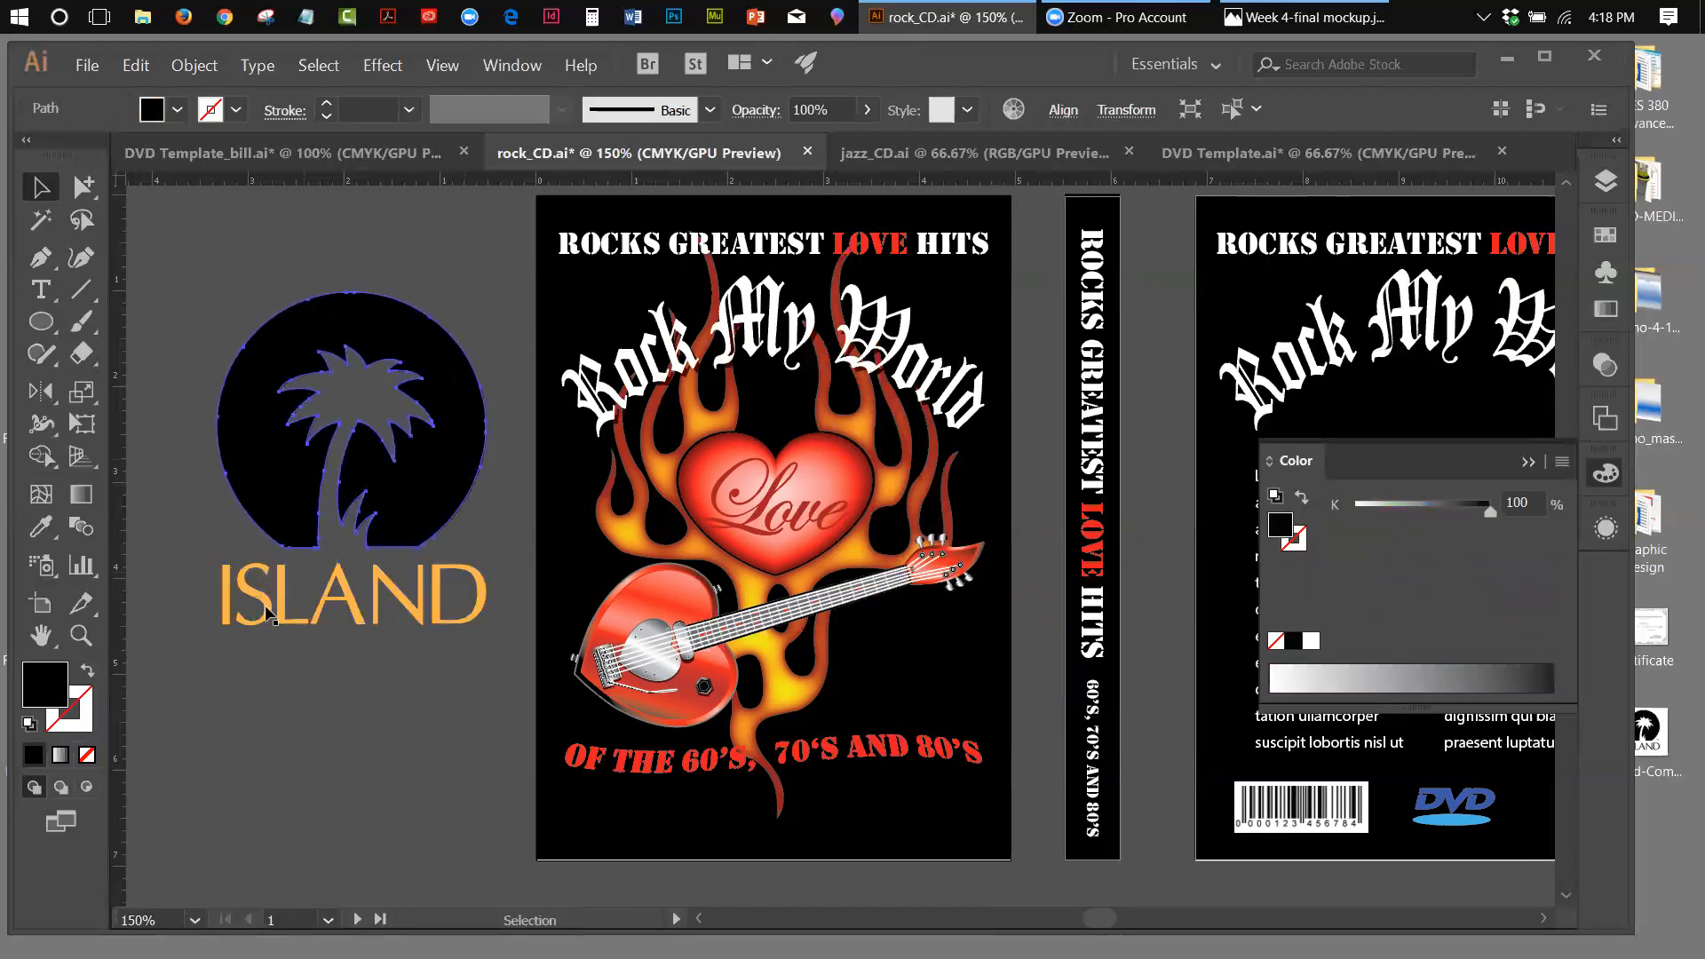
double_click(54, 673)
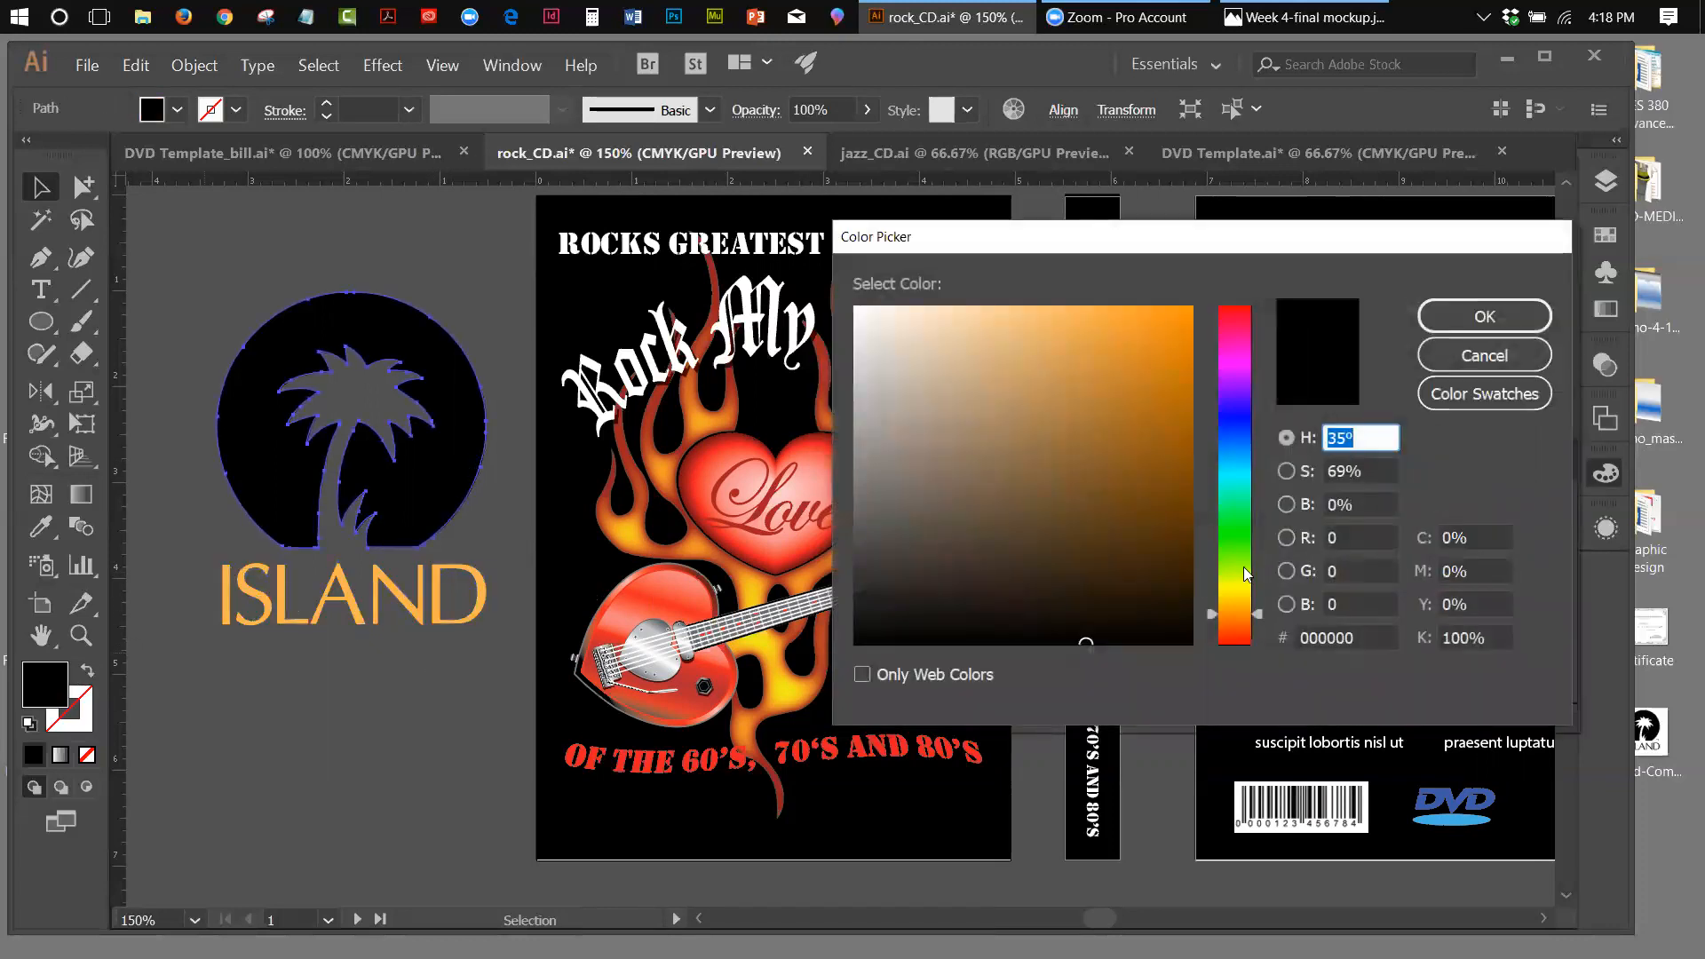
left_click_drag(1261, 613, 1259, 574)
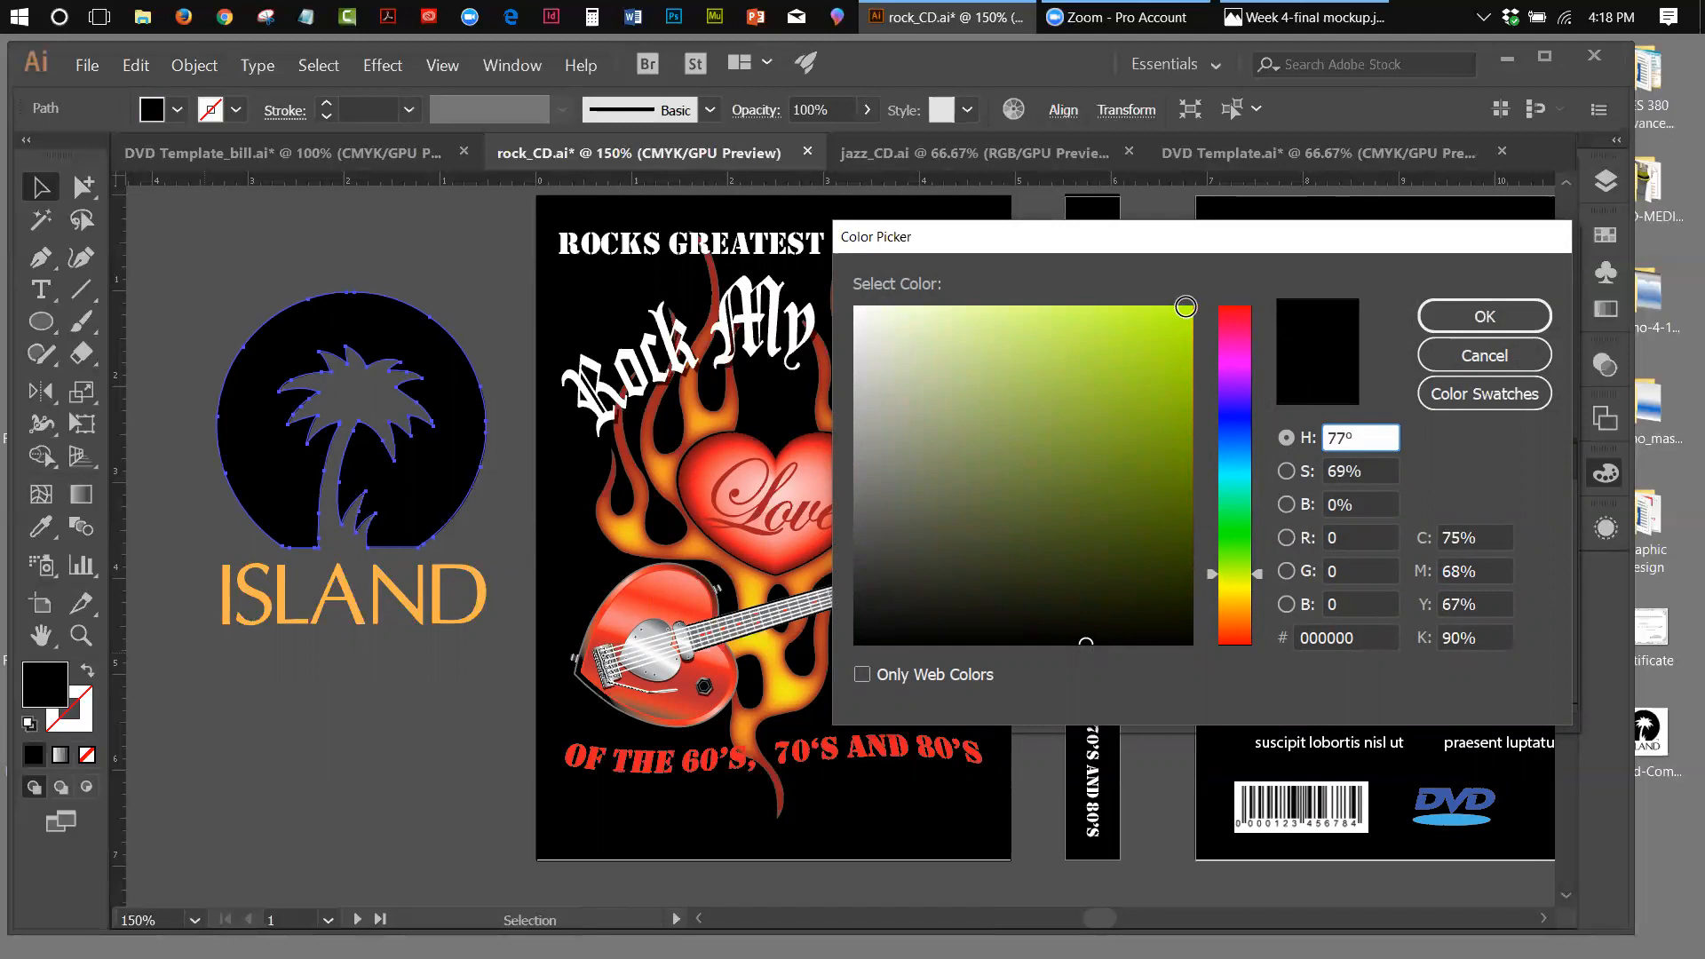
left_click(1184, 309)
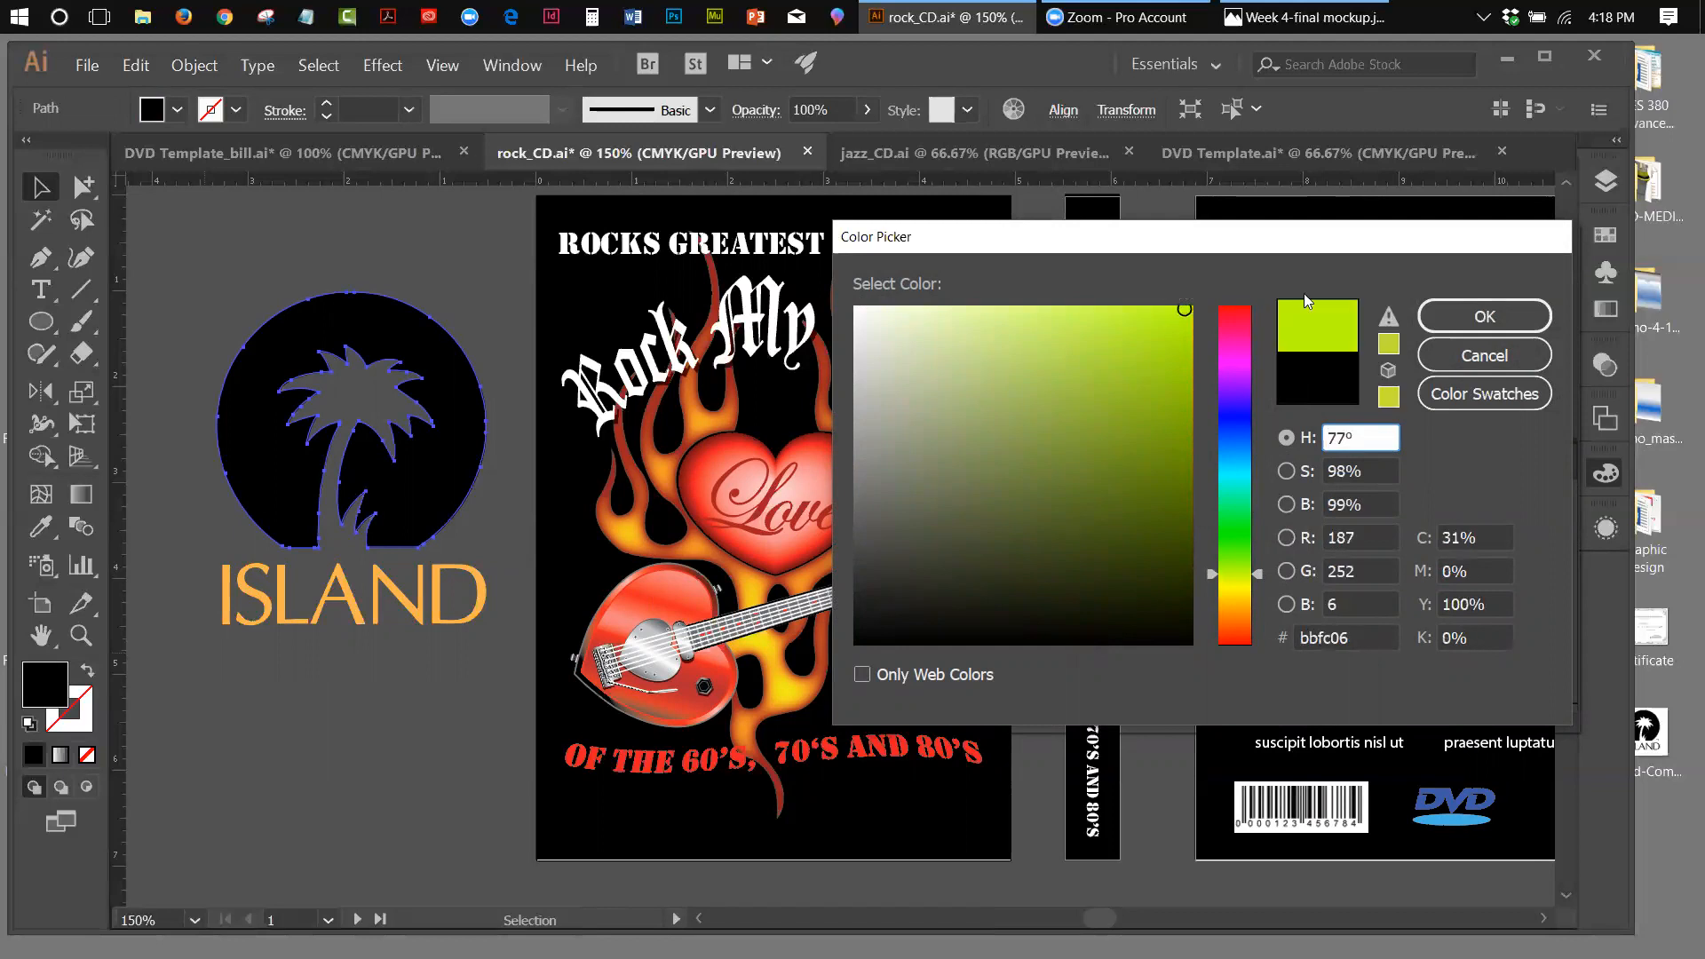
left_click(1481, 316)
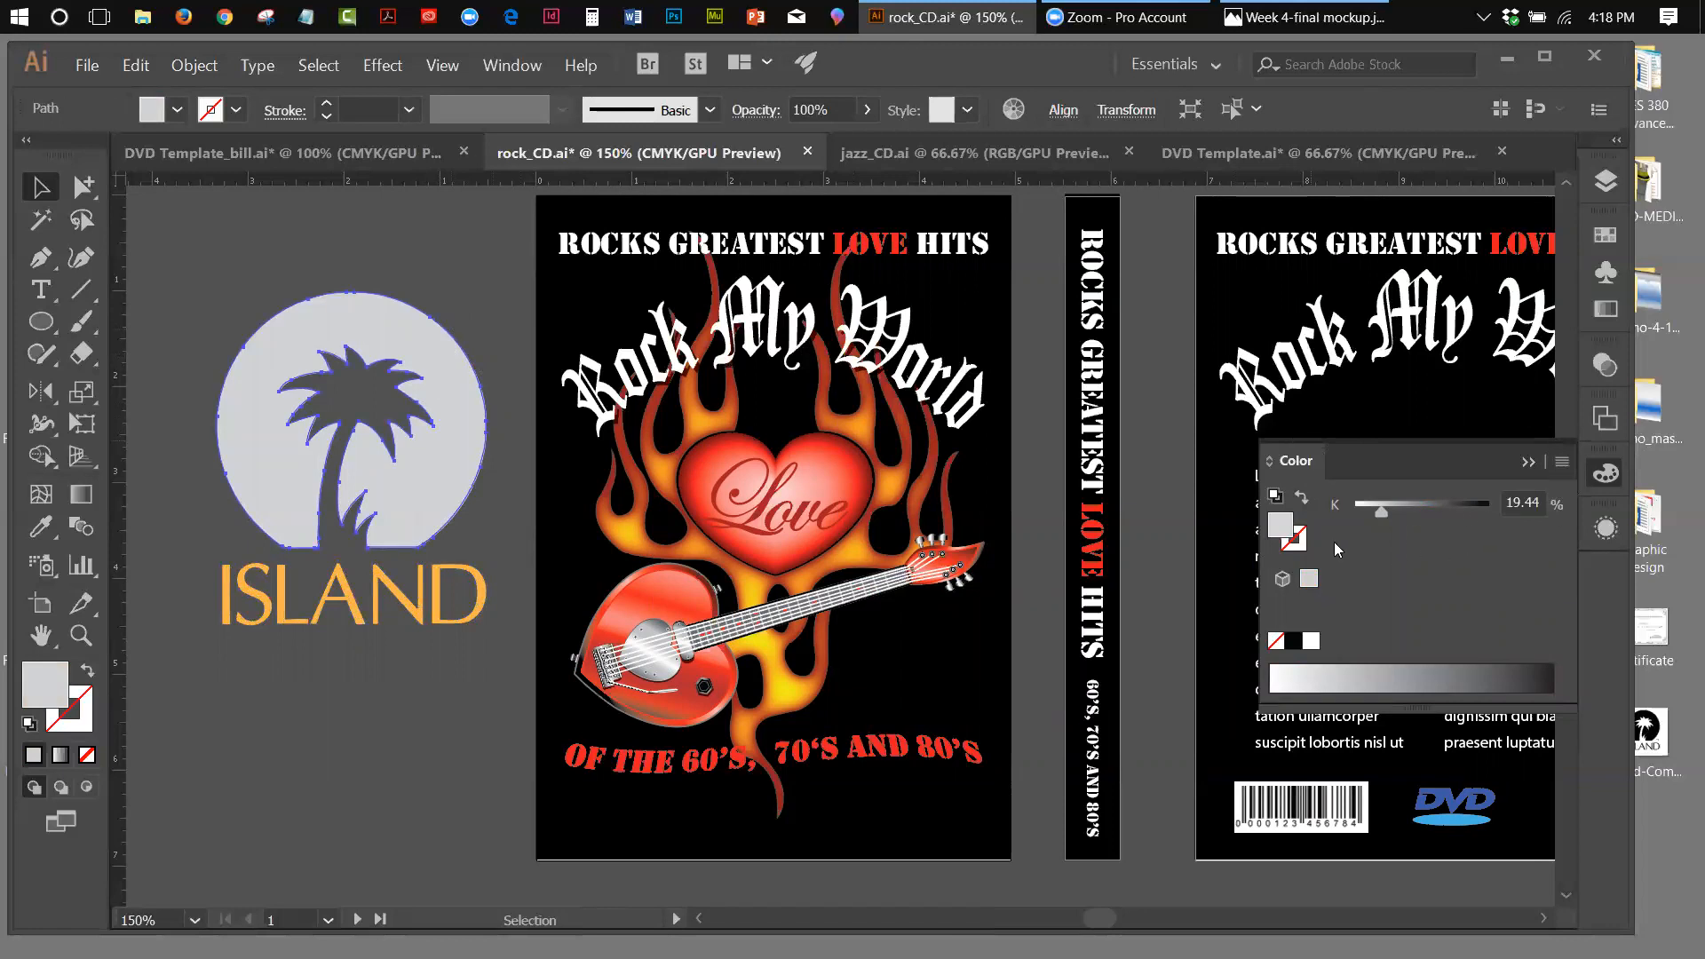
Switch the palm tree circle's fill to the HSB color model and put the color settings away
left_click(1566, 463)
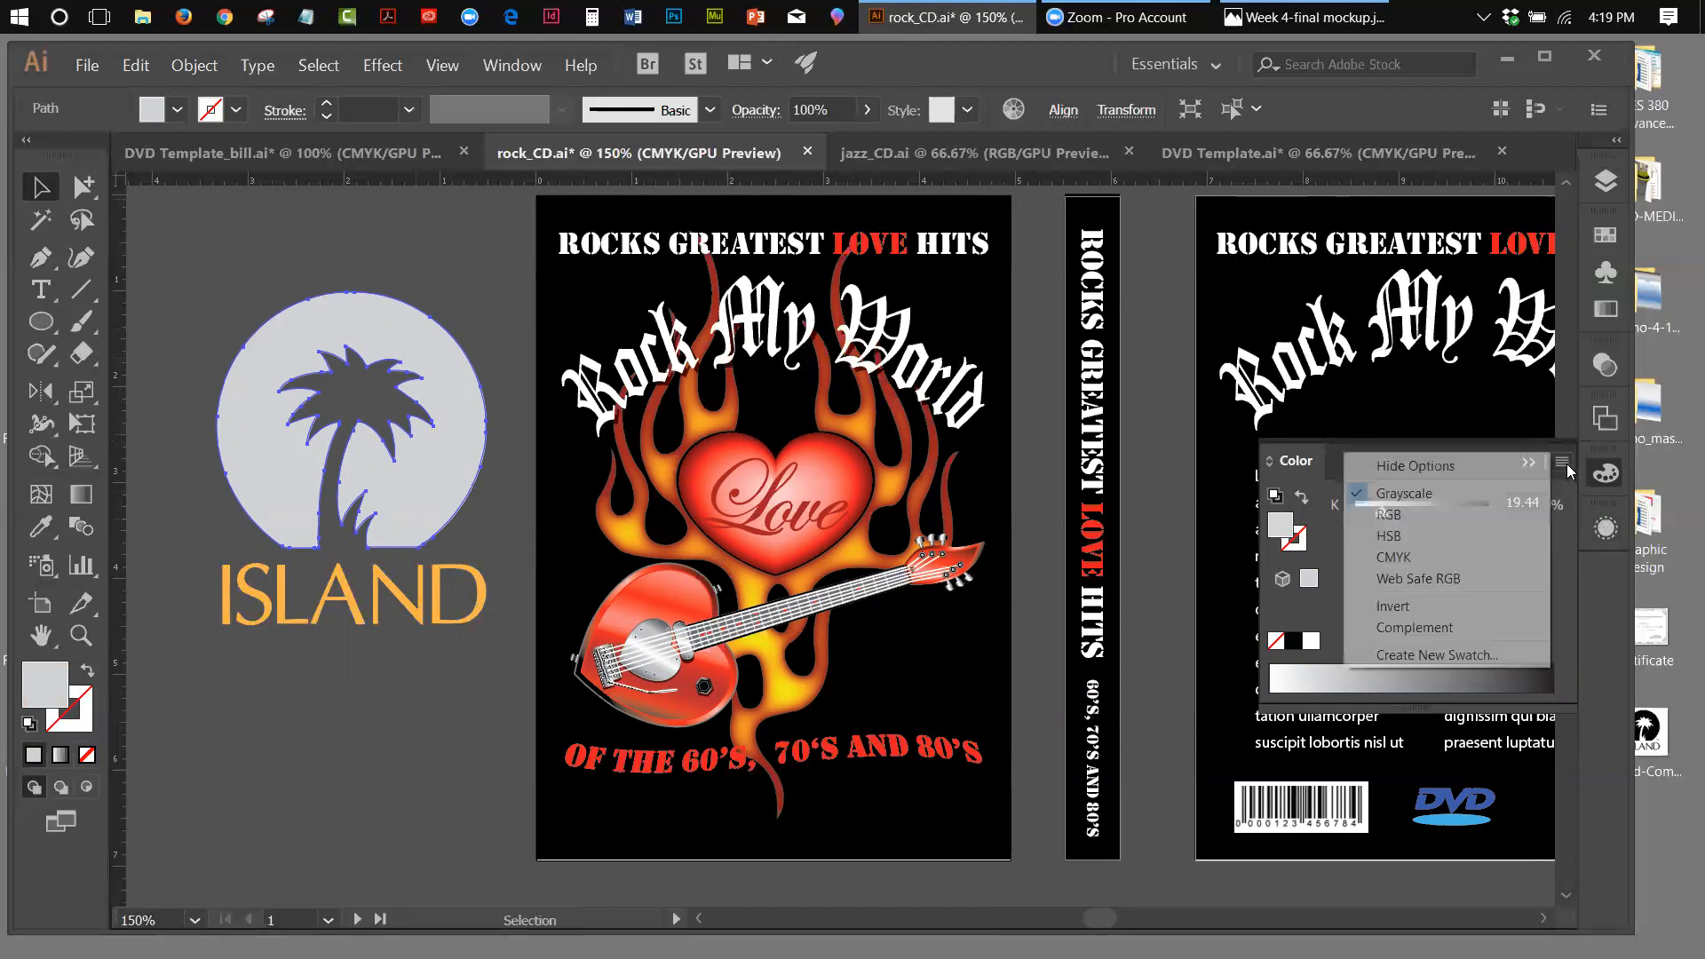
left_click(1412, 533)
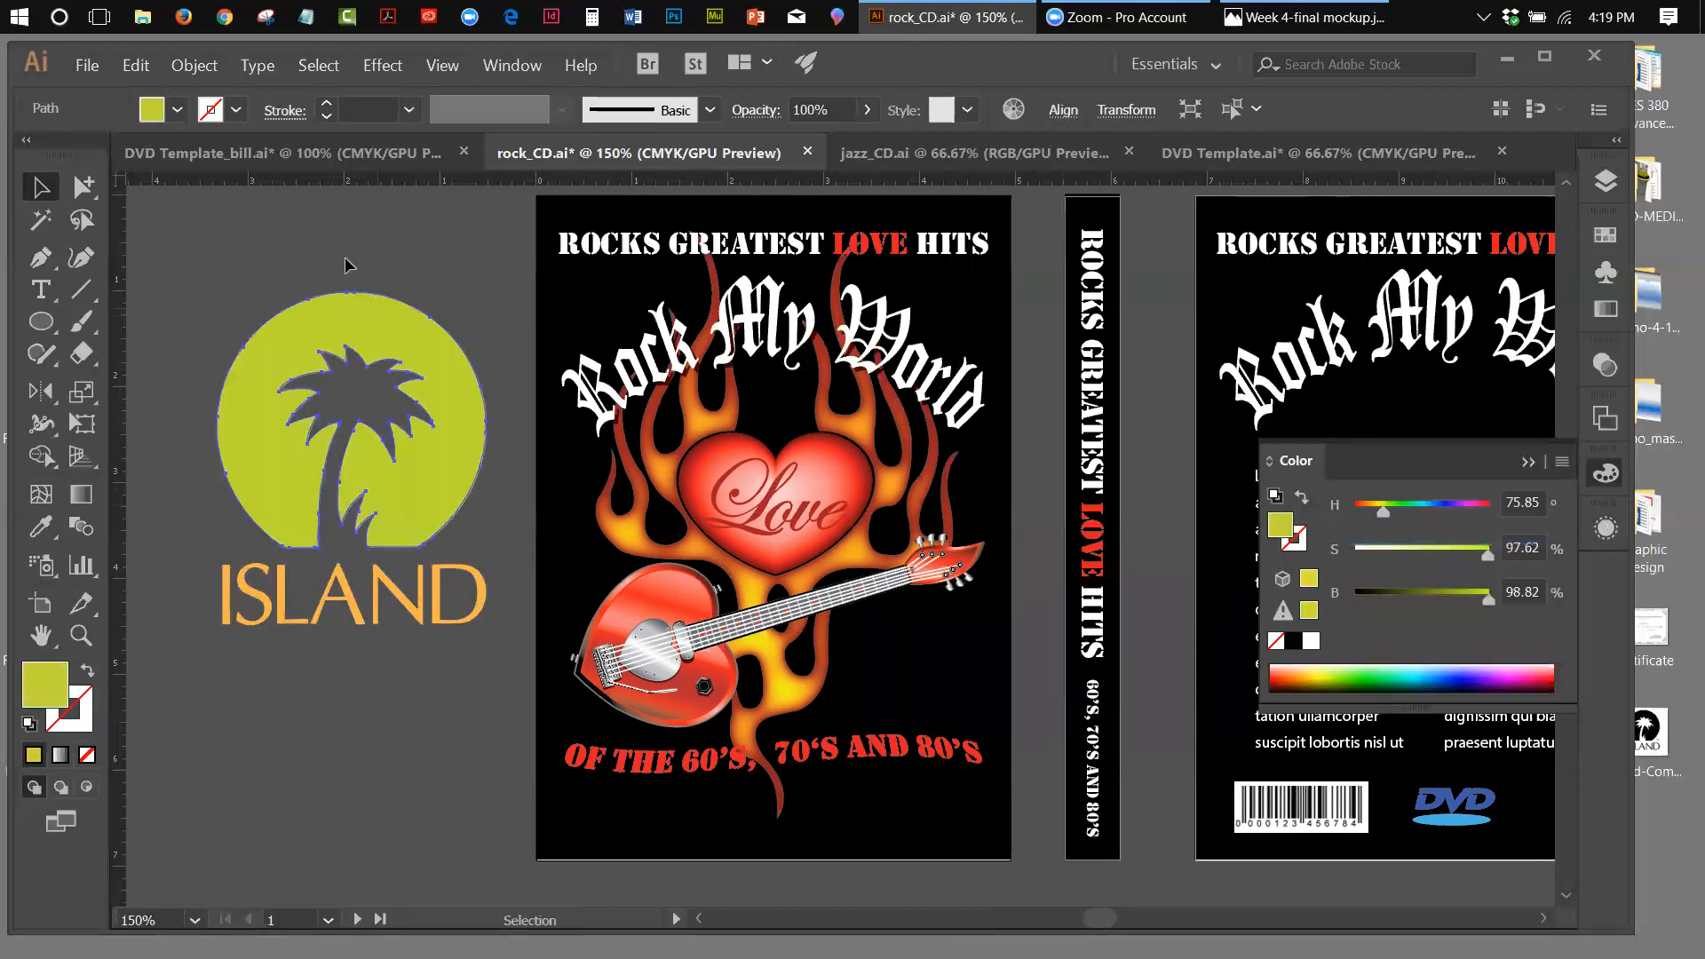
left_click(1529, 464)
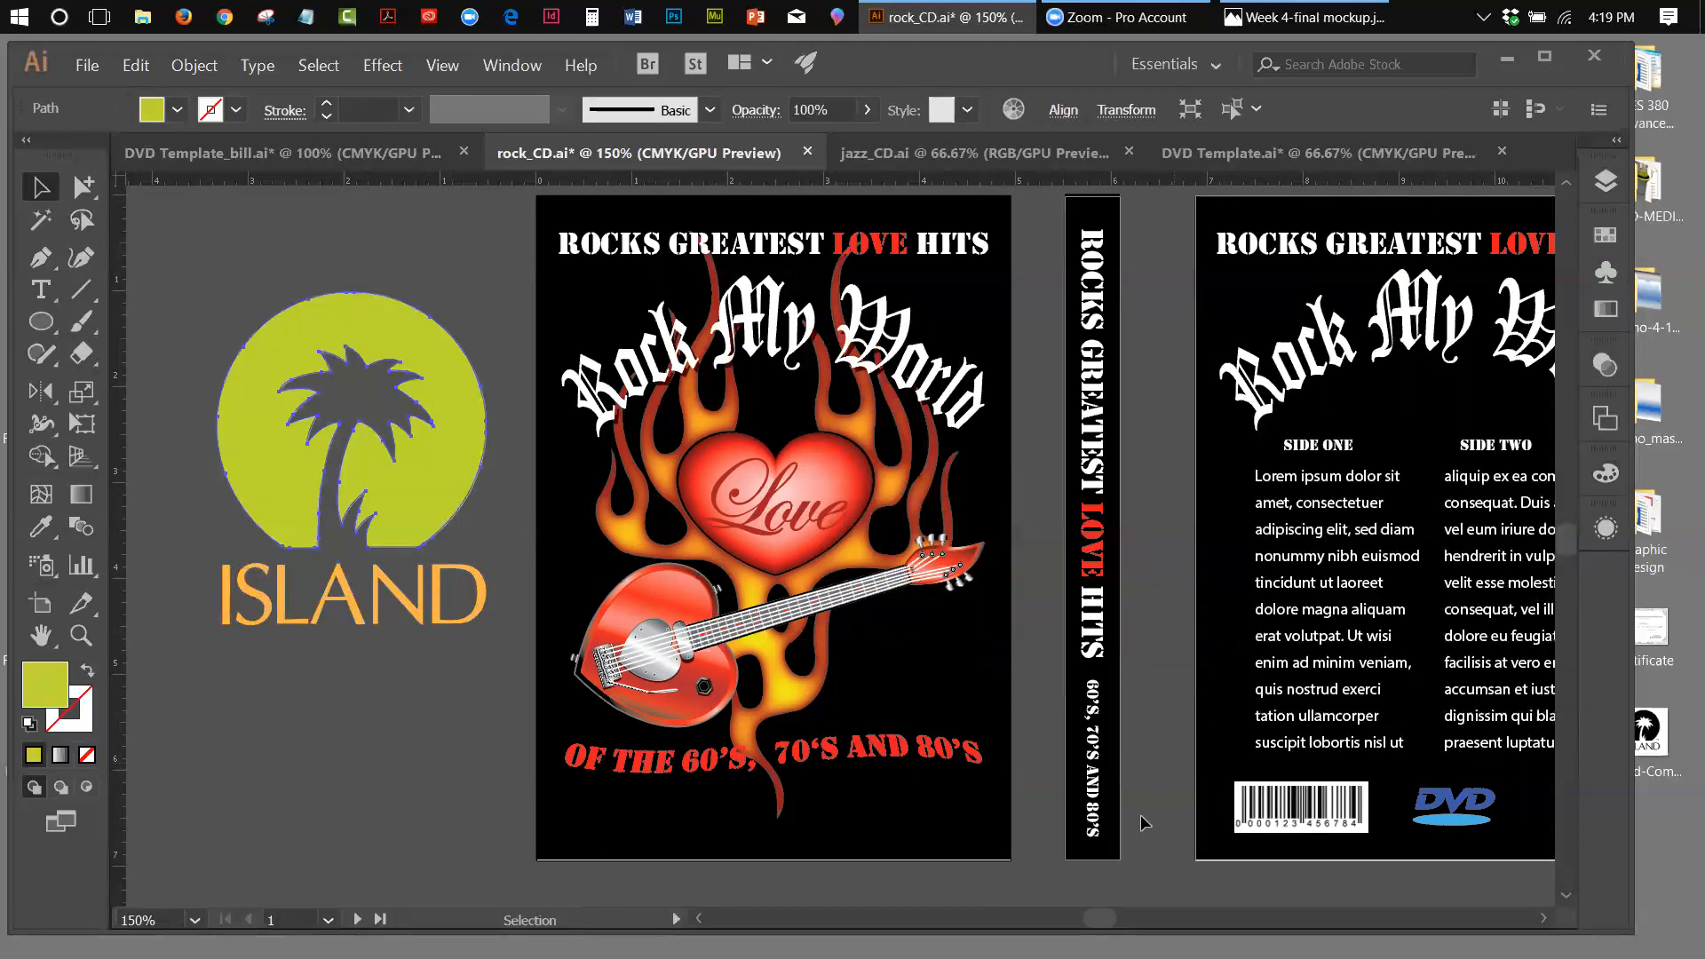
Display the document's symbols, select all unused ones and delete them
scroll(1110, 912, "right", 5)
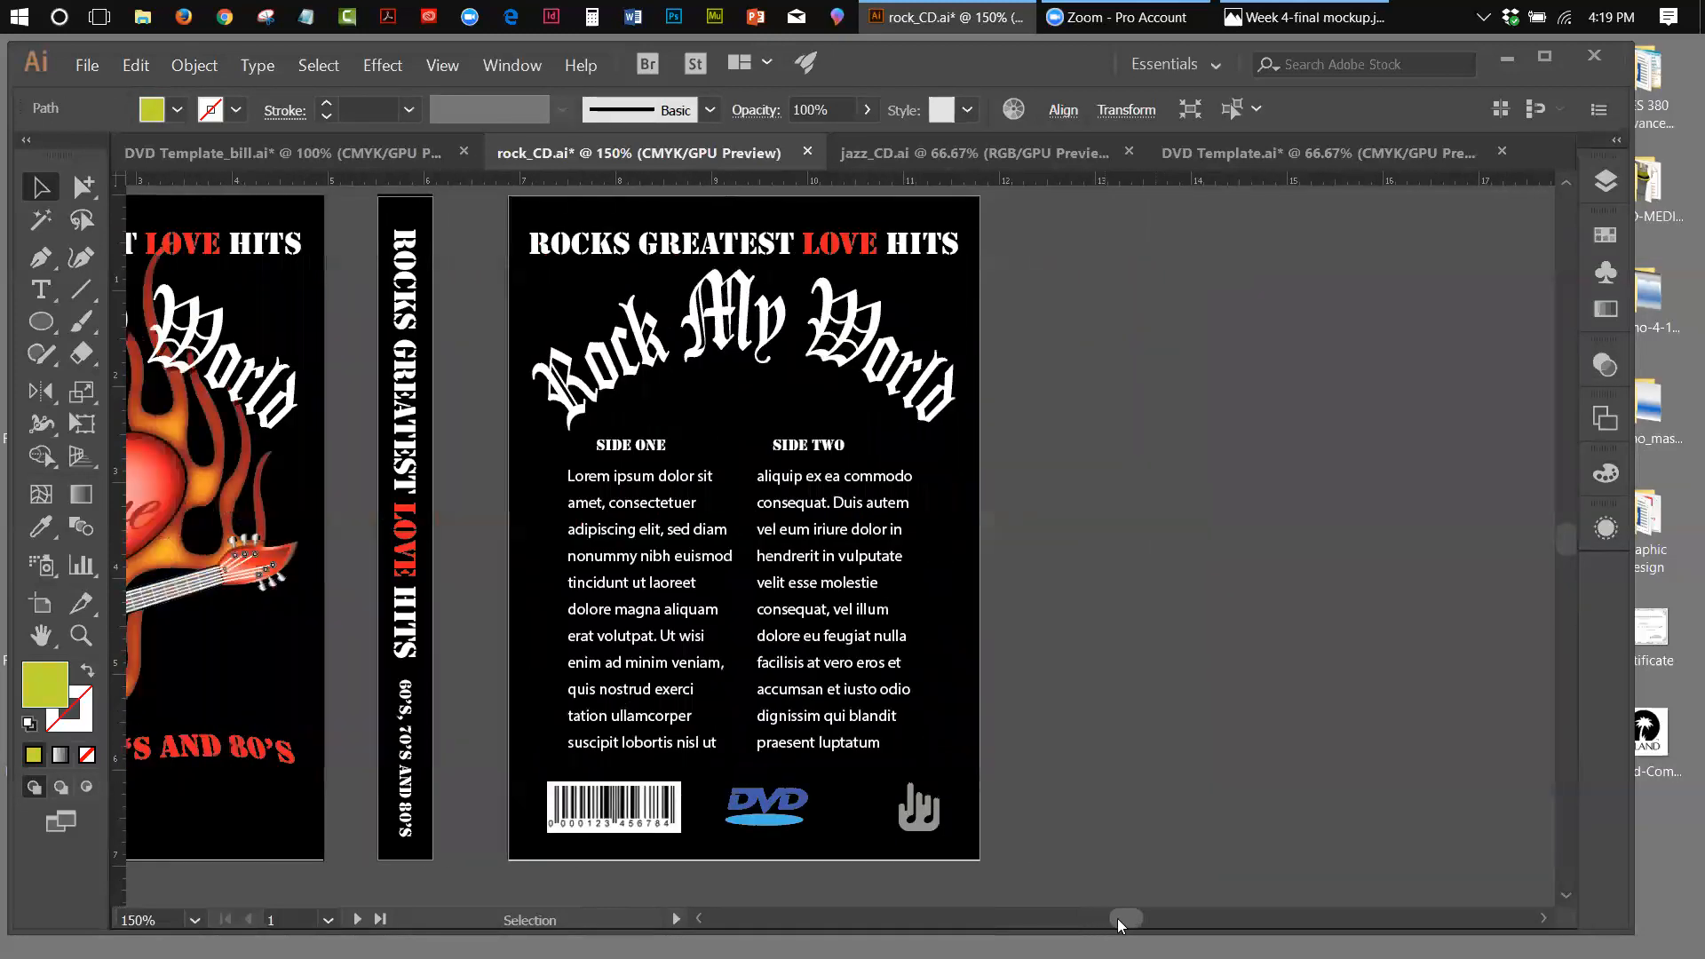
scroll(1117, 918, "left", 3)
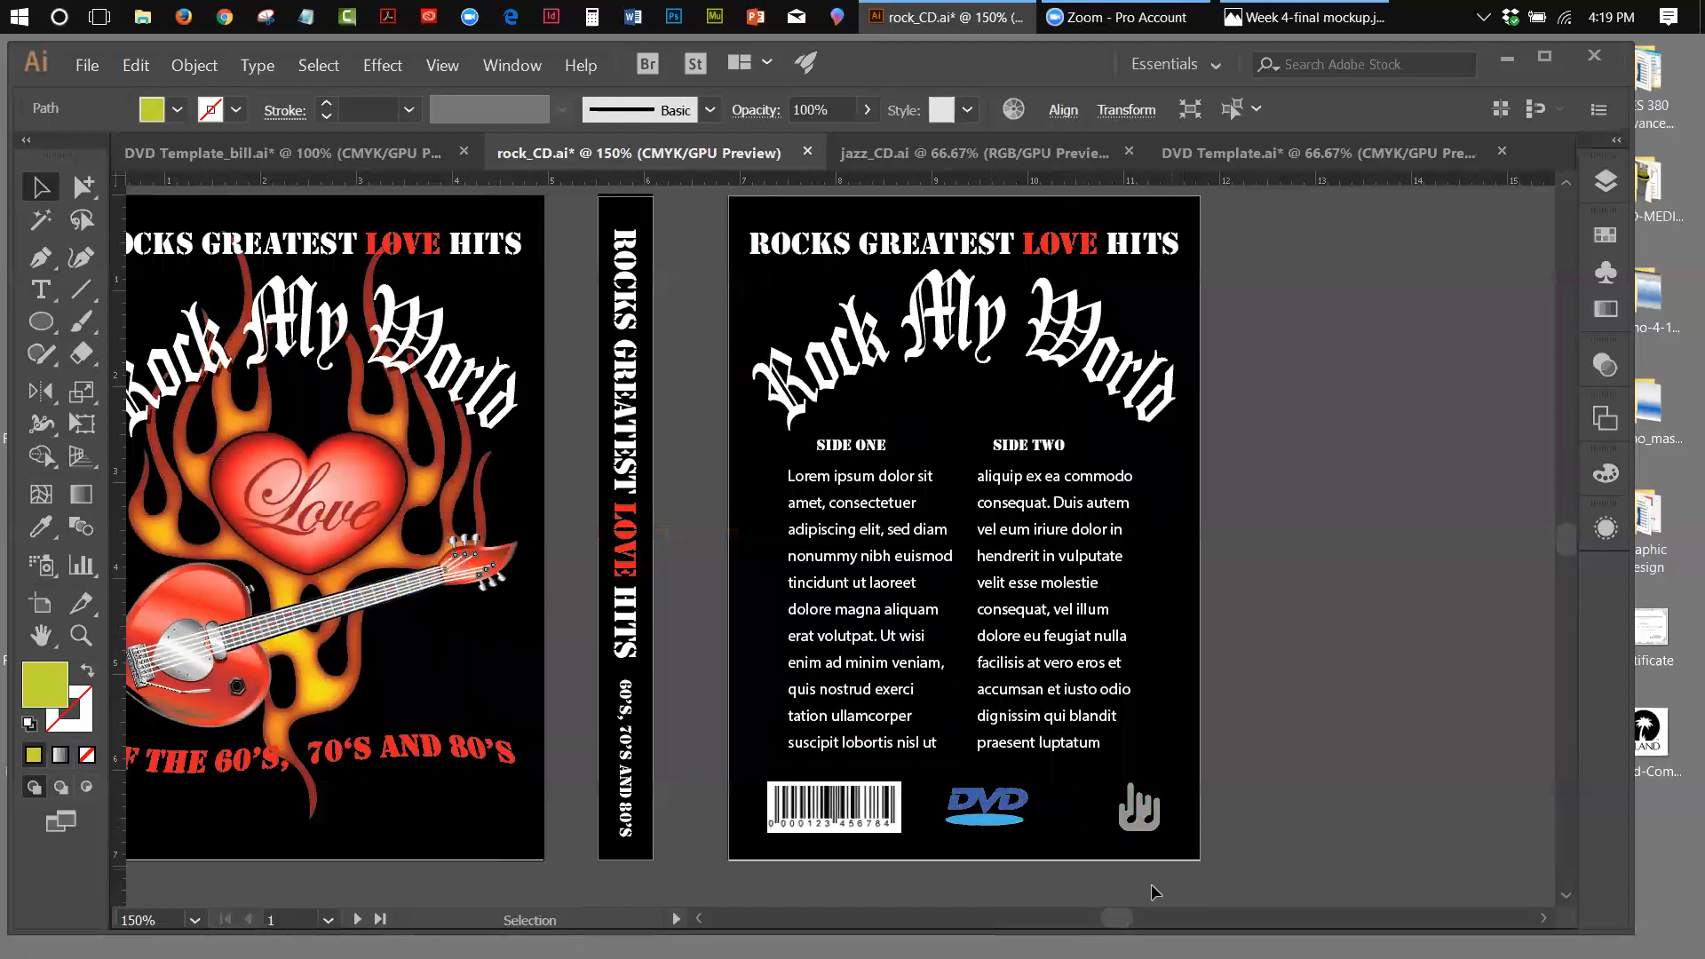
scroll(1122, 915, "left", 2)
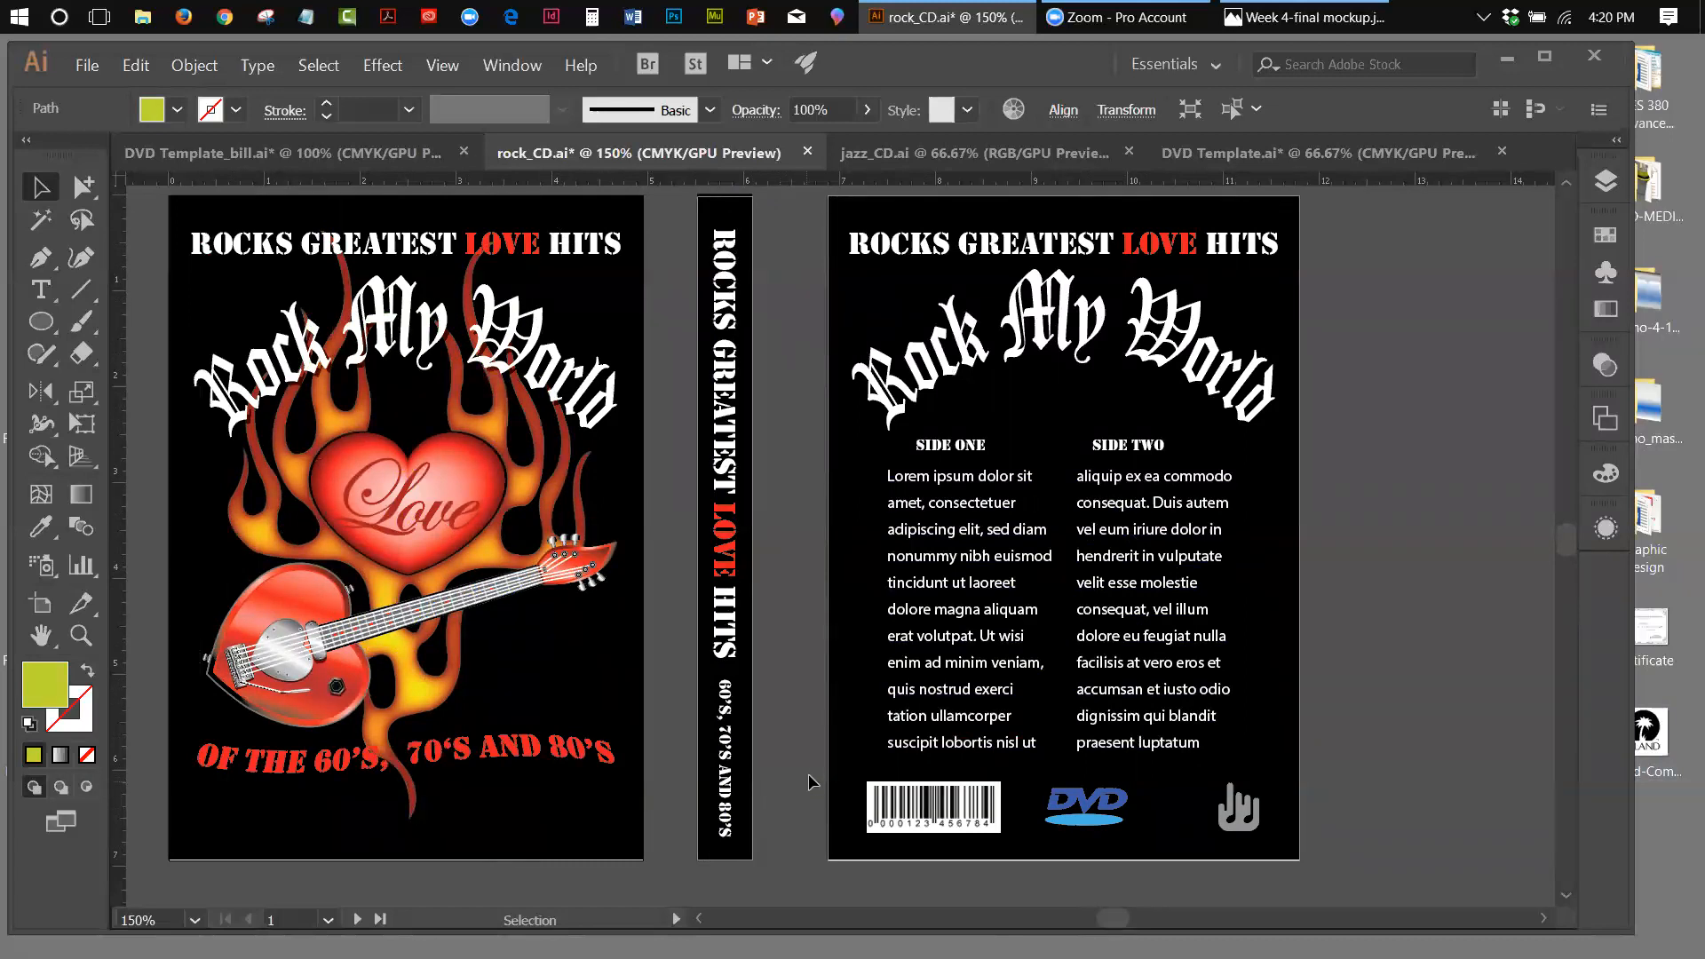
left_click(1609, 279)
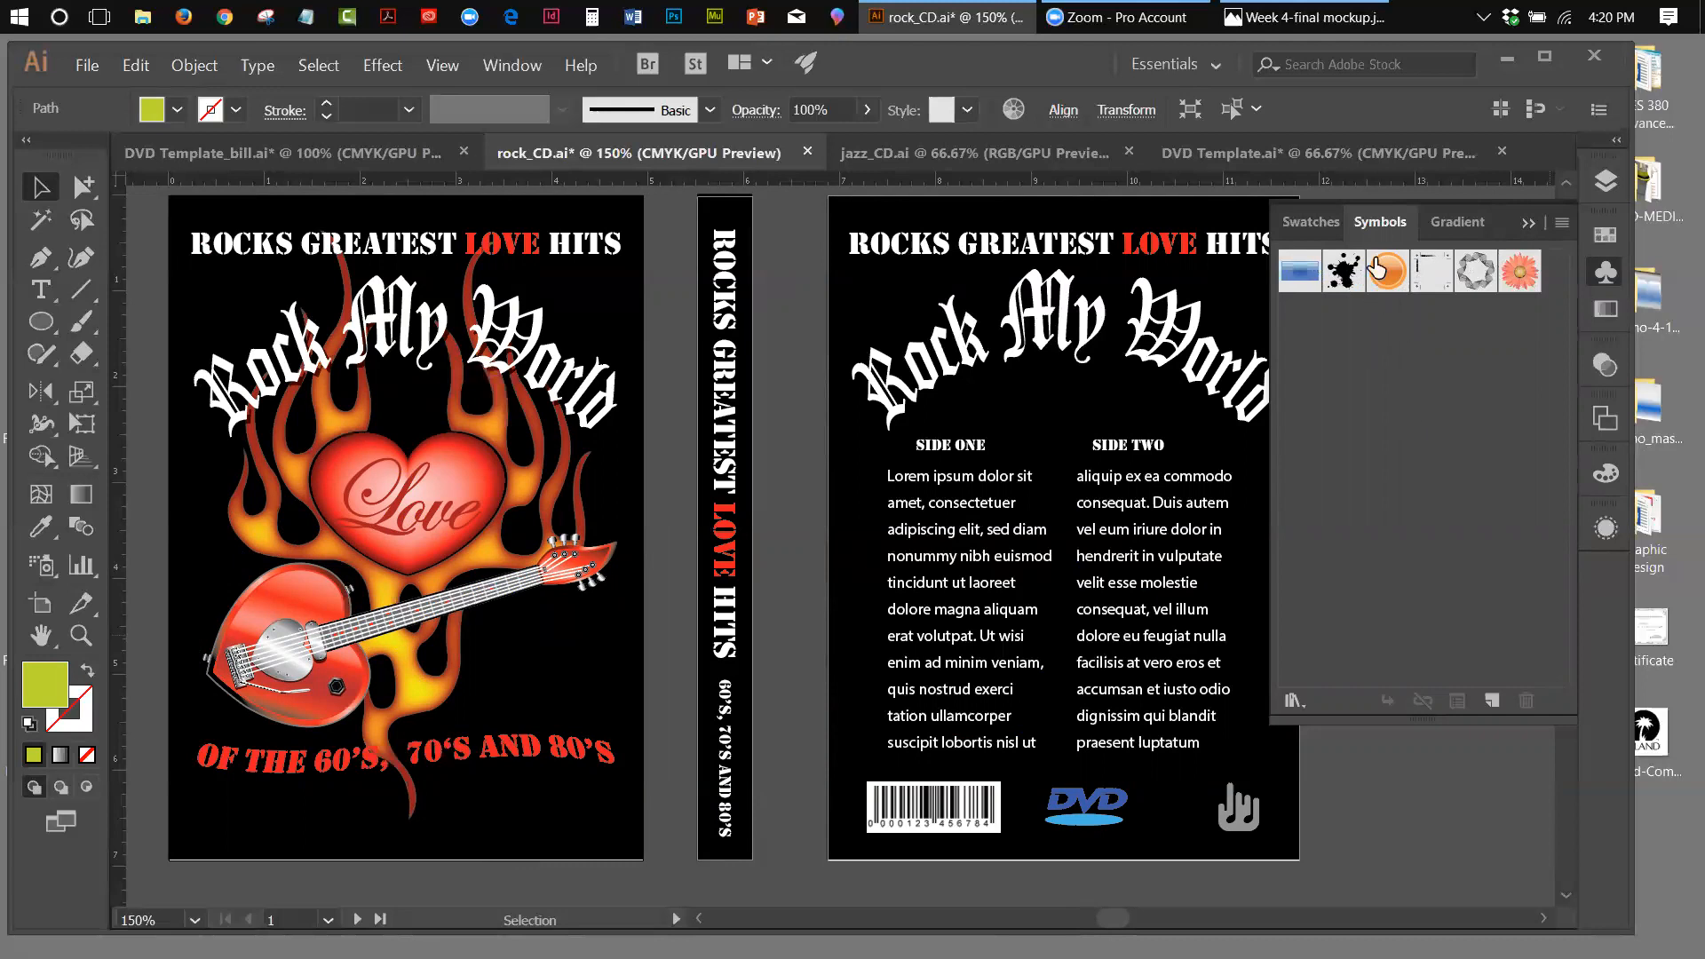
left_click(507, 65)
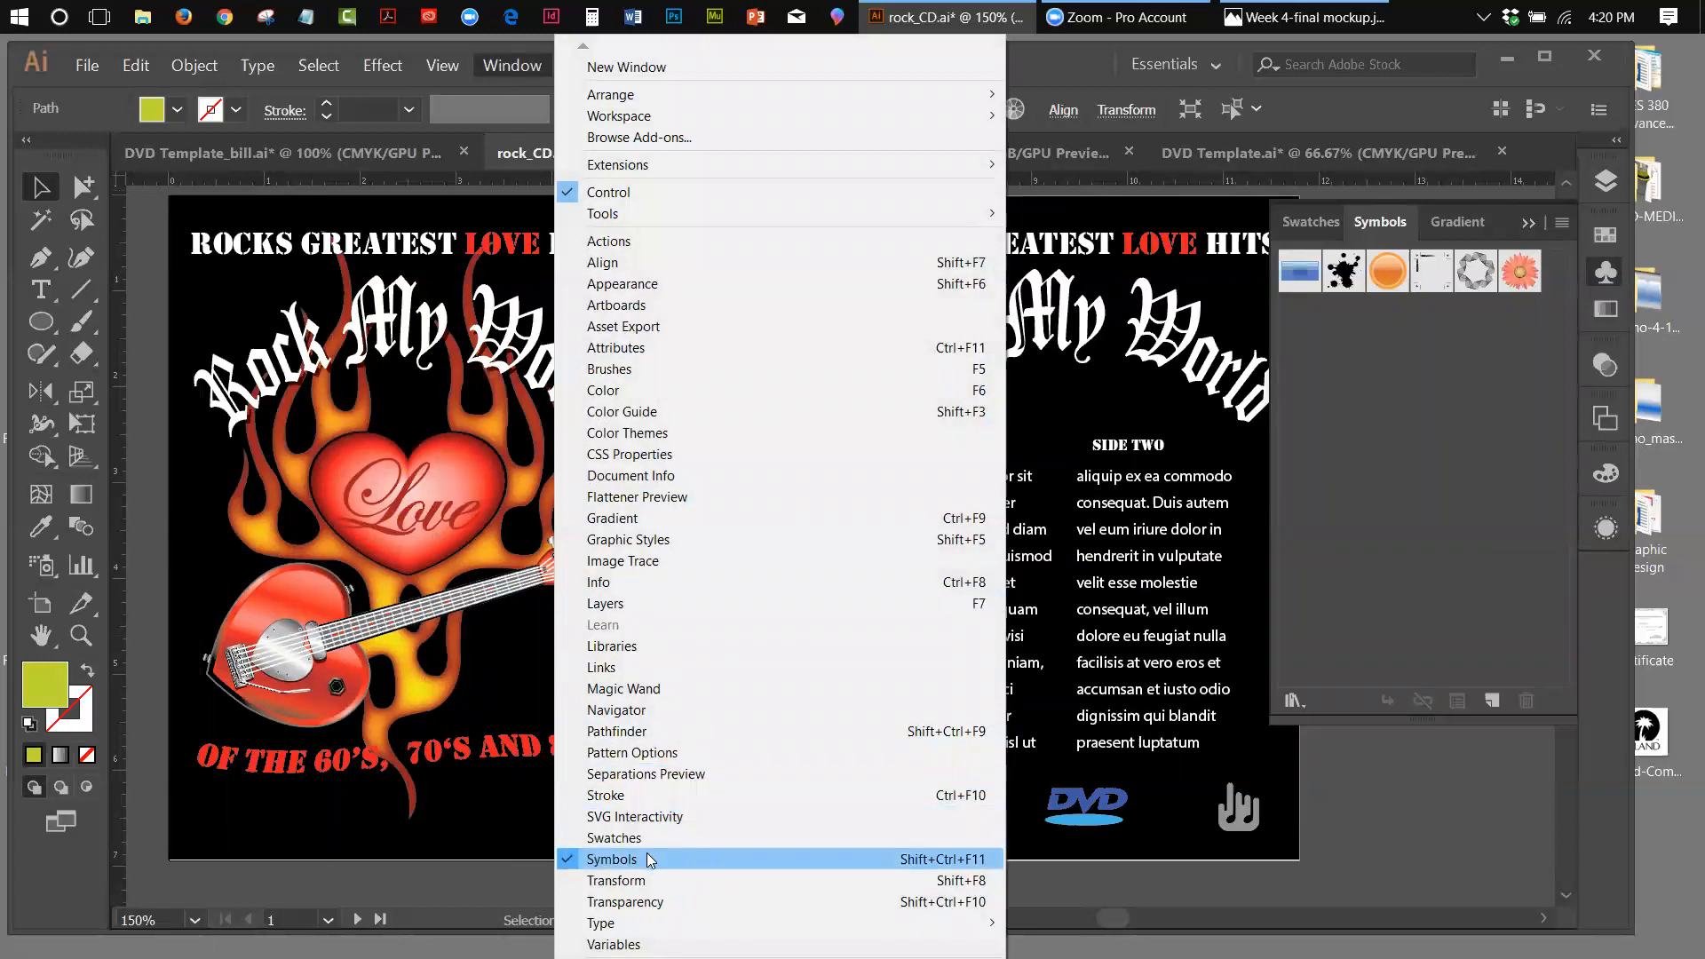
left_click(1417, 296)
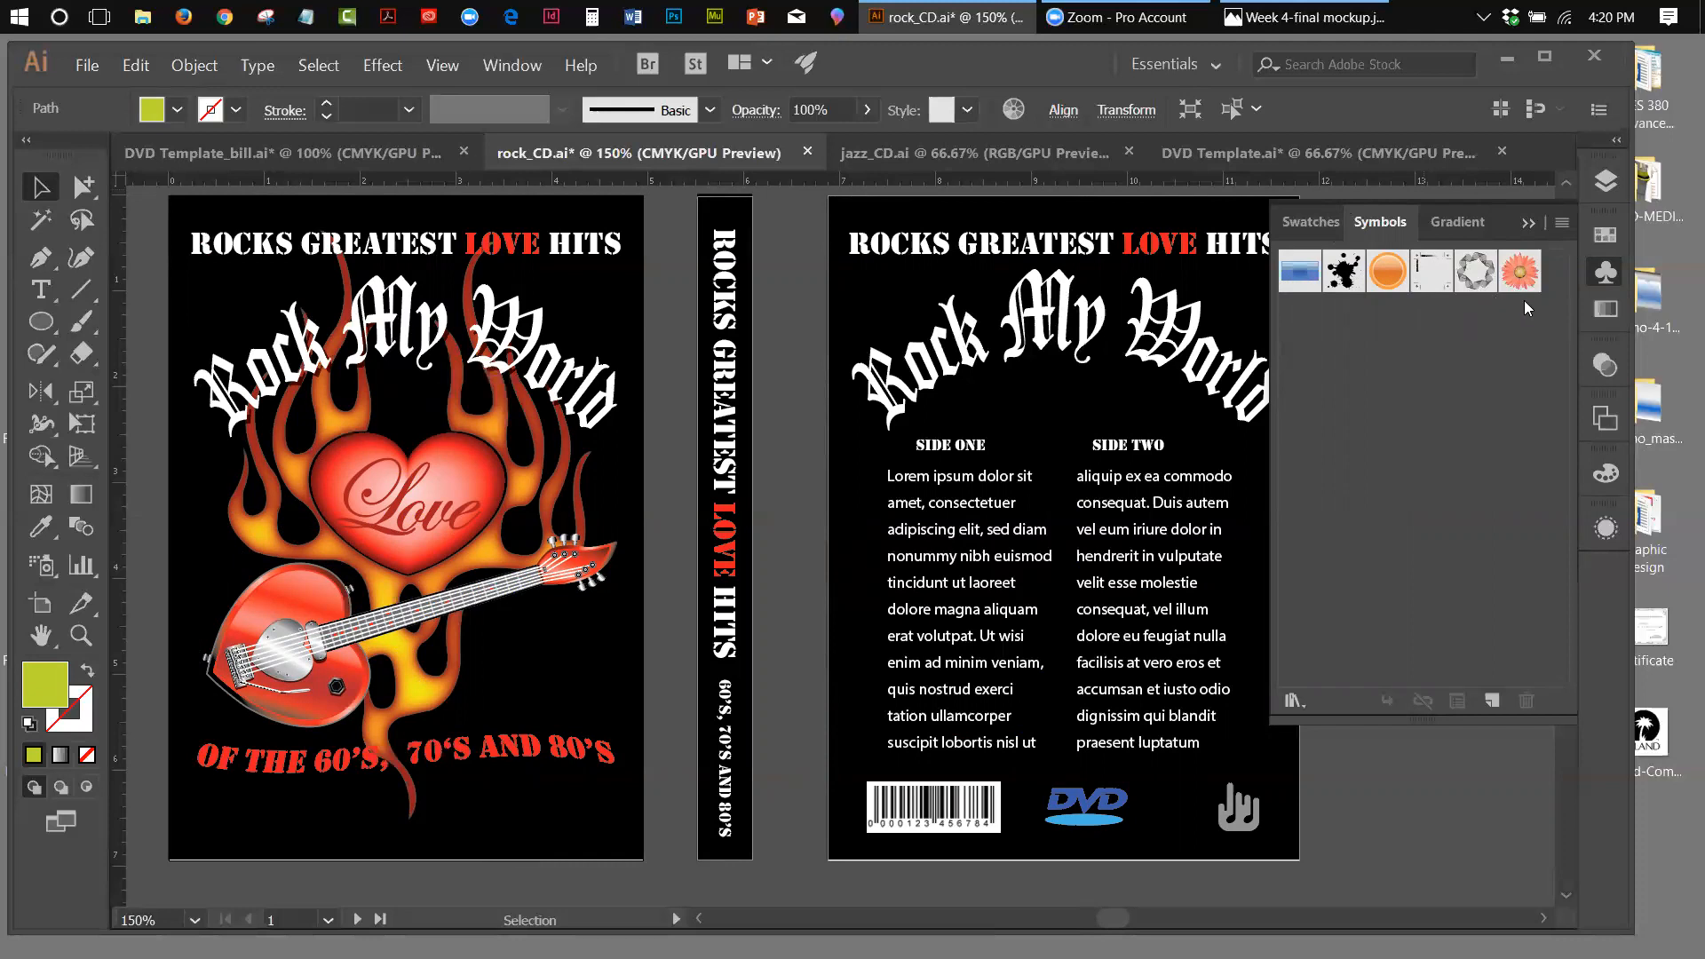
left_click(1607, 233)
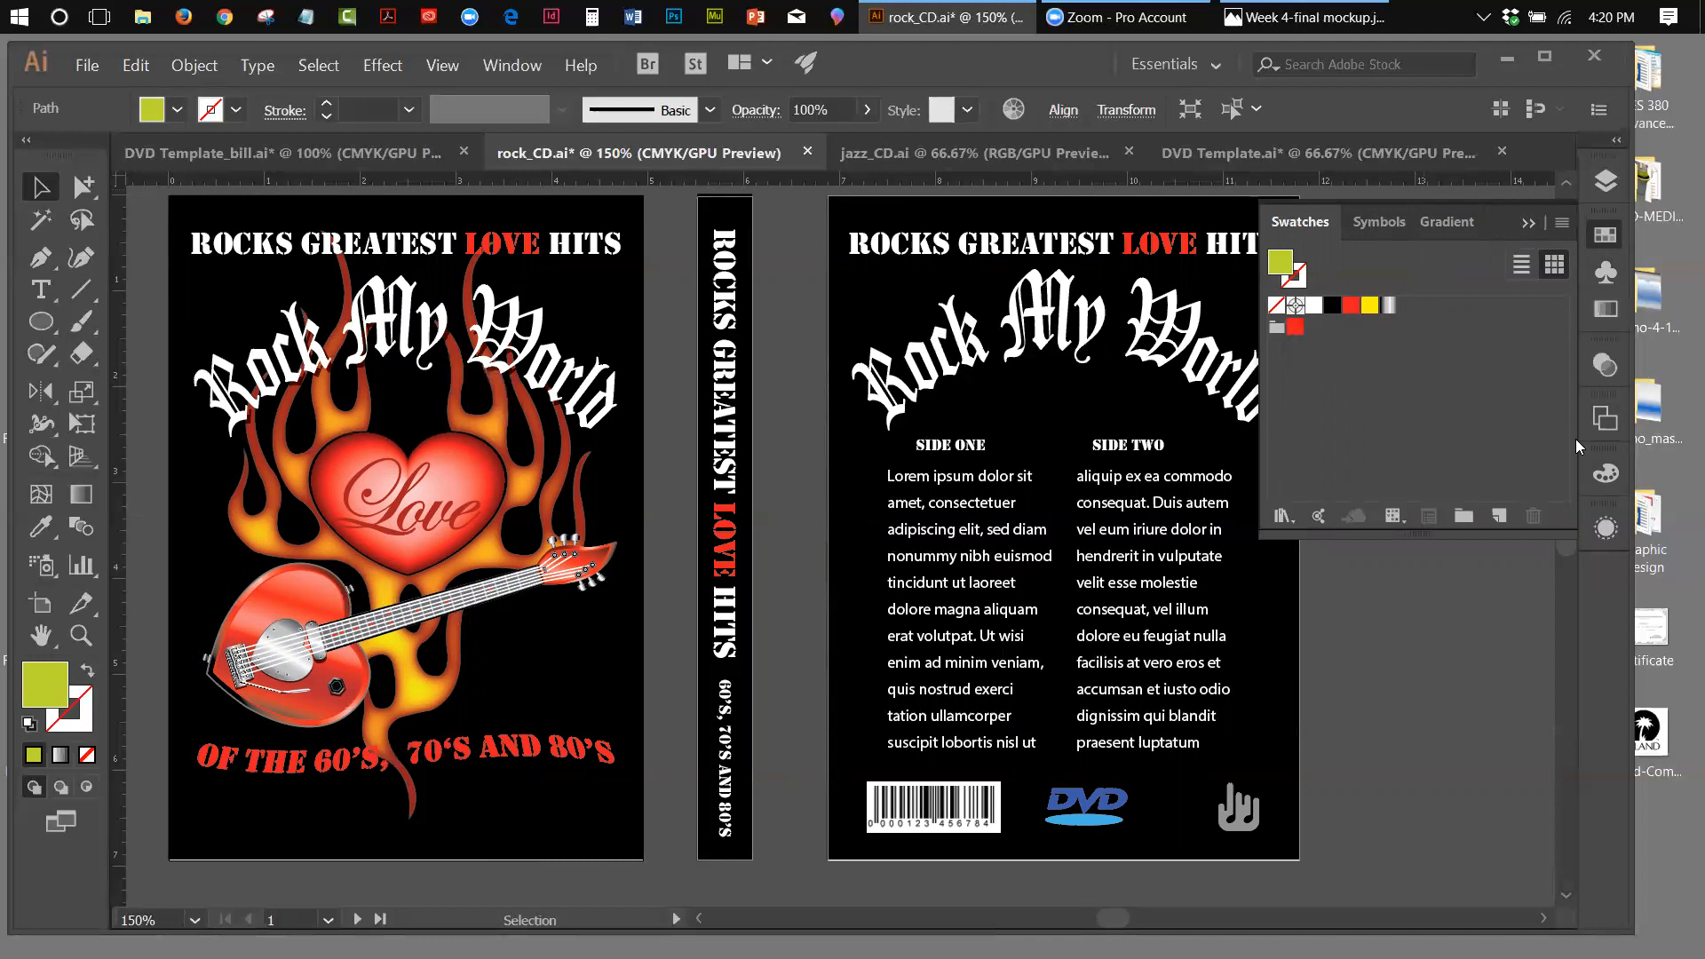
left_click(1618, 278)
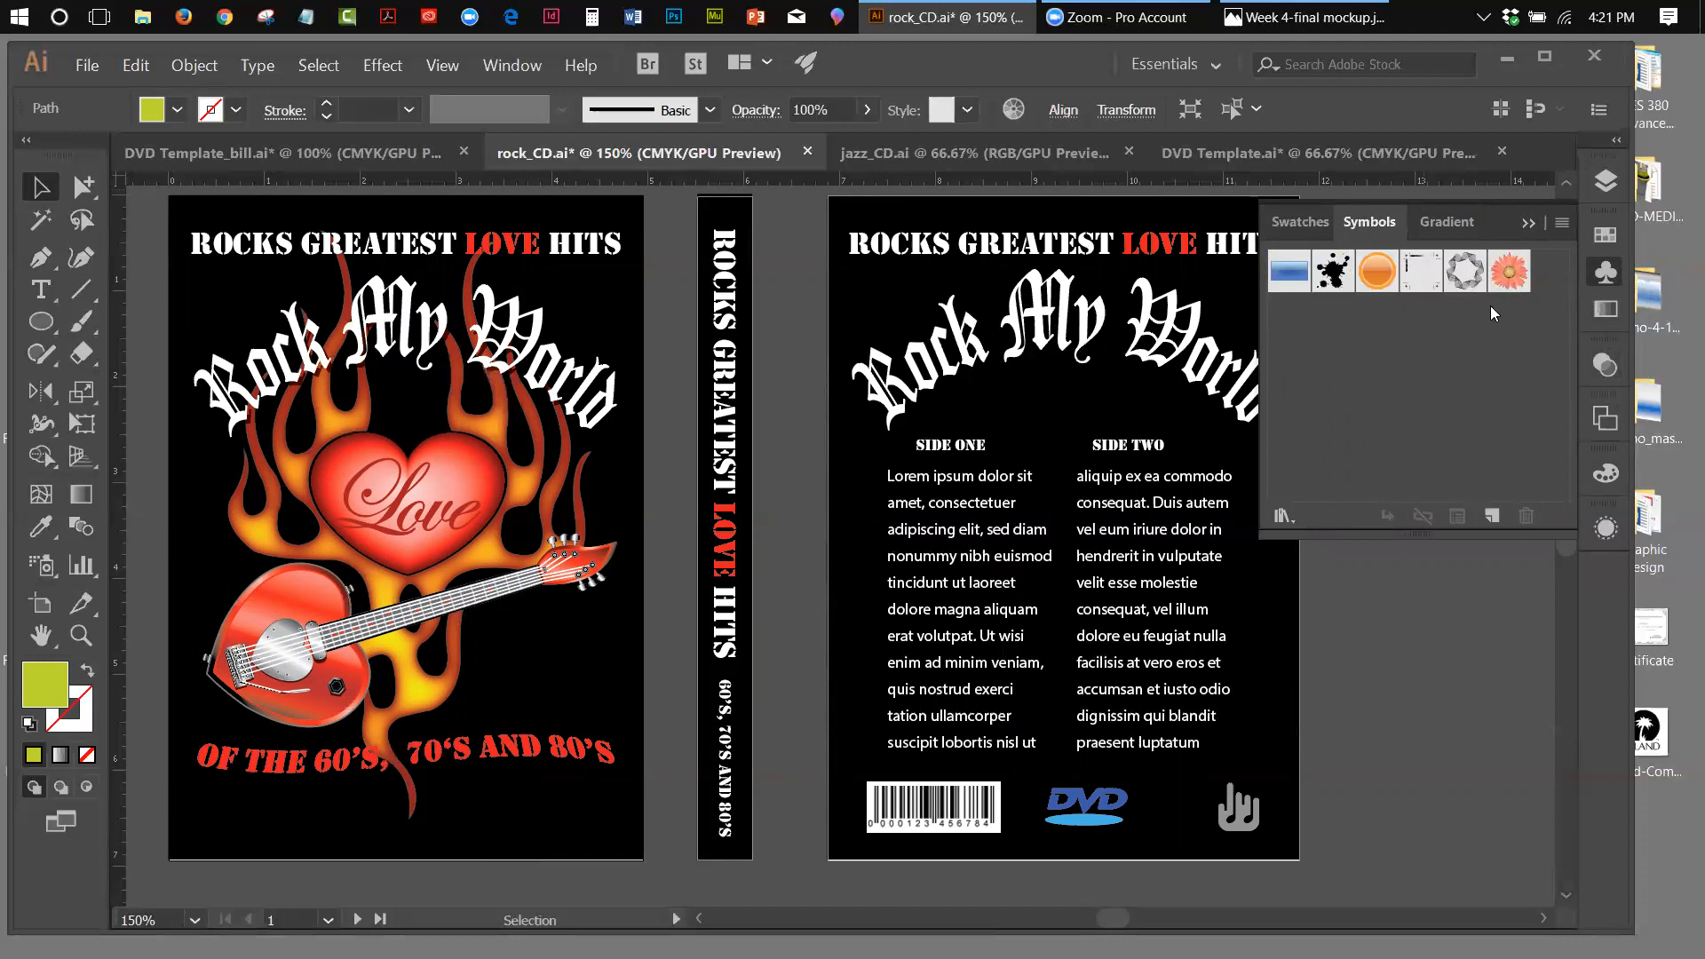
left_click(1563, 224)
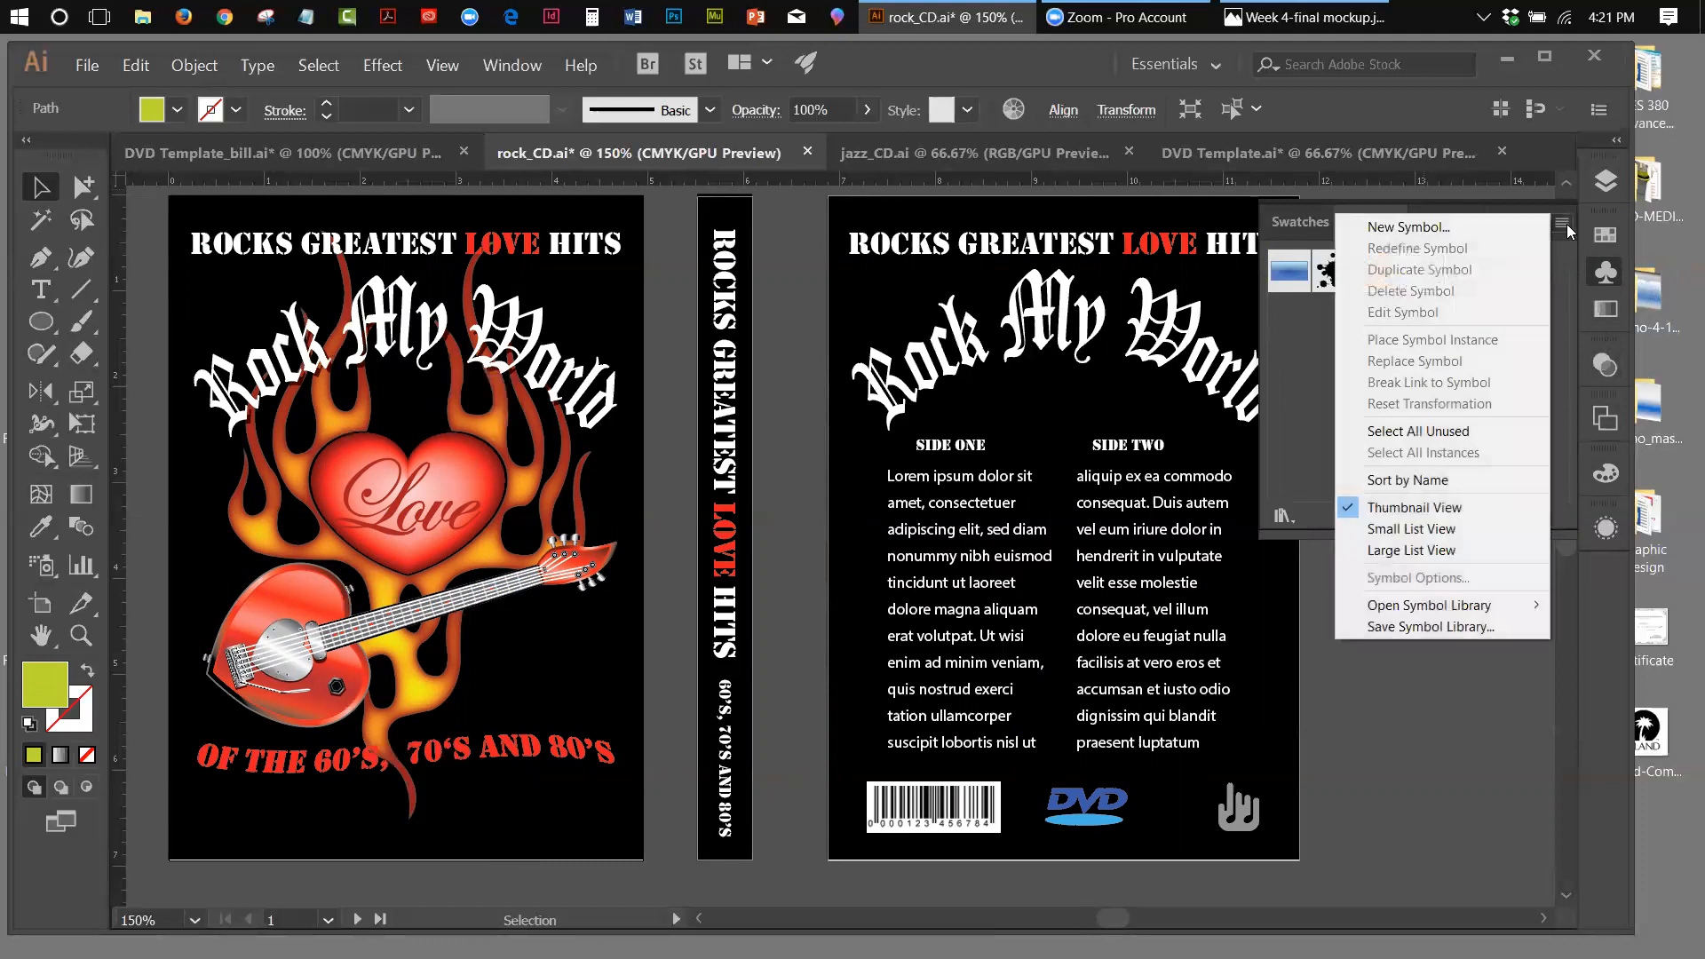
left_click(1390, 436)
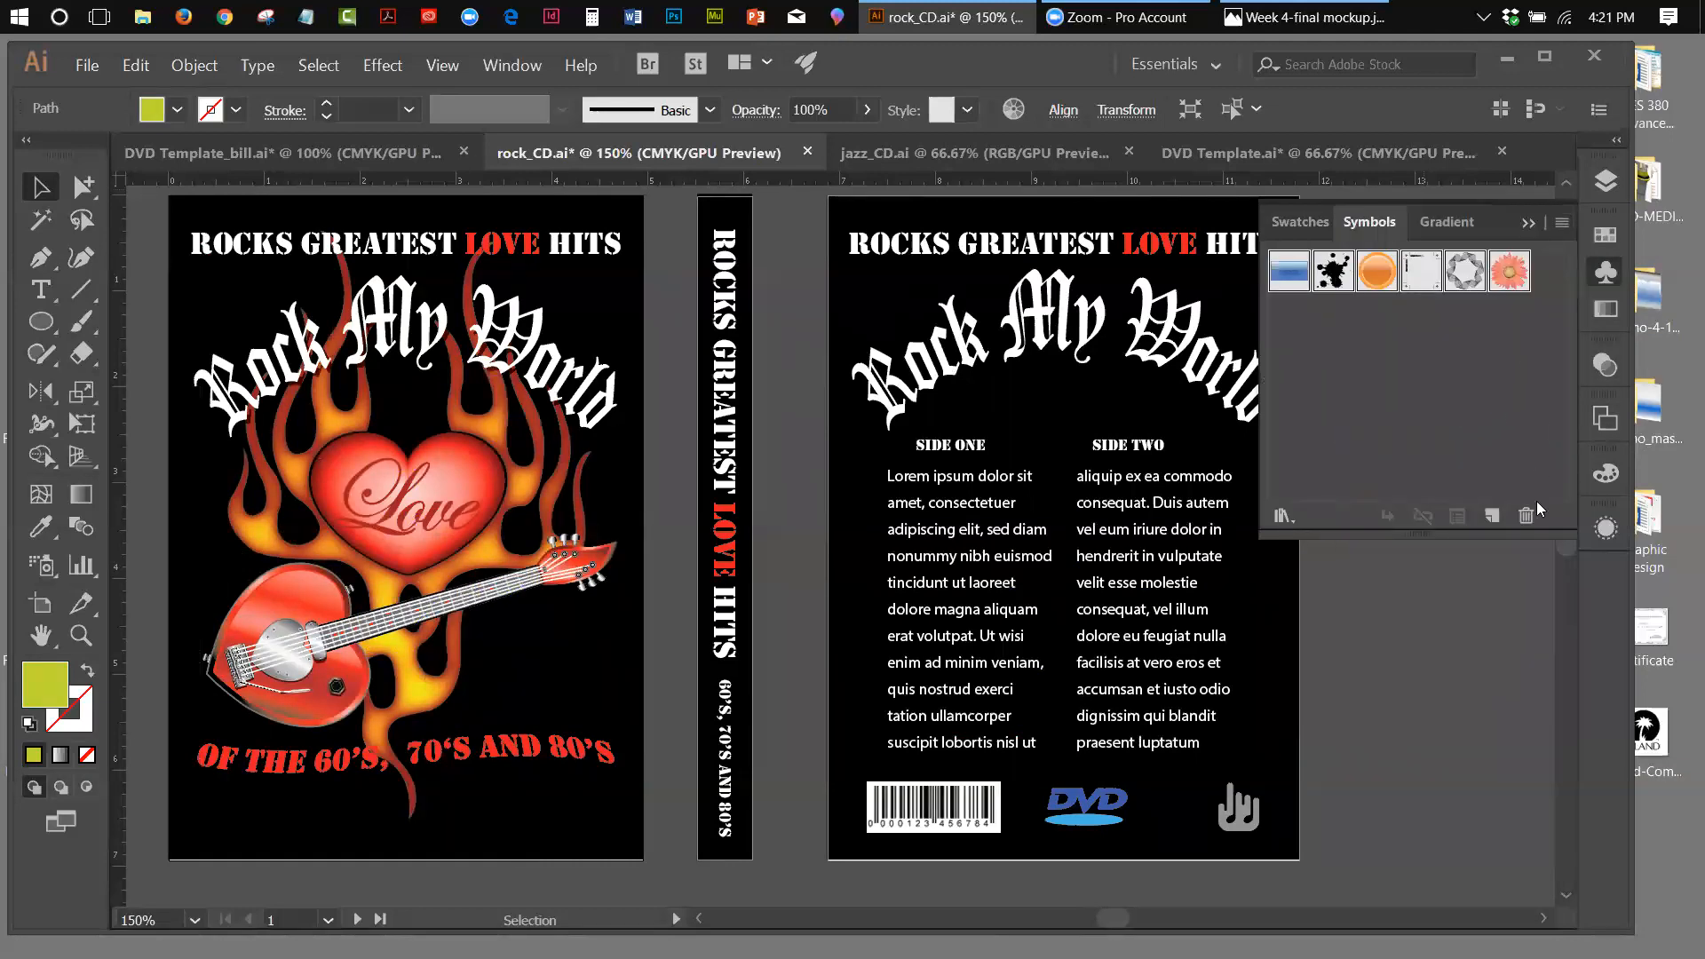
left_click(1526, 515)
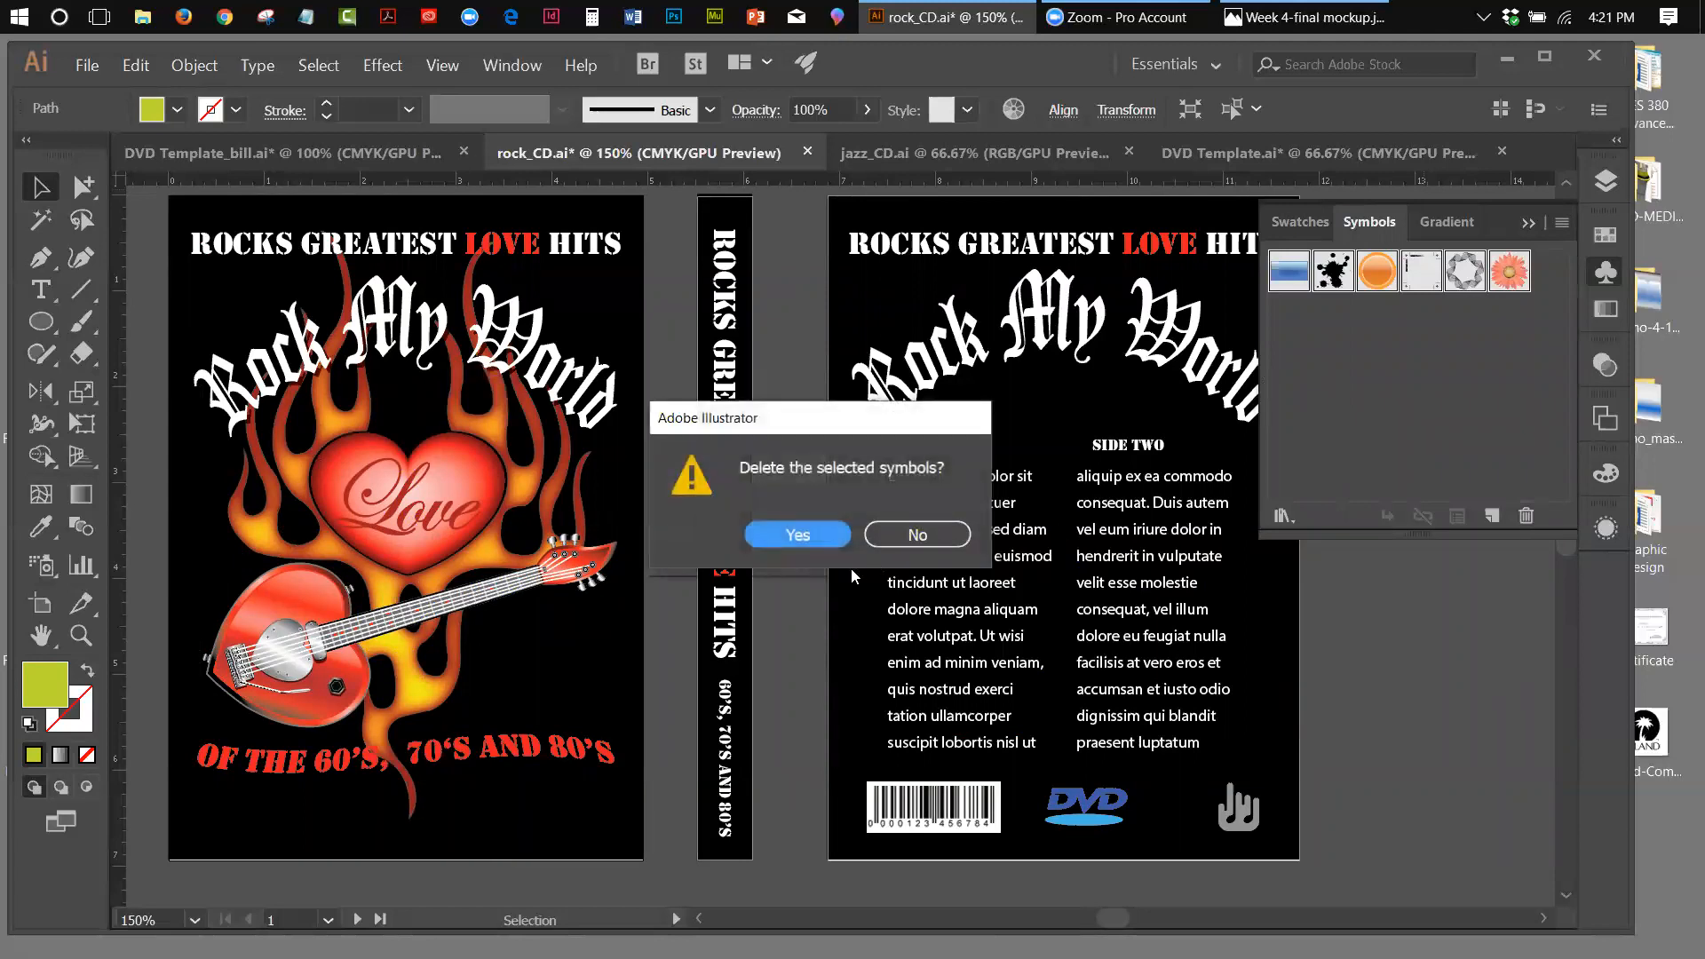
left_click(817, 538)
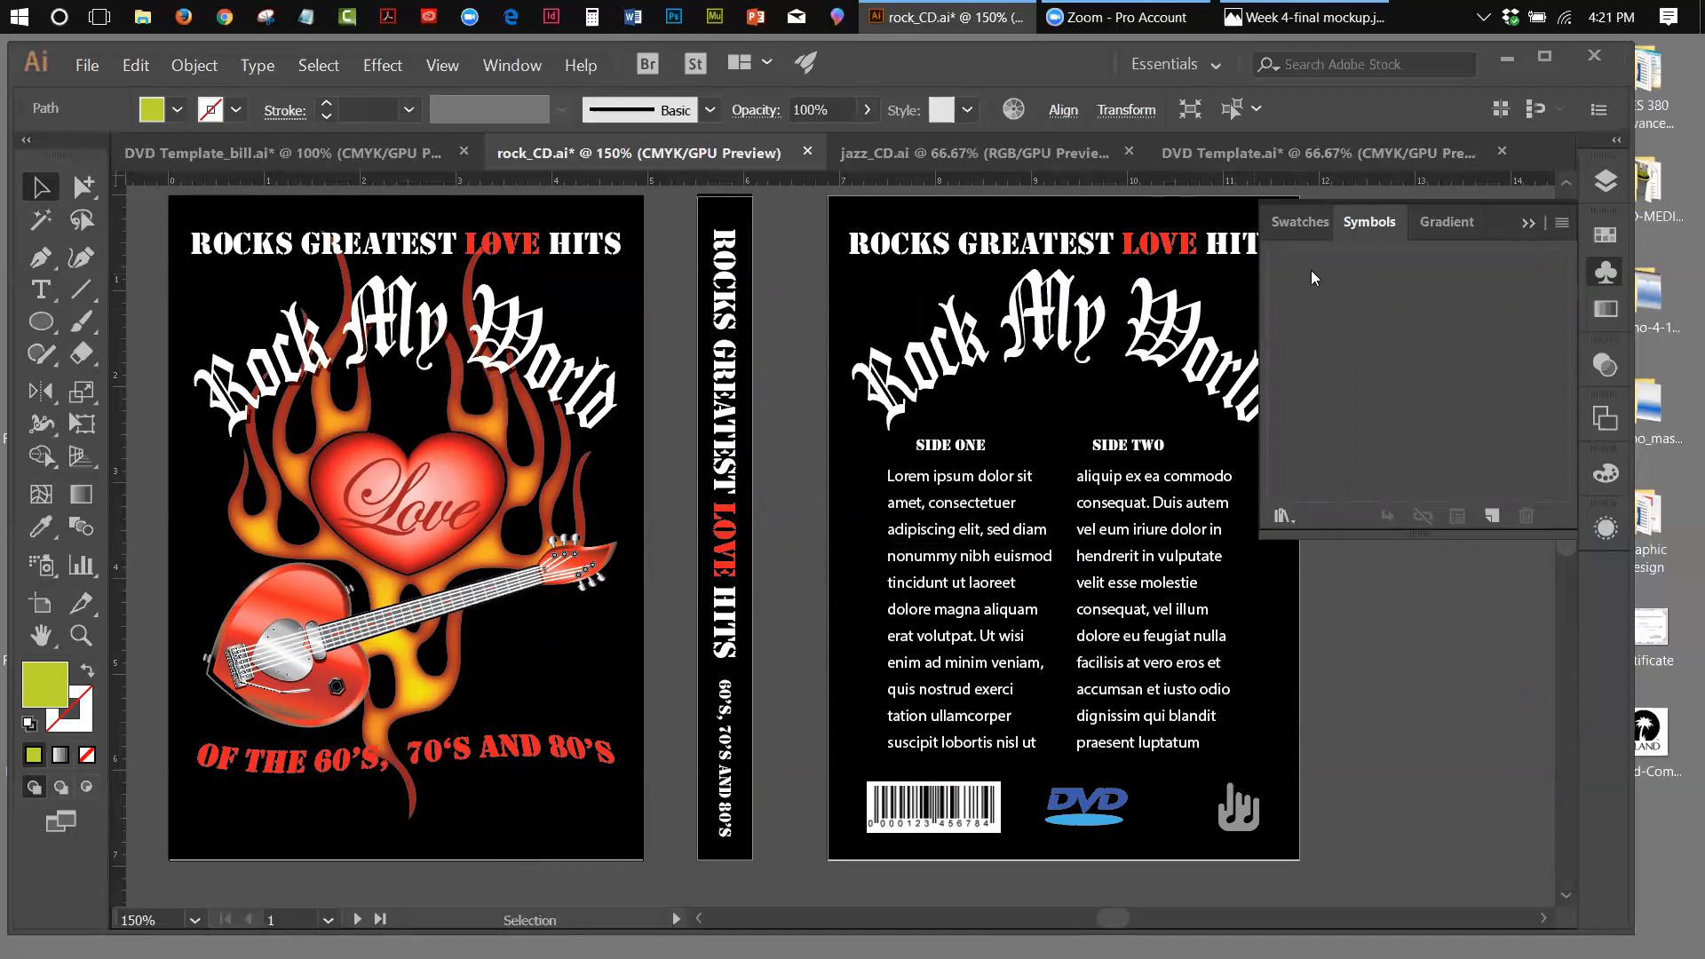
Detach the empty symbol collection, widen the application window and place the collection beside the back cover
left_click_drag(1345, 231, 1233, 633)
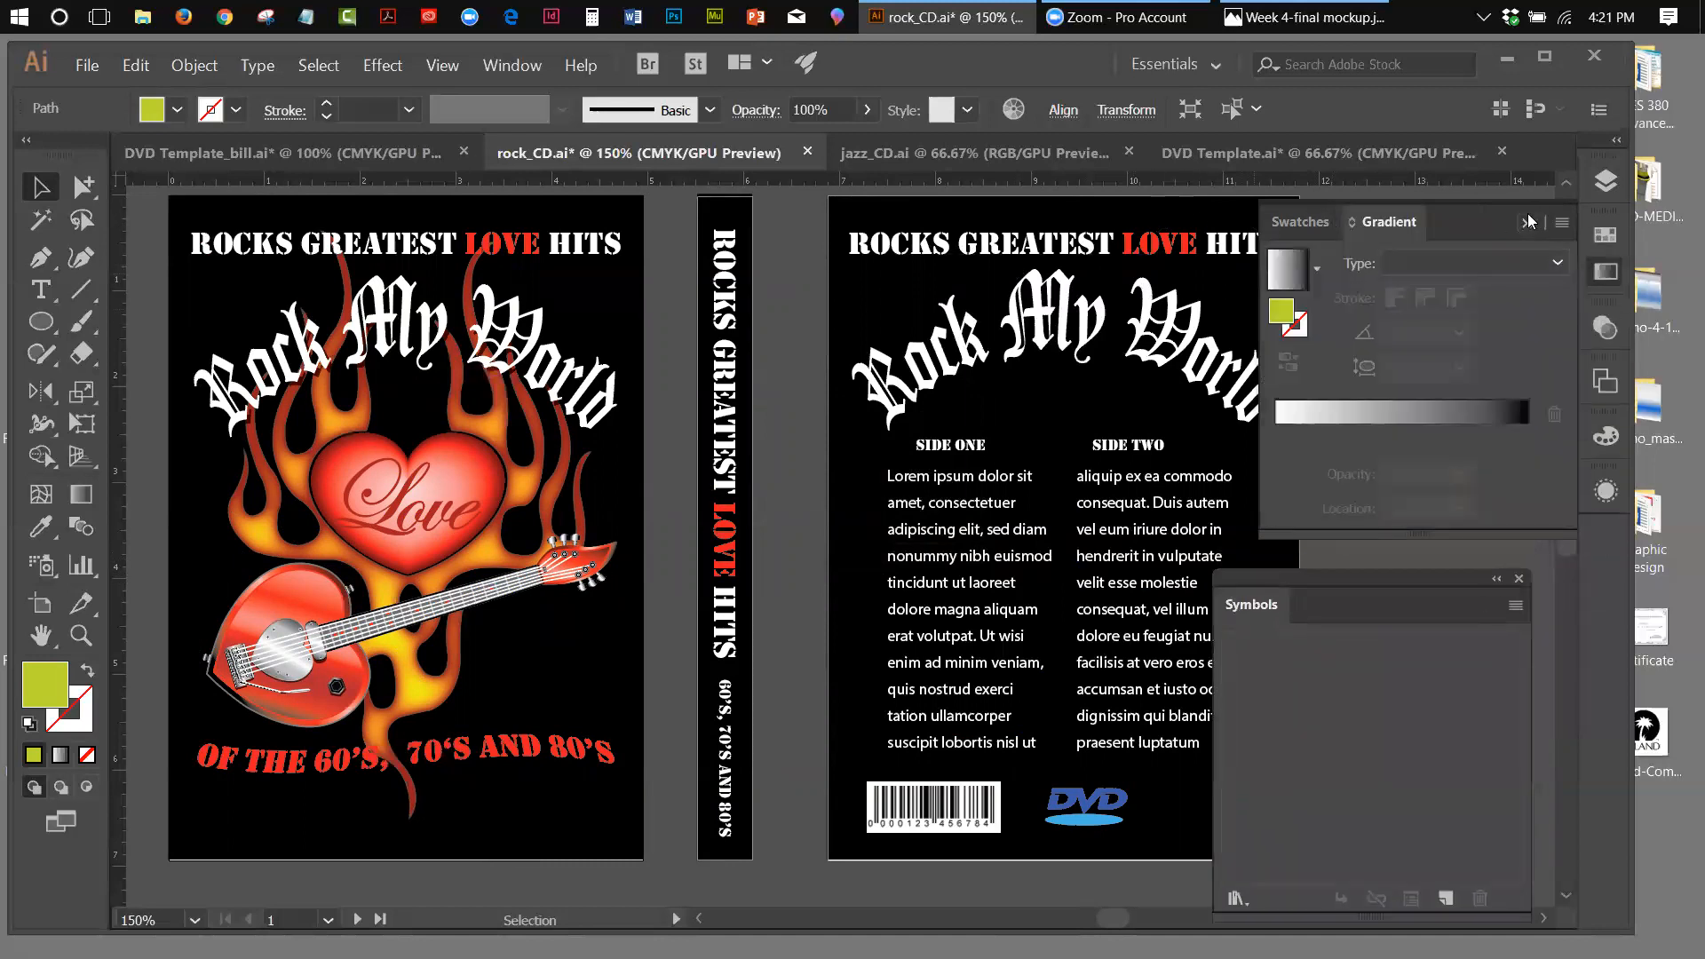
left_click(1529, 221)
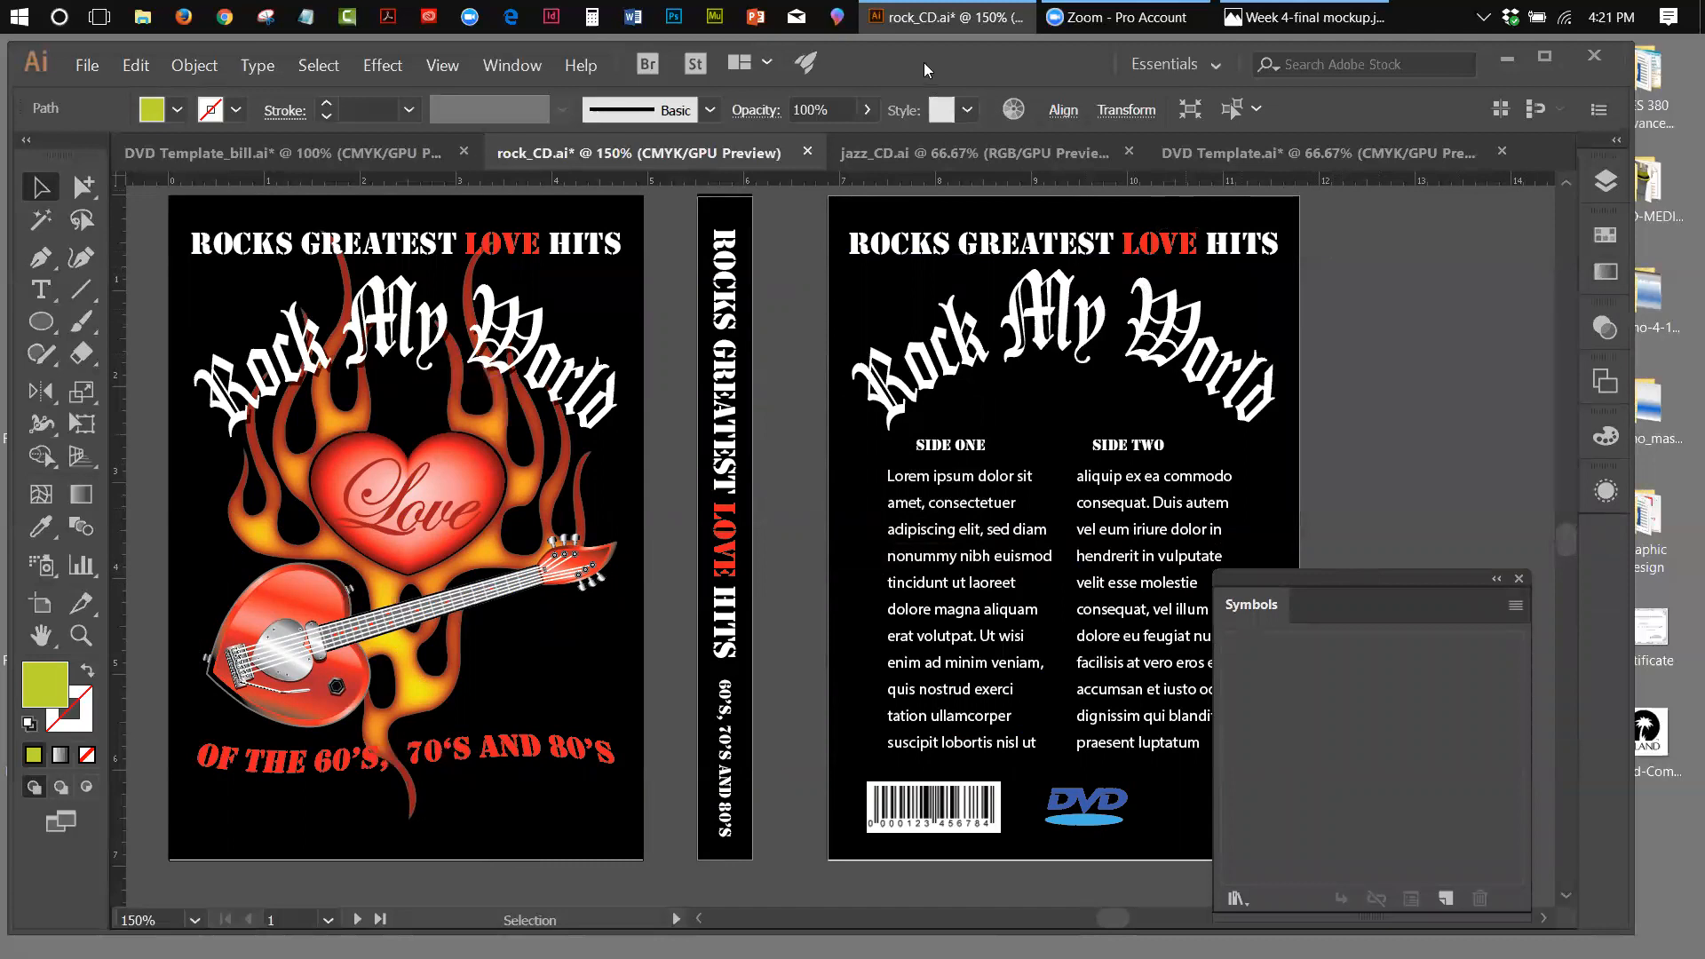
left_click_drag(924, 62, 918, 61)
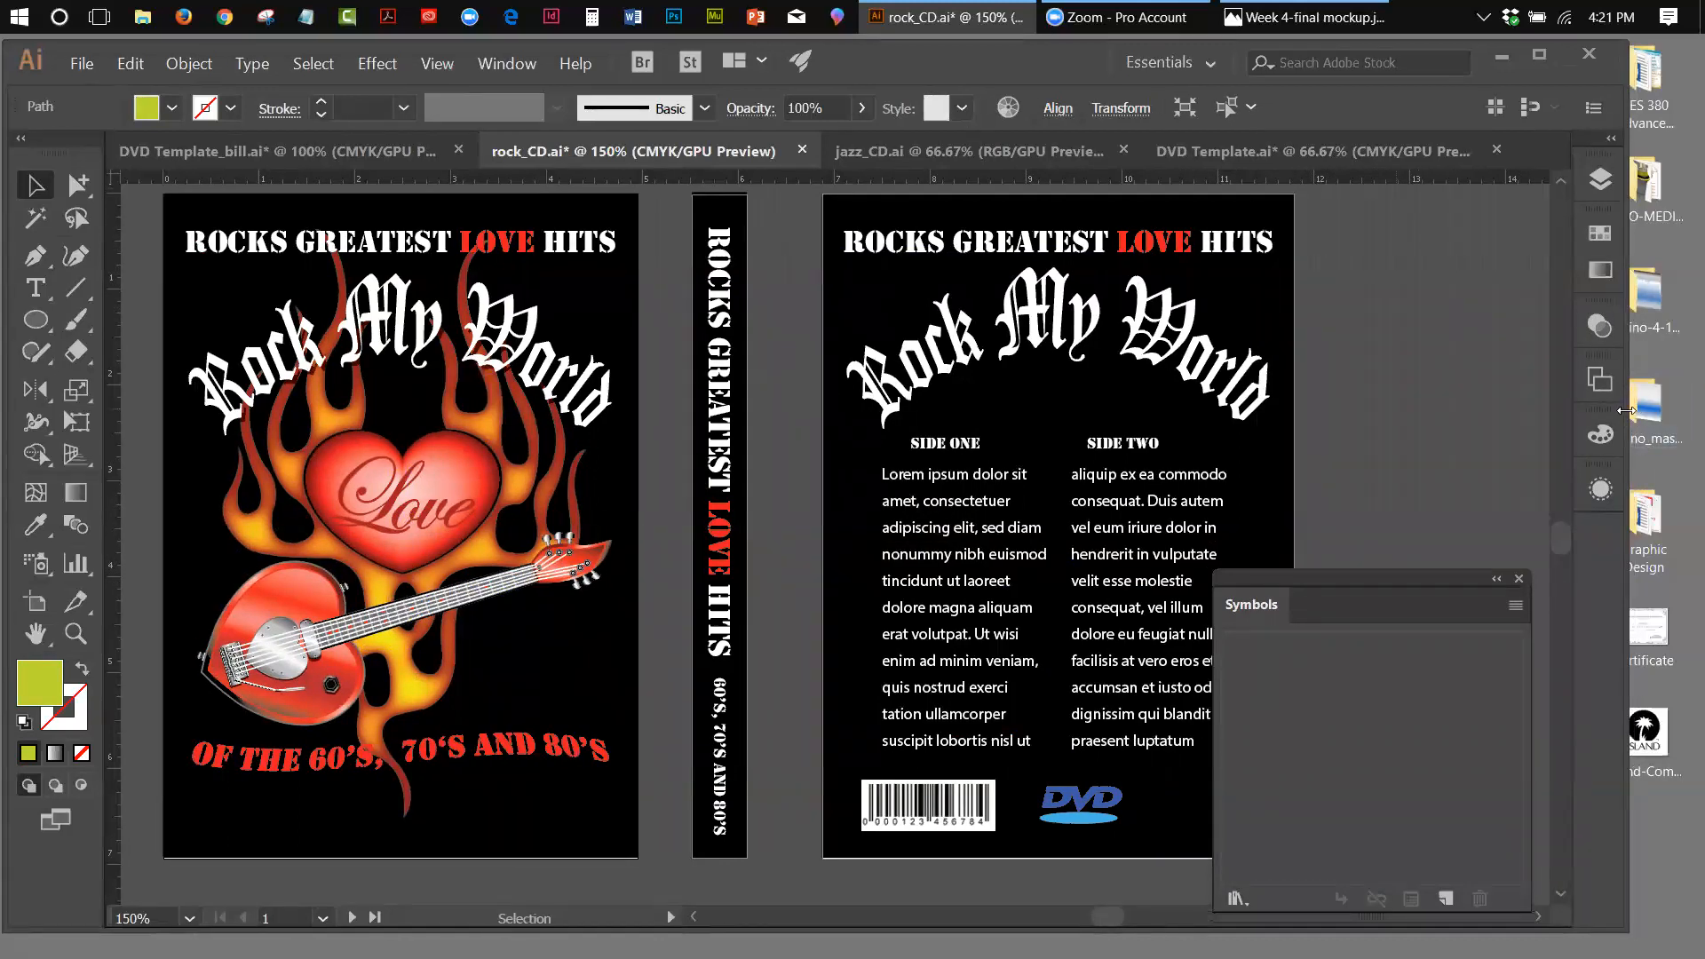
left_click_drag(1625, 411, 1703, 410)
left_click_drag(1359, 589, 1495, 207)
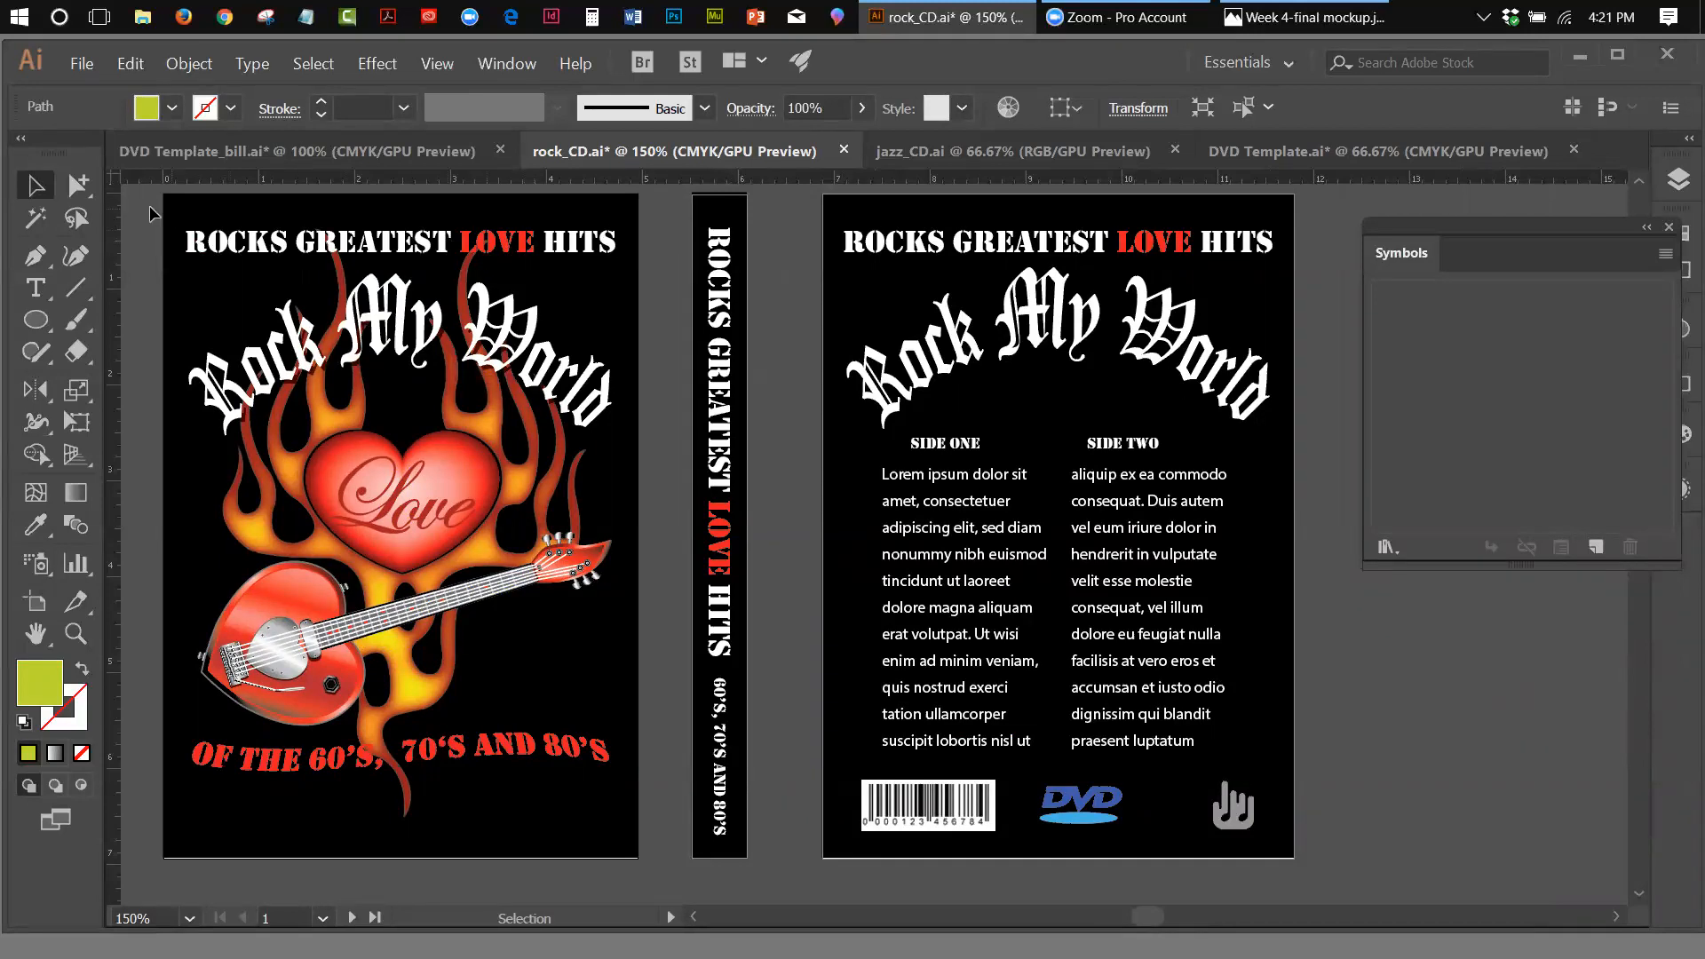
left_click_drag(147, 190, 642, 819)
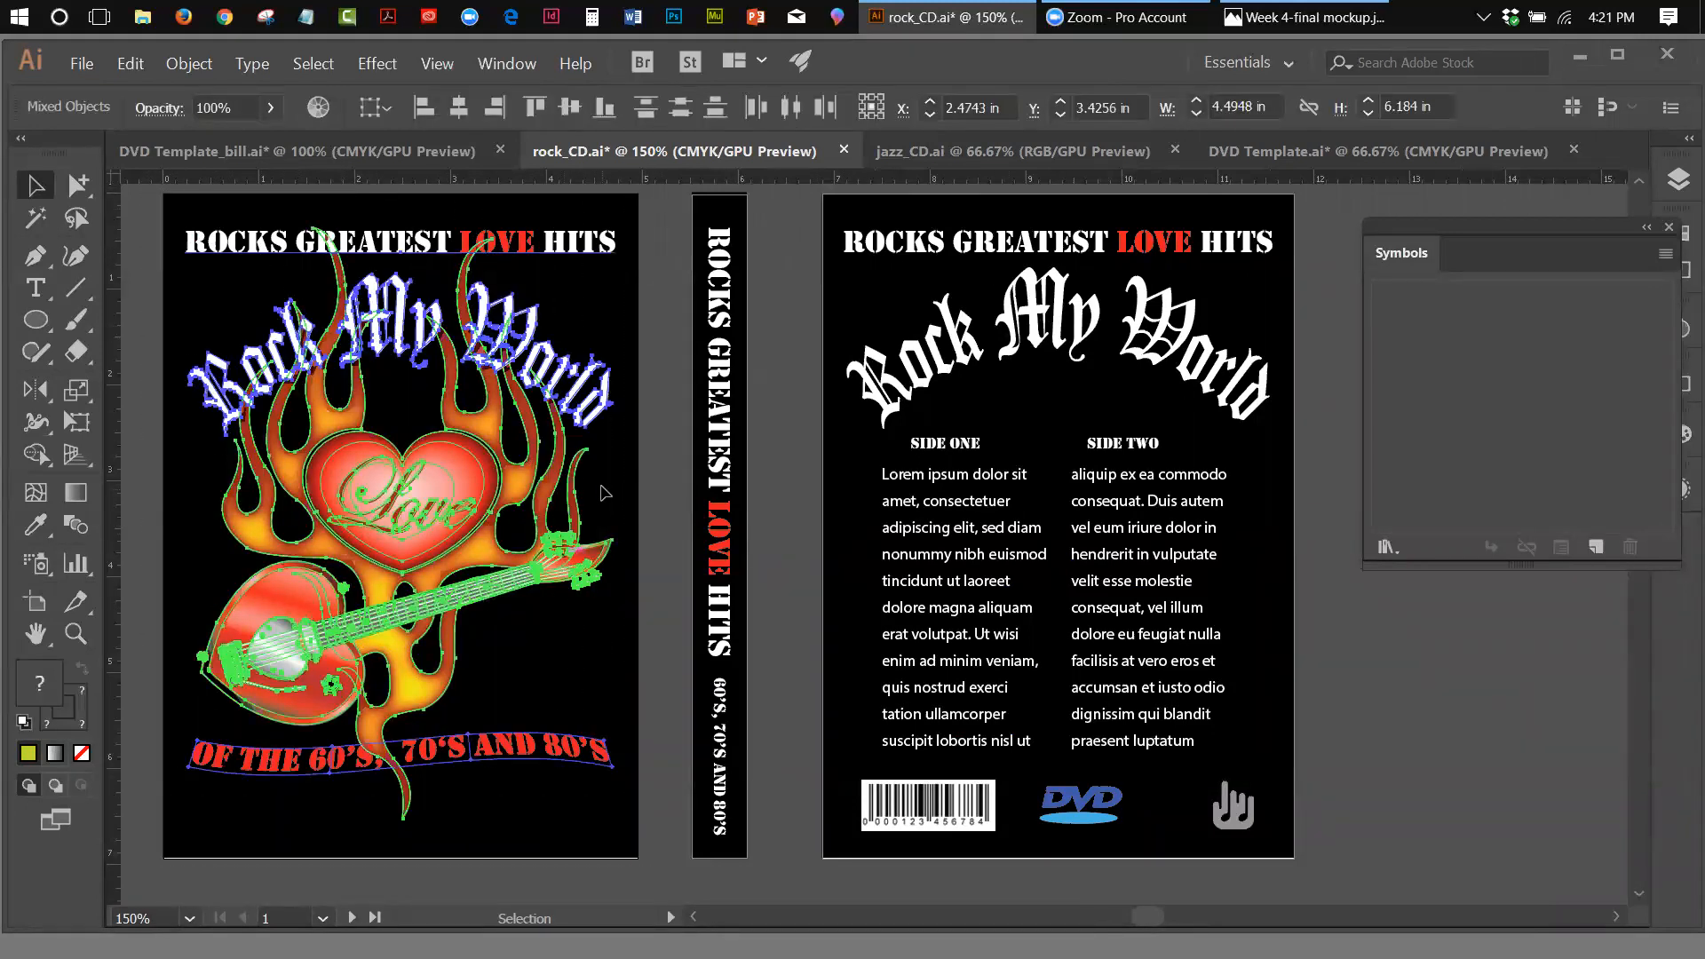
left_click(189, 63)
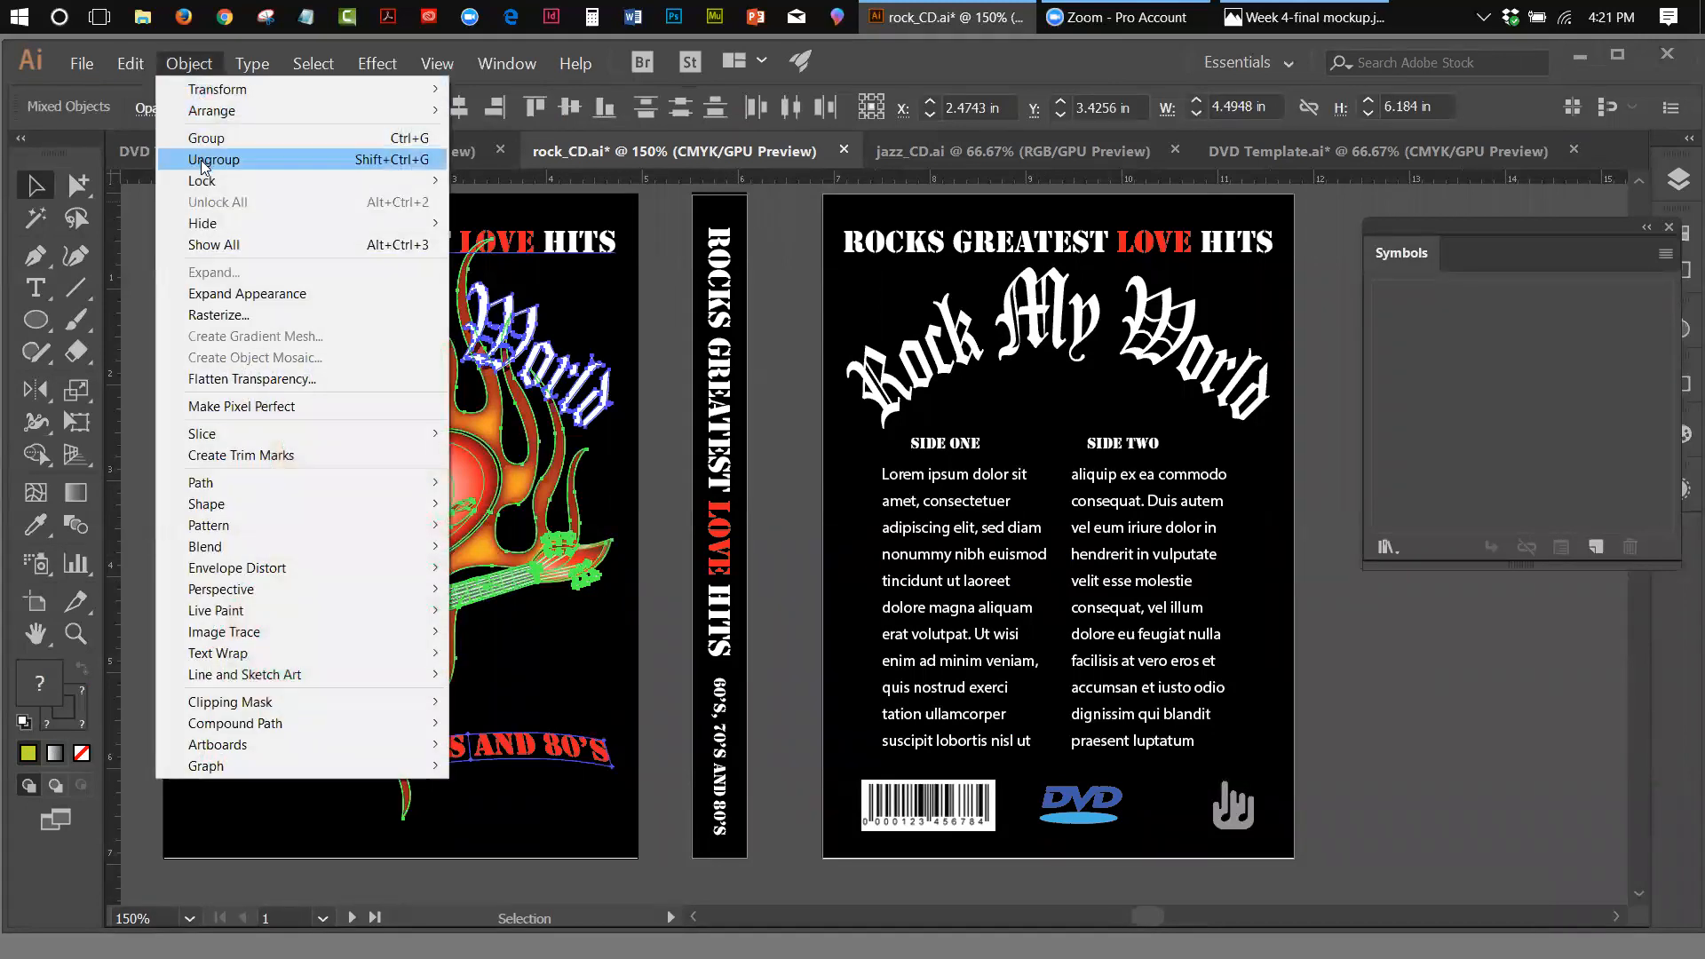
left_click(140, 206)
left_click(302, 255)
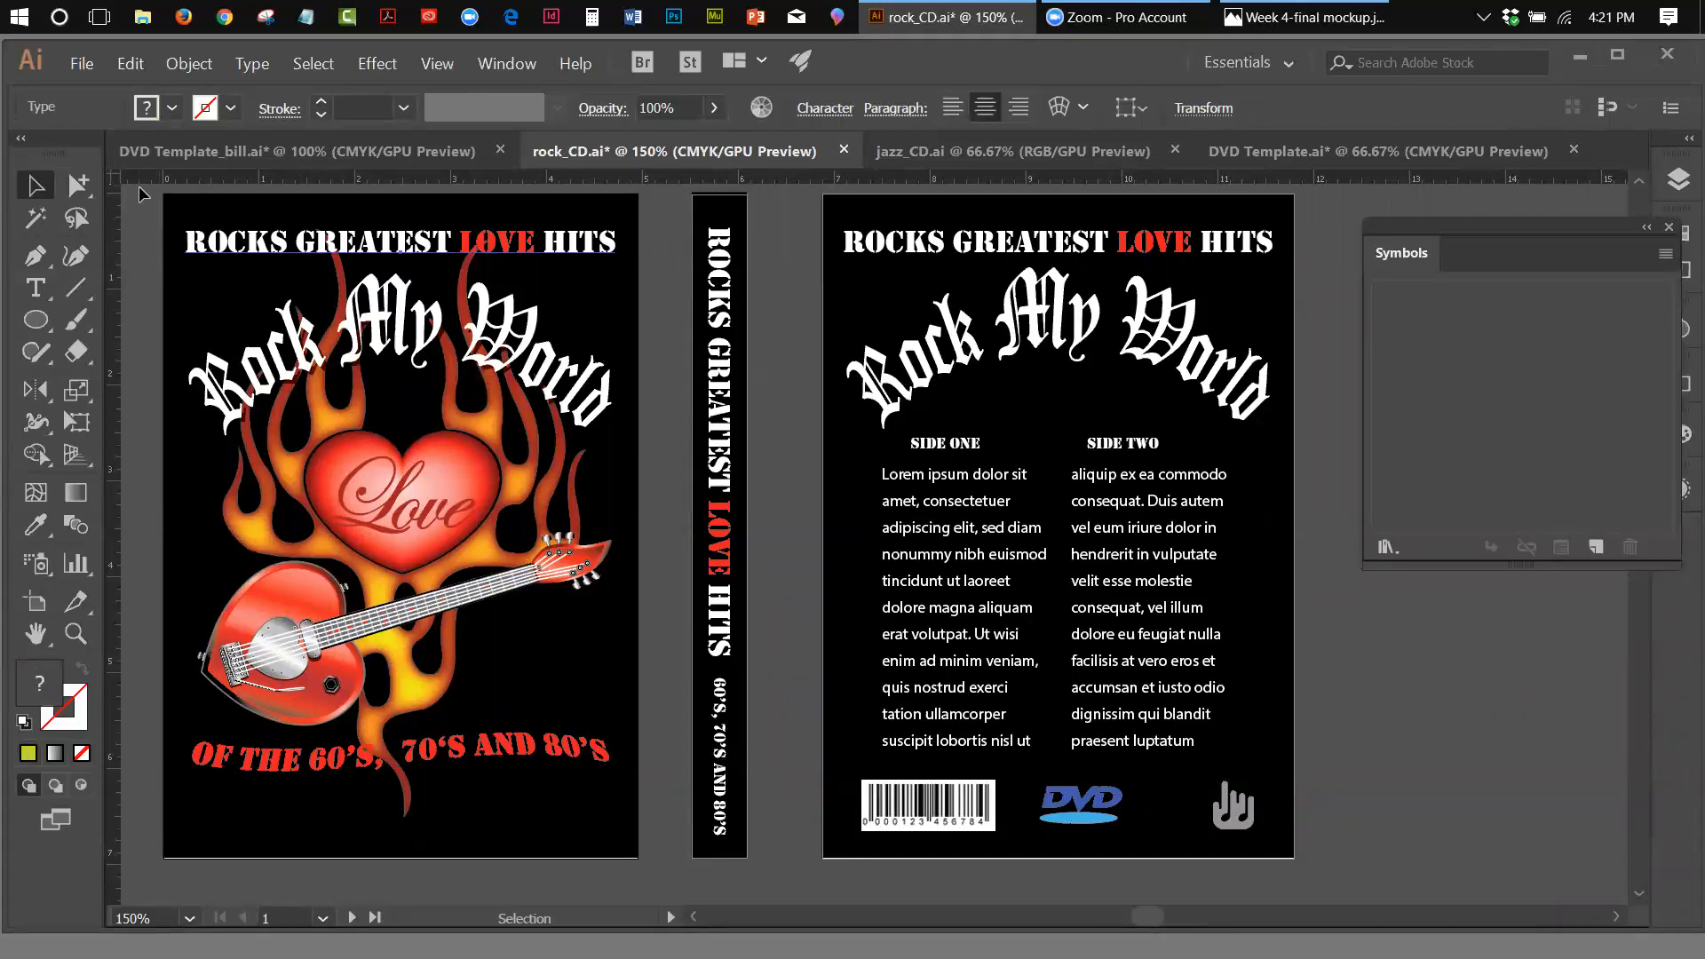
Group all the text and artwork on the front cover, check that it selects as one object, and deselect it
left_click_drag(144, 193, 647, 877)
left_click(189, 64)
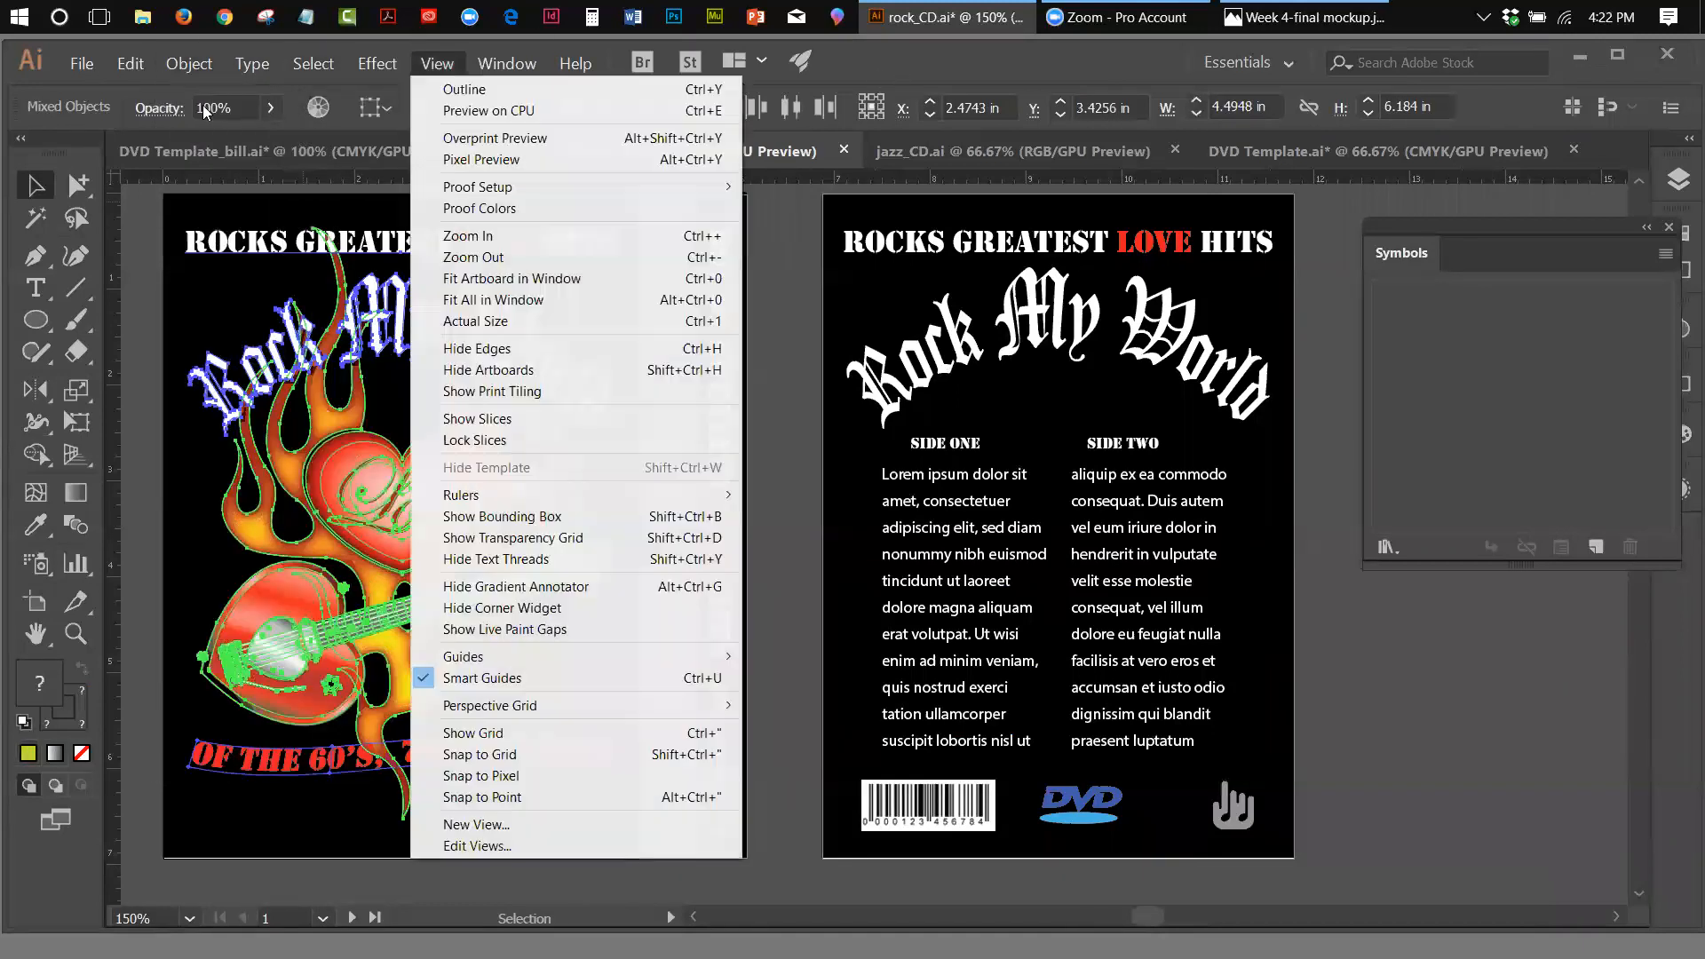
left_click(193, 139)
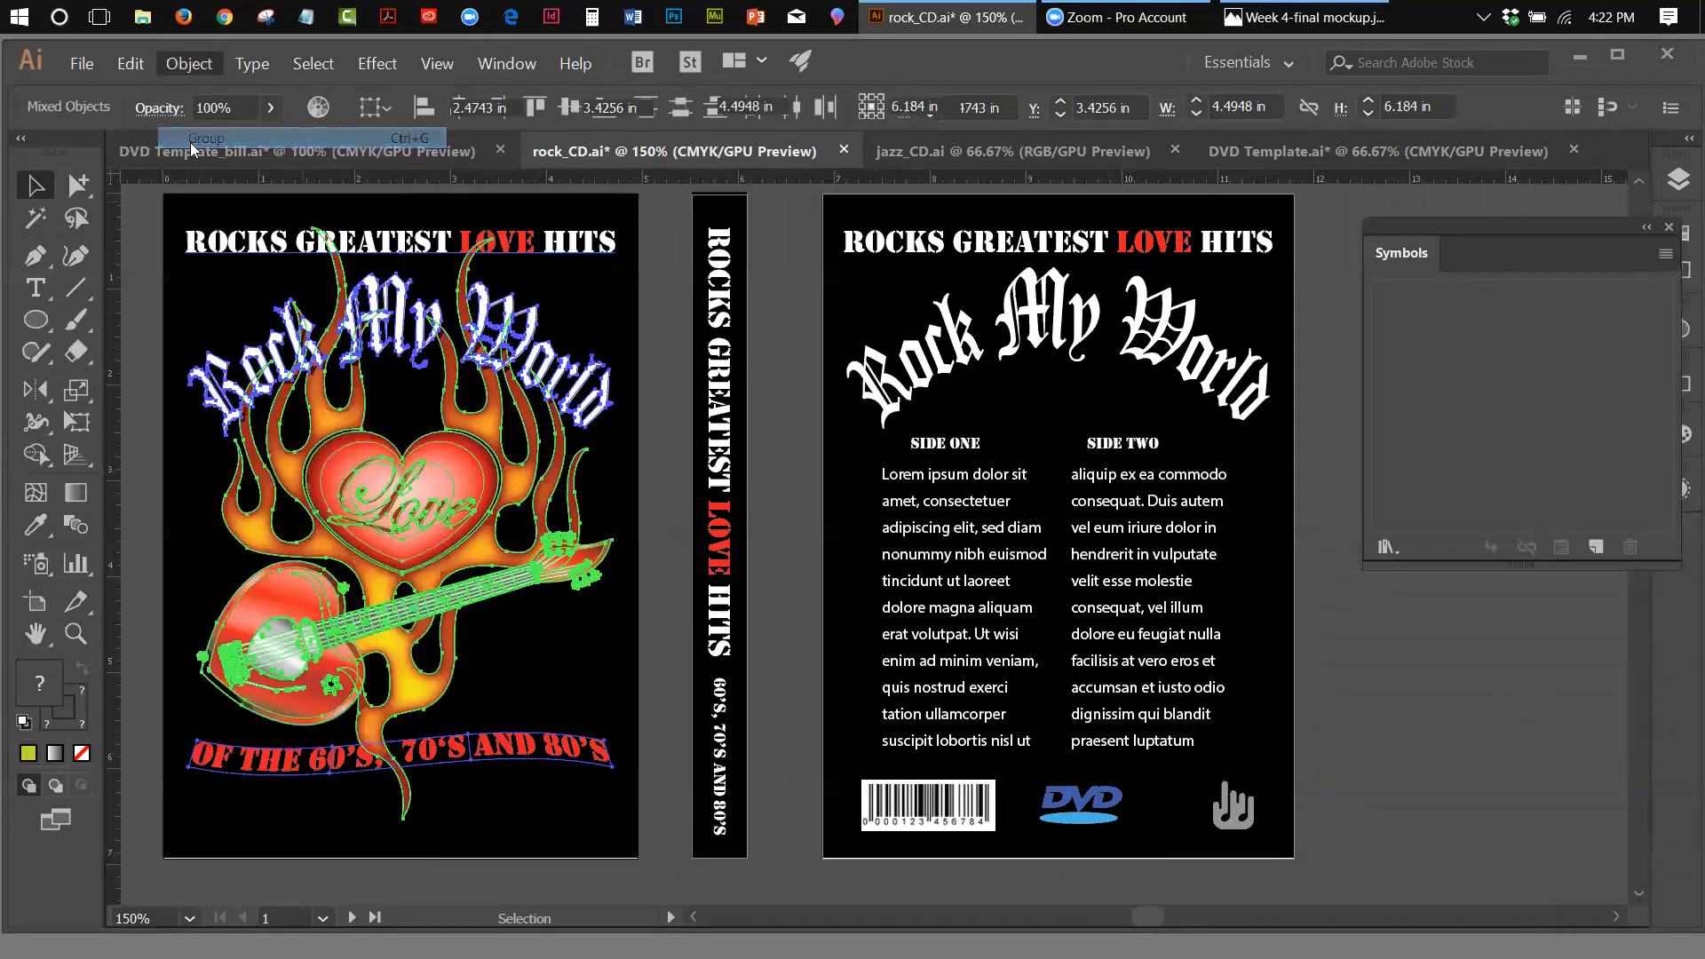
left_click(157, 253)
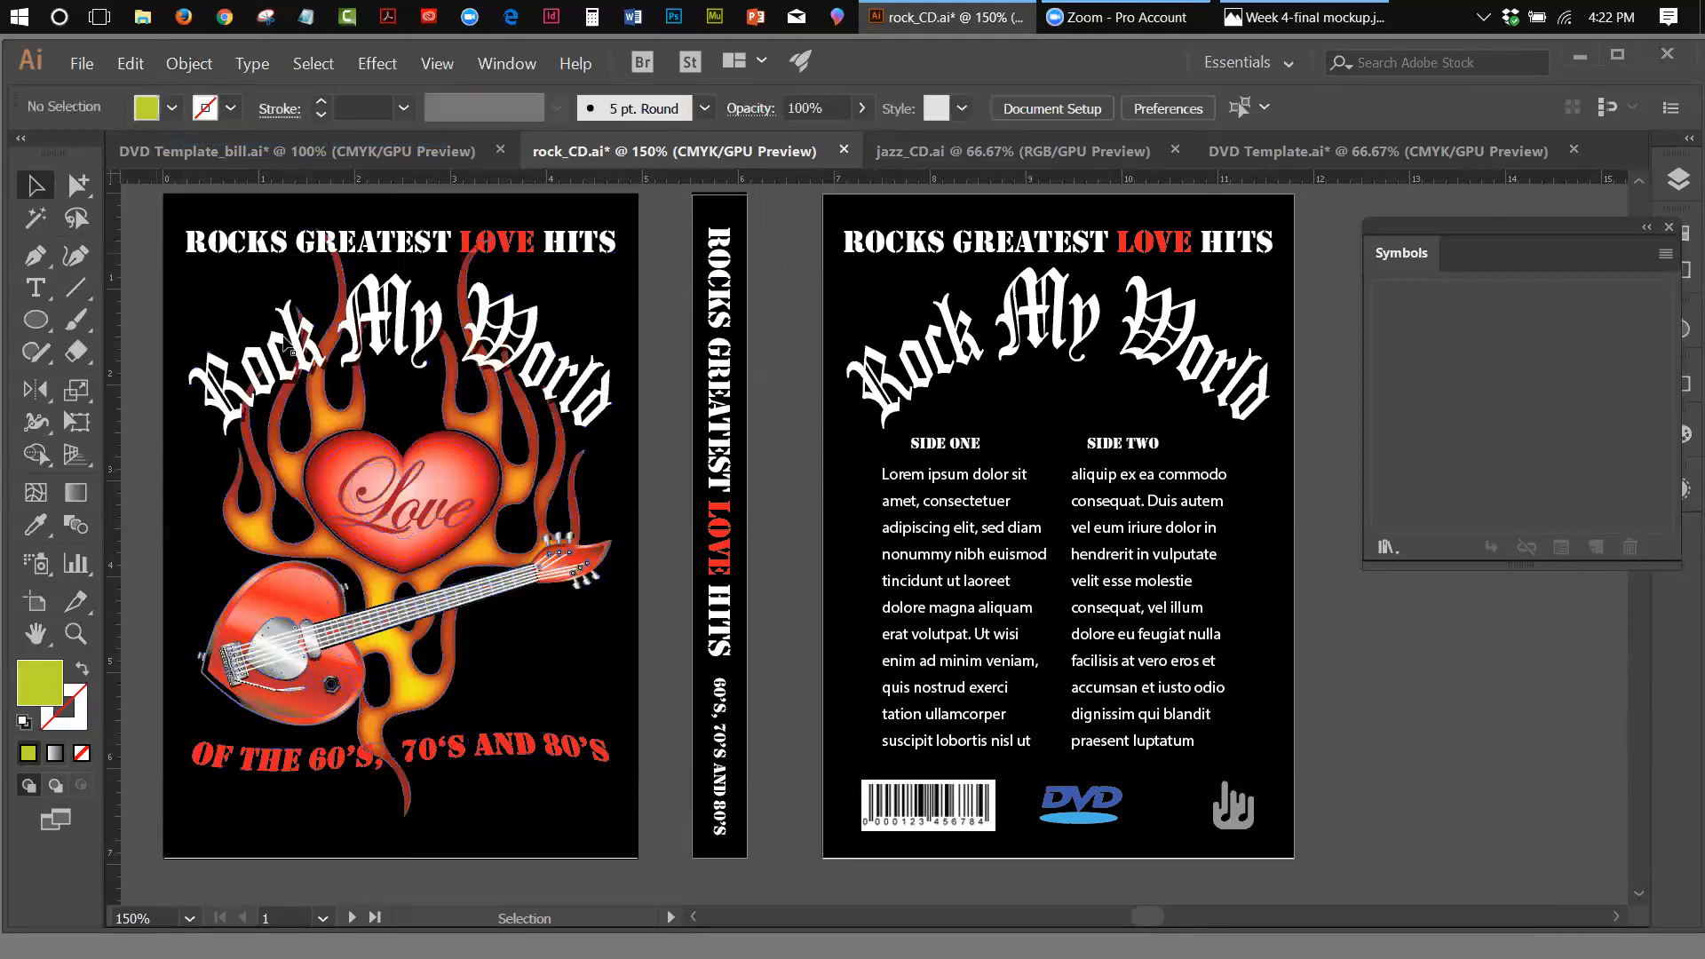
left_click(468, 485)
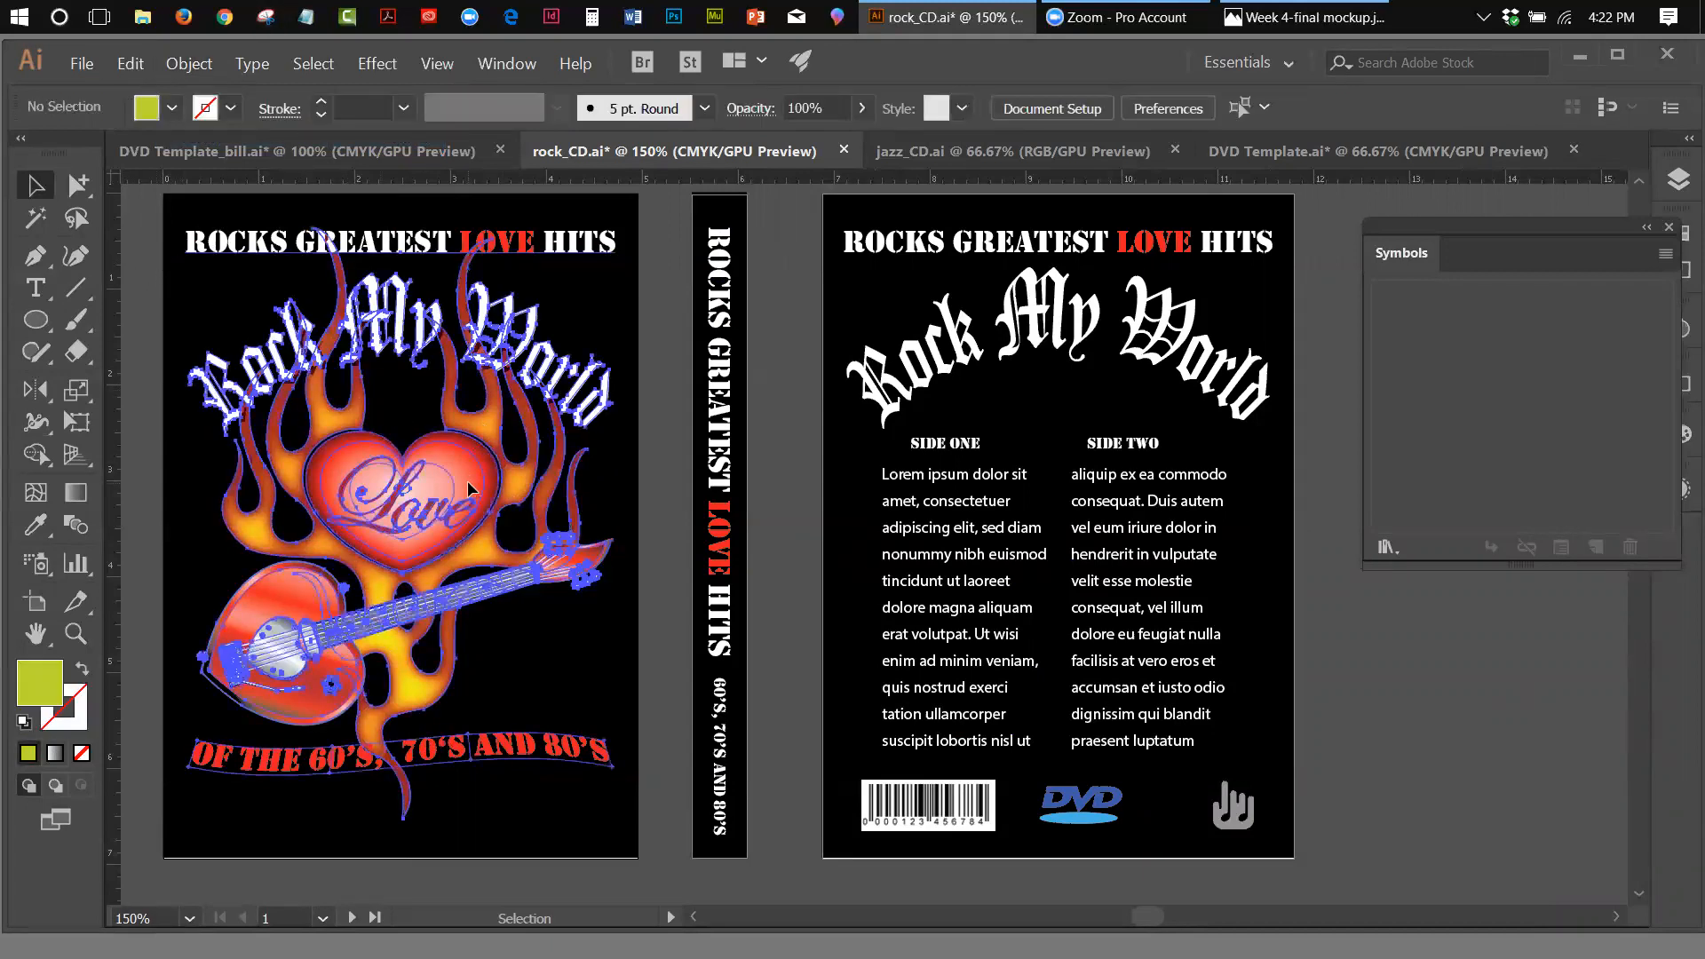
left_click(138, 207)
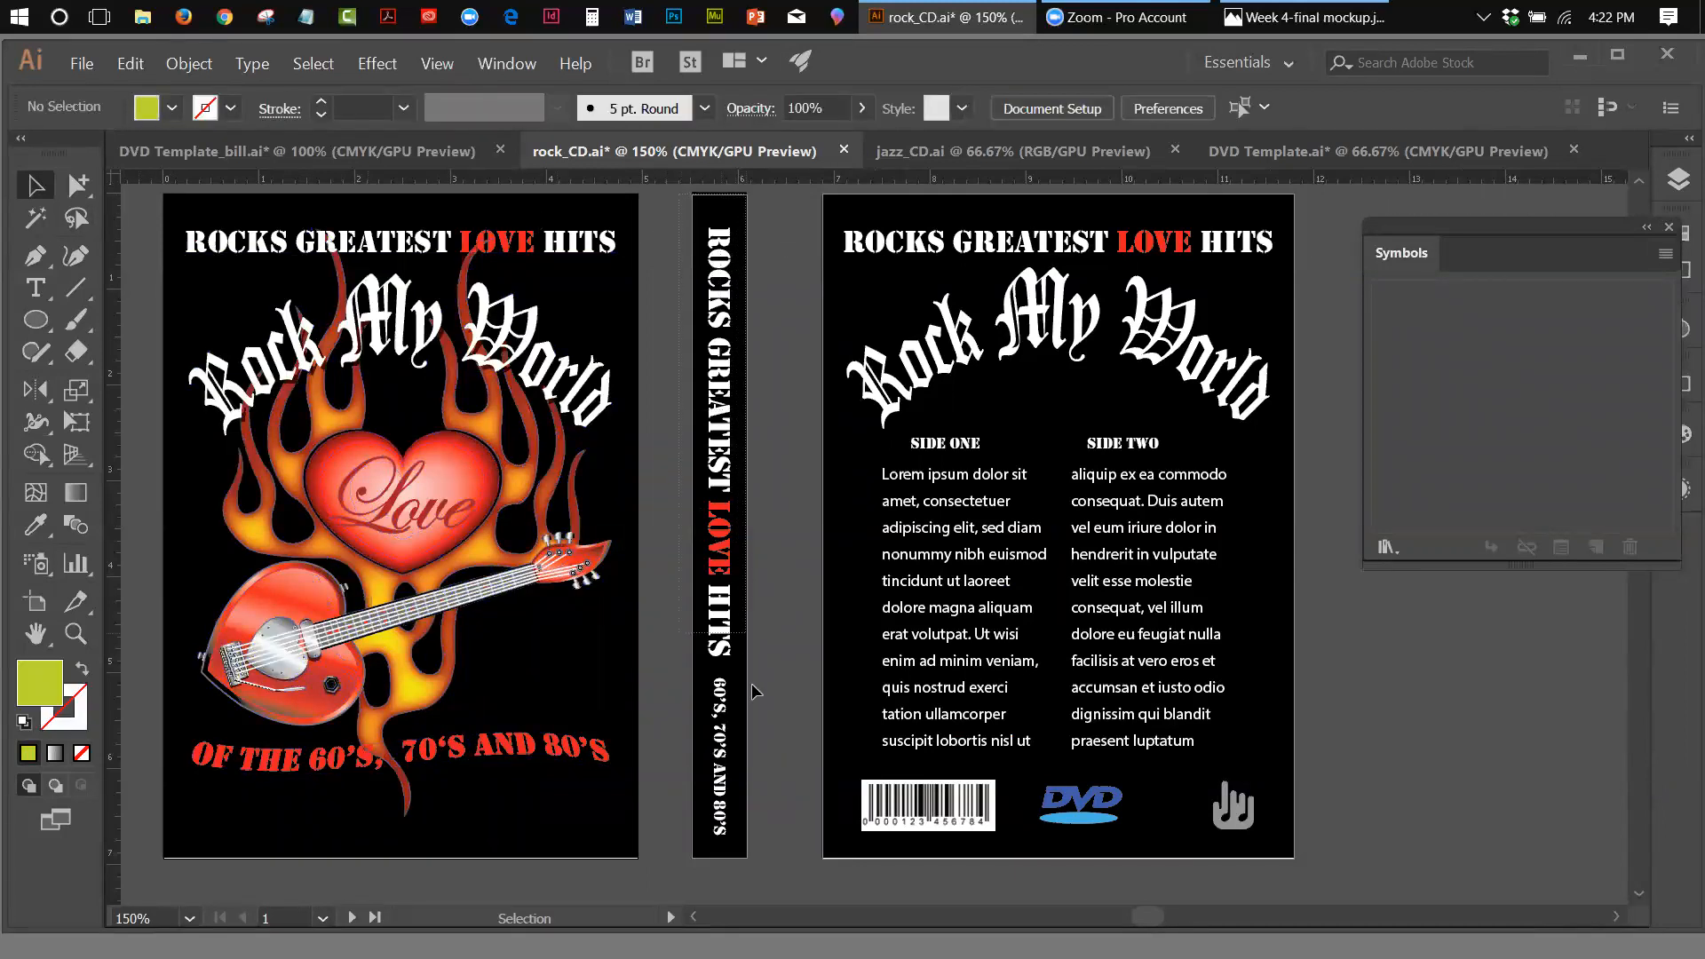
Group the title and decades text on the spine
left_click(771, 854)
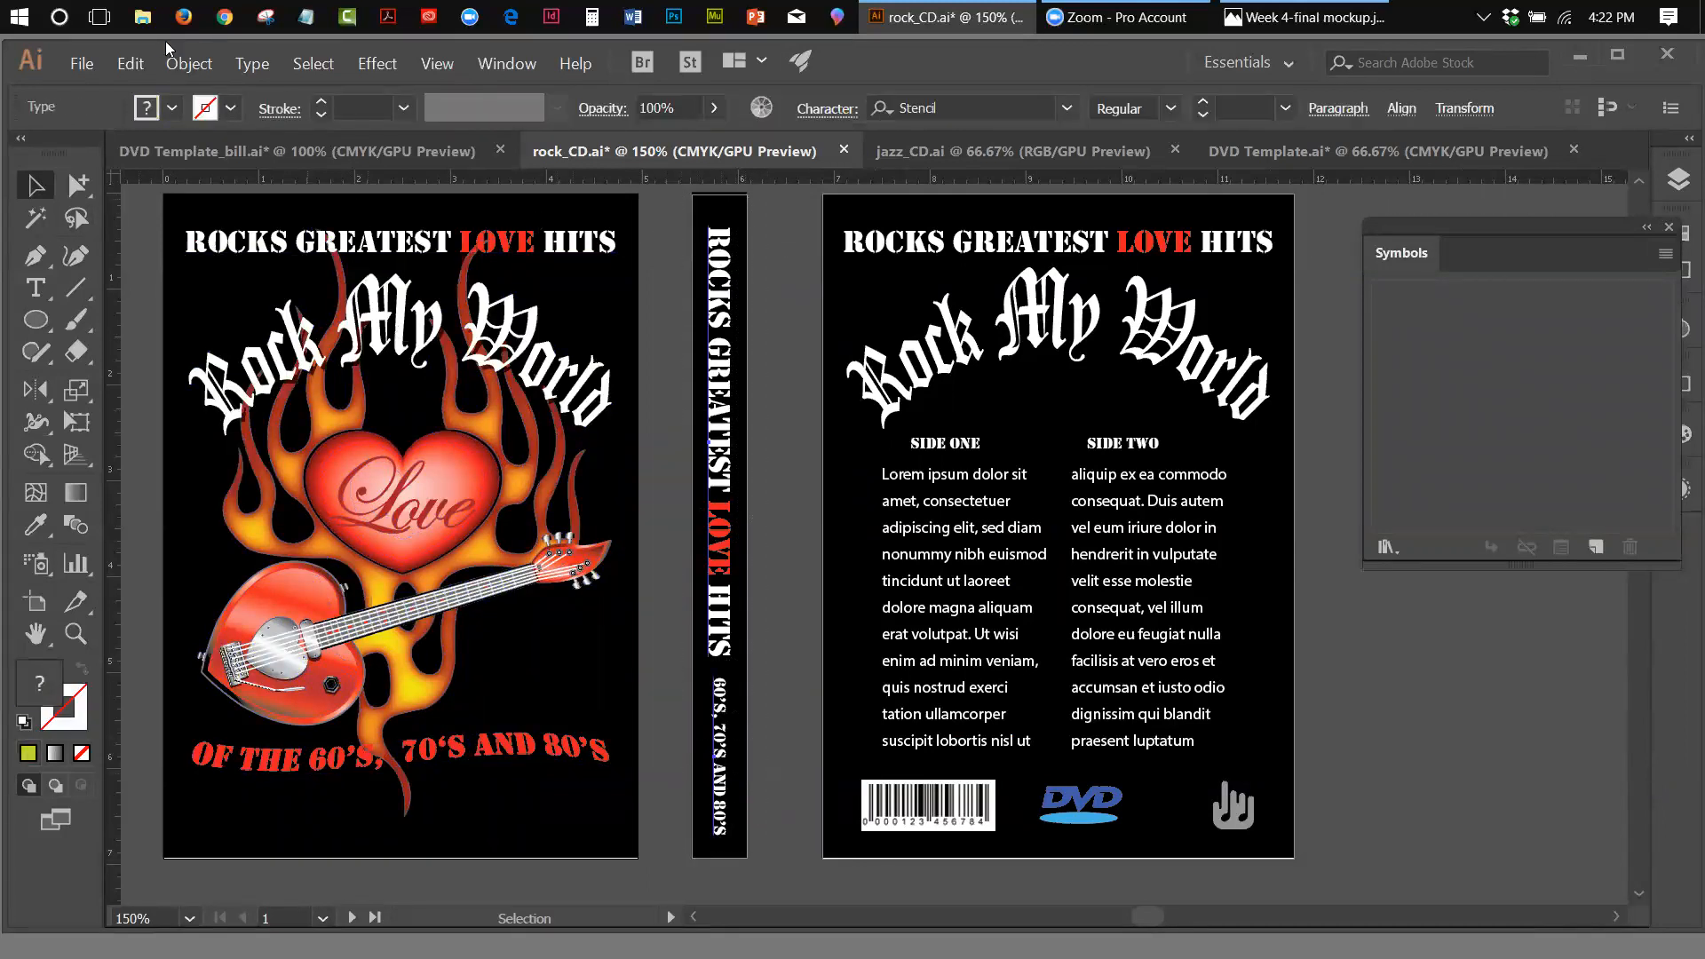
left_click(179, 67)
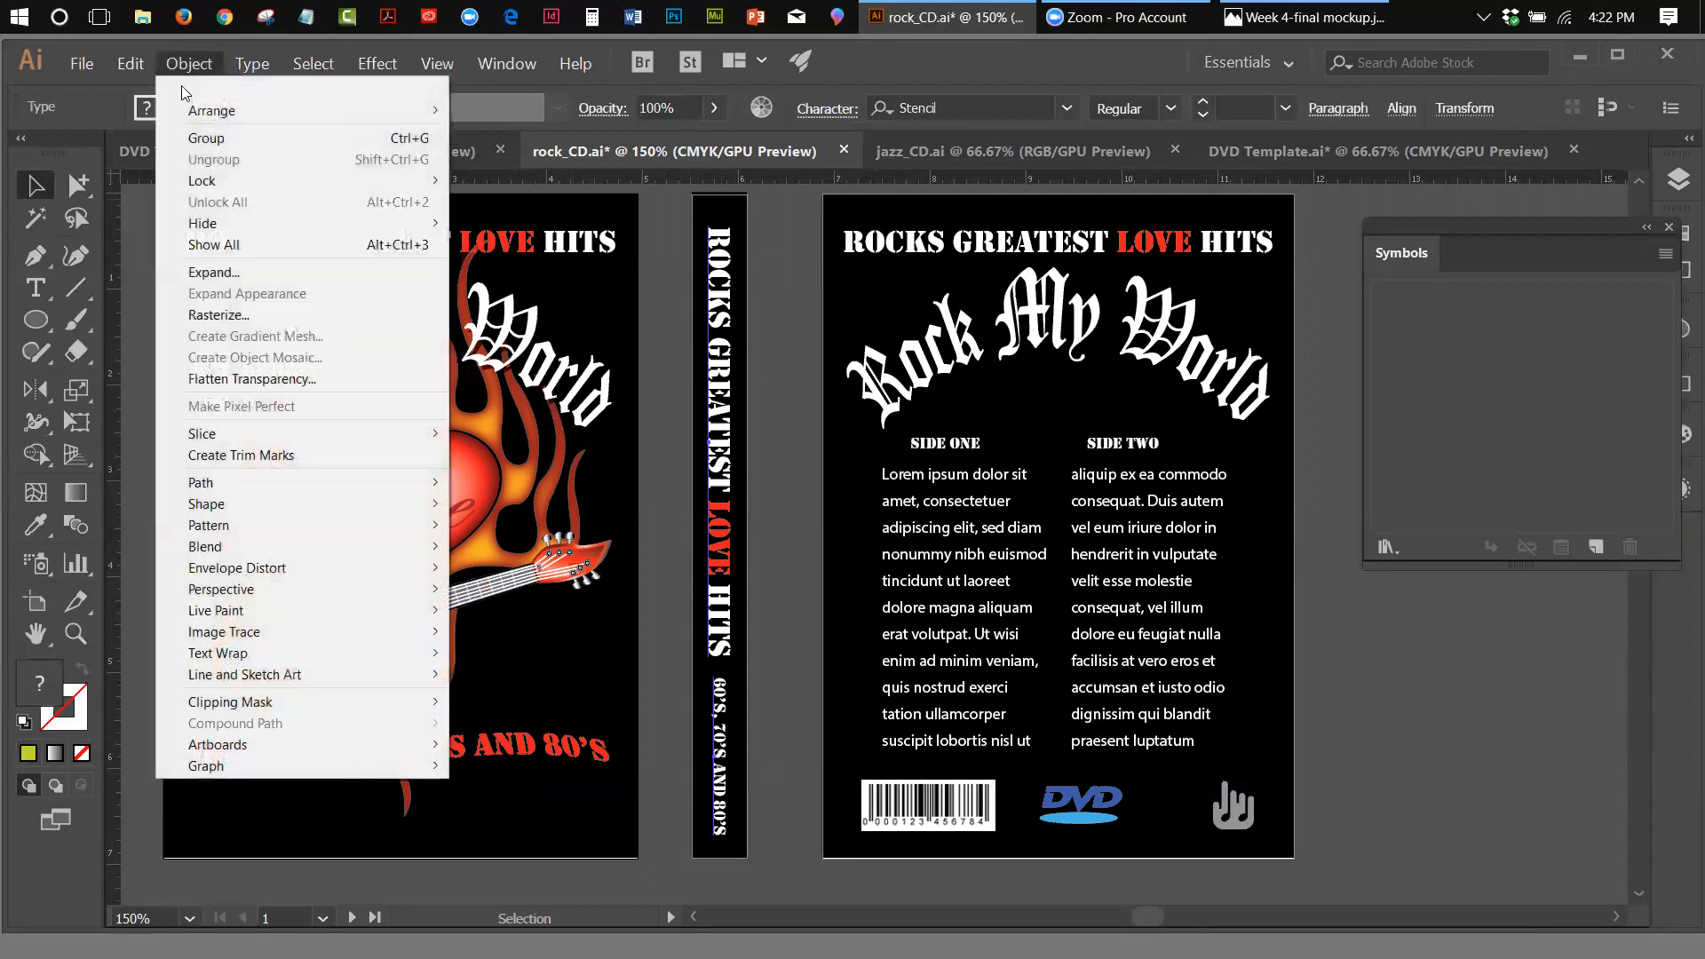
left_click(199, 140)
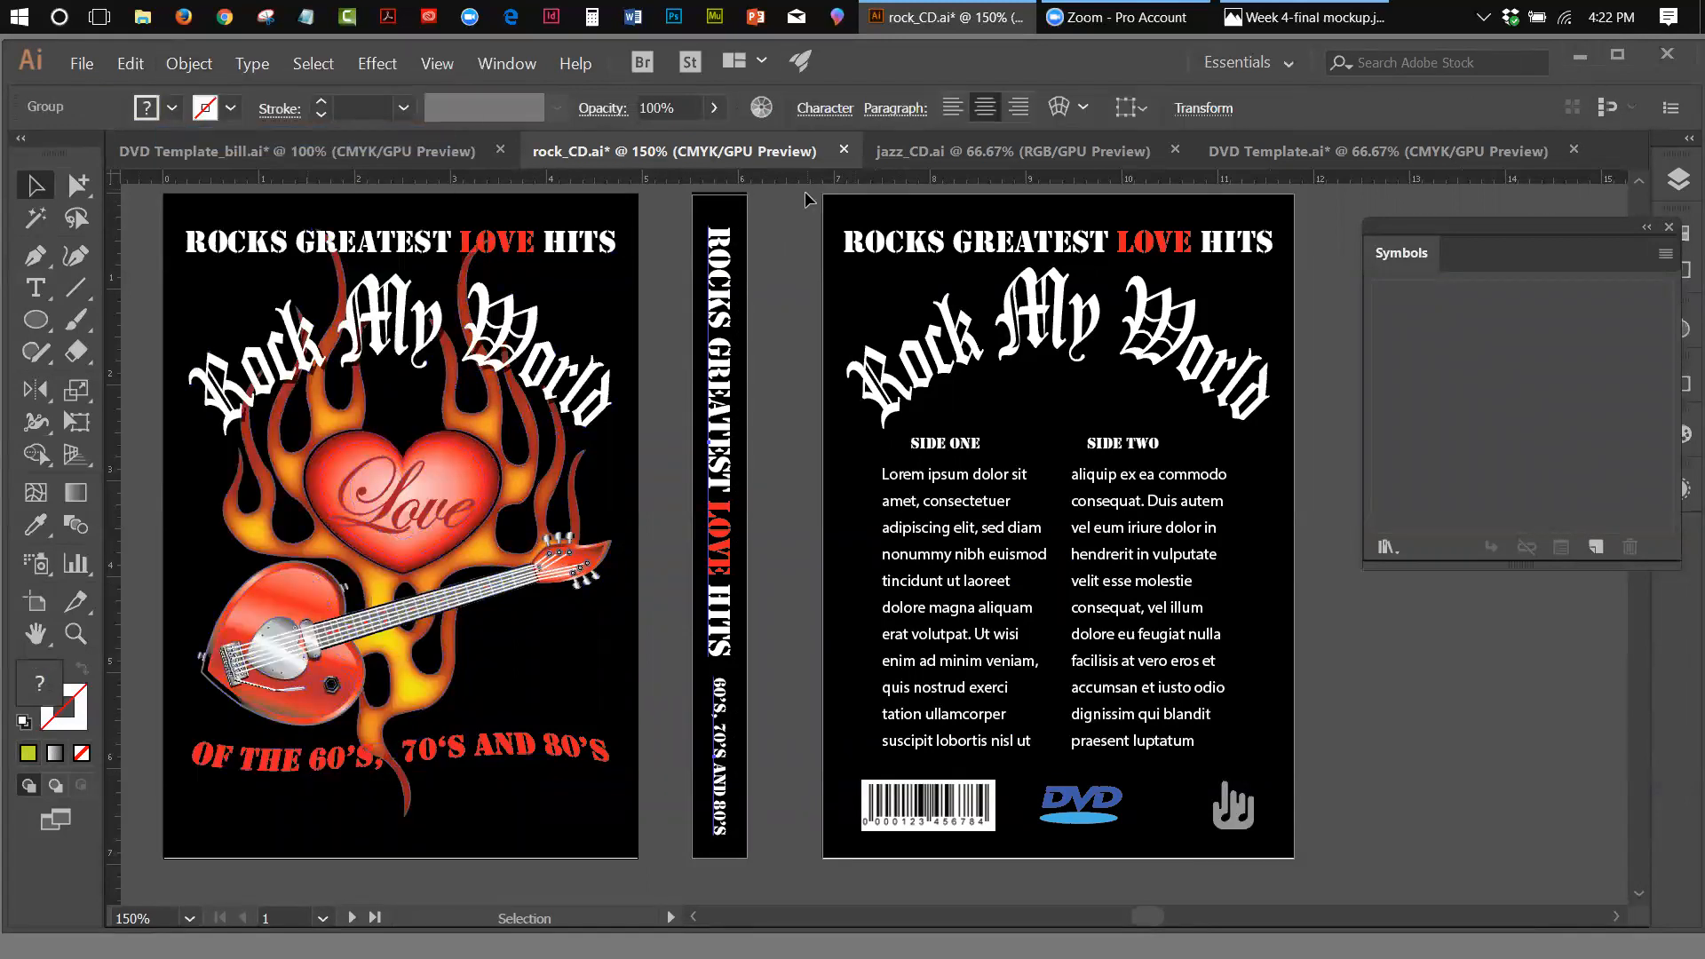
Group all the text, the barcode and the logos on the back cover, check that they select as one object, and deselect them
left_click_drag(1221, 587, 1308, 855)
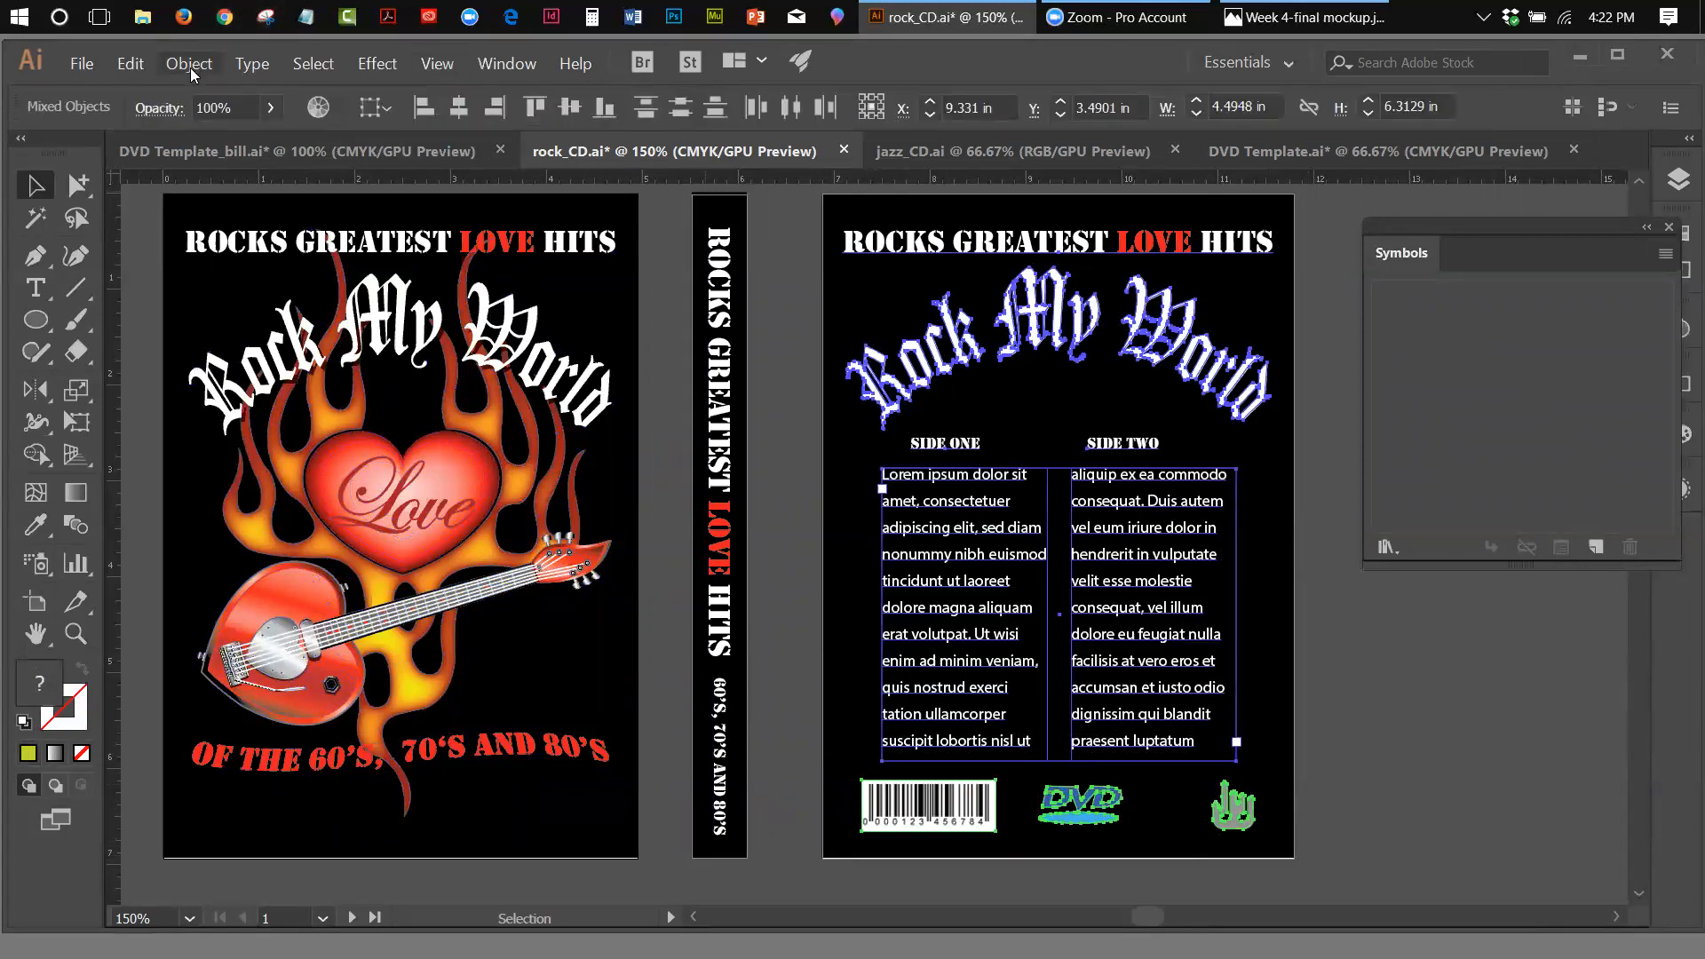
left_click(300, 233)
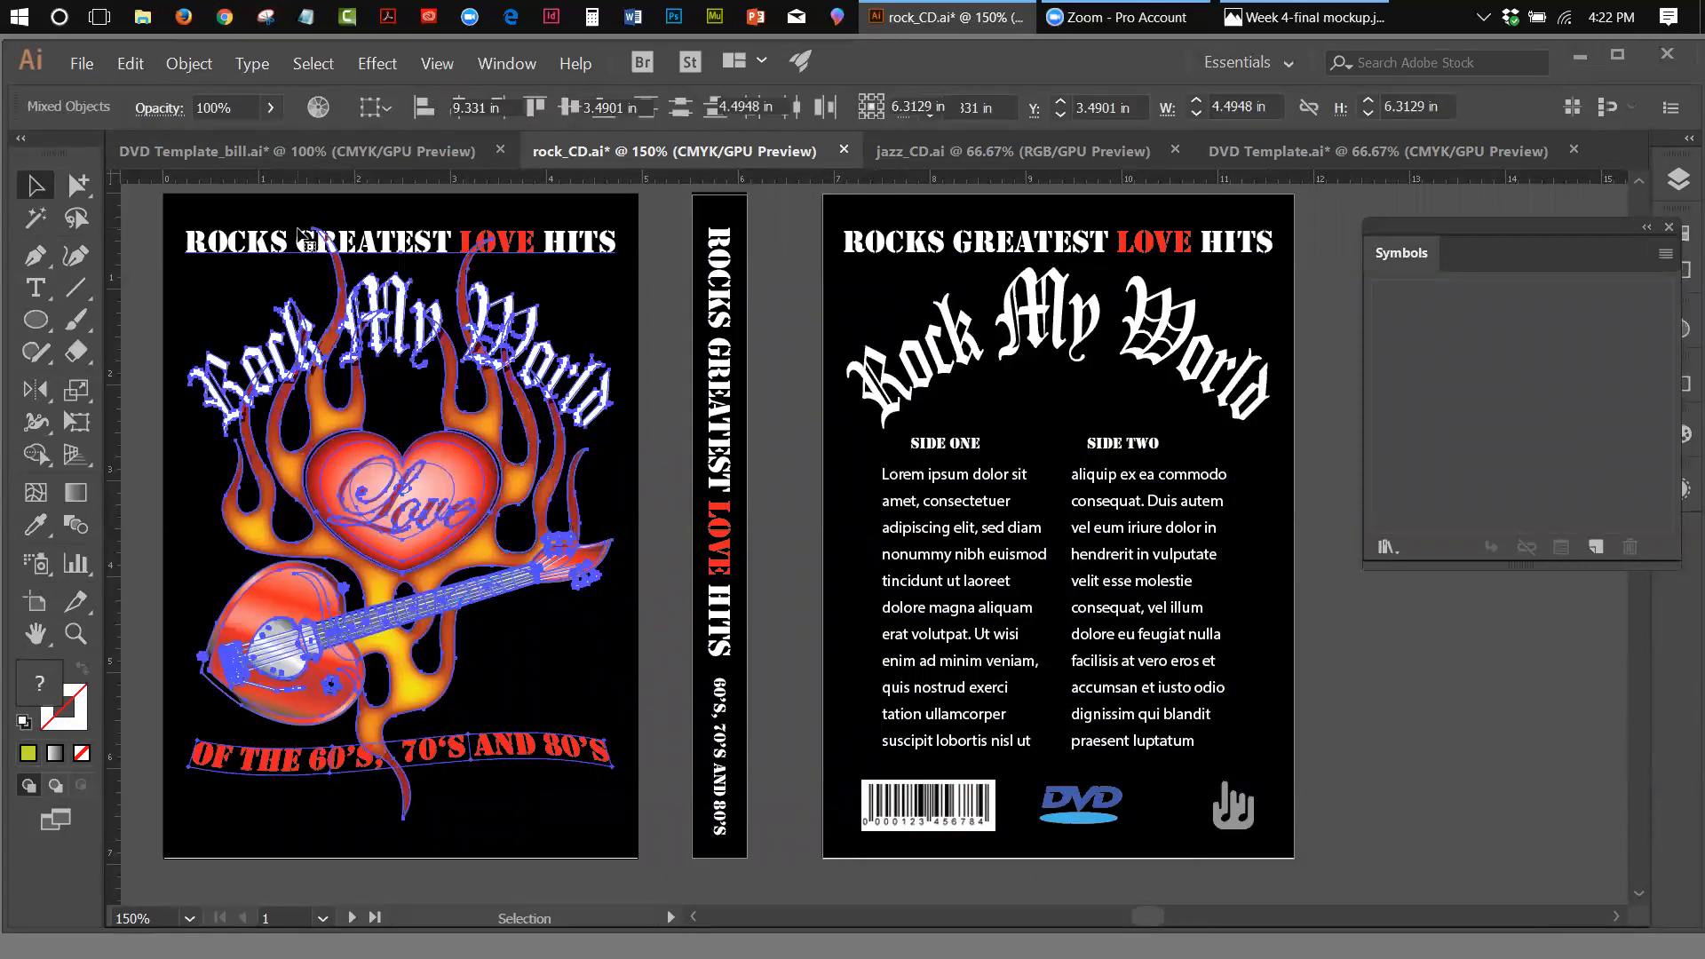
left_click_drag(813, 194, 1359, 884)
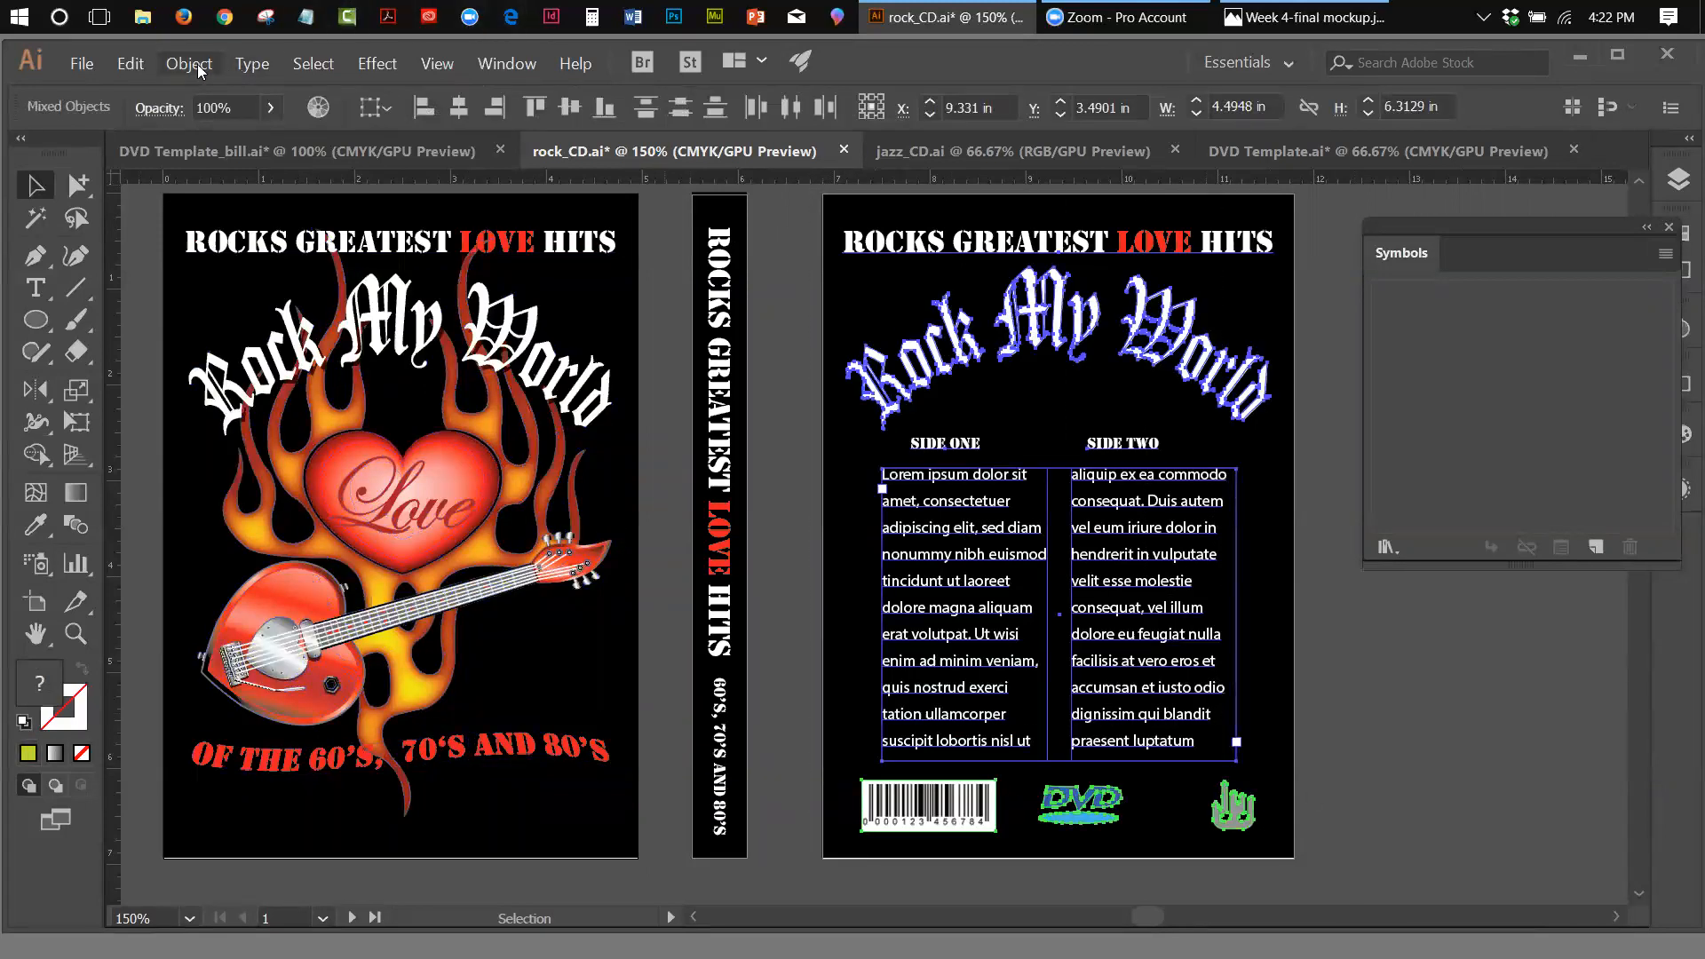
left_click(187, 63)
left_click(199, 138)
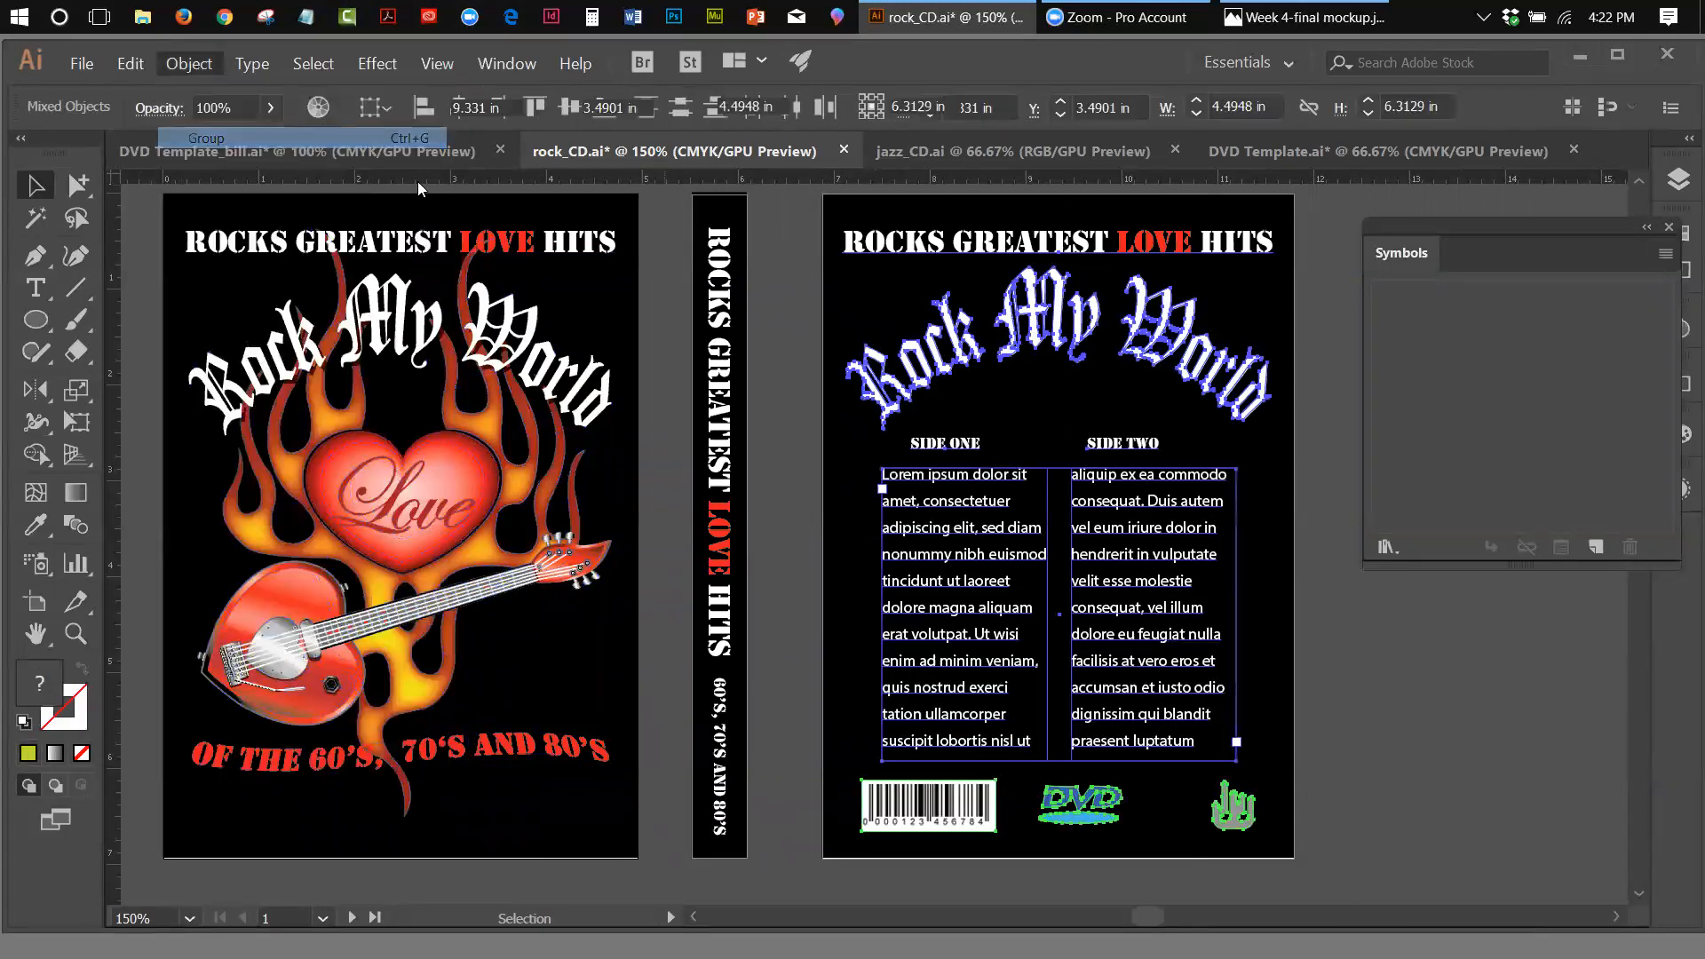
left_click(777, 252)
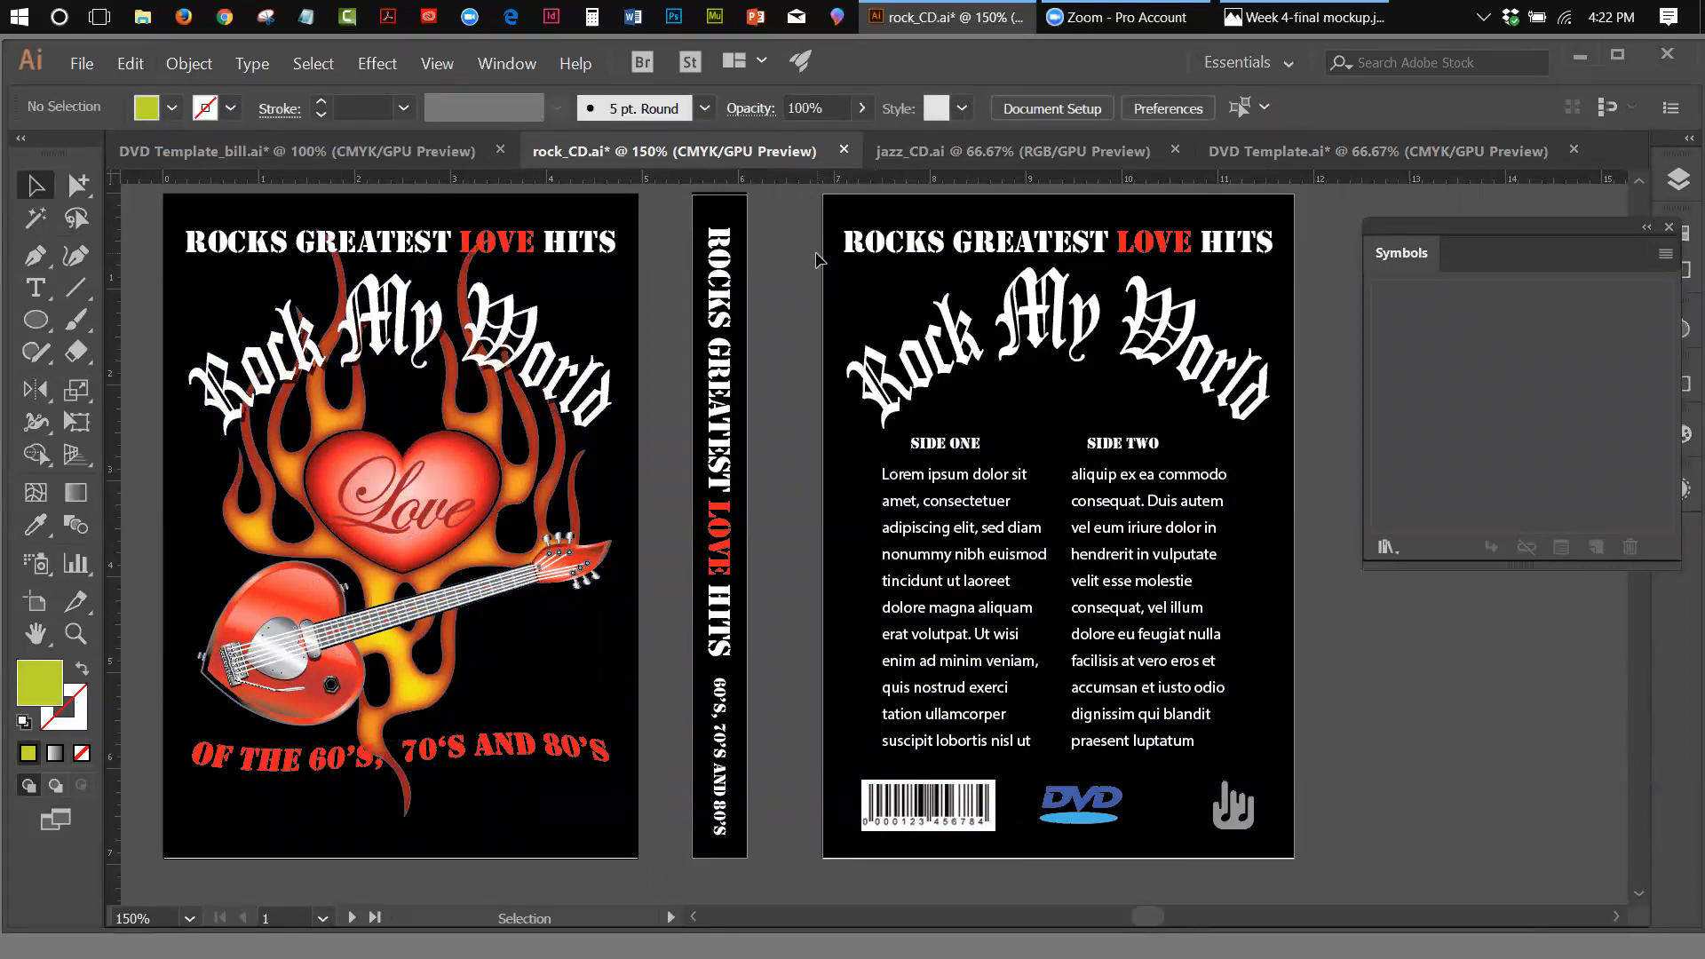
left_click(884, 316)
left_click(883, 258)
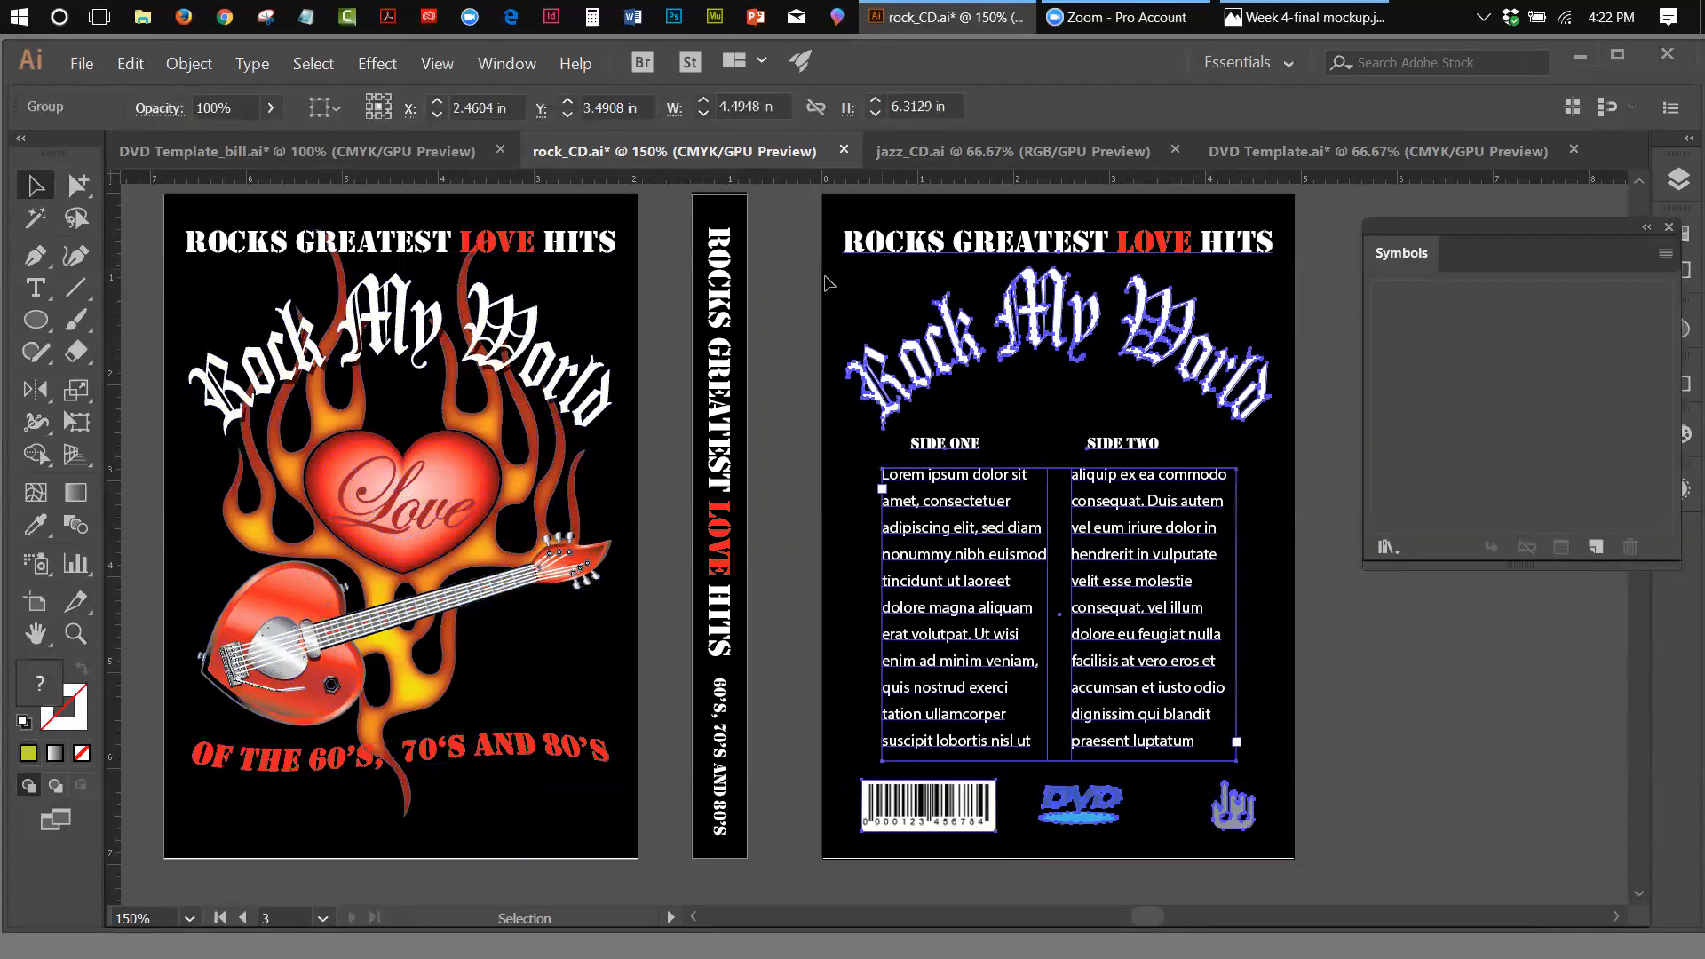
left_click(796, 259)
left_click(913, 350)
left_click(608, 203)
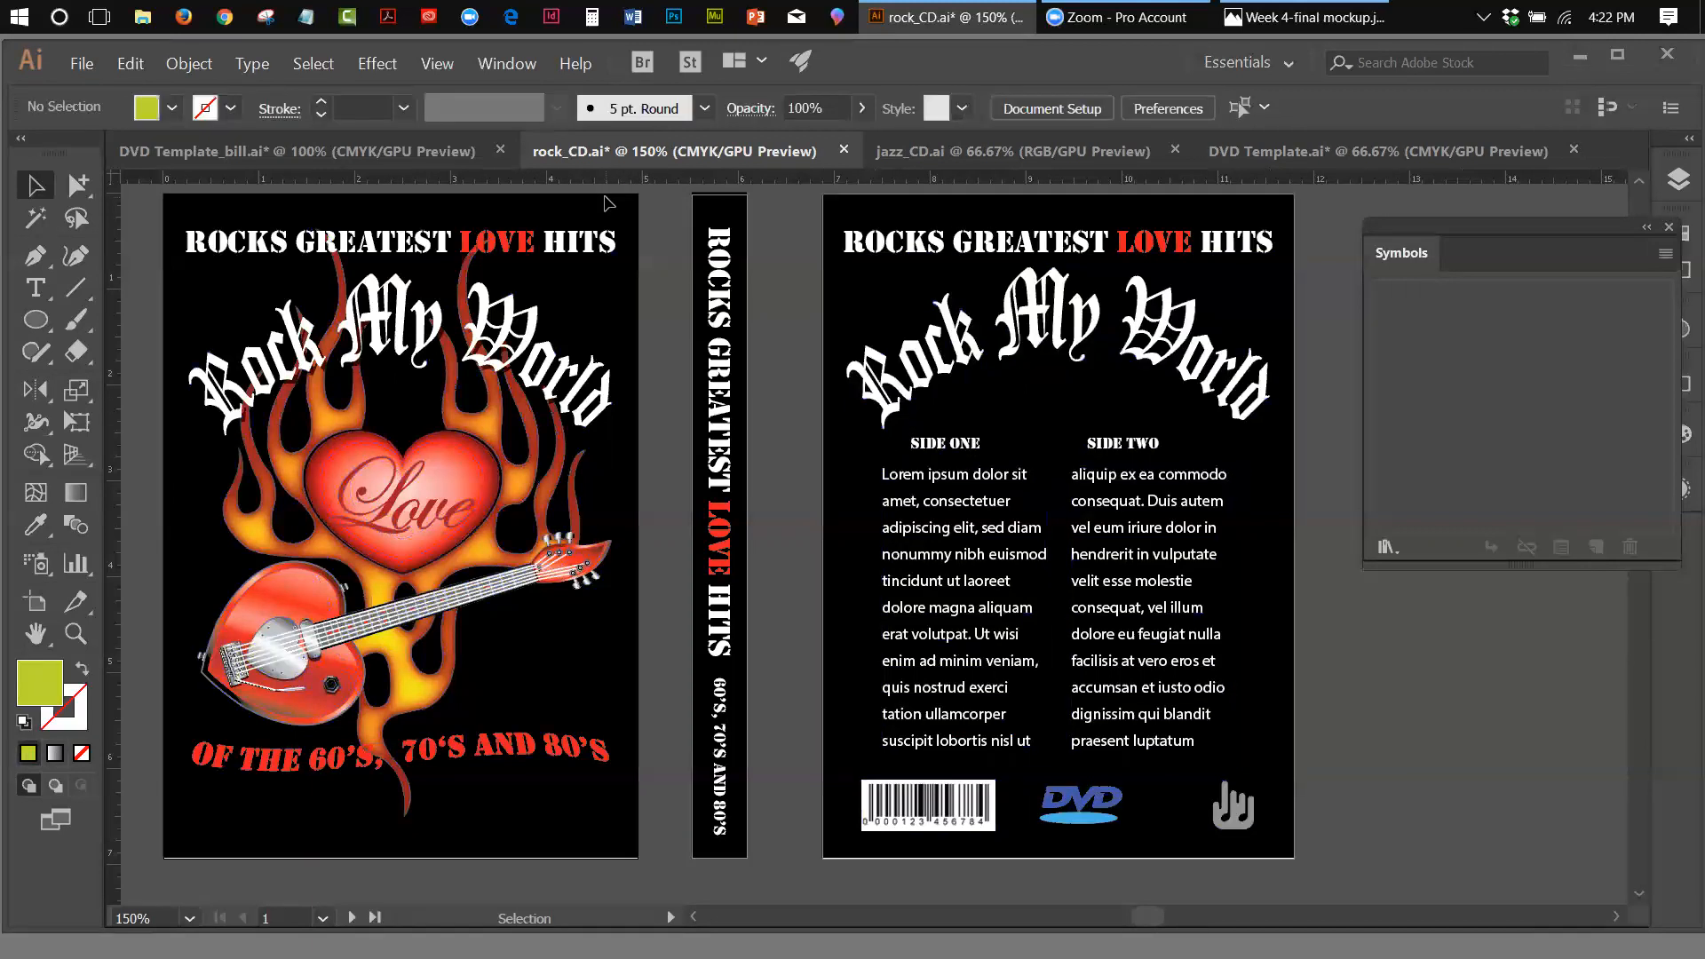
Display the document's layers and unlock the background layer
left_click(1678, 181)
left_click(1383, 263)
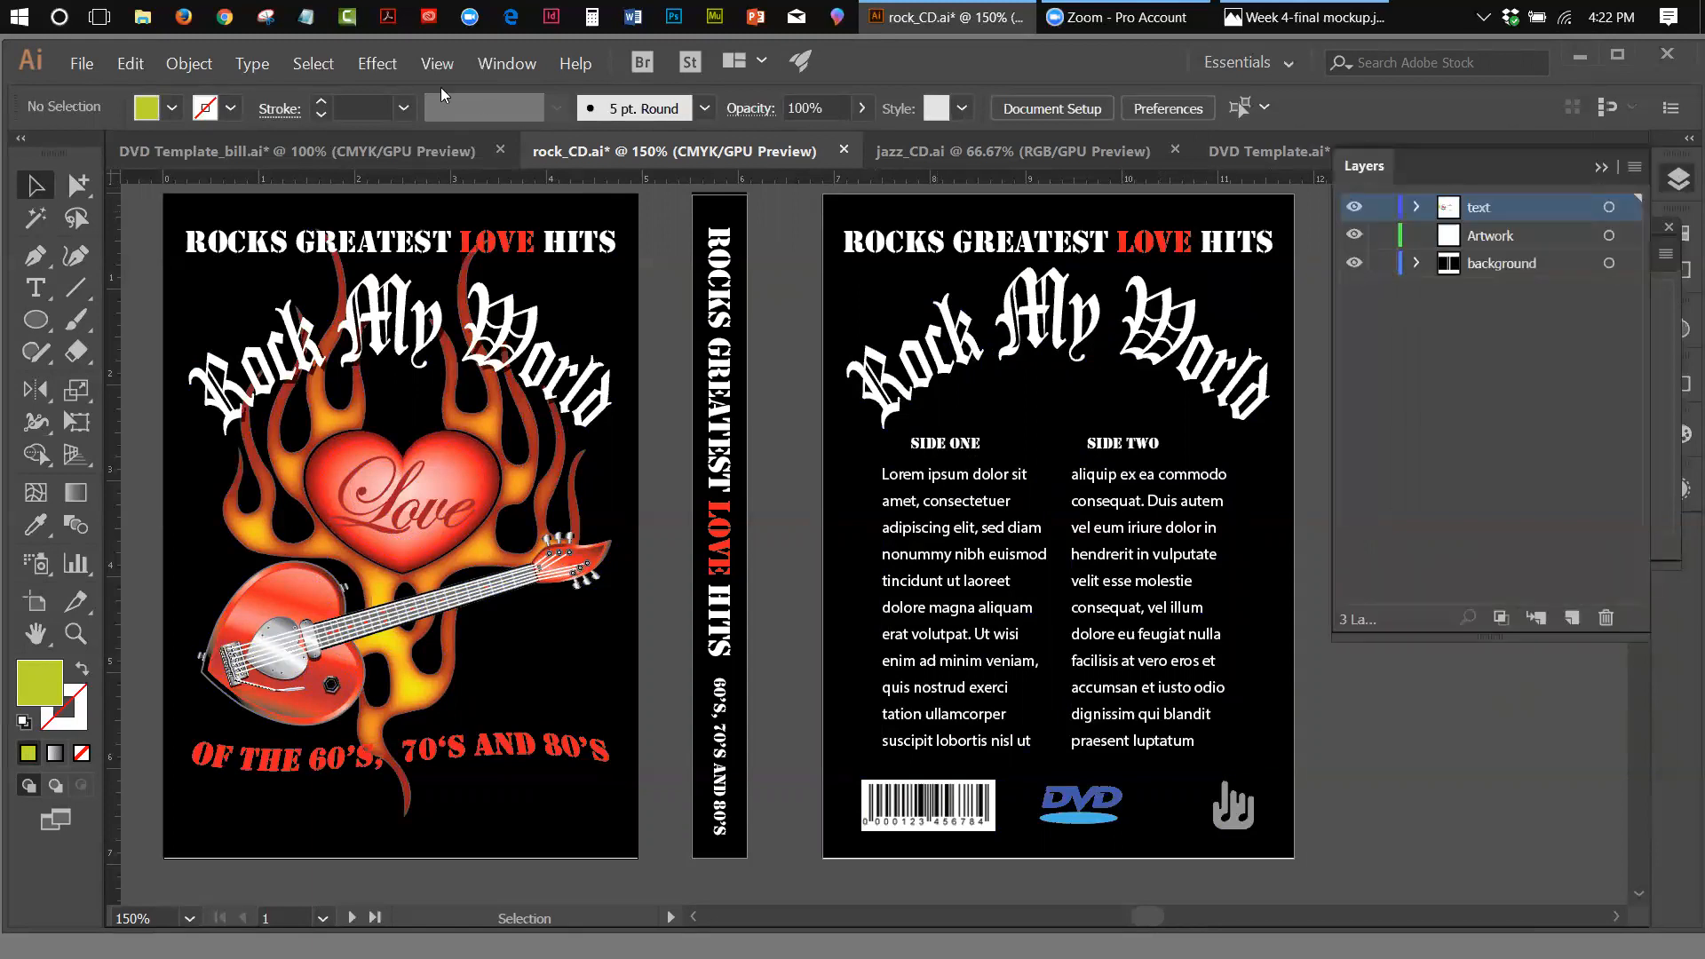
left_click(130, 63)
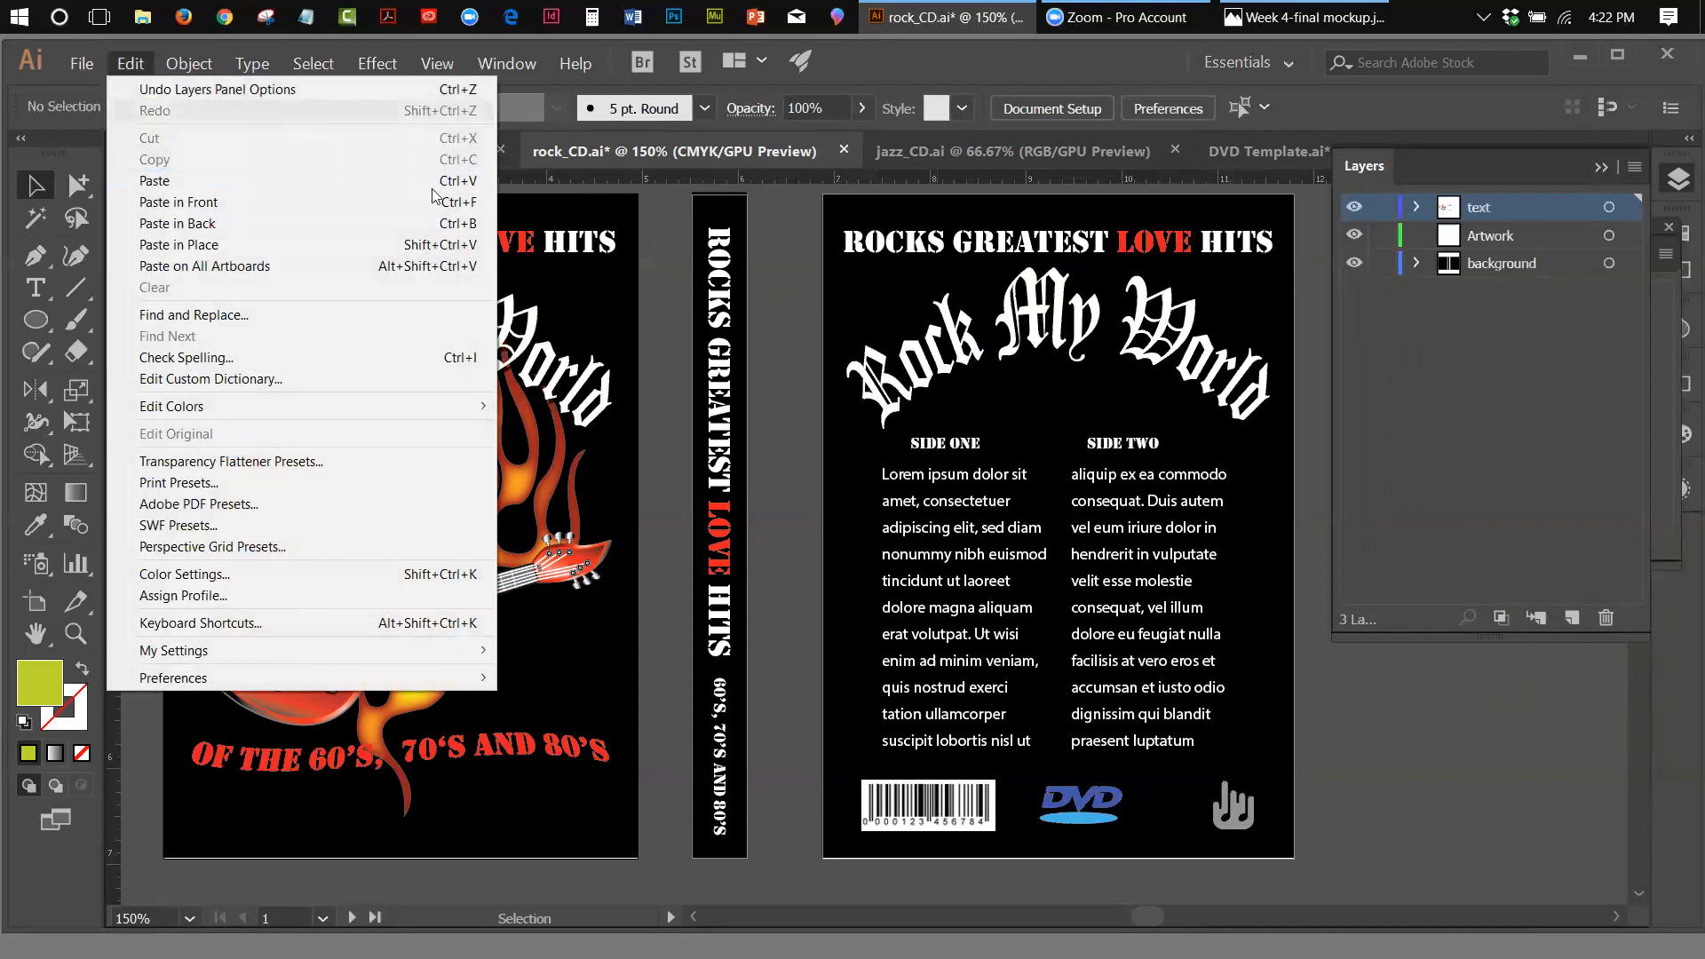
Group all the artwork and text of the back cover into one object
left_click(668, 296)
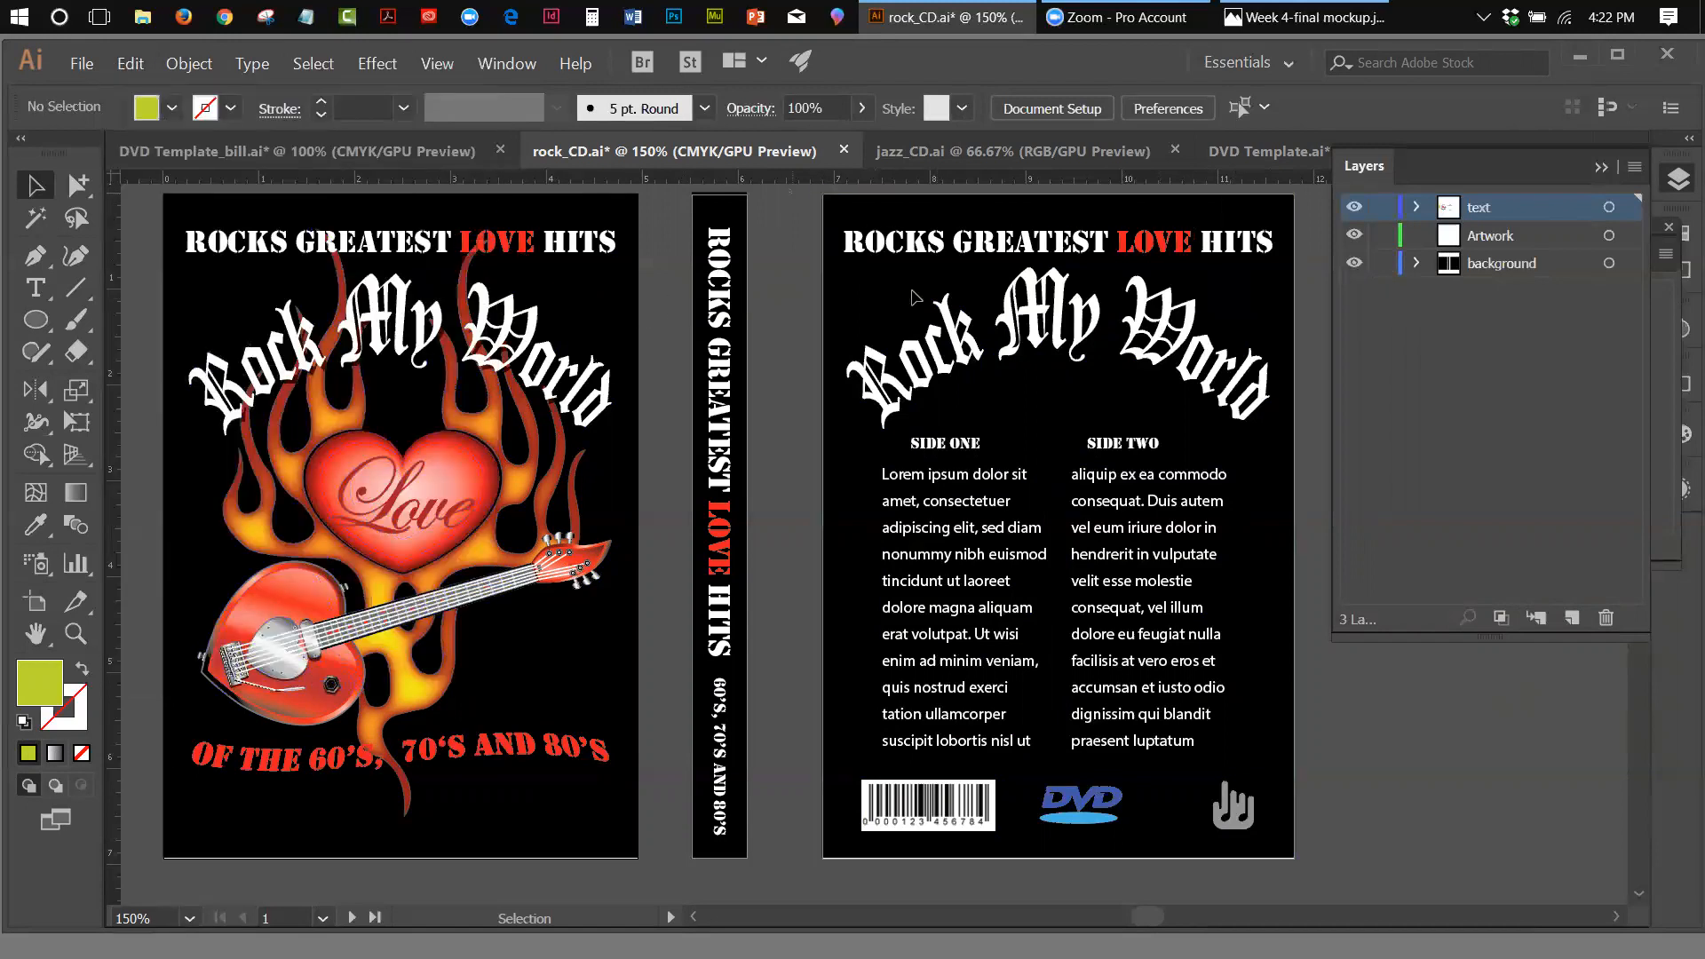
key("ctrl+a")
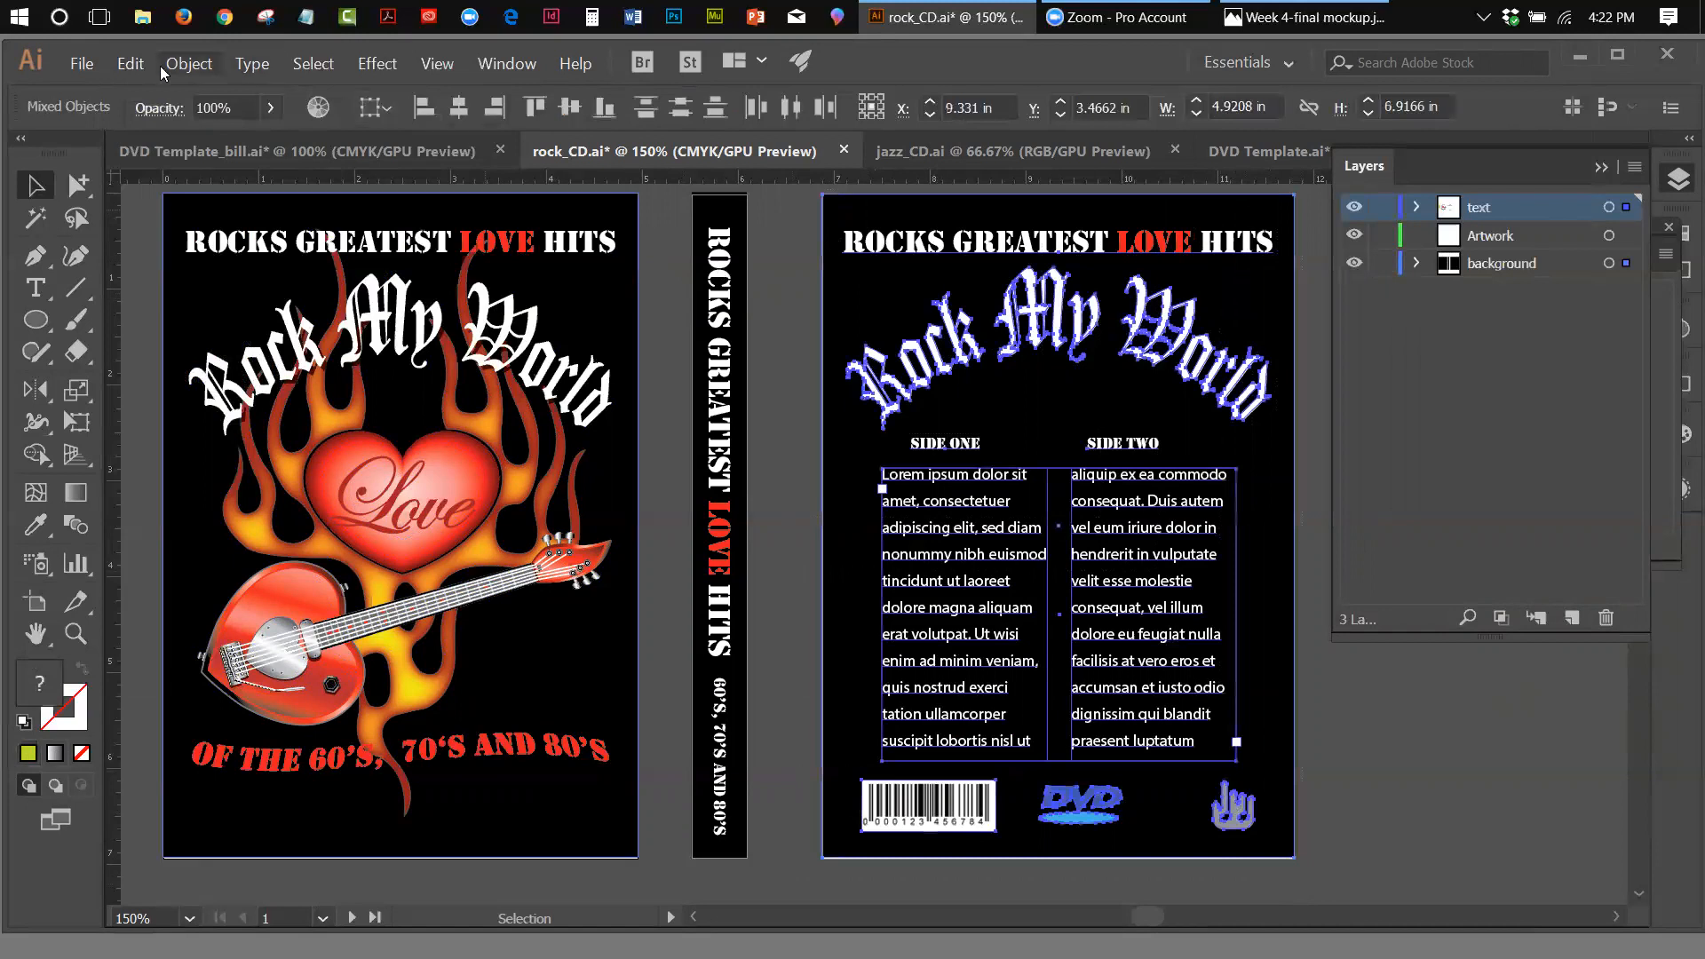
left_click(182, 64)
left_click(197, 138)
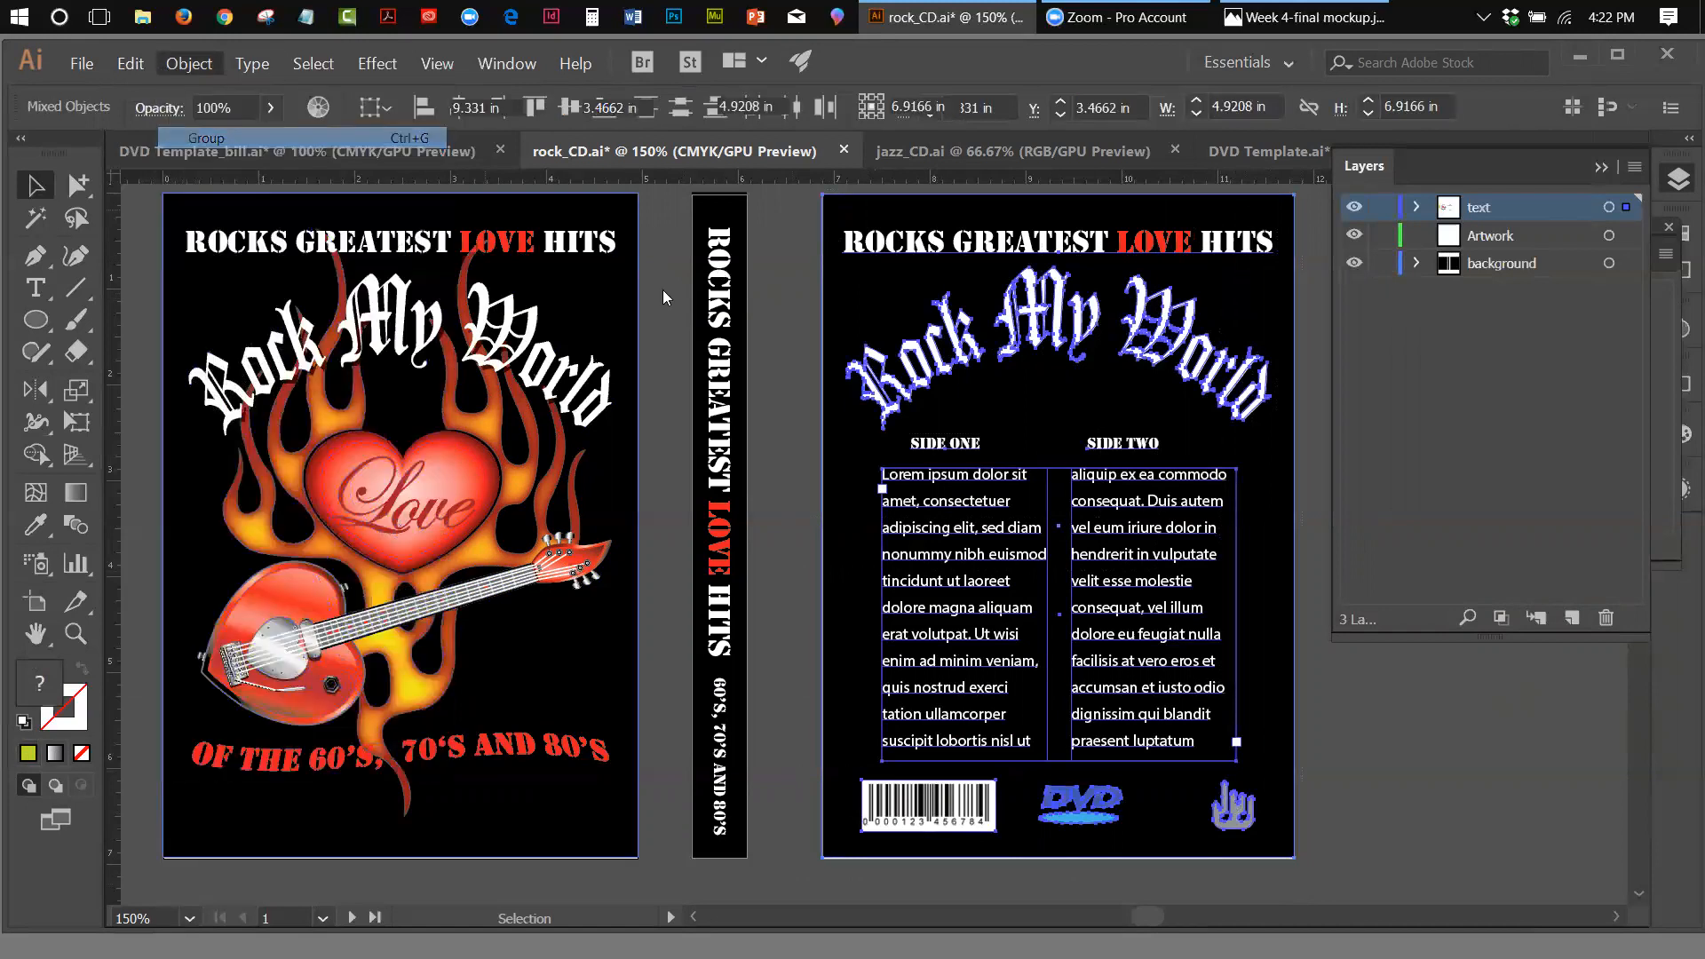
Group the spine's background and text into one object
left_click_drag(669, 198, 758, 830)
left_click(189, 63)
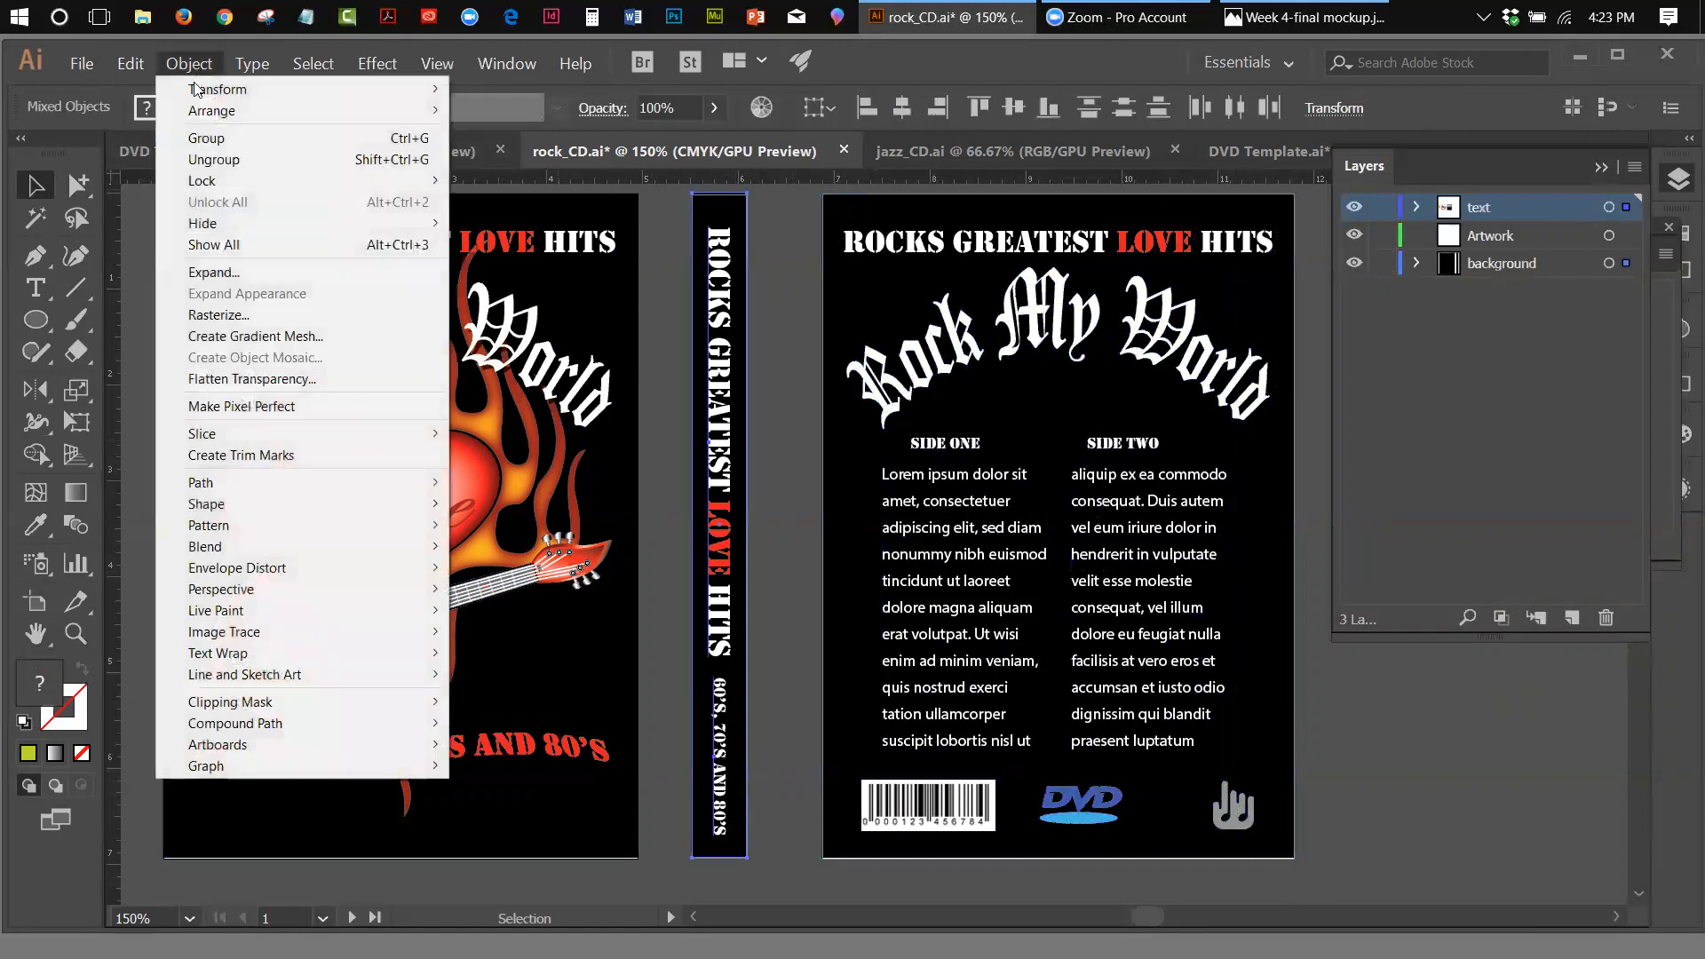
left_click(197, 138)
Group the front cover's background, illustration and text into one object, and deselect it
left_click_drag(142, 197, 582, 817)
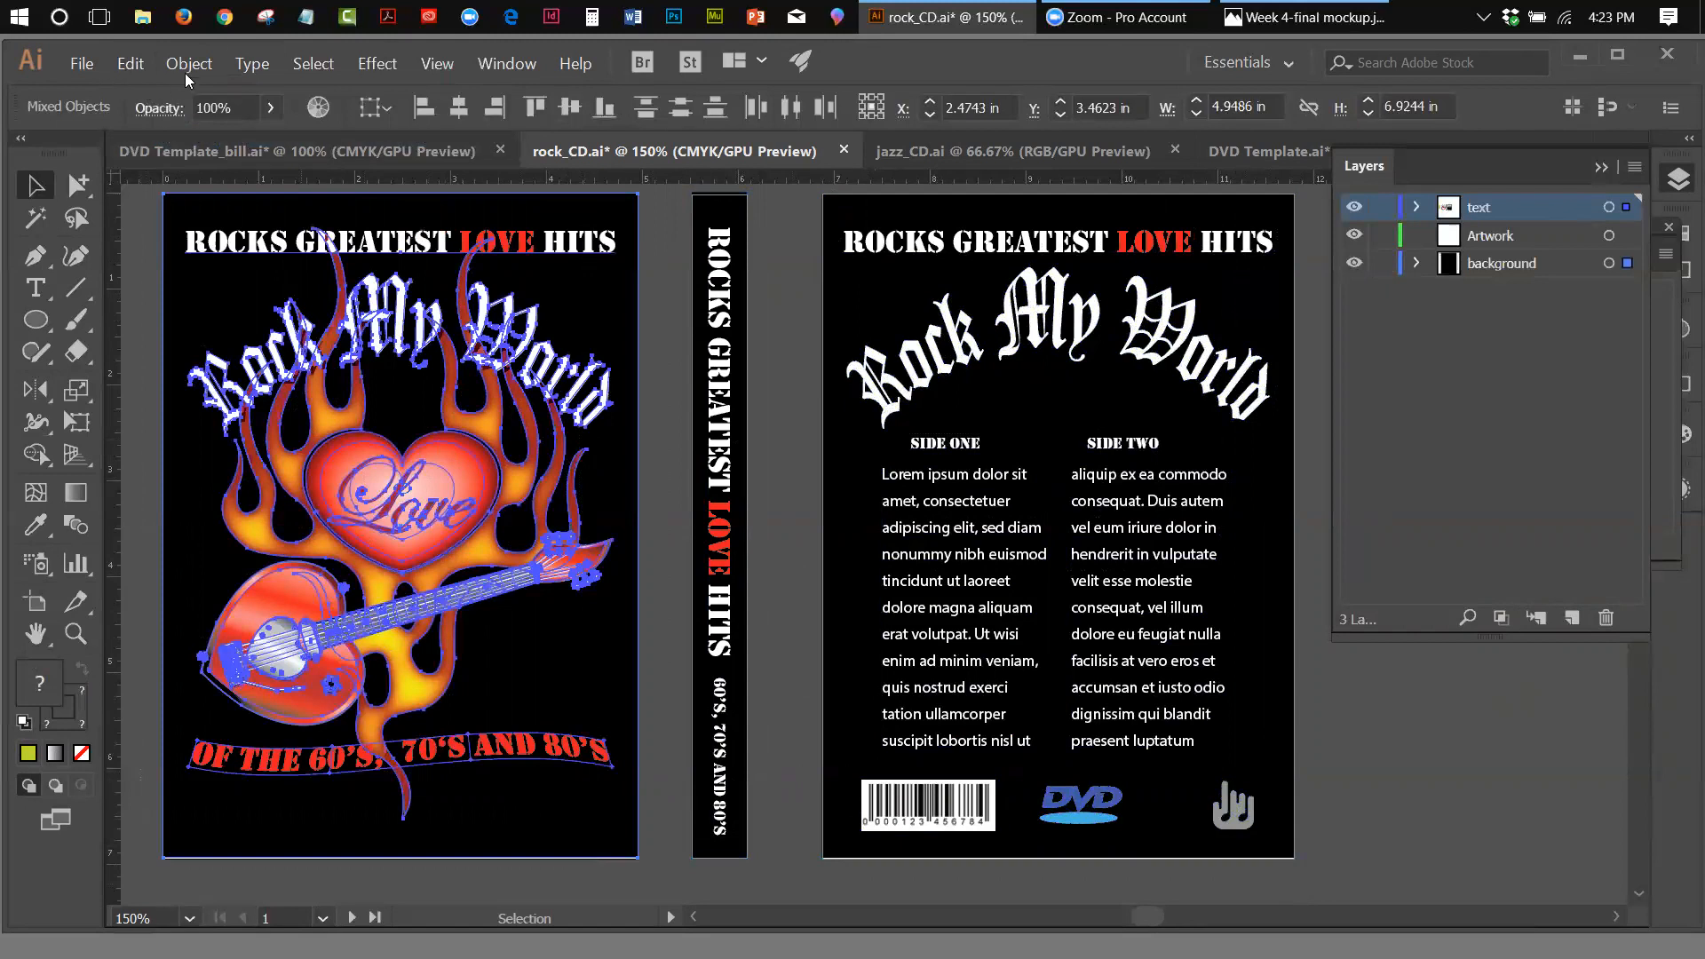
left_click(190, 63)
left_click(197, 138)
left_click(657, 364)
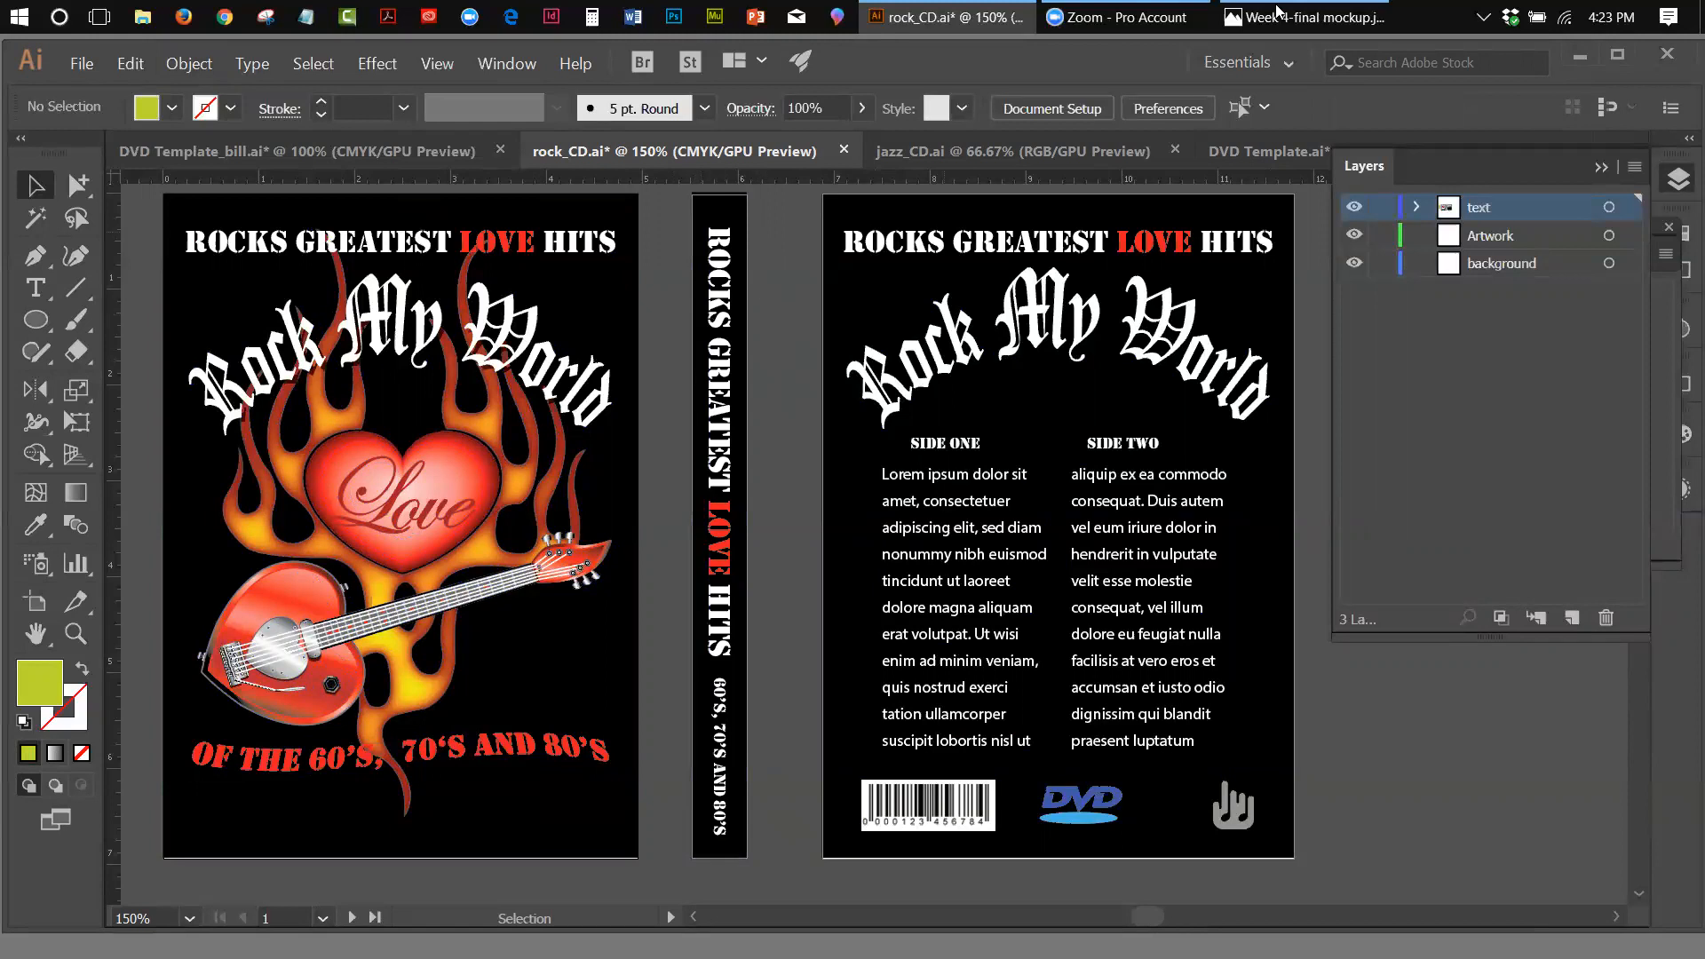
Put the layer list away and check the front and back cover groups by selecting each one
left_click(1597, 158)
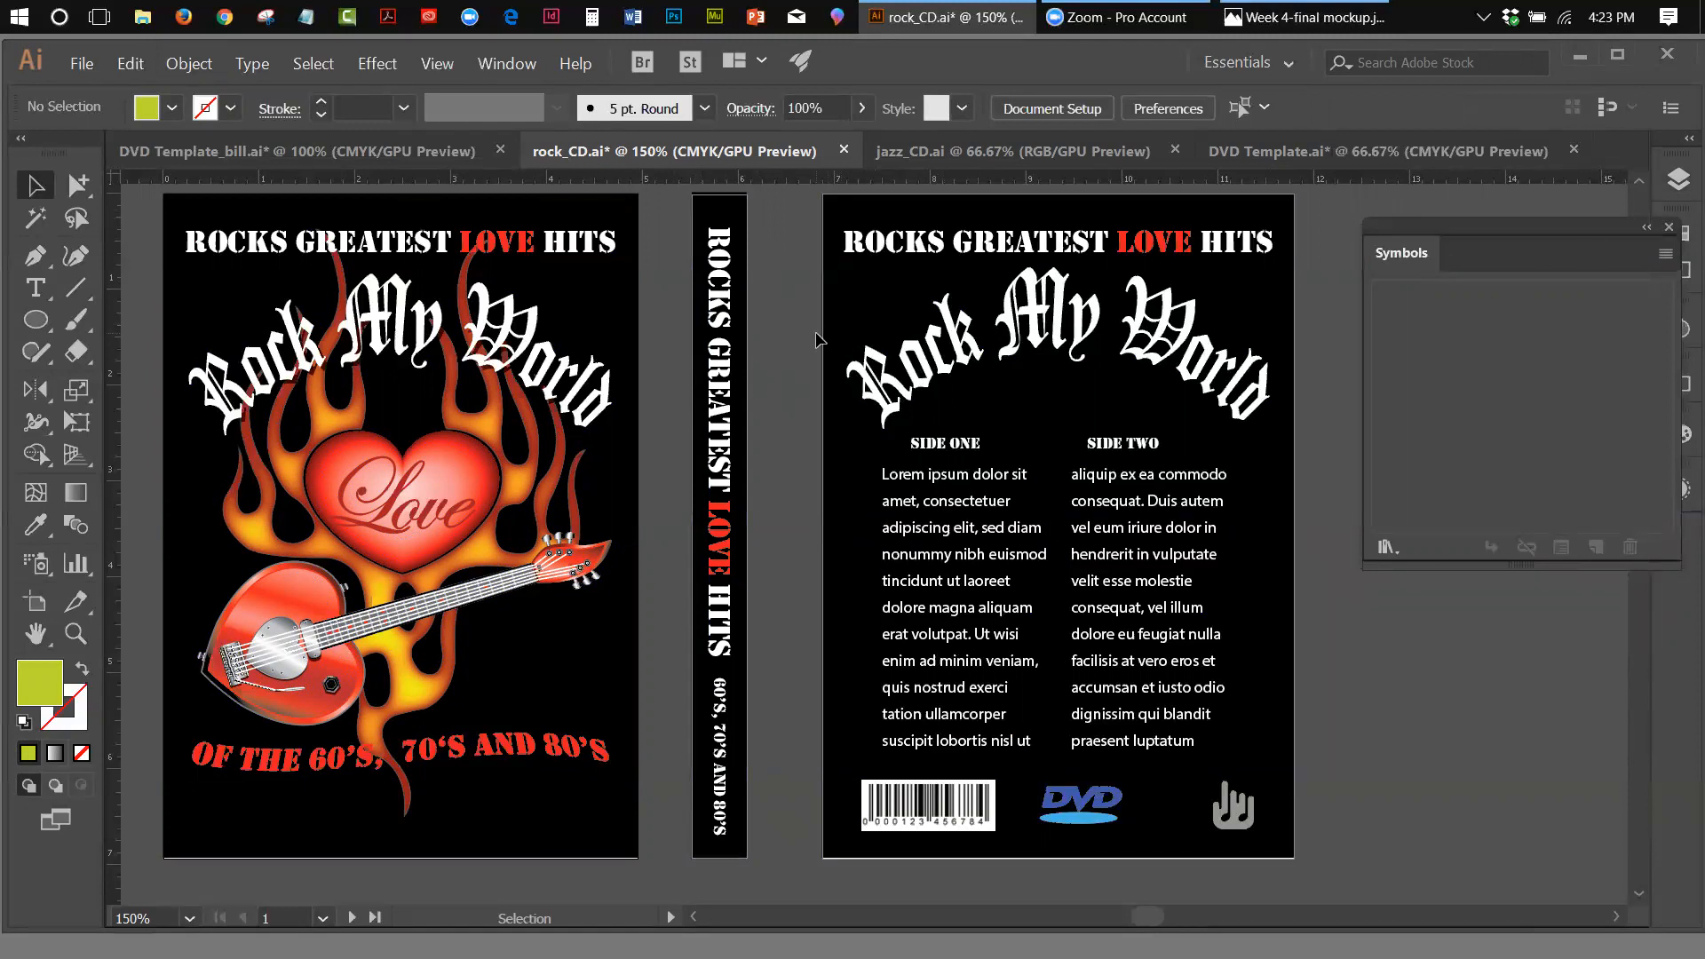
left_click(479, 530)
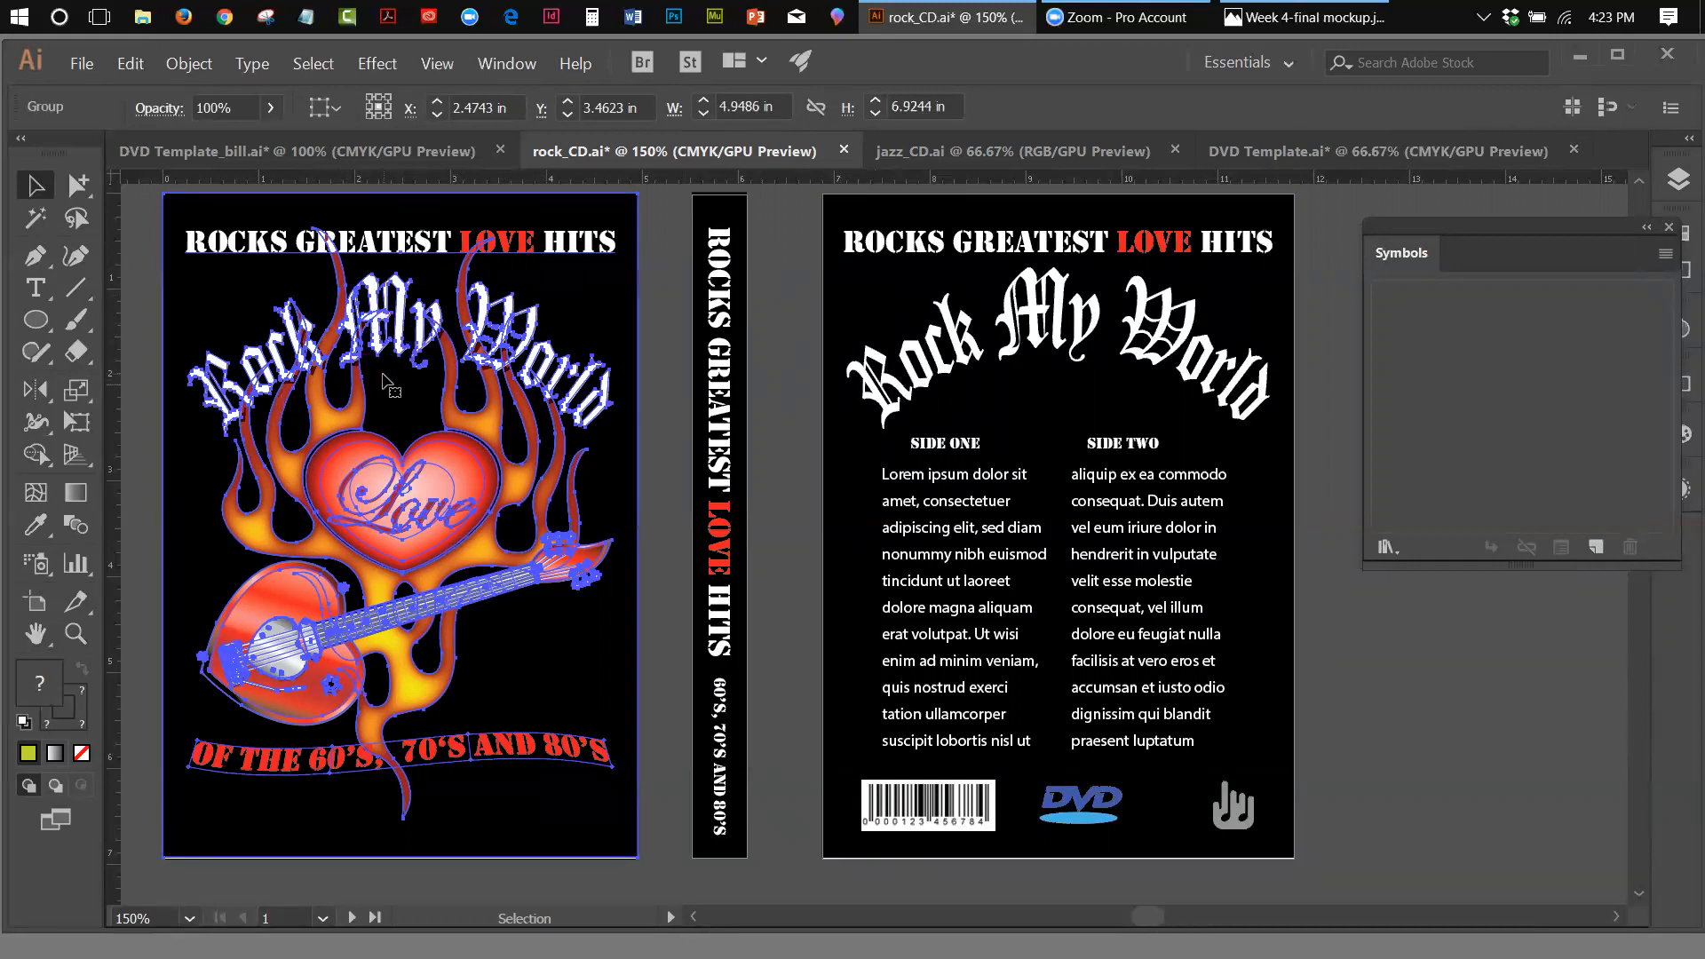
left_click(969, 803)
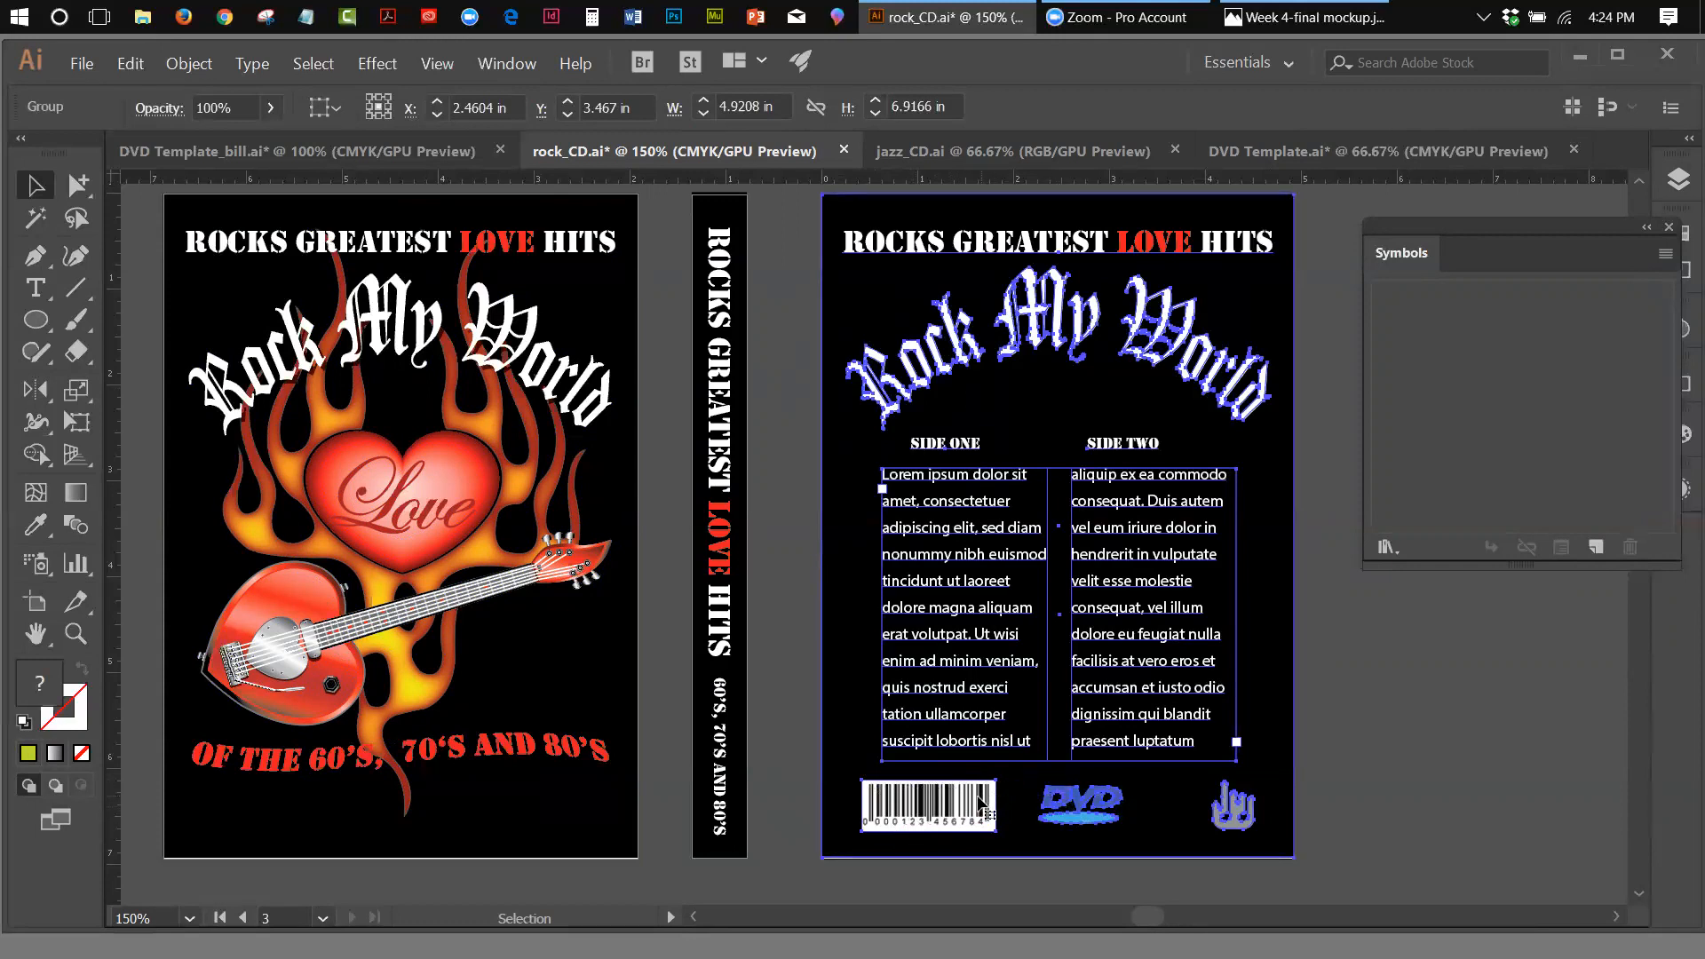
Create a dynamic symbol named front from the front cover group with export type Graphic, expanding its blend and envelope objects
left_click(229, 277)
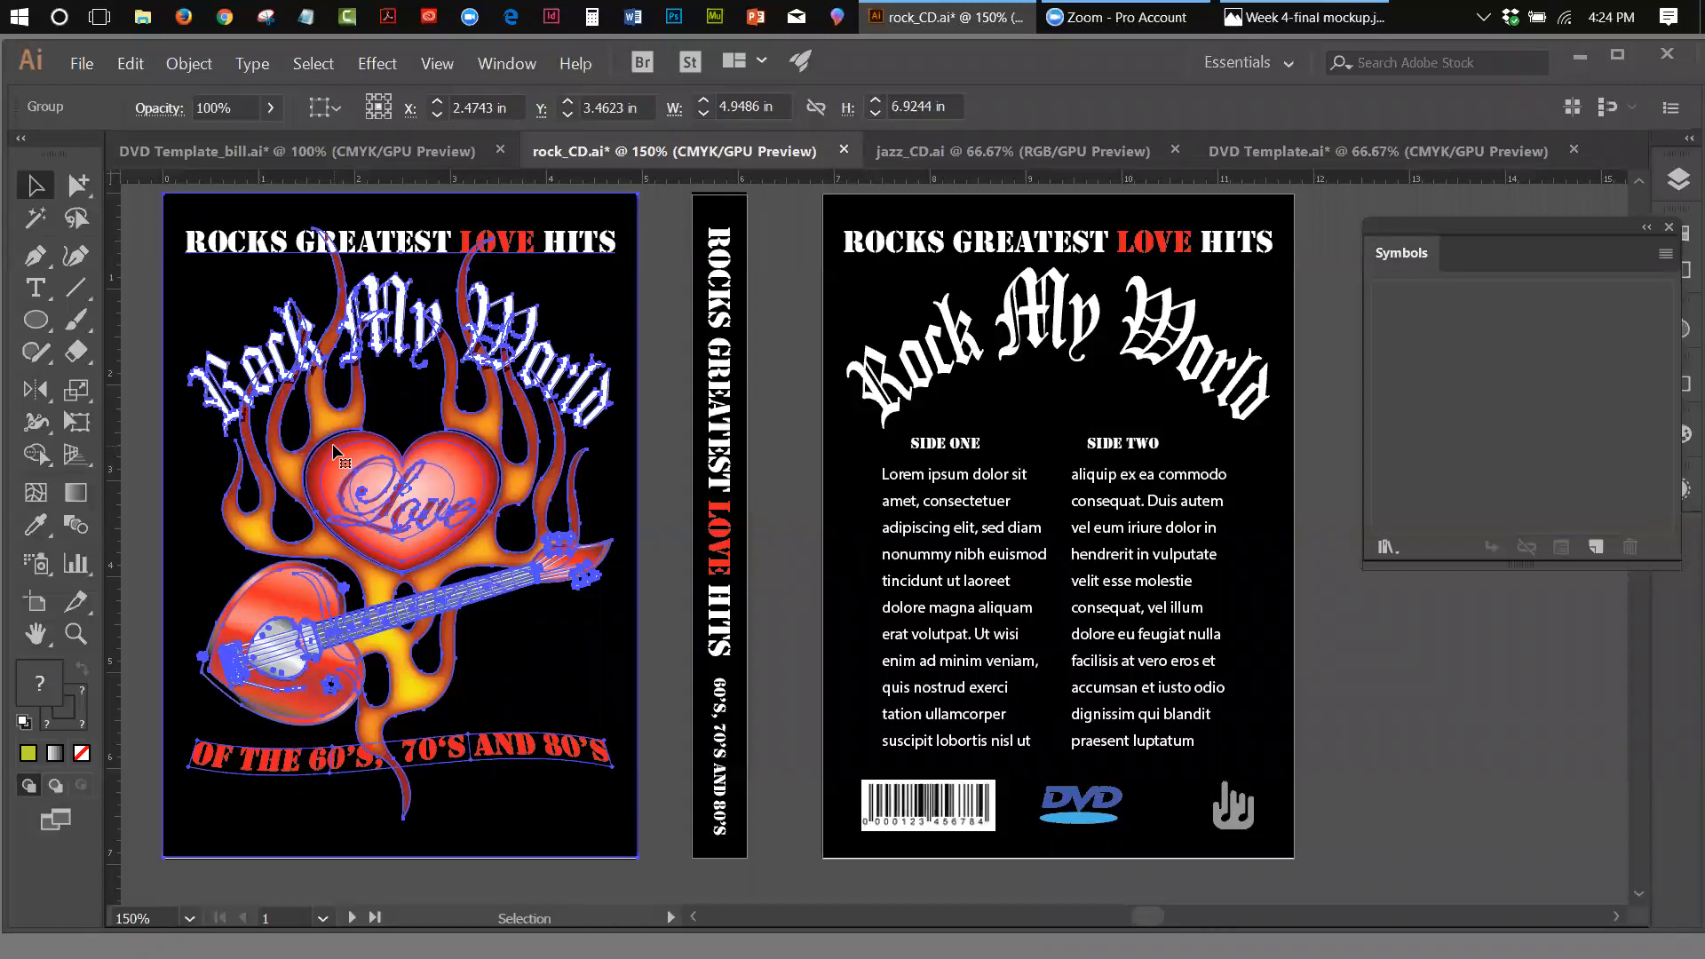
left_click_drag(334, 451, 1391, 392)
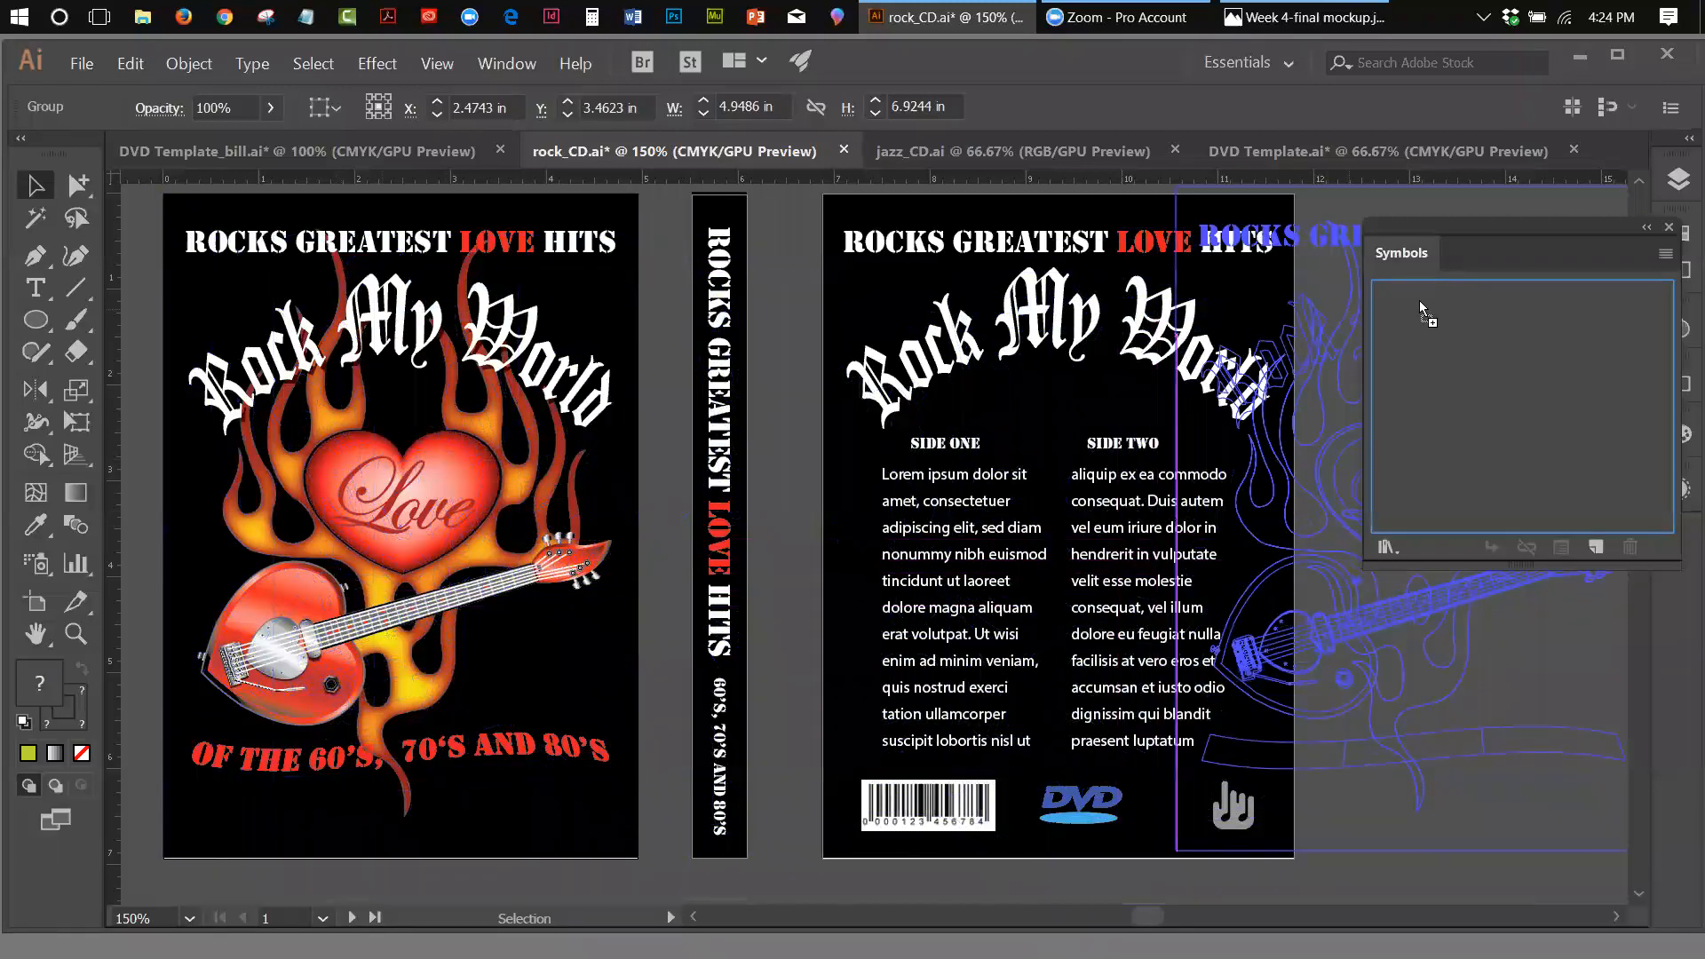
left_click_drag(1419, 300, 1419, 300)
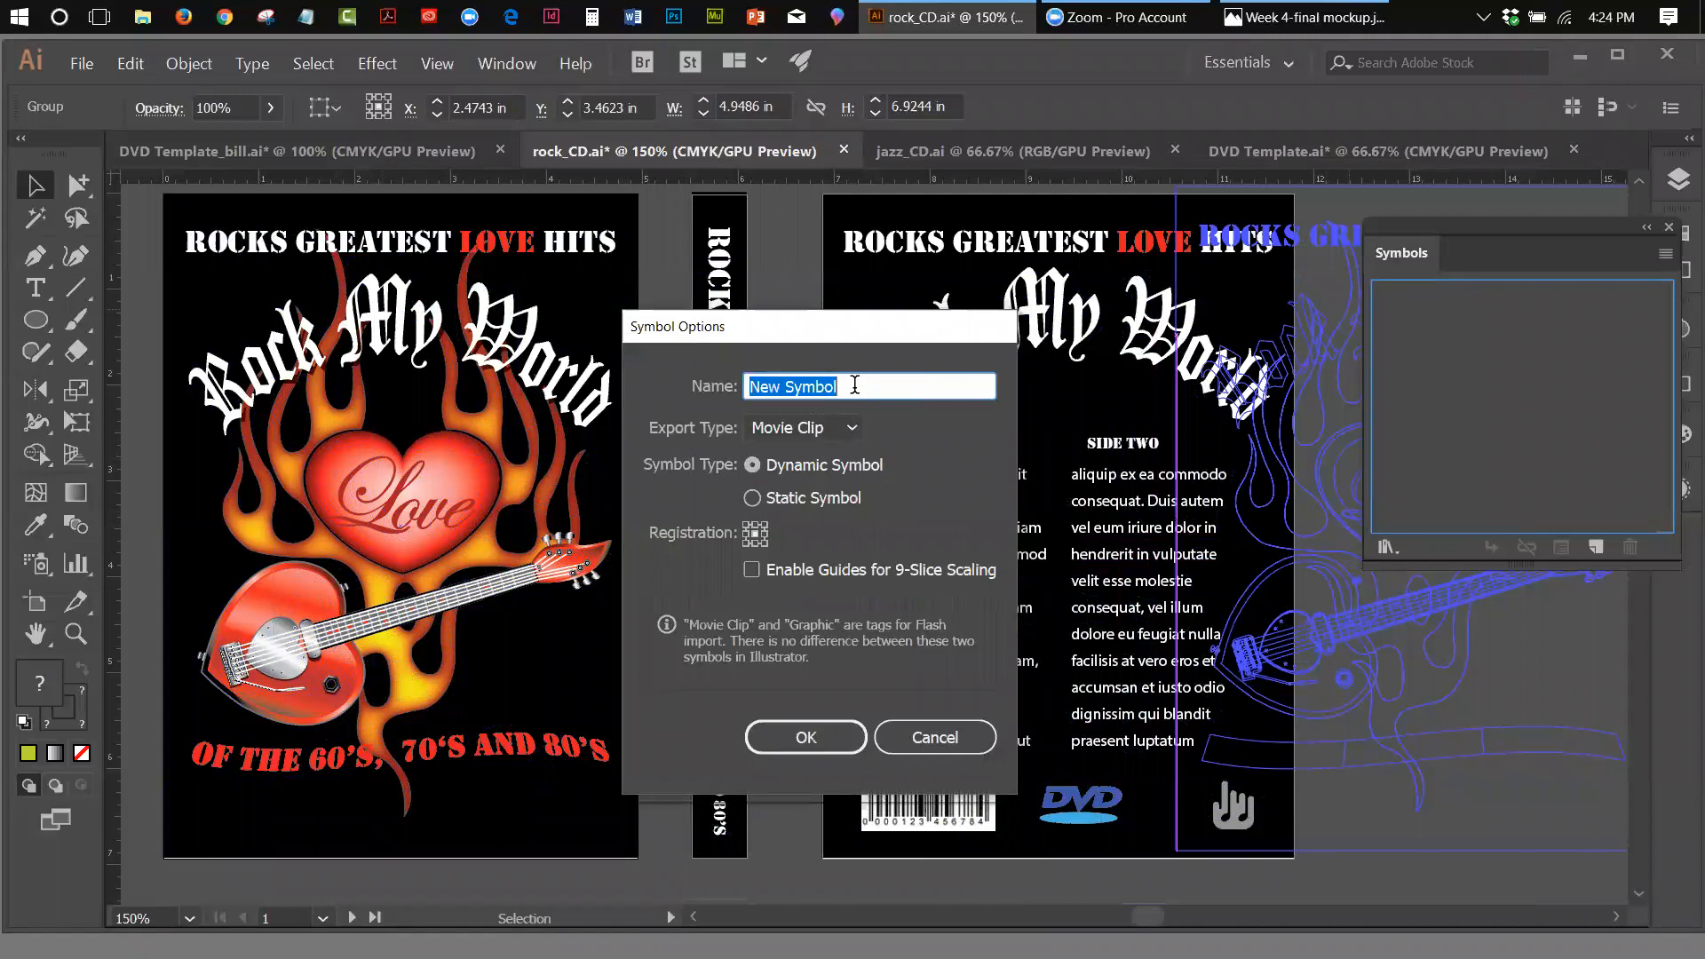
type("front")
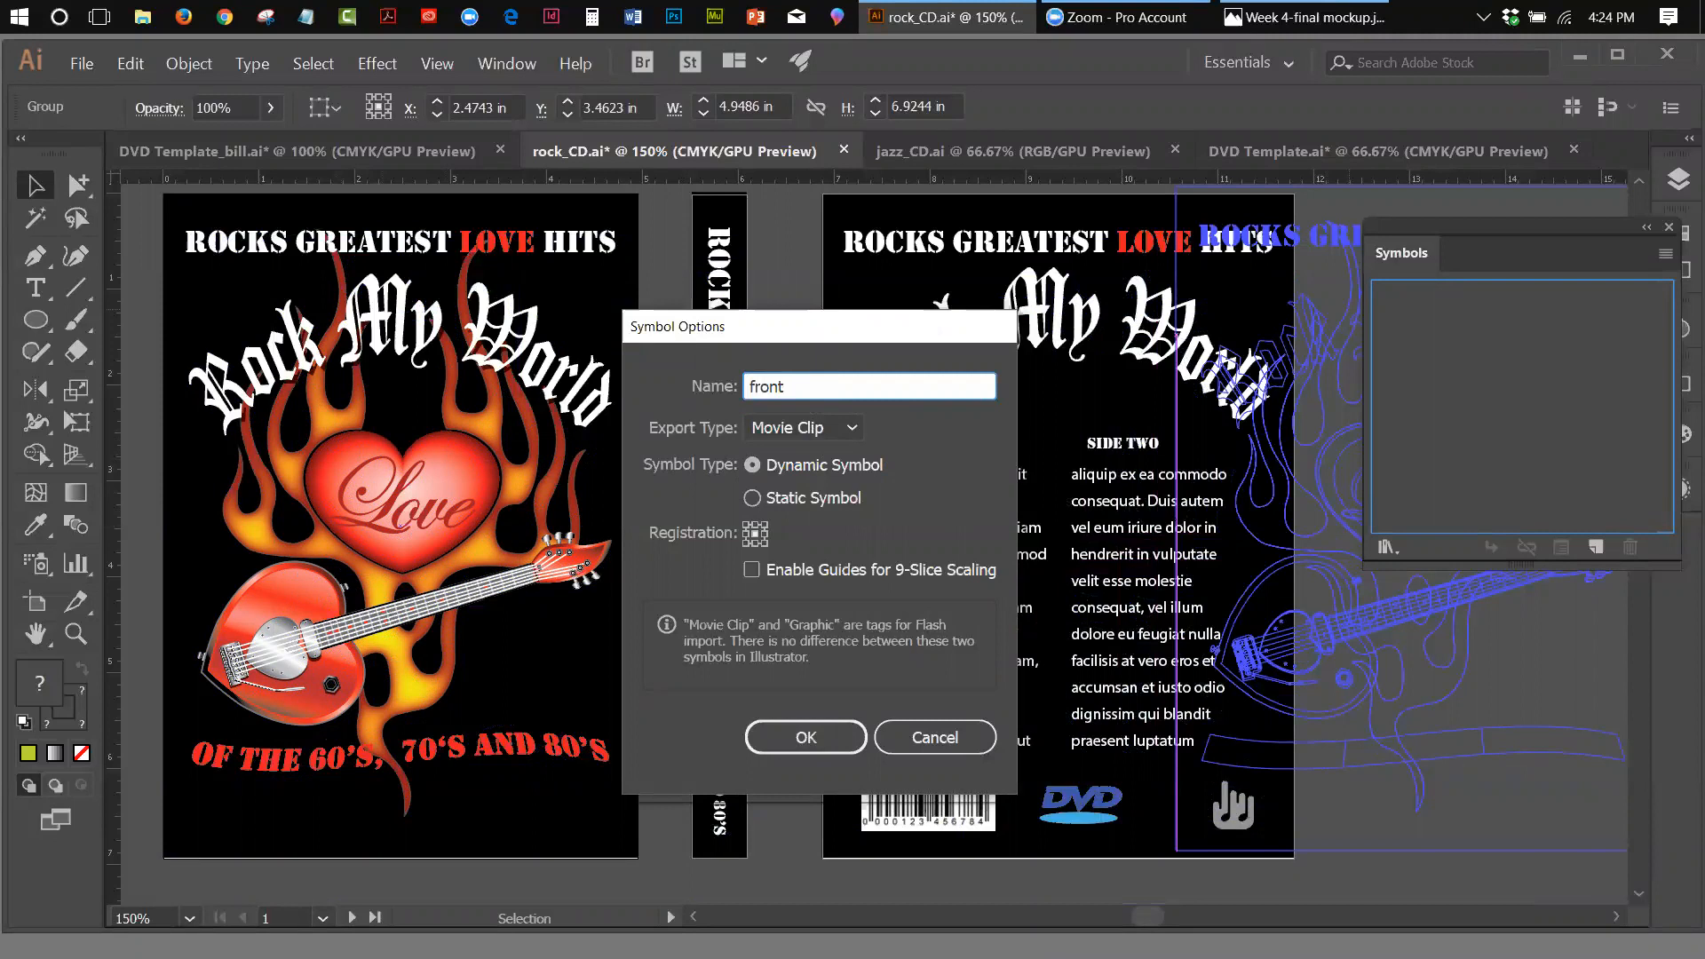
left_click(856, 431)
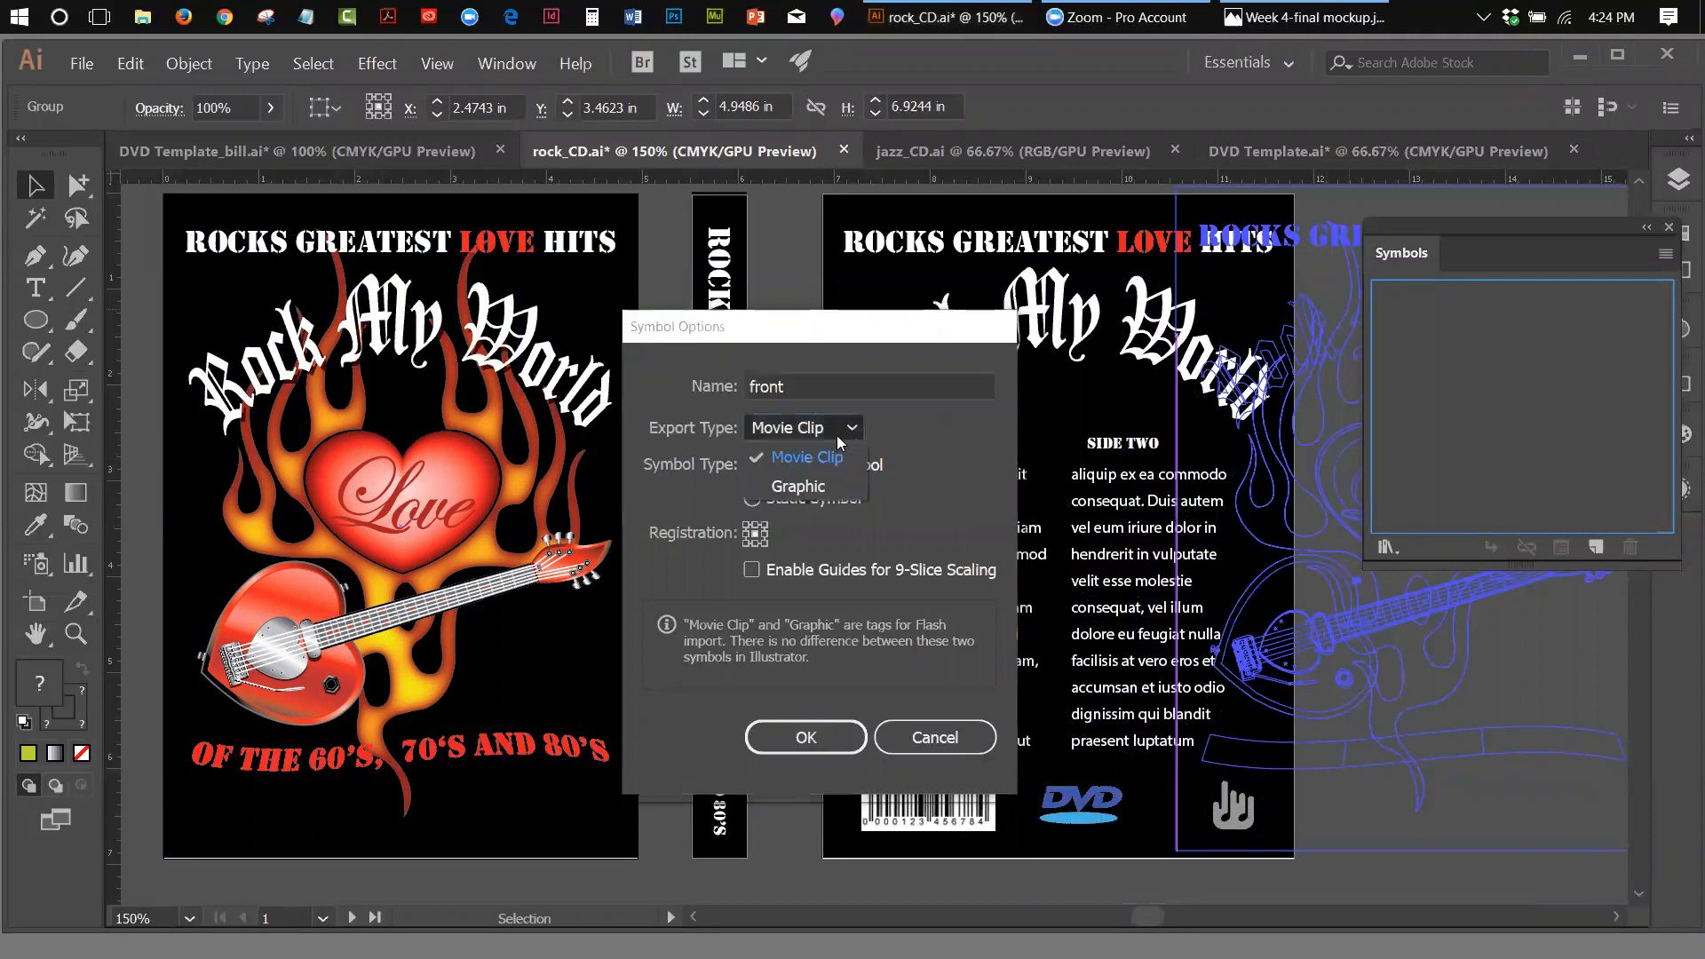
left_click(844, 484)
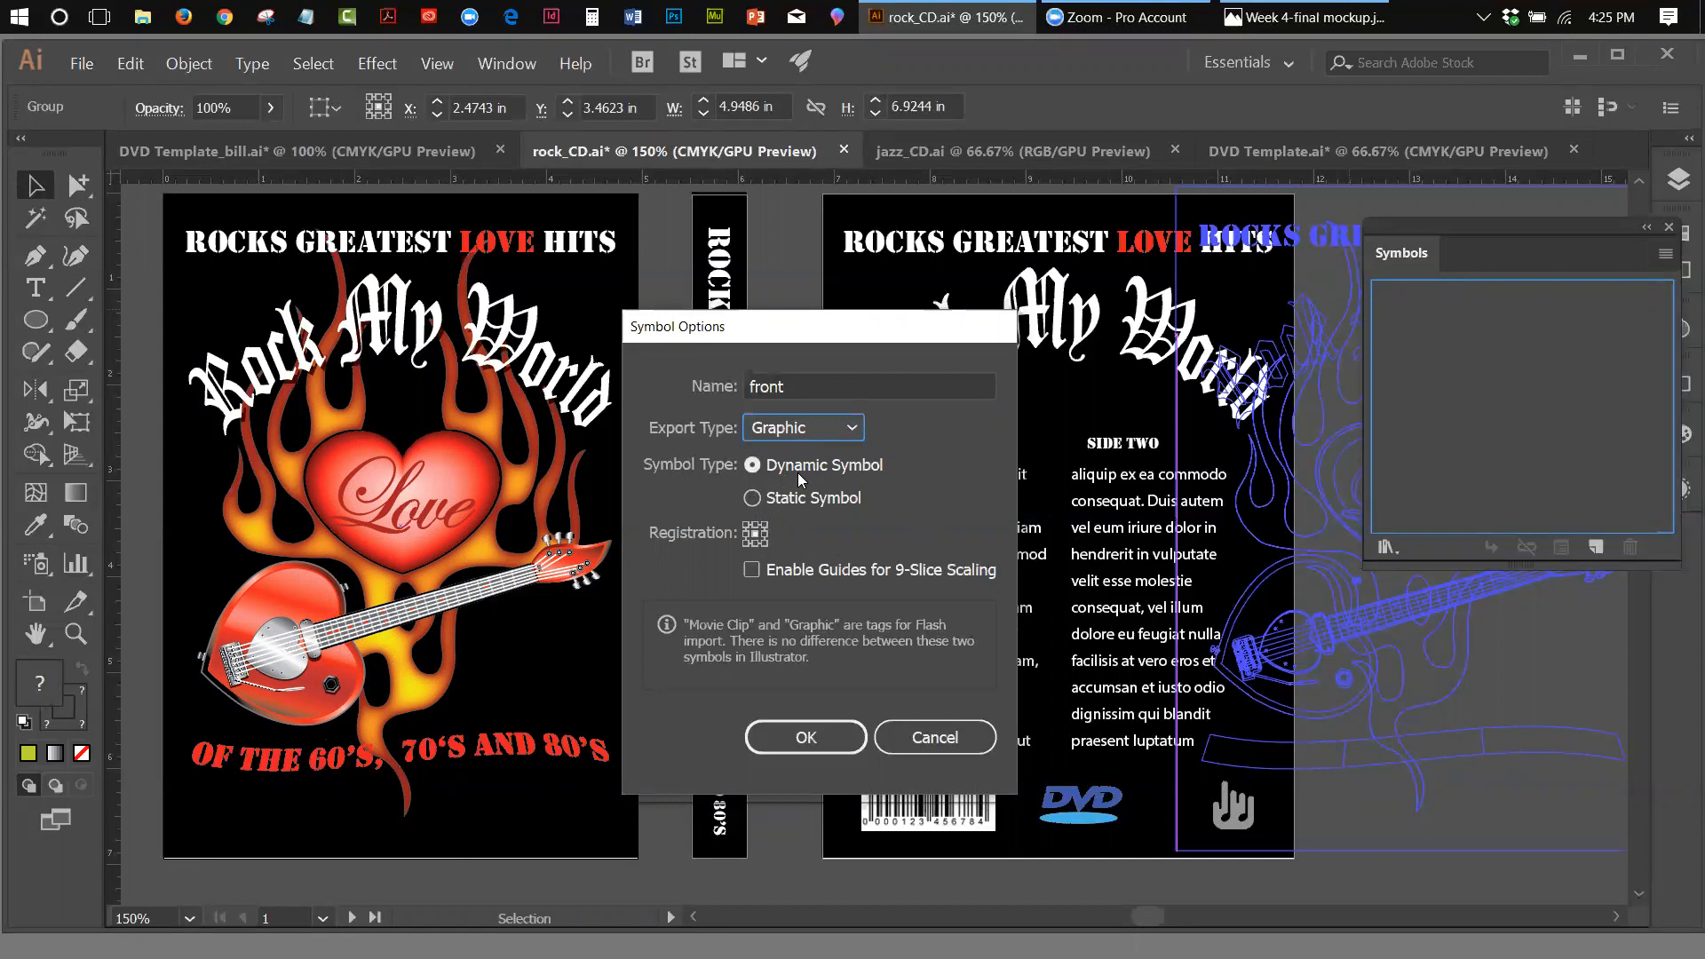
left_click(804, 739)
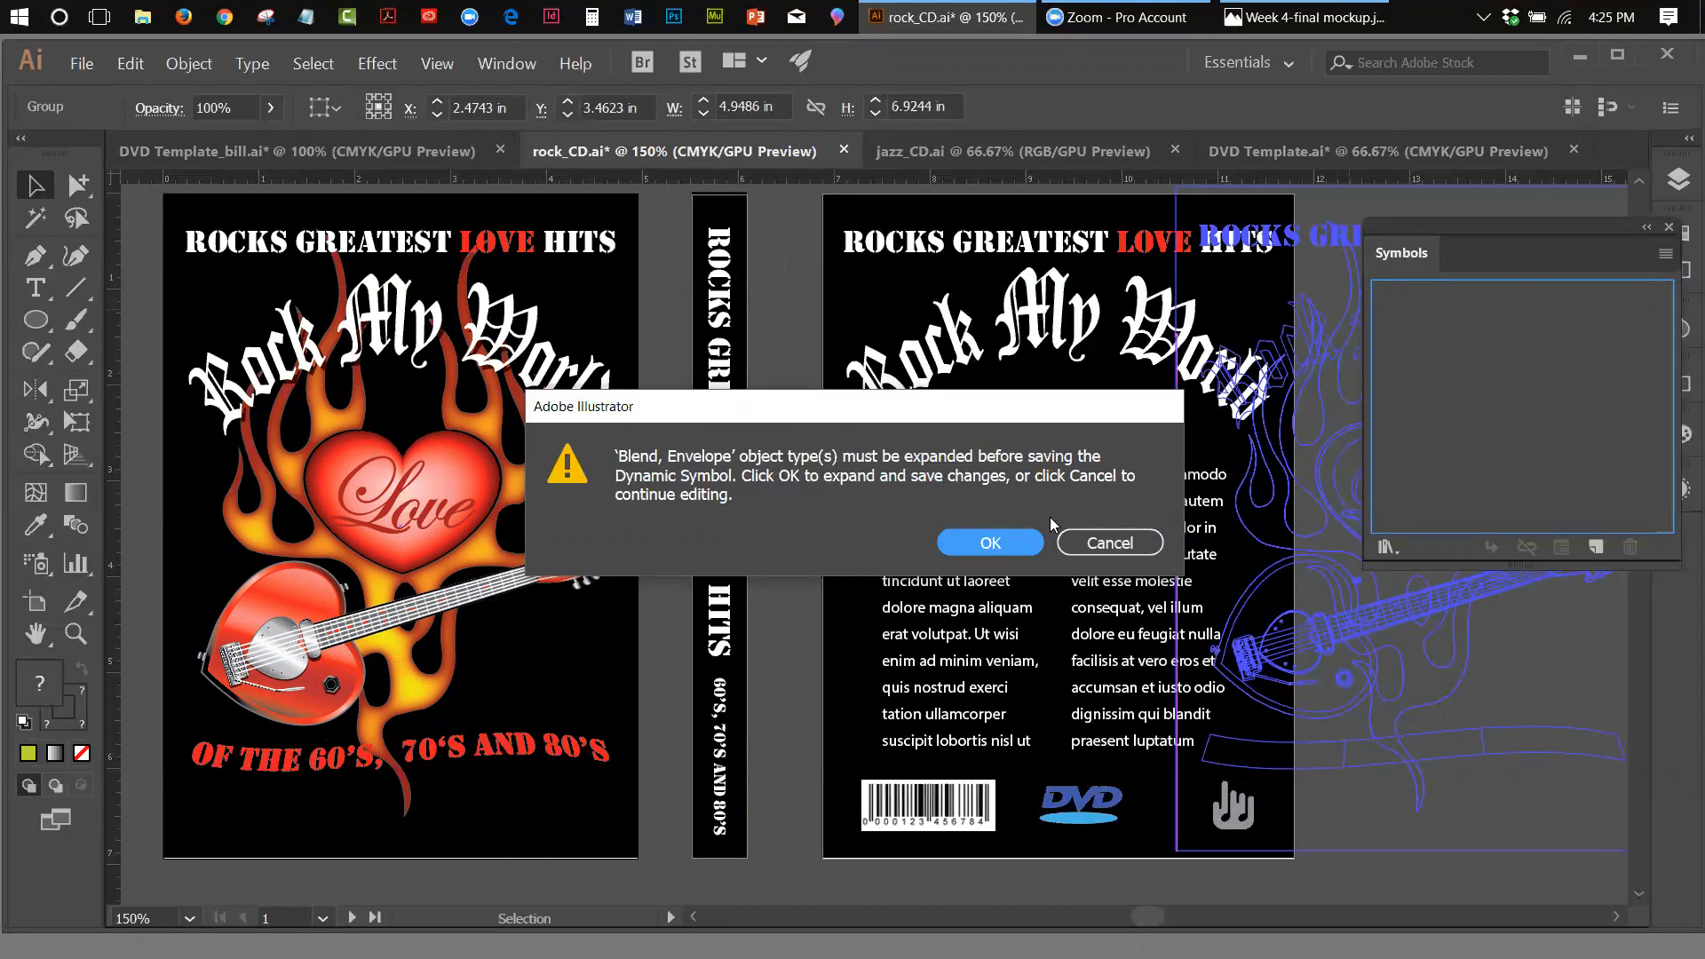
left_click(1025, 545)
left_click_drag(1025, 545, 1390, 302)
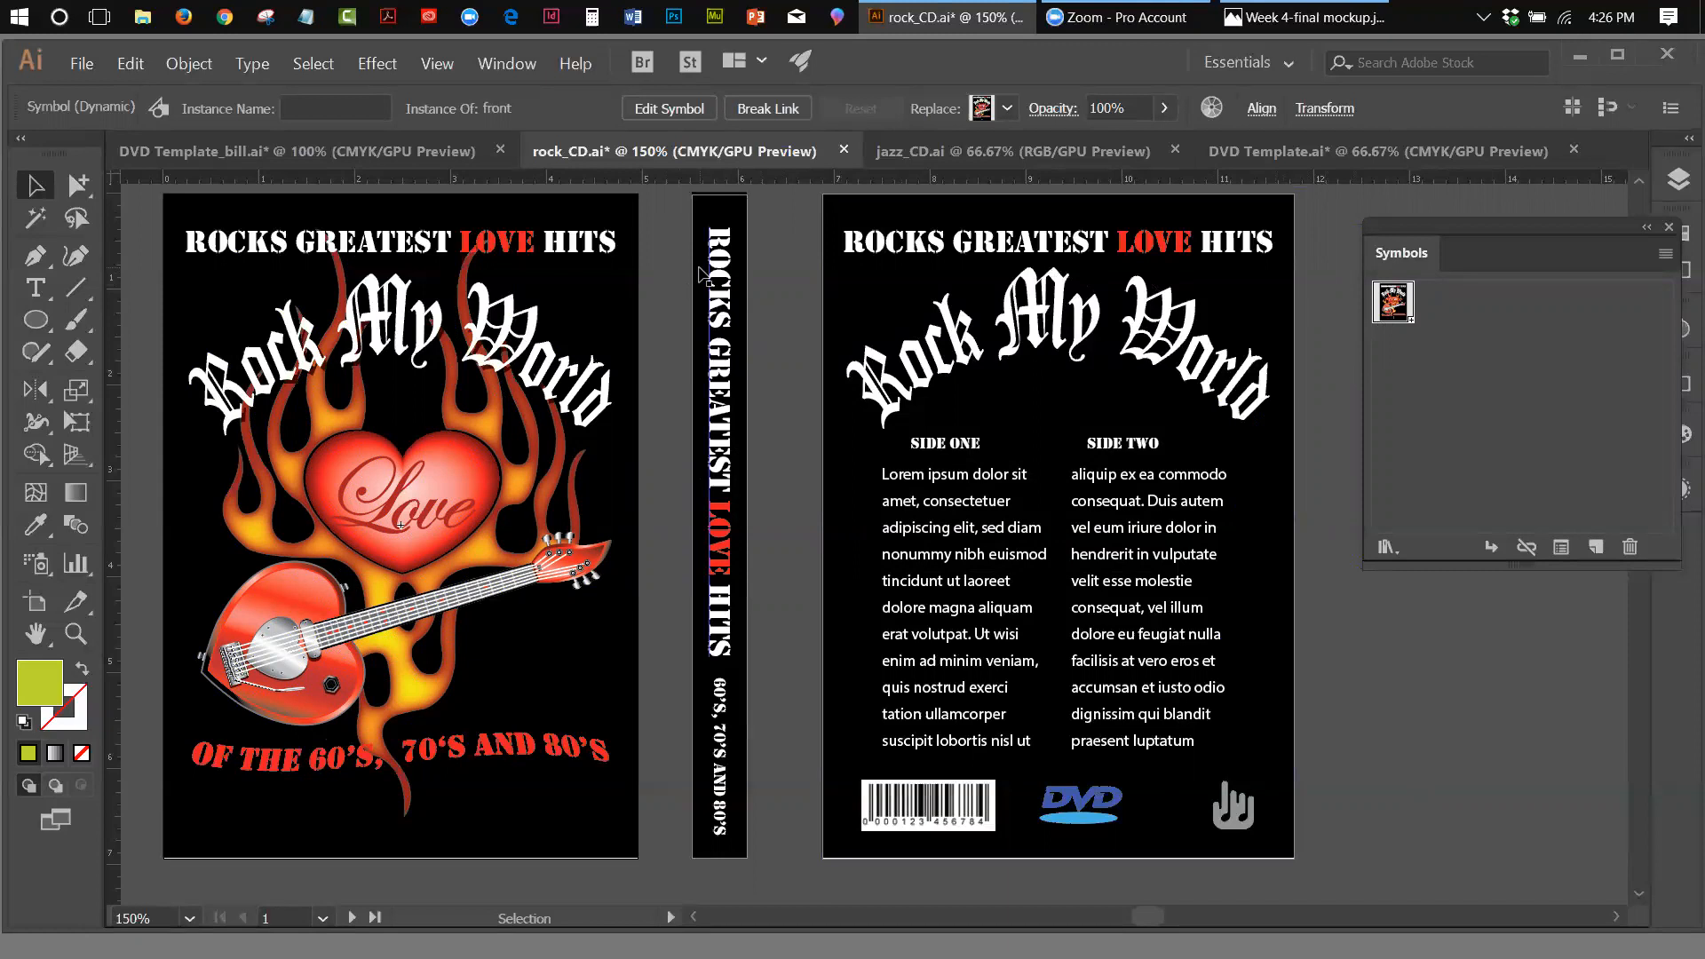
Create a dynamic symbol named spine from the spine group, with export type Graphic
left_click_drag(702, 271, 1462, 373)
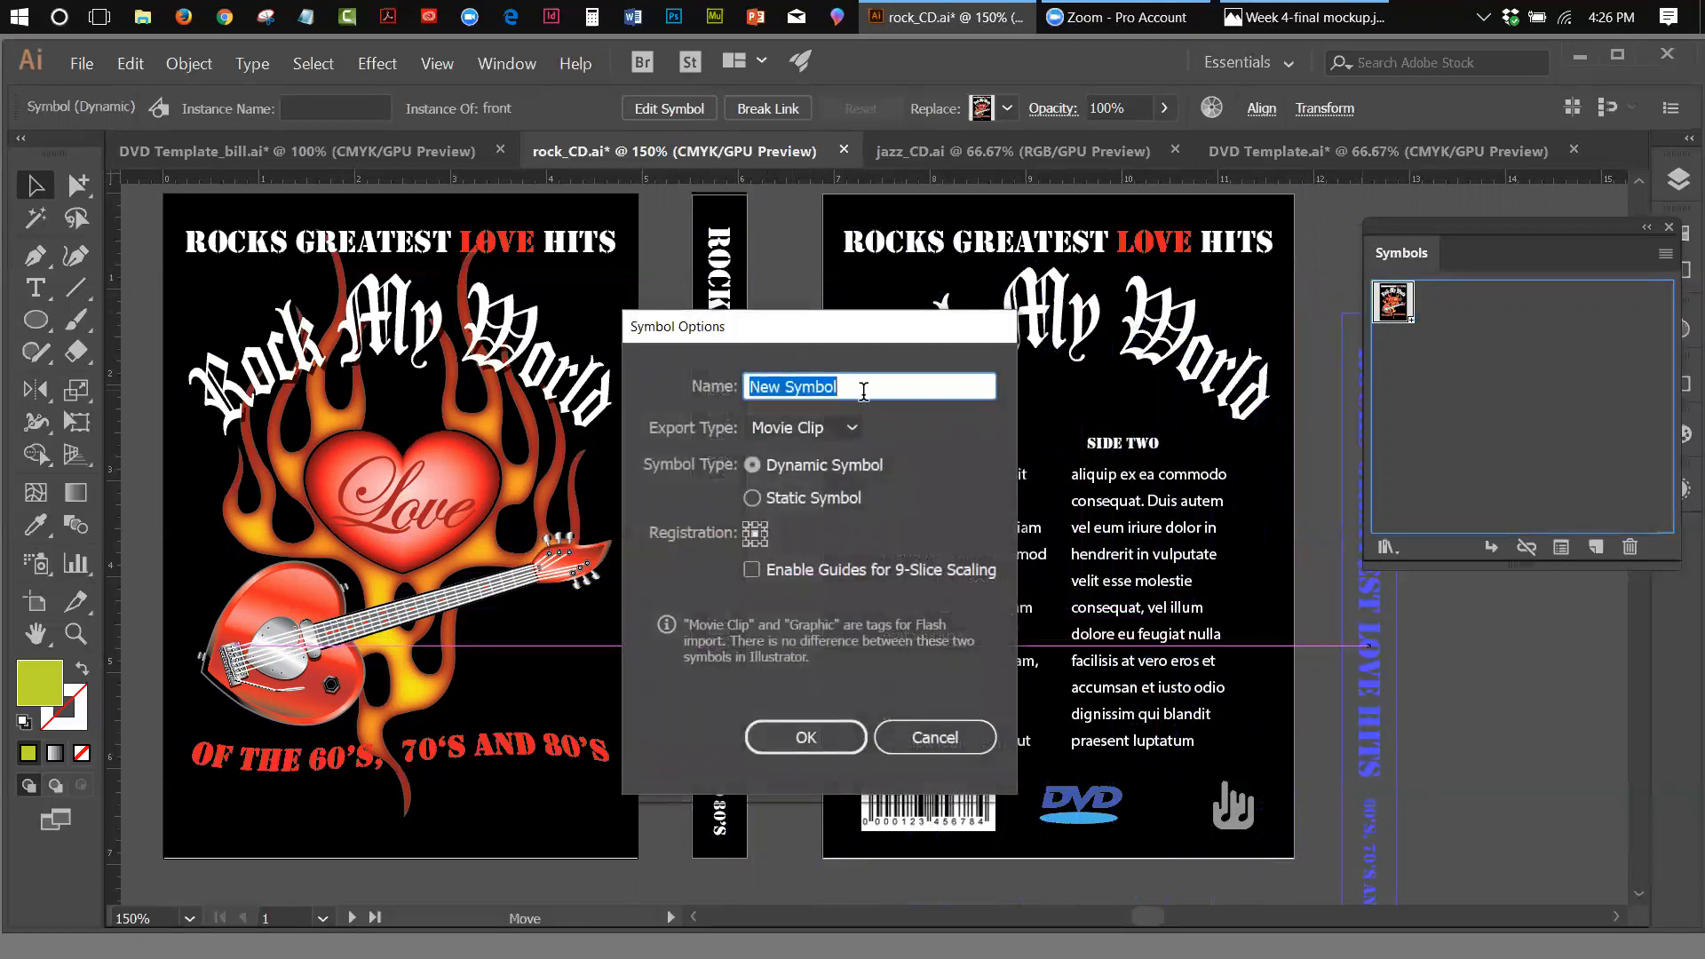
type("sp")
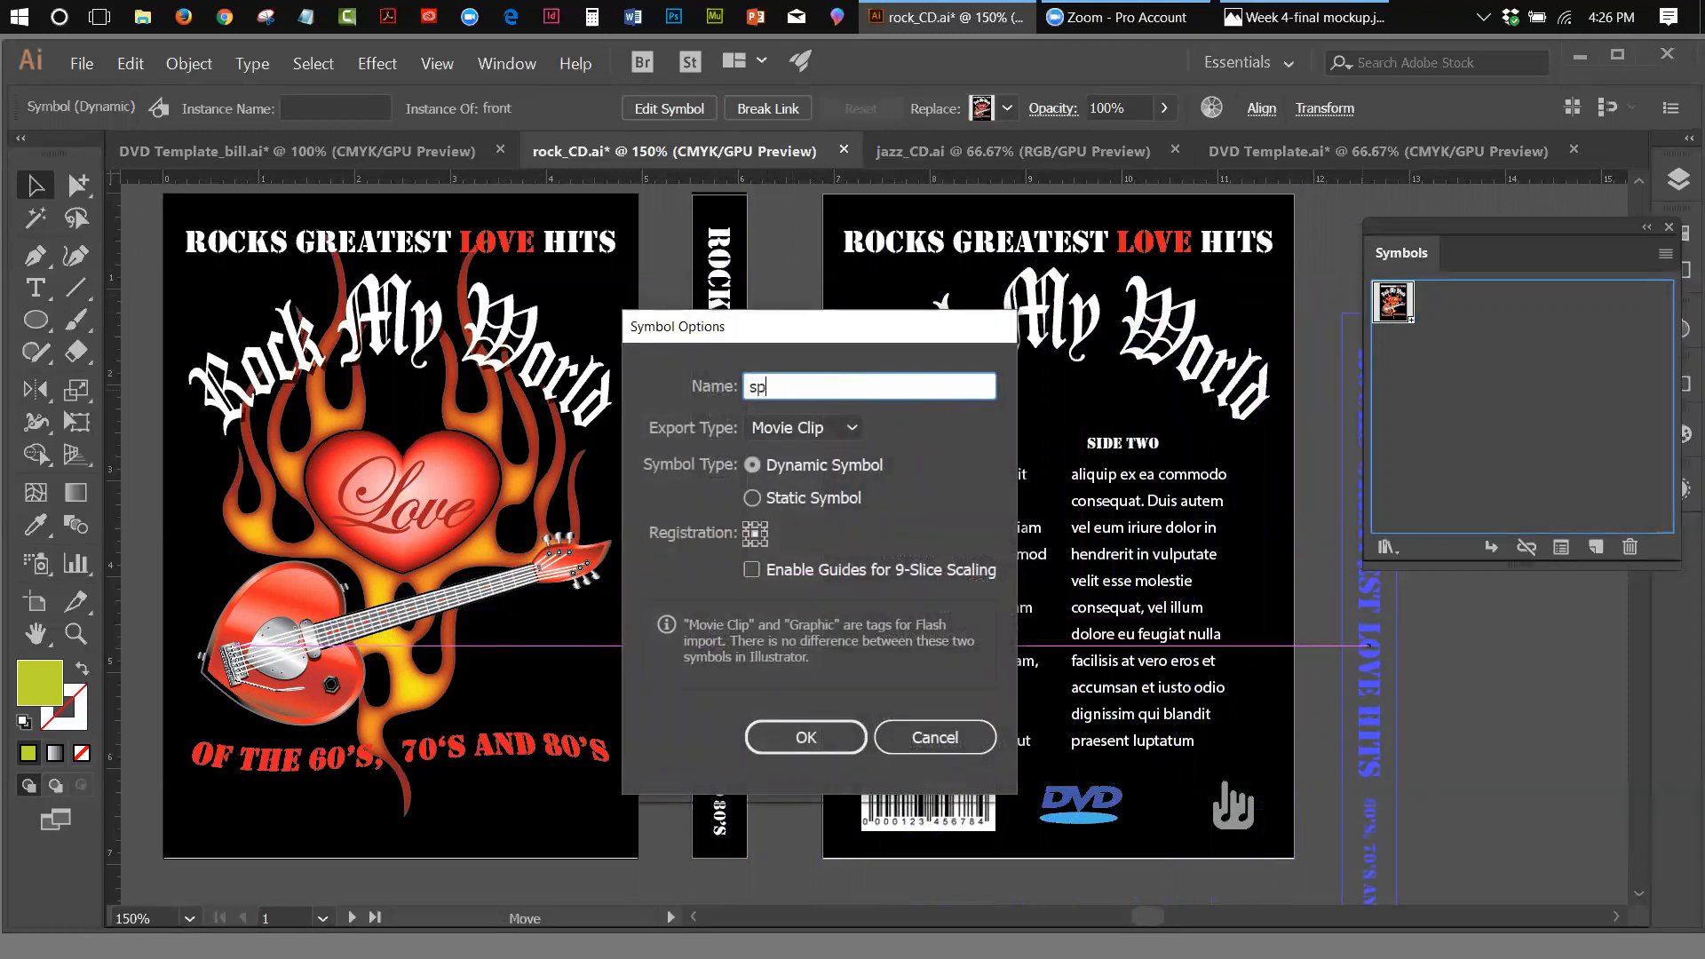
type("ine")
left_click(831, 428)
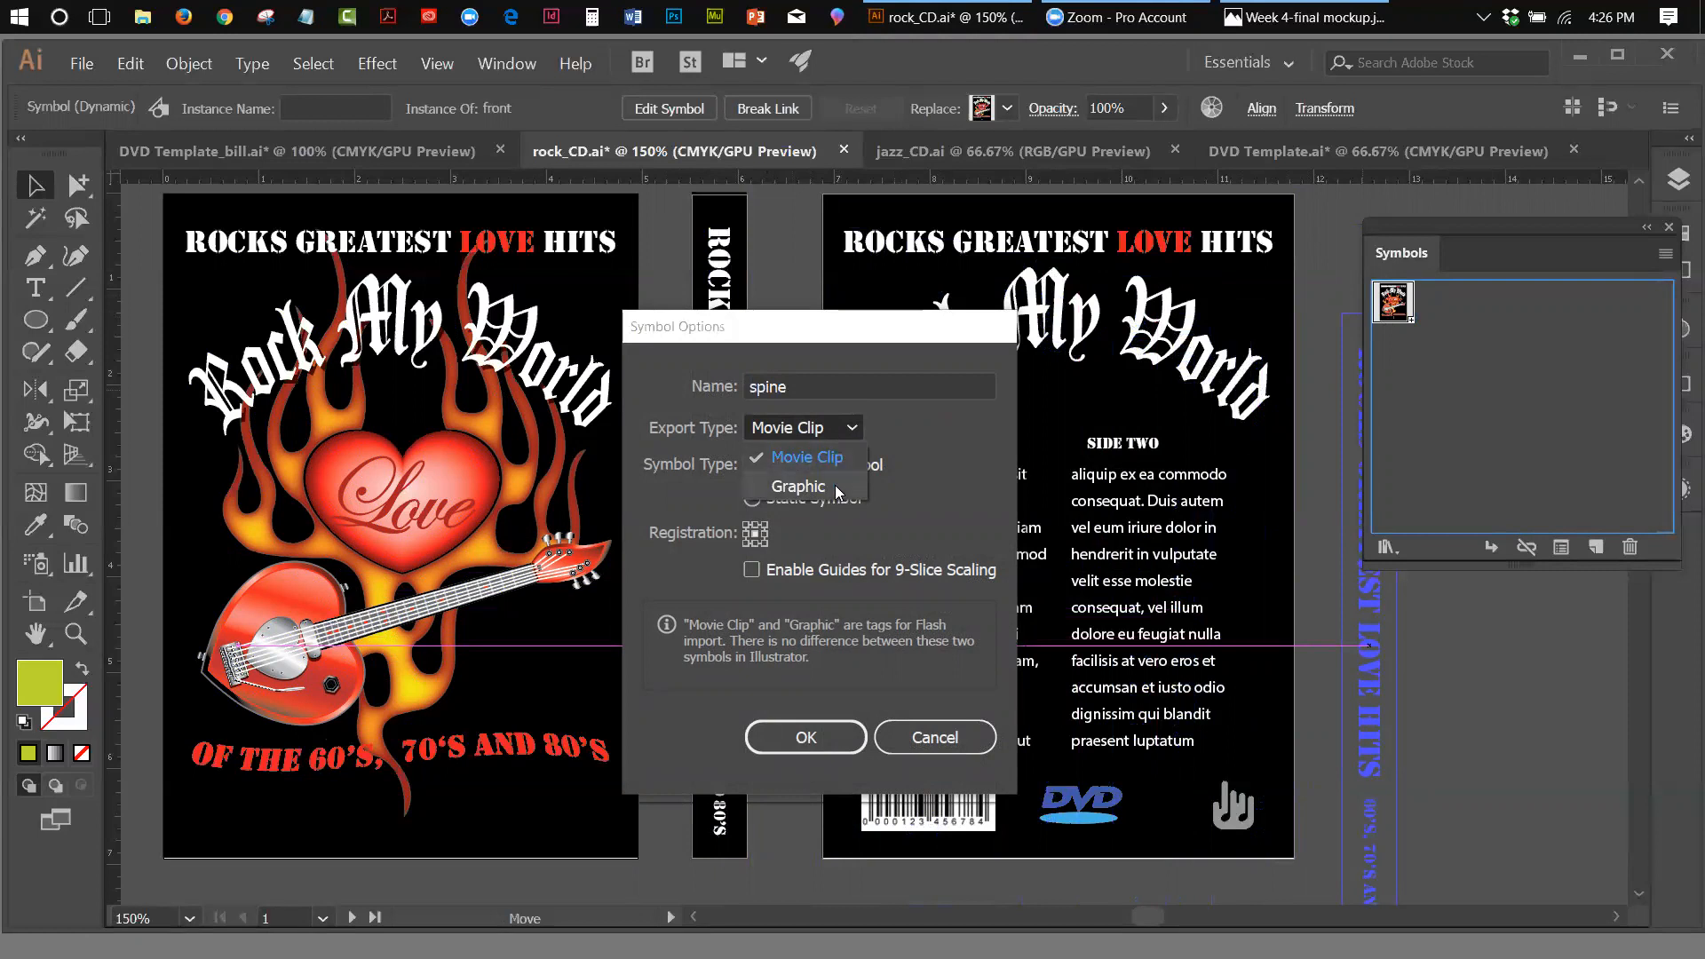
left_click(836, 488)
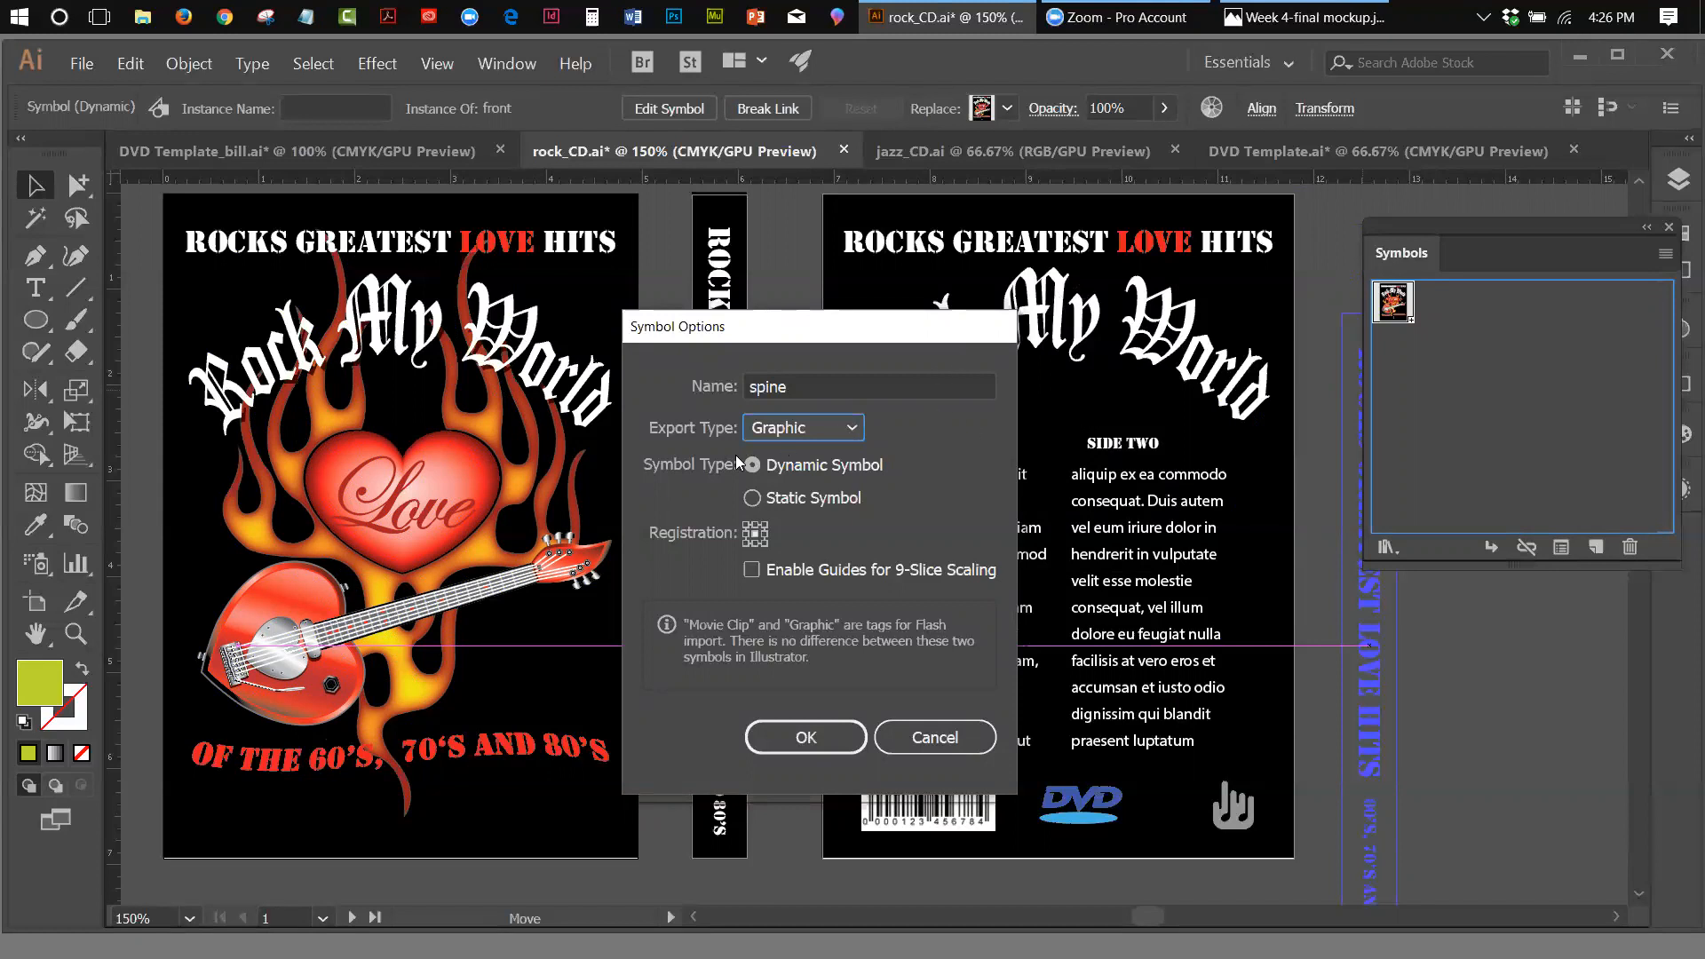
left_click(850, 435)
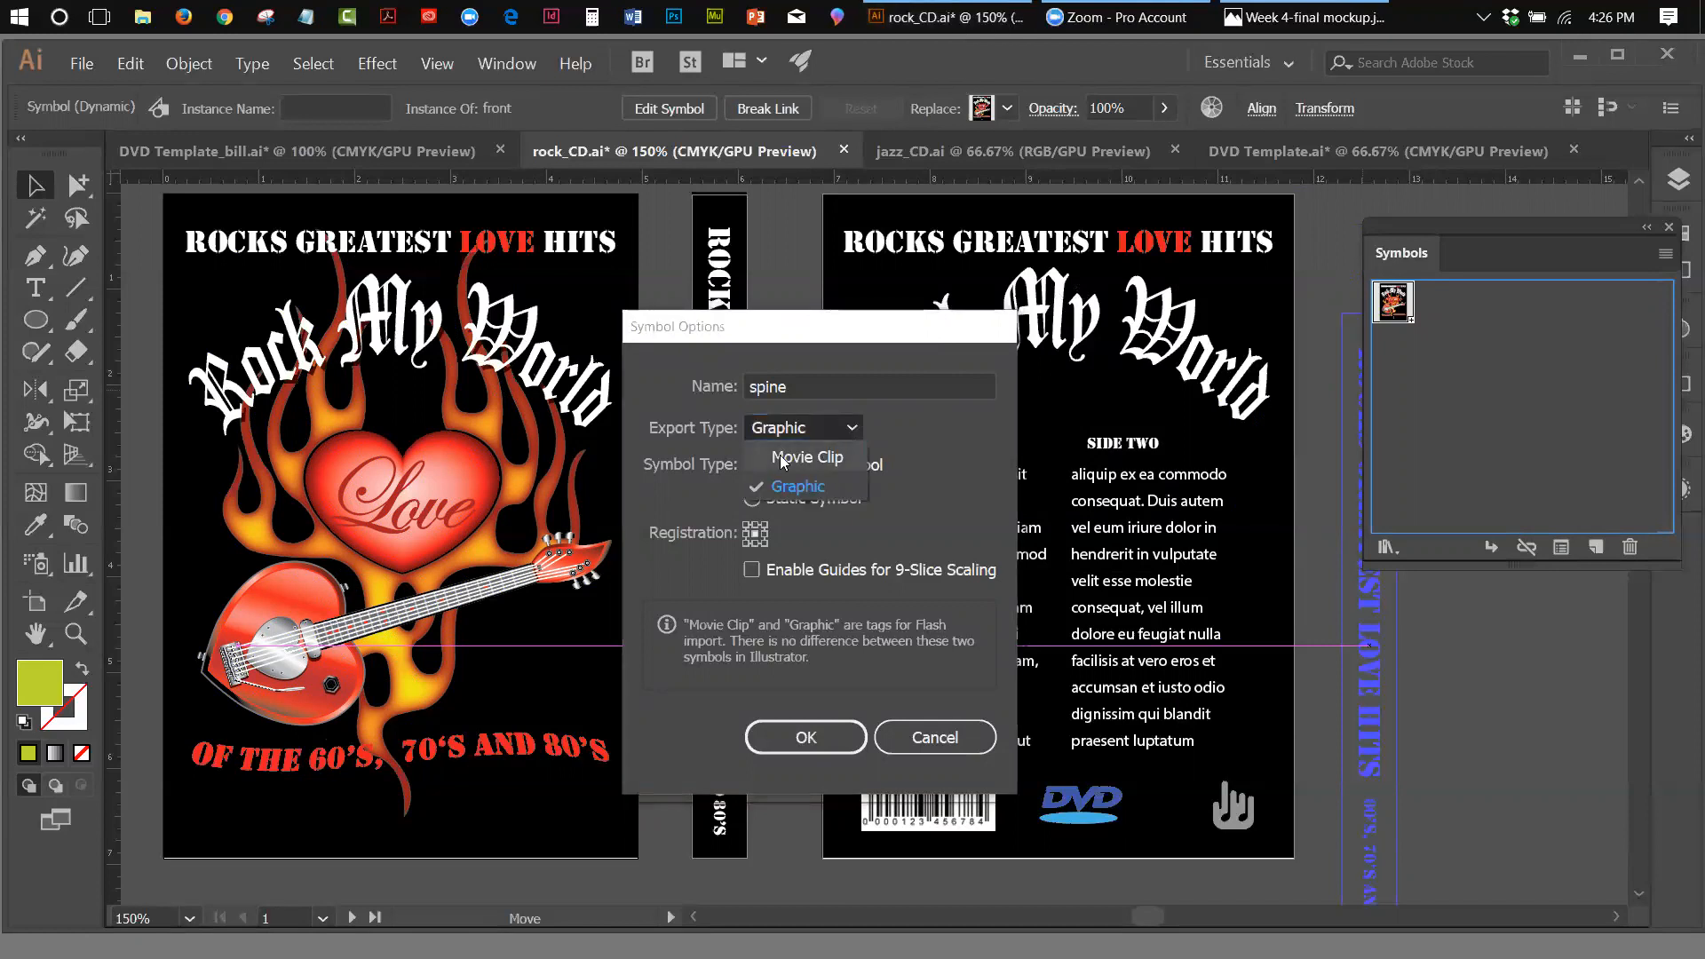
left_click(798, 486)
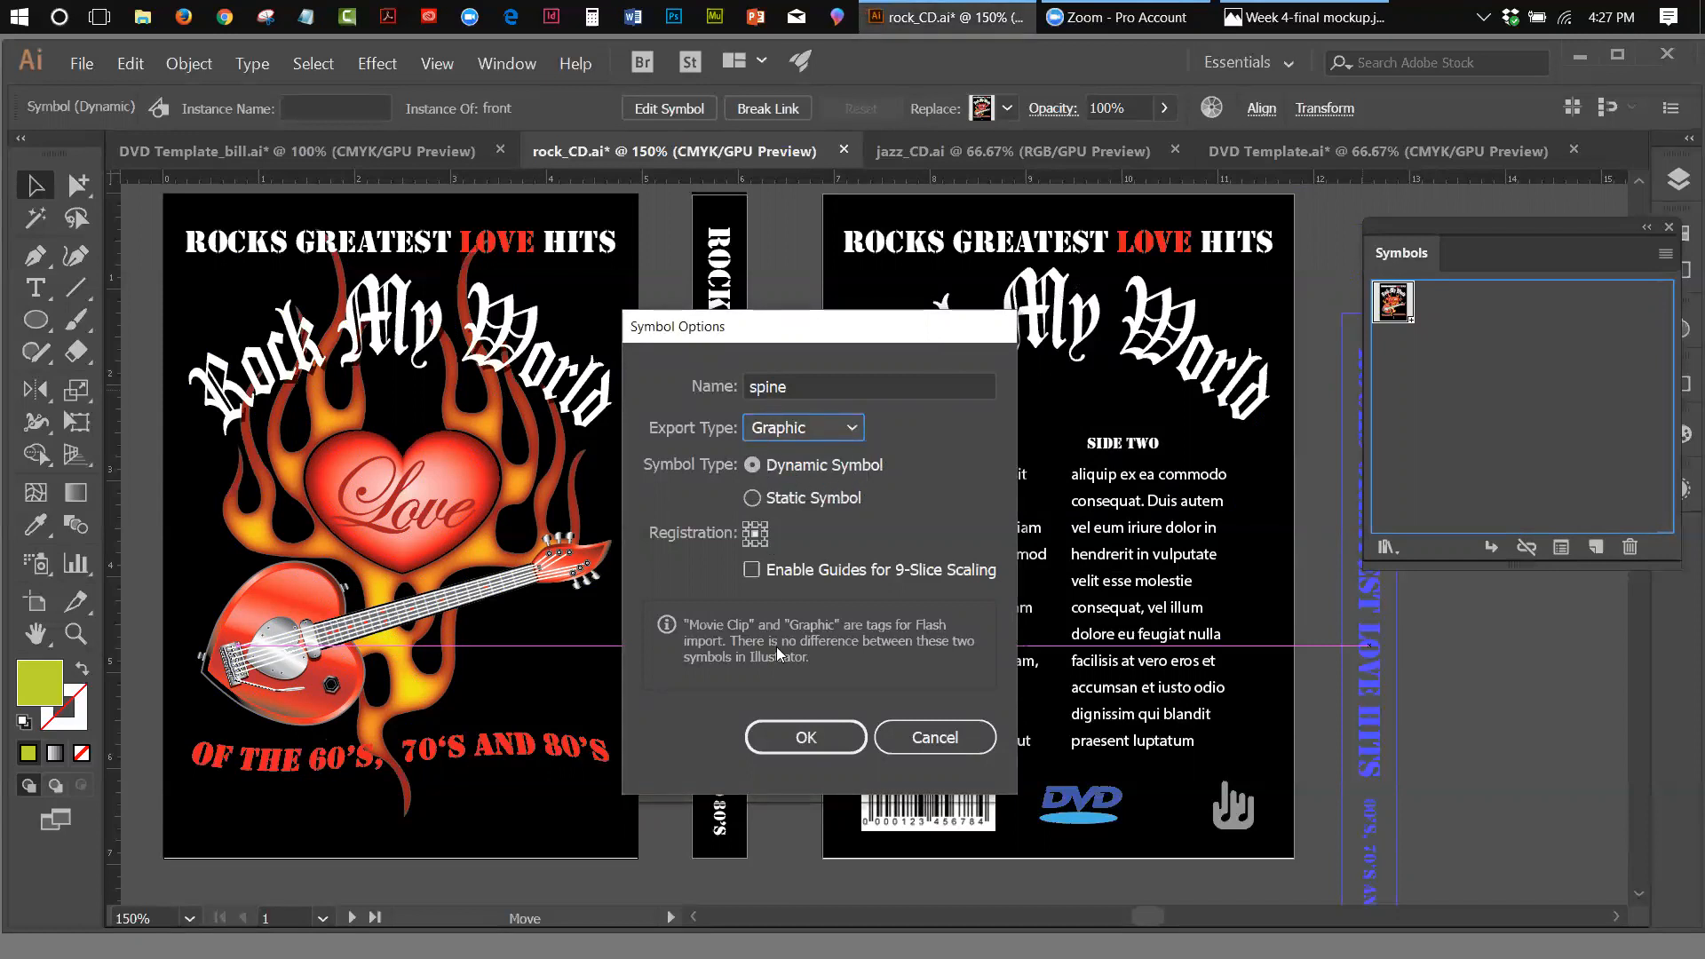
left_click(786, 732)
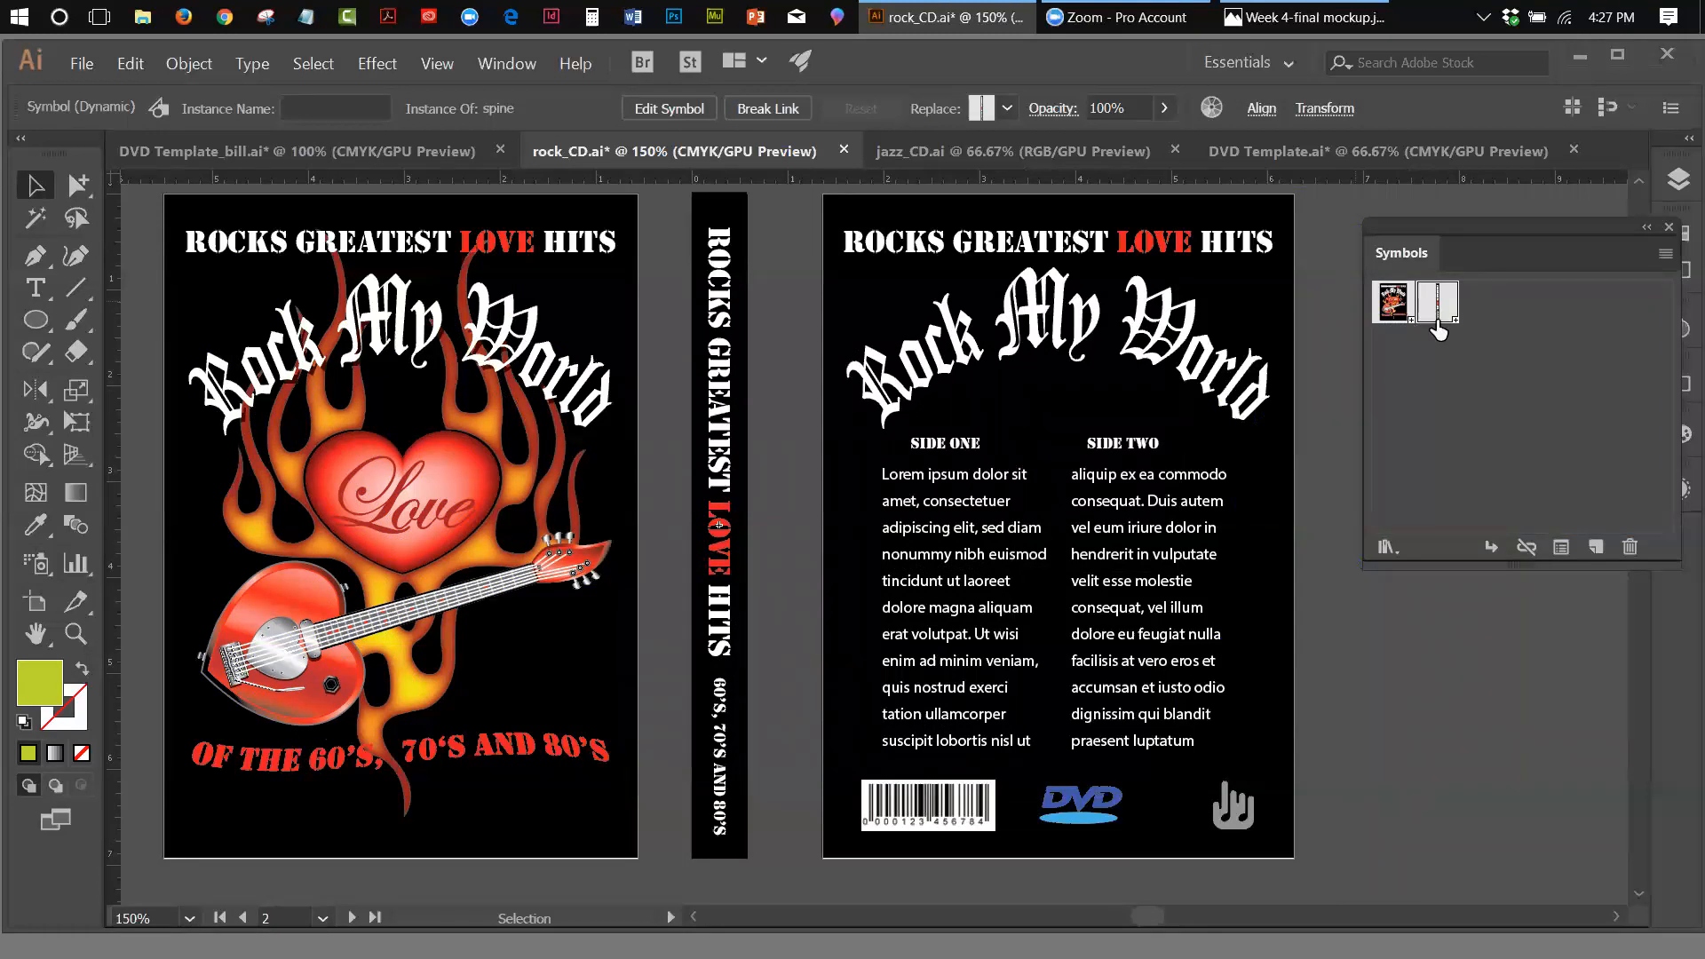
Create a dynamic symbol named Back from the back cover group with export type Graphic, and deselect it
left_click(893, 293)
left_click_drag(892, 293, 1476, 355)
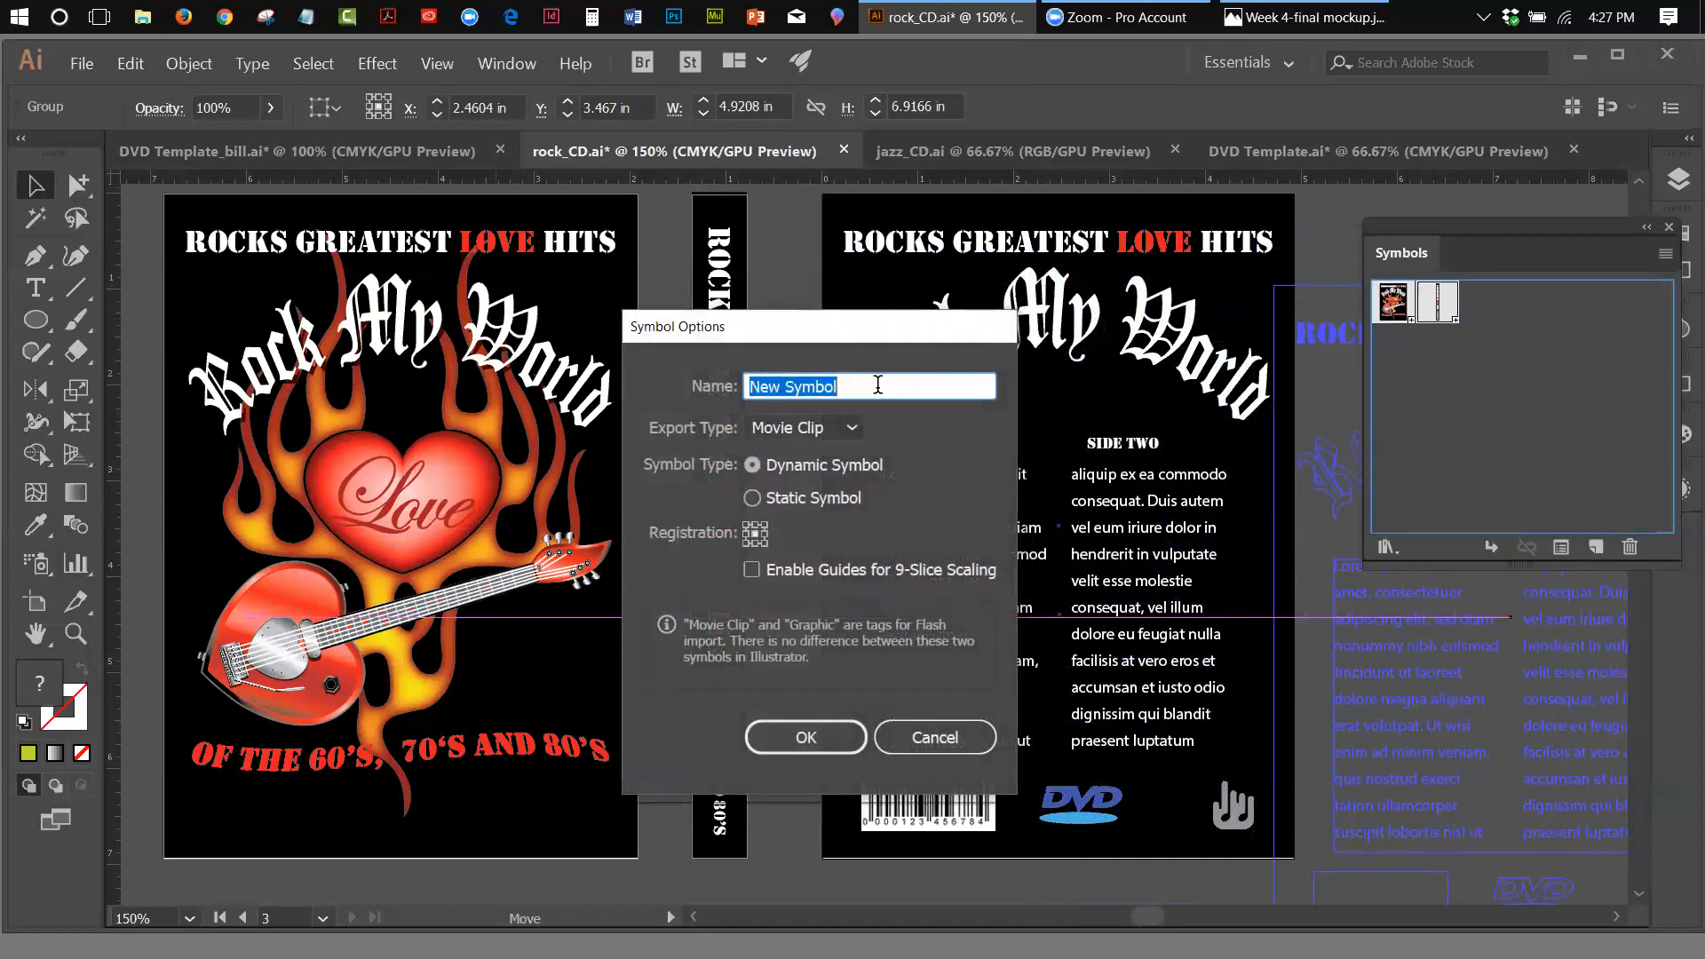
type("Back")
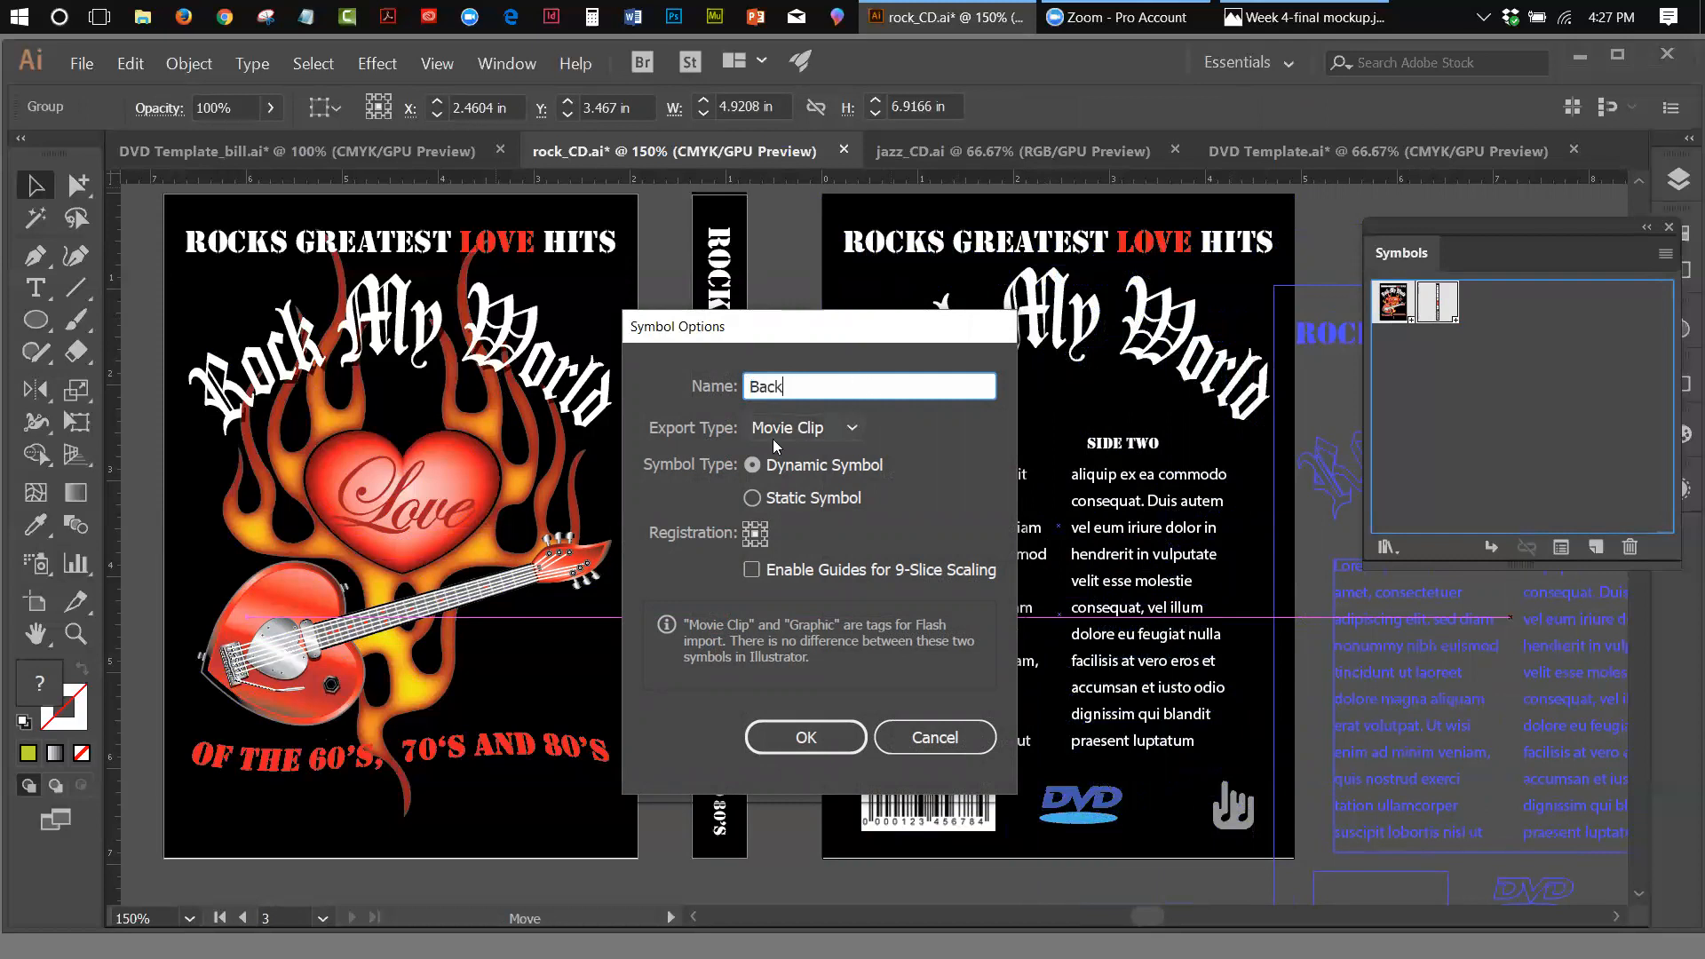
left_click(802, 427)
left_click(771, 485)
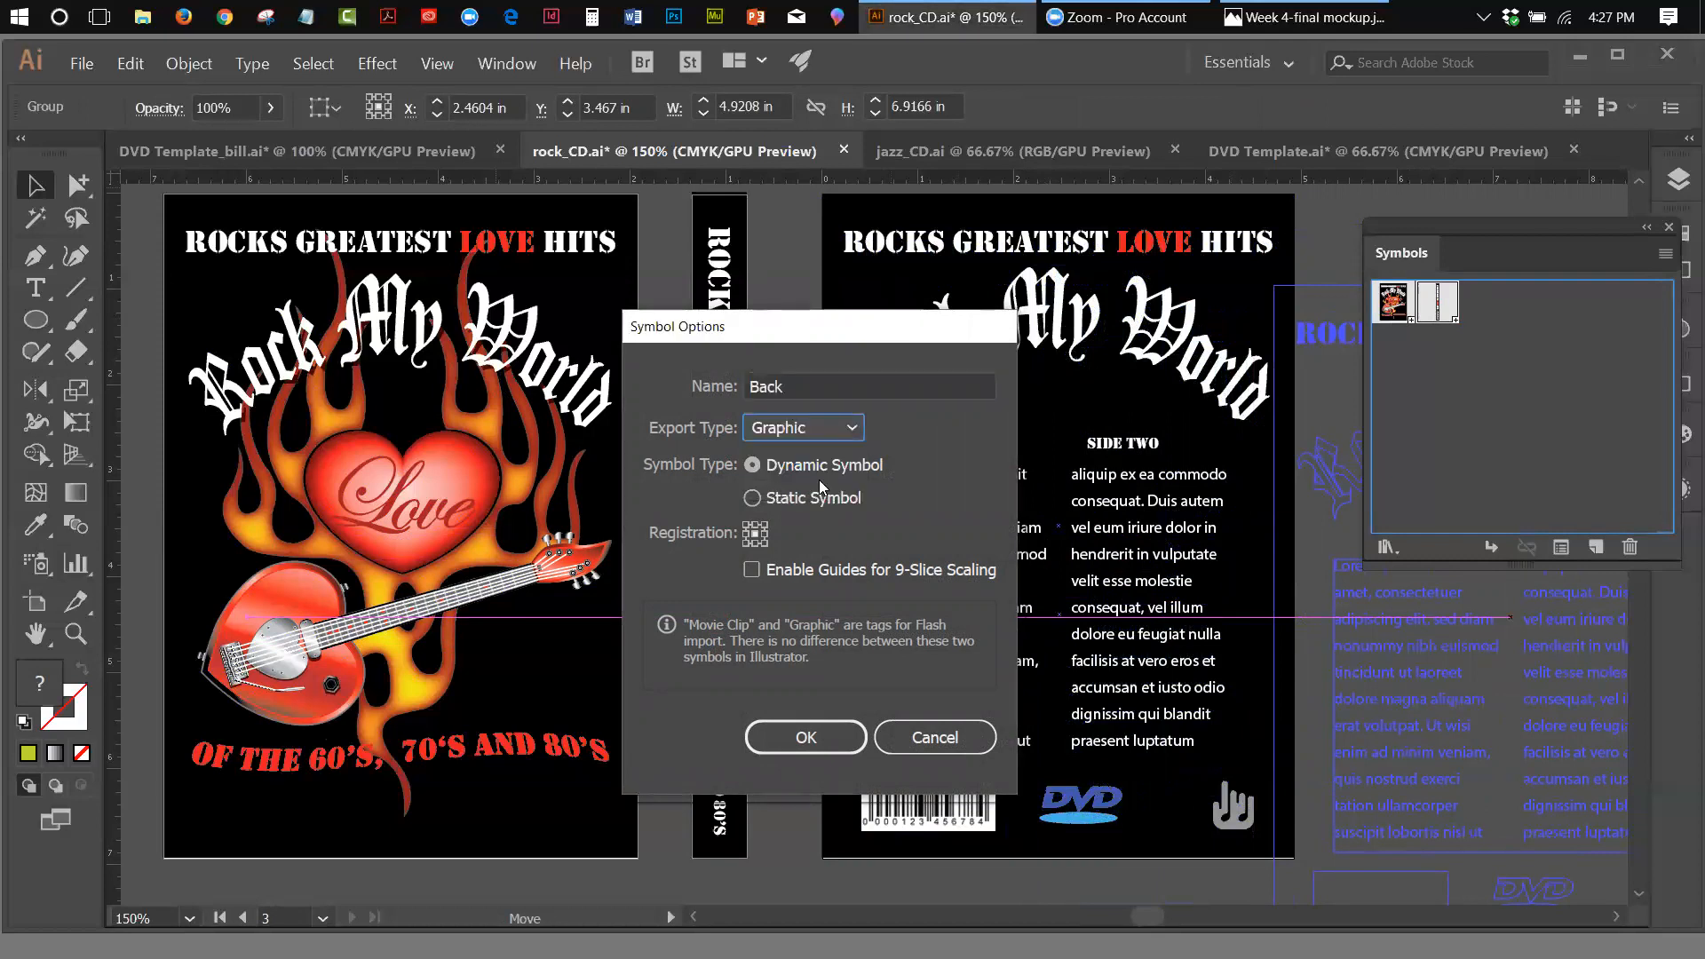
left_click(817, 741)
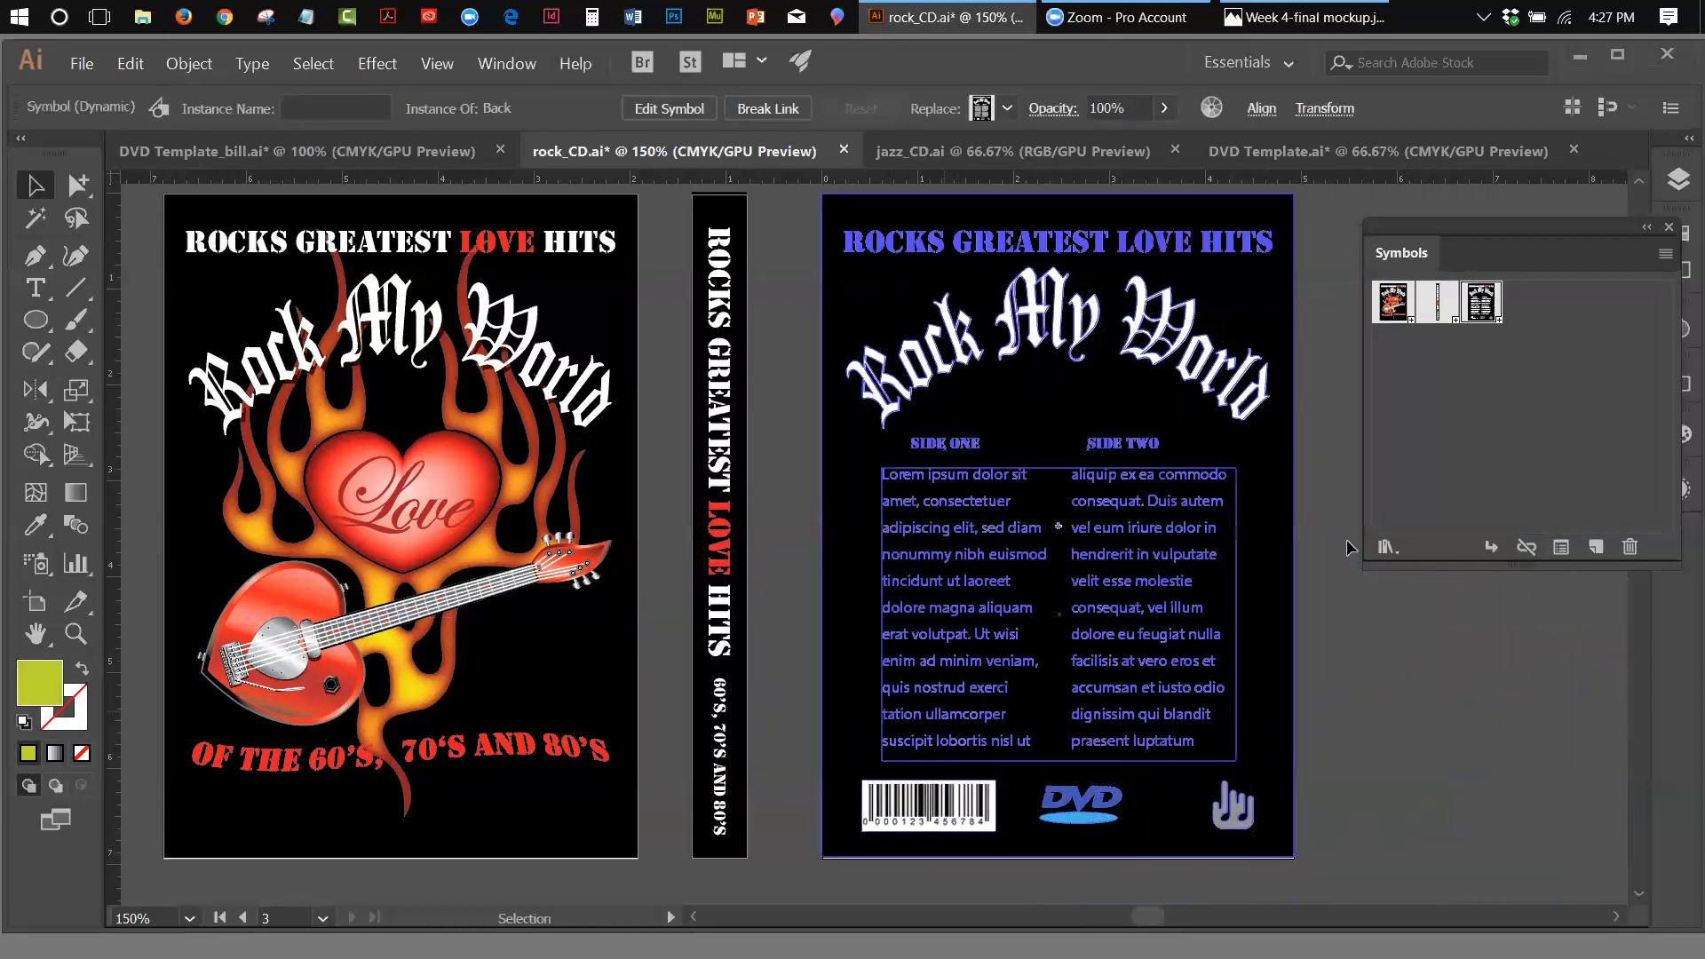
left_click(1430, 785)
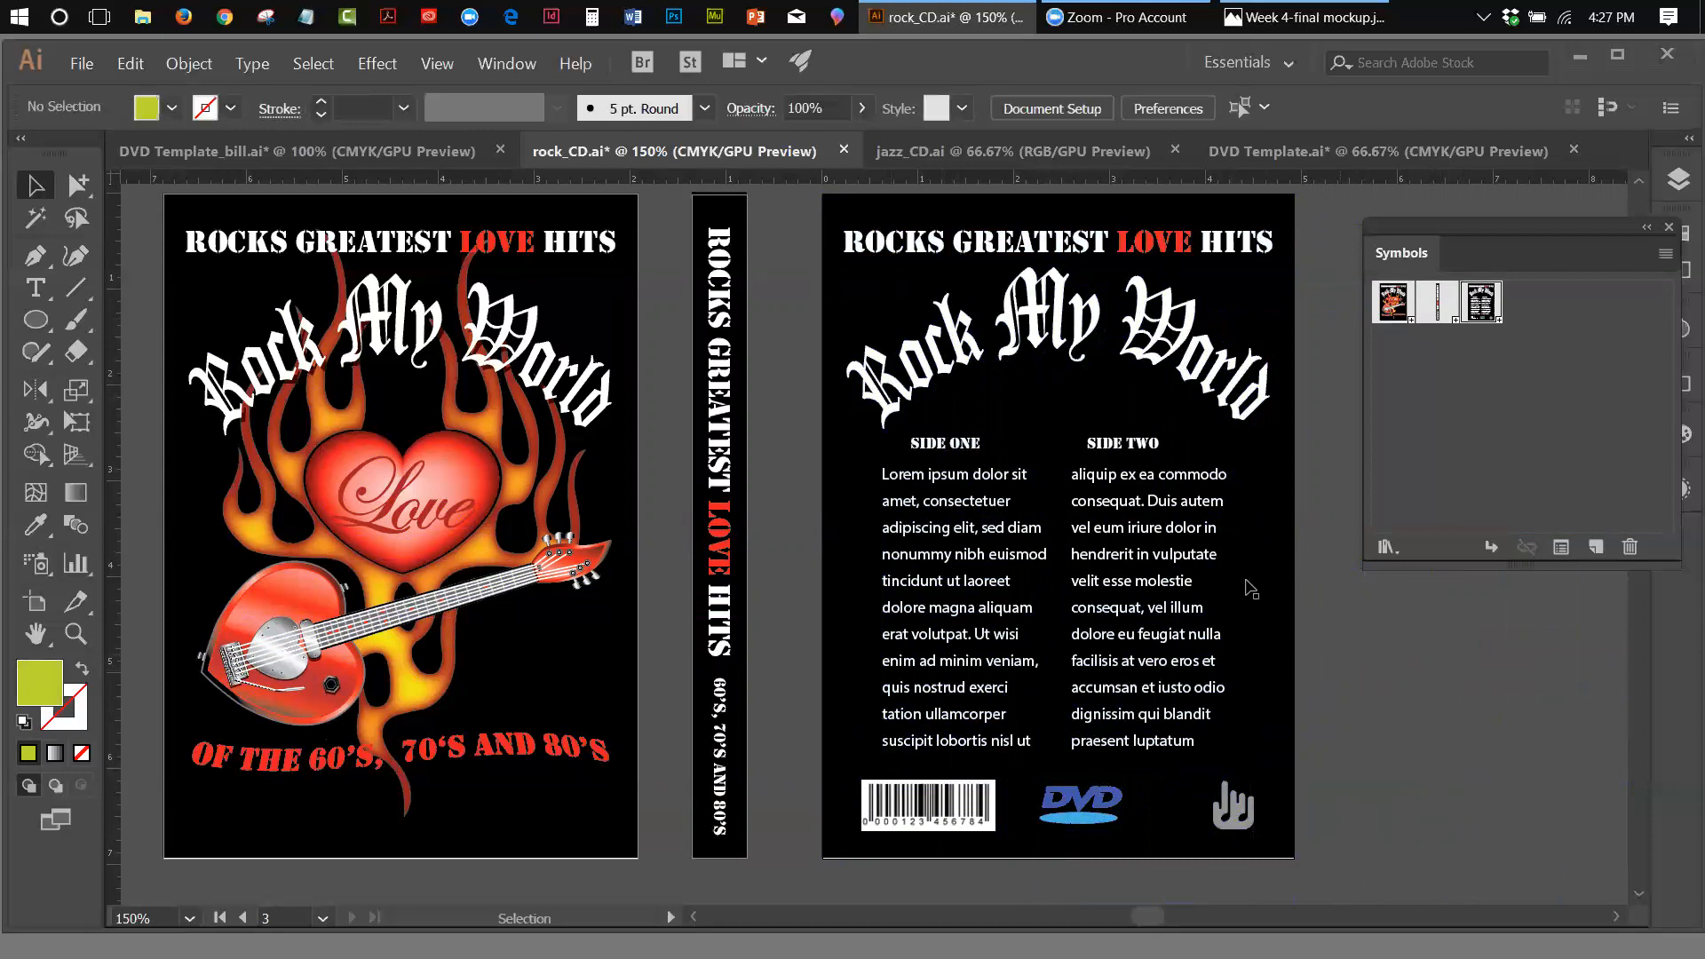
Select the back cover symbol and toggle the display of selection edges with Hide Edges
left_click(1064, 398)
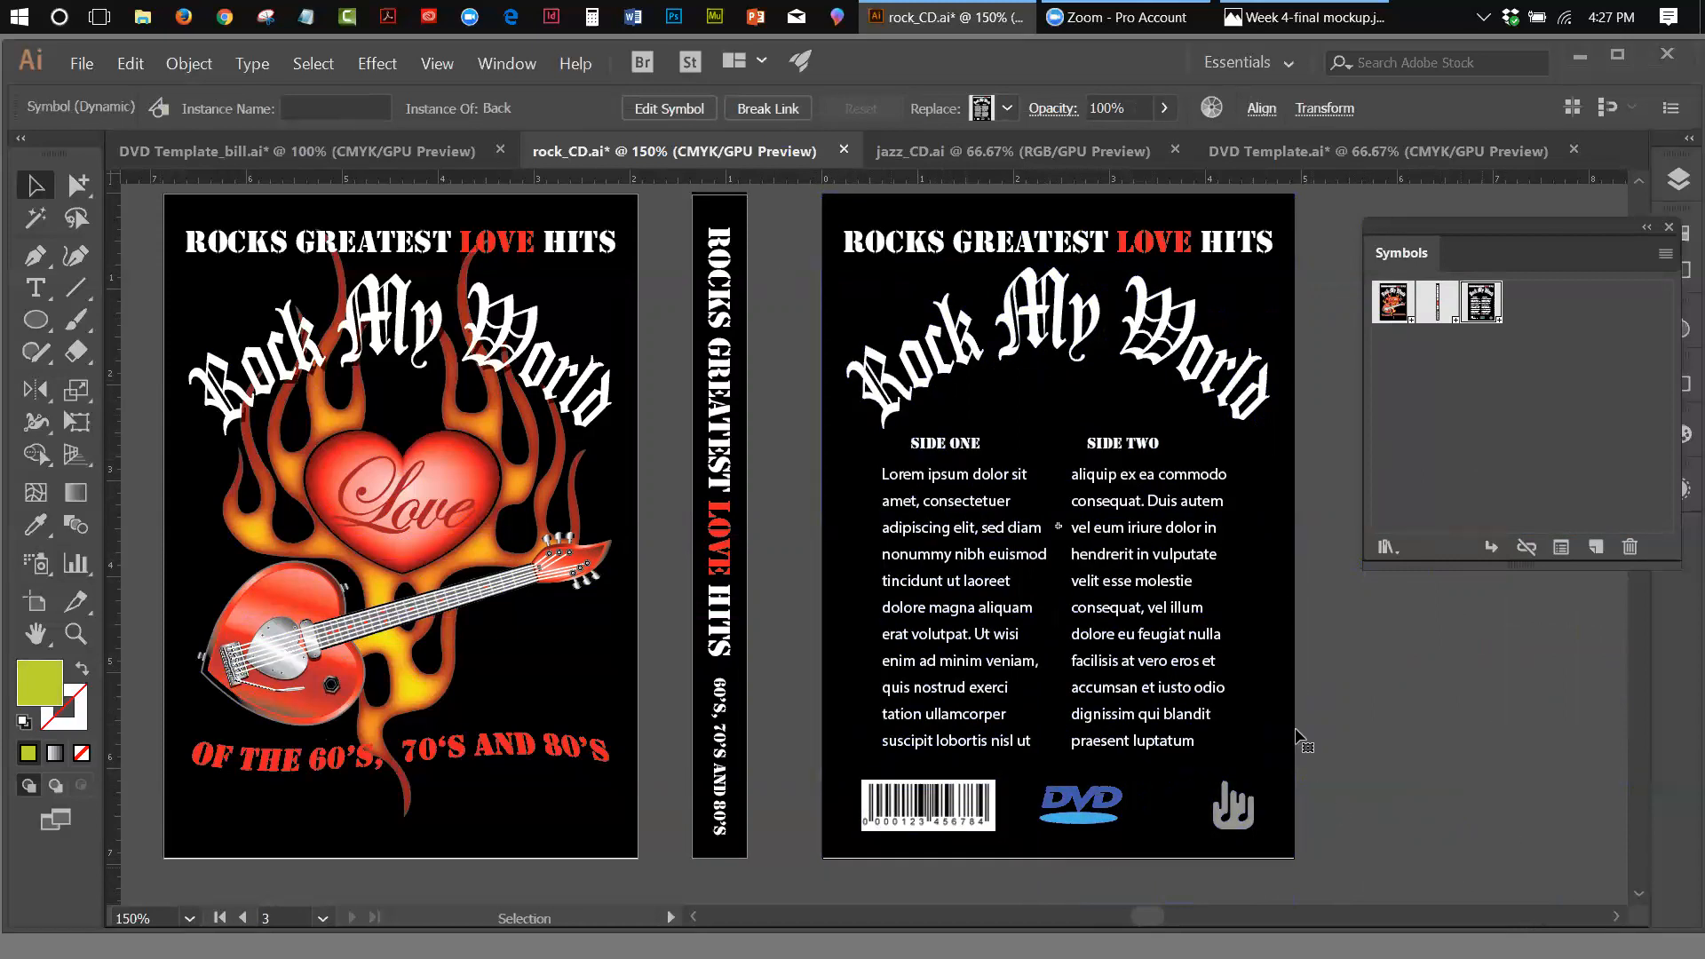
left_click(427, 64)
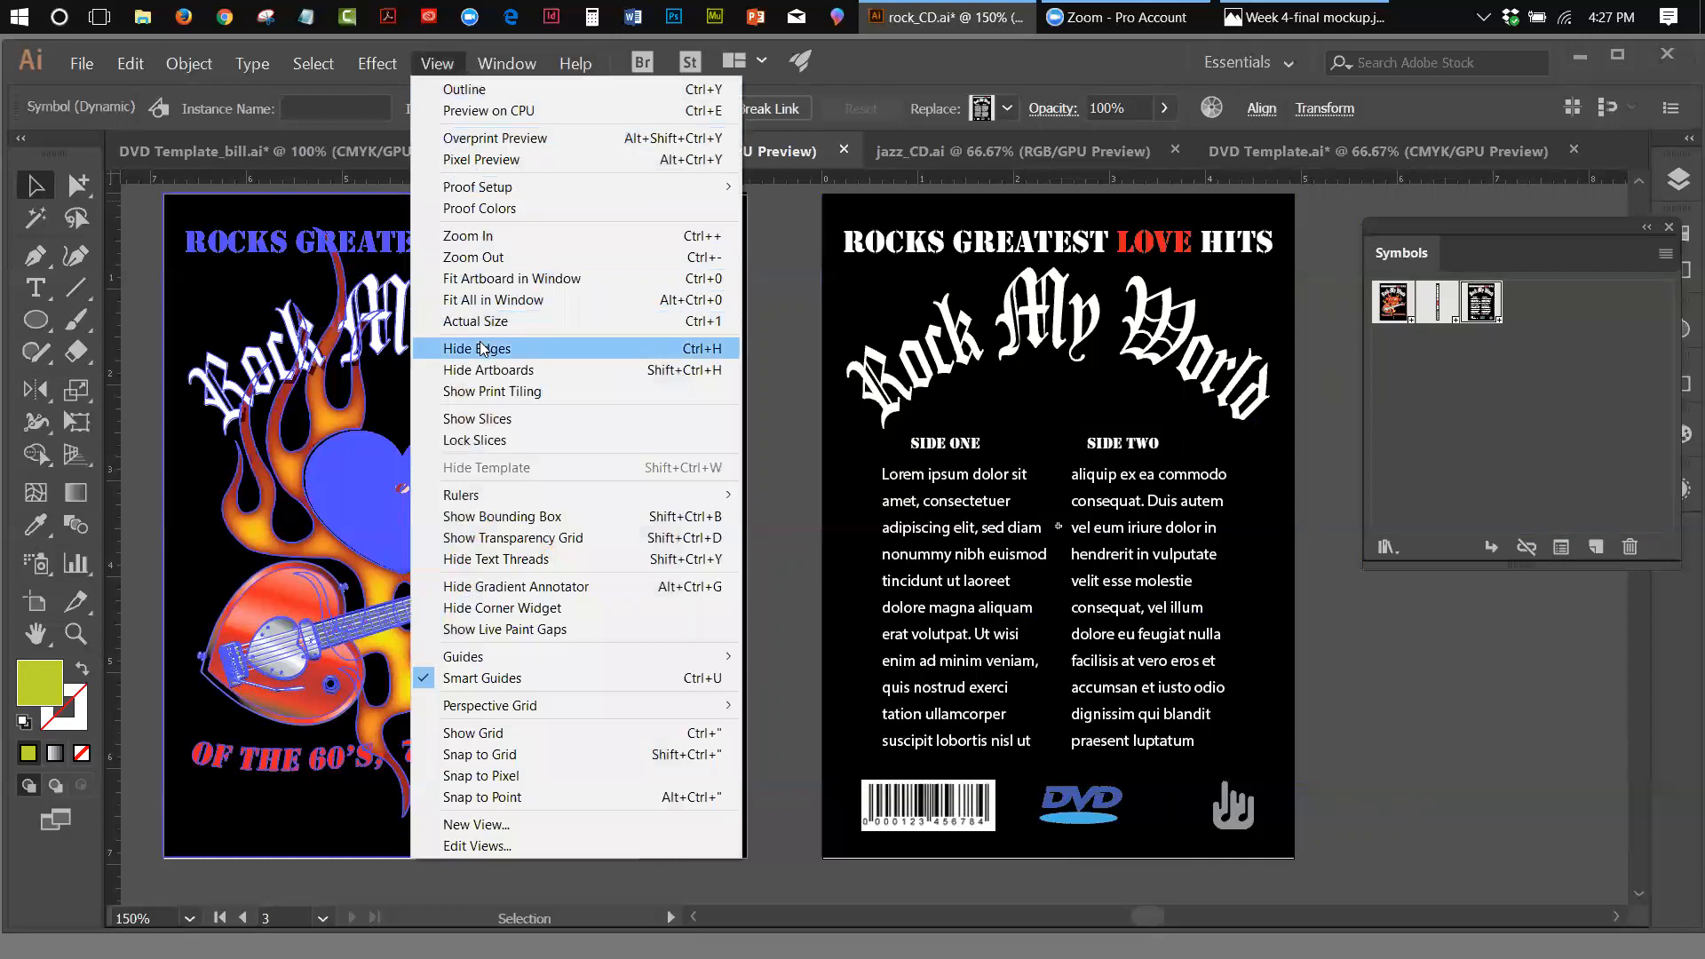
left_click(480, 348)
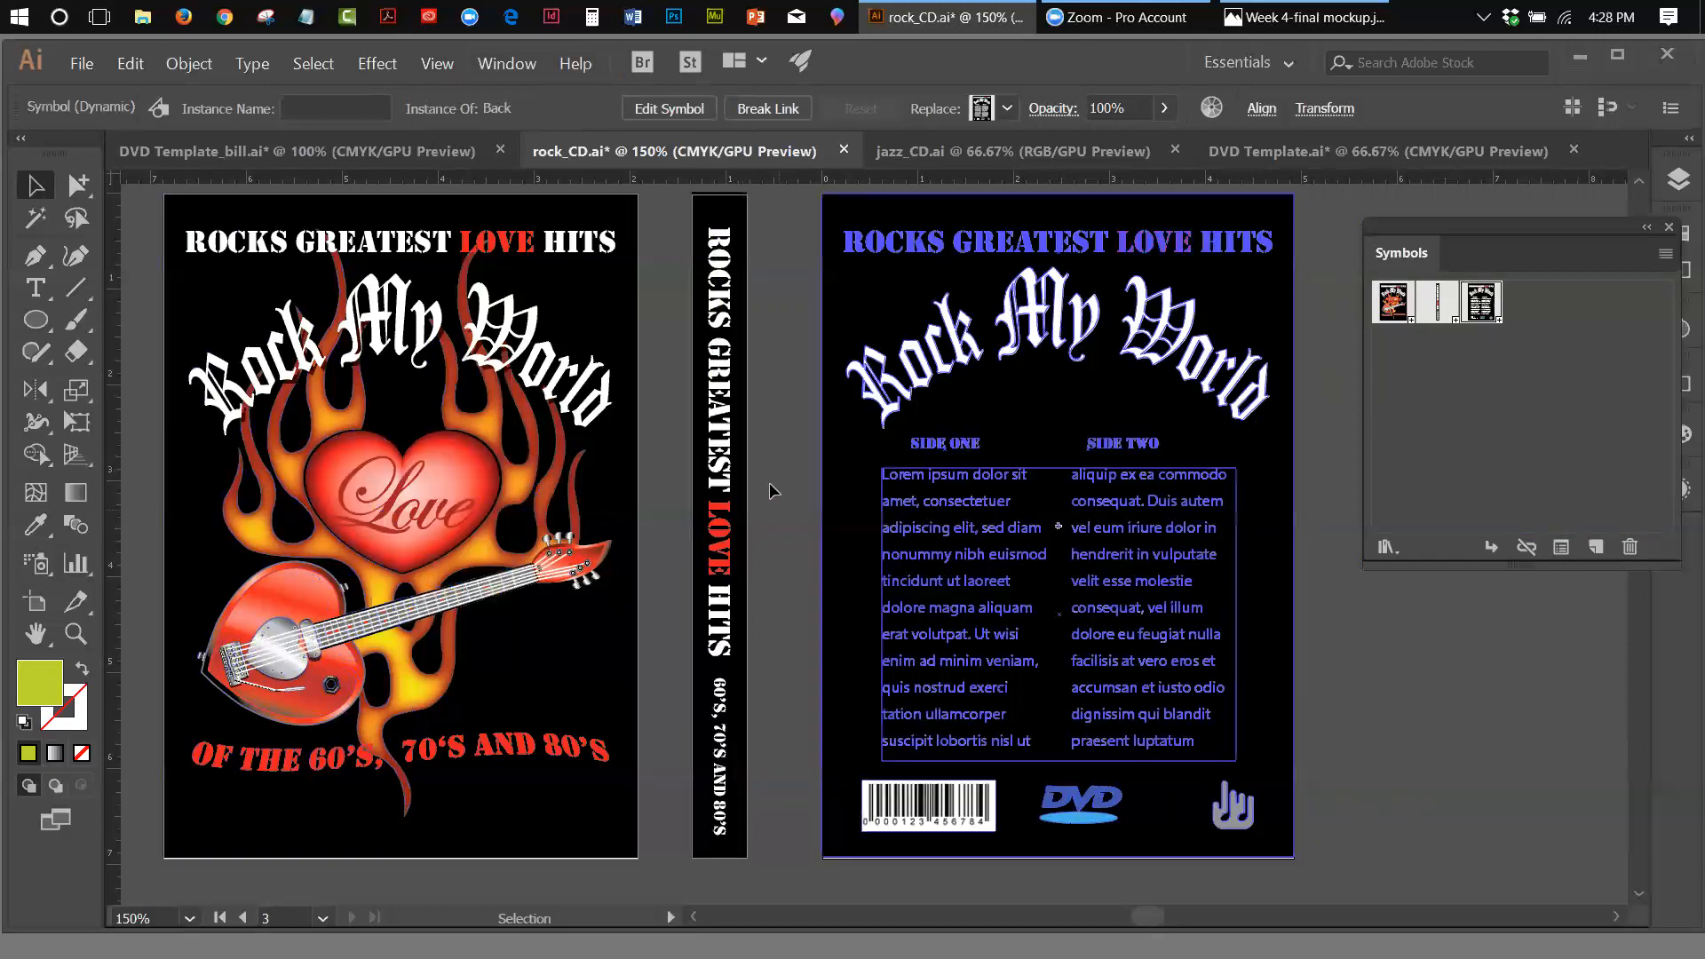
Check the spine and front cover symbols by selecting each, and switch to the DVD Template.ai document
left_click(724, 524)
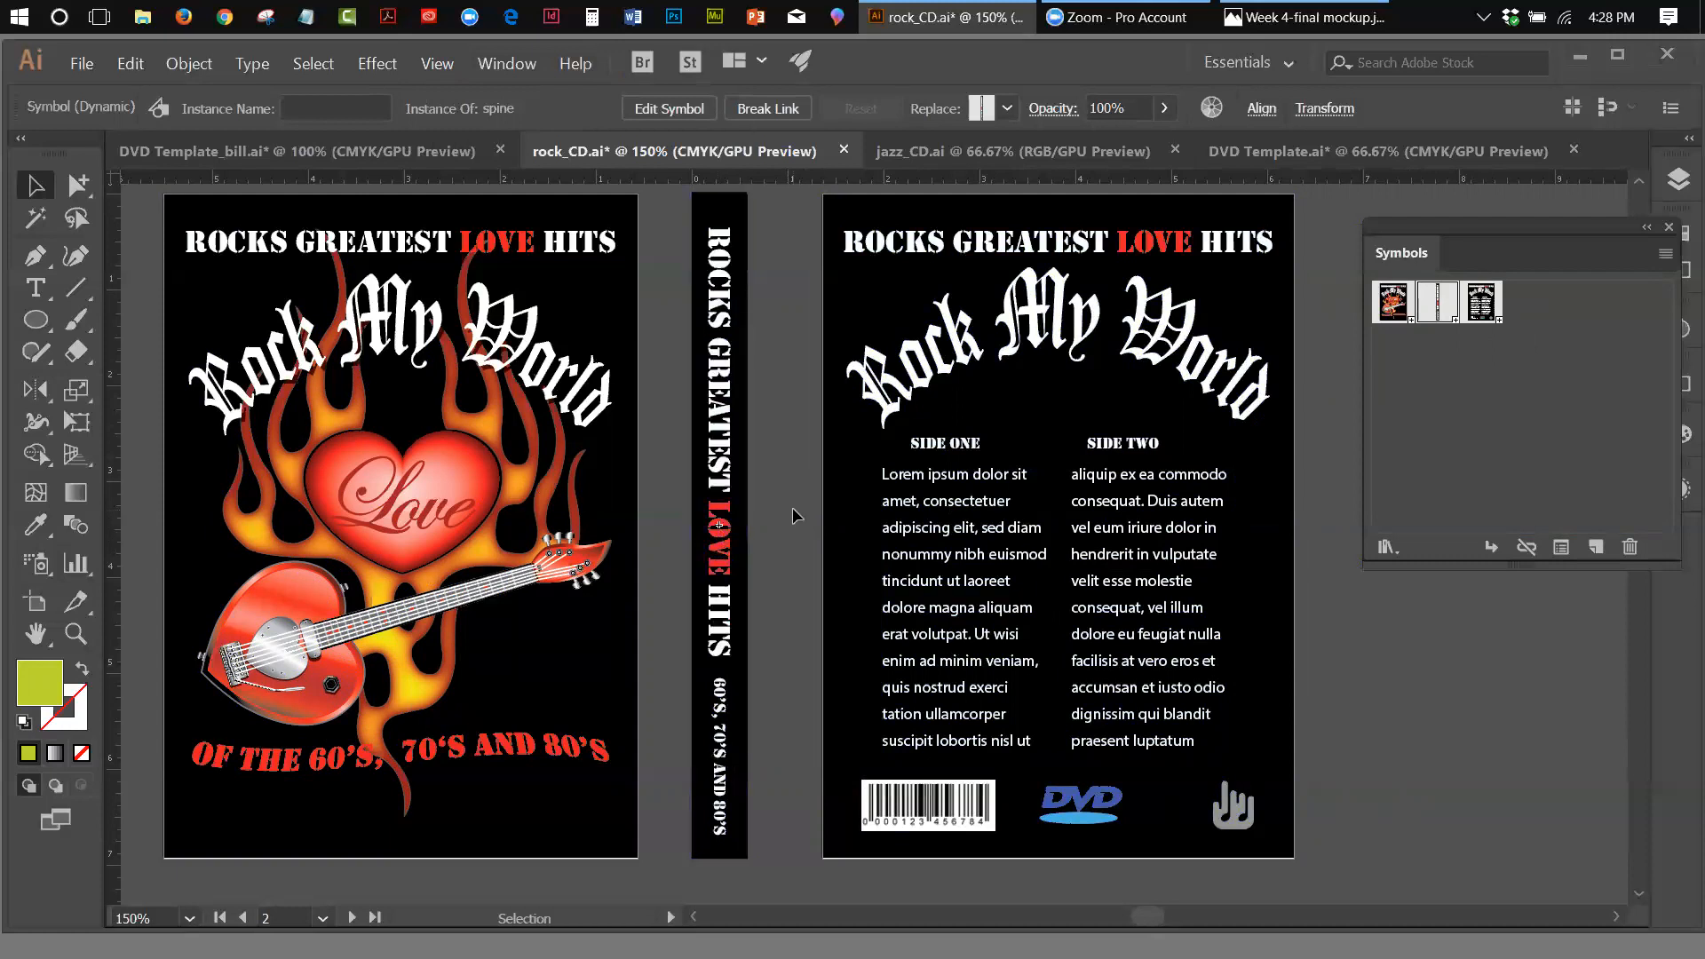
left_click(667, 533)
left_click(453, 524)
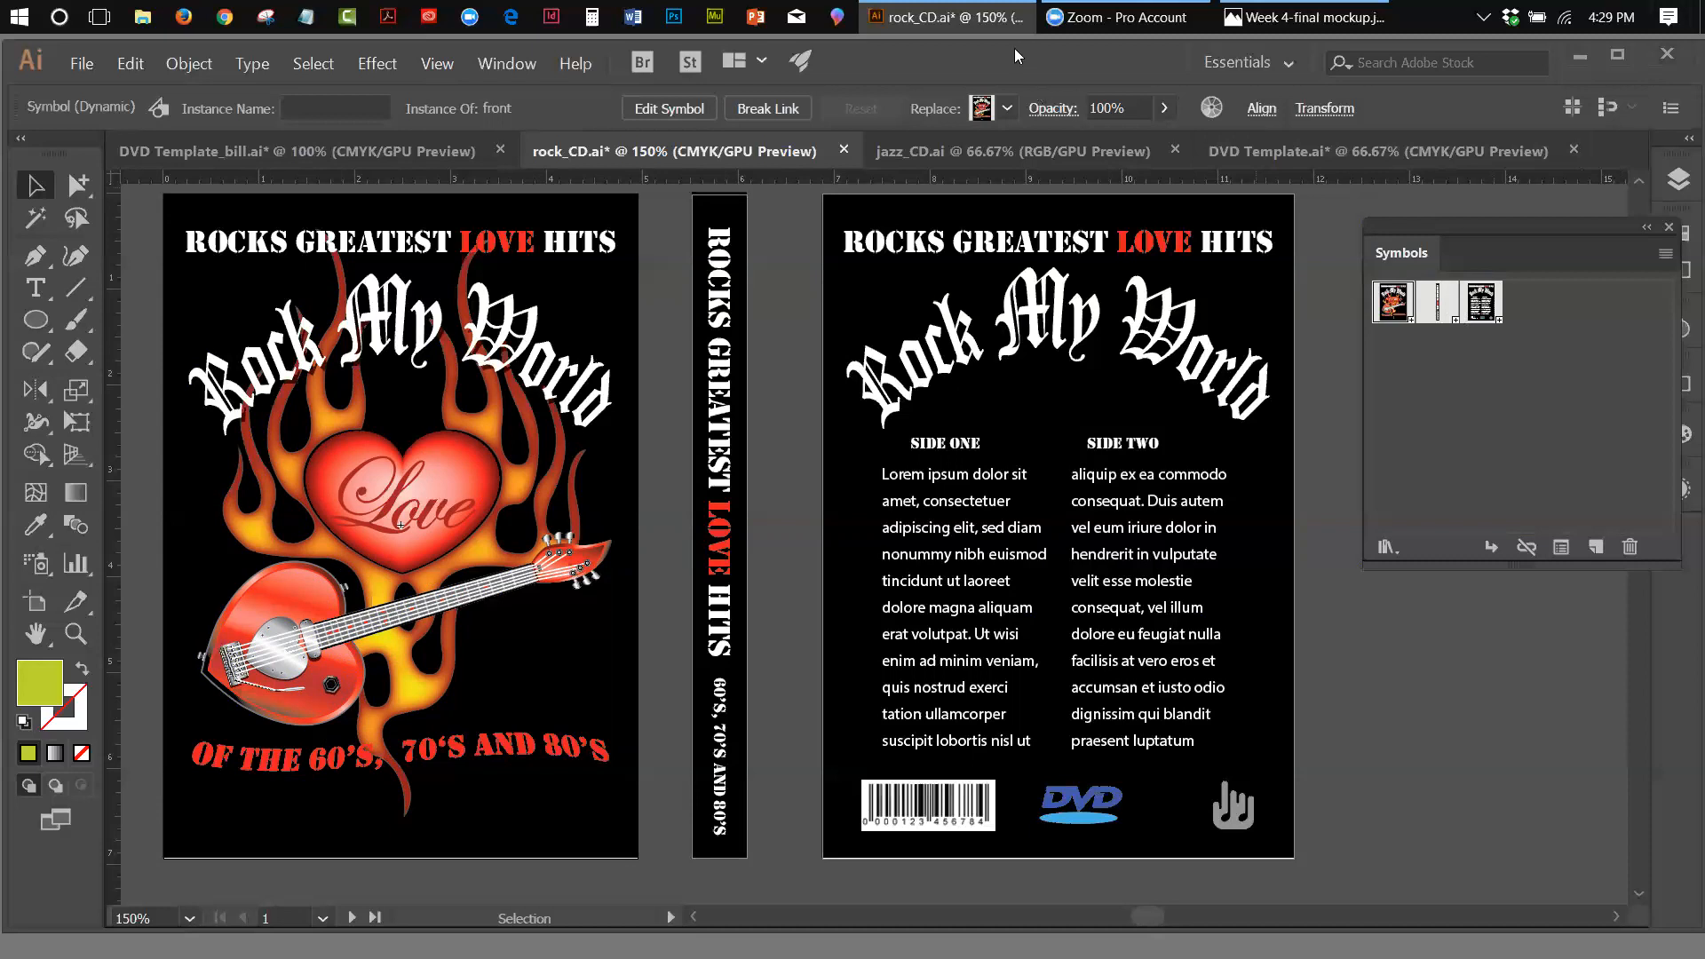
left_click(1281, 154)
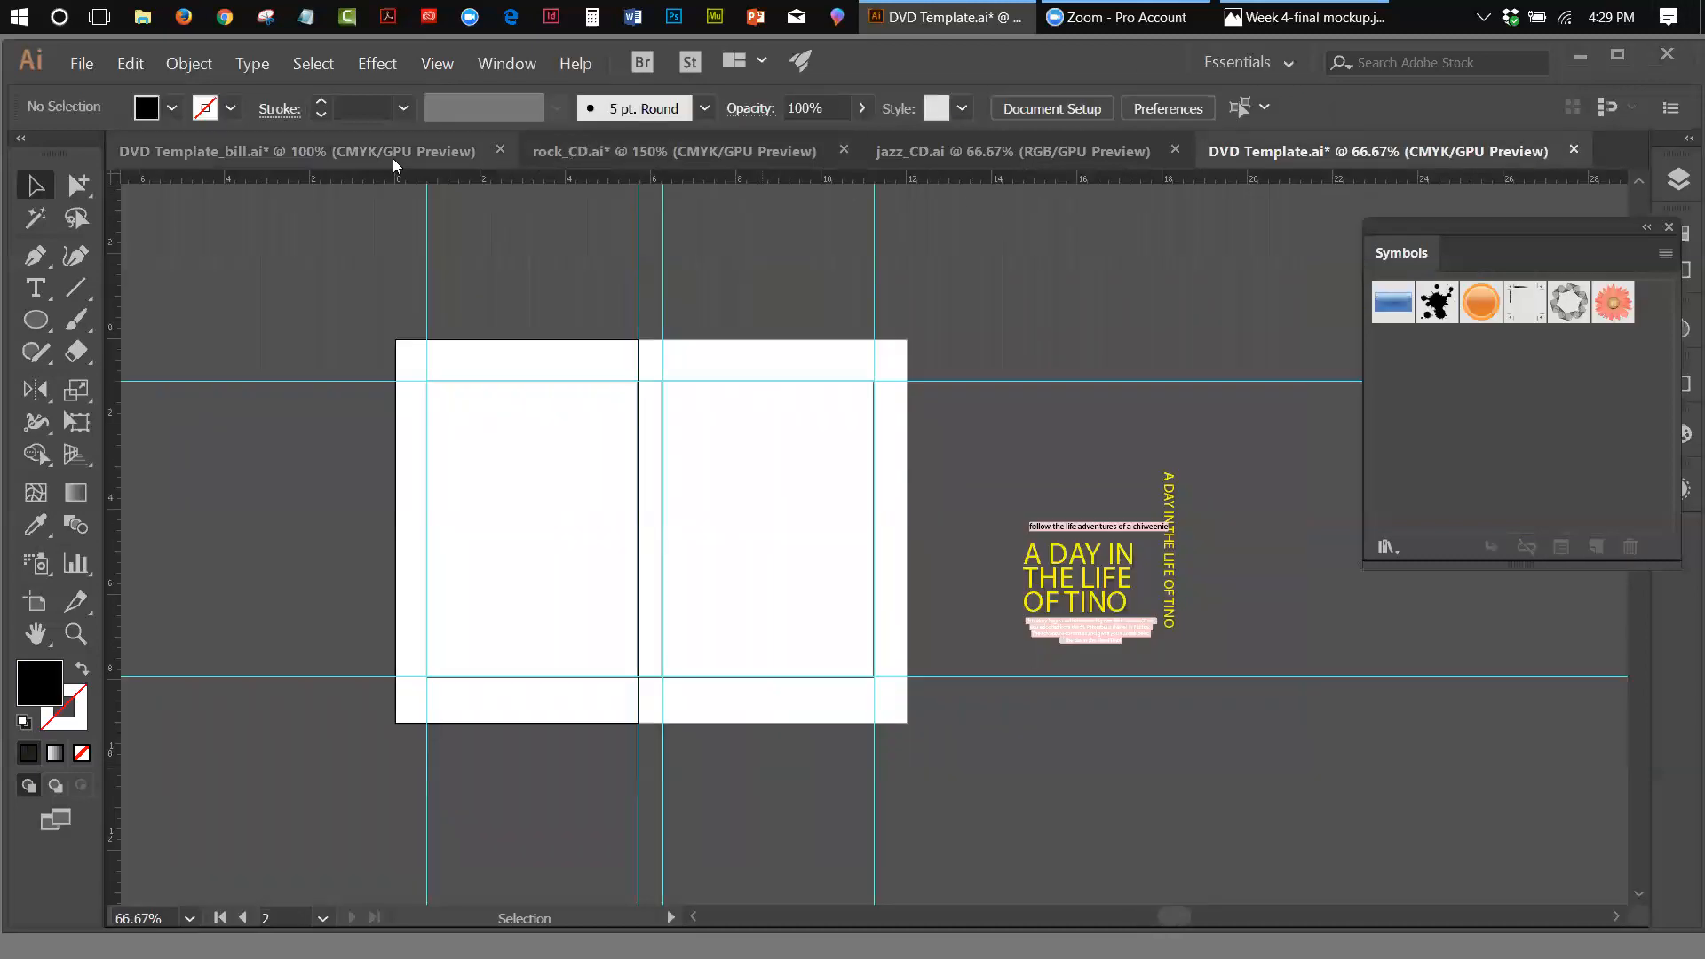
Switch to the jazz_CD.ai document and dock the floating Symbols panel with the collapsed panels
left_click(916, 160)
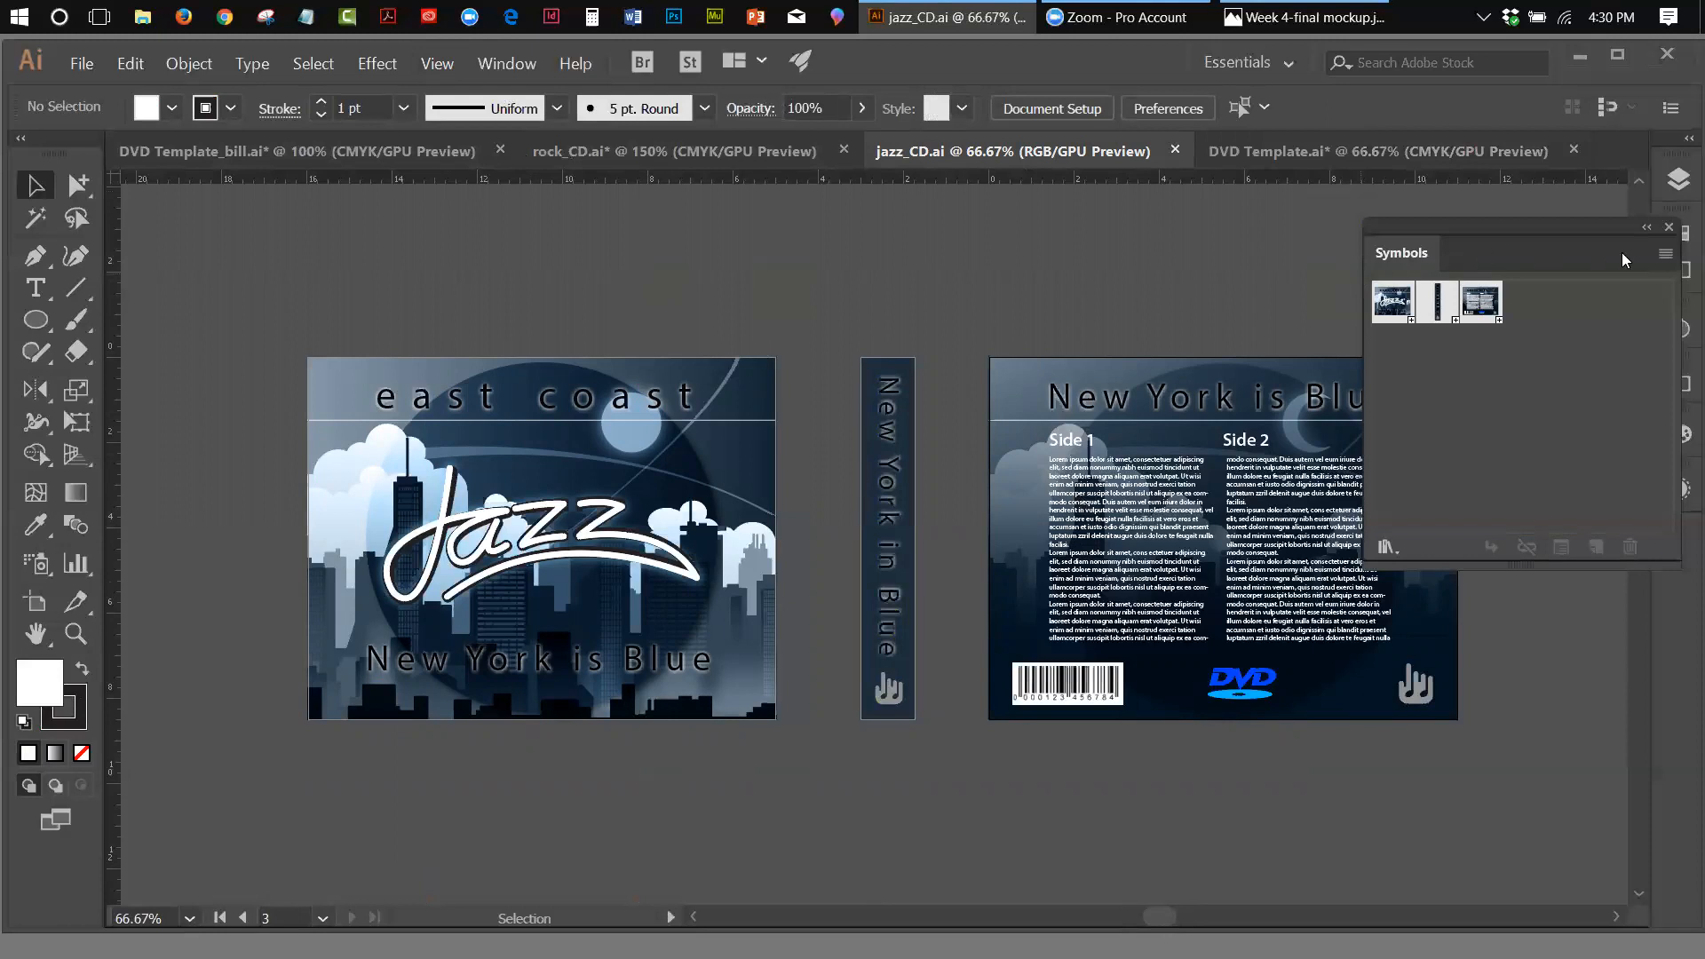
left_click_drag(1588, 233, 1525, 233)
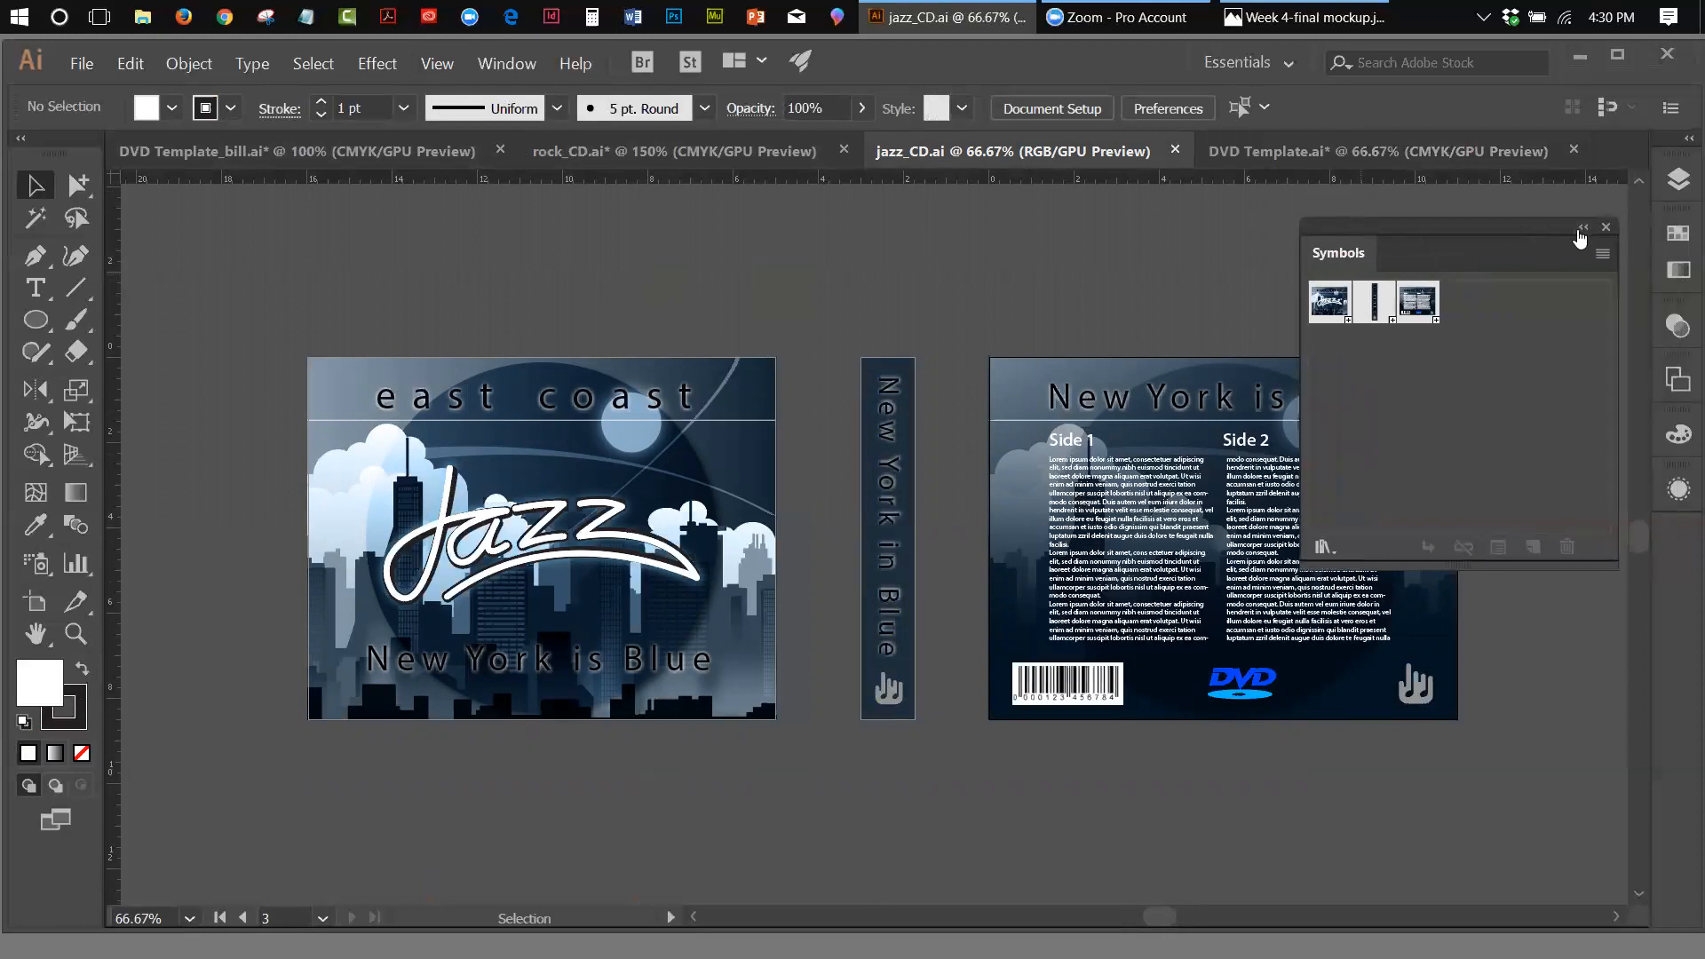
left_click_drag(1378, 238, 1653, 268)
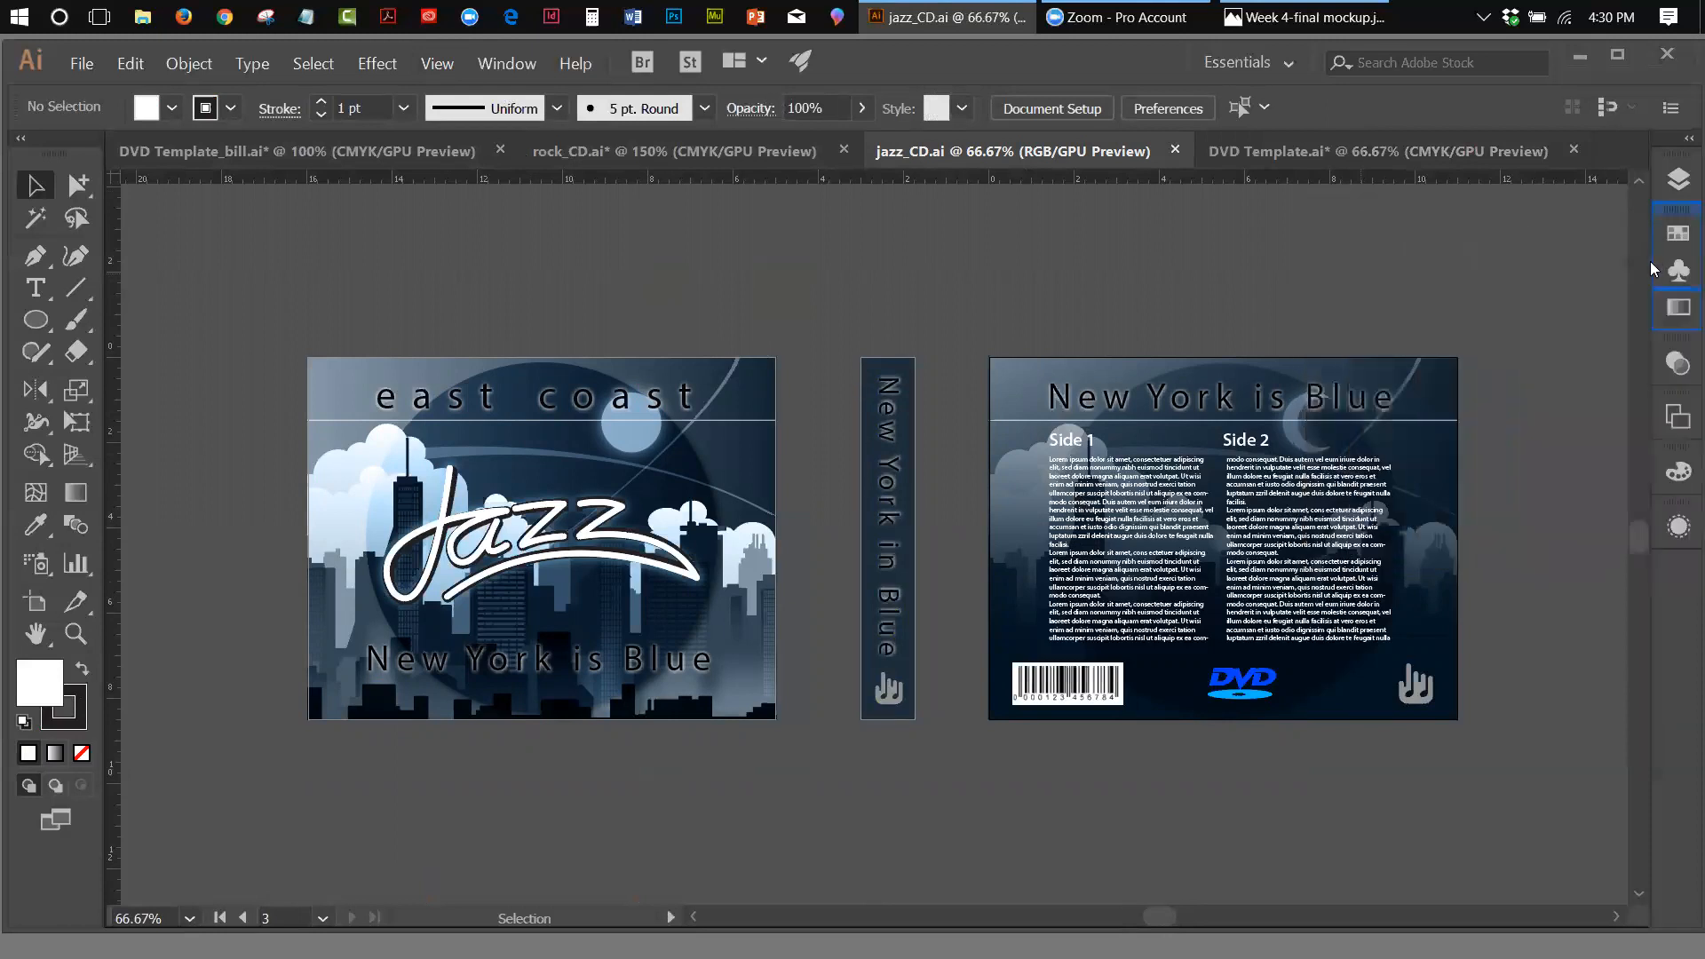
Try to move the front cover artwork with the Group Selection tool, undo the move and deselect the cover
left_click(371, 386)
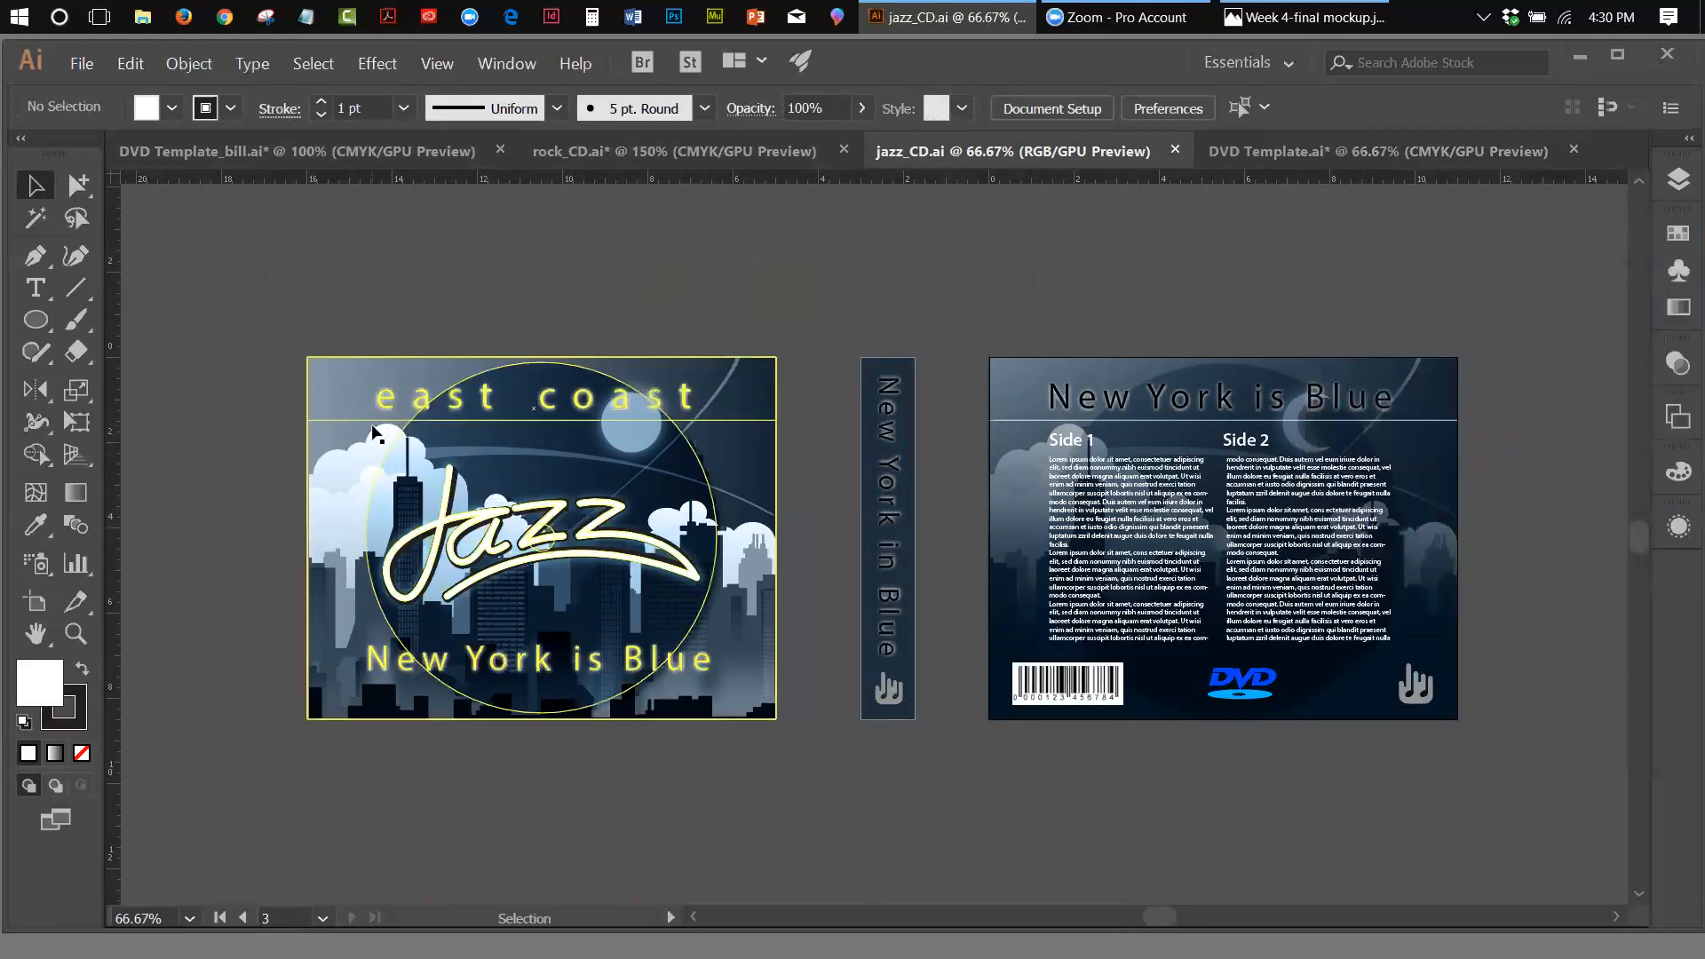
left_click(744, 266)
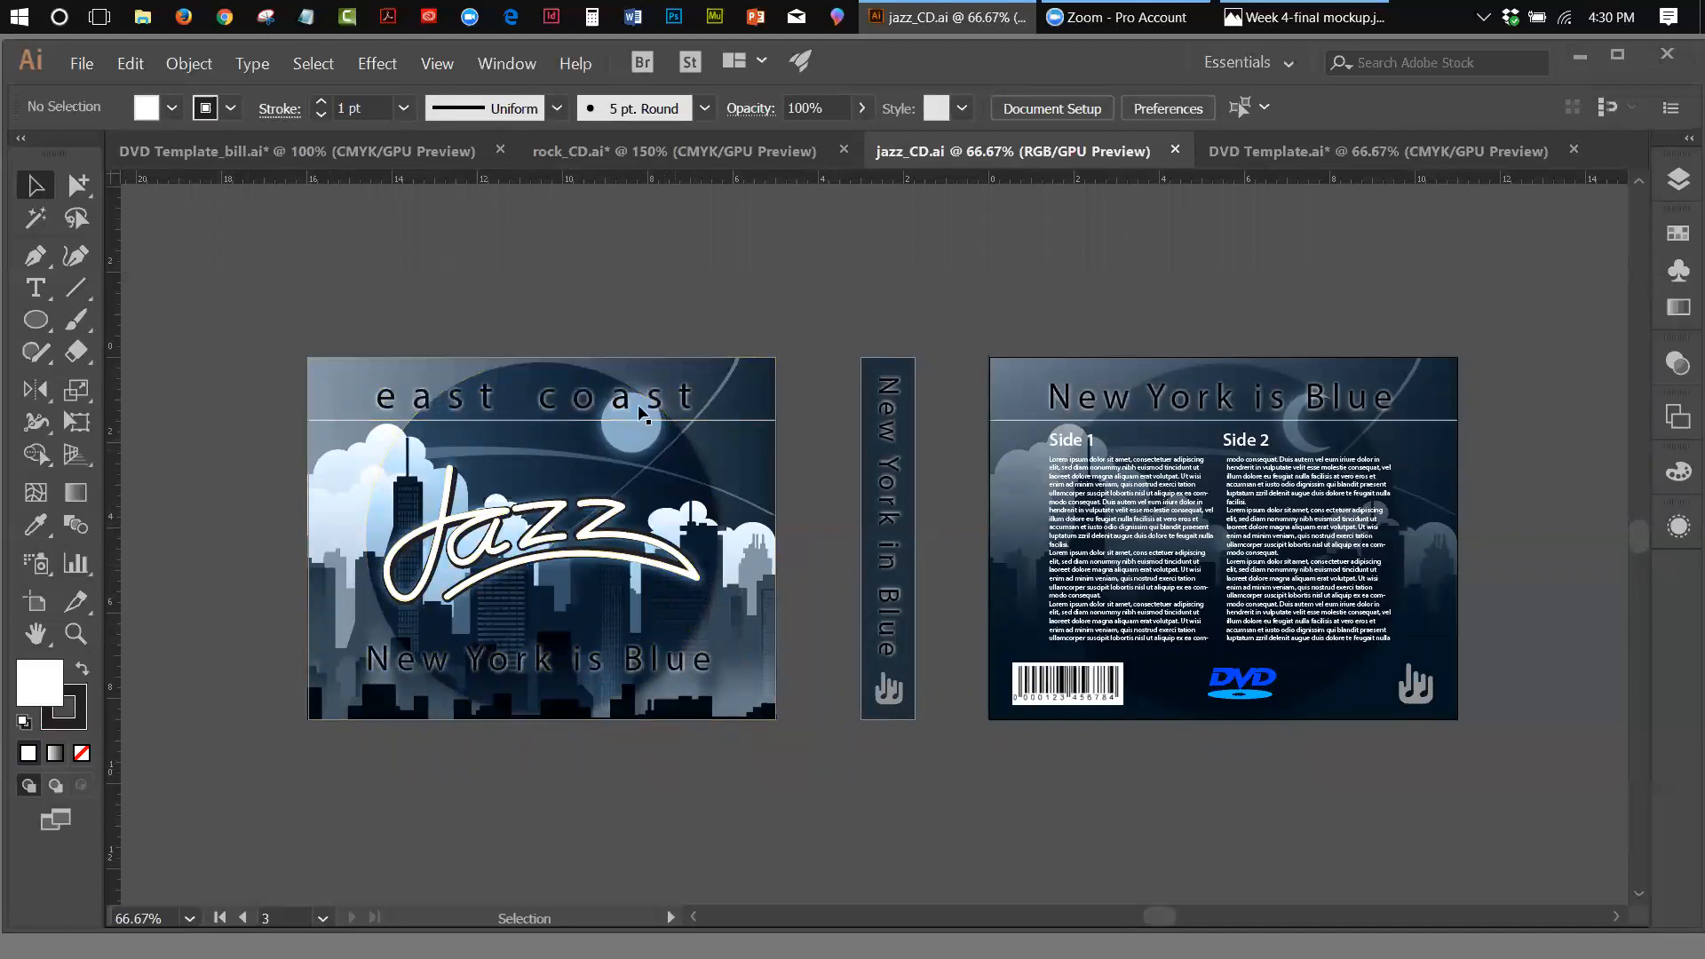
left_click(78, 183)
left_click_drag(509, 380, 692, 231)
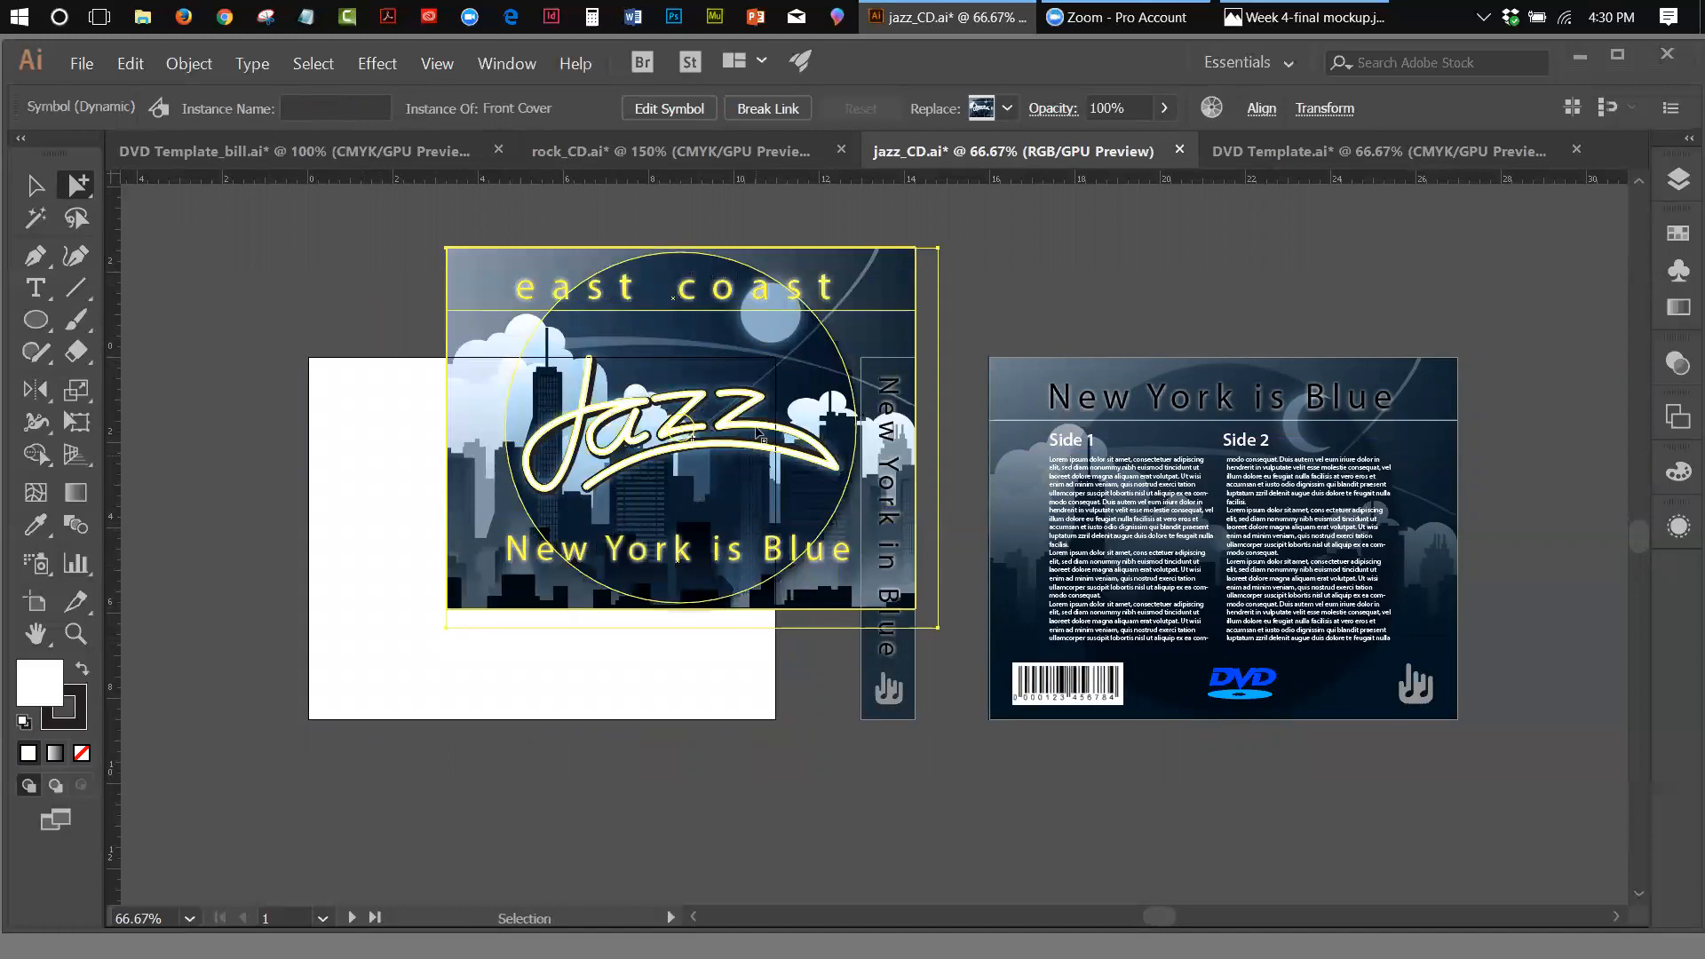
key("ctrl+z")
left_click(130, 63)
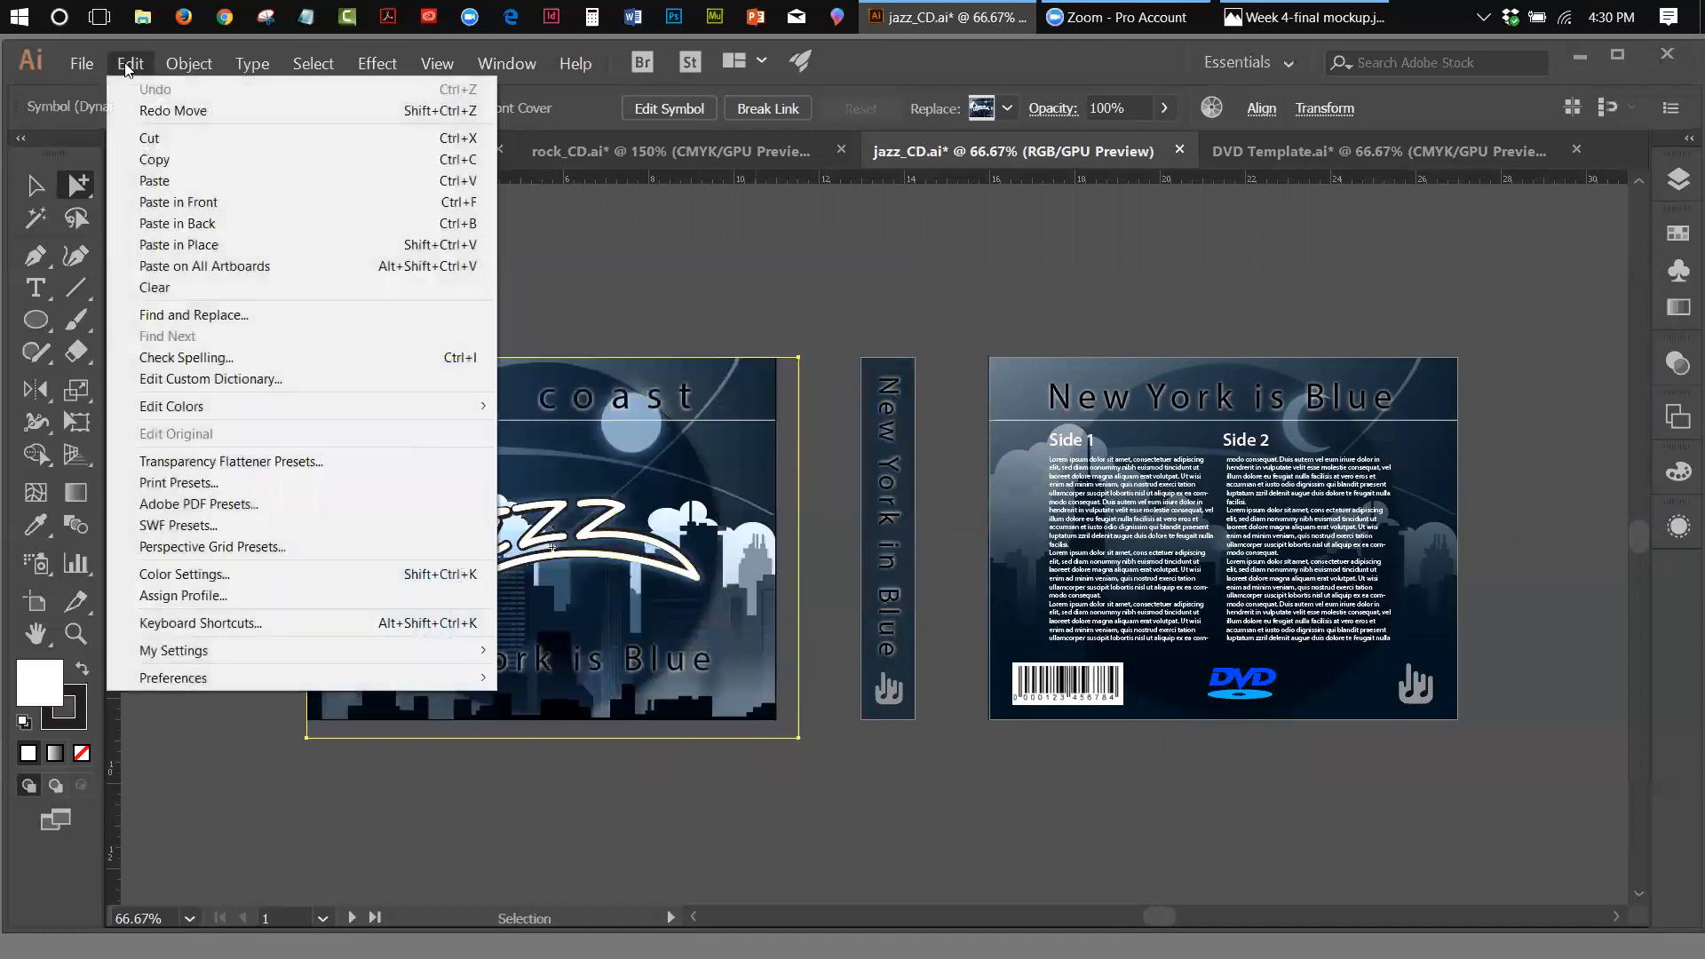
left_click(824, 271)
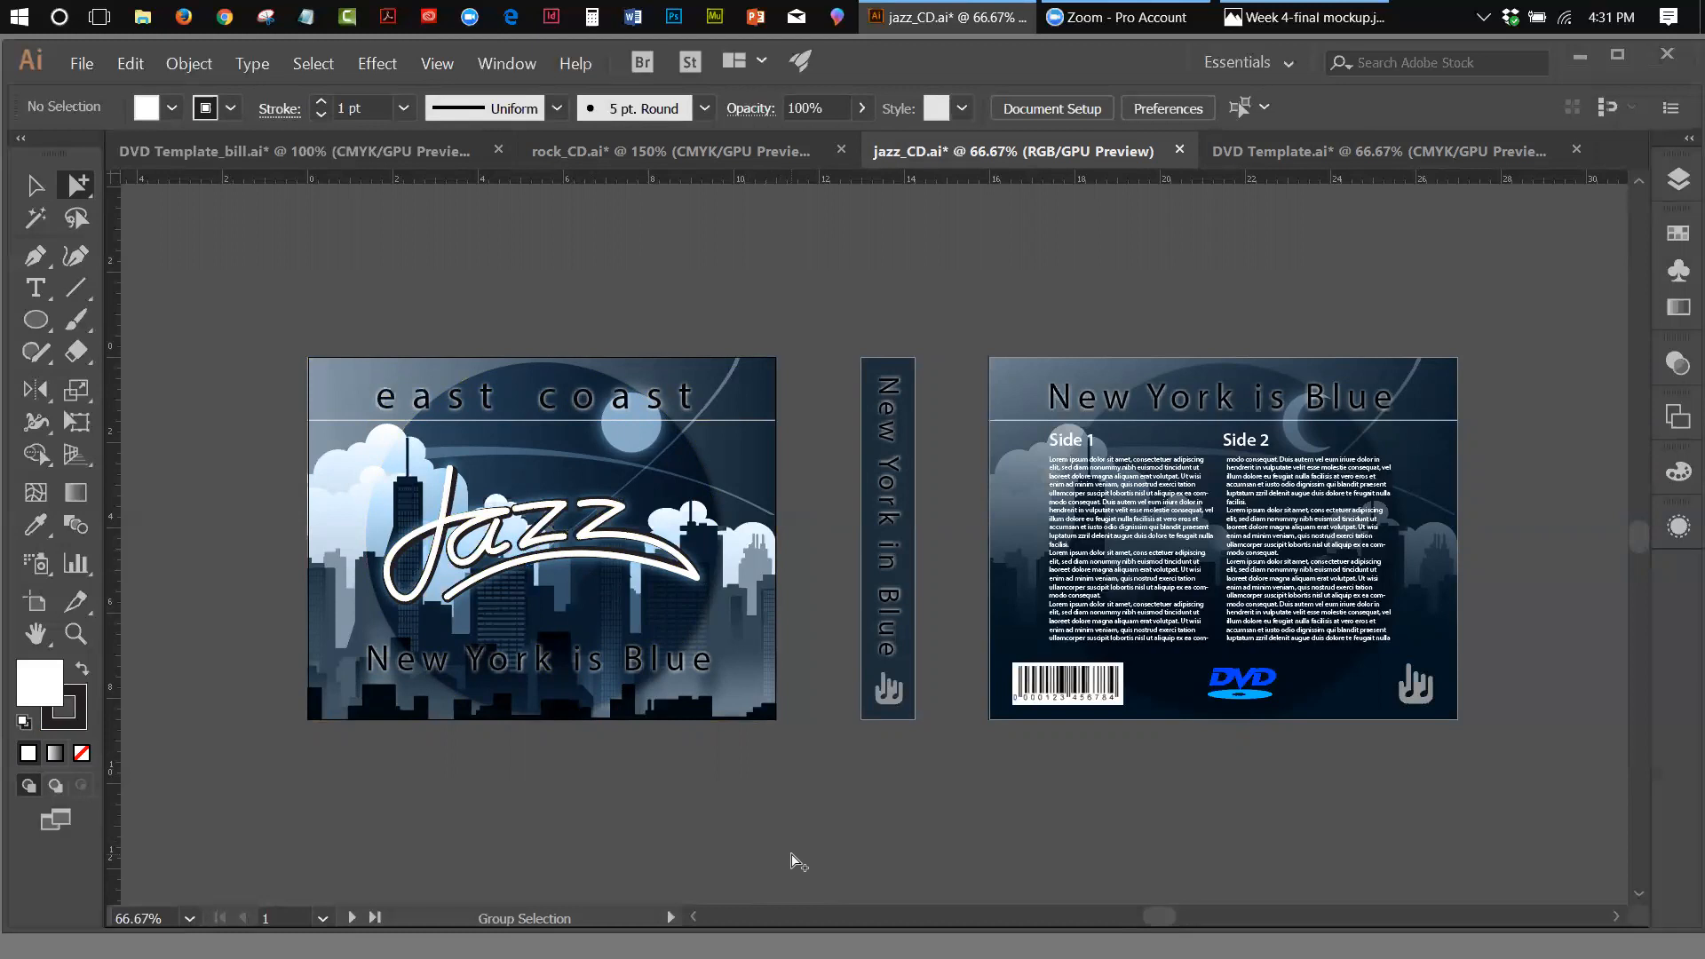
Select the jazz front cover and open its Front Cover symbol for editing
left_click_drag(520, 355, 589, 538)
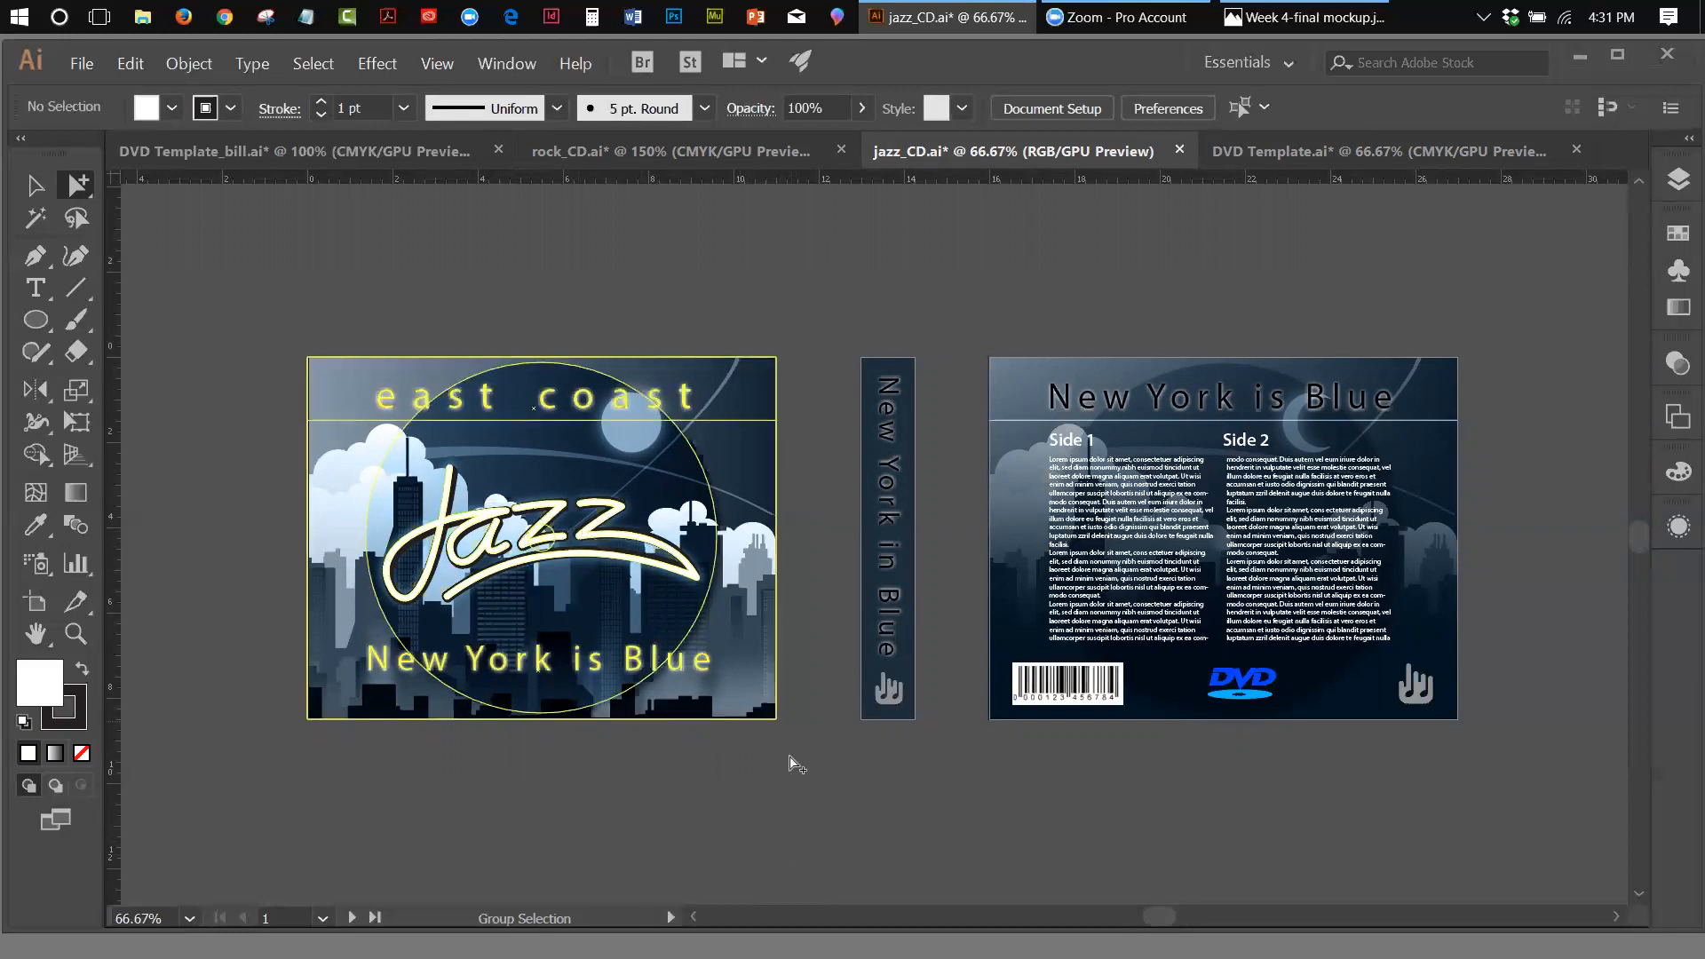
left_click(672, 560)
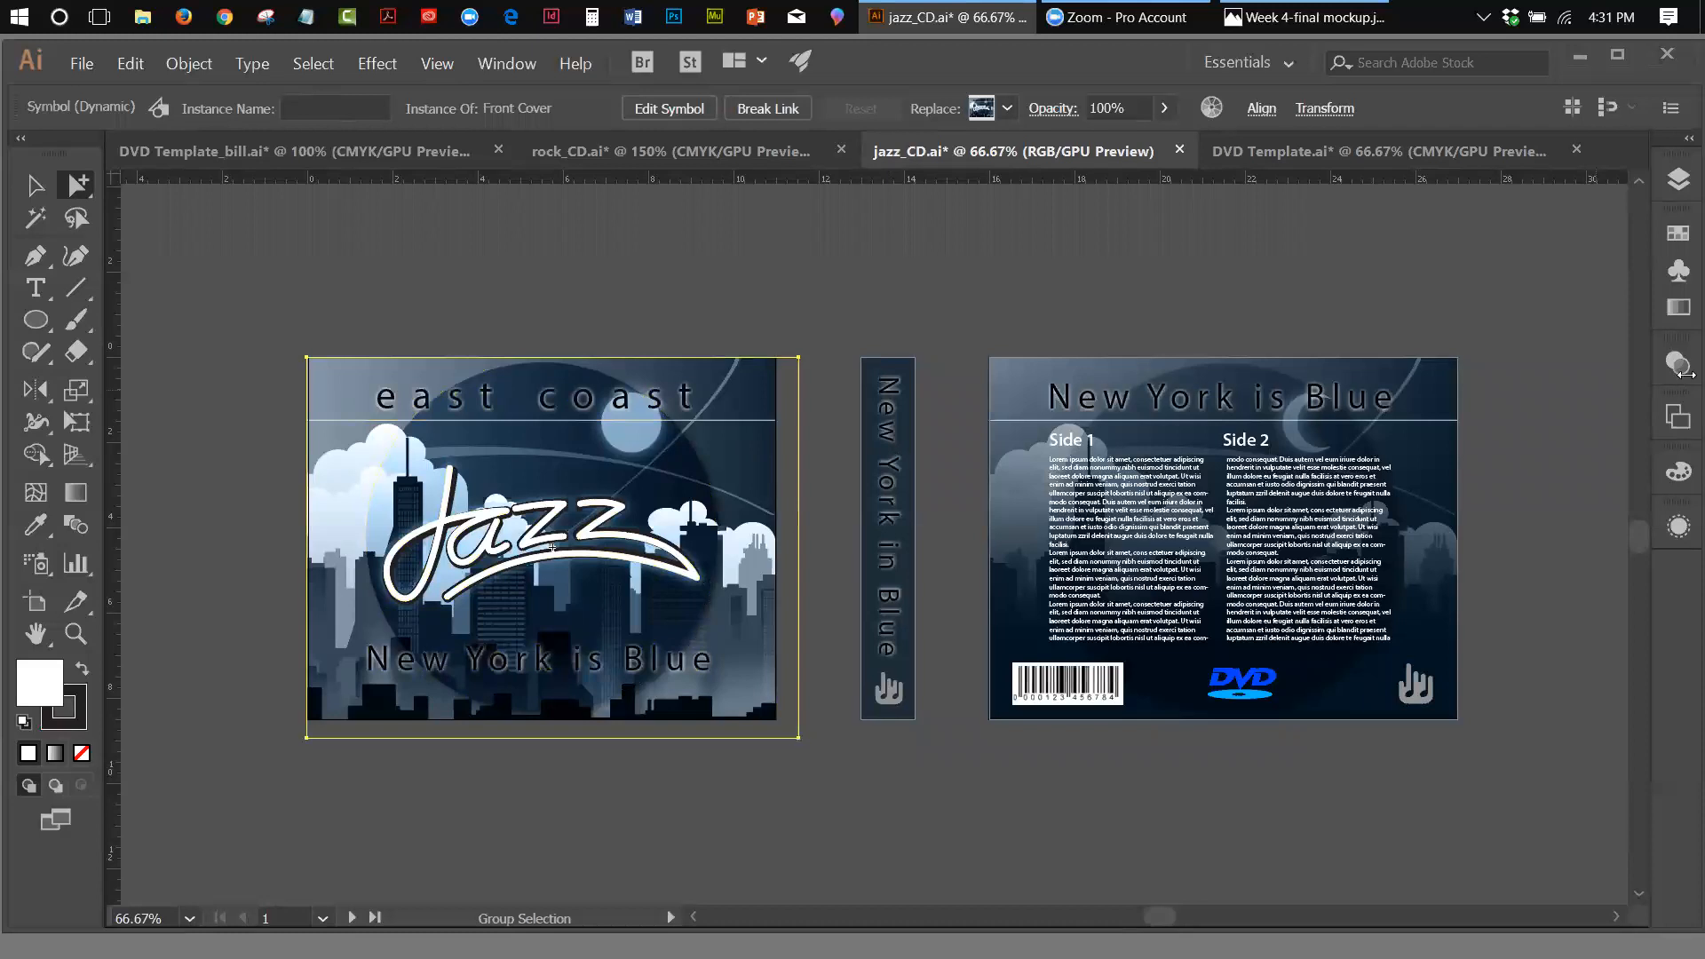
left_click(1678, 271)
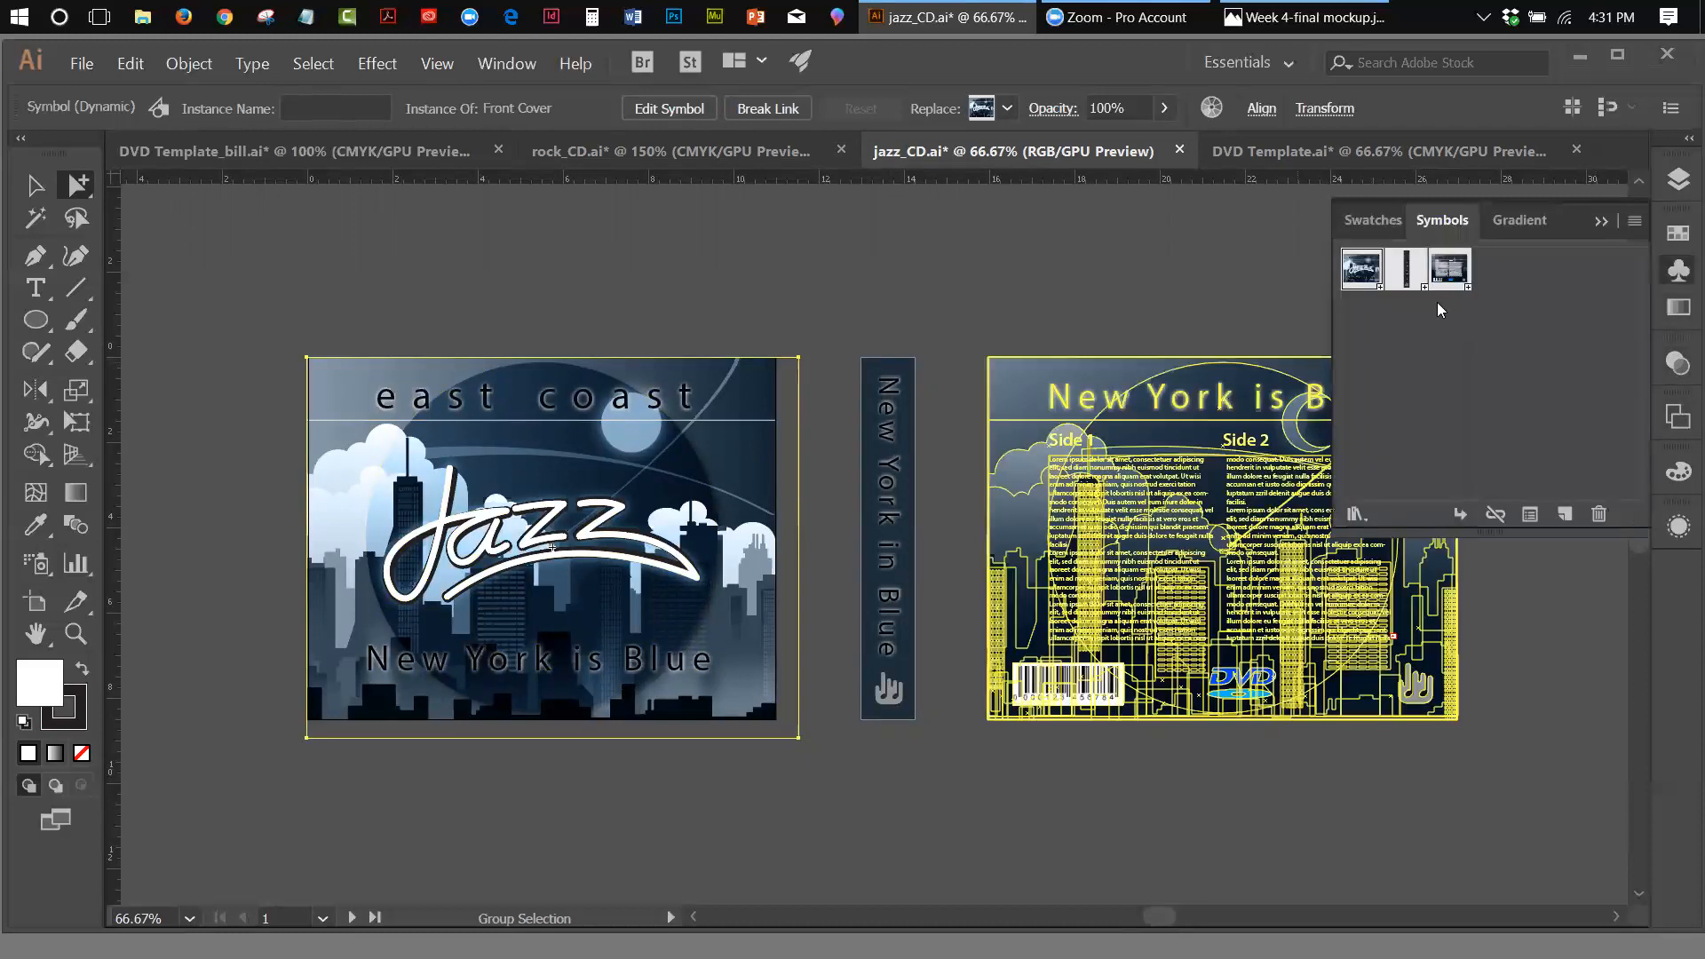
double_click(1363, 269)
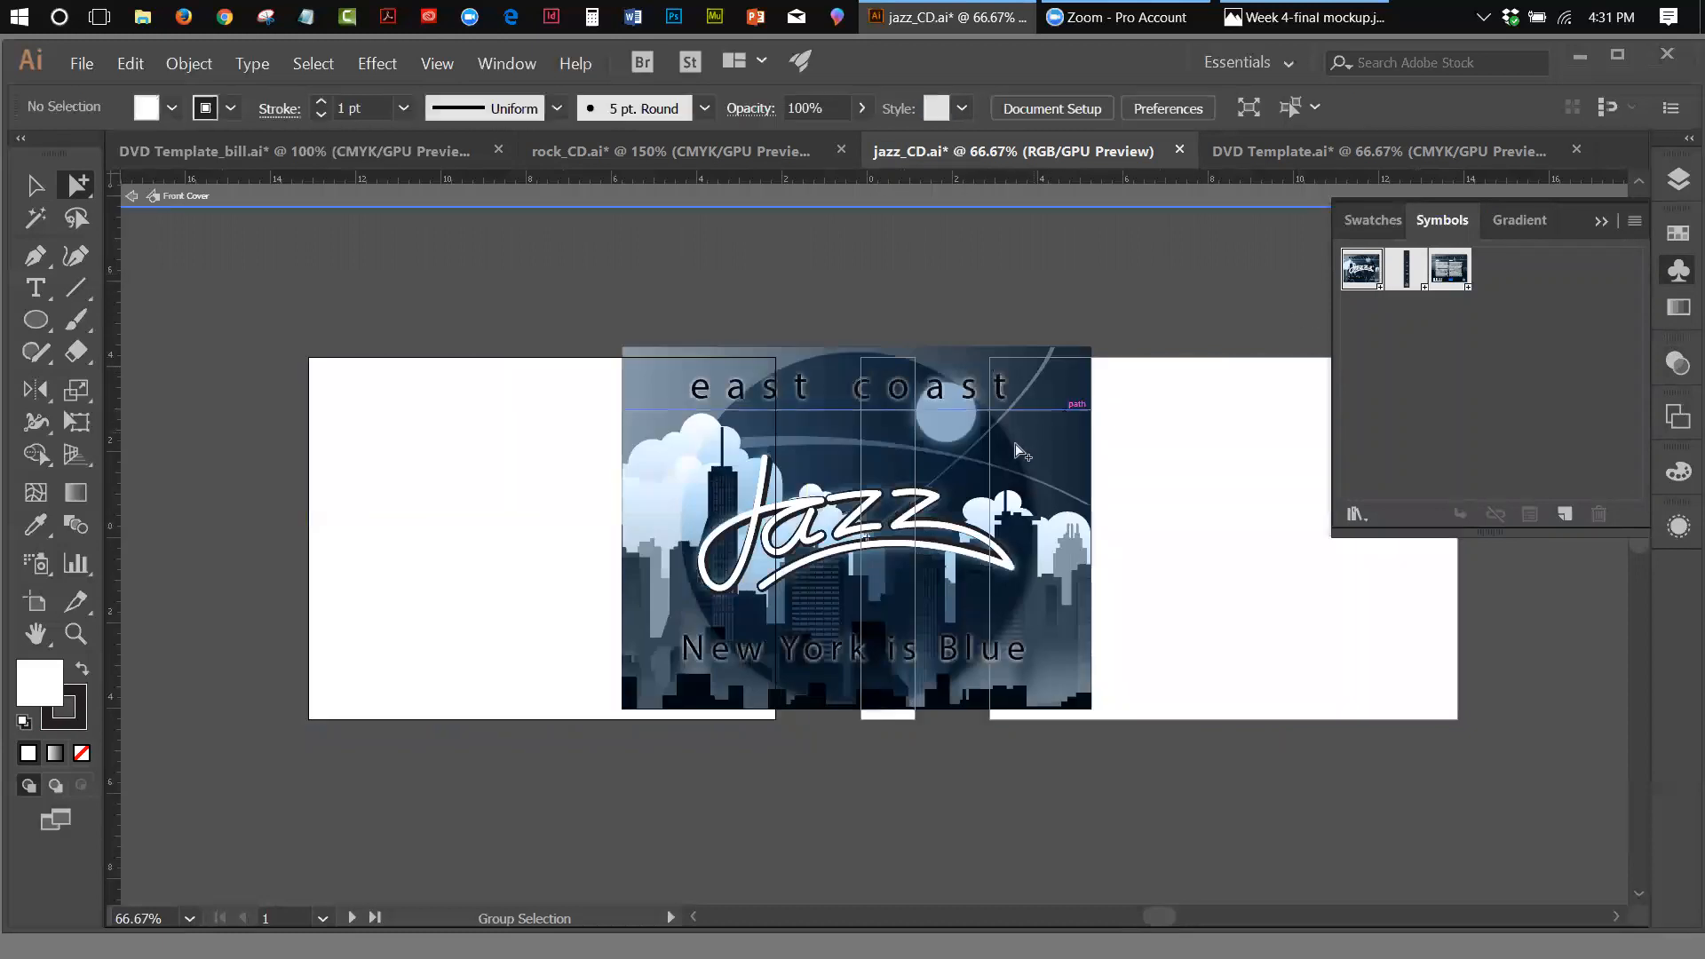
Select the whole Jazz lettering group inside the Front Cover symbol, copy it, and exit symbol editing
left_click(928, 500)
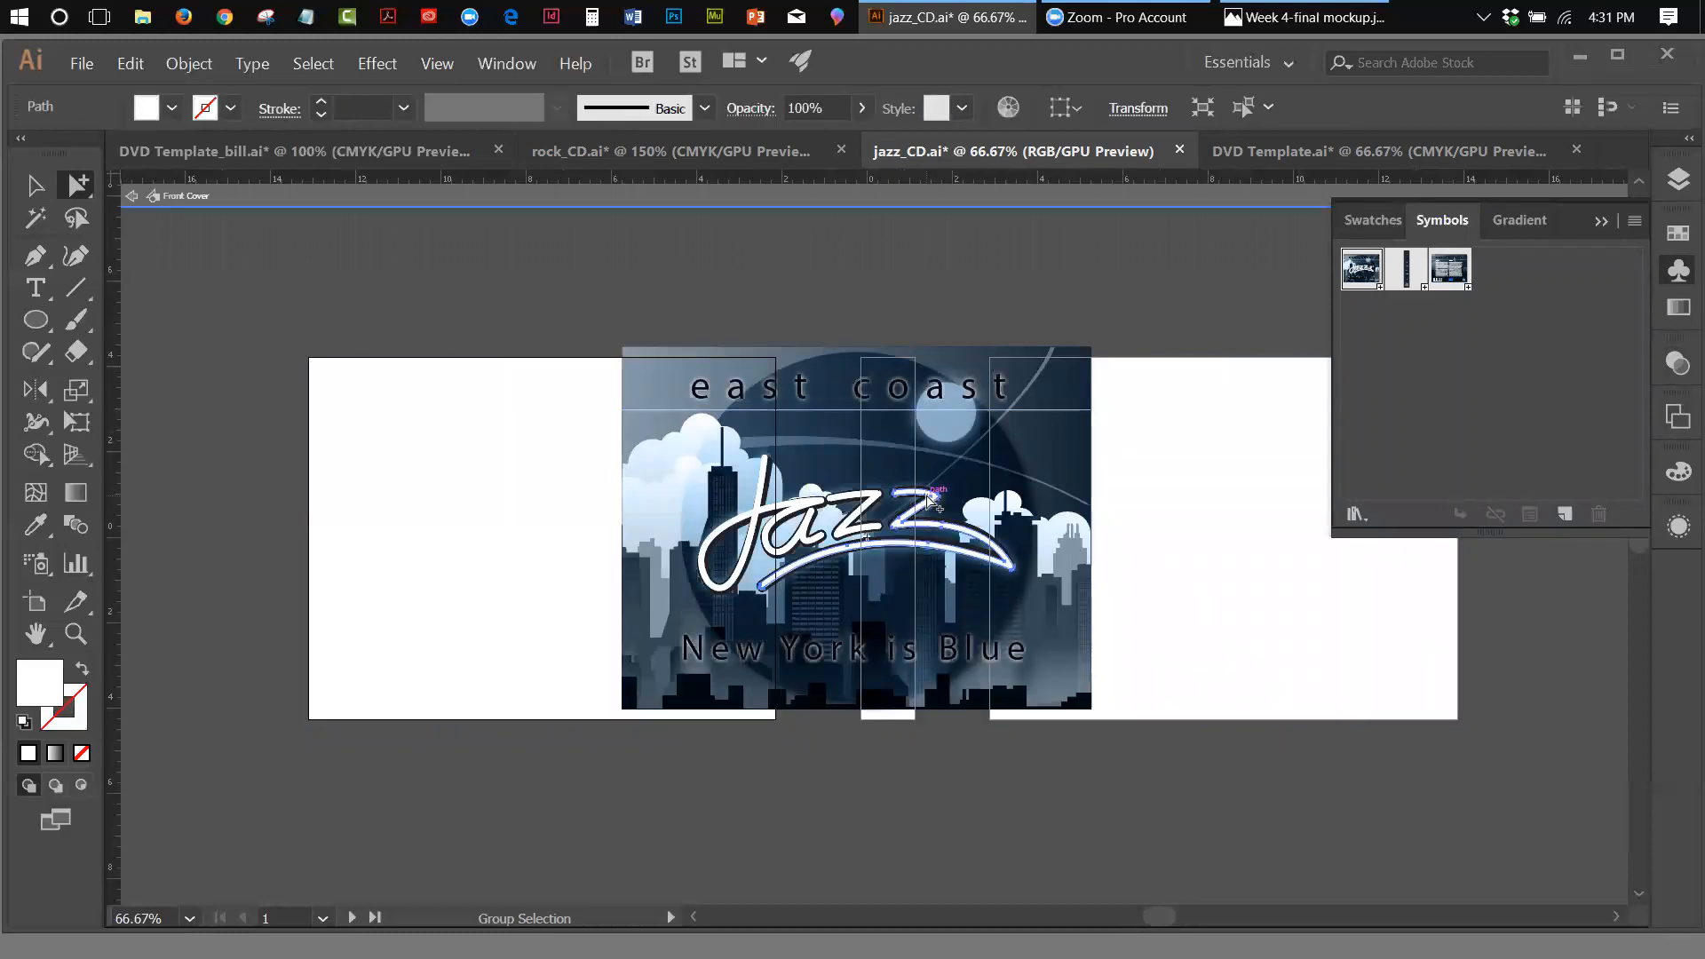
left_click(809, 507, "shift")
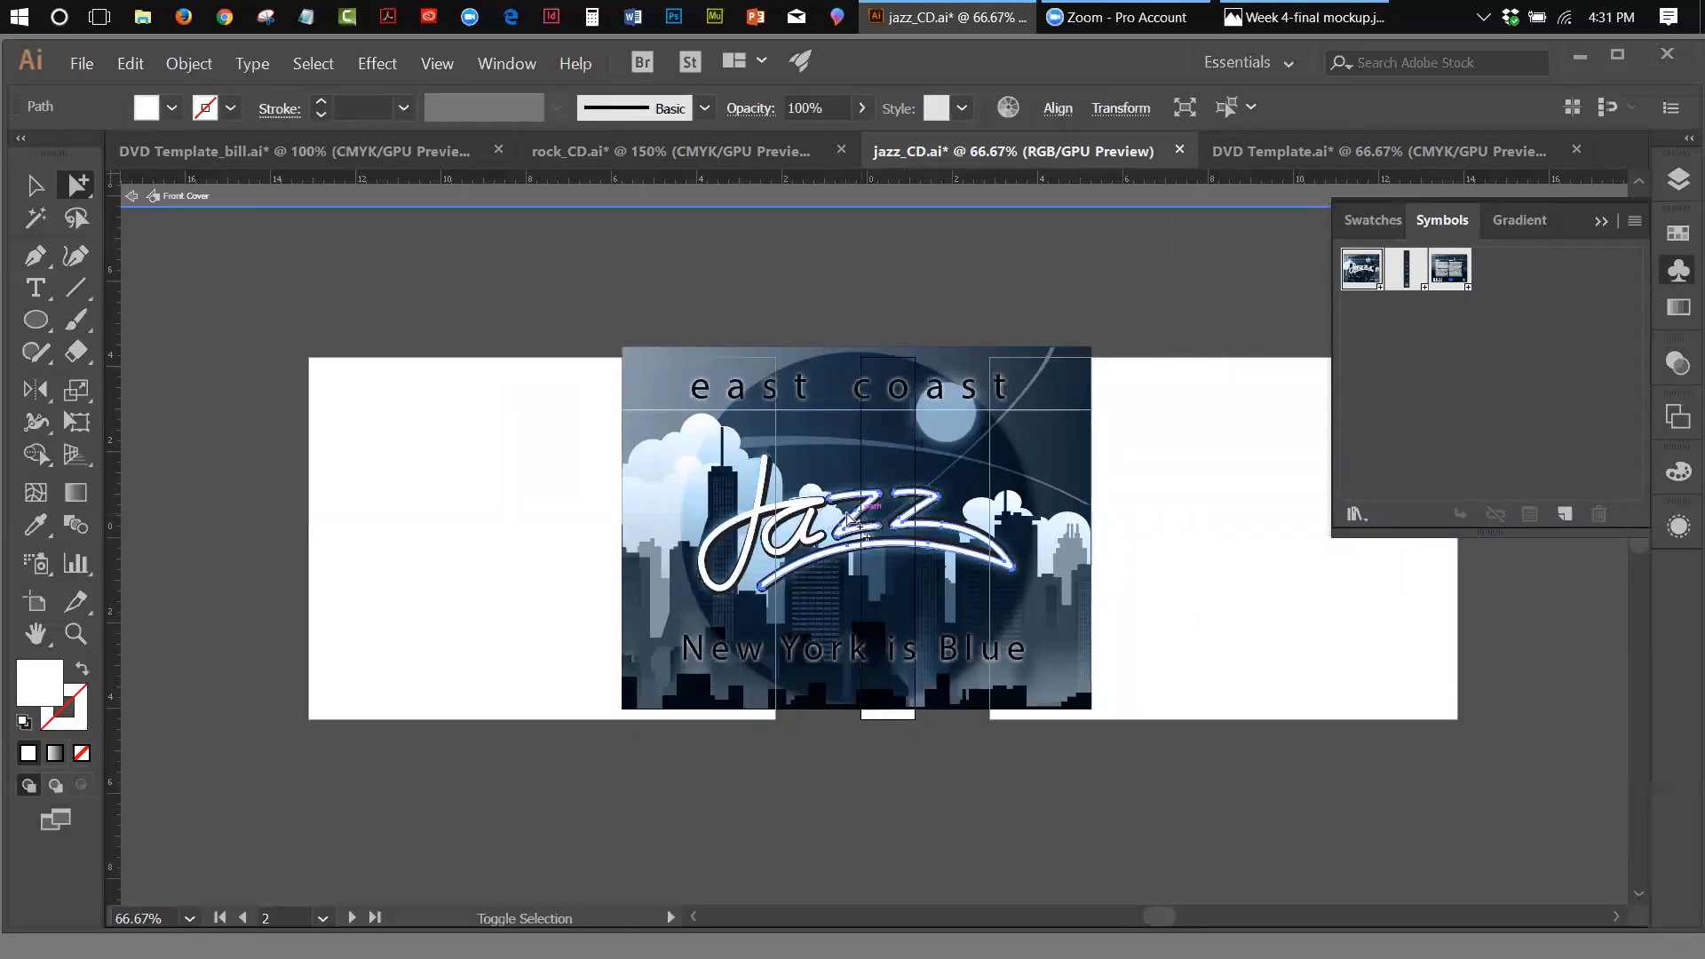
left_click(810, 508)
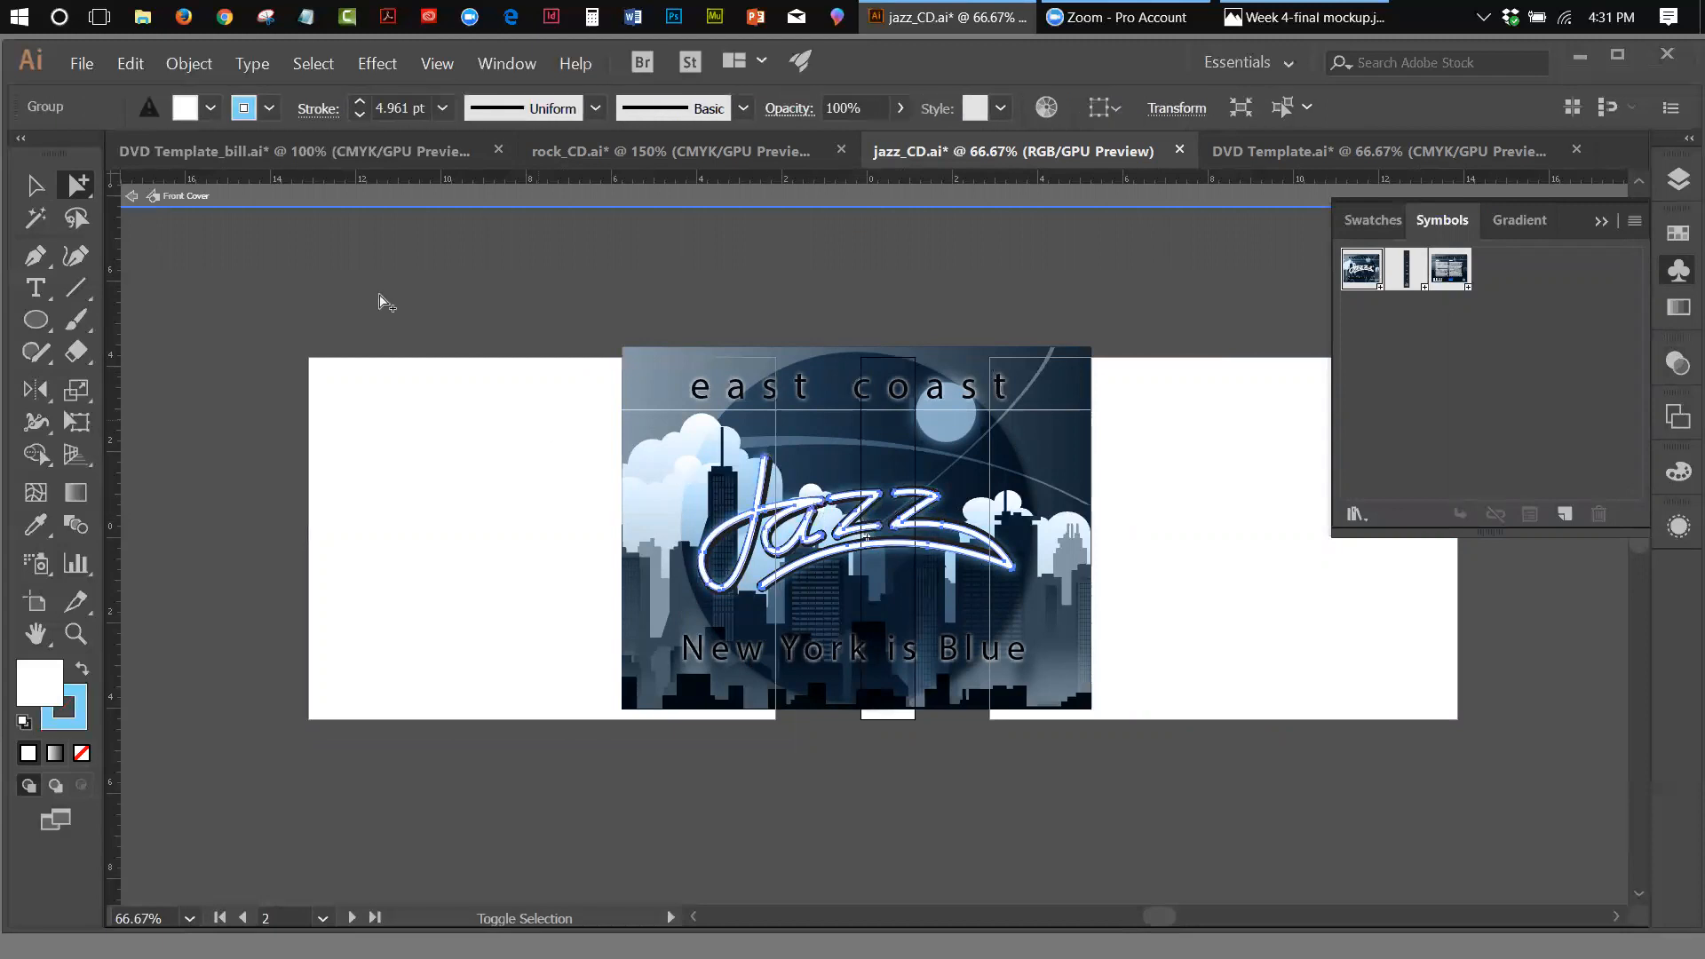
left_click(130, 62)
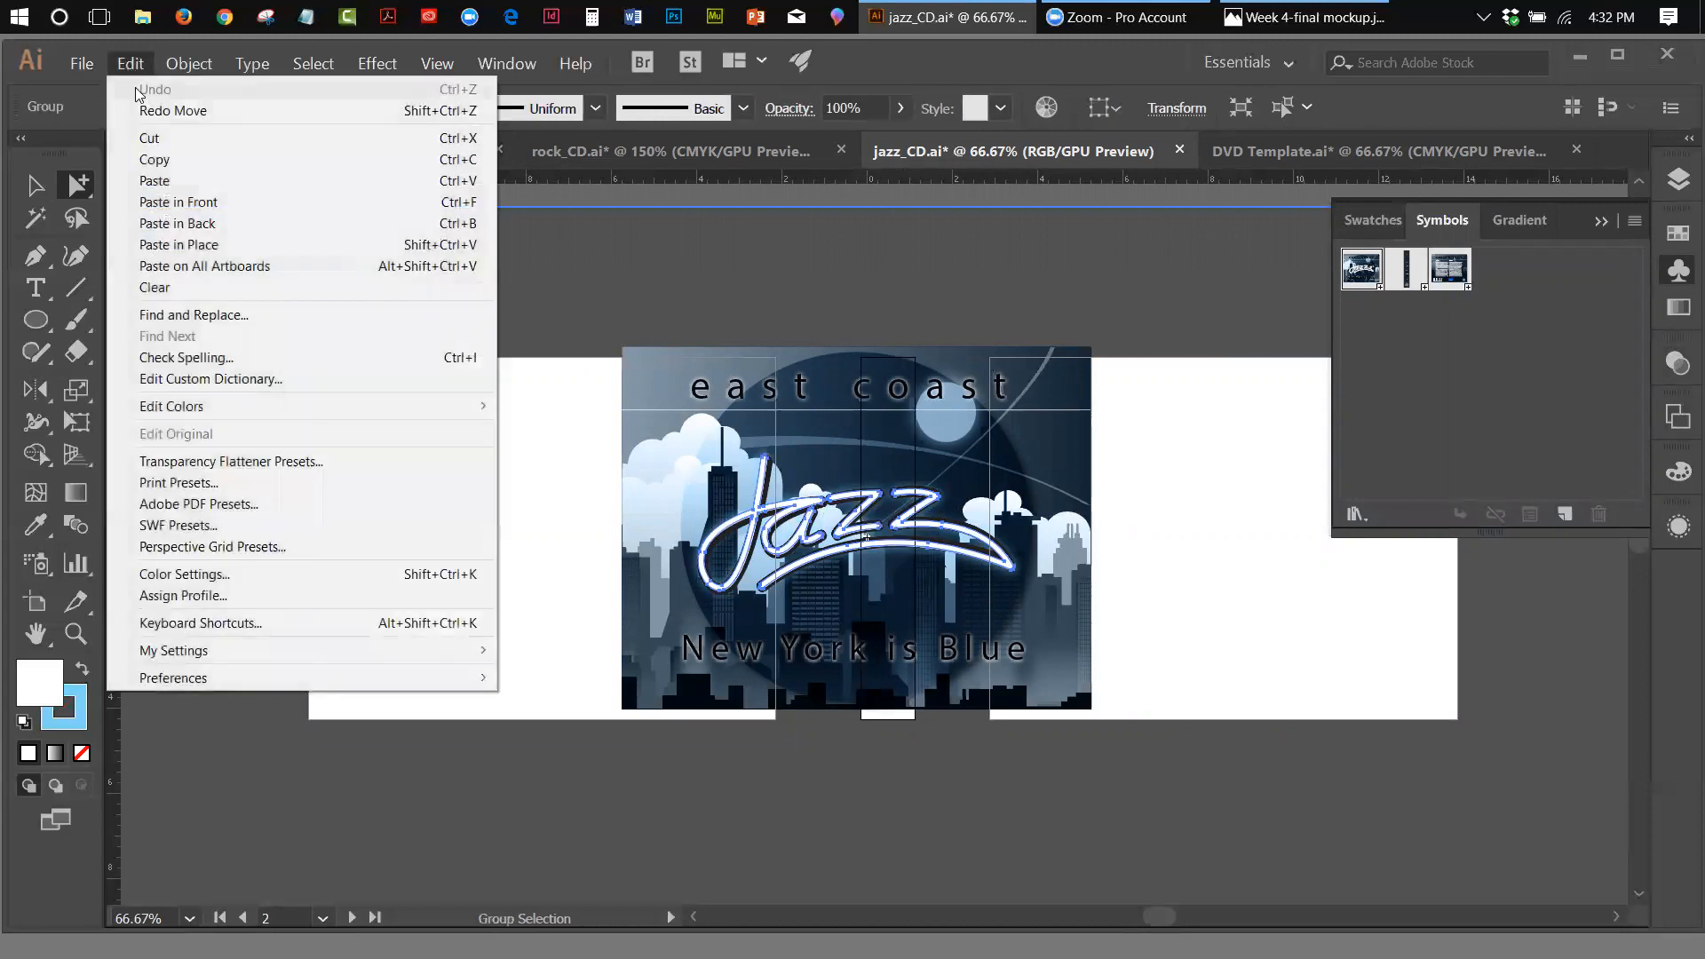
left_click(153, 162)
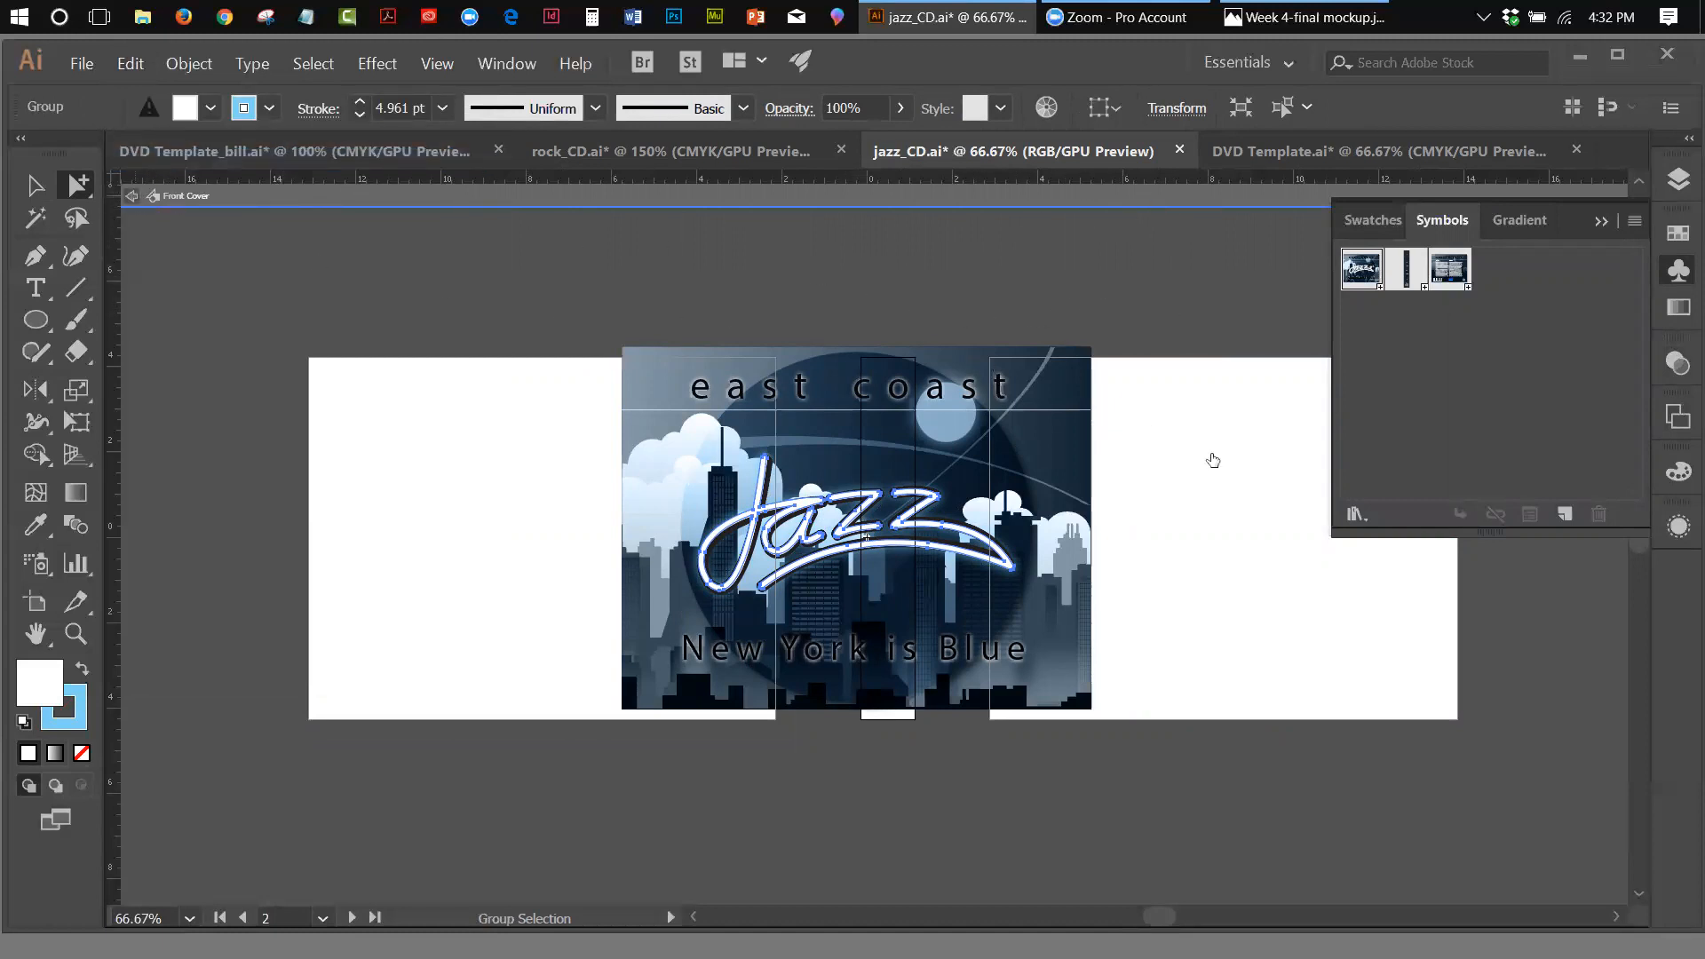
key("Escape")
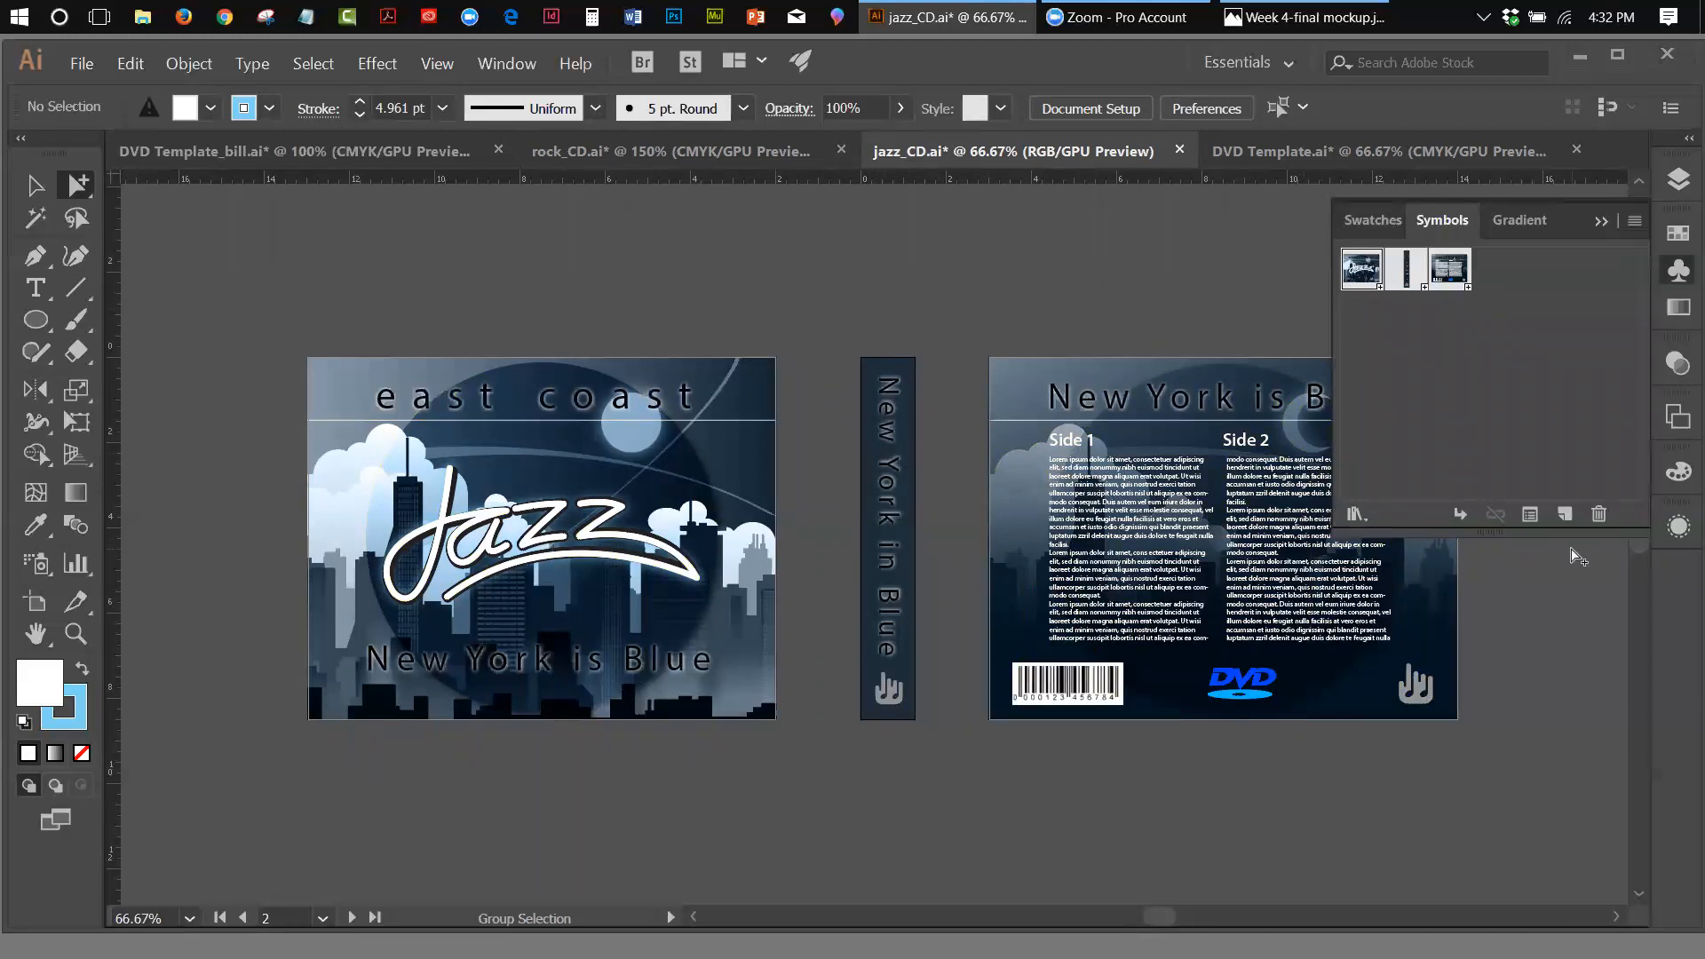
Create a new 2560 x 1440 pixel RGB document with 1 artboard
left_click(84, 64)
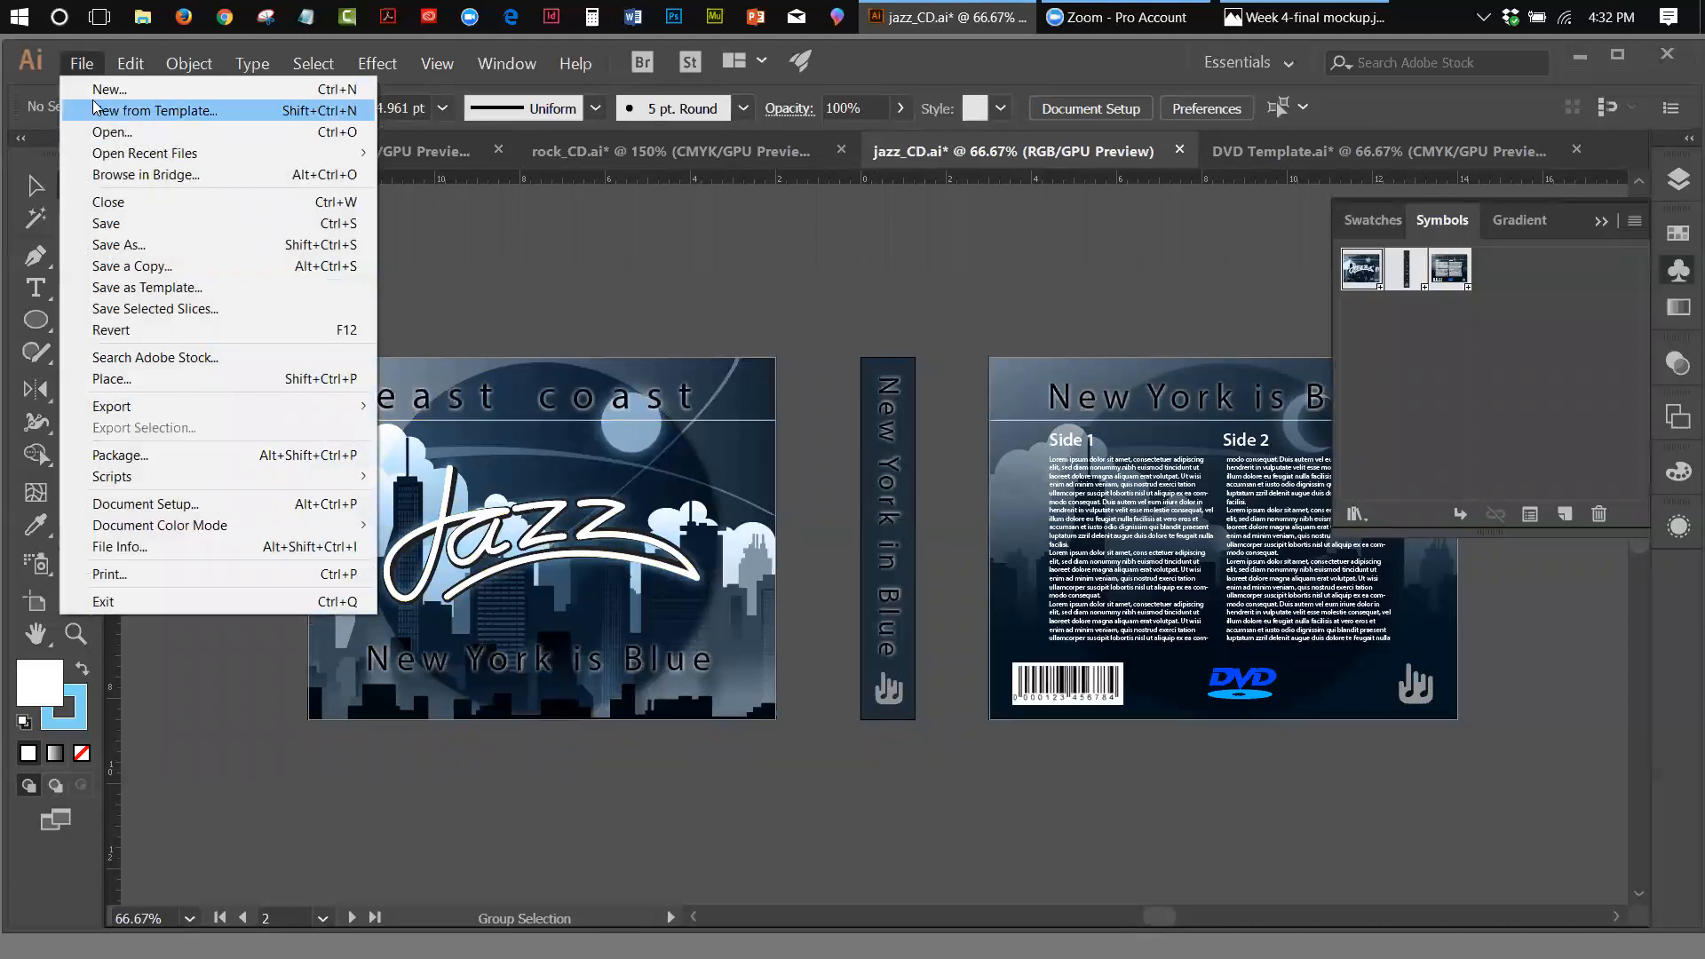
left_click(94, 97)
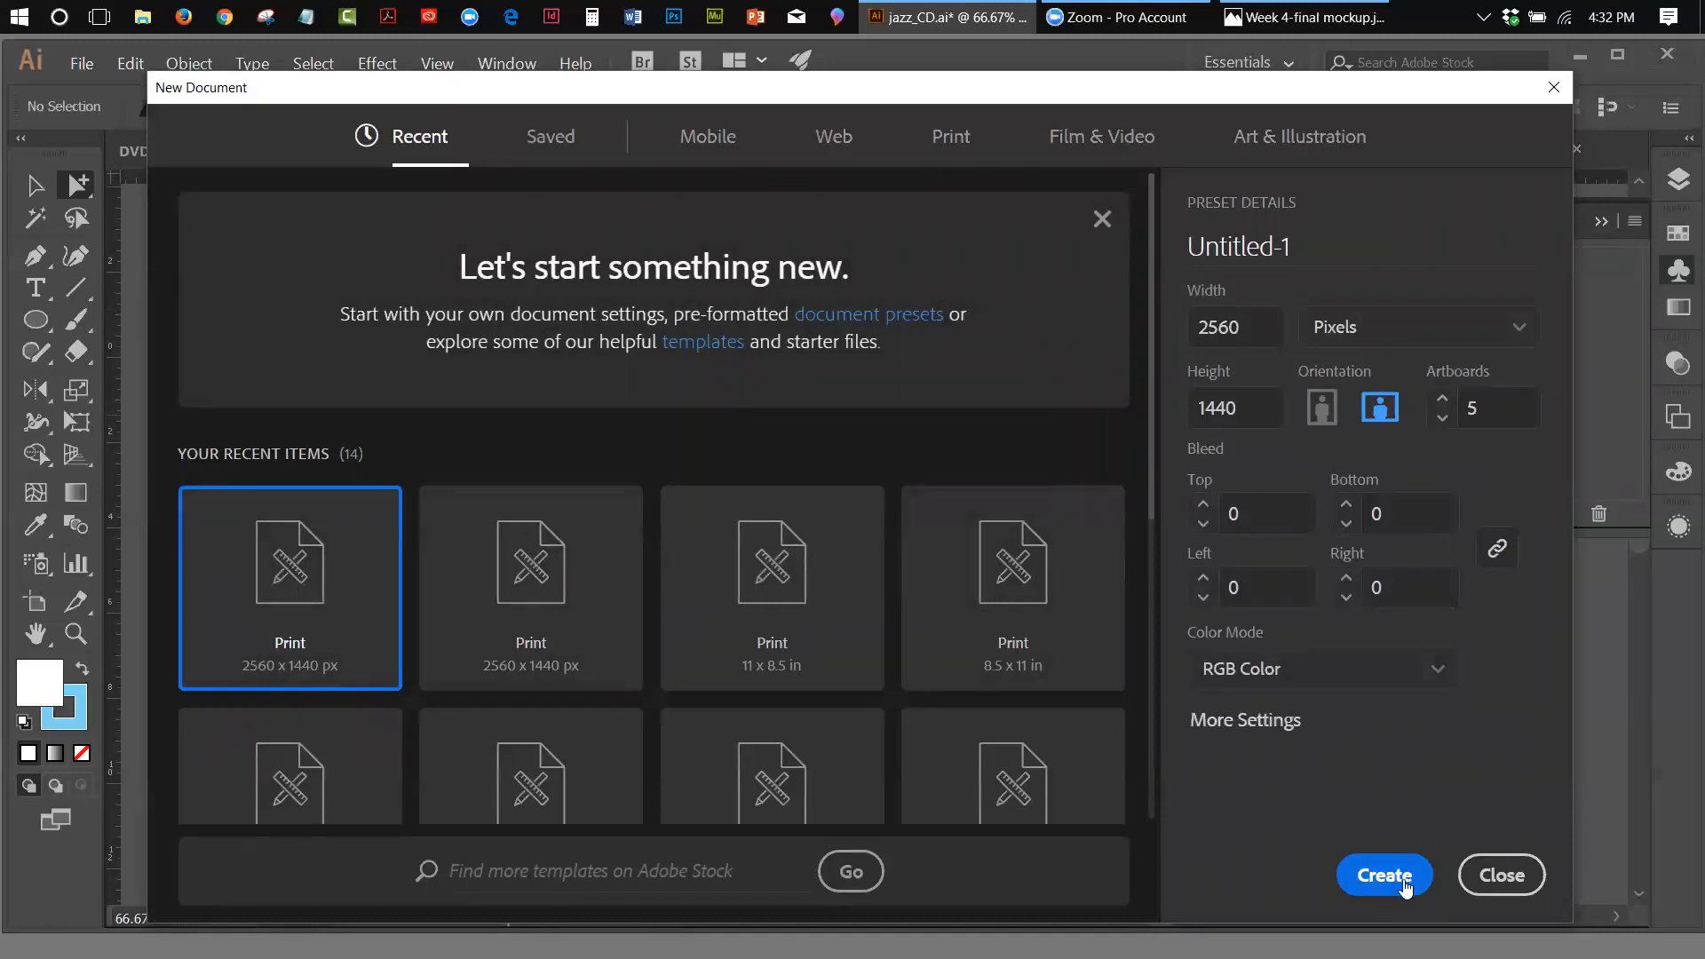
left_click(1488, 402)
type("1")
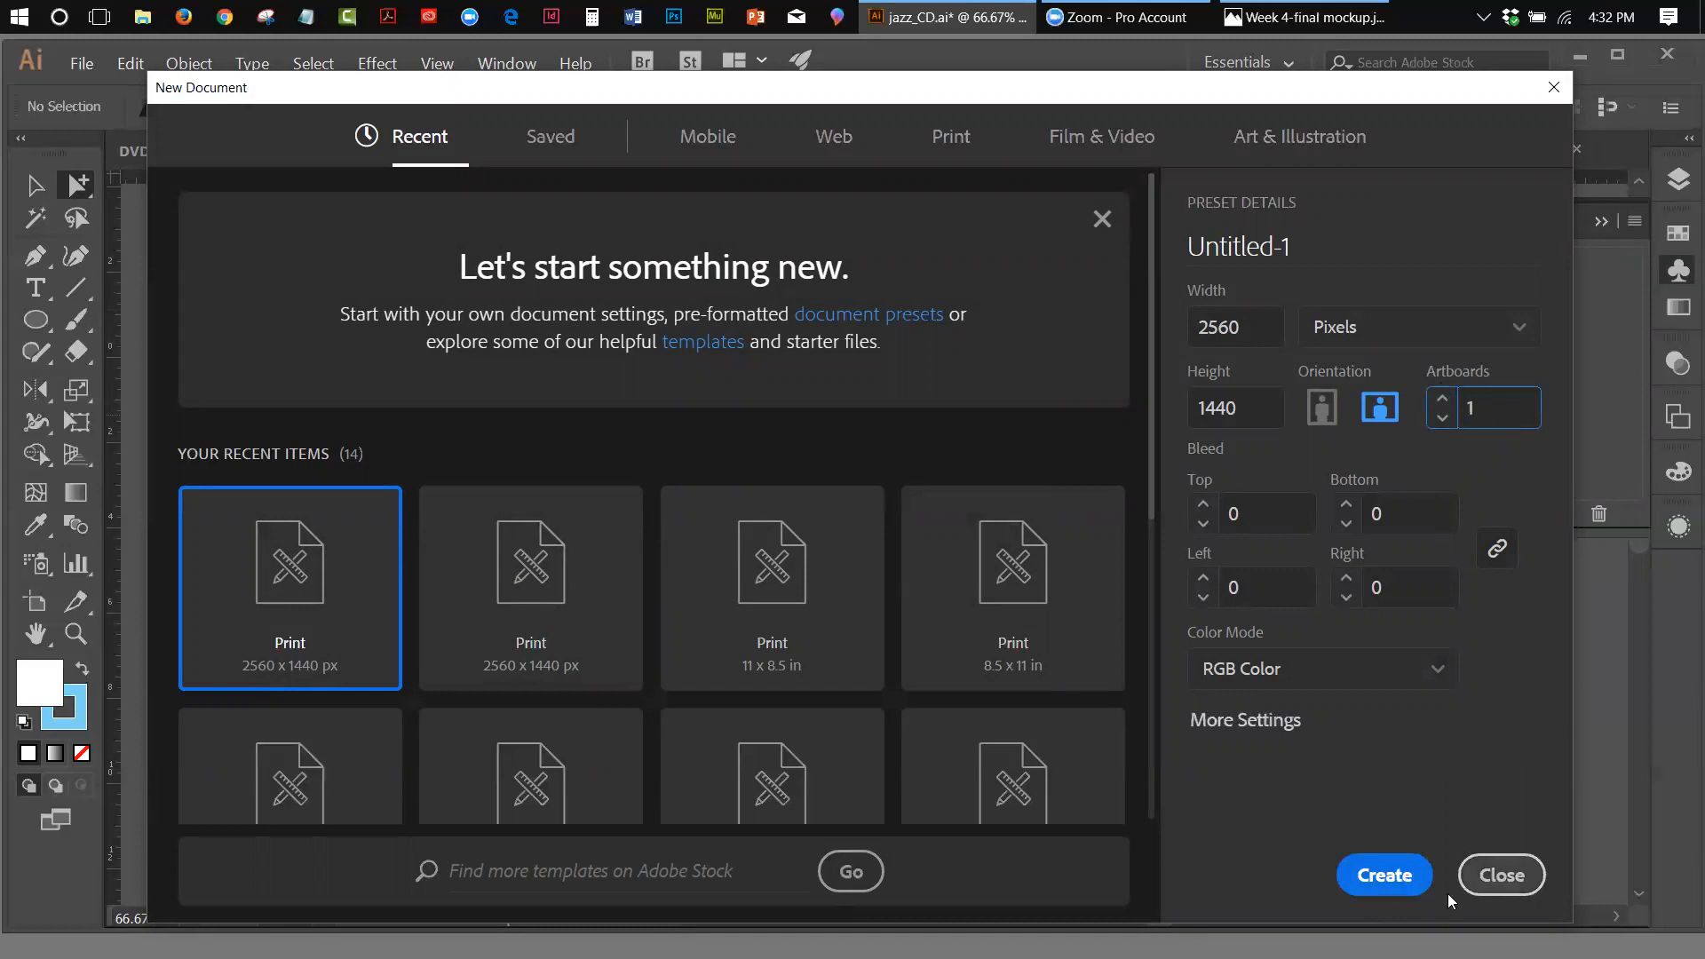
left_click(1378, 875)
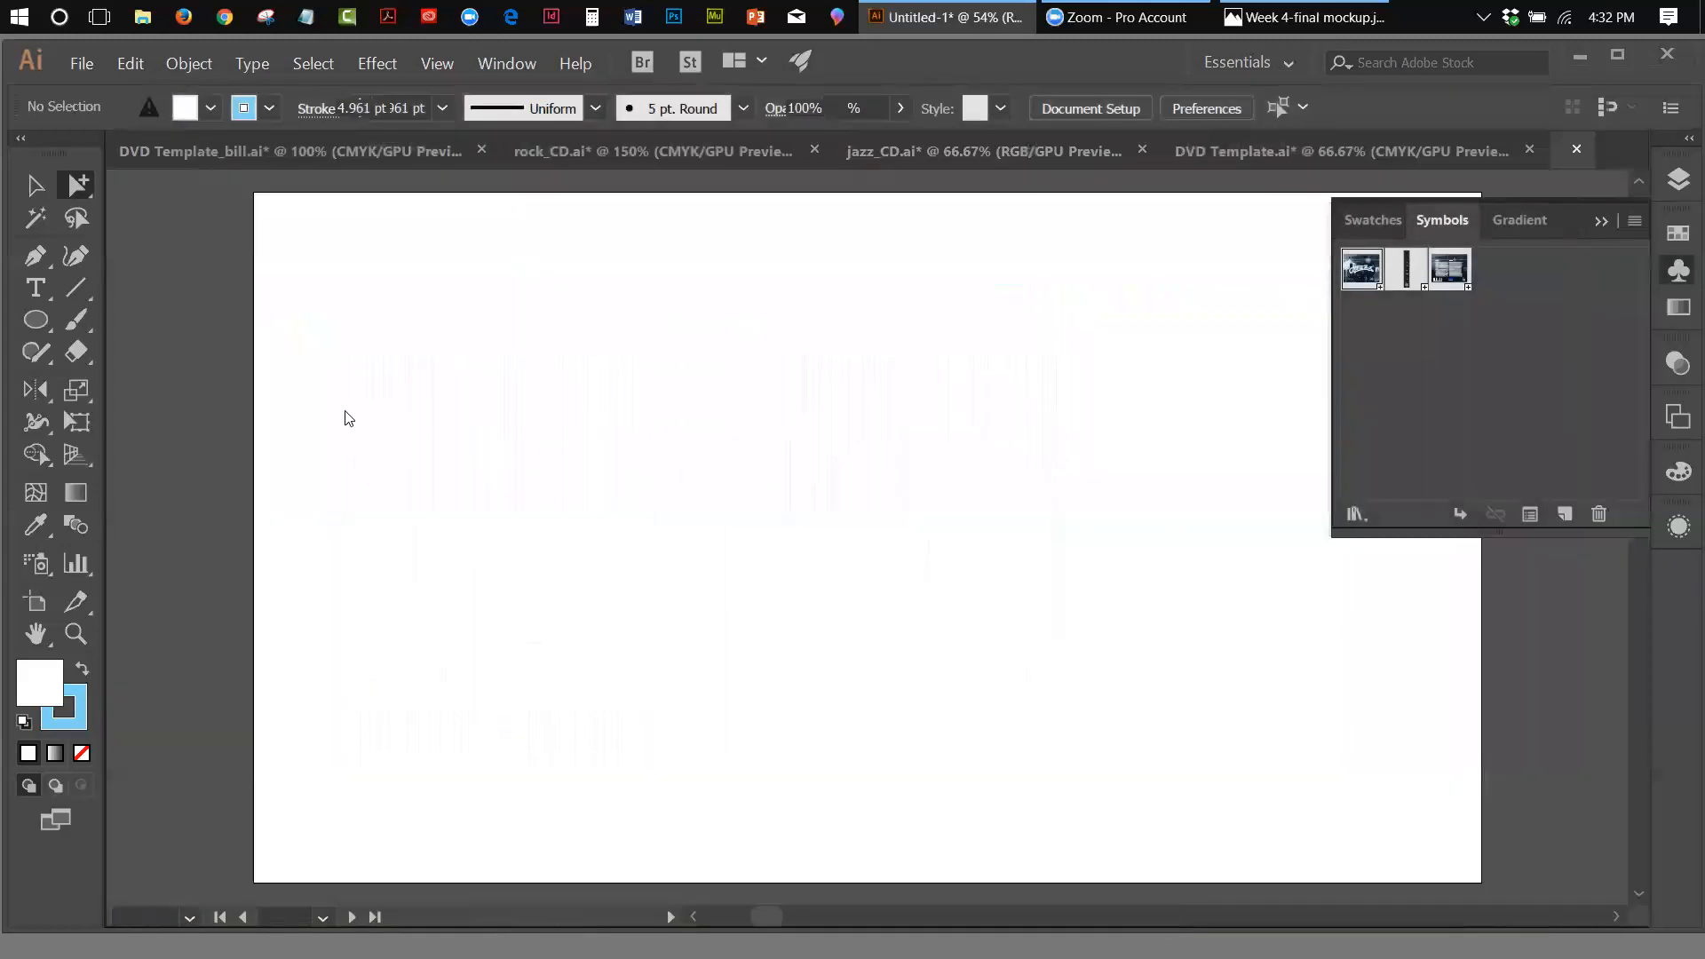
Paste the copied Jazz lettering into the new document and collapse the Symbols panel
left_click(131, 64)
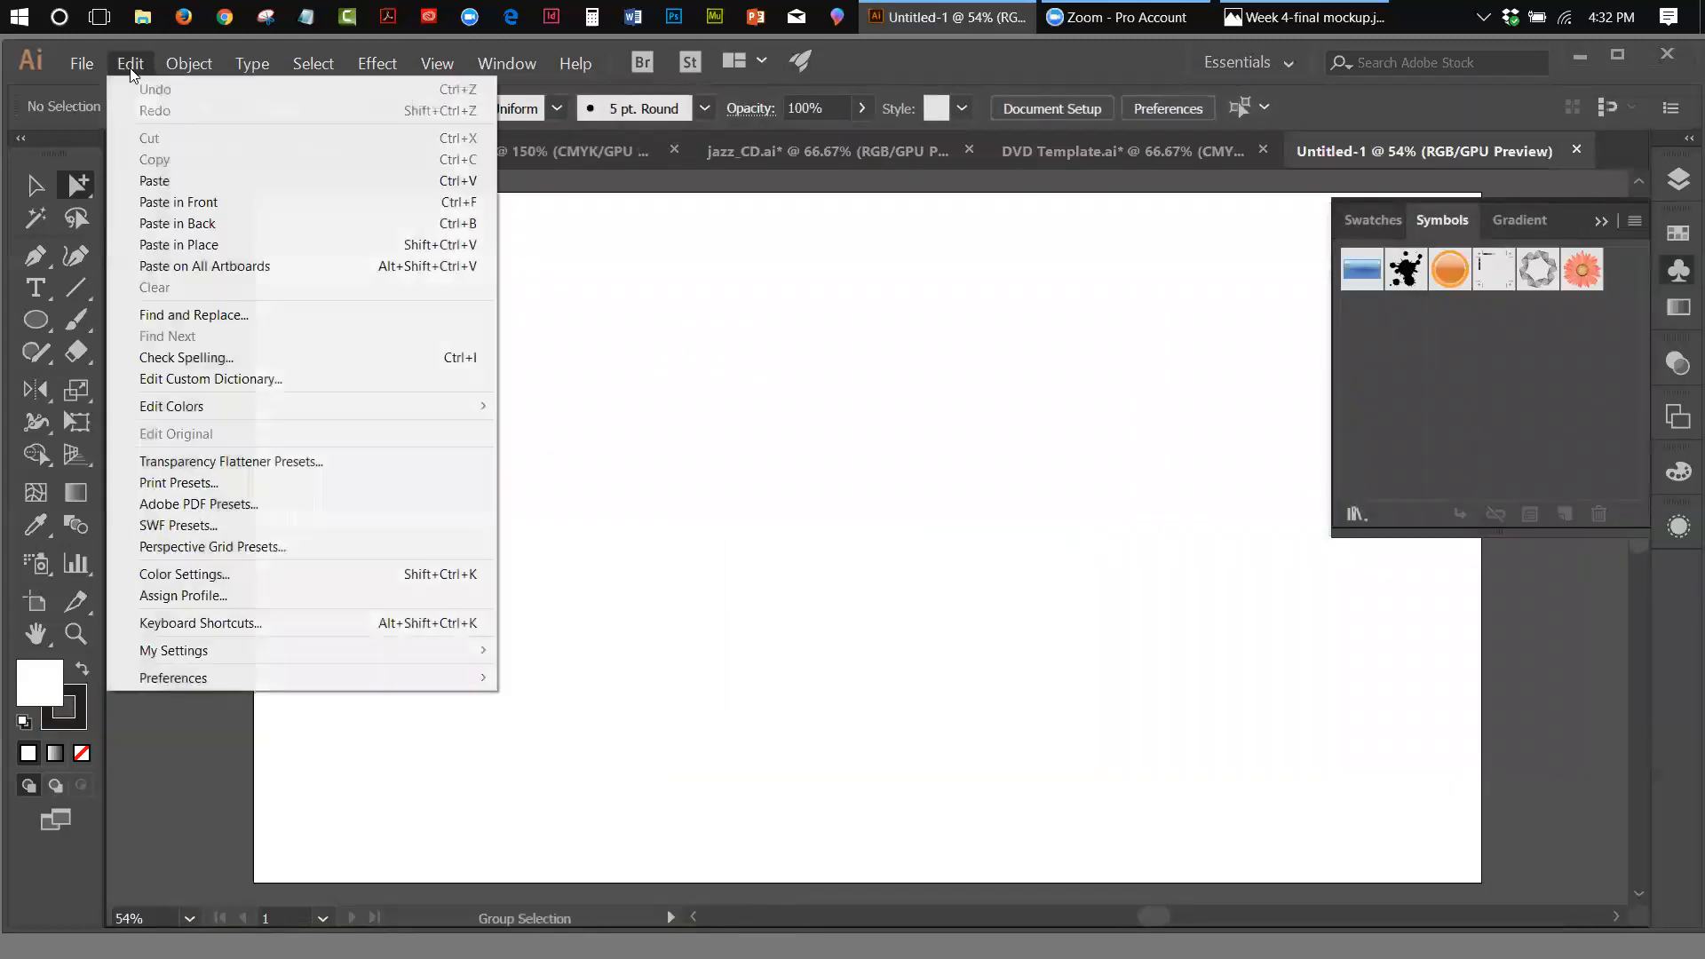
left_click(147, 182)
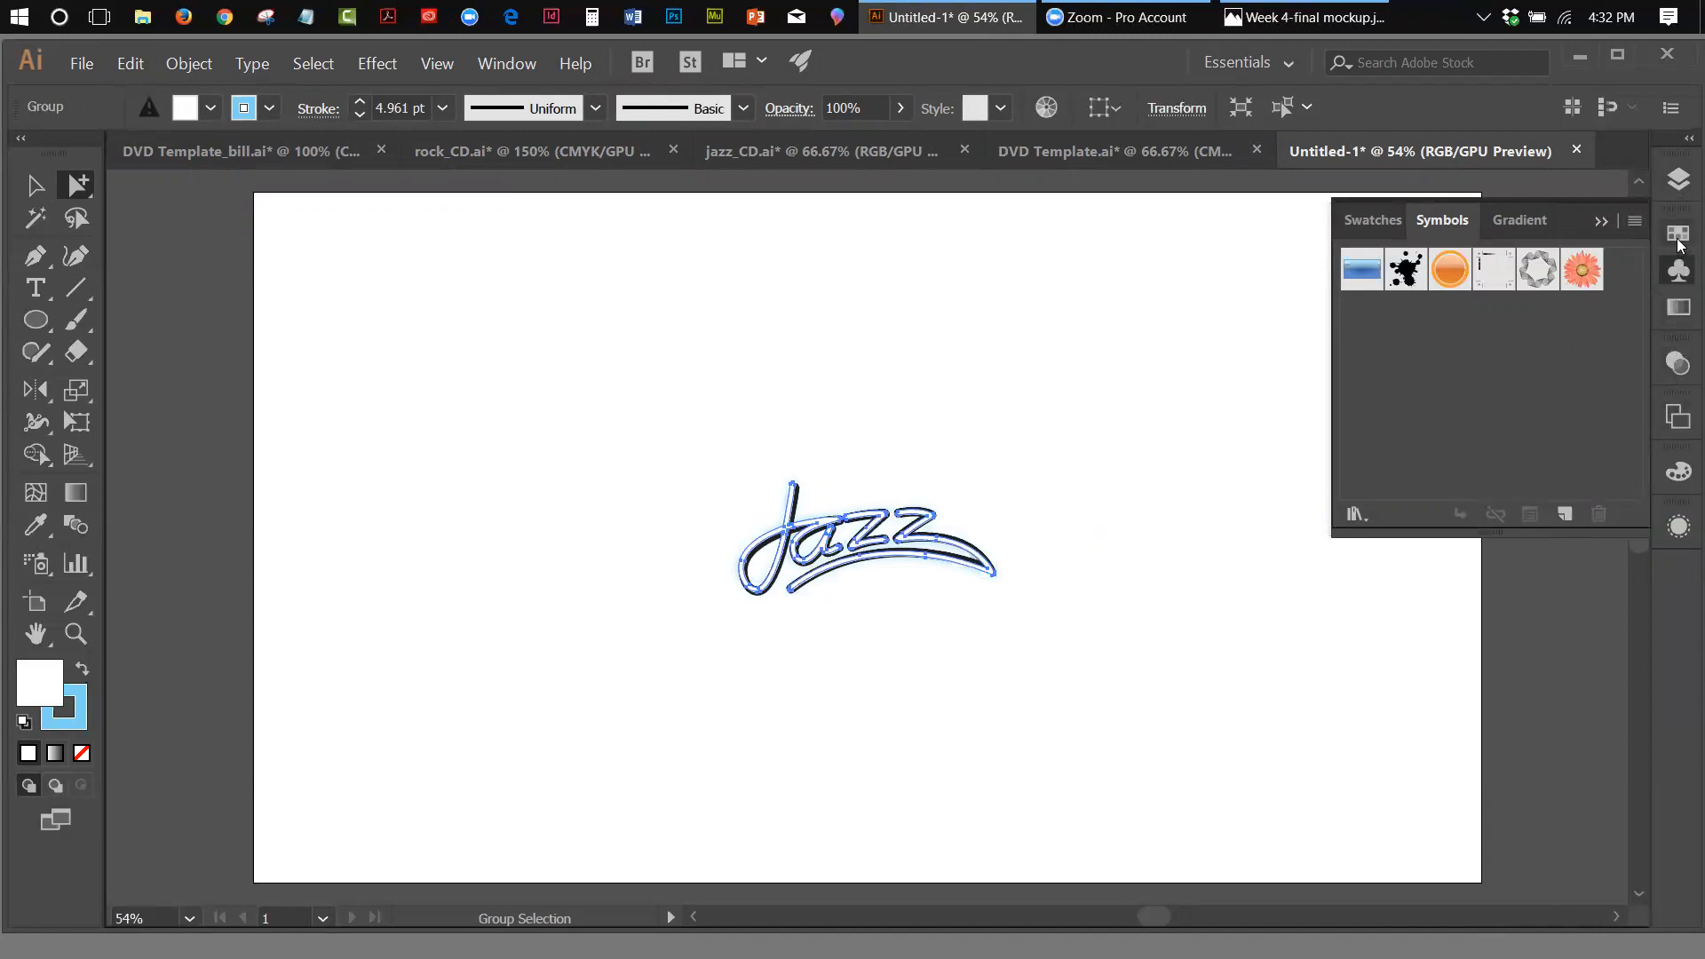
left_click(1601, 221)
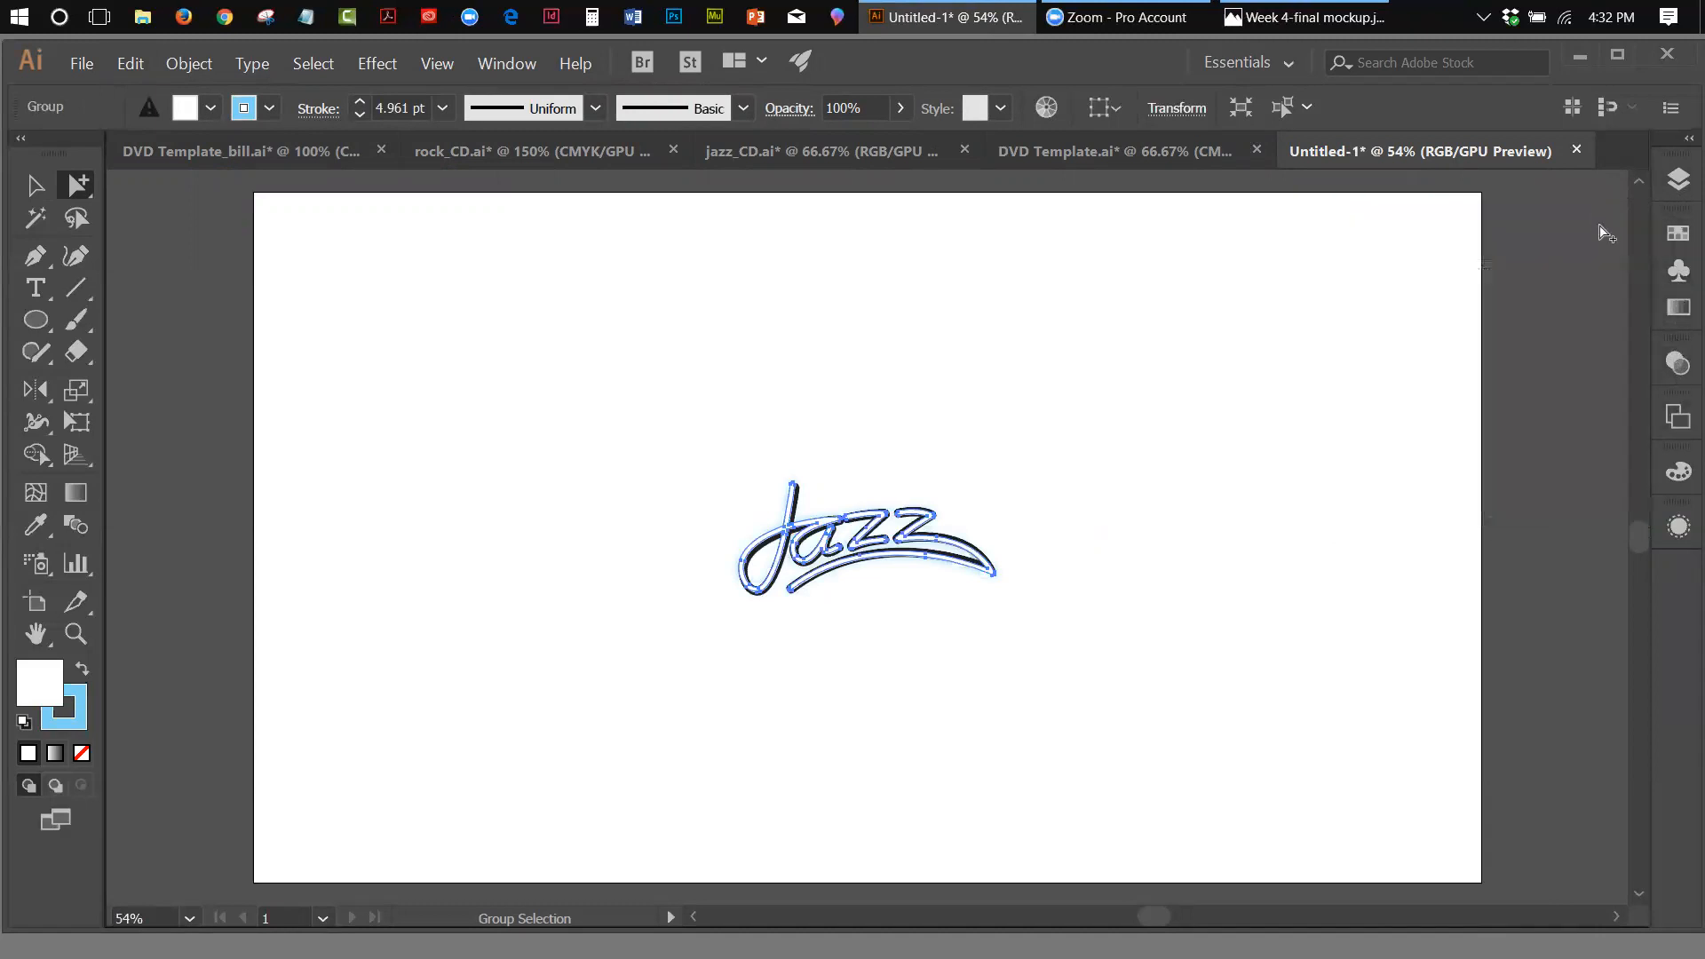
In the Jazz lettering's appearance, hide the 3D Extrude & Bevel effect on the 7 pt stroke and hide the 4.961 pt blue stroke
left_click(522, 69)
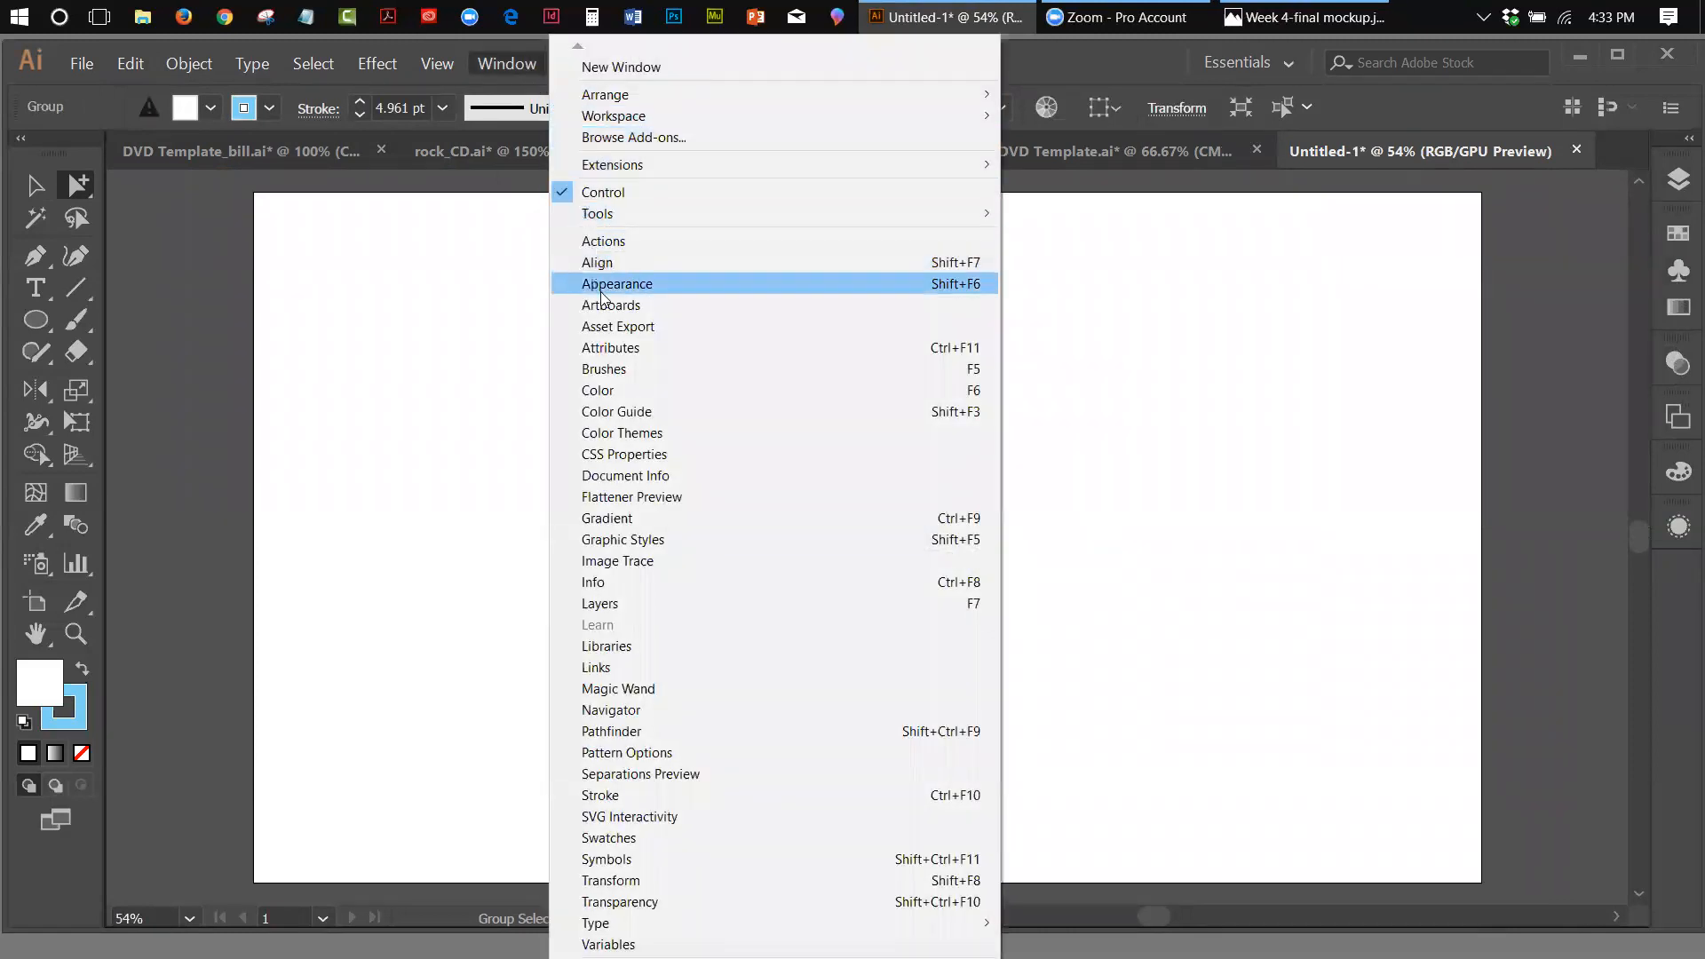
left_click(622, 283)
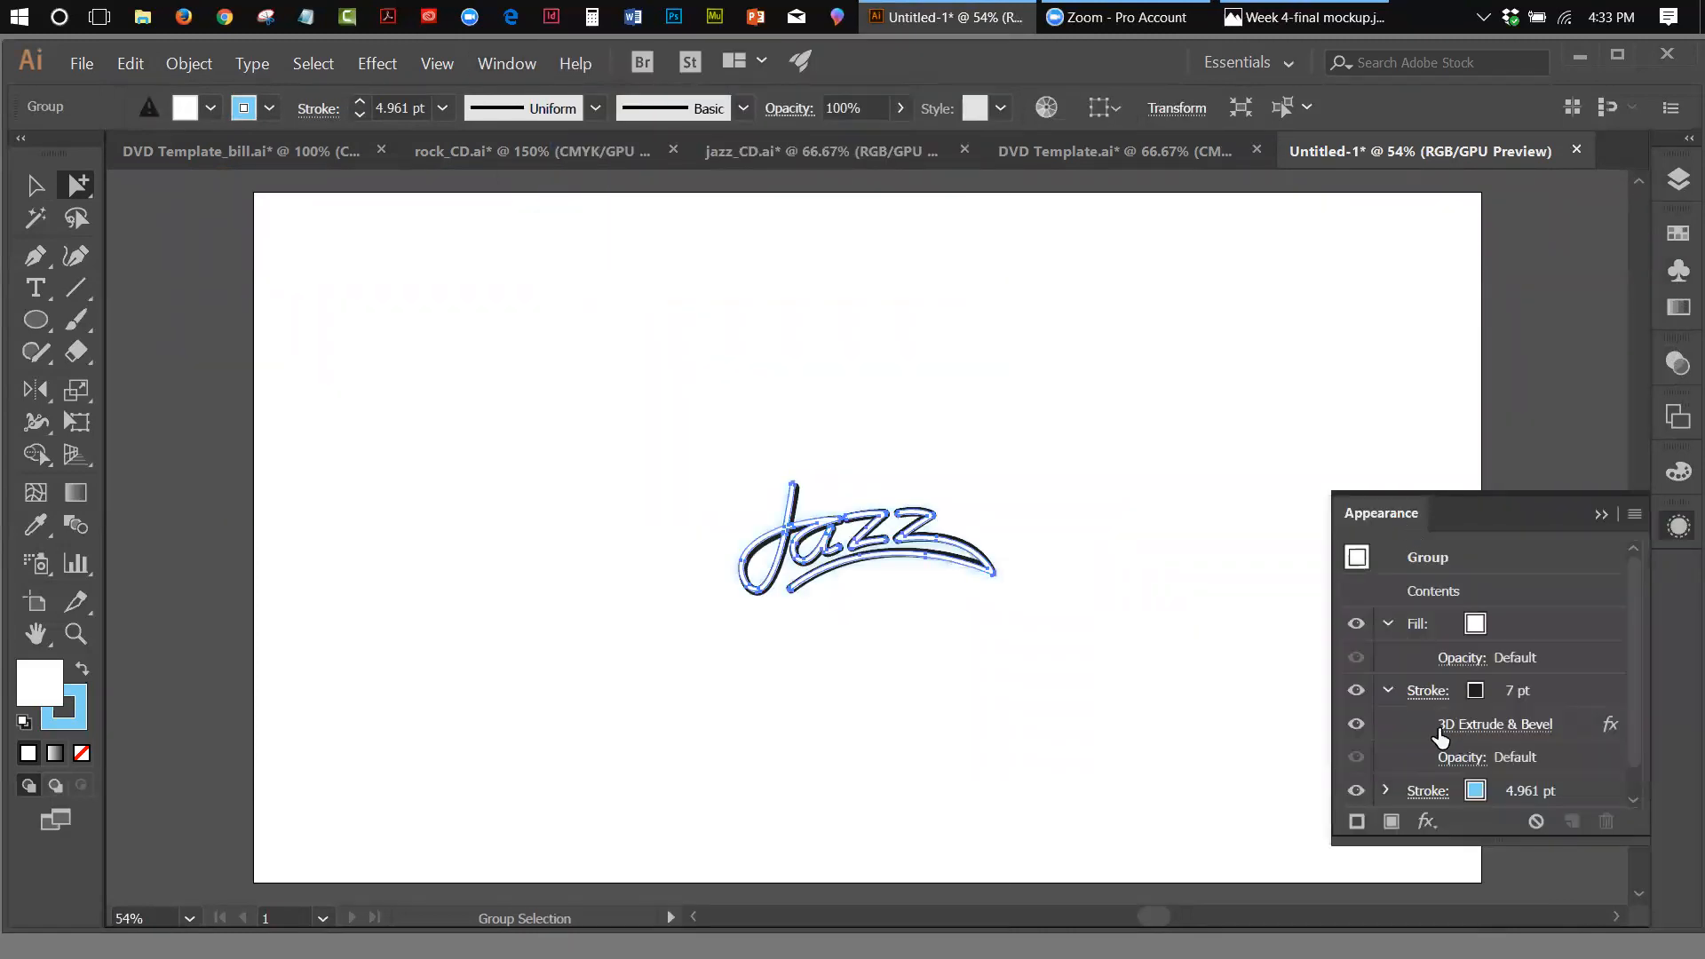
left_click(1358, 727)
left_click(1363, 757)
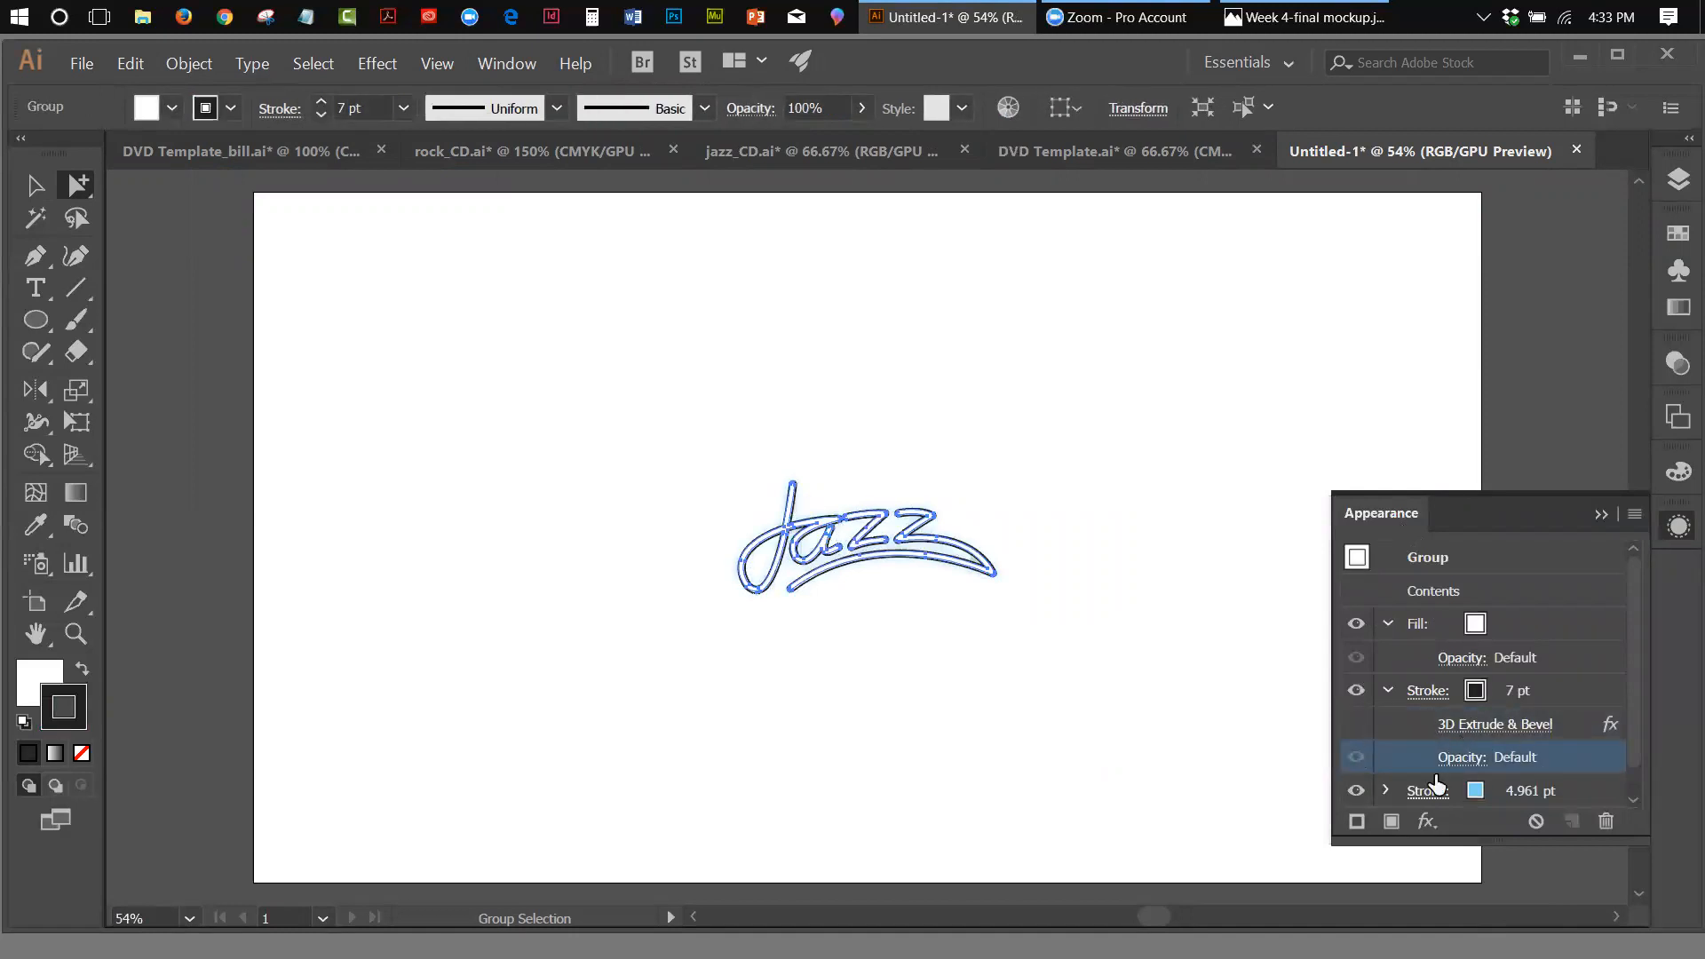
left_click(1361, 792)
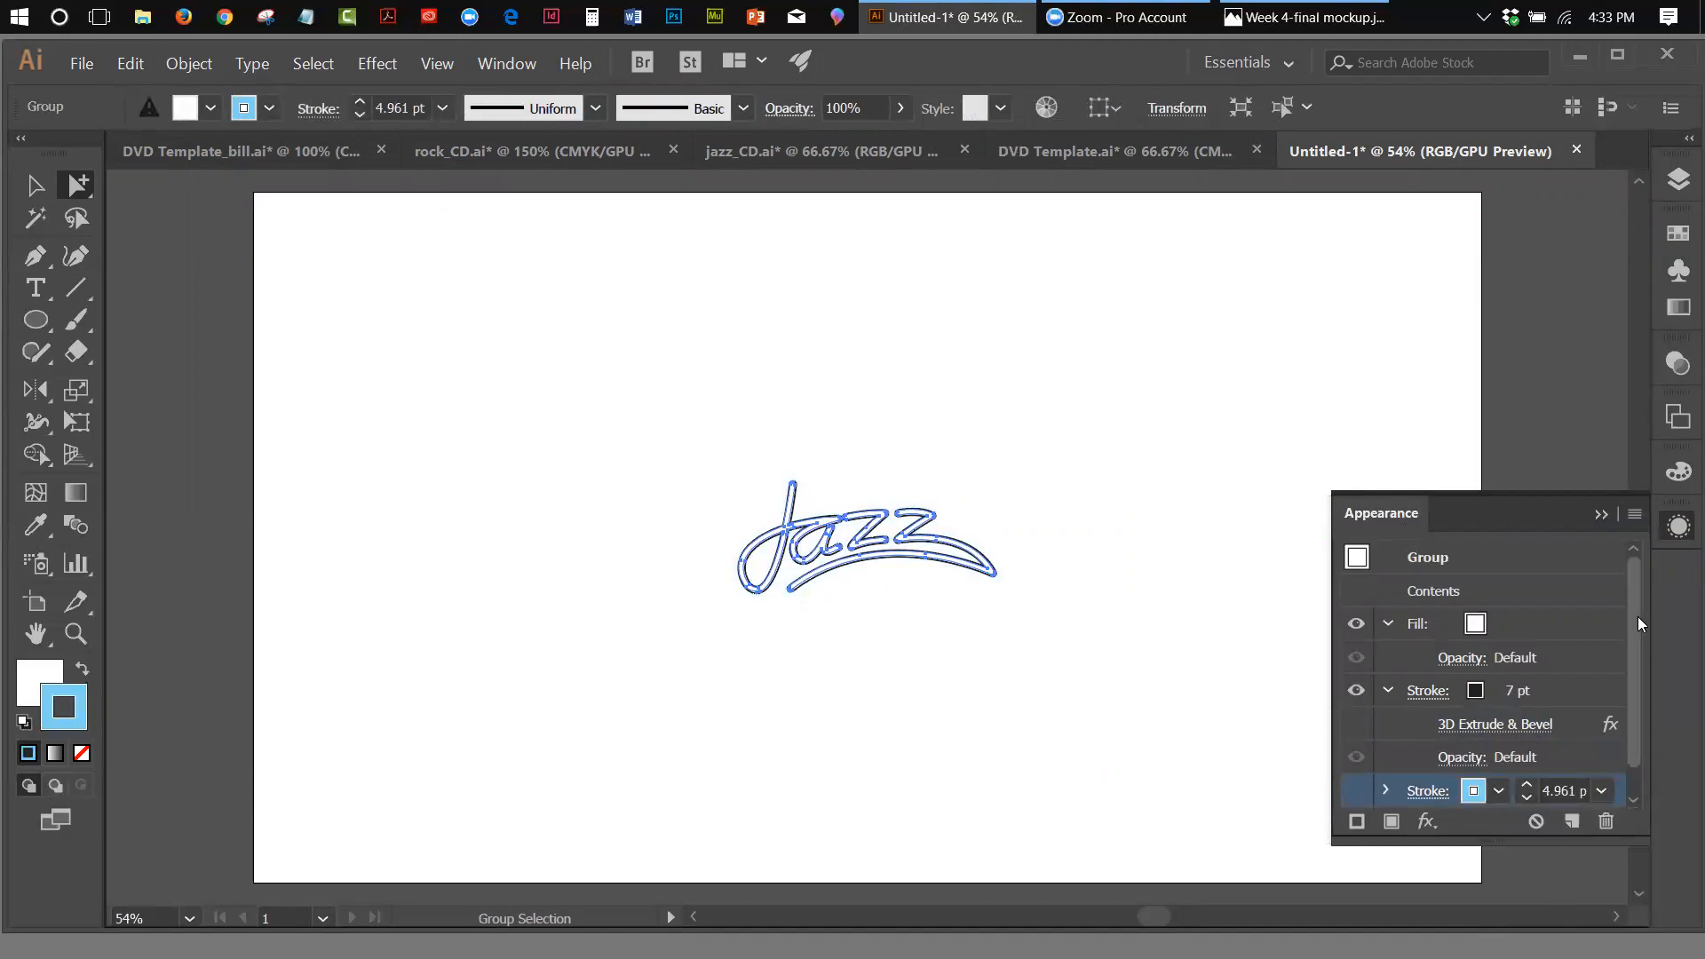
Undock the Appearance panel as a floating panel and deselect the Jazz lettering
scroll(1377, 793, "down", 1)
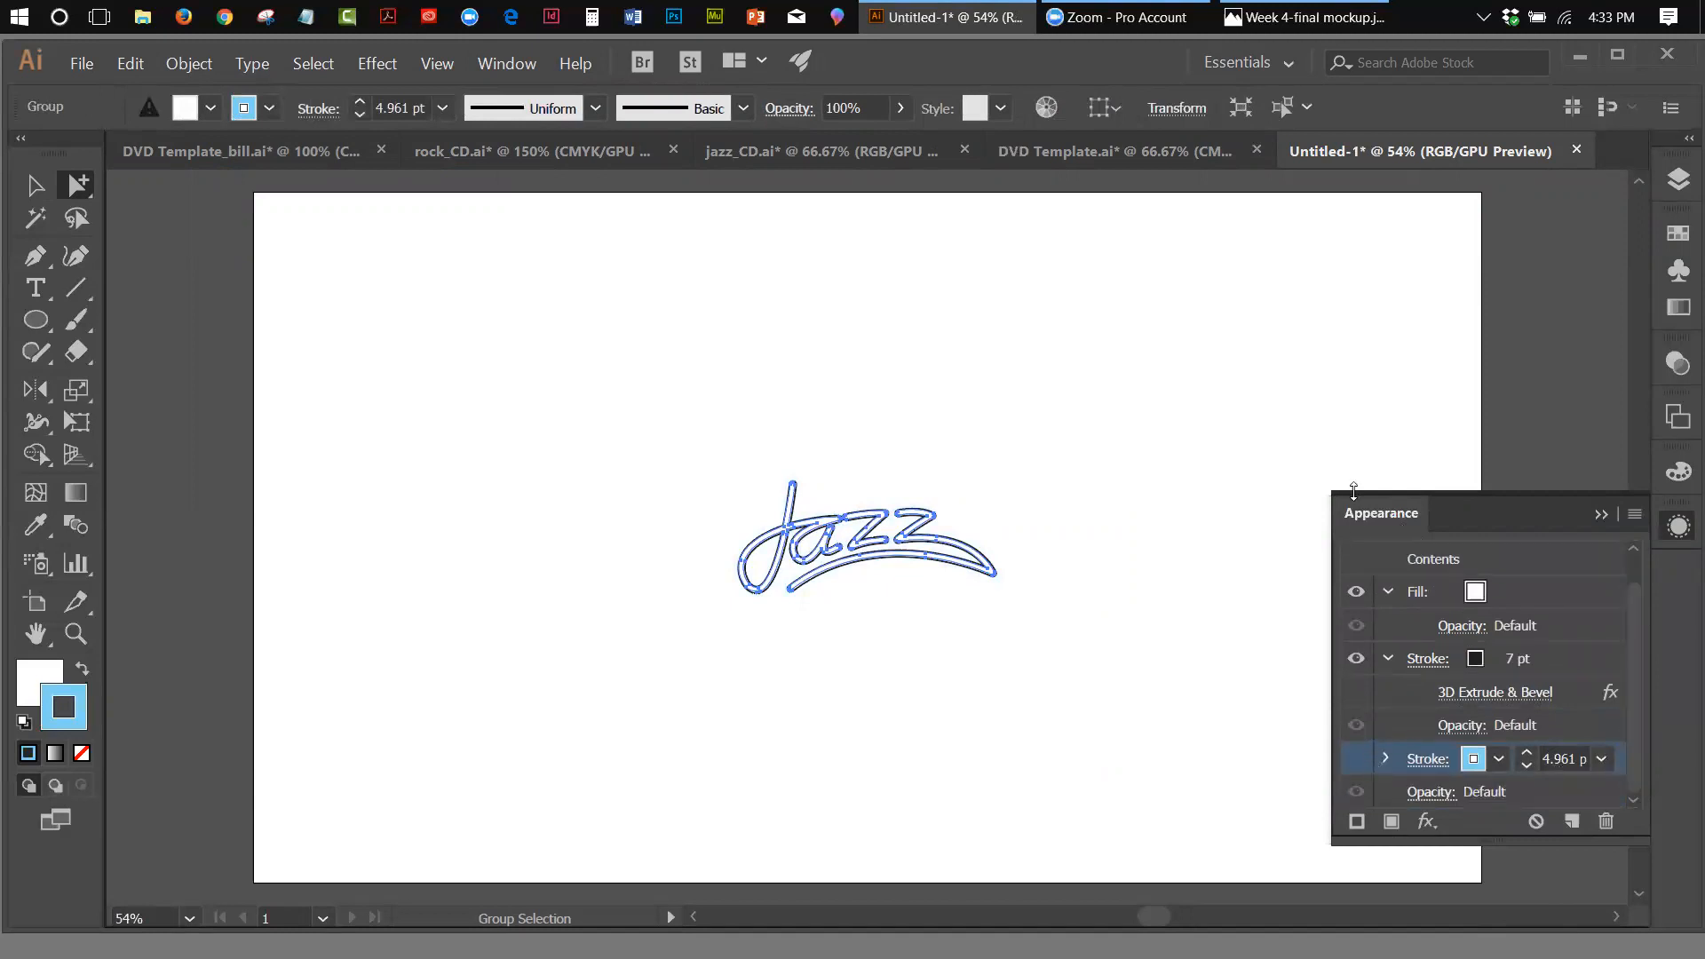
left_click_drag(1382, 519, 1441, 271)
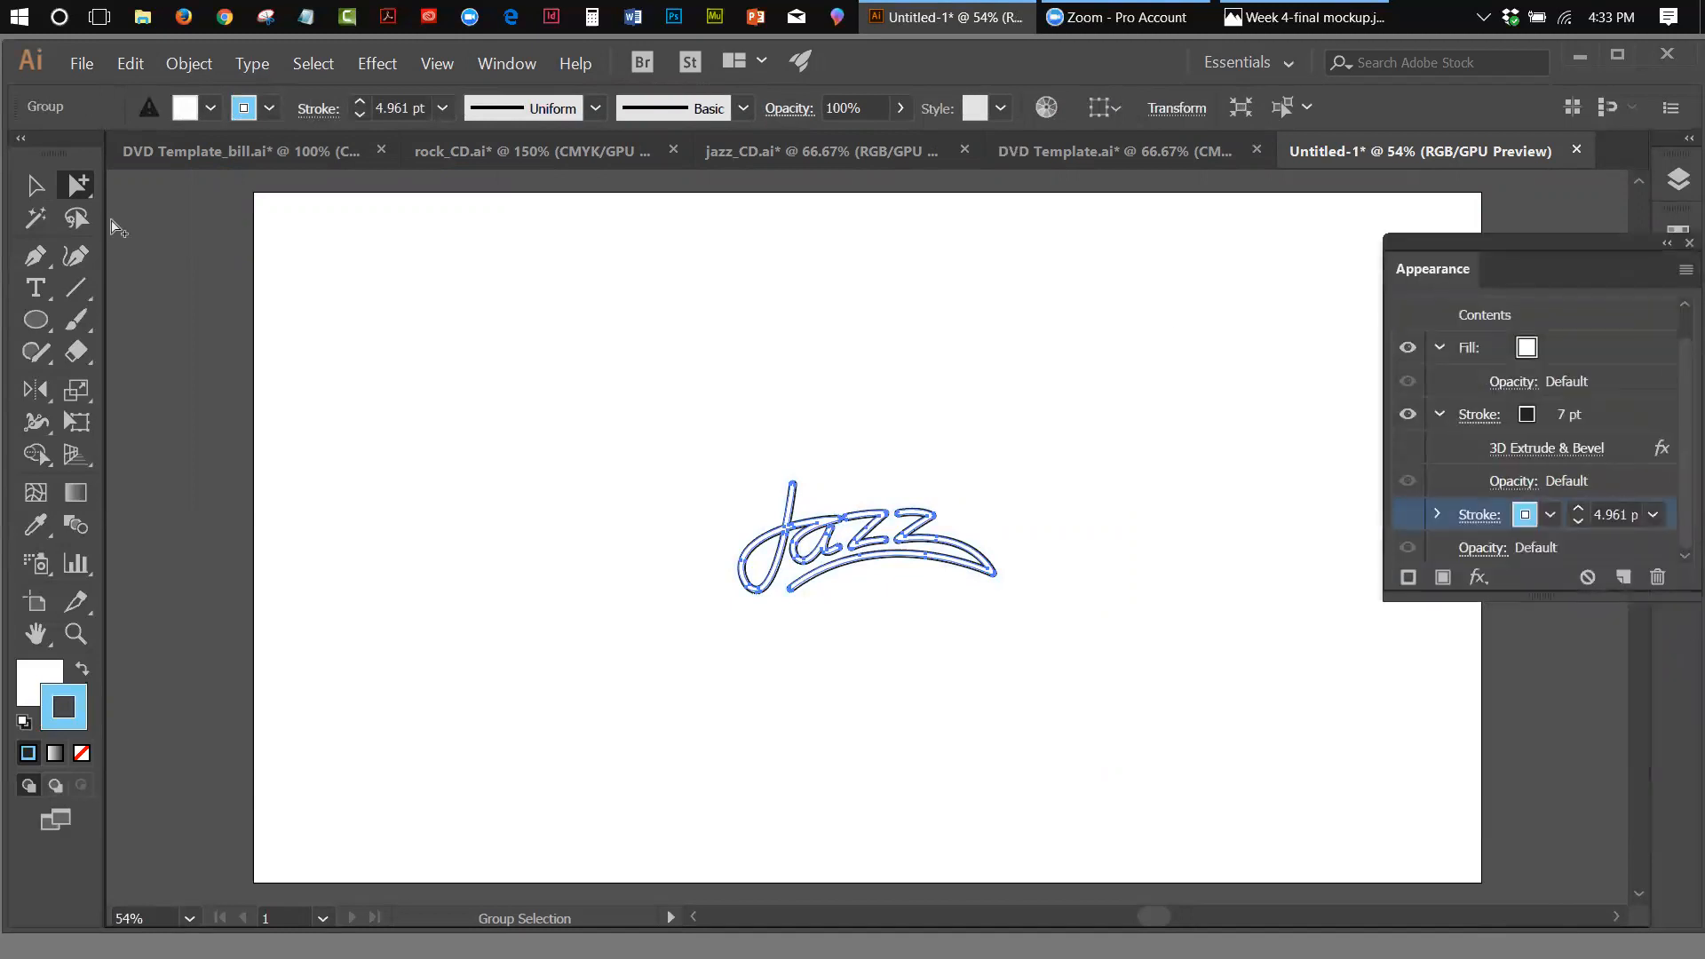
left_click(37, 186)
left_click(349, 289)
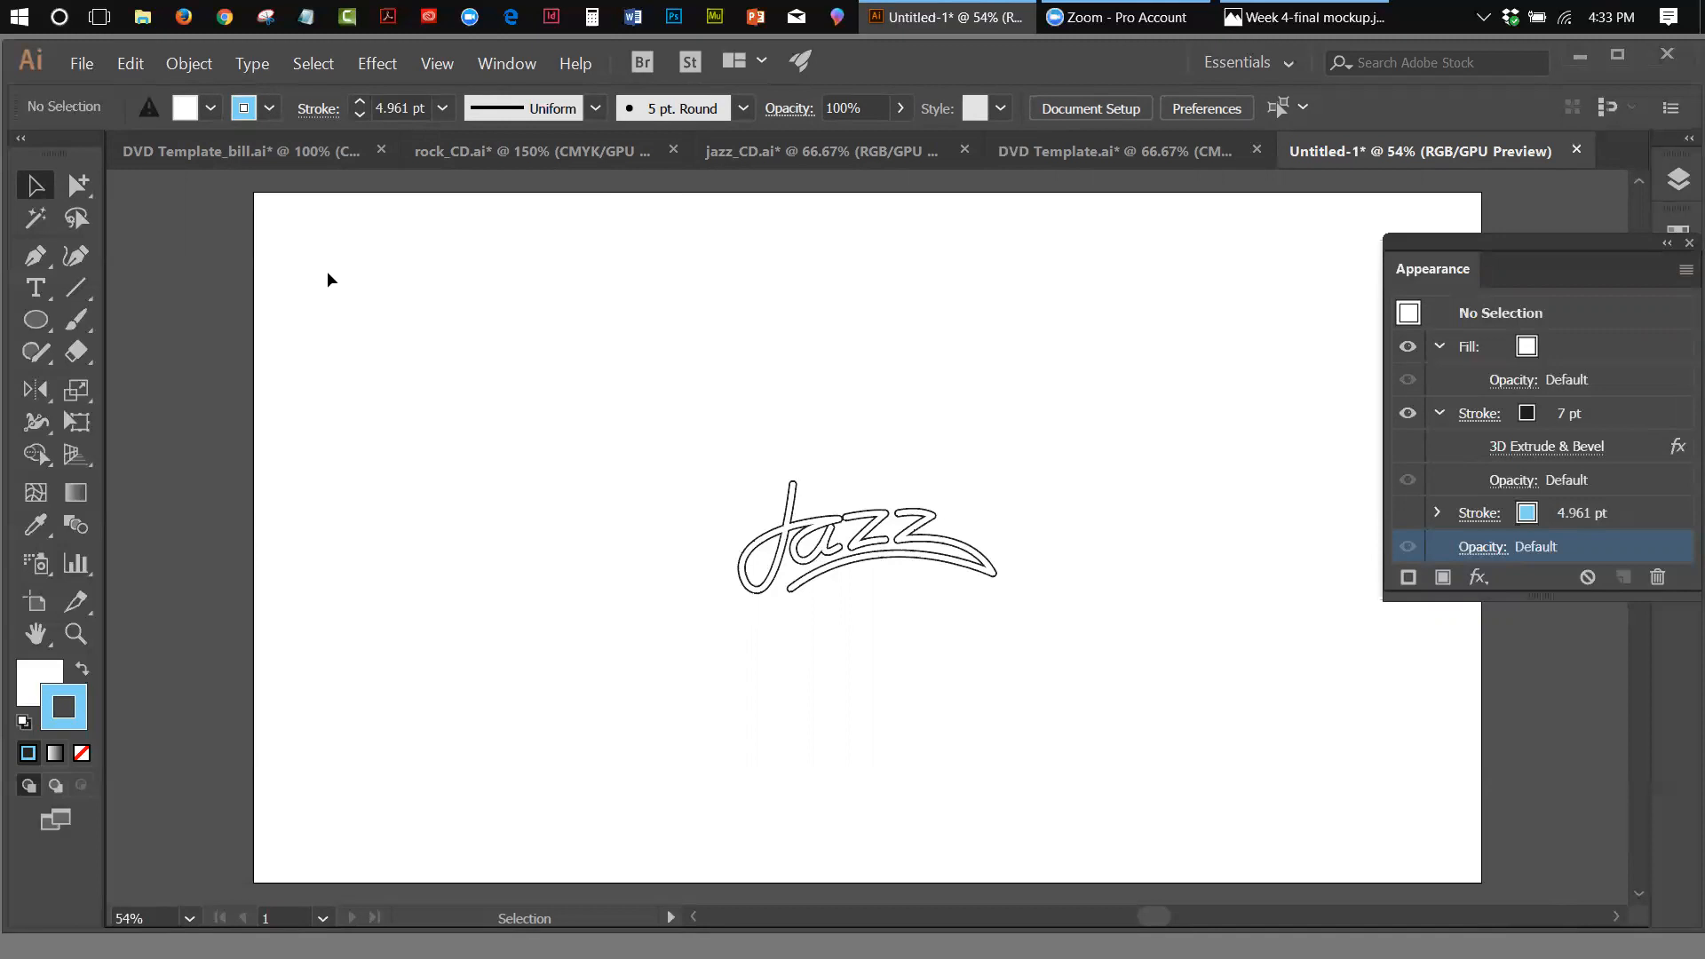
Create a new 11 x 8.5 inch landscape RGB document with 1 artboard and close it again
left_click(100, 60)
left_click(89, 82)
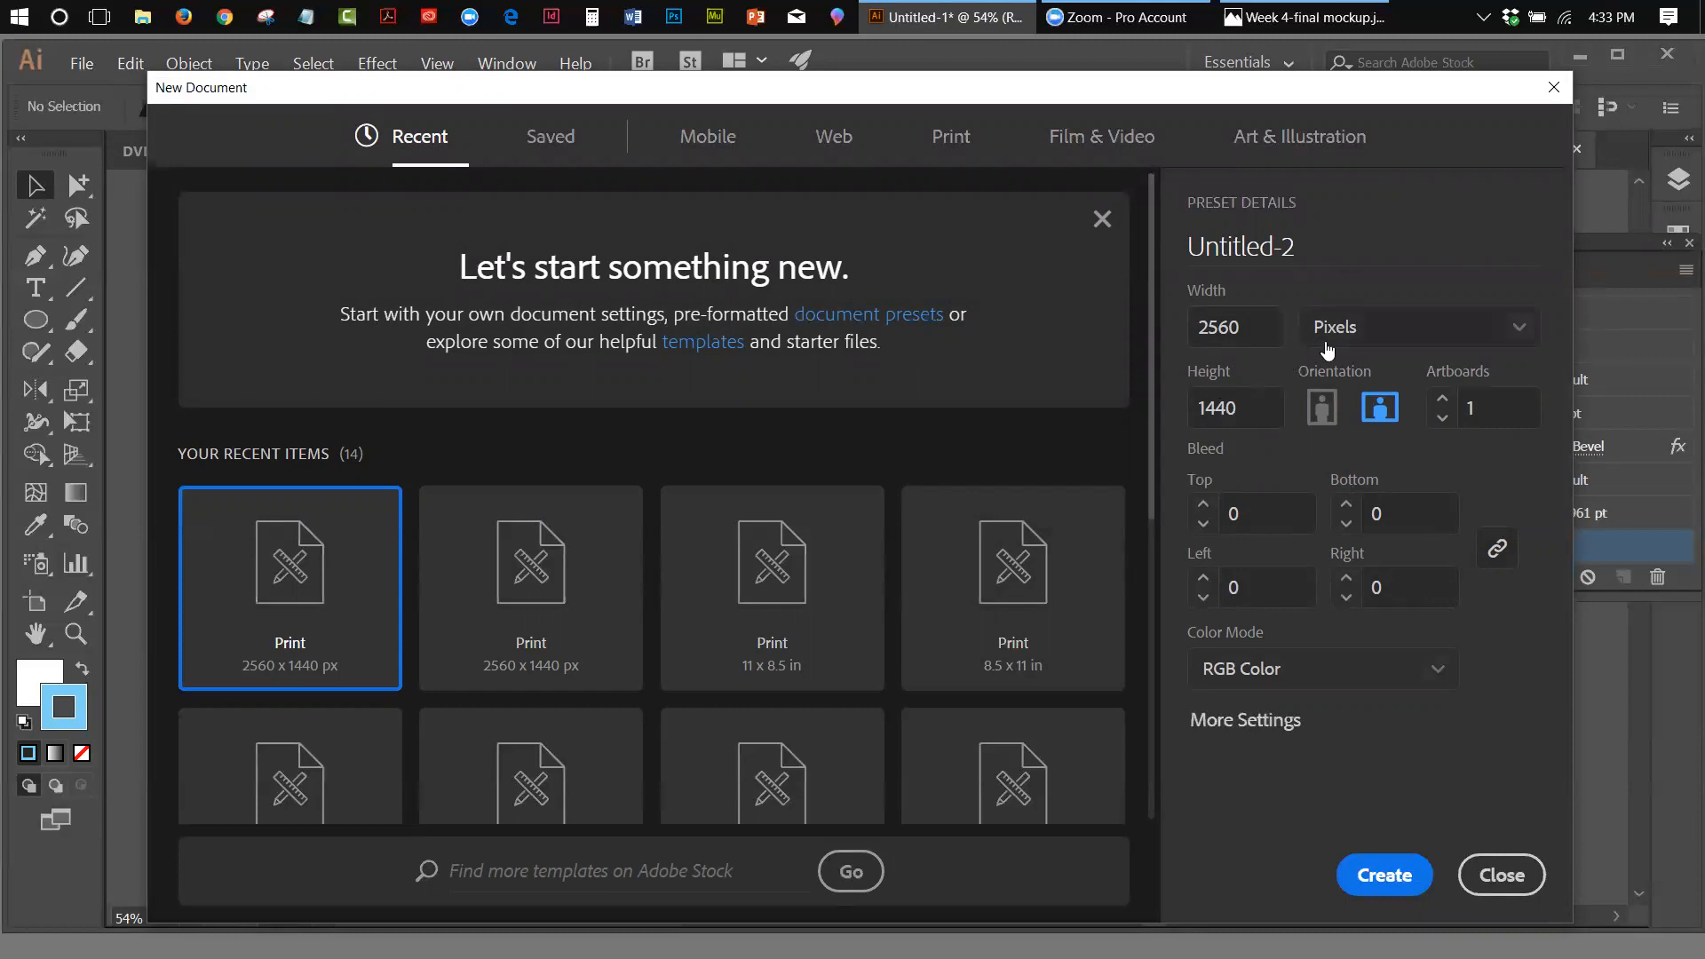
left_click(1522, 333)
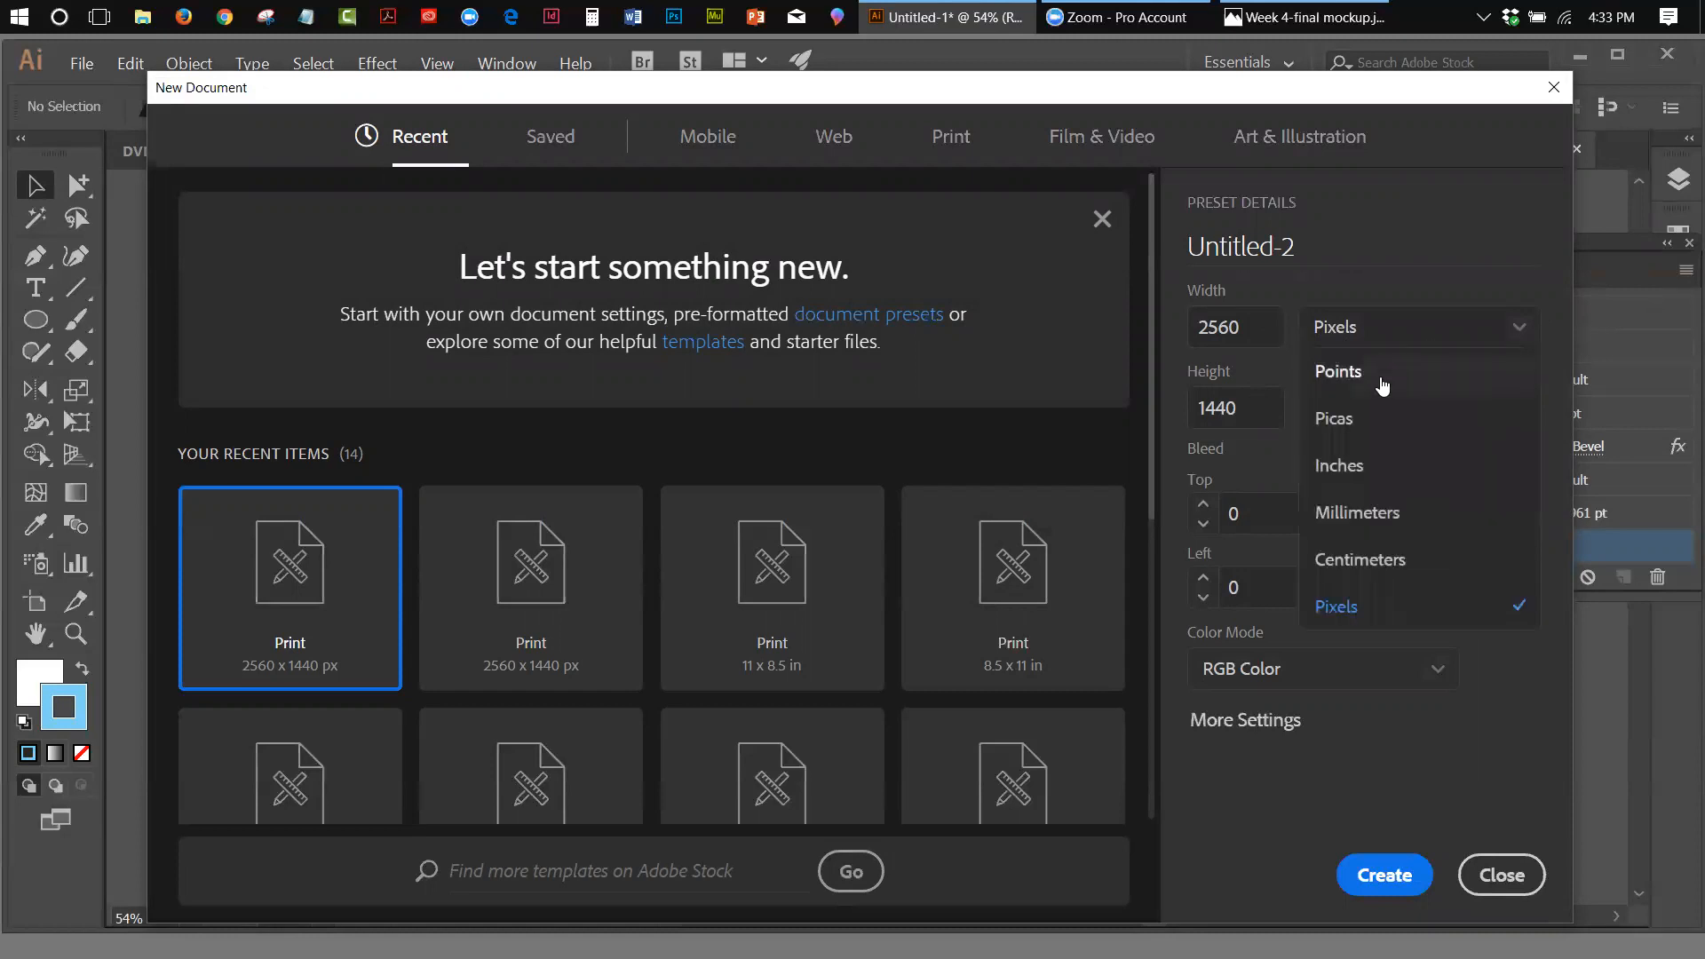
left_click(1352, 464)
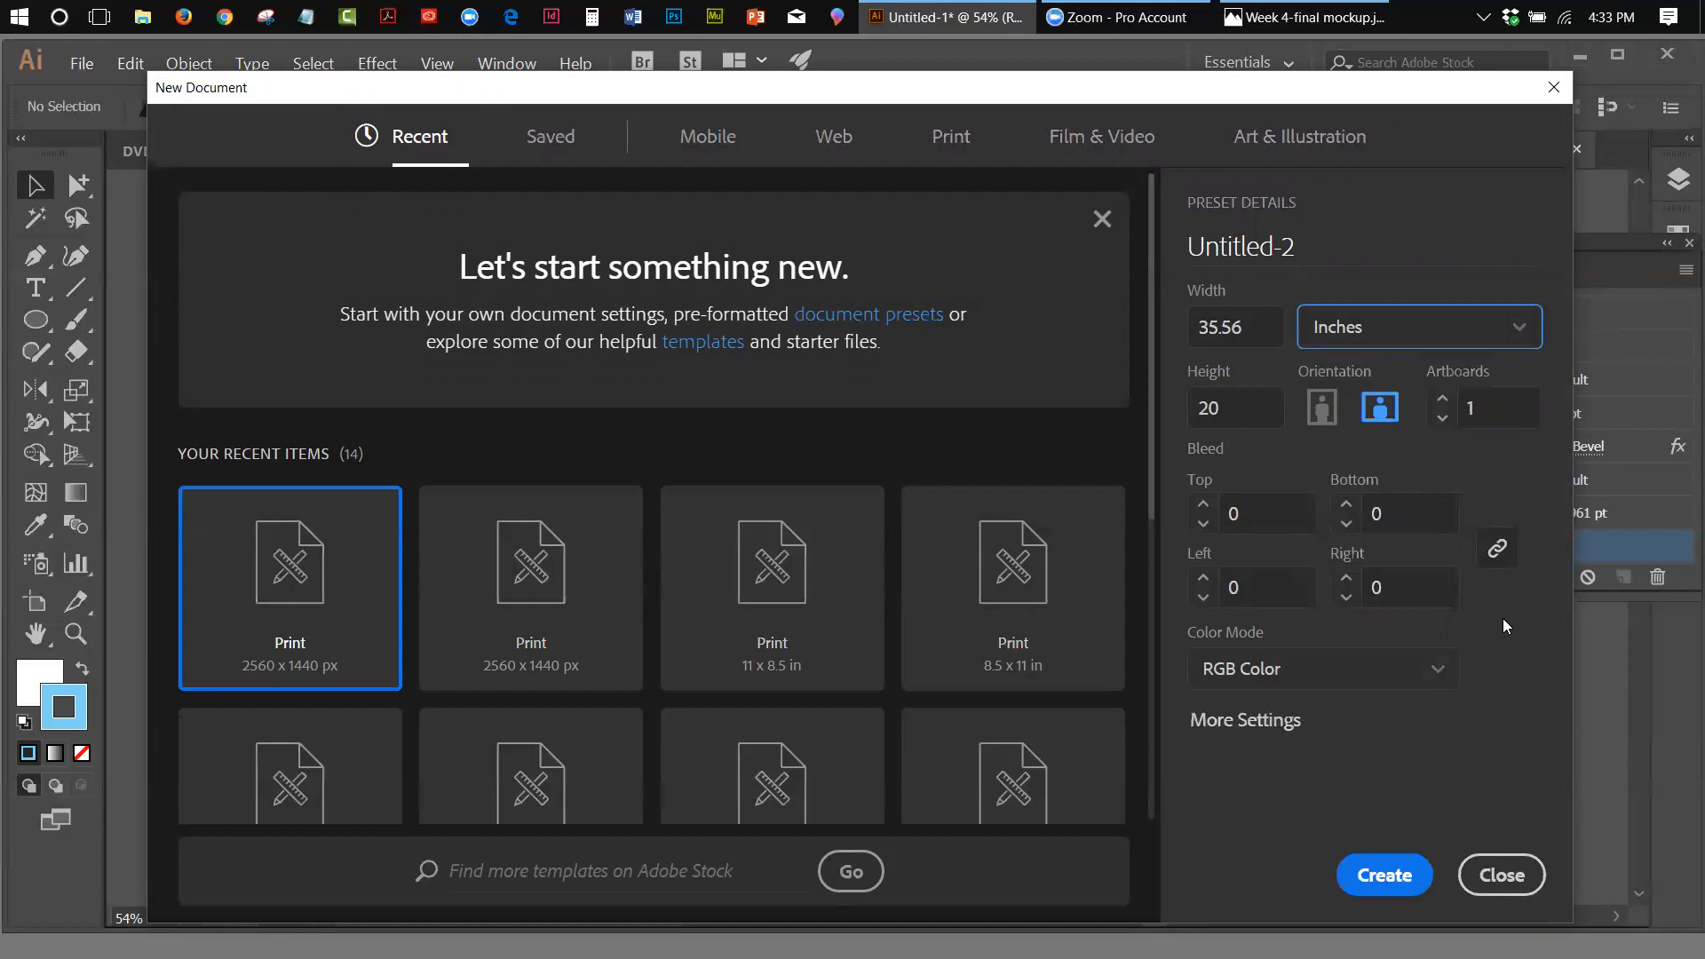
left_click_drag(1256, 336, 1194, 327)
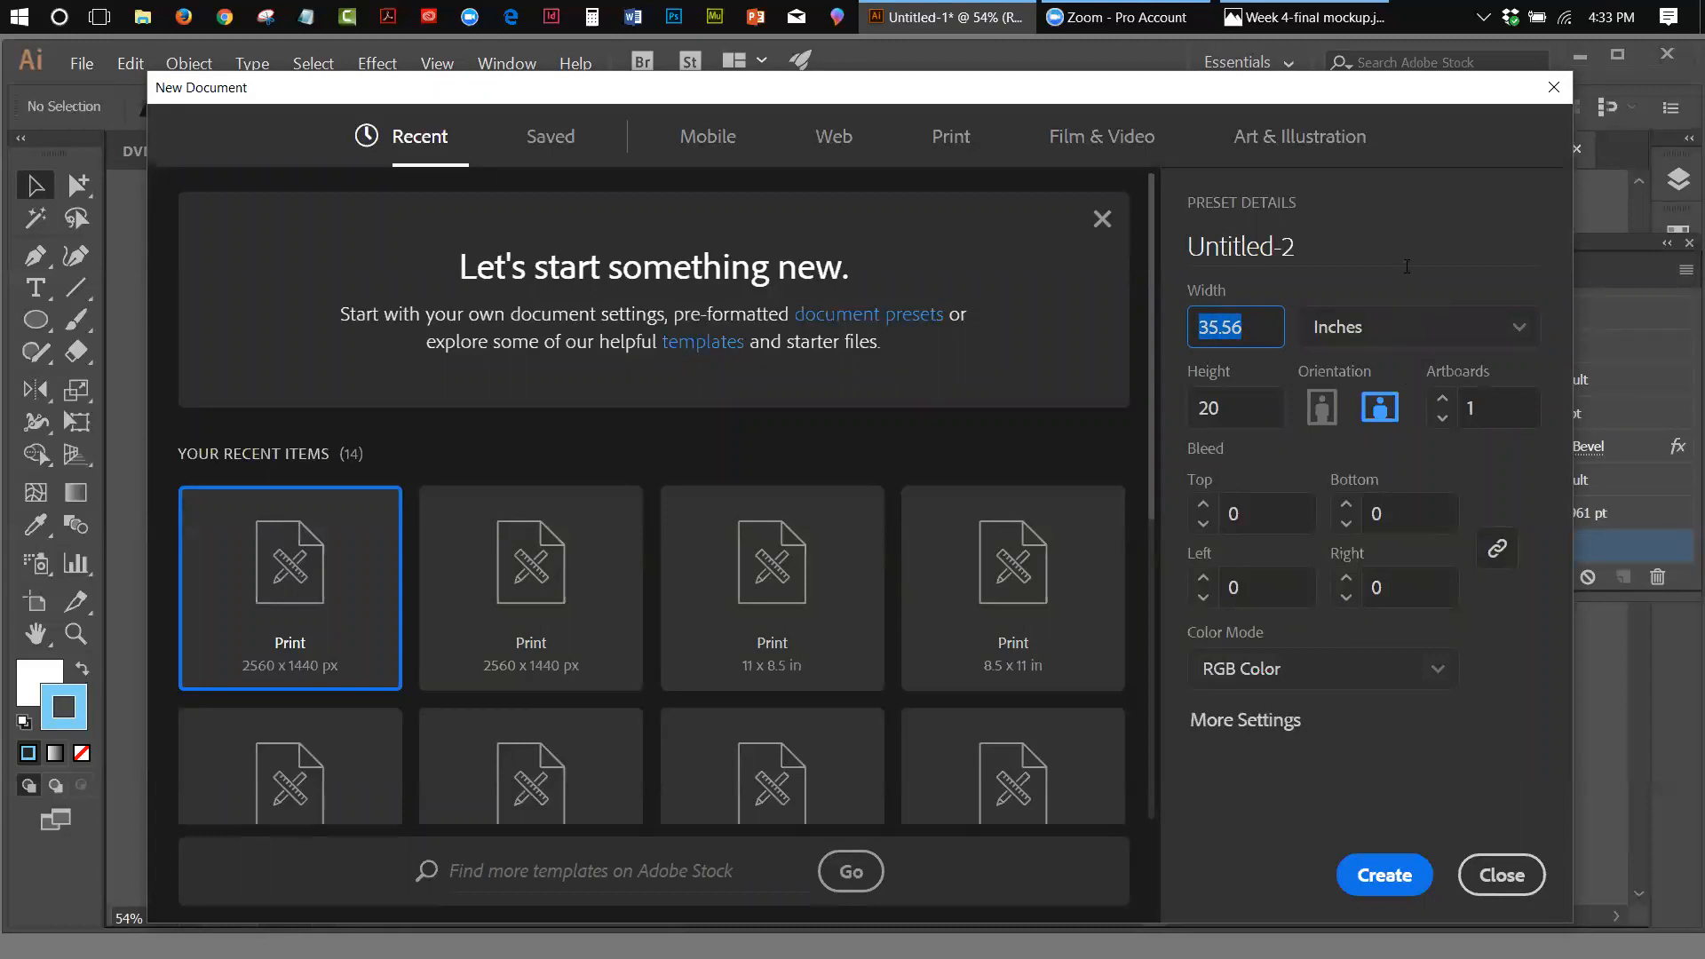
type("11")
left_click_drag(1265, 328, 1179, 325)
type("11")
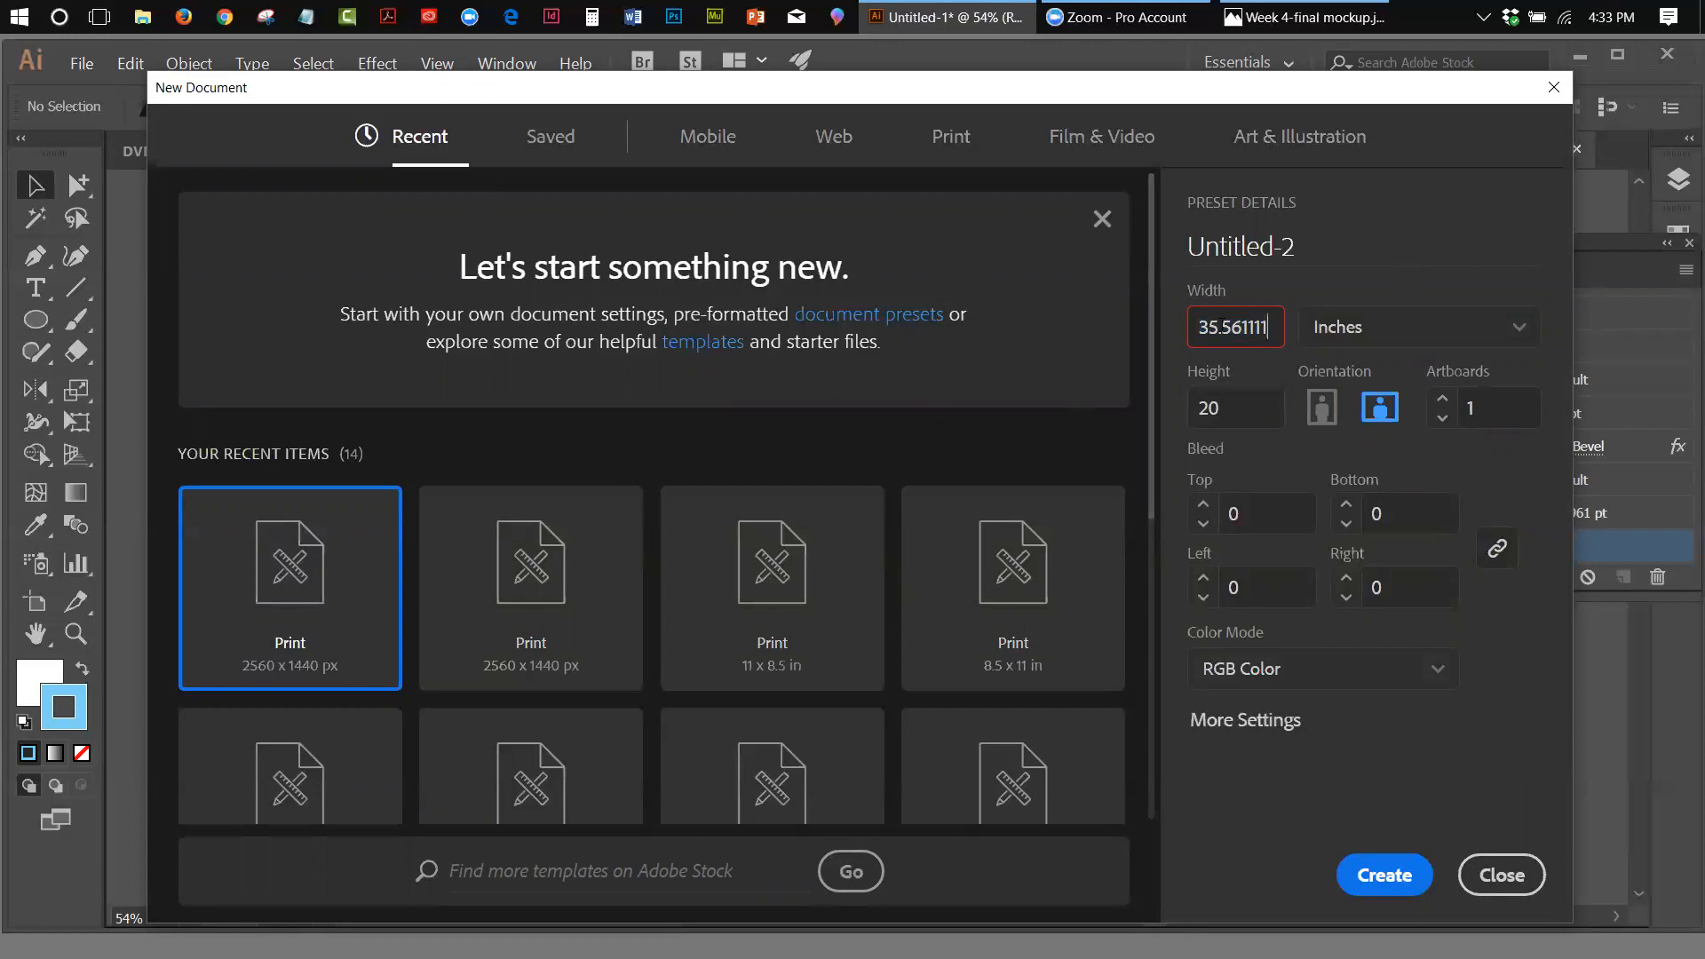
key("BackSpace")
key("BackSpace")
key("BackSpace")
key("BackSpace")
key("BackSpace")
key("BackSpace")
key("BackSpace")
key("BackSpace")
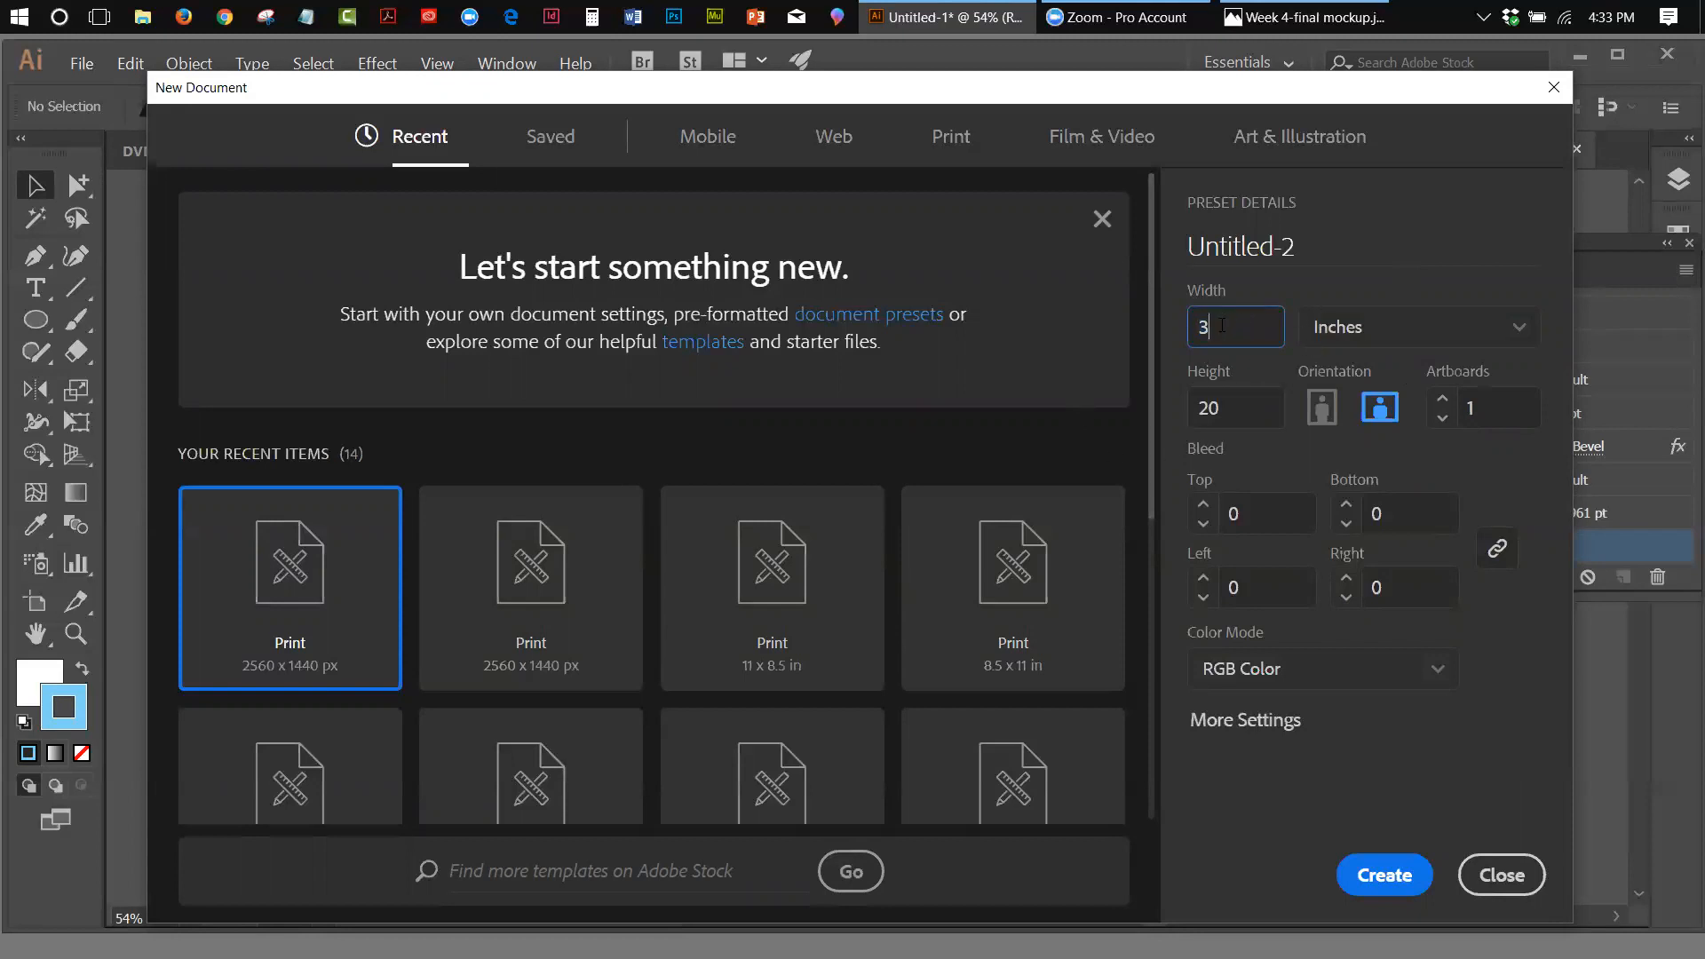
type("11")
key("Tab")
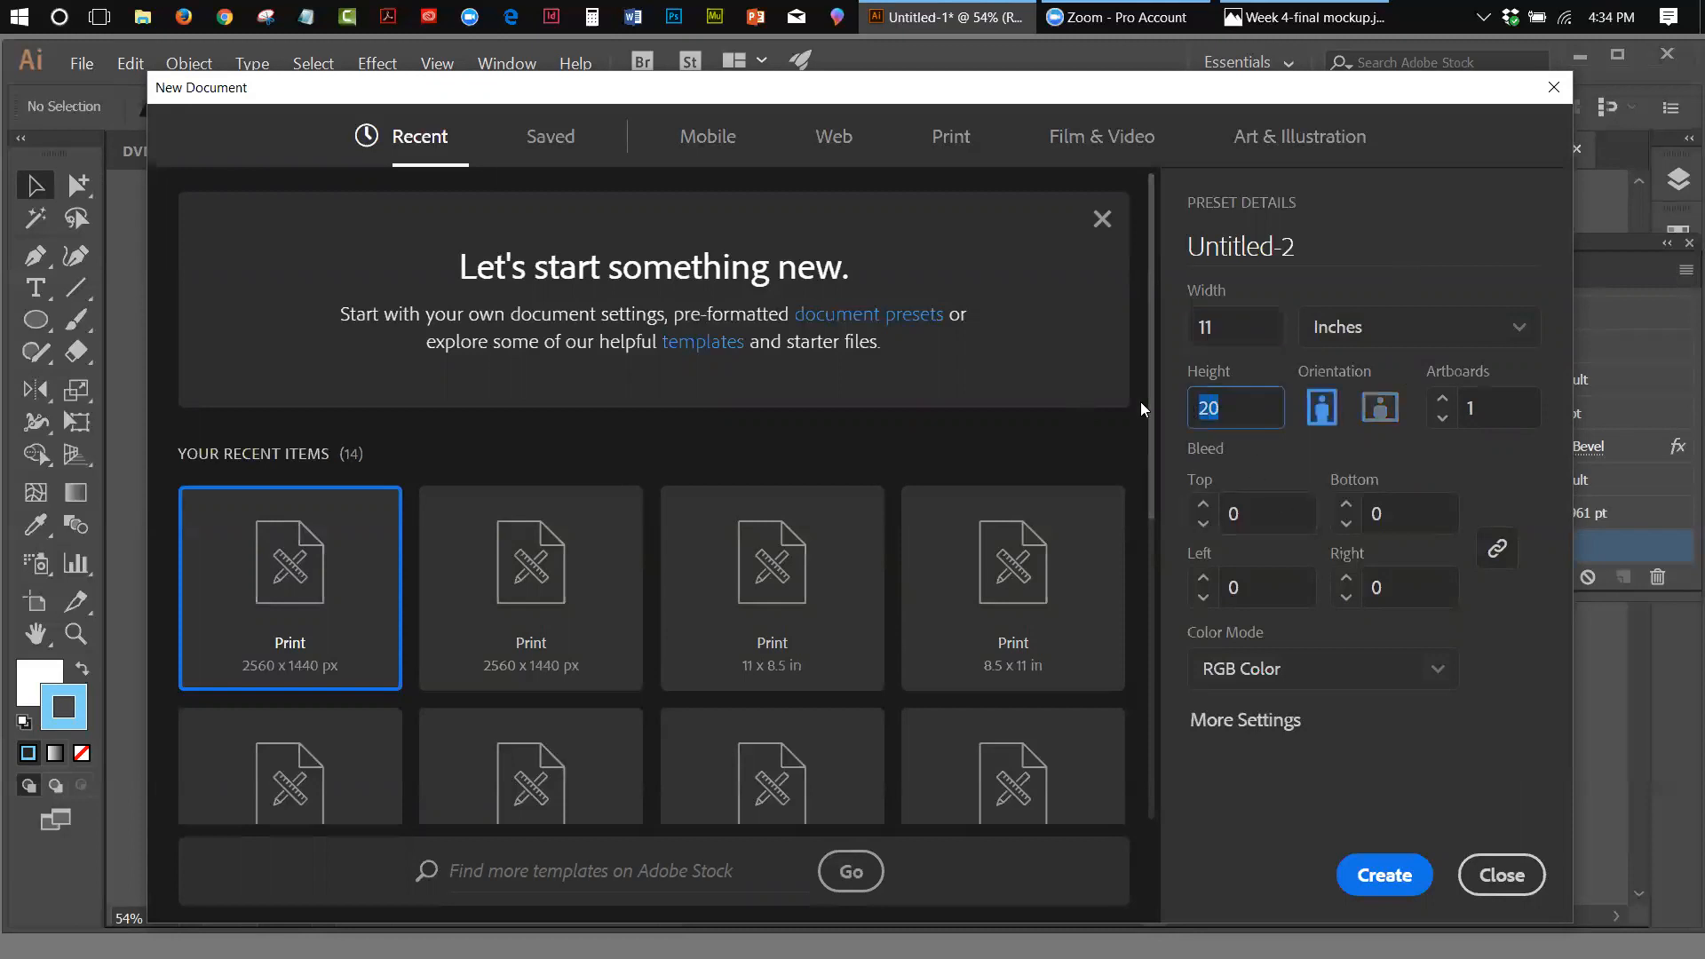
type("8.5")
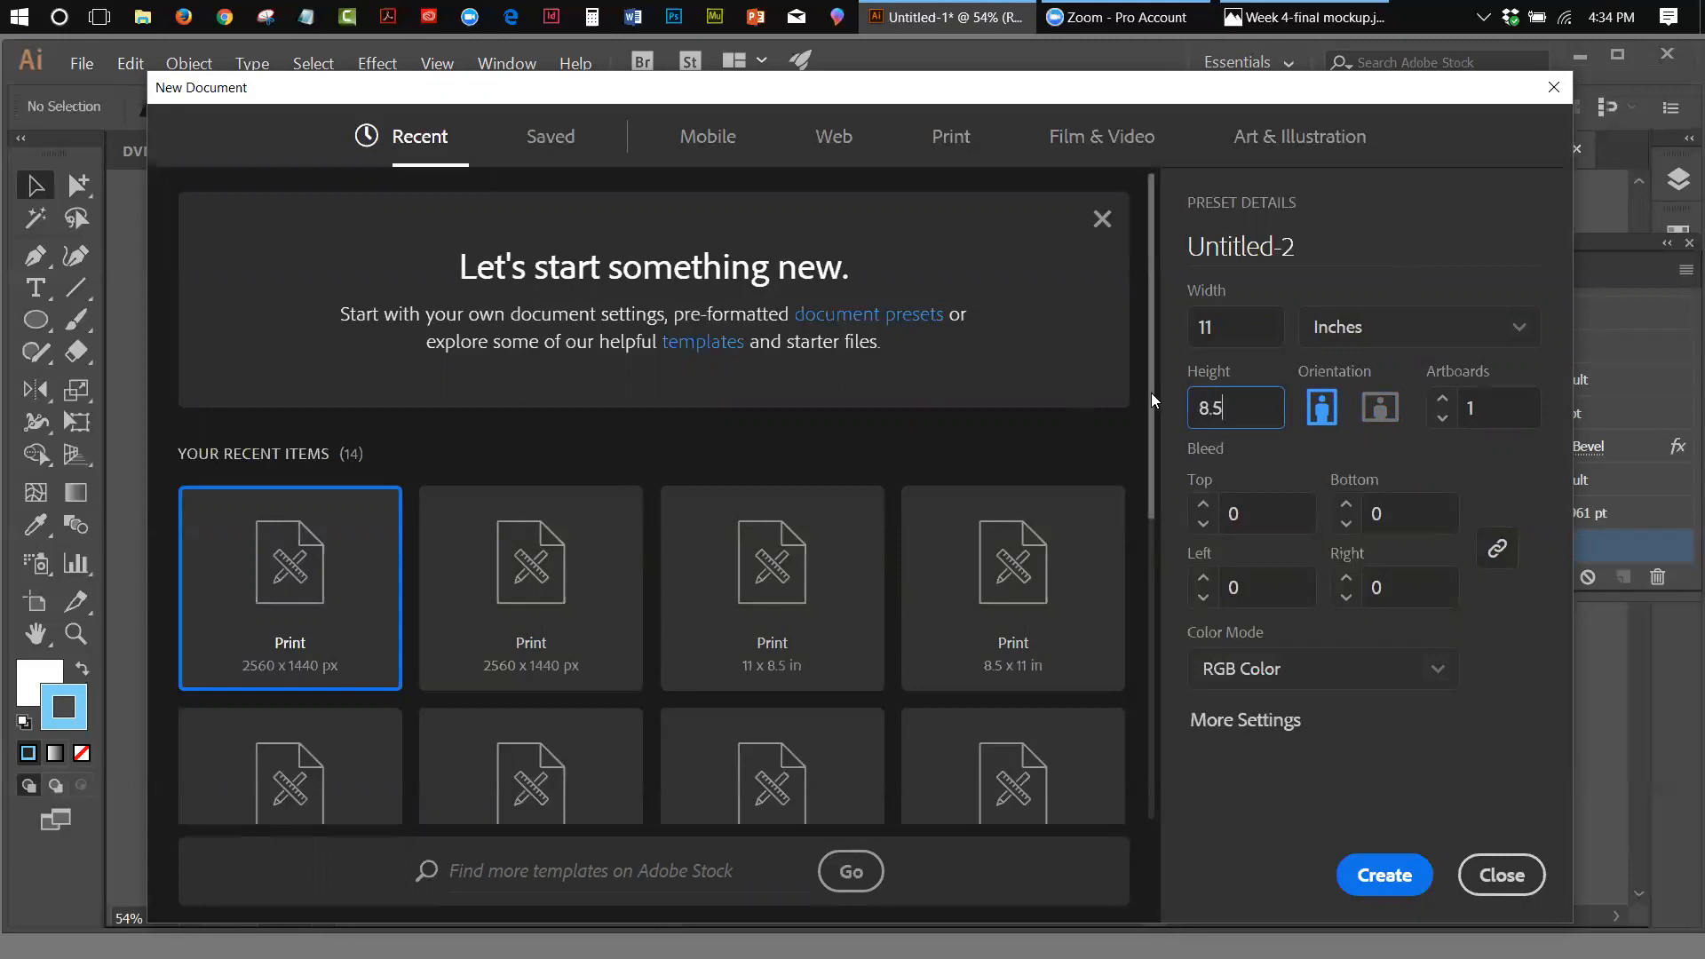
left_click(1394, 876)
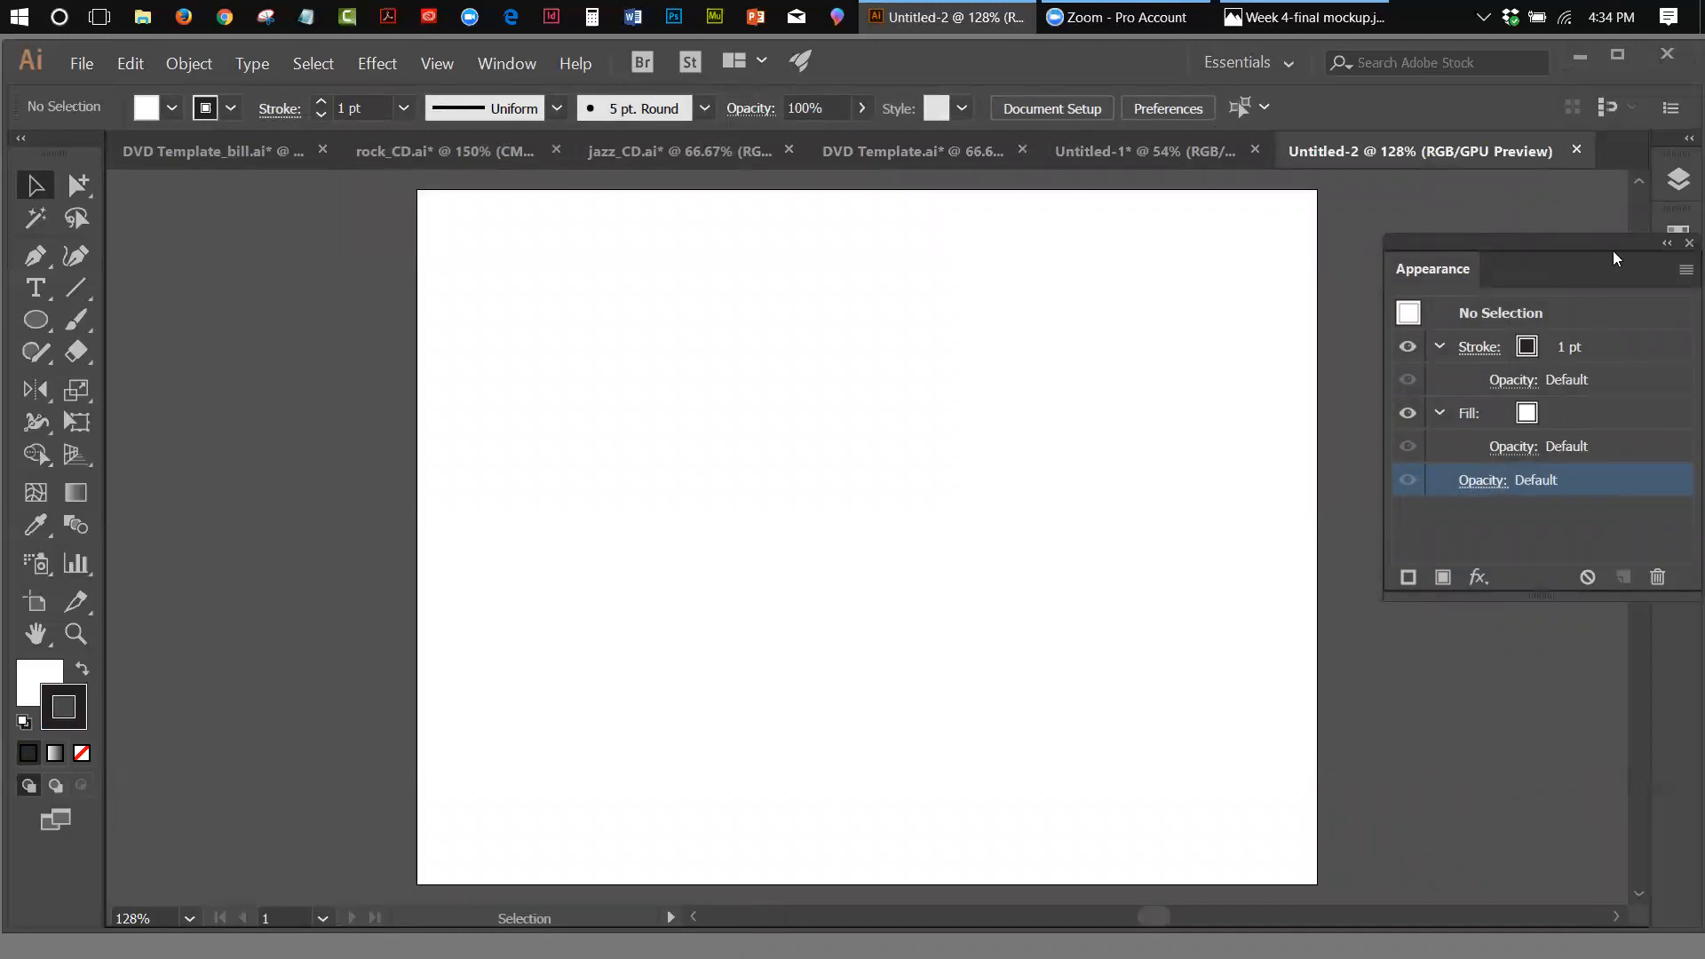
left_click(1578, 150)
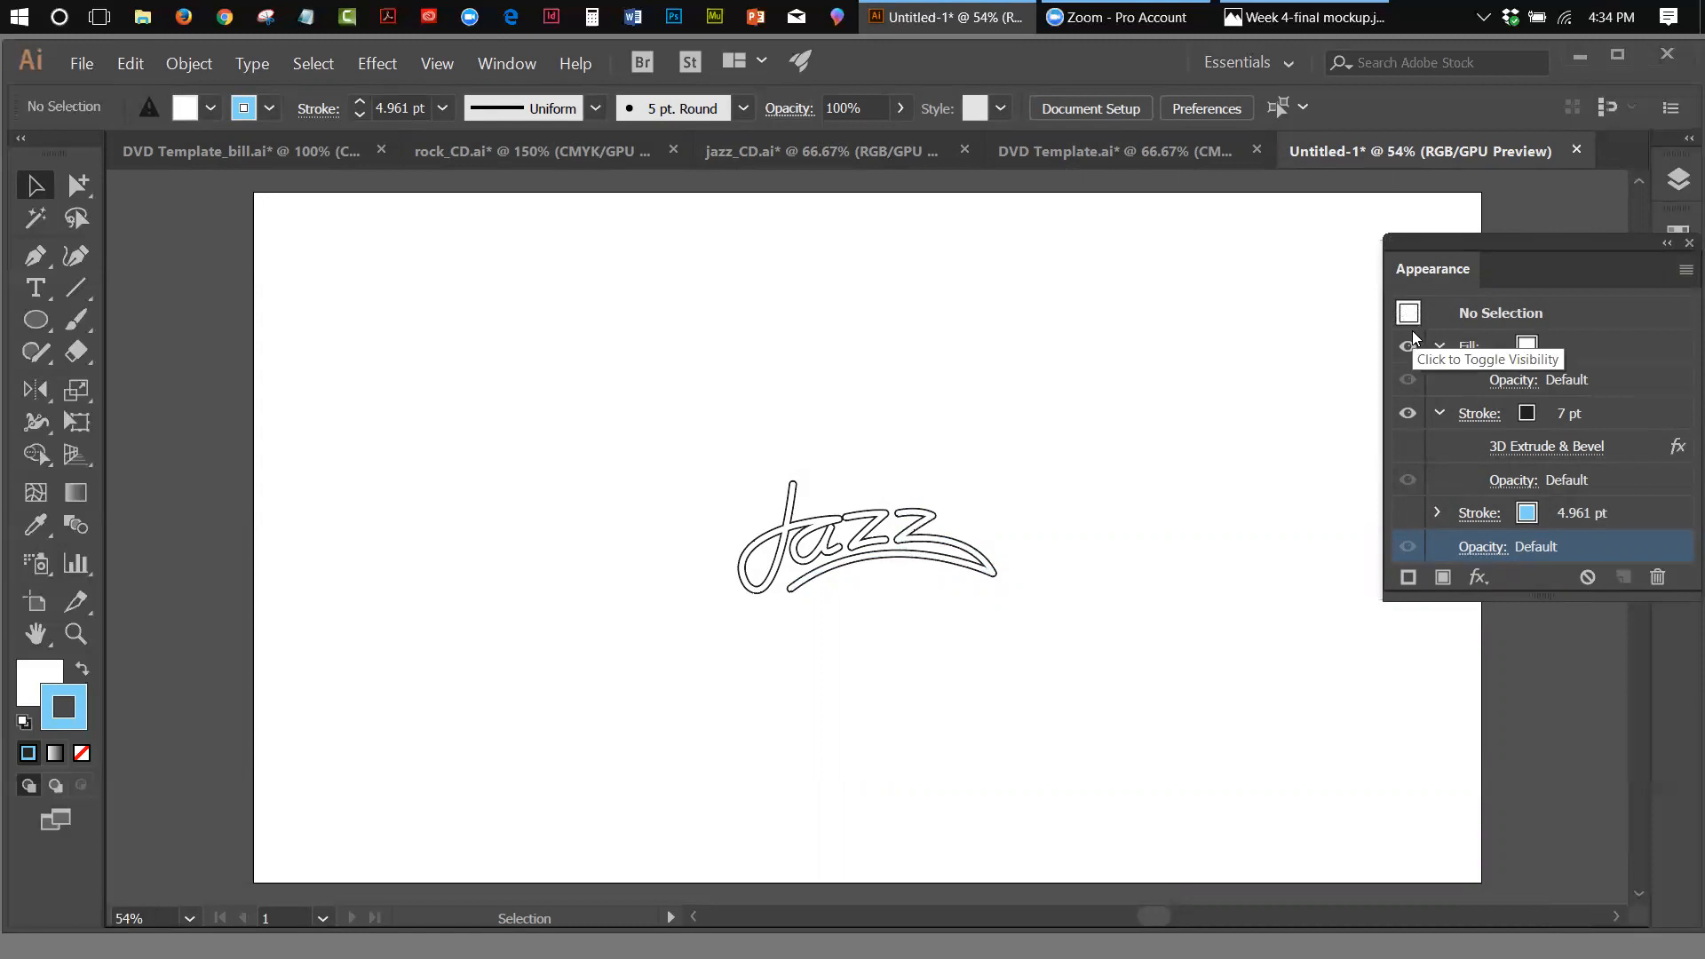
Examine the General, Stroke and Type measurement settings in the Units preferences and leave them as they are
left_click(131, 64)
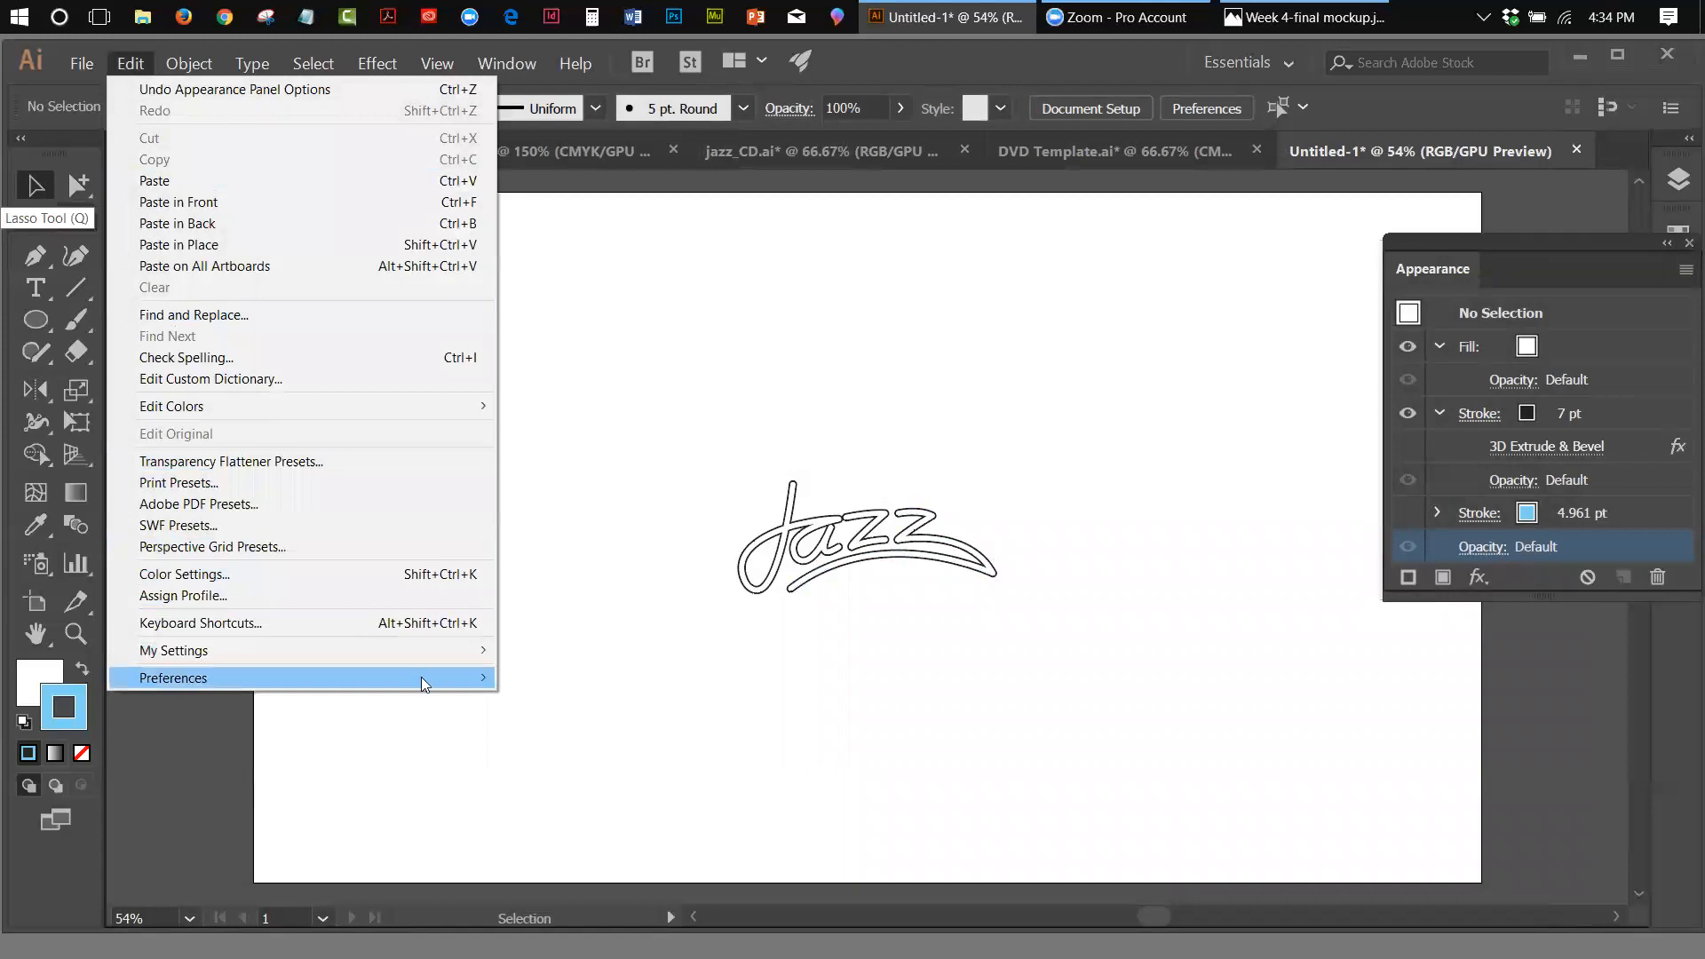
mouse_move(421, 676)
left_click(552, 680)
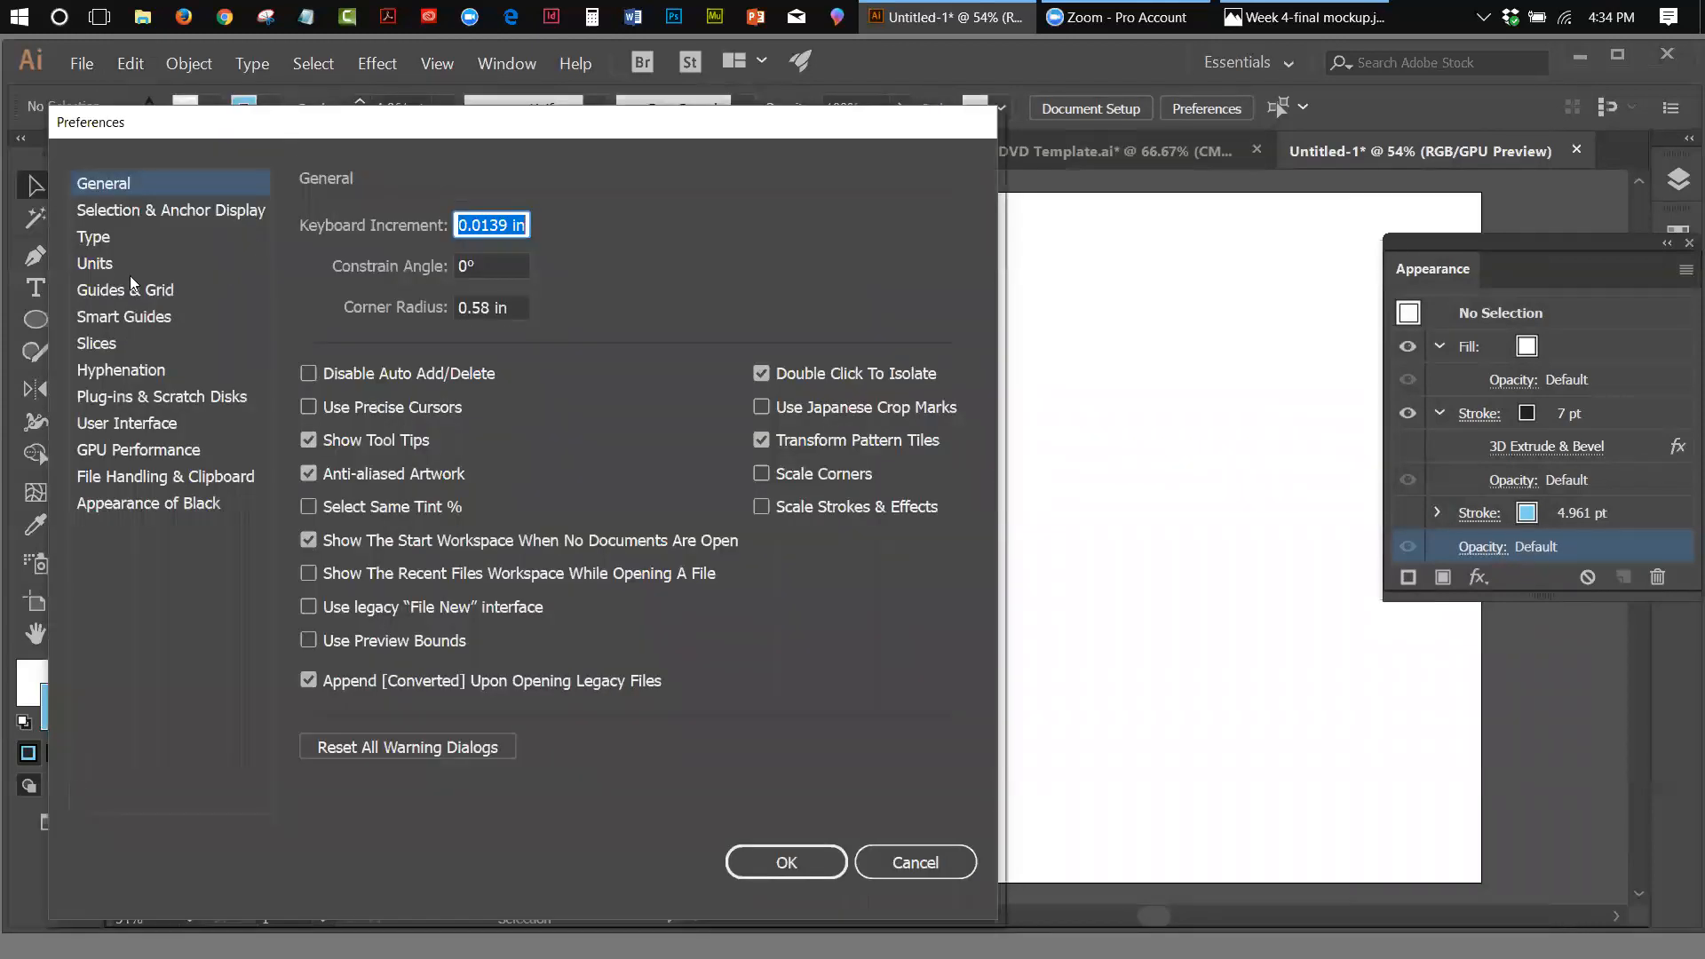
left_click(93, 264)
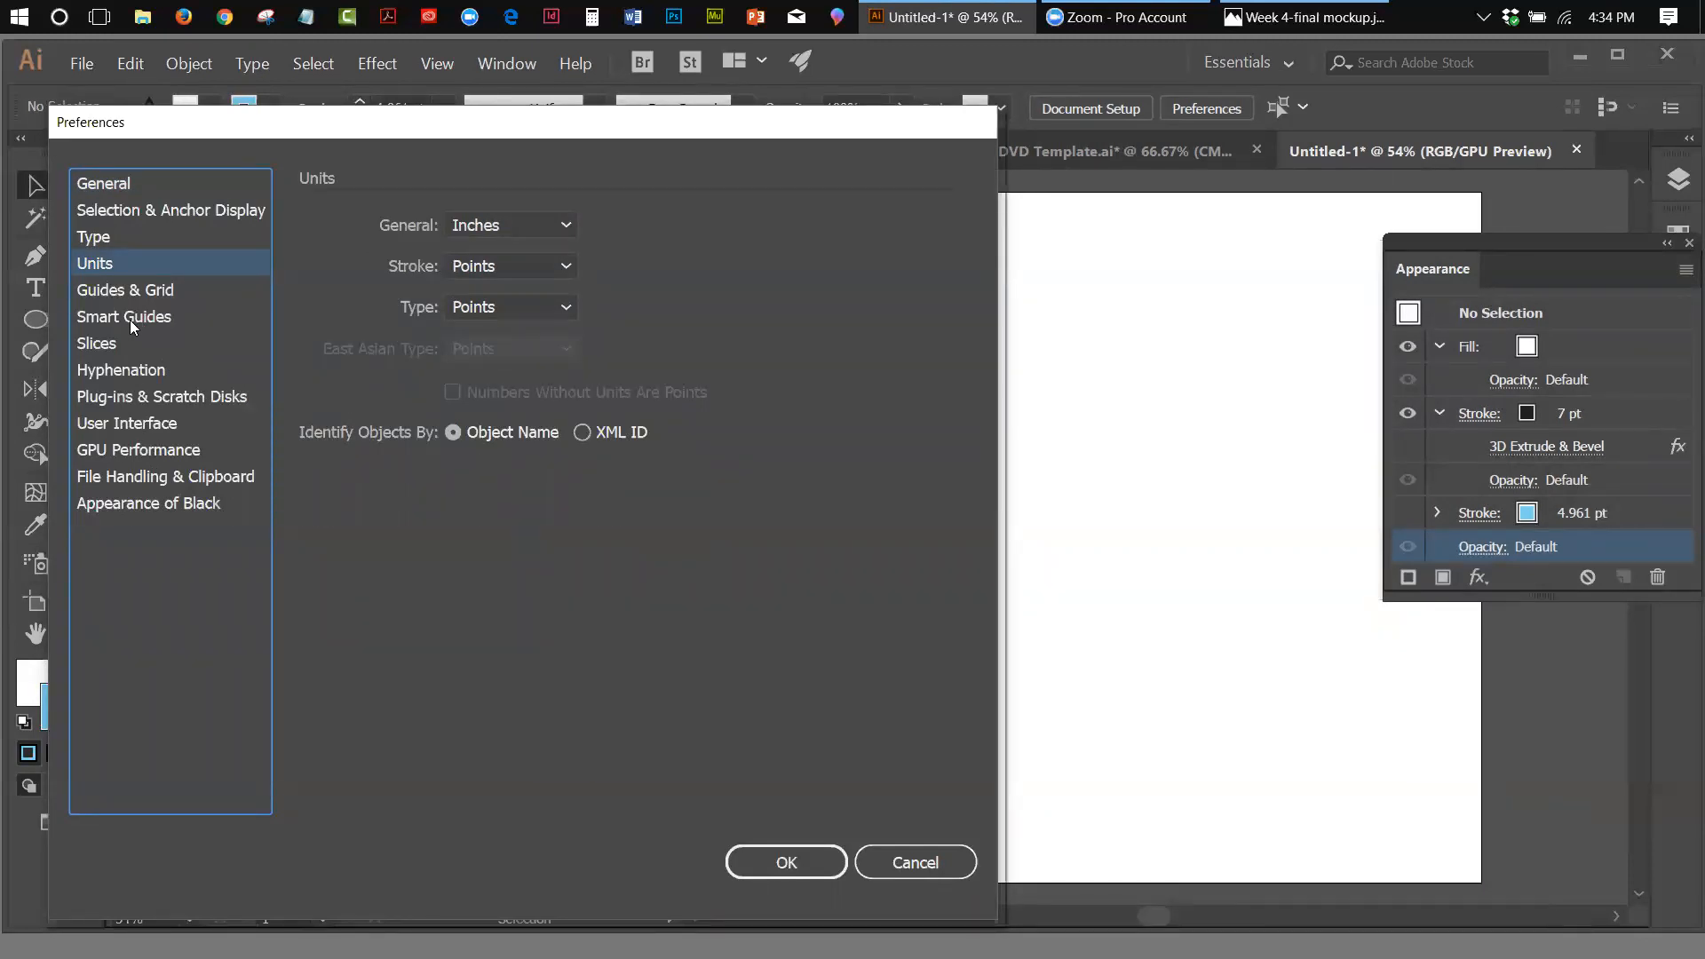
left_click(897, 854)
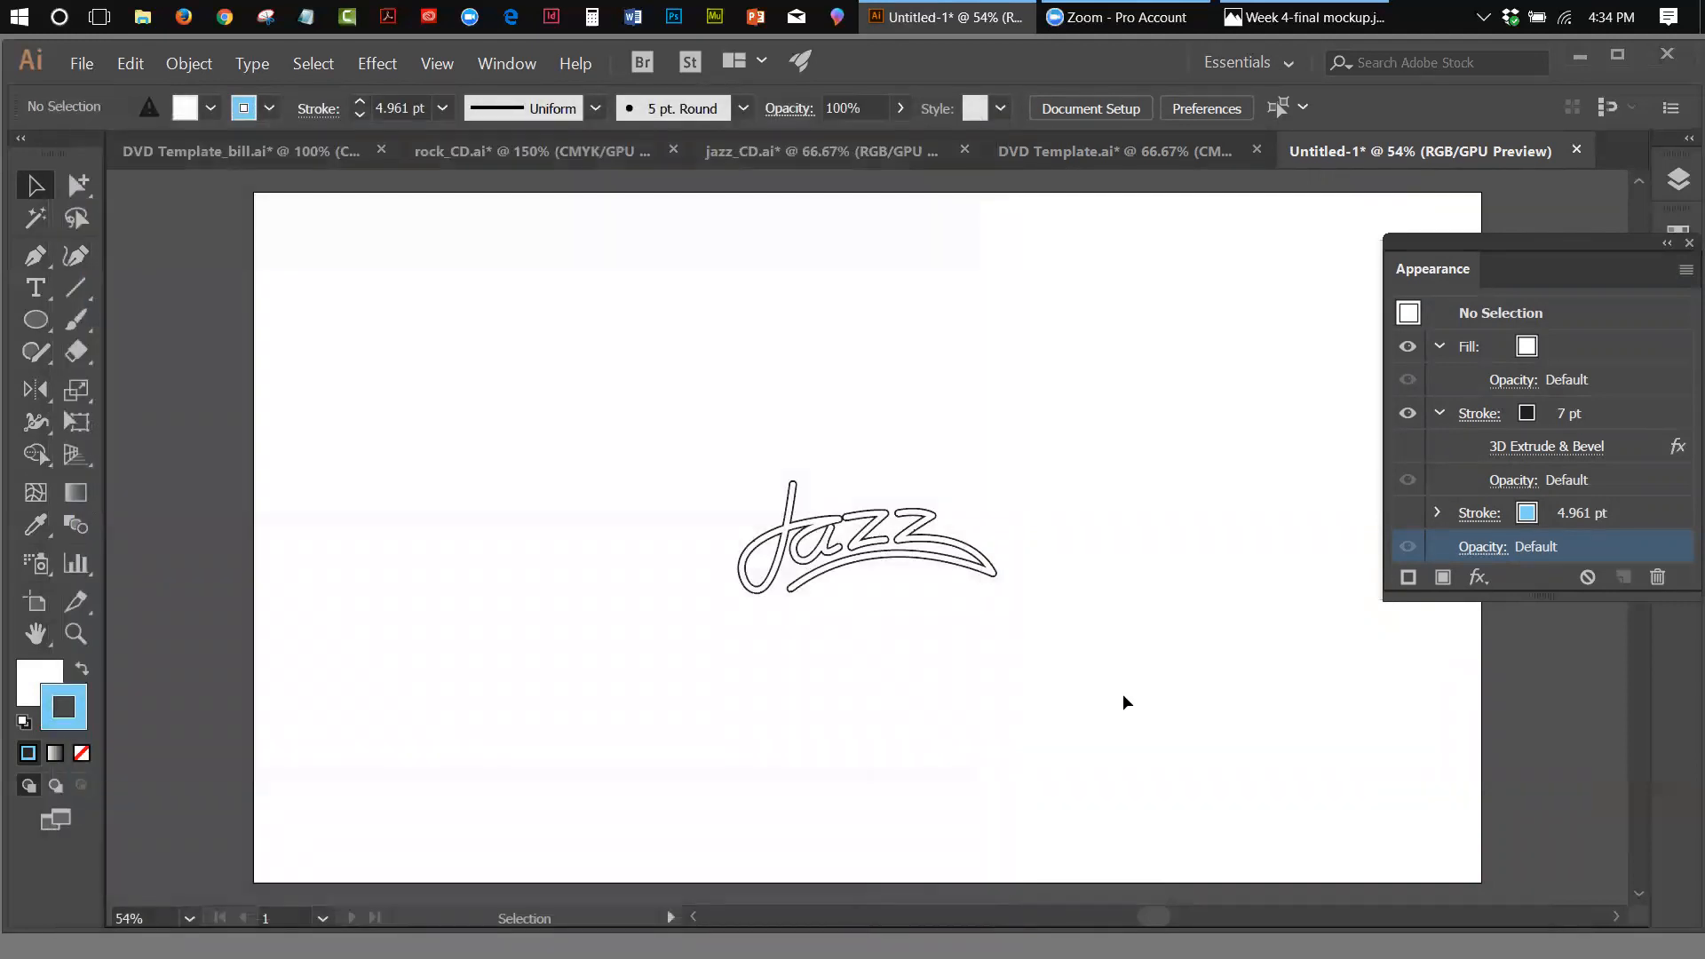
Collapse the floating Appearance panel, add a new layer and rename Layer 1 as "original"
left_click(1666, 242)
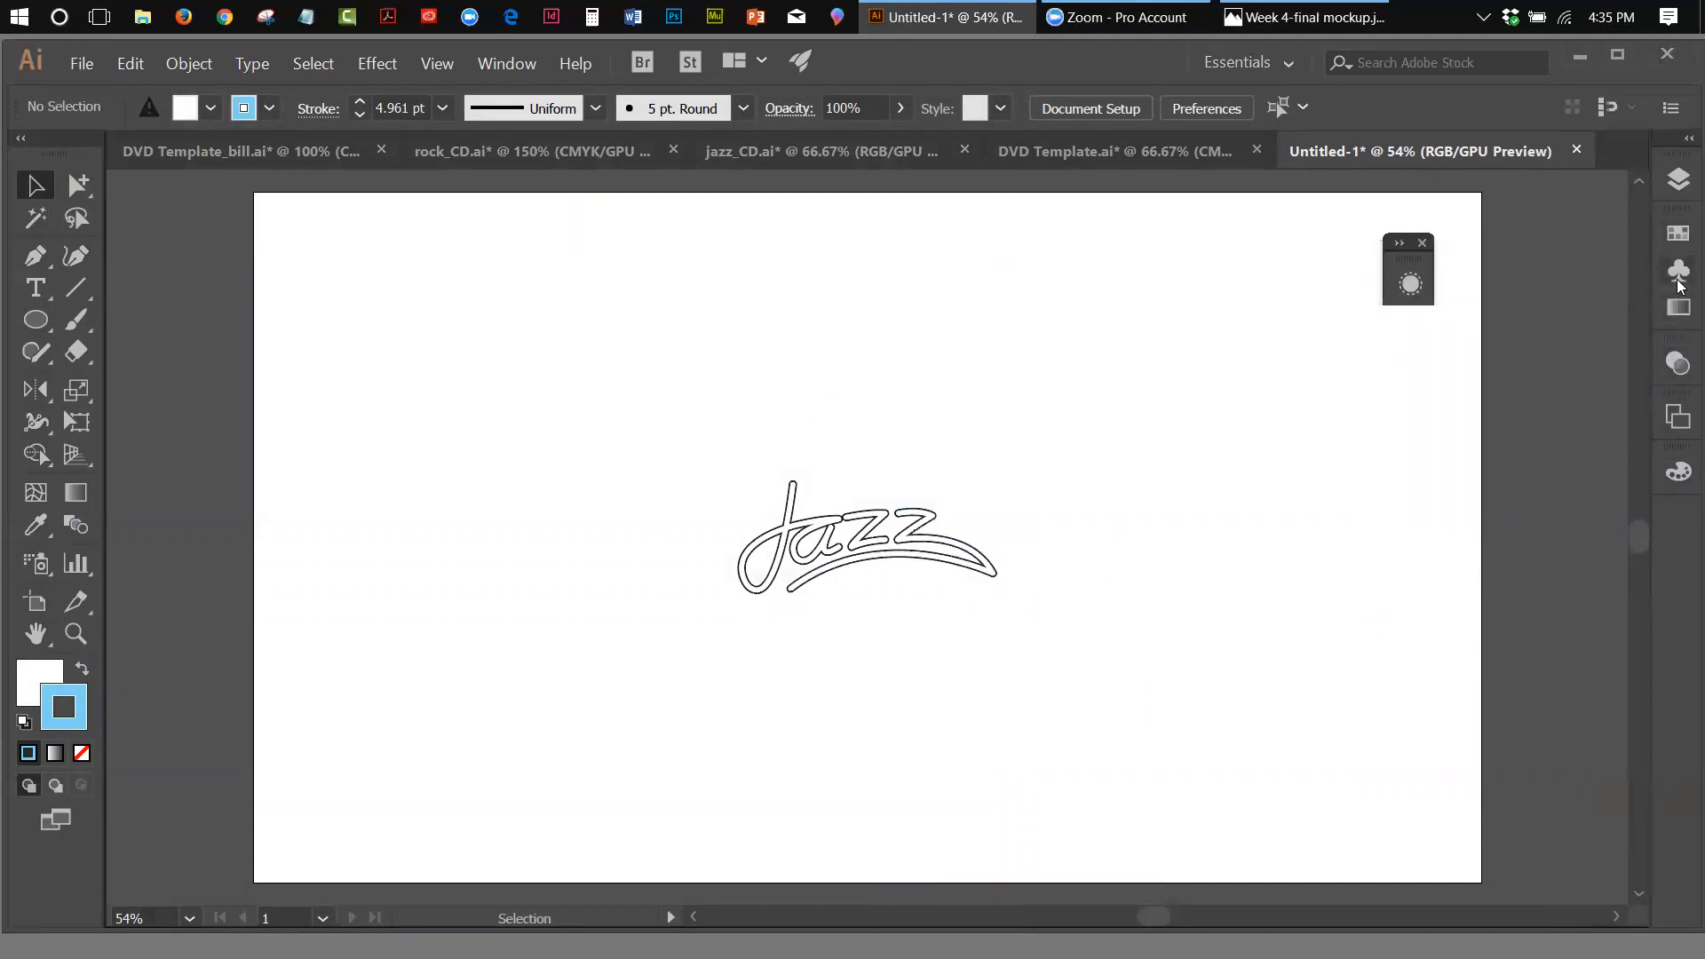
left_click(1679, 180)
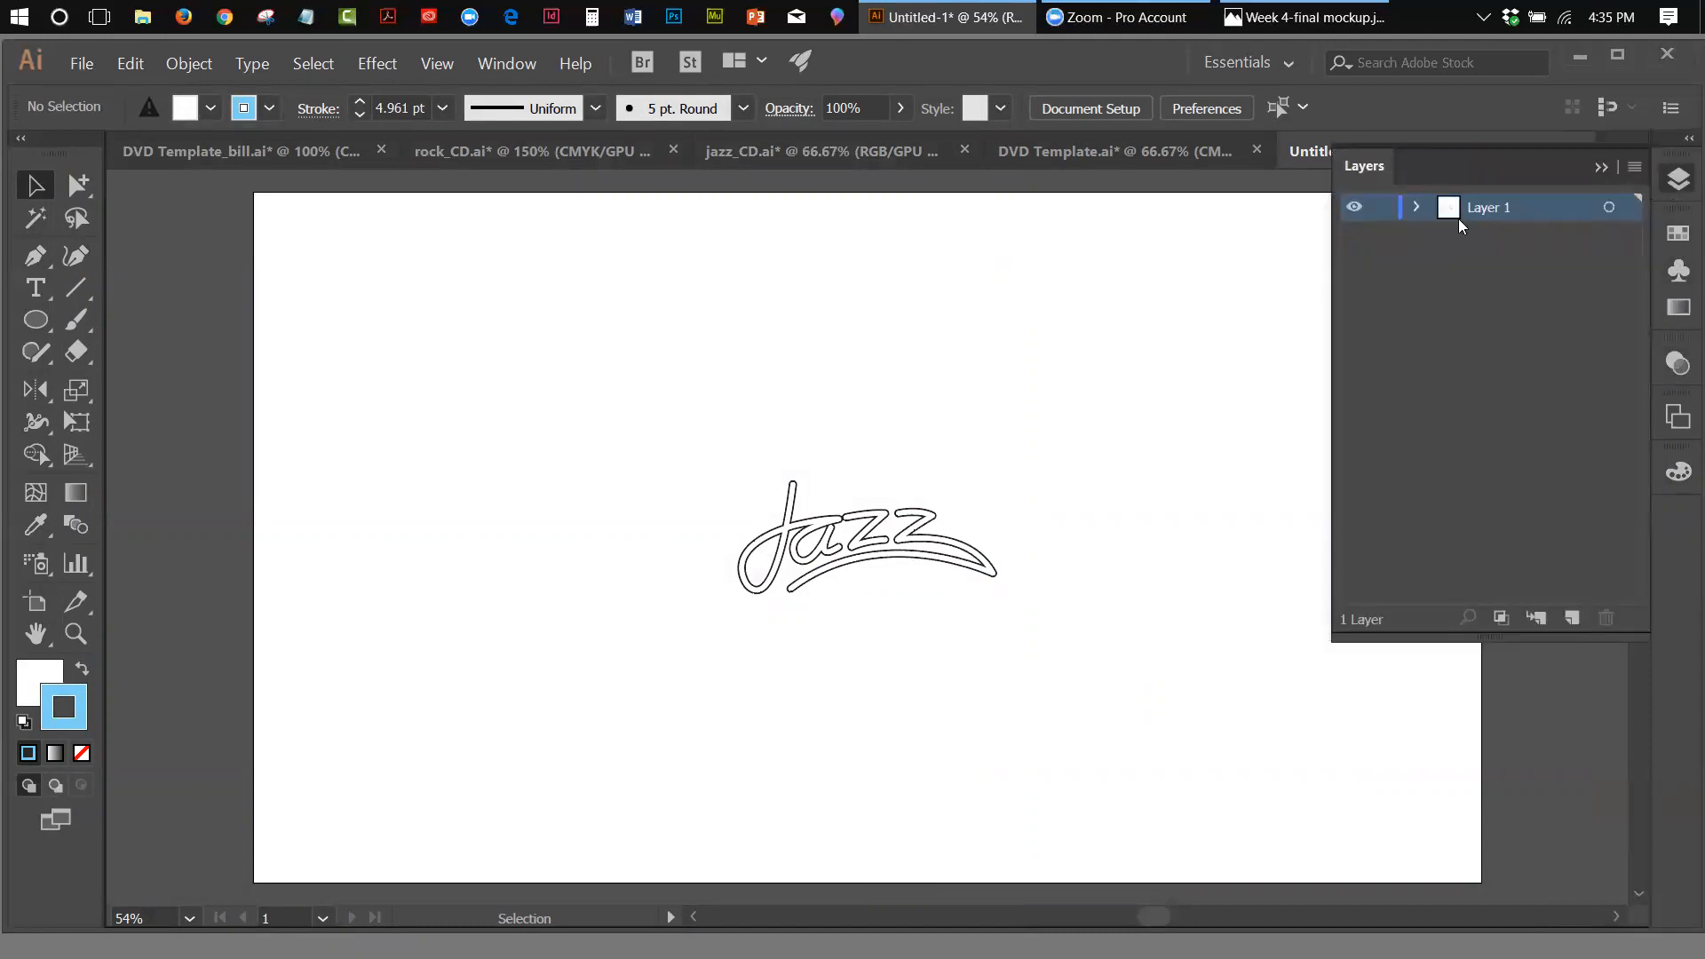
left_click(1570, 615)
double_click(1468, 238)
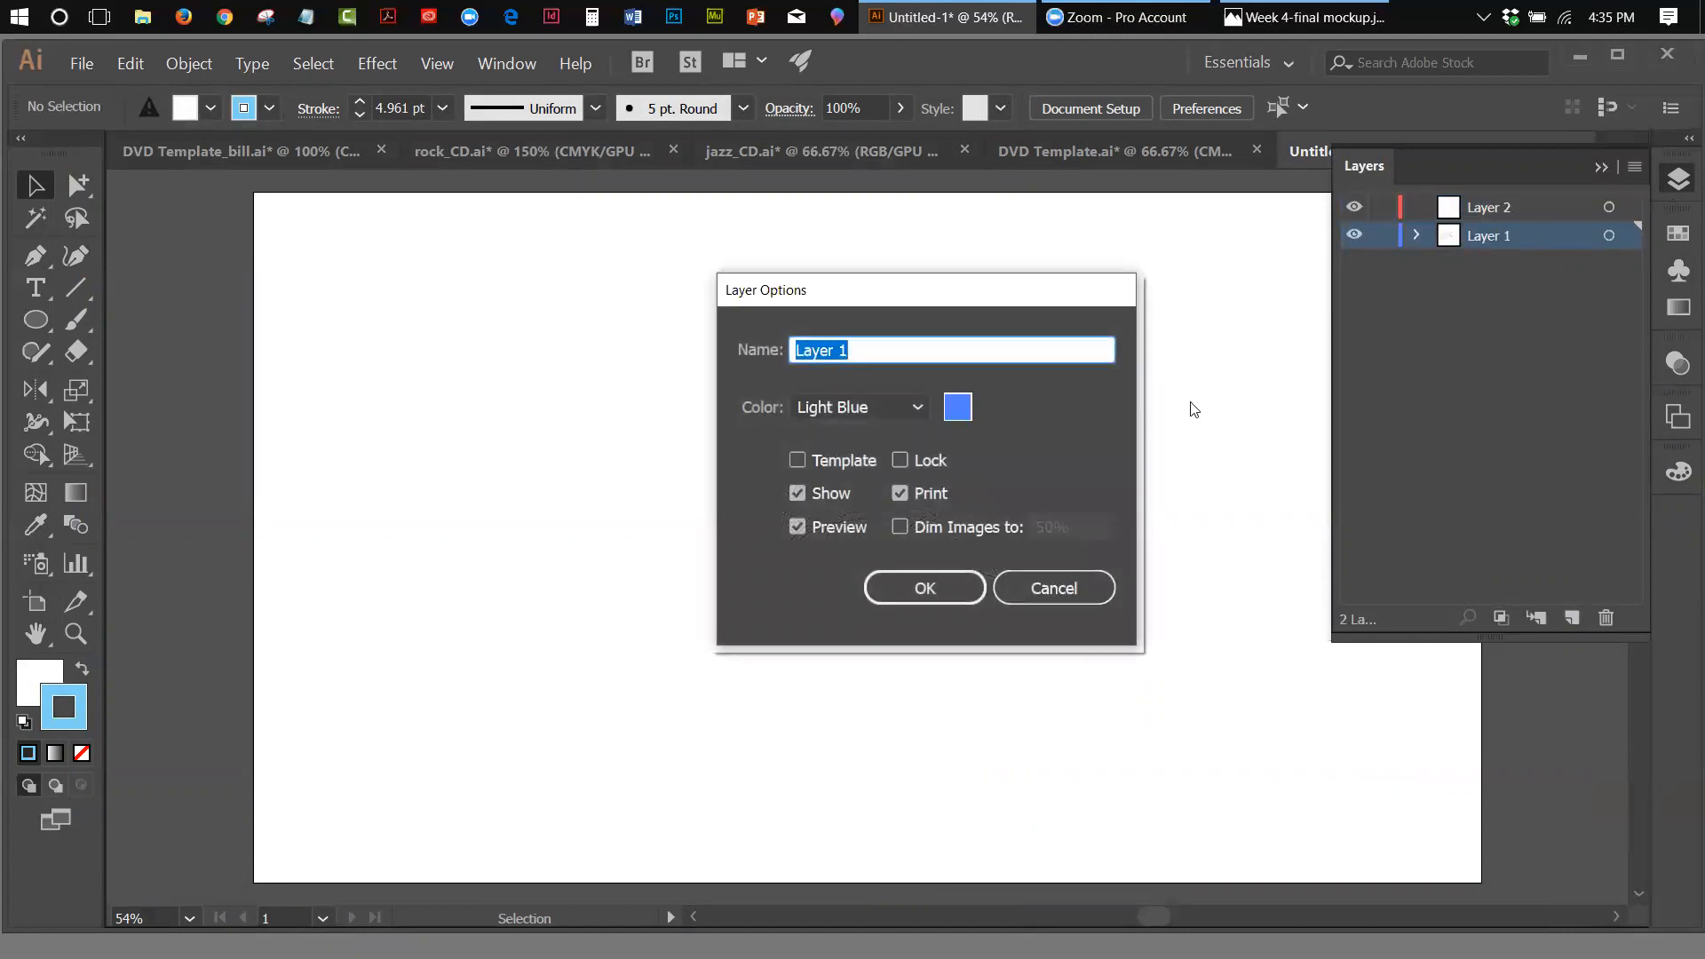
type("original")
left_click(939, 597)
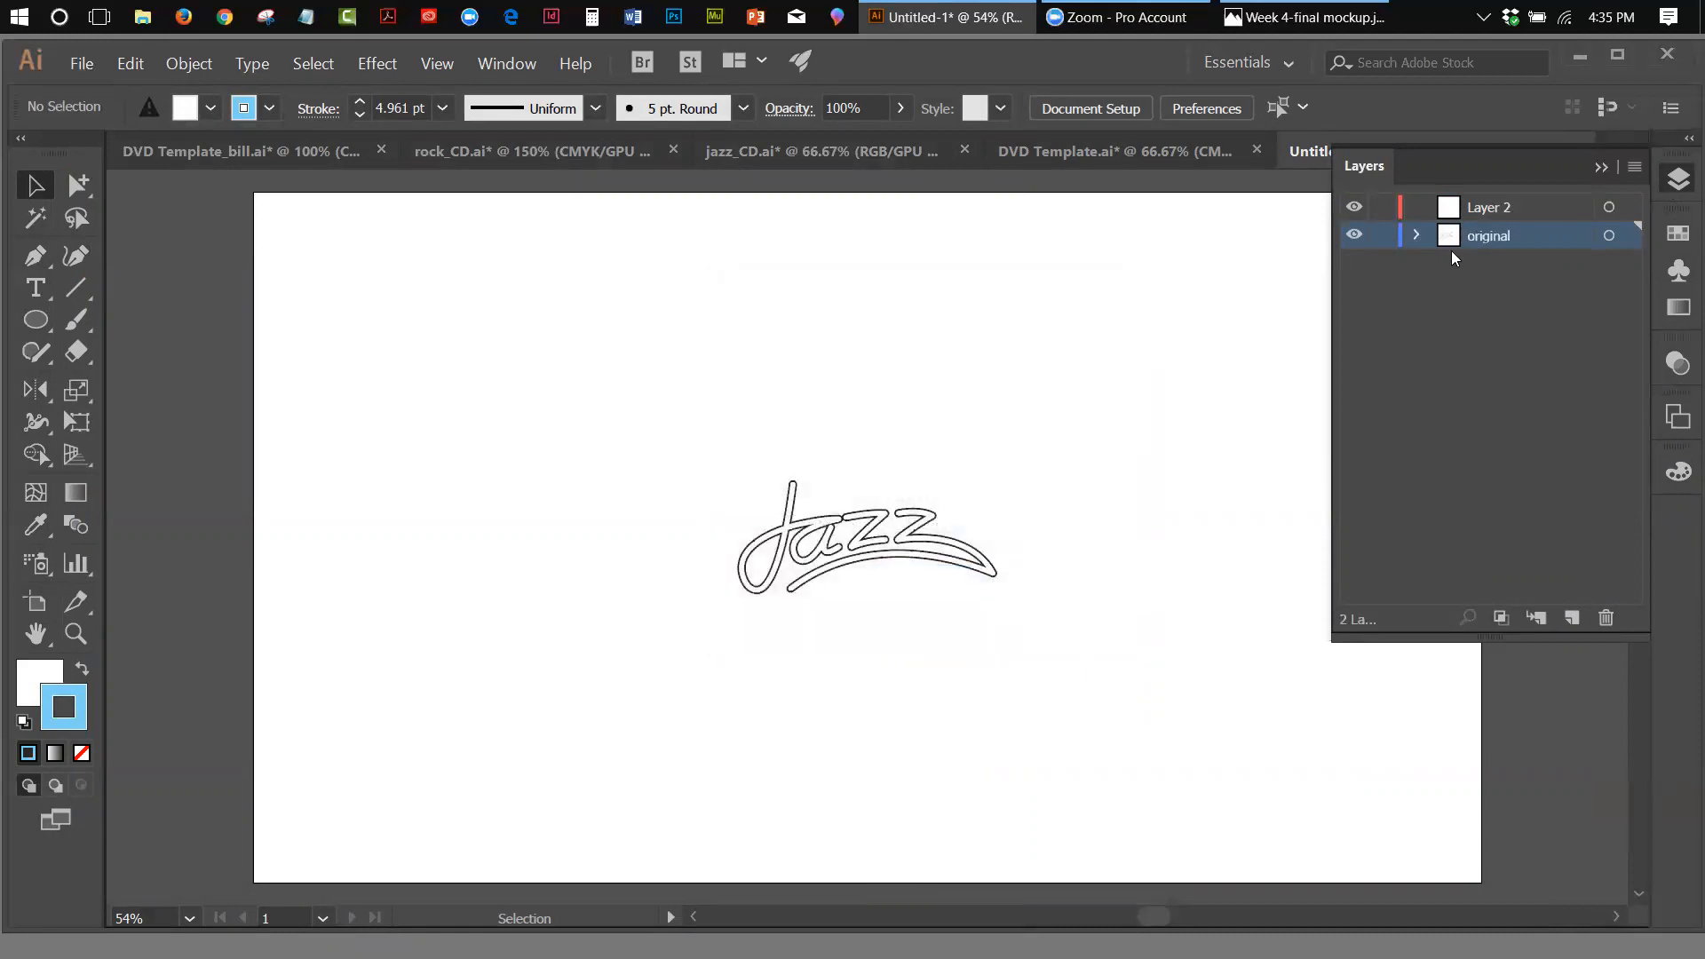
Rename Layer 2 as "trace" and lock the original layer
double_click(1490, 210)
type("trace")
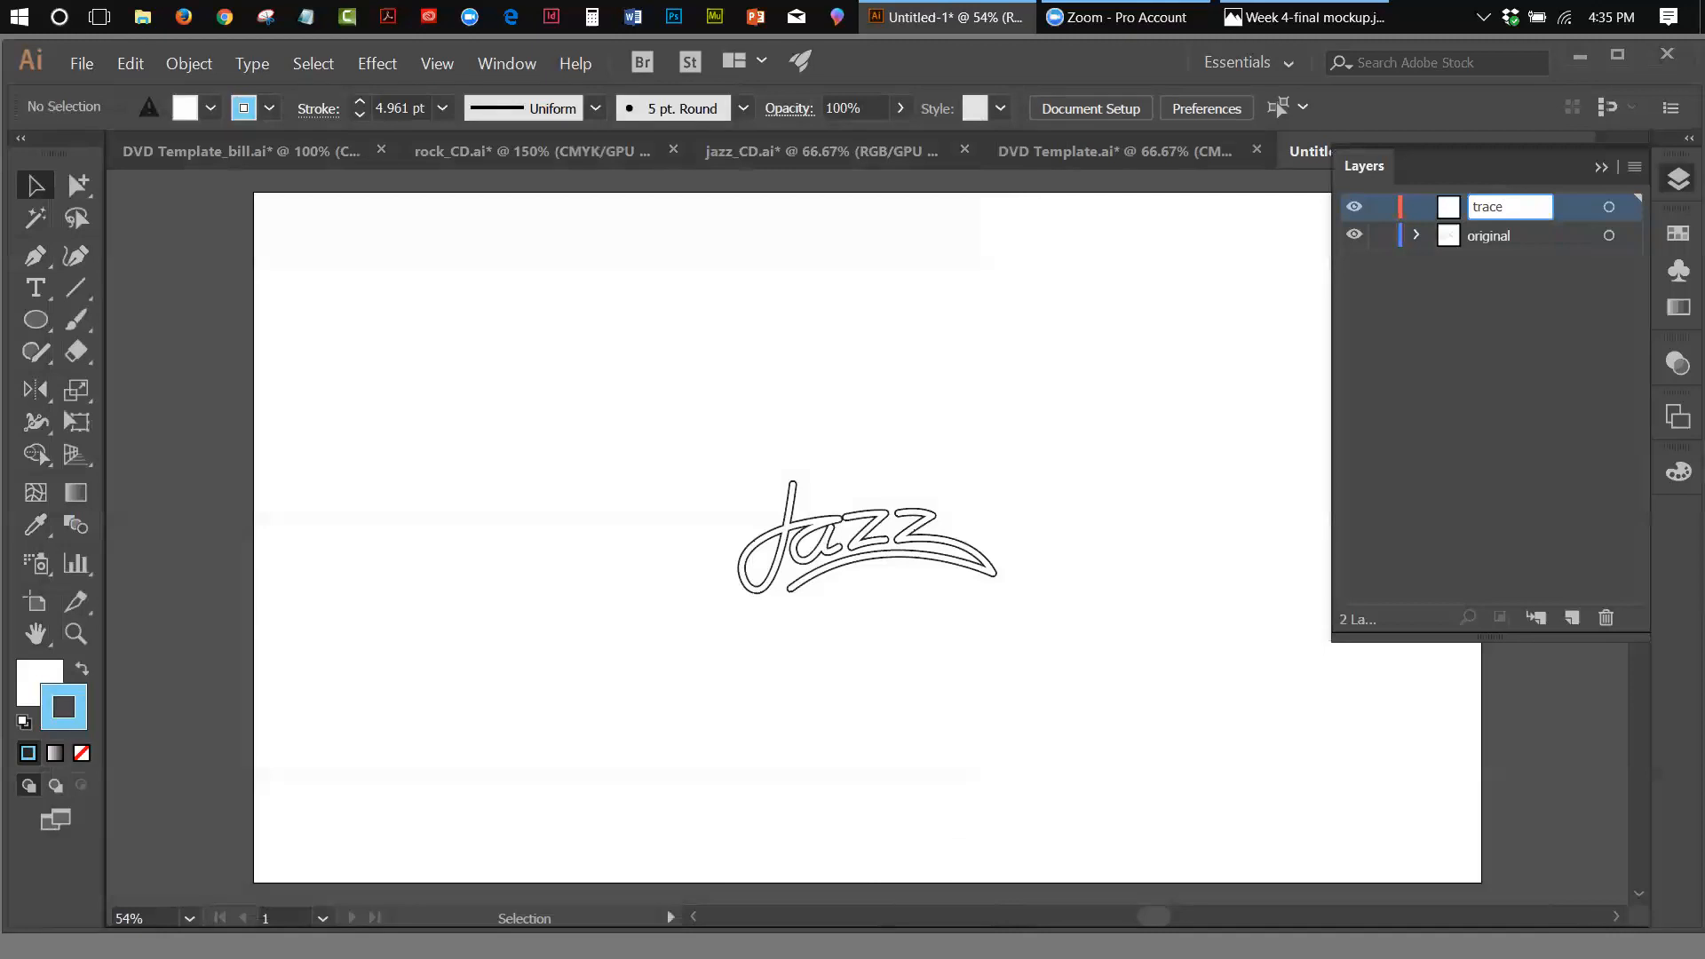
left_click(1525, 423)
left_click(1383, 236)
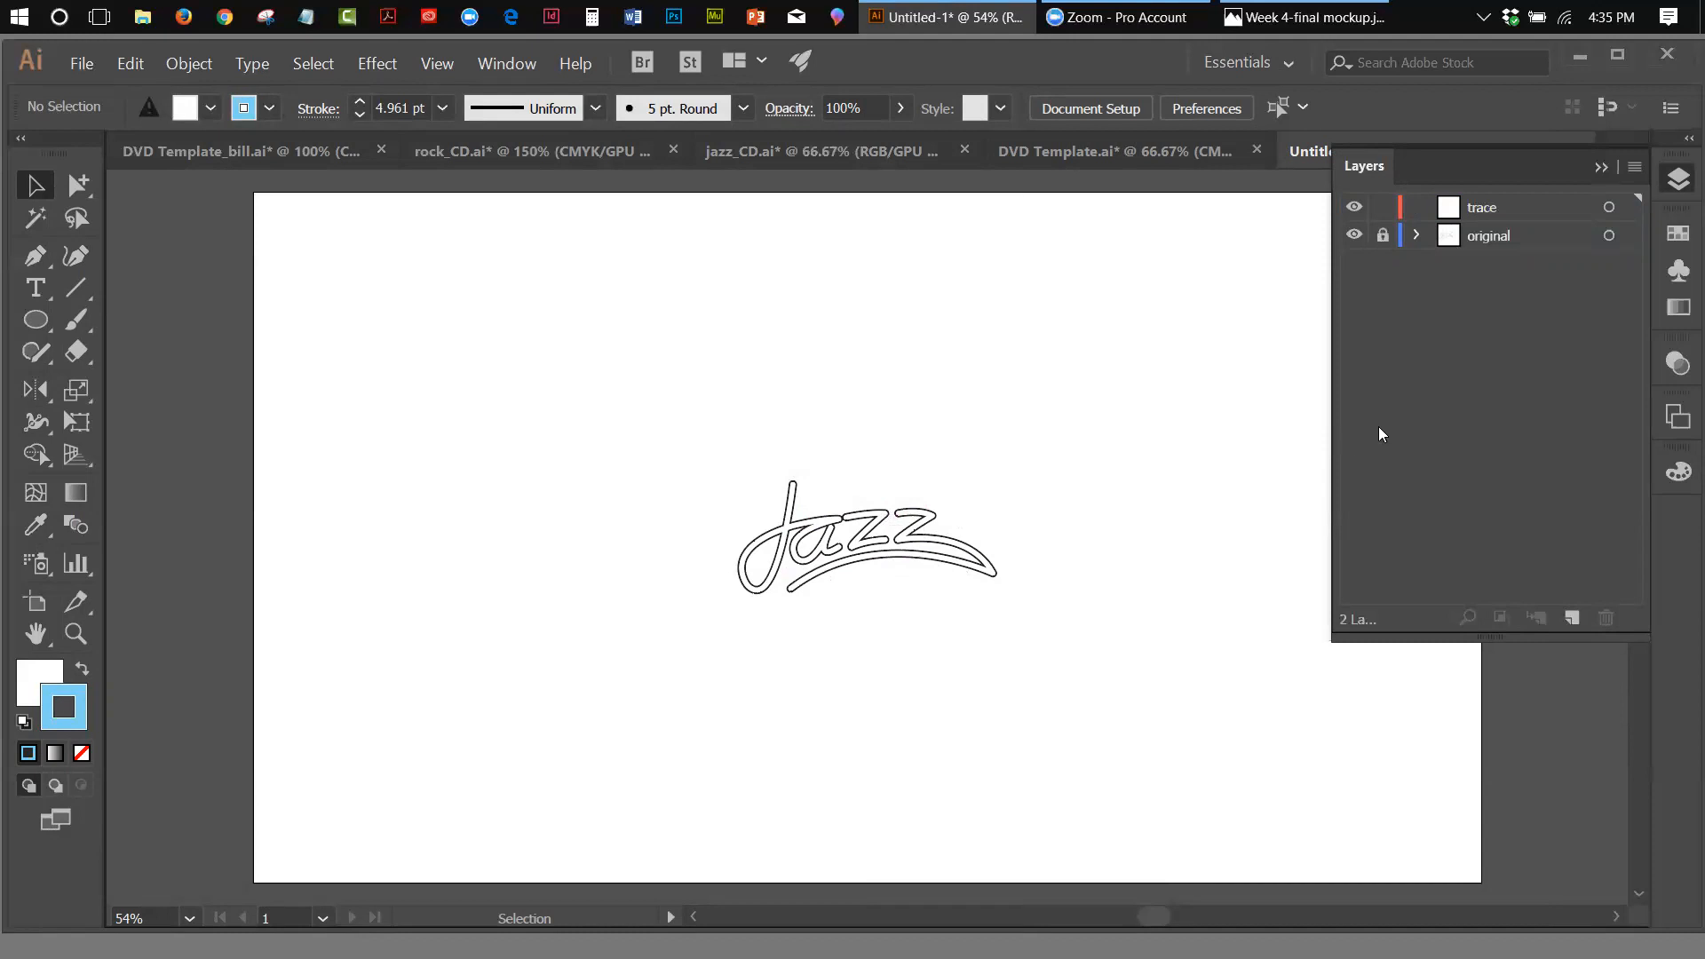
Unlock the original layer, lower the opacity of all its artwork to 26%, and lock the layer again
left_click(1383, 234)
left_click(1609, 235)
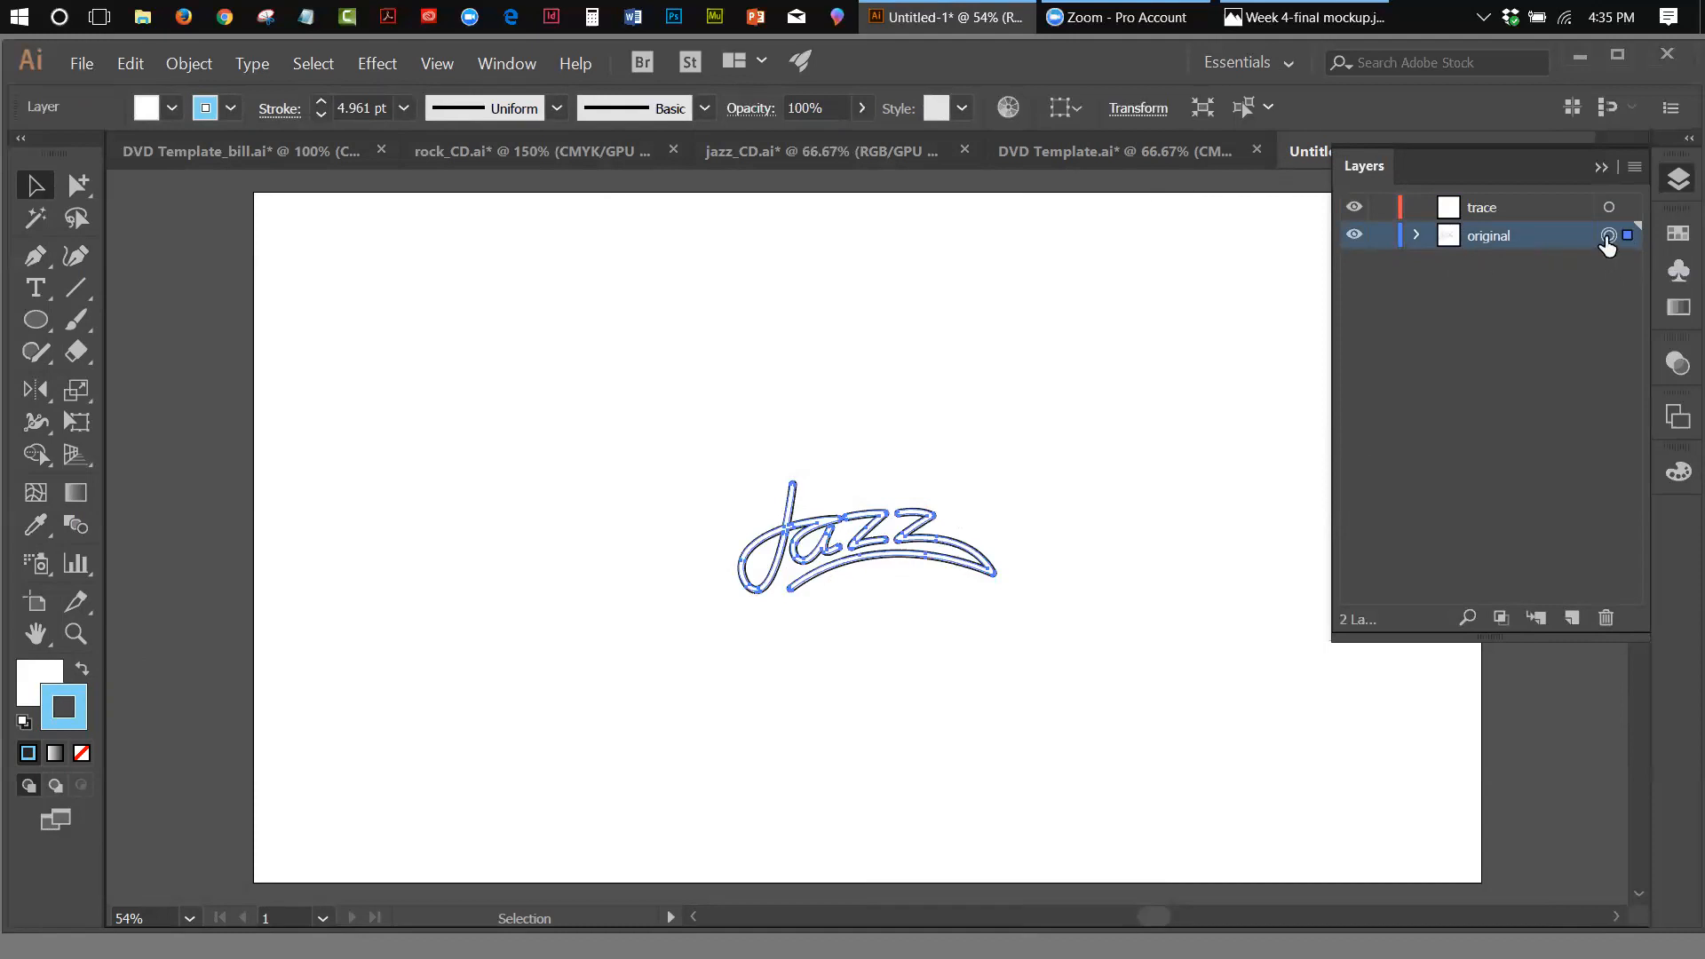
left_click(1677, 365)
left_click(1609, 394)
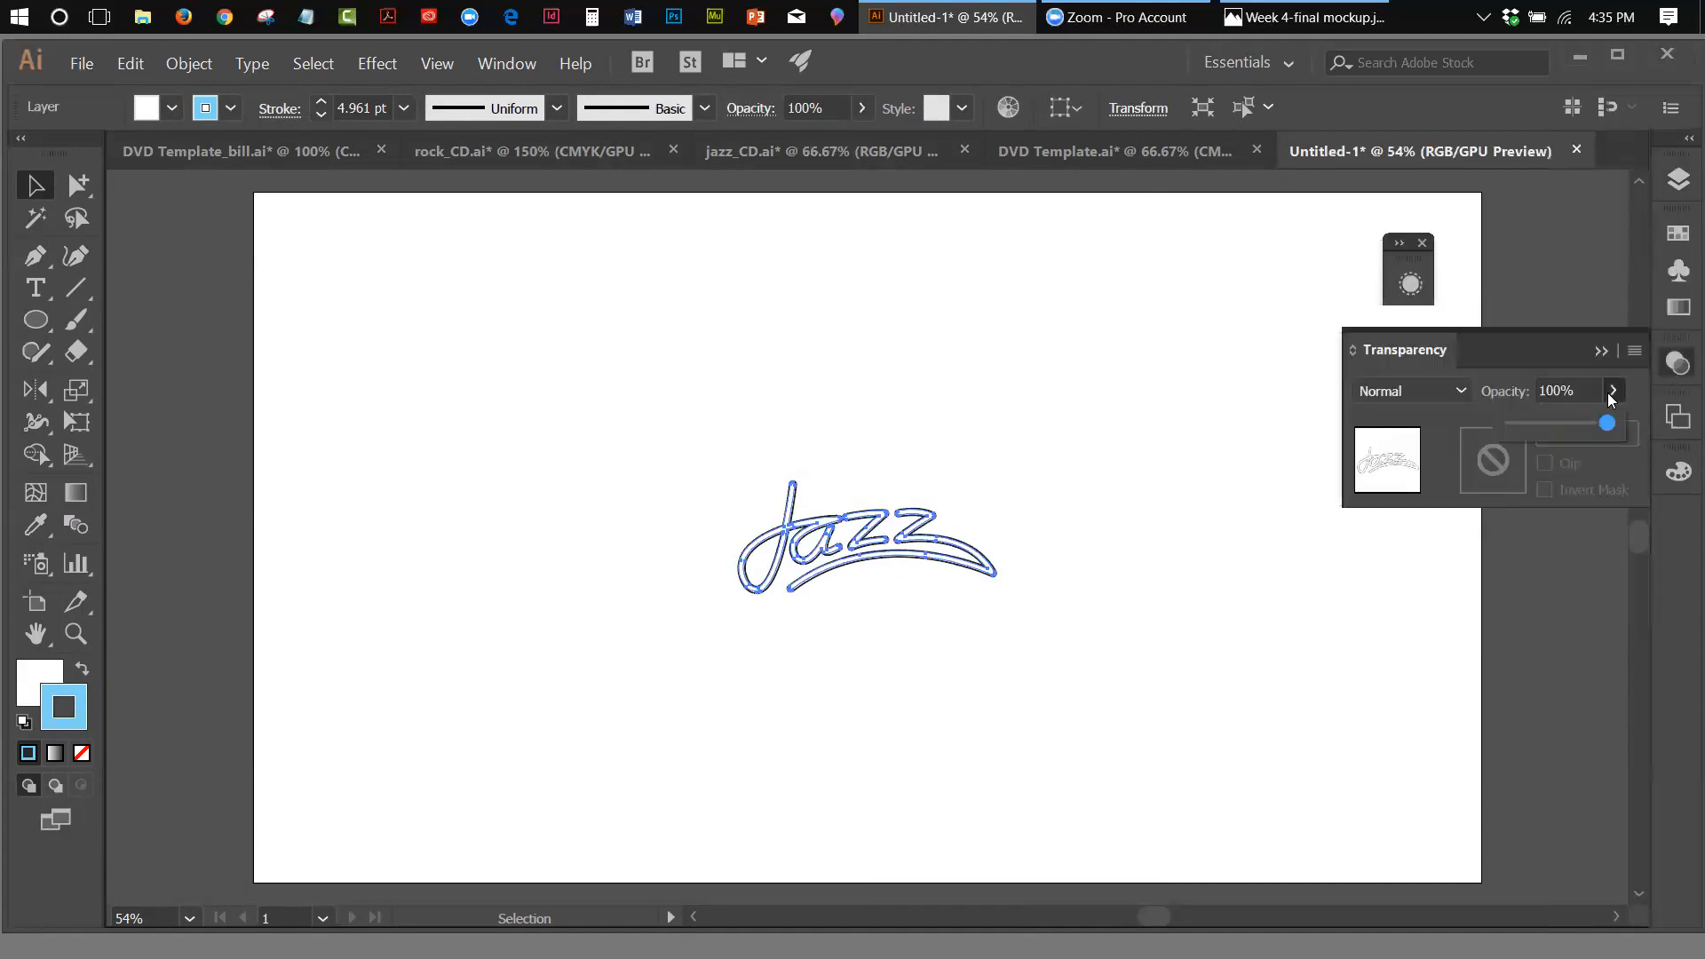
left_click_drag(1605, 423, 1536, 424)
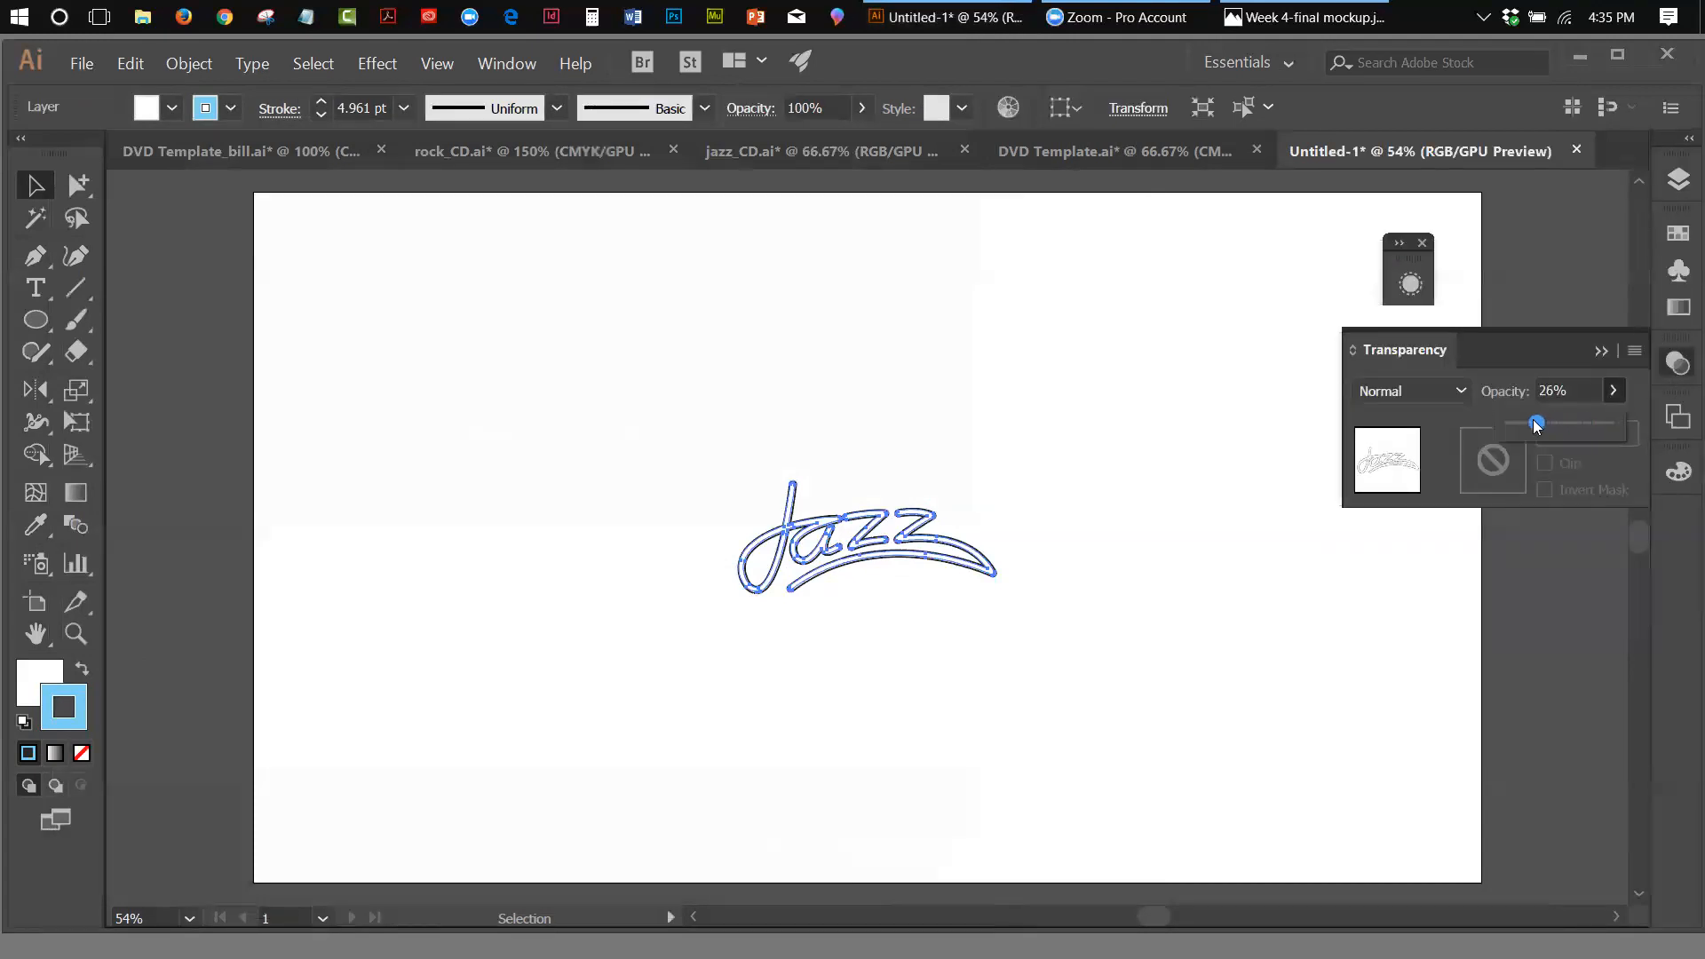
left_click(402, 278)
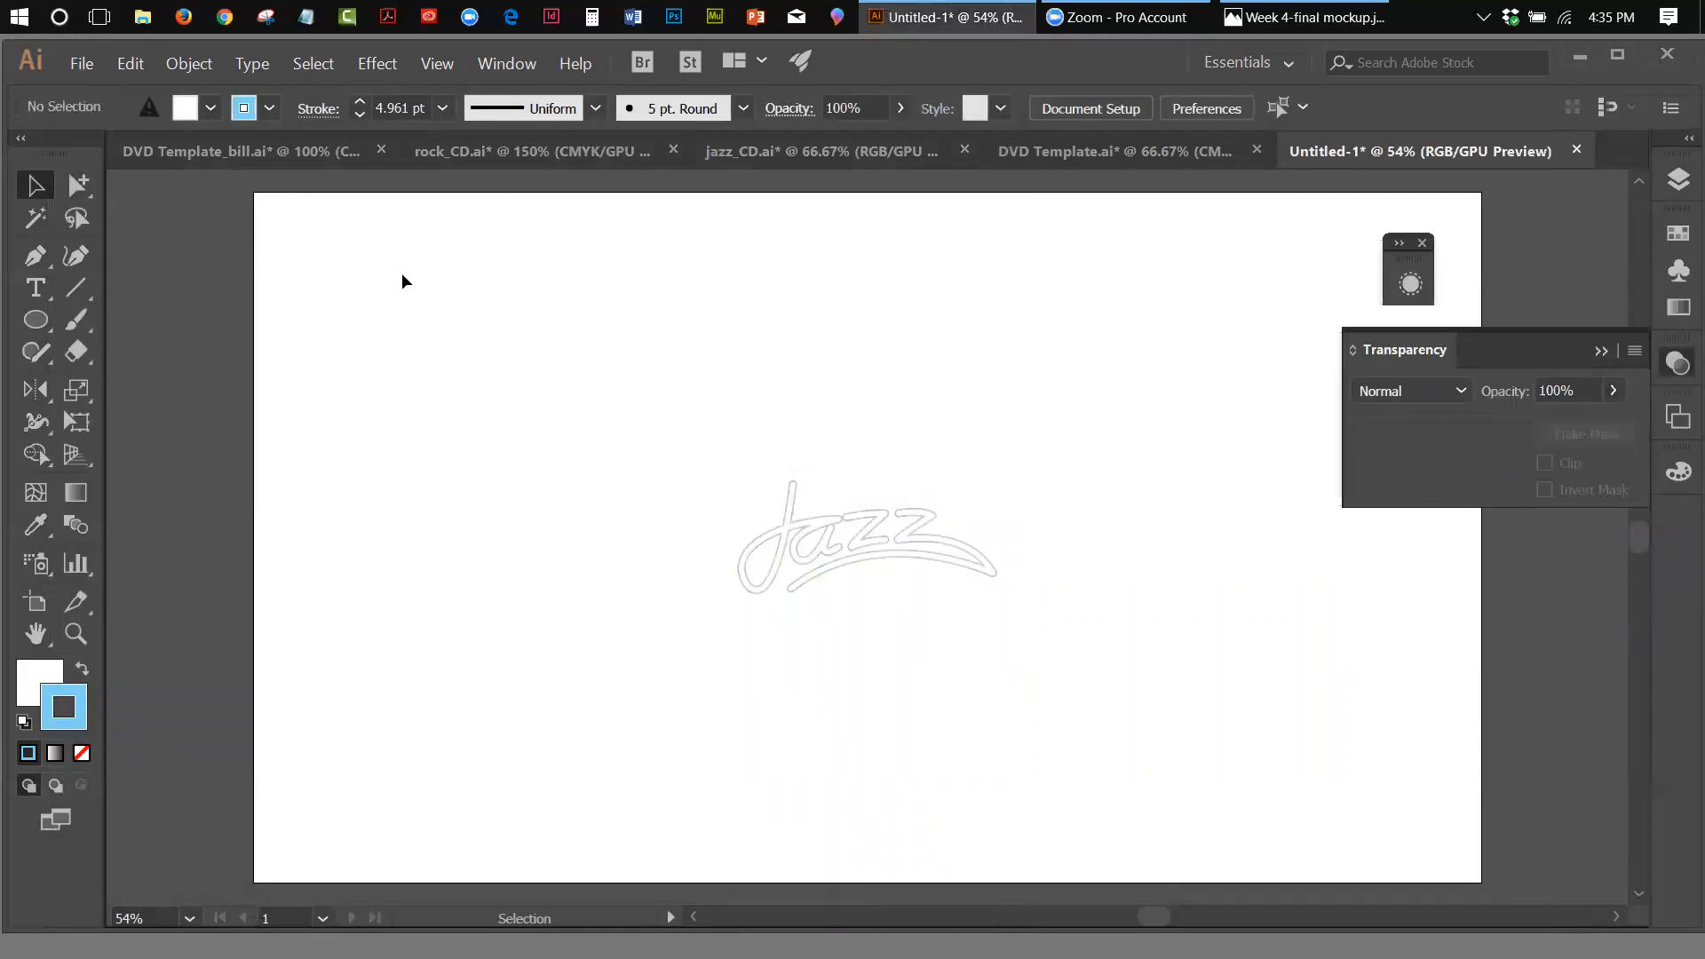
left_click(1600, 351)
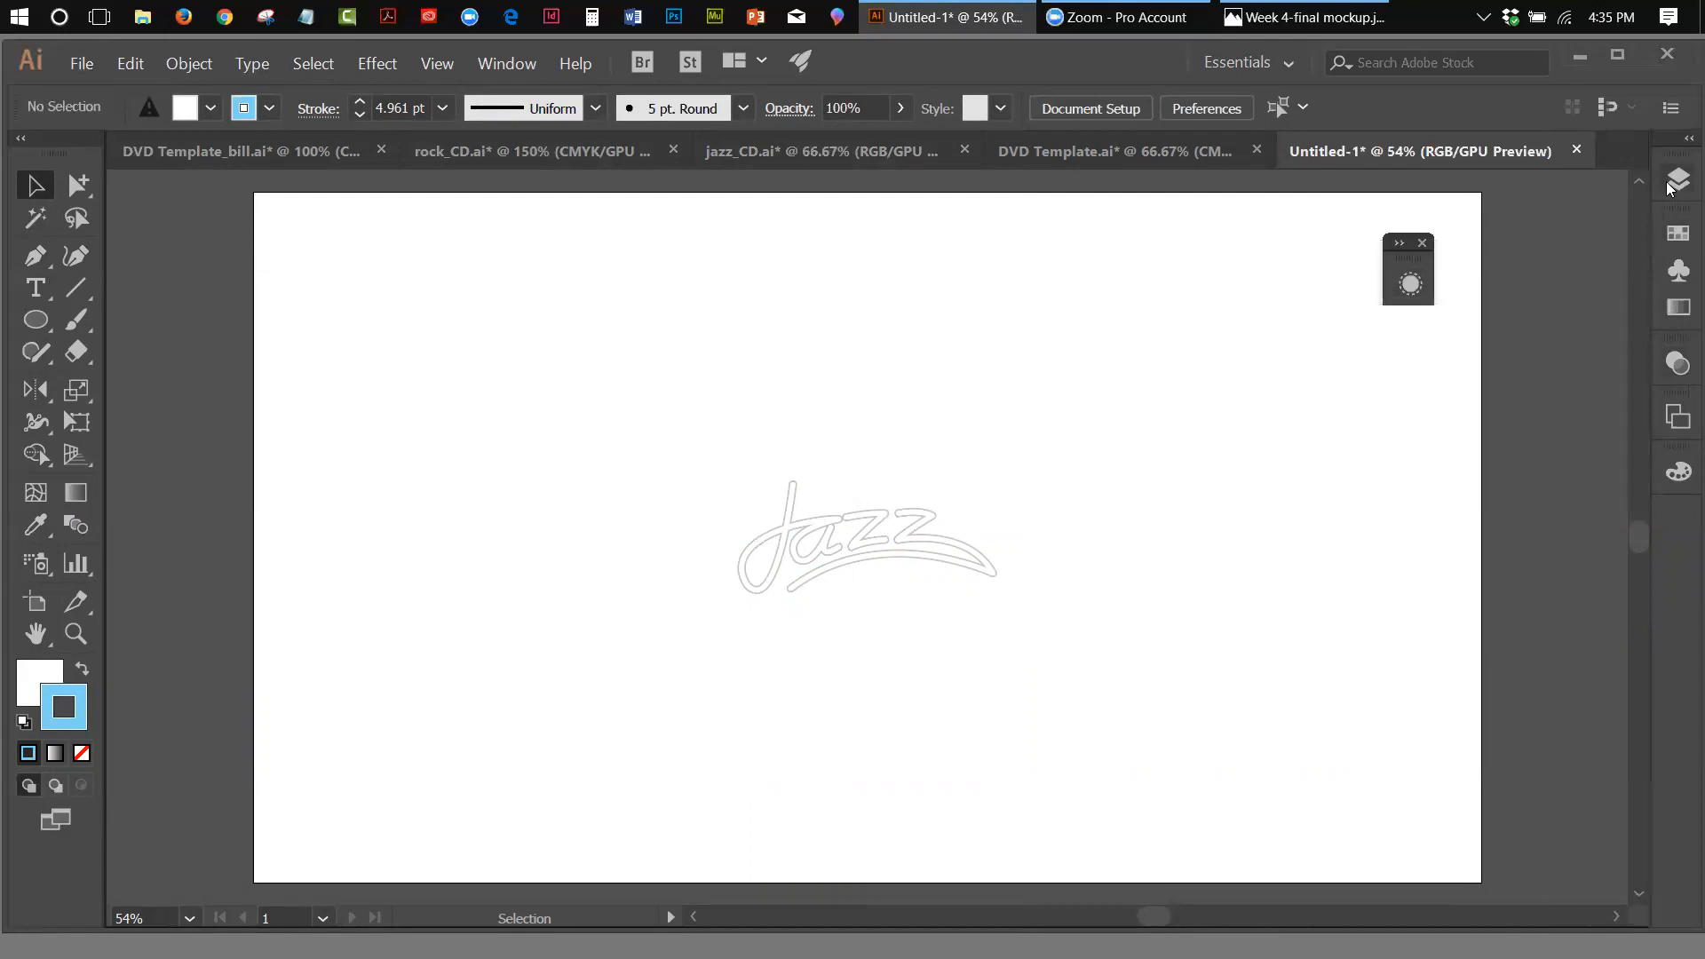
left_click(1677, 181)
left_click(1381, 236)
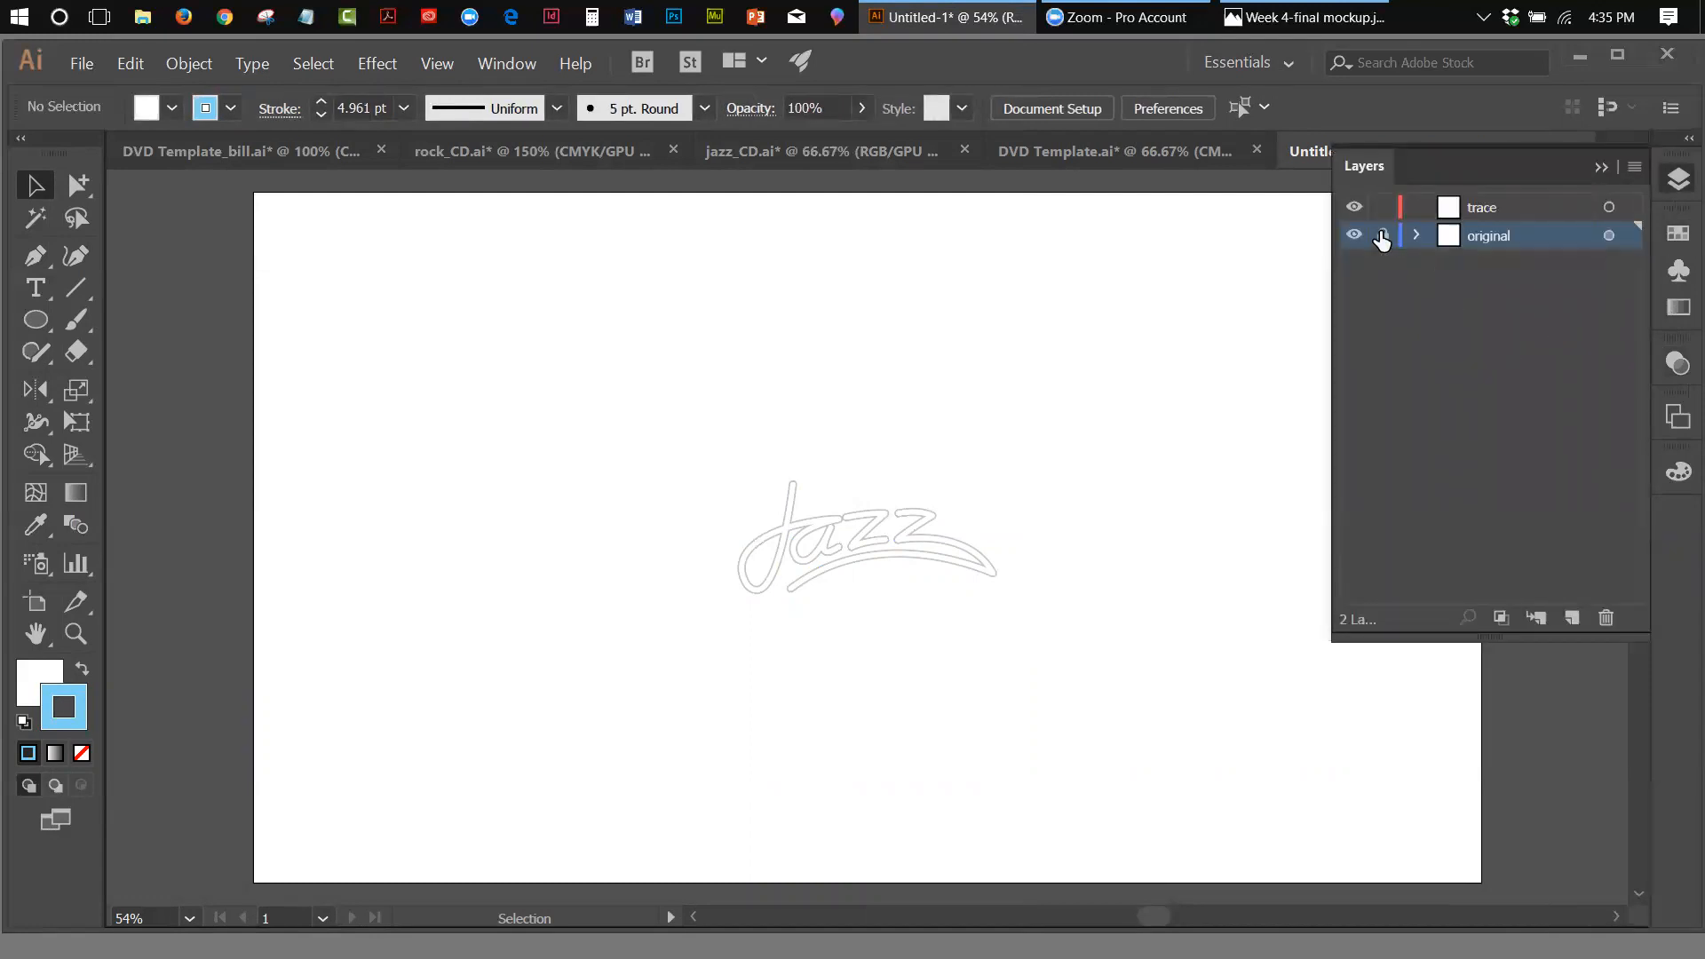
On the trace layer, use the Pen tool to trace the J's stem from its top down around the bottom curve to its far side
left_click(75, 632)
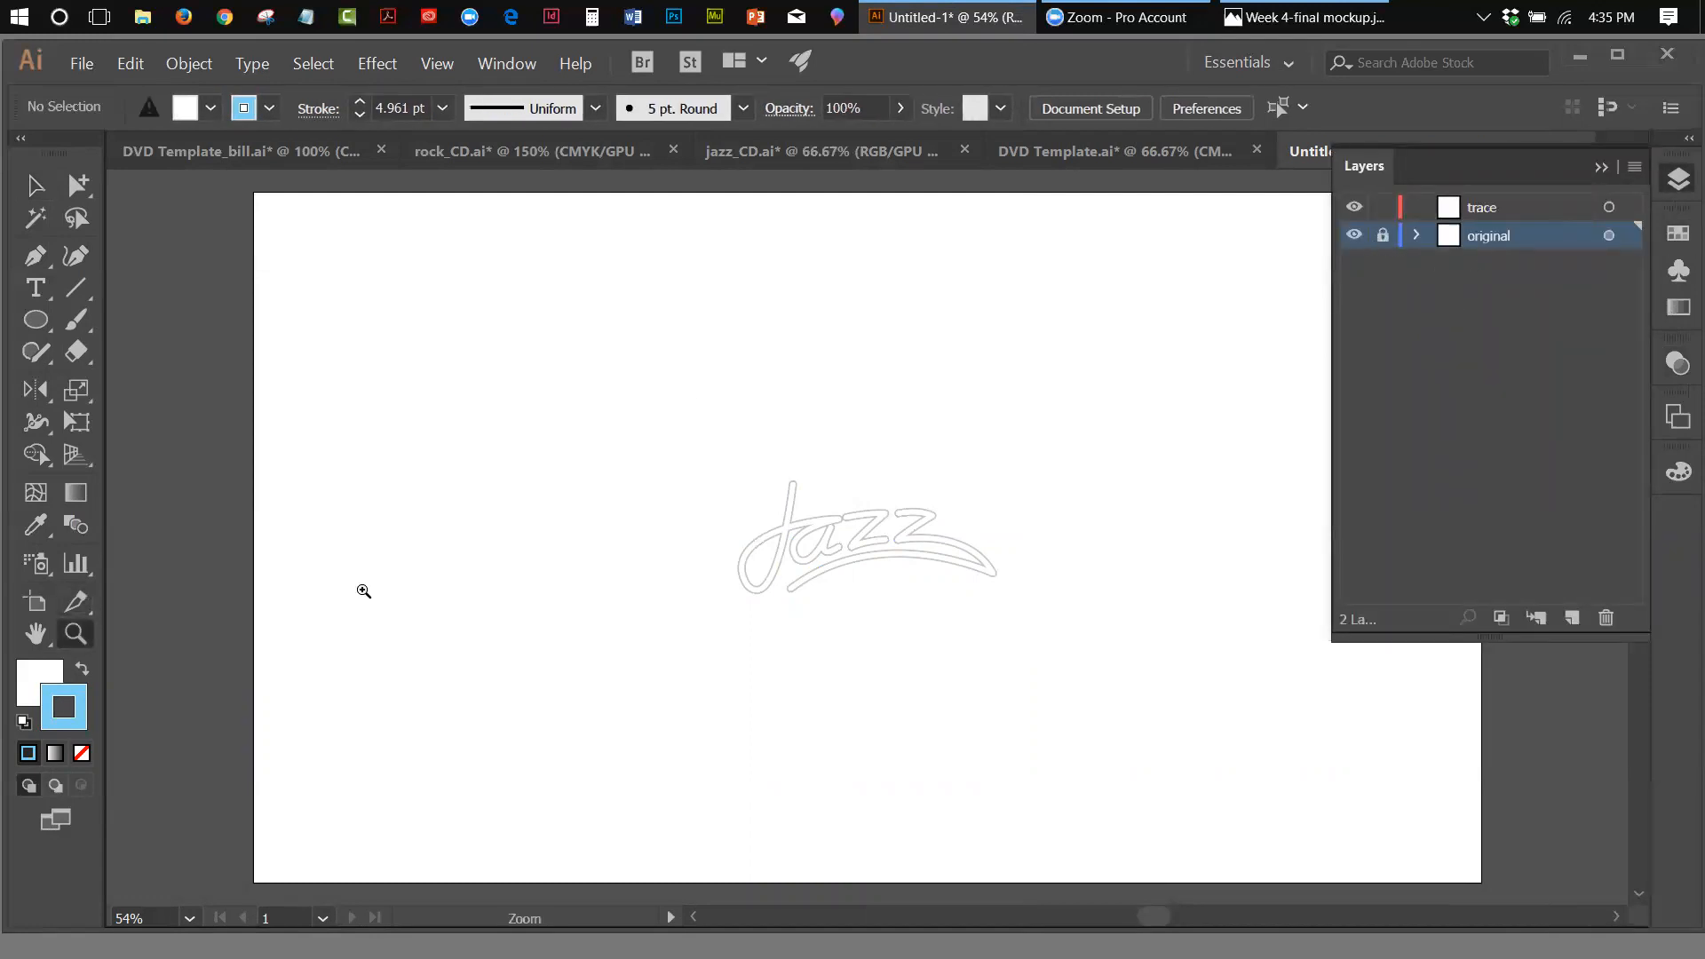
left_click(904, 534)
left_click(843, 559)
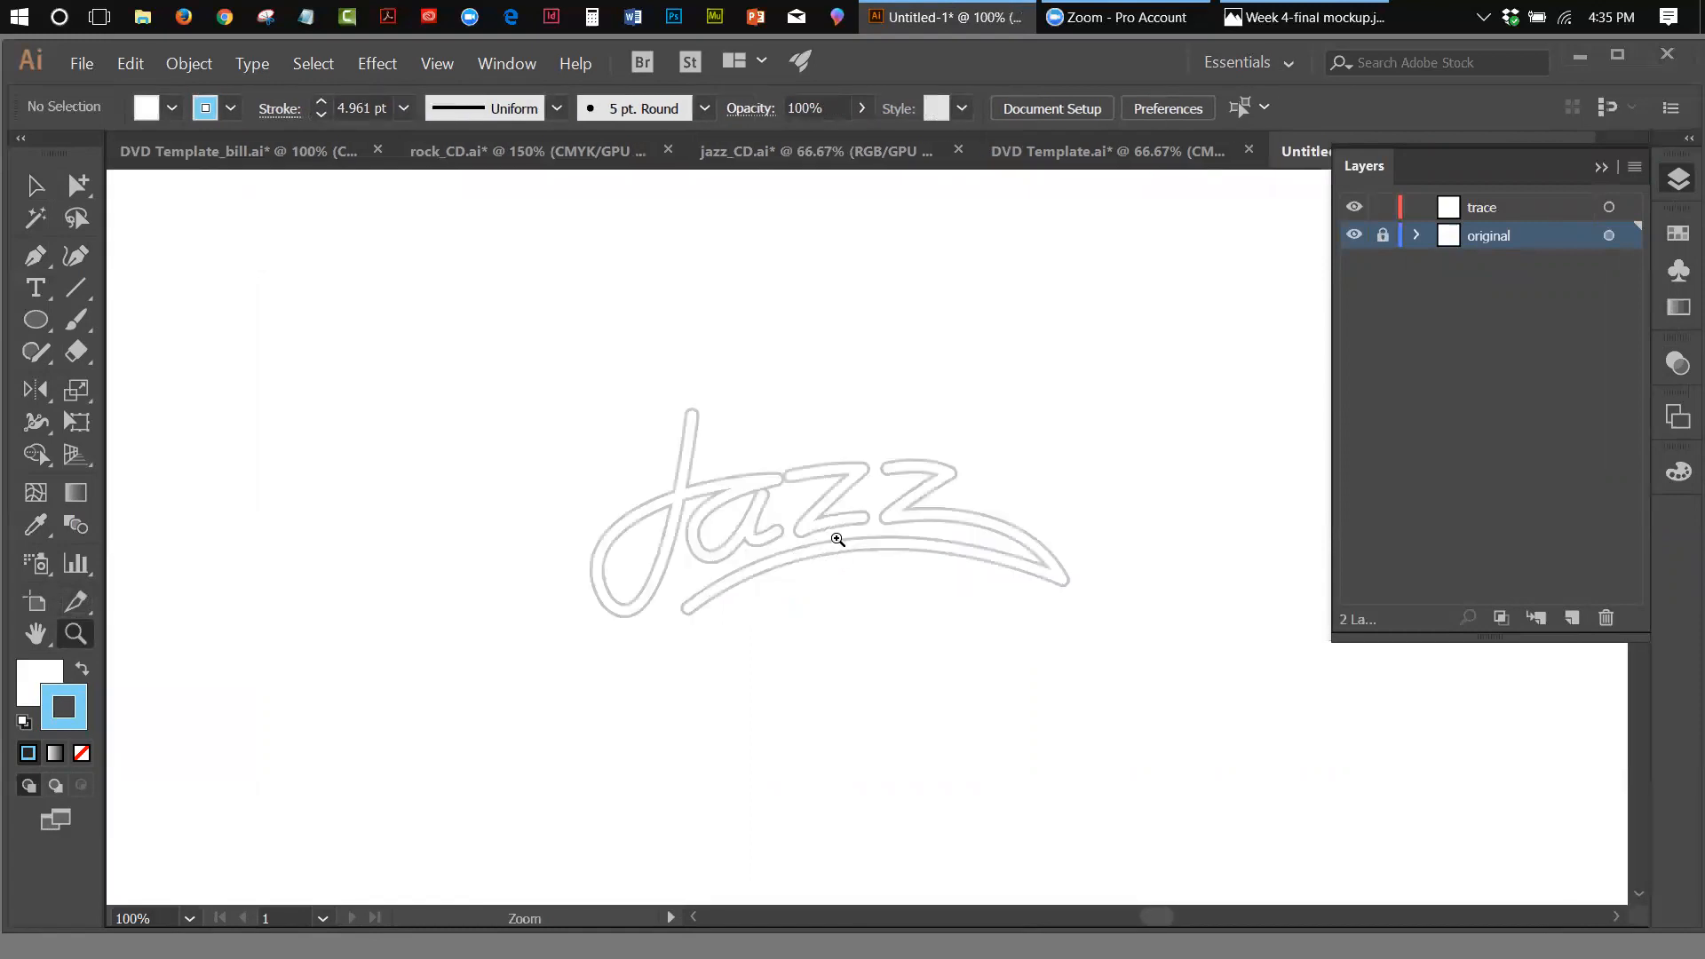
left_click(835, 537)
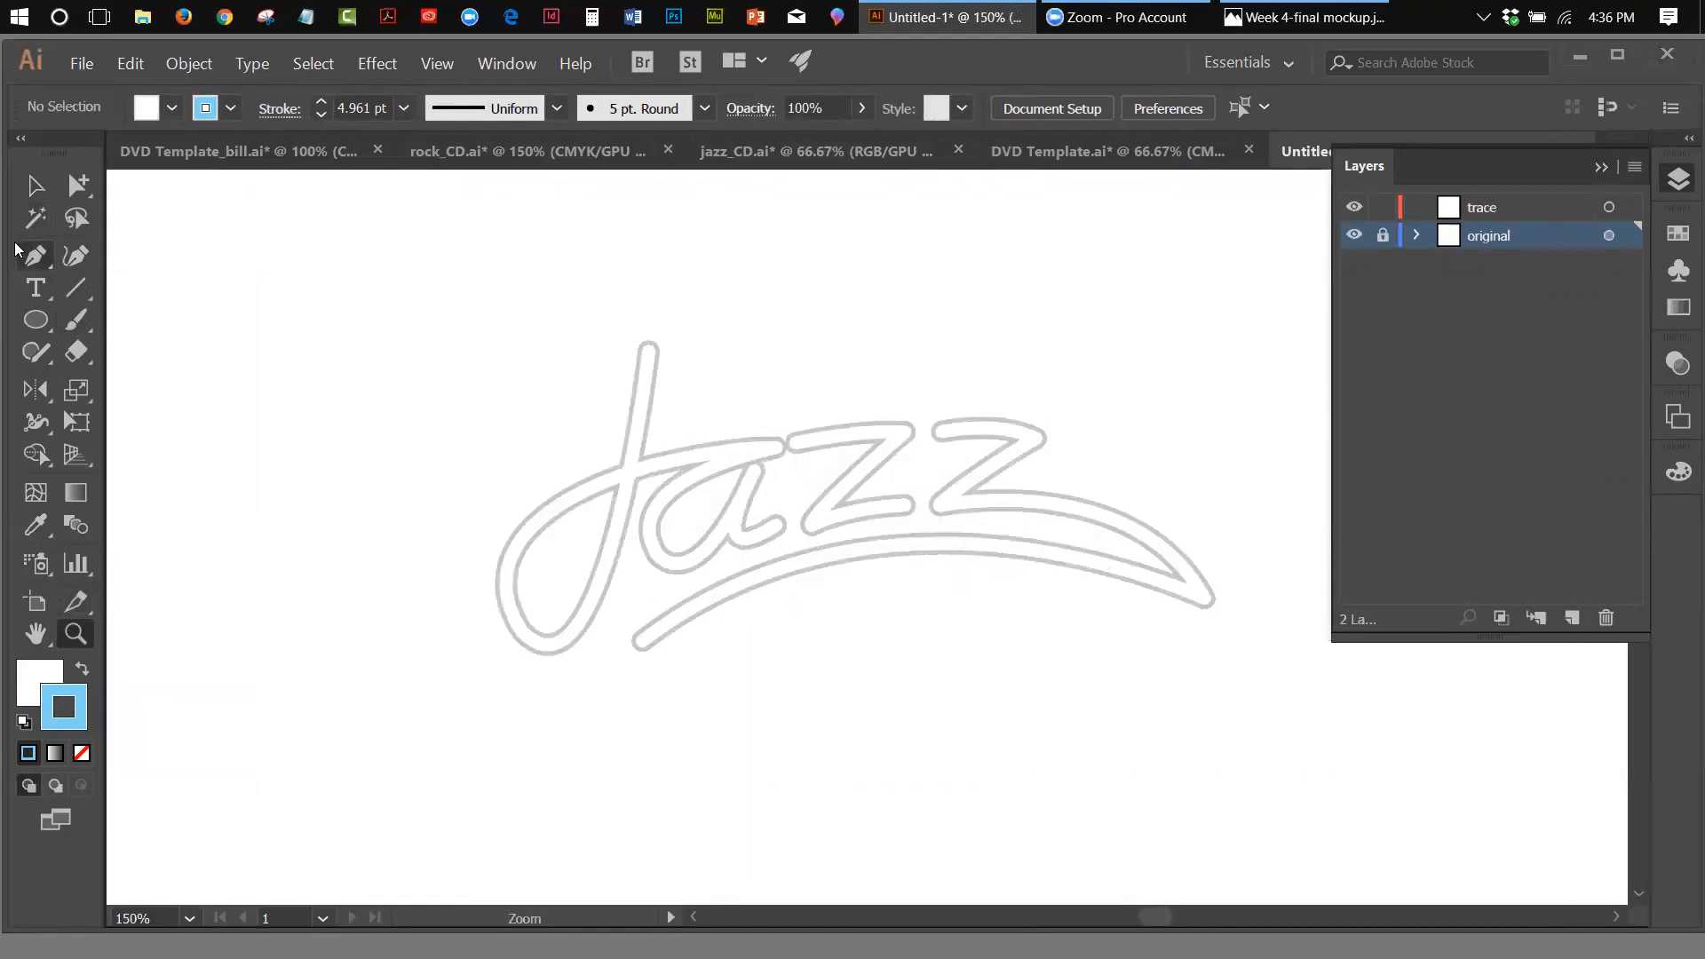
left_click(37, 256)
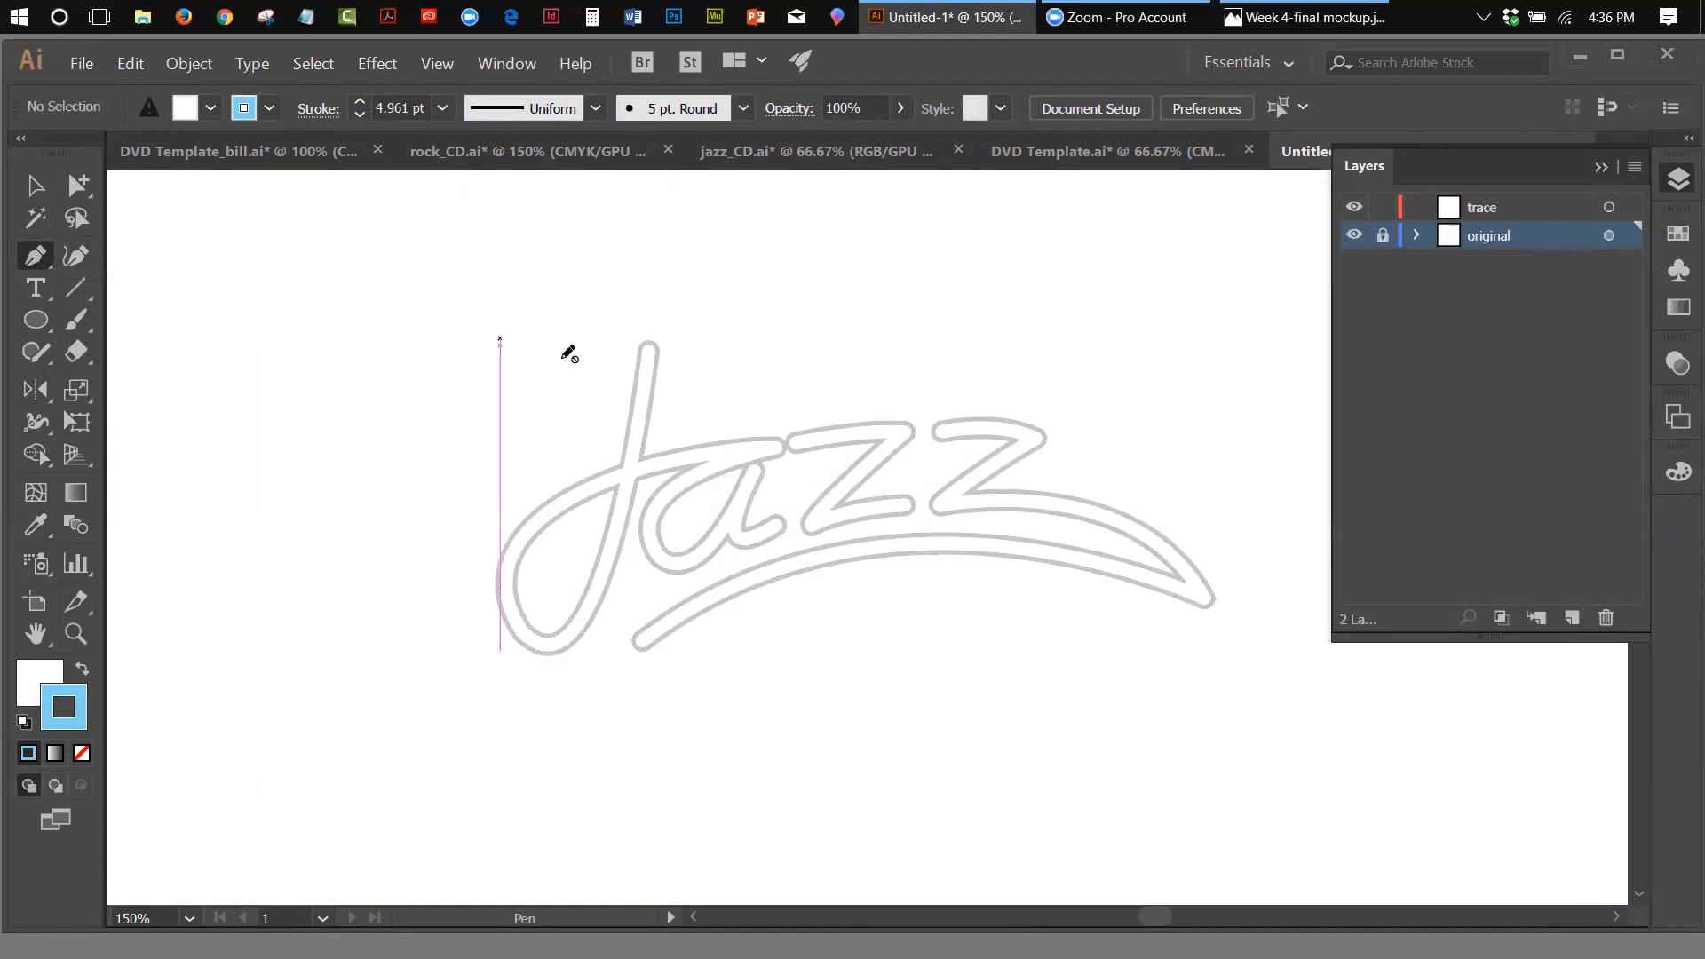
left_click(1506, 207)
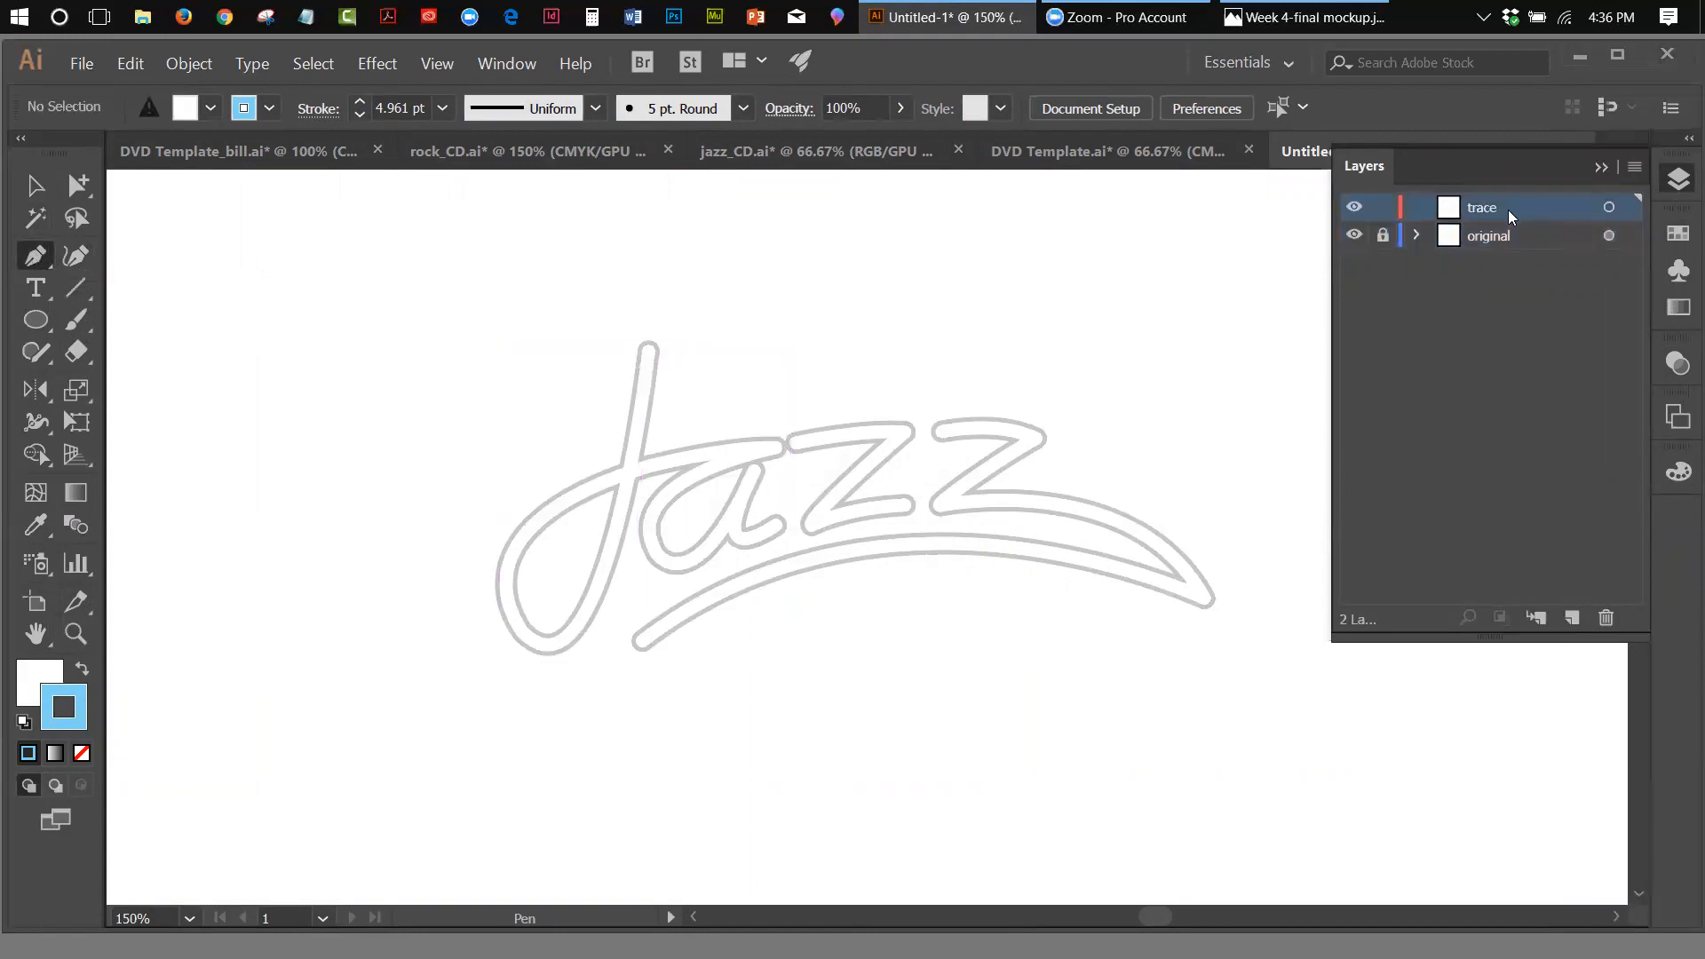
left_click(648, 353)
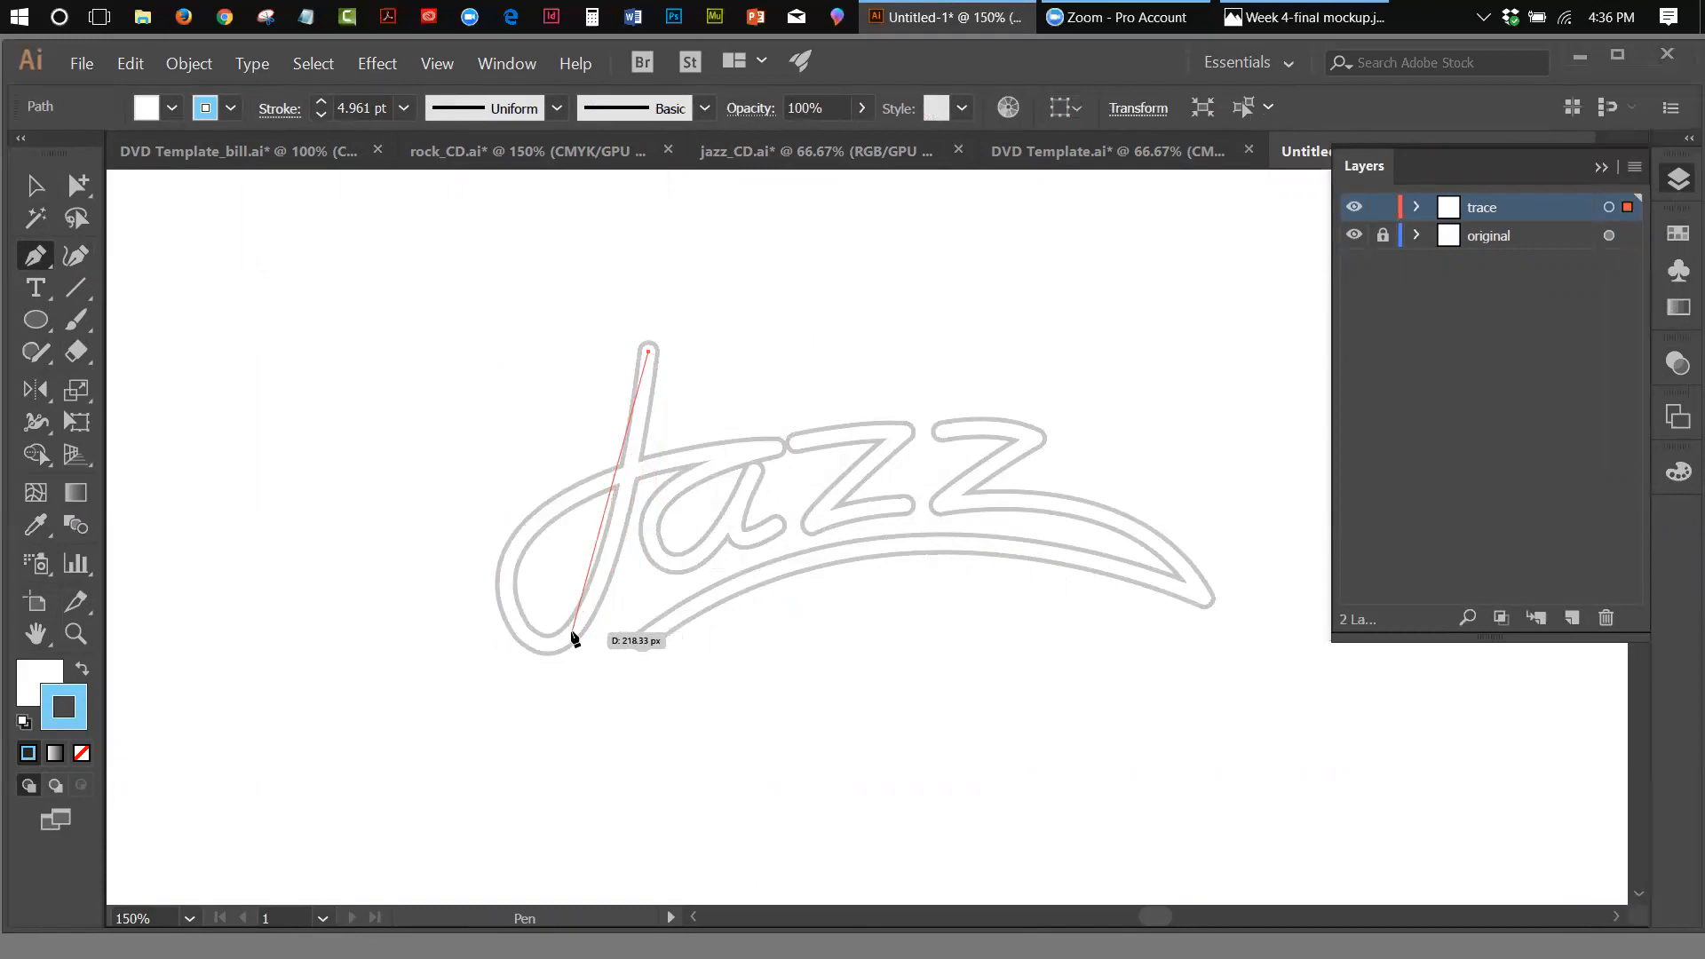
left_click_drag(570, 631, 518, 681)
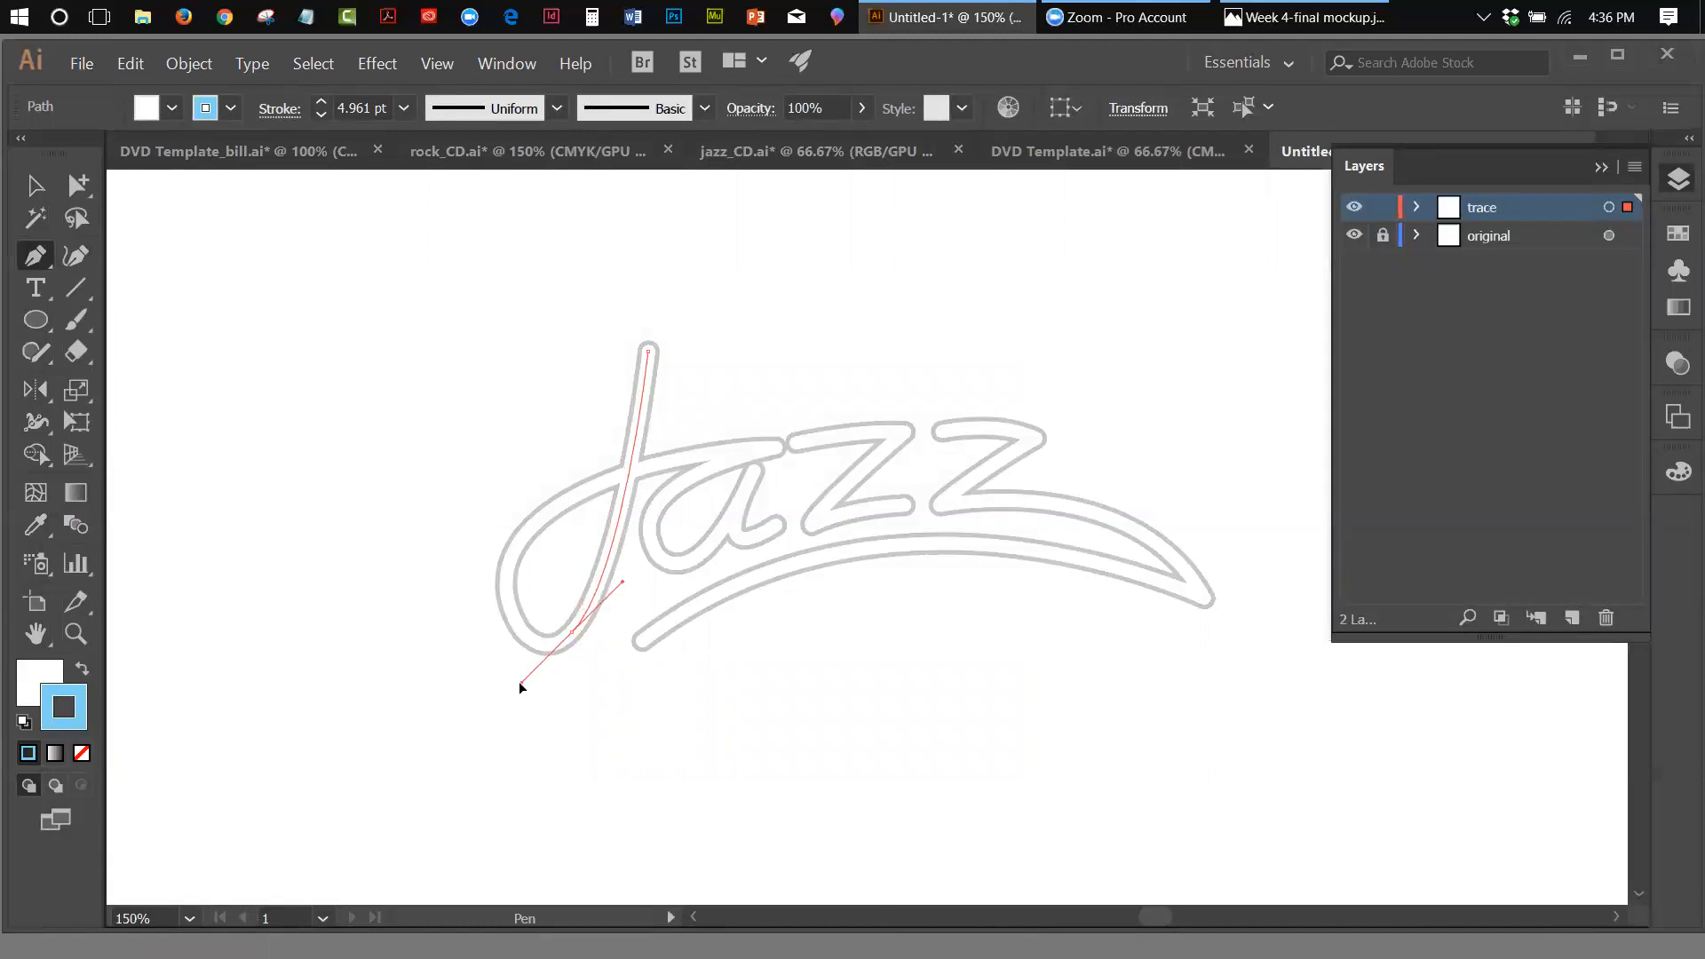
left_click_drag(519, 680, 518, 680)
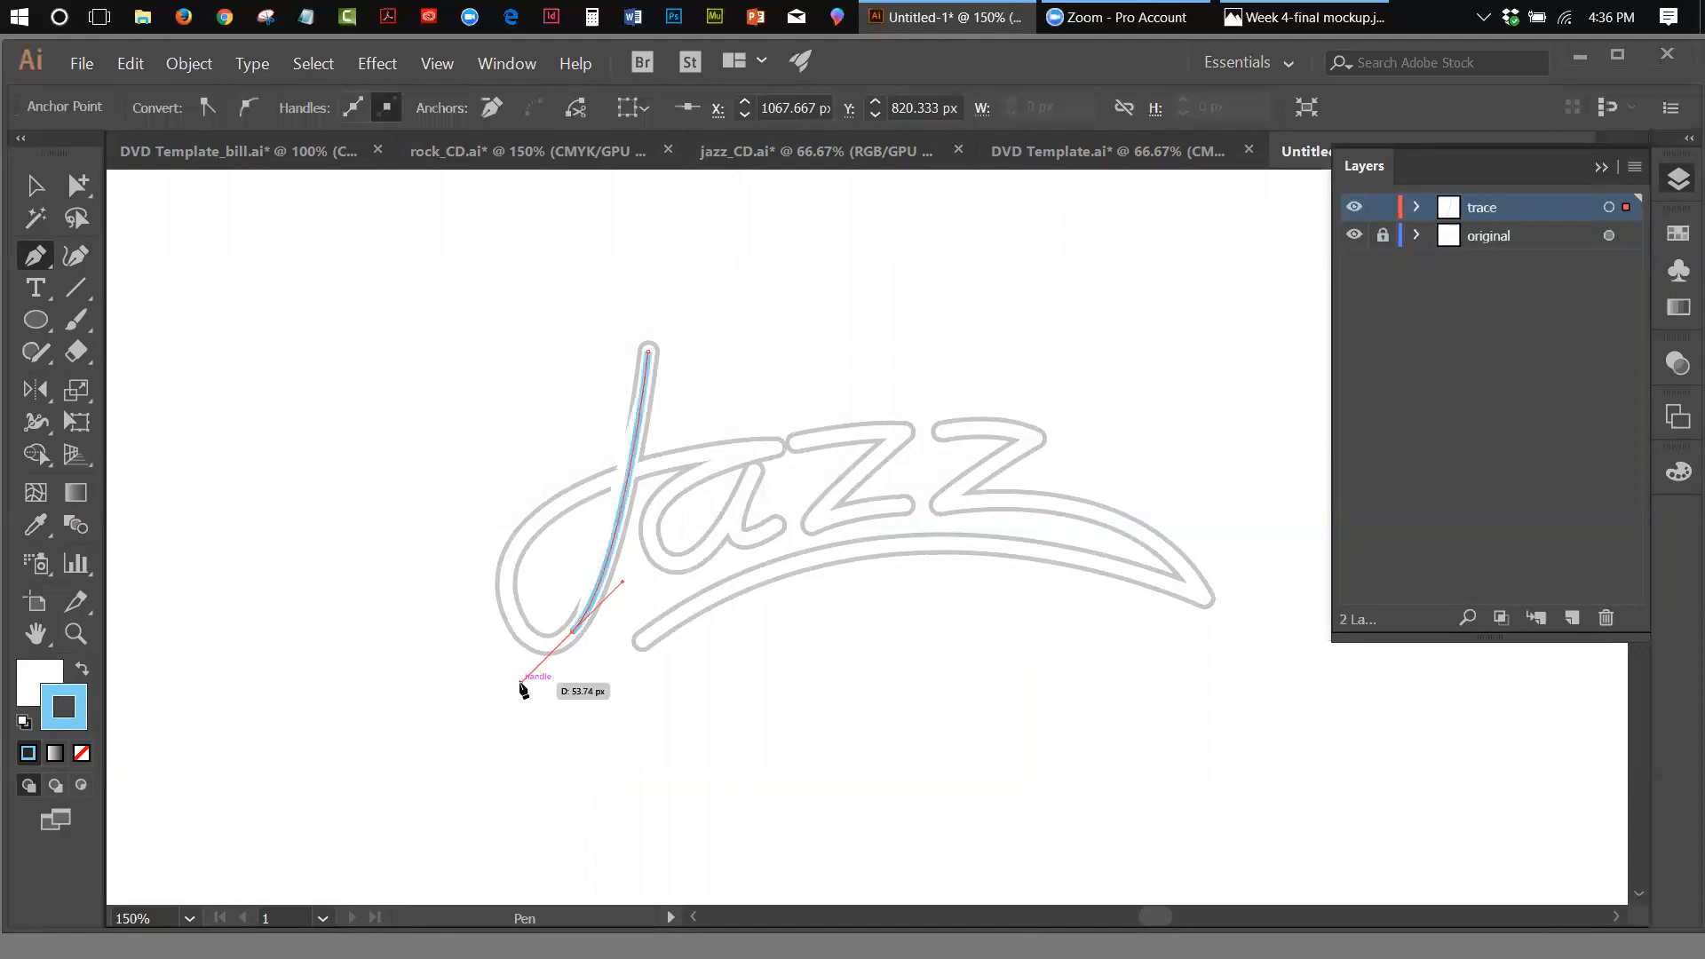
left_click(503, 584)
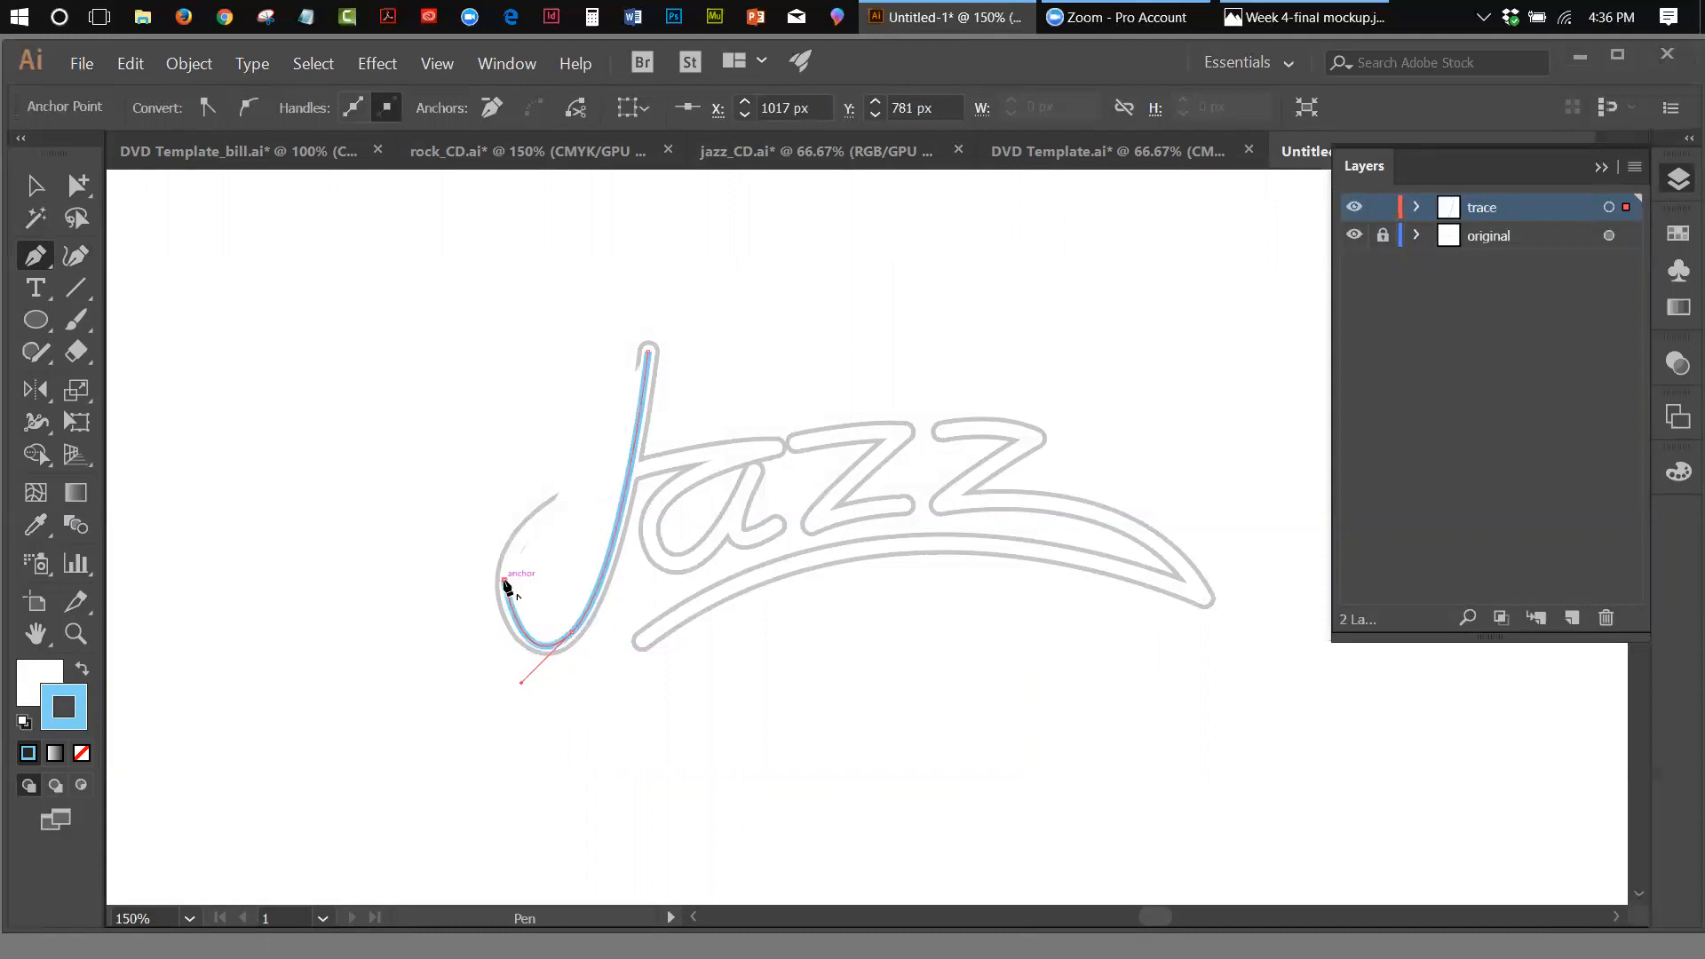
Set the path's fill to none and continue tracing the J's loop up across the stem to the end of its crossbar
left_click(50, 666)
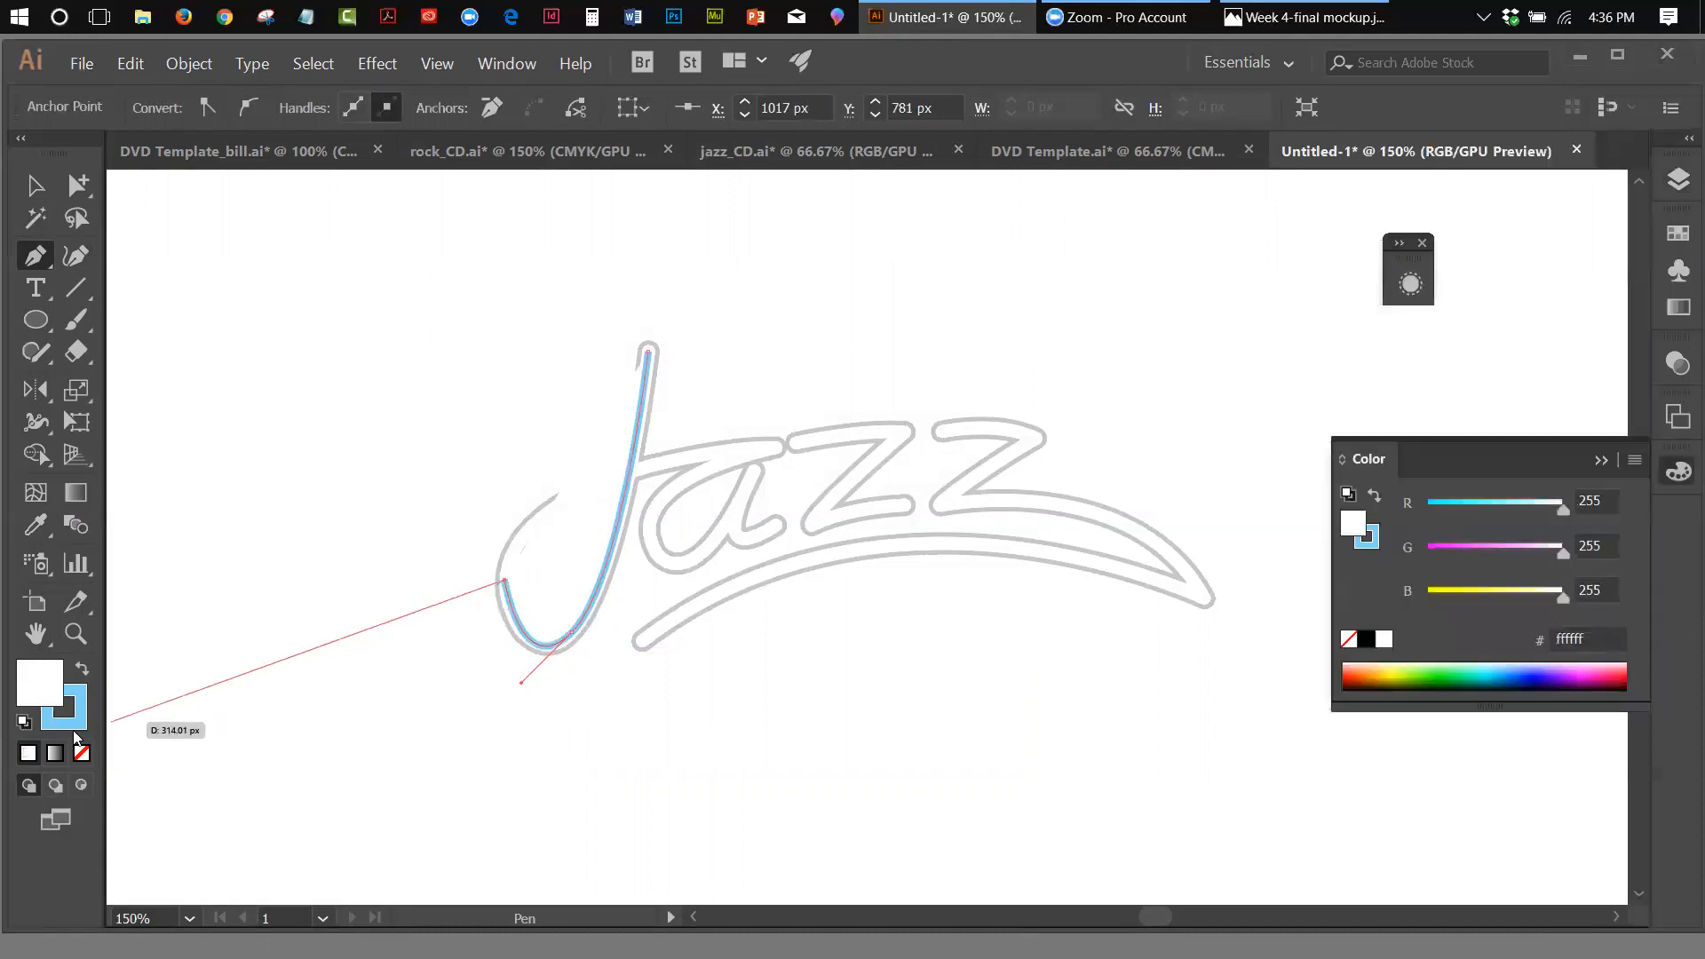
left_click(81, 753)
left_click_drag(541, 544, 563, 507)
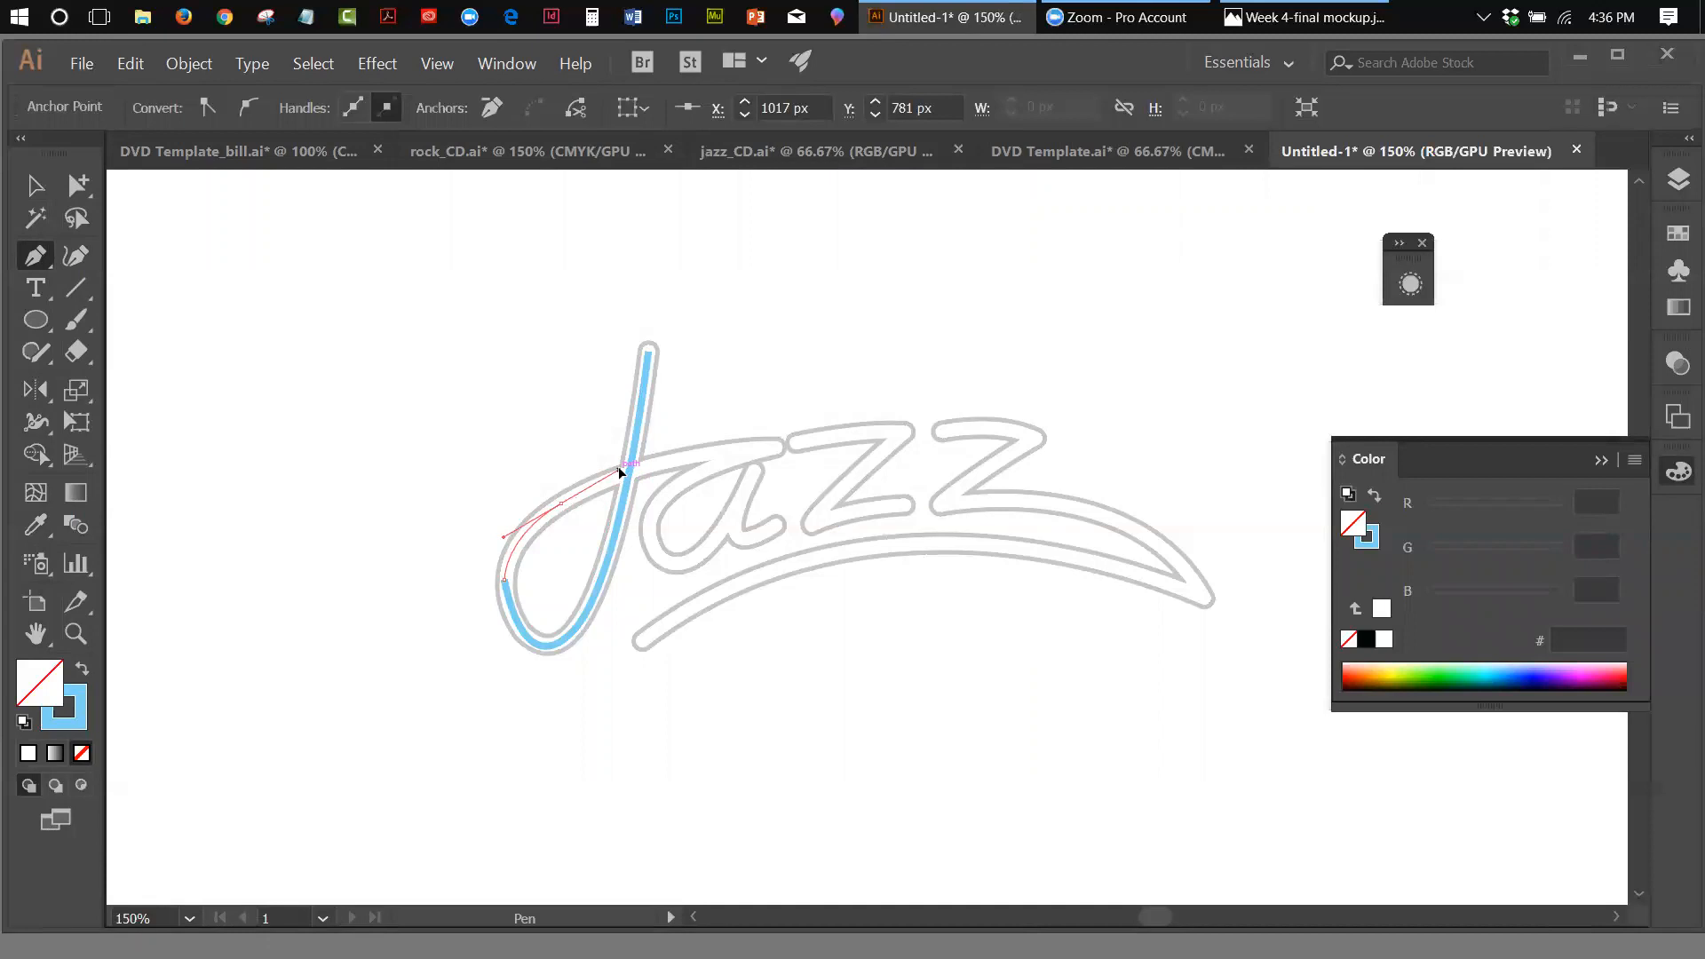
mouse_move(618, 467)
left_mouse_down()
mouse_move(559, 621)
mouse_move(515, 589)
mouse_move(597, 544)
mouse_move(654, 454)
mouse_move(758, 453)
mouse_move(684, 462)
left_mouse_up()
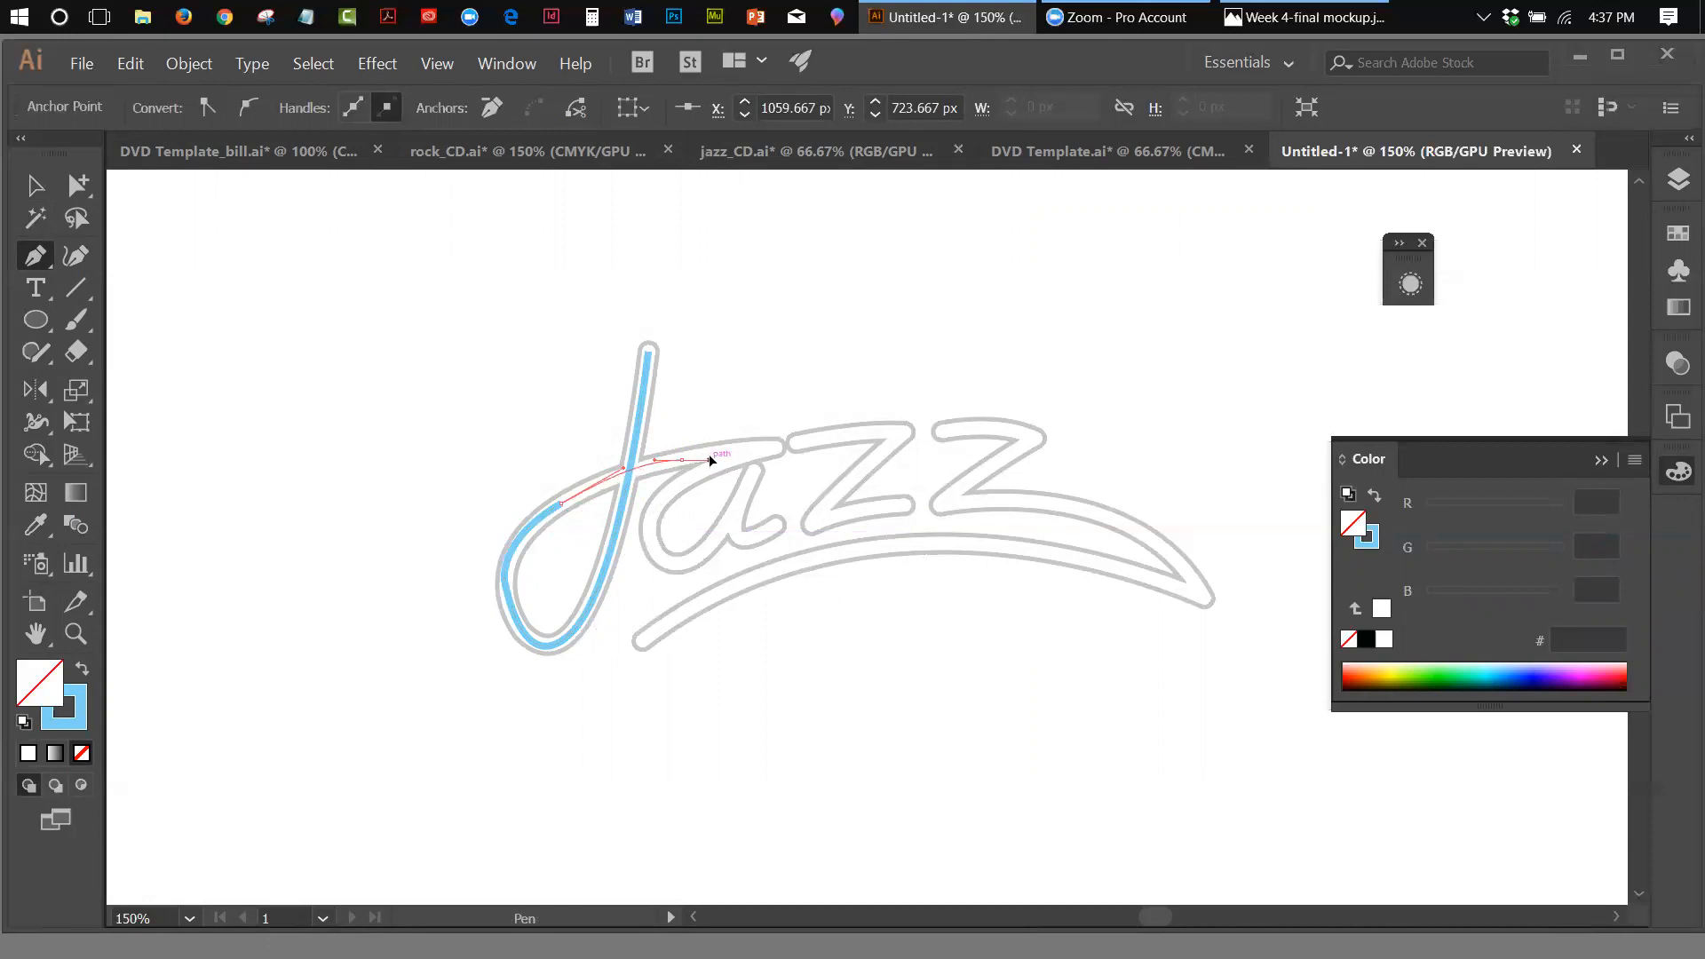
left_click_drag(711, 462, 773, 450)
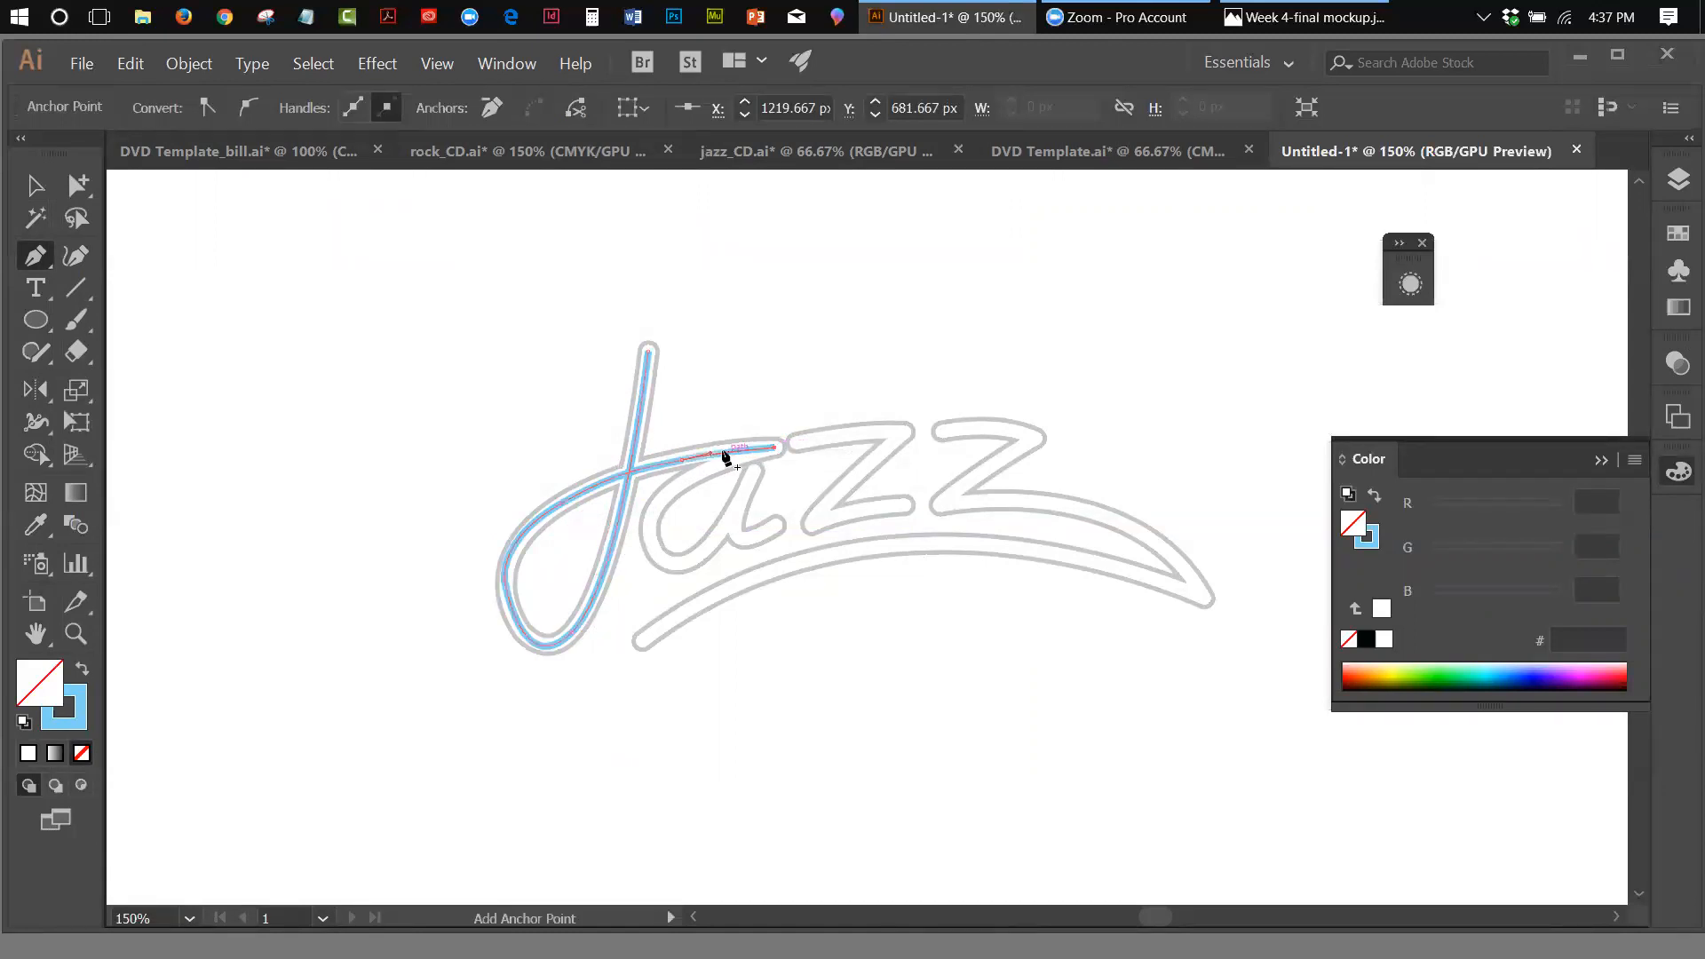
Continue the path around the bowl of the "a" up to its top, making corner points where the curve changes direction
left_click_drag(653, 514, 619, 568)
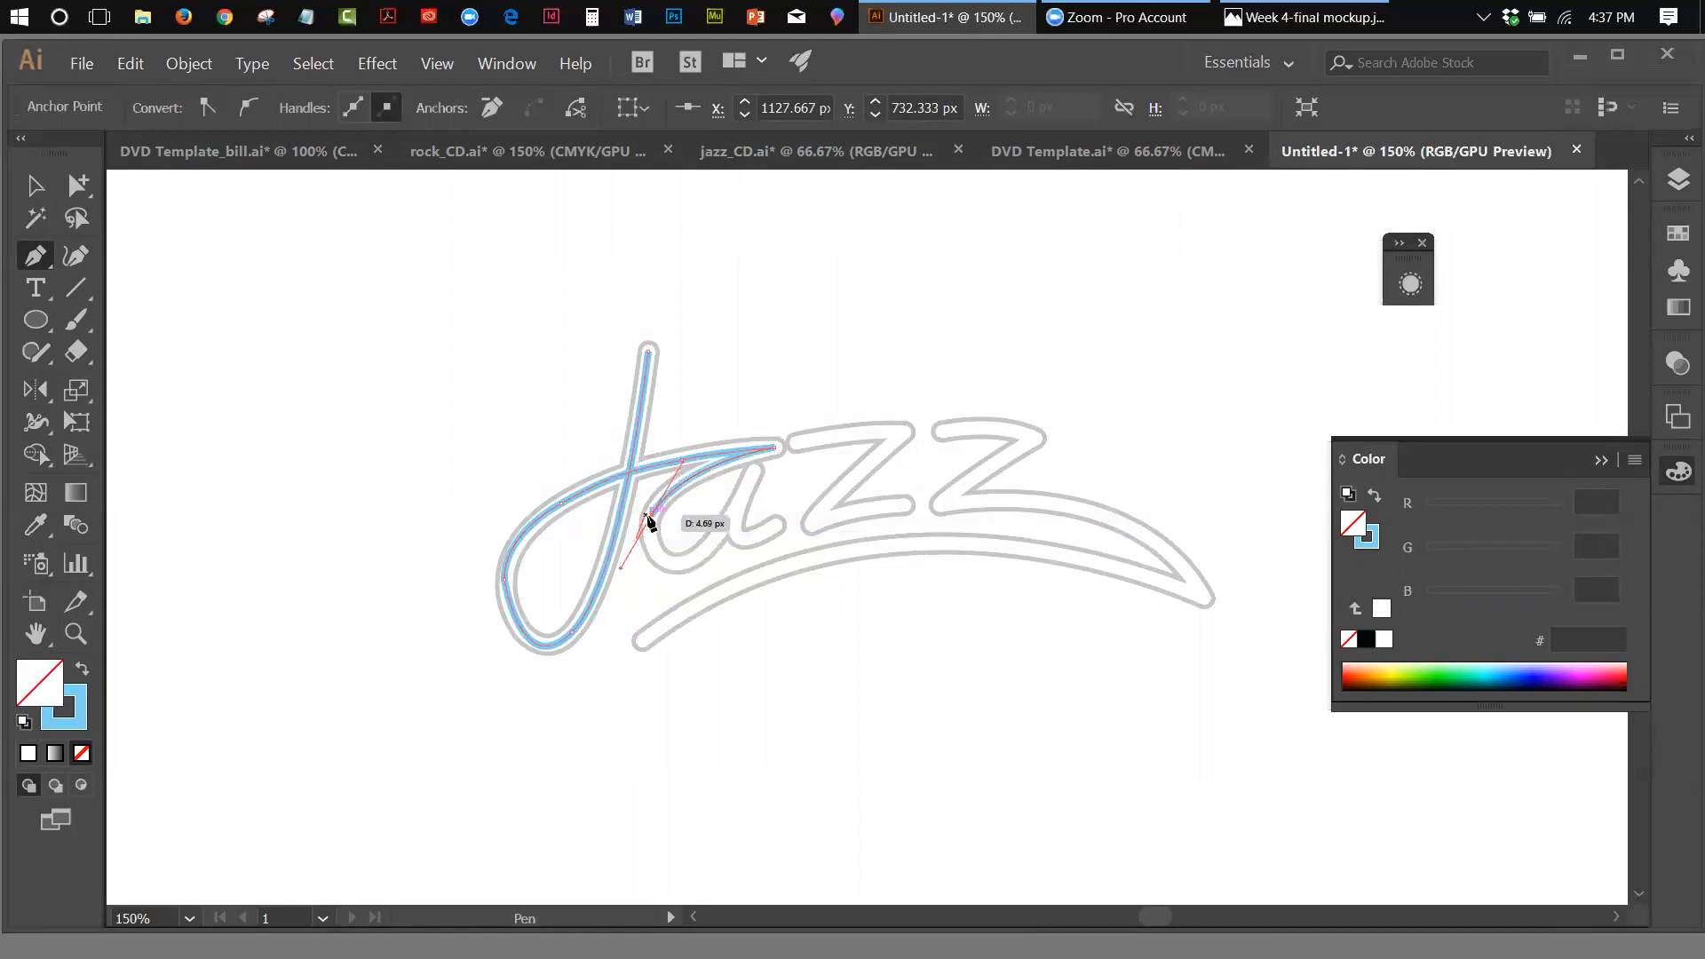
left_click(652, 514)
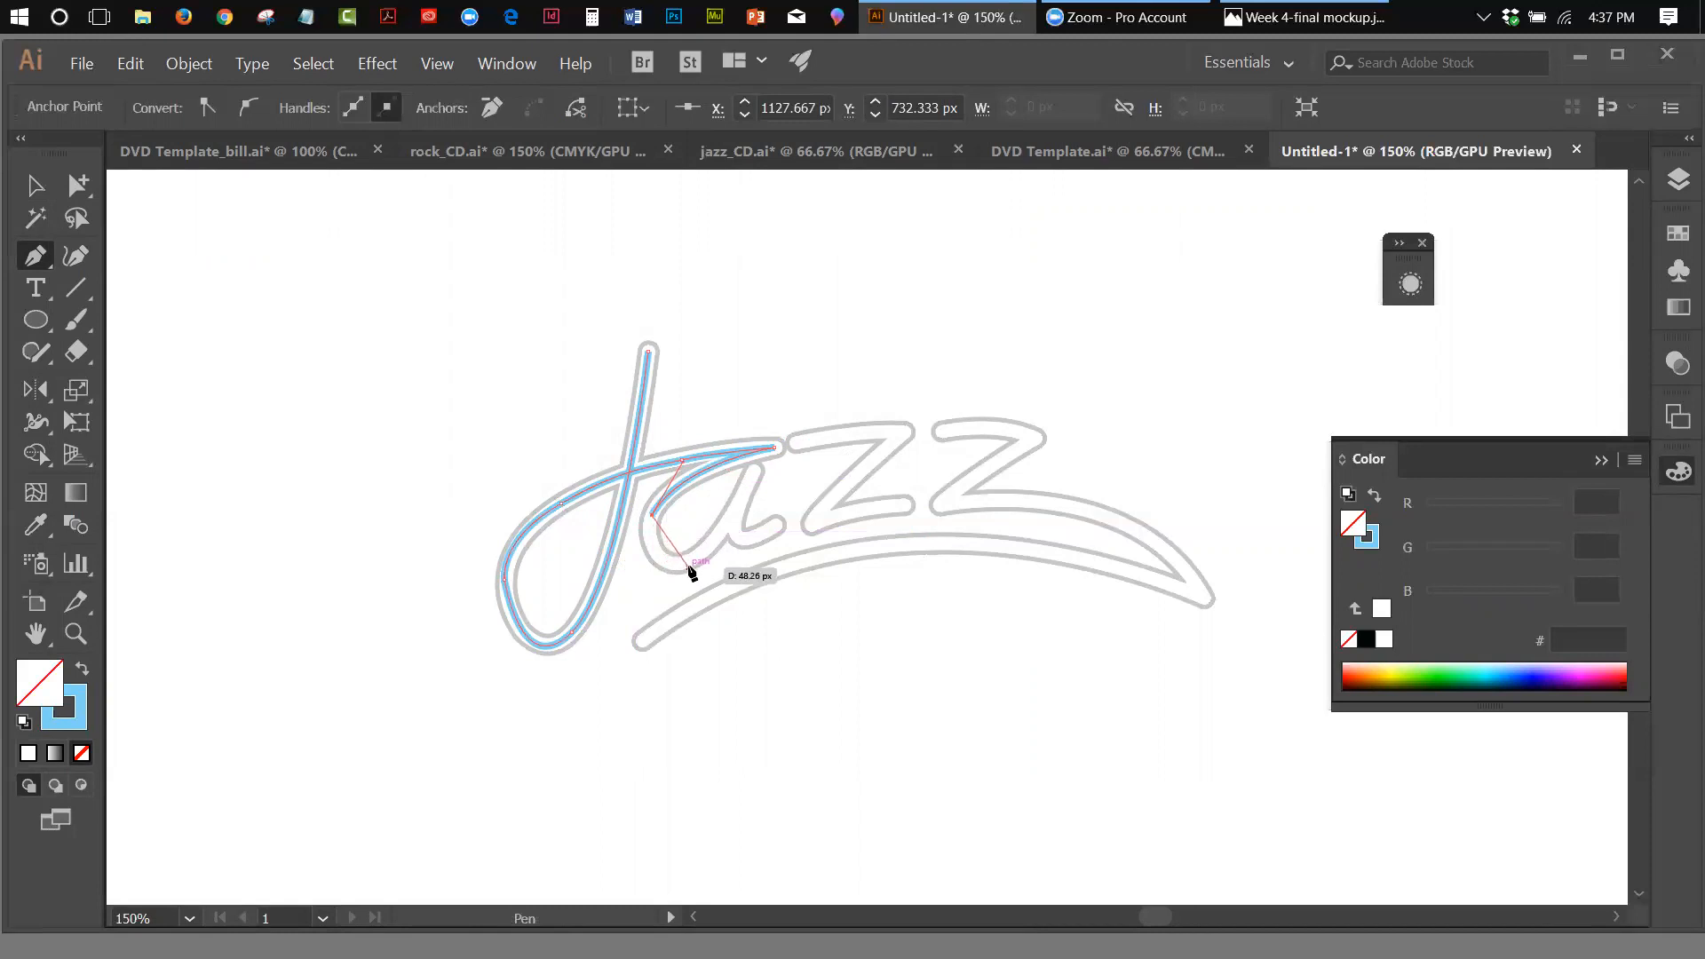
left_click_drag(688, 561, 739, 554)
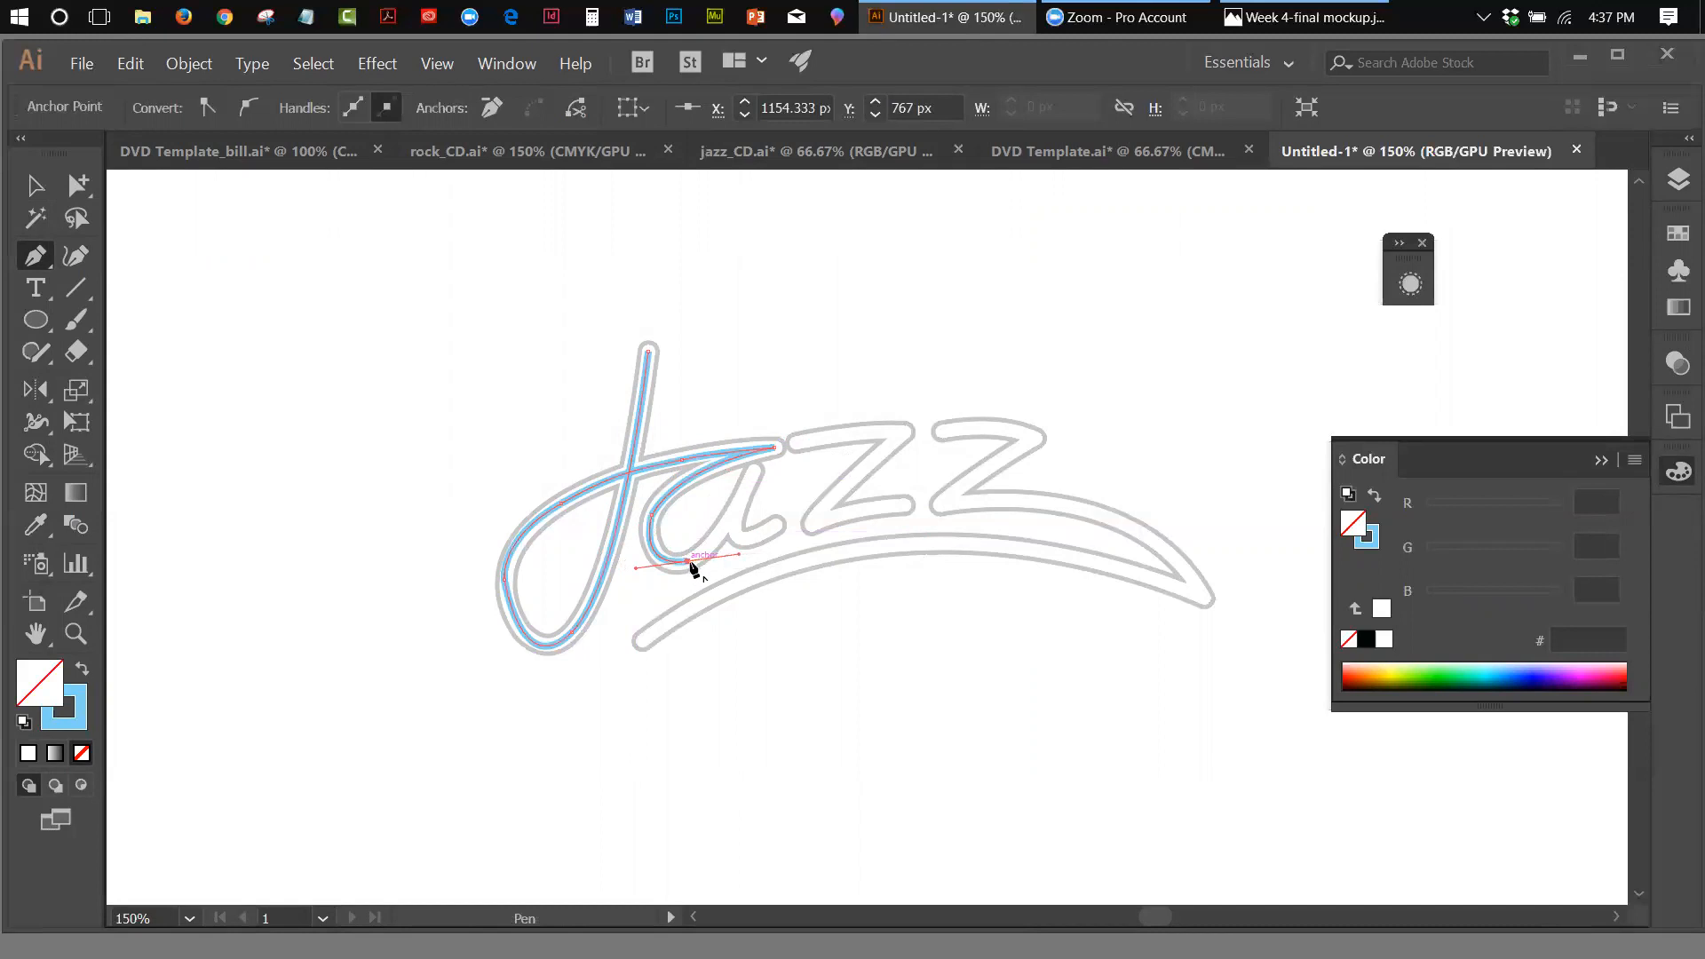
left_click(689, 562)
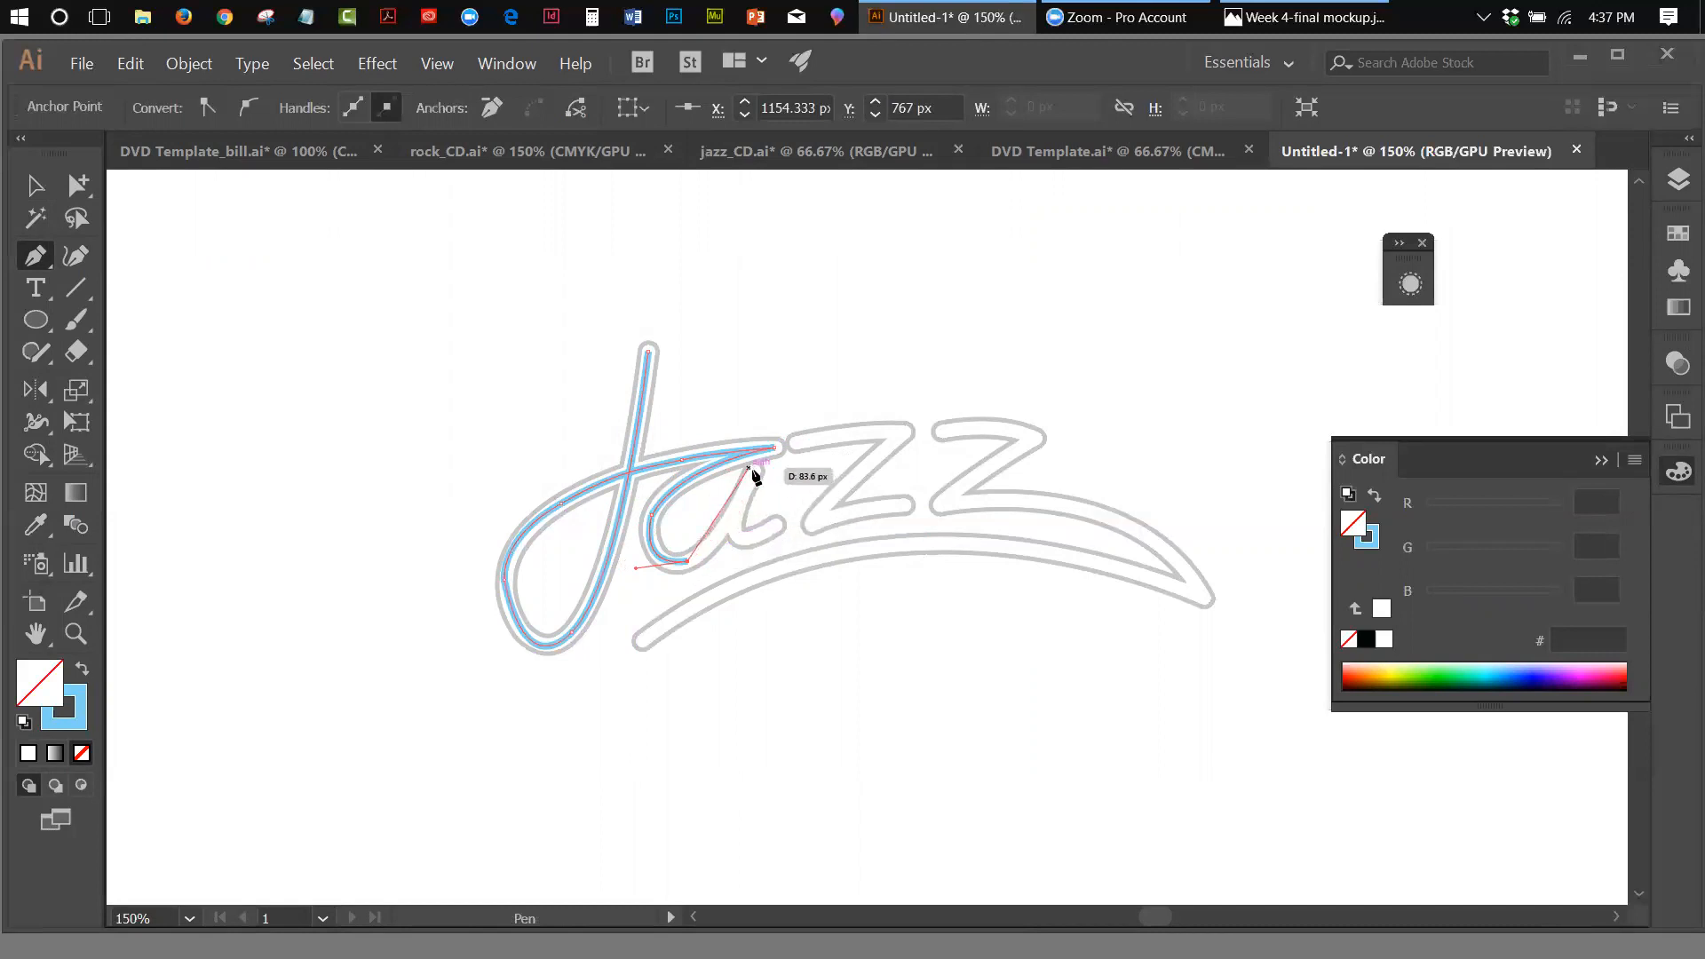
left_click_drag(755, 471, 794, 383)
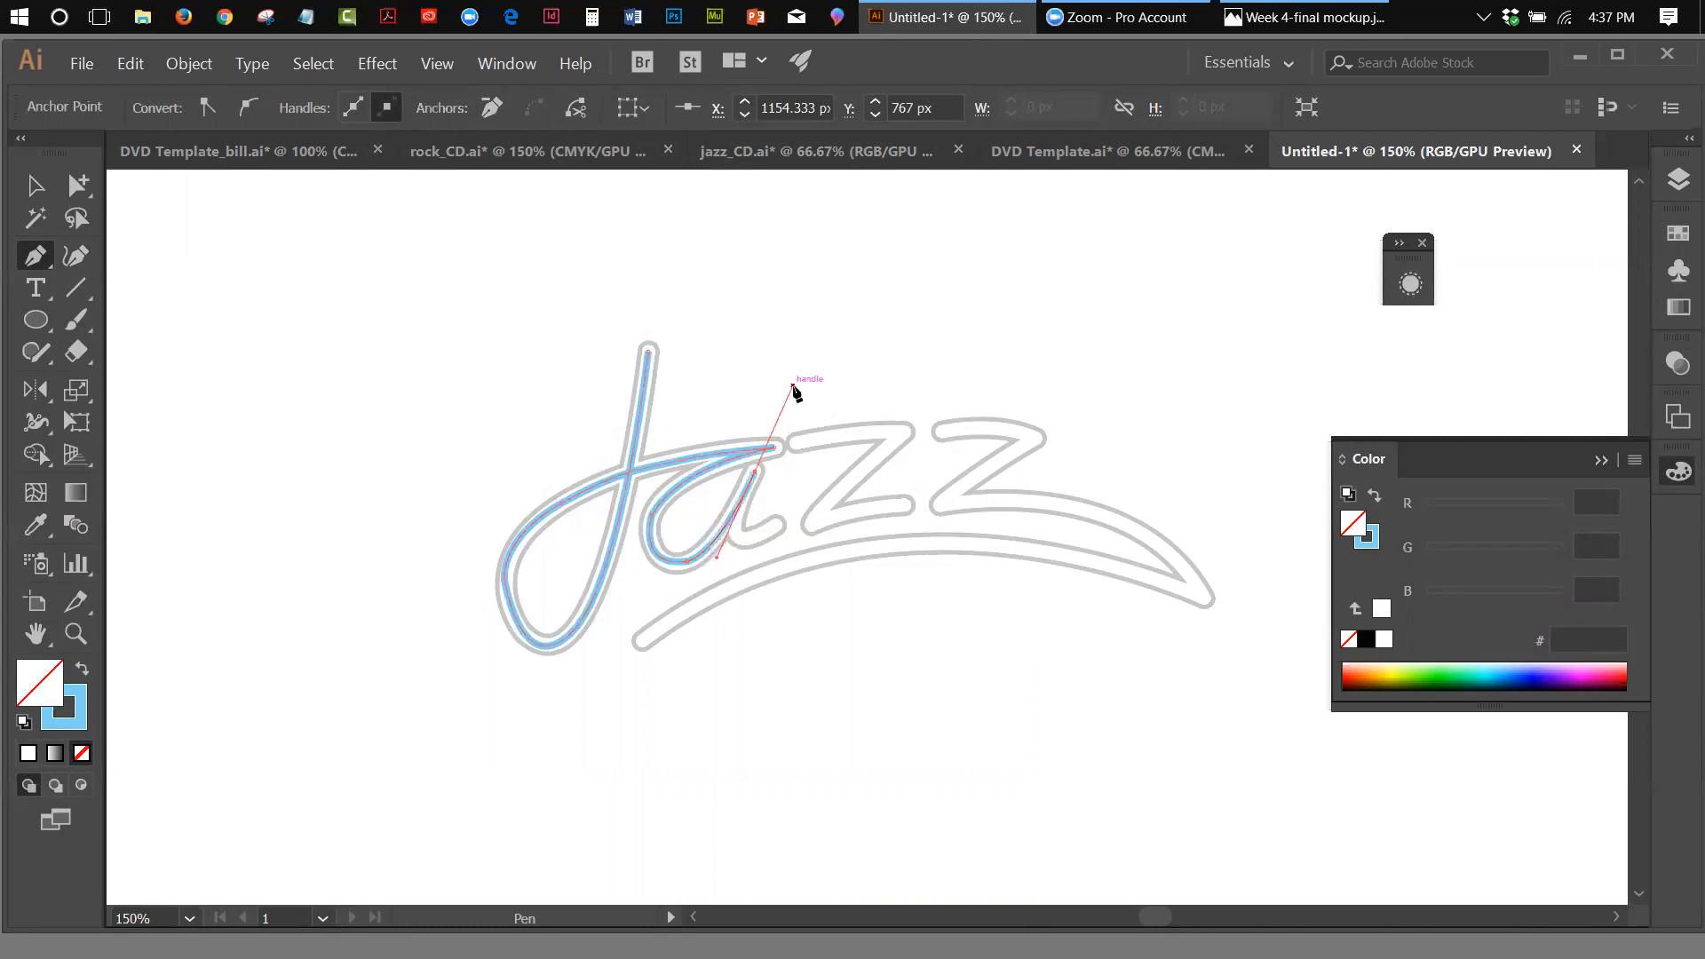
left_click(758, 474)
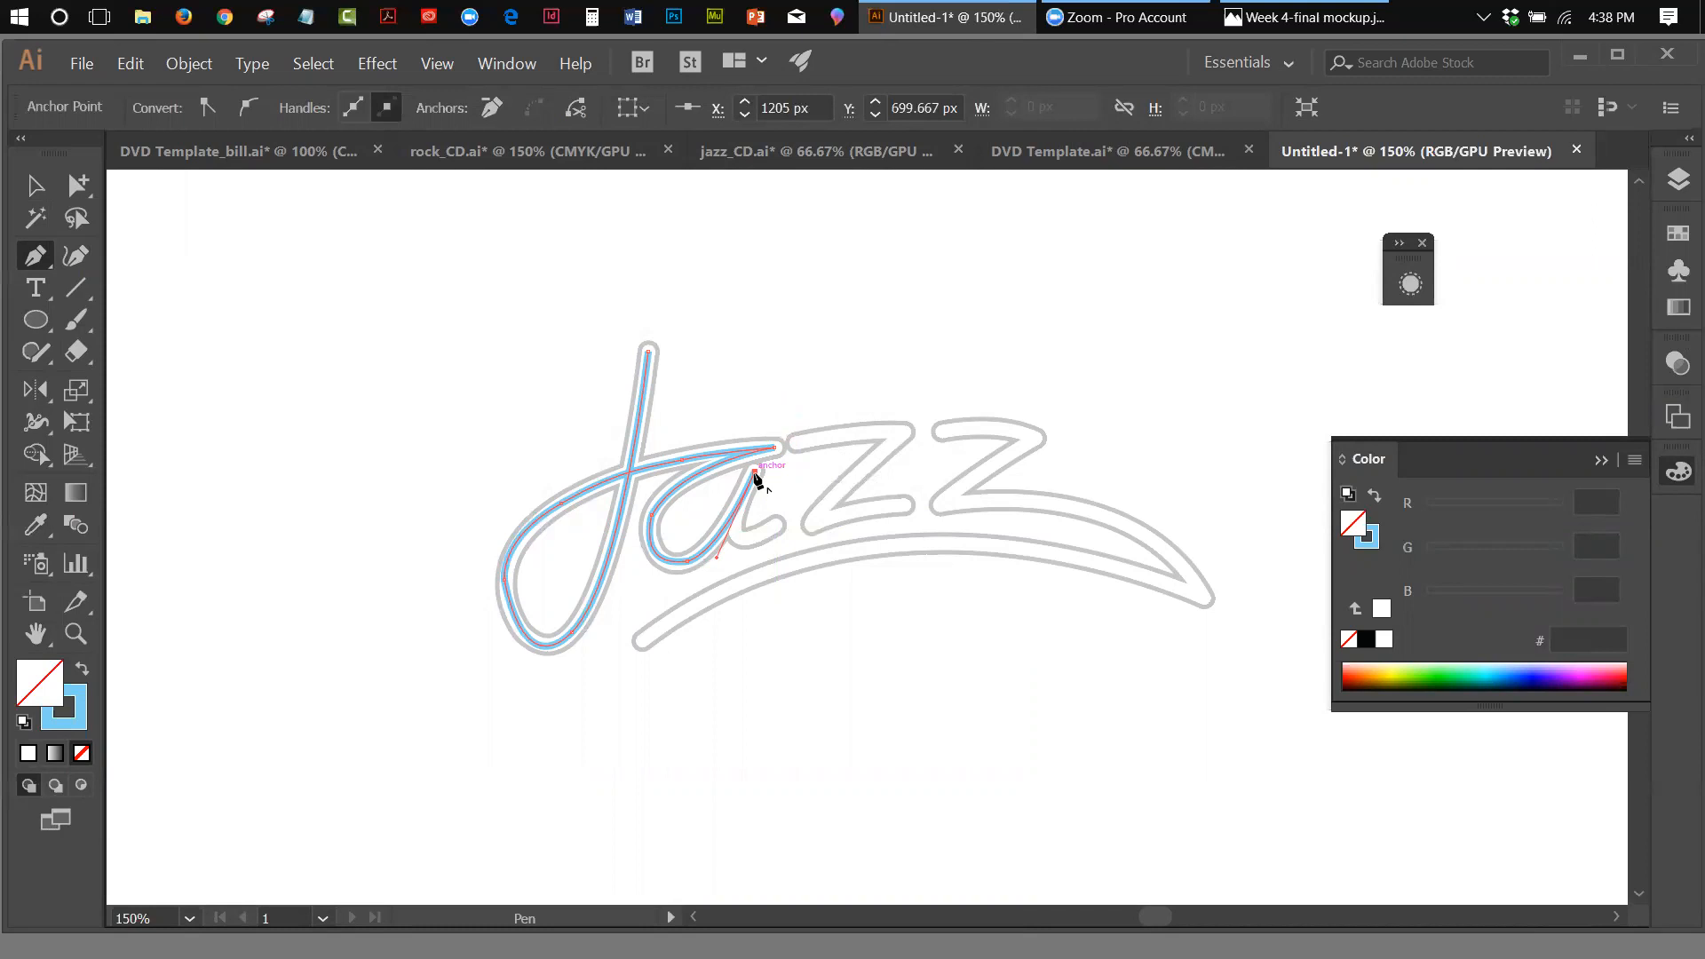
Trace the downstroke and short tail of the "a", then end the path and deselect it
left_click_drag(755, 476, 764, 547)
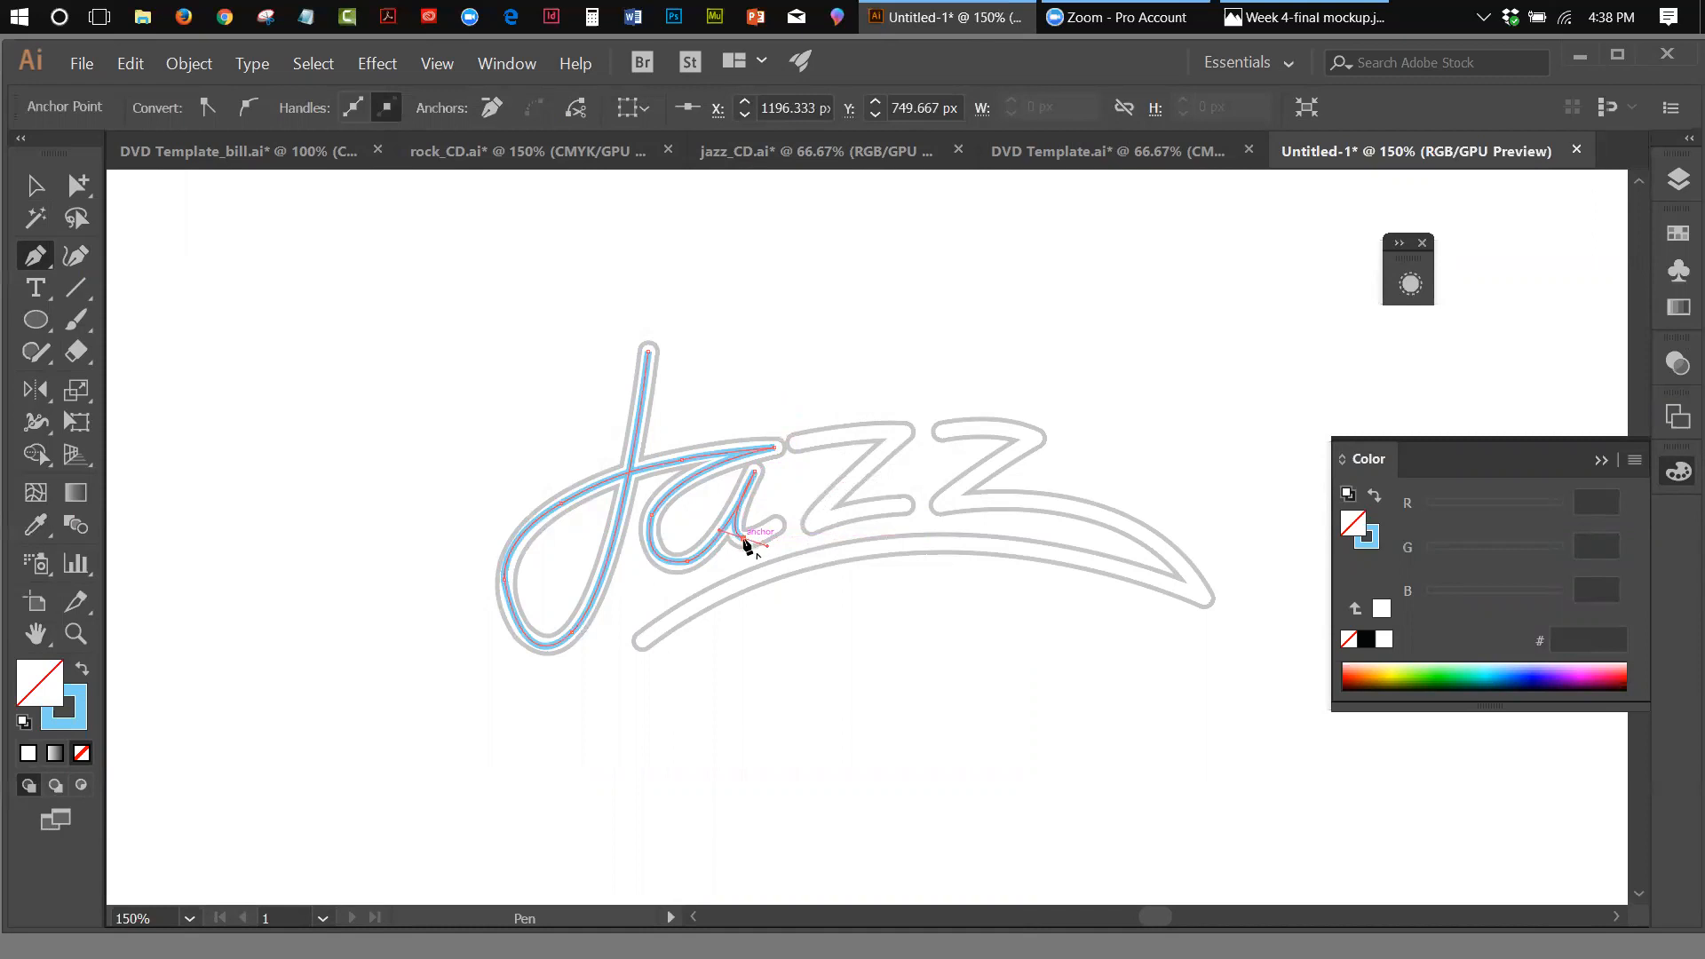
left_click(745, 539)
left_click(779, 525)
left_click_drag(786, 519, 818, 557)
left_click_drag(793, 549, 793, 548)
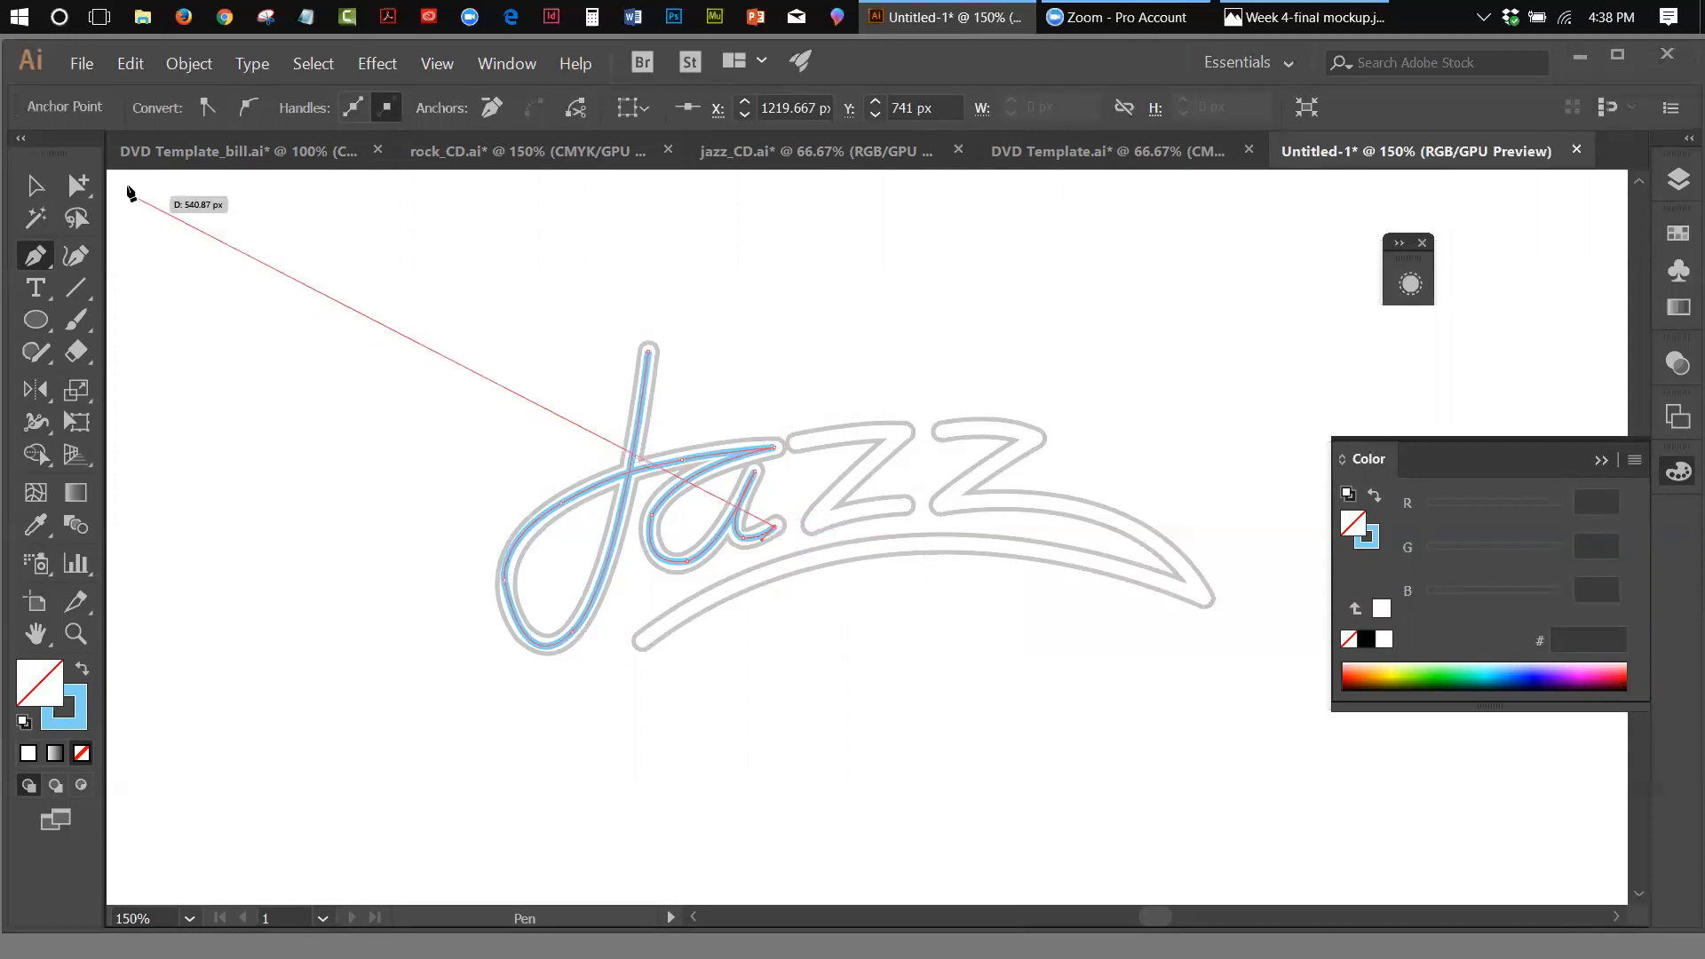
left_click(35, 184)
left_click(778, 312)
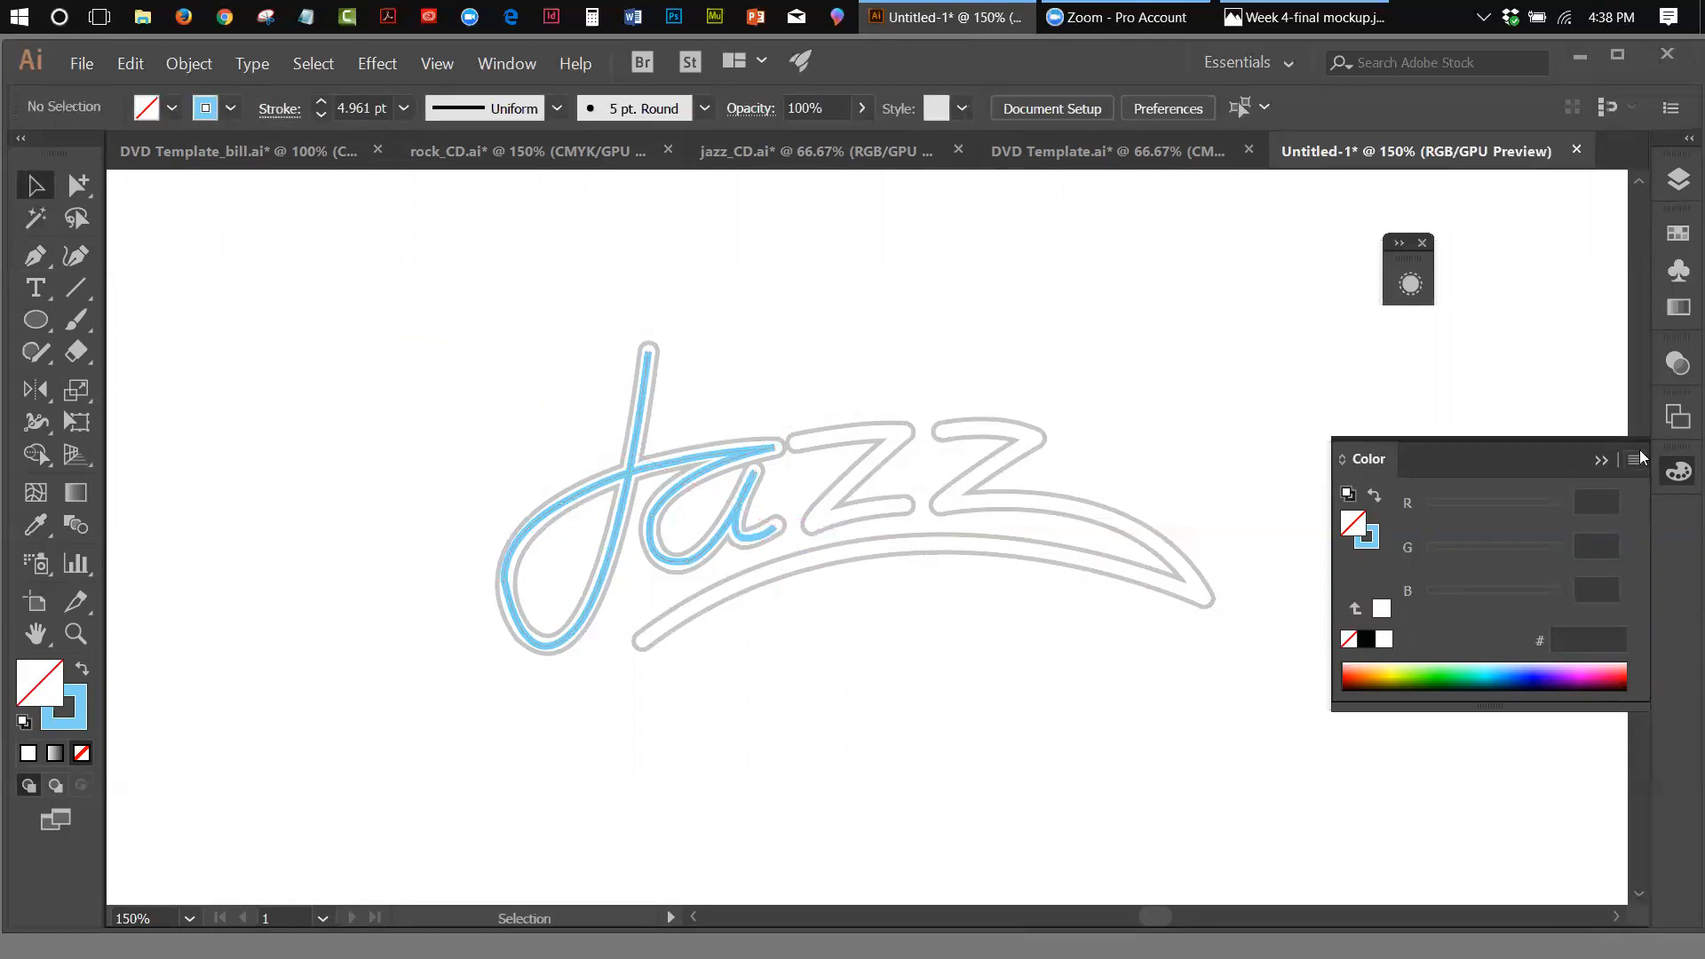
Give the traced "Ja" path a round cap in the Stroke settings, then deselect it
left_click(648, 468)
left_click(520, 64)
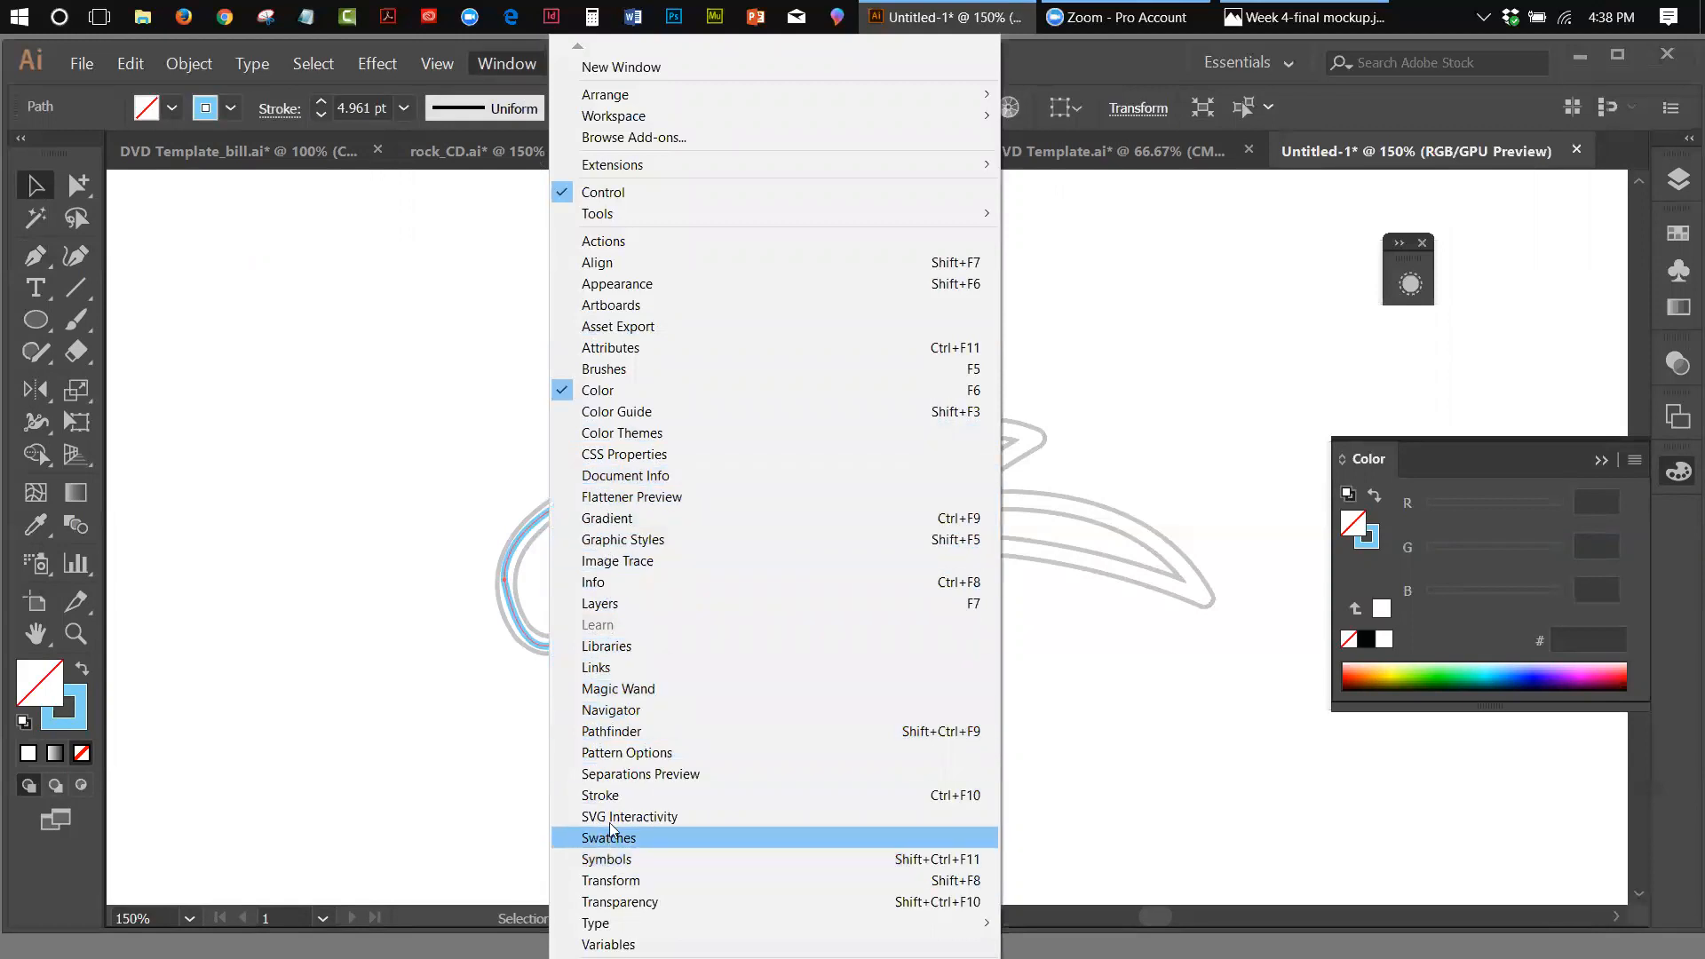
left_click(603, 794)
left_click_drag(944, 324, 1334, 327)
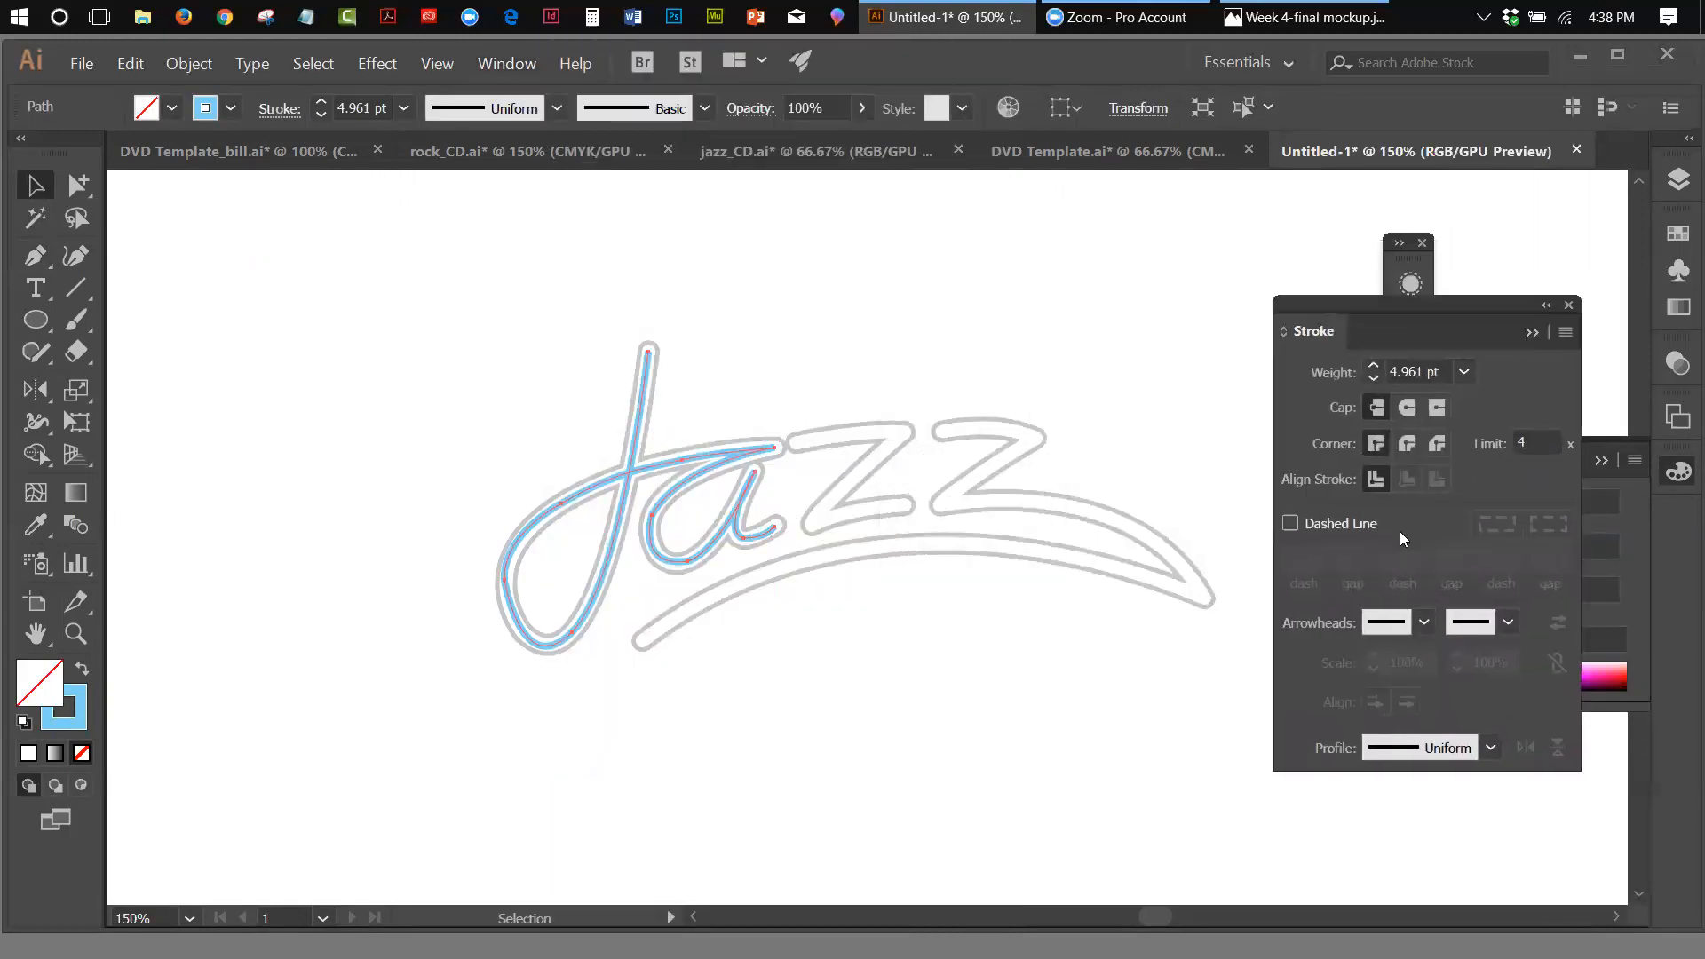
left_click(1404, 407)
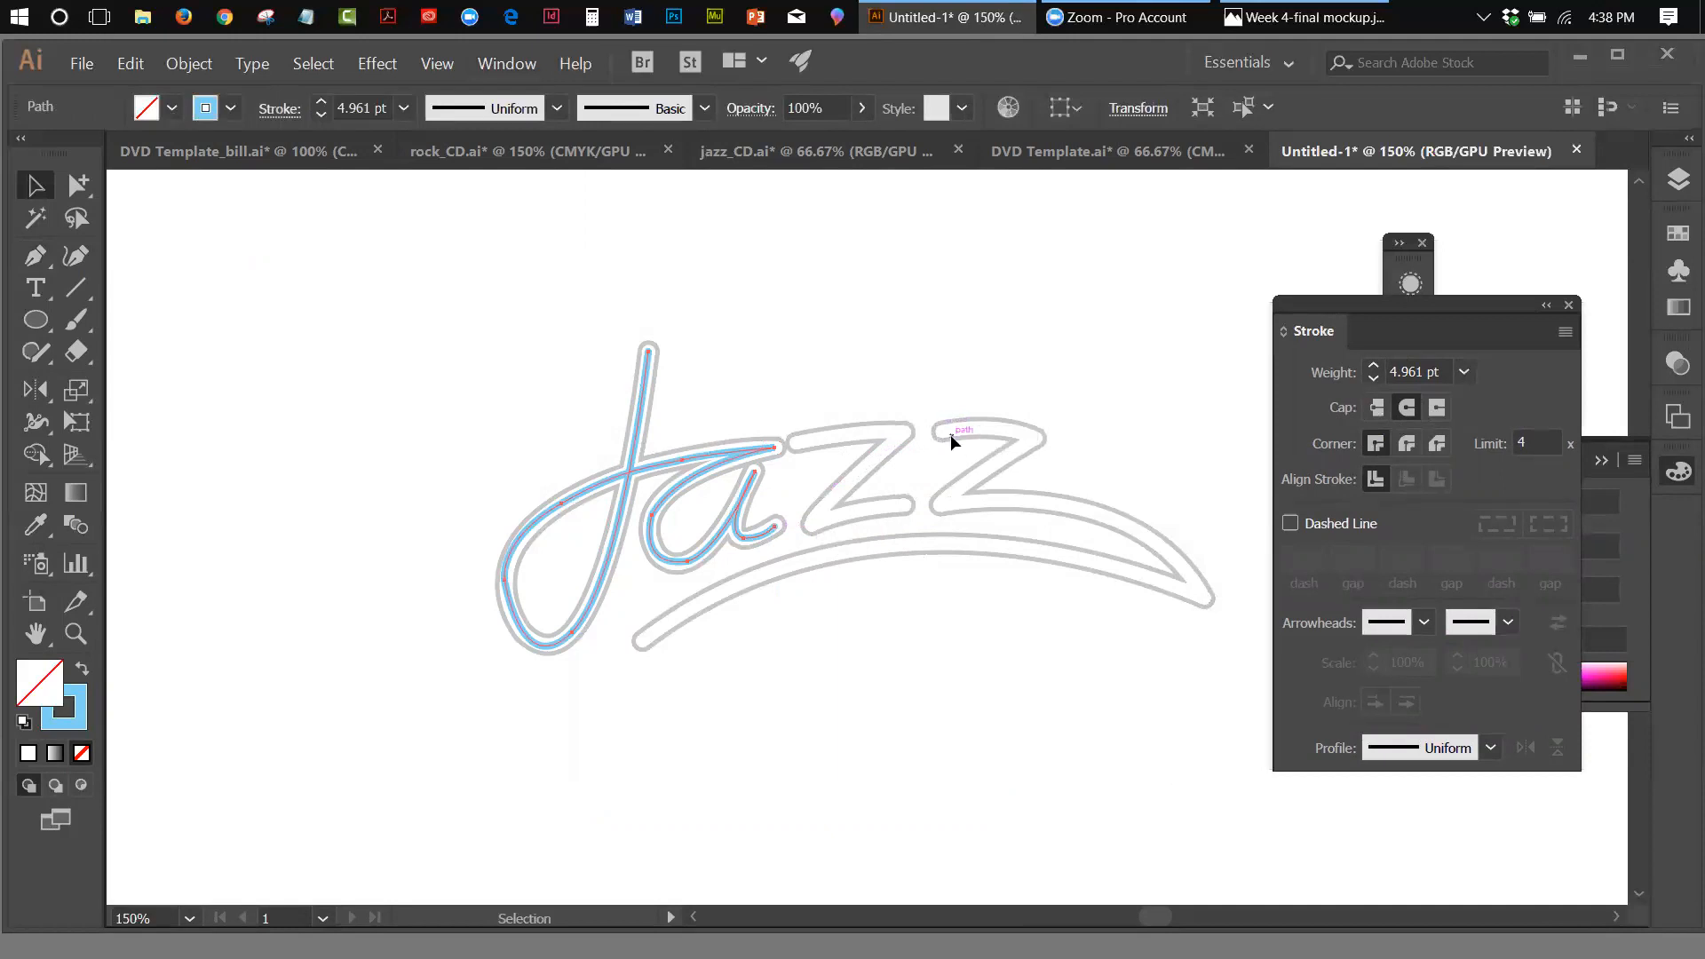
left_click(1546, 304)
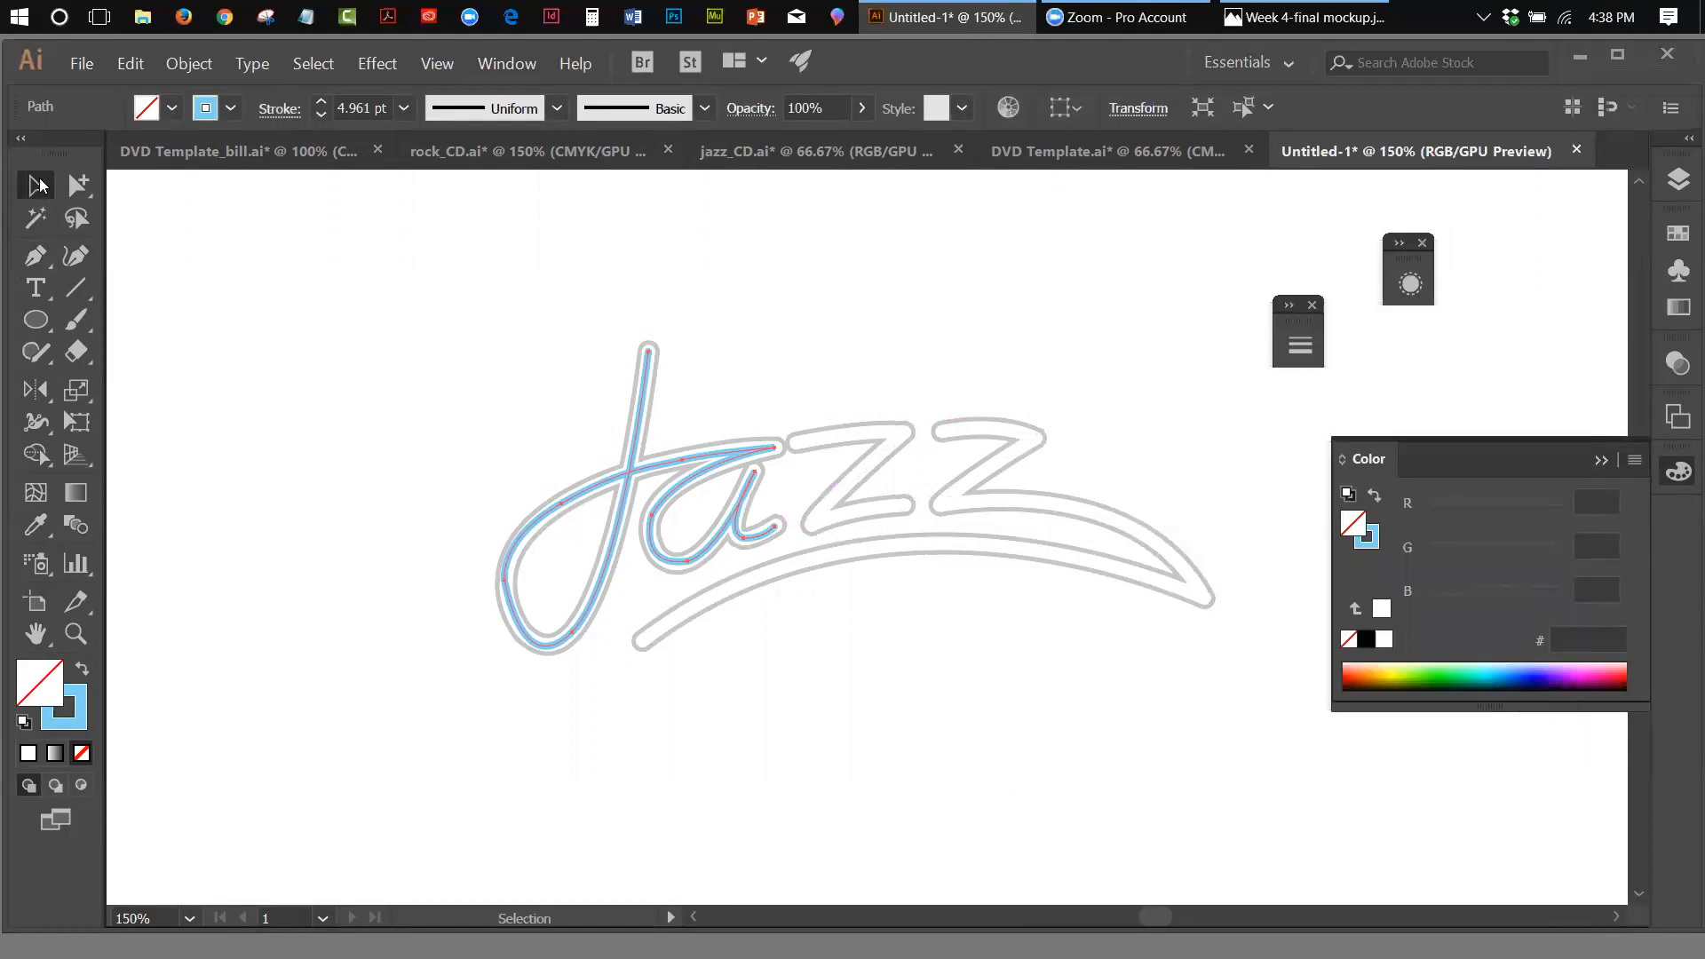
left_click(1081, 326)
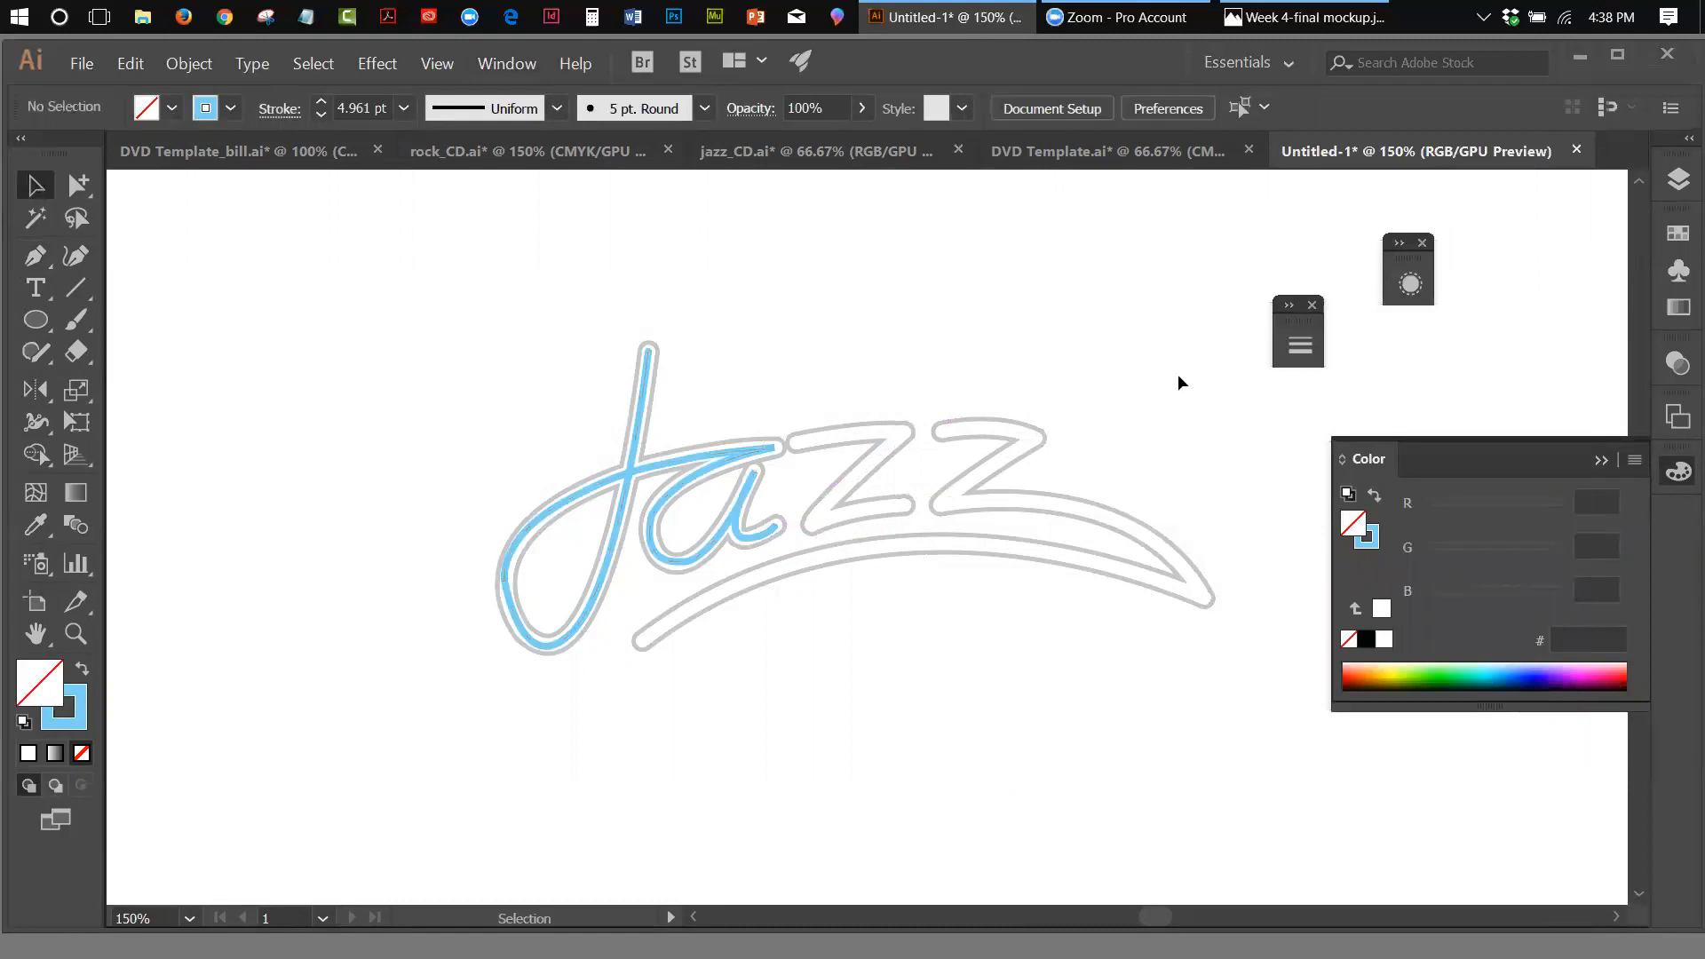
Hide the original layer to check the traced lettering alone, then show the layer again
left_click(1678, 180)
left_click(1679, 180)
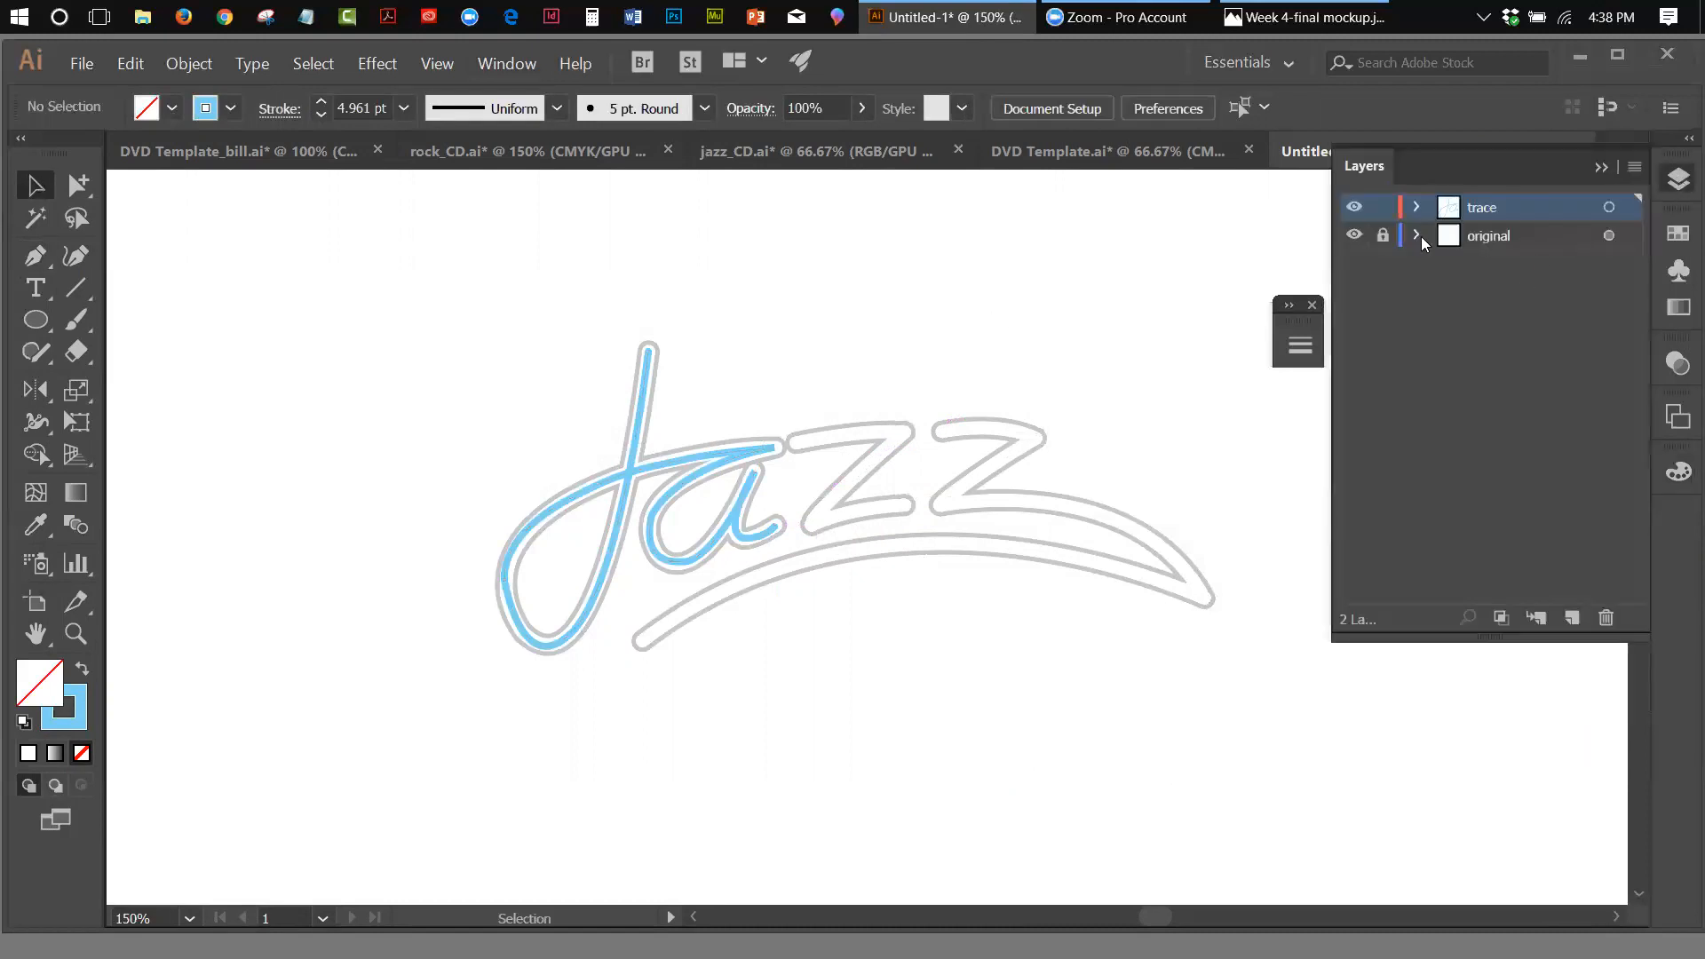
left_click(1356, 236)
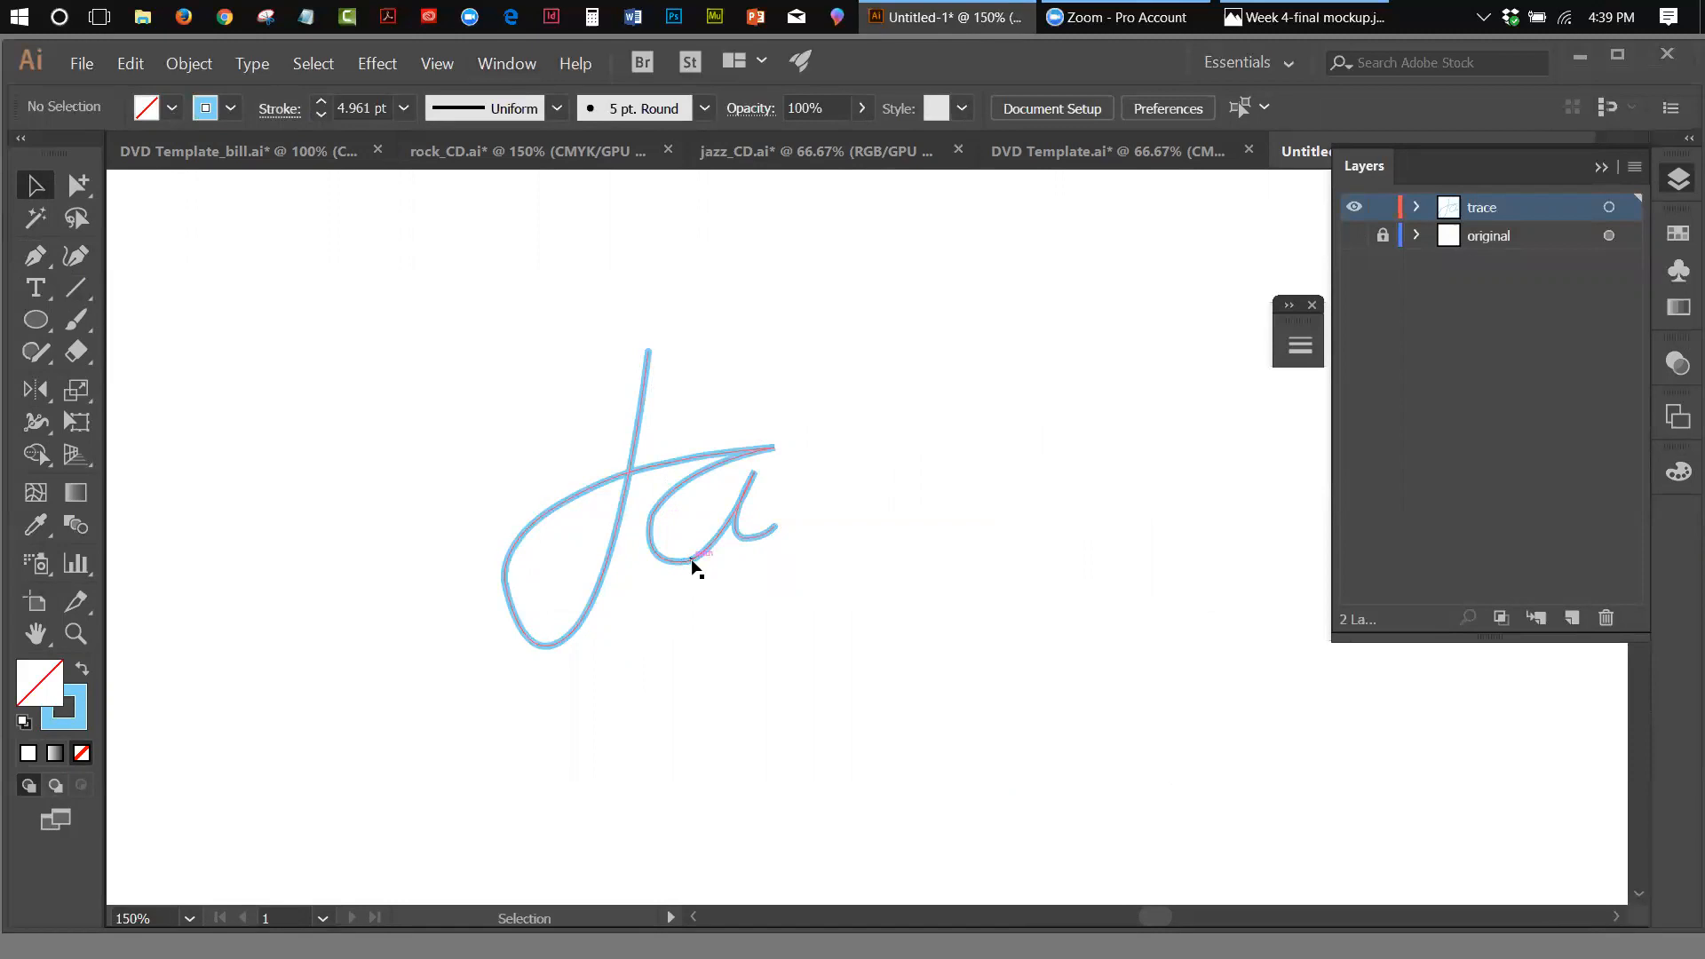
left_click(1353, 236)
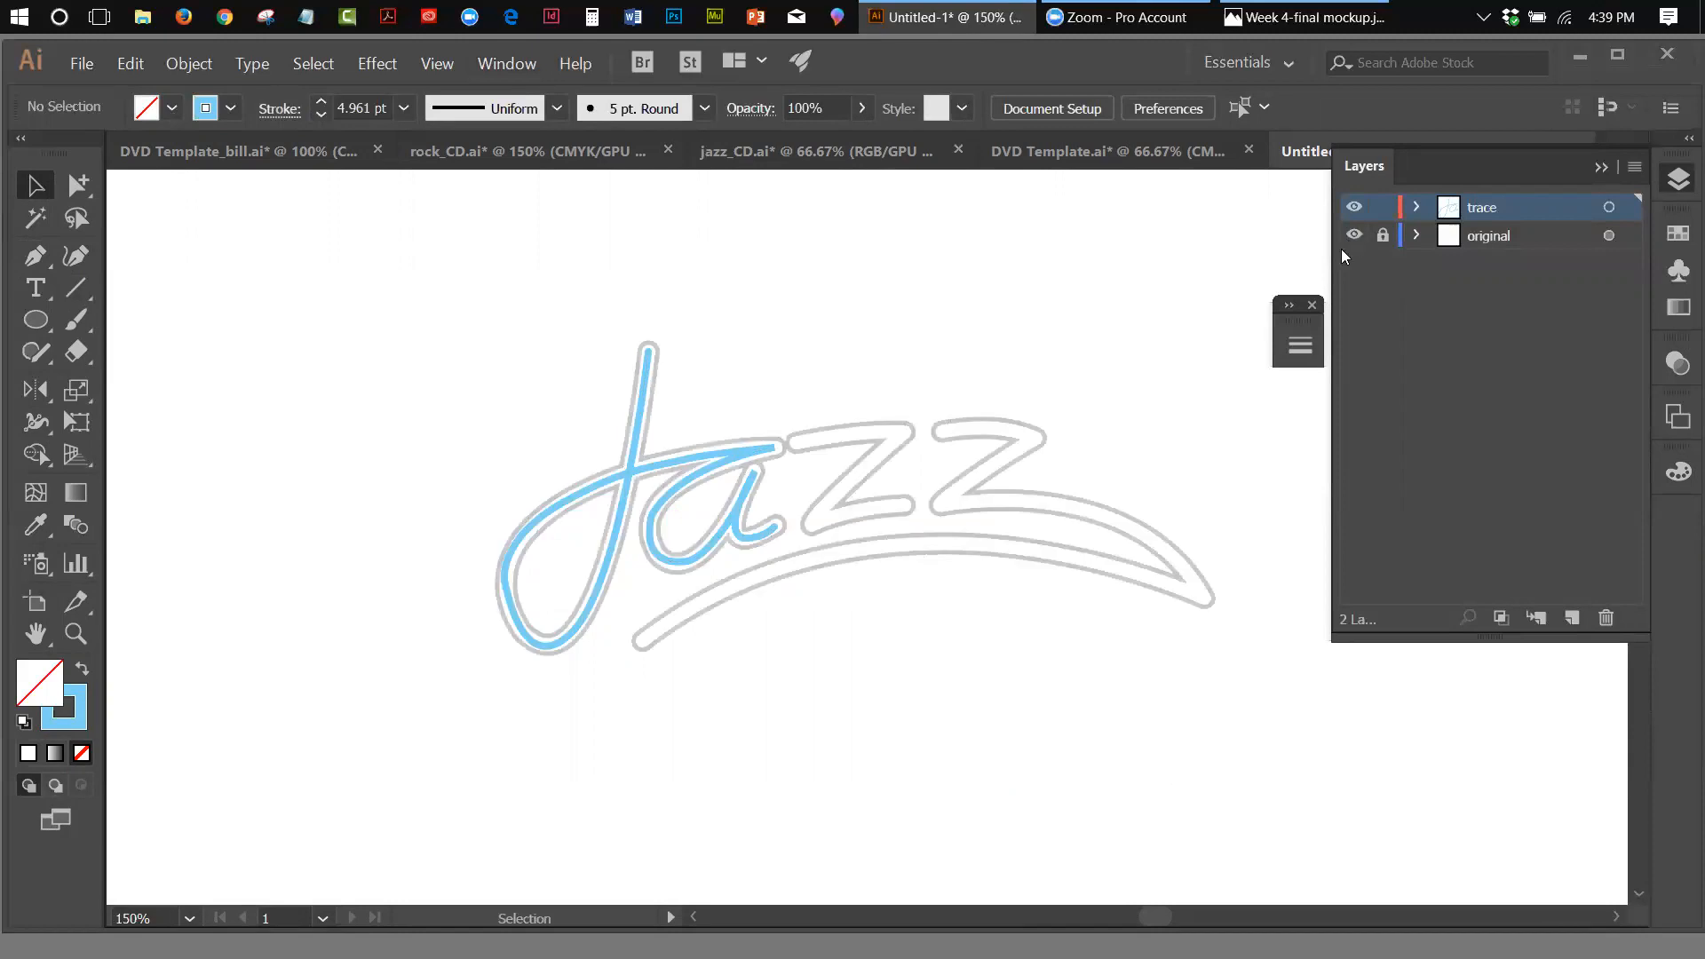
left_click(39, 263)
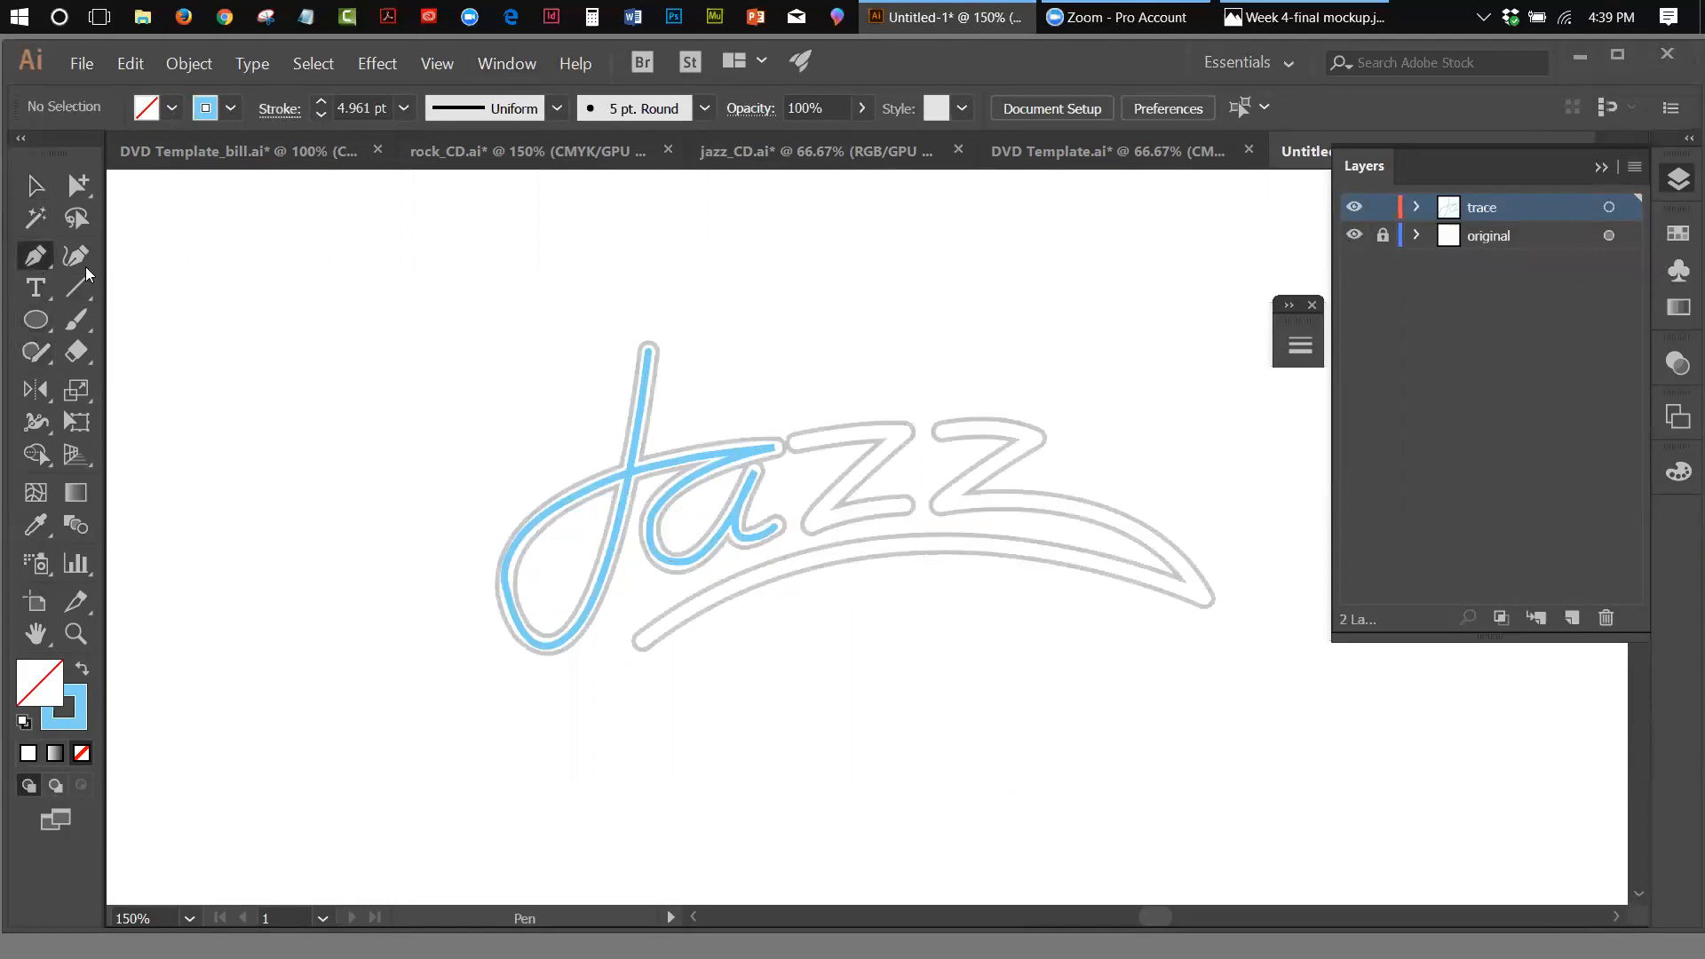
left_click(795, 436)
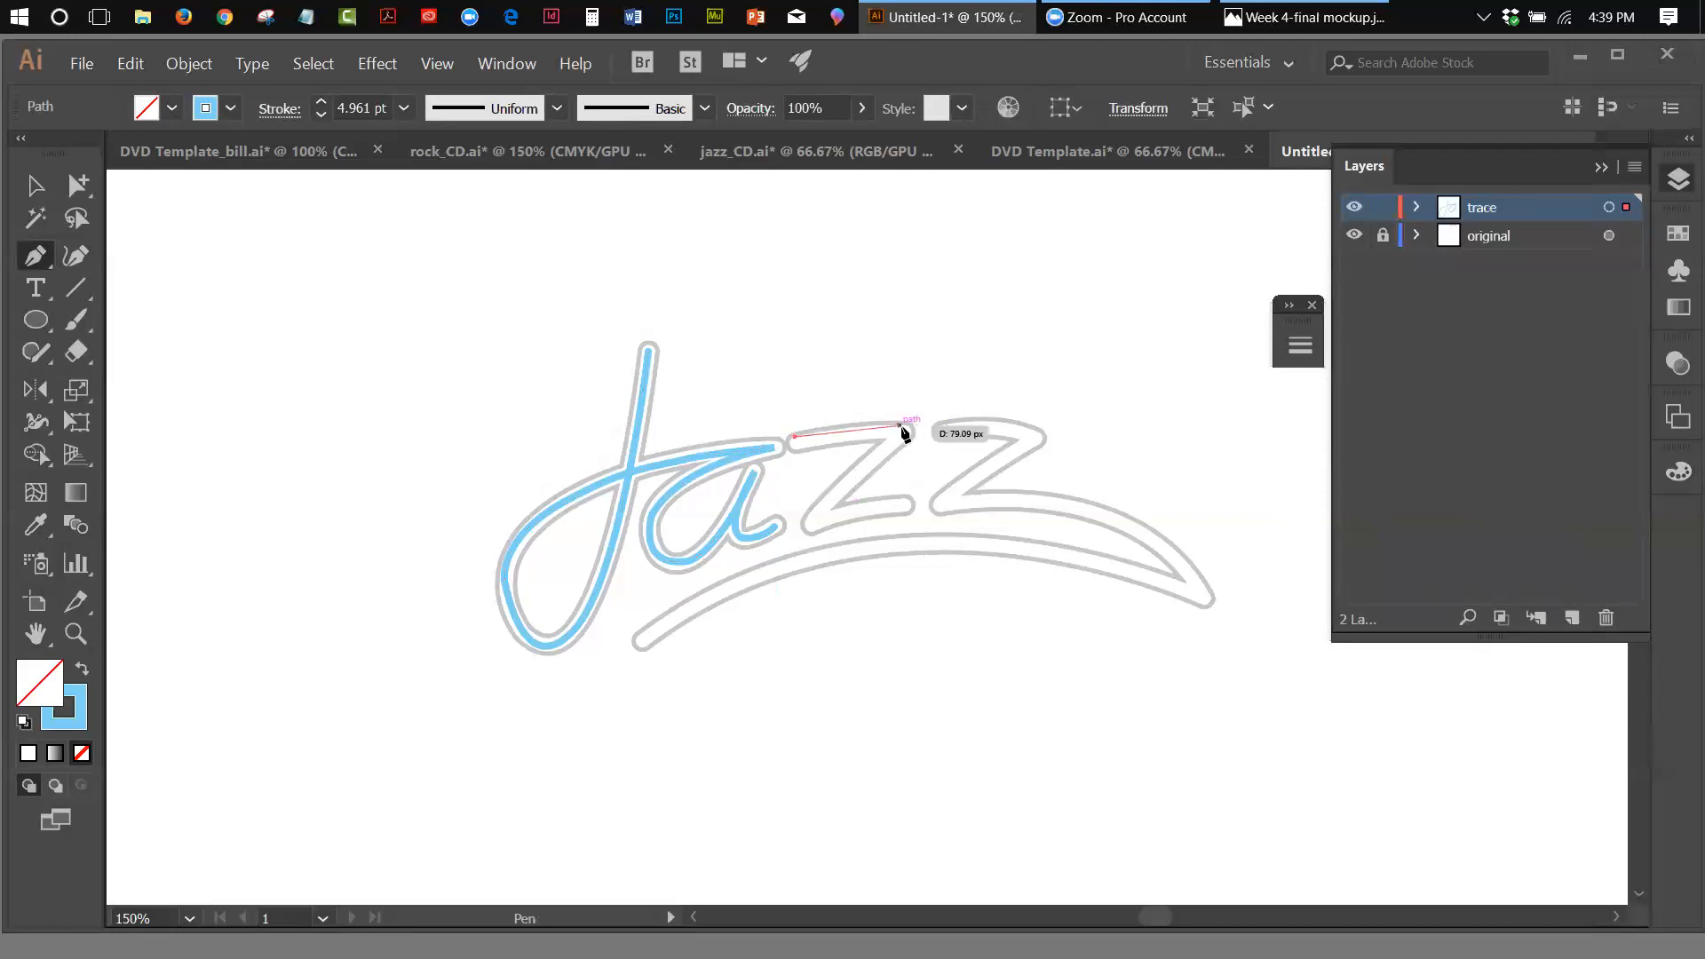
left_click_drag(902, 434, 925, 446)
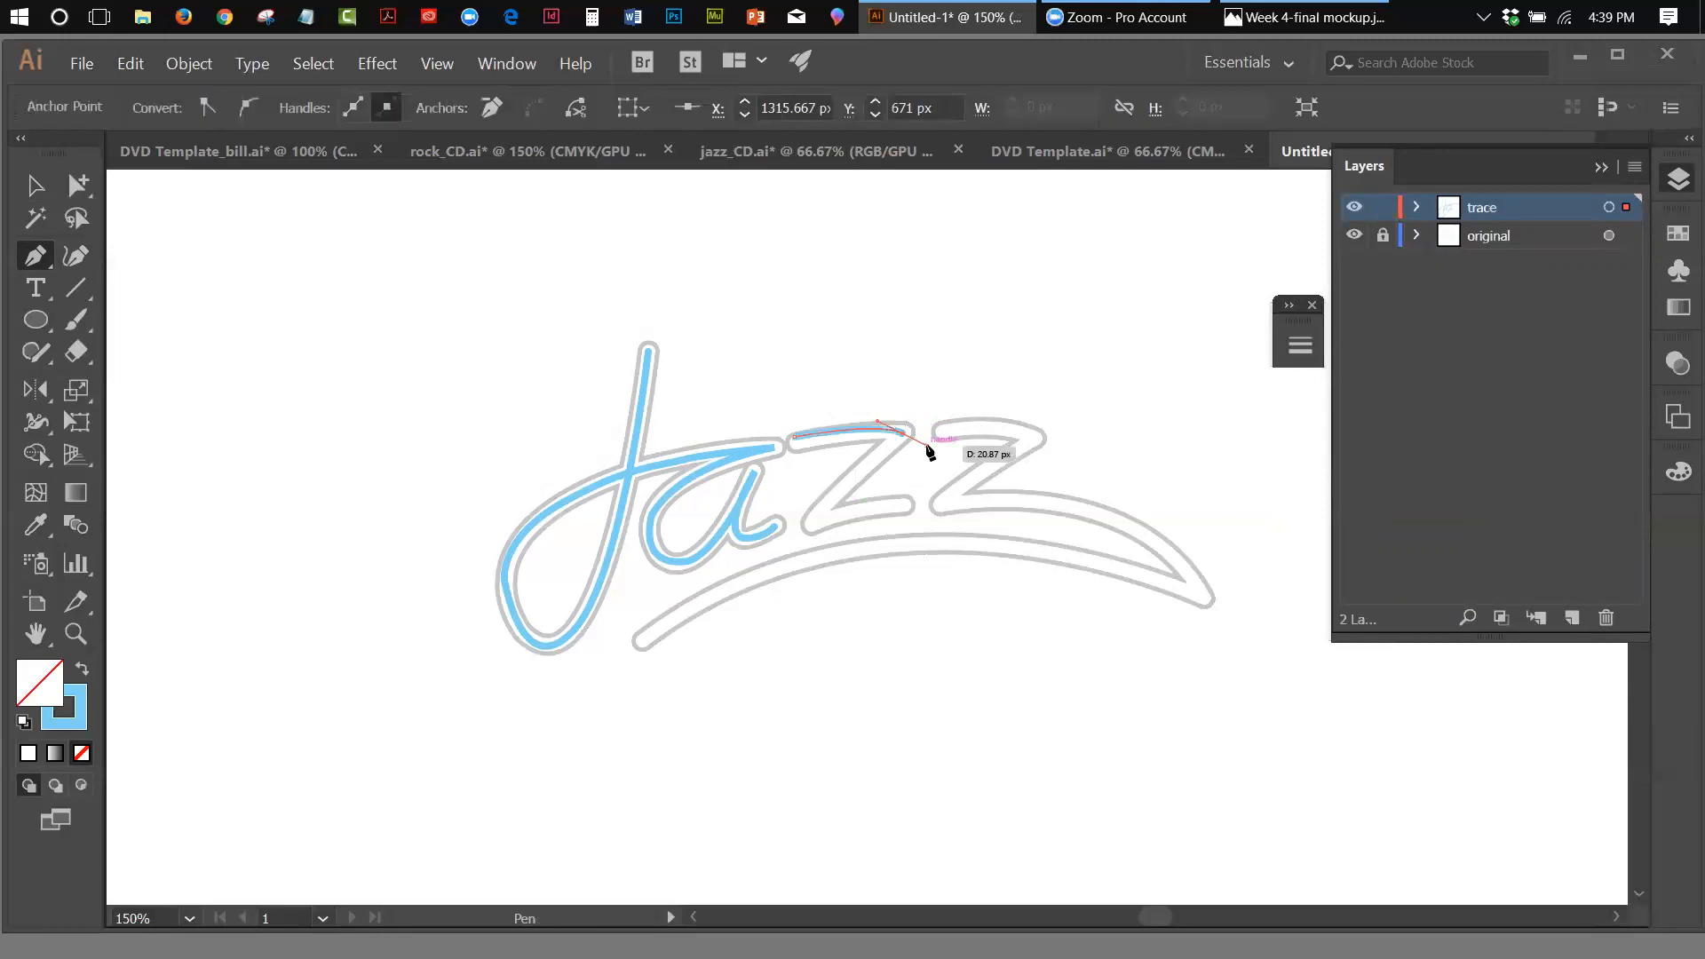
key("ctrl+z")
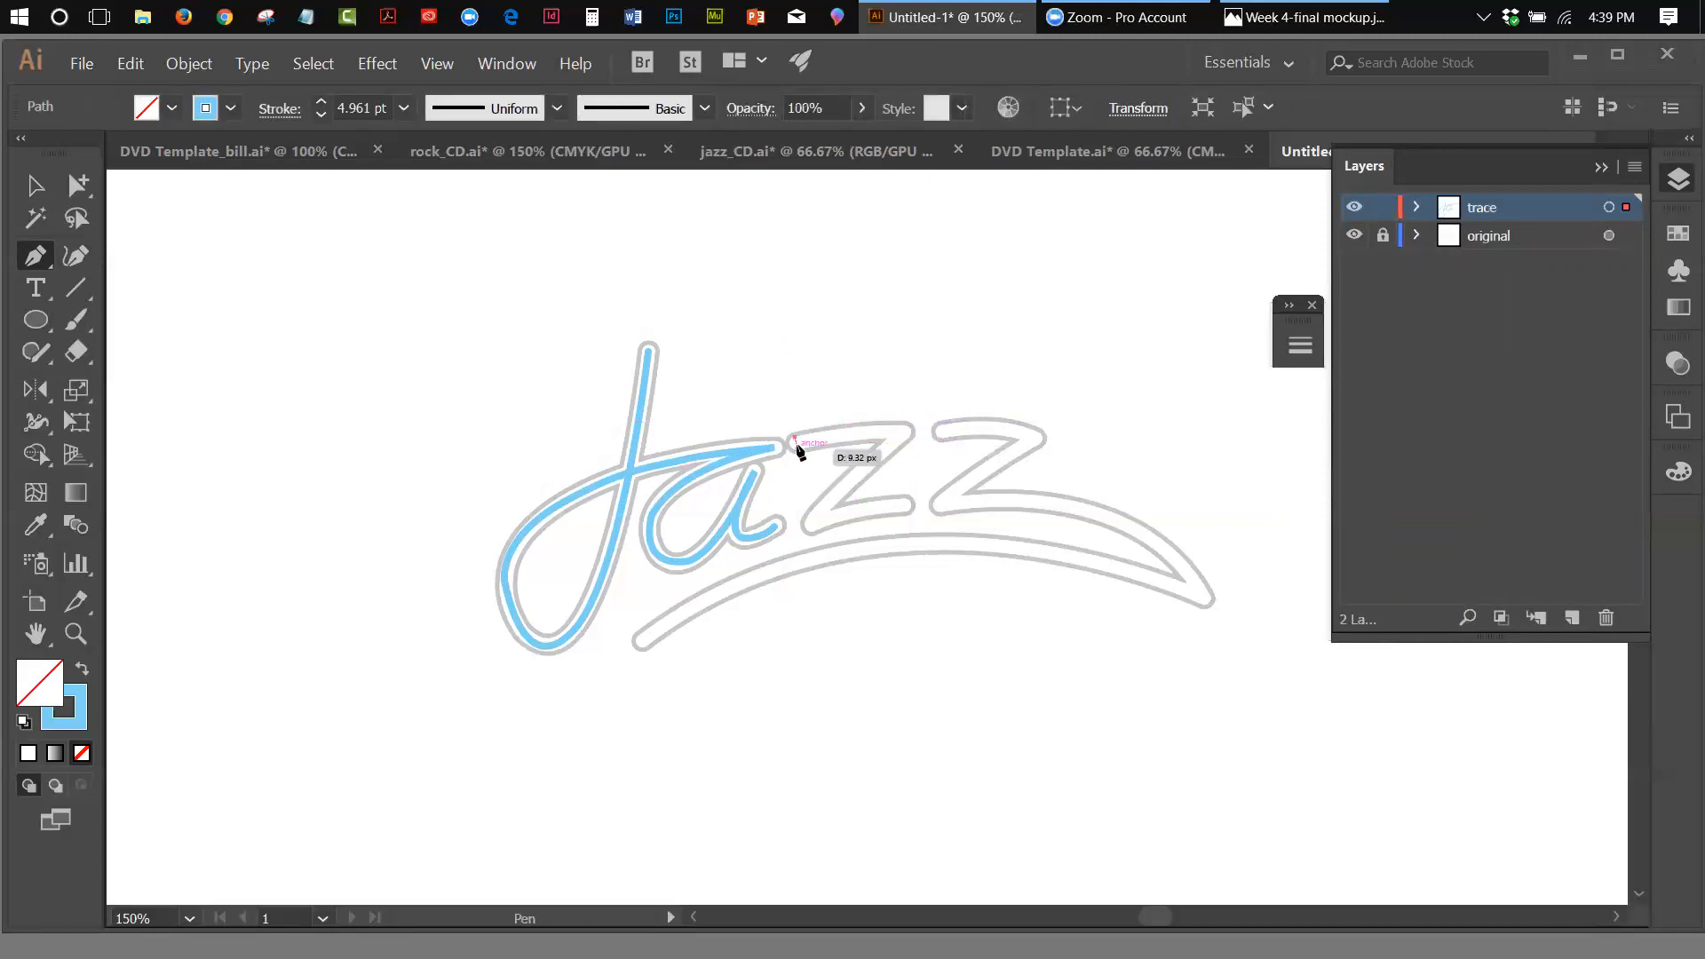
key("ctrl+shift+a")
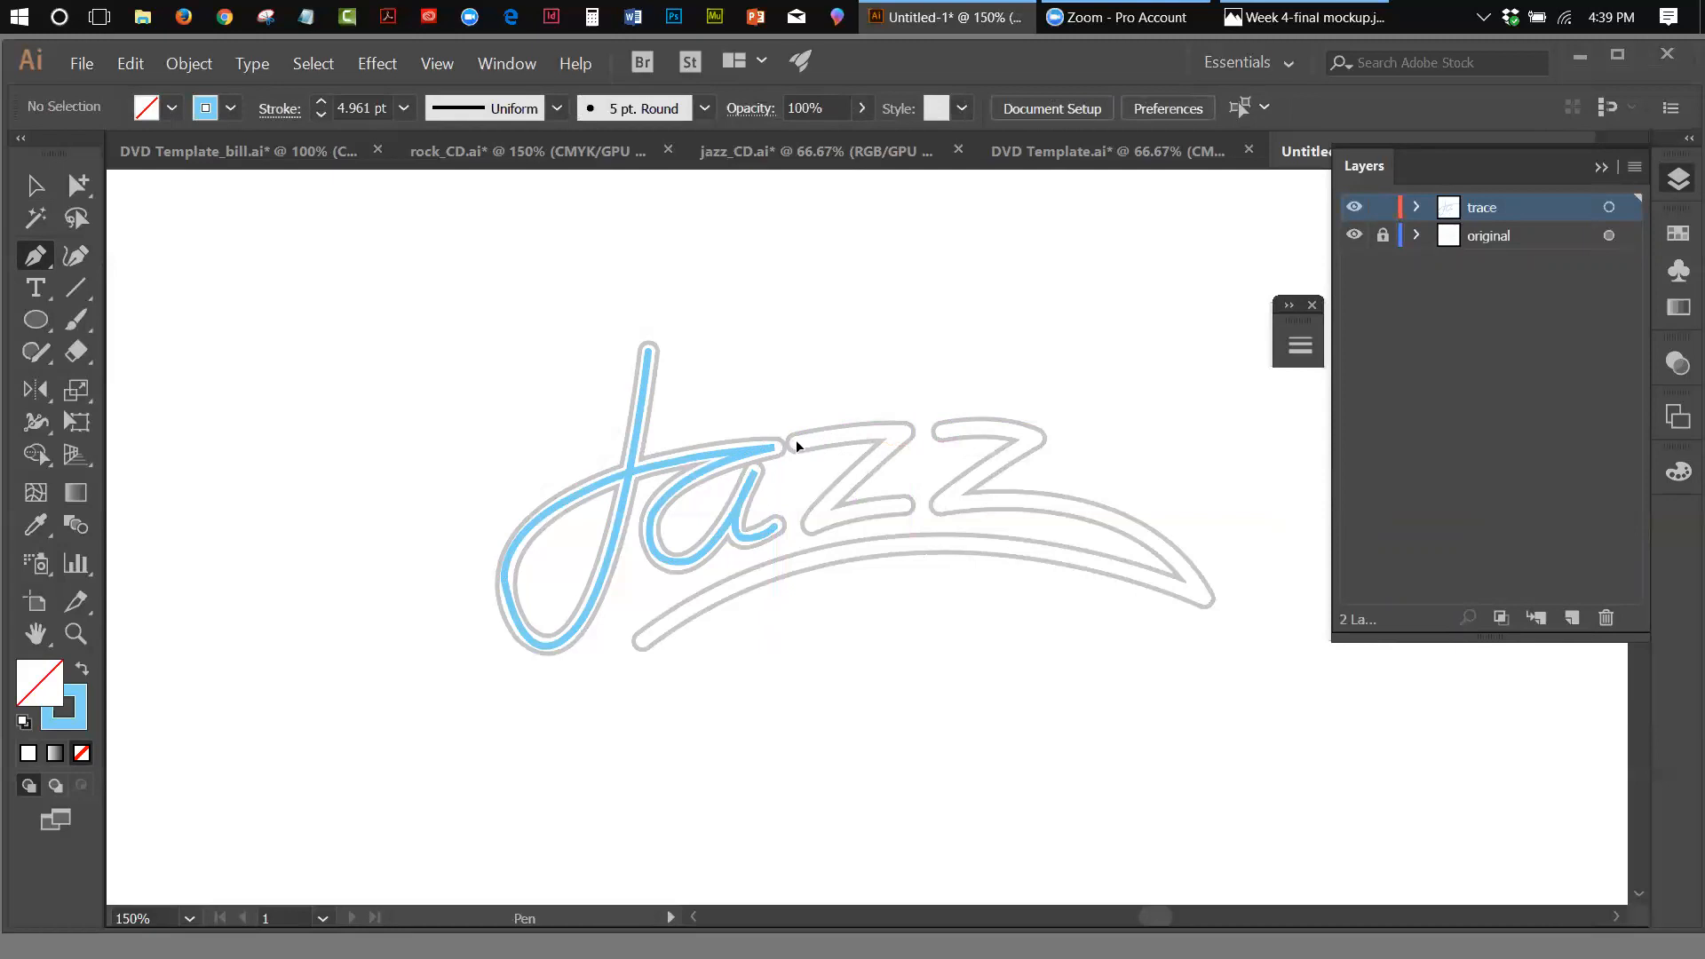
Trace the first "z" with the Pen tool, making a corner point at each bend, then end the path
left_click(796, 440)
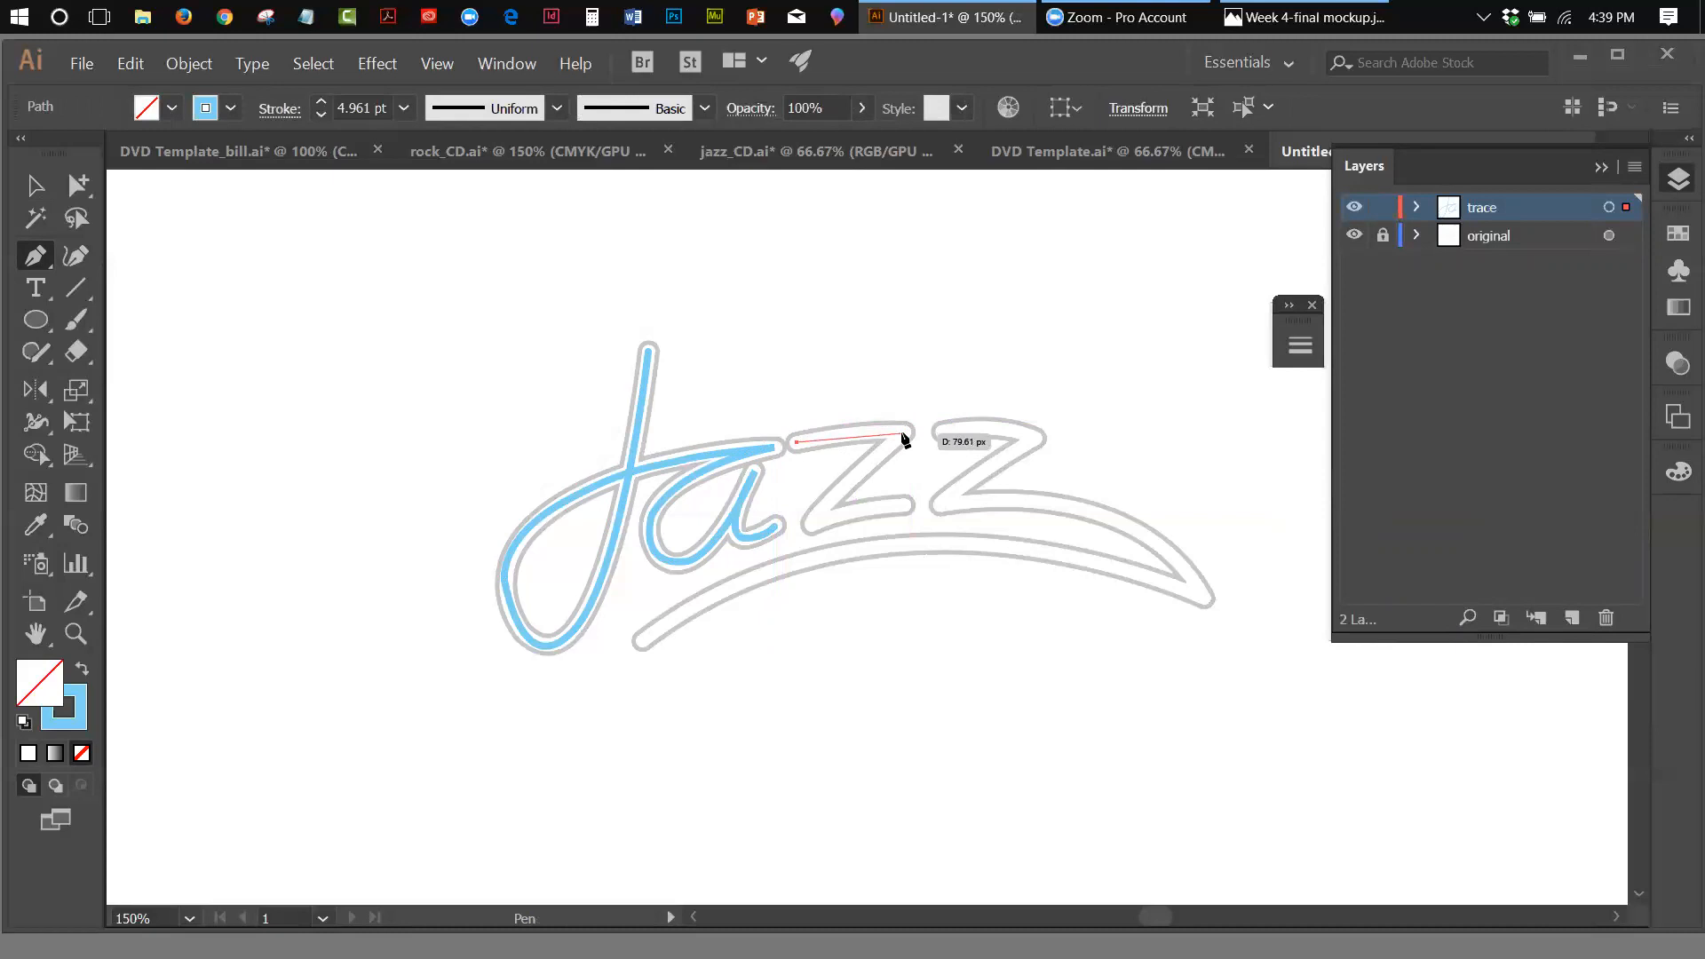
left_click(903, 437)
left_click_drag(920, 435, 920, 435)
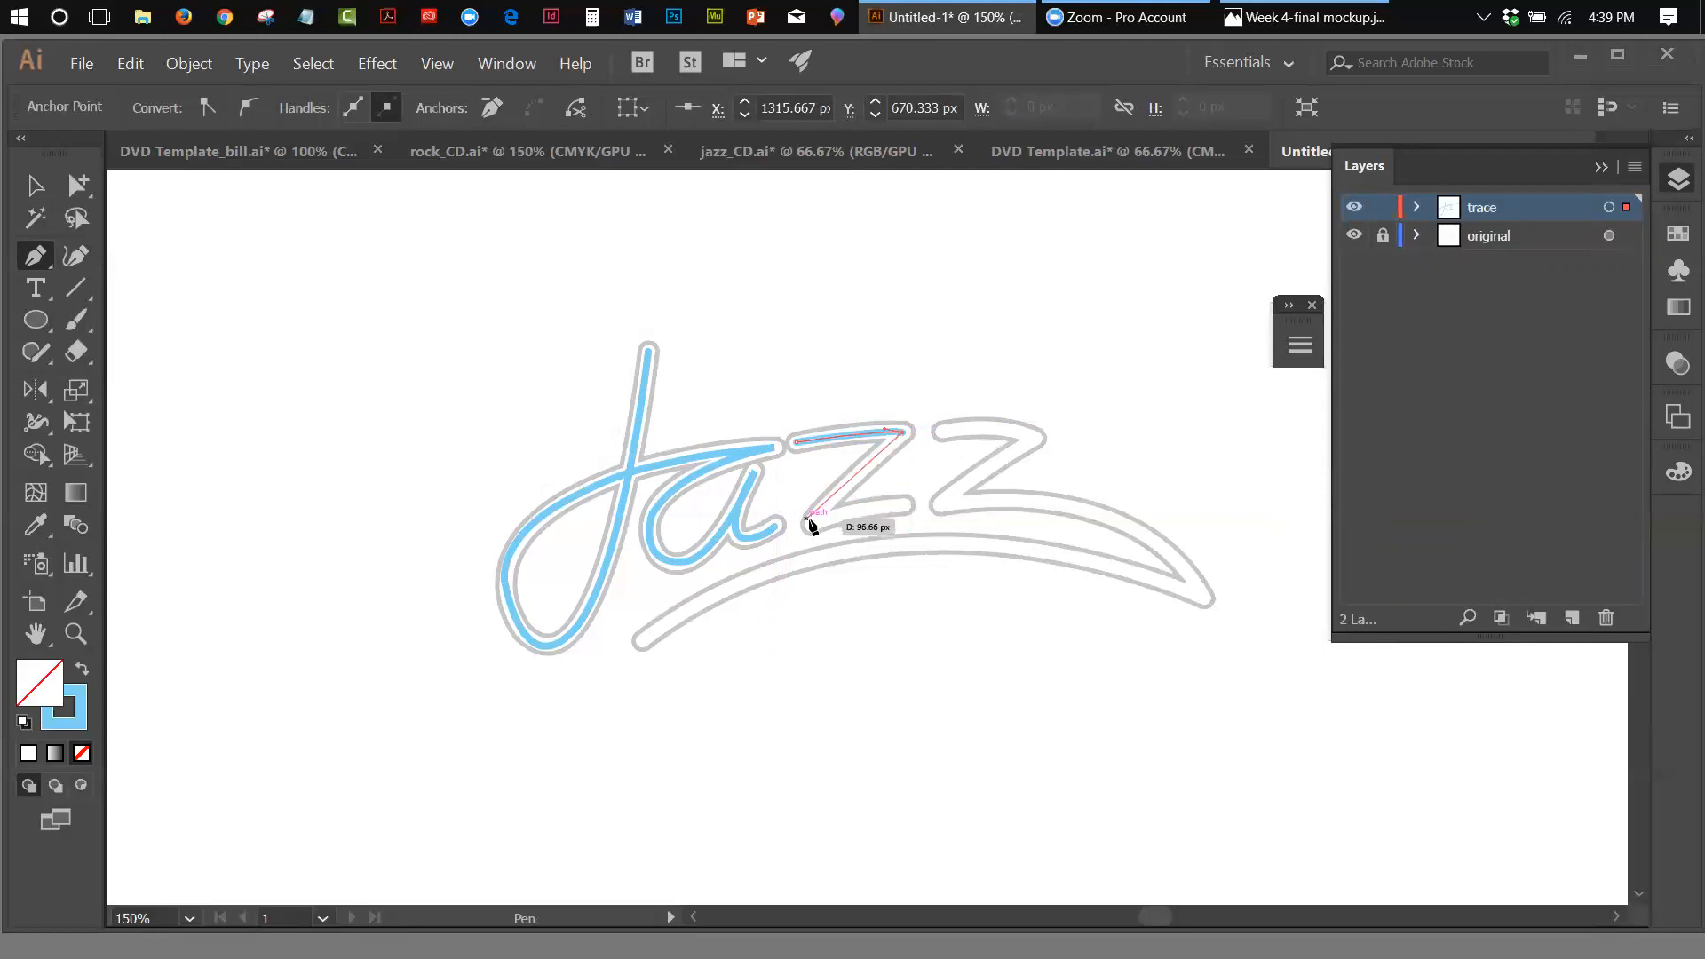
left_click_drag(810, 524, 799, 545)
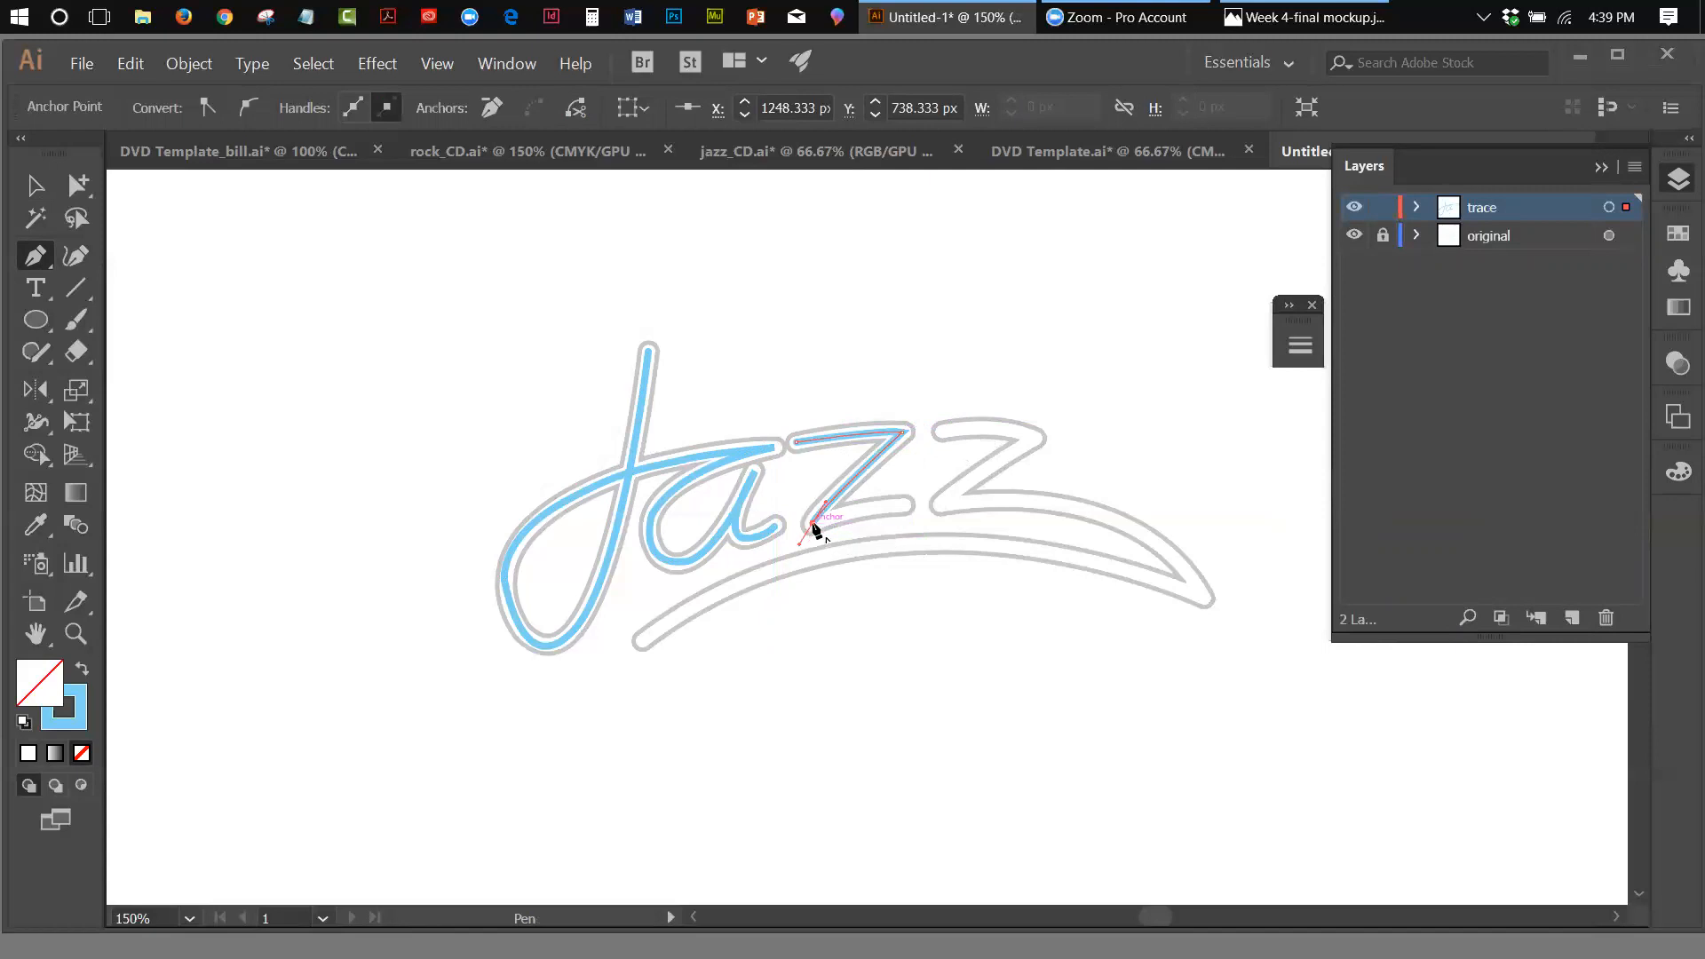
left_click(813, 525)
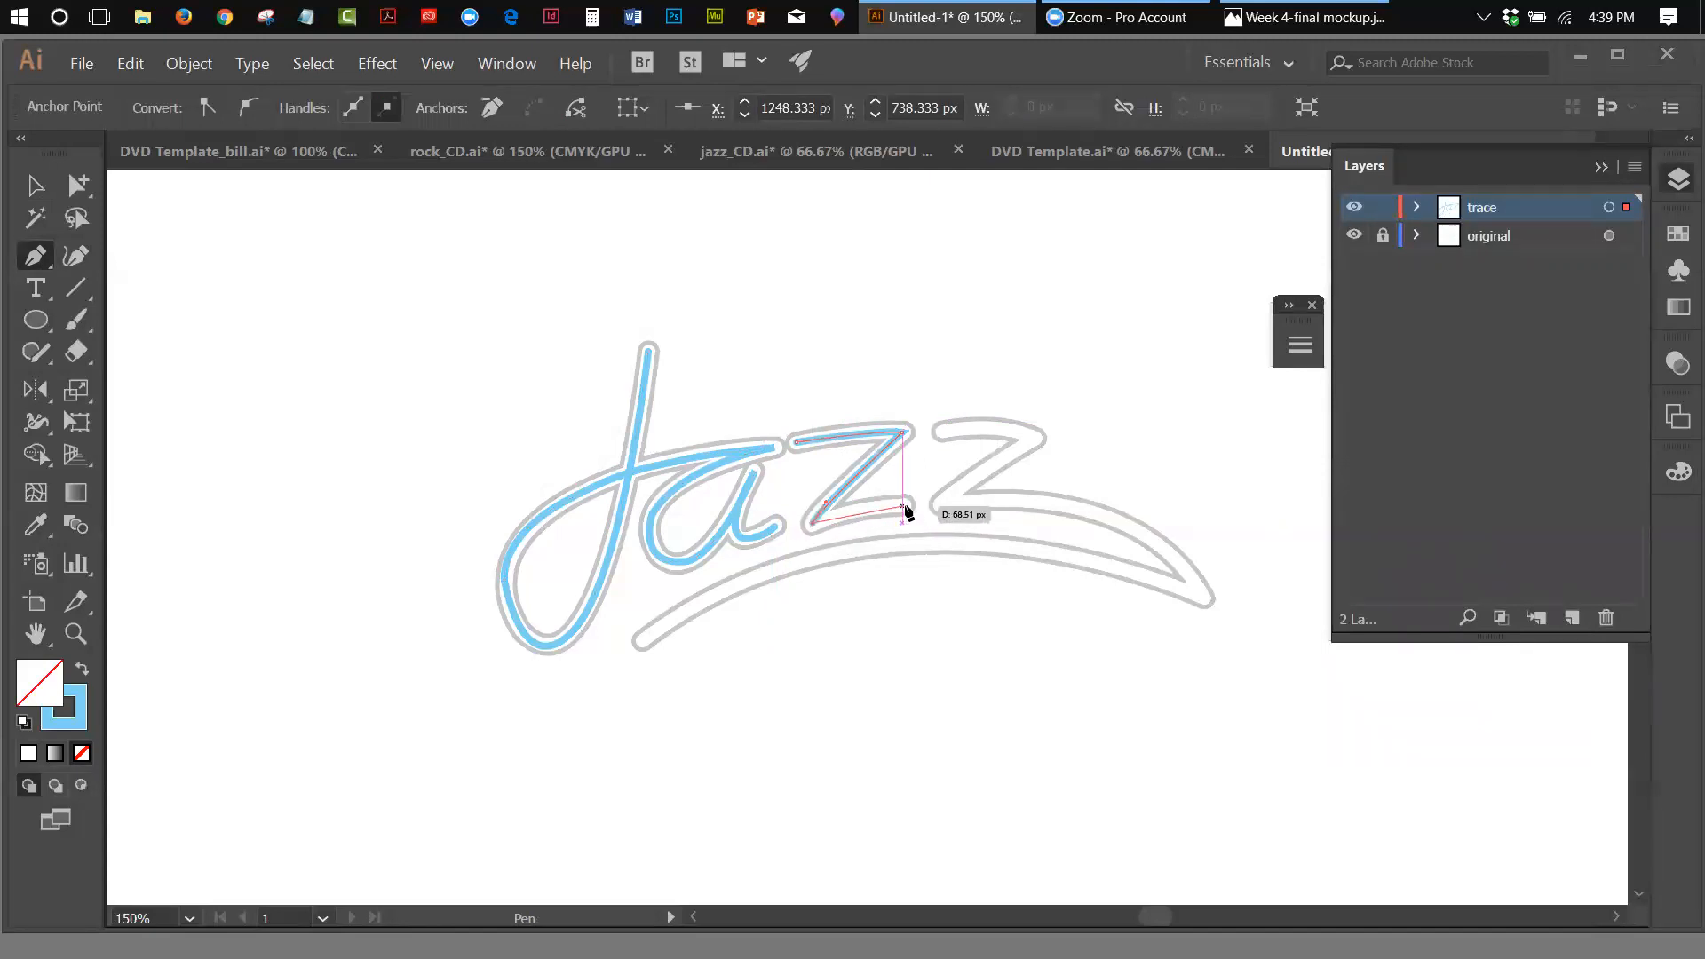
left_click_drag(904, 508, 925, 508)
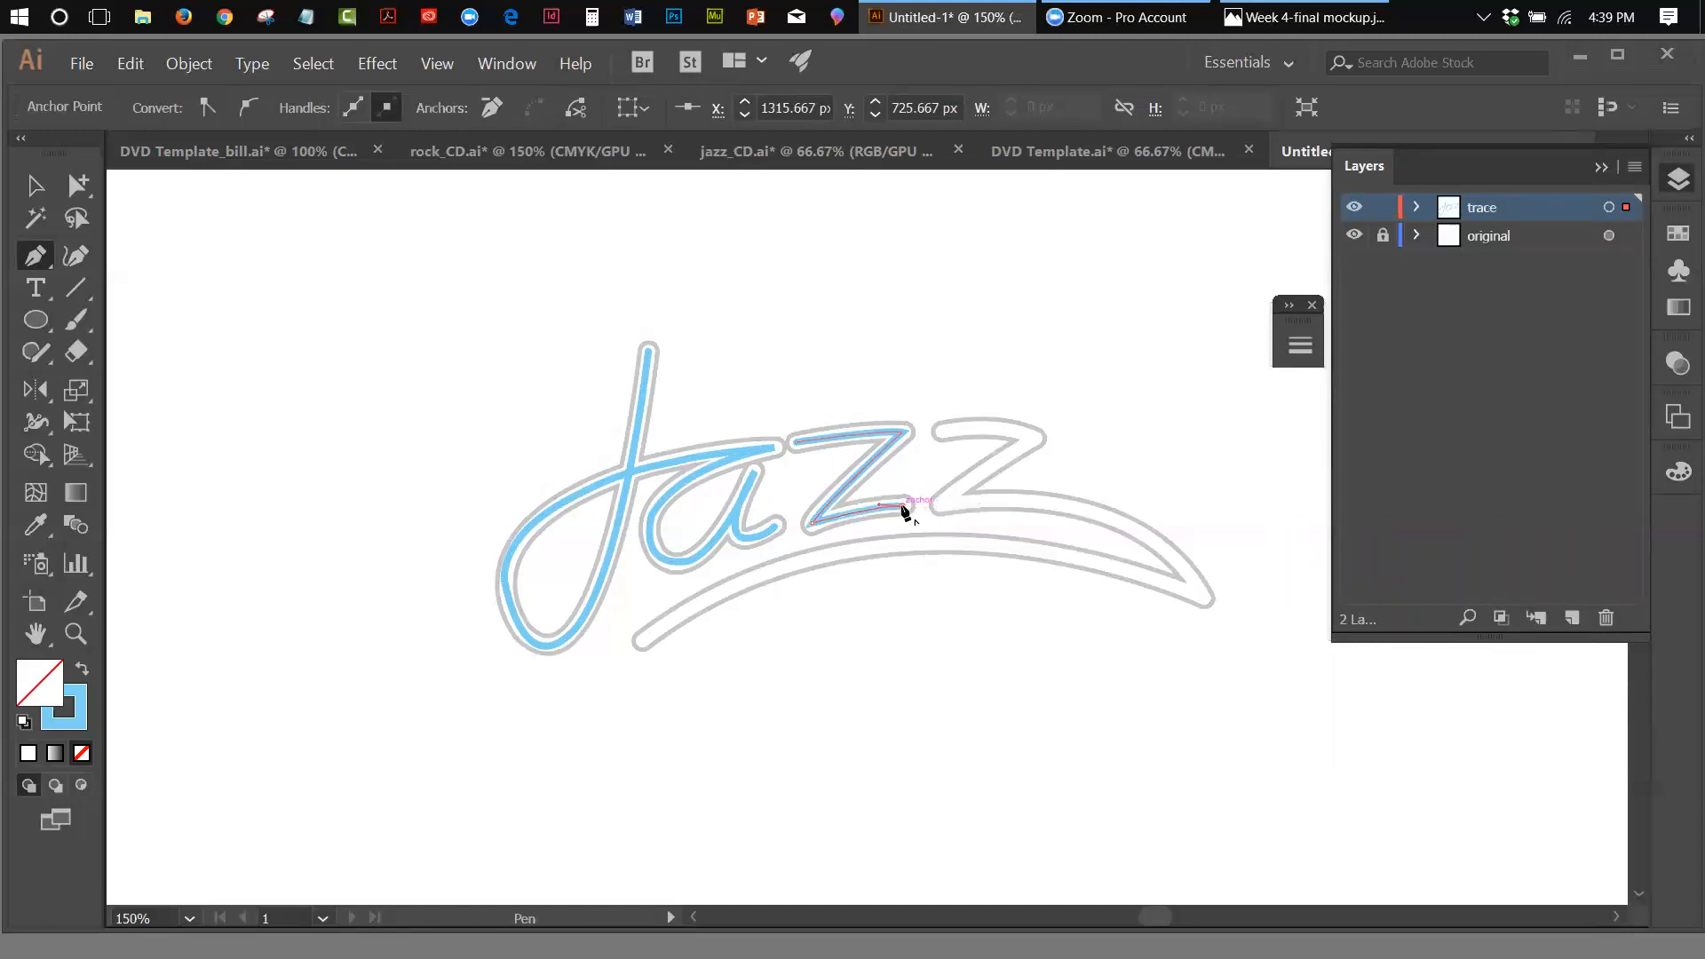
left_click(36, 185)
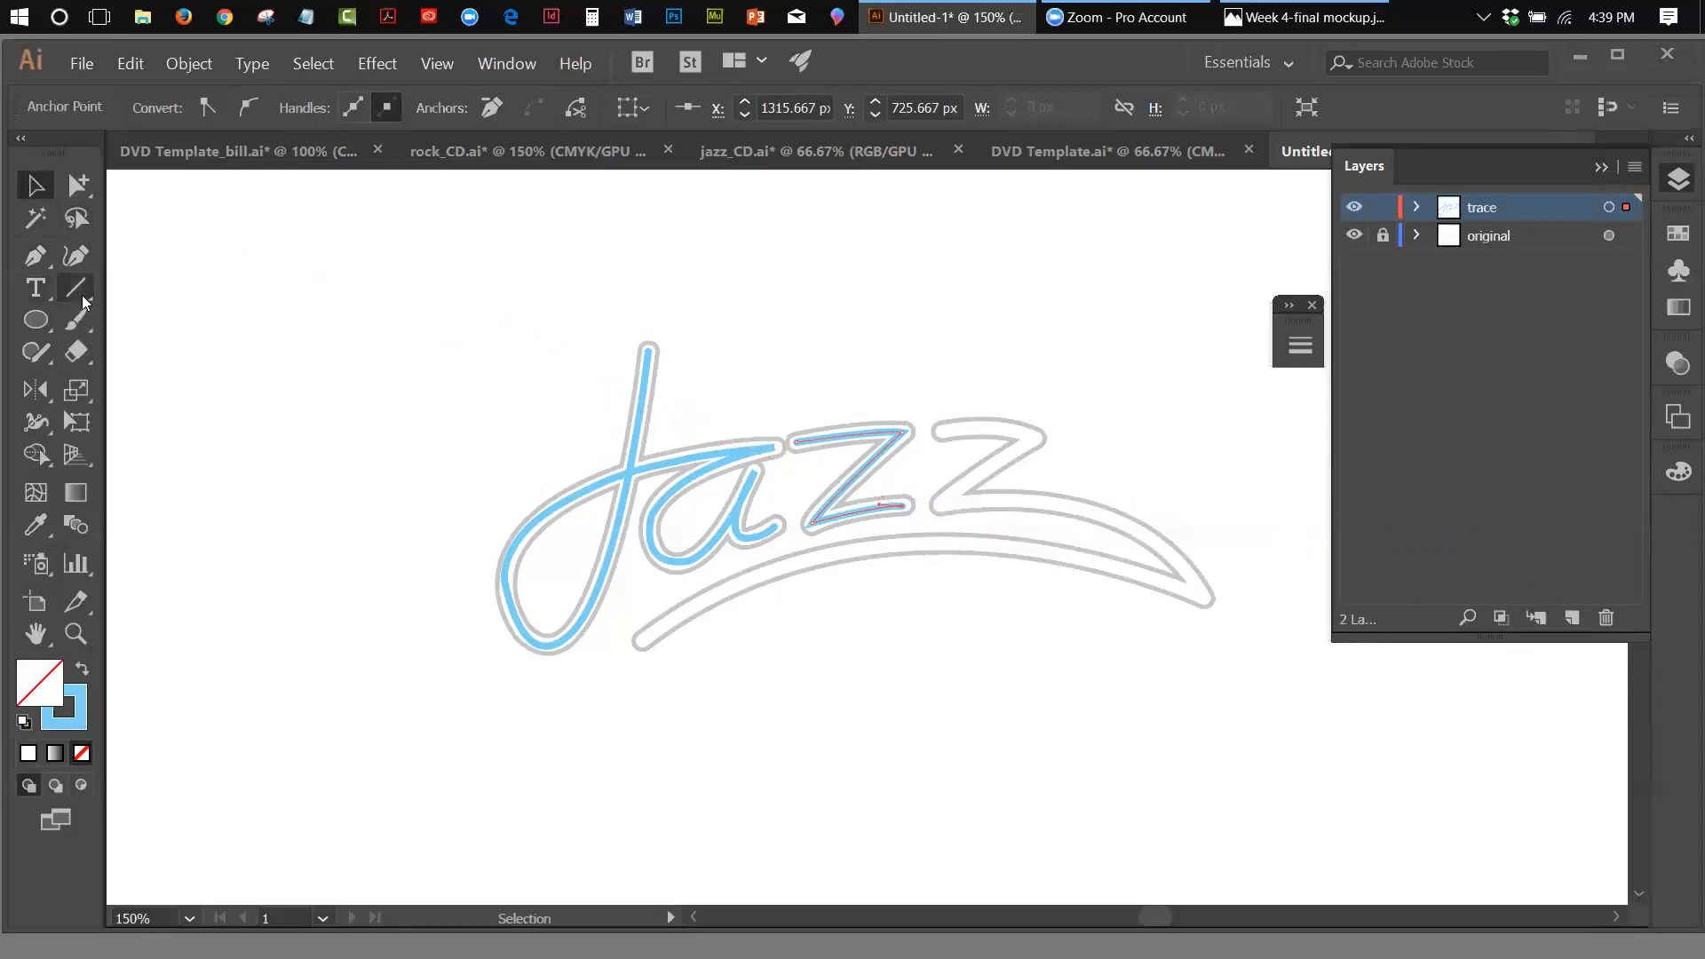
Start a new Pen path on the second "z", tracing its curved top stroke and its diagonal down to the lower corner
left_click(35, 256)
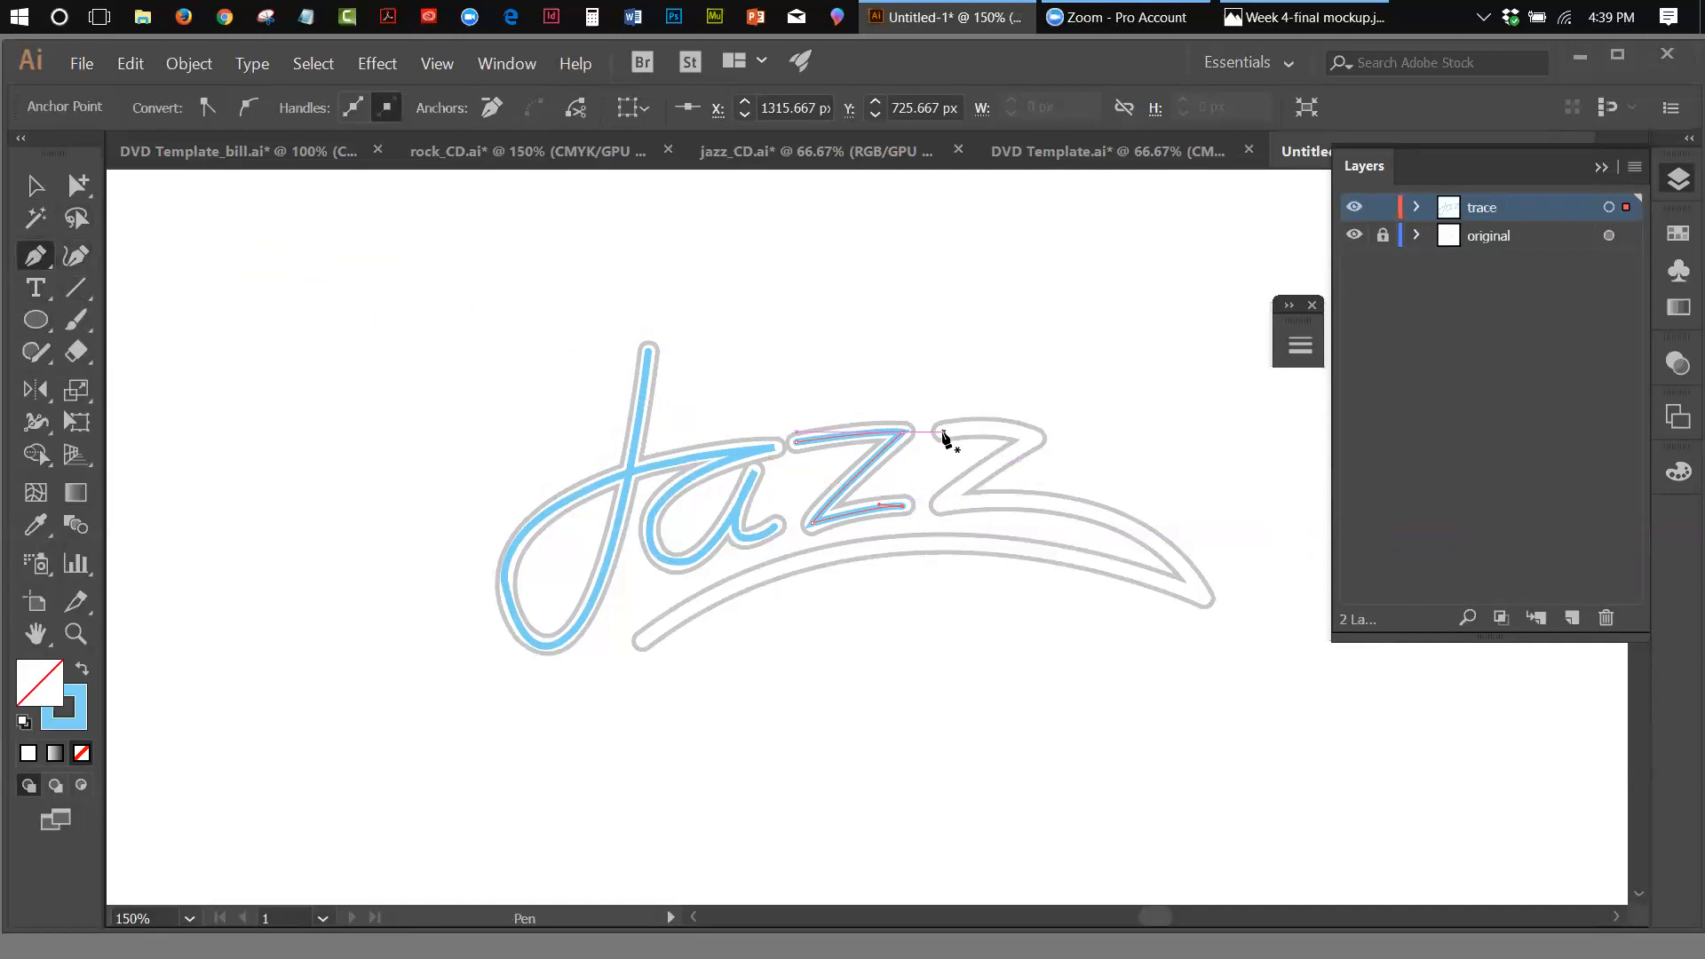
left_click(942, 432)
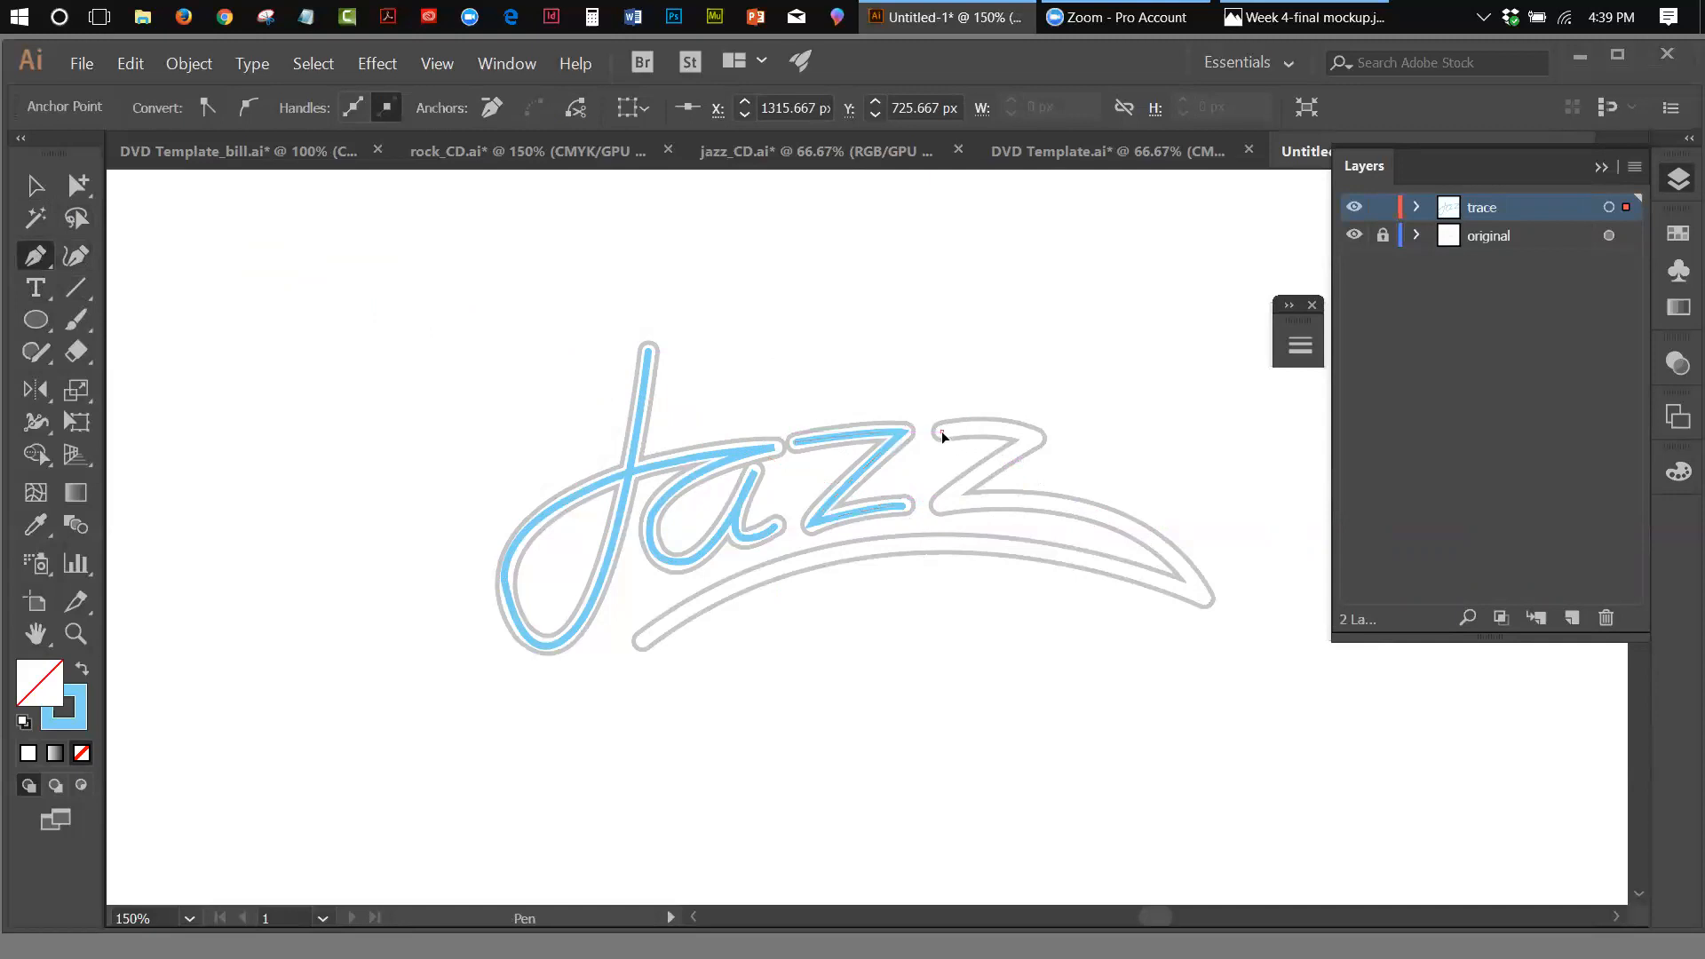
left_click_drag(1034, 438, 1072, 456)
left_click(1036, 439)
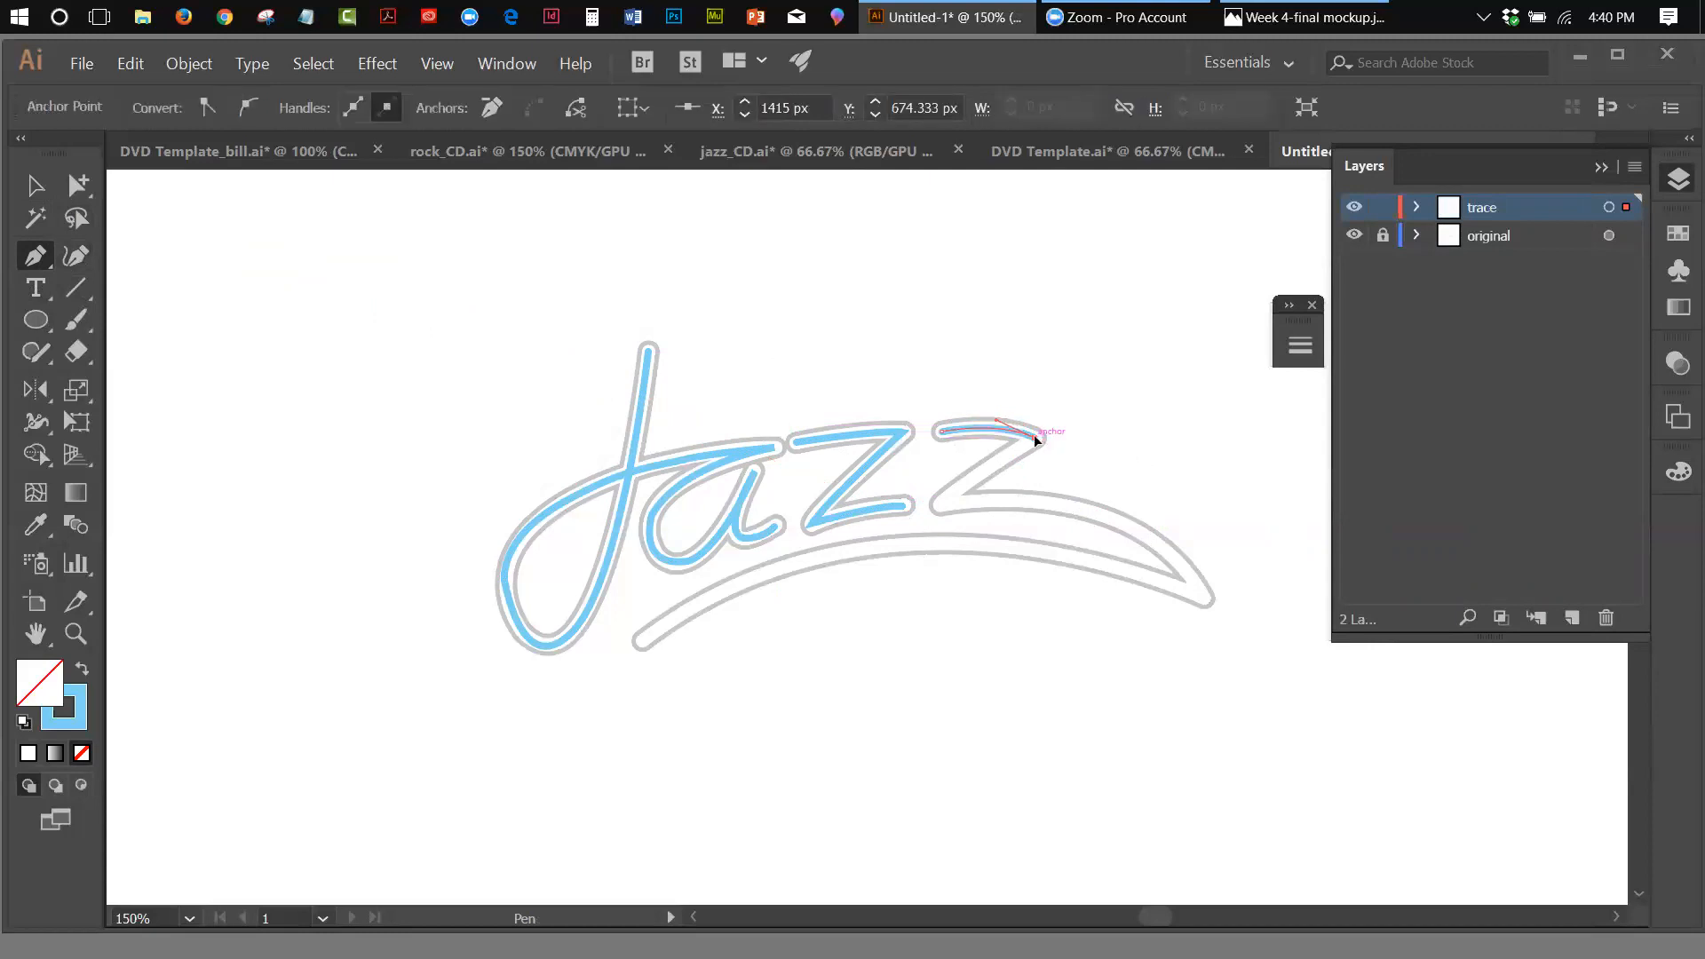
left_click(943, 503)
left_click_drag(937, 510, 942, 507)
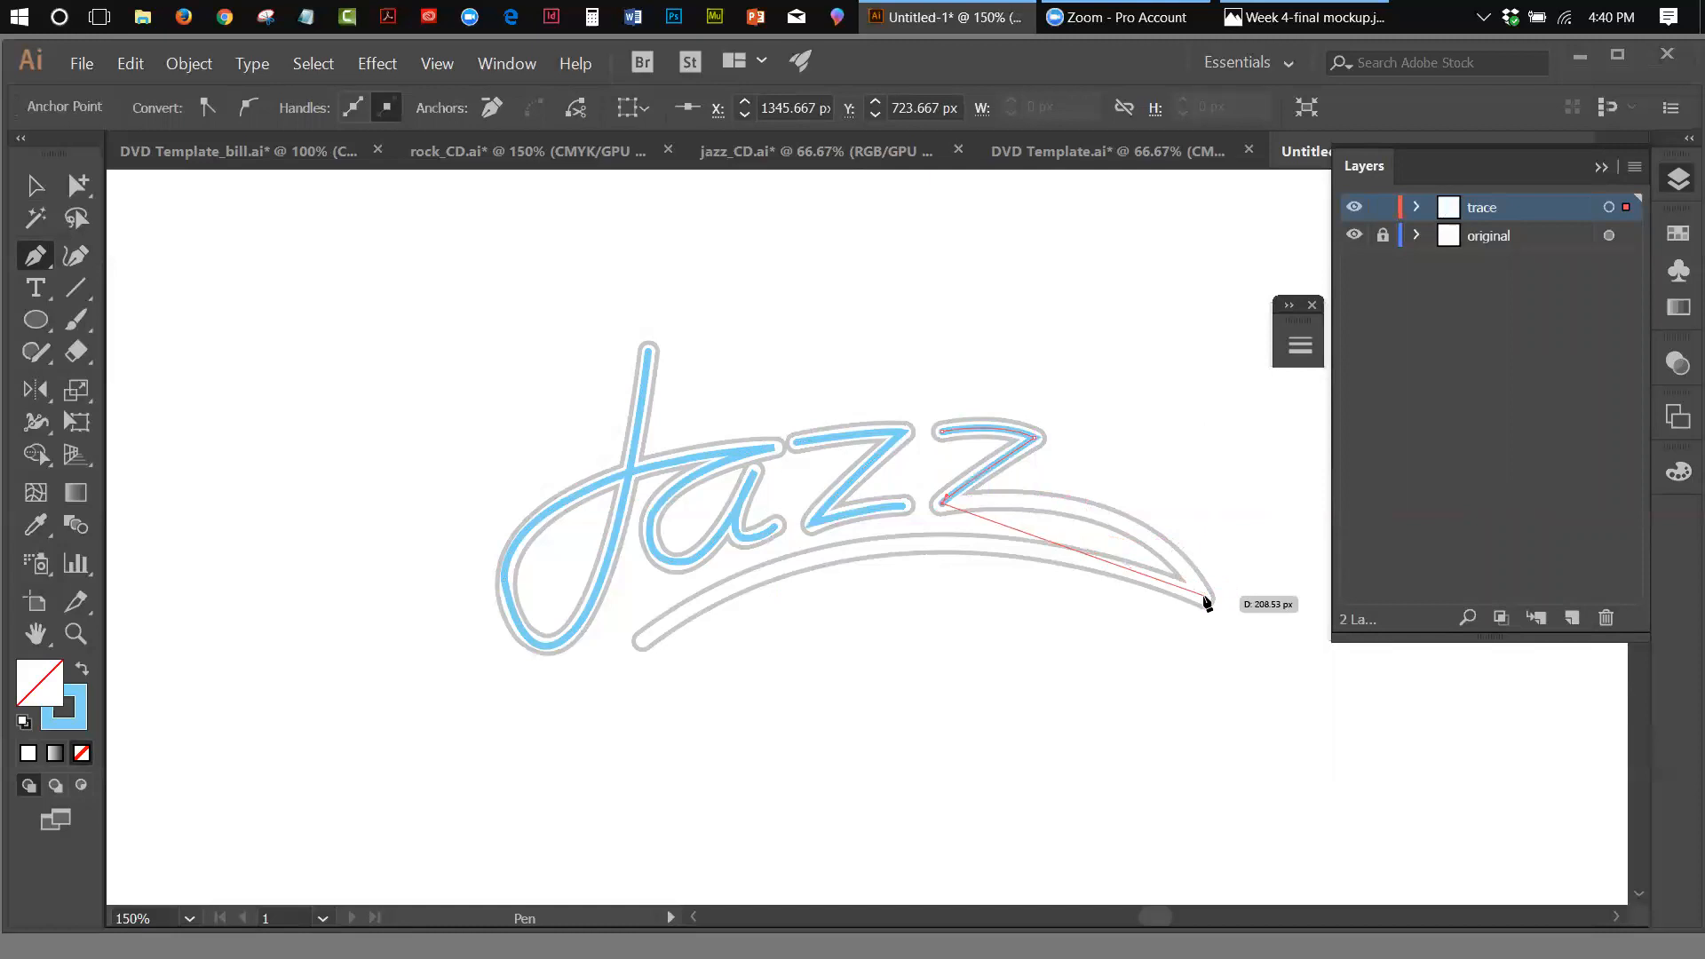
Continue the path along the swoosh to its pointed tip, curve it back beneath the lettering to the far end, and end the path
left_click_drag(1206, 604, 1282, 726)
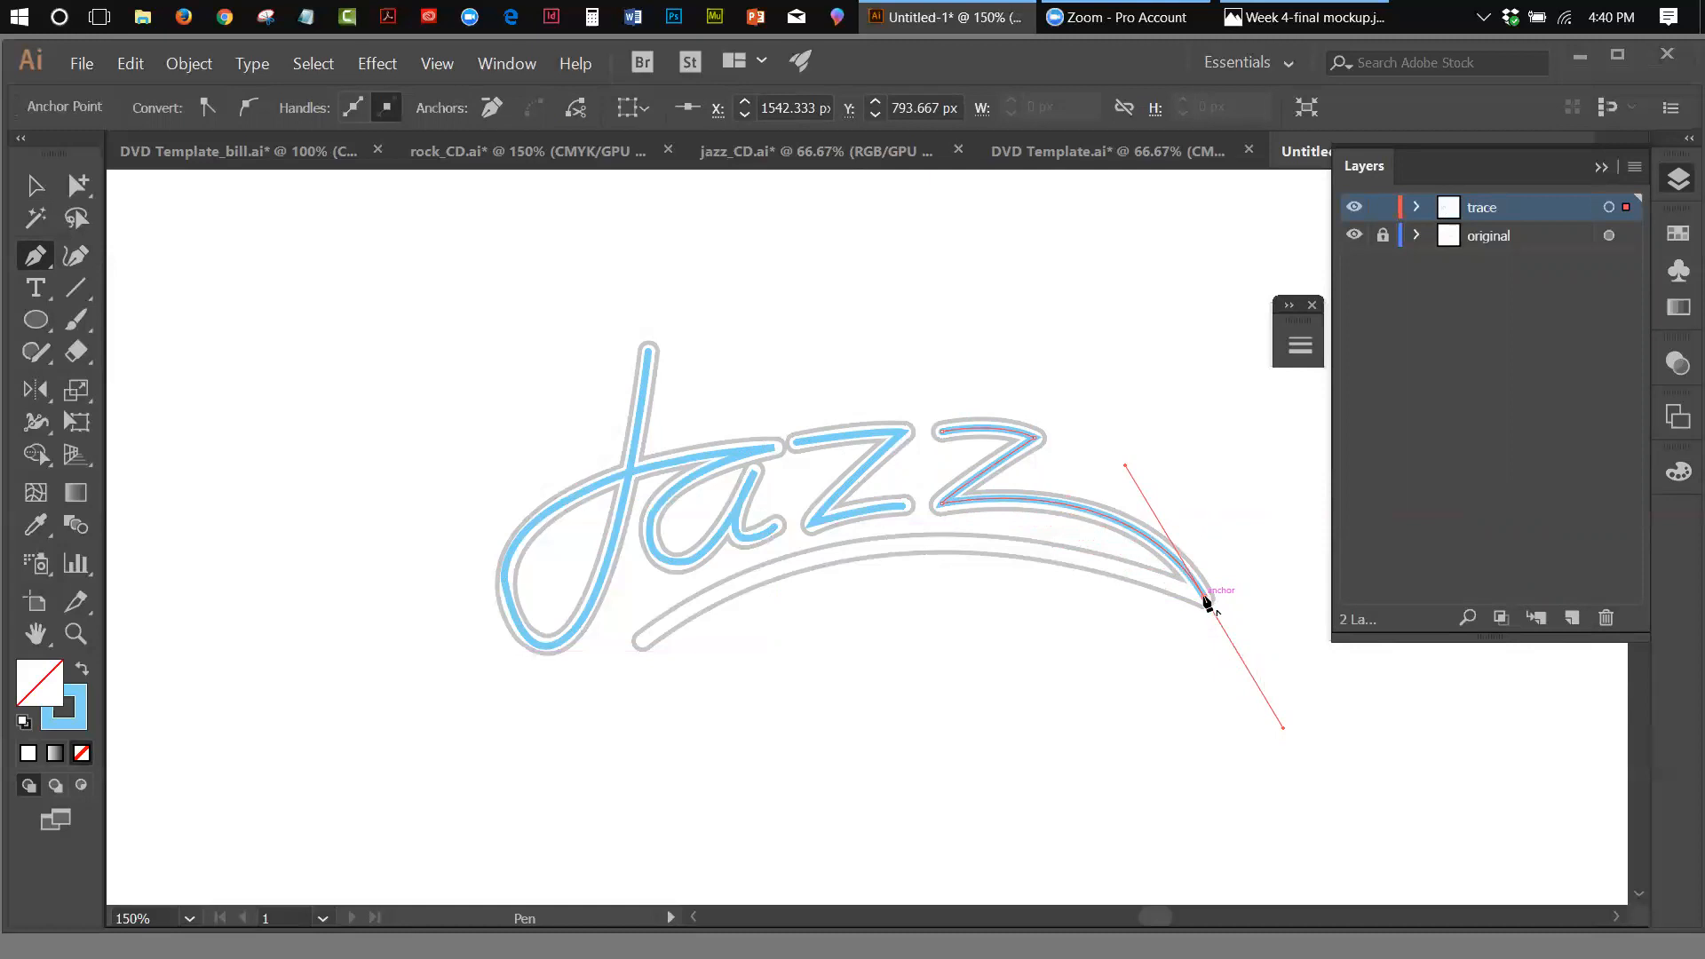
left_click(1206, 601)
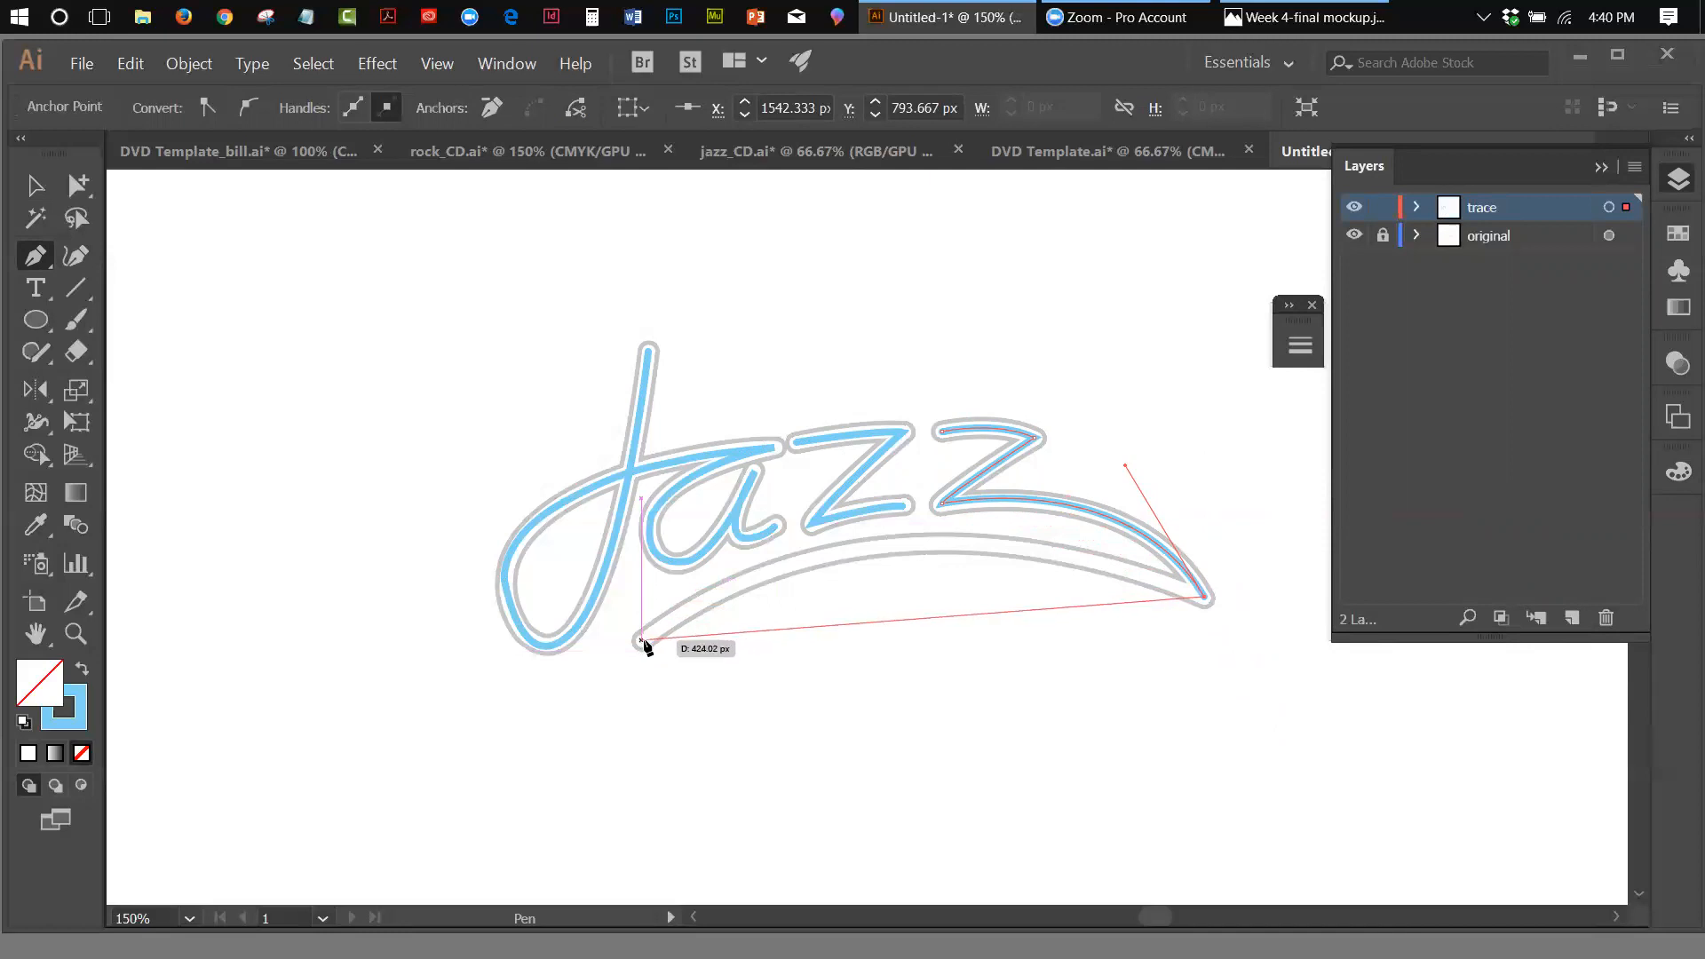
mouse_move(641, 641)
left_mouse_down()
mouse_move(409, 795)
mouse_move(380, 831)
mouse_move(393, 826)
left_mouse_up()
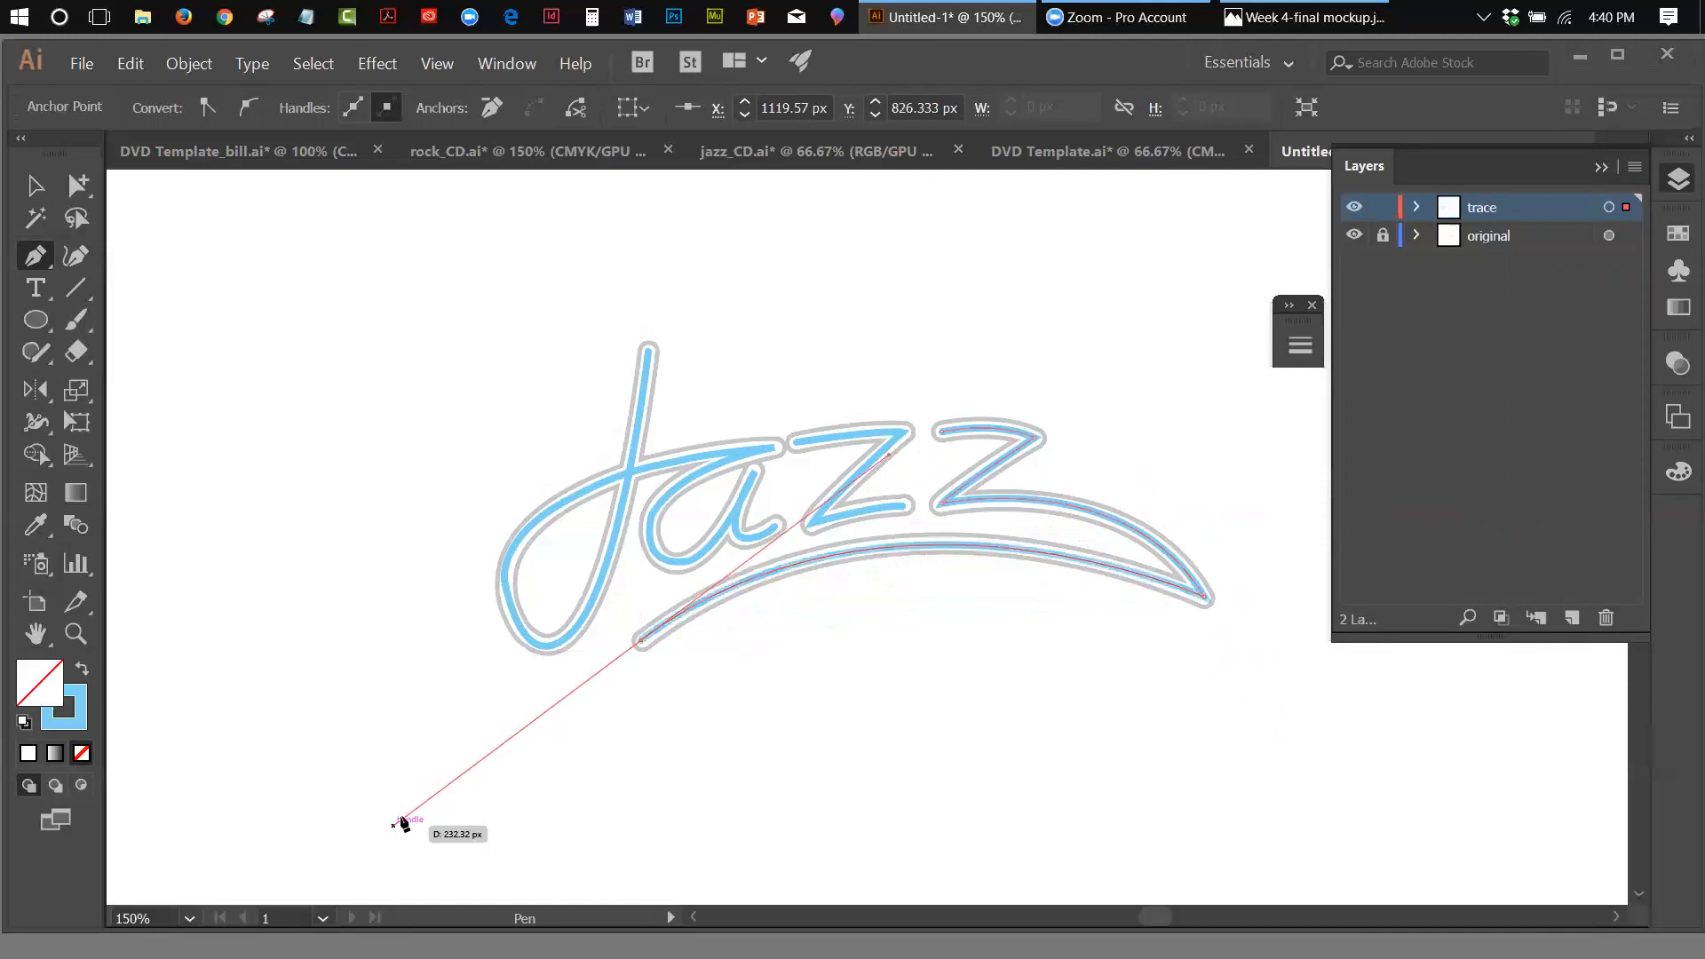
left_click(639, 643)
key("v")
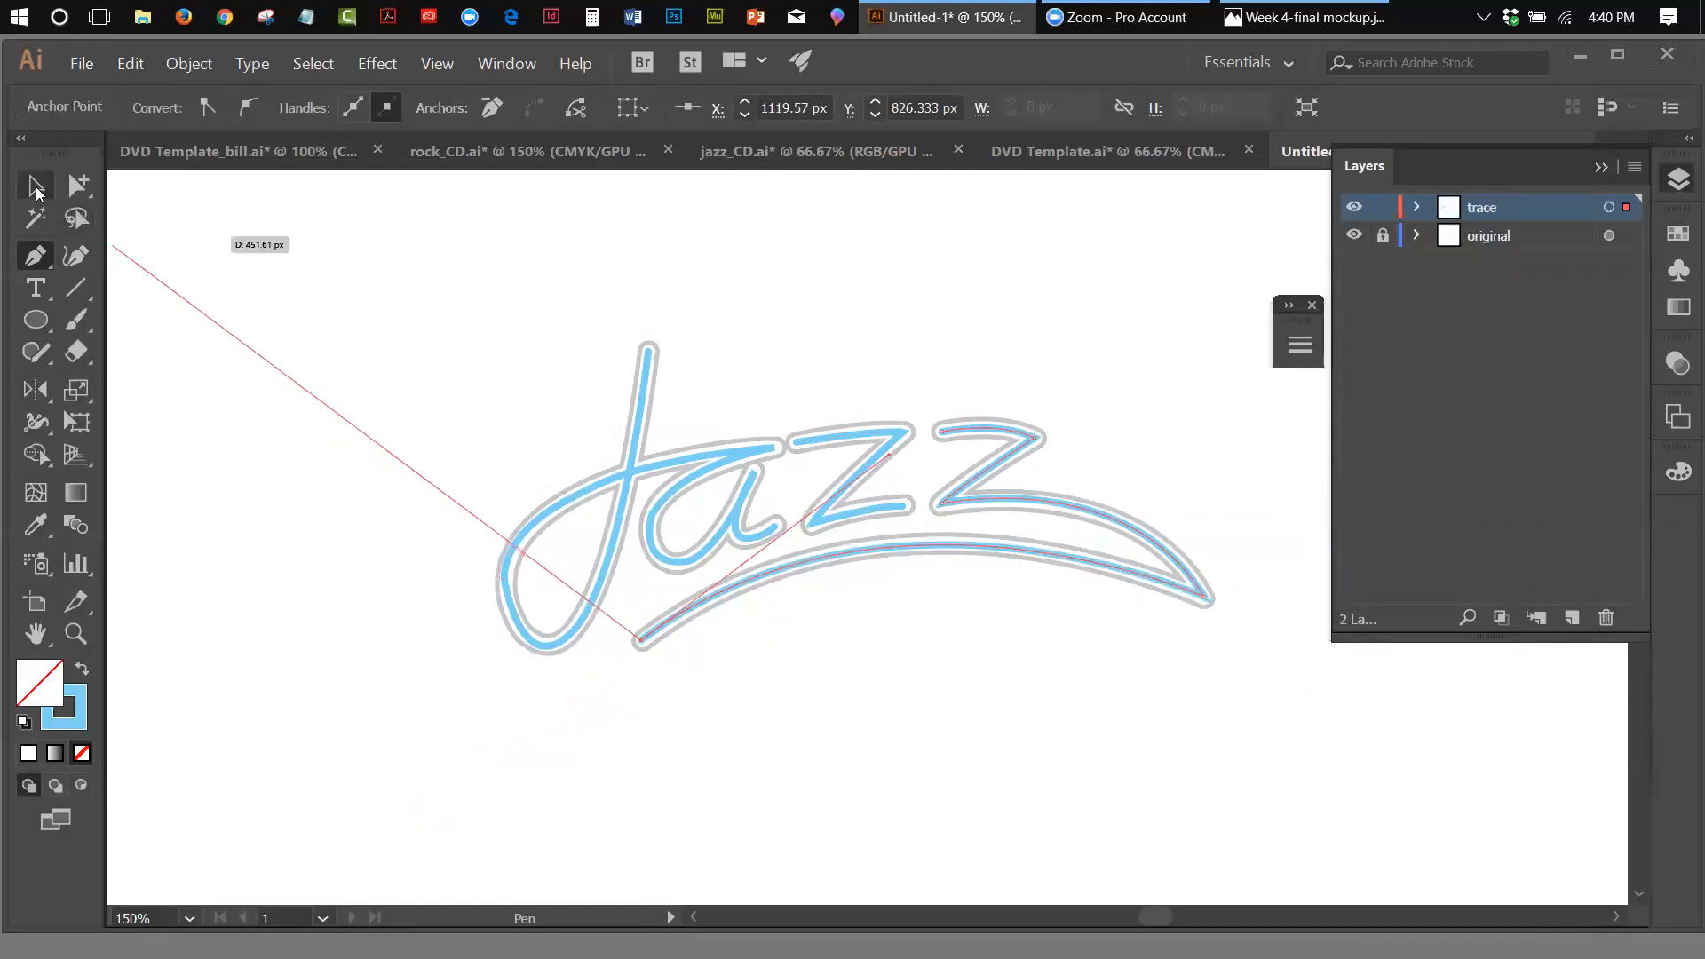
Hide the original layer, then give all the traced paths the default black 1 pt stroke with no fill and deselect them
left_click(1353, 236)
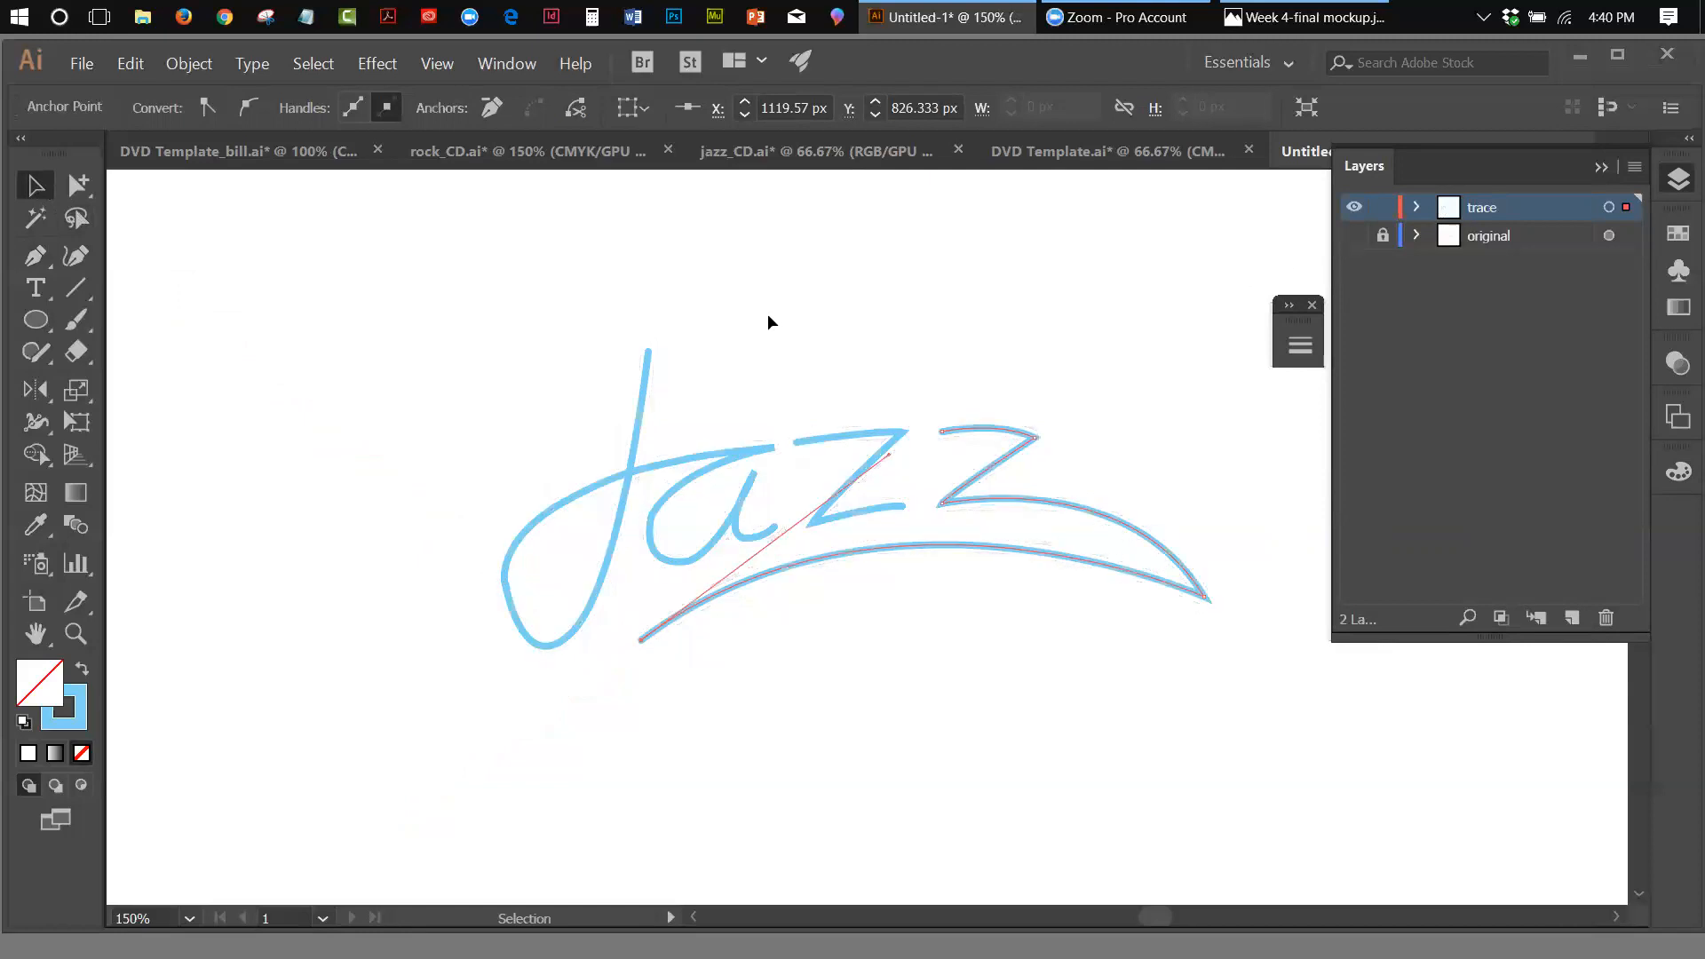
left_click_drag(555, 384, 1161, 651)
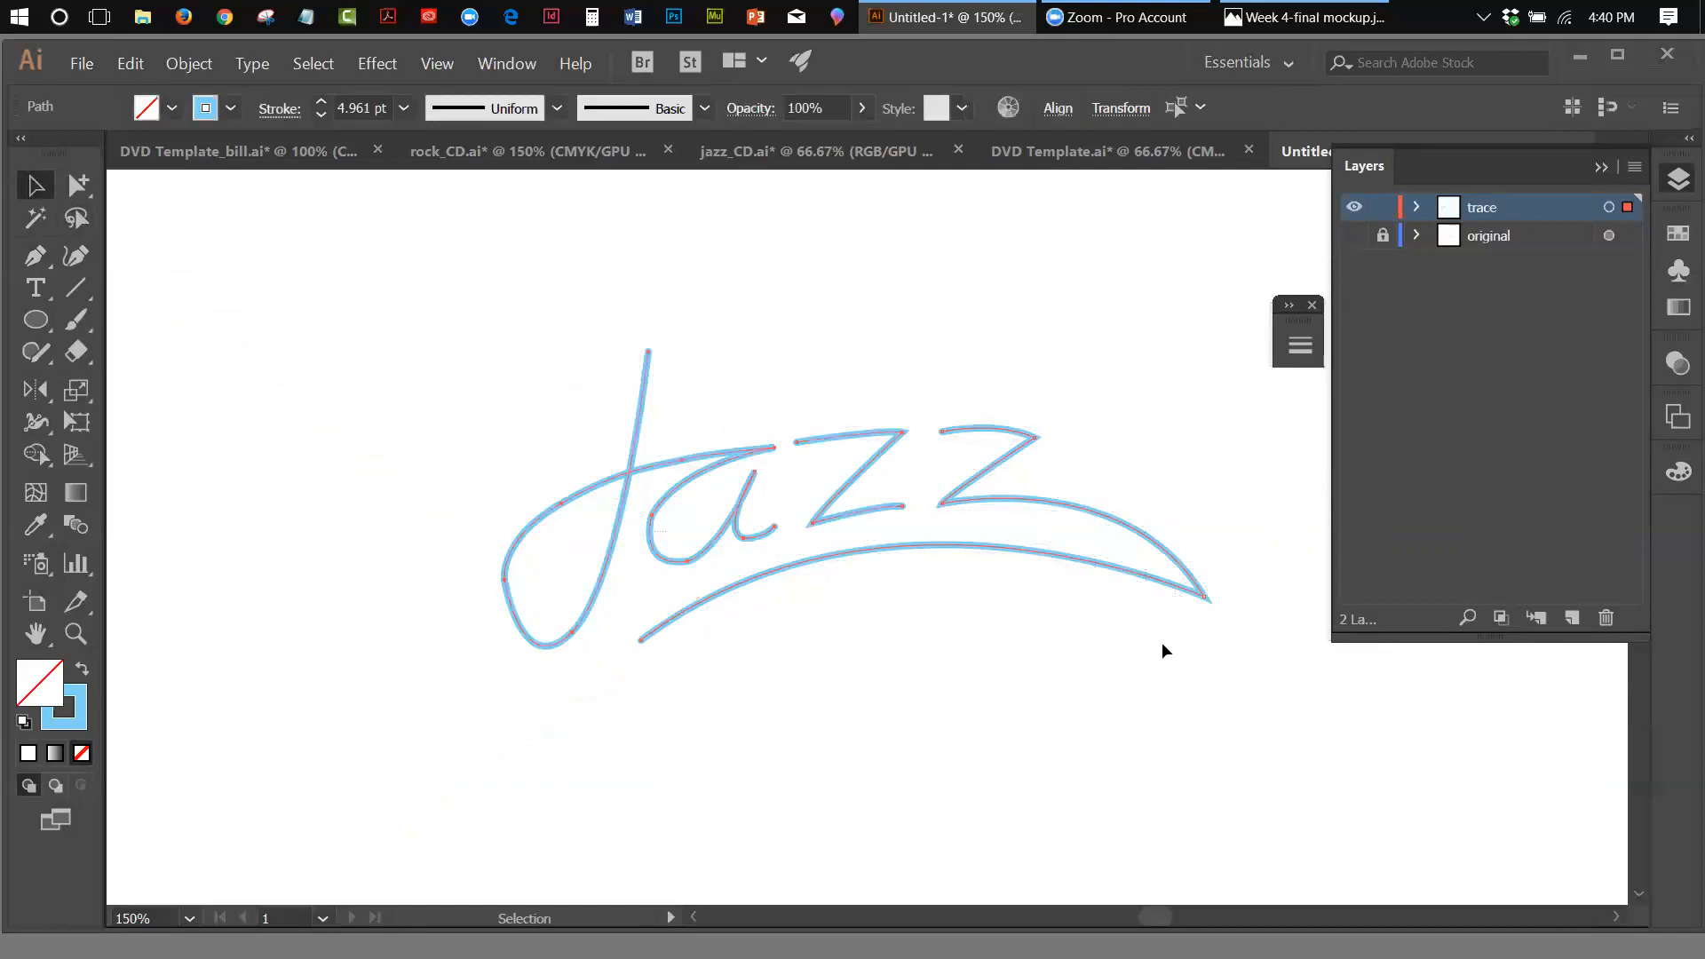
left_click(23, 722)
left_click(81, 753)
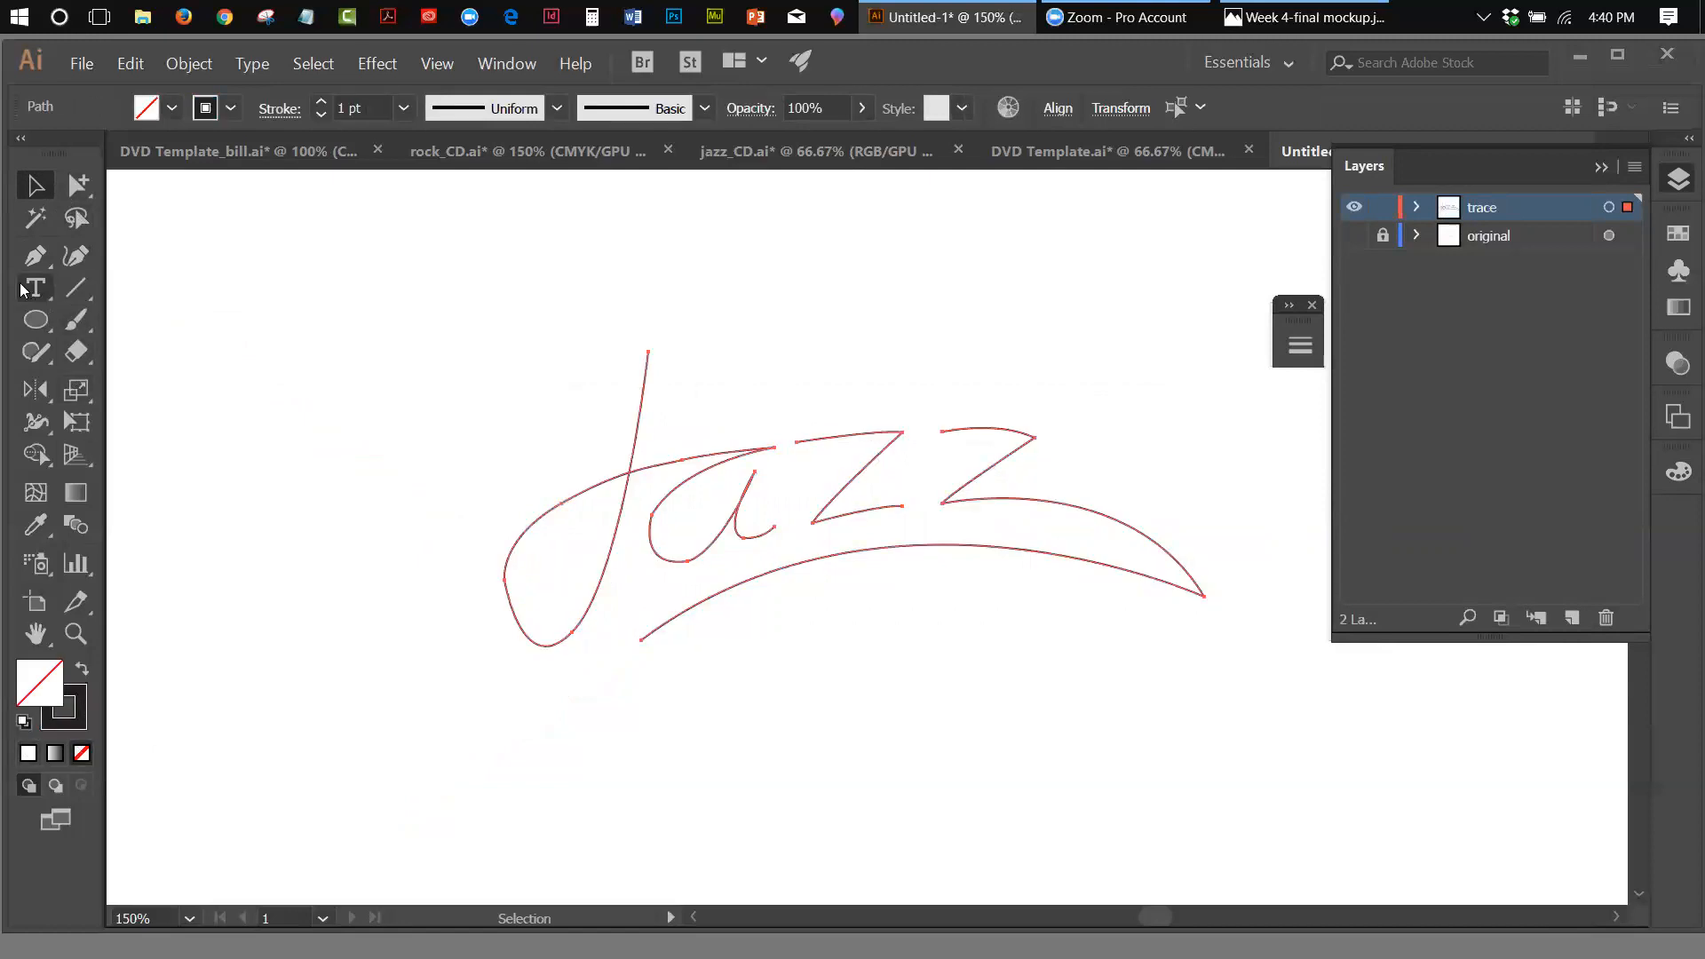
left_click(919, 693)
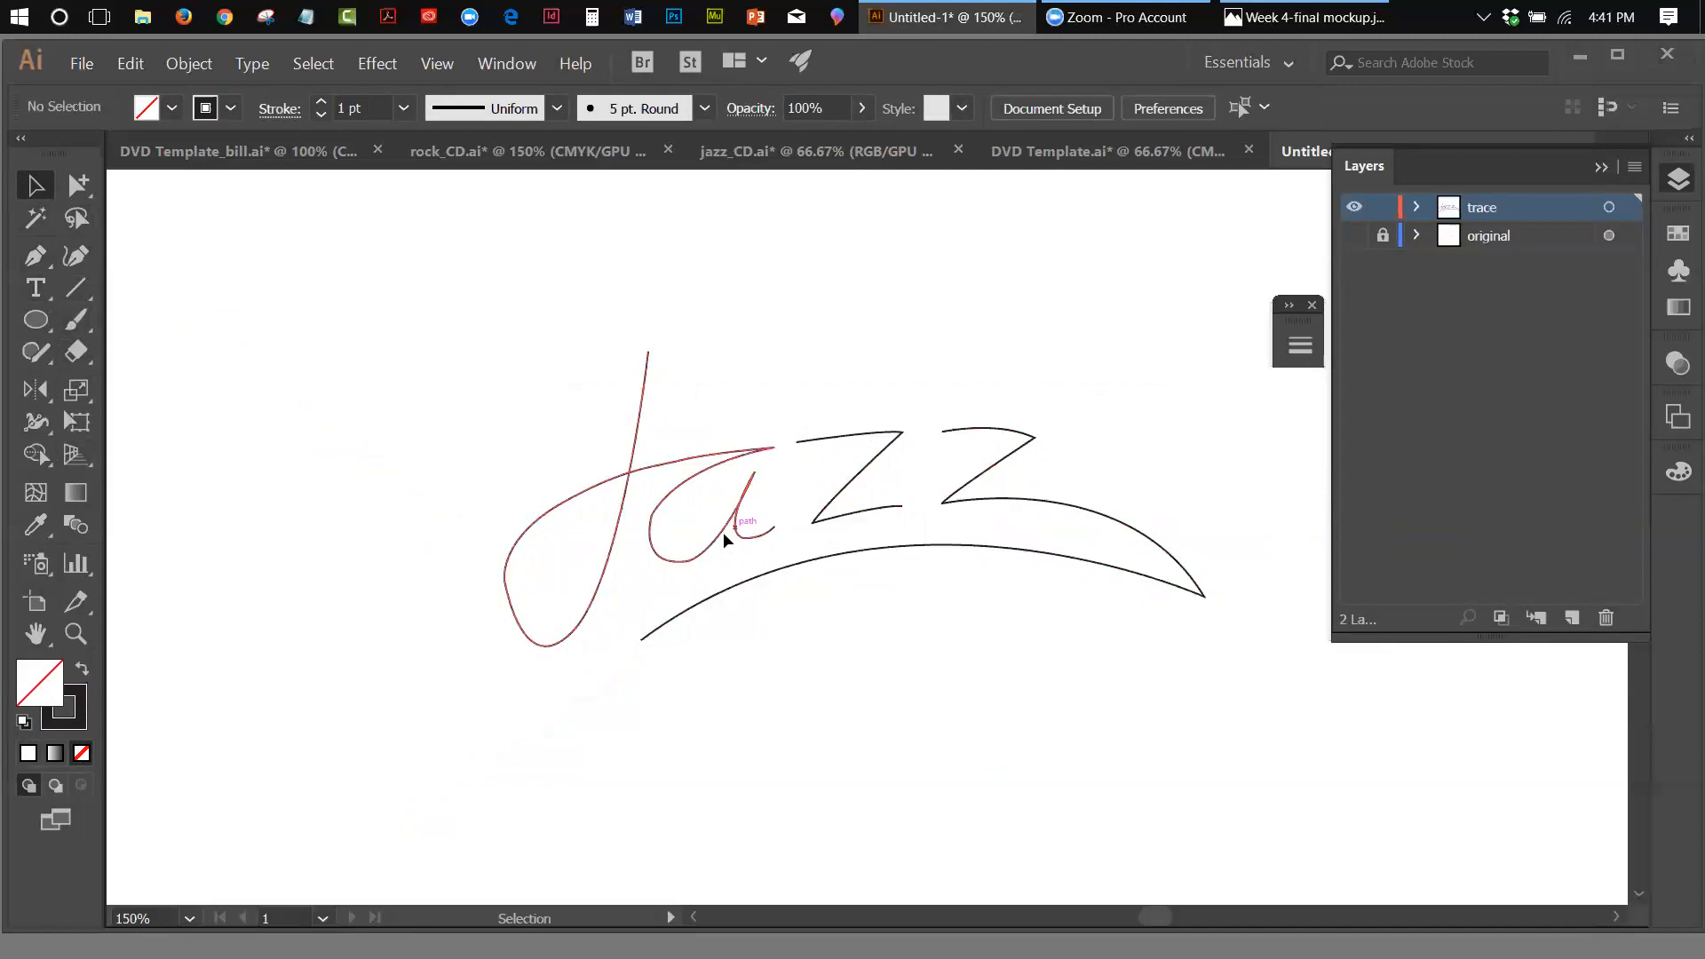
Tear off the Direct Selection tool group as a floating panel and activate the Direct Selection tool for the "Ja" path
left_click(695, 561)
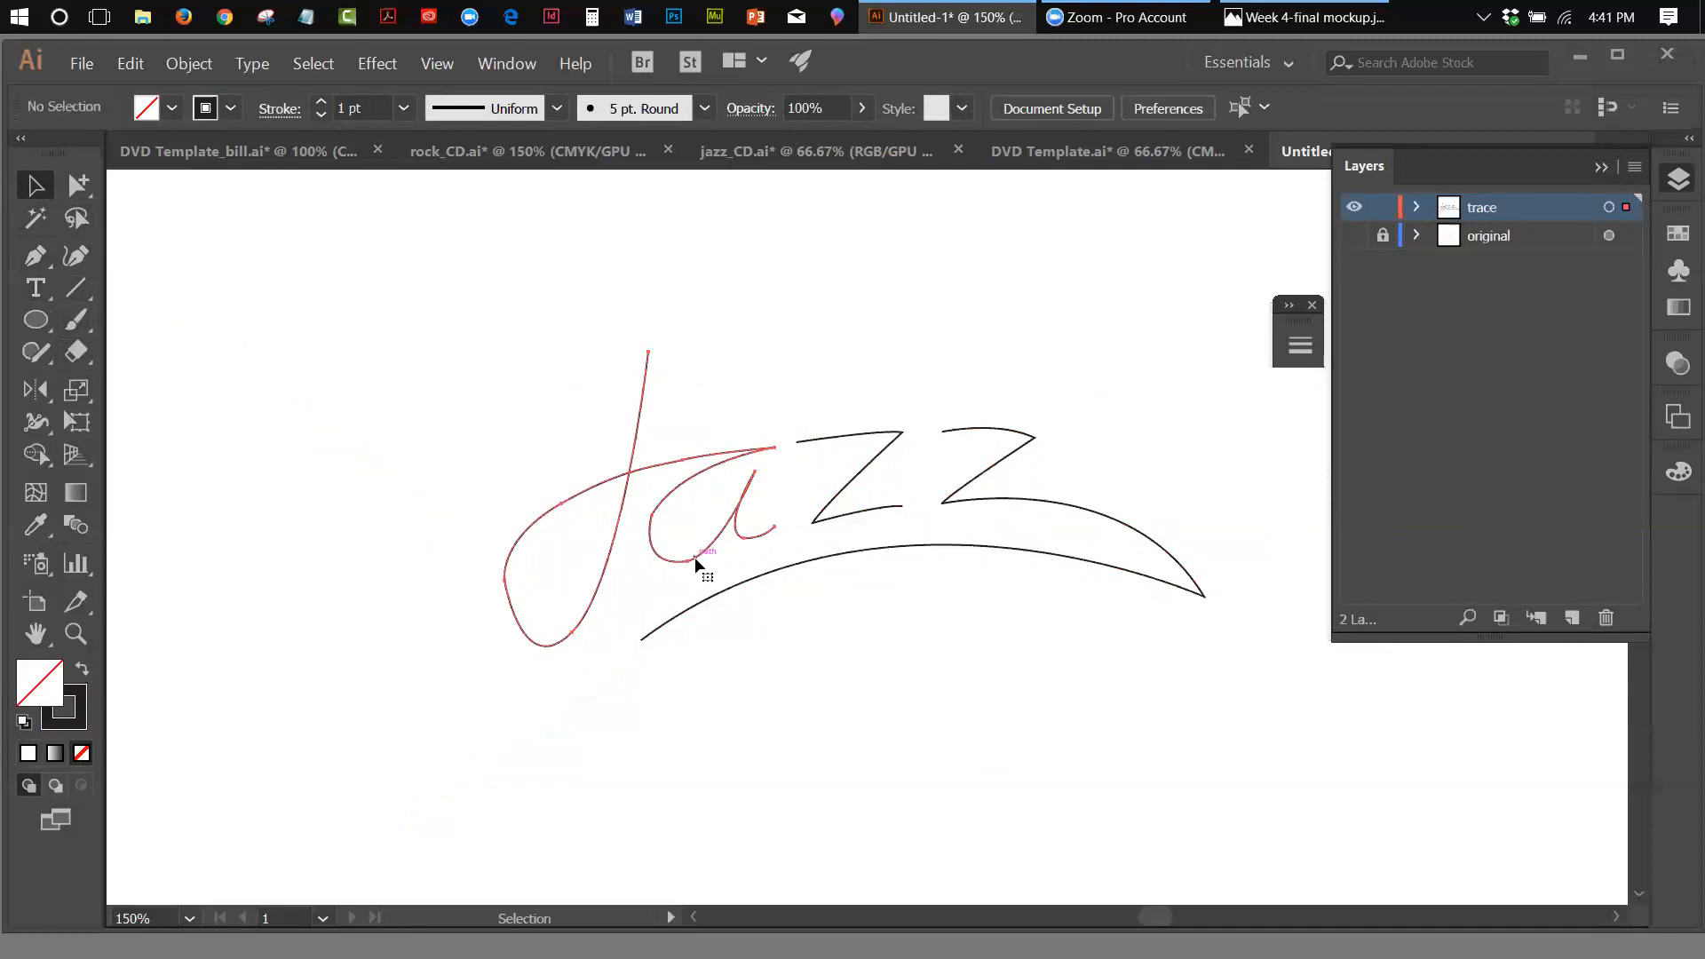
left_click(75, 184)
left_click_drag(82, 197, 357, 205)
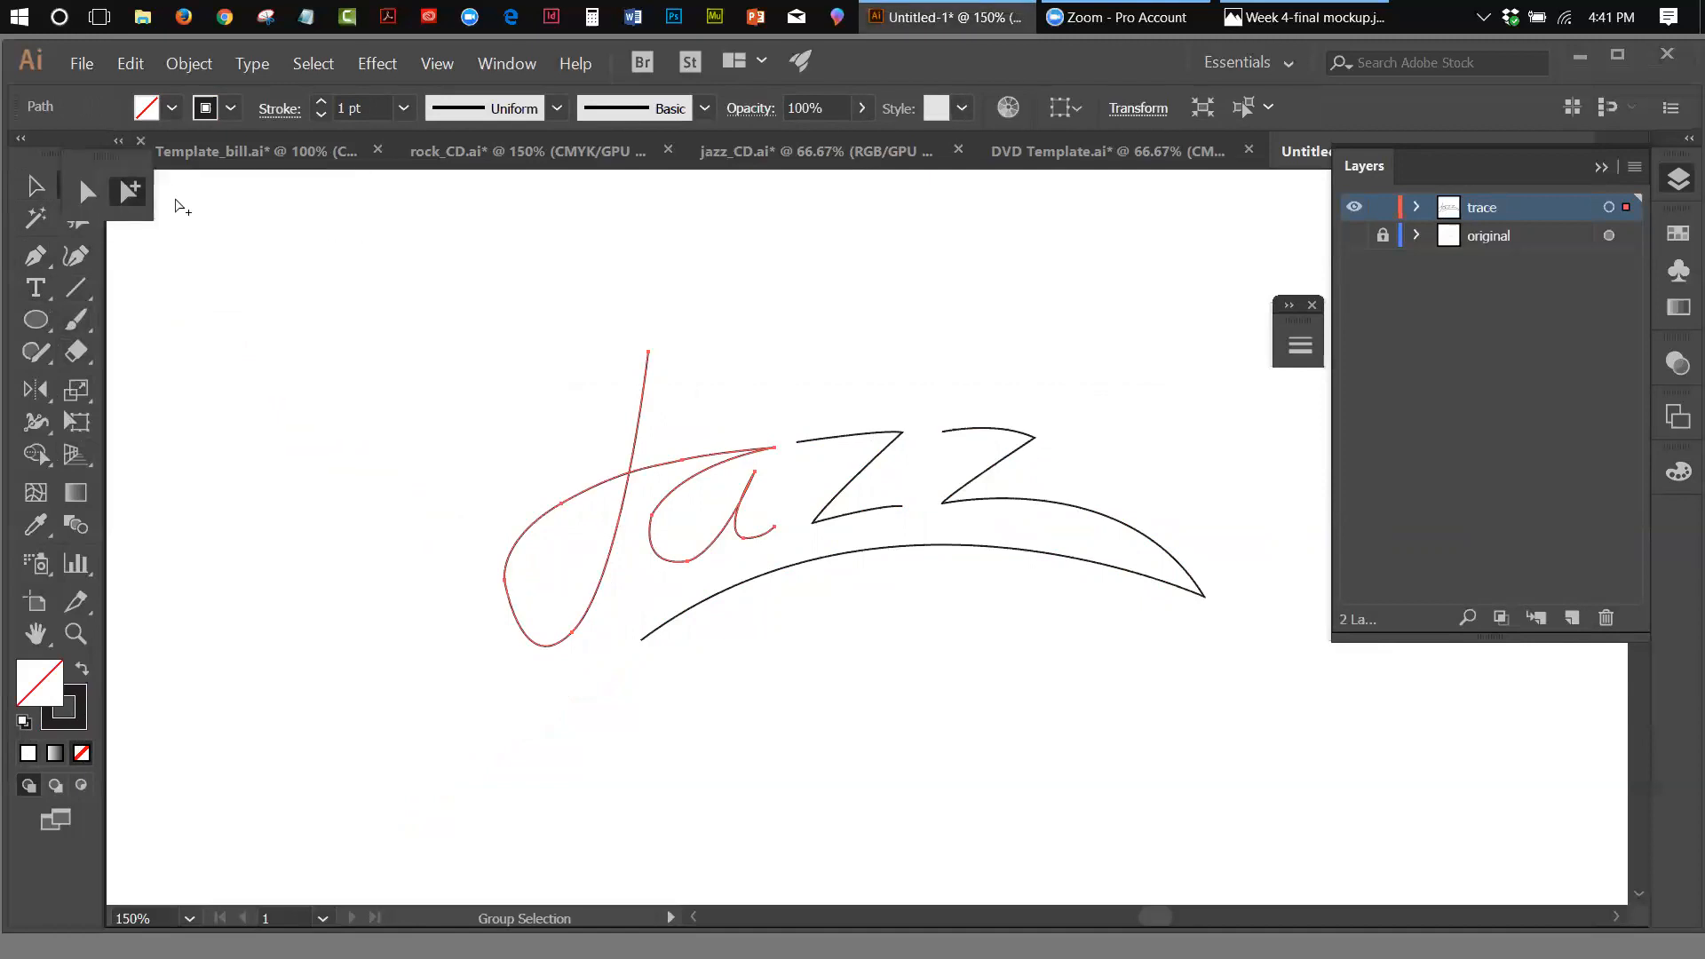
left_click_drag(92, 155, 495, 268)
left_click(482, 299)
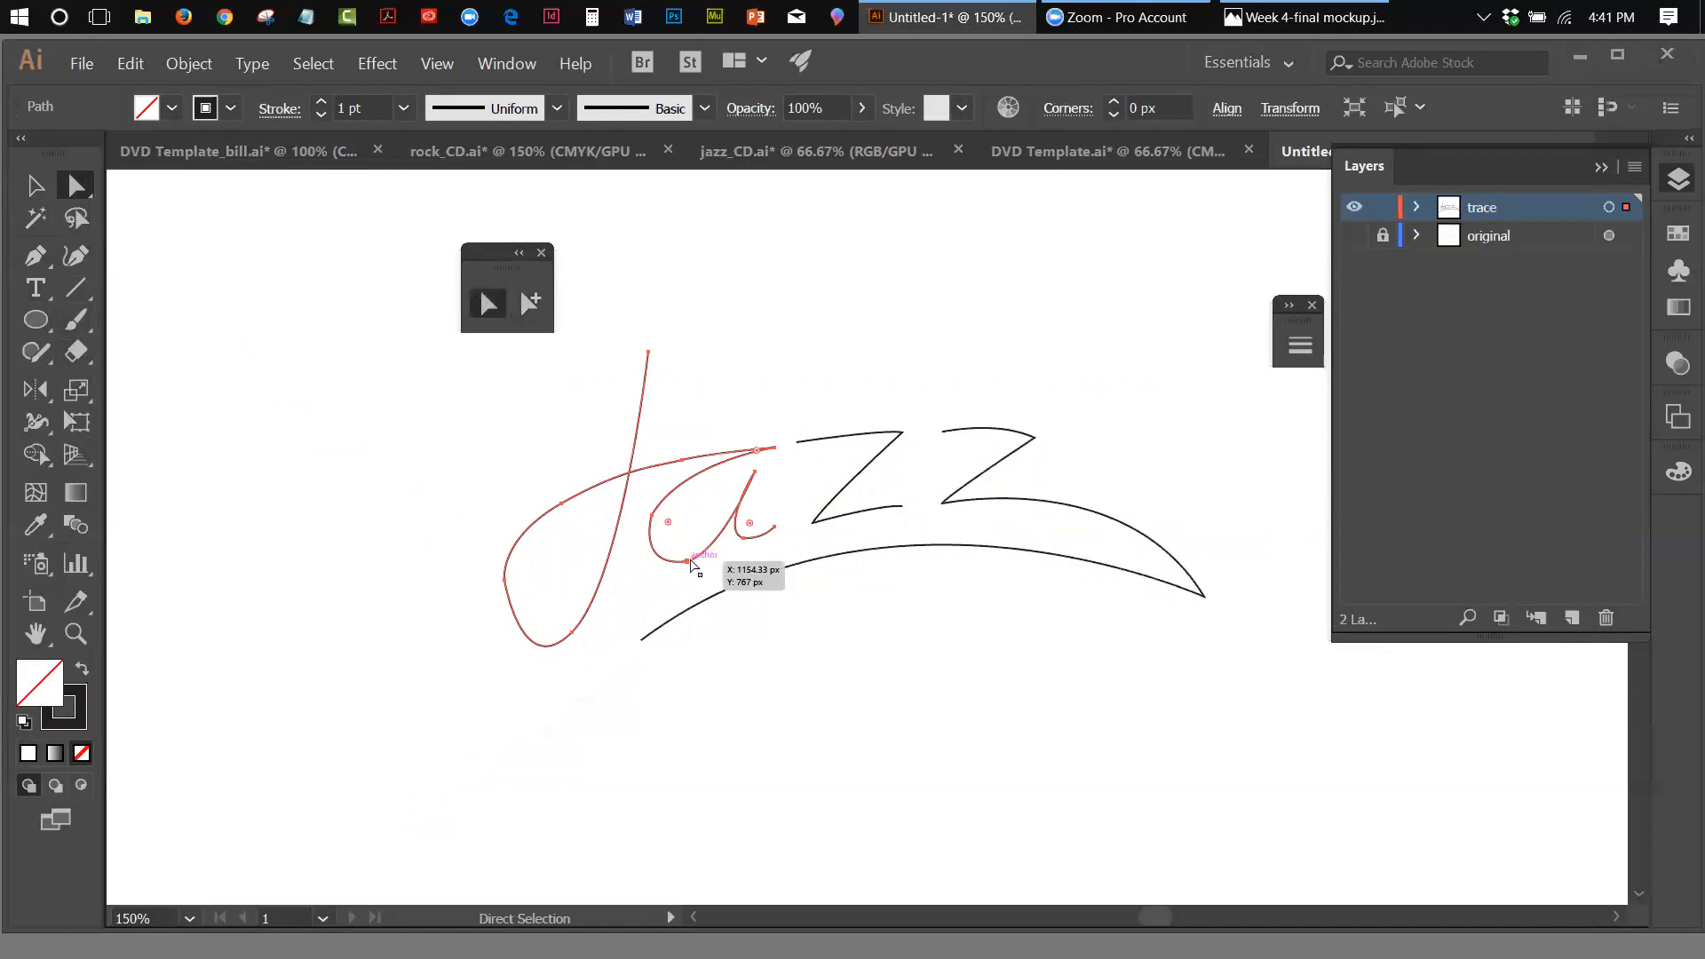
Reshape the bottom of the "a" bowl by adjusting the direction handles around its lowest anchor point
left_click(689, 561)
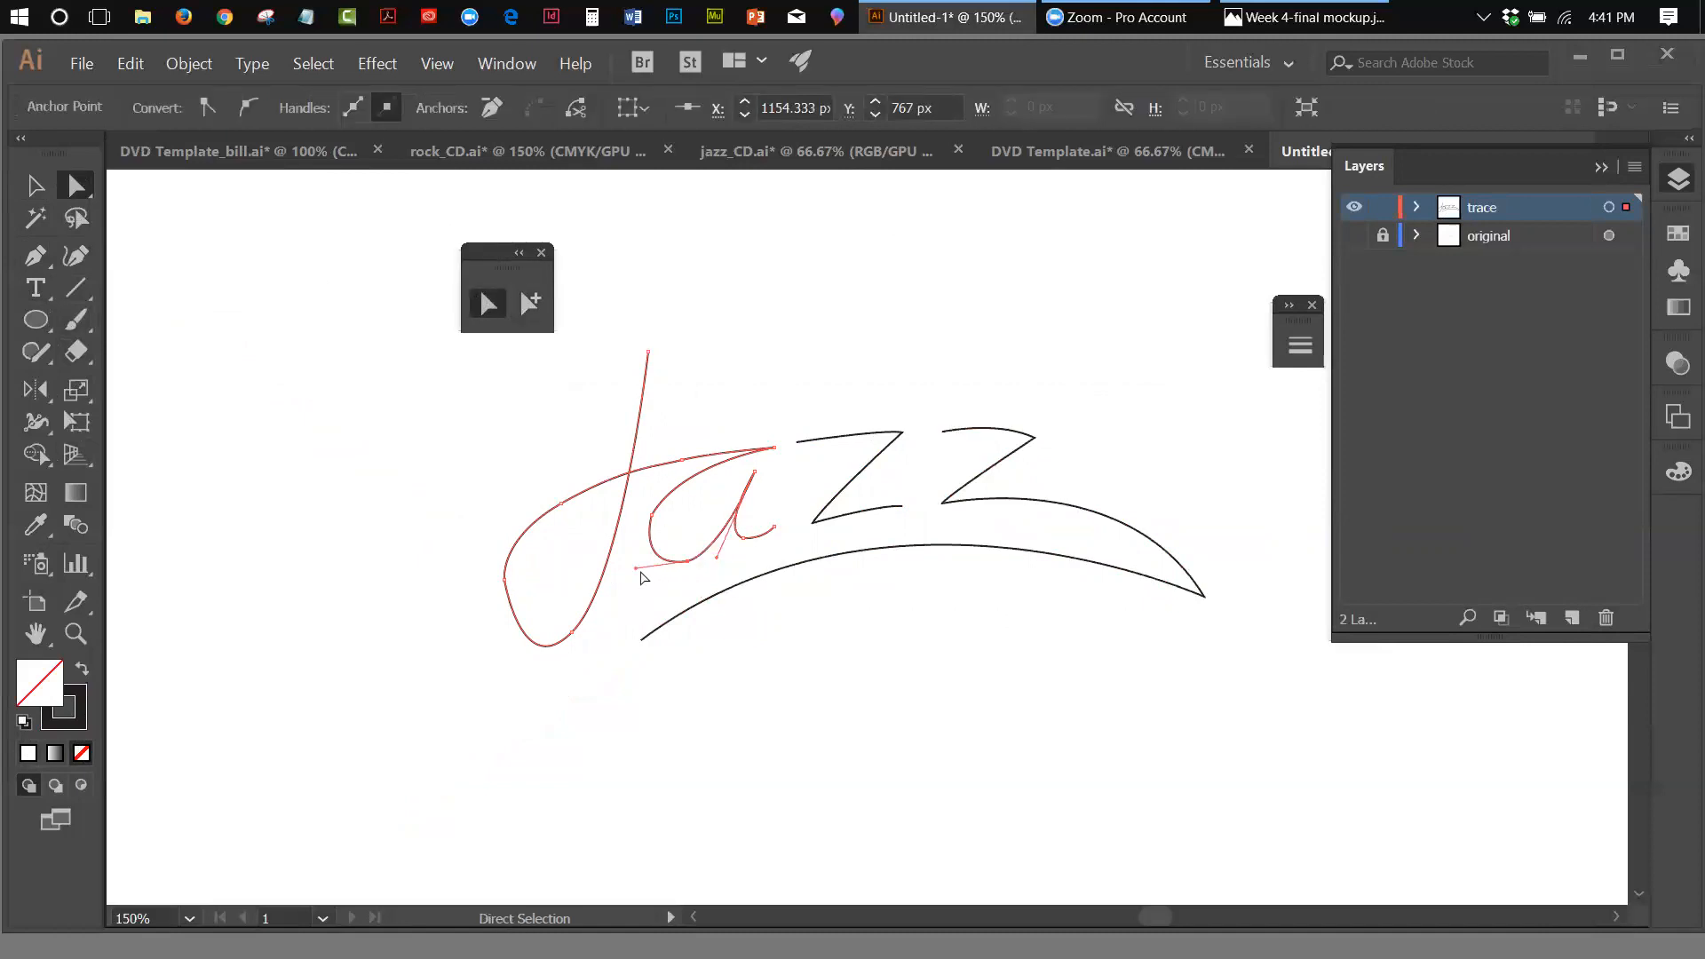
left_click_drag(634, 565, 624, 571)
left_click_drag(717, 561, 711, 571)
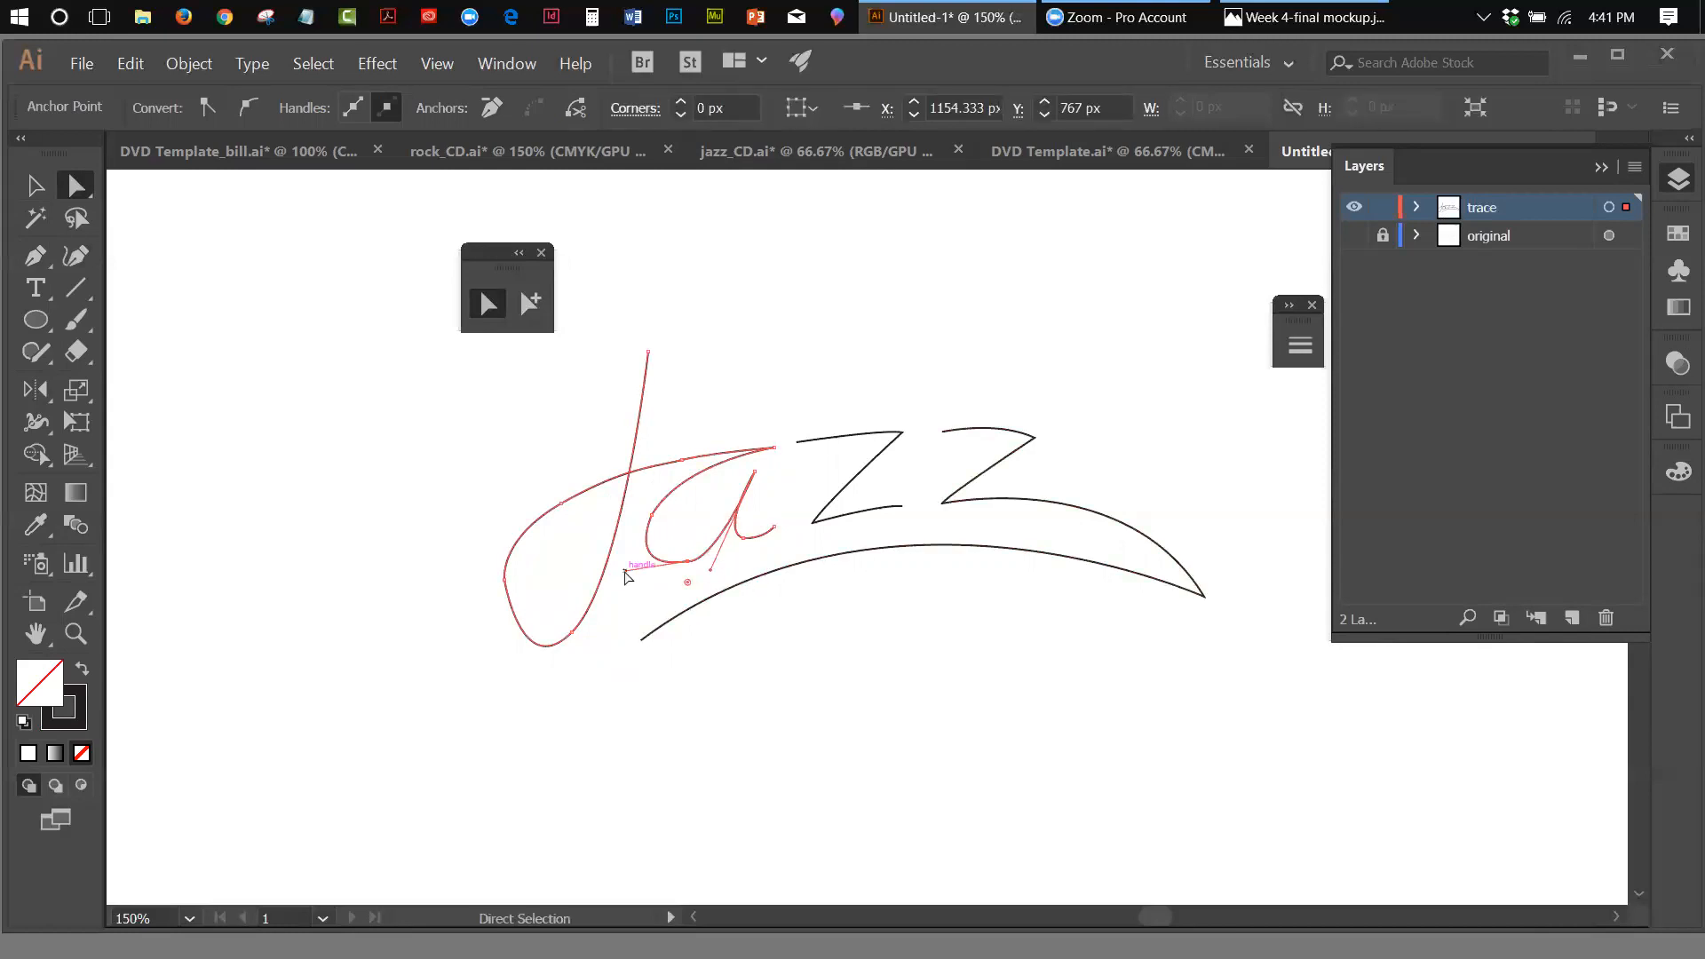
mouse_move(625, 573)
left_mouse_down()
mouse_move(644, 569)
mouse_move(625, 565)
left_mouse_up()
left_click(807, 718)
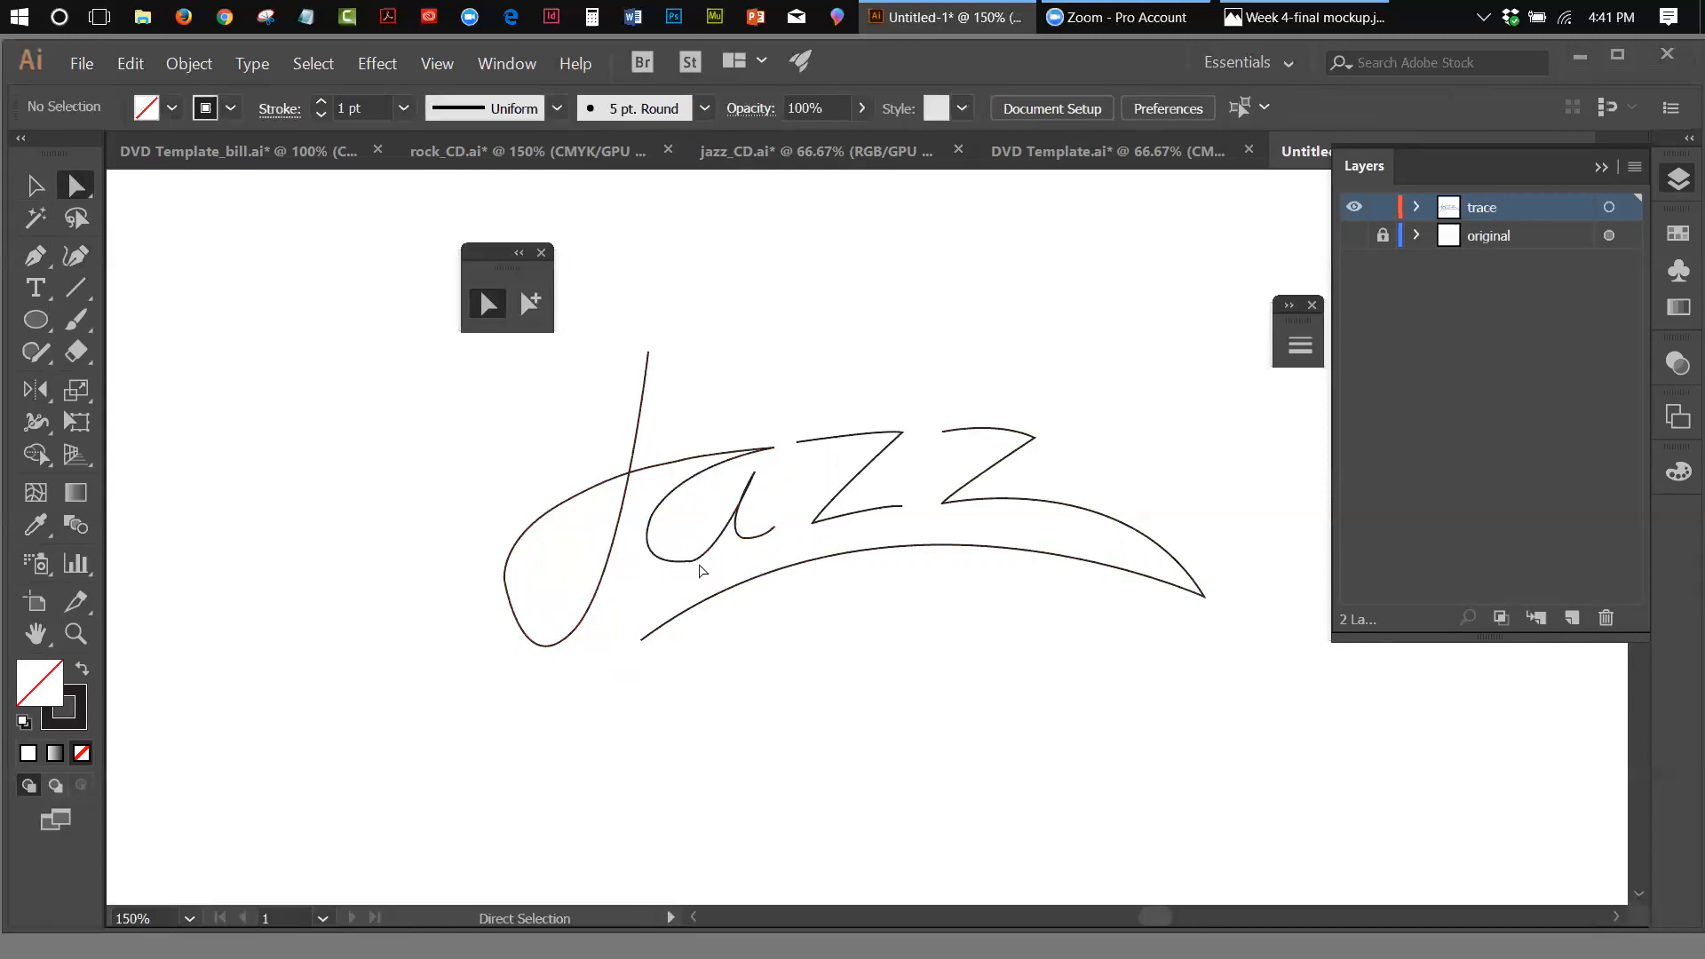
left_click(708, 573)
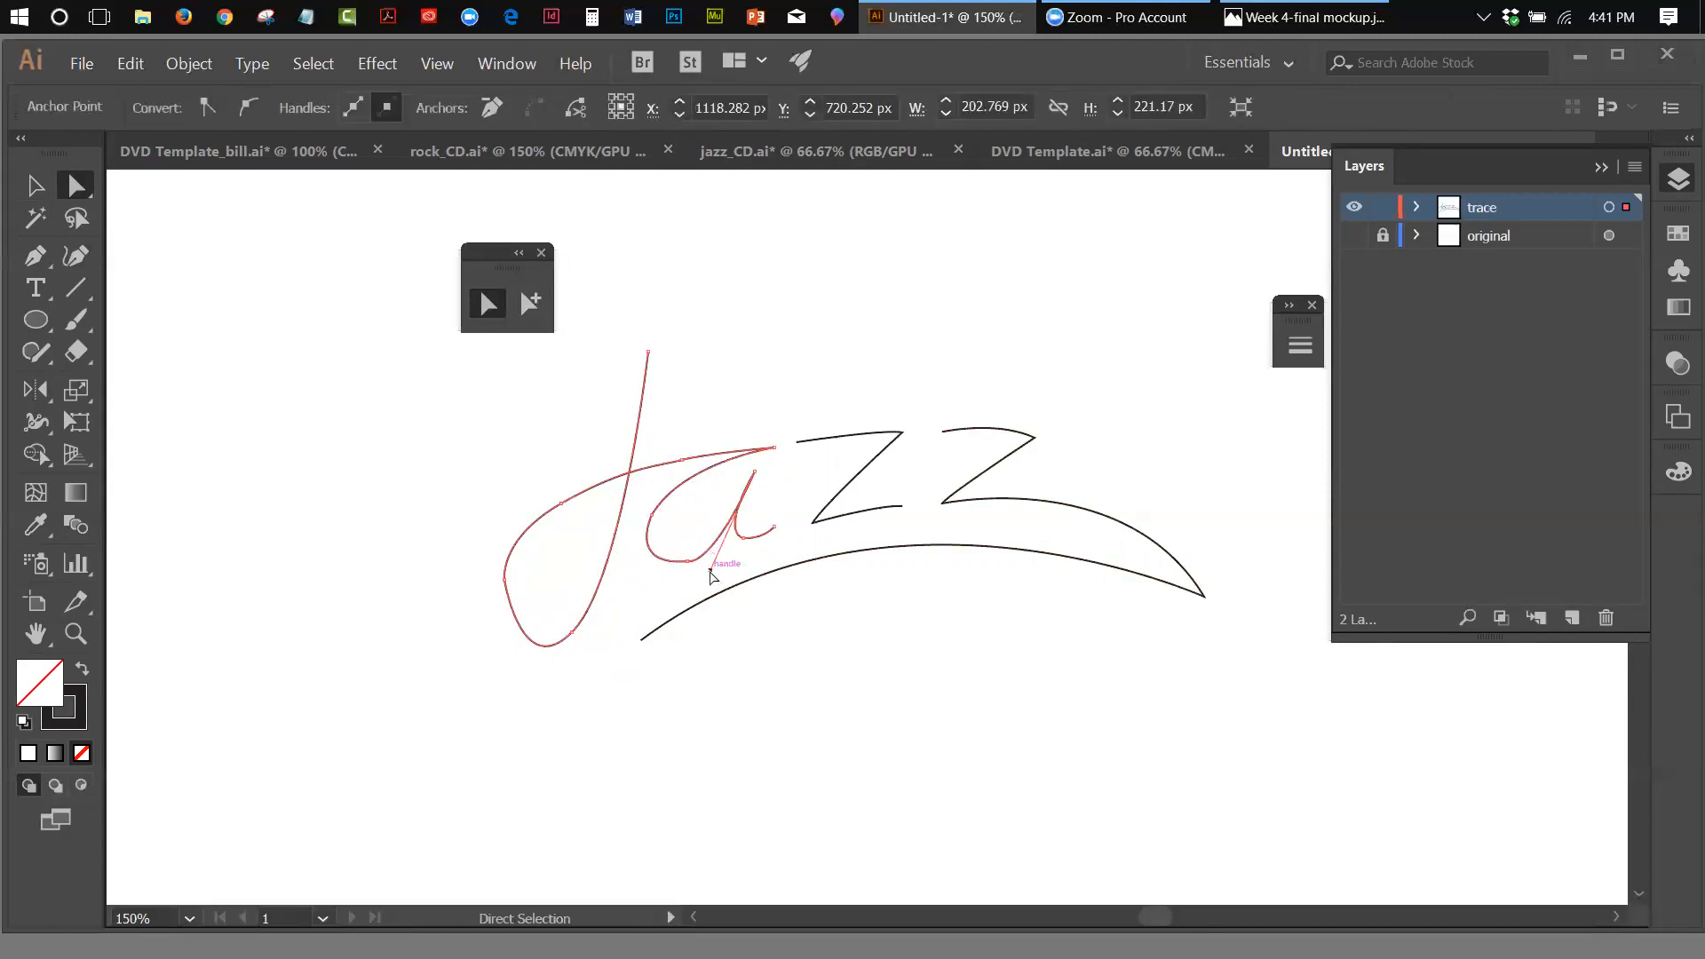
left_click_drag(712, 570, 719, 569)
left_click_drag(721, 568, 718, 573)
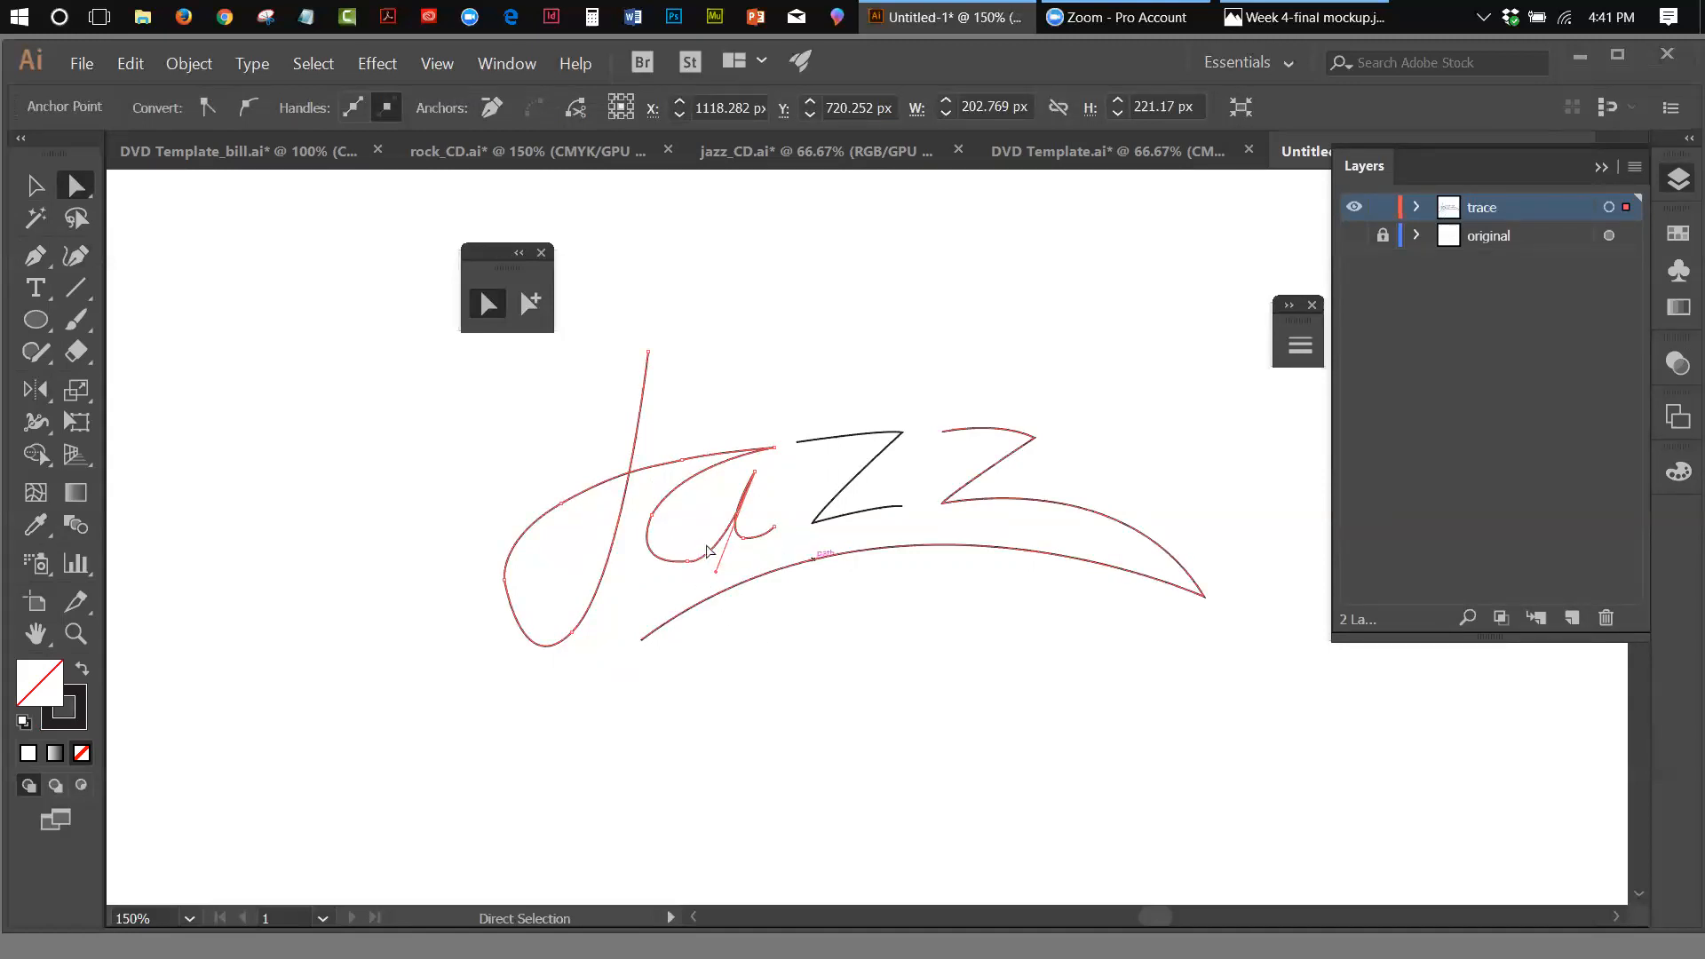
Reshape the loop of the "J" with its upper direction handle, undoing the trial move of the lower handle, then deselect the path
left_click(505, 583)
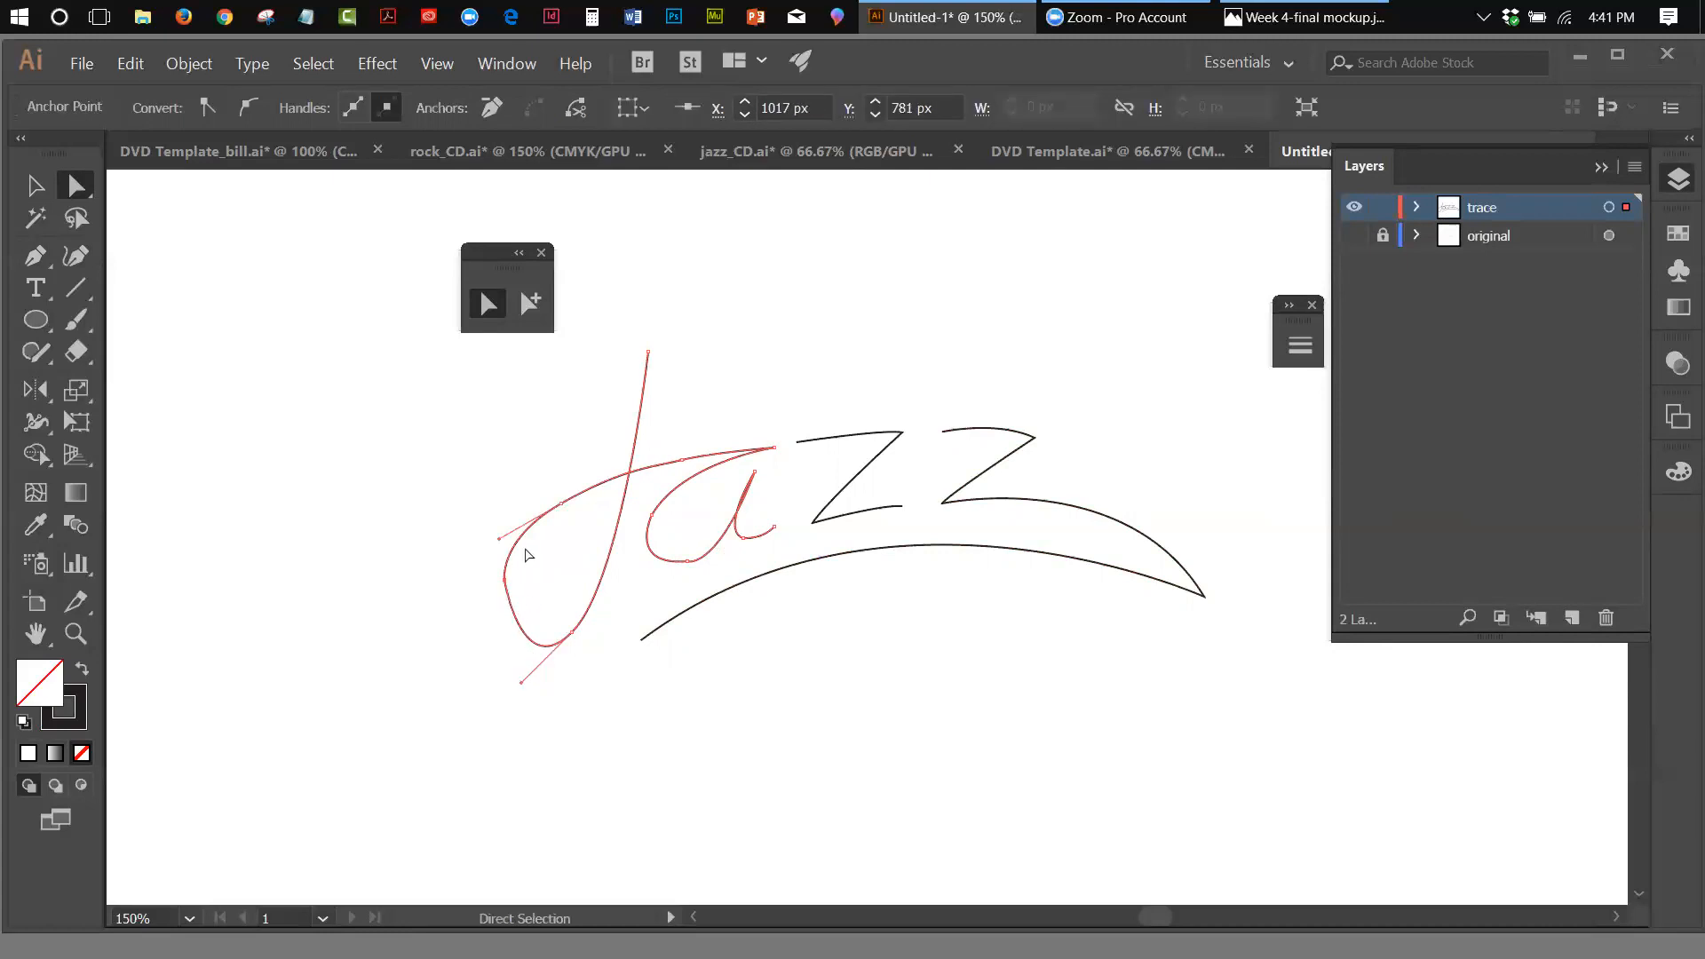
left_click_drag(497, 536, 488, 538)
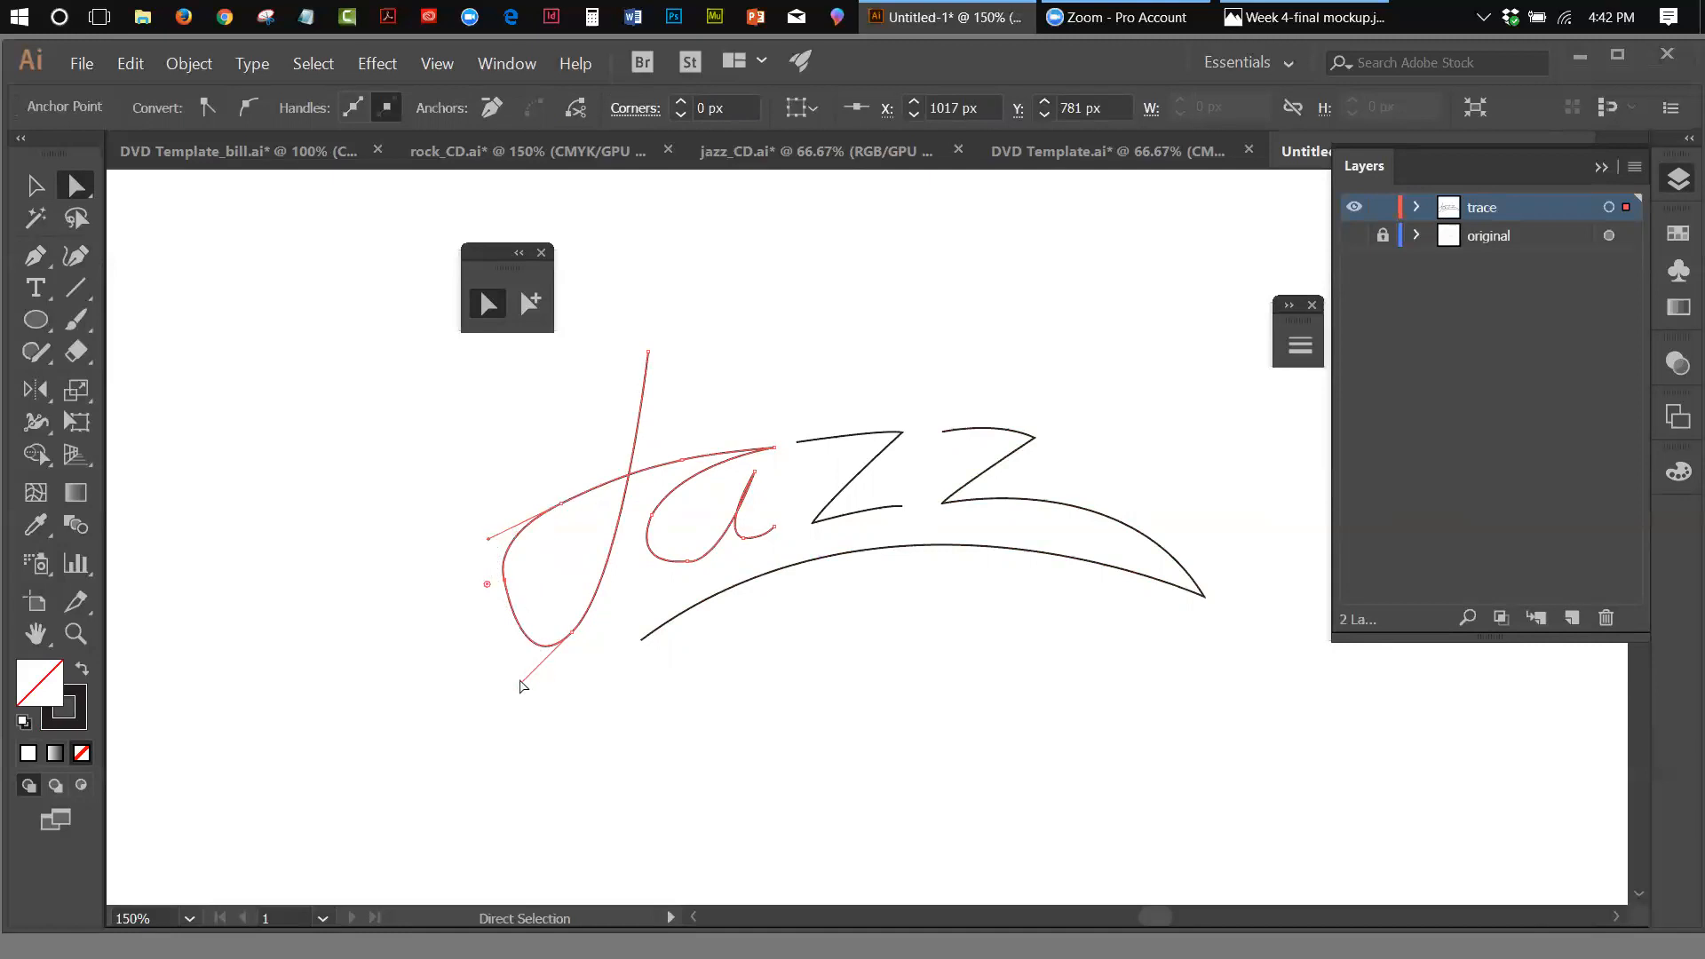
mouse_move(522, 682)
left_mouse_down()
mouse_move(536, 666)
mouse_move(503, 651)
mouse_move(531, 676)
left_mouse_up()
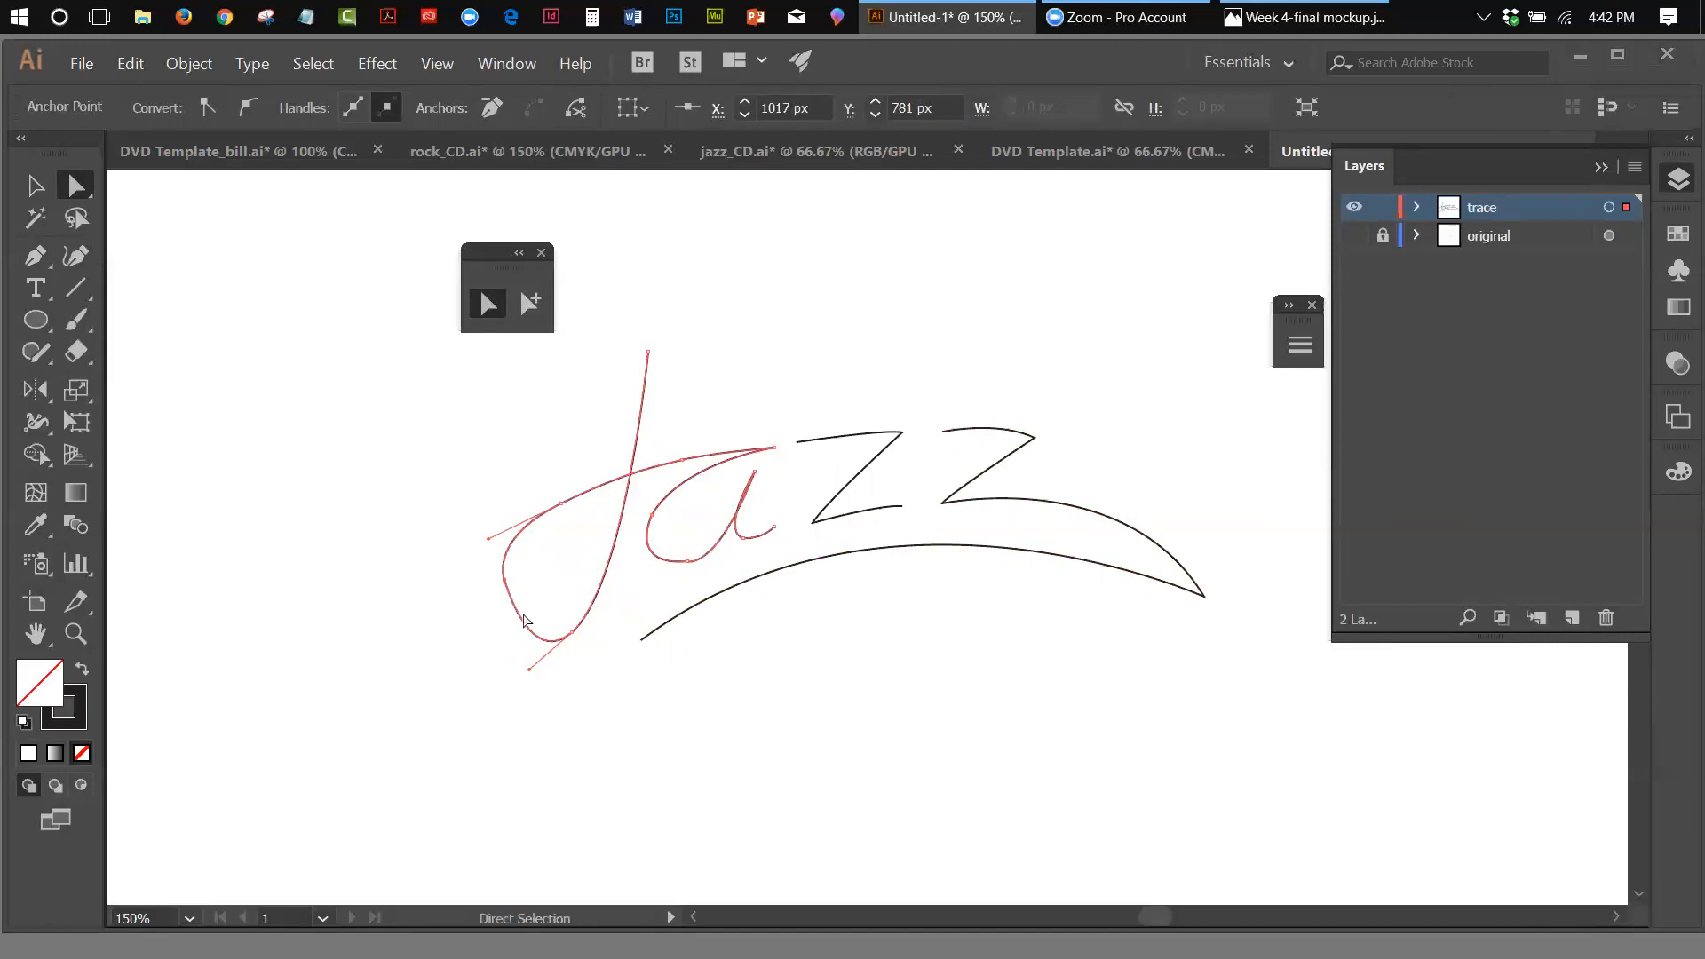
left_click(131, 63)
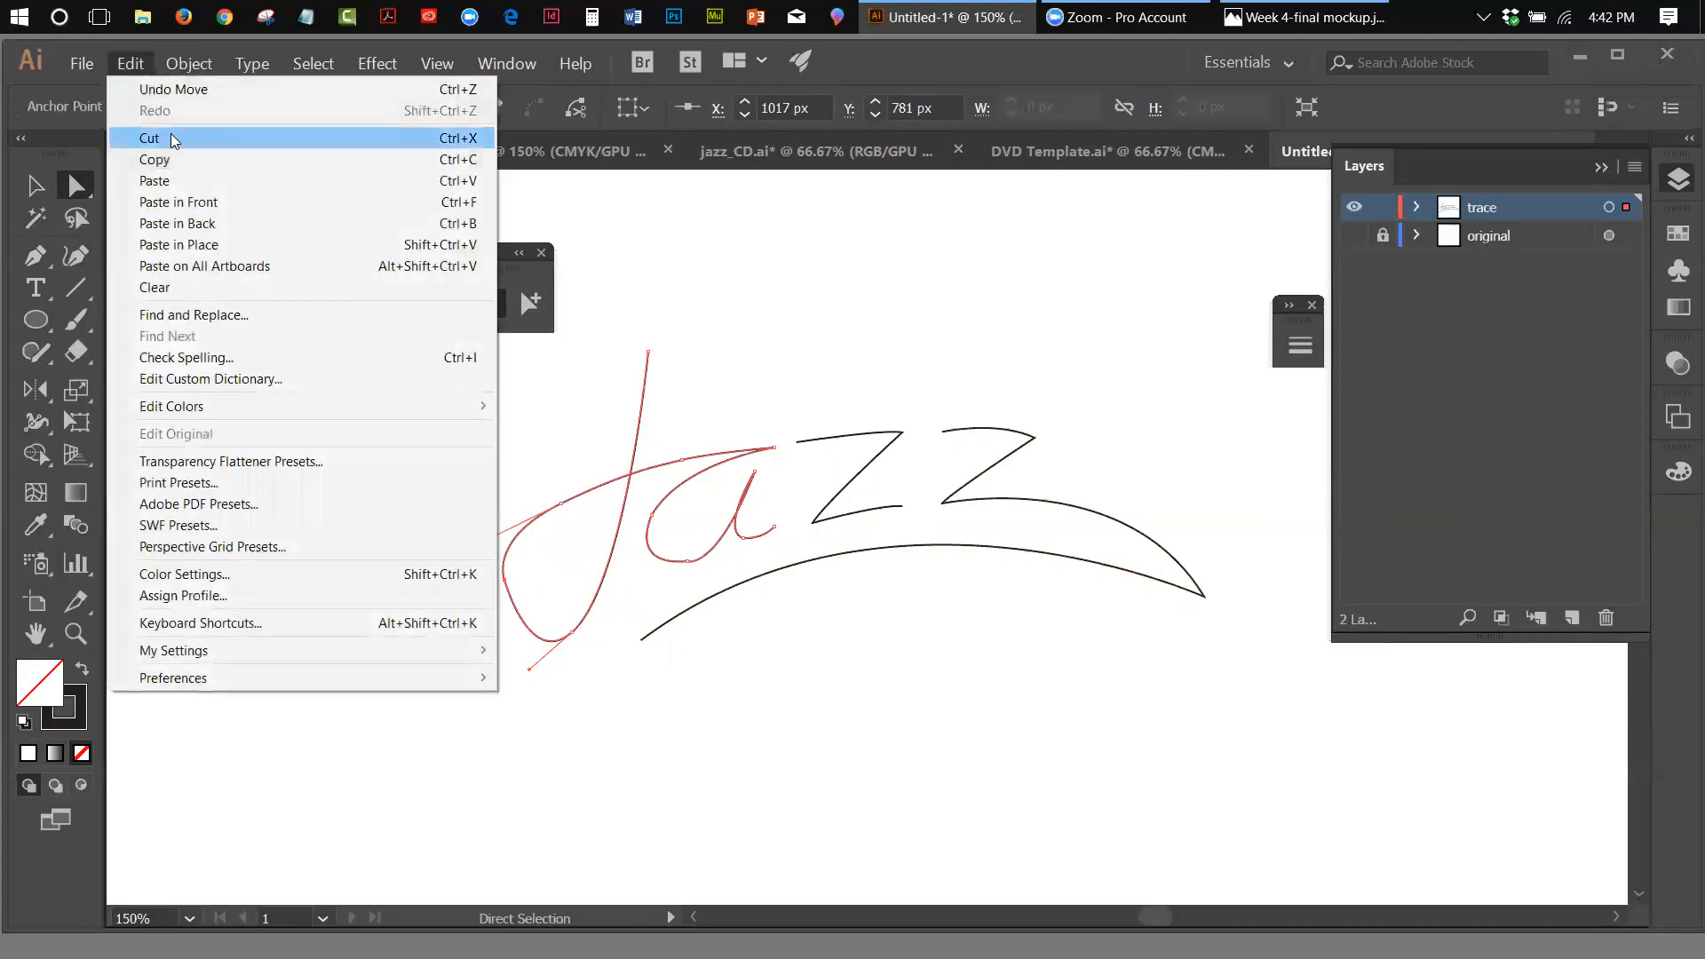
left_click(160, 87)
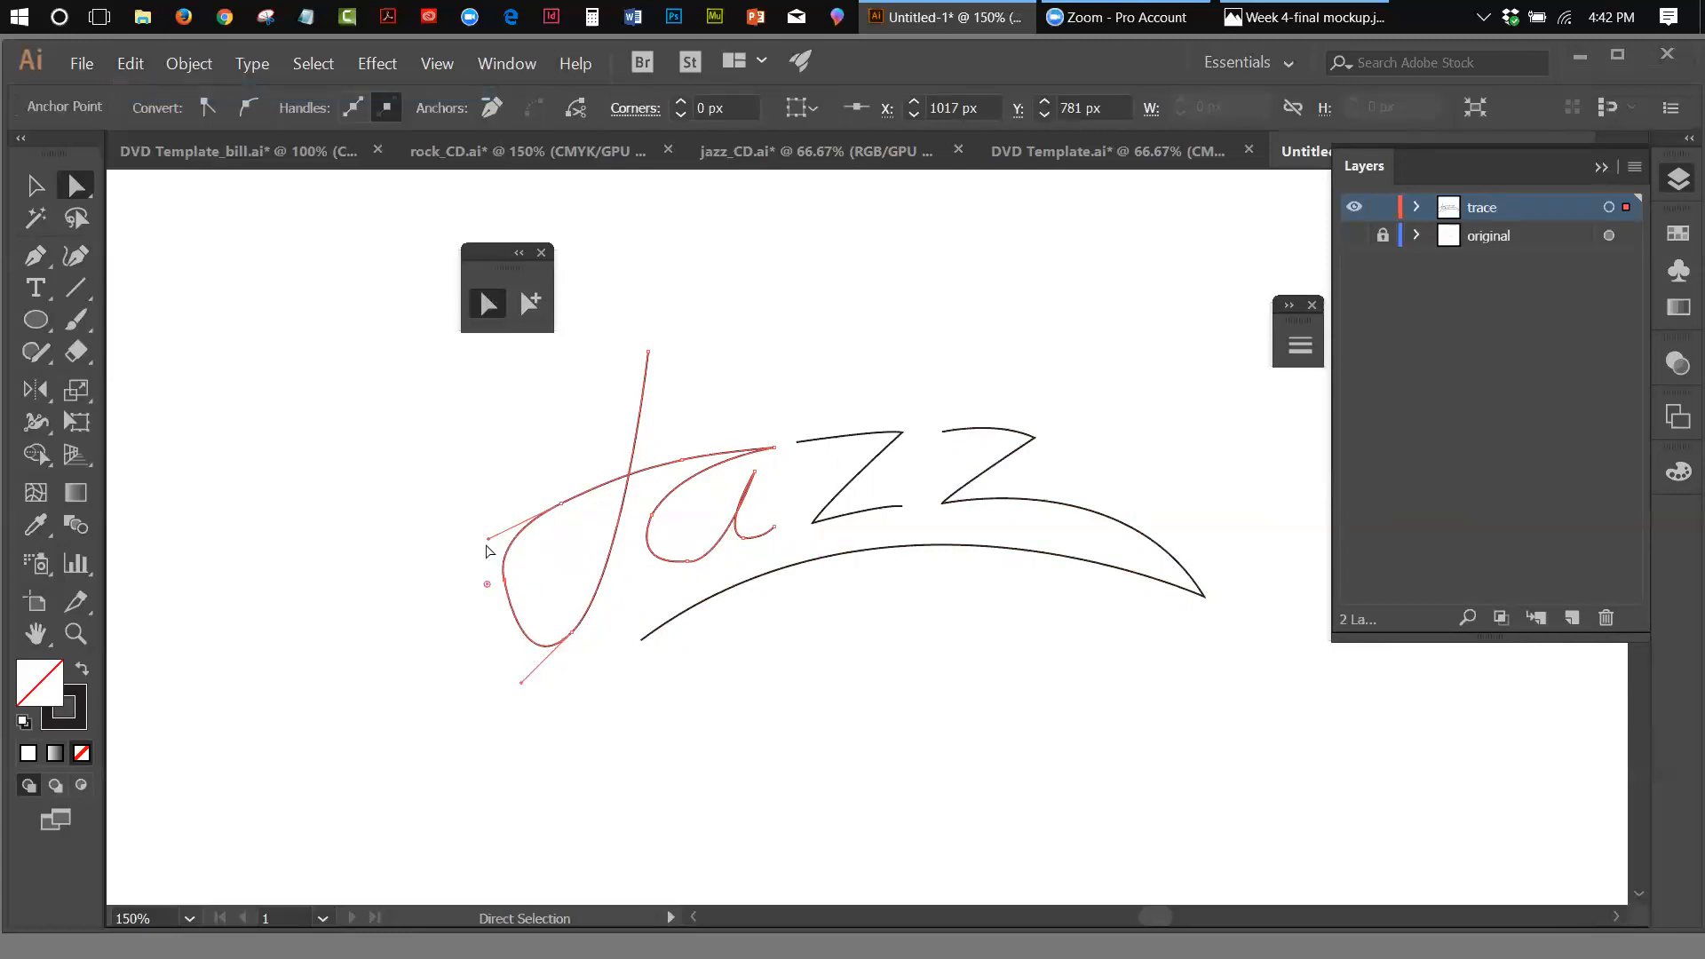
left_click_drag(490, 540, 488, 531)
left_click(411, 502)
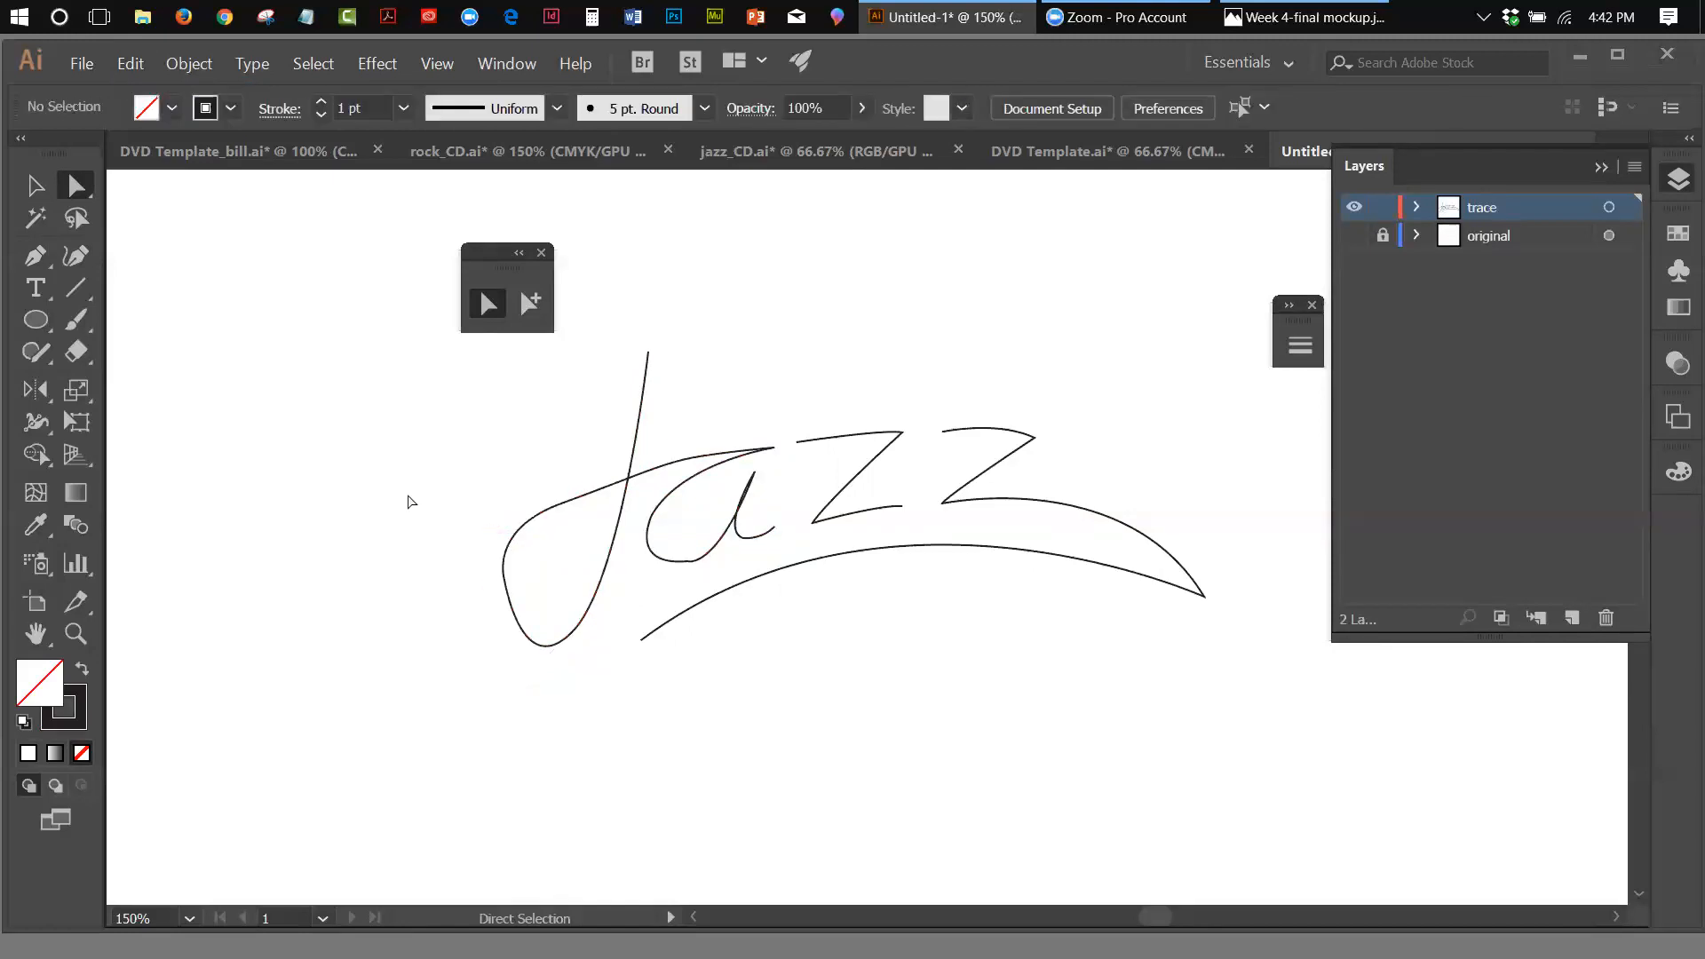
Fine-tune the direction handle below the "a" bowl, then switch to the Selection tool and deselect the path
left_click(706, 562)
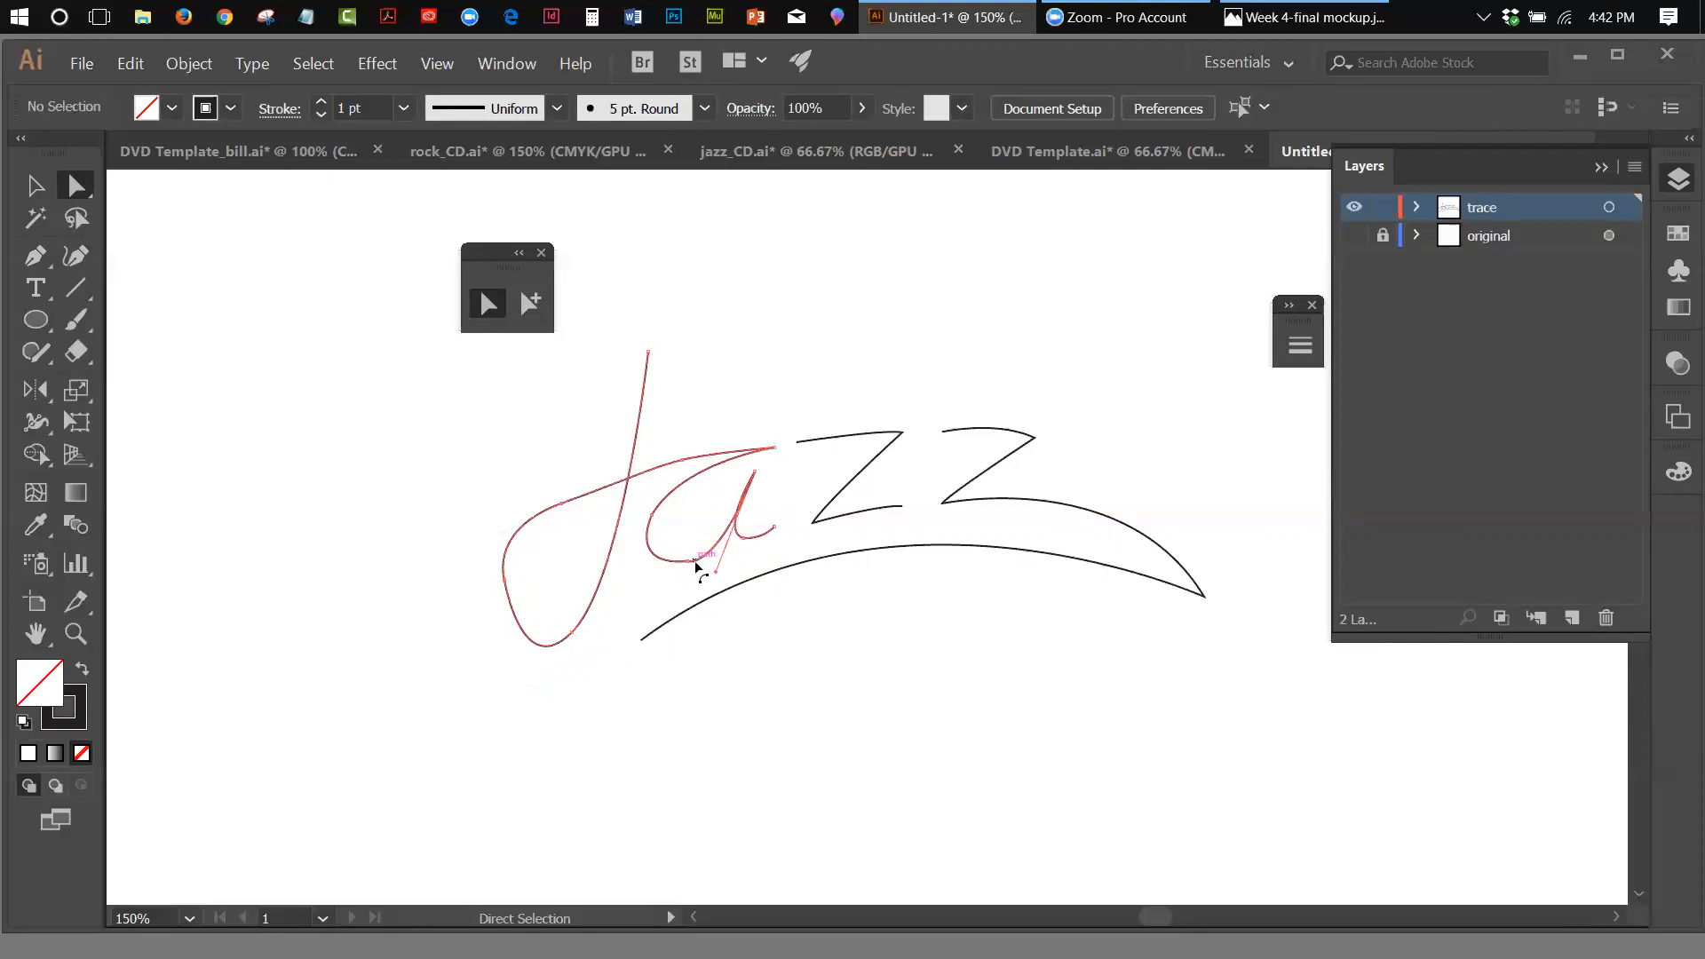
left_click_drag(718, 573, 710, 573)
left_click(36, 185)
left_click(316, 411)
Select all the Jazz lettering paths and open the Appearance panel beside the artwork
mouse_move(679, 456)
left_mouse_down()
mouse_move(1223, 716)
mouse_move(1241, 810)
left_mouse_up()
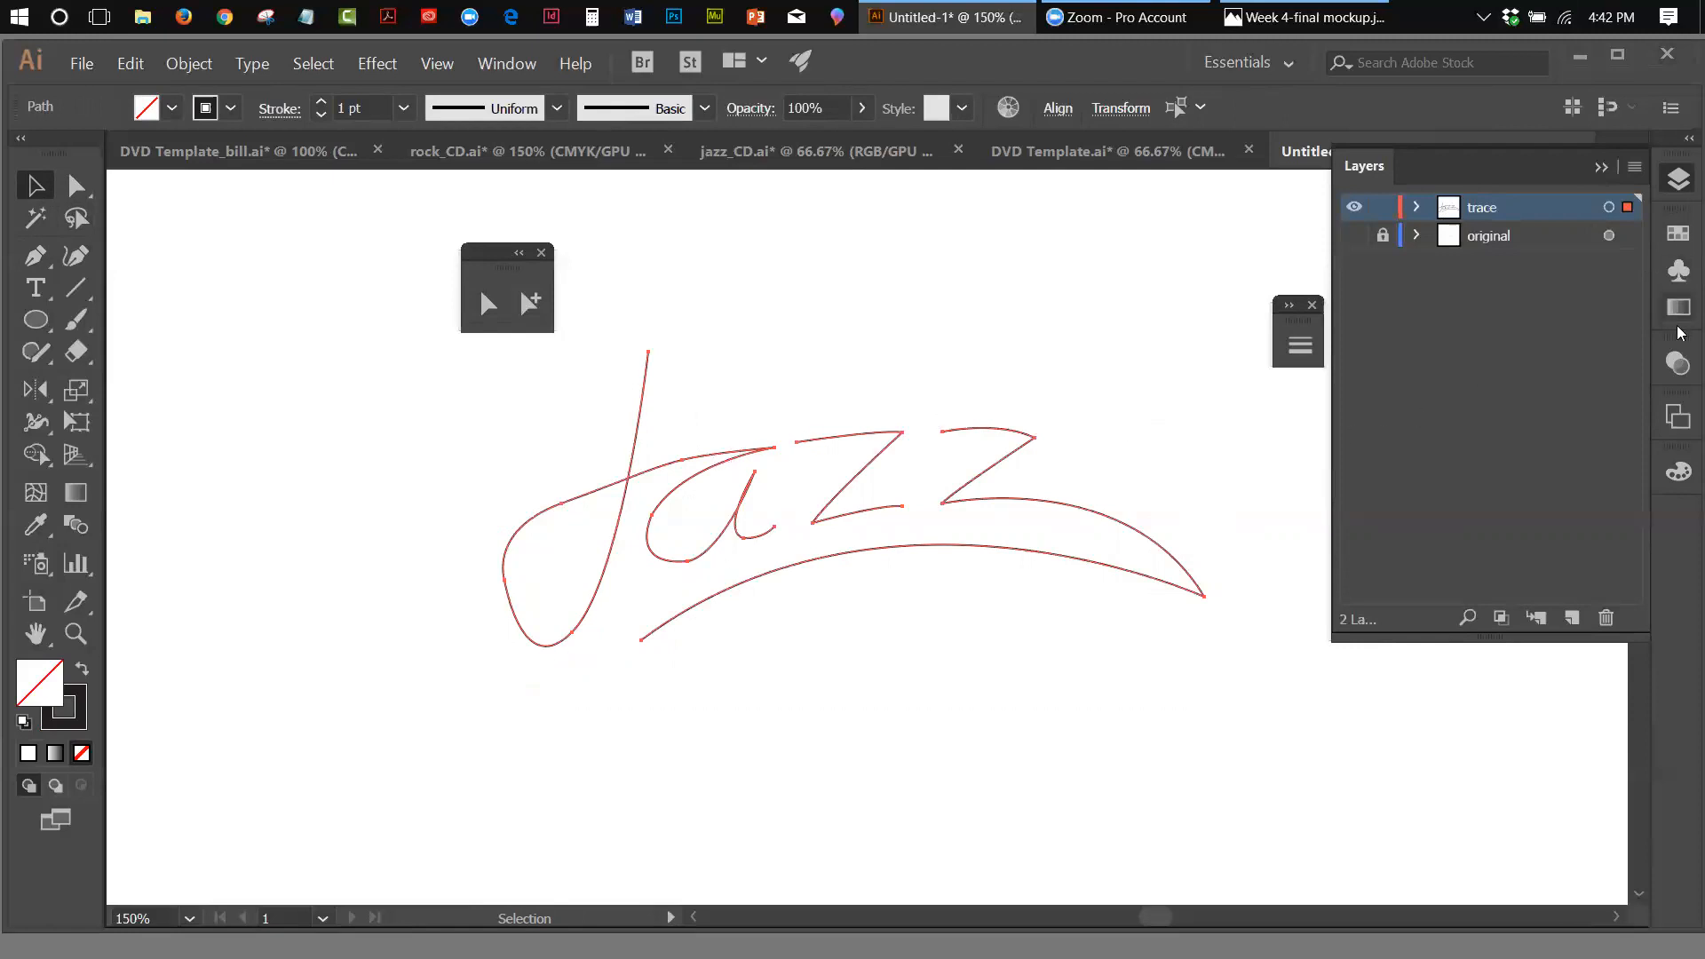
left_click(493, 63)
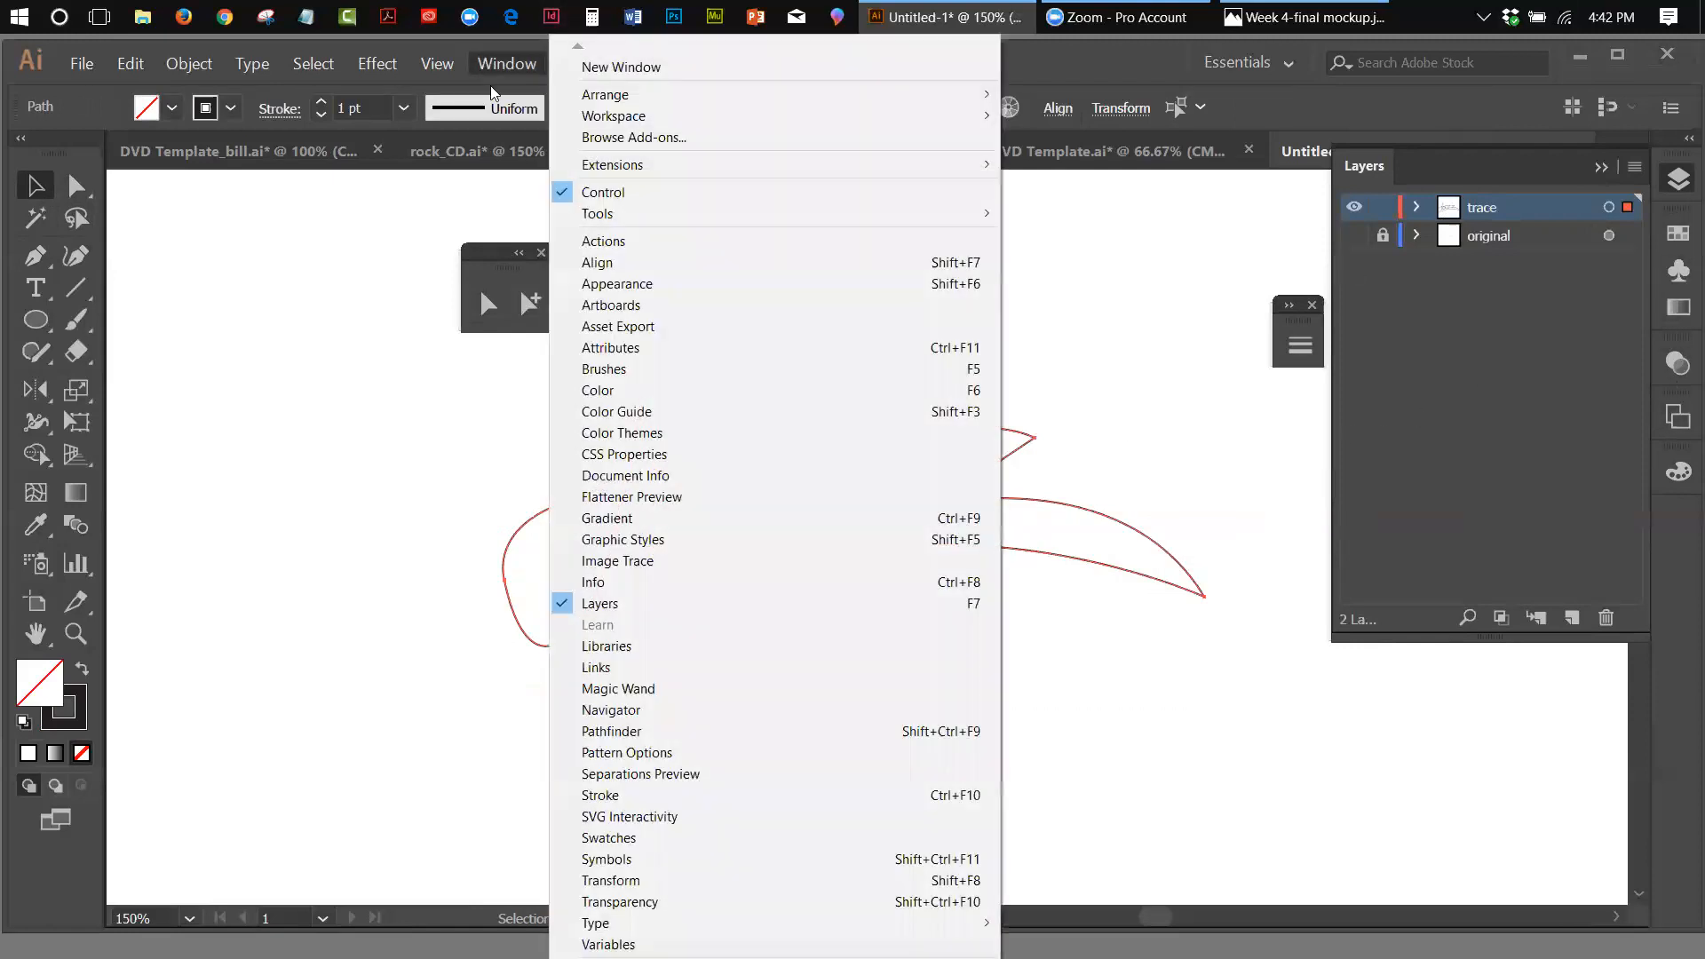
left_click(591, 283)
left_click_drag(1141, 268, 1403, 313)
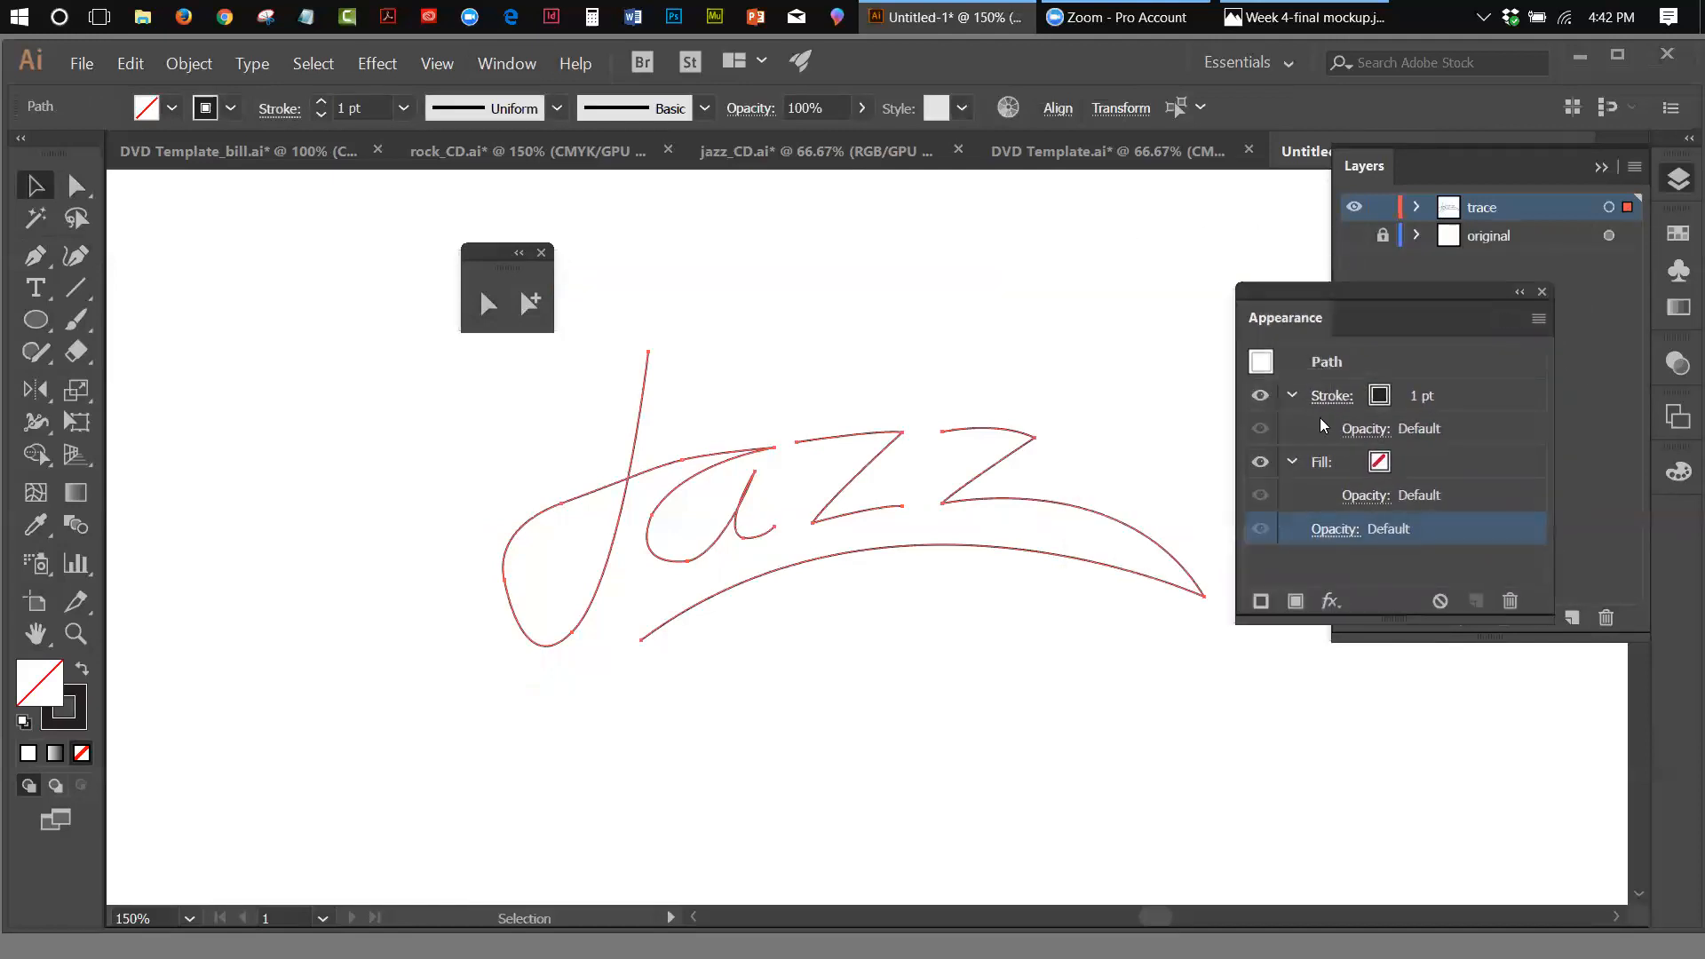
Set the lettering's stroke color to white and its weight to 6 pt
left_click(1422, 398)
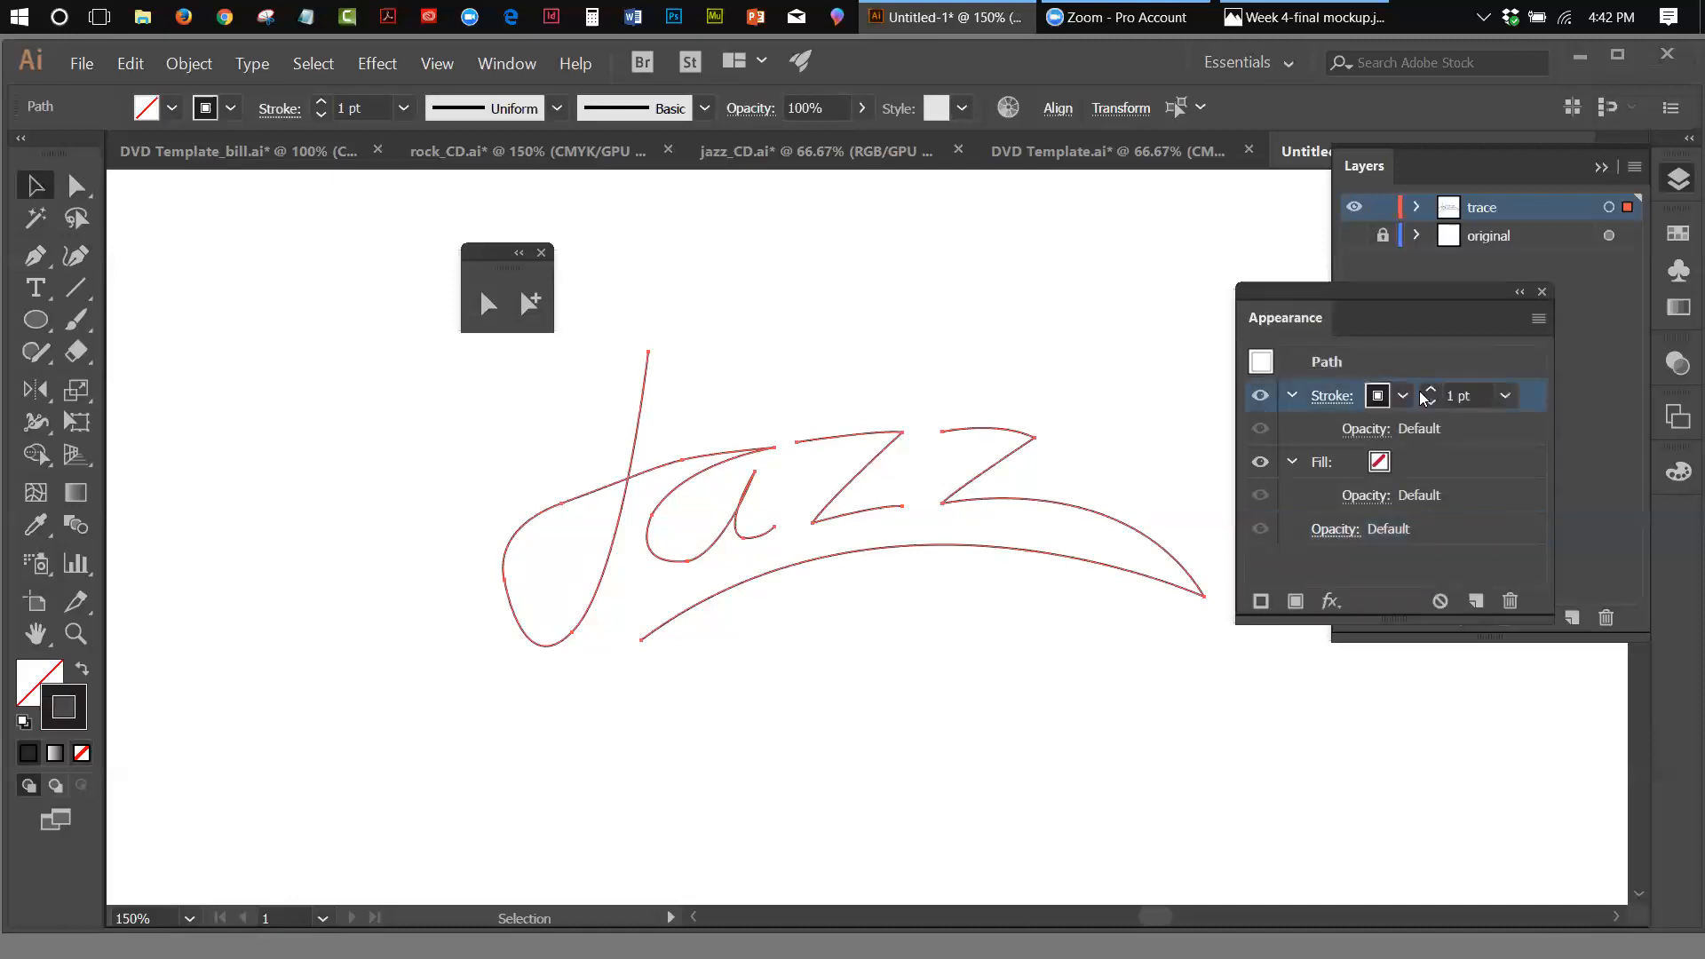
left_click(1402, 395)
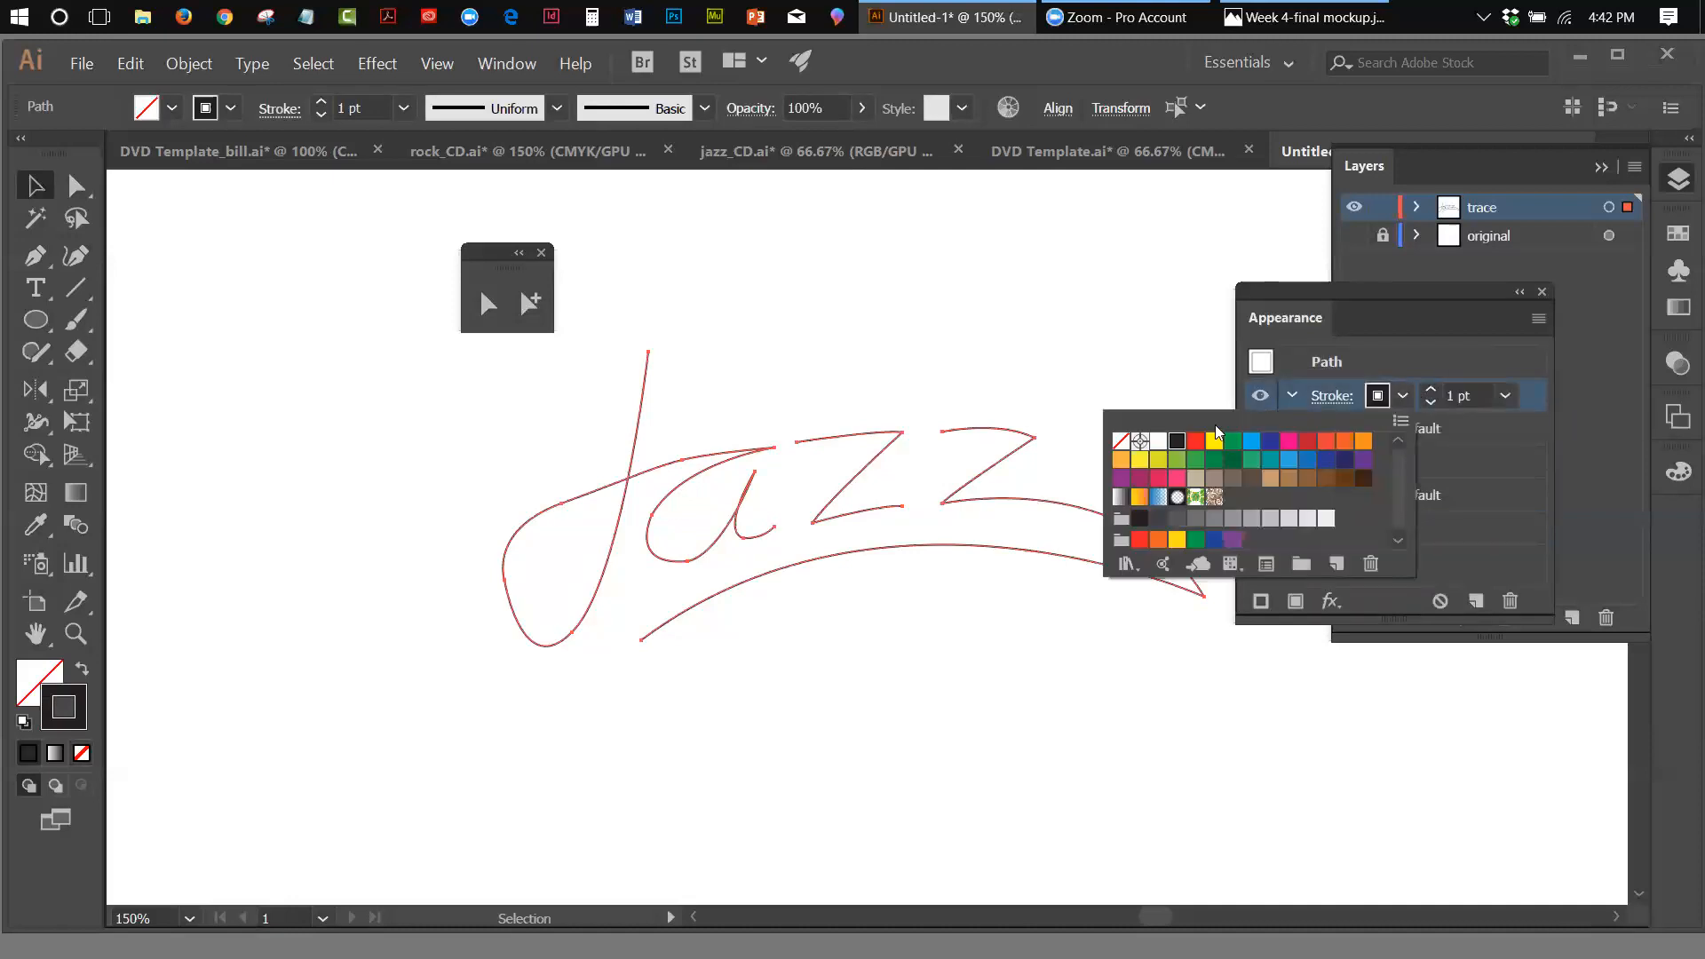
left_click(1158, 441)
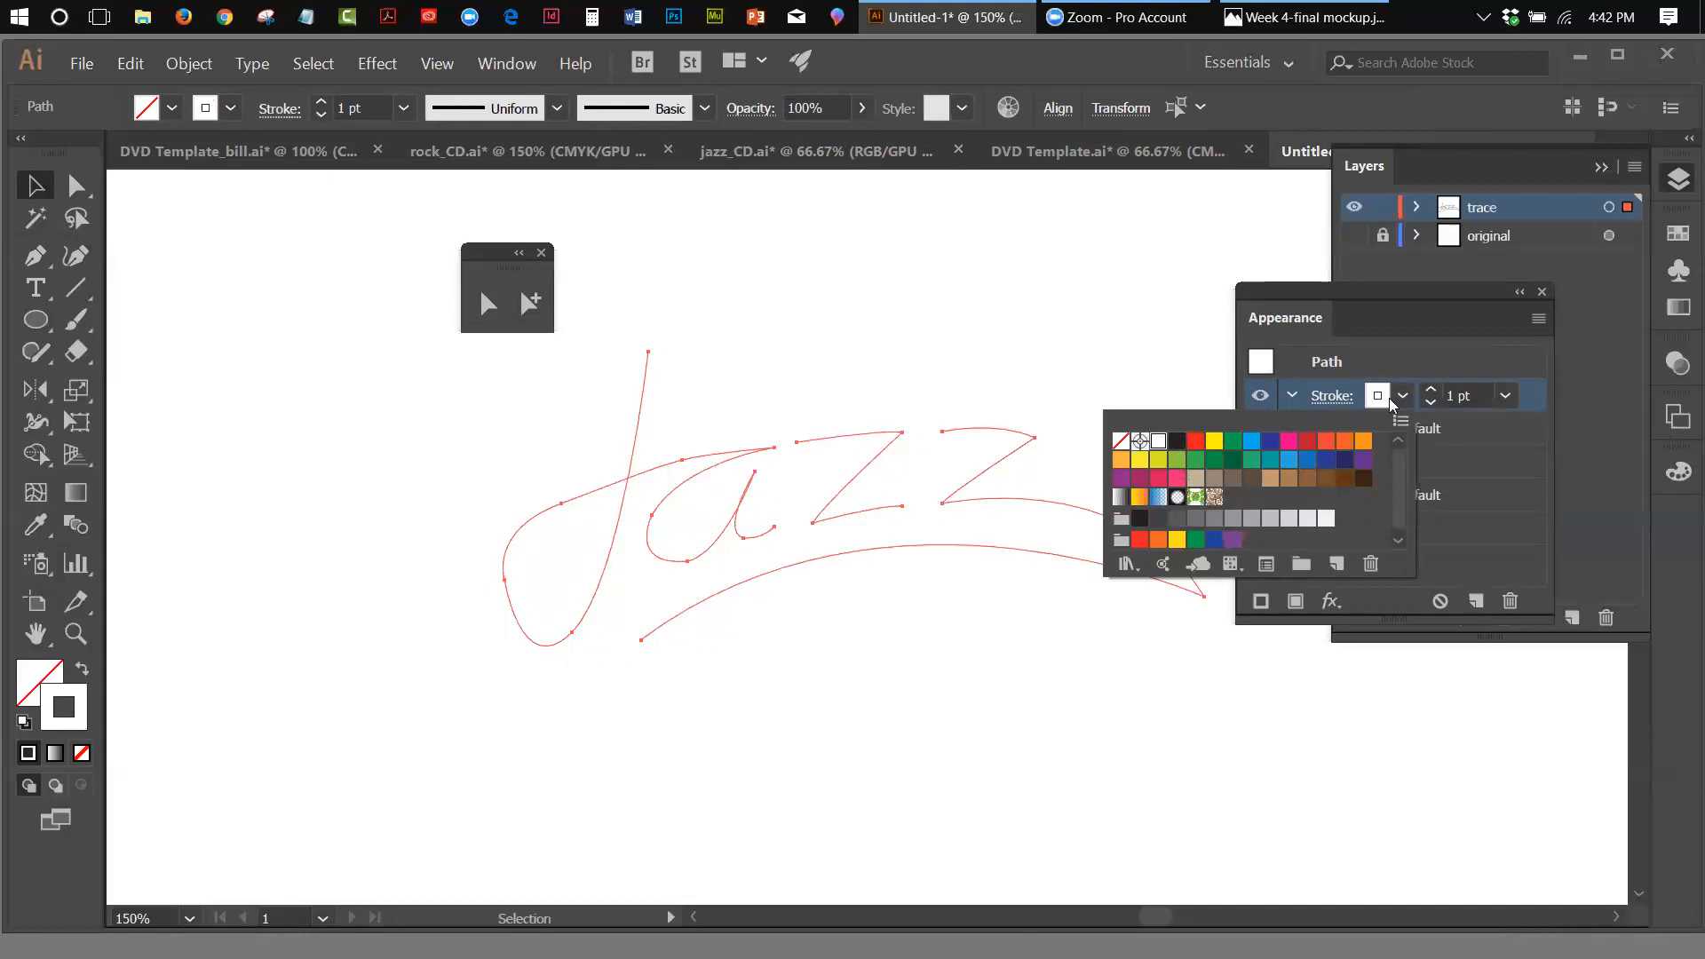
left_click(1432, 391)
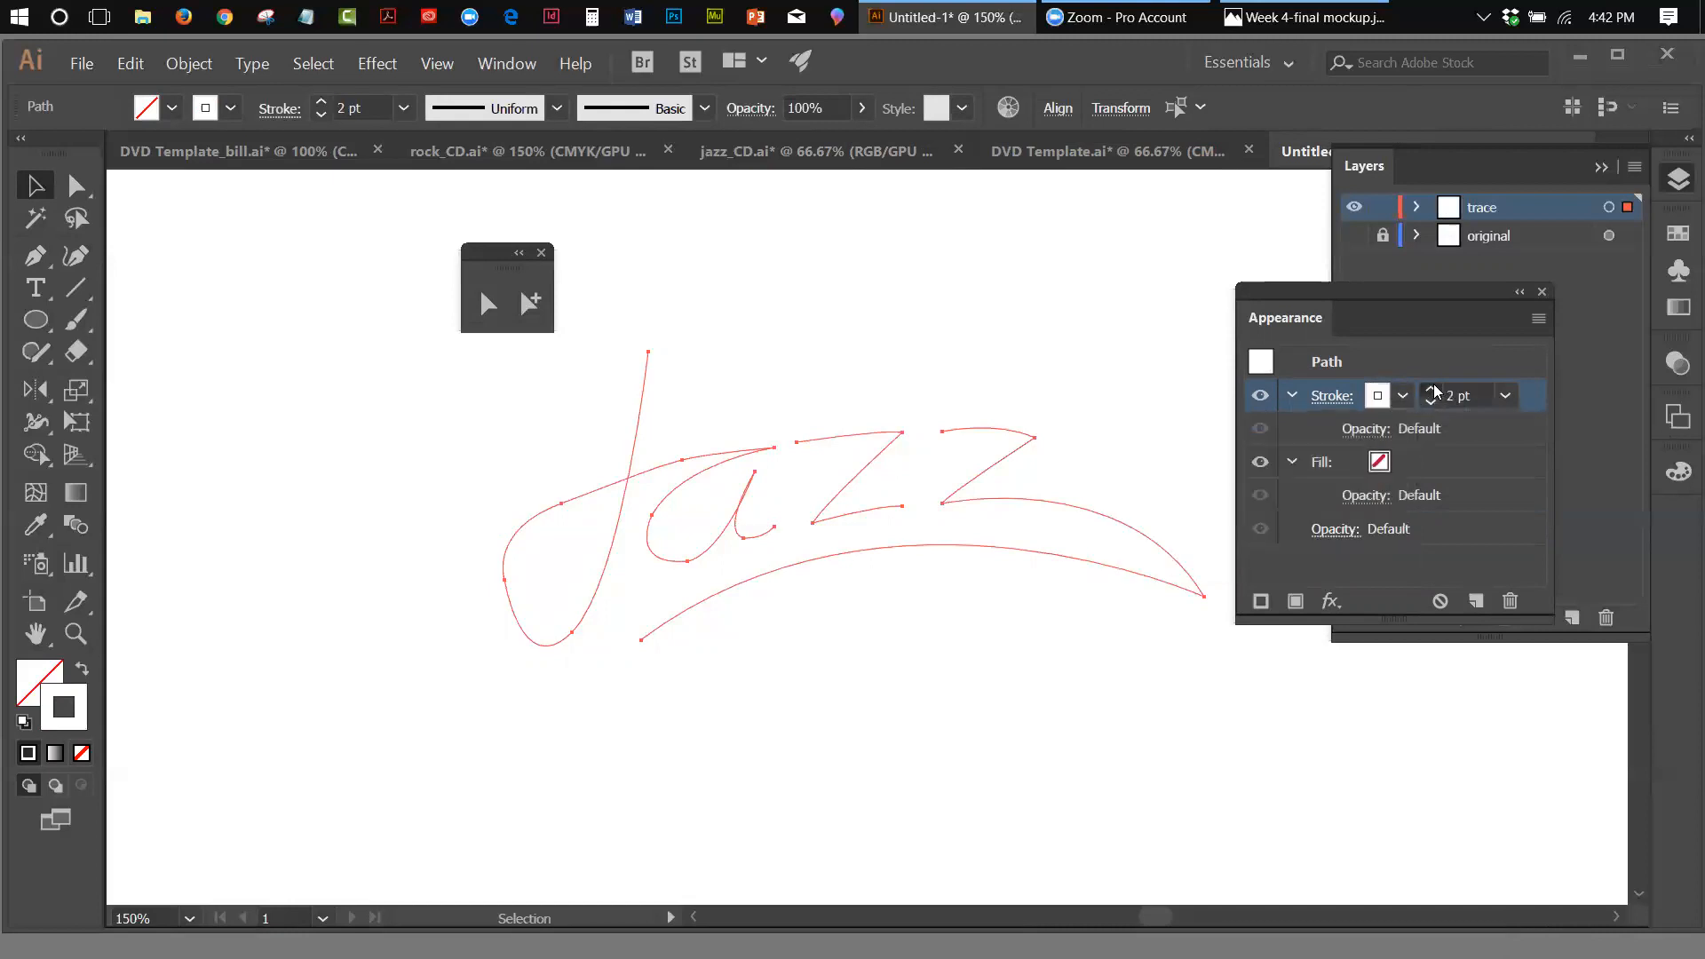
left_click(1433, 391)
left_click(1432, 390)
left_click(1432, 390)
left_click(1432, 390)
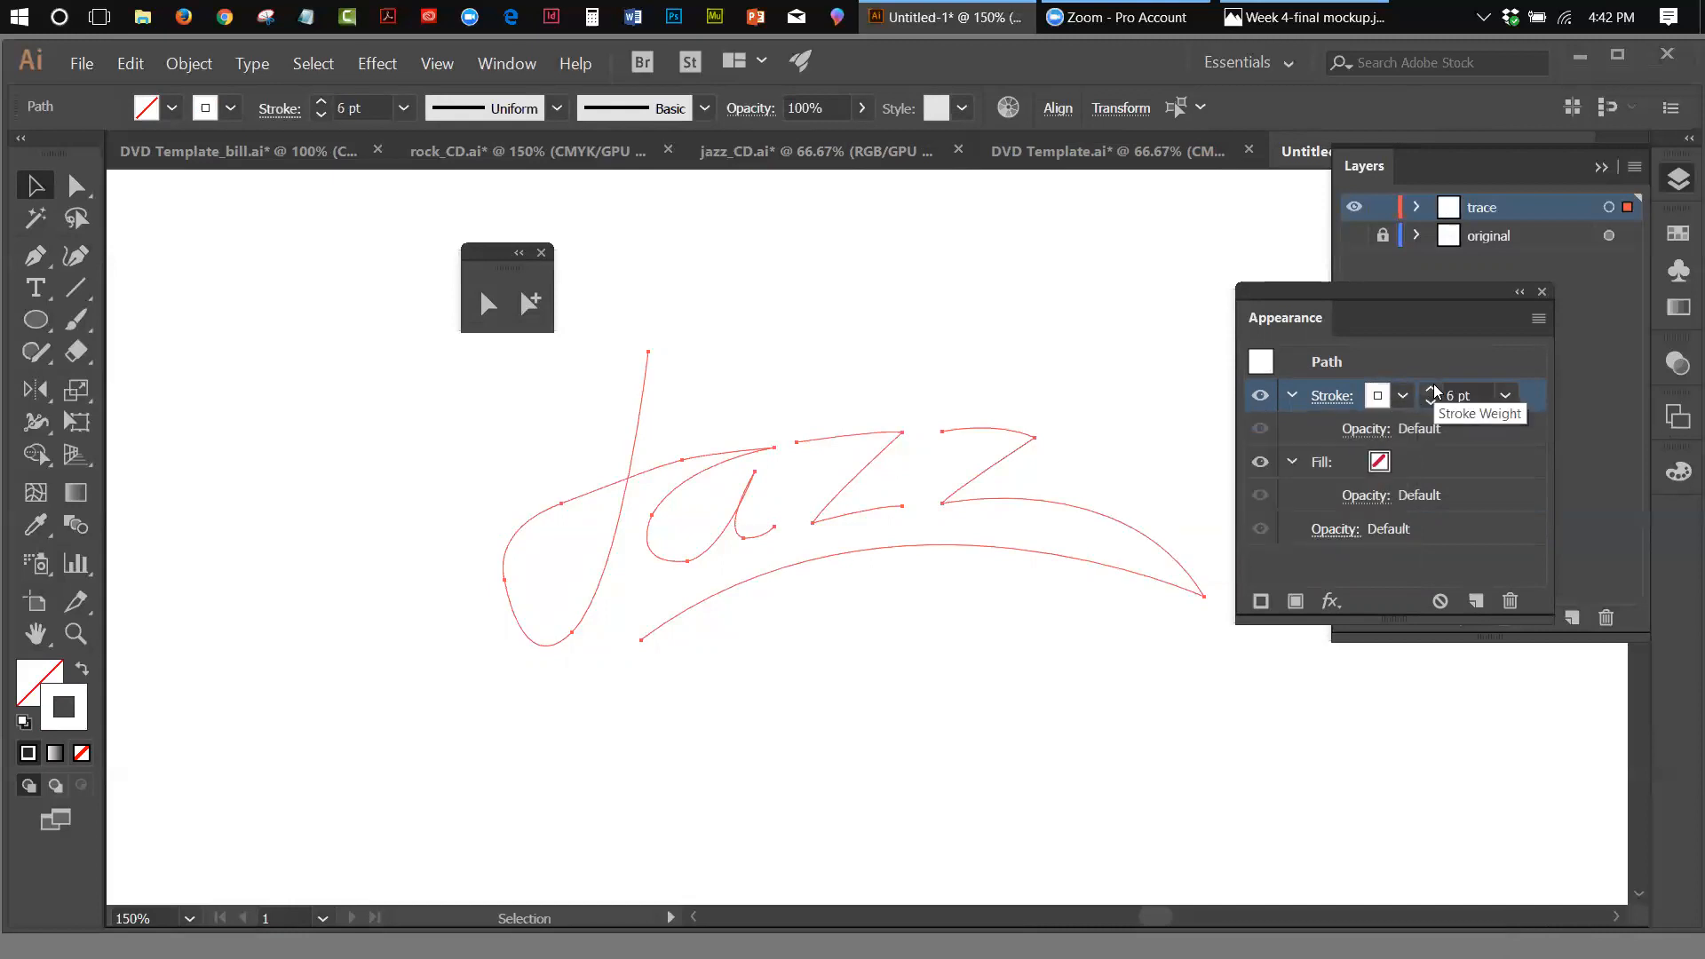
Add a second stroke to the lettering and make the lower stroke black at 10 pt
left_click(1536, 322)
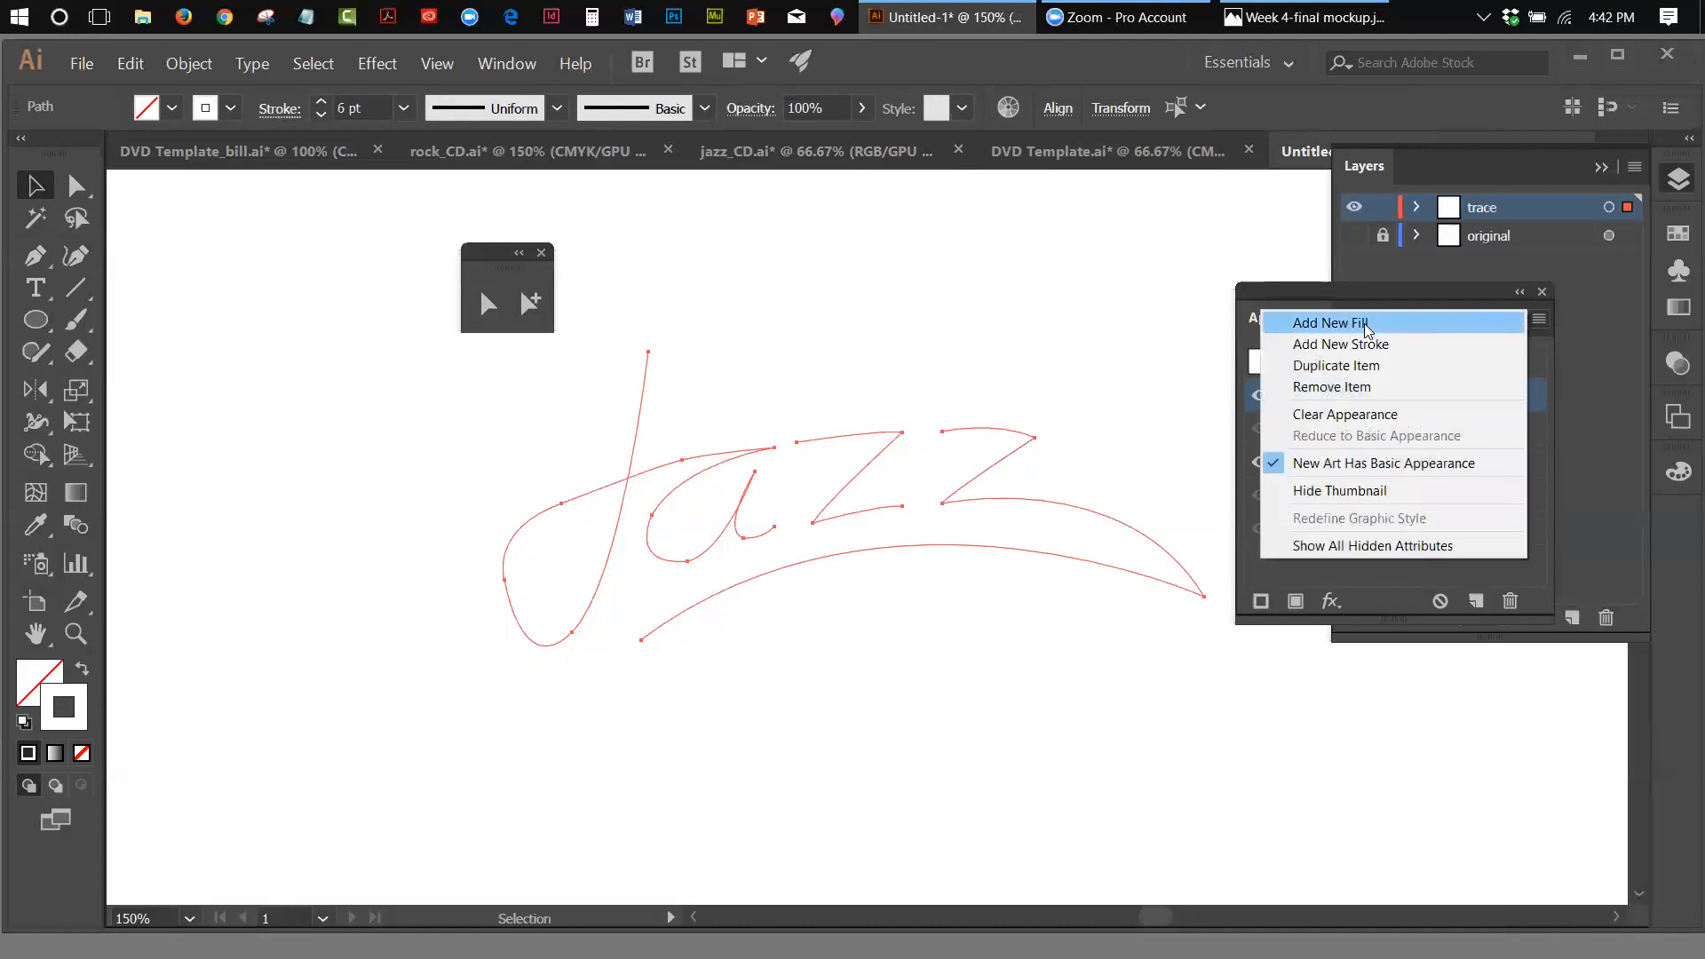
left_click(1366, 345)
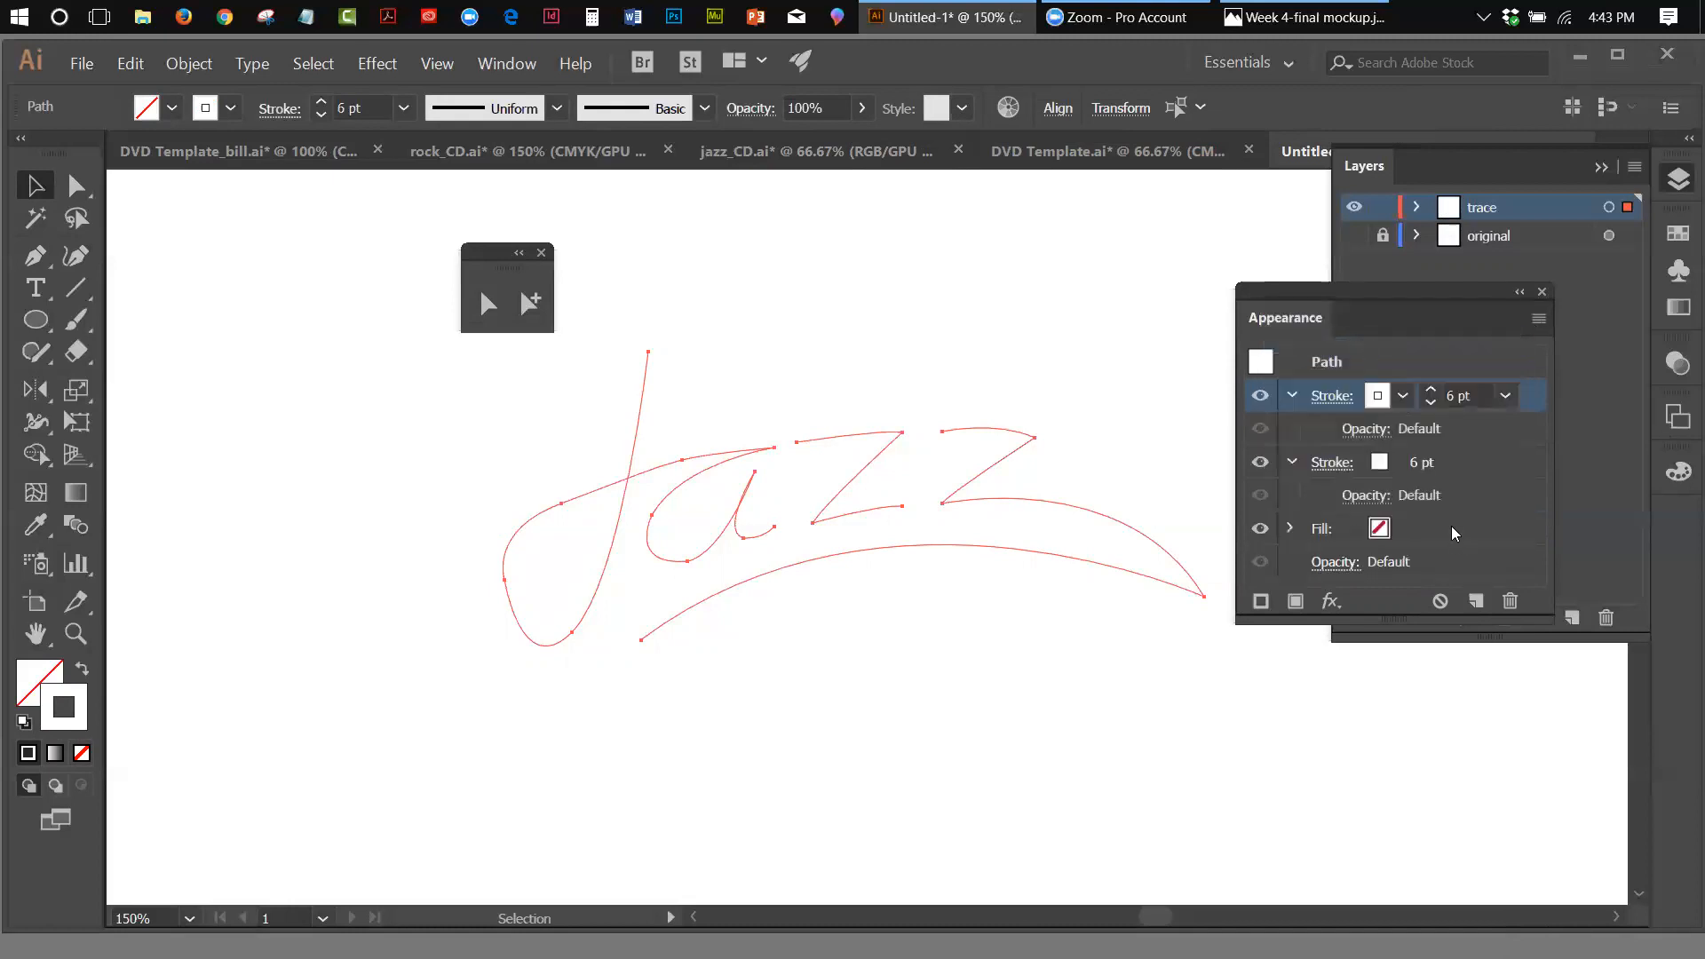
left_click(1434, 466)
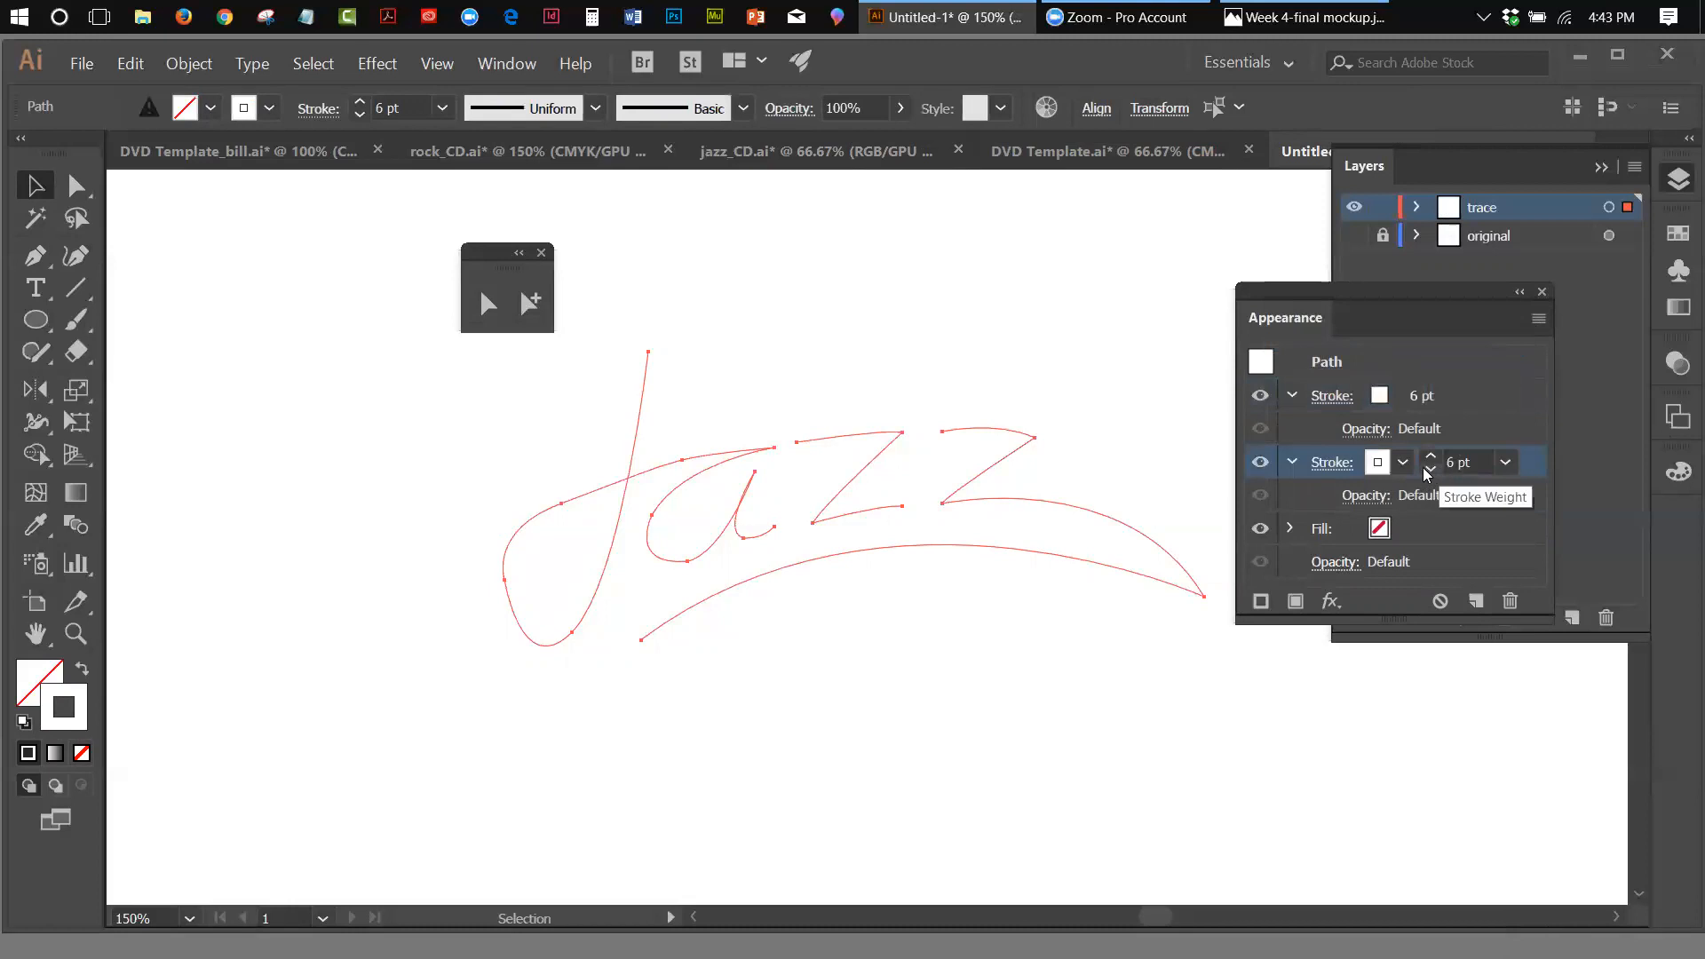
left_click(1402, 463)
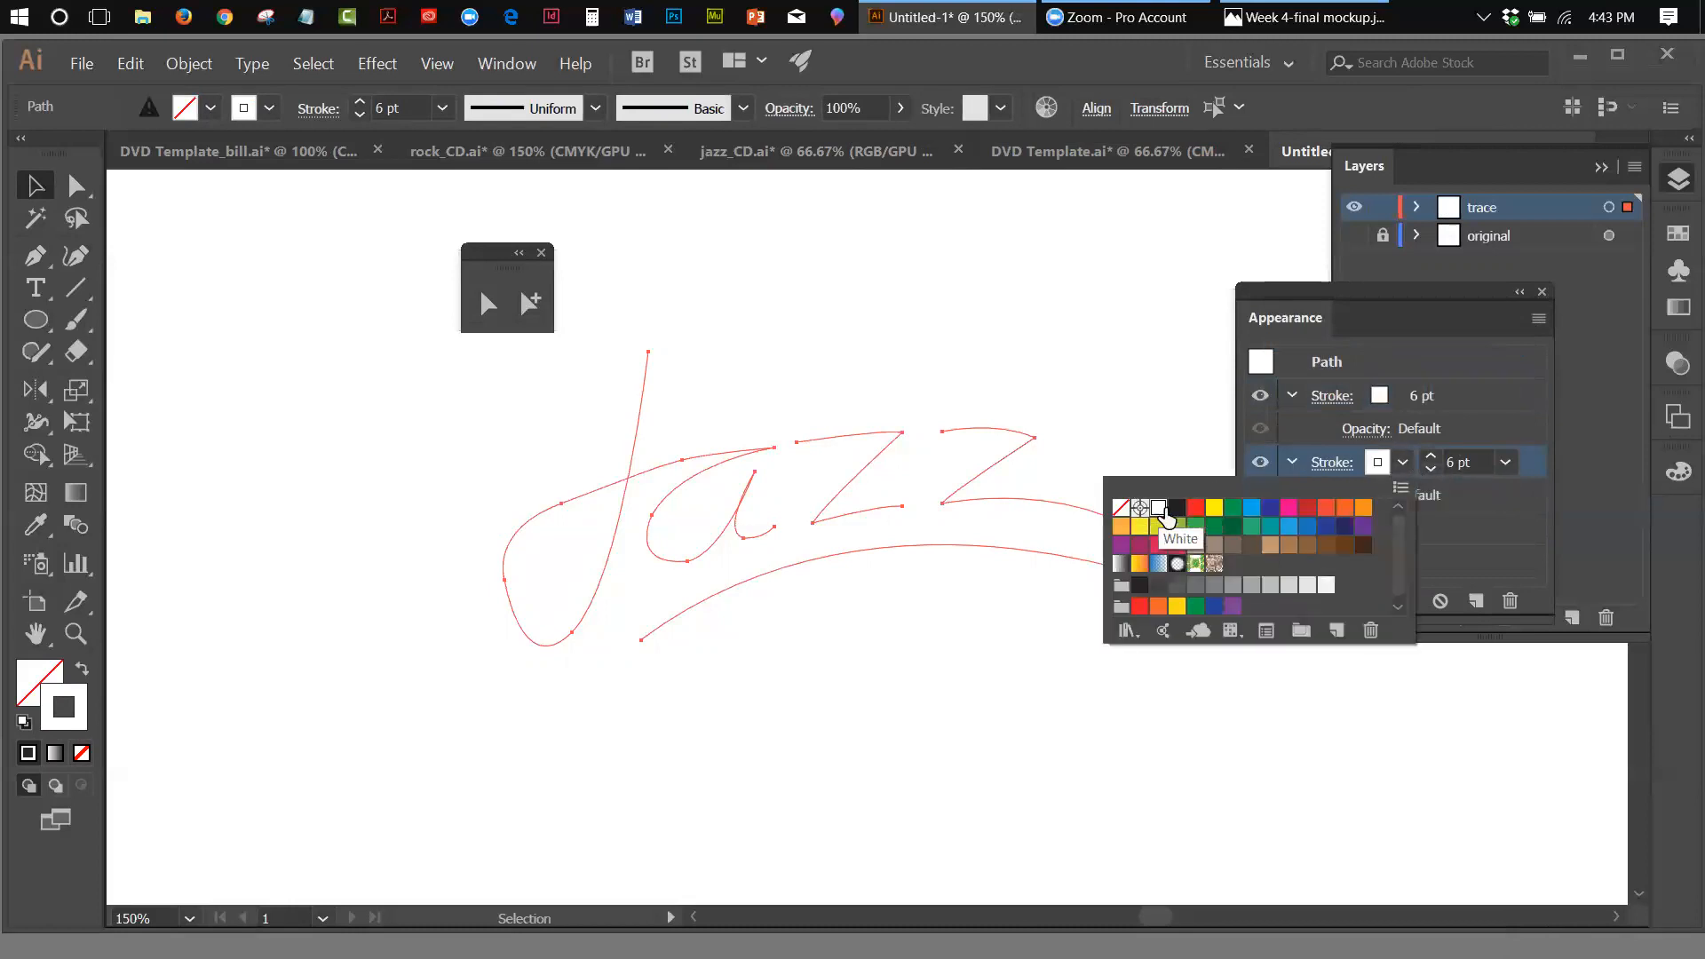
left_click(1176, 510)
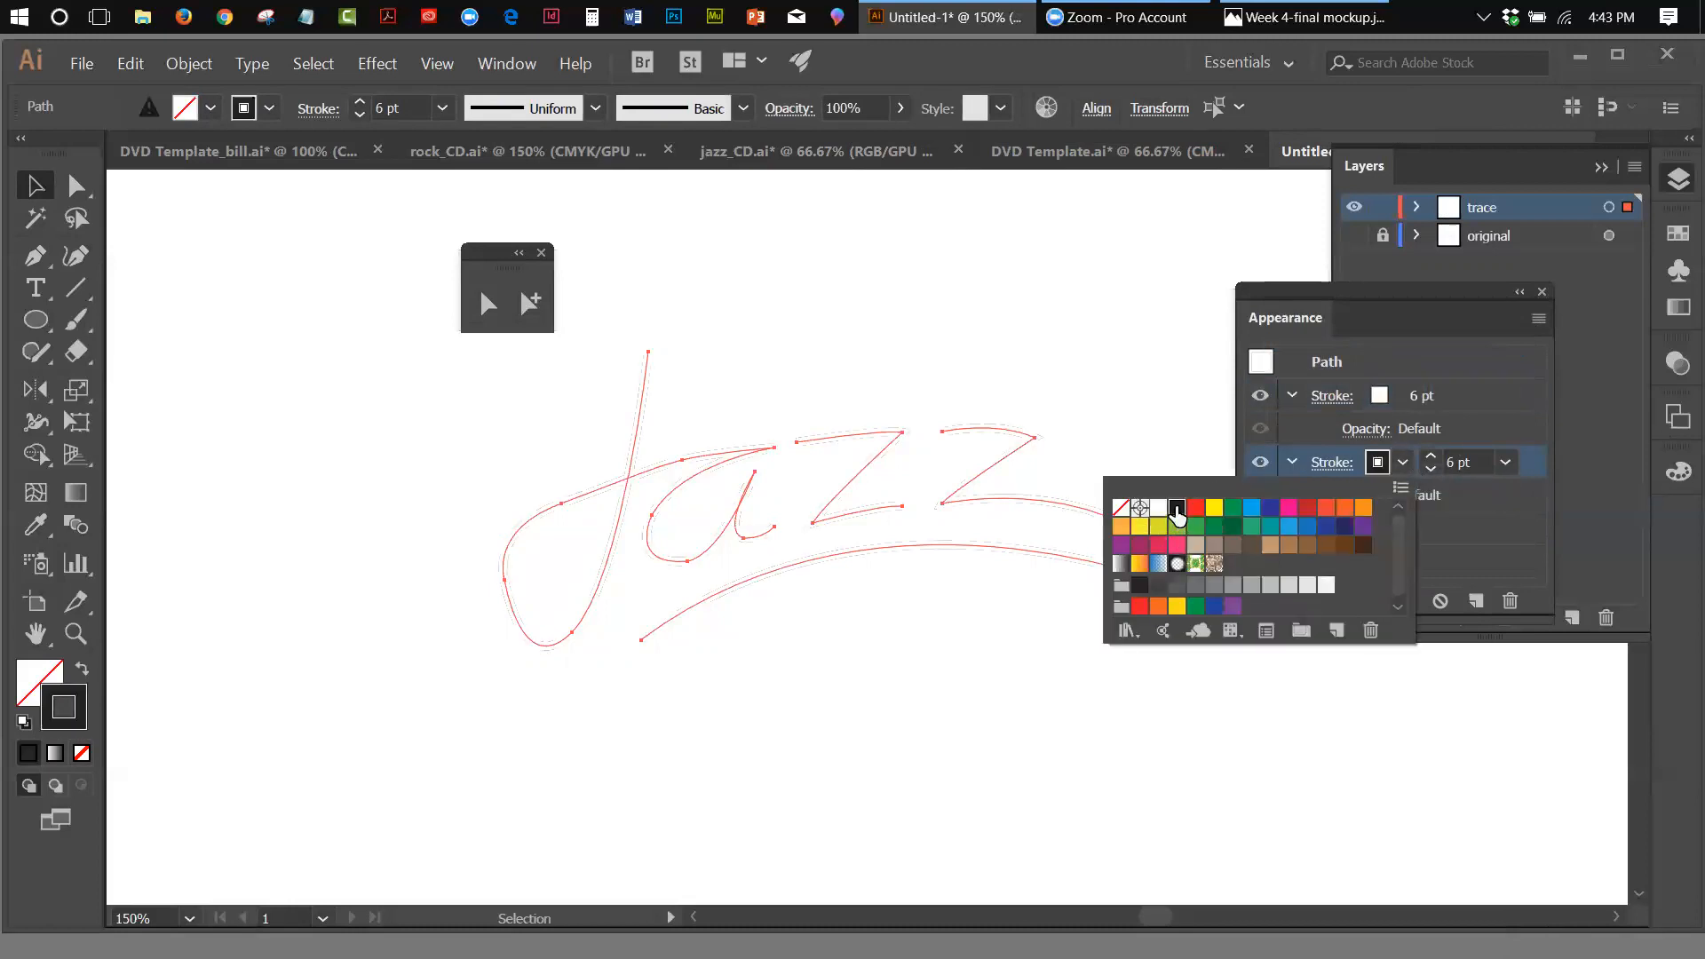
left_click(1432, 462)
left_click(1431, 457)
left_click(1431, 458)
left_click(1431, 457)
left_click(1431, 457)
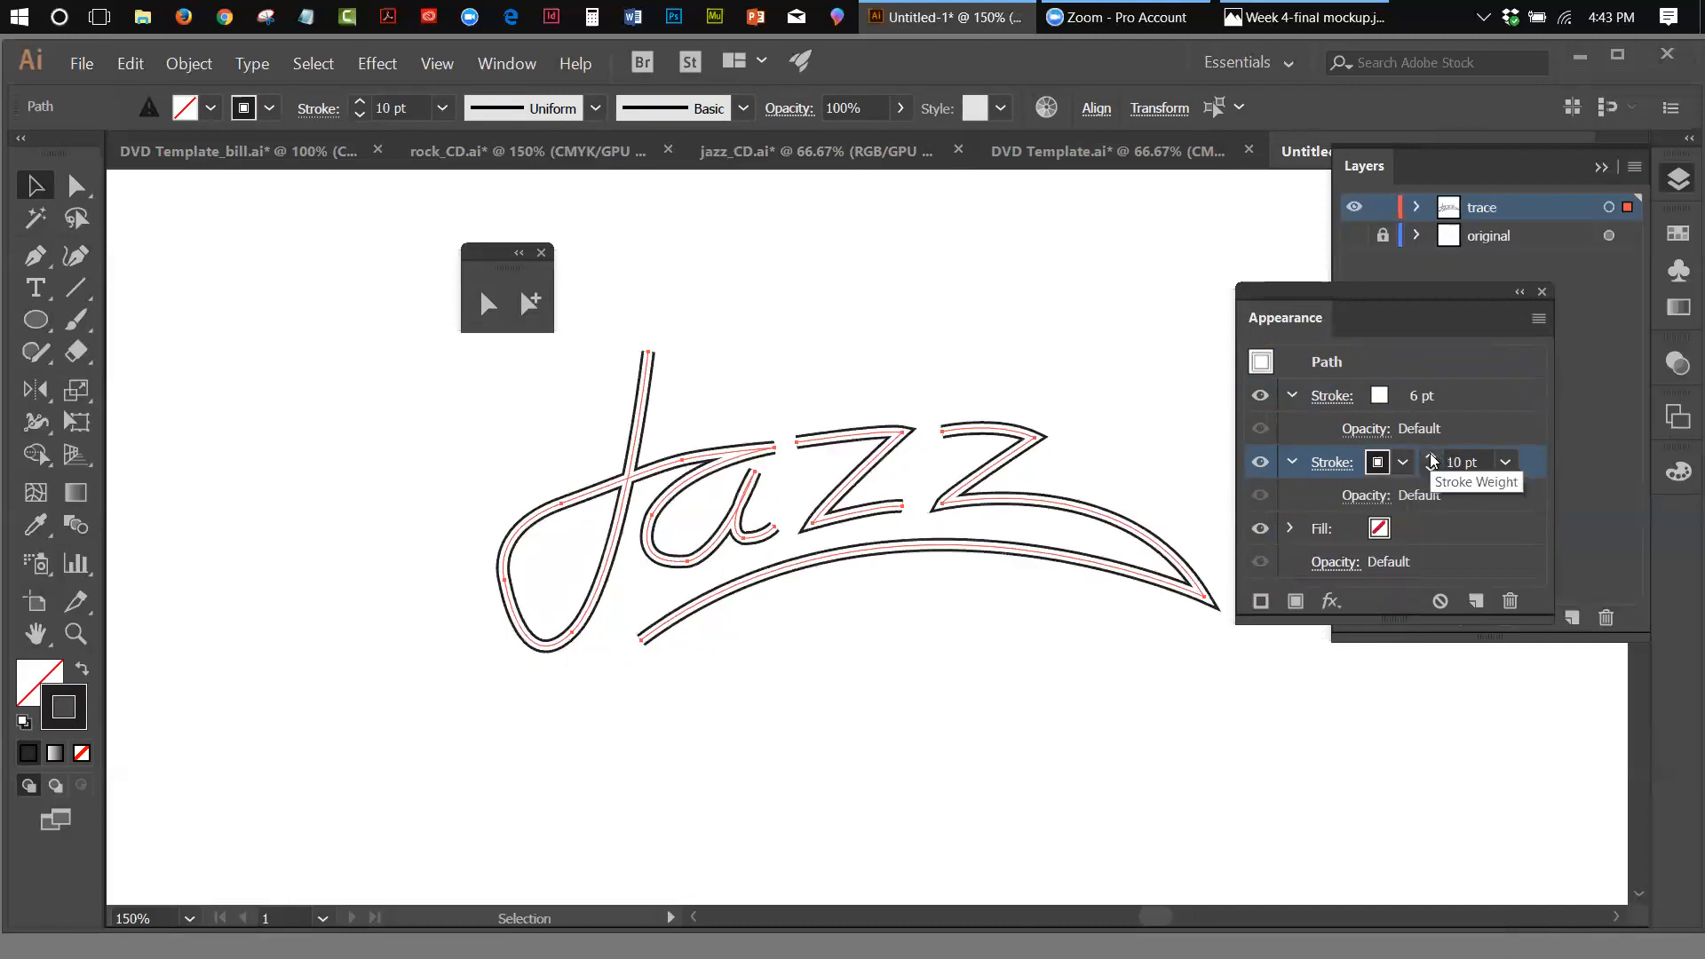
Increase the weight of the lettering's white upper stroke to 9 pt
left_click(1419, 397)
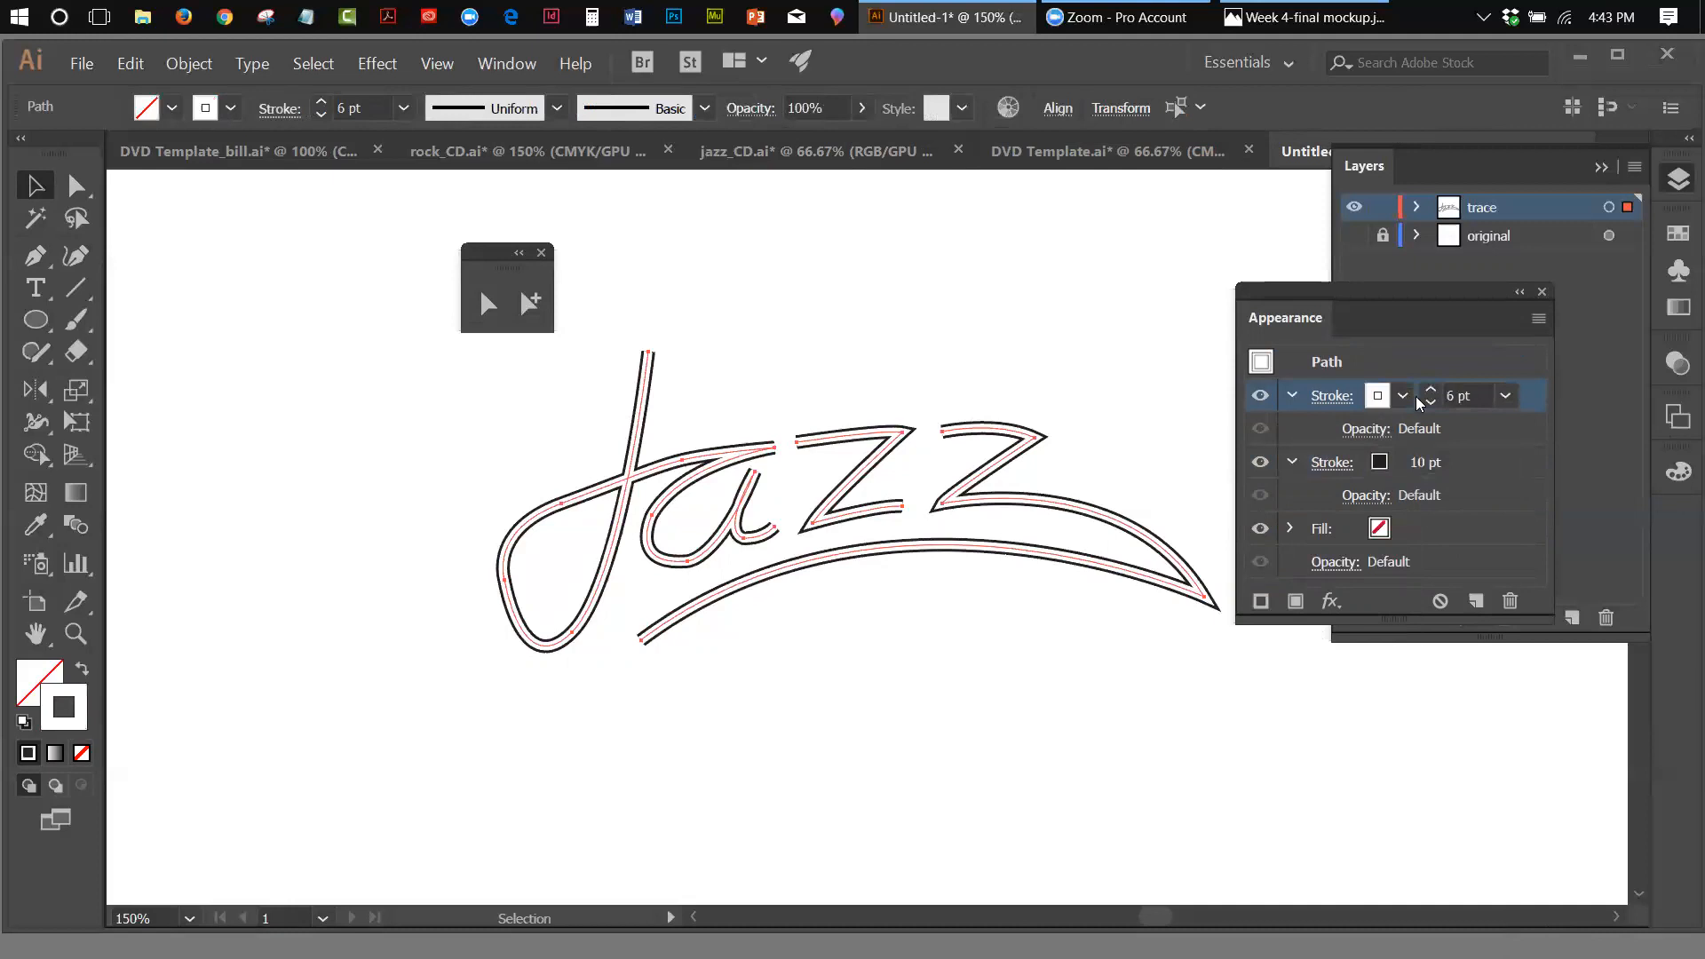
left_click(1402, 395)
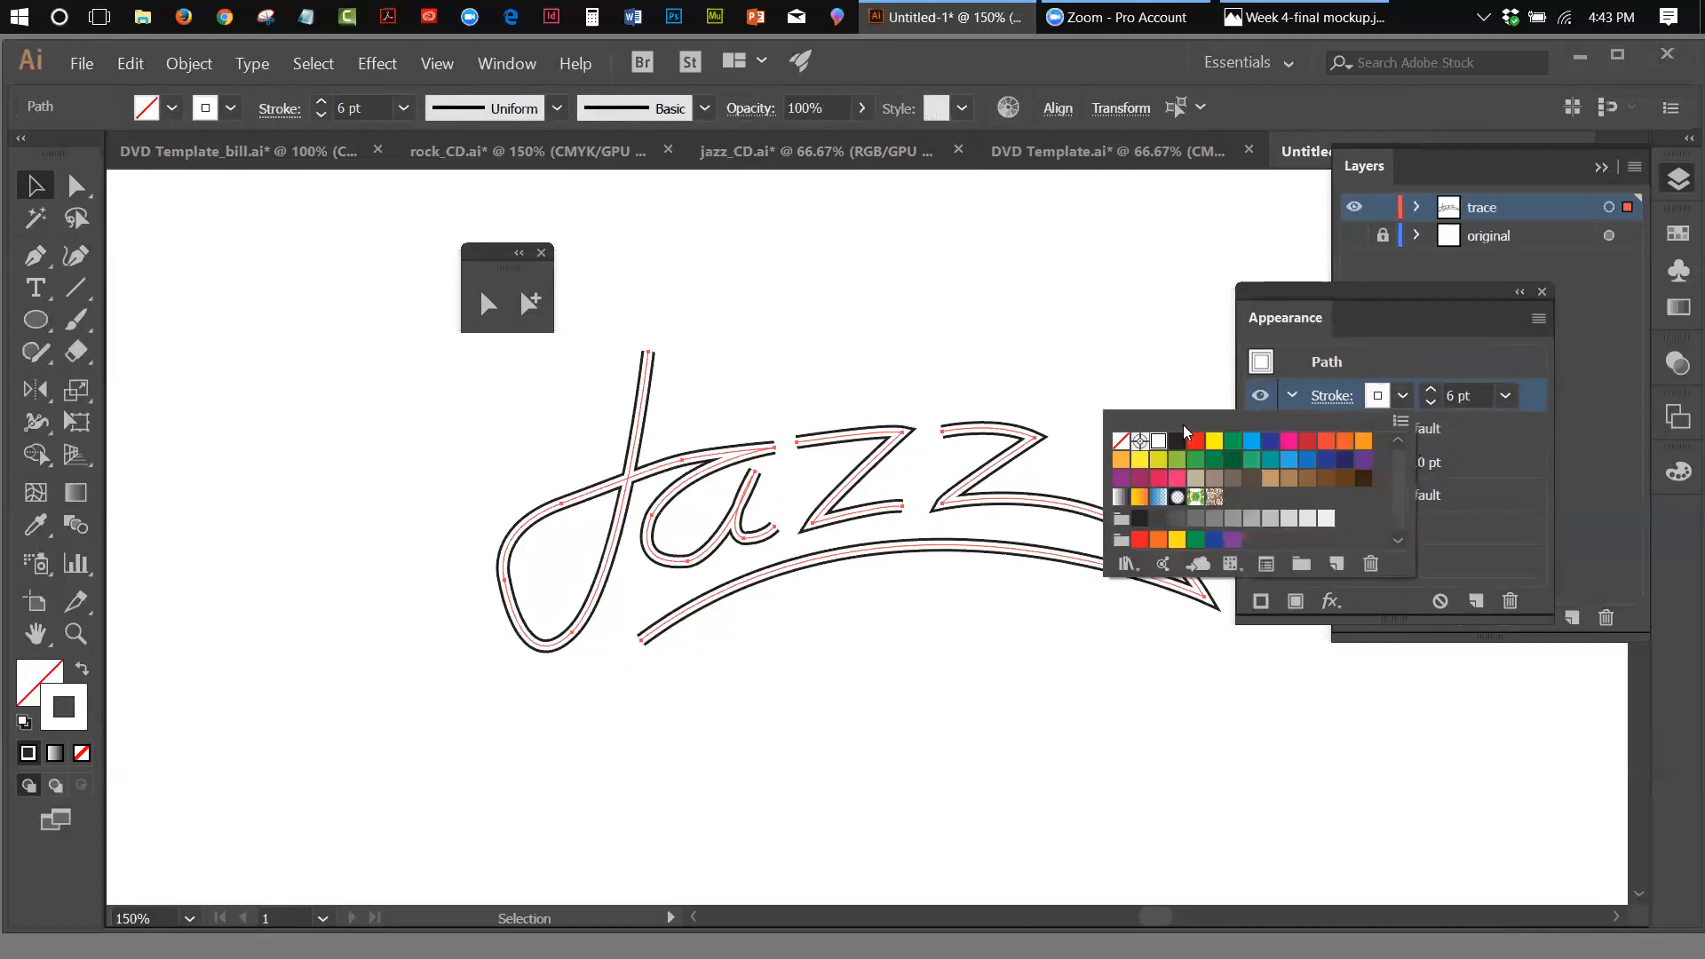
left_click(1432, 391)
left_click(1431, 391)
left_click(1431, 392)
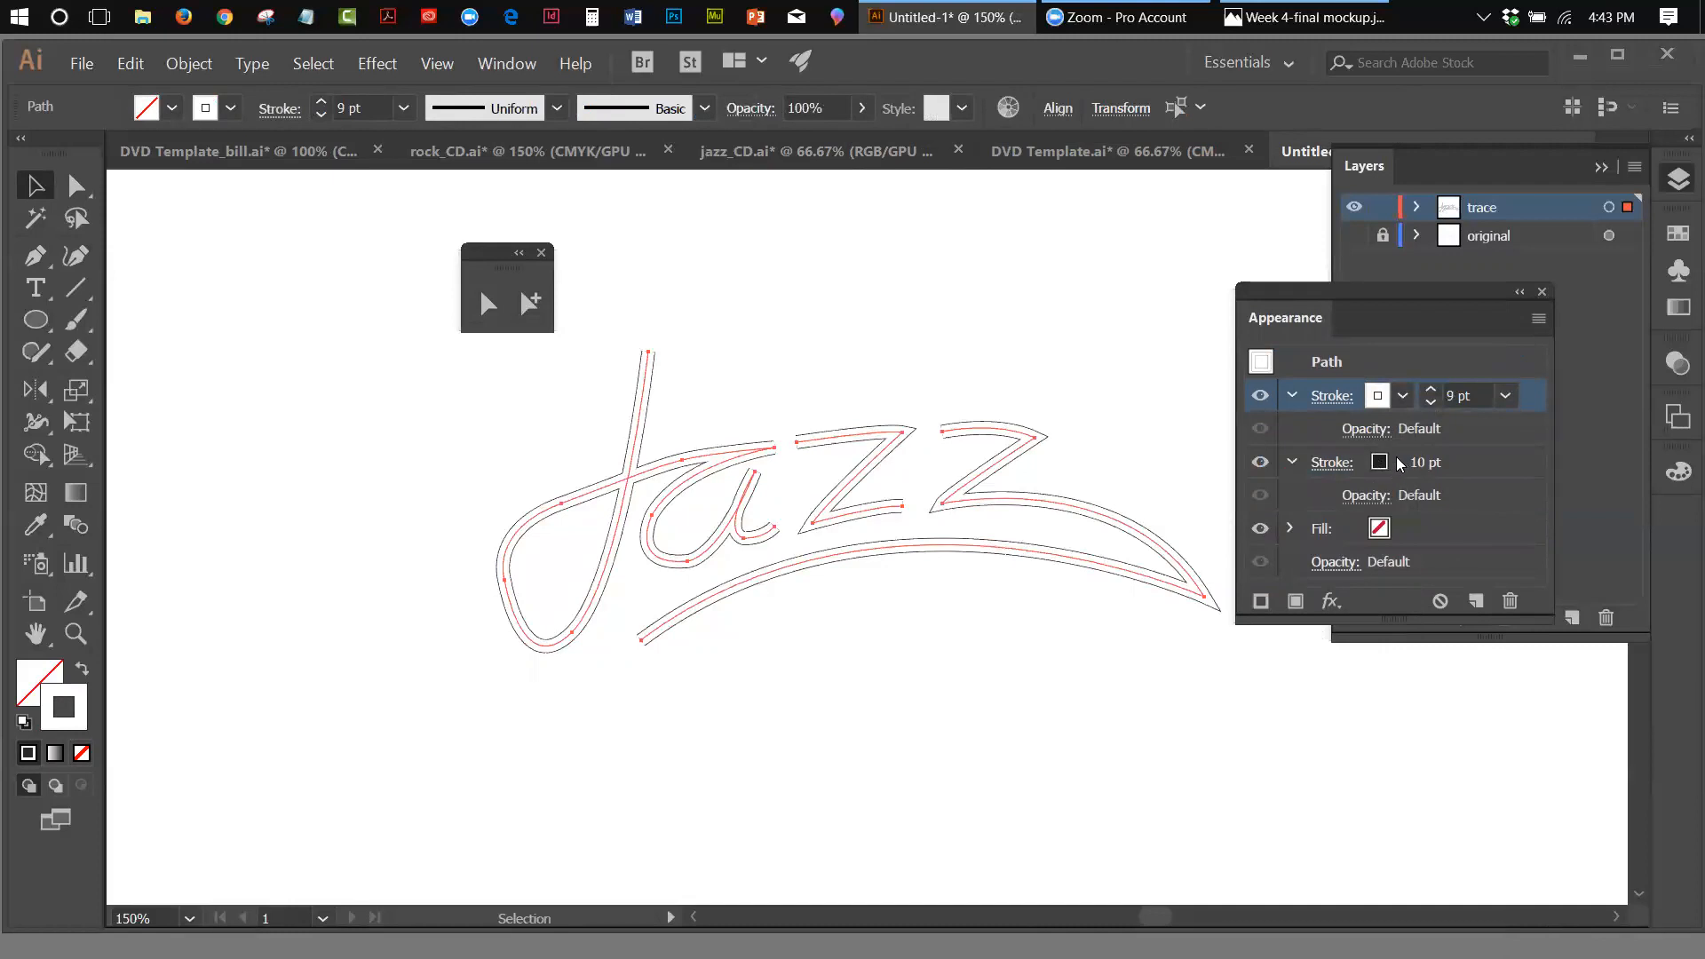
Increase the weight of the lettering's black lower stroke to 15 pt
left_click(1414, 463)
left_click(1431, 458)
left_click(1432, 458)
left_click(1431, 456)
left_click(1431, 456)
left_click(1431, 457)
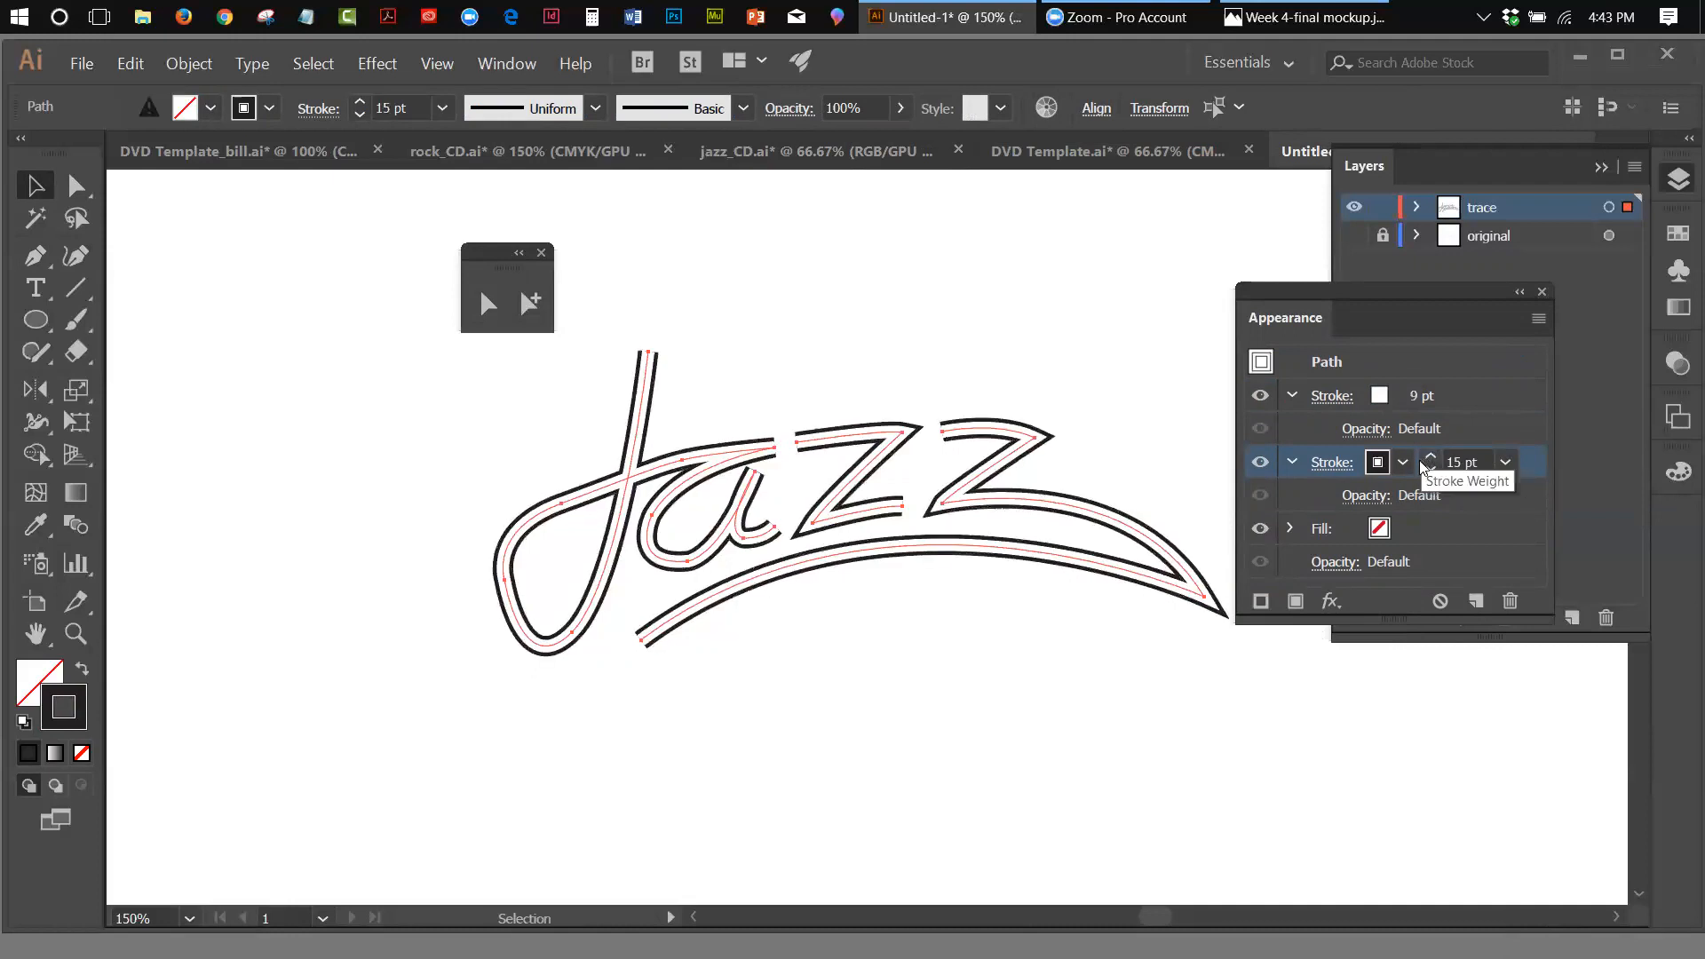
Collapse the Appearance panel out of the way and give the black stroke round caps in the expanded Stroke panel
left_click_drag(573, 360, 698, 422)
left_click_drag(904, 518, 1046, 641)
left_click(1519, 291)
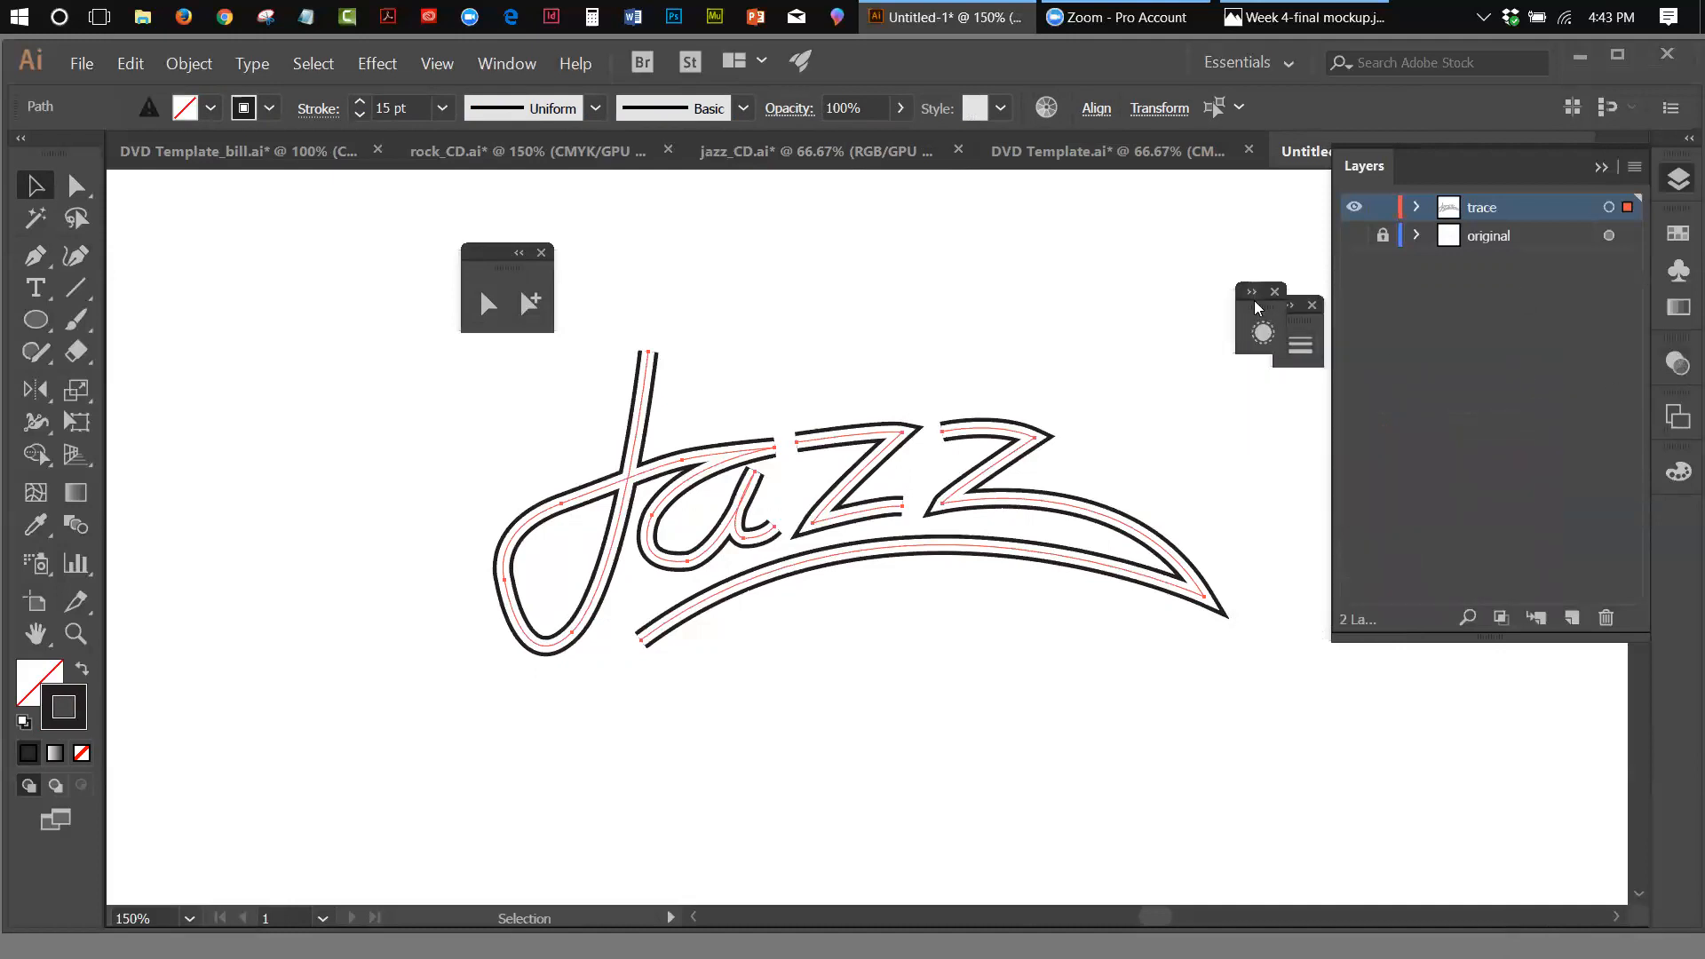
left_click_drag(1255, 307, 1152, 267)
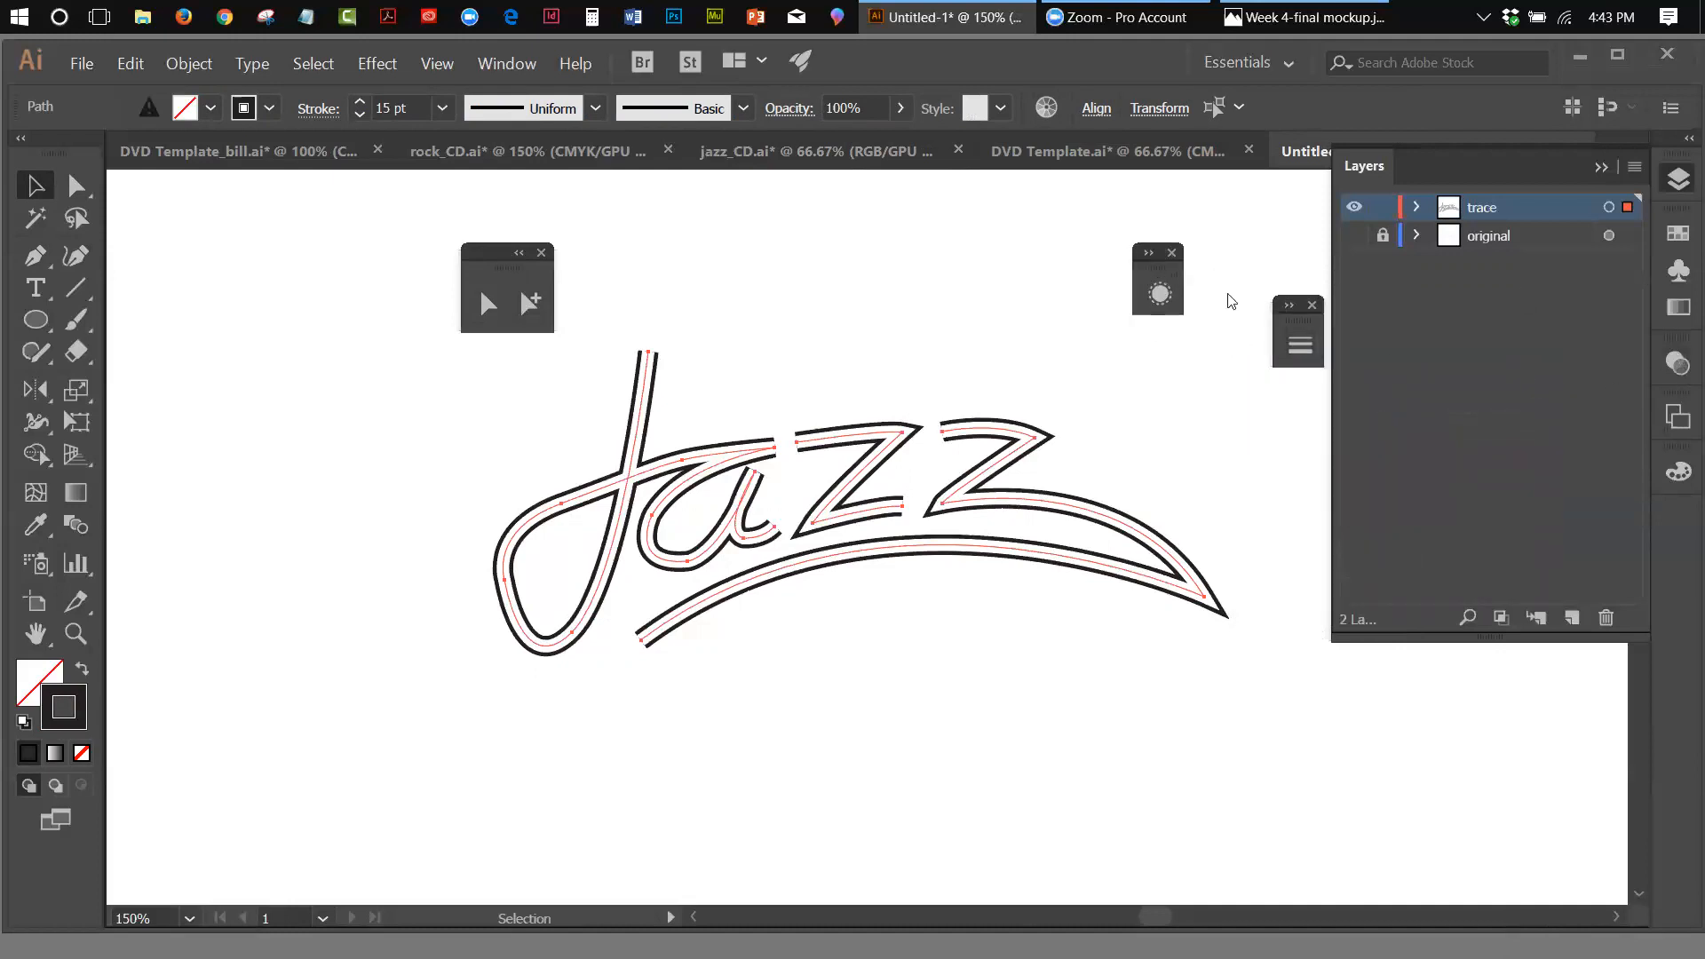
left_click(1290, 305)
left_click(1411, 415)
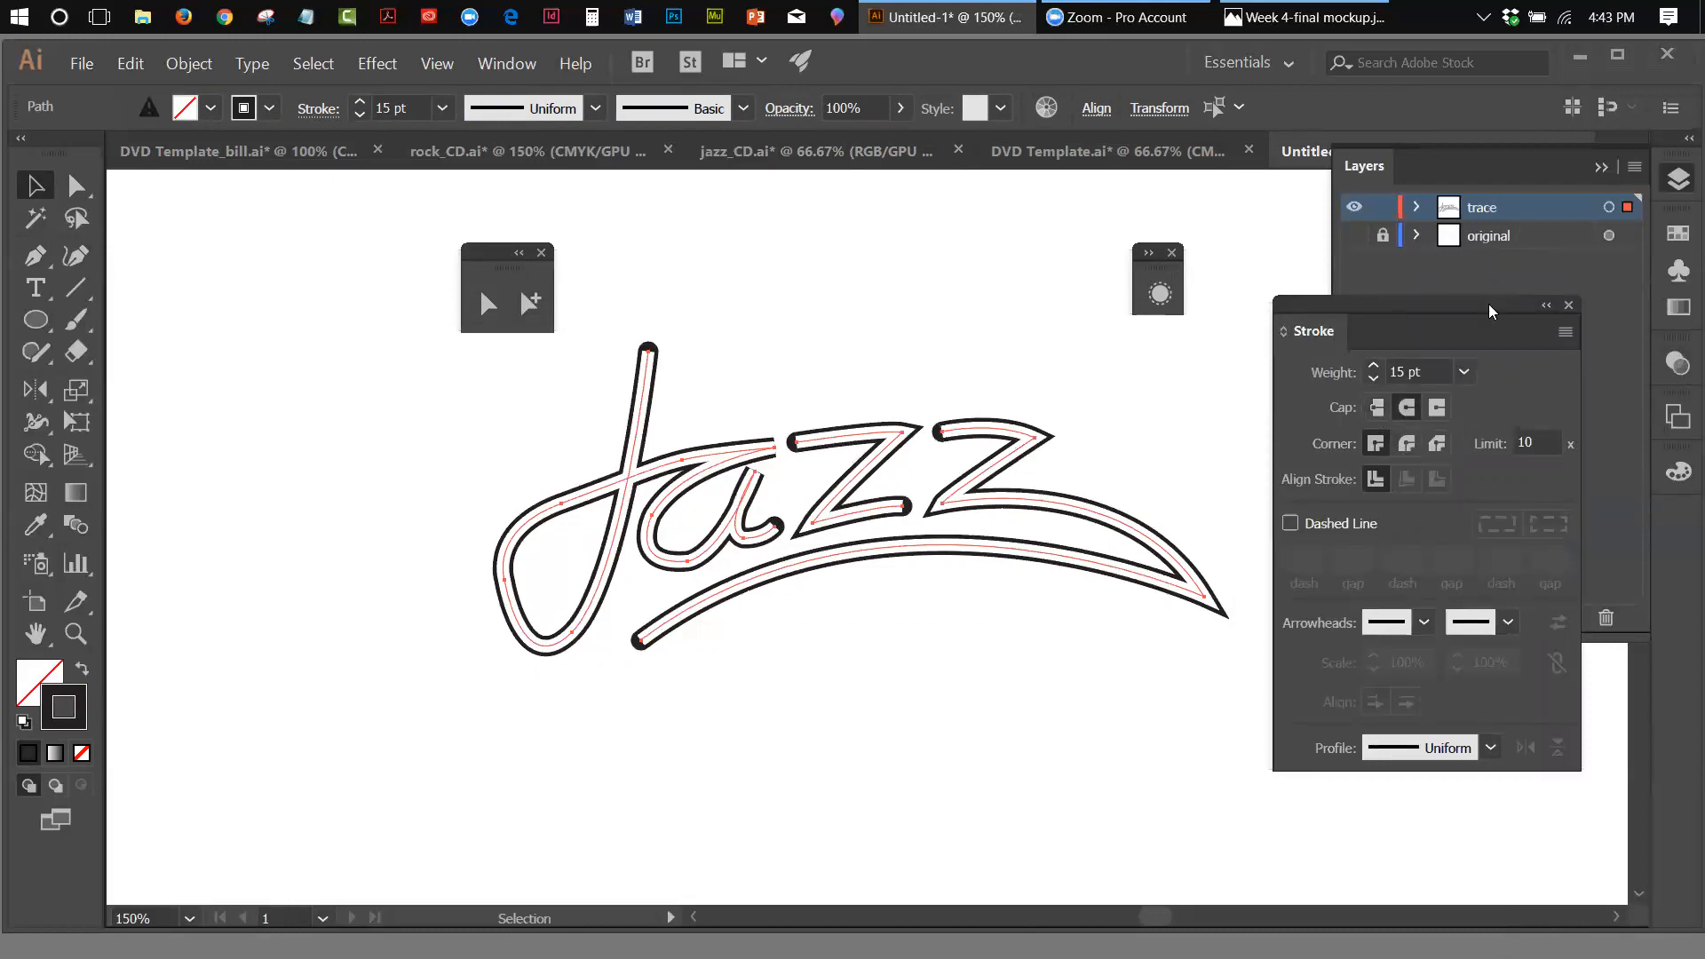
Give the lettering's white 9 pt stroke round caps as well
left_click(1159, 296)
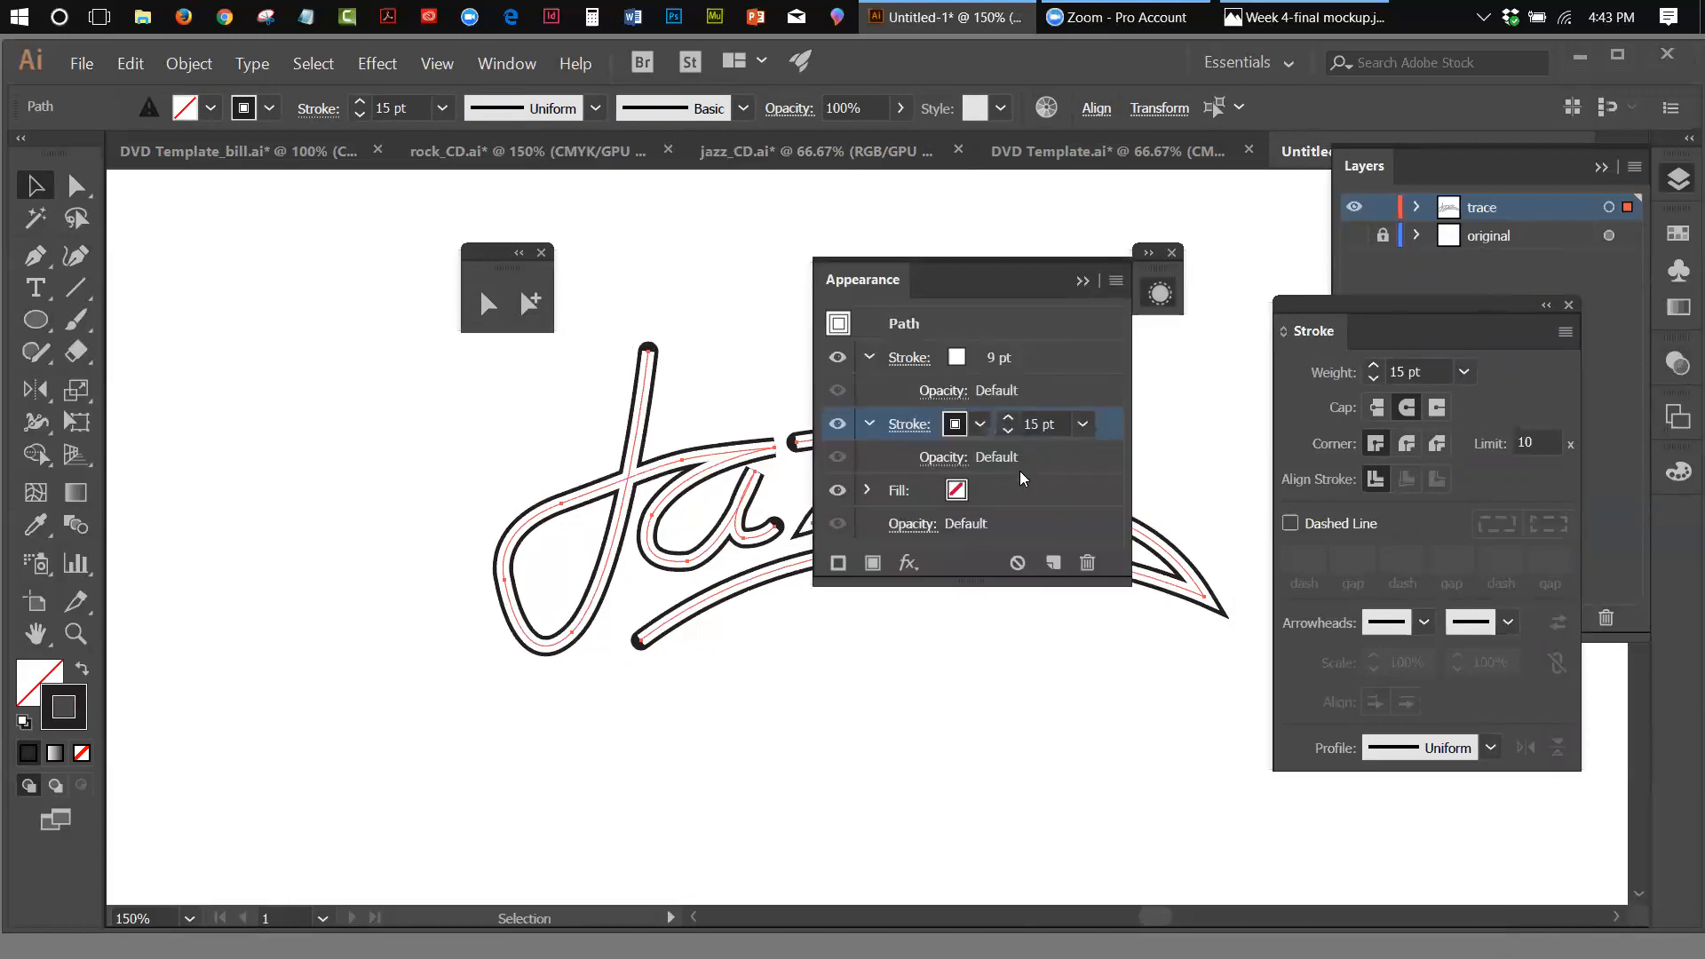
left_click(1031, 357)
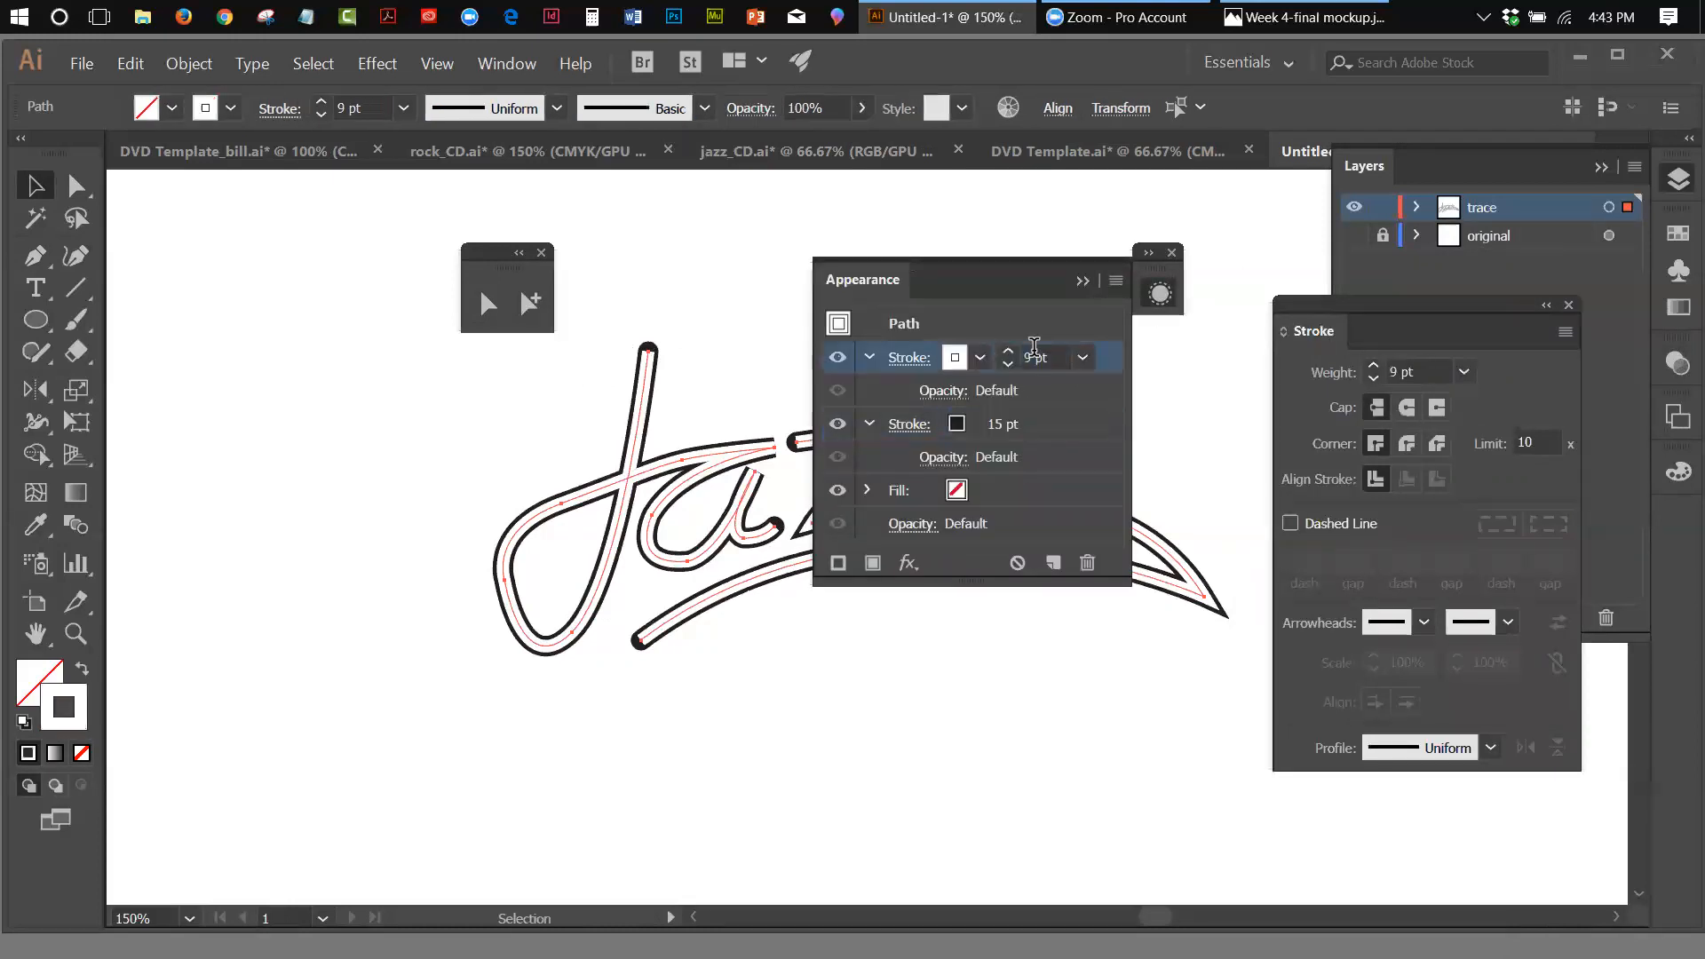
left_click(1408, 410)
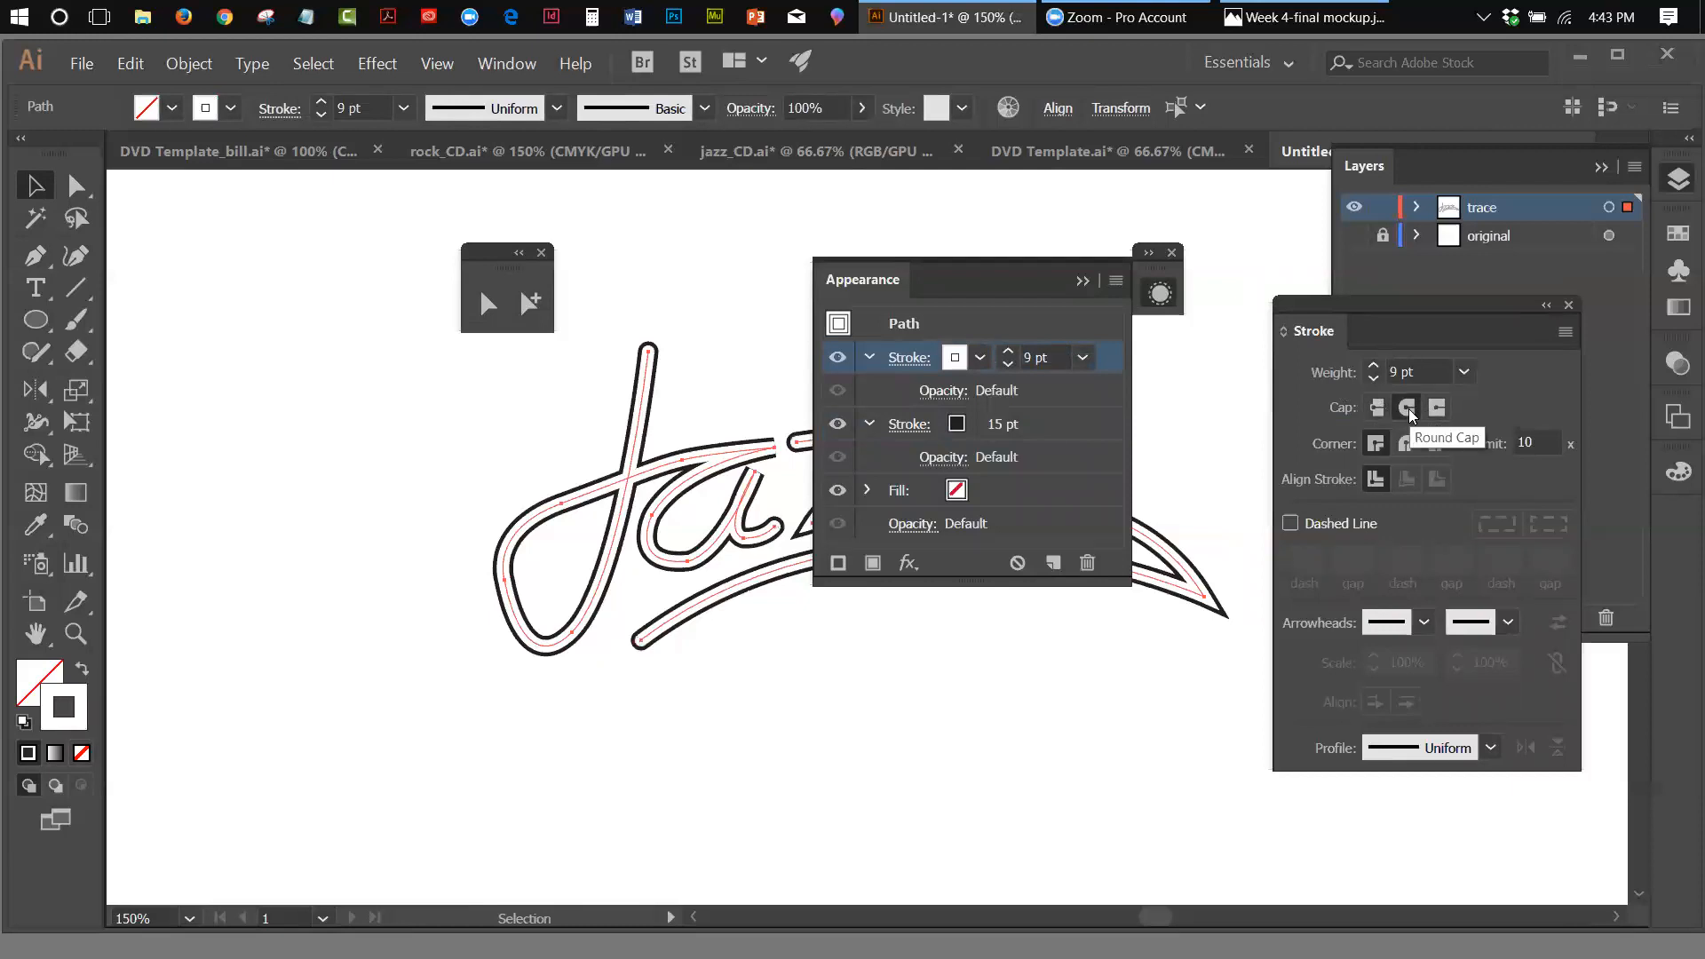
Deselect the lettering and collapse the open panels, closing the Untitled-1 document without saving it
left_click(1083, 280)
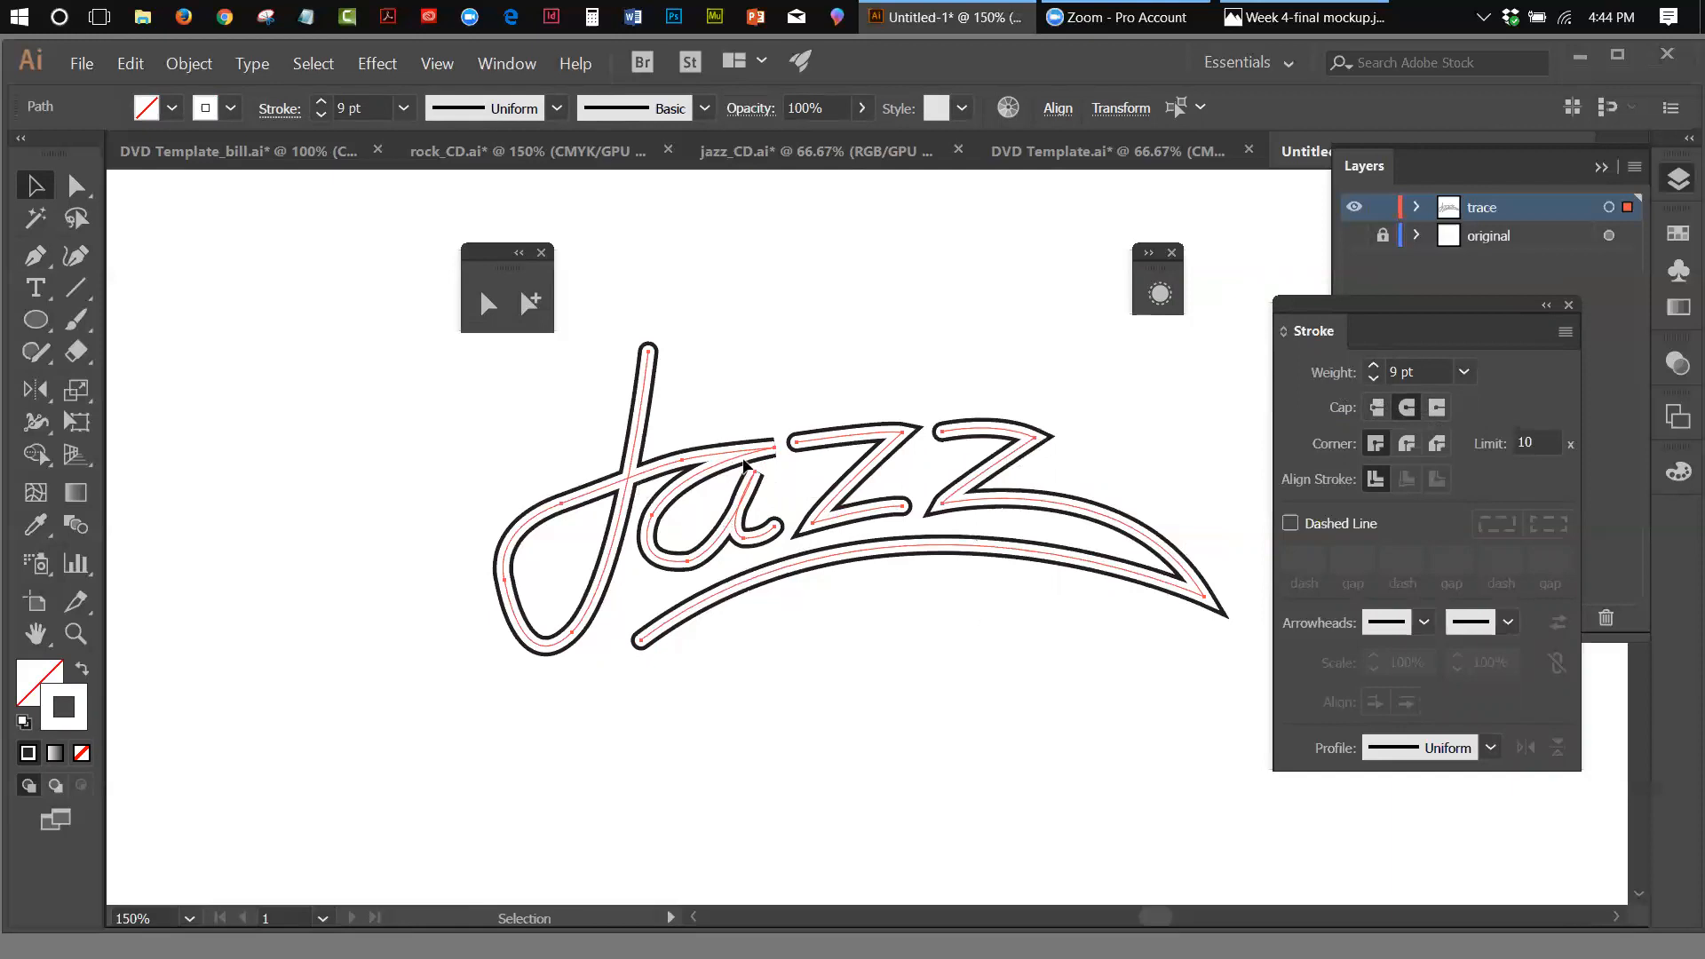
left_click(683, 461)
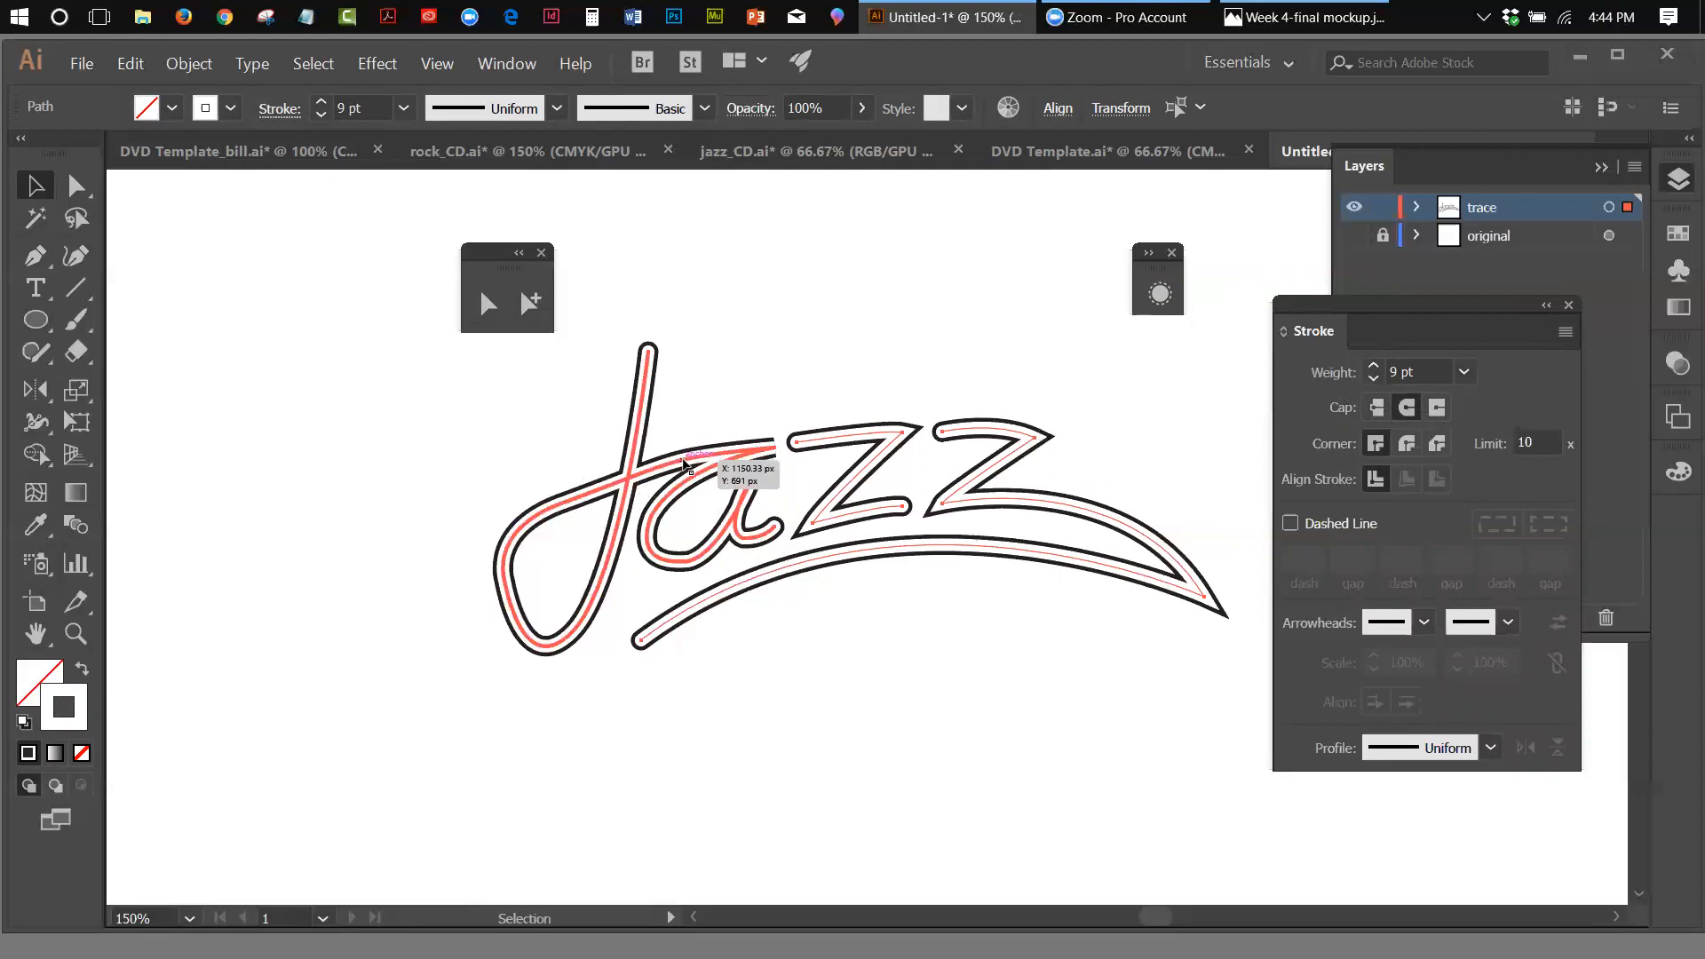
left_click(848, 648)
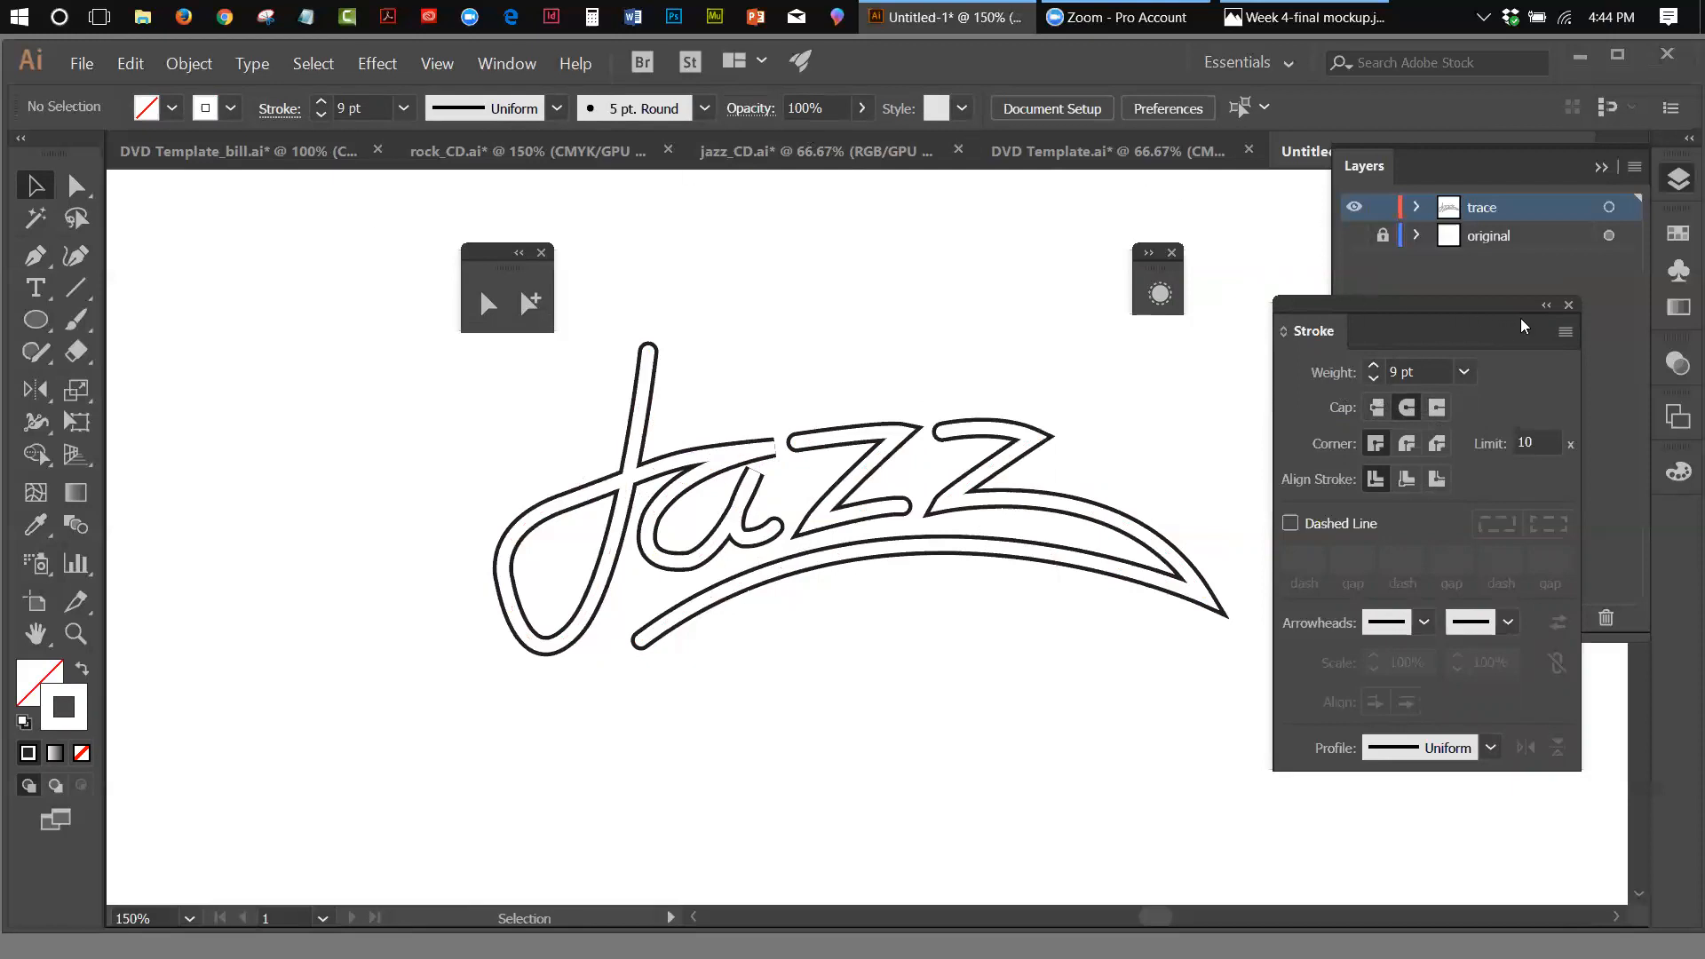
left_click(1542, 309)
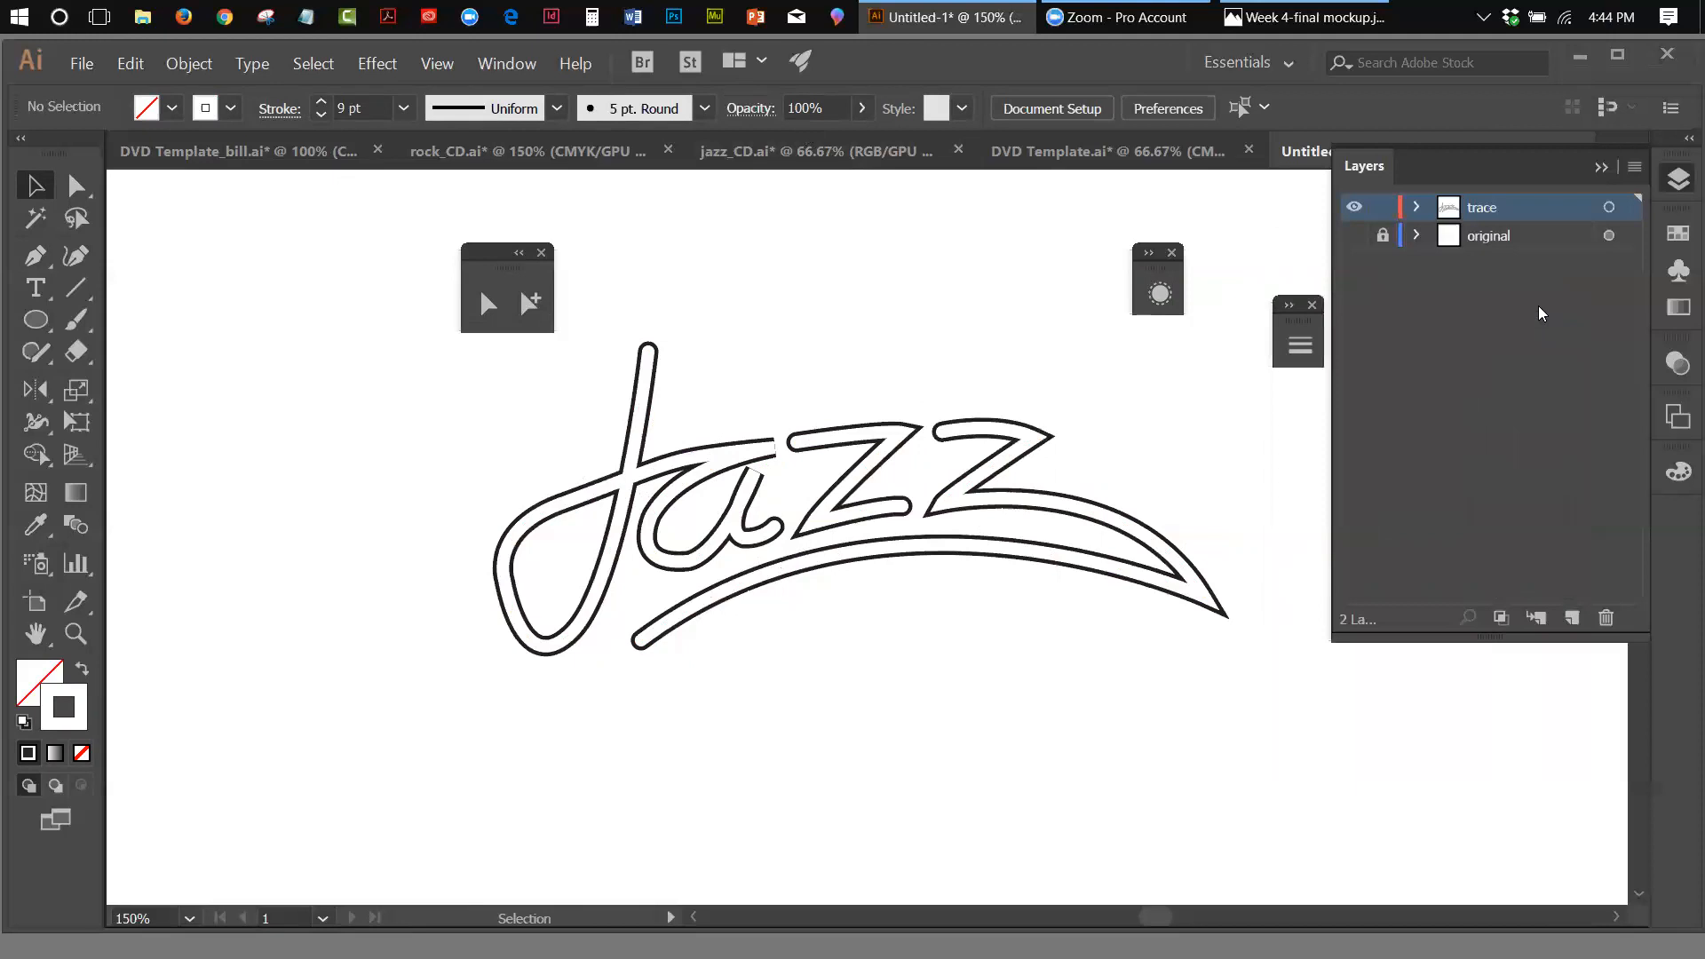
left_click(1604, 168)
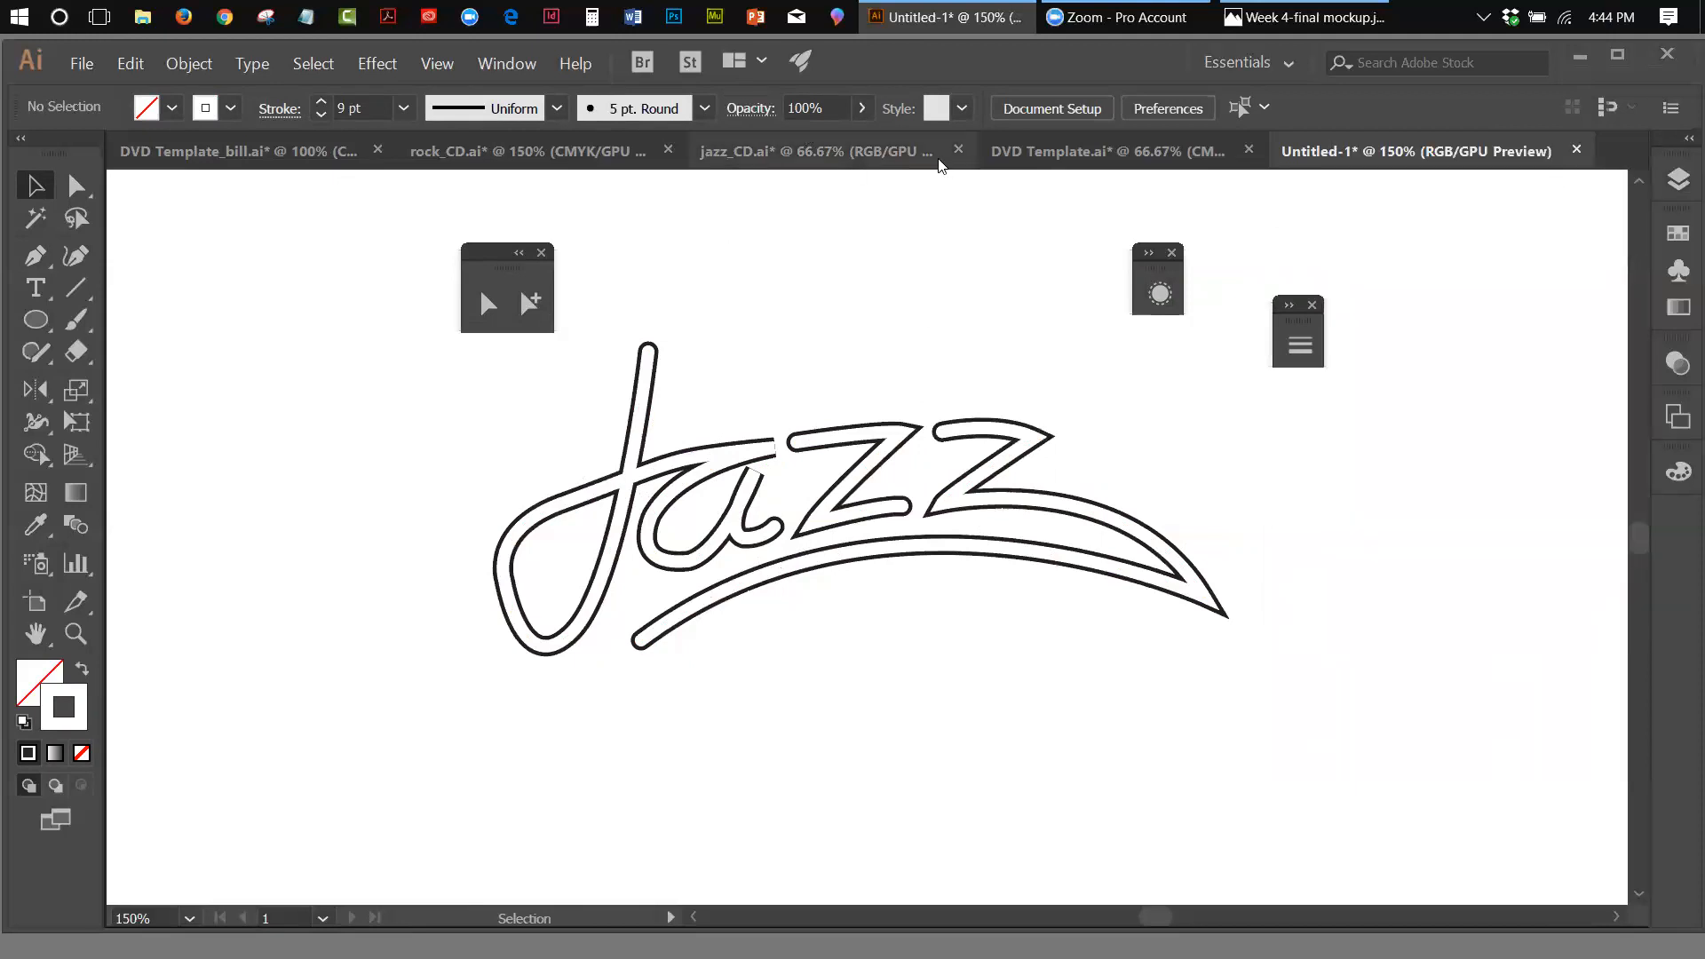
left_click(1576, 149)
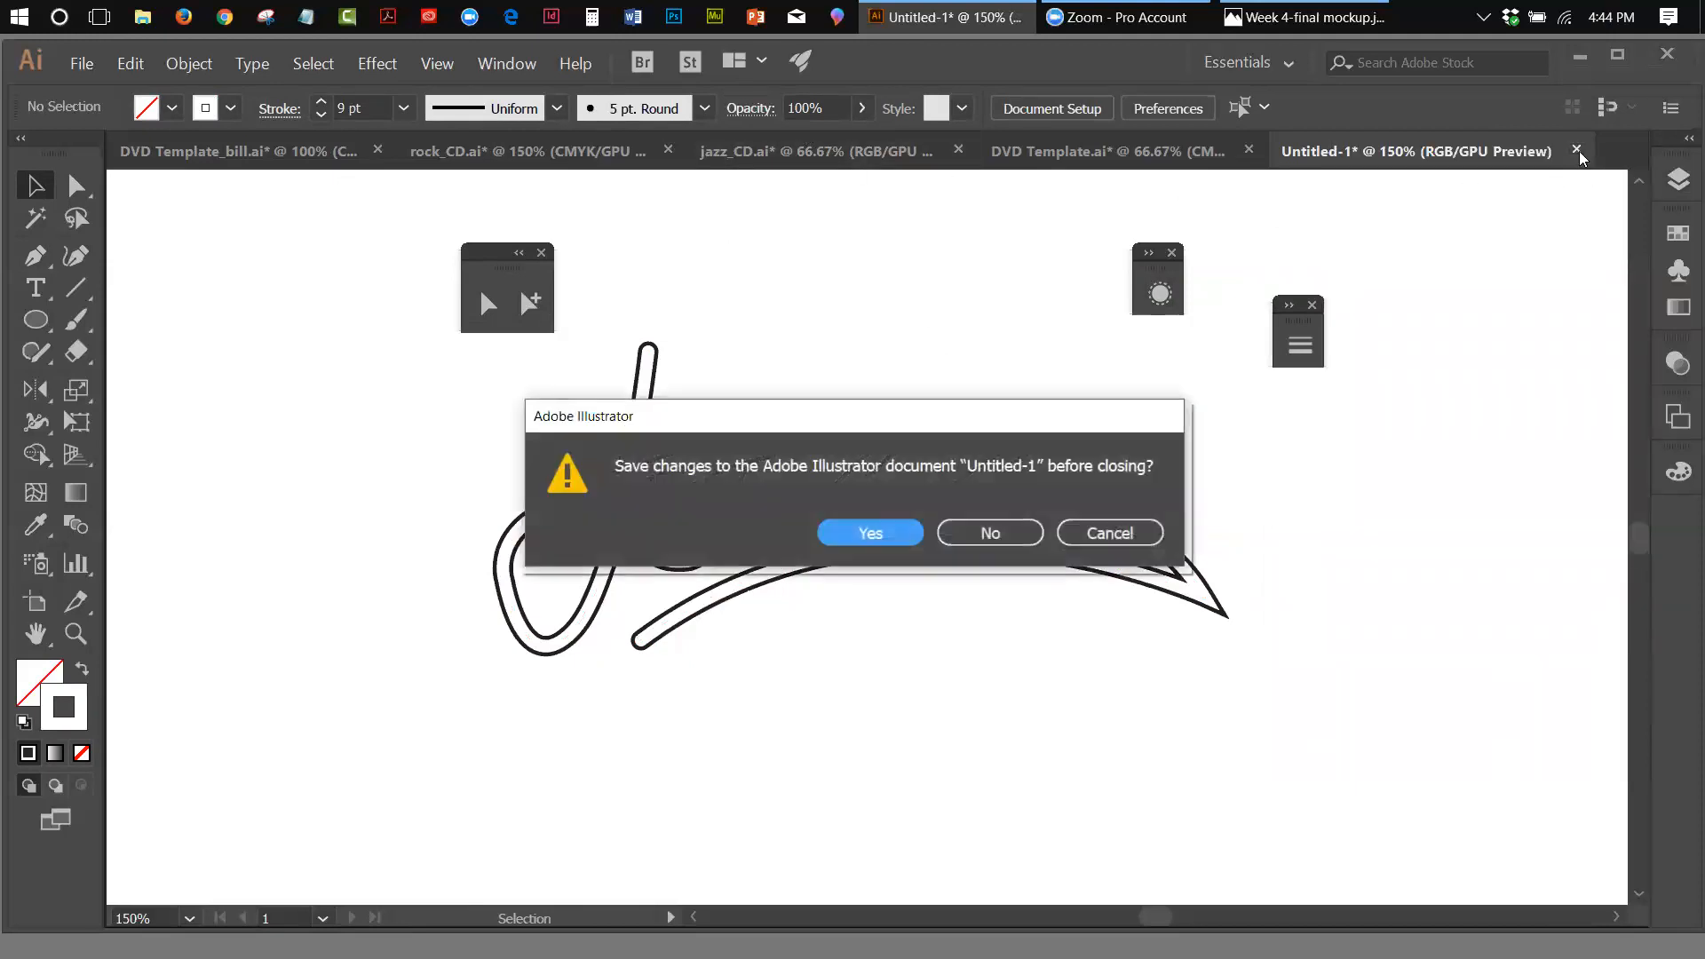
left_click(981, 533)
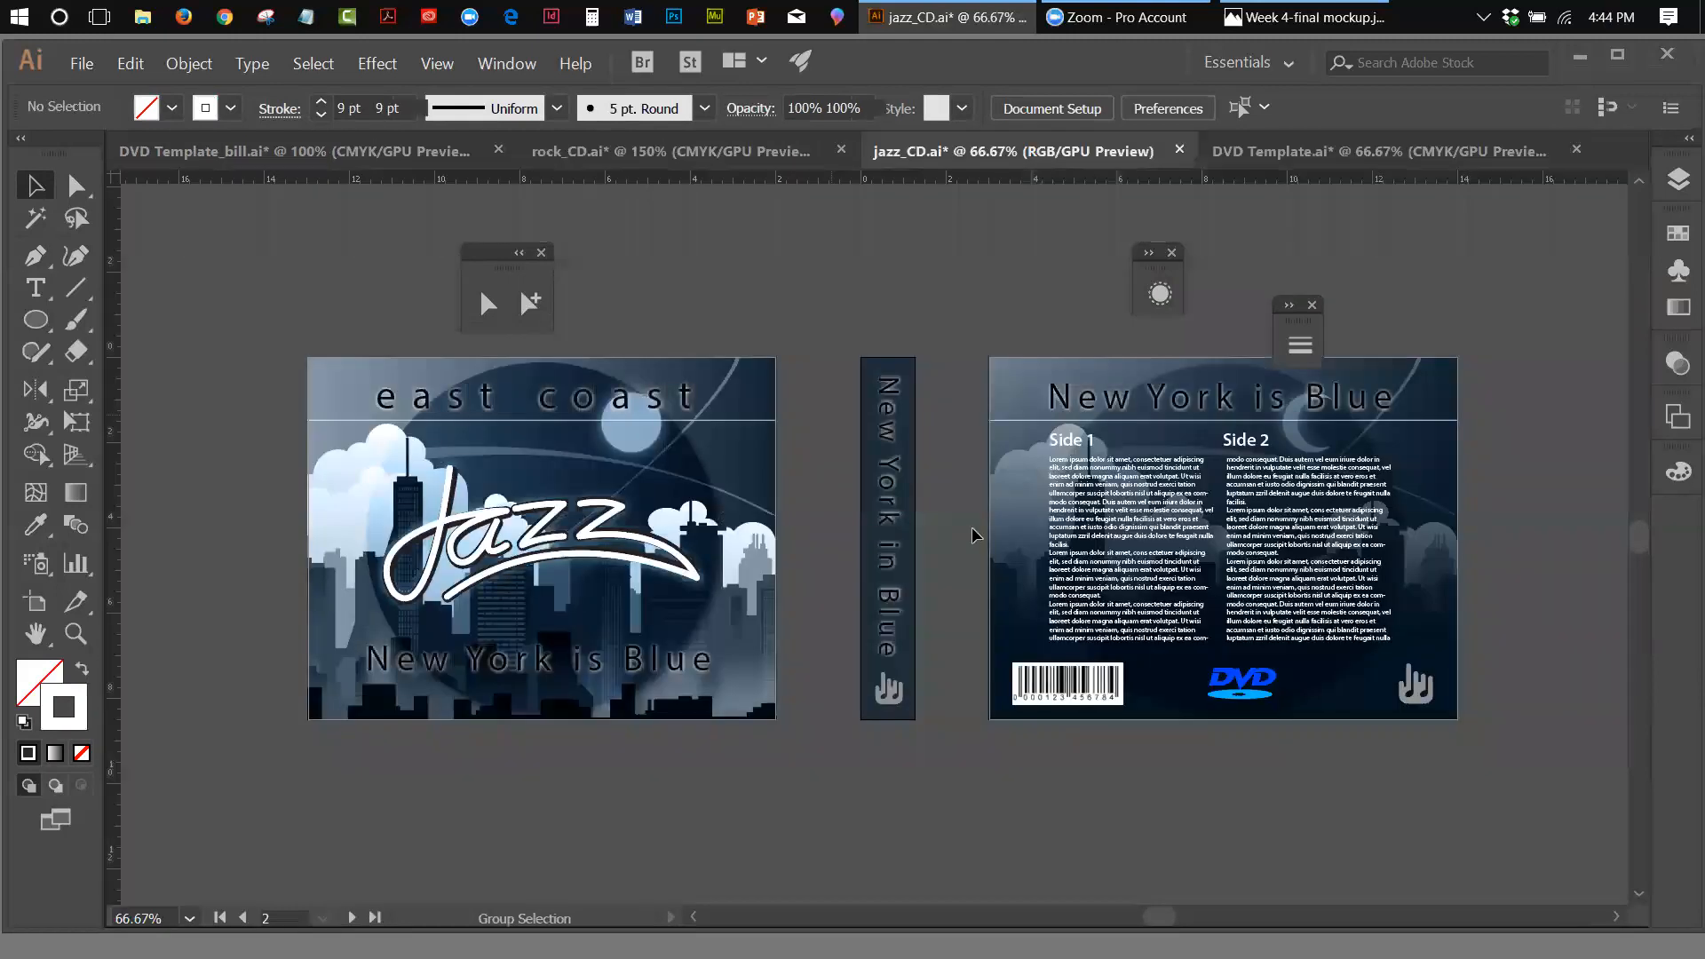
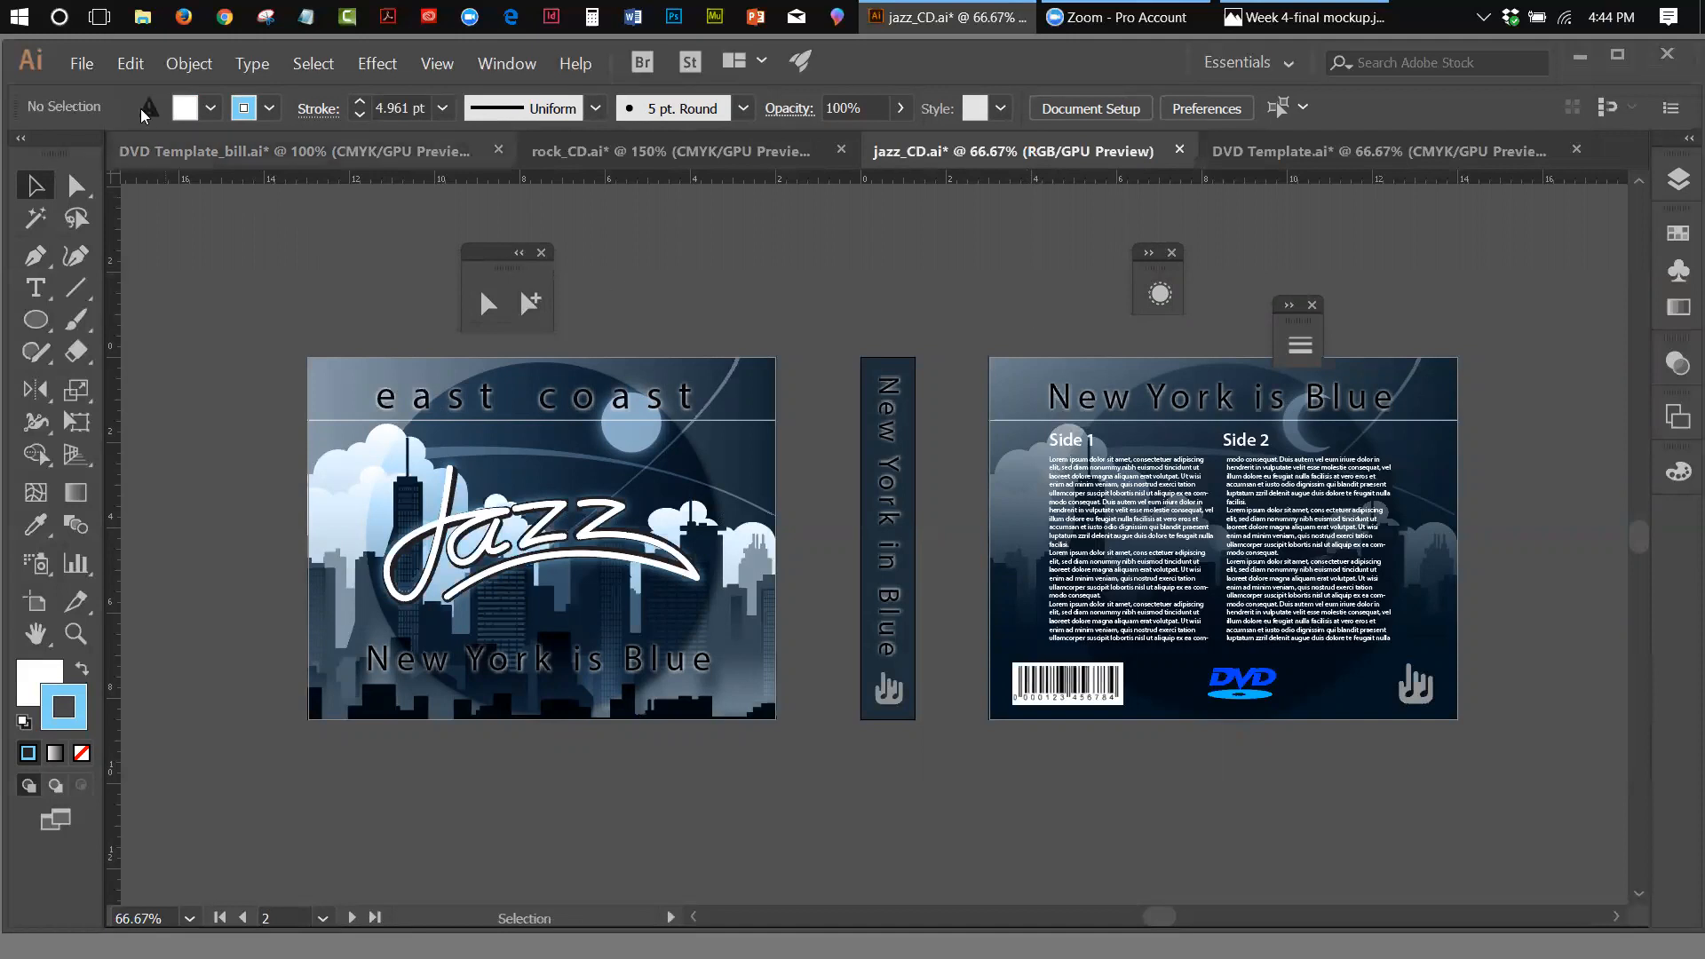
Copy the front cover and spine symbols of the jazz DVD cover
left_click_drag(303, 318, 929, 780)
left_click(130, 63)
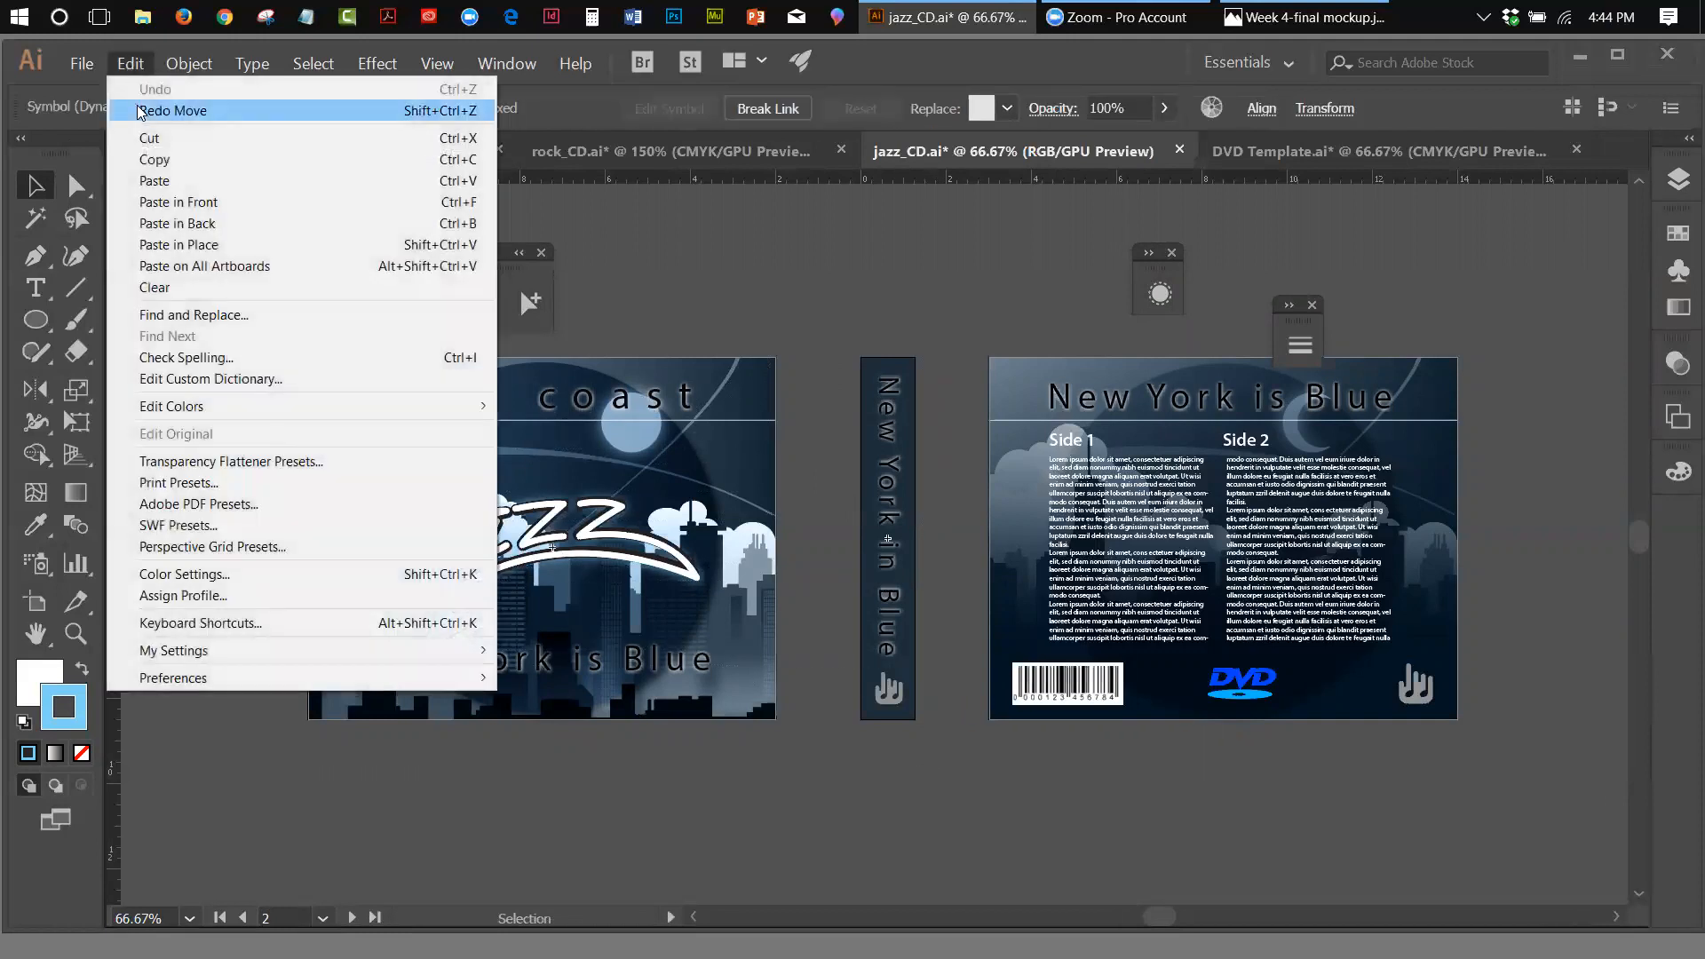
left_click(144, 160)
Create a new landscape document of 11 x 8.5 inches in RGB Color with one artboard
left_click(79, 69)
left_click(84, 89)
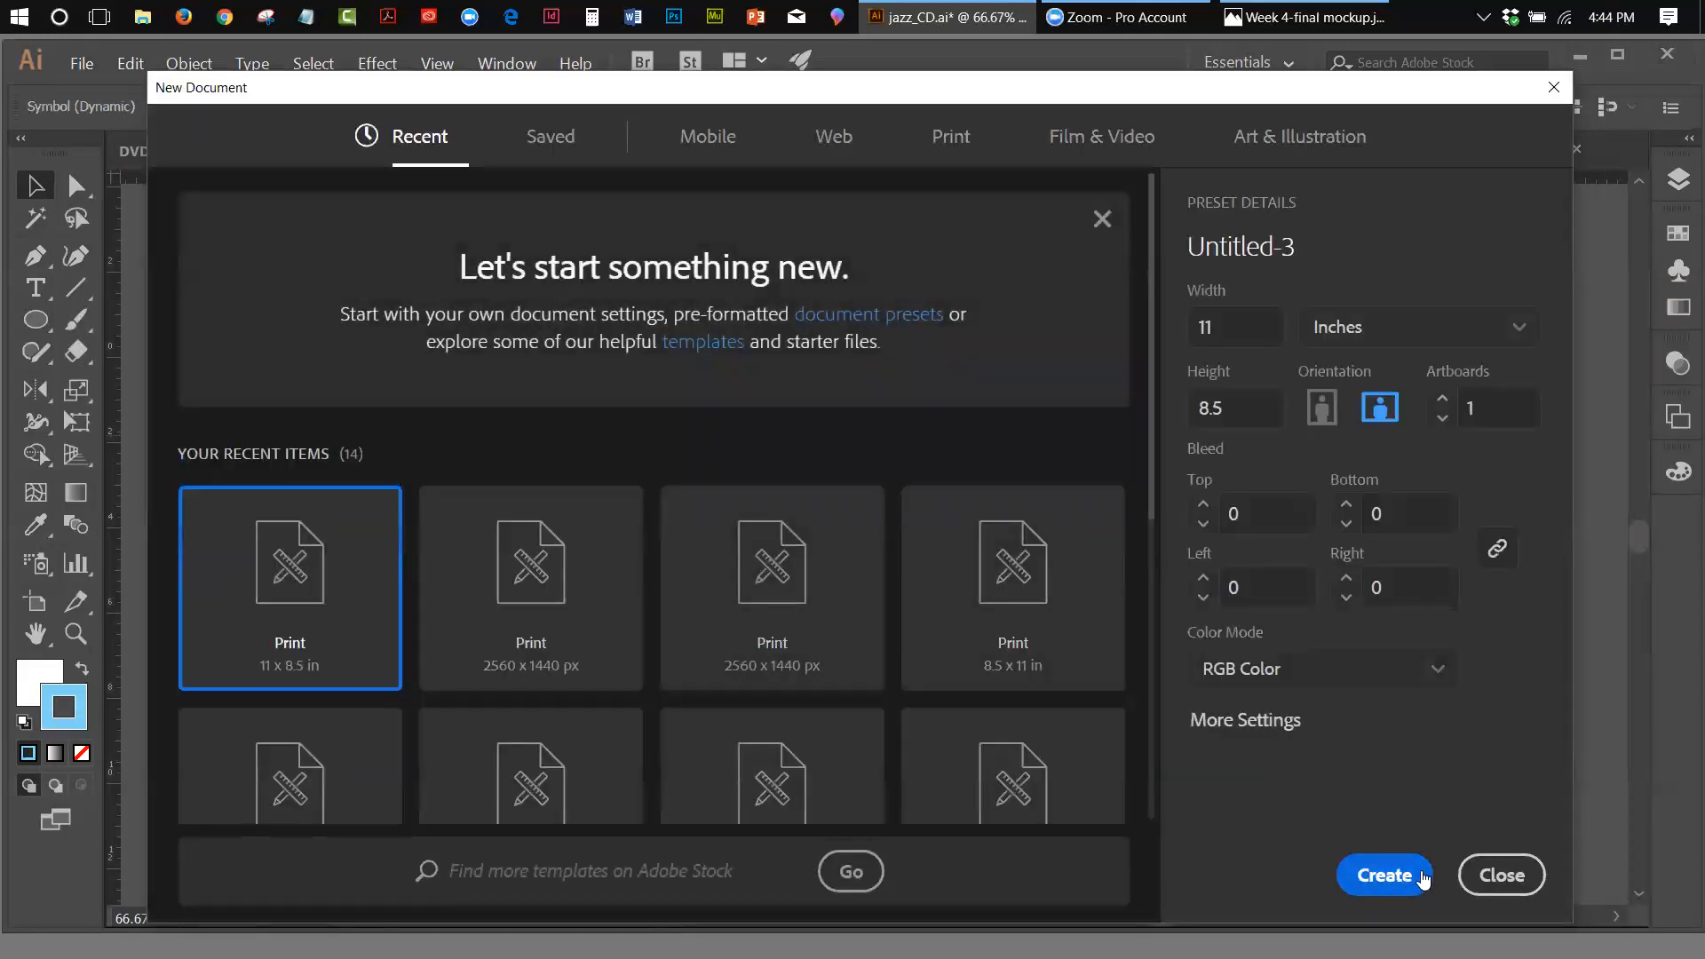
left_click(1385, 876)
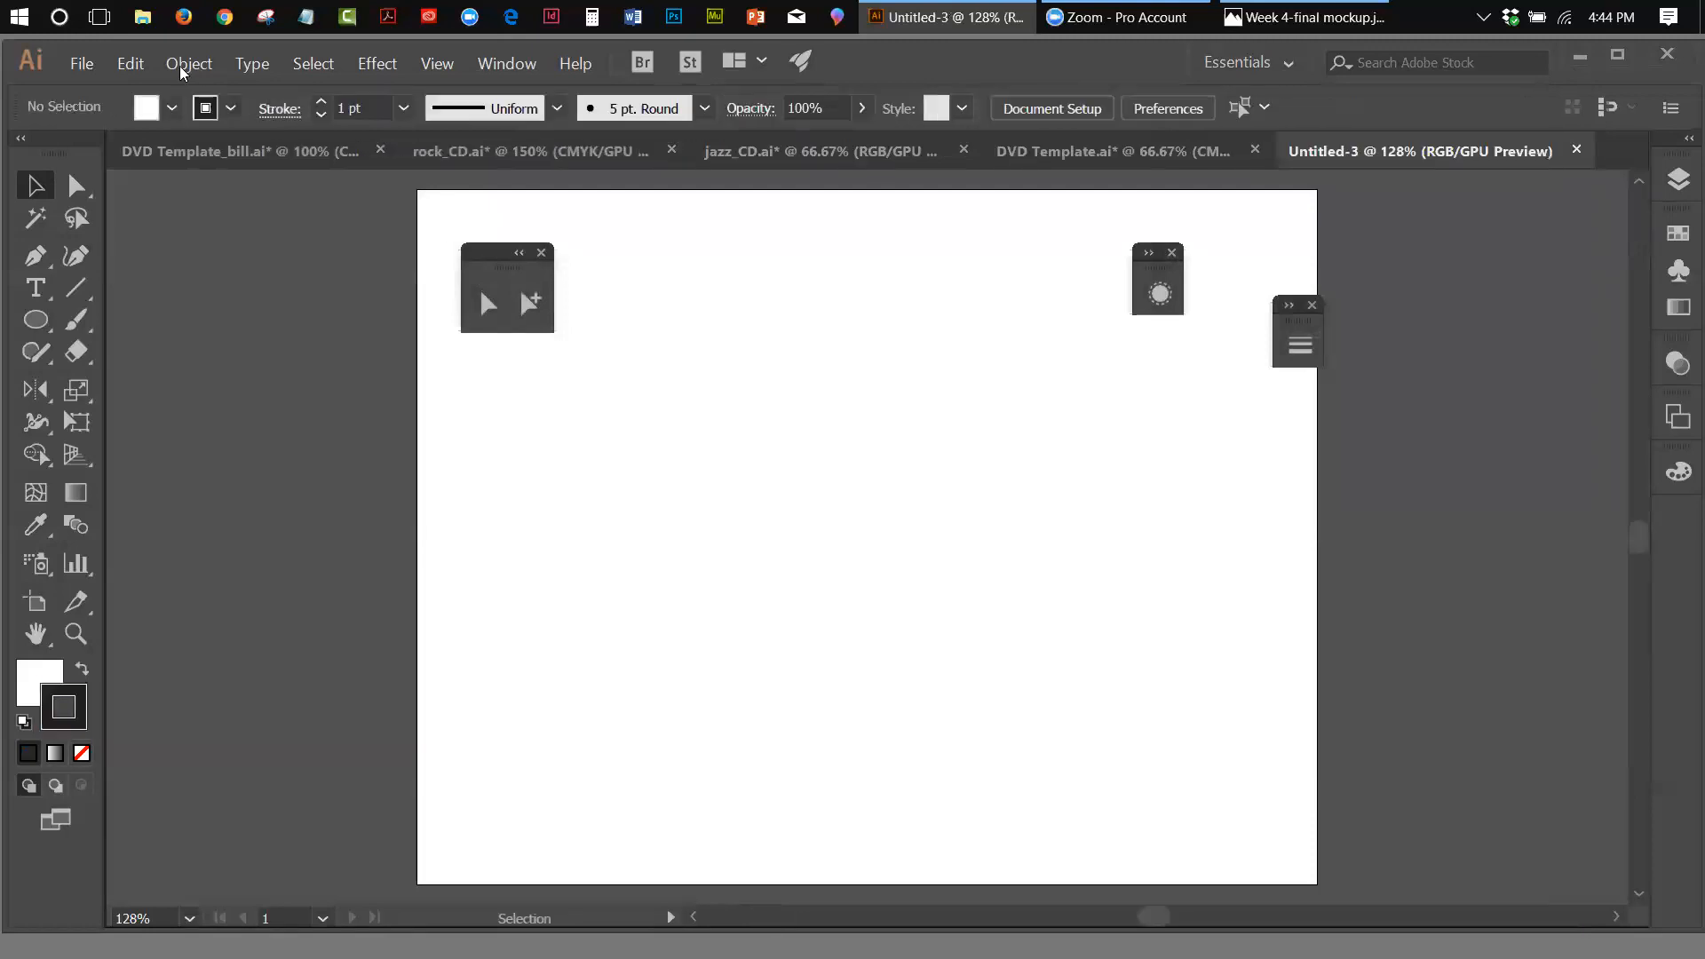
Paste the front cover and spine symbols into the new document and delete the placed instances from the canvas
left_click(130, 63)
left_click(1000, 446)
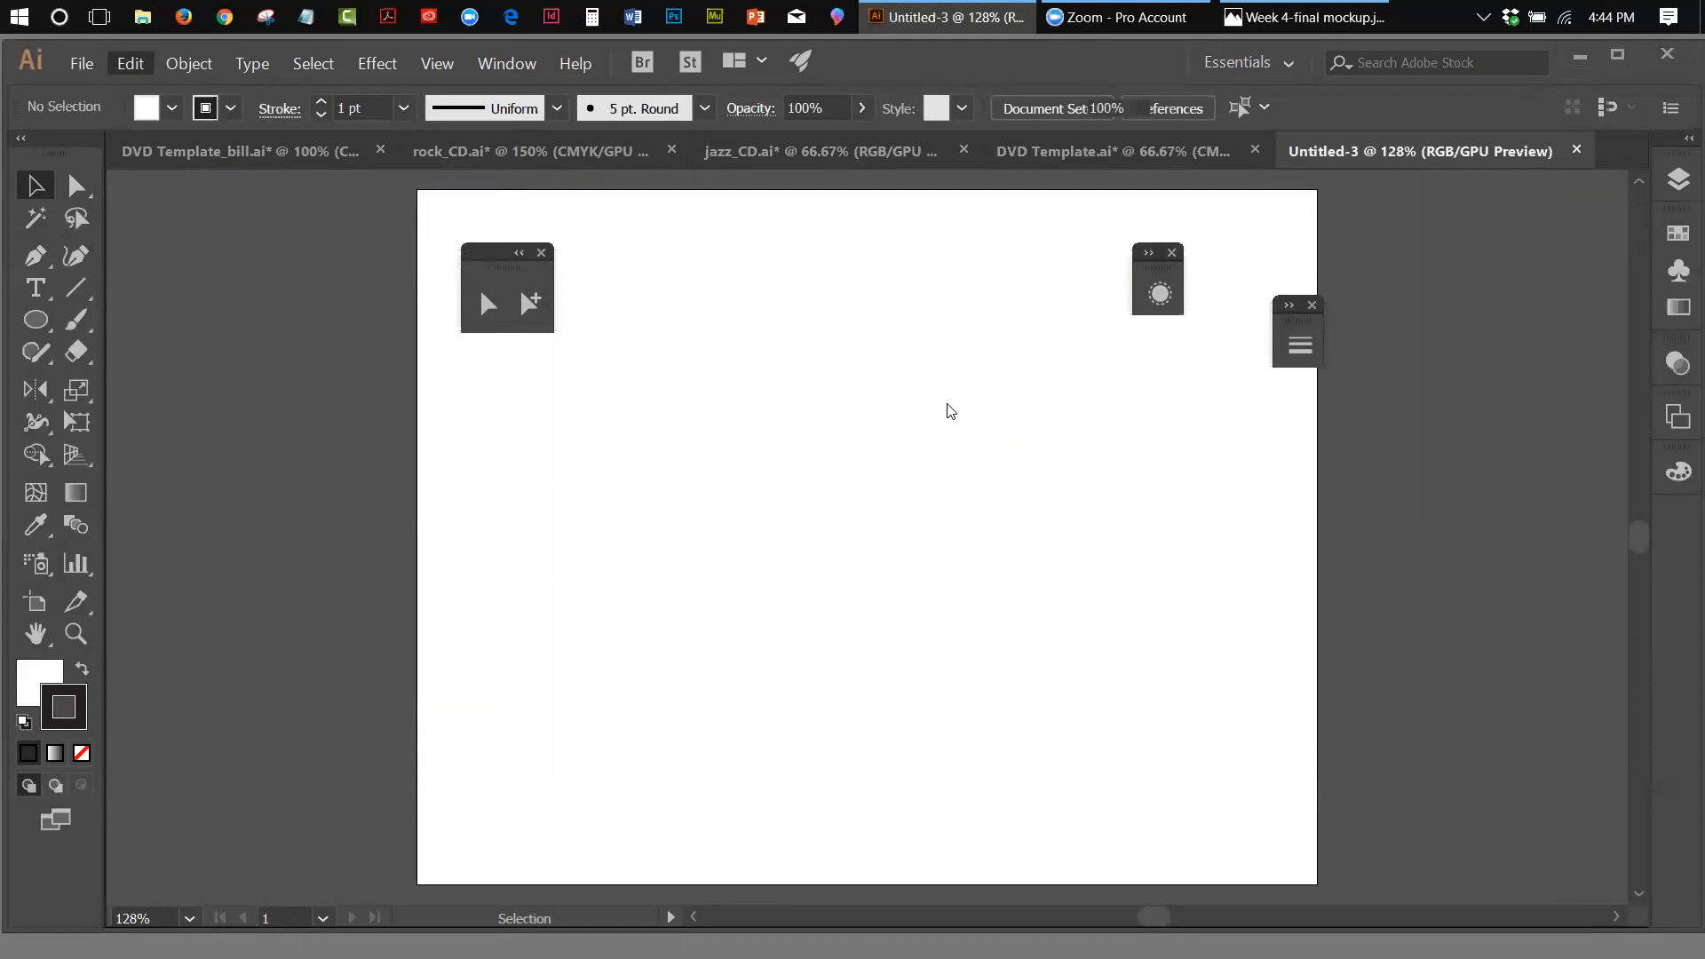
key("ctrl+v")
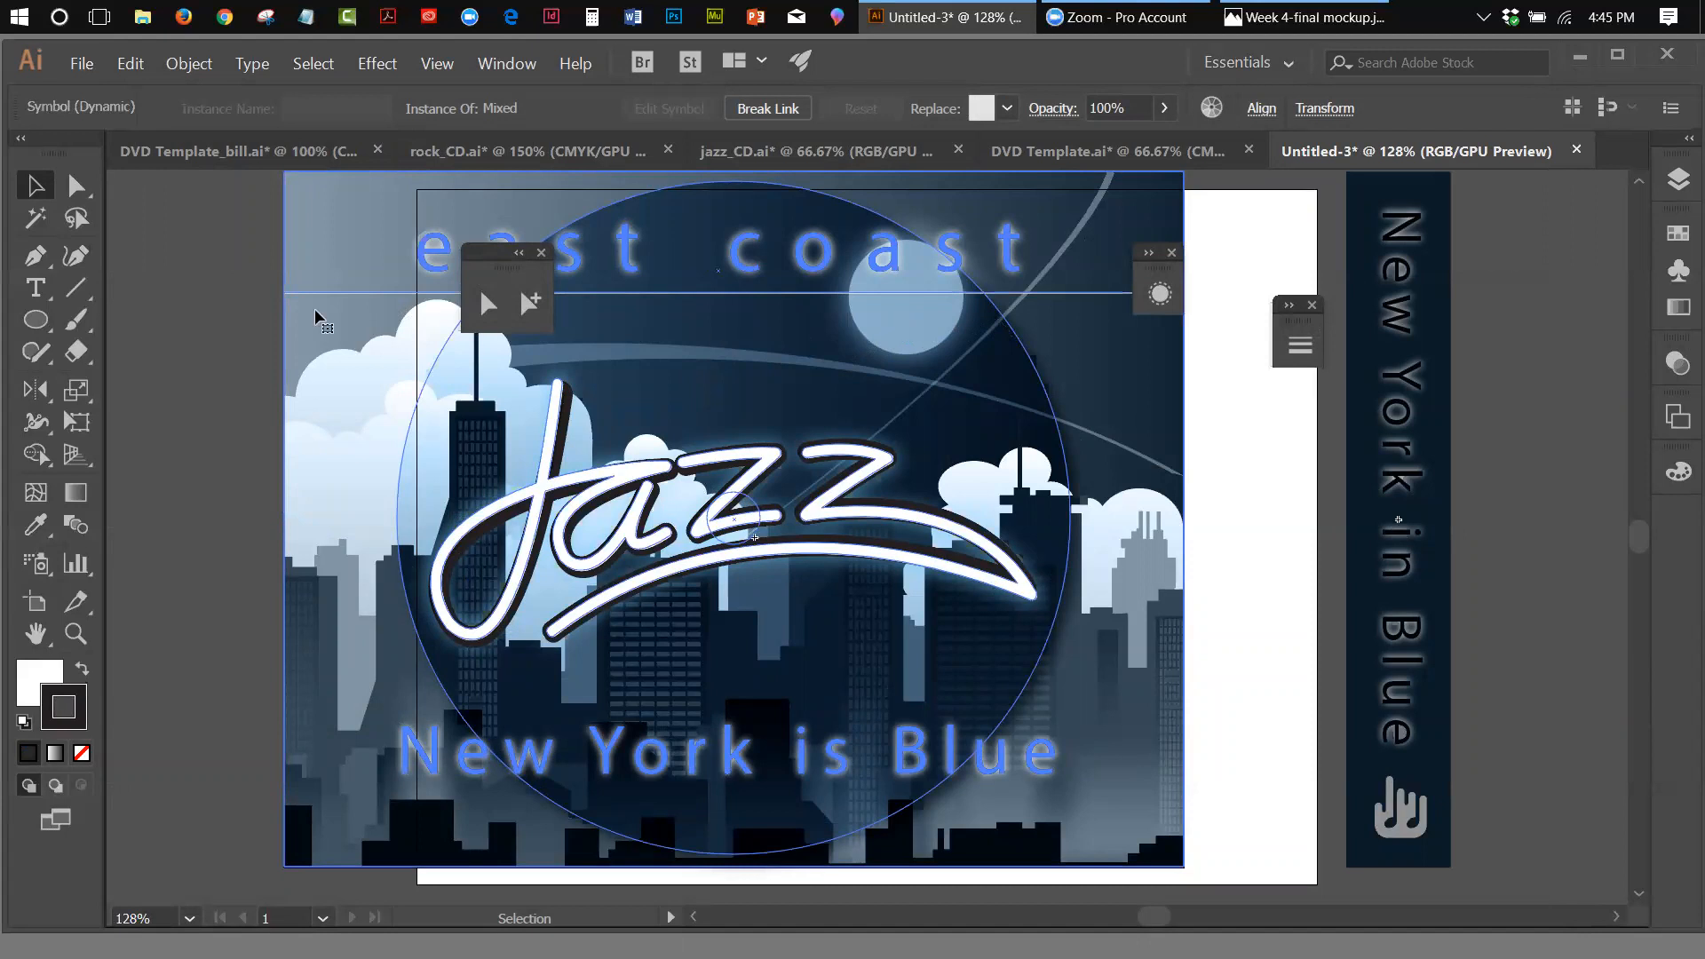
left_click(307, 258)
left_click(437, 63)
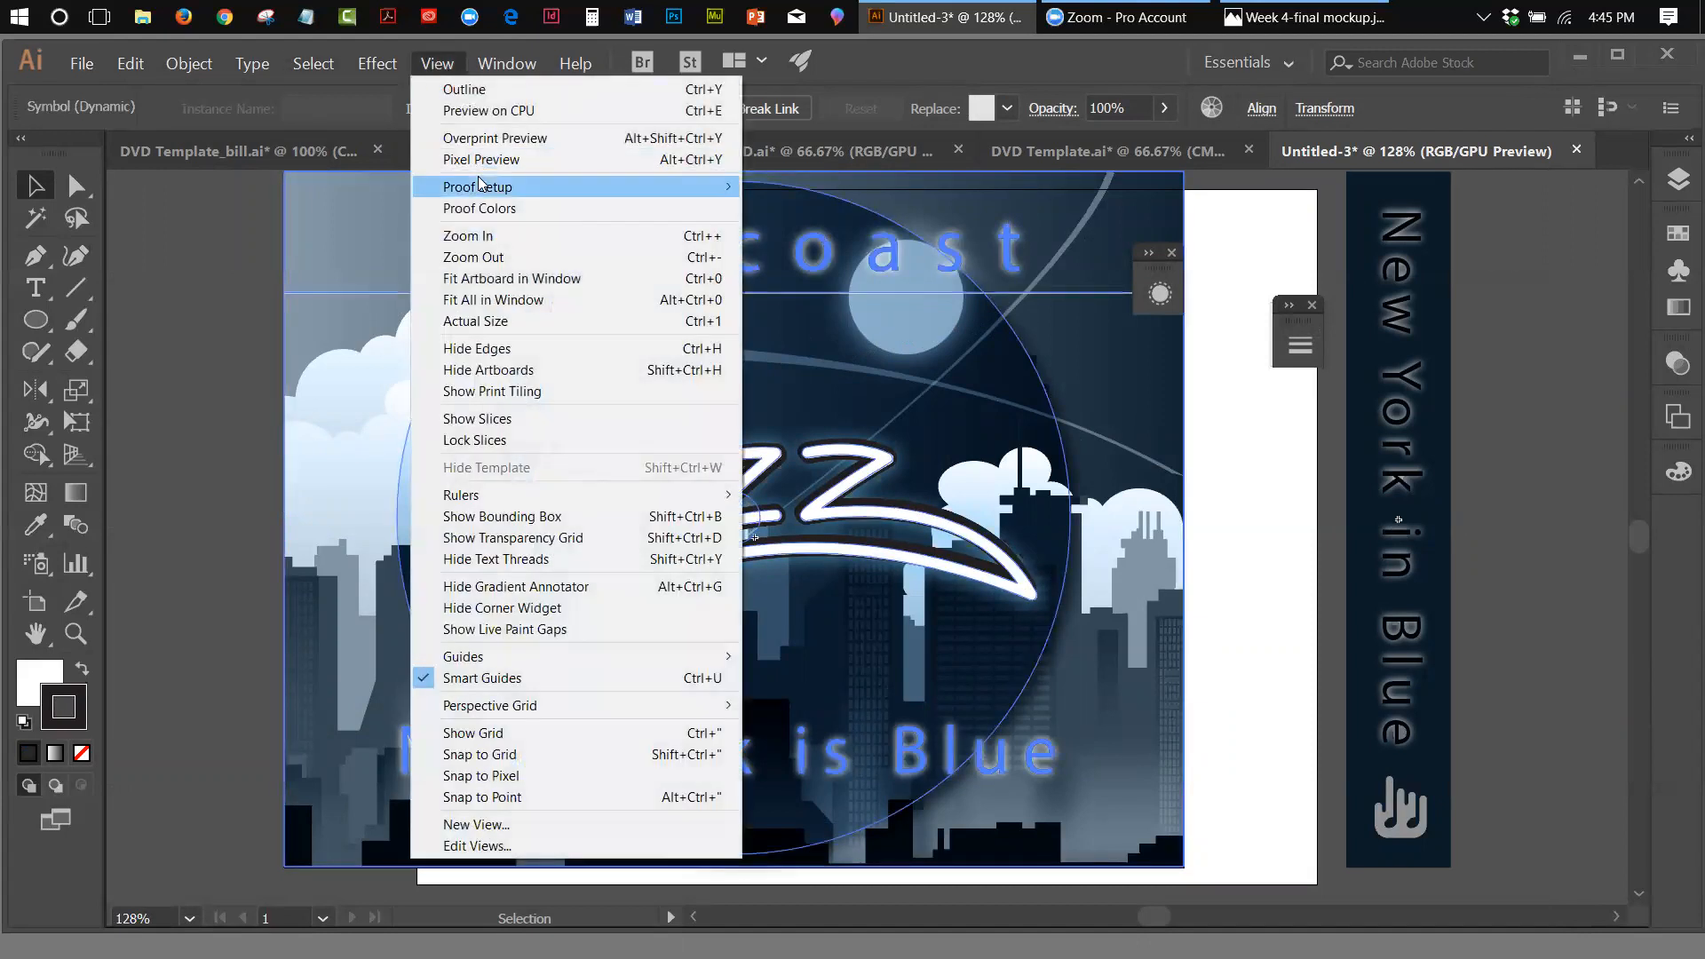
left_click(473, 256)
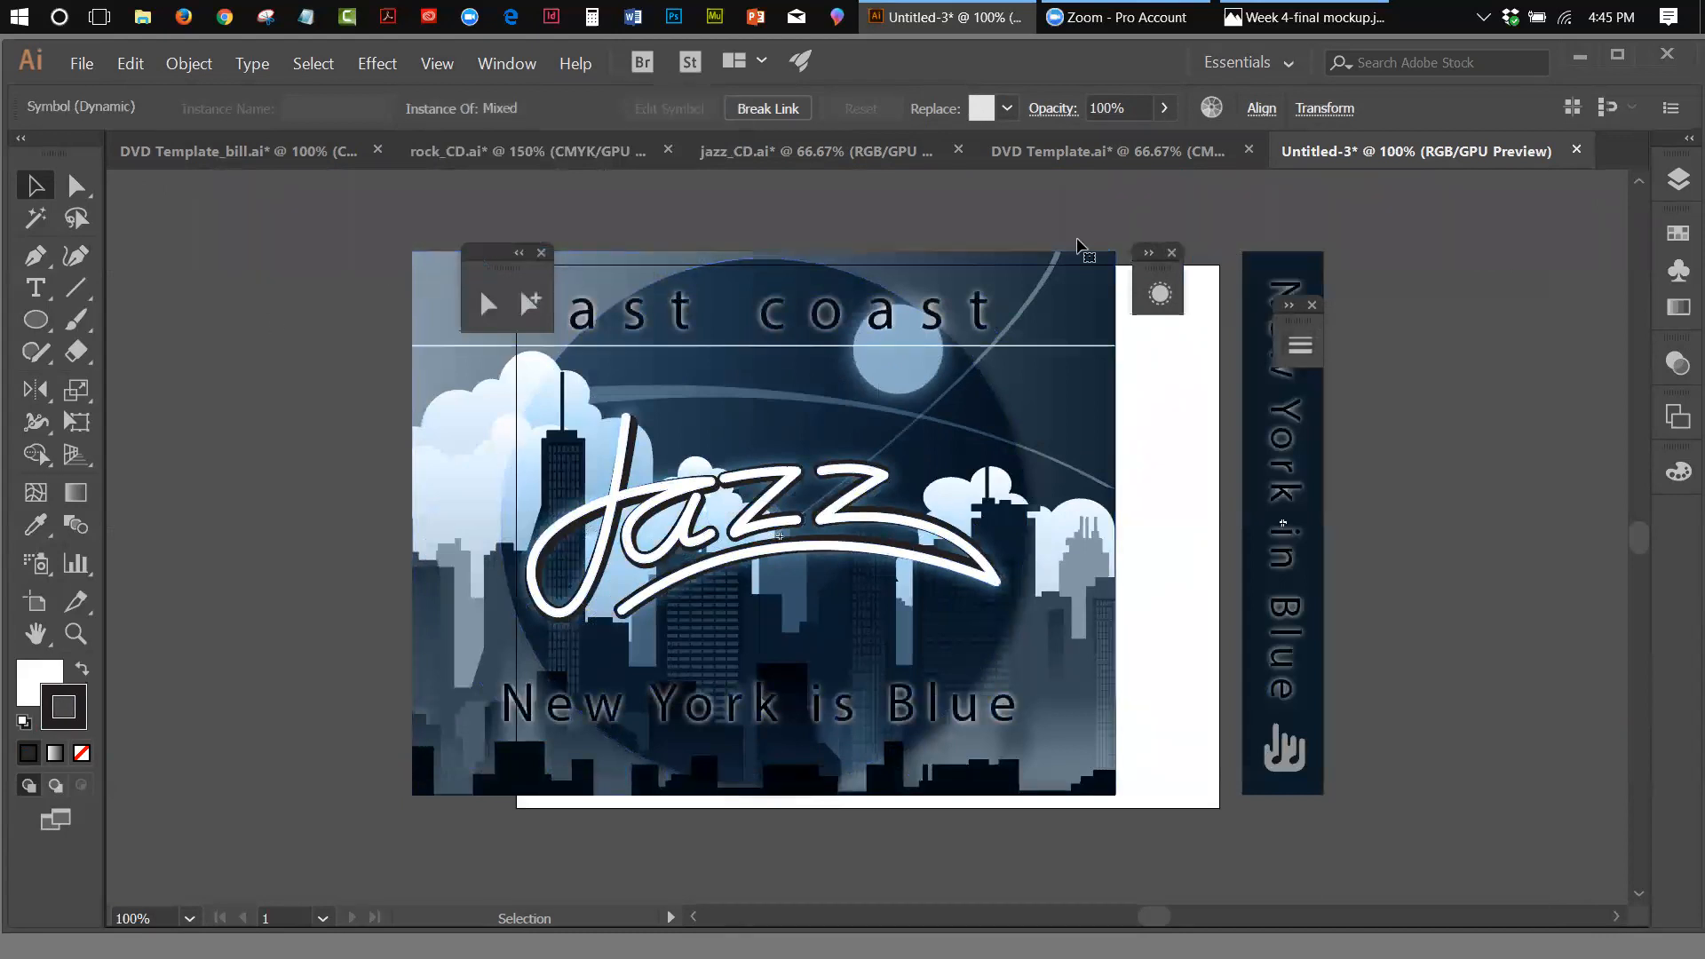
left_click_drag(819, 215, 1386, 769)
key("Delete")
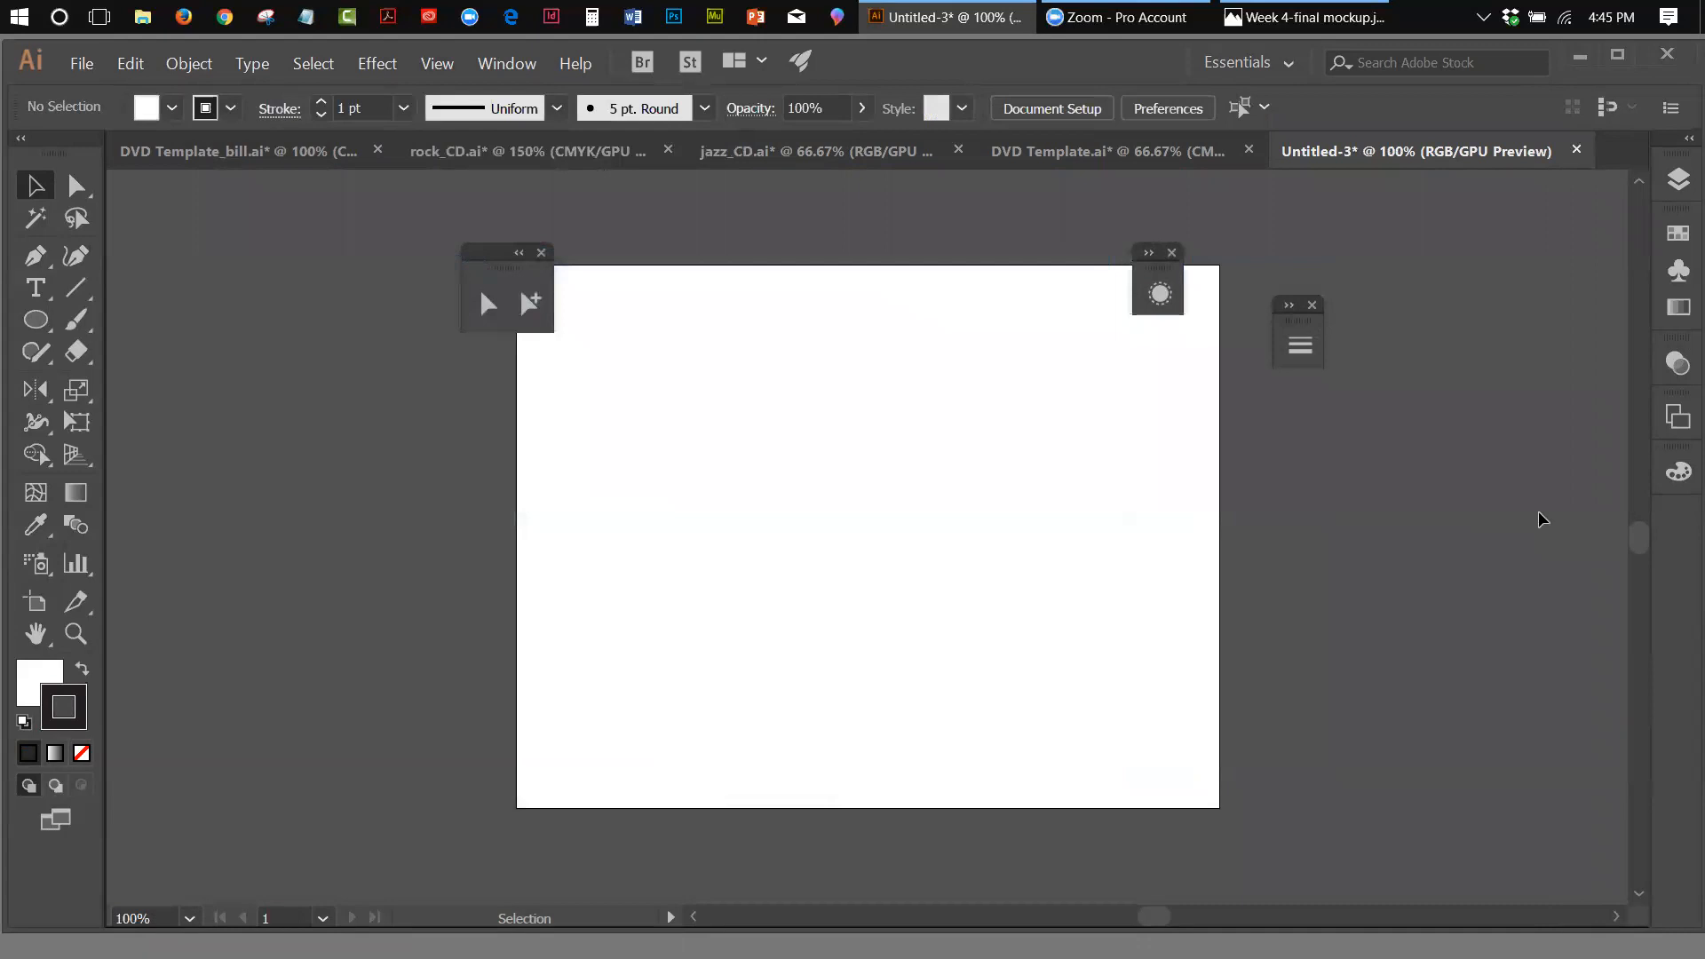
Delete the six default symbols from the document, keeping only the Spine and Front Cover symbols
left_click(1678, 270)
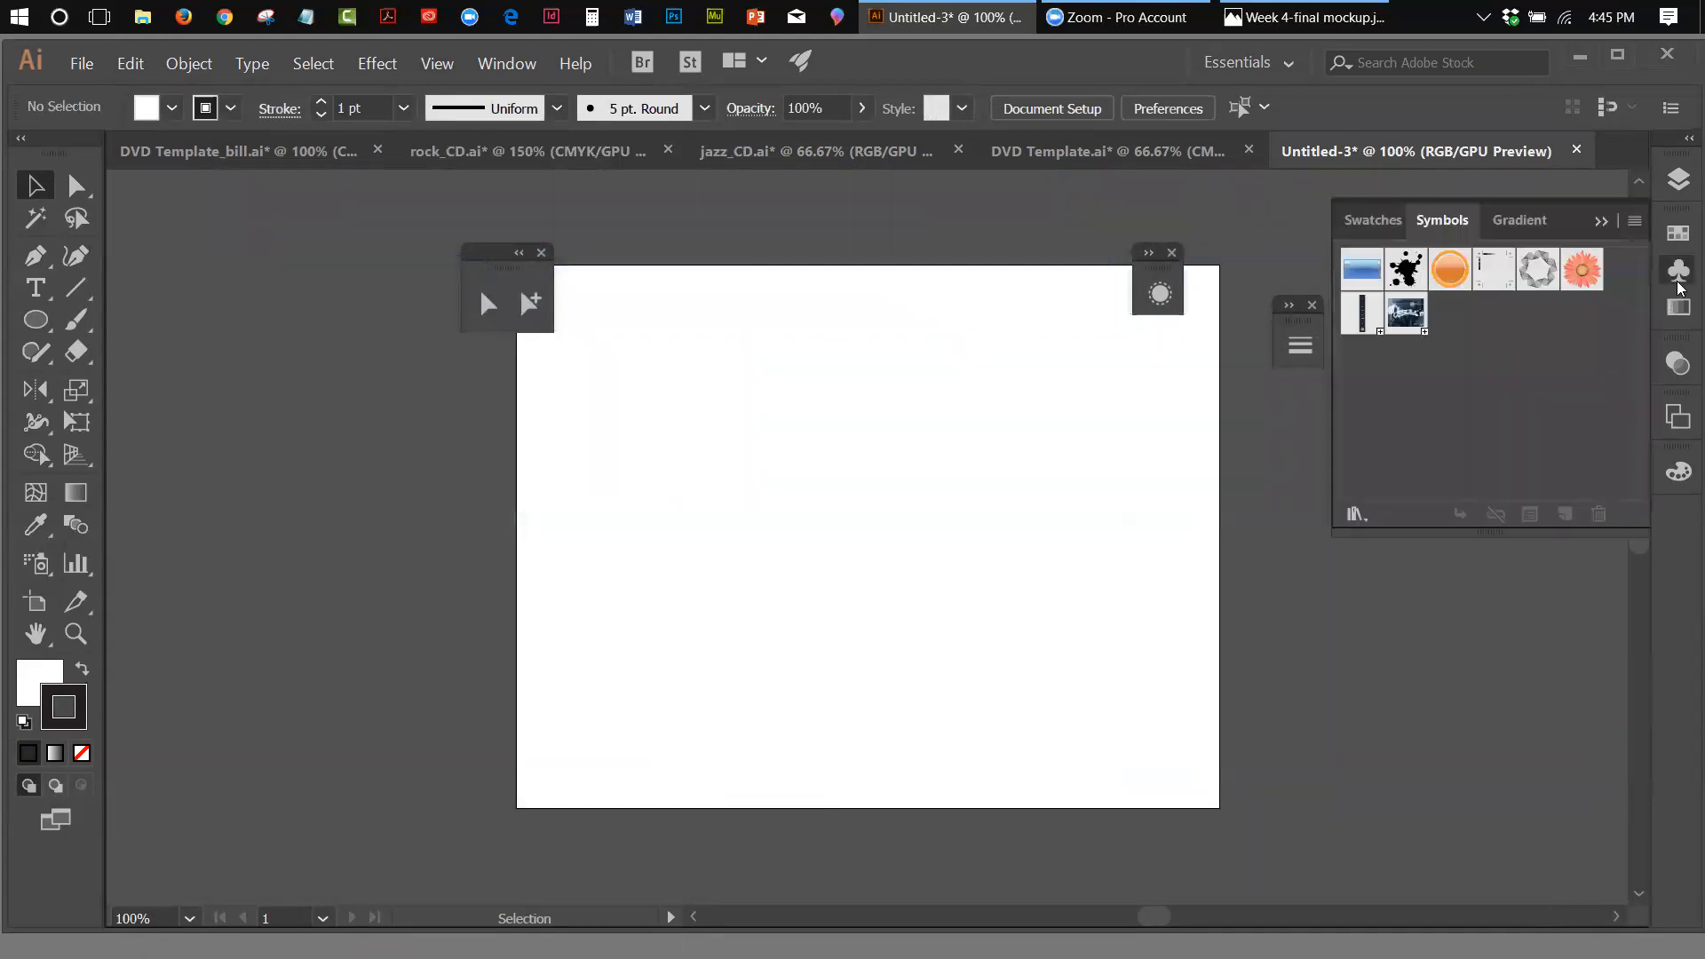
left_click(1585, 268)
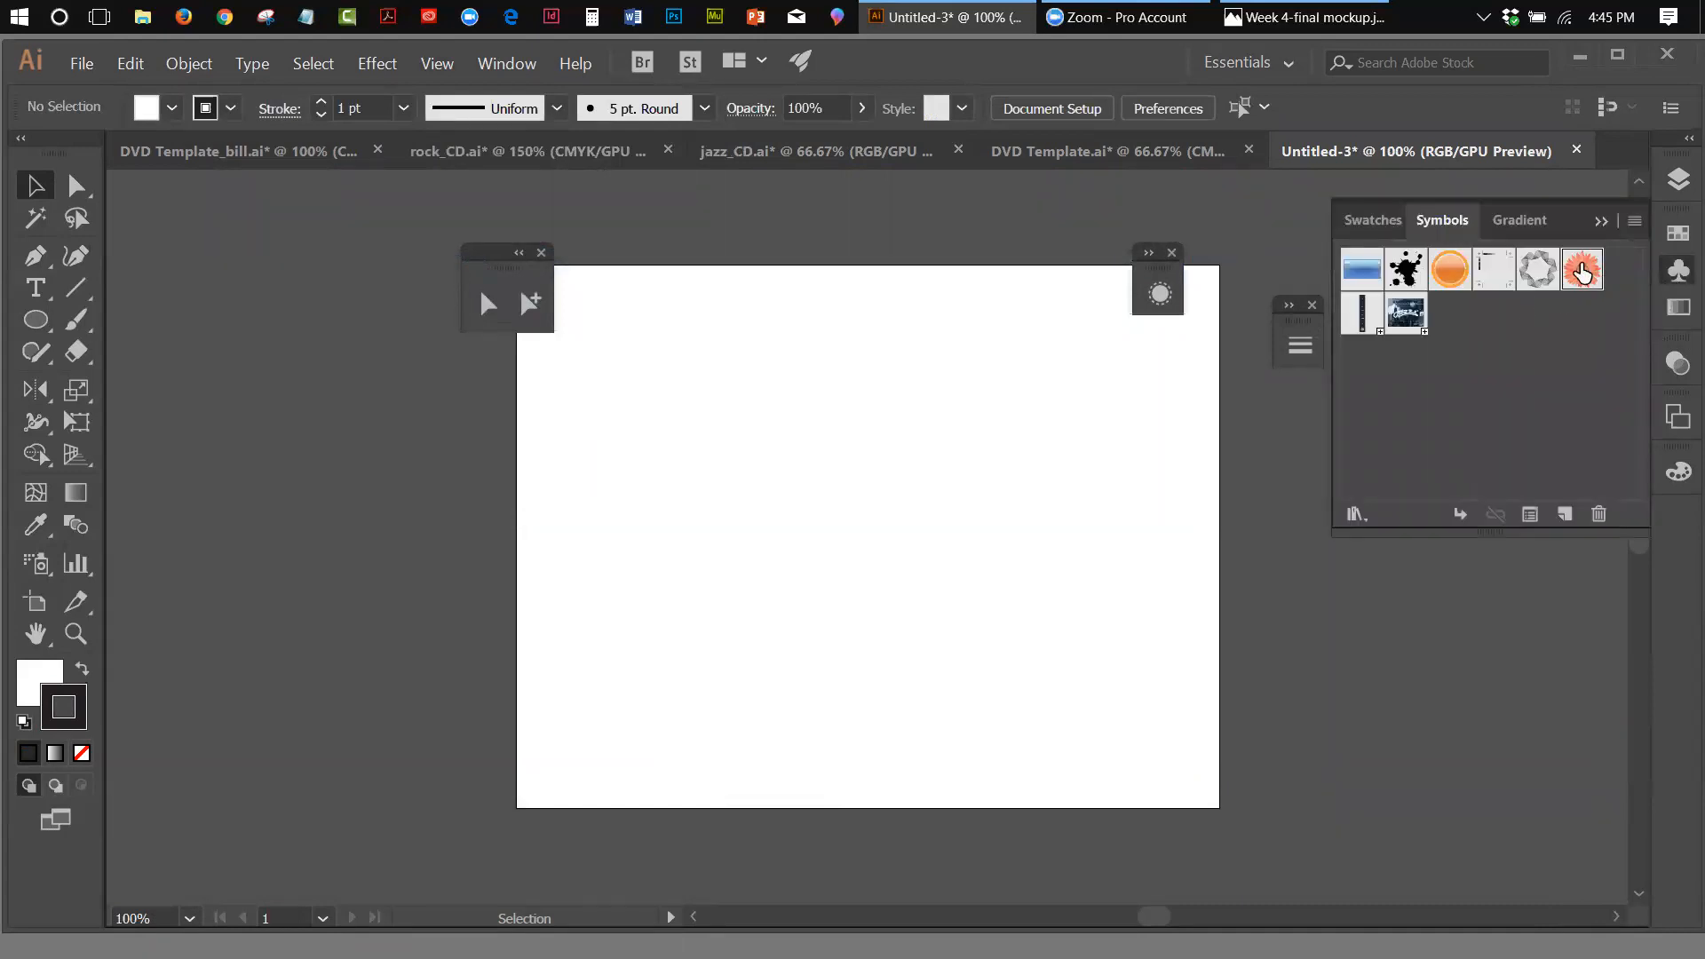
left_click(1368, 272, "shift")
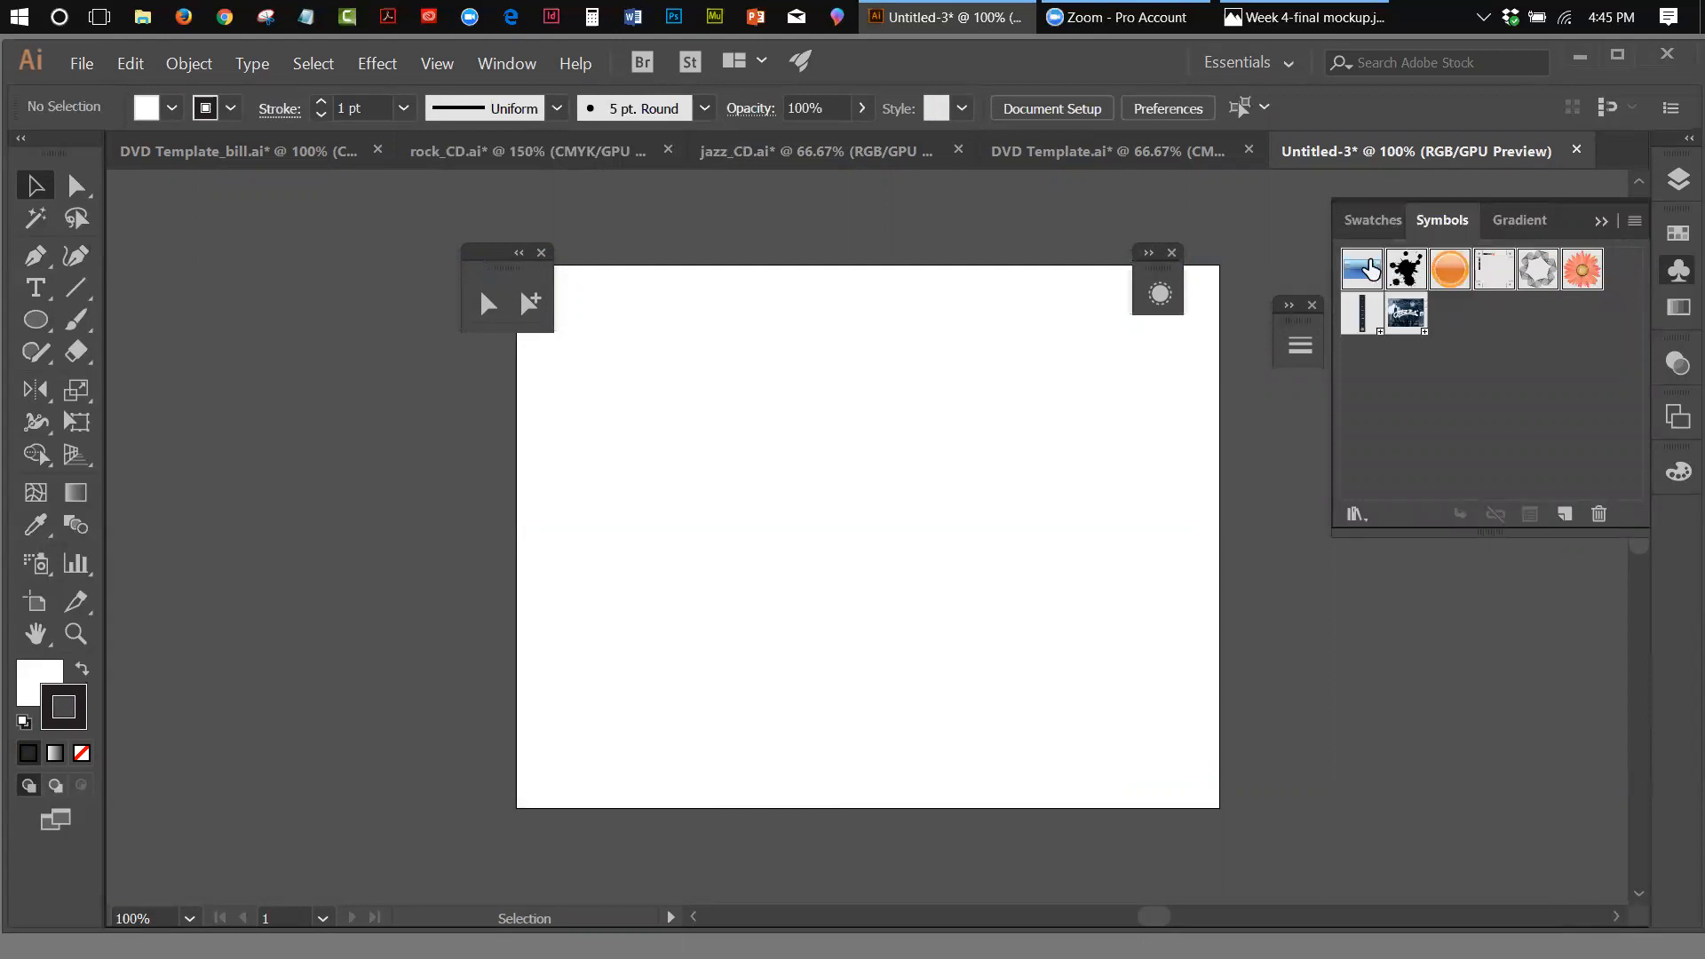
left_click(1599, 515)
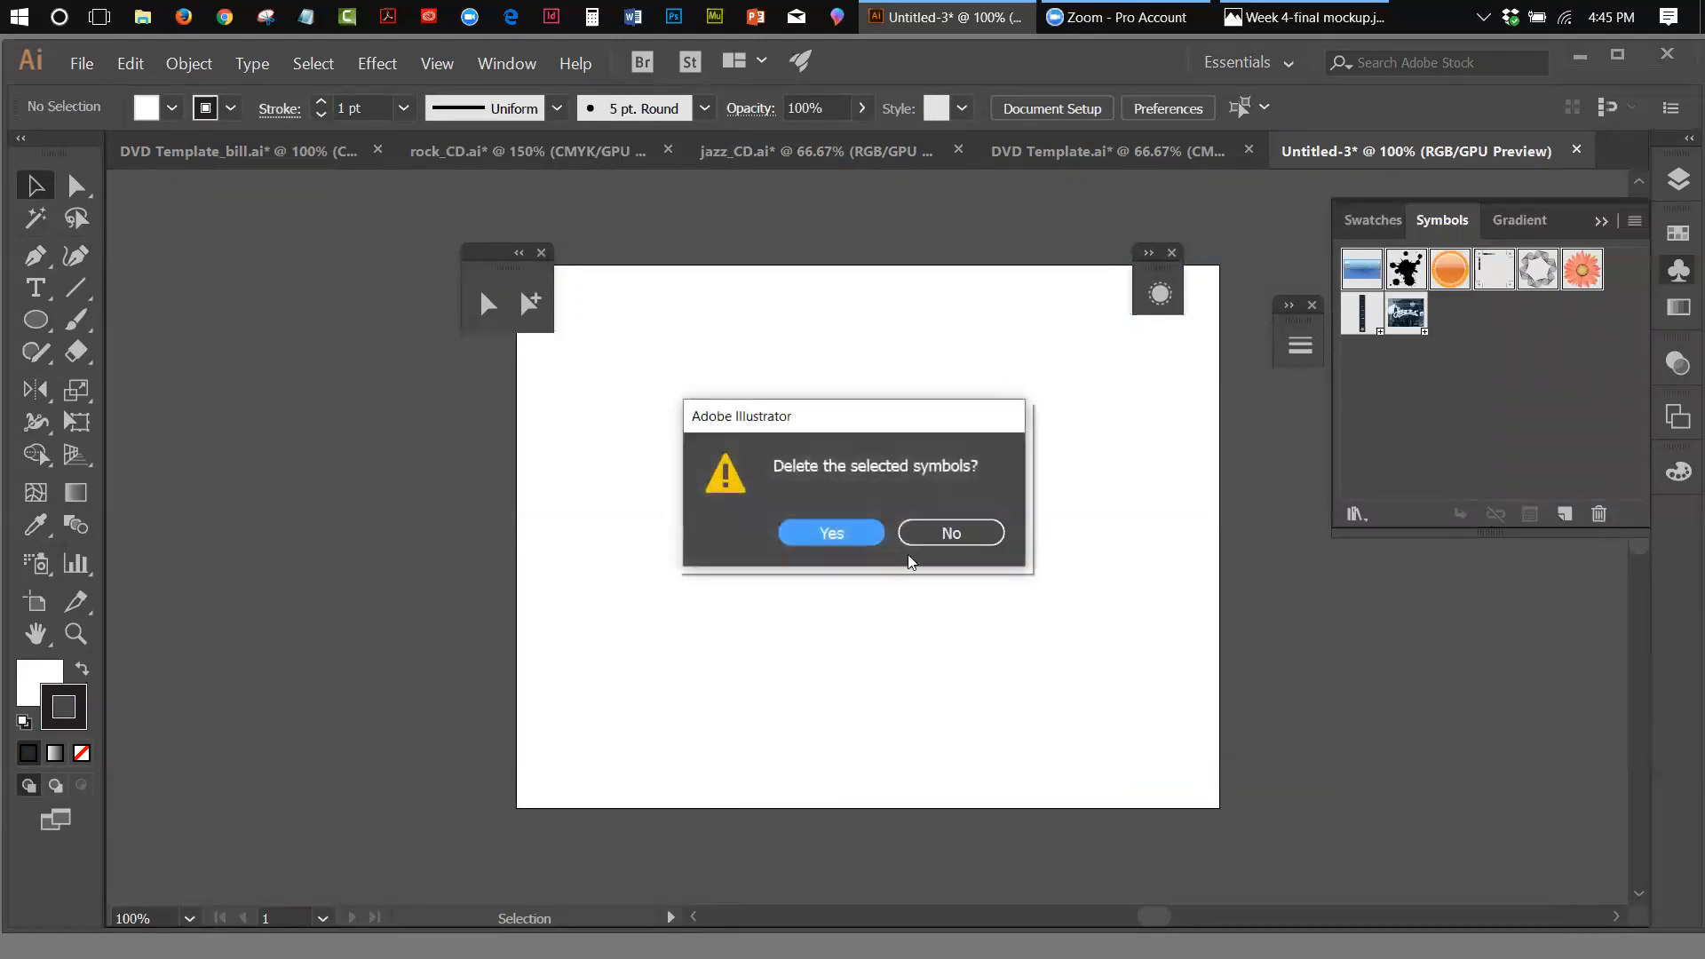
left_click(868, 536)
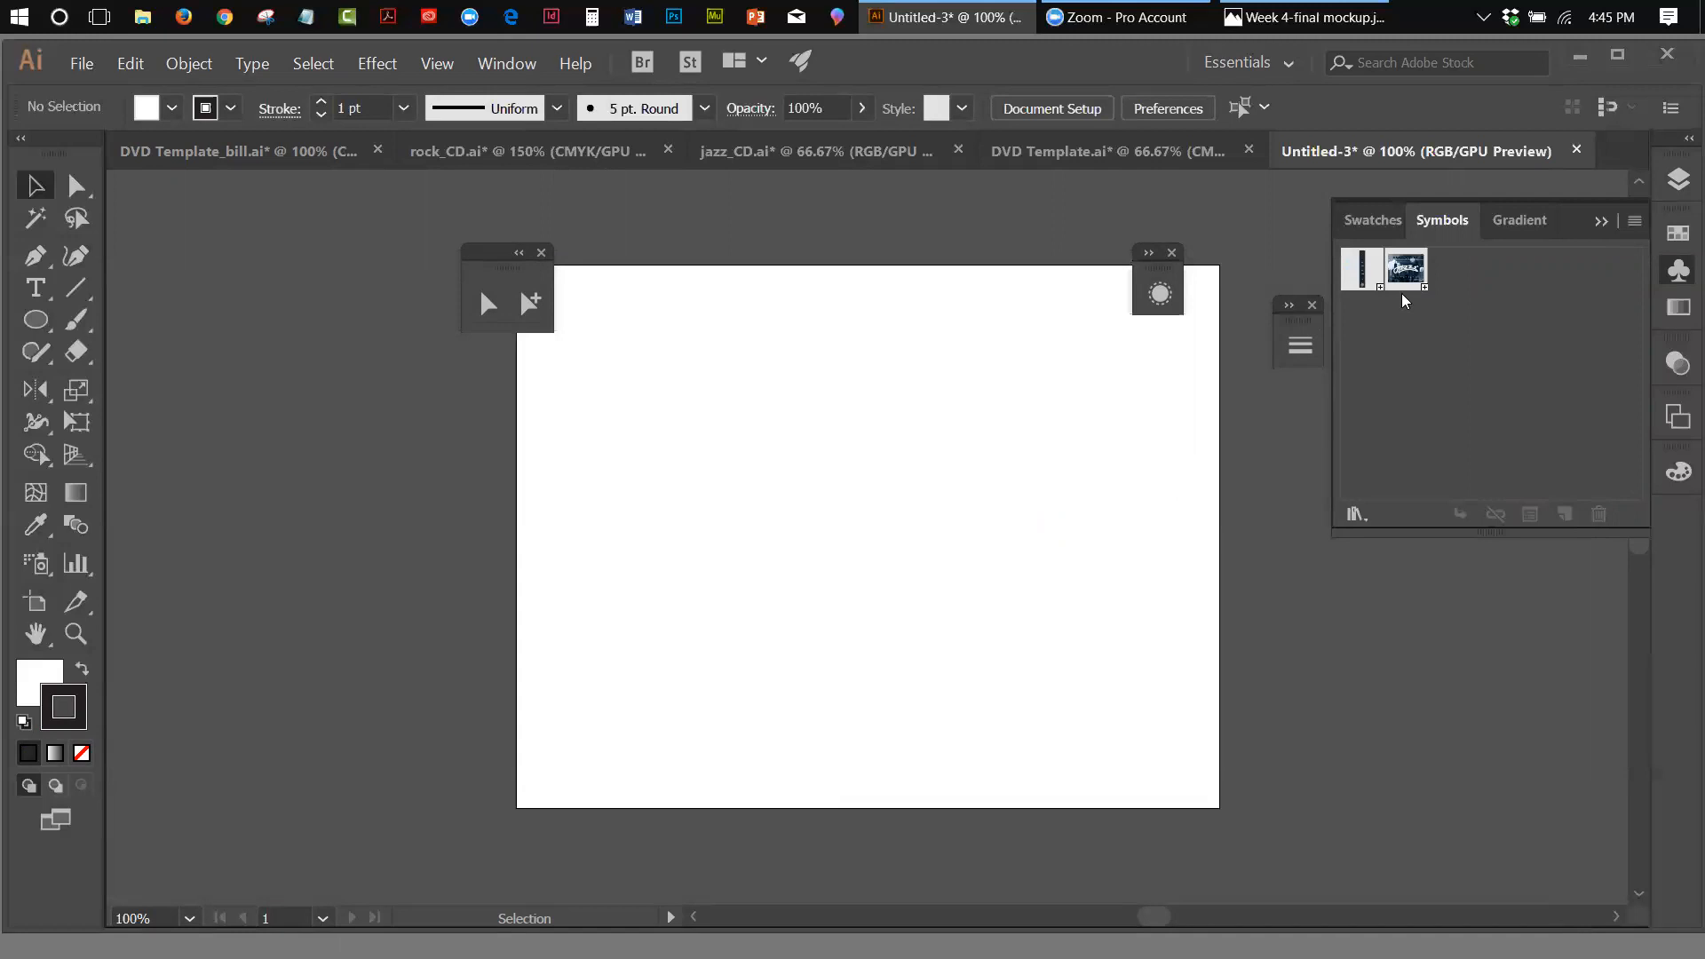
left_click(1403, 277)
double_click(1408, 278)
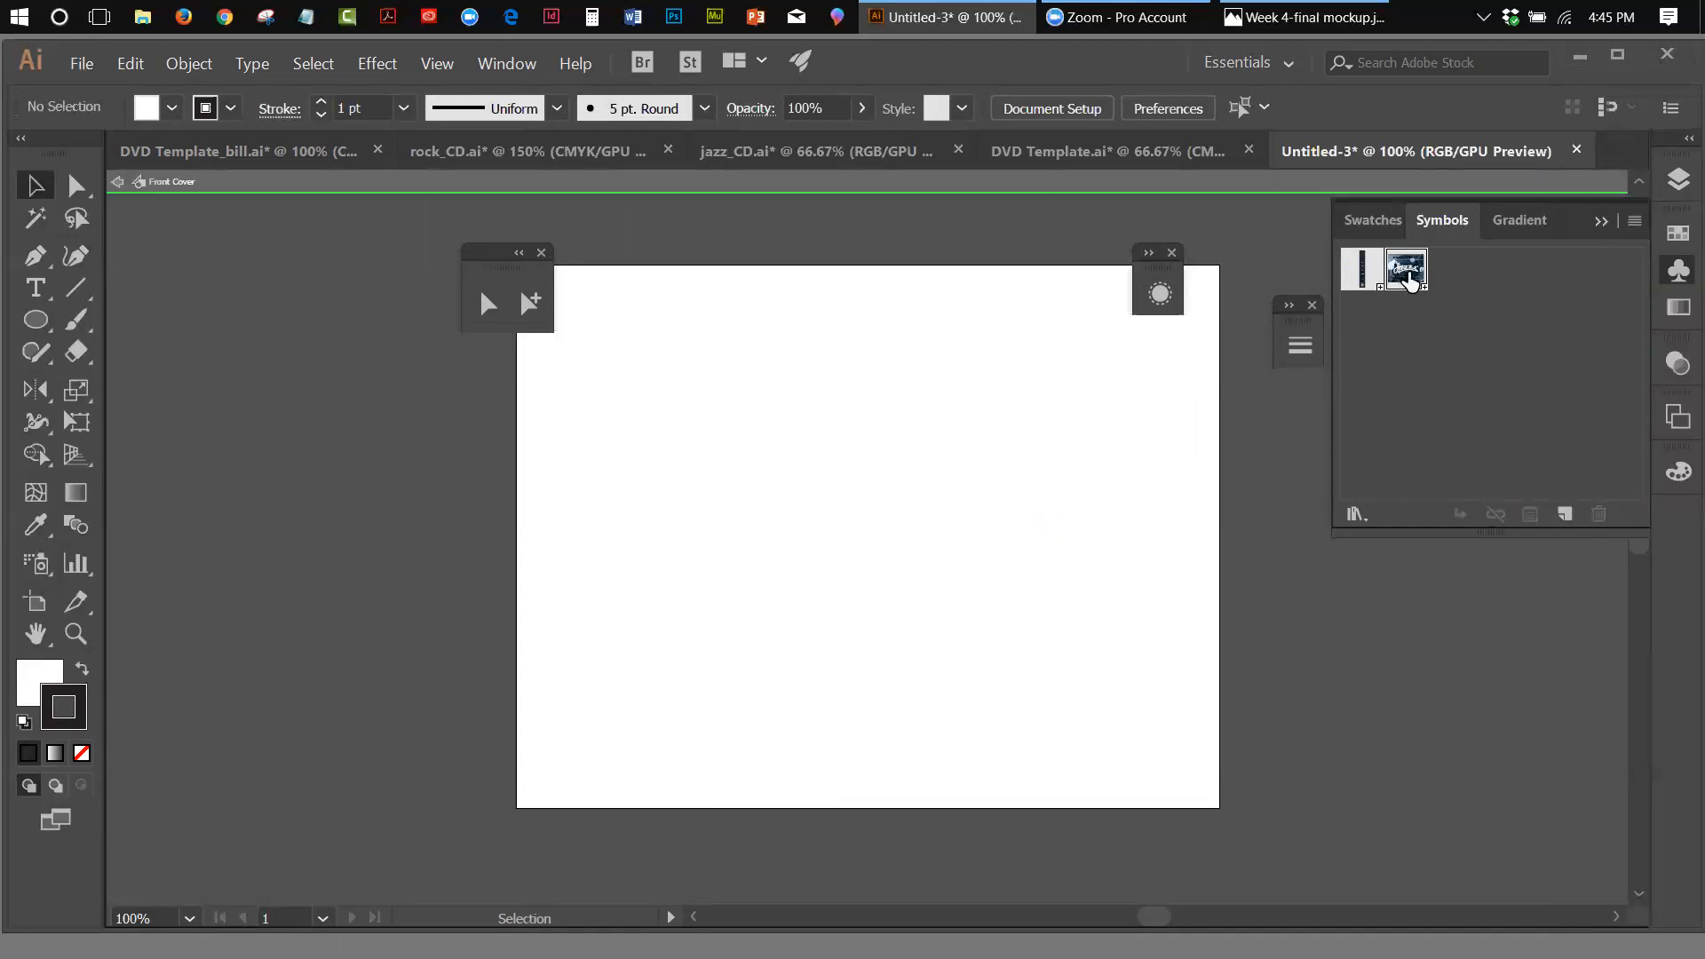
left_click(115, 182)
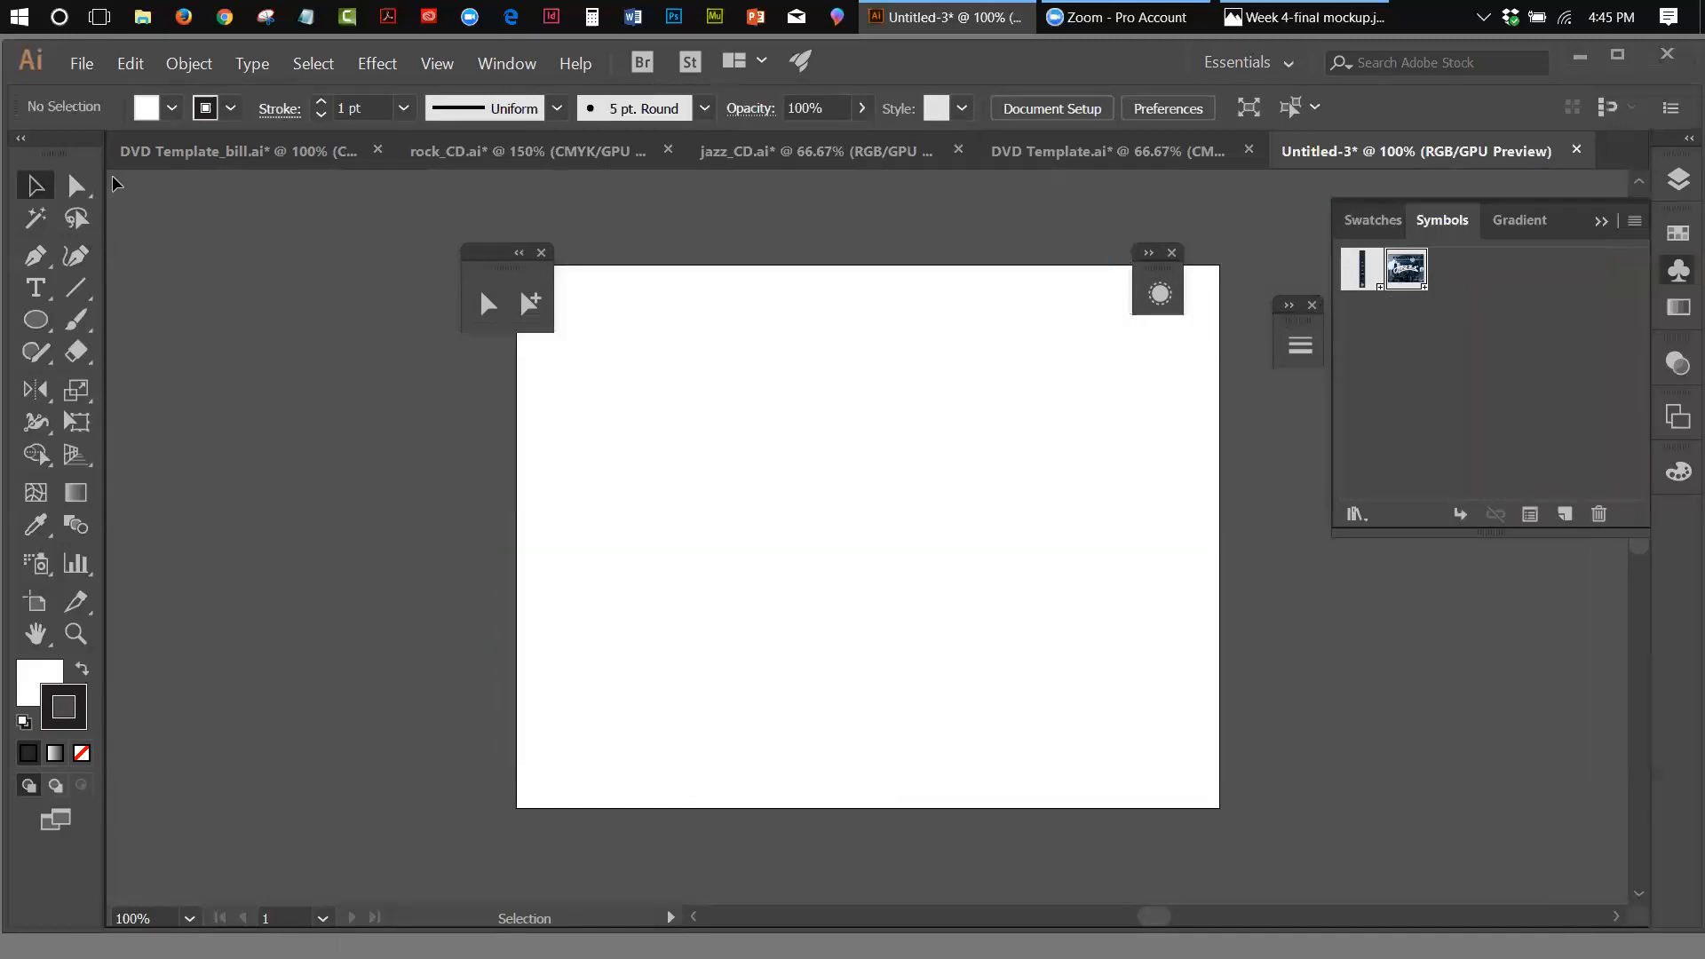
Place a Front Cover symbol instance on the artboard and scale it down proportionally about its centre to about 10.09 x 7.84 in
left_click_drag(843, 433, 814, 444)
left_click(78, 419)
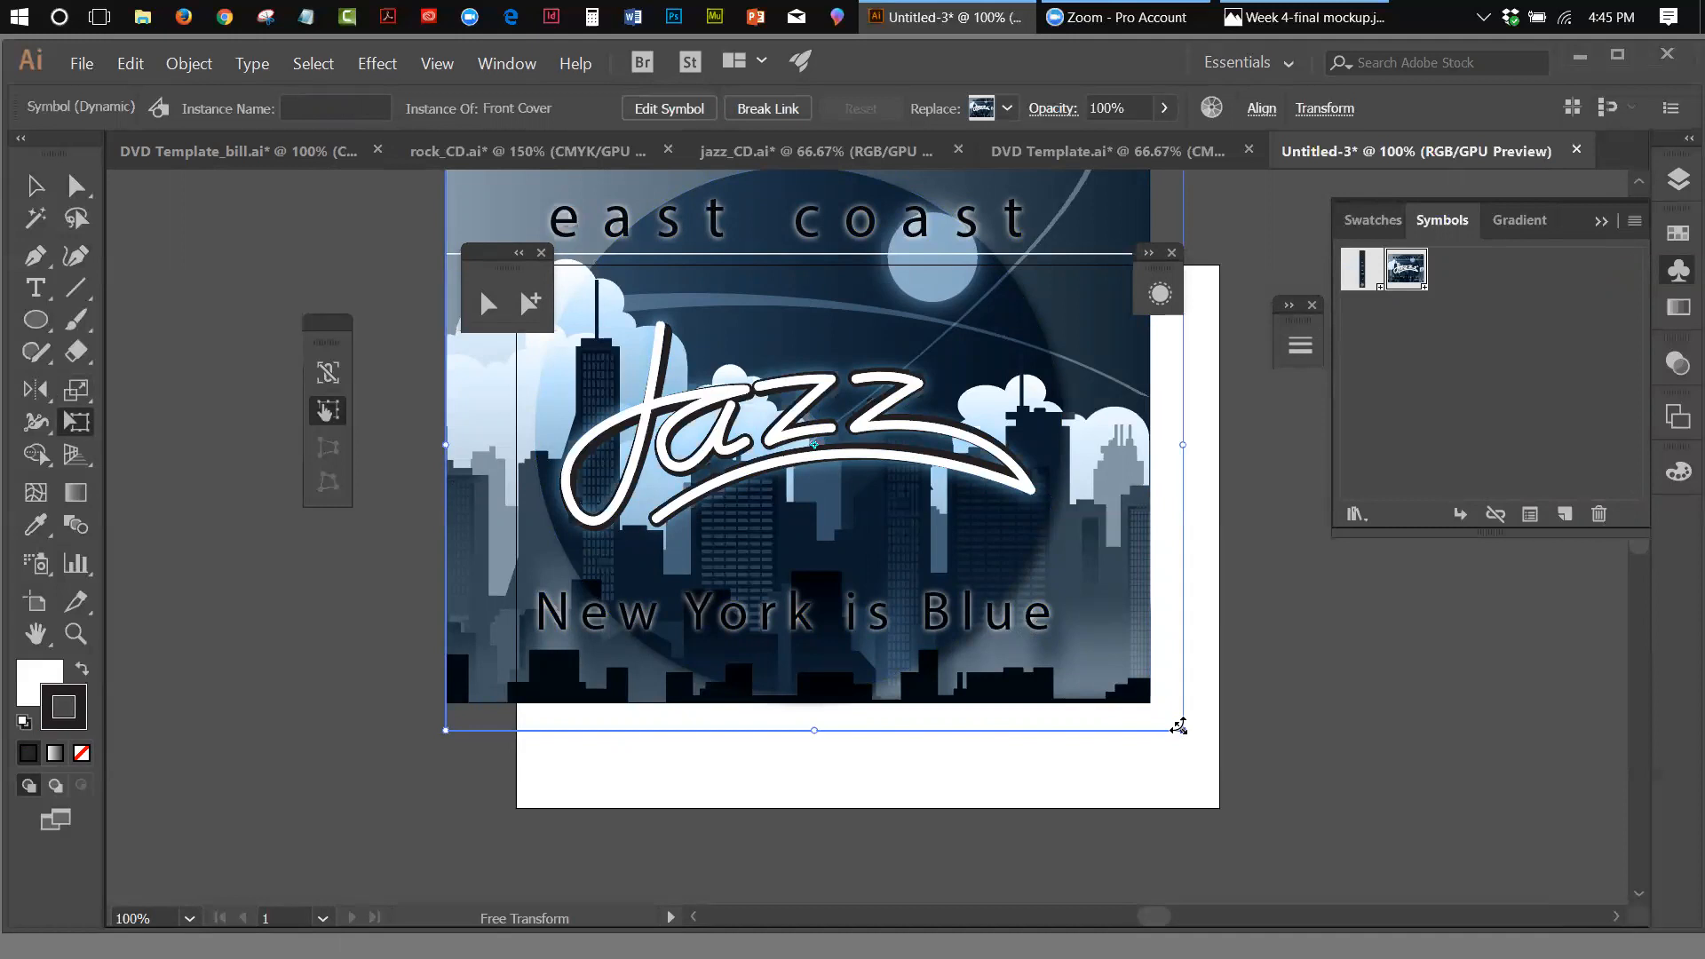
left_click_drag(1183, 730, 1170, 722)
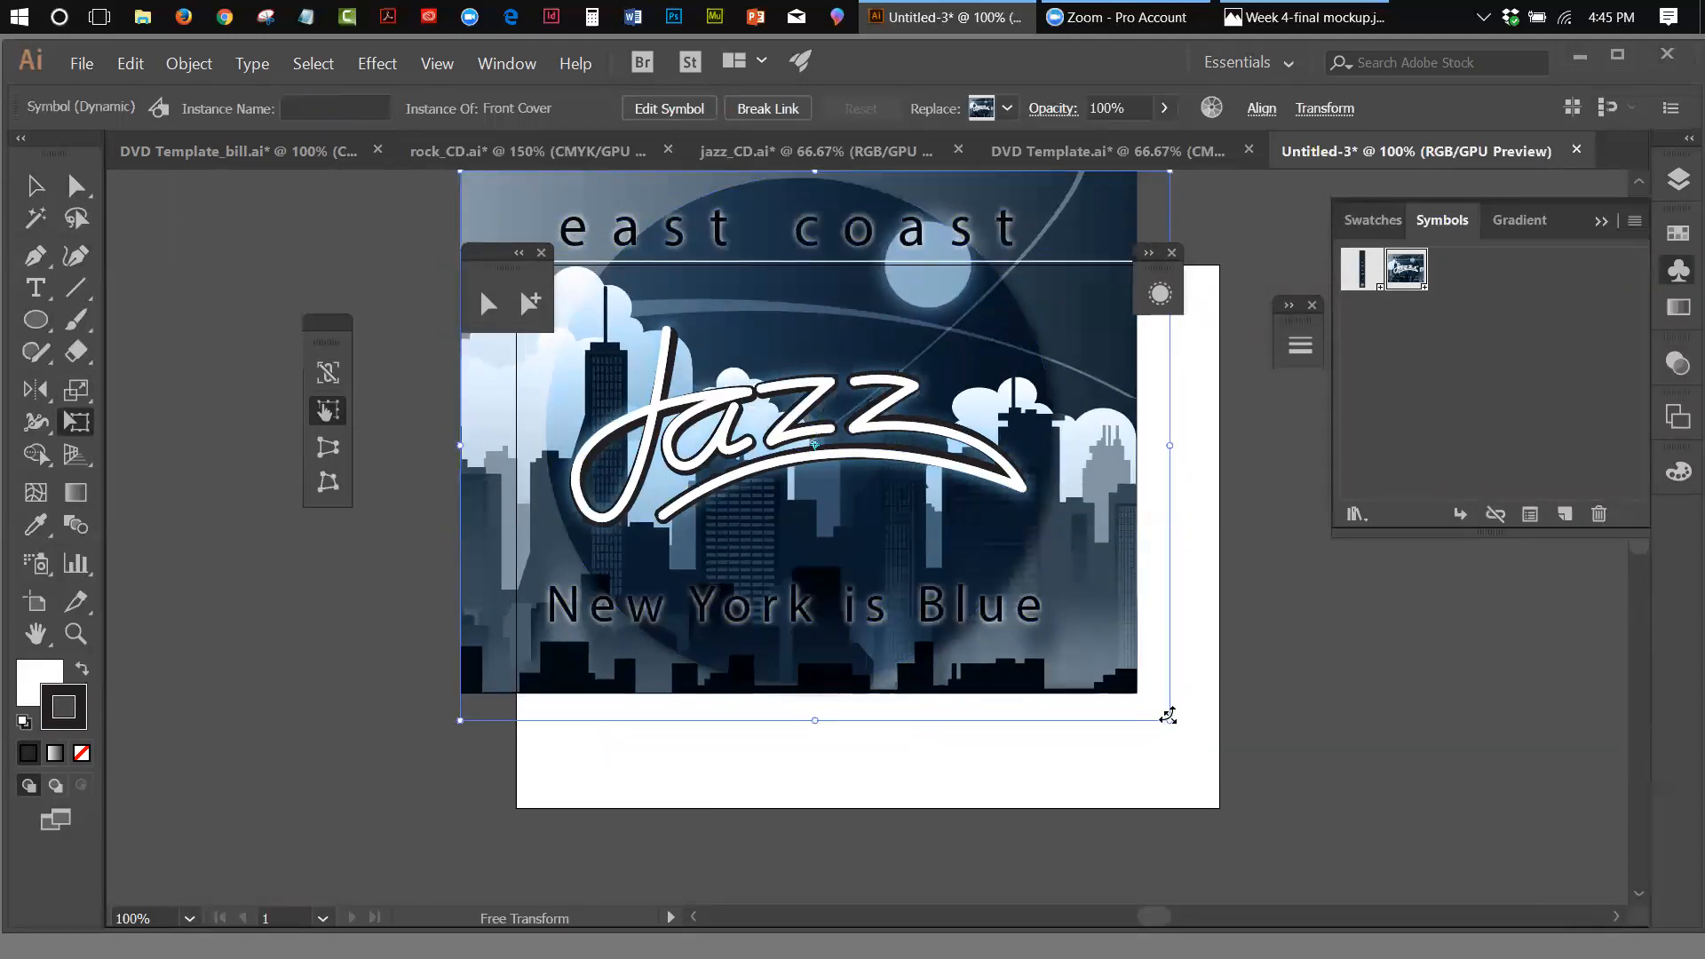
left_click_drag(1169, 719, 1216, 725)
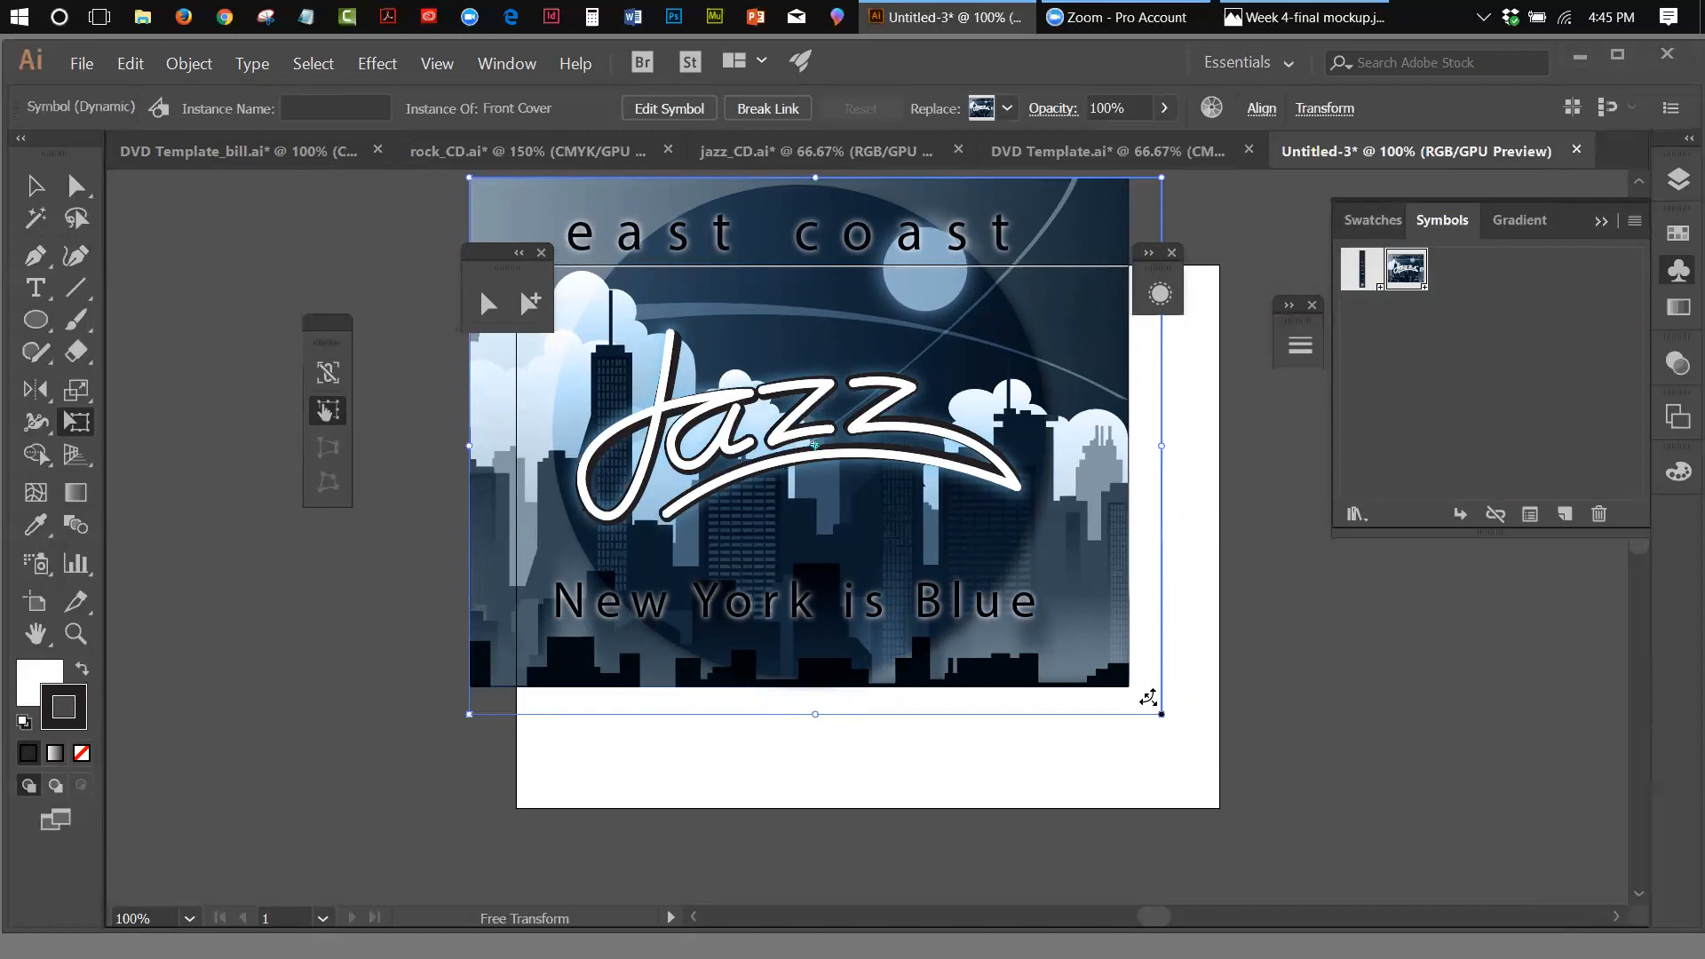
left_click_drag(1141, 685, 1135, 671)
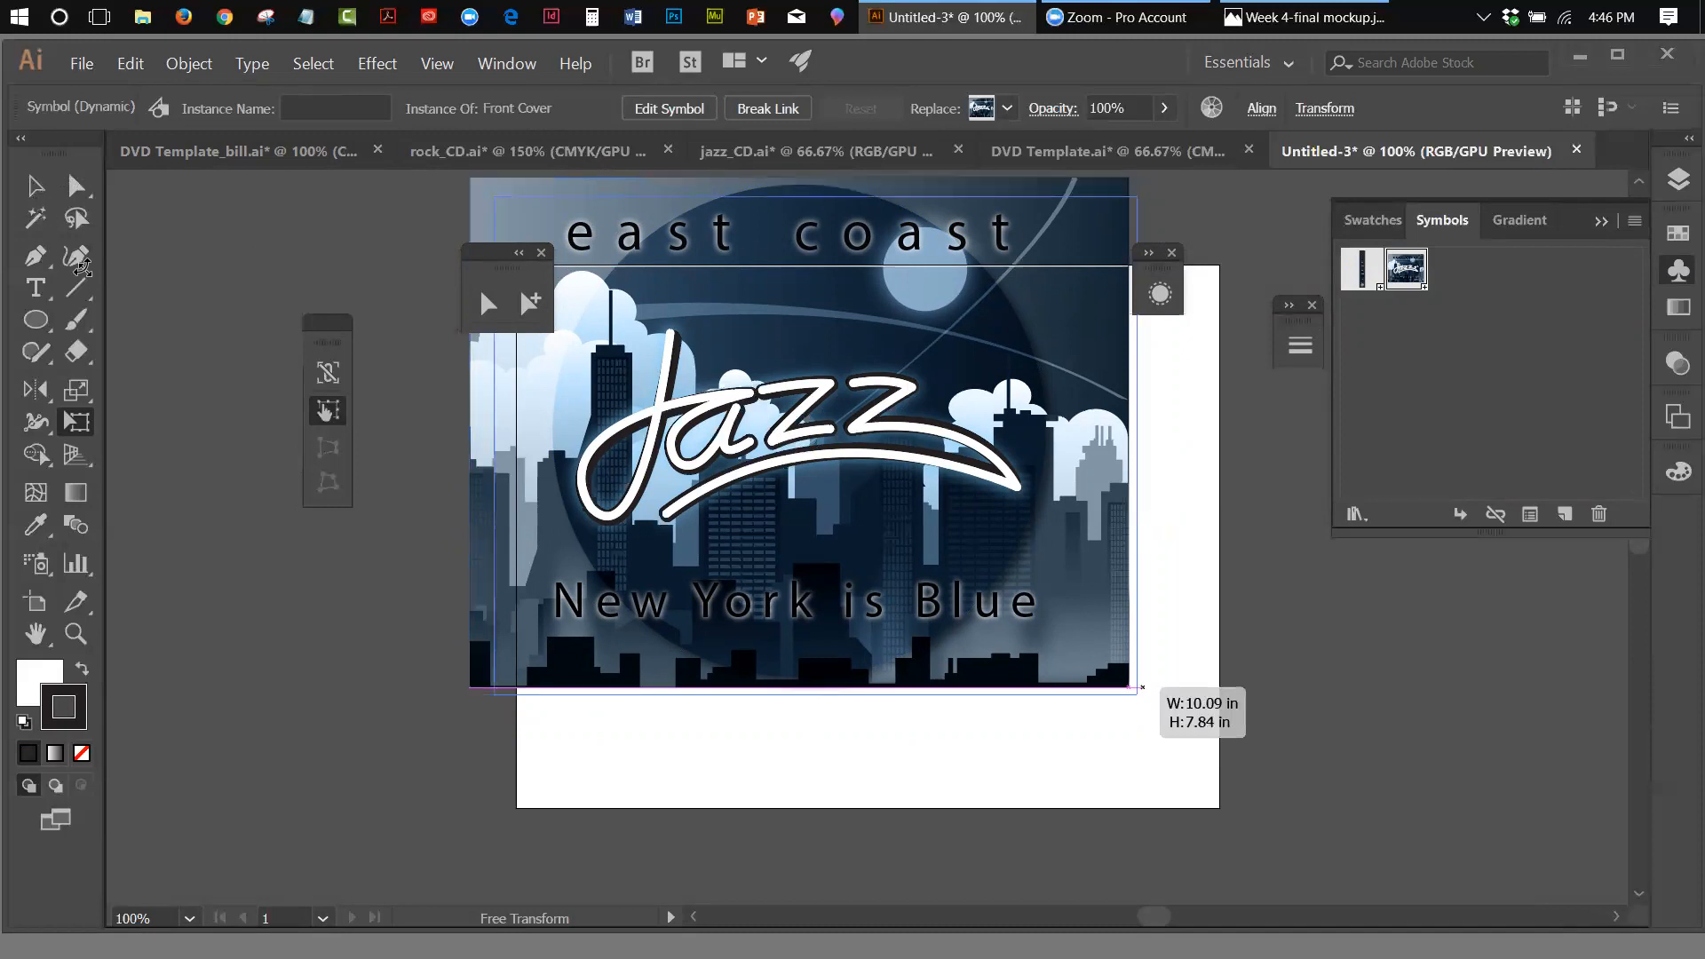
Draw a rectangle matching the cover artwork's outline, move it aside, and delete the front cover instance
left_click(40, 312)
left_click(169, 319)
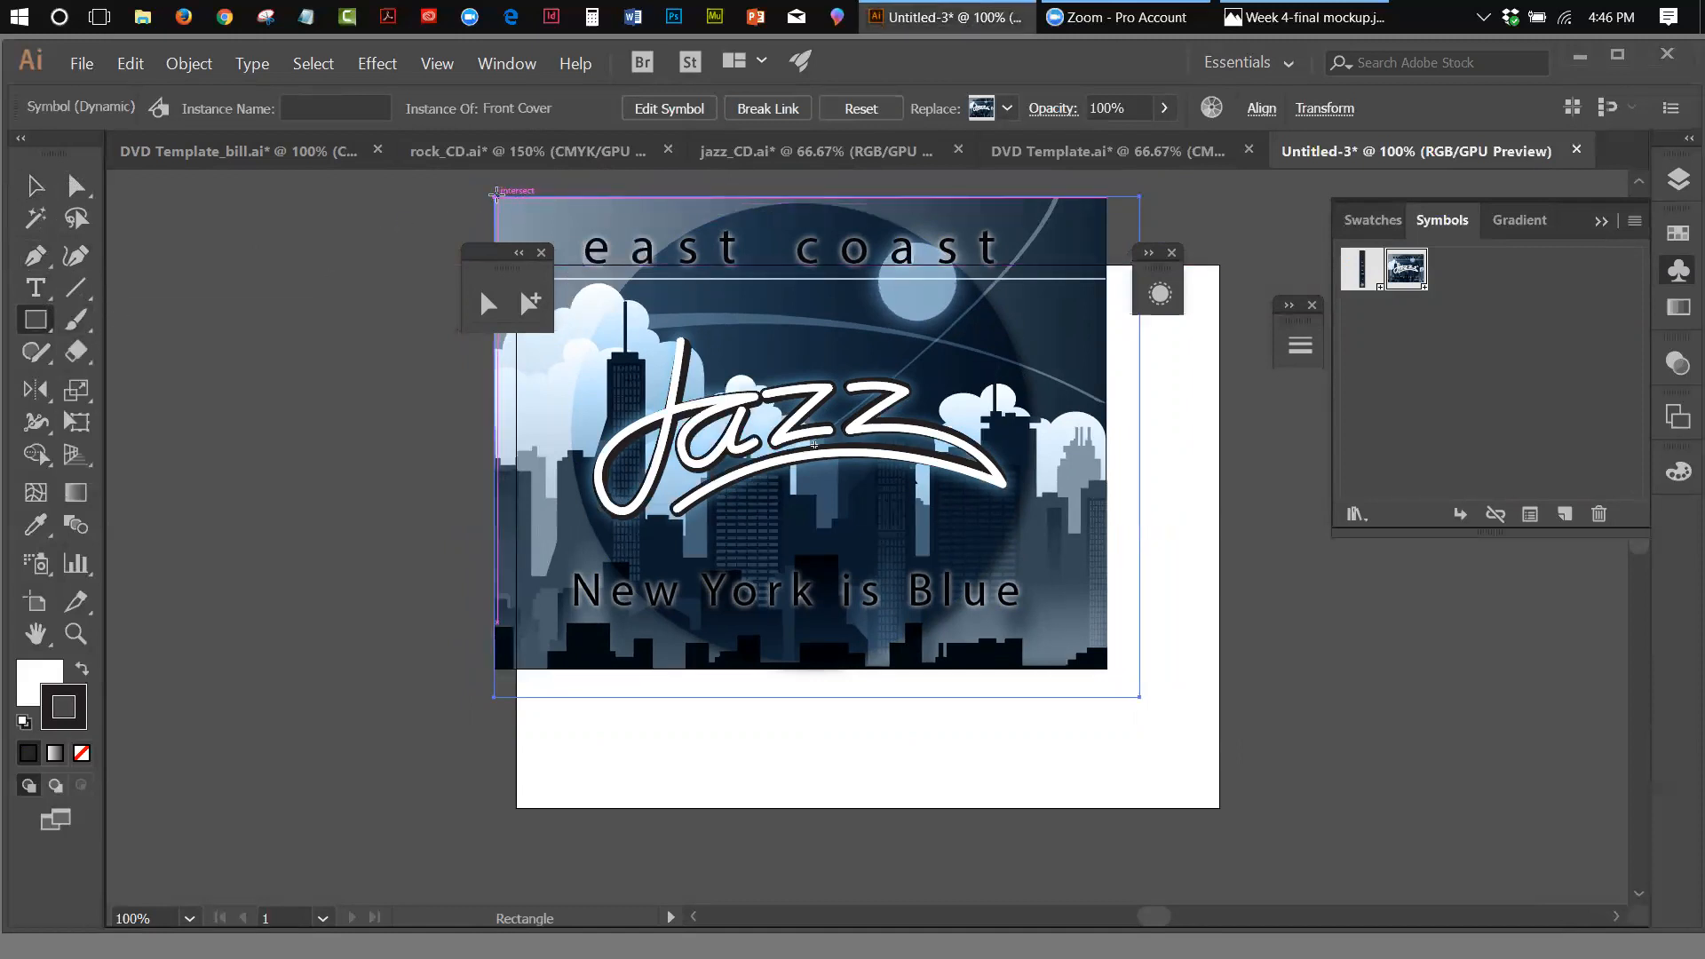
left_click_drag(496, 195, 1108, 668)
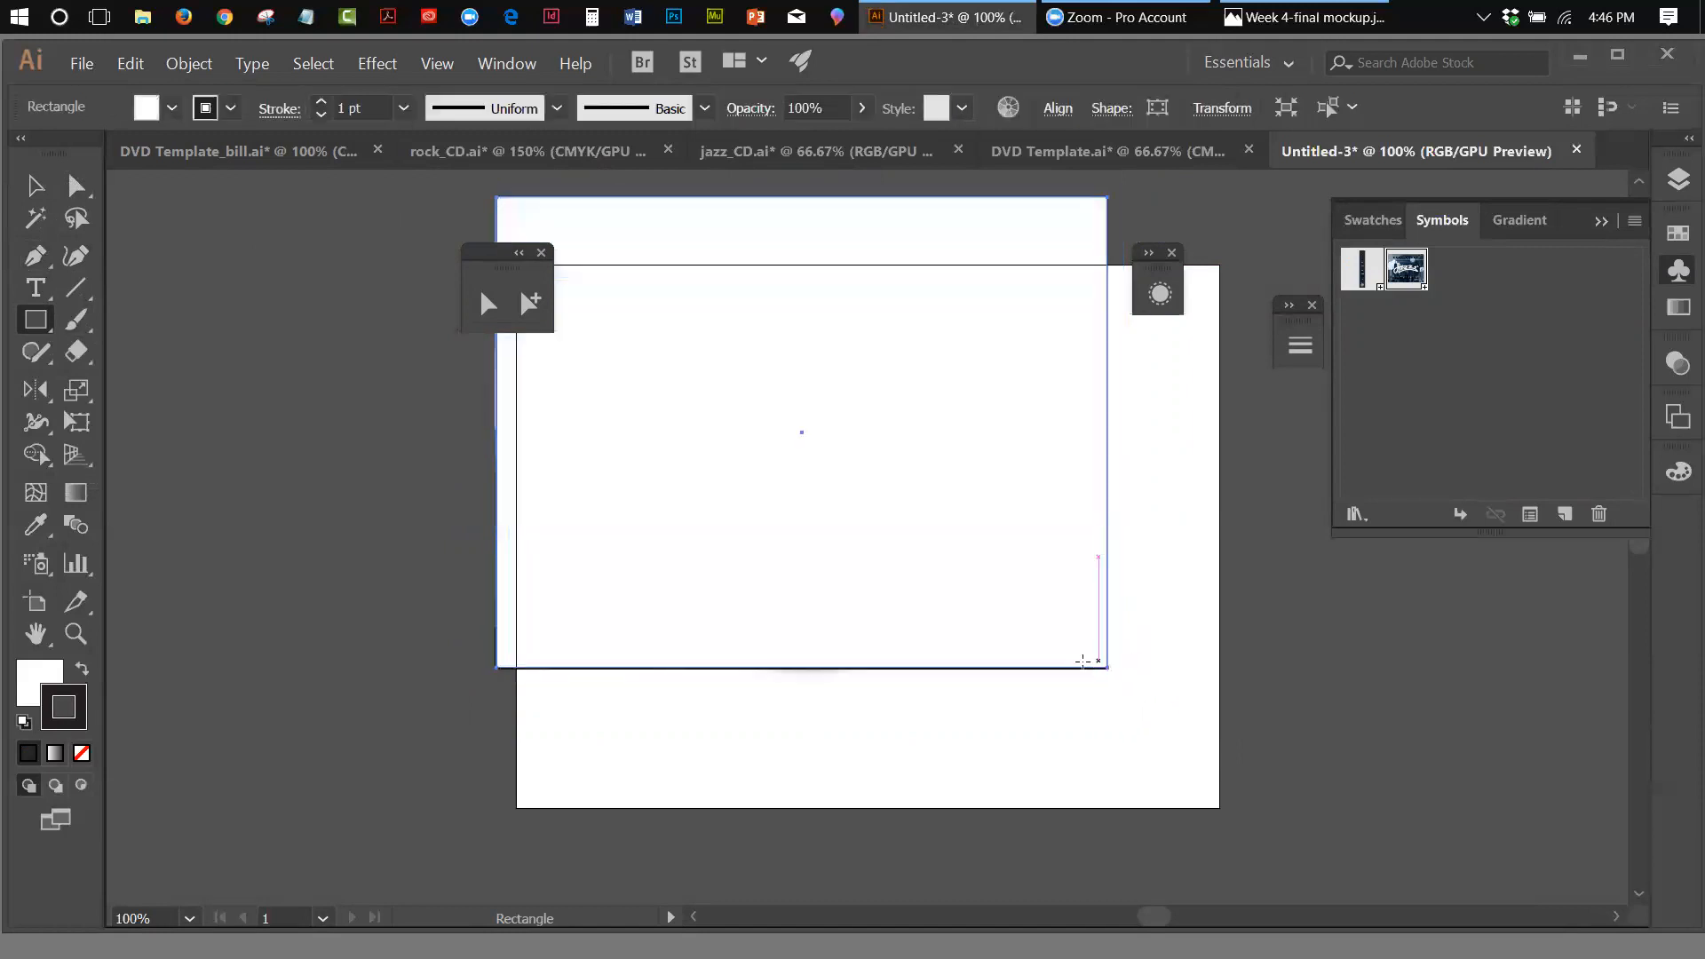
left_click(36, 184)
left_click_drag(699, 345, 842, 559)
left_click(750, 322)
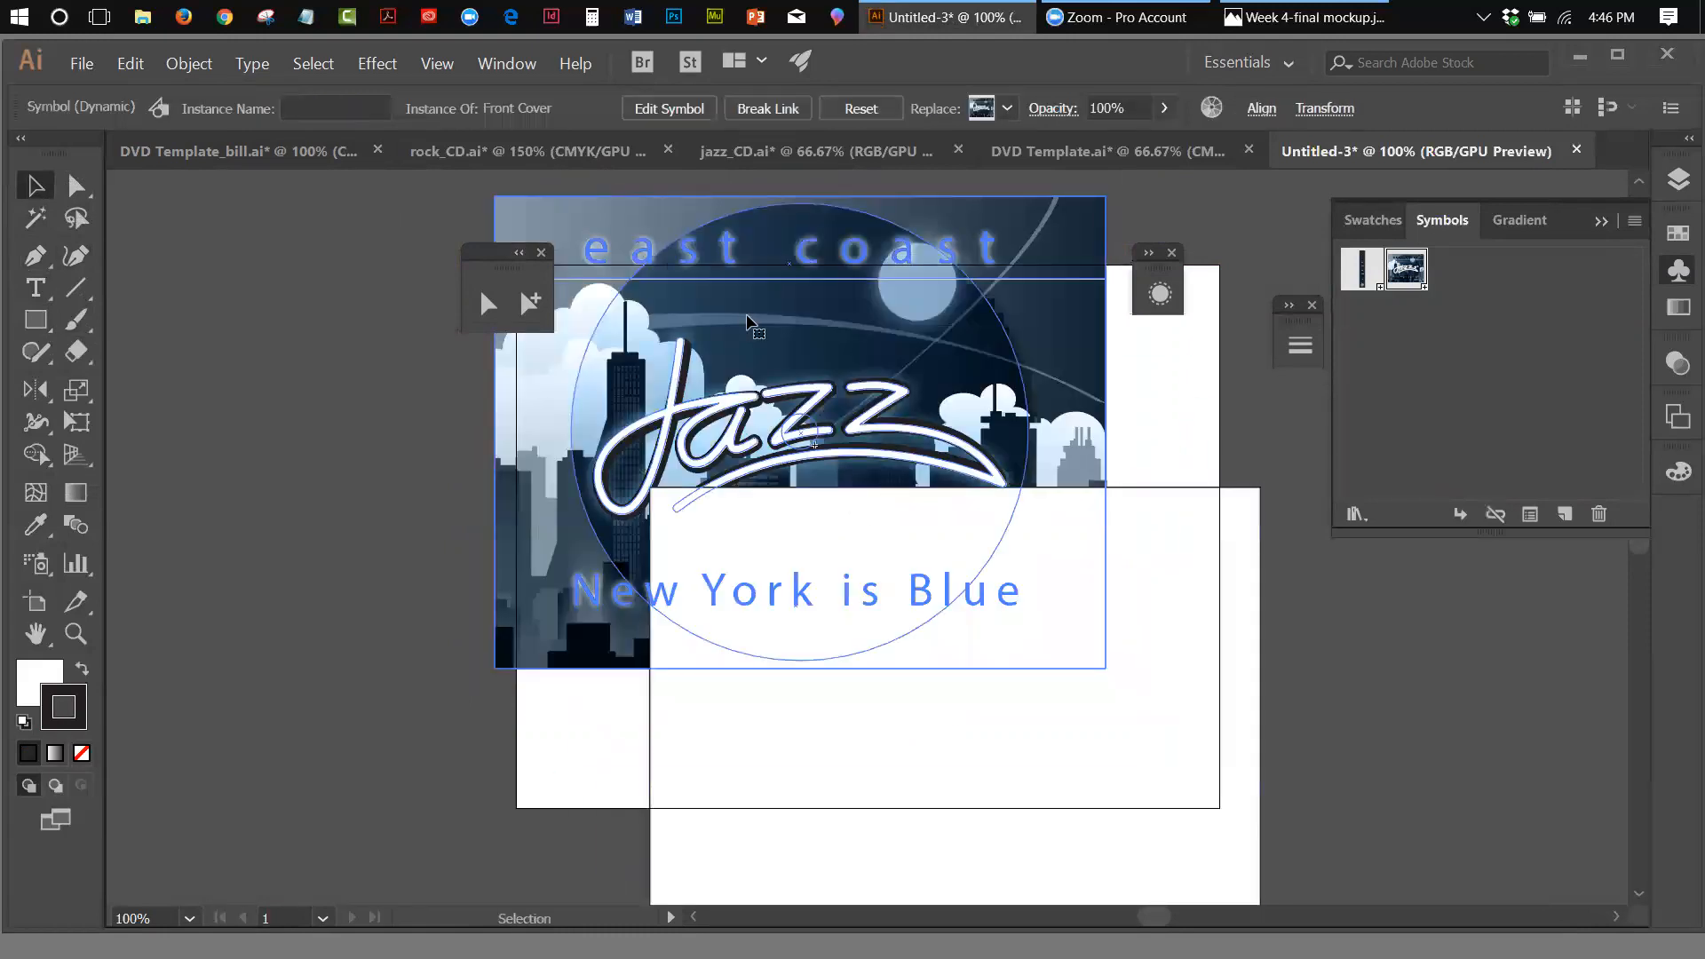
key("Delete")
Move the rectangle back onto the artboard and scale it down proportionally so it fits well inside
left_click(1024, 551)
left_click_drag(850, 500, 790, 401)
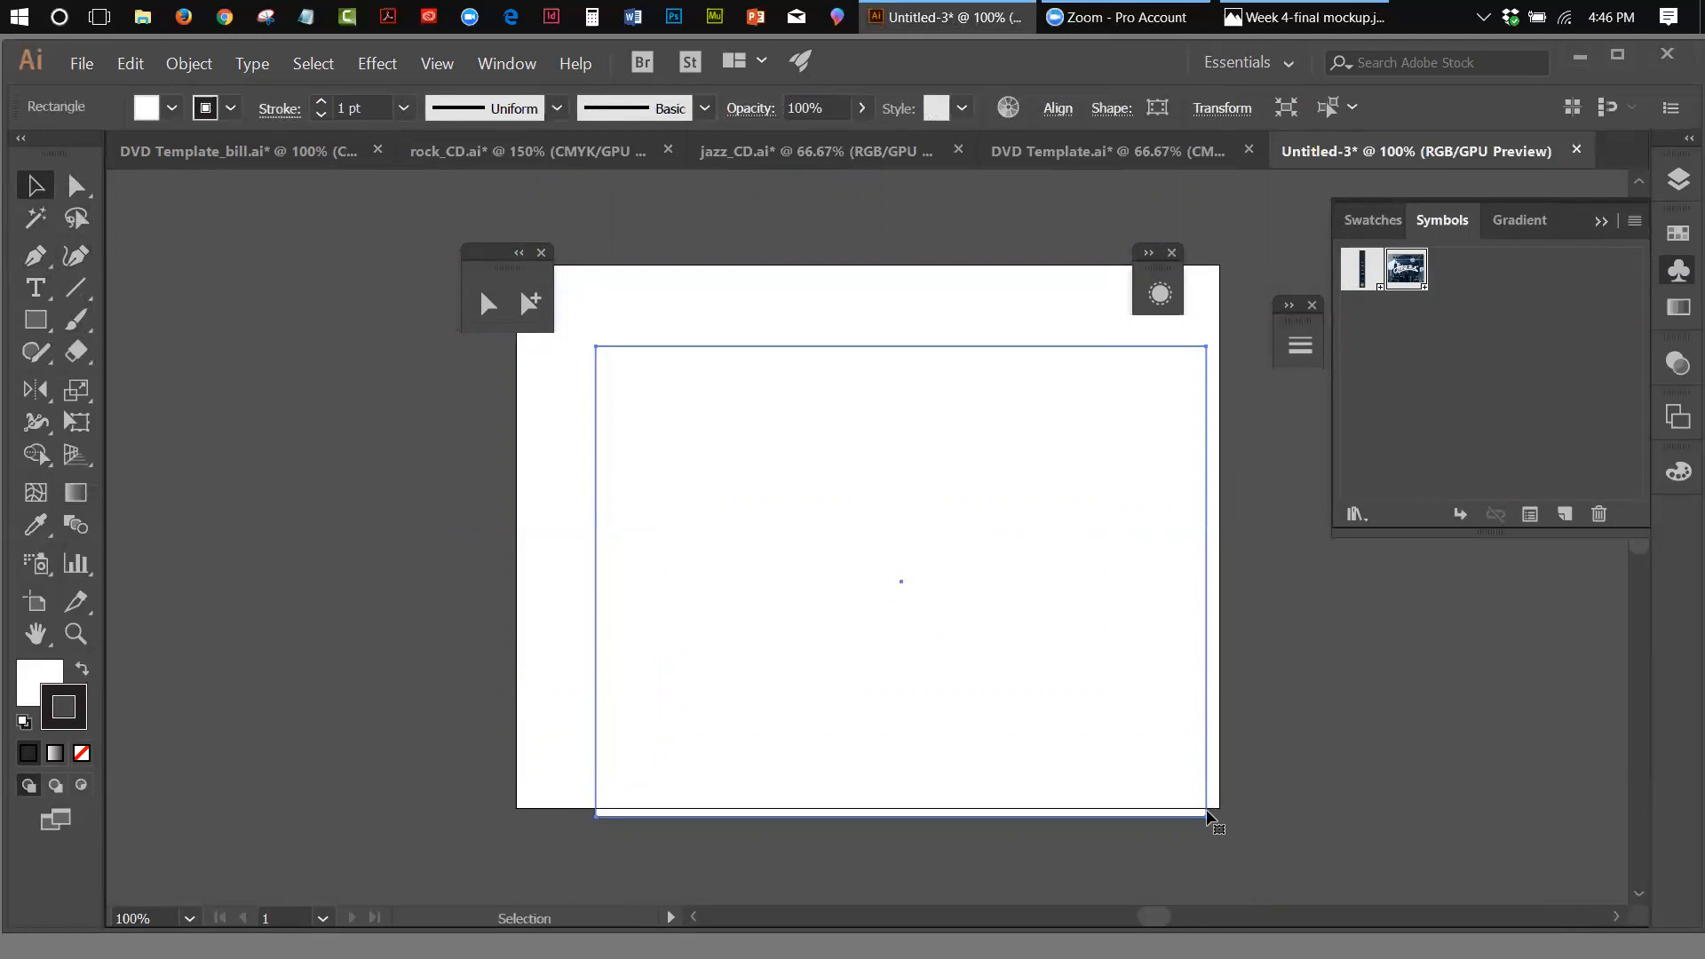
left_click(77, 422)
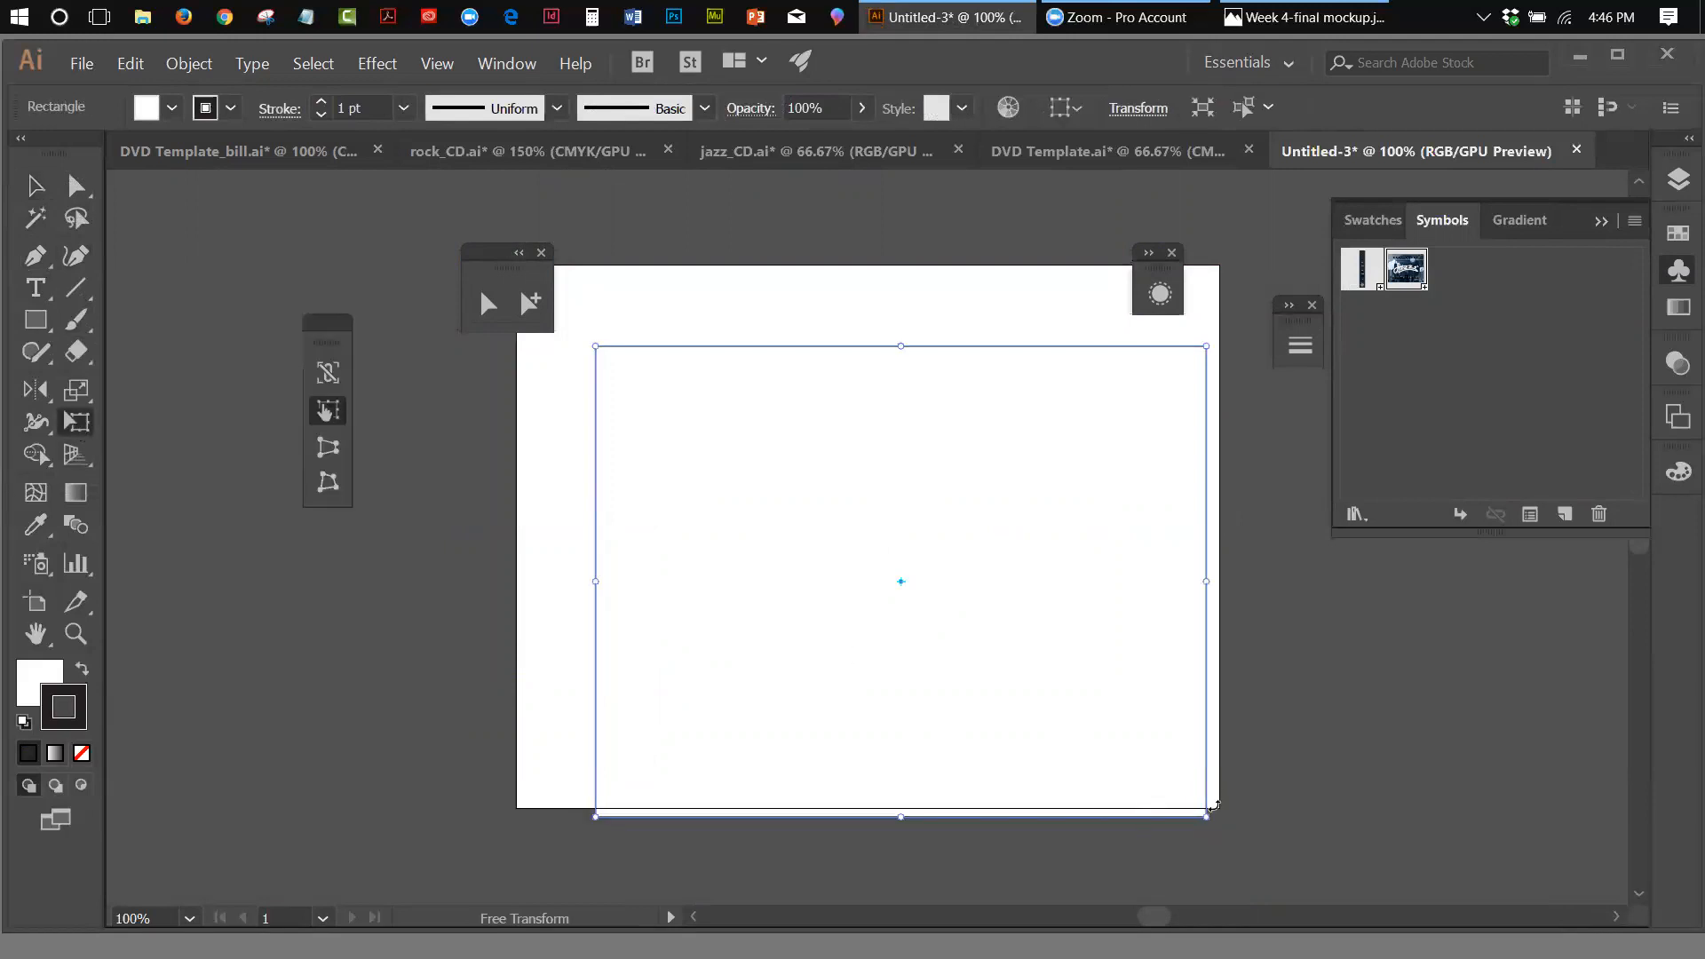
left_click_drag(1206, 817, 1045, 692)
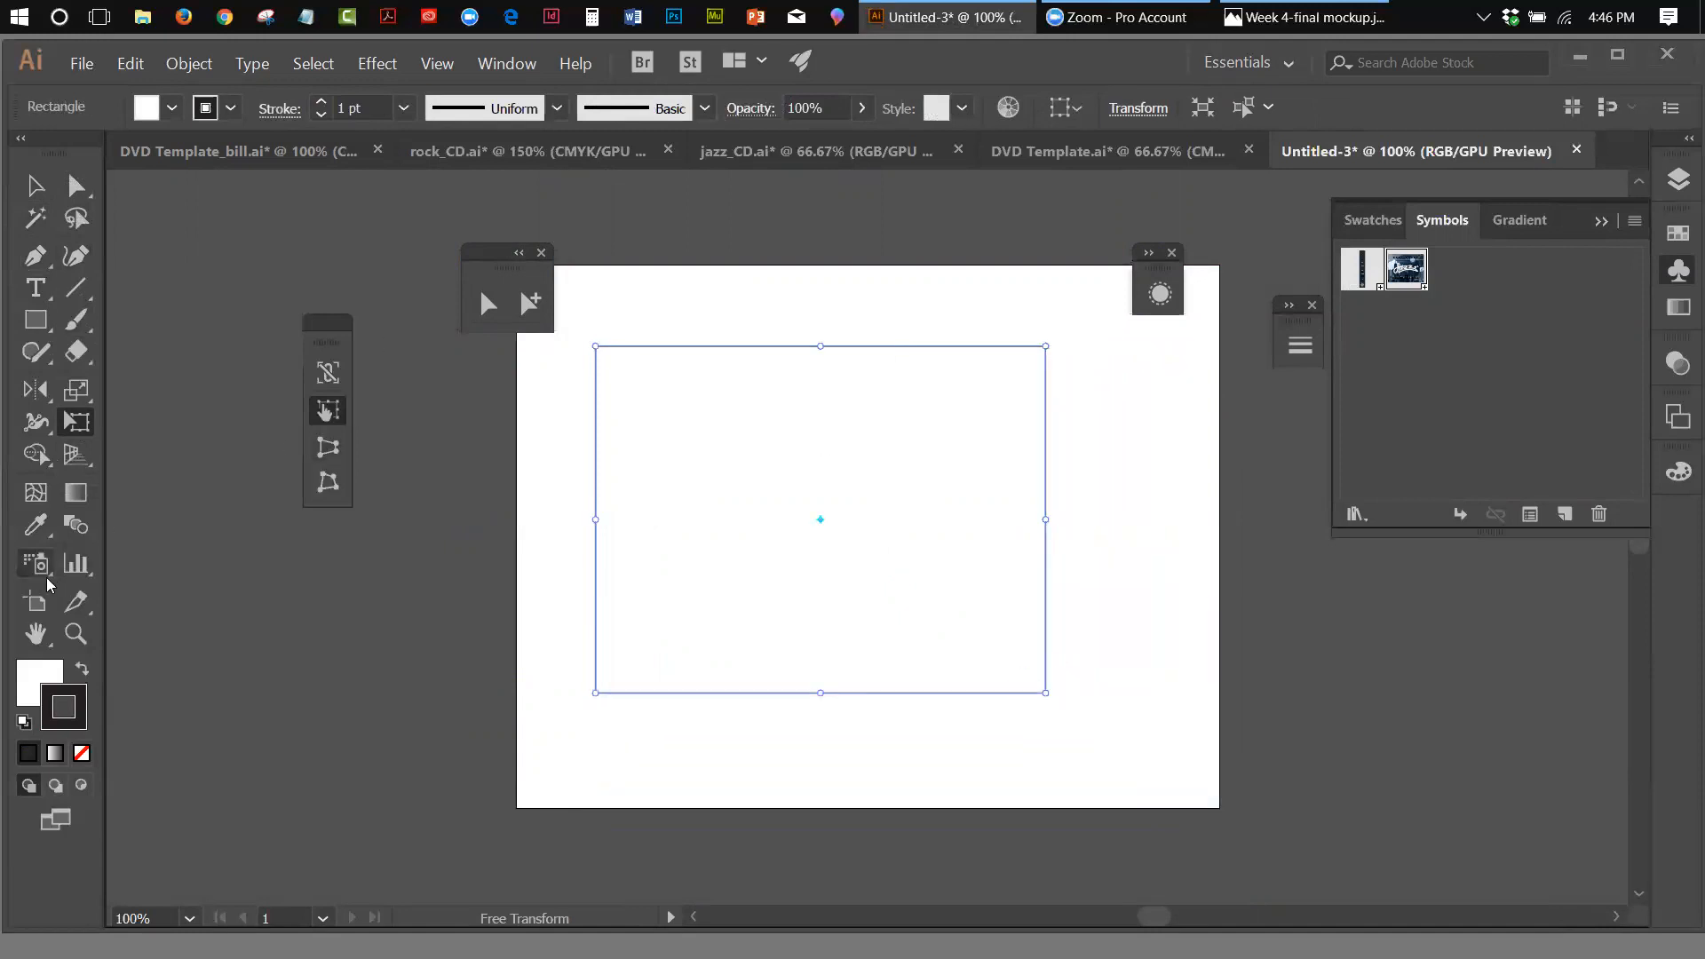
Enlarge the artboard around the rectangle to about 17.69 in wide and 9.92 in high
left_click(35, 602)
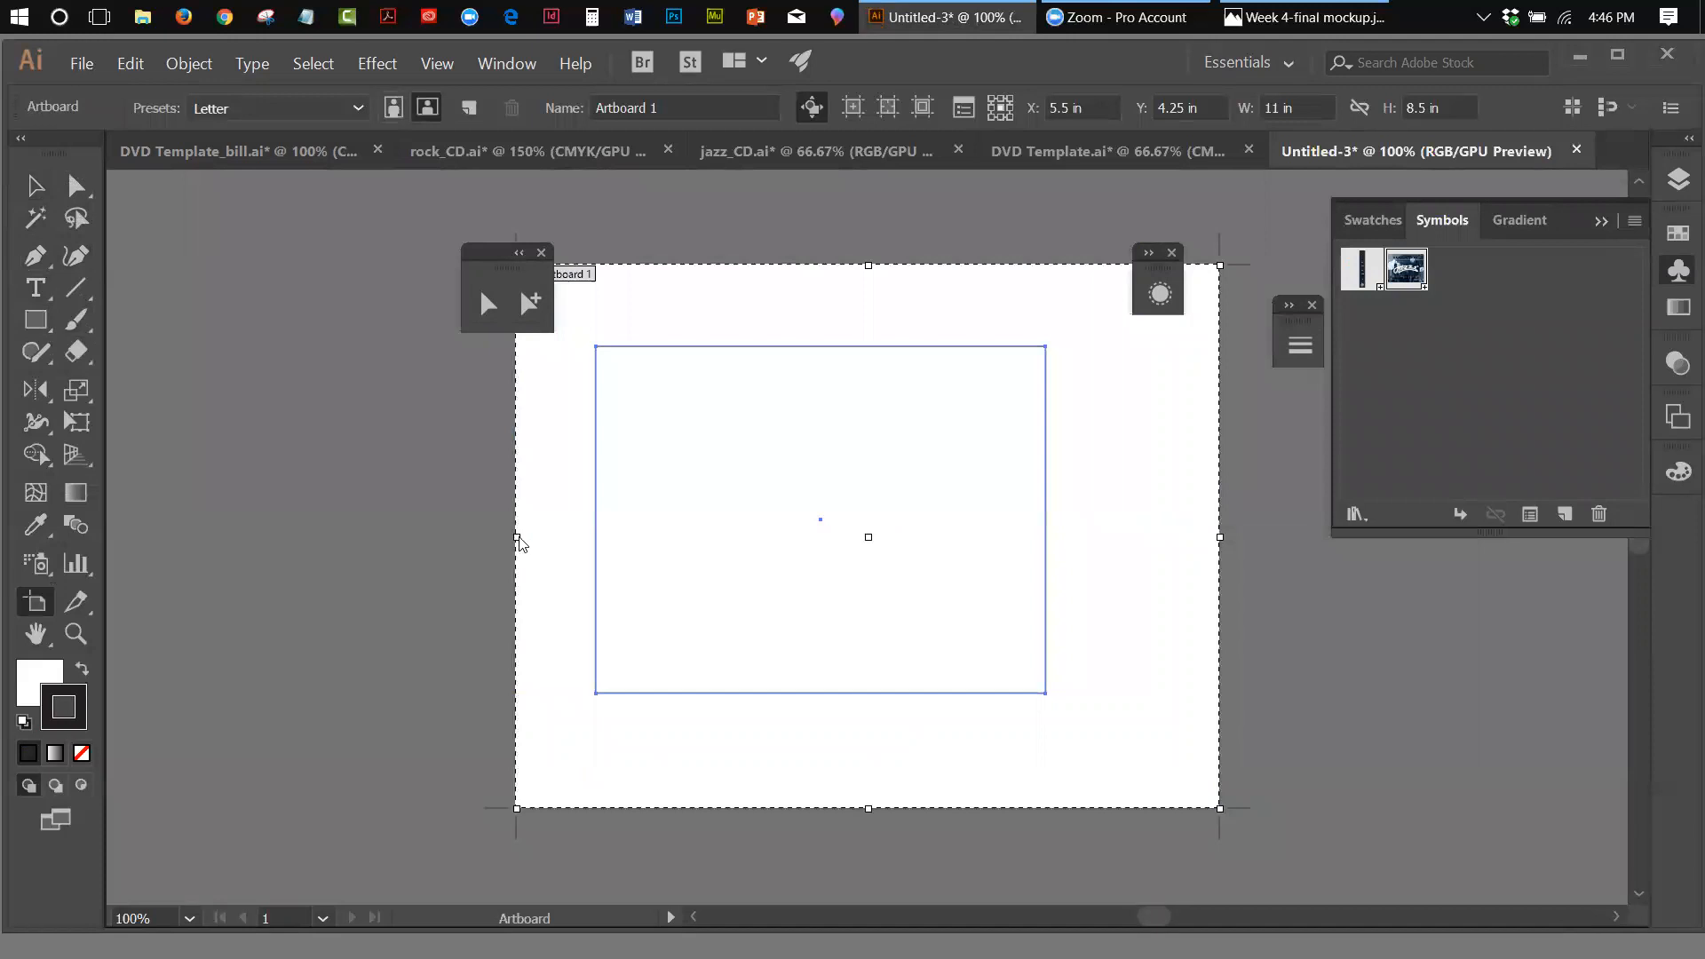
left_click_drag(518, 539, 189, 537)
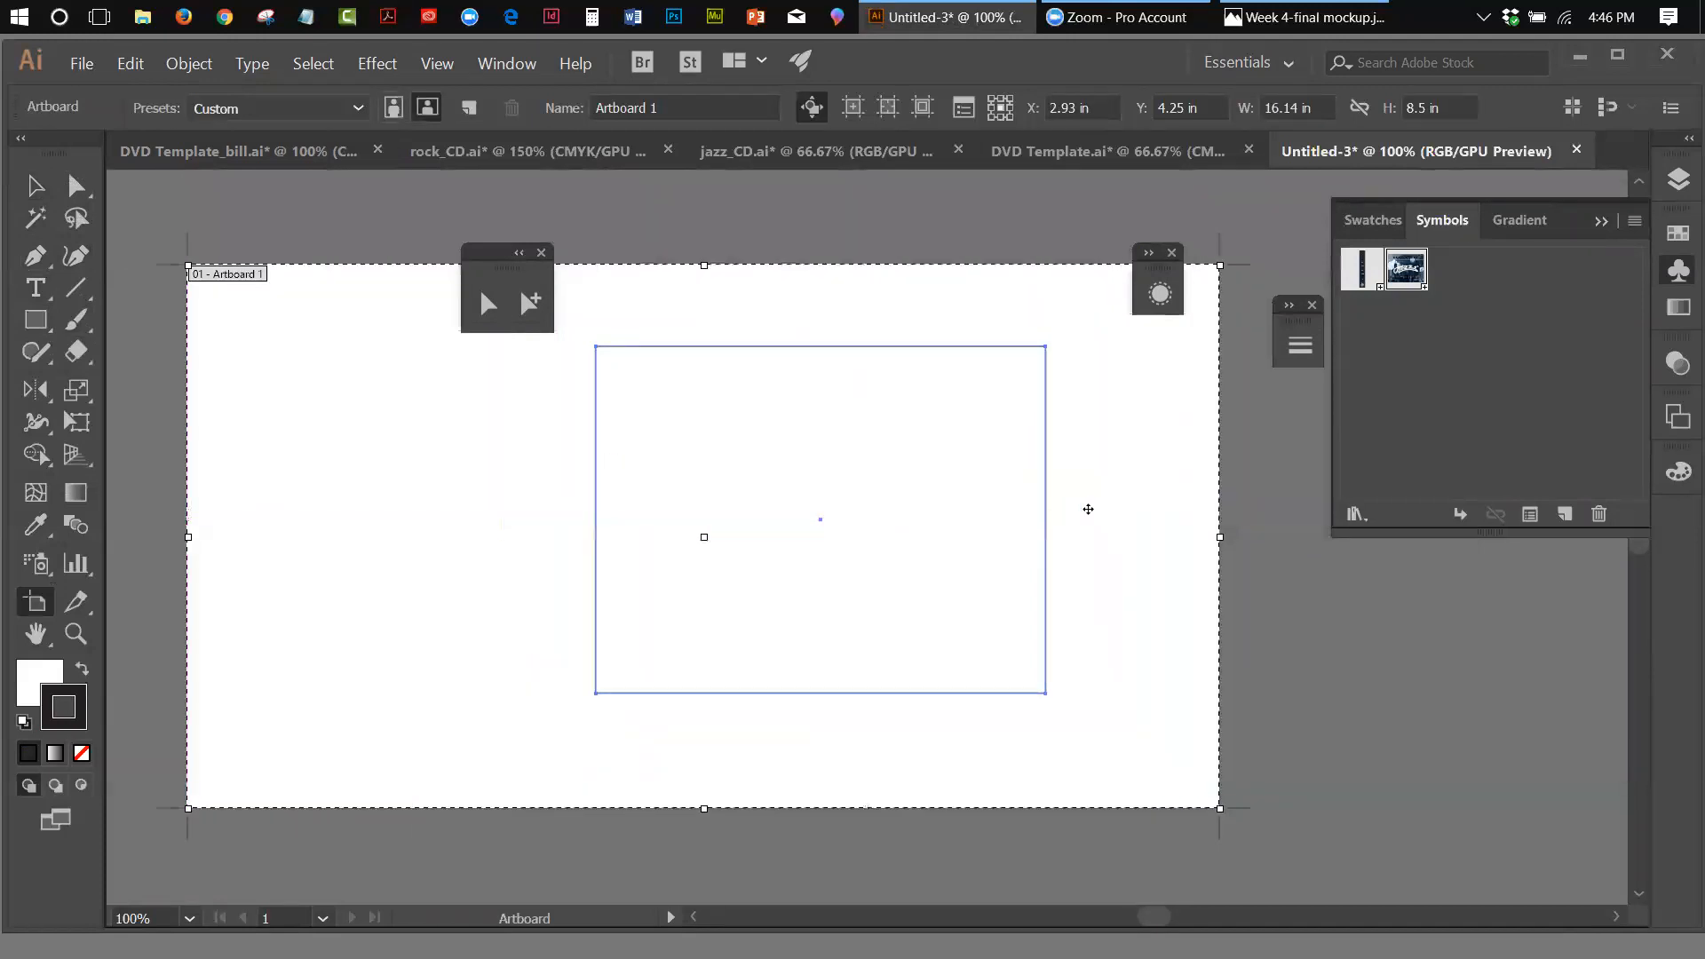
left_click_drag(1221, 537, 1320, 538)
left_click_drag(763, 813, 754, 899)
left_click_drag(747, 266, 762, 179)
left_click(35, 186)
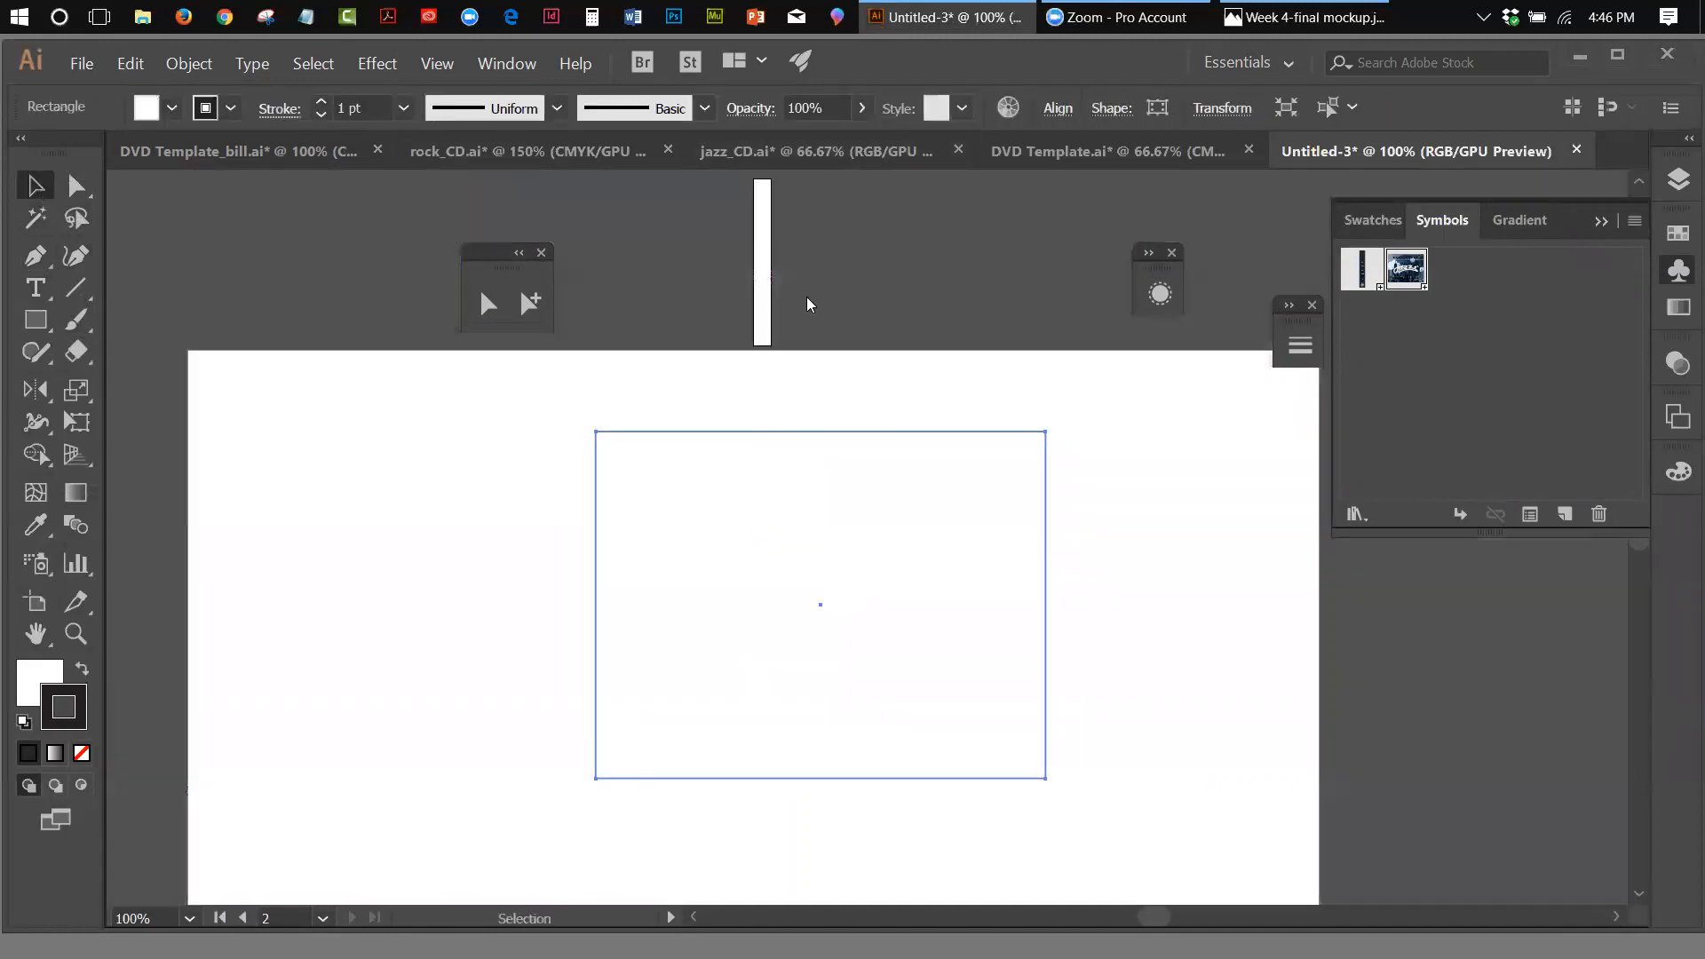
left_click(112, 635)
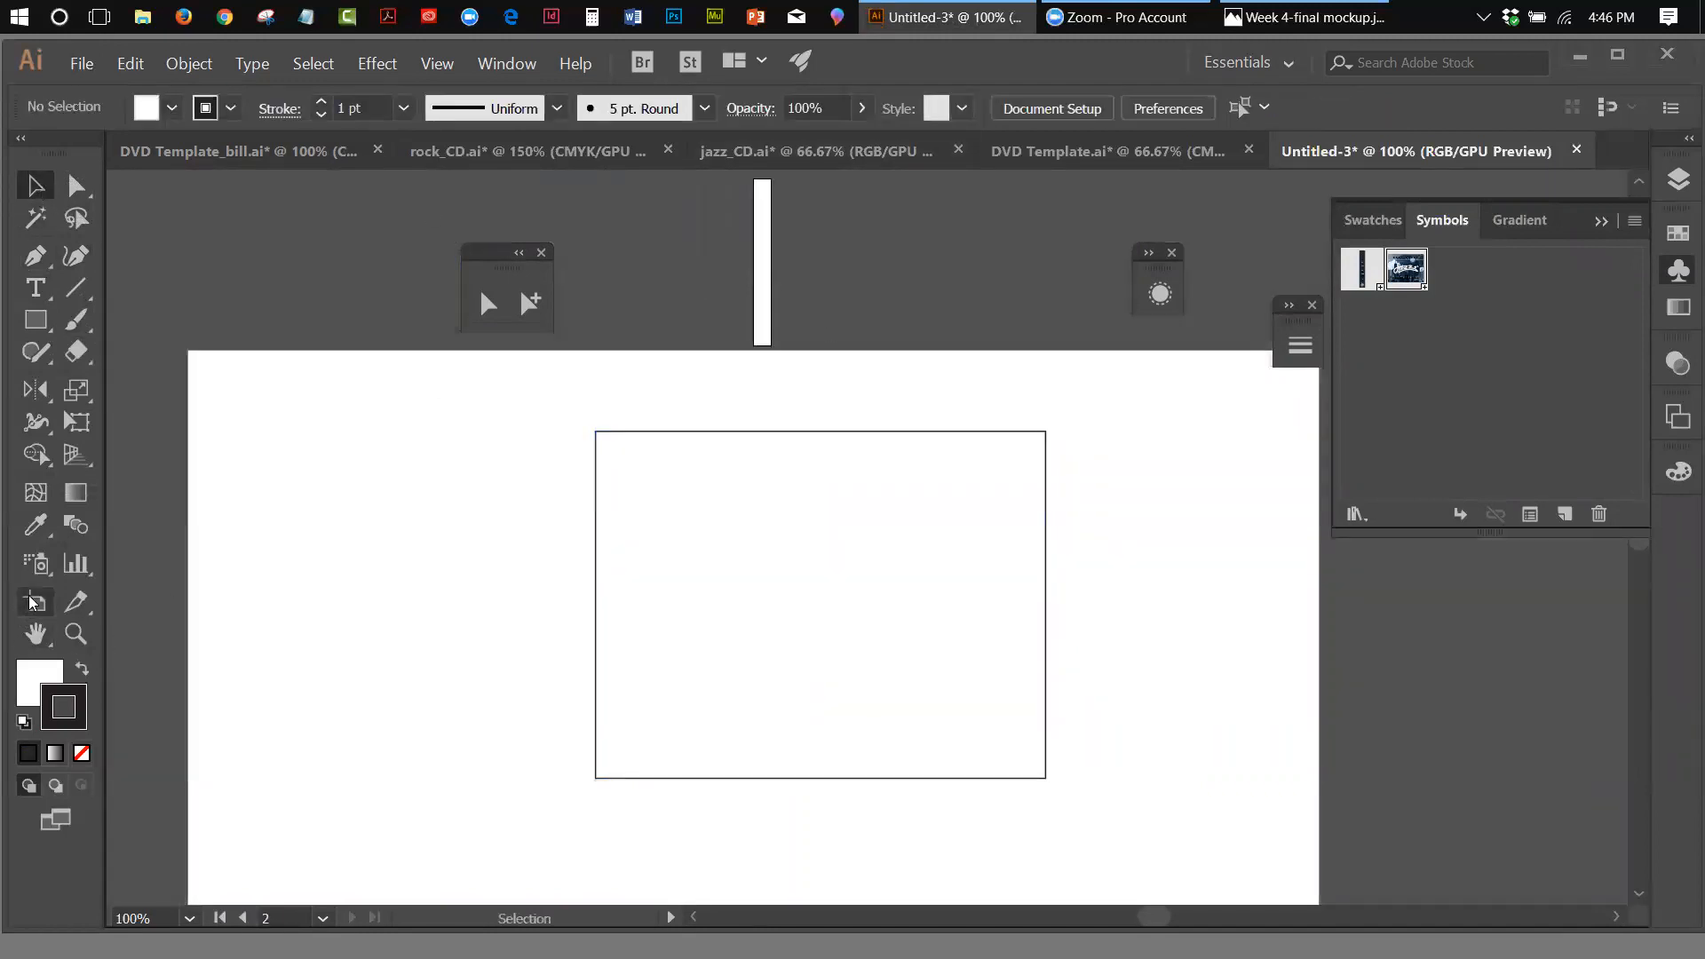
left_click(35, 602)
key("Delete")
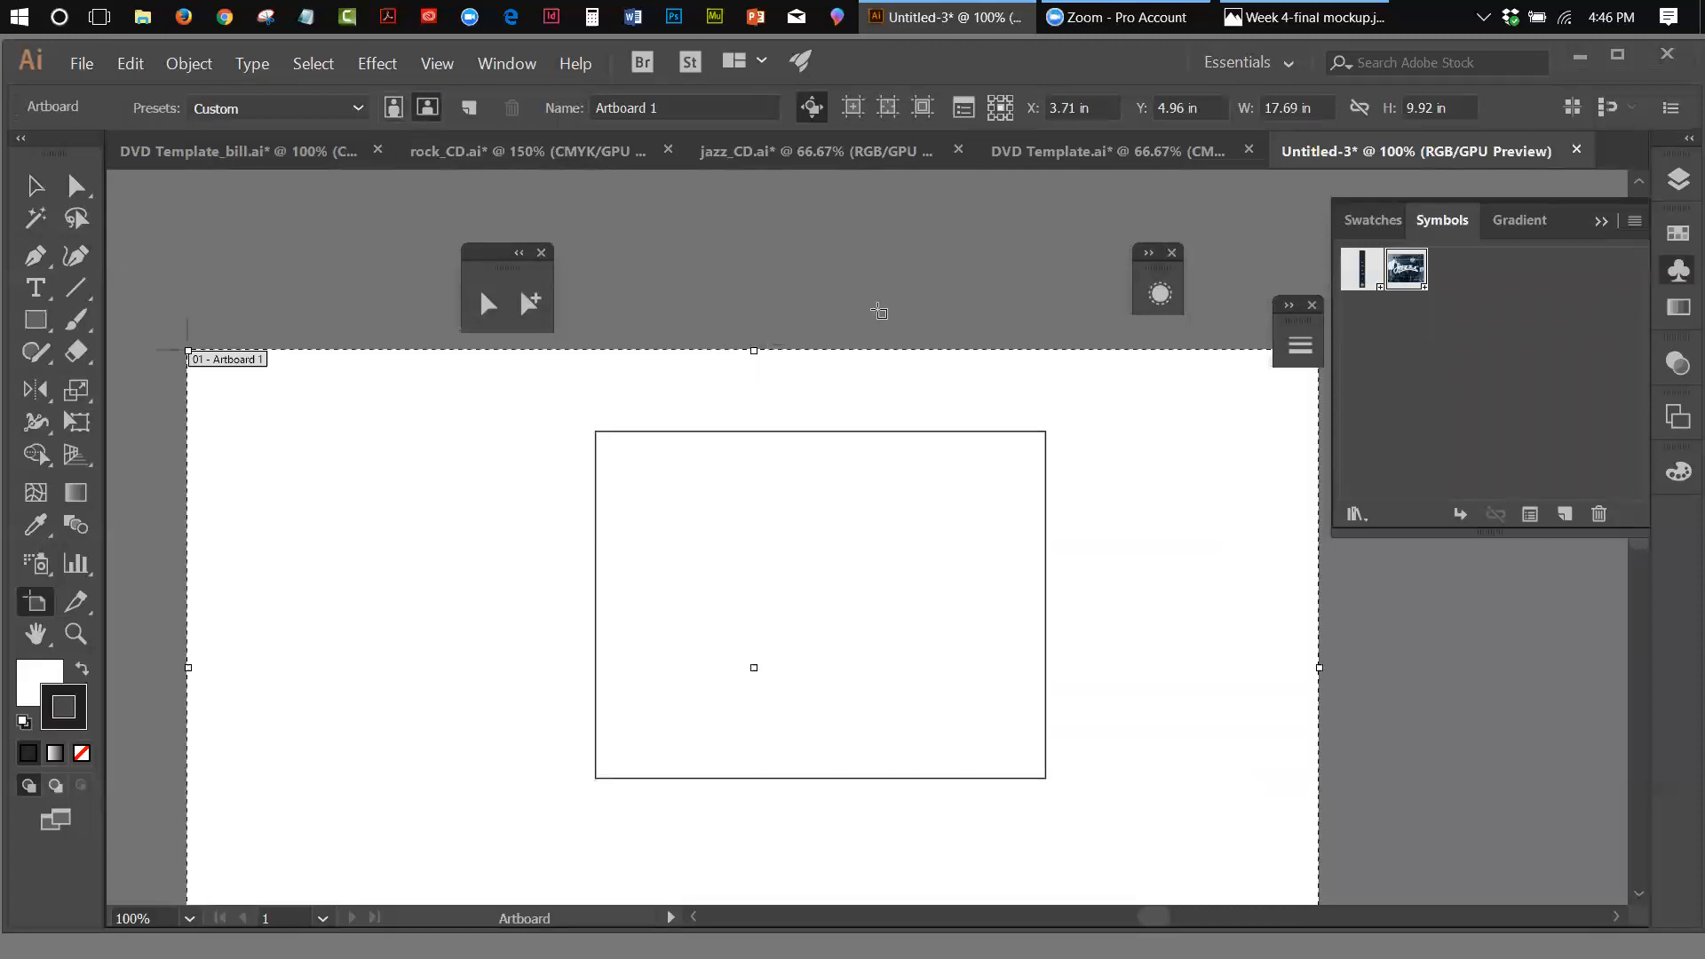
Extend the artboard upward to a height of about 12.31 in
left_click_drag(754, 348, 754, 198)
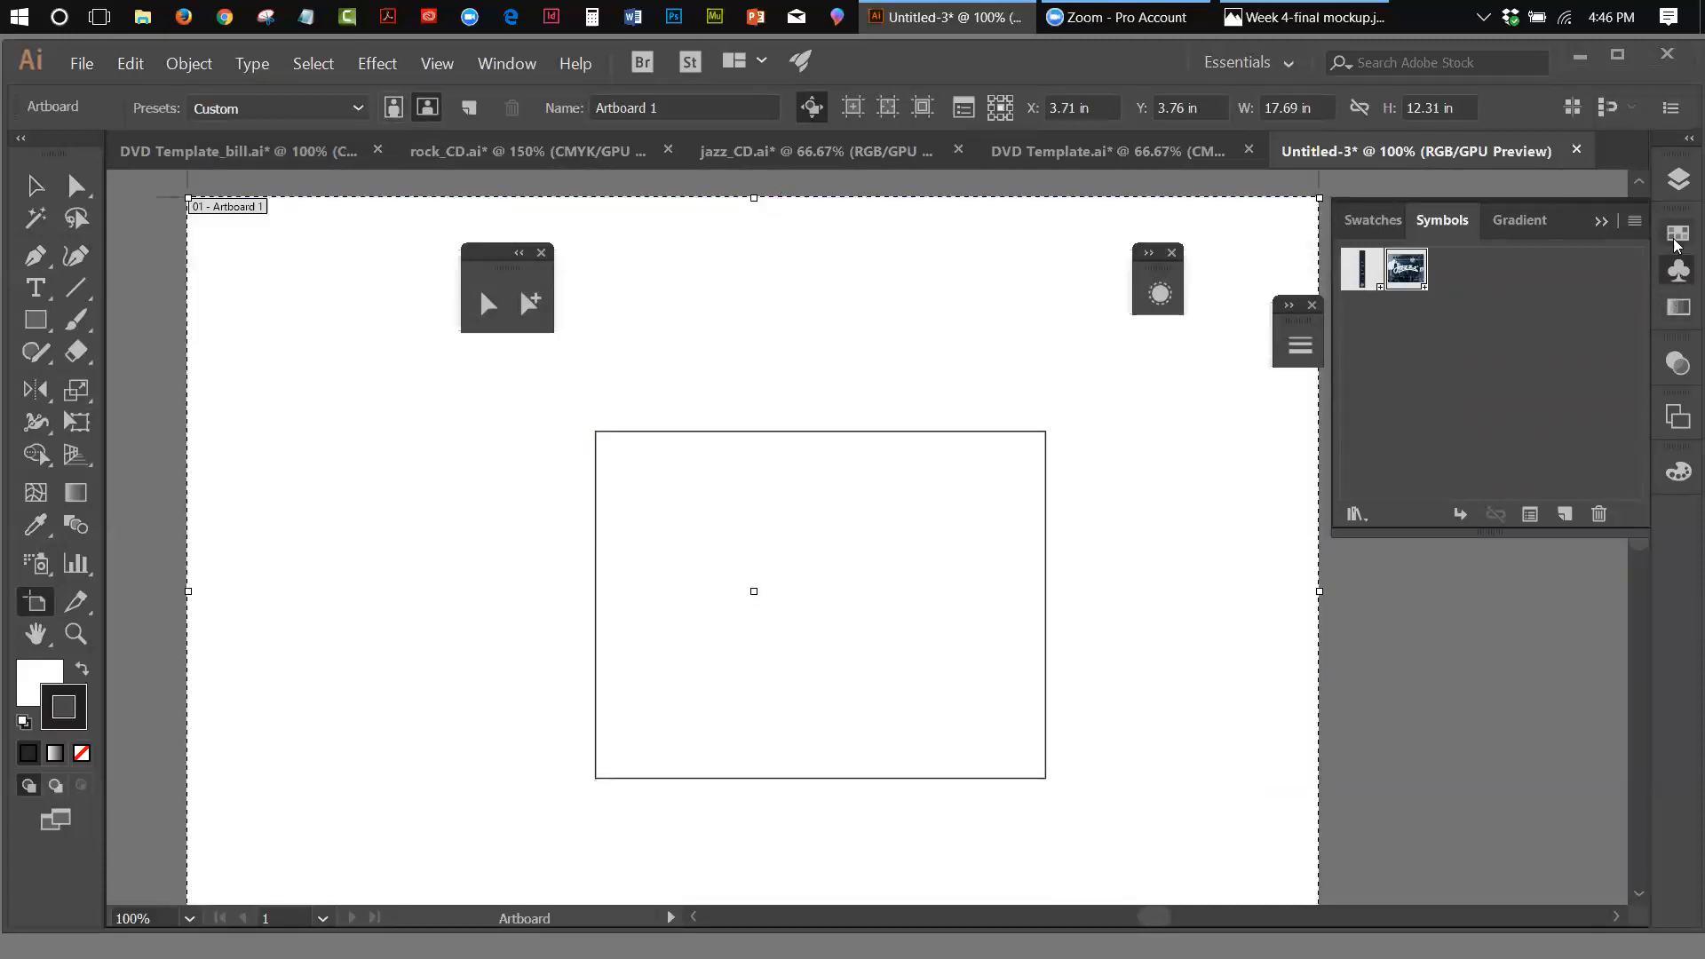
Open the Spine symbol for editing and sample its dark blue background as the current fill colour
double_click(1365, 271)
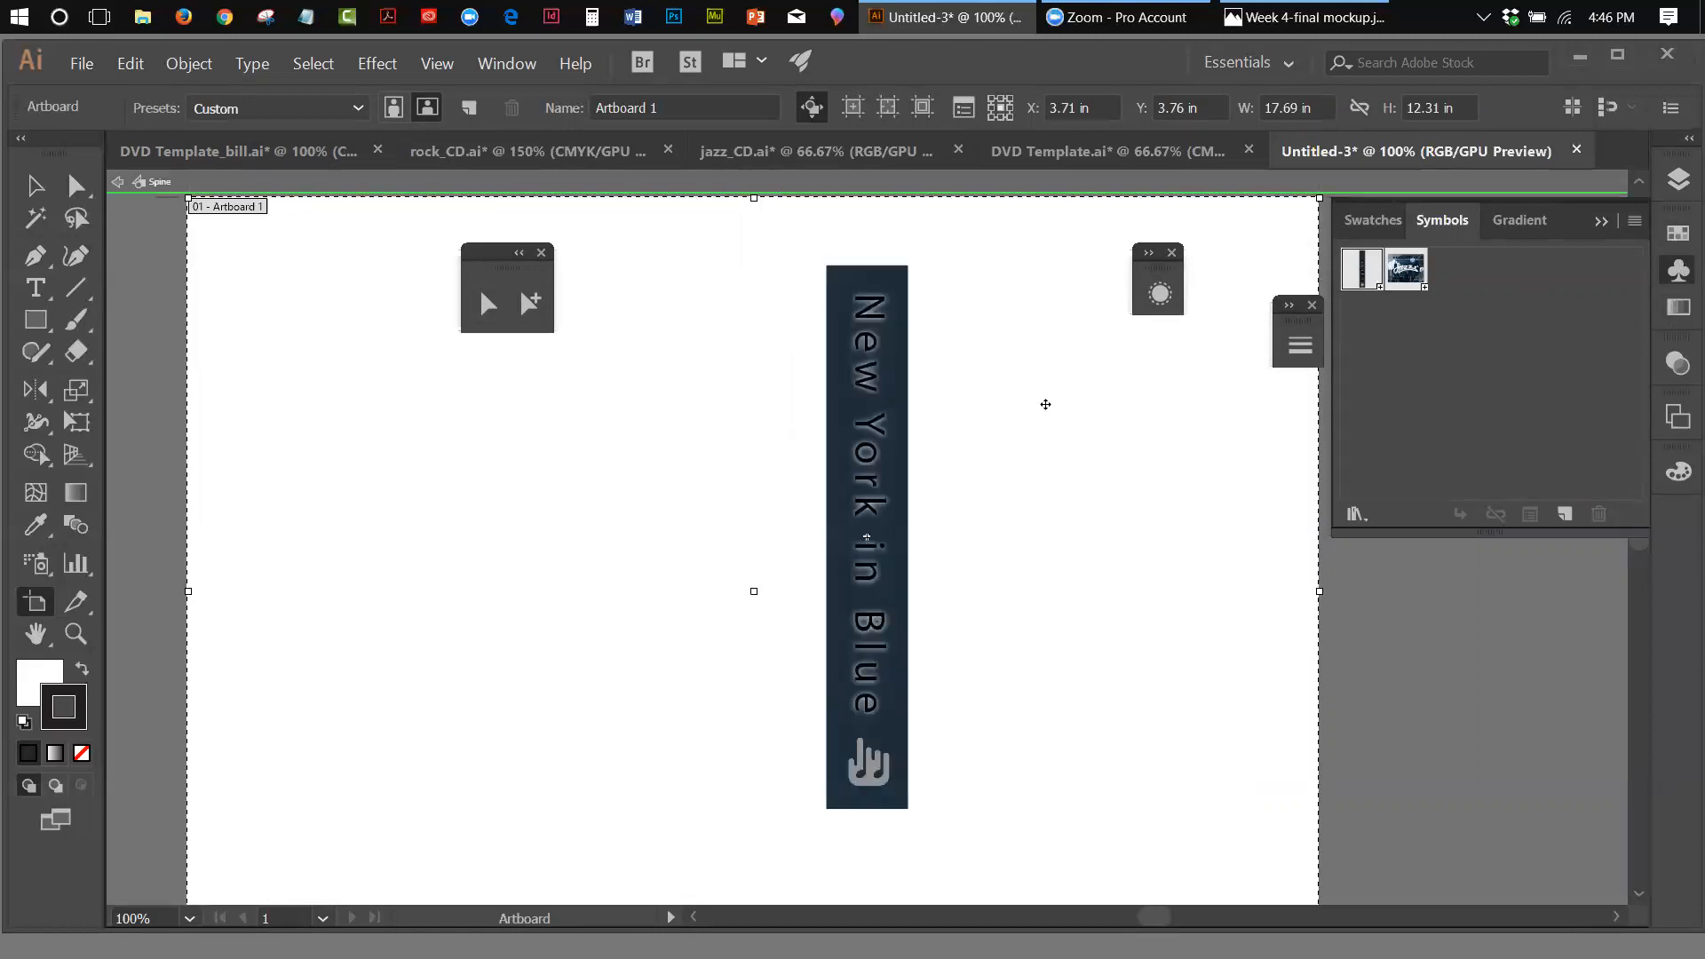
left_click(36, 525)
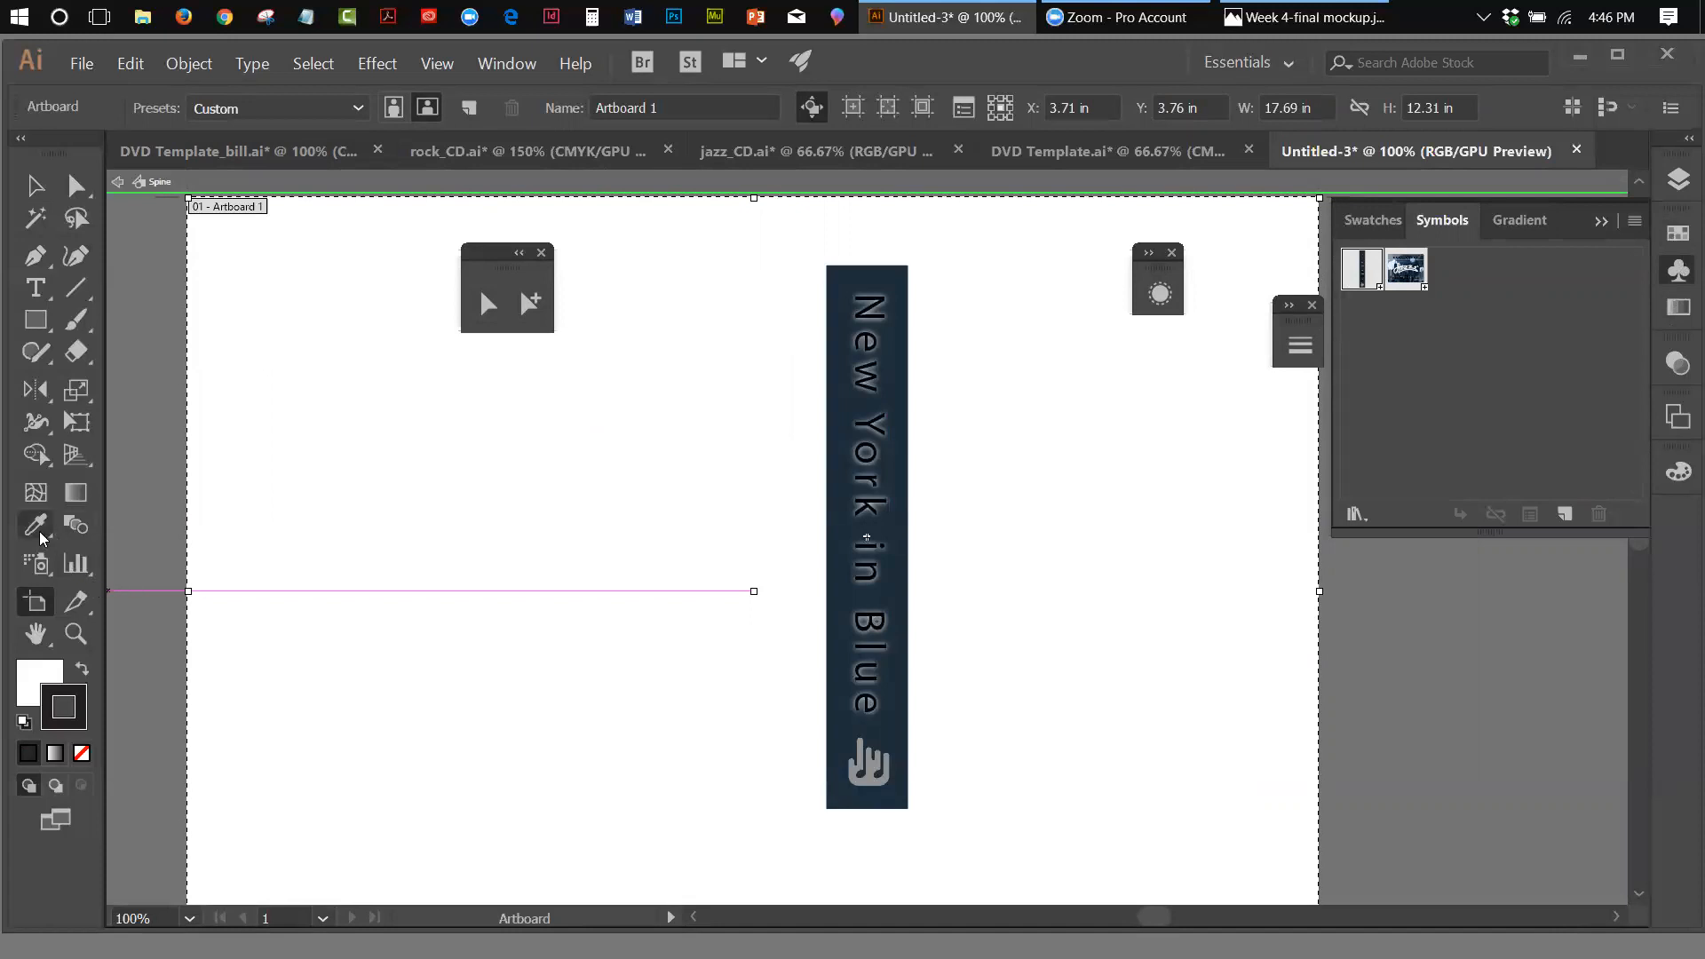
left_click(897, 408)
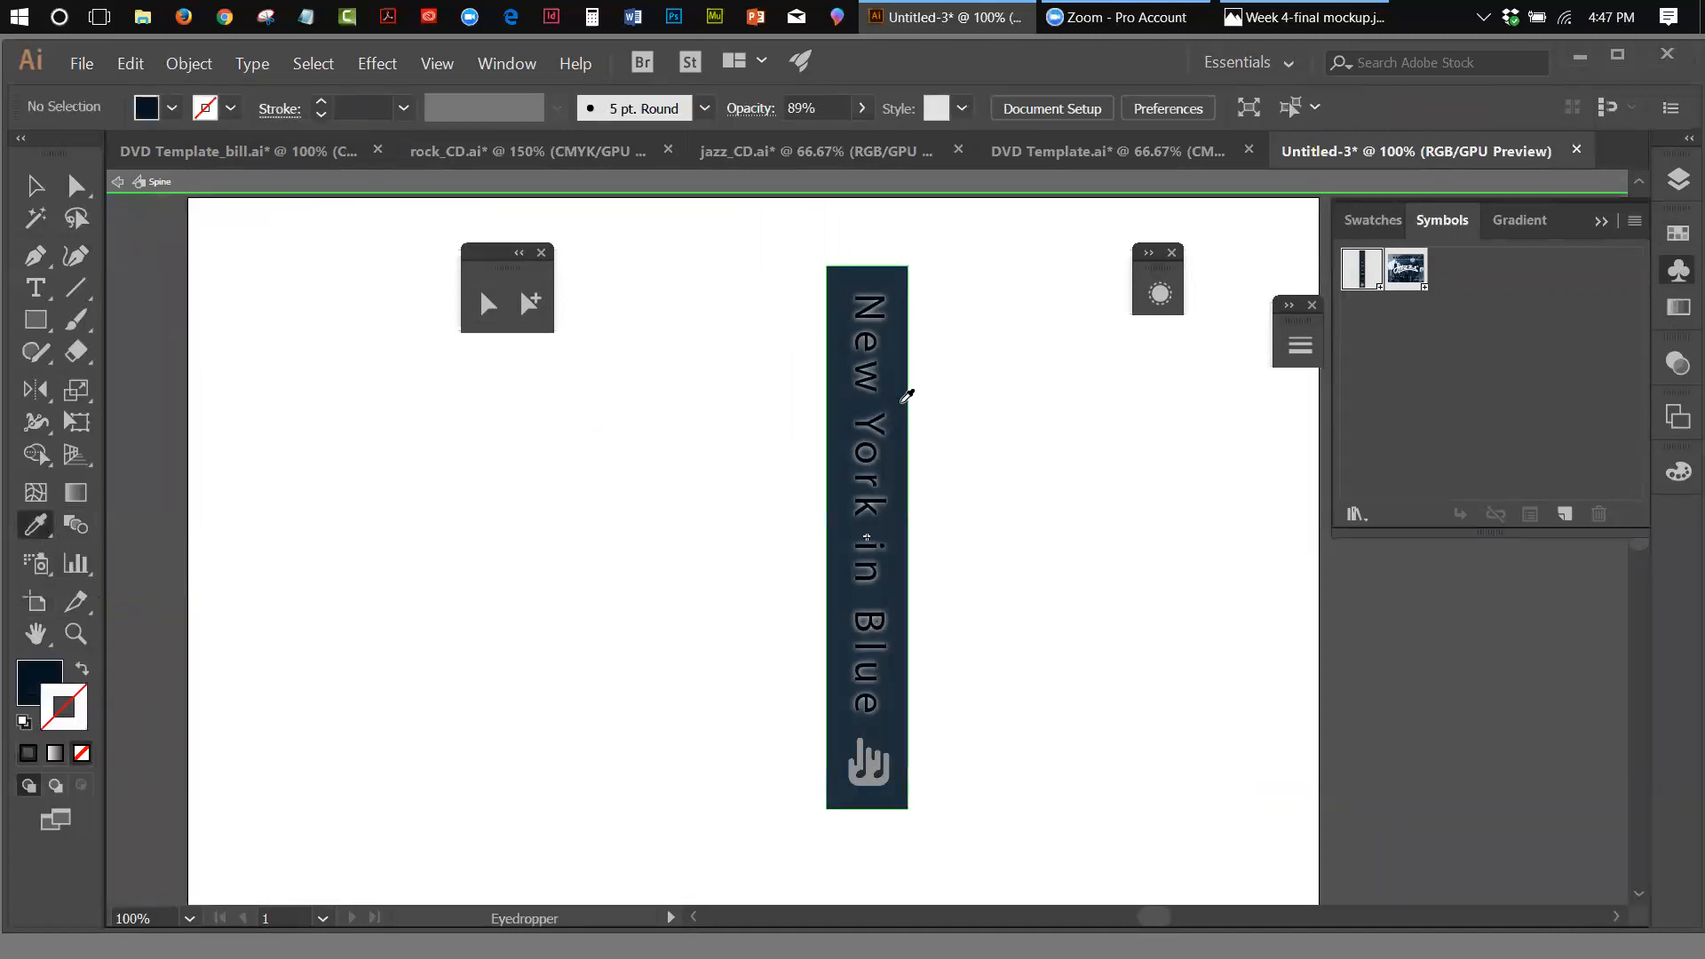
left_click(44, 679)
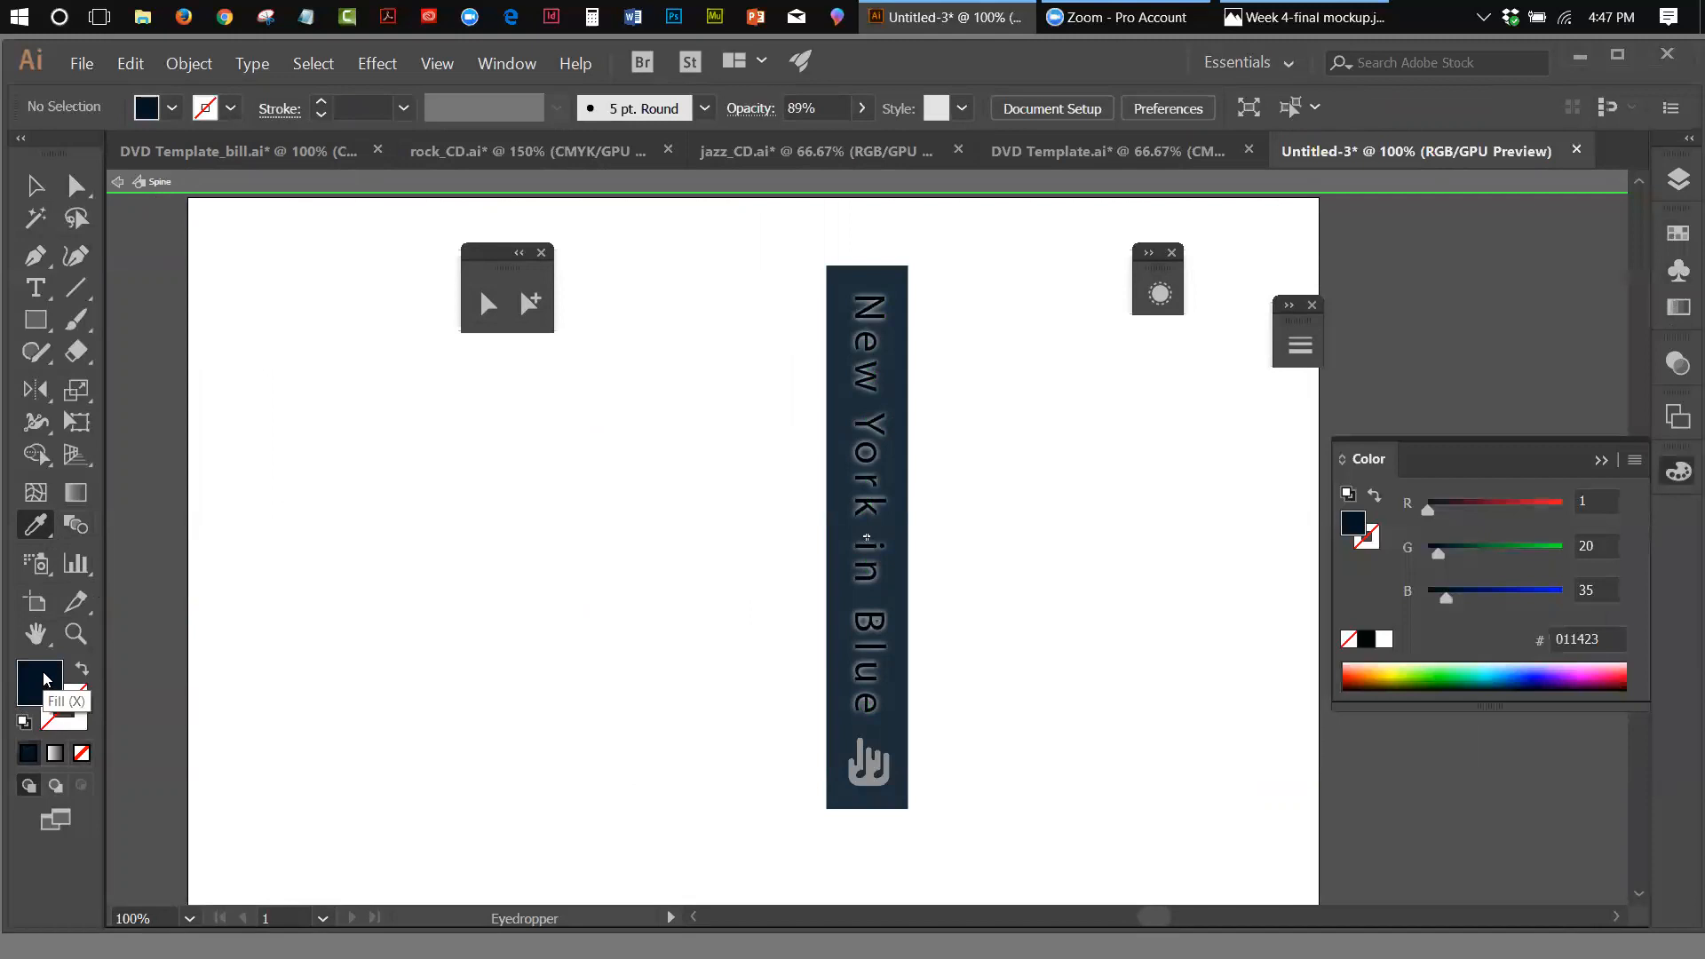
Select all unused swatches in the document and delete them
left_click(1676, 240)
left_click(1636, 227)
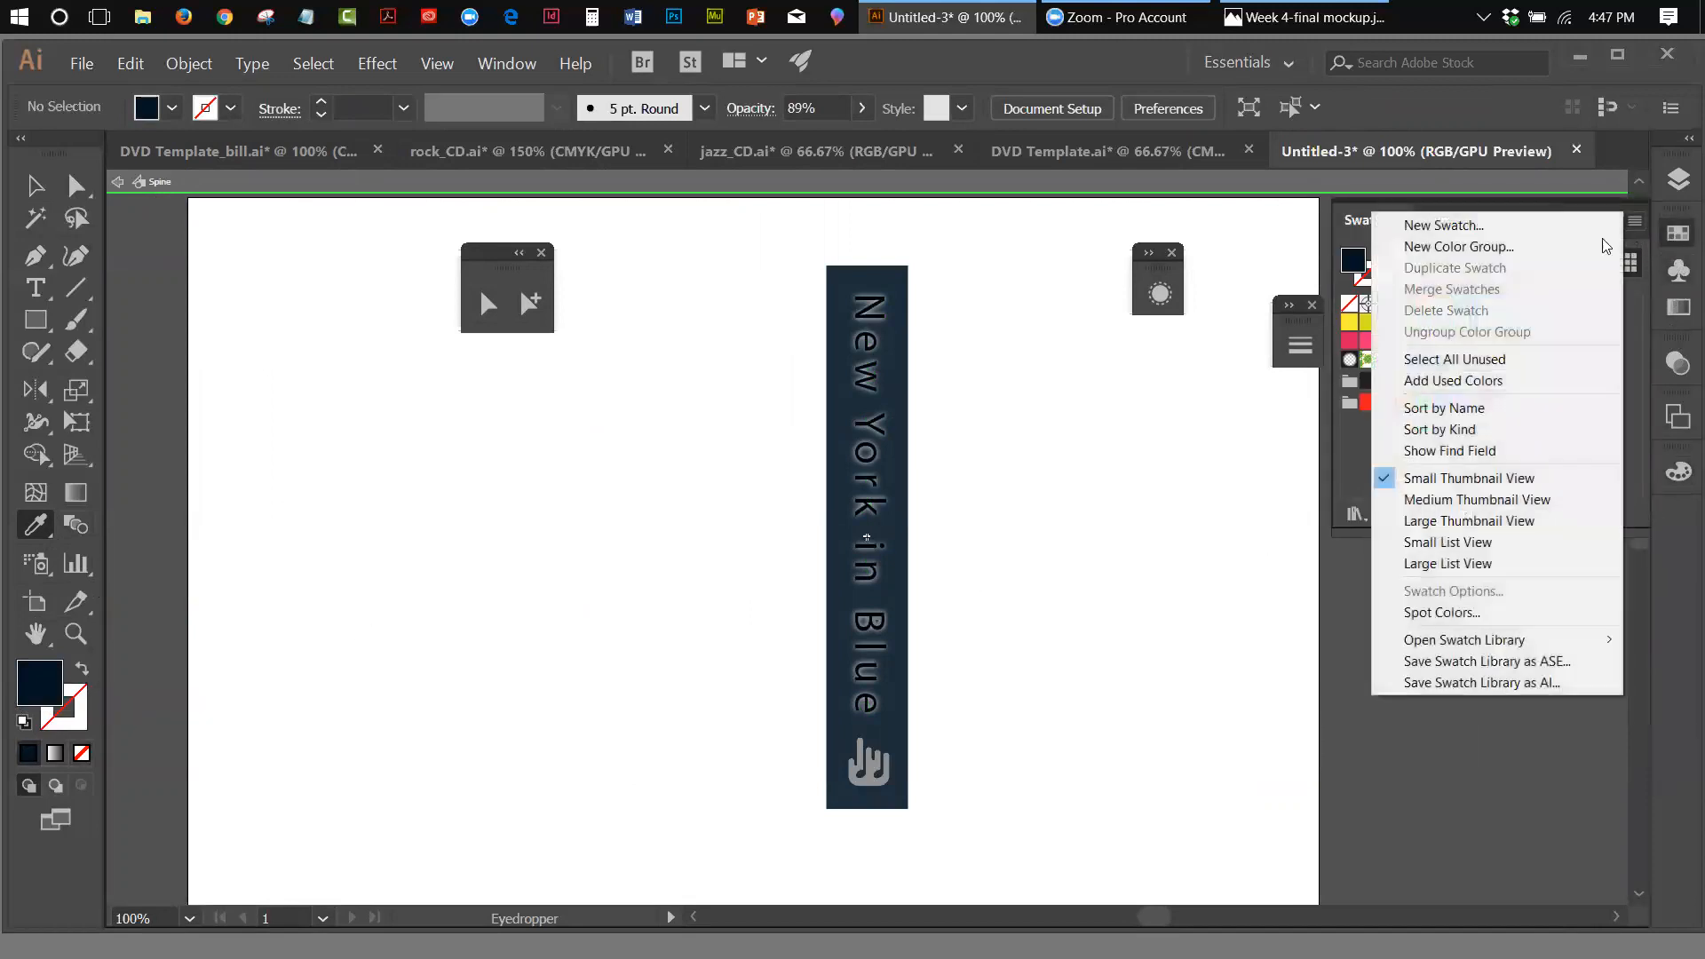
left_click(1439, 350)
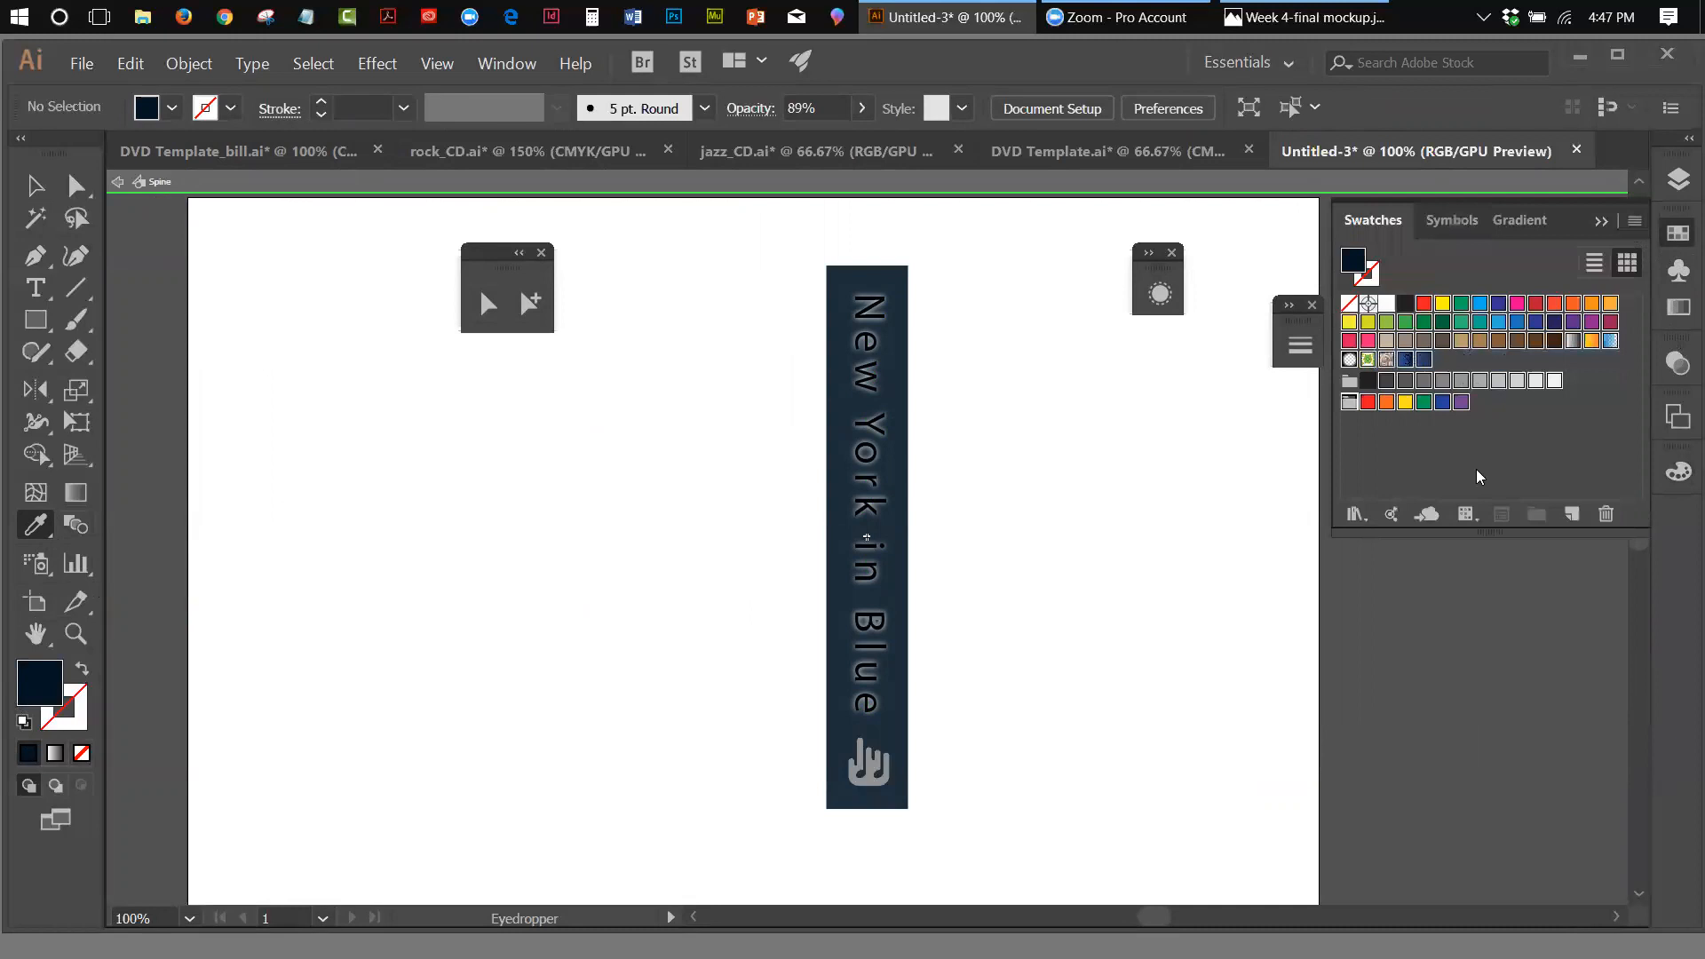
left_click(1608, 514)
left_click(826, 531)
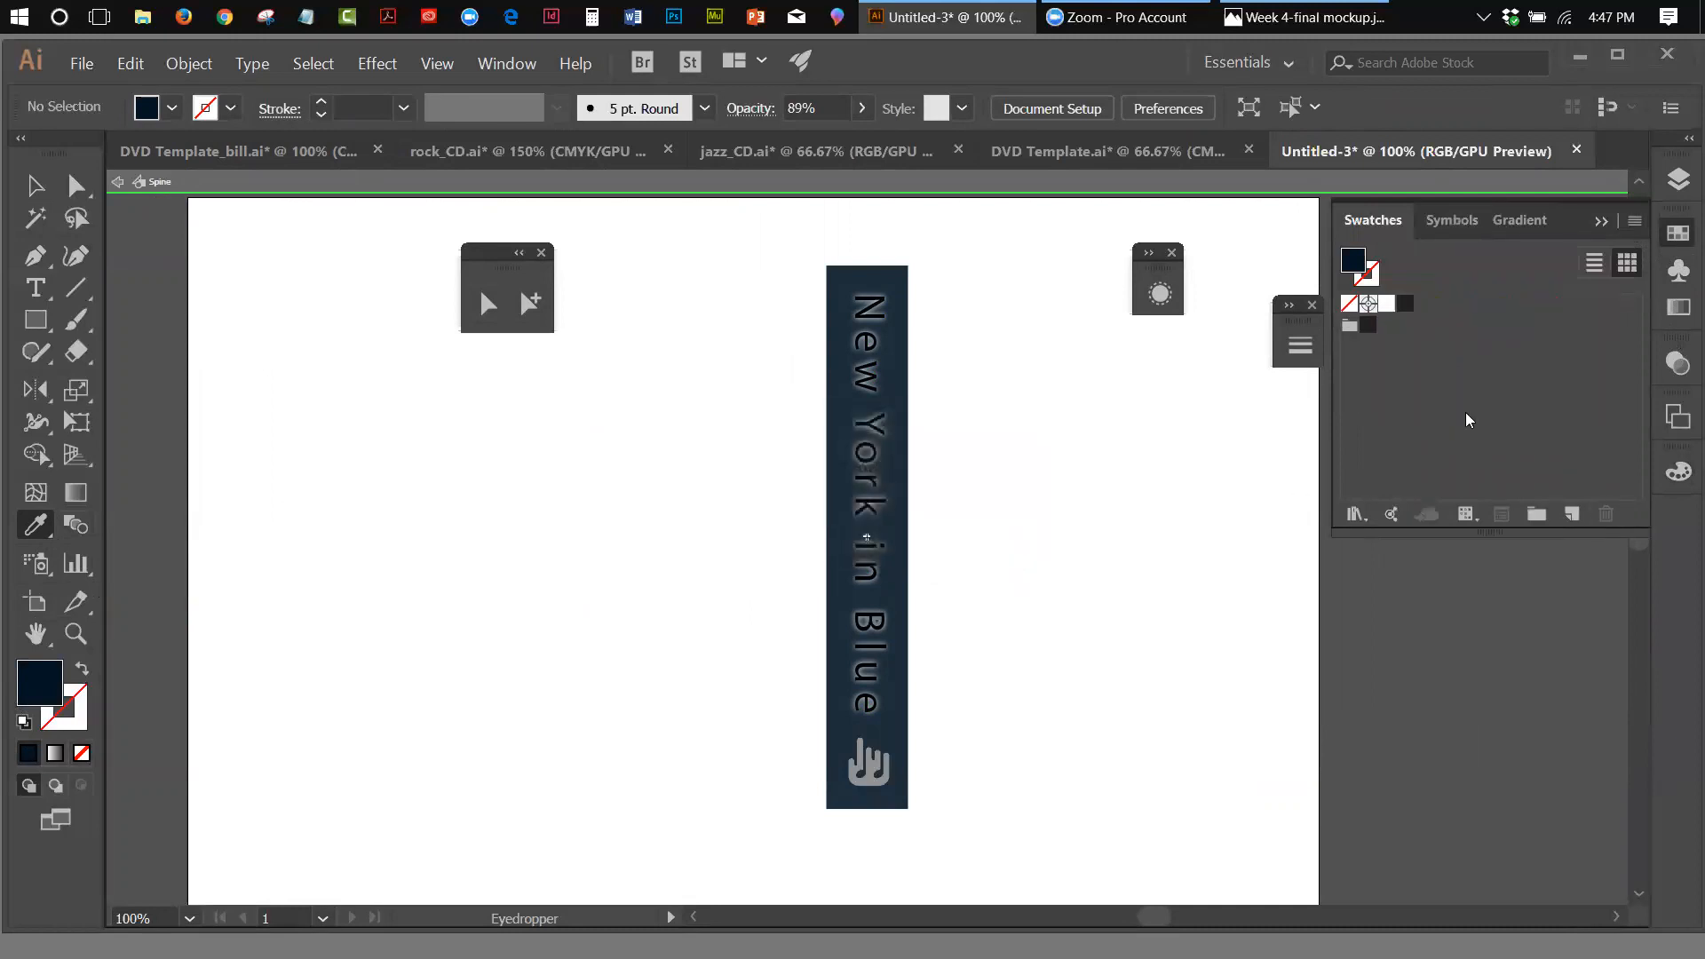
Delete the leftover colour group from the document's swatches
left_click(1349, 326)
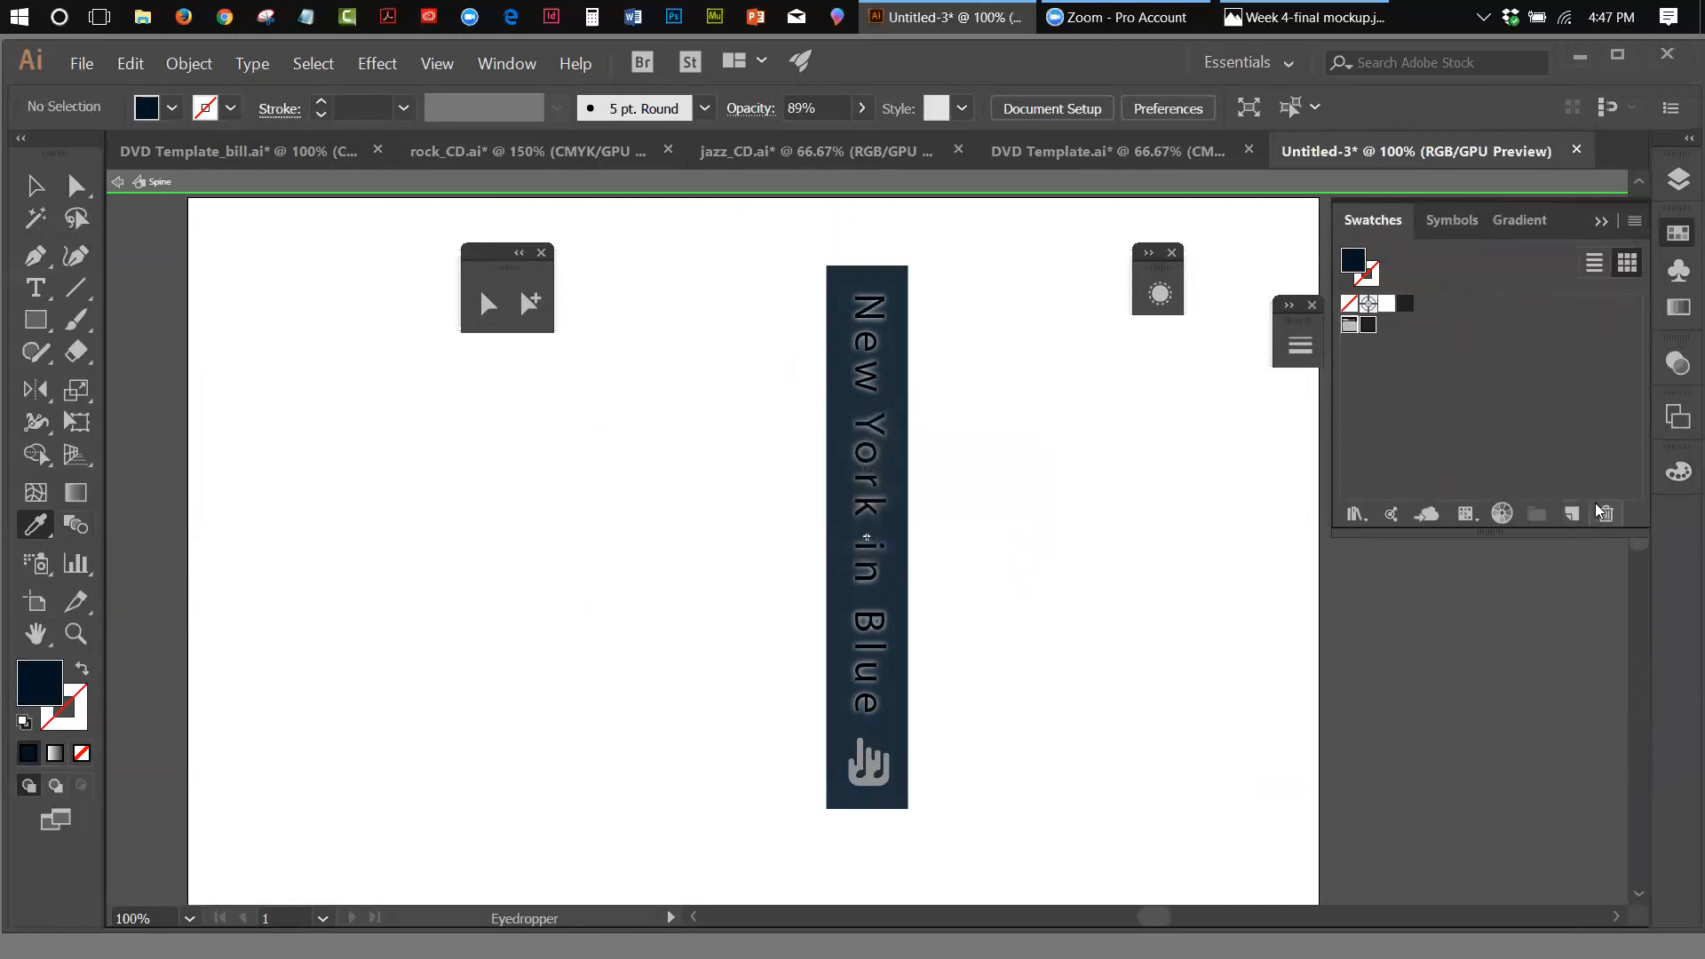
left_click(1606, 515)
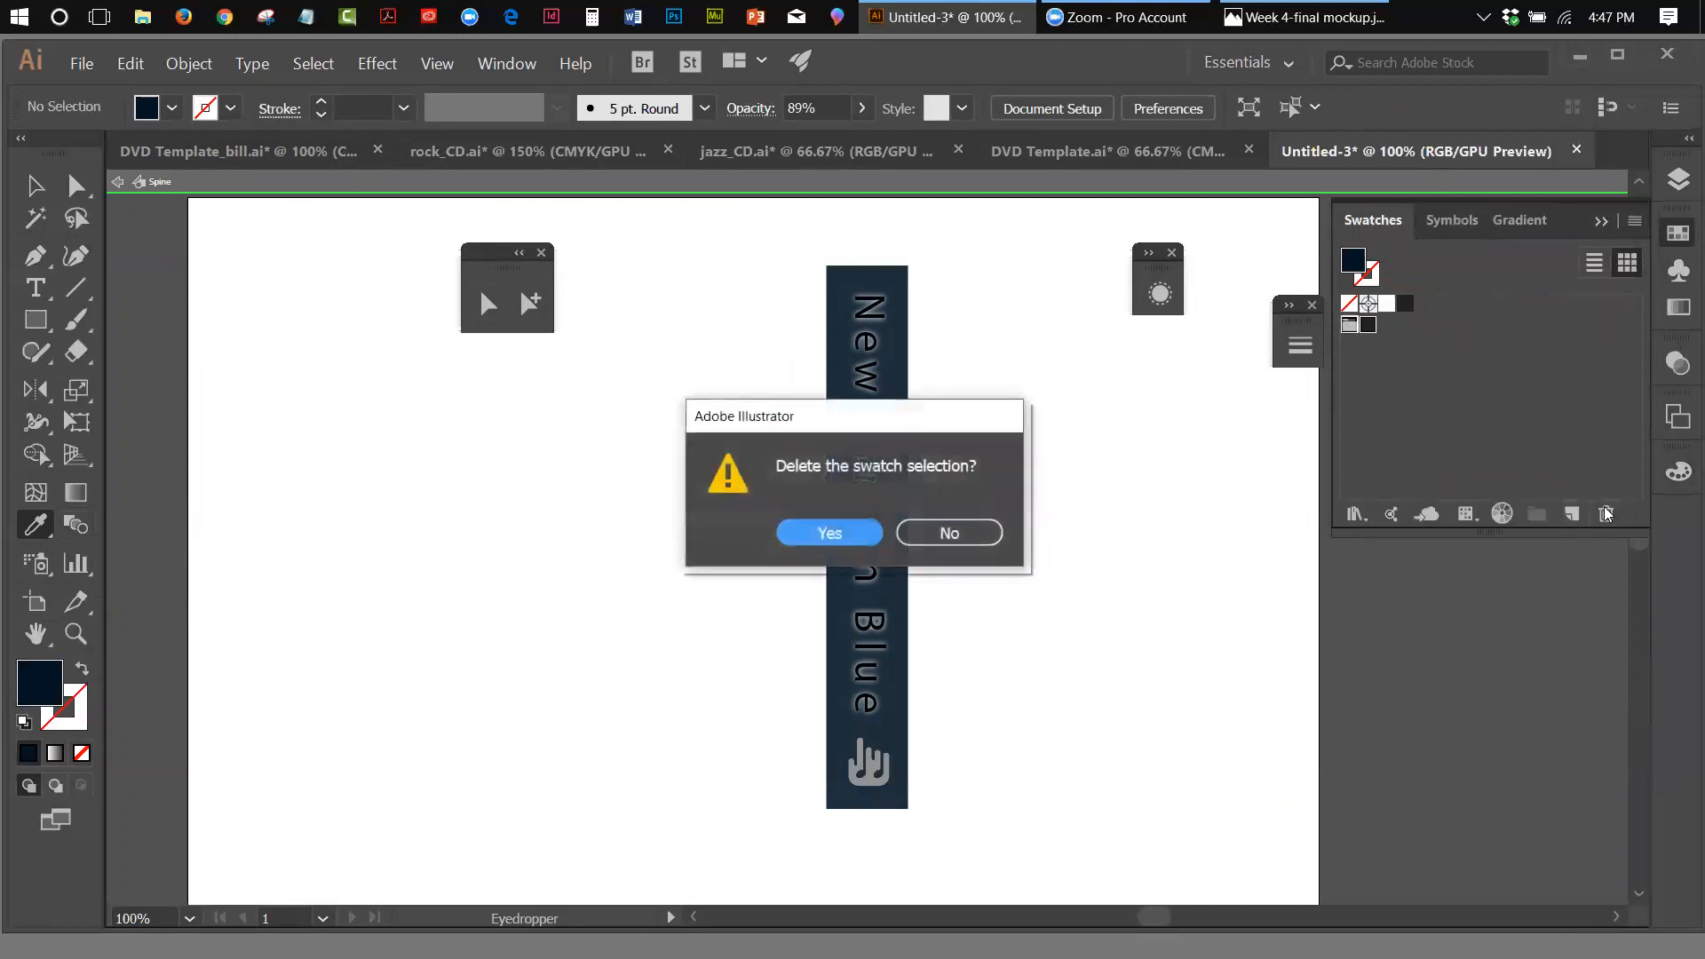
left_click(830, 531)
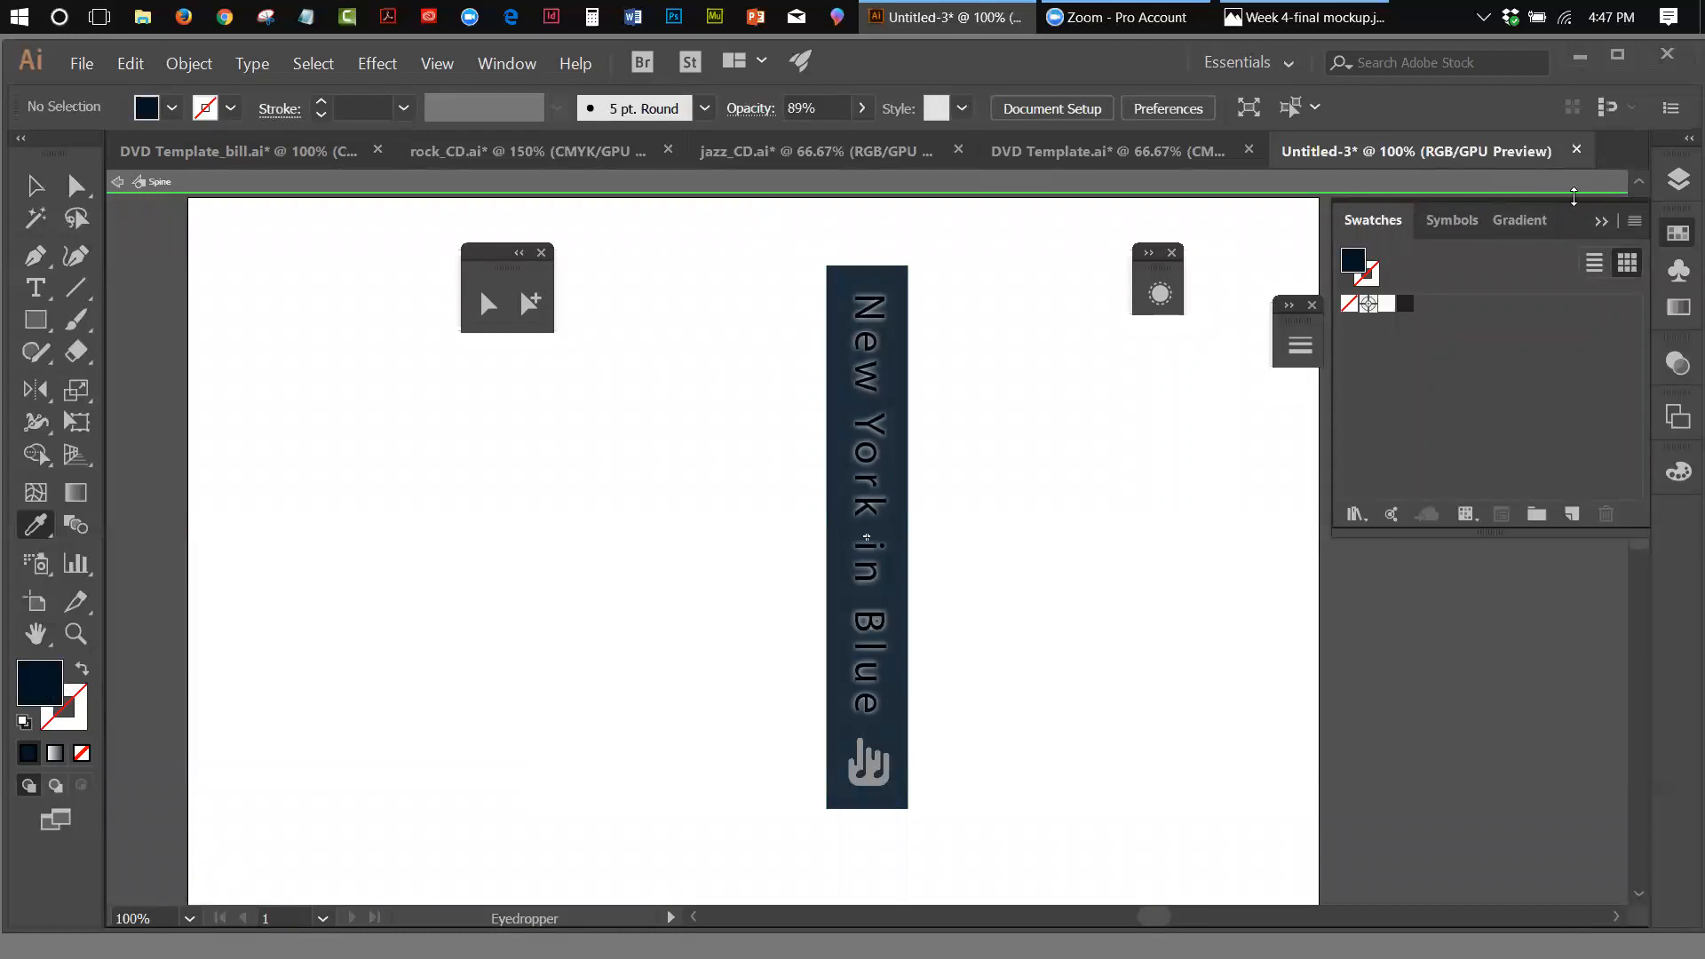
Save the sampled dark blue fill as a new swatch, then exit editing of the Spine symbol
left_click(1635, 221)
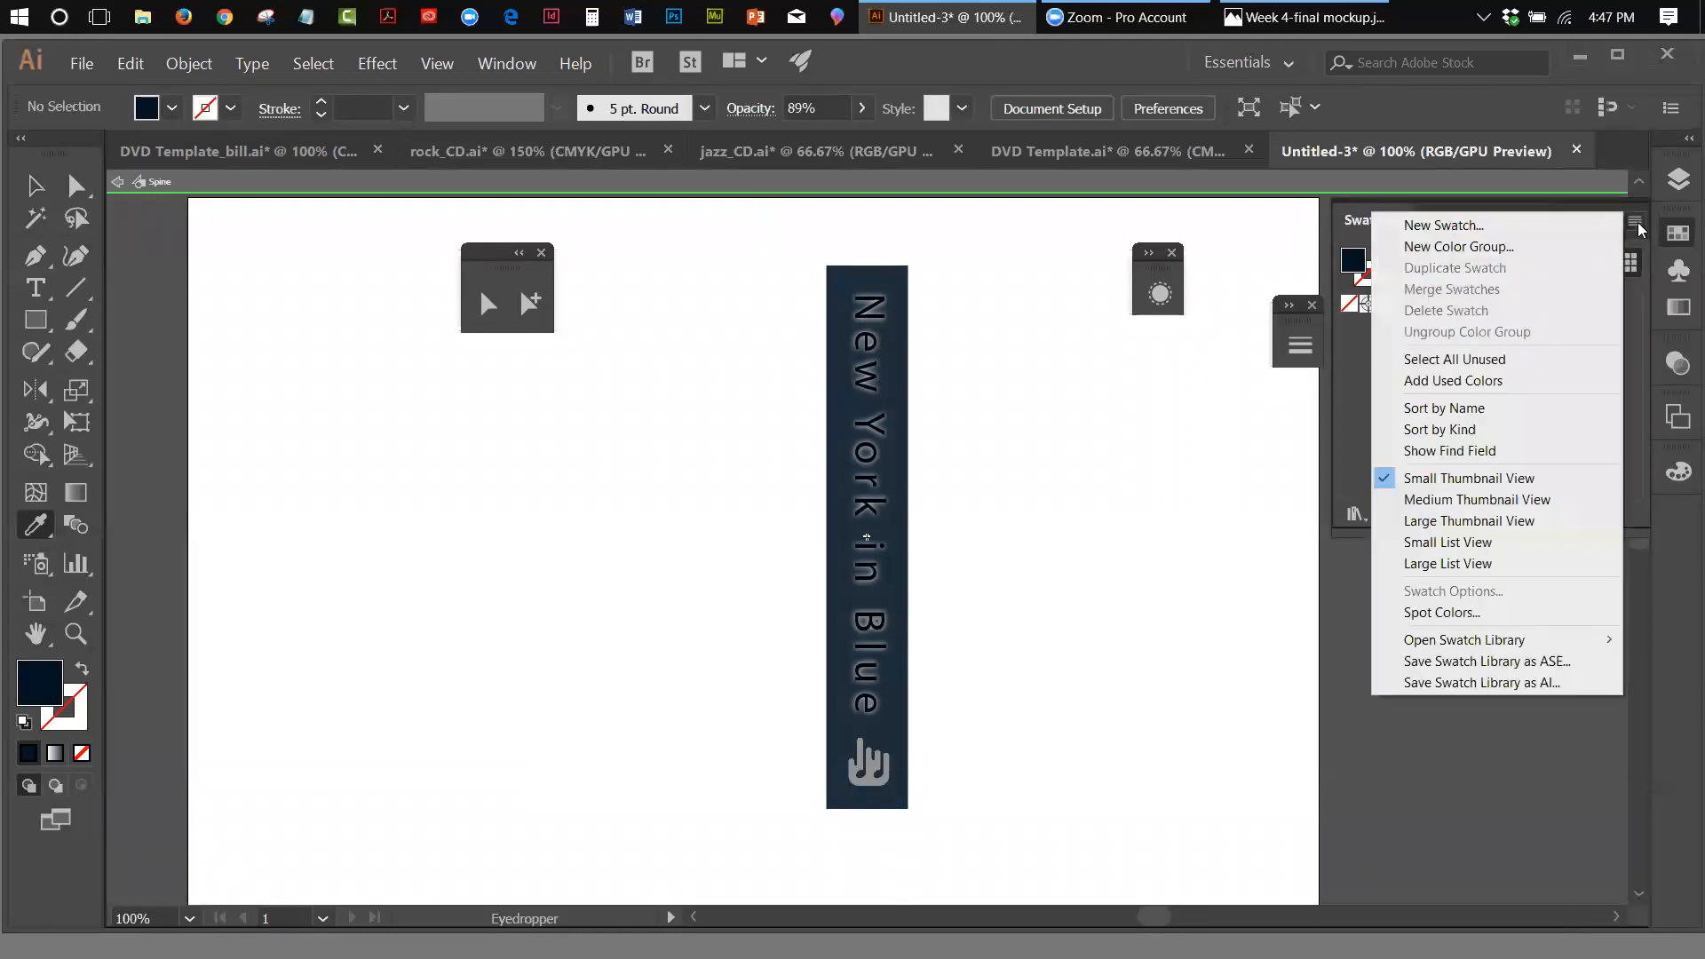
left_click(1447, 224)
left_click(1377, 716)
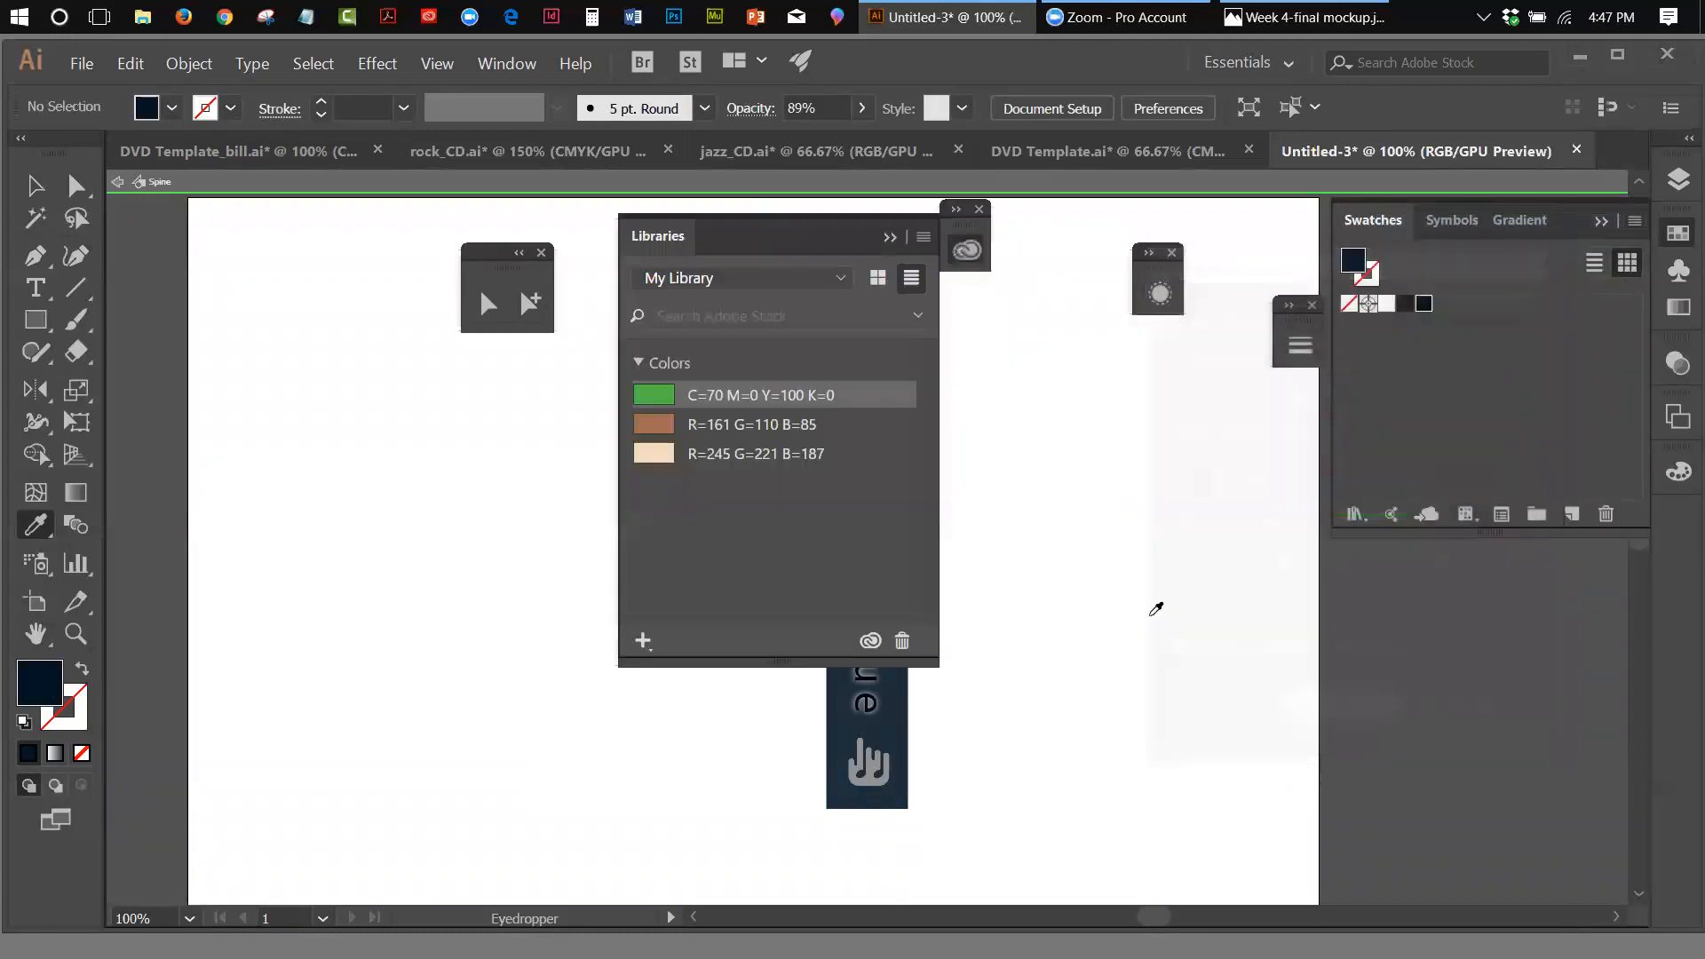
left_click(980, 211)
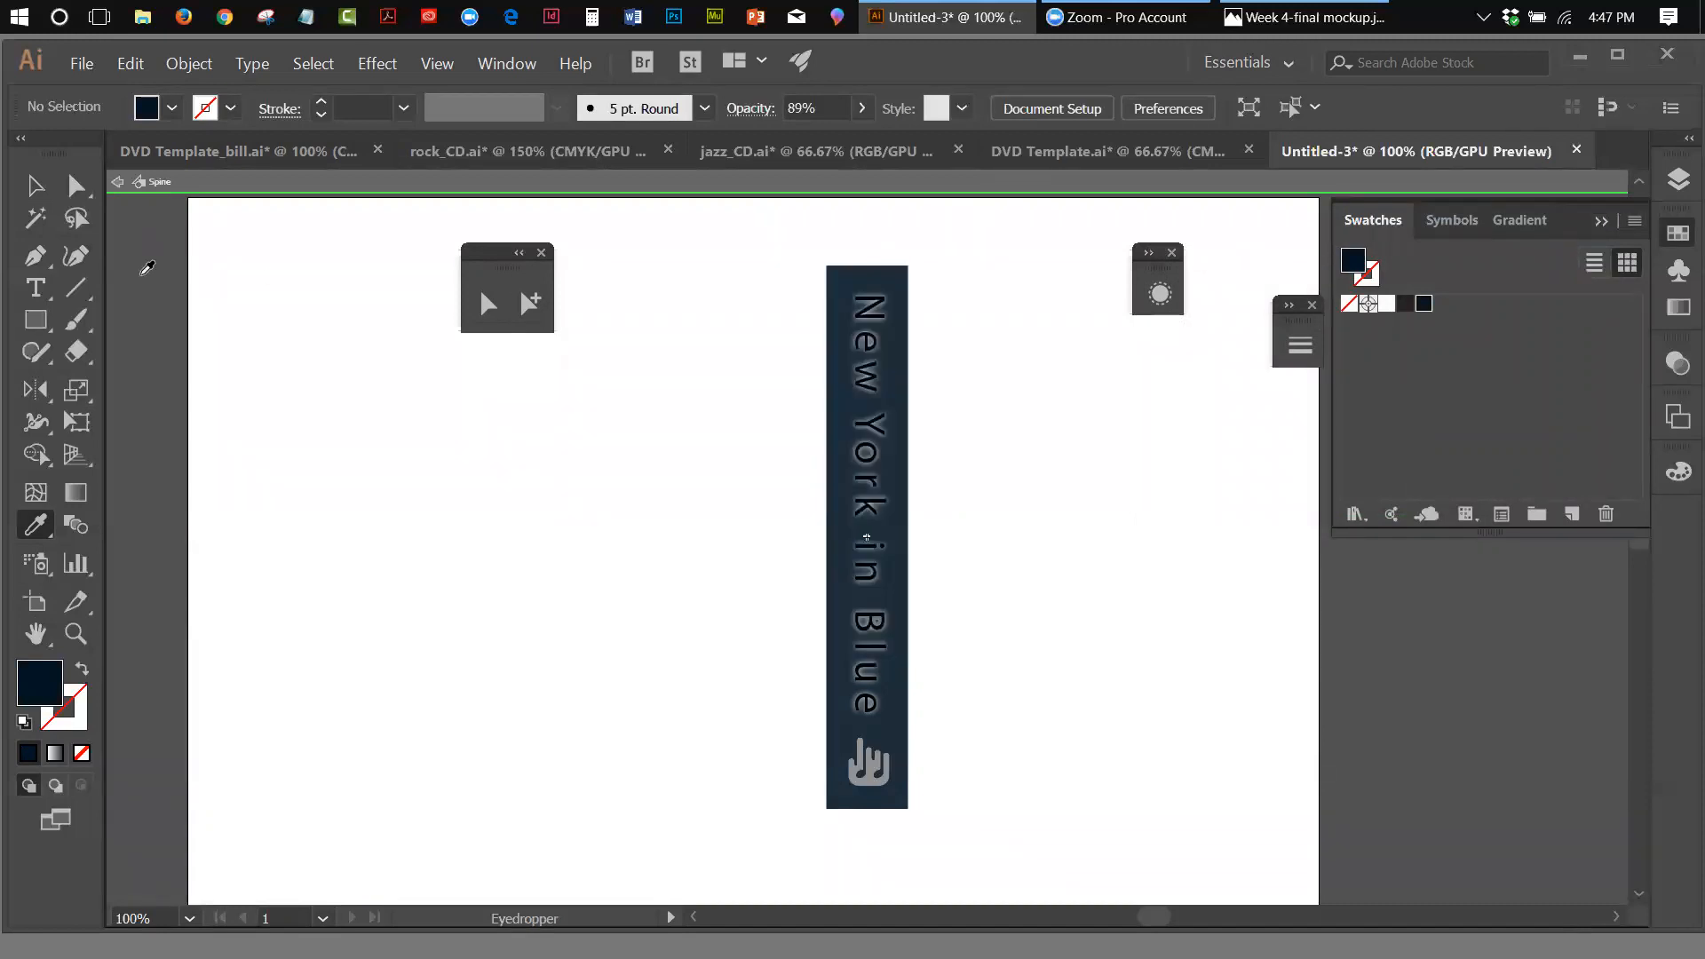
left_click(116, 182)
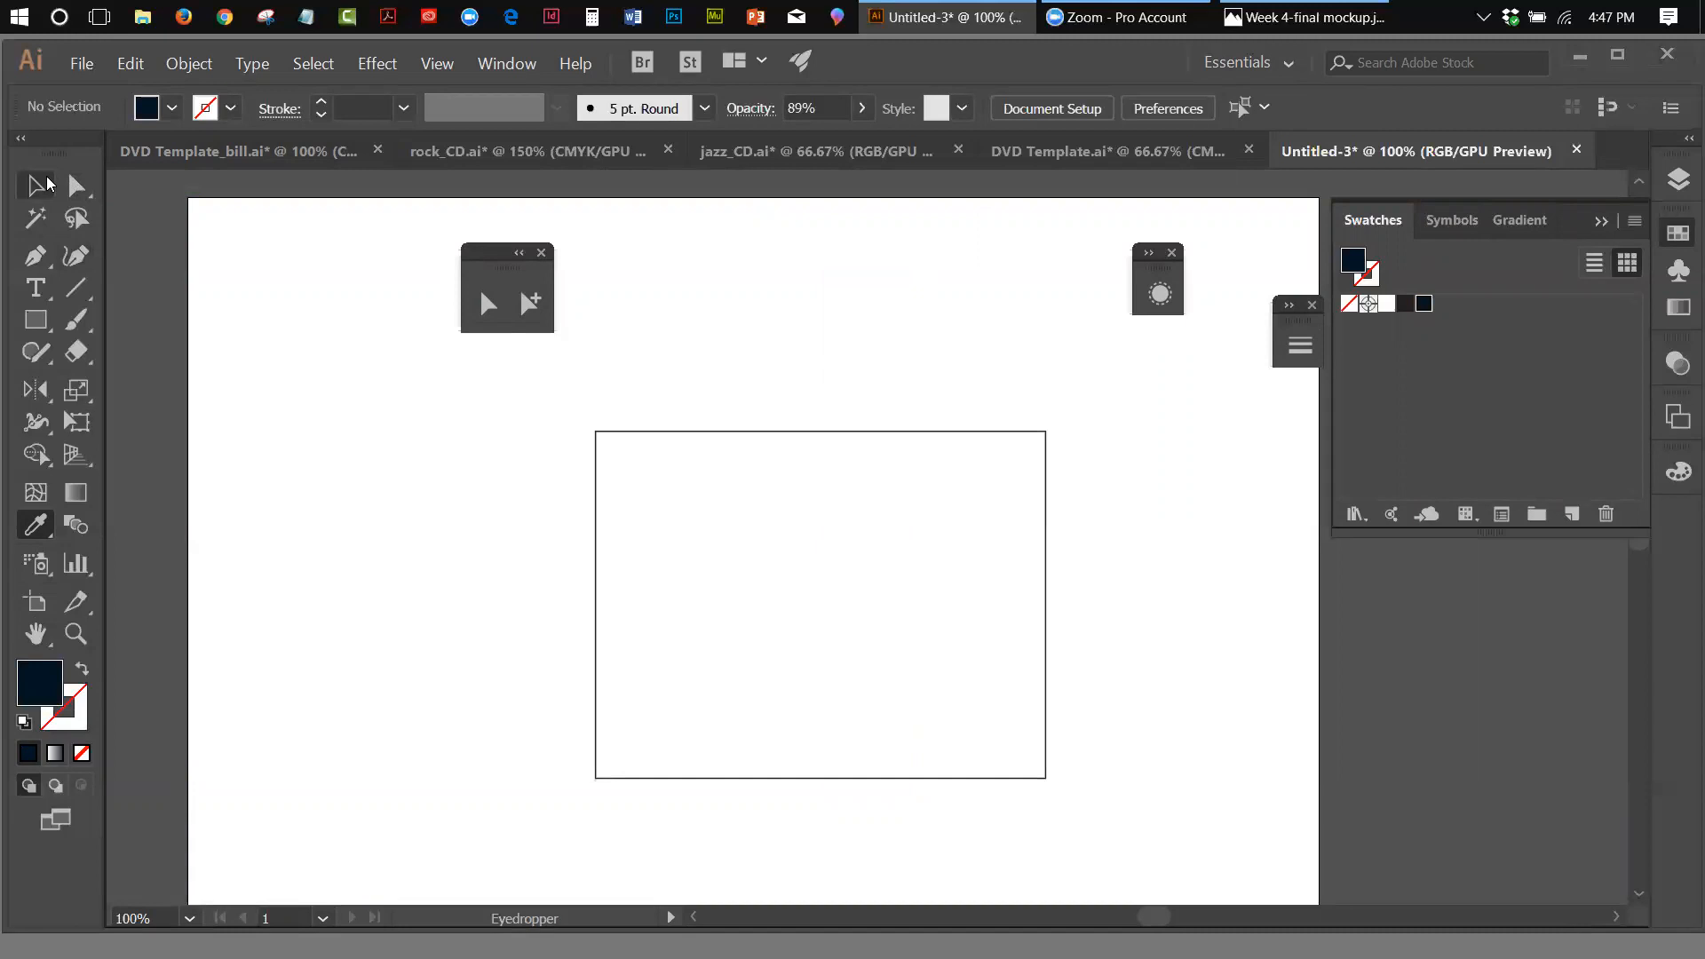
Remove the rectangle's stroke and fill it with the saved dark blue swatch
left_click(36, 186)
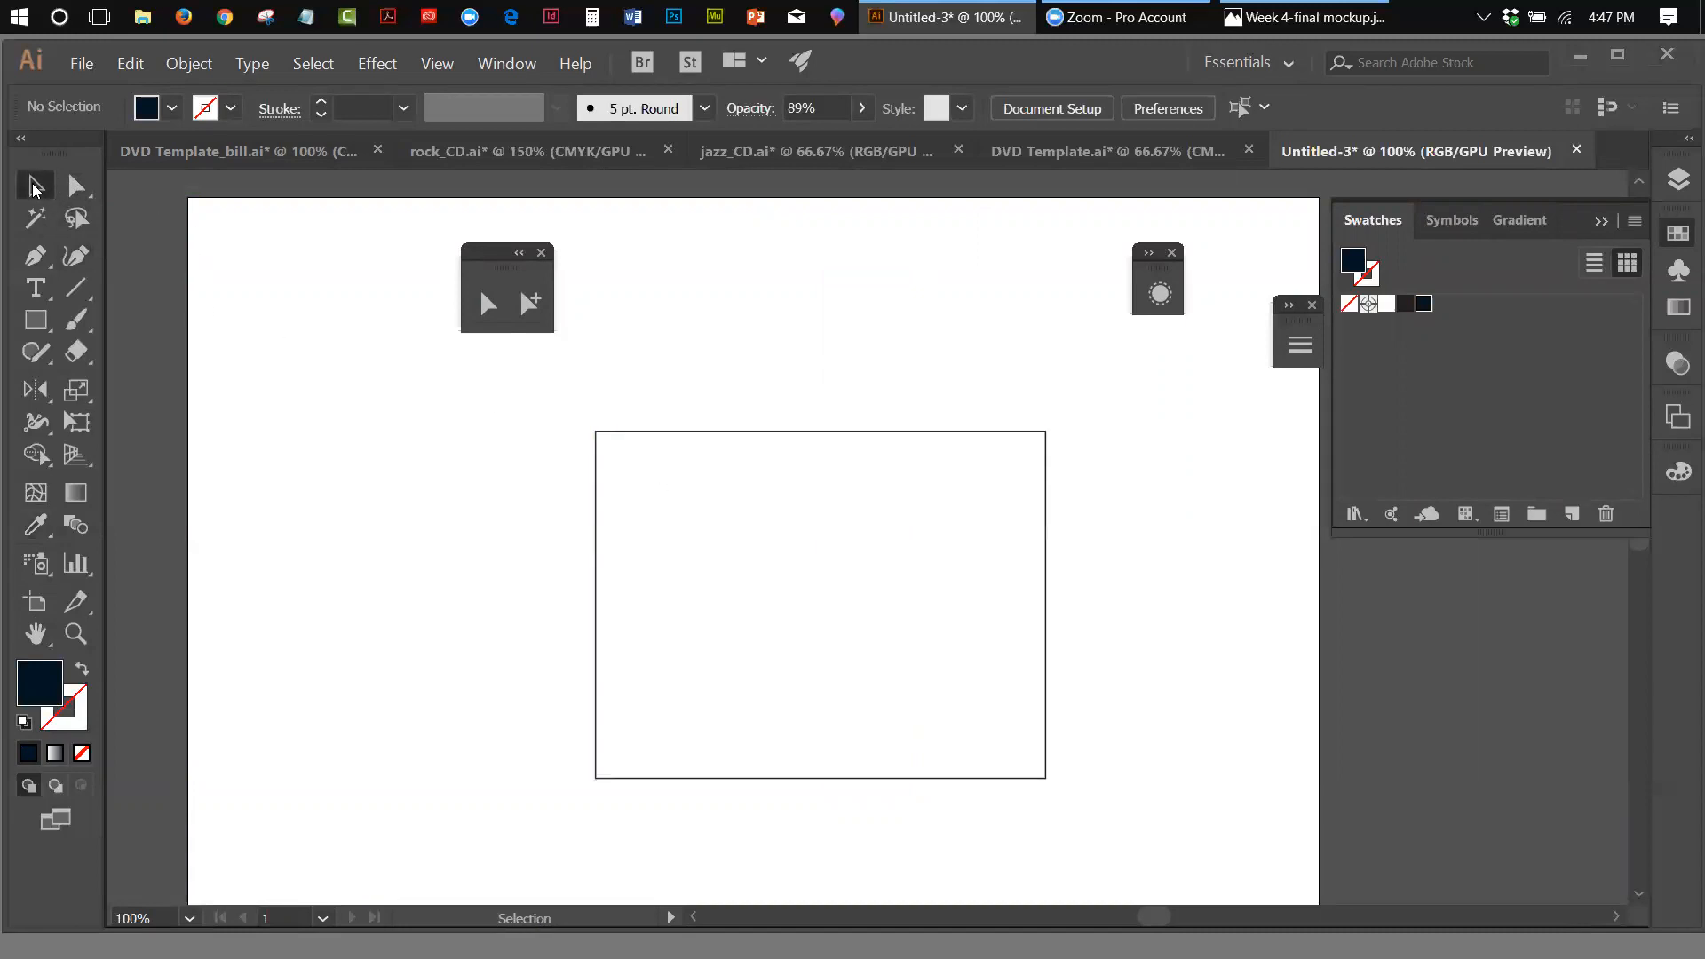
left_click(901, 482)
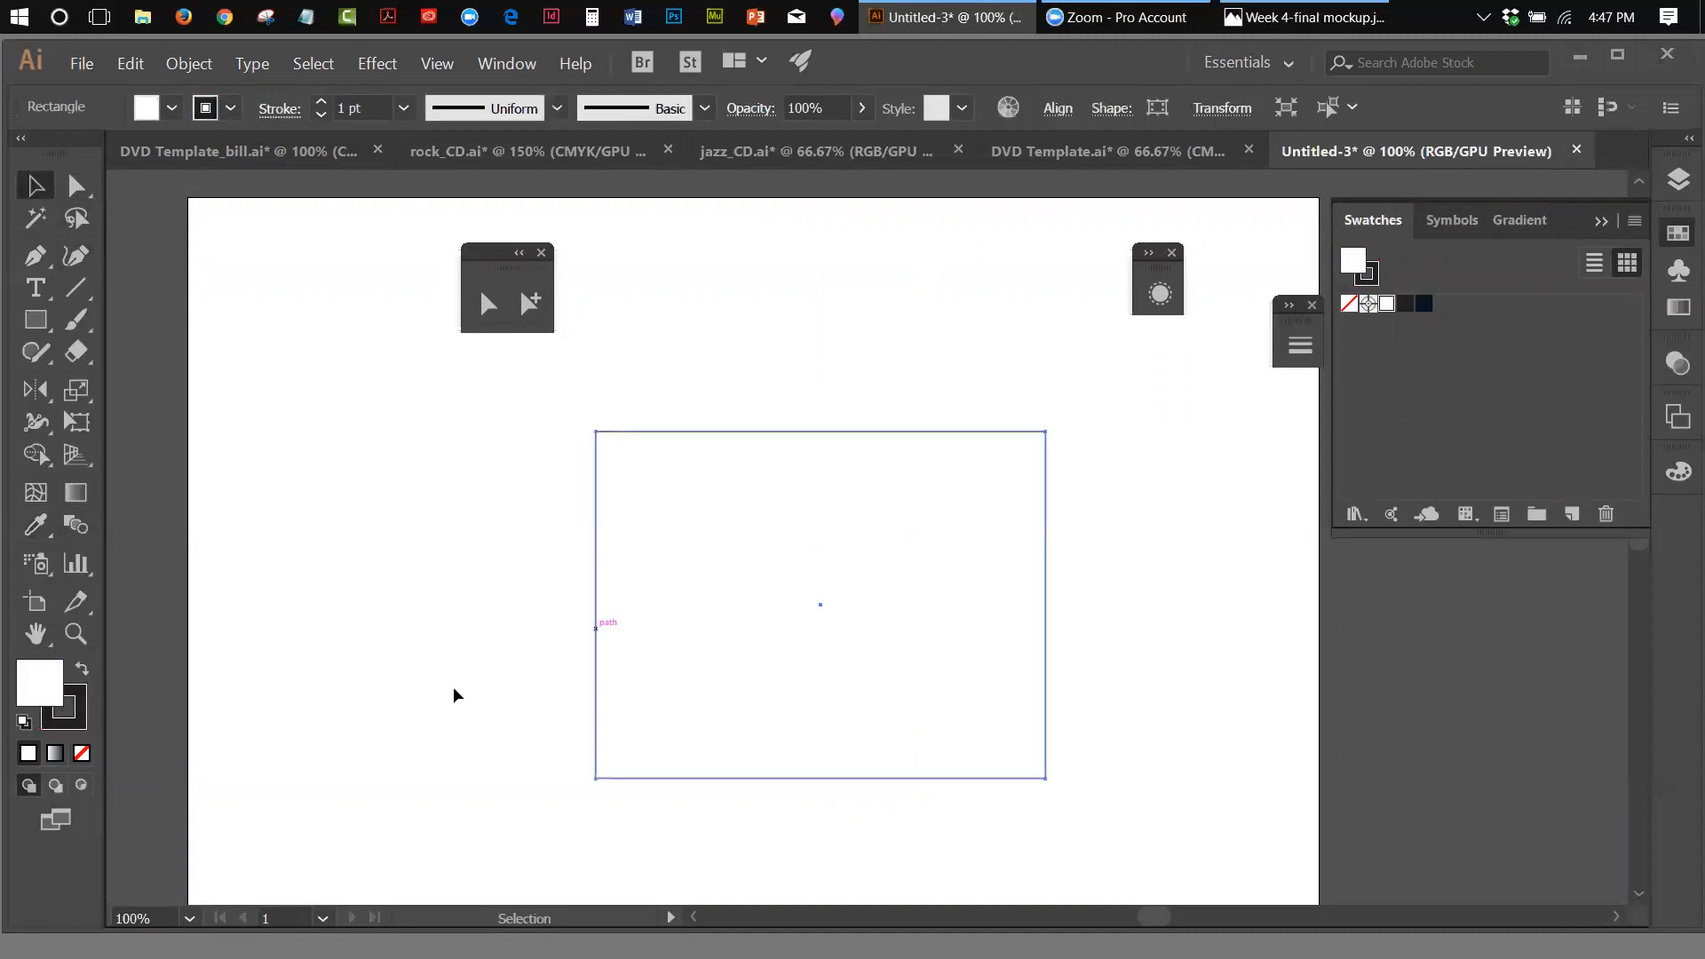
left_click(78, 728)
key("/")
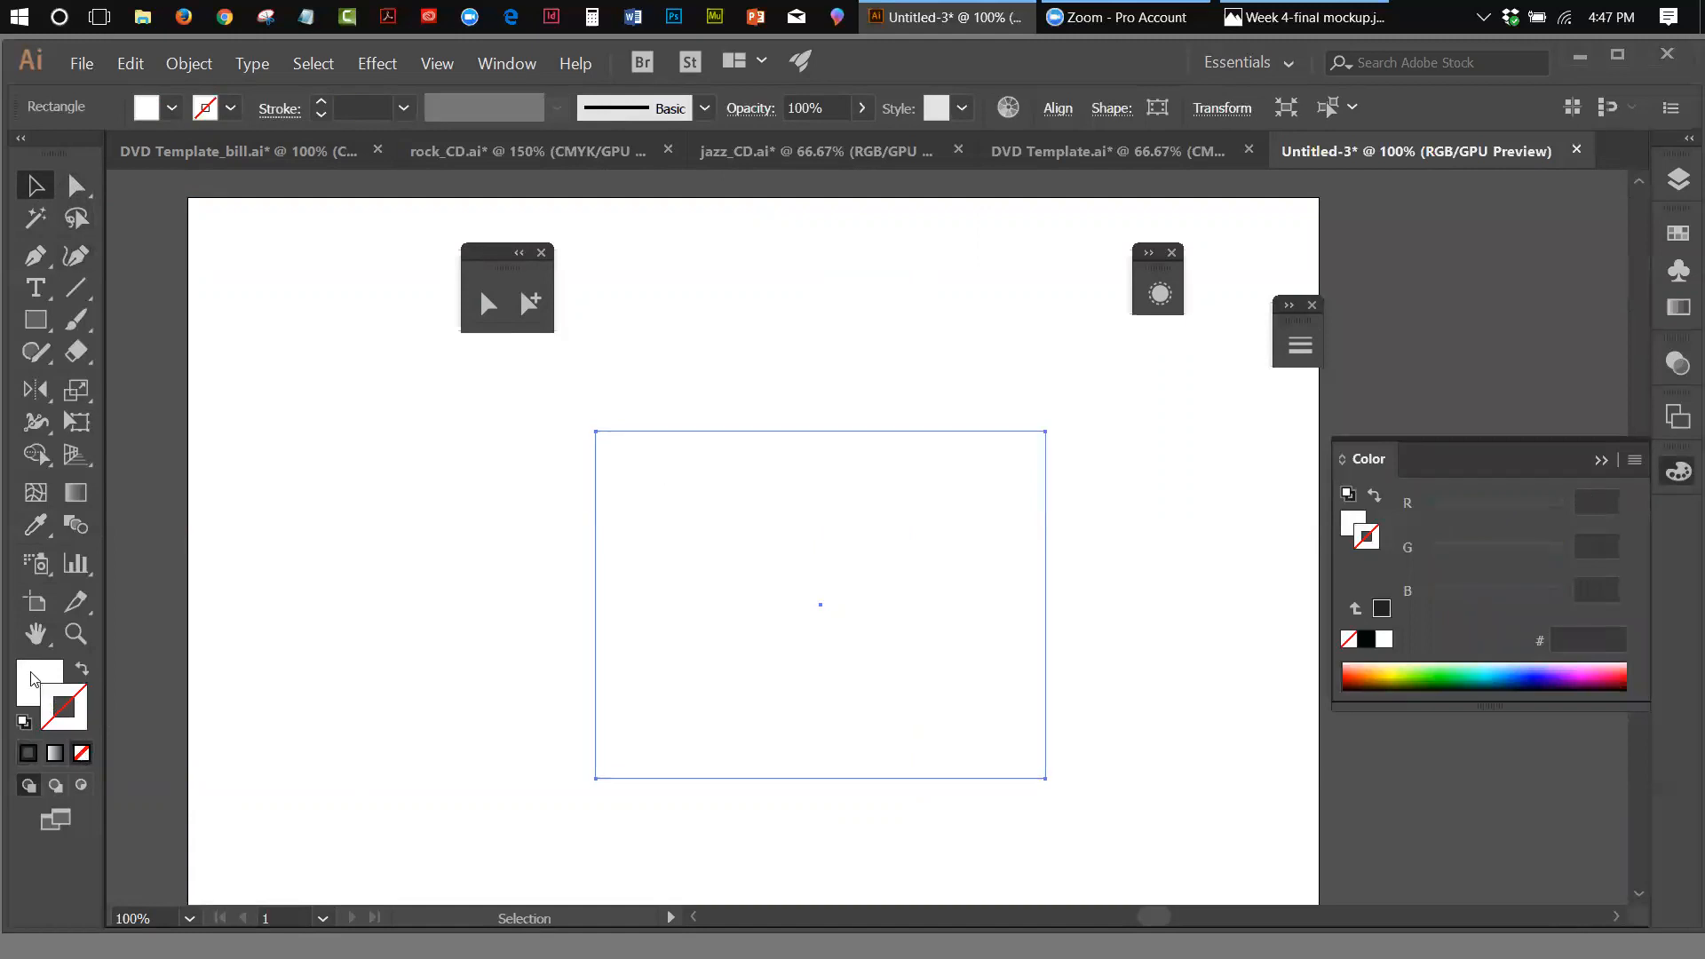
left_click(31, 679)
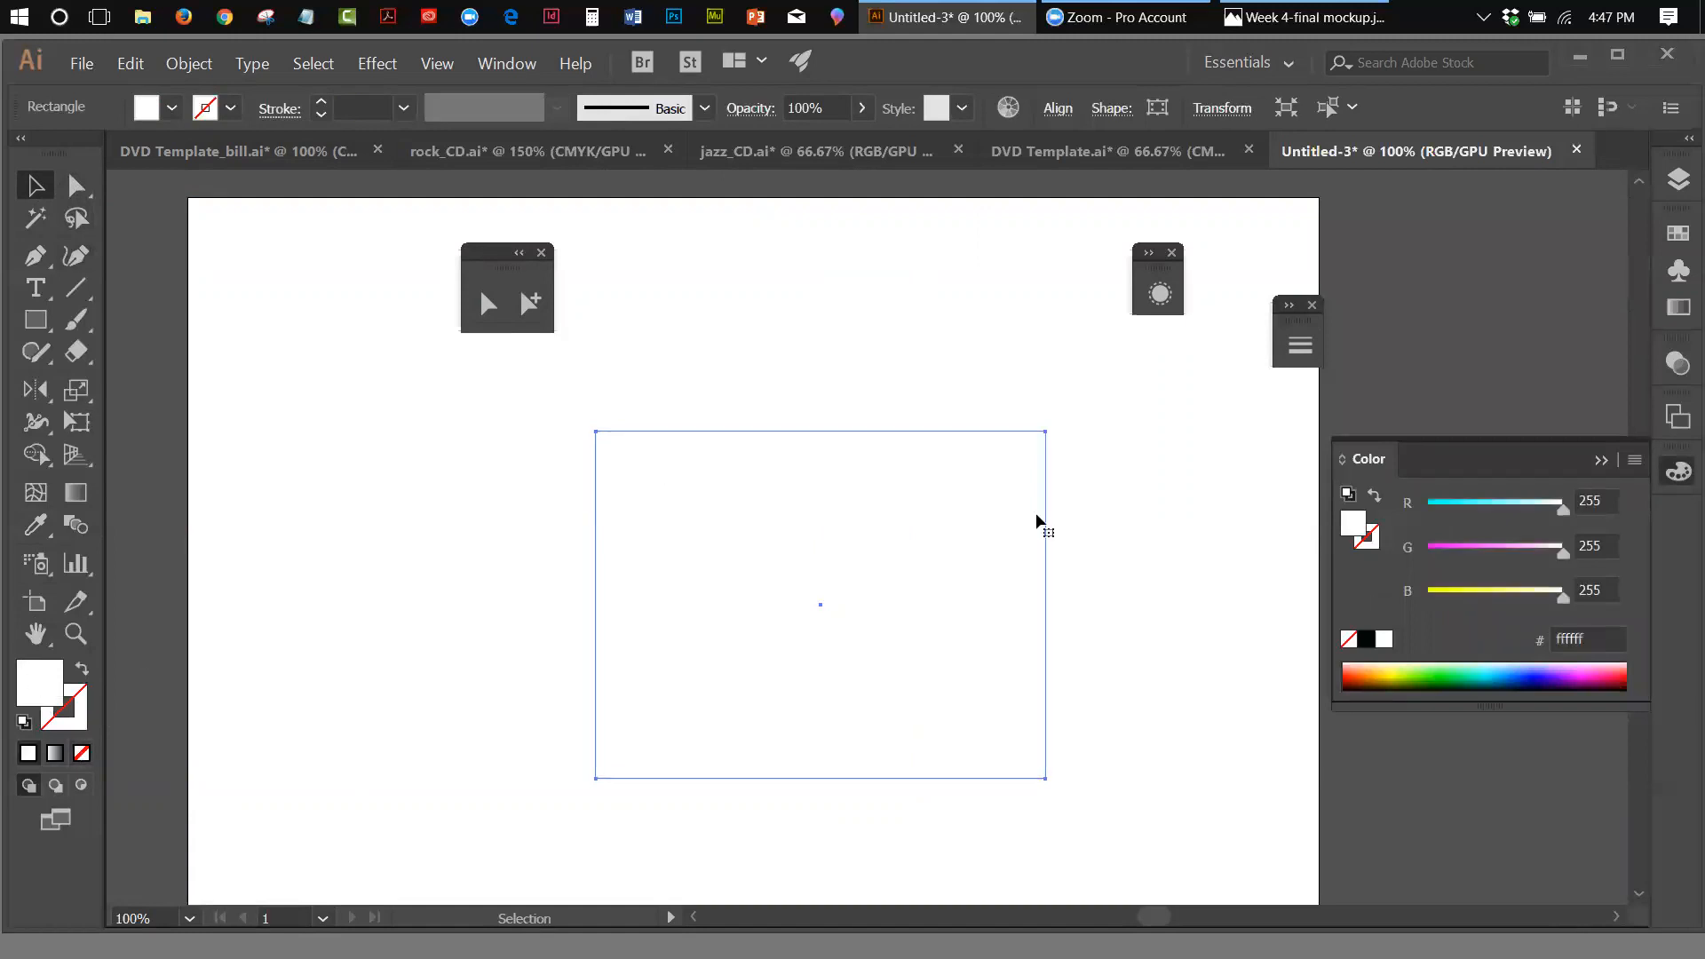
left_click(1679, 234)
left_click(1424, 303)
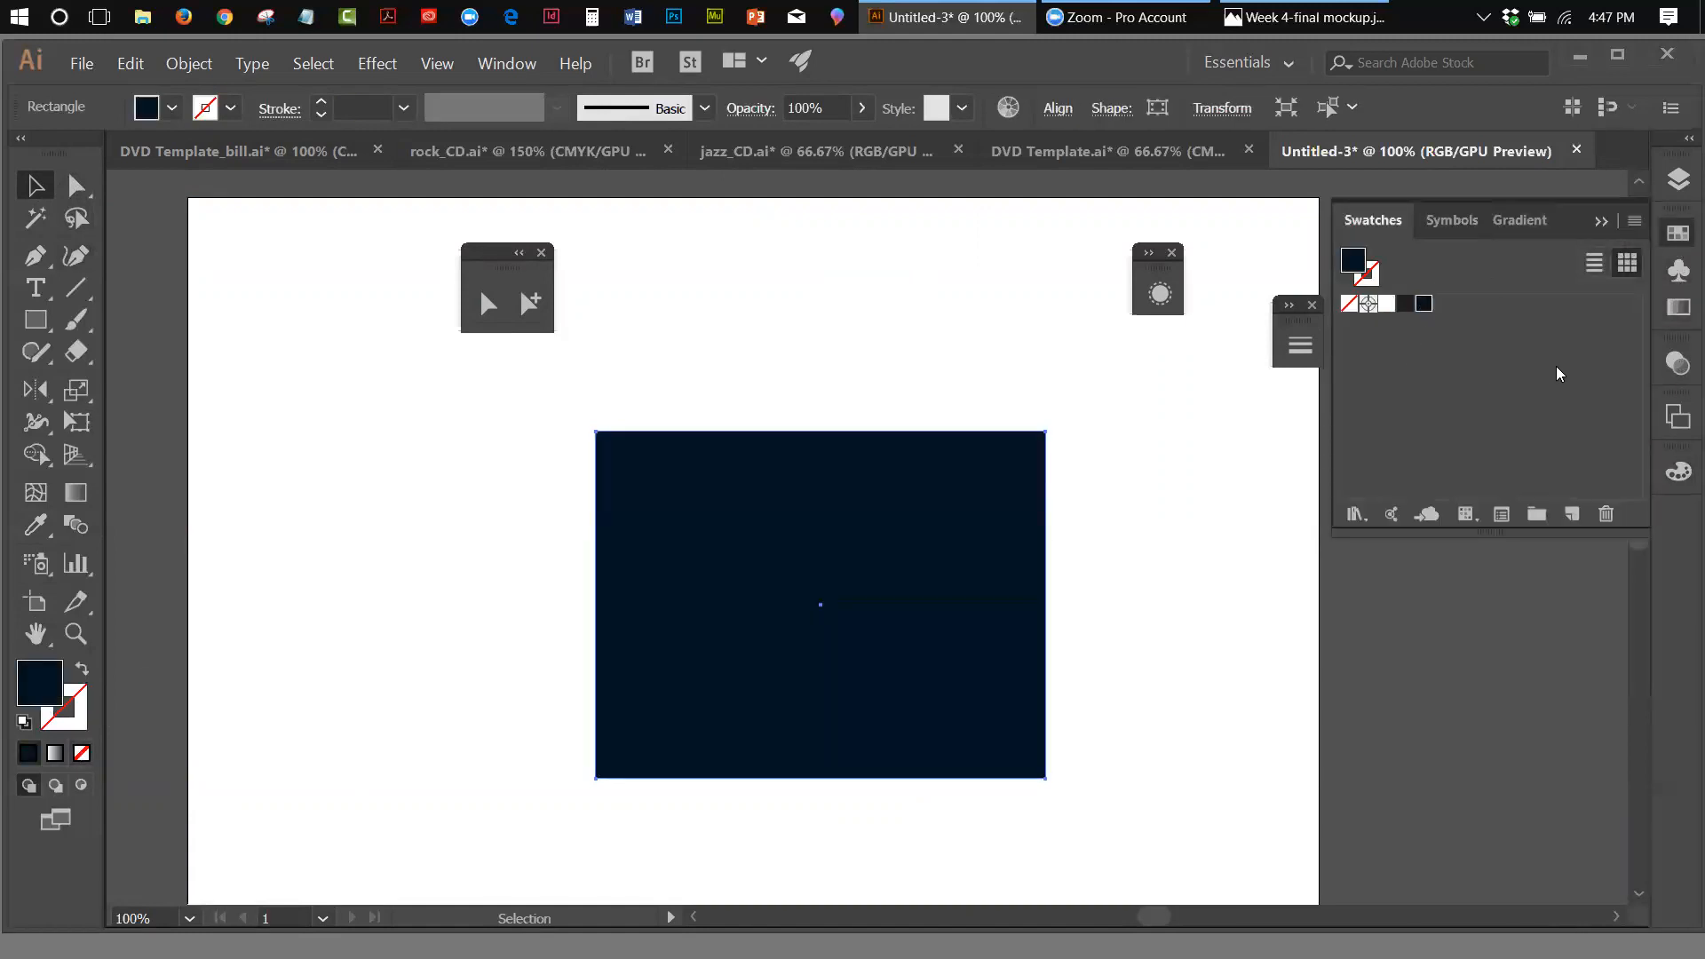
left_click(1601, 222)
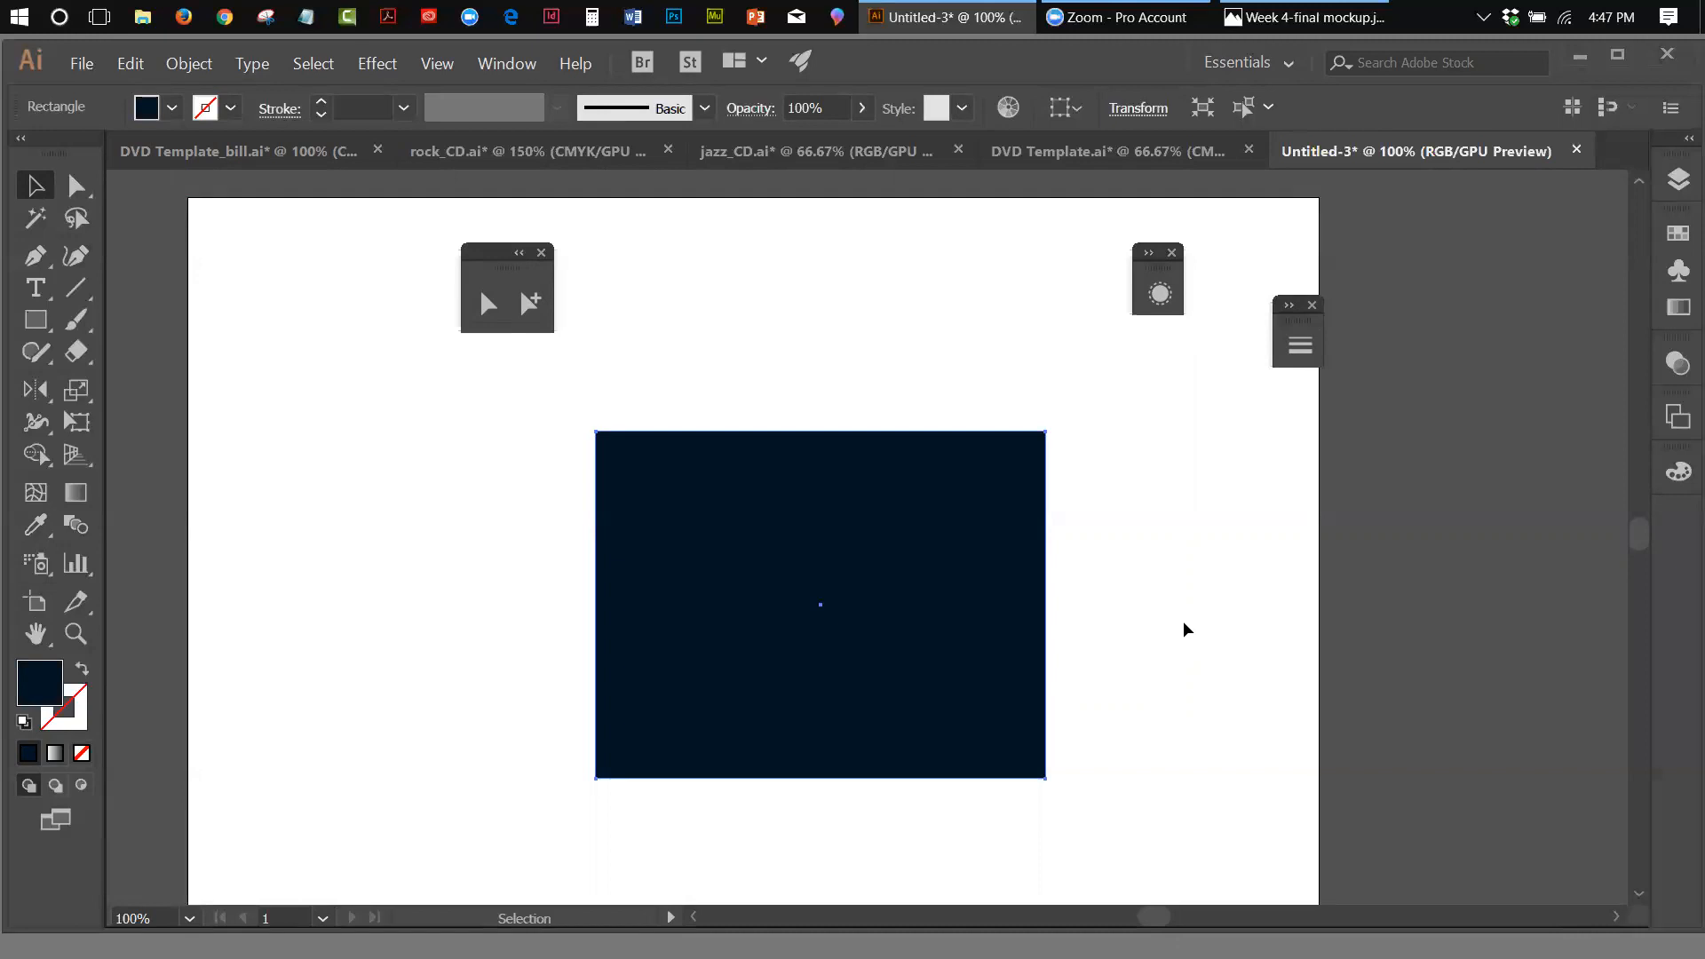
Shift the rectangle slightly left and start a 3D Extrude & Bevel effect on it with the preview enabled
left_click_drag(829, 577, 789, 571)
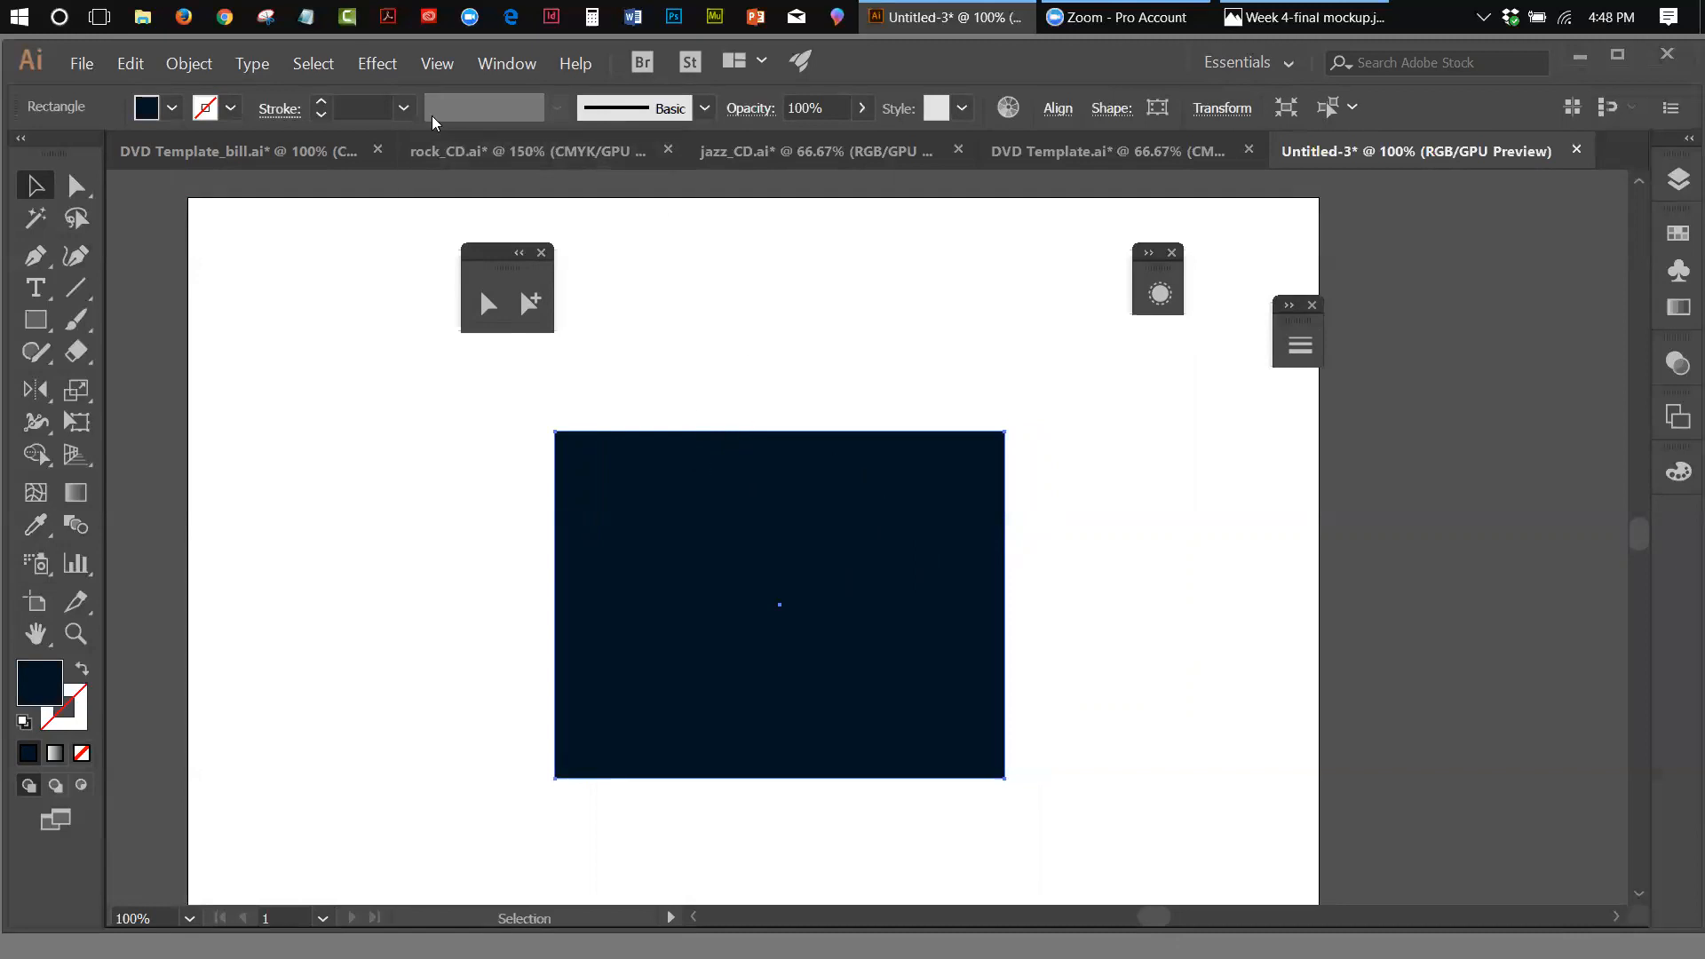
left_click(391, 72)
mouse_move(550, 195)
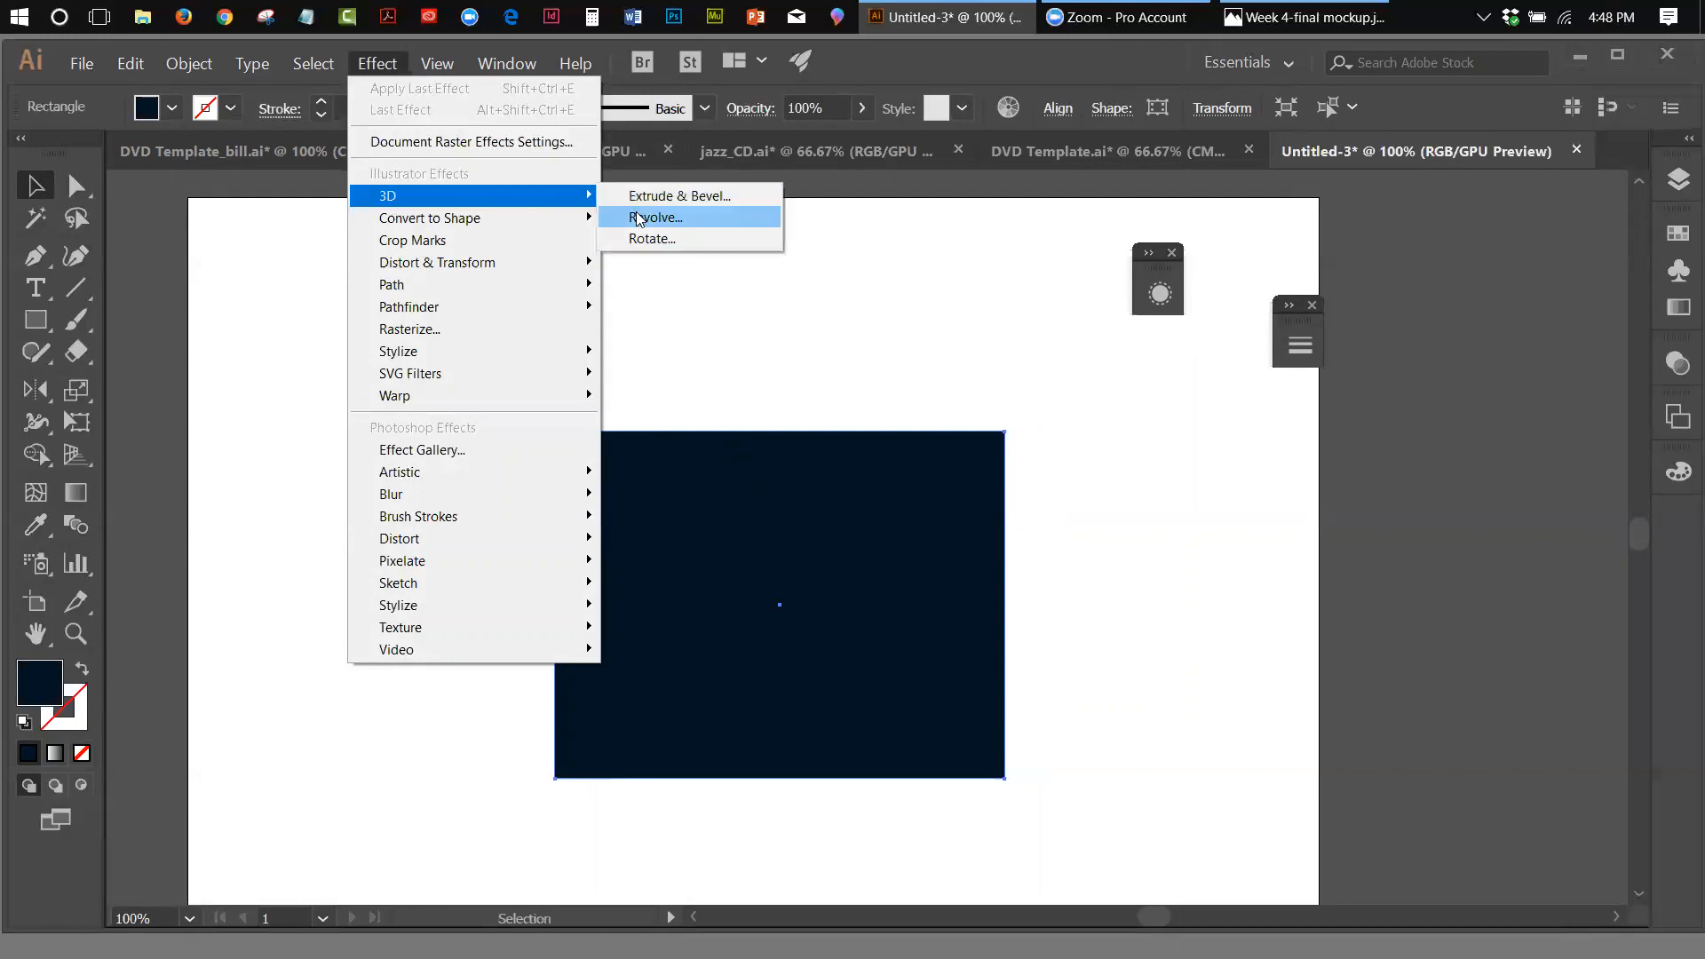
left_click(643, 196)
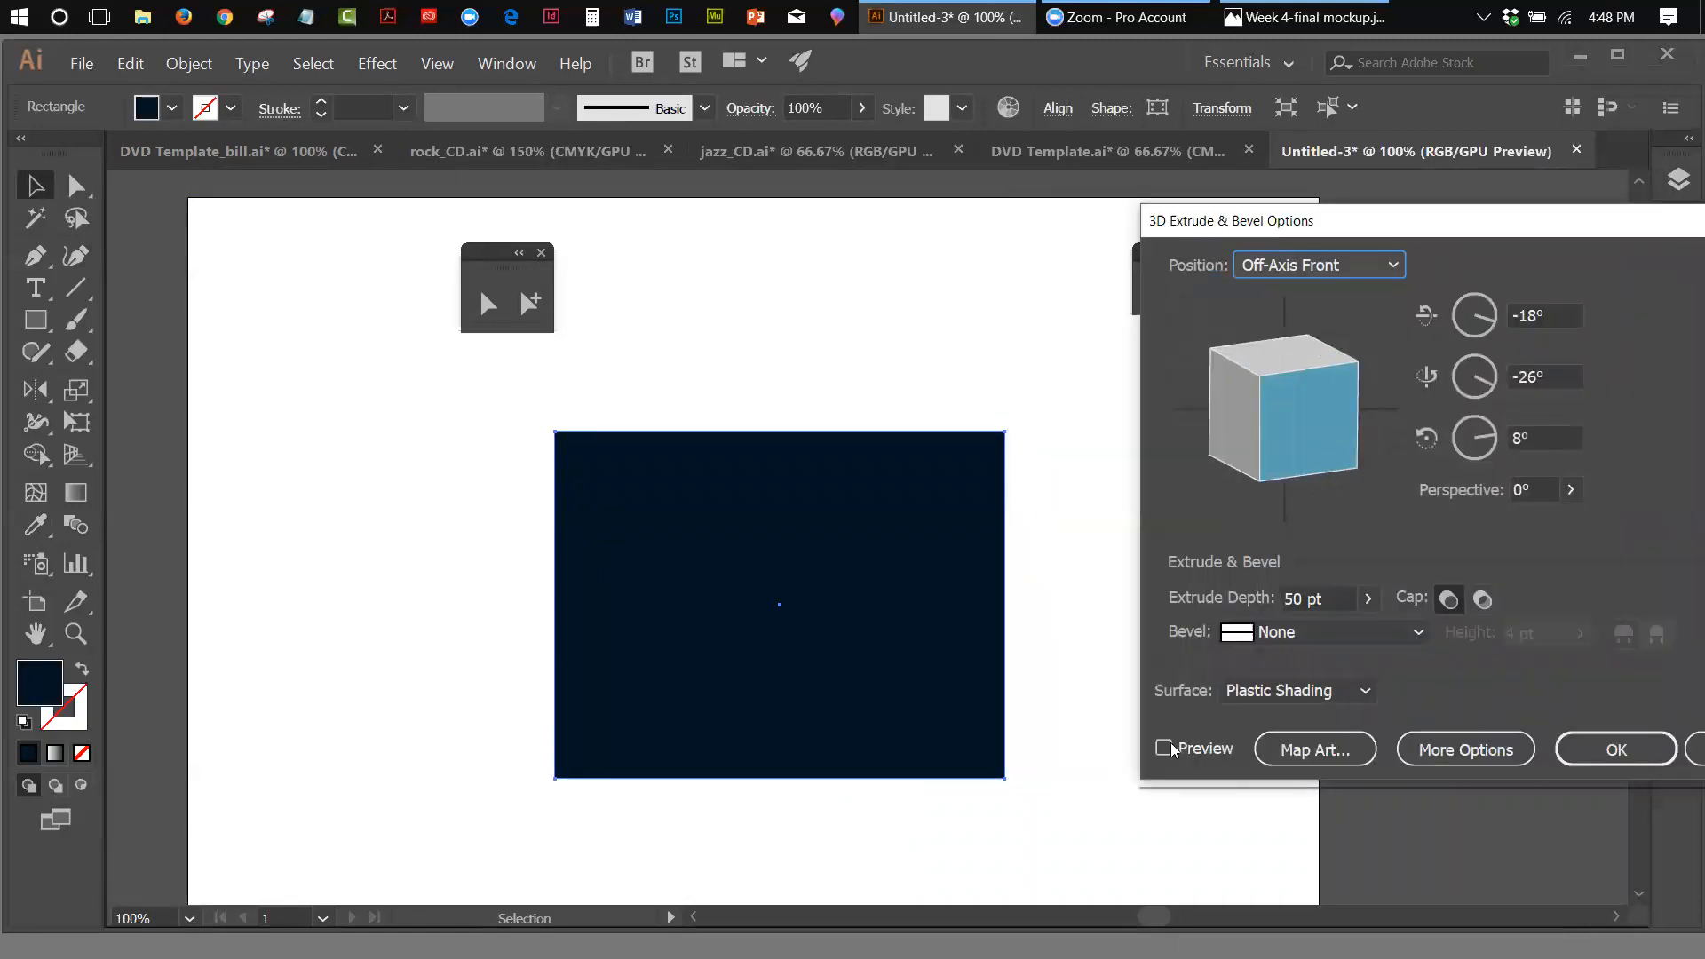
left_click(1164, 749)
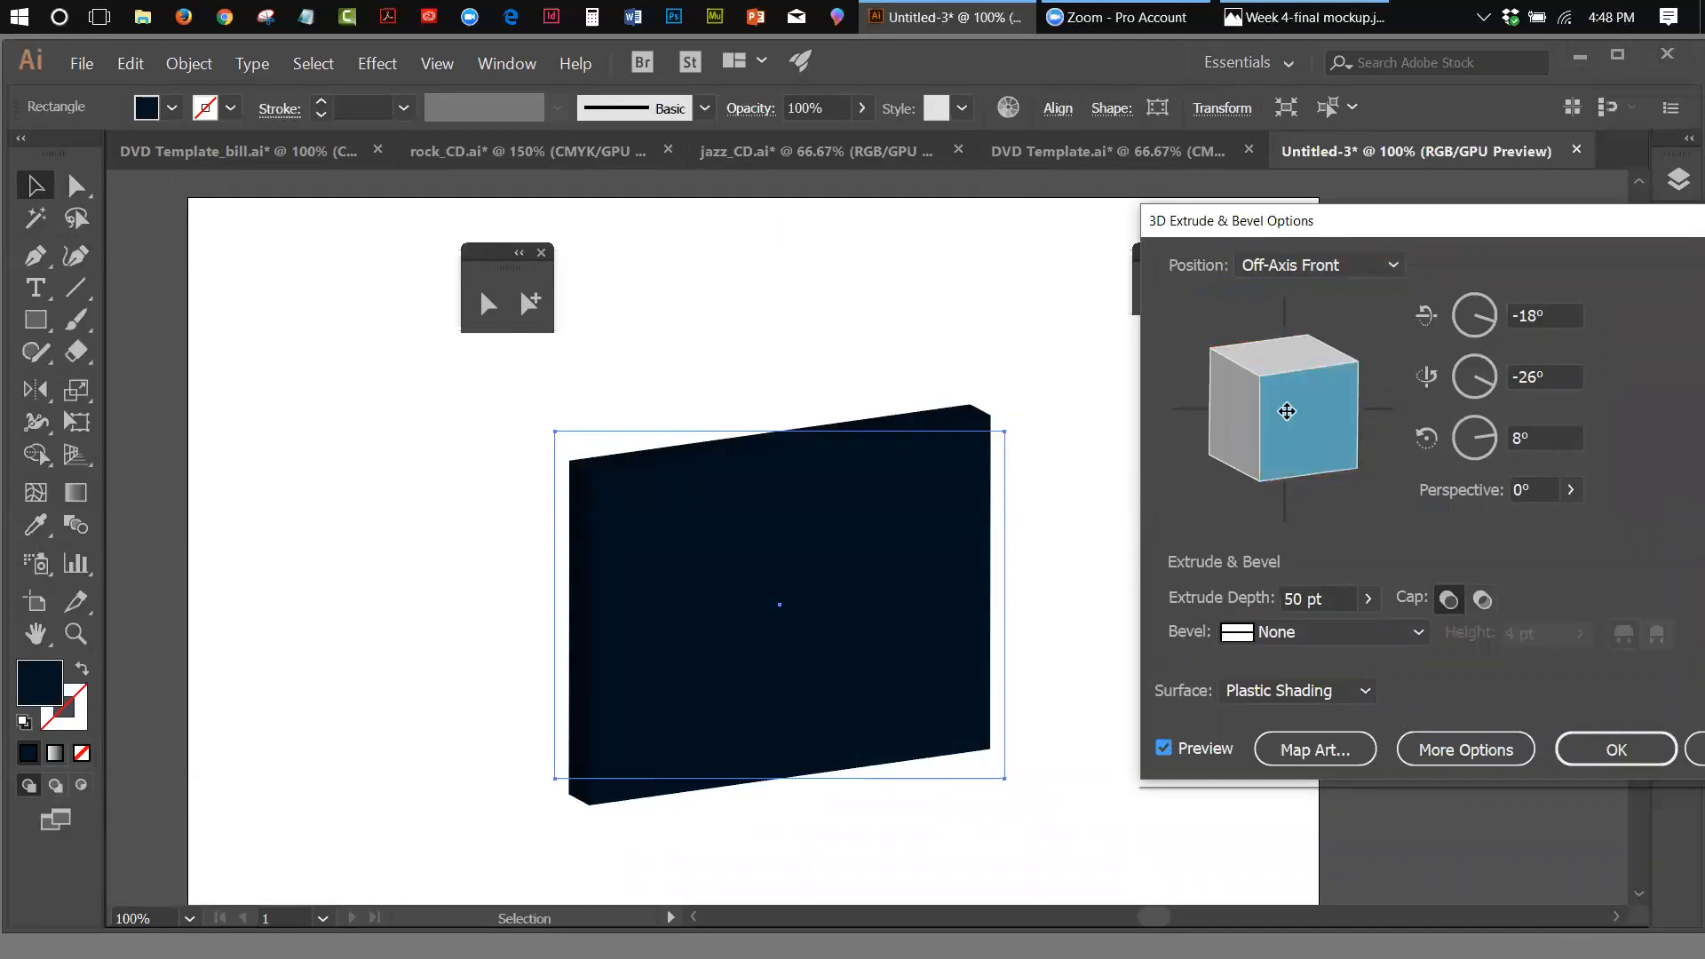
Try a freehand rotation of the extruded box and the Off-Axis Front, Off-Axis Back and Off-Axis Left positions
left_click_drag(1340, 415, 1333, 451)
left_click_drag(1227, 449, 1298, 413)
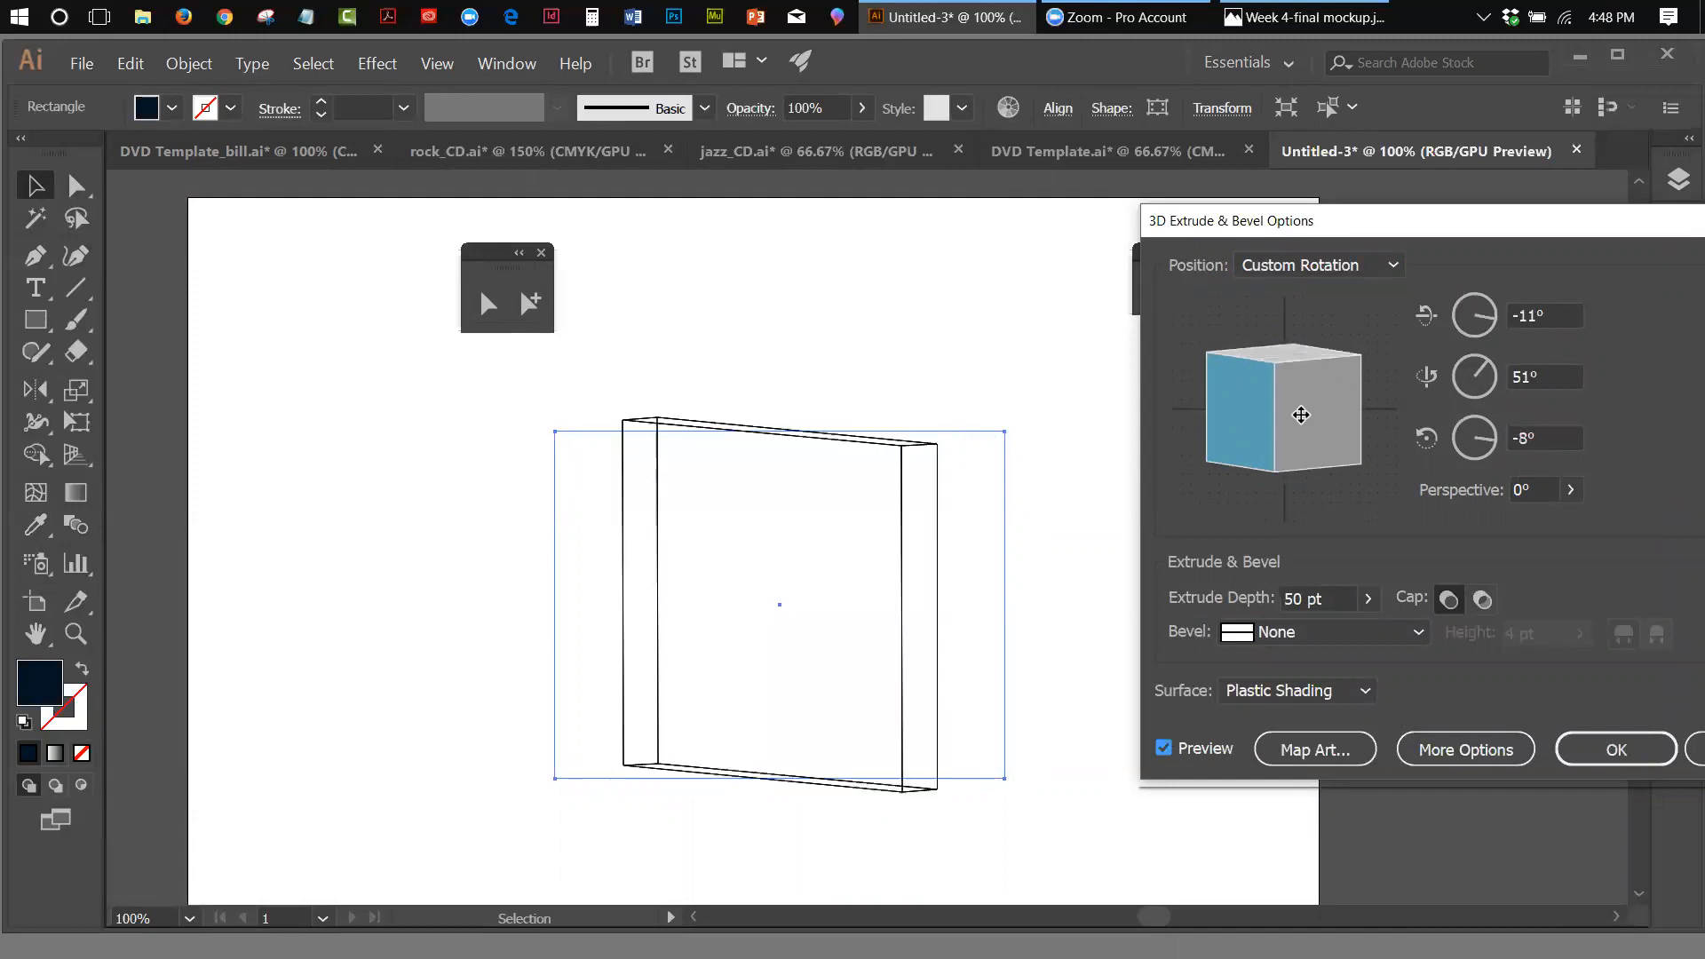
left_click(1318, 266)
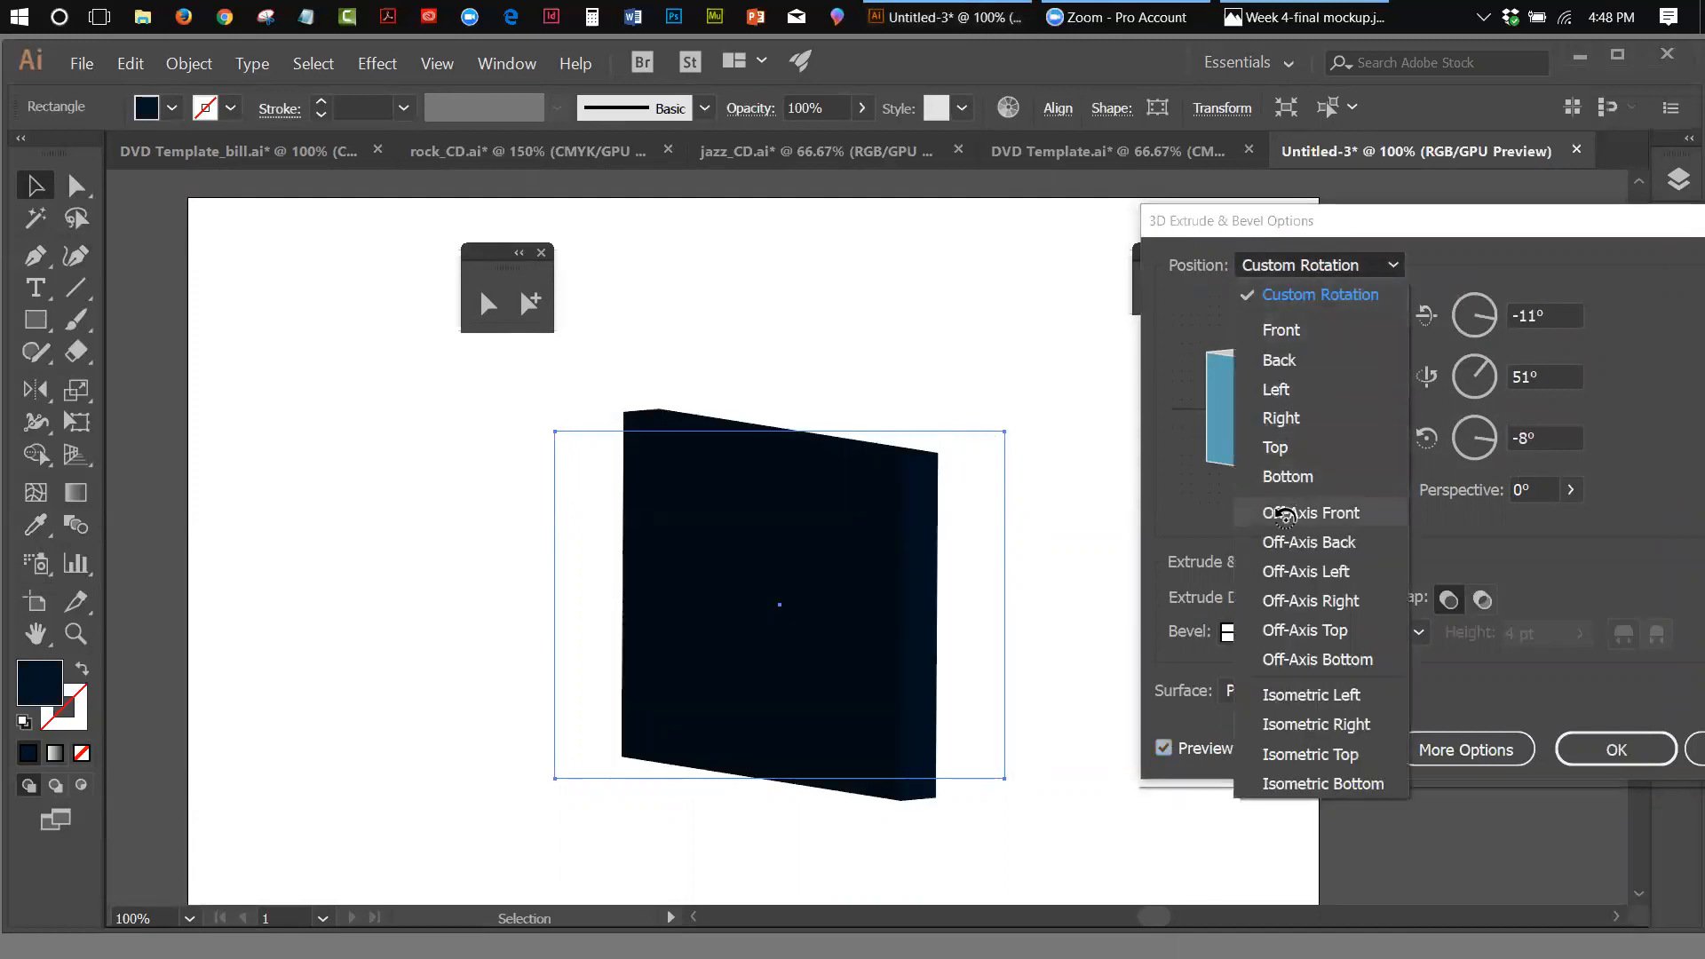
left_click(1285, 517)
left_click(1320, 276)
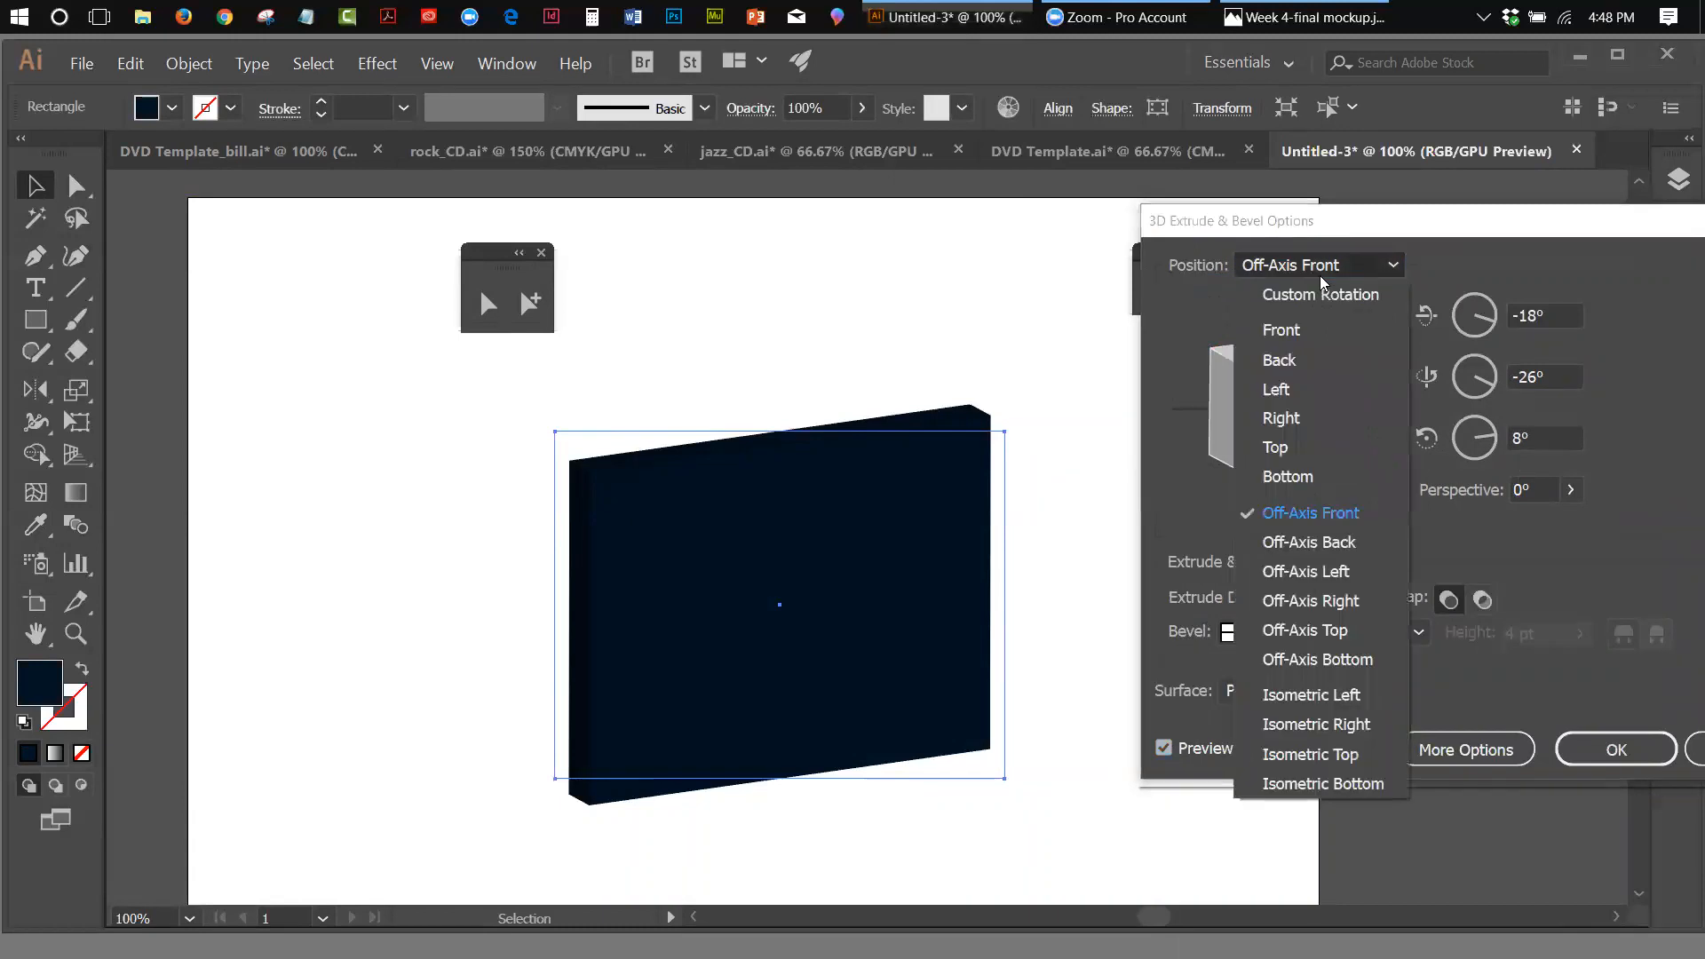
left_click(1336, 538)
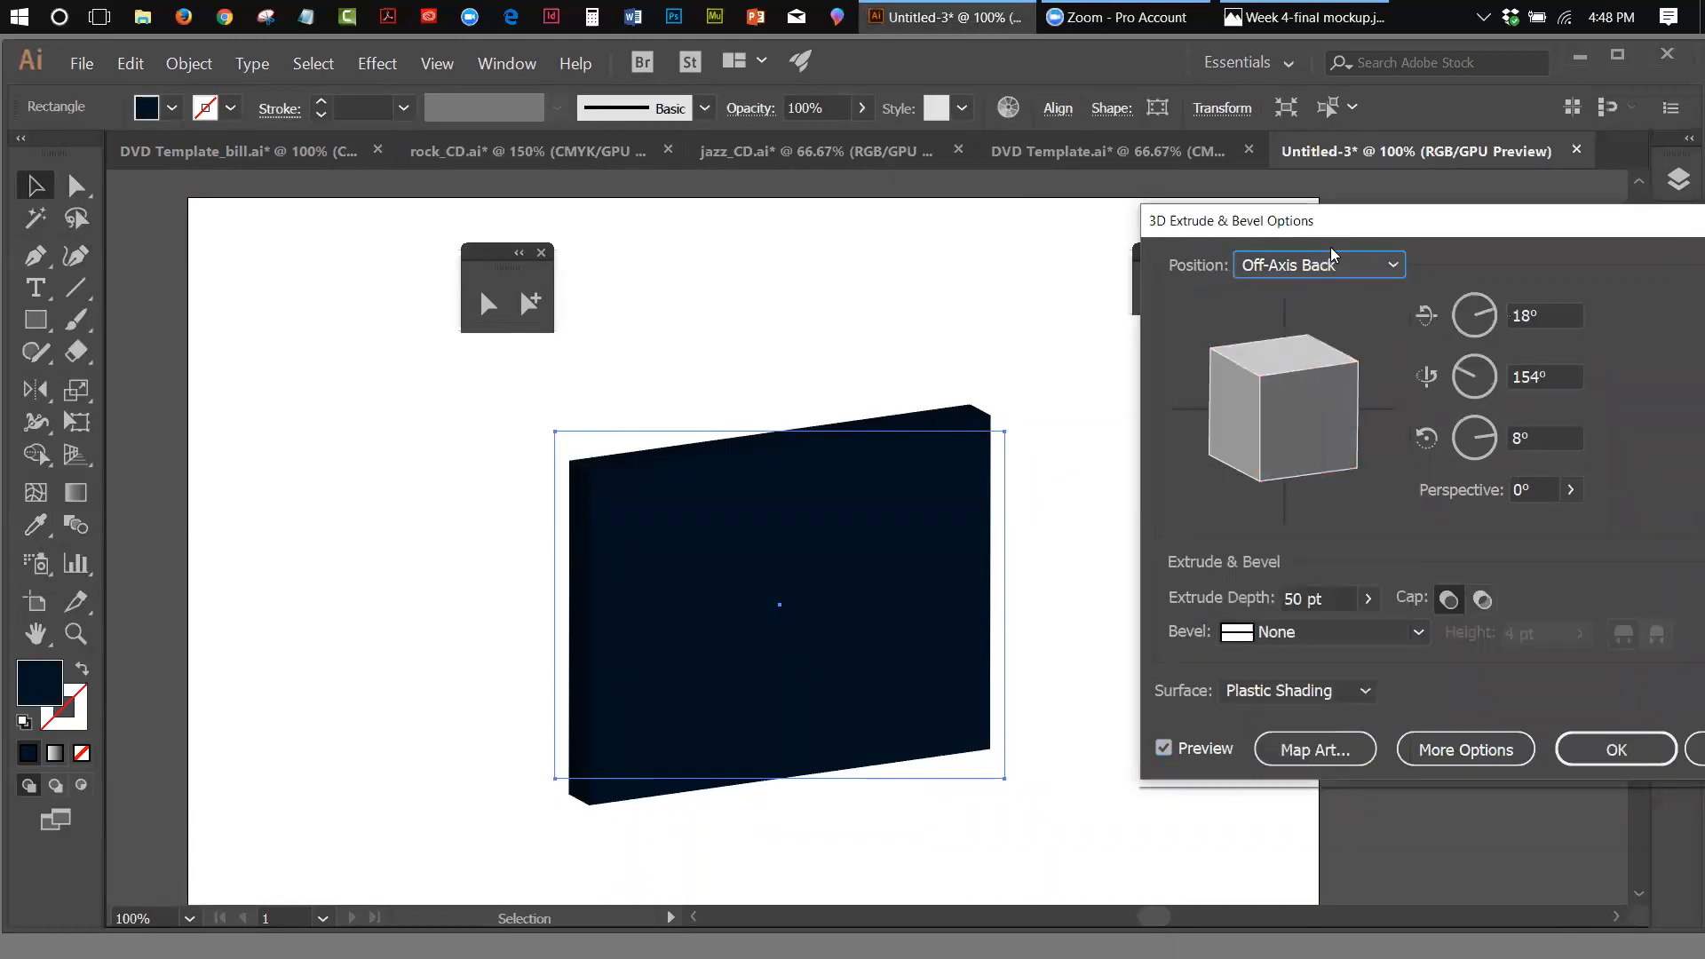
left_click(1332, 270)
left_click(1315, 571)
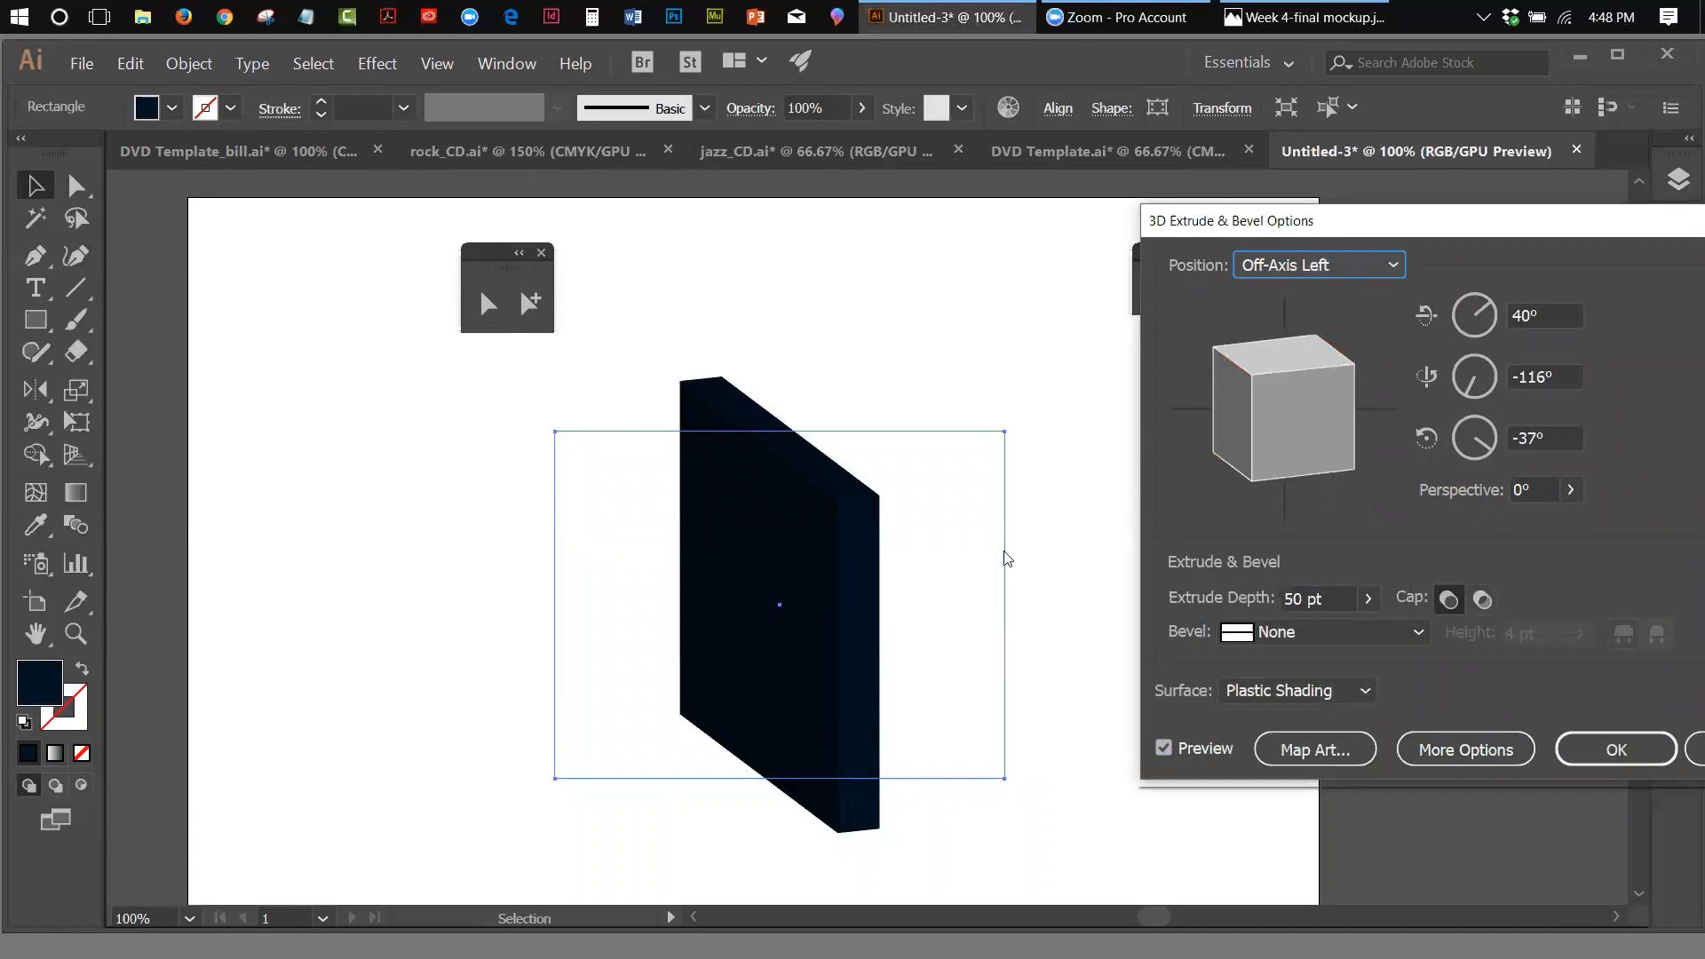
Rotate the box to -6°, 45° and -4° so cover and spine face forward, and set the extrude depth to 100 pt
left_click_drag(1262, 467, 1343, 448)
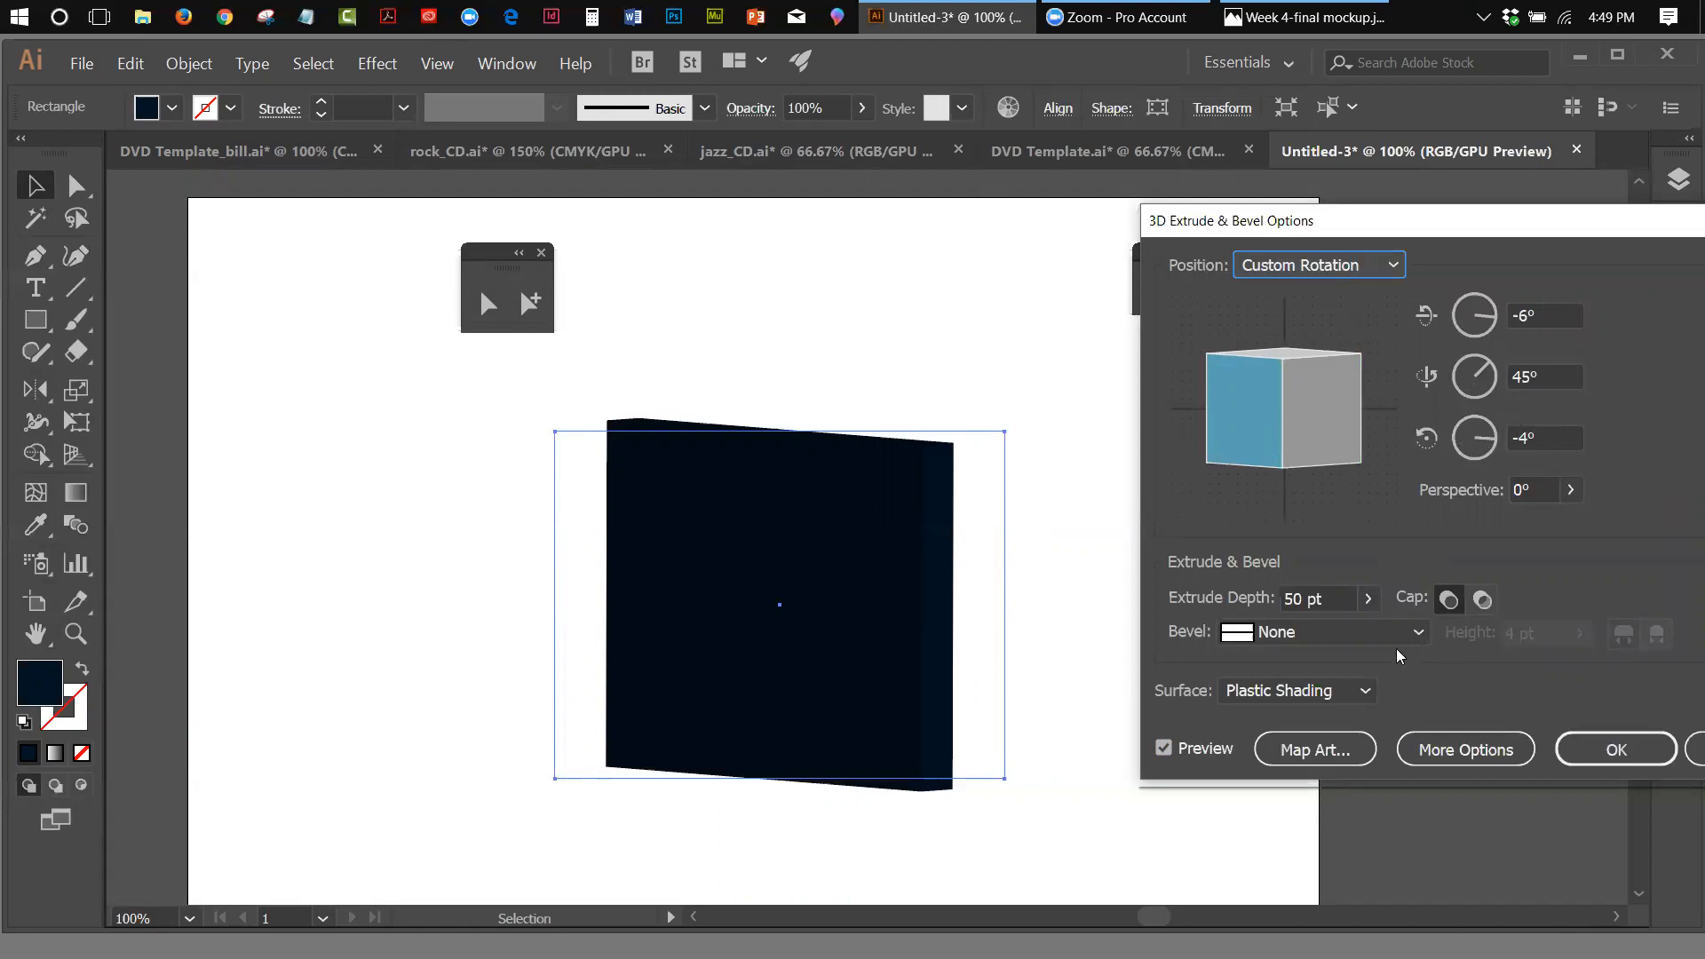
left_click(1367, 601)
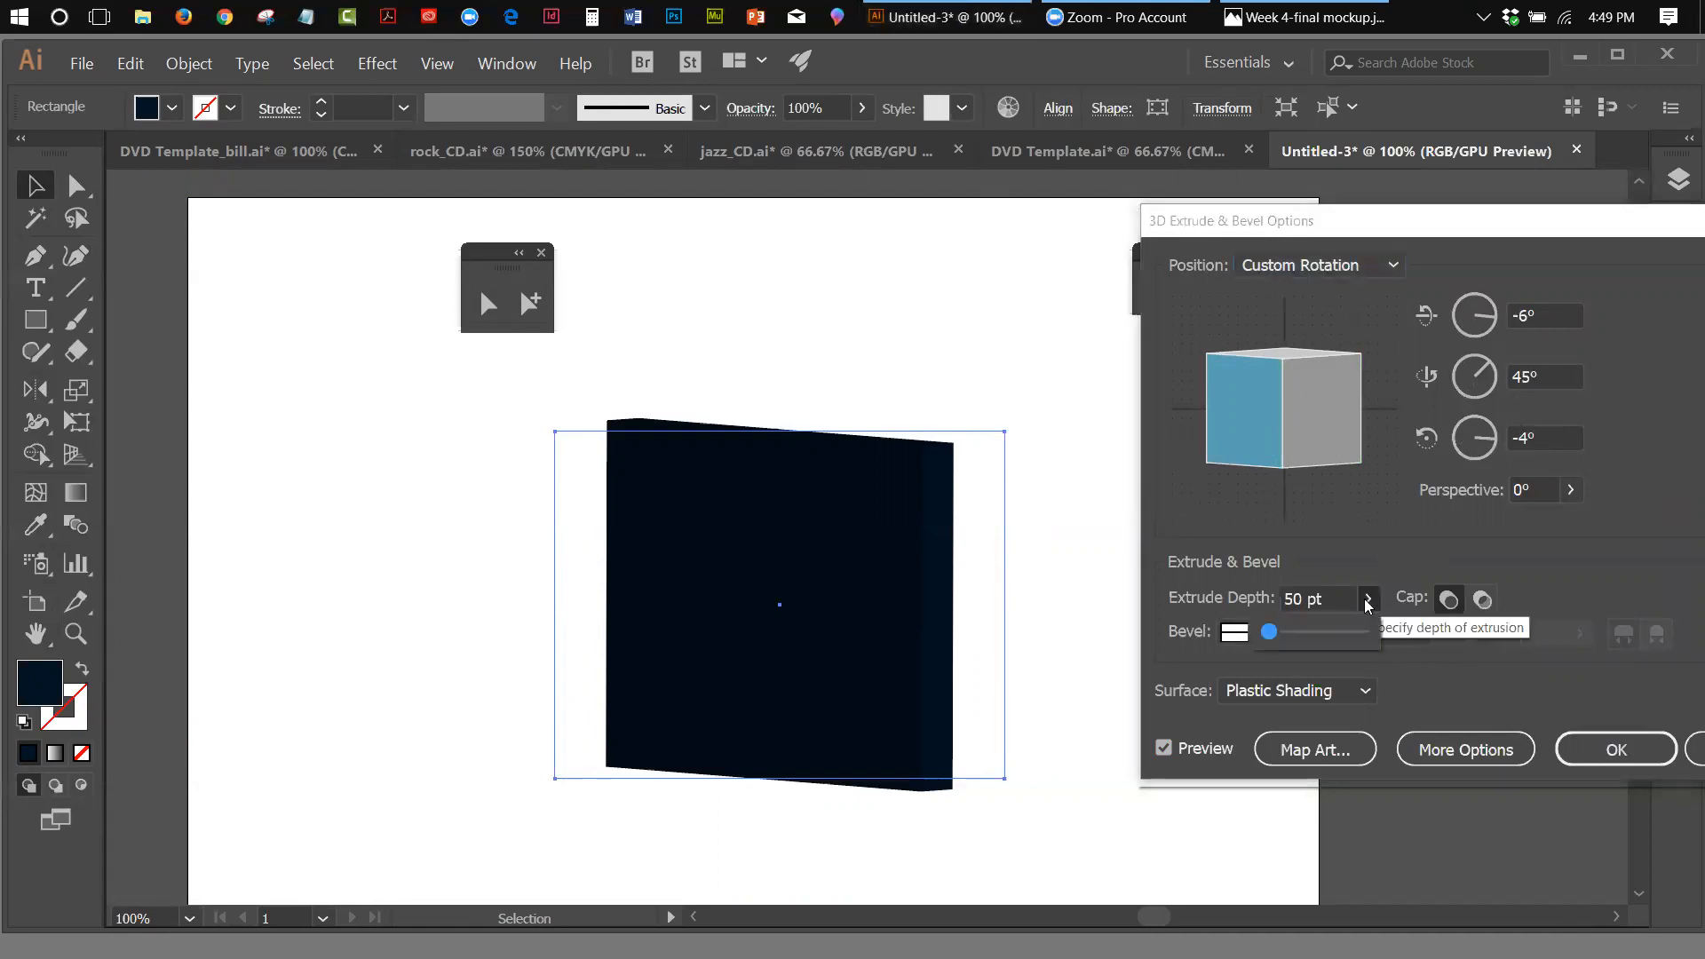
left_click_drag(1270, 636, 1276, 639)
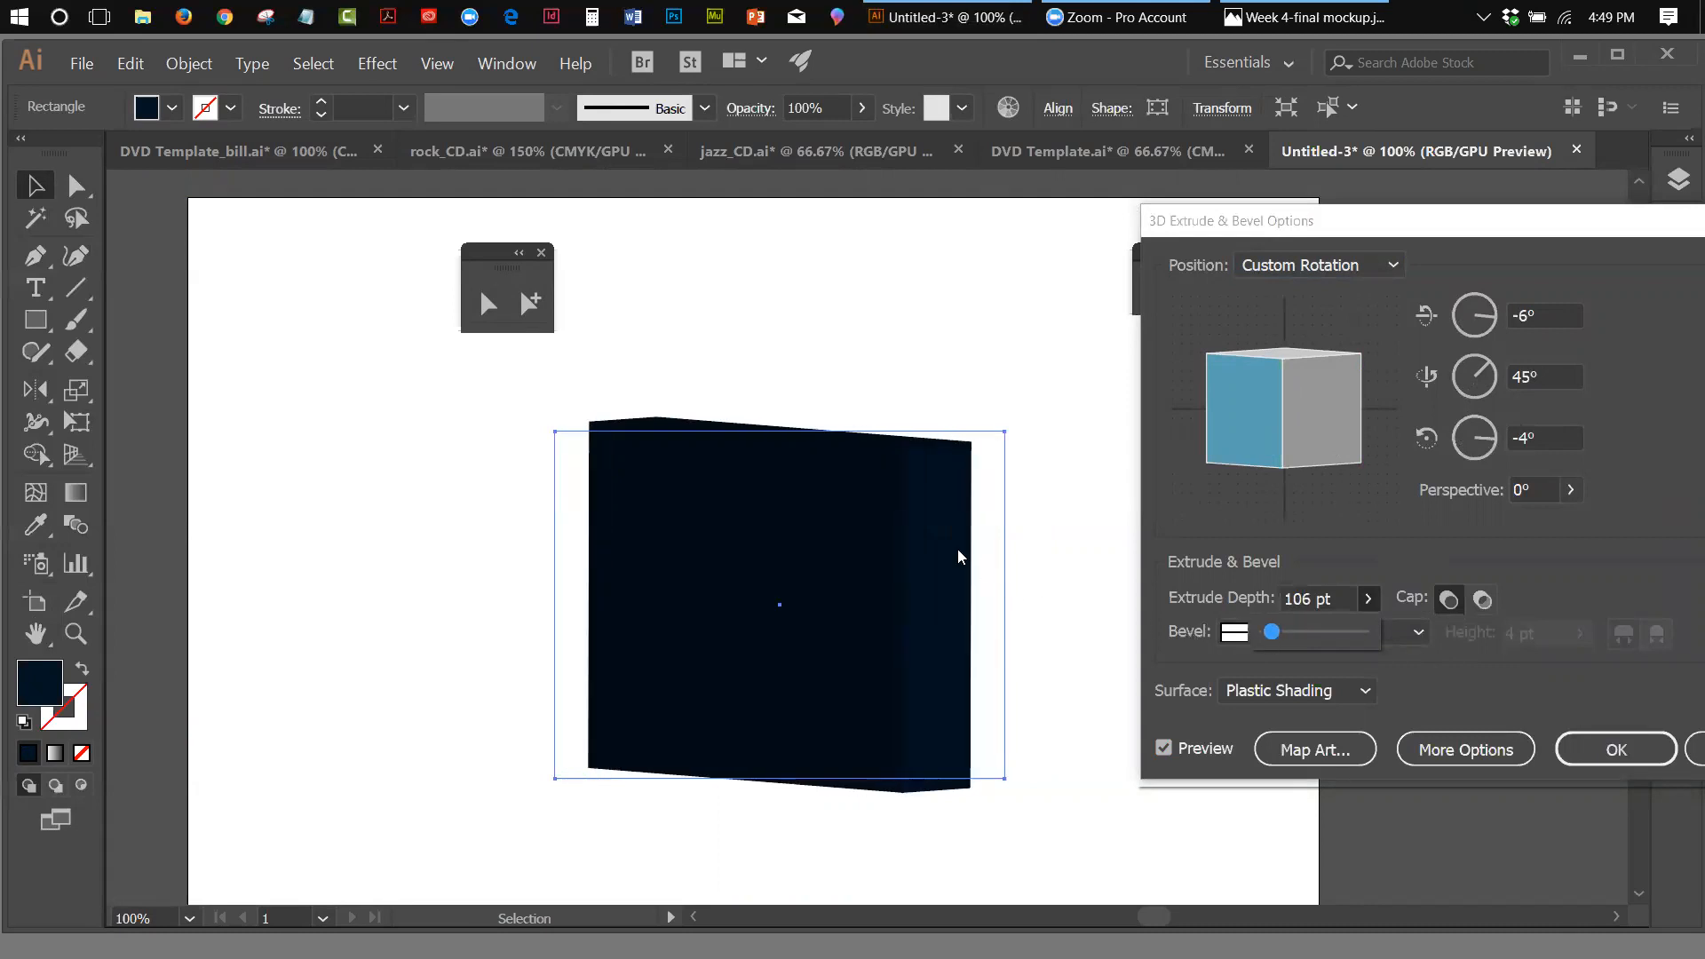
left_click(1312, 599)
left_click_drag(1312, 599, 1293, 601)
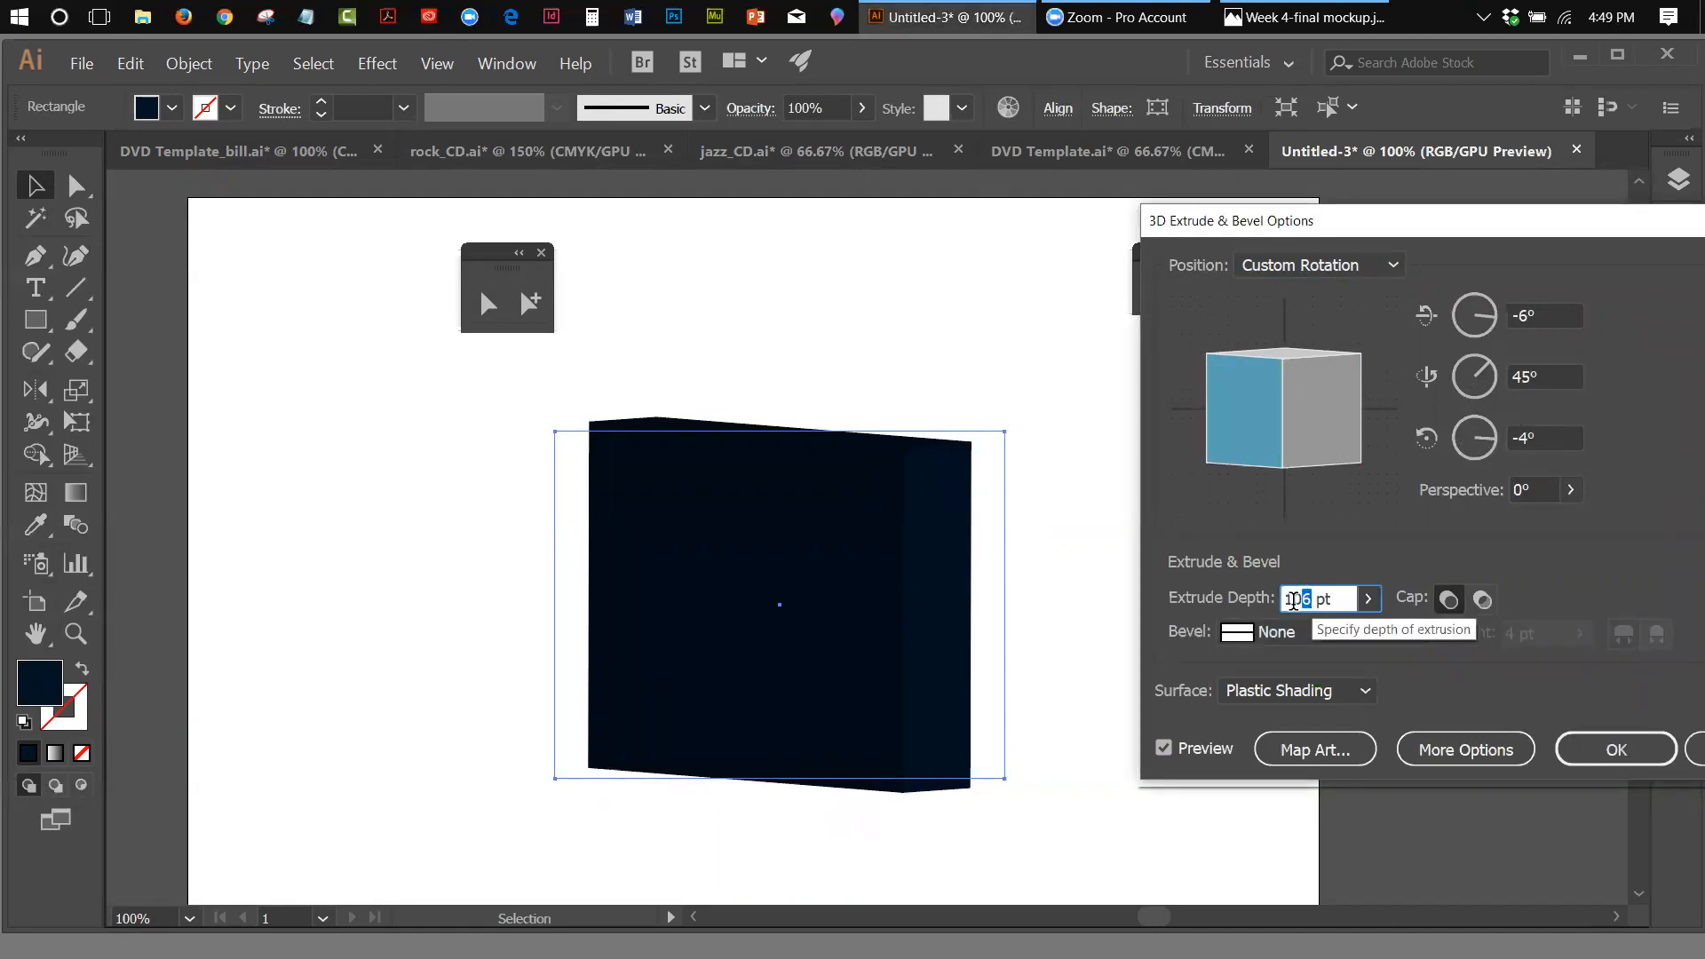
type("9")
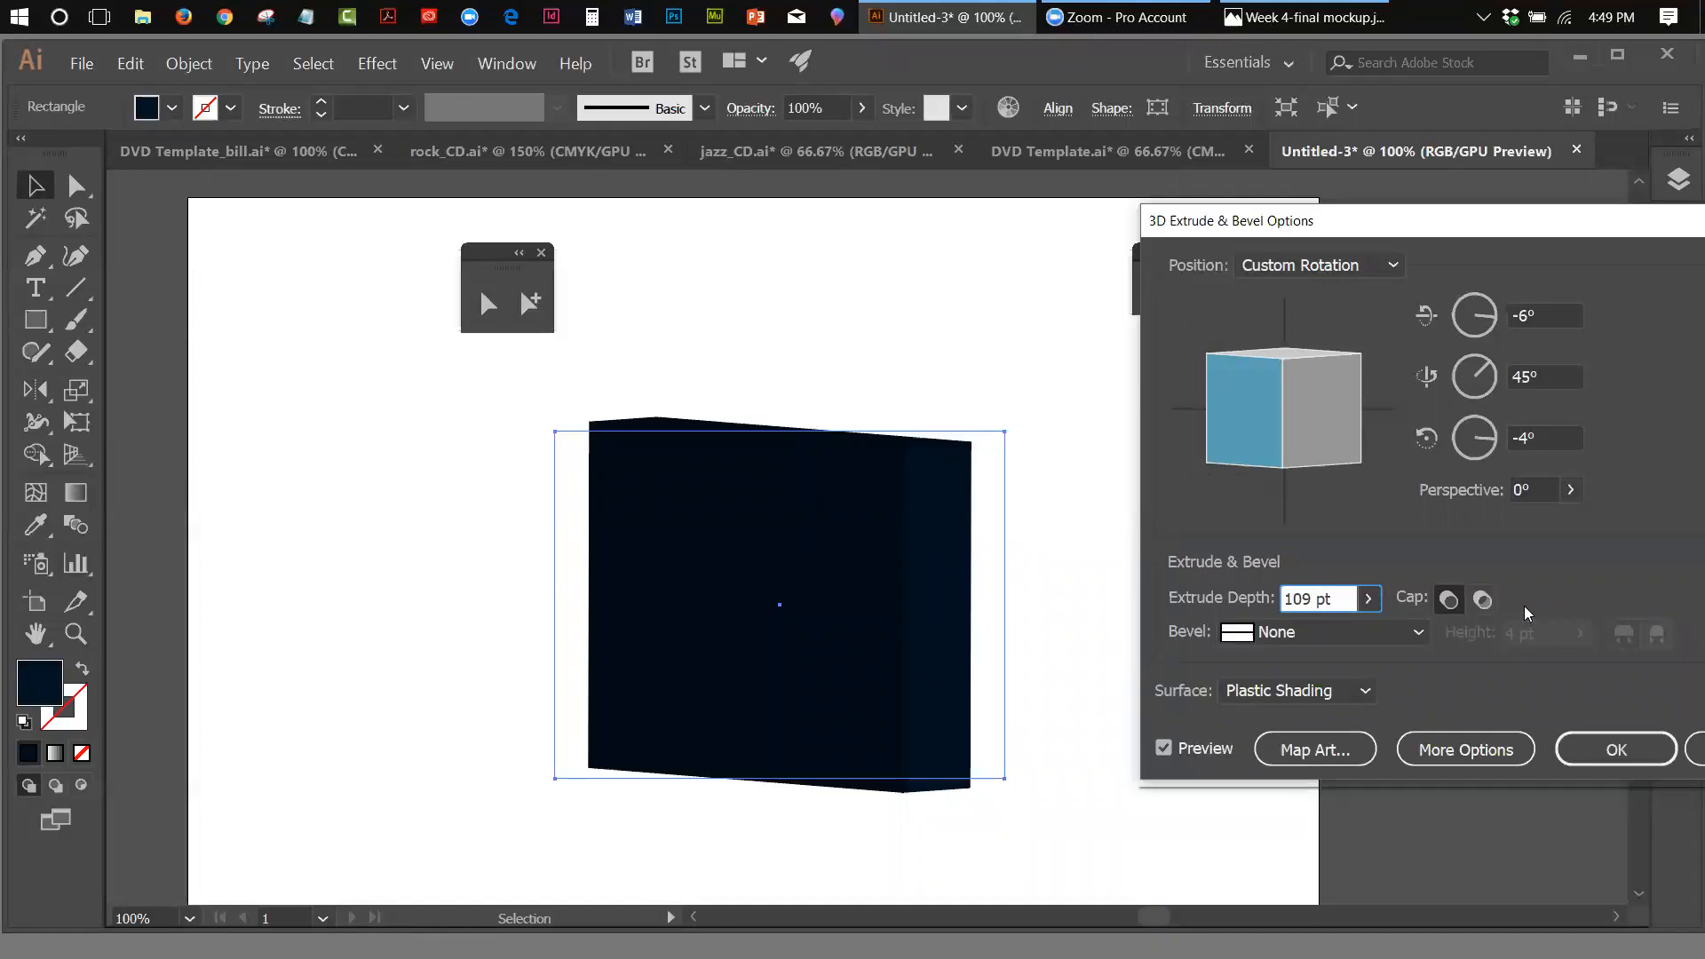
left_click_drag(1313, 599, 1305, 598)
type("0")
Map the Front Cover symbol onto surface 1 of the box and scale it to fit
left_click(1341, 750)
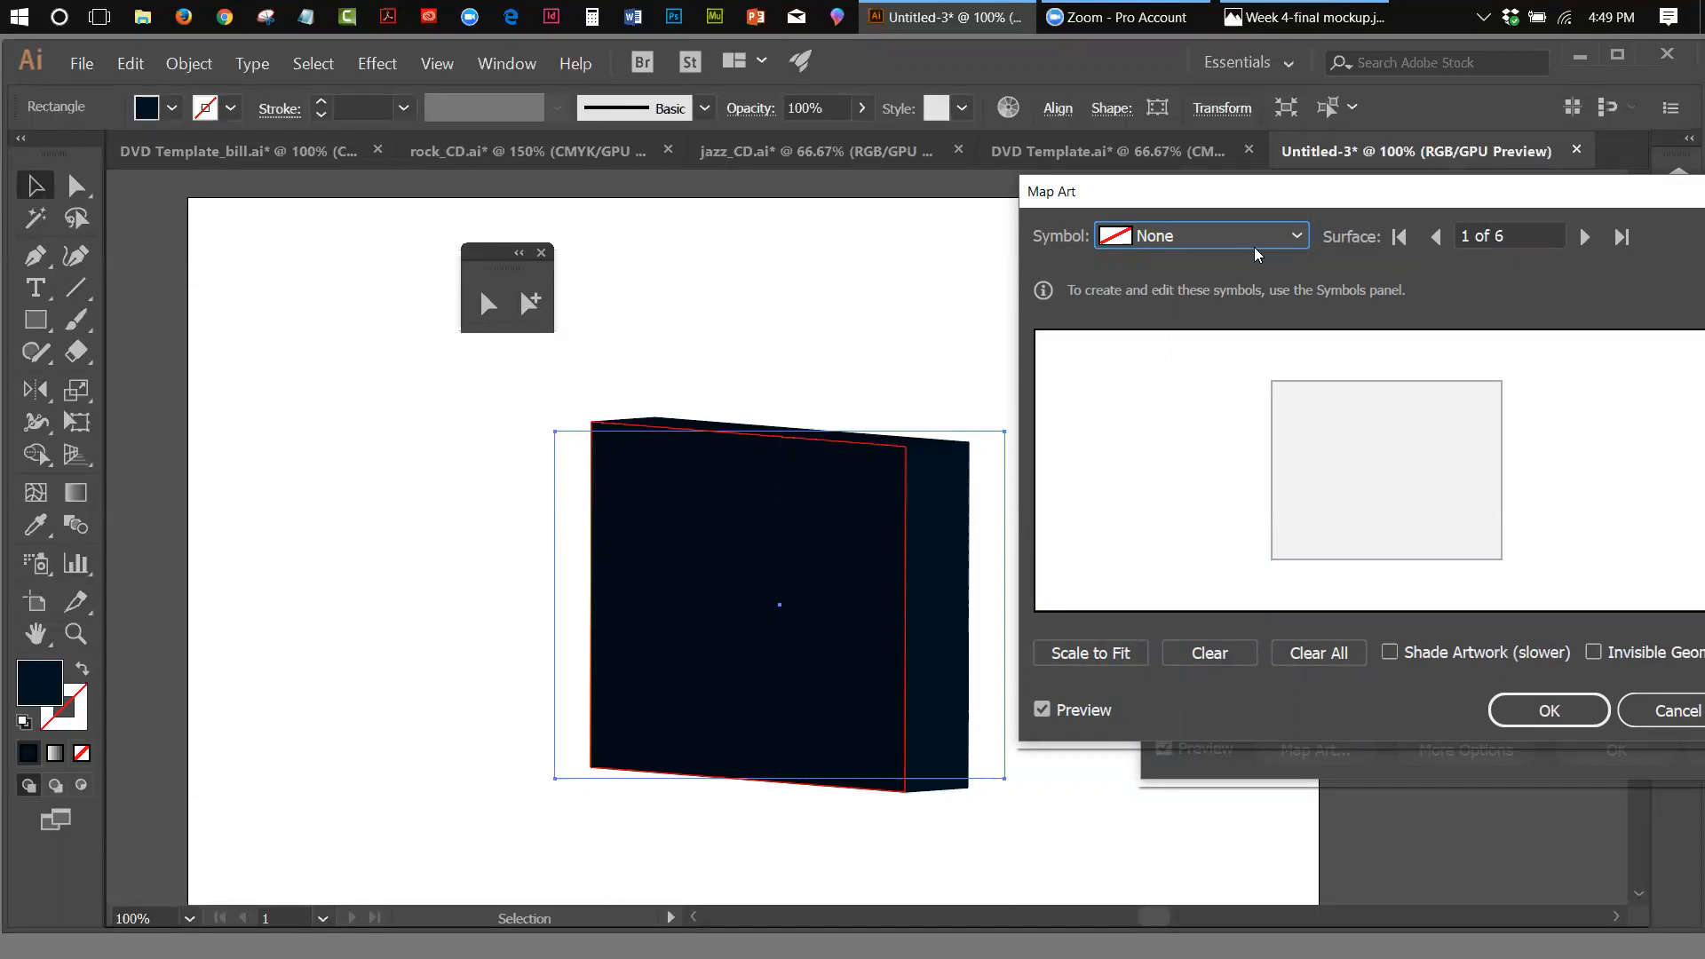
left_click(1297, 238)
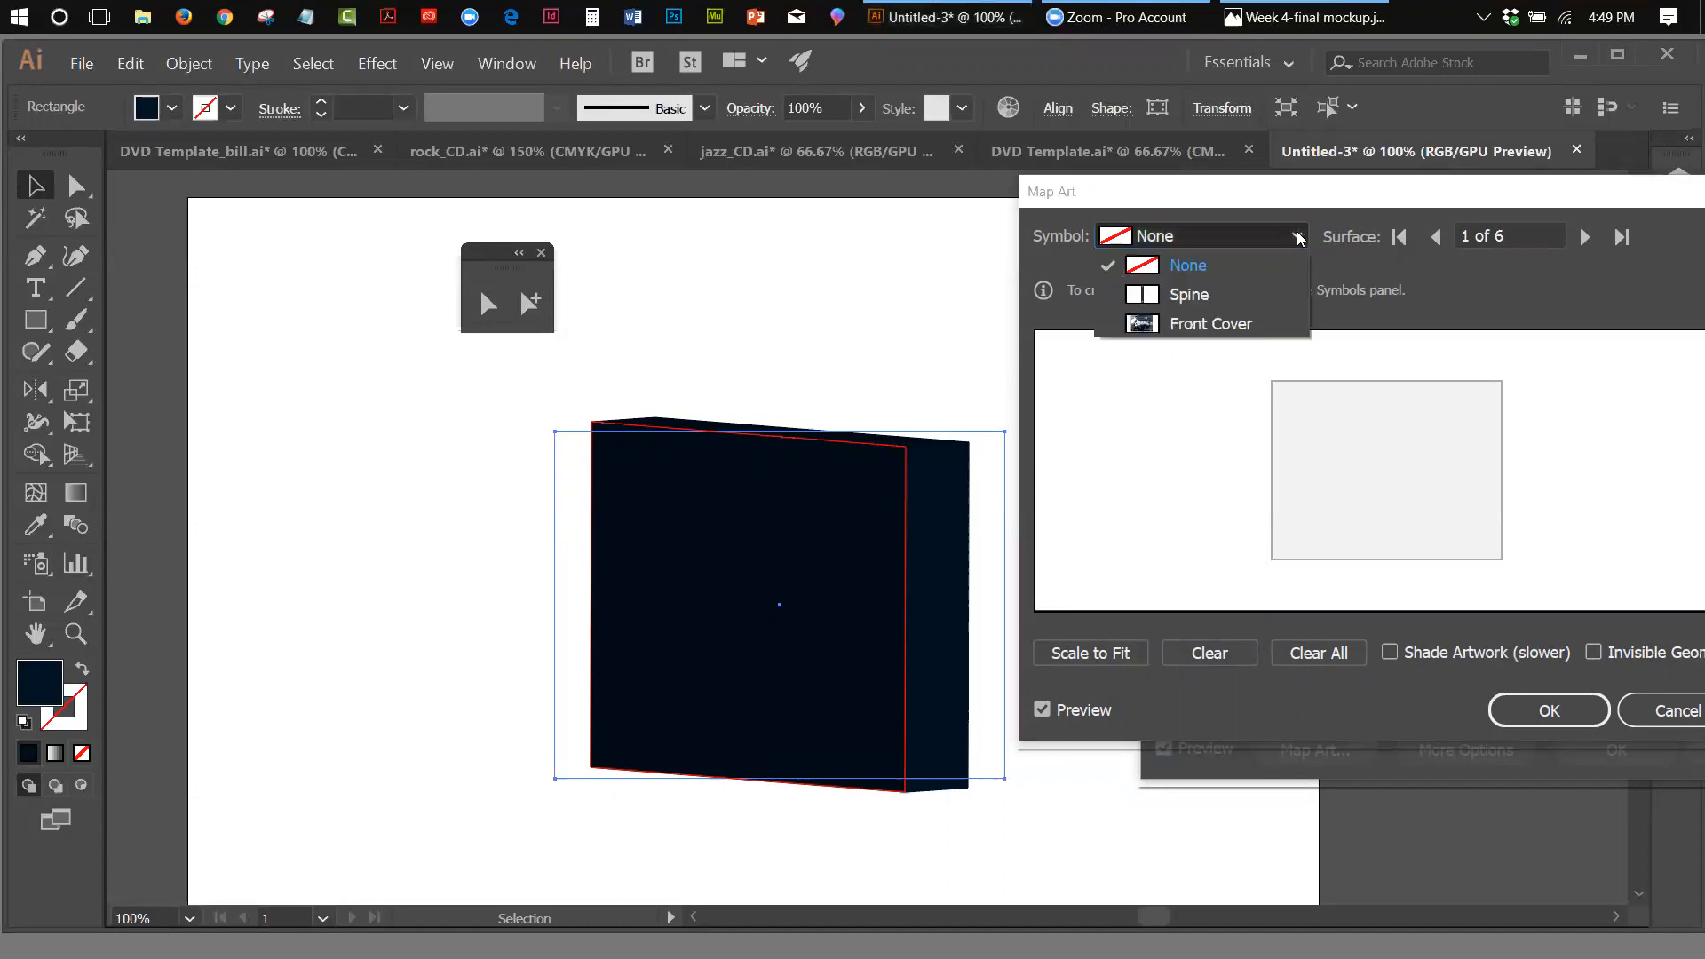
left_click(1241, 325)
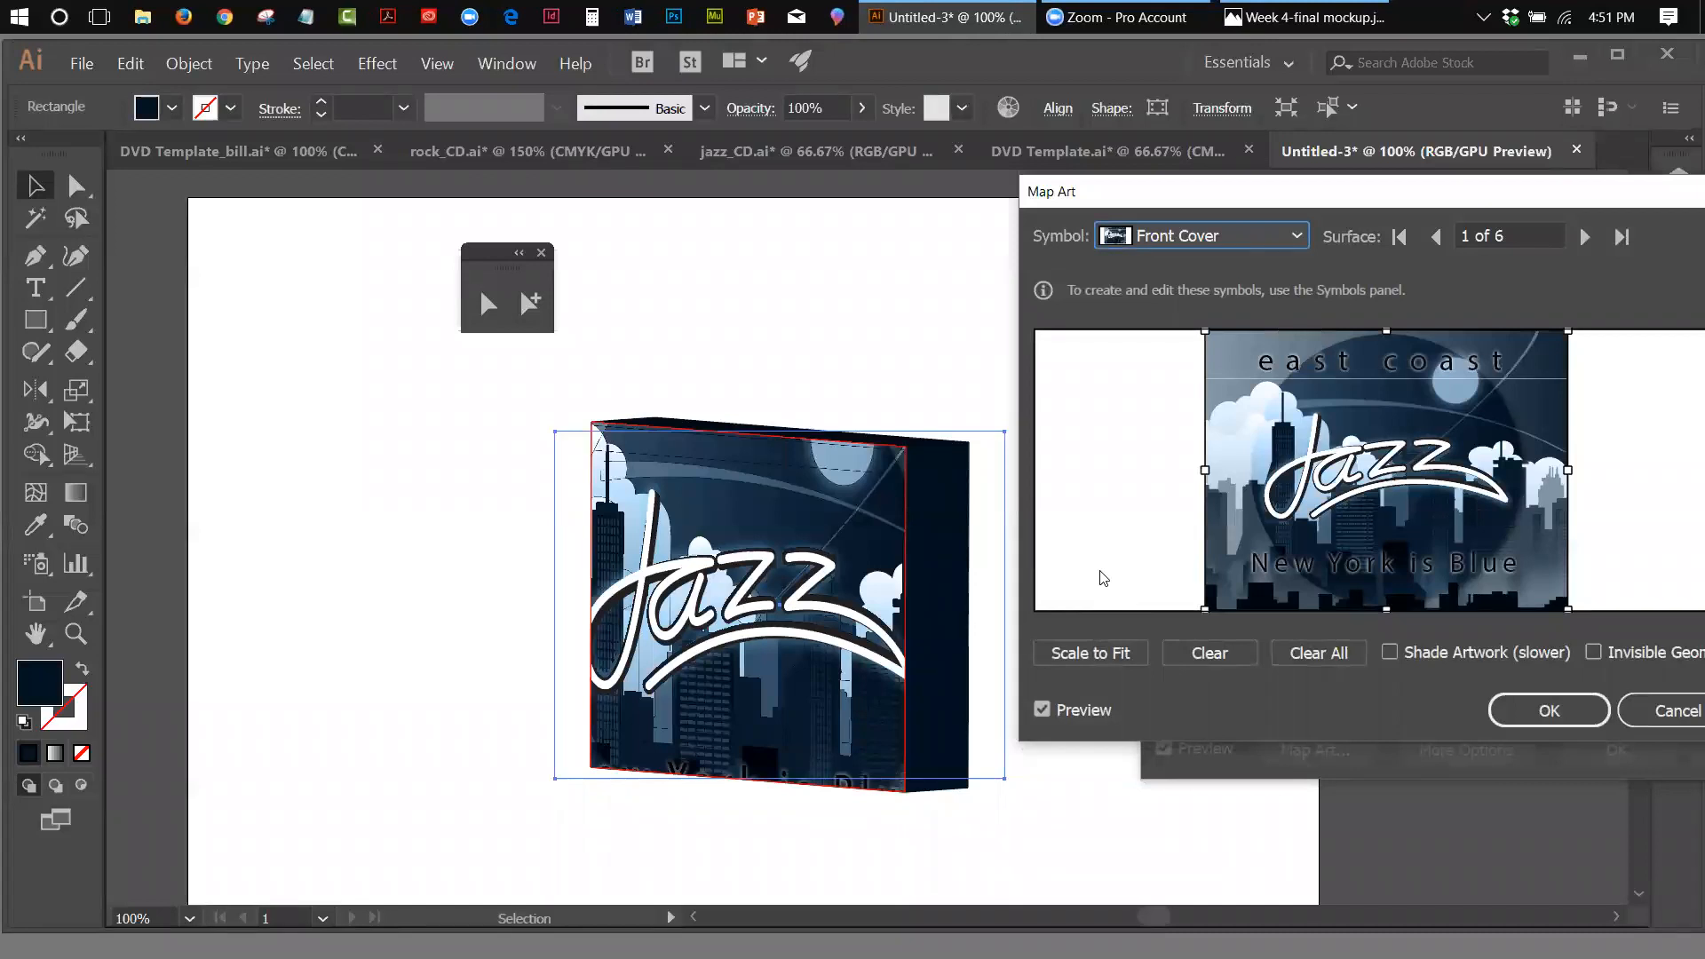
left_click(1080, 656)
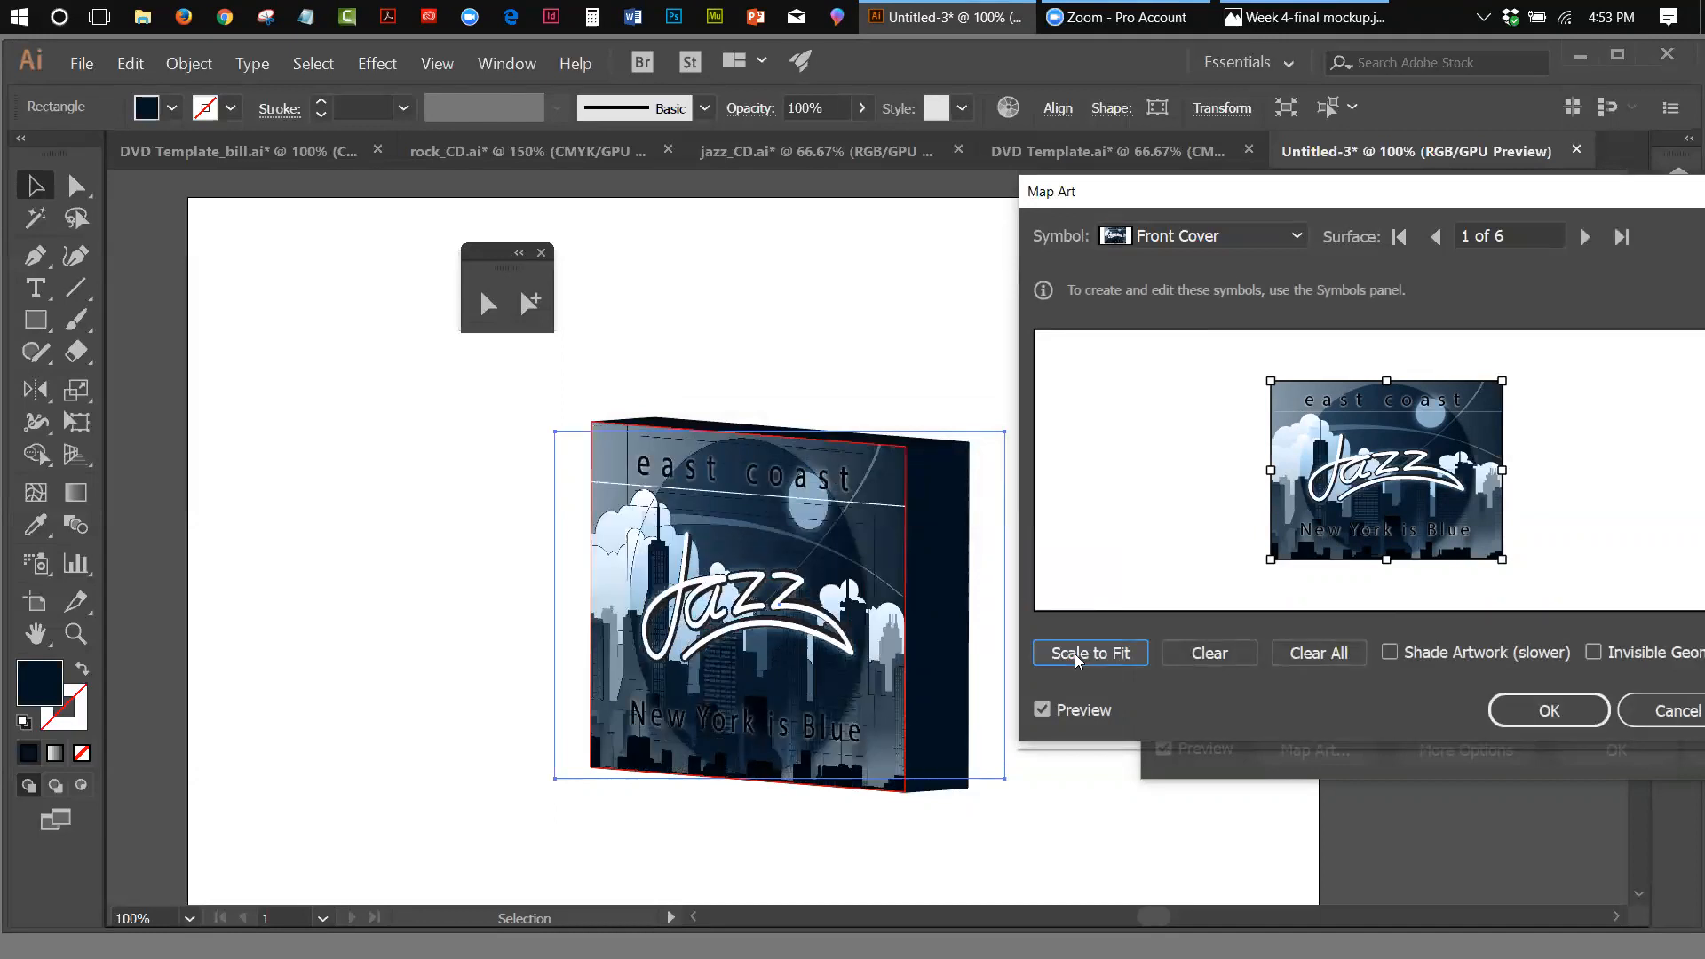
Assign the Spine symbol to surface 3, the narrow side of the box
left_click(1585, 237)
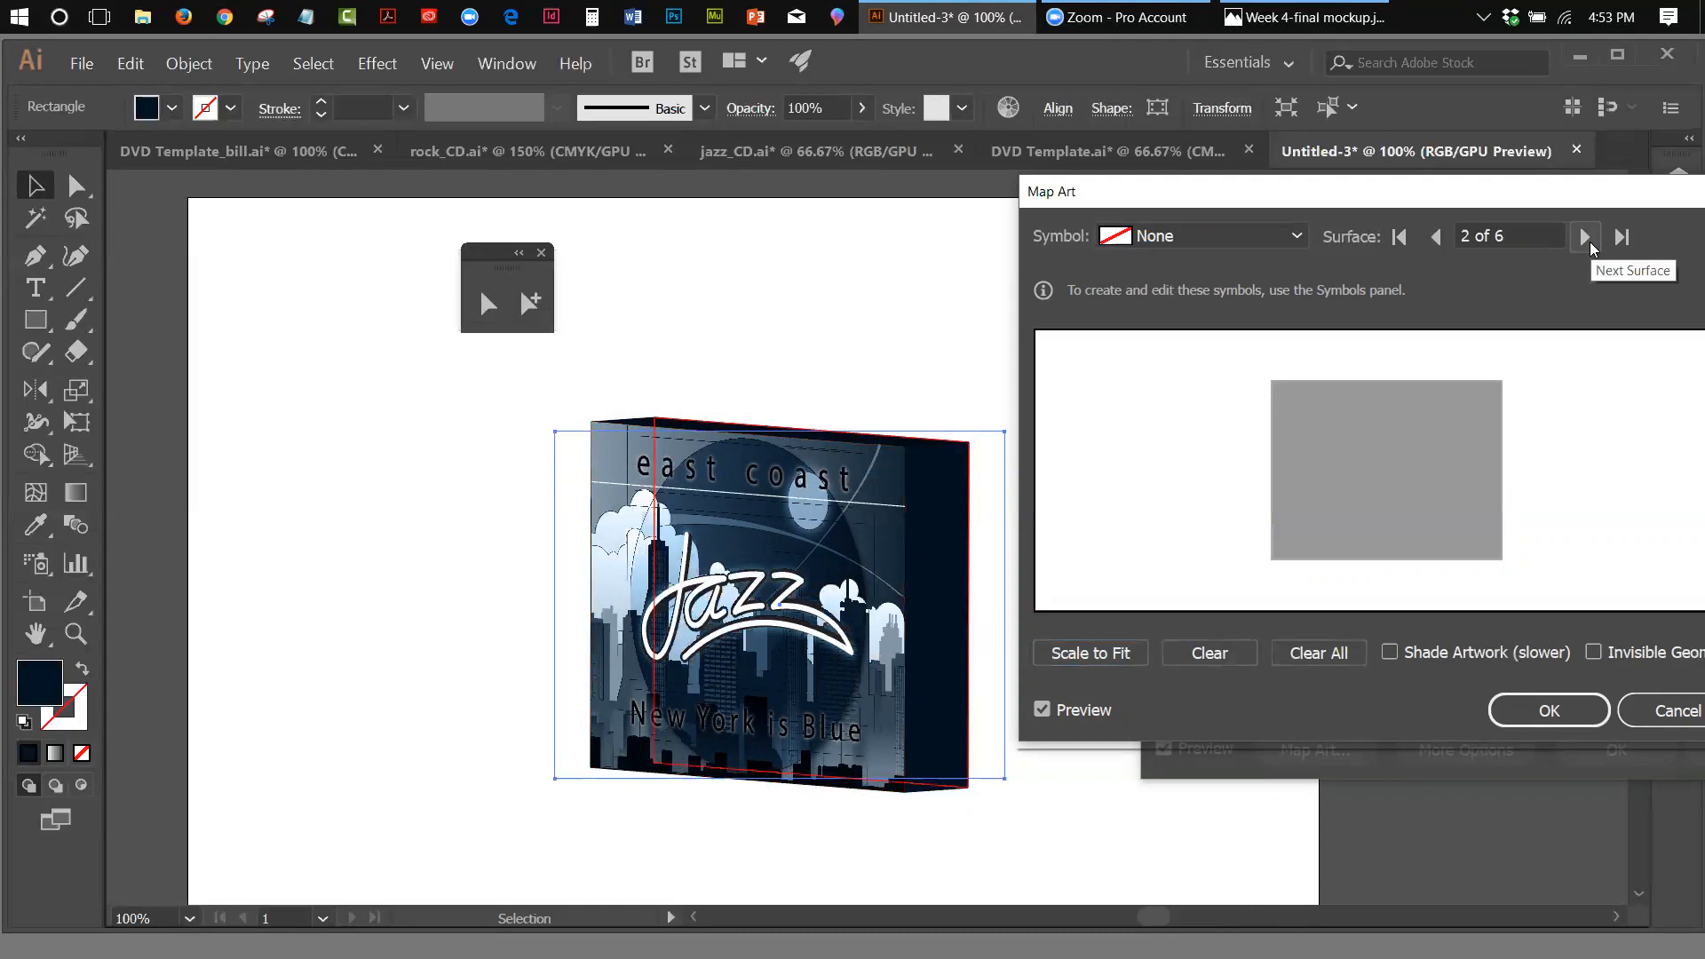
left_click(1586, 238)
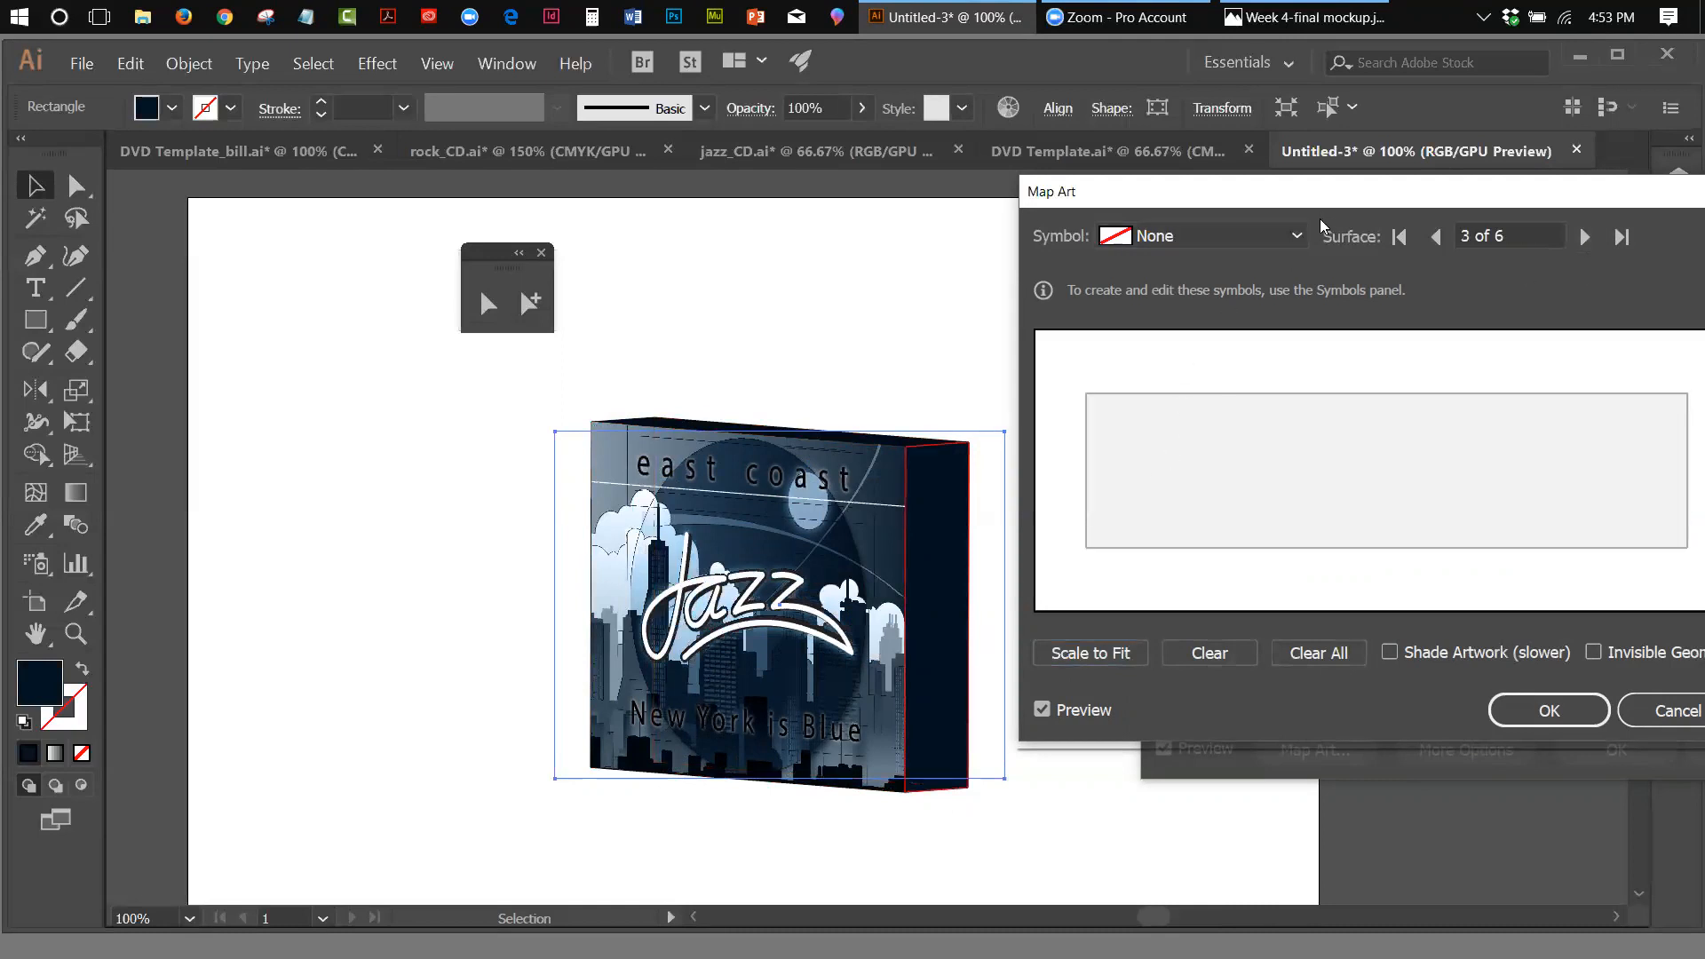
left_click(1296, 237)
left_click(1197, 298)
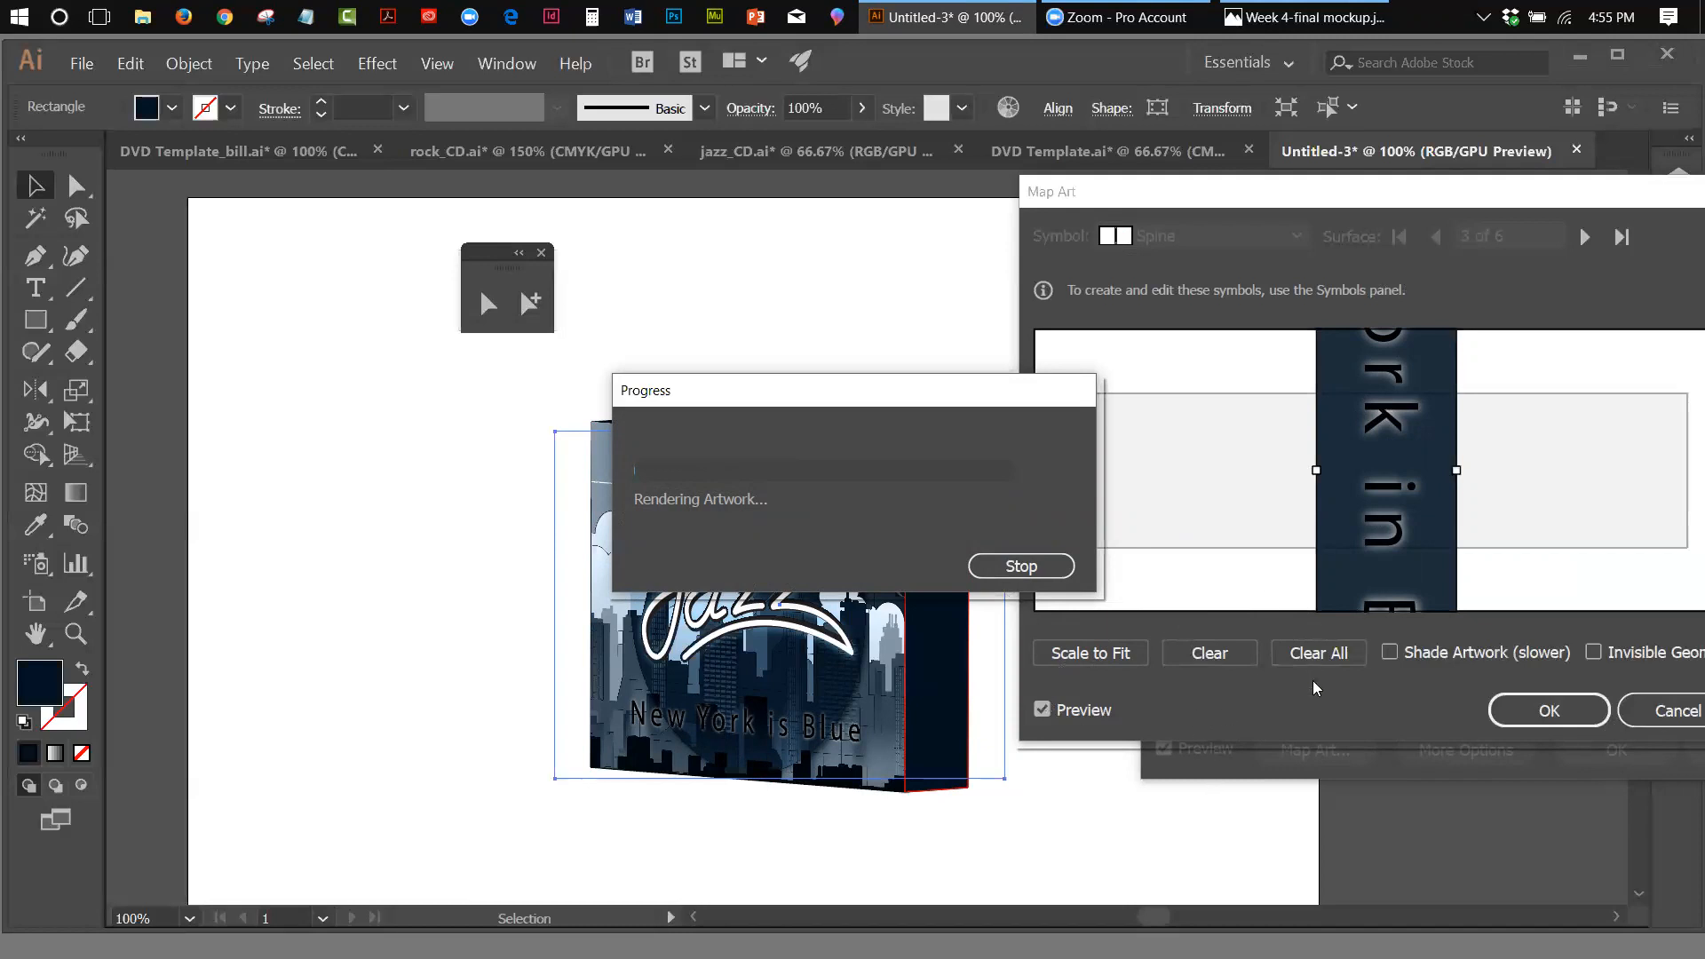
Switch to Photos and view the reference image Week 4-final mockup.jpg
left_click(1317, 19)
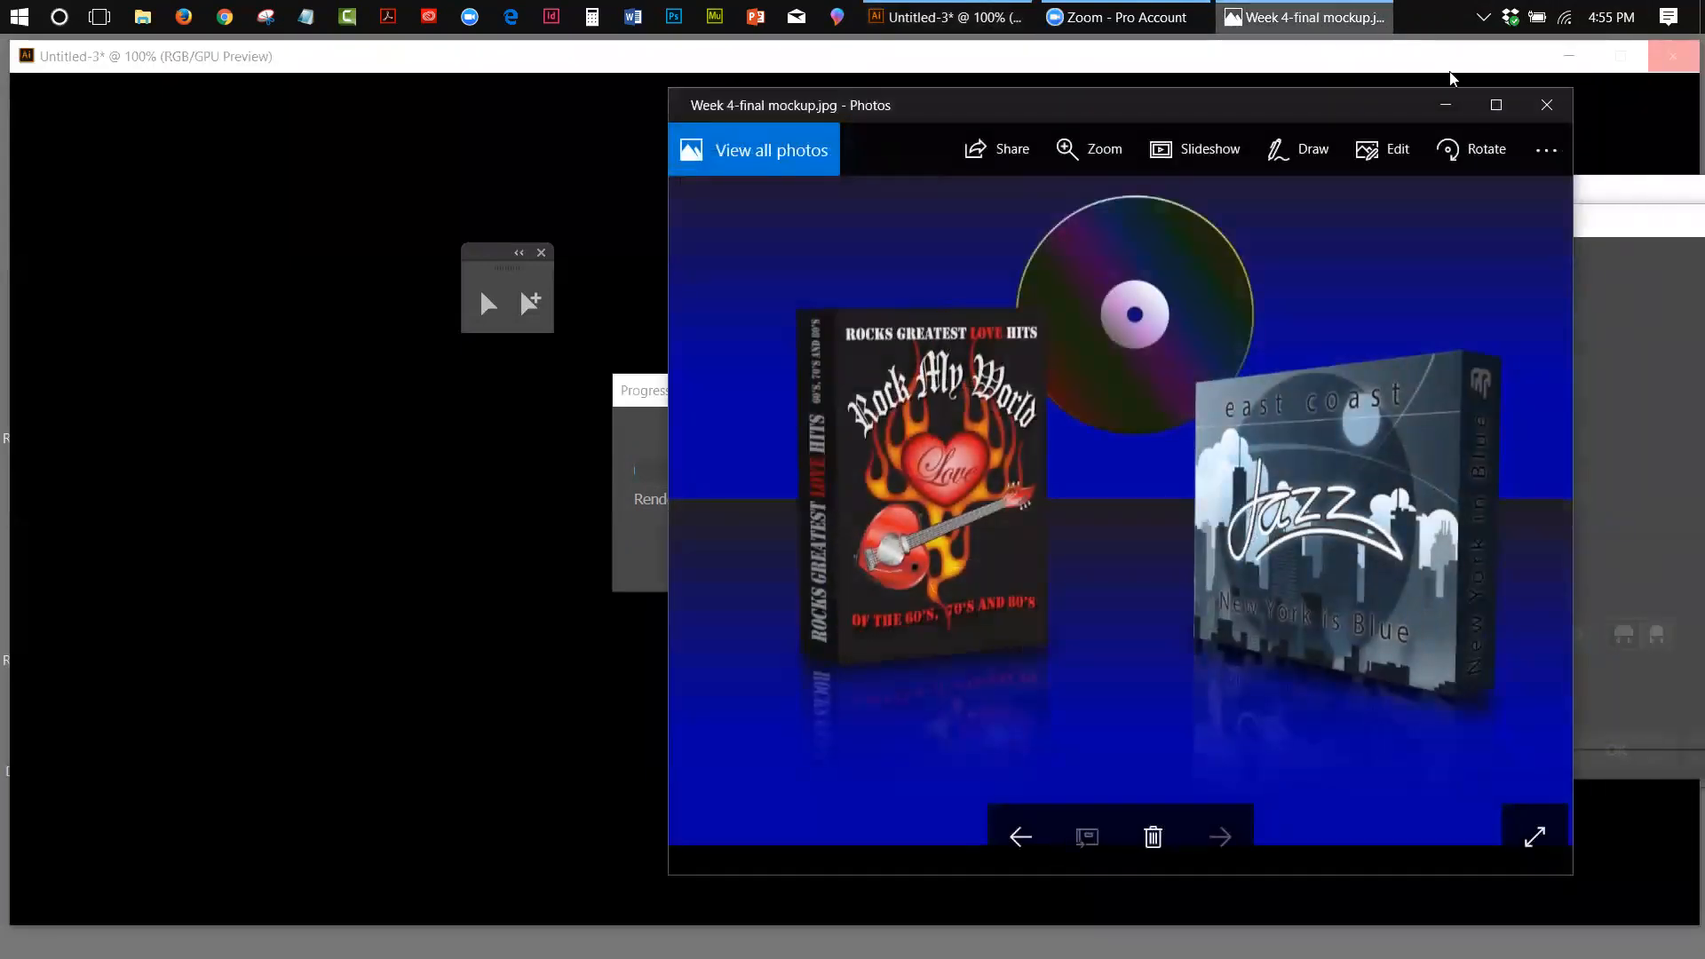
Switch back to Illustrator, leave the art mapping and cancel the 3D Extrude & Bevel settings for the dark blue rectangle
left_click(1445, 105)
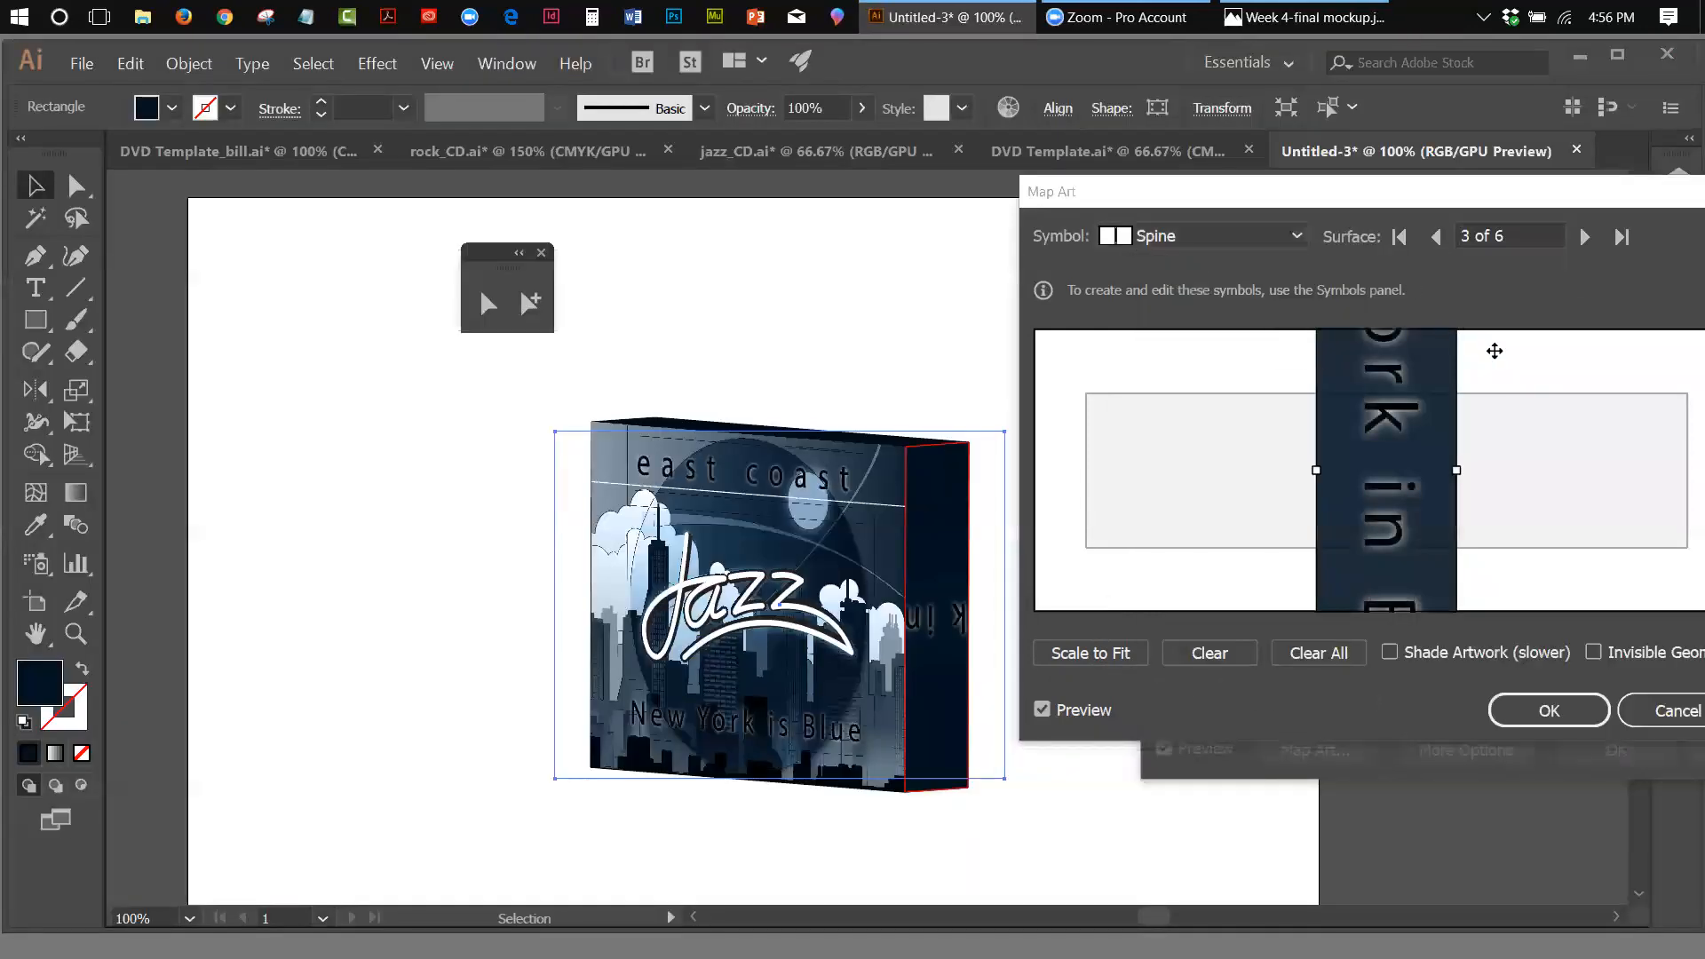
left_click(1241, 236)
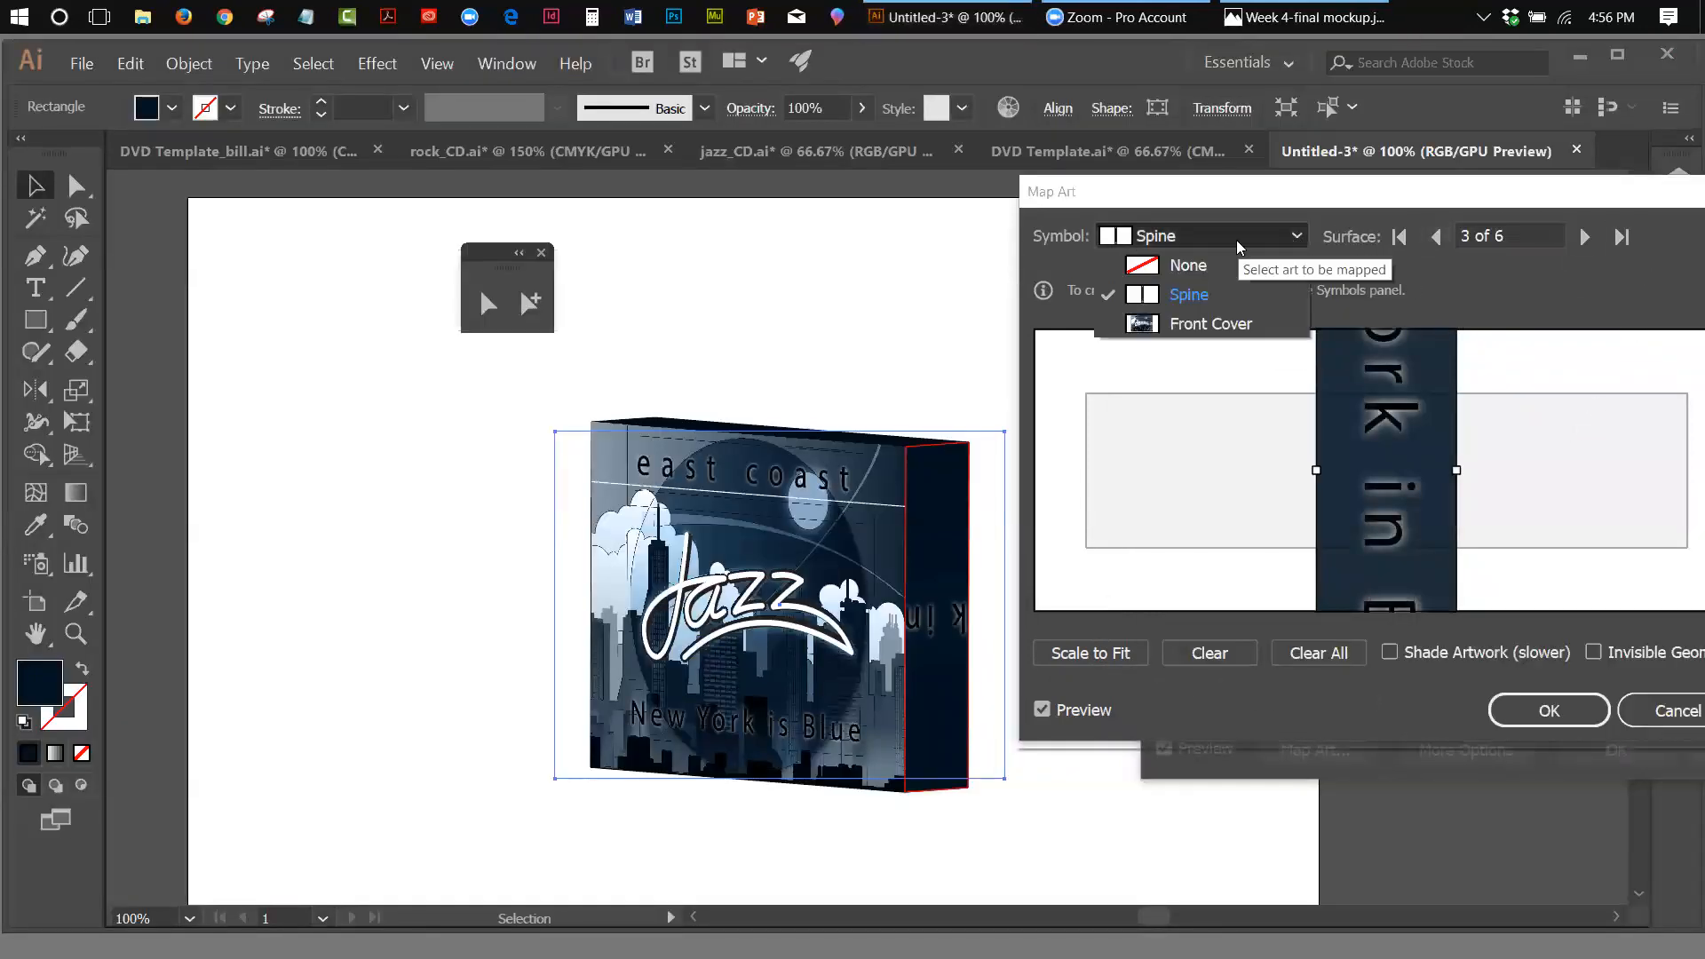
left_click(1644, 686)
left_click(1573, 714)
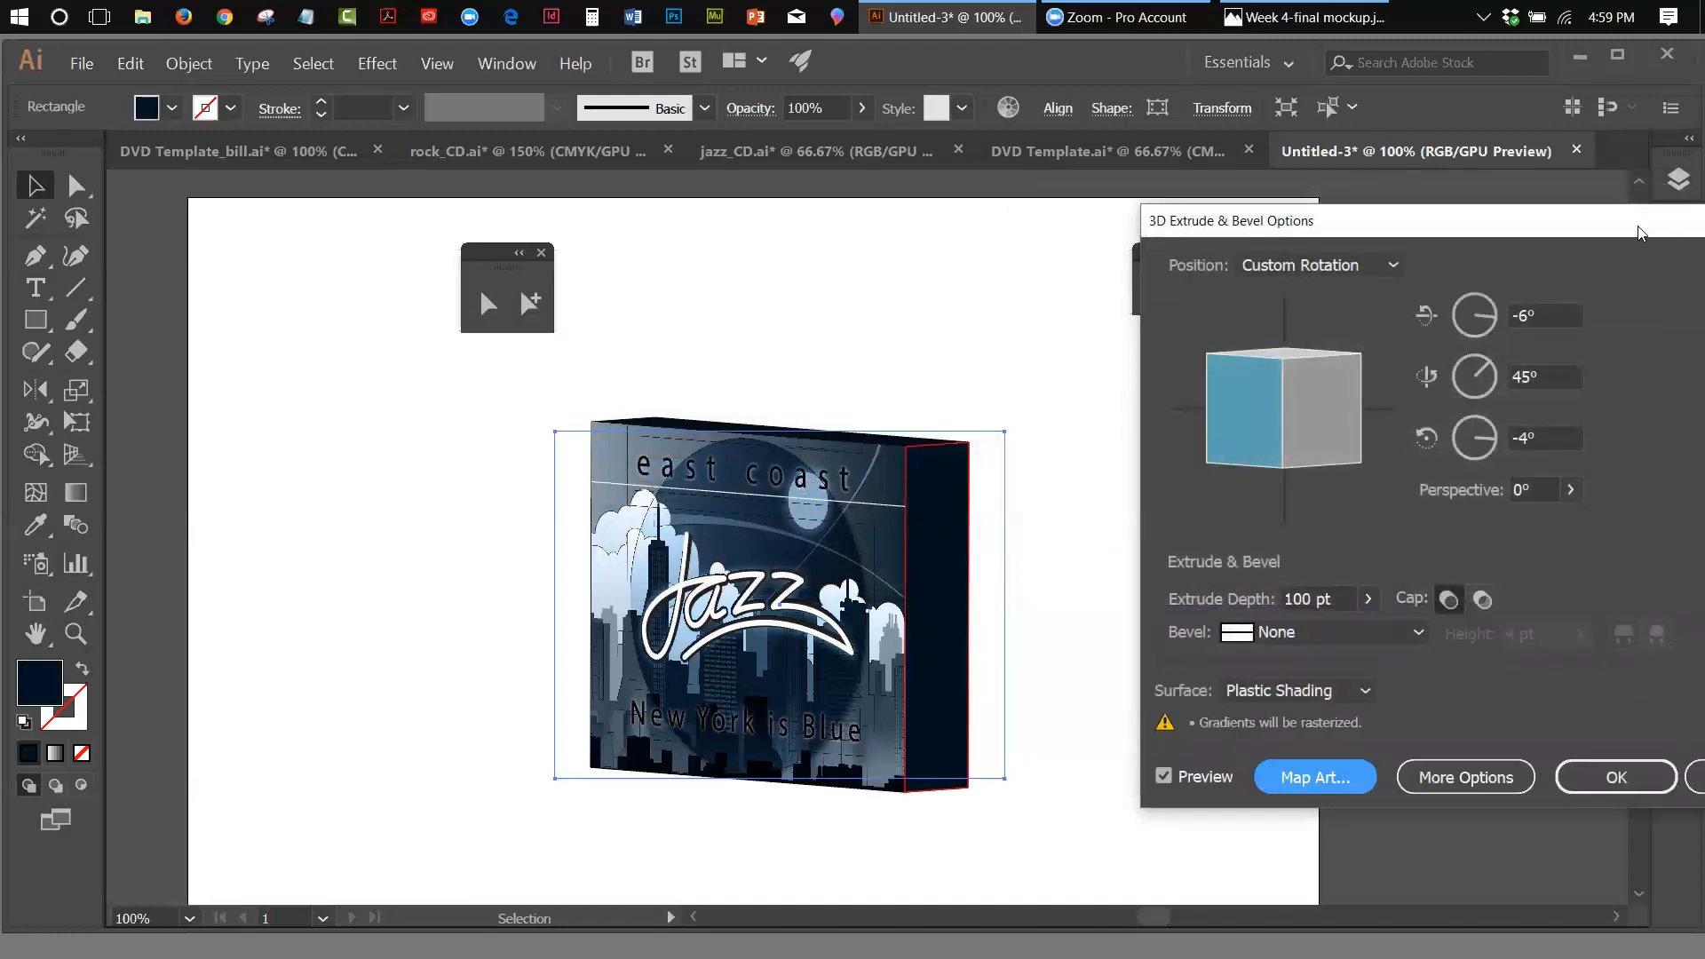
left_click_drag(1633, 225, 1361, 225)
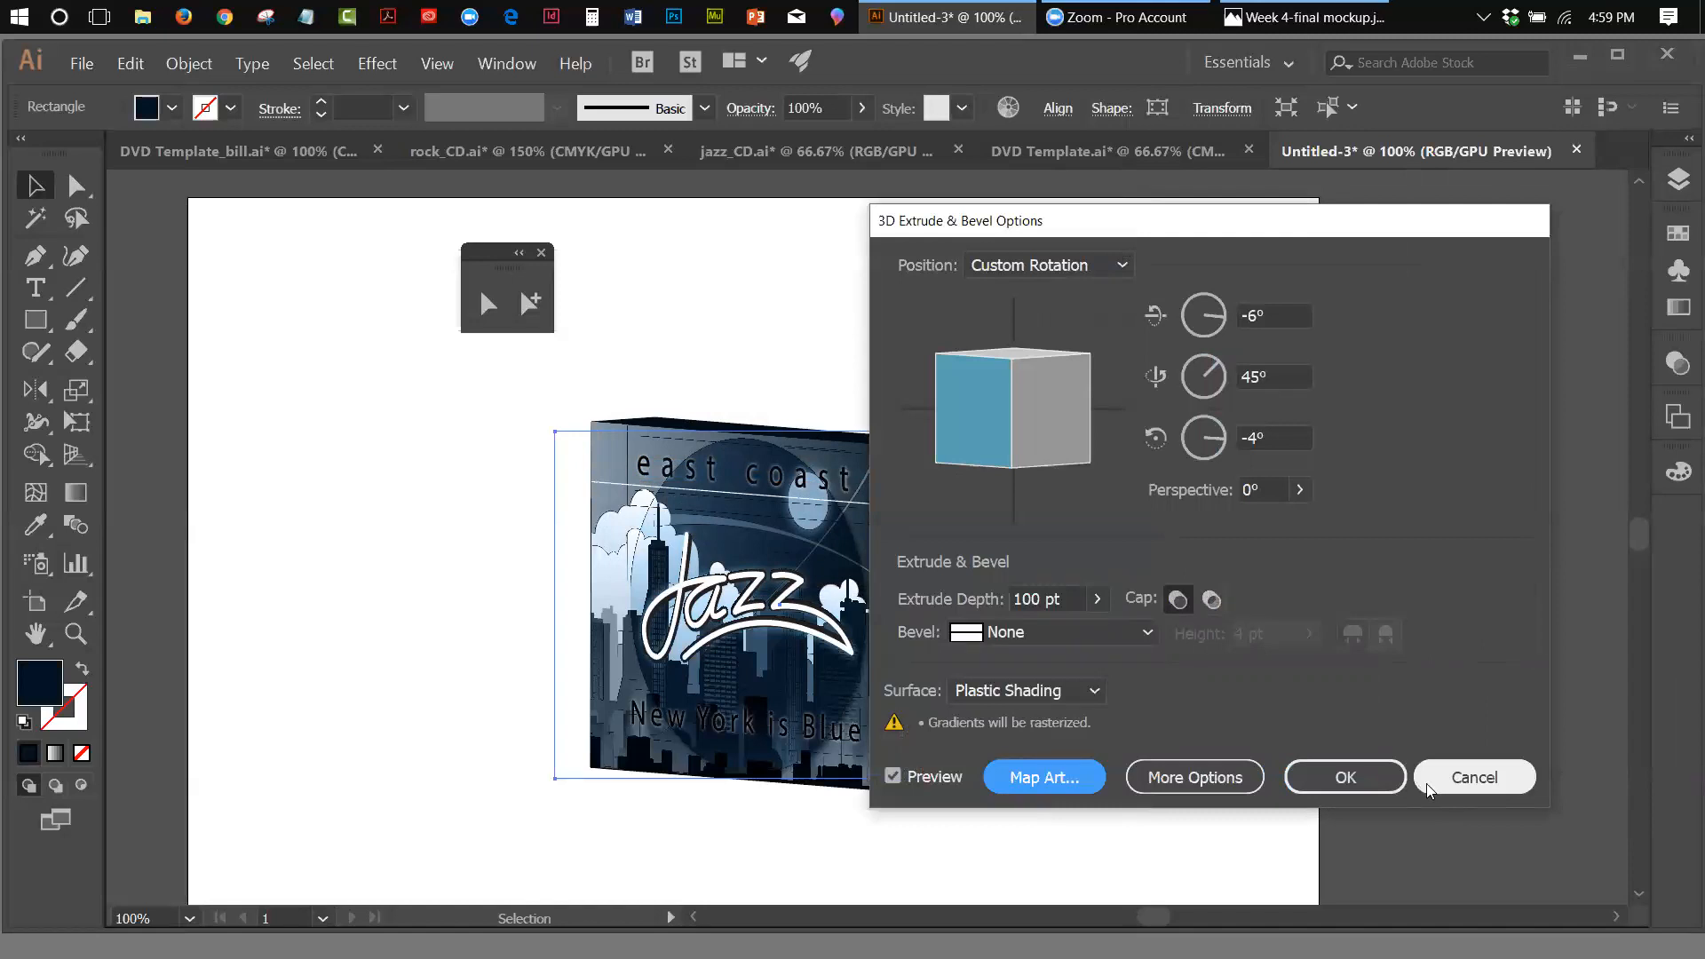
left_click(1426, 781)
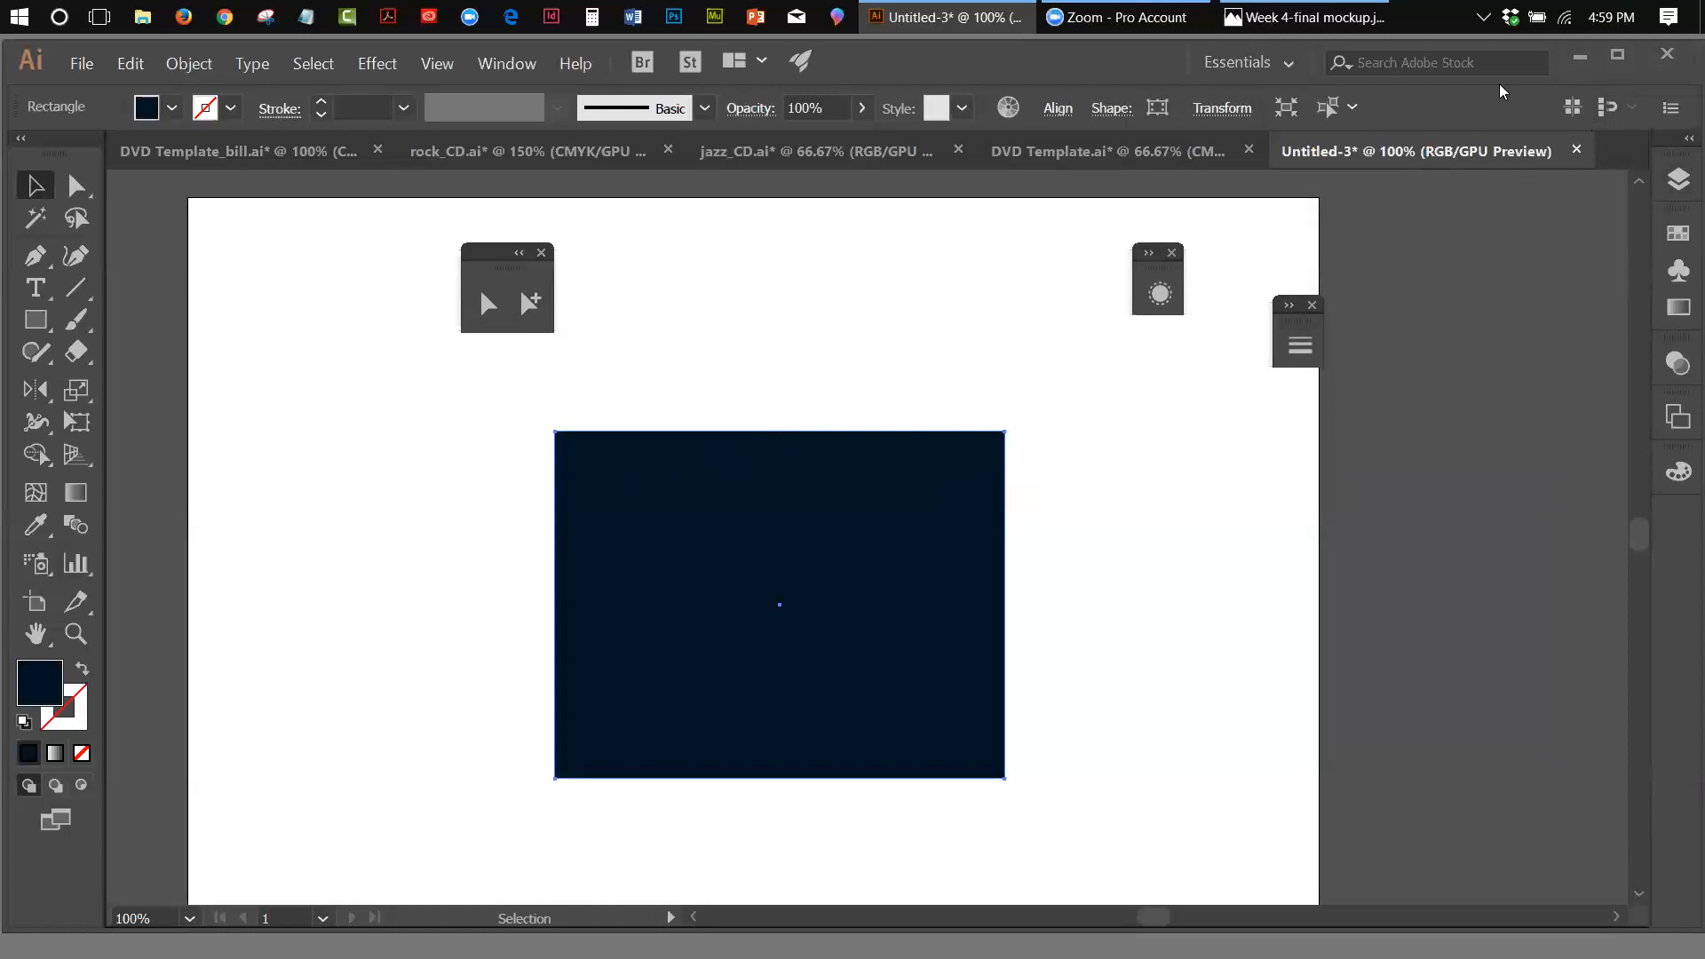
Open the Spine symbol for editing and select its background and title artwork
left_click(1679, 271)
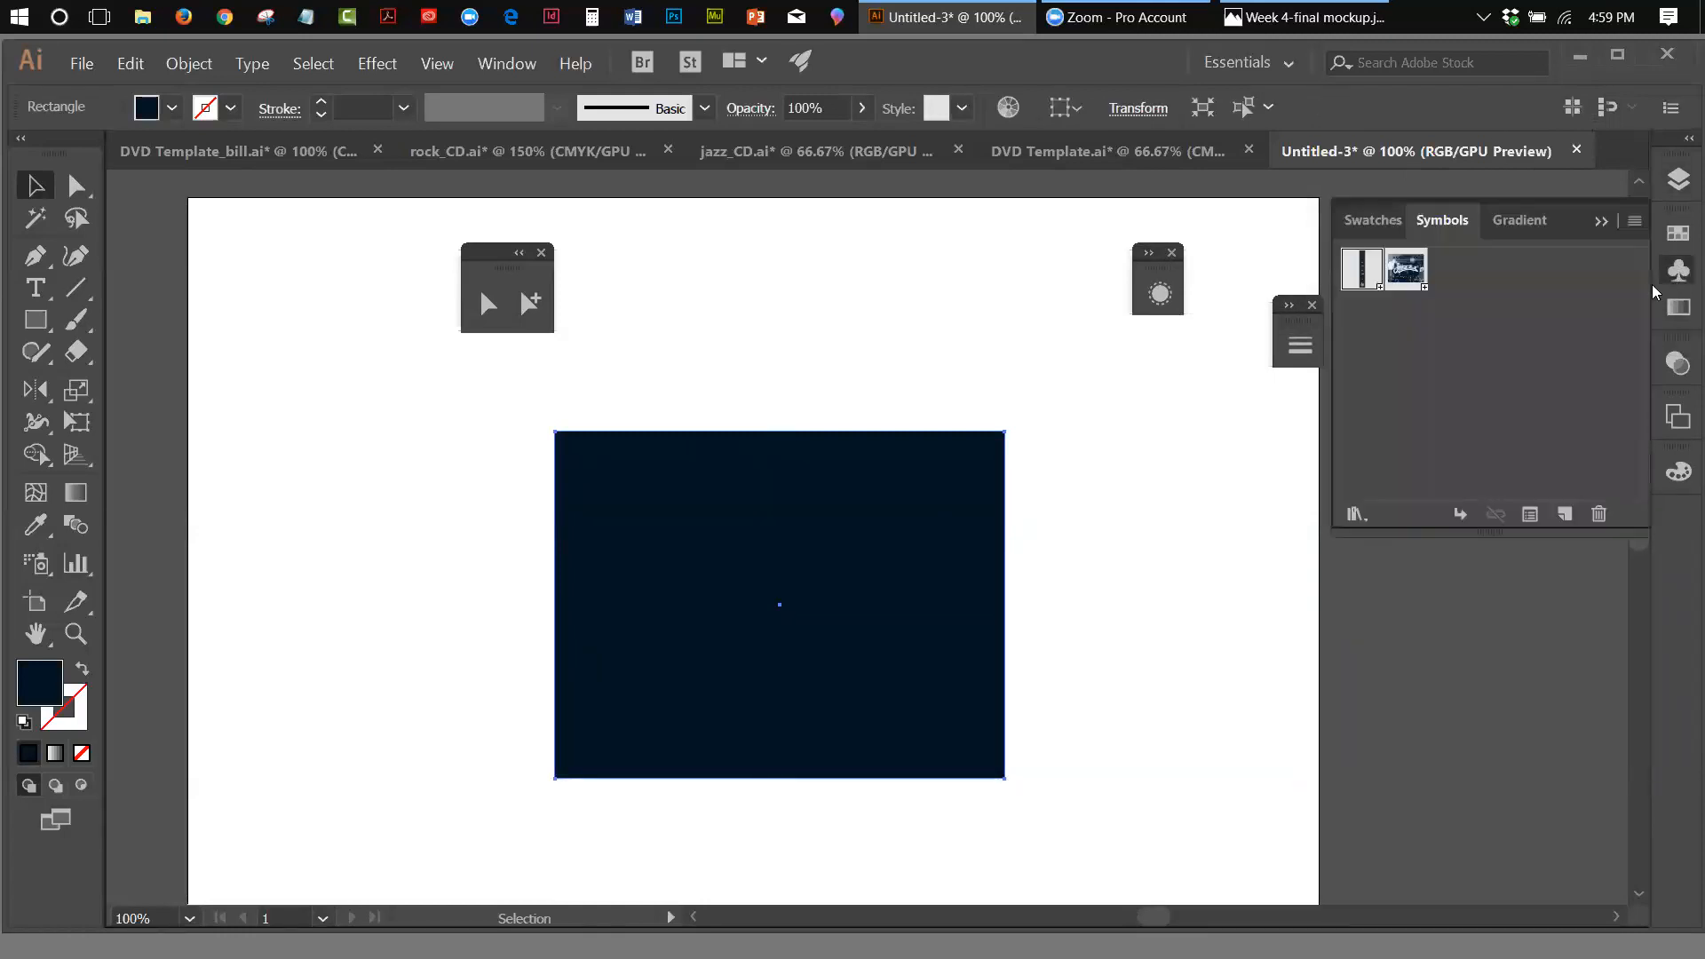
double_click(1363, 269)
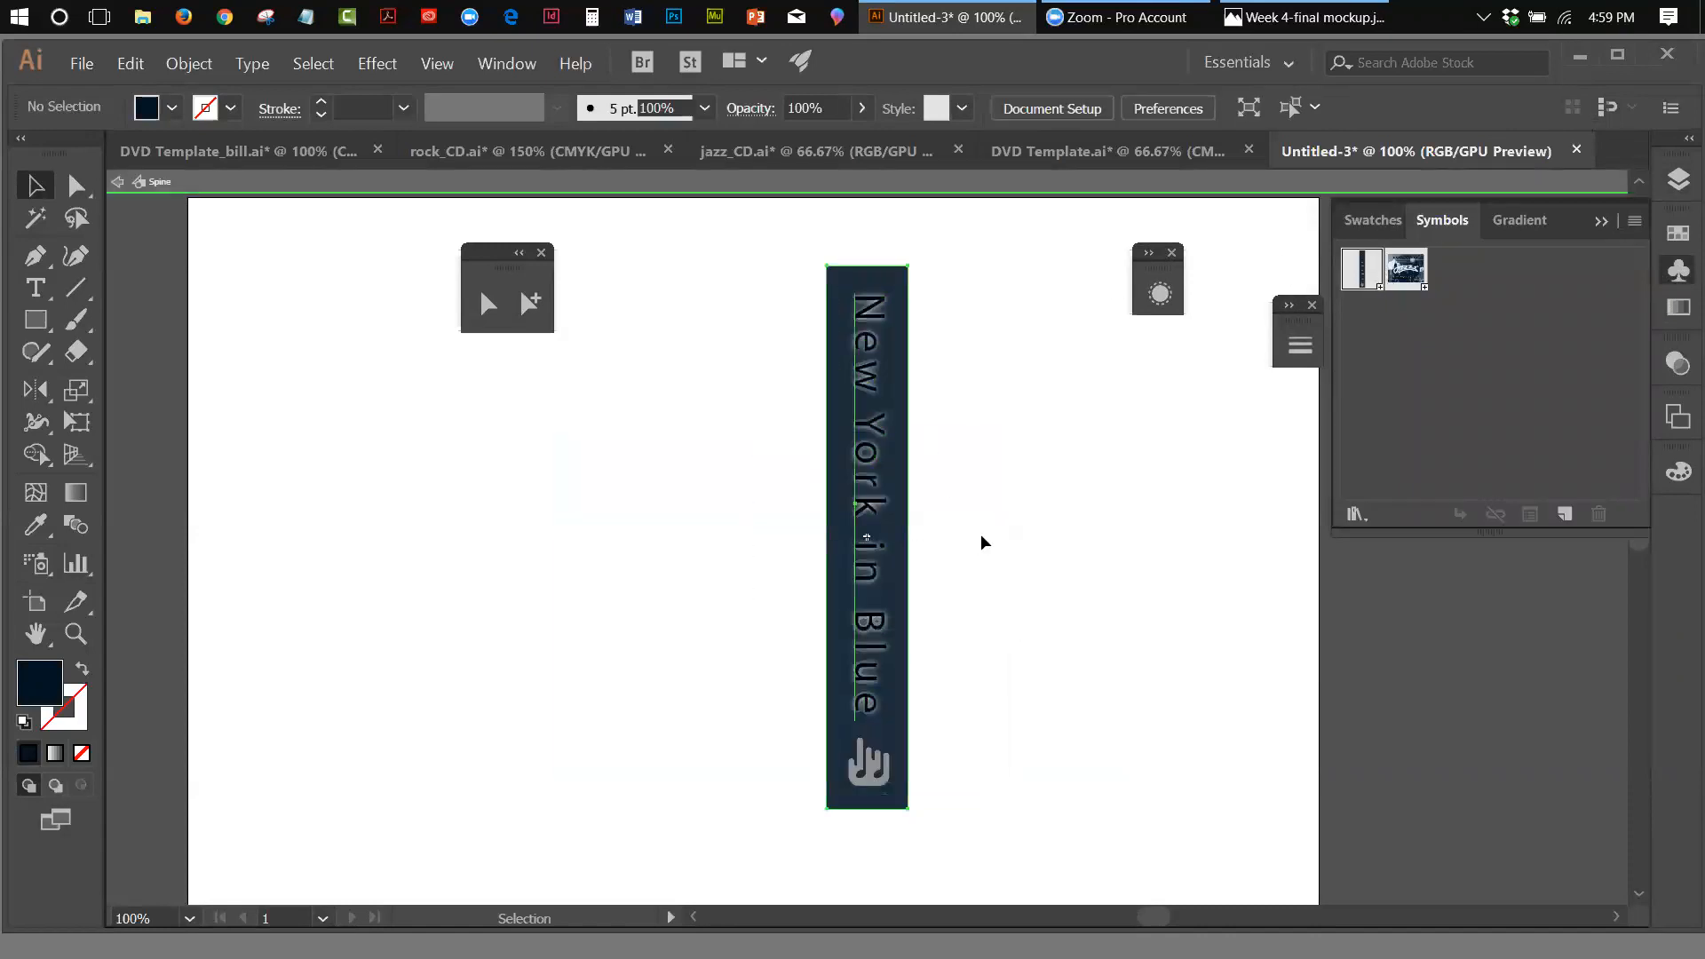
key("ctrl+a")
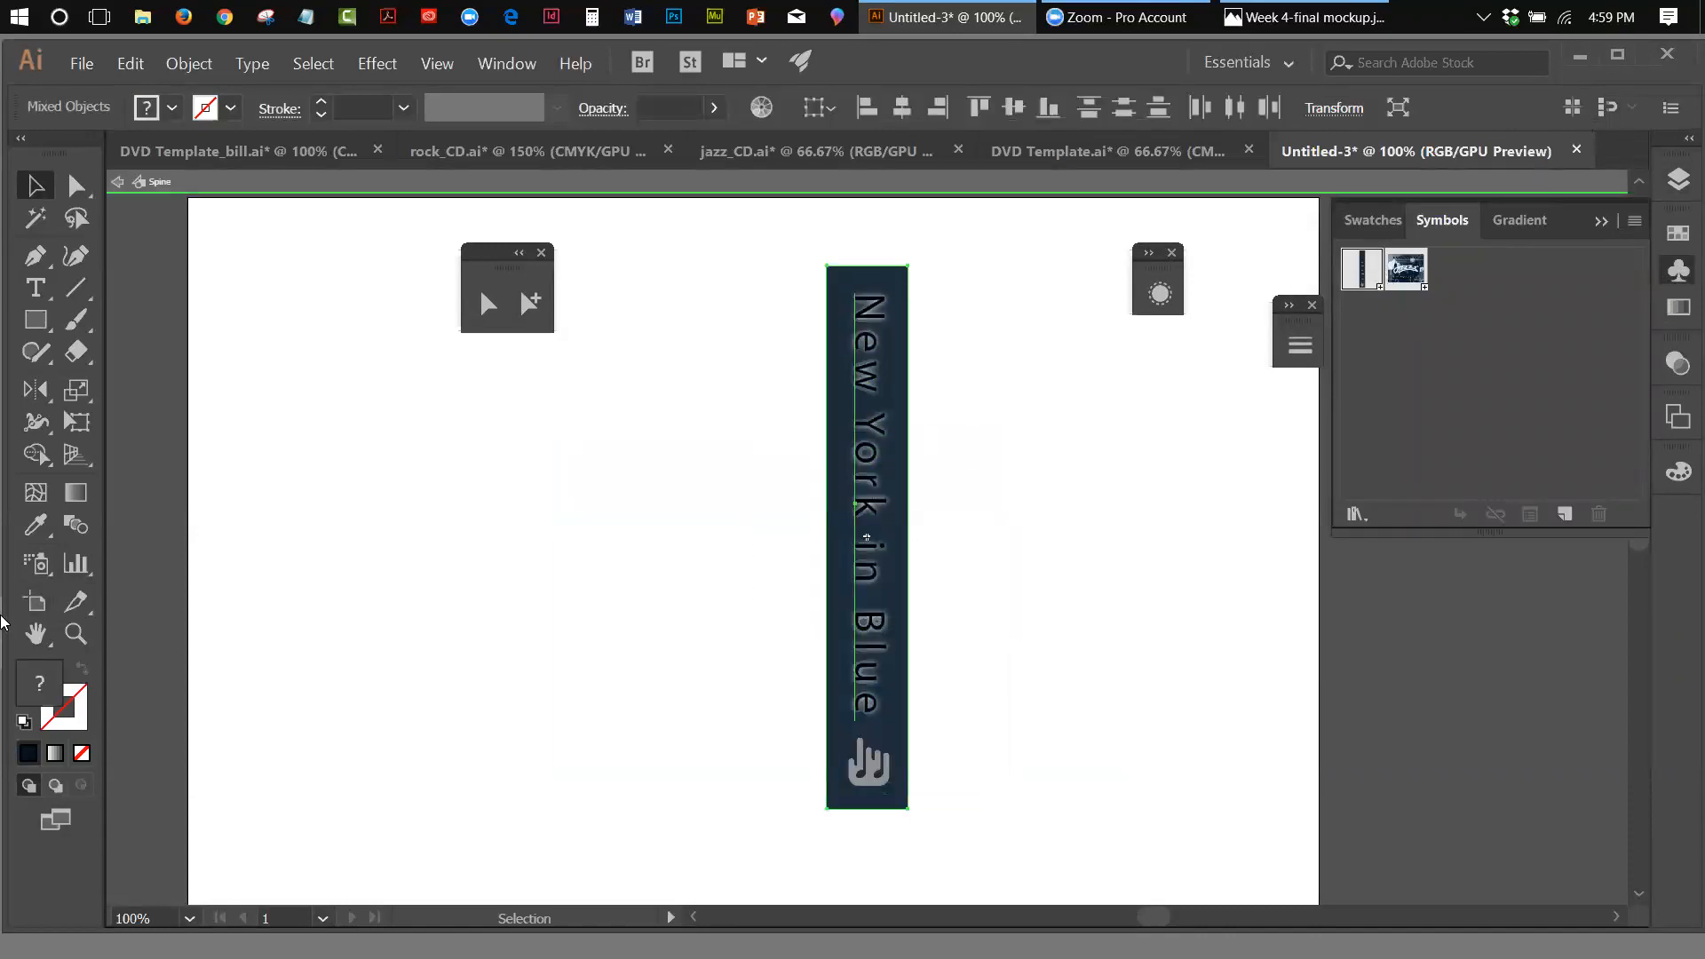
Try to rotate the selected spine background and title a quarter turn counter-clockwise so the title reads horizontally
left_click(35, 321)
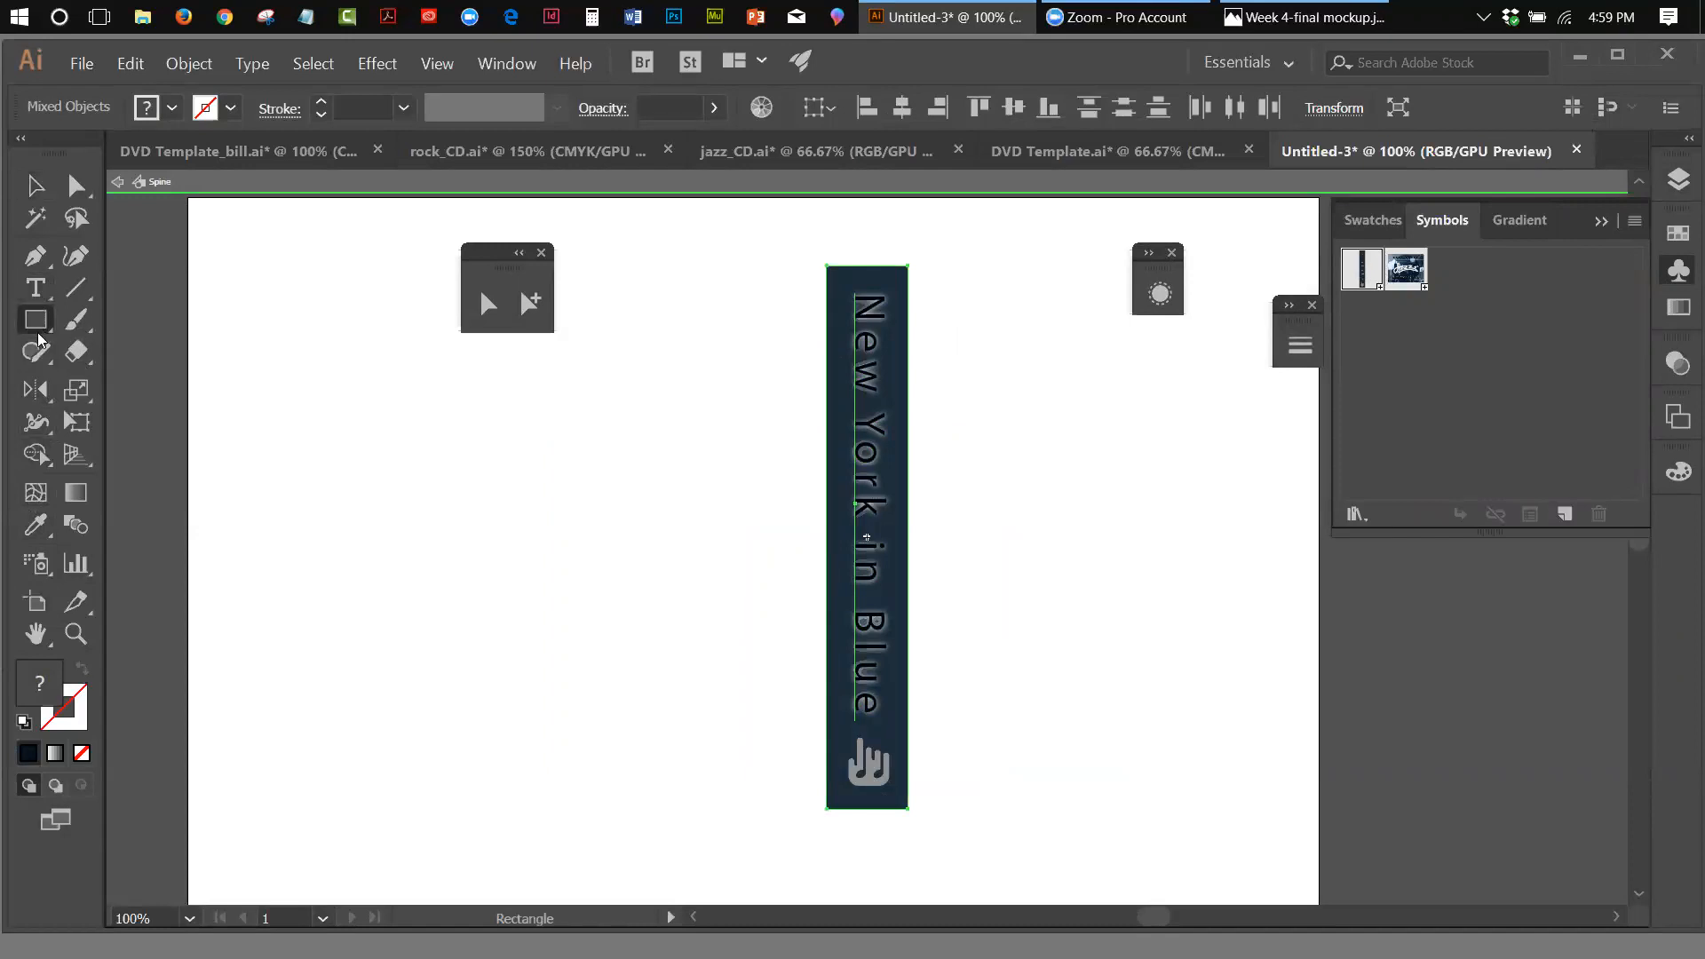
left_click_drag(36, 390, 156, 391)
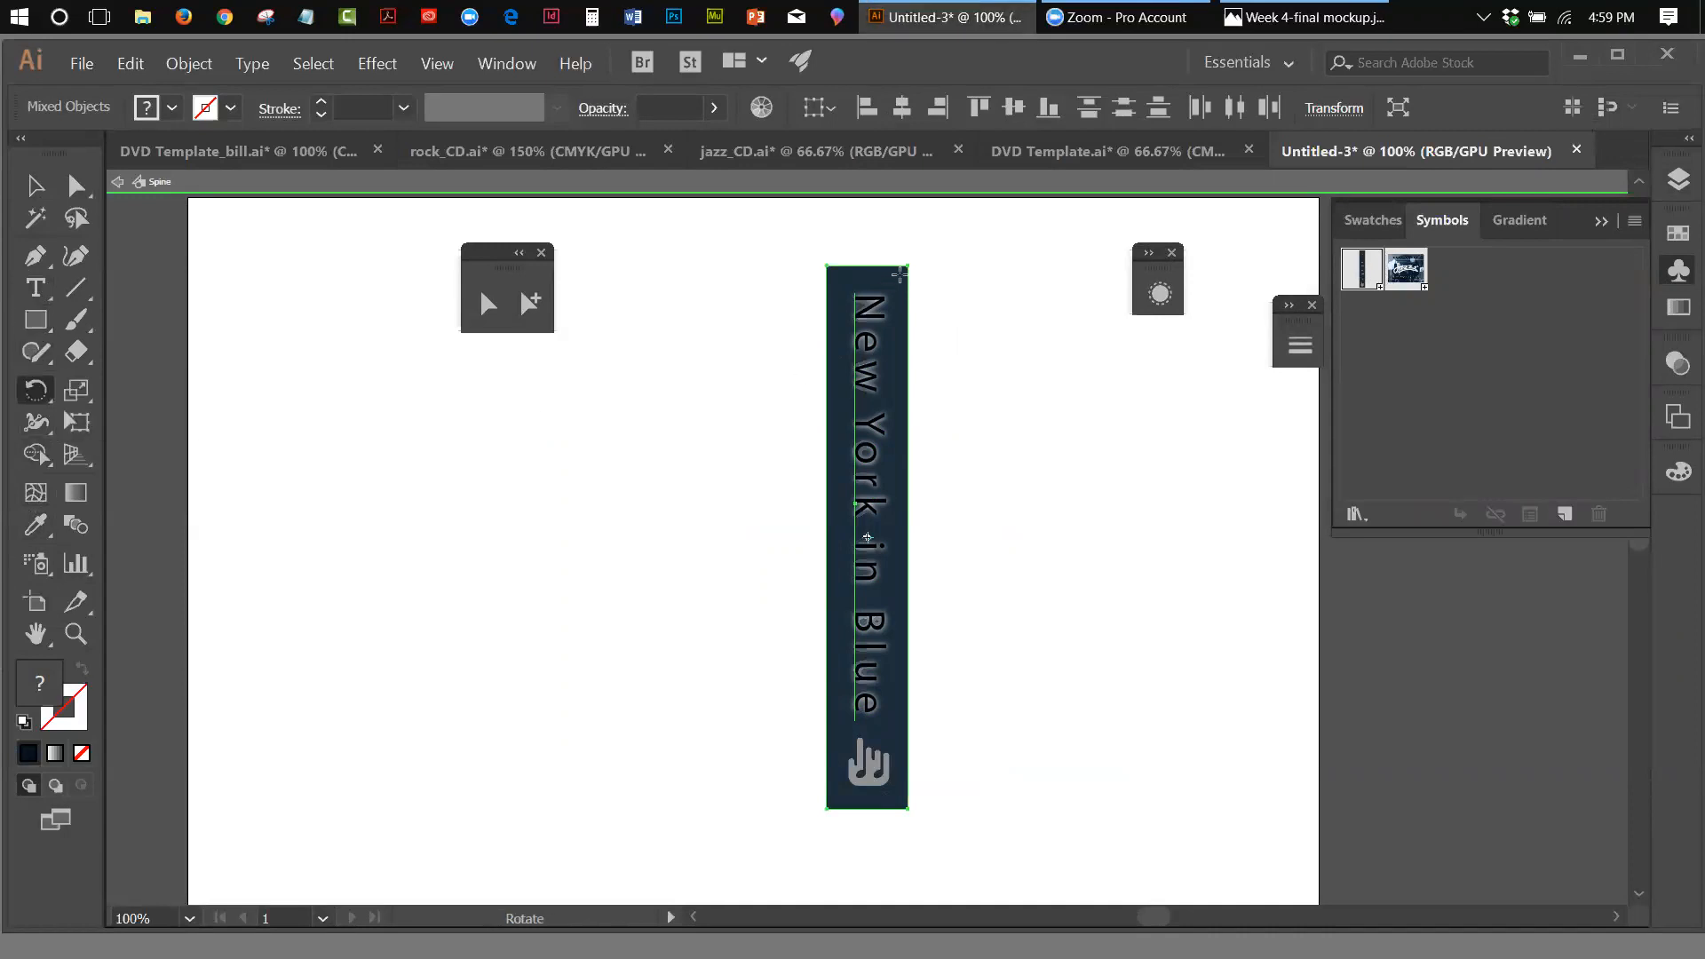
left_click_drag(903, 268, 576, 401)
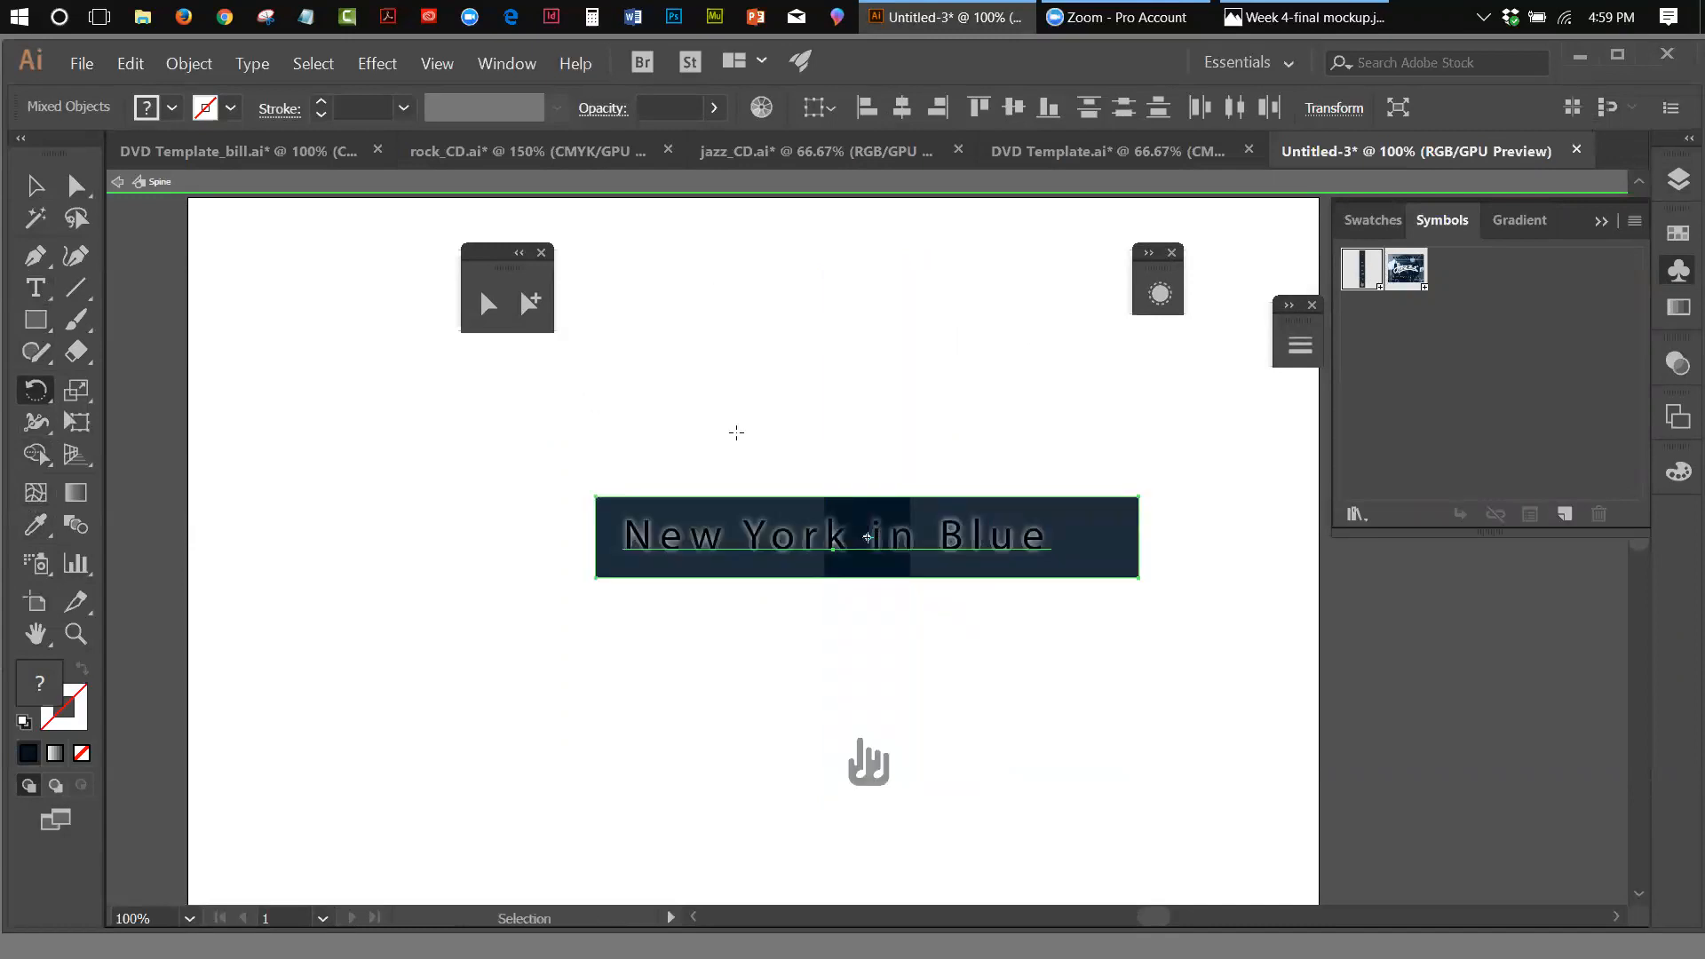
key("ctrl+z")
Rotate the whole spine artwork, including the hand icon, a quarter turn counter-clockwise to horizontal and exit symbol editing
left_click(40, 191)
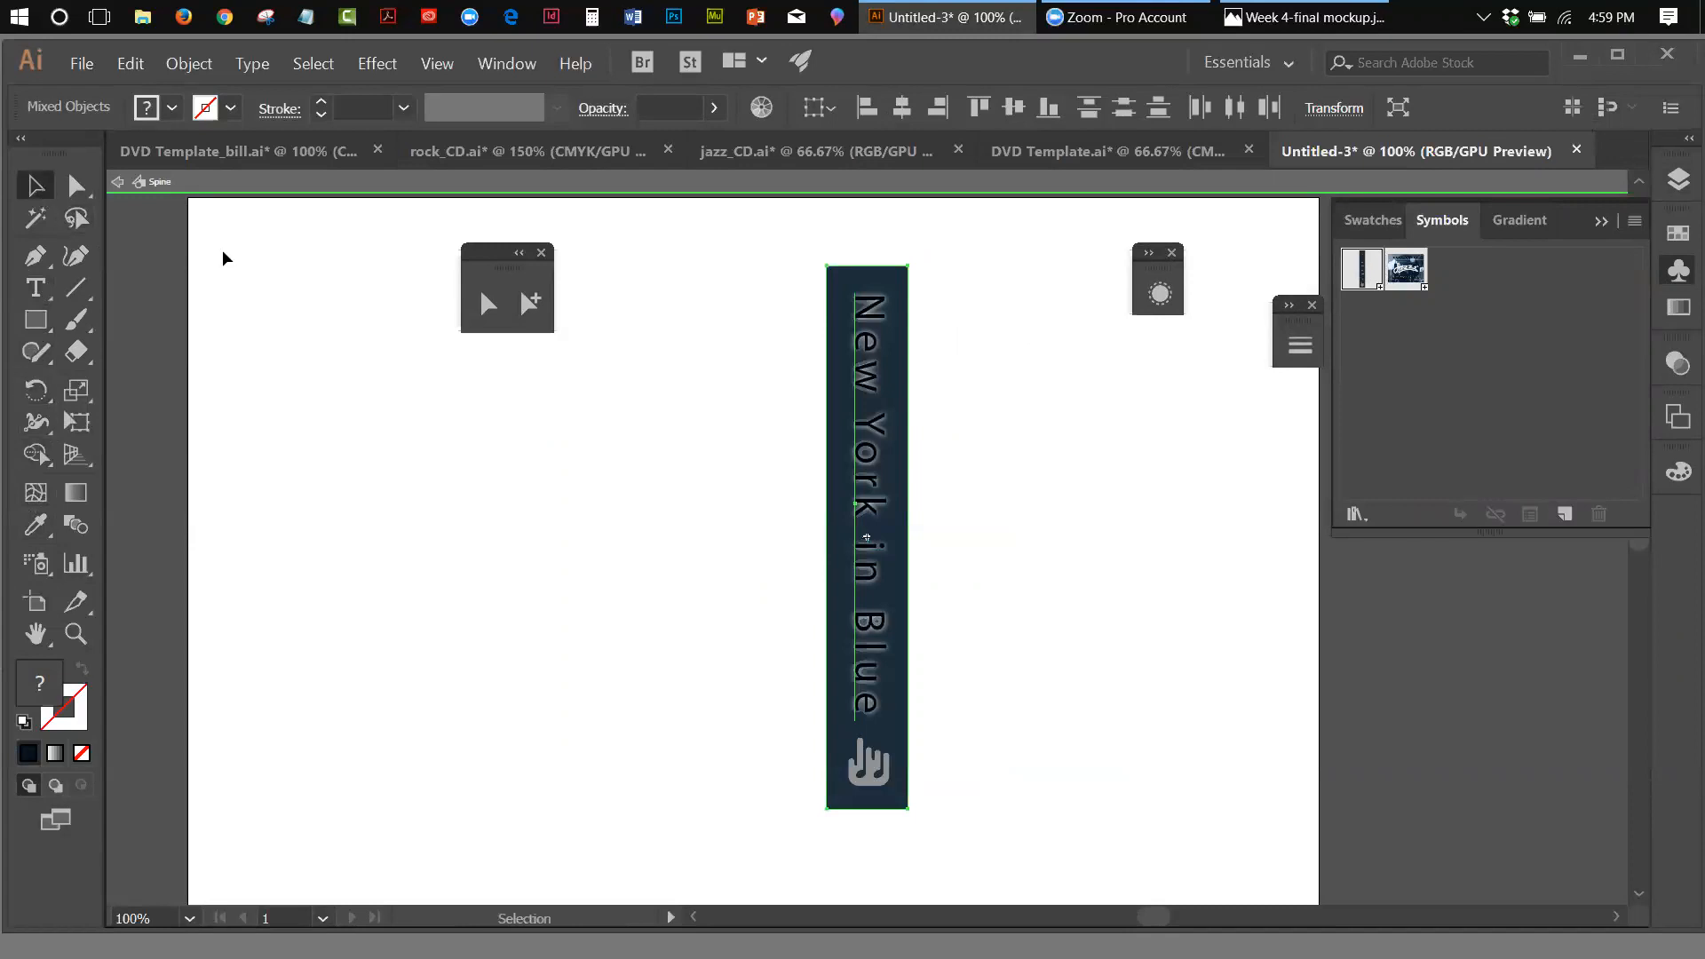
left_click_drag(781, 266, 1006, 850)
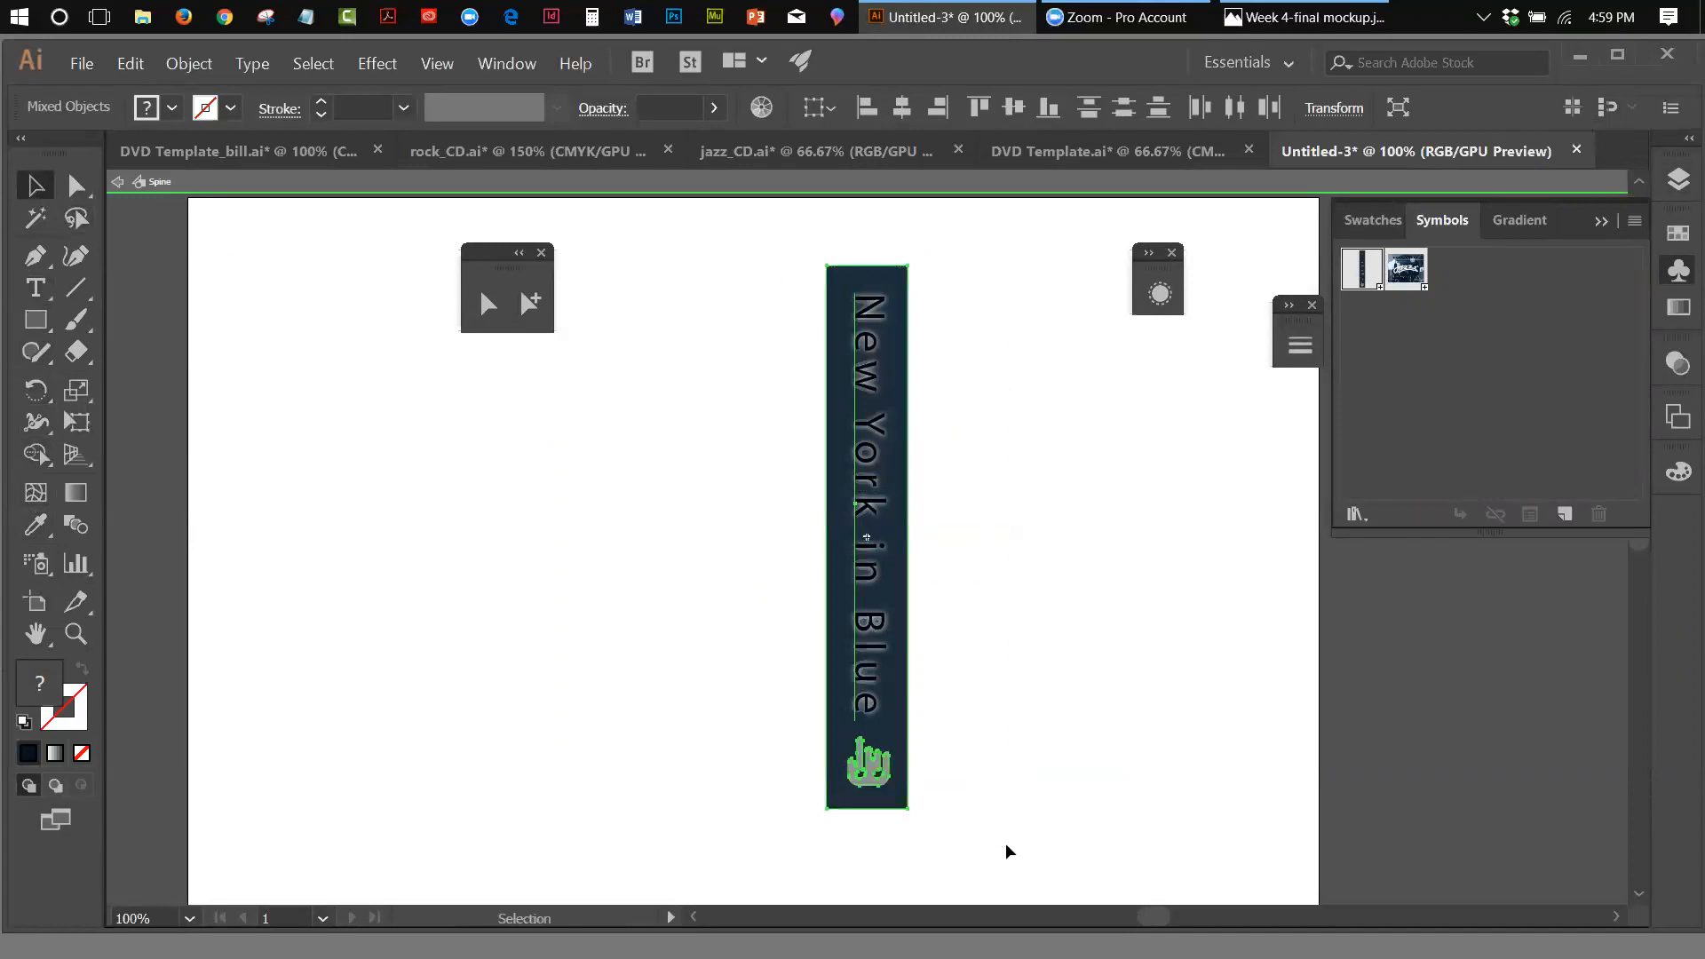
left_click(36, 390)
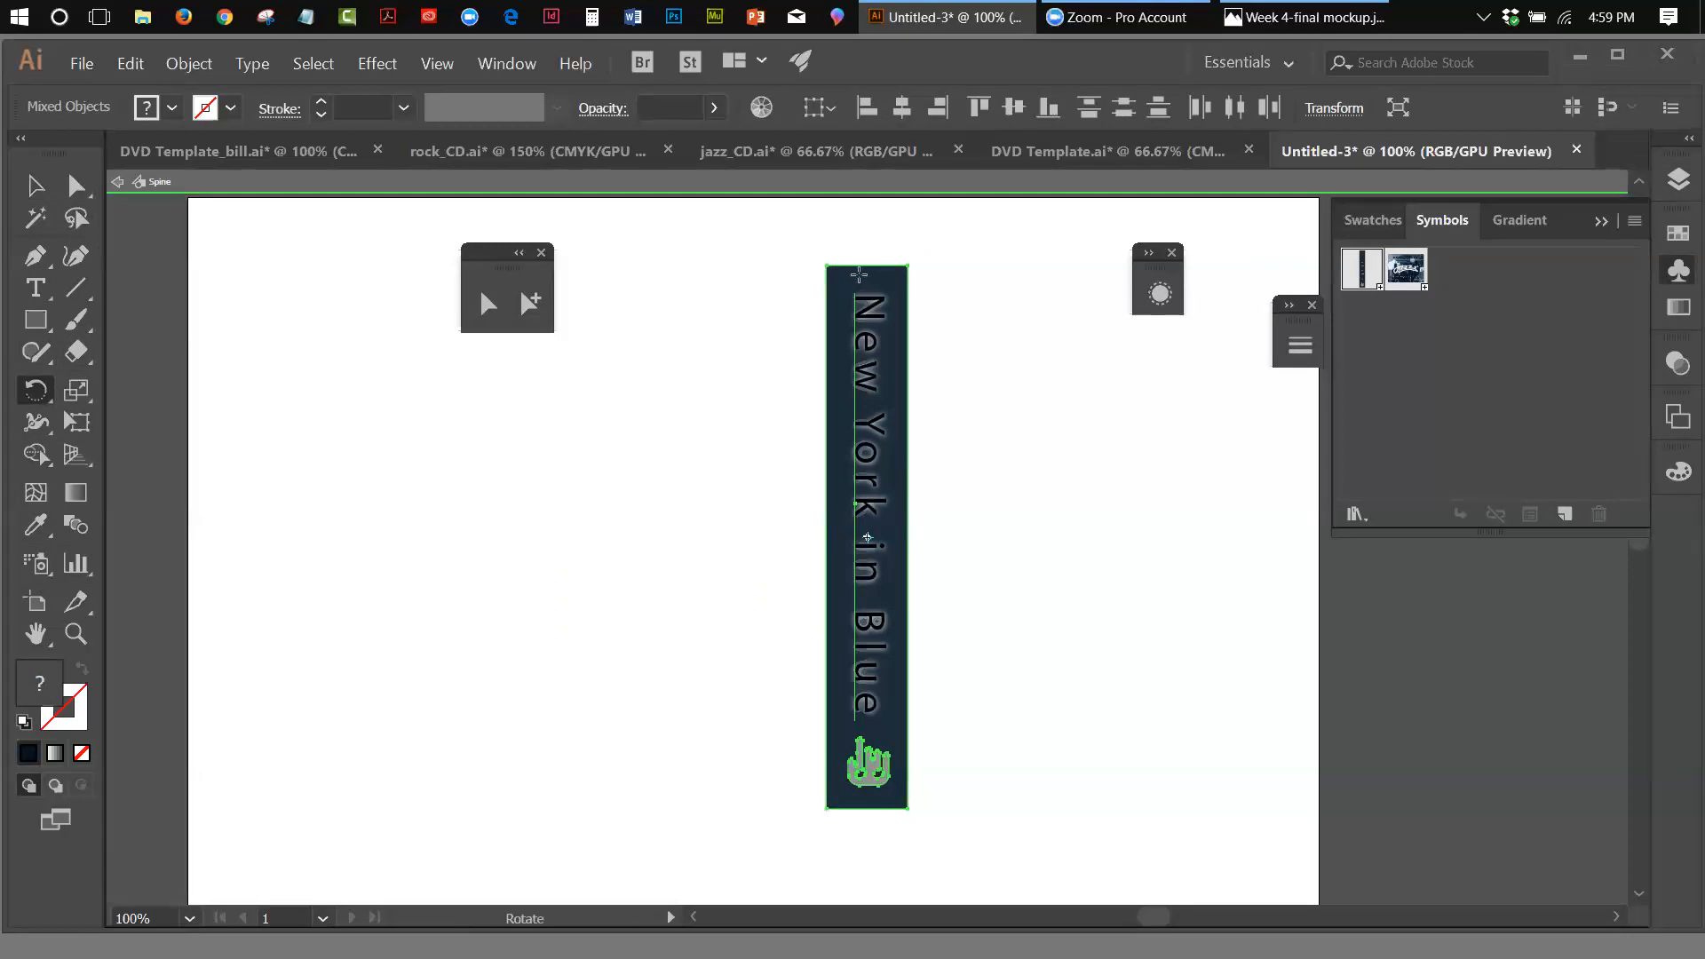
left_click_drag(859, 275, 546, 432)
left_click(35, 184)
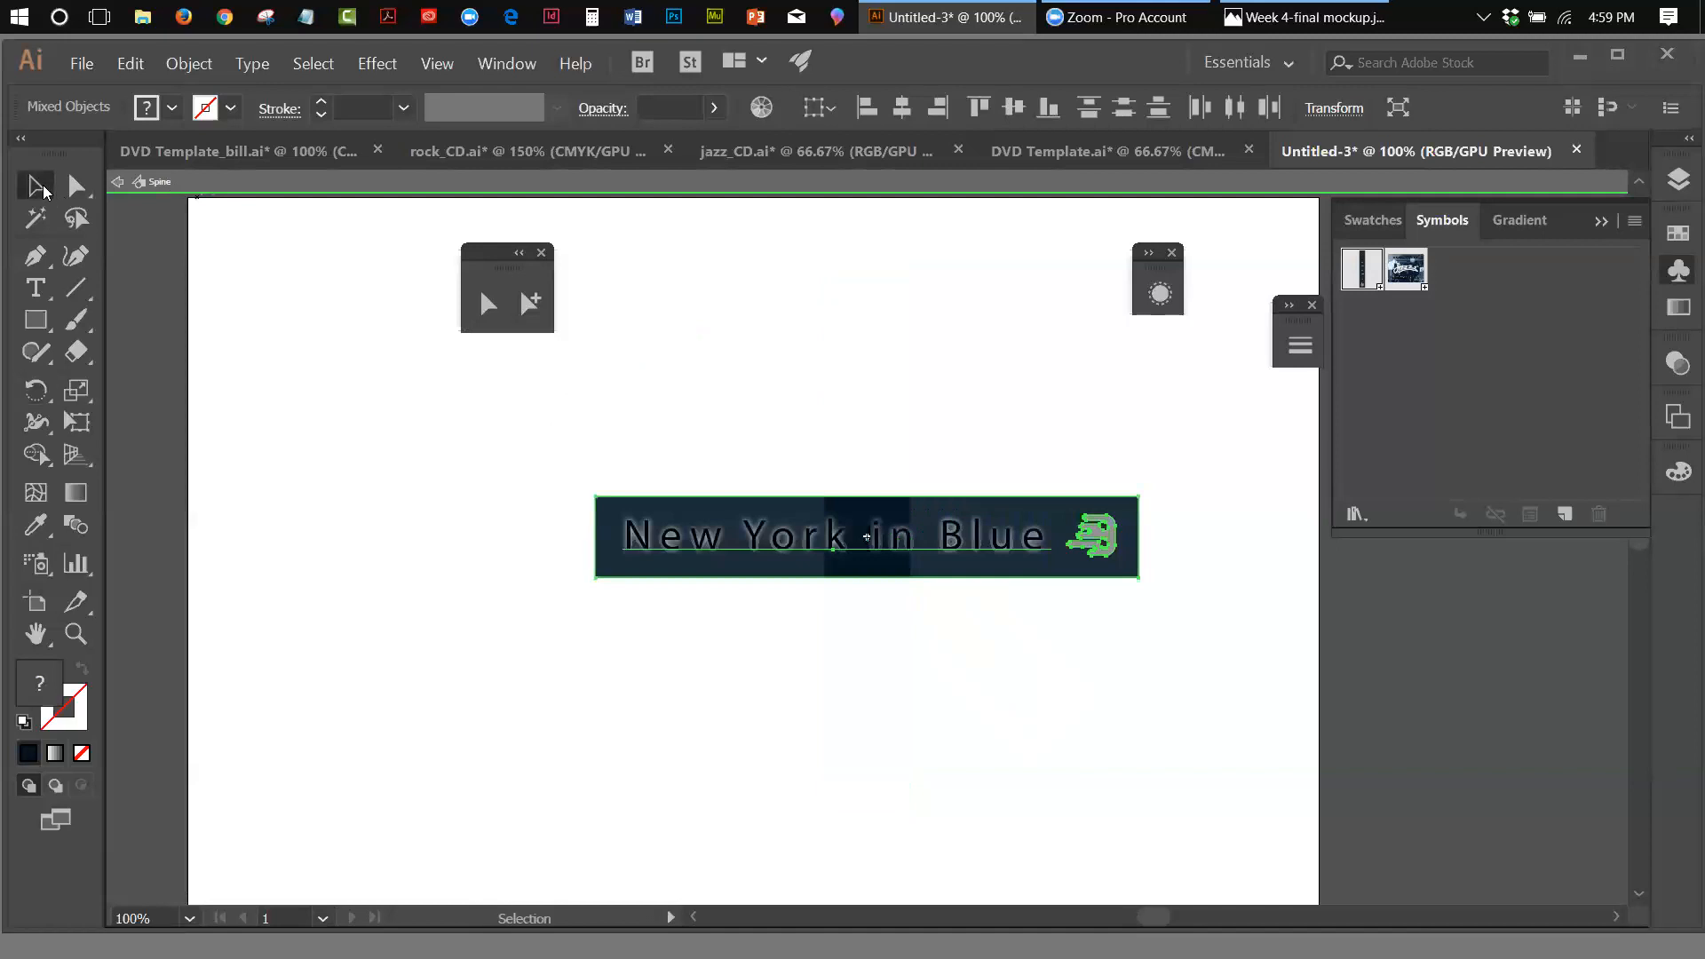
left_click(116, 184)
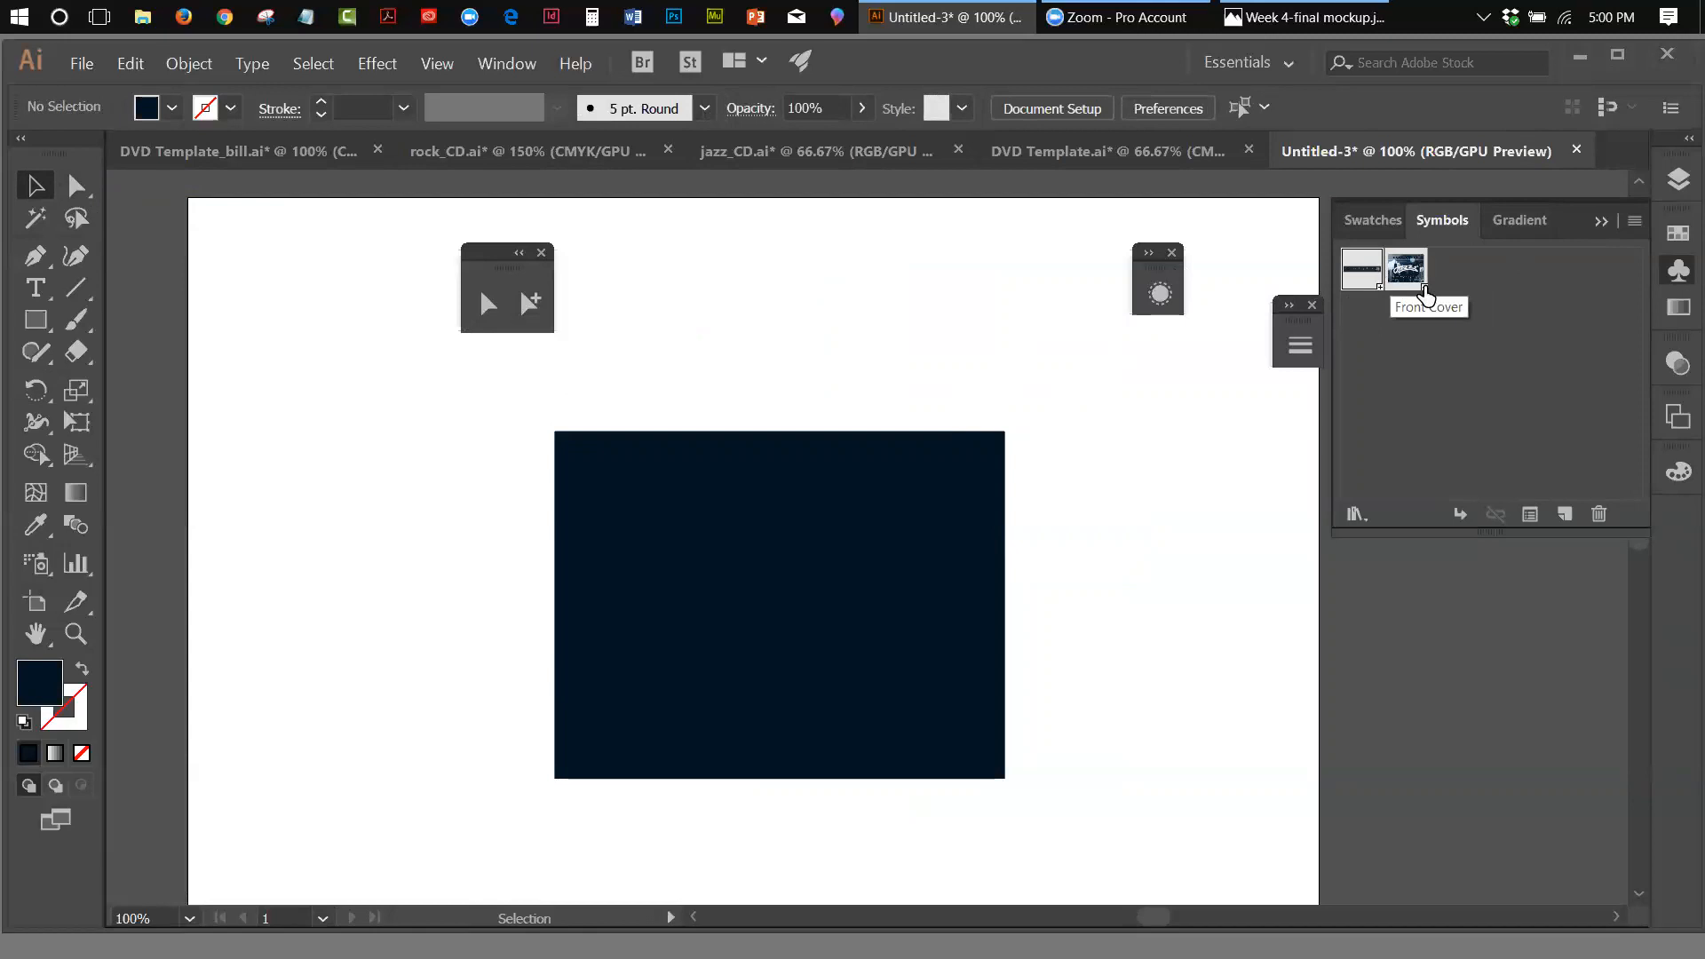
left_click(189, 63)
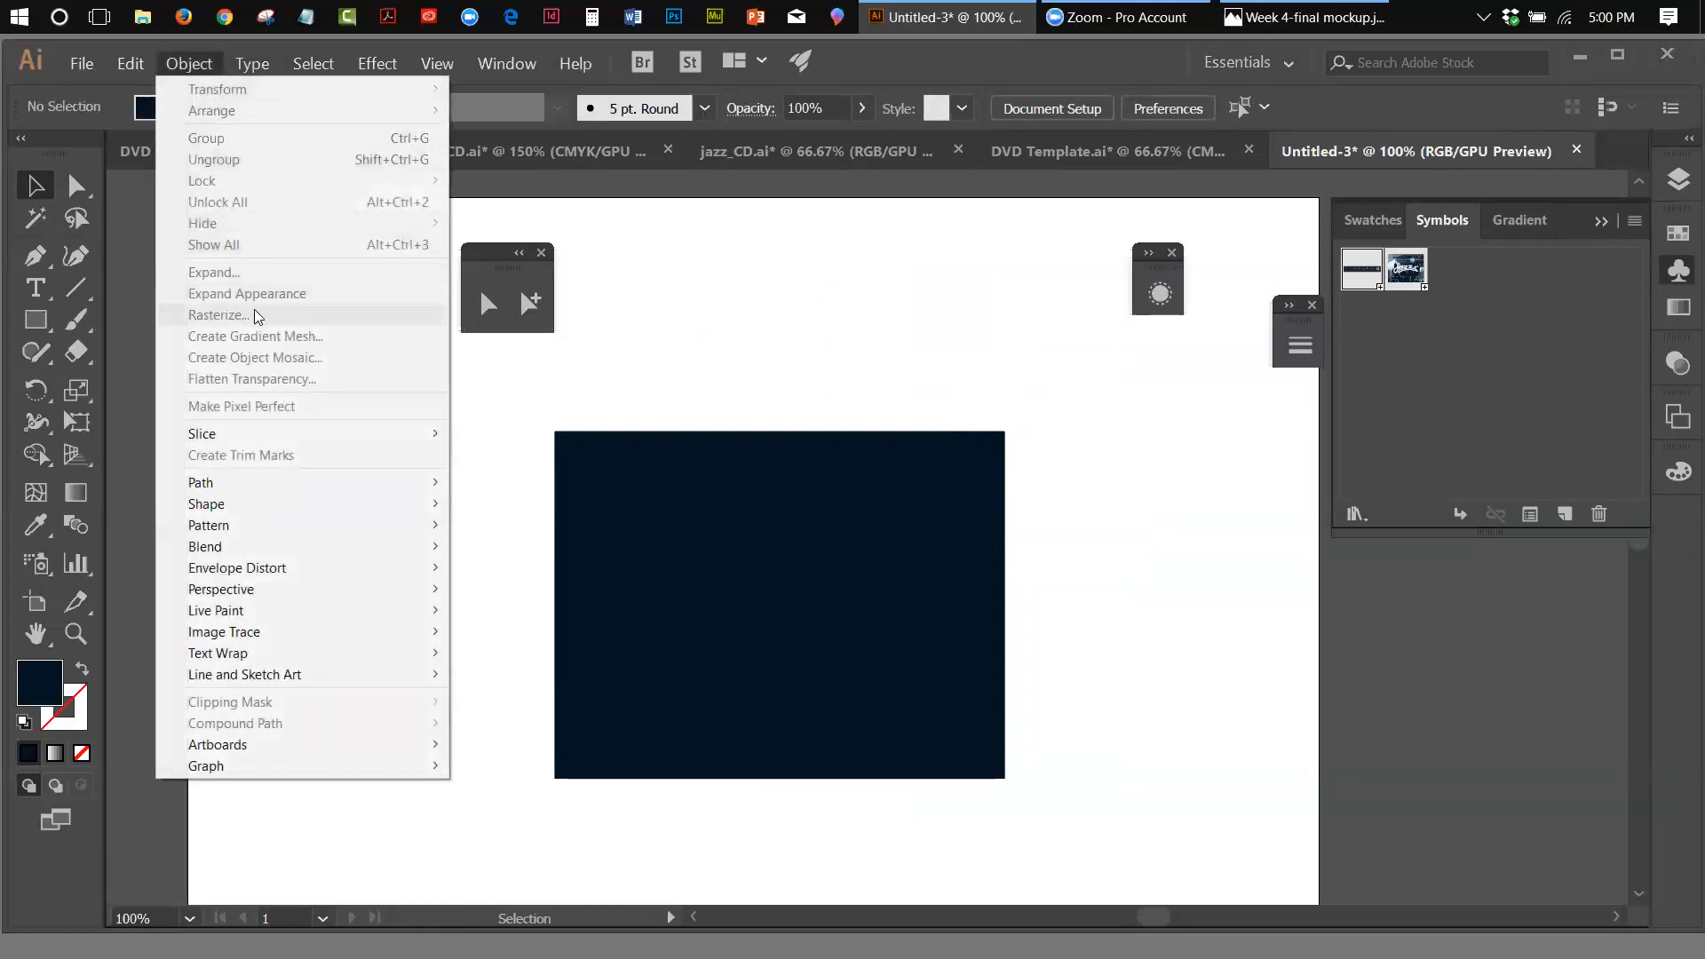
left_click(1436, 359)
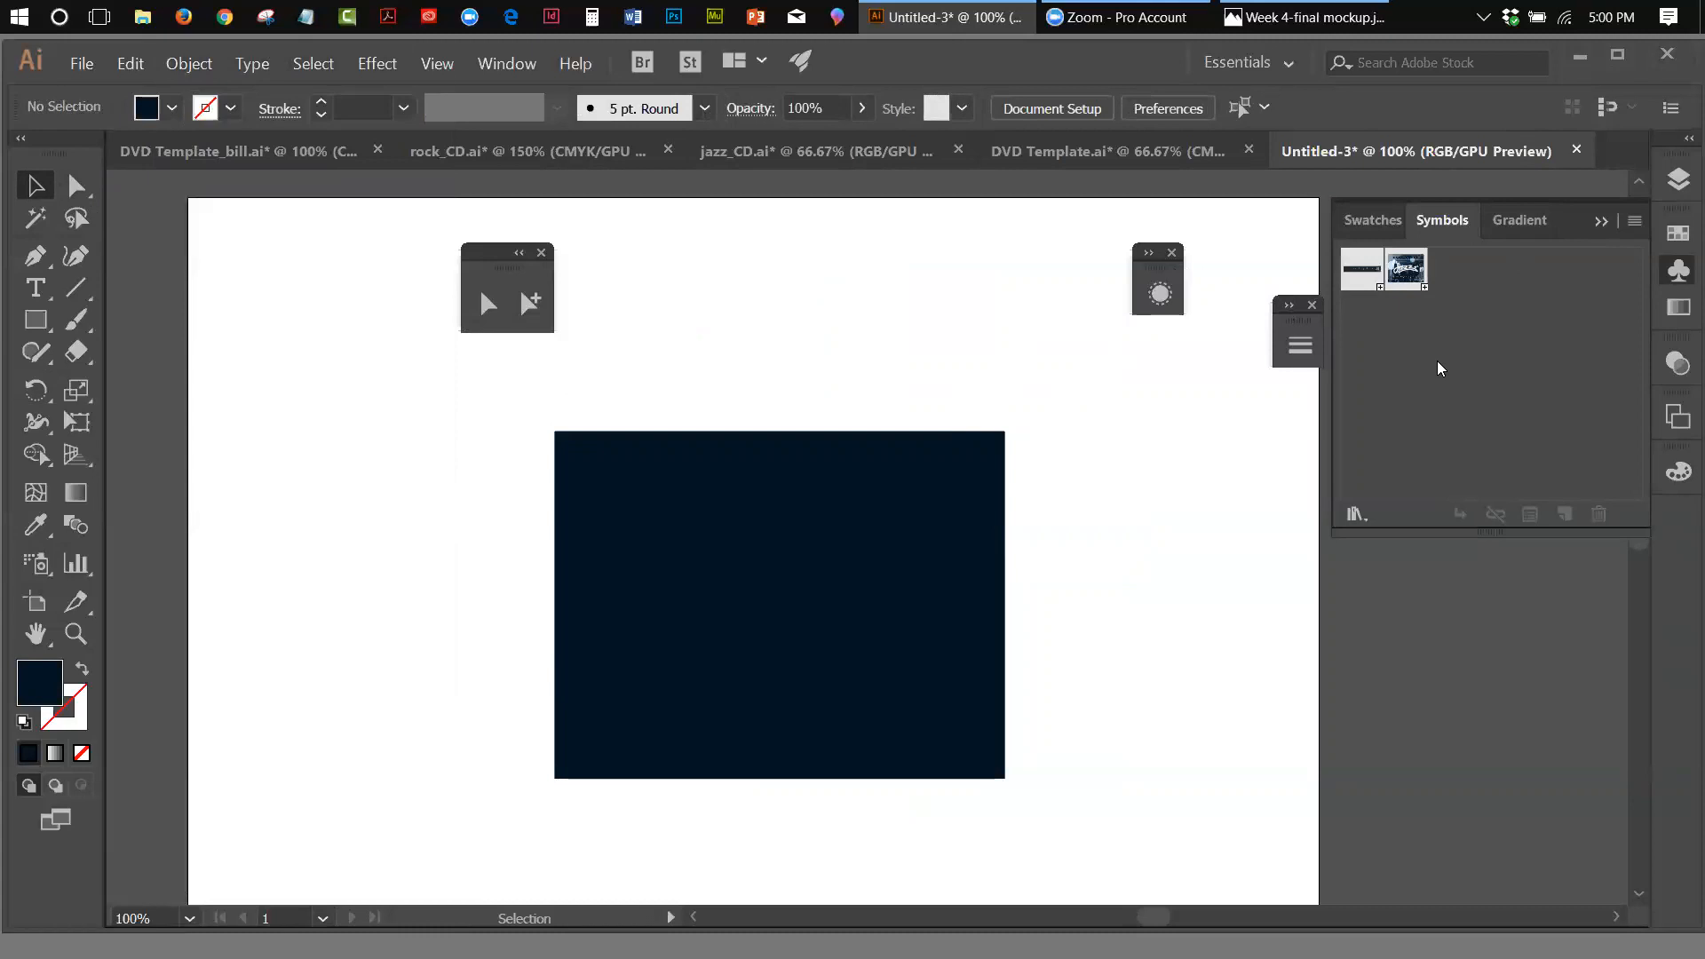